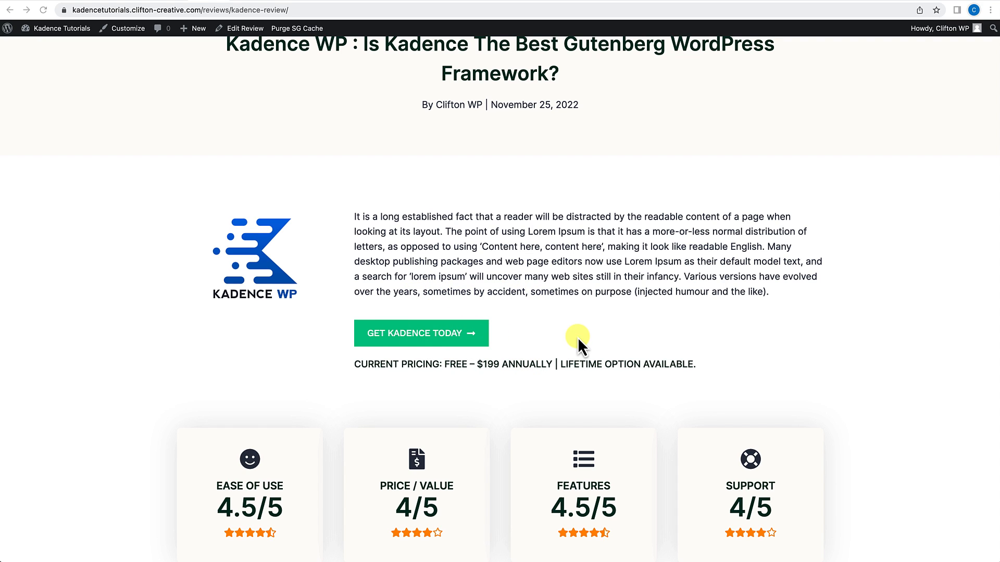
Examine the published Kadence review page, covering its intro, rating cards, table of contents, pros and cons, and sidebar score box.
scroll(578, 344, "down", 5)
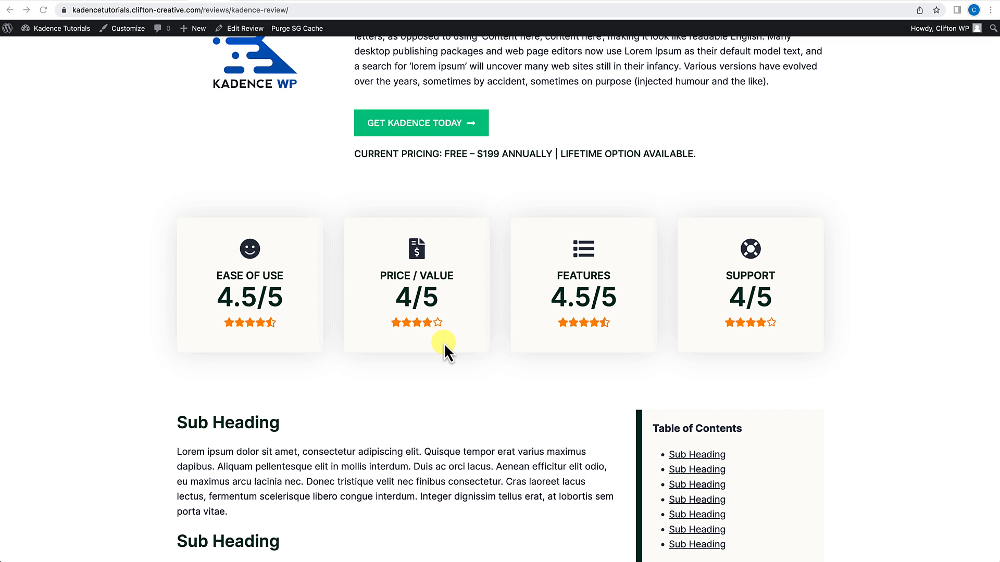
scroll(444, 343, "down", 4)
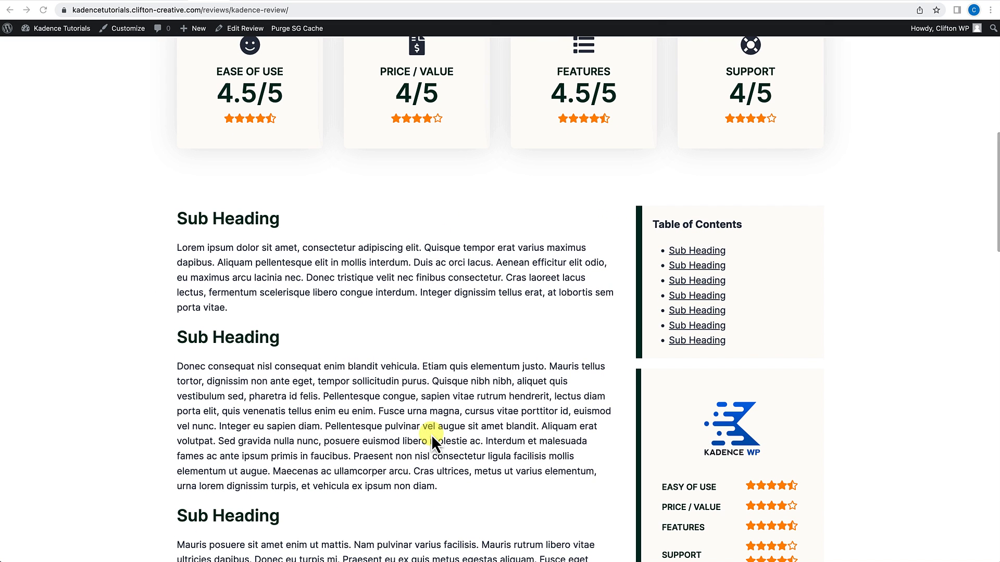
scroll(458, 420, "down", 5)
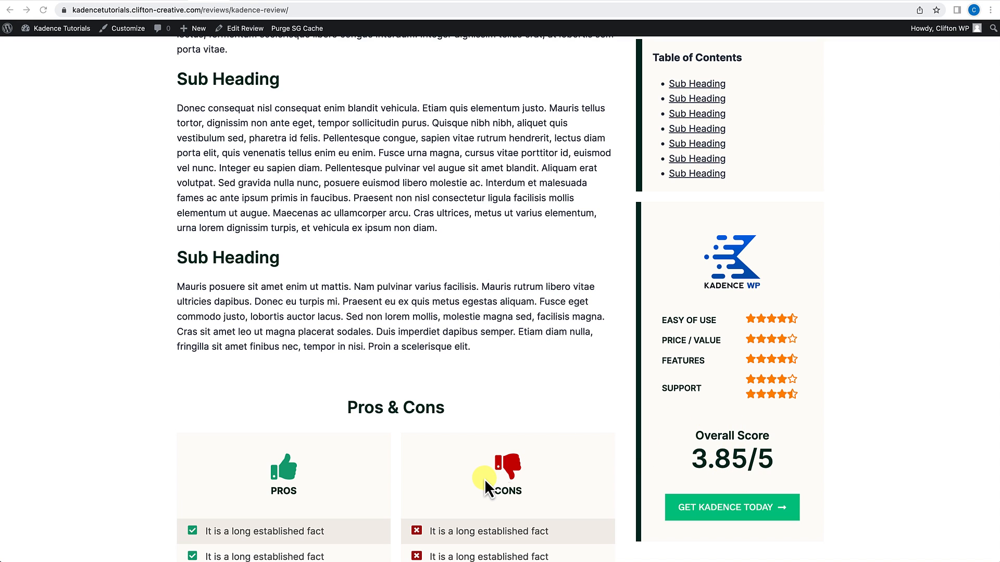
scroll(492, 454, "down", 4)
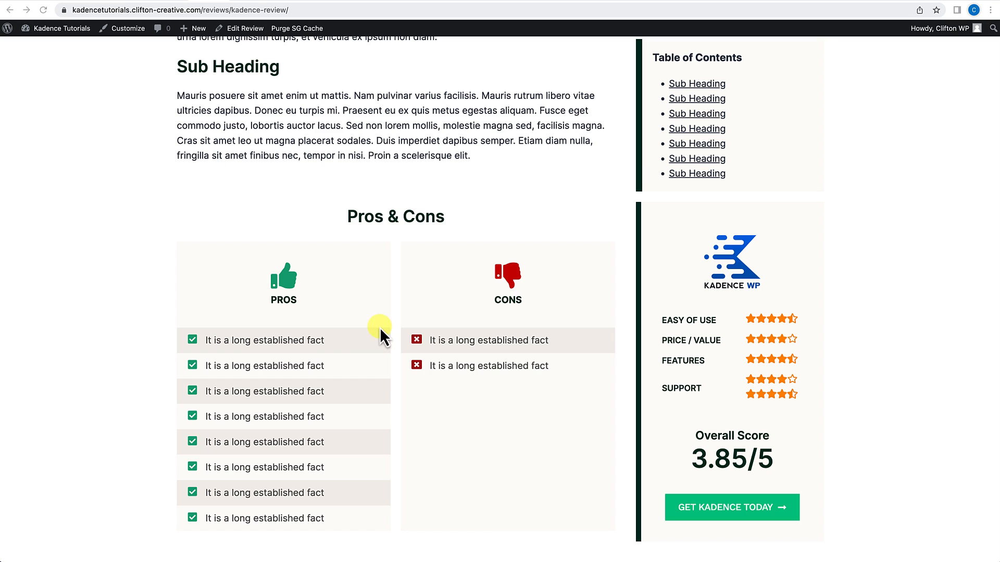
scroll(490, 437, "down", 2)
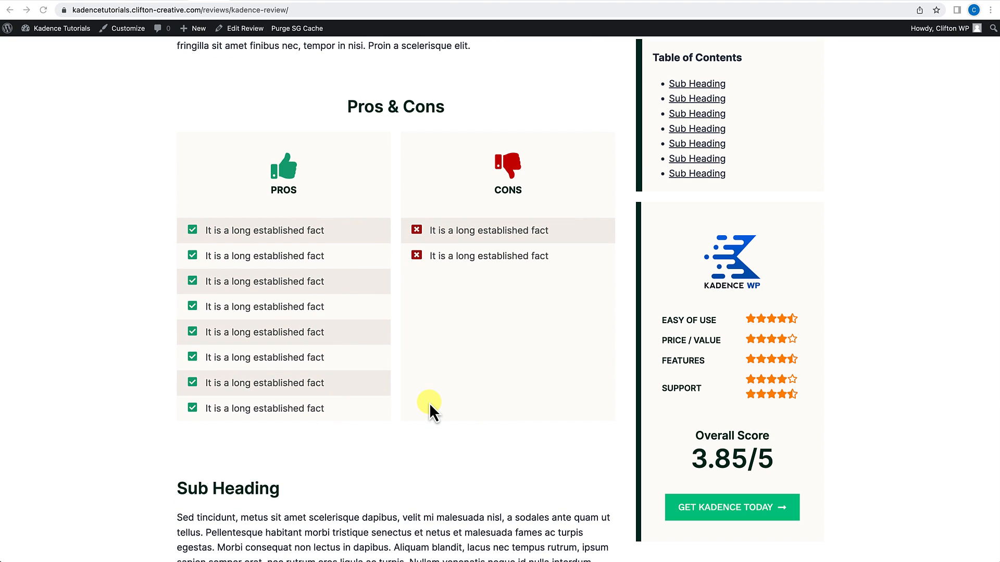
scroll(429, 402, "down", 10)
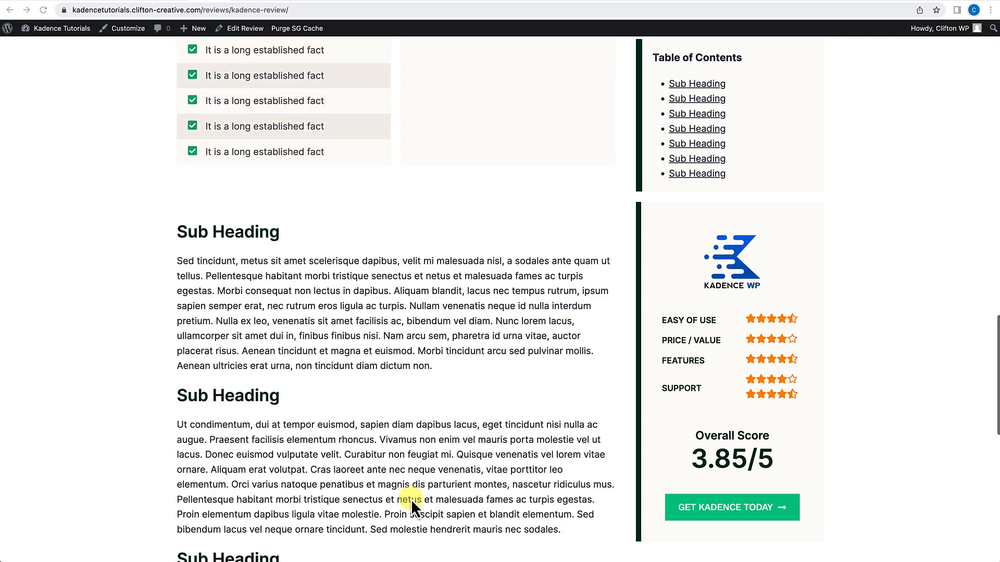
scroll(411, 499, "down", 3)
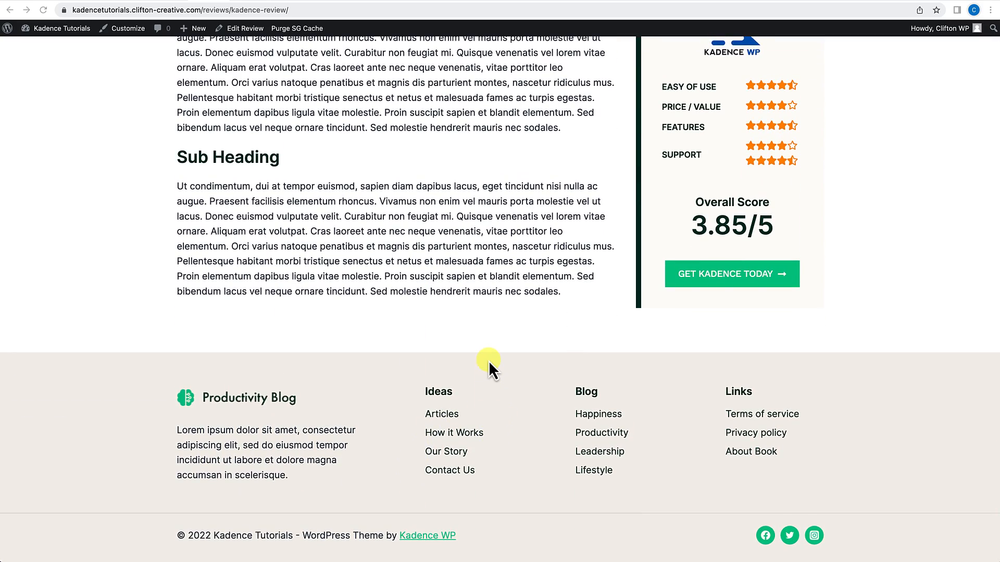
scroll(488, 360, "up", 12)
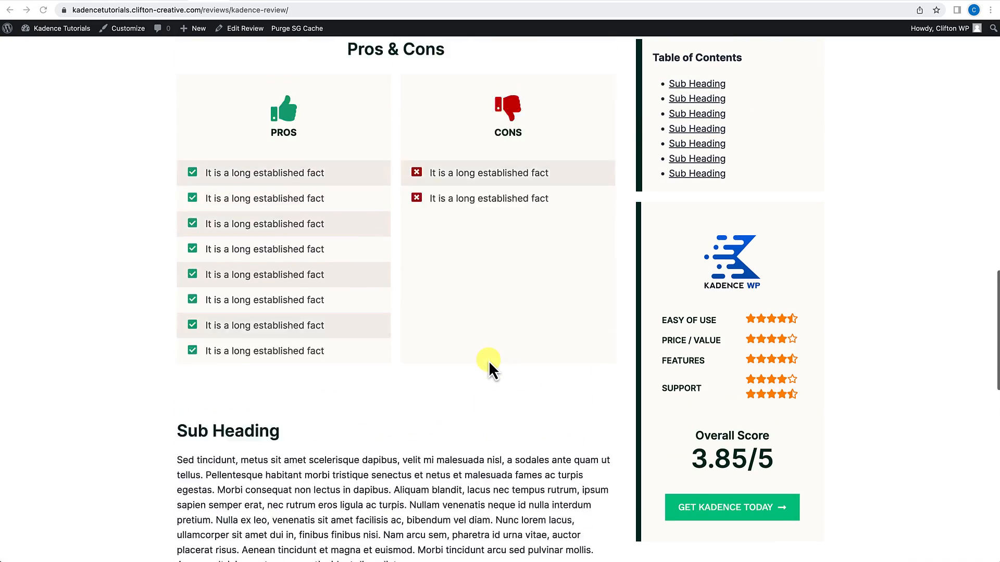
scroll(488, 361, "up", 6)
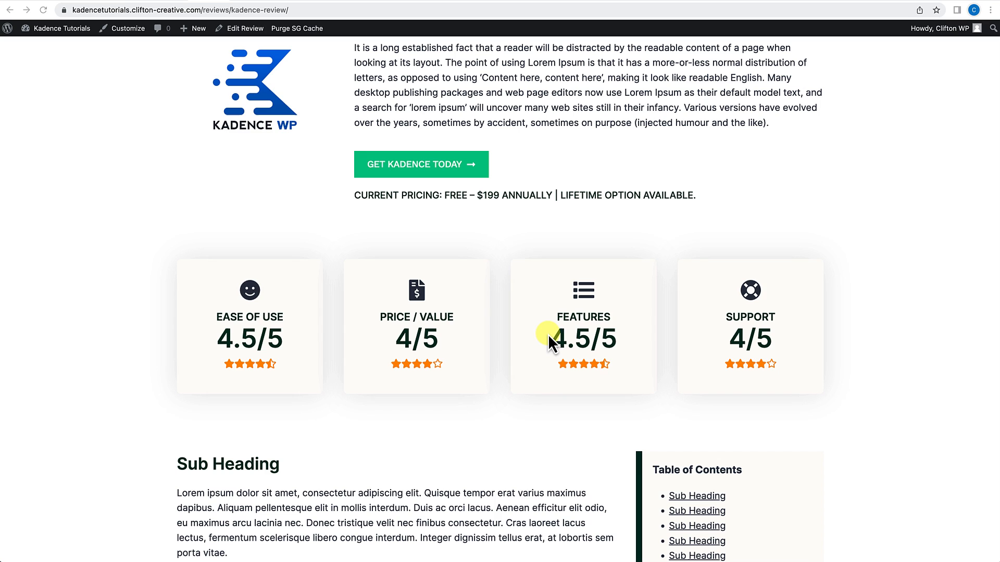
scroll(537, 331, "up", 5)
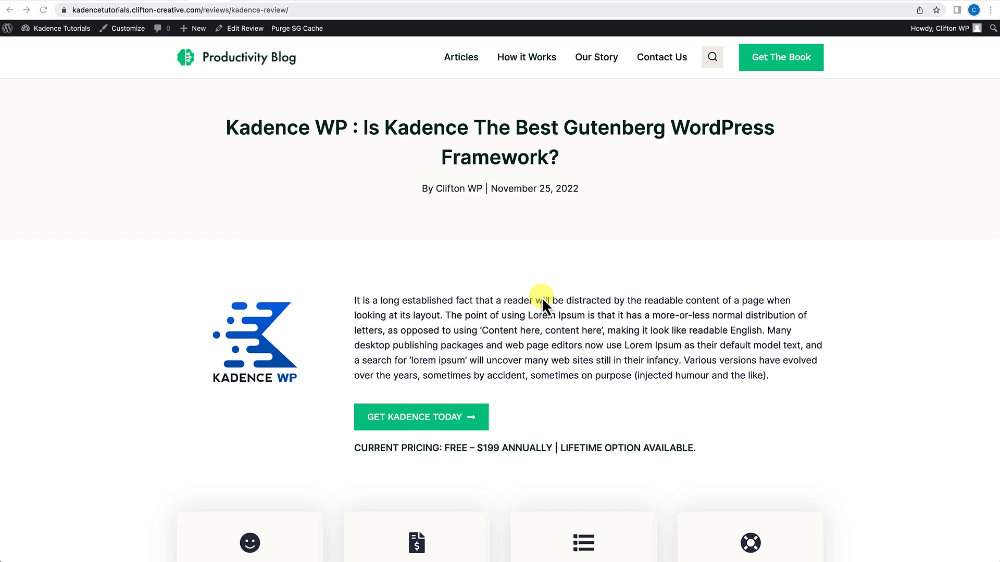
scroll(541, 298, "down", 3)
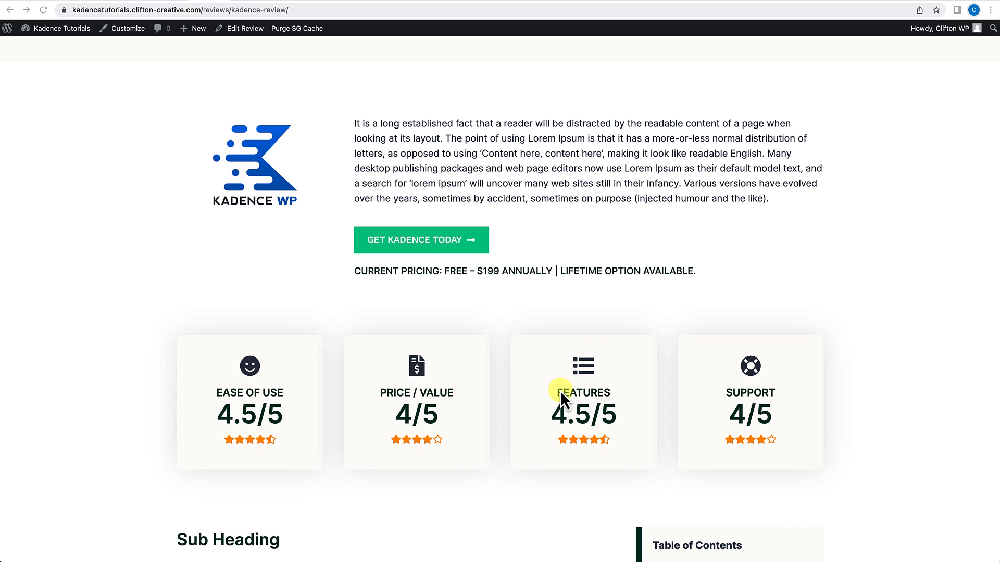
scroll(560, 375, "up", 3)
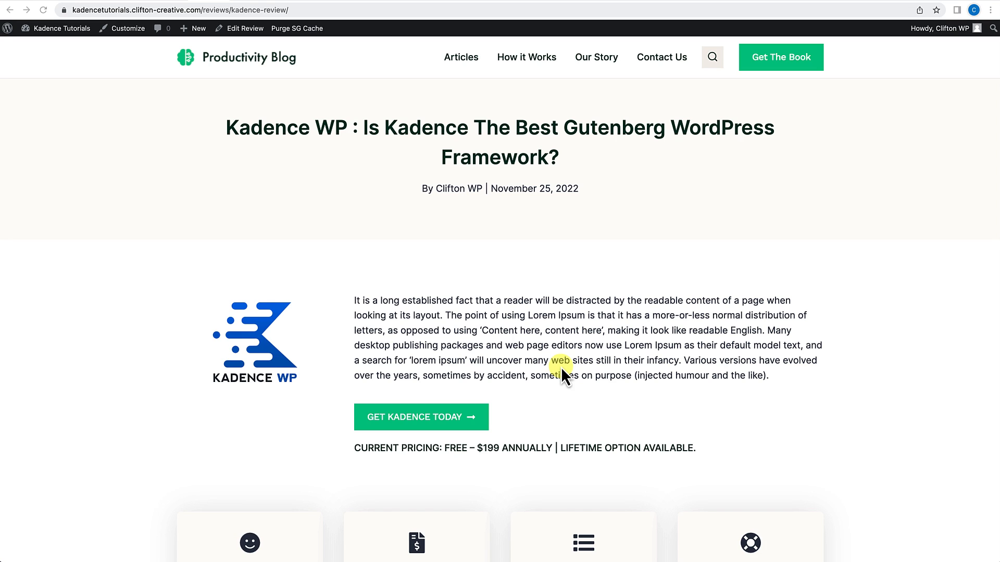
Open the Kadence review for editing and look through its sub headings and body text.
left_click(238, 31)
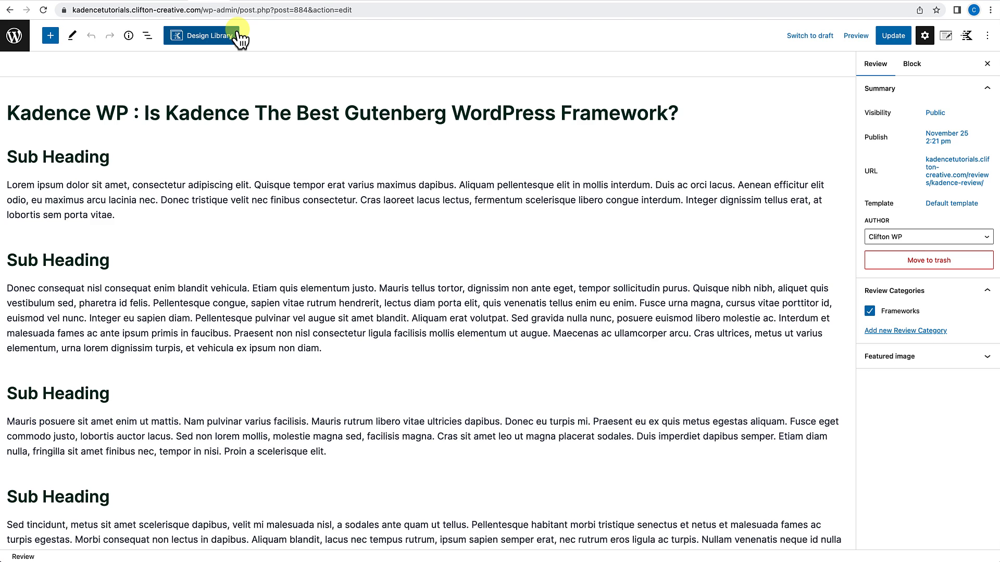
scroll(184, 238, "down", 2)
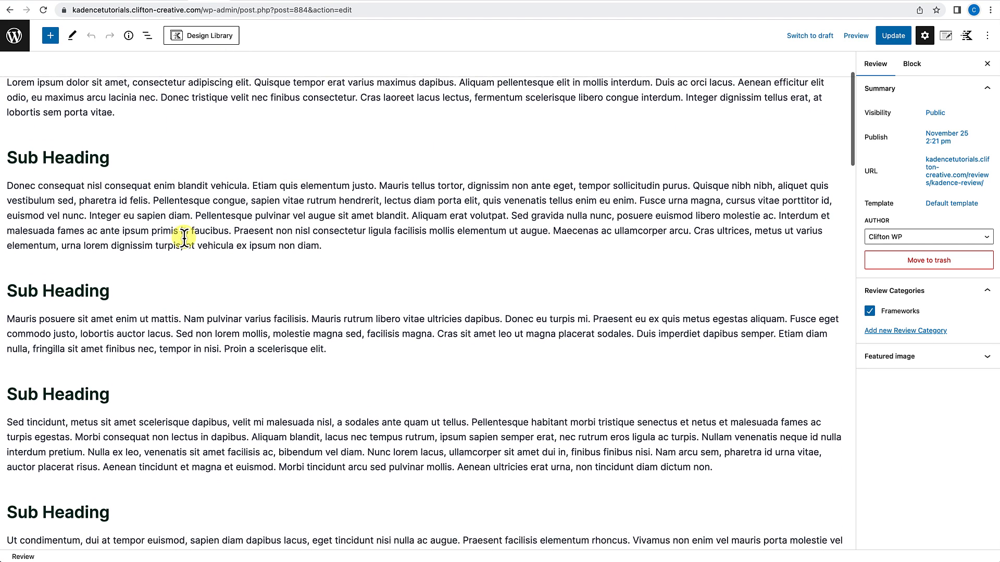
scroll(185, 238, "down", 5)
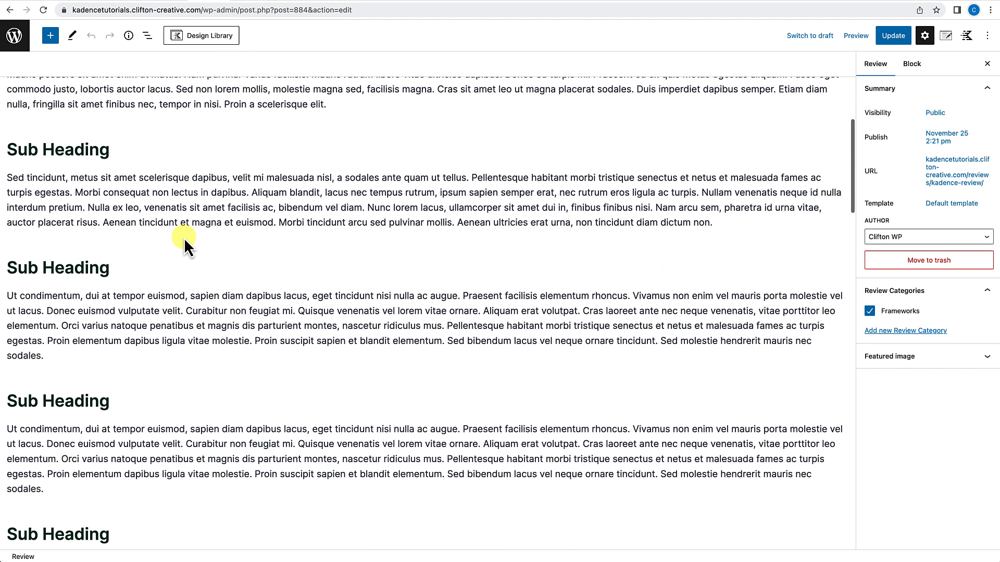
scroll(183, 238, "down", 3)
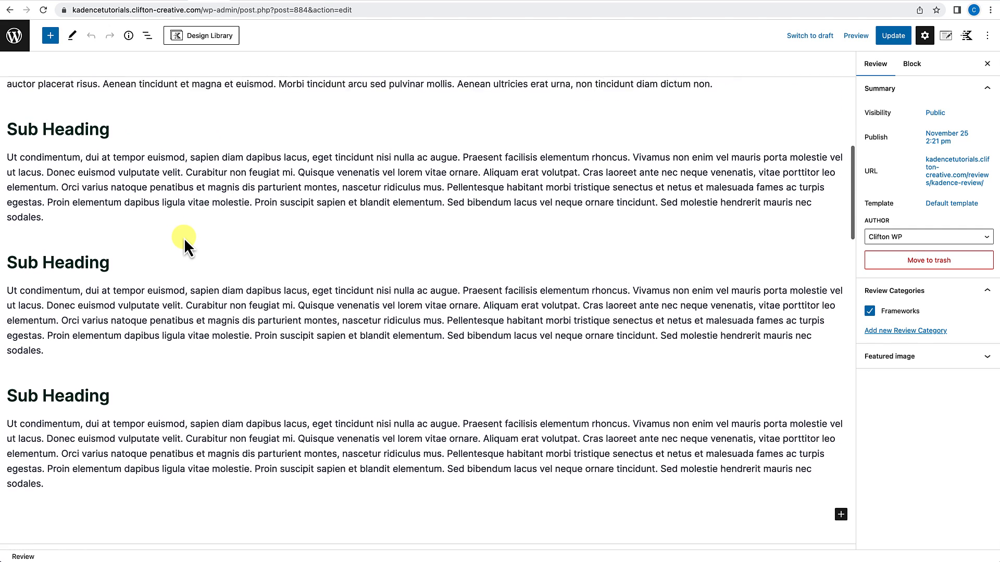
scroll(183, 237, "down", 2)
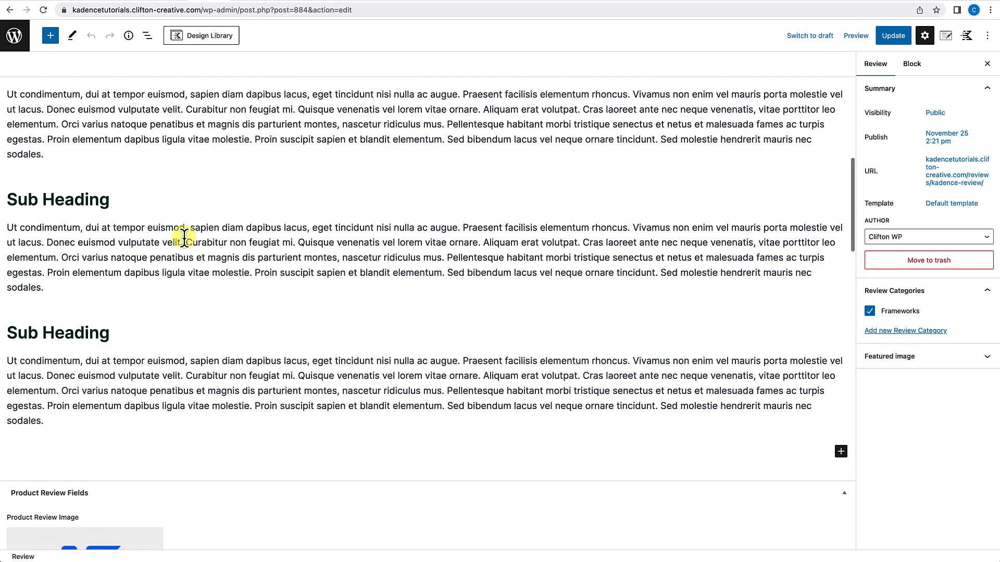
scroll(183, 238, "up", 3)
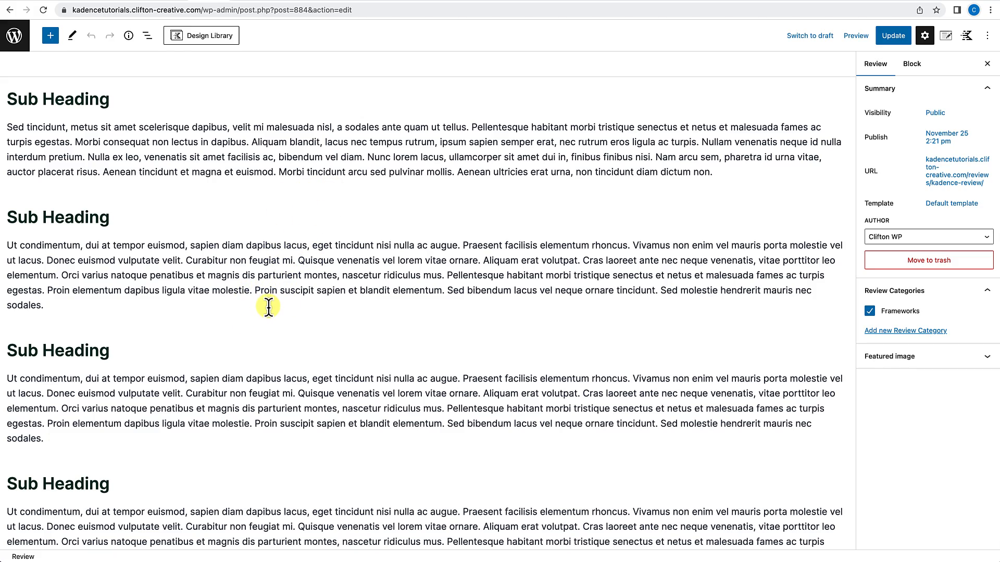
scroll(269, 306, "up", 6)
scroll(269, 296, "down", 7)
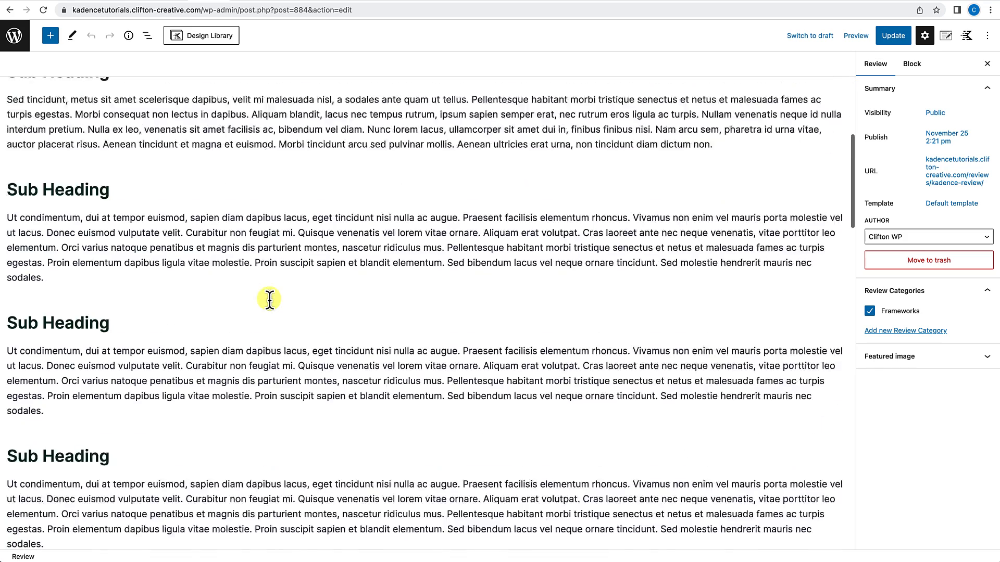
Examine the Product Review Fields, including the image, intro text, pricing text, button CTA, affiliate link and star ratings.
scroll(270, 300, "down", 3)
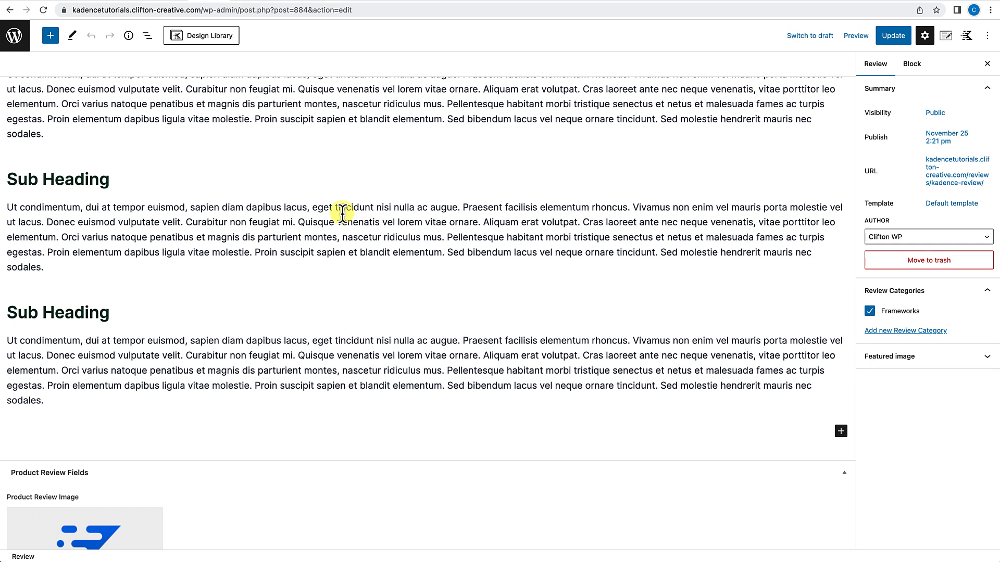
scroll(332, 269, "down", 1)
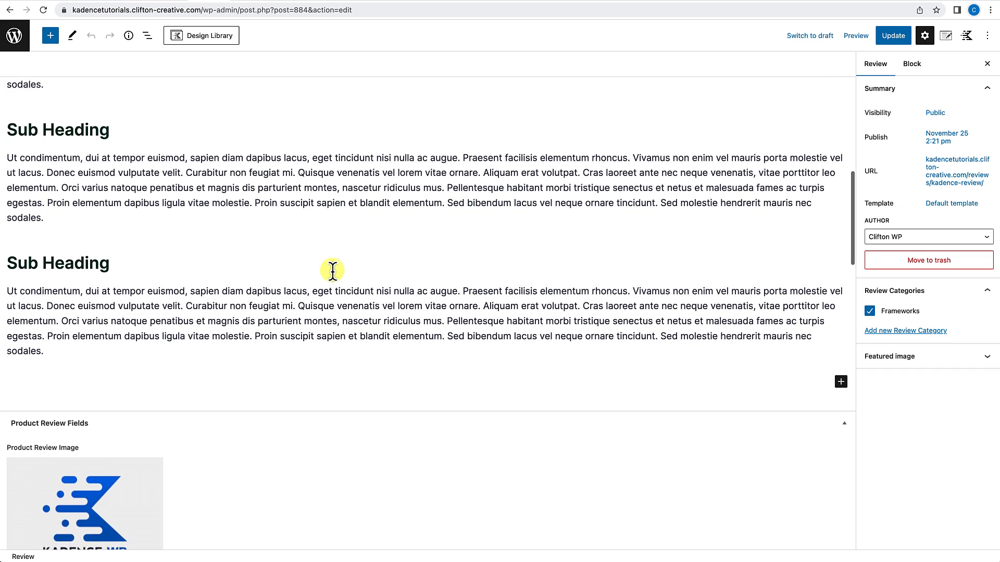
scroll(333, 270, "down", 4)
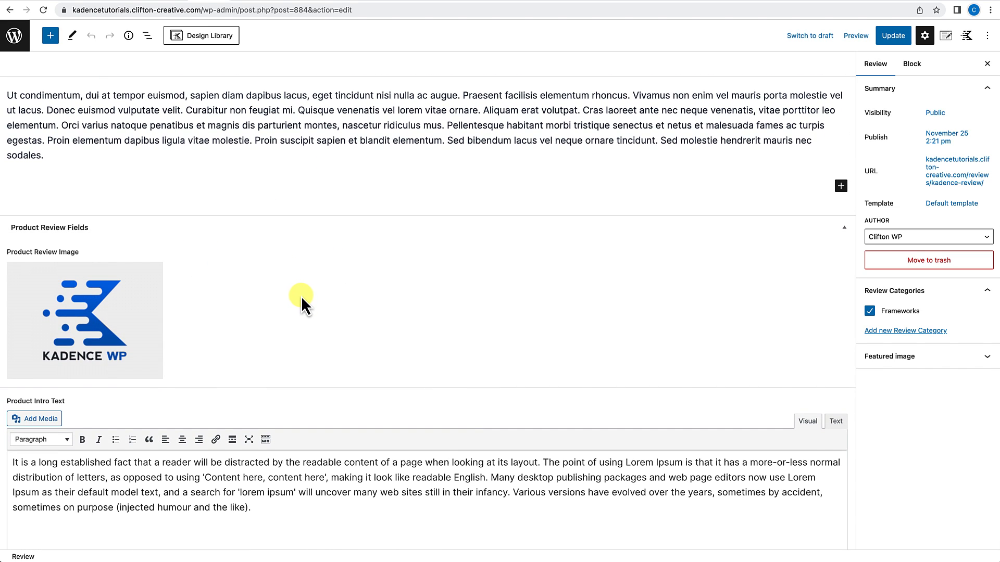
mouse_move(100, 316)
scroll(205, 287, "down", 3)
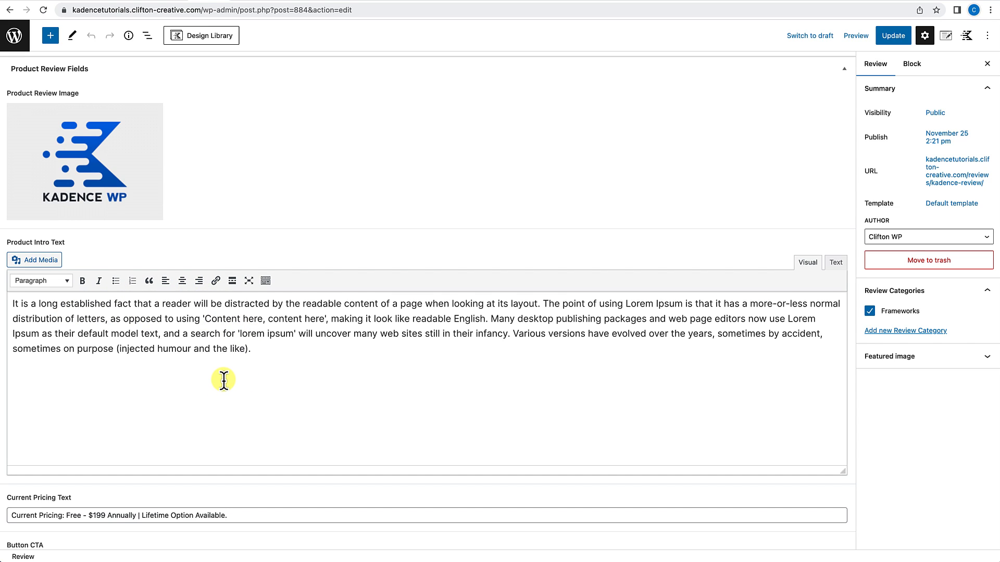
scroll(222, 379, "down", 3)
scroll(228, 346, "down", 1)
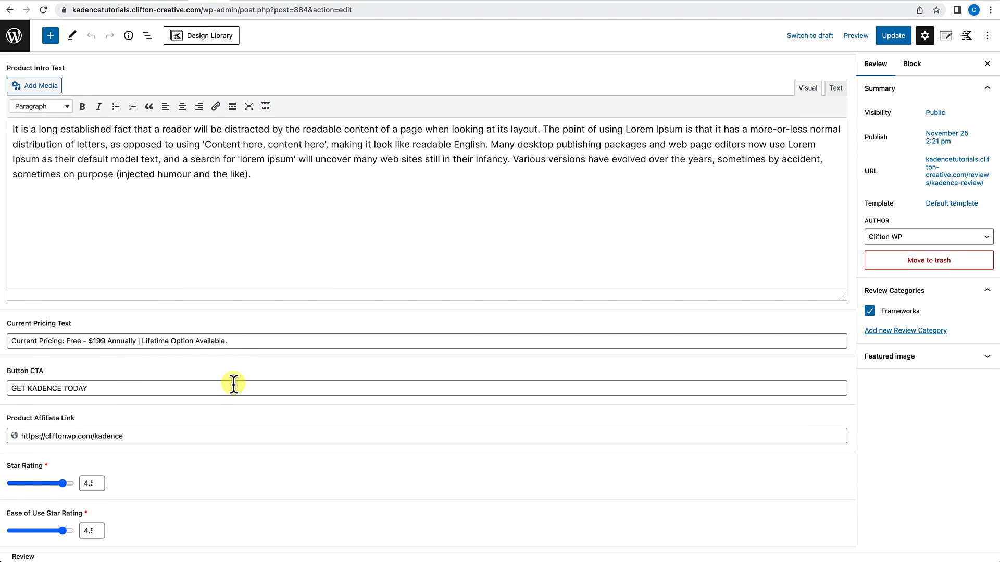
scroll(230, 403, "down", 1)
scroll(232, 402, "down", 1)
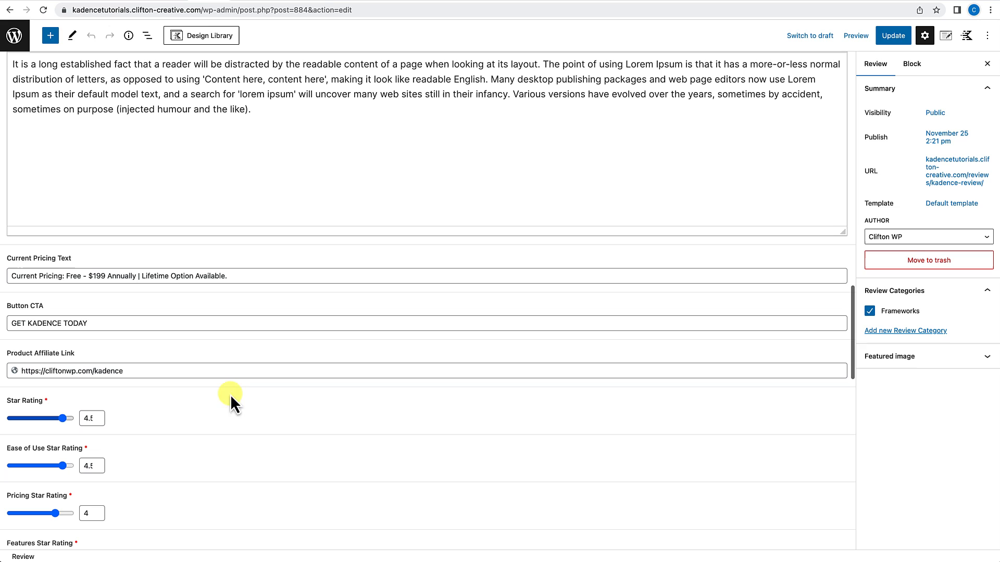
scroll(221, 392, "down", 3)
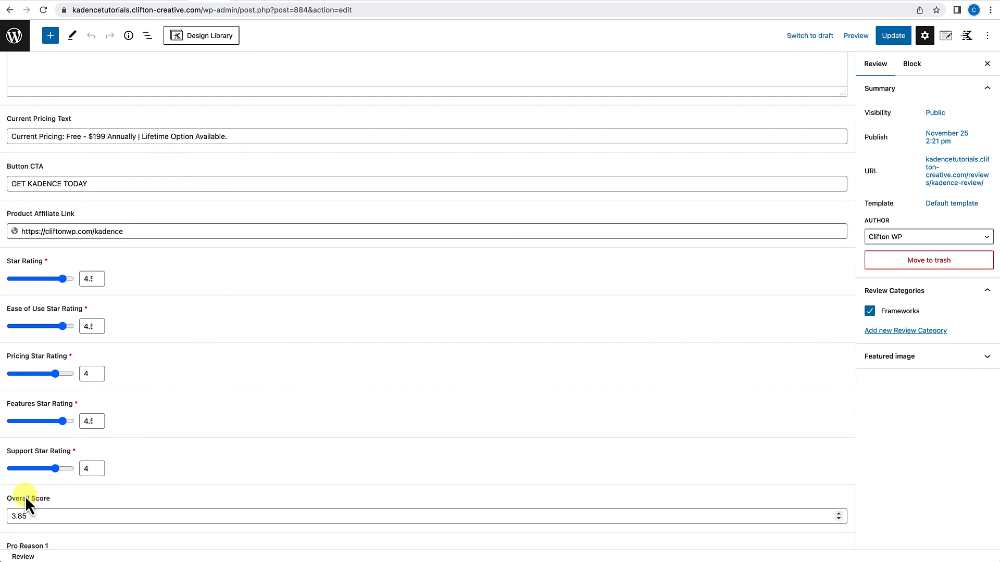
Set the Star Rating and the Ease of Use, Pricing, Features and Support star ratings all to 5.
mouse_move(55, 468)
left_mouse_down()
mouse_move(71, 467)
mouse_move(47, 467)
left_mouse_up()
left_click(65, 421)
mouse_move(64, 421)
left_mouse_down()
mouse_move(49, 421)
mouse_move(70, 421)
left_mouse_up()
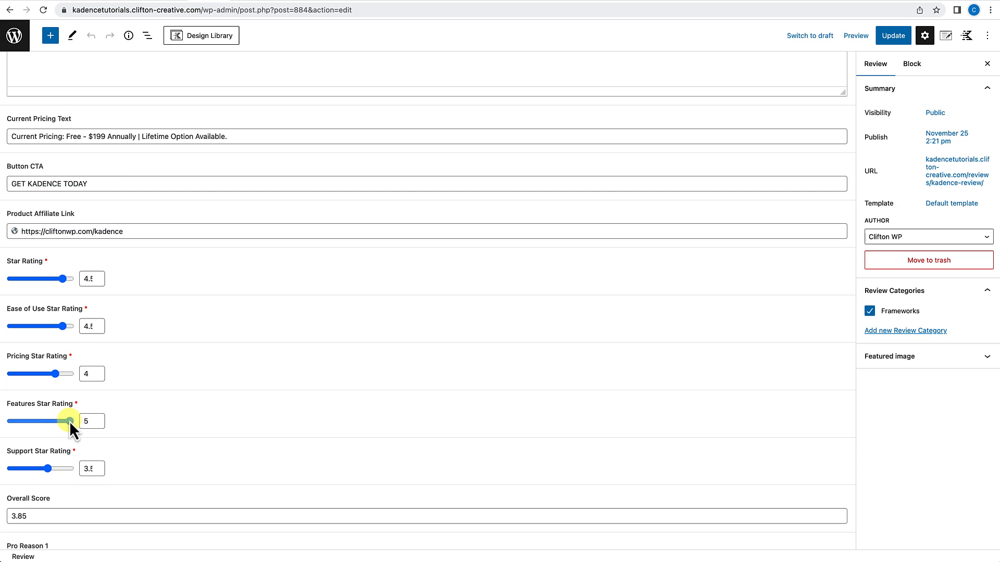
left_click(46, 467)
left_click_drag(47, 467, 67, 467)
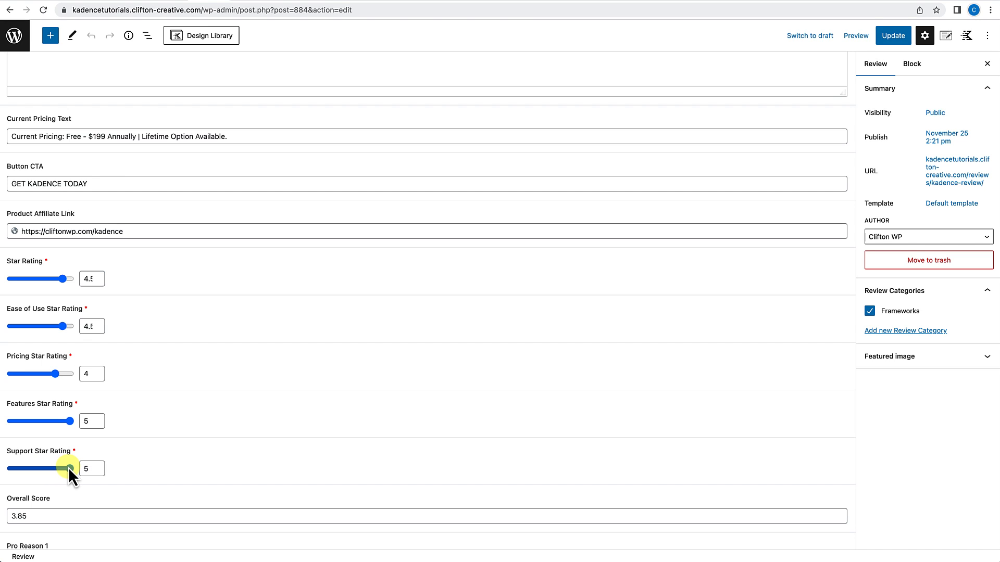
left_click_drag(57, 372, 70, 371)
left_click_drag(64, 326, 77, 326)
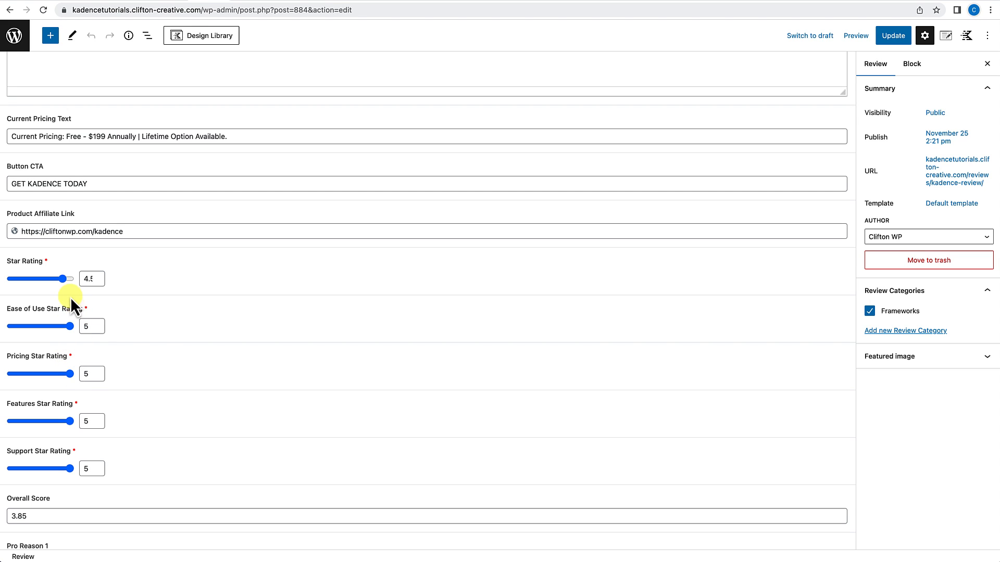
left_click_drag(64, 276, 77, 276)
Set the review's Overall Score to 5.
scroll(70, 423, "down", 3)
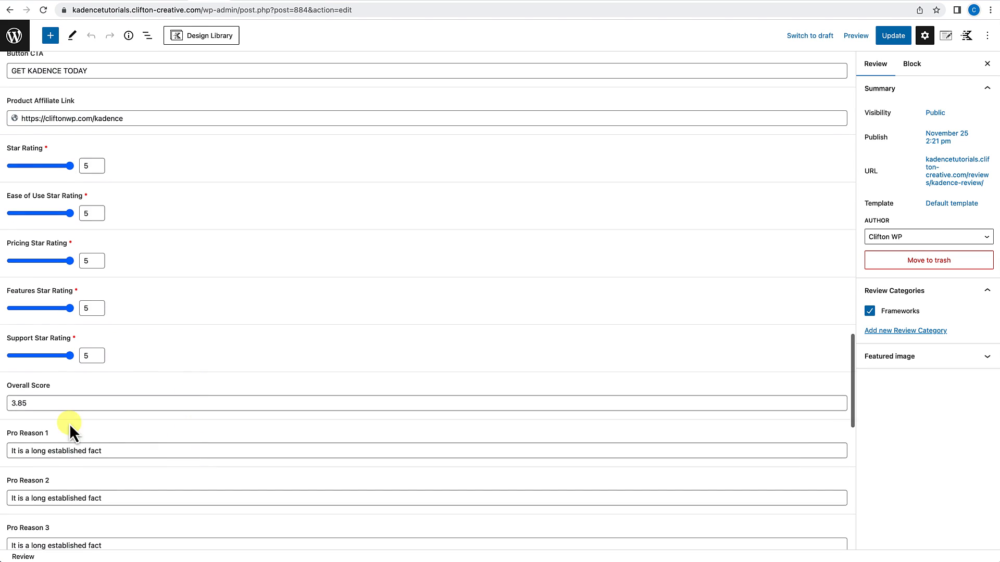
double_click(28, 404)
type("5")
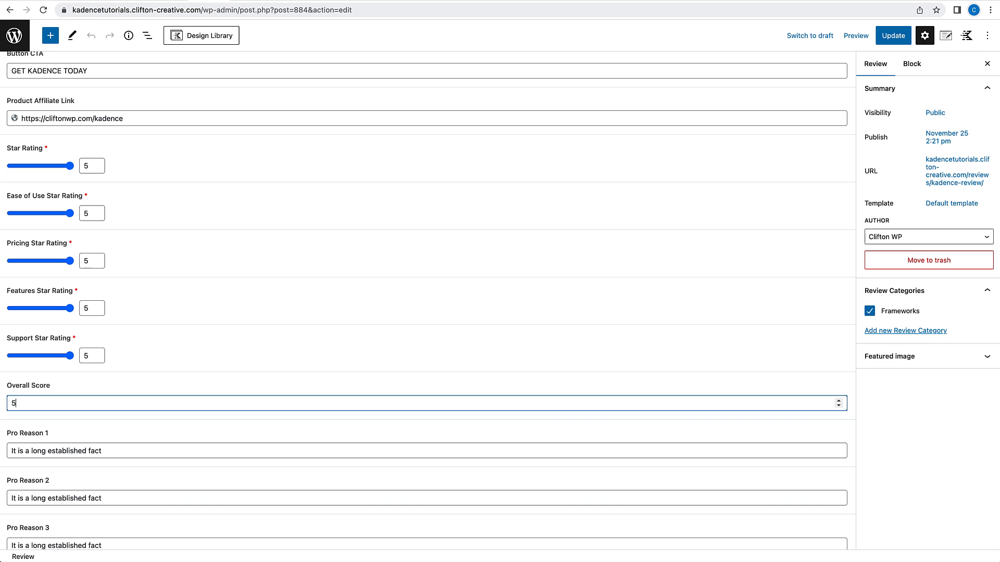
Copy "It is a long established fact" from Con Reason 2 into Con Reasons 3, 4 and 5.
scroll(127, 438, "down", 3)
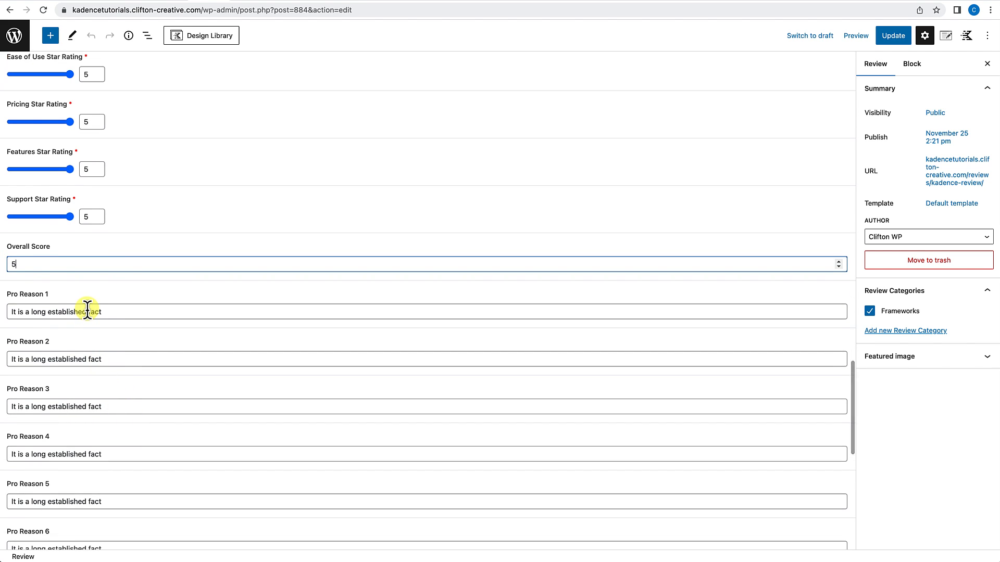
scroll(80, 374, "down", 1)
scroll(80, 373, "down", 3)
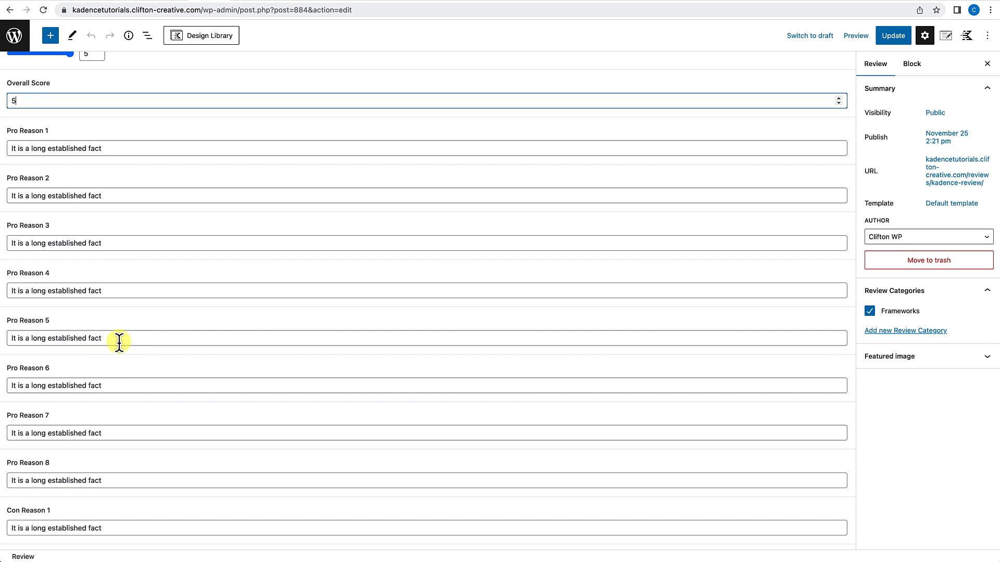
scroll(104, 377, "down", 2)
scroll(104, 377, "down", 3)
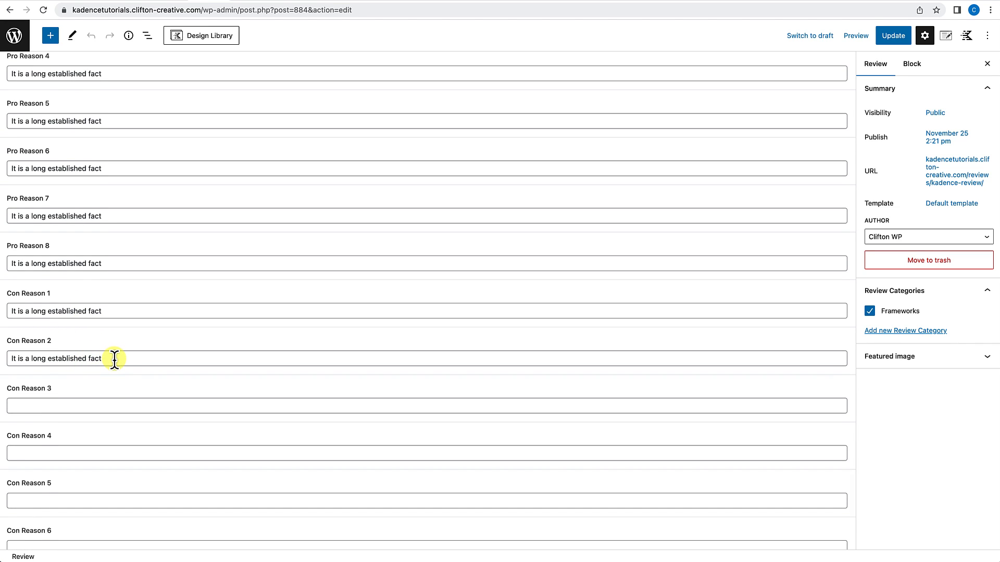
left_click_drag(105, 358, 11, 358)
key("ctrl+c")
left_click(36, 405)
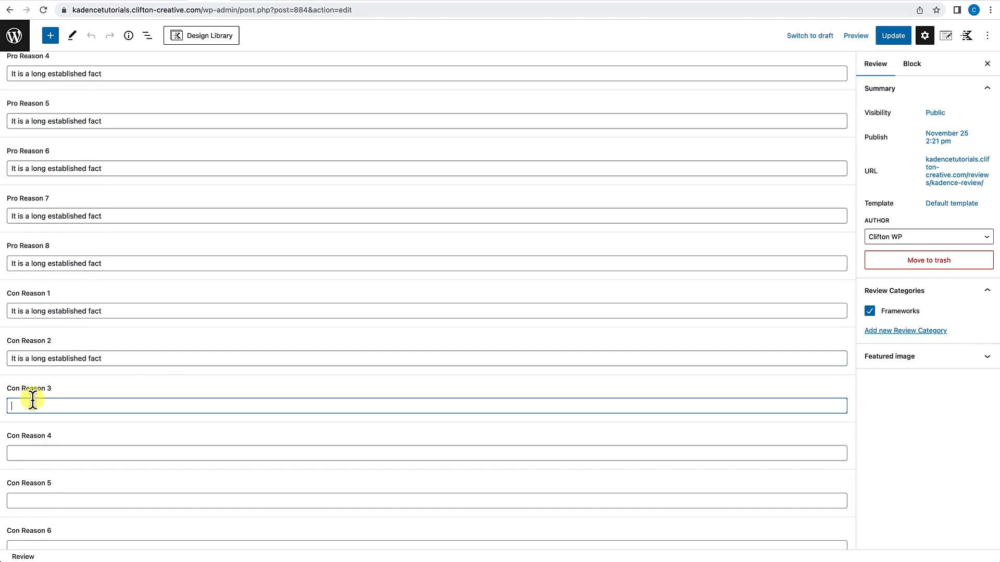
key("ctrl+v")
left_click(52, 454)
key("ctrl+v")
left_click(47, 501)
key("ctrl+v")
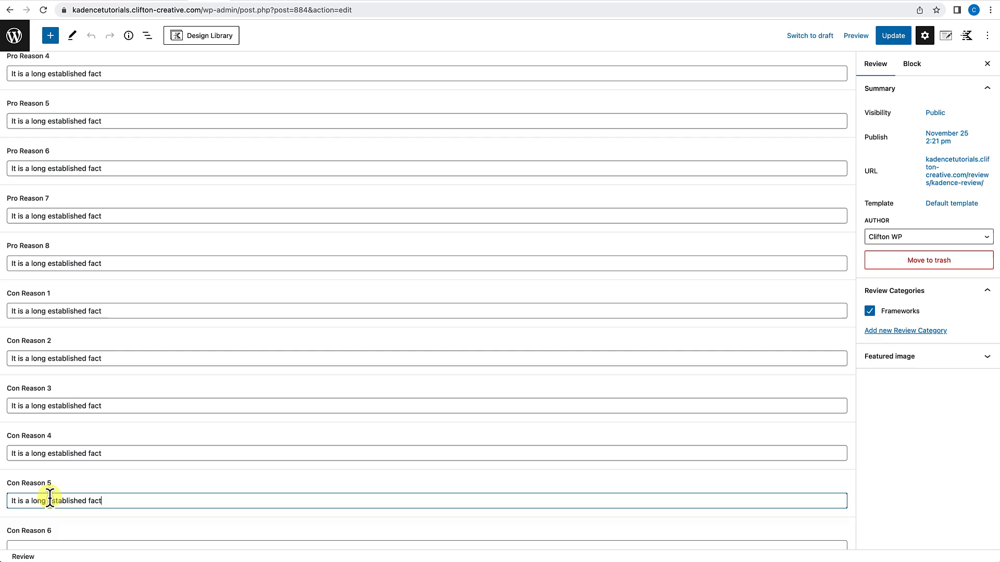
Update the Kadence review and open its published page.
scroll(48, 498, "down", 2)
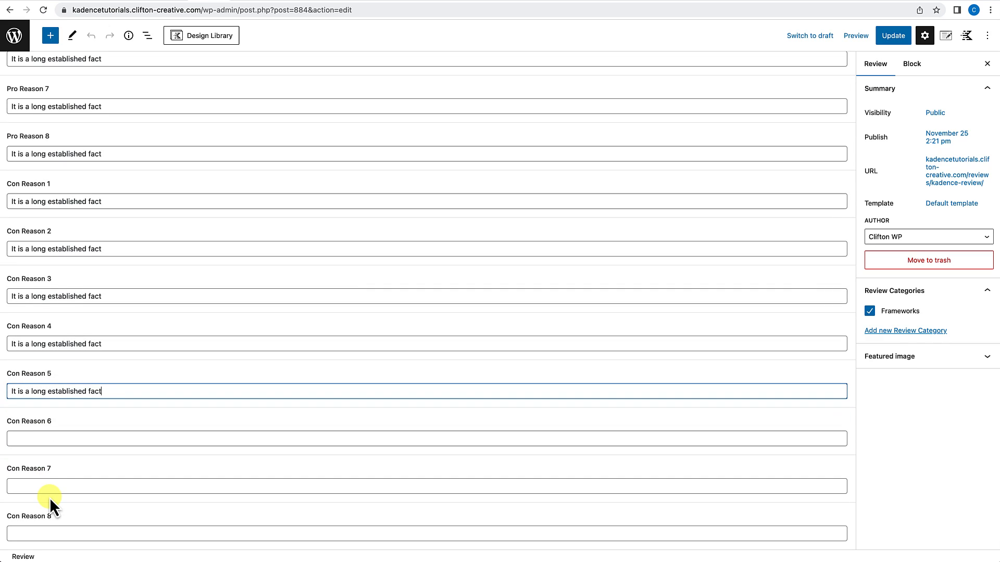
scroll(50, 497, "up", 7)
scroll(49, 498, "up", 15)
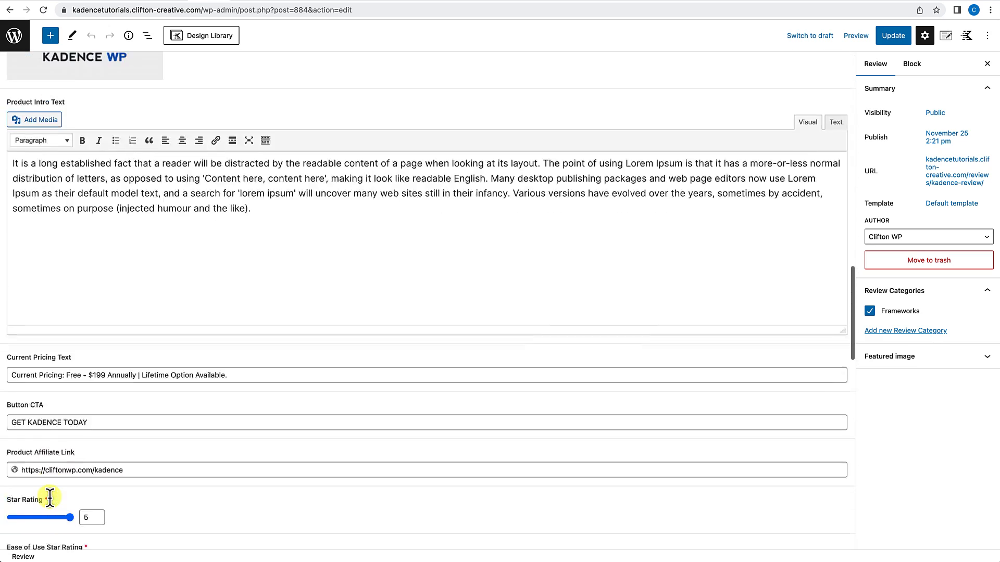
scroll(49, 497, "up", 2)
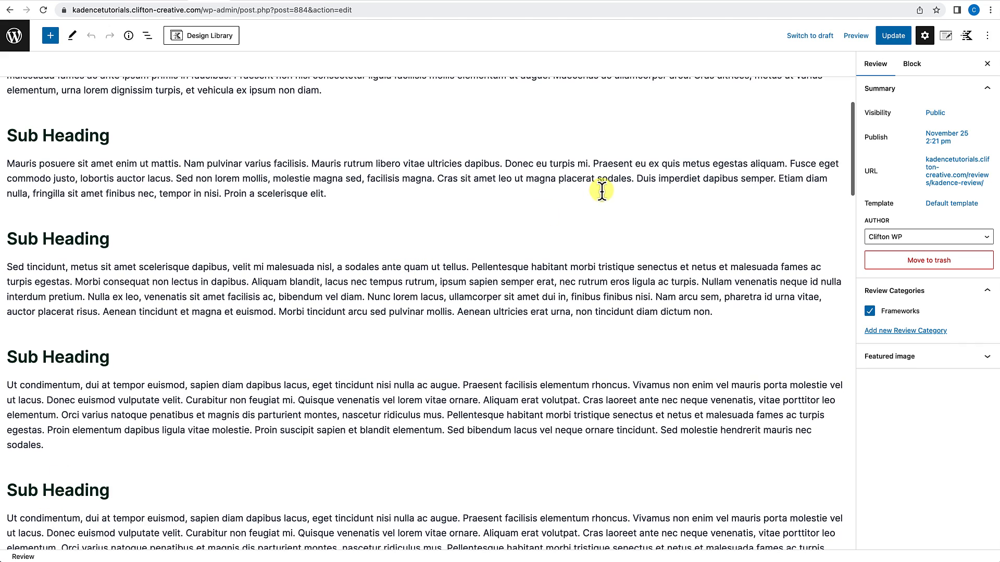
left_click(891, 36)
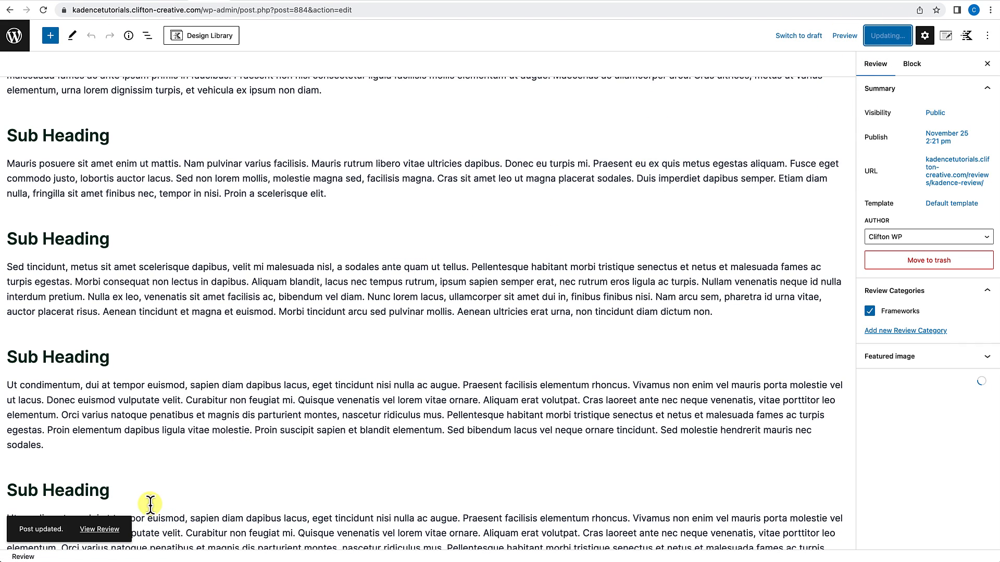
left_click(100, 530)
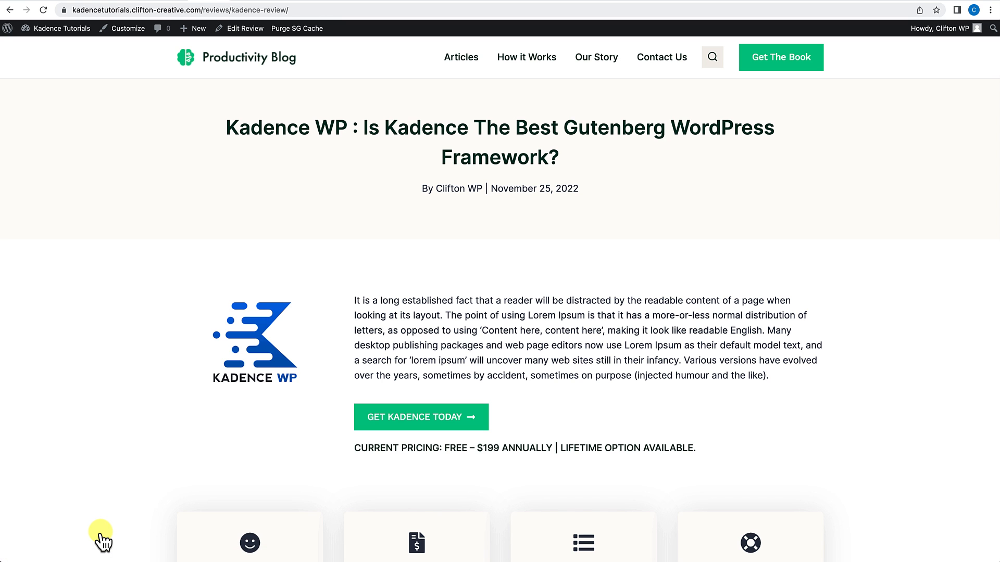
Examine the published review's category rating cards, sidebar score box, Pros & Cons lists and sub heading sections.
scroll(204, 403, "down", 3)
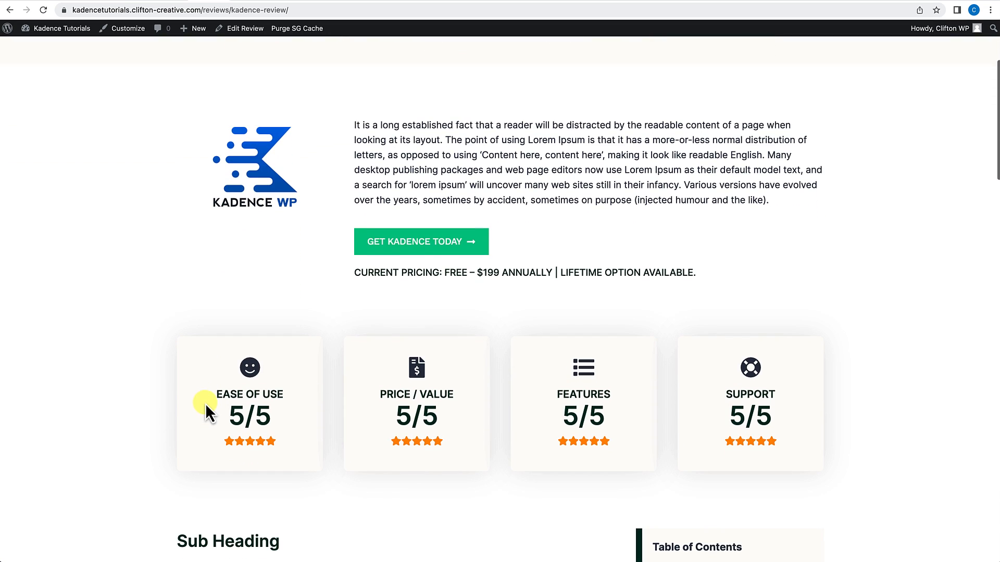
scroll(252, 405, "down", 2)
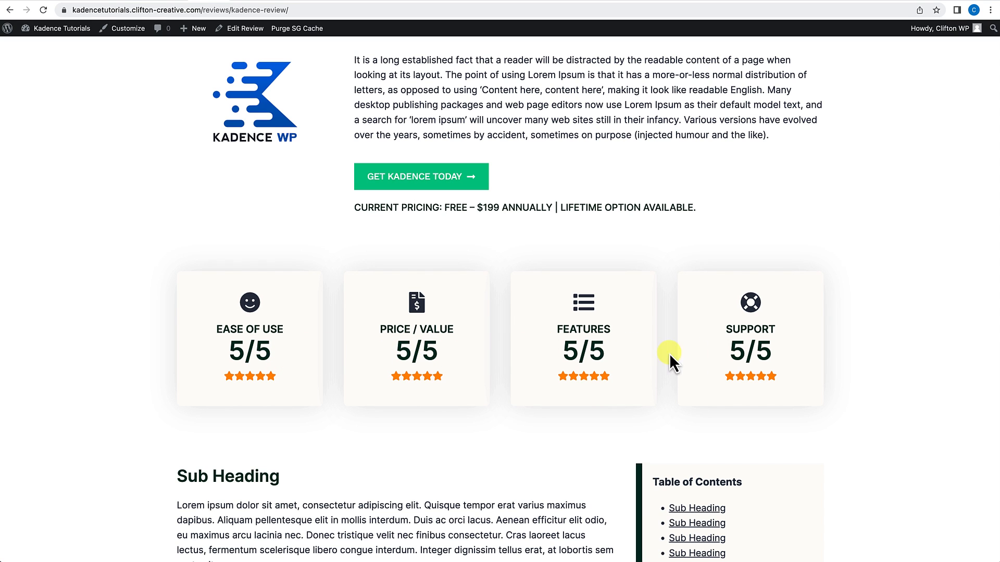
scroll(578, 404, "down", 7)
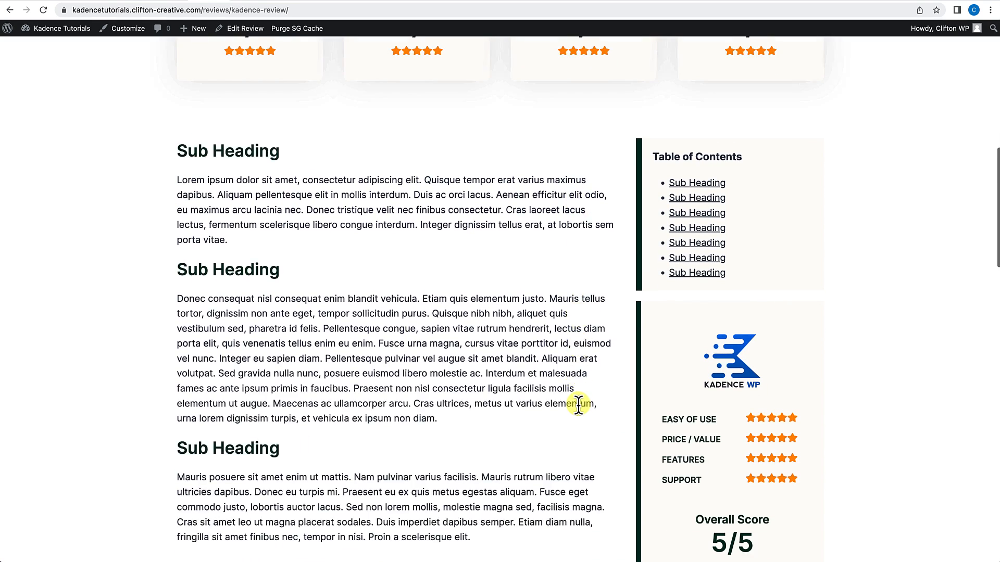
scroll(577, 405, "down", 3)
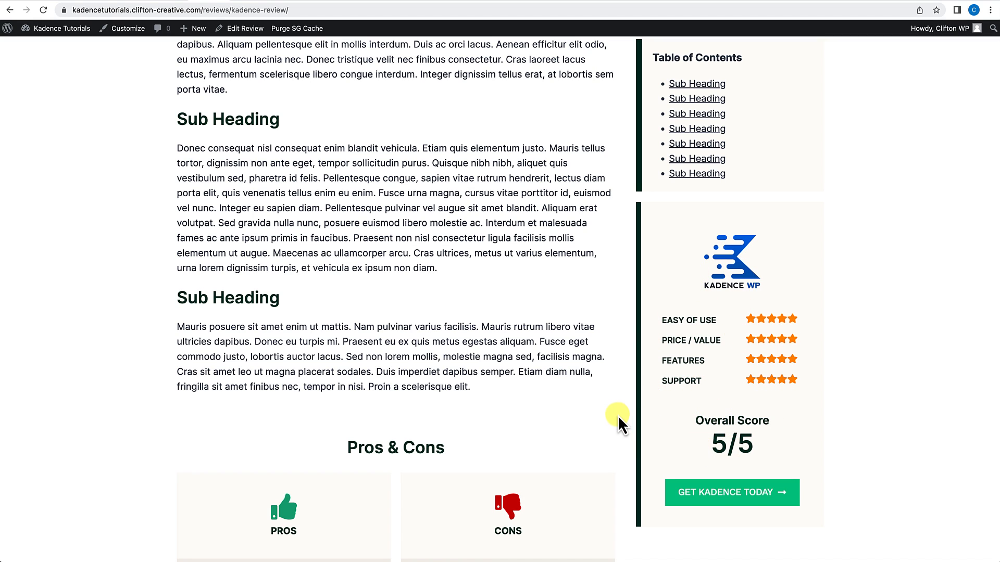
scroll(618, 416, "down", 1)
scroll(618, 414, "down", 5)
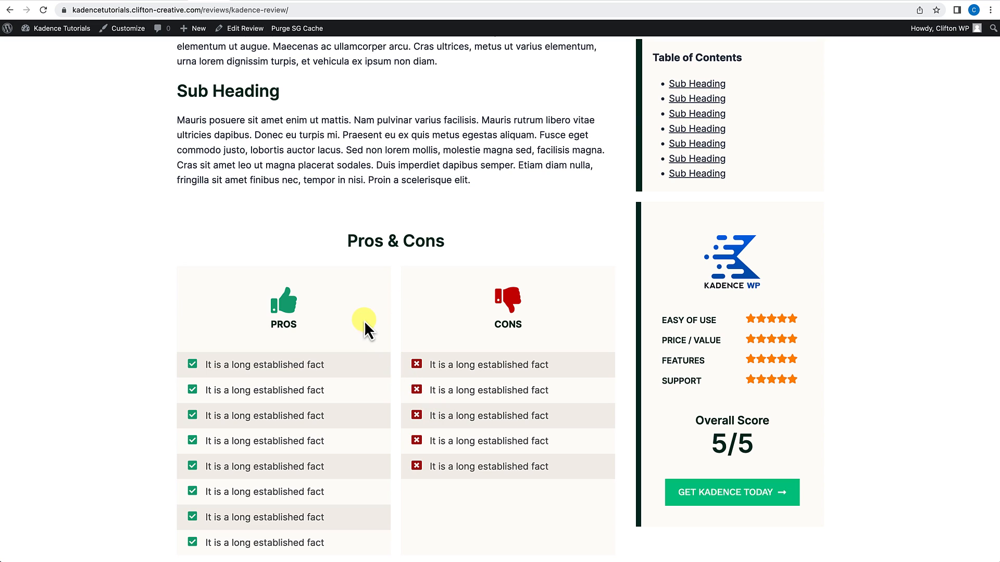
scroll(364, 320, "down", 1)
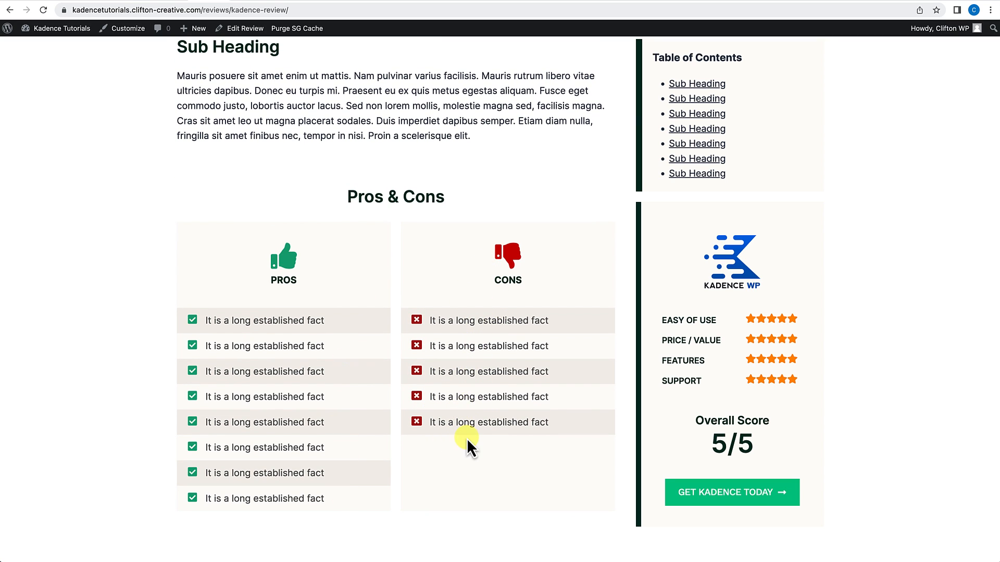
scroll(401, 445, "down", 1)
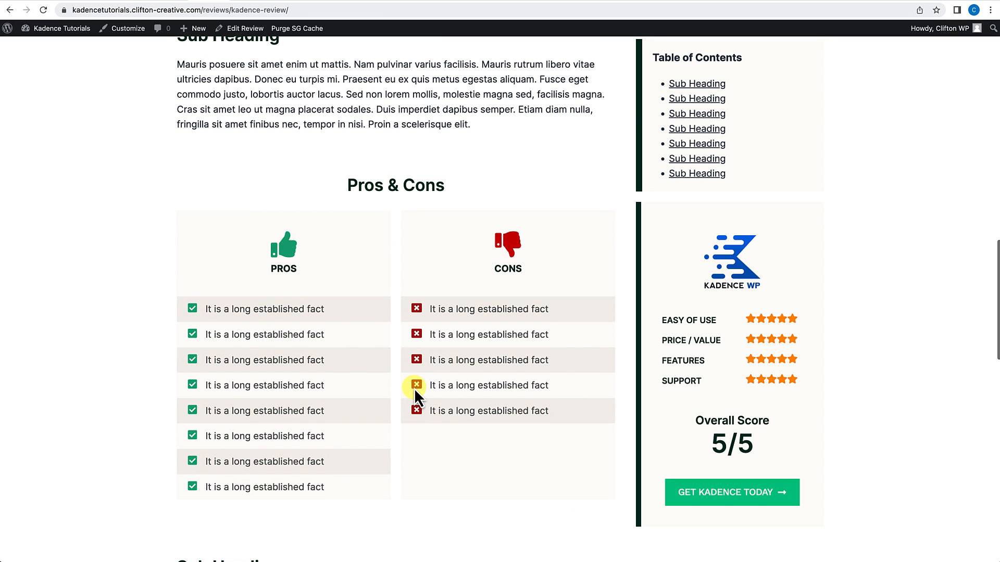
scroll(413, 388, "down", 5)
scroll(414, 388, "down", 12)
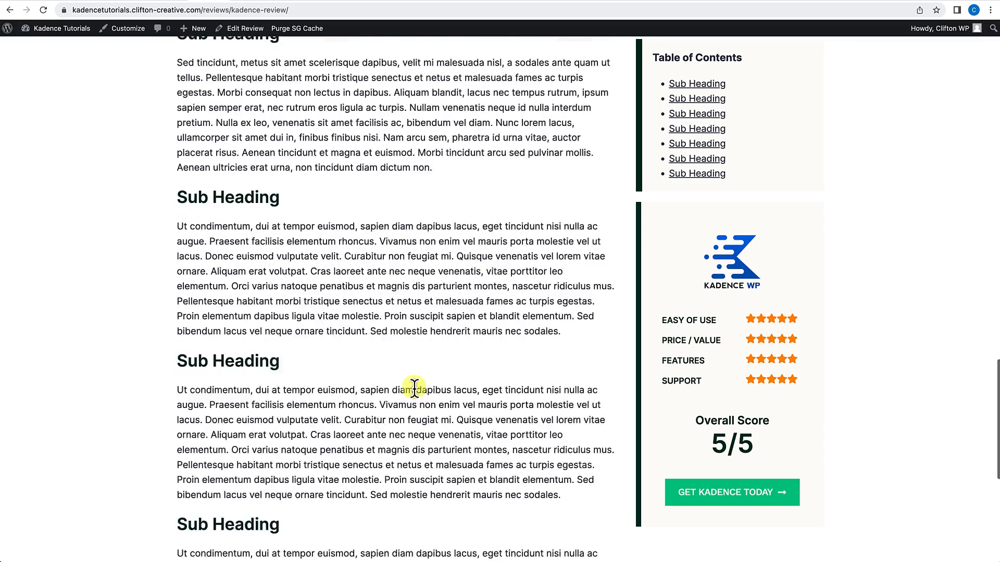
scroll(414, 389, "up", 20)
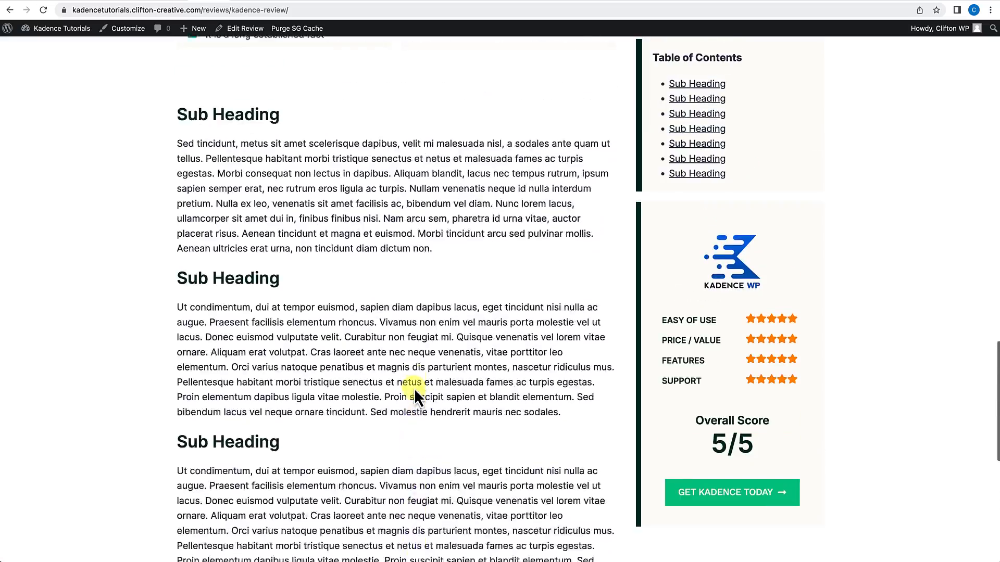
scroll(414, 389, "up", 10)
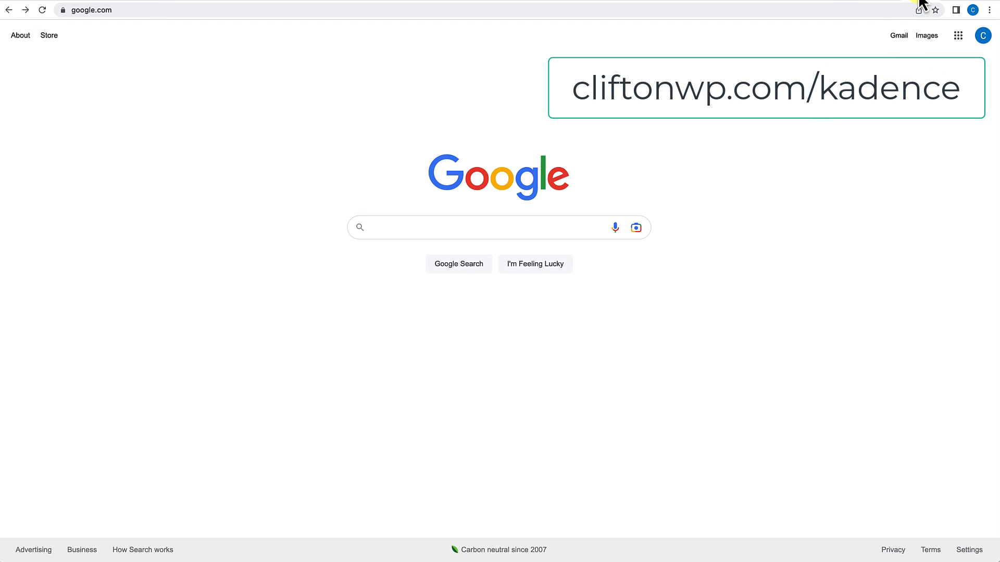
Go to cliftonwp.com/kadence in the browser.
left_click(880, 10)
type("clifton")
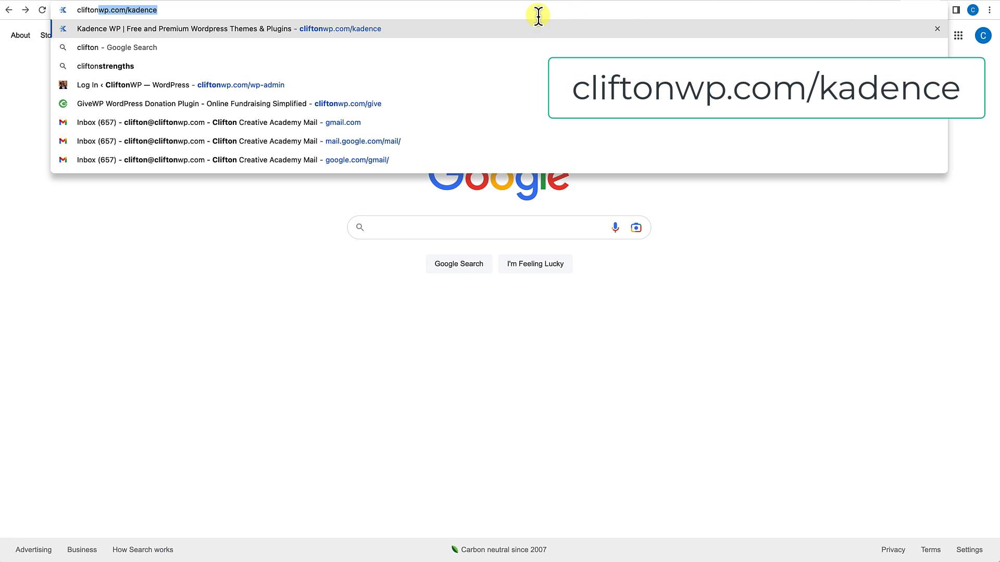
key("Return")
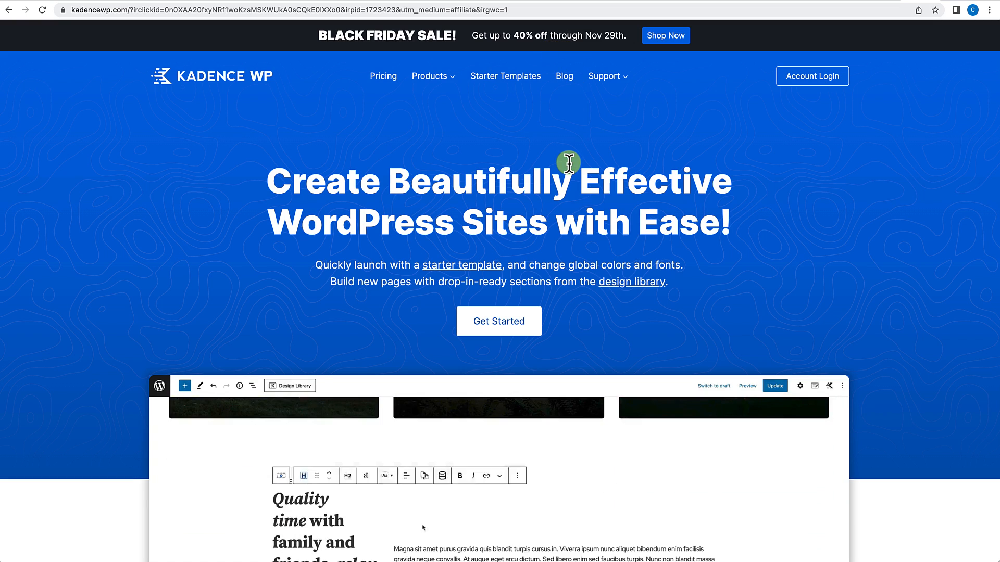
Open the Black Friday sale page from the Kadence WP homepage's sale banner.
scroll(569, 163, "down", 1)
scroll(614, 114, "up", 1)
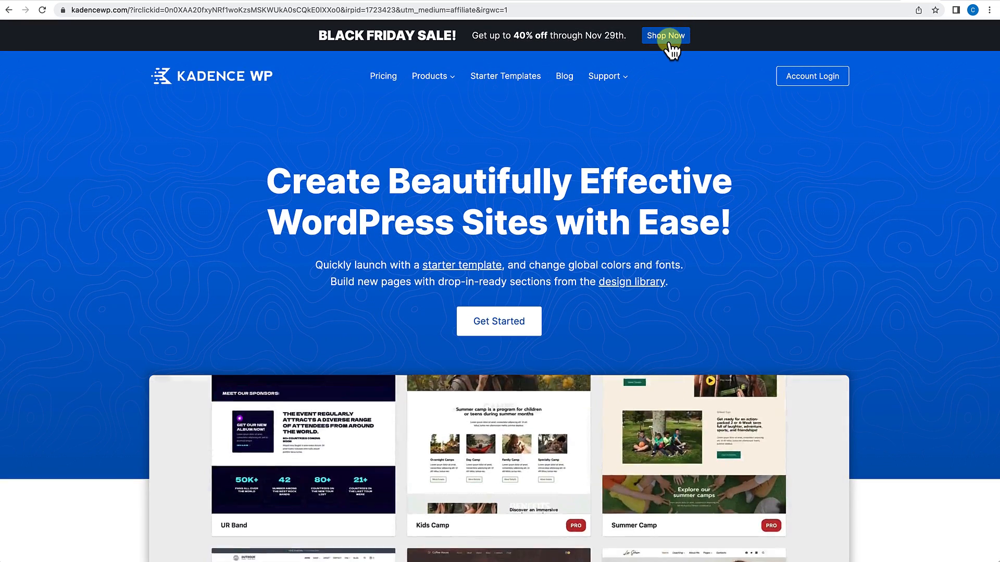
left_click(669, 40)
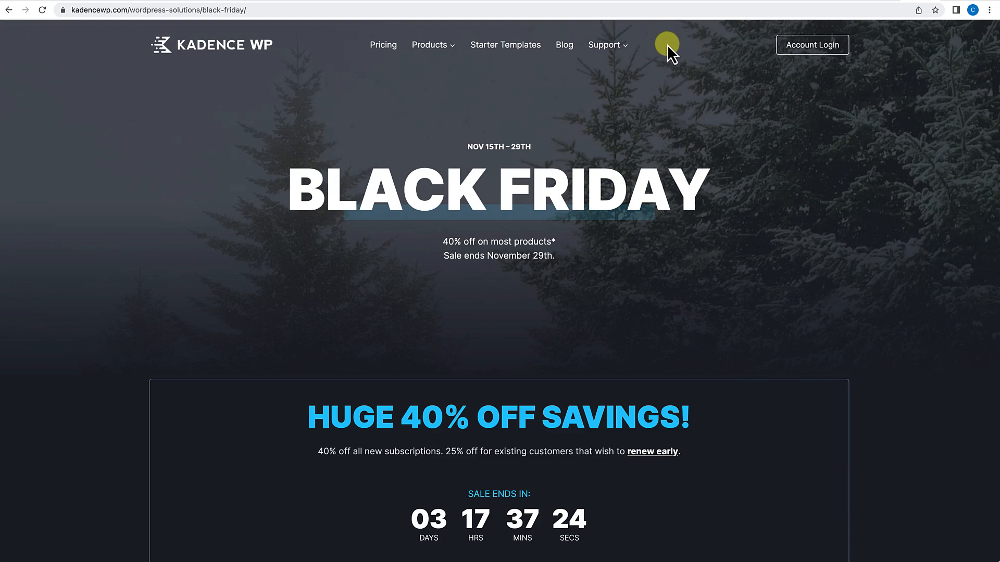
Examine and compare the prices and included features of the Essential Bundle, Full Bundle and Lifetime Full Bundle.
scroll(651, 183, "down", 5)
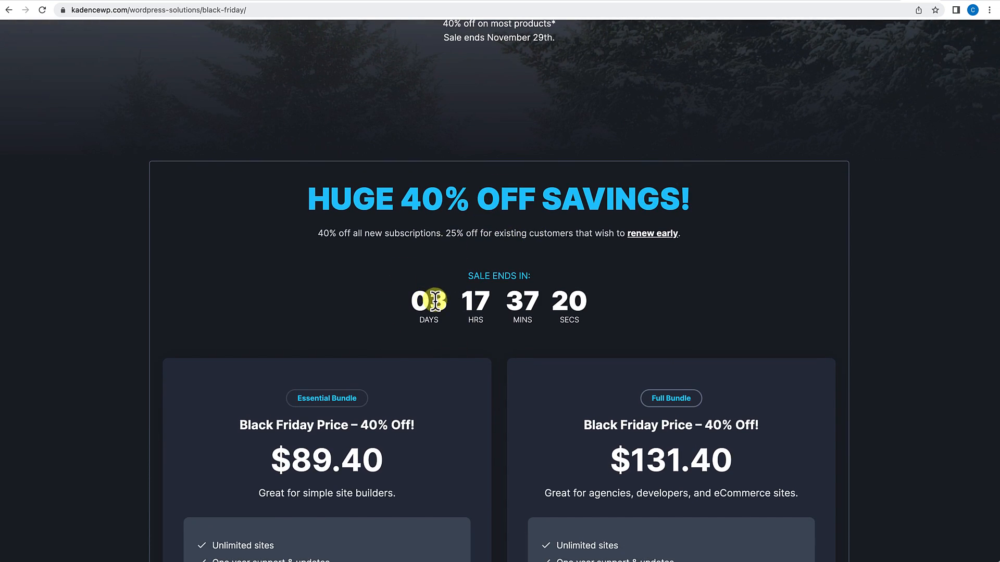
scroll(540, 268, "down", 5)
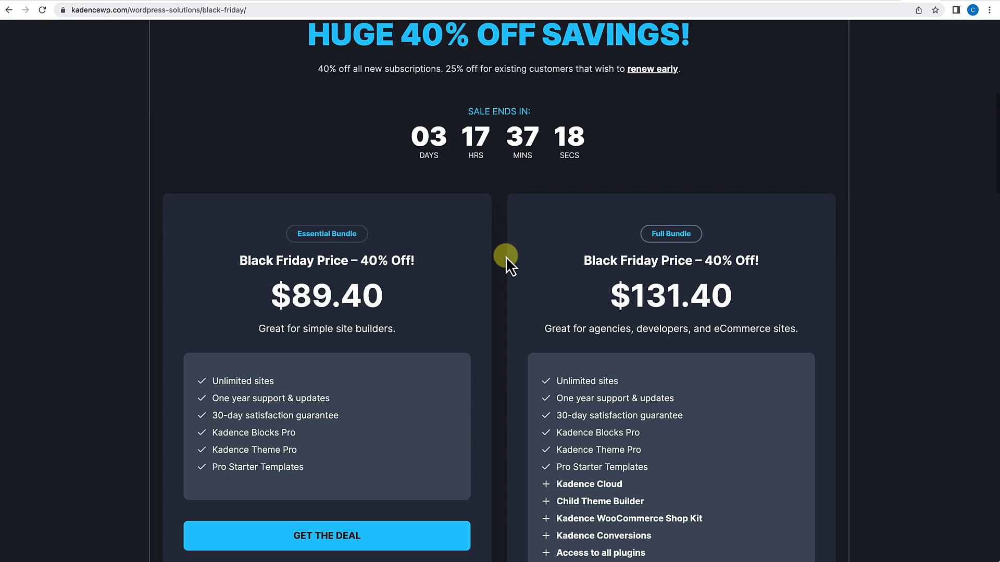
scroll(505, 256, "down", 1)
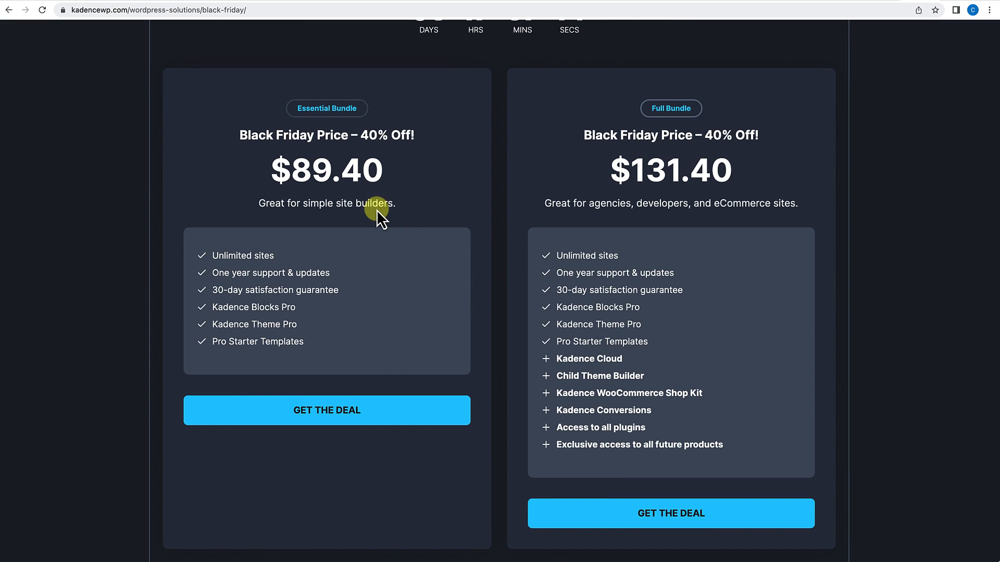
scroll(592, 230, "down", 1)
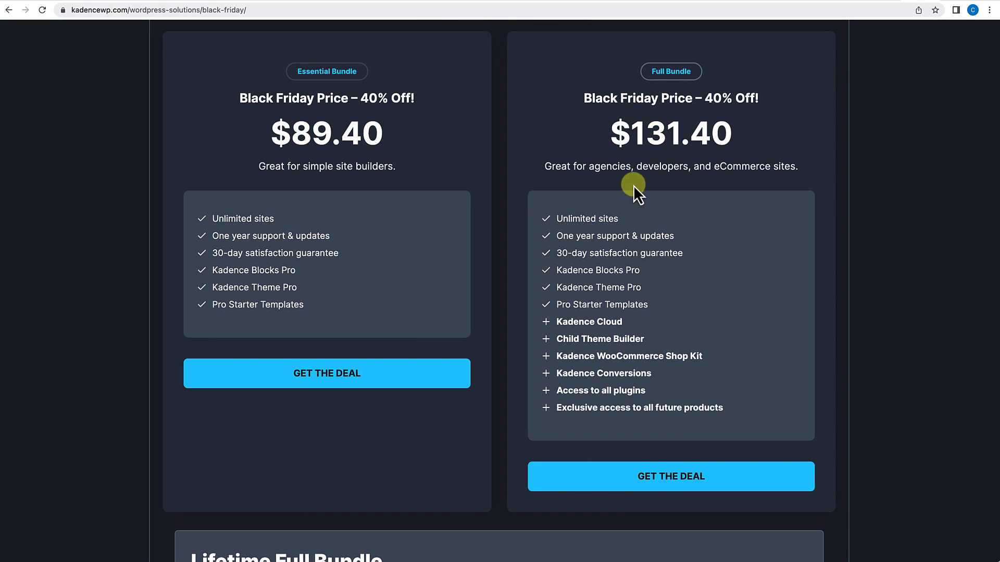
scroll(622, 205, "down", 4)
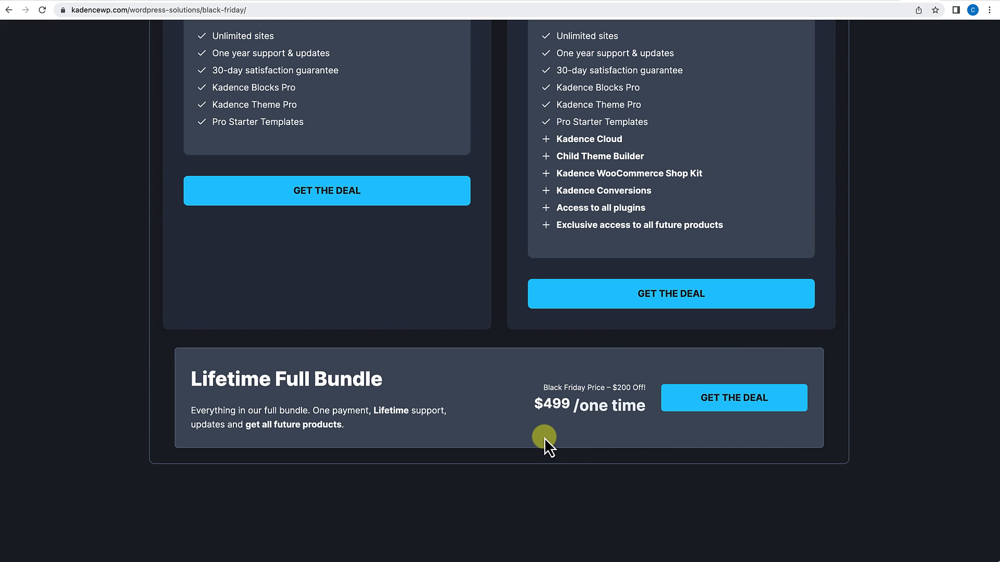
scroll(539, 409, "up", 3)
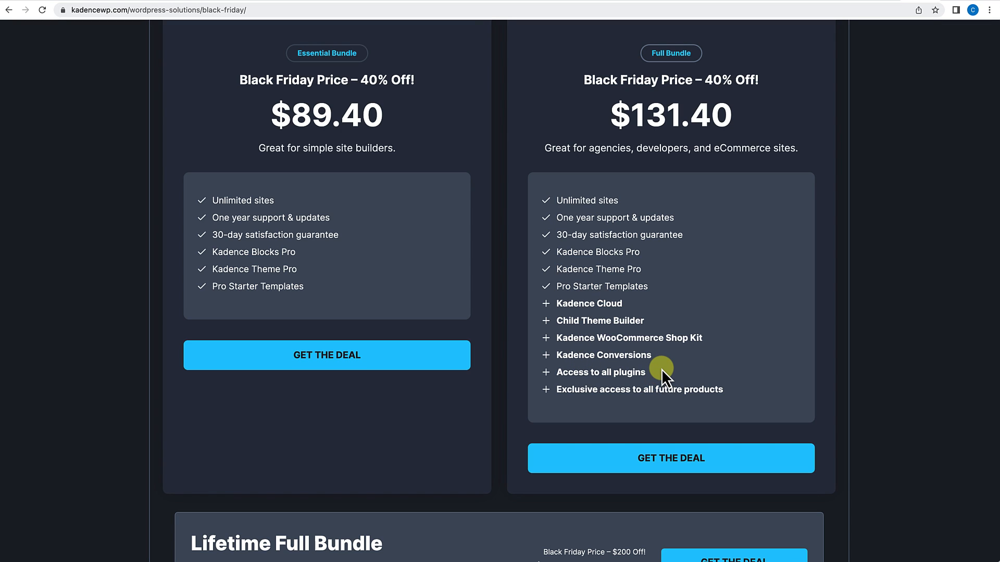
scroll(661, 368, "up", 3)
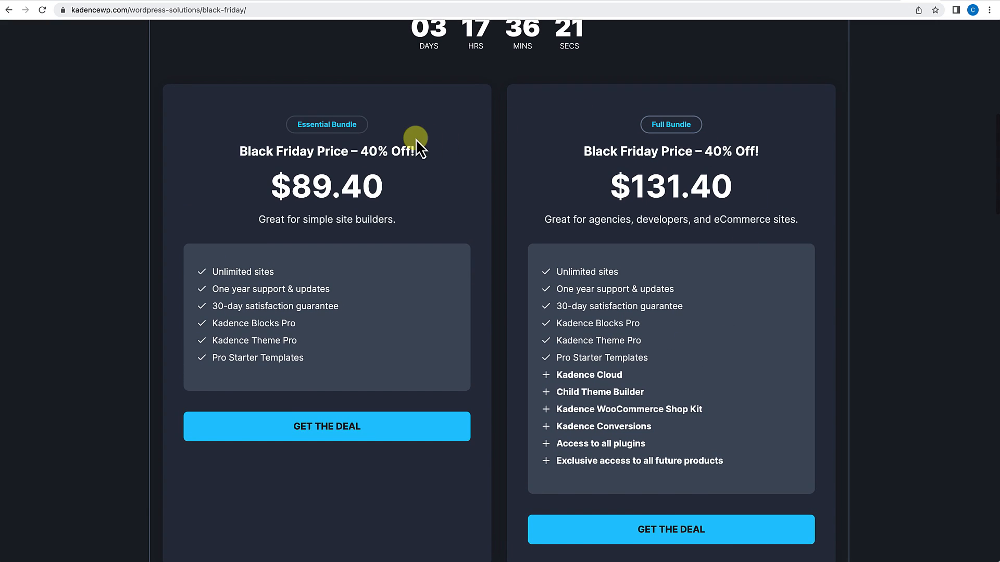
scroll(555, 326, "down", 5)
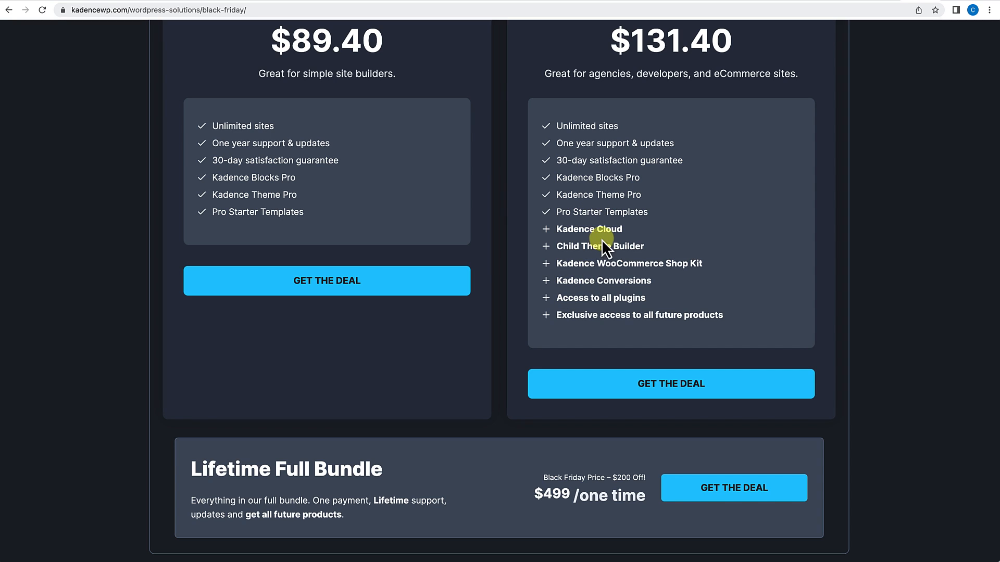
Highlight Kadence Blocks Pro and Kadence Theme Pro in turn in the Full Bundle's feature list.
left_click_drag(556, 177, 646, 177)
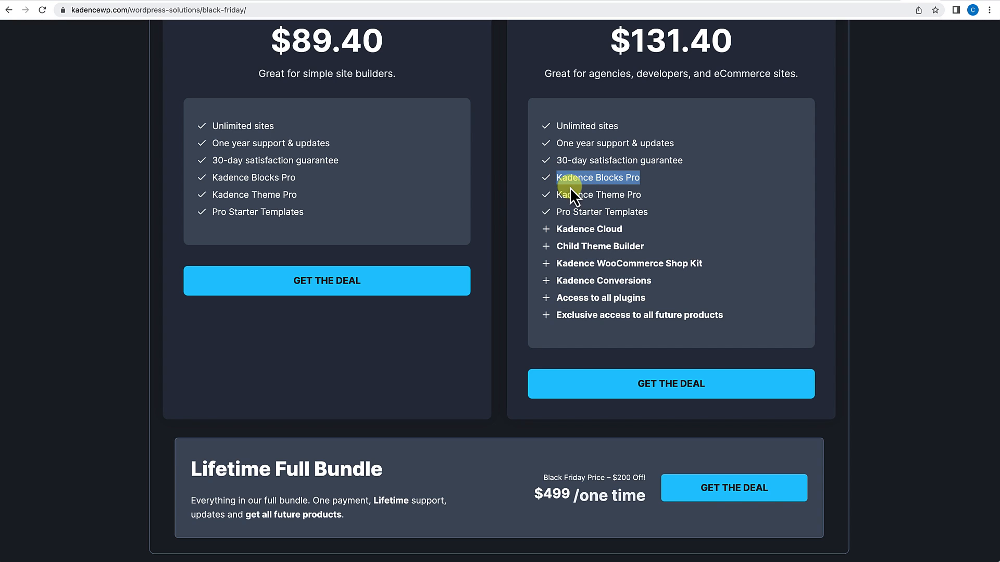
left_click_drag(557, 195, 639, 194)
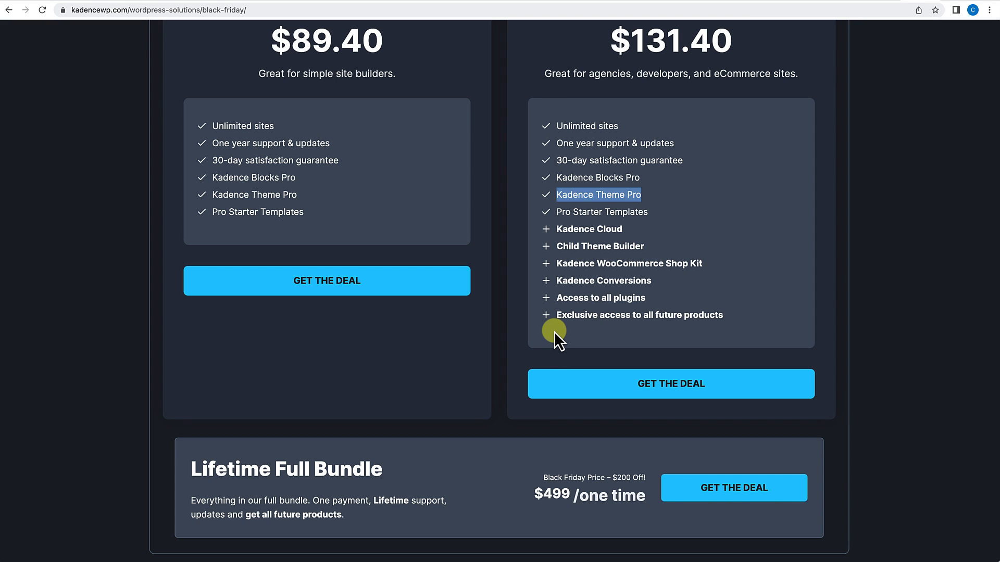
scroll(554, 331, "up", 5)
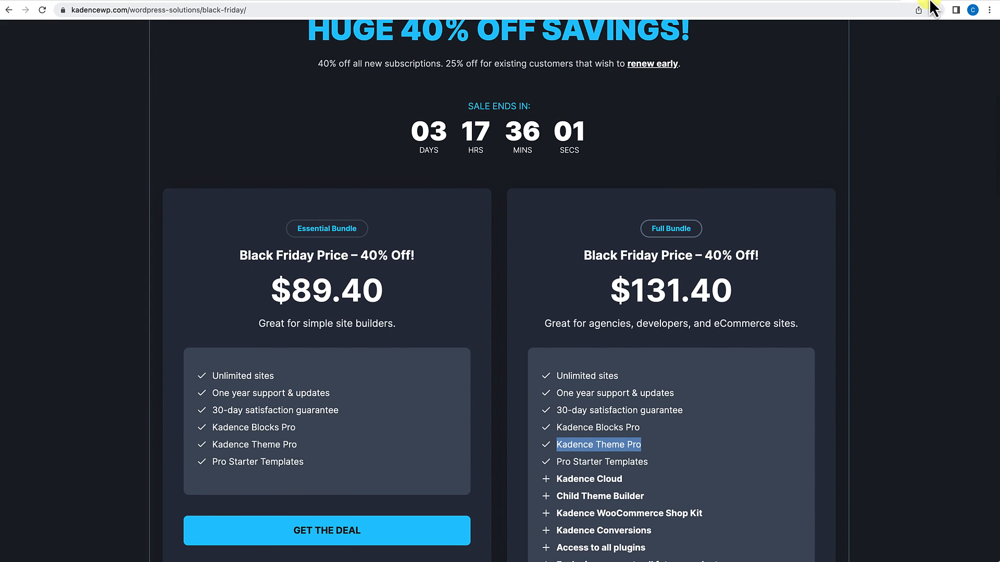
Switch to the Kadence Tutorials WordPress site, search the plugin directory for "kadence blocks", and install and activate Kadence Blocks.
left_click(852, 1)
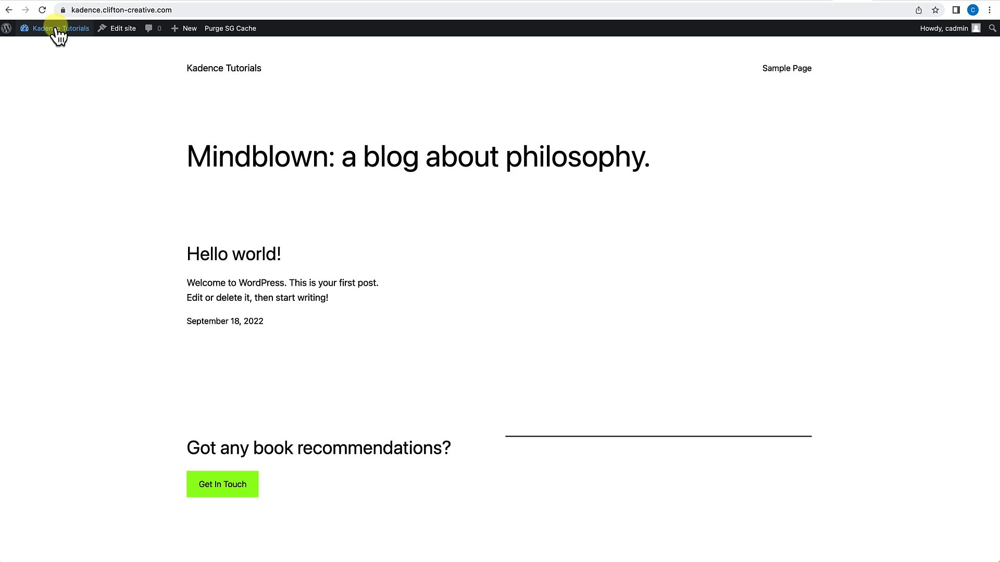
left_click(44, 45)
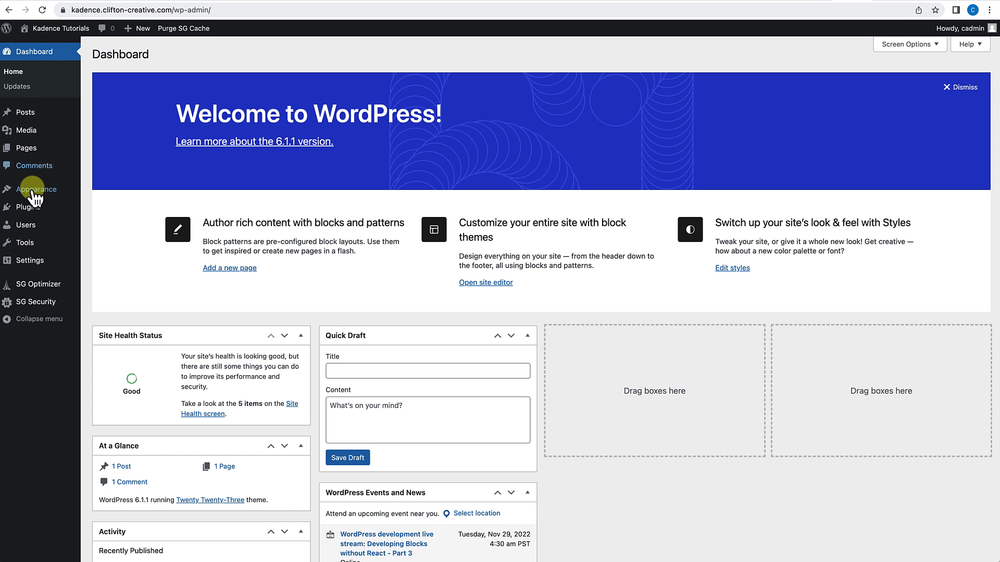
mouse_move(36, 210)
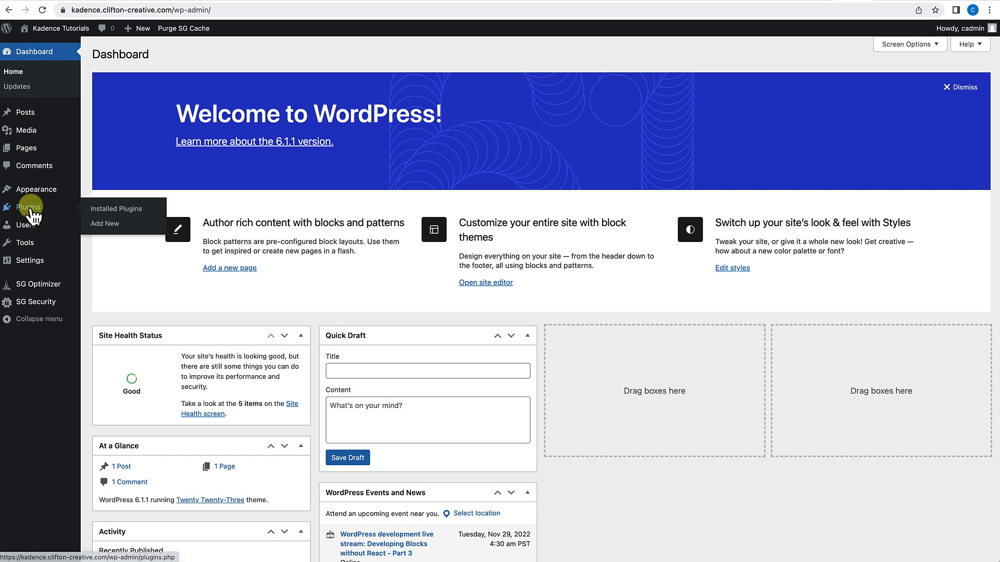
left_click(98, 229)
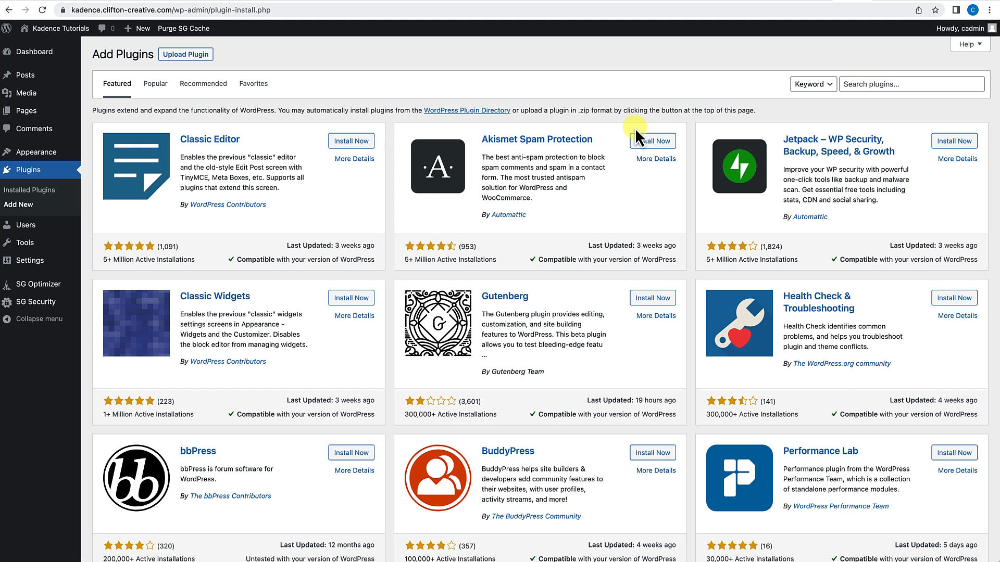
left_click(851, 86)
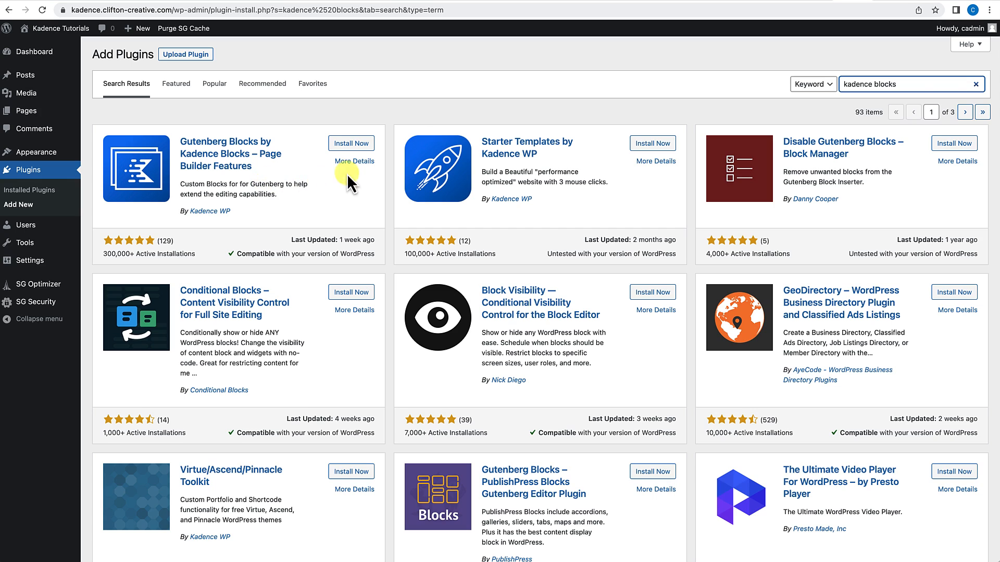
left_click(350, 144)
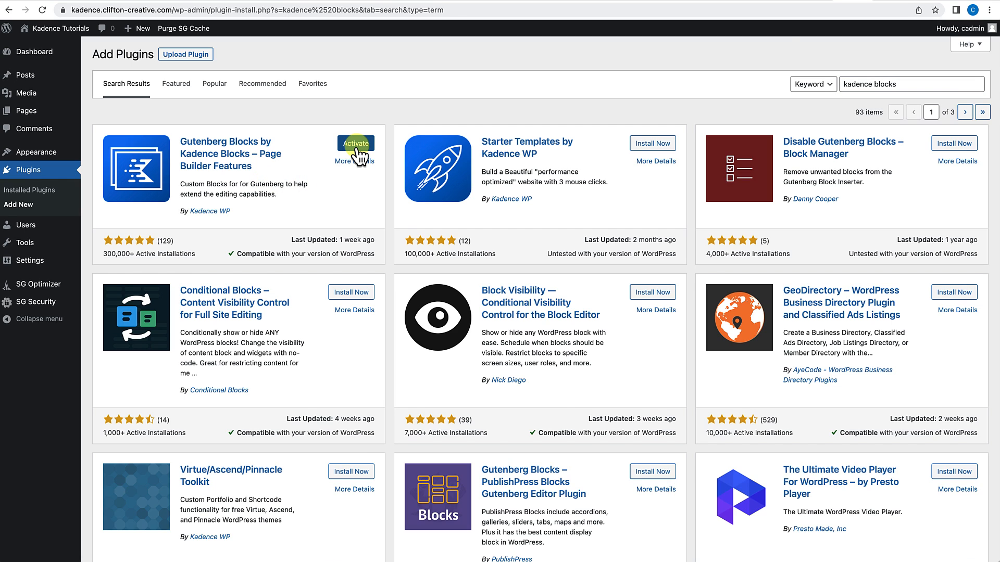
left_click(356, 145)
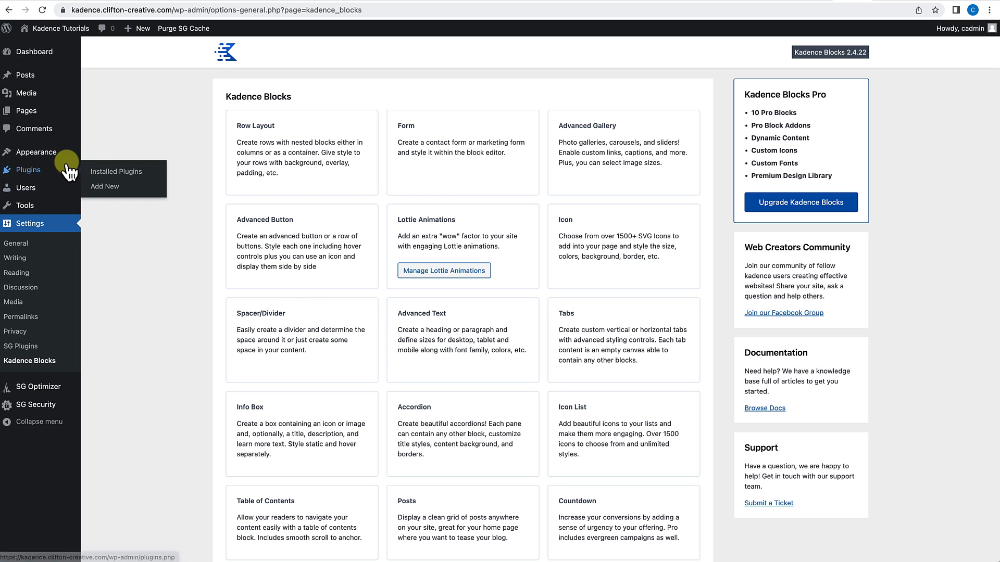
Search the theme directory for "kadence", install and activate the Kadence theme, and view the site's front end.
left_click(42, 153)
left_click(190, 57)
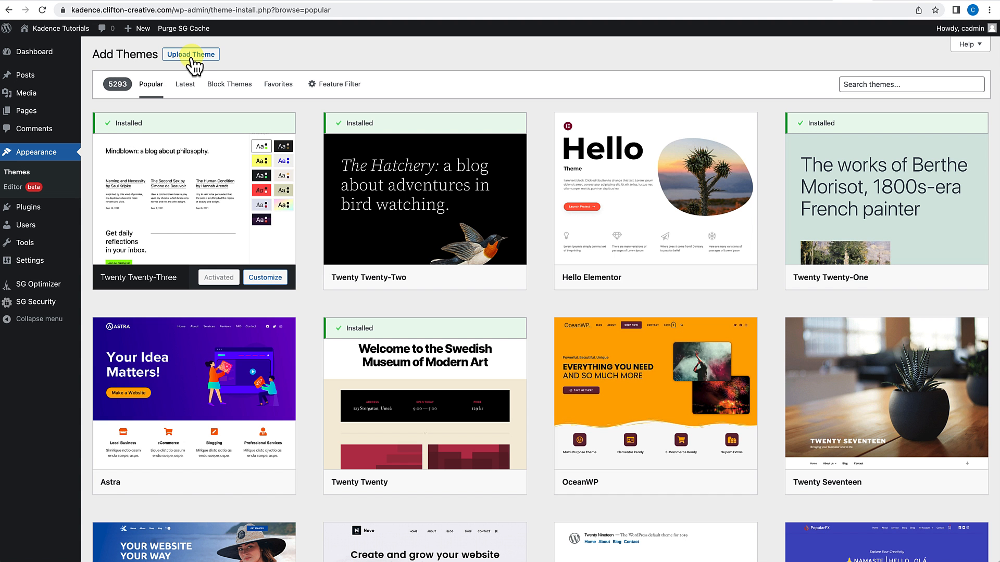
left_click(883, 86)
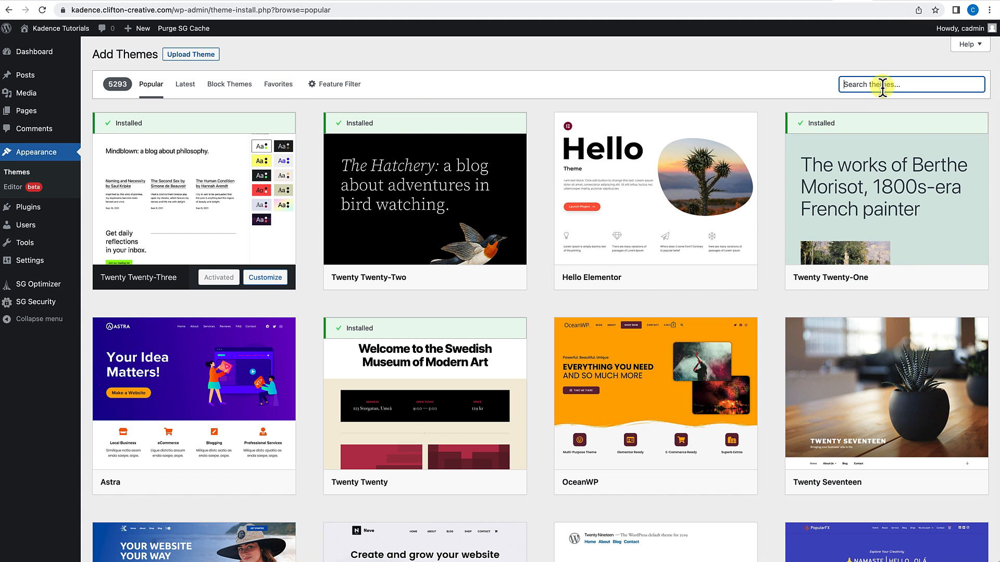
type("kadence")
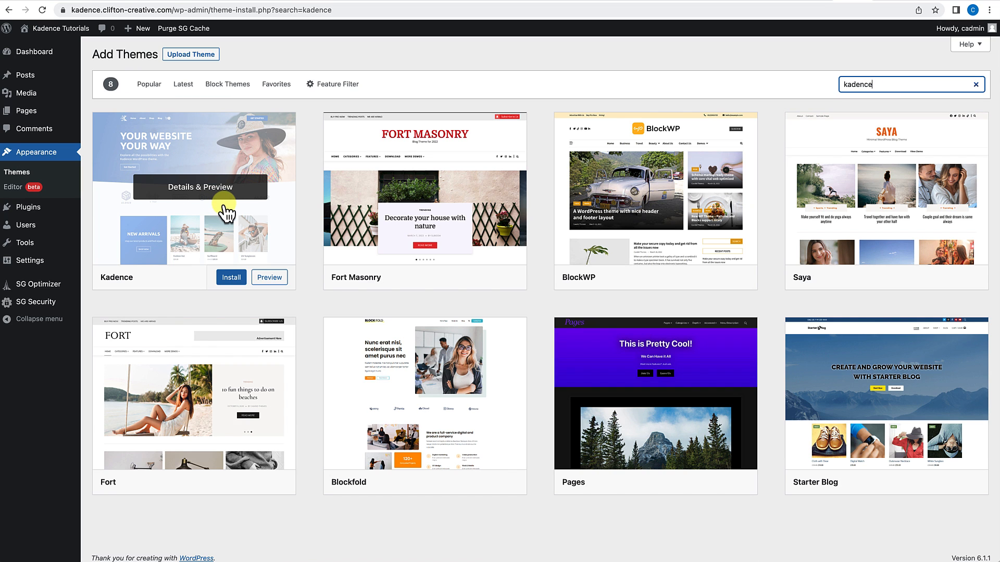
left_click(228, 278)
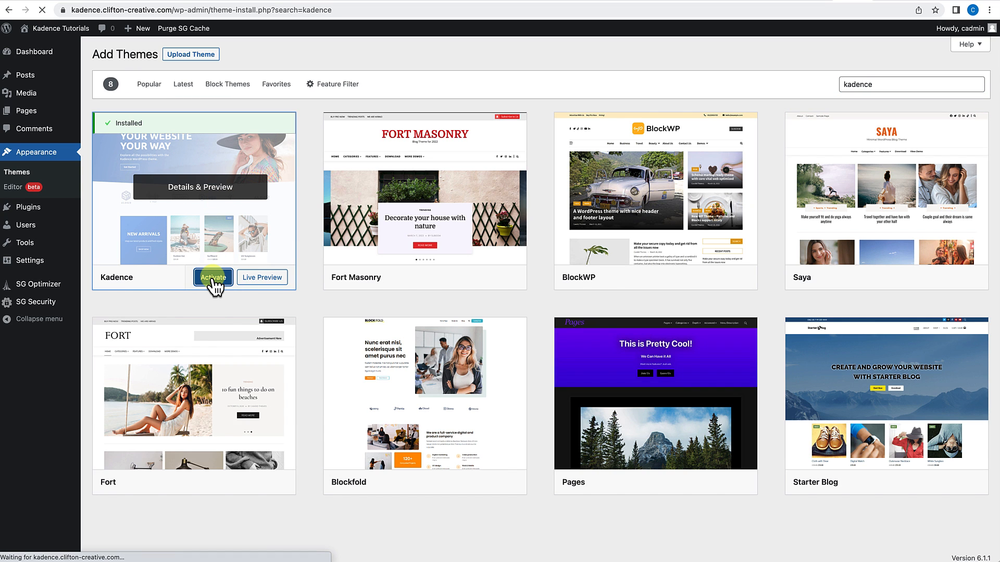
left_click(214, 280)
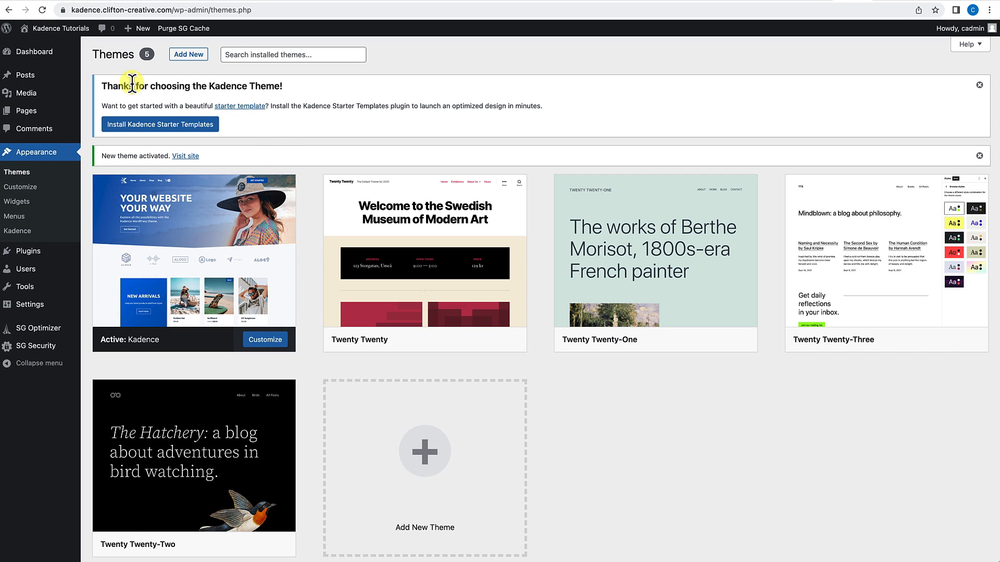
left_click(64, 28)
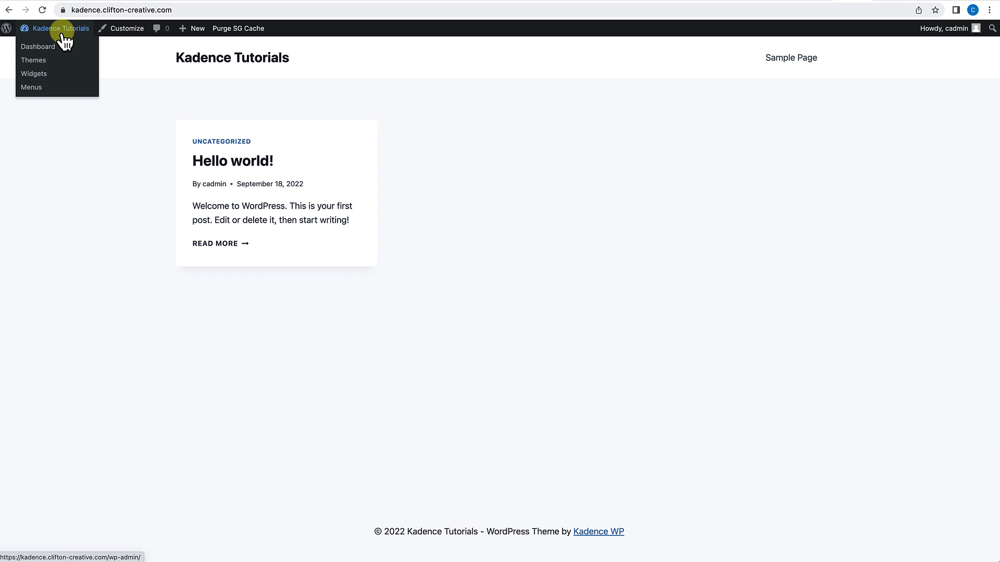
Return to the installed themes in the WordPress admin and delete the Twenty Twenty theme.
left_click(50, 42)
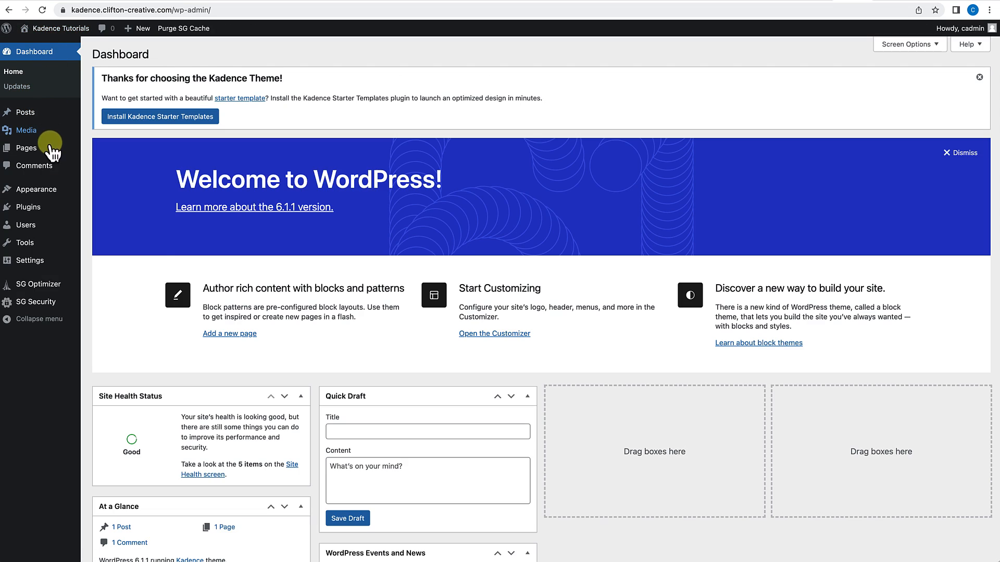
mouse_move(48, 192)
left_click(107, 194)
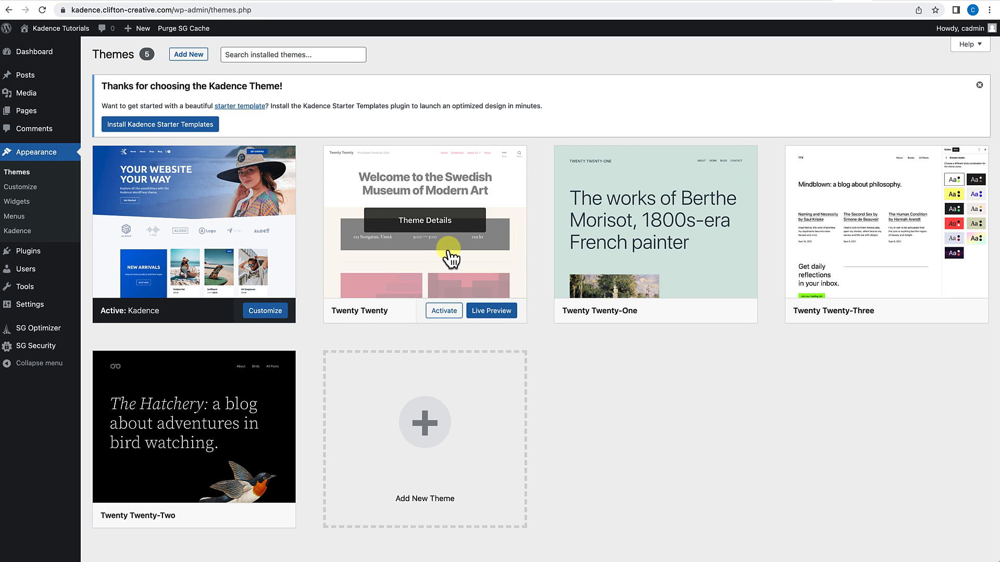
left_click(442, 220)
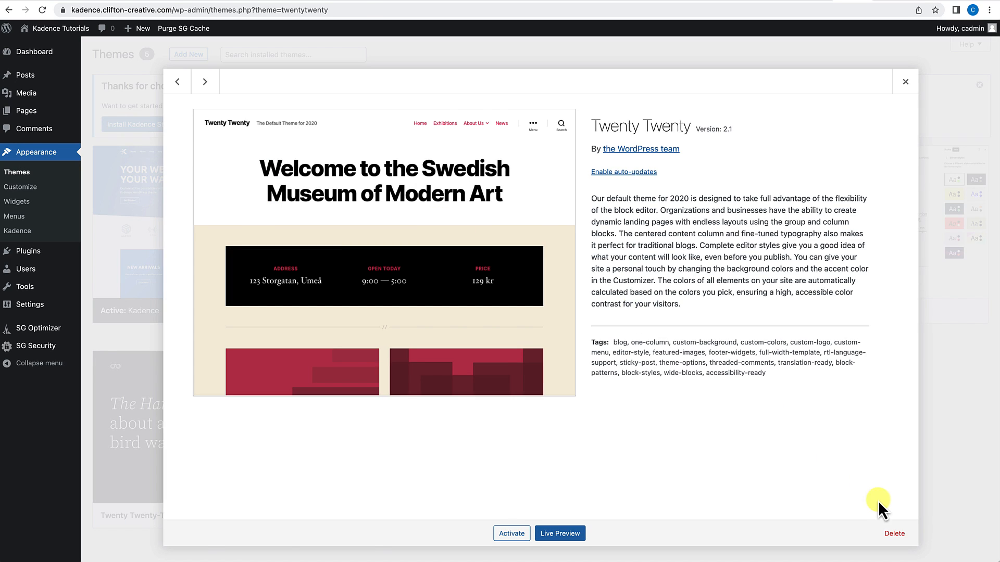
left_click(893, 533)
left_click(599, 94)
Delete the Twenty Twenty-One theme from the installed themes.
left_click(452, 222)
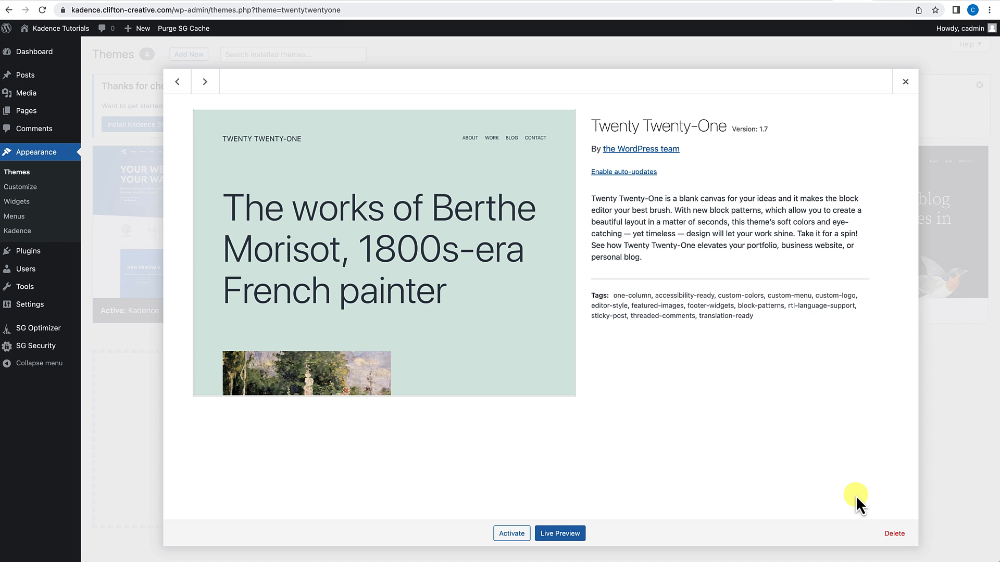
left_click(894, 533)
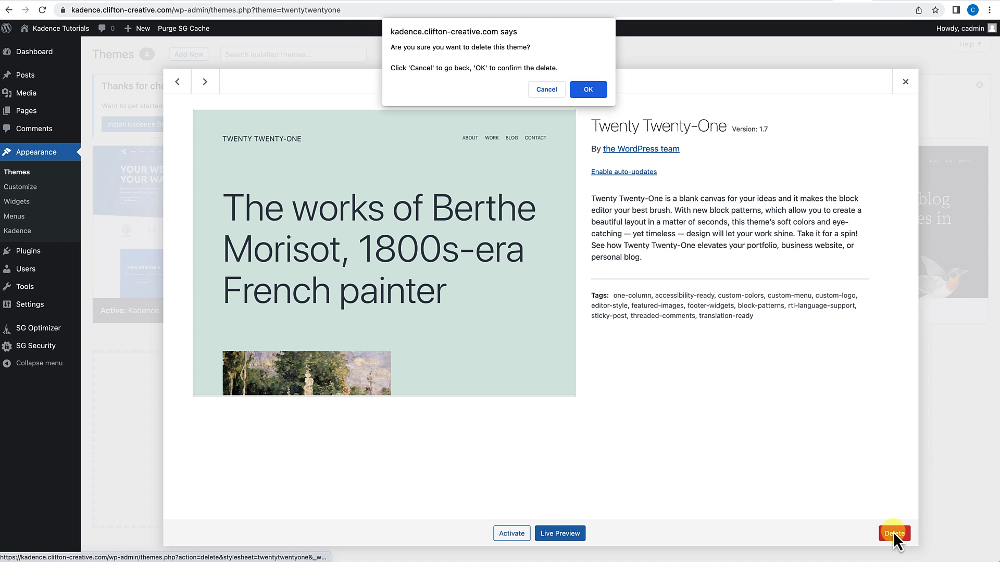
left_click(587, 89)
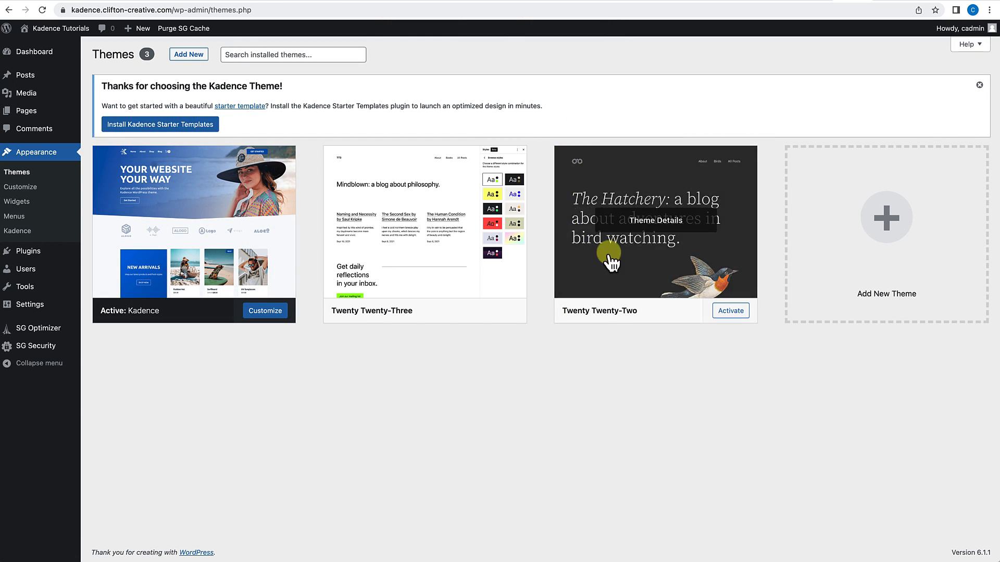
Delete the Twenty Twenty-Two theme from the installed themes.
left_click(675, 229)
left_click(891, 533)
left_click(601, 93)
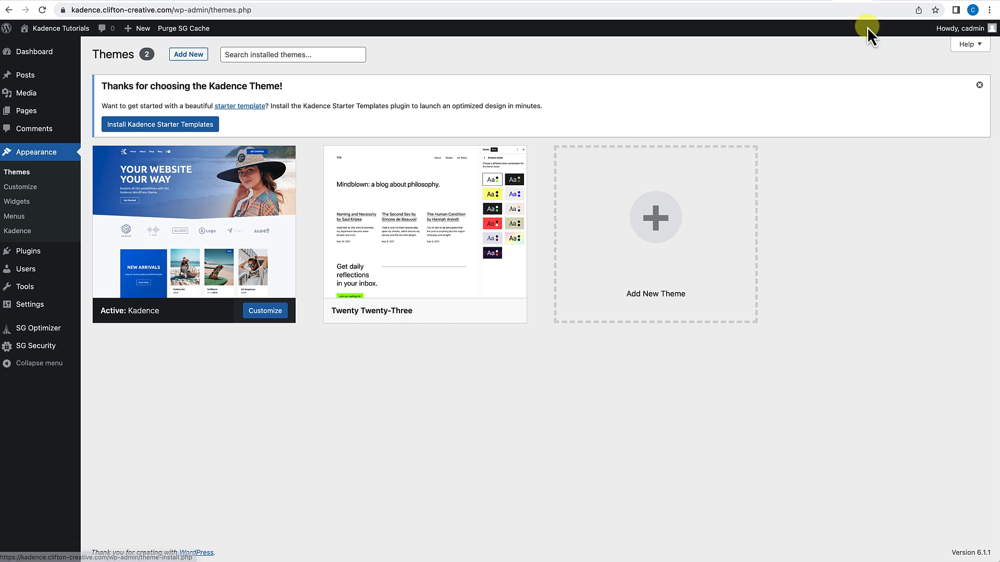
Switch to the Kadence WP account's product downloads and download the Kadence Pro Plugin and Kadence Blocks Pro.
left_click(919, 1)
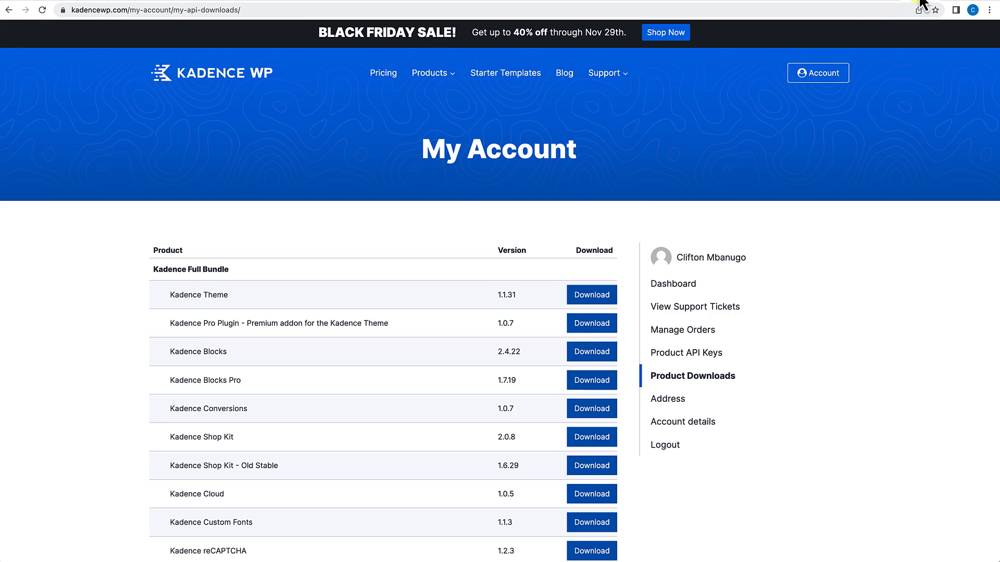
scroll(535, 326, "down", 1)
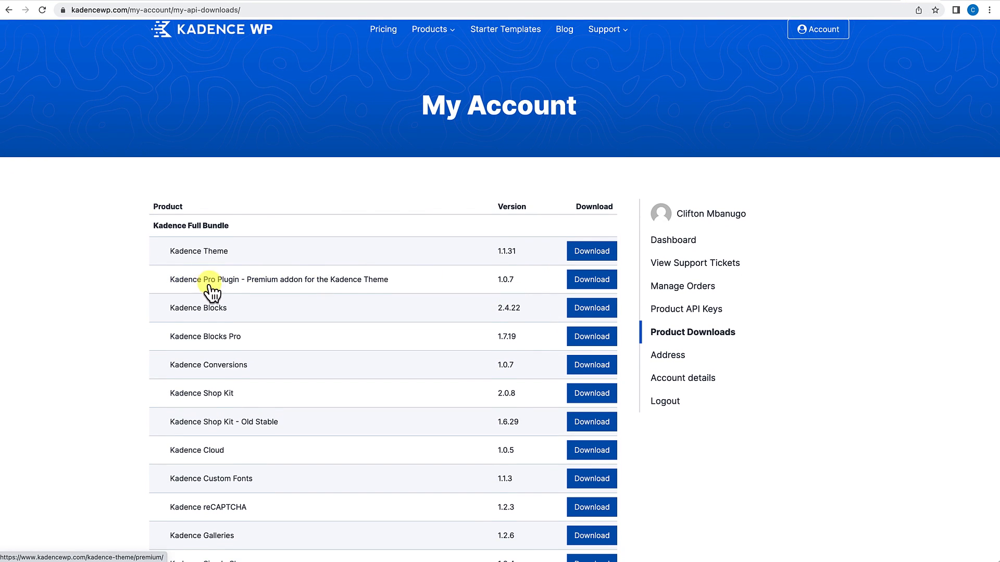
left_click(592, 280)
scroll(326, 263, "down", 1)
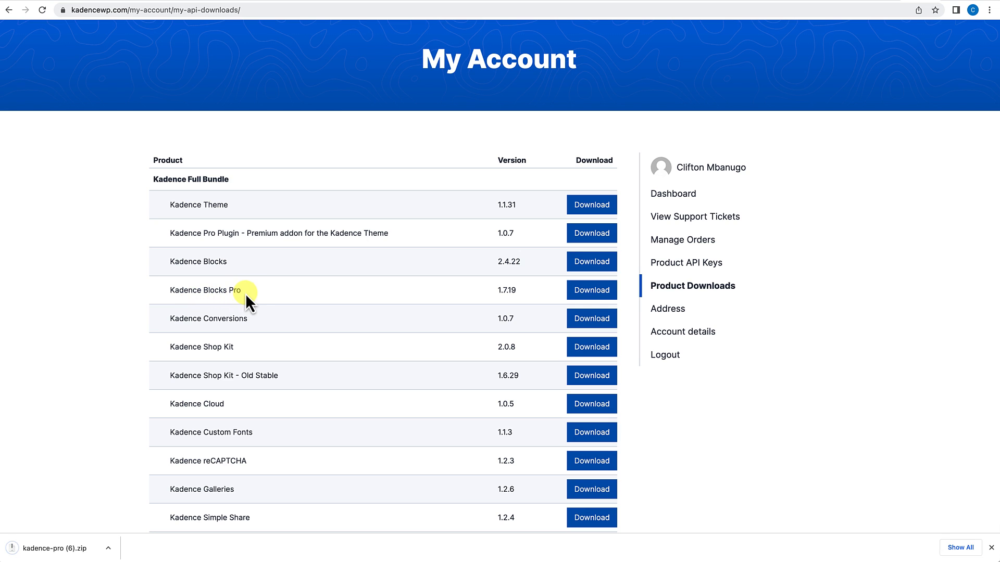
left_click(585, 296)
scroll(408, 328, "down", 2)
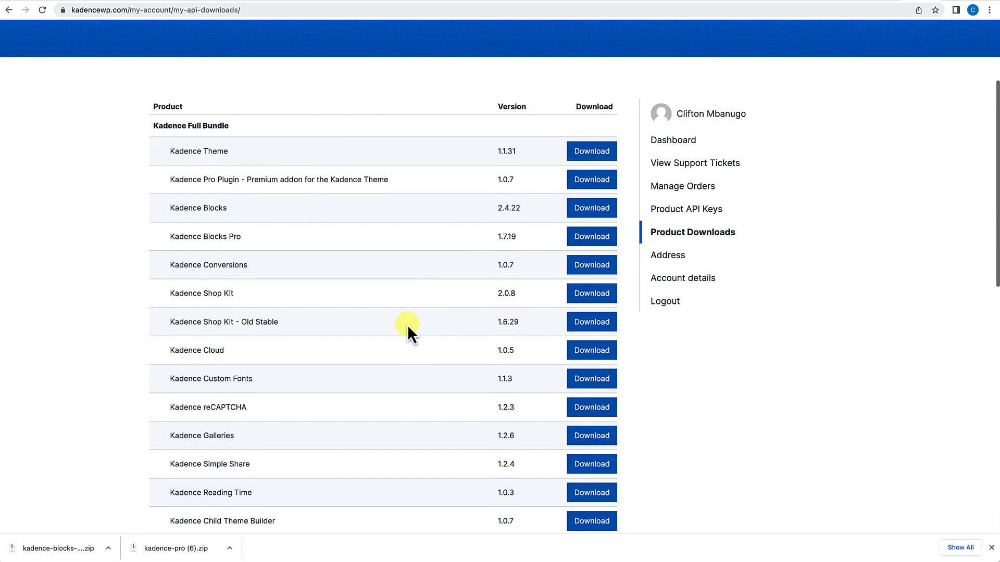
scroll(268, 293, "down", 3)
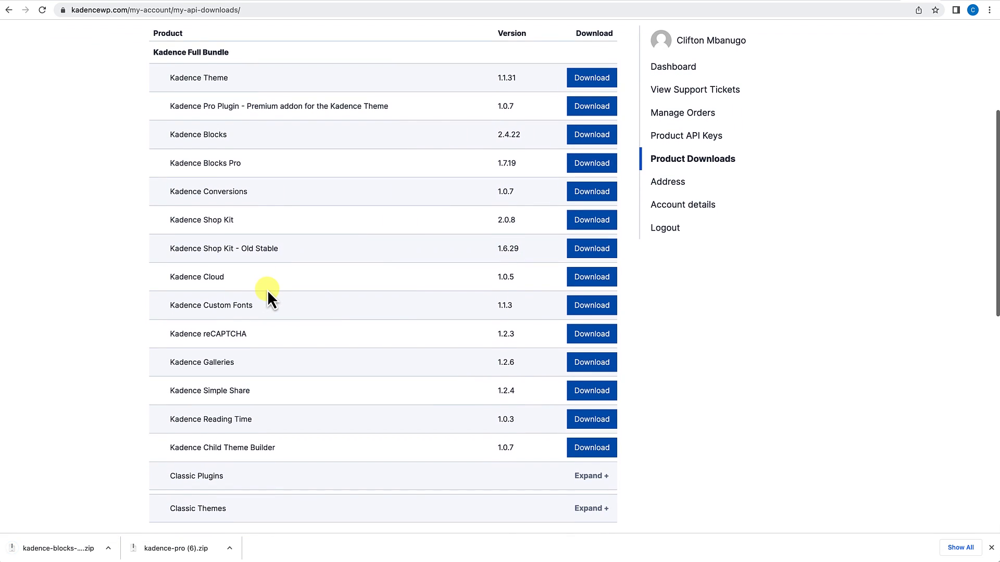
scroll(267, 289, "up", 3)
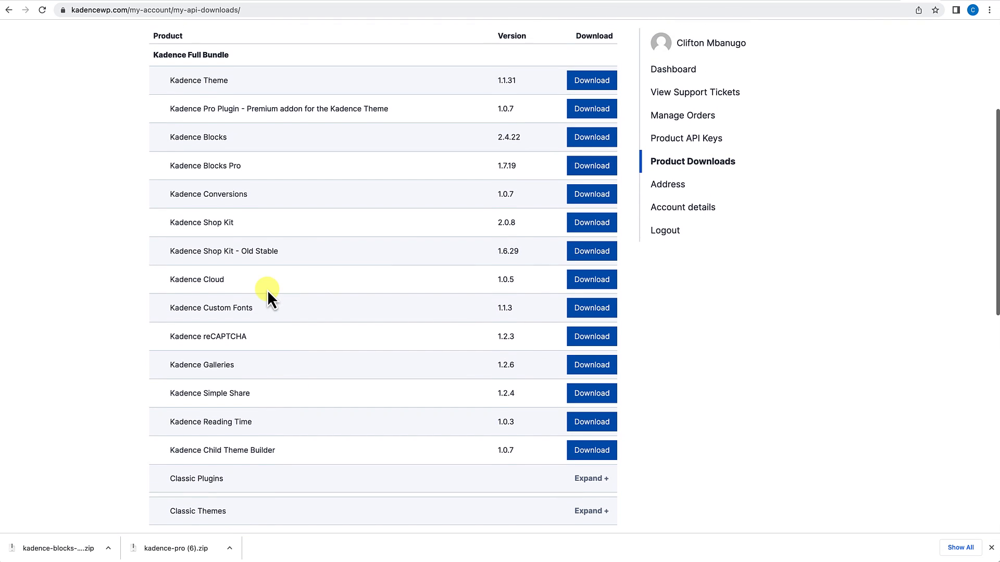
scroll(267, 291, "up", 3)
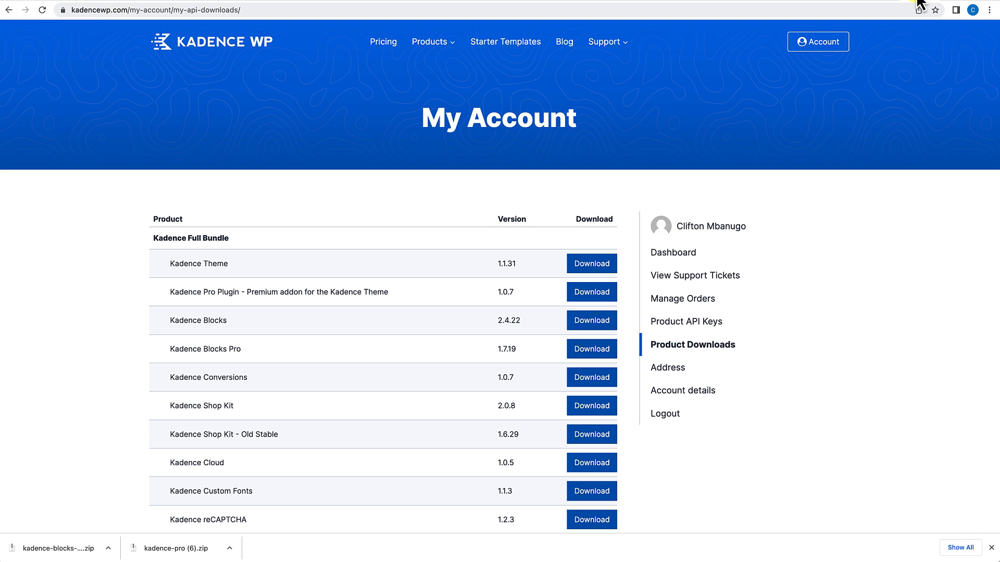
Back on the WordPress site, upload kadence-pro (6).zip as a new plugin, then install and activate it.
left_click(847, 5)
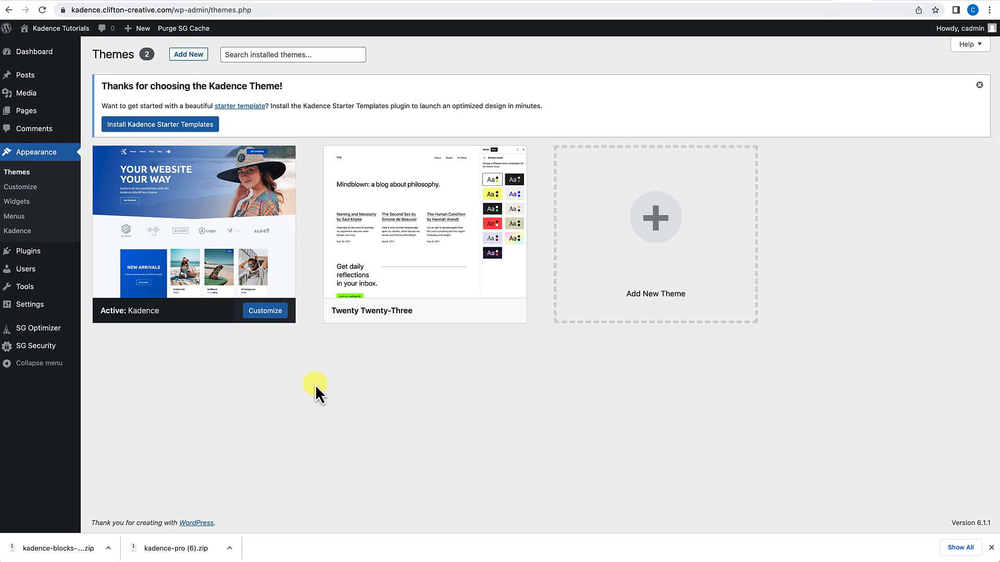
mouse_move(31, 255)
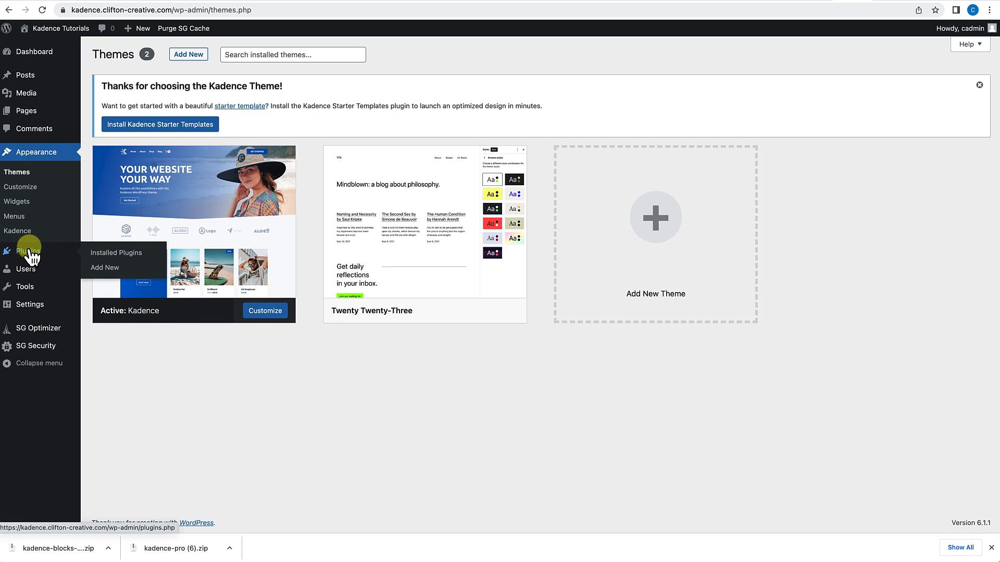
left_click(106, 268)
left_click(190, 58)
left_click(474, 223)
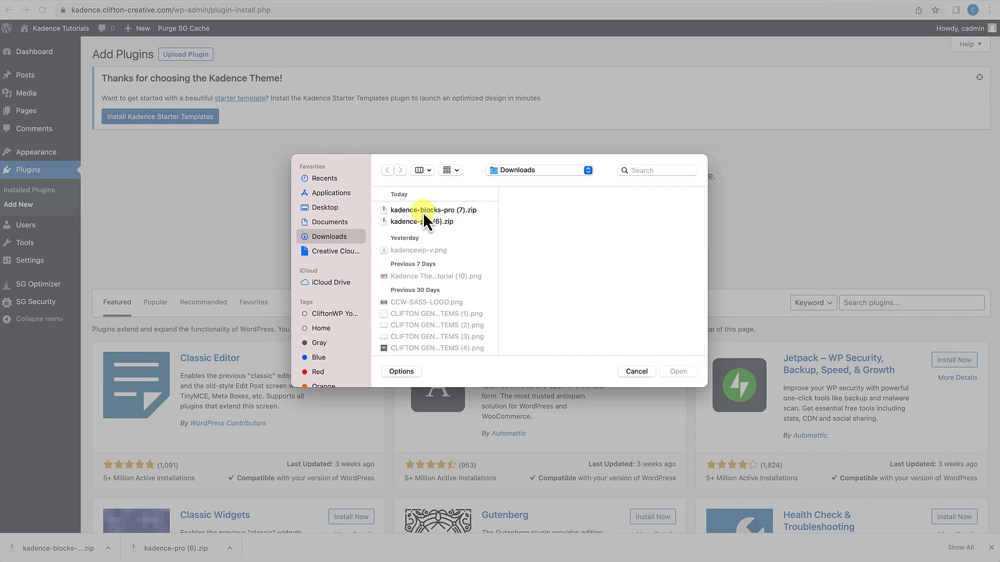
left_click(423, 224)
left_click(678, 371)
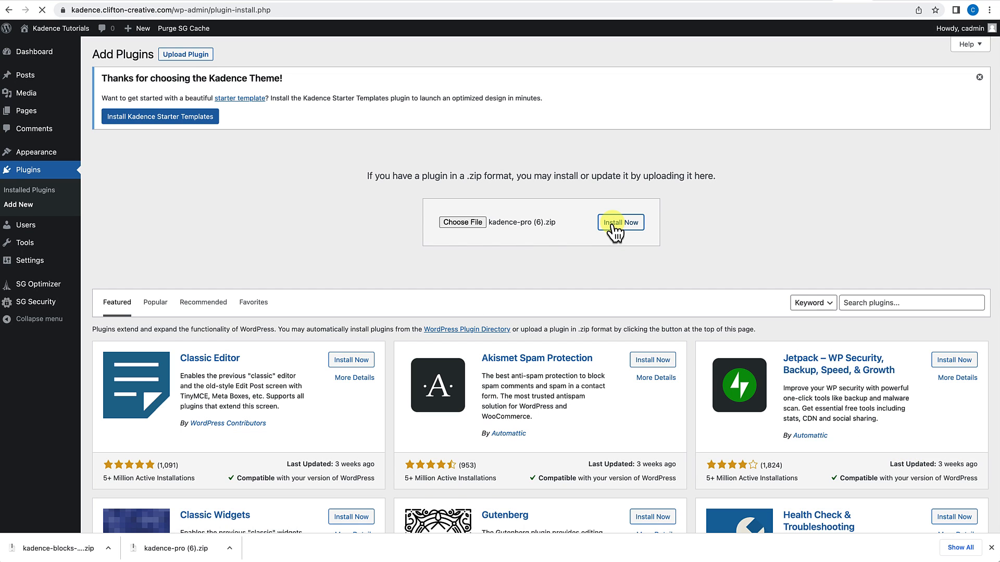
left_click(130, 221)
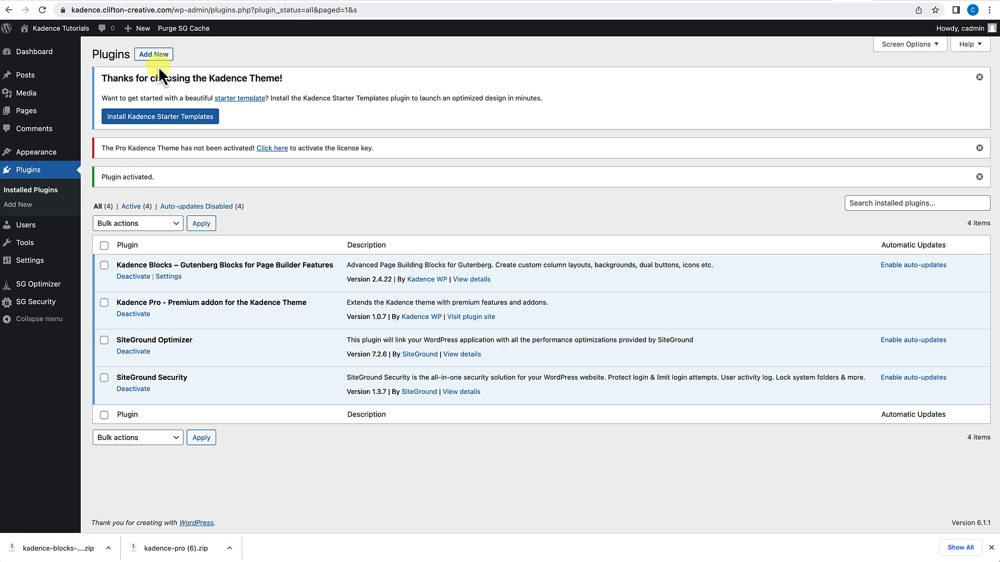
Start another plugin upload and choose kadence-blocks-pro (7).zip from the Downloads folder.
left_click(156, 59)
left_click(196, 58)
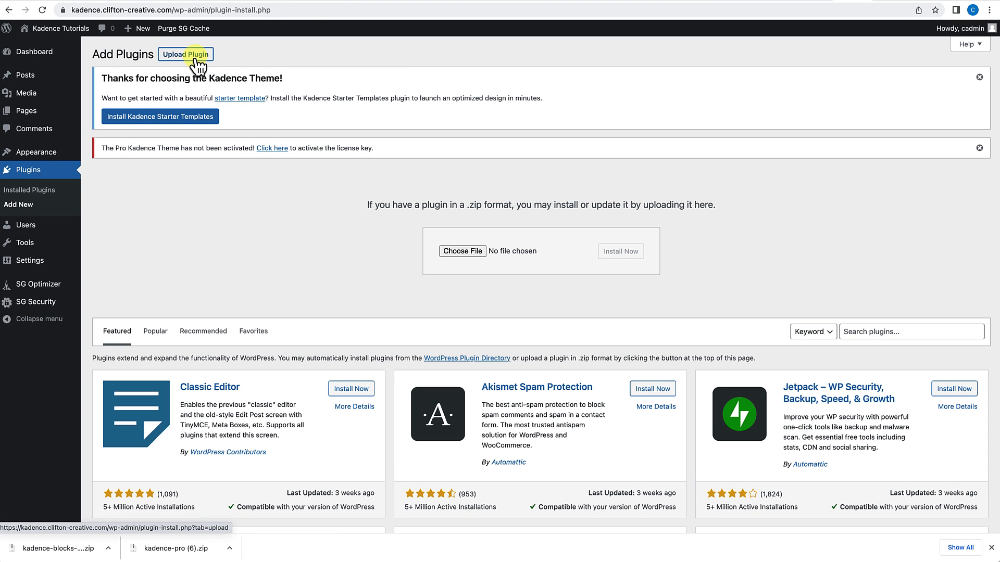
left_click(451, 250)
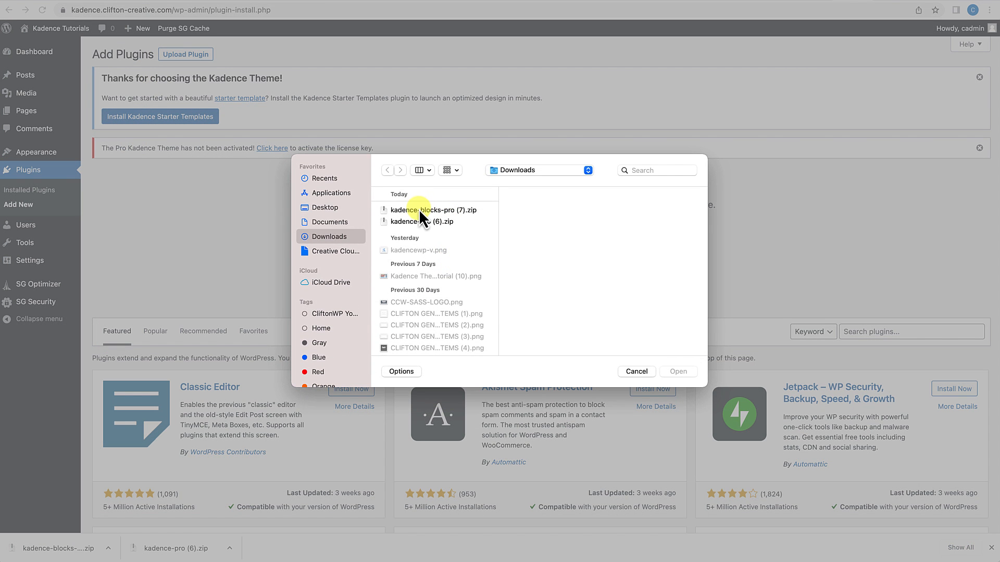
left_click(422, 210)
left_click(677, 372)
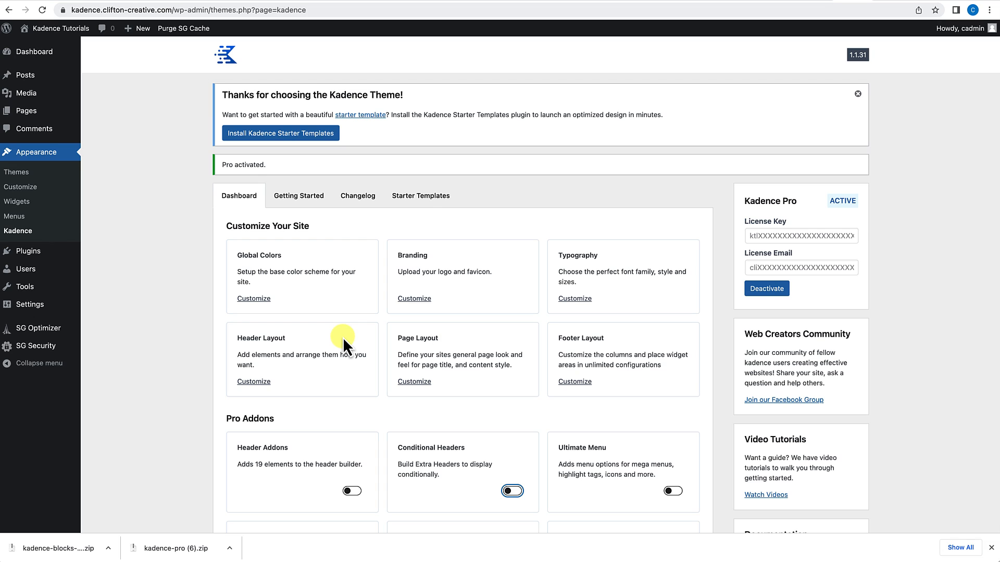
Enable the Hooked Elements add-on among the Kadence theme's Pro Addons.
scroll(343, 336, "down", 3)
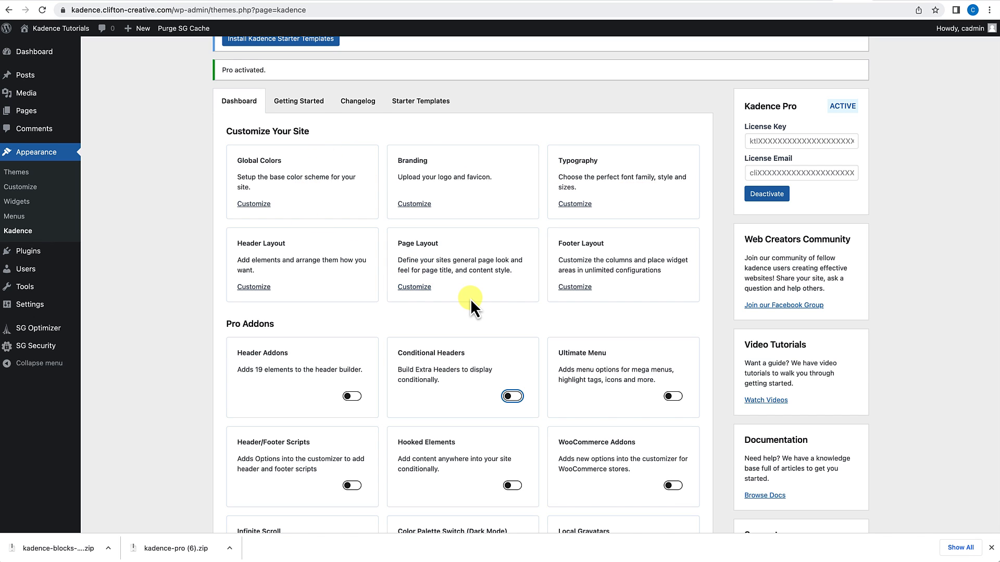
scroll(470, 299, "down", 2)
scroll(302, 300, "down", 3)
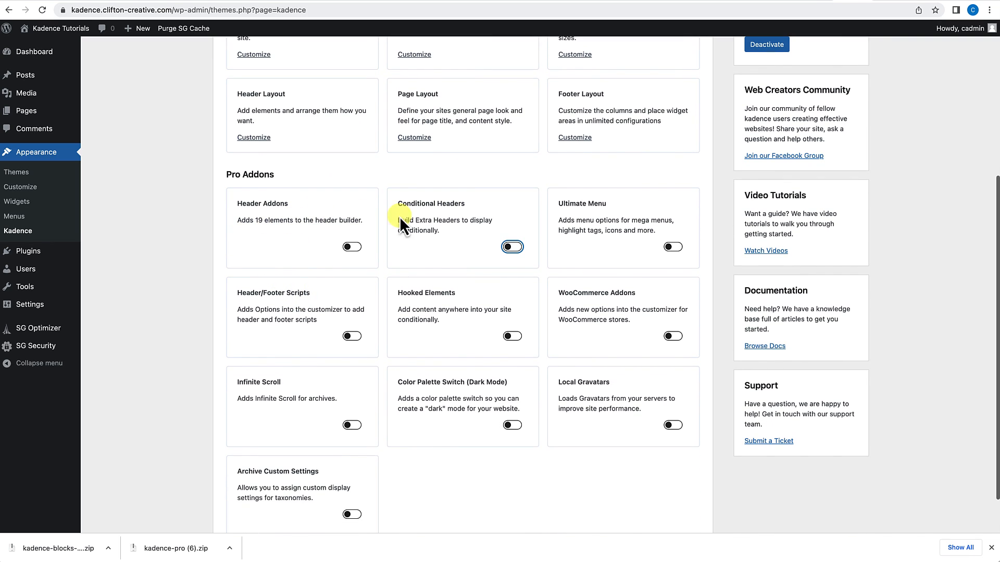
scroll(344, 401, "down", 2)
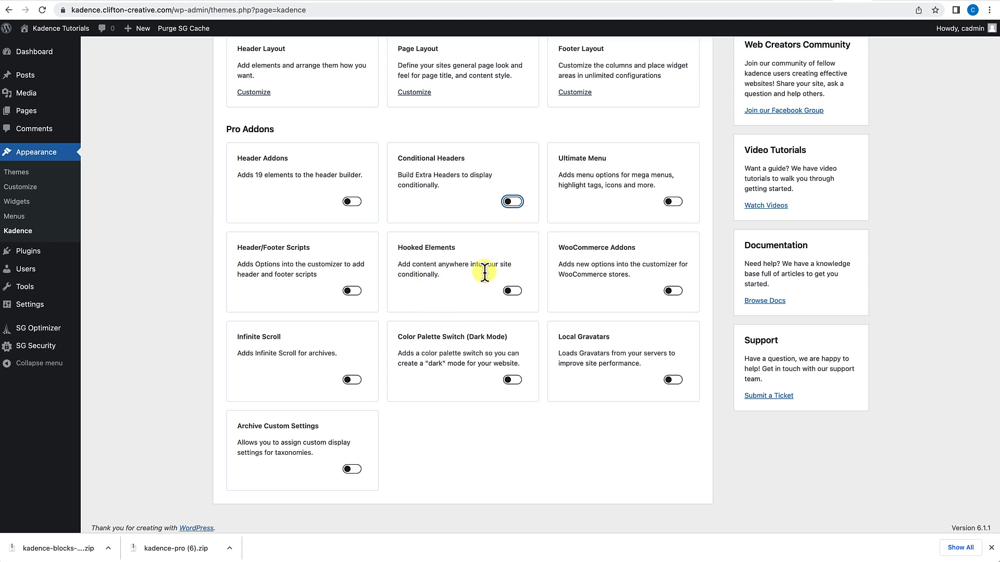
left_click(515, 293)
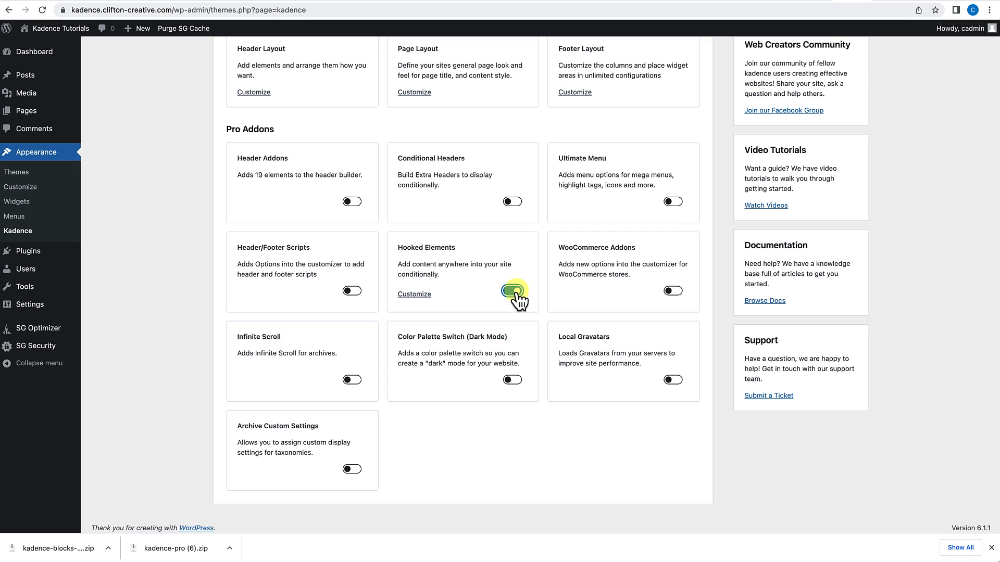
scroll(518, 300, "up", 3)
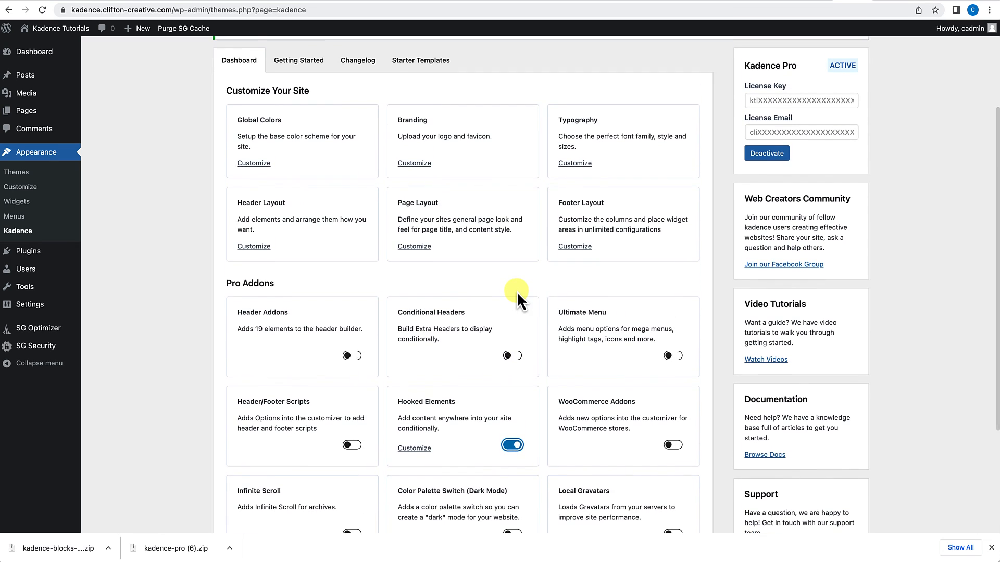
scroll(517, 292, "up", 3)
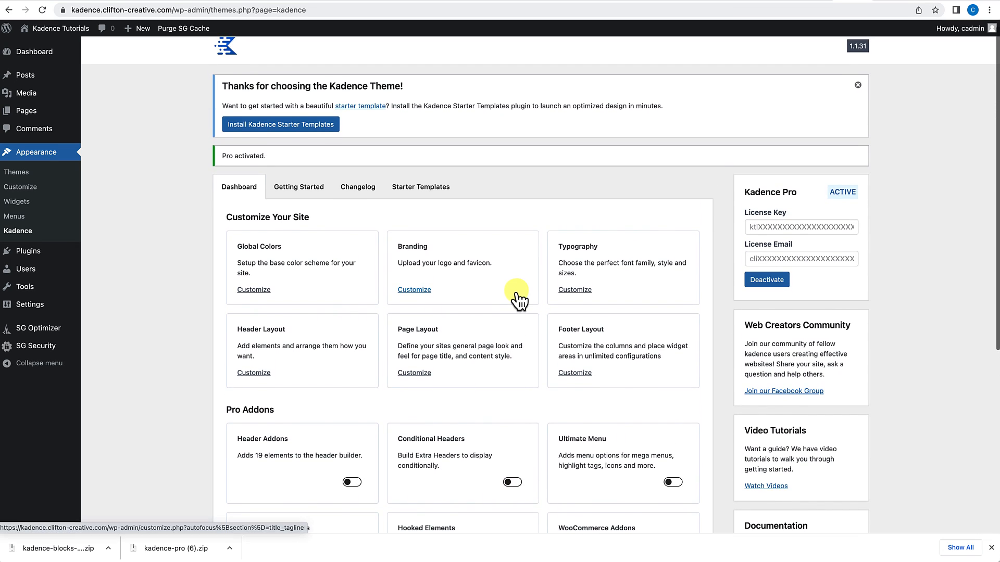
scroll(517, 294, "up", 1)
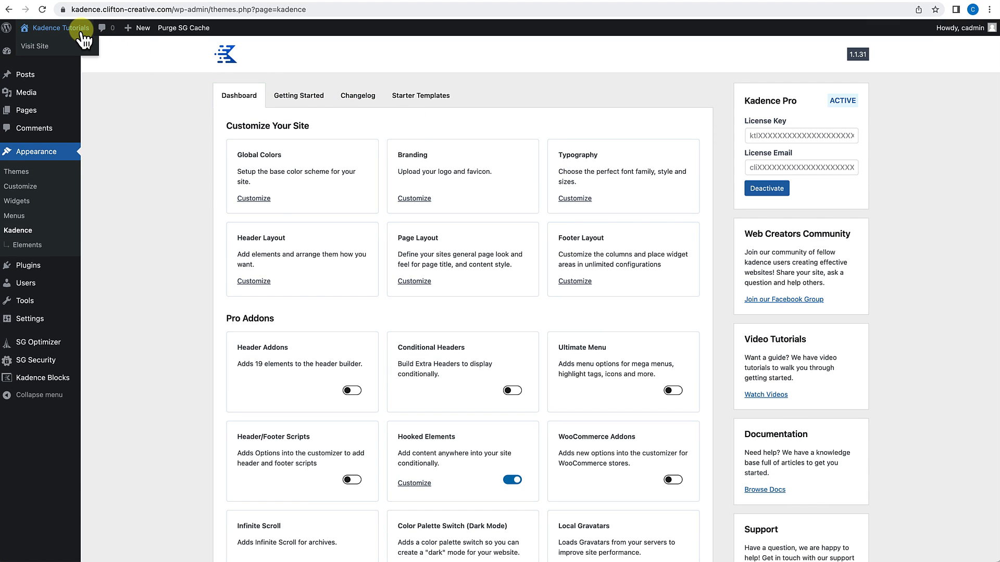
Visit the site's front end, and examine the starter template gallery on kadencewp.com, including the Pumpkin Patch template.
left_click(60, 28)
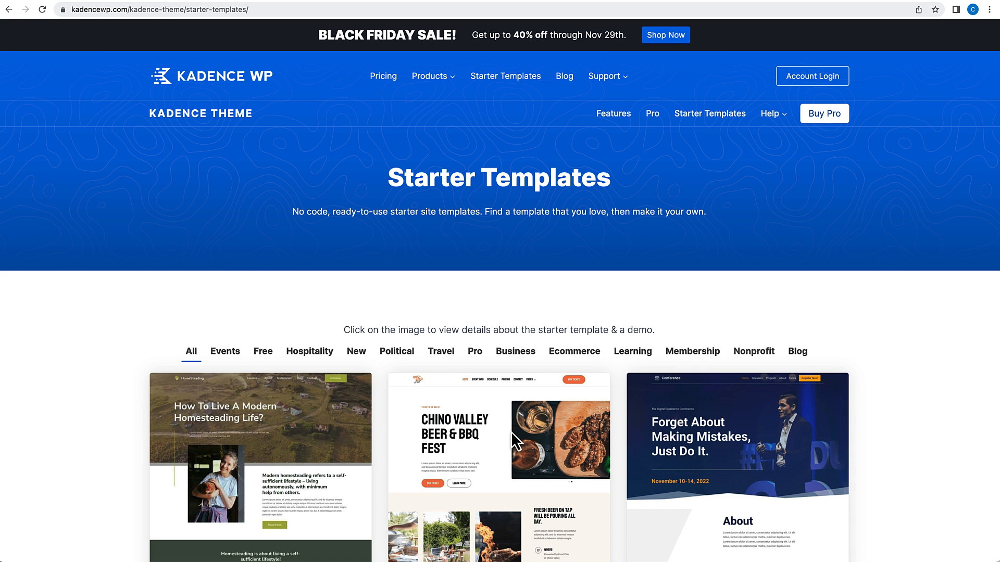
scroll(512, 433, "down", 3)
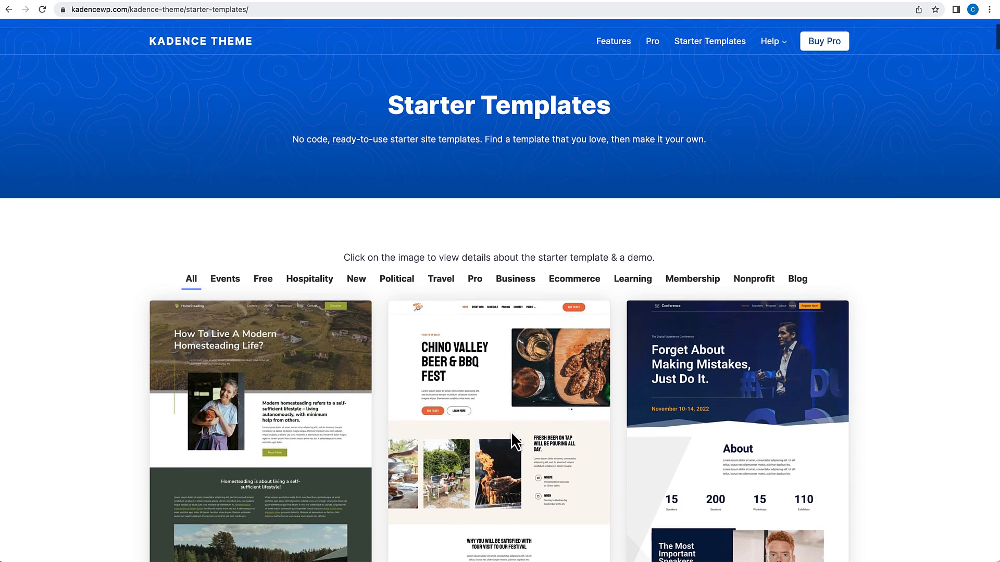
scroll(512, 432, "down", 4)
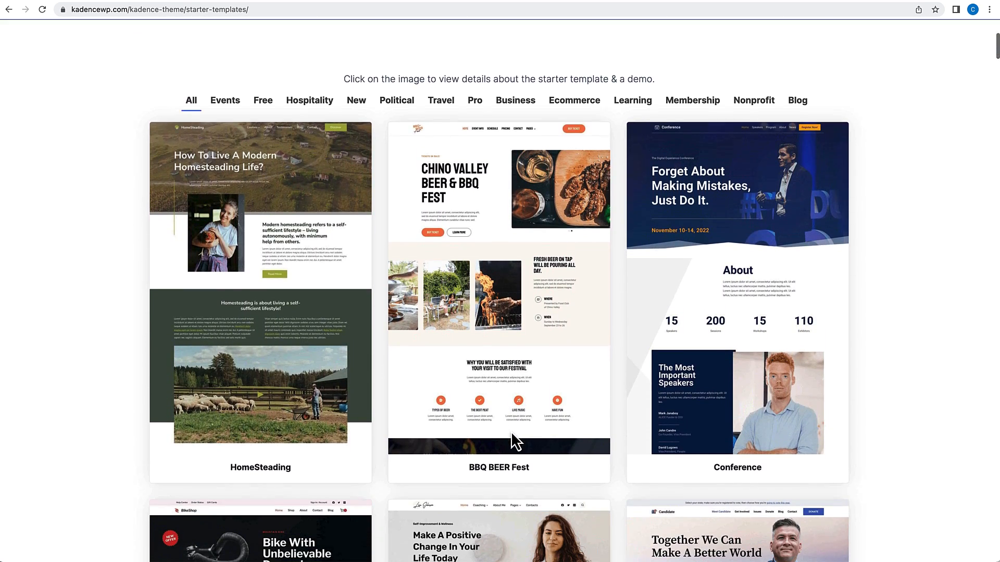
scroll(511, 433, "down", 7)
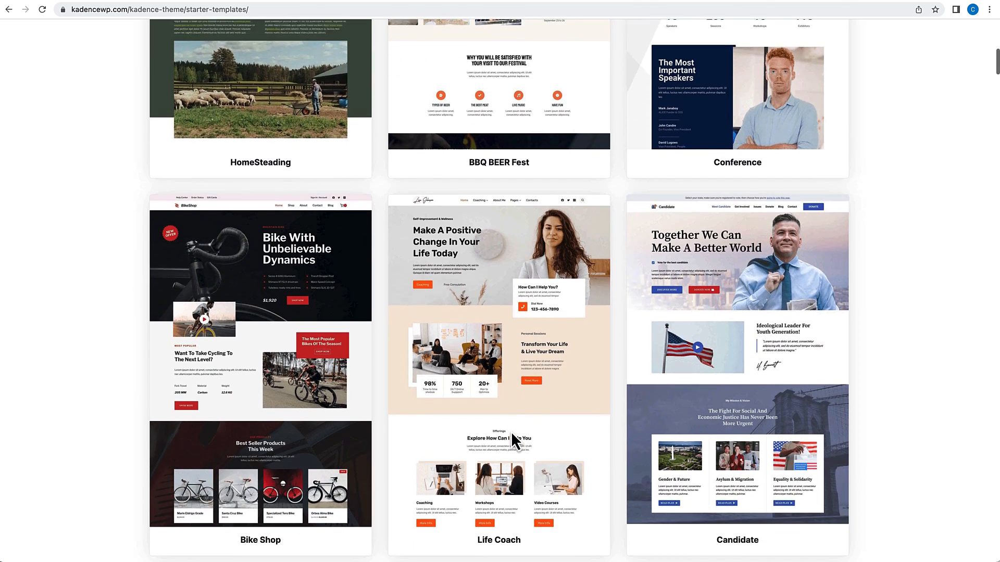
scroll(511, 433, "down", 7)
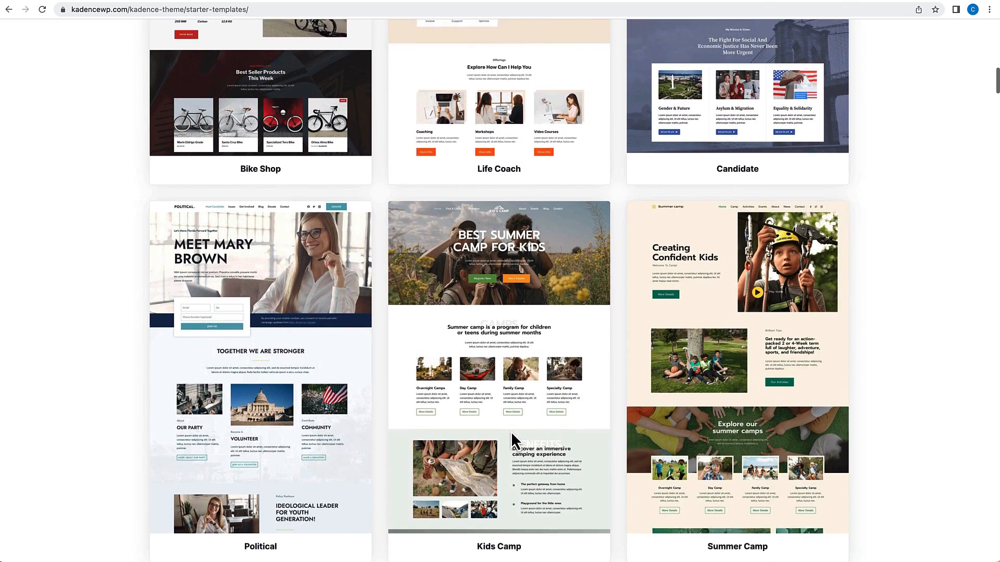
scroll(515, 441, "down", 7)
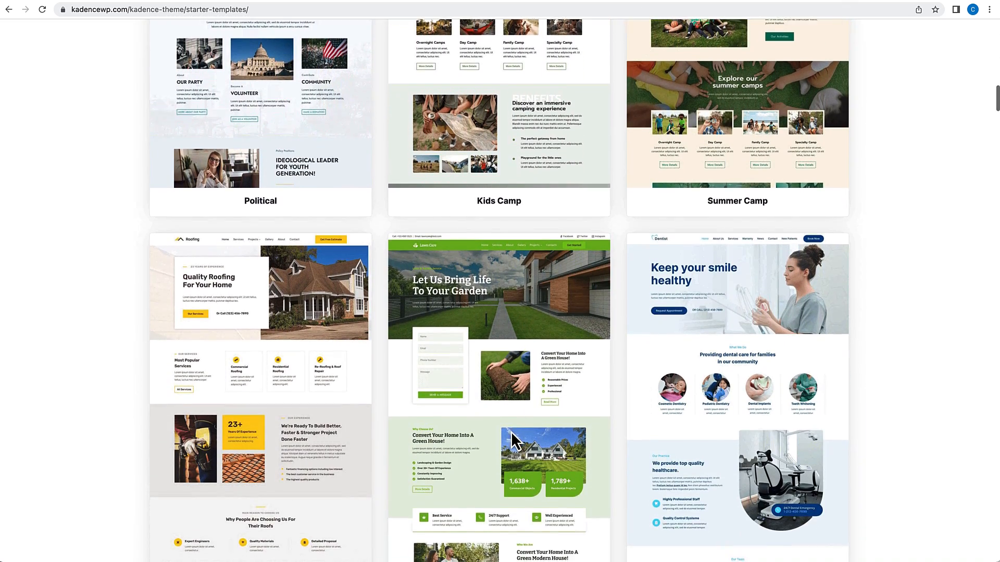
scroll(511, 433, "down", 7)
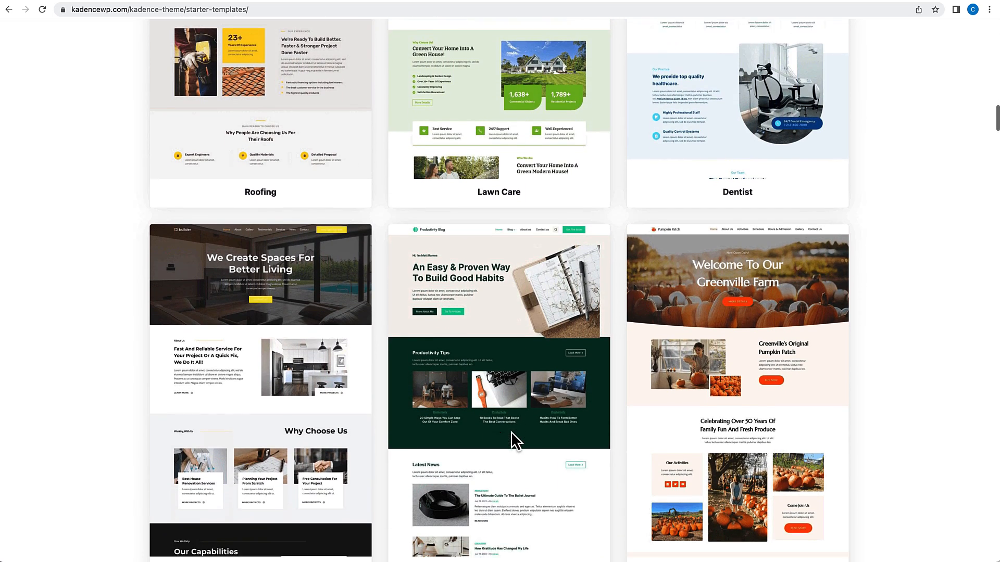
scroll(512, 433, "down", 6)
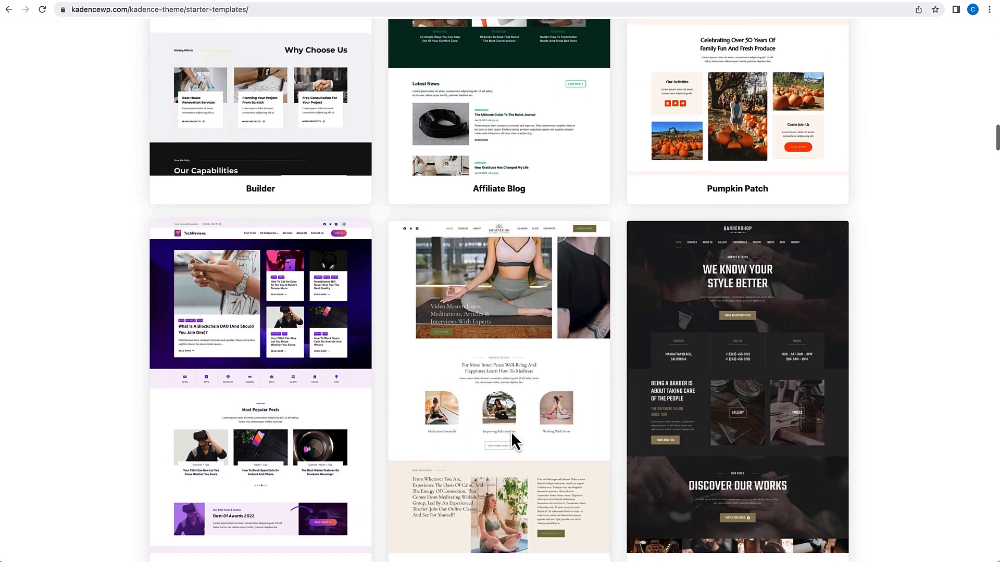
scroll(511, 437, "up", 4)
scroll(510, 434, "up", 3)
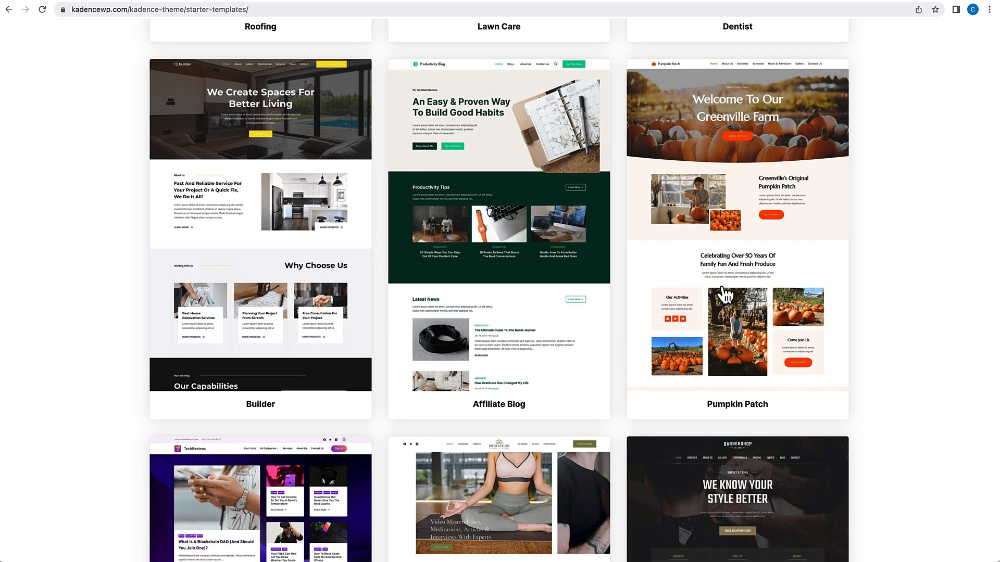
left_click(723, 296)
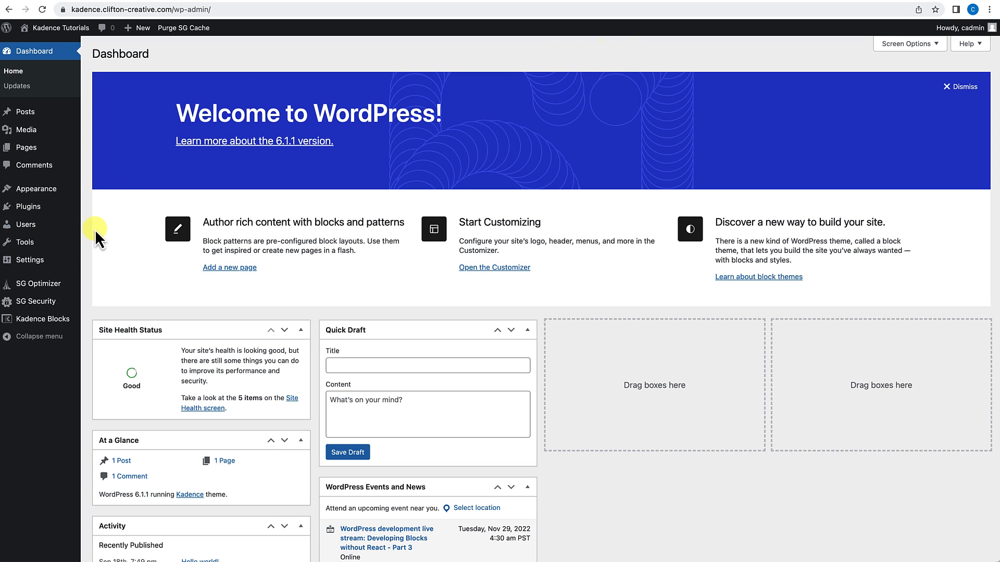
Back in the WordPress dashboard, search new plugins for Kadence Templates, then install and activate Starter Templates by Kadence WP.
mouse_move(42, 214)
left_click(107, 224)
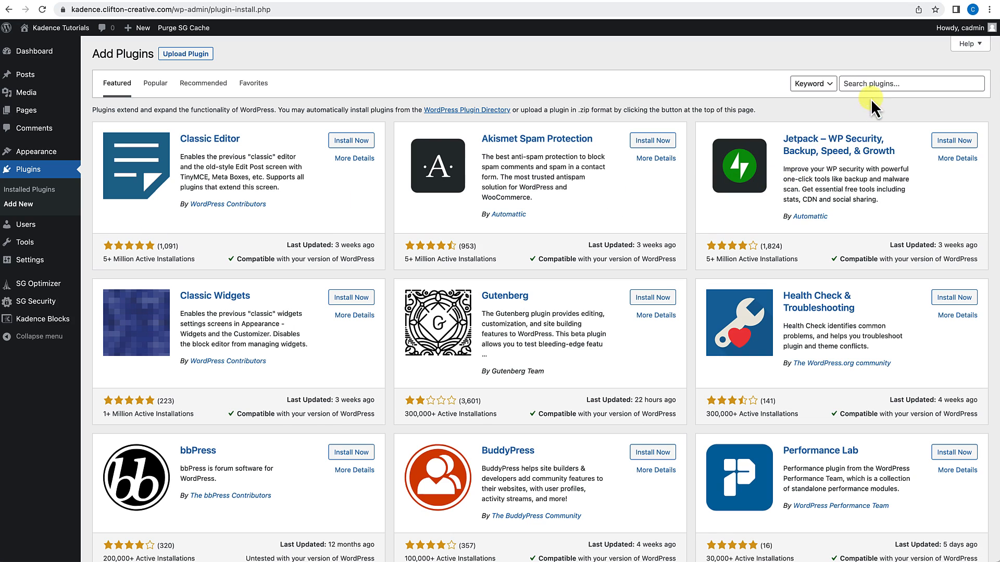
left_click(871, 84)
type("Kadence")
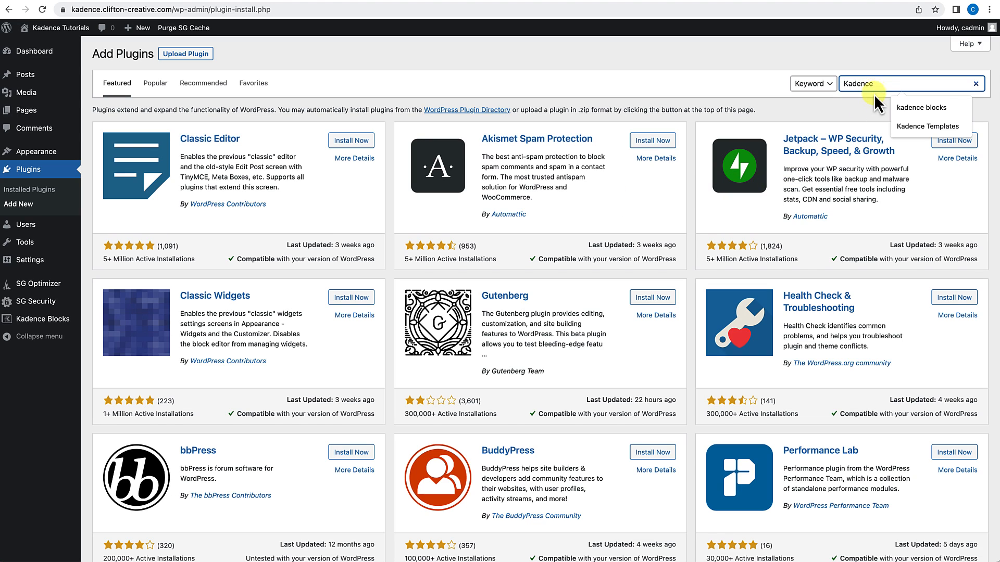
left_click(898, 123)
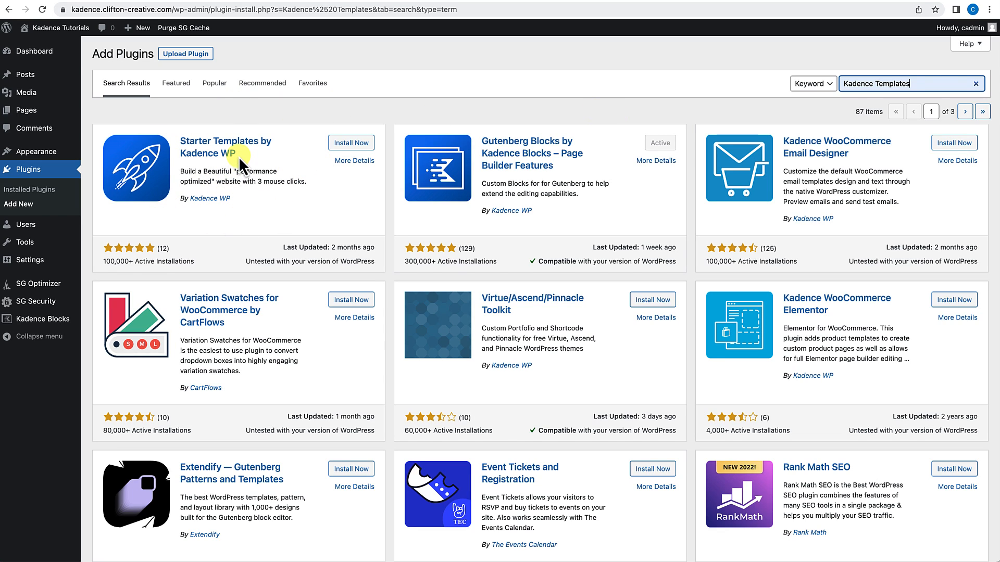
left_click(356, 144)
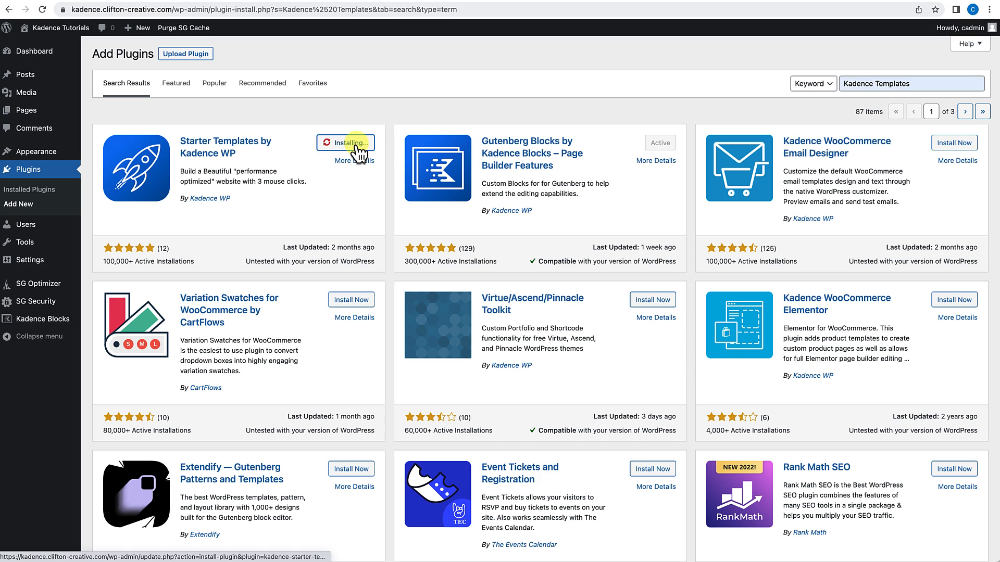
left_click(356, 145)
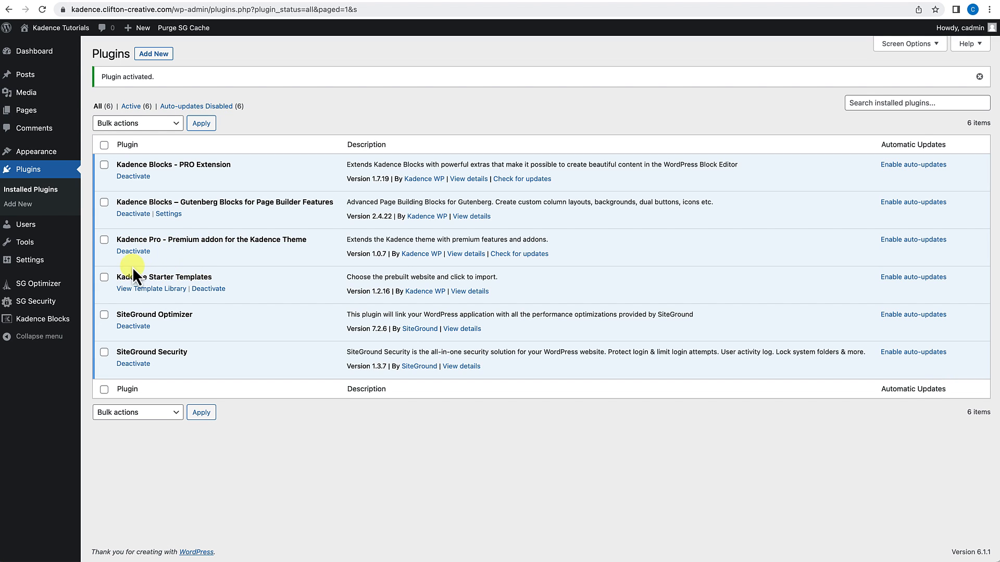
Open the Kadence Starter Templates library on the site and examine the available free and Pro template designs.
left_click(141, 290)
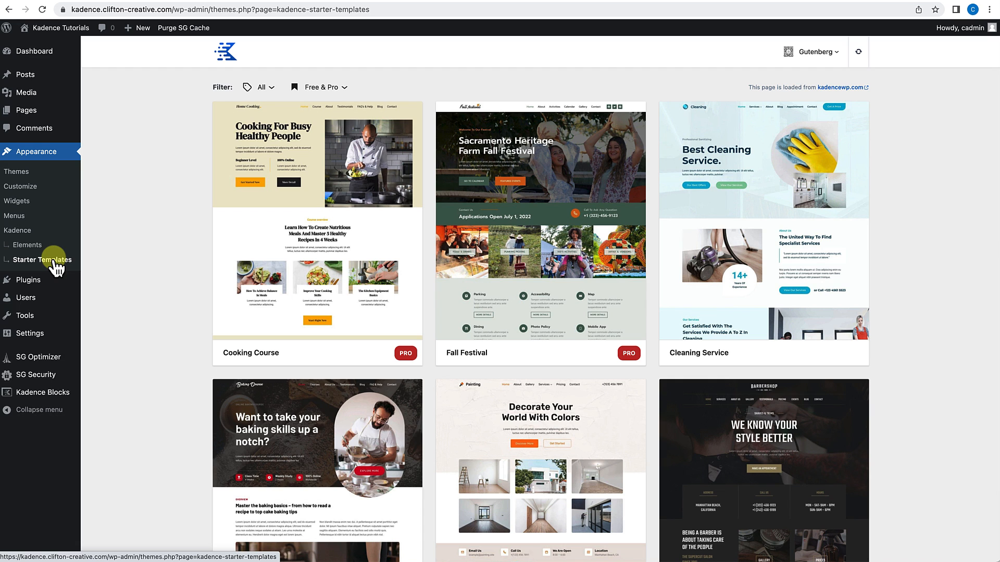
scroll(430, 378, "down", 5)
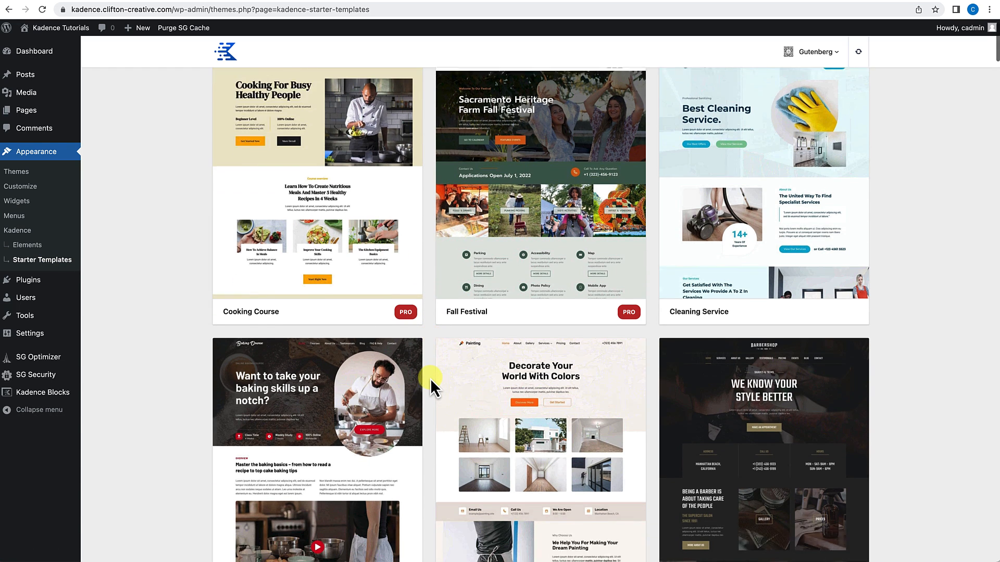
scroll(430, 378, "down", 7)
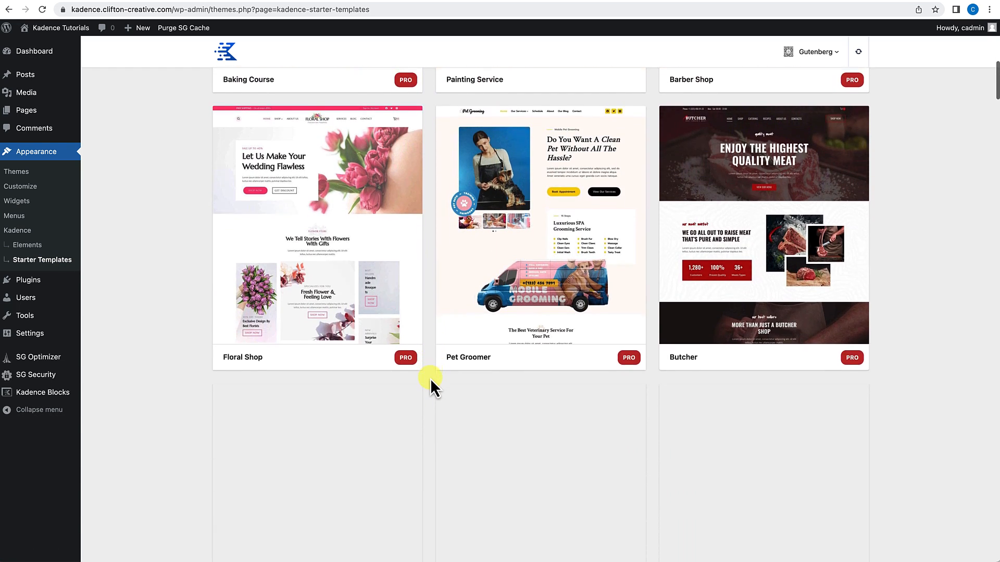
scroll(430, 378, "down", 10)
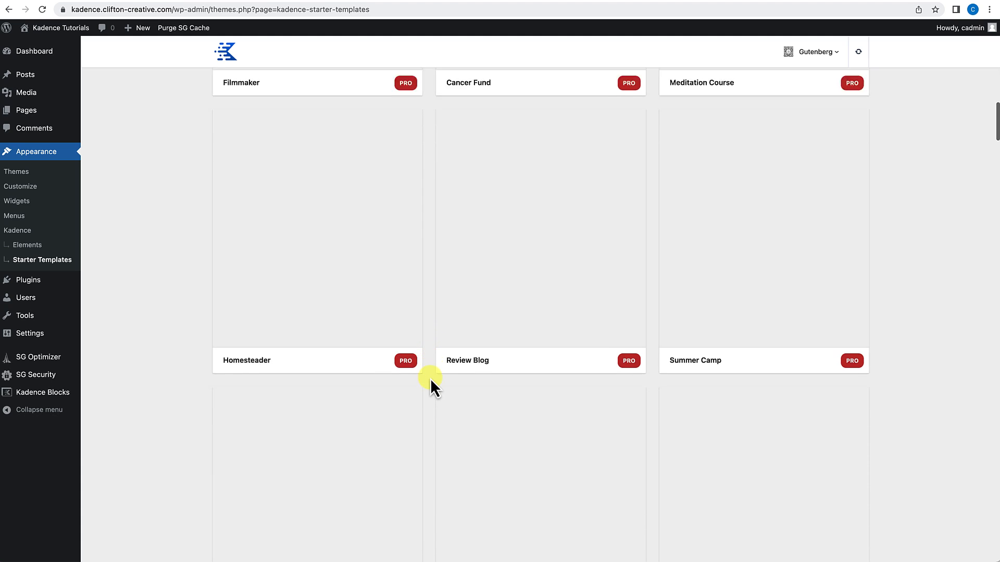
scroll(430, 378, "down", 7)
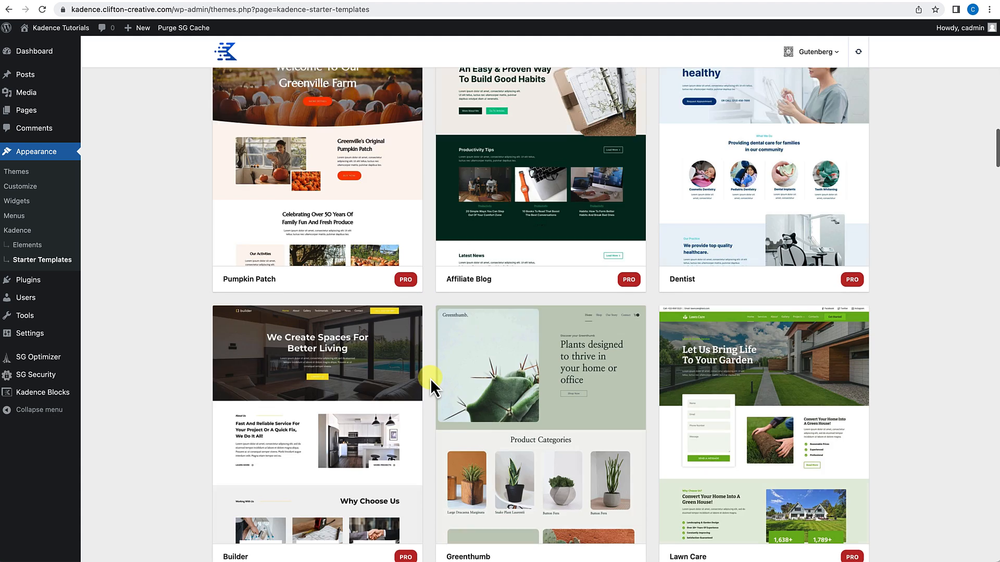
scroll(430, 378, "down", 6)
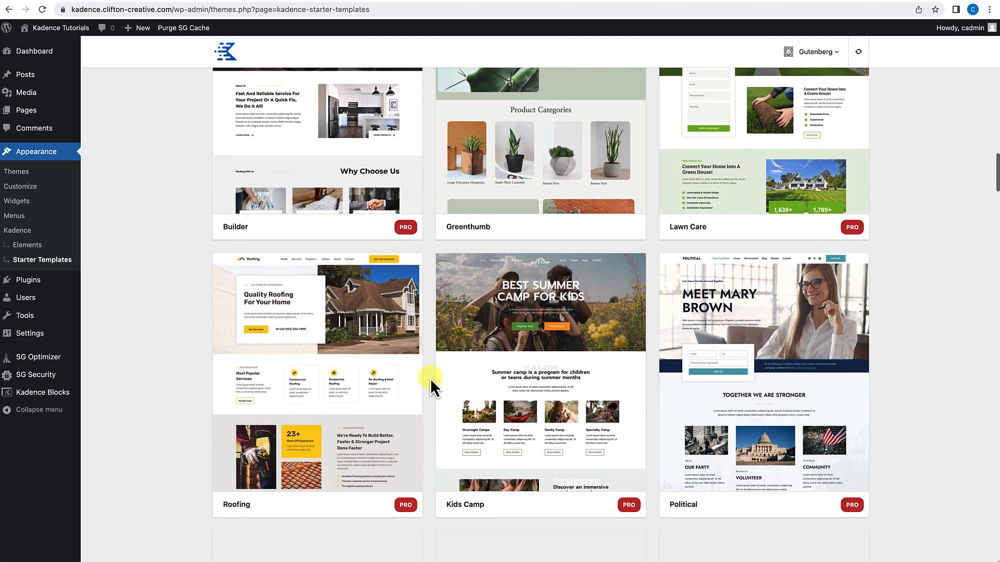
scroll(430, 378, "up", 7)
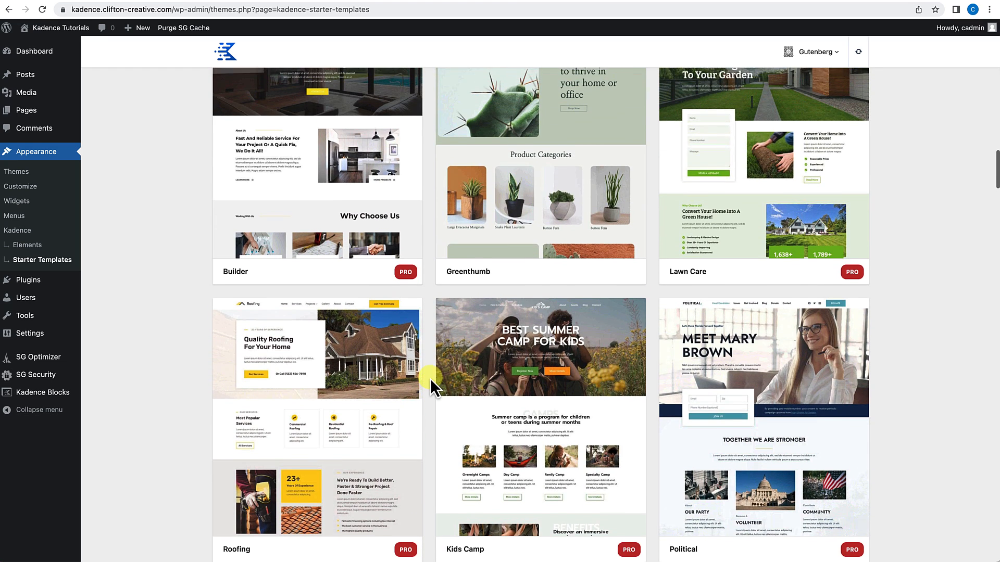
scroll(430, 378, "up", 6)
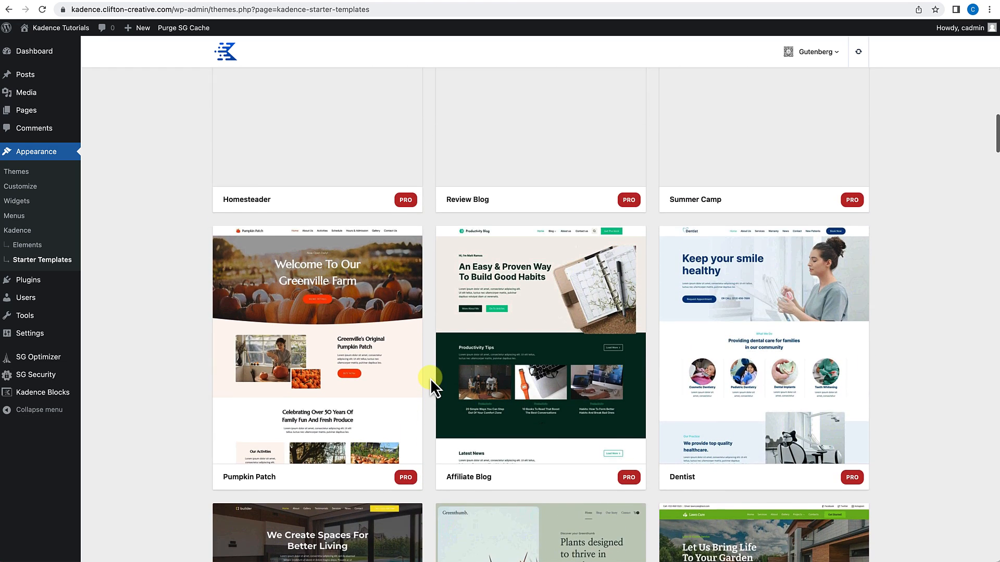
scroll(430, 378, "up", 6)
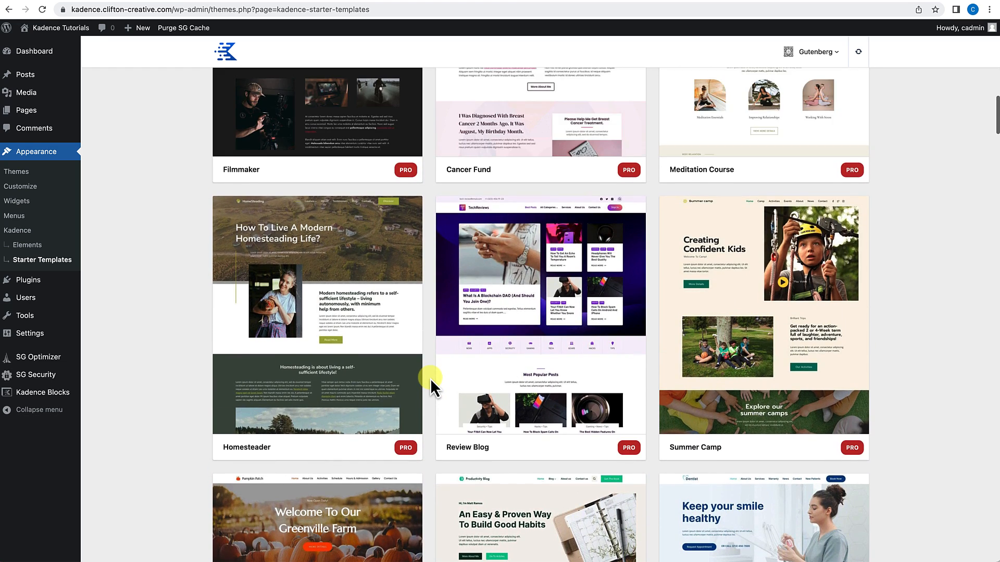
scroll(430, 378, "up", 6)
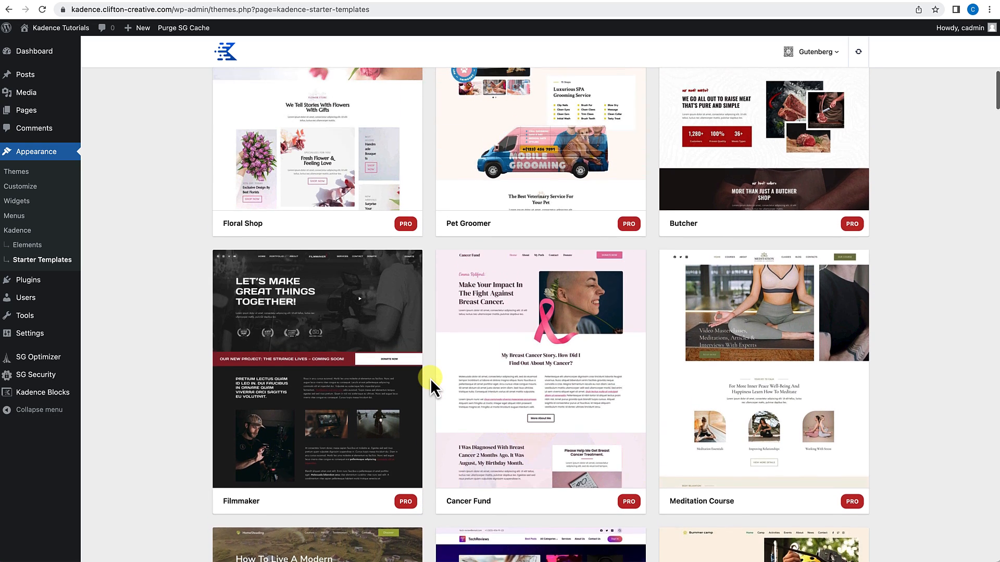
scroll(430, 378, "up", 6)
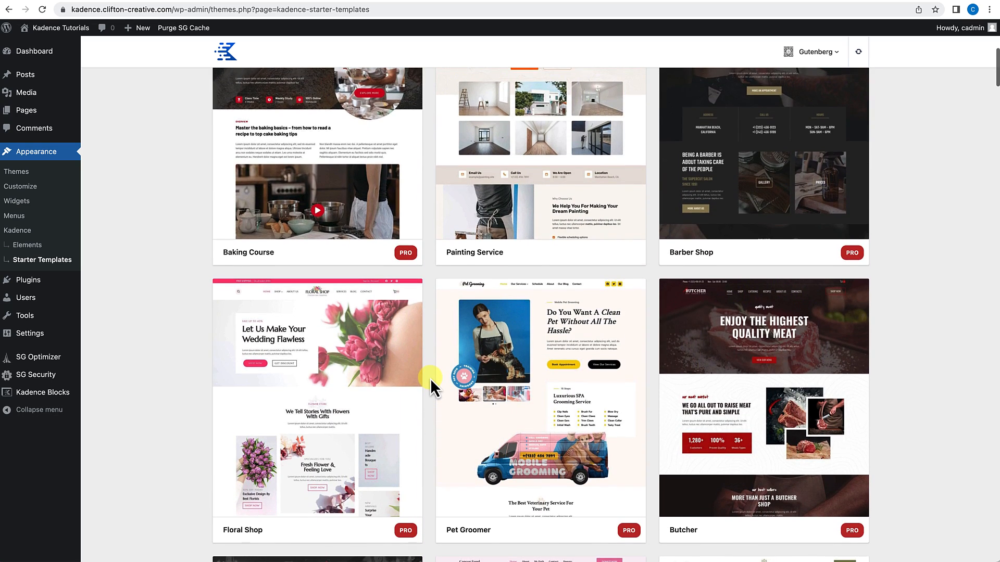
scroll(430, 378, "up", 6)
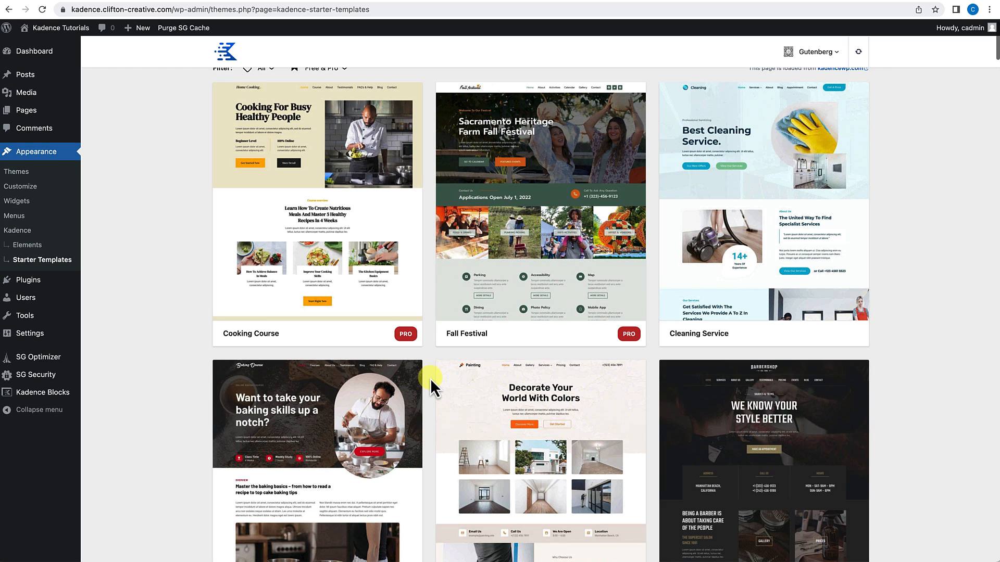
scroll(430, 378, "down", 5)
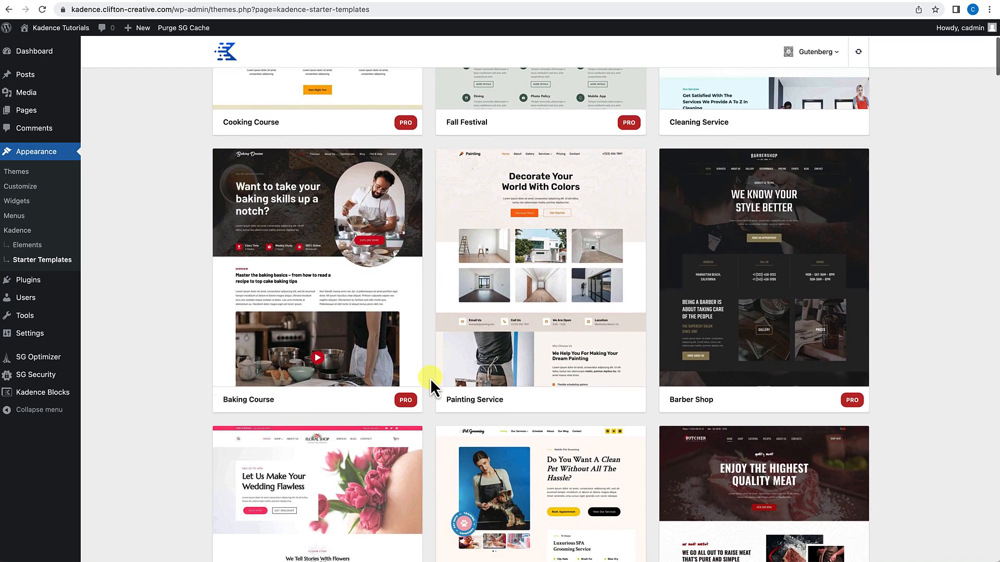
Look through the starter template designs for a blog template suited to product reviews.
scroll(430, 378, "down", 4)
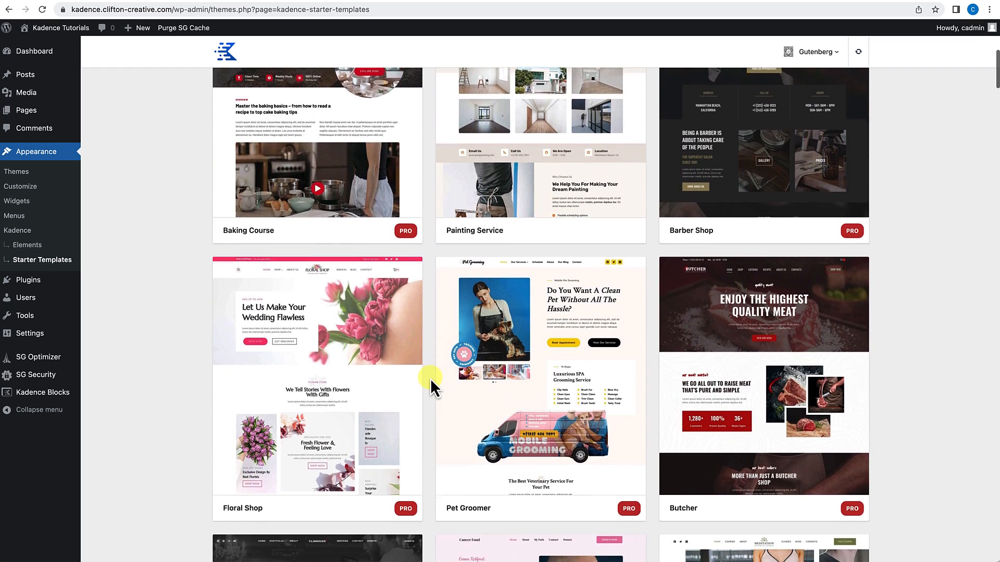
scroll(430, 378, "down", 4)
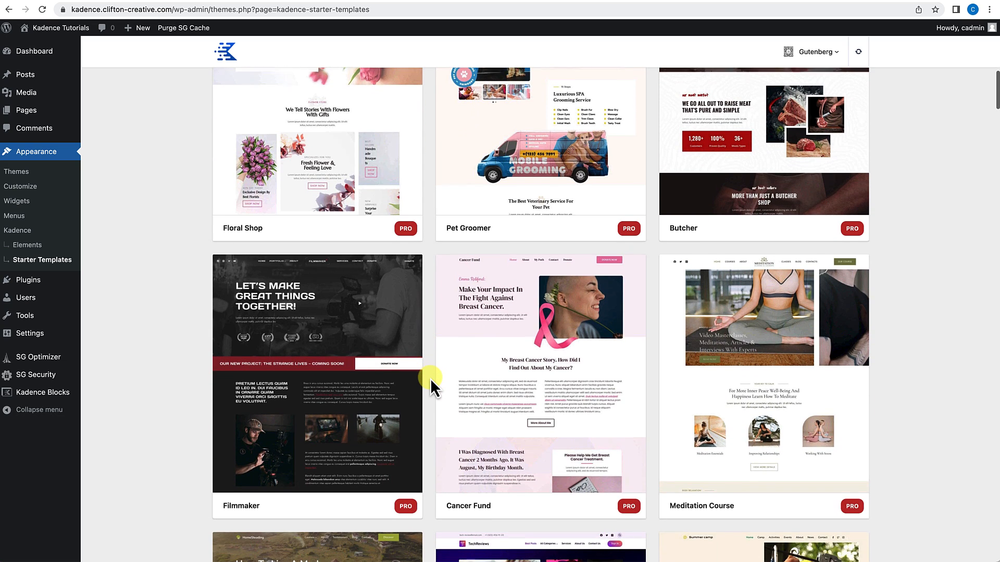
scroll(430, 378, "down", 4)
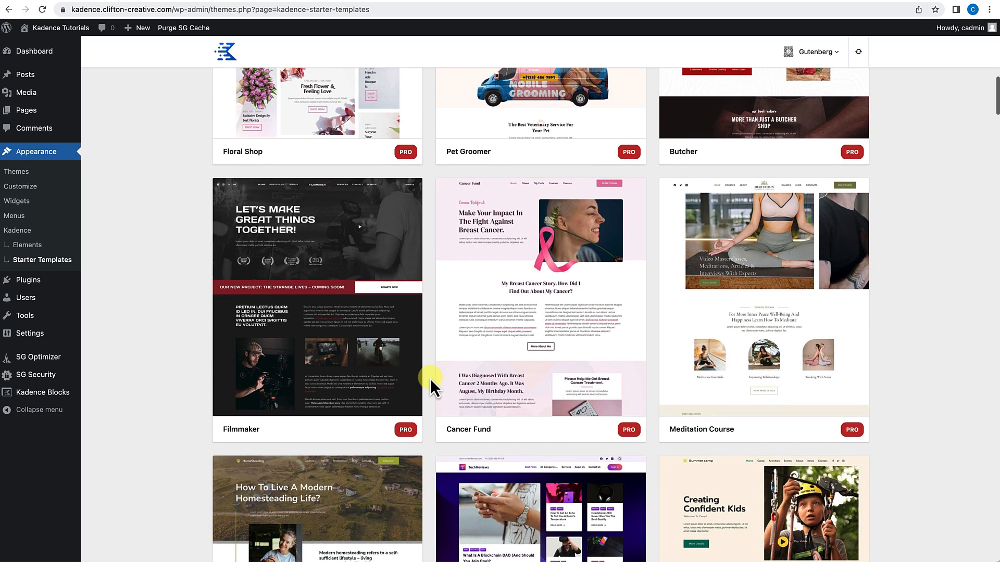
scroll(430, 378, "down", 4)
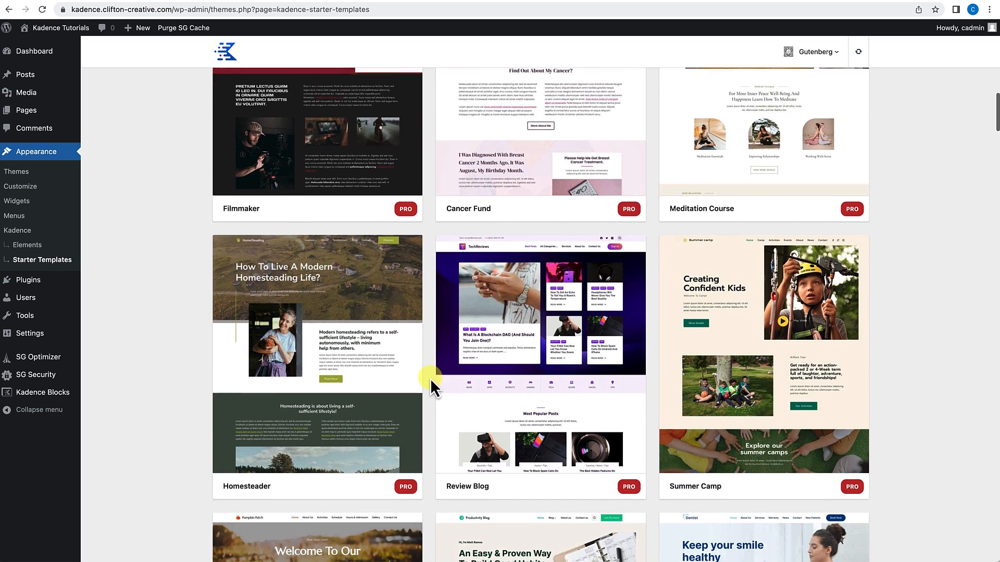
scroll(431, 378, "down", 5)
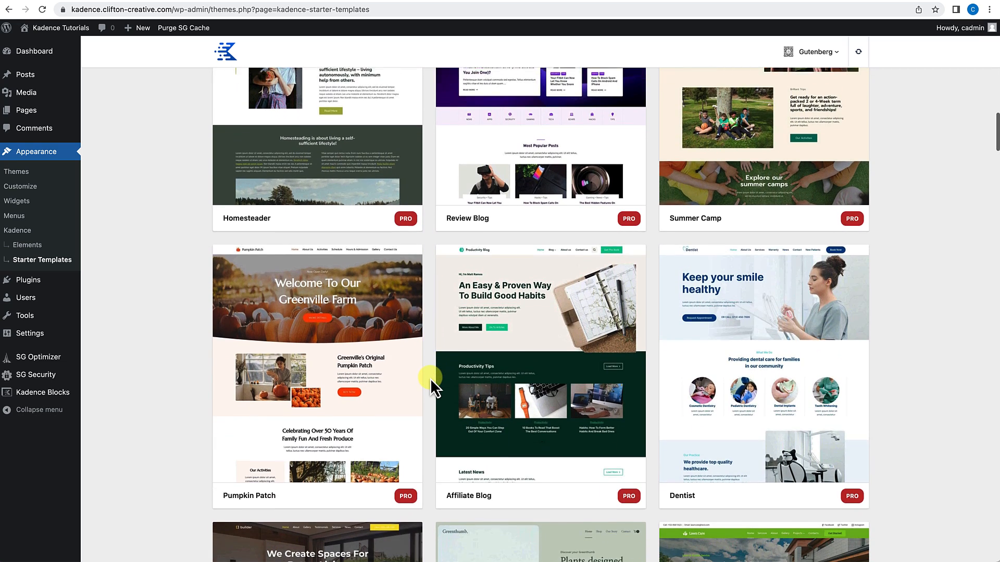
scroll(430, 378, "down", 5)
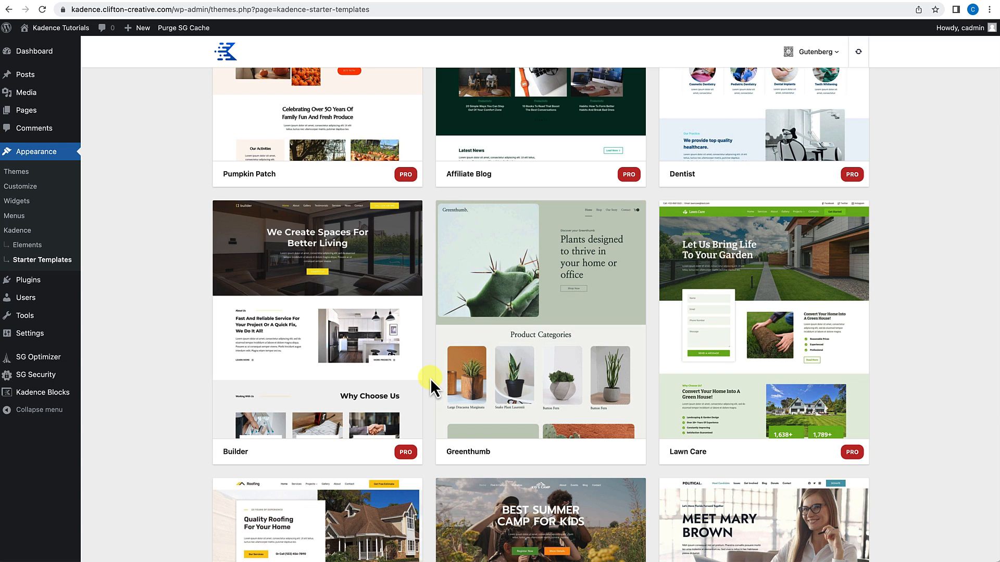
scroll(430, 378, "up", 1)
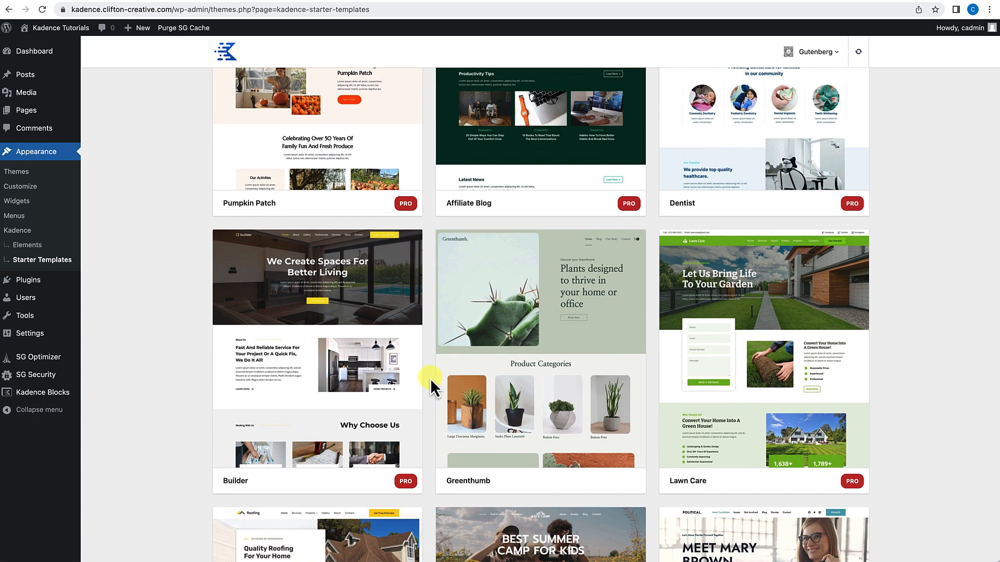
scroll(430, 378, "up", 4)
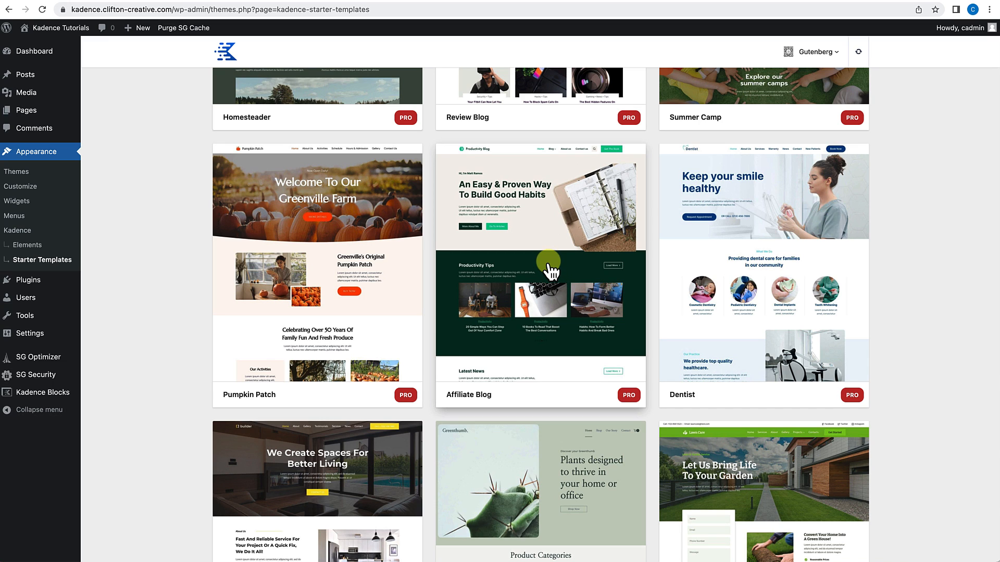
Import the Affiliate Blog starter template as a full site with its default colours and fonts.
left_click(548, 283)
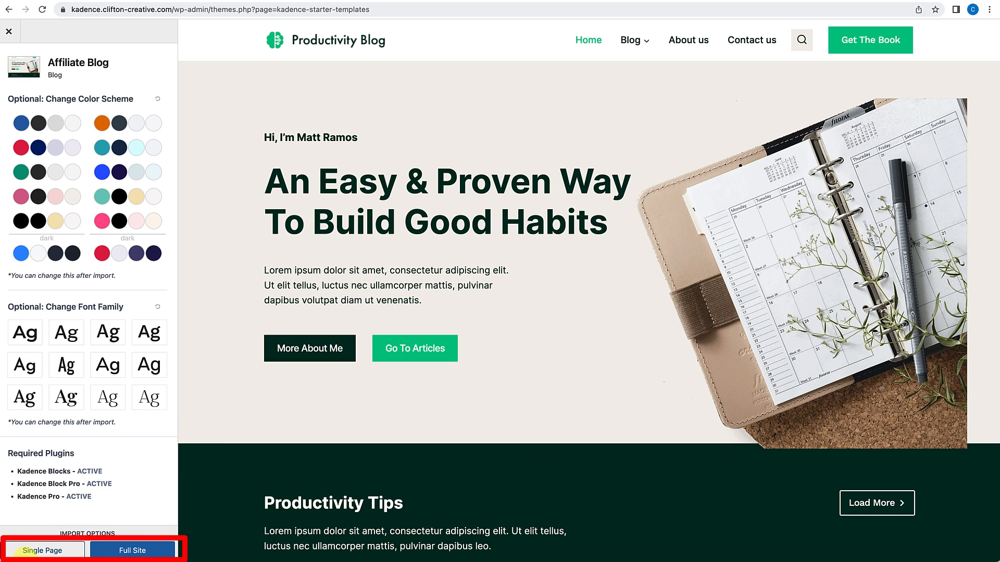
left_click(114, 551)
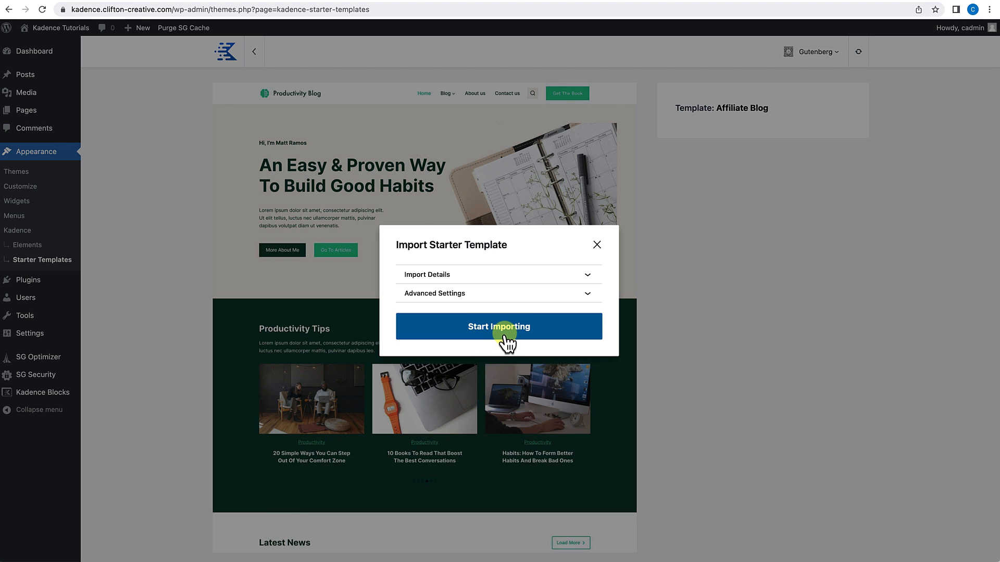
left_click(502, 337)
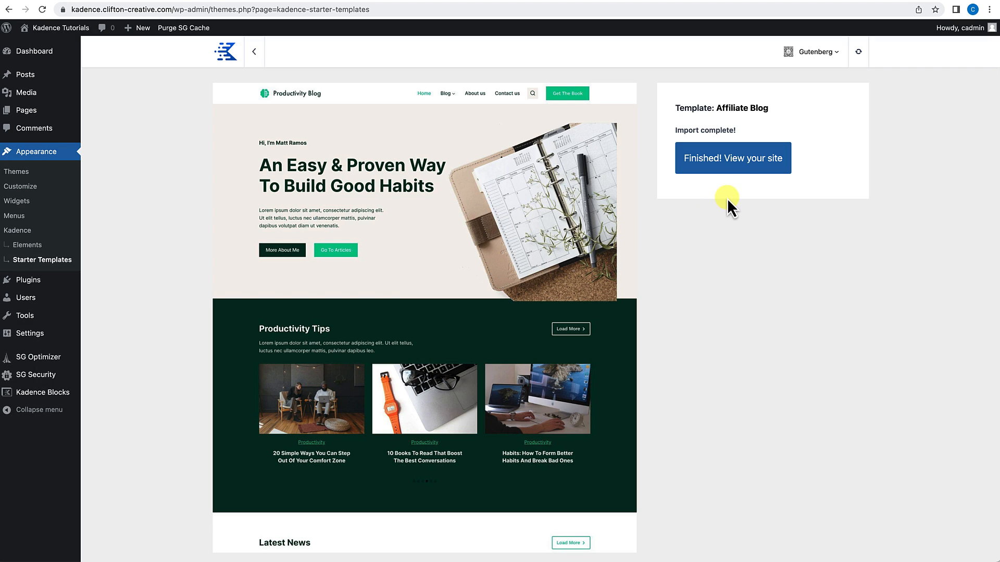
View the imported site and examine its home page, including the Productivity Tips and Latest News sections.
left_click(733, 165)
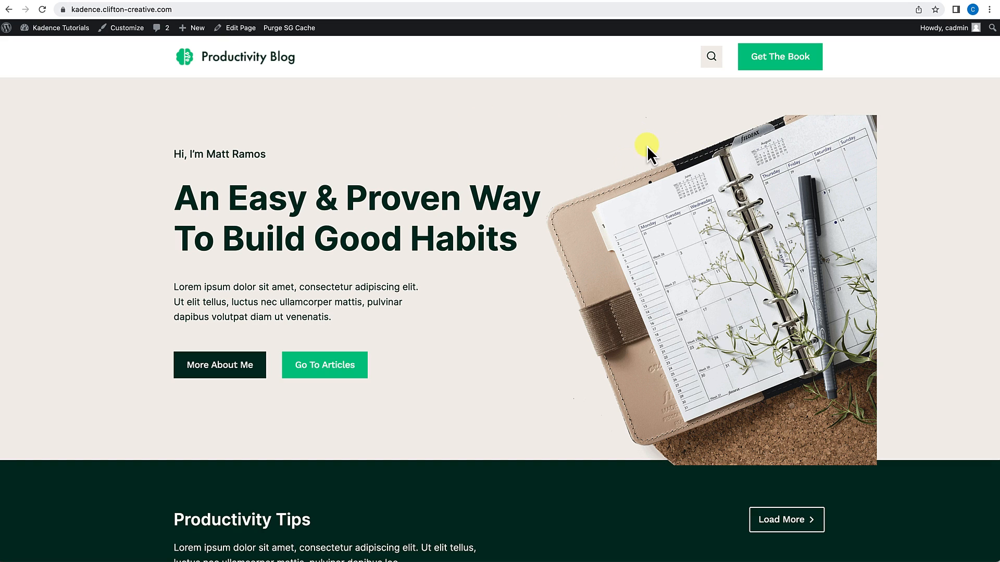
scroll(490, 327, "down", 1)
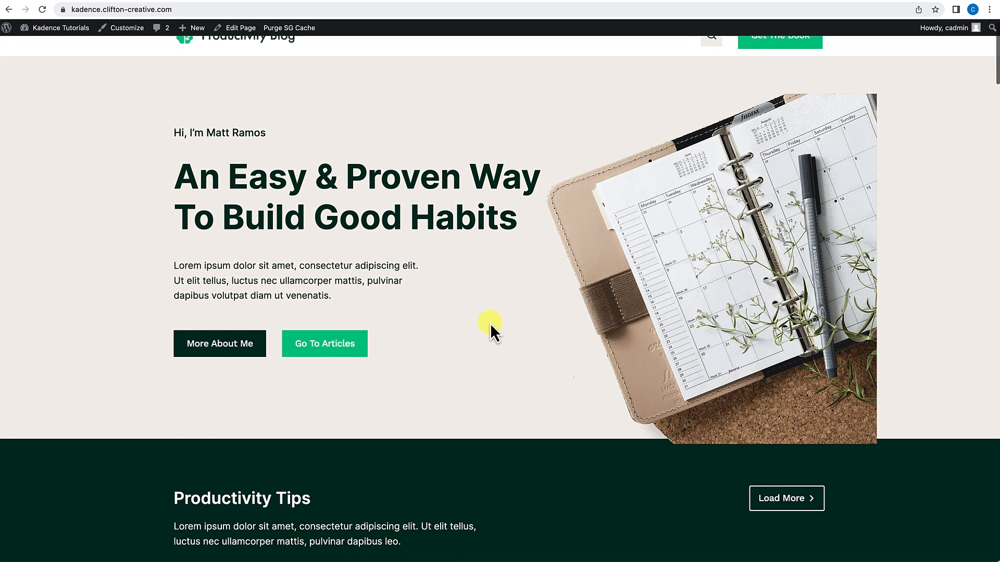
scroll(490, 325, "down", 5)
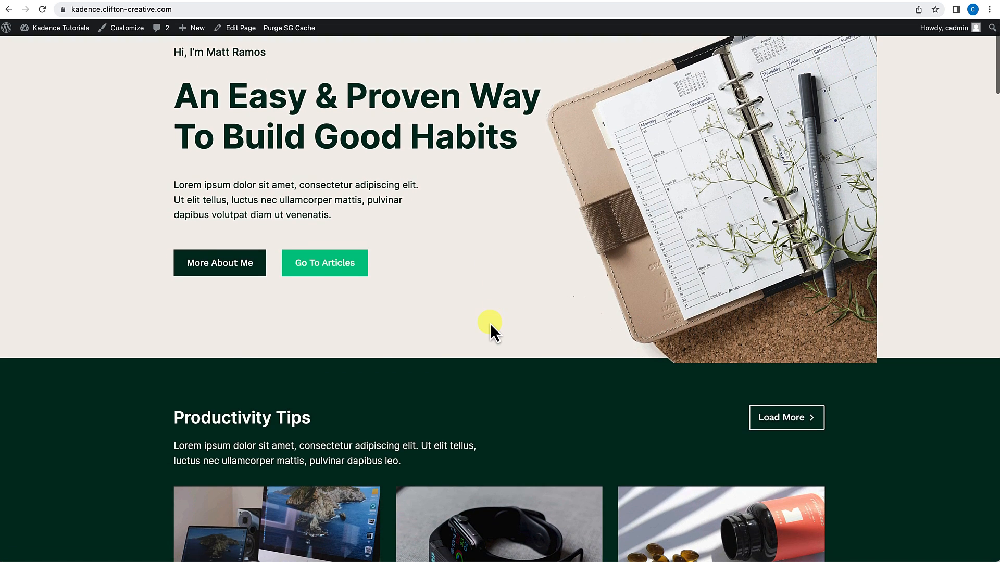
scroll(489, 323, "down", 10)
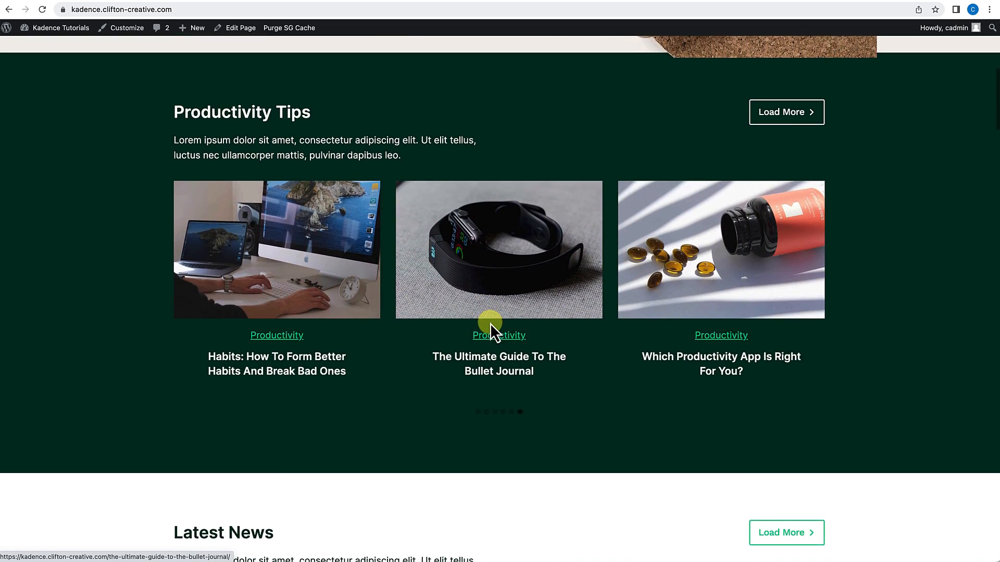
scroll(492, 330, "down", 20)
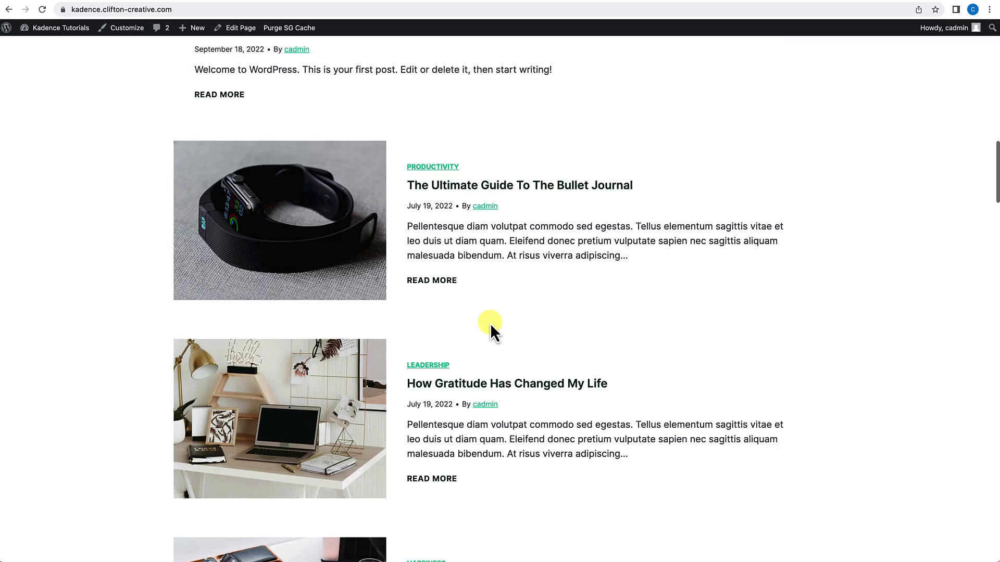
scroll(490, 326, "up", 20)
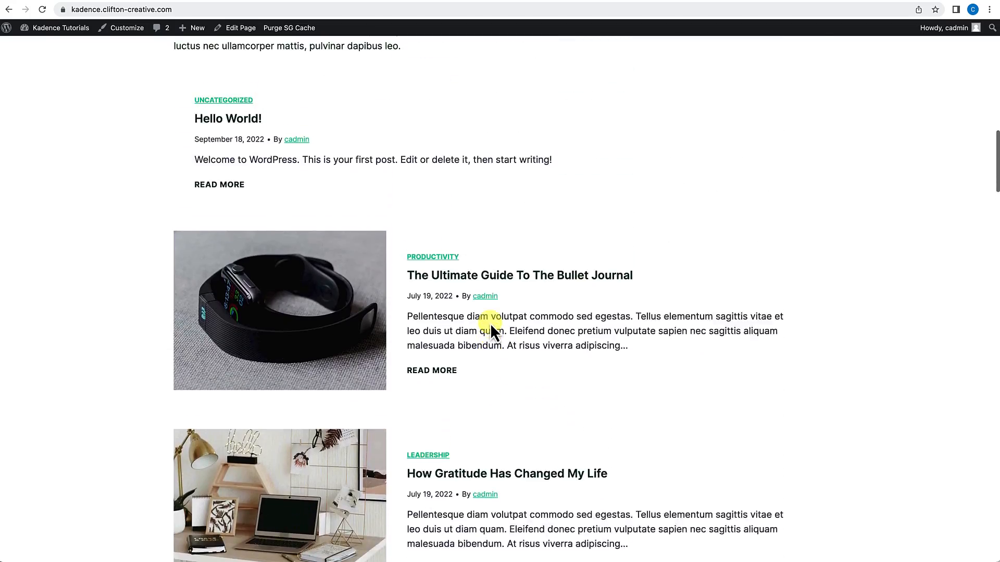
scroll(503, 188, "up", 5)
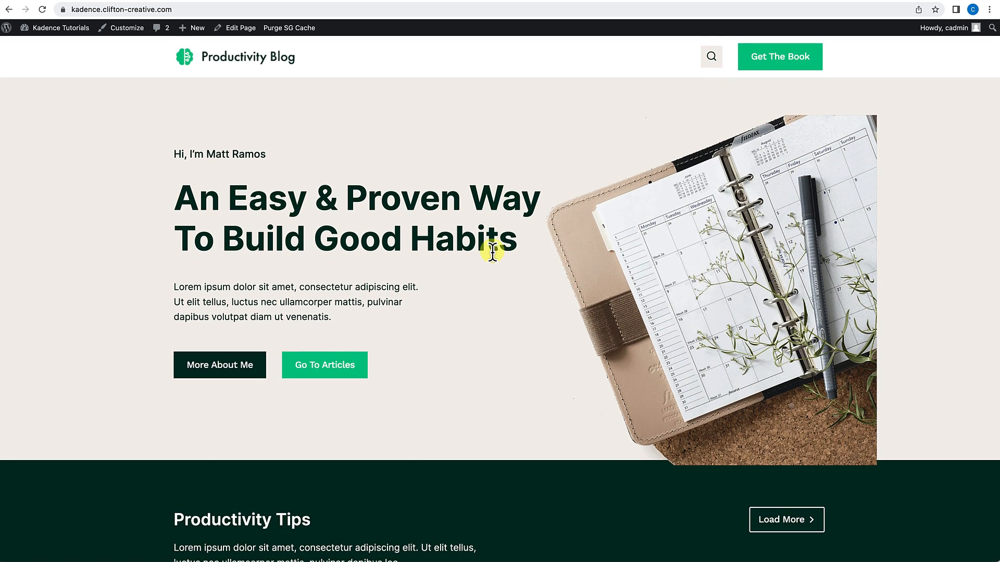
scroll(312, 472, "down", 5)
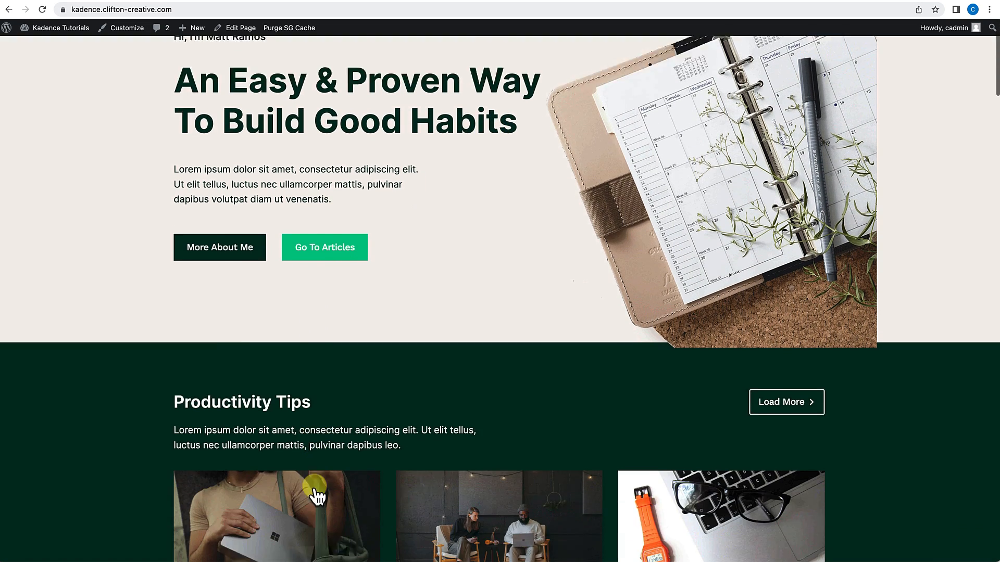
scroll(324, 380, "down", 3)
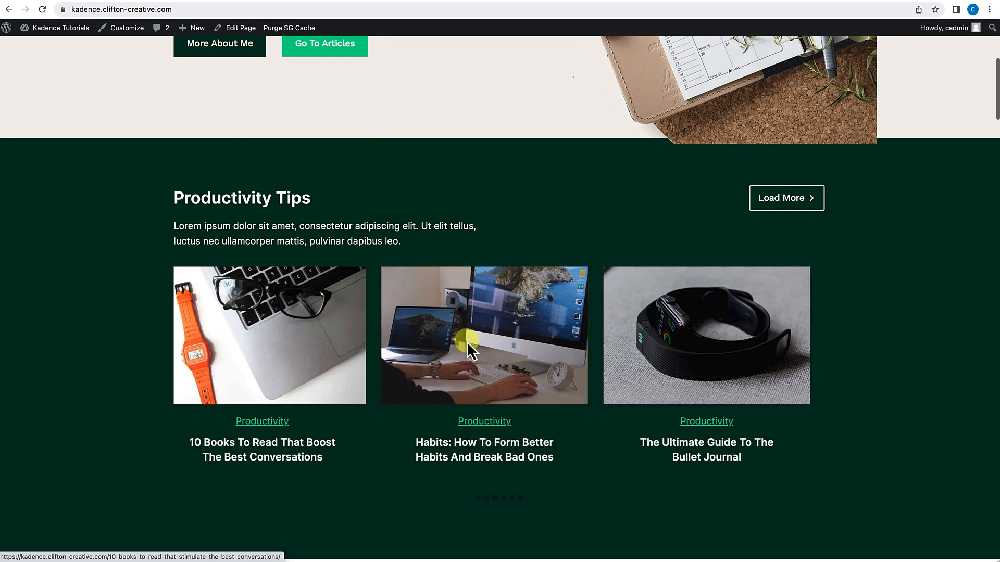
Open the post The Ultimate Guide To The Bullet Journal and examine its content, sidebar, similar posts and comment form.
scroll(443, 417, "down", 1)
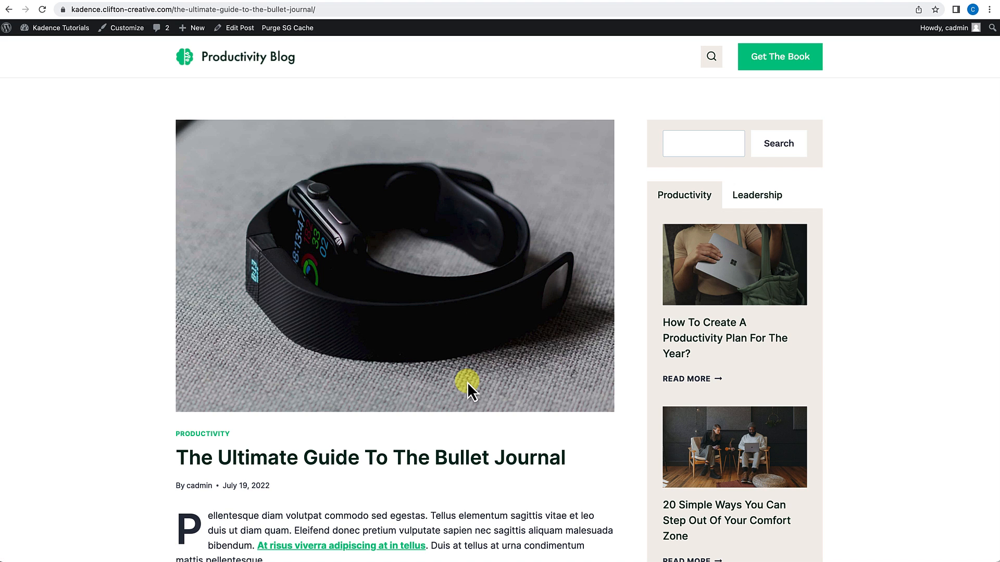
scroll(467, 384, "down", 4)
scroll(467, 383, "down", 9)
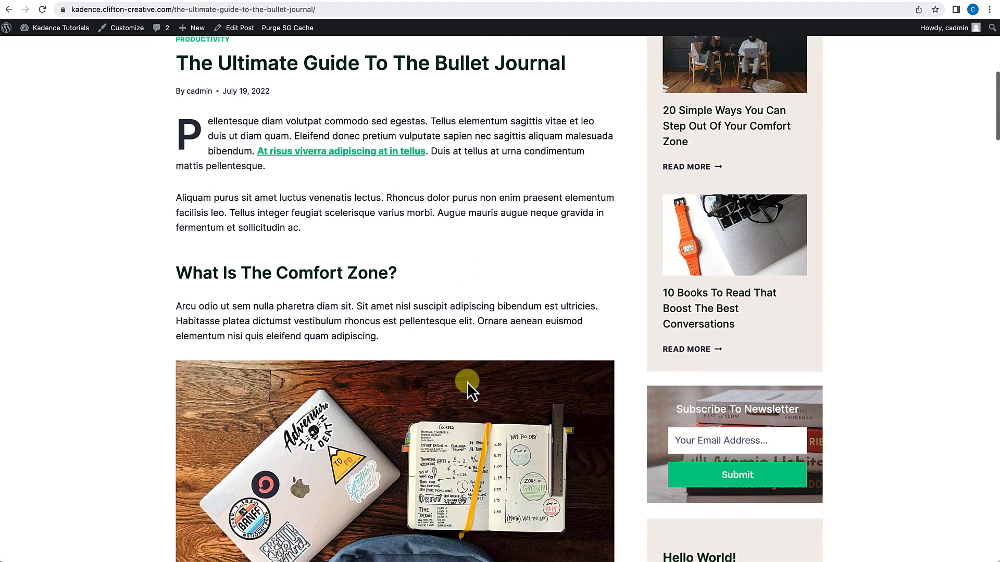
scroll(467, 382, "down", 15)
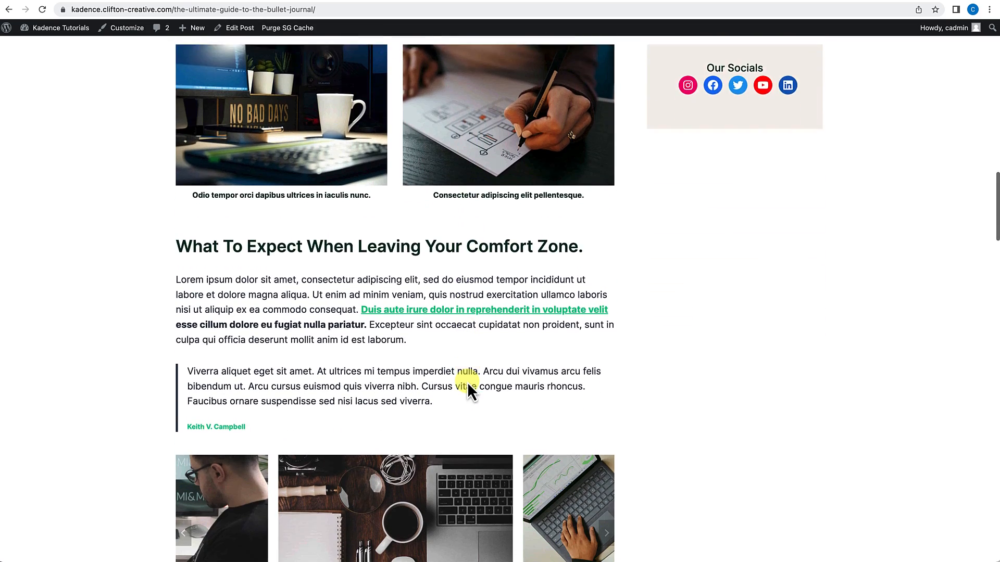
scroll(467, 382, "down", 16)
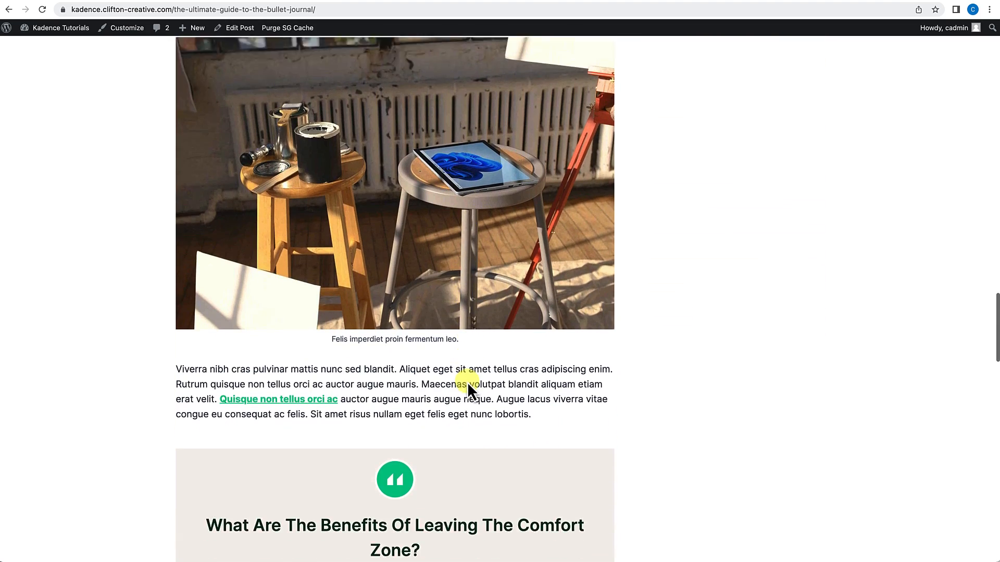
scroll(466, 382, "down", 15)
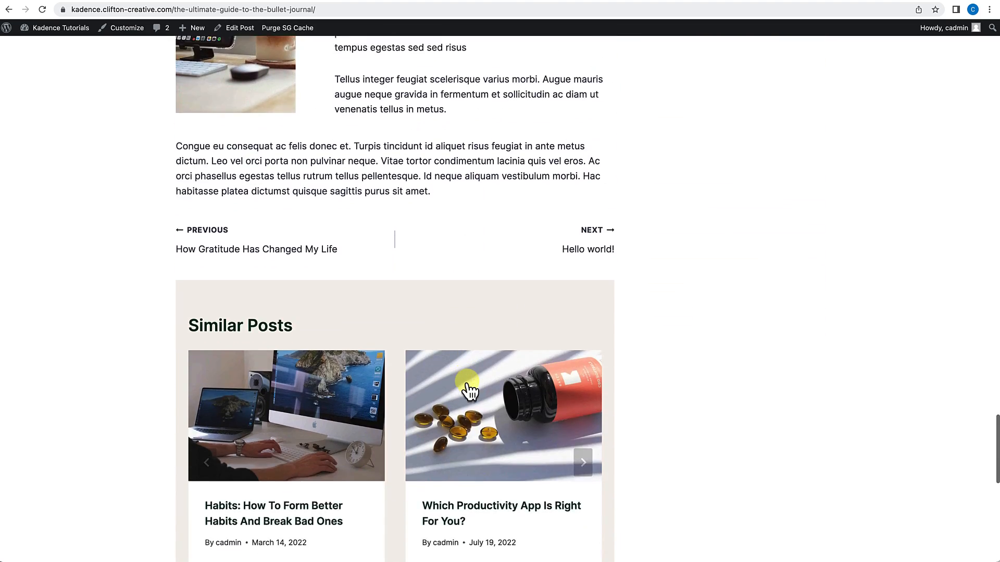
scroll(468, 388, "down", 3)
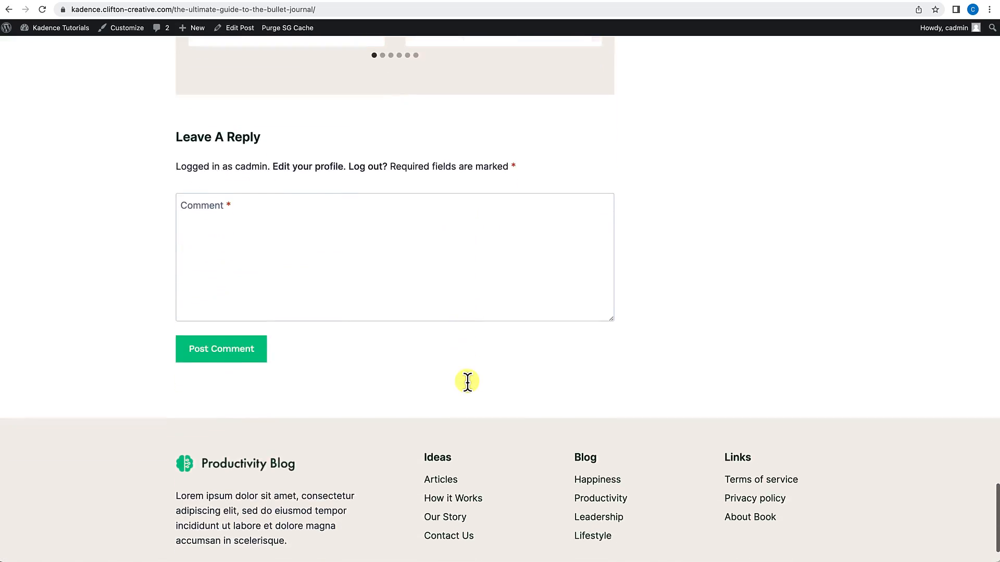
scroll(468, 388, "up", 18)
scroll(467, 385, "up", 20)
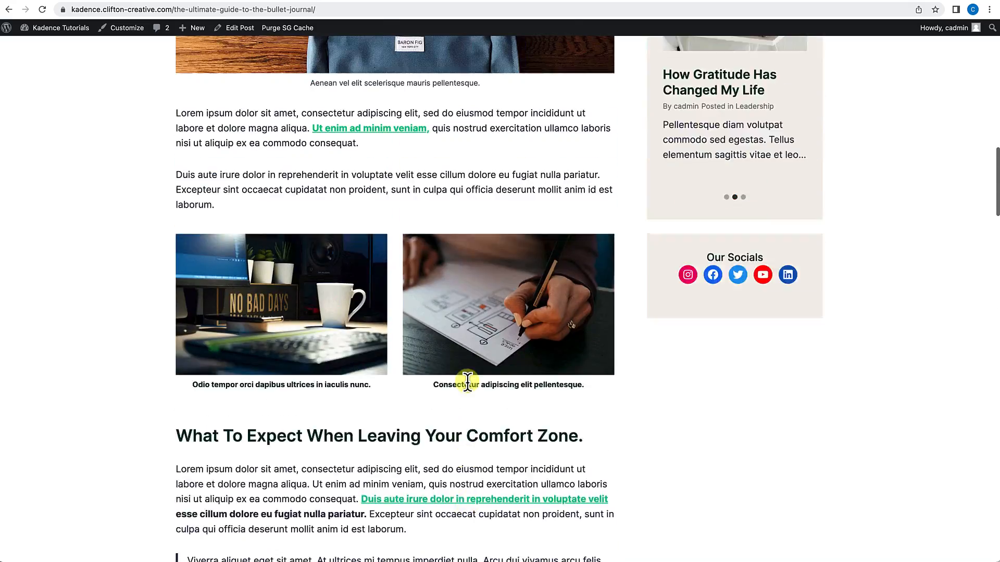
scroll(467, 383, "up", 1)
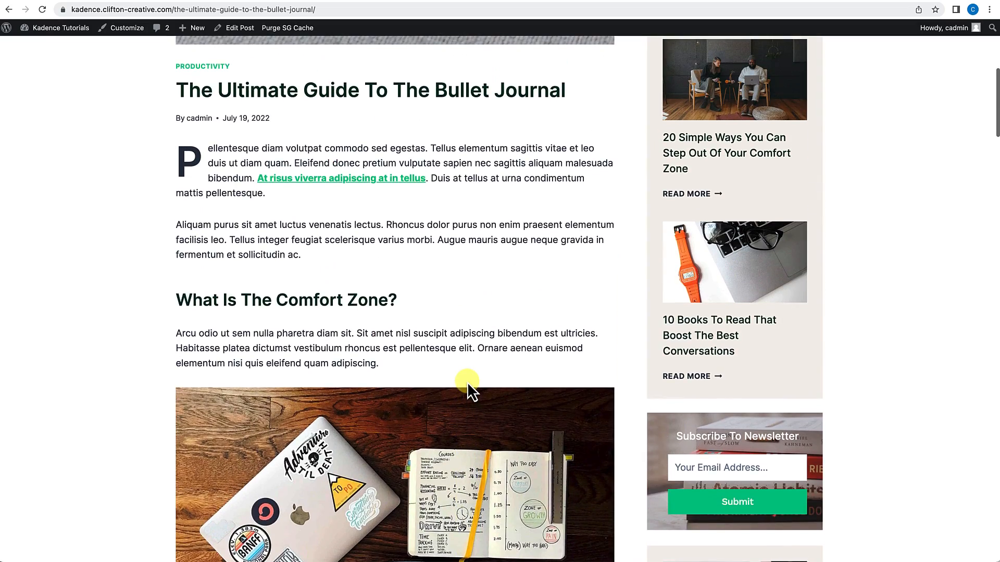
scroll(467, 383, "up", 8)
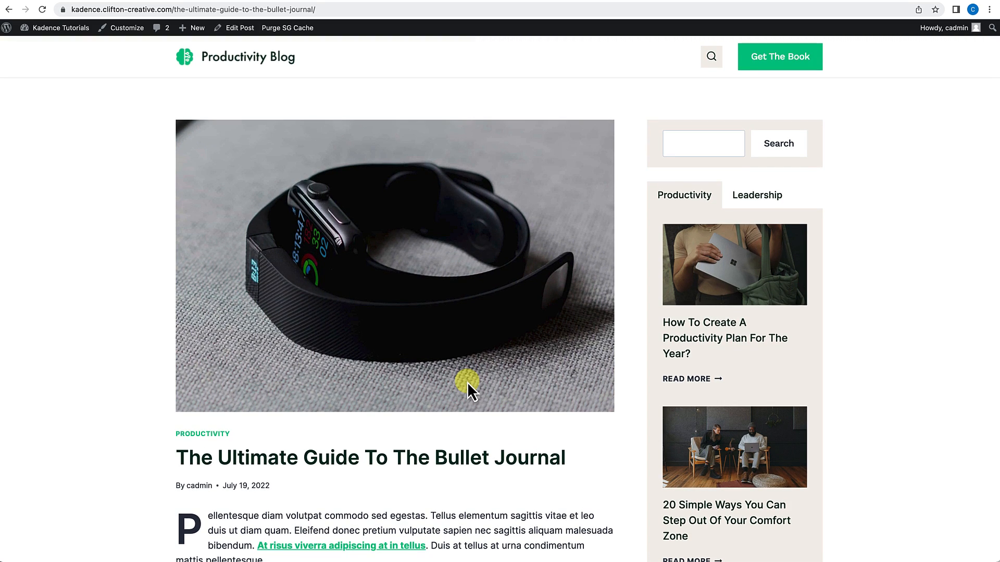
Return to the WordPress dashboard and start a new page titled Product Review Layout.
left_click(234, 61)
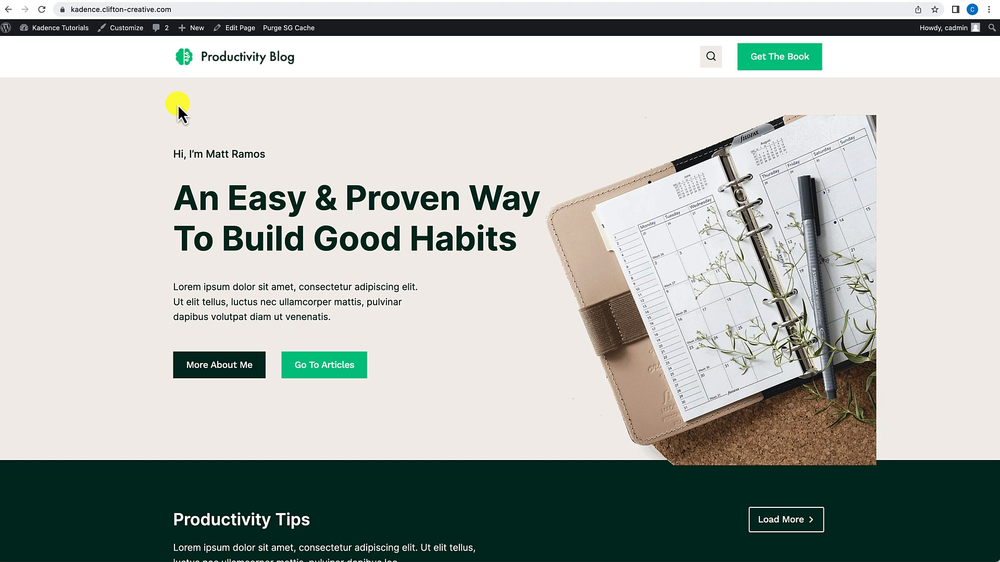
mouse_move(196, 32)
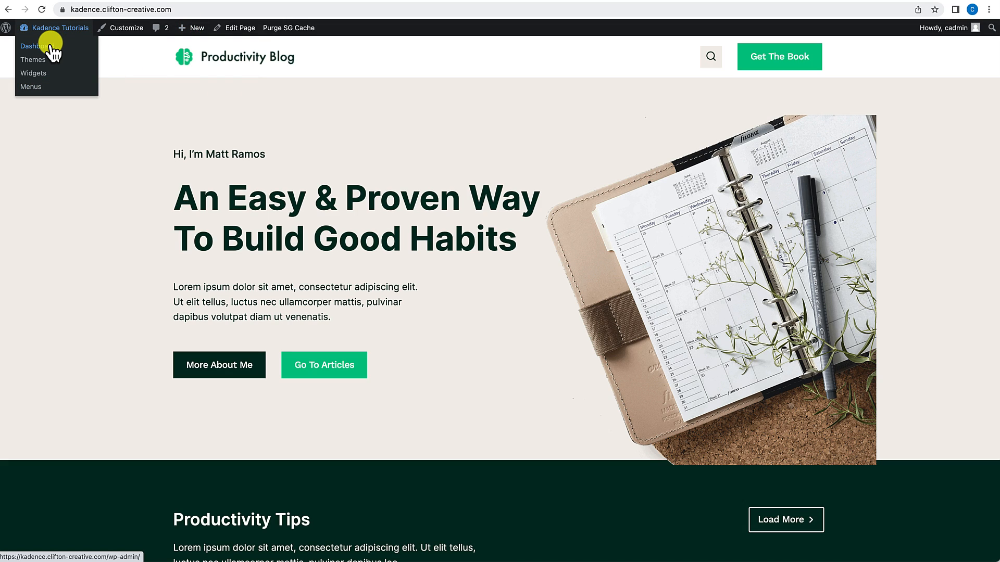
left_click(50, 47)
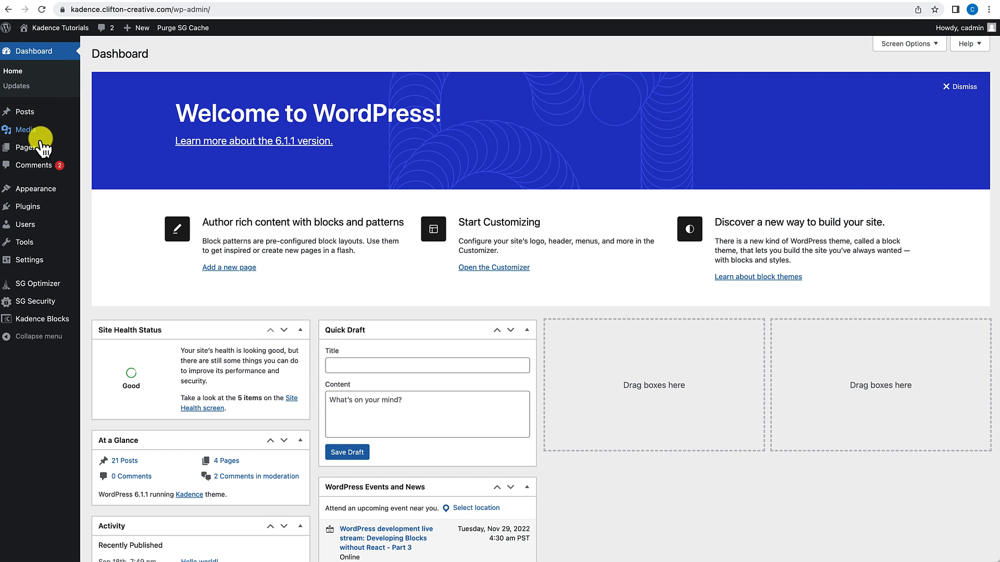
mouse_move(41, 150)
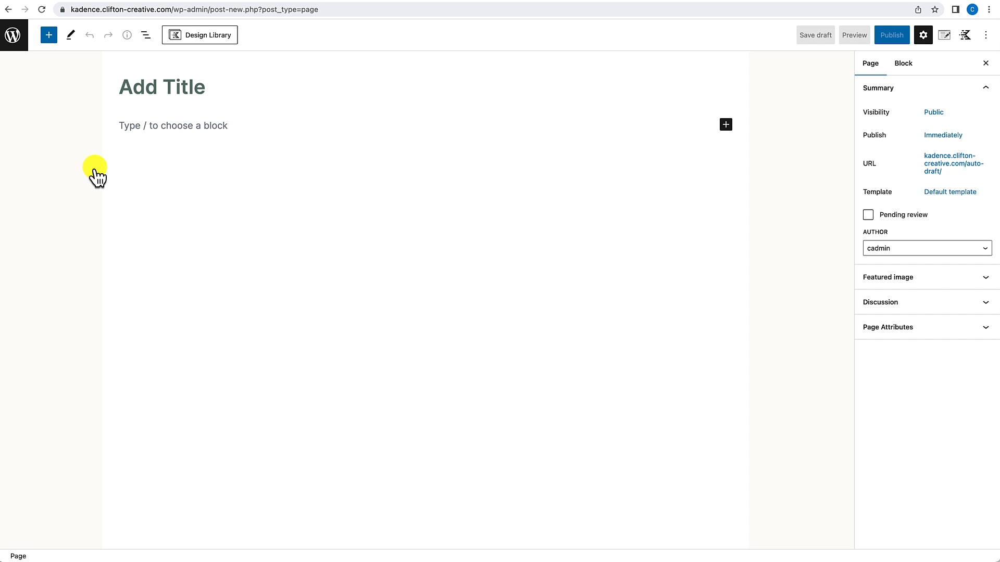
type("Produx")
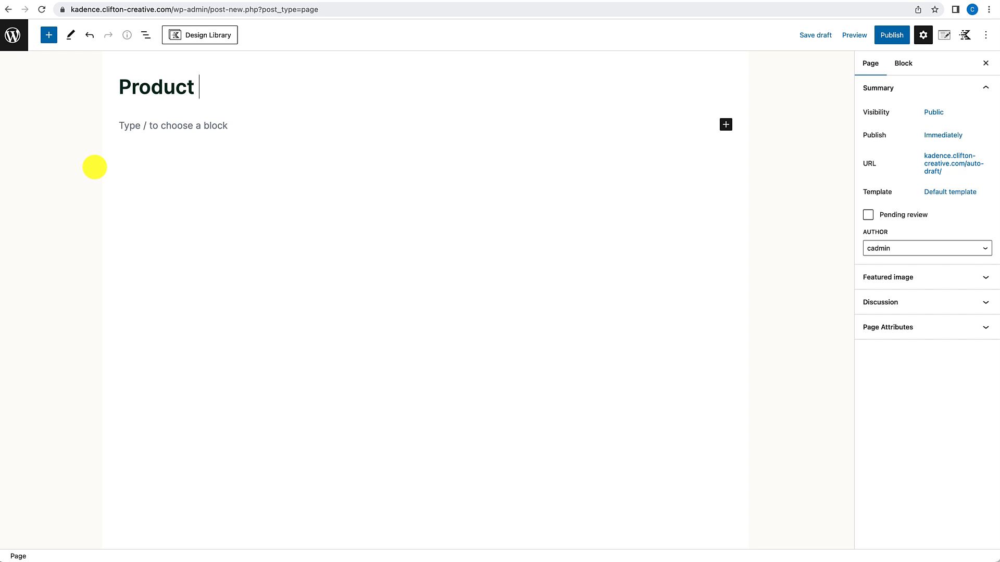
type(" Review Layout")
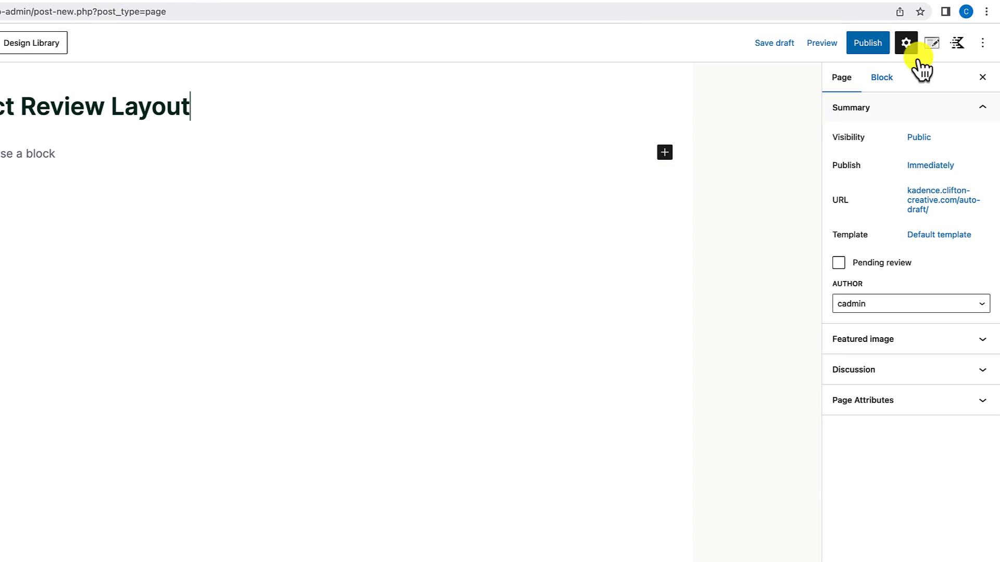
Configure the page with the title disabled, fullwidth layout, unboxed content style and content vertical padding disabled.
left_click(932, 43)
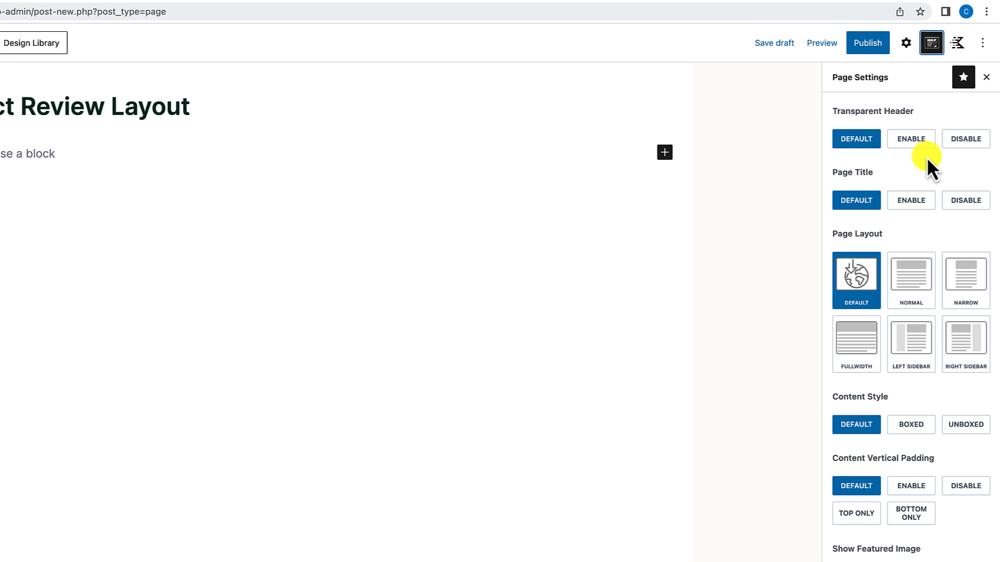
left_click(960, 202)
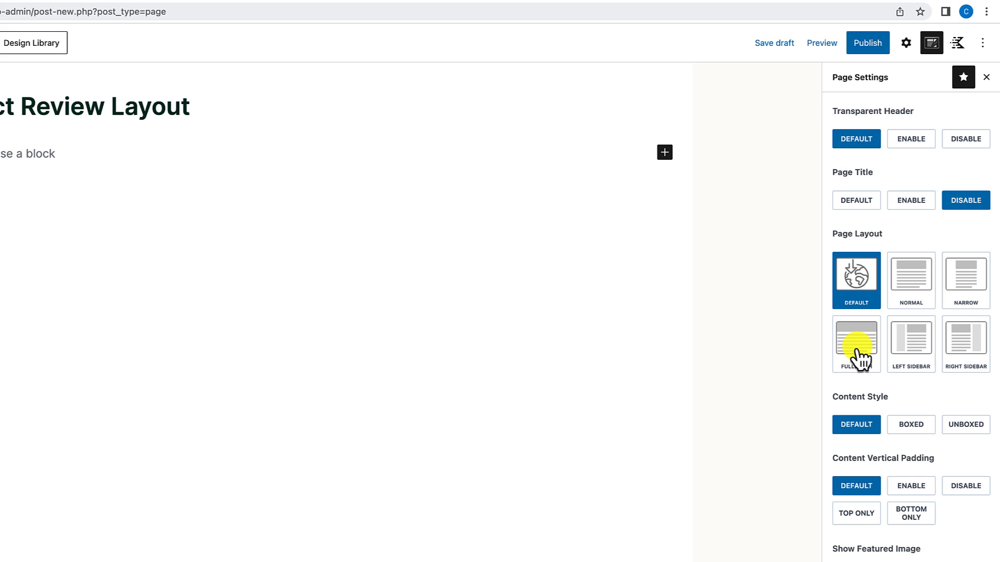
left_click(856, 348)
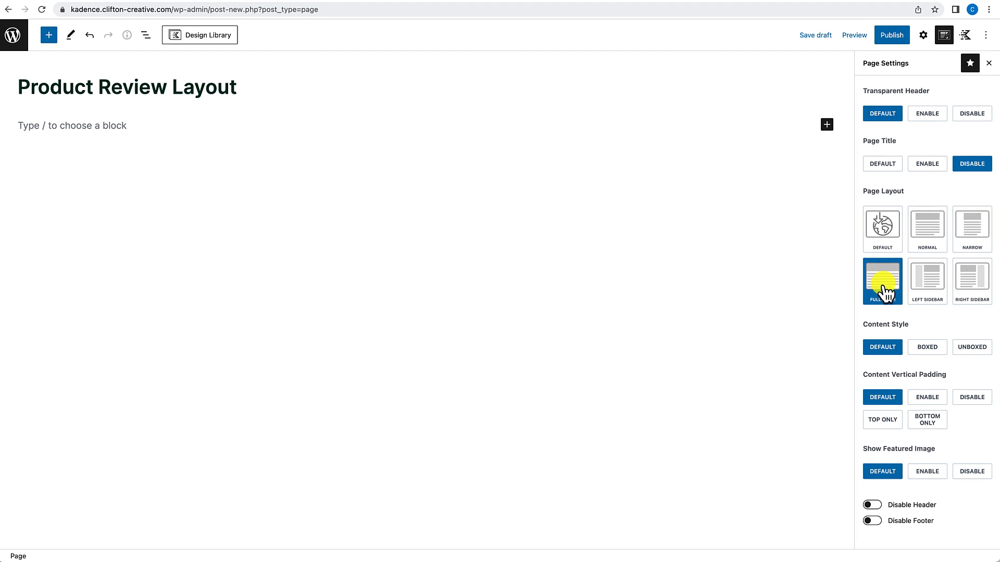
left_click(974, 354)
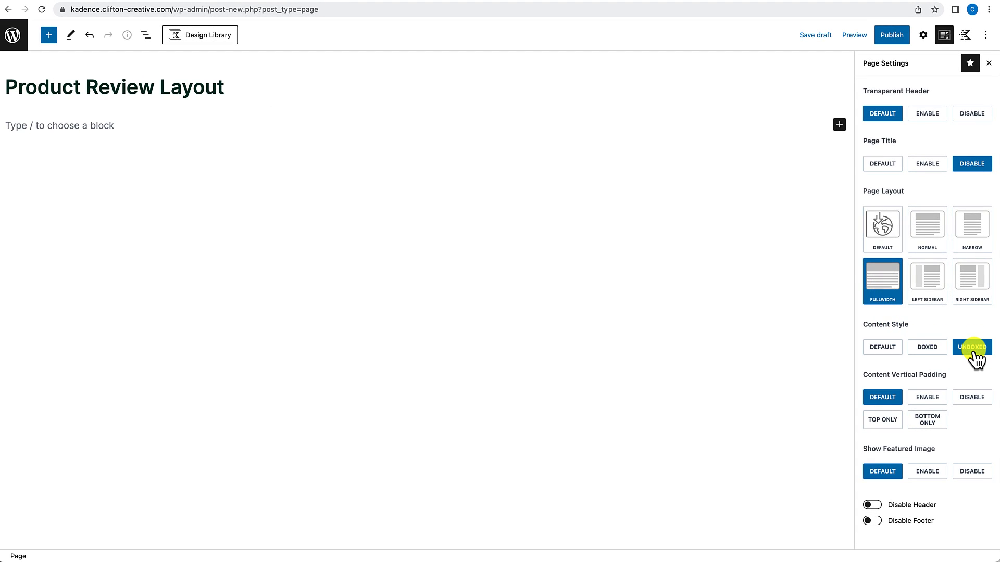
left_click(973, 401)
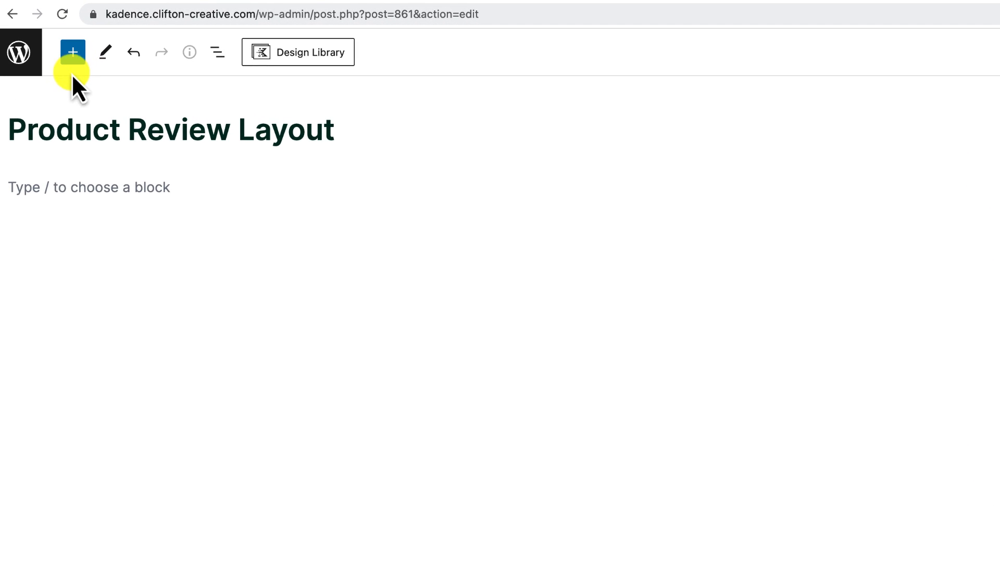
Add a Kadence Row Layout block with a single column to the page.
left_click(72, 57)
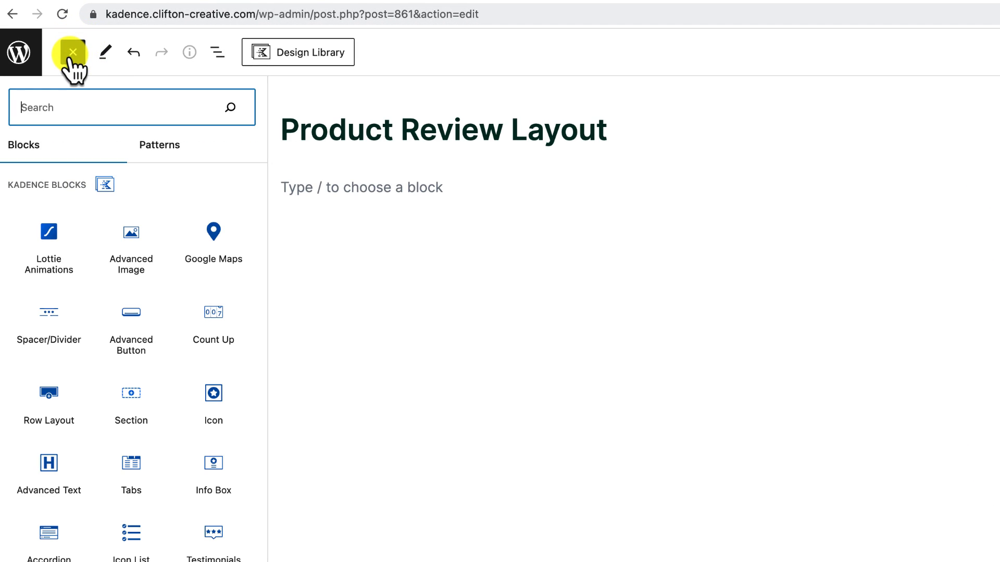
scroll(98, 402, "down", 5)
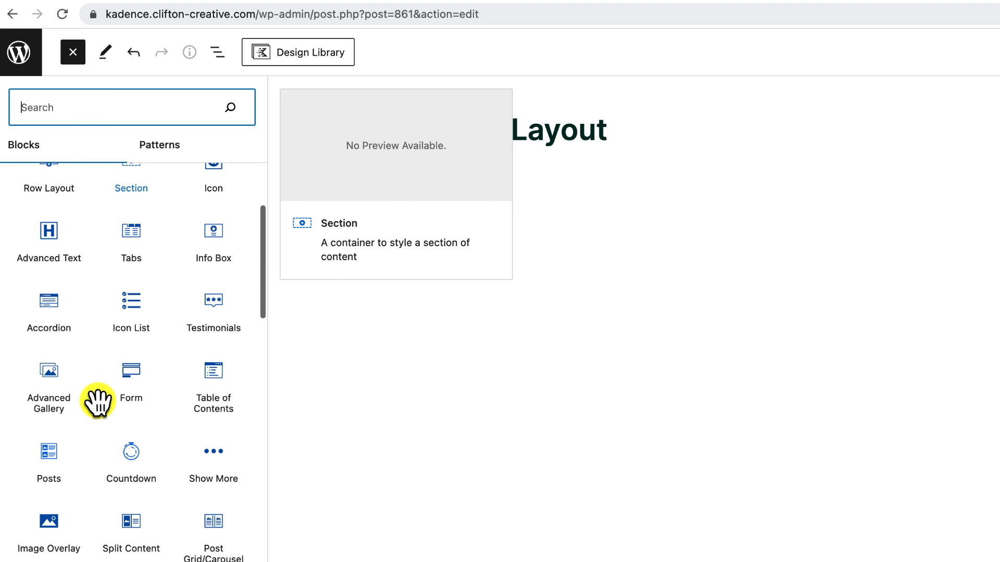
scroll(97, 402, "up", 5)
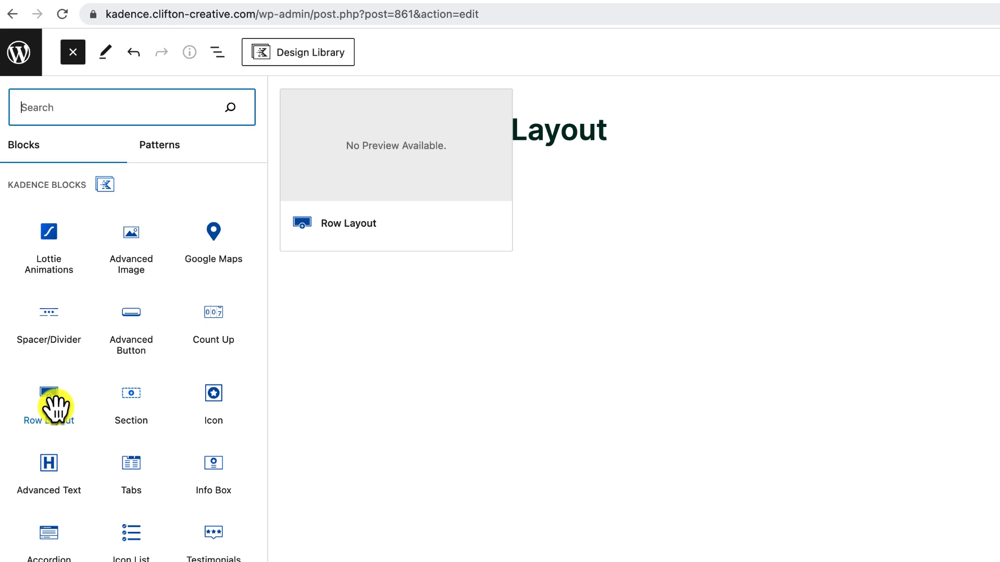
left_click_drag(50, 404, 448, 171)
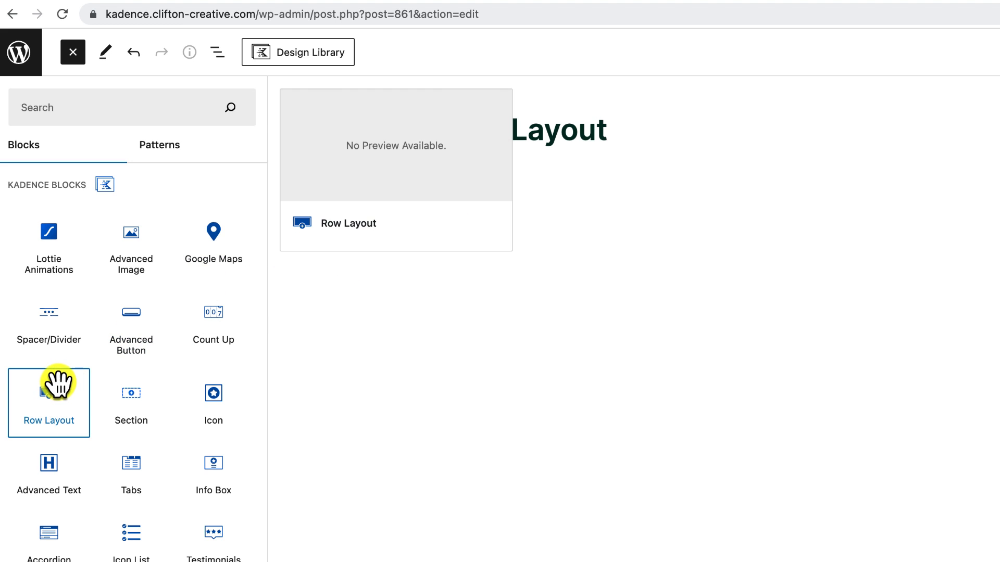
left_click_drag(53, 393, 337, 189)
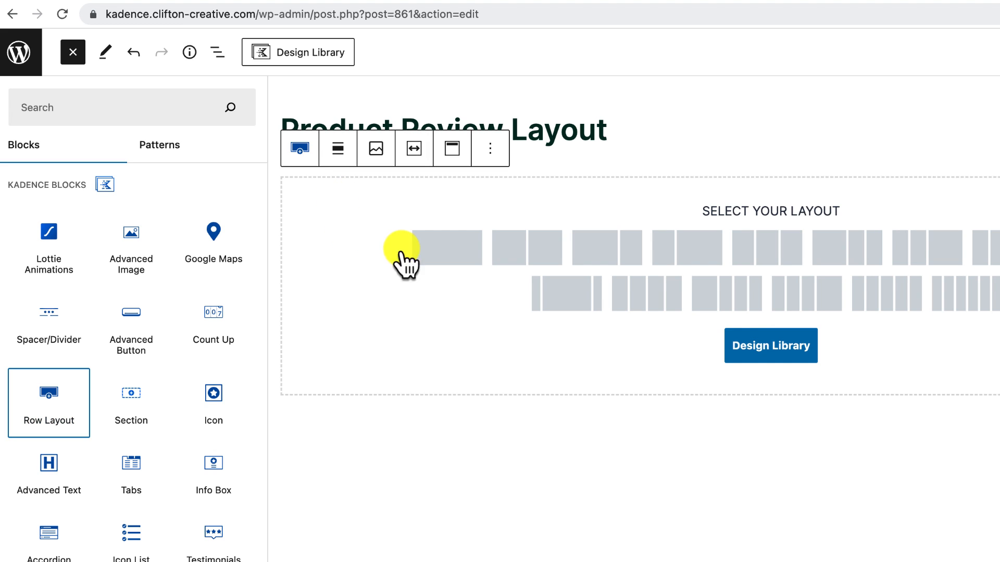
left_click(335, 255)
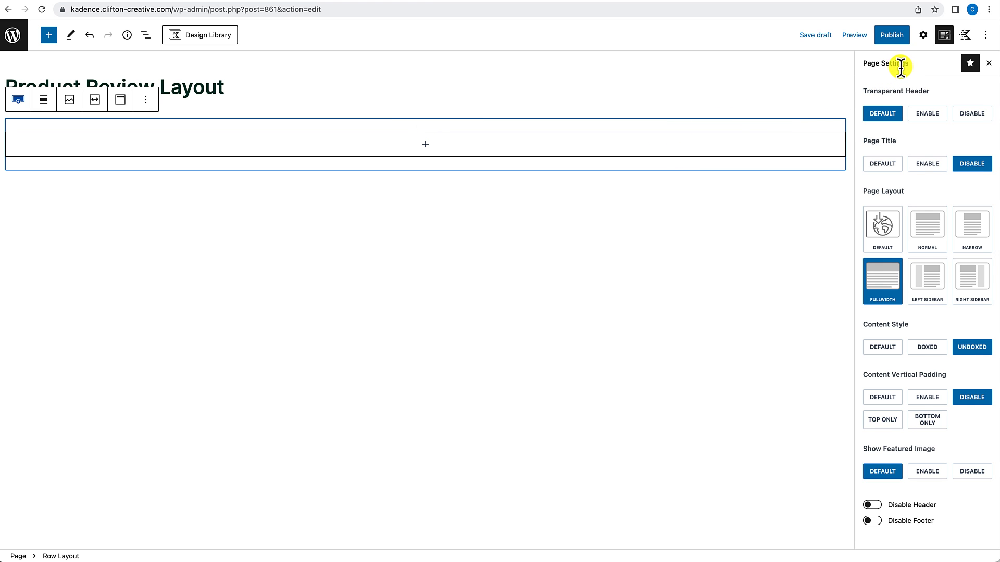
Make the row's content max width inherit from the theme in its structure settings.
left_click(923, 35)
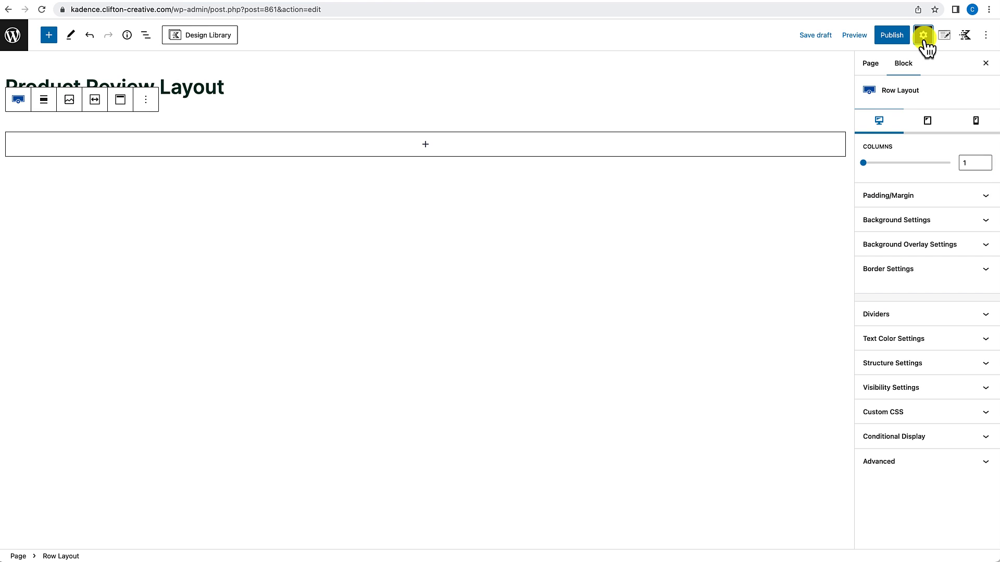
left_click(890, 364)
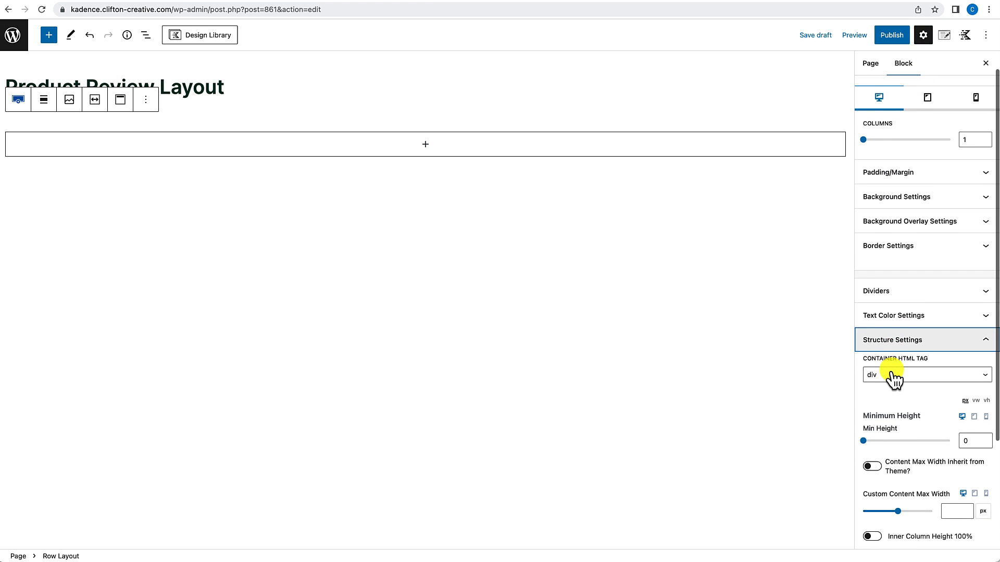
scroll(883, 403, "down", 2)
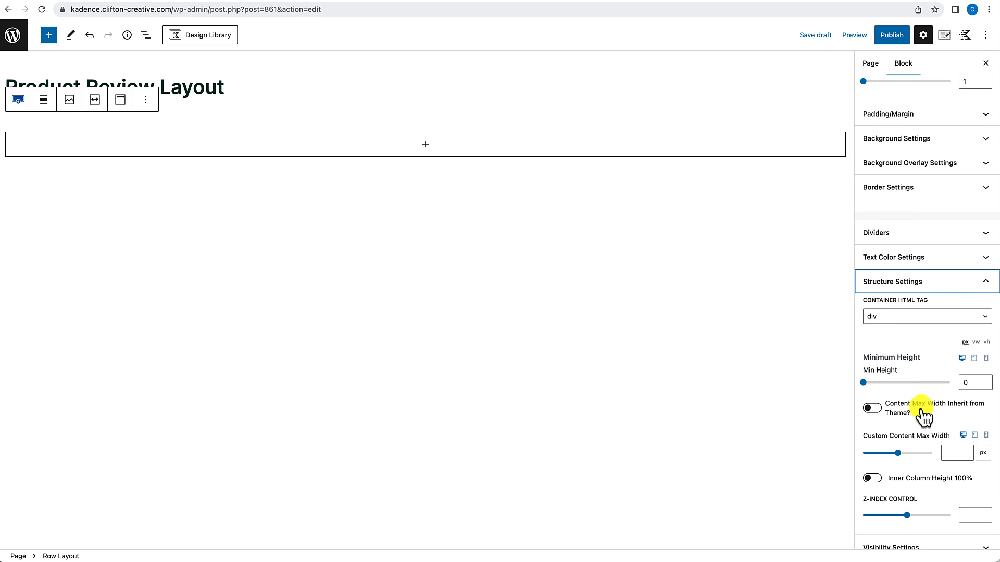
left_click(872, 409)
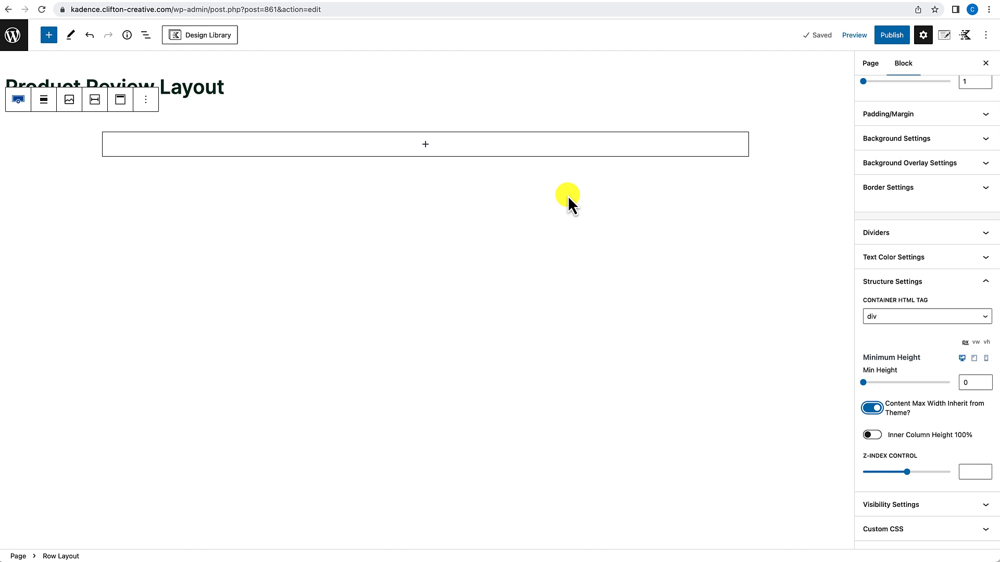
Set the row's top padding to 85 px and its bottom padding to 86 px.
left_click(565, 127)
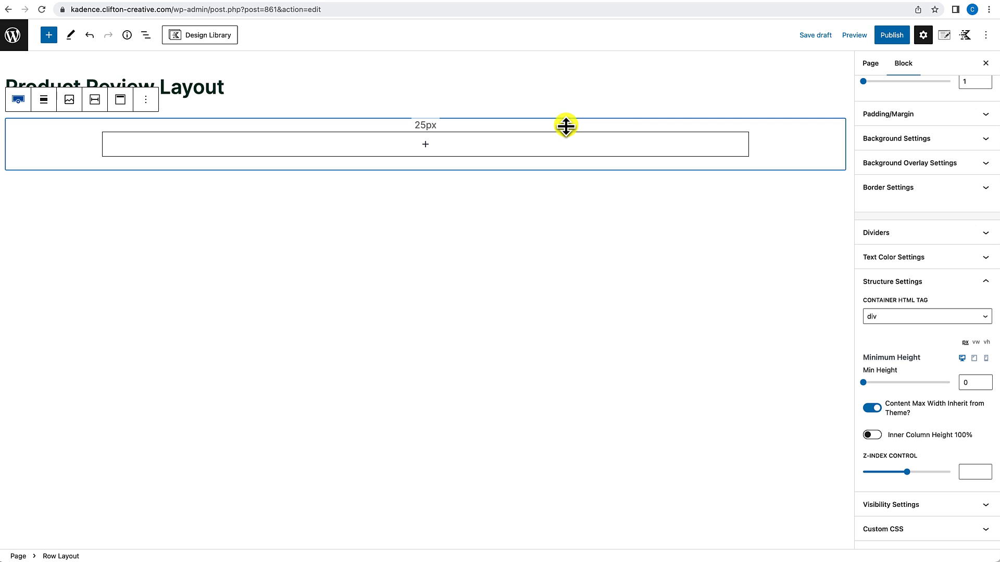
left_click(879, 120)
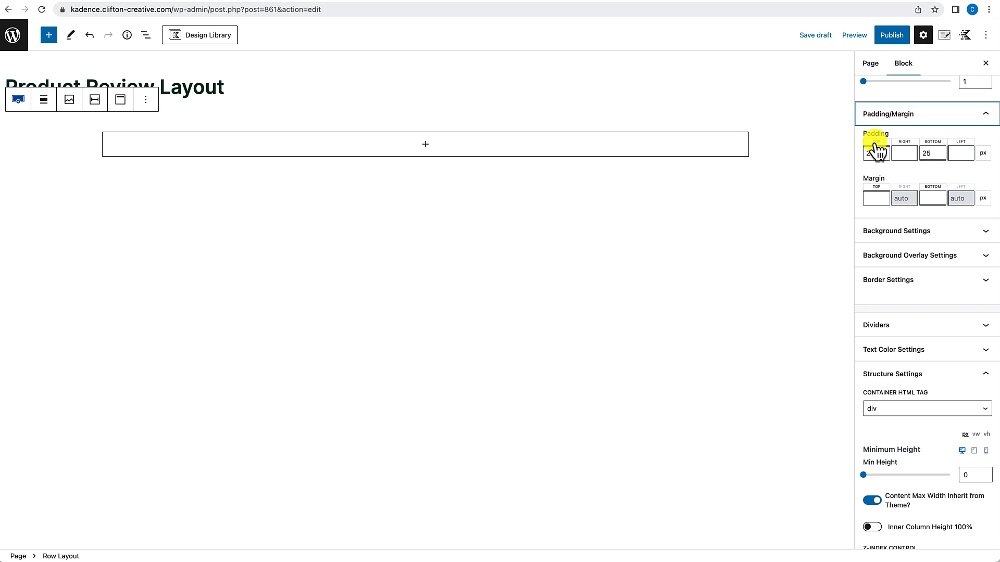
left_click_drag(876, 153, 862, 153)
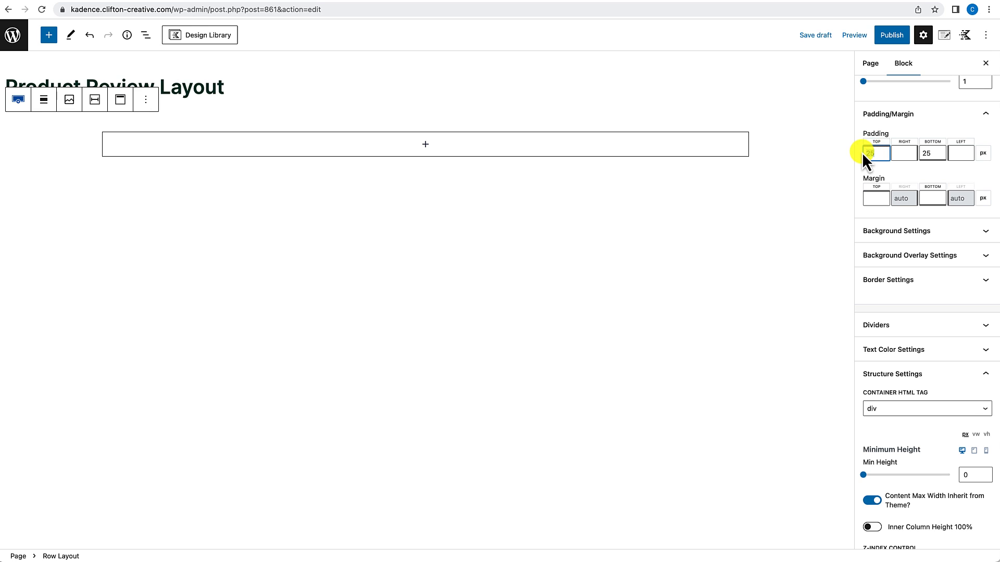
type("85")
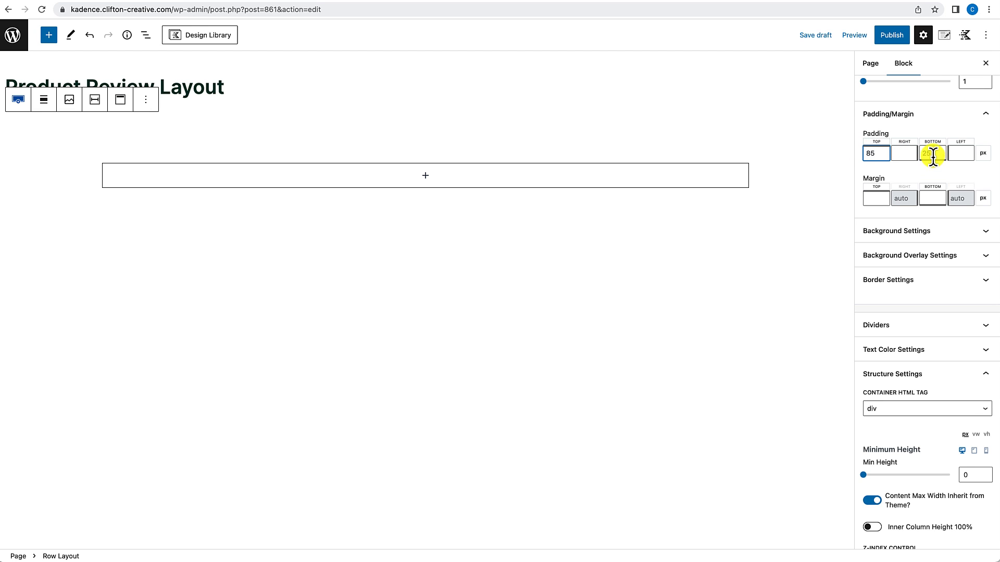
left_click(932, 155)
type("86")
Give the row the off-white FCFBFA palette colour as its background.
left_click(907, 233)
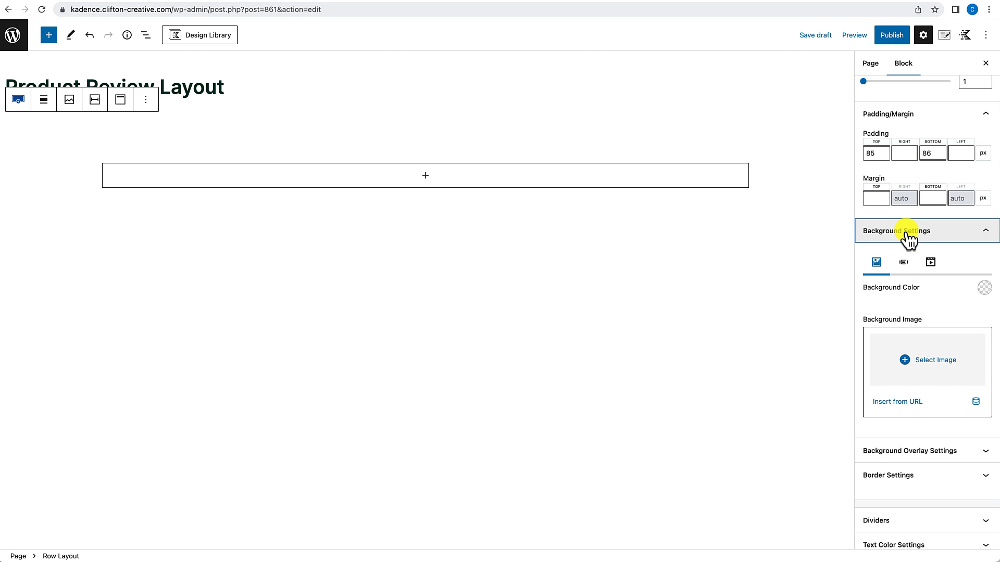
left_click(983, 295)
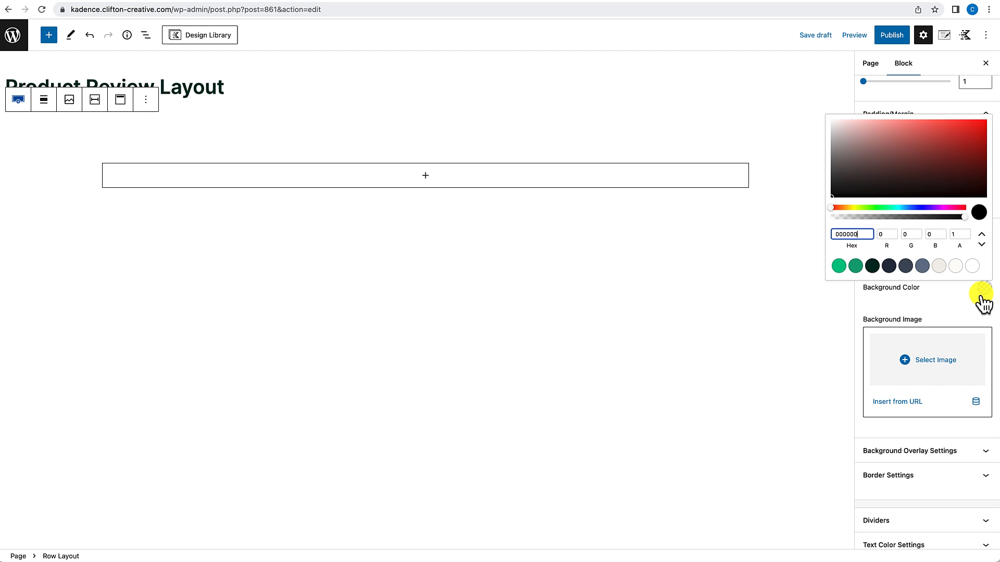
left_click(957, 268)
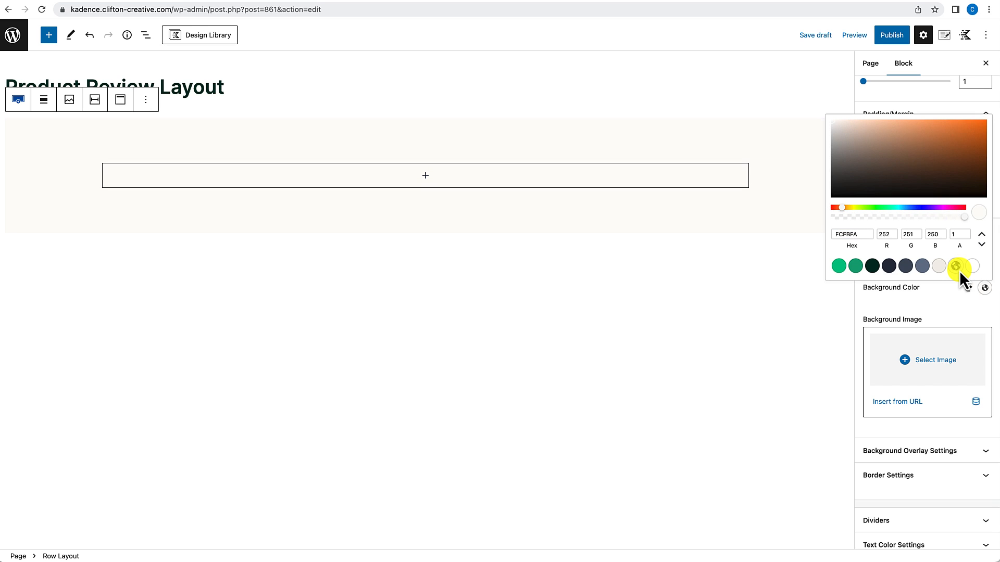
Add a centre-aligned Advanced Text heading in the row reading "Kadence: Is Kadence The Best Gutenberg WordPress Framework".
left_click(426, 177)
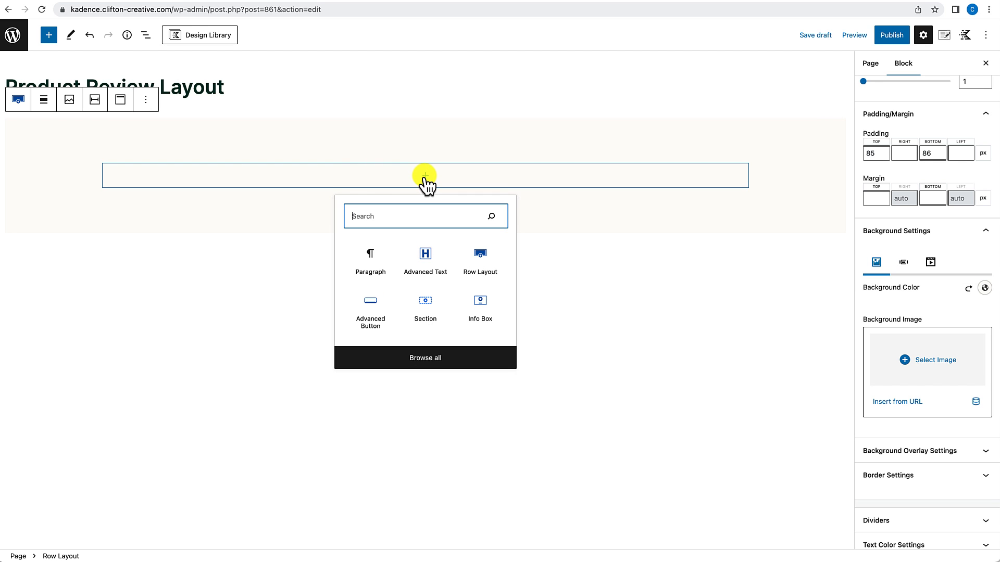
left_click(426, 266)
left_click(291, 144)
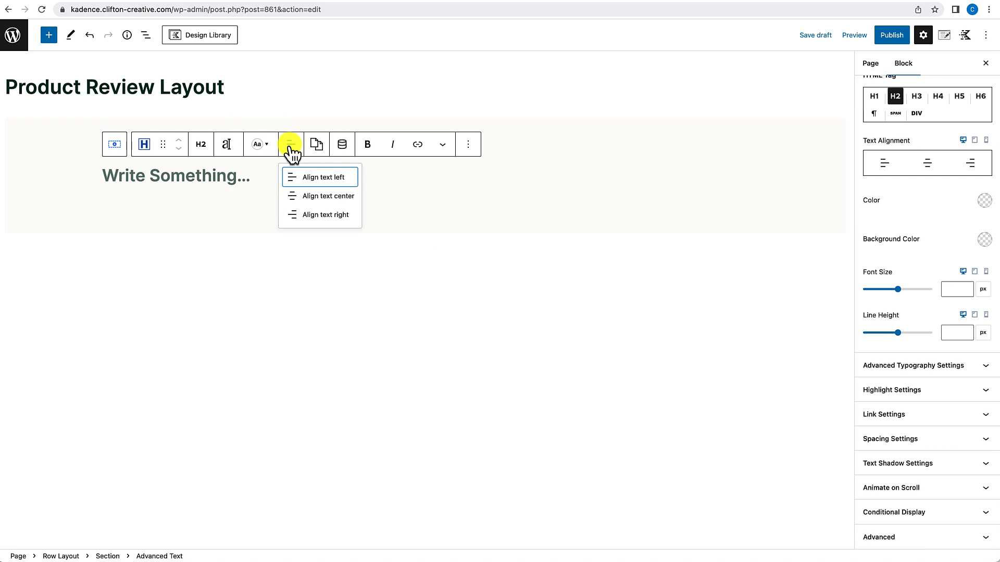
left_click(316, 196)
left_click(384, 177)
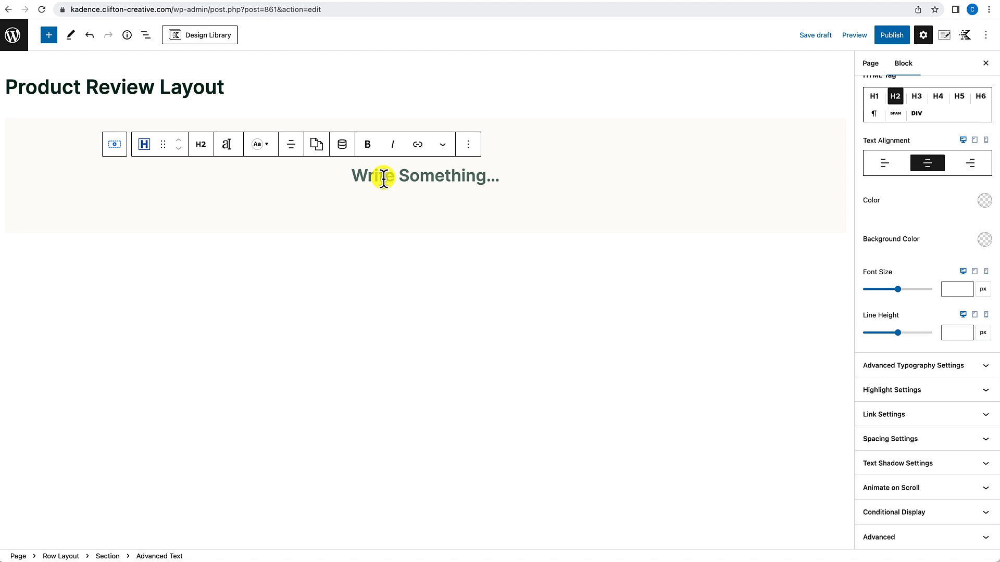
type("Kadence: Is ")
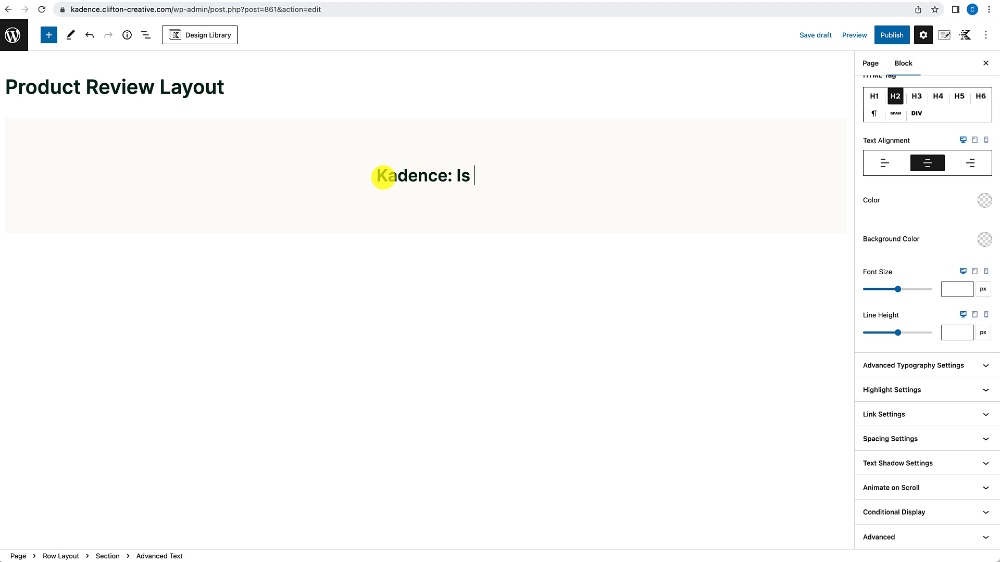
type("Kadence The ")
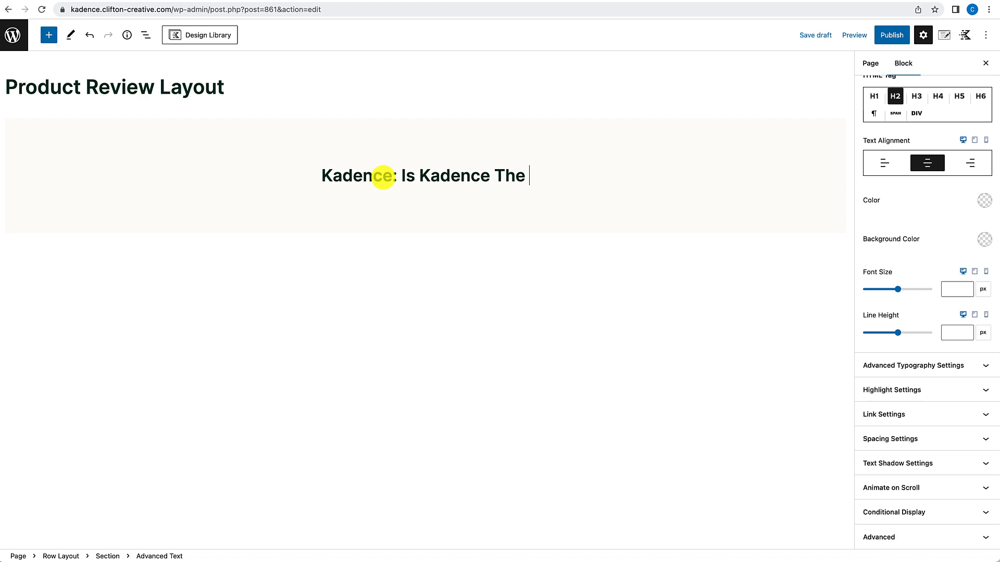
type("Best Gutenberg Word")
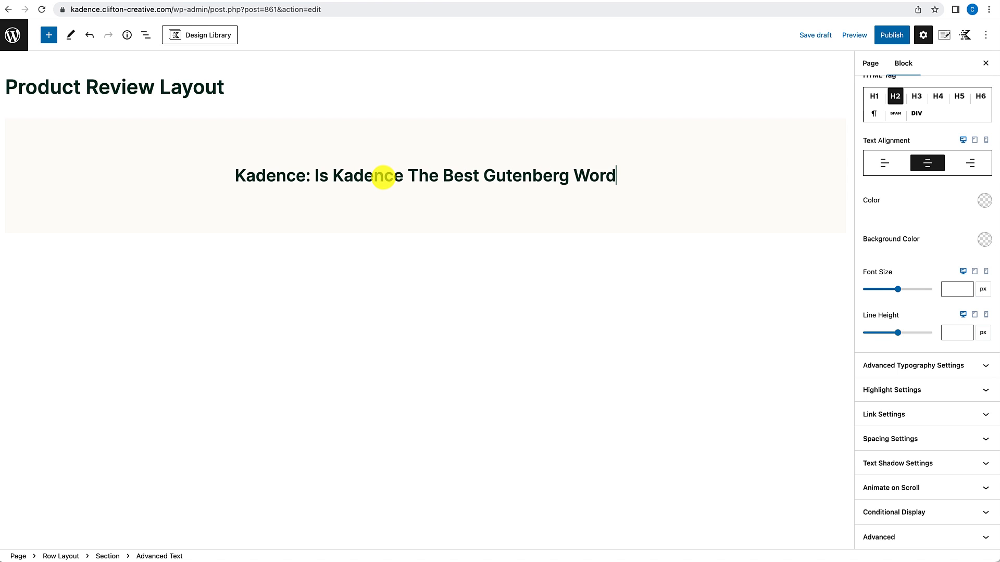
type("press Framework")
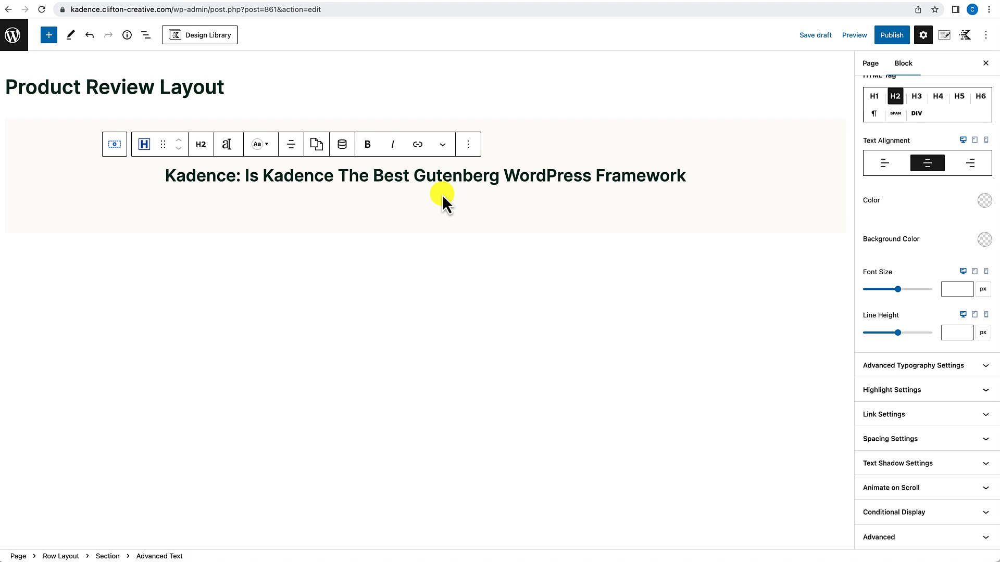
Add an Advanced Text block below the heading with the paragraph tag, reading "By Clifton WP | November 25, 2022".
key("Return")
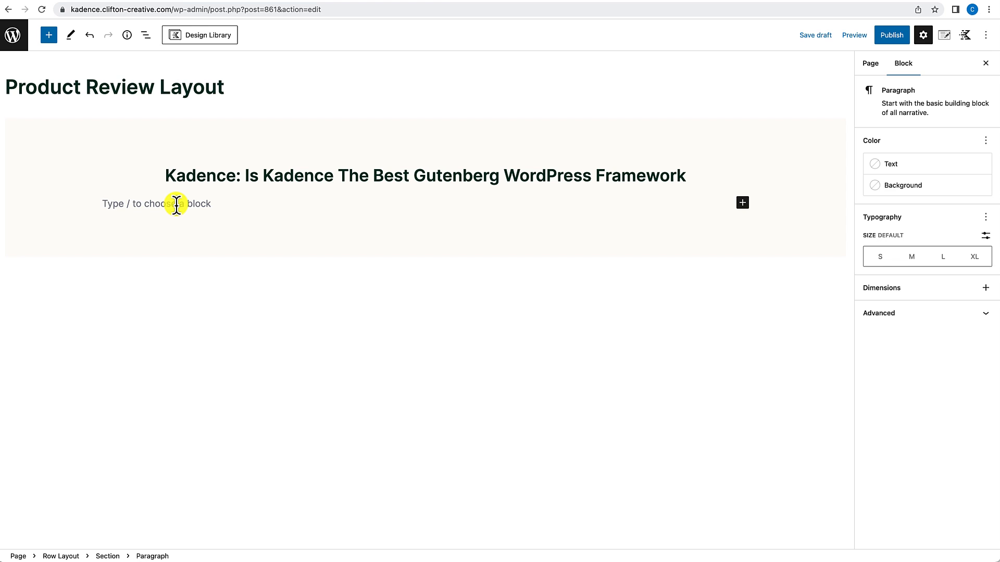
type("/advanced")
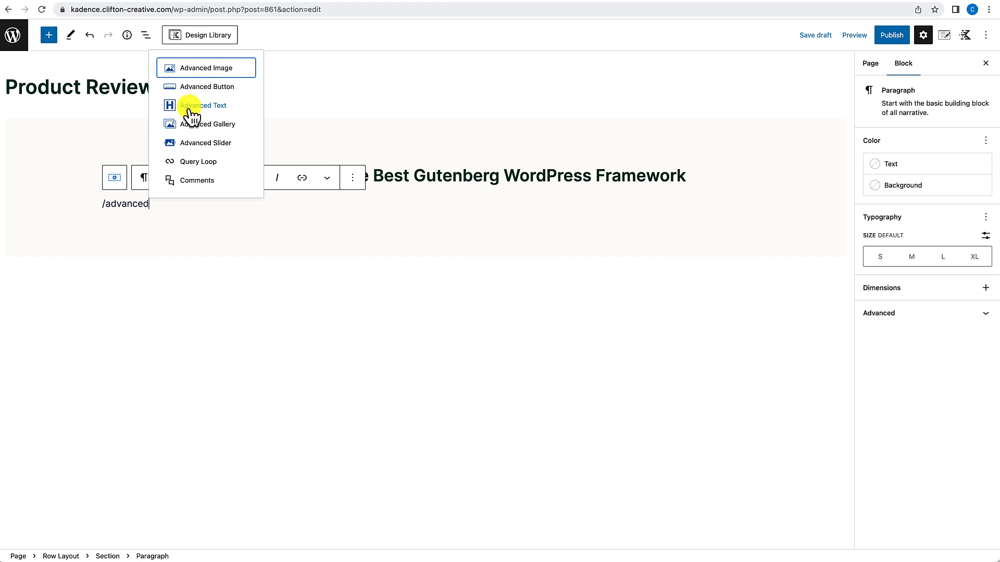
left_click(192, 107)
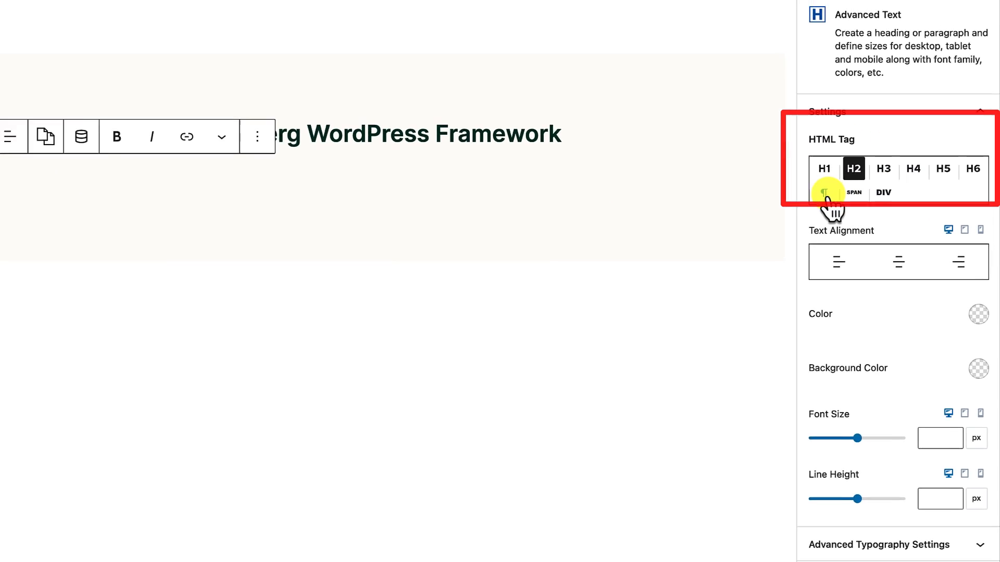
left_click(825, 194)
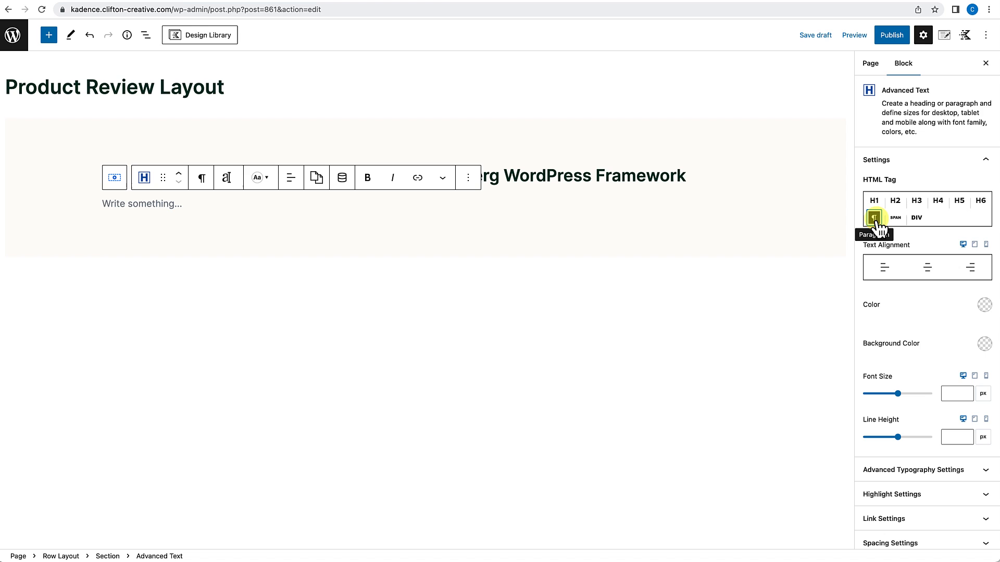
left_click(137, 204)
type("By")
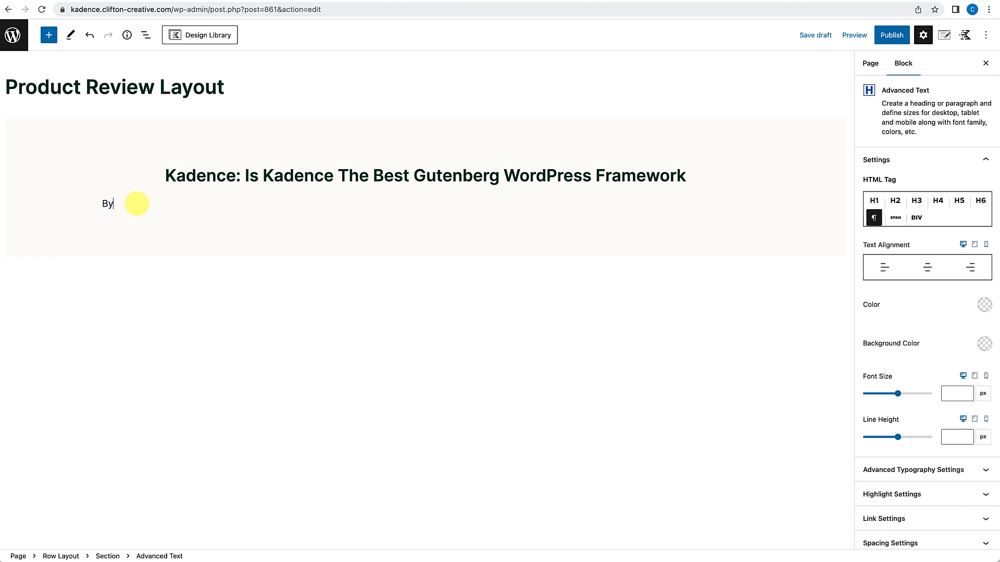
type(" Clifton WP | November 25, 2022")
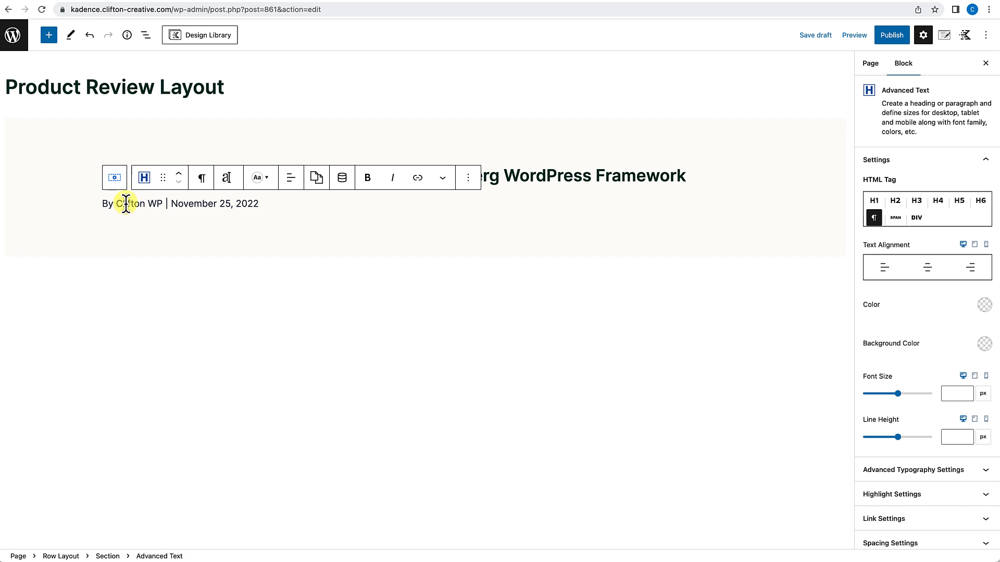
Centre-align the byline and date text below the heading, and deselect the block.
left_click(293, 183)
left_click(328, 229)
left_click(408, 269)
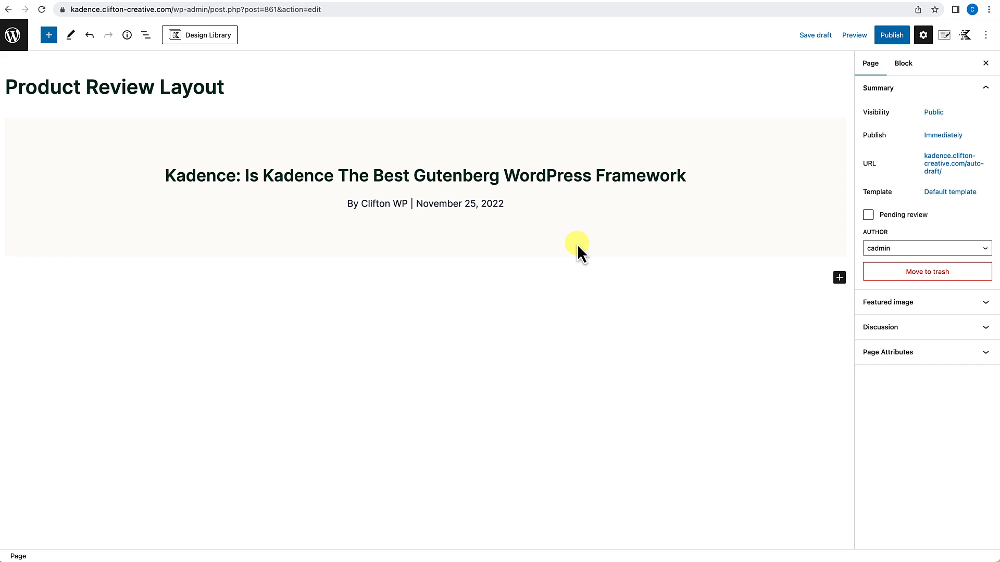
Add a Row Layout with two equal columns below the off-white header row.
left_click(690, 276)
left_click(839, 278)
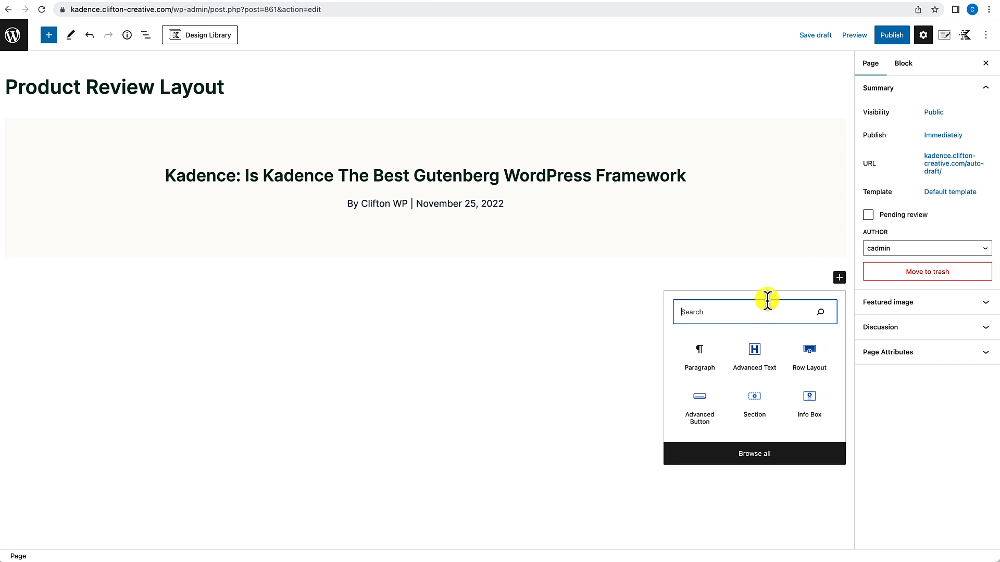
left_click(808, 360)
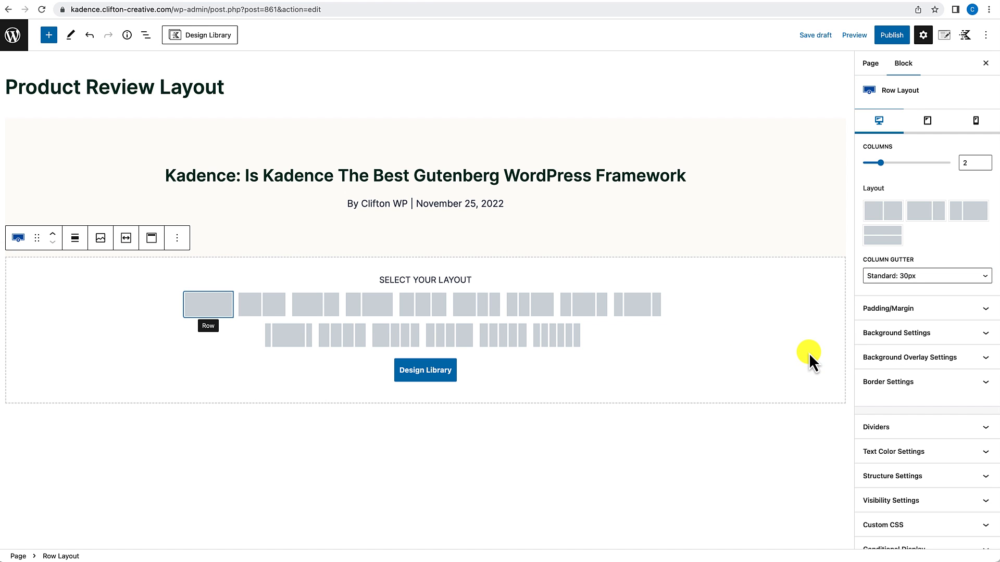
left_click(262, 310)
mouse_move(263, 264)
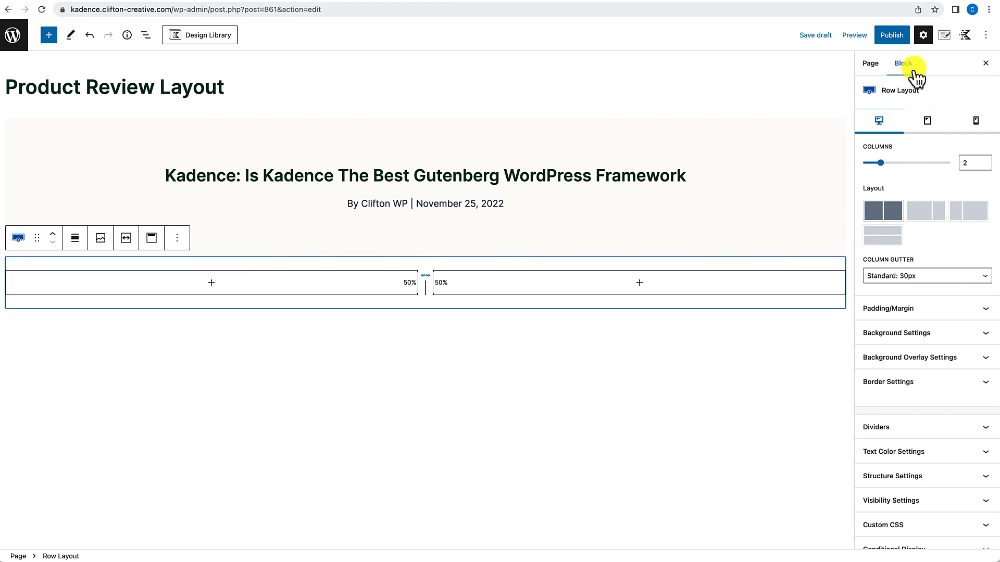
Make the new two-column row inherit its content max width from the theme.
scroll(899, 328, "down", 1)
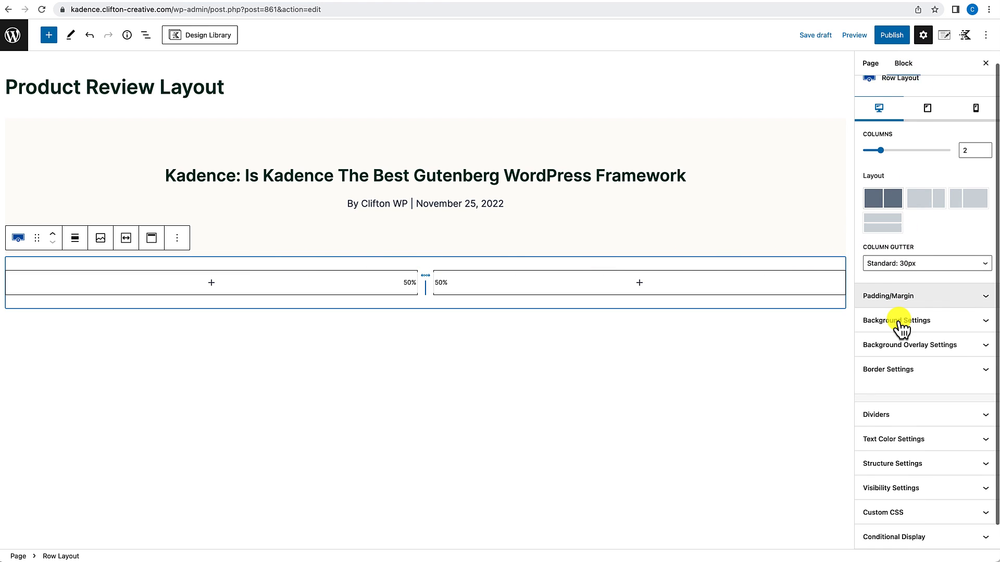
left_click(895, 454)
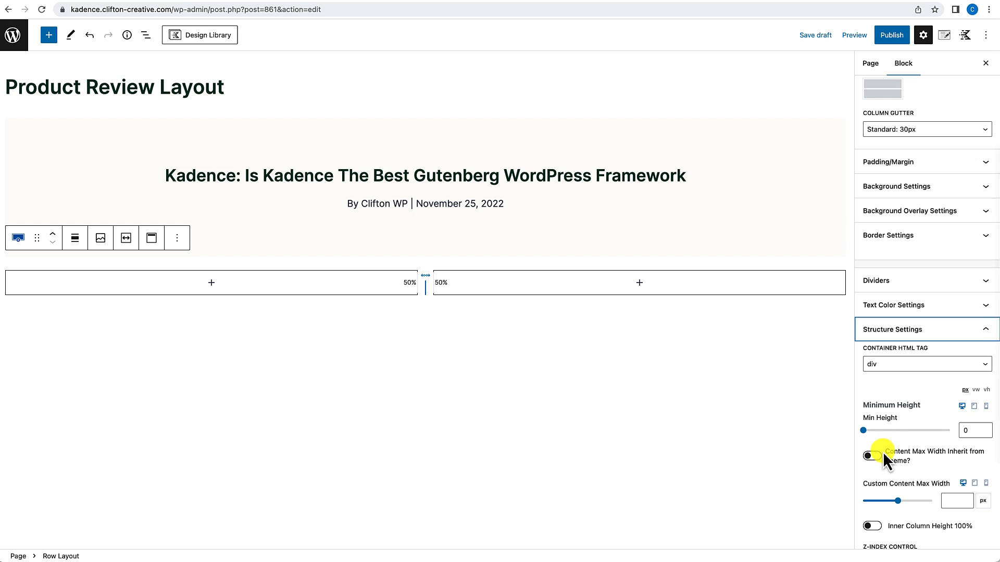
left_click(872, 456)
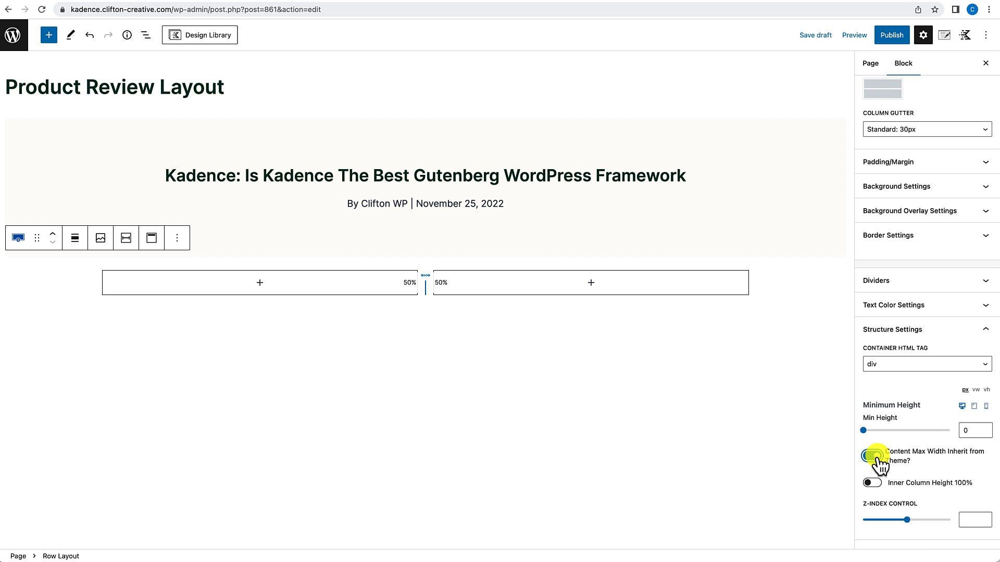
Set the two-column row's top and bottom padding to 85 px and resize its columns to 25% and 75%.
left_click(888, 162)
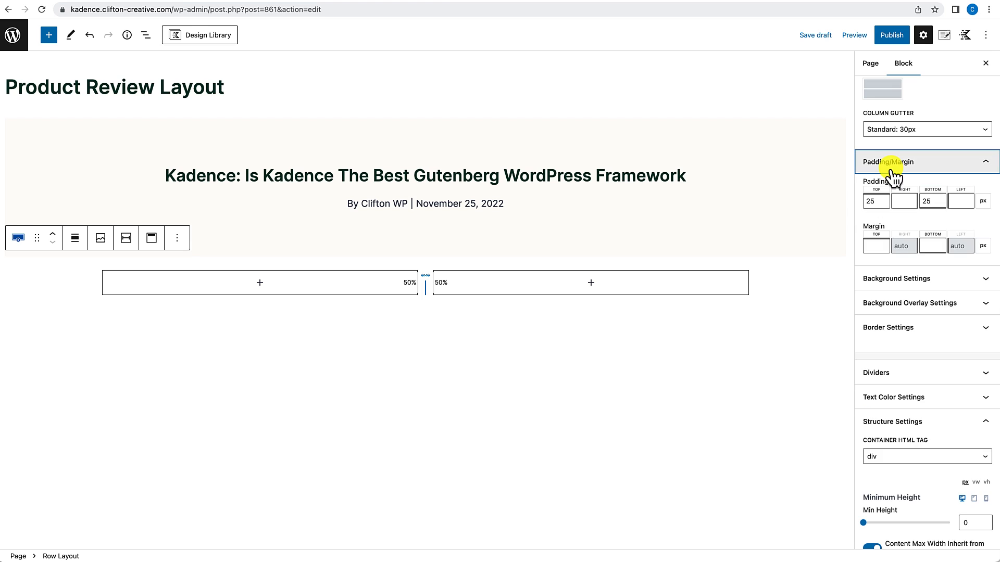
left_click(873, 200)
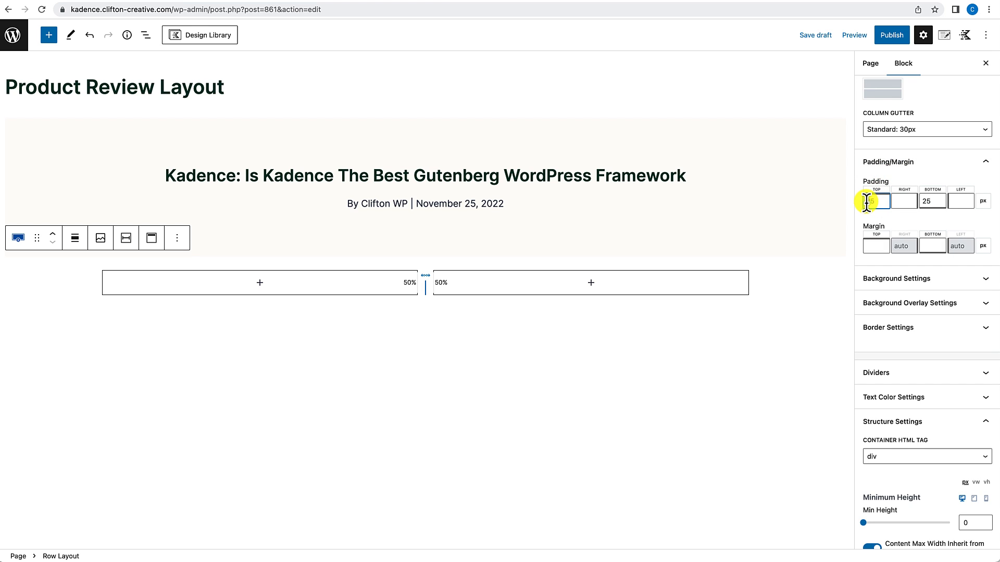
type("85")
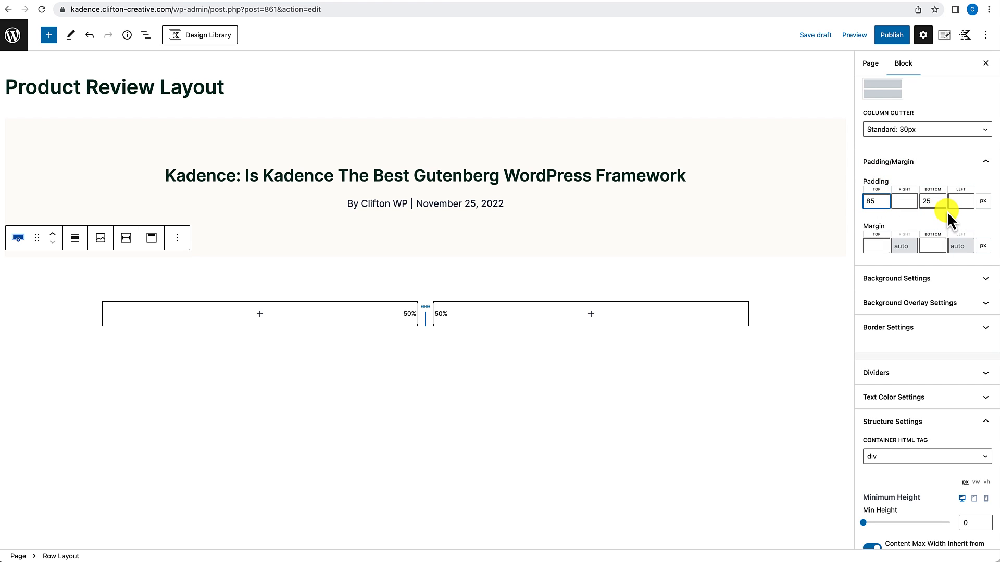
left_click(927, 203)
left_click(927, 203)
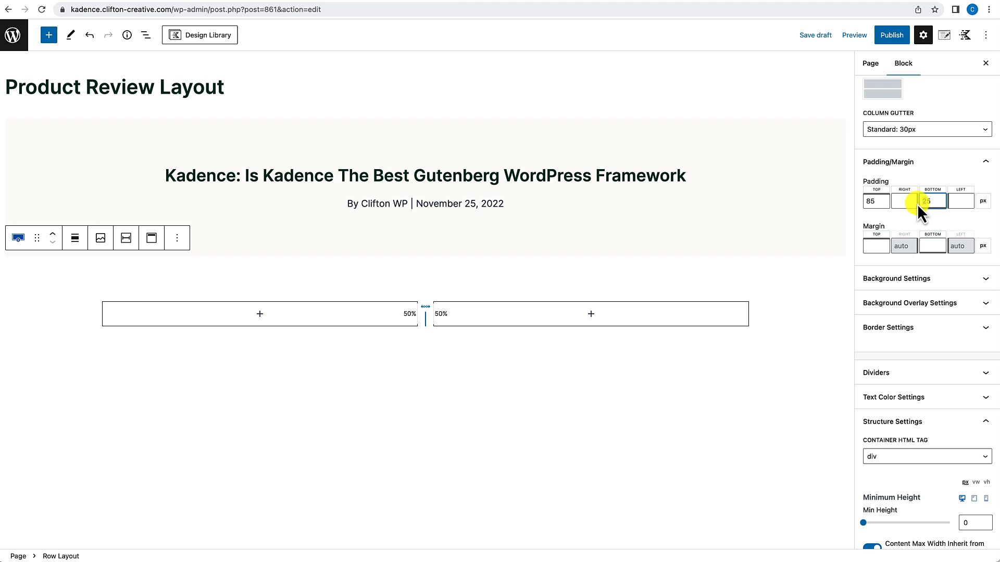
type("85")
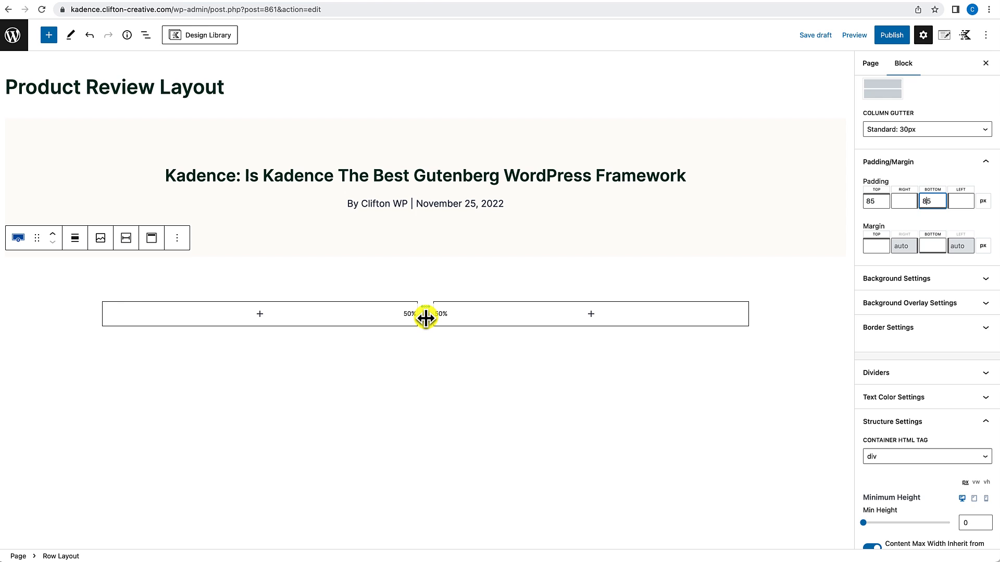
left_click_drag(425, 318, 270, 318)
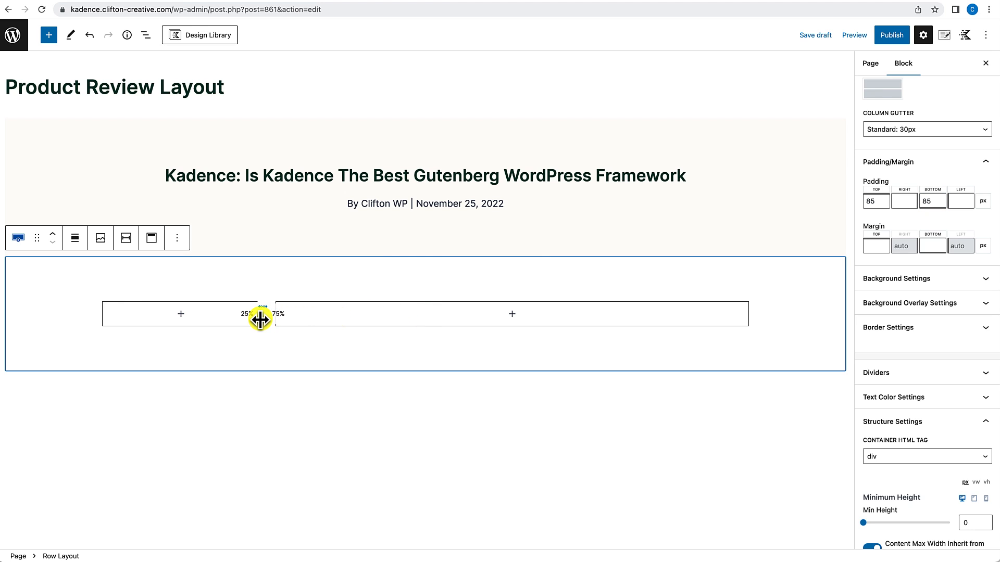
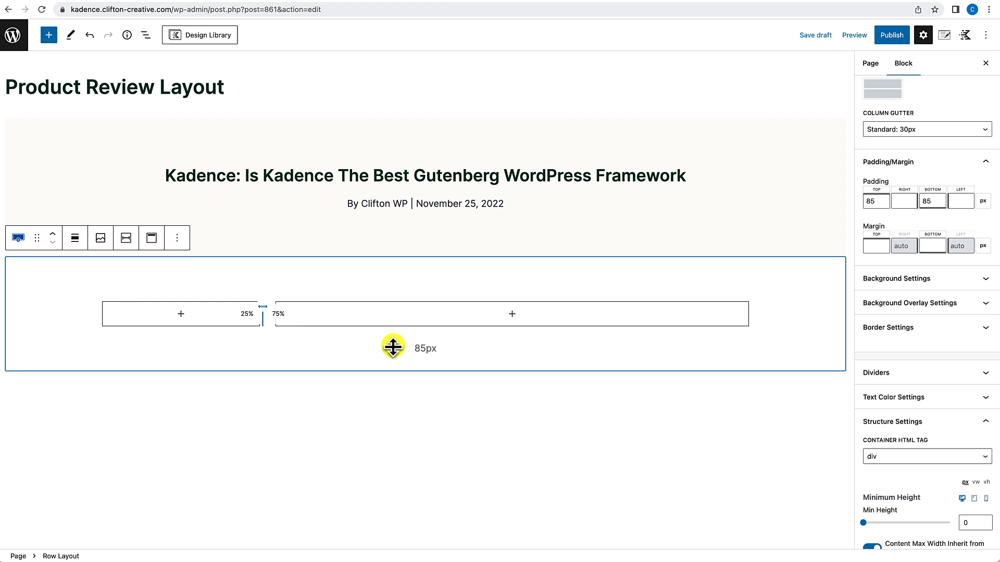
Insert an Advanced Image block into the 25% column.
left_click(180, 314)
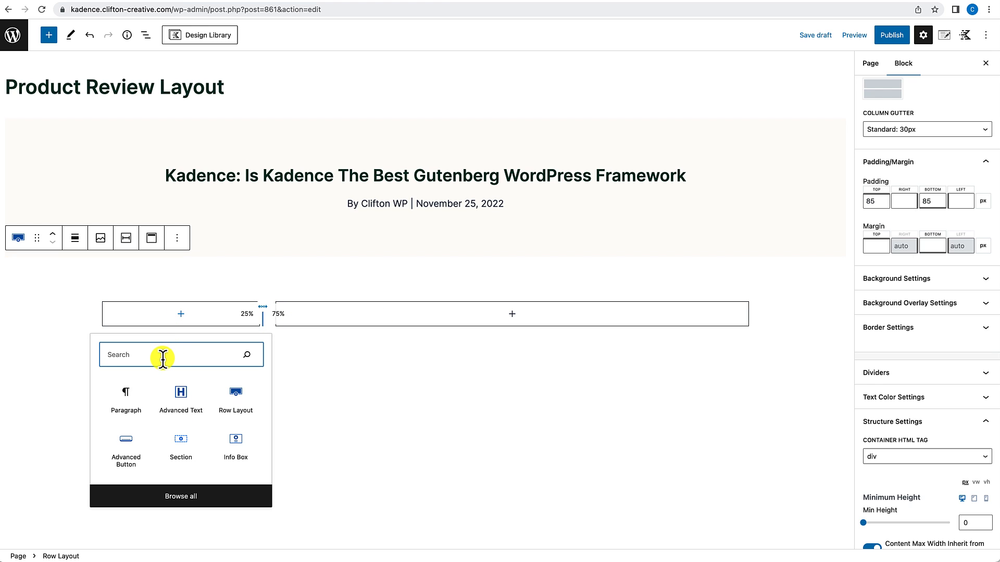
type("advanced image")
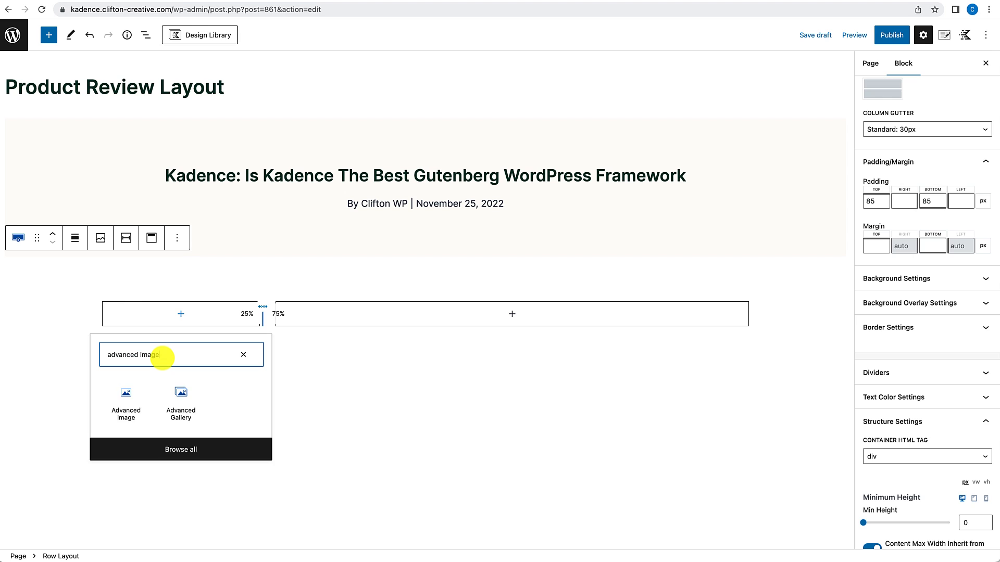
left_click(125, 406)
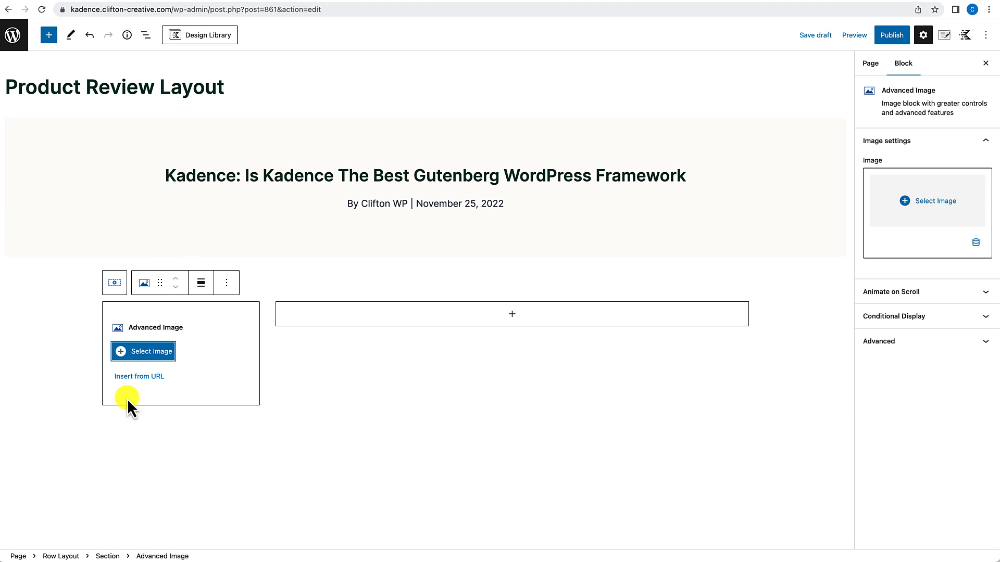
Upload kadencewp-v.png for the image block, give it the alt text "kadencewp-v", and insert it.
left_click(154, 358)
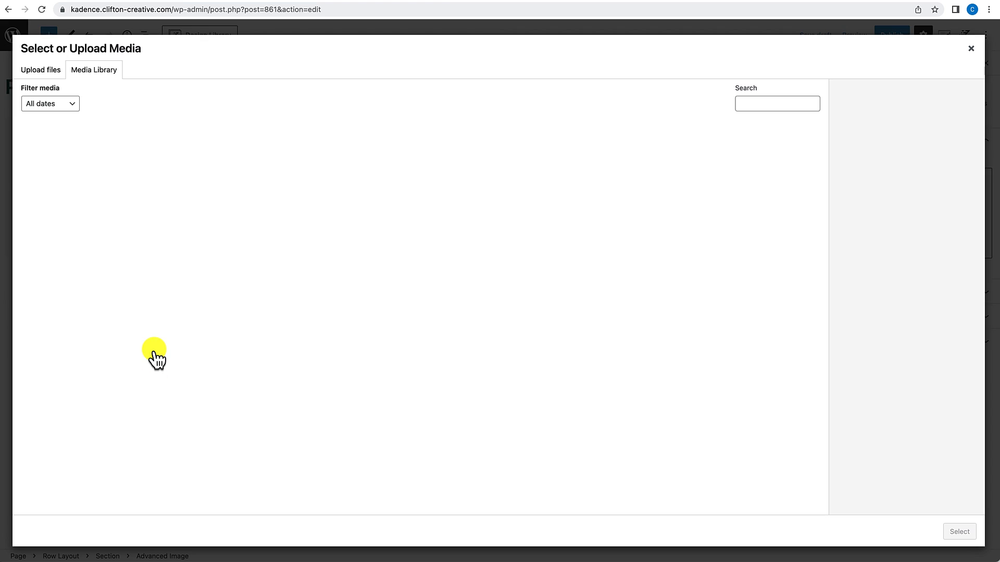
left_click(57, 71)
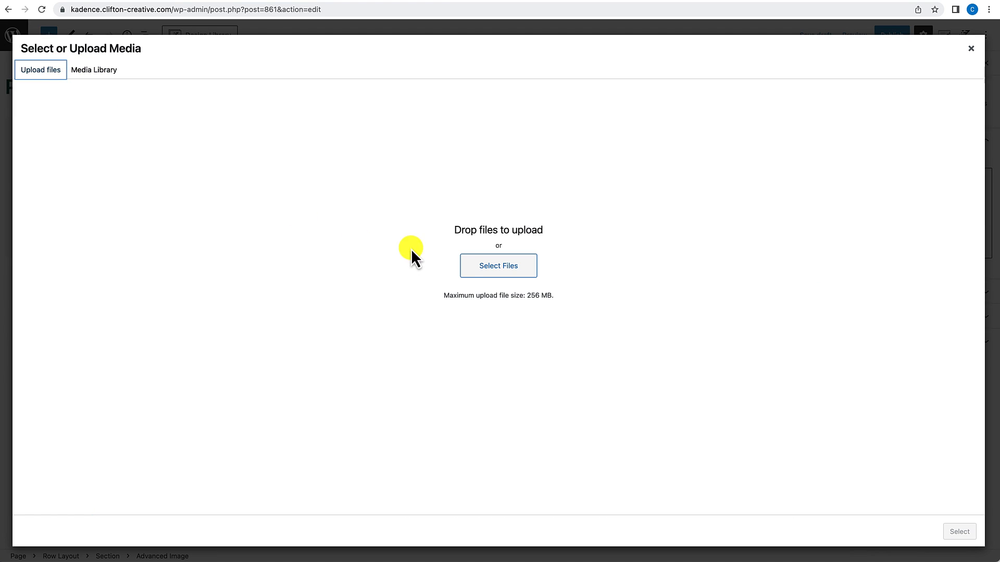
left_click(515, 270)
left_click(904, 191)
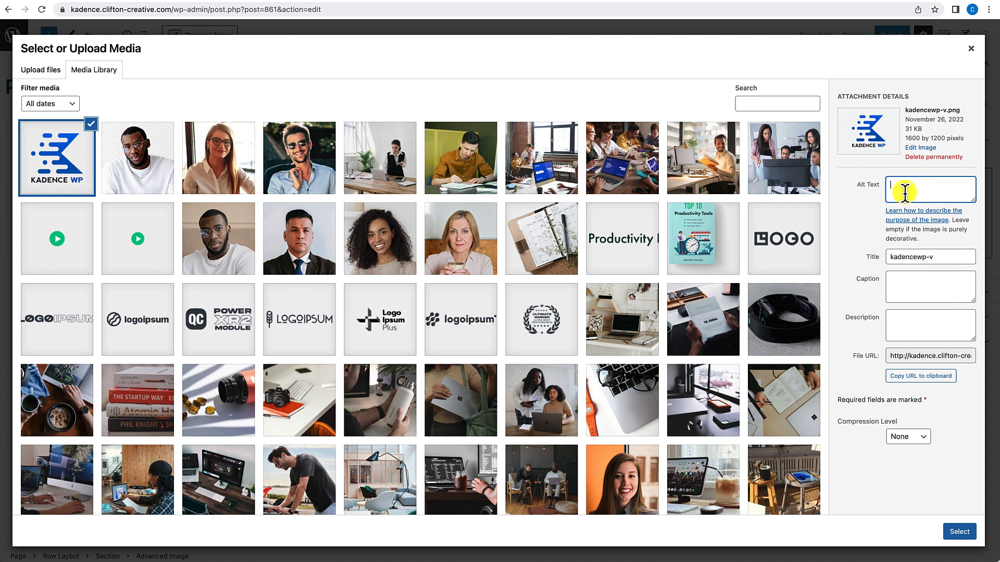
type("kadencewp-v")
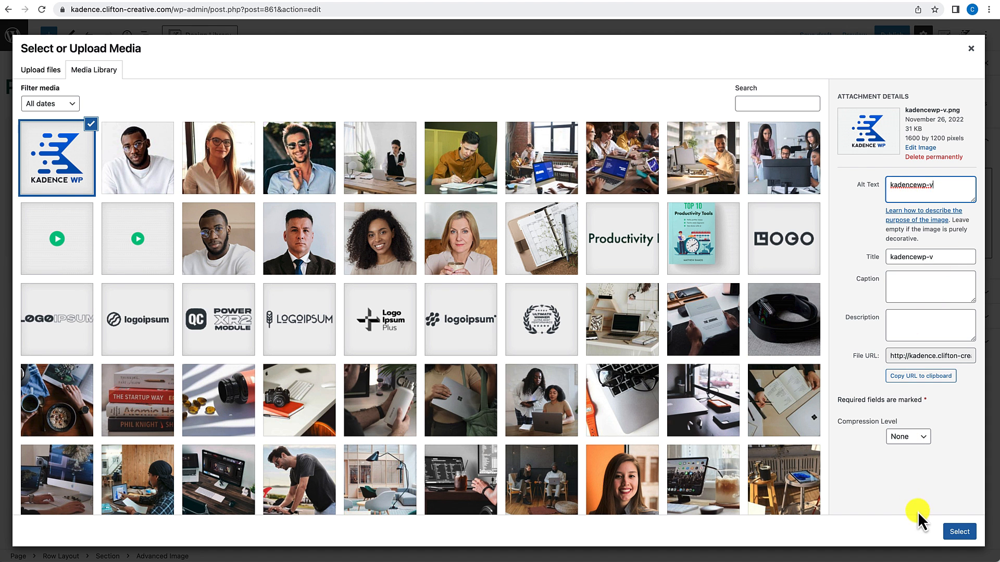
left_click(959, 531)
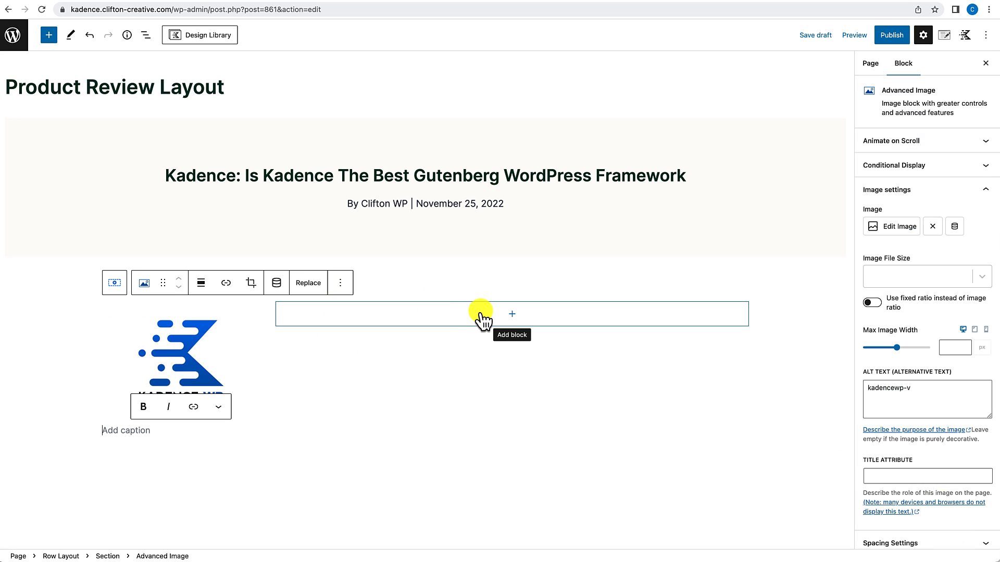
Add an Advanced Text block to the 75% column with the paragraph tag.
left_click(512, 315)
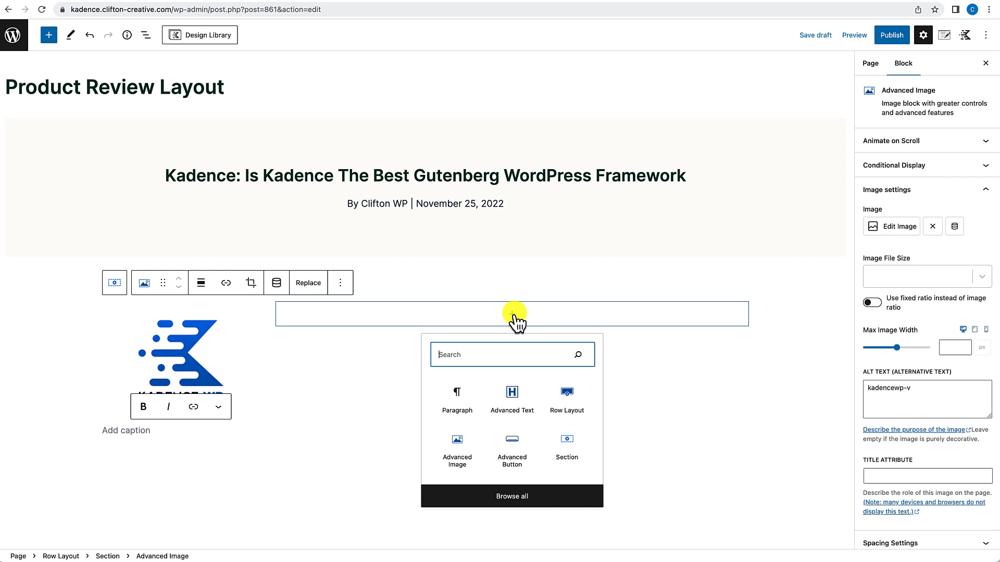
left_click(513, 409)
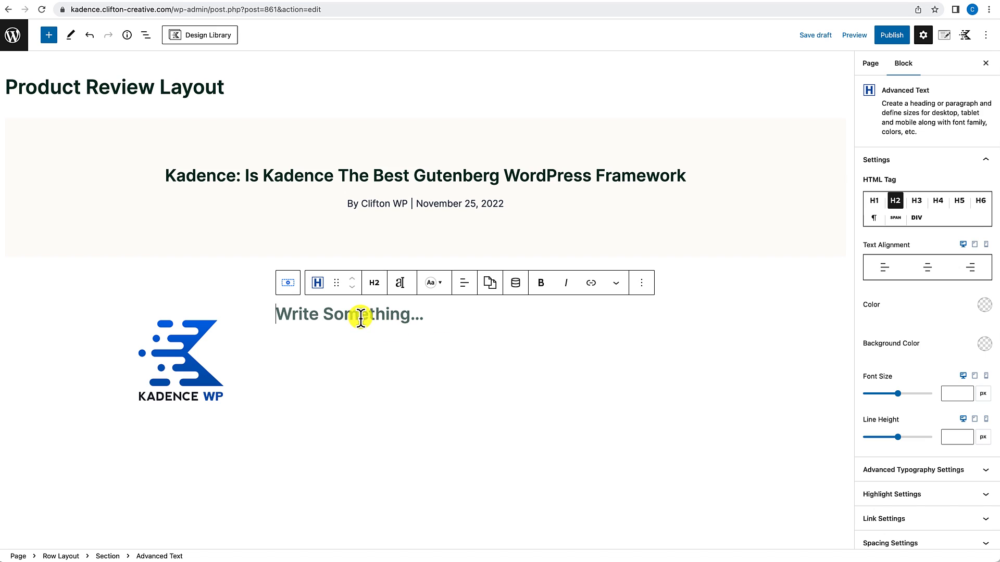
left_click(875, 218)
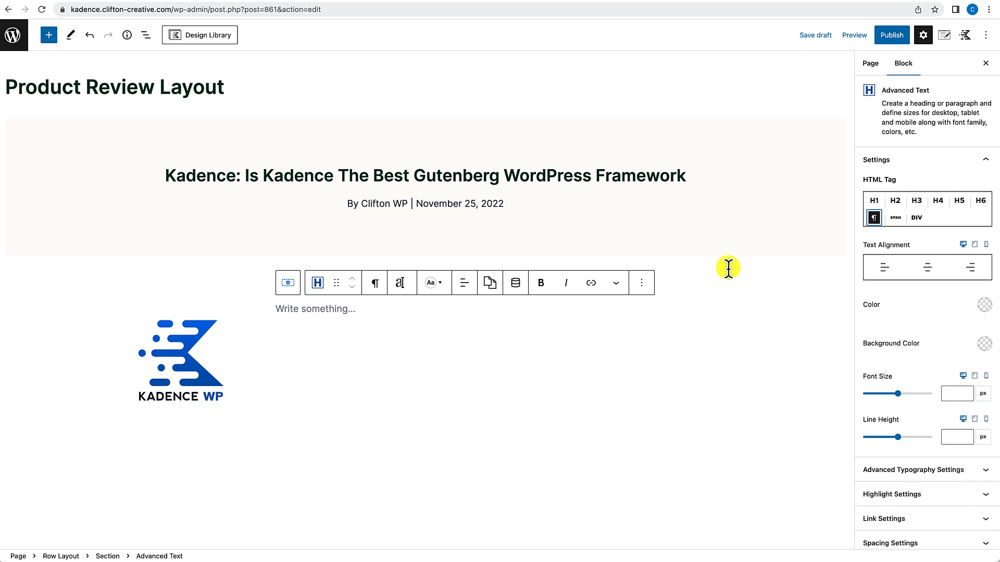
Copy the "Why do we use it?" text on lipsum.com through "still in their infancy." and paste it into the empty Advanced Text block.
left_click(858, 1)
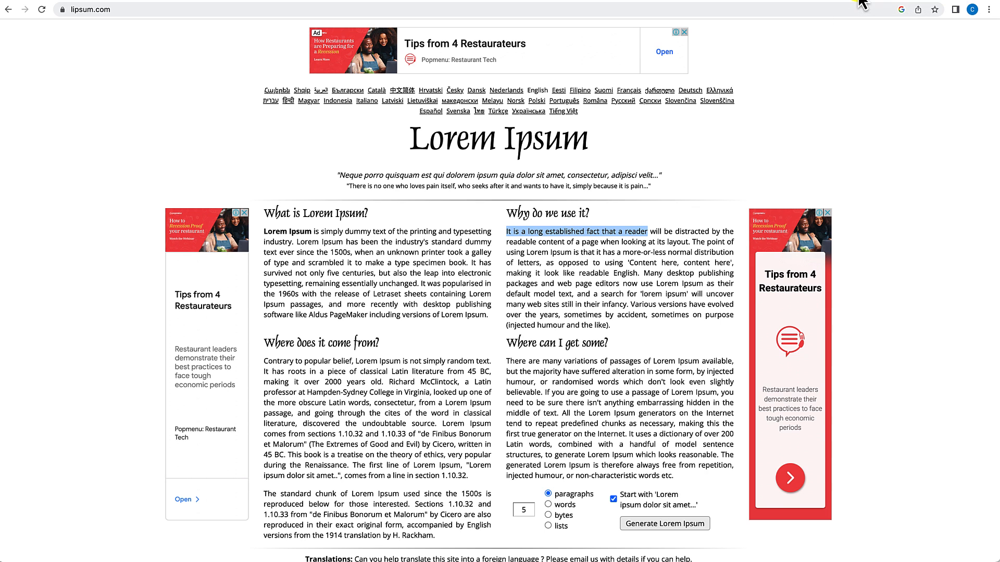
left_click(505, 279)
left_click_drag(505, 230, 628, 309)
key("super+c")
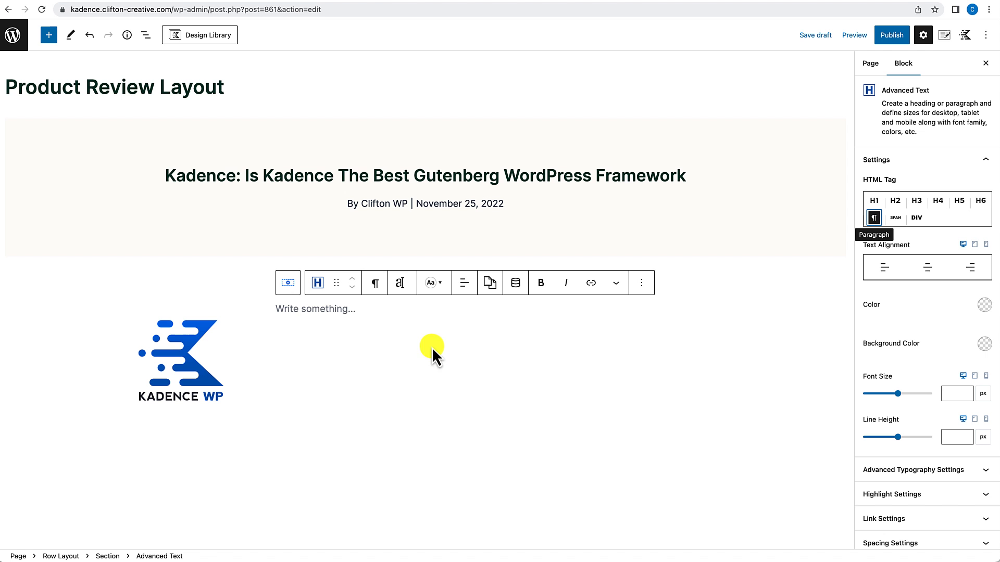
left_click(353, 310)
key("super+v")
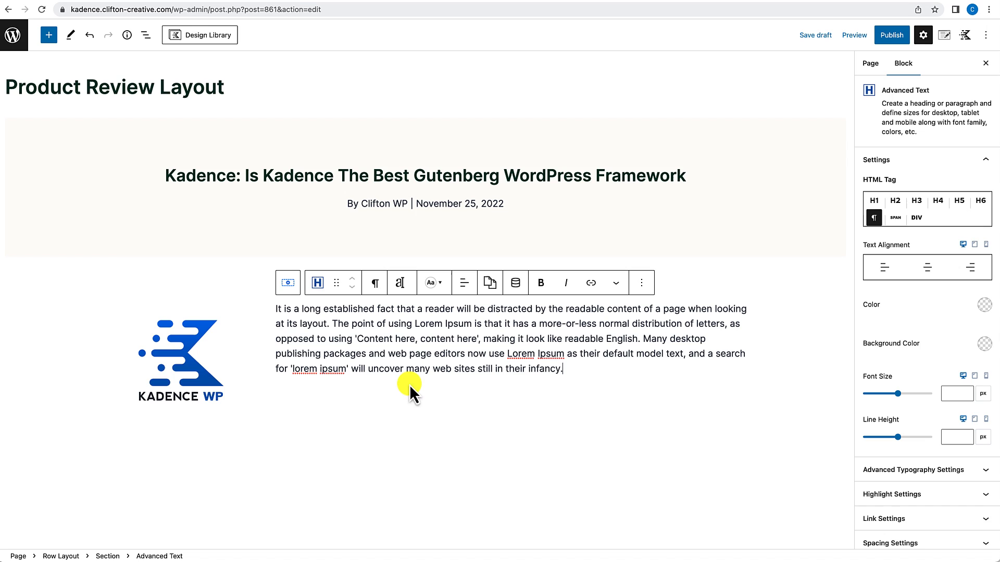
Add an Advanced Button block below the pasted paragraph with the label "GET KADENCE TODAY!".
key("Return")
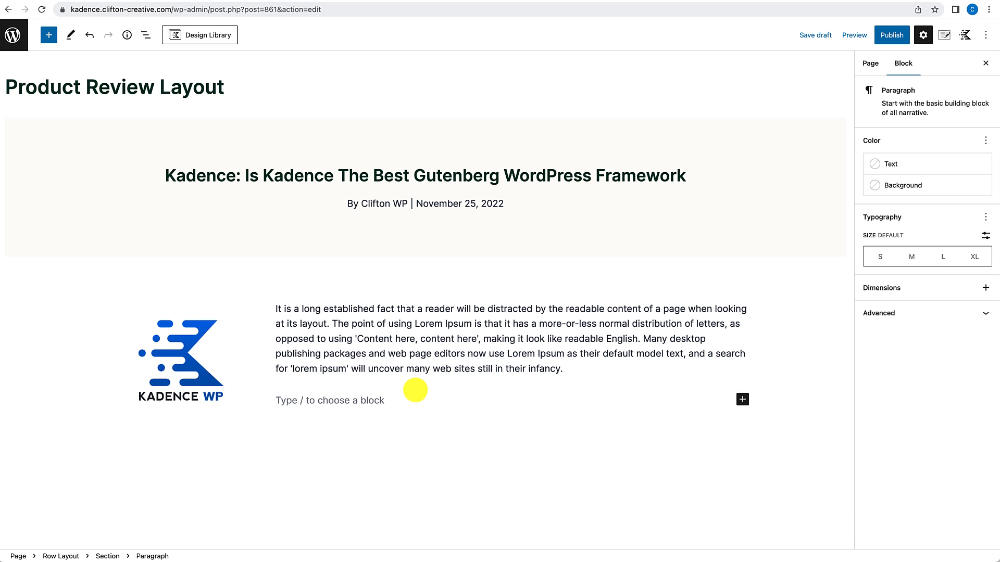
type("/")
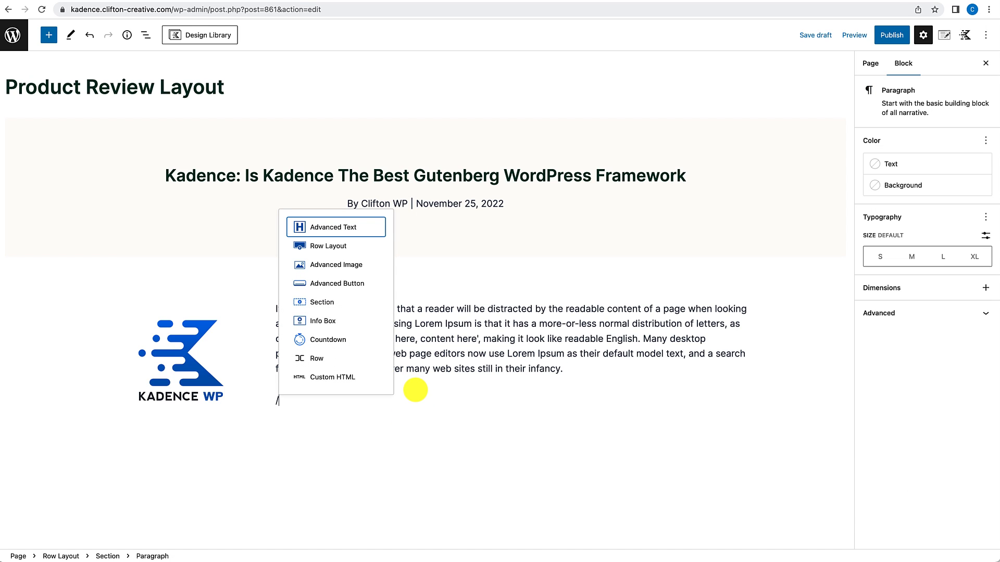
type("advanced ")
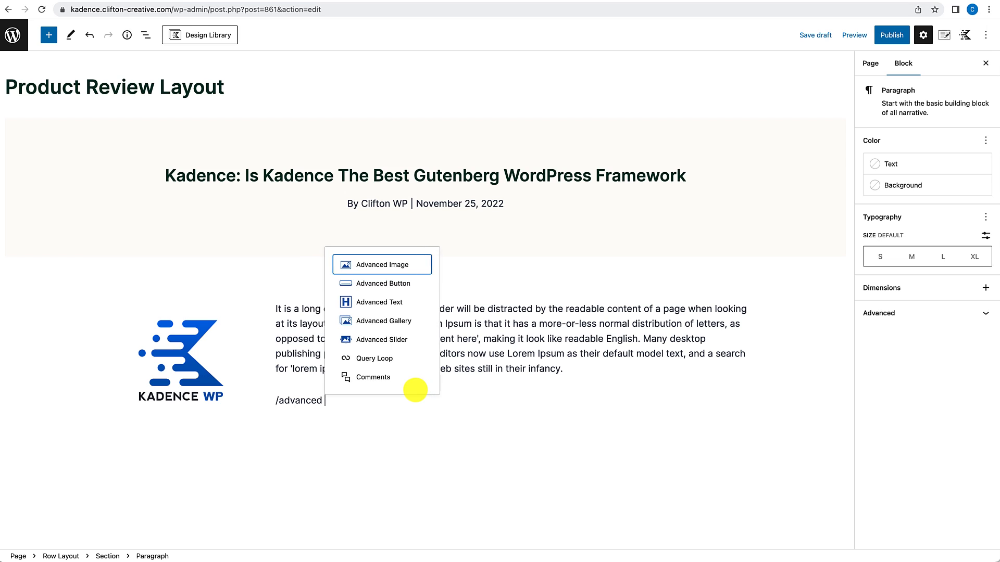
type("bu")
left_click(414, 383)
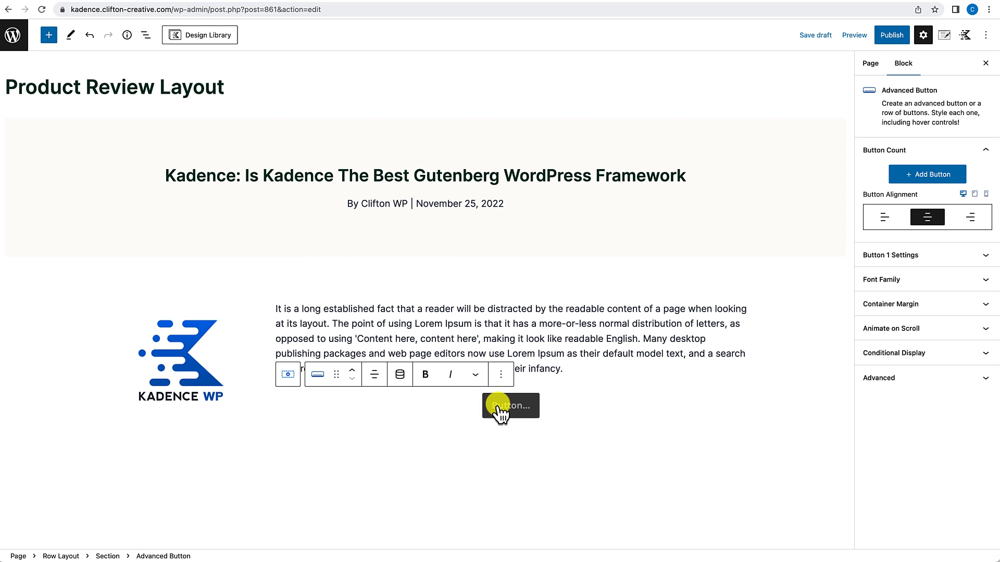
type("GET KADENCE TODAY!")
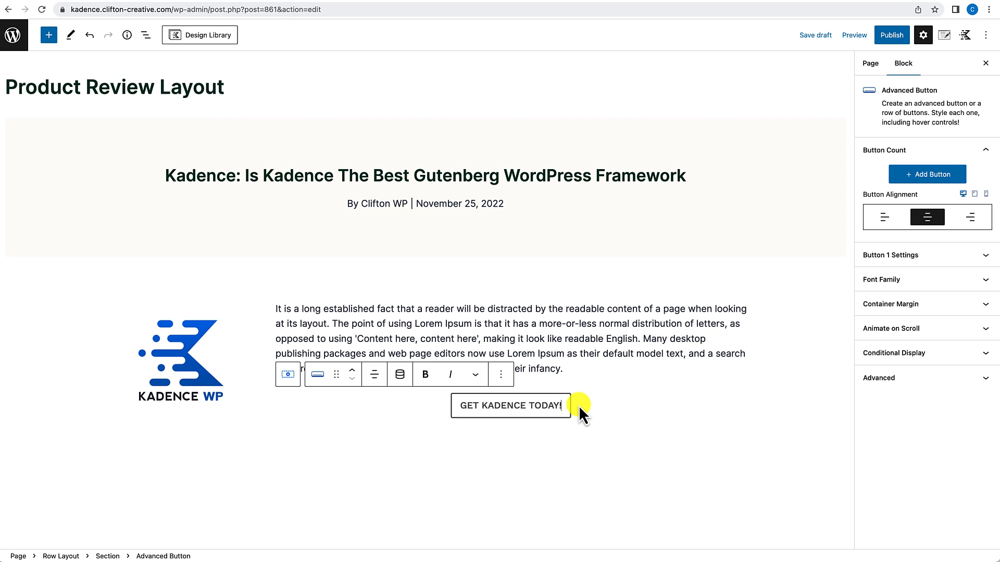
Make the GET KADENCE TODAY! button inherit the Theme styles and align it left in its column.
left_click(573, 407)
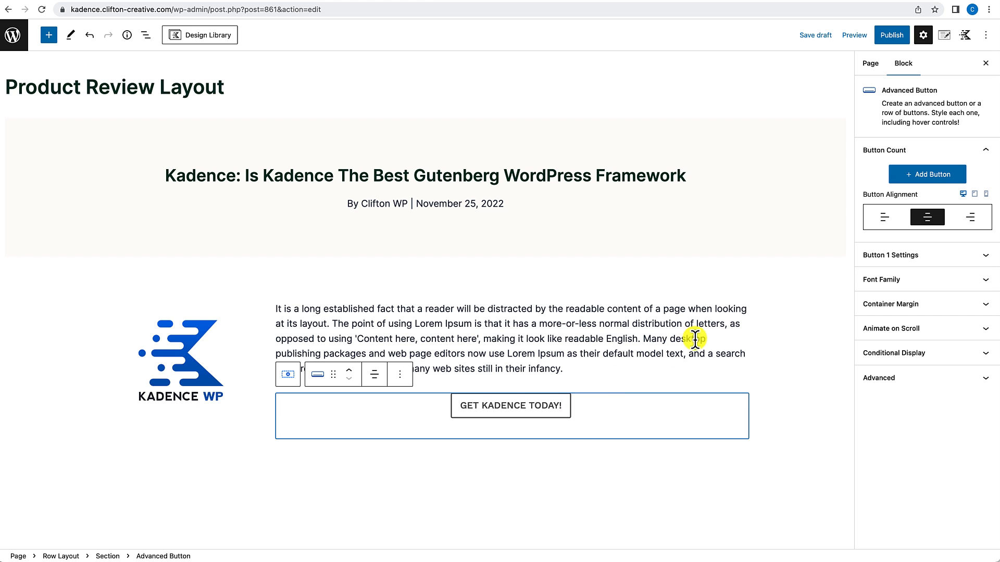
left_click(918, 261)
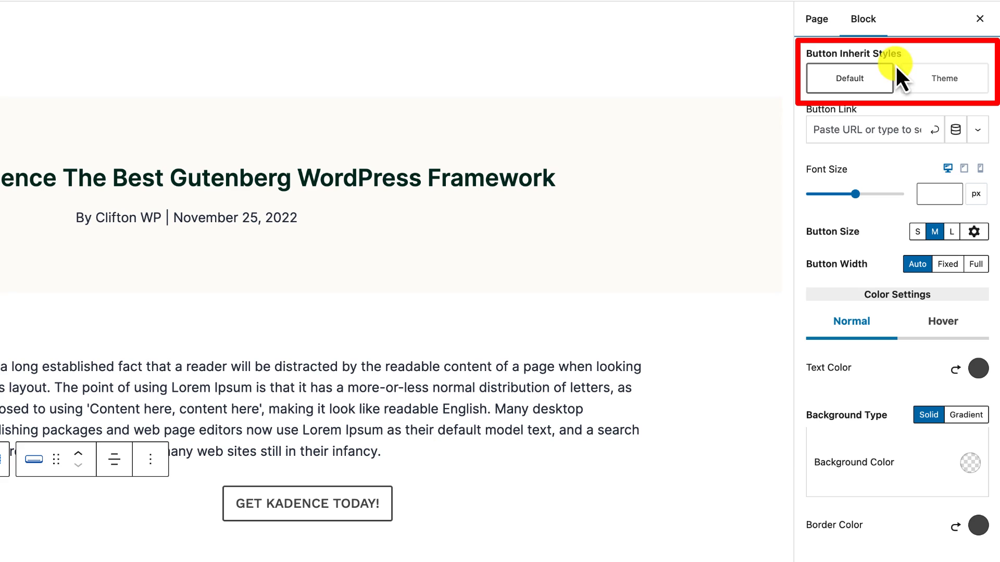
left_click(946, 84)
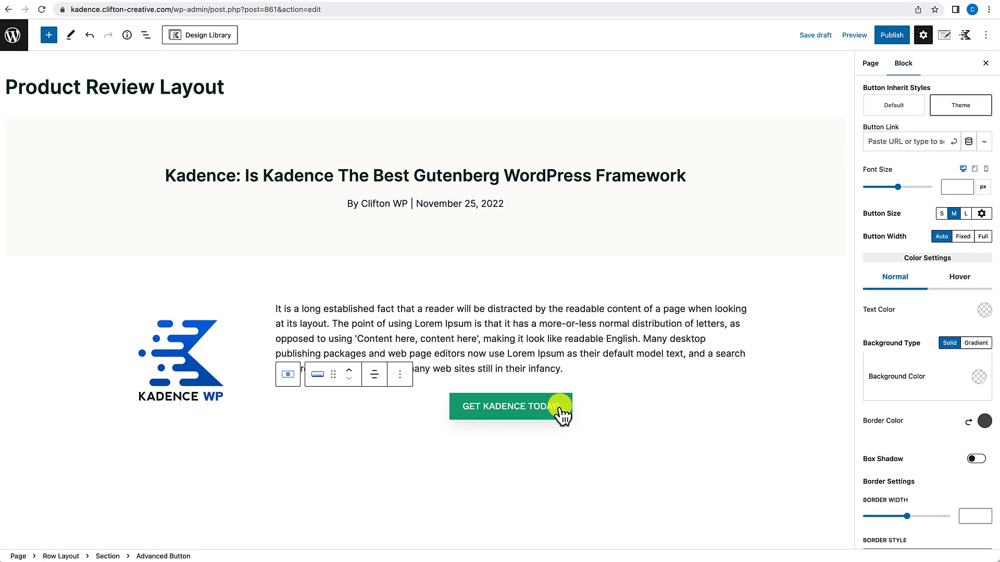
left_click(376, 378)
left_click(386, 408)
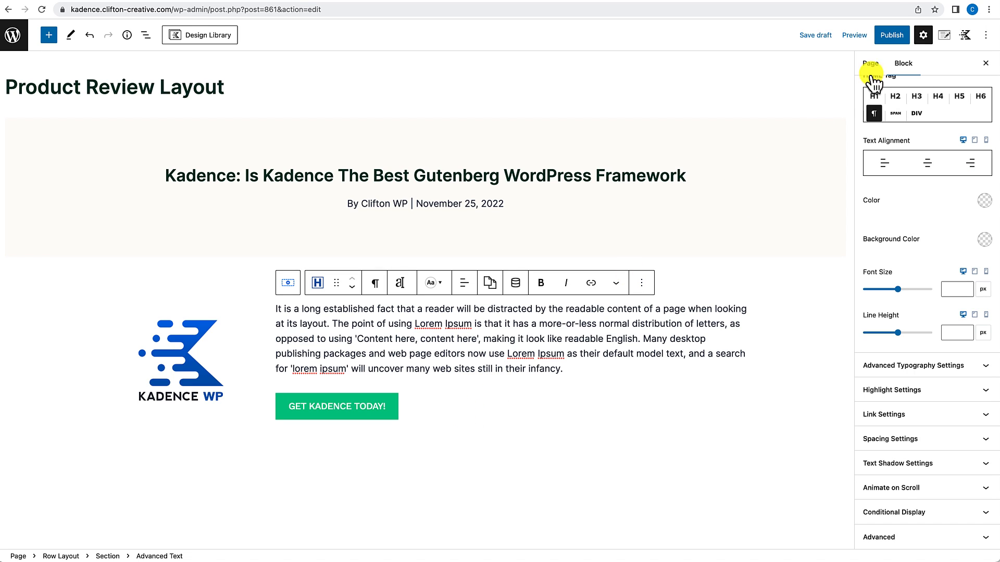
Publish the Product Review Layout page and view it on the live site.
left_click(890, 36)
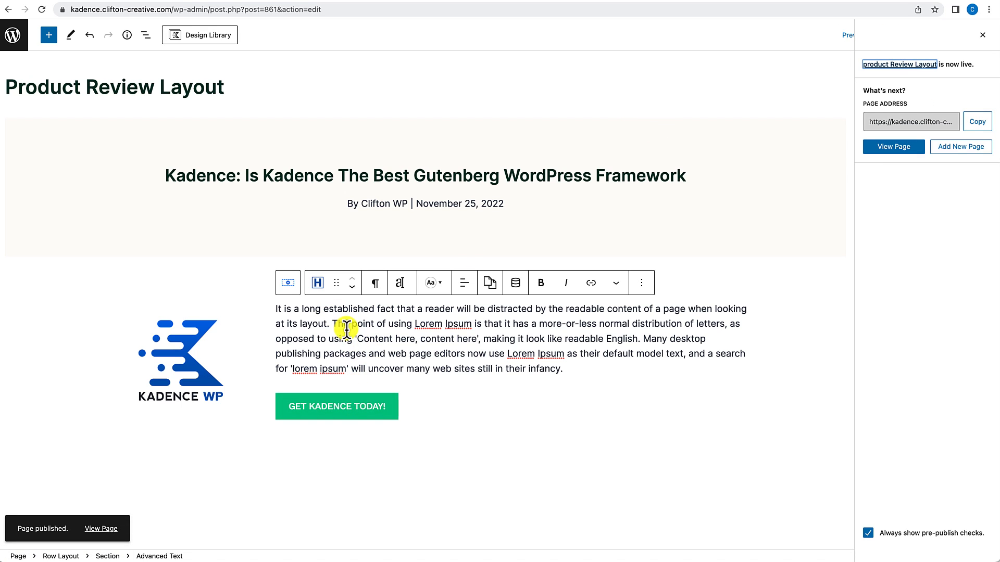
left_click(103, 529)
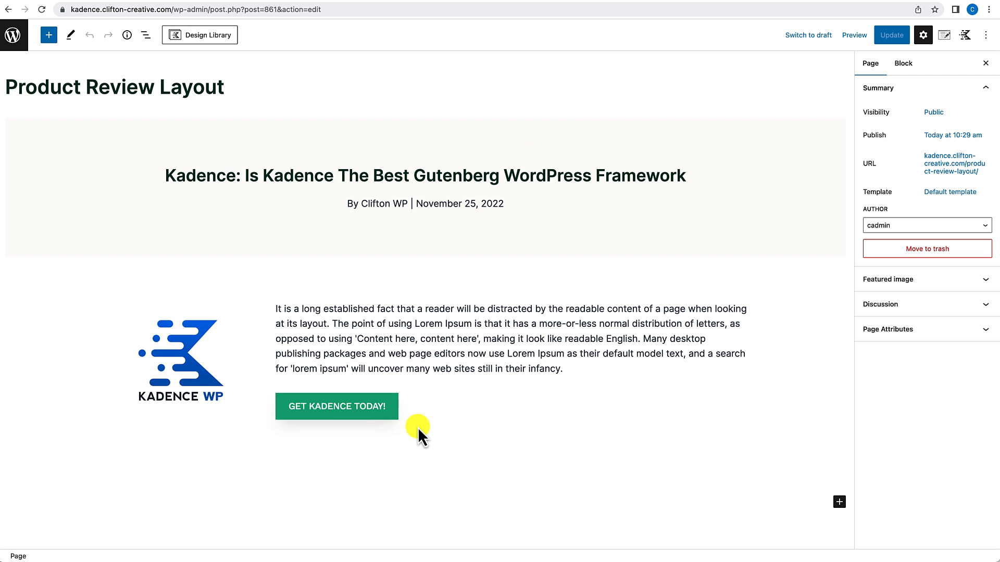
Insert an Advanced Text block after the GET KADENCE TODAY! button and give it the paragraph tag.
left_click(430, 412)
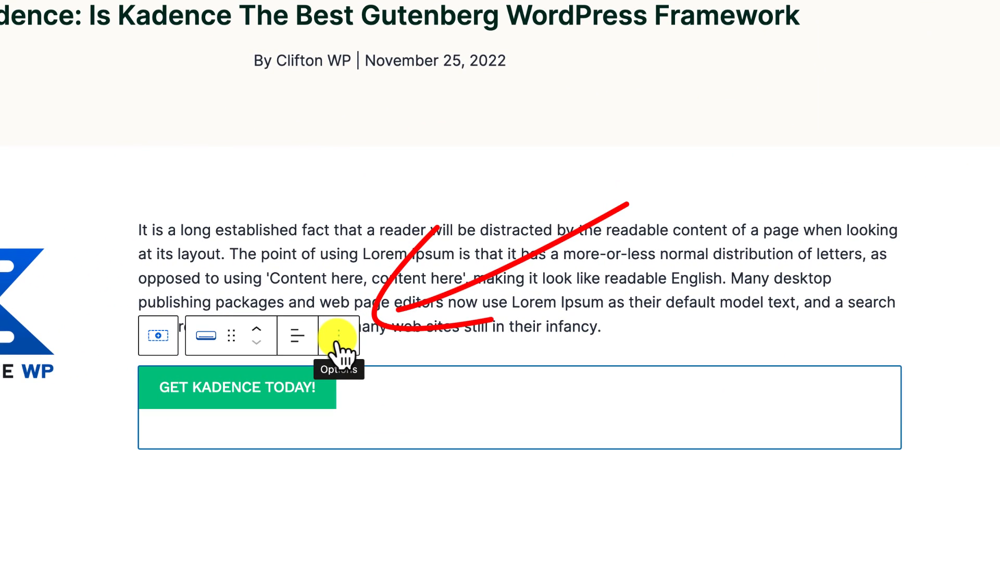
left_click(338, 338)
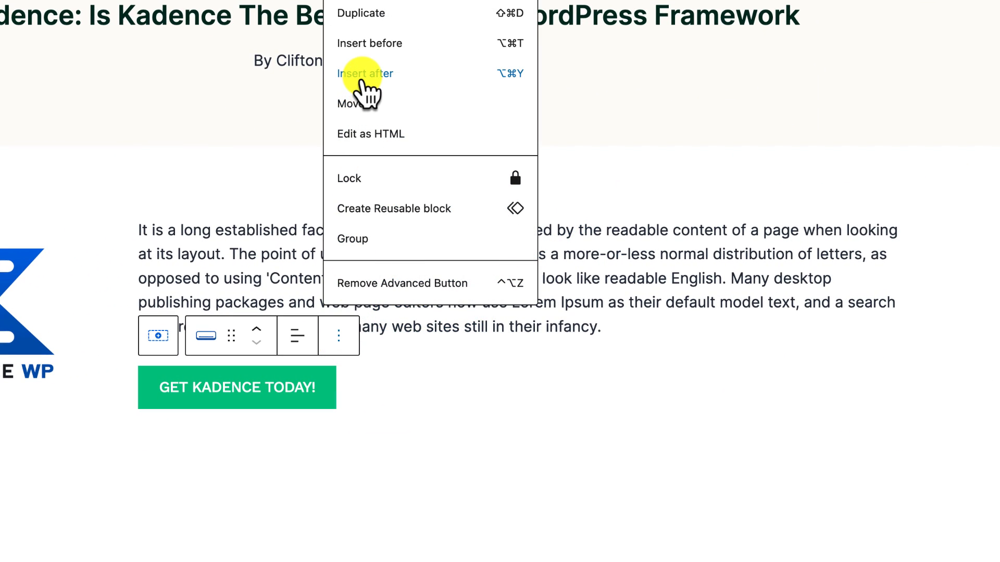
left_click(364, 76)
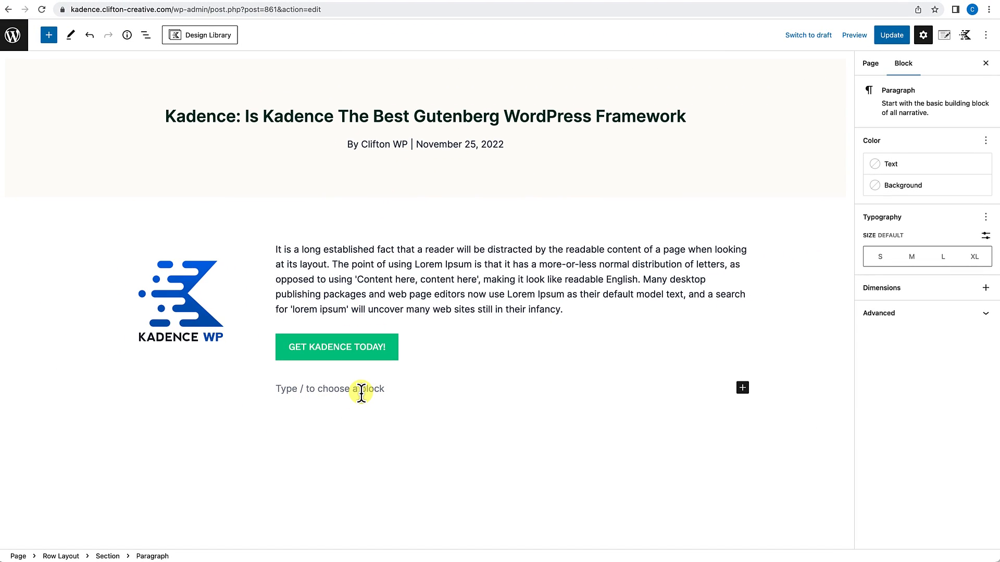
type("/a")
left_click(335, 364)
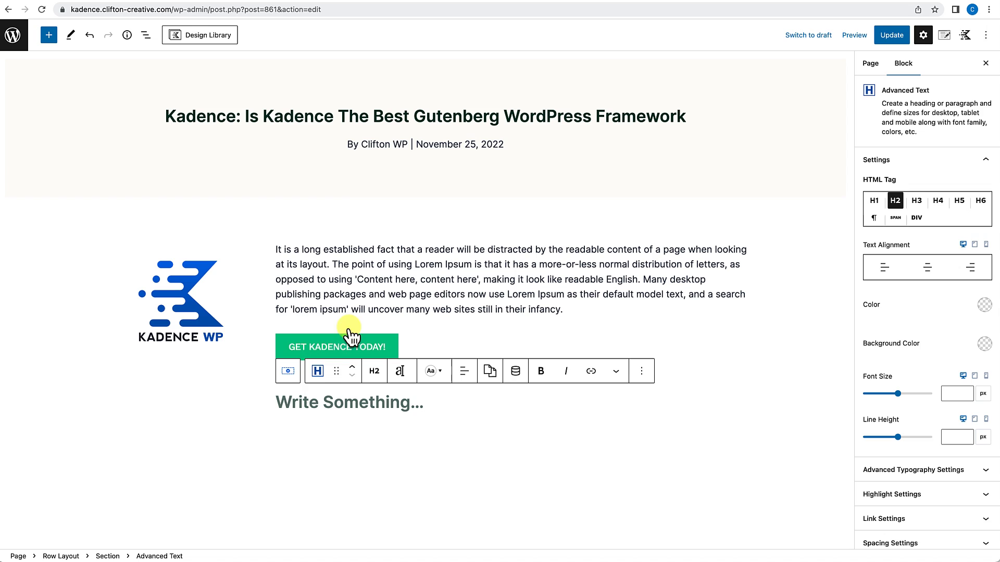
left_click(375, 380)
left_click(387, 294)
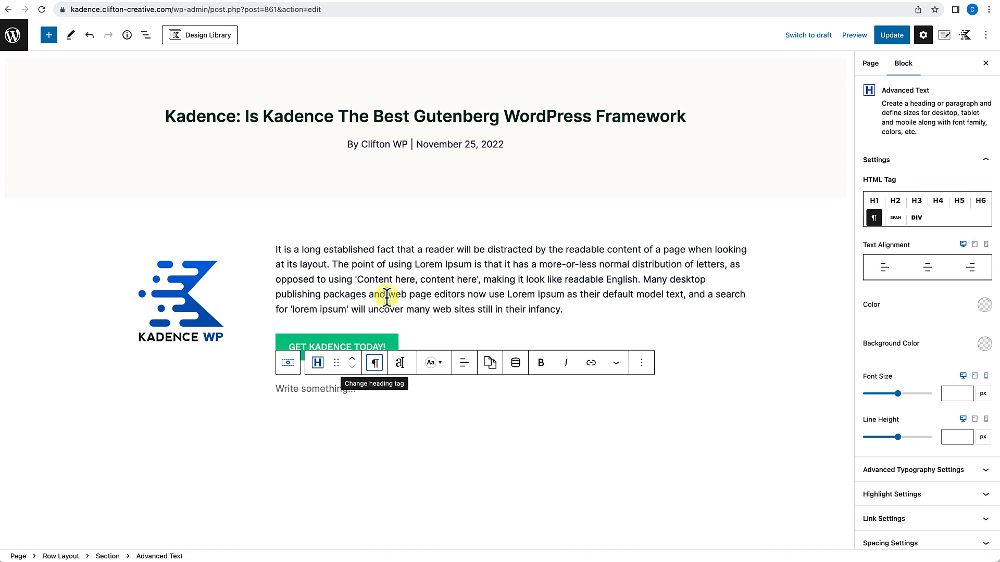
Enter "CURRENT PRICING: FREE – $199 ANNUALLY | LIFETIME OPTION AVAILABLE." in the new text block and make it bold.
left_click(296, 390)
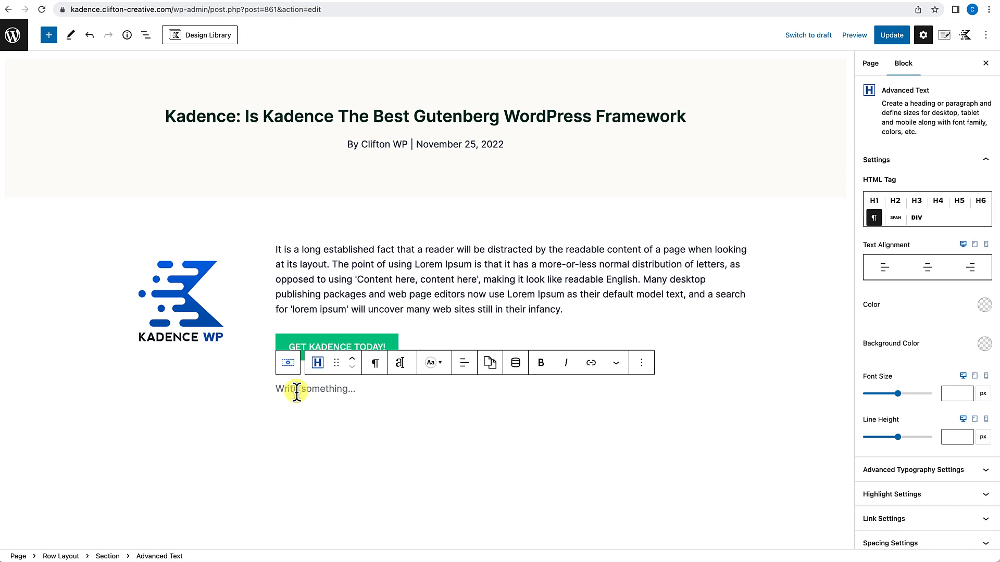
type("CURRENT PRICING: FREE – $199 ANNUALLY | LIFETIME OPTION AVAILABLE.")
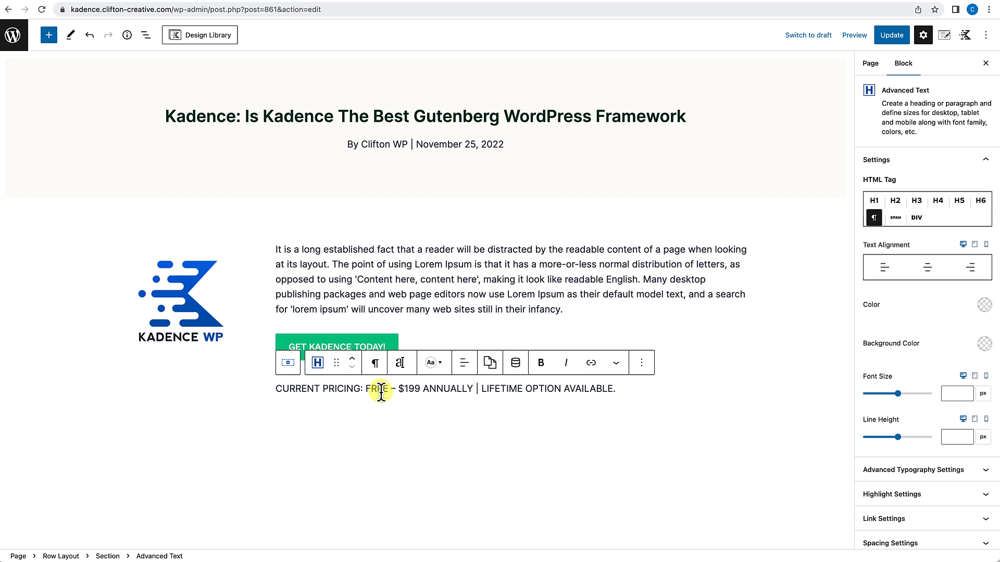
triple_click(381, 392)
left_click(541, 363)
left_click(542, 402)
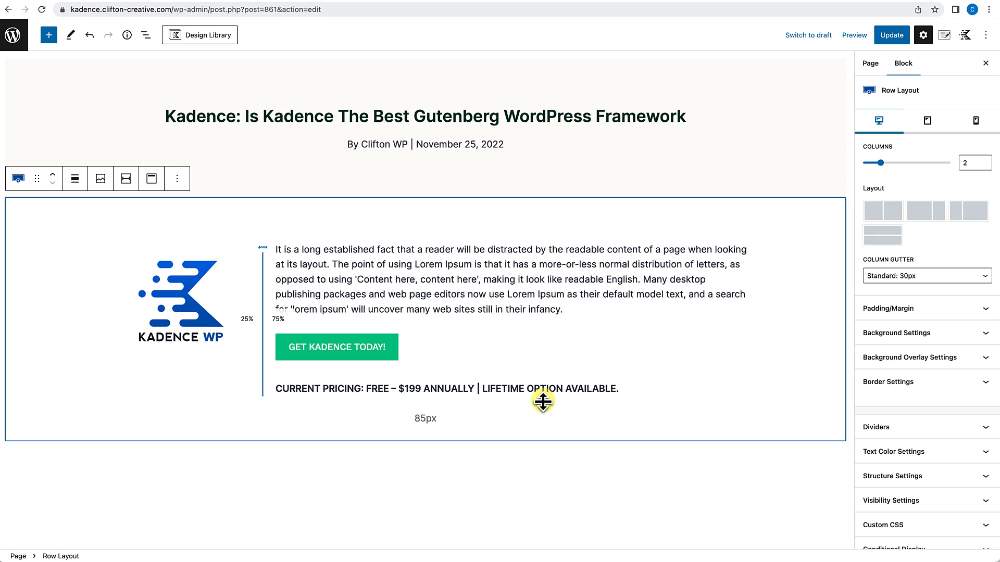
Update the page and check its live version, returning to the page editor.
left_click(892, 36)
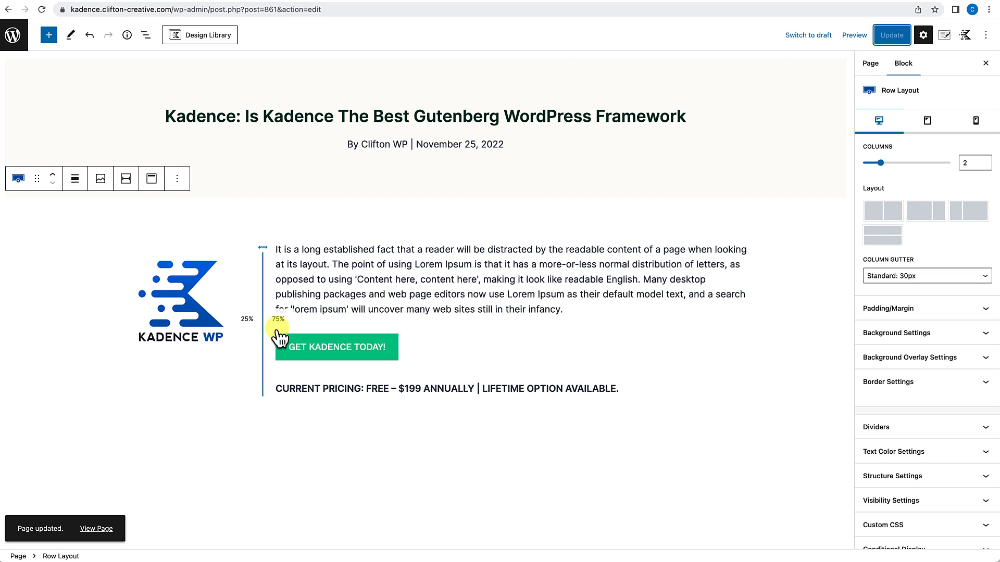
left_click(82, 536)
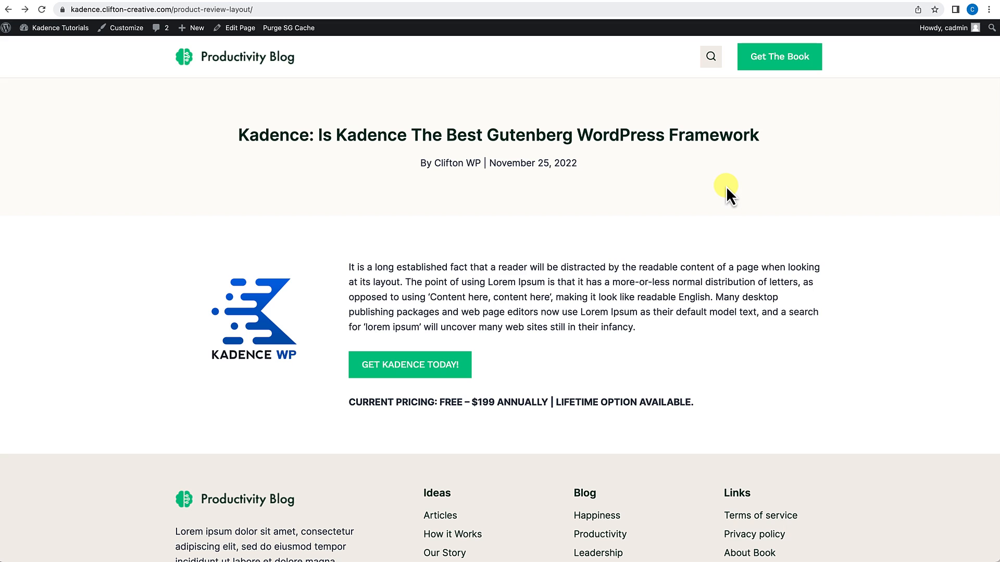
left_click(242, 37)
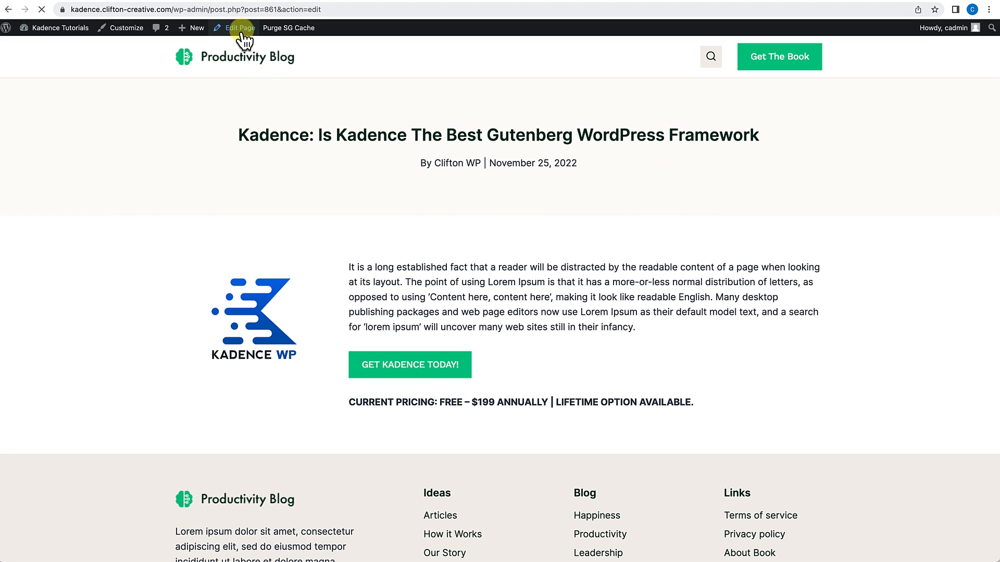
Add a Row Layout block with four equal columns below the product introduction row.
scroll(333, 383, "down", 2)
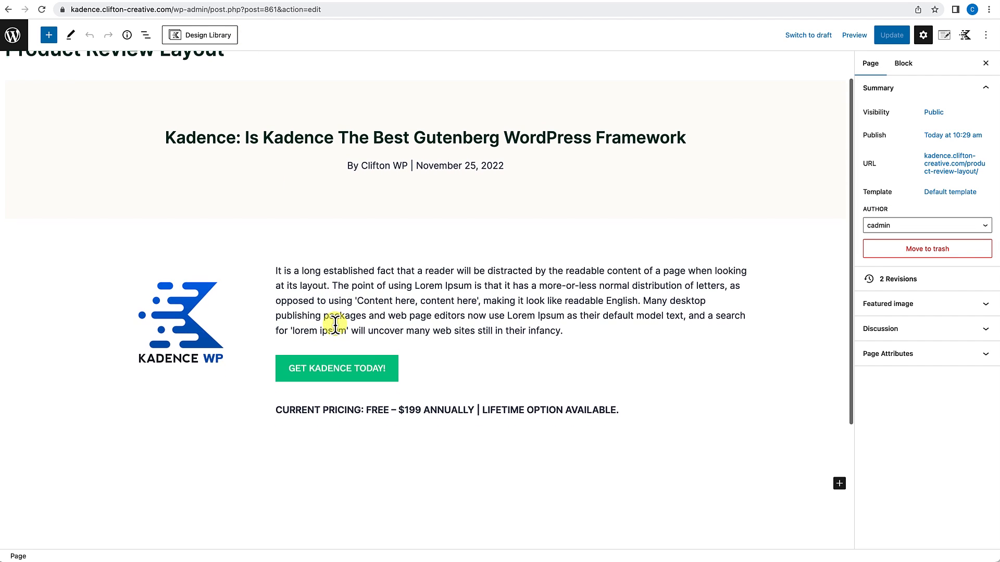
scroll(336, 332, "down", 1)
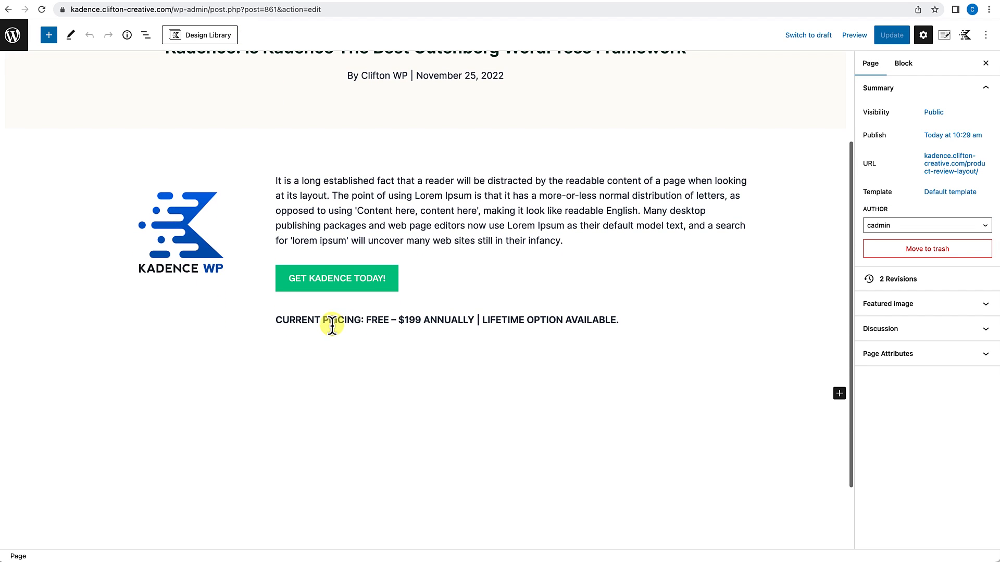
left_click(827, 323)
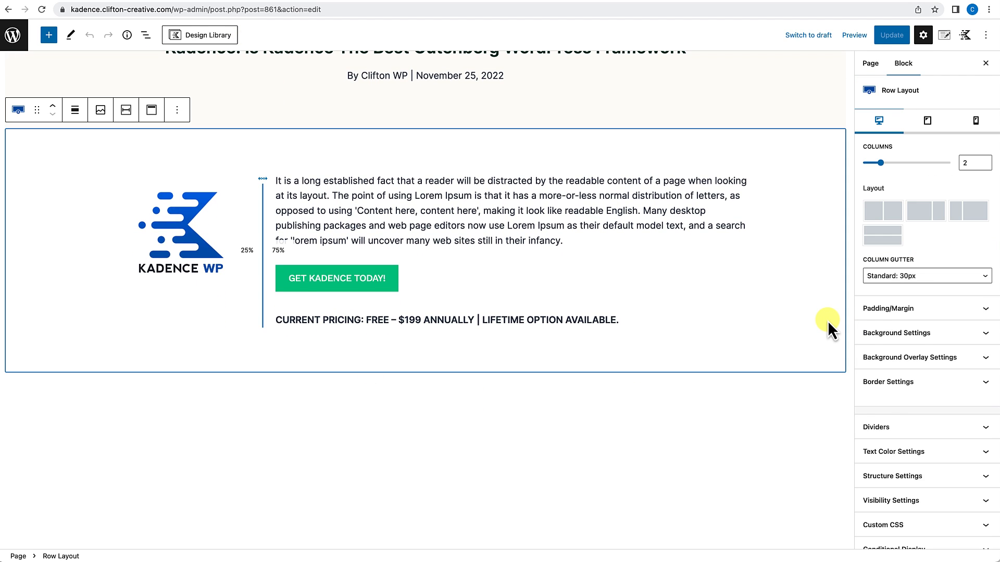
left_click(791, 388)
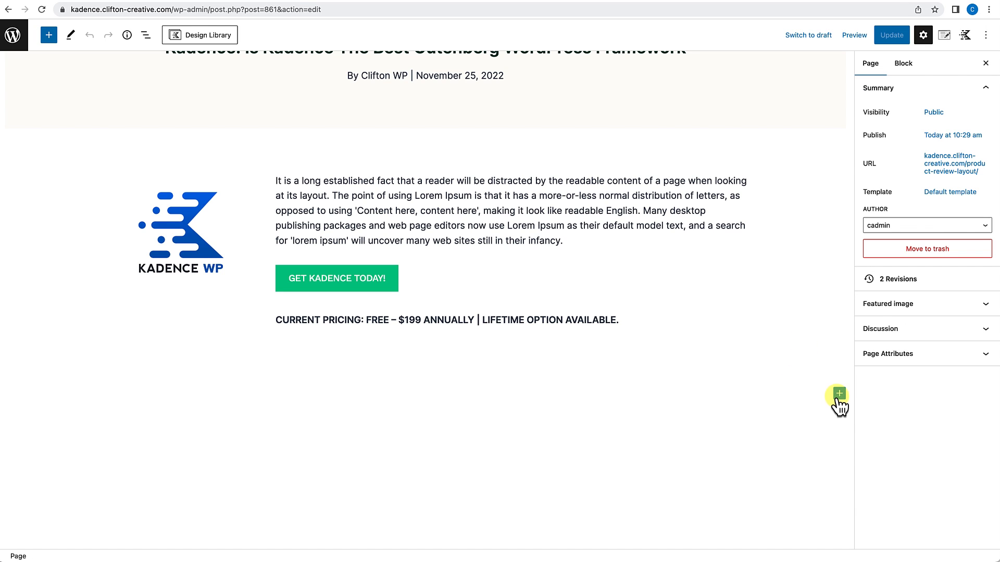
left_click(838, 394)
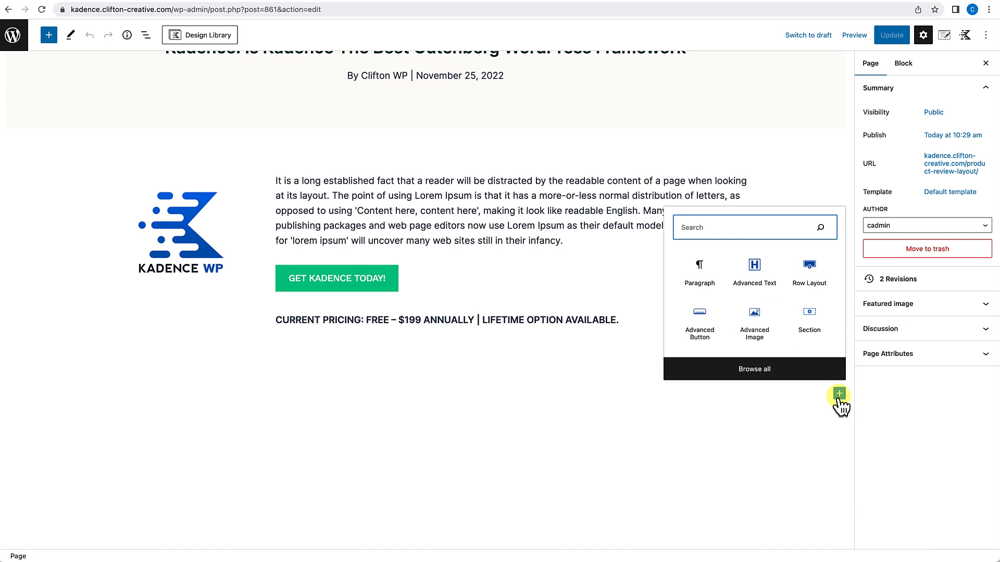
left_click(815, 275)
left_click(814, 273)
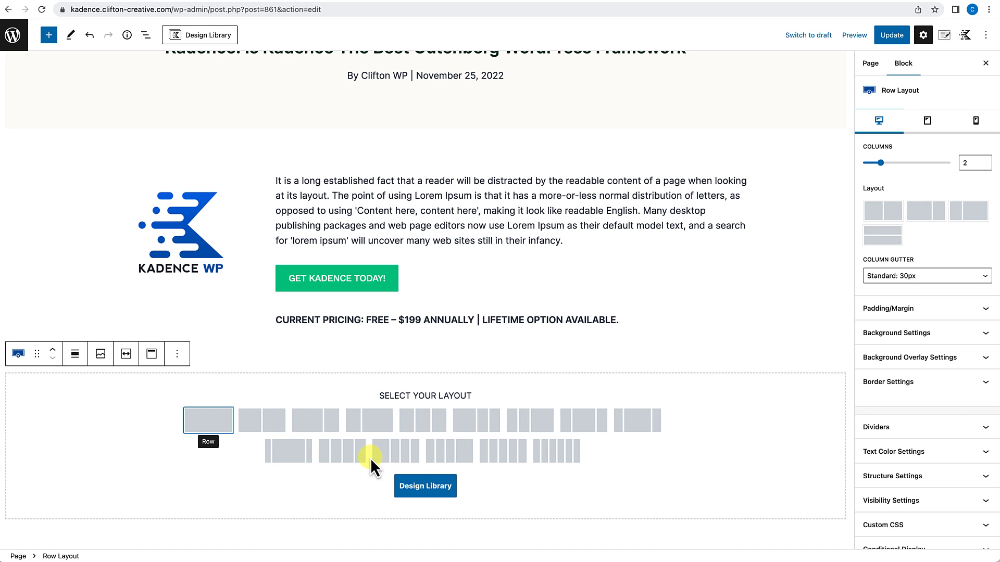
left_click(351, 452)
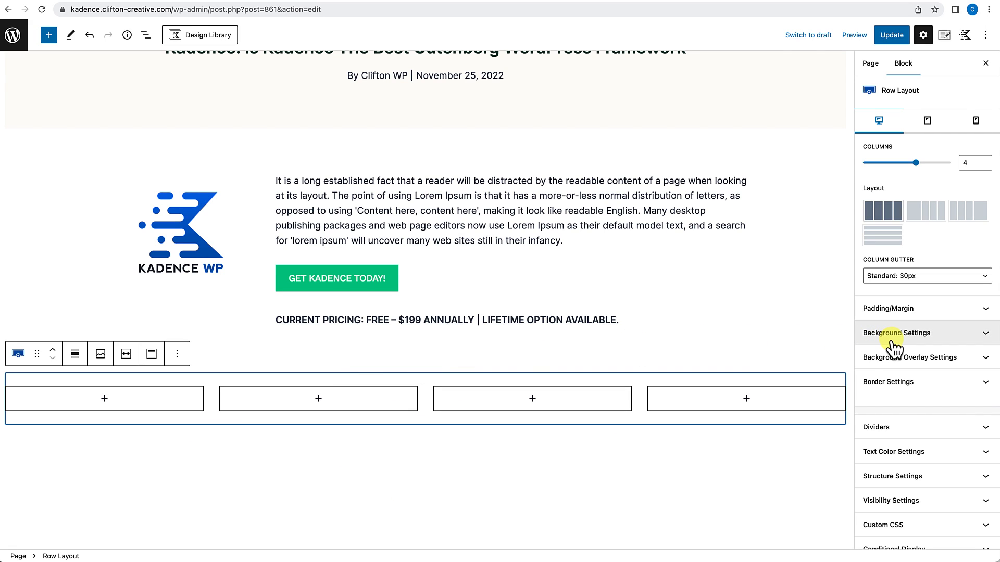
Let the four-column row inherit its content max width from the theme.
scroll(902, 347, "down", 2)
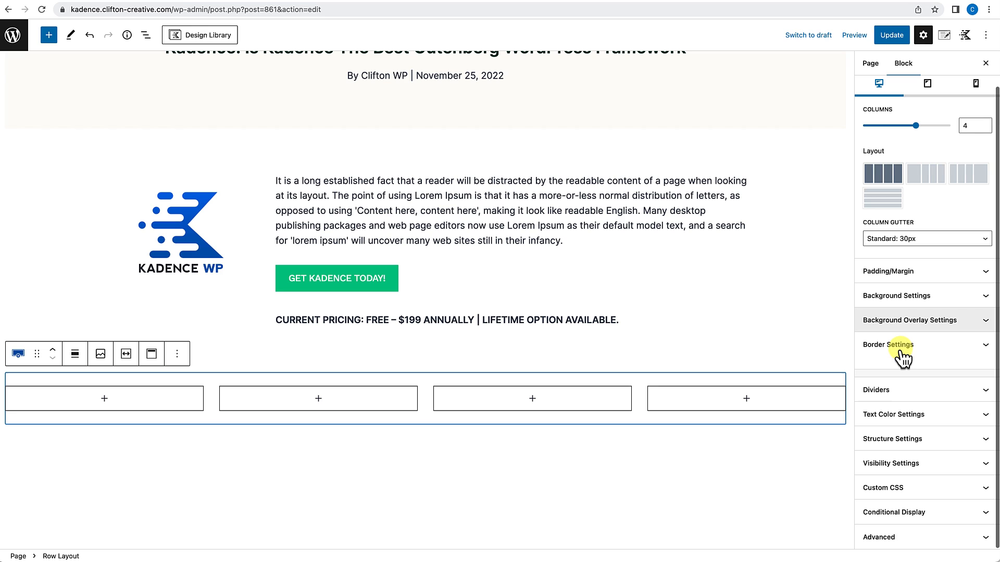
left_click(902, 439)
scroll(900, 439, "down", 3)
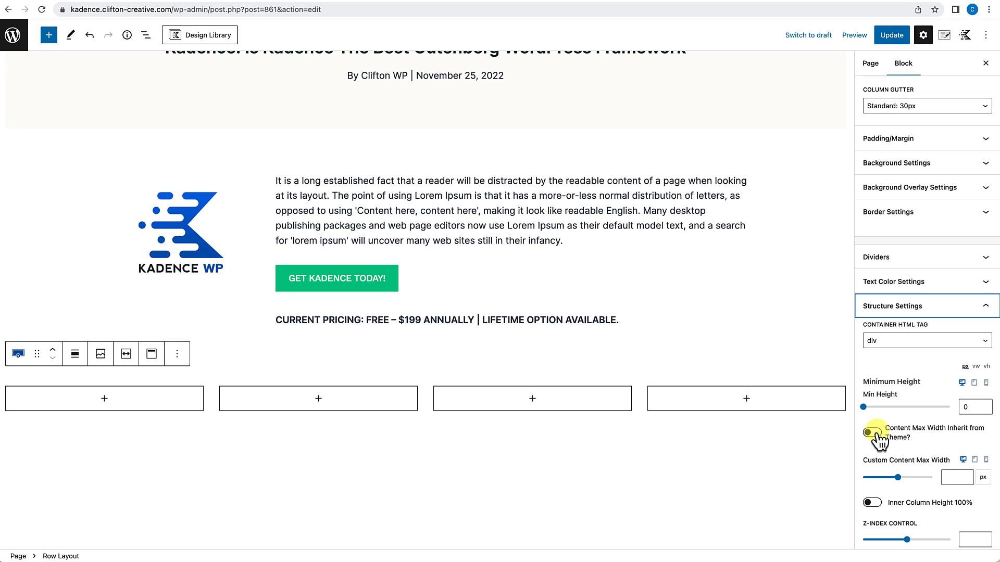
left_click(872, 433)
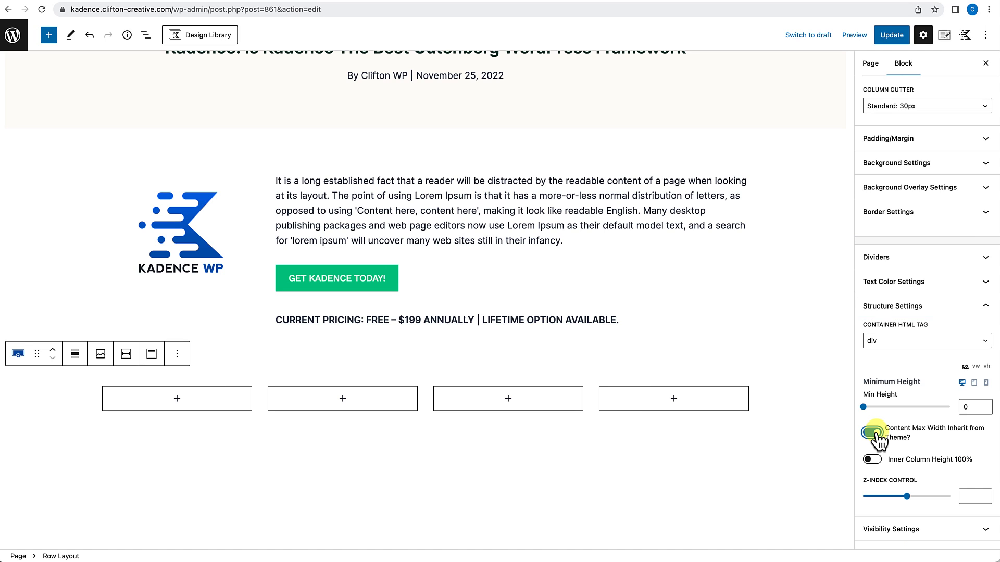
Set the four-column row's top and bottom padding to 85 px.
left_click(889, 142)
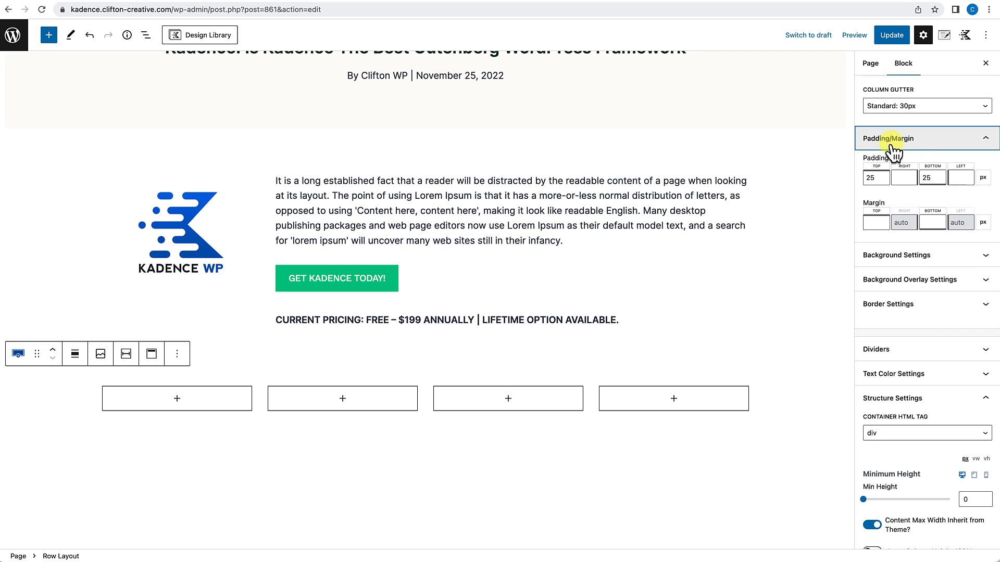
left_click(866, 177)
left_click(868, 178)
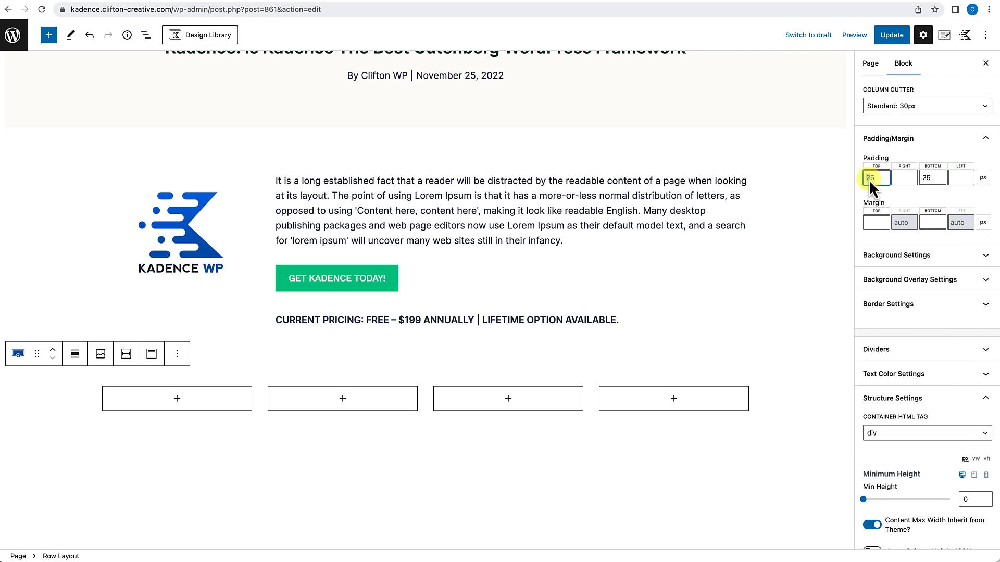
type("85")
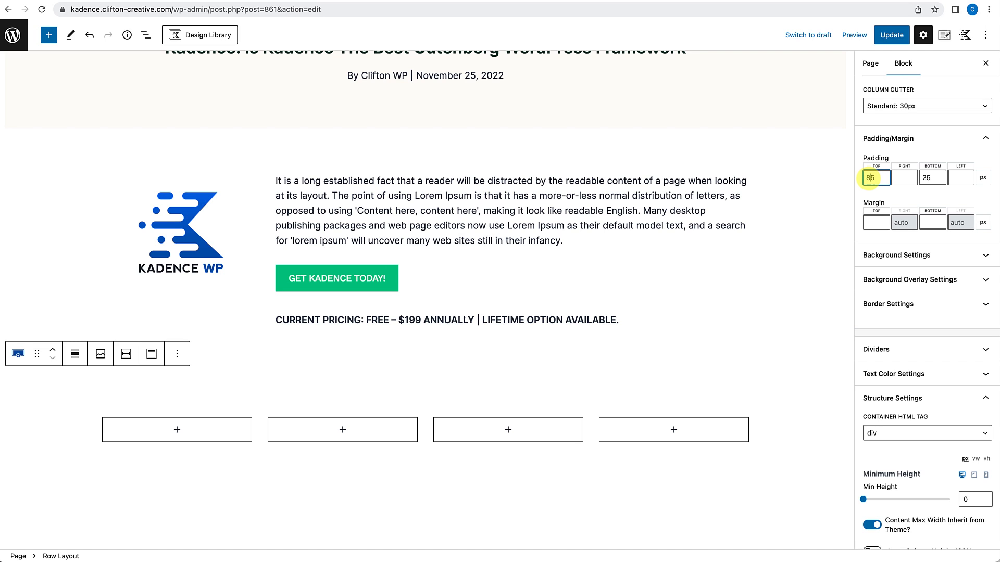
left_click(928, 177)
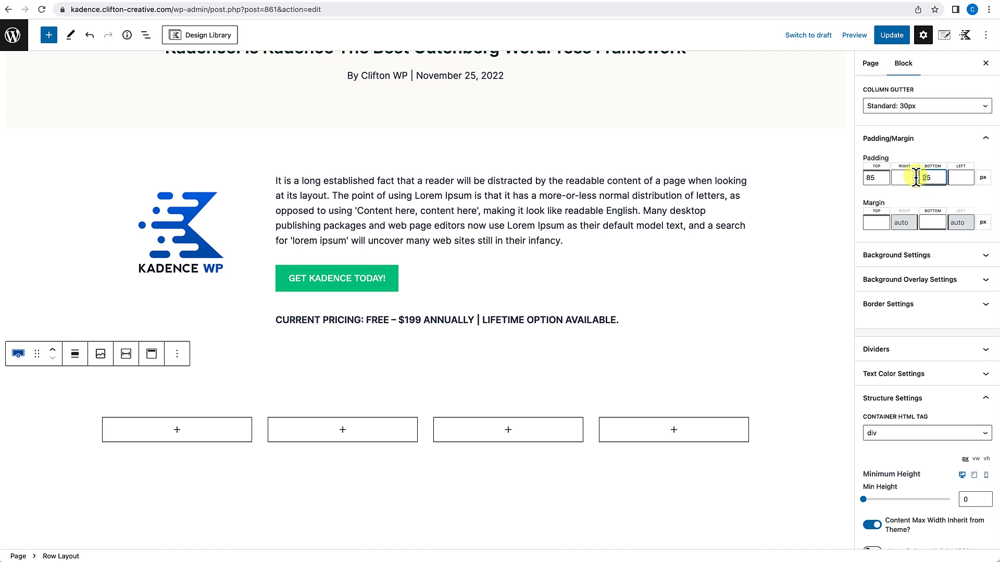
key("BackSpace")
type("8")
left_click(763, 387)
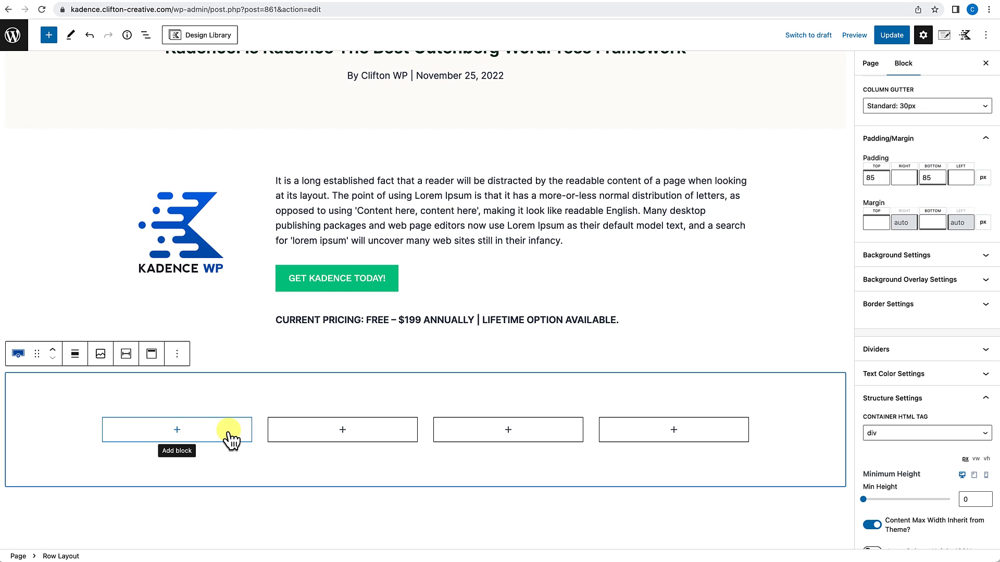
Add an Icon block to the first column of the four-column row.
scroll(228, 431, "down", 1)
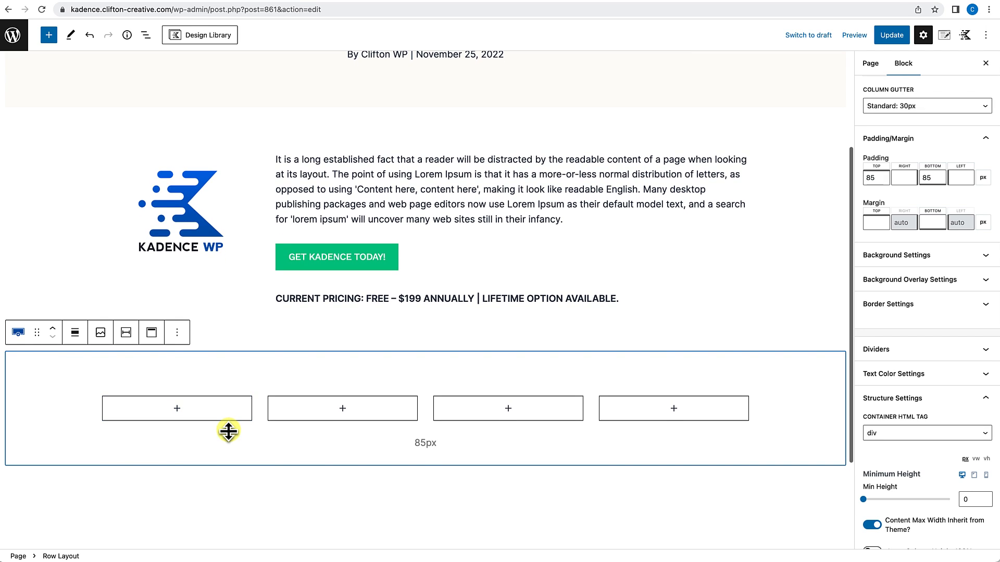
left_click(177, 411)
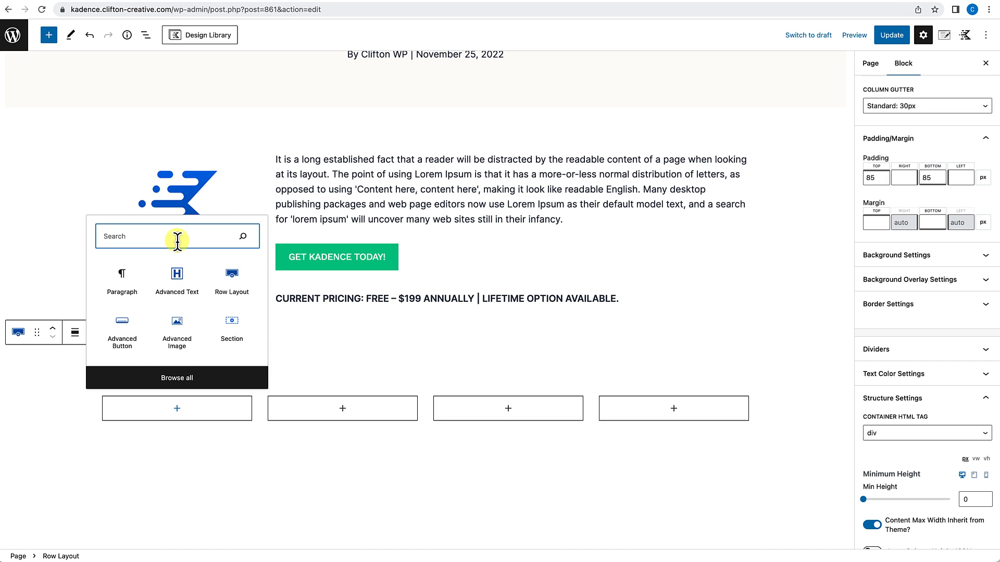
type("icon")
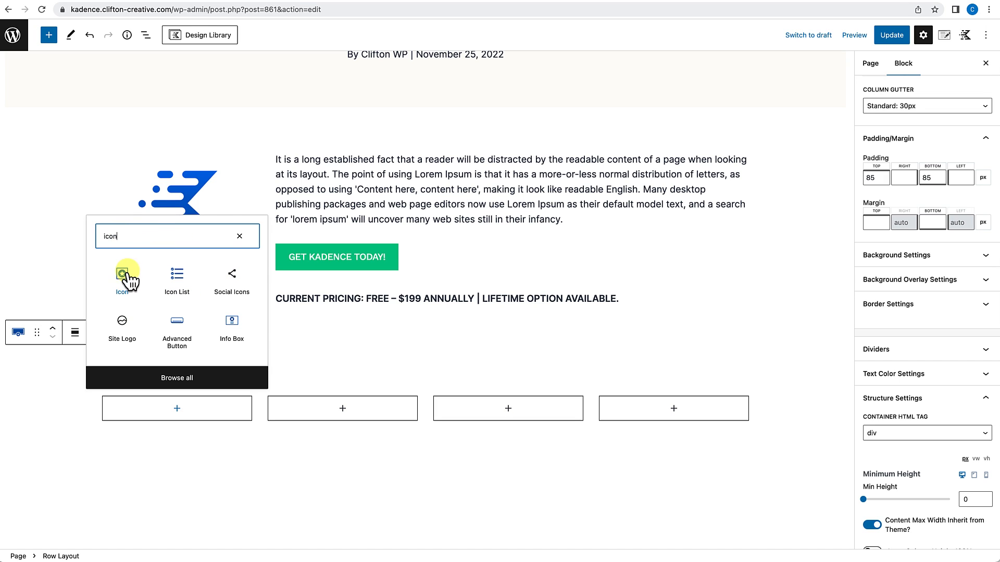
left_click(125, 281)
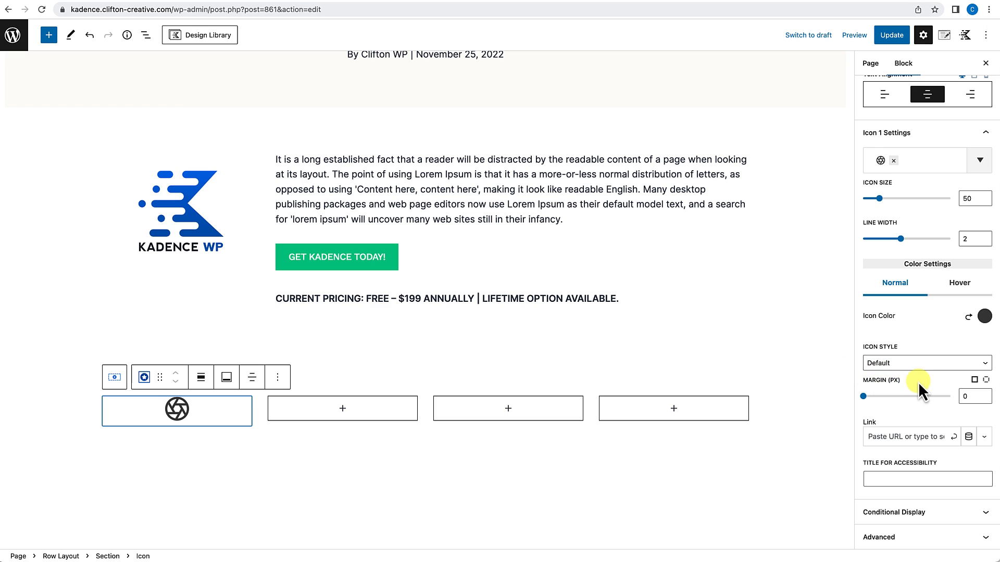
Replace the block's default icon with a solid smiley face found by searching for "smile".
left_click(893, 160)
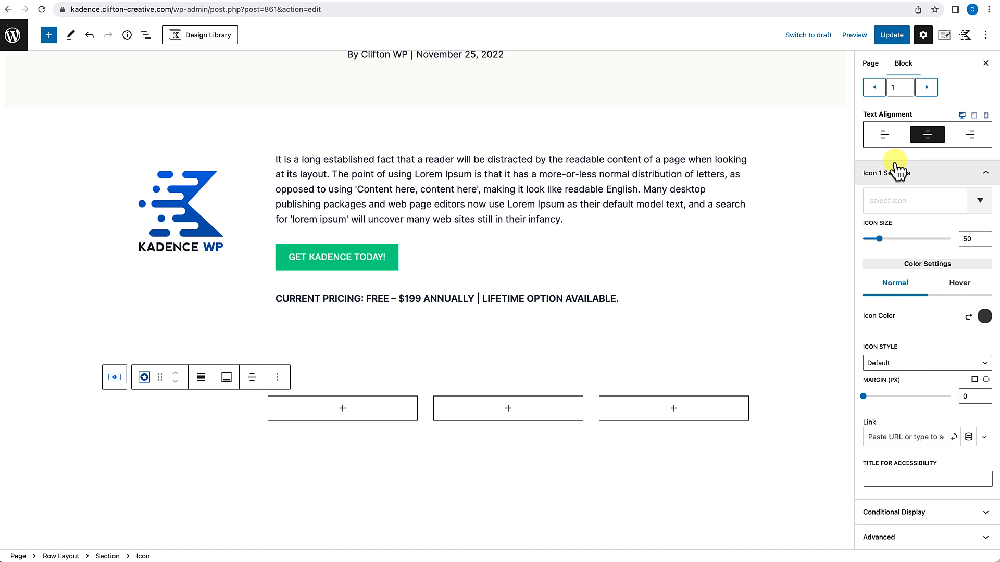
left_click(891, 207)
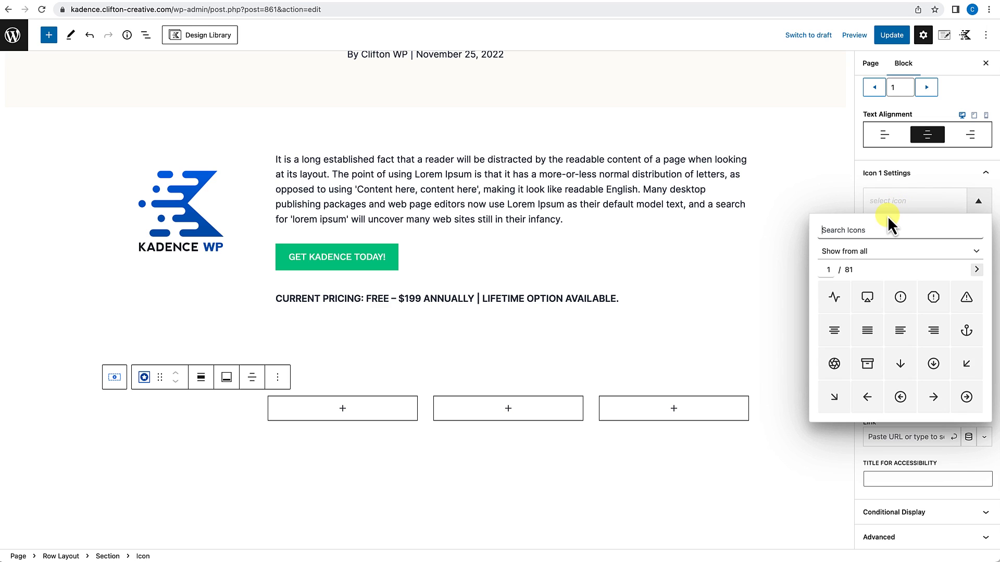
type("smile")
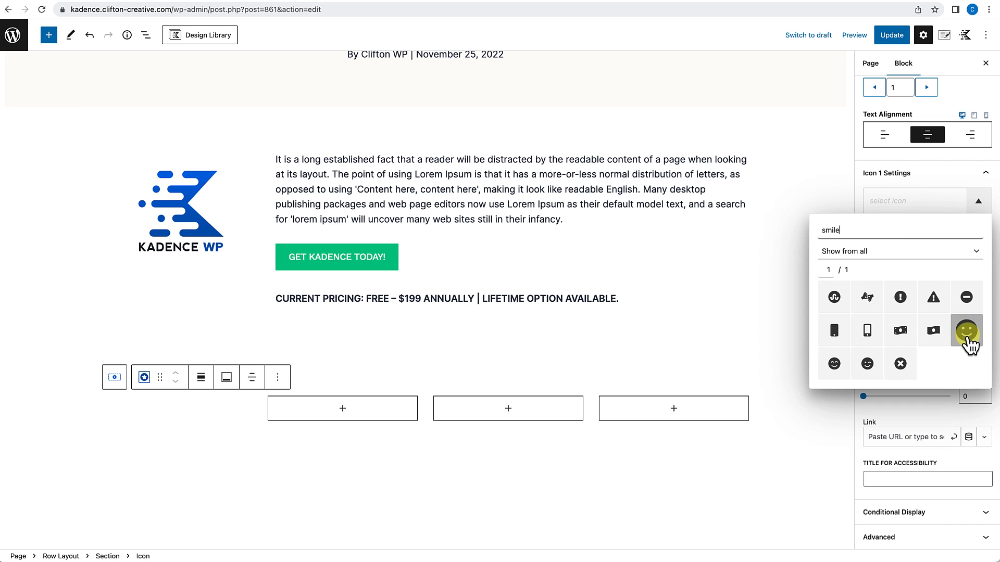
left_click(966, 331)
left_click(199, 414)
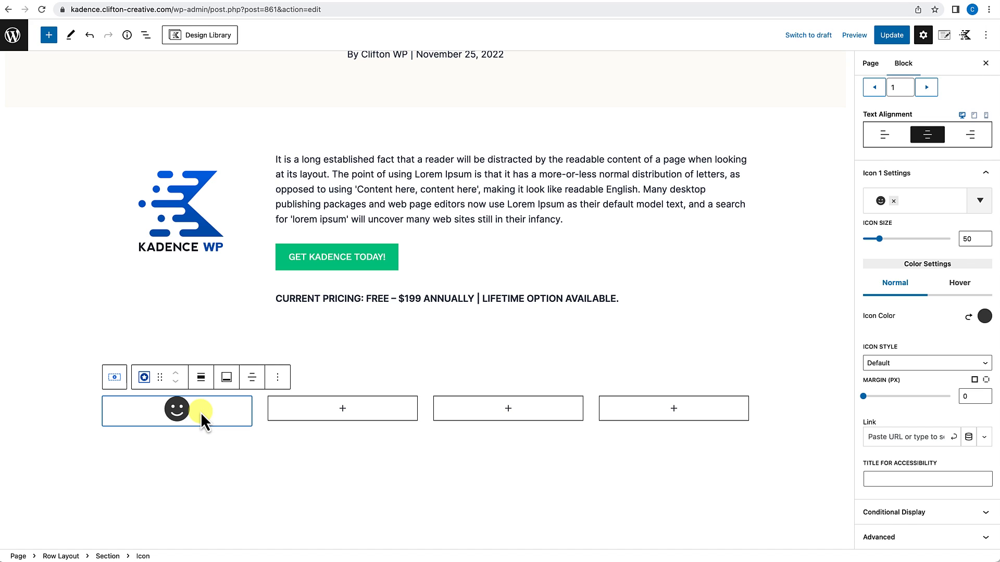
Insert an Advanced Text block directly after the smiley icon in the first column.
left_click(280, 380)
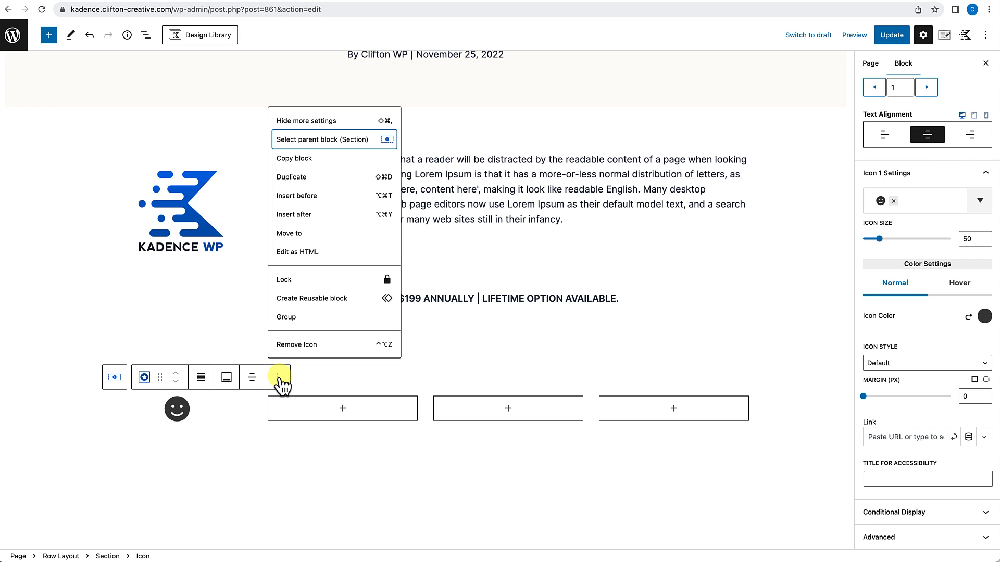
left_click(313, 225)
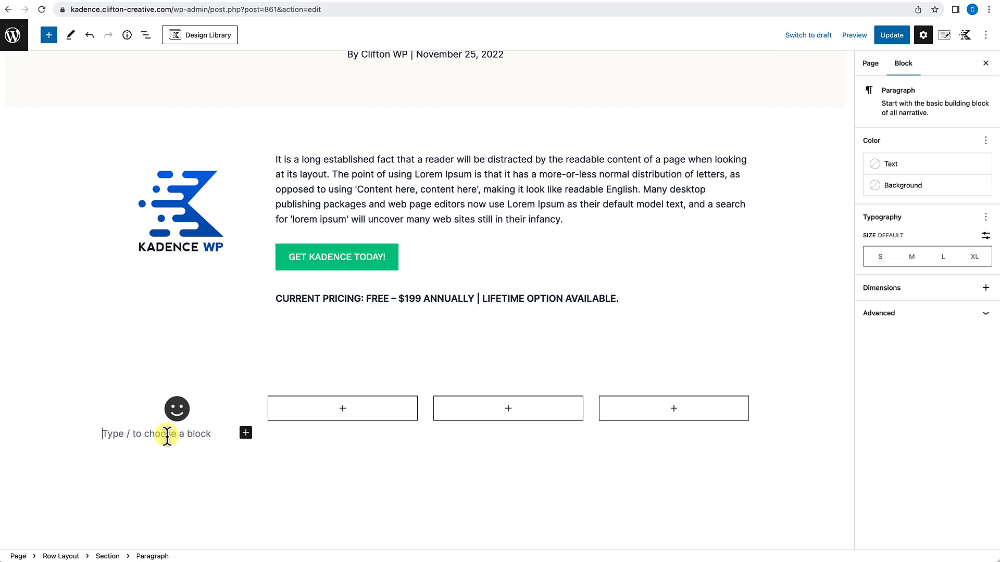
type("/advan")
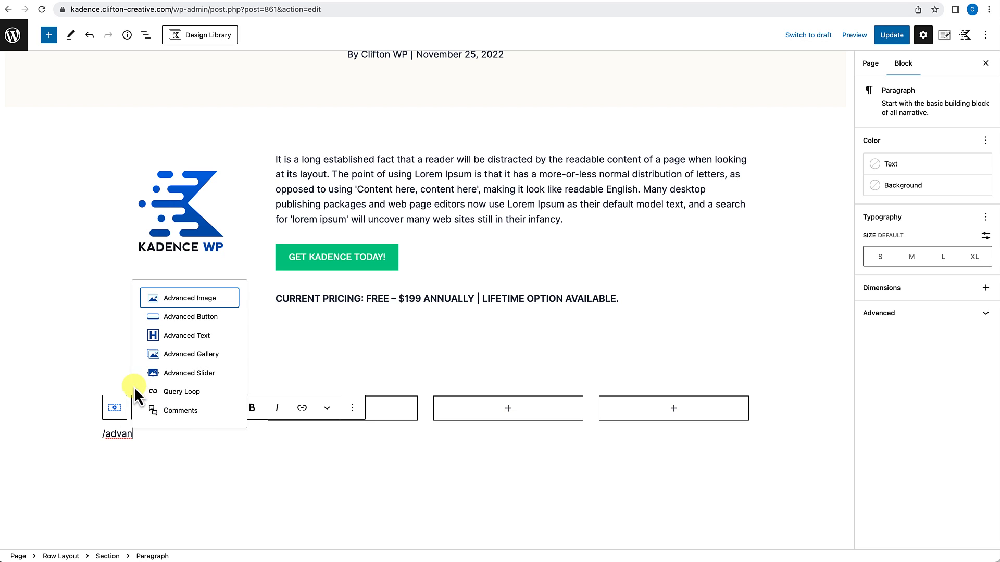
left_click(188, 337)
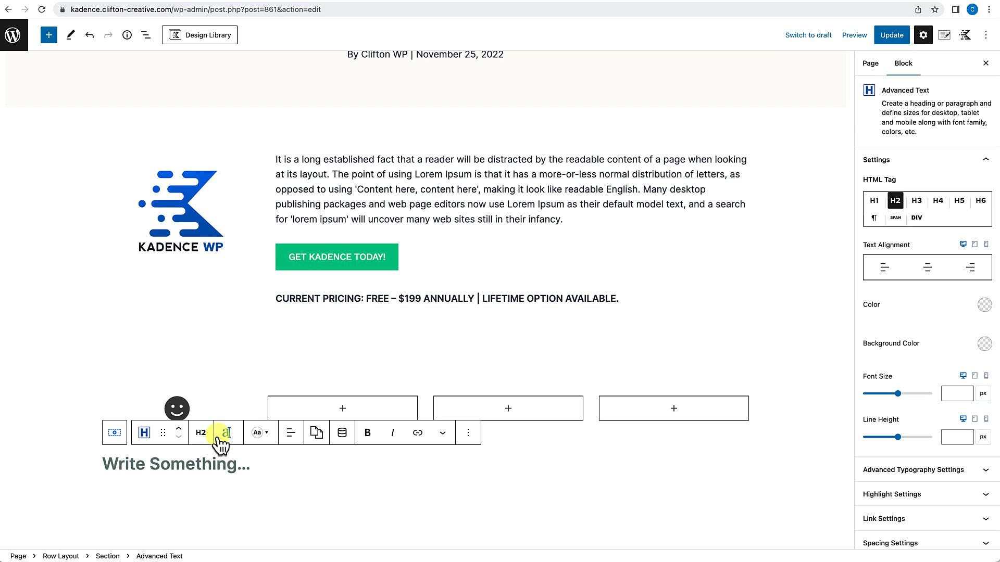
Center the new text block, make it a Heading 3 and enter "Ease Of Use".
left_click(290, 432)
left_click(307, 484)
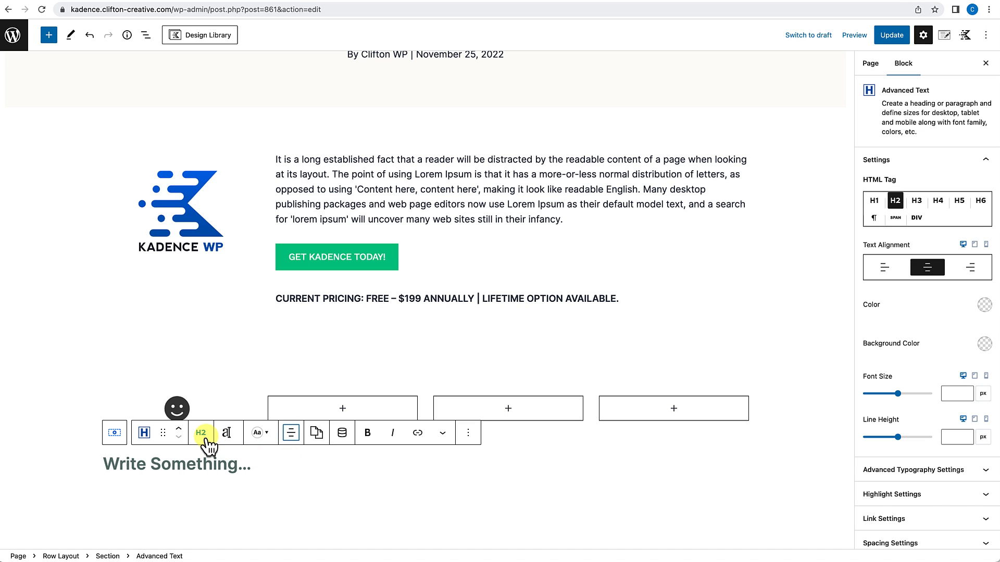
left_click(203, 436)
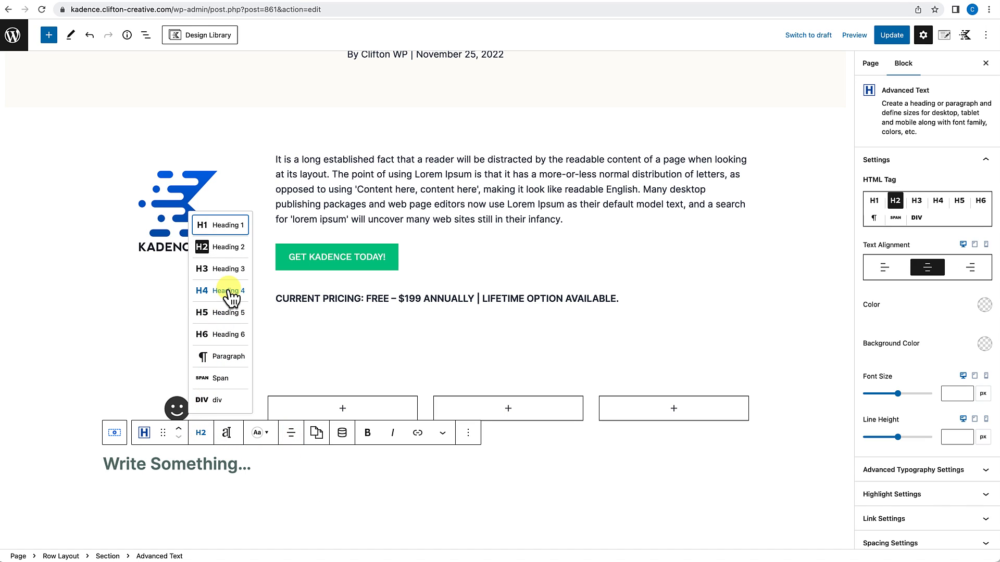
left_click(227, 268)
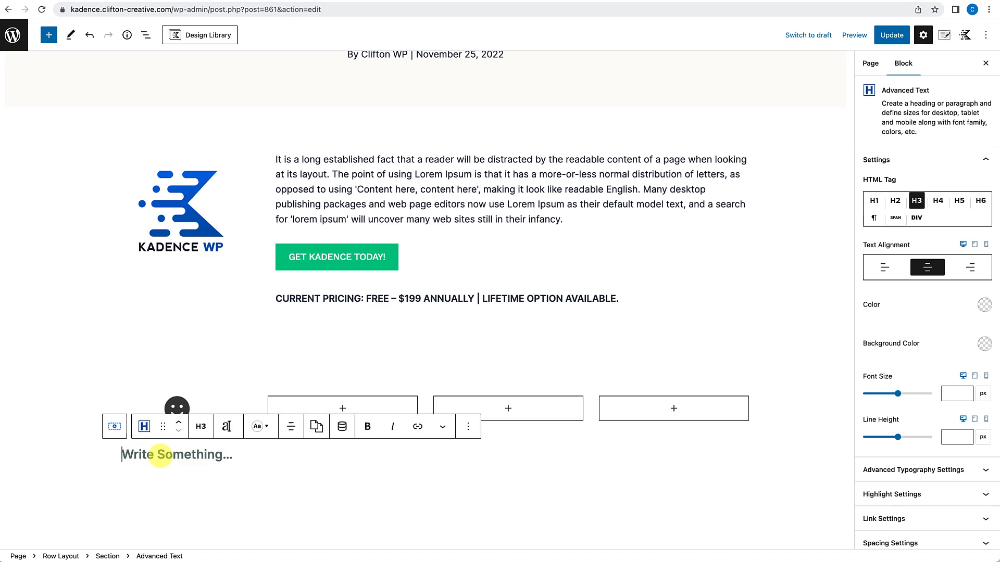
type("Ease Of Use")
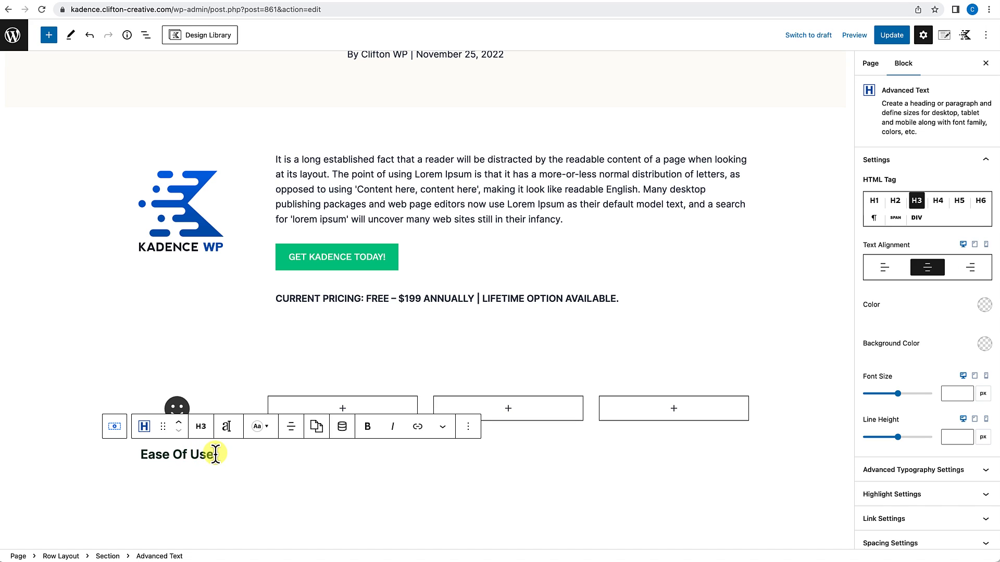
Transform the "Ease Of Use" heading to uppercase and update the page.
left_click(226, 427)
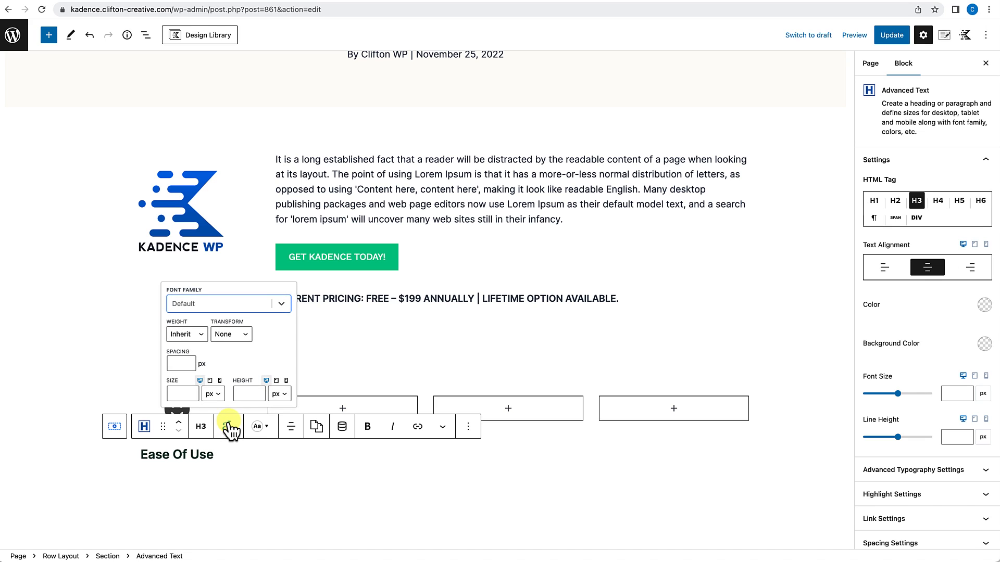
left_click(231, 348)
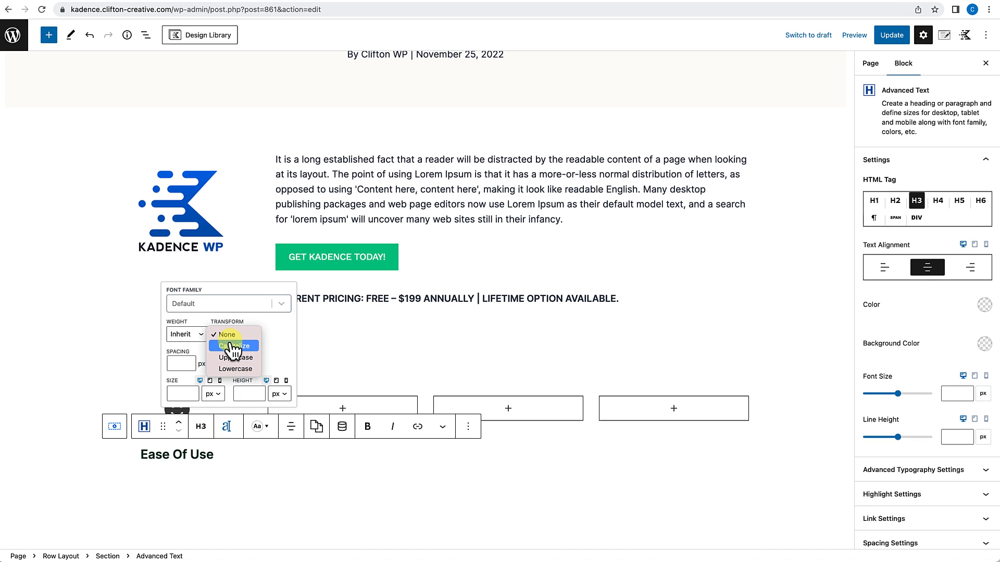
left_click(236, 358)
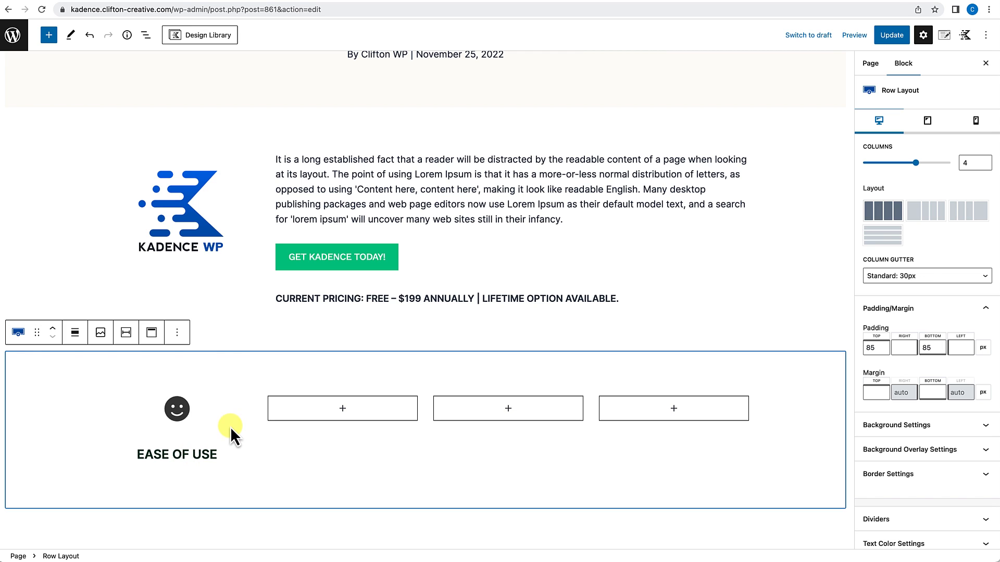
left_click(891, 35)
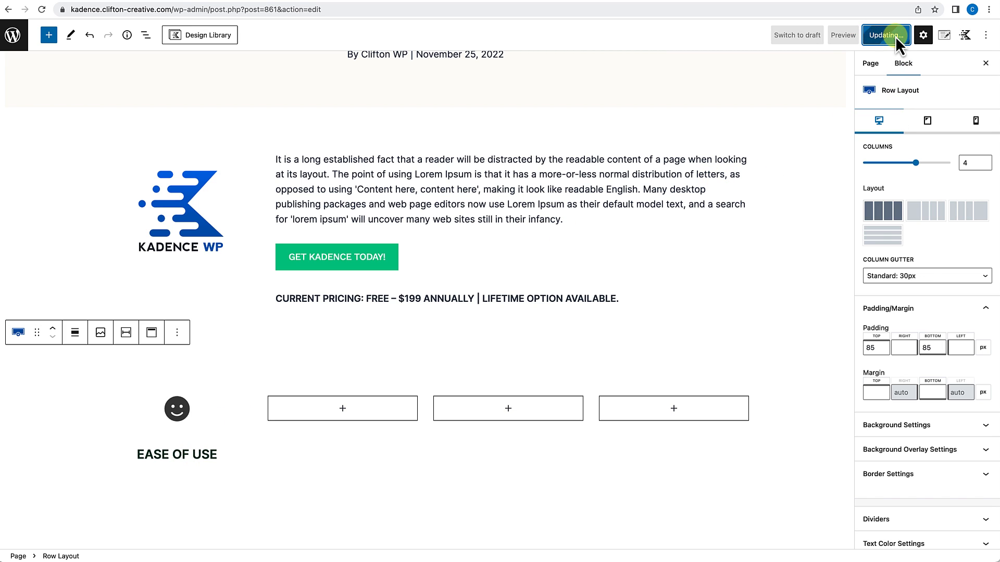
left_click(98, 529)
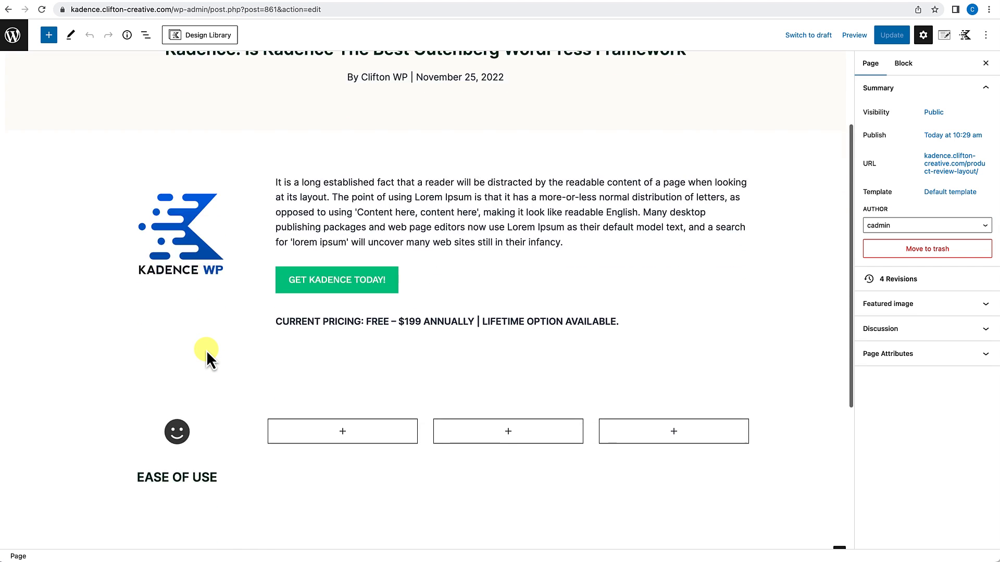
Set the top margin of the "Ease Of Use" heading to 5 px in its spacing settings.
left_click(172, 284)
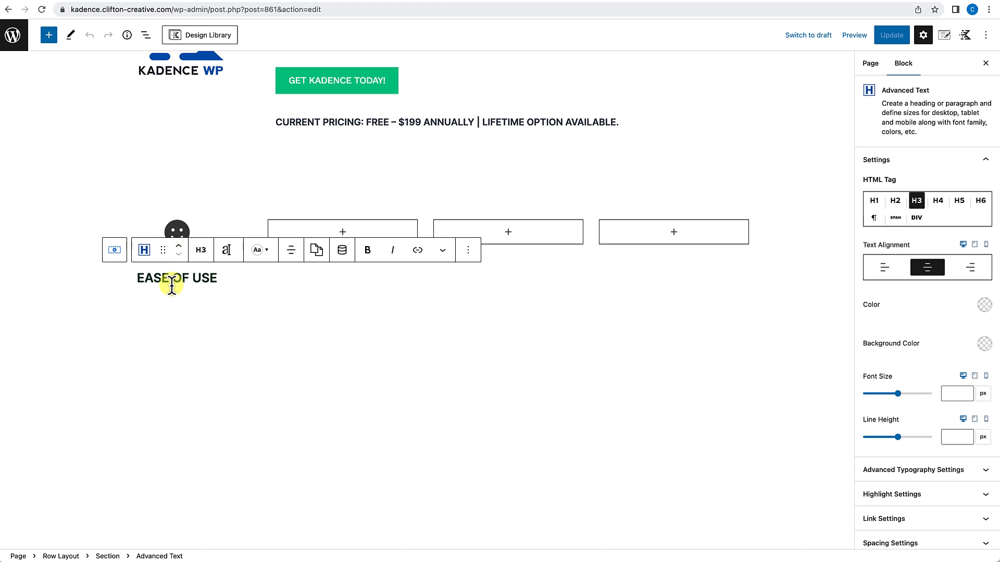
scroll(926, 318, "down", 2)
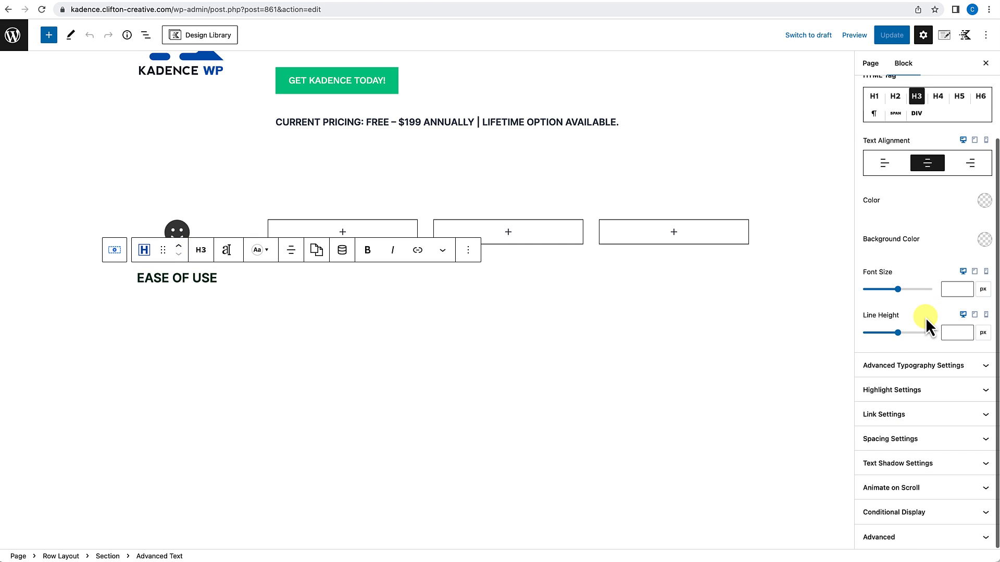
left_click(914, 440)
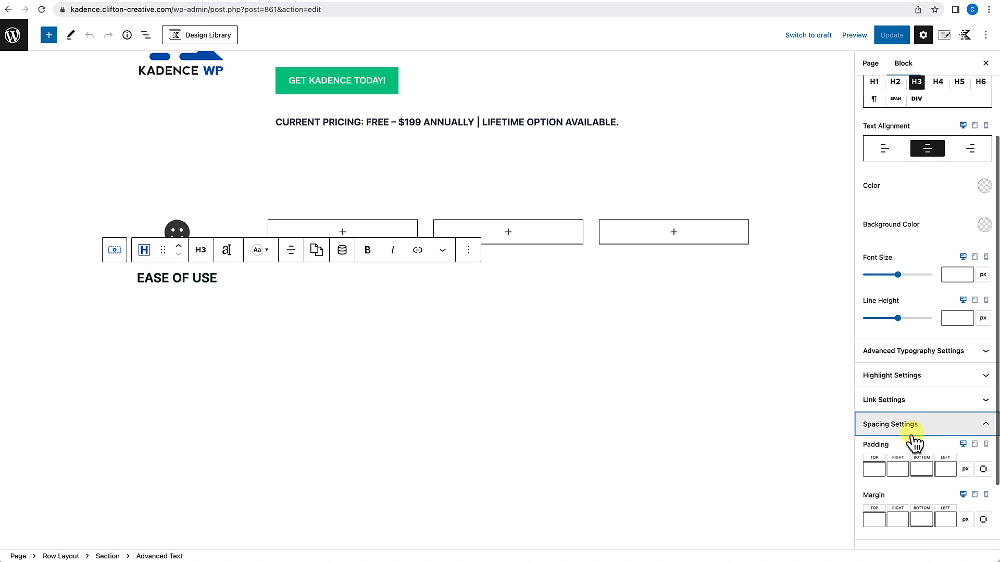
left_click(875, 510)
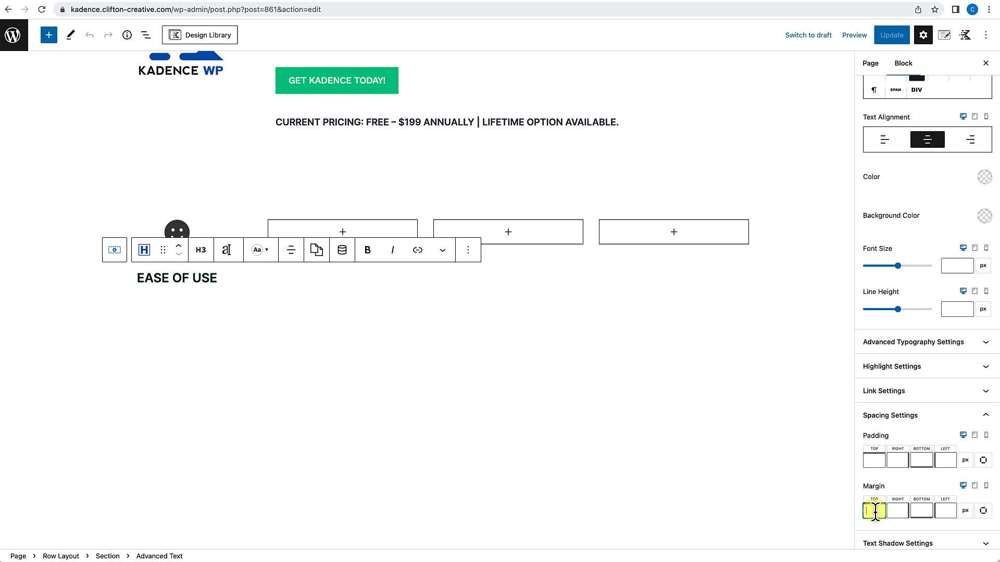
type("5")
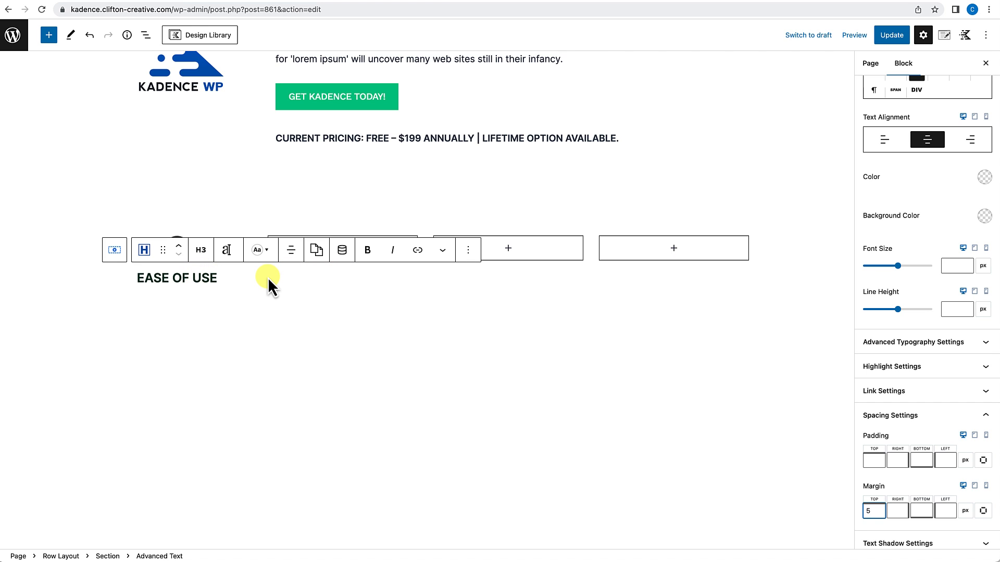
Insert another Advanced Text block below the "Ease Of Use" heading in the first column.
left_click(220, 279)
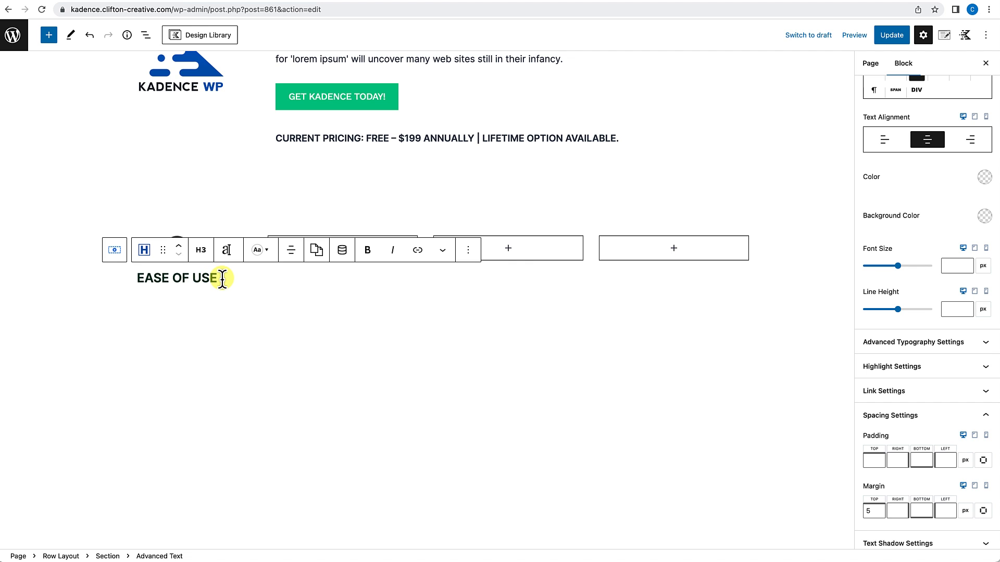
key("Return")
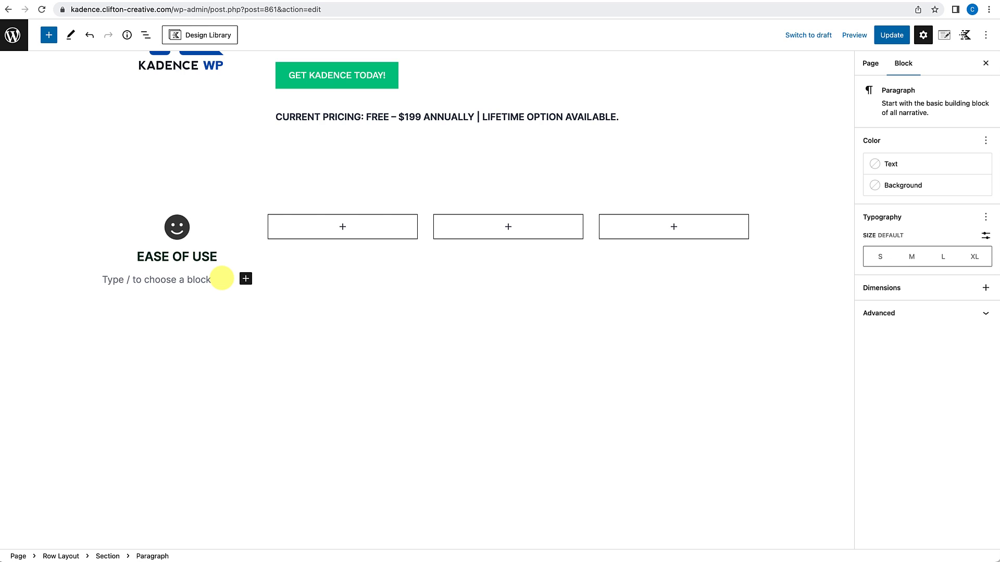
type("/advan")
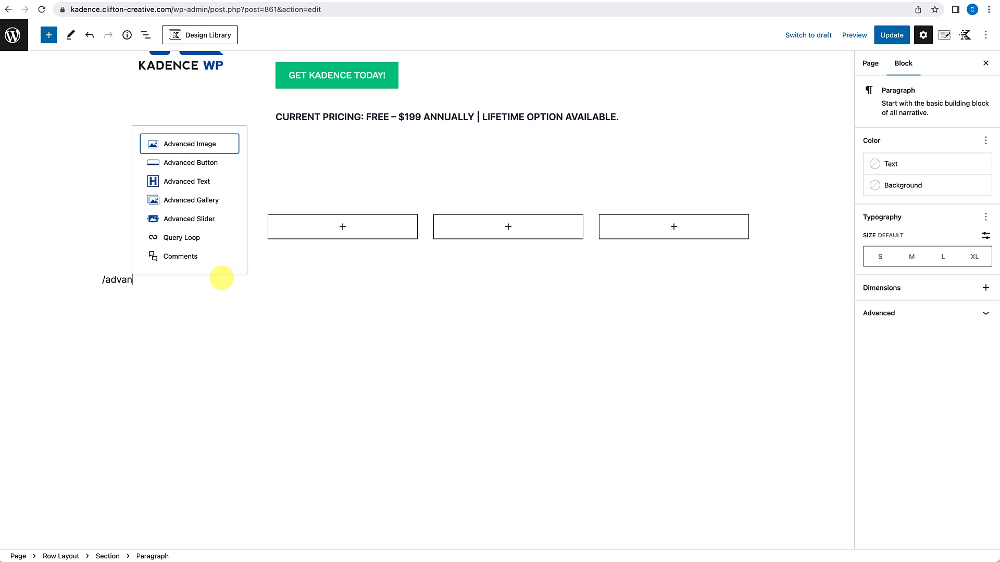
type("ced")
left_click(221, 179)
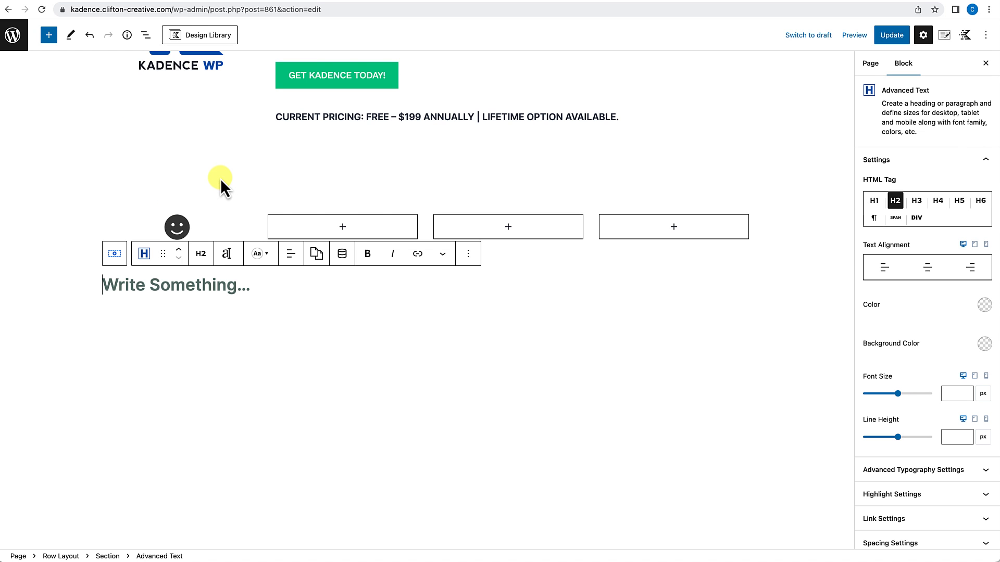
Center the text block below the heading and enter the rating "5/5".
left_click(294, 255)
left_click(312, 306)
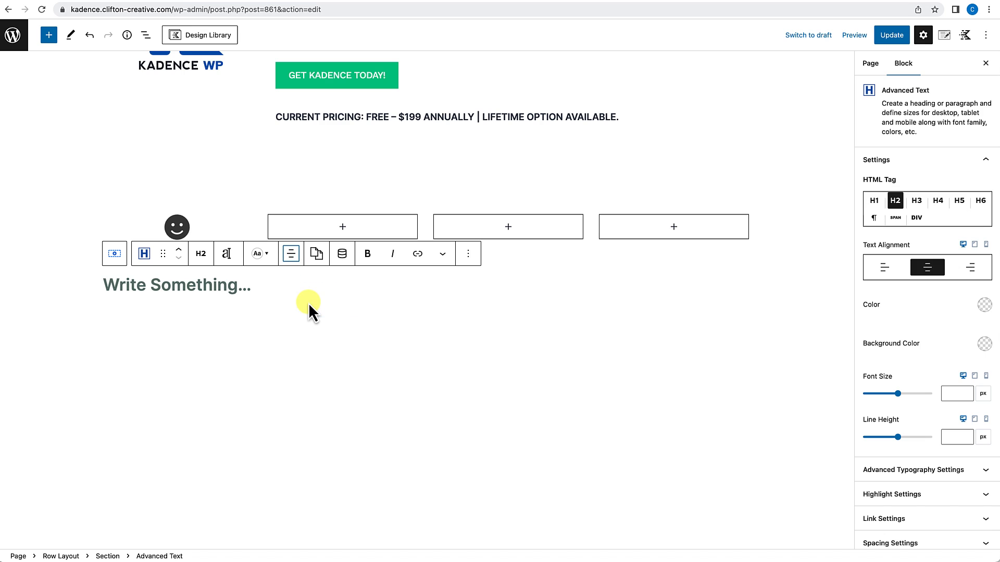
left_click(210, 287)
type("5/5")
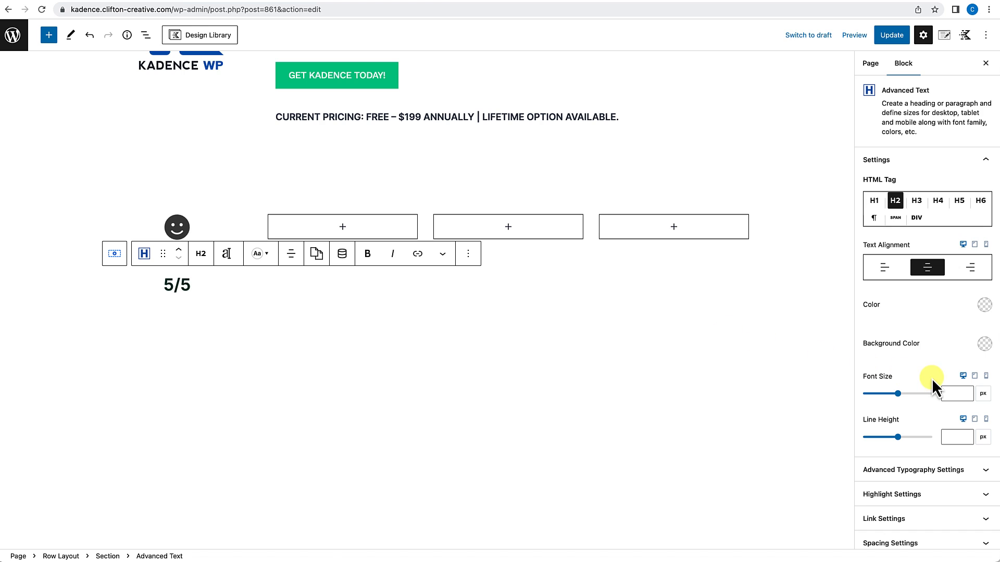
Set the font size of the "5/5" rating text to 45 px.
left_click(227, 256)
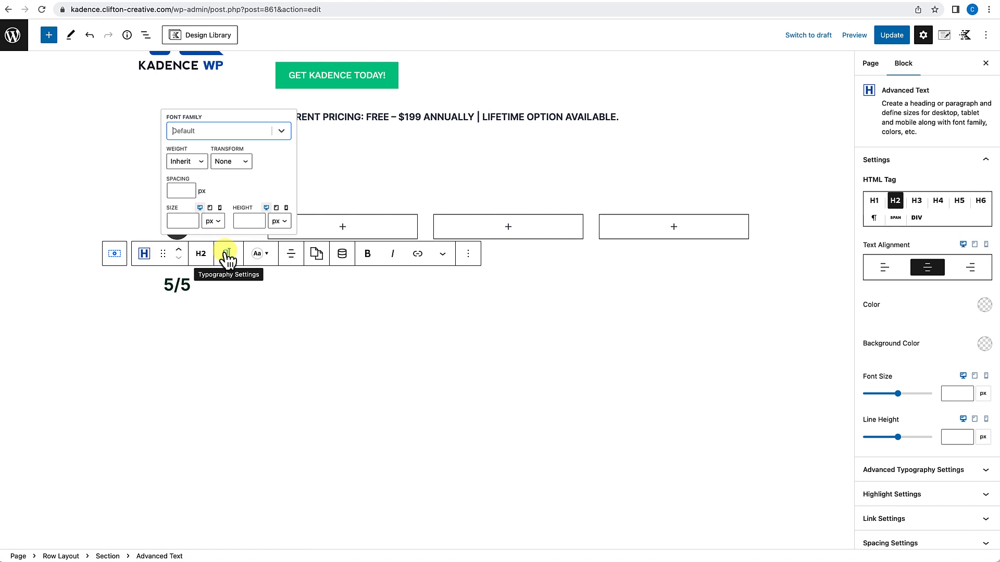
left_click(181, 221)
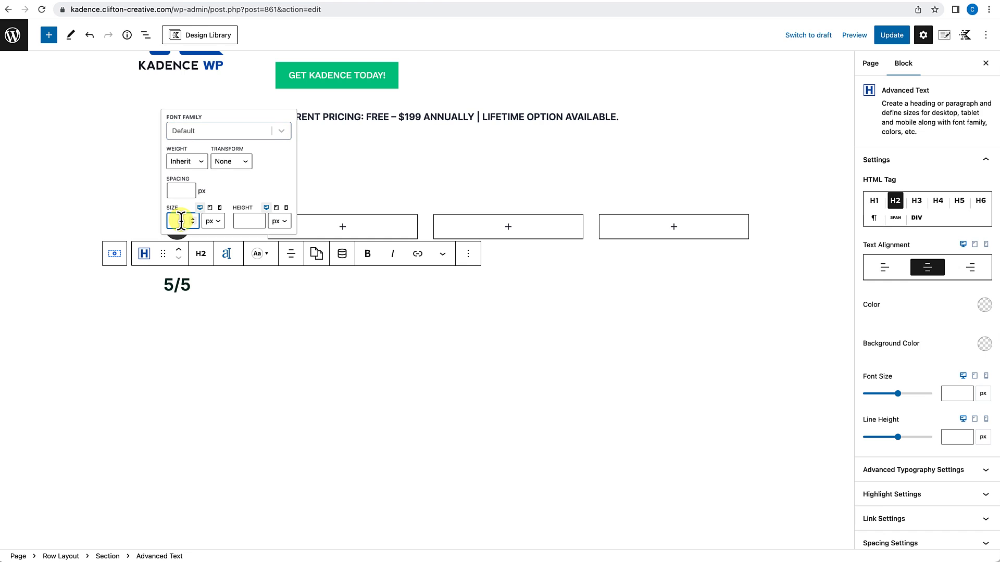
type("45")
left_click(201, 271)
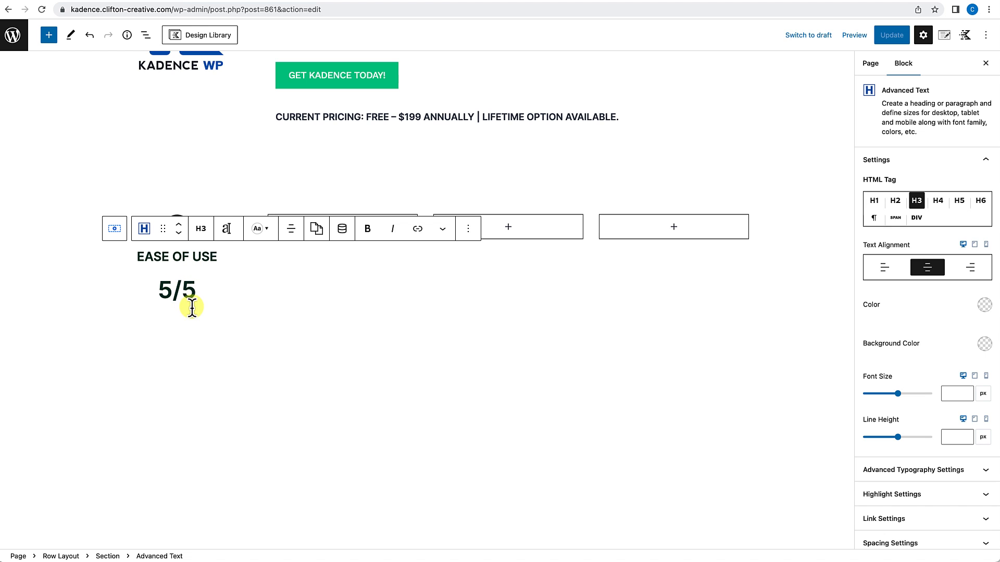
Set the "Ease Of Use" heading's font size to 24 px and its line height to 30 px.
double_click(185, 258)
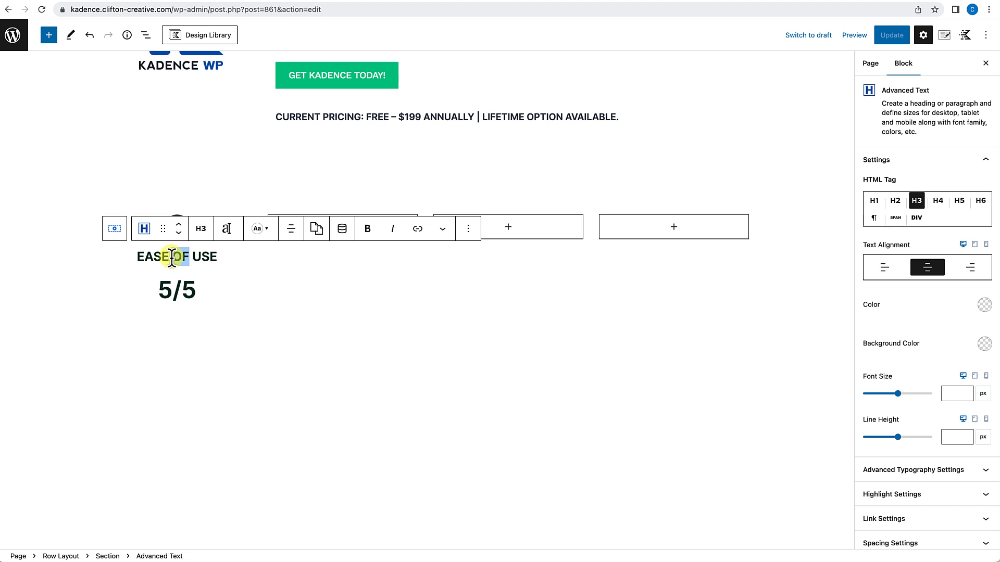
scroll(964, 403, "down", 4)
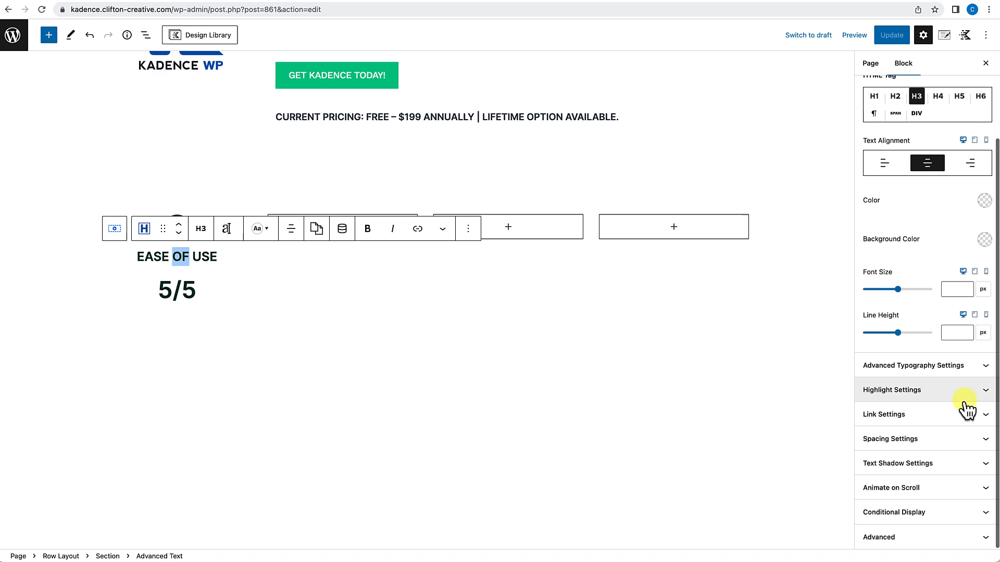
left_click(948, 290)
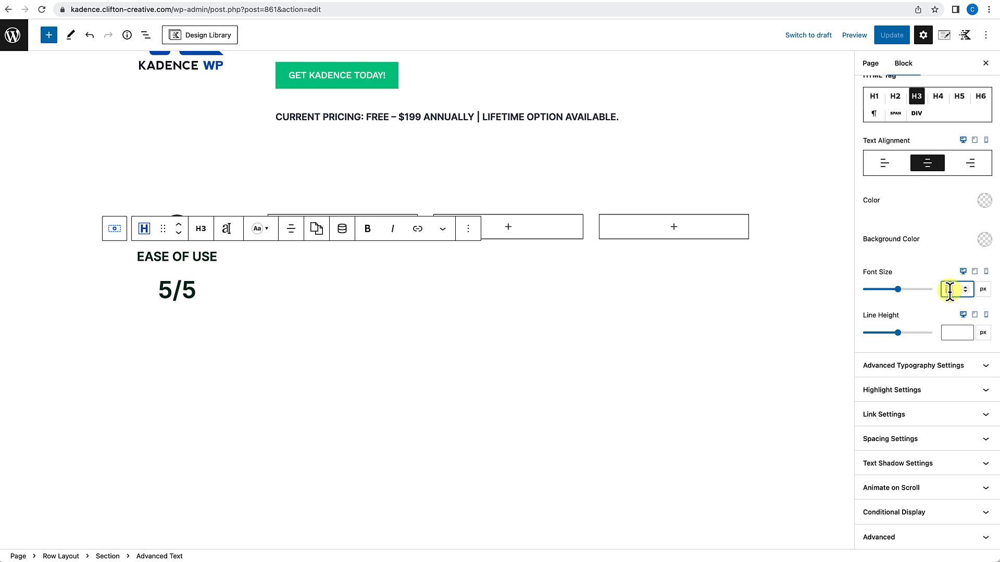
type("24")
left_click(953, 333)
type("30")
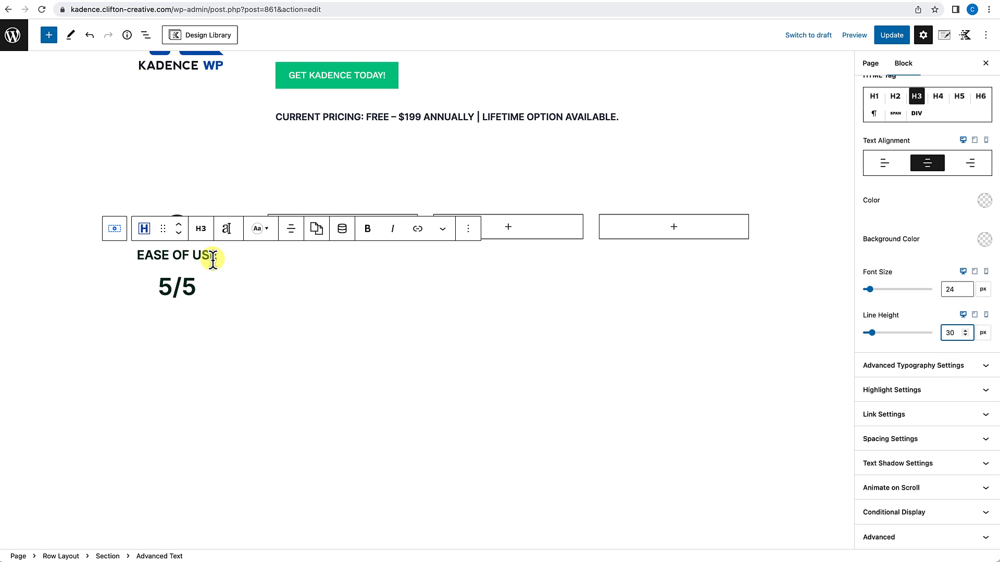
Set the "5/5" rating's font size to 50 px and line height to 56 px, and update the page.
triple_click(178, 288)
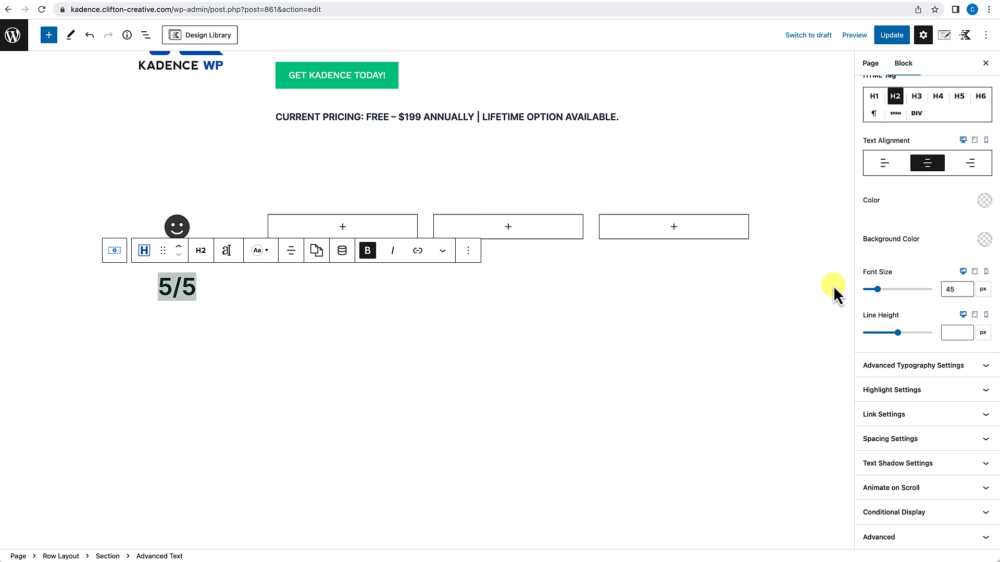
left_click_drag(964, 285, 940, 287)
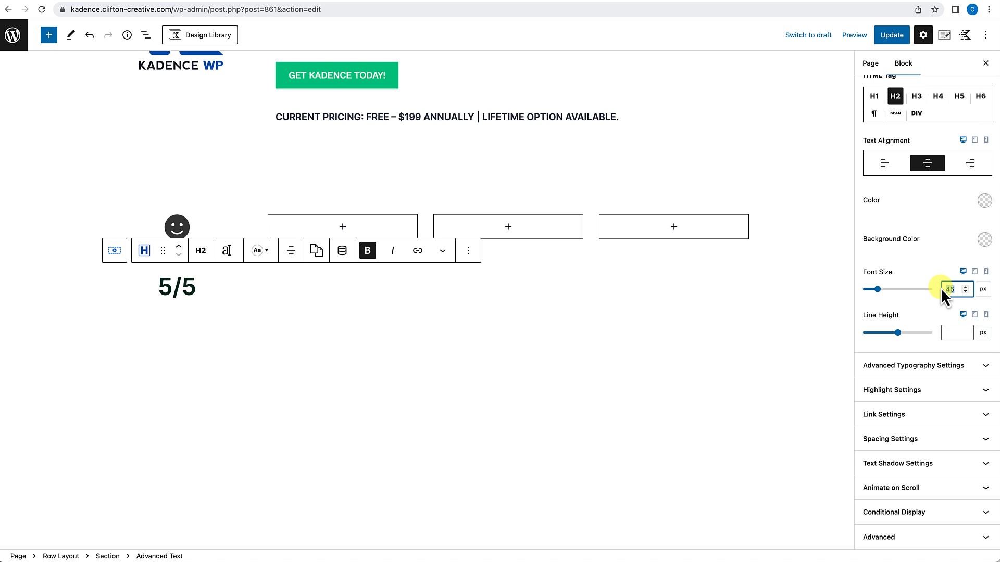
type("50")
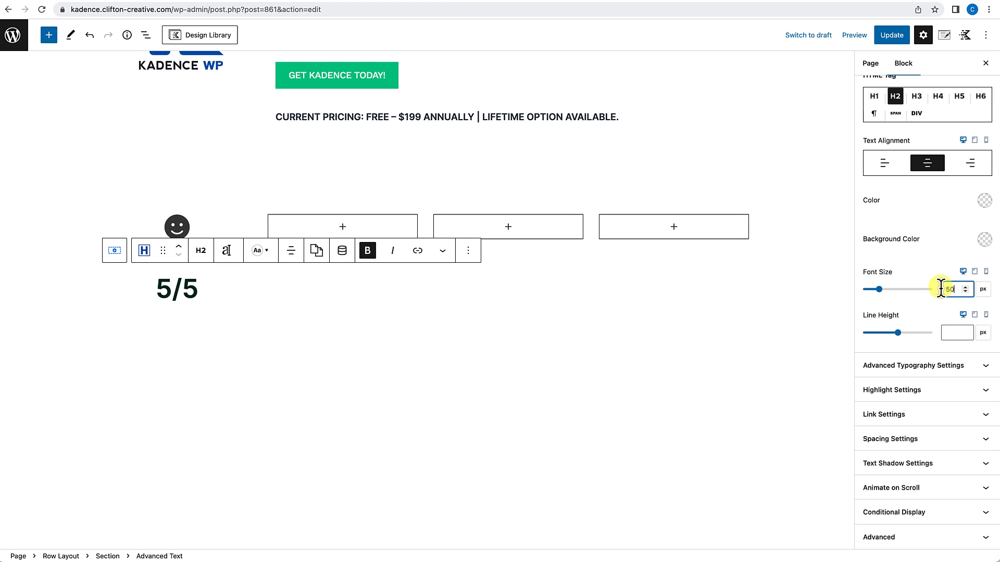
left_click(944, 333)
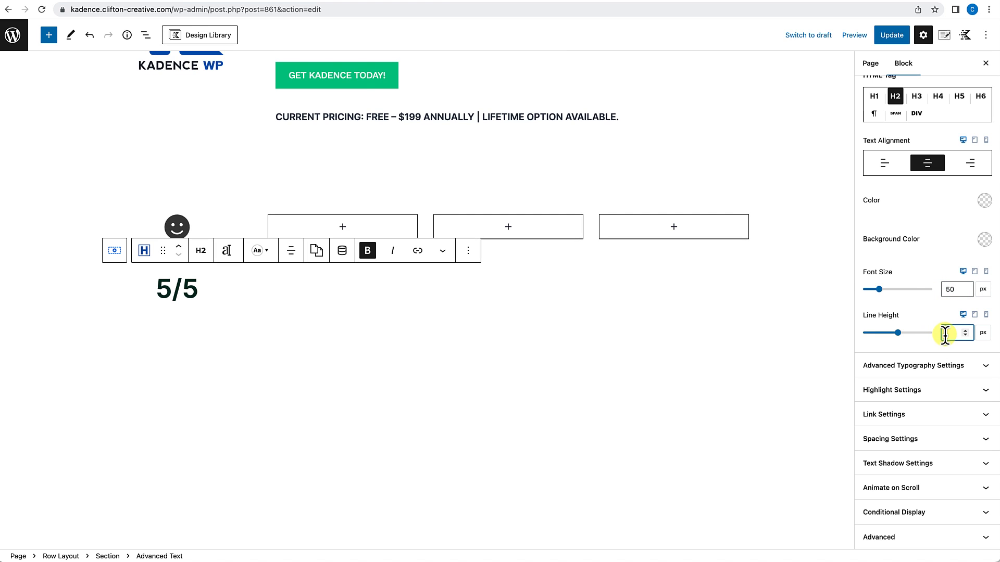
type("56")
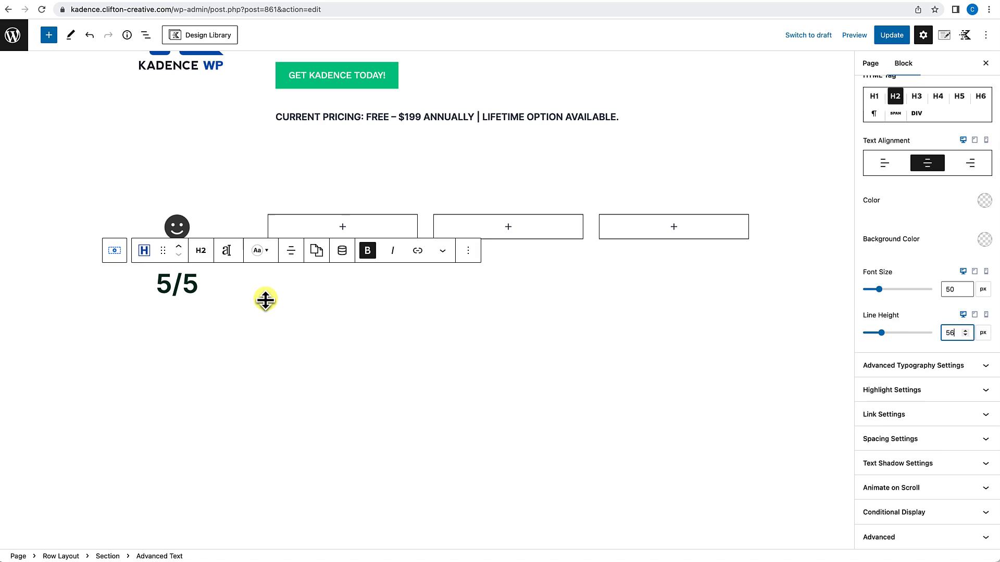
left_click(265, 300)
left_click(891, 35)
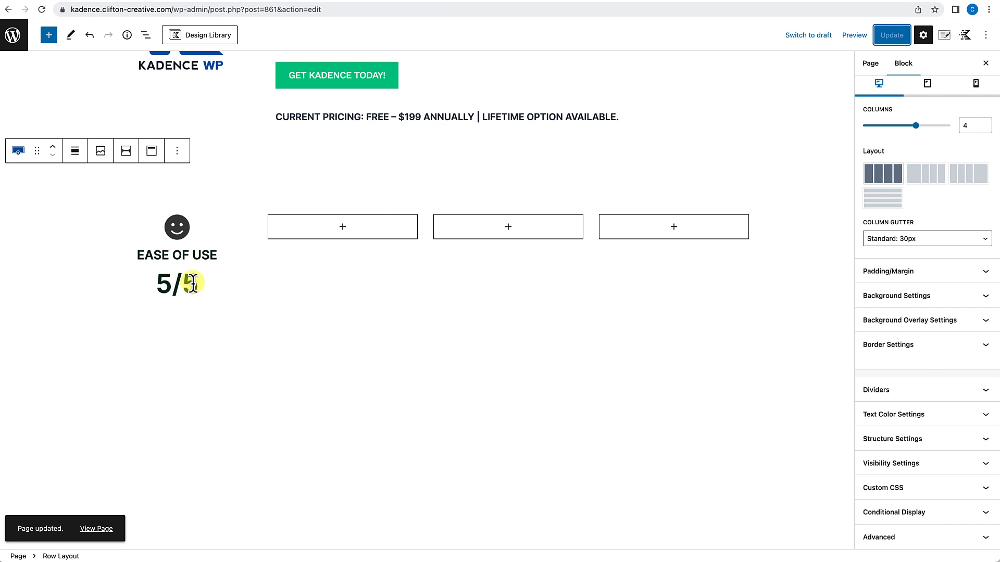
Enlarge the "5/5" rating text to a 54 px font size with a 60 px line height.
left_click(193, 283)
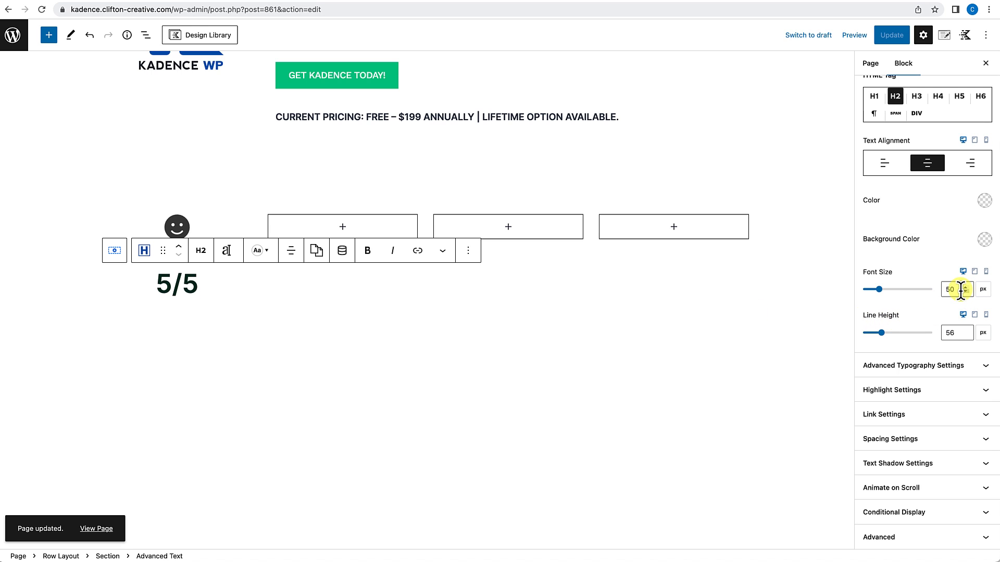
left_click(961, 289)
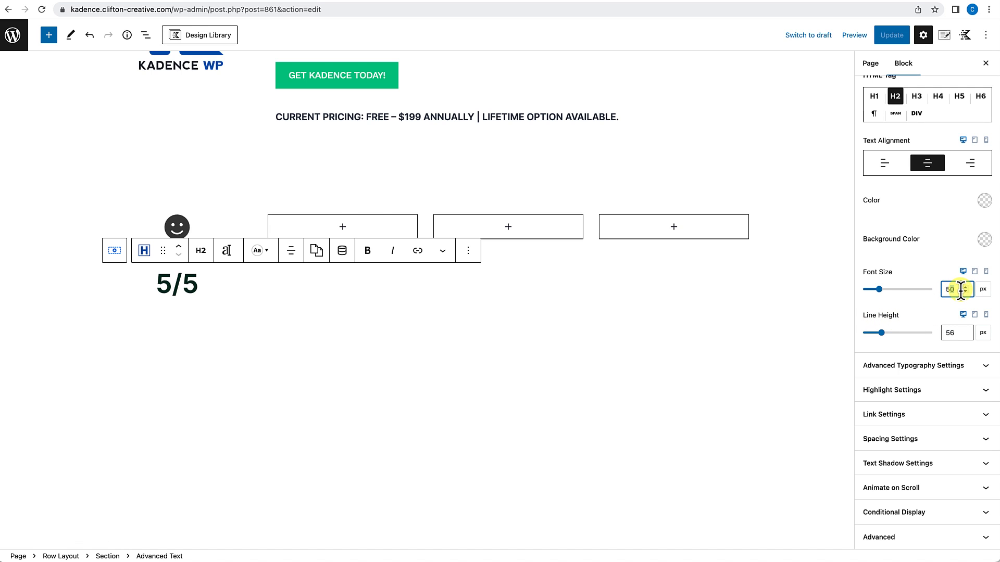
key("BackSpace")
type("4")
left_click(946, 333)
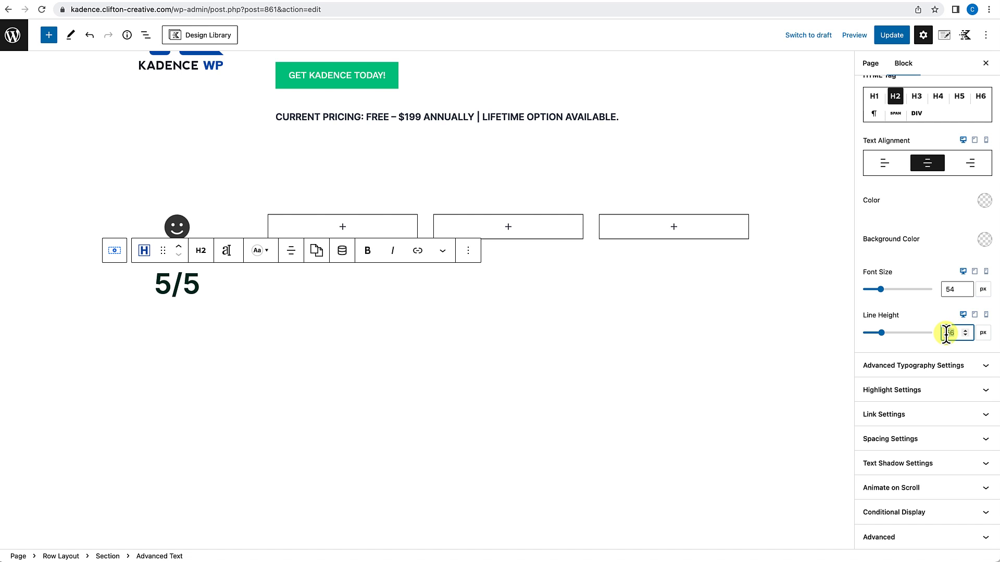
type("60")
left_click(246, 291)
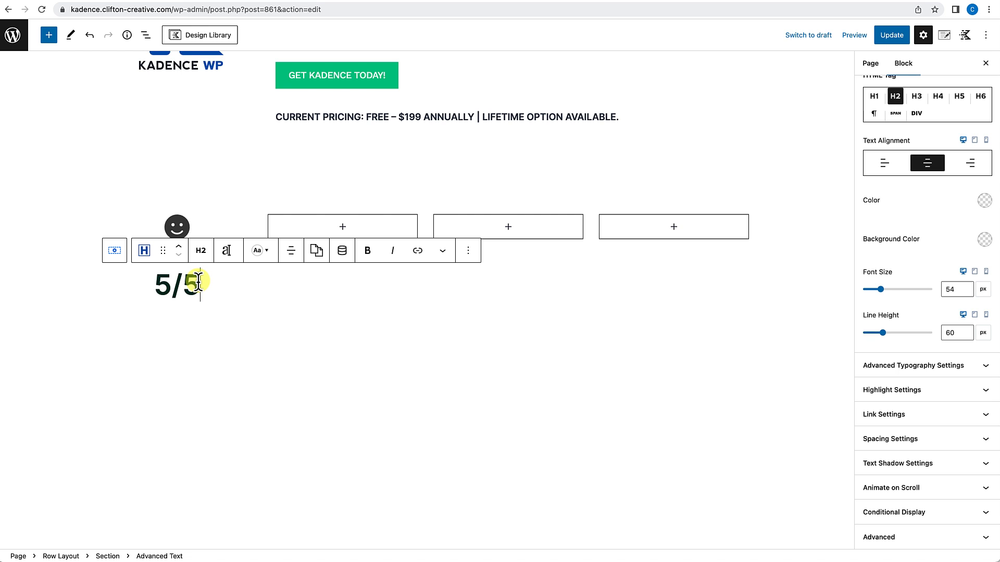
Insert an Icon block below the "5/5" rating in the first column.
key("Return")
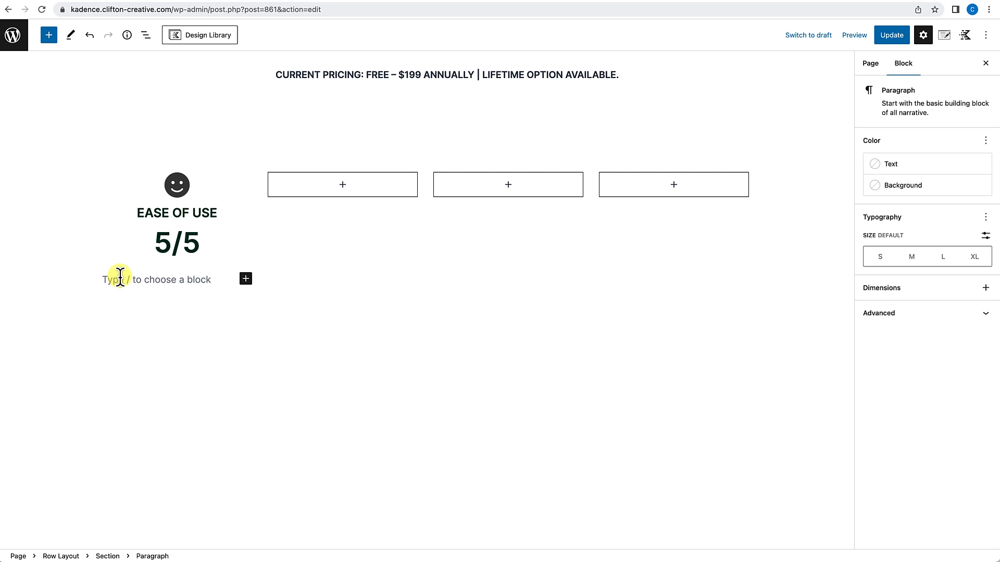
type("/")
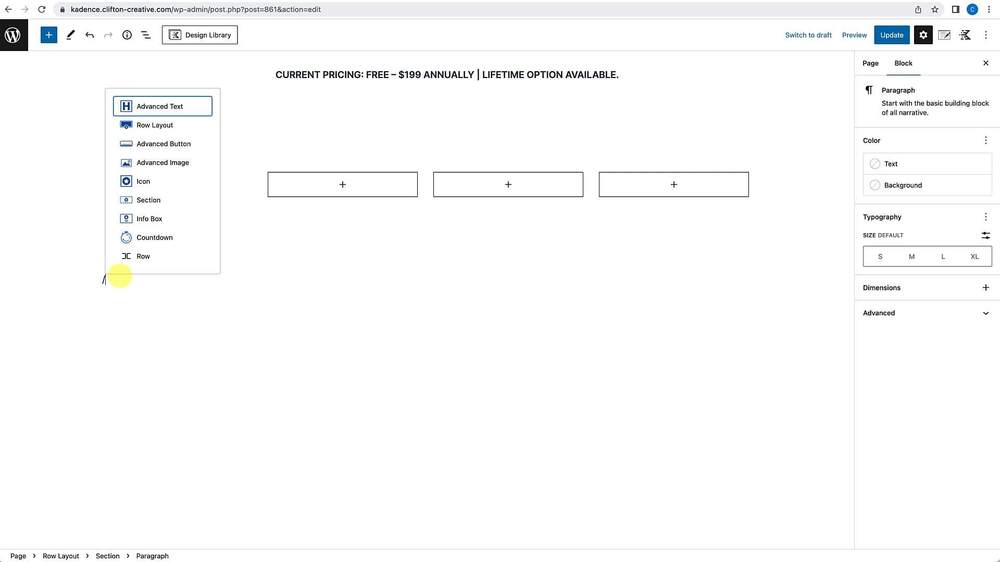
type("icon")
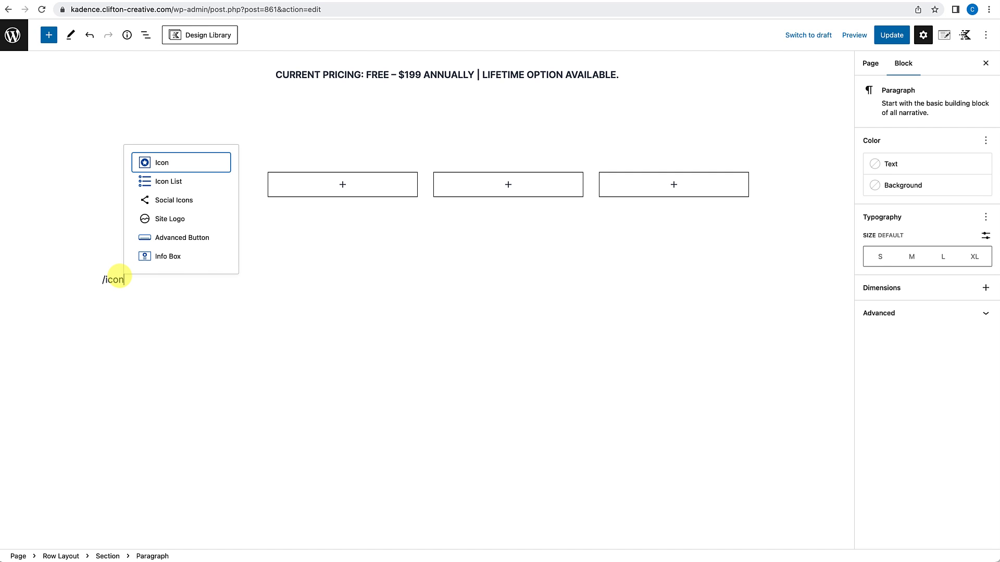
key("Return")
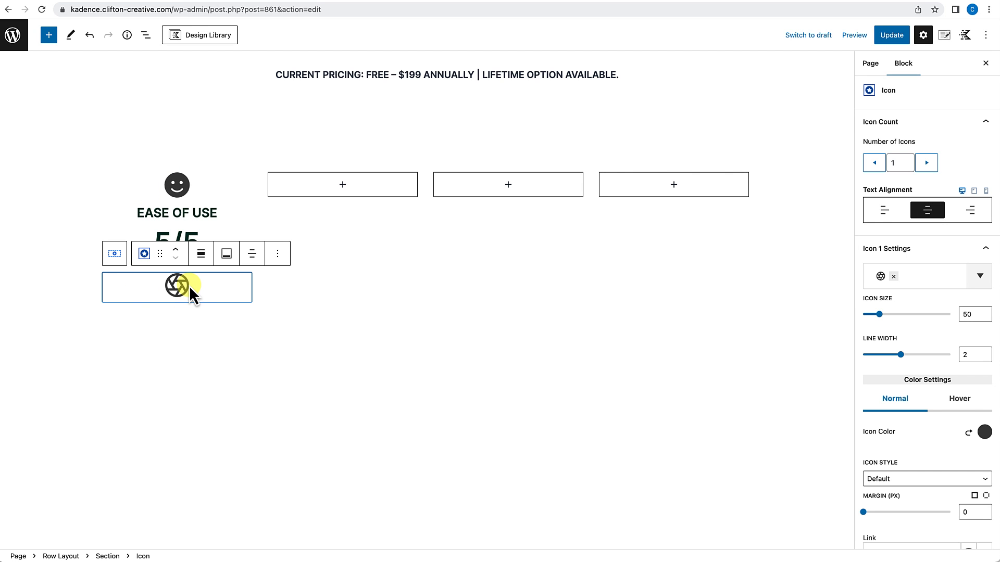
Replace the new block's default icon with a solid star found by searching the icon library for "star".
left_click(893, 276)
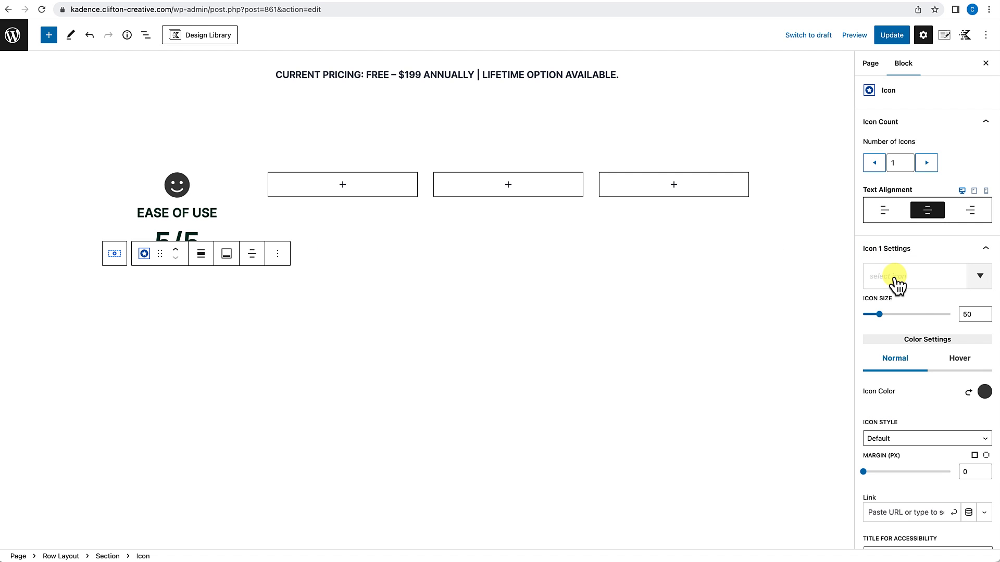
left_click(895, 280)
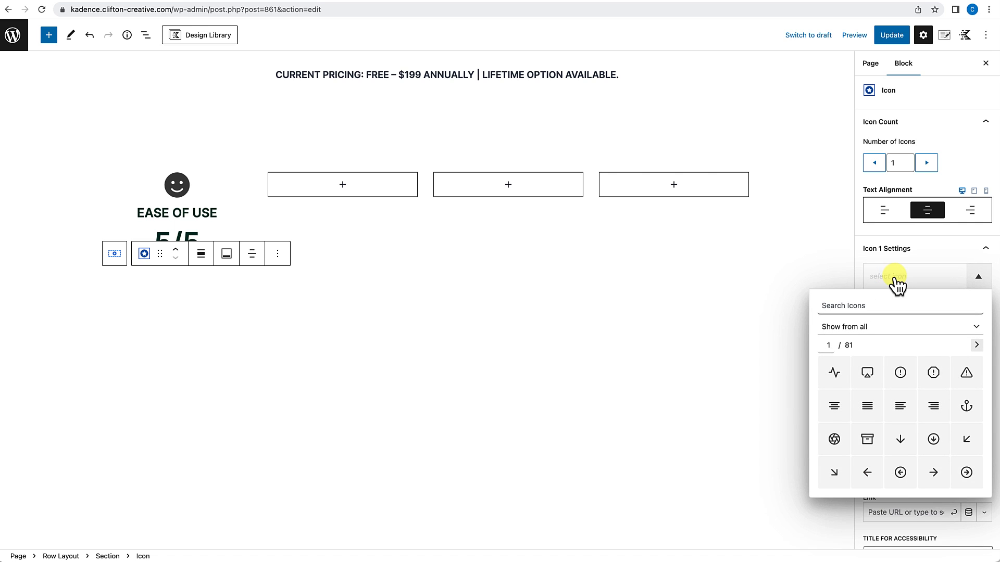
type("star")
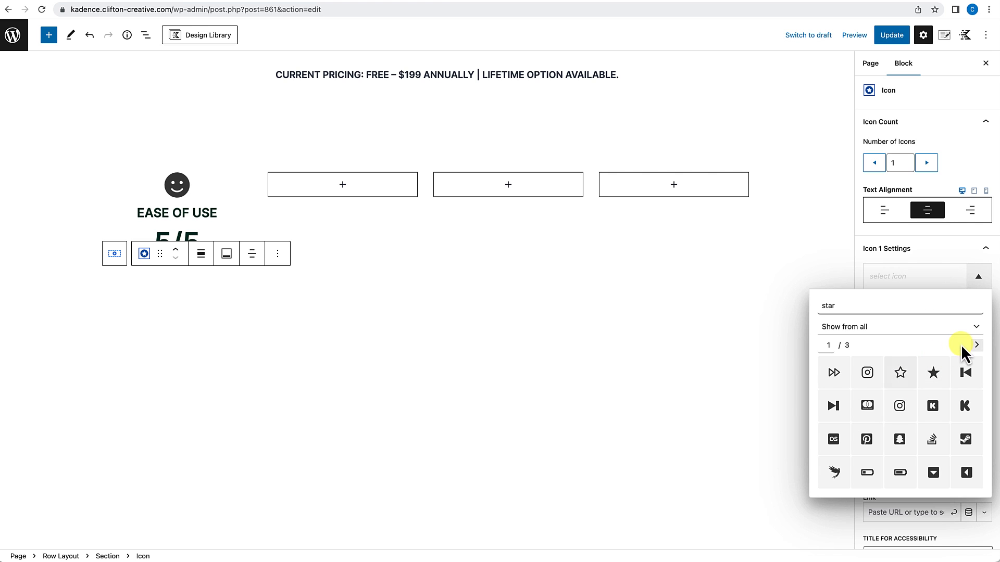
left_click(977, 345)
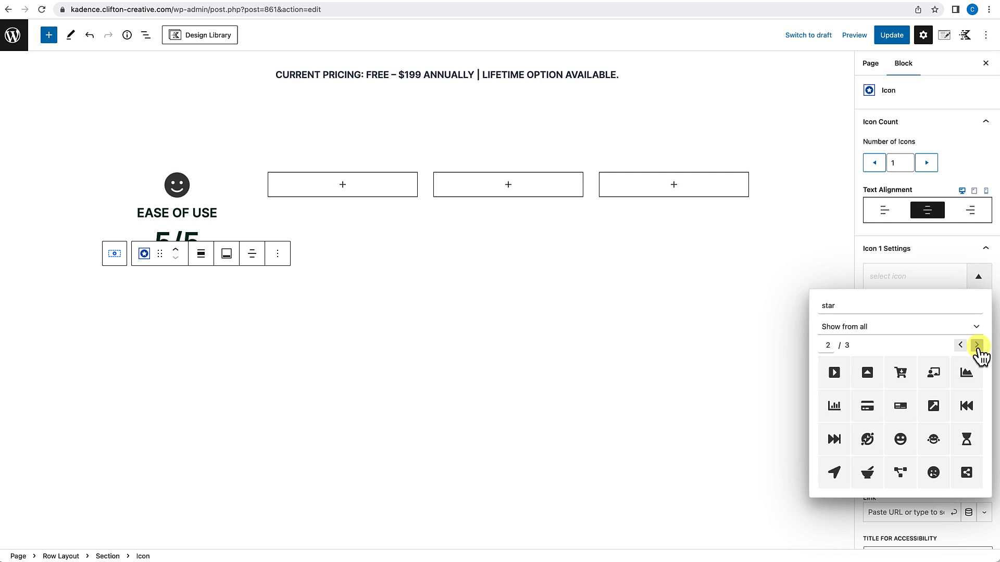
left_click(977, 345)
left_click(948, 286)
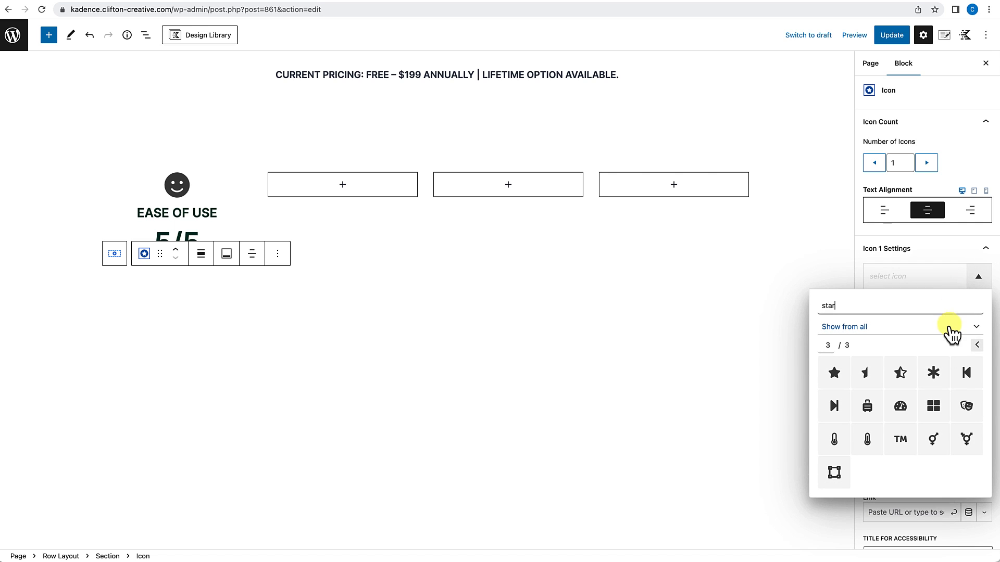
left_click(835, 373)
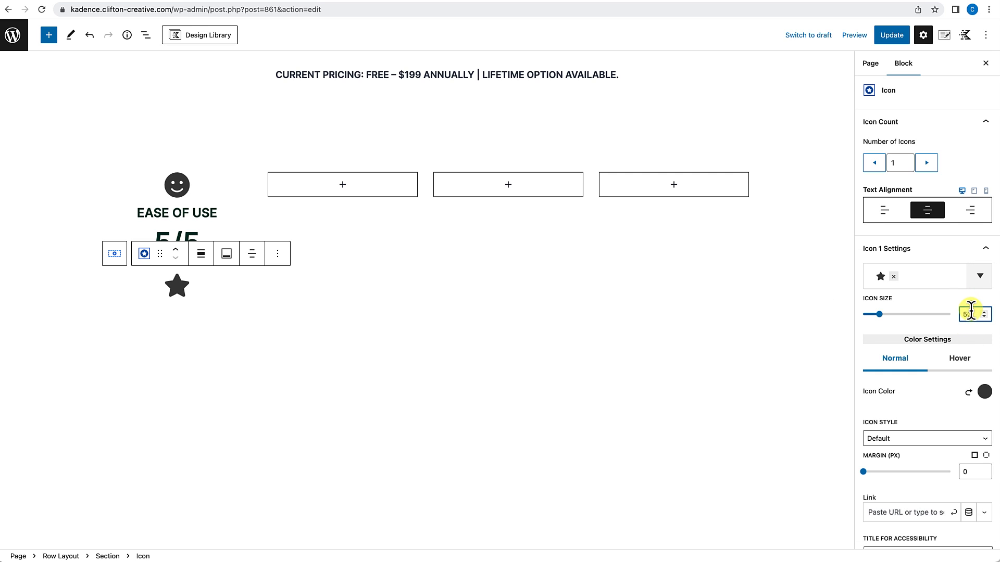
Set the star icon's size to 25 and its color to orange, about FFB100.
left_click_drag(970, 313, 960, 314)
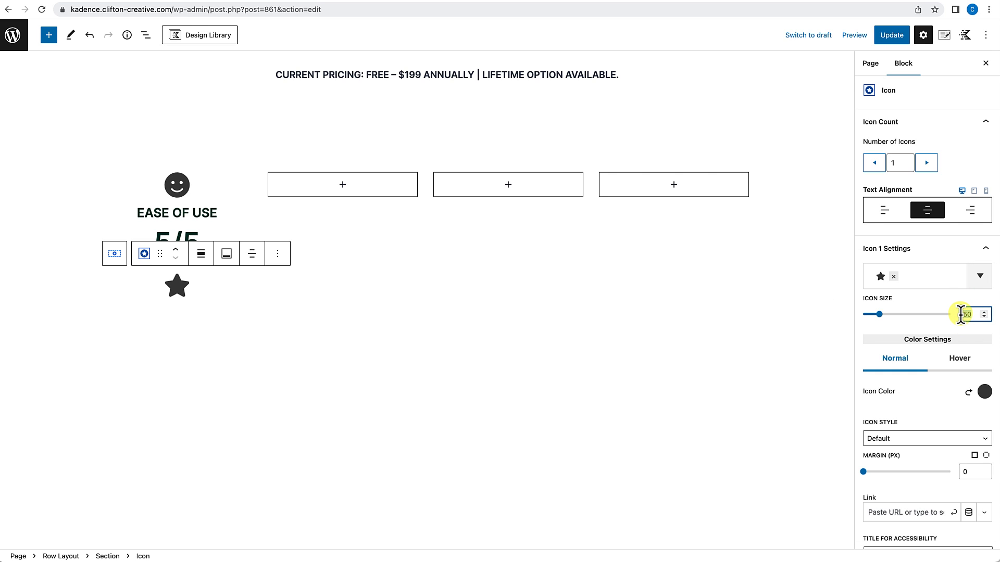
type("25")
left_click(985, 392)
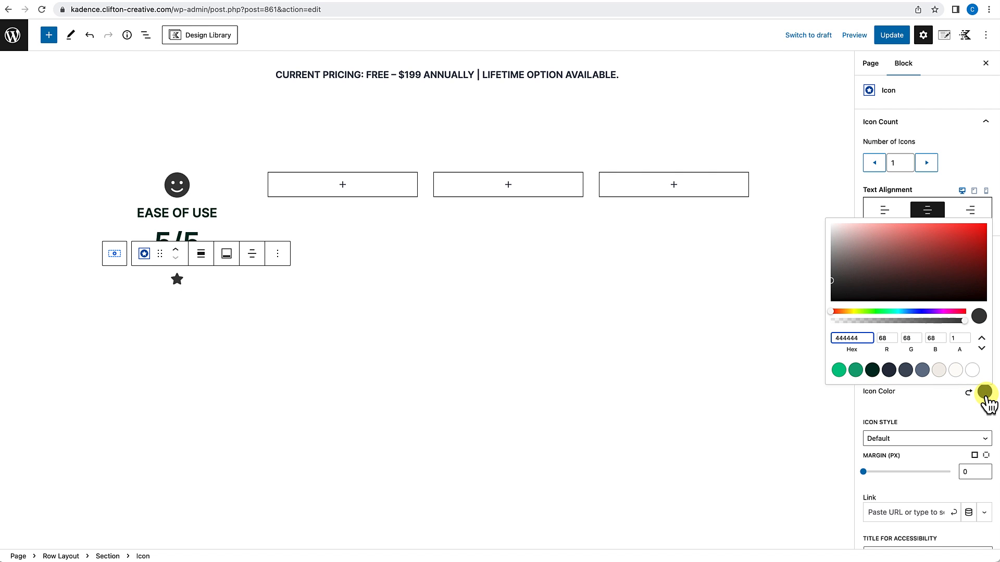
left_click(850, 311)
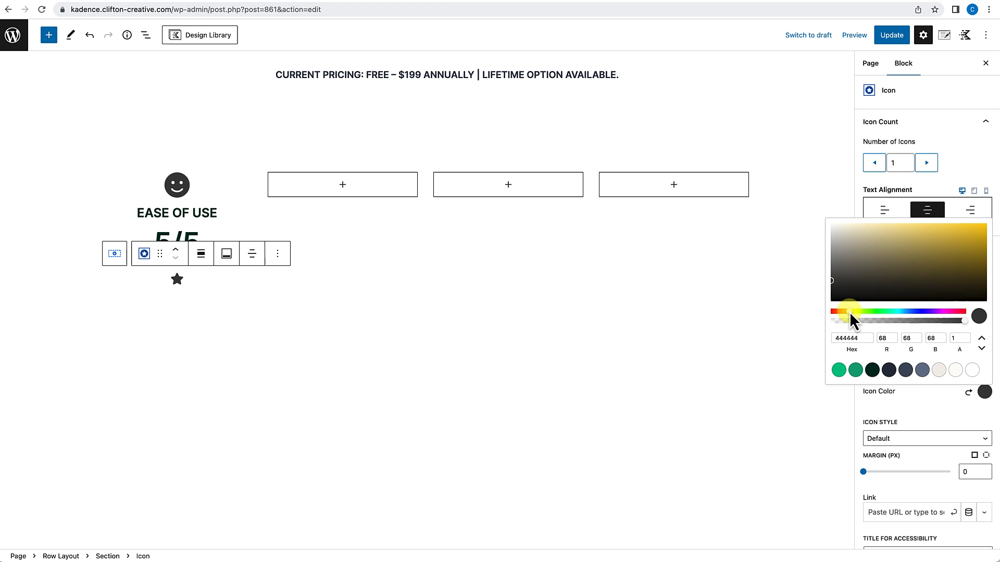
left_click_drag(849, 311, 846, 312)
left_click_drag(966, 248, 992, 220)
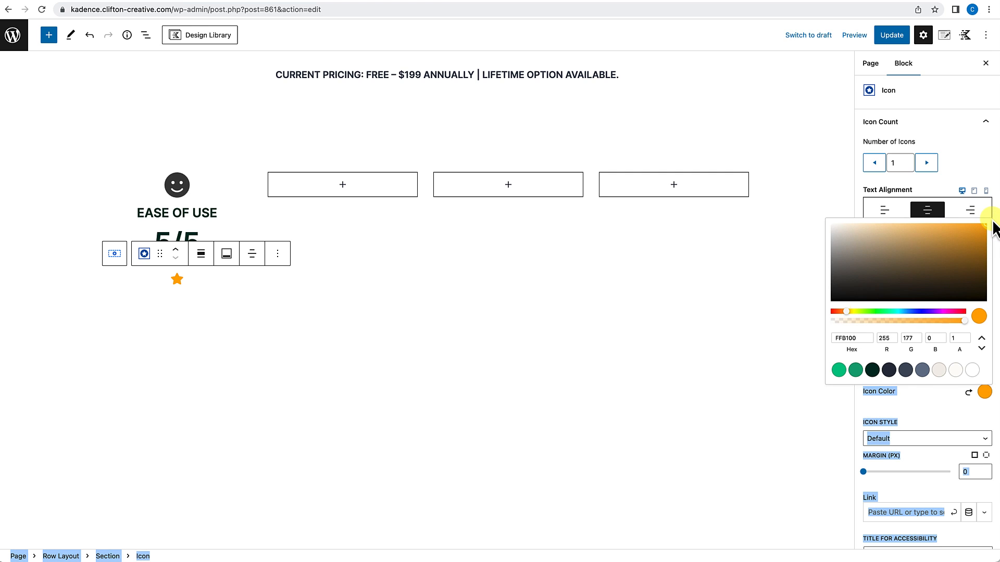
left_click(932, 416)
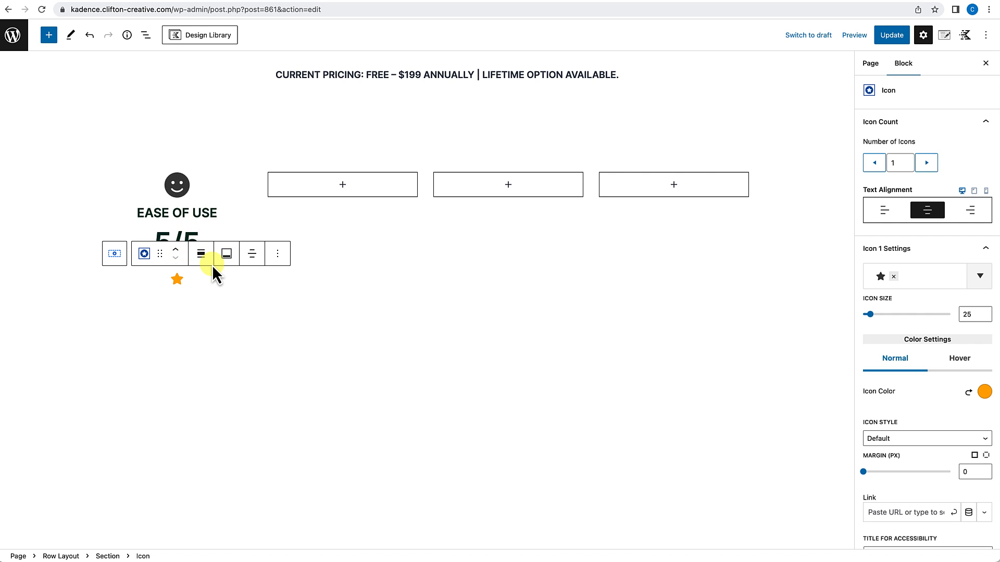
Increase the number of icons in the star block to five.
left_click(929, 163)
left_click(930, 163)
left_click(929, 163)
left_click(929, 163)
left_click(245, 310)
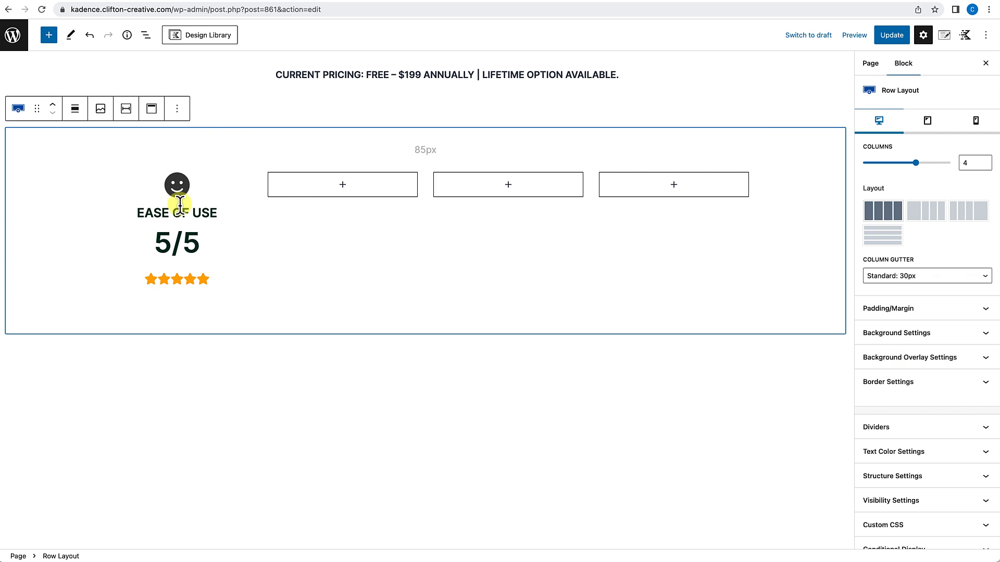
mouse_move(192, 268)
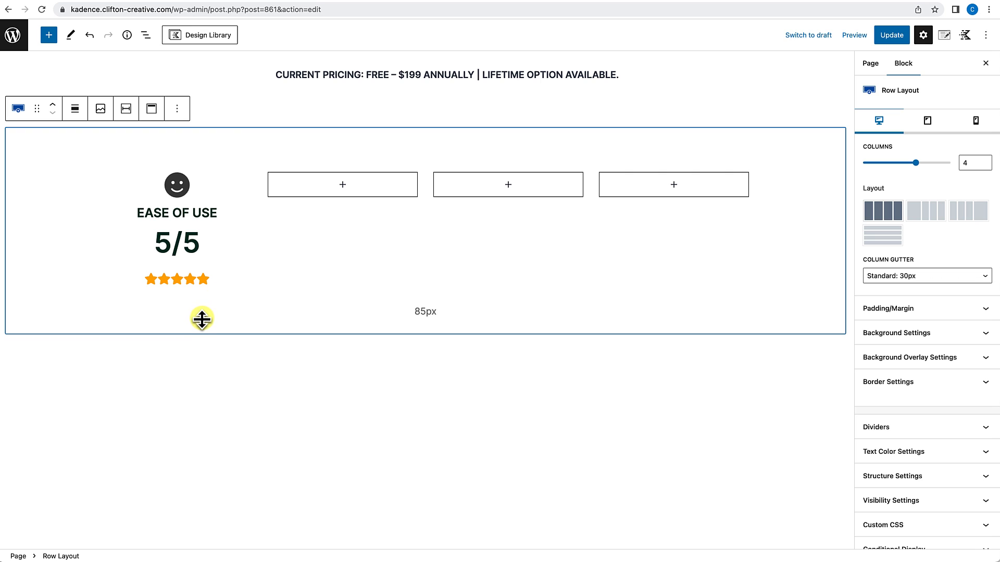
left_click(205, 176)
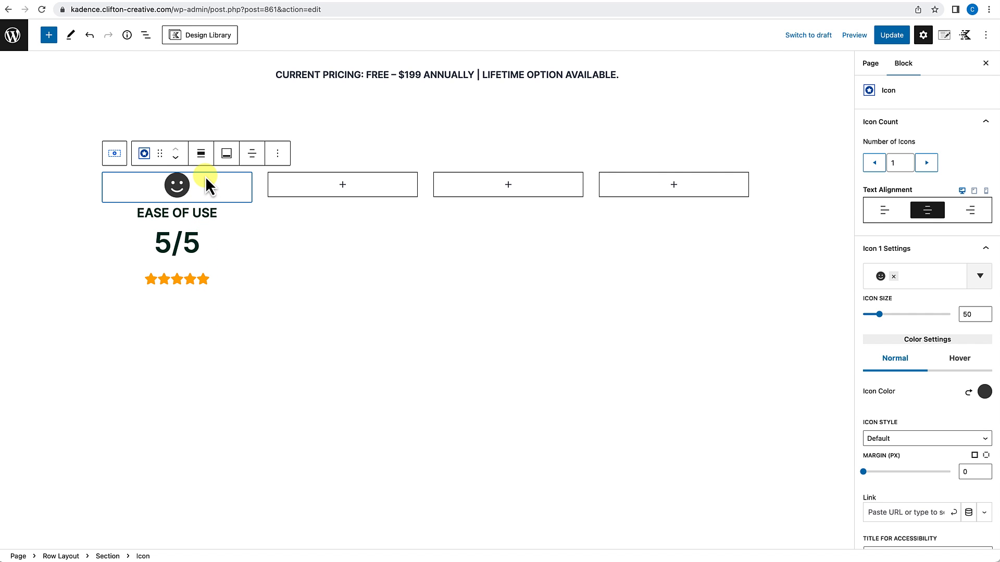
left_click(206, 170)
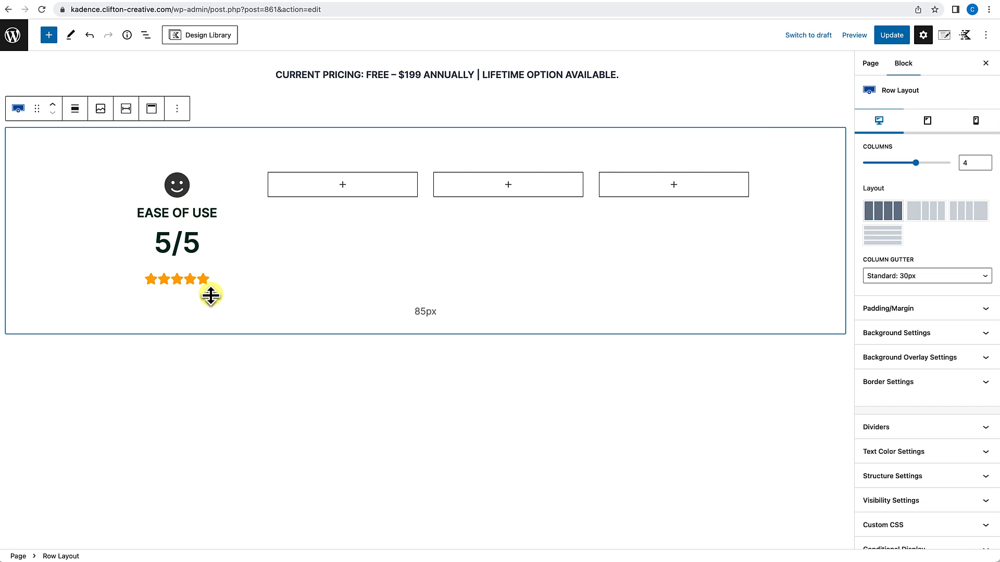
left_click(245, 252)
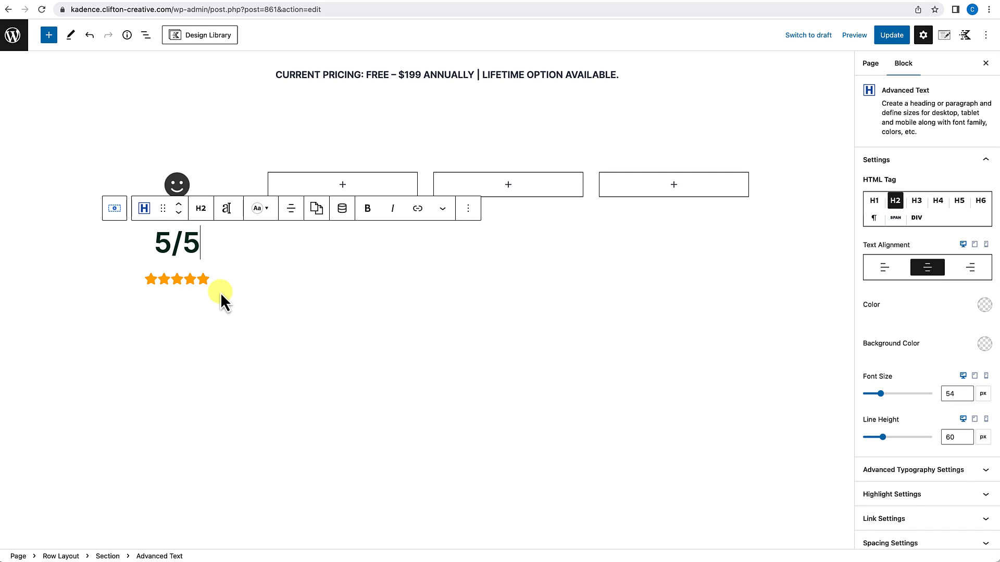
Select the rating row's first section in the list view and give it the off-white palette background color FCFBFA.
left_click(219, 293)
left_click(146, 37)
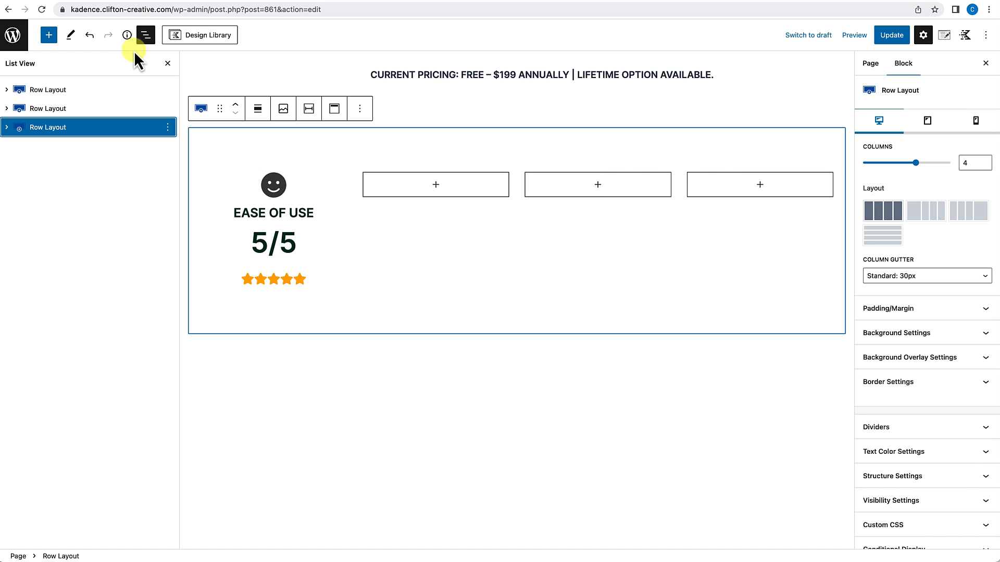
left_click(6, 128)
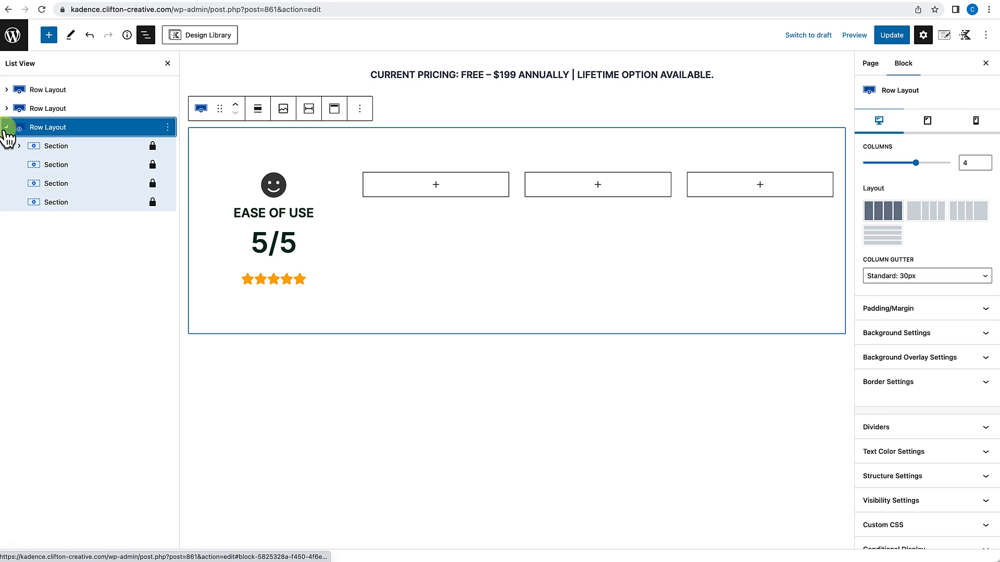
left_click(54, 149)
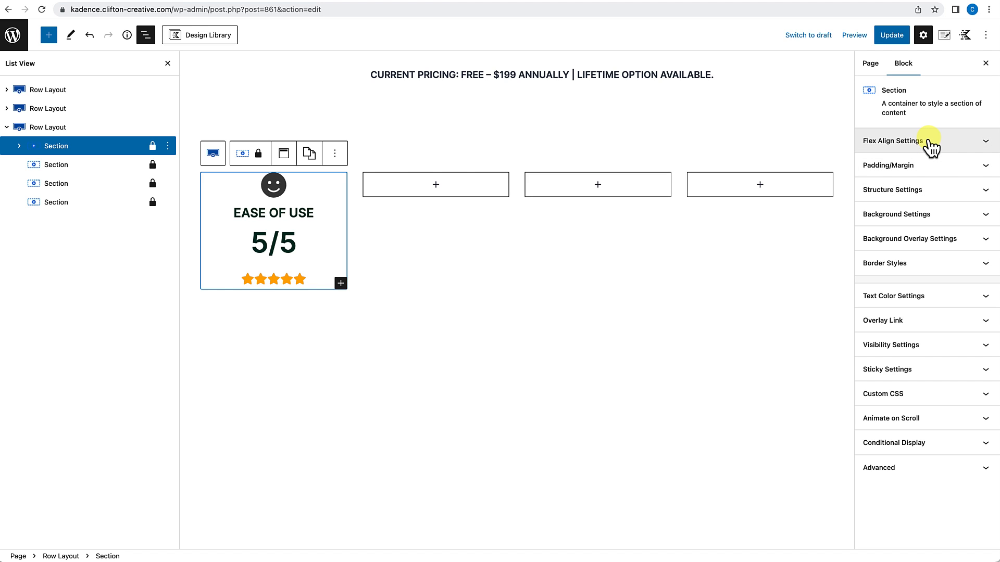
left_click(927, 219)
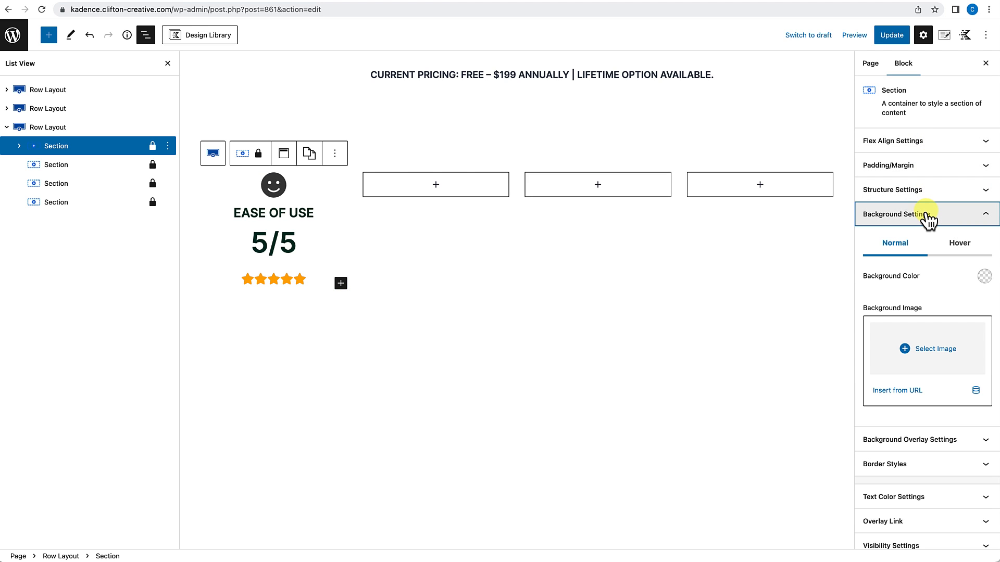
left_click(985, 277)
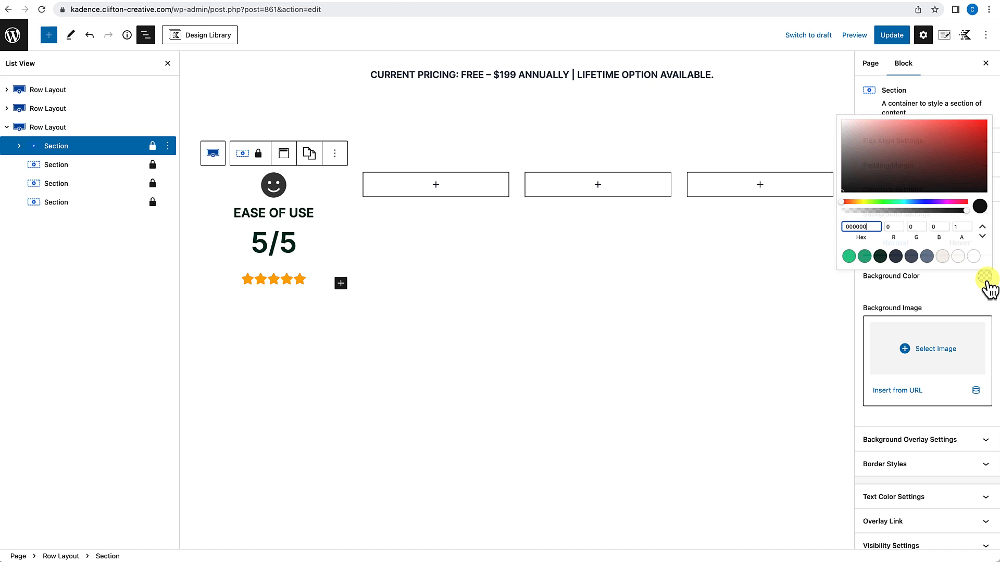
left_click(955, 255)
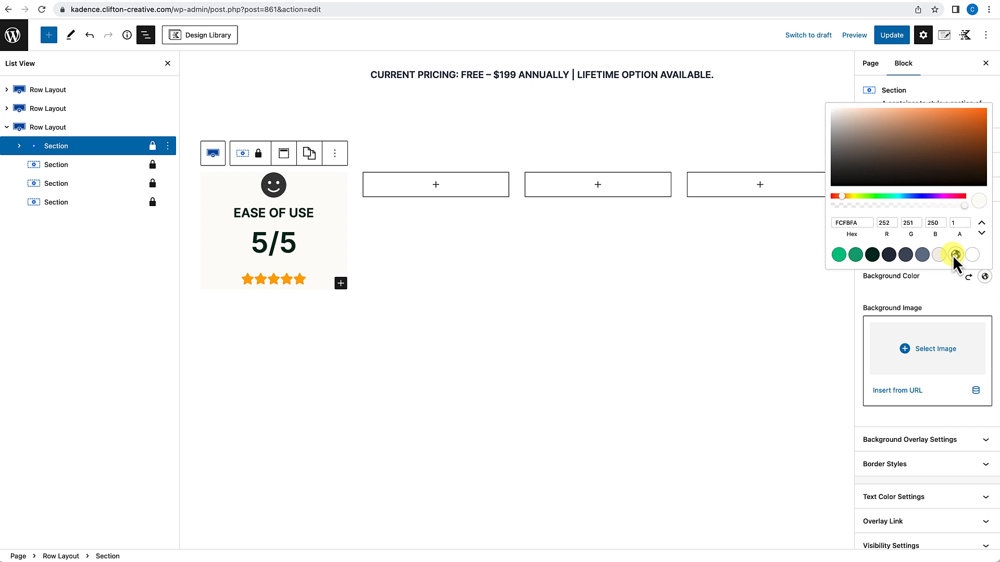
Set a linked padding of 40 px on all sides of the EASE OF USE section.
left_click(946, 280)
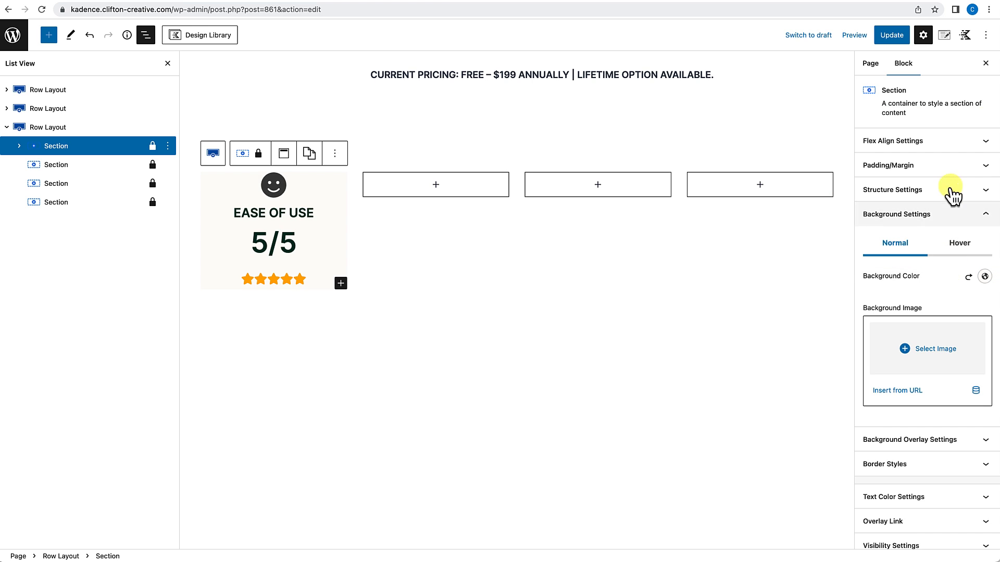
left_click(956, 168)
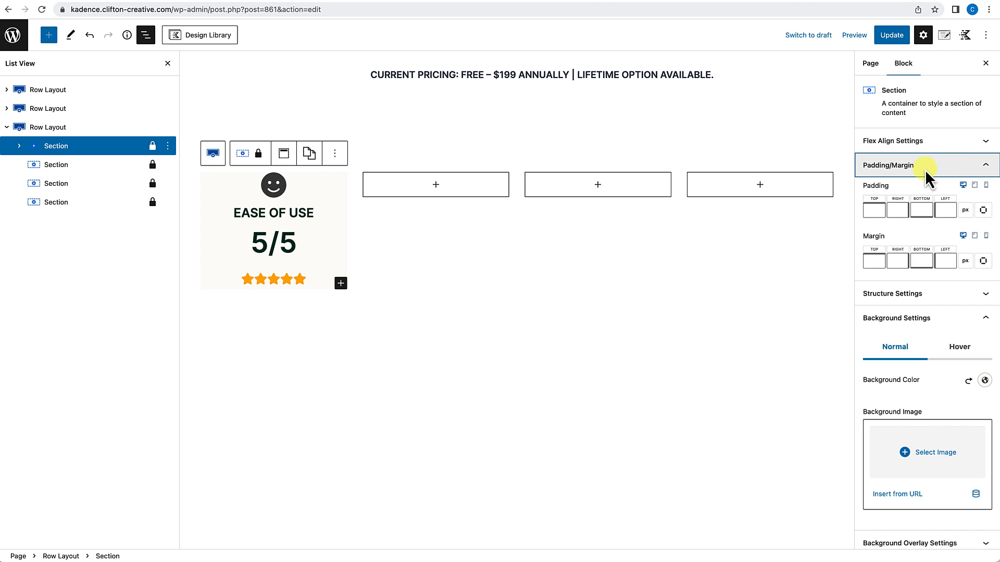
left_click(982, 212)
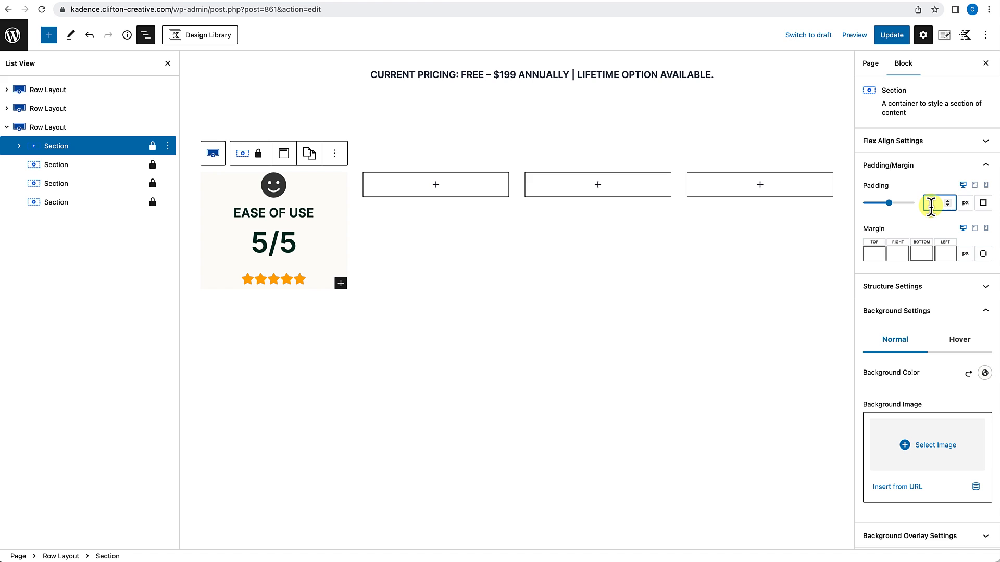
type("40")
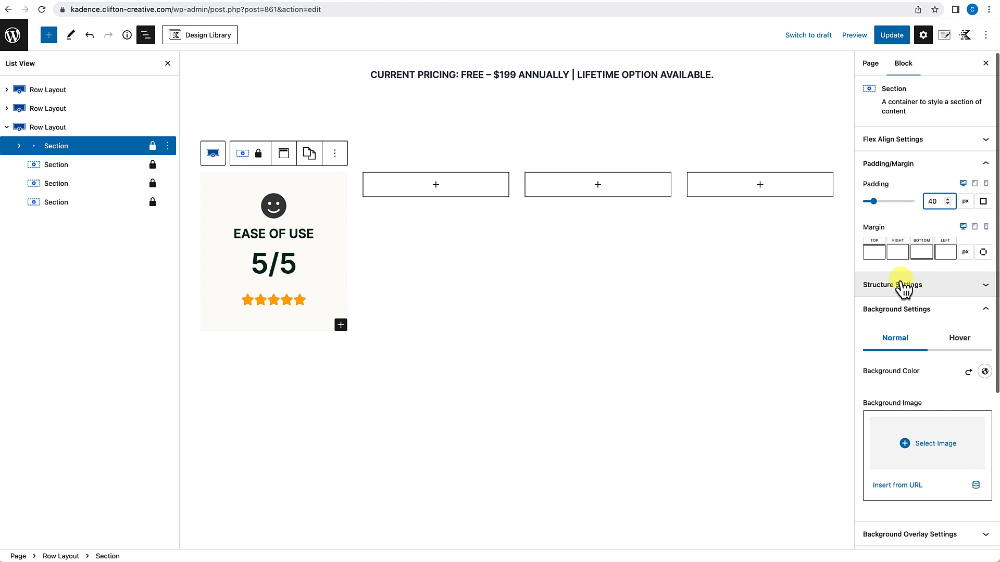
Enable the box shadow in the section's border styles and set its blur to 34.
scroll(902, 288, "down", 1)
scroll(903, 288, "down", 5)
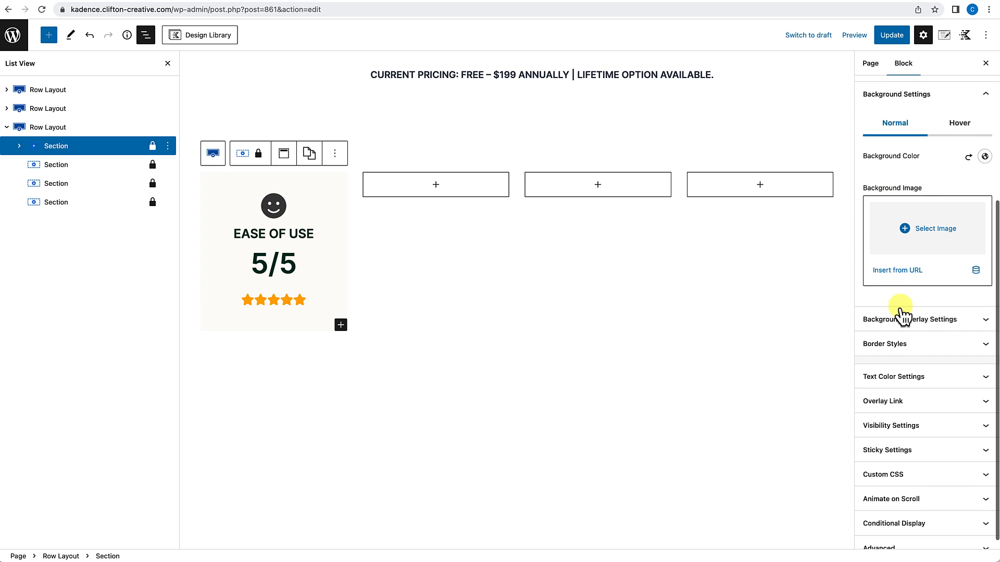
left_click(902, 346)
scroll(897, 391, "down", 2)
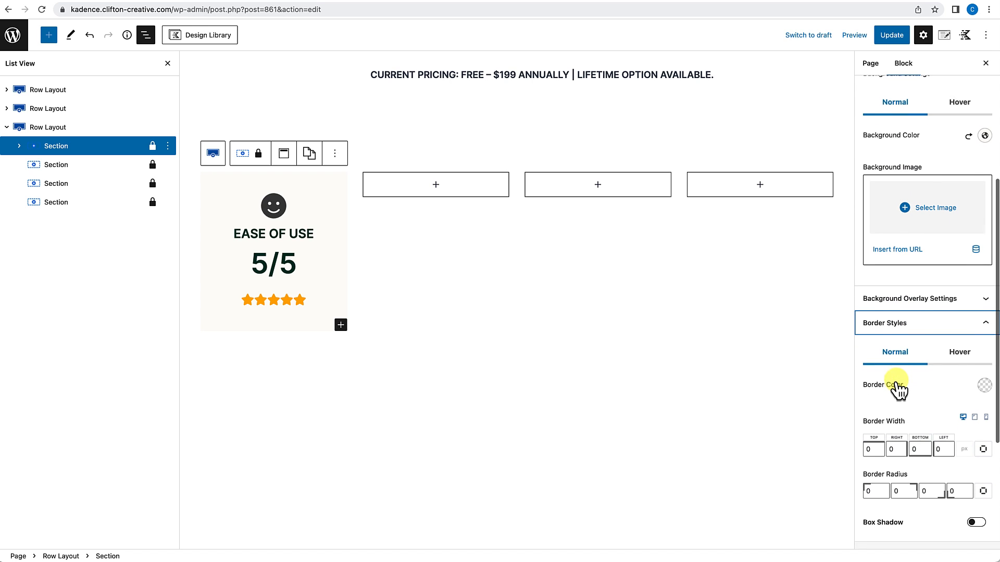
left_click(975, 468)
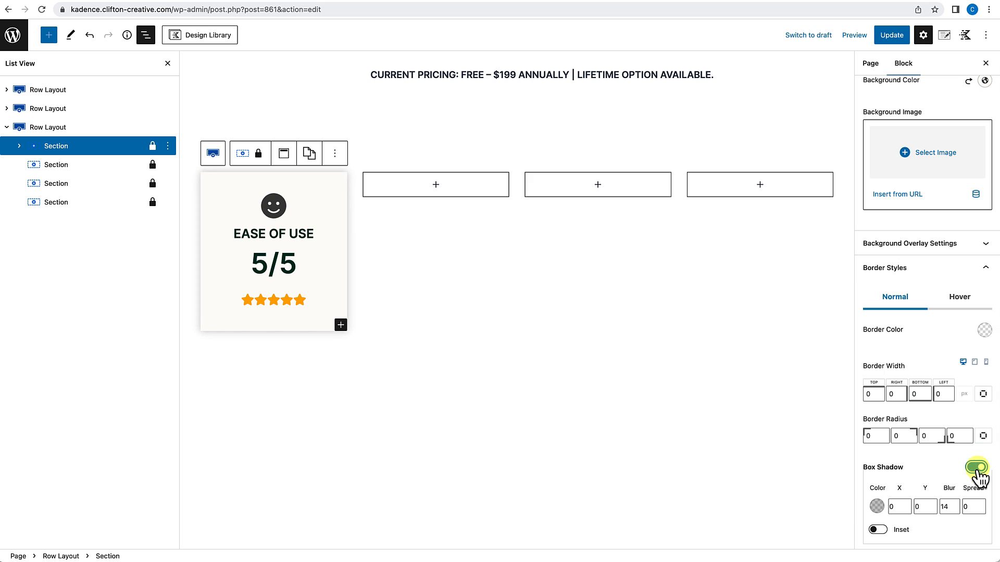
scroll(953, 479, "down", 1)
left_click_drag(945, 462, 940, 461)
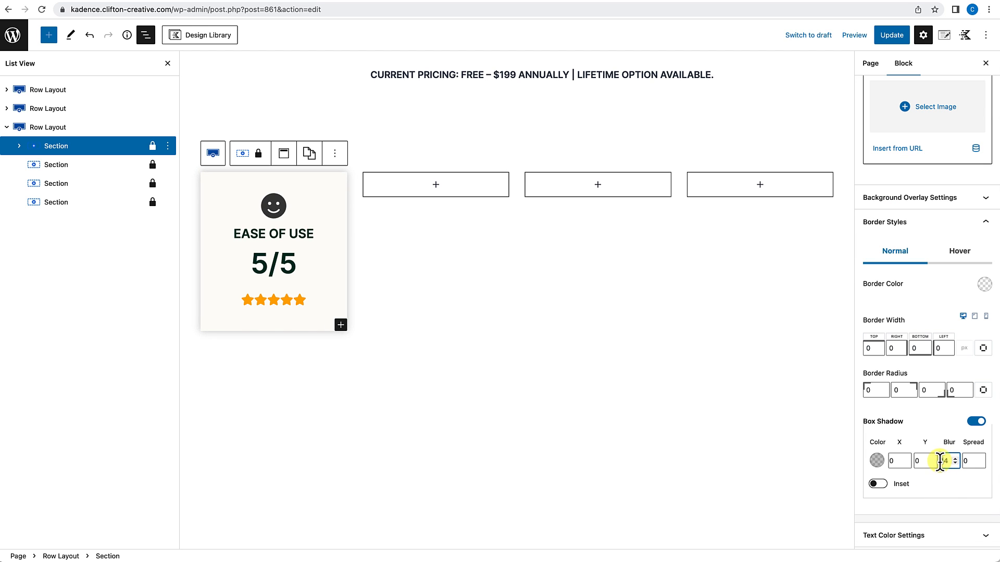
type("3")
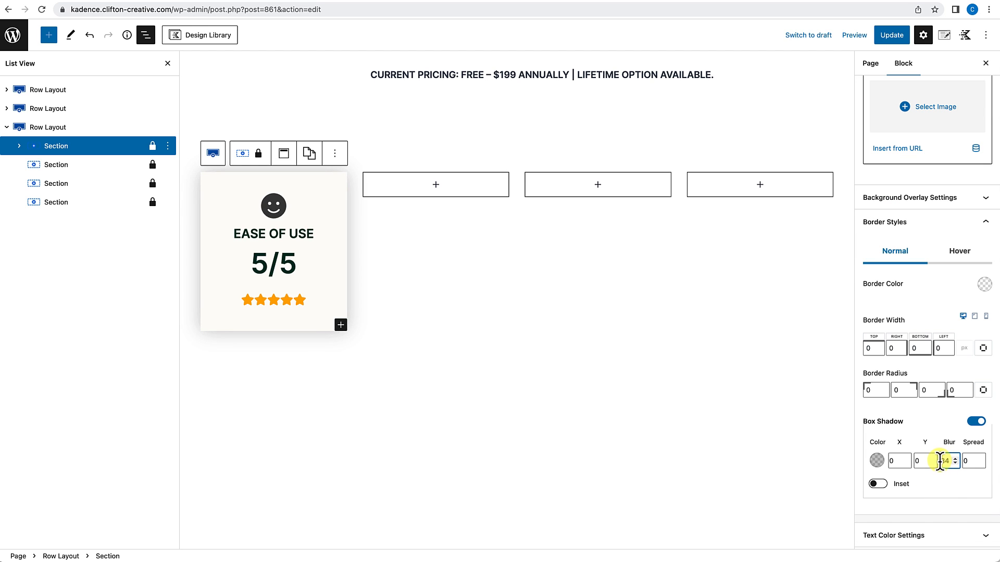
Set the section's border radius to 8 on all linked corners and lower the box shadow color's opacity to 0.13.
left_click(983, 391)
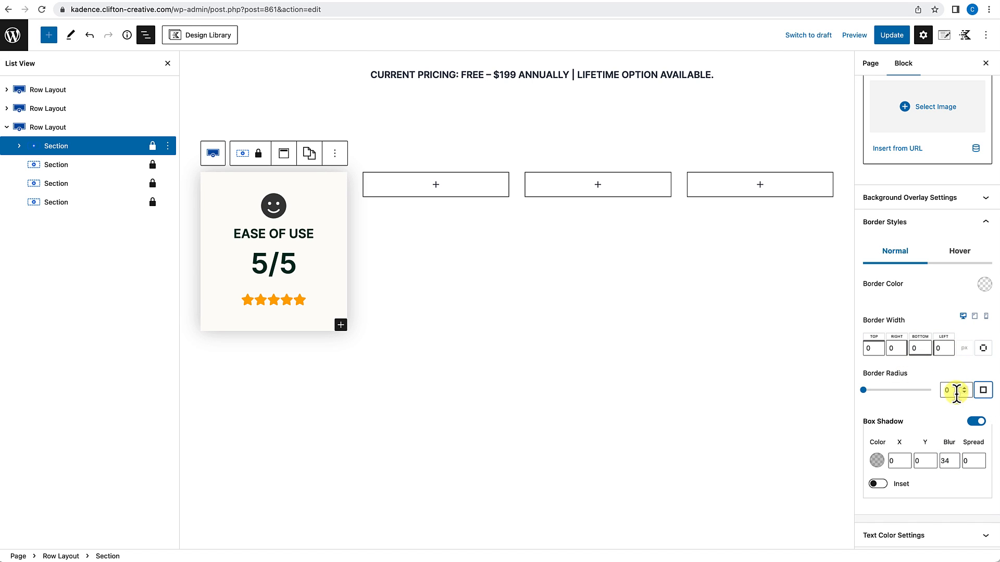
left_click_drag(948, 391, 936, 391)
type("8")
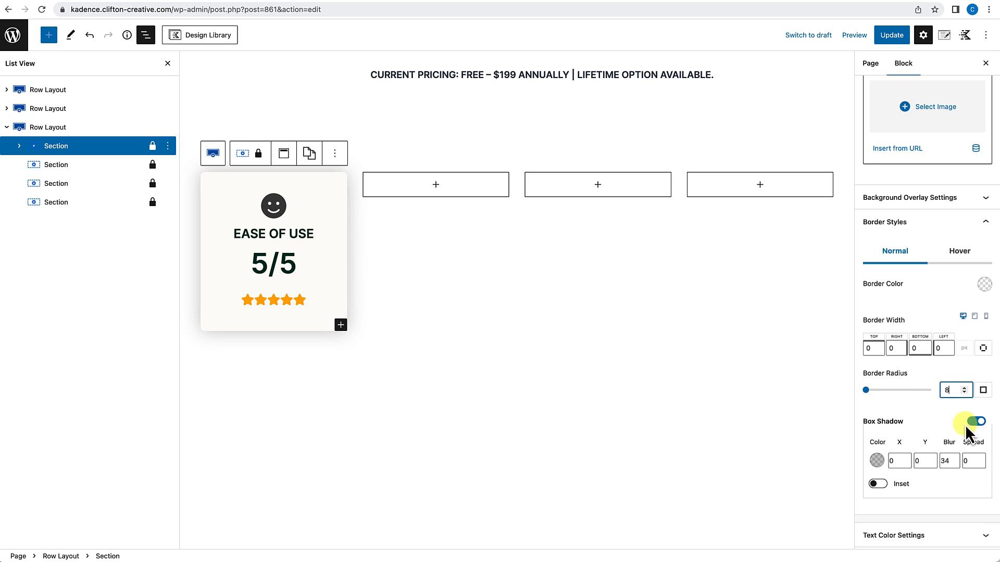
left_click(877, 461)
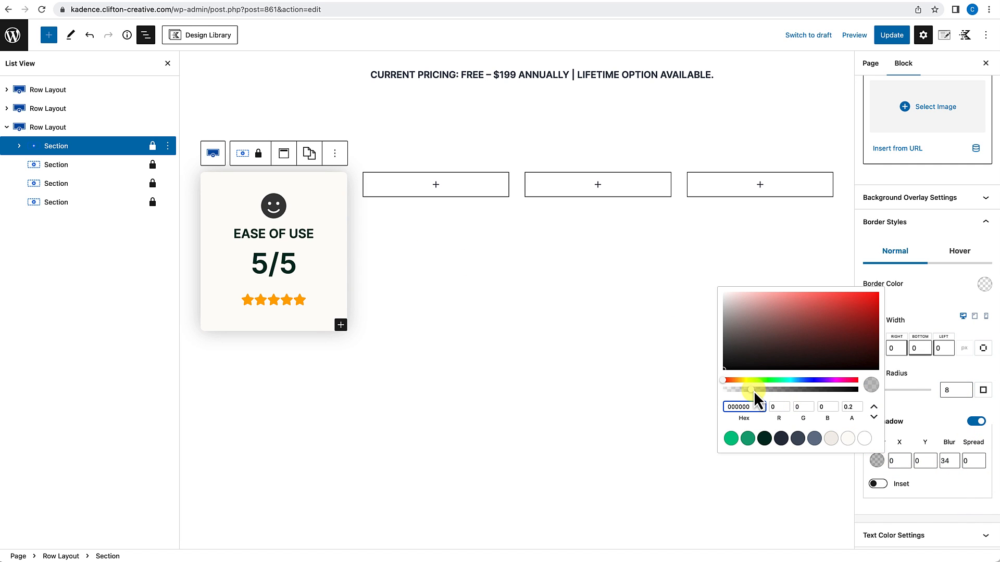
left_click_drag(746, 391, 745, 390)
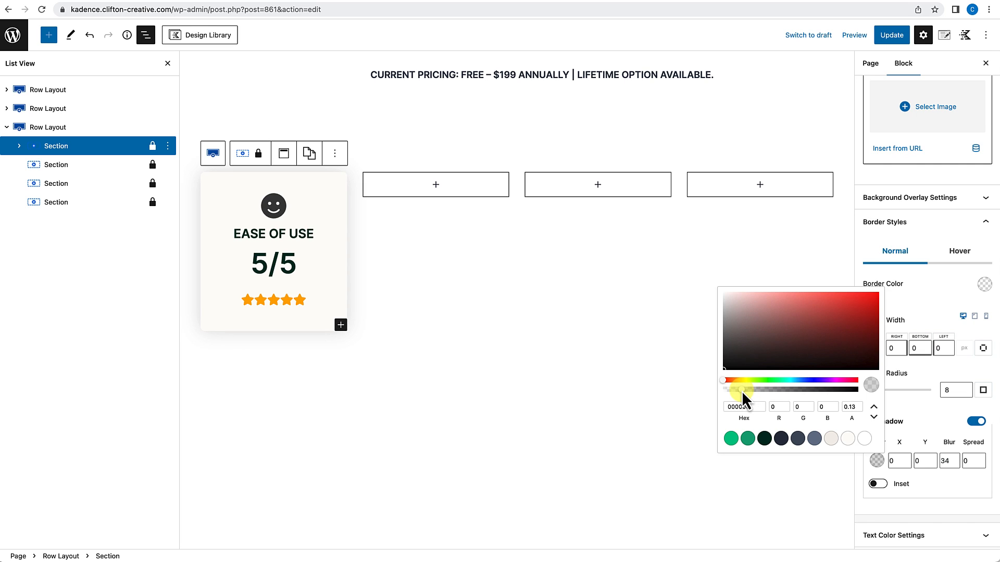
Save the changes to the page and close the block list view.
left_click(892, 38)
key("ctrl+alt+o")
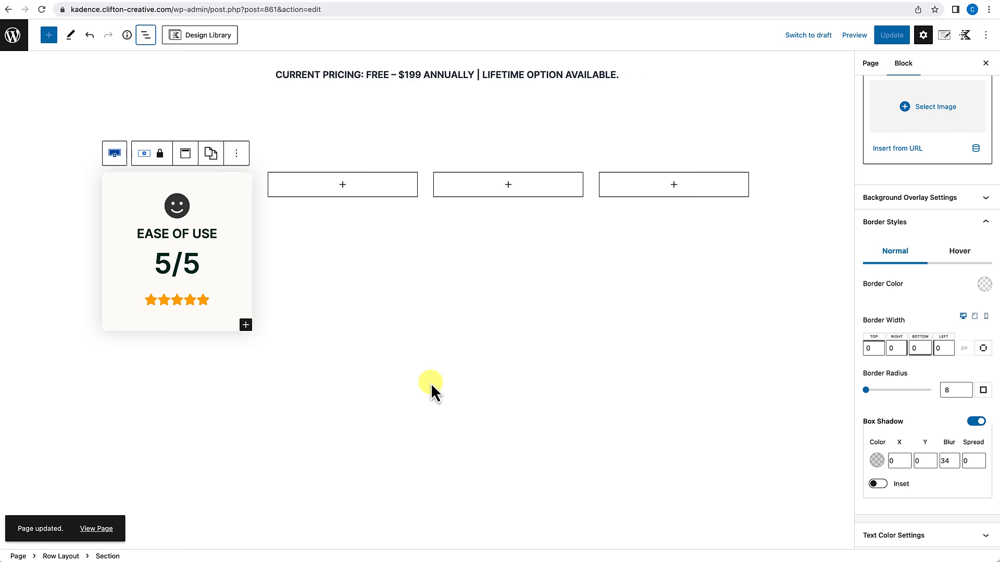
left_click(270, 375)
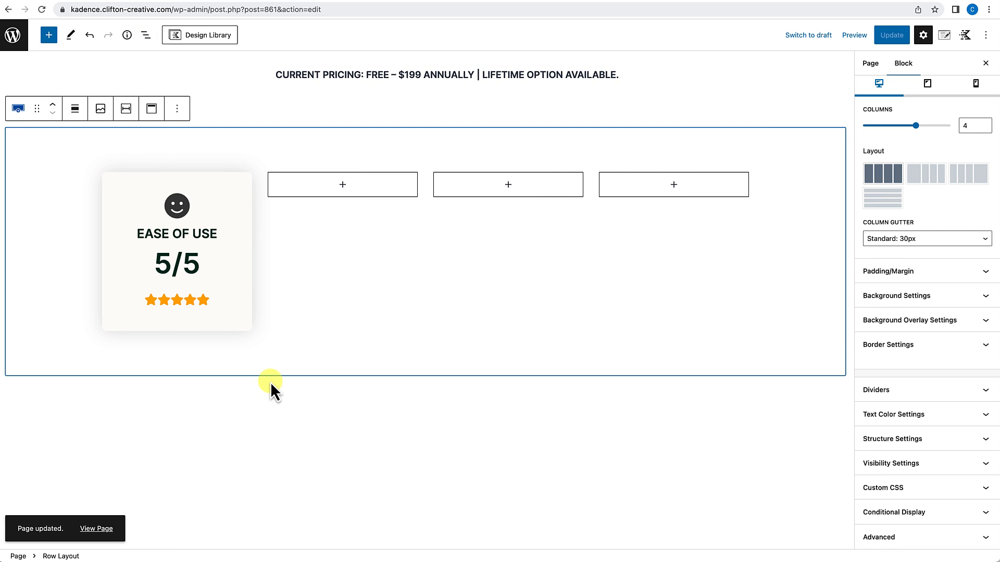
Copy the EASE OF USE section block and paste it into the second column, replacing a newly added Paragraph block.
mouse_move(231, 255)
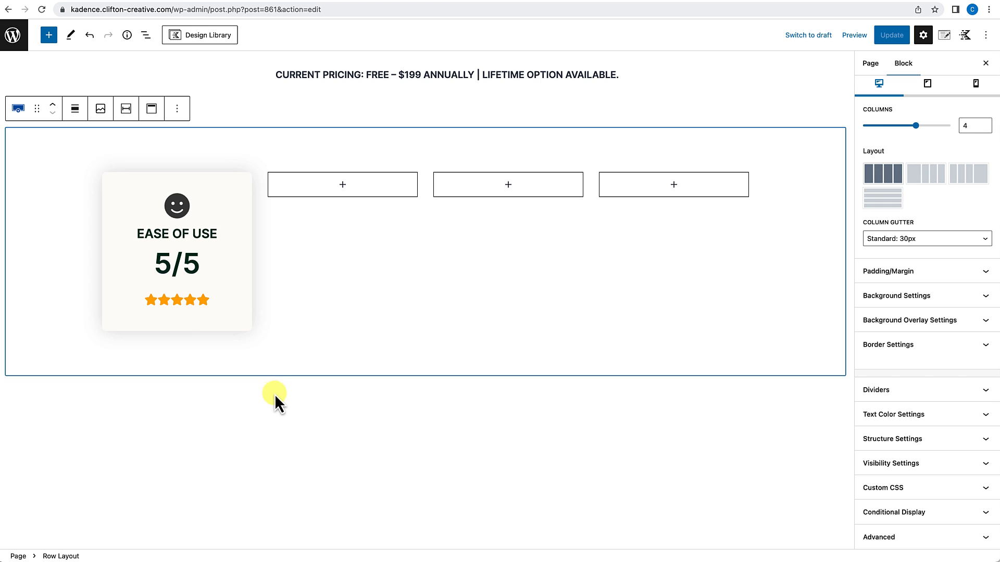
left_click(251, 183)
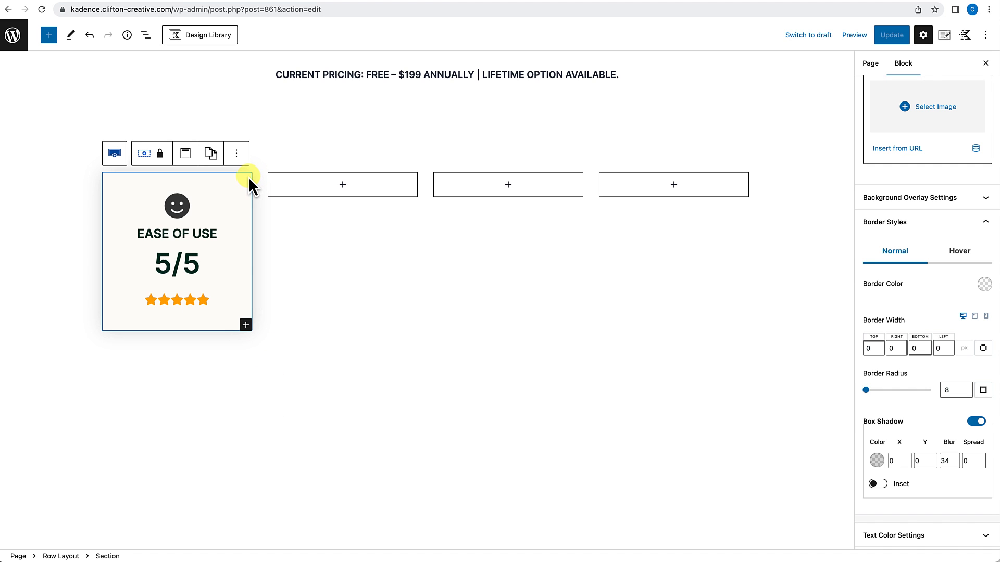
left_click(236, 153)
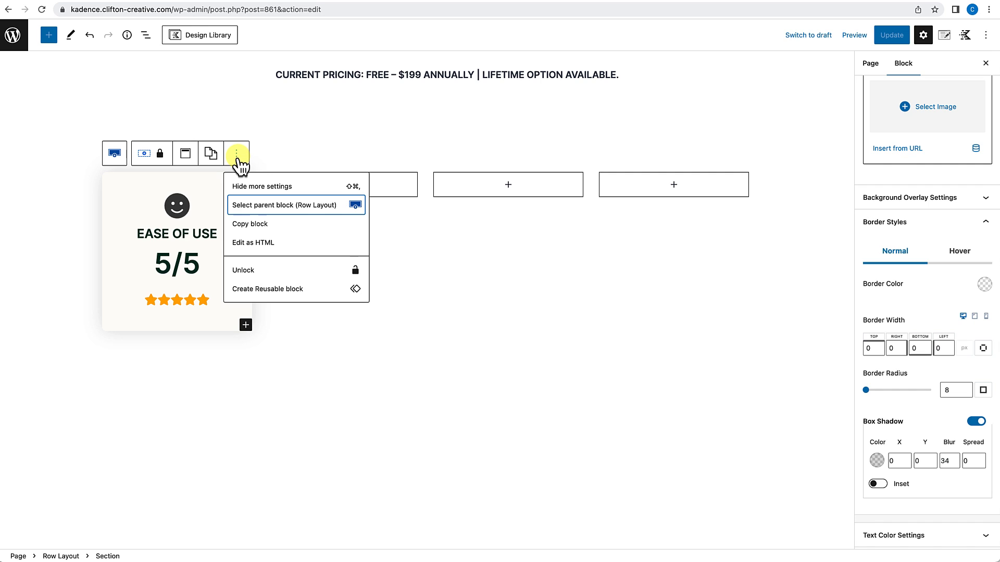
left_click(242, 225)
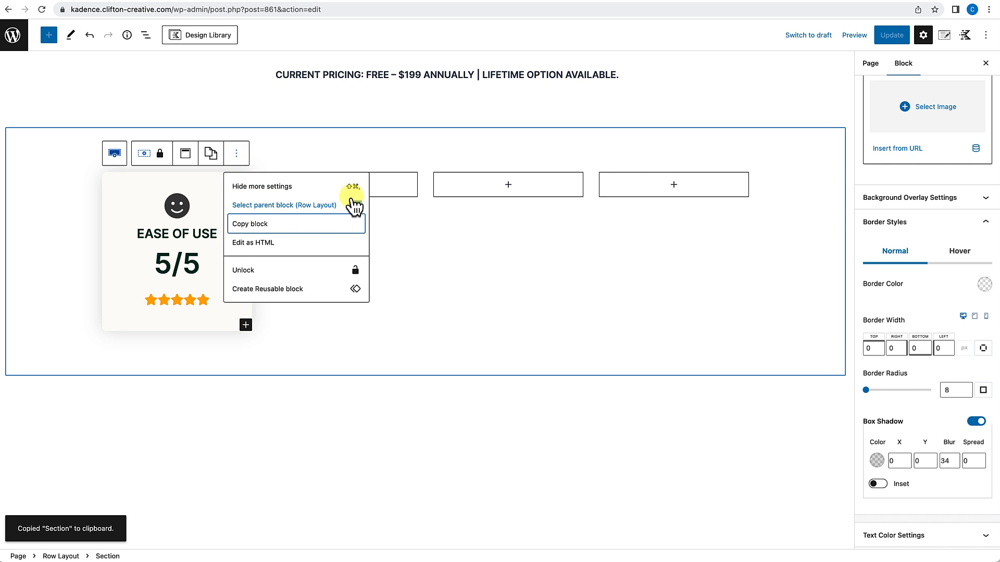
left_click(384, 194)
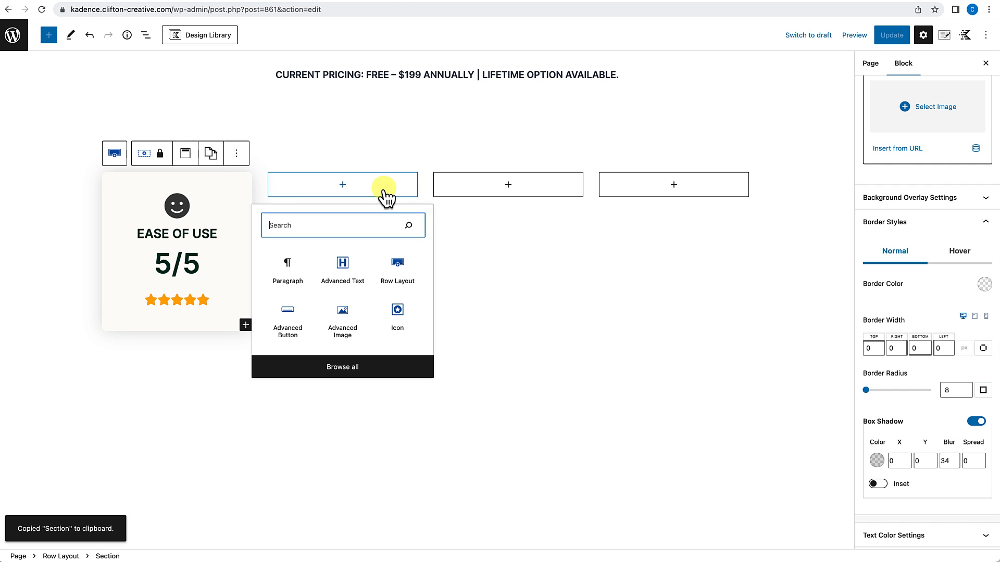
left_click(288, 268)
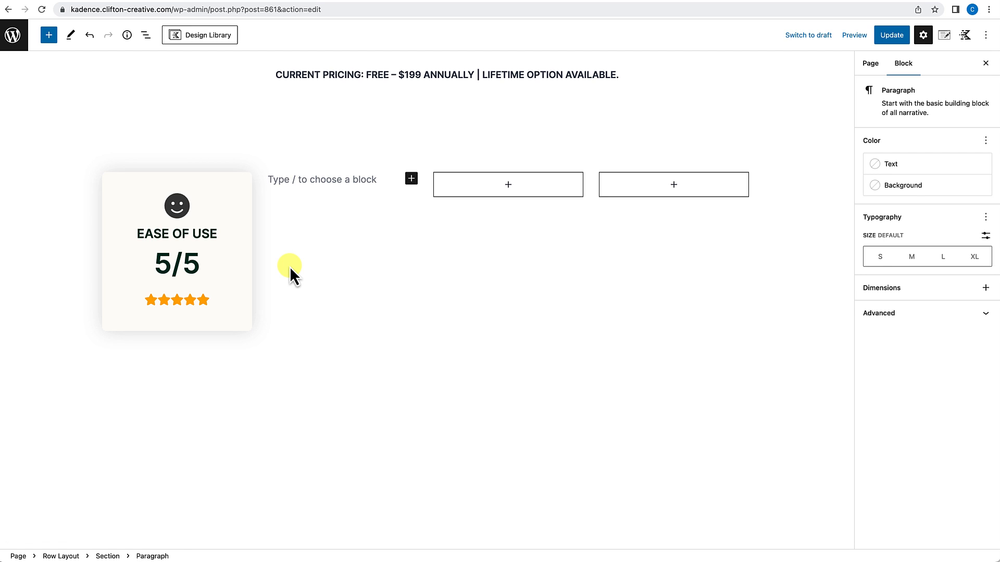
key("super+v")
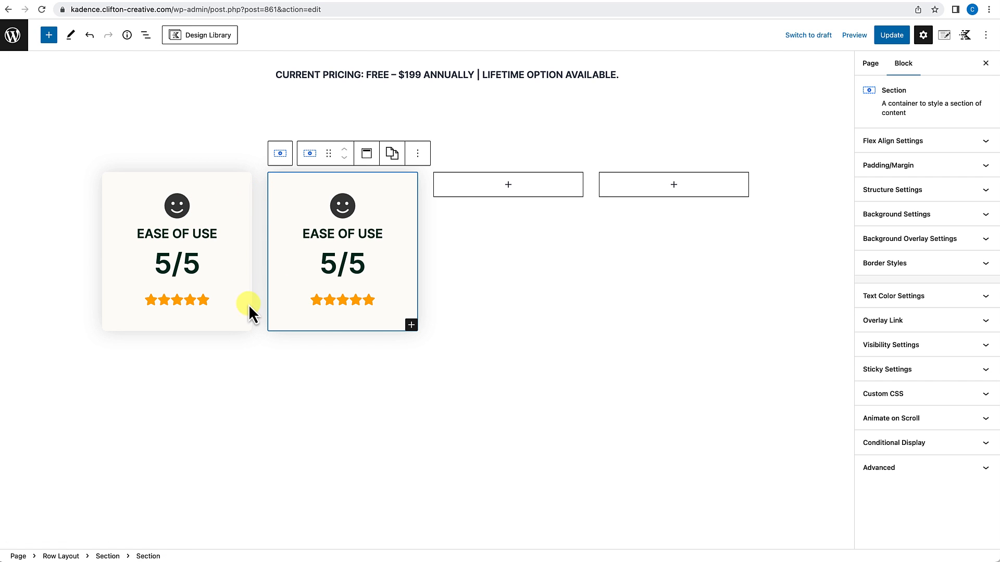
Paste the copied section into the third and fourth columns, each in place of a new Paragraph block.
left_click(507, 187)
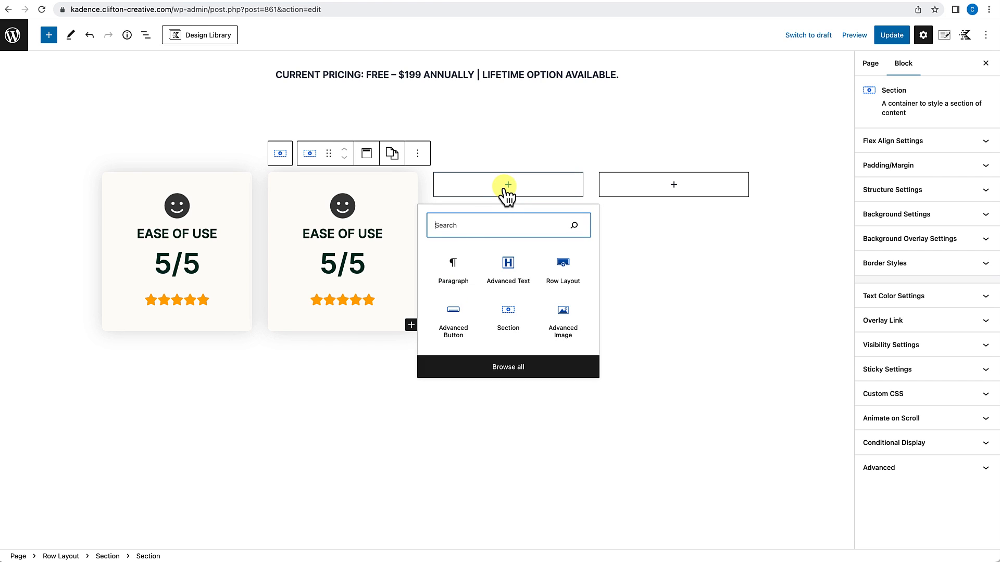
left_click(452, 268)
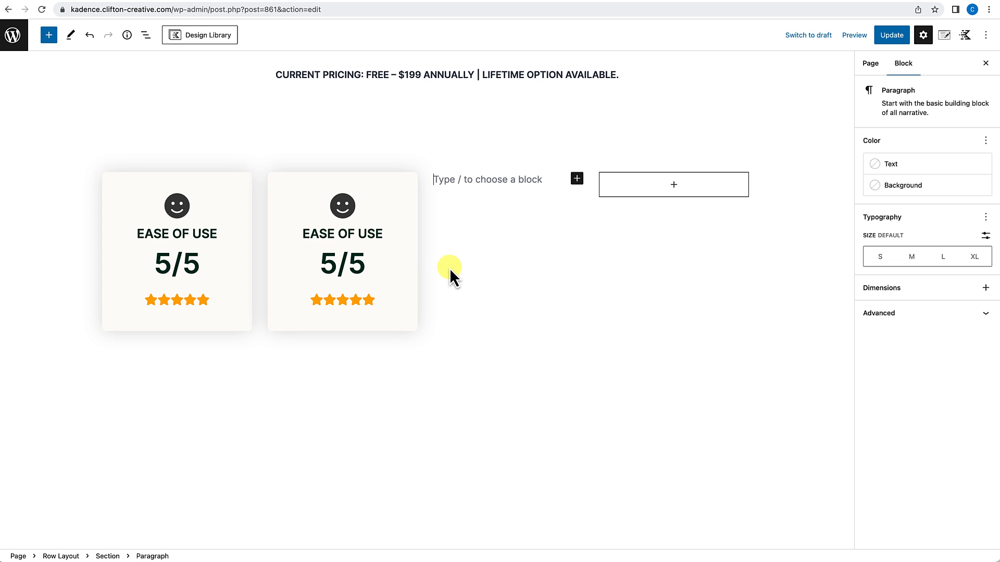
key("super+v")
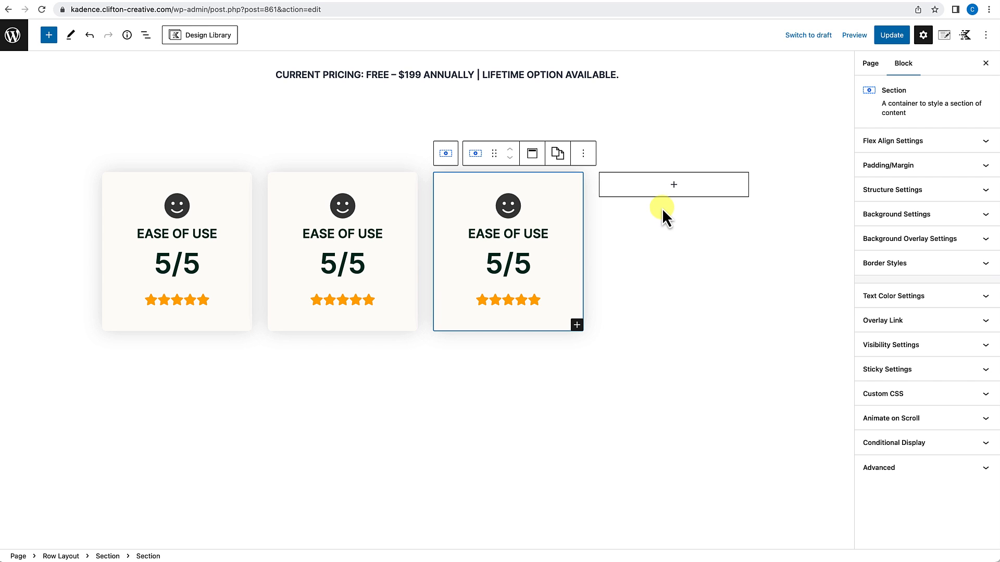
left_click(677, 193)
left_click(625, 267)
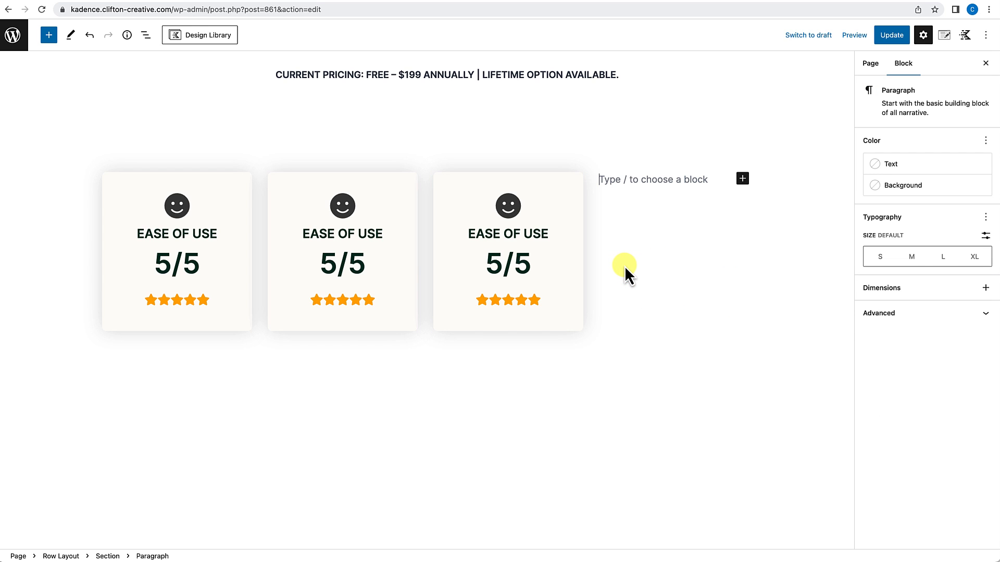
key("super+v")
Set the column gutter of the four-card row layout to Wide: 40px.
left_click(615, 391)
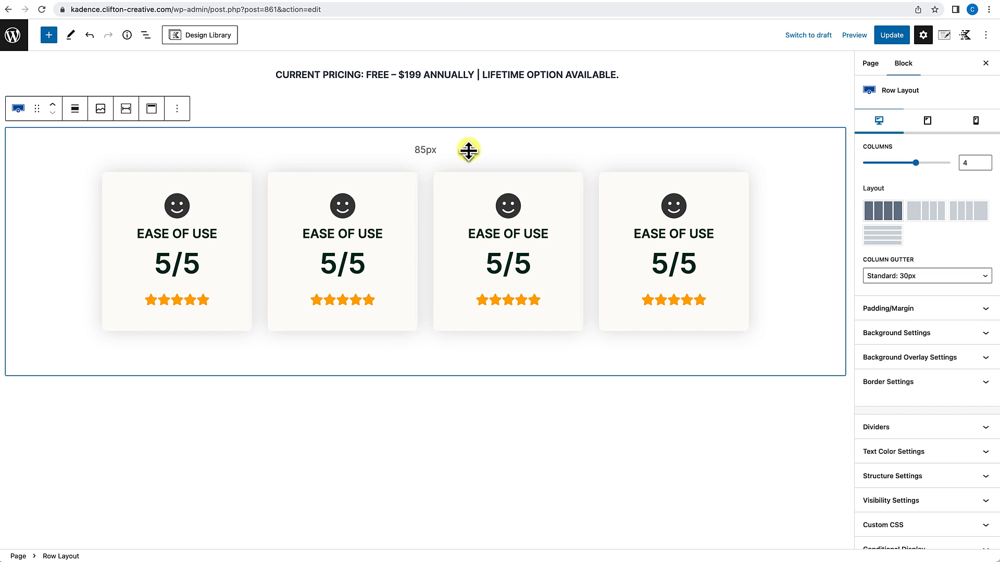
left_click(921, 281)
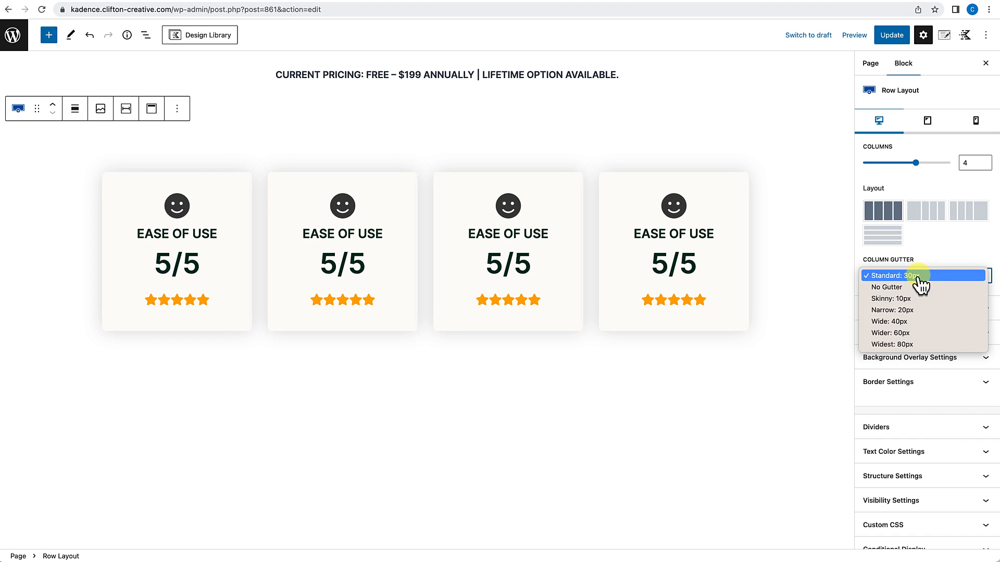
left_click(899, 322)
left_click(614, 404)
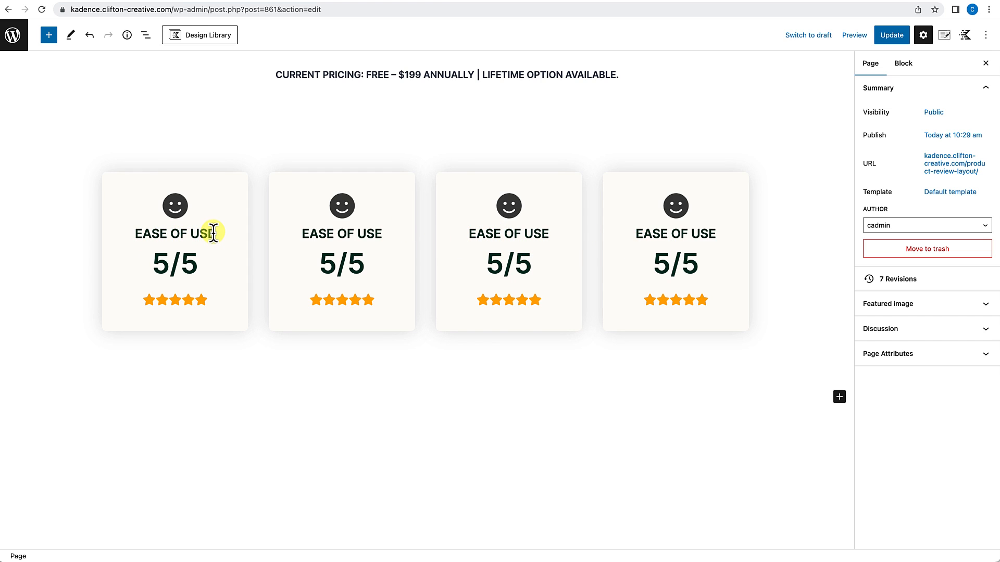
Replace the second card's heading with "PRICE / VALUE".
left_click_drag(301, 233, 379, 234)
type("PRI")
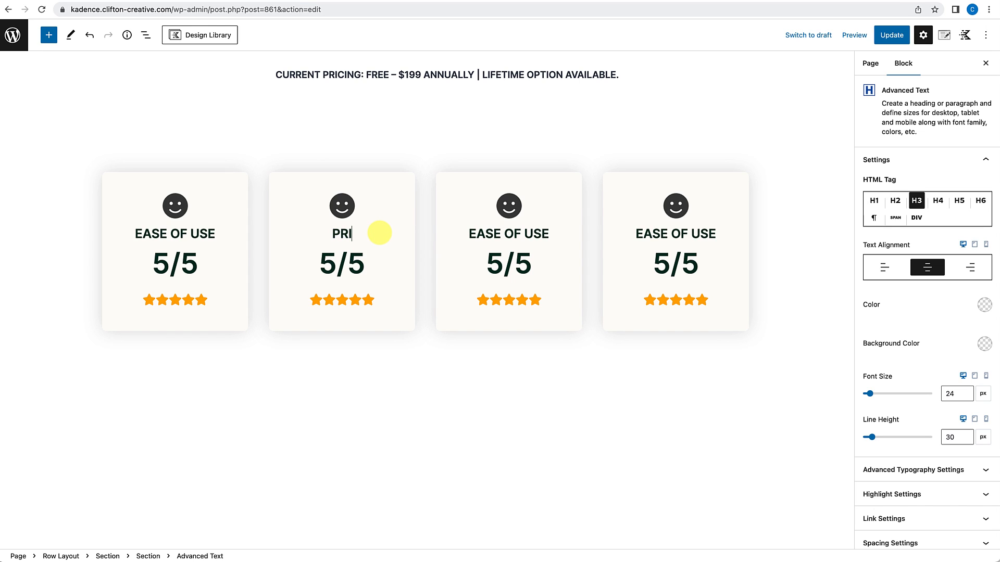
type("CE / VALUE")
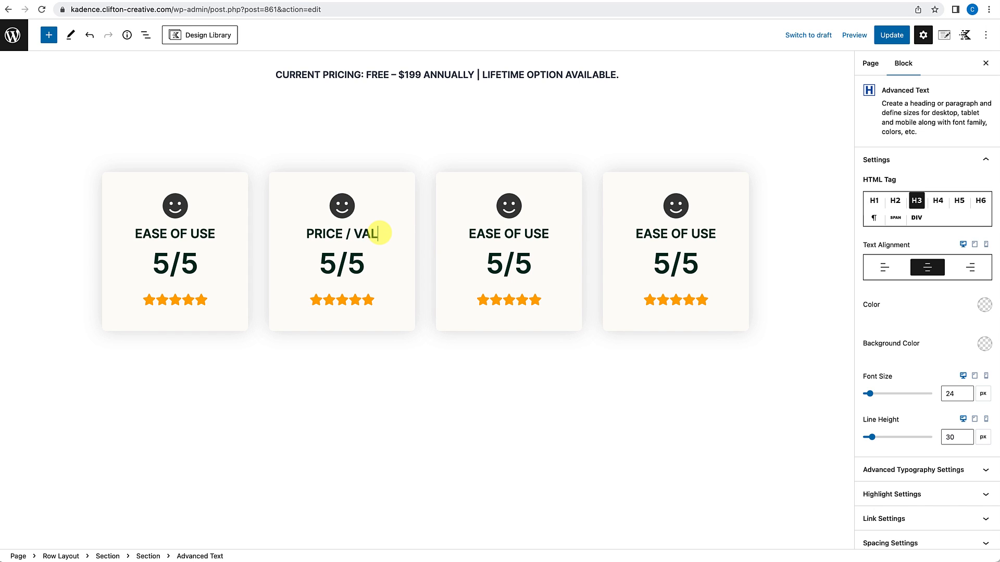
Change the third card's heading to "FEATURES" and the fourth card's heading to "SUPPORT".
left_click(480, 233)
triple_click(480, 232)
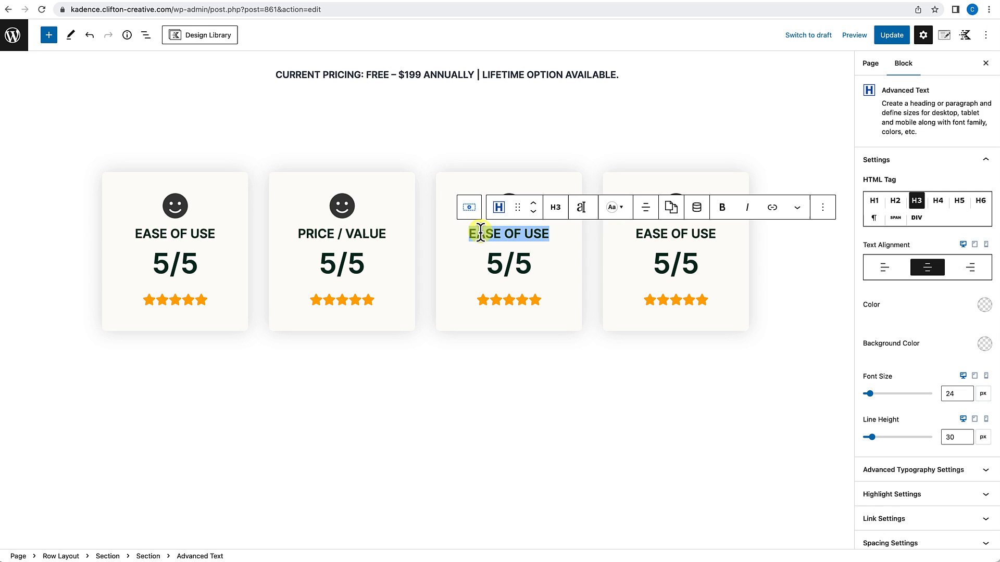
type("FEATURES")
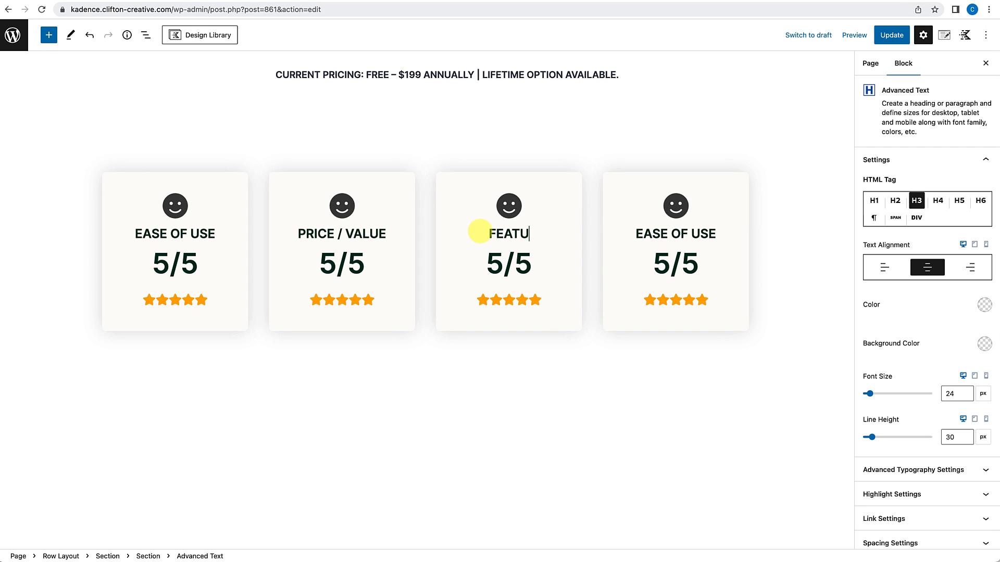
triple_click(659, 235)
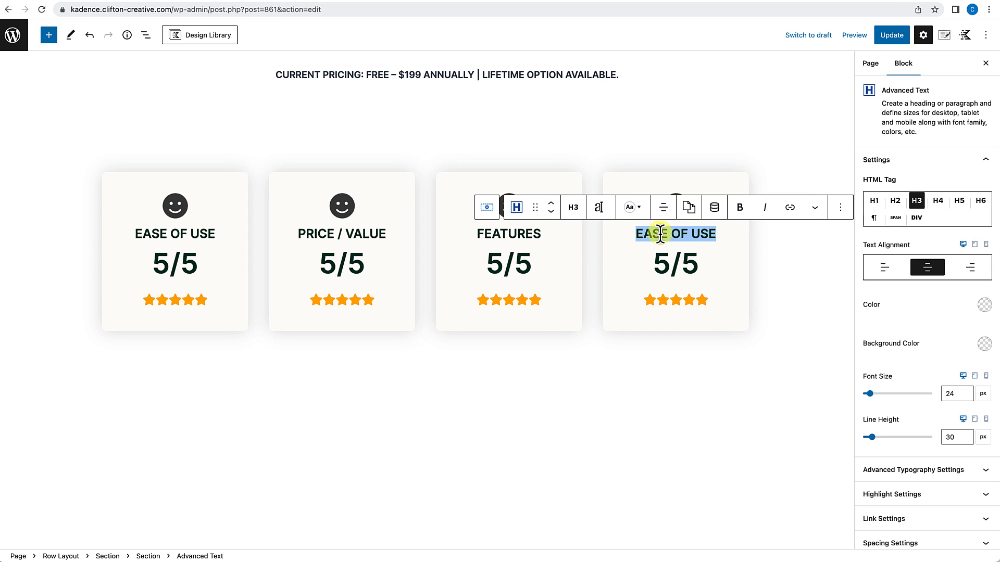
type("SUPPORT")
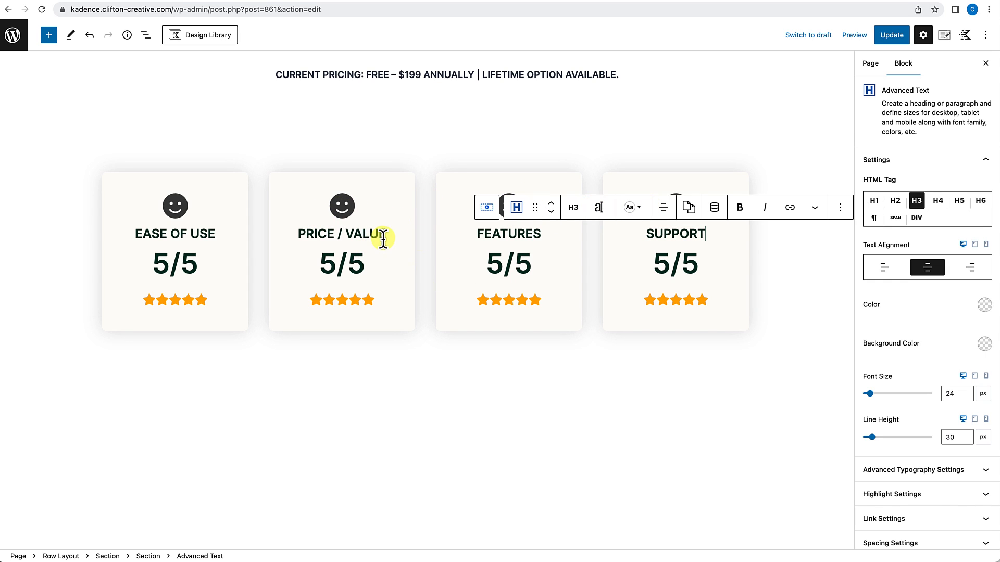
Replace the smiley icon on the PRICE / VALUE card with the invoice-with-dollar-sign icon, found by searching for "dollar".
left_click(341, 207)
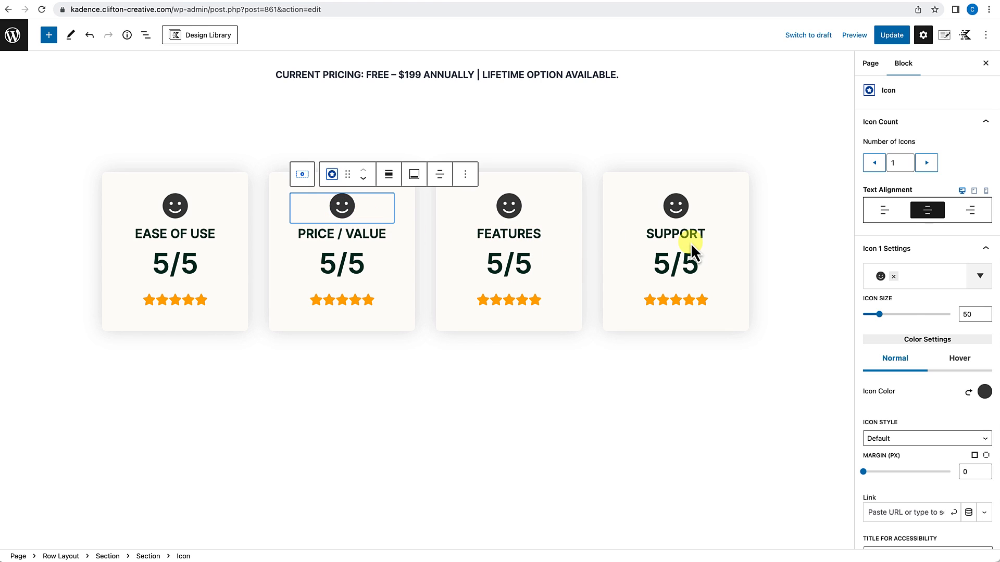
left_click(893, 277)
left_click(894, 279)
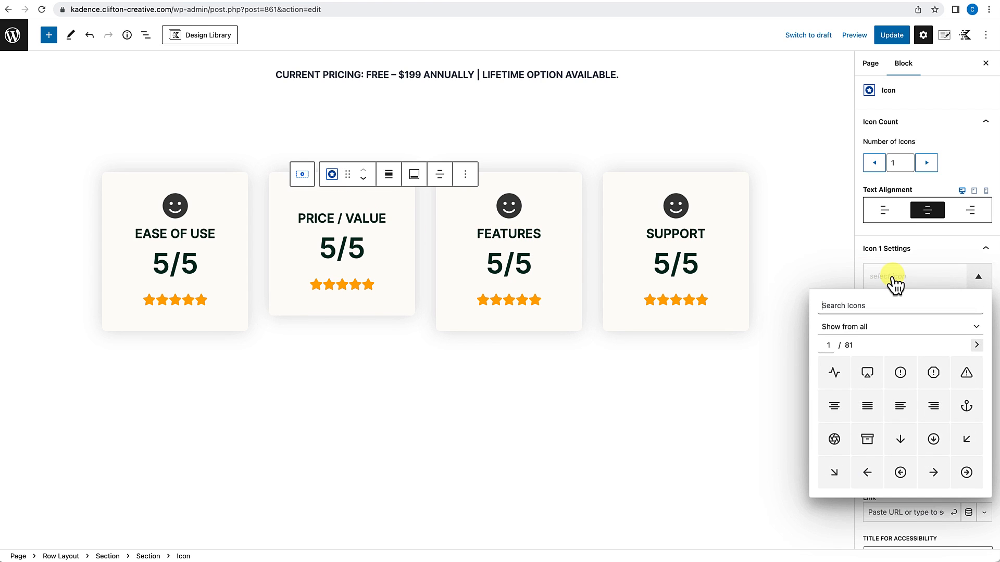
type("money")
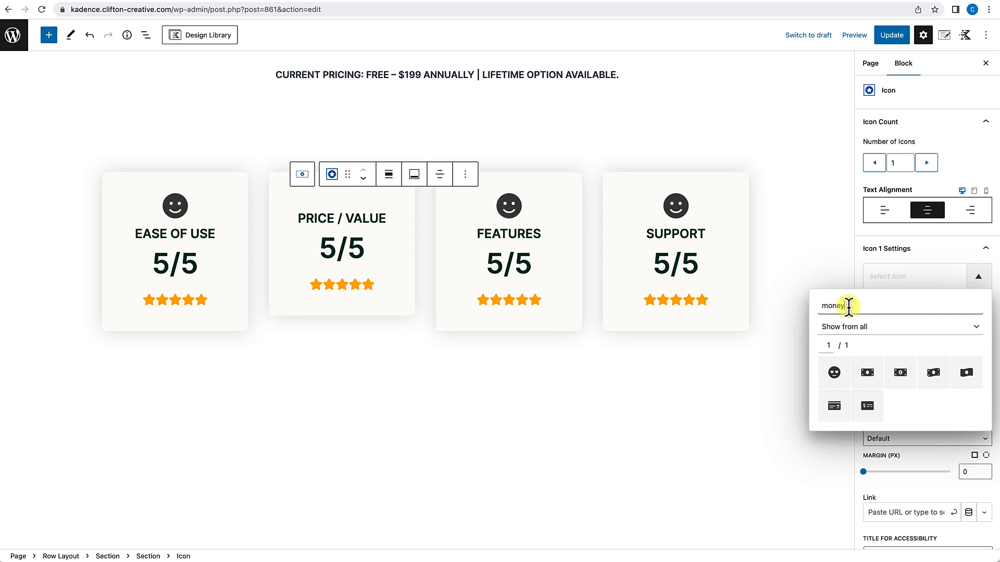
left_click_drag(848, 306, 812, 306)
type("dollar")
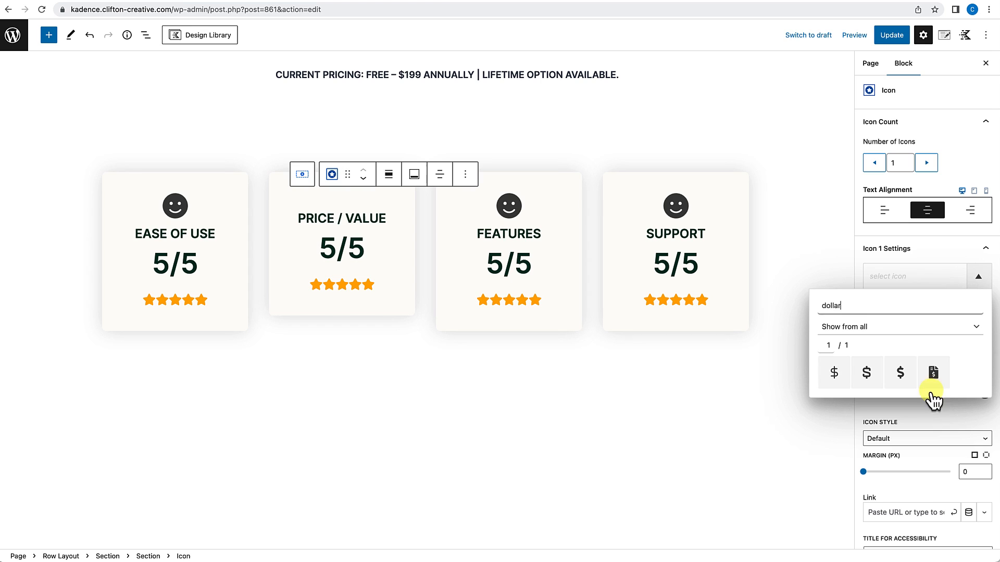
left_click(933, 373)
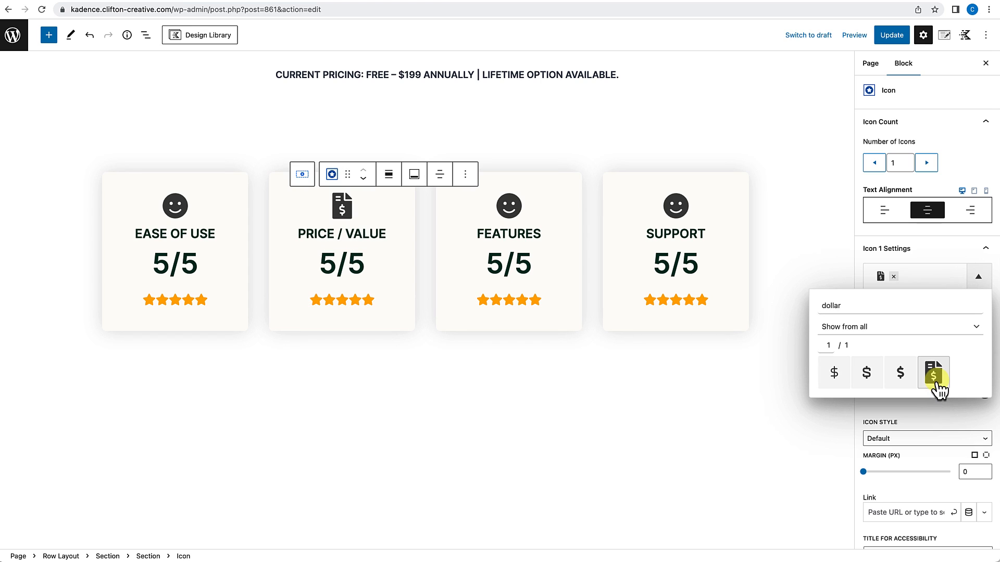
Replace the smiley icon on the FEATURES card with a bulleted list icon, found by searching for "list".
left_click(519, 206)
left_click(894, 276)
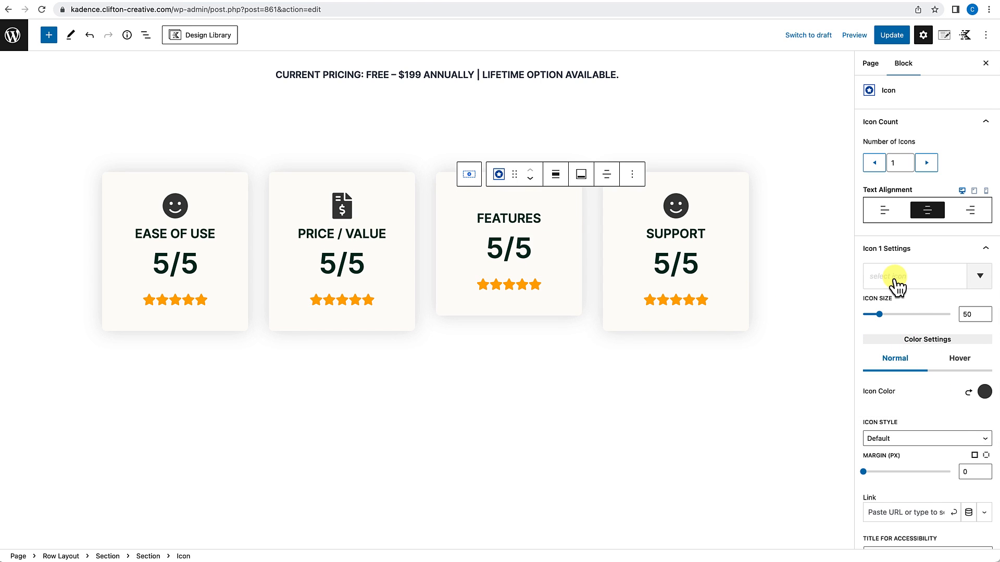
left_click(904, 283)
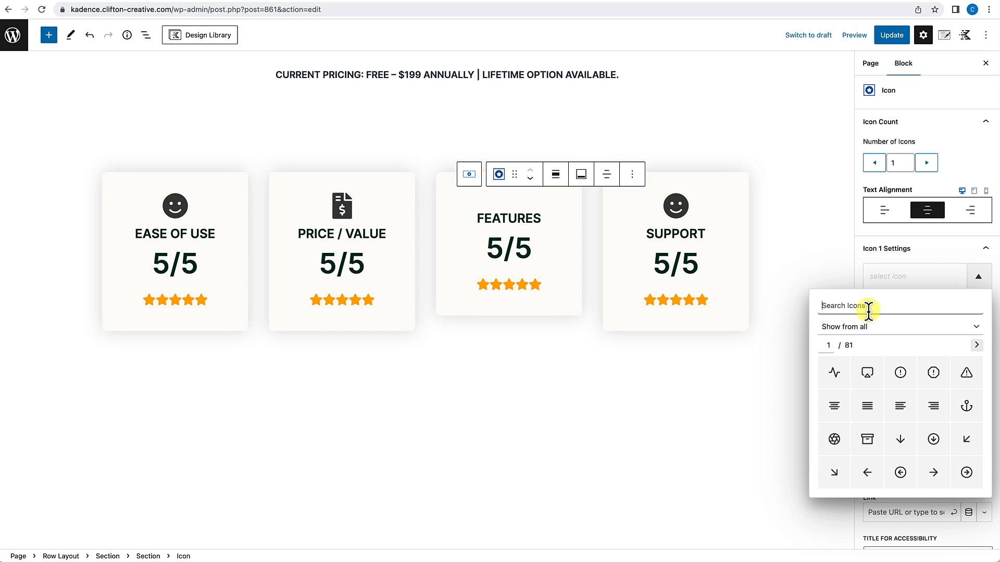
type("list")
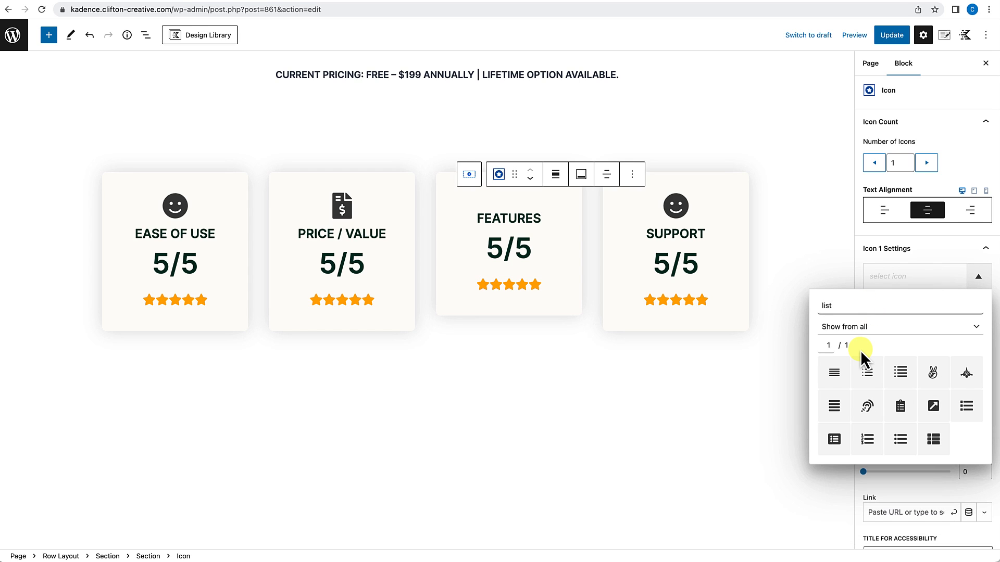
left_click(967, 414)
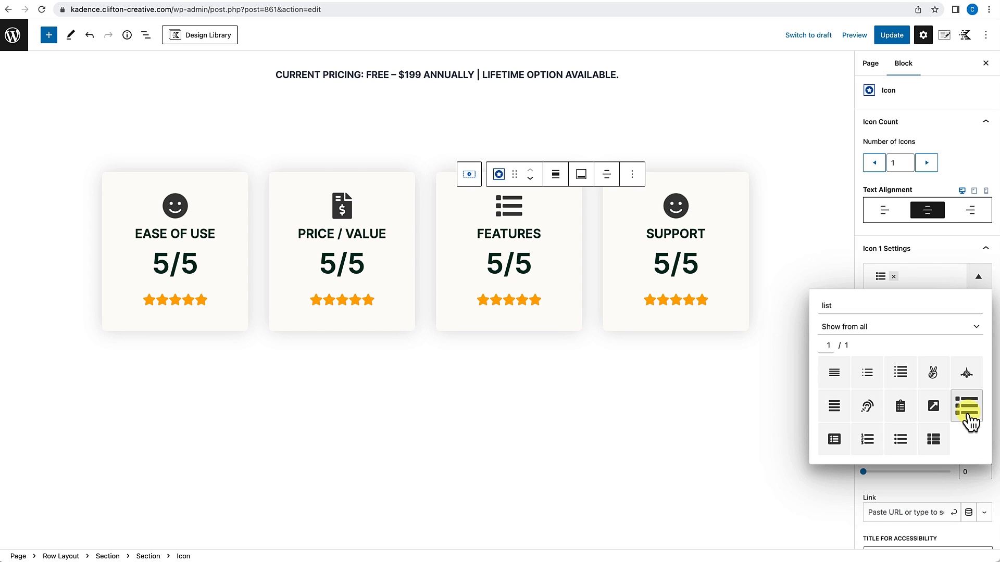
Replace the smiley icon on the SUPPORT card with the solid life ring icon, found by searching for "life".
left_click(674, 209)
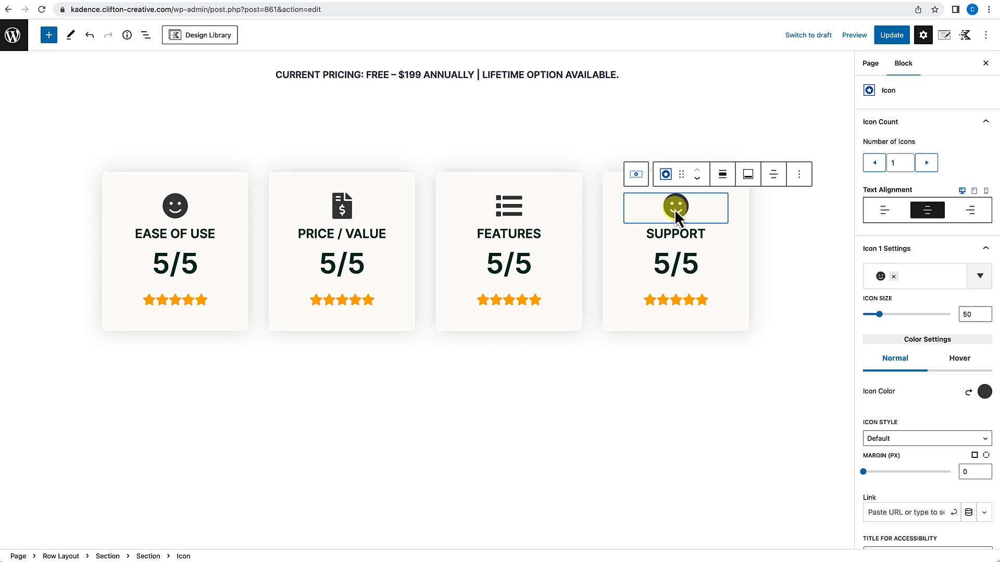
left_click(893, 276)
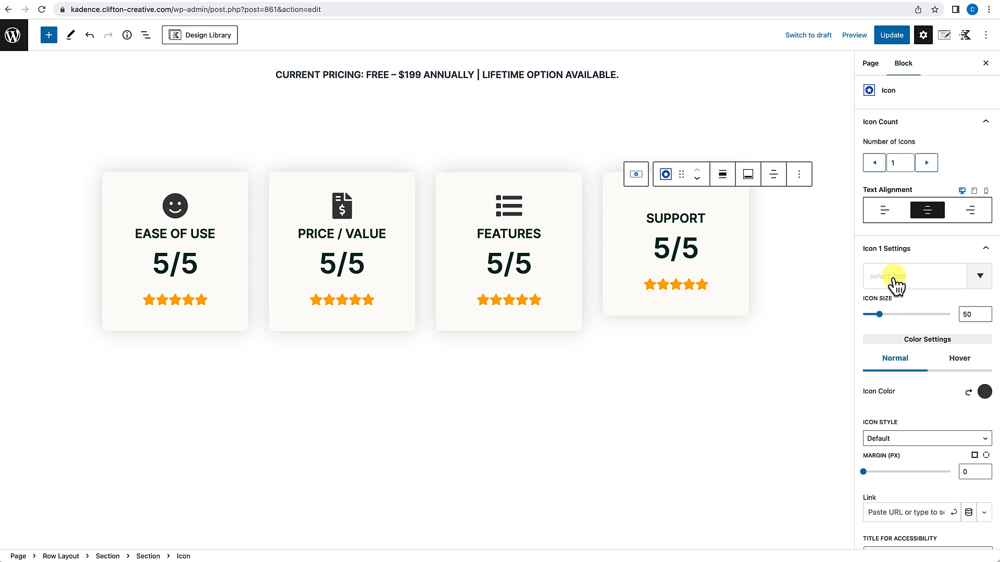
left_click(886, 279)
type("life")
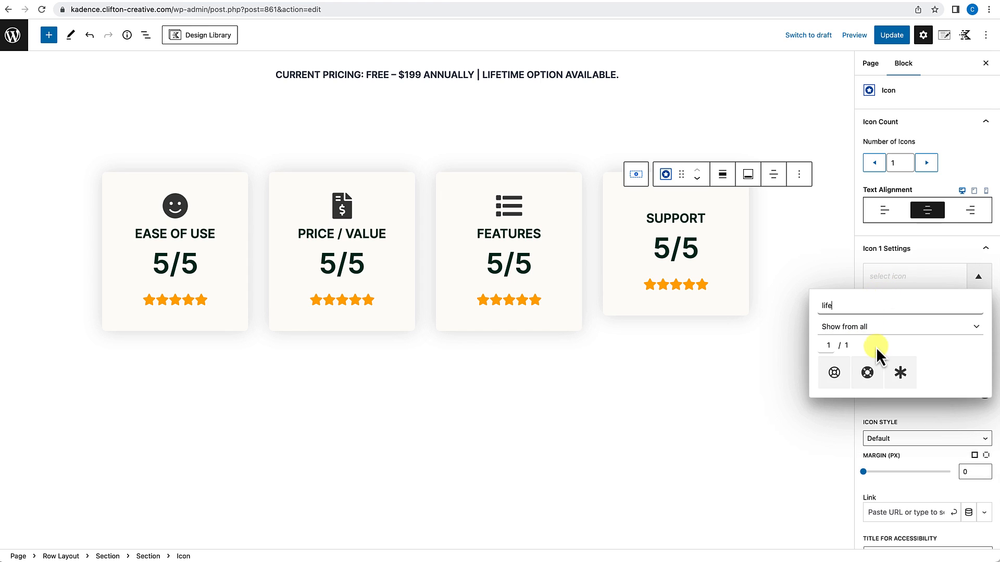
left_click(866, 372)
left_click(671, 417)
Insert a new Row Layout block with two equal columns directly after the four-card row.
scroll(670, 418, "up", 2)
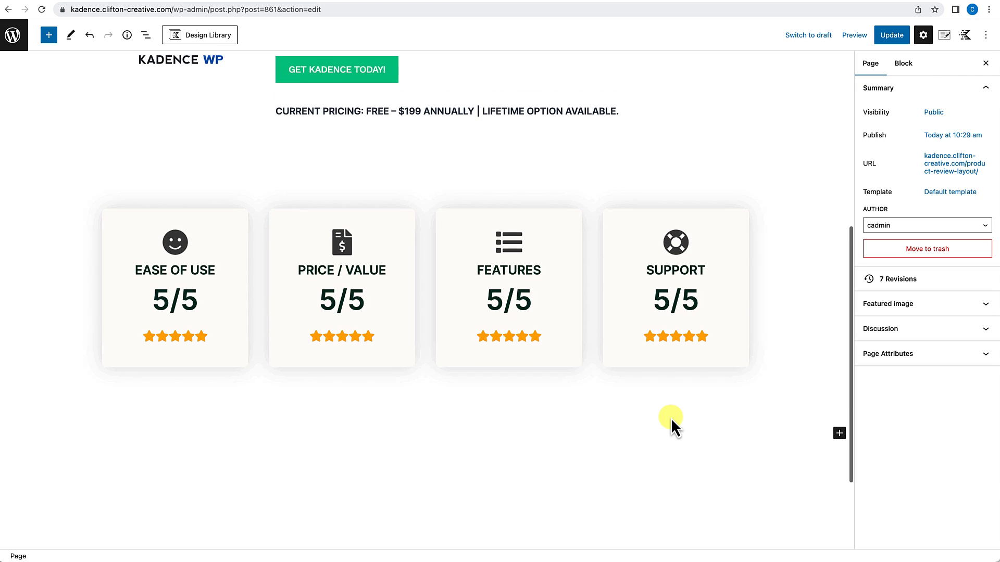
left_click(755, 213)
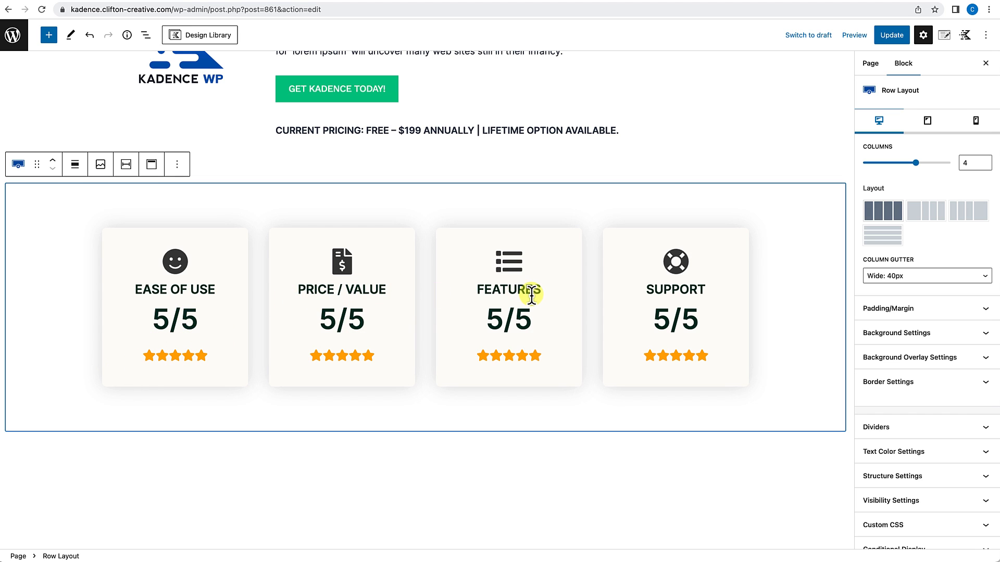
scroll(604, 303, "up", 2)
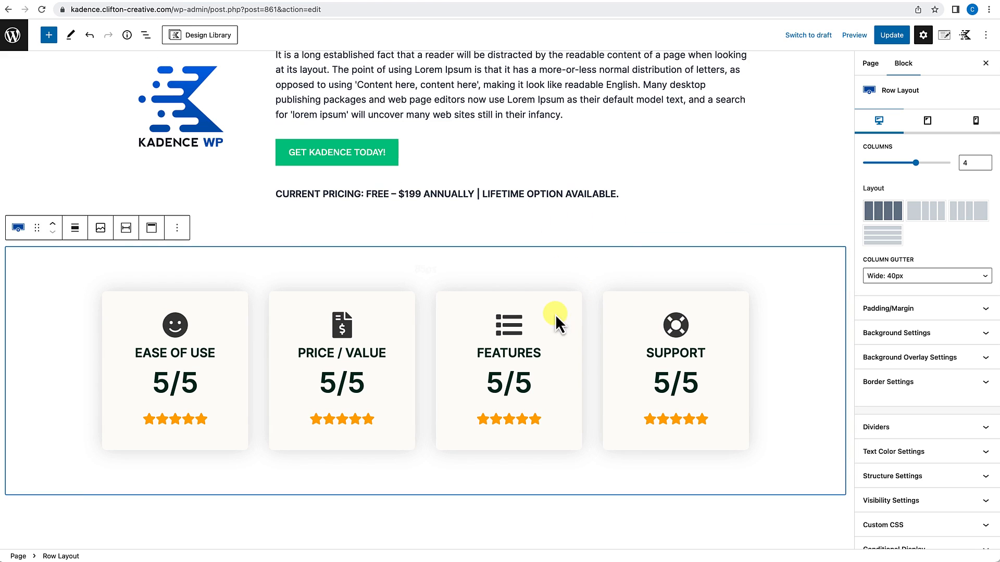
scroll(543, 323, "down", 2)
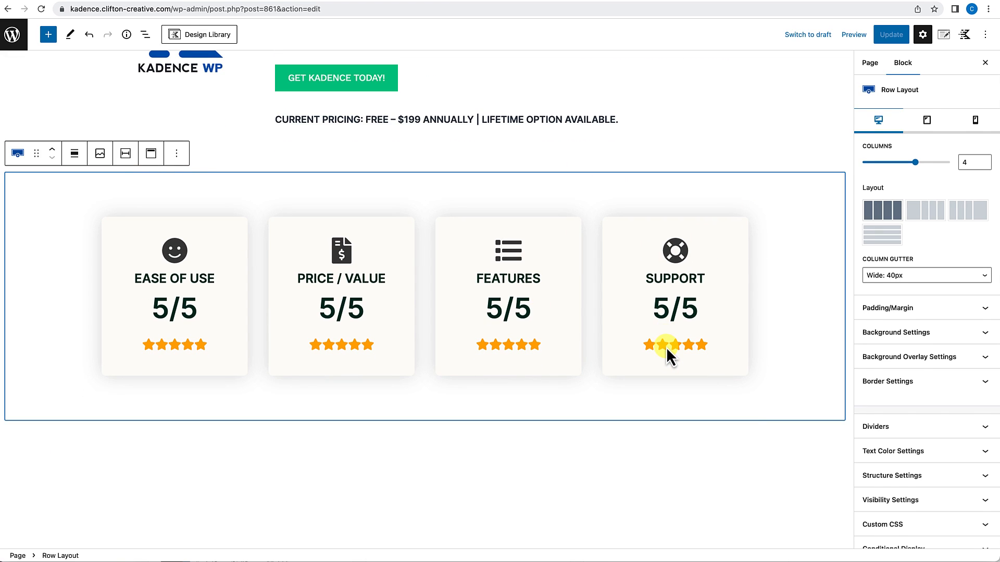
scroll(667, 347, "down", 3)
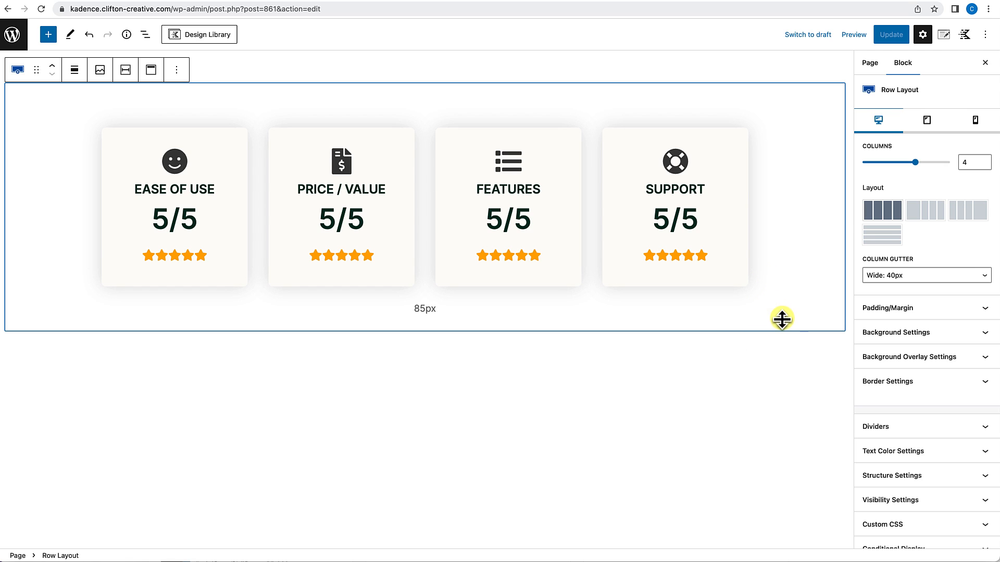
left_click(177, 73)
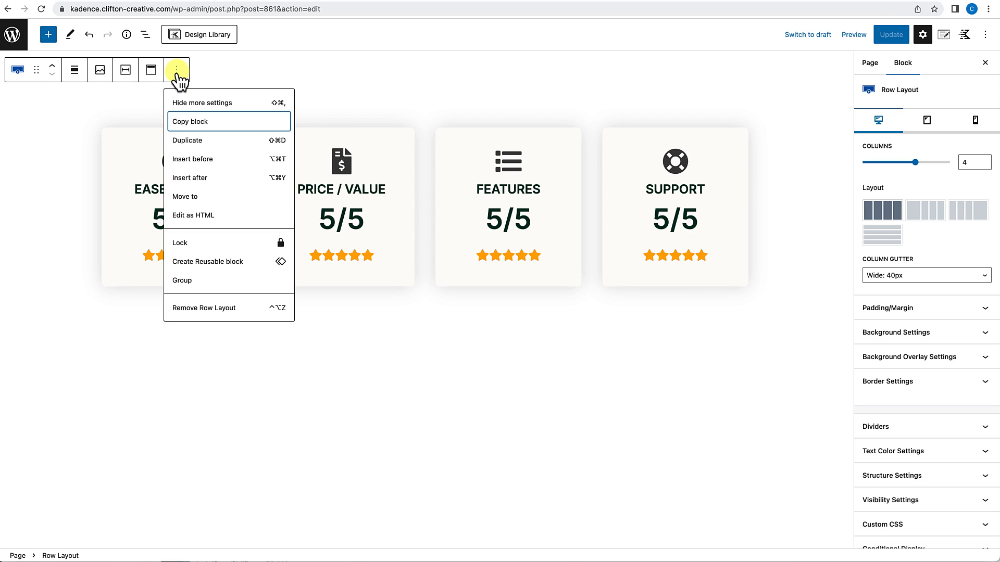
left_click(203, 178)
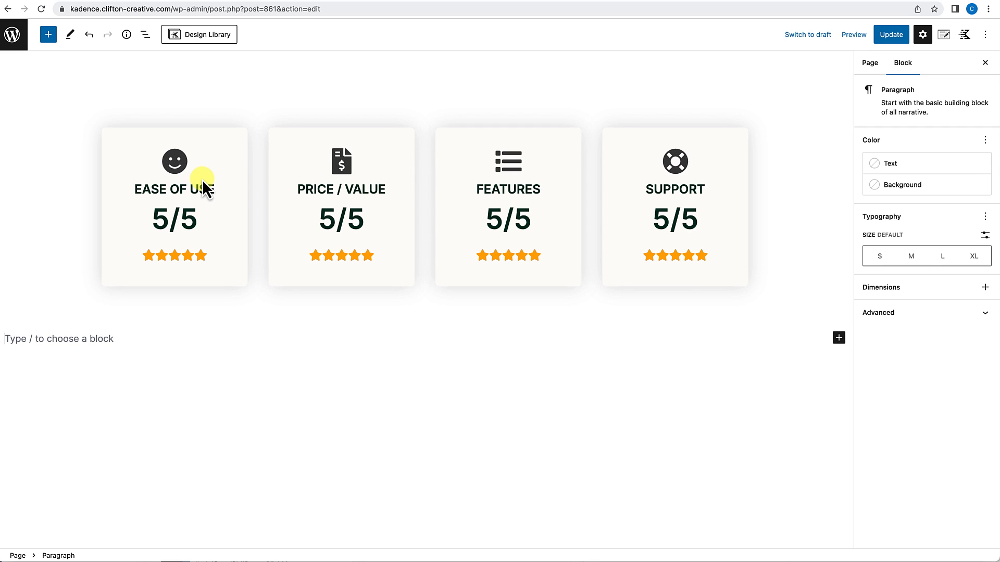
type("/")
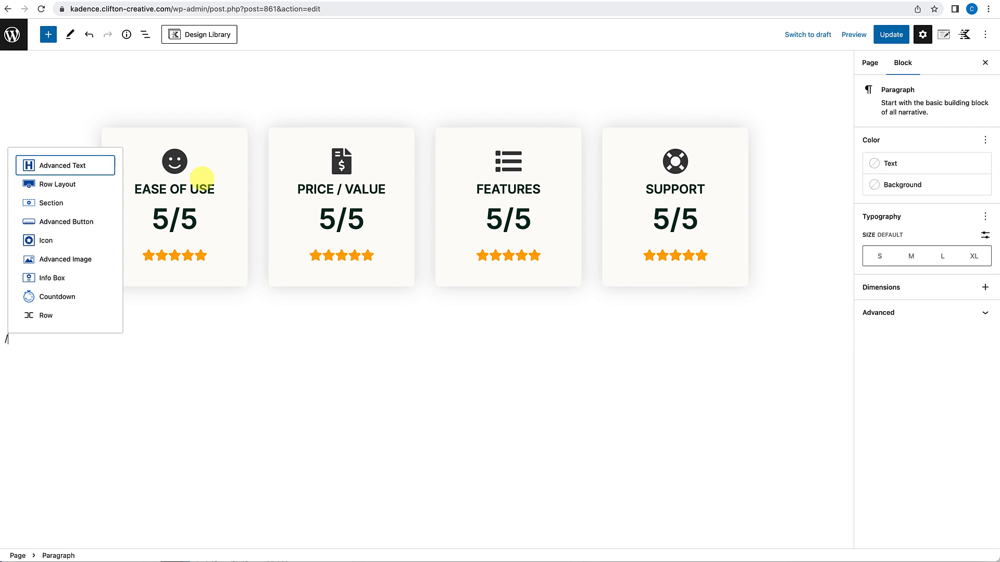
type("row")
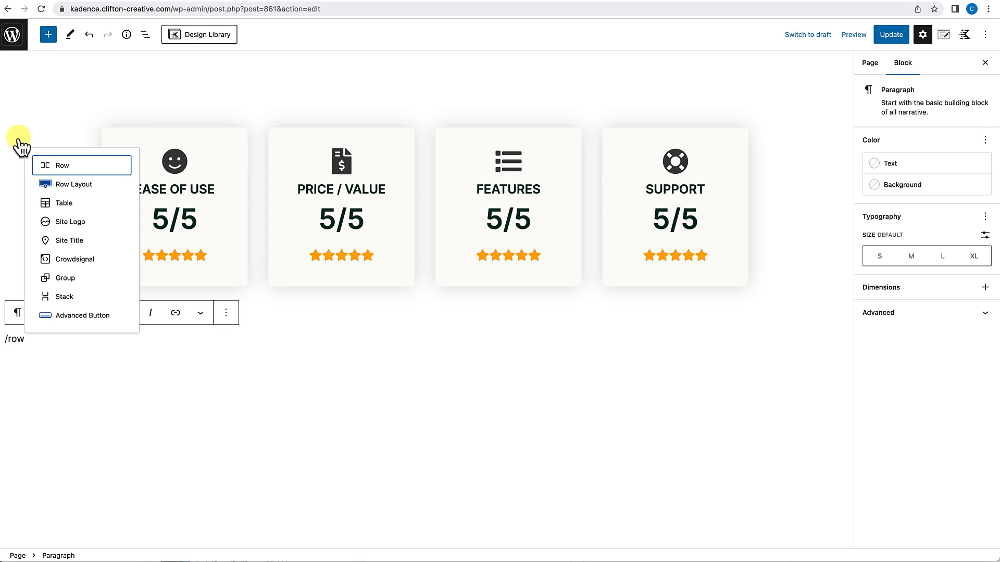
left_click(69, 195)
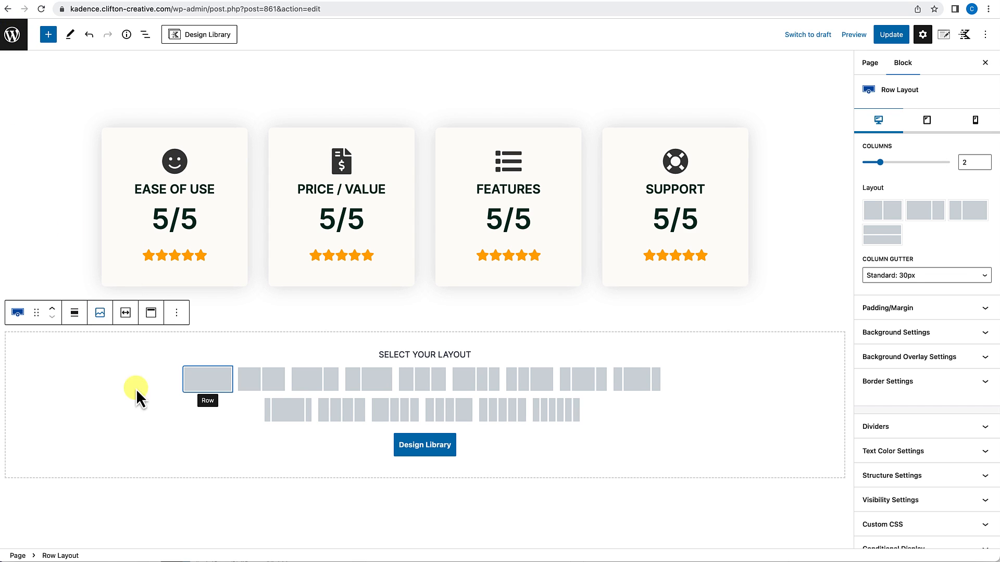
left_click(255, 382)
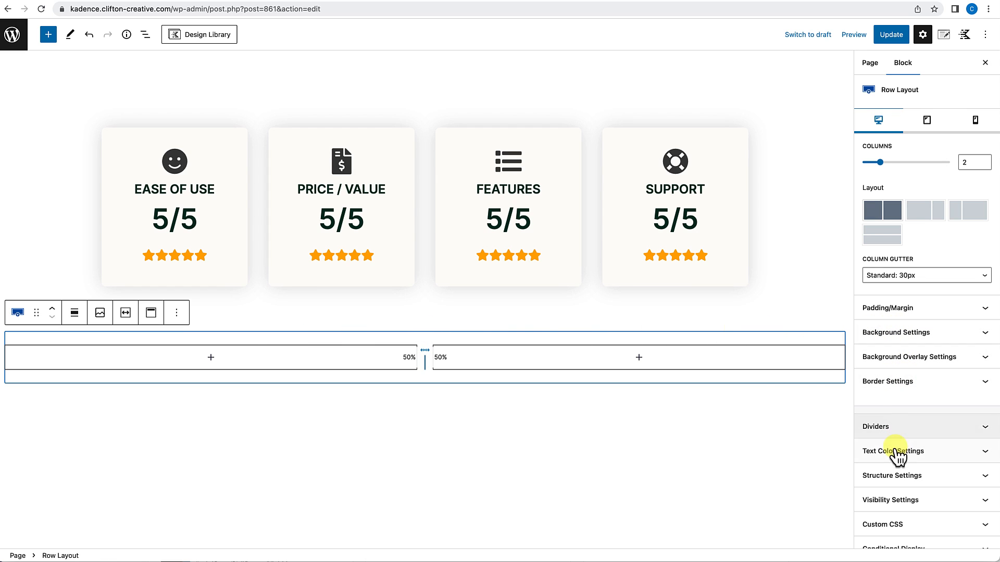
Make the new row inherit the theme's content max width and resize its two columns to 70% and 30%.
left_click(891, 476)
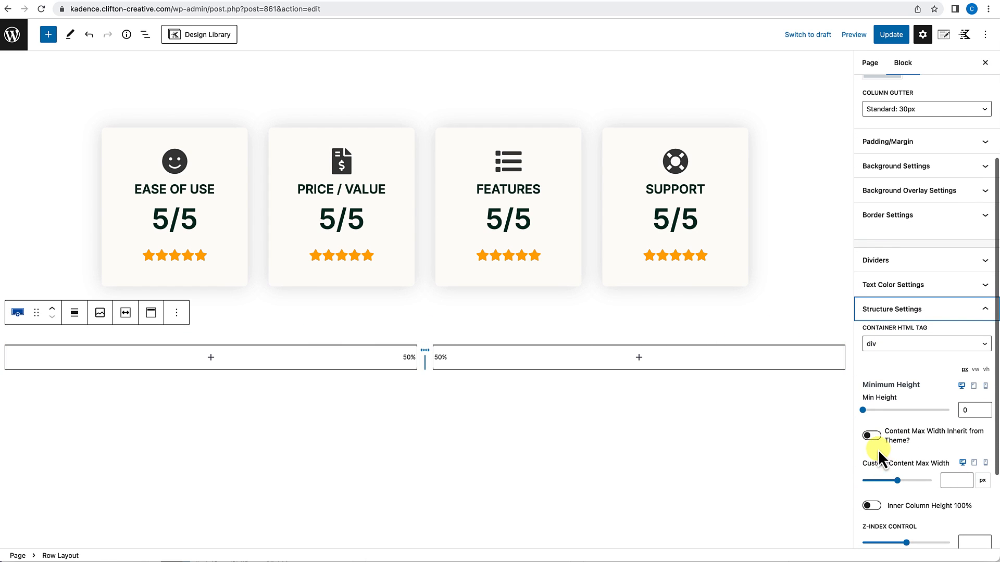
left_click(871, 436)
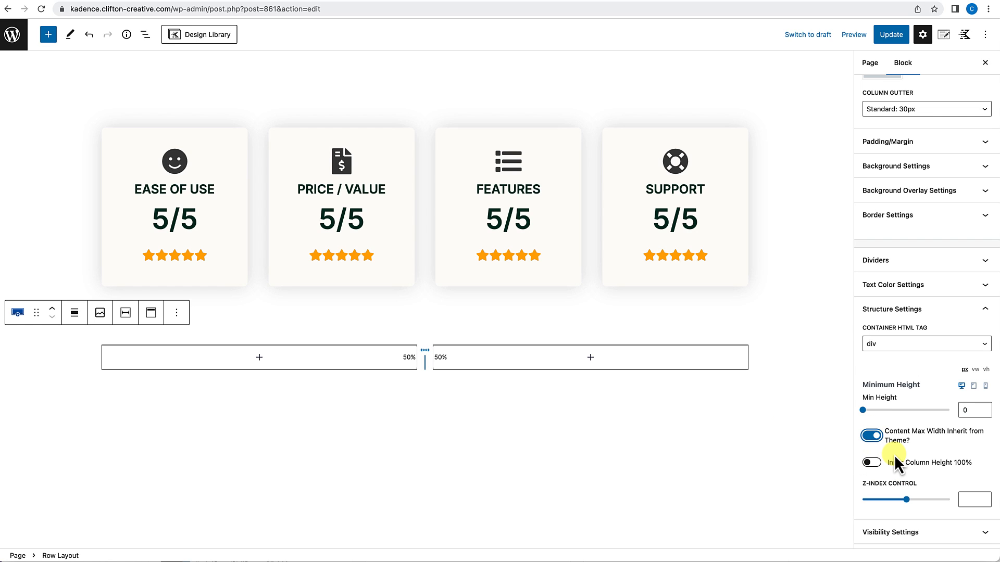
left_click(423, 357)
left_click_drag(424, 357, 553, 357)
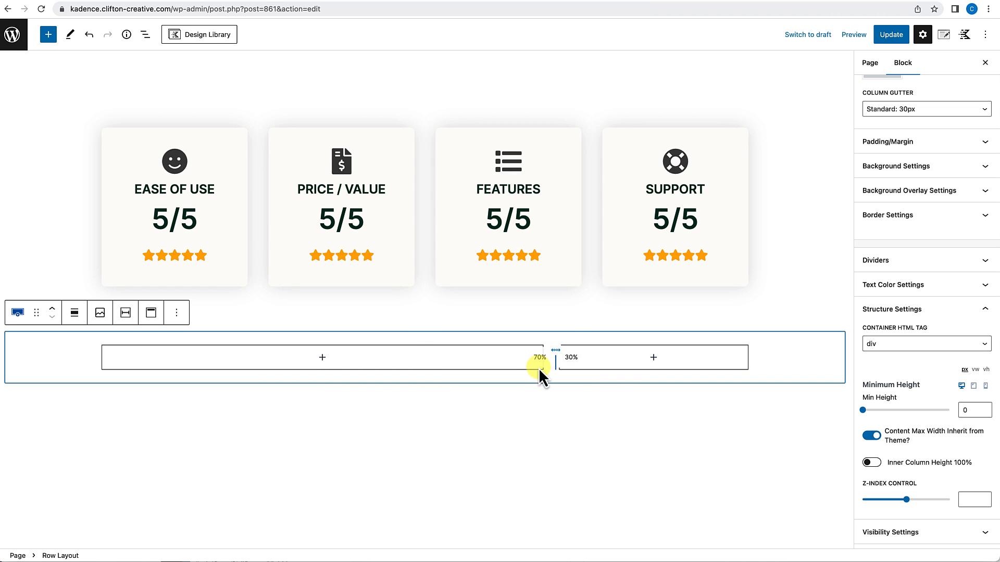
Set the two-column row's top and bottom padding to 85 px.
mouse_move(381, 376)
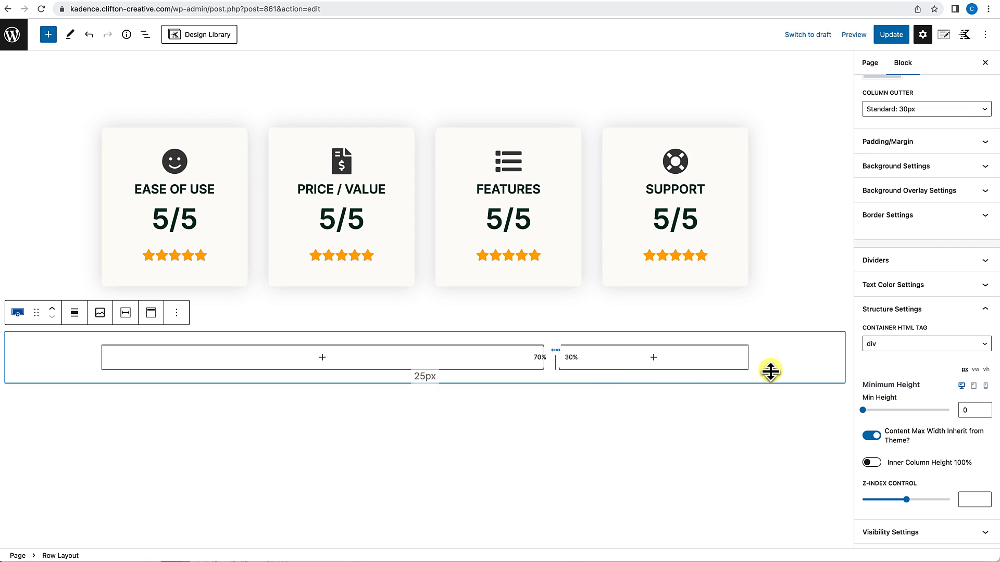
left_click(900, 148)
left_click(872, 181)
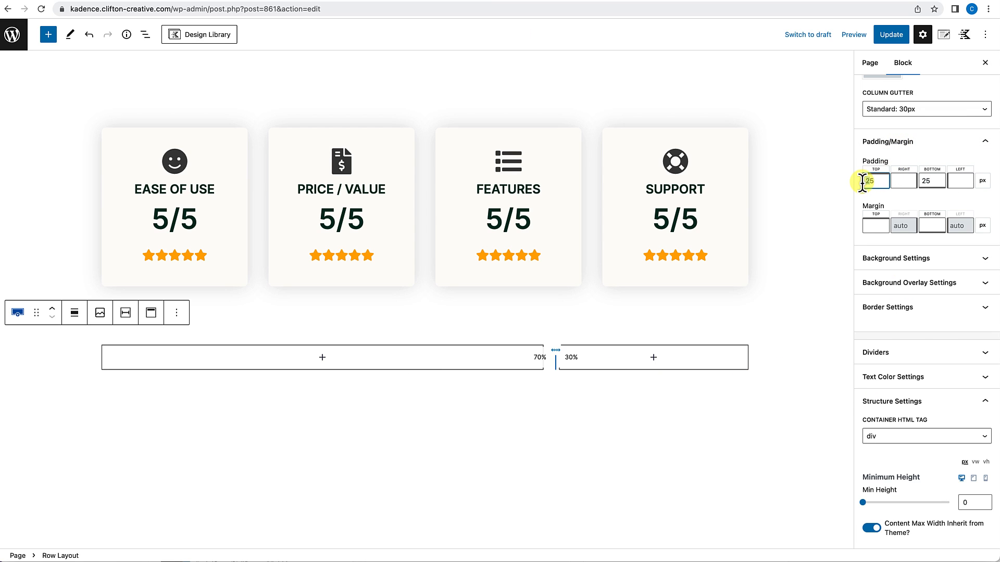
type("85")
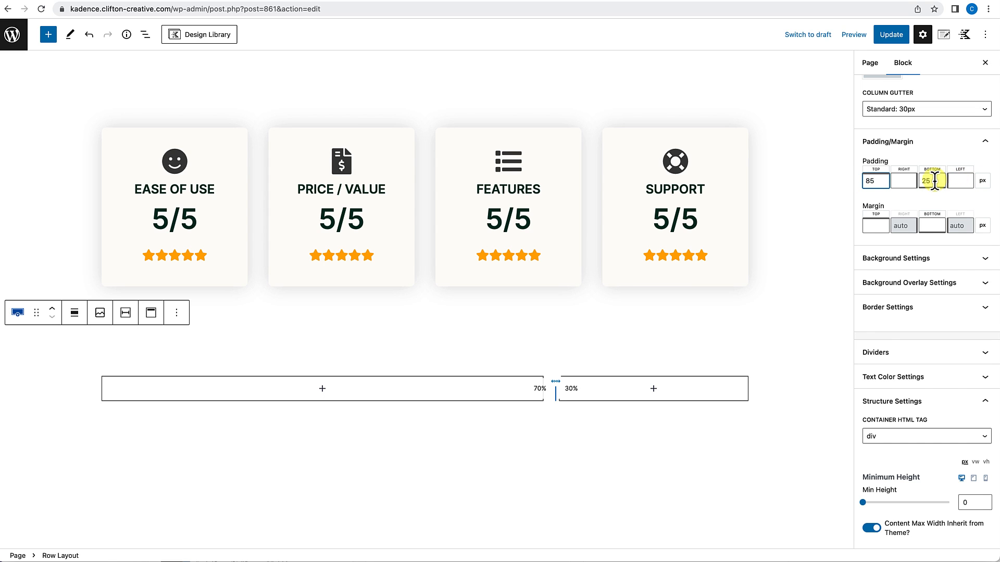
left_click(917, 181)
type("85")
Add an Advanced Text block to the 70% column with the H2 text "Sub-Heading".
scroll(437, 387, "down", 3)
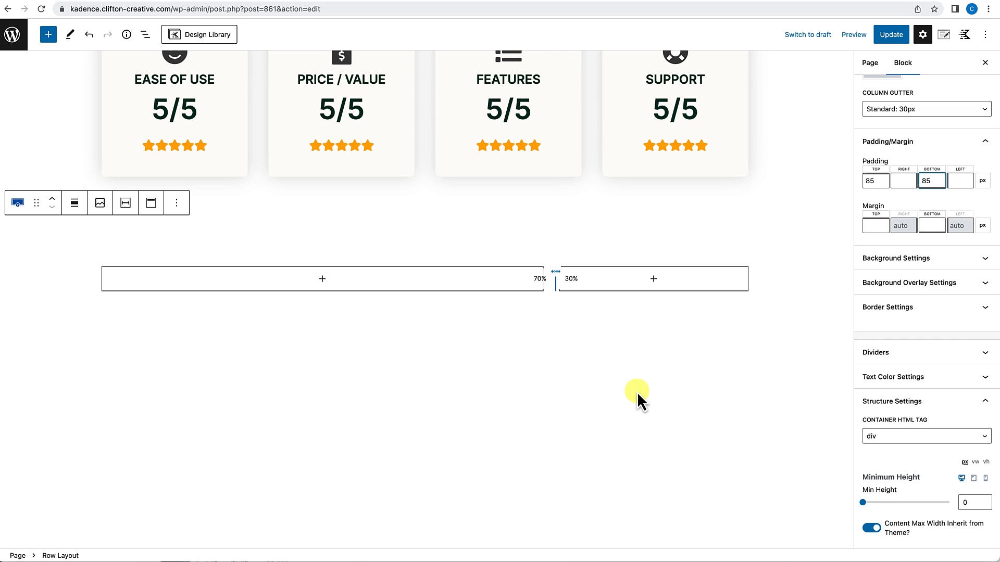
left_click(323, 281)
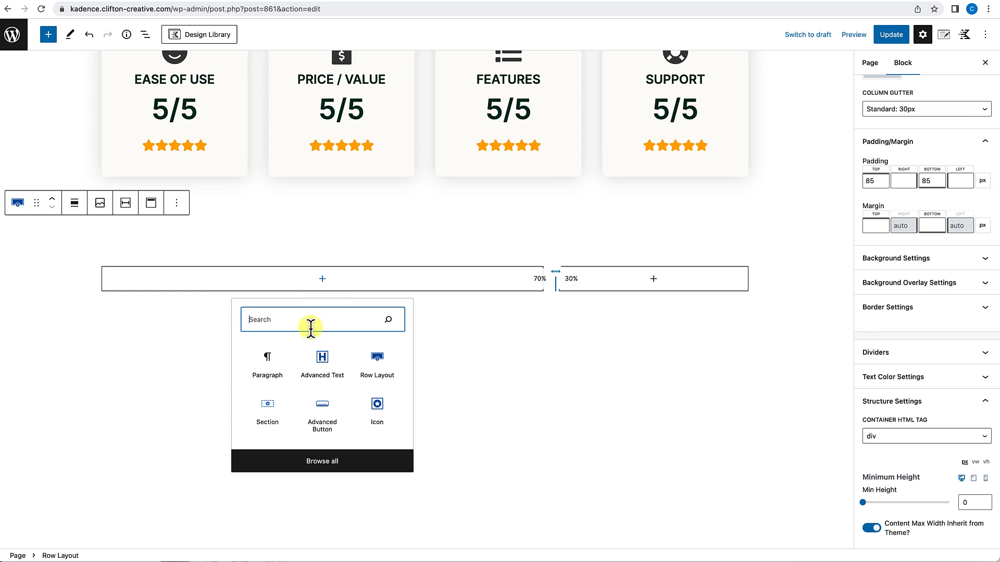
left_click(323, 358)
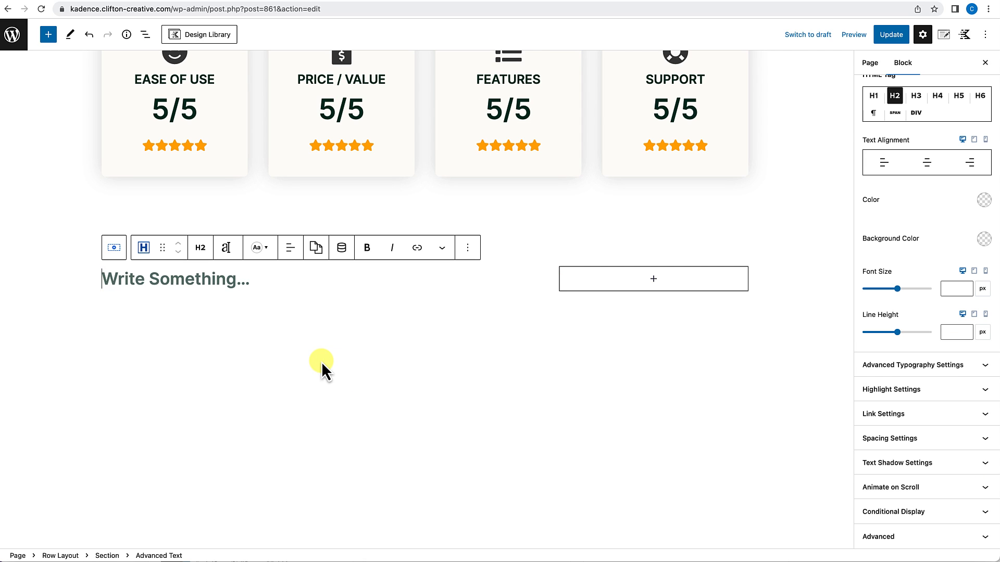
type("Sub-Heading")
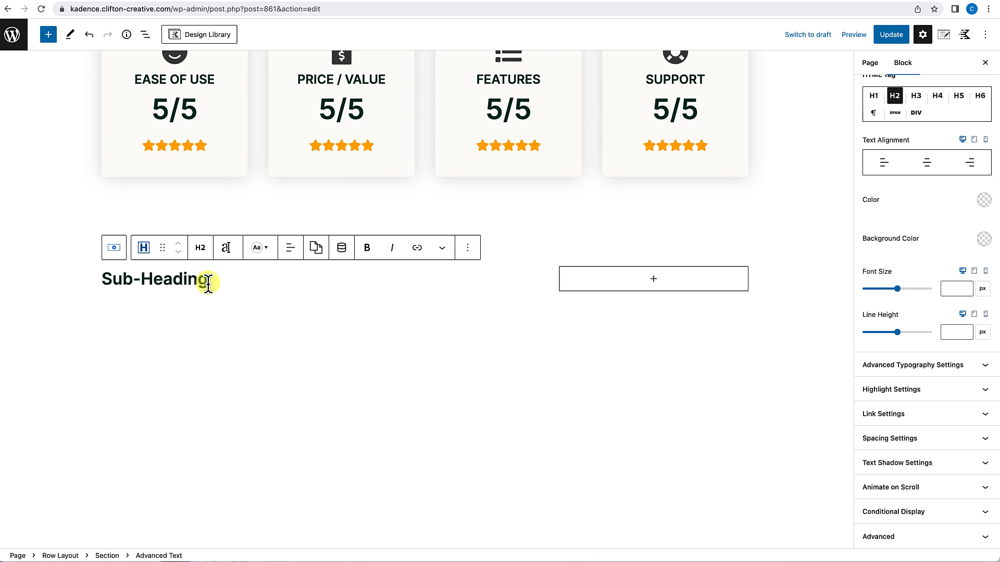
Add a second Advanced Text block below the "Sub-Heading" text in the 70% column.
key("Return")
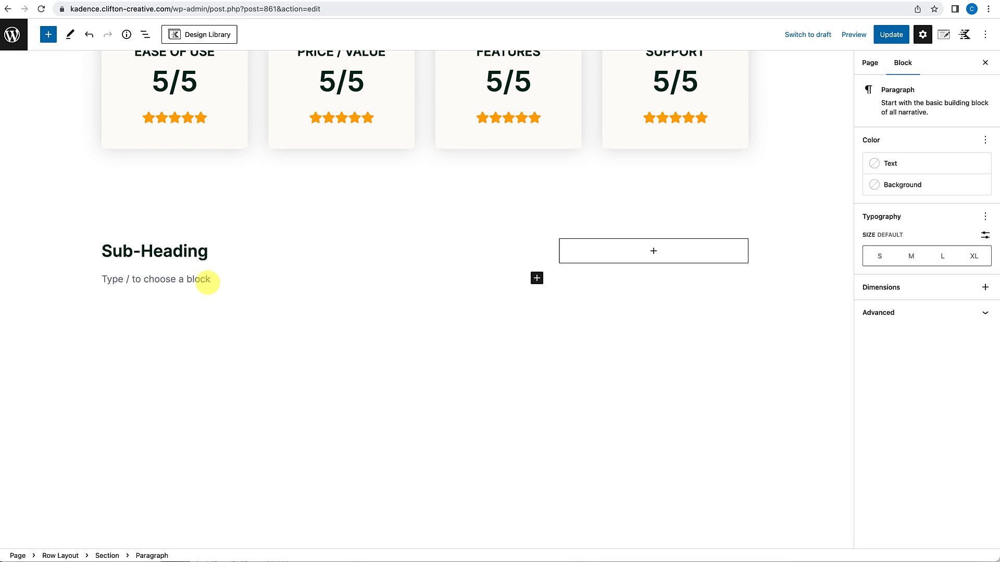
type("/advanced")
left_click(197, 179)
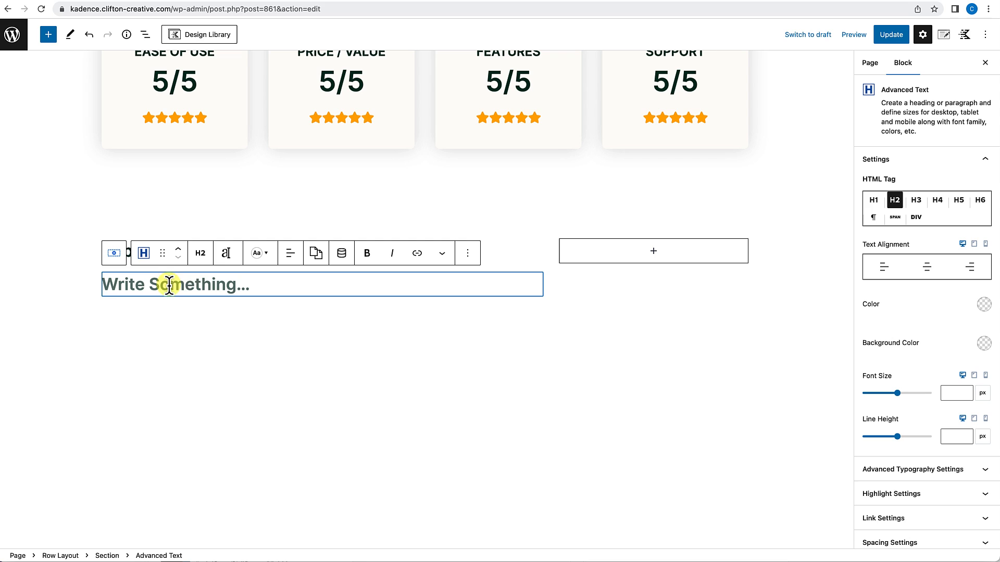
Set the second text block's tag to Paragraph and fill it with the "Lorem ipsum dolor sit amet" placeholder passage twice.
left_click(202, 254)
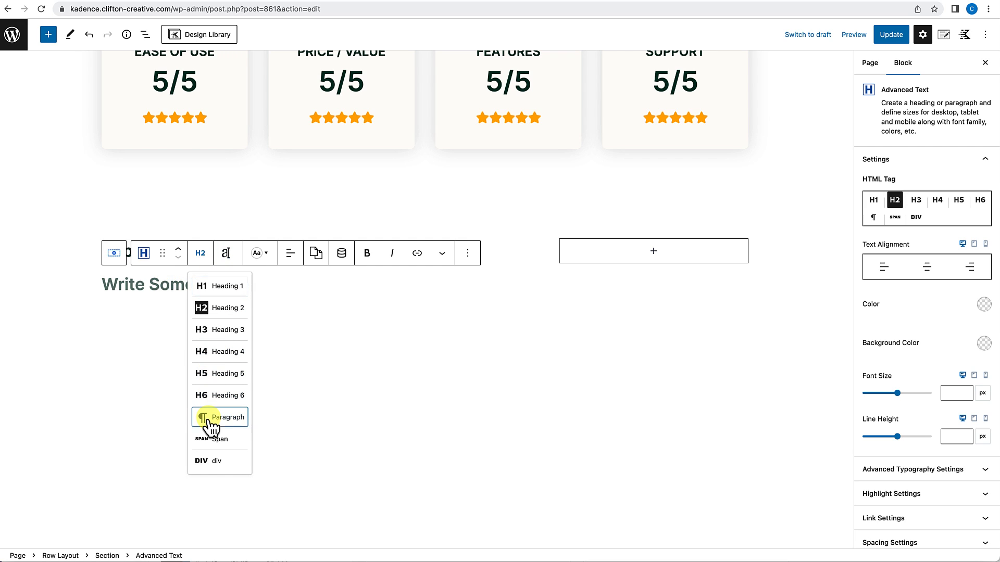
left_click(209, 421)
left_click(129, 280)
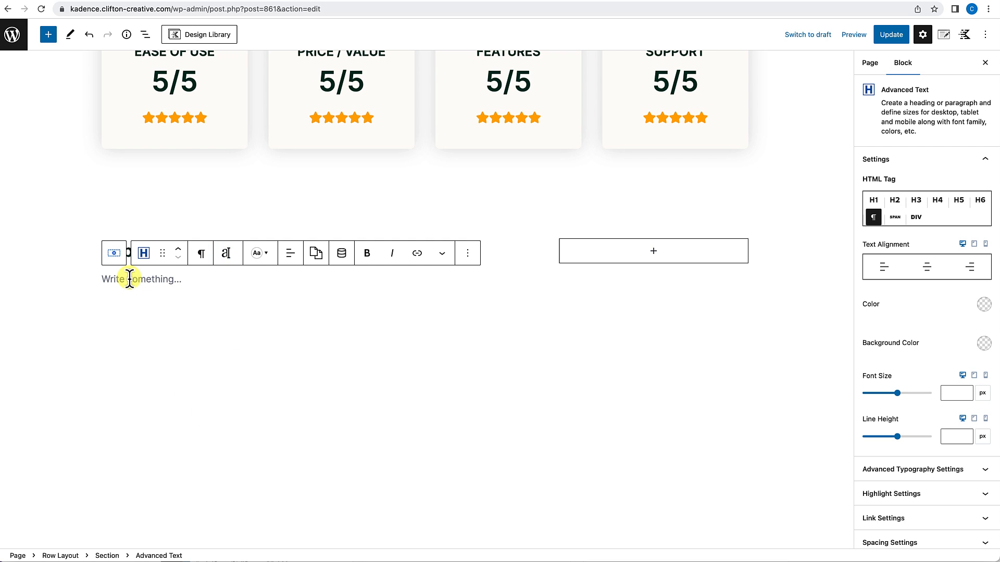
type("Lorem ipsum dolor sit amet, consectetur adipiscing elit. Quisque tempor erat varius maximus dapibus. Aliquam pellentesque elit in mollis interdum. Duis ac orci lacus. Aenean efficitur elit odio, eu maximus arcu lacinia nec. Donec tristique velit nec finibus consectetur. Cras laoreet lacus lectus, fermentum scelerisque libero congue interdum. Integer dignissim tellus erat, at lobortis sem porta vitae.")
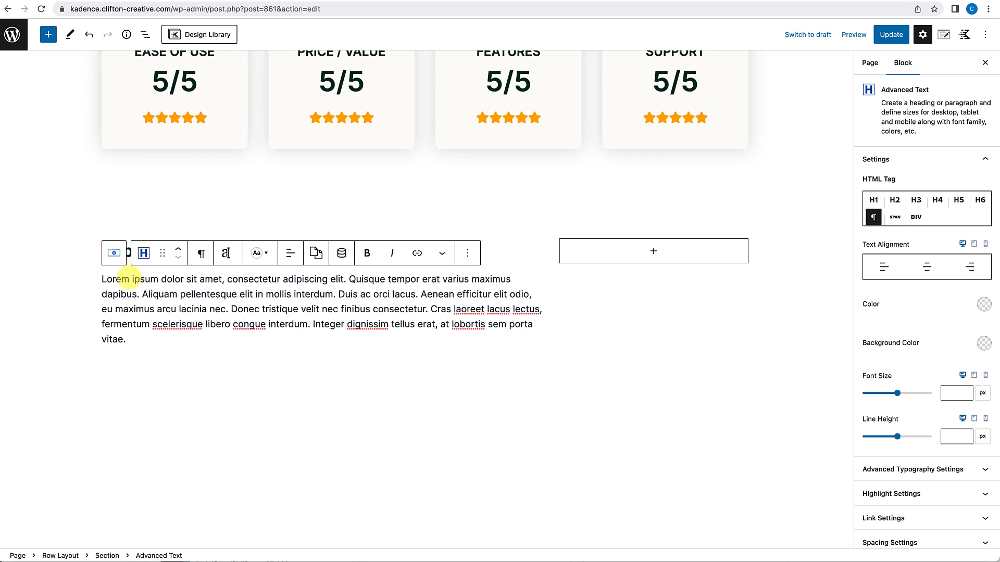
type("Lorem ipsum dolor sit amet, consectetur adipiscing elit. Quisque tempor erat varius maximus dapibus. Aliquam pellentesque elit in mollis interdum. Duis ac orci lacus. Aenean efficitur elit odio, eu maximus arcu lacinia nec. Donec tristique velit nec finibus consectetur. Cras laoreet lacus lectus, fermentum scelerisque libero congue interdum. Integer dignissim tellus erat, at lobortis sem porta vitae.")
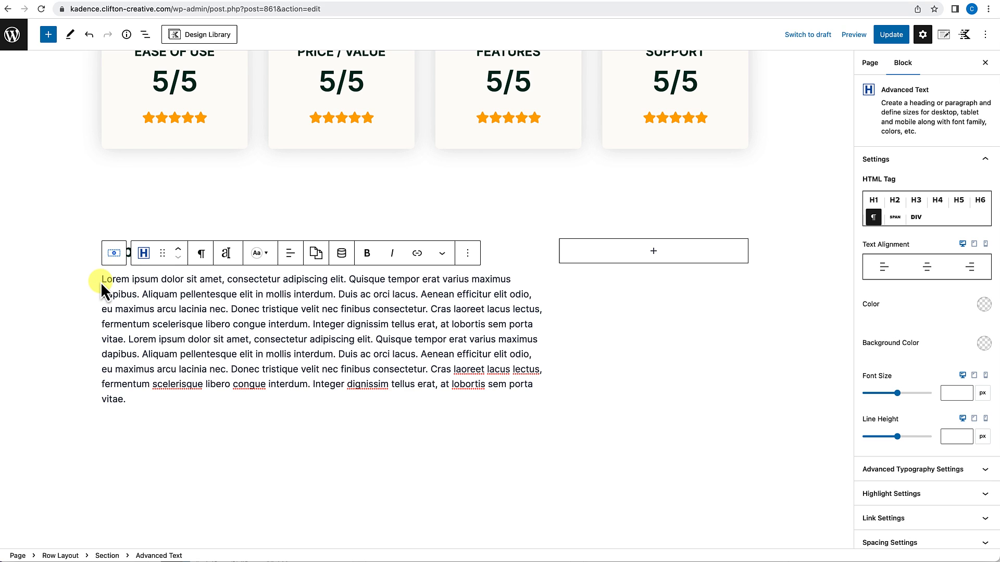
Duplicate the "Sub-Heading" and paragraph pair repeatedly until the 70% column holds eight pairs.
left_click(102, 280)
left_click(102, 252)
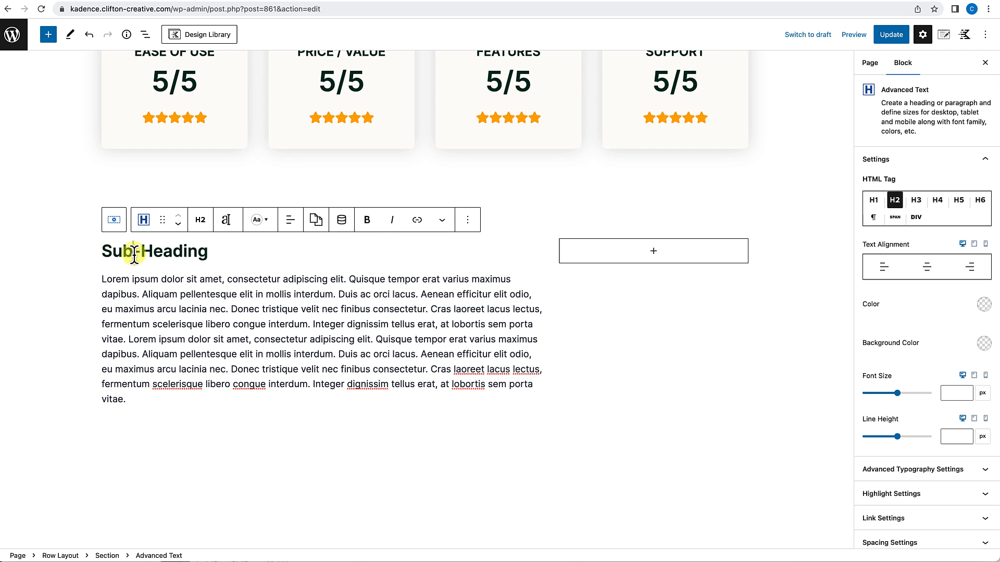
left_click_drag(134, 255, 144, 327)
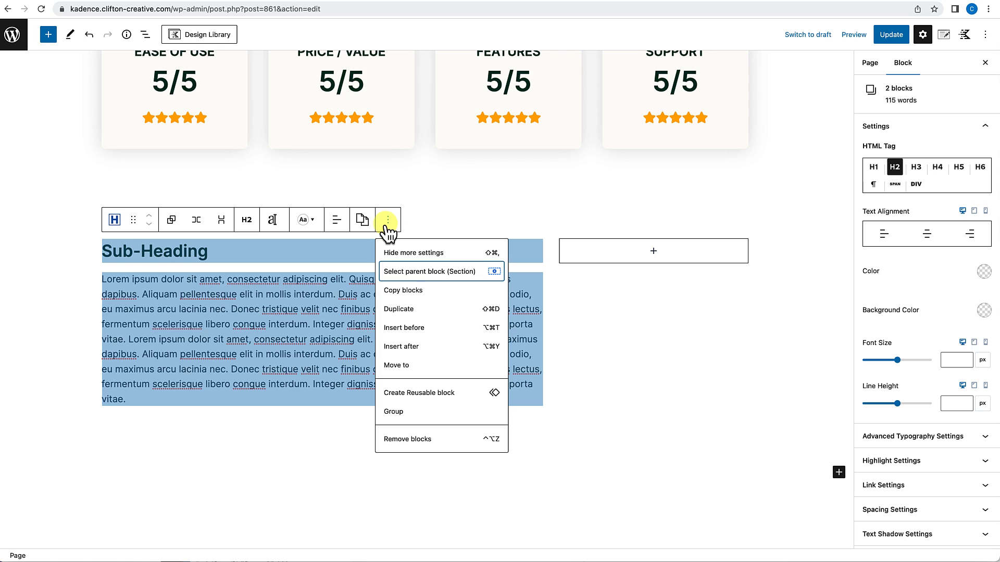
left_click(404, 311)
scroll(406, 310, "down", 3)
left_click(388, 272)
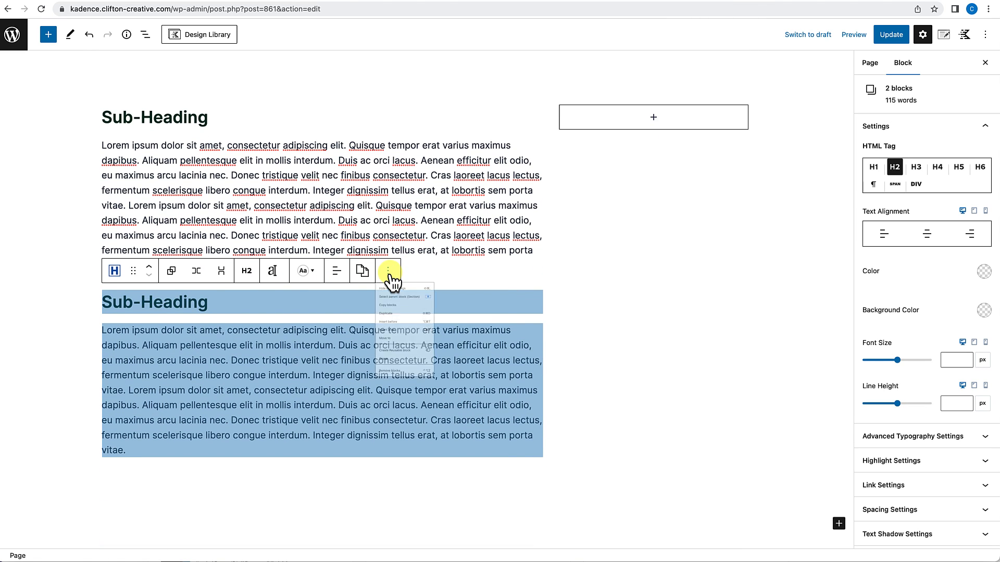
left_click(398, 360)
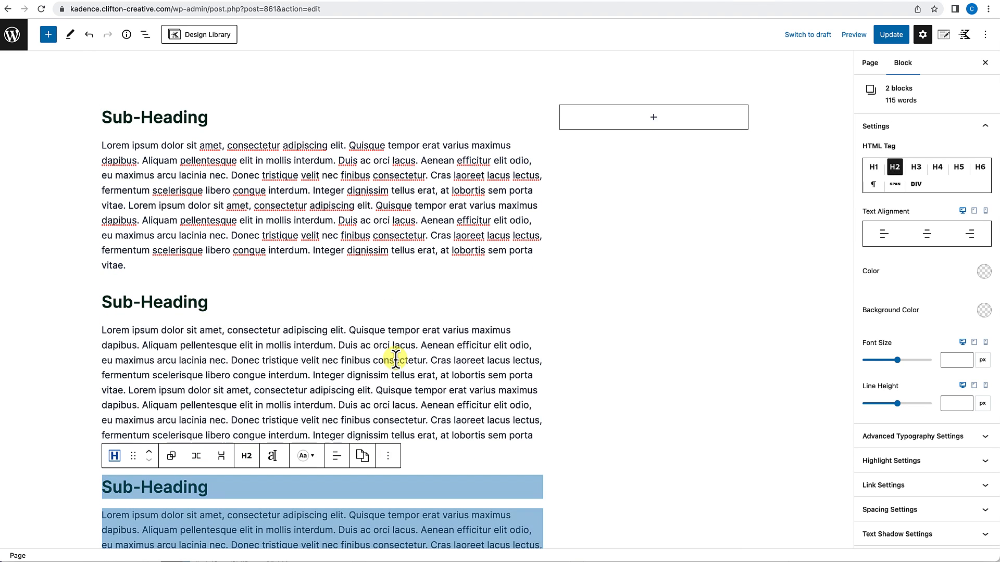
scroll(393, 354, "down", 5)
left_click(388, 194)
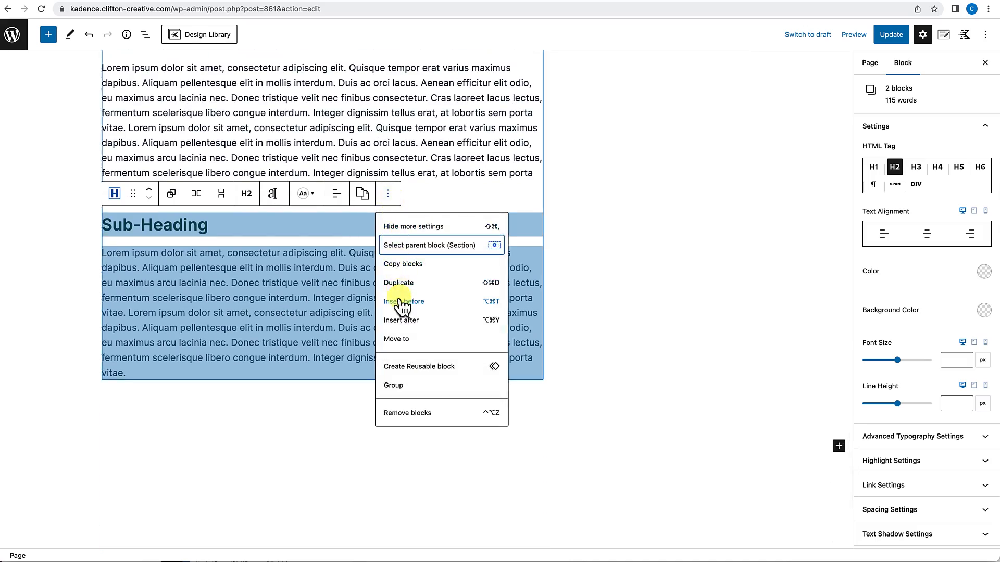
left_click(397, 271)
scroll(395, 271, "down", 4)
scroll(403, 296, "up", 5)
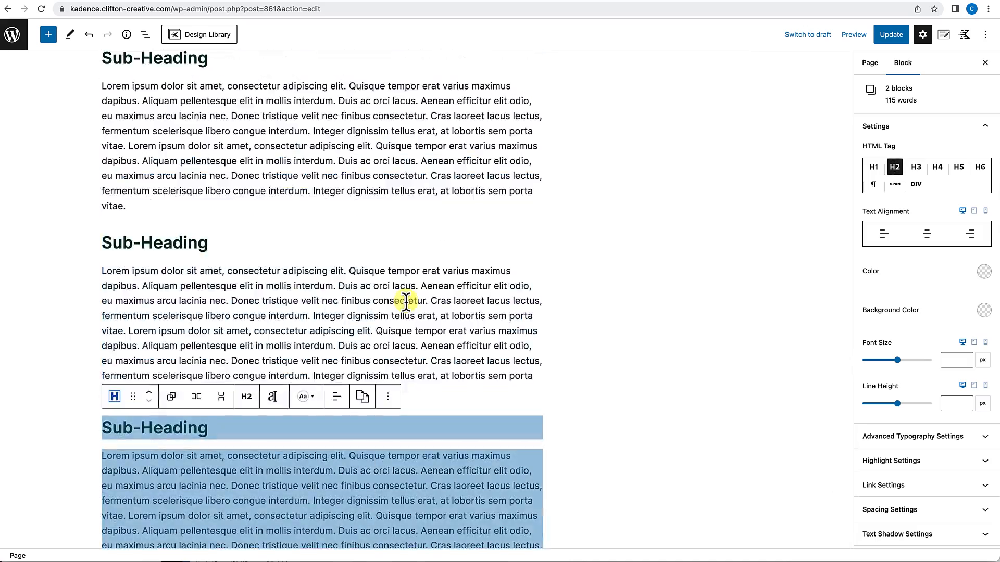
scroll(404, 322, "down", 4)
scroll(401, 323, "up", 6)
scroll(398, 324, "up", 10)
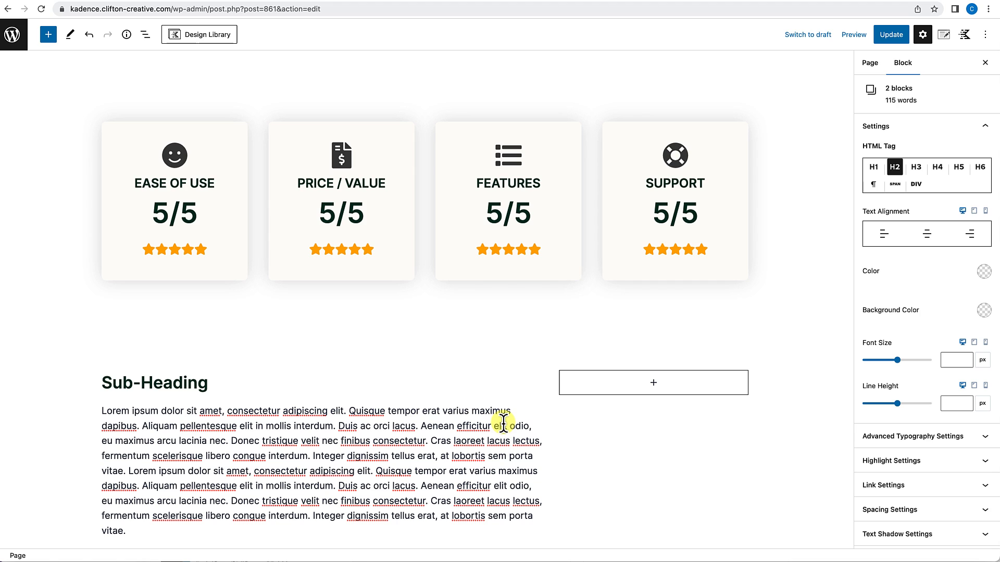
Add a Table of Contents block to the empty 30% column.
scroll(503, 423, "down", 2)
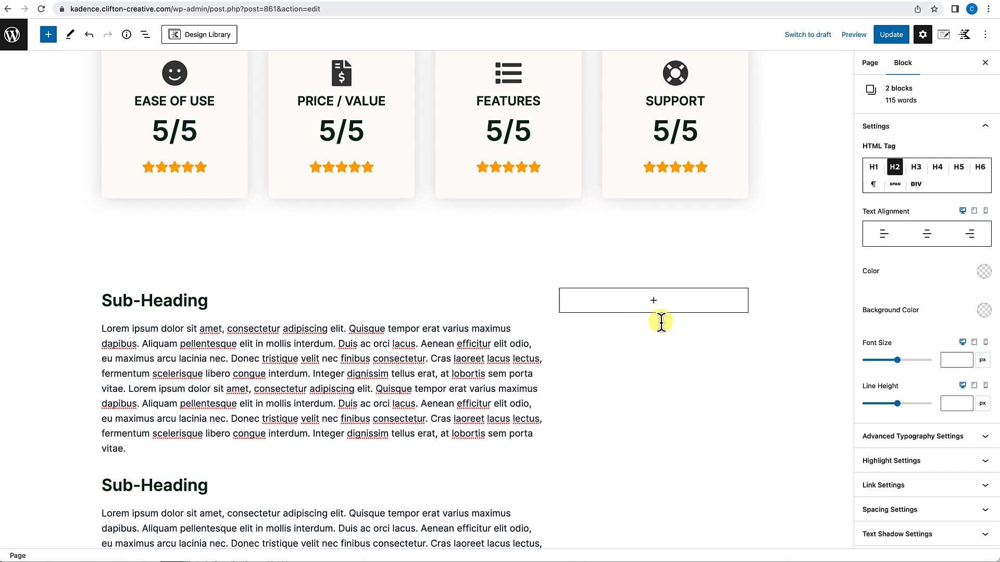
left_click(653, 301)
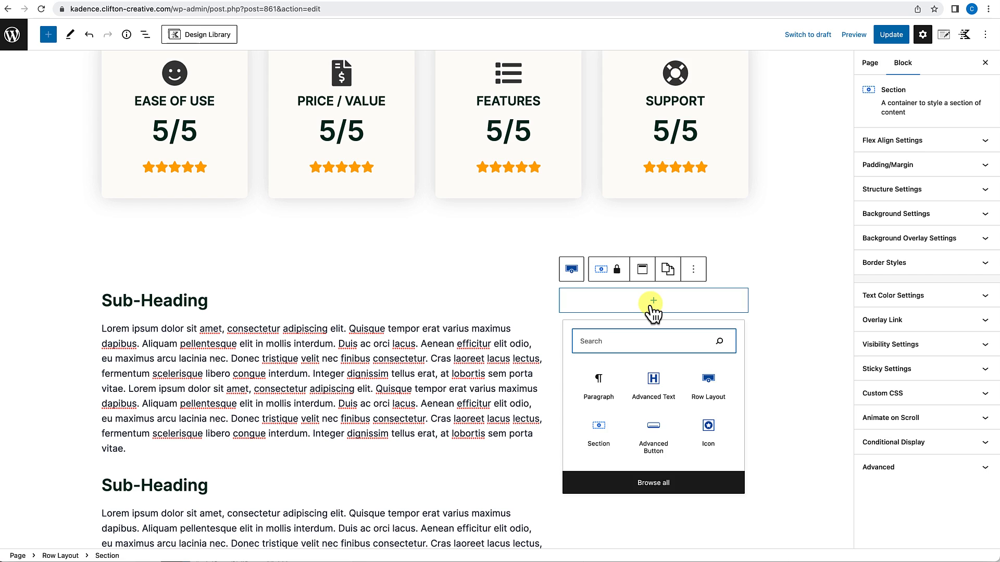
type("table")
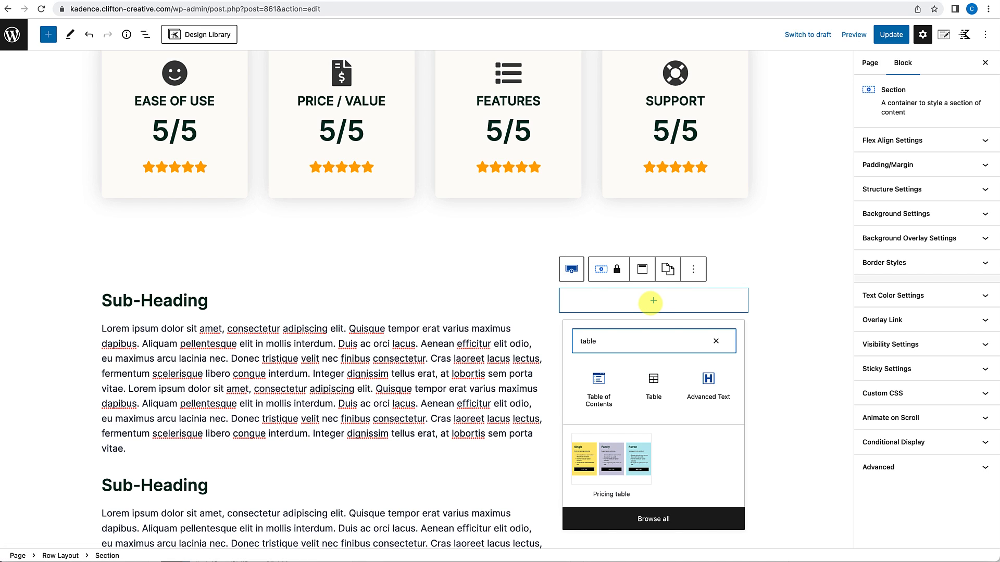
left_click(607, 394)
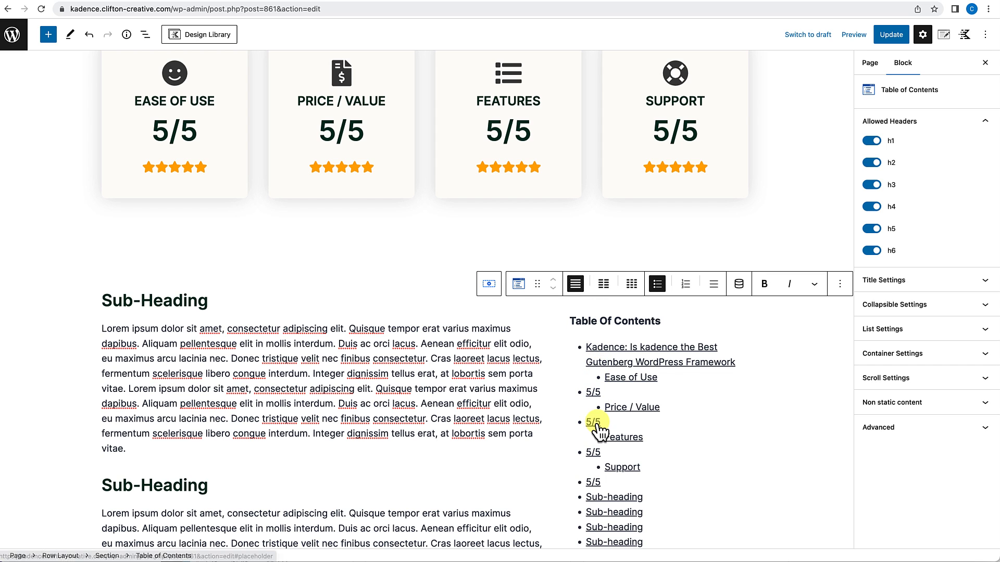
Limit the table of contents to h2 headings by disallowing h1, h3, h4, h5 and h6.
scroll(598, 423, "down", 4)
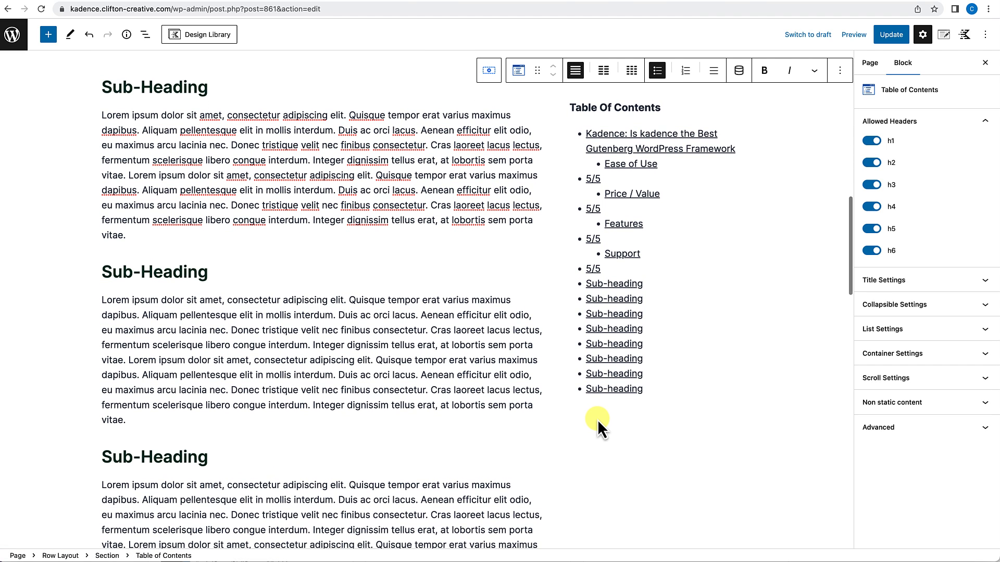
scroll(597, 419, "up", 1)
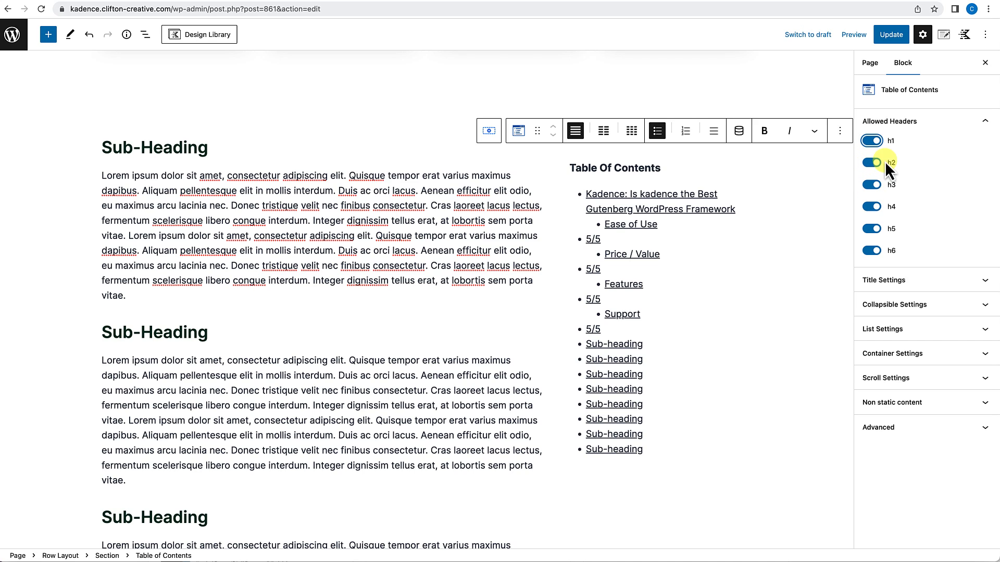
left_click(873, 141)
left_click(871, 185)
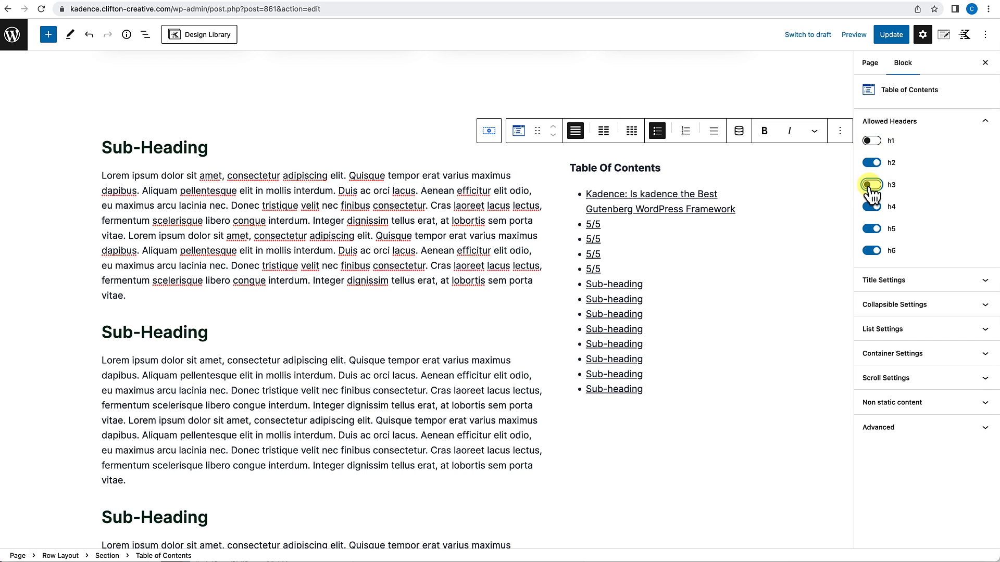
left_click(869, 207)
left_click(871, 251)
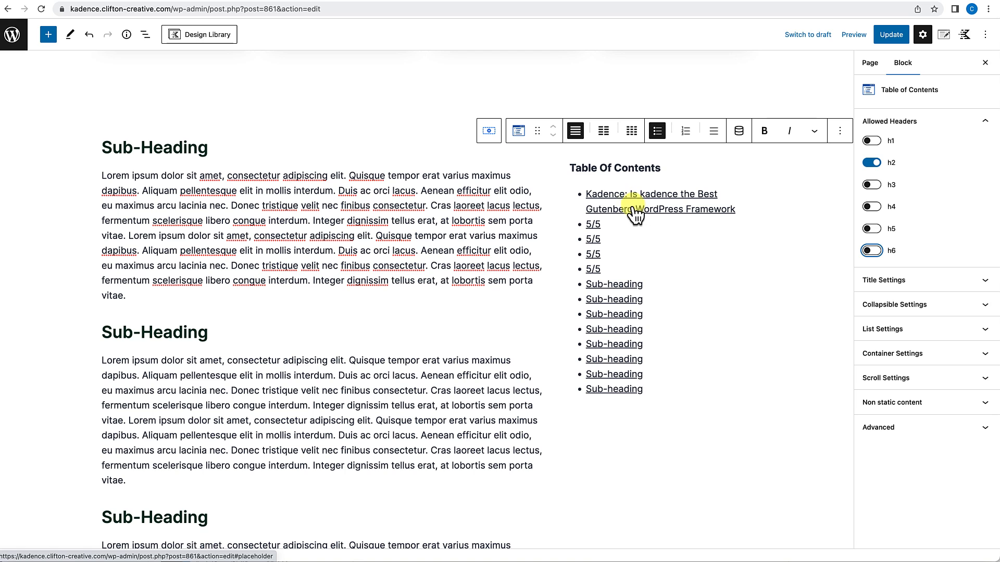
Change the tag of the review title "Kadence: Is Kadence The Best Gutenberg WordPress Framework" to H1.
scroll(514, 205, "up", 12)
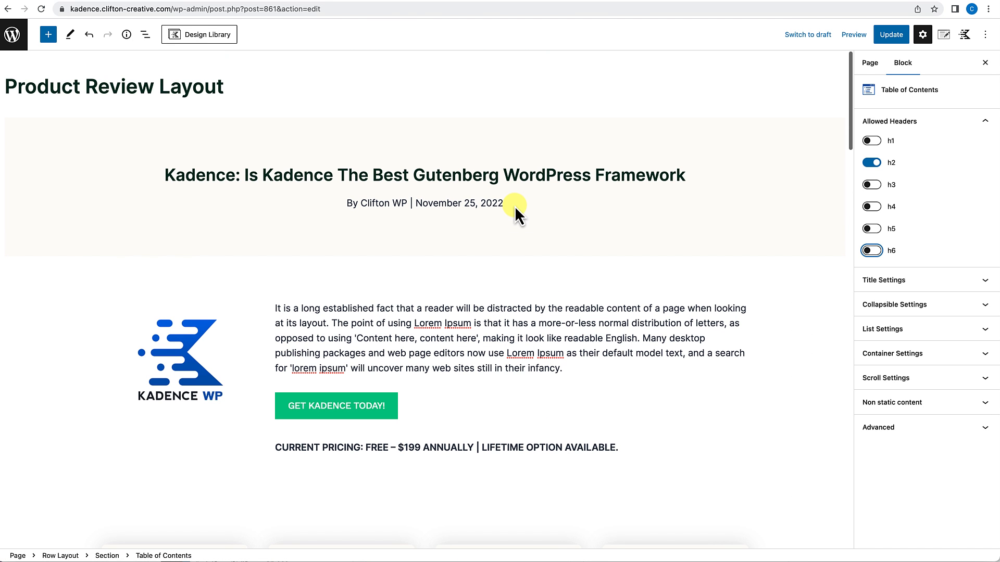
left_click(260, 176)
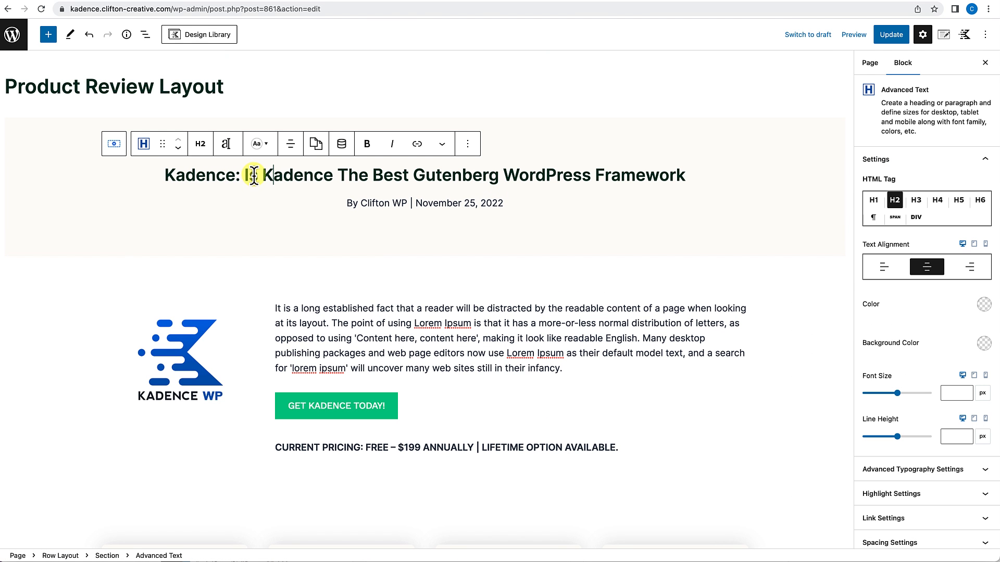
left_click(201, 144)
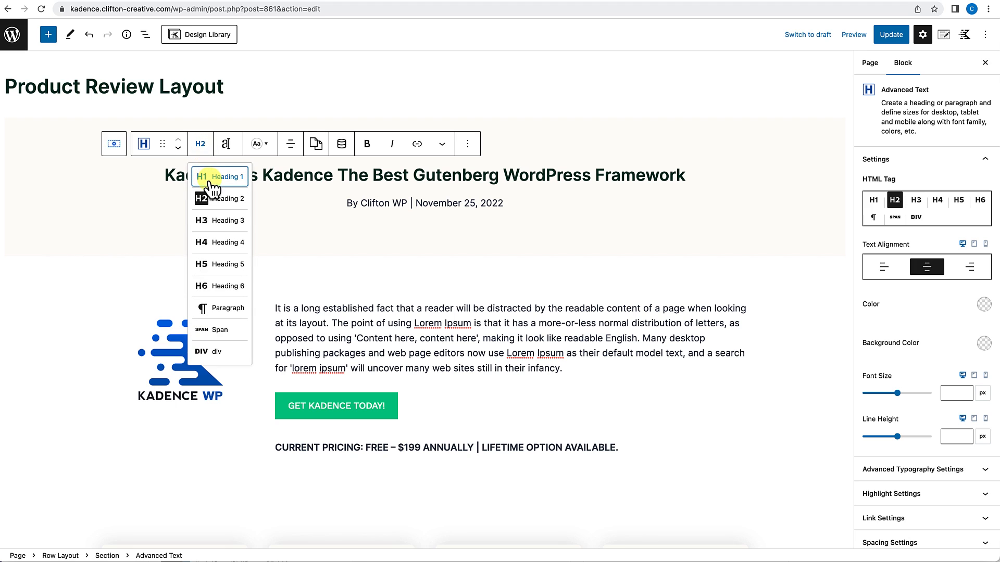
left_click(208, 175)
Change the HTML tag of the 5/5 score in all four rating cards to H3.
scroll(407, 263, "down", 3)
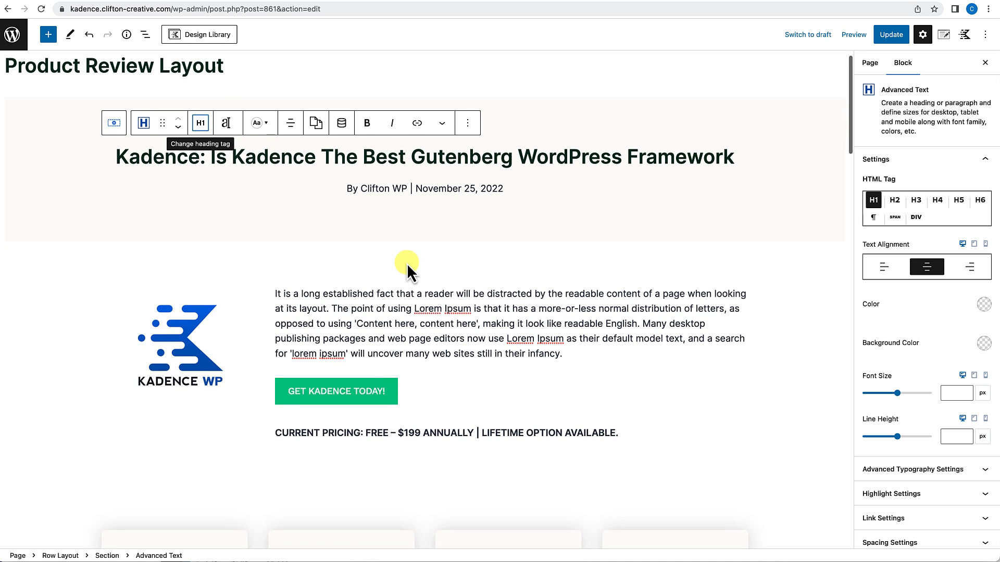
scroll(407, 263, "down", 5)
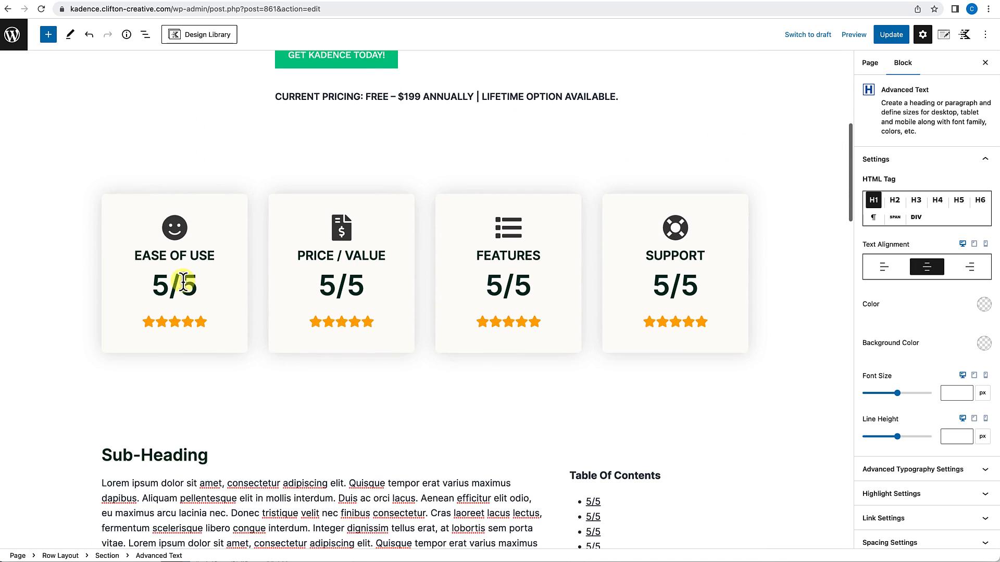
triple_click(183, 284)
left_click(927, 267)
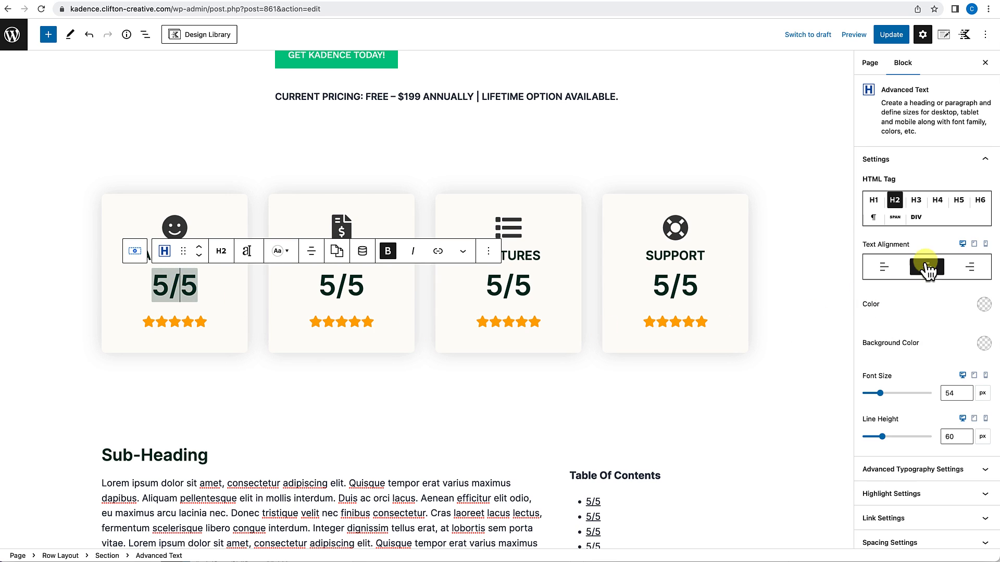
left_click(917, 202)
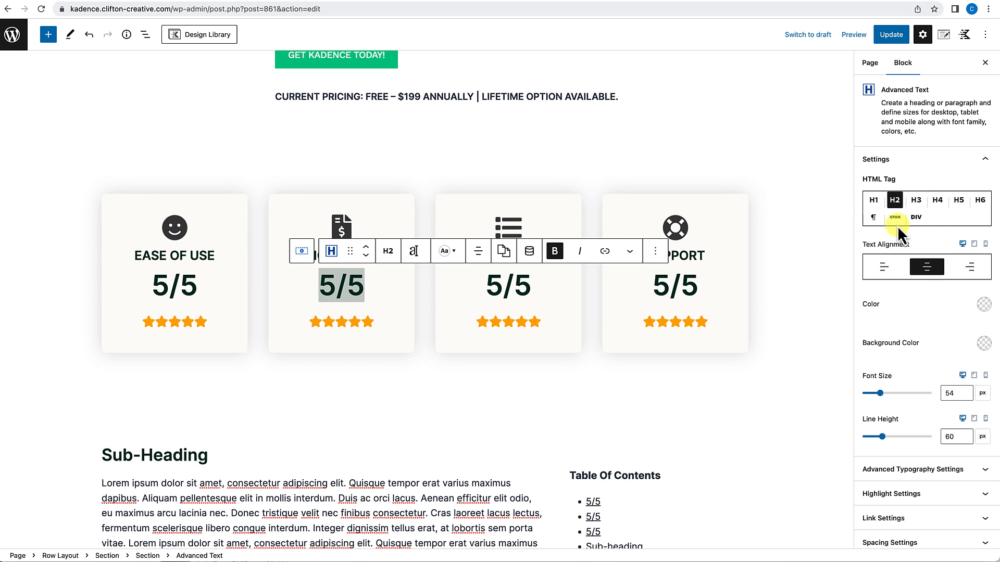
left_click(916, 201)
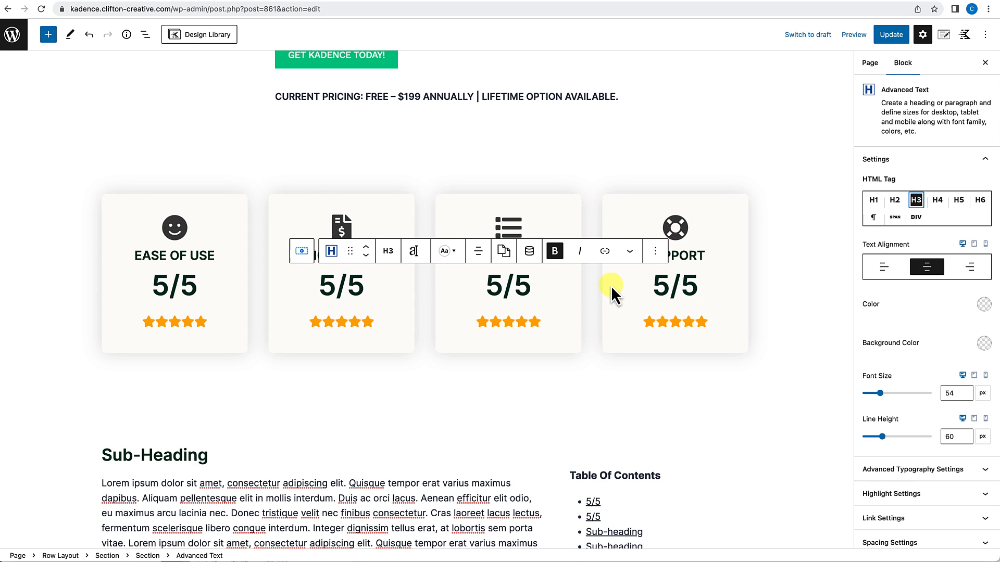
triple_click(522, 286)
left_click(915, 201)
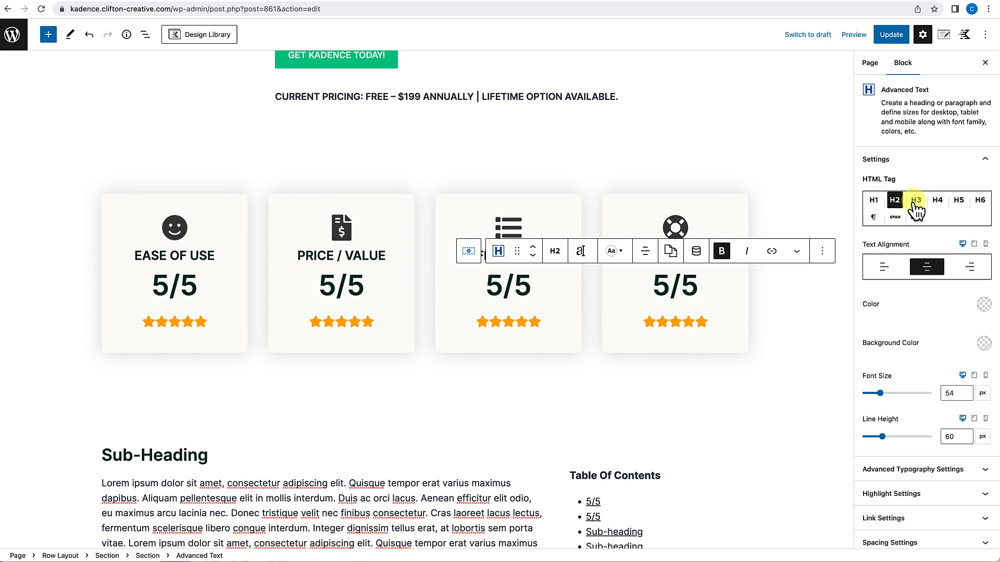
triple_click(676, 284)
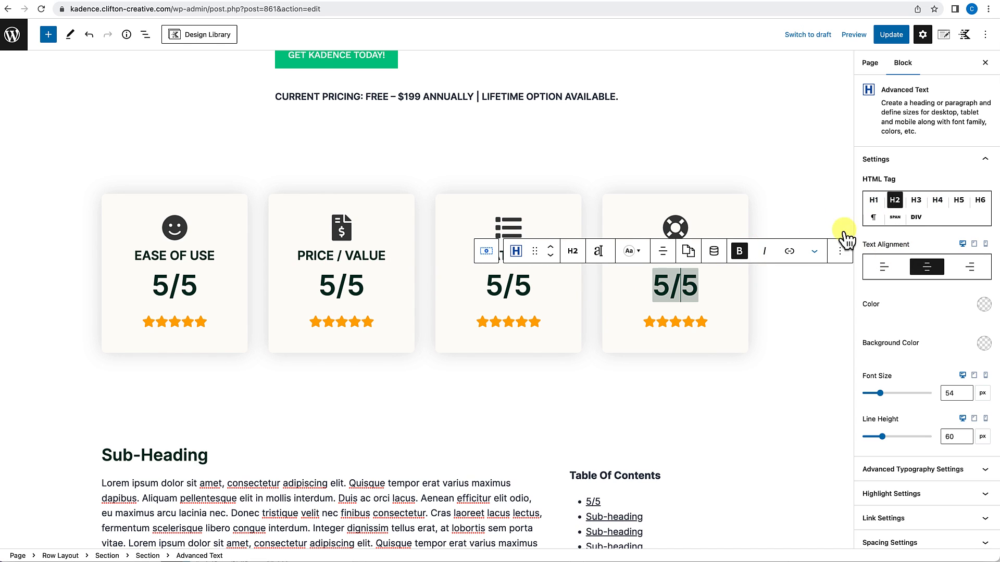
left_click(916, 200)
Insert a Section block directly after the Table of Contents block in the sidebar column.
scroll(685, 445, "down", 5)
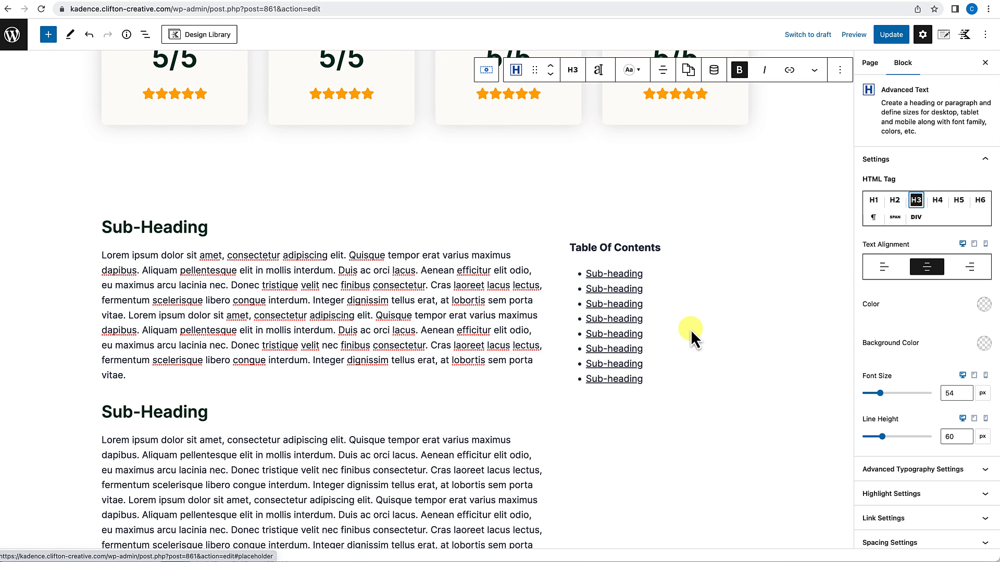
left_click(691, 294)
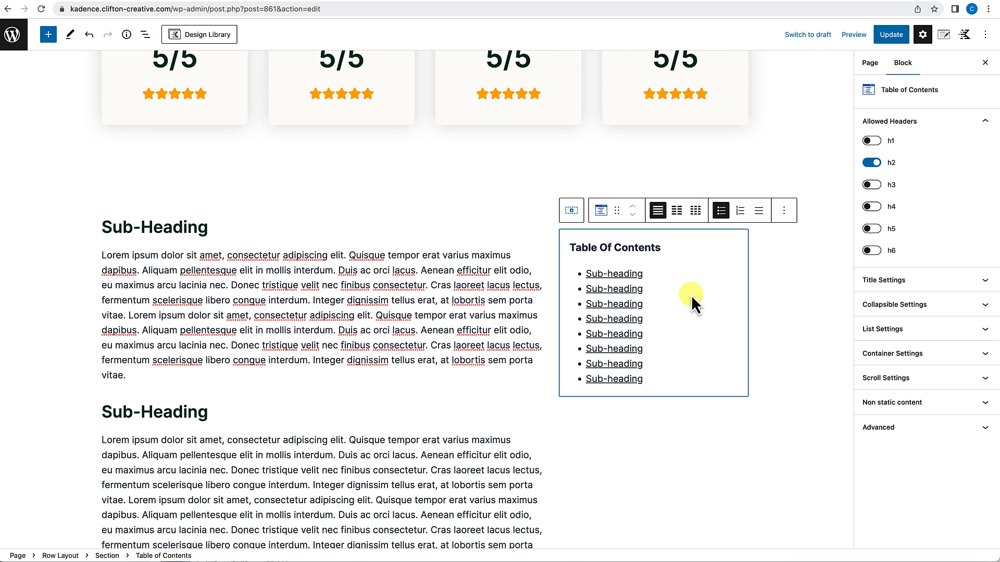
scroll(753, 346, "down", 2)
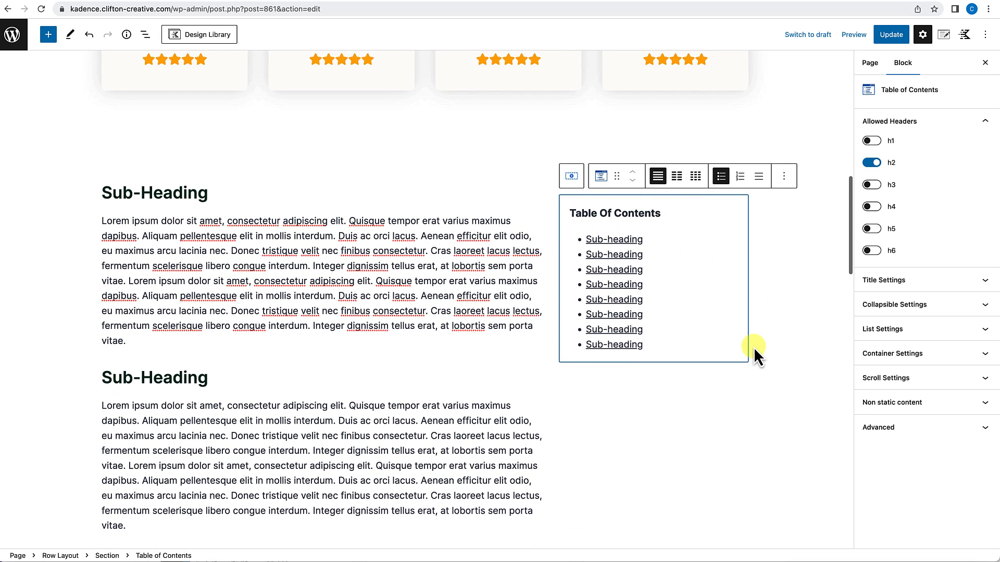
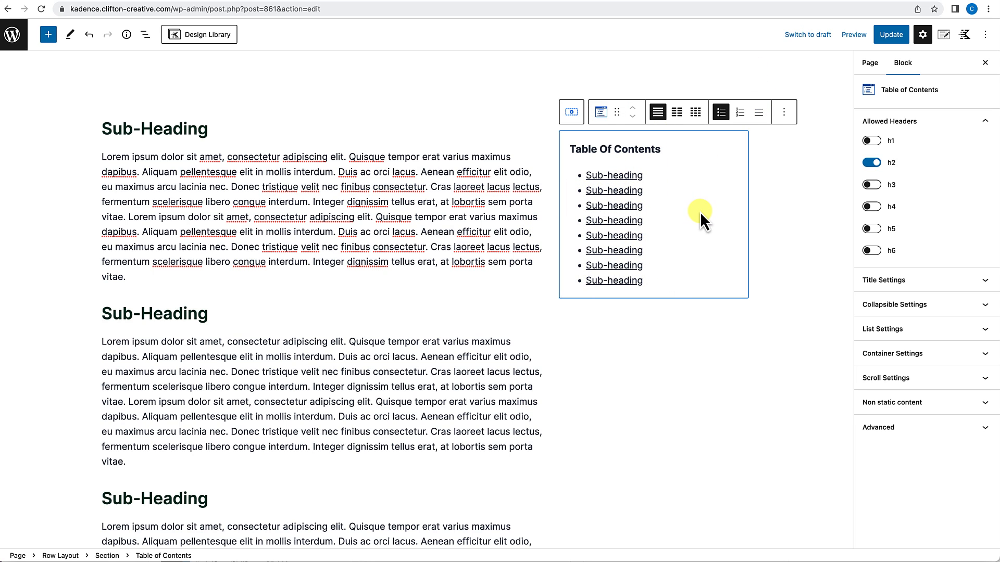
left_click(784, 116)
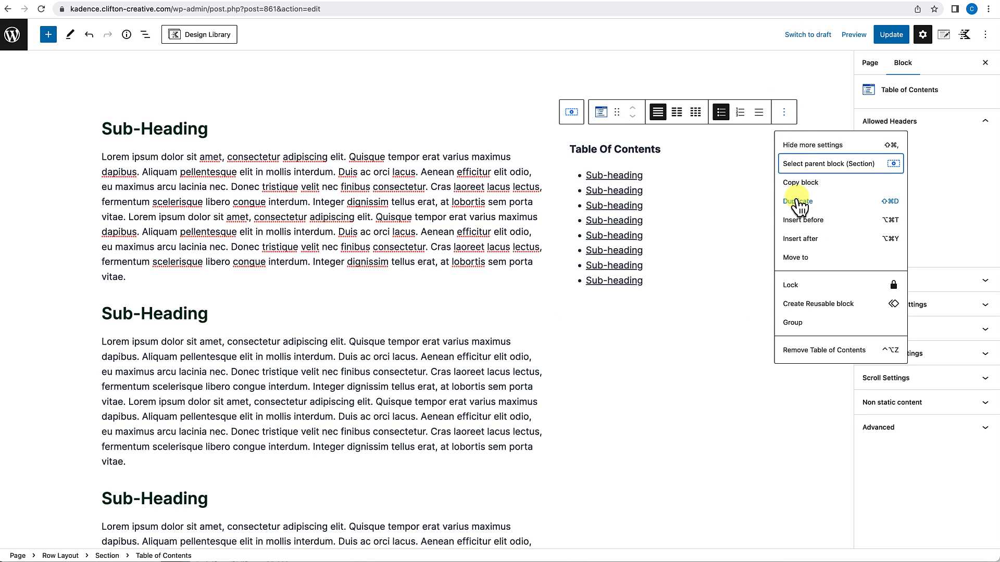
left_click(800, 241)
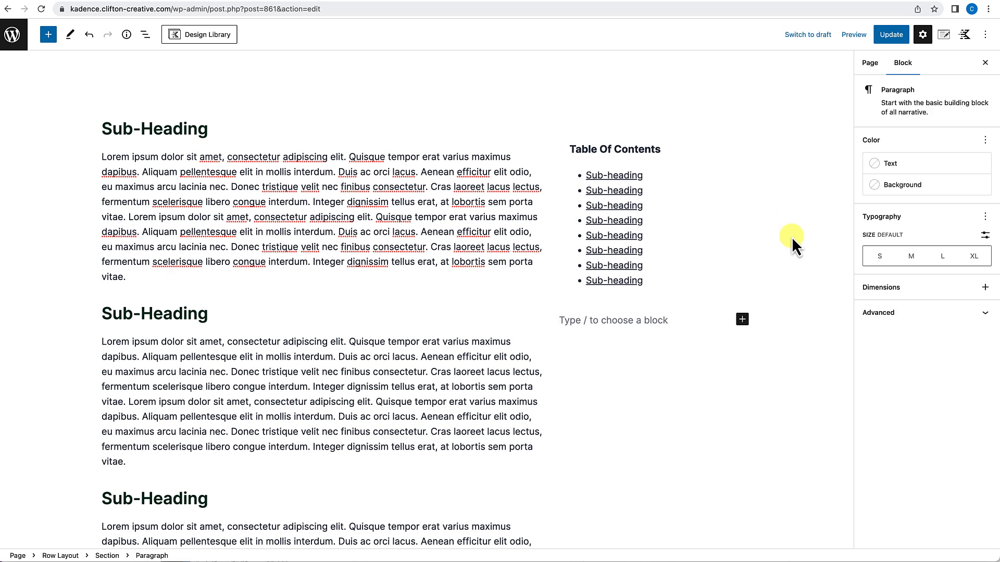
type("/")
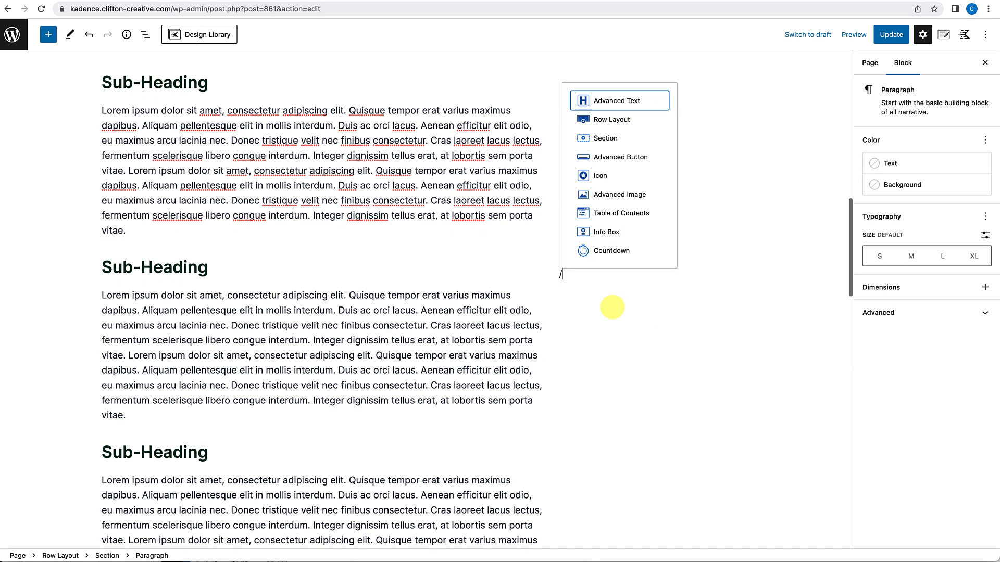
type("sectio")
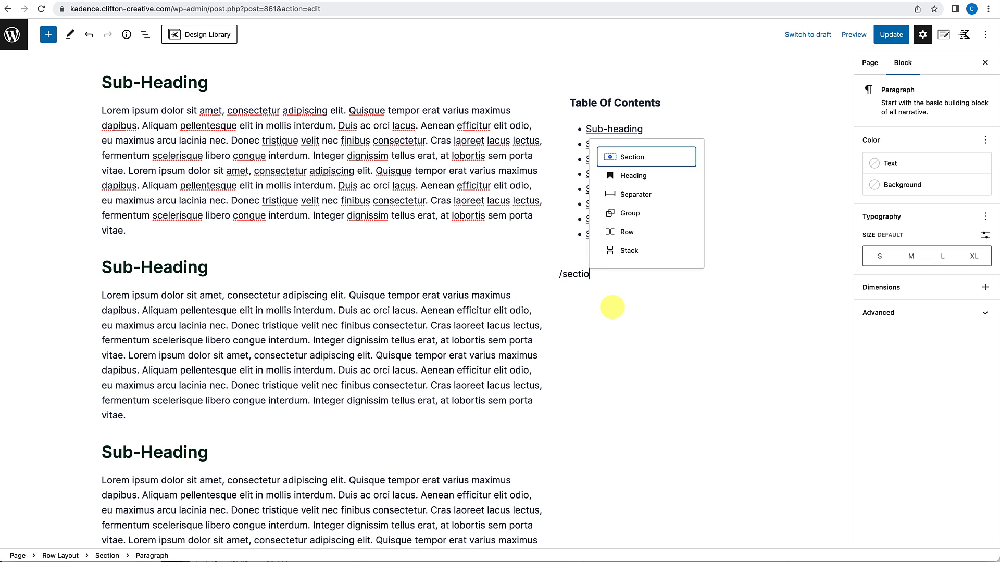
type("n")
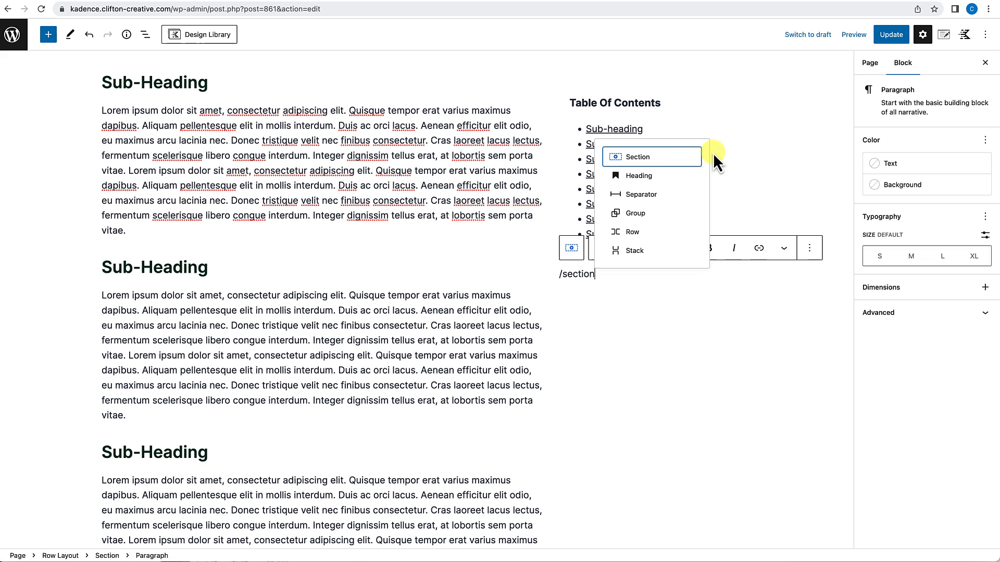
left_click(649, 164)
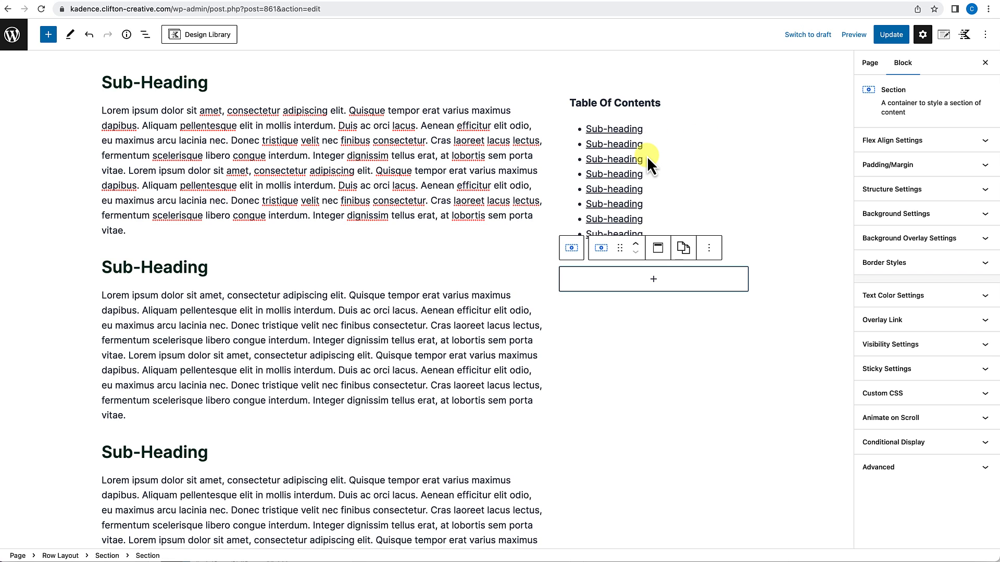
Move the Table of Contents block into the new section and show the block structure list.
left_click(672, 141)
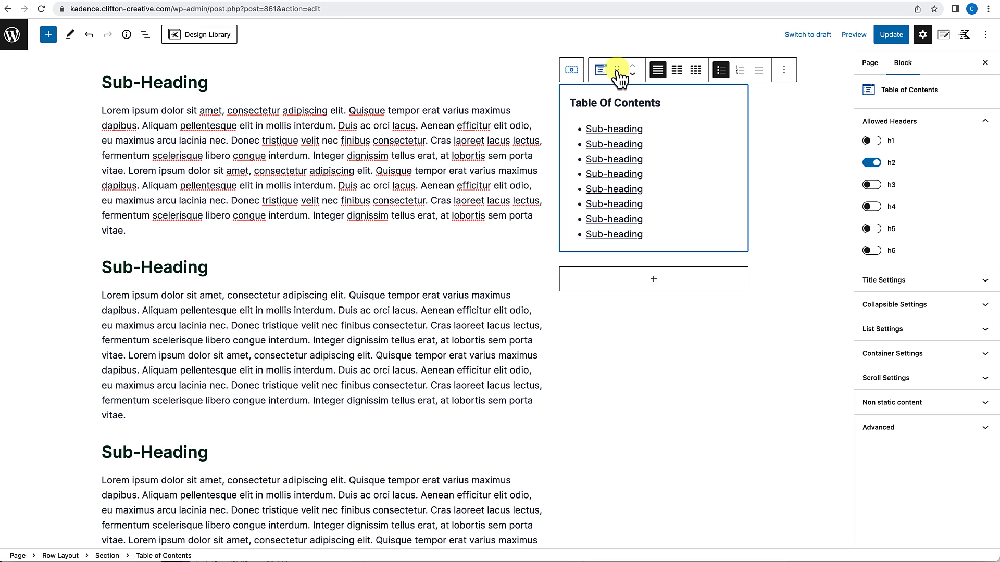
left_click_drag(618, 75, 631, 119)
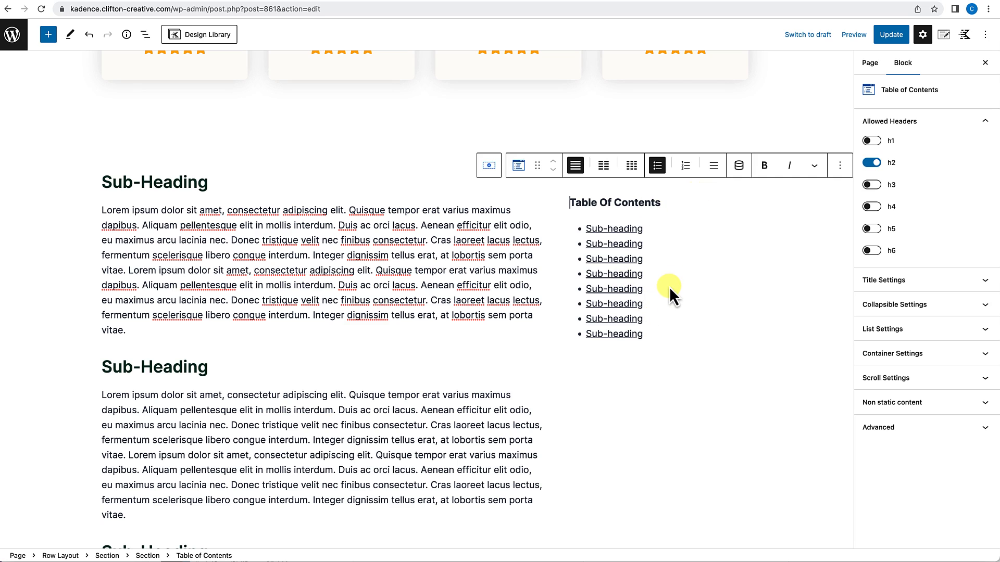
left_click(146, 36)
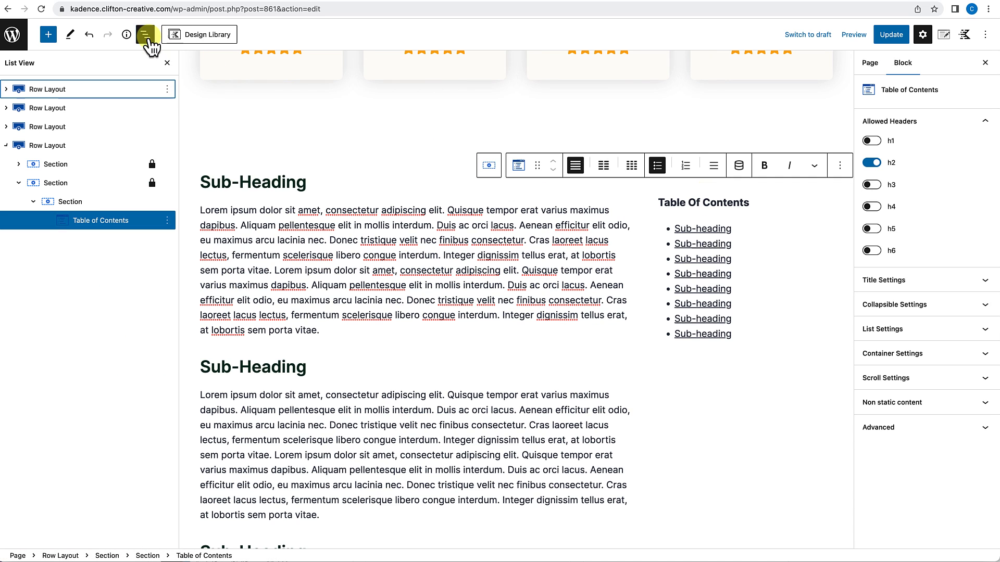
Give the section containing the table of contents the palette background color F5F2ED.
left_click(95, 199)
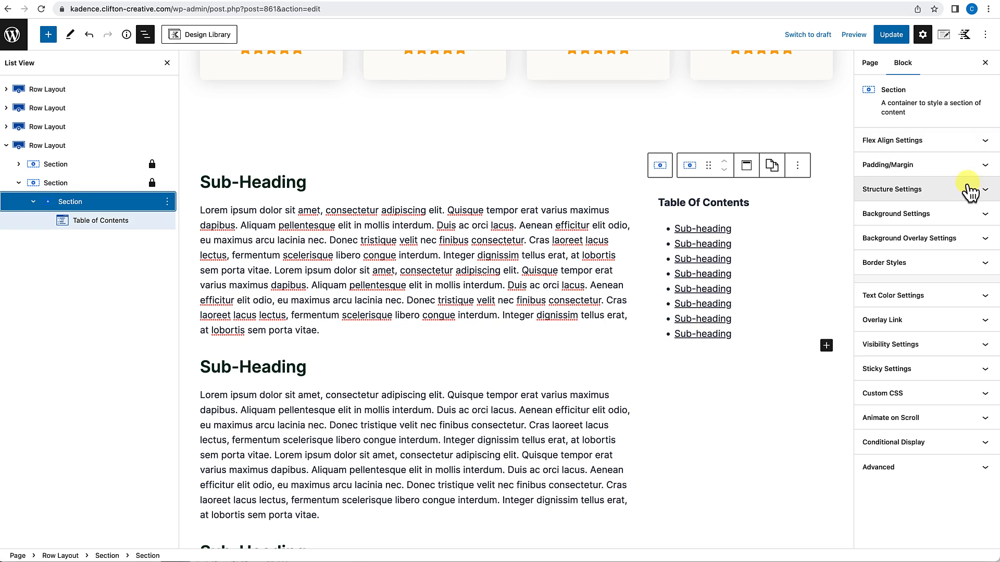
left_click(970, 221)
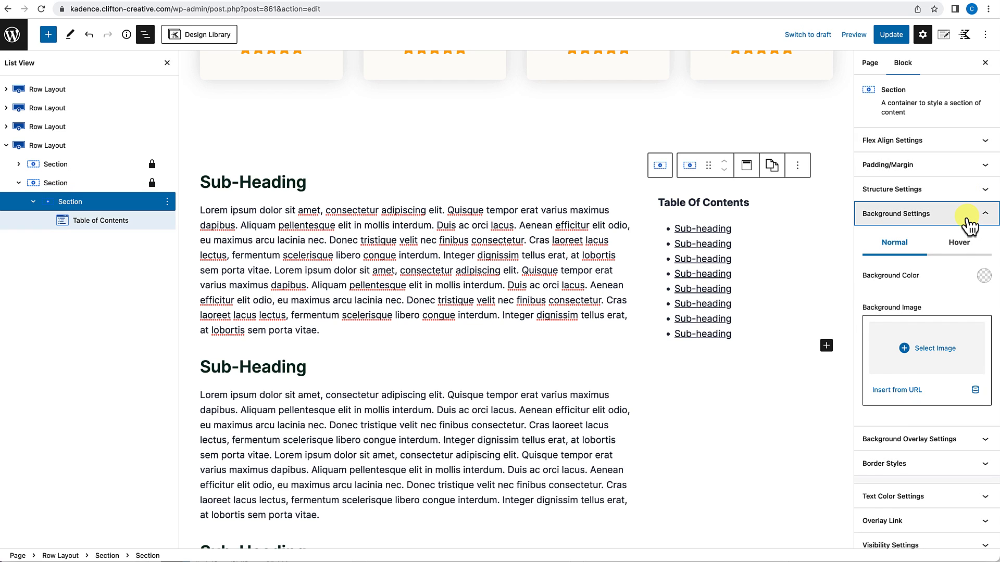
left_click(984, 276)
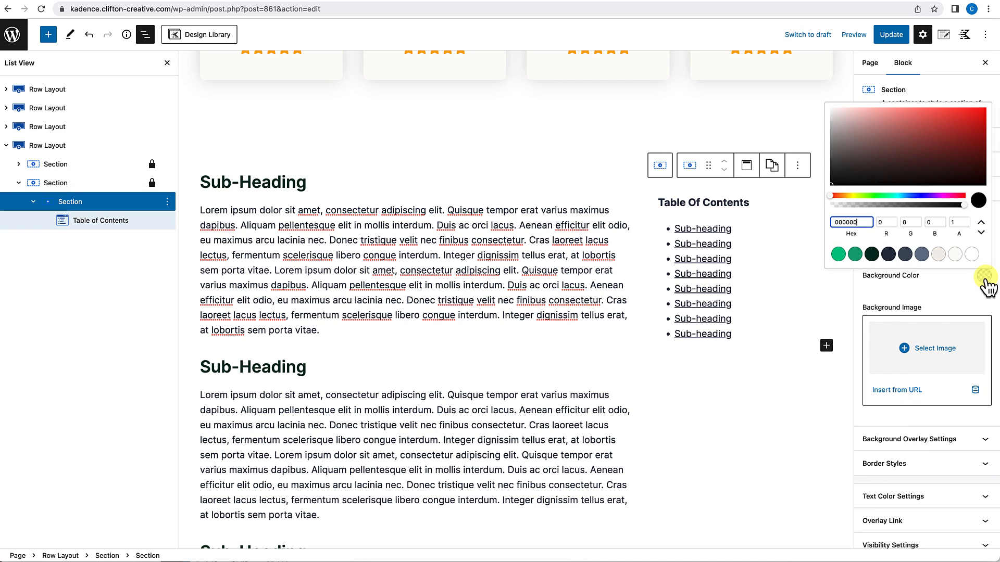
left_click(955, 255)
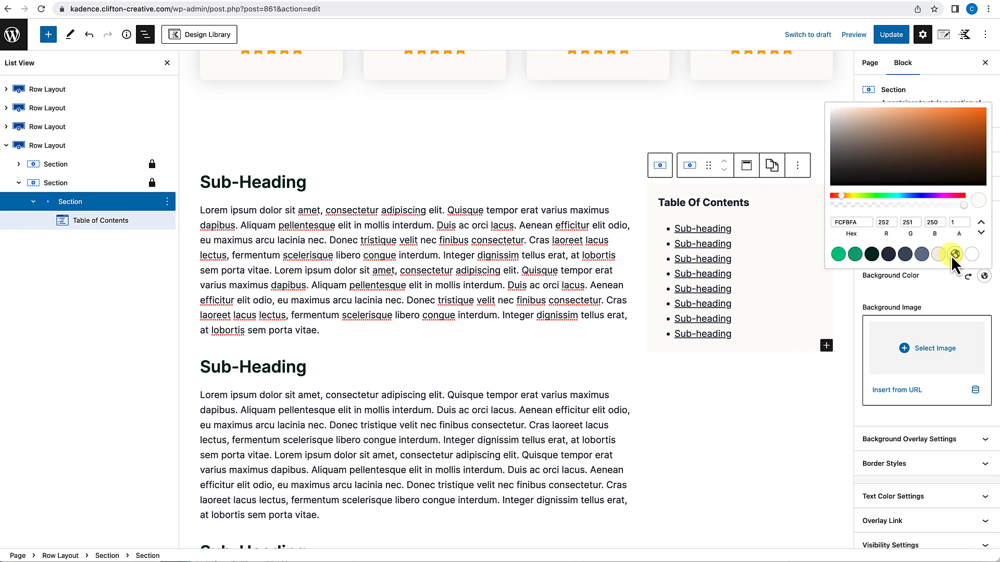
left_click(937, 255)
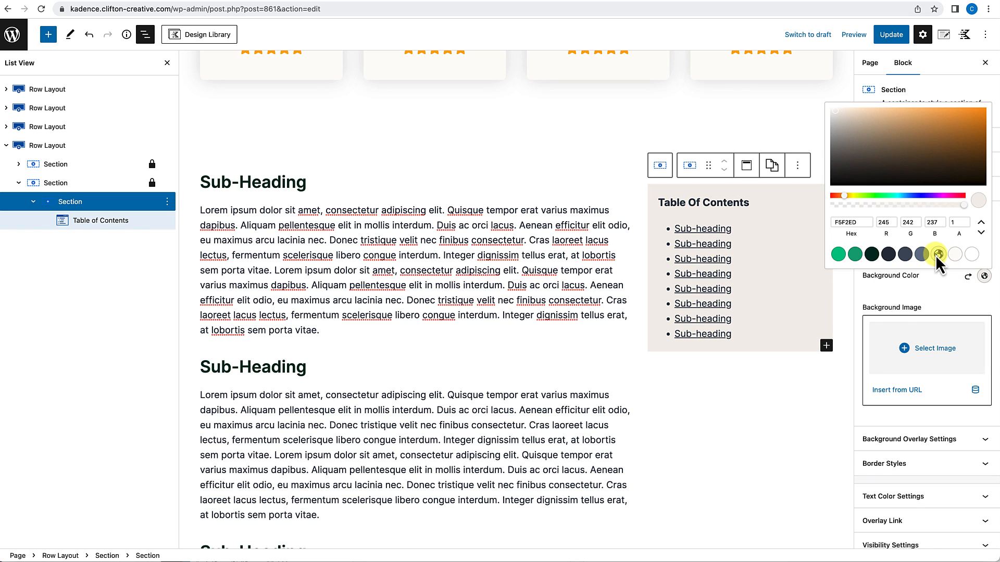
scroll(710, 314, "up", 4)
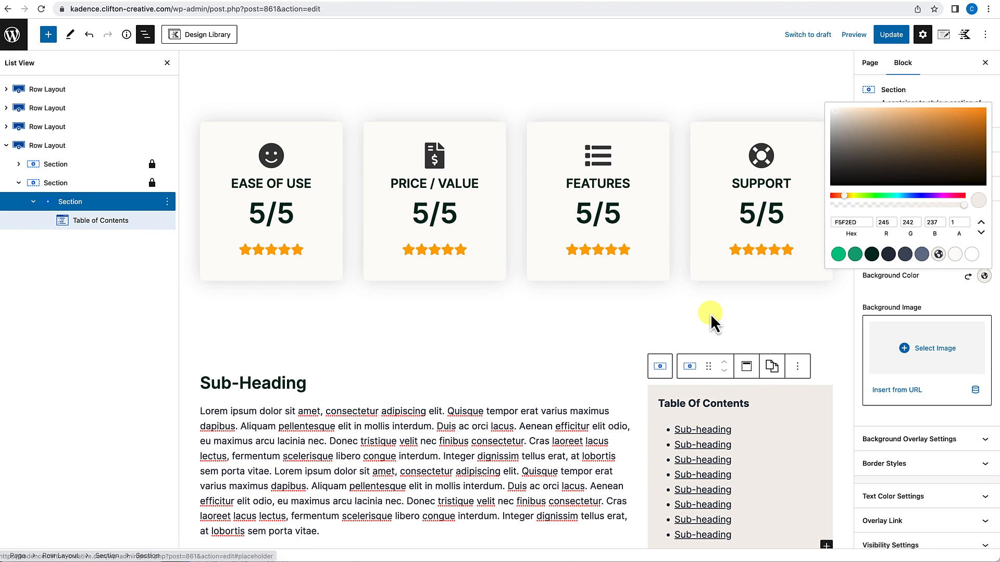
scroll(710, 313, "down", 3)
scroll(710, 313, "down", 2)
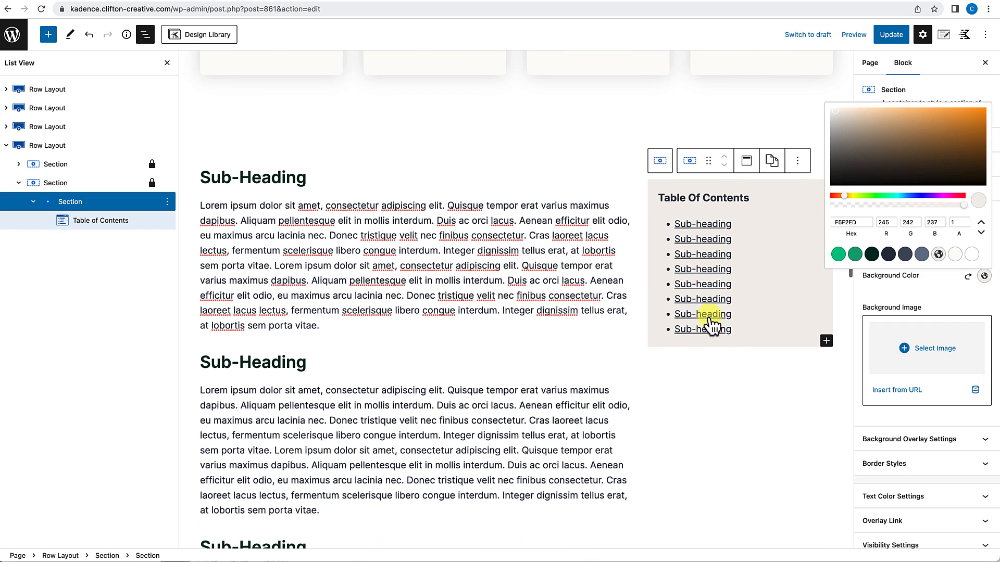
left_click(934, 280)
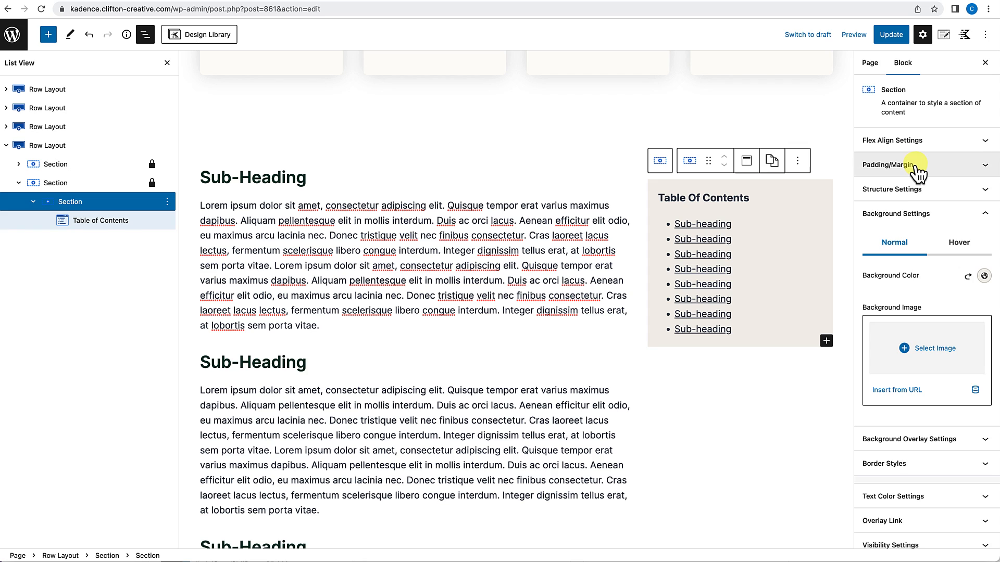
Set a linked padding of 20 px on all sides of the table of contents section and hide the block structure list.
left_click(897, 166)
left_click(982, 209)
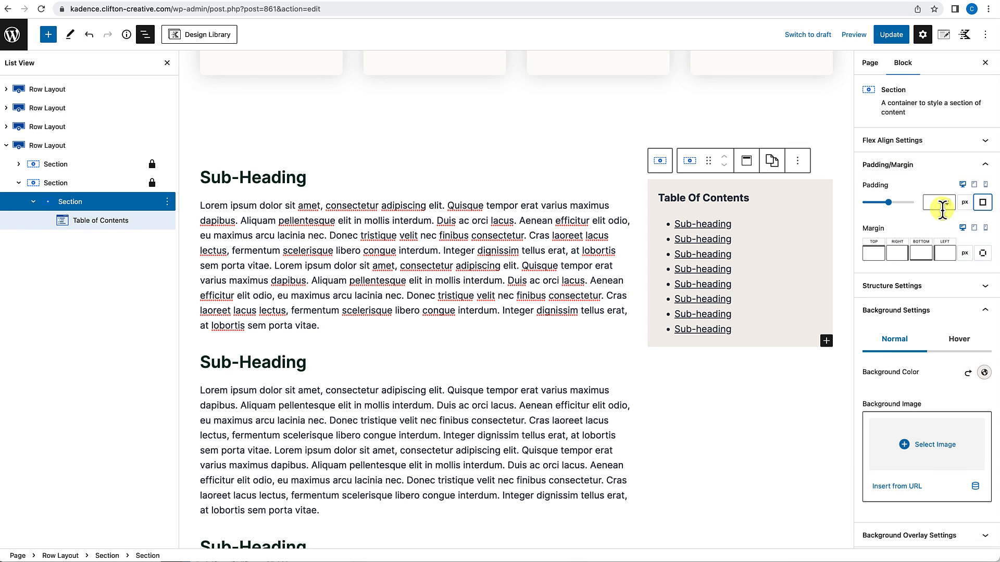
left_click(935, 203)
type("20")
key("ctrl+alt+o")
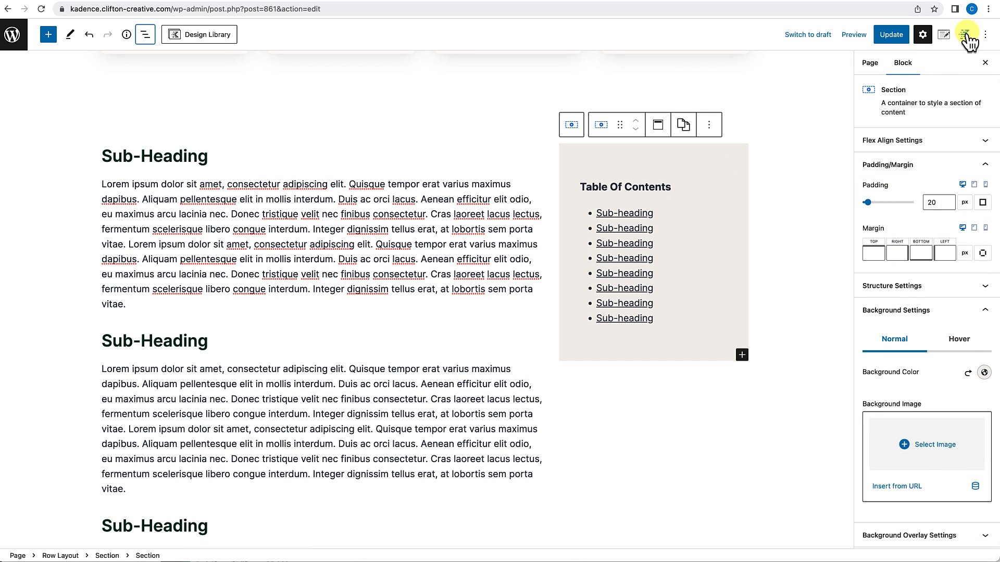
Update the page and view the published product review layout down to the table of contents.
left_click(898, 35)
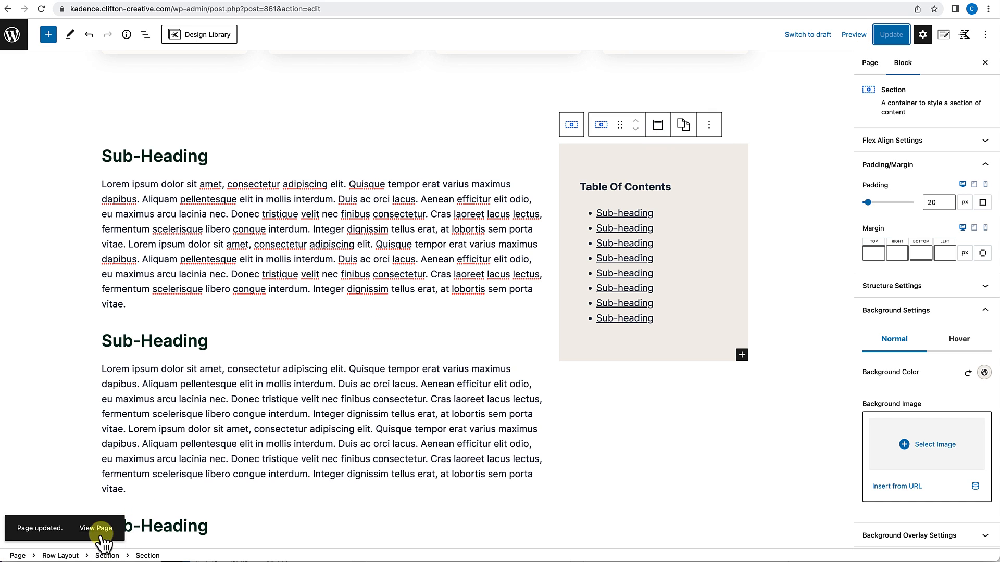
left_click(99, 528)
scroll(330, 383, "down", 9)
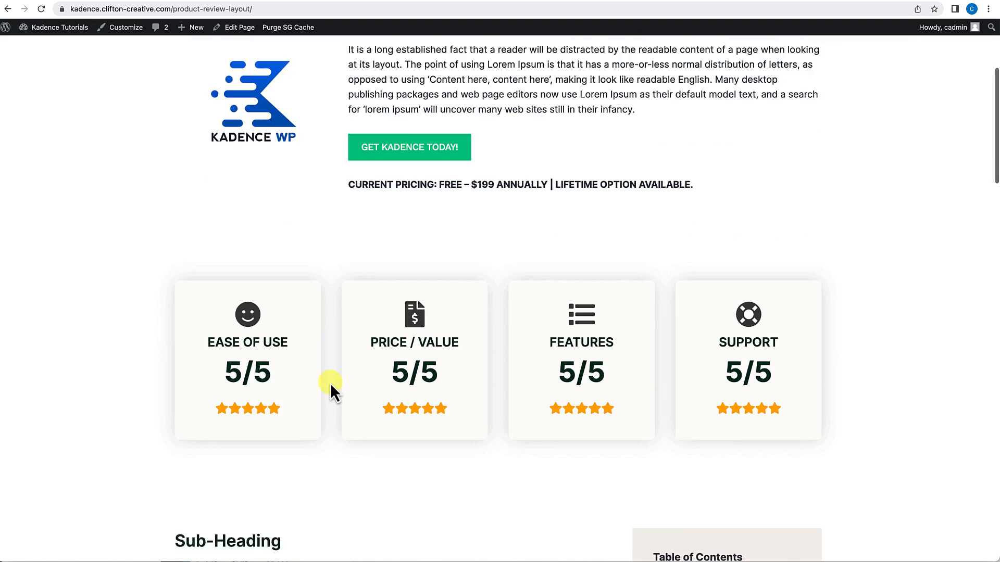
scroll(330, 383, "down", 2)
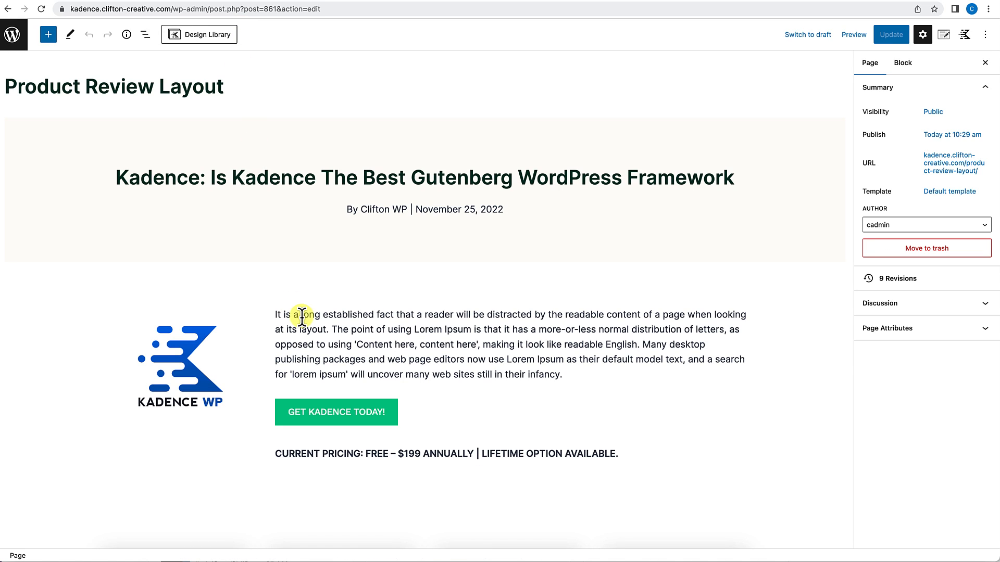
Give the table of contents section a border in palette color 013222 with a left width of 10 px.
scroll(301, 317, "down", 20)
scroll(738, 139, "up", 2)
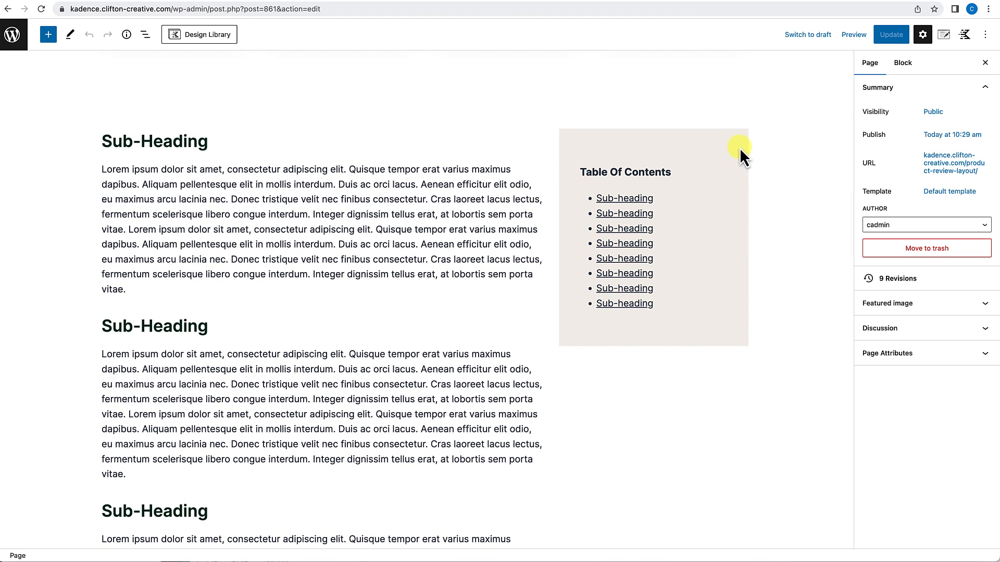
left_click(739, 148)
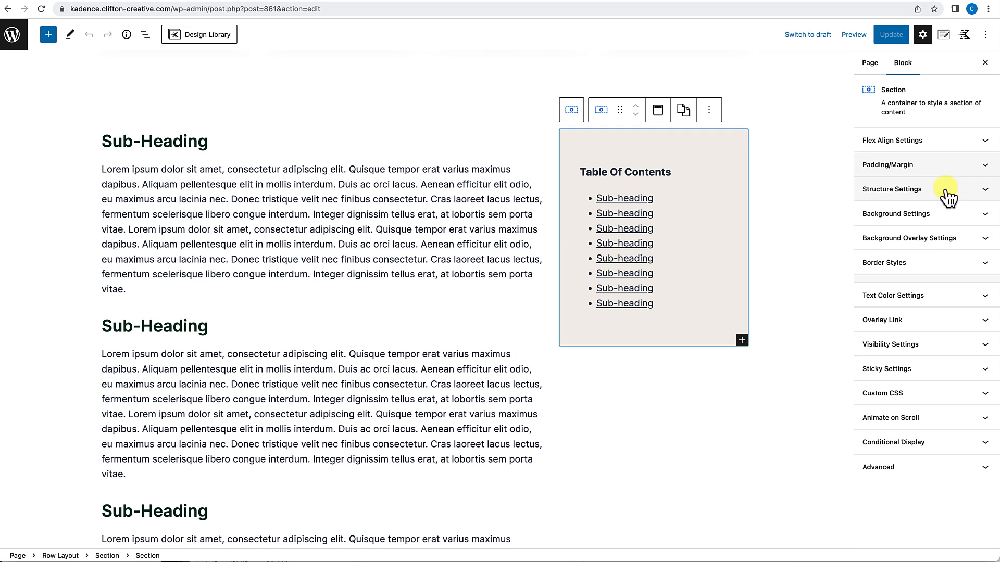
left_click(934, 264)
scroll(905, 387, "down", 5)
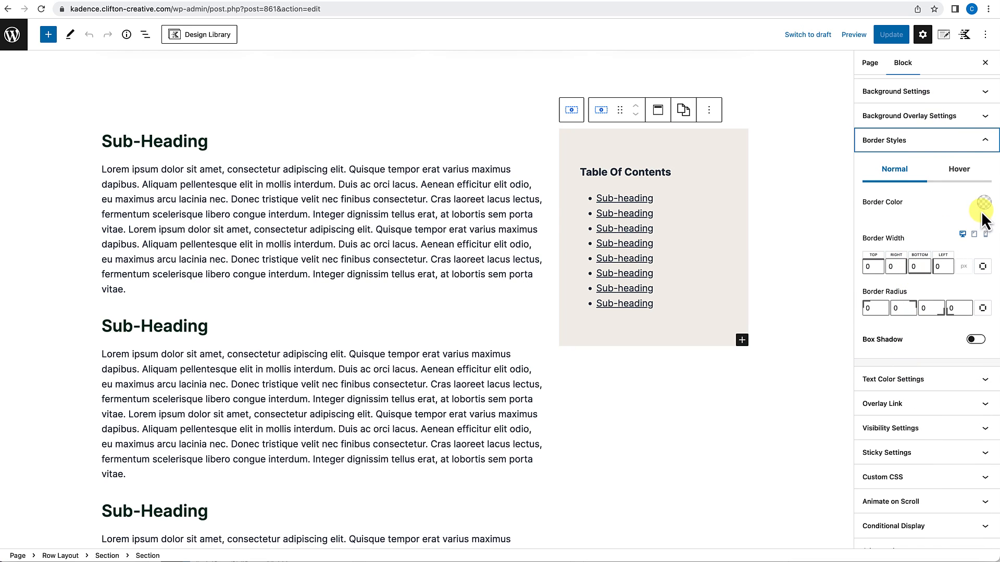
left_click(982, 207)
left_click(872, 181)
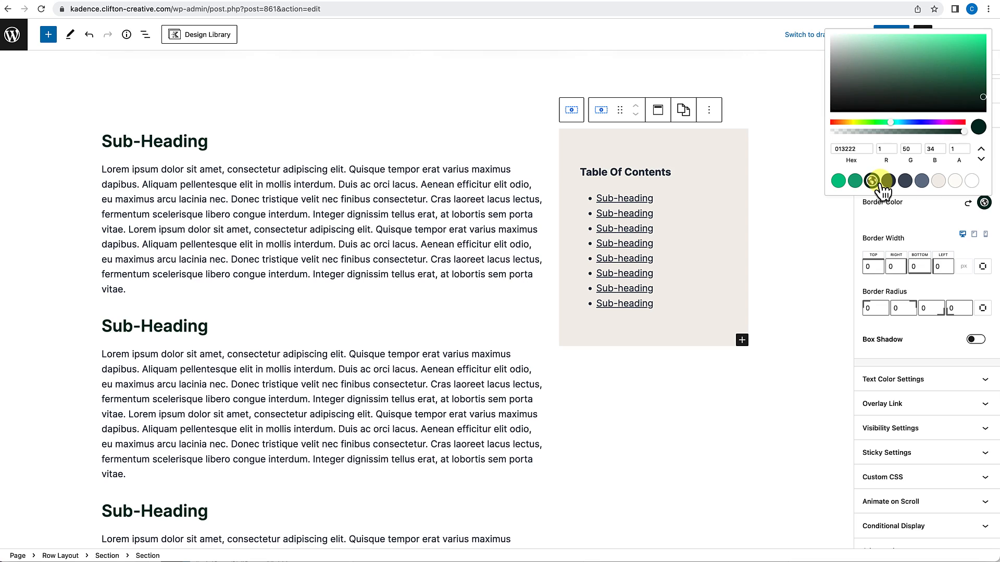
left_click(923, 232)
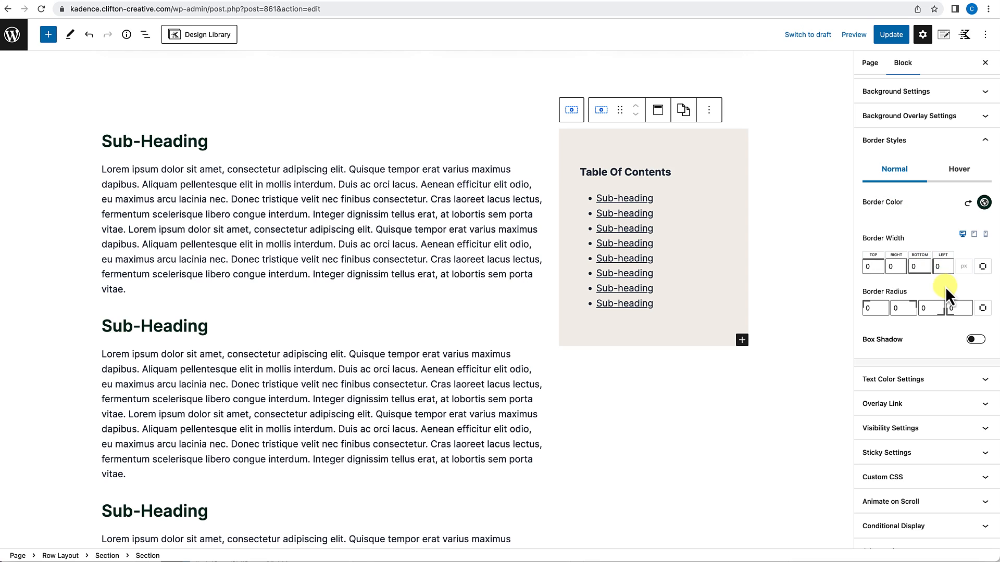
left_click(943, 267)
type("10")
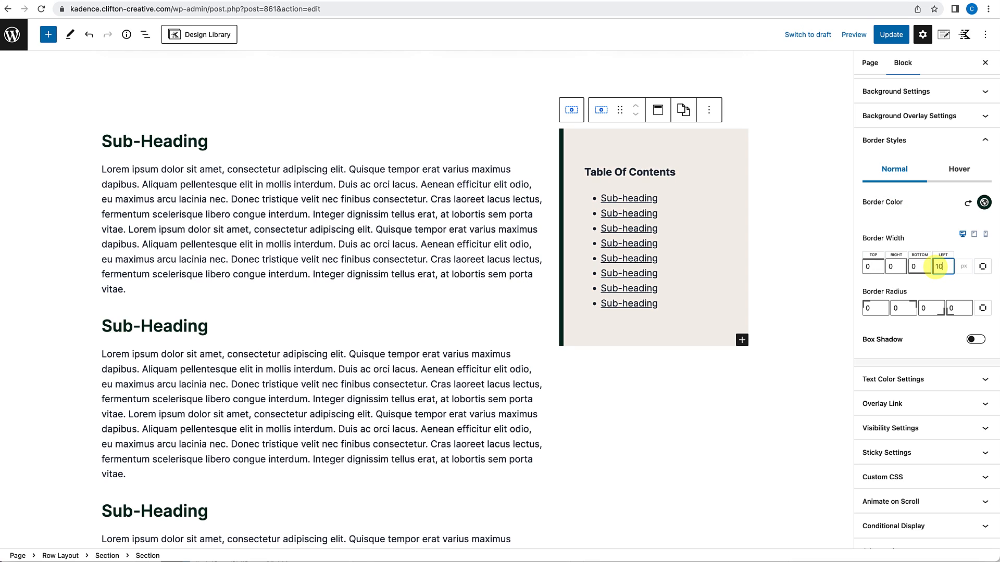
Set the column gutter of the row holding the review text and table of contents to Wide: 40px.
left_click(528, 108)
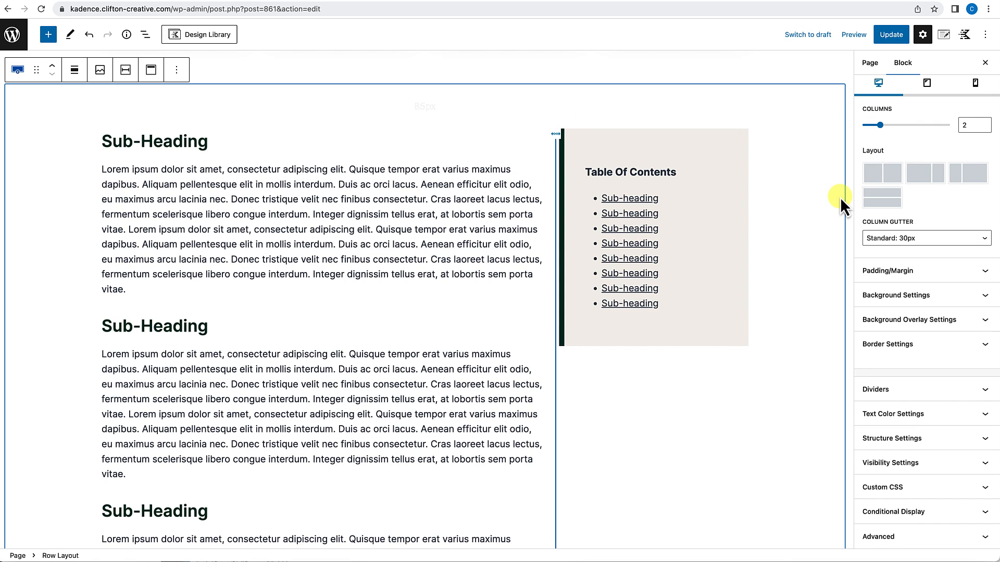
left_click(929, 241)
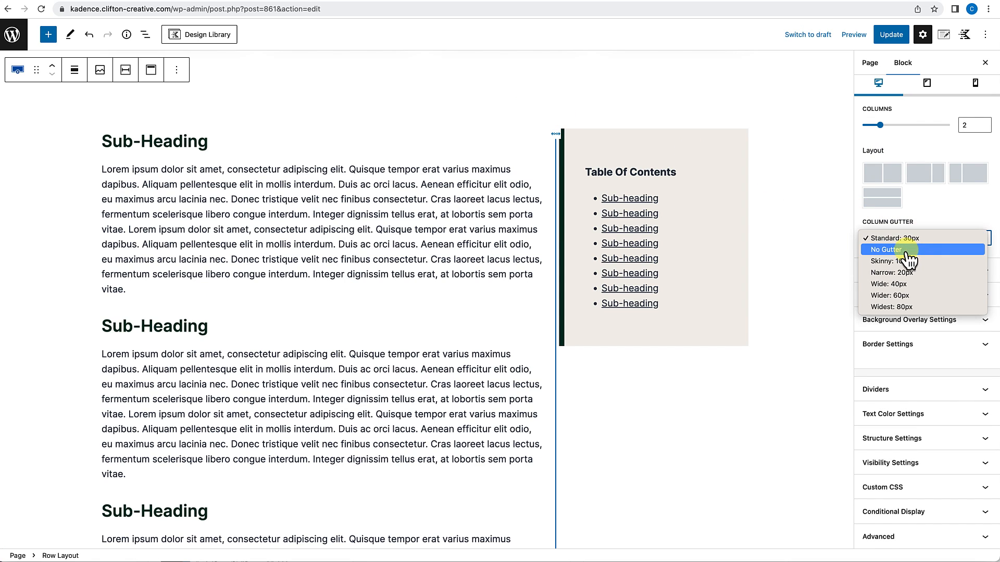
left_click(906, 295)
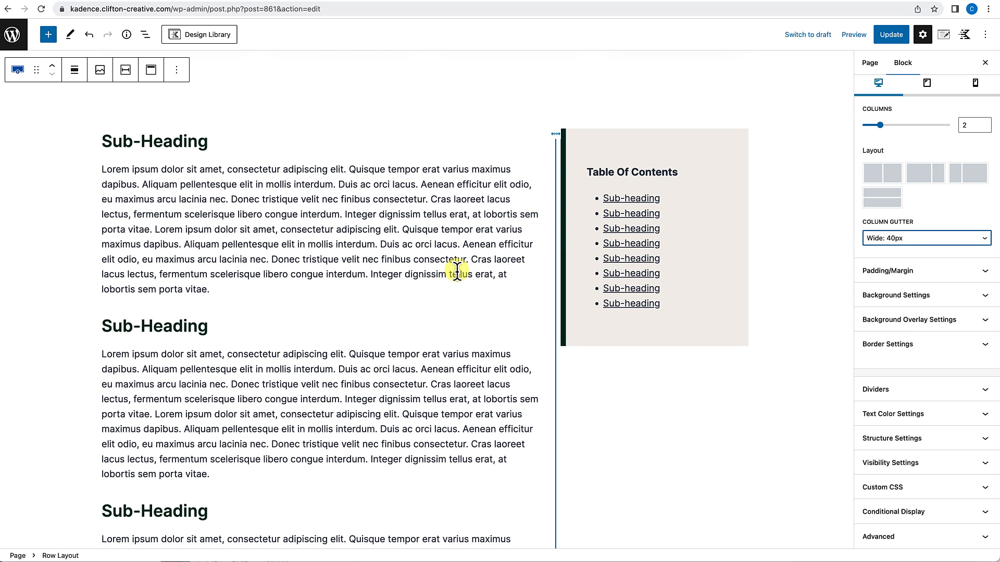
left_click(469, 396)
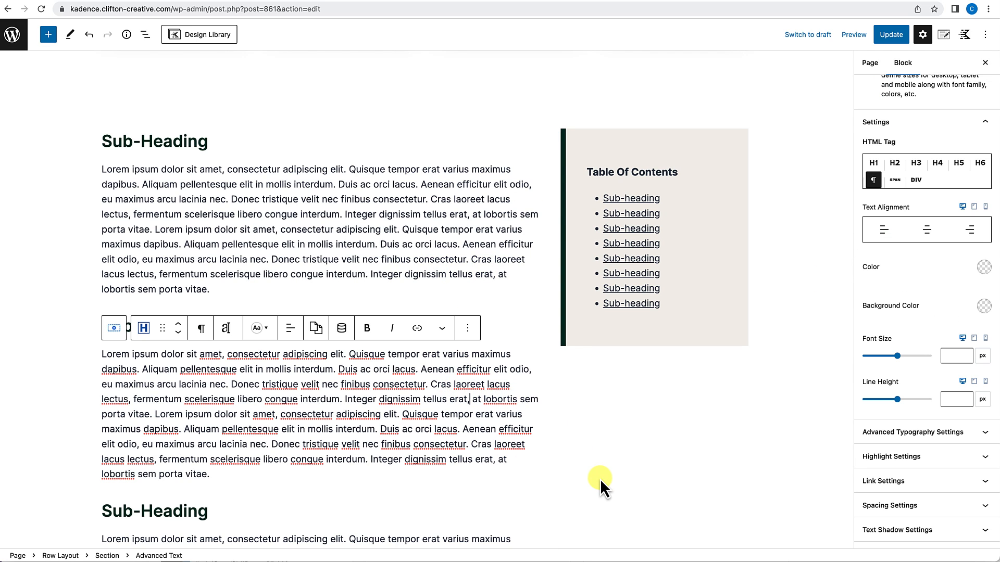
scroll(599, 479, "down", 2)
scroll(600, 479, "down", 6)
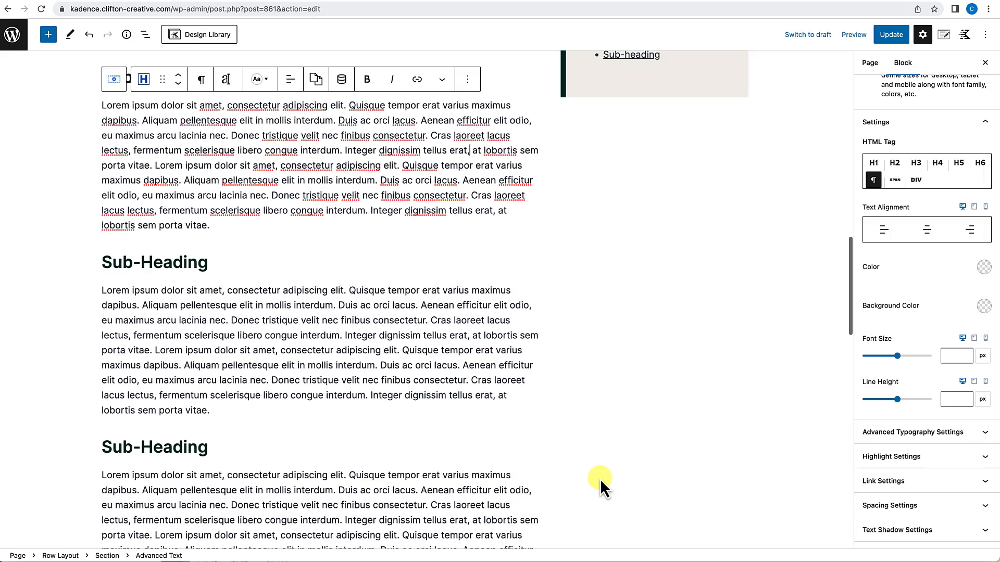
scroll(599, 479, "up", 6)
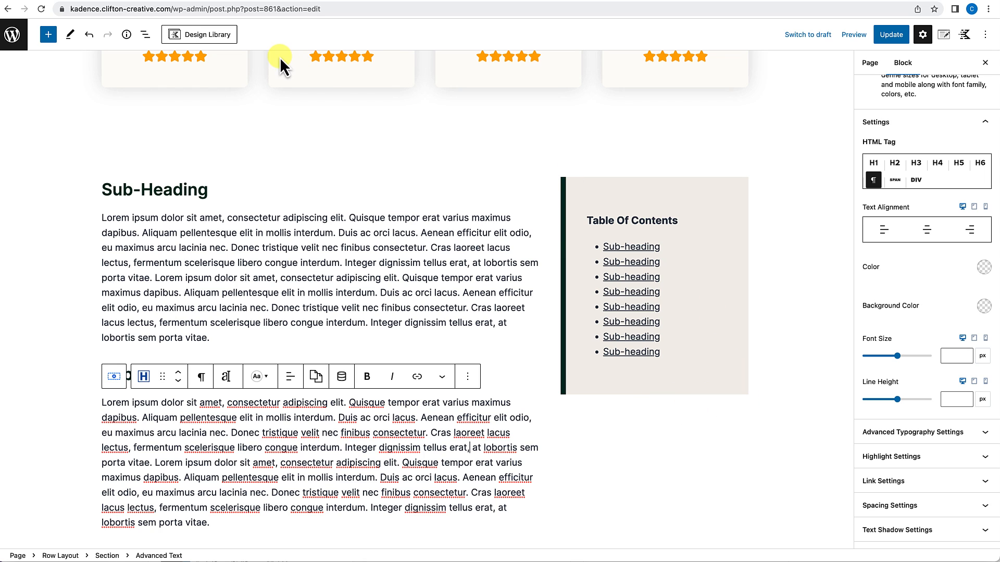
Show the block structure list and insert a new Section block directly after the table of contents section.
left_click(146, 34)
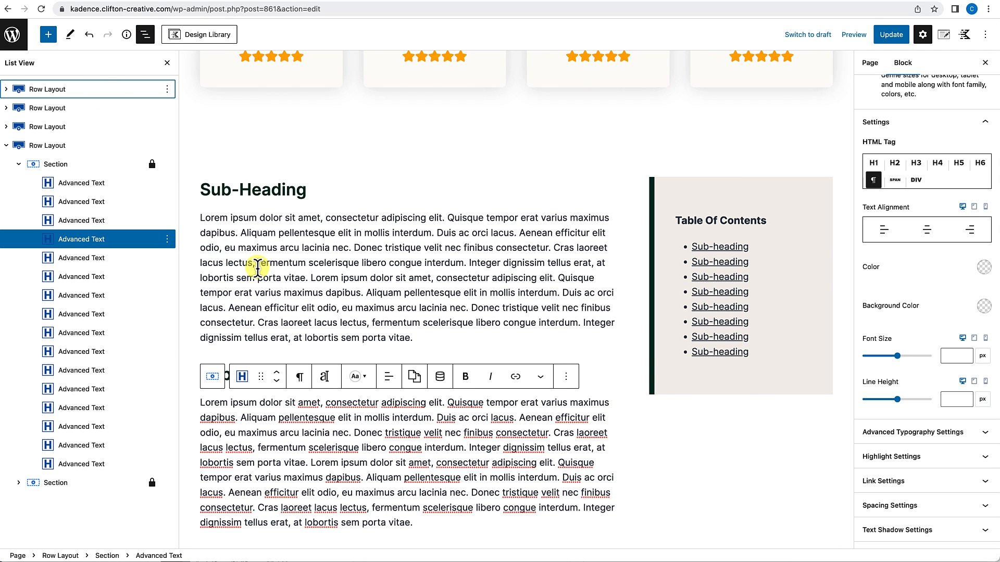
left_click(686, 190)
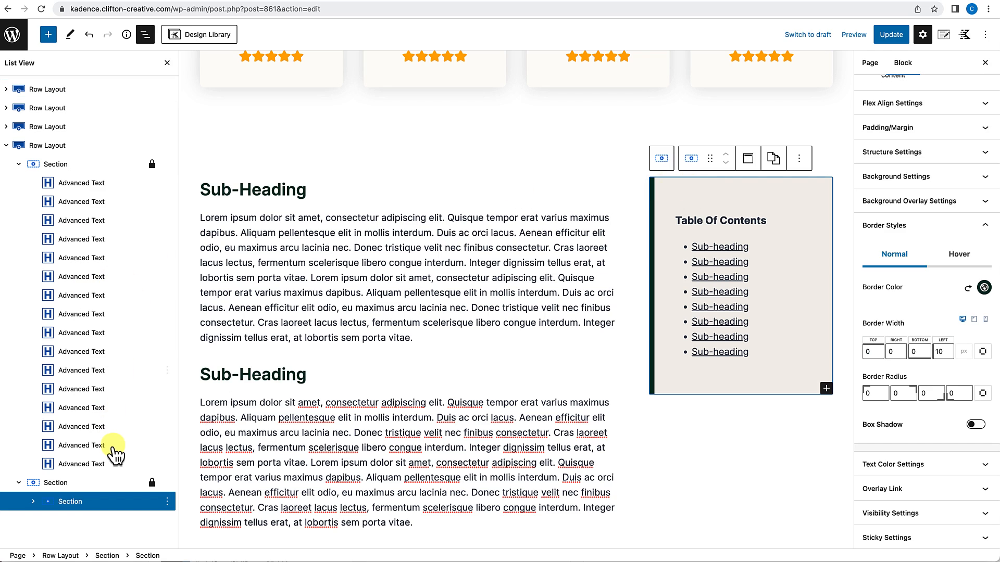
left_click(33, 502)
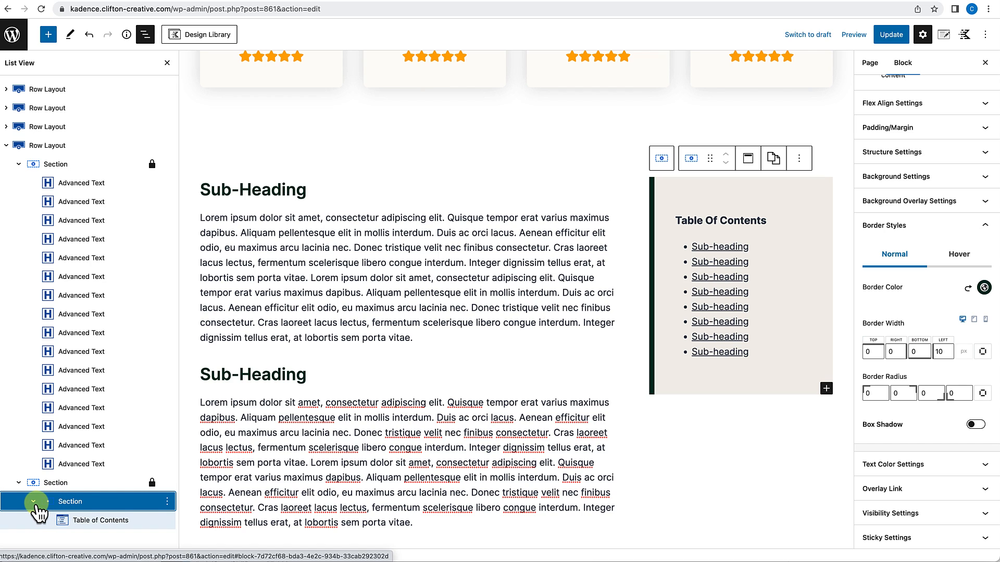
left_click(35, 502)
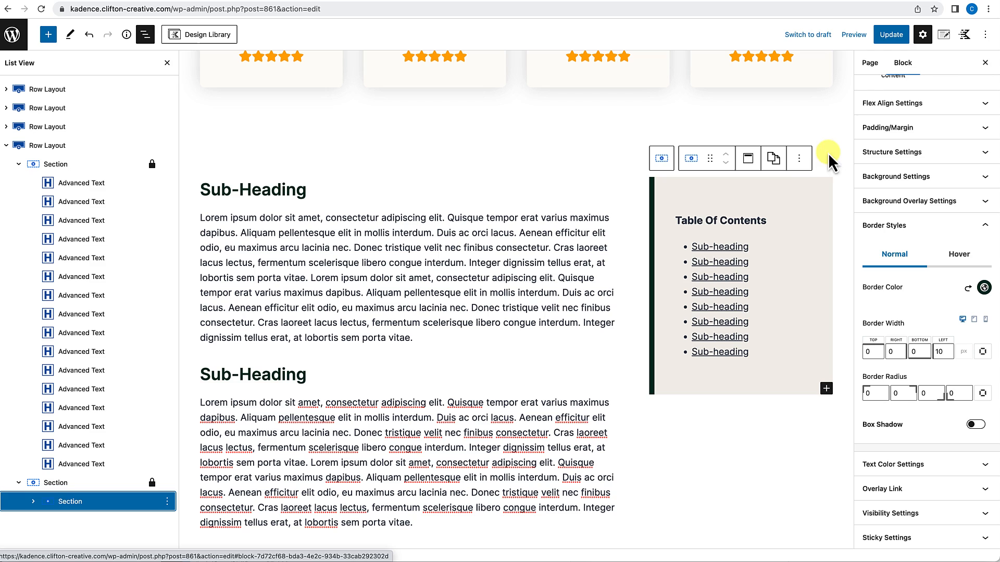
left_click(799, 159)
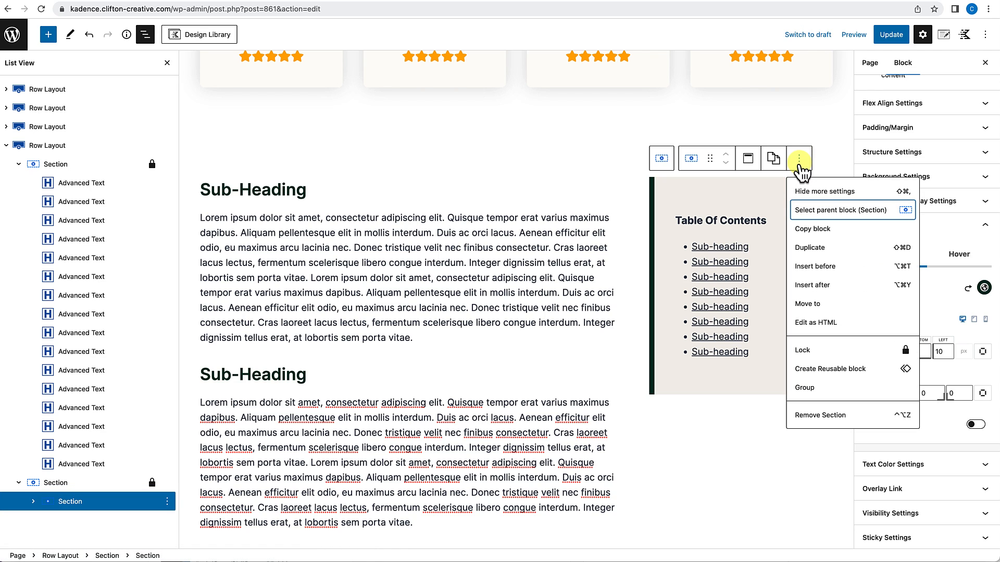
left_click(811, 285)
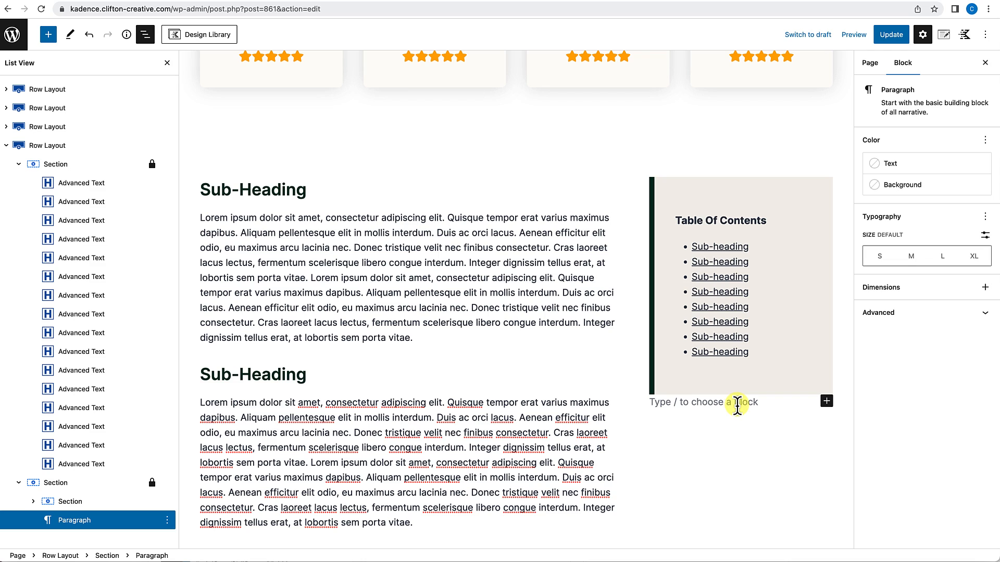
type("/")
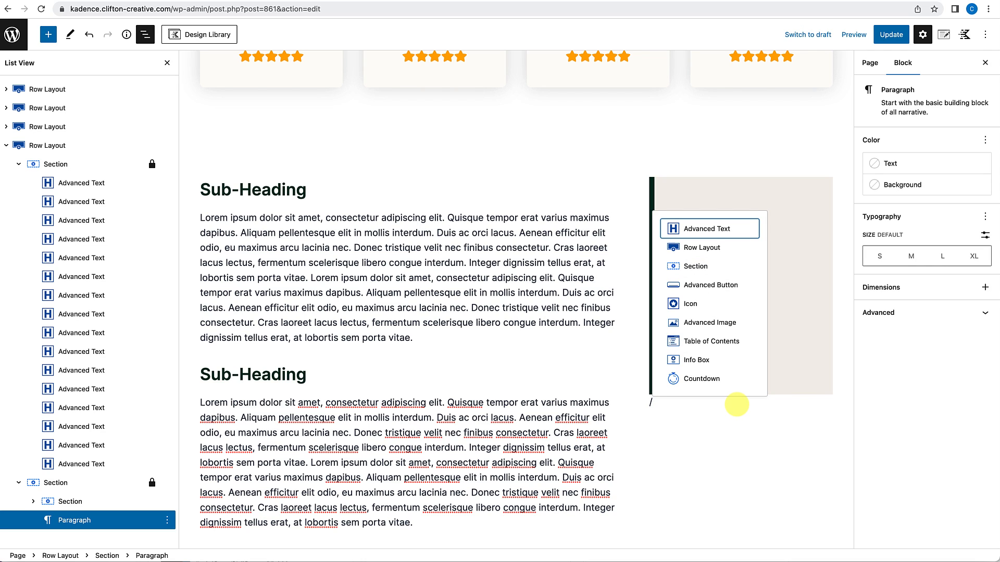
type("section")
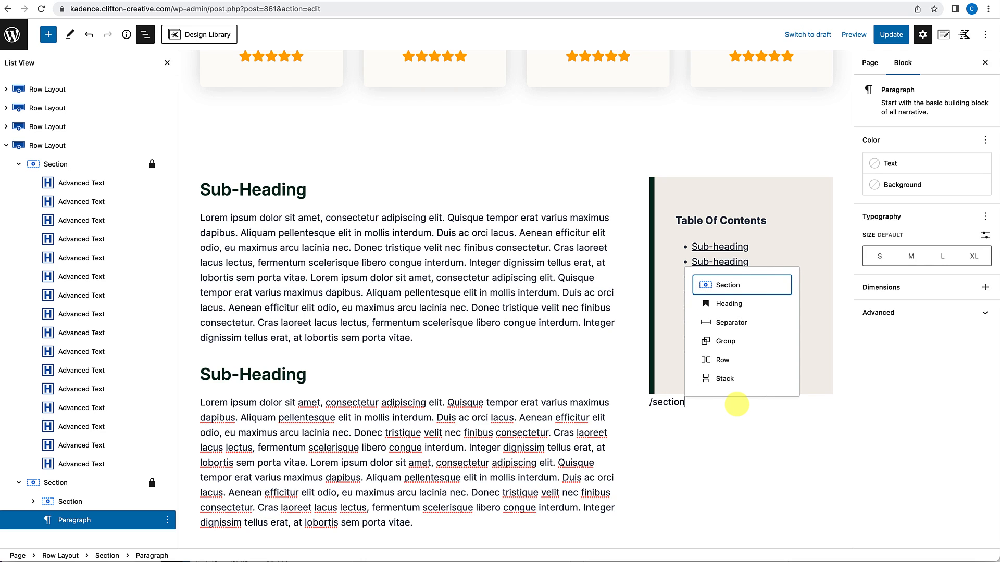
left_click(729, 285)
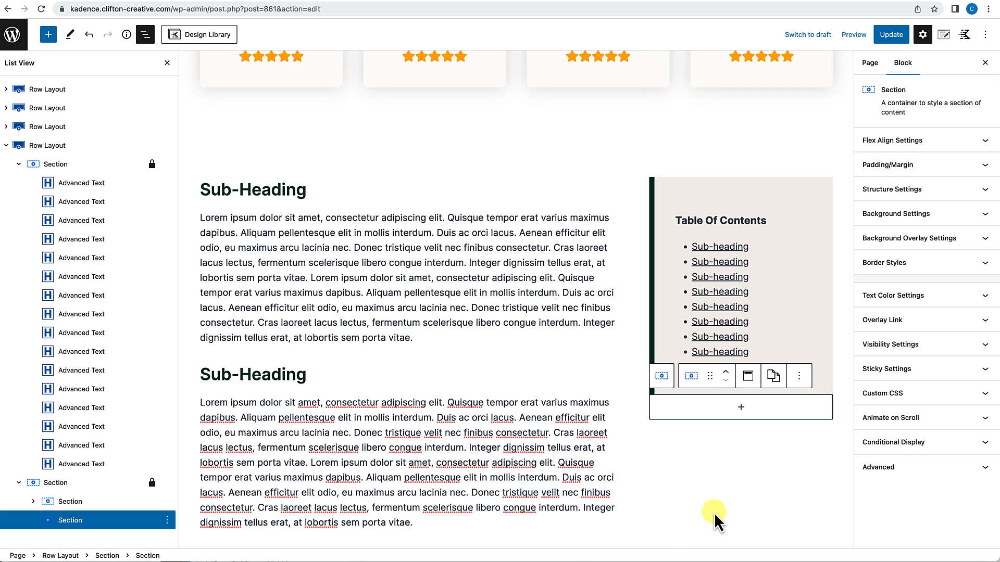
Add an Advanced Image block inside the new section and fill it with kadencewp-v.png from the media library.
left_click(741, 410)
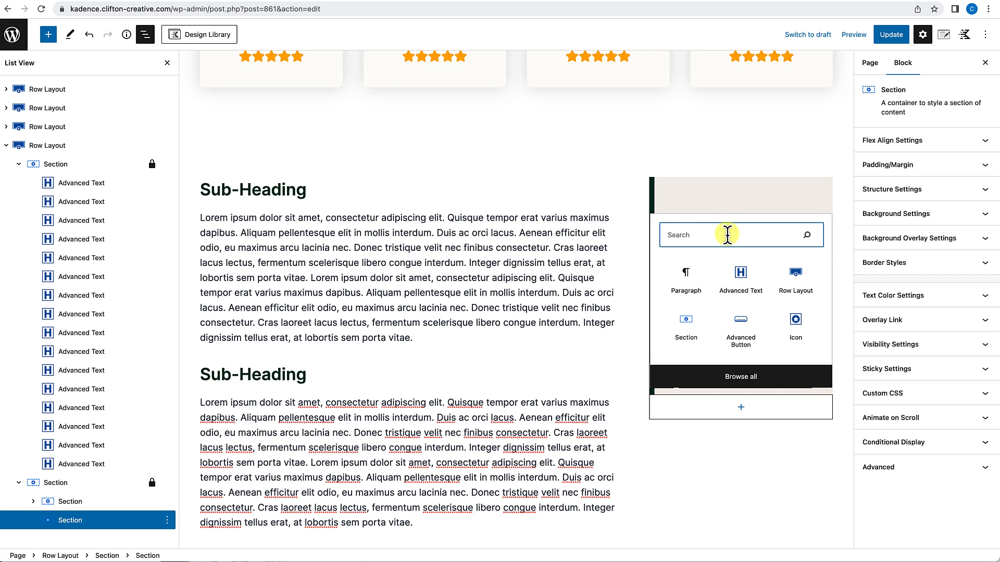
type("Advanced")
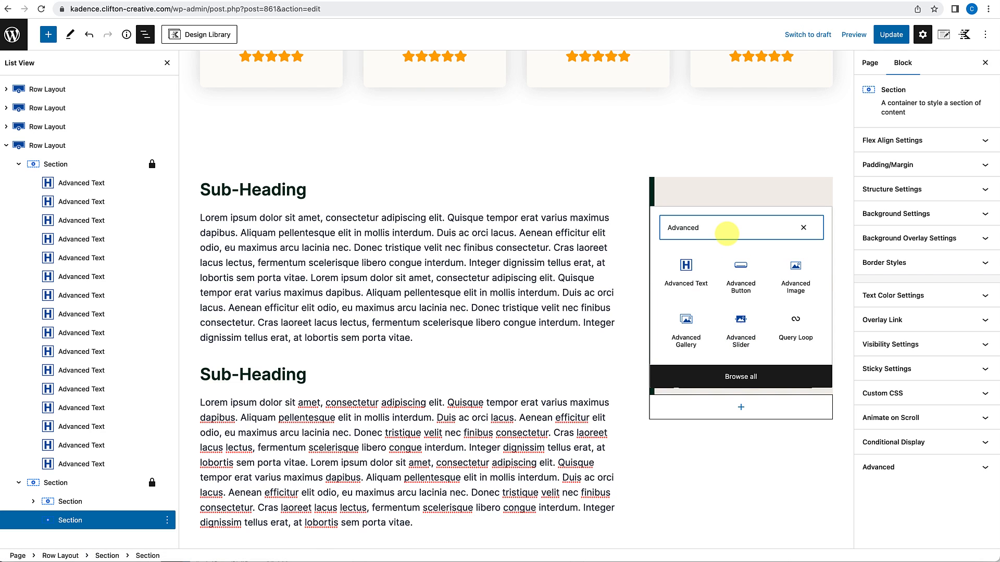
type(" Im")
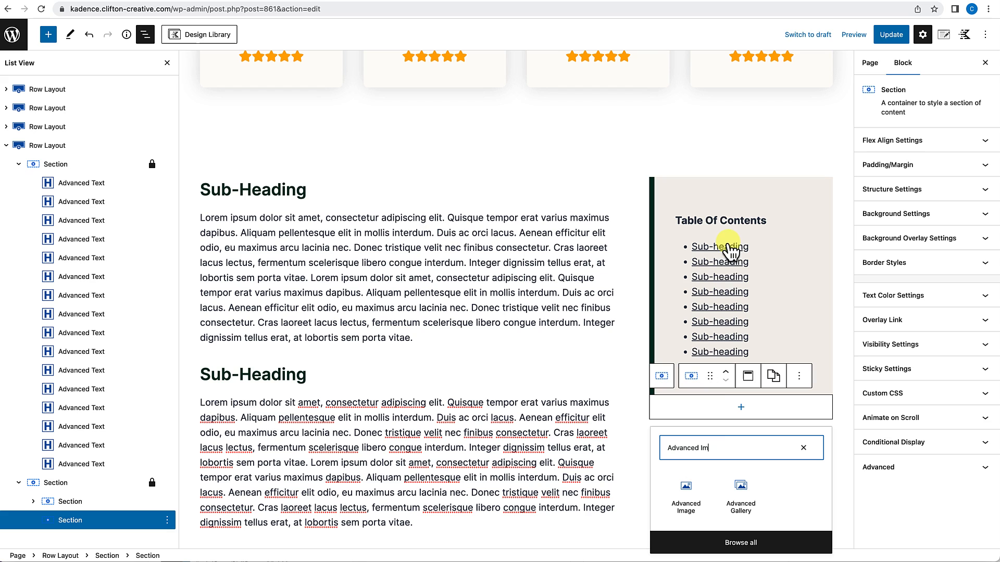
left_click(694, 504)
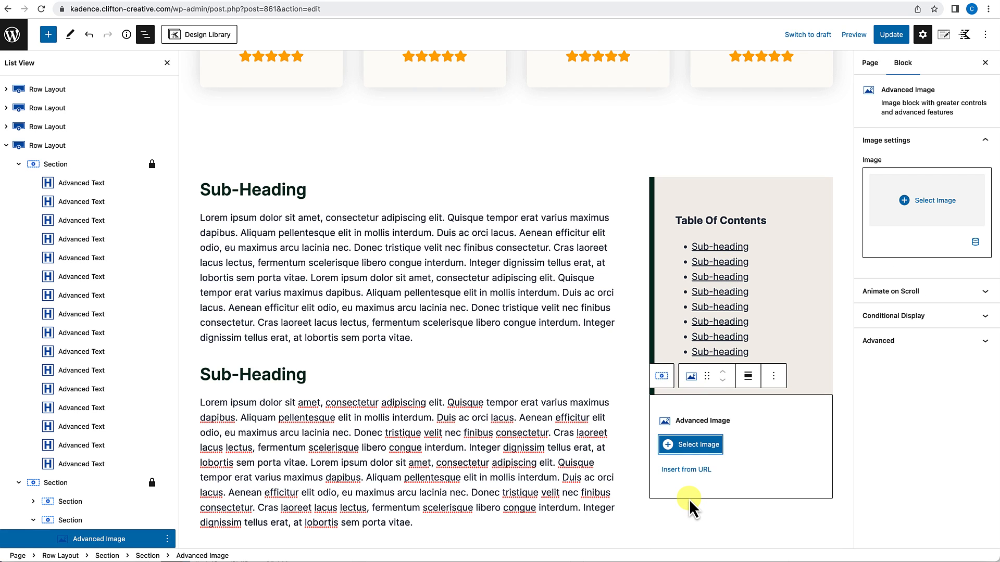
scroll(593, 460, "down", 5)
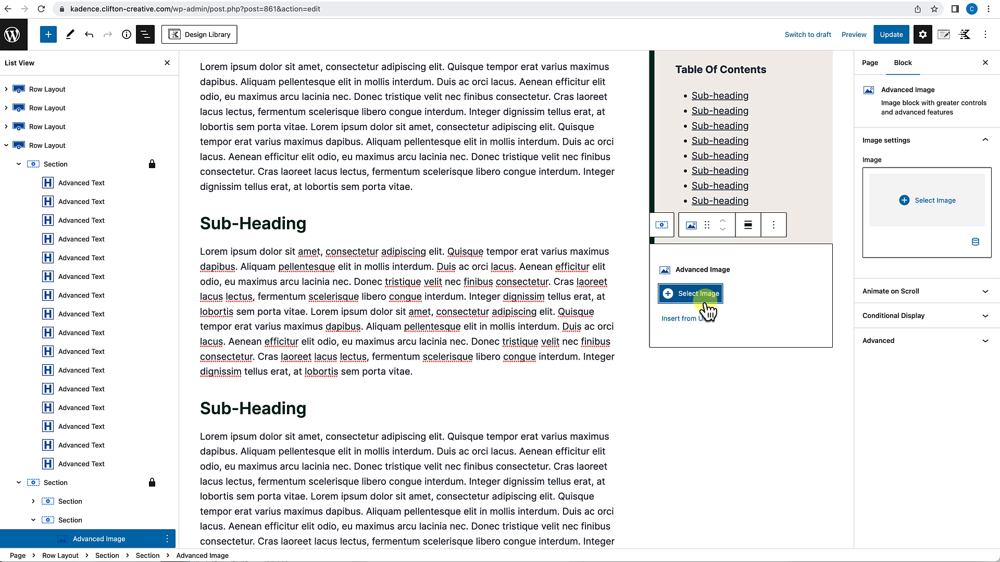
left_click(708, 297)
left_click(68, 180)
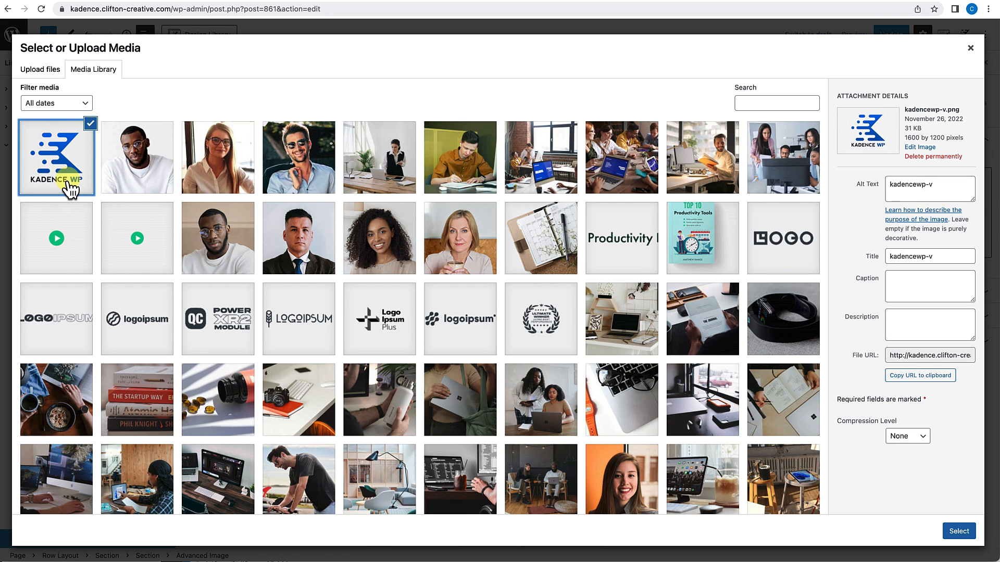
left_click(958, 532)
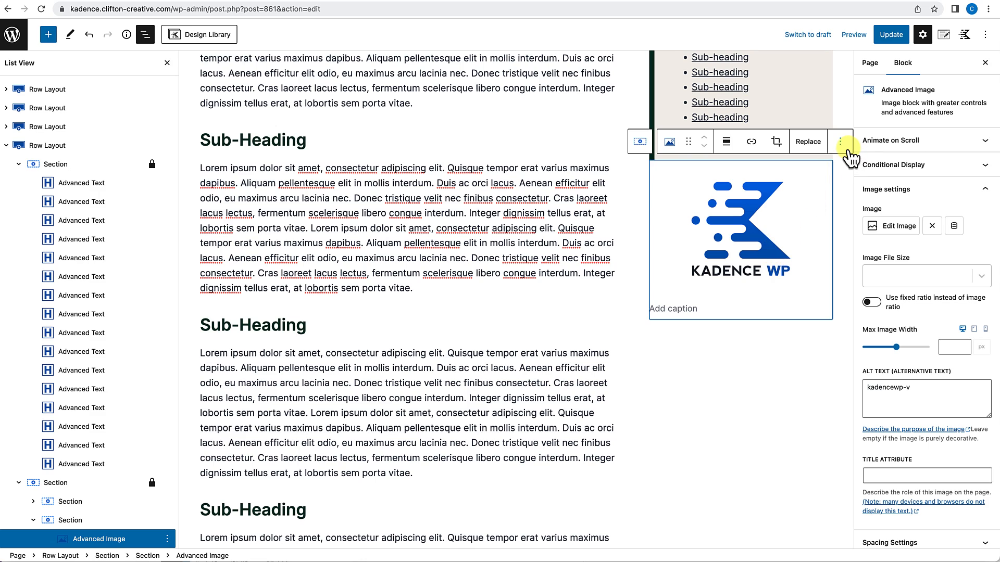
Insert a Row Layout block with two equal columns directly after the logo image.
left_click(841, 143)
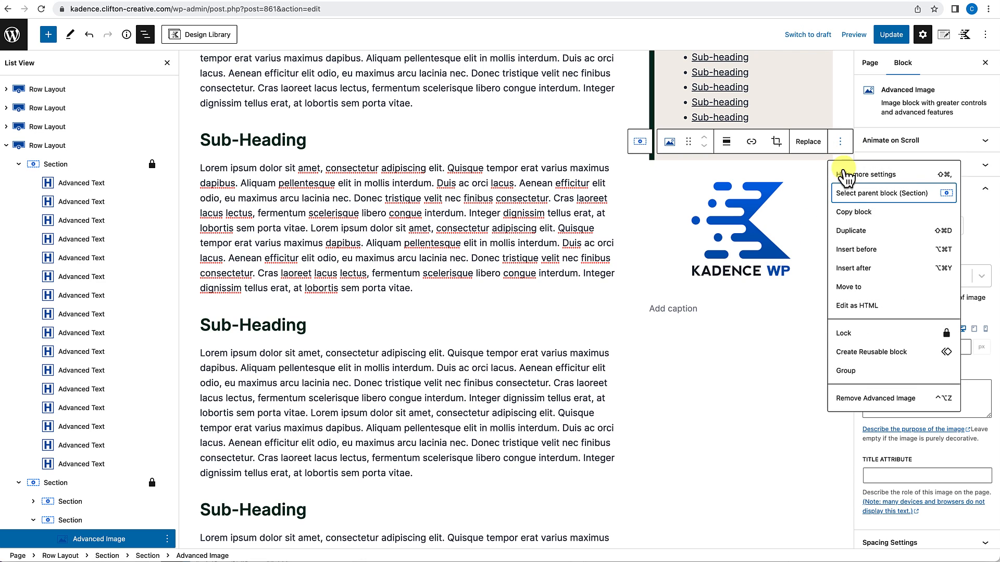
left_click(856, 265)
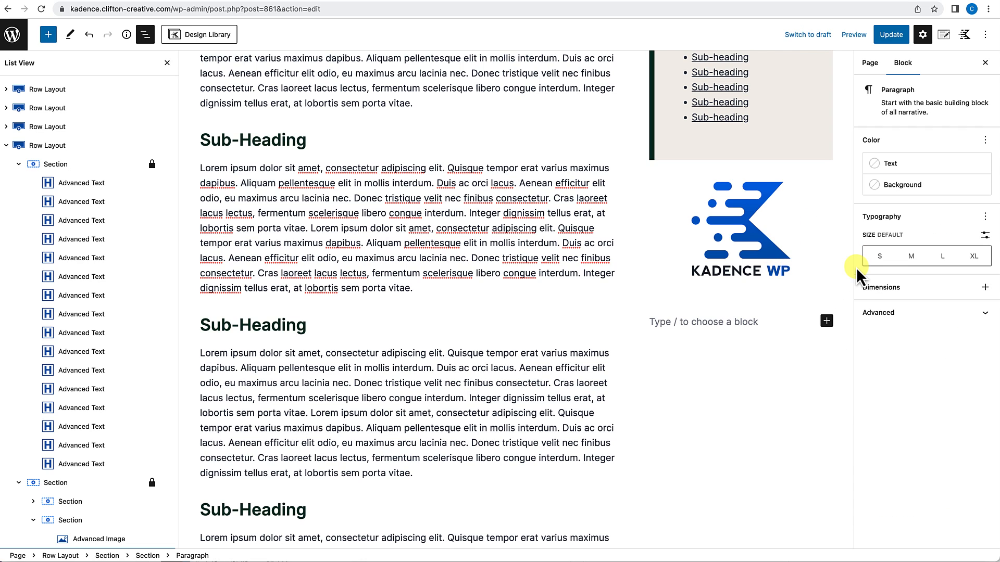
type("/row")
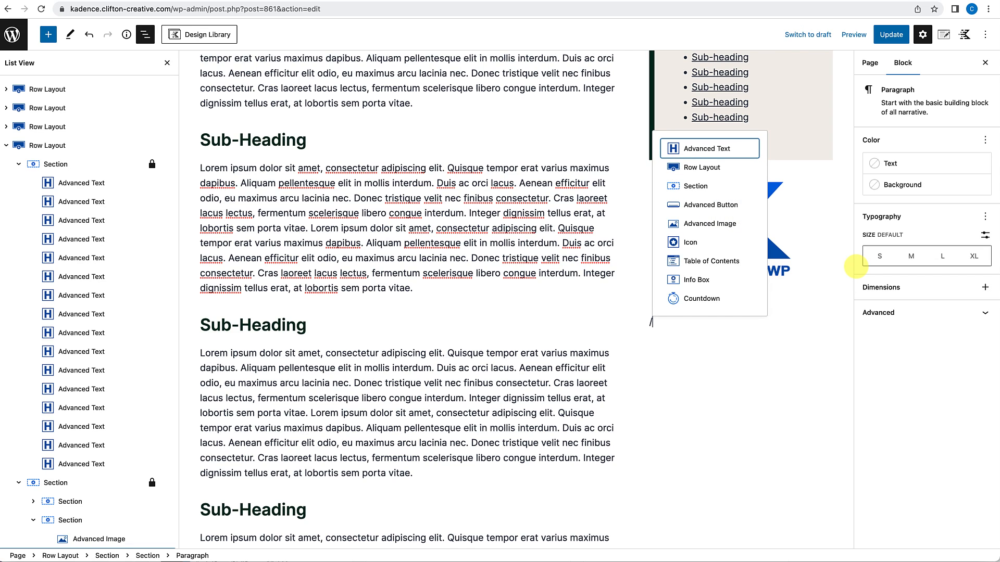
left_click(727, 166)
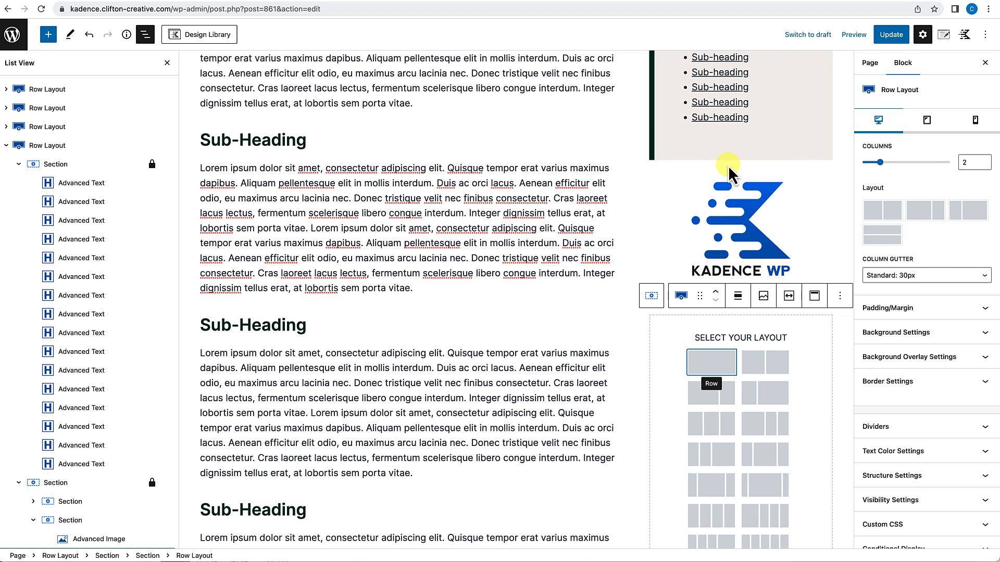
left_click(755, 368)
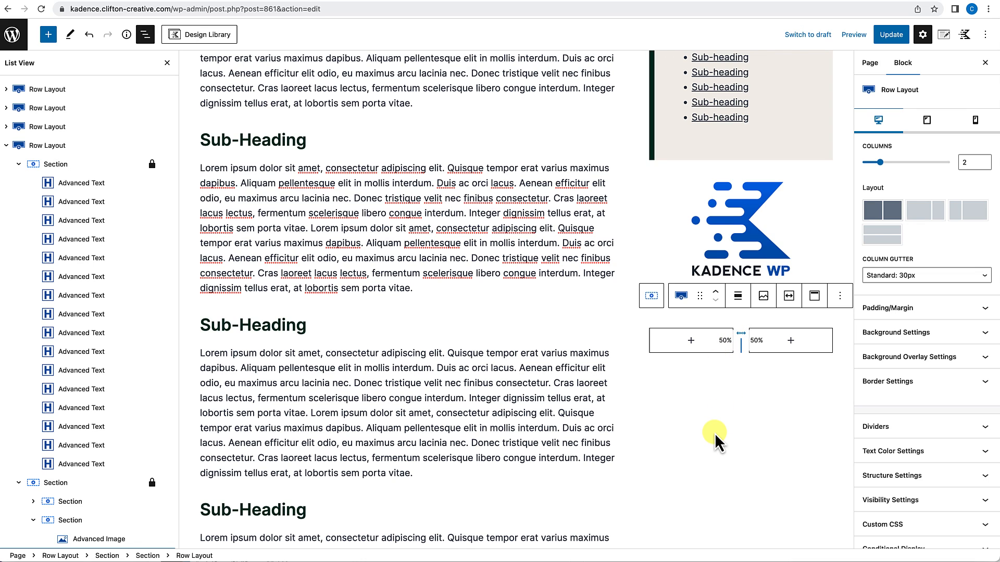
Add an Advanced Text block reading "Ease Of Use" to the first column of the row below the logo.
scroll(714, 432, "down", 2)
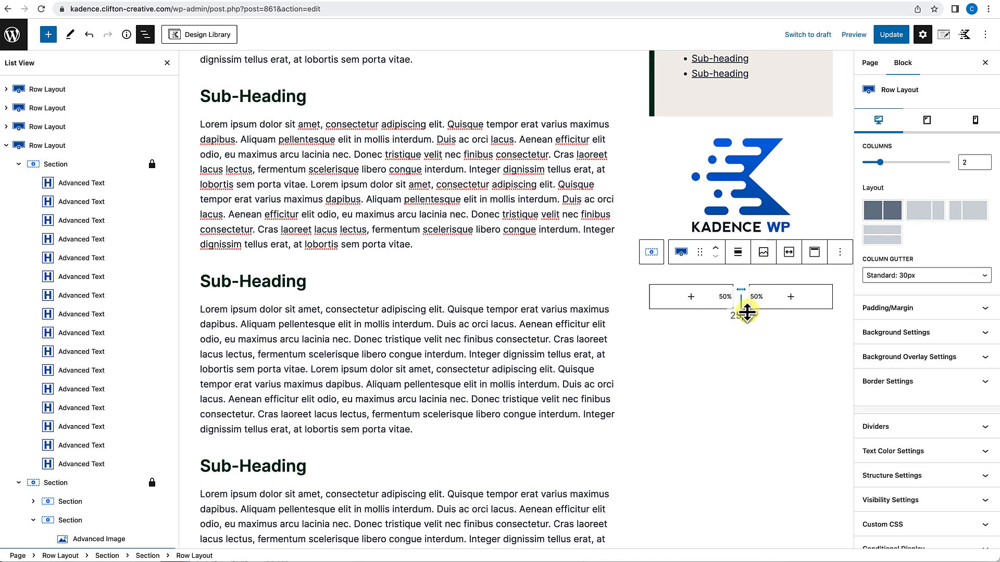
left_click(690, 296)
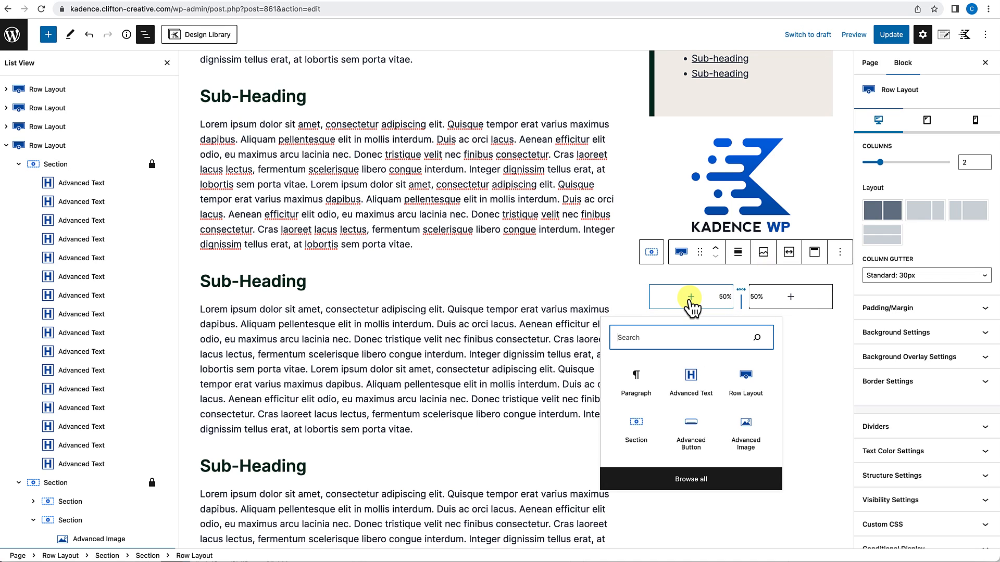
left_click(687, 378)
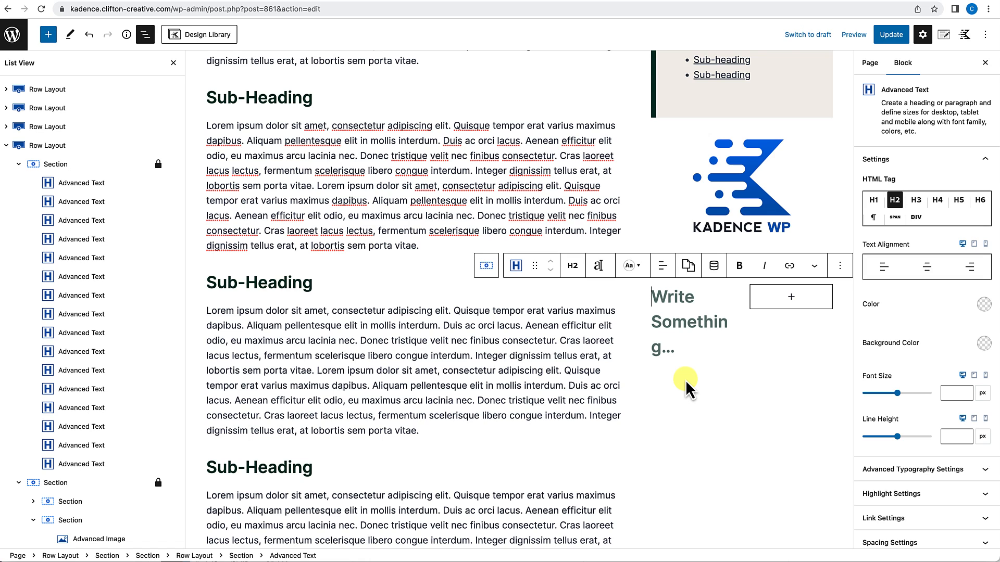
type("Eas")
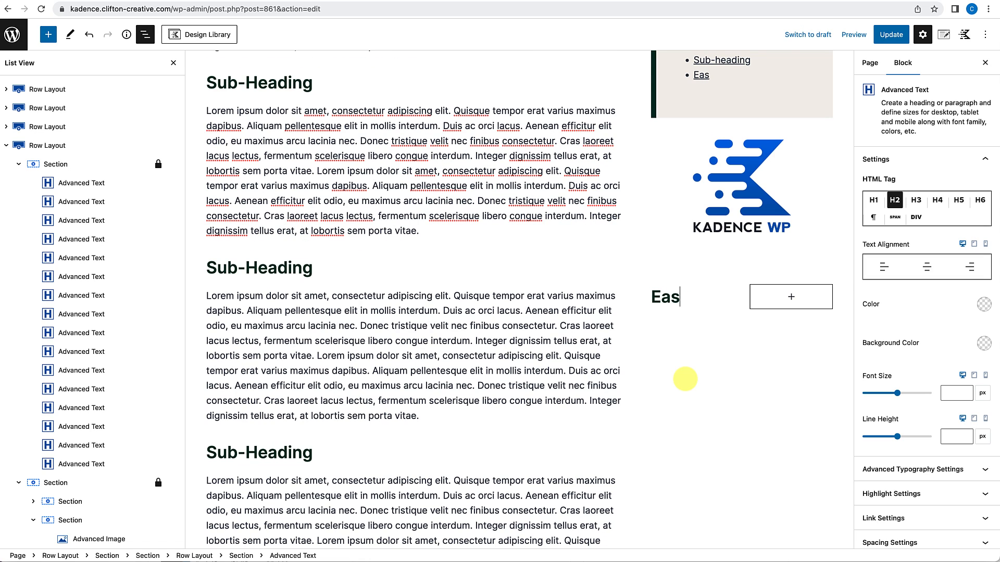
type("e Of Use")
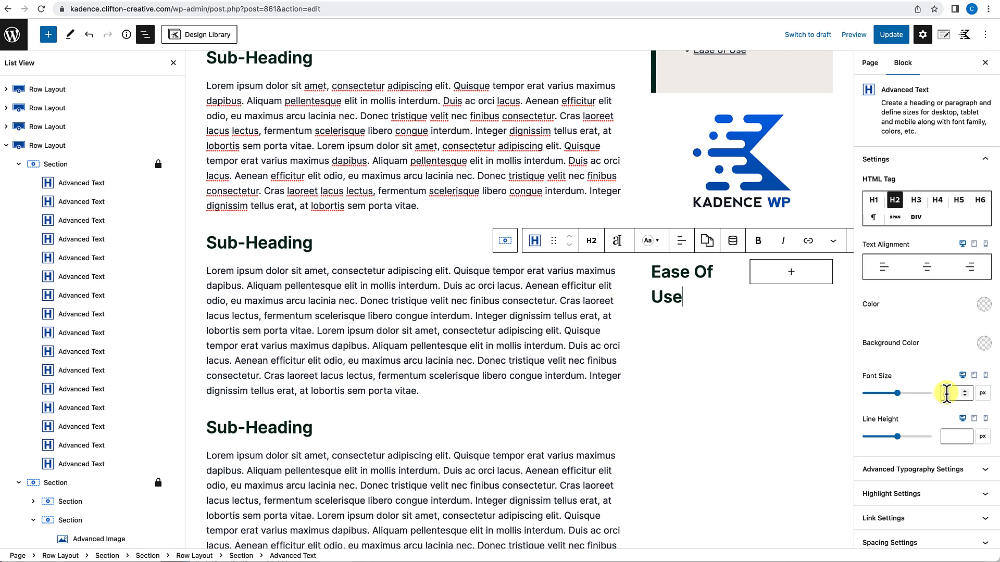
Set the "Ease Of Use" text to a font size of 18 px and its text transform to Uppercase.
type("18")
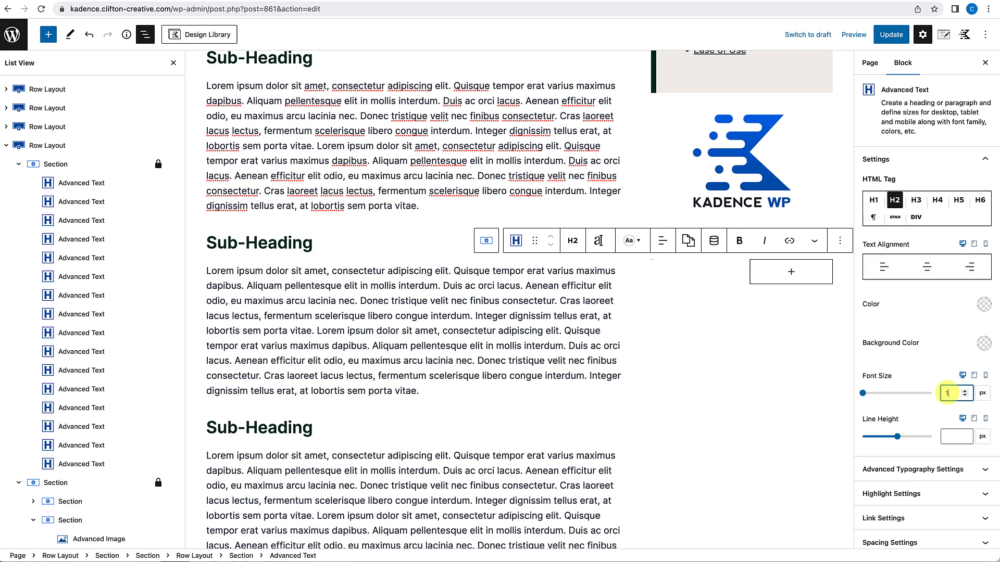
left_click(916, 470)
scroll(917, 481, "down", 2)
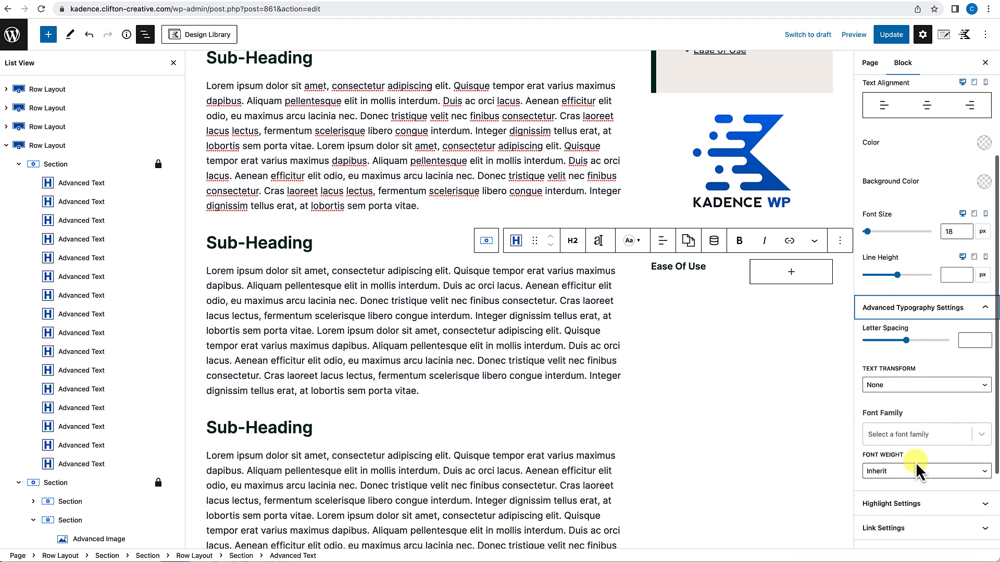
left_click(919, 385)
left_click(903, 408)
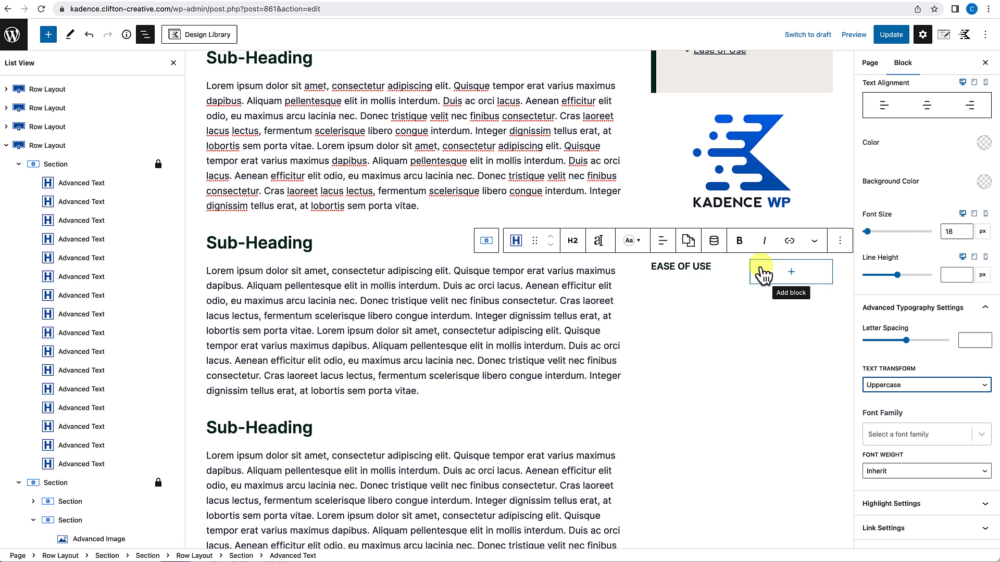
Copy the five-star Icon block from the Ease of Use card into the empty column beside the sidebar's "Ease Of Use" label.
scroll(791, 284, "up", 2)
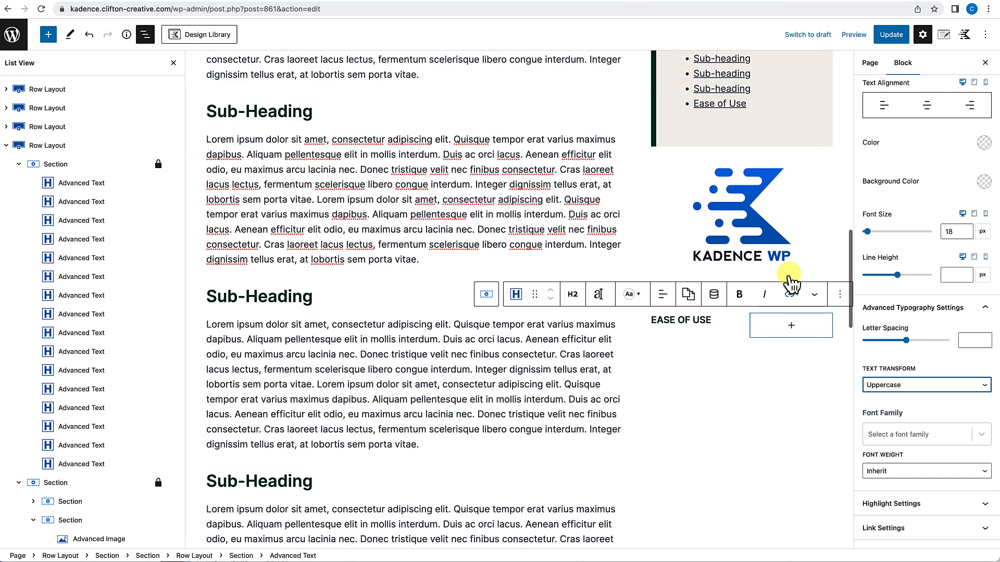
scroll(791, 283, "up", 8)
scroll(792, 279, "down", 1)
left_click(313, 223)
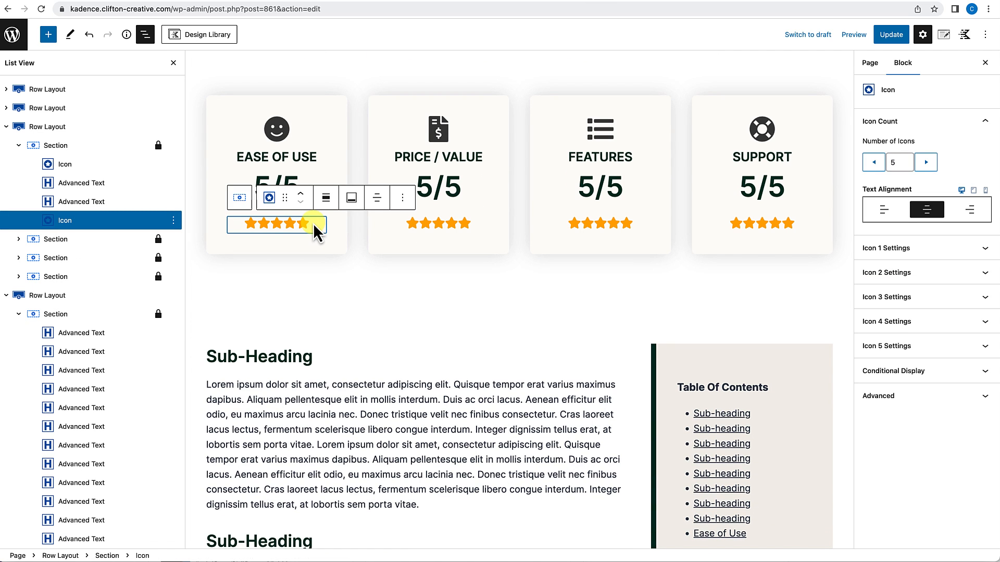
left_click(402, 199)
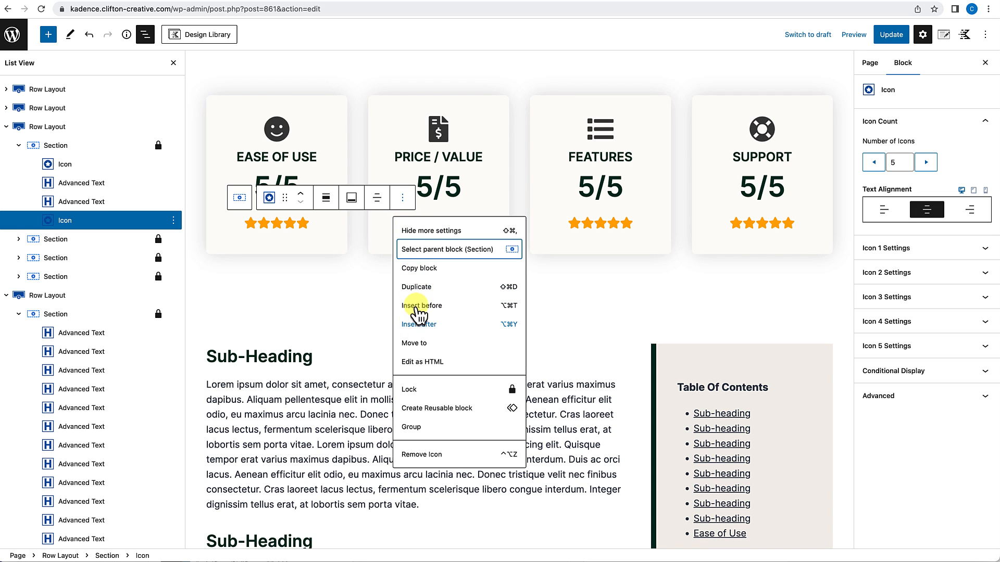
left_click(419, 267)
scroll(566, 351, "down", 6)
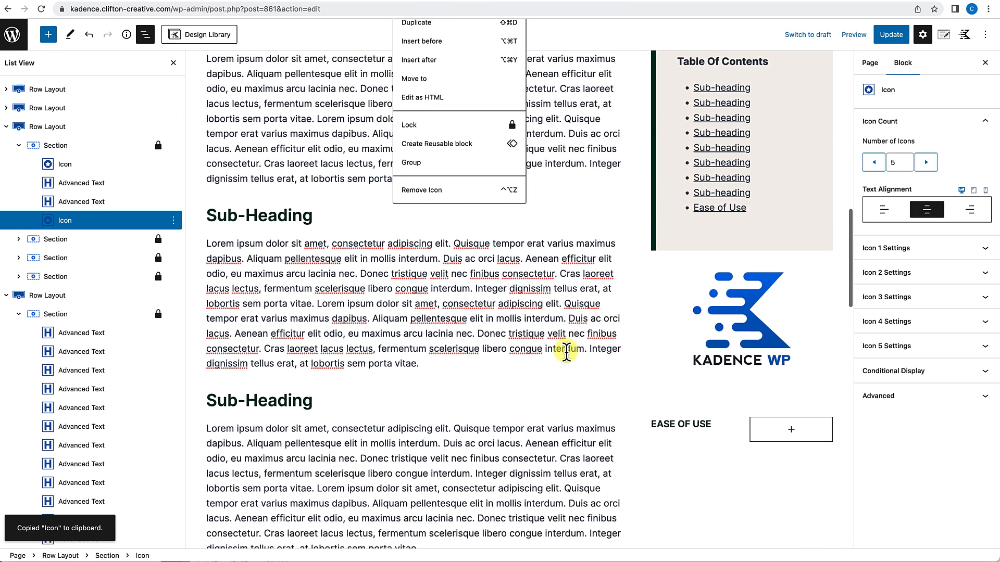
scroll(566, 352, "down", 3)
left_click(790, 256)
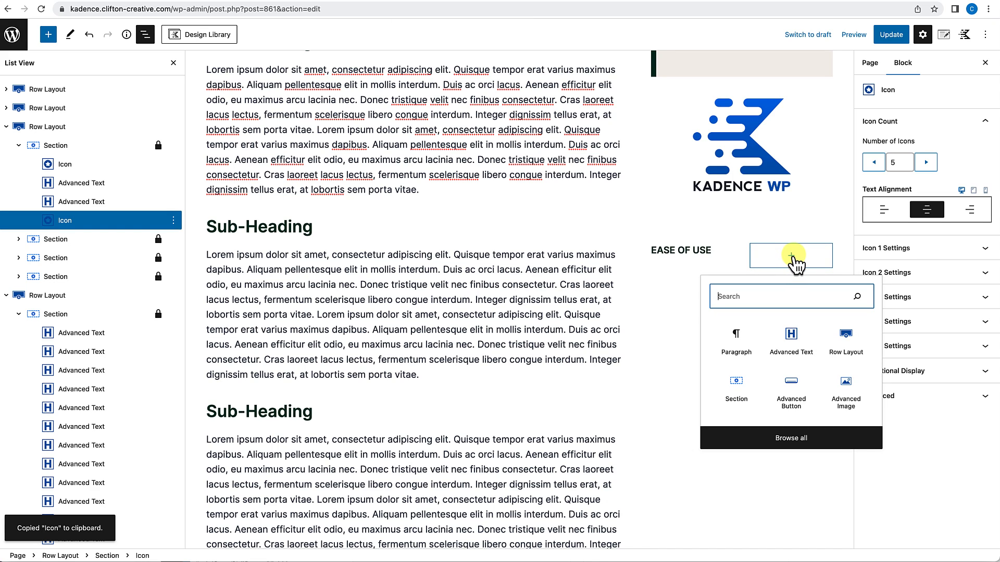
left_click(736, 336)
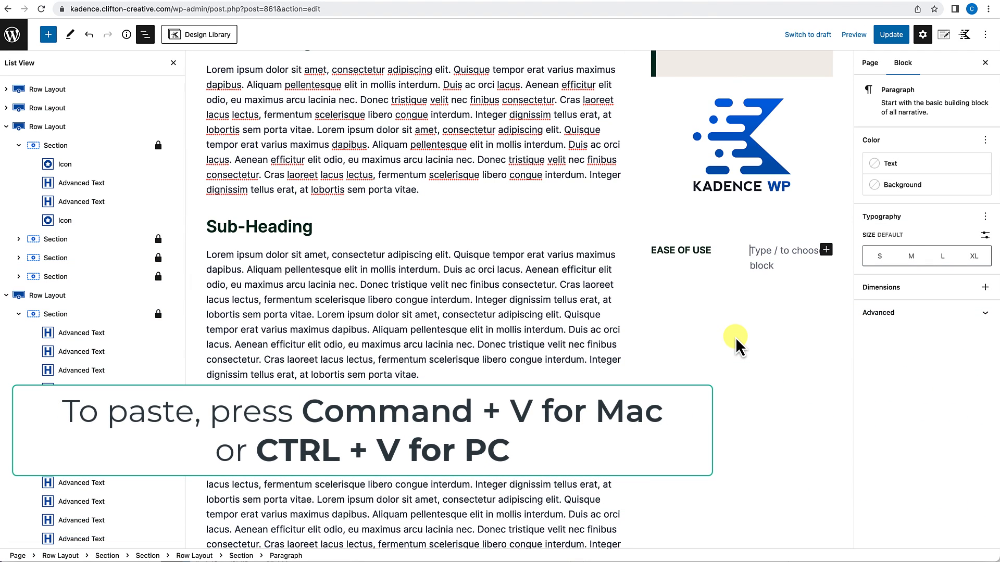
key("super+v")
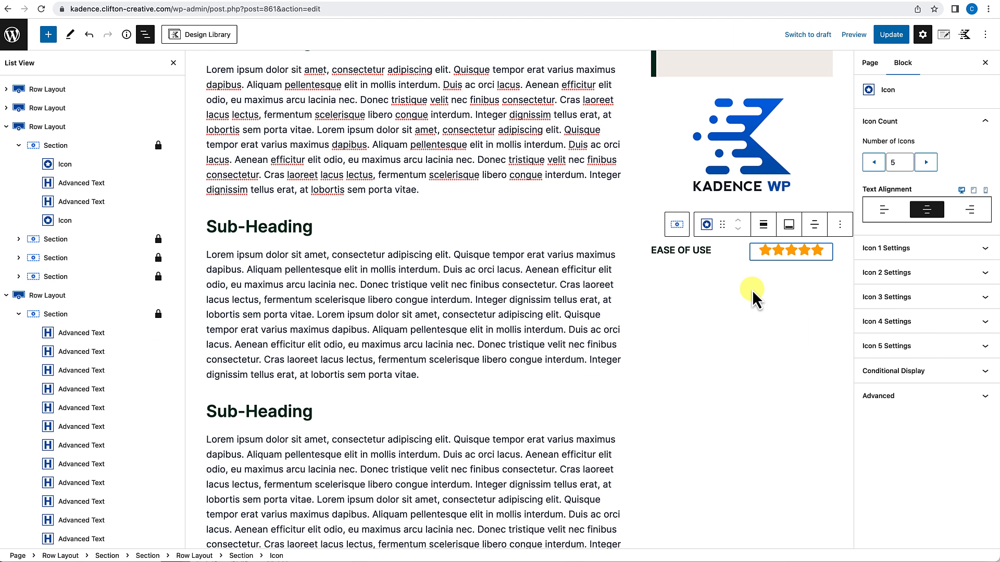
Set the top and bottom padding of the sidebar's Ease of Use rating row to 5 px.
left_click(753, 293)
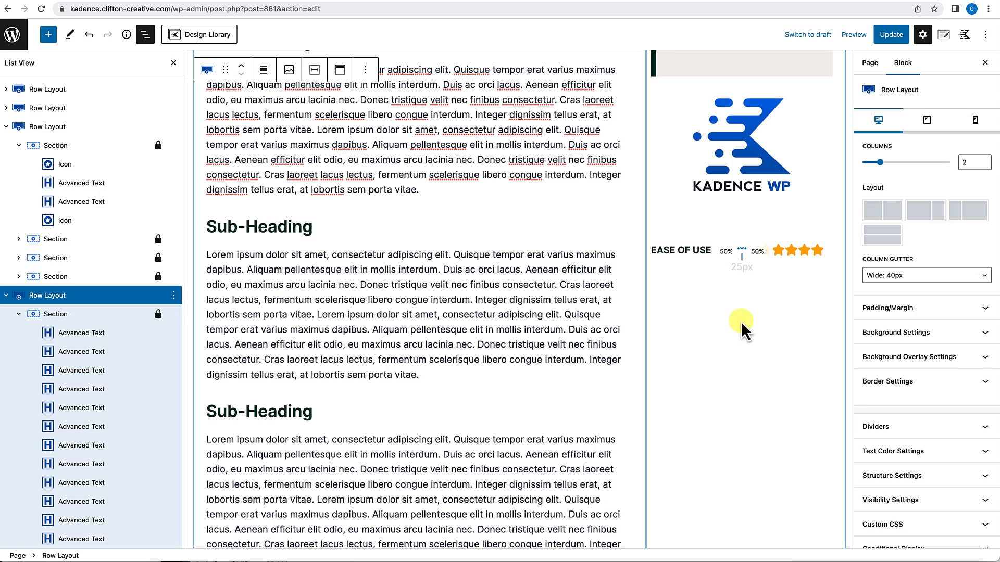
left_click(724, 240)
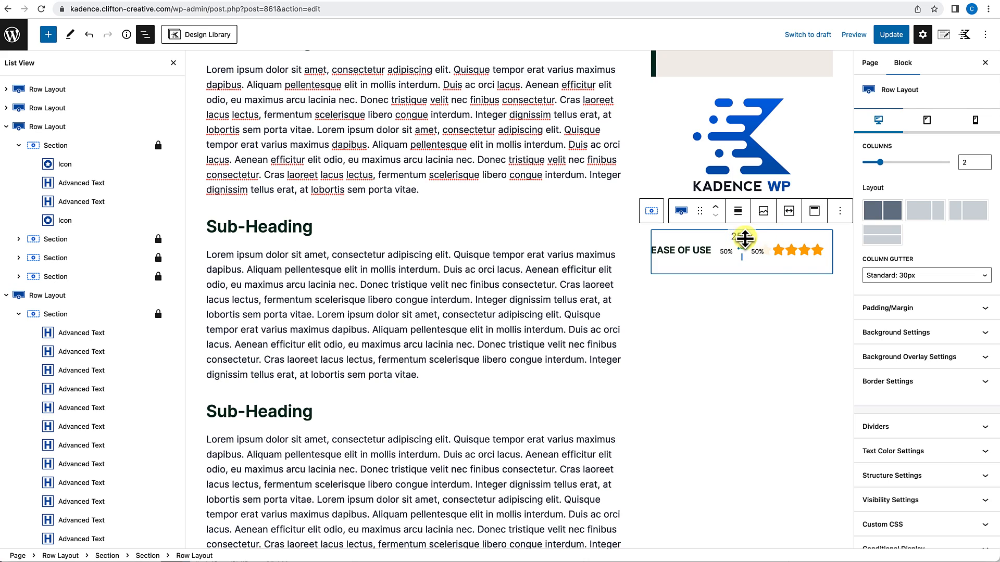
left_click(895, 314)
left_click(865, 348)
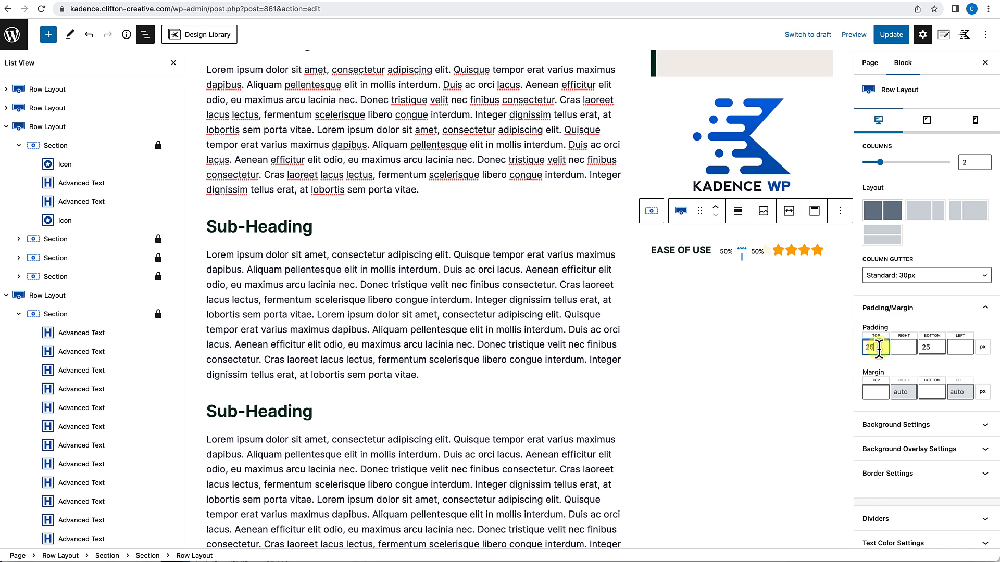
left_click_drag(879, 347, 862, 348)
type("5")
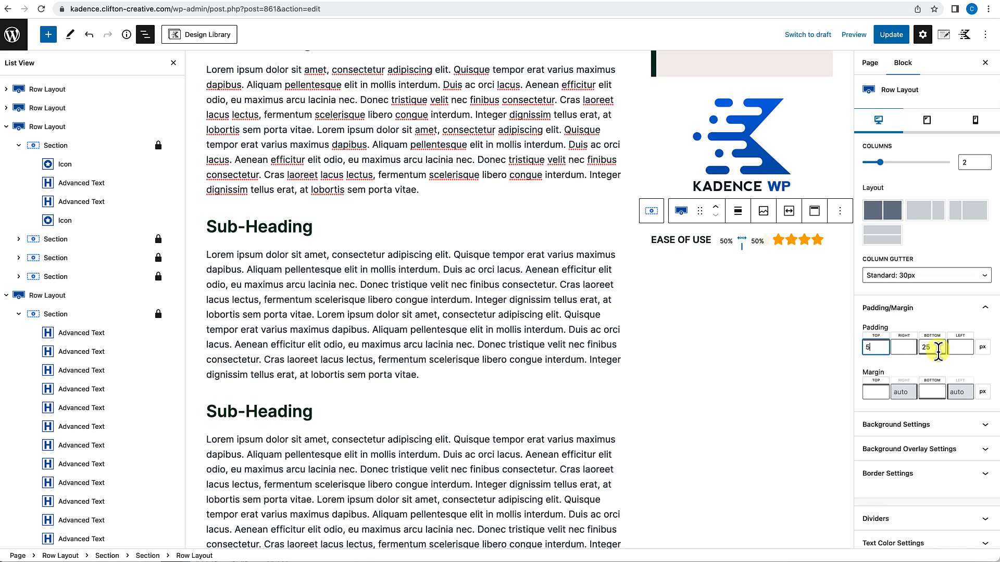
left_click_drag(935, 347, 926, 347)
type("5")
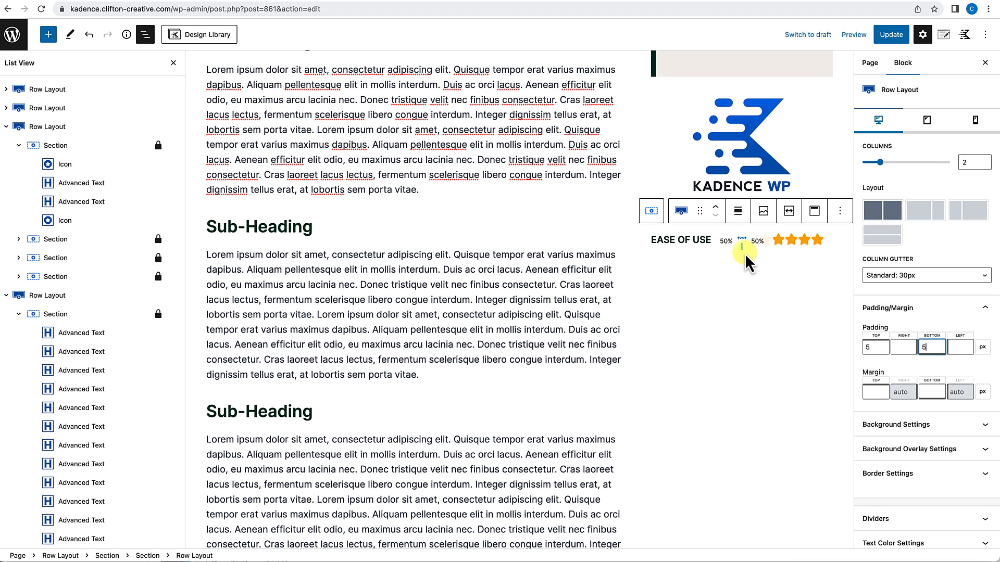
Duplicate the Ease of Use rating row three times in the sidebar.
left_click(839, 211)
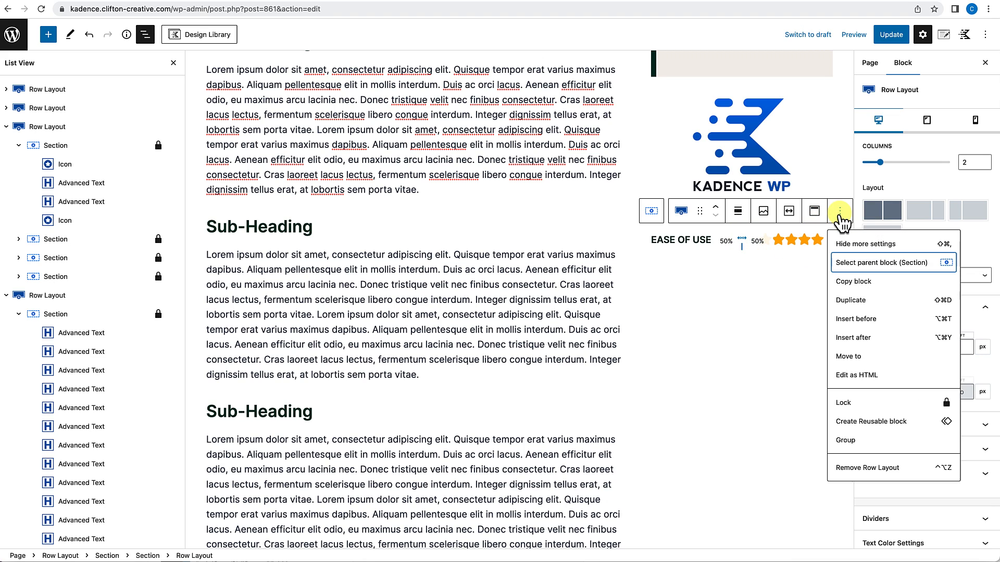
left_click(852, 302)
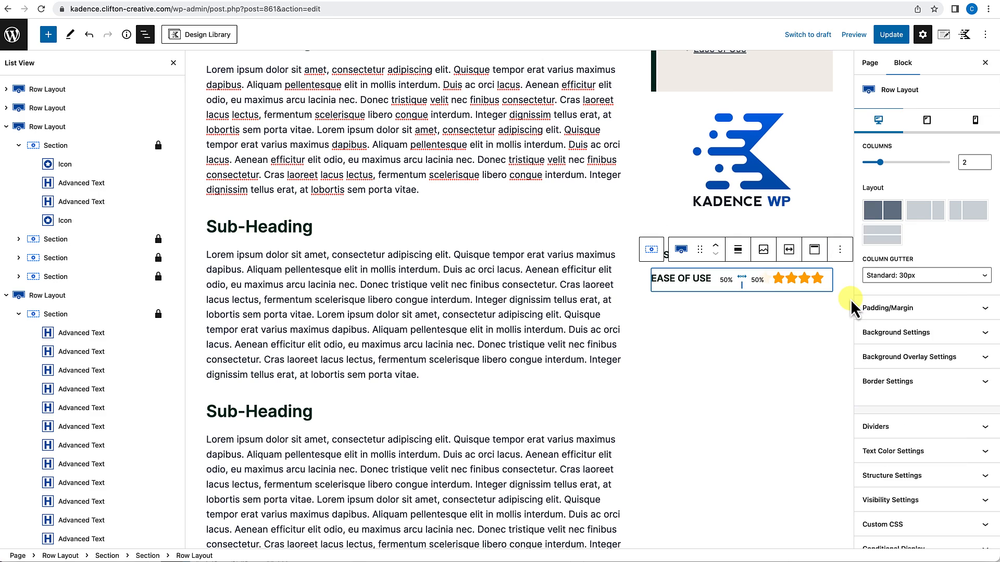
left_click(839, 249)
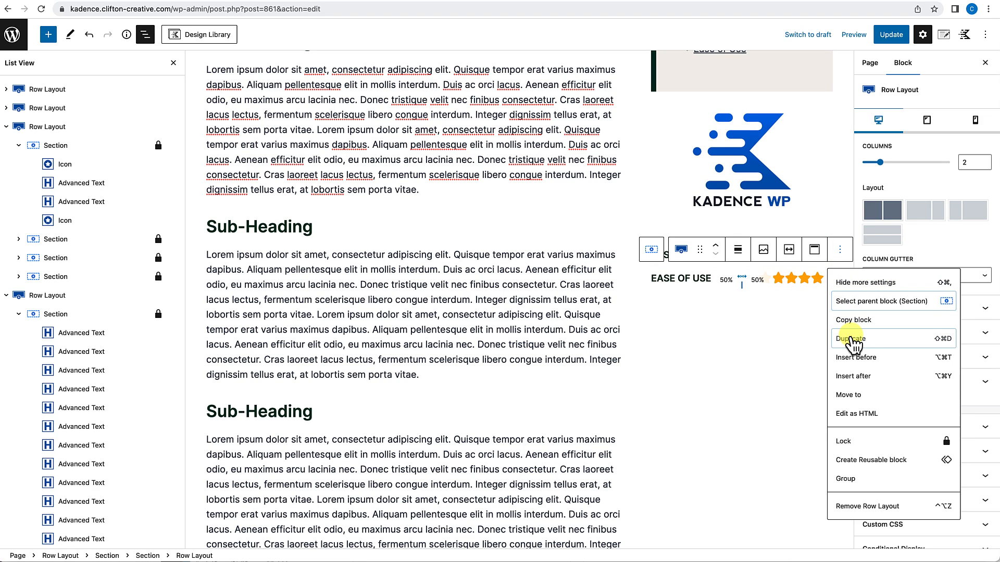
left_click(850, 339)
left_click(839, 285)
left_click(852, 375)
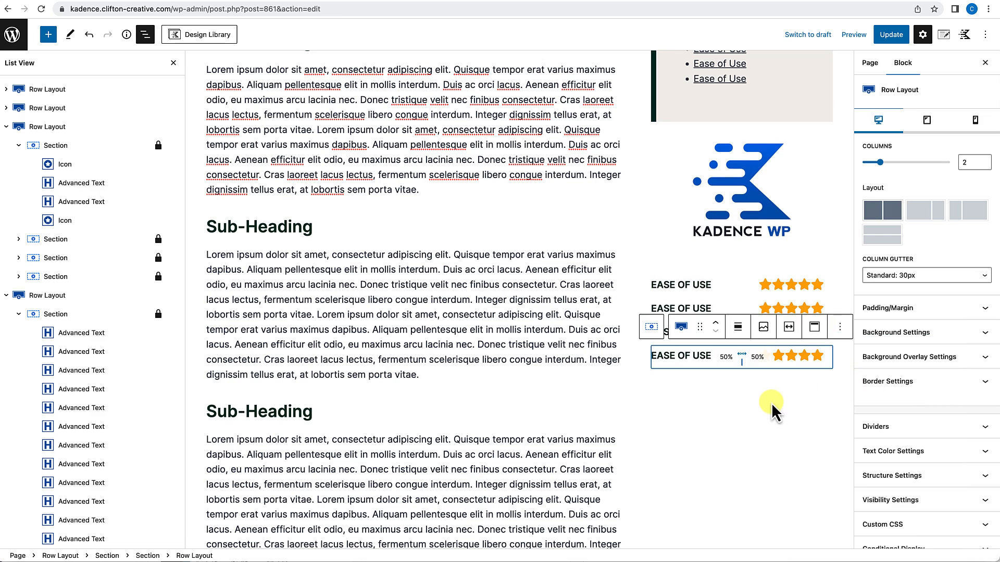
Relabel the three duplicated rating rows as "Price / Value", "FEATURES" and "SUPPORT", from the second row down.
left_click(690, 309)
left_click(682, 311)
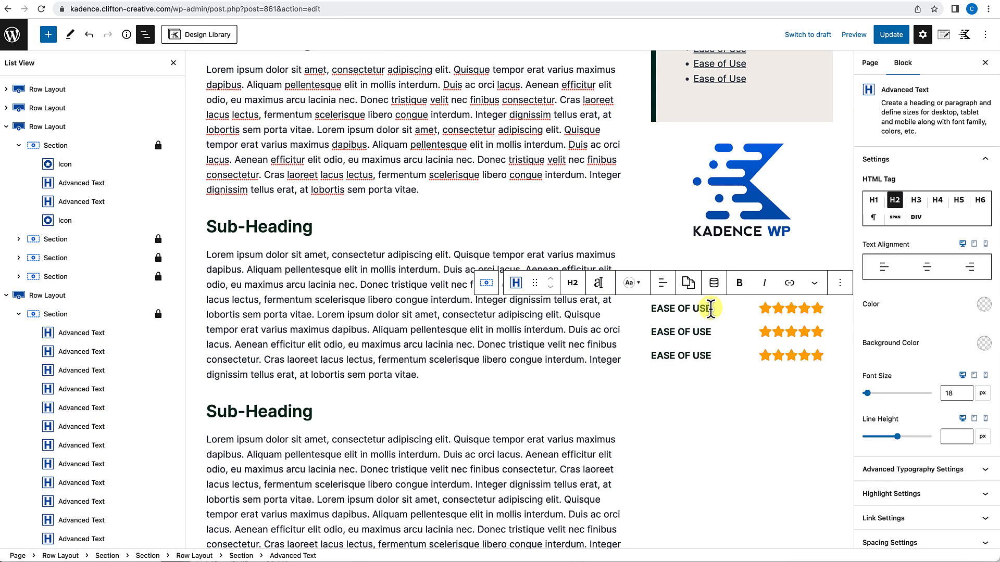
left_click_drag(709, 310, 651, 316)
left_click(675, 308)
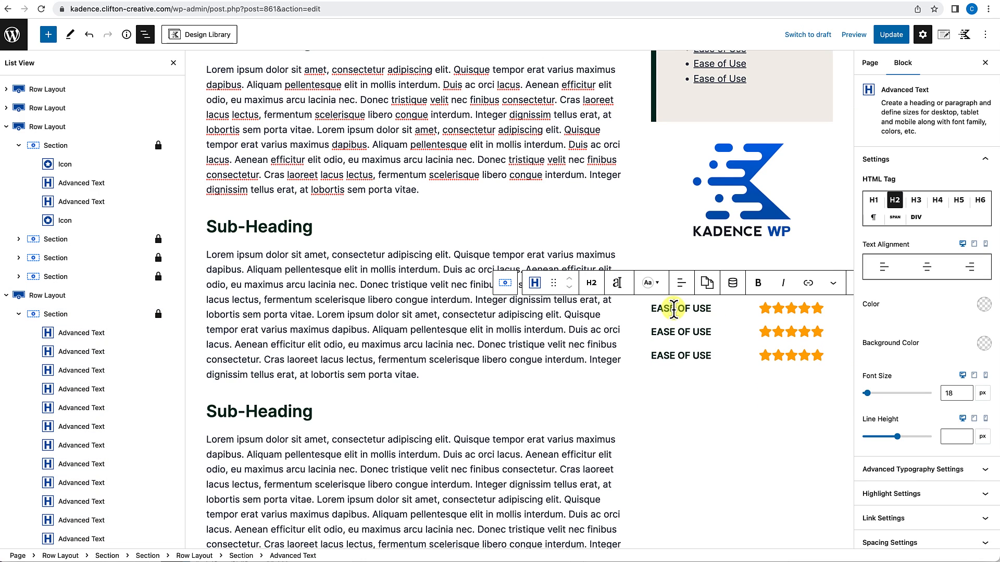
left_click_drag(711, 308, 664, 309)
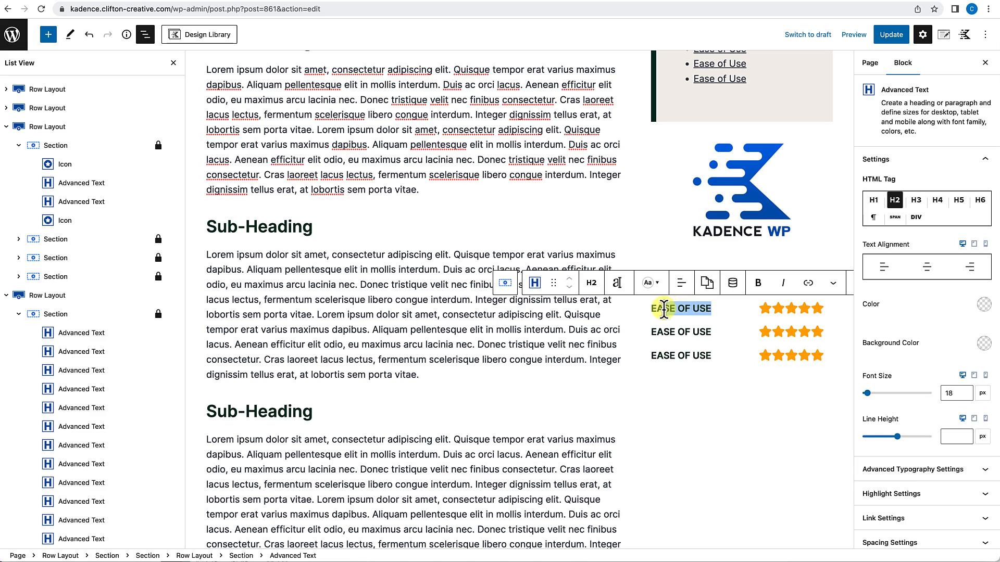
type("P")
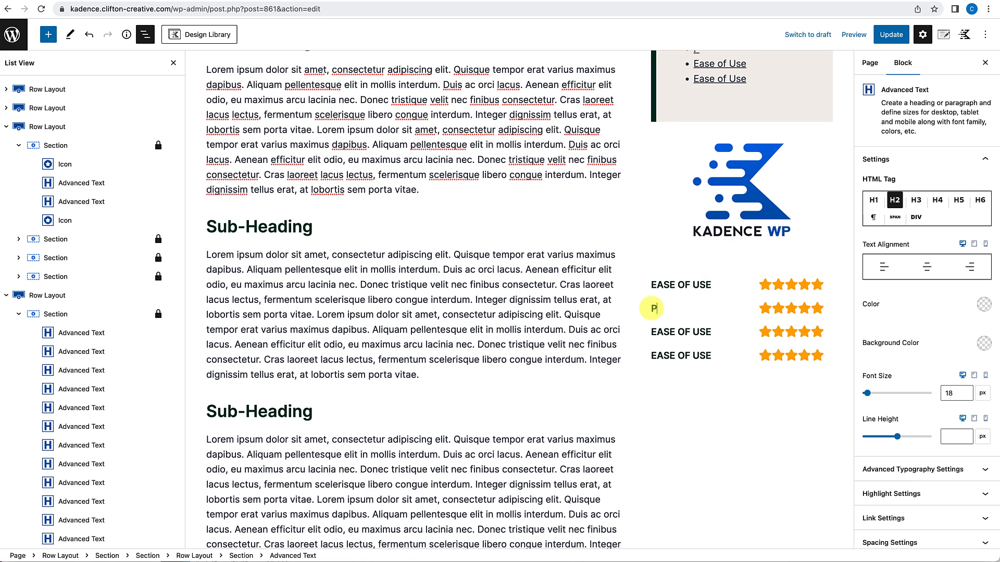
type("rice / Value")
triple_click(675, 331)
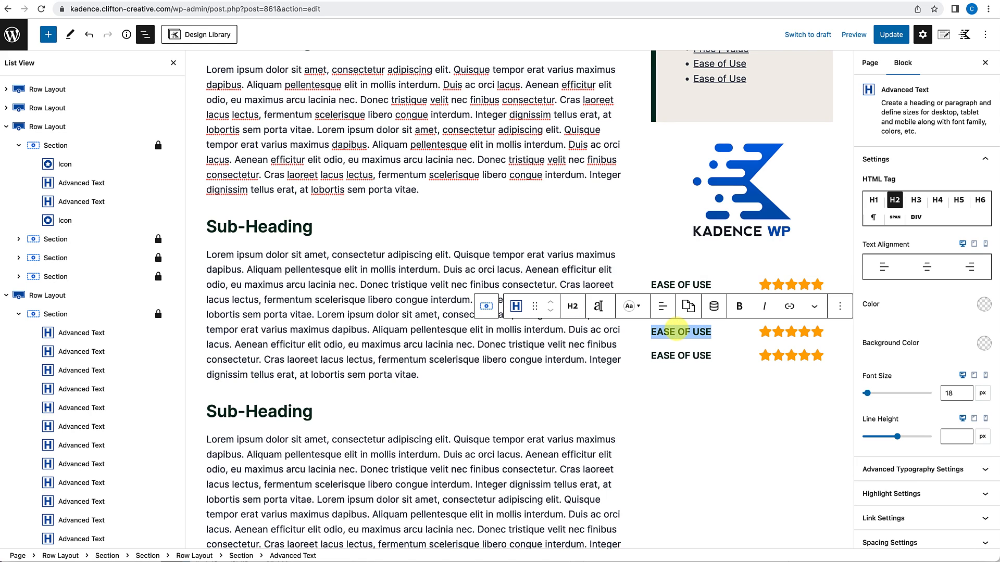
type("FEATURES")
triple_click(685, 358)
type("SUPPORT")
left_click(748, 420)
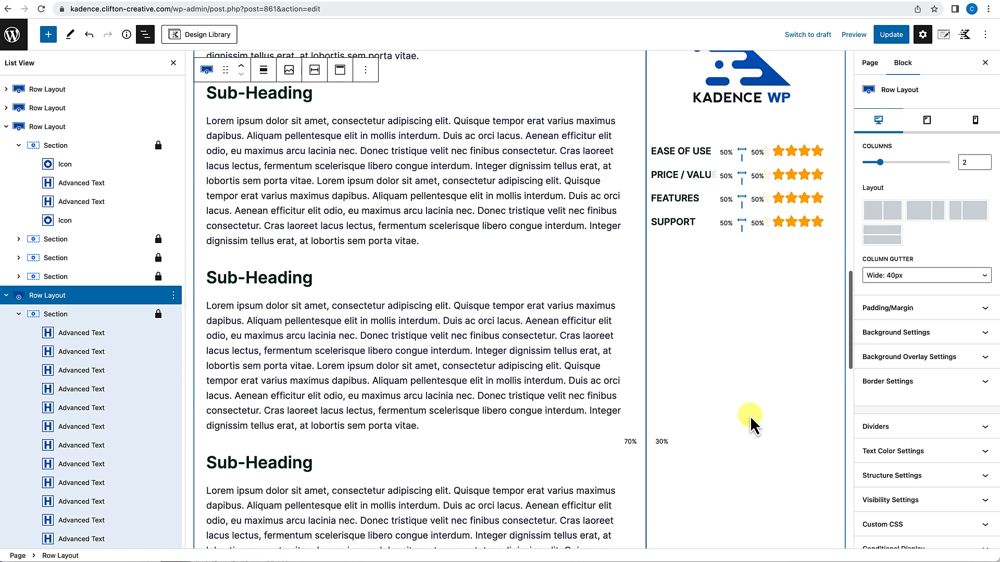
Insert an Advanced Text block directly after the Support rating row.
left_click(802, 322)
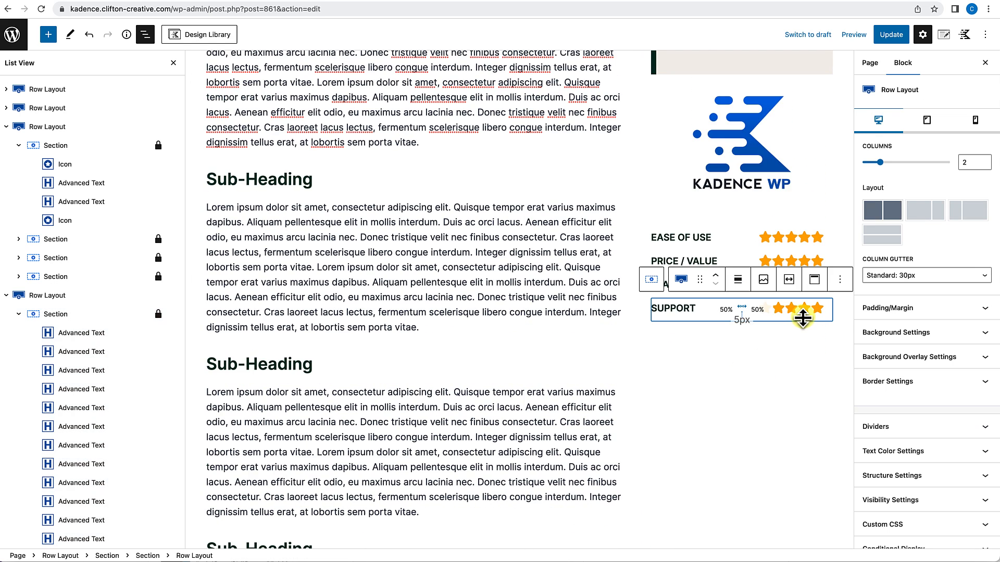
left_click(839, 281)
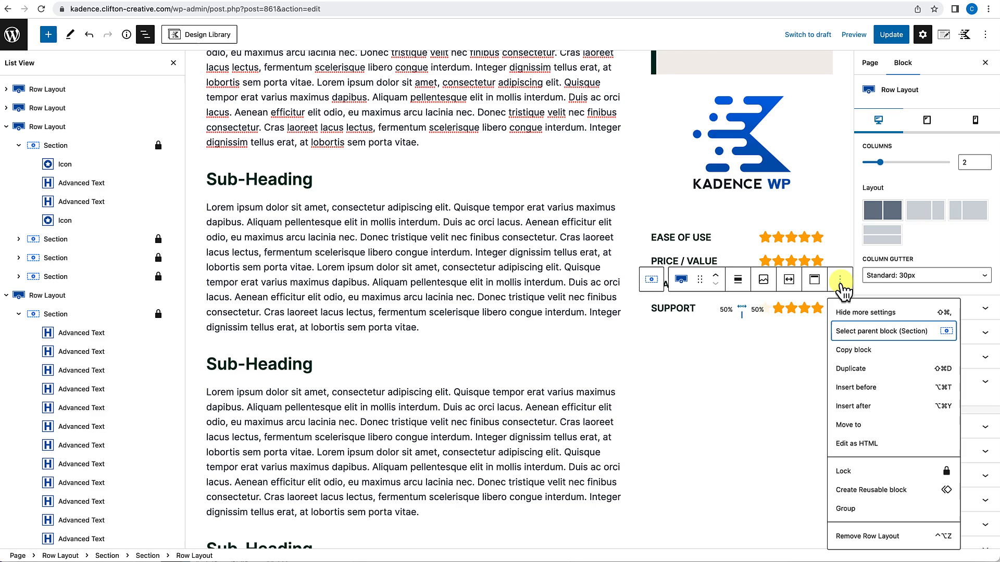
left_click(855, 406)
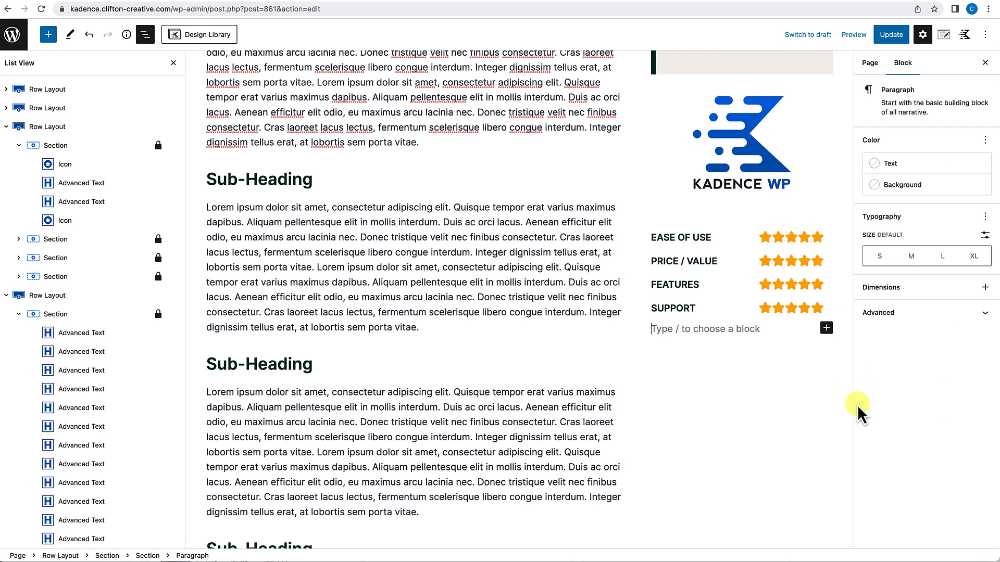
type("/")
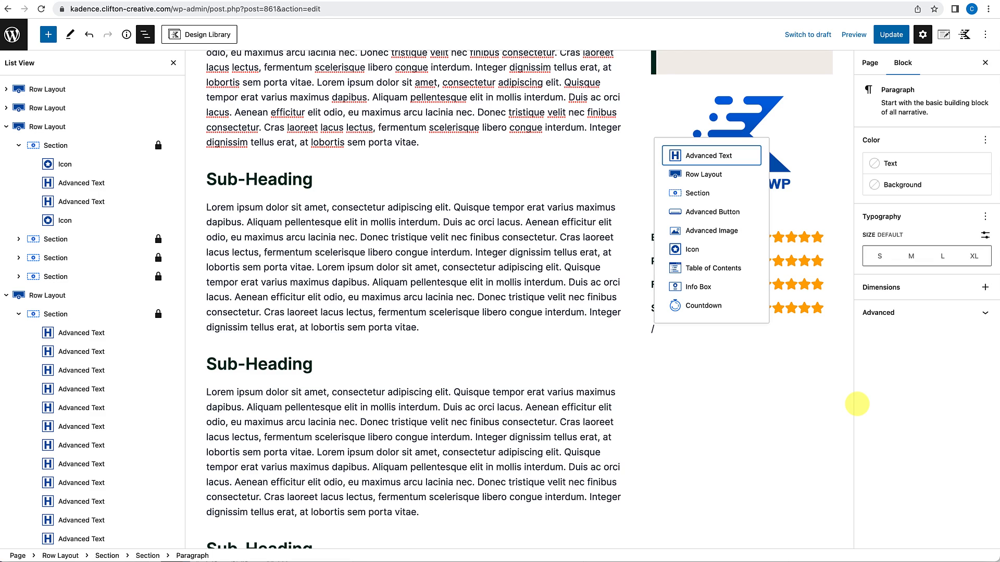
type("advanc")
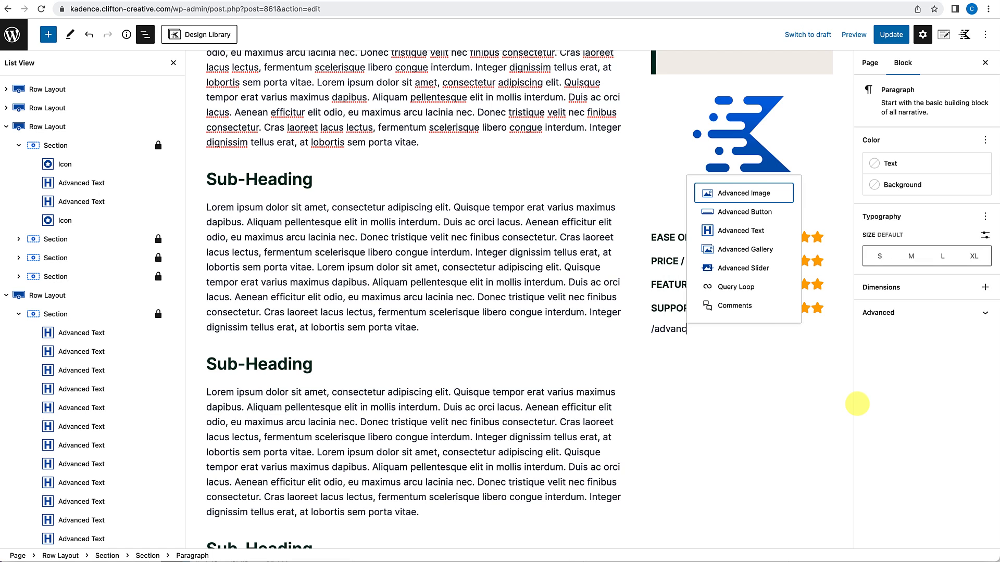
left_click(756, 239)
scroll(699, 365, "down", 1)
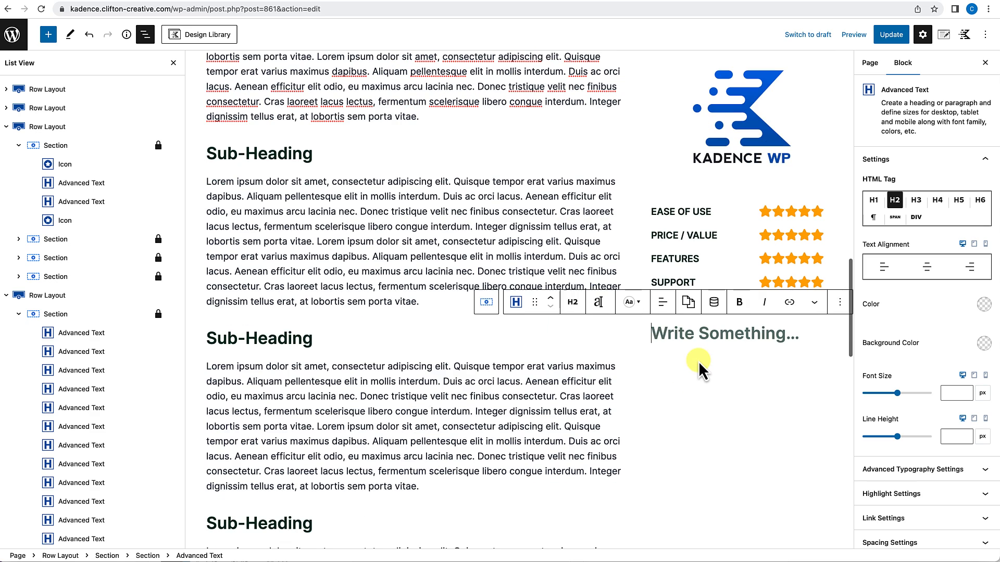
Enter "Overall Rating" in the new Advanced Text block and center the text.
type("Ov")
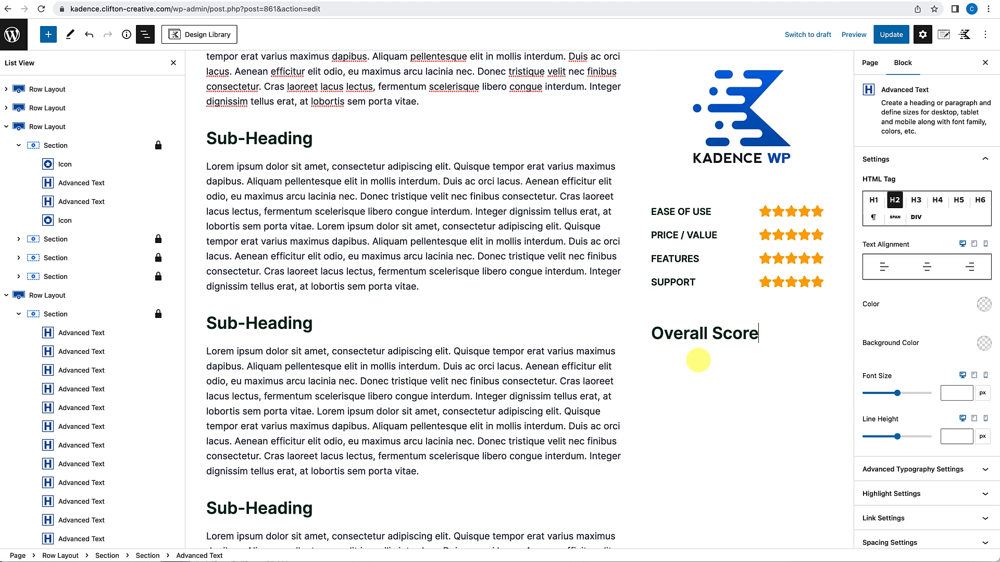
type("erall Rating")
left_click(681, 302)
left_click(711, 358)
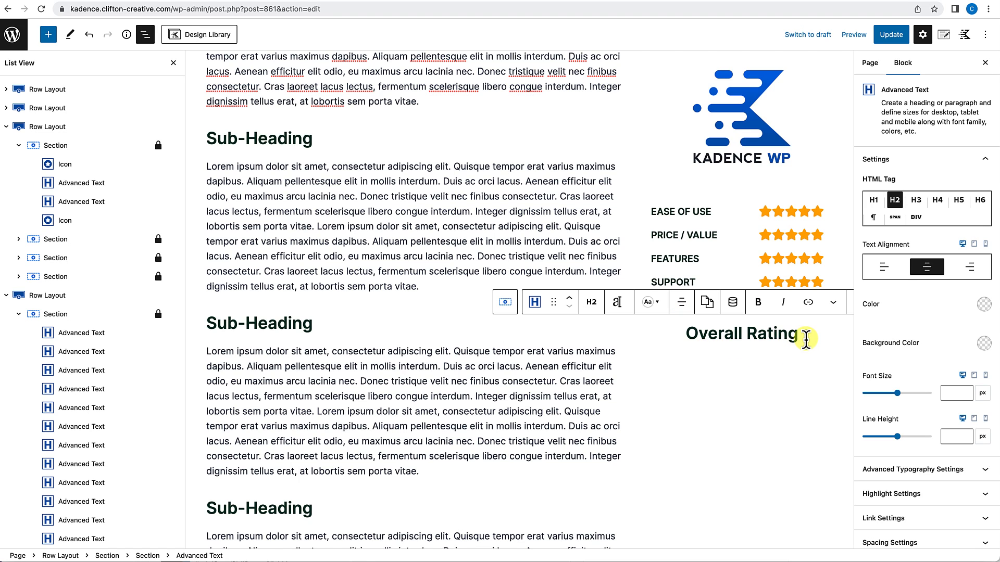
Copy the "5/5" score text from the Ease of Use card and paste it directly below the sidebar's Overall Rating heading.
key("Return")
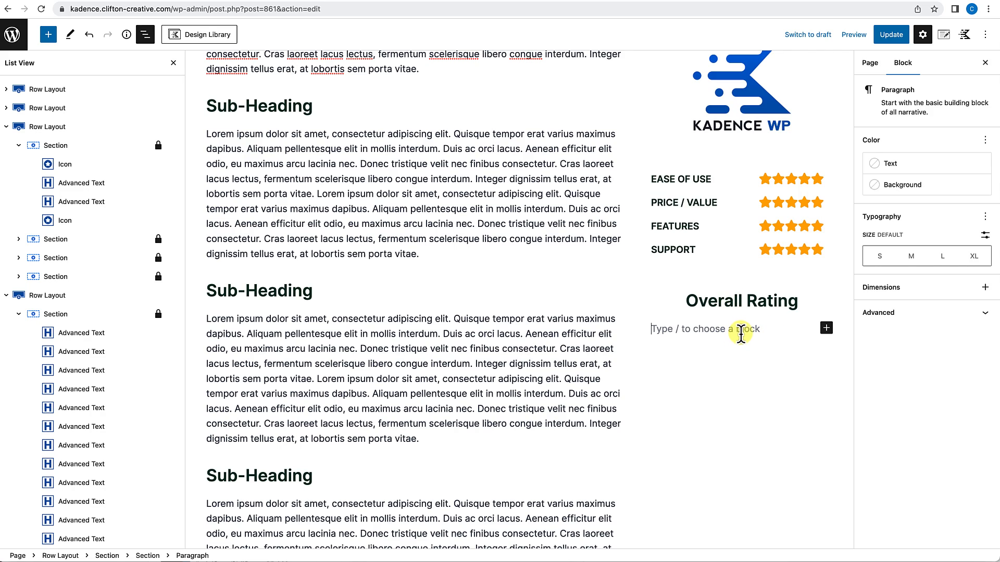
scroll(740, 331, "up", 10)
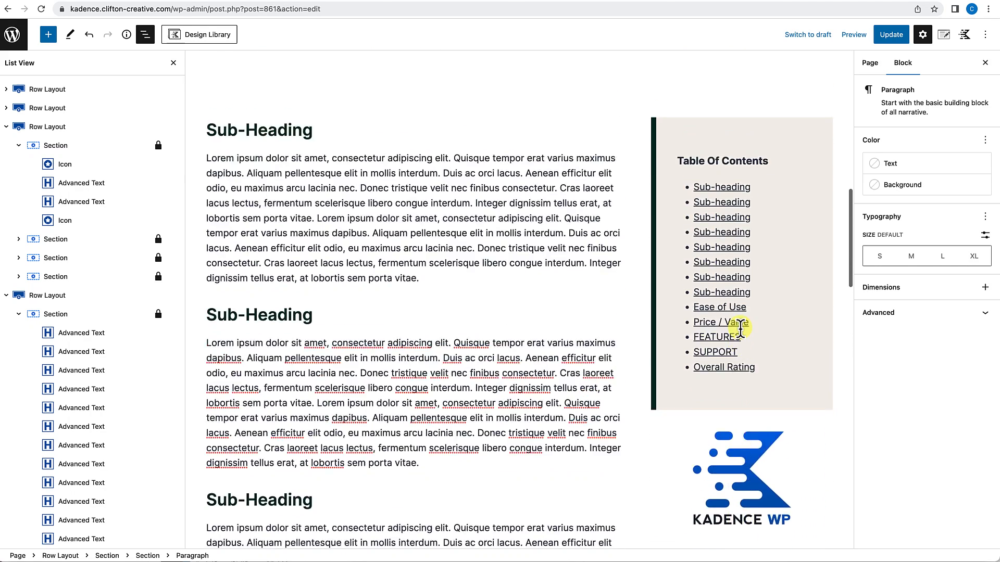
left_click(280, 242)
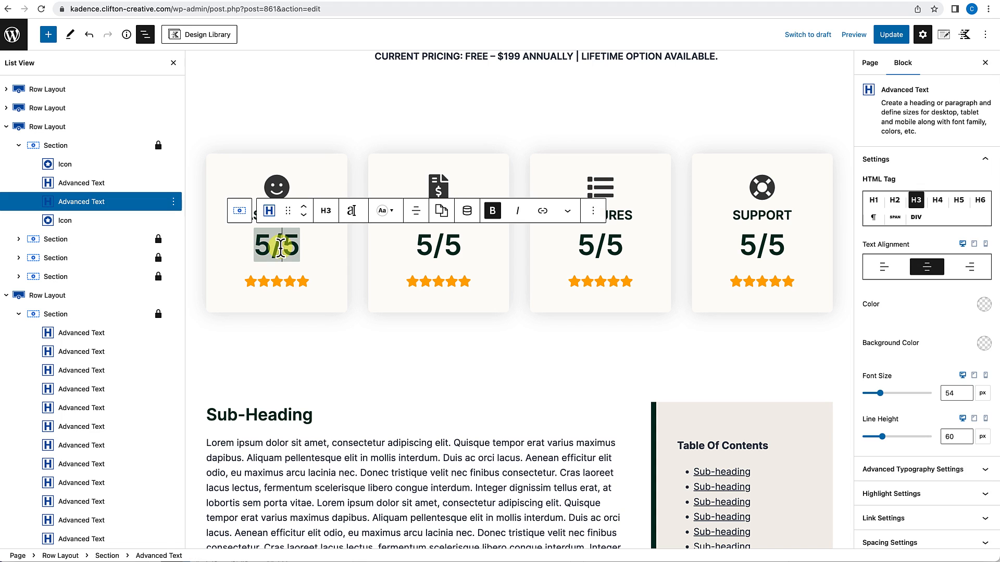
left_click(592, 210)
left_click(607, 281)
scroll(789, 474, "down", 10)
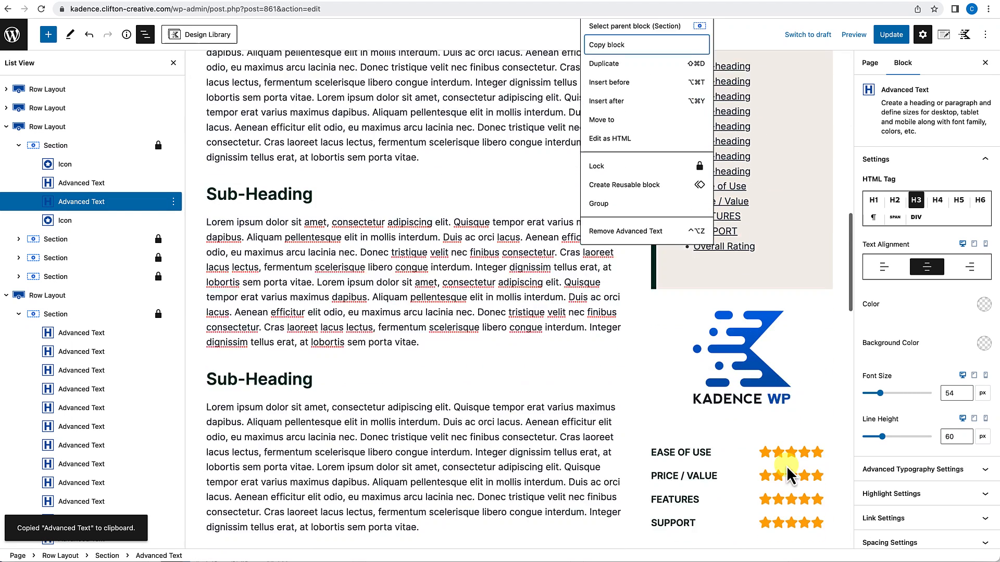
left_click(746, 318)
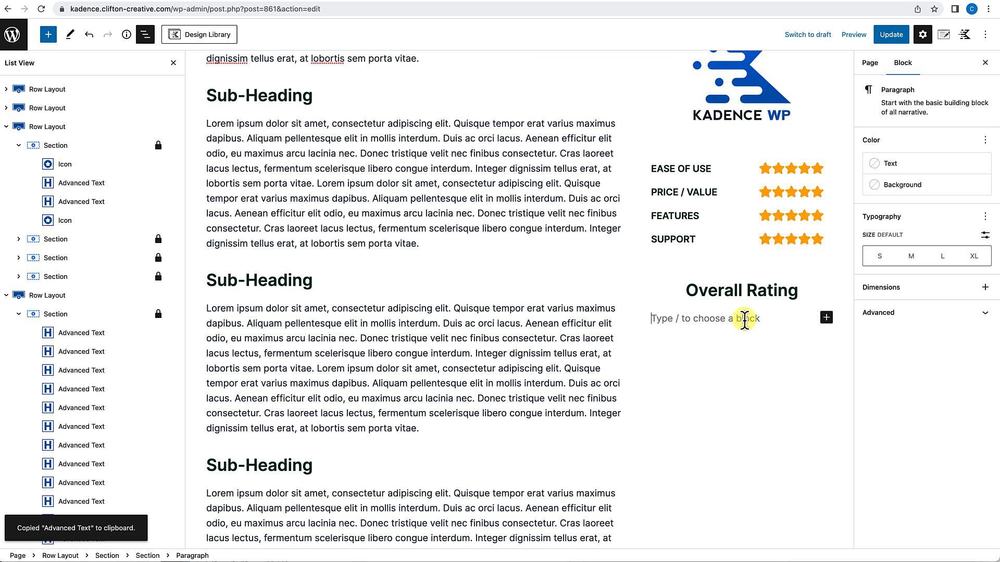
key("ctrl+v")
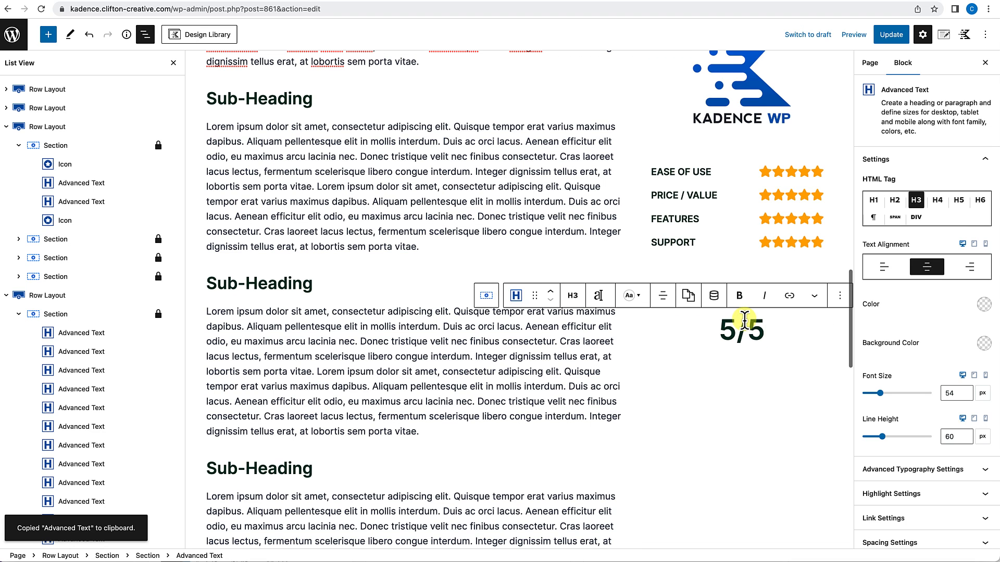
left_click(751, 379)
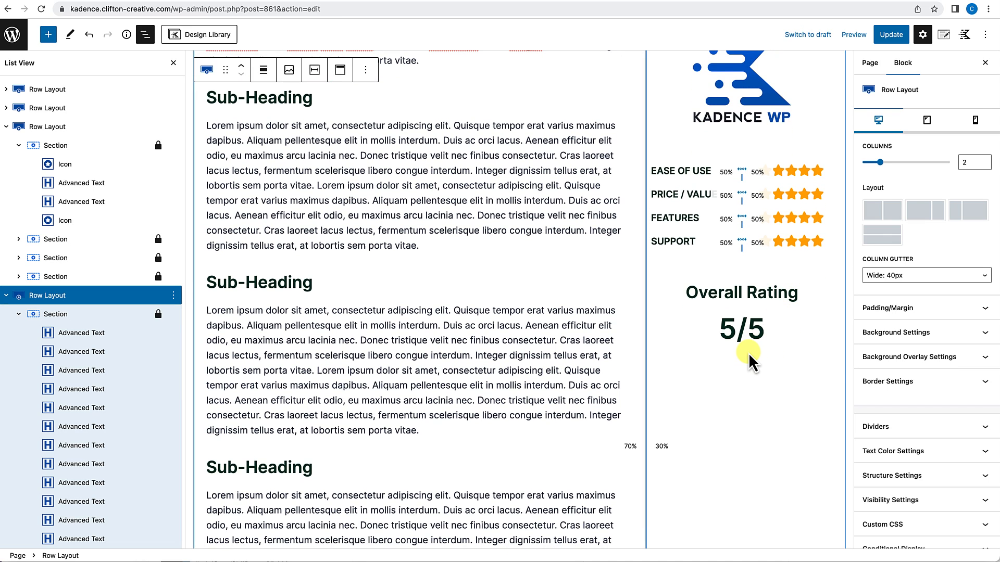
Examine the sidebar layout from the logo through the star rating rows to the overall score.
scroll(748, 352, "up", 2)
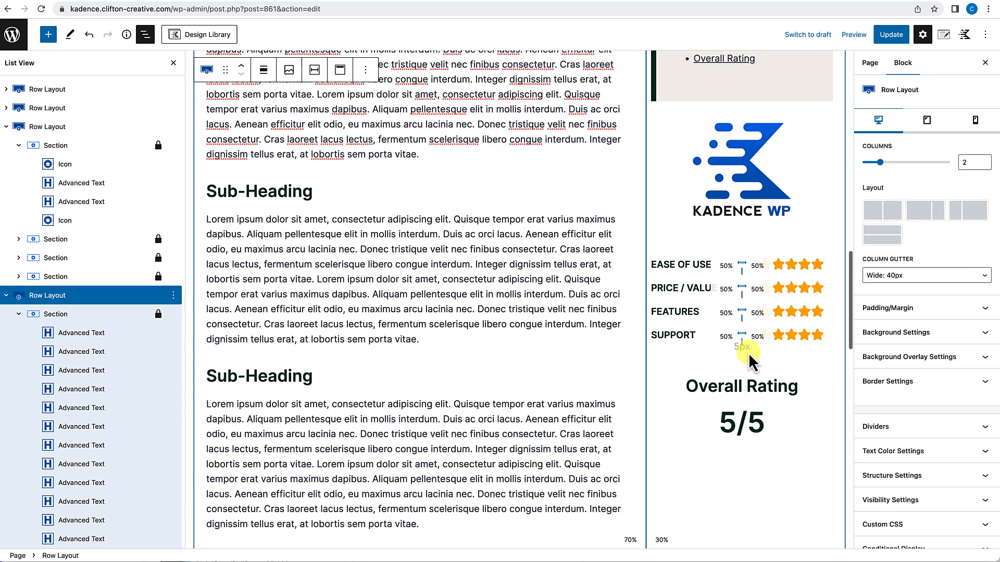
scroll(748, 352, "down", 2)
scroll(748, 352, "up", 1)
scroll(748, 352, "up", 5)
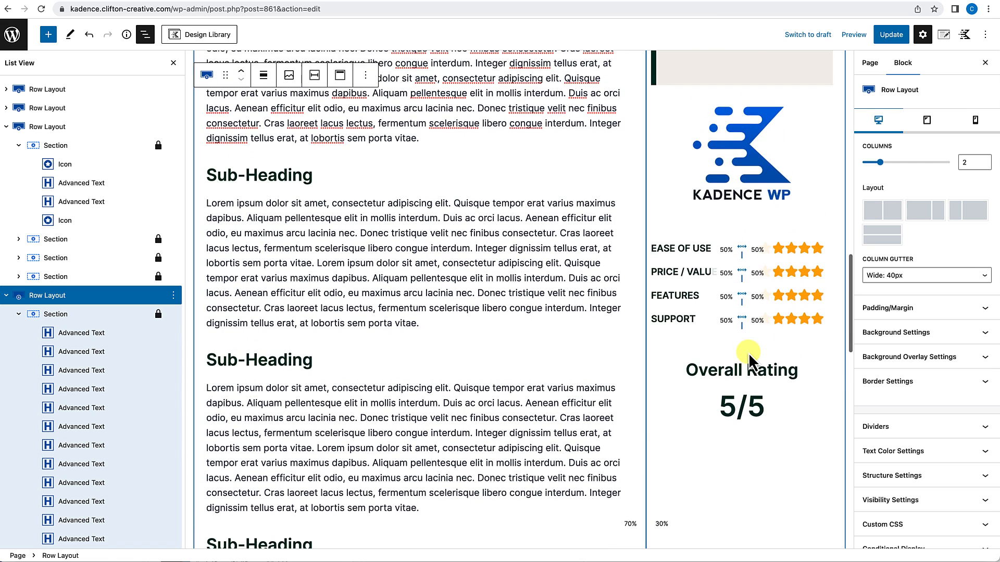
scroll(748, 352, "down", 4)
scroll(748, 354, "down", 2)
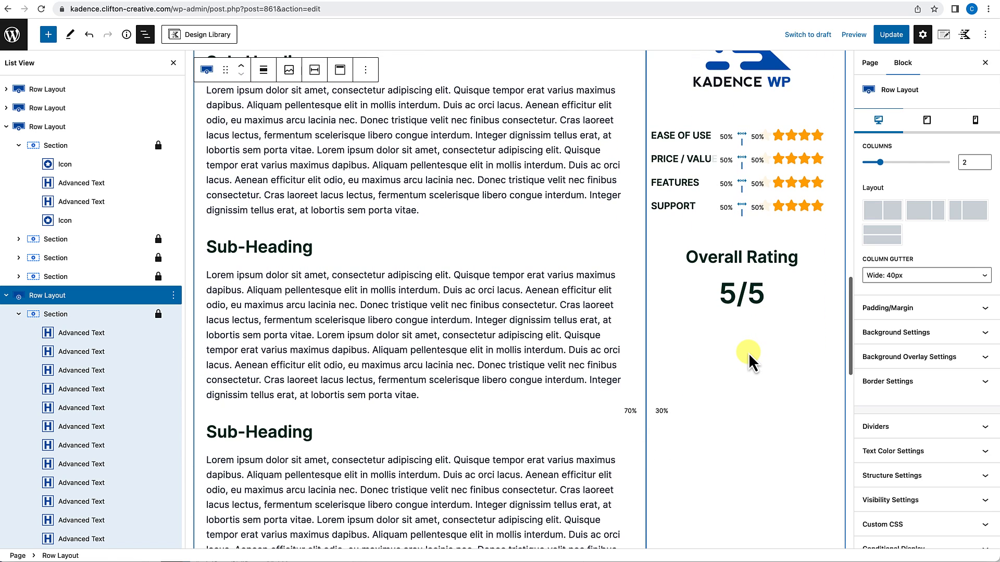
scroll(749, 359, "up", 2)
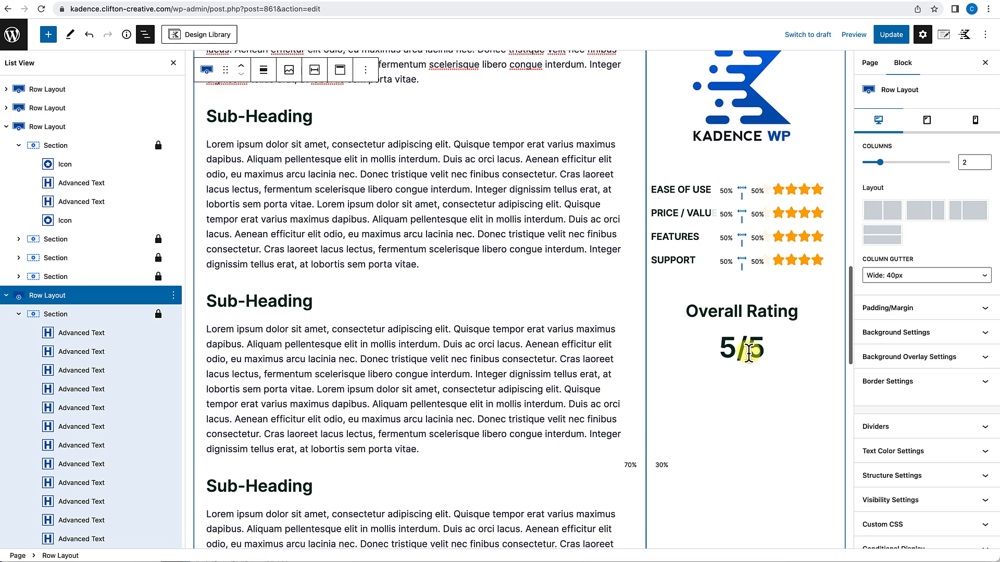
Copy the "GET KADENCE TODAY!" button block from the intro section and paste it below the sidebar's 5/5 overall score.
scroll(748, 354, "up", 15)
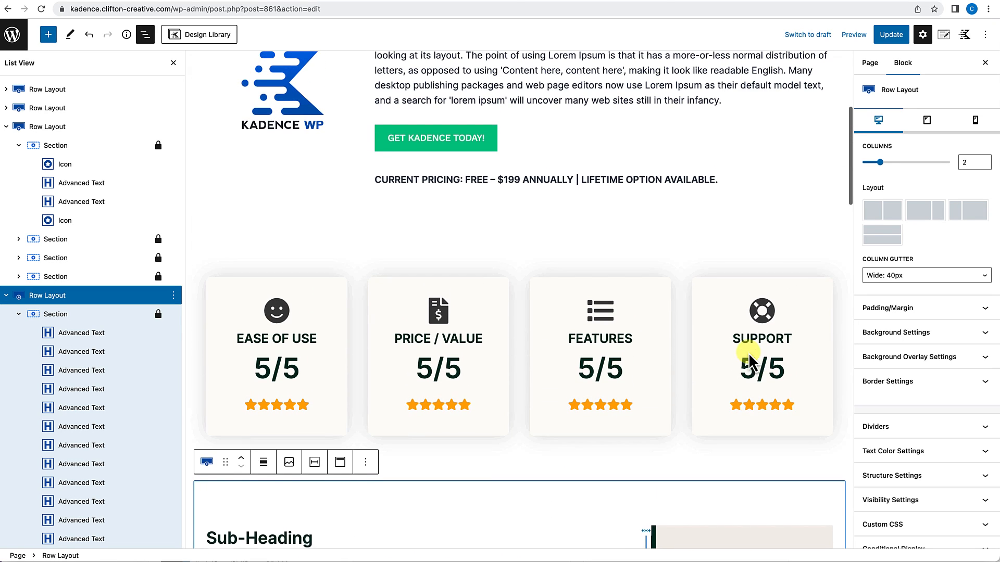
left_click(530, 184)
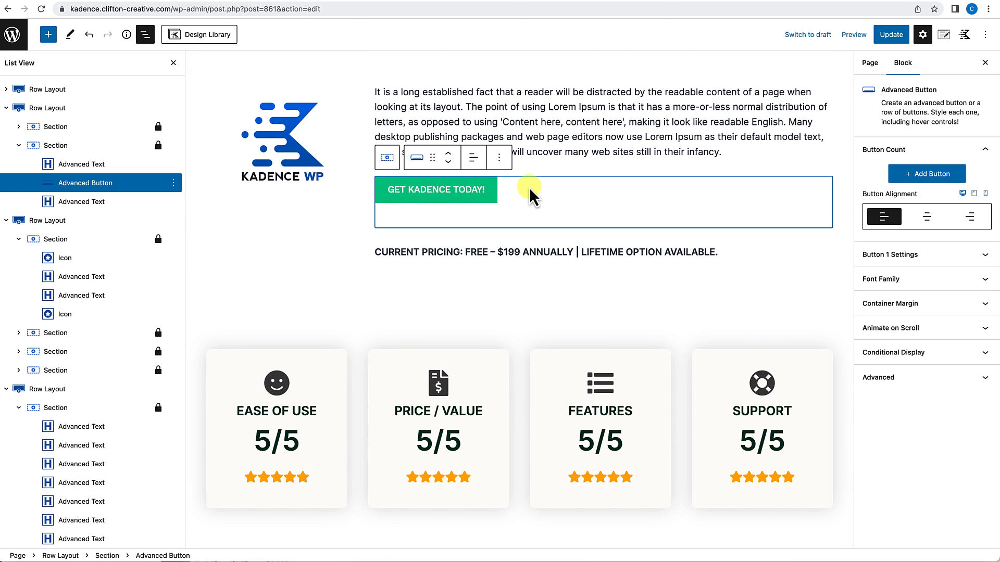
left_click(499, 158)
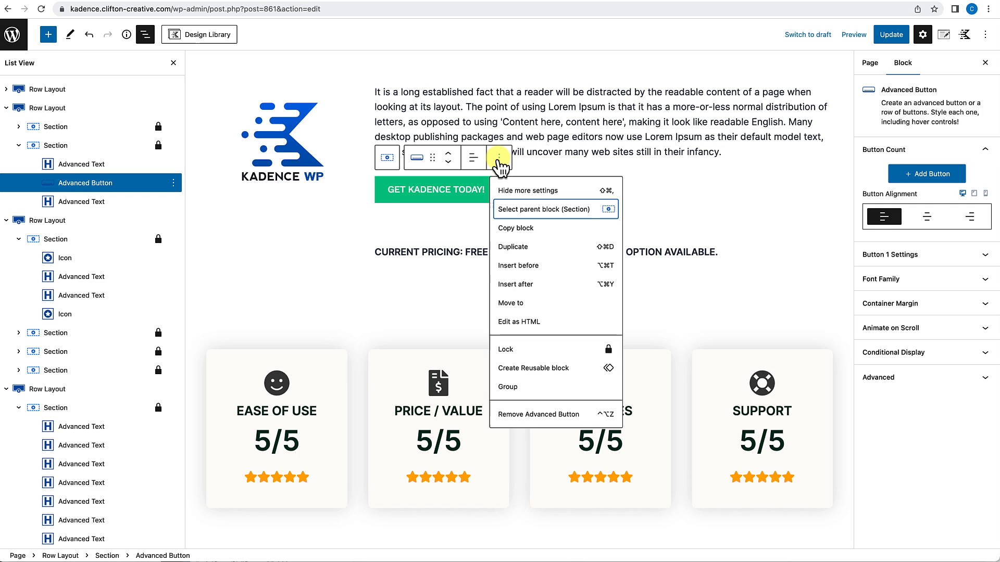
left_click(515, 228)
scroll(660, 396, "down", 5)
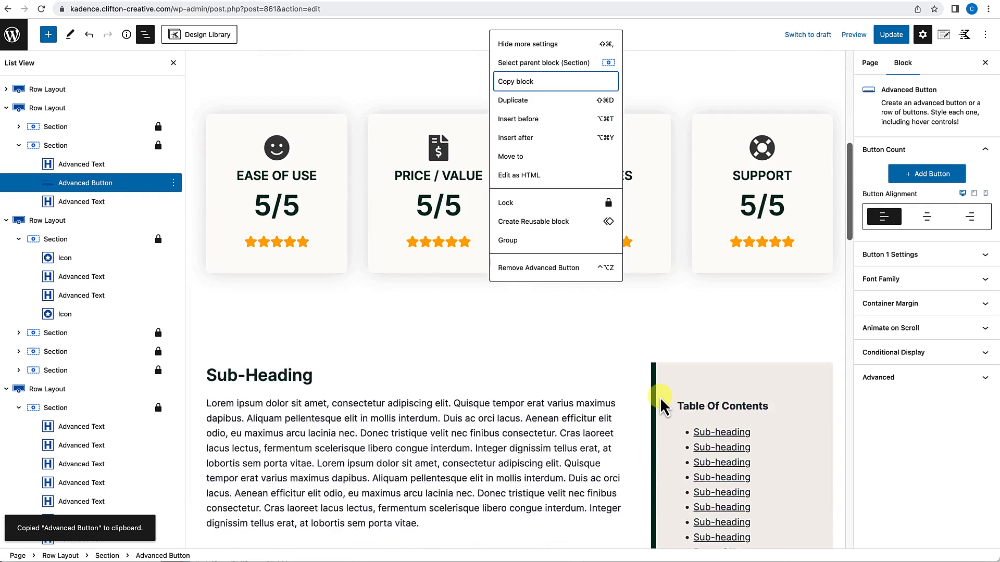
scroll(660, 397, "down", 15)
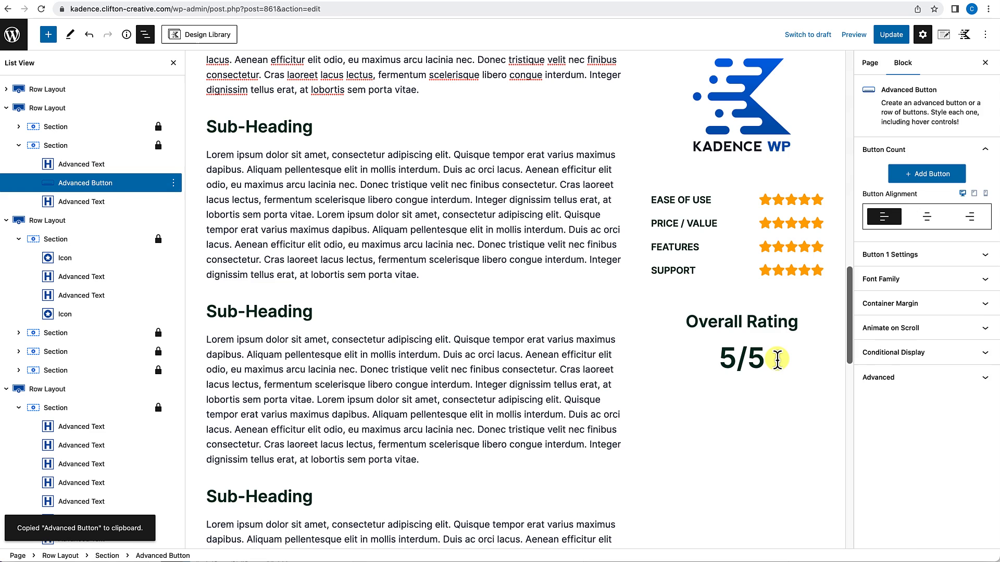
left_click(777, 359)
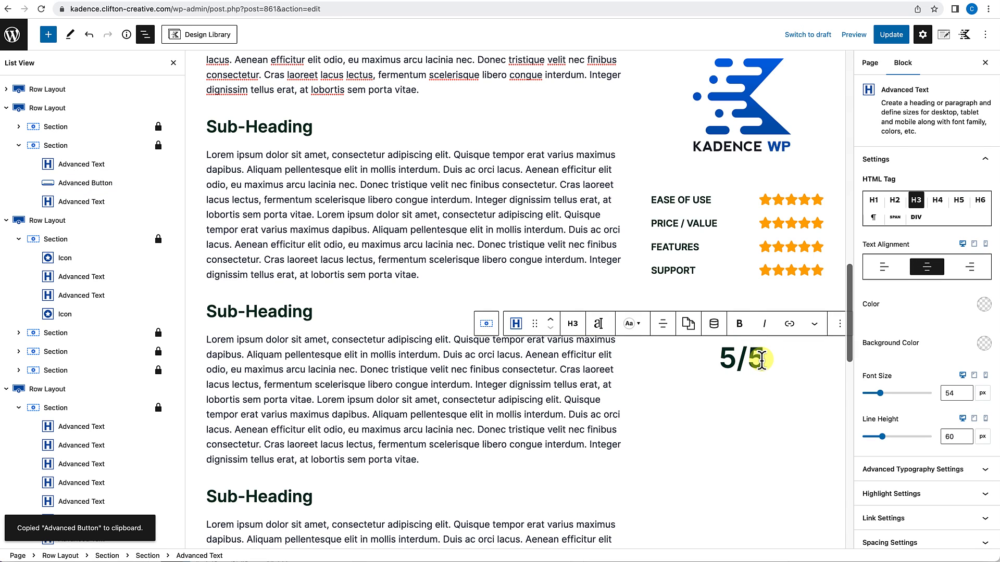
key("Return")
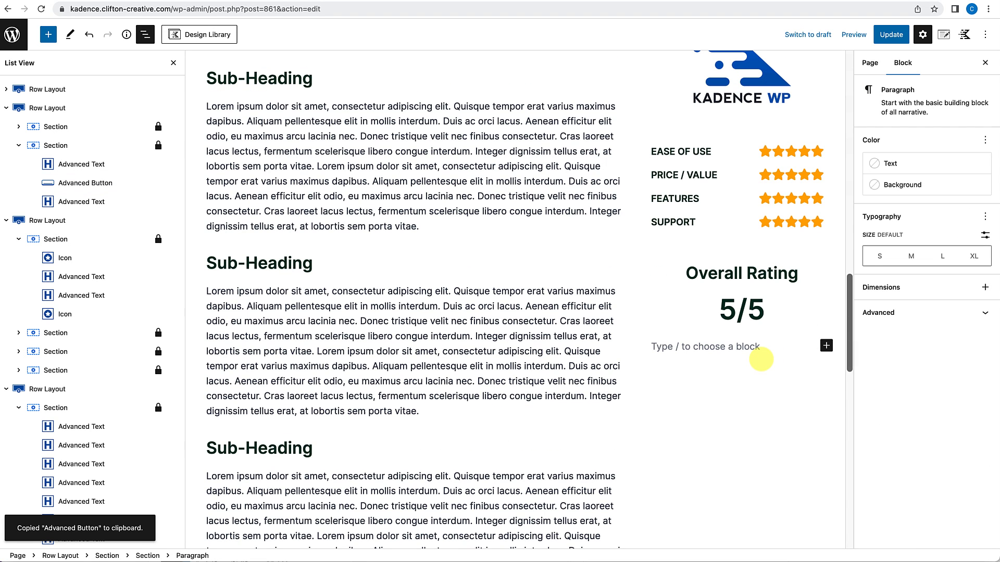
key("super+v")
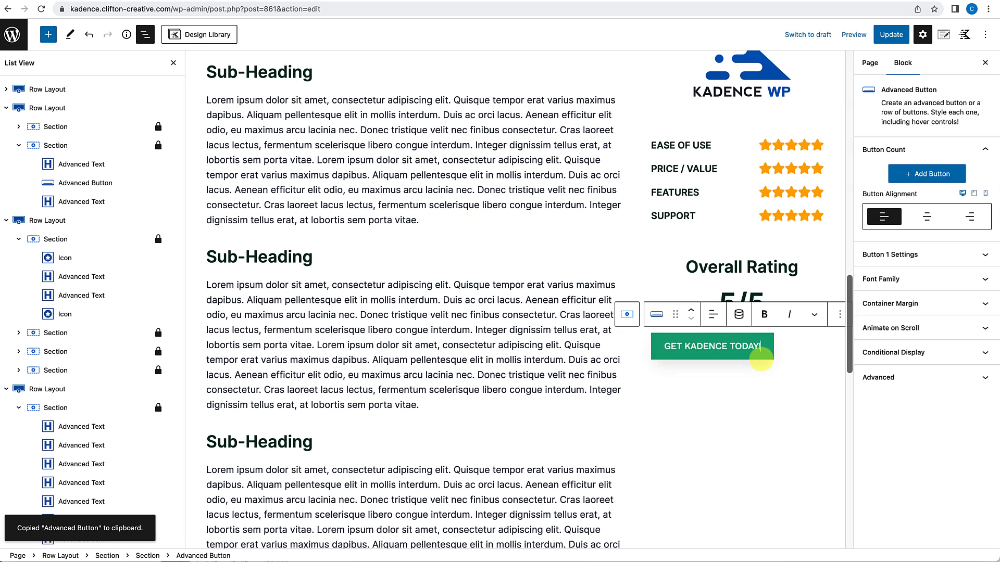
Center the "GET KADENCE TODAY!" button in the sidebar.
left_click(713, 314)
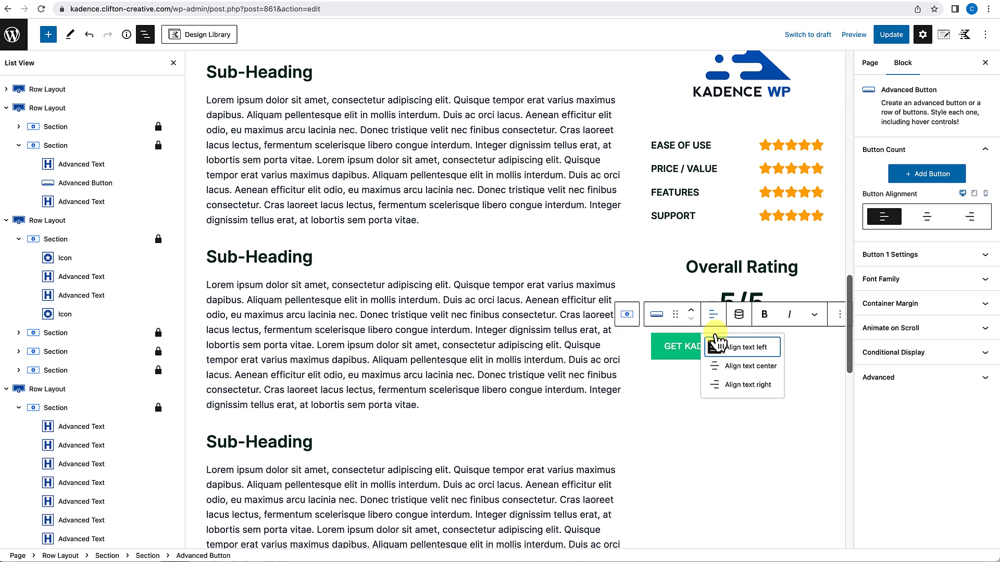
left_click(724, 366)
left_click(729, 399)
scroll(729, 400, "up", 2)
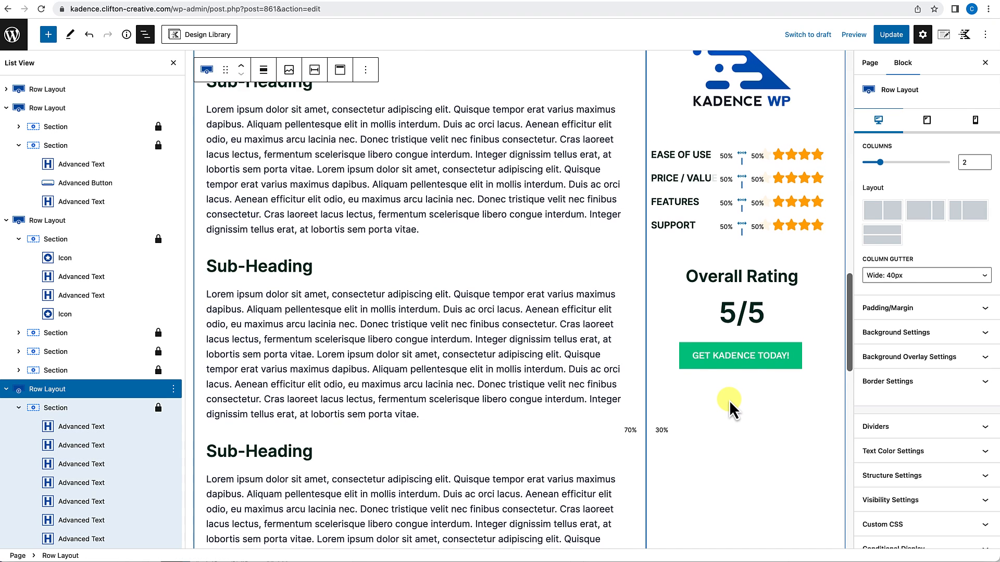
scroll(729, 400, "down", 2)
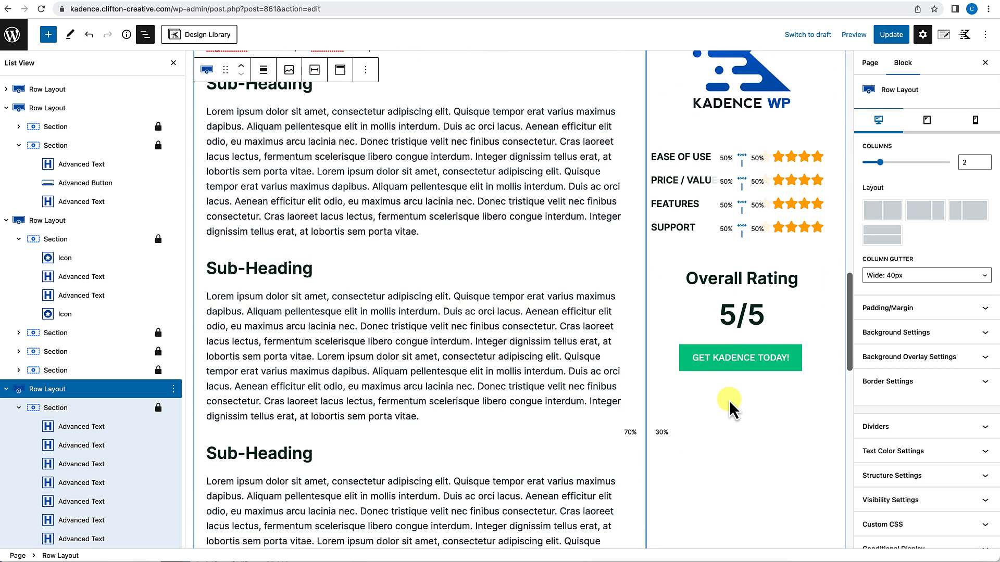
Search the icons for "arrow" and add the long right-arrow icon to the sidebar's "GET KADENCE TODAY!" button.
left_click(737, 367)
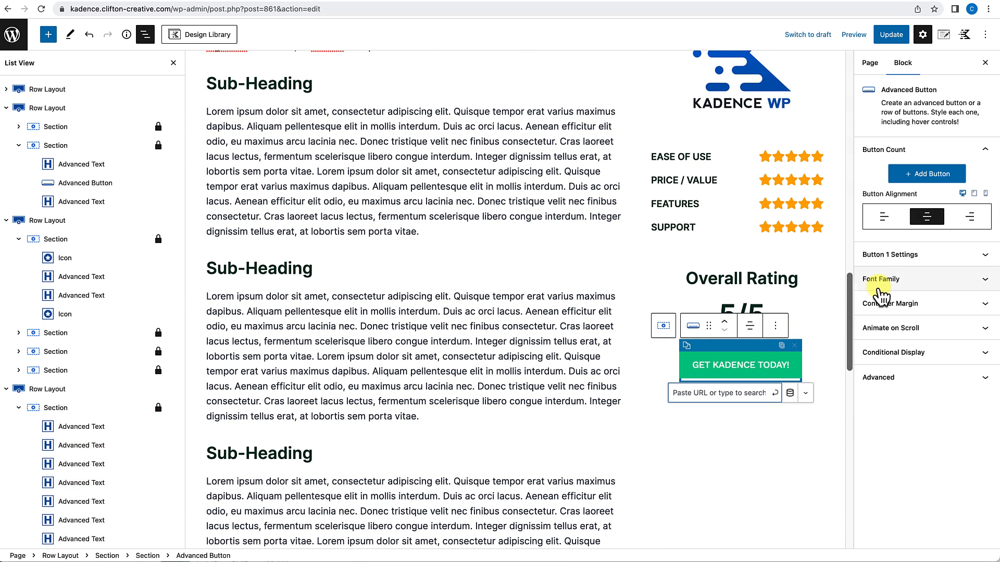
left_click(918, 263)
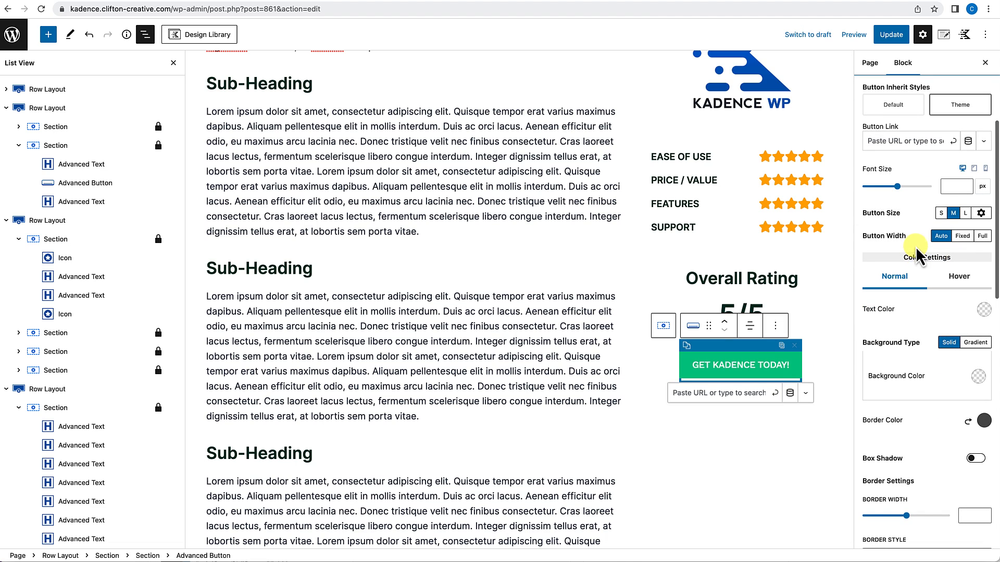
scroll(885, 393, "down", 3)
scroll(884, 389, "down", 5)
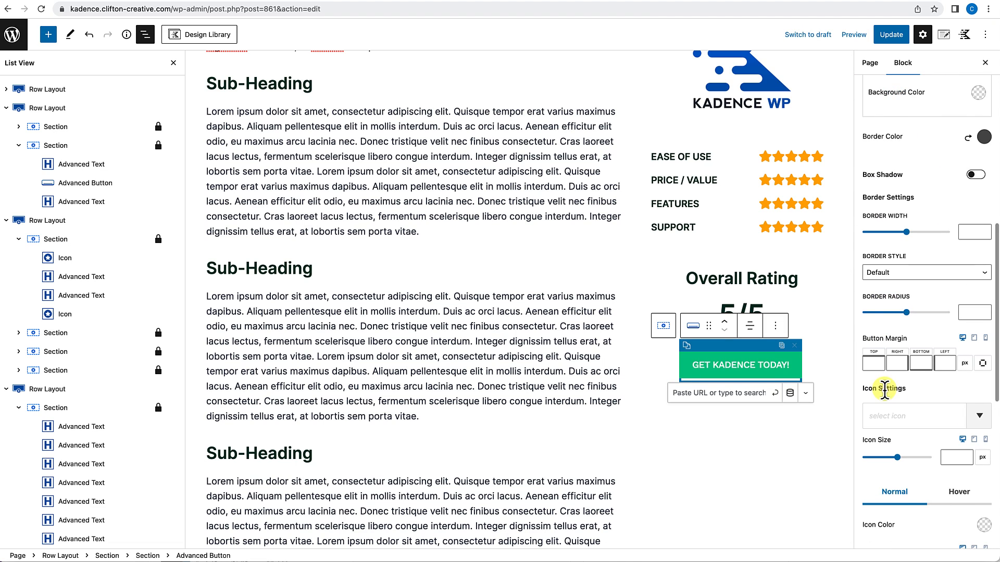
left_click(902, 366)
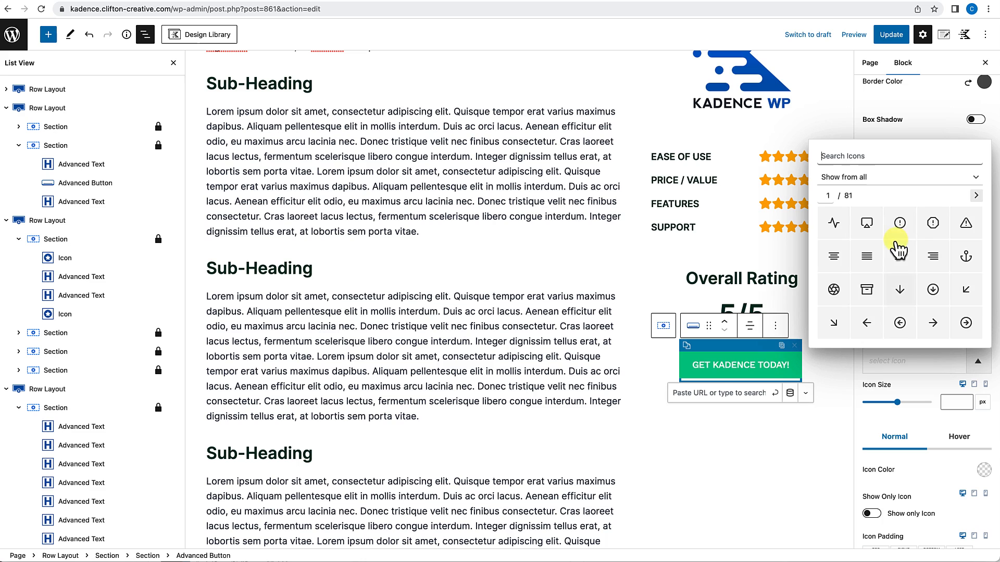
left_click(878, 178)
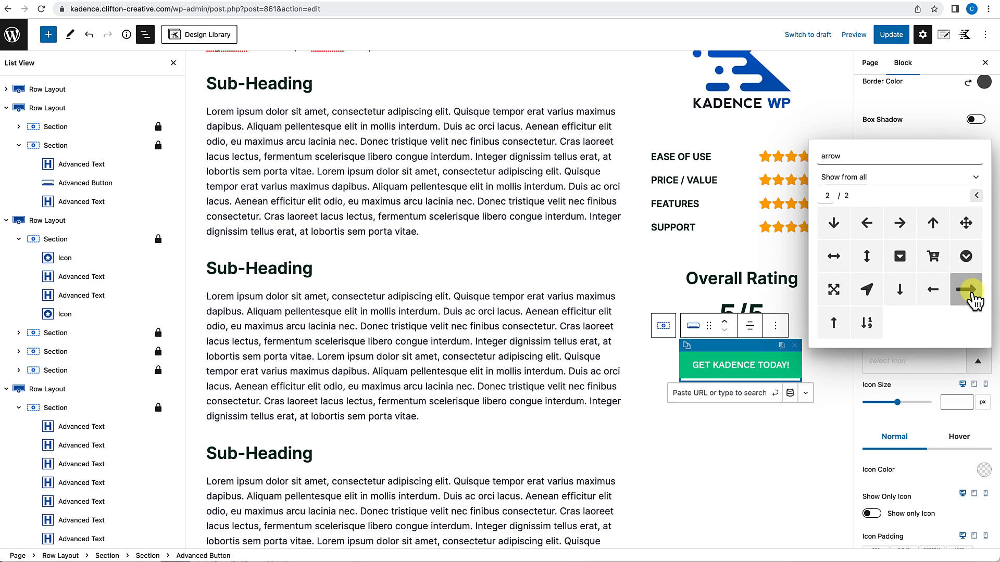
left_click(969, 295)
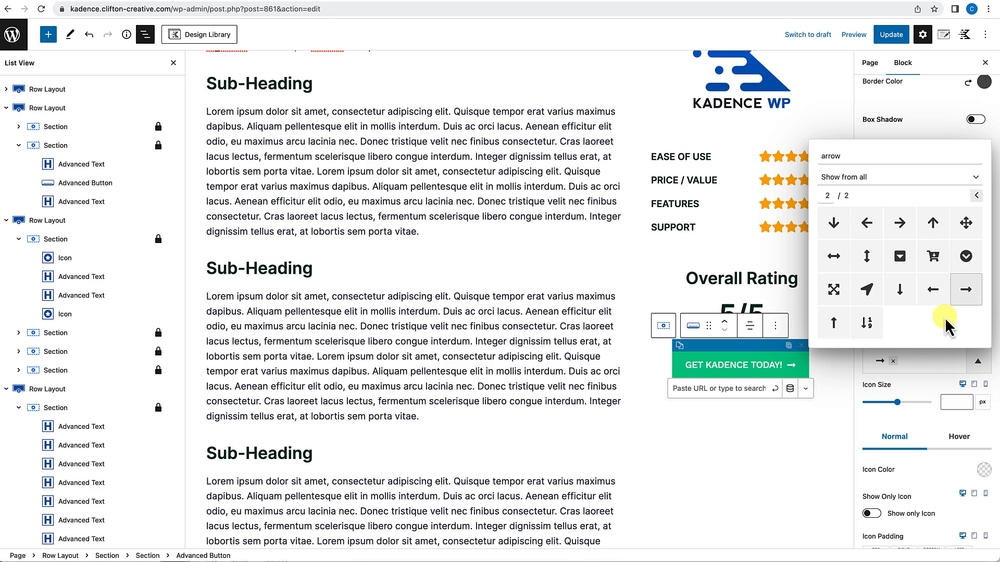
left_click(785, 477)
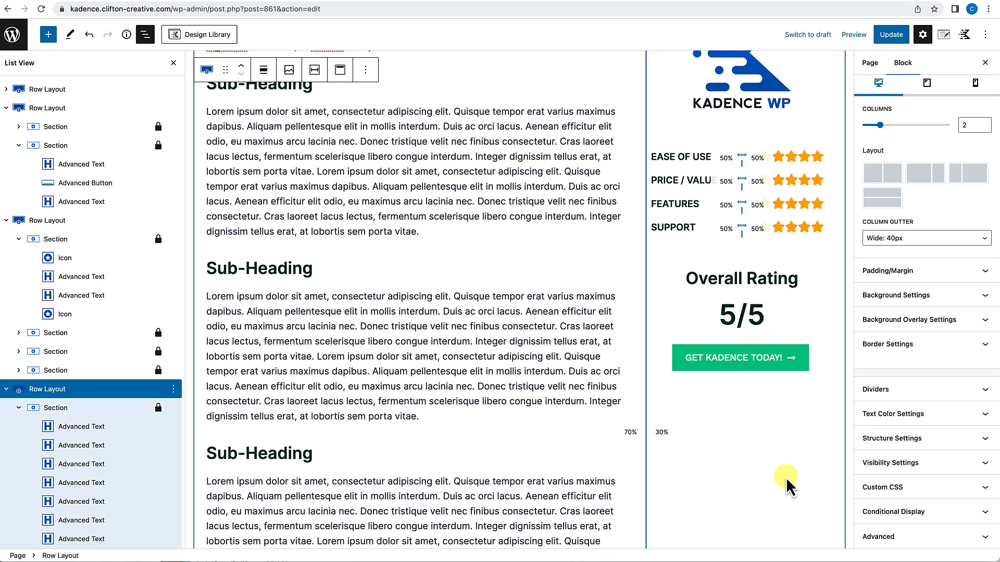
Search the icons for "arrow" and add the long right-arrow icon to the intro section's "GET KADENCE TODAY!" button.
left_click(788, 368)
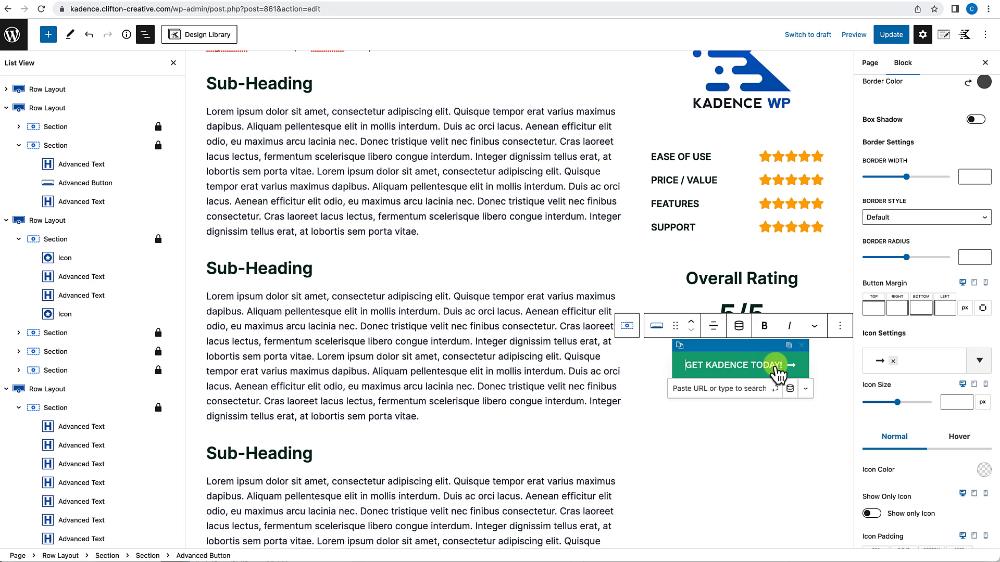
scroll(682, 347, "up", 15)
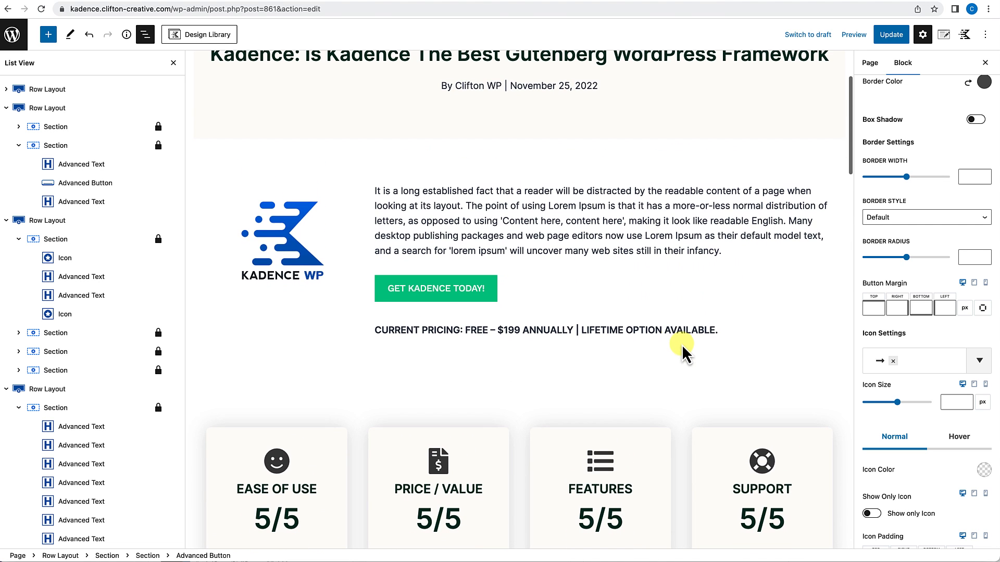
left_click(494, 298)
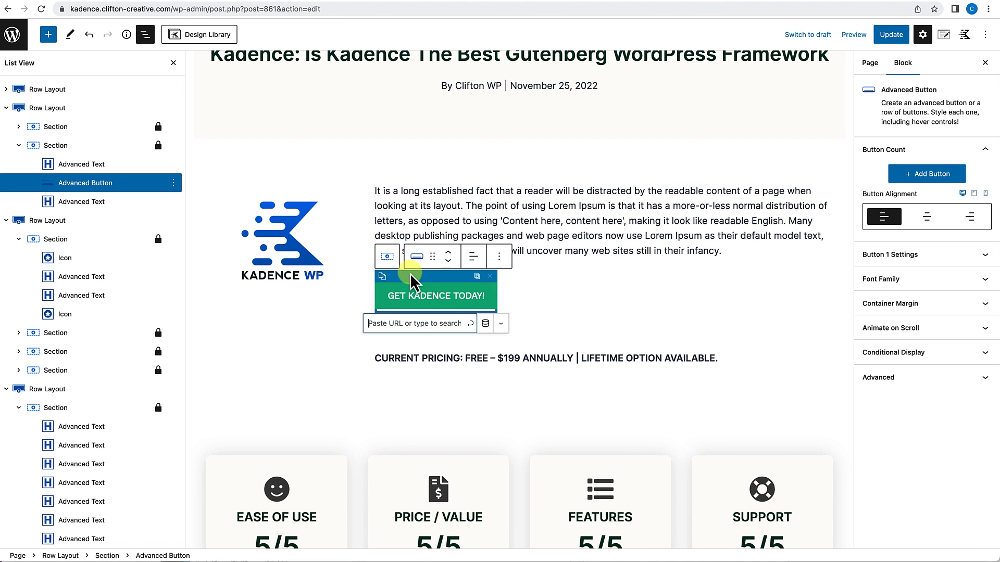
scroll(614, 323, "up", 2)
left_click(914, 255)
scroll(901, 437, "down", 10)
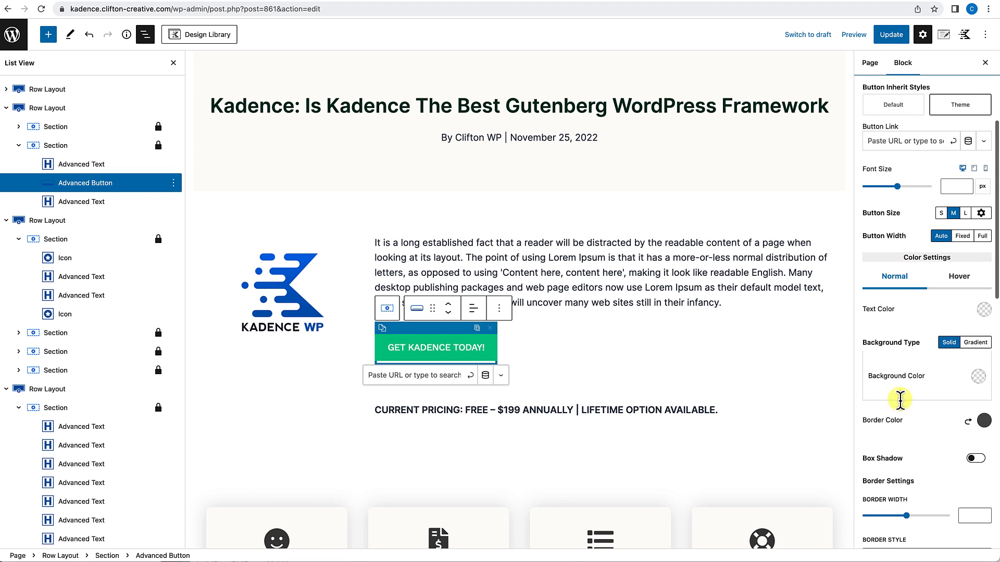
scroll(901, 439, "down", 2)
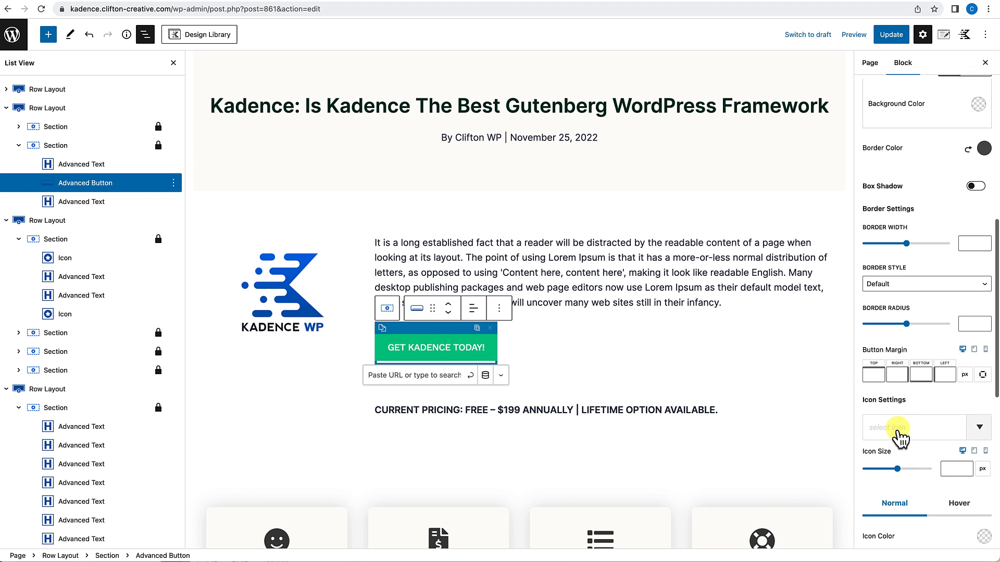
left_click(885, 428)
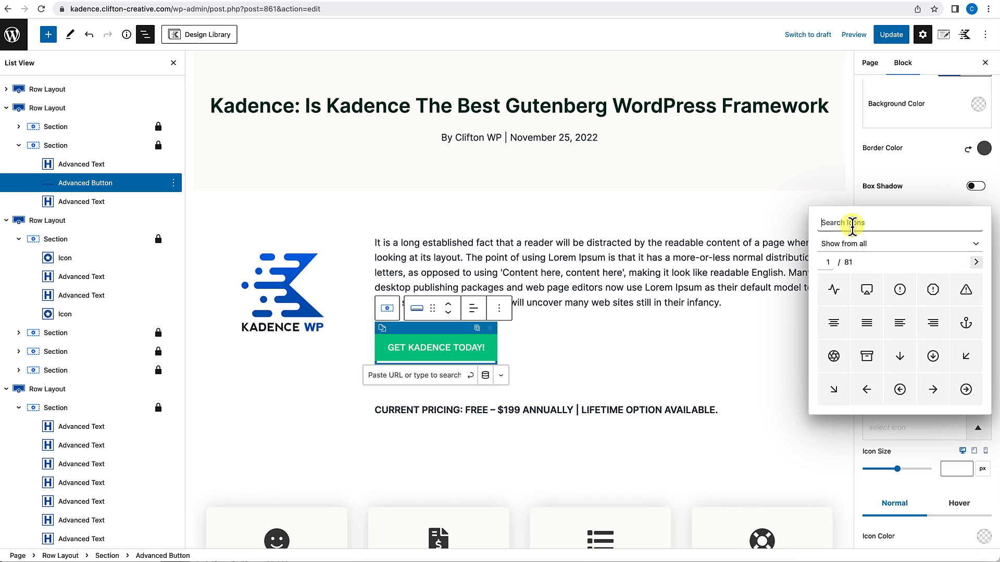
type("arrow")
left_click(975, 261)
left_click(966, 356)
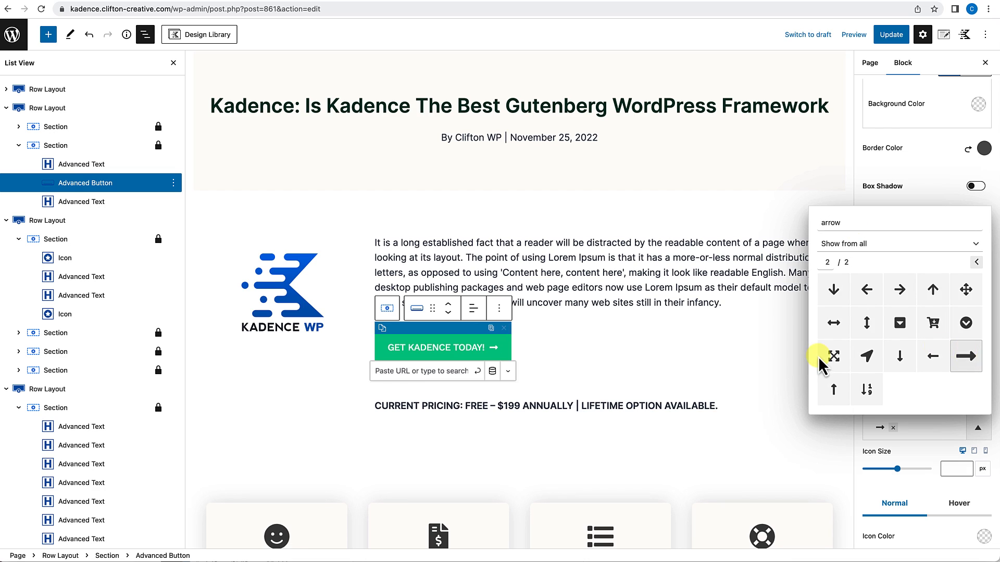
left_click(749, 412)
Change the heading level of the sidebar's "EASE OF USE" label to Heading 3.
scroll(748, 419, "down", 15)
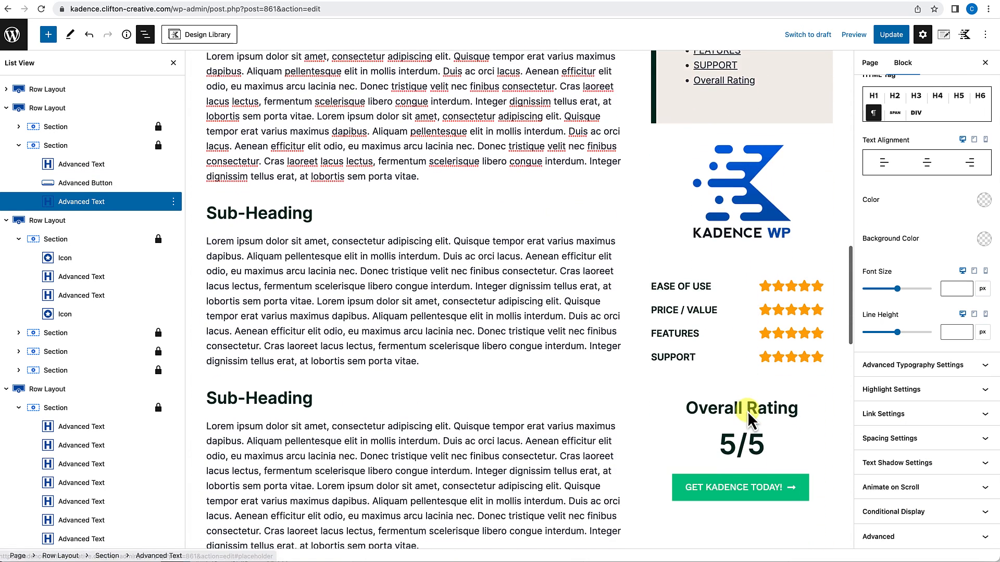
scroll(749, 333, "up", 2)
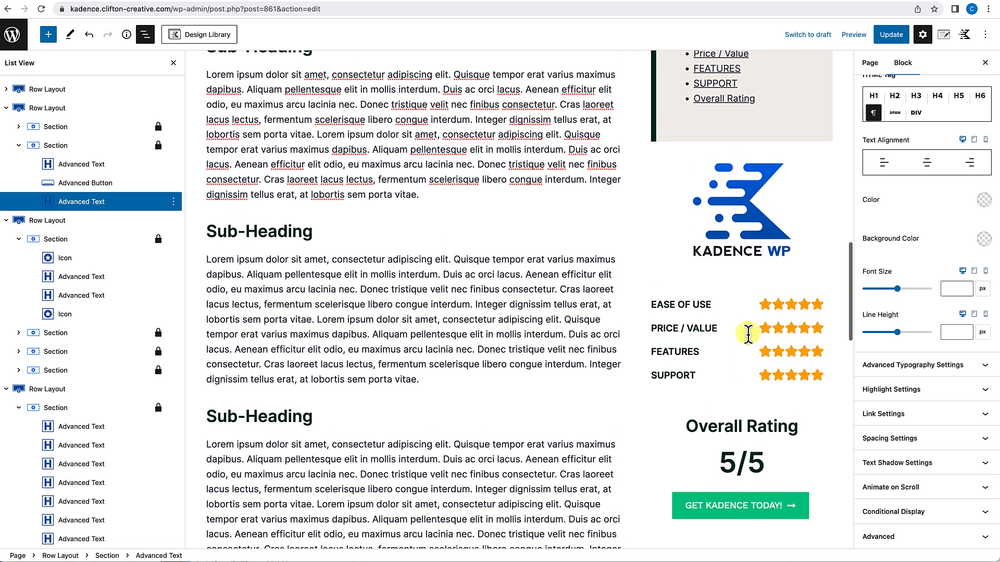
scroll(749, 333, "up", 1)
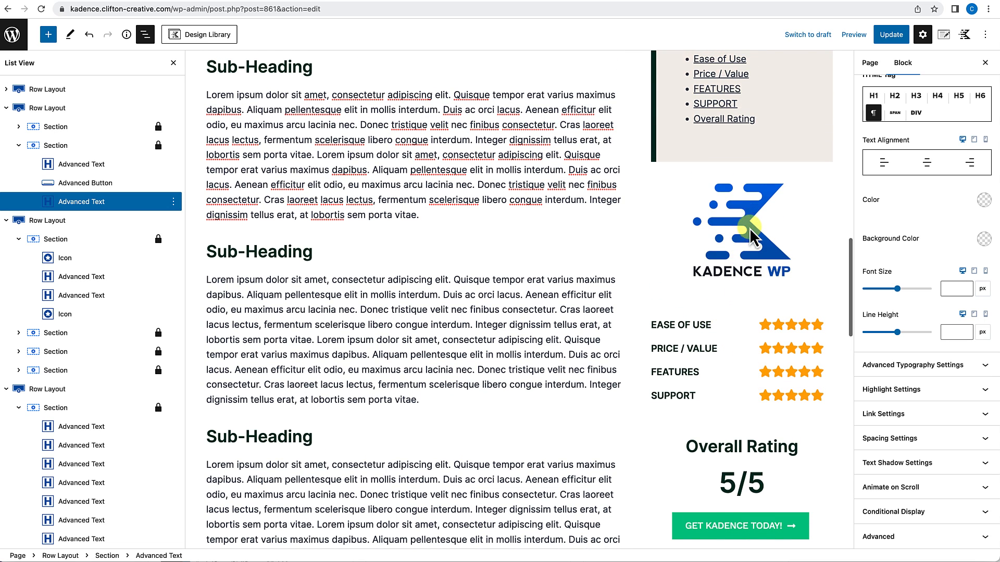
scroll(750, 232, "up", 8)
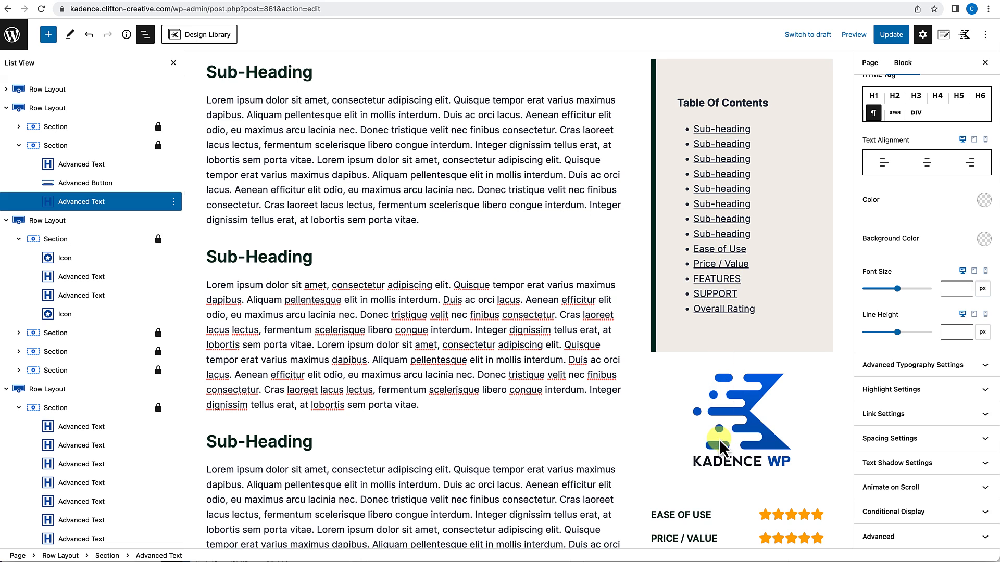
scroll(729, 384, "down", 9)
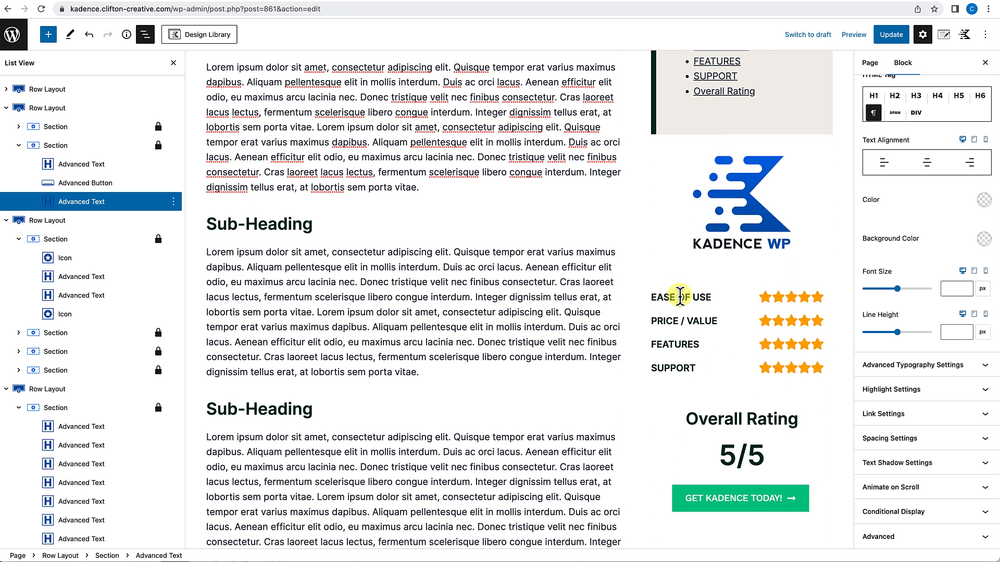
left_click(680, 297)
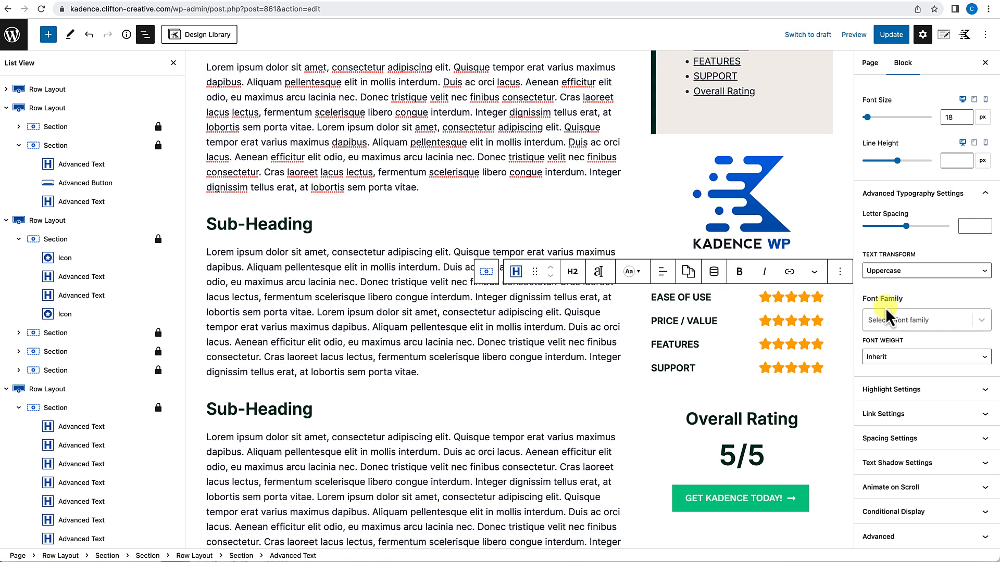
left_click(580, 271)
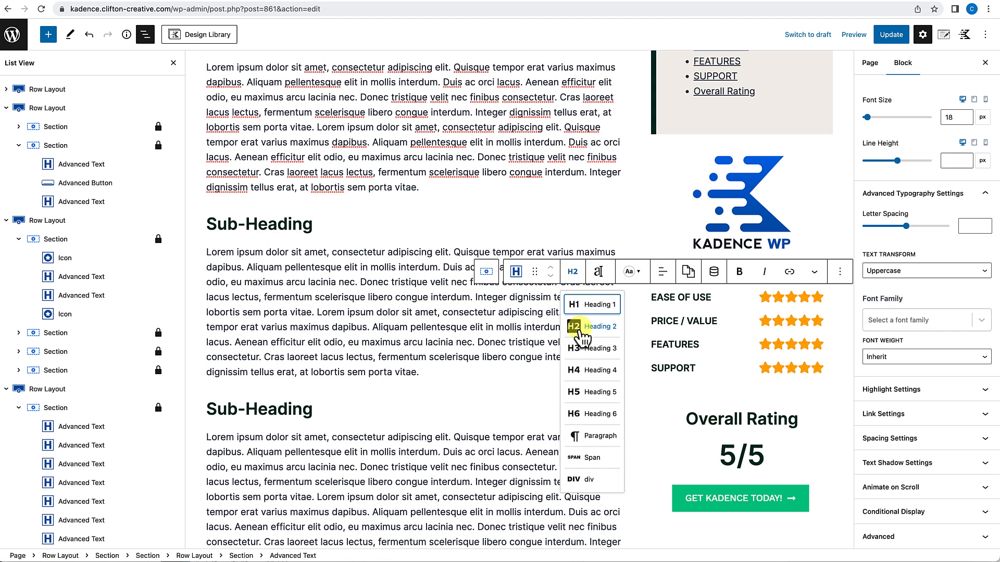
left_click(585, 350)
Change the sidebar's "PRICE / VALUE", "FEATURES", "SUPPORT" and "Overall Rating" headings to Heading 3.
left_click(661, 307)
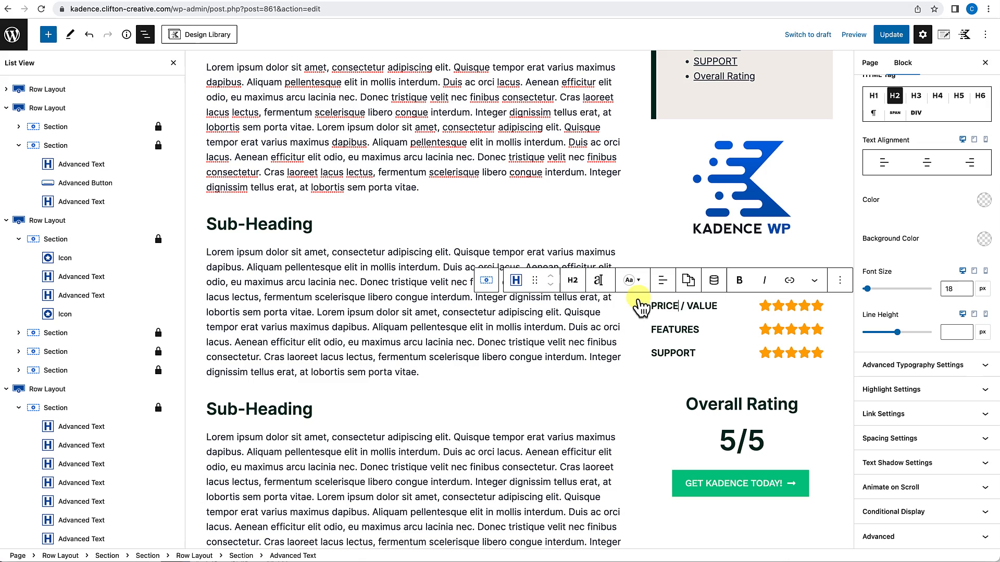
left_click(573, 281)
left_click(580, 336)
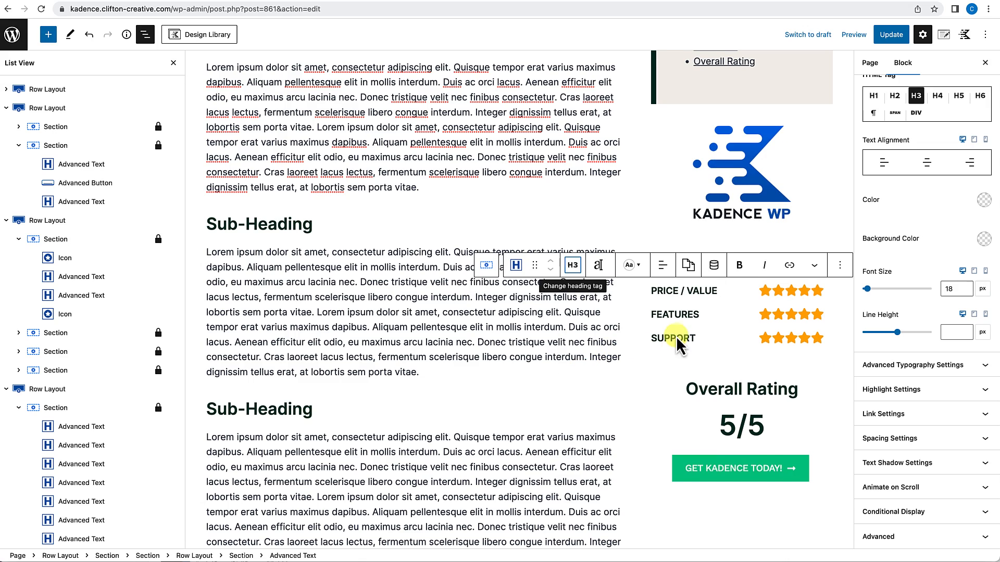
left_click(733, 495)
scroll(733, 488, "up", 5)
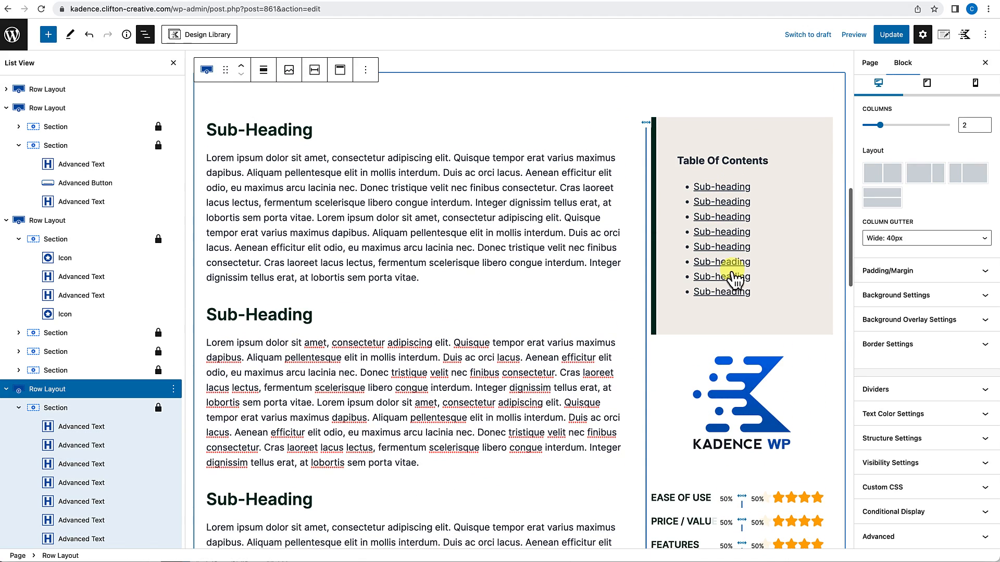
Select the sidebar section that holds the logo, star ratings and button, and set its top margin to 40 px.
scroll(725, 400, "down", 3)
scroll(726, 409, "down", 3)
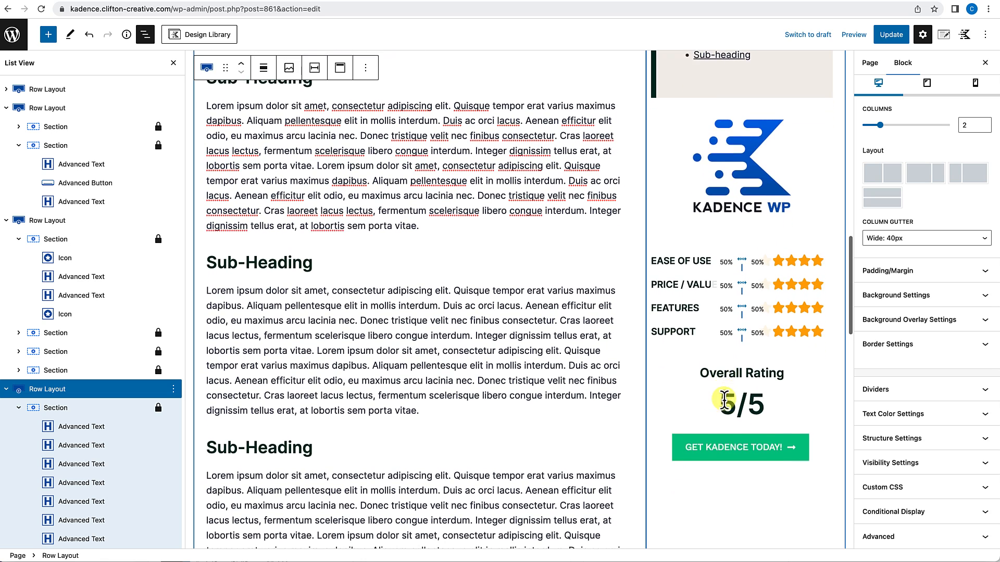
left_click(685, 223)
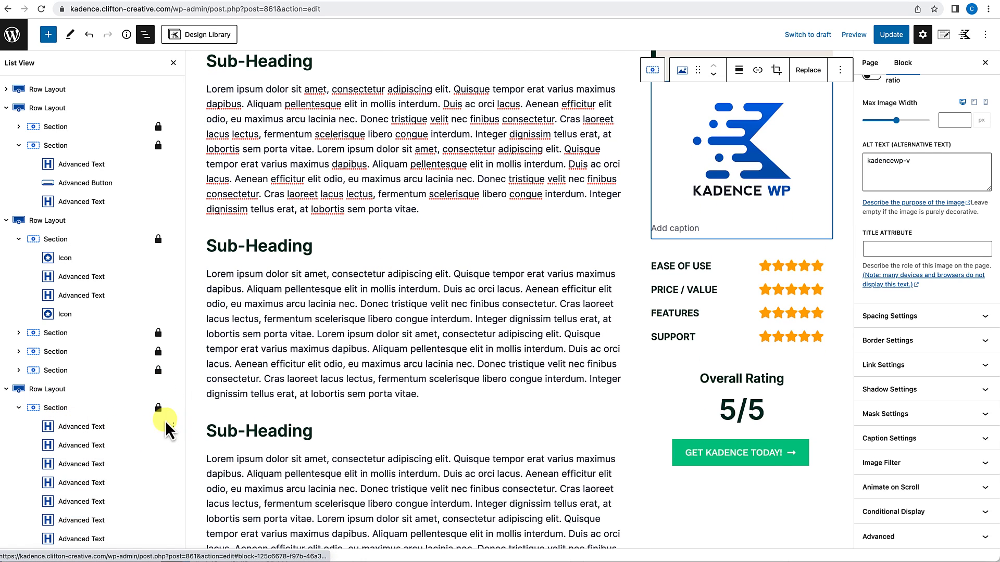
scroll(100, 409, "down", 10)
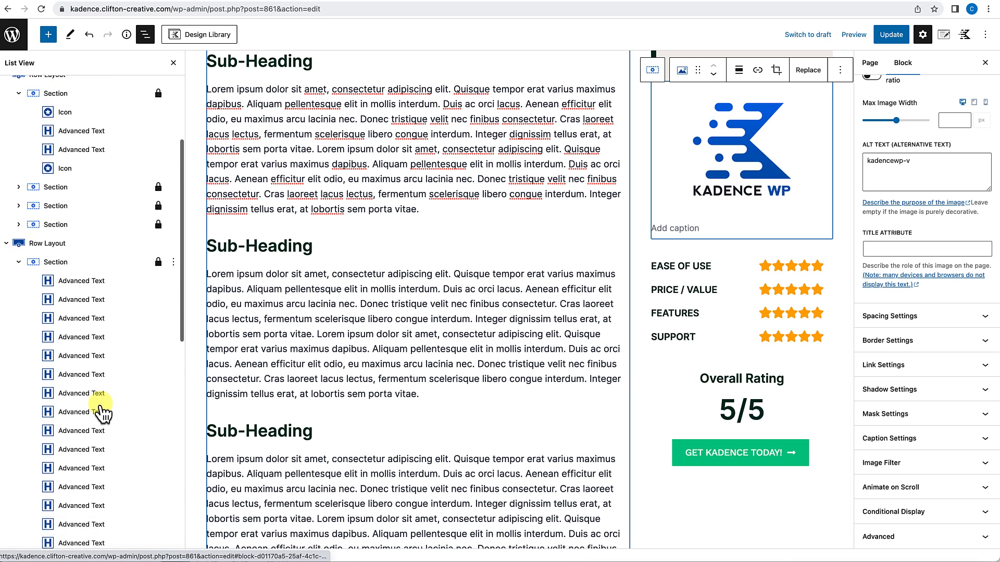
left_click(74, 262)
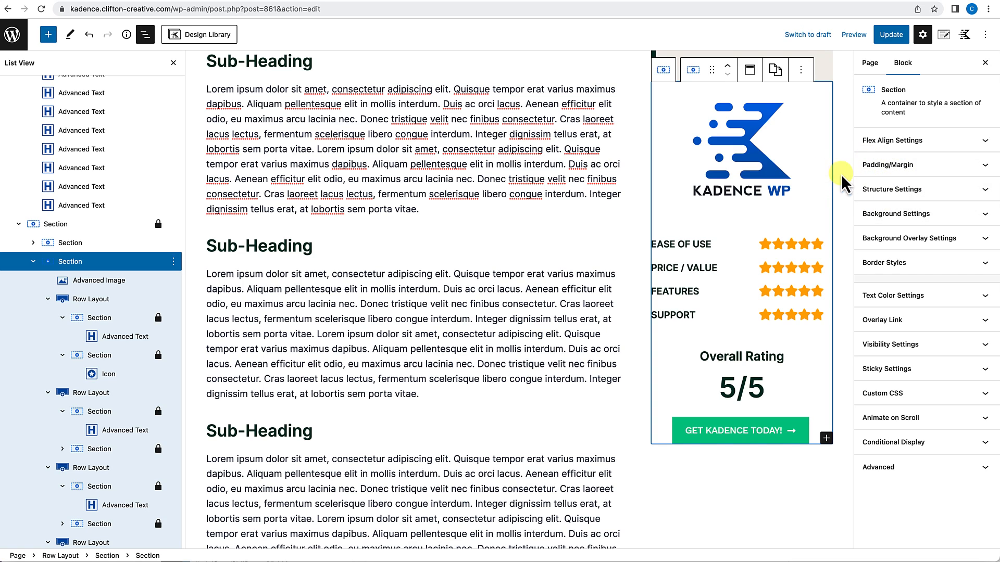
left_click(926, 173)
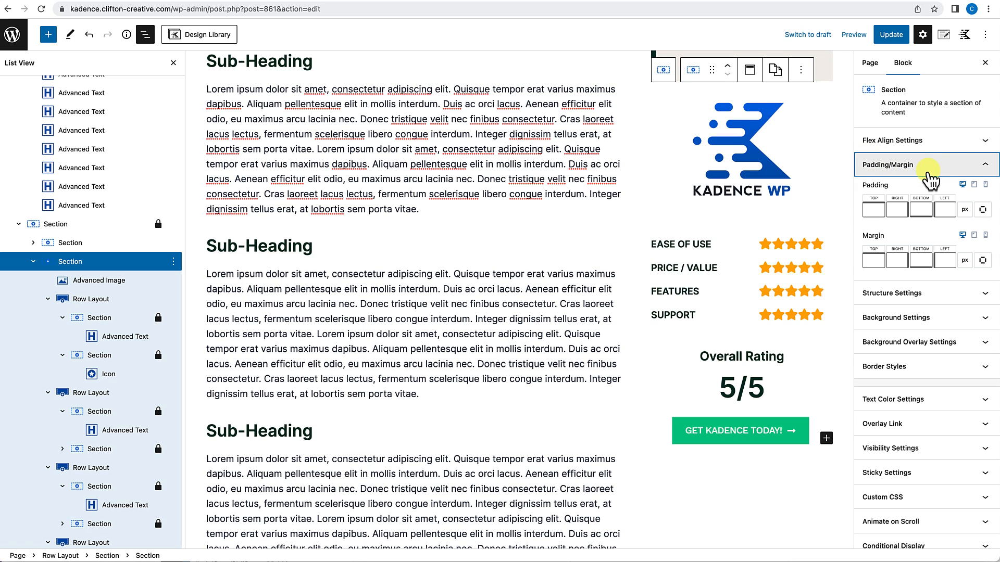
left_click(873, 265)
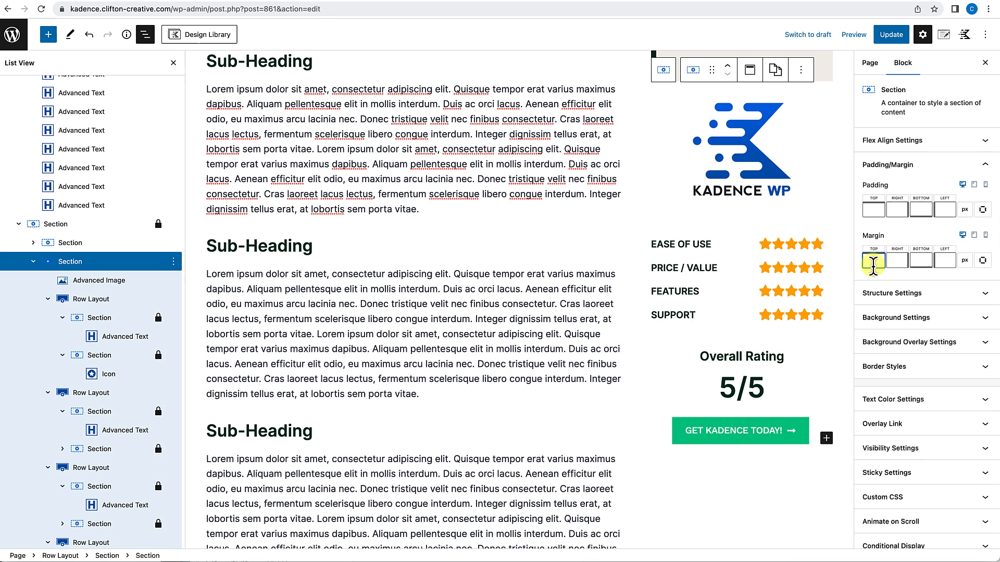
type("40")
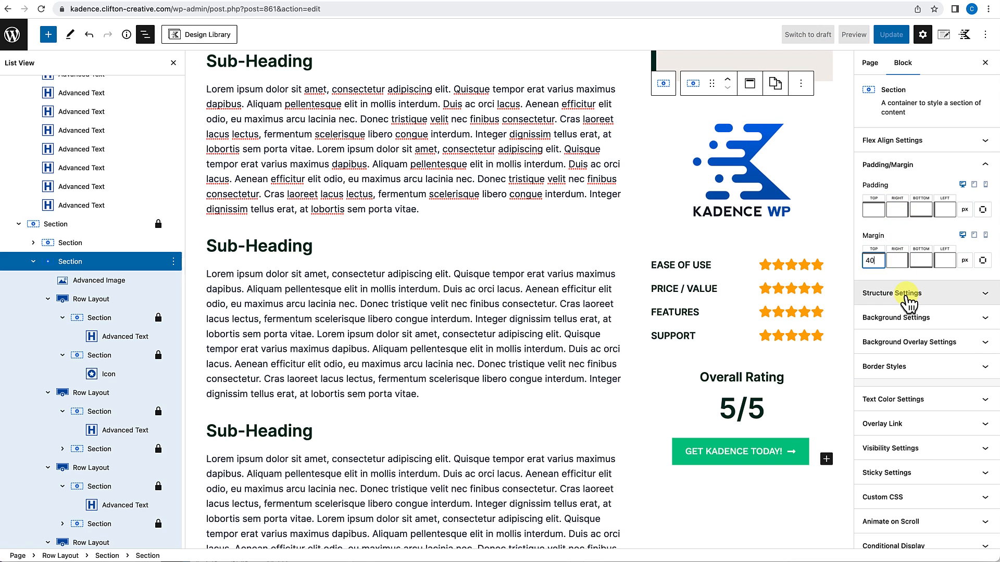
Set the sidebar rating section's background to the light beige palette color F5F2ED.
left_click(906, 323)
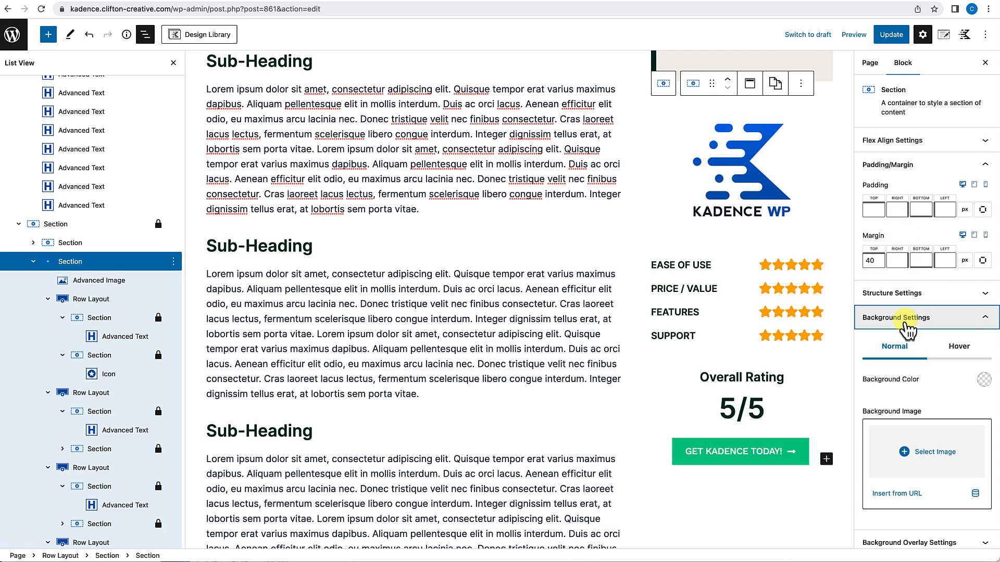
left_click(983, 380)
left_click(938, 358)
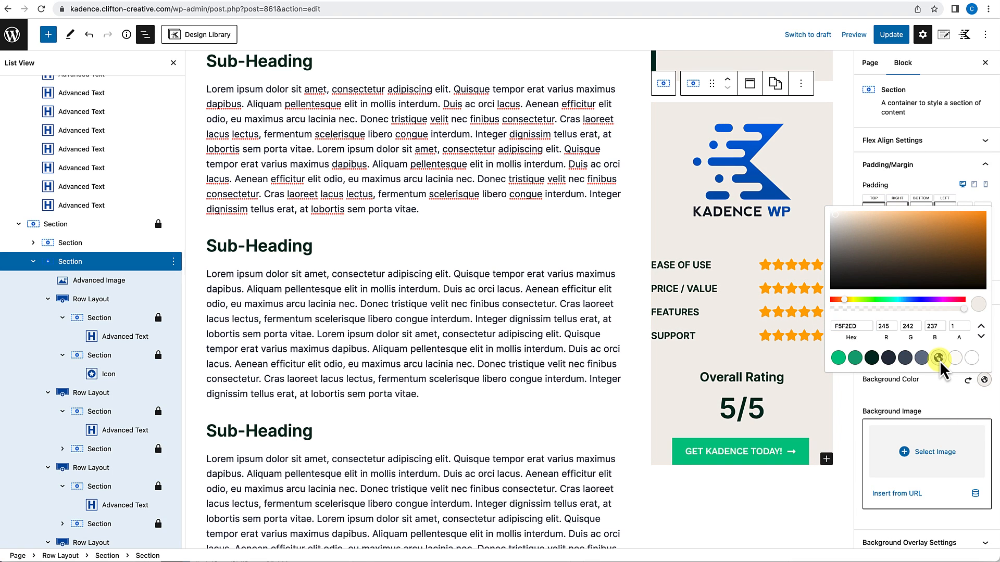
left_click(906, 392)
Give the sidebar rating section a 10 px left border in the very dark green palette color.
scroll(905, 392, "down", 5)
left_click(906, 338)
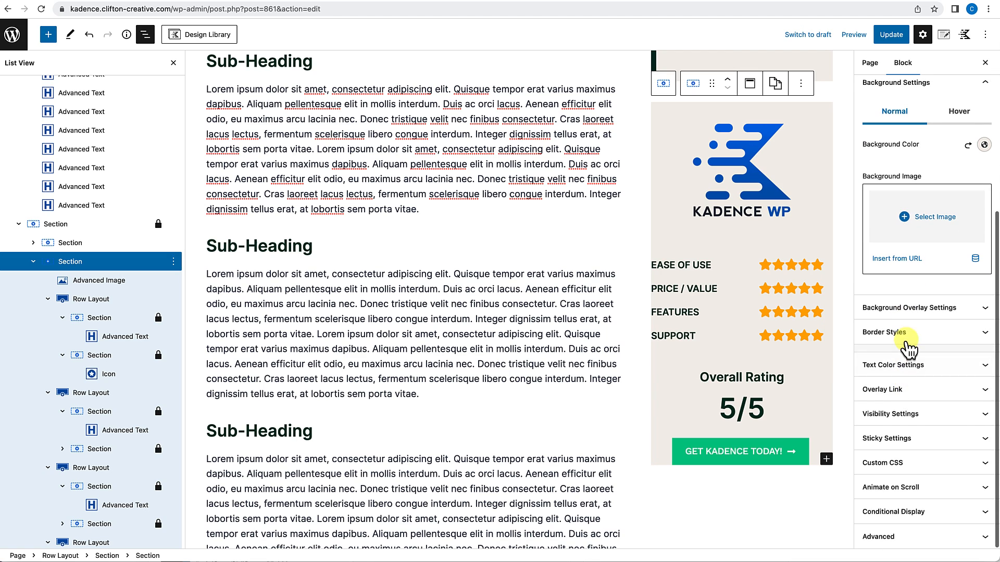
left_click(937, 347)
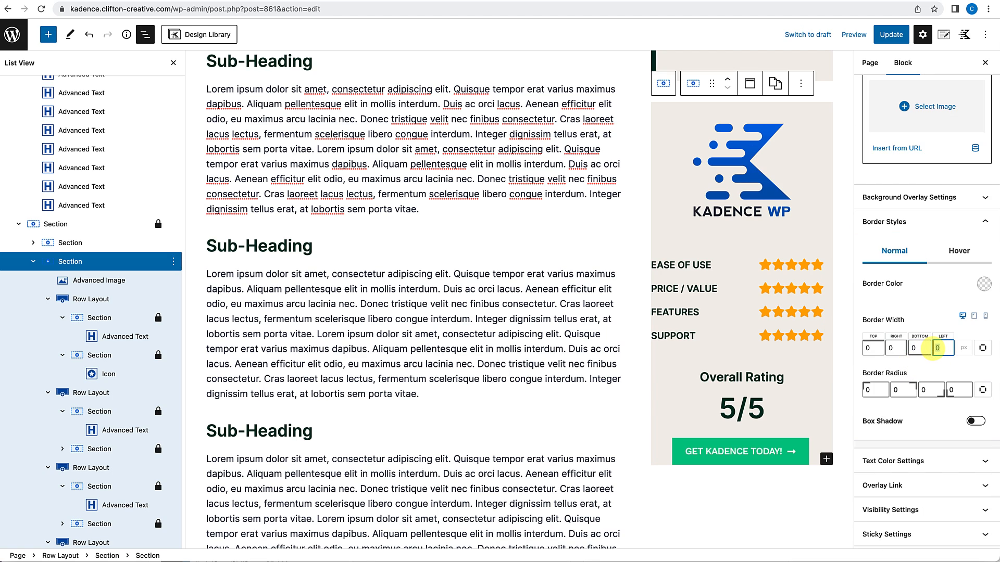
type("10")
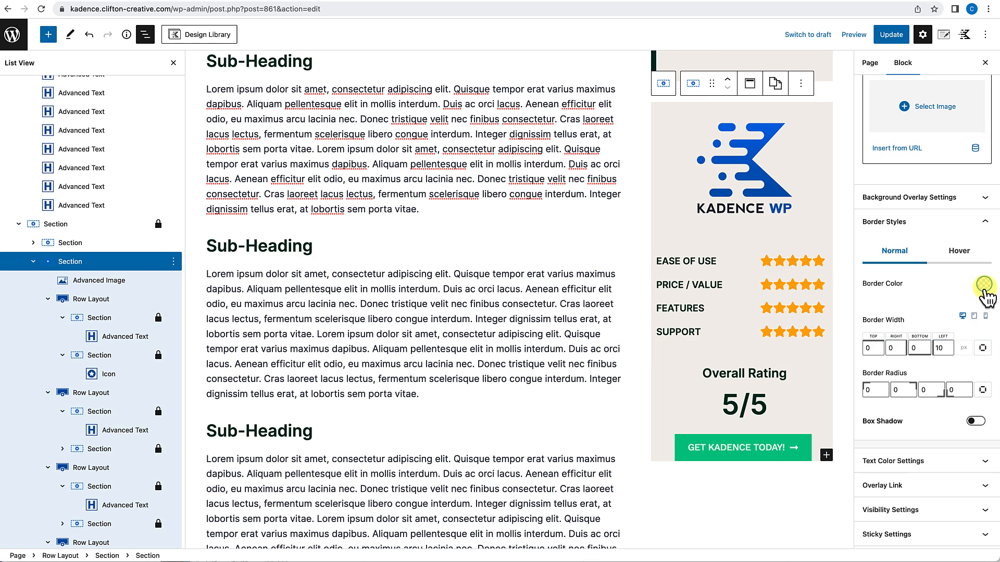
left_click(983, 286)
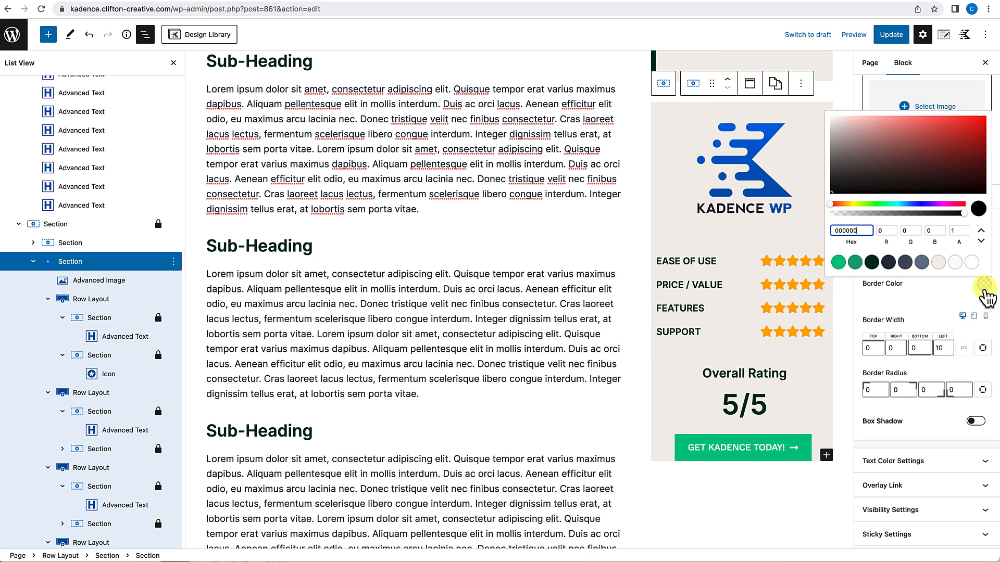
left_click(879, 268)
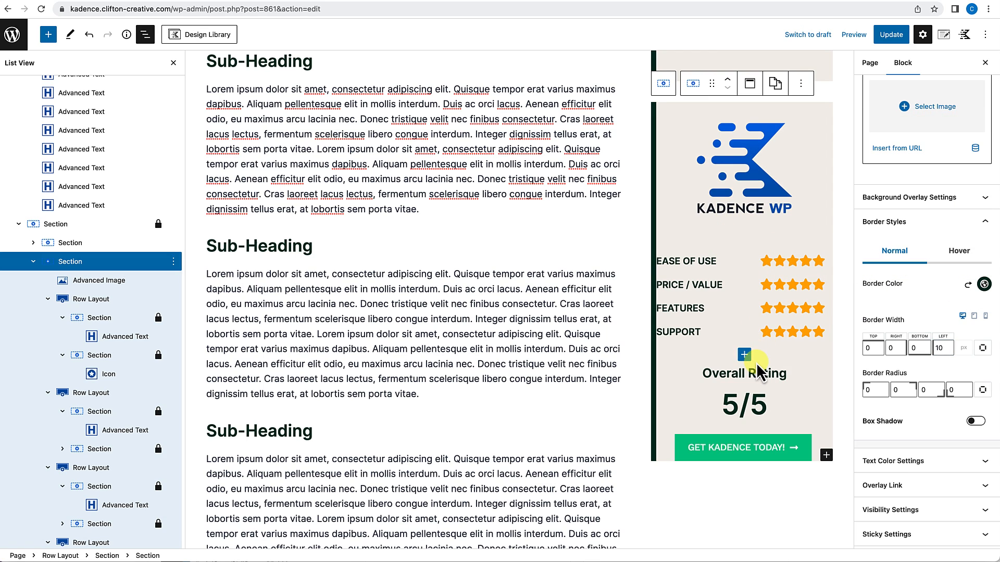
Set the sidebar rating section's padding to 40 px on all sides and hide the block list.
scroll(773, 162, "up", 2)
scroll(924, 193, "up", 5)
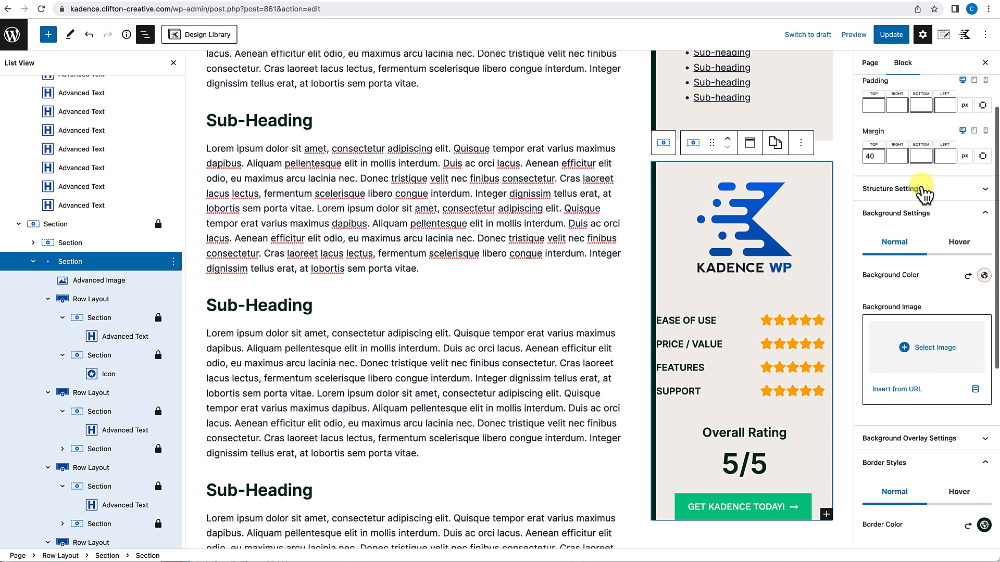
scroll(925, 195, "up", 1)
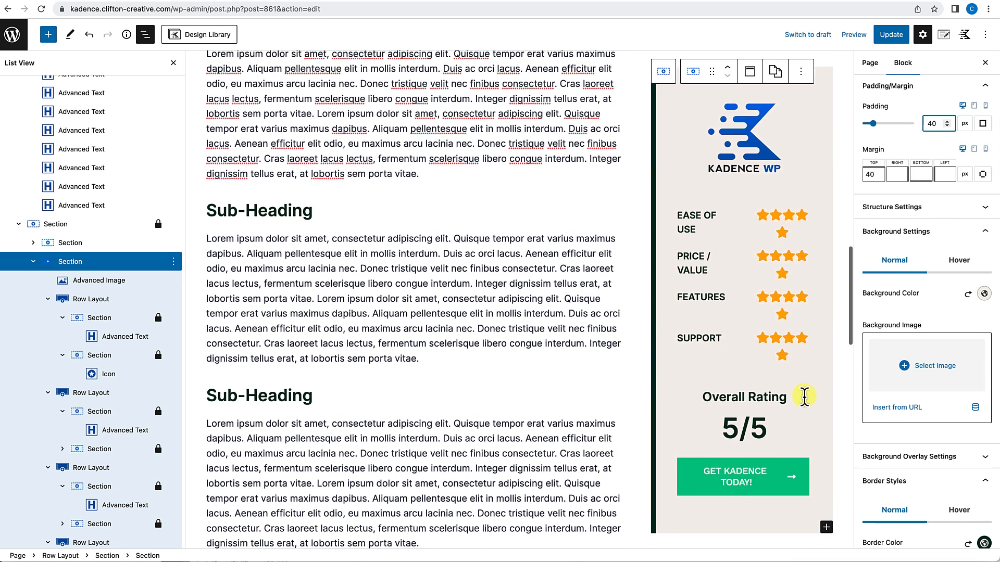
scroll(805, 396, "up", 1)
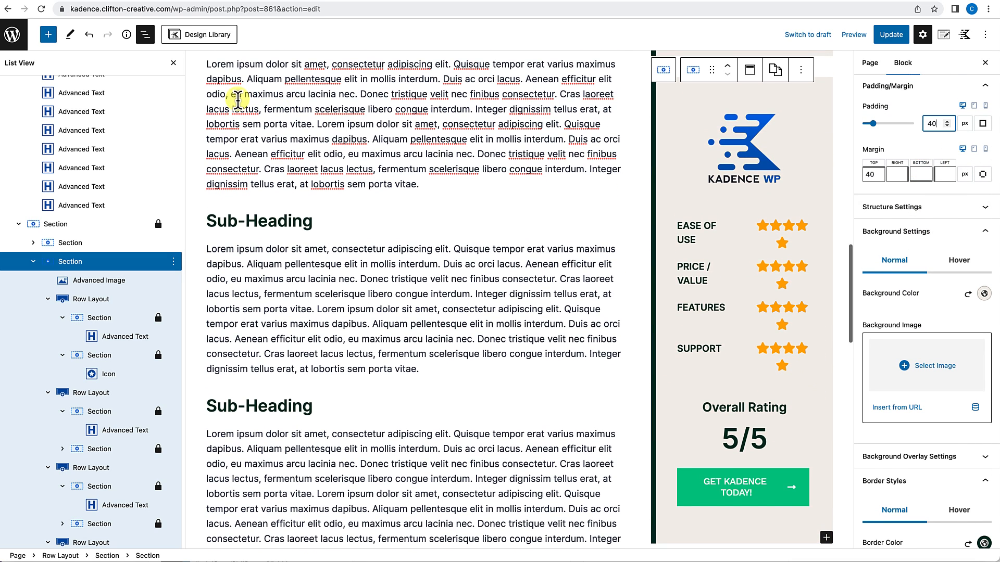
left_click(174, 63)
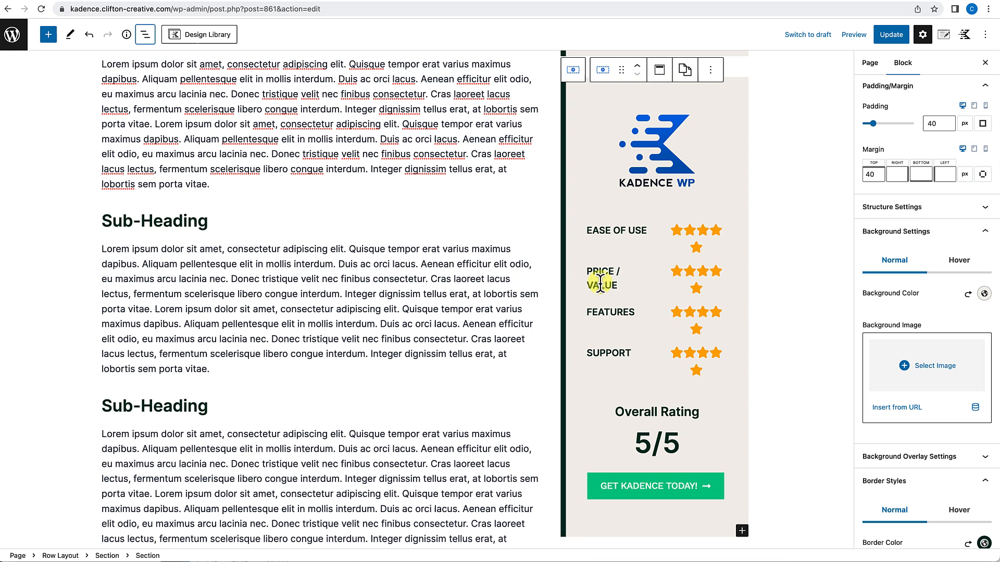
Update the page and open its published version to check the styled rating box in the sidebar.
left_click(900, 37)
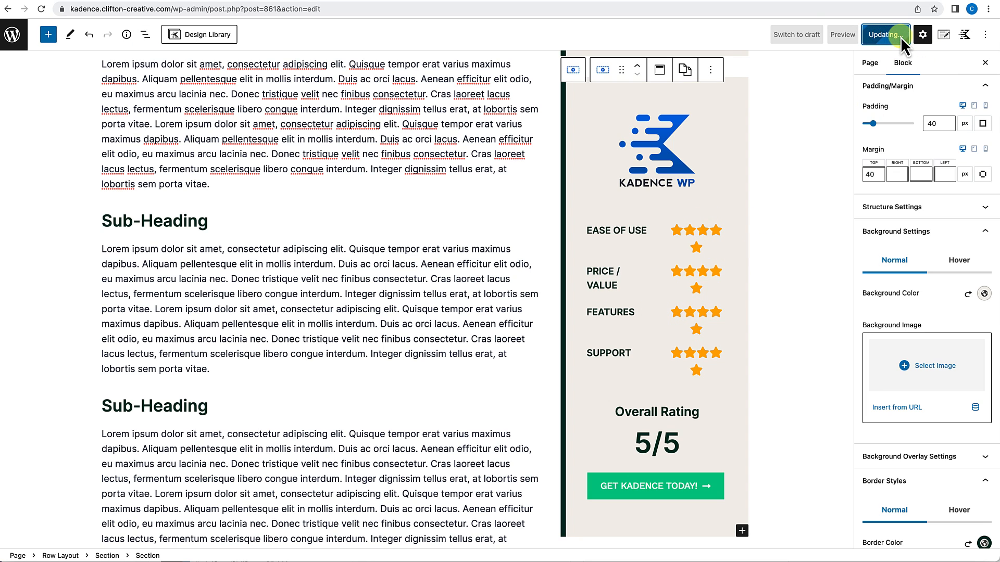
left_click(192, 471)
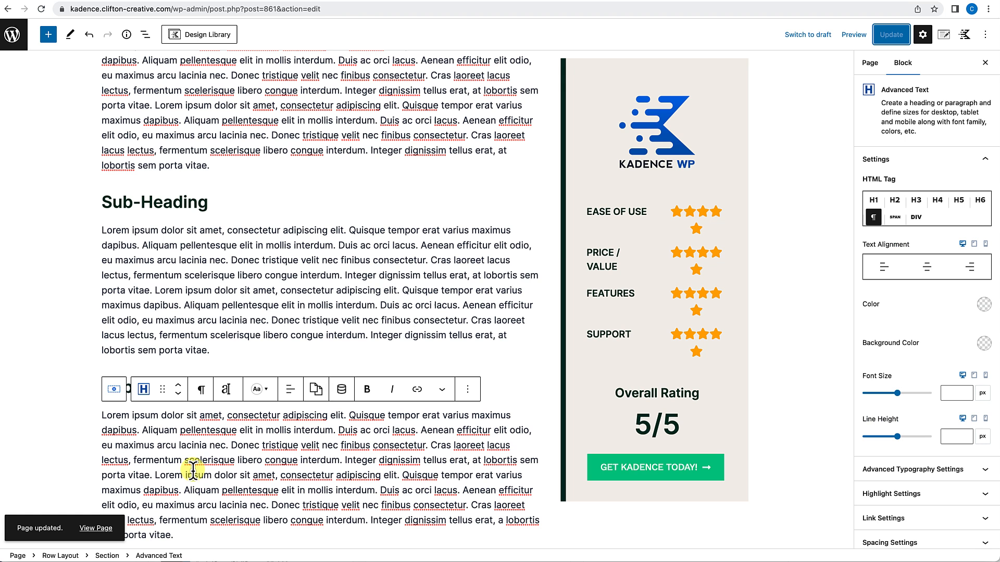
left_click(97, 529)
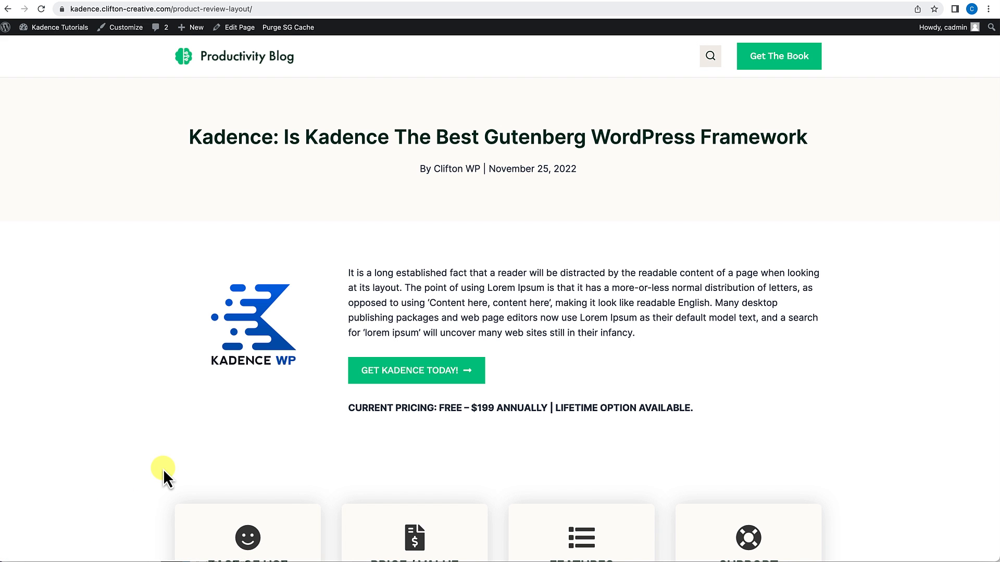
scroll(163, 468, "down", 10)
scroll(164, 469, "down", 3)
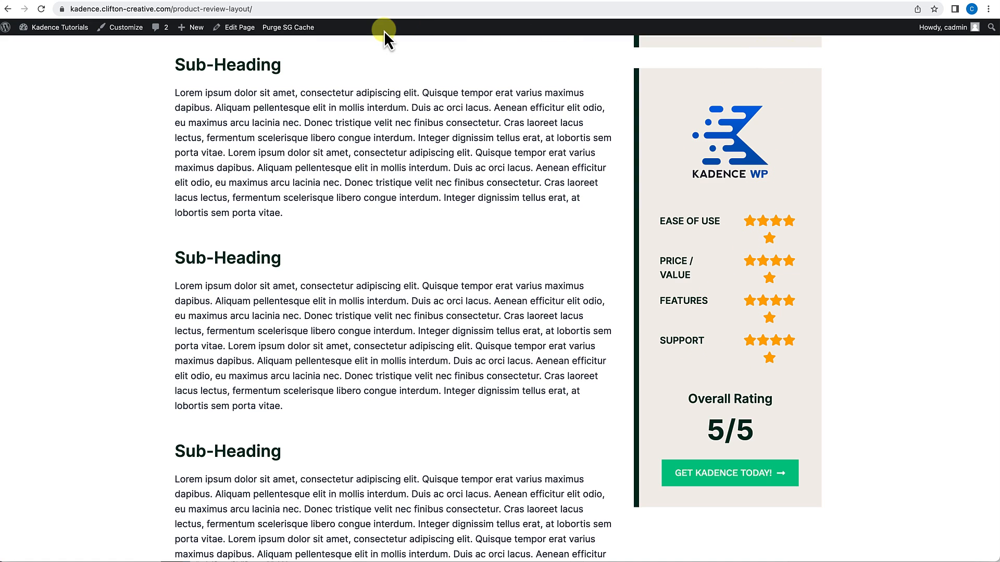
Return to the page editor and set the sidebar rating section's padding to 20 px.
left_click(242, 38)
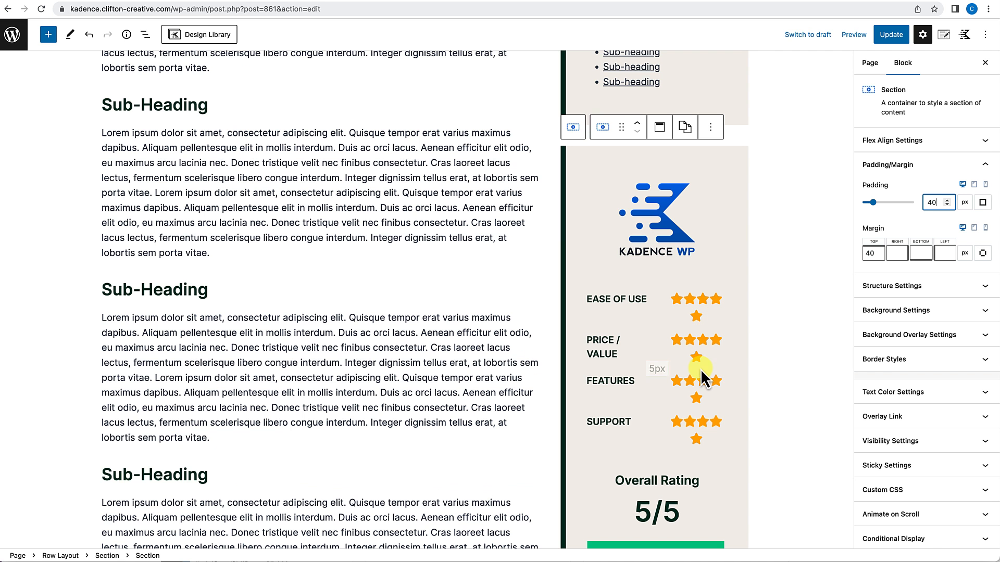
left_click(701, 368)
left_click(947, 203)
key("BackSpace")
key("BackSpace")
type("20")
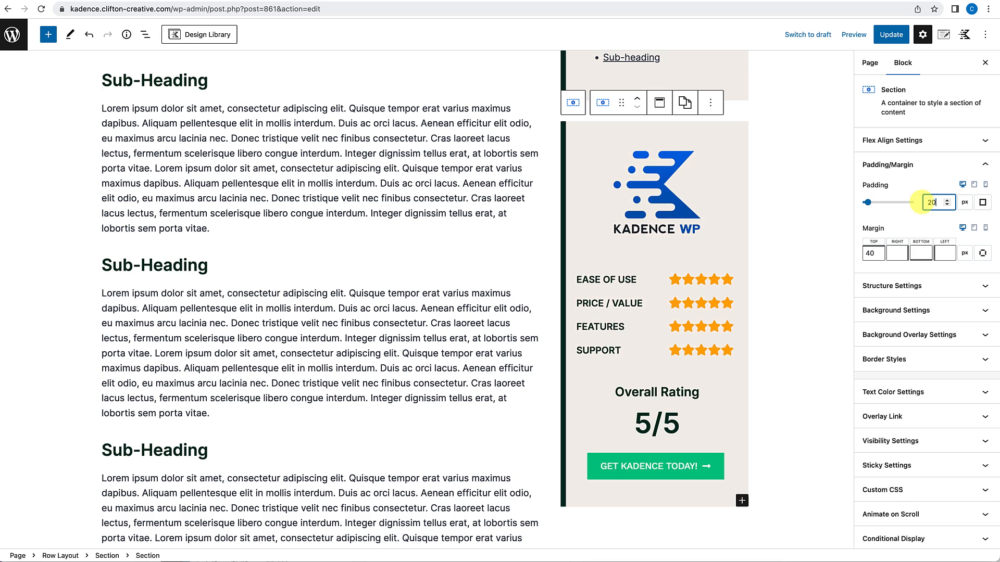
scroll(683, 170, "down", 1)
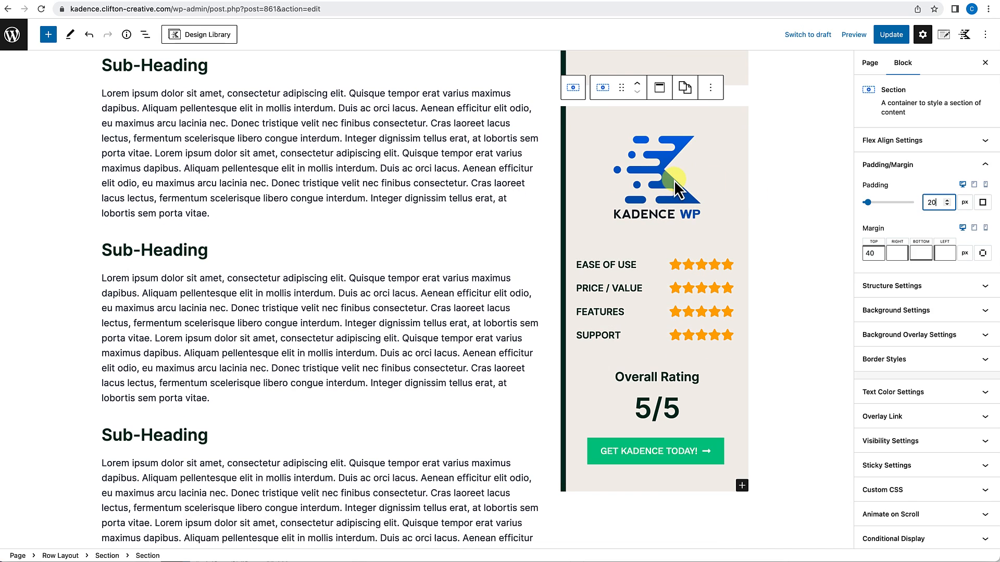
Set the sidebar logo's max image width to 200 px and align the image to the center.
left_click(673, 189)
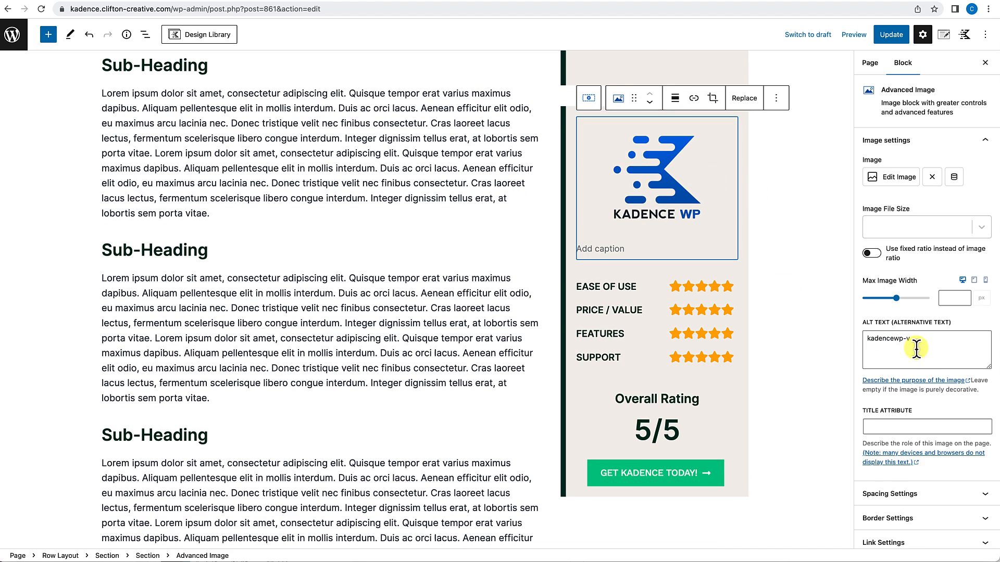
left_click(948, 299)
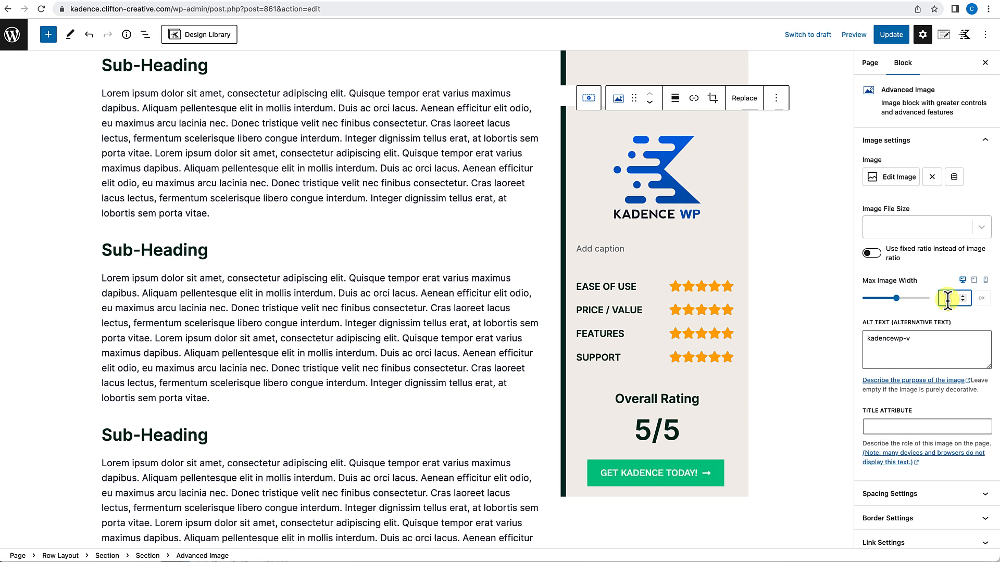
type("200")
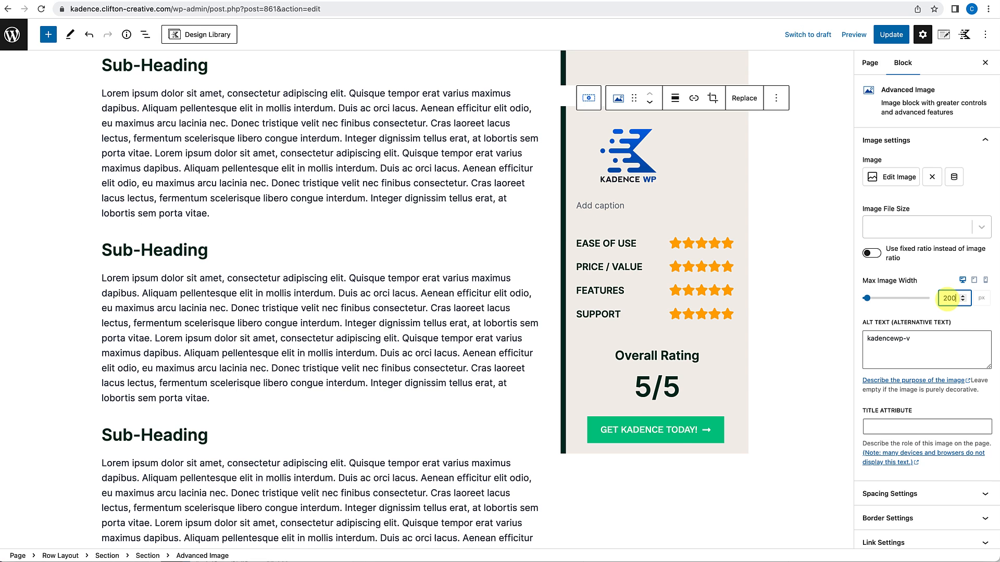
left_click(675, 98)
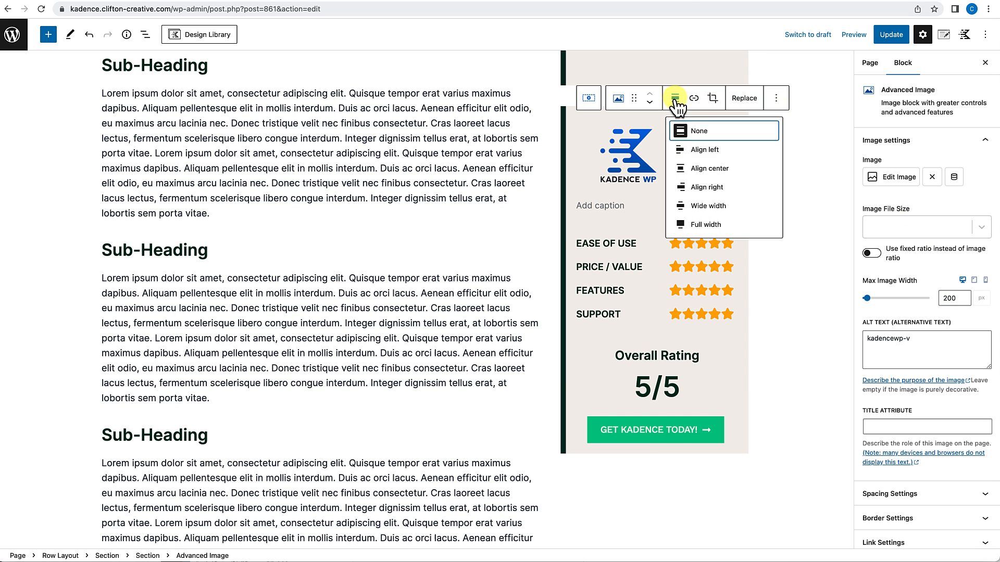
left_click(711, 168)
scroll(679, 218, "down", 3)
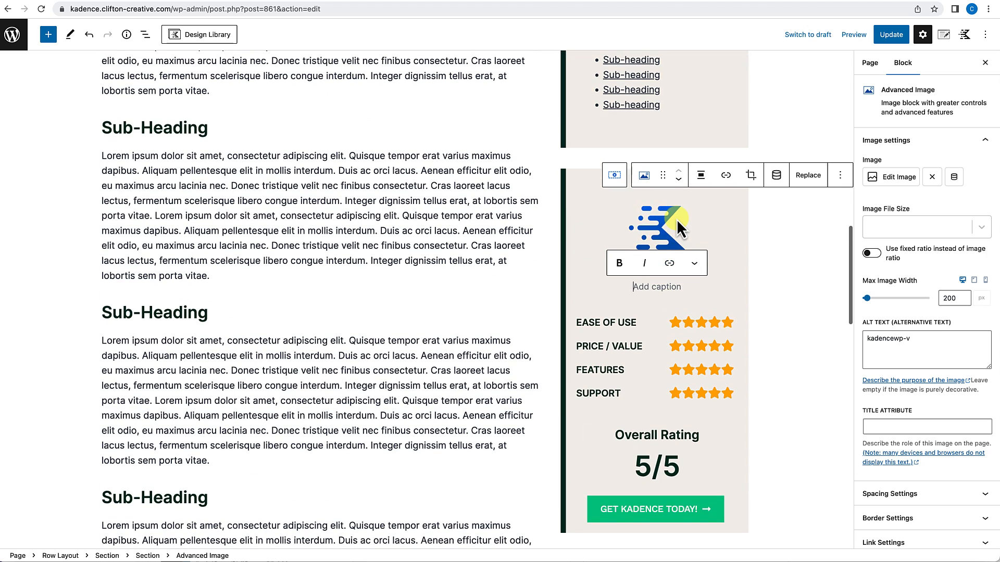
Save the changes to the page and open its published version.
left_click(776, 192)
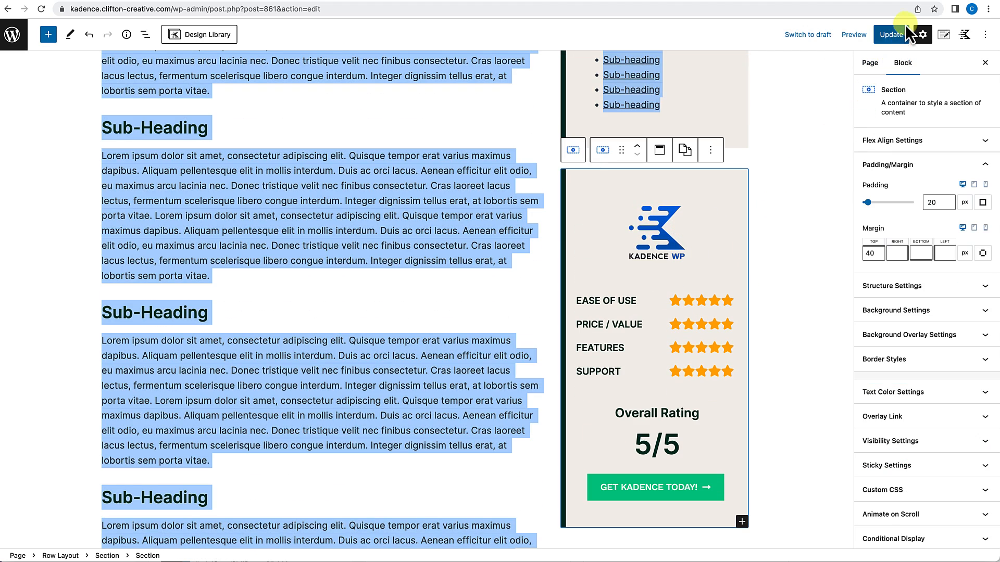
left_click(893, 37)
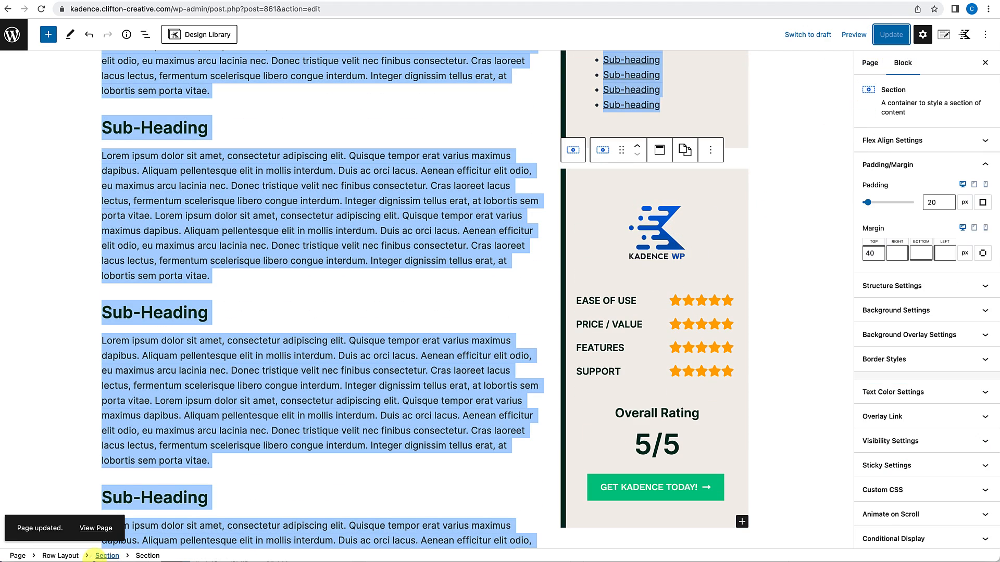
left_click(99, 529)
Examine the published layout from the rating cards through the sub-headed text, table of contents and sidebar rating box.
scroll(170, 473, "down", 15)
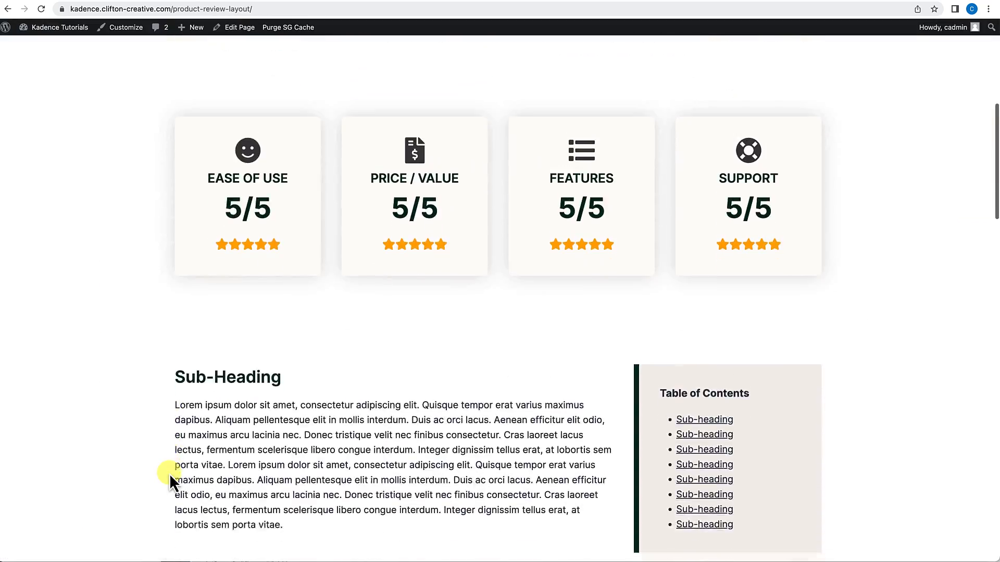
scroll(169, 473, "down", 12)
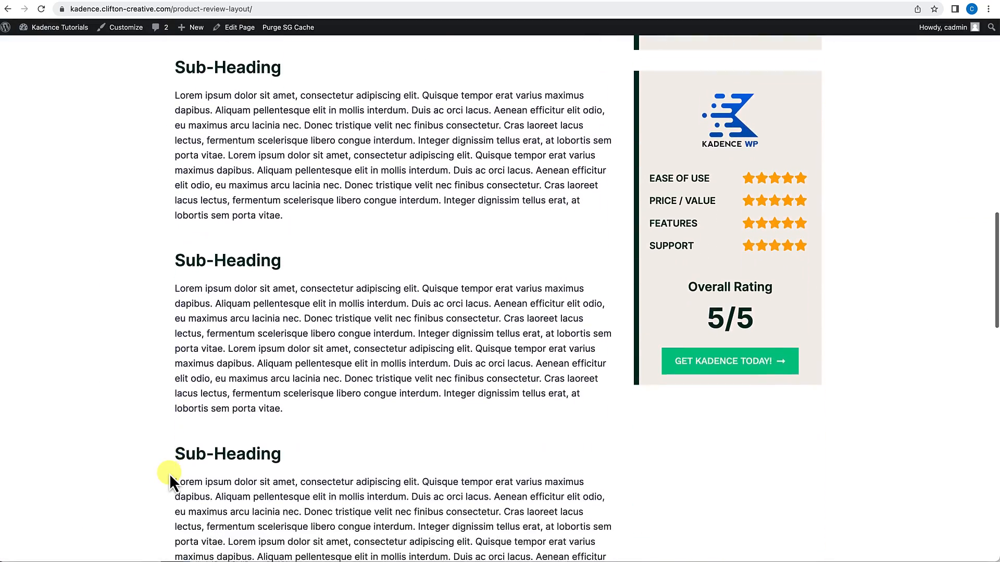
scroll(169, 473, "down", 6)
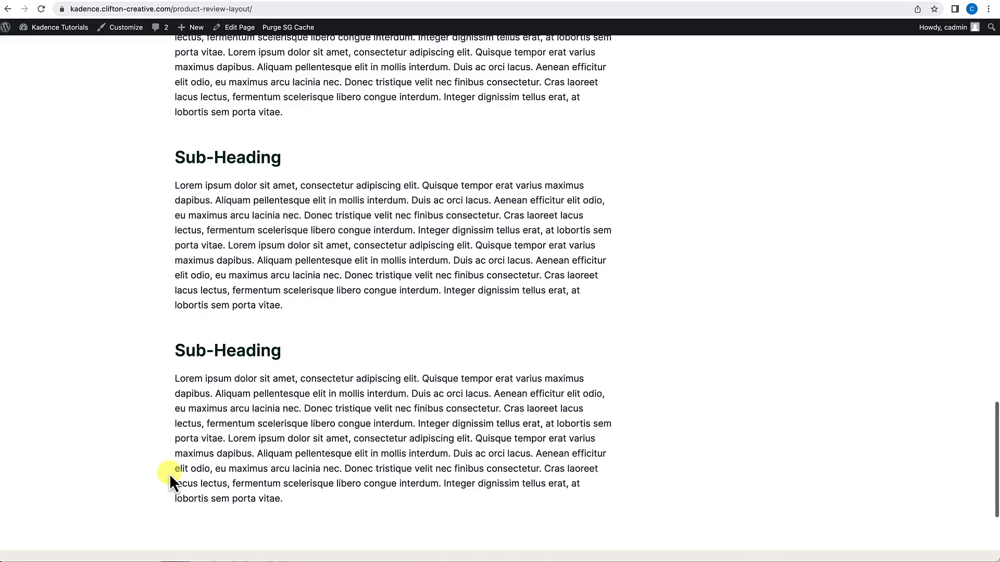
scroll(170, 473, "up", 10)
scroll(170, 474, "up", 15)
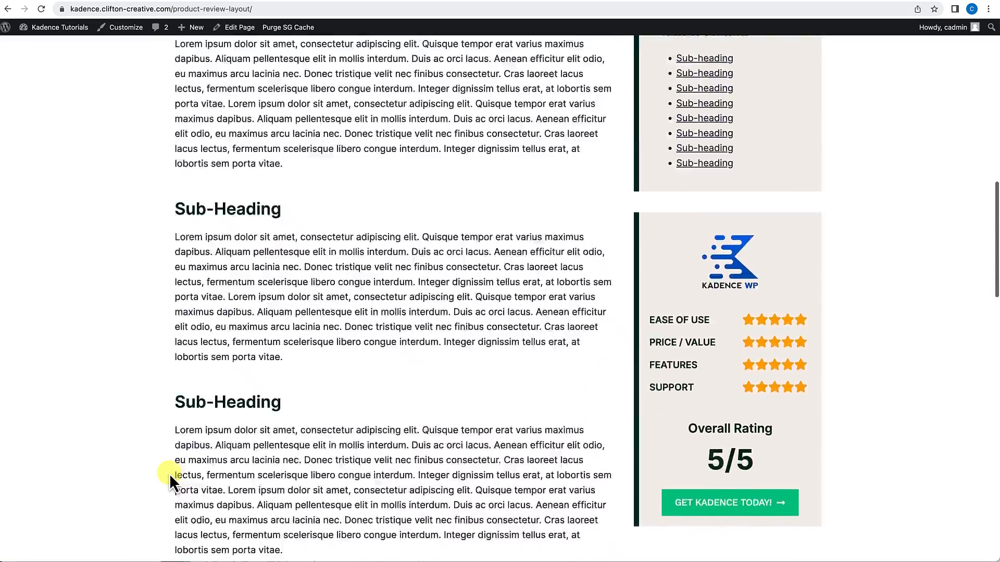
scroll(170, 473, "down", 13)
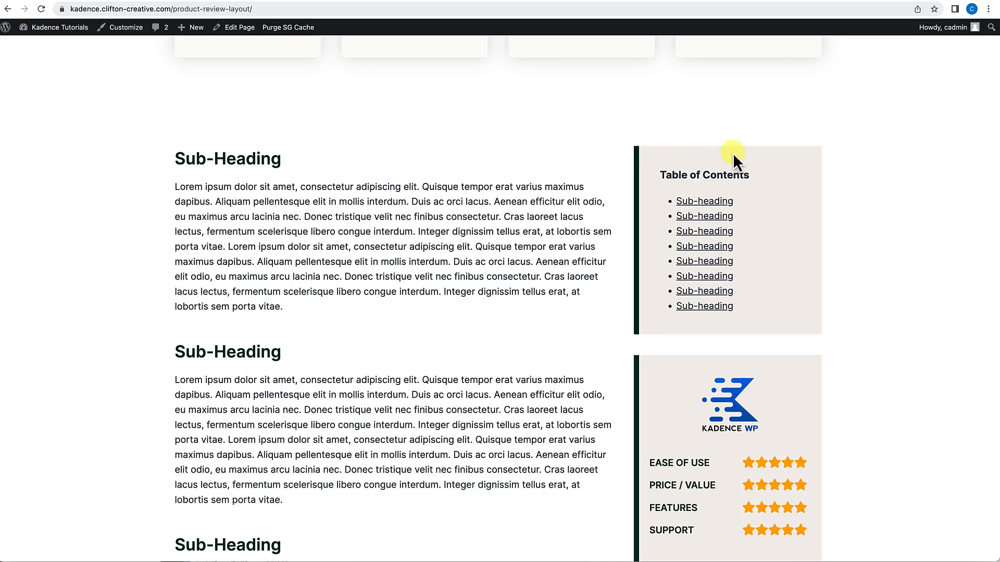
scroll(718, 307, "down", 5)
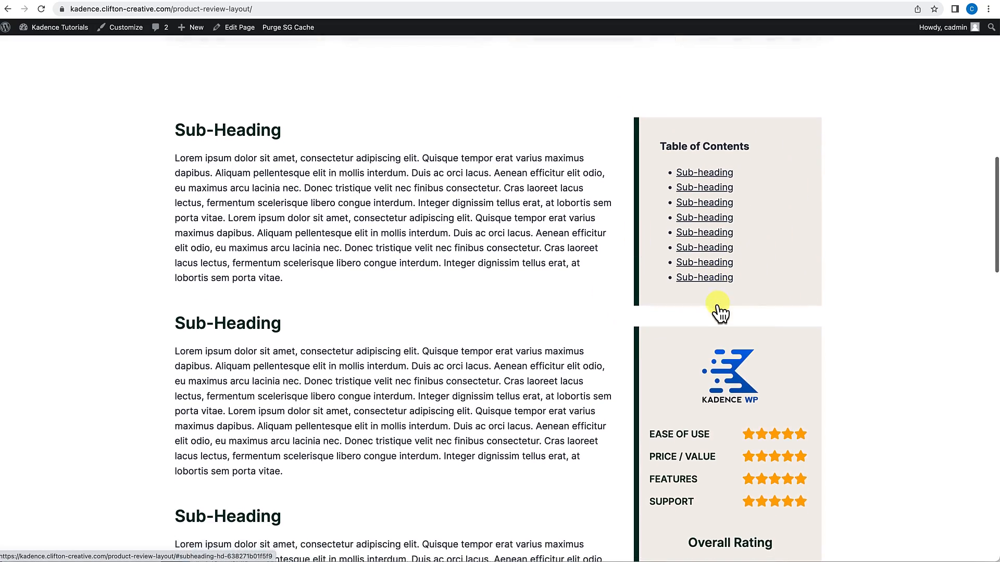
scroll(555, 346, "down", 5)
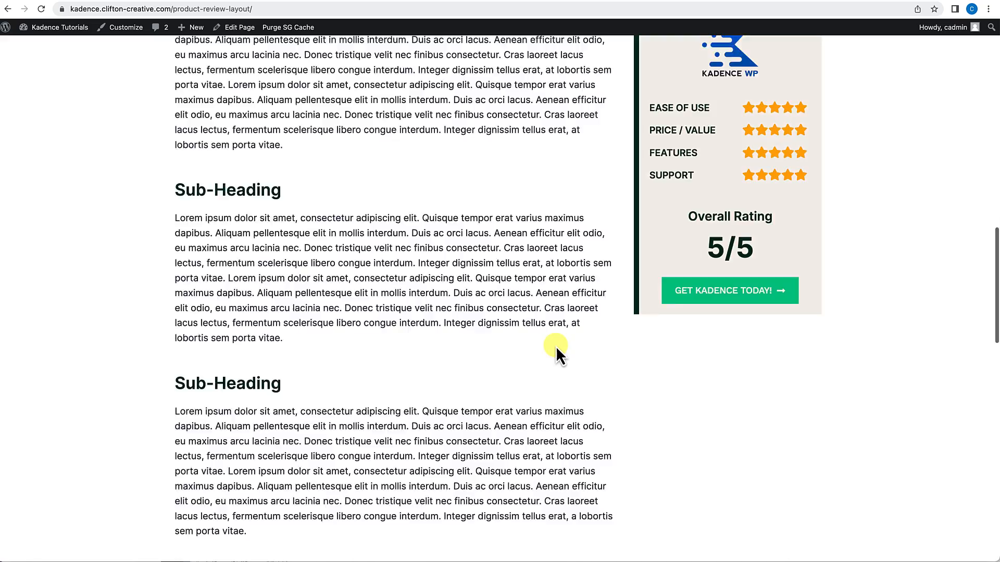
scroll(555, 346, "up", 4)
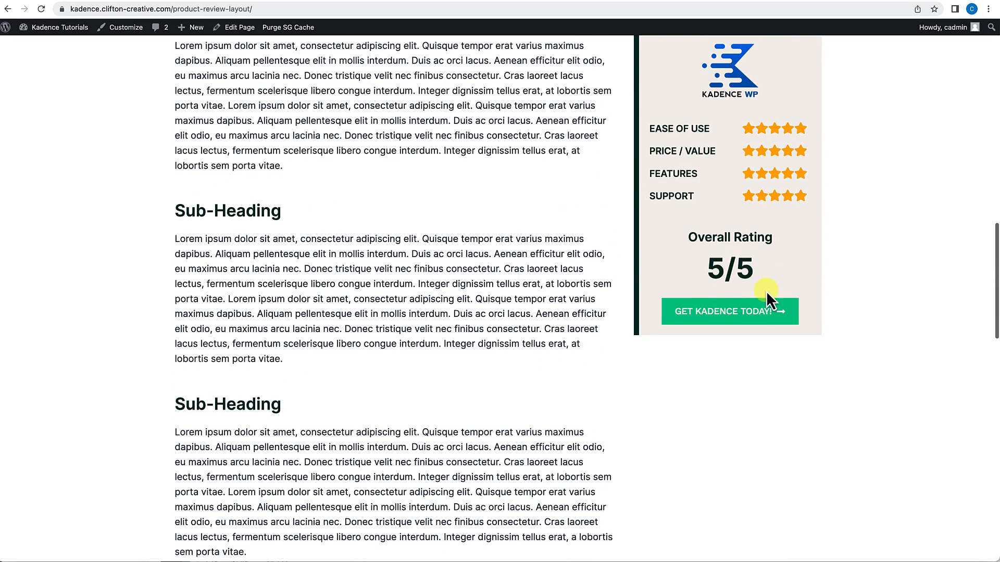
scroll(742, 318, "up", 1)
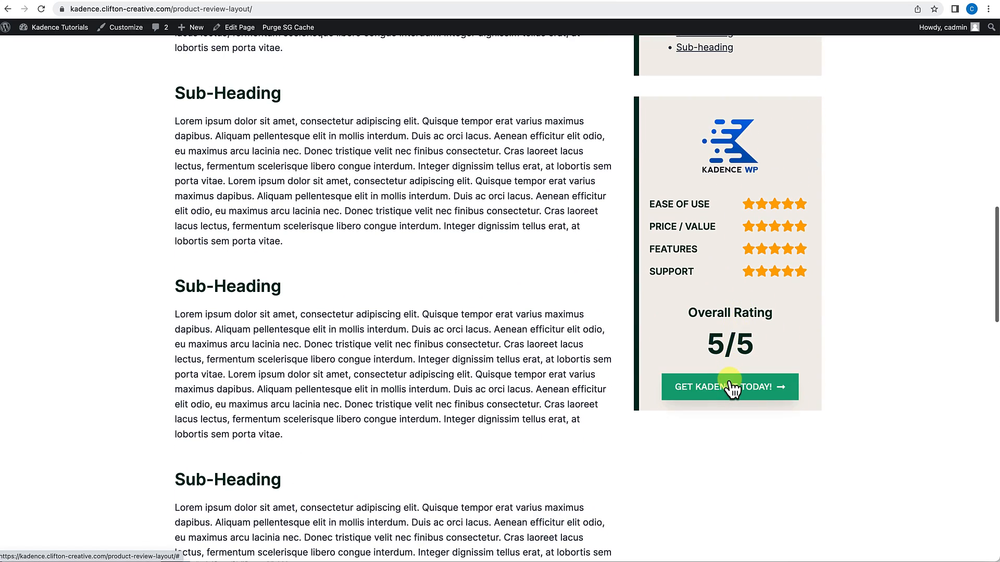
Reopen the page for editing and, in the block list, select the sidebar column section of the last row layout.
left_click(242, 30)
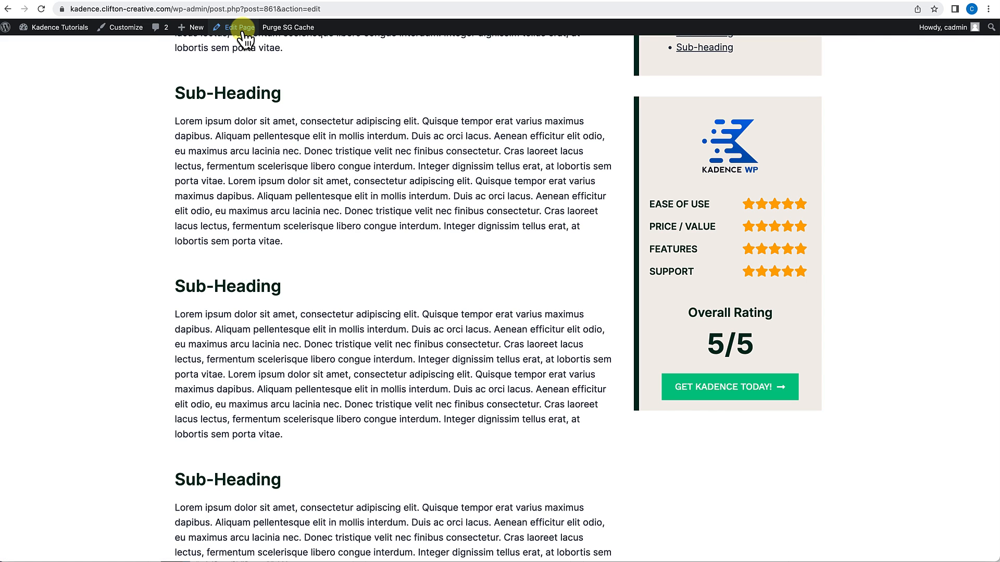
scroll(370, 359, "down", 10)
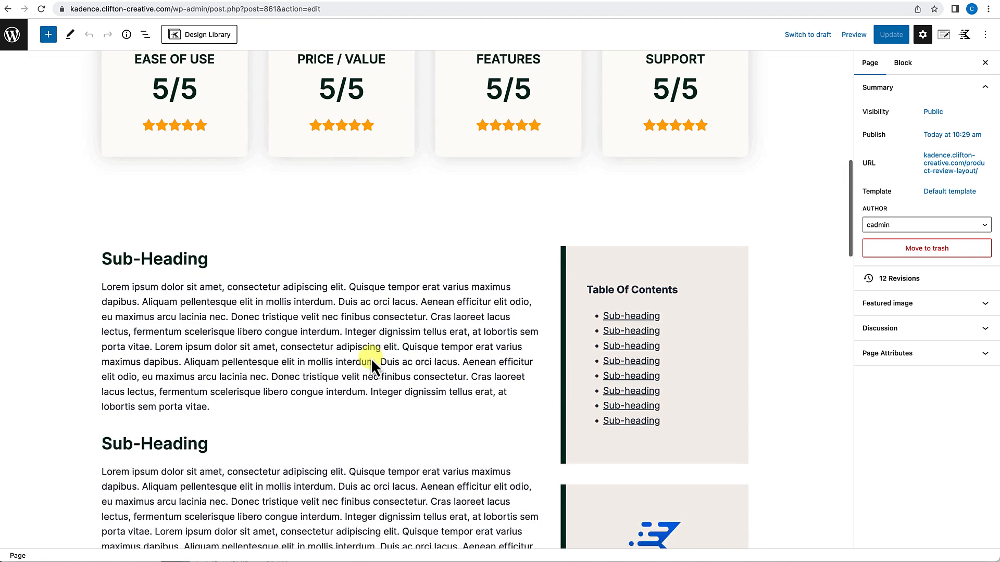
scroll(371, 358, "down", 1)
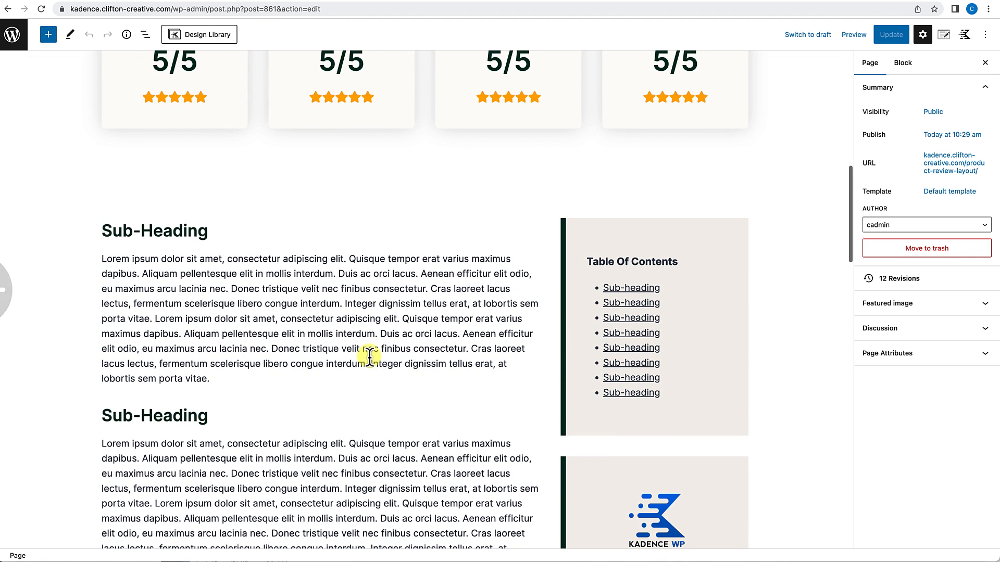
left_click(729, 448)
scroll(729, 448, "down", 6)
scroll(742, 295, "up", 3)
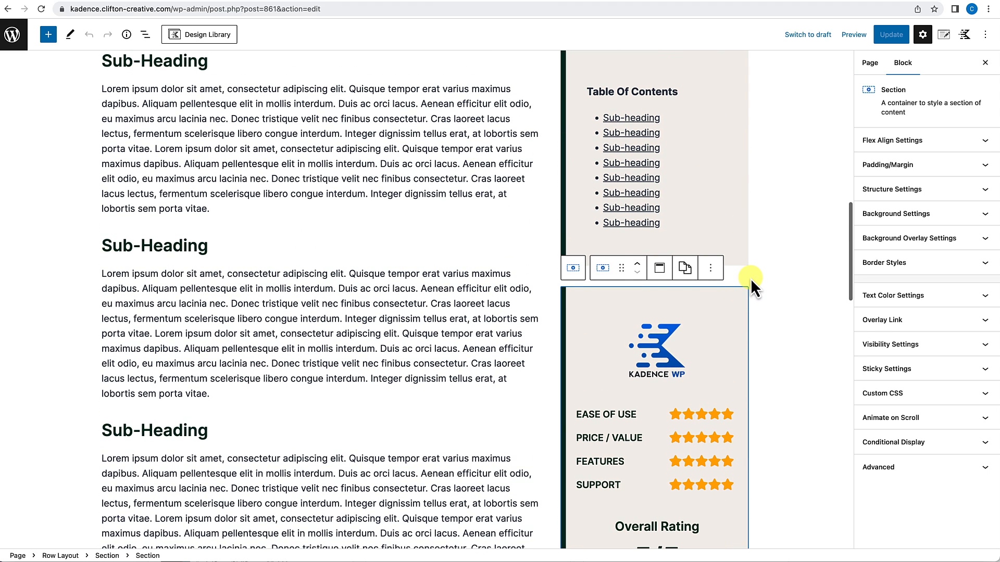
left_click(751, 278)
scroll(731, 258, "up", 3)
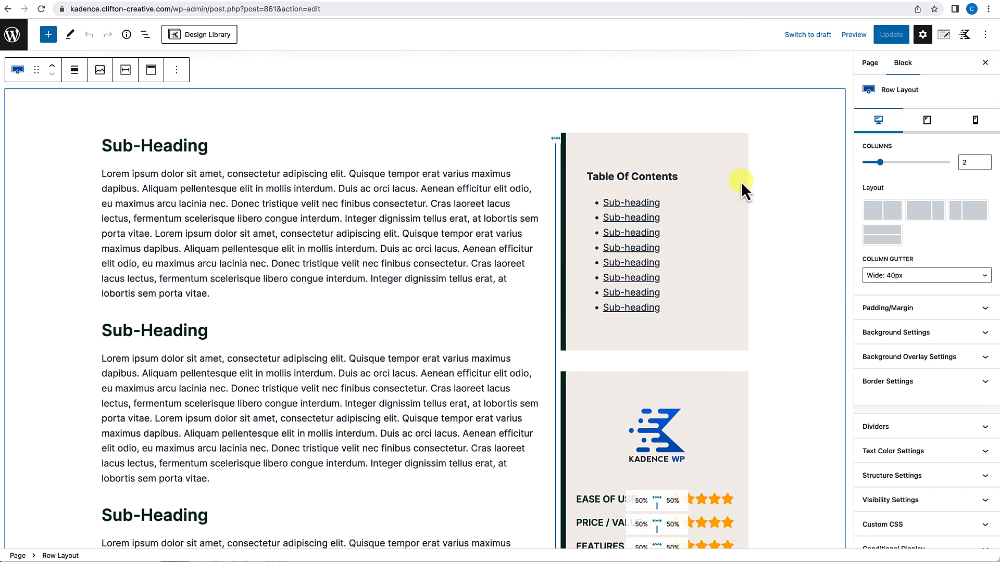
left_click(145, 34)
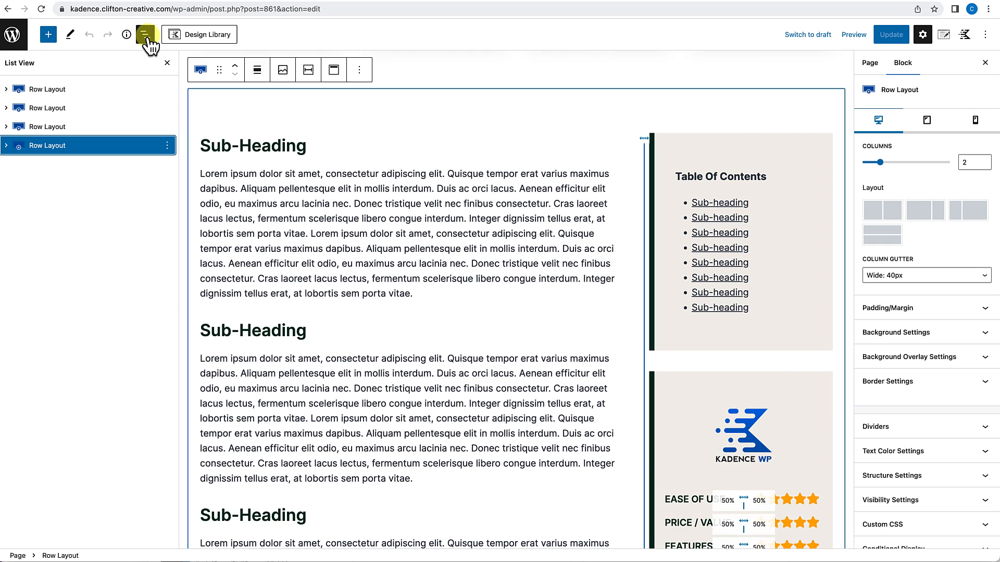
left_click(6, 146)
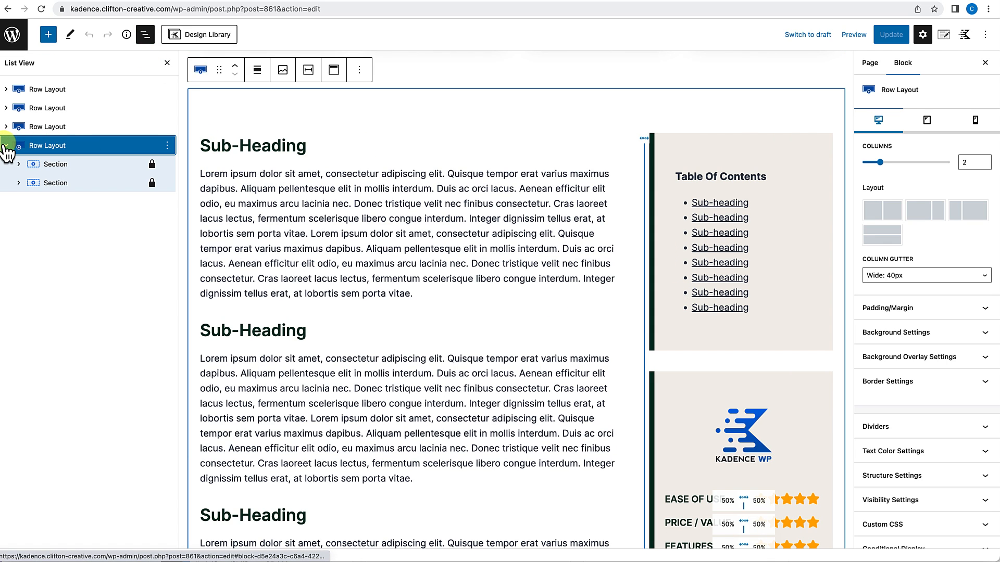
left_click(71, 186)
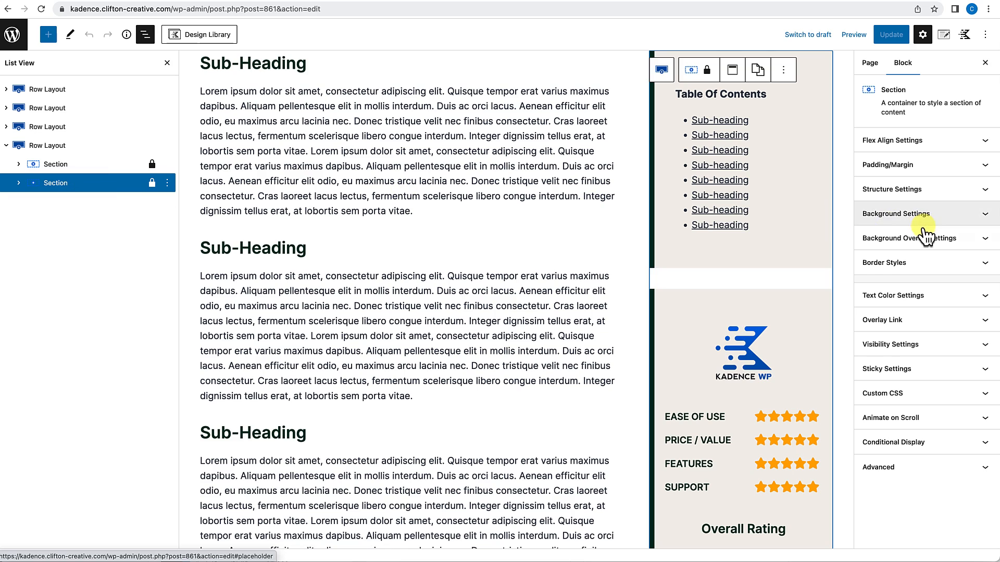
Make the sidebar section sticky with a sticky header offset of 8 px, save the page and open its published version.
left_click(916, 373)
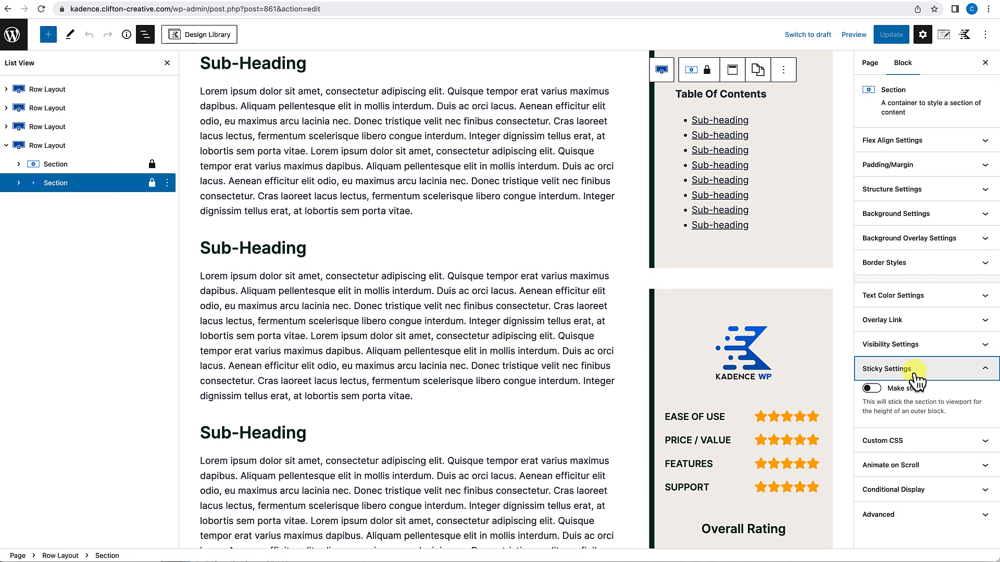
left_click(873, 388)
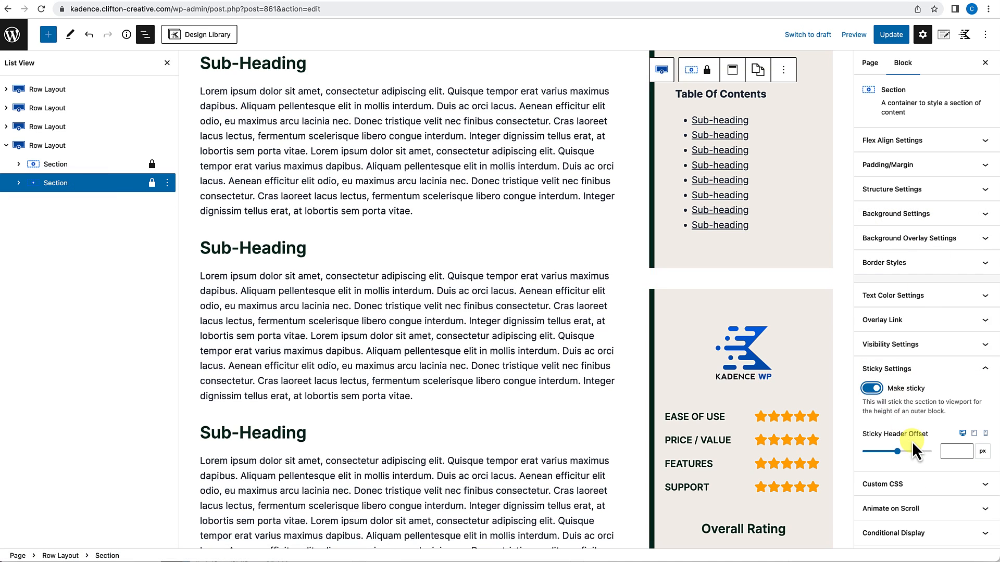
left_click(951, 451)
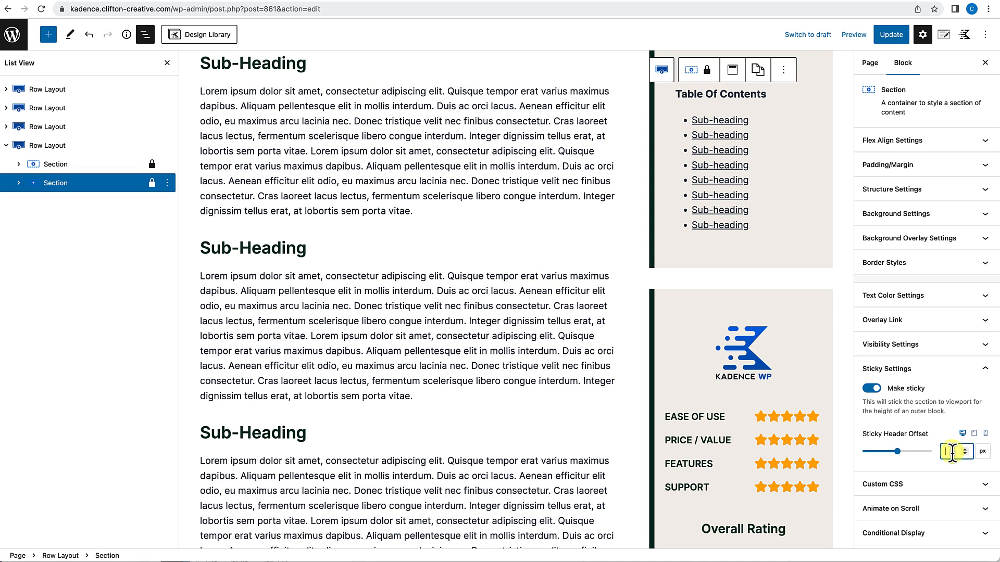
type("8")
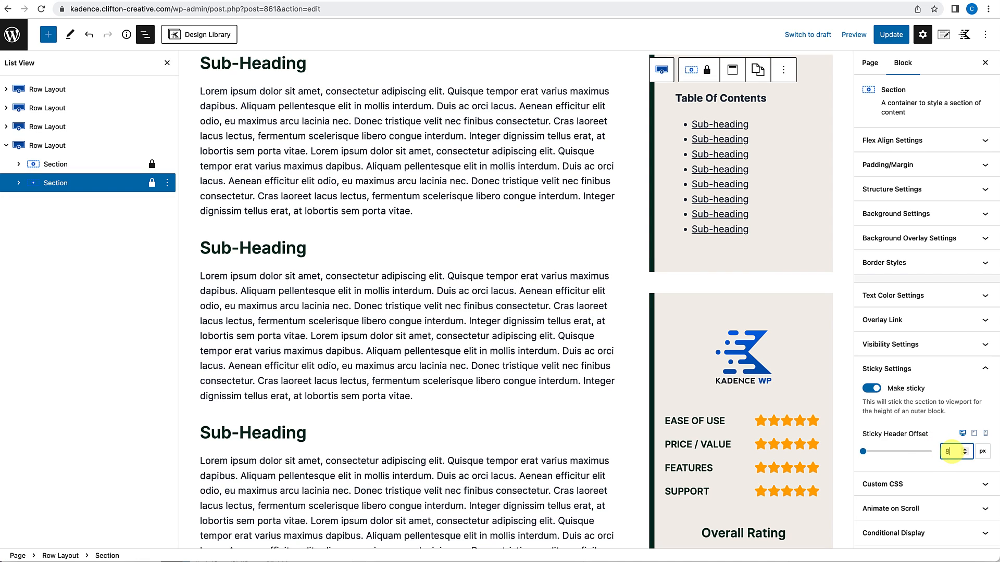
left_click(891, 36)
left_click(100, 529)
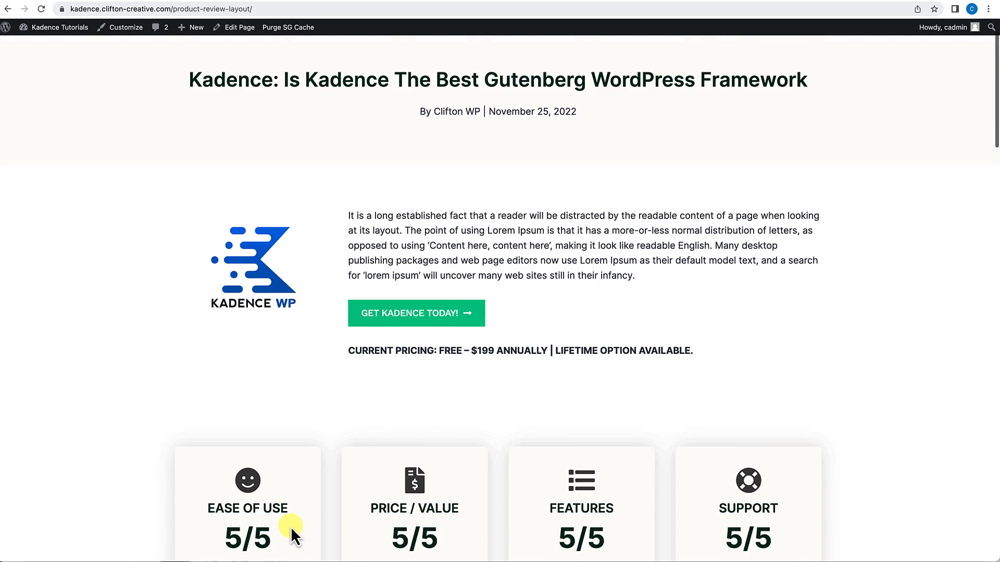
Examine how the sidebar with the table of contents and rating box behaves along the whole published page, down to the footer.
scroll(290, 526, "down", 15)
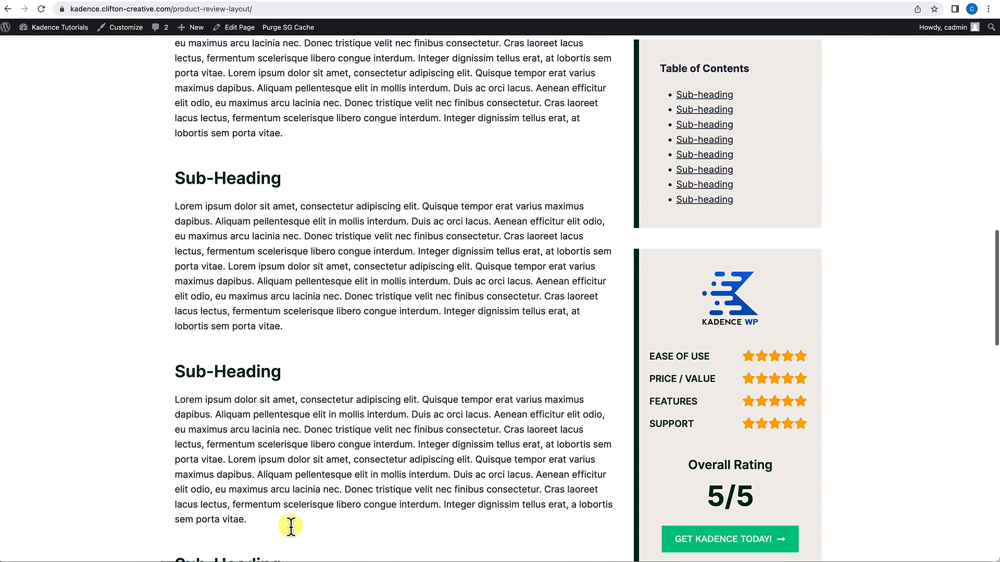
scroll(290, 526, "down", 2)
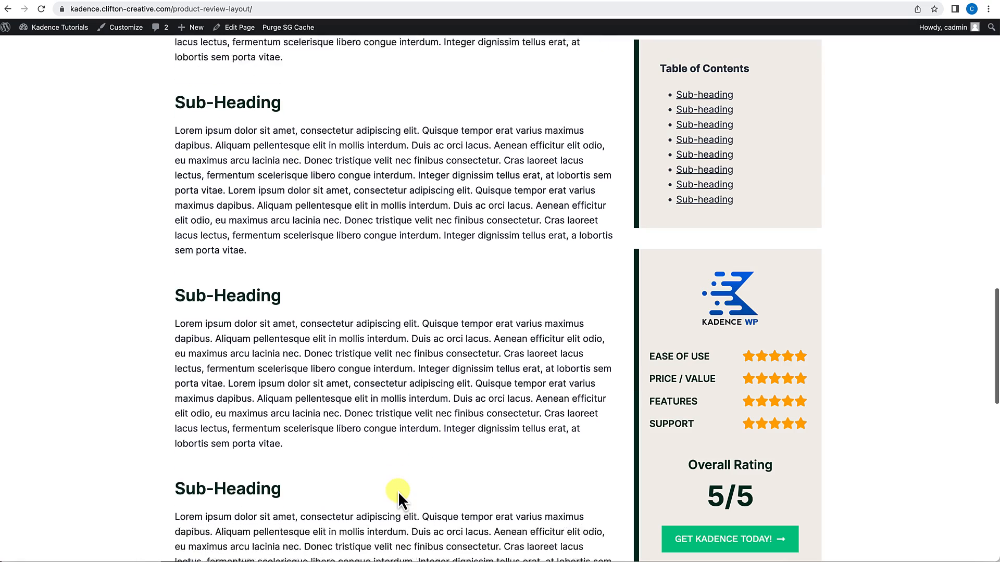
scroll(398, 491, "down", 4)
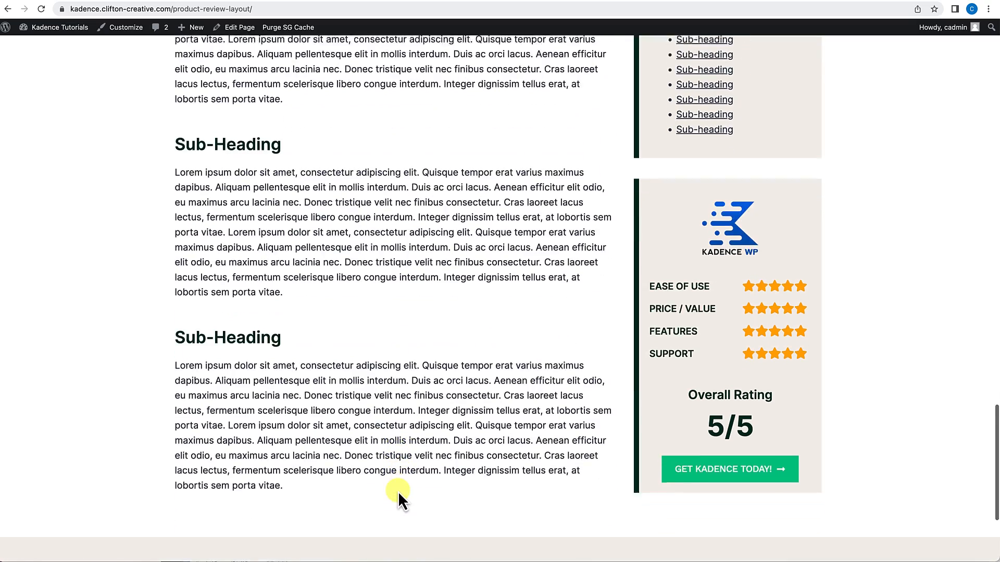
scroll(398, 492, "down", 5)
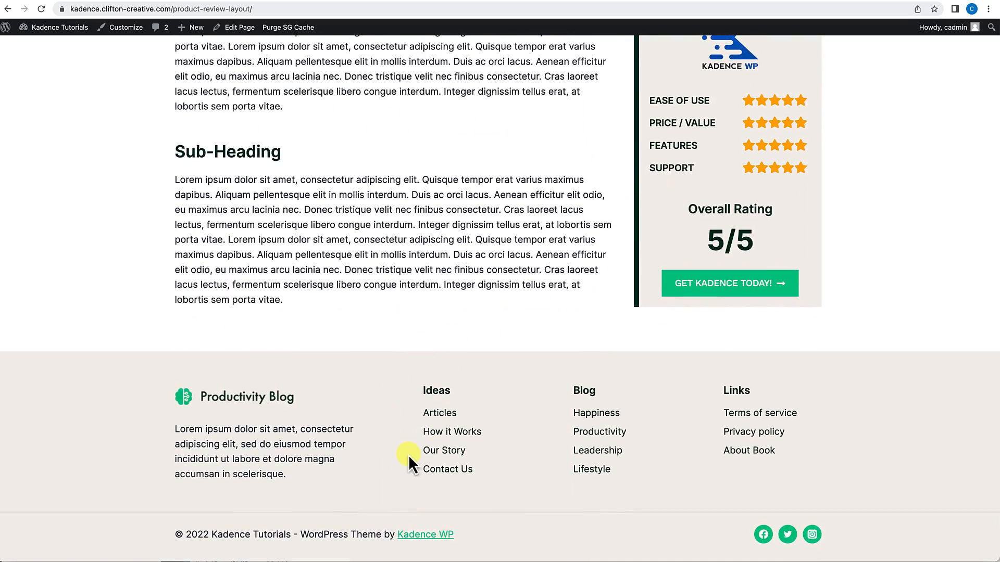
scroll(408, 455, "up", 20)
scroll(408, 455, "down", 15)
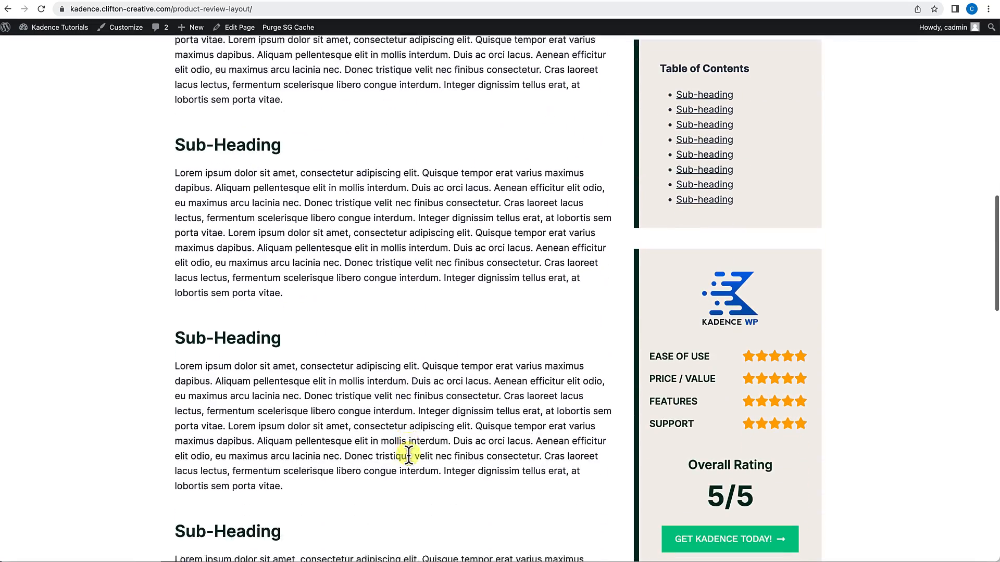
scroll(408, 454, "down", 15)
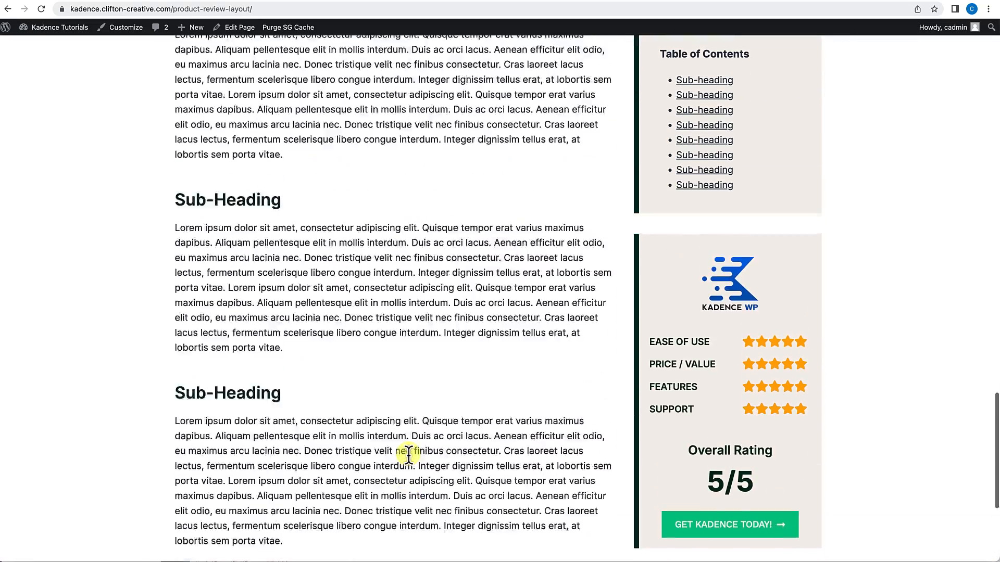
scroll(408, 454, "up", 20)
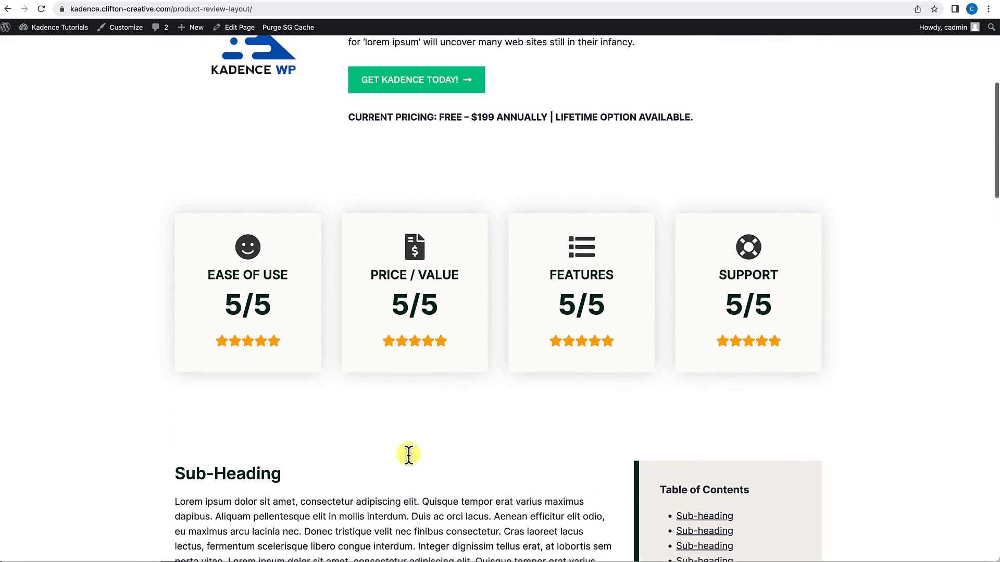
scroll(408, 454, "up", 5)
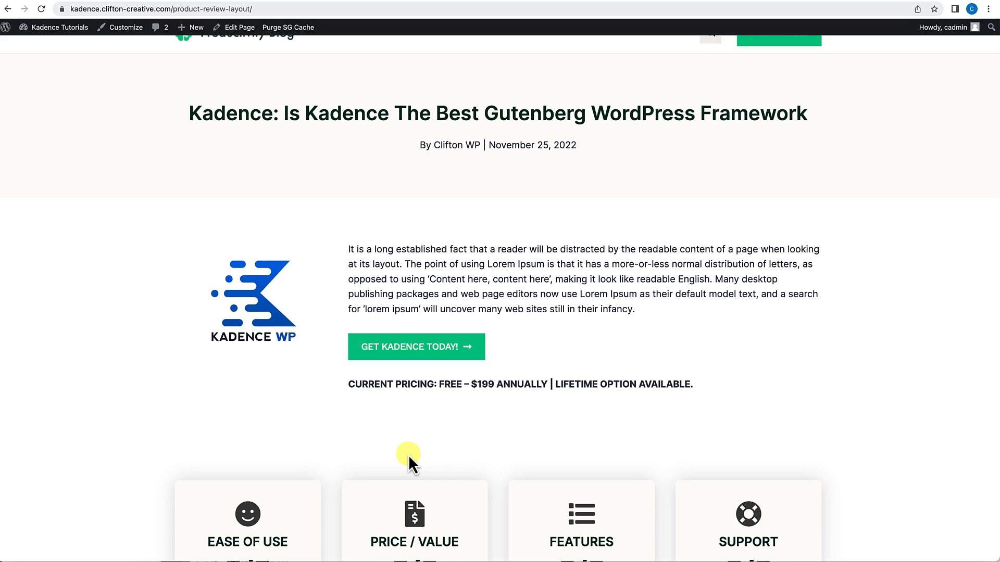
scroll(408, 455, "up", 1)
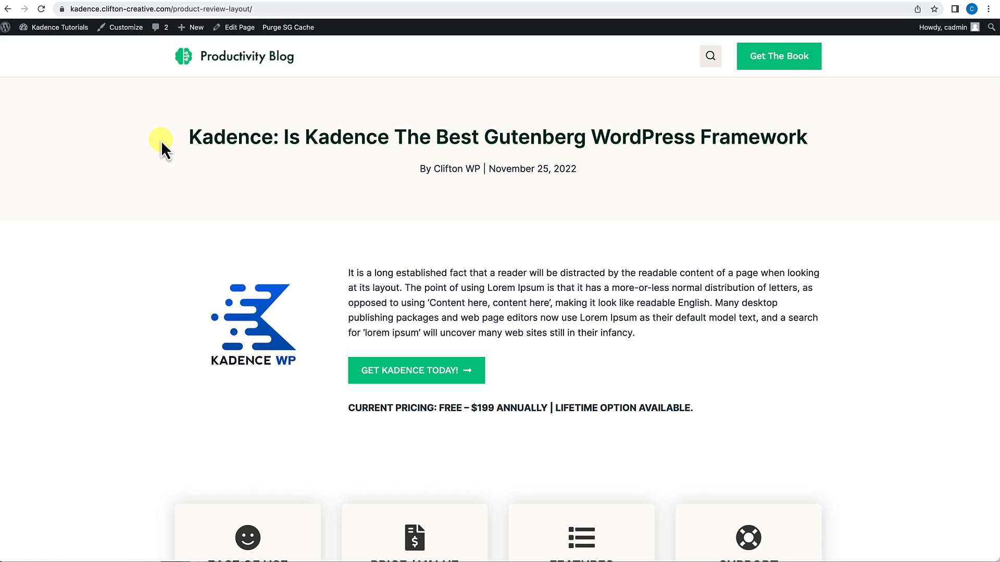
Leave the published page for the site's admin dashboard.
mouse_move(36, 28)
left_click(38, 47)
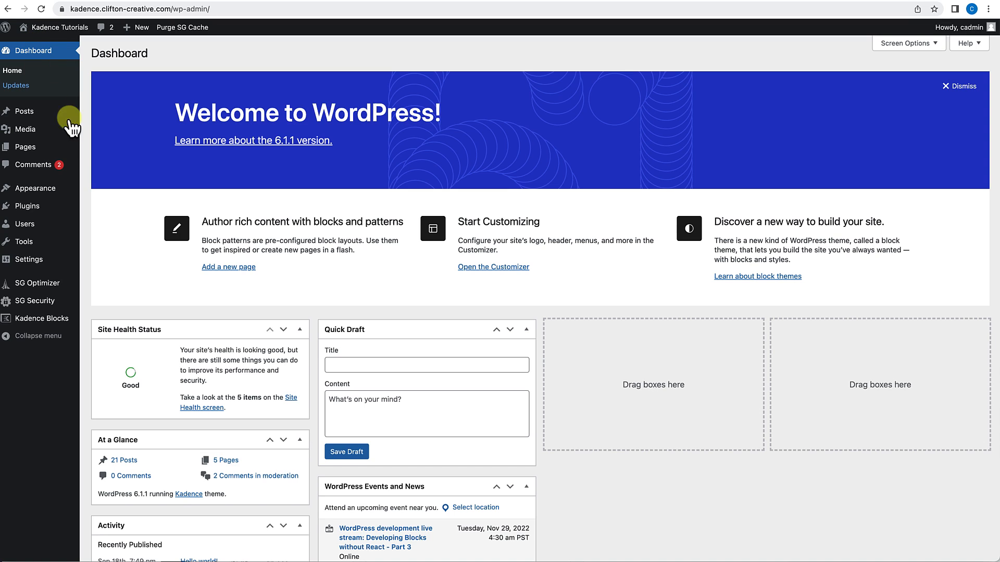
mouse_move(35, 118)
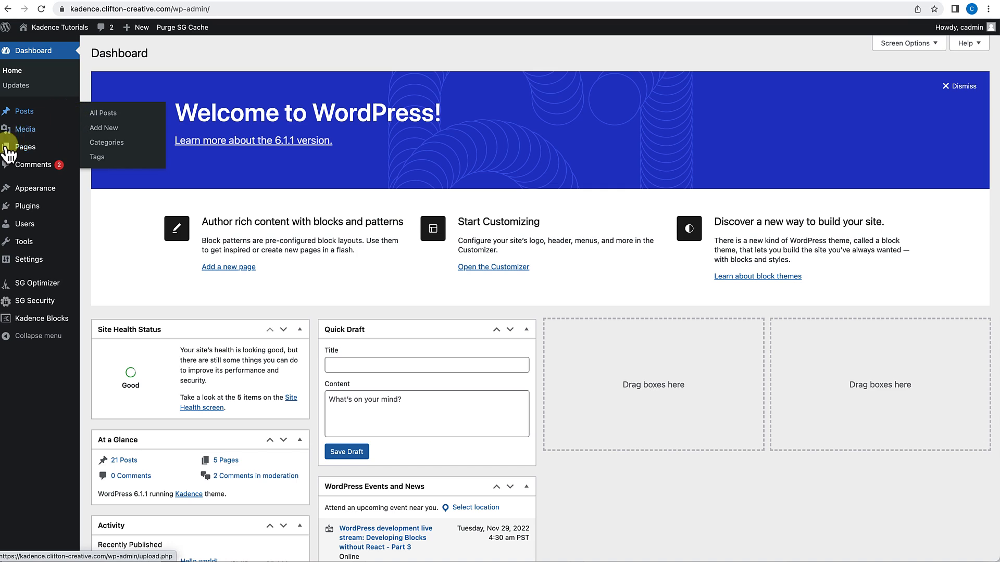
mouse_move(24, 153)
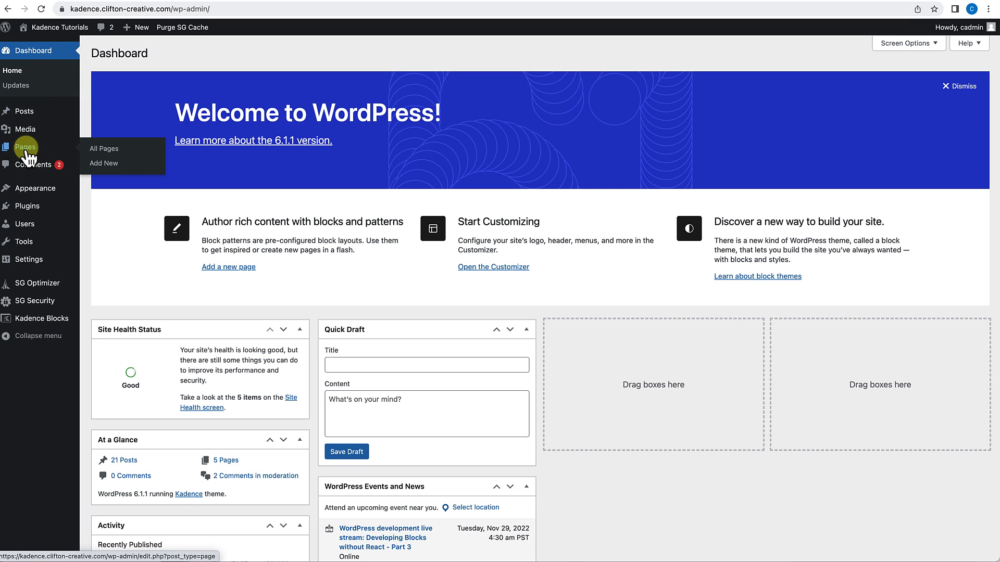
mouse_move(78, 126)
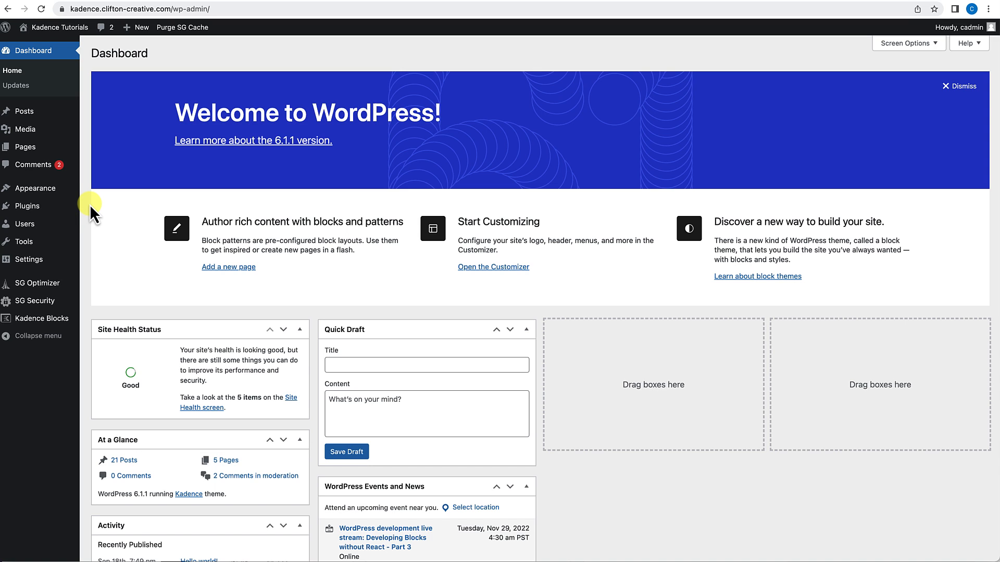
scroll(90, 203, "down", 3)
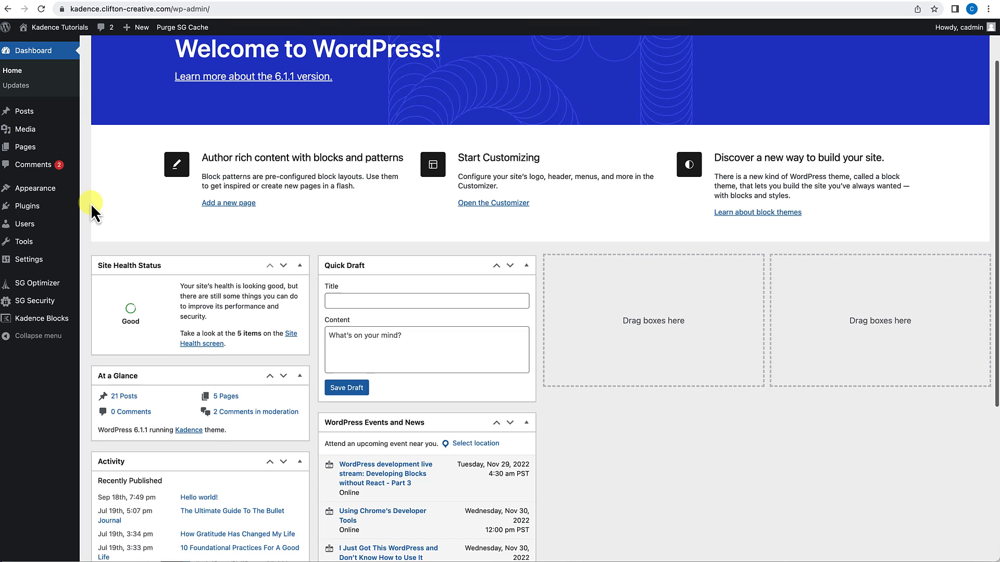
scroll(91, 203, "up", 3)
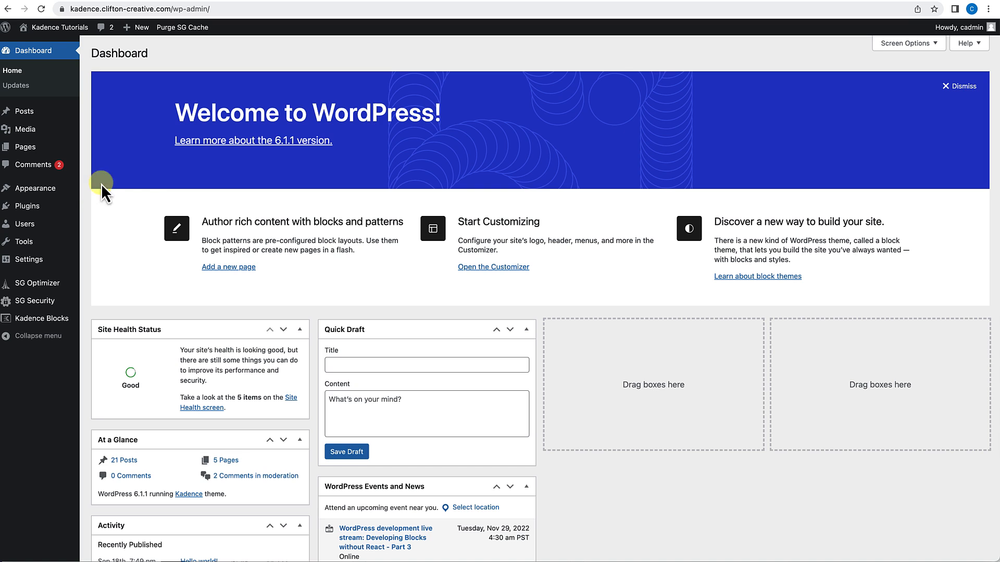
Search the plugin directory for "Custom Post Type", and install and activate the Custom Post Type UI plugin.
mouse_move(35, 216)
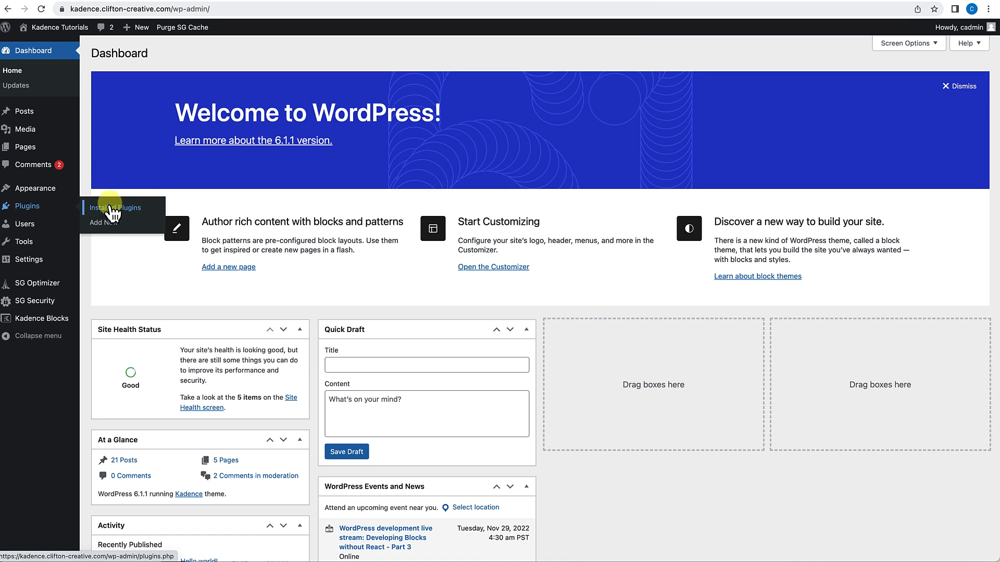
left_click(109, 223)
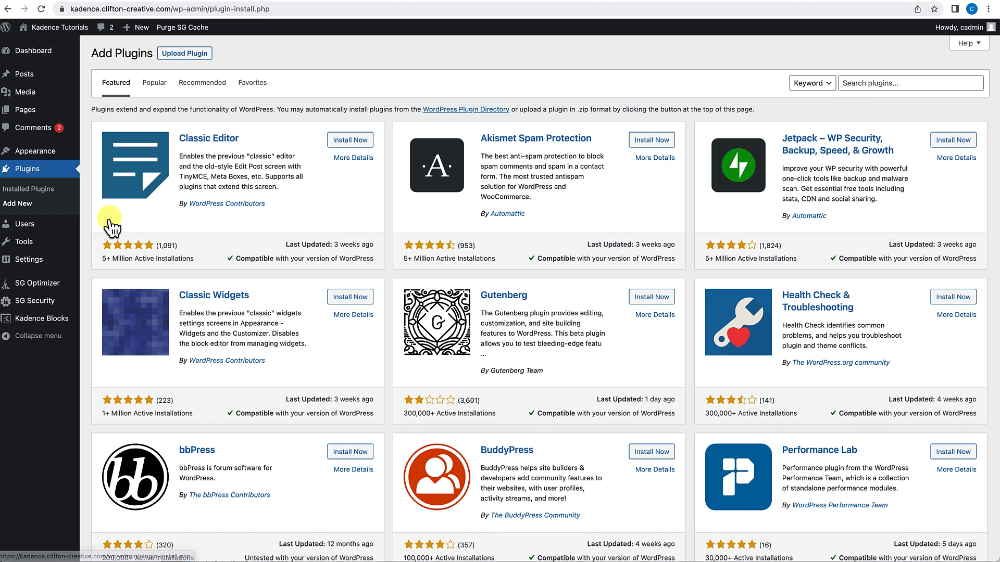
left_click(852, 83)
type("Custom ")
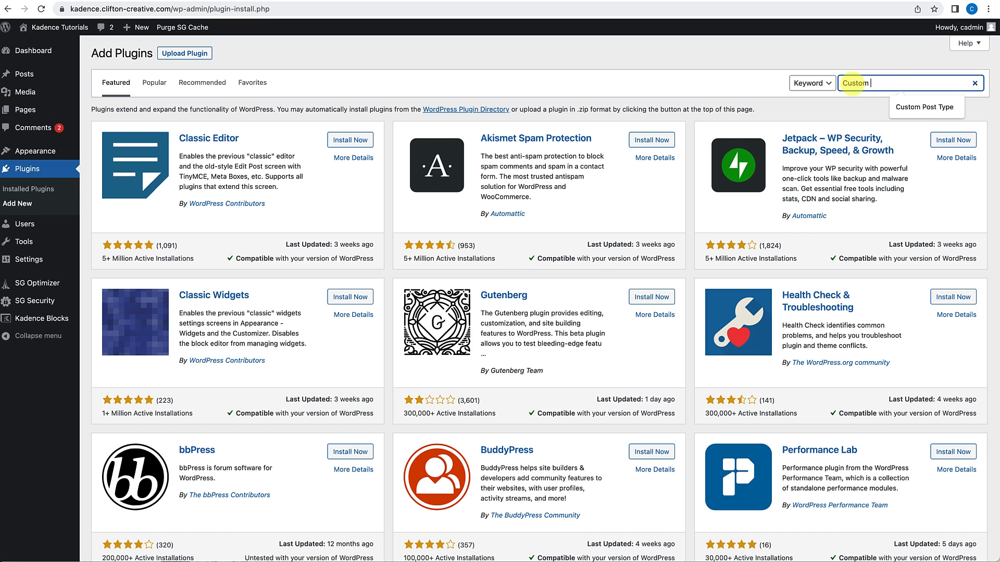
type("Post Type")
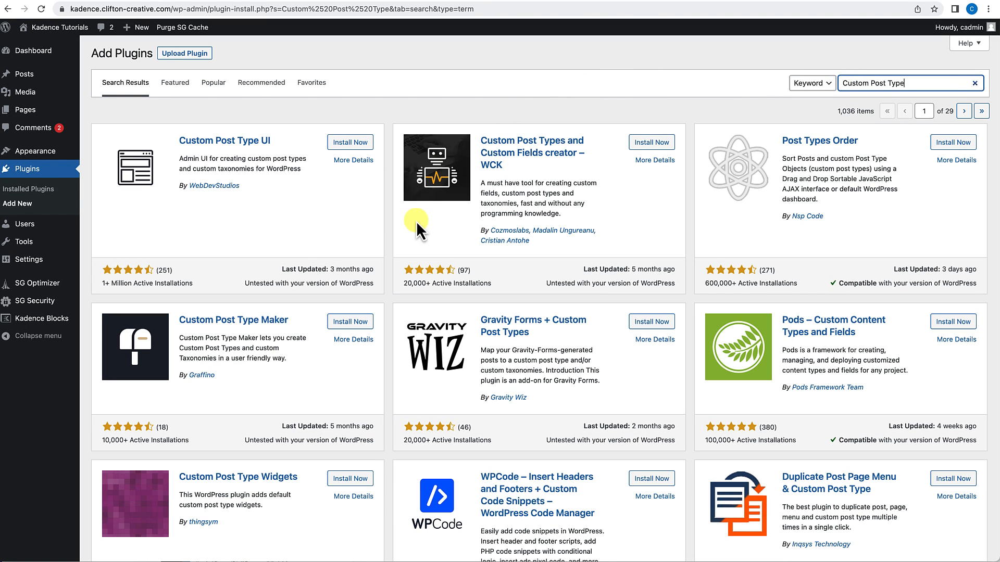
left_click(348, 152)
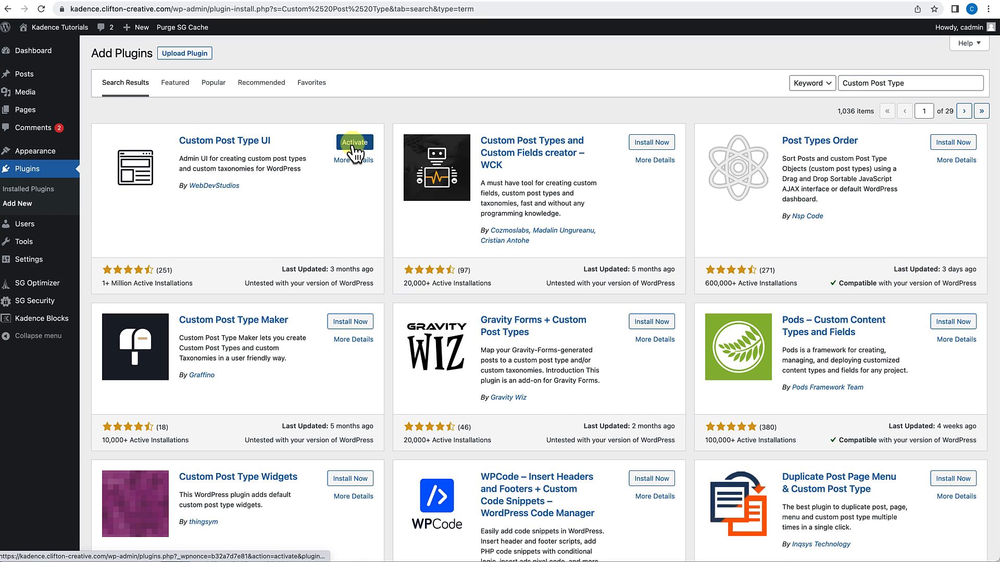
left_click(348, 148)
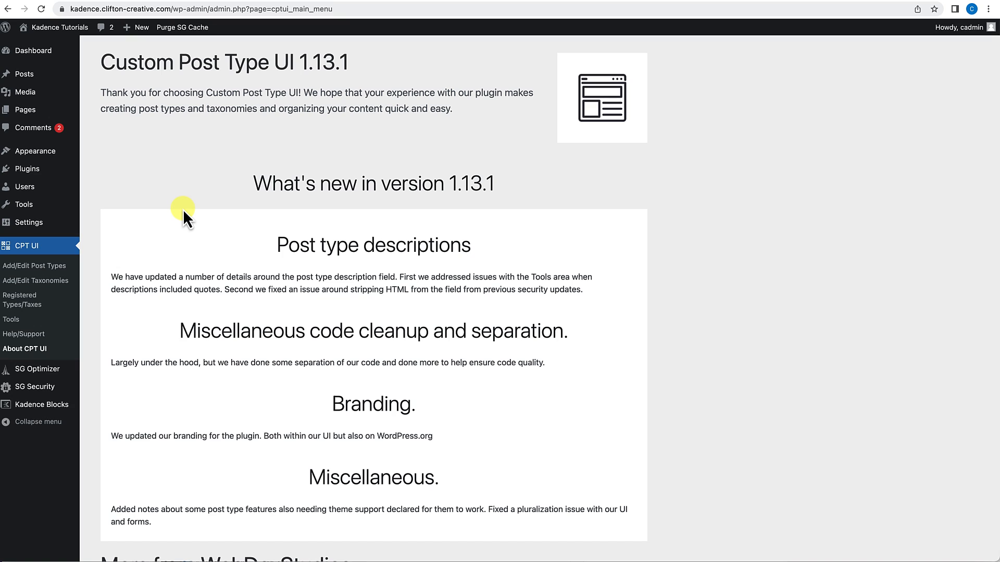
Start a new custom post type with the slug "reviews", the plural label "Reviews" and the singular label "Review".
left_click(37, 266)
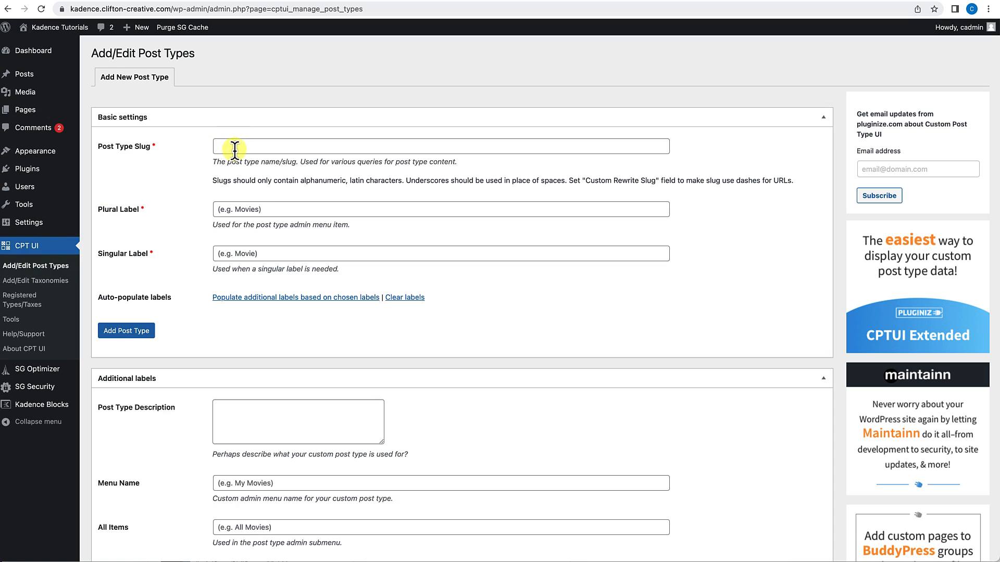
left_click(234, 147)
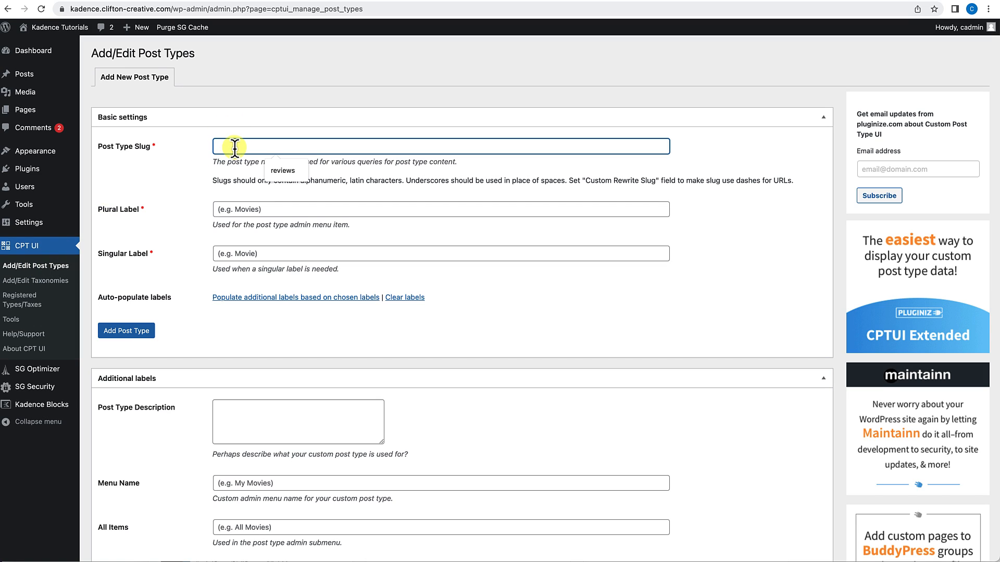
type("reviews")
left_click(244, 209)
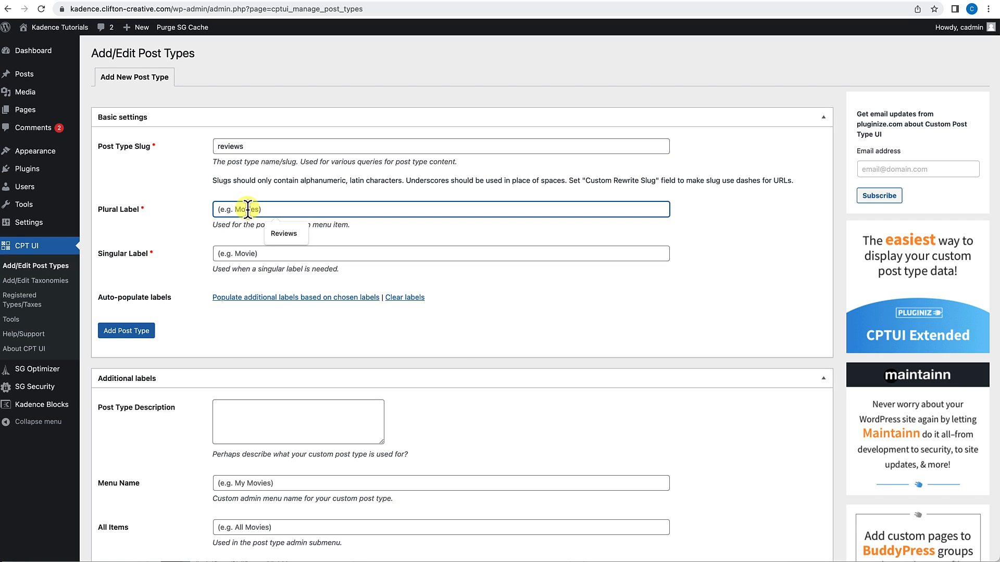
type("Rev")
key("Down")
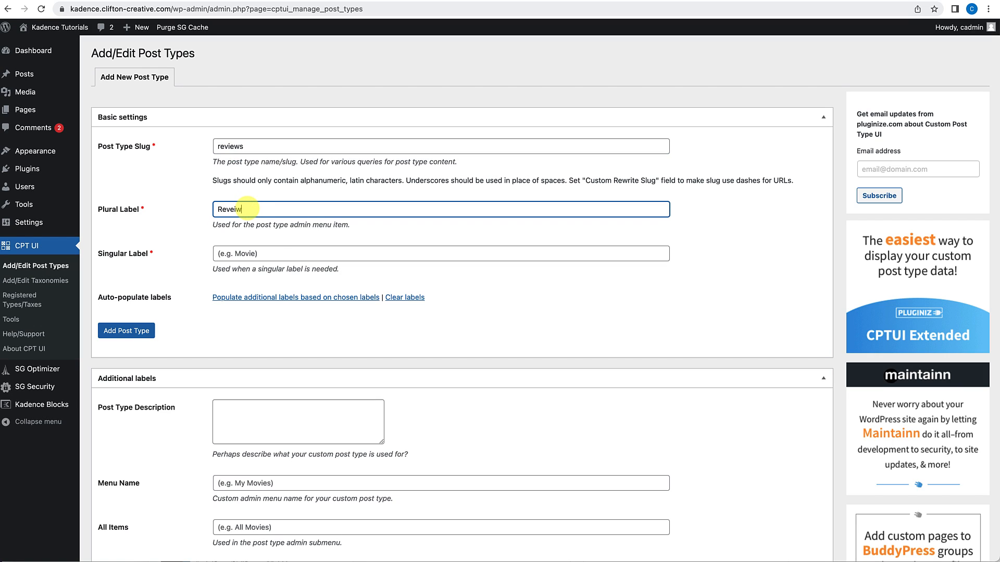
key("Return")
left_click(247, 254)
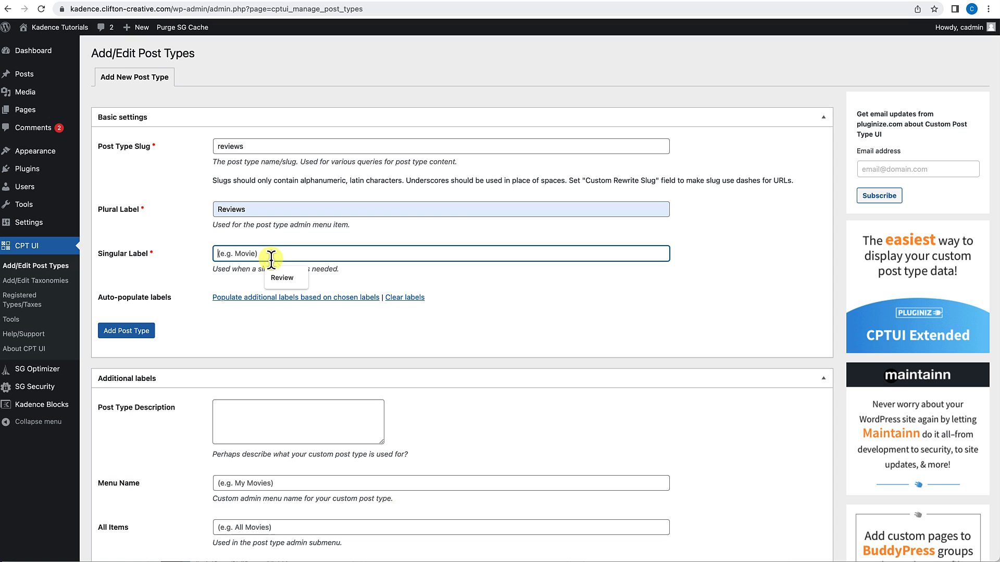
left_click(282, 277)
Enter "This is our review post type" as the description of the new post type.
scroll(276, 351, "down", 3)
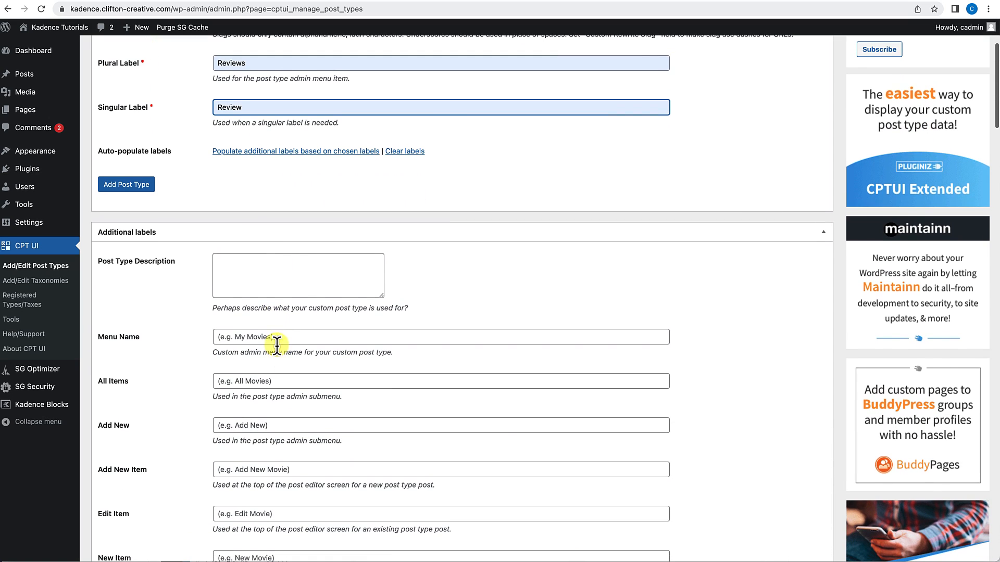
left_click(250, 274)
type("This")
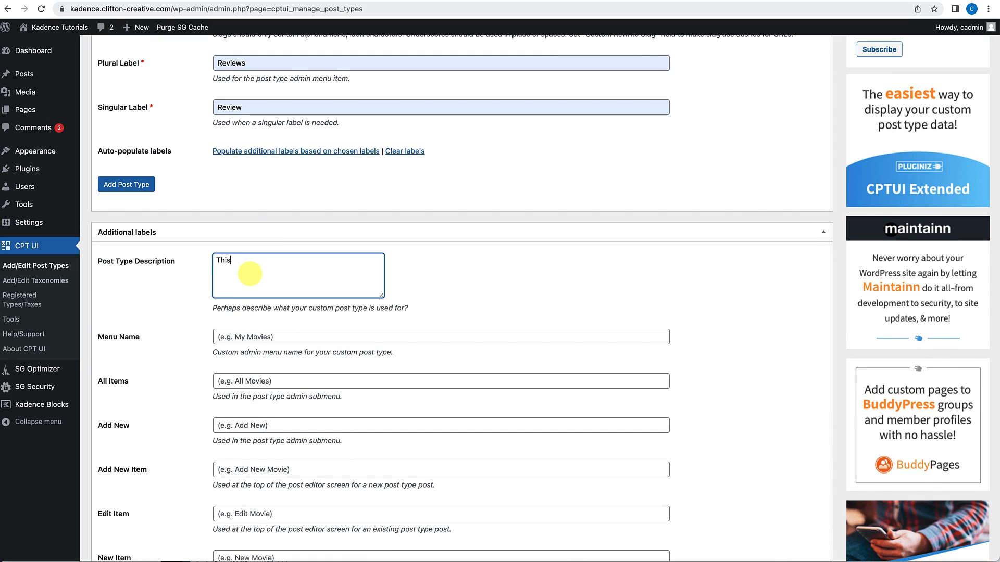
type(" is our review")
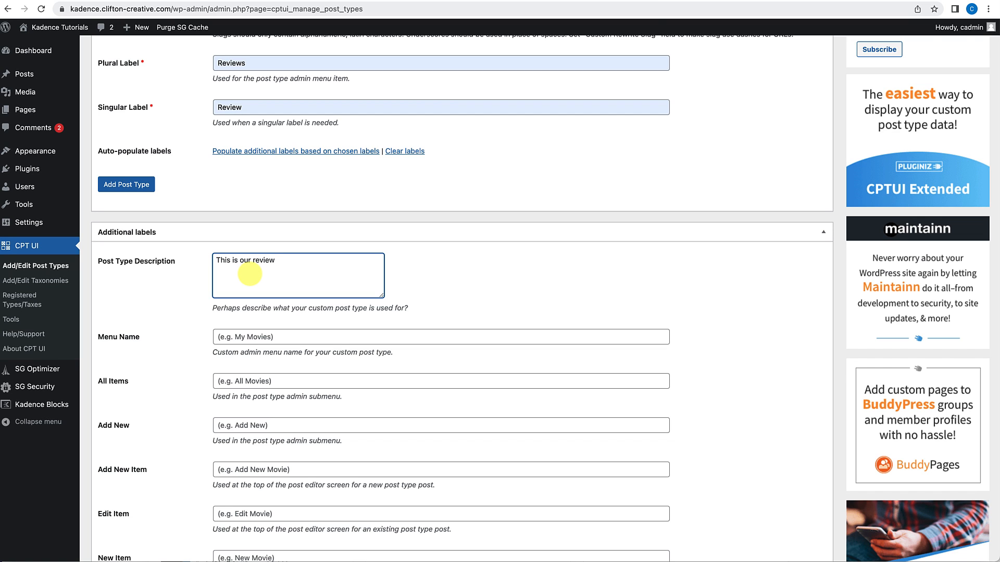
type(" post type")
scroll(288, 413, "down", 8)
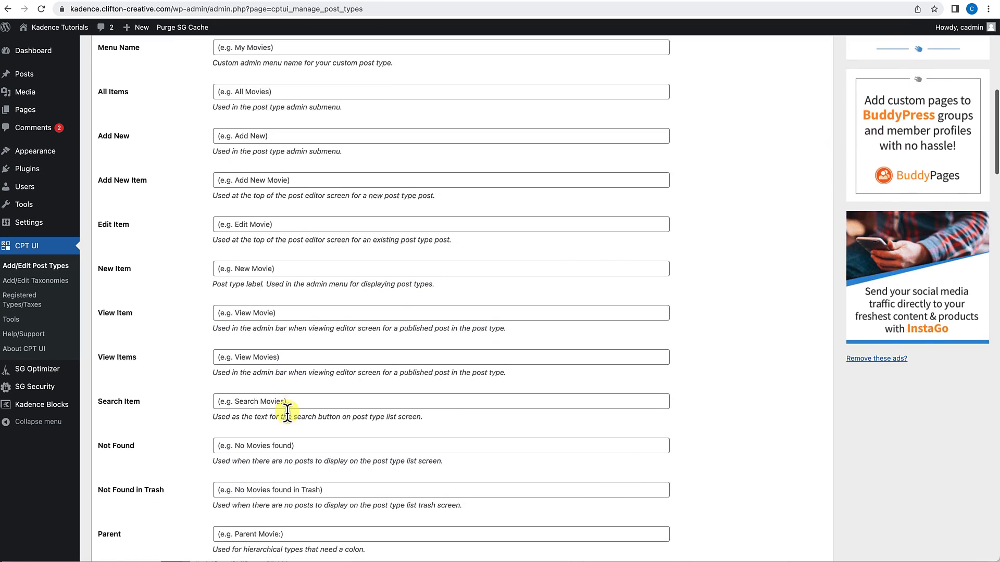
Set the new post type's menu icon to the "dashicons-welcome-write-blog" dashicon, searching the icons for "write".
scroll(287, 413, "down", 11)
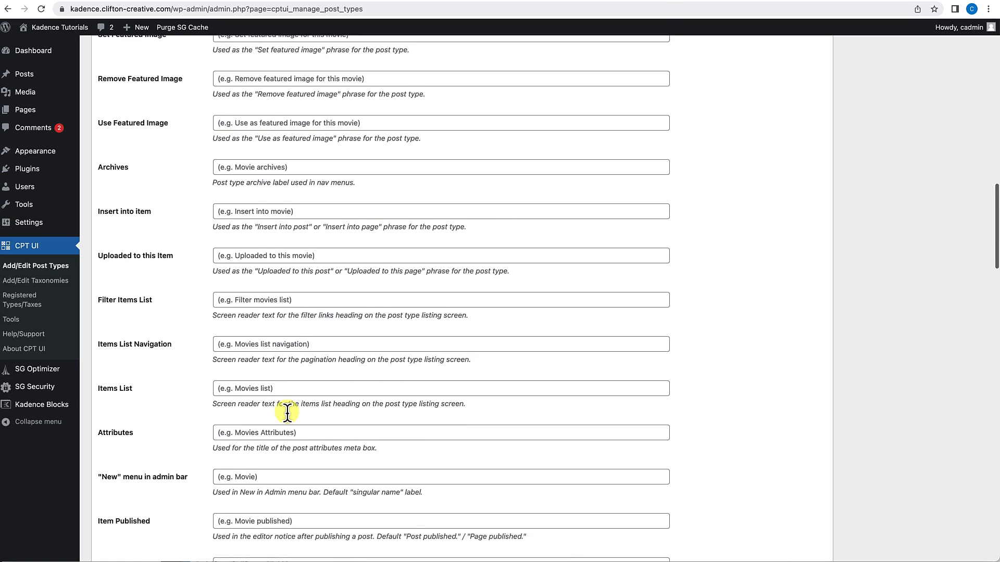
scroll(286, 413, "down", 6)
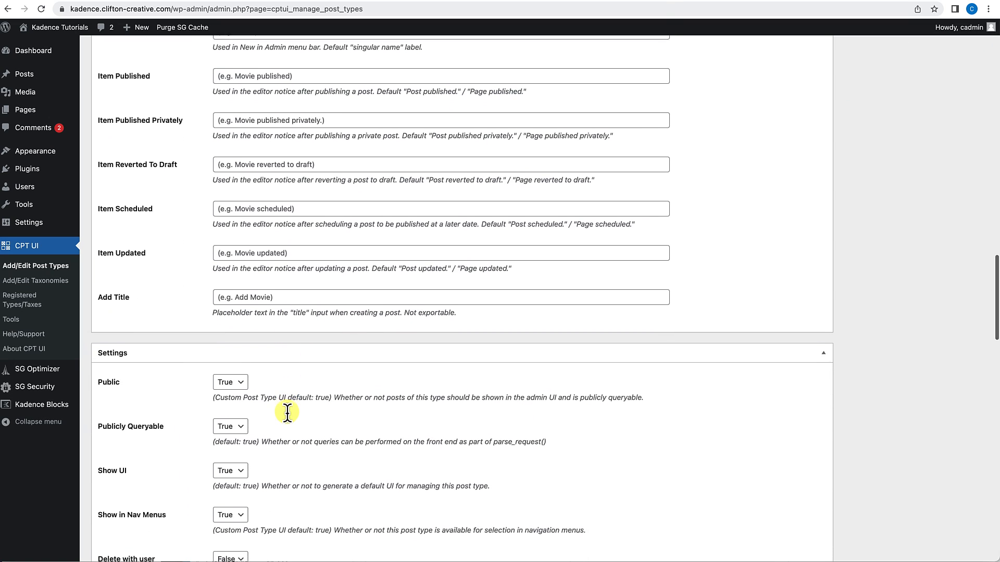
scroll(286, 412, "down", 4)
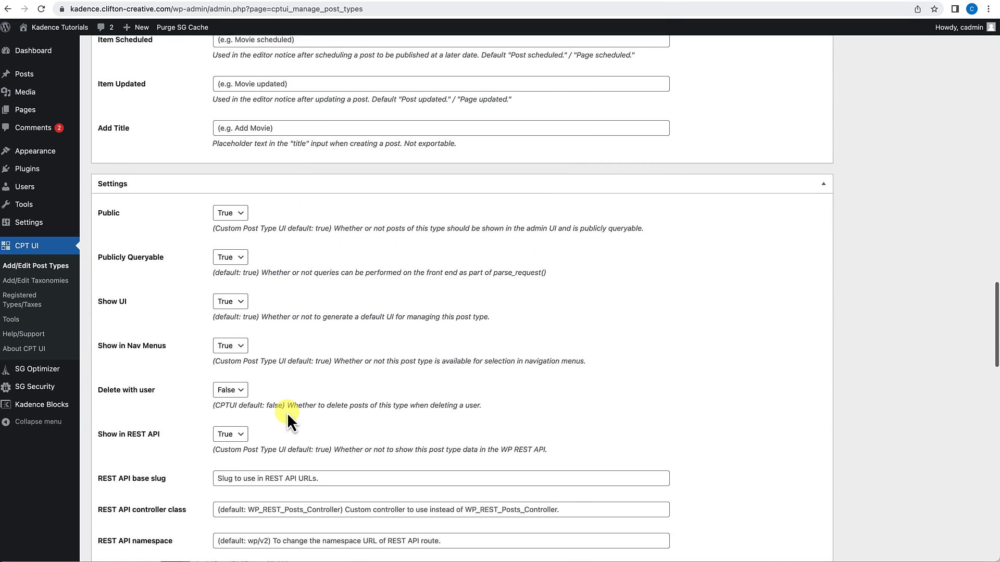
scroll(253, 365, "down", 2)
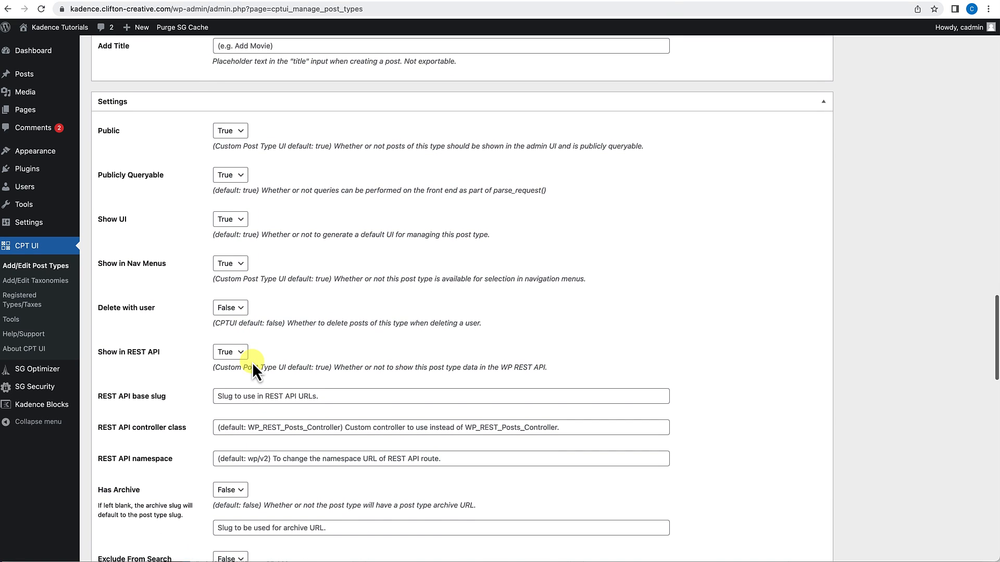
scroll(252, 361, "down", 4)
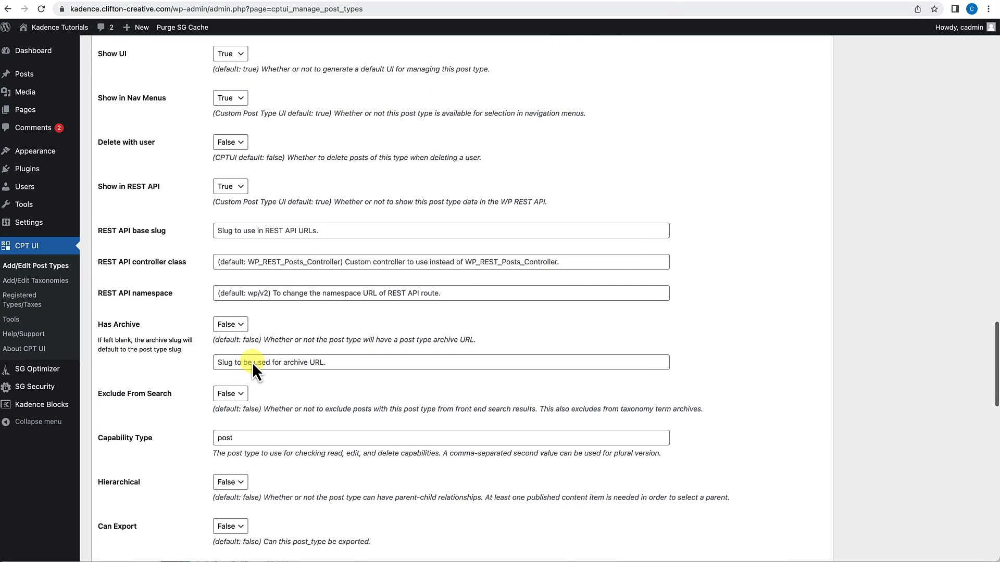
scroll(252, 361, "down", 15)
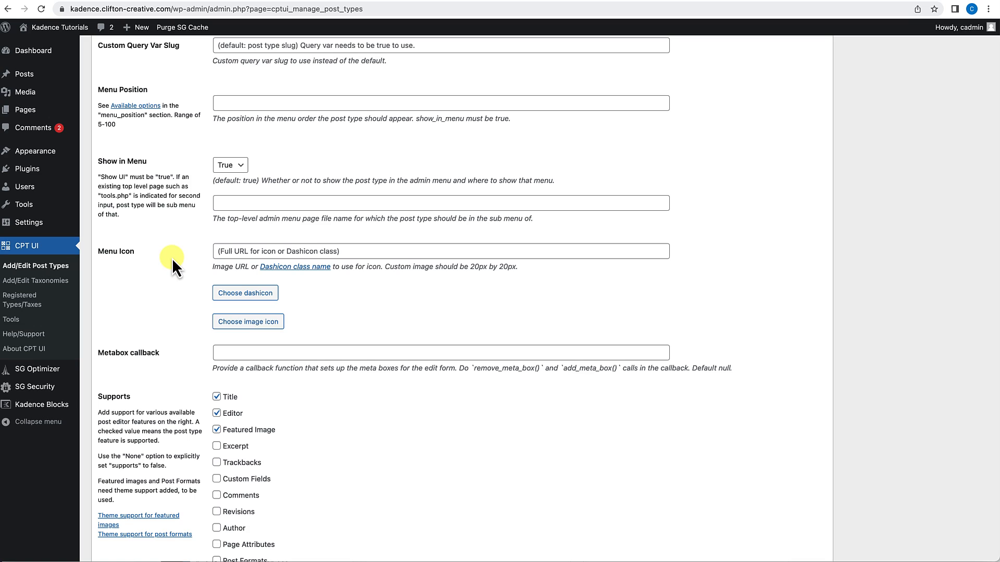
left_click(258, 292)
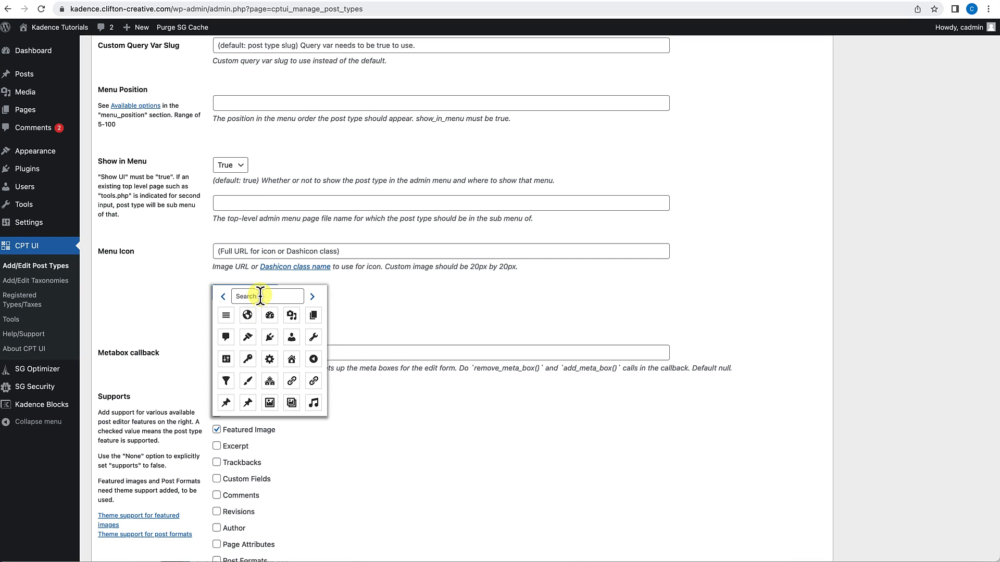
left_click(260, 296)
type("write")
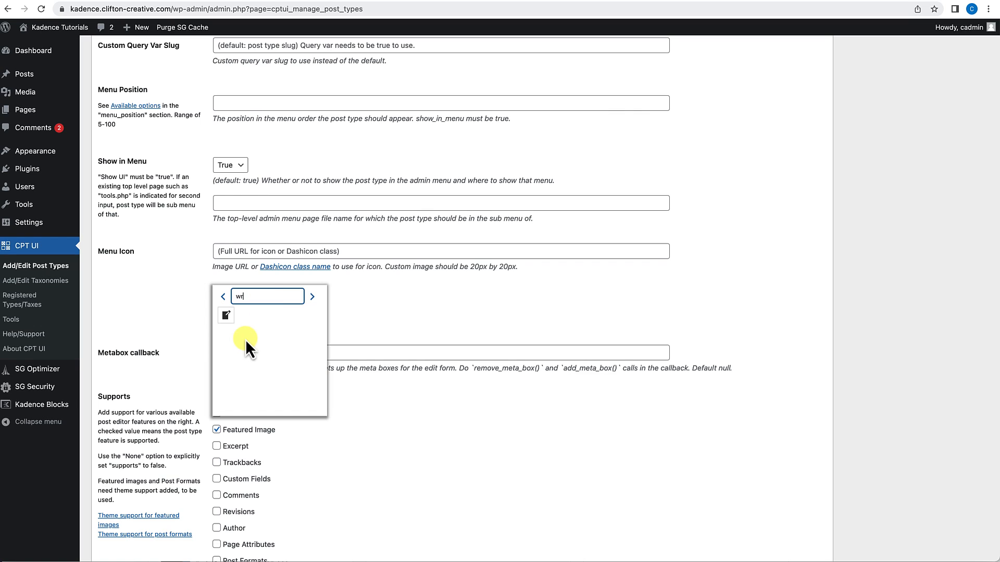
left_click(227, 316)
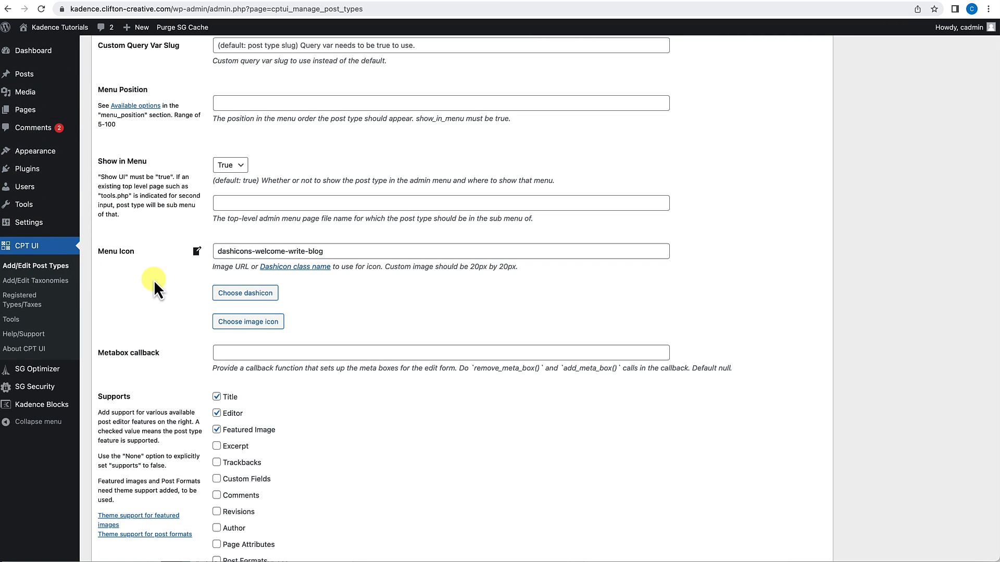
Enable support for Excerpt, Custom Fields, Author and Page Attributes, and add the post type.
scroll(185, 335, "down", 3)
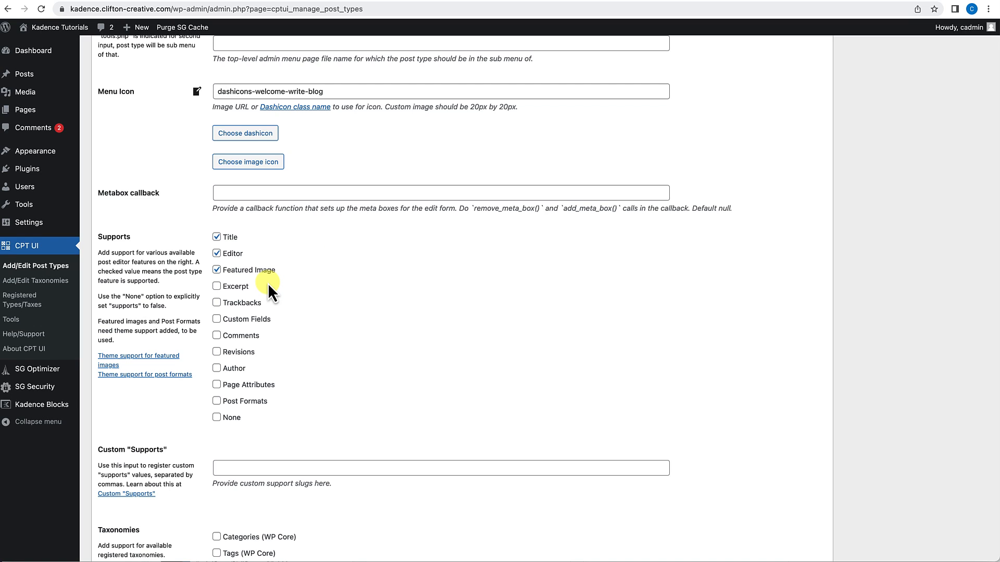
left_click(217, 320)
left_click(217, 369)
scroll(345, 405, "down", 1)
scroll(346, 406, "down", 2)
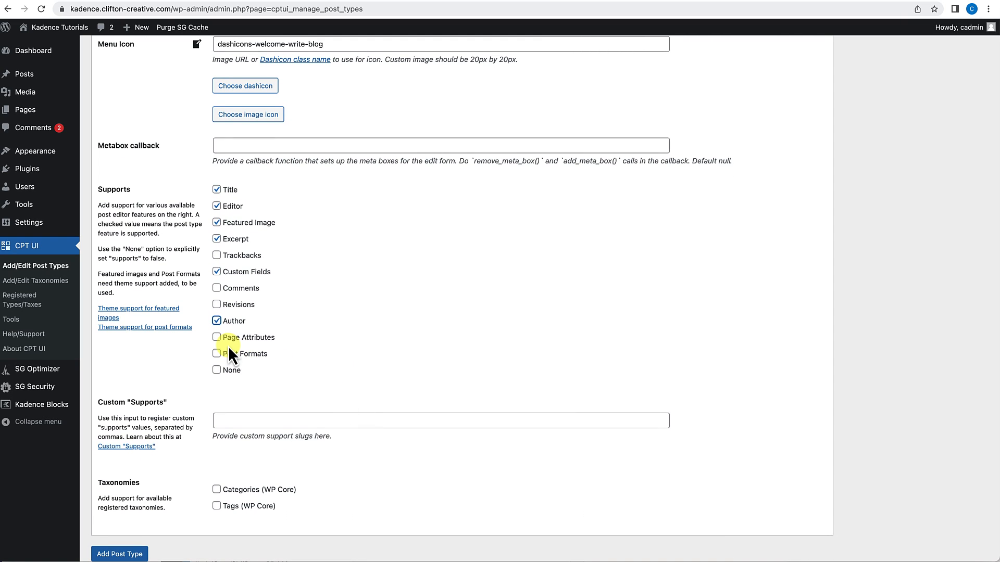
left_click(218, 338)
scroll(298, 331, "down", 2)
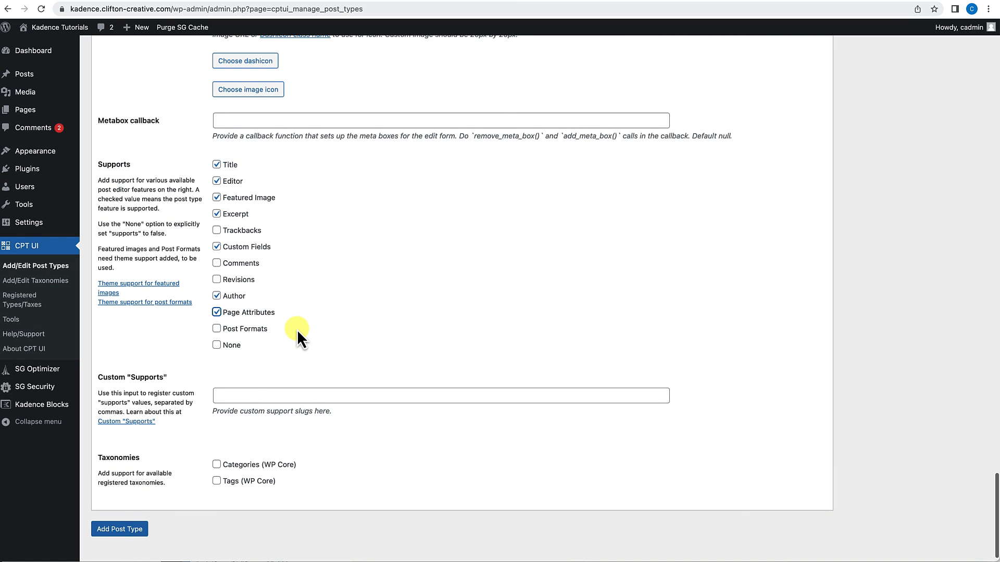
scroll(297, 329, "down", 1)
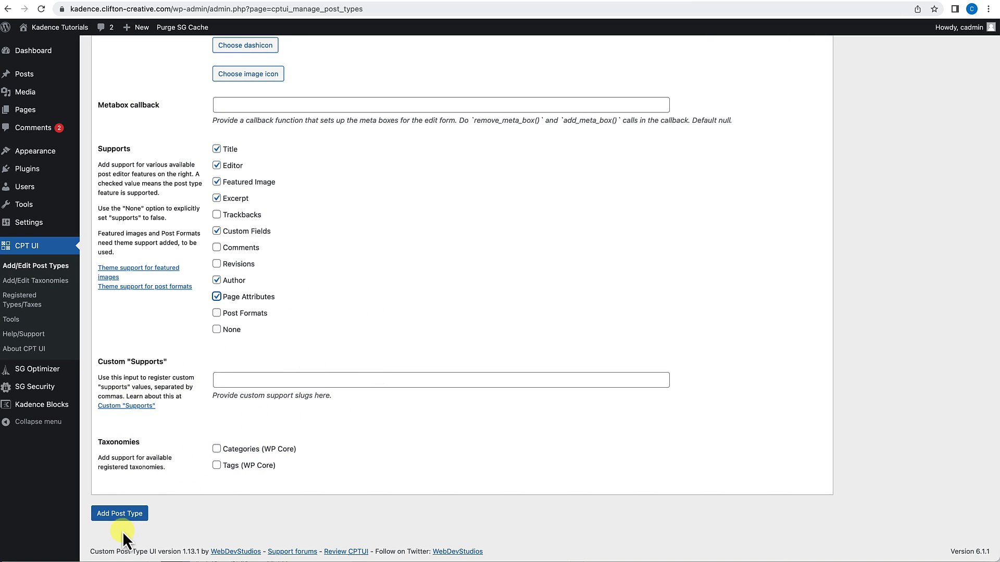
left_click(121, 515)
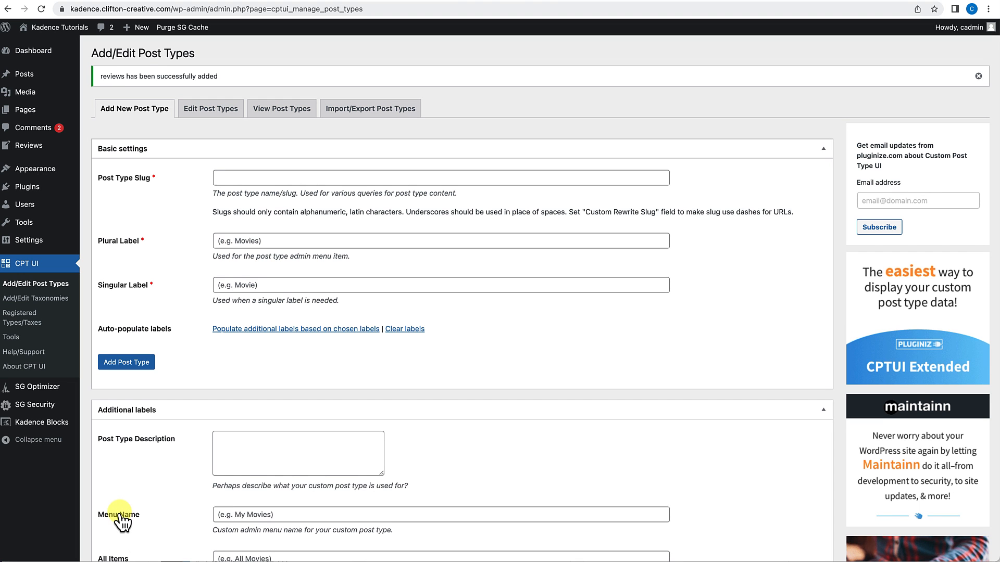
mouse_move(11, 151)
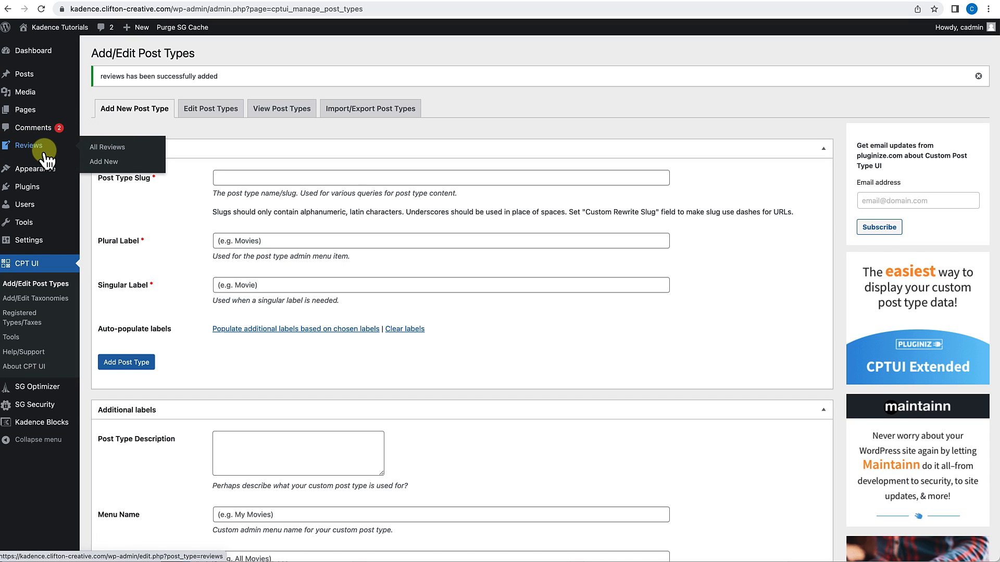
mouse_move(42, 110)
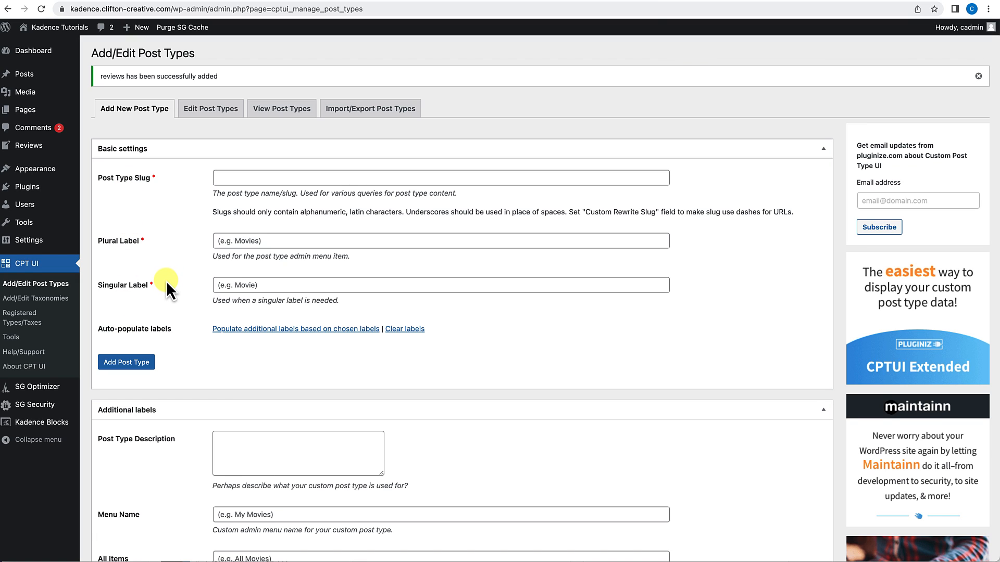
Start a new taxonomy with the slug "review_category" and the plural label "Review Categories".
left_click(31, 301)
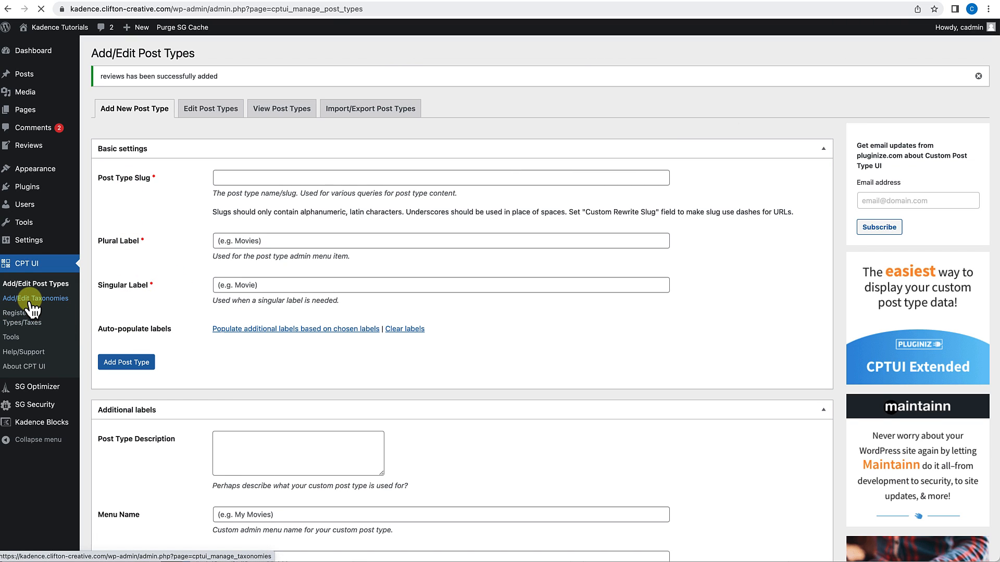
left_click(223, 147)
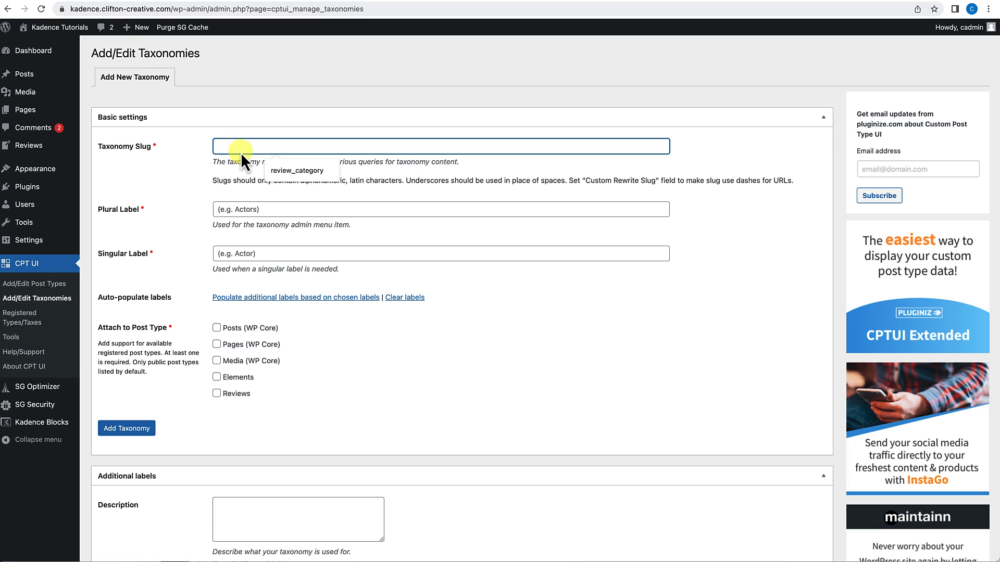
left_click(306, 170)
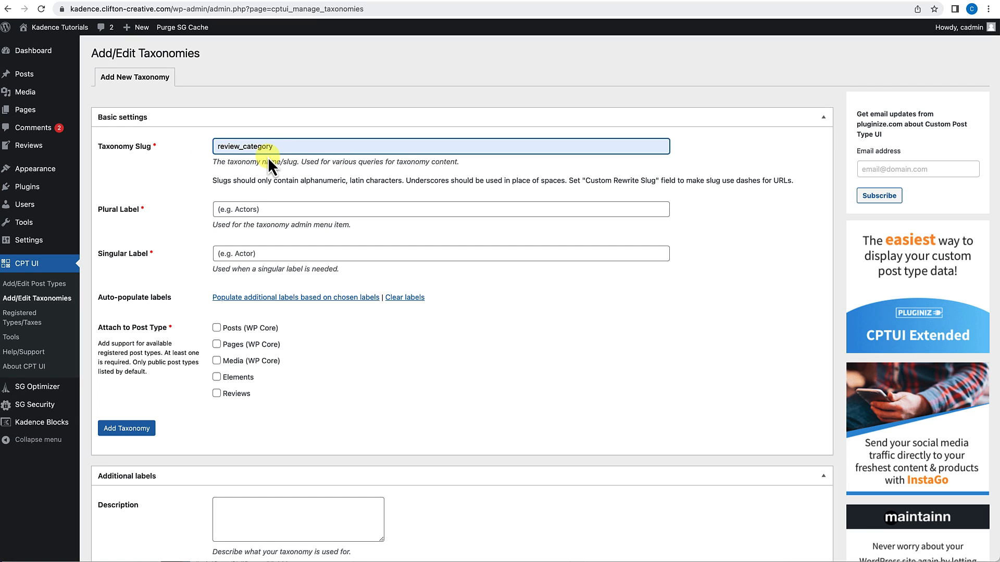
left_click(257, 210)
left_click(283, 230)
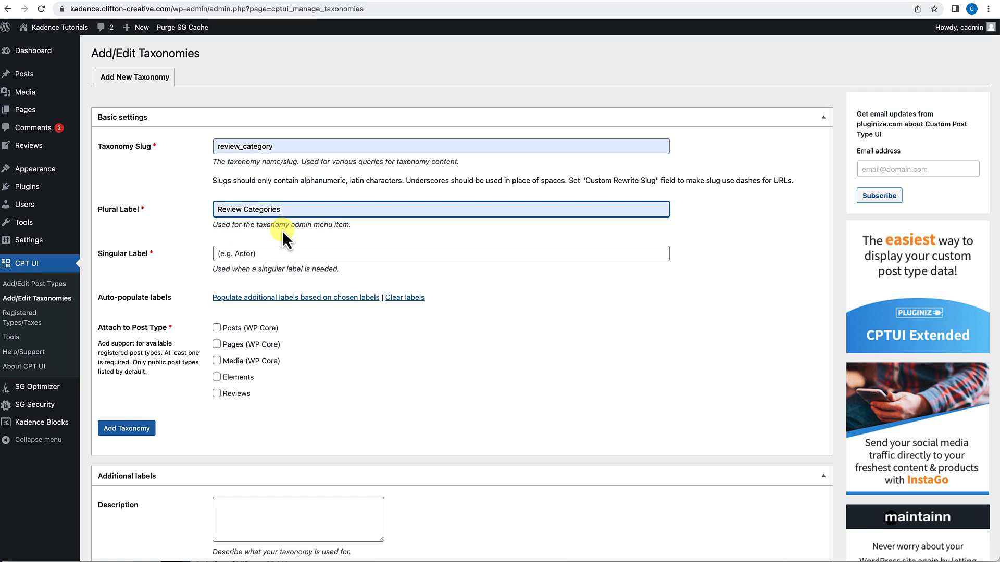
Set the taxonomy's singular label to "Review Category" and attach it to the Reviews post type.
left_click(234, 253)
left_click(286, 273)
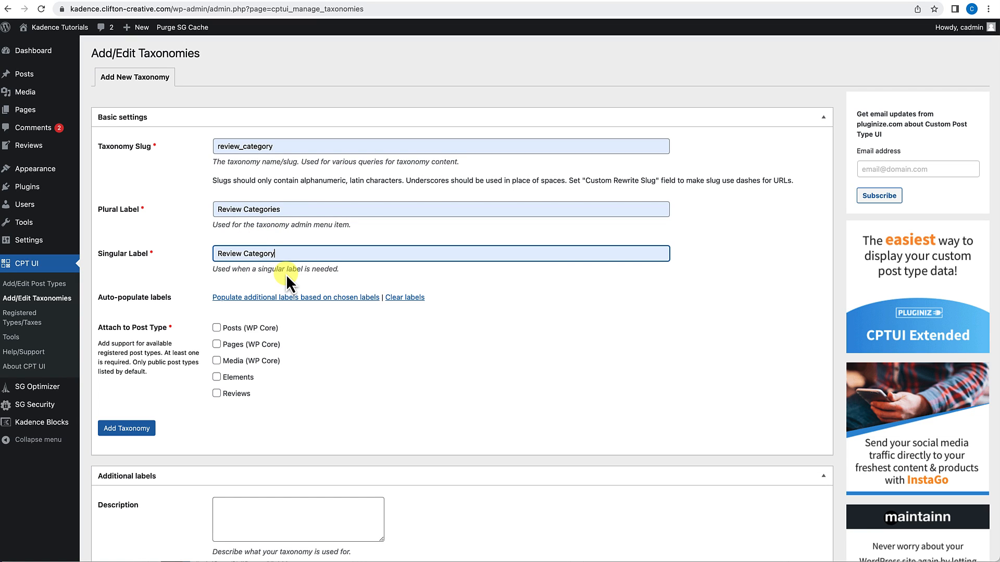
scroll(298, 332, "down", 2)
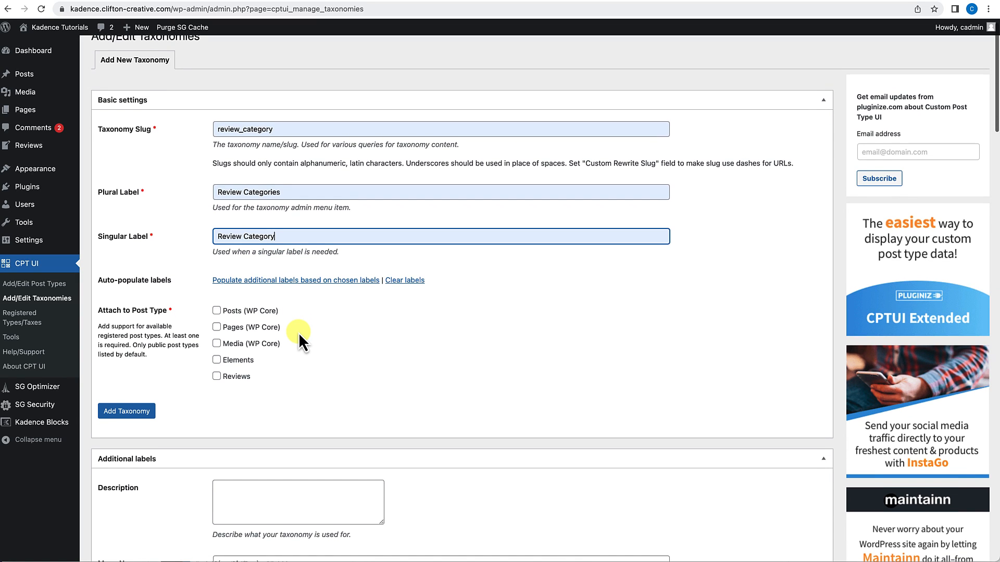
left_click(216, 353)
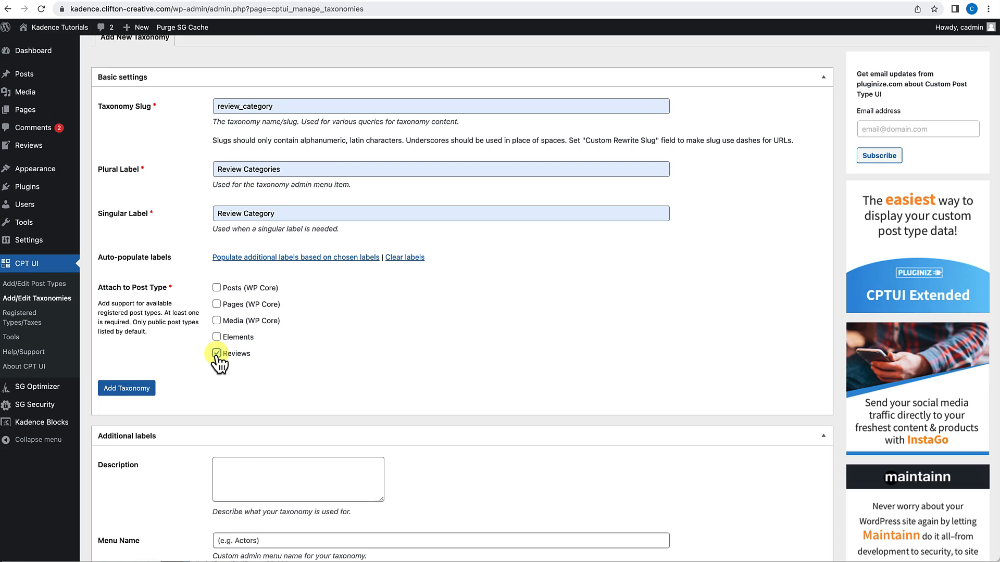
Set the taxonomy's Hierarchical setting to True and add the taxonomy.
scroll(309, 312, "down", 8)
scroll(308, 312, "down", 15)
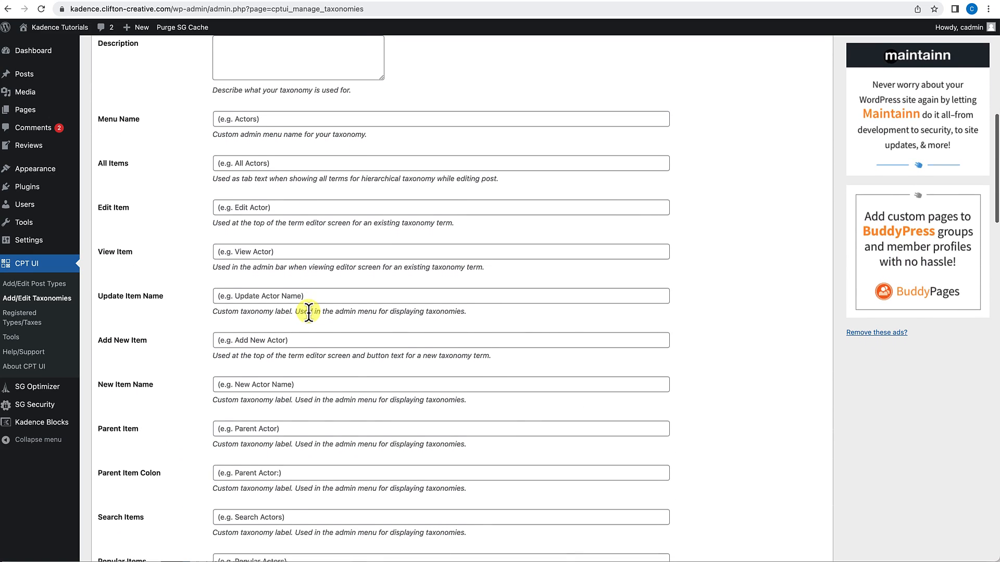
scroll(309, 311, "down", 15)
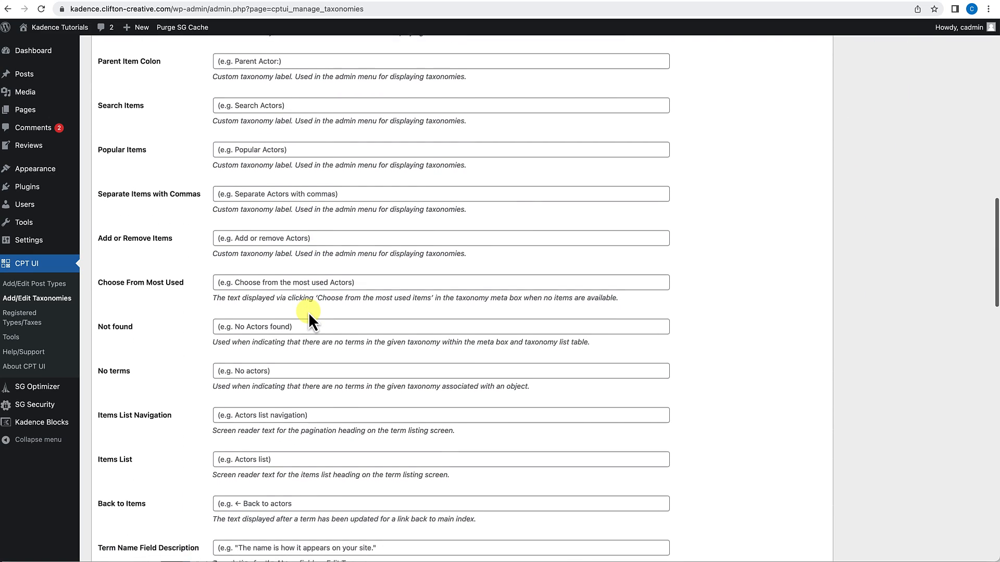
scroll(308, 311, "down", 15)
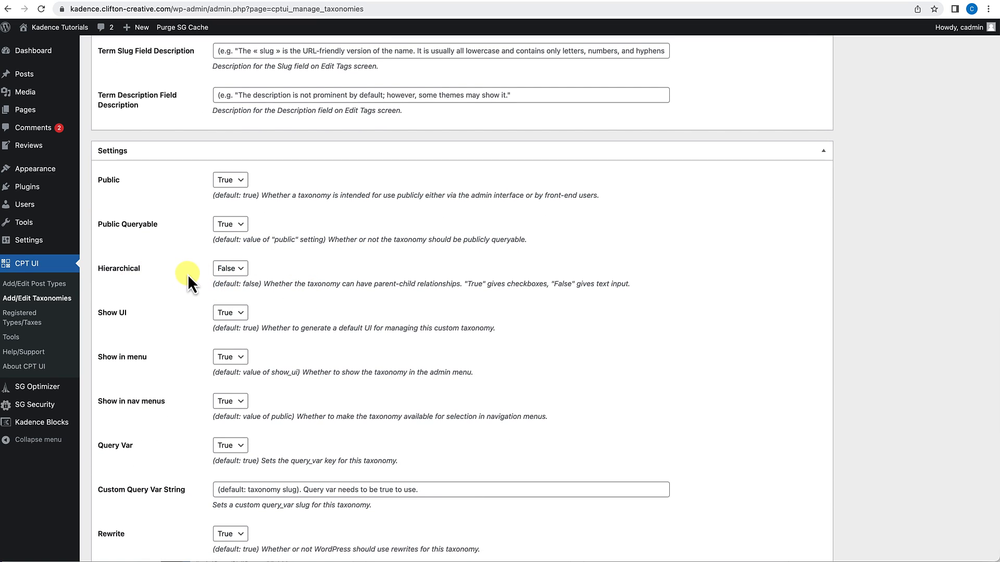
left_click(234, 269)
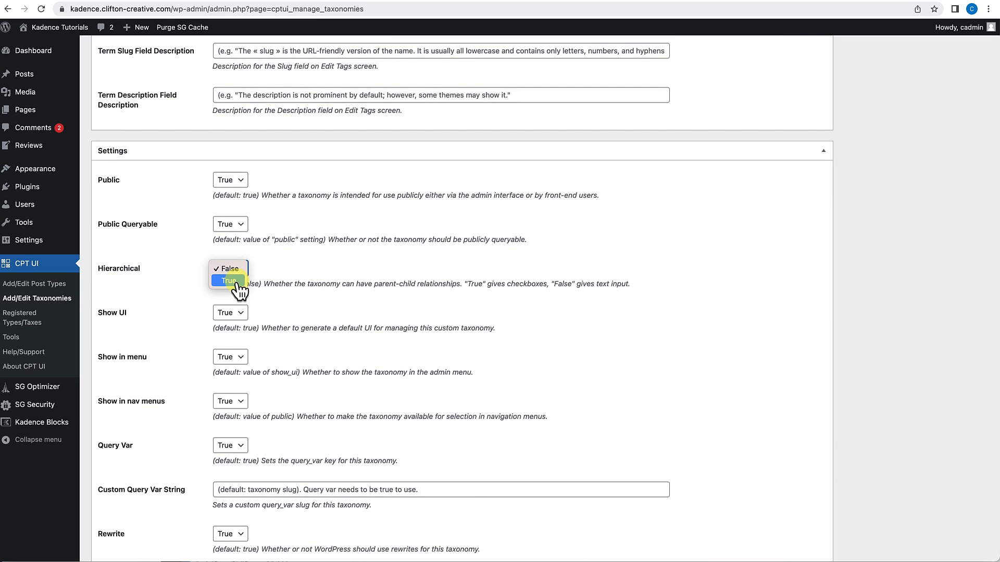
left_click(237, 281)
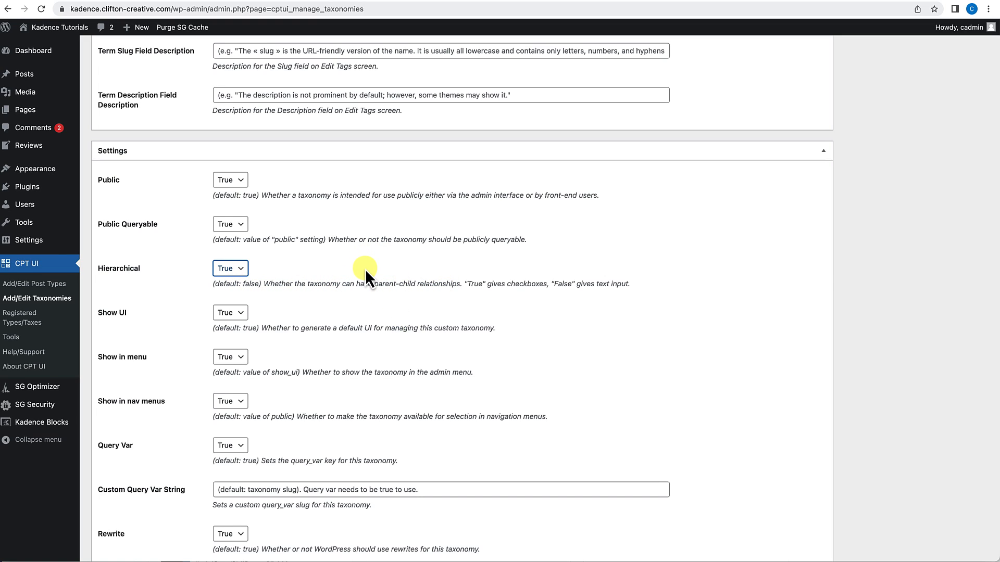
scroll(354, 298, "down", 7)
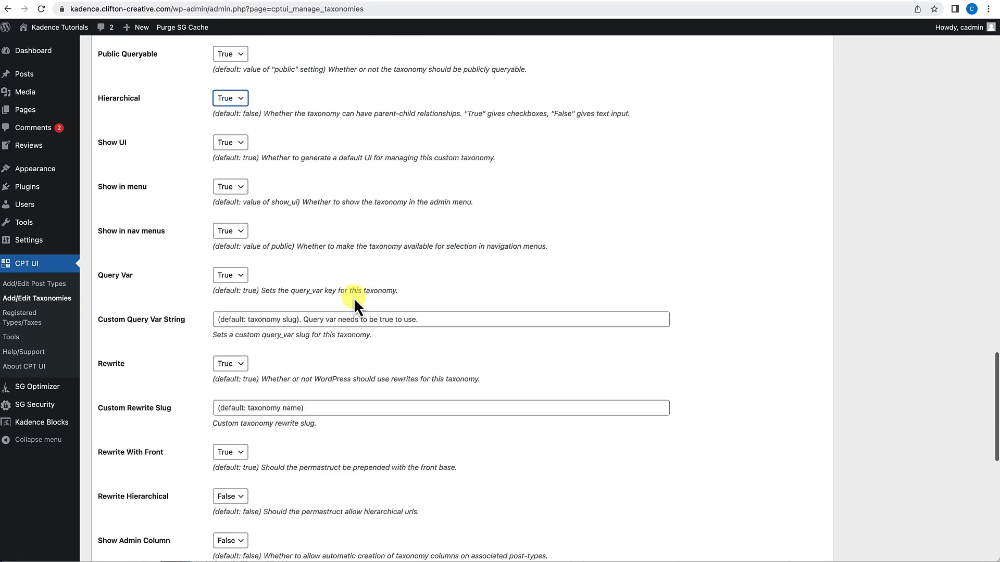
scroll(354, 297, "down", 5)
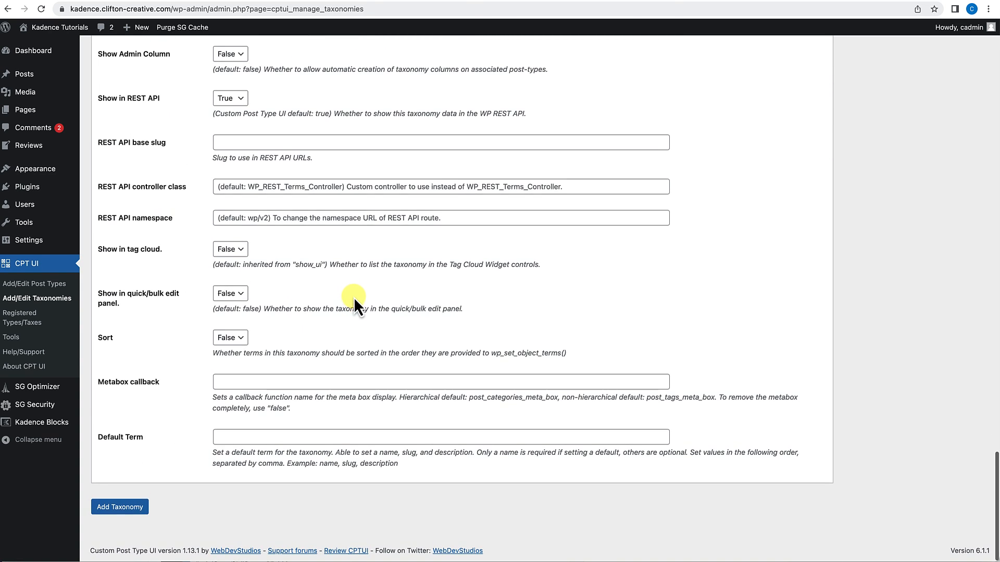
left_click(127, 509)
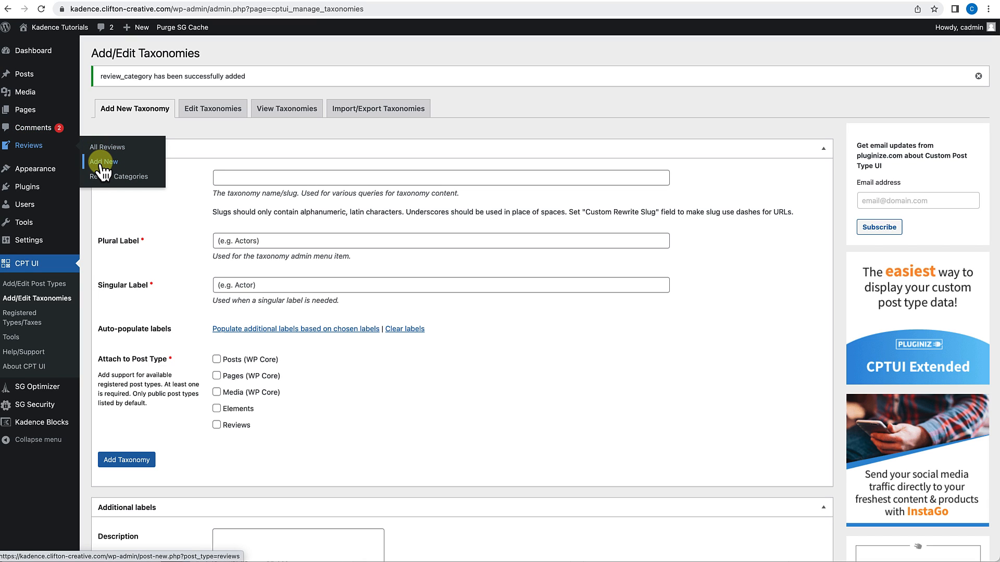
View the editor for a new review, including its Review Categories option, and return to the site's dashboard.
left_click(102, 163)
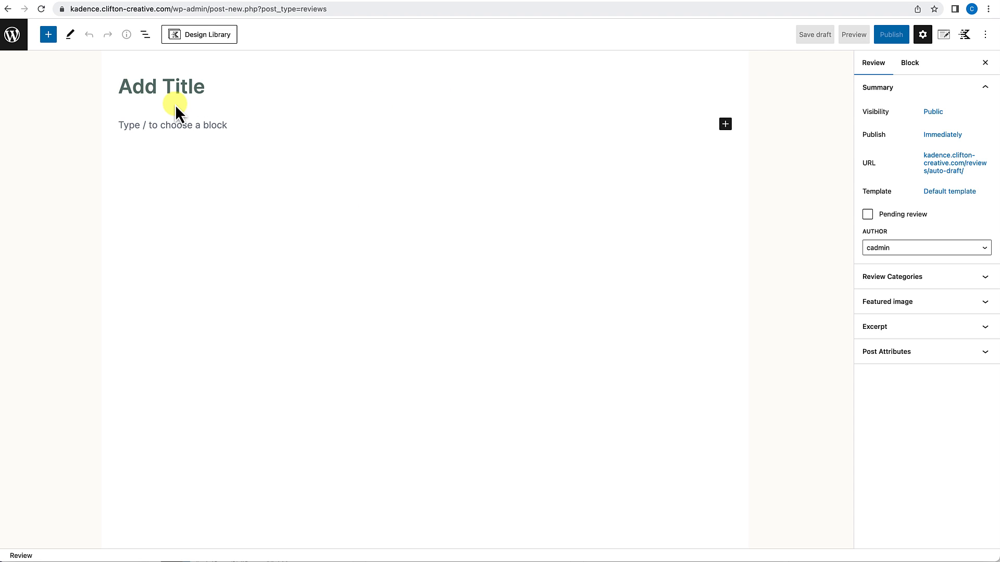
left_click(24, 49)
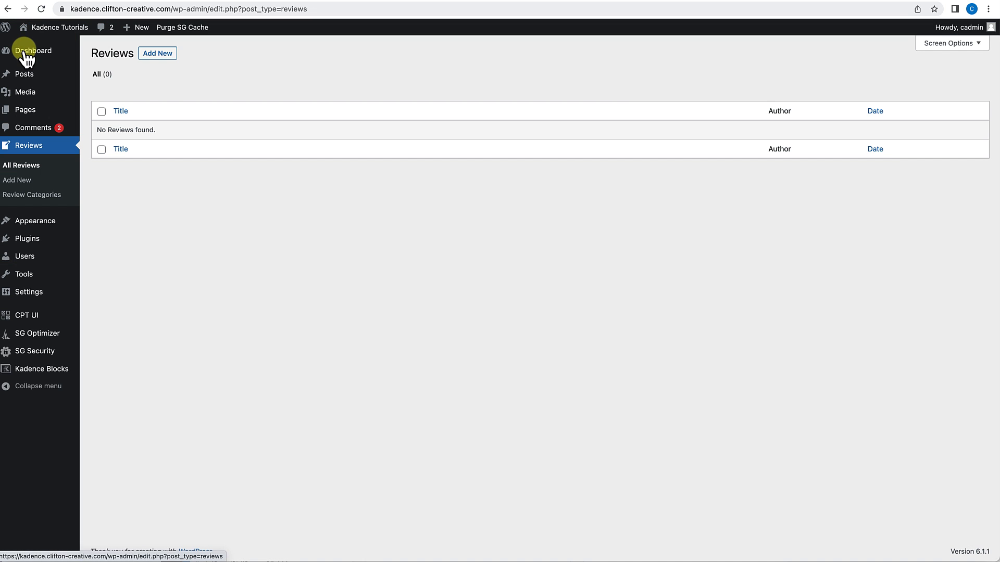
left_click(44, 36)
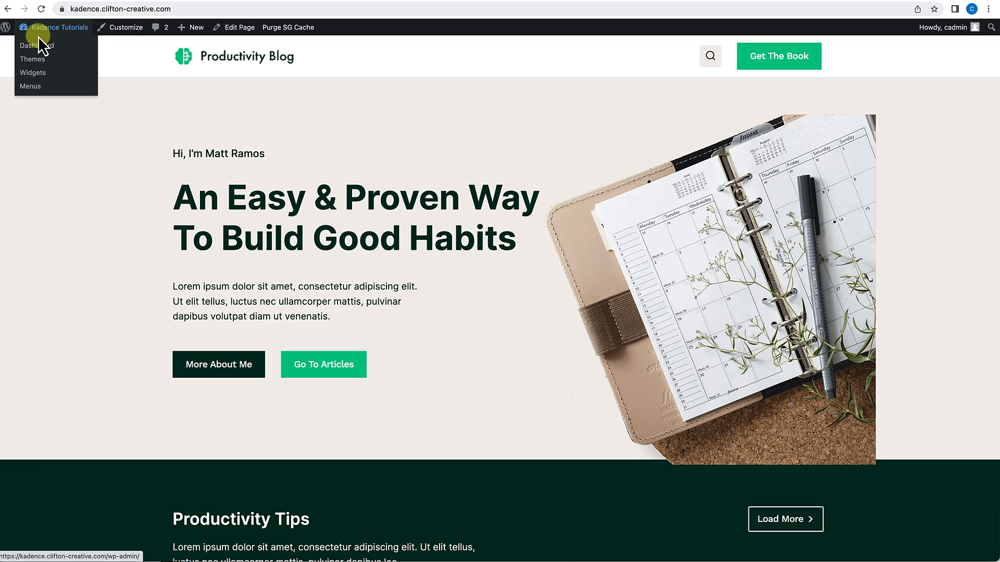
left_click(41, 45)
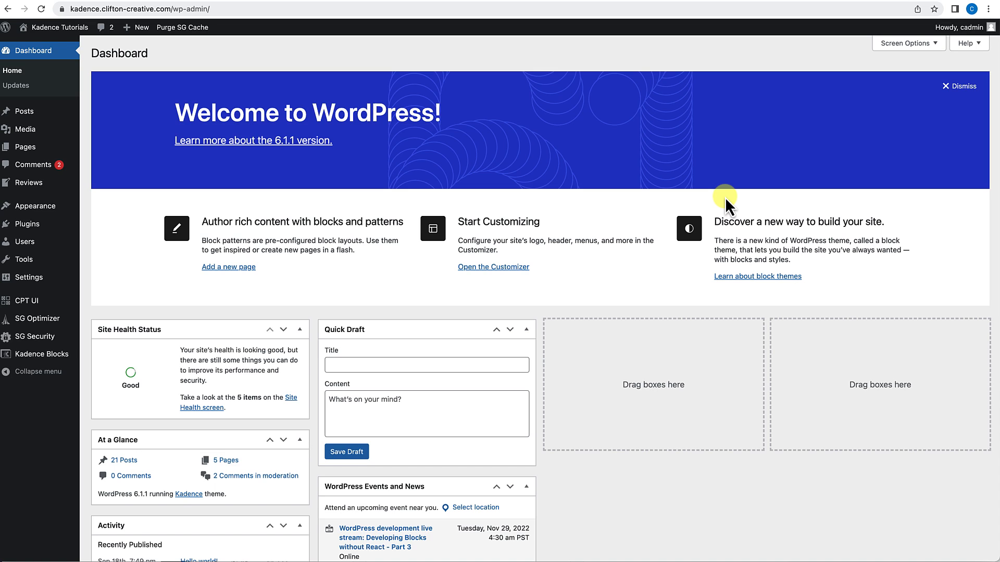
Create a new review titled "Kadence Review" and place the cursor in its empty body.
mouse_move(46, 189)
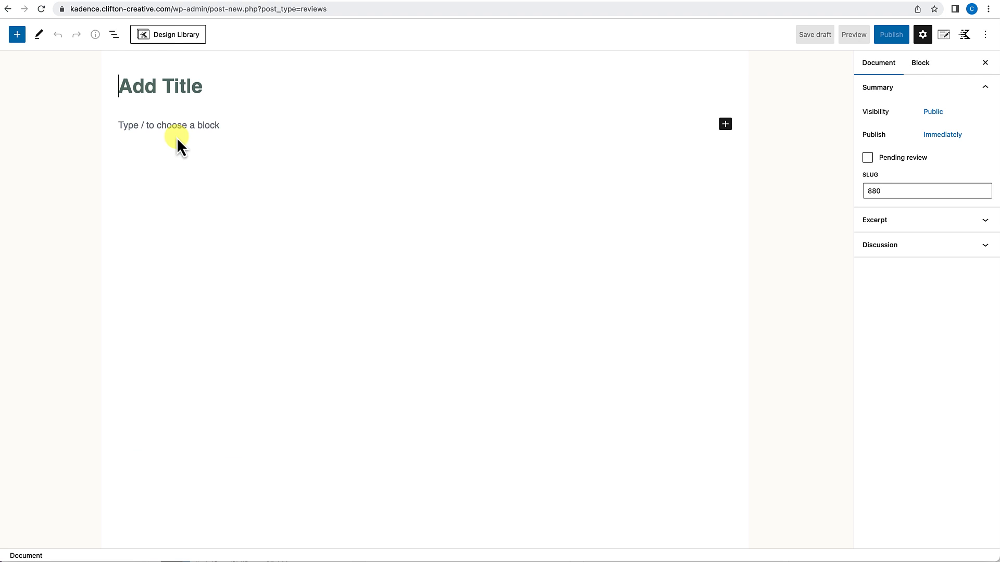
left_click(184, 90)
type("Kadence ")
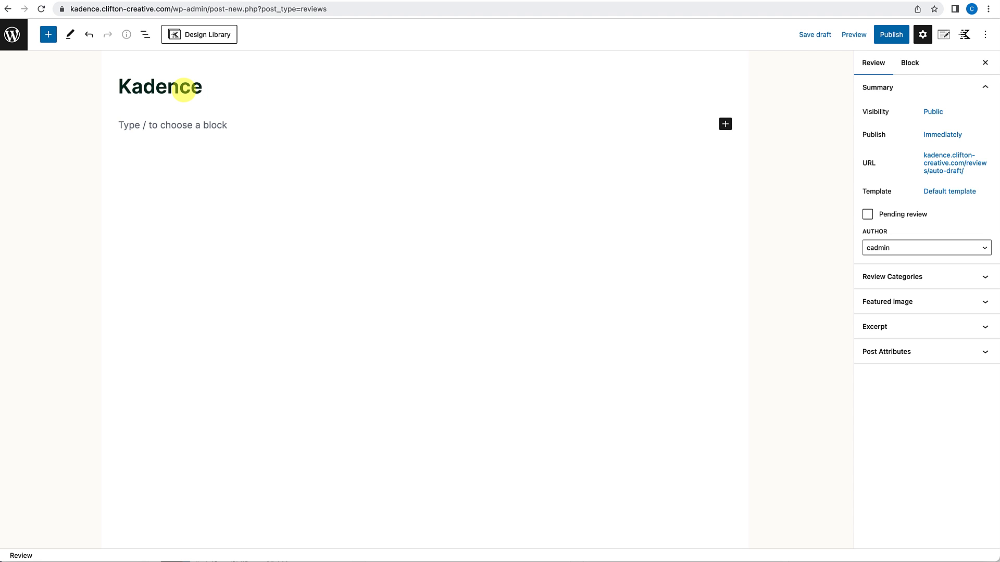
type("Review")
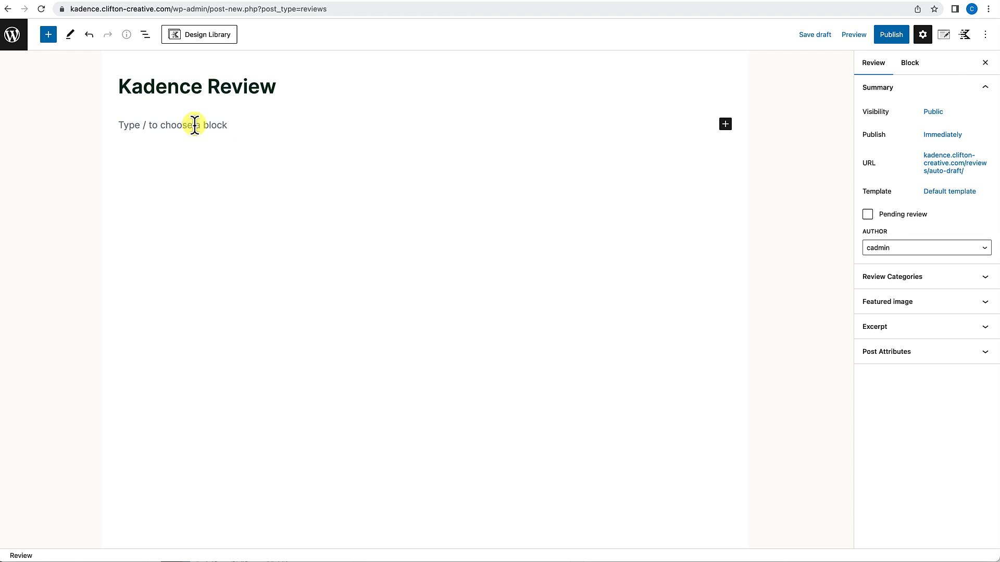
left_click(194, 125)
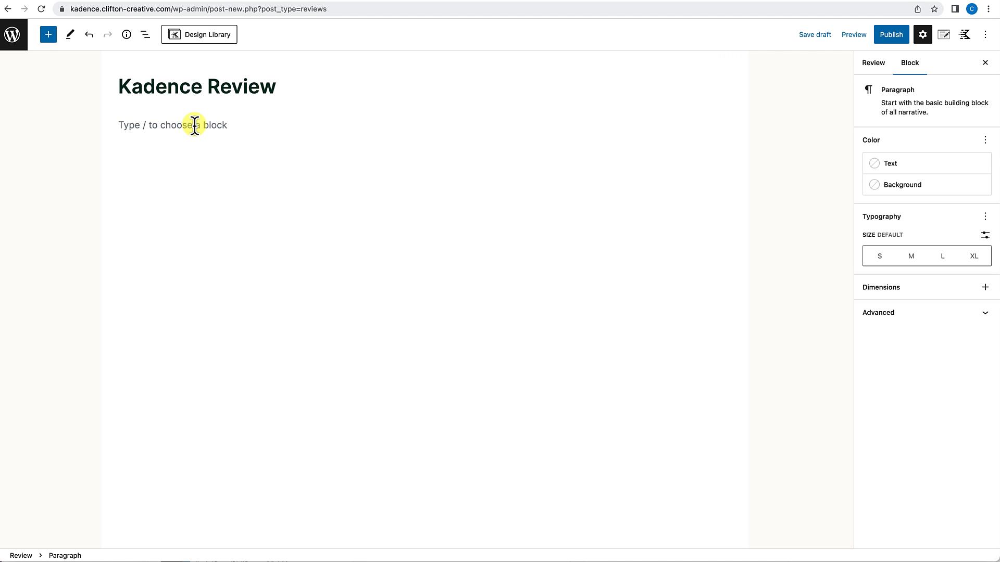
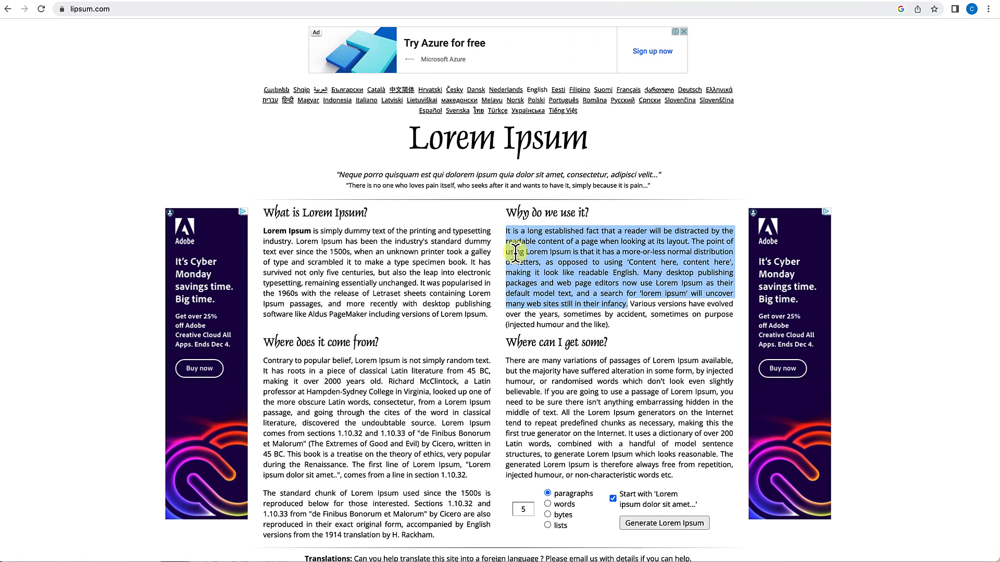
Switch back to the review editor and add an Advanced Text block reading "Sub-Heading" beneath the title.
left_click(816, 1)
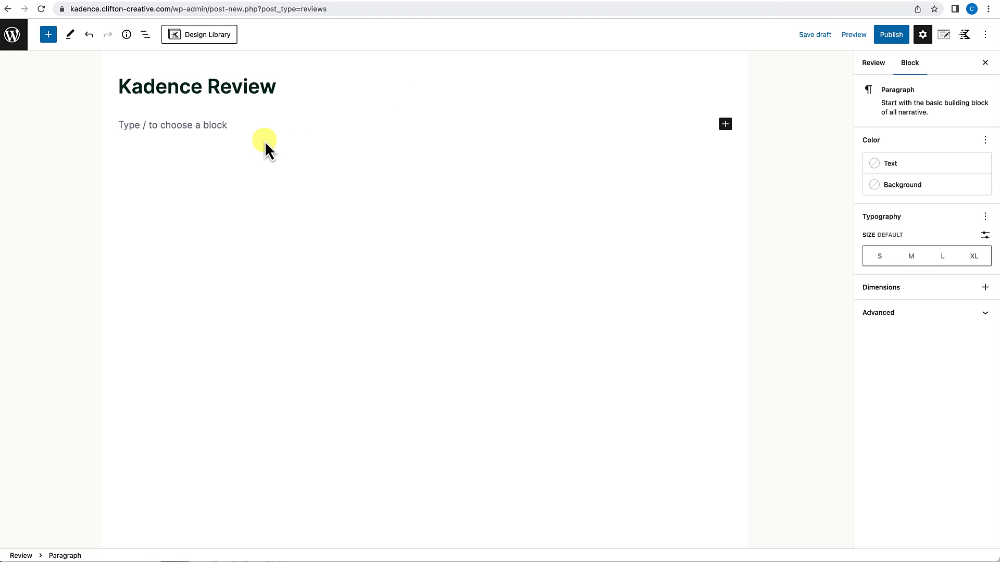
left_click(220, 131)
type("/")
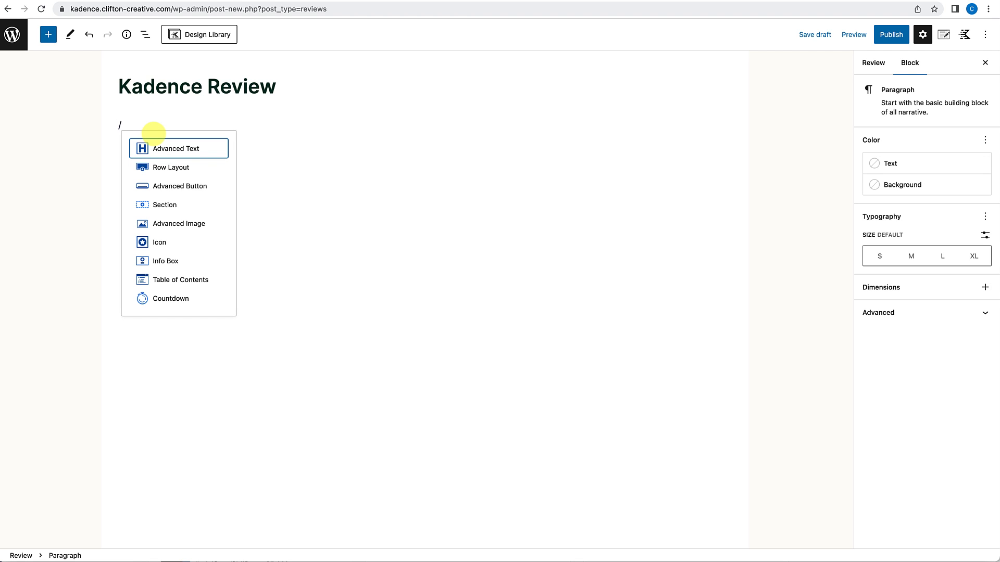
left_click(196, 151)
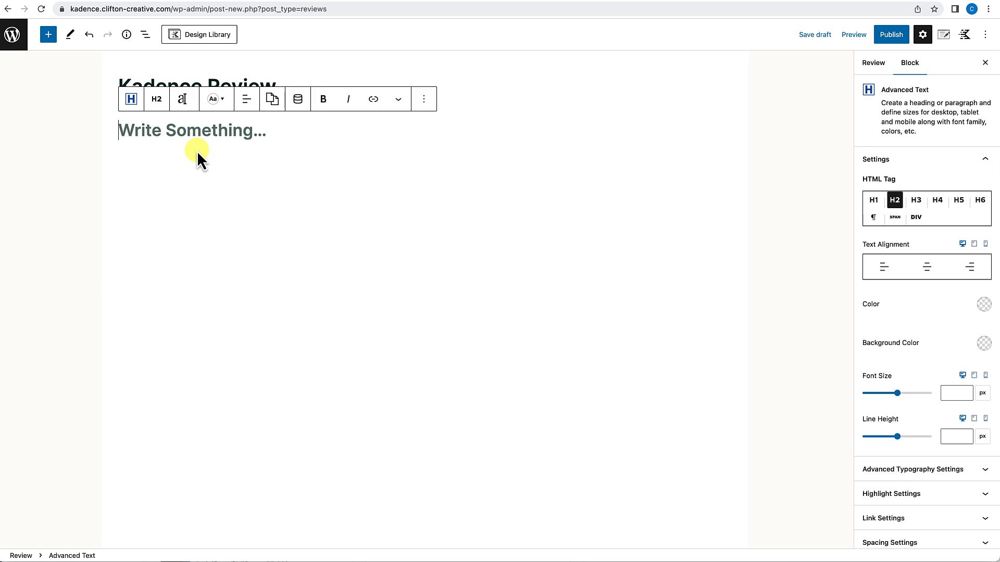
type("Sub")
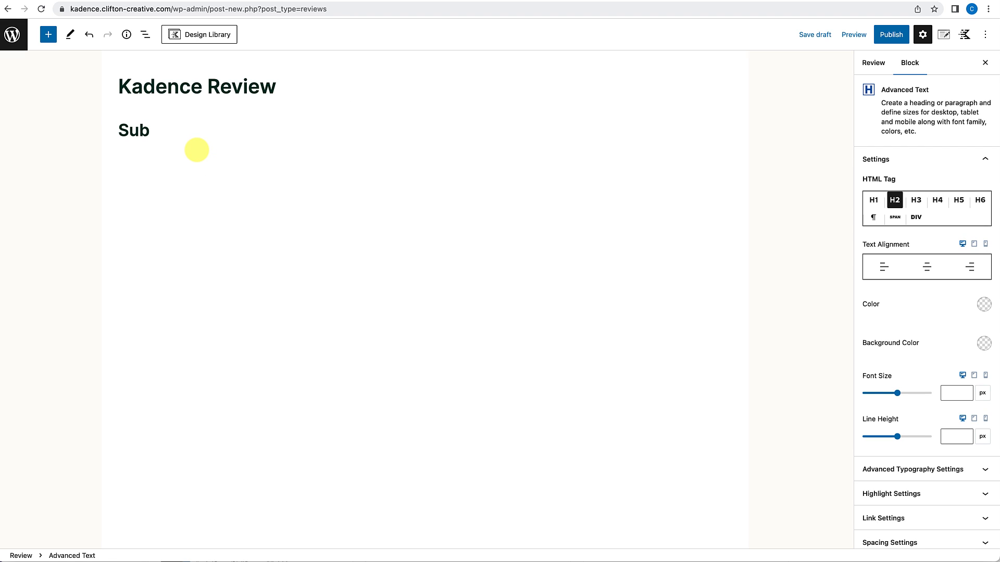
type("-Heading")
key("shift+Return")
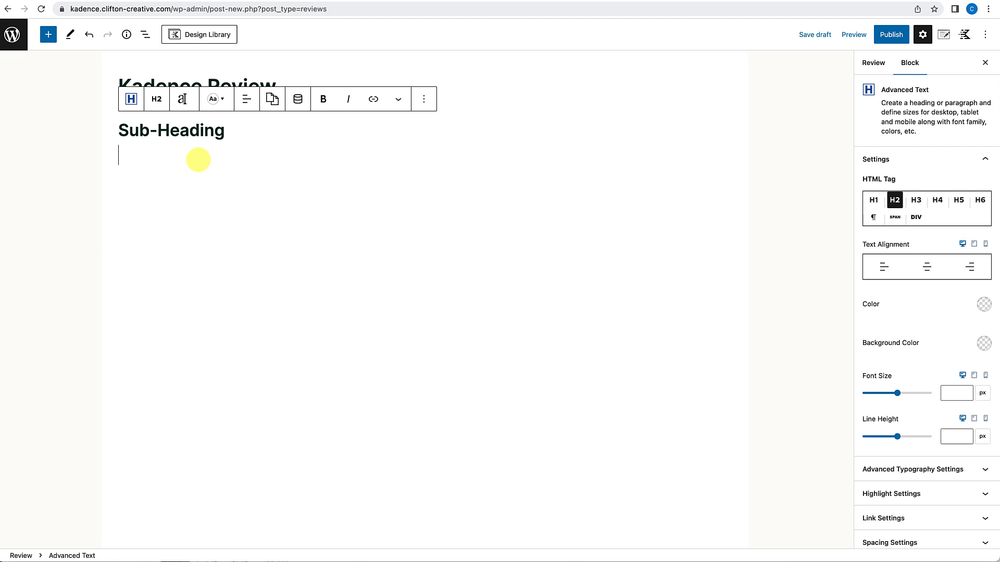
key("BackSpace")
Add an Advanced Text block below the sub-heading, tag it as Paragraph, and paste the copied passage beginning "It is a long established fact".
key("Return")
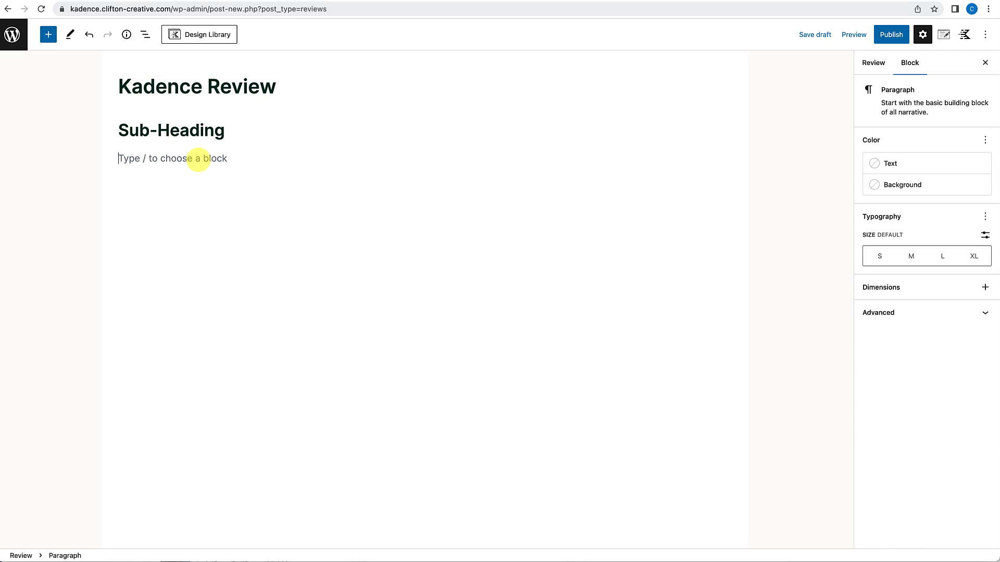
type("/adv")
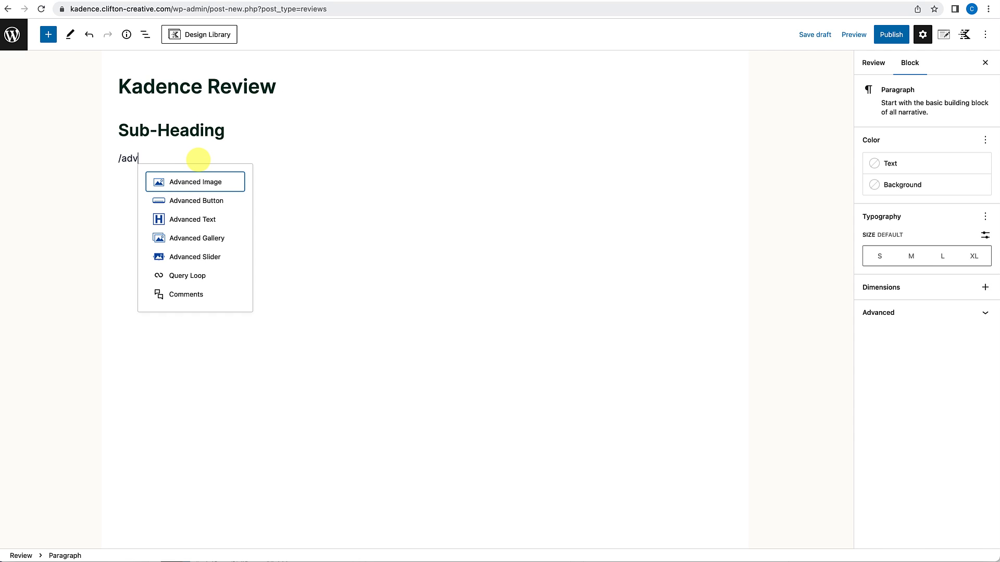
left_click(188, 133)
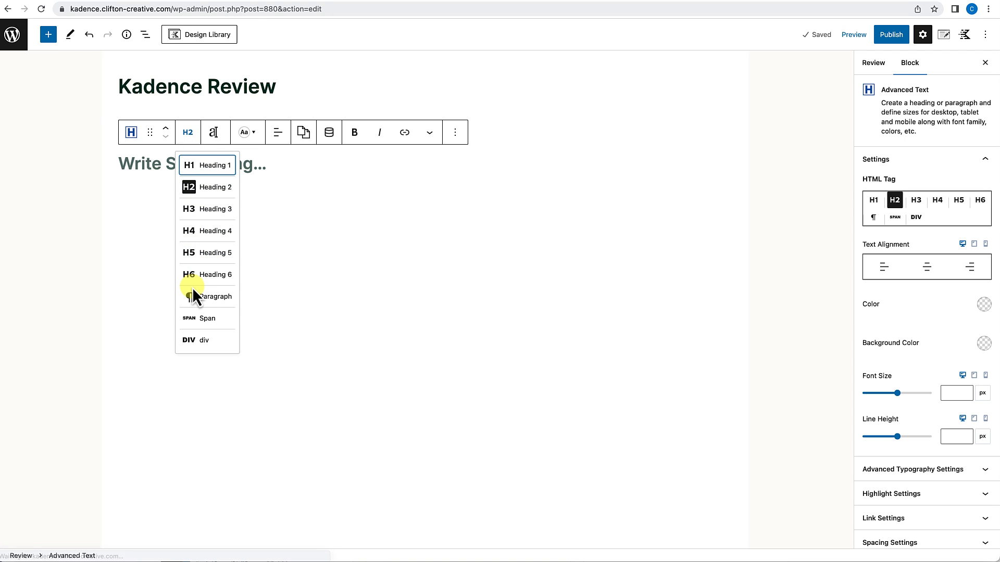
left_click(192, 295)
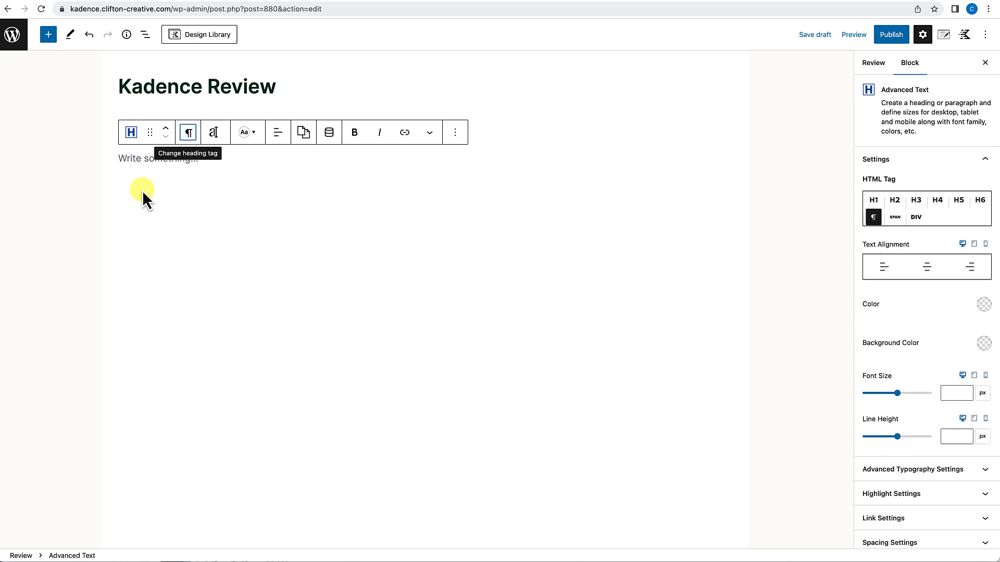
left_click(139, 160)
type("It is a long established fact that a reader will be distracted by the readable content of a page when looking at its layout. The point of using Lorem Ipsum is that it has a more-or-less normal distribution of letters, as opposed to using 'Content here, content here', making it look like readable English. Many desktop publishing packages and web page editors now use Lorem Ipsum as their default model text, and a search for 'lorem ipsum' will uncover many web sites still in their infancy.")
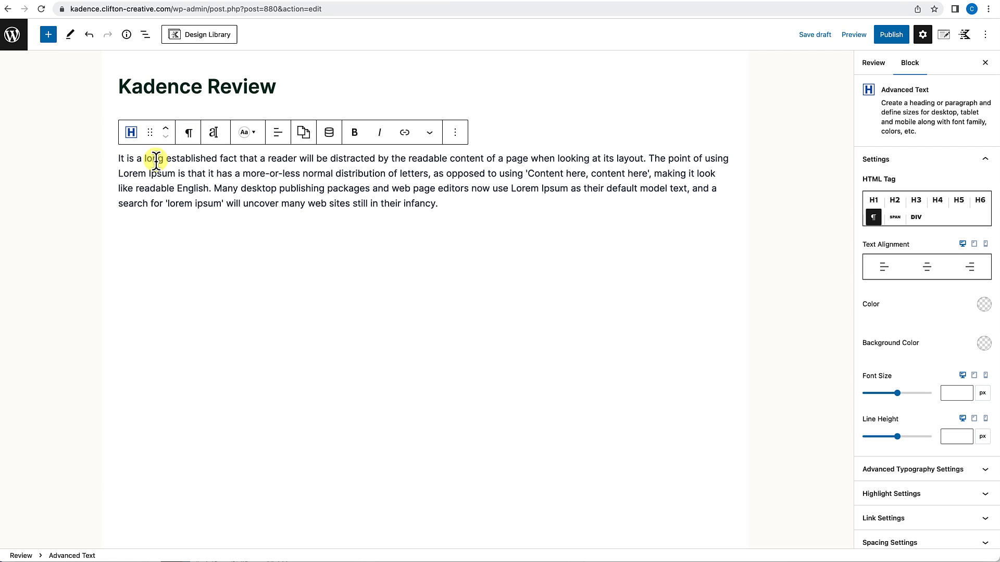
left_click(528, 103)
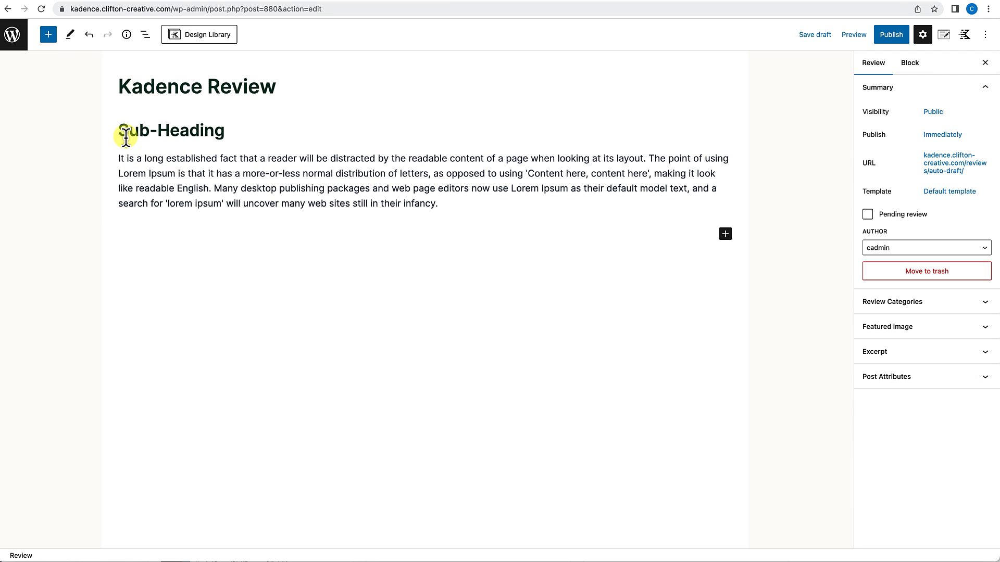
Copy the sub-heading and its paragraph and paste the pair repeatedly below to fill out the review.
left_click_drag(119, 130, 446, 184)
key("super+c")
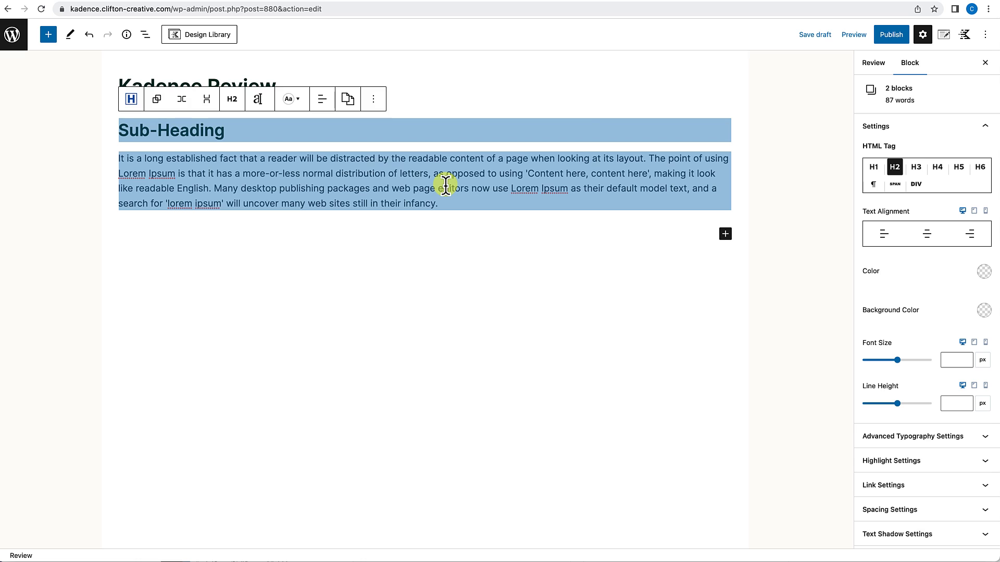
left_click(459, 210)
key("Return")
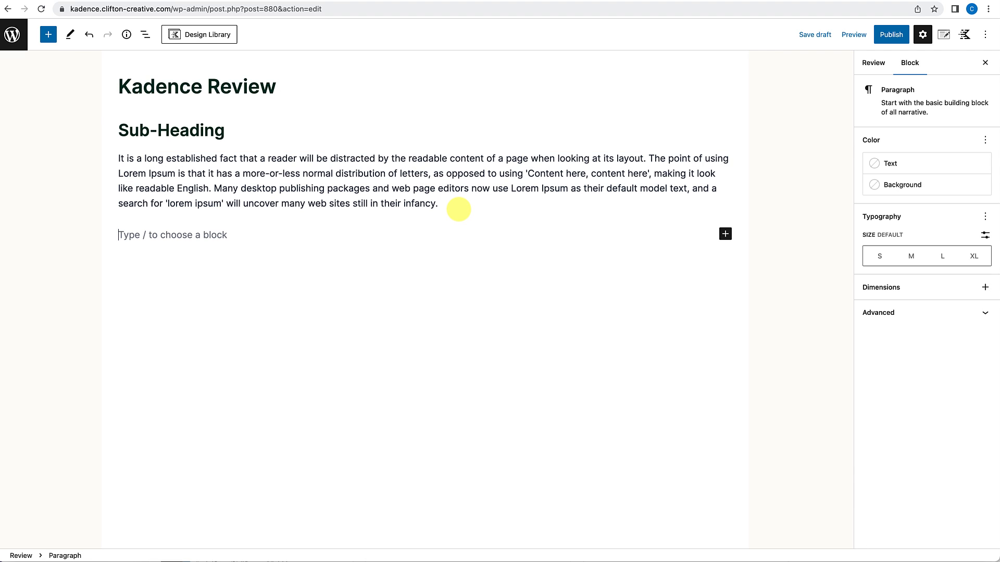
key("super+v")
key("Return")
key("super+v")
key("Return")
key("super+v")
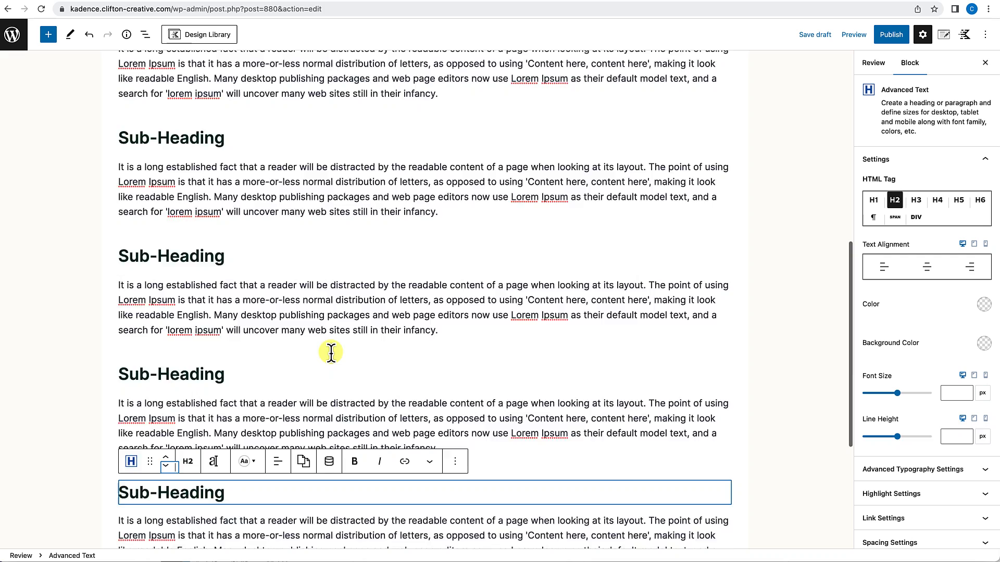
scroll(331, 353, "down", 2)
scroll(331, 352, "up", 3)
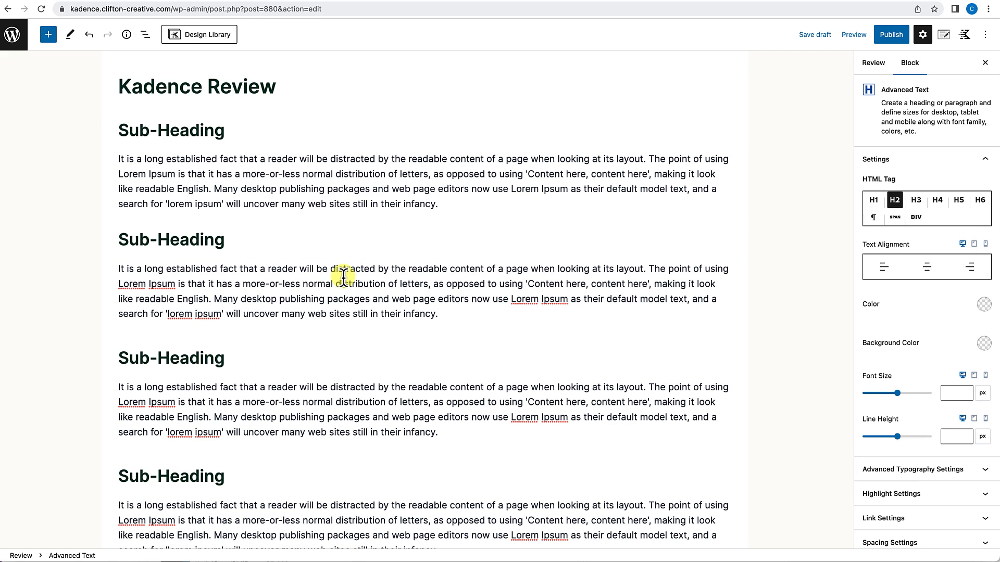
Save and publish the "Kadence Review" post, and dismiss the post-publish panel.
key("ctrl+s")
left_click(897, 38)
left_click(898, 35)
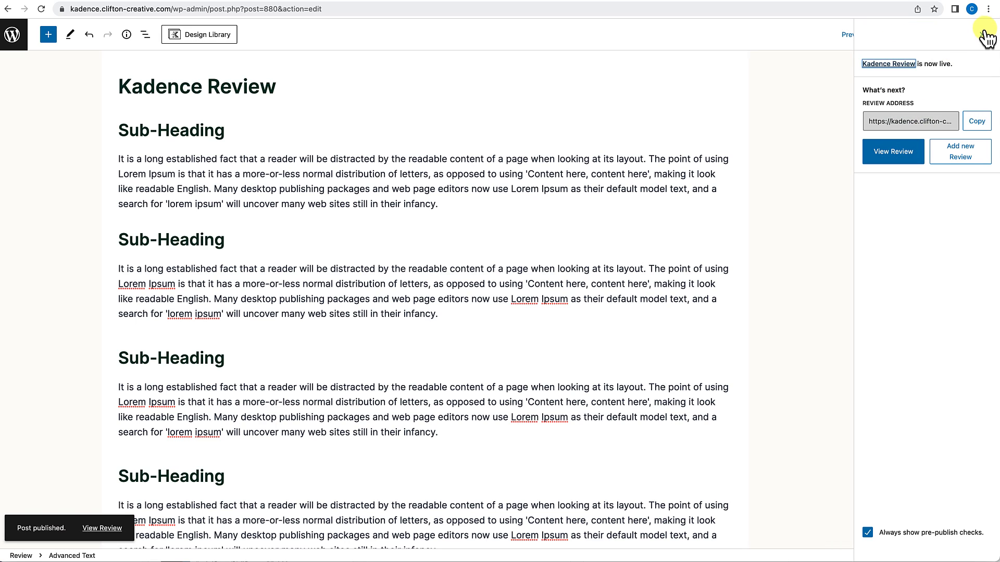
left_click(985, 36)
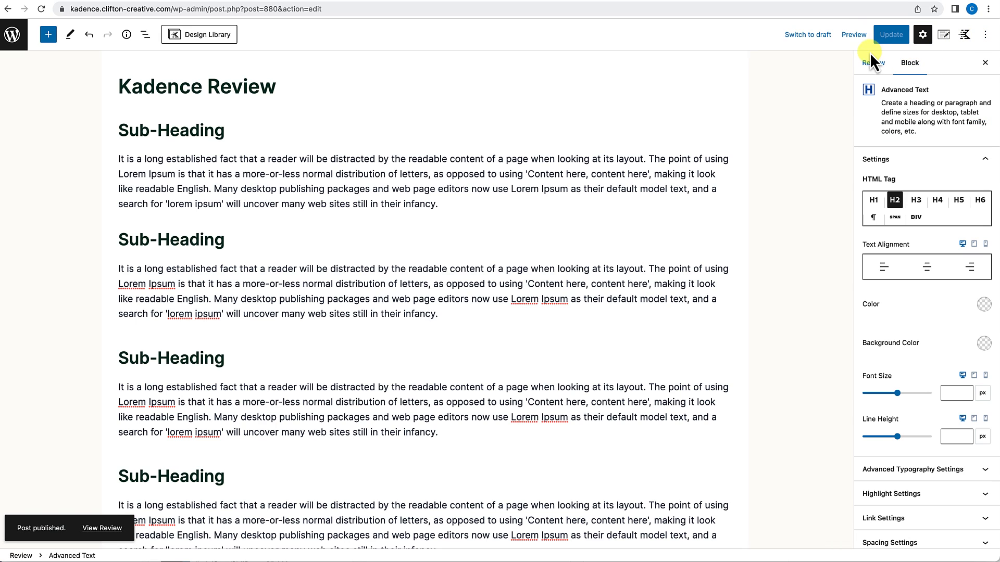
View the published "Kadence Review" on the site and look through its content down to the footer.
left_click(104, 529)
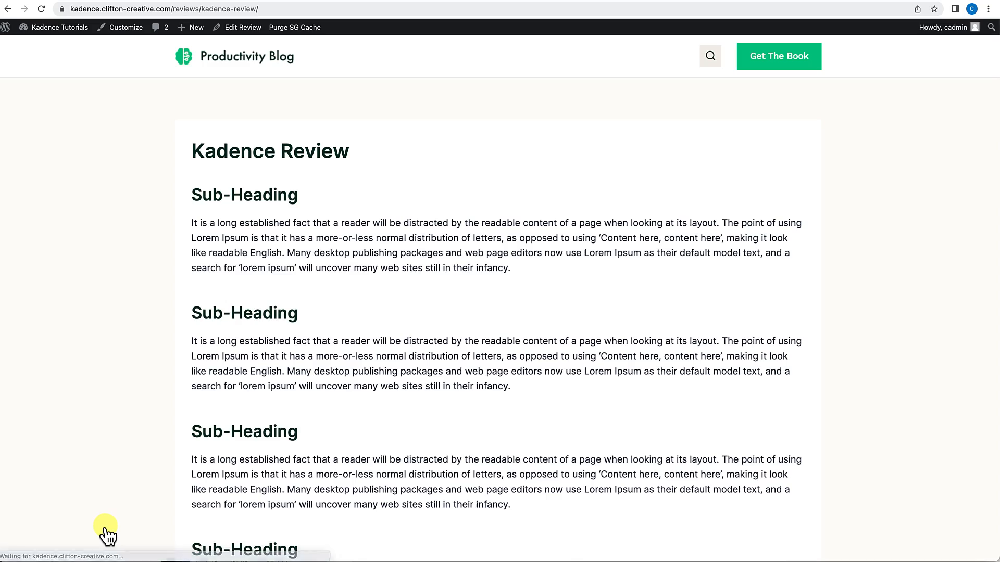
scroll(137, 476, "down", 5)
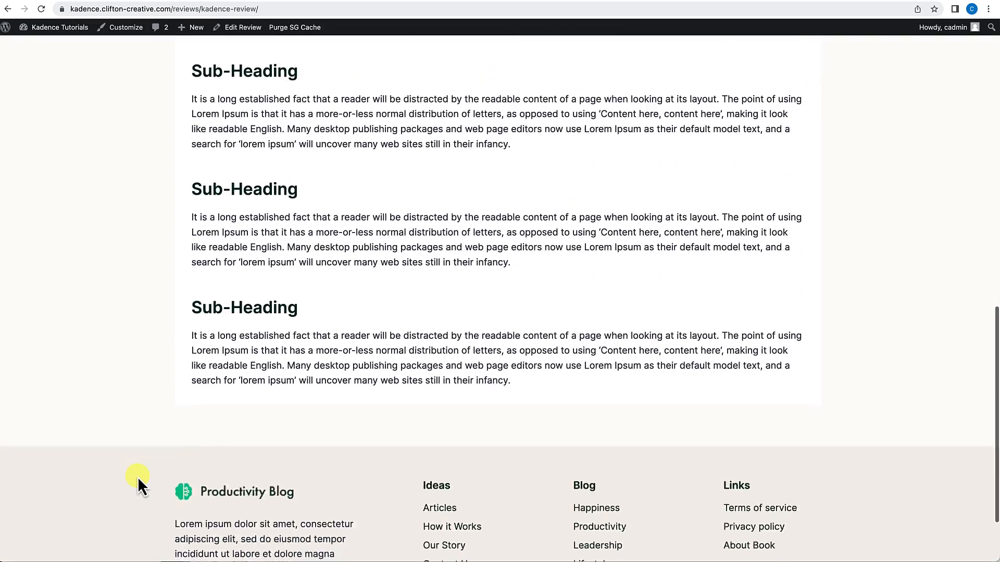
scroll(138, 477, "up", 15)
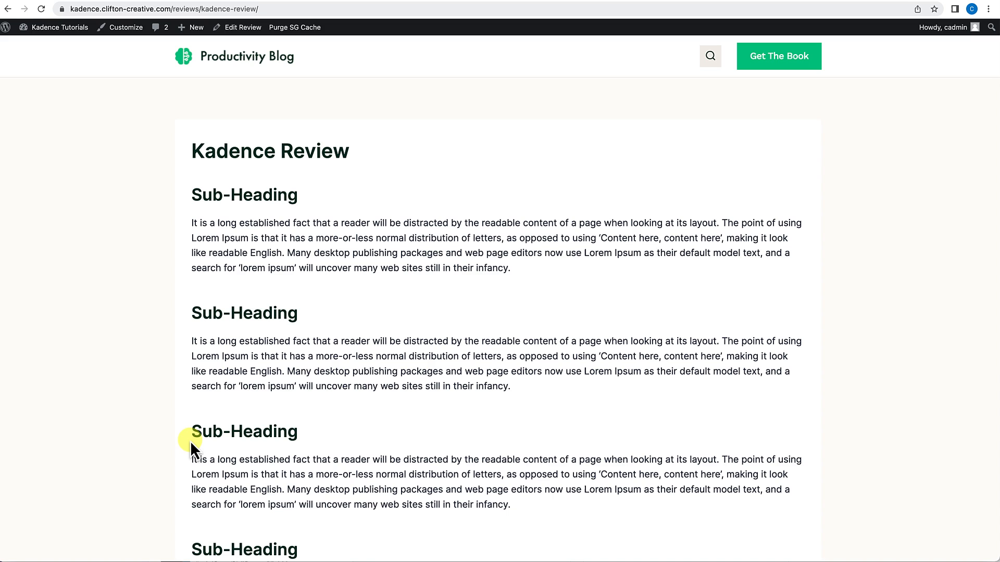
Go to the site's existing example page at kadence.clifton-creative.com/product-review-layout/.
left_click(176, 9)
left_click_drag(176, 9, 387, 12)
key("BackSpace")
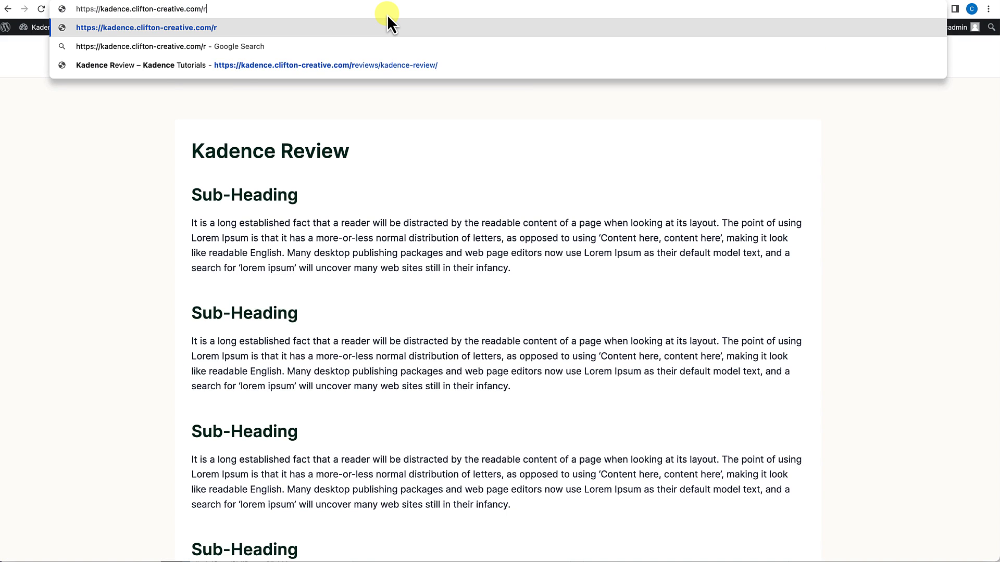
type("pro")
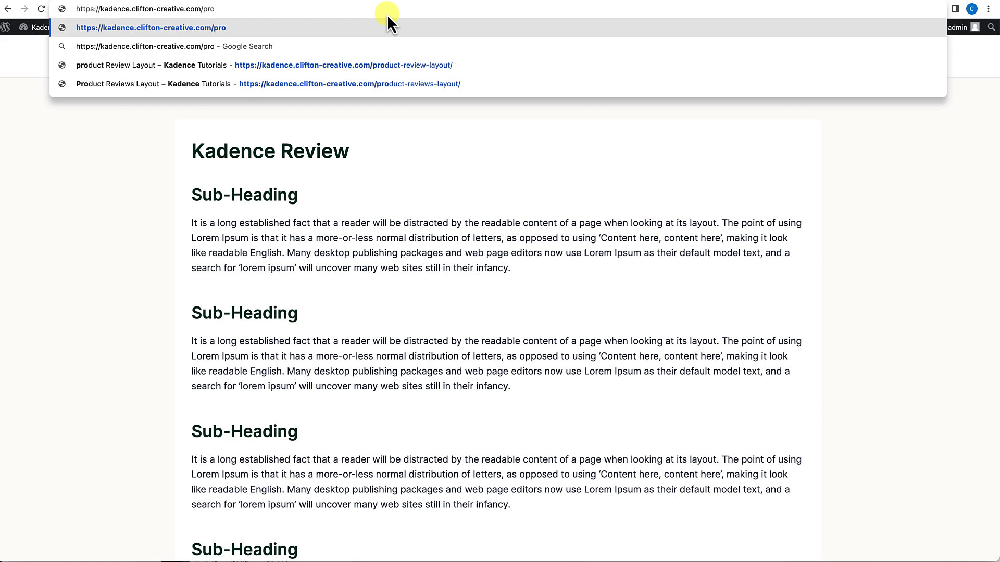
left_click(445, 67)
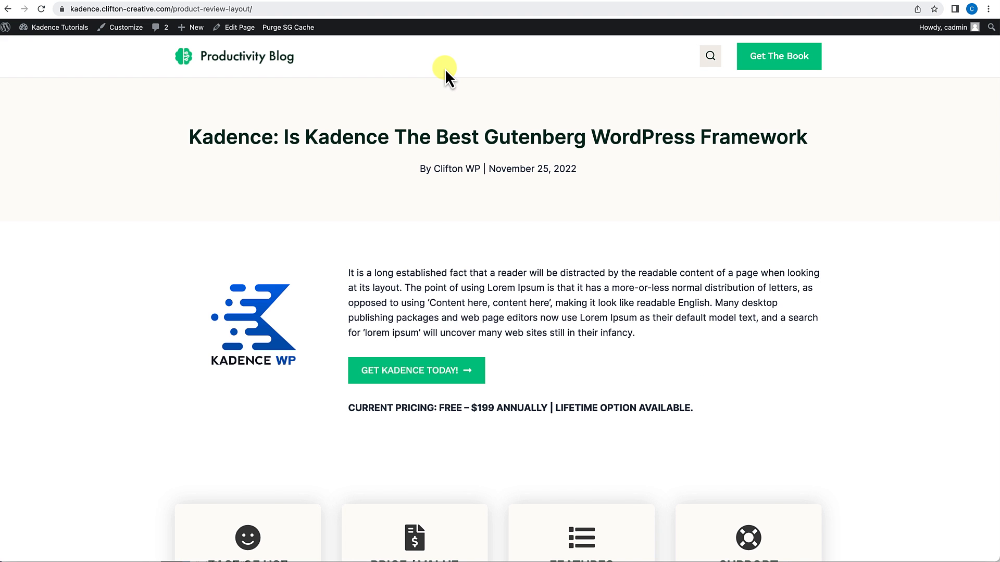
Survey the overall product review layout, from the title banner and intro to the rating cards, body text and sidebar.
scroll(460, 307, "down", 6)
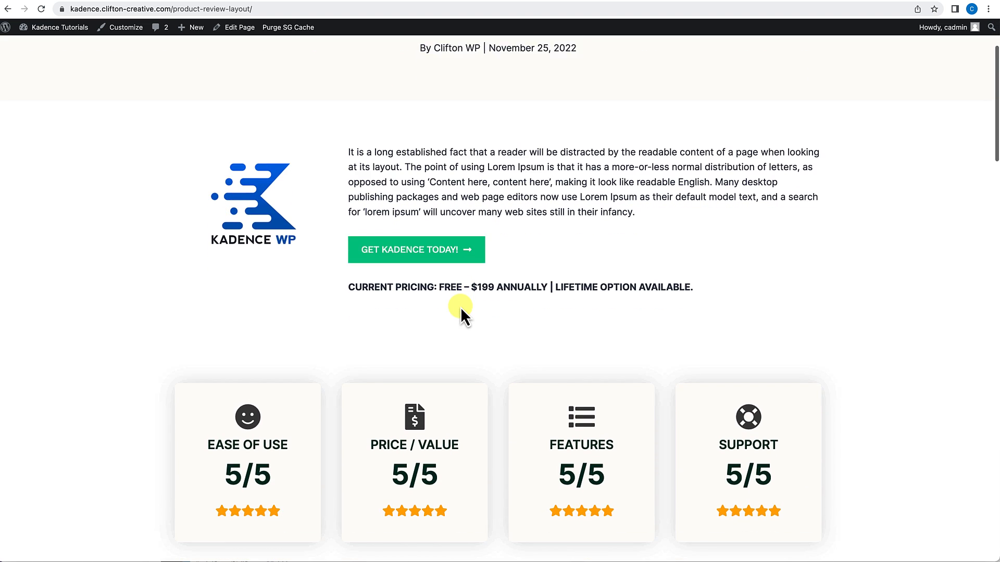
scroll(461, 308, "down", 8)
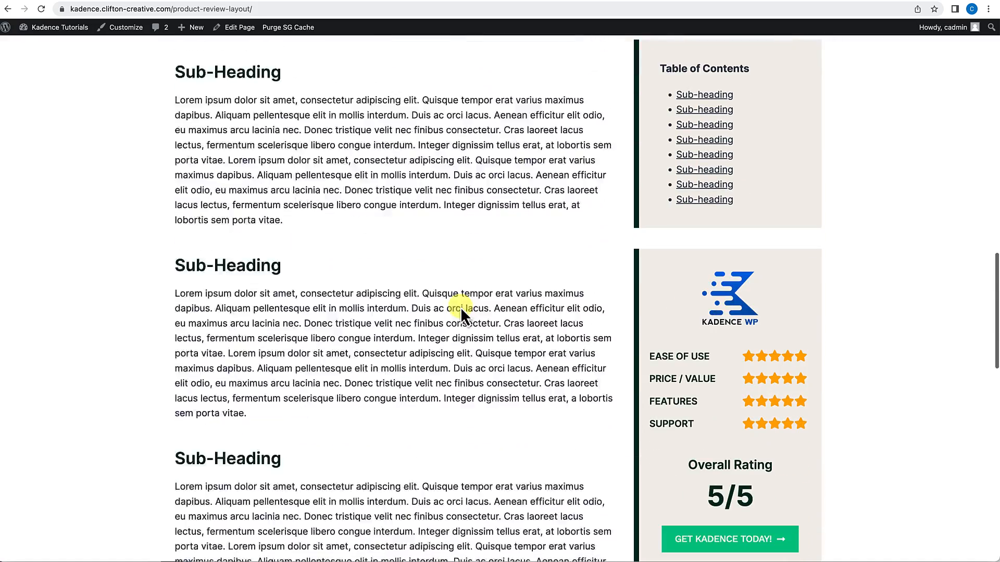
scroll(461, 307, "down", 2)
scroll(460, 307, "up", 3)
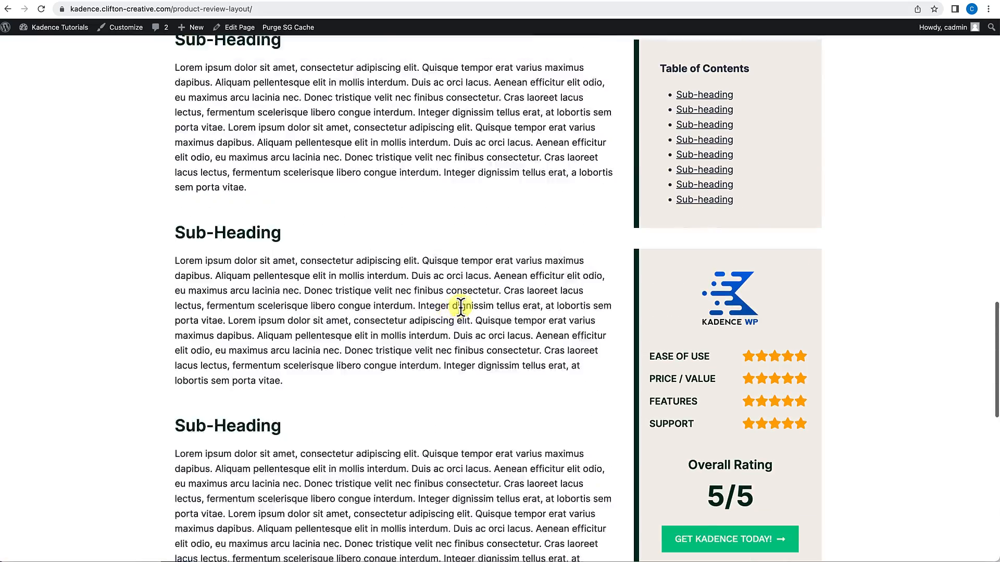
scroll(461, 307, "up", 15)
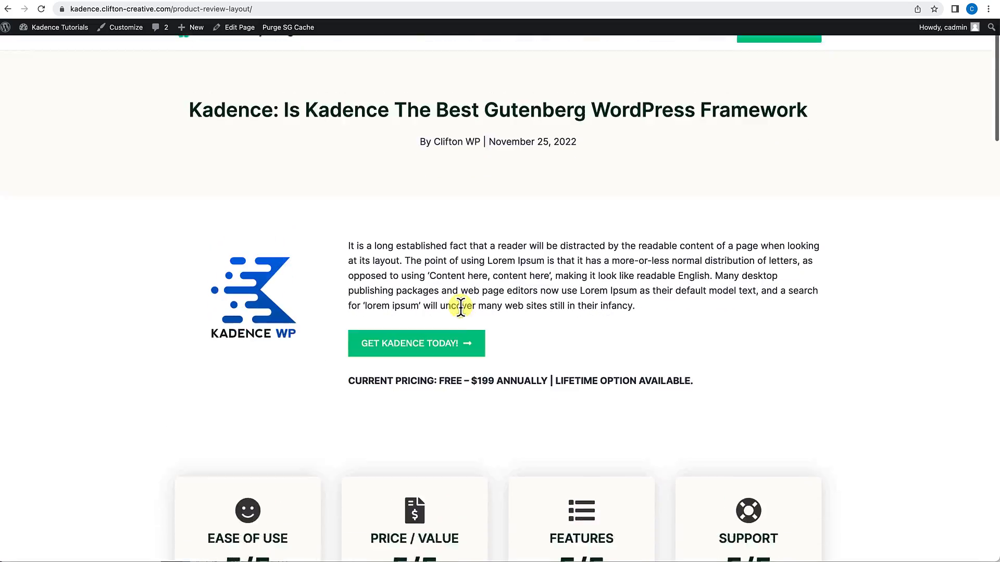
scroll(461, 308, "down", 4)
scroll(460, 307, "up", 3)
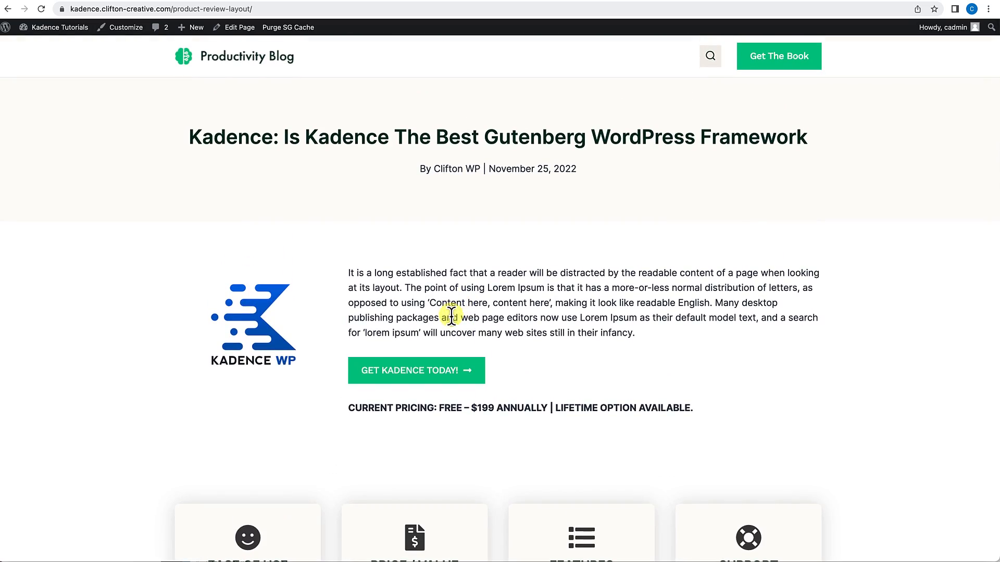
scroll(451, 320, "down", 2)
scroll(531, 432, "down", 4)
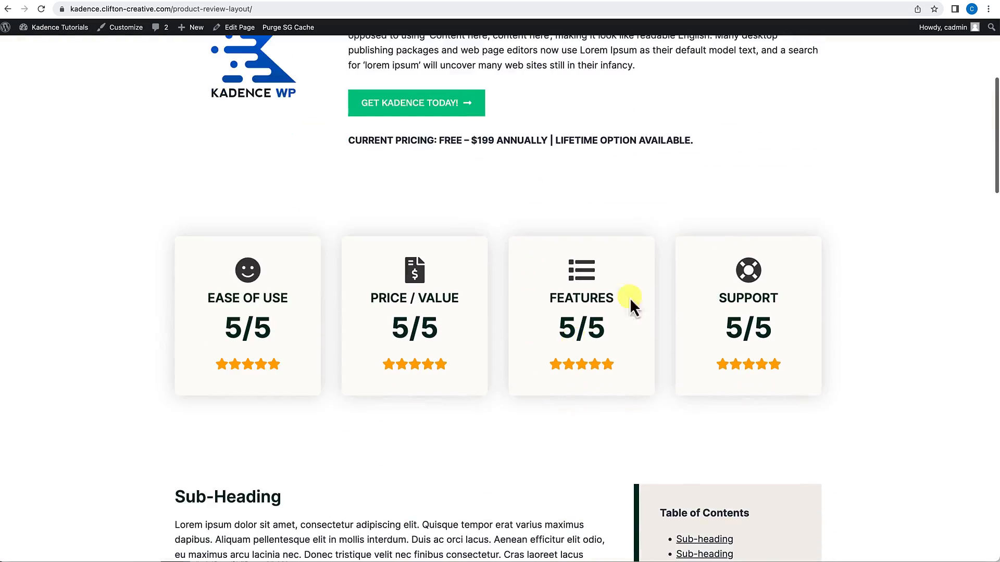
scroll(674, 469, "down", 7)
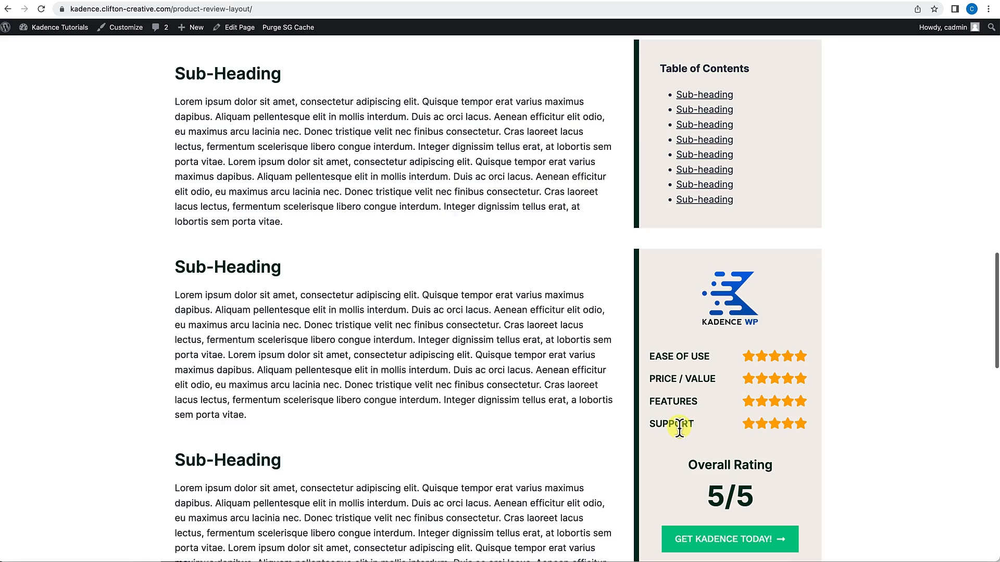
scroll(654, 305, "up", 8)
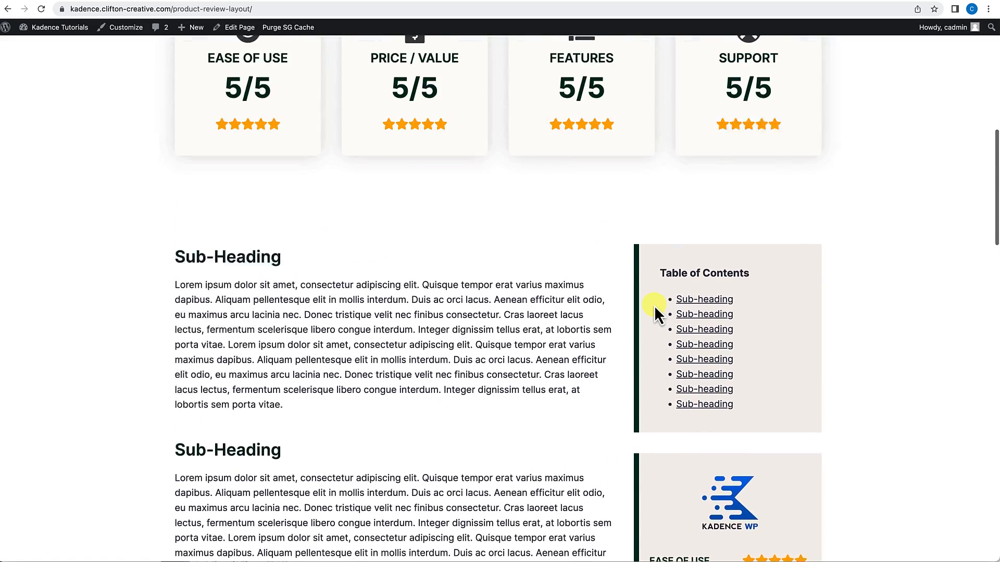
scroll(654, 305, "up", 5)
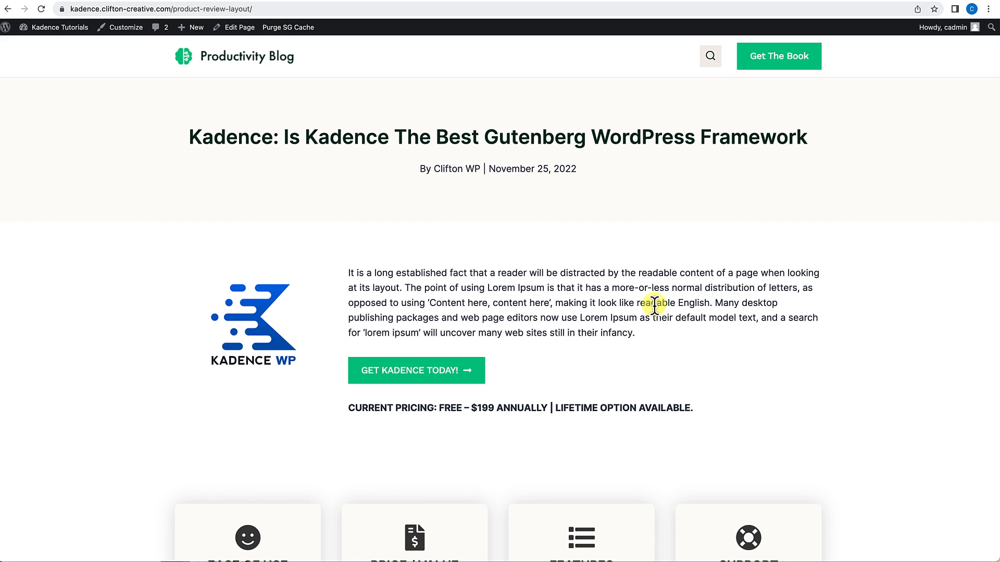
Examine the intro section with logo, call-to-action and pricing line, and the four rating cards beneath it.
scroll(654, 305, "down", 3)
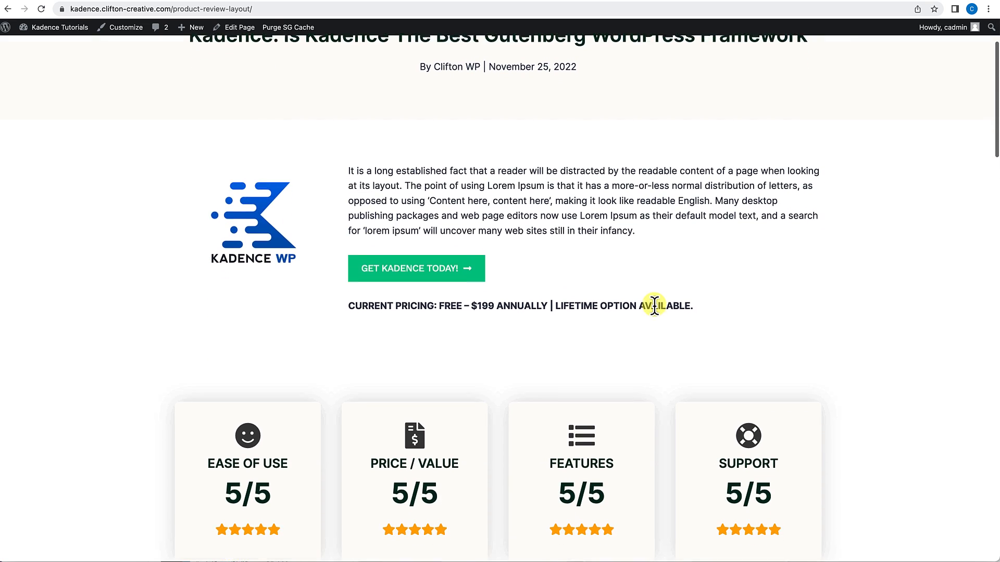
scroll(654, 305, "down", 1)
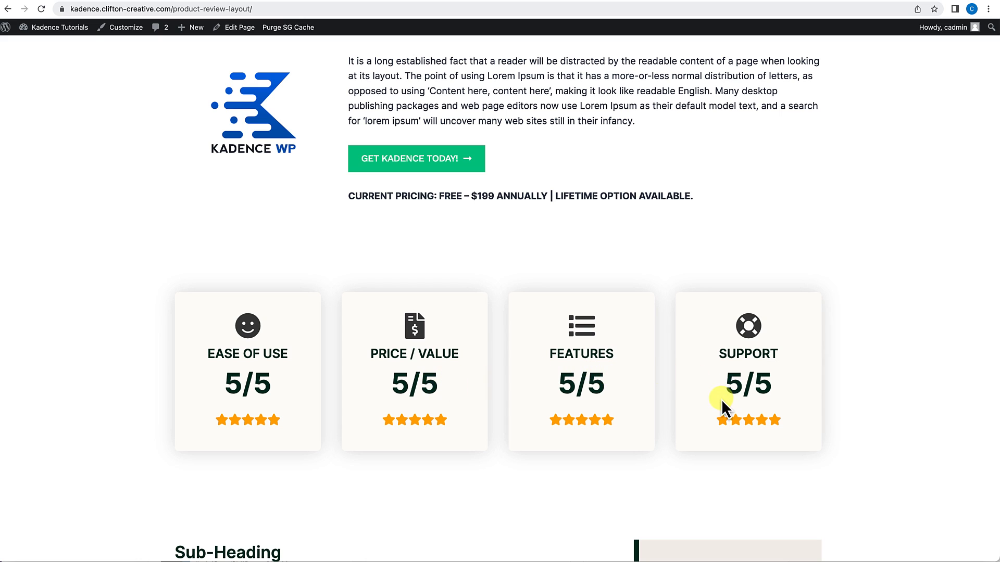
scroll(715, 414, "down", 3)
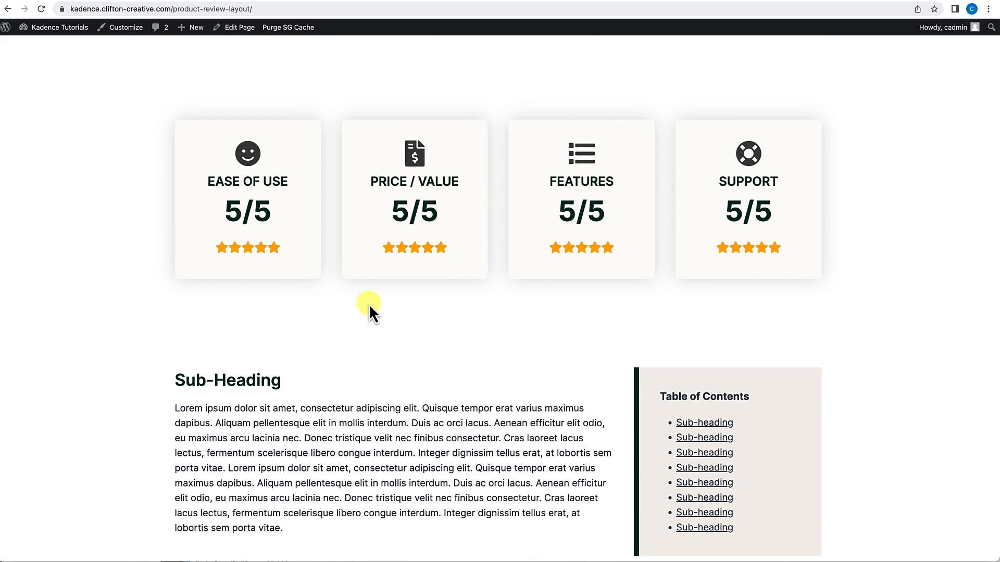
scroll(369, 304, "up", 3)
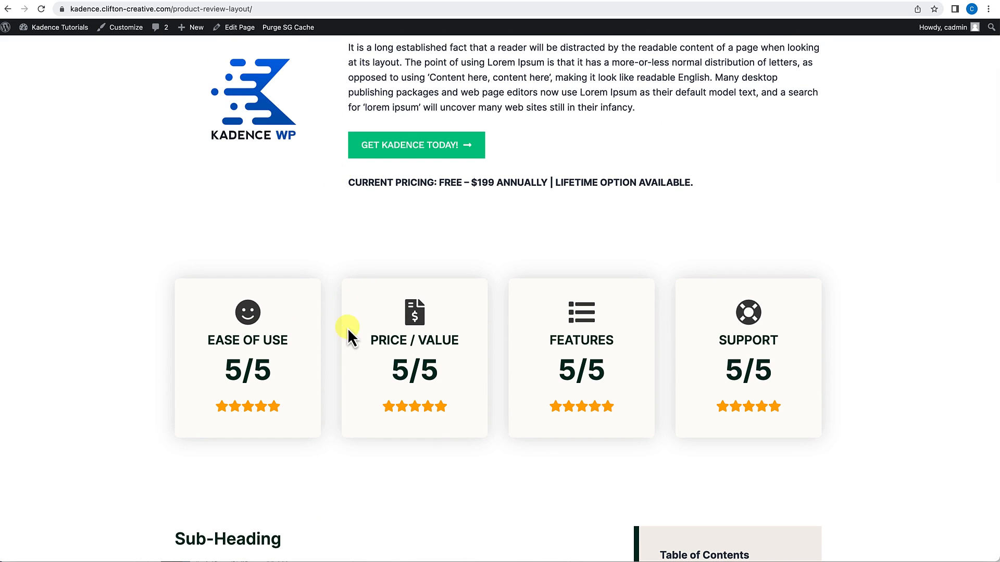
scroll(350, 344, "up", 2)
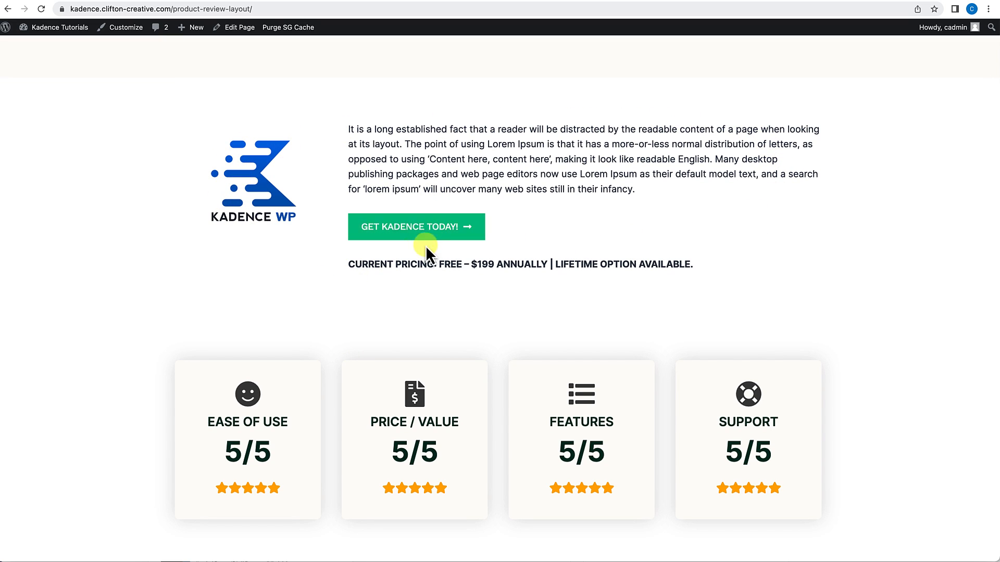
scroll(406, 309, "down", 5)
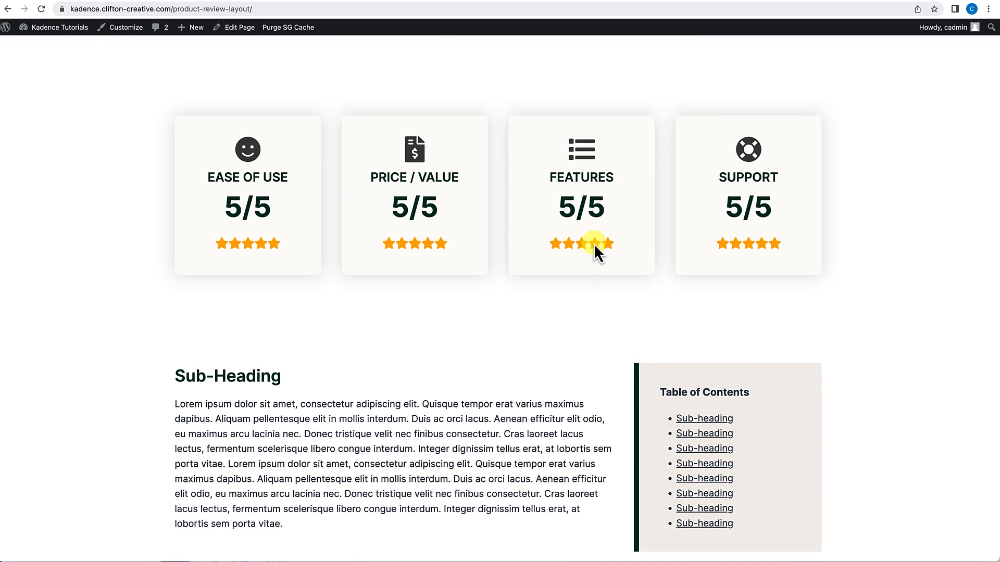
Examine the body content beside the table of contents and overall rating sidebar, down to the footer, and return to the page's start.
scroll(383, 301, "down", 5)
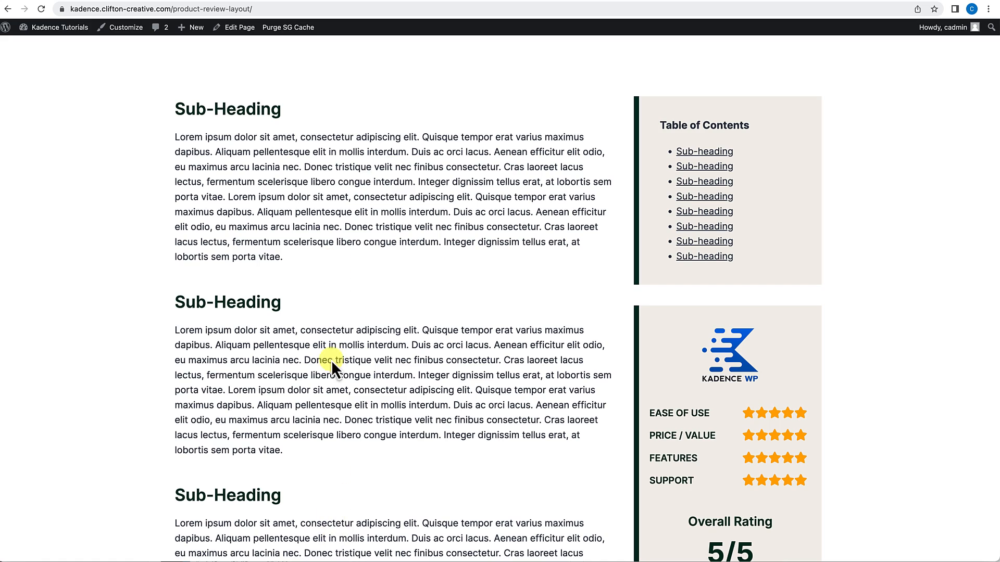
scroll(336, 329, "down", 4)
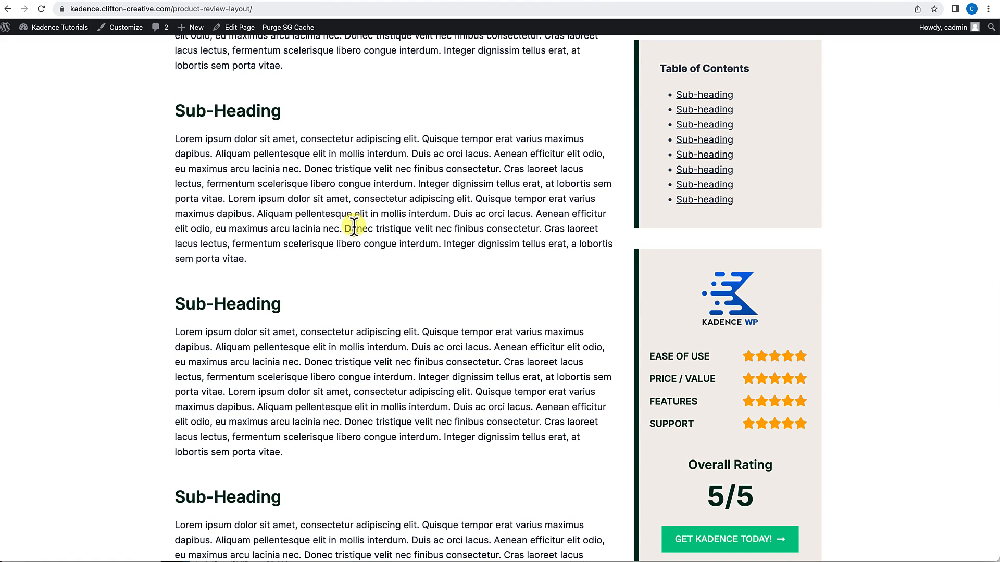
scroll(351, 248, "up", 3)
scroll(352, 248, "up", 2)
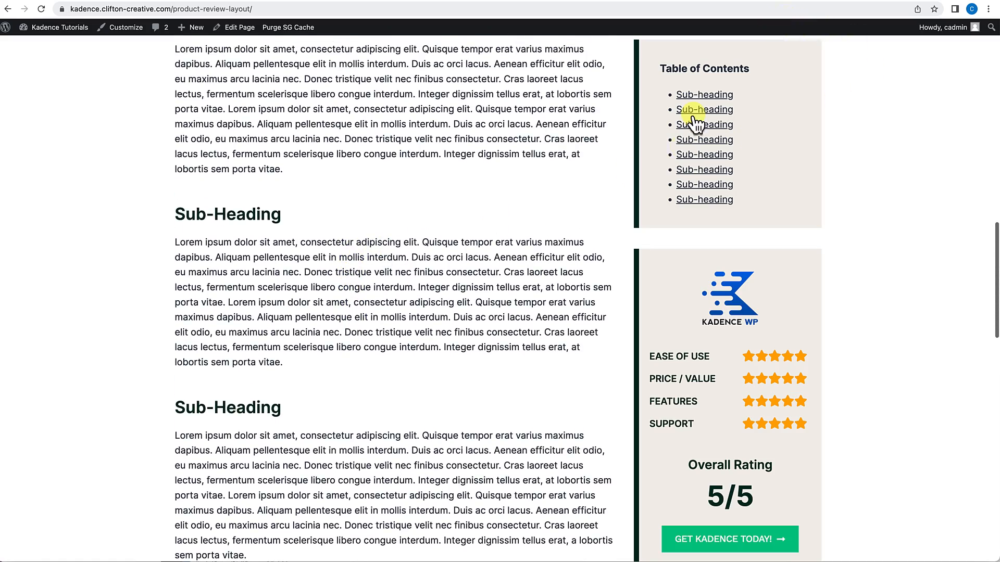
scroll(696, 408, "down", 3)
scroll(696, 437, "down", 10)
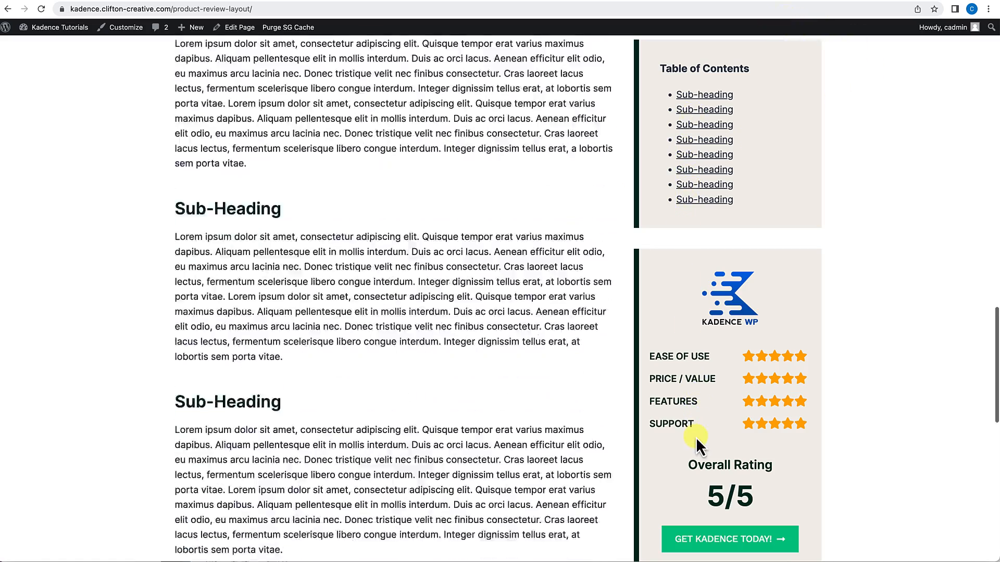
scroll(696, 439, "down", 1)
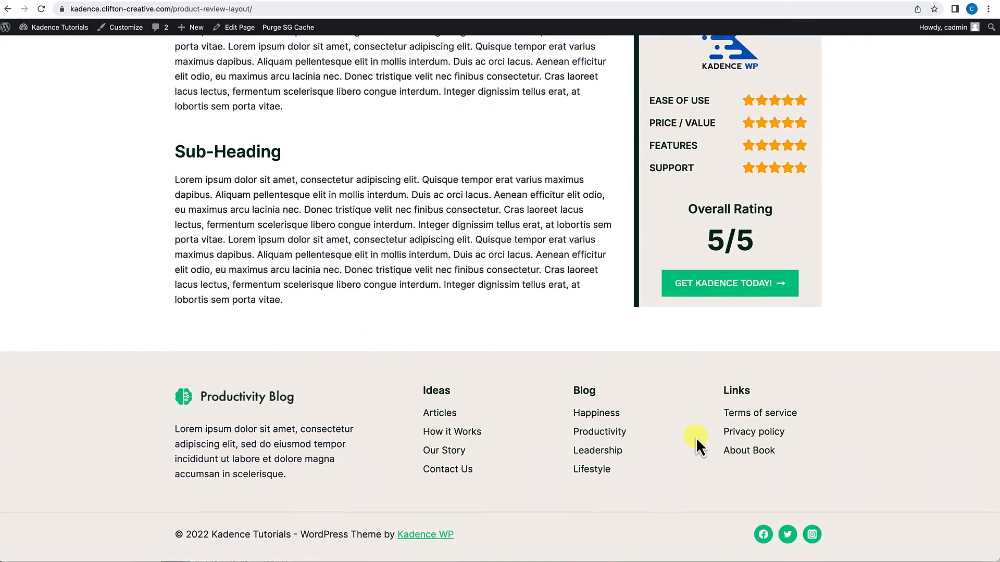
scroll(655, 331, "up", 1)
scroll(655, 329, "up", 20)
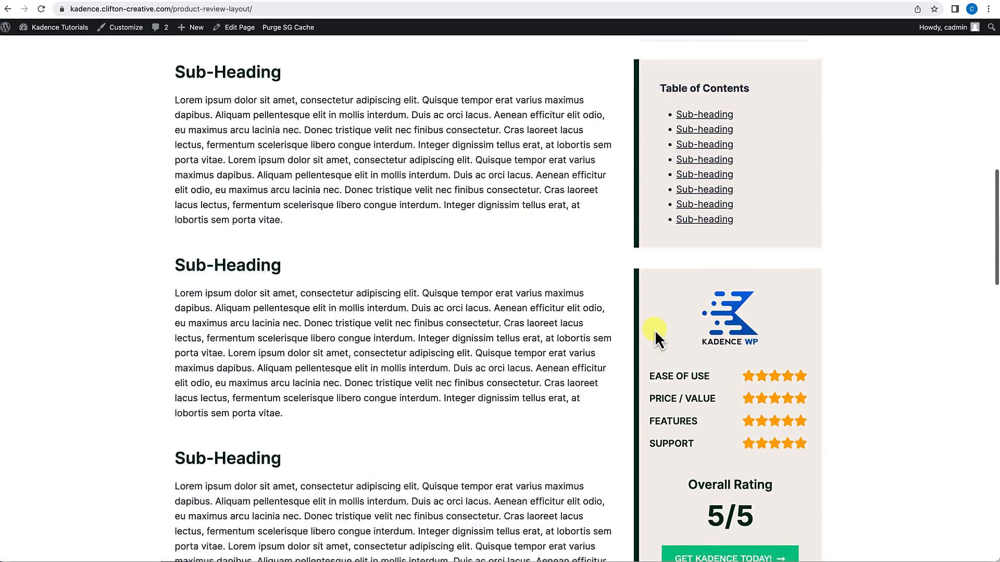
scroll(655, 329, "up", 2)
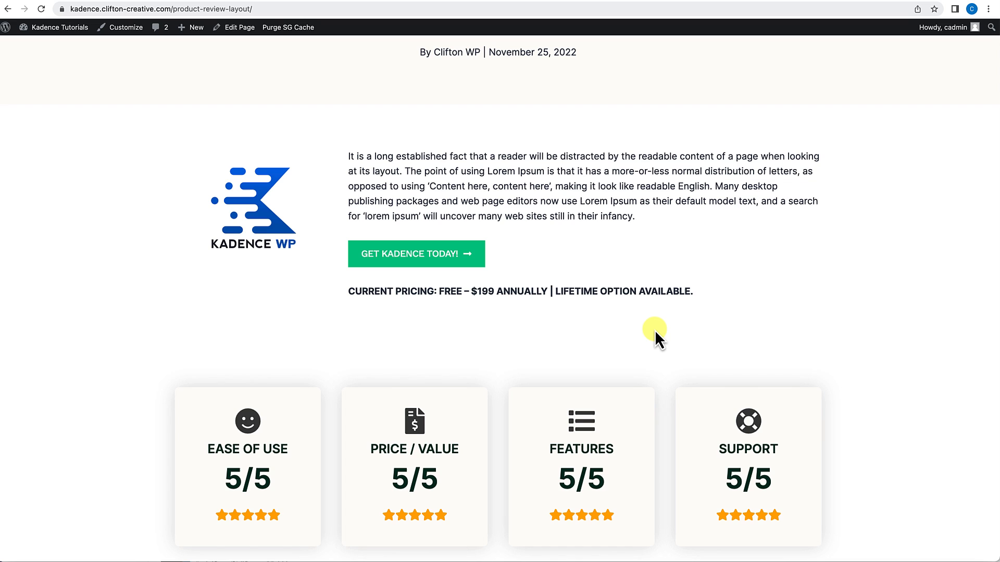
scroll(654, 329, "up", 3)
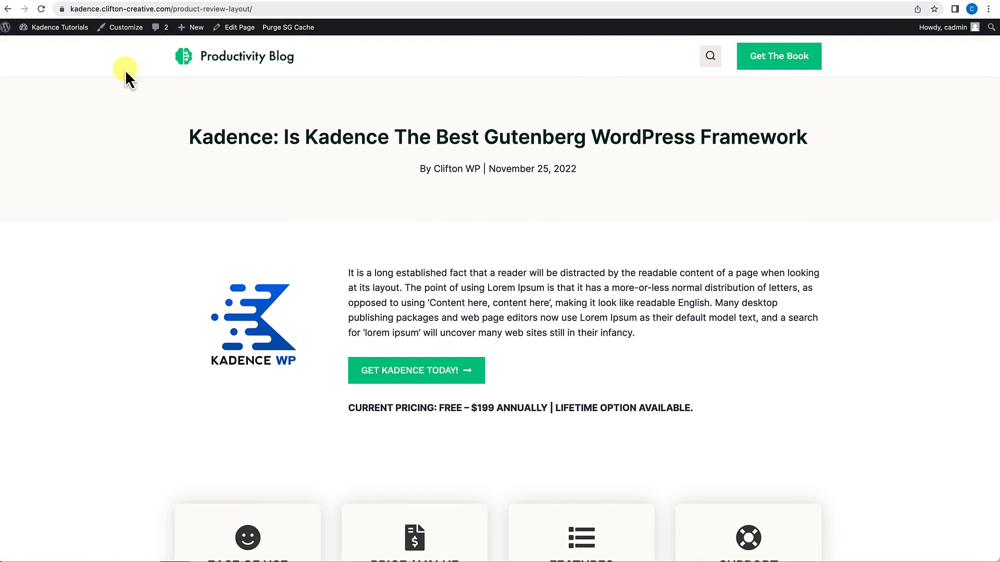
From the WordPress dashboard, create a new default Kadence element titled "Reviews Layout Template".
left_click(50, 42)
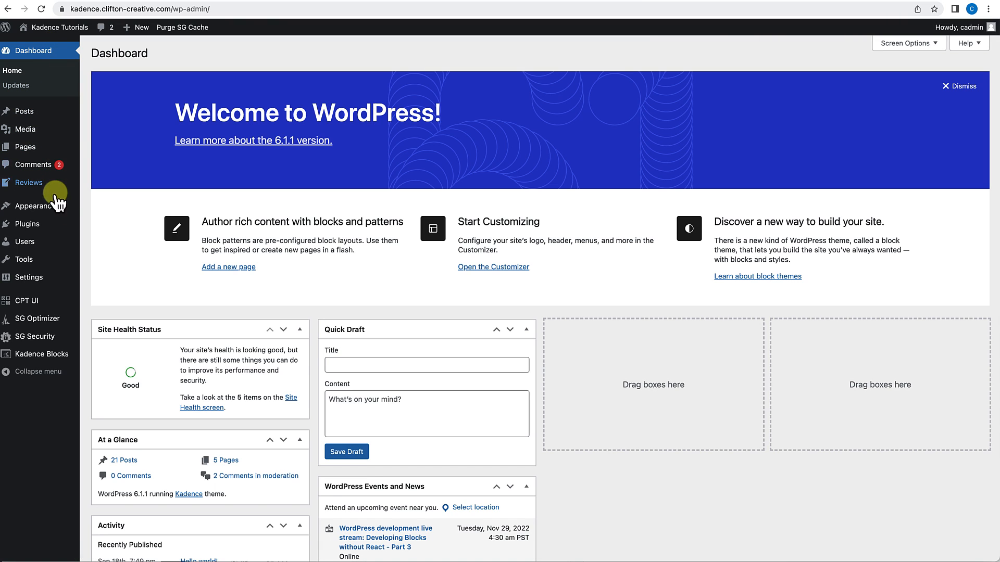
mouse_move(54, 211)
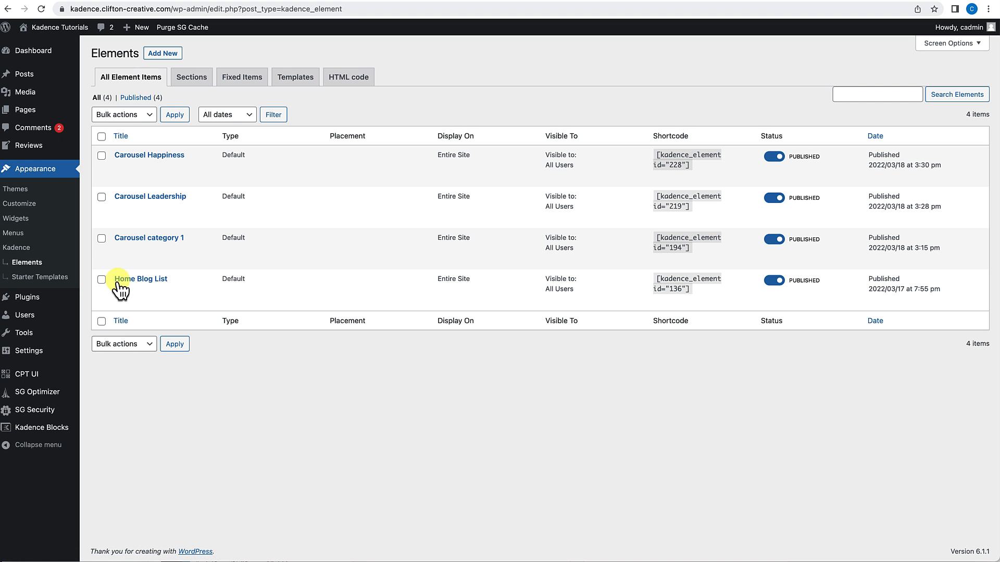
left_click(164, 54)
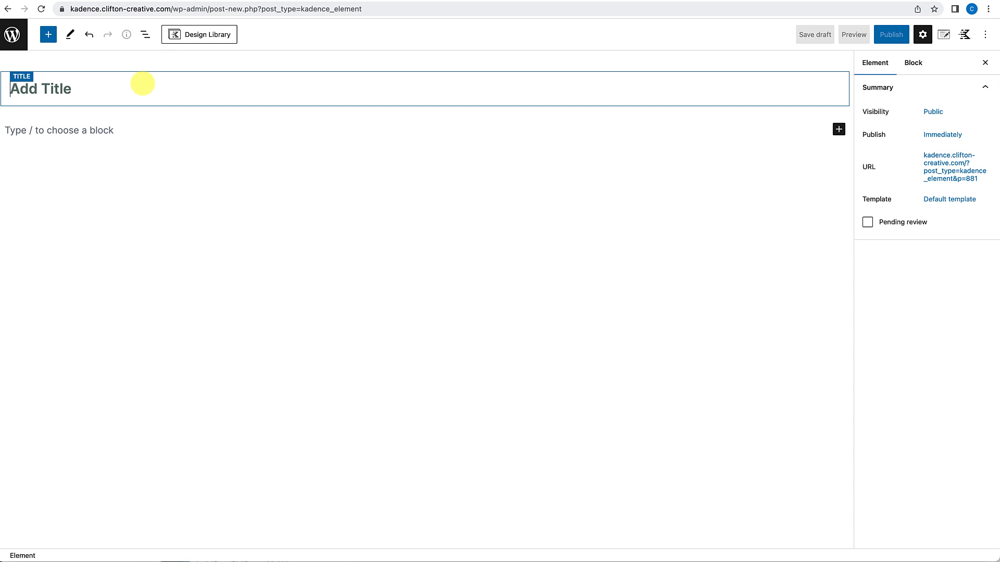
type("Reviews Layout Template")
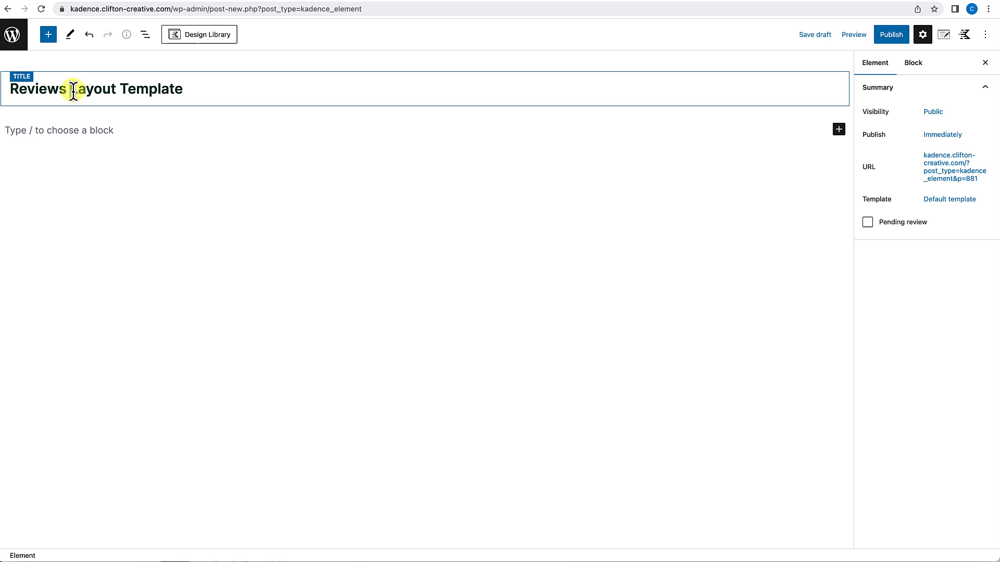
Shorten the element's title to "Reviews Template" and change its element type from content section to Template.
left_click_drag(73, 91, 114, 91)
key("BackSpace")
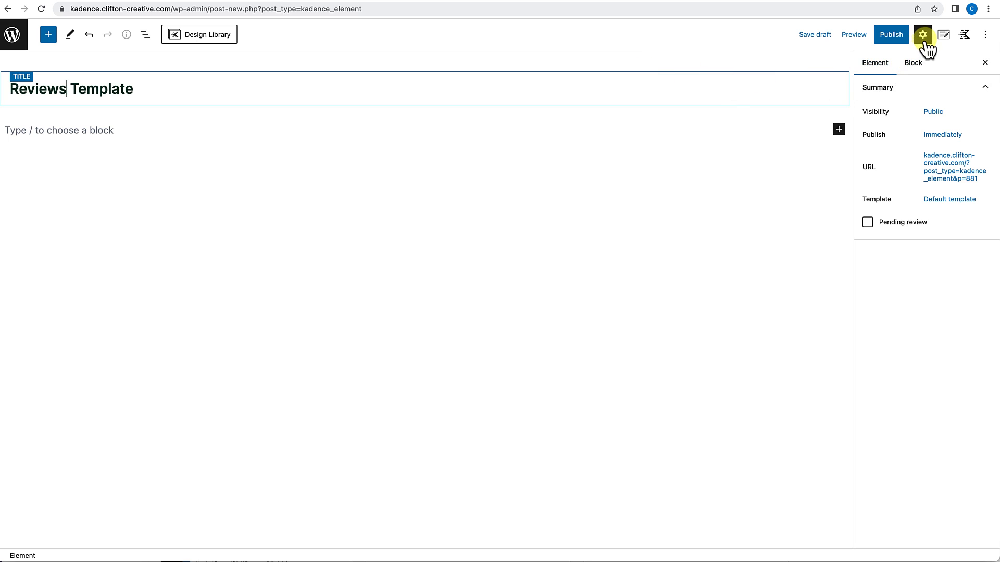
left_click(943, 41)
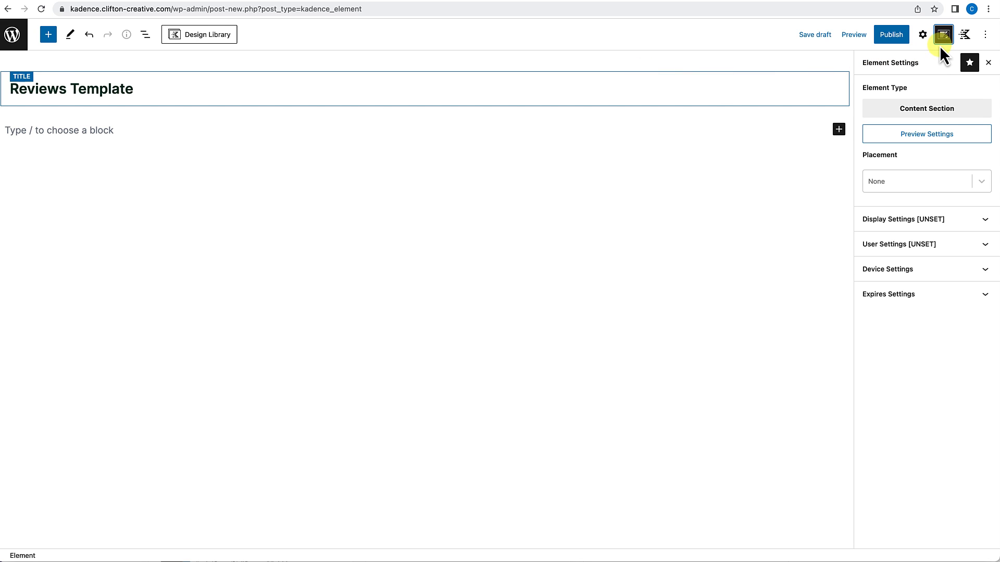
left_click(921, 115)
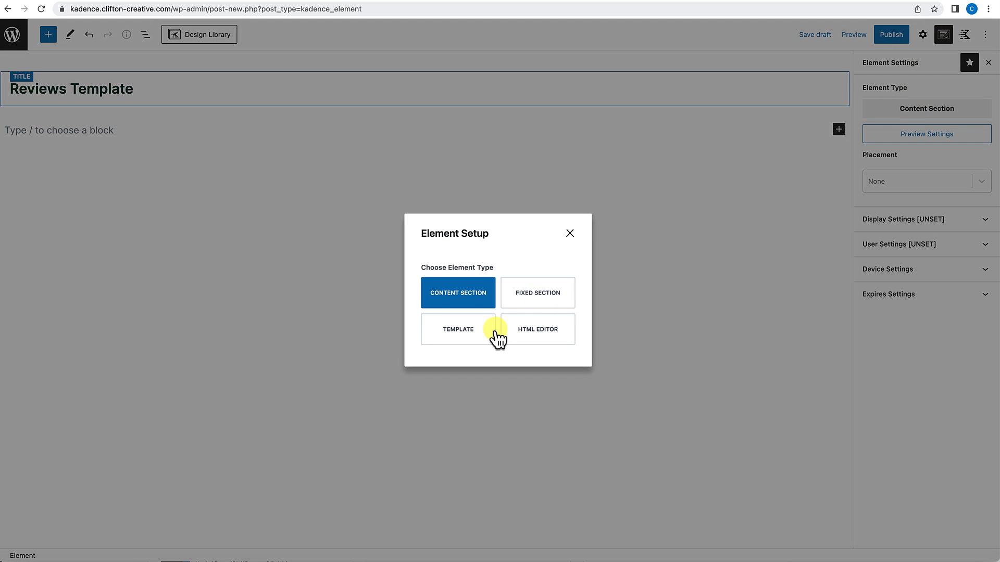
left_click(463, 303)
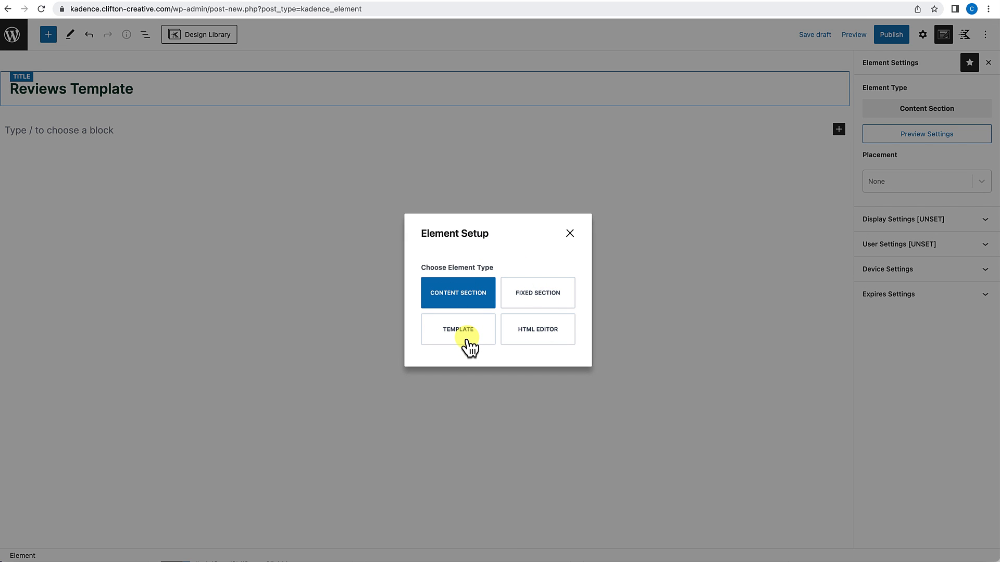
left_click(484, 308)
left_click(458, 338)
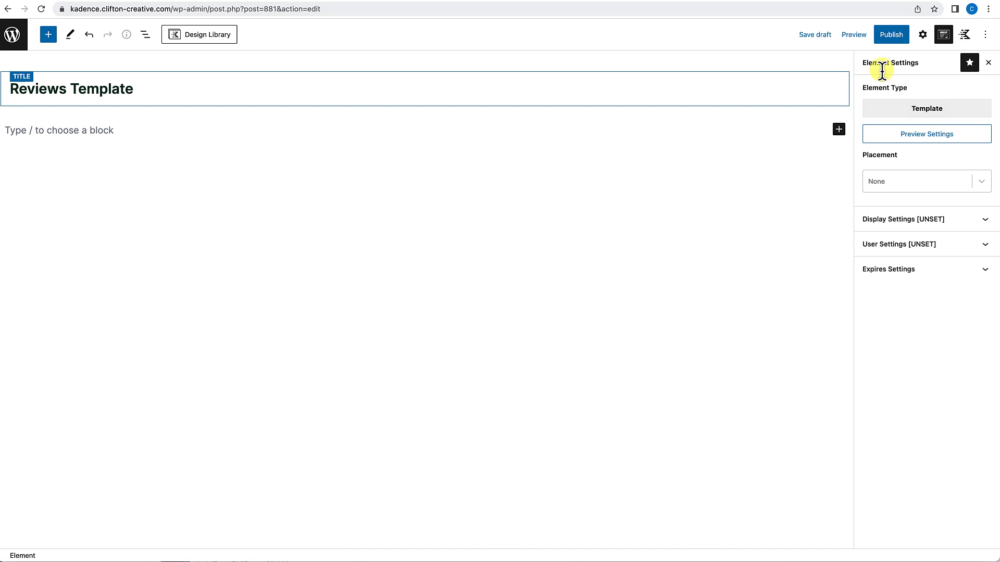
Publish the Reviews Template element and open the "product Review Layout" page for editing.
left_click(891, 35)
left_click(893, 36)
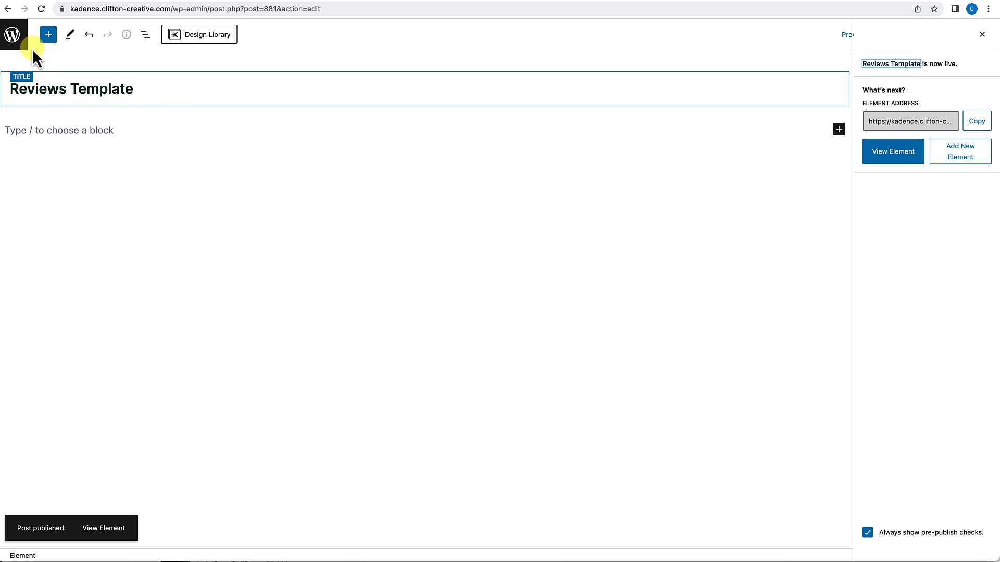
left_click(16, 39)
mouse_move(30, 120)
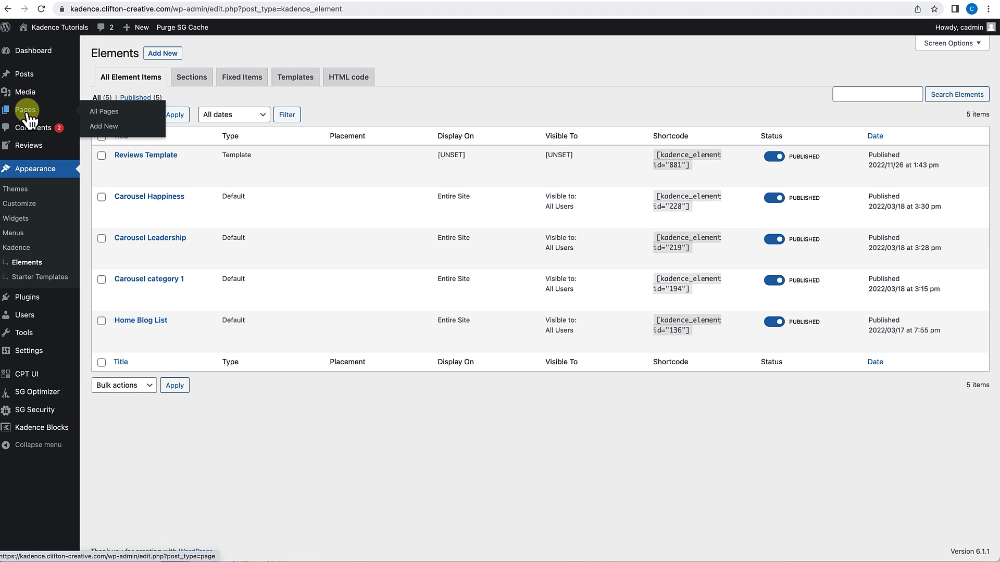
left_click(102, 112)
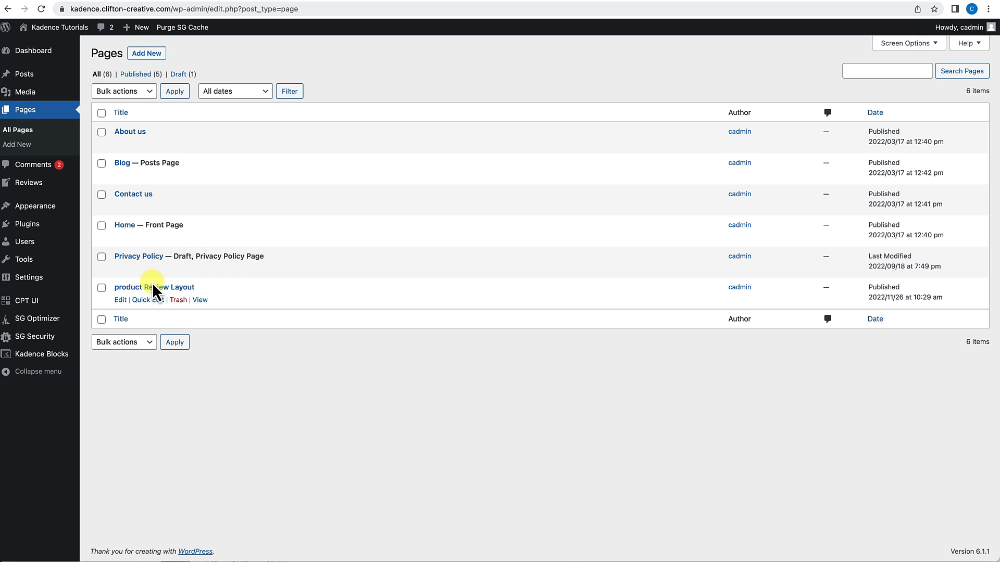
left_click(120, 301)
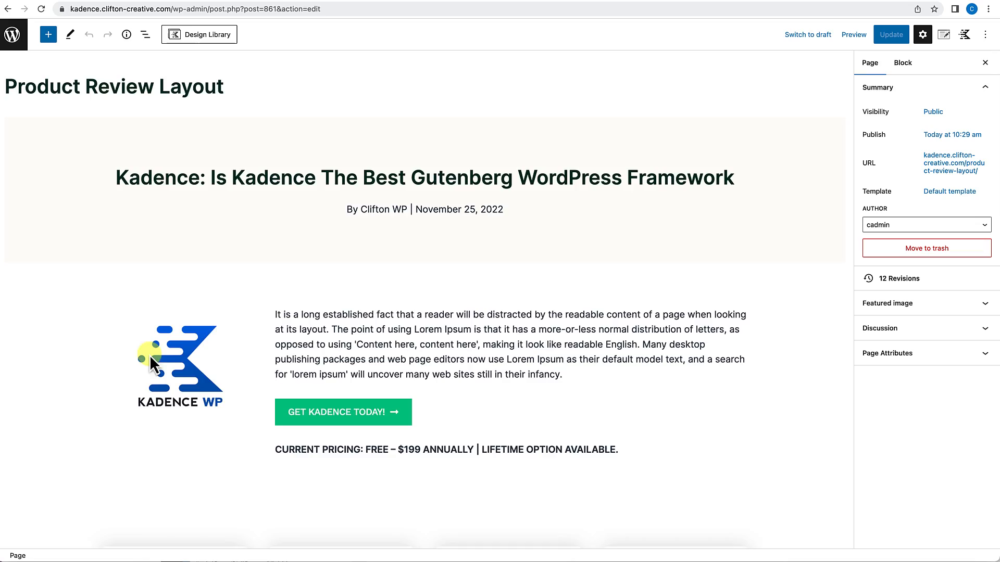
Copy all four top-level Row Layout blocks of the Product Review Layout page together.
scroll(149, 354, "down", 15)
scroll(149, 366, "down", 2)
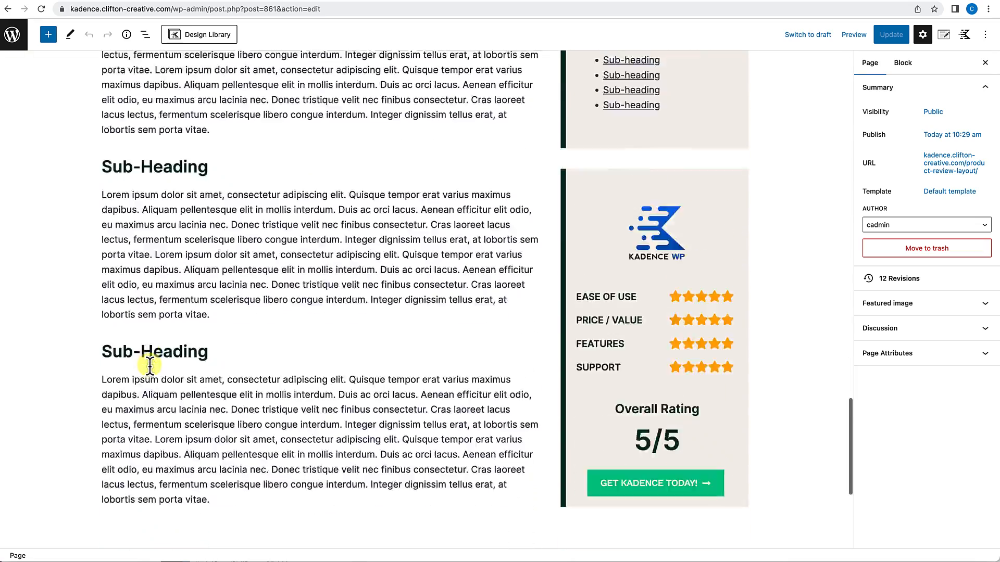
scroll(149, 365, "up", 15)
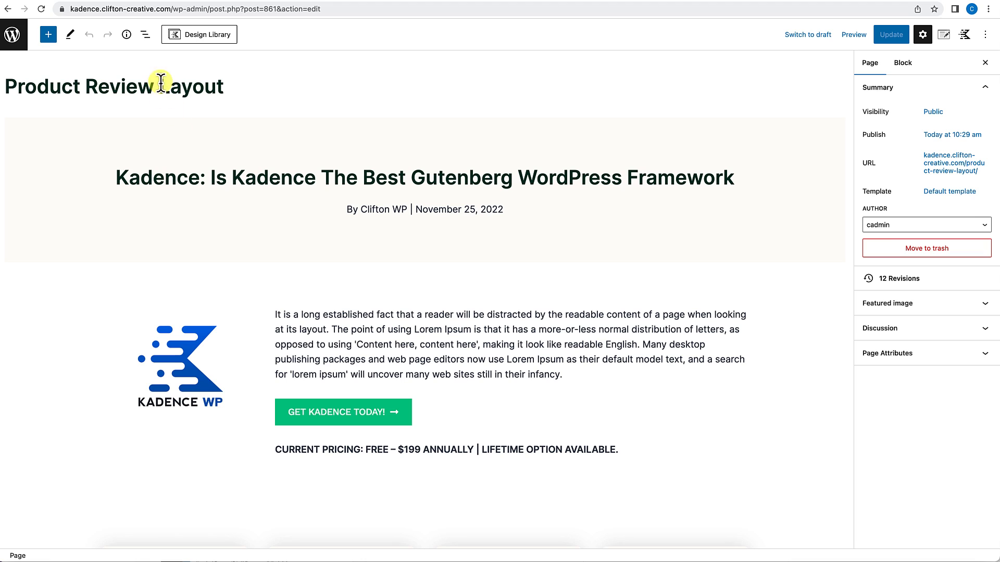
left_click(146, 35)
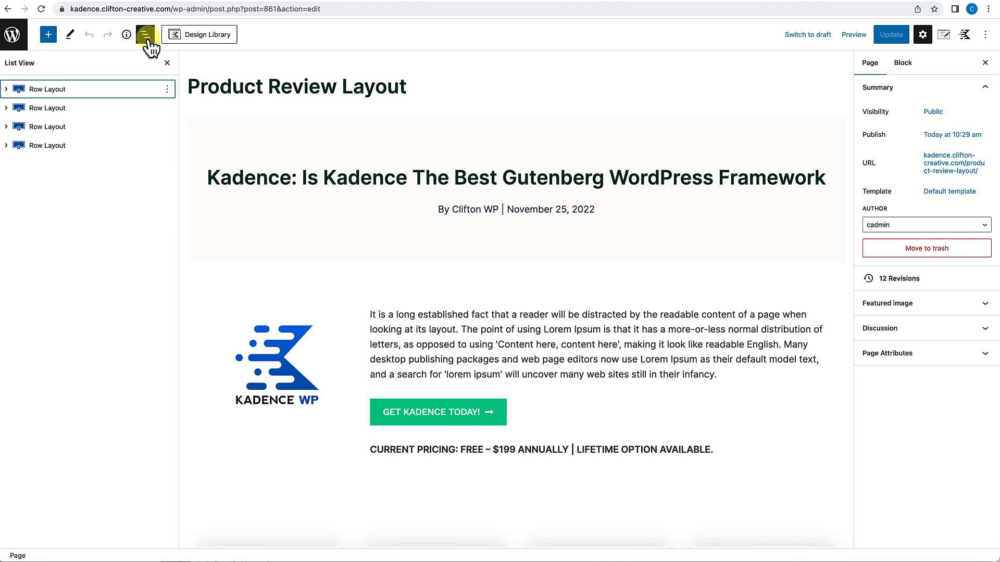
left_click(74, 92)
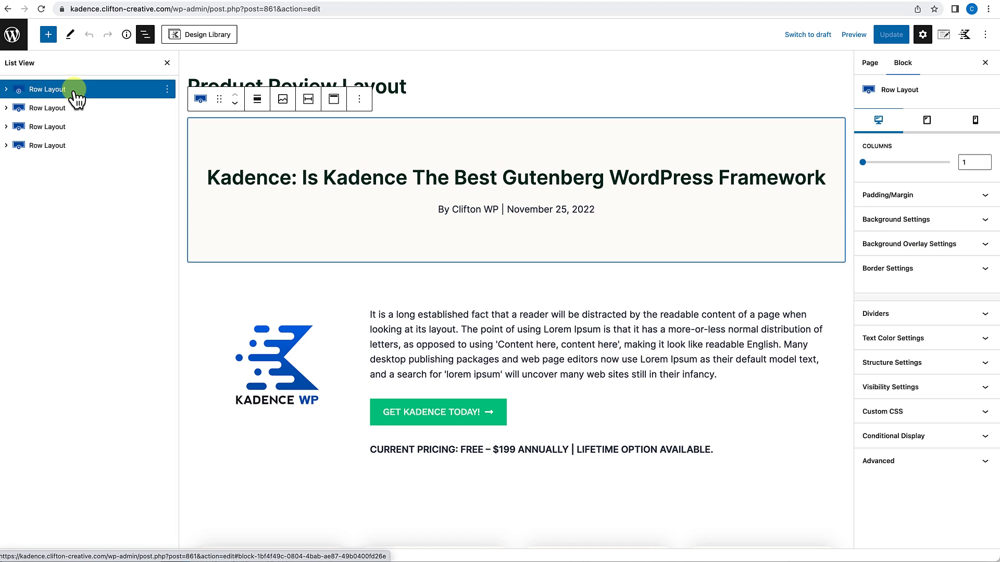
left_click(74, 147, "shift")
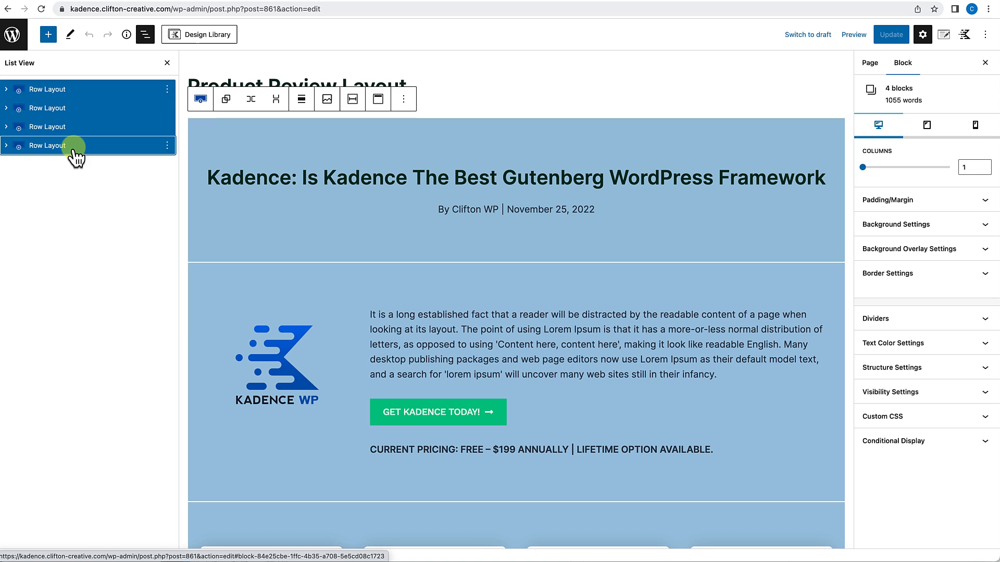
left_click(167, 88)
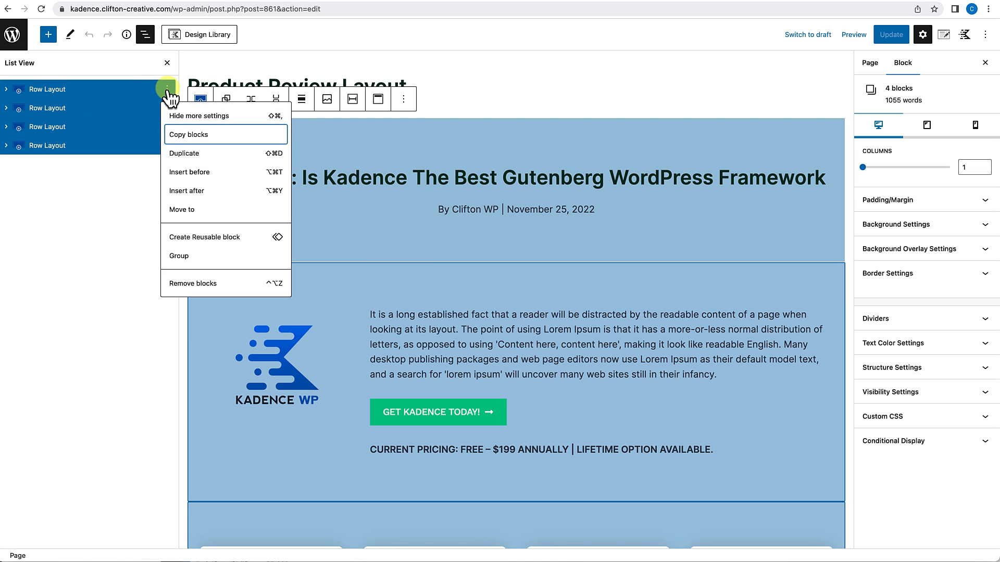
left_click(182, 136)
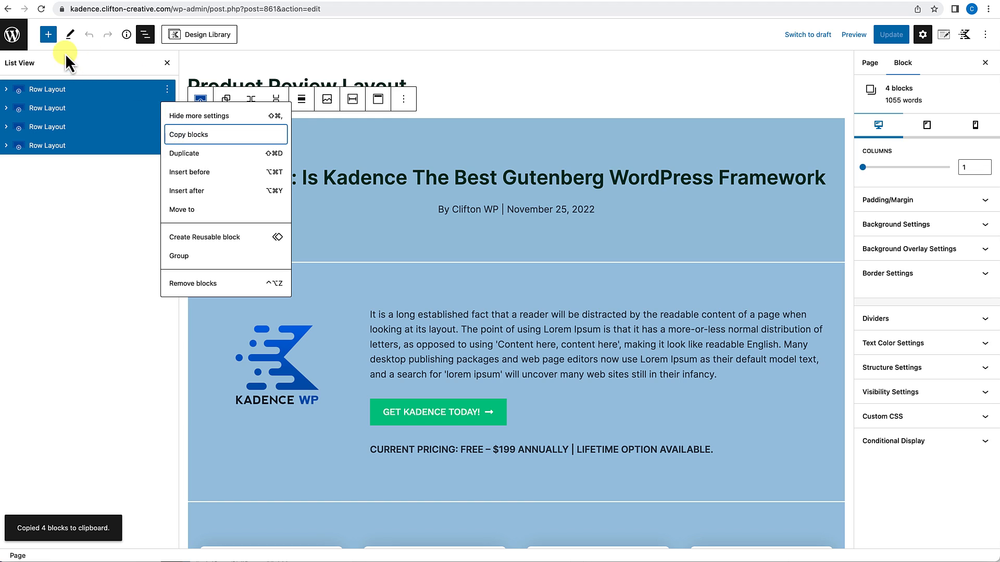
Leave the page editor and reopen the Reviews Template element for editing from the Kadence elements list.
left_click(17, 39)
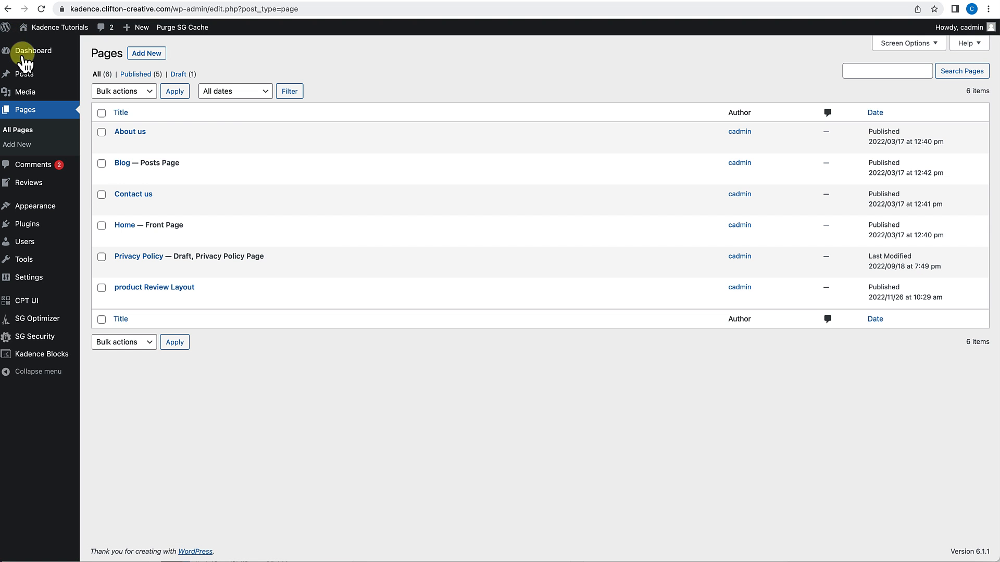
mouse_move(46, 209)
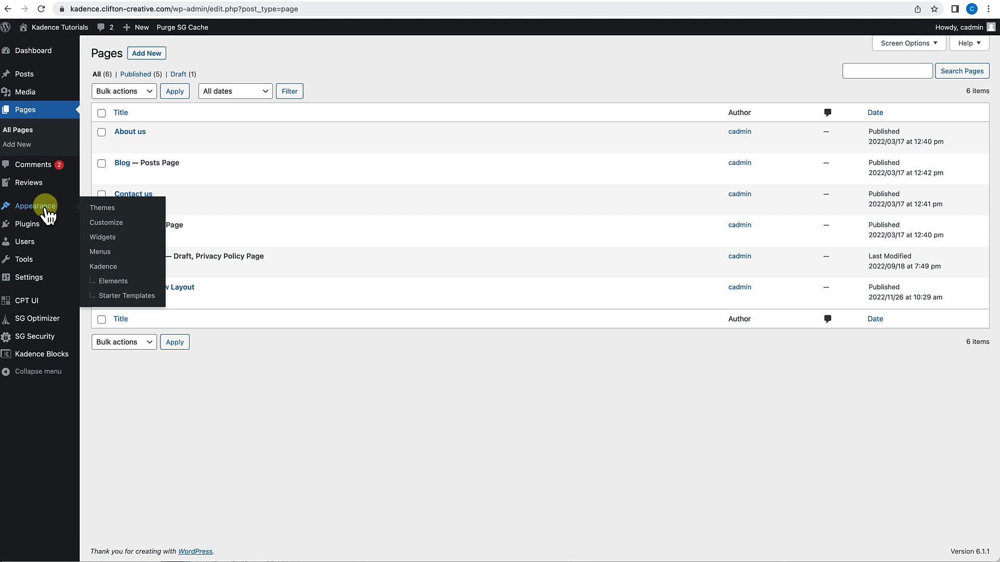
left_click(113, 283)
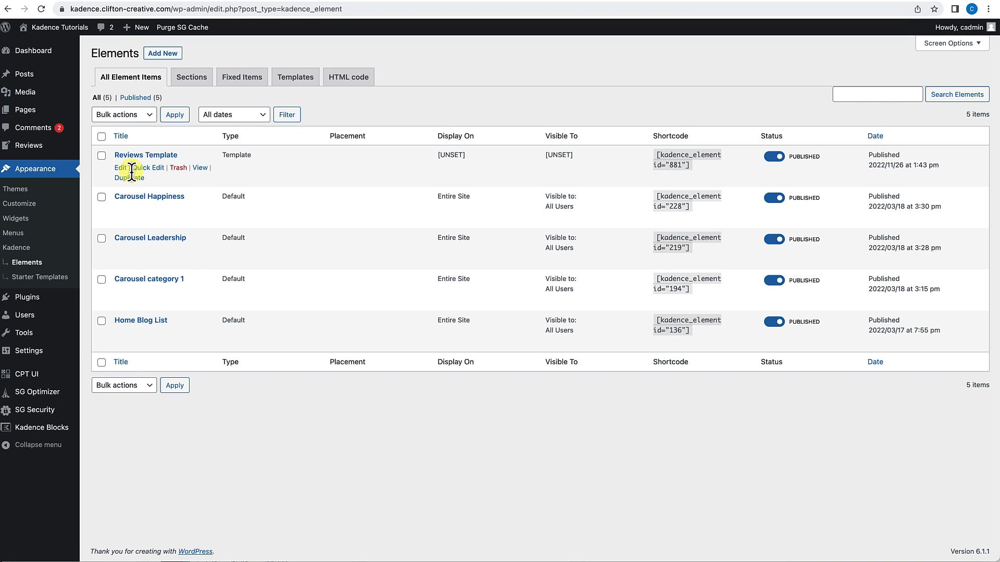
left_click(121, 169)
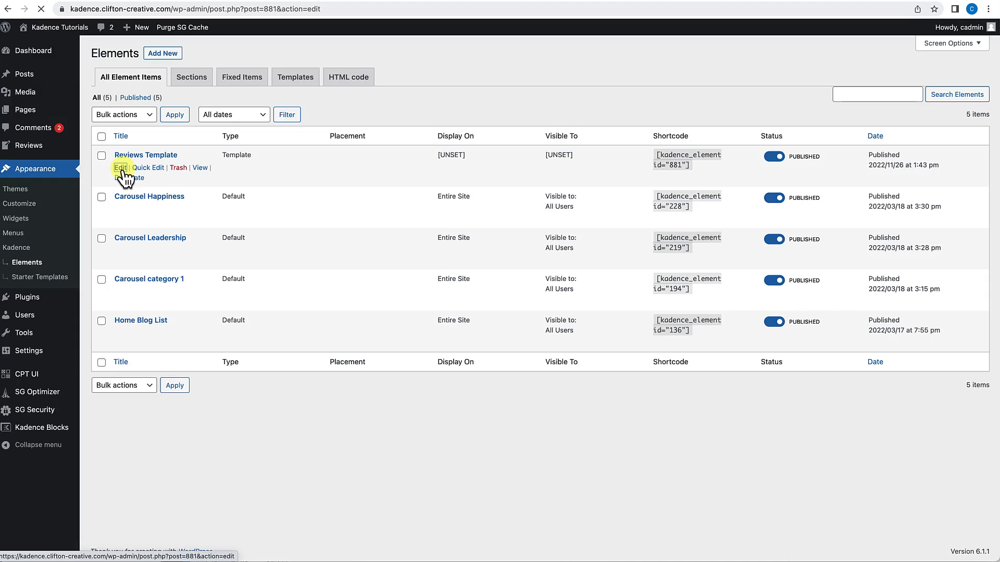
left_click(449, 336)
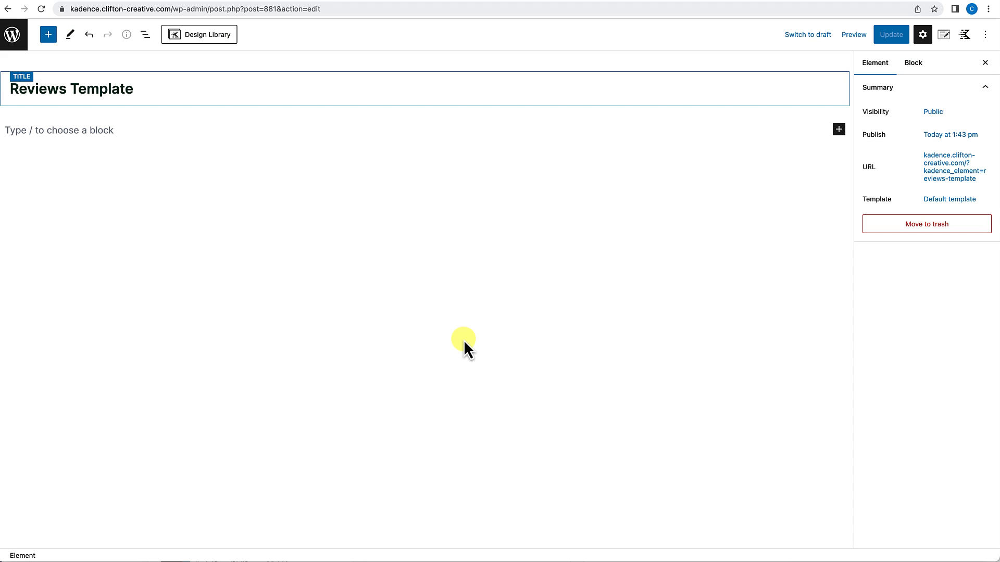
Paste the copied Row Layout blocks into the empty body of the Reviews Template element.
left_click(91, 130)
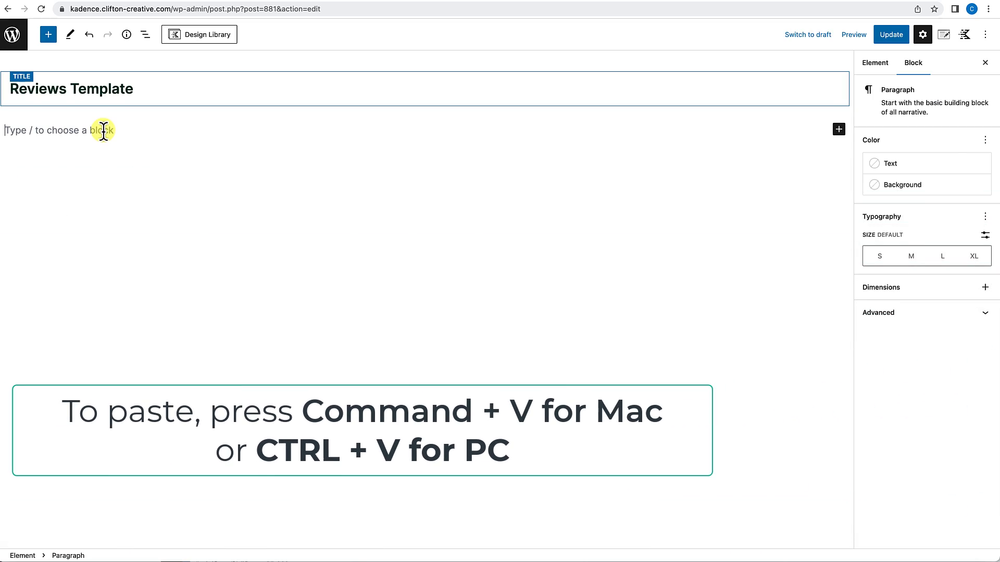
key("super+v")
scroll(201, 222, "up", 10)
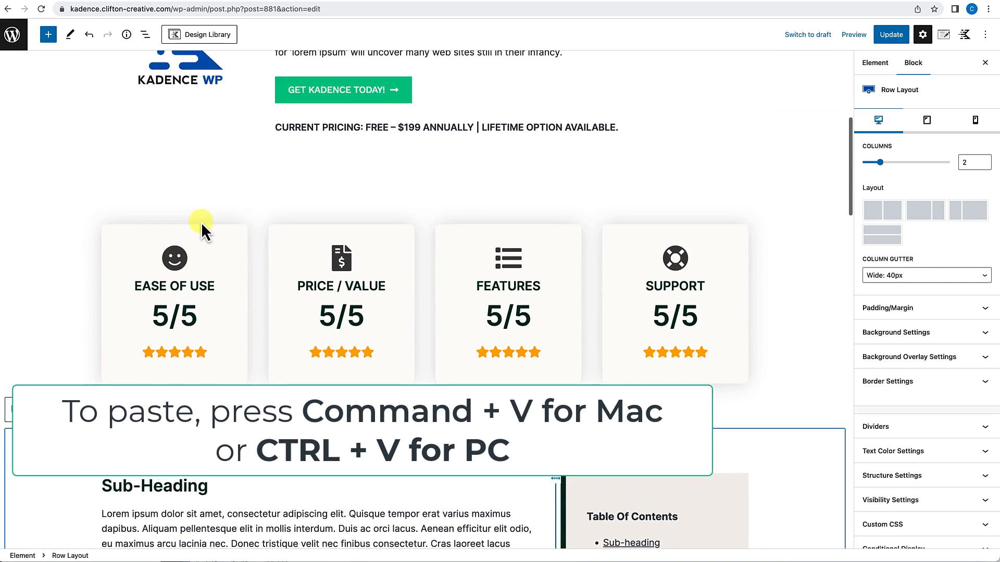
scroll(201, 222, "down", 10)
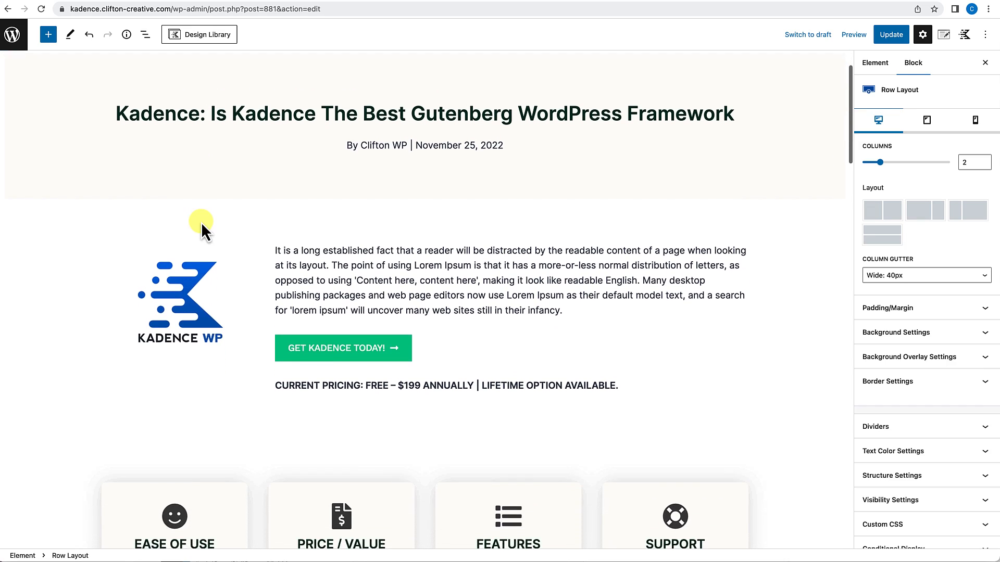
scroll(201, 222, "up", 10)
left_click(177, 114)
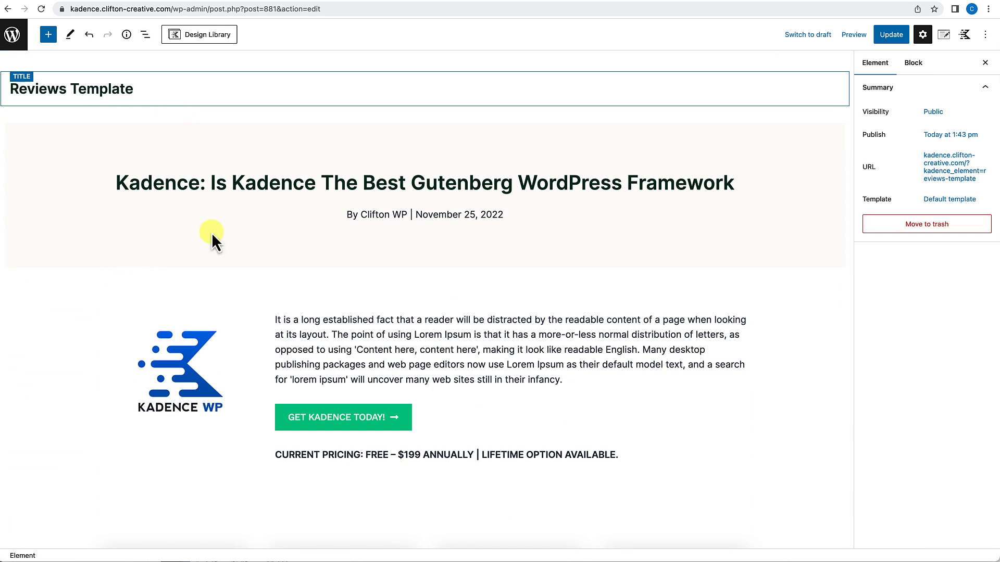
Examine the pasted layout's static heading, intro text, logo, rating cards, body text and sidebar down to the end of the template.
scroll(523, 417, "down", 10)
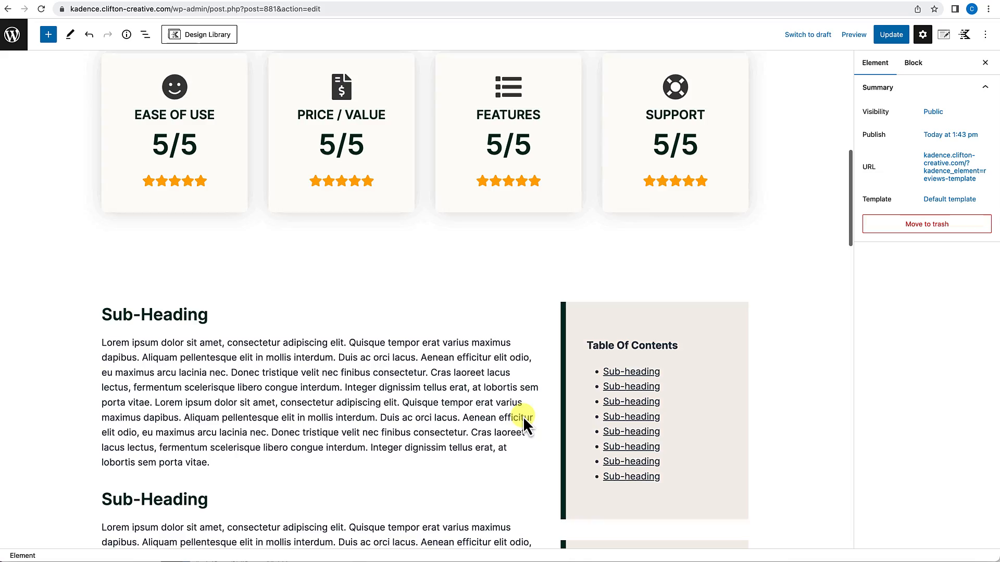
scroll(523, 416, "down", 6)
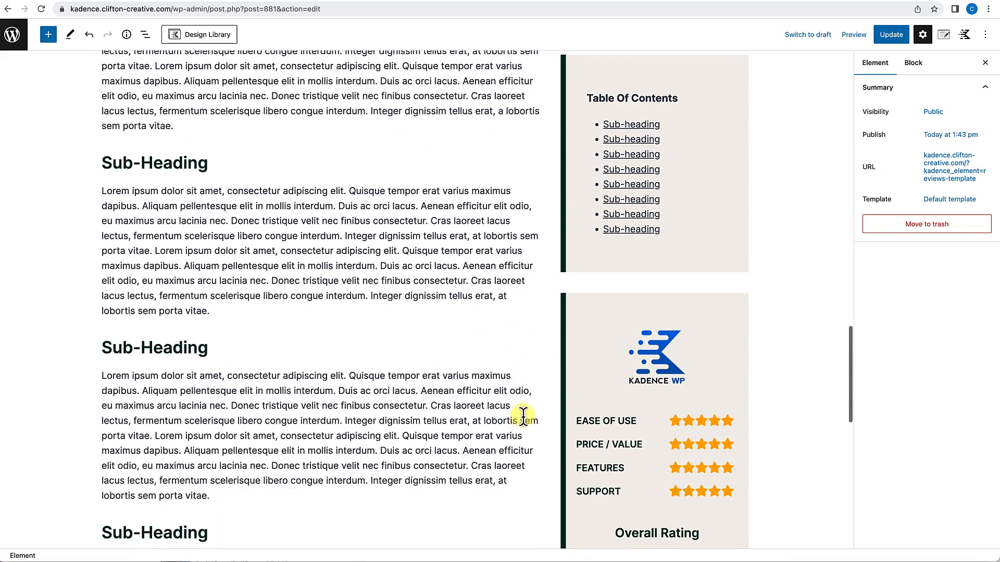
scroll(522, 416, "down", 7)
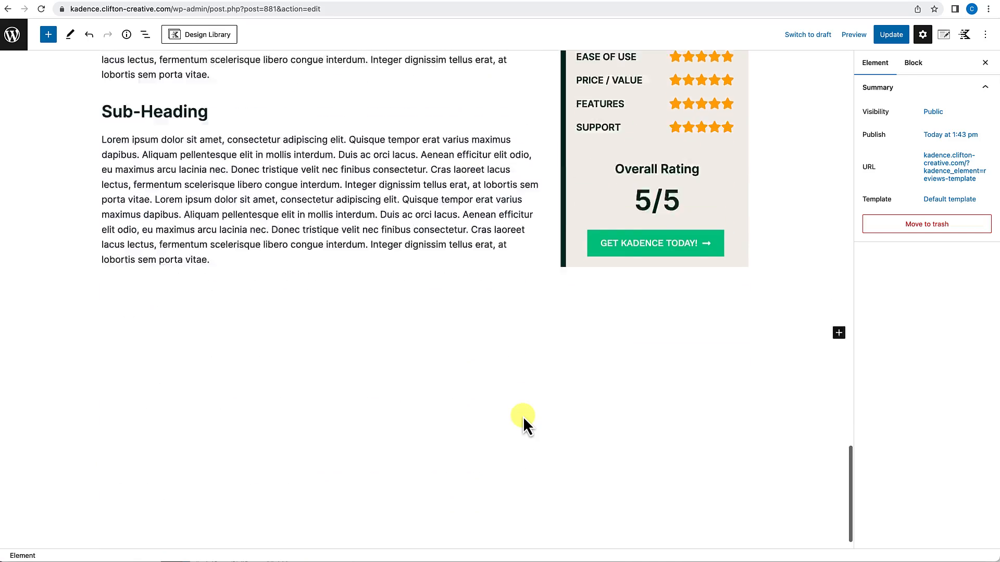
scroll(522, 416, "up", 20)
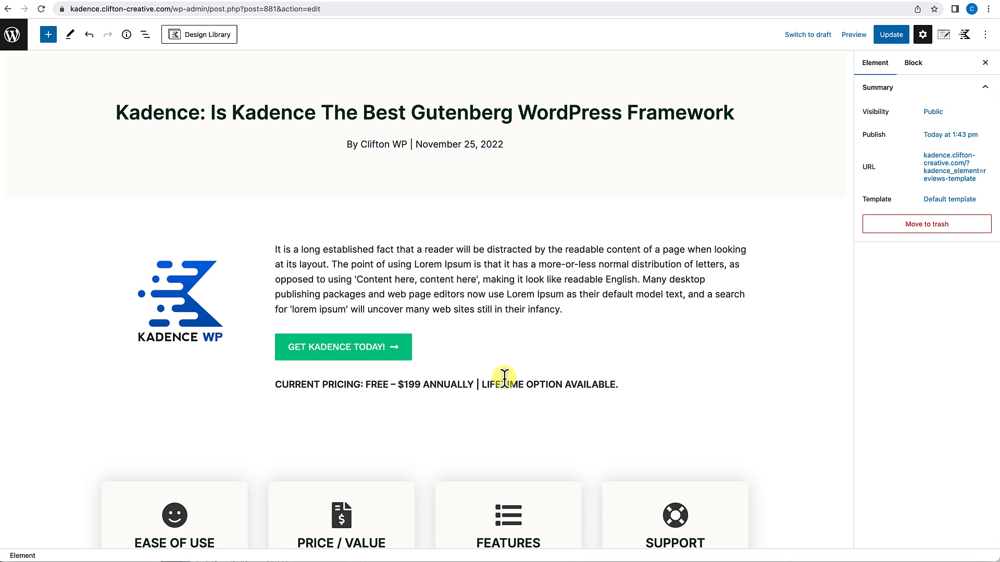
left_click(462, 113)
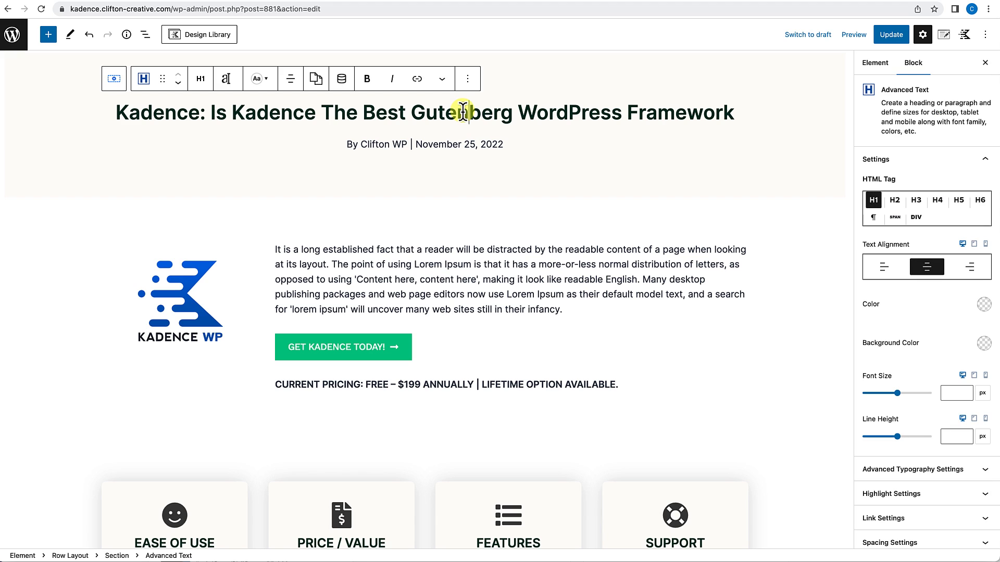
left_click(464, 278)
scroll(465, 278, "down", 1)
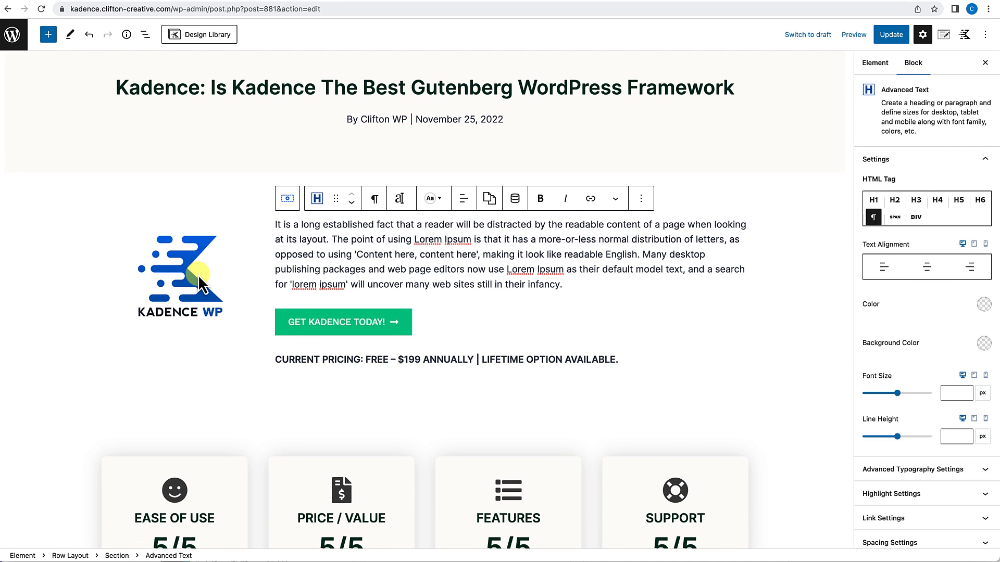
scroll(241, 348, "down", 8)
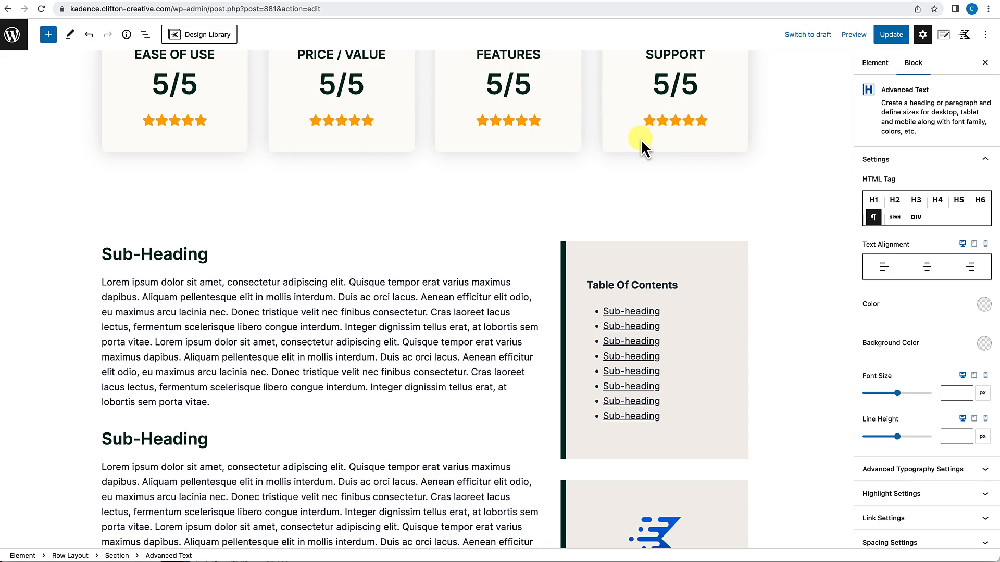
scroll(536, 223, "down", 7)
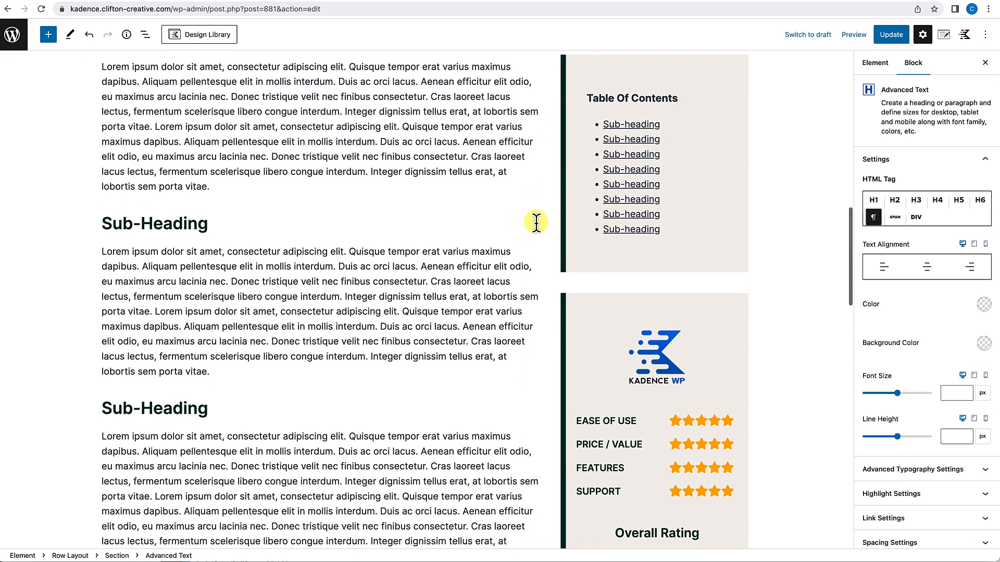
scroll(536, 223, "down", 5)
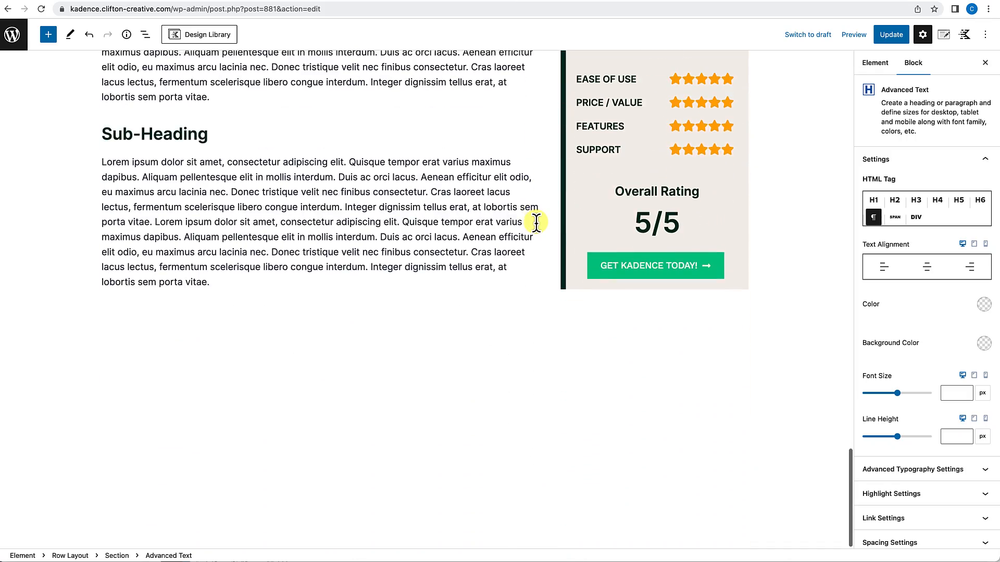
scroll(536, 222, "down", 4)
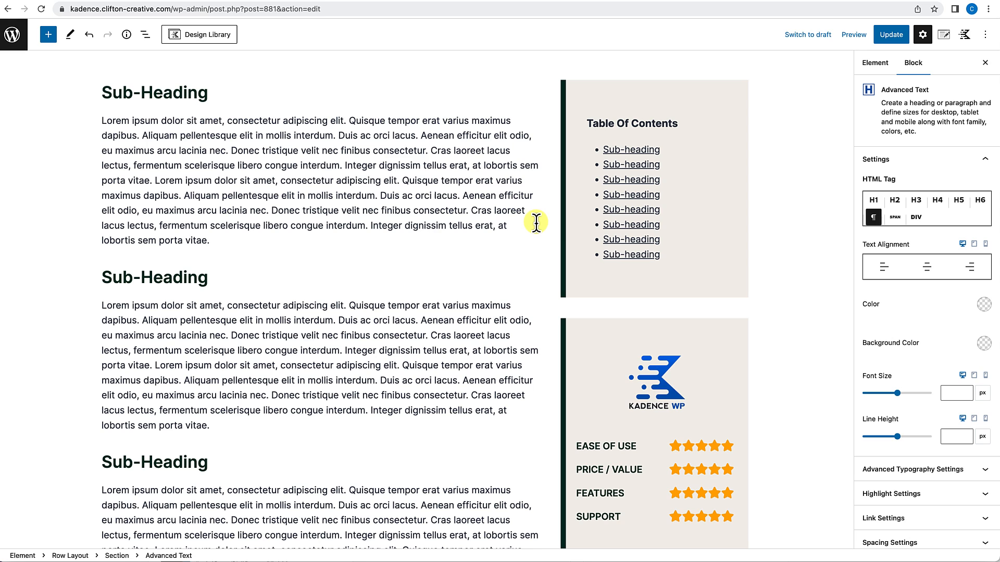
Save the pasted layout in the Reviews Template element and return to the Kadence elements list.
scroll(536, 223, "up", 20)
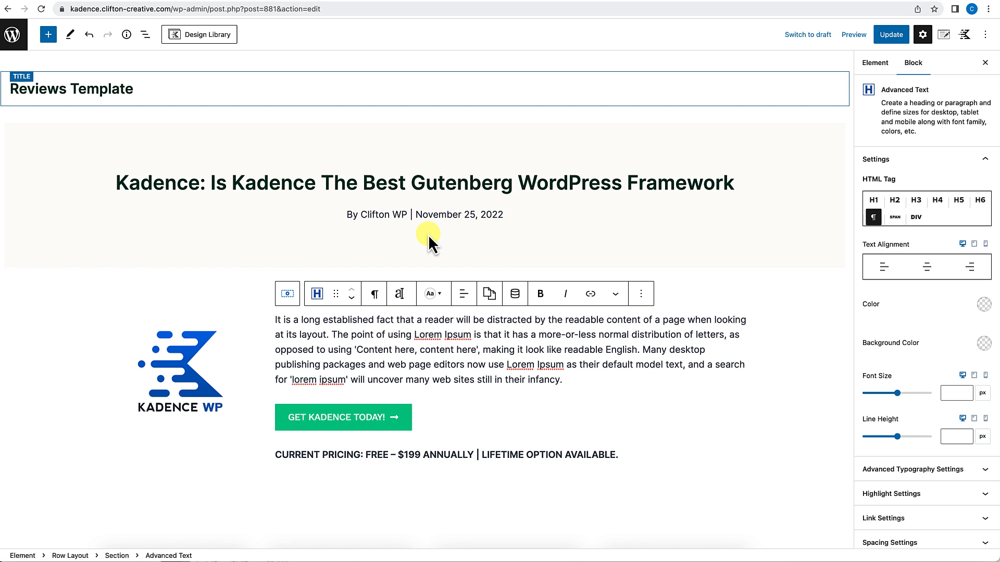
left_click(894, 36)
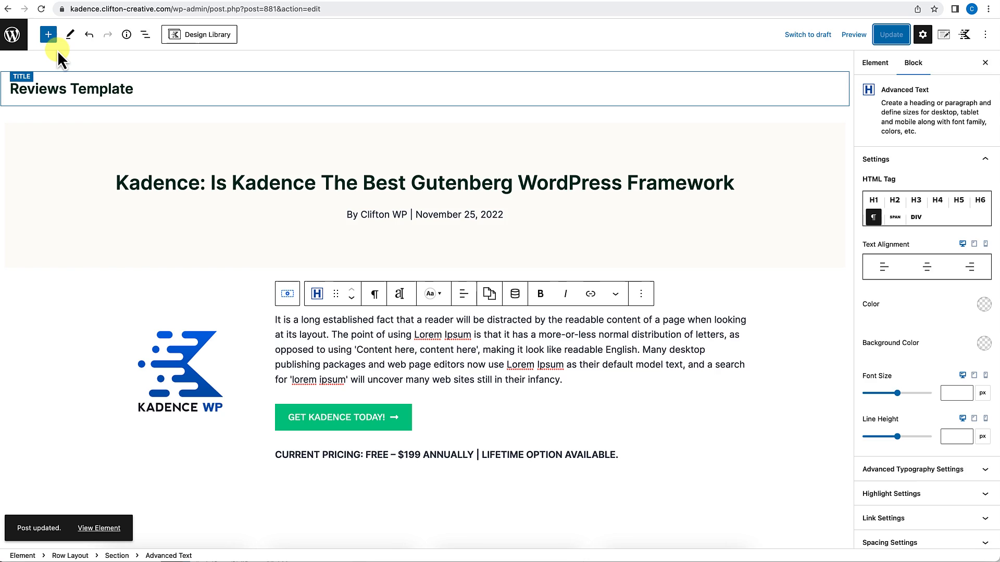
left_click(16, 40)
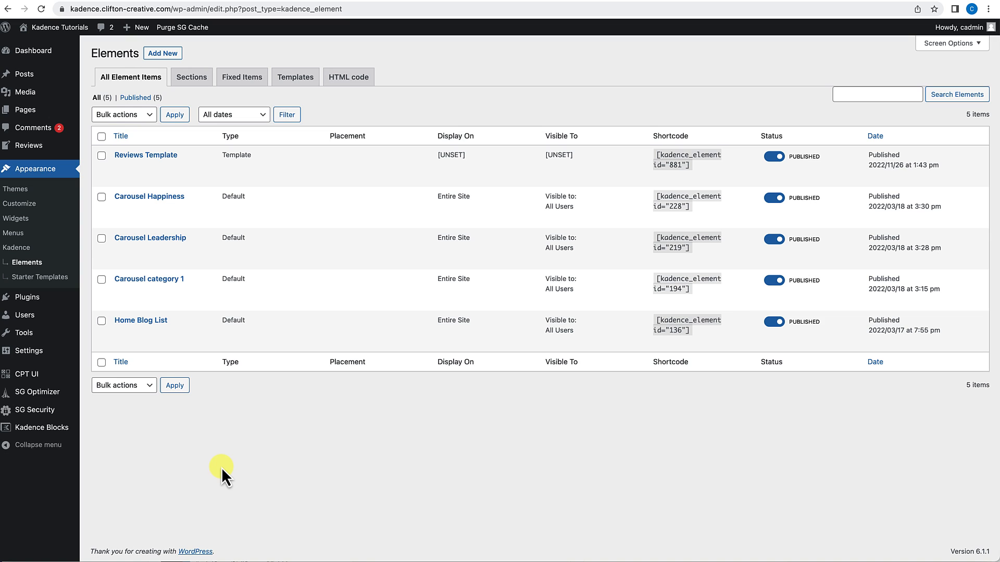
Search the plugin directory for "Advanced Custom", and install and activate the Advanced Custom Fields plugin.
mouse_move(31, 299)
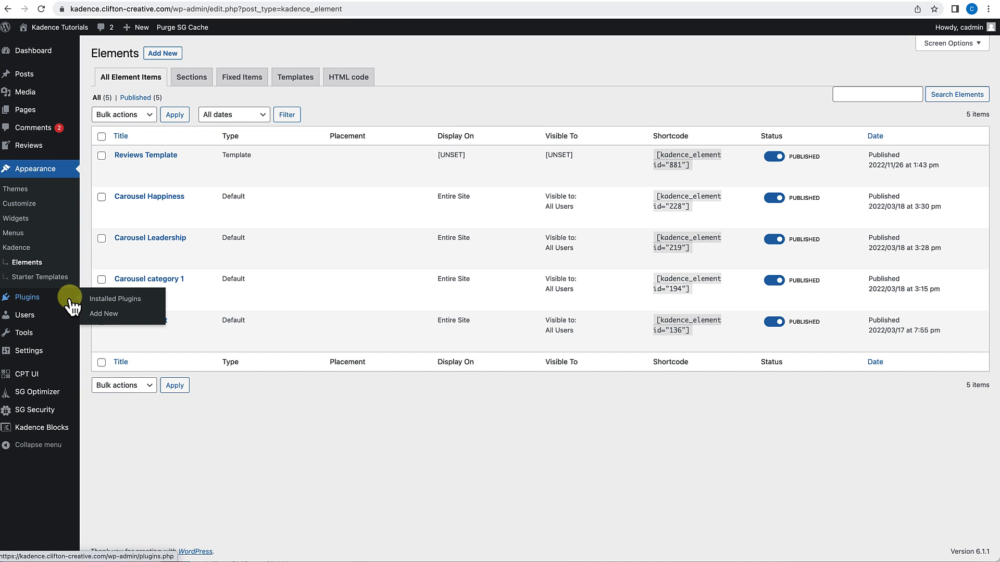
left_click(106, 314)
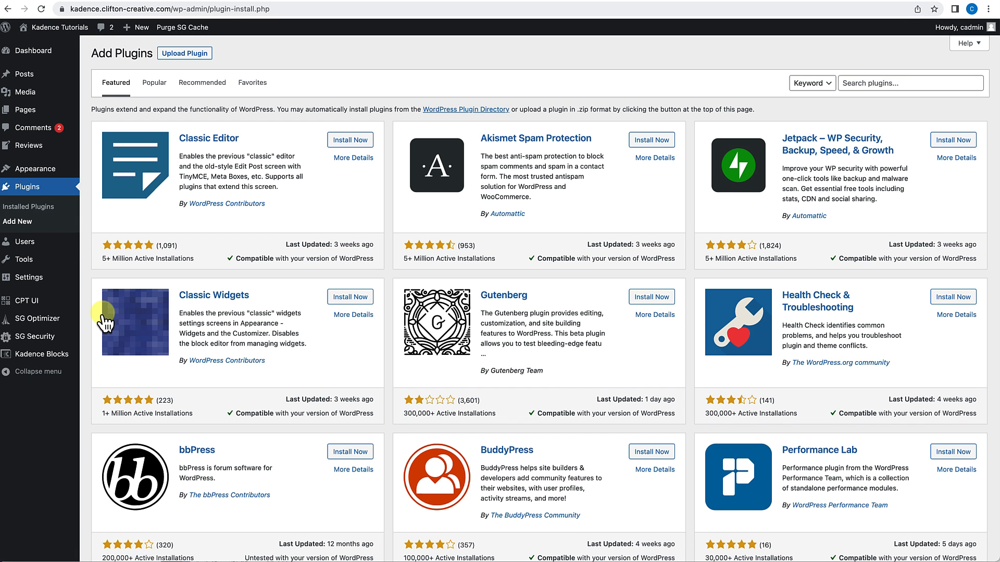
left_click(867, 83)
type("Advance")
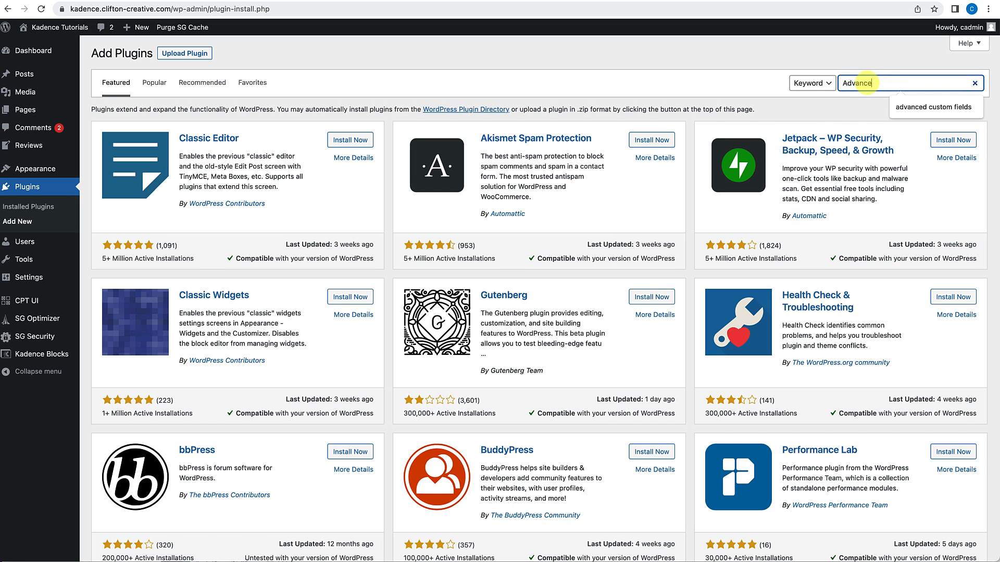
type("d Cus")
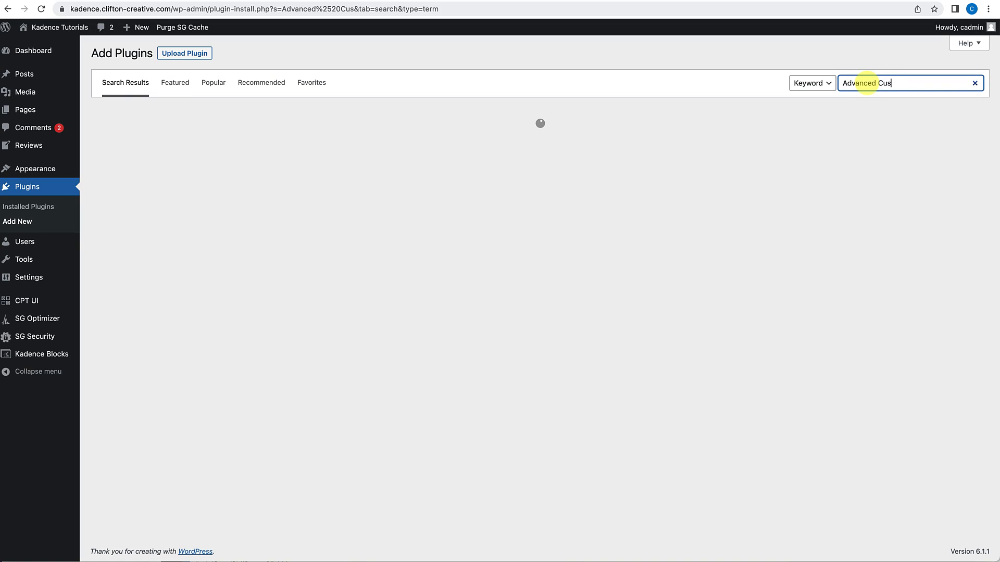
type("tom")
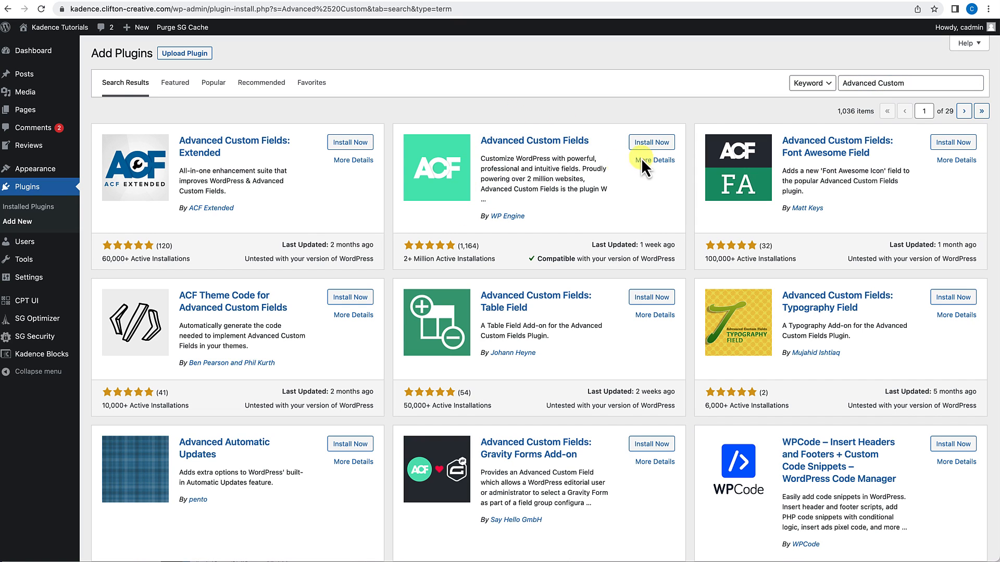
left_click(654, 143)
left_click(652, 142)
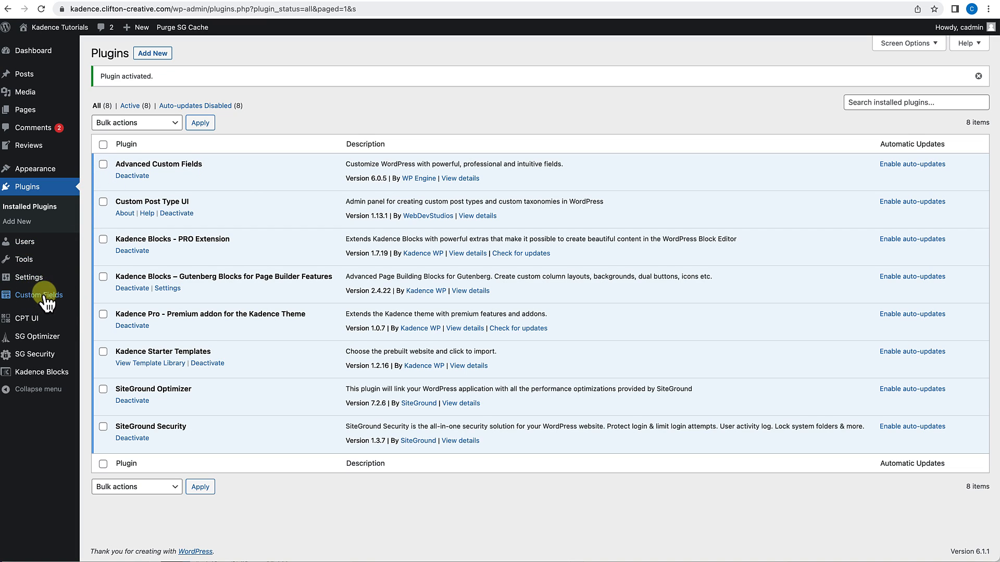
Open the Reviews Template element for editing in a separate browser tab from the Kadence elements list.
mouse_move(51, 306)
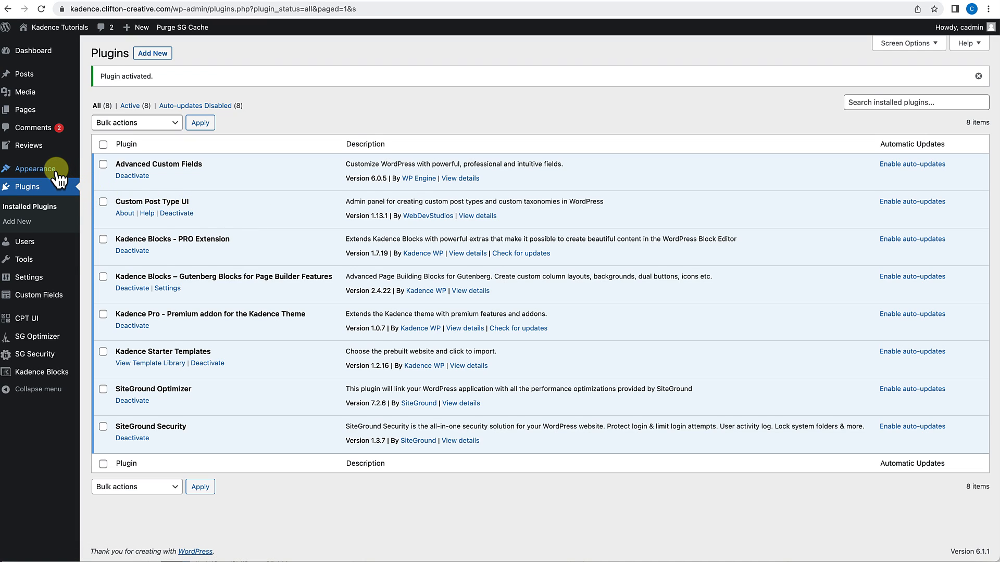
mouse_move(58, 172)
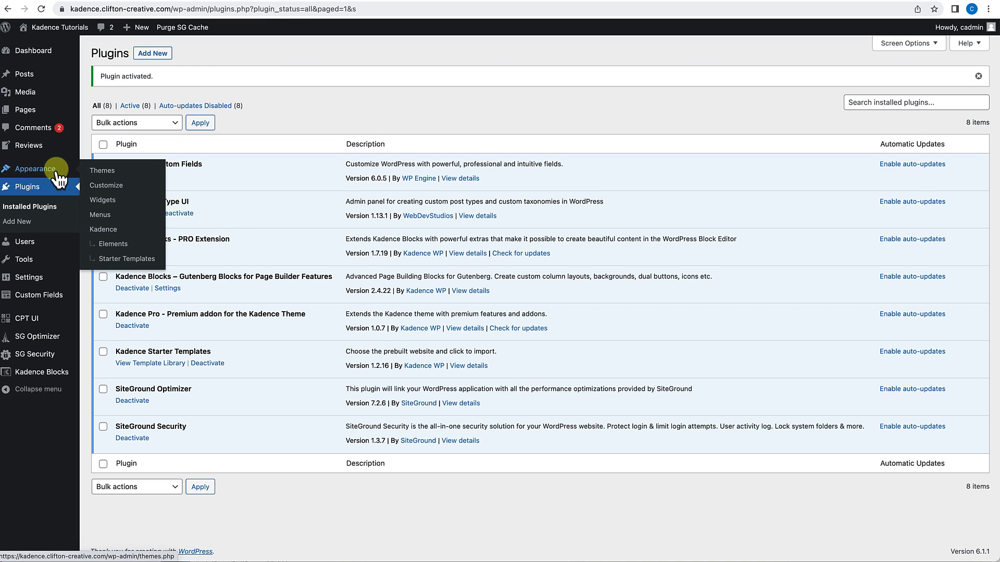
left_click(113, 245)
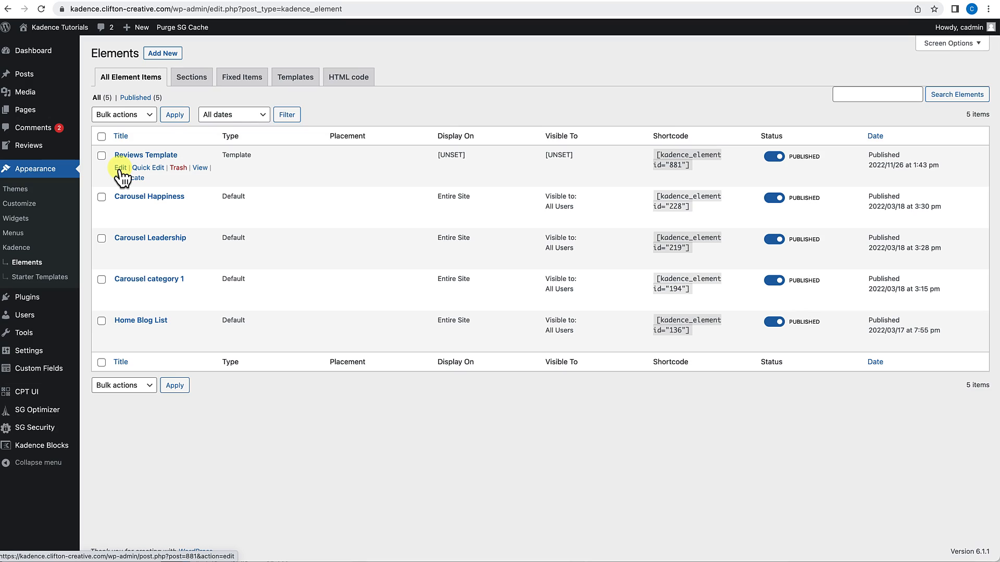
right_click(121, 174)
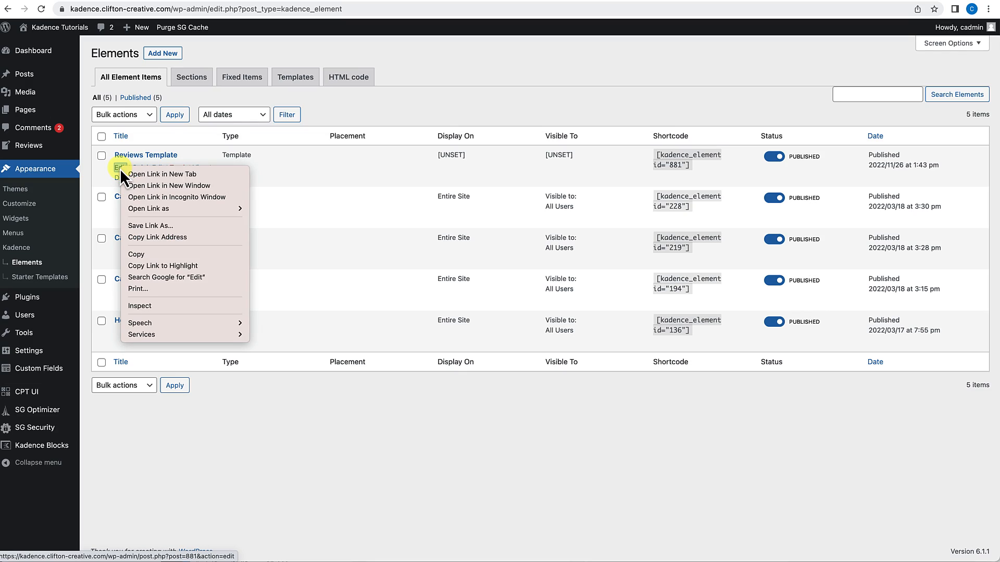
left_click(119, 167)
Examine the template's heading, logo, intro, button, pricing line, rating cards, body text and sidebar for content that needs custom fields.
scroll(665, 259, "down", 15)
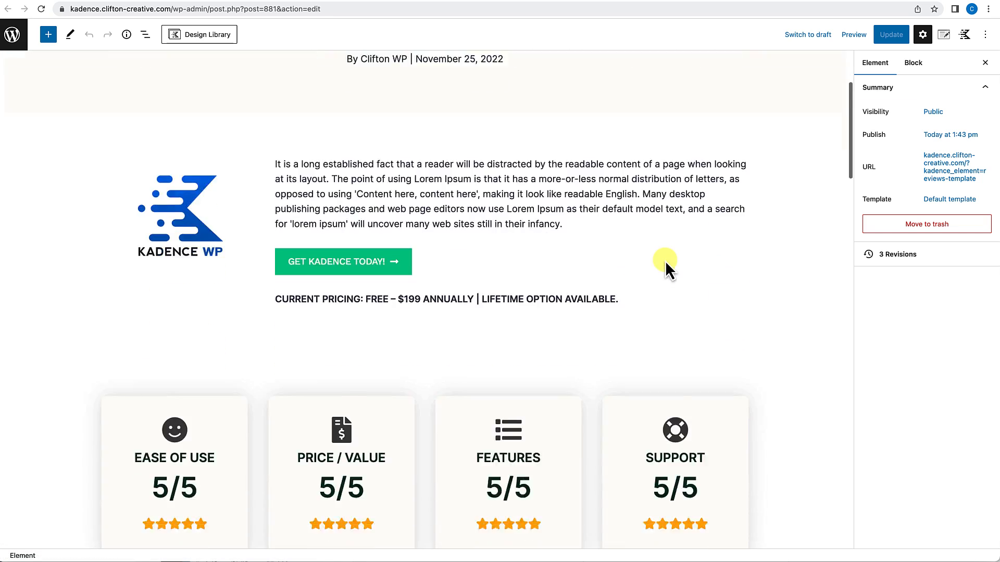
scroll(665, 260, "up", 15)
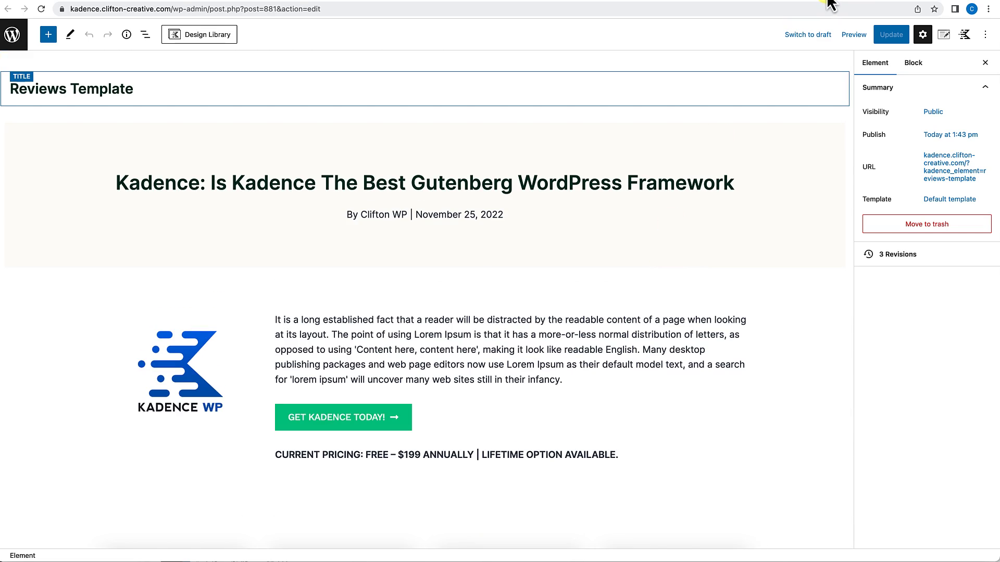
left_click(792, 2)
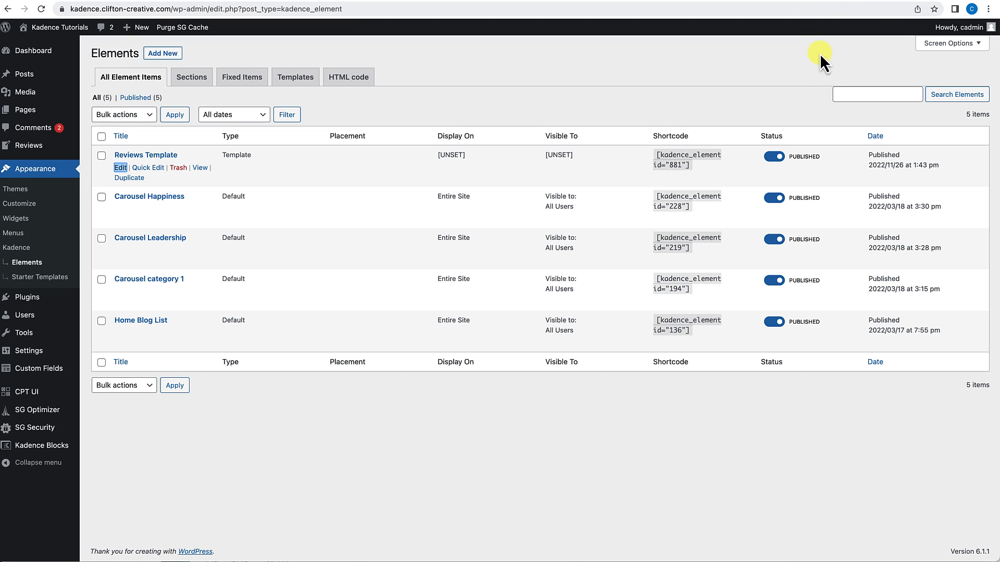
right_click(62, 369)
left_click(817, 1)
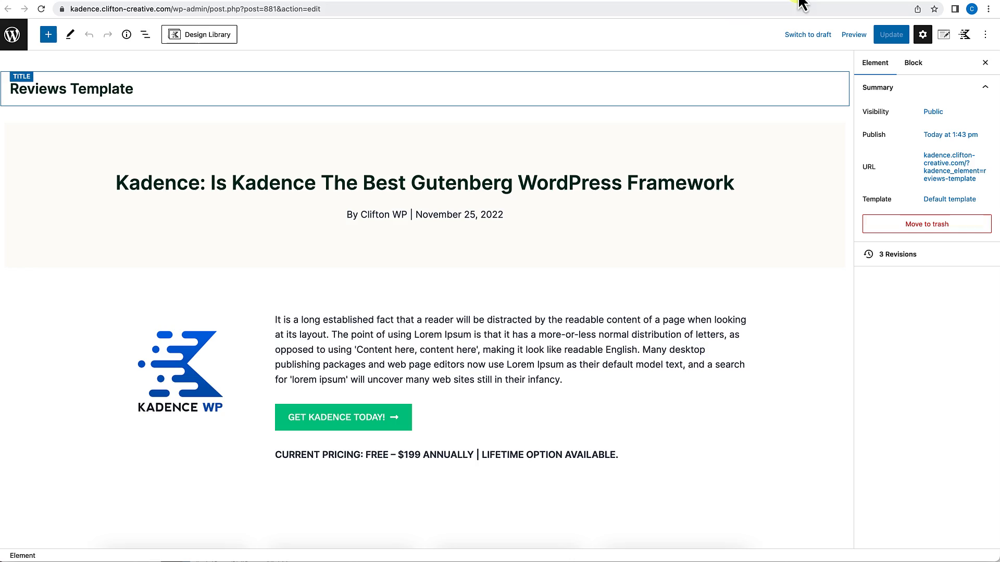
scroll(544, 259, "down", 4)
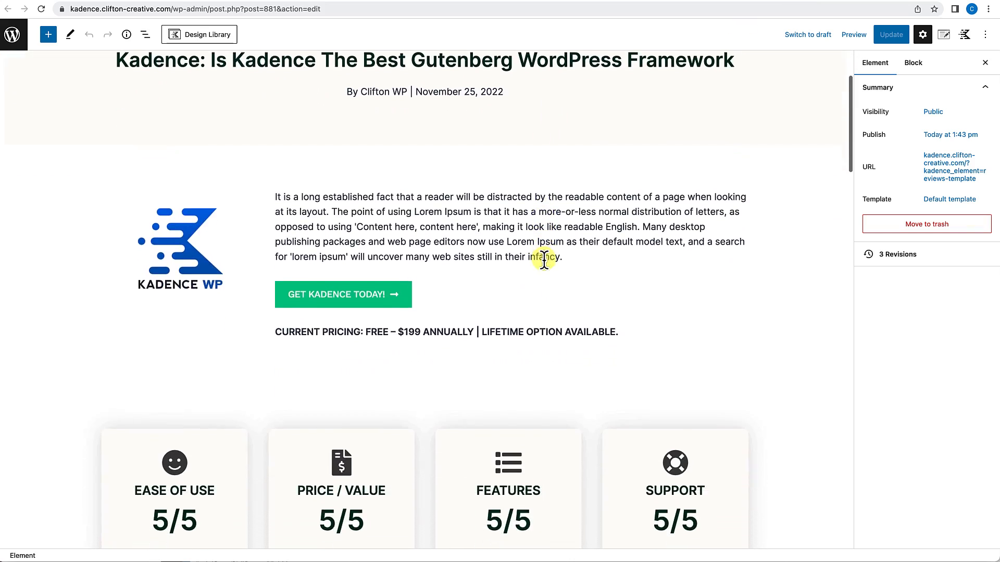
scroll(543, 259, "down", 10)
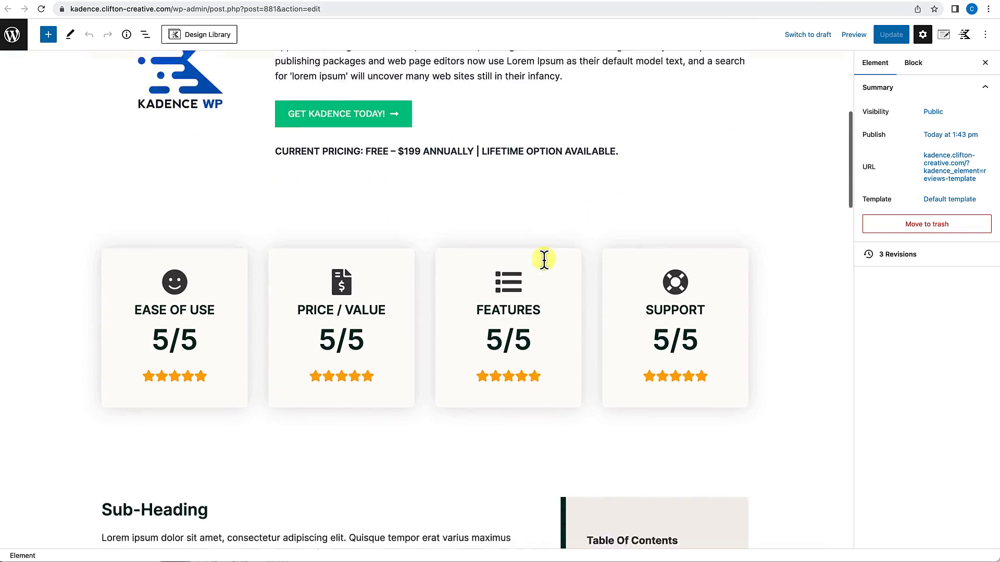
scroll(543, 259, "down", 4)
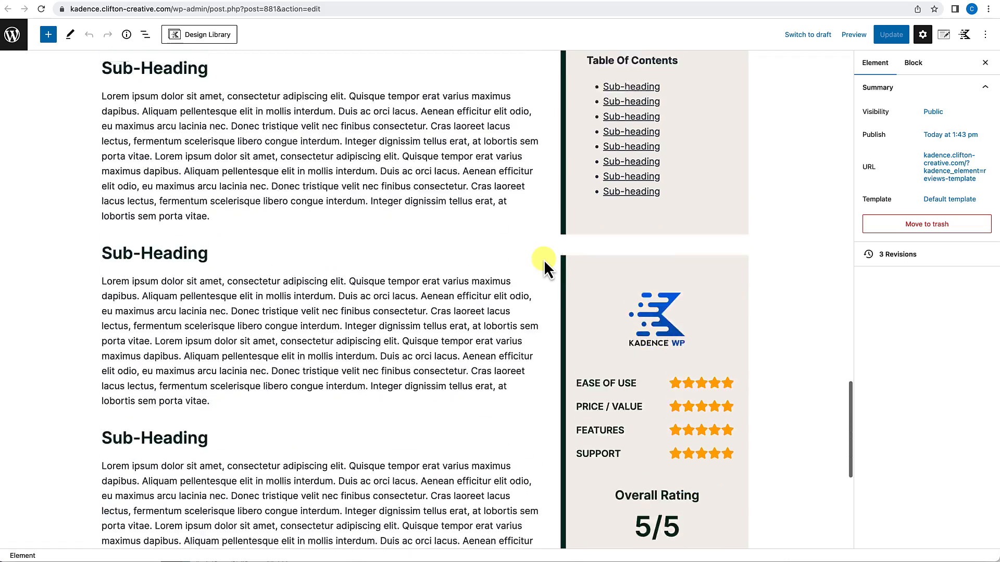
scroll(543, 259, "up", 1)
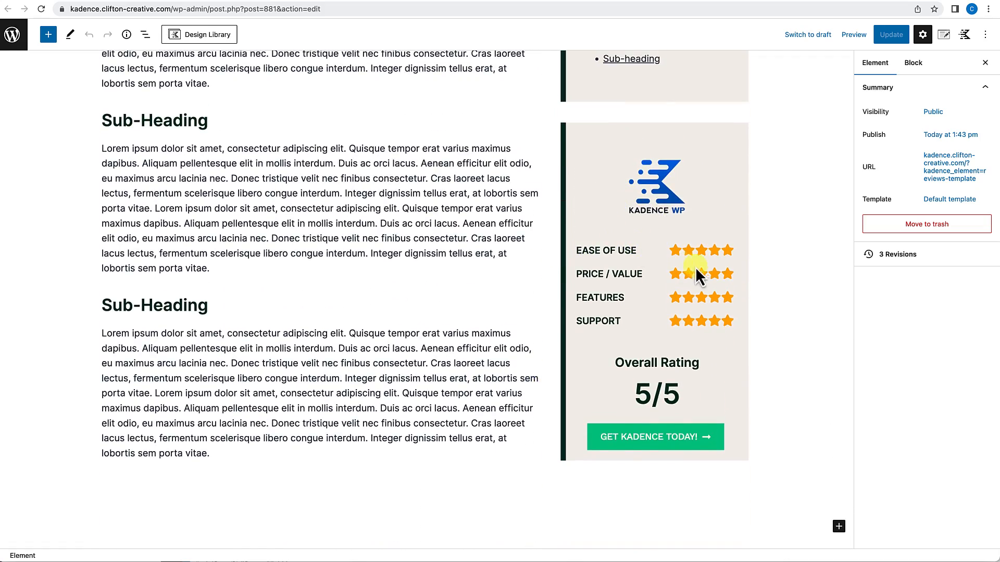
scroll(557, 277, "up", 4)
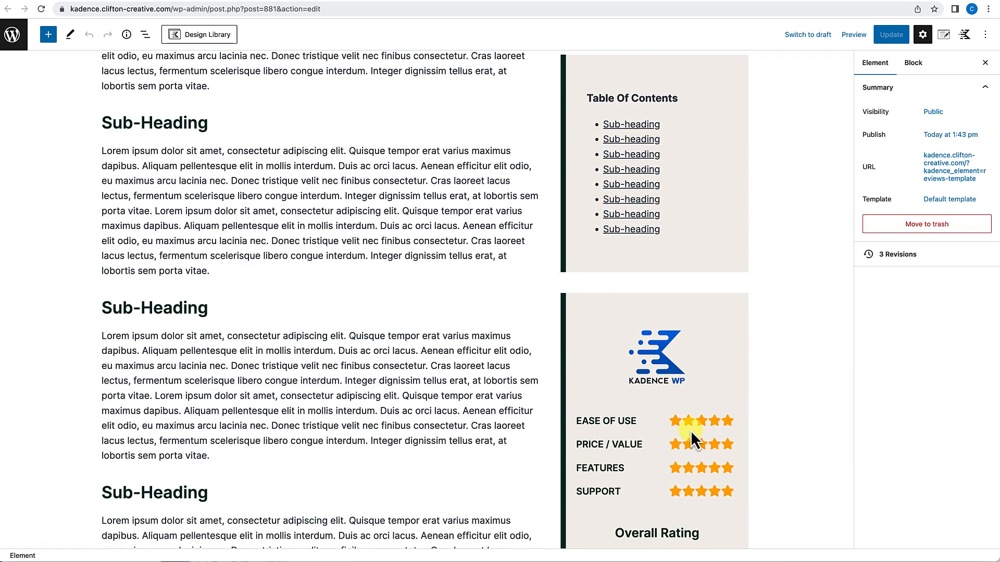
scroll(690, 430, "down", 1)
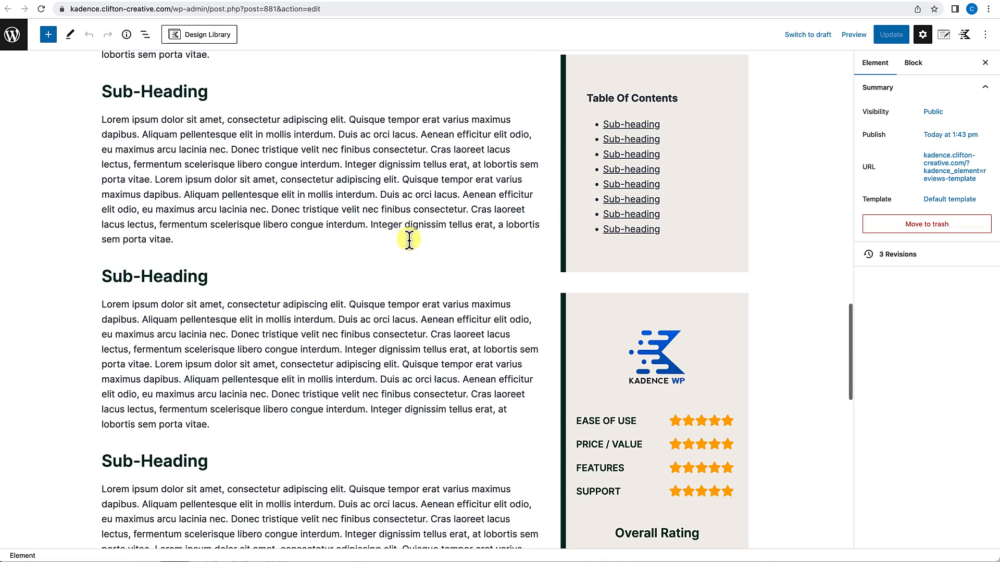
scroll(408, 239, "up", 15)
scroll(408, 239, "down", 3)
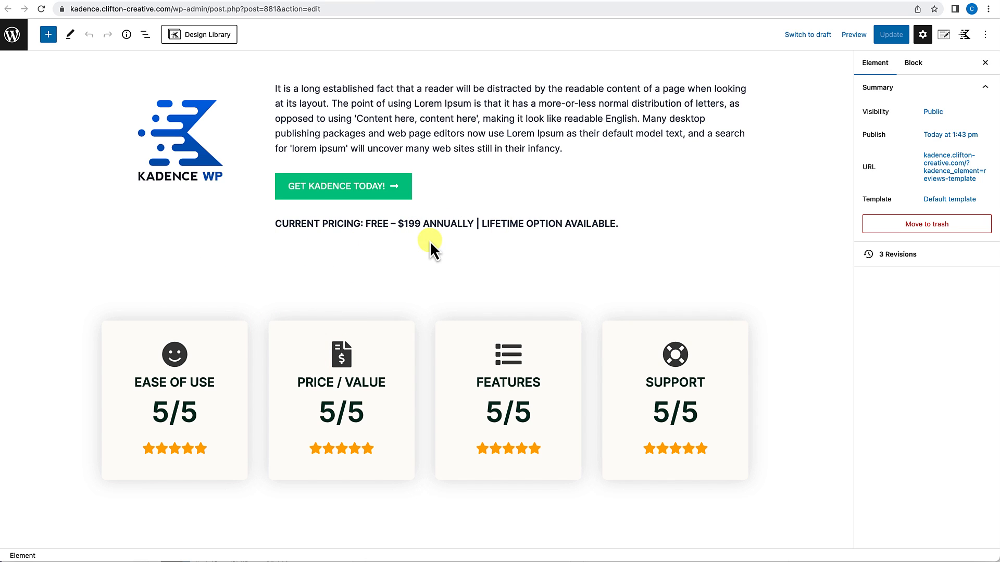
scroll(420, 302, "up", 5)
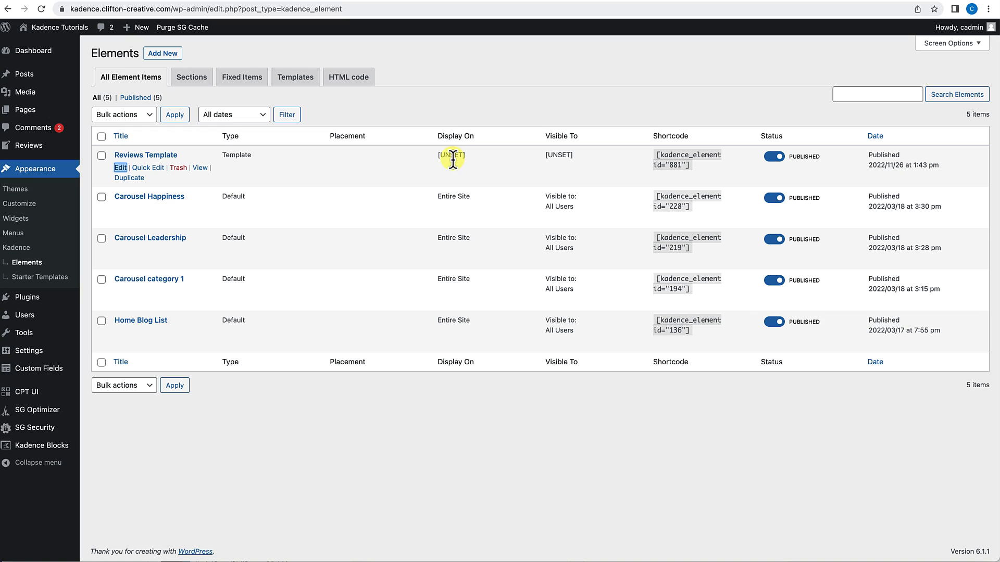
Create a new custom field group titled "Review Fields" in Advanced Custom Fields.
left_click(60, 371)
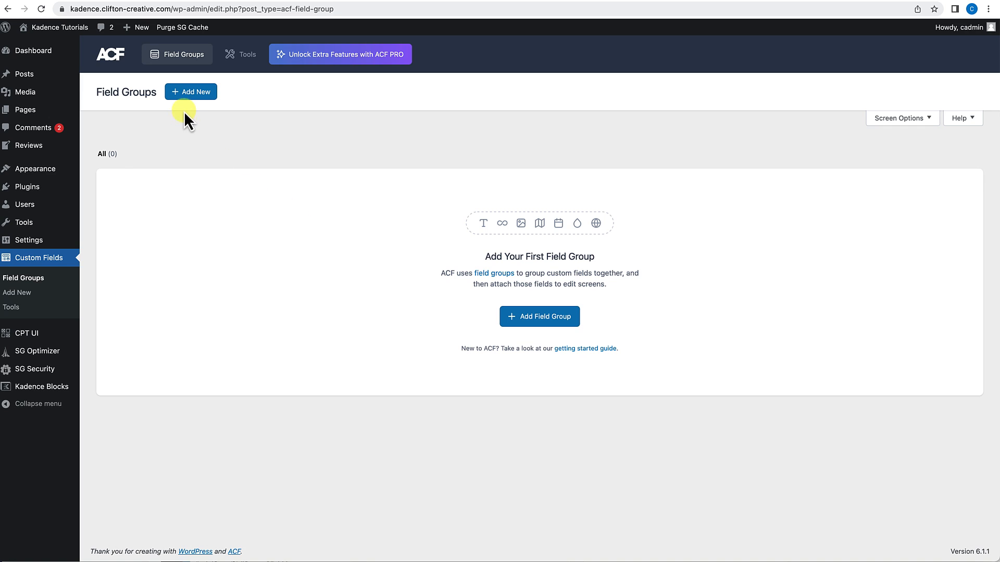
left_click(192, 94)
left_click(229, 95)
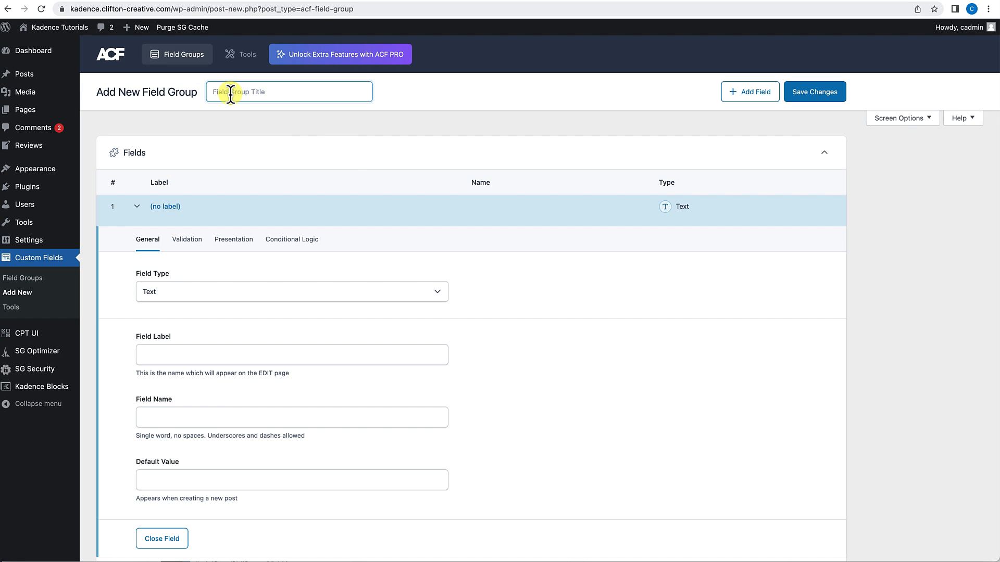
type("Review Fields")
scroll(526, 201, "down", 1)
scroll(526, 201, "up", 1)
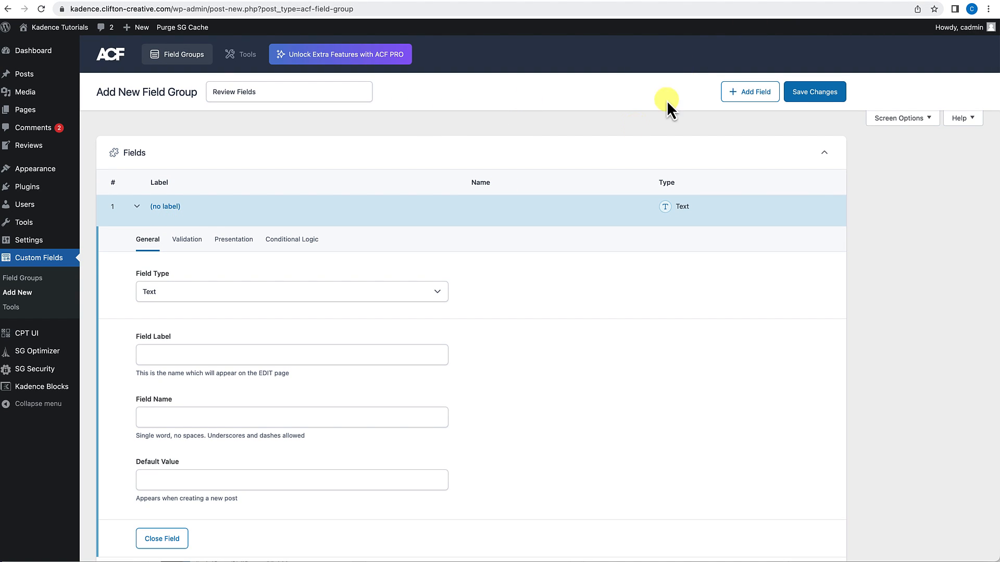
Set the first field of the group to the Image type, labelled "Product Review Image" with the name product_review_image, after checking the template's logo.
left_click(831, 1)
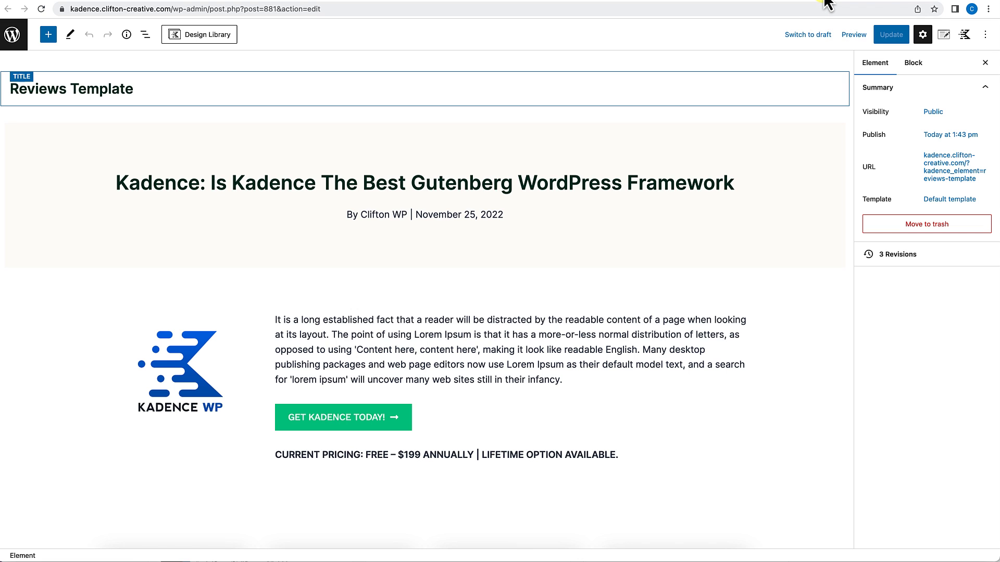
scroll(364, 177, "down", 3)
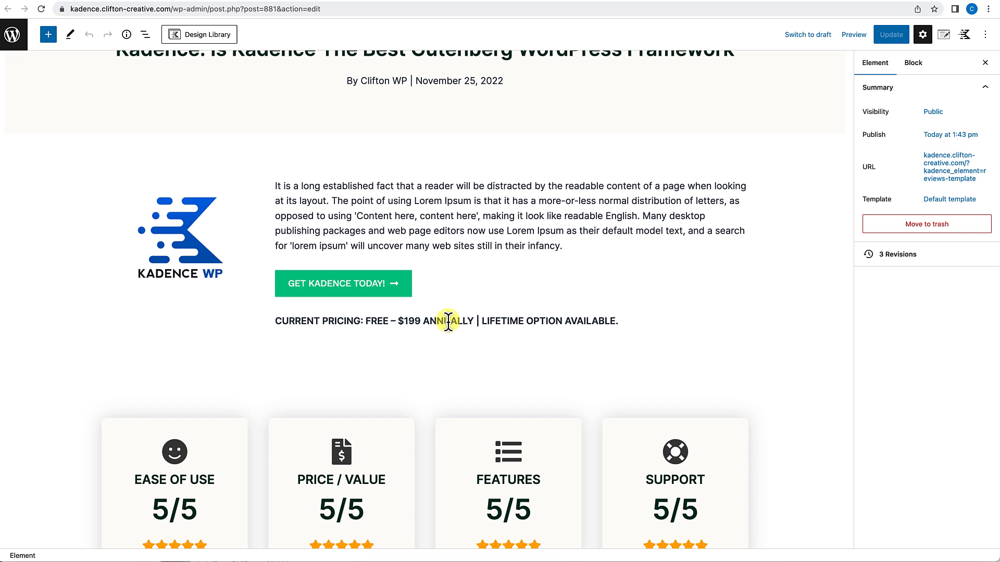
scroll(454, 318, "up", 1)
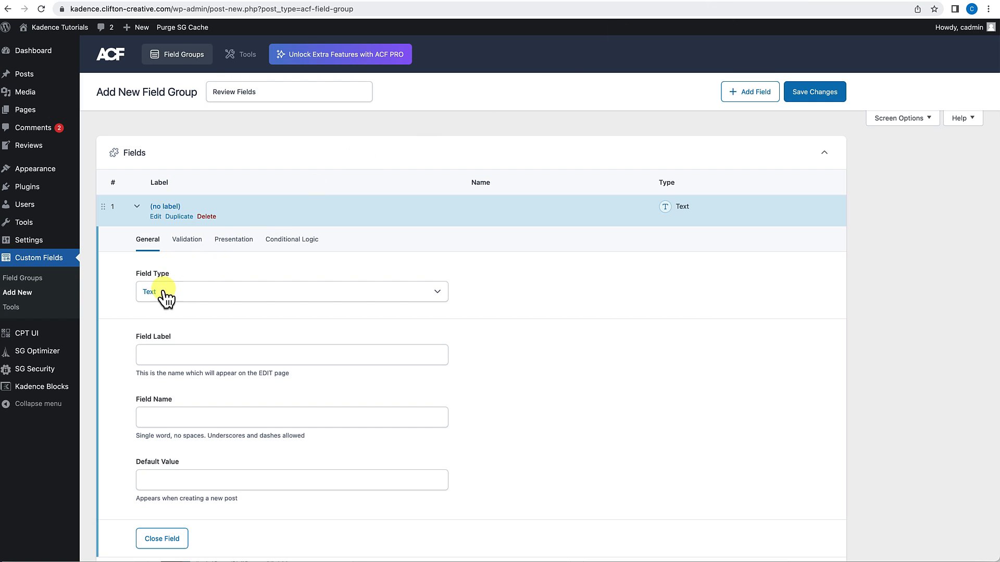
left_click(164, 297)
left_click(164, 297)
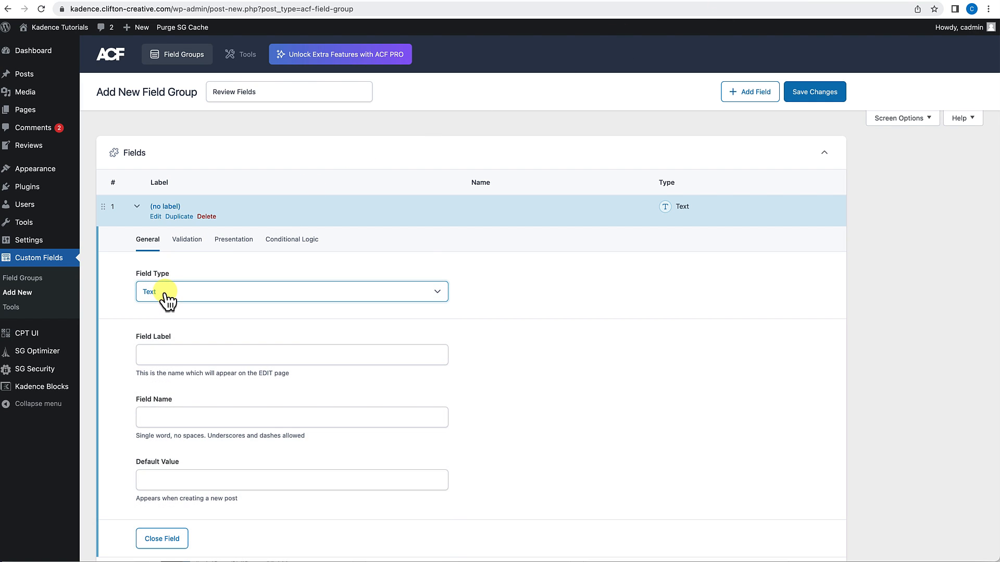
left_click(164, 296)
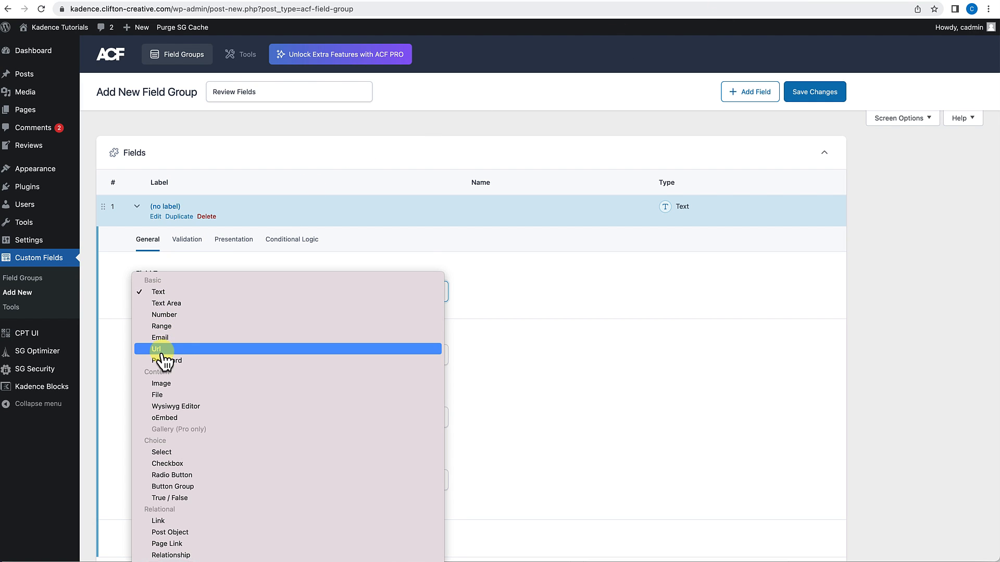
left_click(163, 384)
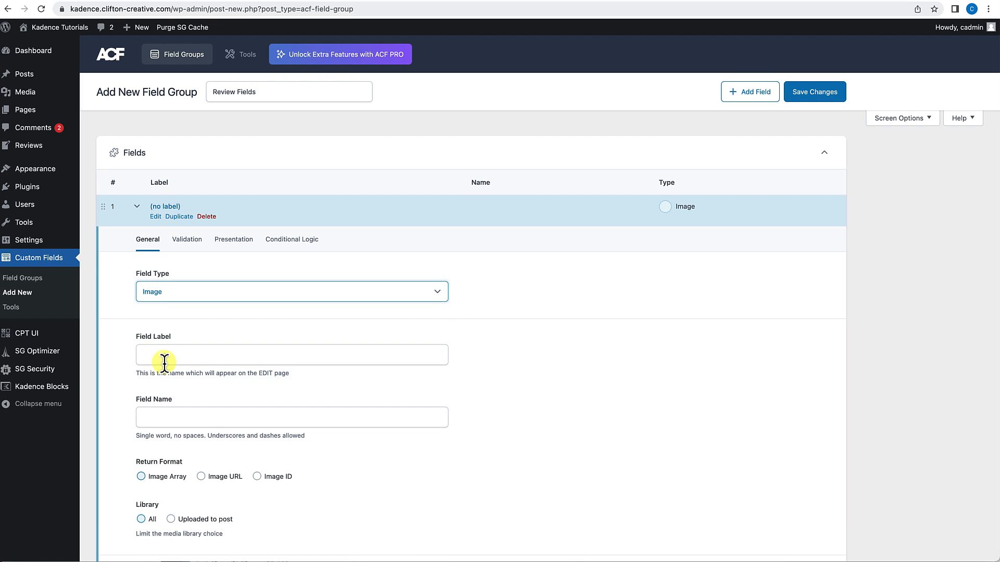
left_click(165, 354)
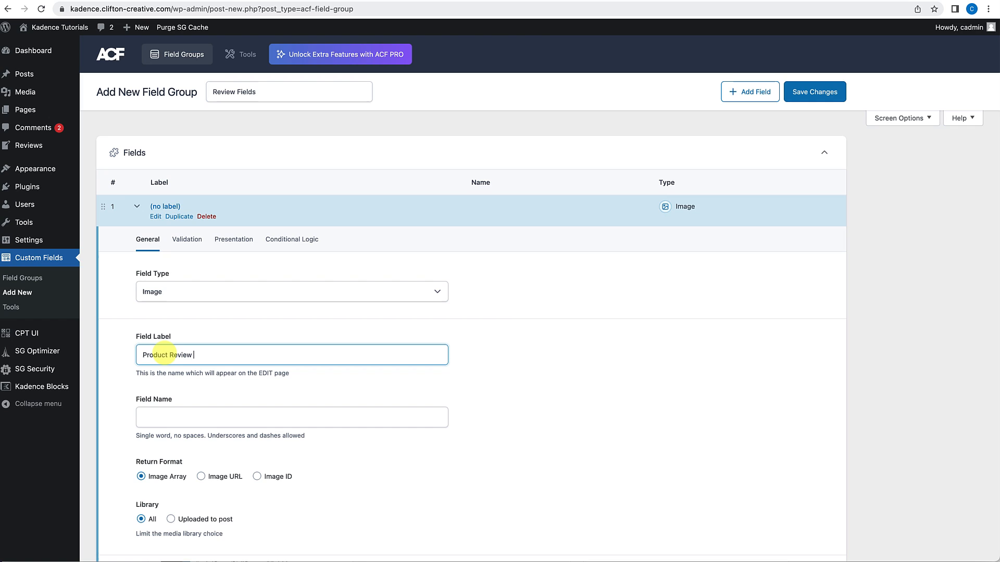
type("Product Review Image")
left_click(188, 417)
Set the Product Review Image field's return format to Image URL and collapse the field.
scroll(188, 410, "down", 2)
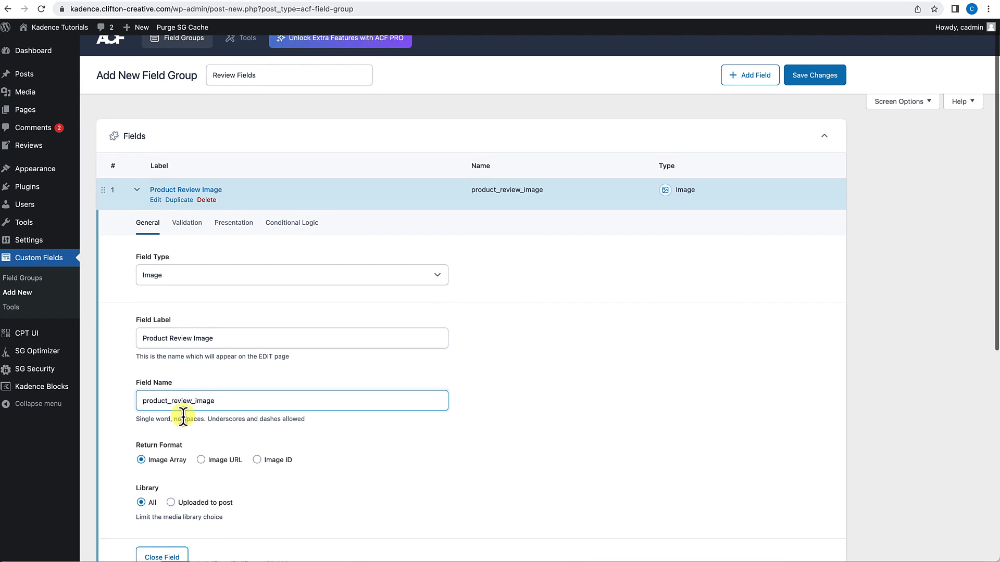
scroll(198, 432, "down", 2)
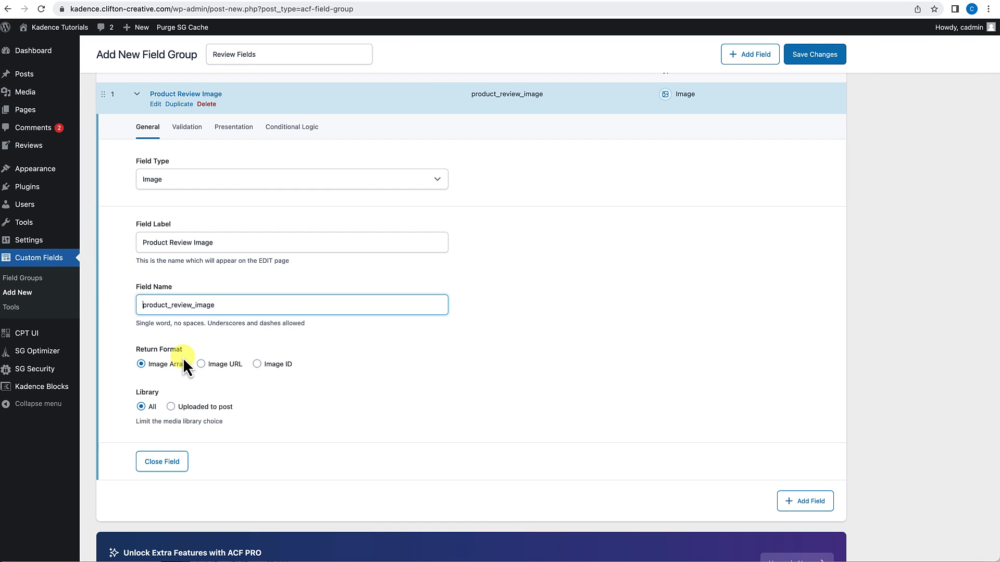
left_click(201, 365)
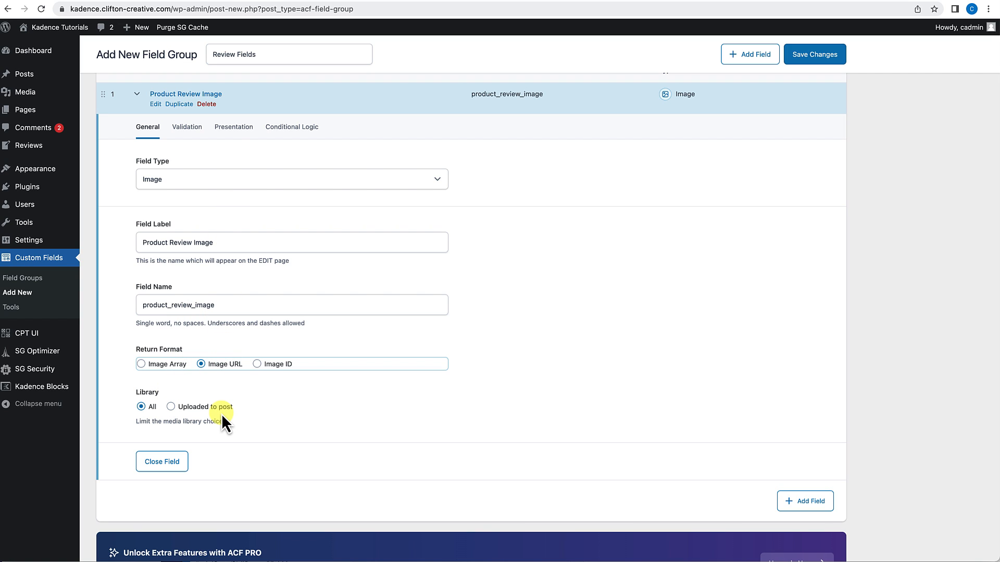
left_click(184, 462)
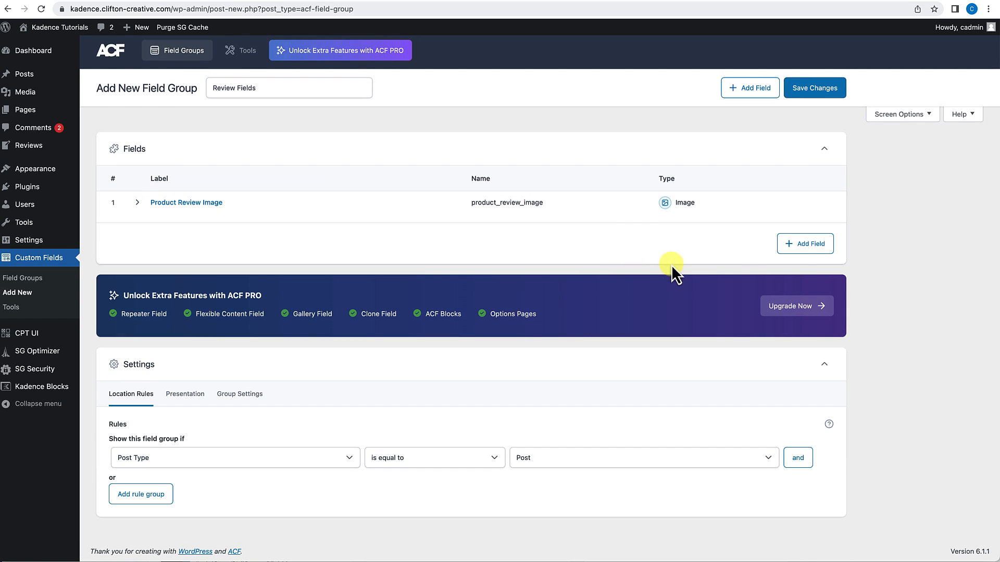
Add a Wysiwyg Editor field labelled "Introductory Text" with the name introductory_text for the template's intro paragraph.
left_click(797, 251)
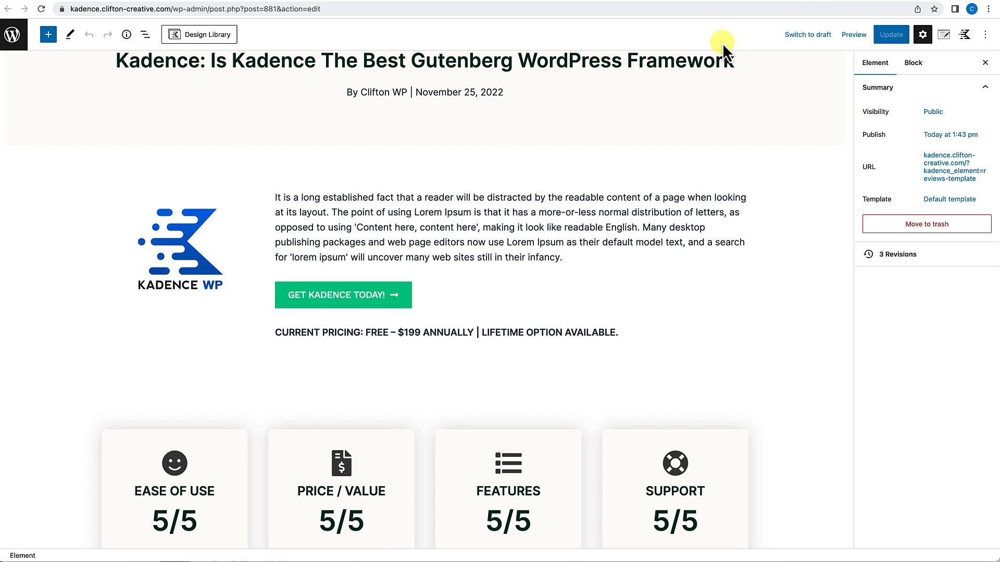
left_click(798, 1)
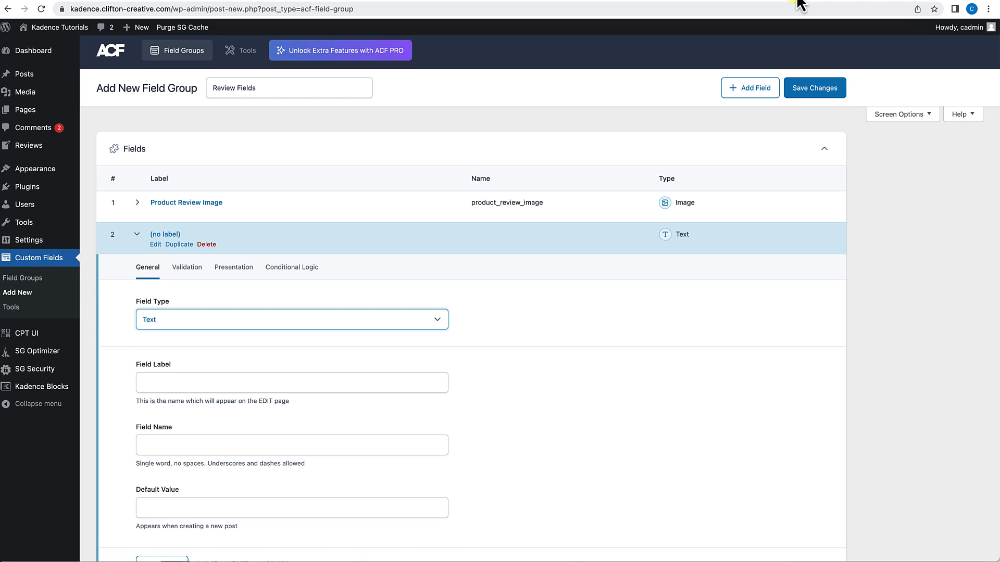
left_click(167, 322)
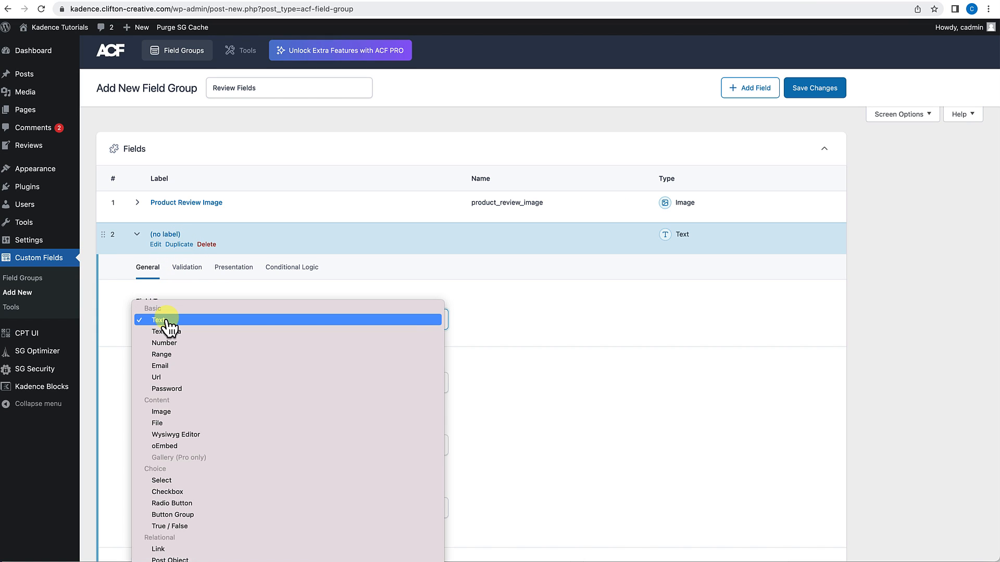
left_click(179, 435)
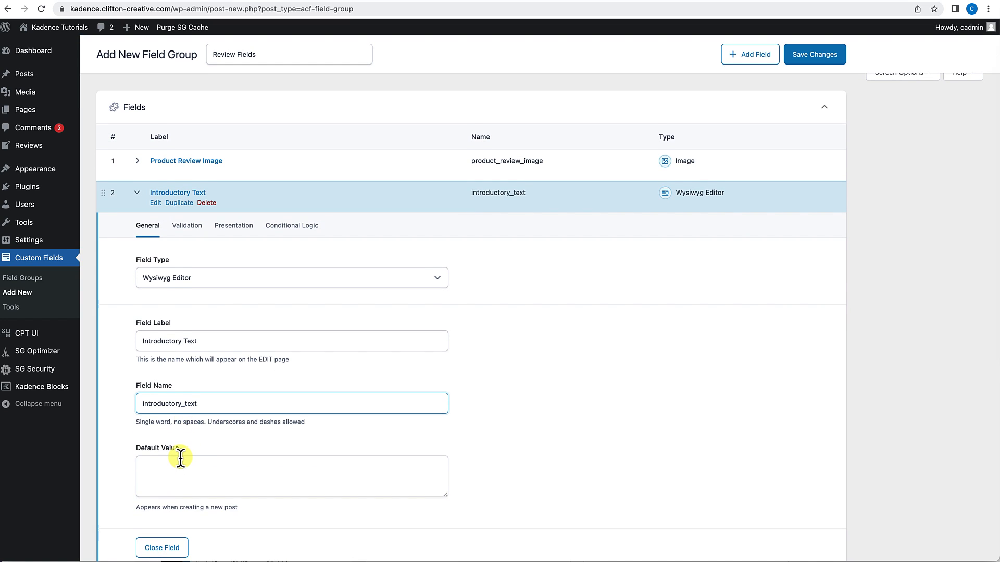
scroll(182, 456, "down", 1)
left_click(154, 510)
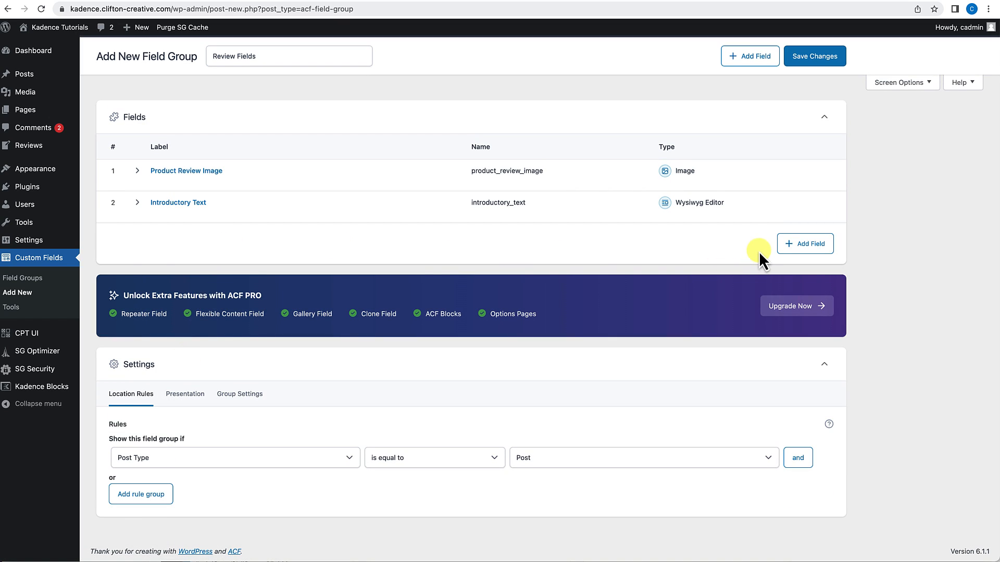
Add a Url field labelled "Product Affiliate Link" with the name product_affiliate_link for the template's button.
left_click(803, 249)
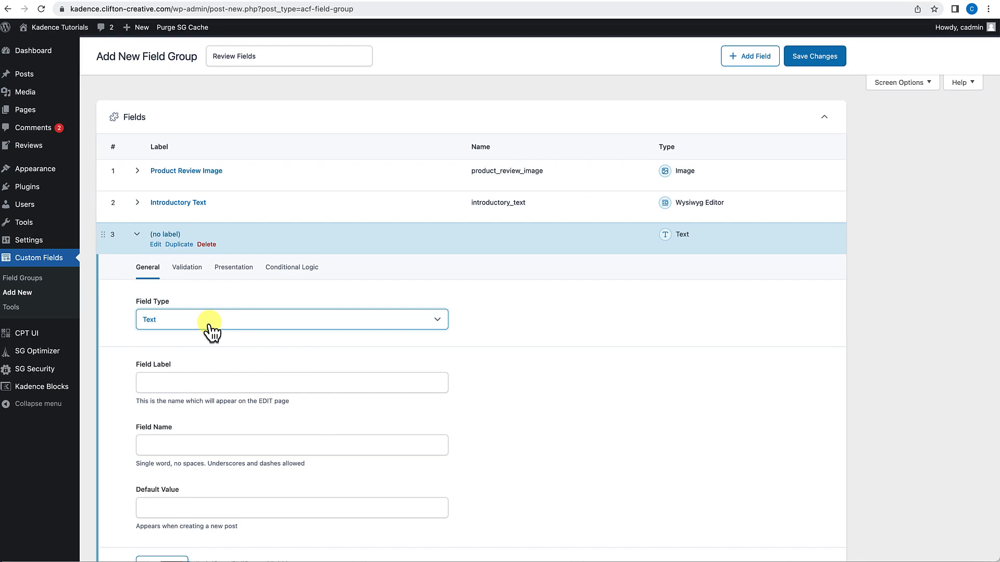
left_click(212, 328)
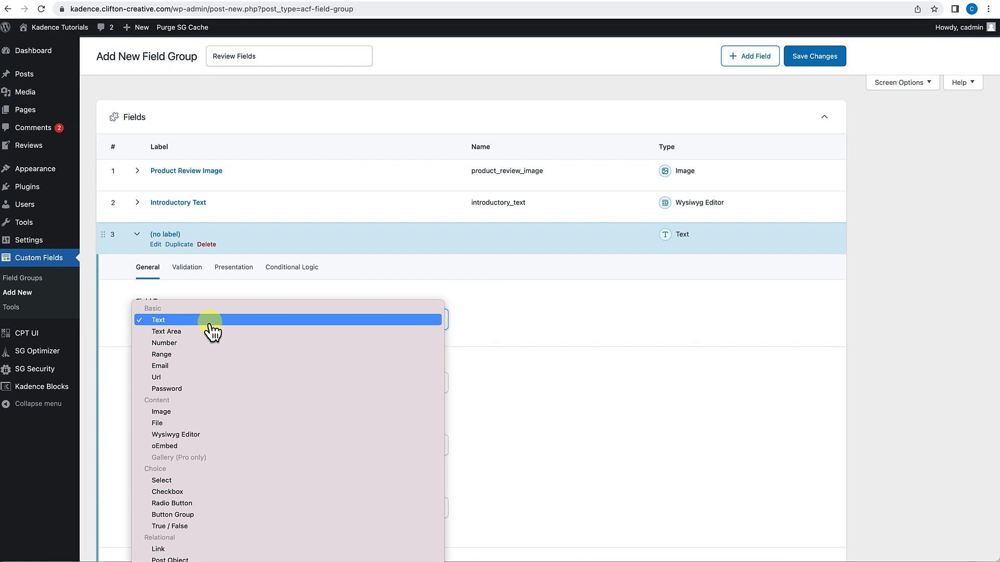
left_click(174, 377)
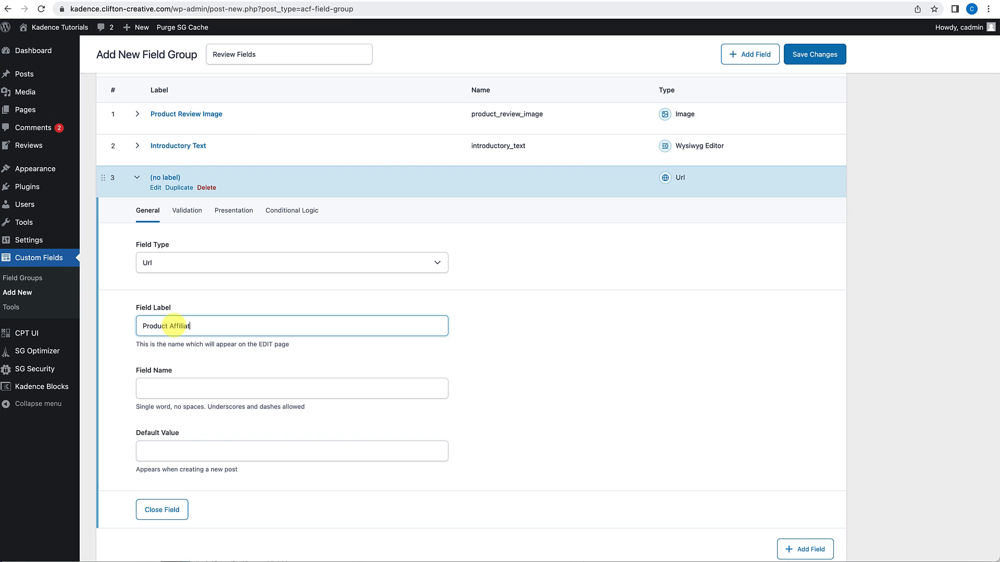
key("Tab")
scroll(234, 446, "down", 1)
left_click(172, 458)
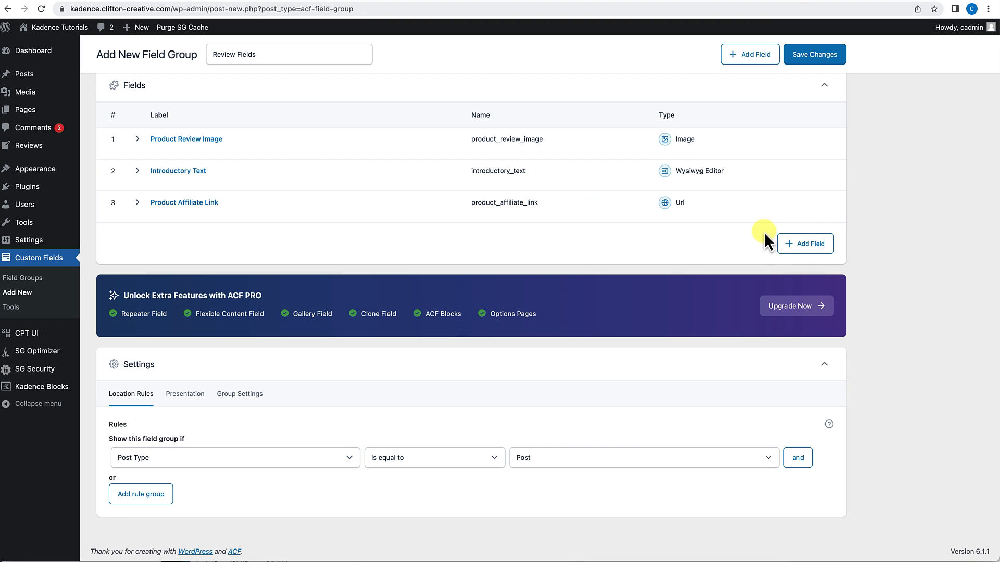
Add a Text field labelled "Product Review Note" with the name product_review_note for the template's pricing line.
left_click(789, 244)
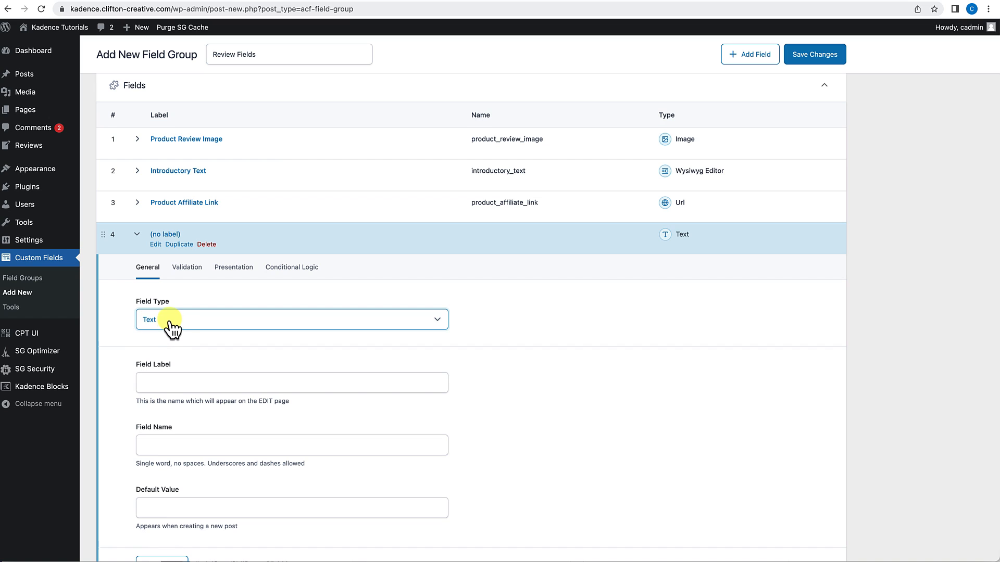
left_click(167, 385)
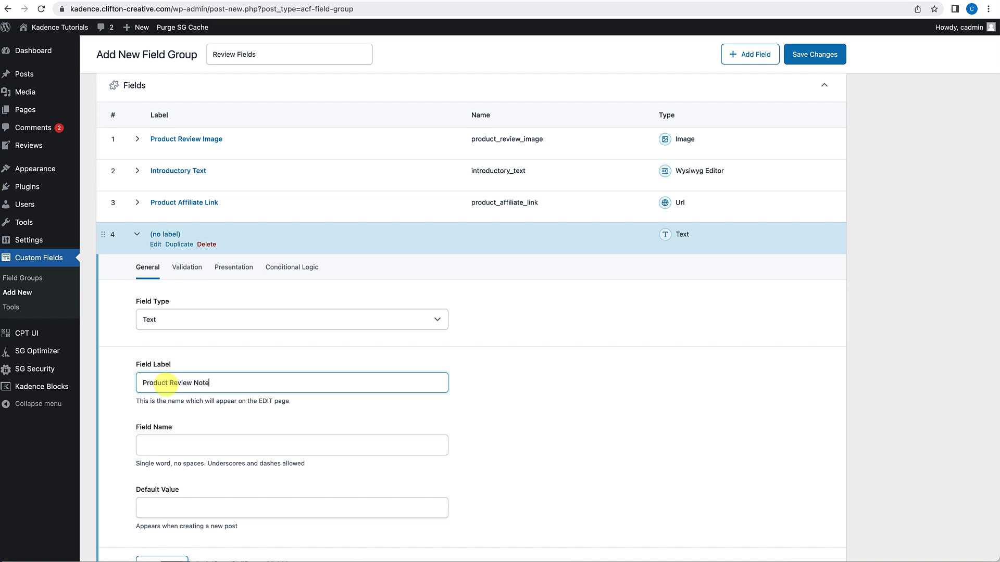
key("Tab")
scroll(239, 492, "down", 4)
left_click(164, 395)
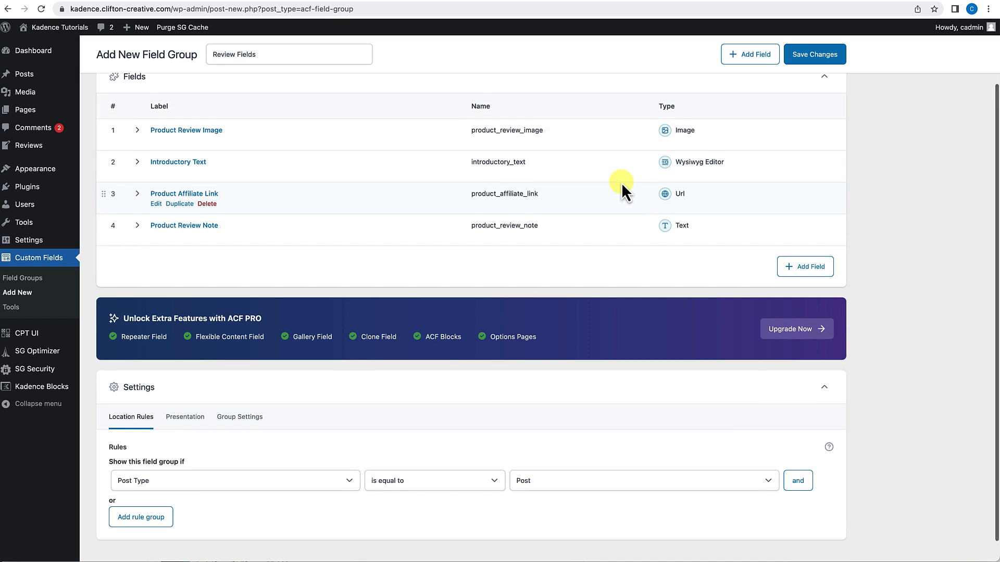
Check the template's rating cards and add a Range field labelled "Ease of Use Star Rating" with the name ease_of_use_star_rating.
scroll(588, 223, "up", 2)
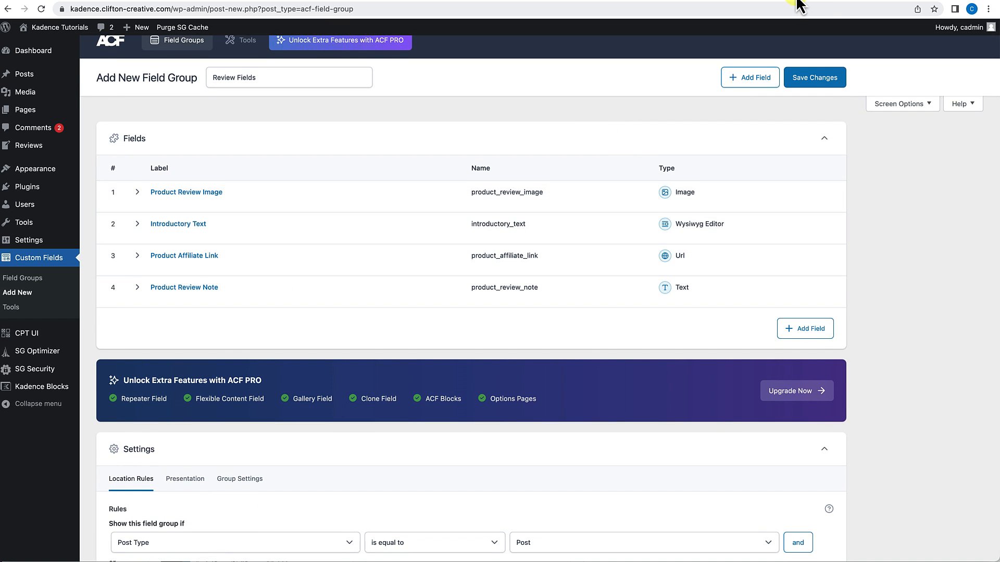
left_click(828, 0)
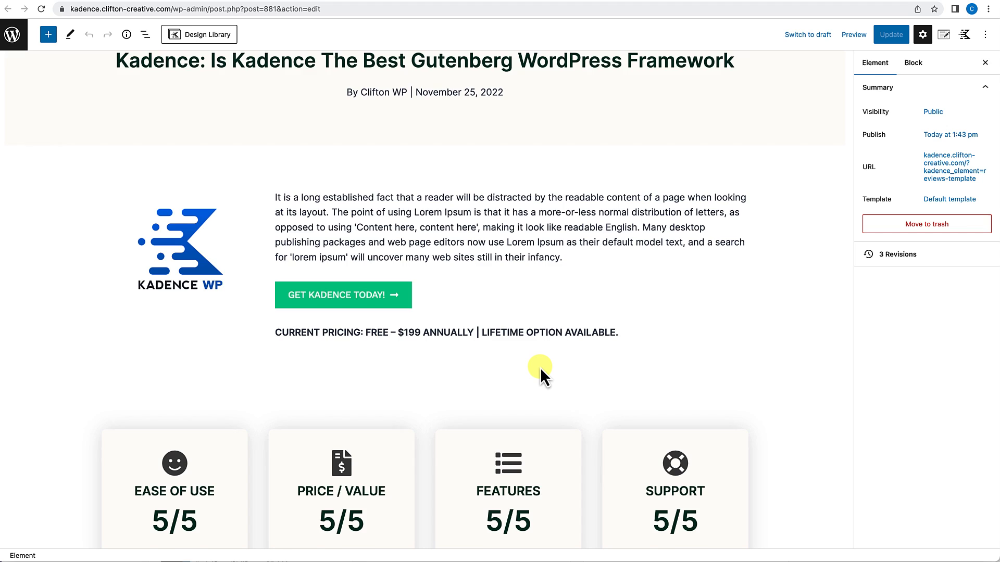
scroll(540, 368, "down", 6)
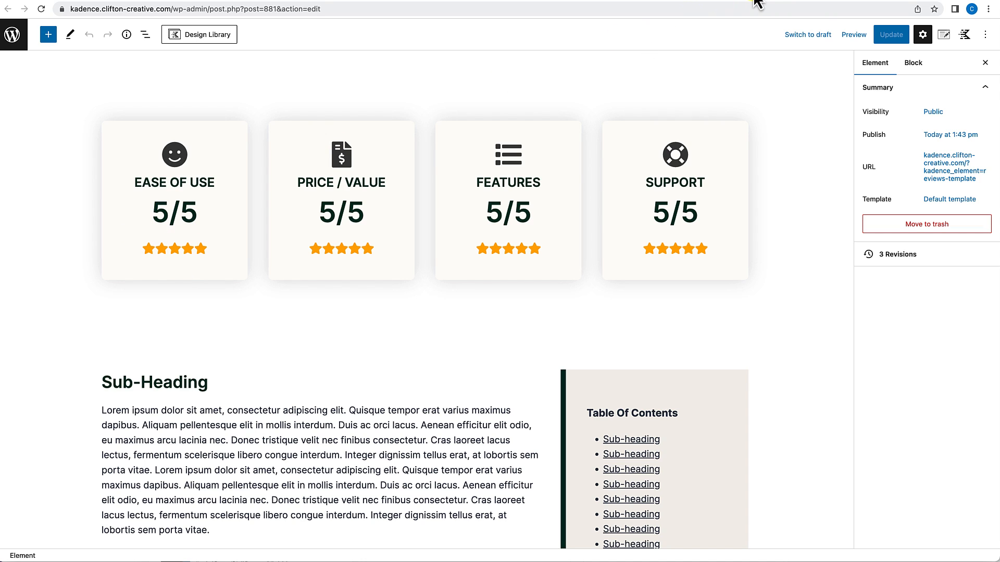
left_click(790, 0)
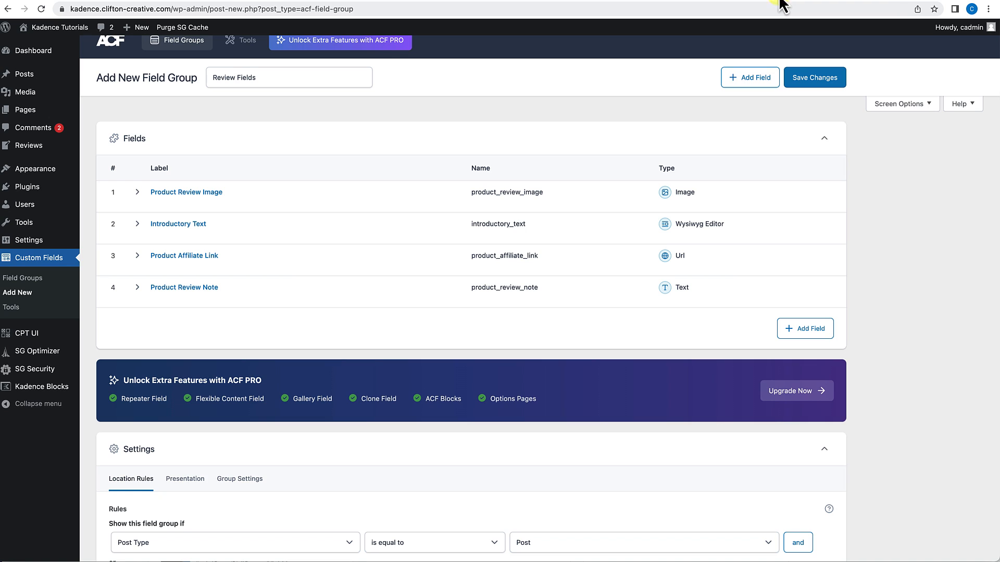
scroll(289, 217, "up", 1)
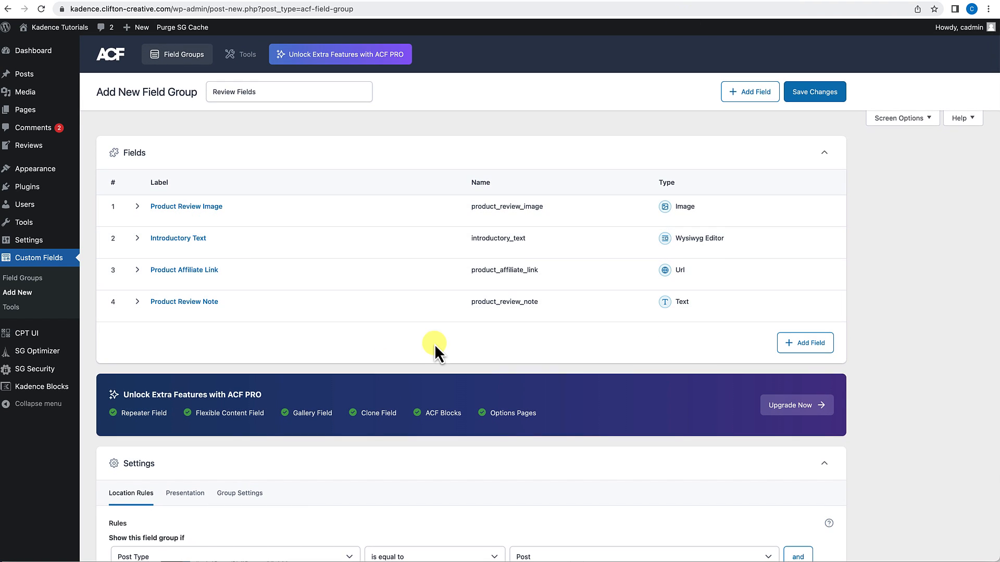
left_click(802, 343)
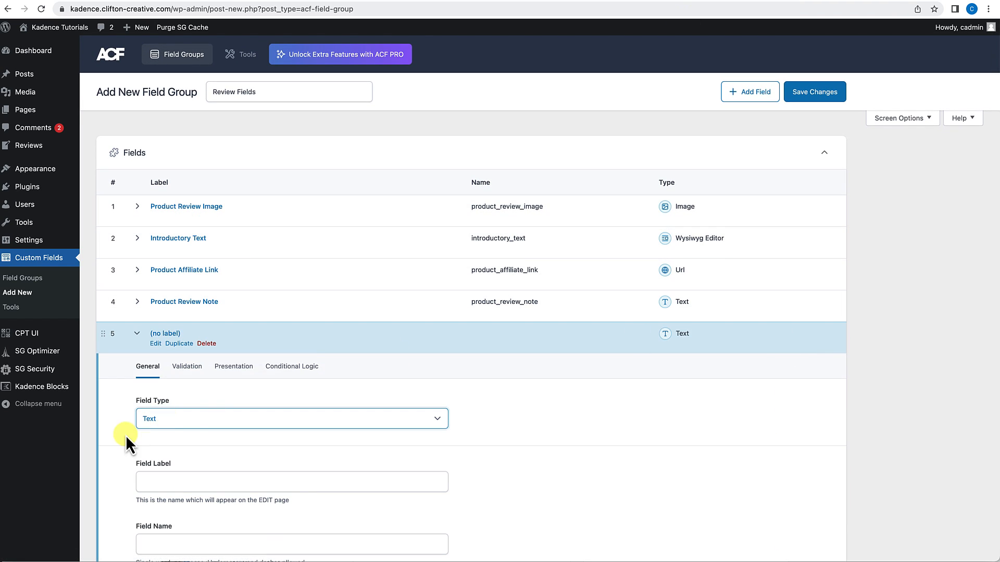
scroll(177, 451, "down", 1)
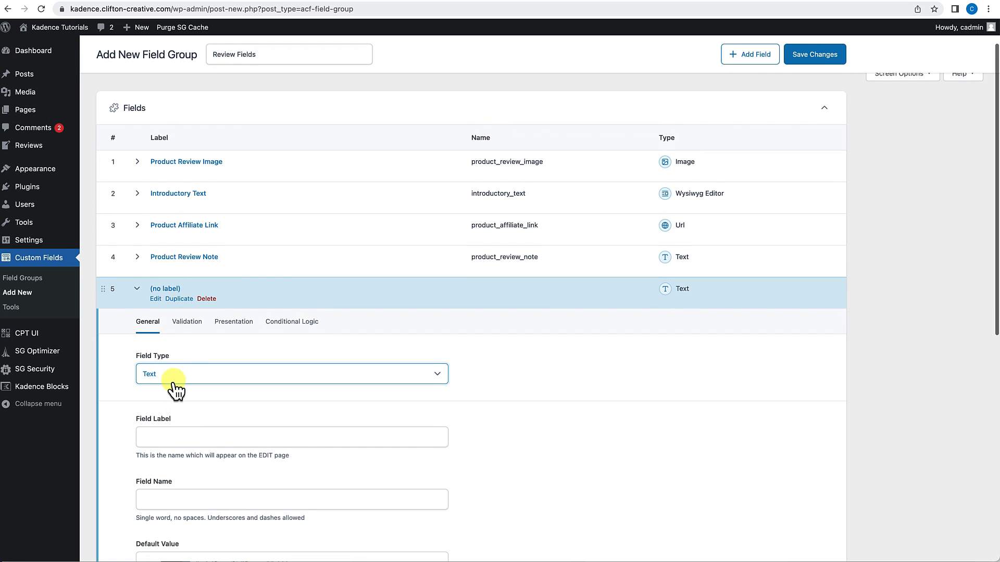
left_click(176, 376)
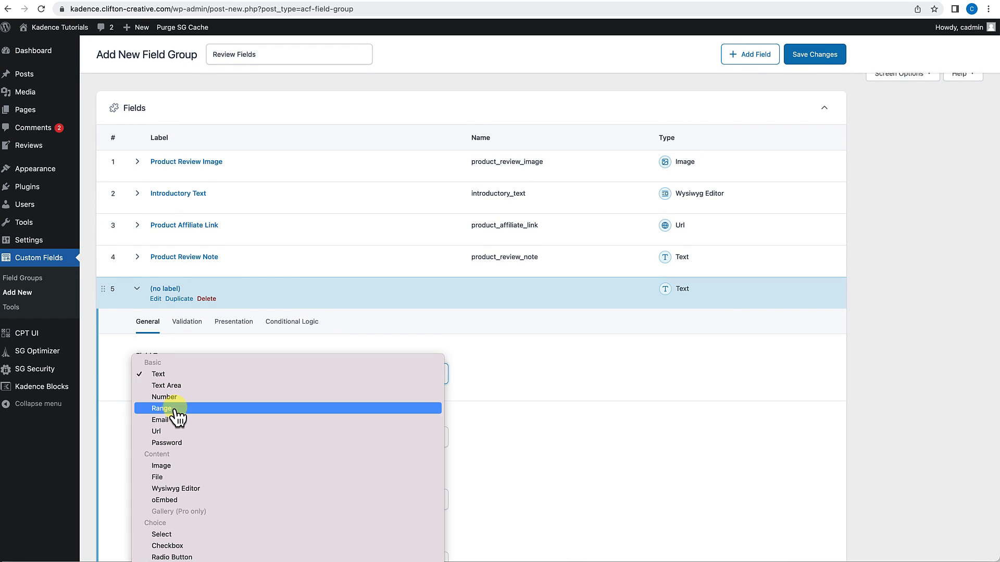
left_click(177, 410)
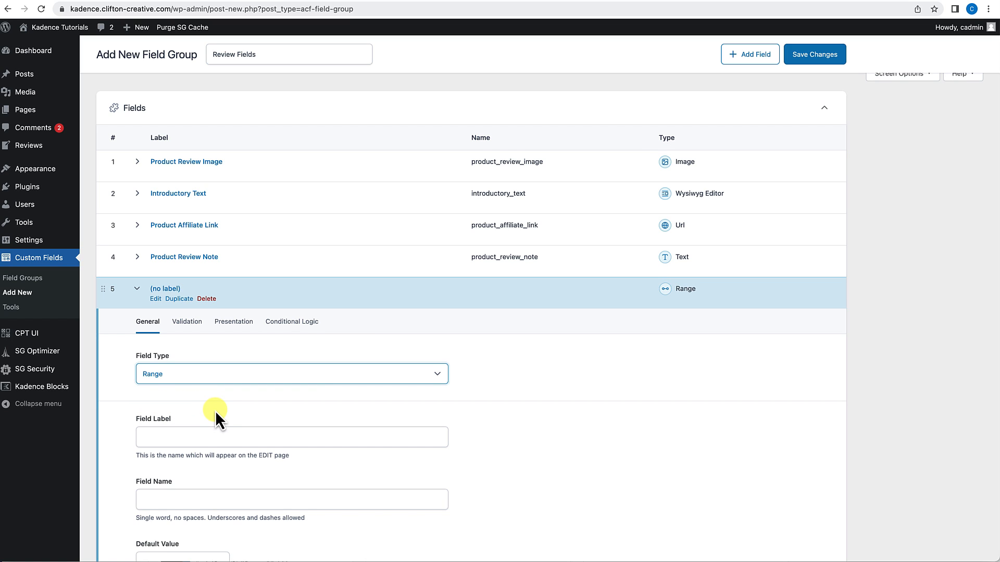
scroll(201, 414, "down", 2)
left_click(177, 361)
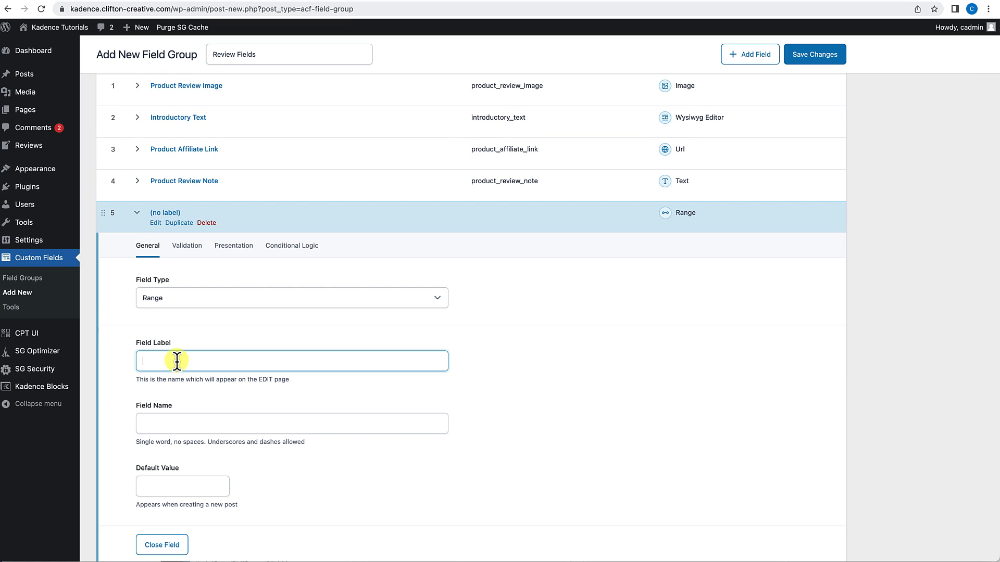
type("Ease of Use Star Rating")
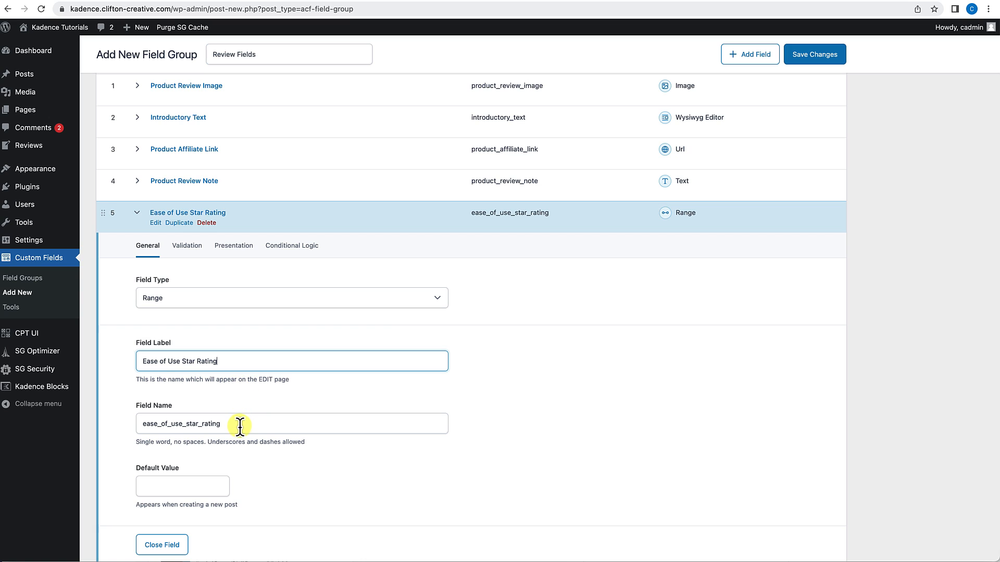
scroll(239, 424, "down", 1)
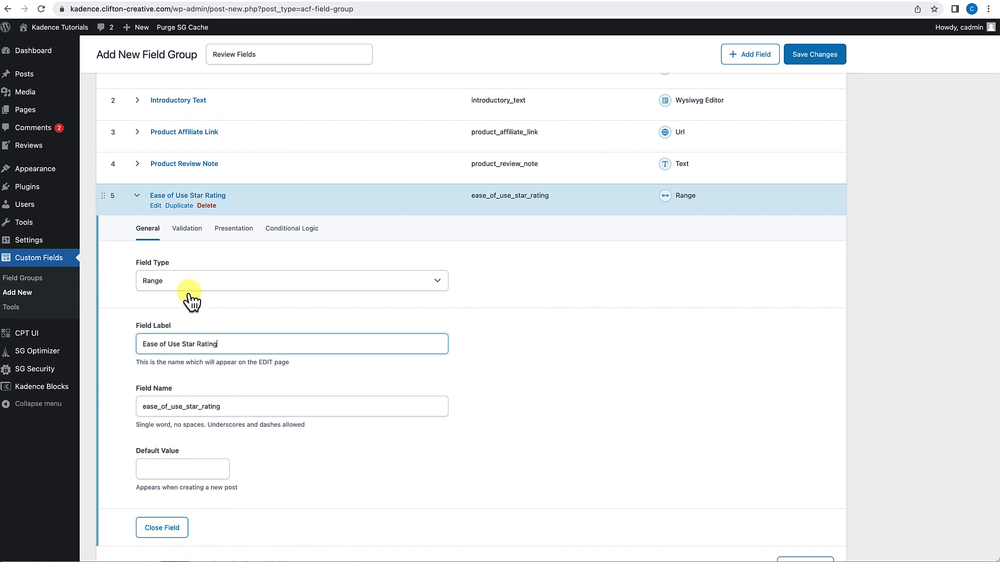
Set the Ease of Use Star Rating field's minimum value to 1 and maximum value to 5.
left_click(218, 232)
left_click(185, 237)
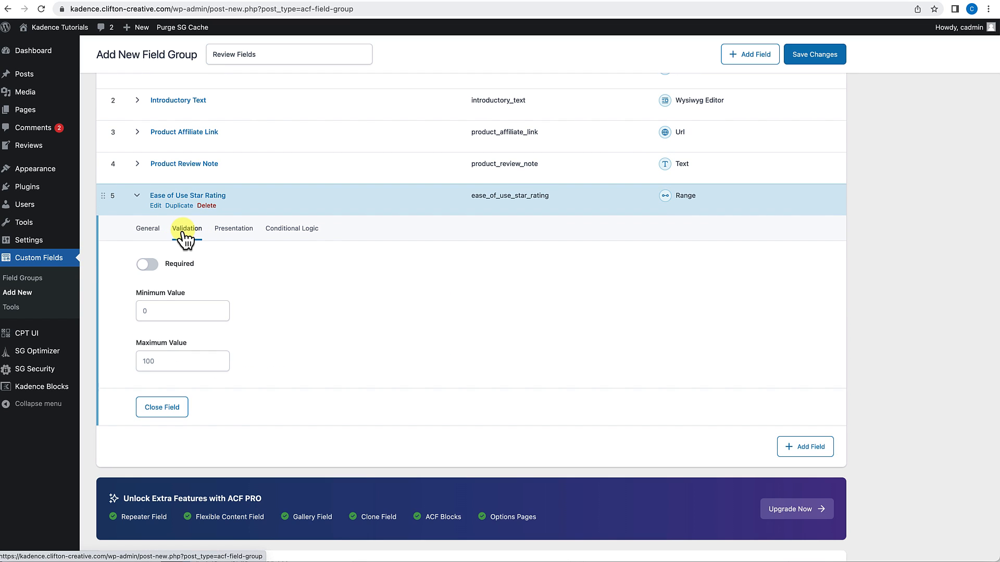
left_click(159, 311)
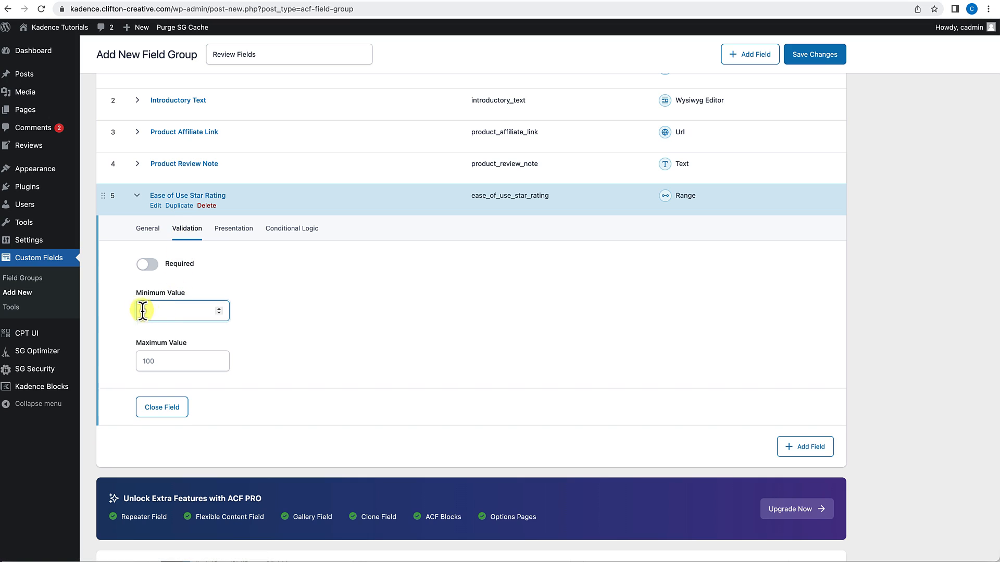
type("1")
left_click(162, 361)
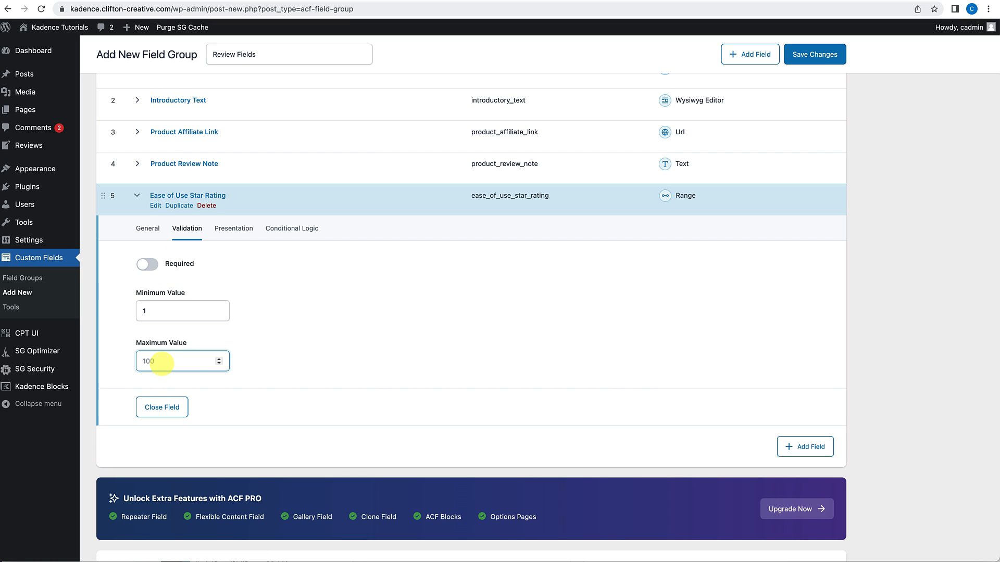
type("5")
Set the Ease of Use Star Rating field's step size to 0.5 for half-star ratings.
left_click(233, 233)
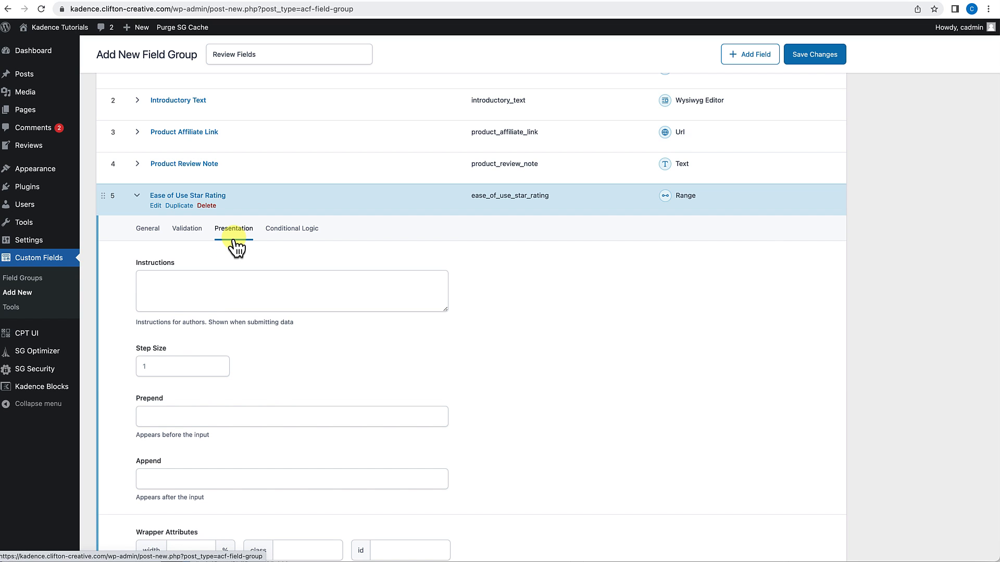
scroll(196, 359, "down", 2)
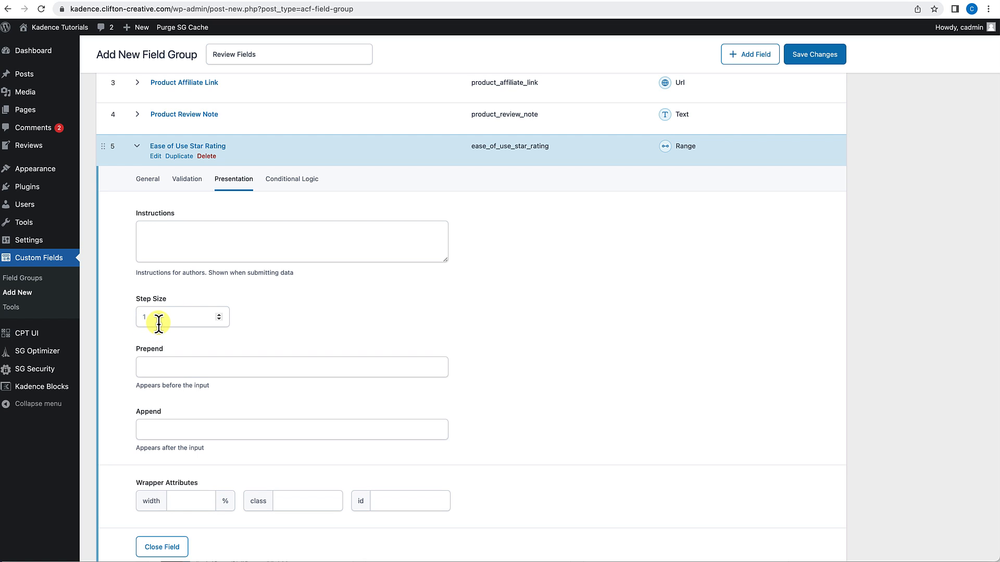
left_click(158, 320)
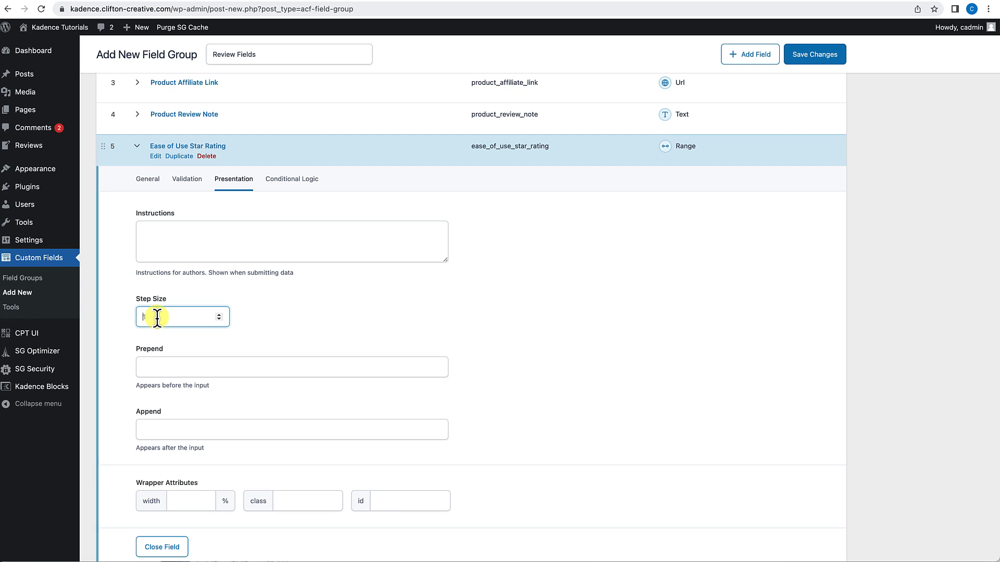
type("0")
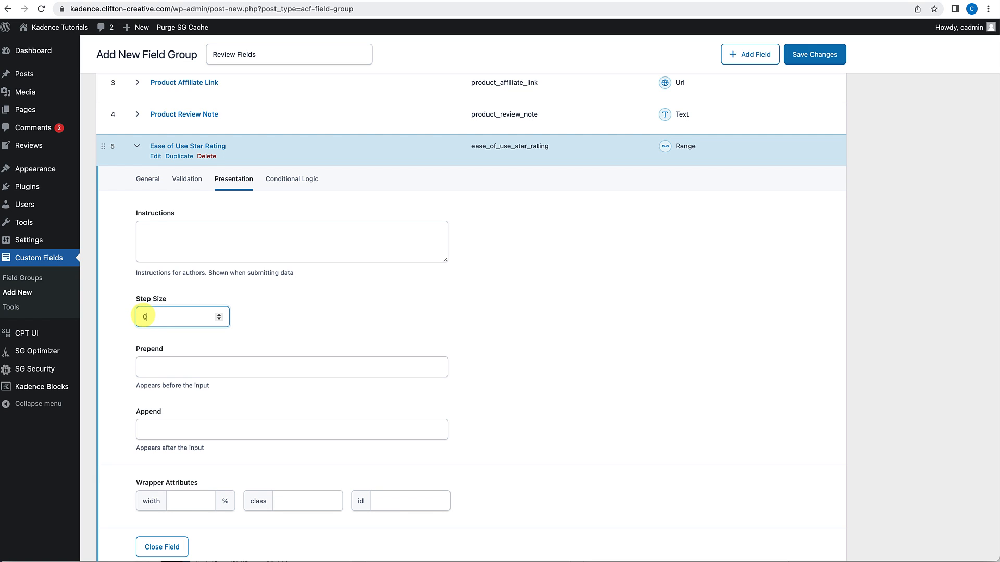
type(".5")
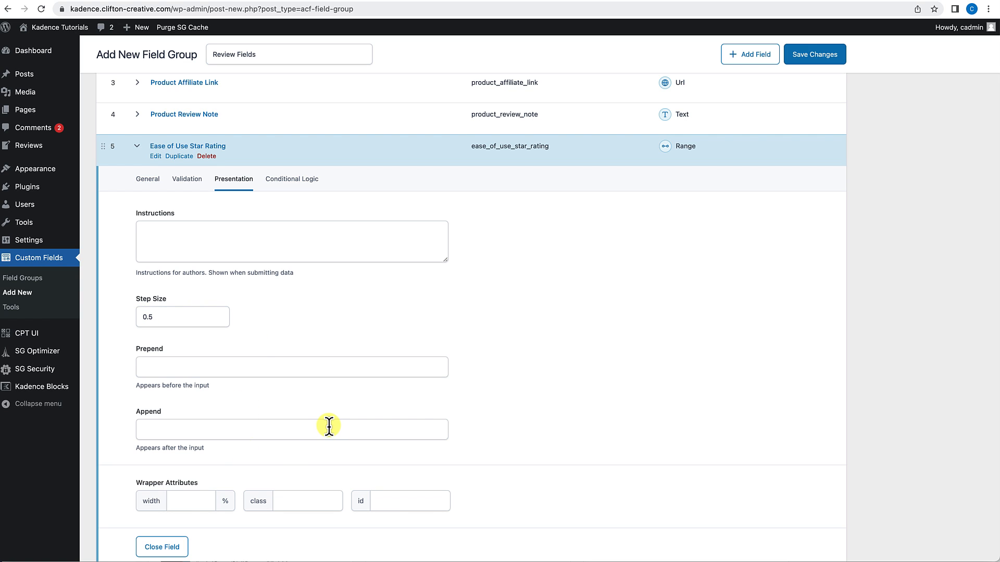
Set the Ease of Use Star Rating field's minimum value to 3.
scroll(328, 426, "up", 1)
scroll(329, 426, "up", 1)
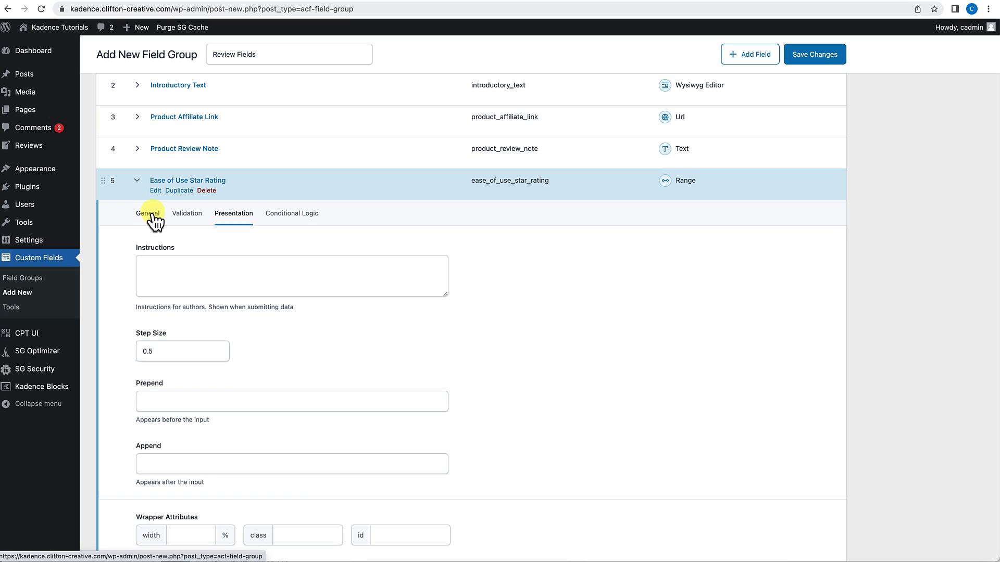
left_click(186, 214)
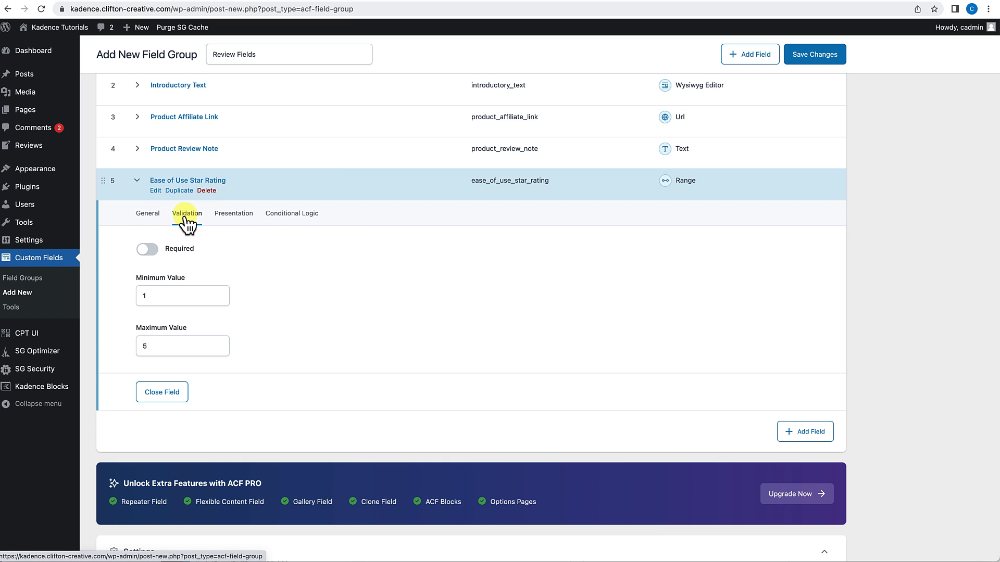
double_click(139, 296)
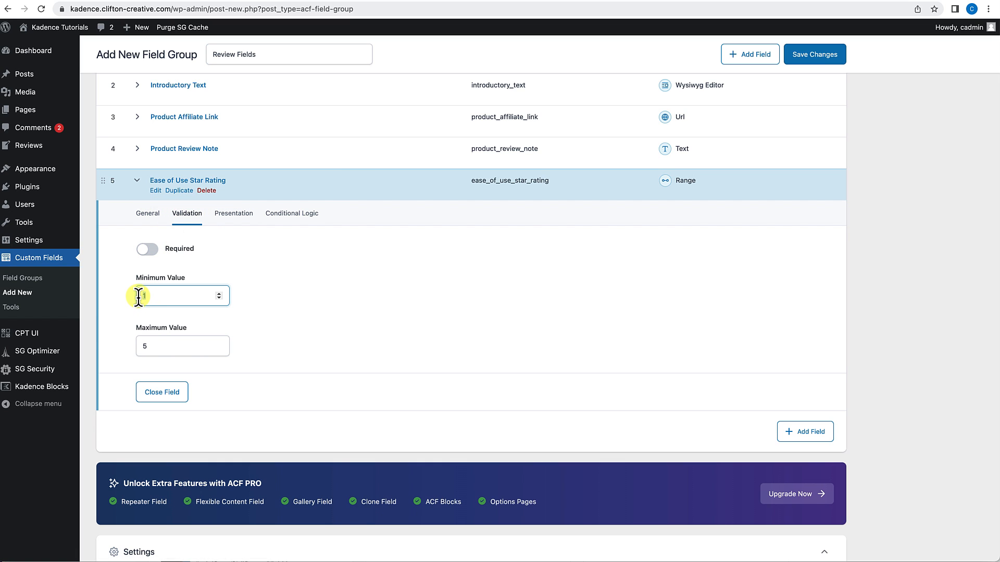
type("3")
left_click(311, 305)
Check the template's rating cards, duplicate the Ease of Use Star Rating field and label the copy "Price Star Rating".
left_click(823, 1)
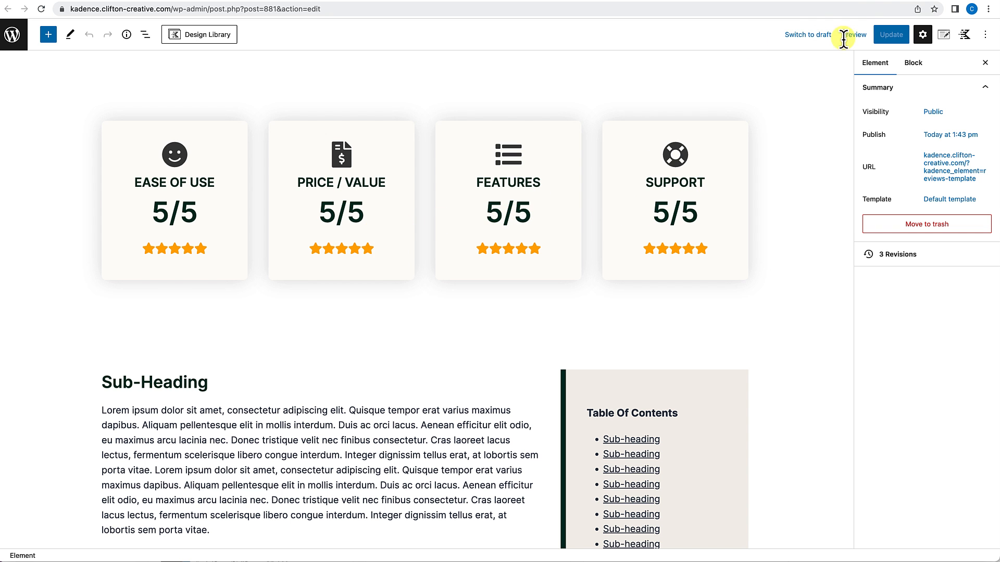
left_click(790, 1)
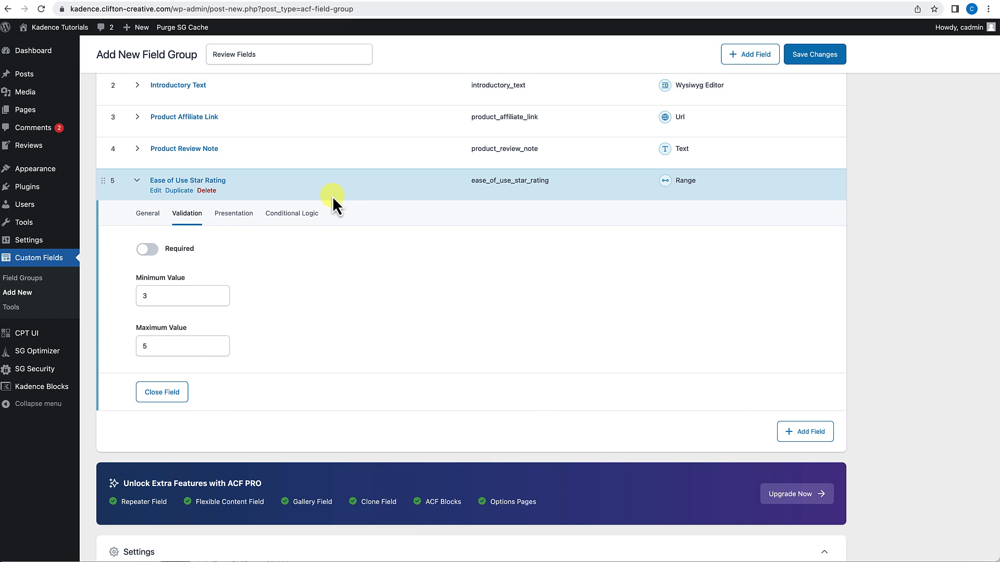
left_click(181, 193)
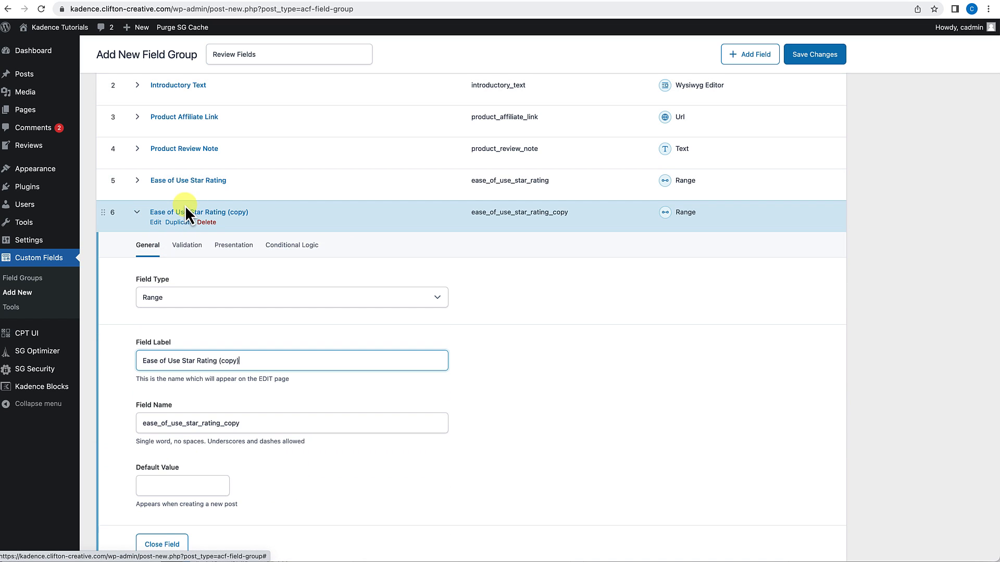
scroll(177, 261, "down", 1)
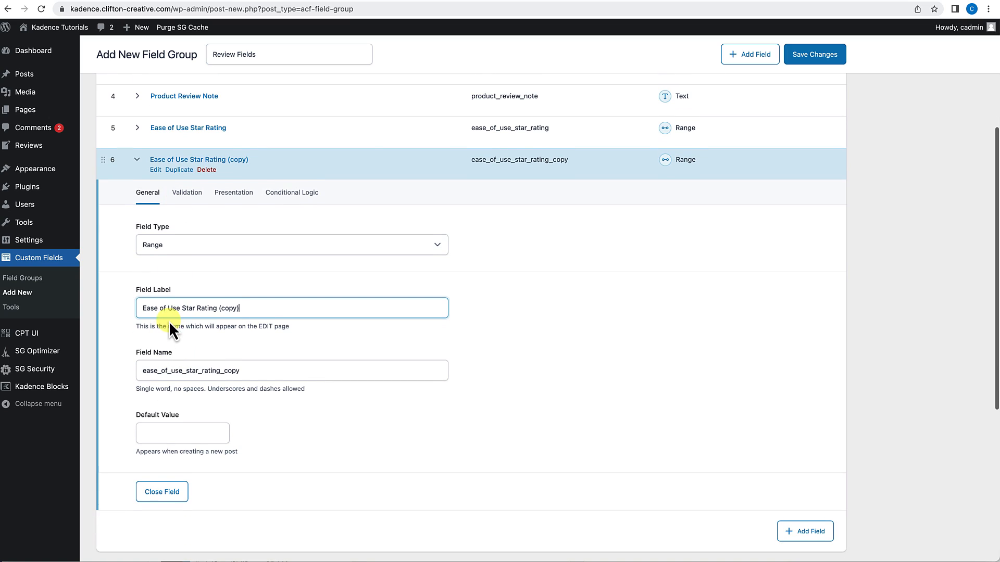
left_click_drag(141, 308, 240, 309)
left_click(184, 311)
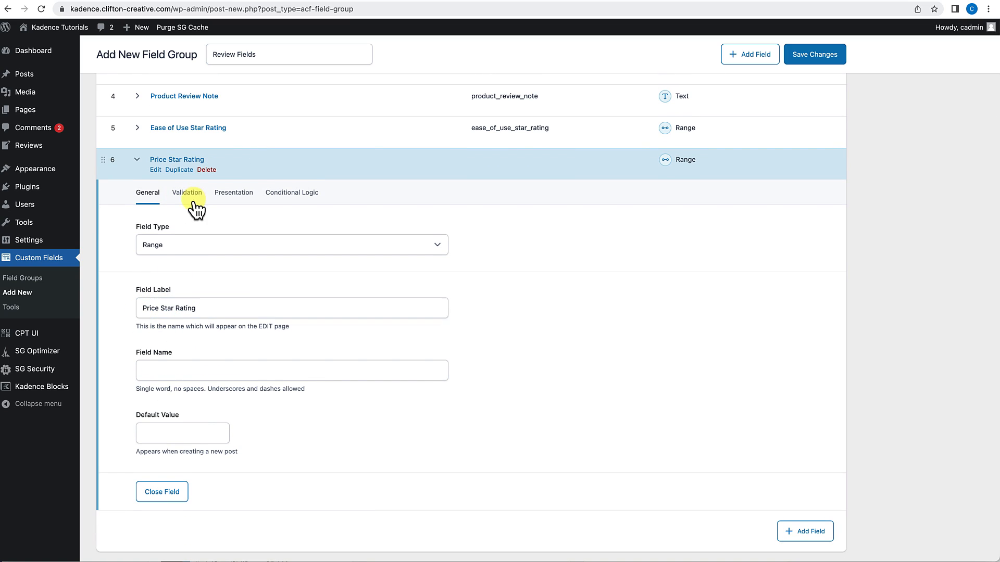
Check the Price Star Rating field's value limits and step size, and set its field name to price_star_rating.
left_click(190, 201)
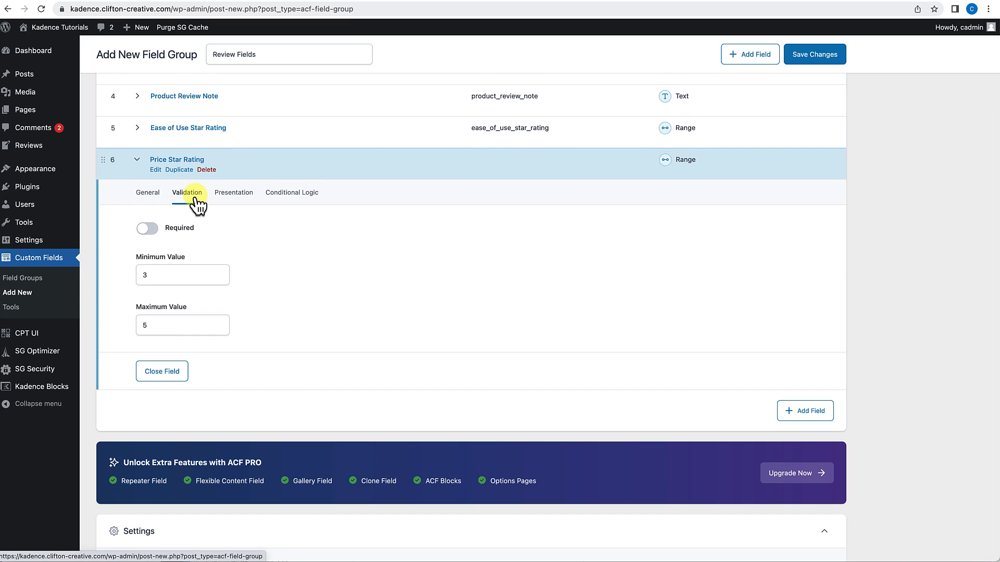
left_click(232, 194)
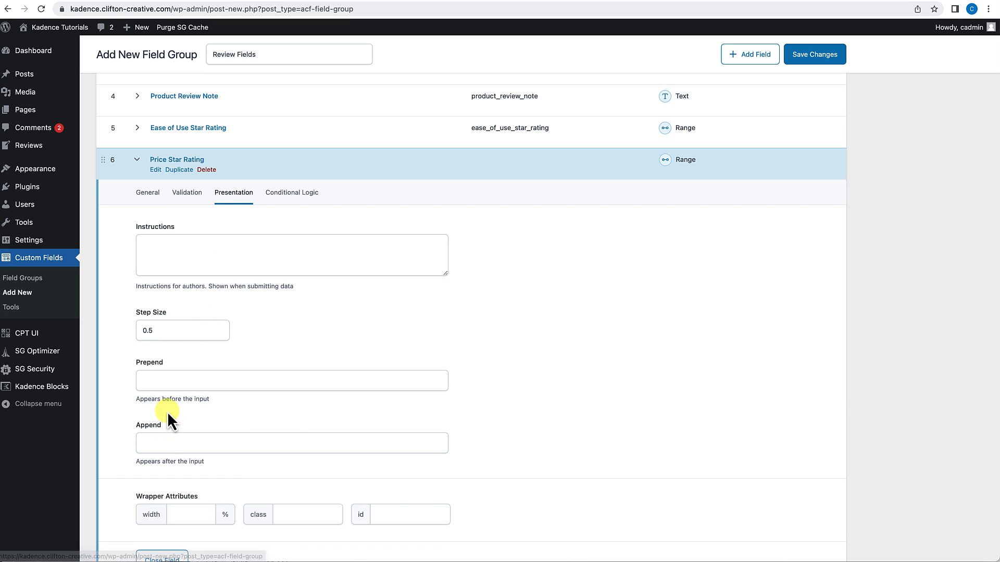
left_click(151, 193)
left_click(186, 371)
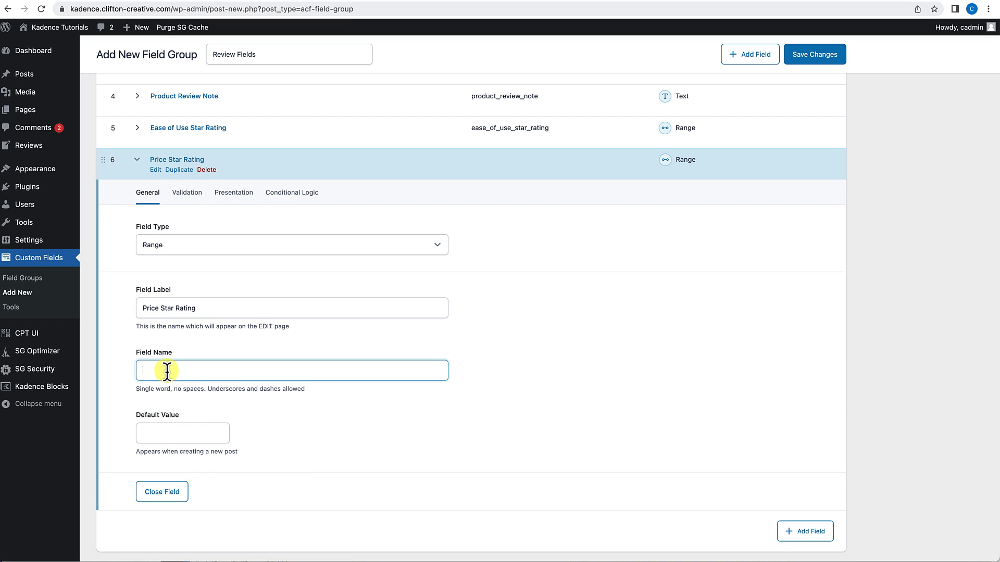
left_click_drag(217, 308, 115, 305)
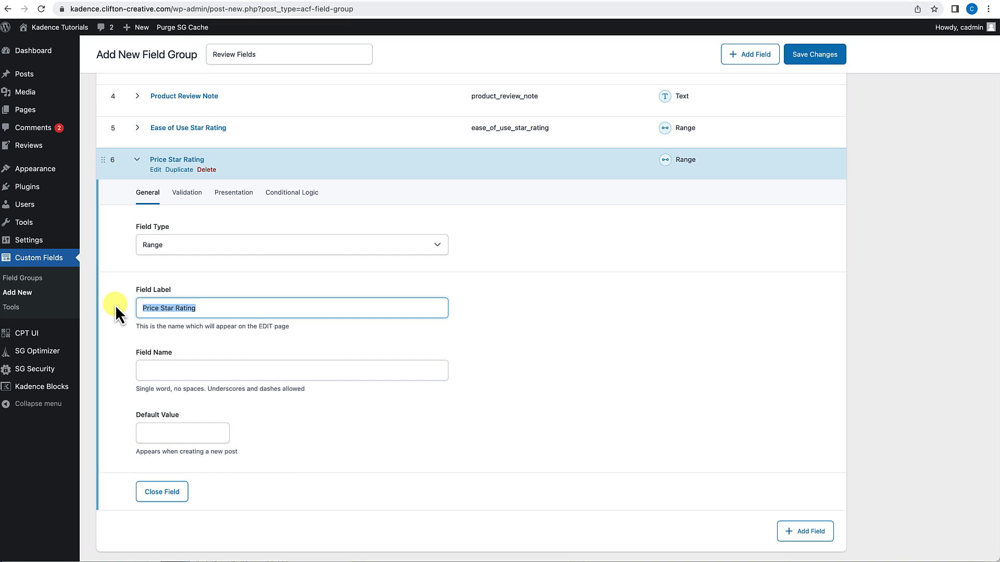
key("super+x")
key("super+v")
left_click(166, 370)
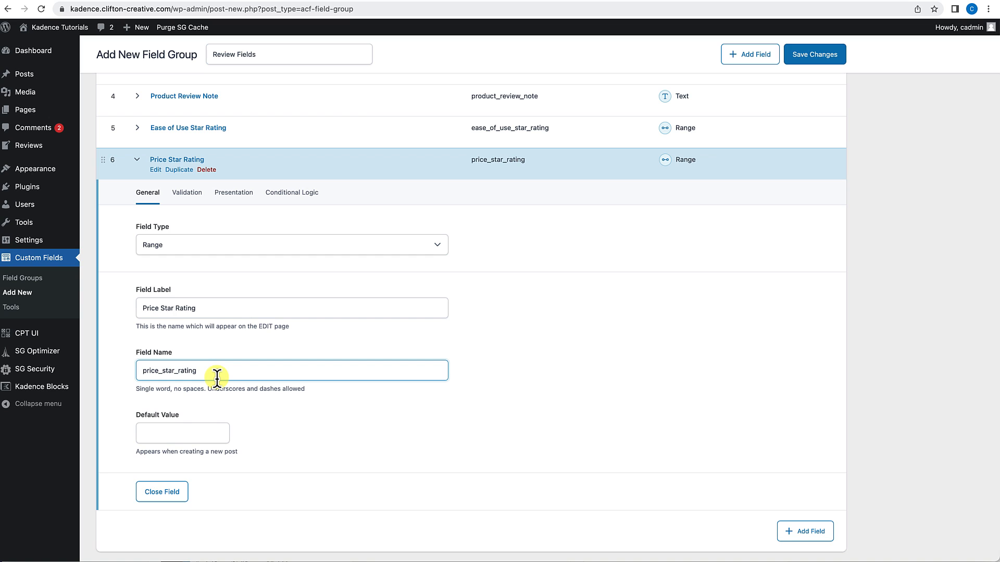
Duplicate the Price Star Rating field and label the copy "Features Star Rating".
left_click(182, 172)
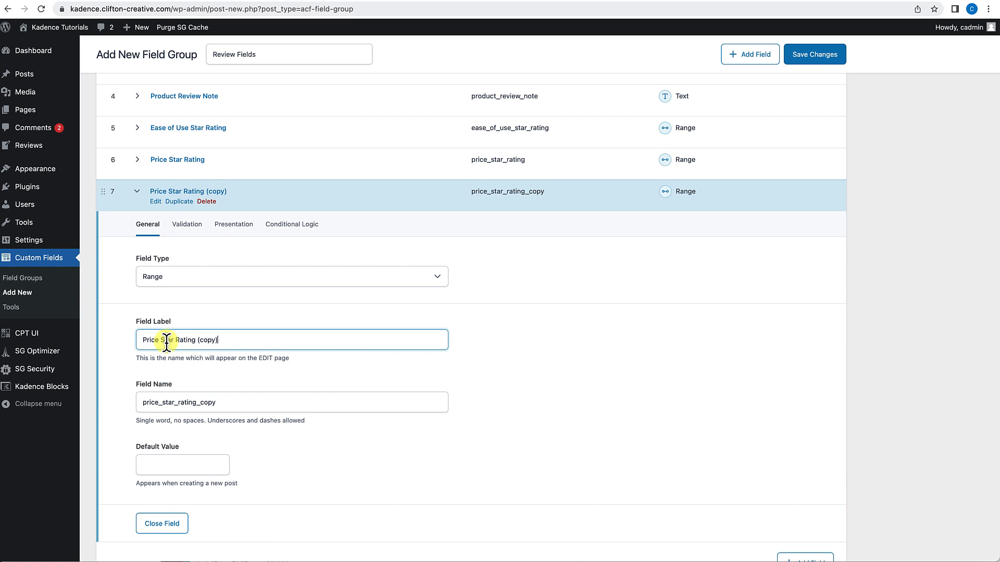
left_click_drag(159, 341, 134, 350)
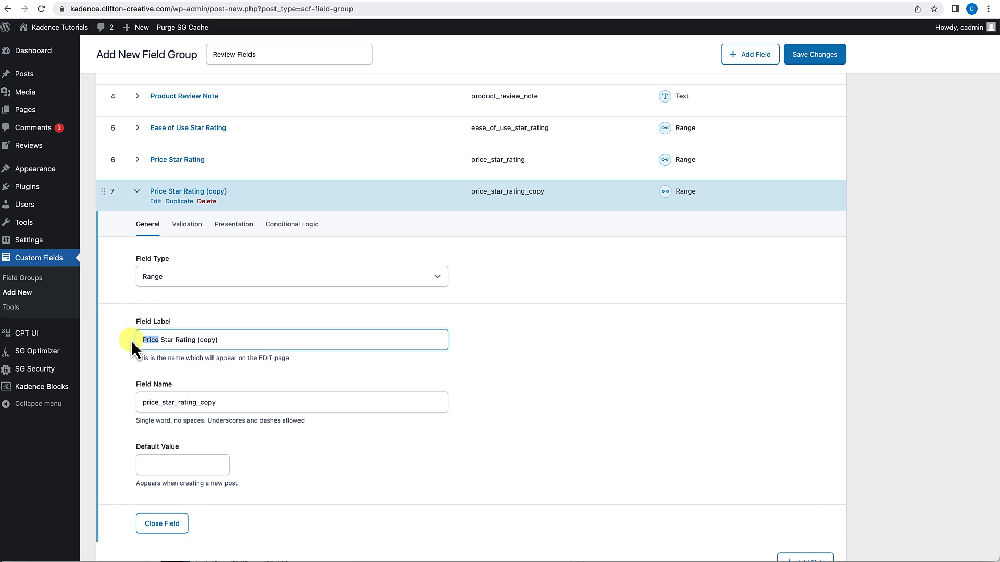
type("Features")
left_click(235, 340)
key("BackSpace")
key("BackSpace")
key("BackSpace")
key("BackSpace")
key("BackSpace")
key("BackSpace")
key("BackSpace")
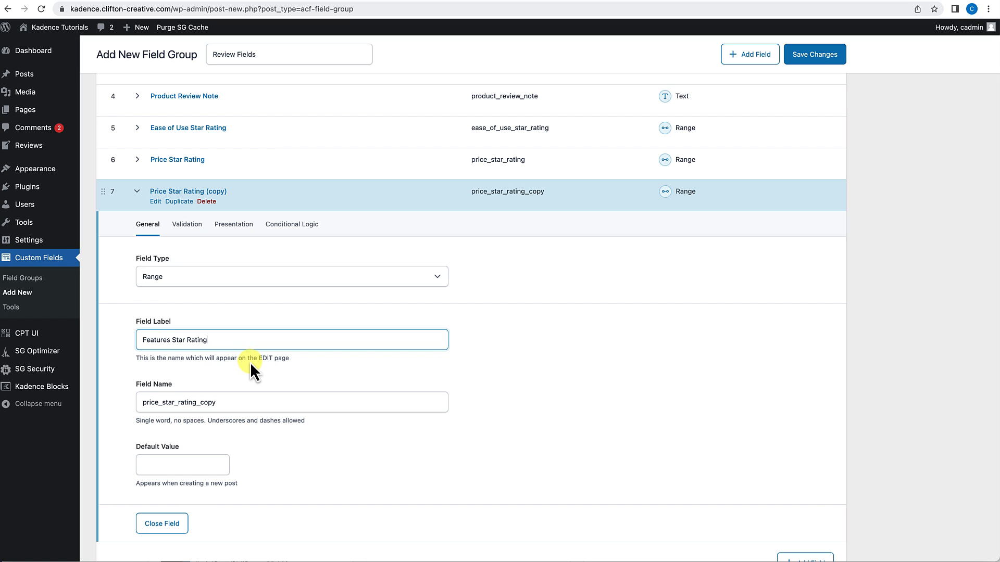
Set the Features Star Rating field's name to features_star_rating.
left_click_drag(159, 403, 142, 402)
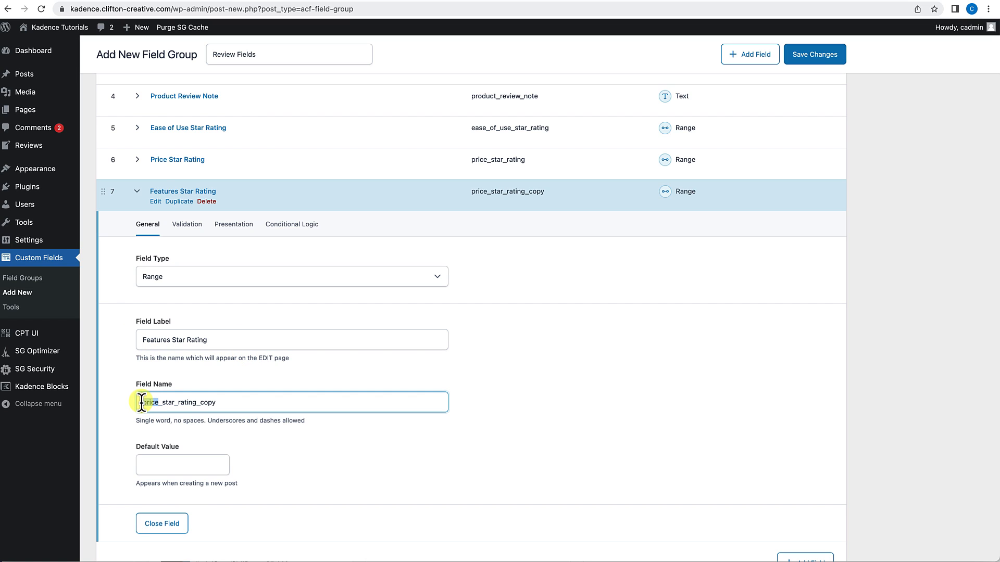
type("features")
left_click_drag(206, 402, 225, 402)
key("BackSpace")
key("Tab")
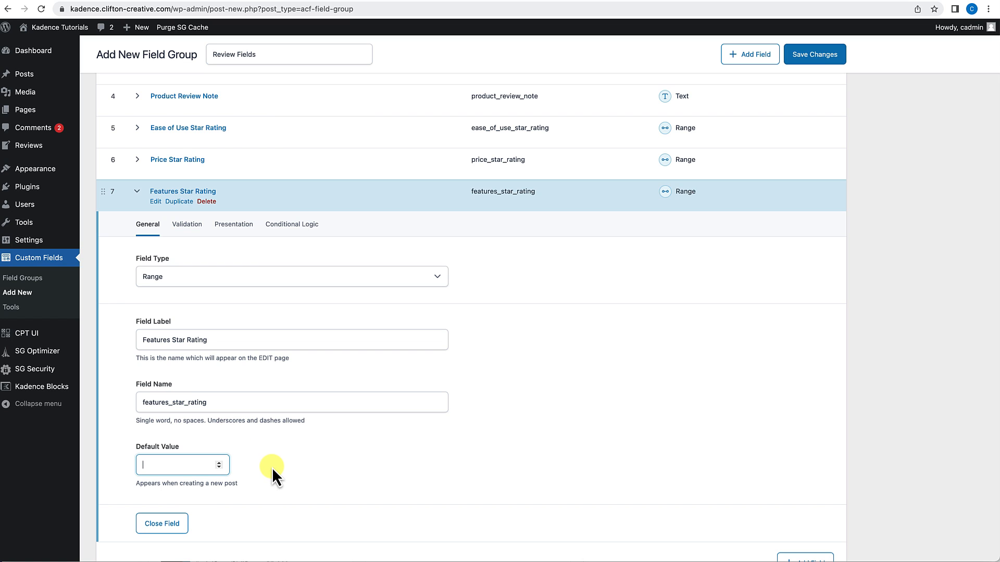
Duplicate the Features Star Rating field as "Support Star Rating" with the name Support_star_rating, and save the Review Fields group.
left_click(180, 202)
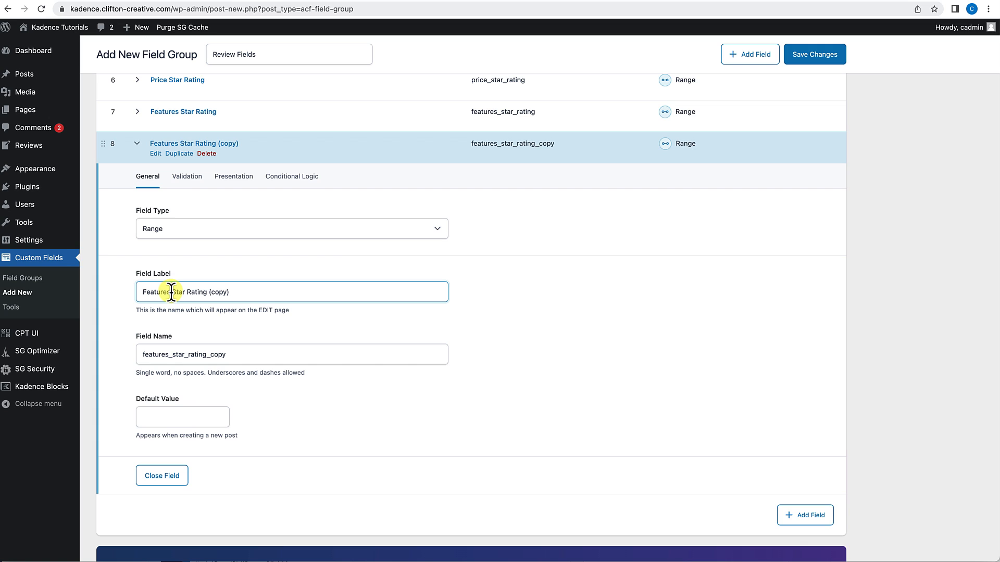
left_click_drag(170, 292, 131, 291)
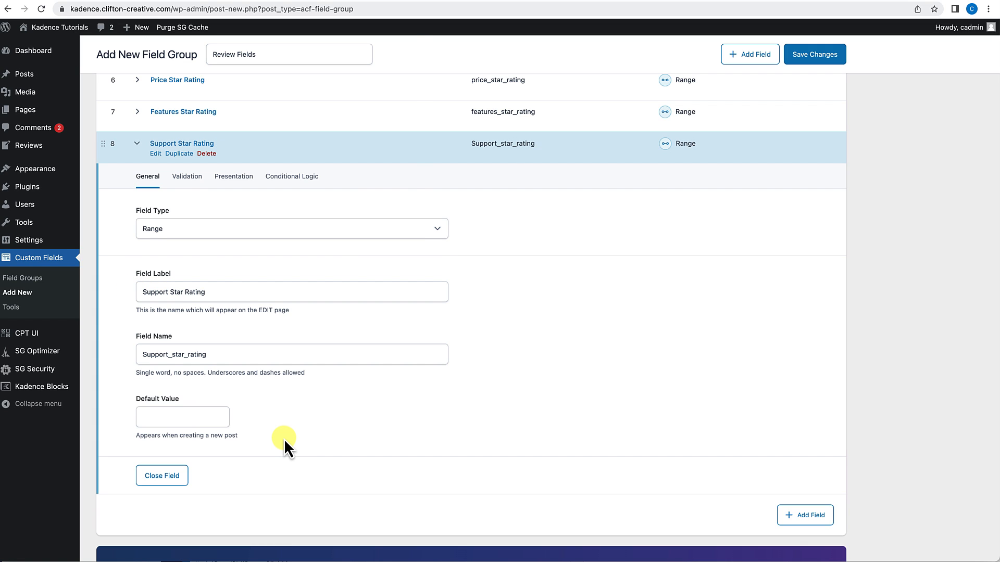
scroll(283, 439, "up", 1)
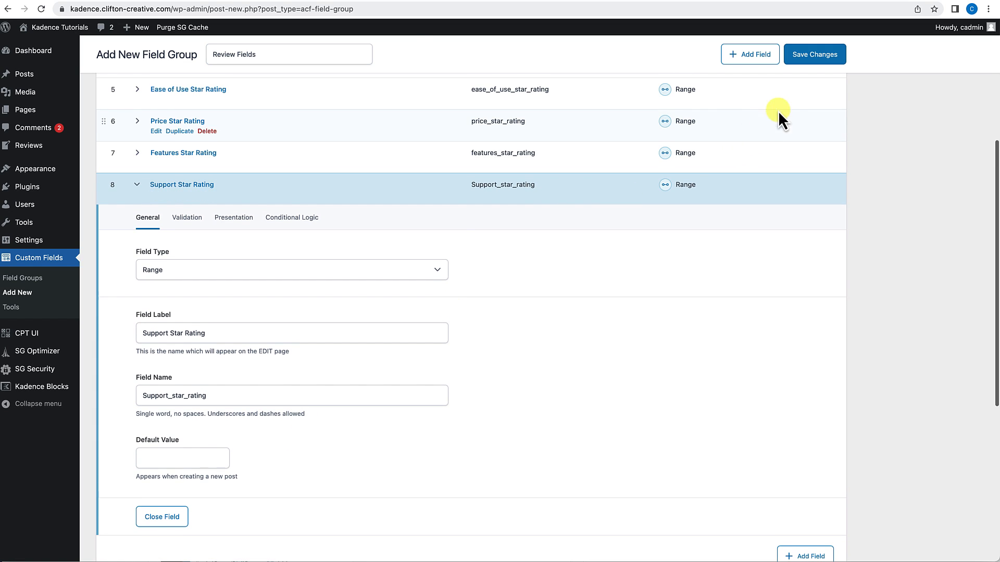
left_click(808, 59)
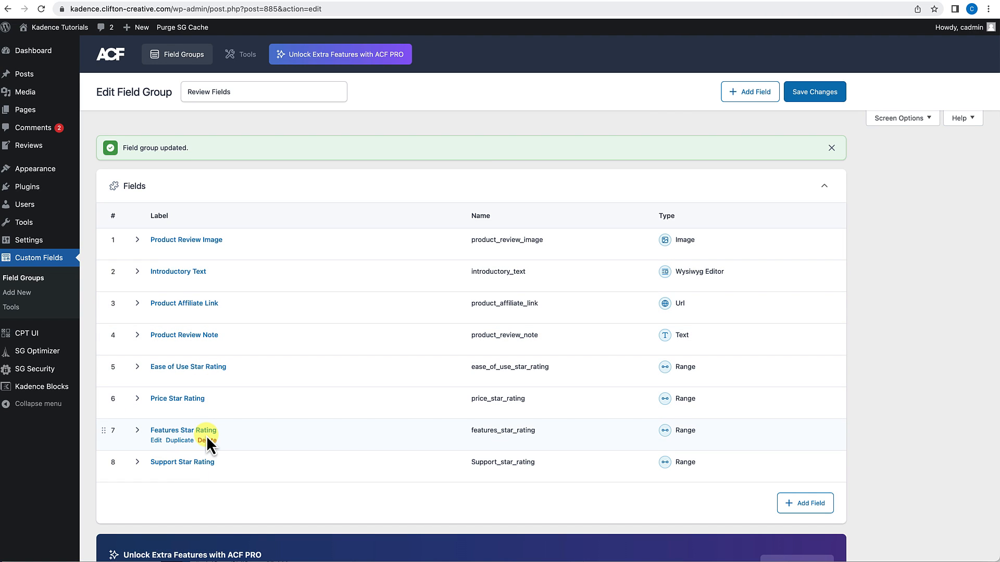
Examine the Reviews Template's rating cards, body sections and sidebar for content that the custom fields must supply.
left_click(829, 3)
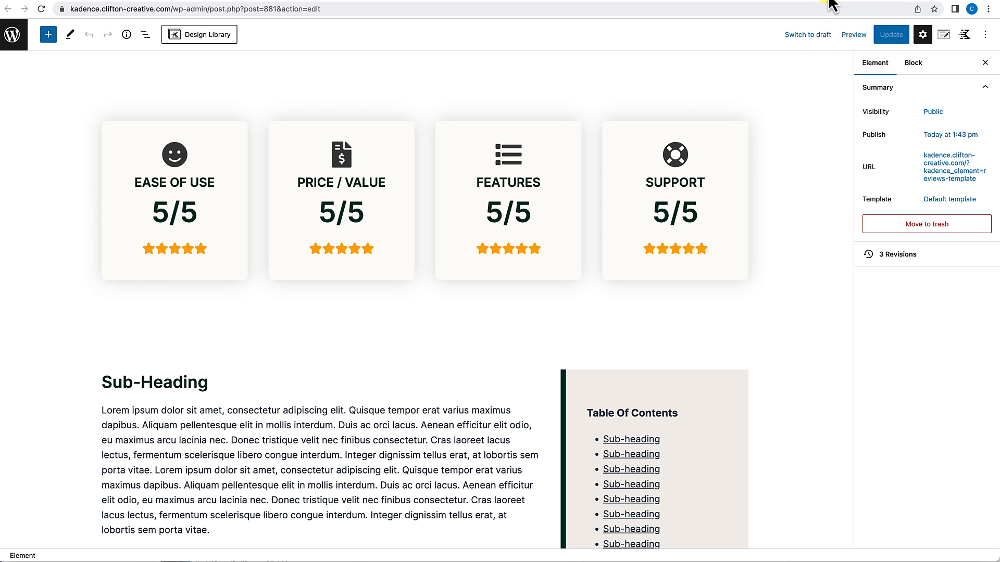
scroll(453, 221, "up", 4)
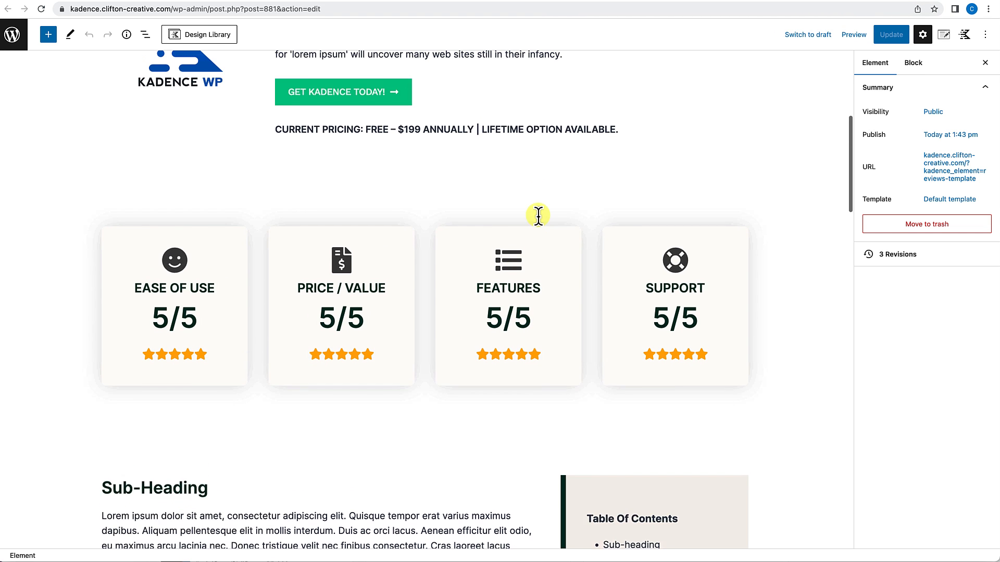
scroll(439, 221, "down", 4)
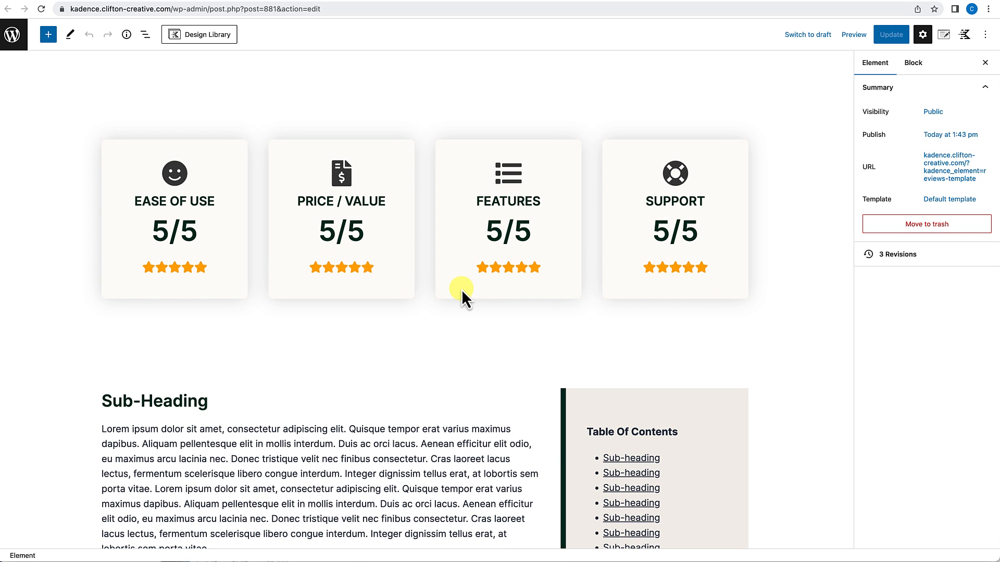
scroll(461, 289, "down", 5)
scroll(461, 289, "down", 5)
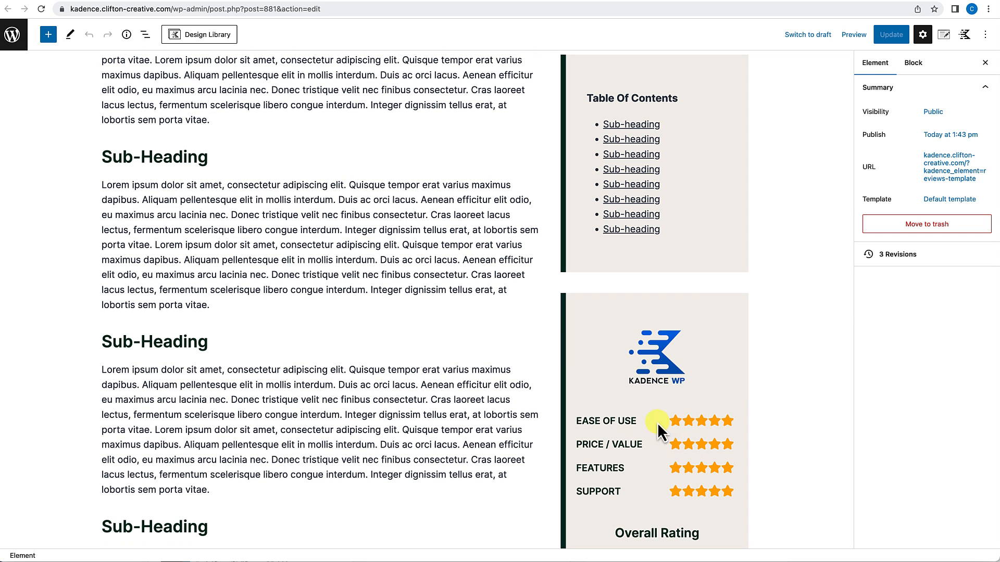
scroll(688, 440, "up", 3)
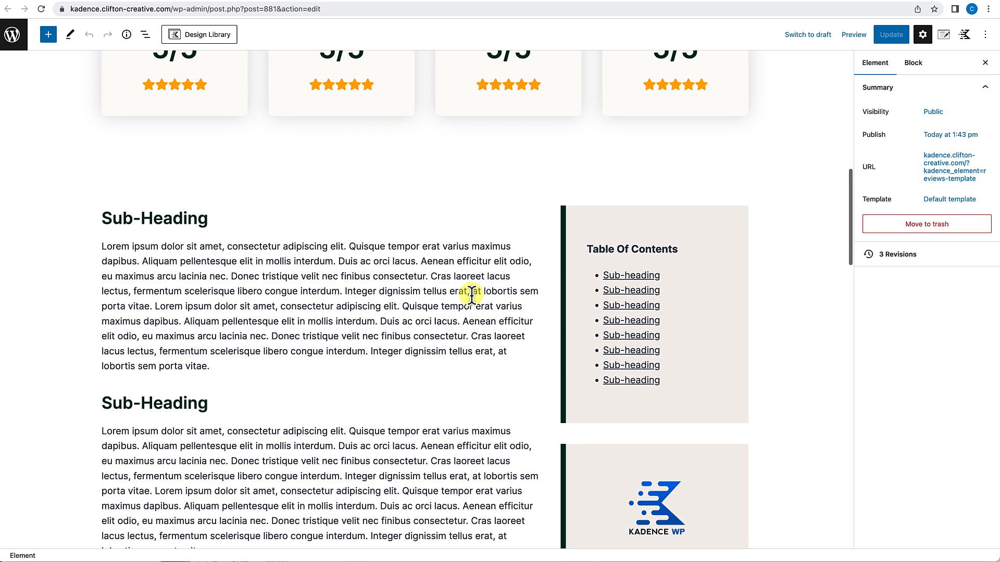
Check the template's sidebar rating summary, return to the Review Fields group and add a new text field after Support Star Rating.
scroll(690, 472, "down", 1)
scroll(689, 470, "down", 5)
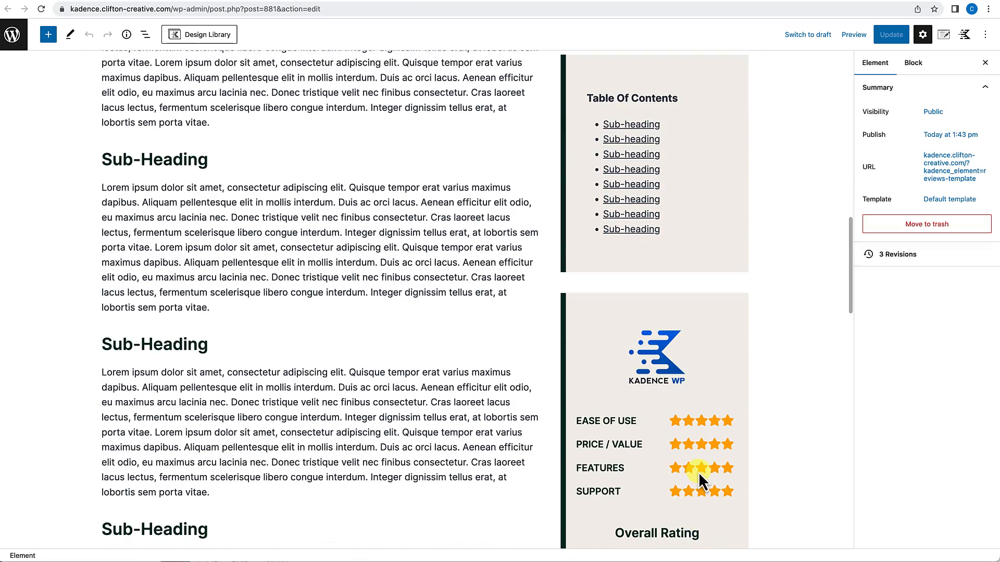
scroll(704, 389, "down", 5)
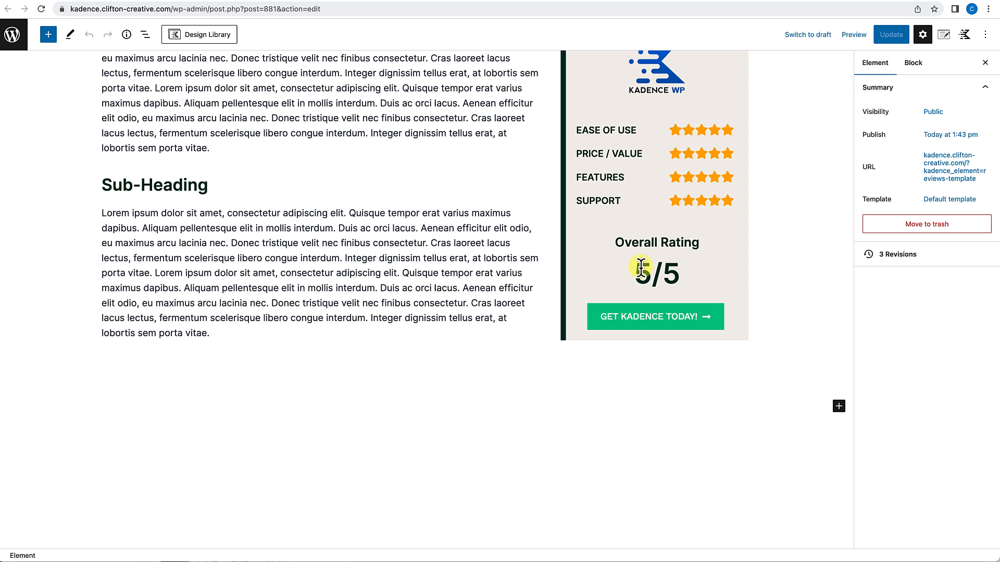
left_click(796, 3)
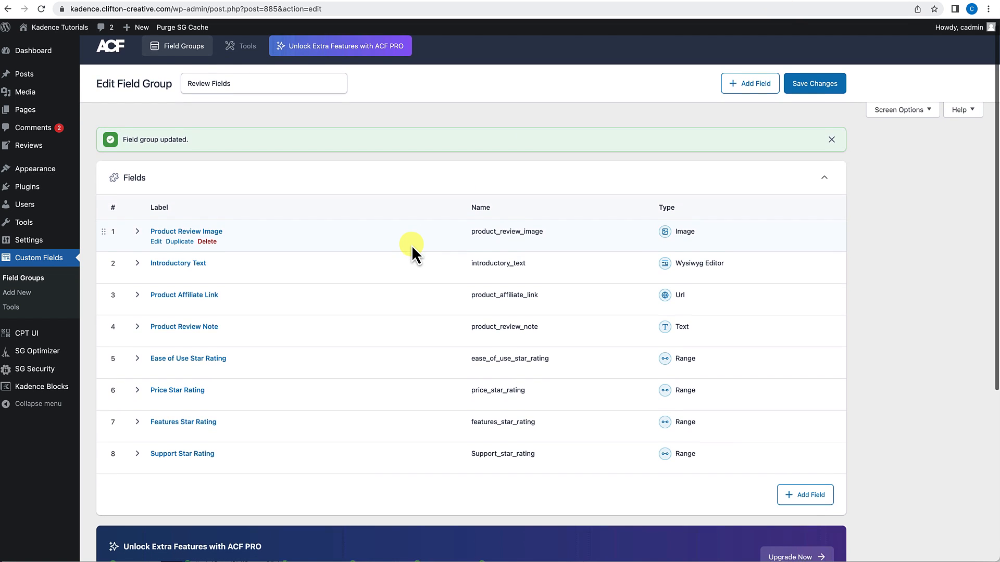
scroll(411, 244, "down", 1)
left_click(809, 464)
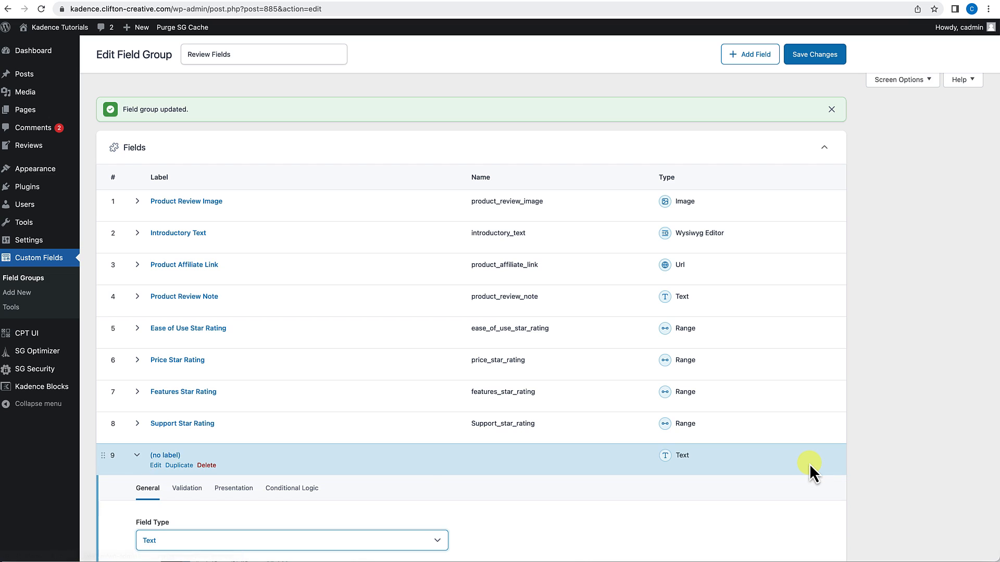
scroll(416, 468, "down", 4)
scroll(218, 486, "down", 4)
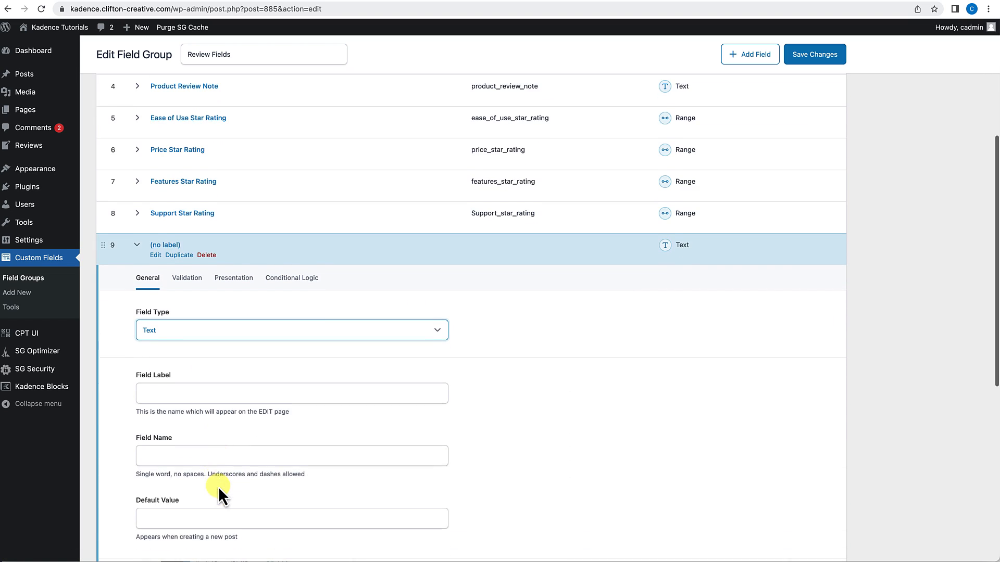
Label the new text field "Product Overall Rating", let its name fill from the label, and save the Review Fields group.
left_click(174, 386)
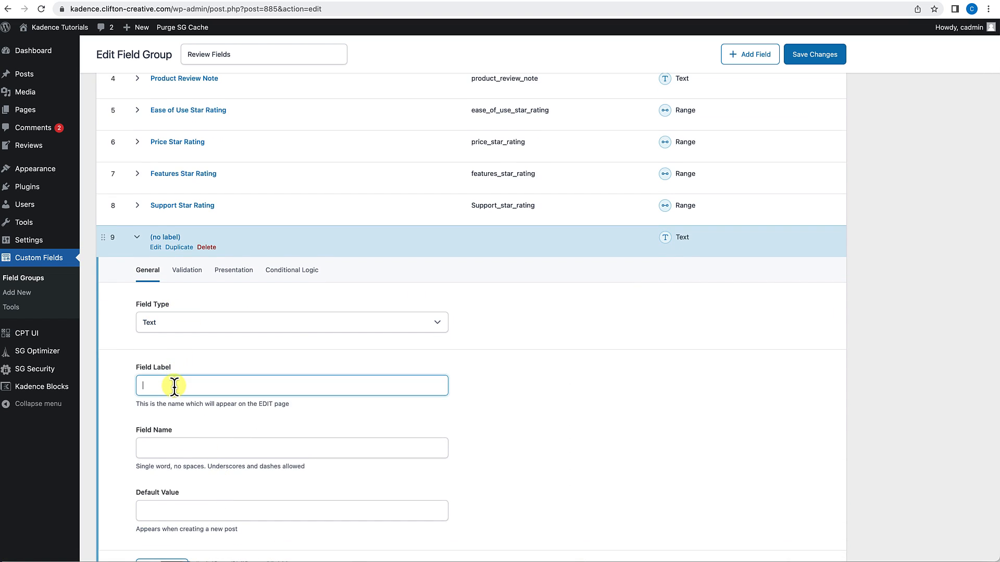
type("O")
type("roduct Overall Rating")
key("Tab")
scroll(209, 480, "down", 2)
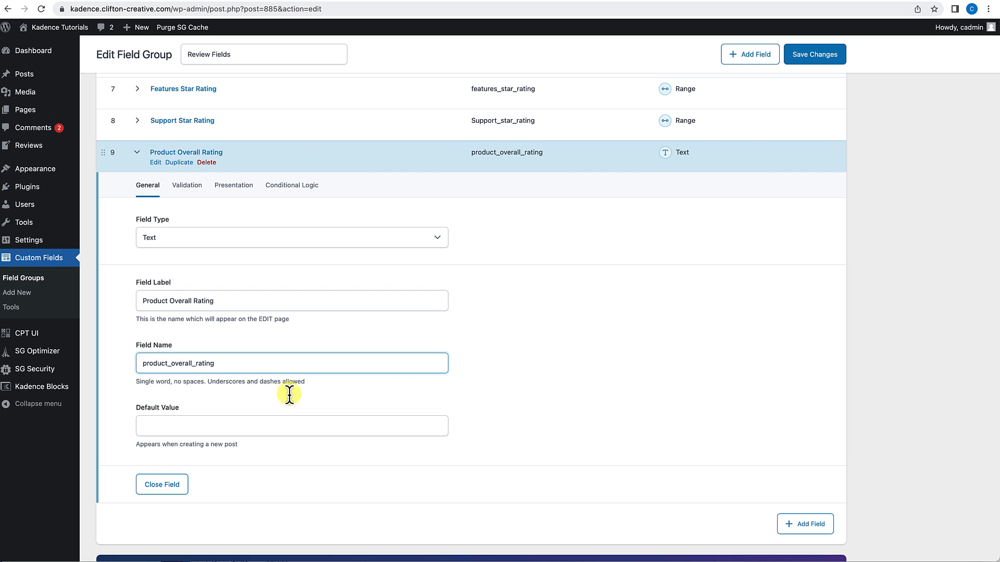
scroll(614, 452, "down", 1)
scroll(614, 452, "up", 2)
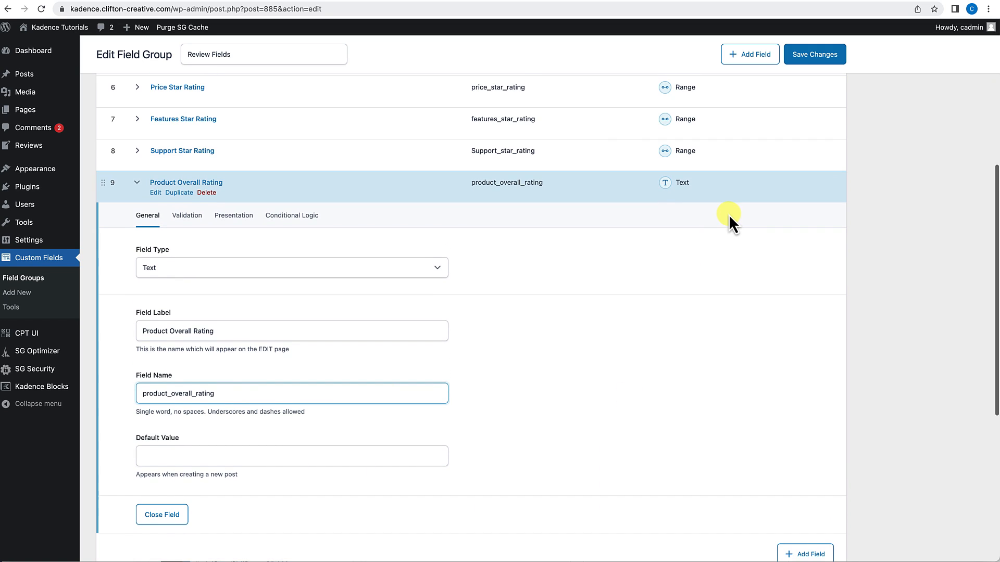
left_click(810, 59)
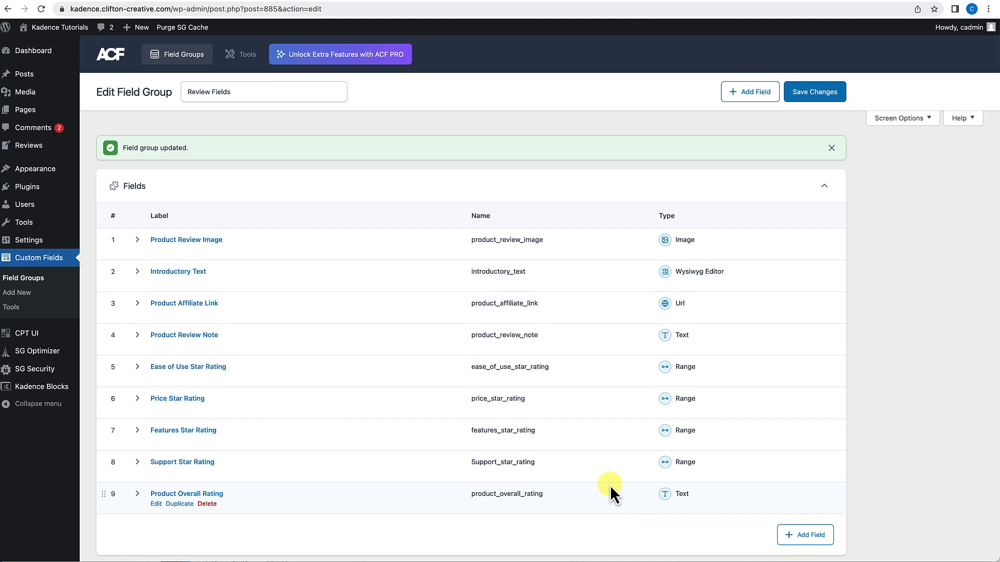
Set the Review Fields location rule to show the group when Post Type is equal to Review, and save the changes.
scroll(610, 487, "down", 3)
scroll(610, 485, "up", 3)
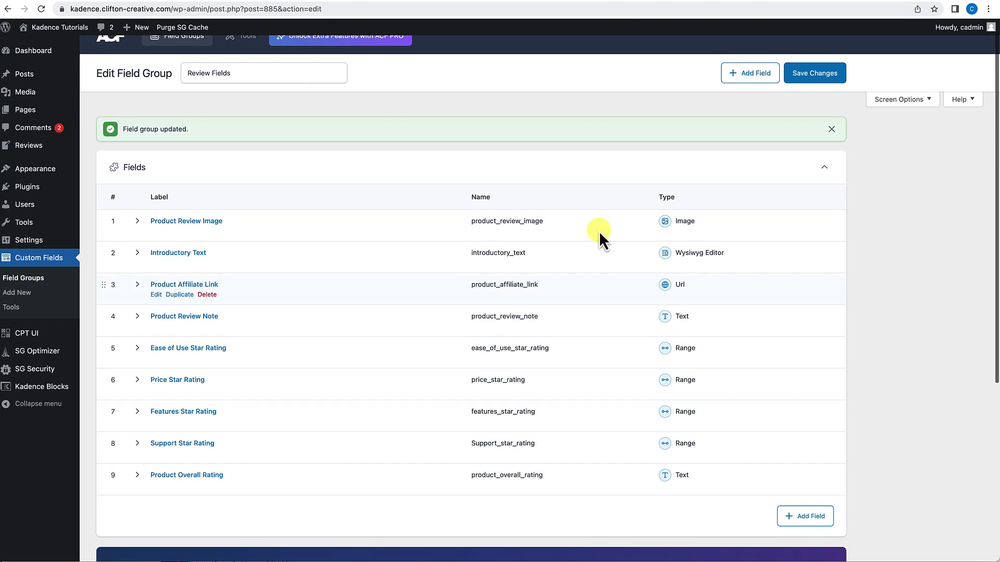
scroll(560, 283, "up", 1)
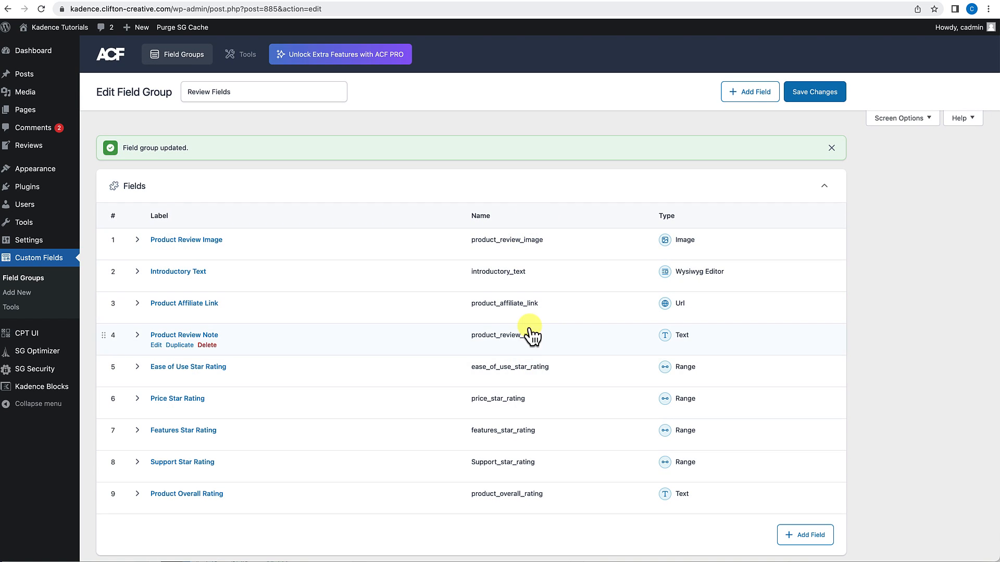
scroll(527, 383, "down", 1)
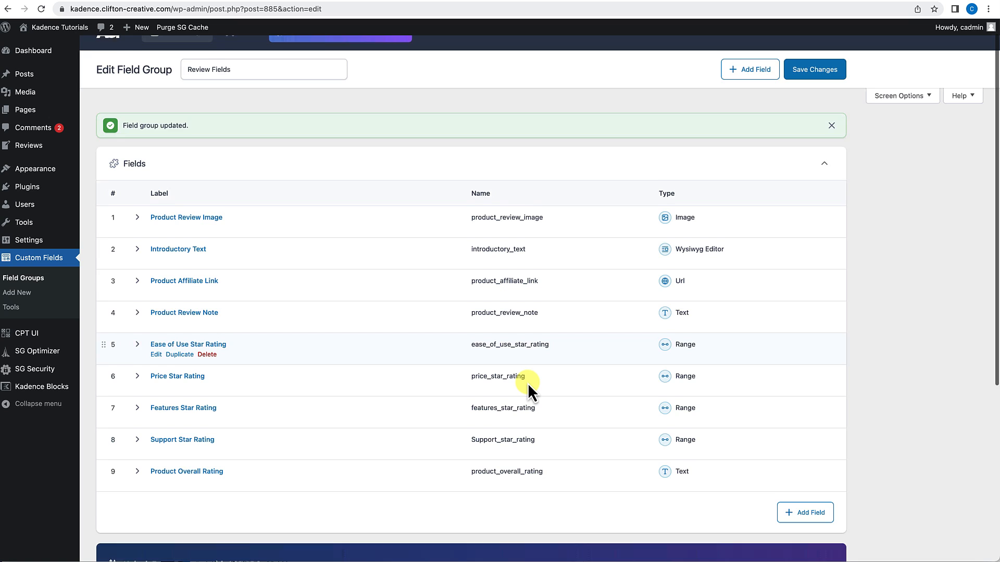
scroll(527, 383, "down", 5)
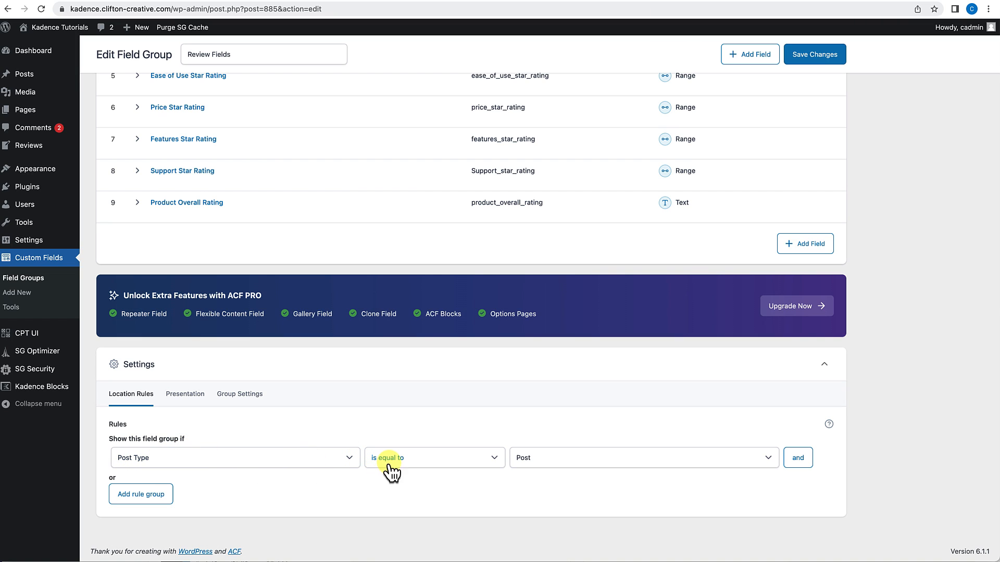
left_click(577, 466)
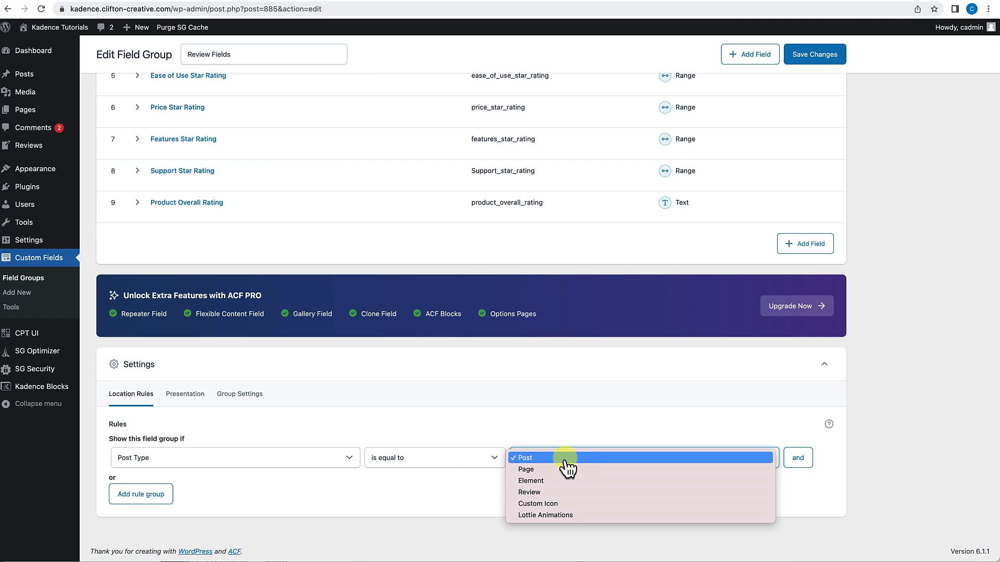
left_click(542, 493)
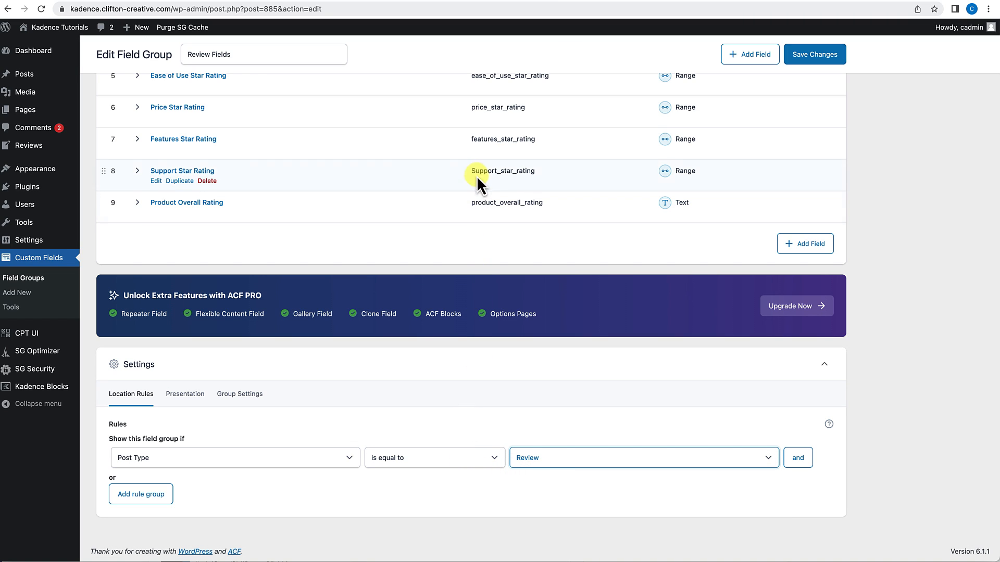
scroll(720, 255, "up", 3)
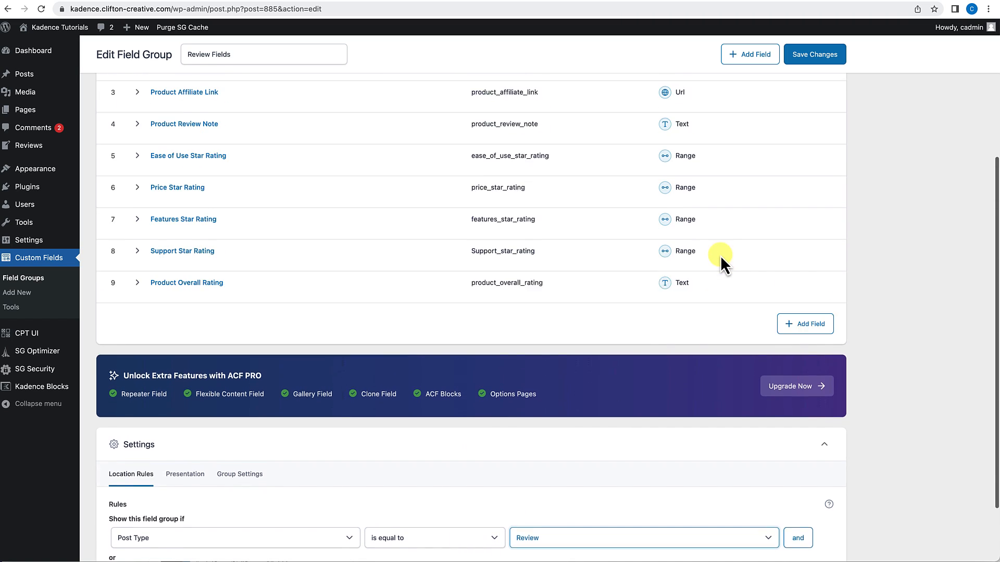
left_click(826, 60)
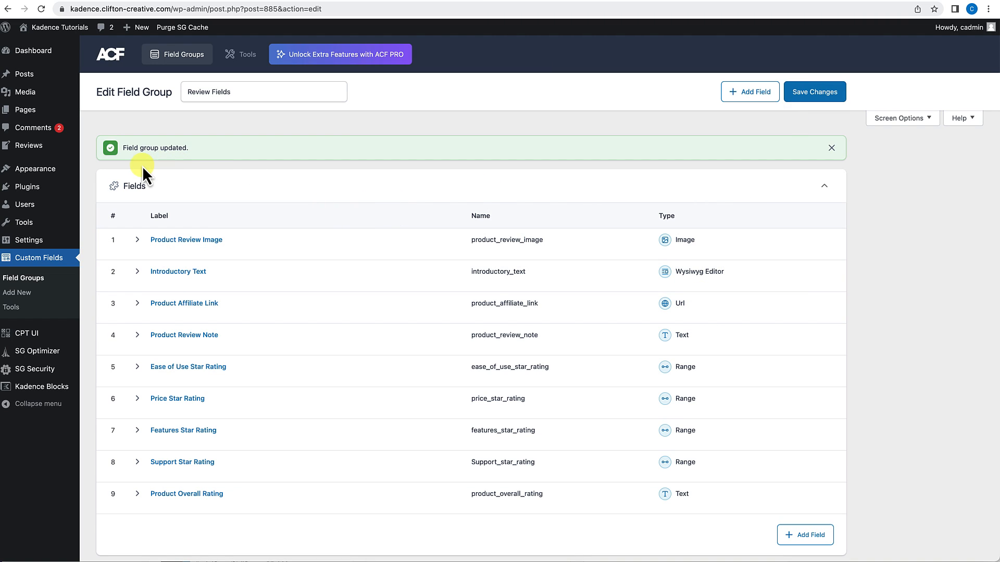
Open the existing Kadence Review post from the list of all reviews for editing.
mouse_move(39, 156)
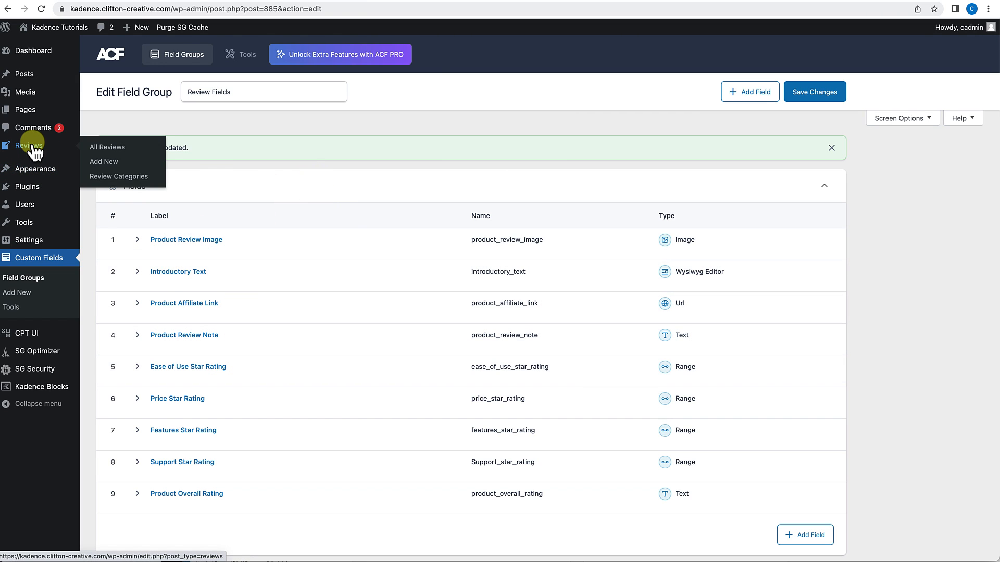
left_click(104, 147)
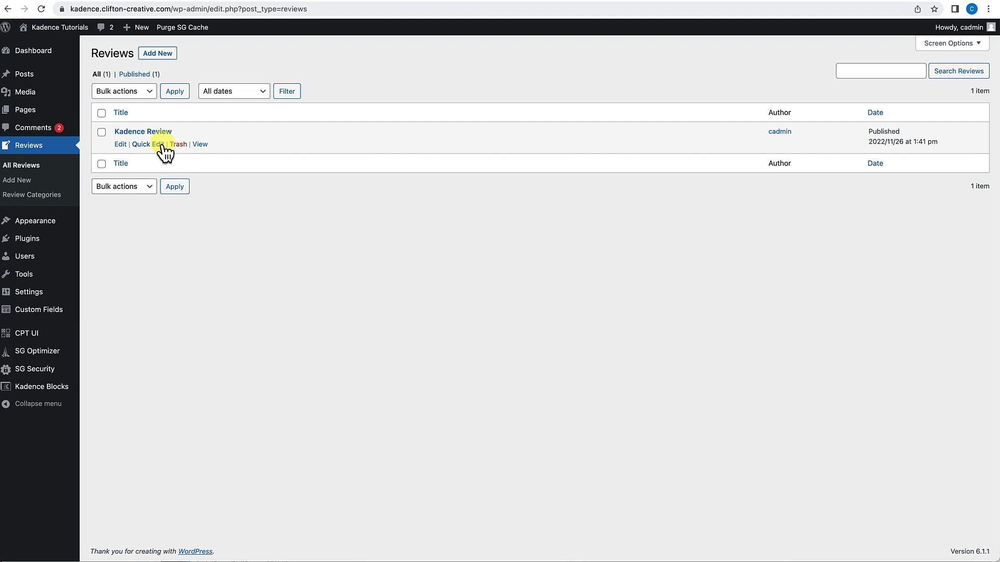
left_click(121, 145)
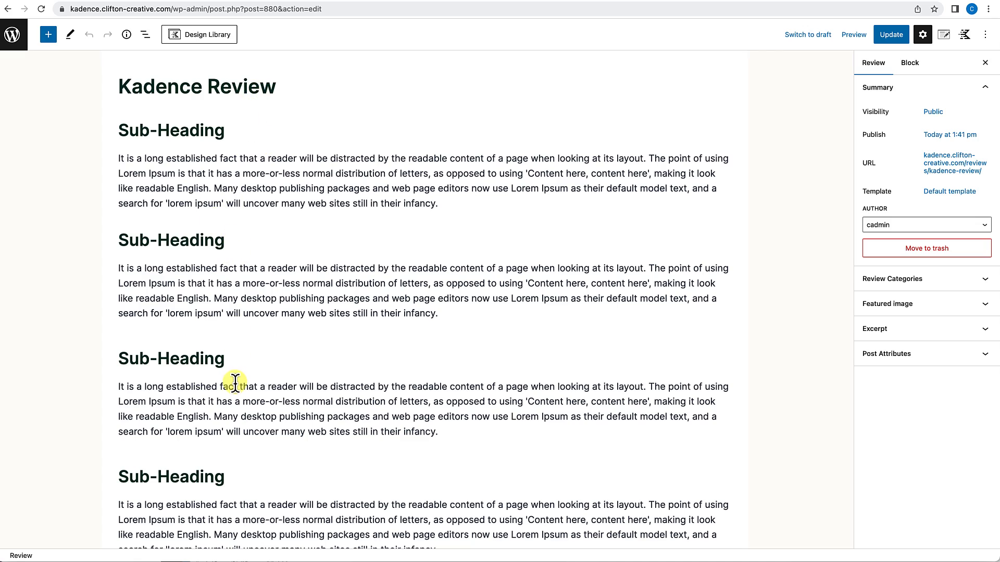
Examine the Review Fields section below the Kadence Review content, from Product Review Image through Product Overall Rating.
scroll(235, 382, "down", 5)
scroll(235, 381, "down", 7)
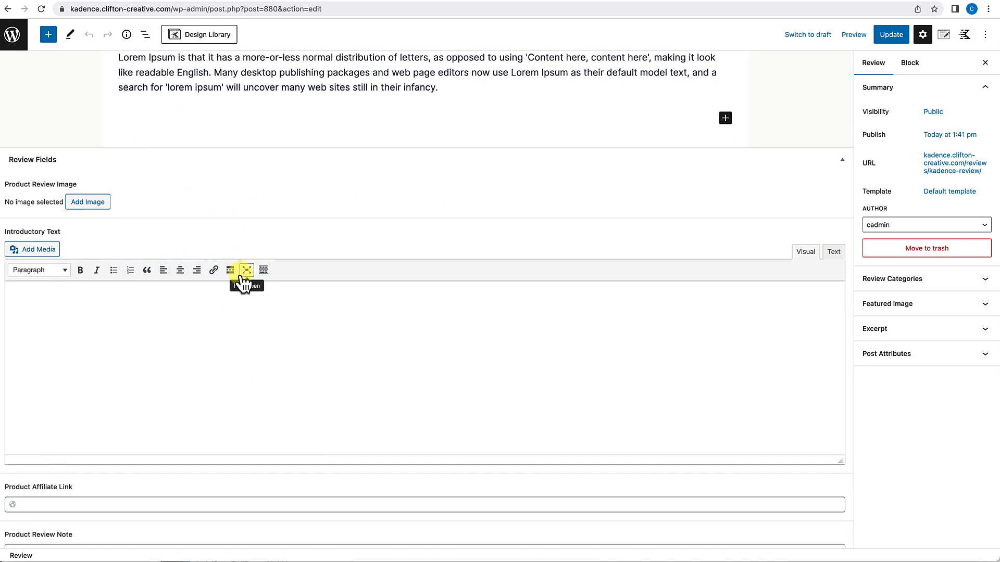
scroll(227, 233, "down", 2)
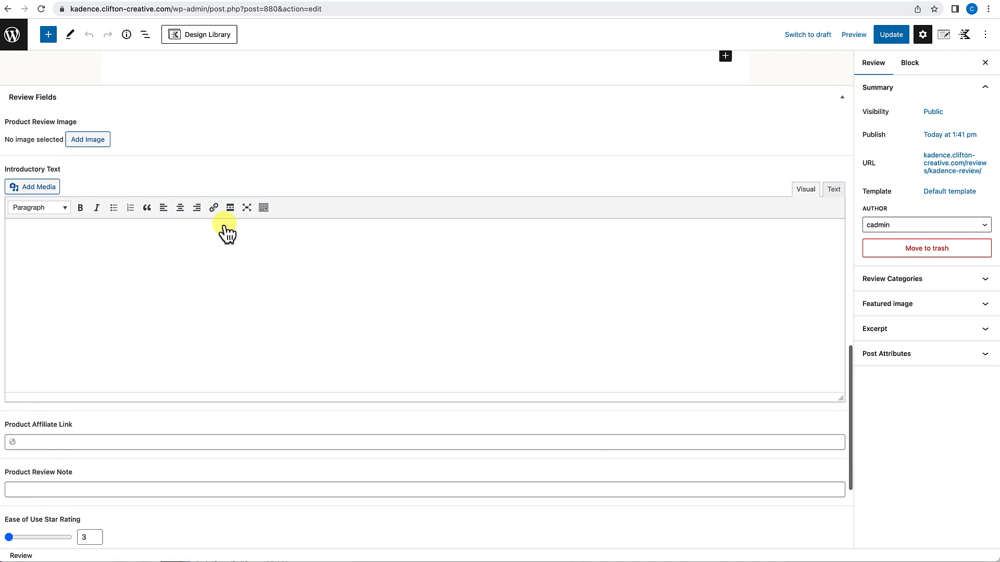
scroll(218, 242, "down", 6)
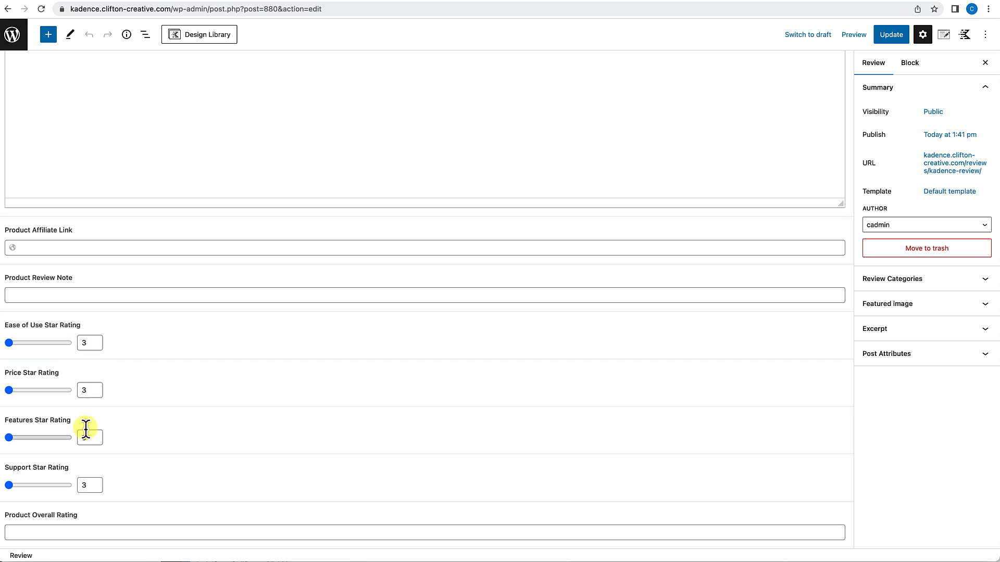
left_click(57, 527)
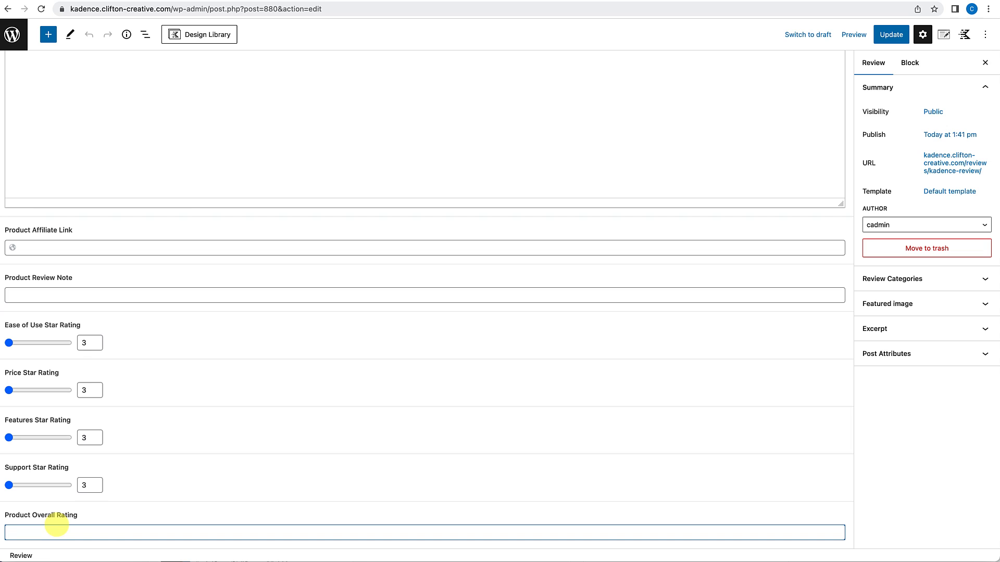
scroll(355, 434, "up", 10)
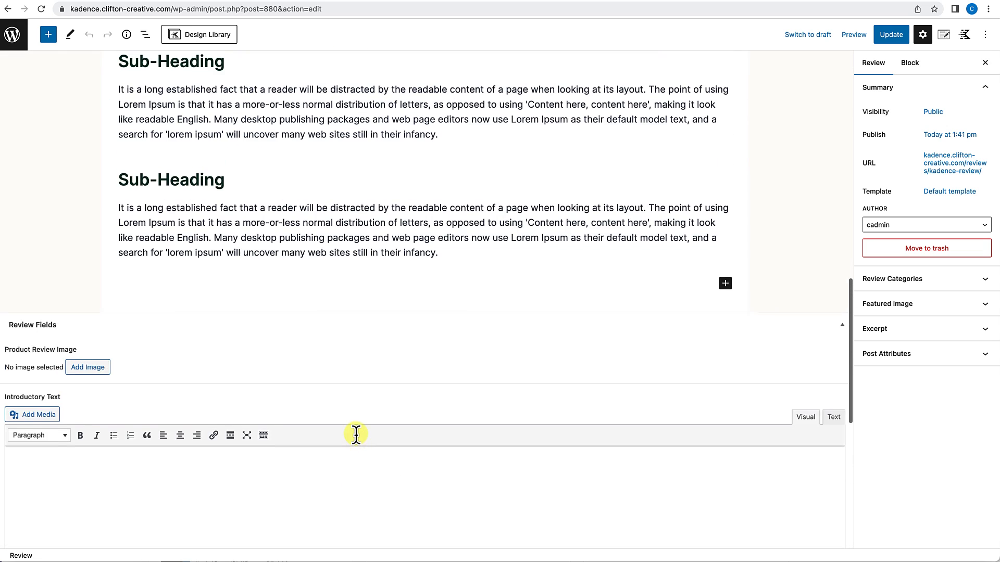
scroll(355, 434, "up", 10)
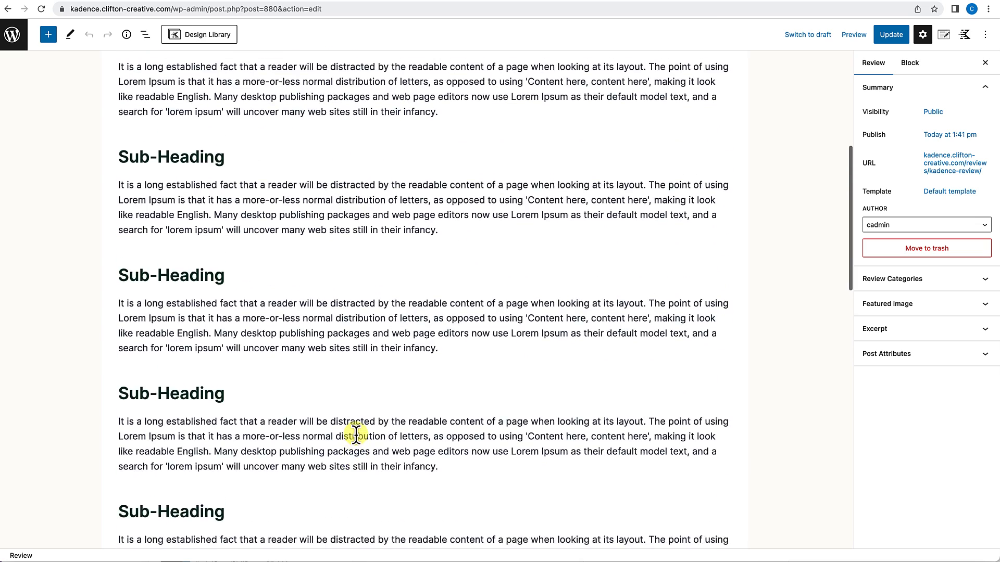
scroll(355, 434, "up", 5)
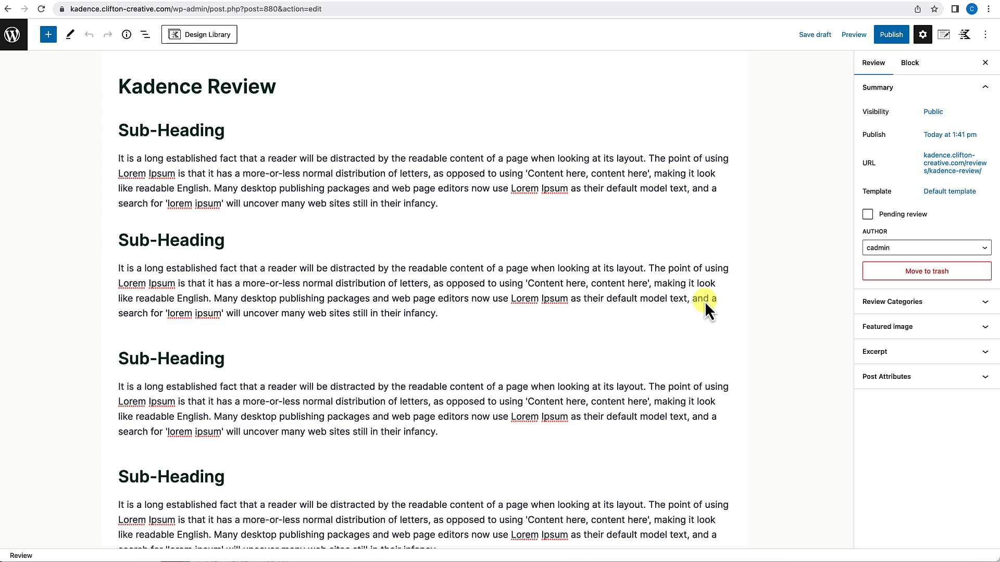
Look over the draft Kadence Review post and its custom fields, and publish it with public visibility.
scroll(704, 301, "down", 5)
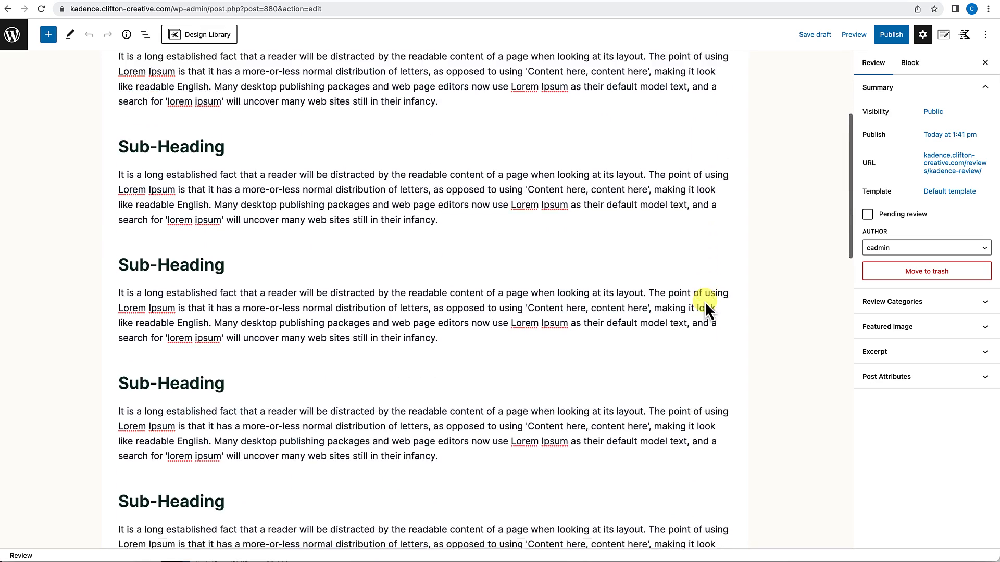
scroll(704, 301, "down", 4)
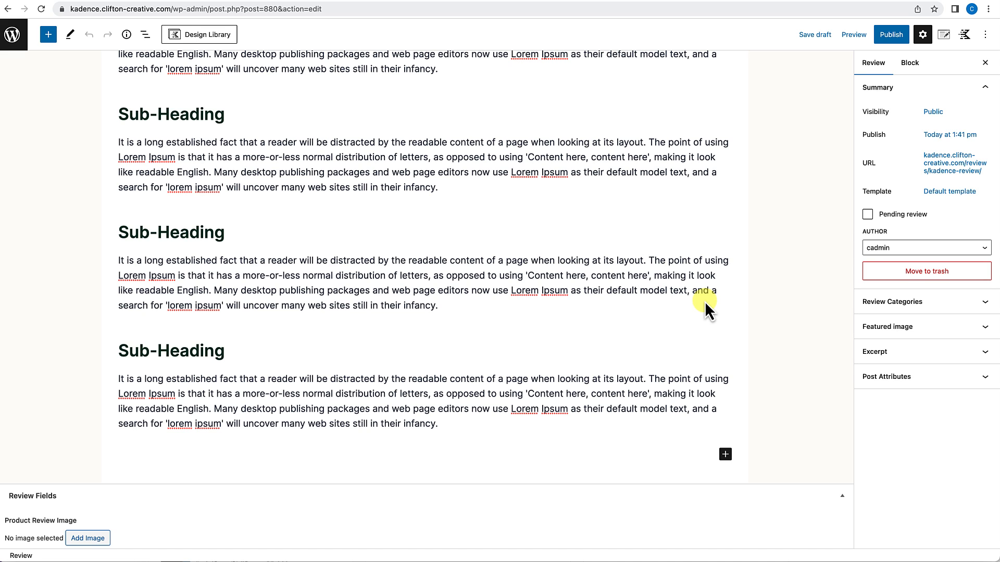
scroll(704, 301, "down", 5)
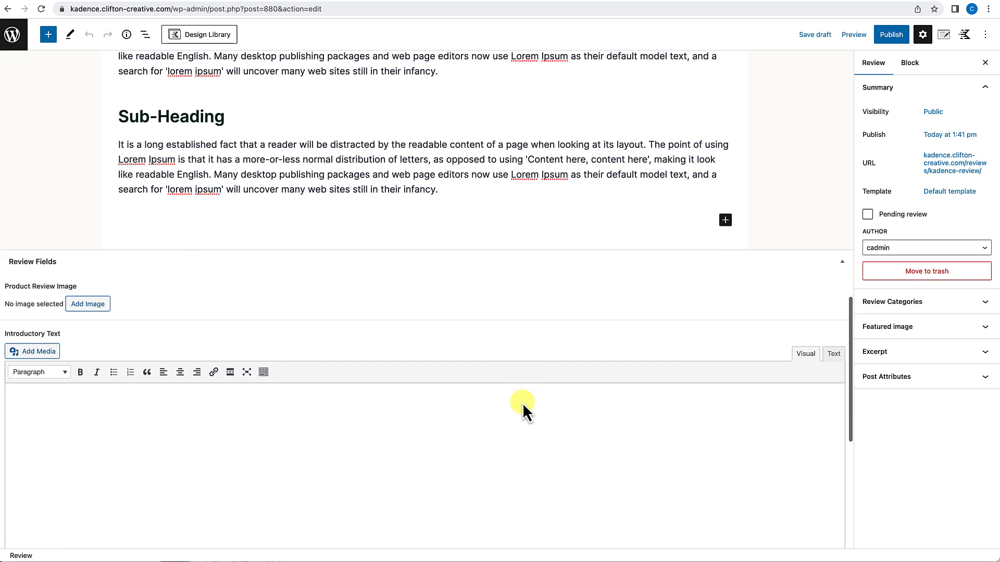
scroll(522, 402, "down", 2)
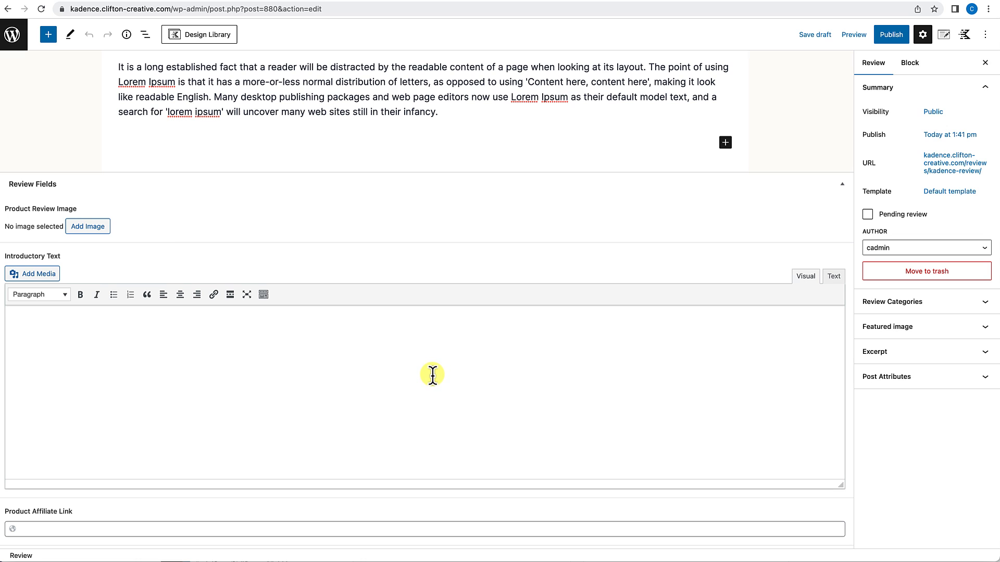
scroll(432, 375, "down", 5)
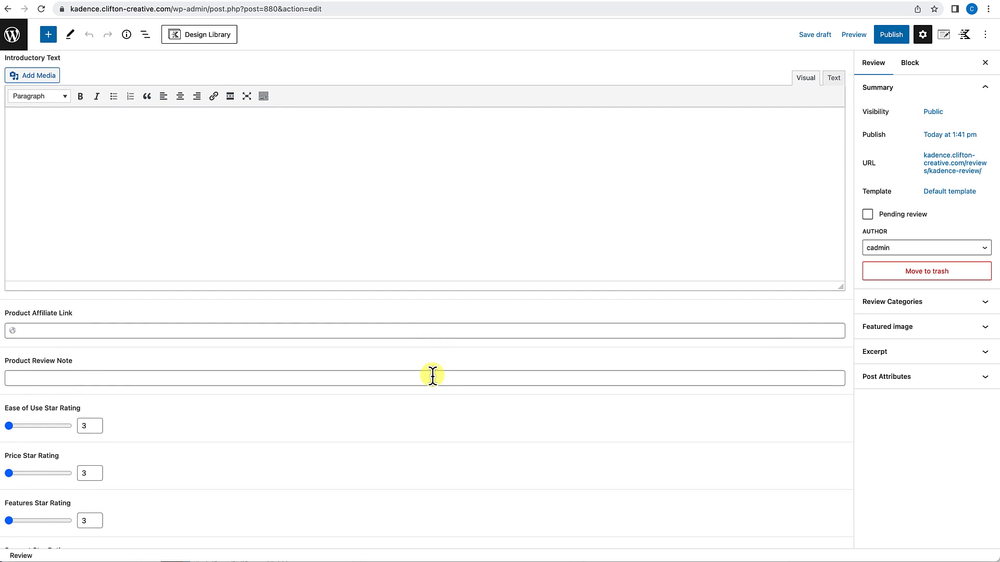
scroll(432, 374, "up", 15)
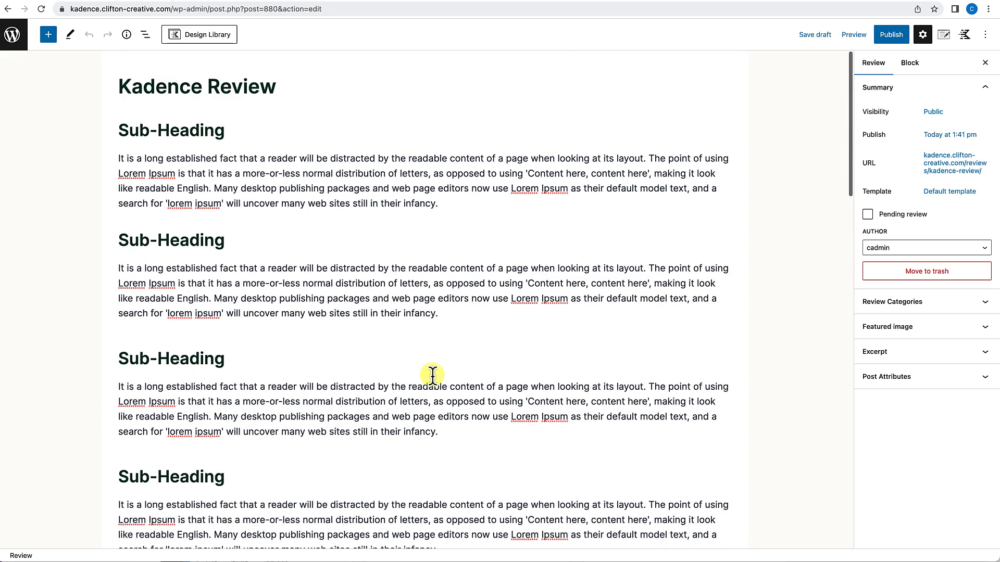
left_click(893, 38)
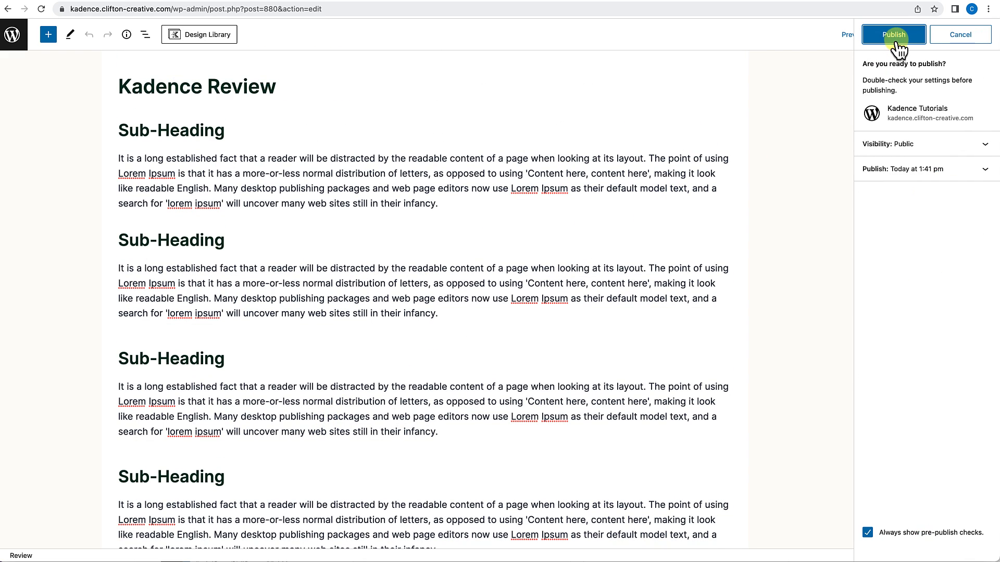
left_click(895, 39)
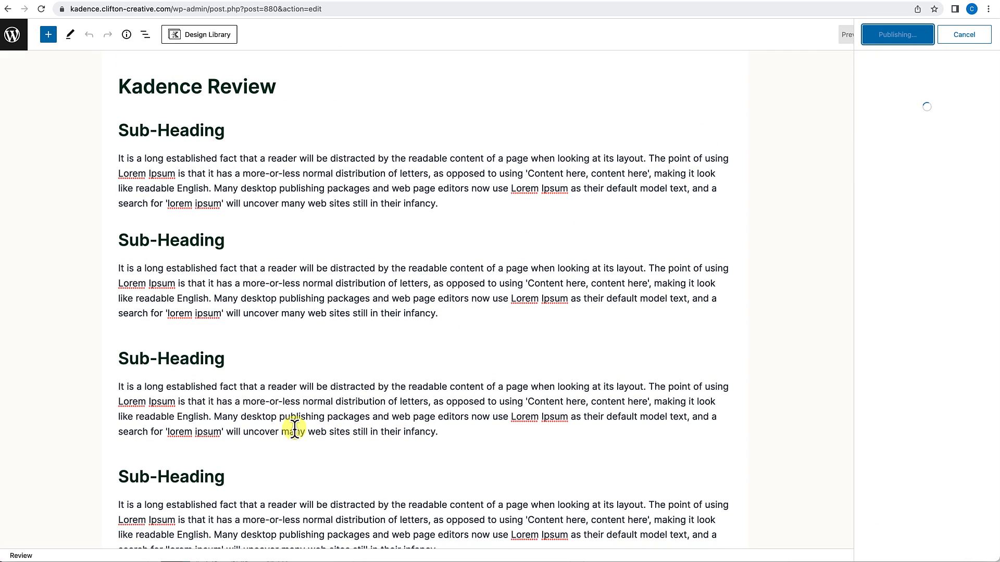
View the published Kadence Review on the live site from start to end, and reopen it for editing.
left_click(102, 529)
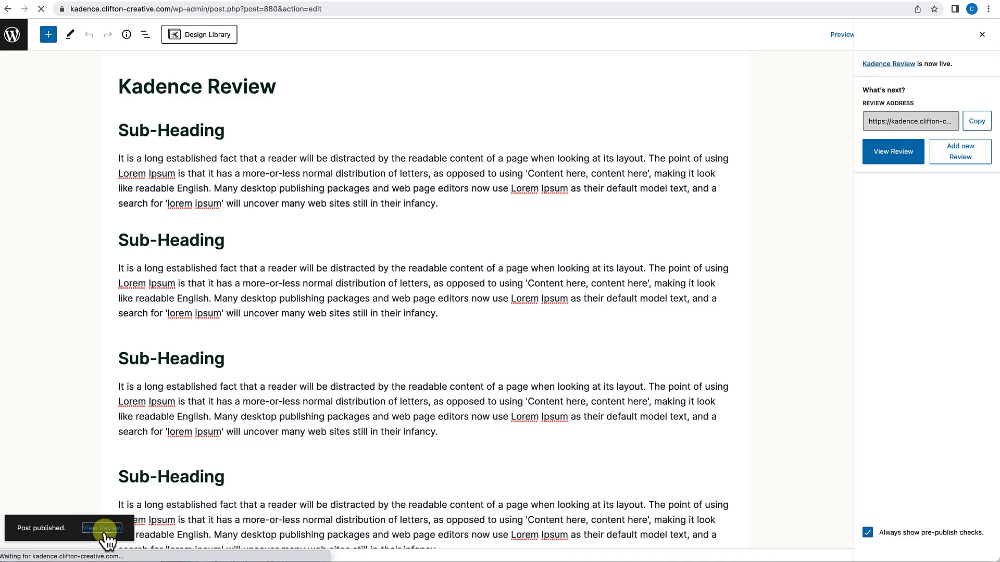
scroll(248, 434, "down", 10)
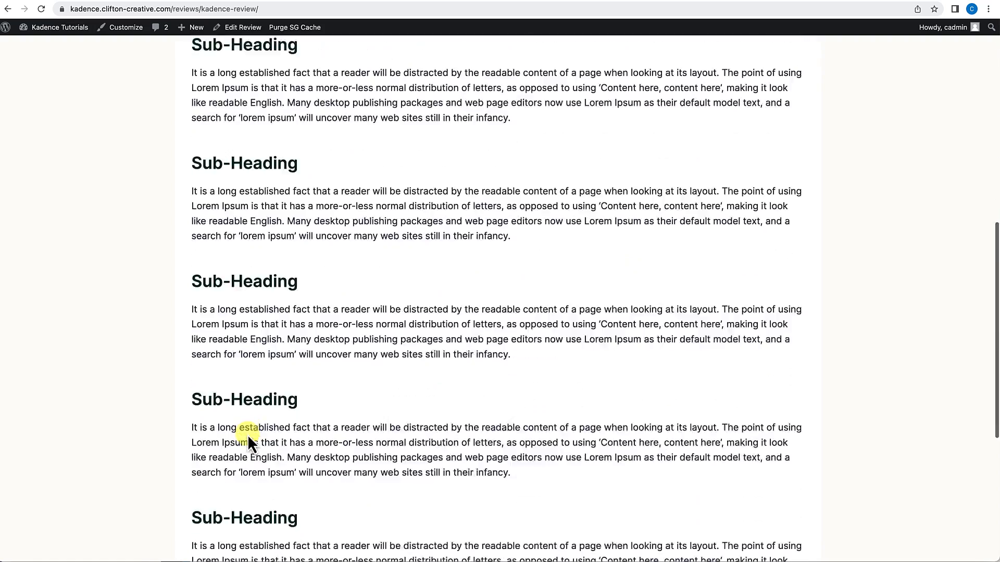
scroll(248, 434, "up", 10)
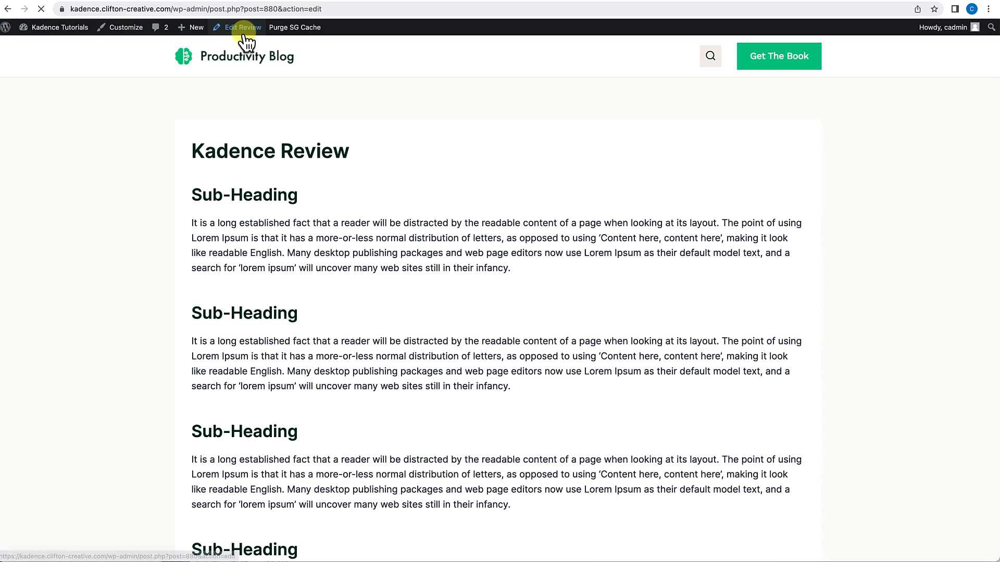
Add the Kadence WP logo kadencewp-v.png from the media library as the Product Review Image in the Review Fields.
scroll(212, 333, "down", 1)
scroll(211, 333, "down", 6)
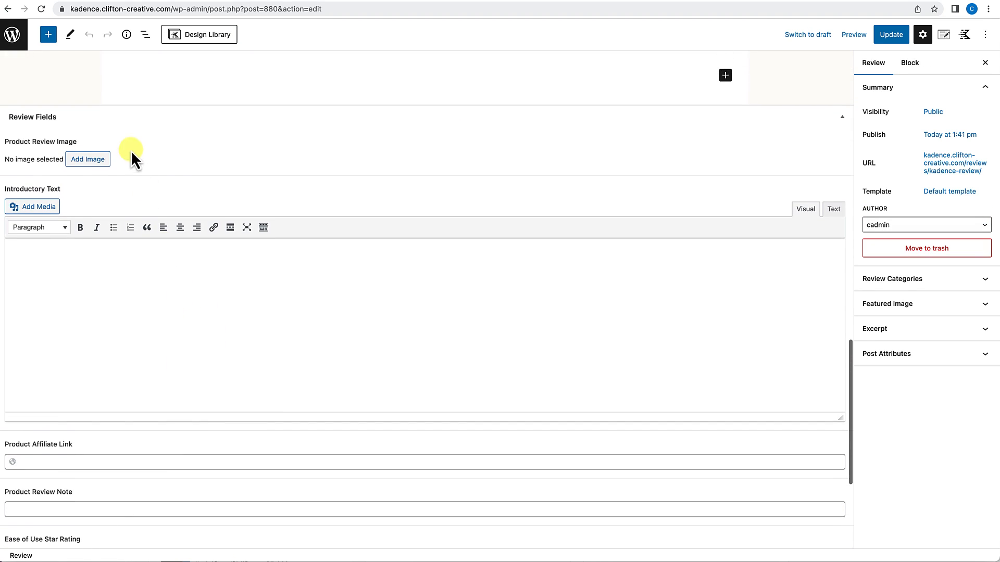
left_click(96, 163)
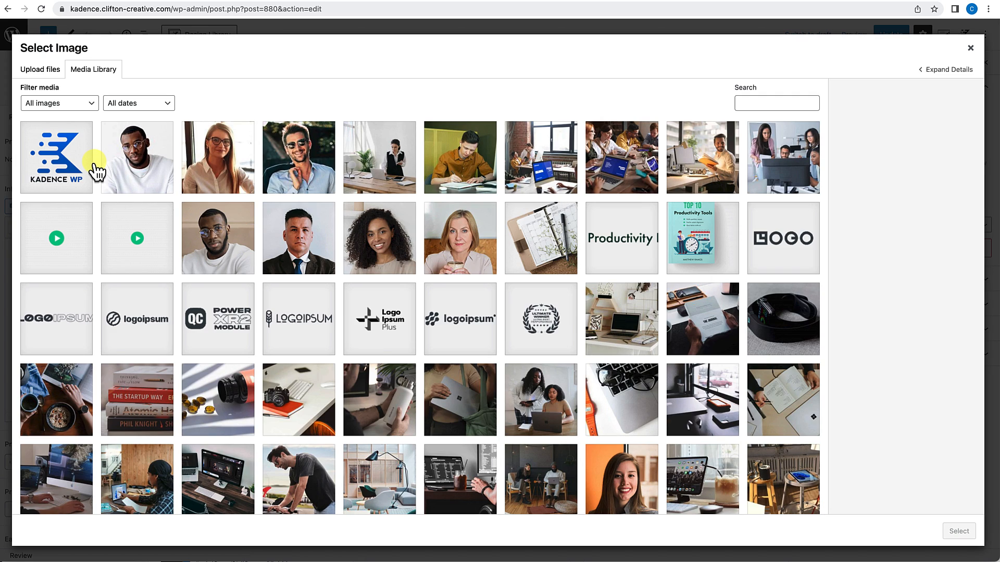
left_click(95, 166)
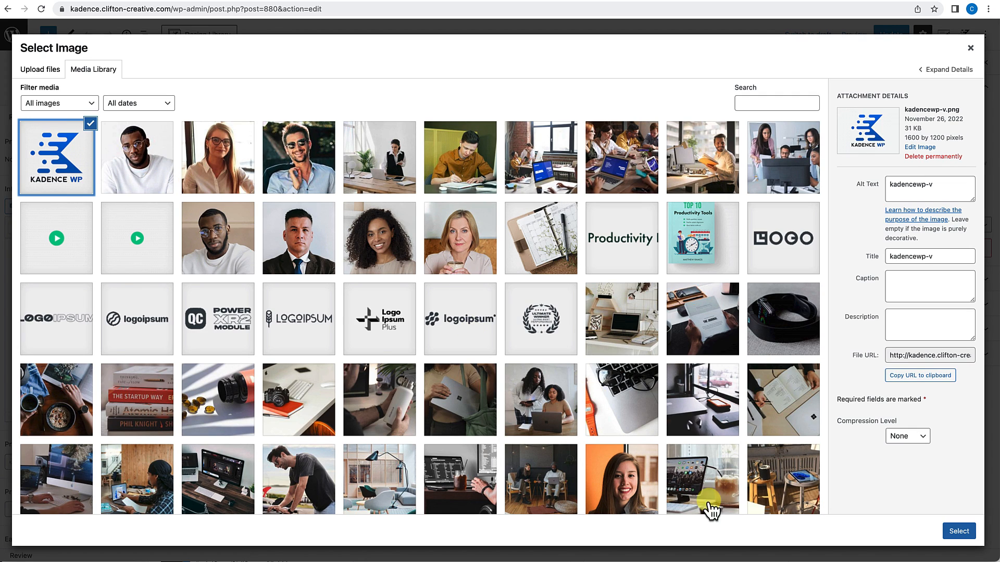
left_click(958, 532)
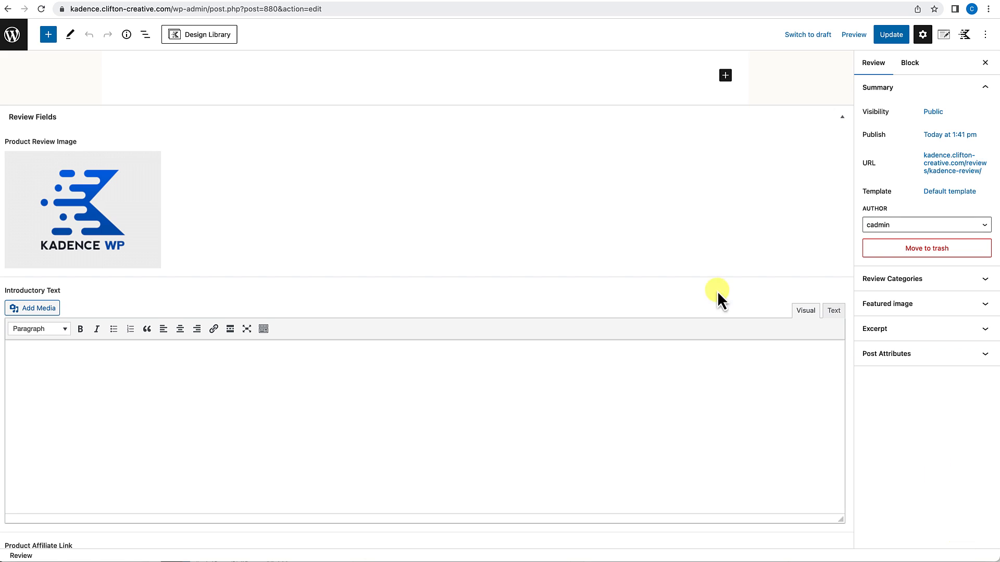
Fill the Introductory Text field with placeholder text starting "It is a long established fact that a reader will be distracted".
scroll(436, 272, "down", 2)
left_click(272, 341)
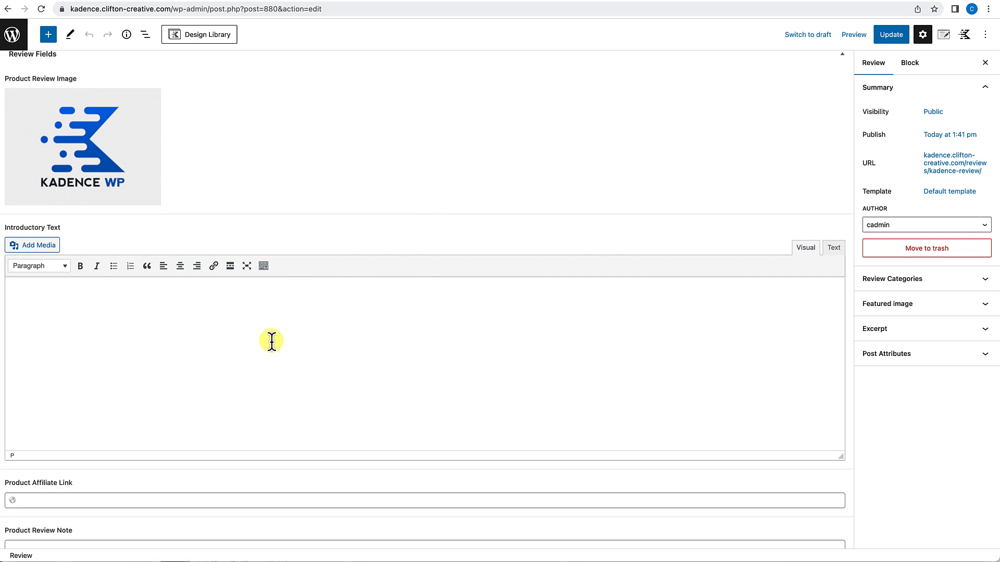
type("It is a long established fact that a reader will be distracted by the readable content of a page when looking at its layout. The point of using Lorem Ipsum is that it has a more-or-less normal distribution of letters, as opposed to using 'Content here, content here', making it look like readable English. Many desktop publishing packages and web page editors now use Lorem Ipsum as their default model text, and a search for 'lorem ipsum' will uncover many web sites still in their infancy. It is a long established fact that a reader will be distracted by the readable content of a page when looking at its layout. The point of using Lorem Ipsum is that it has a more-or-less normal distribution of letters, as opposed to using 'Content here, content here', making it look like readable English.")
scroll(484, 328, "down", 3)
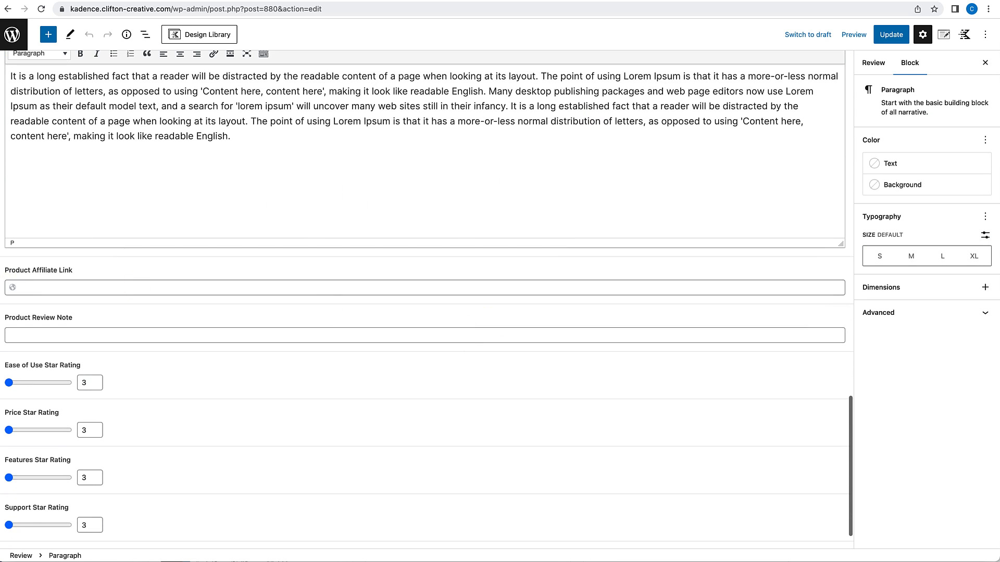
left_click(36, 289)
type("https://cliftonwp.com")
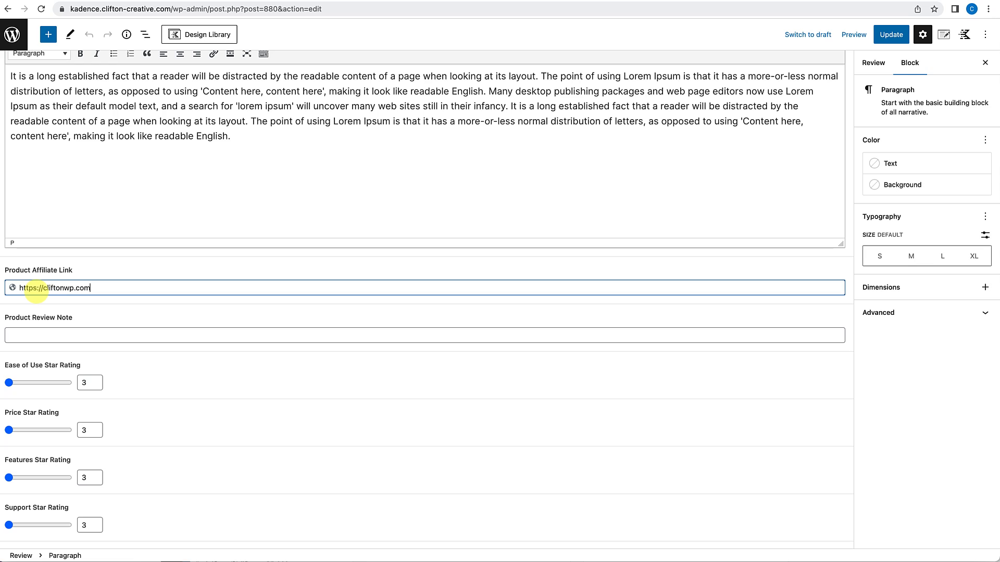
type("dence")
Enter "Current Pricing: Free - $199 Annually. Lifetime License Available" as the Product Review Note.
left_click(52, 339)
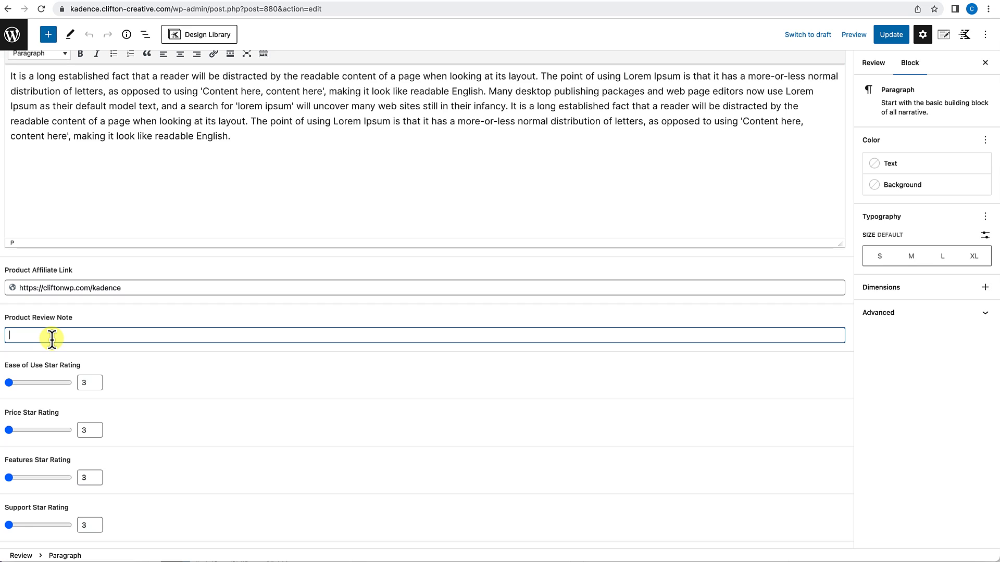
scroll(148, 234, "up", 1)
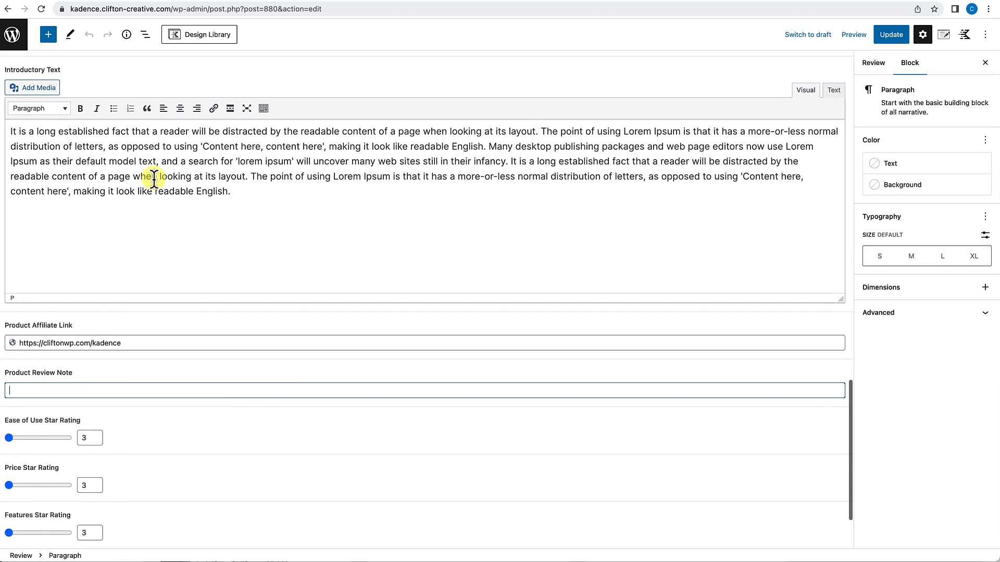
scroll(154, 178, "down", 1)
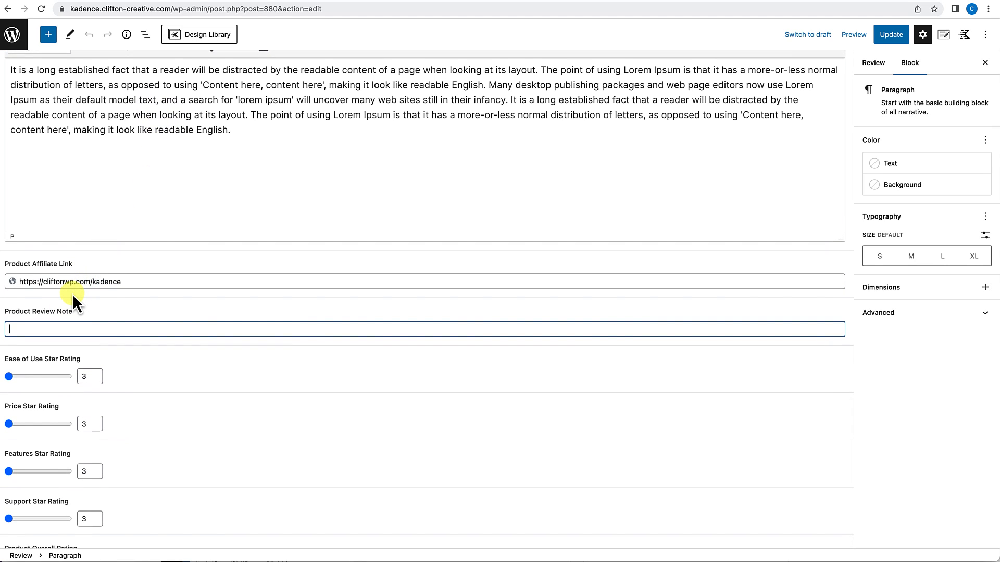
type("Current P")
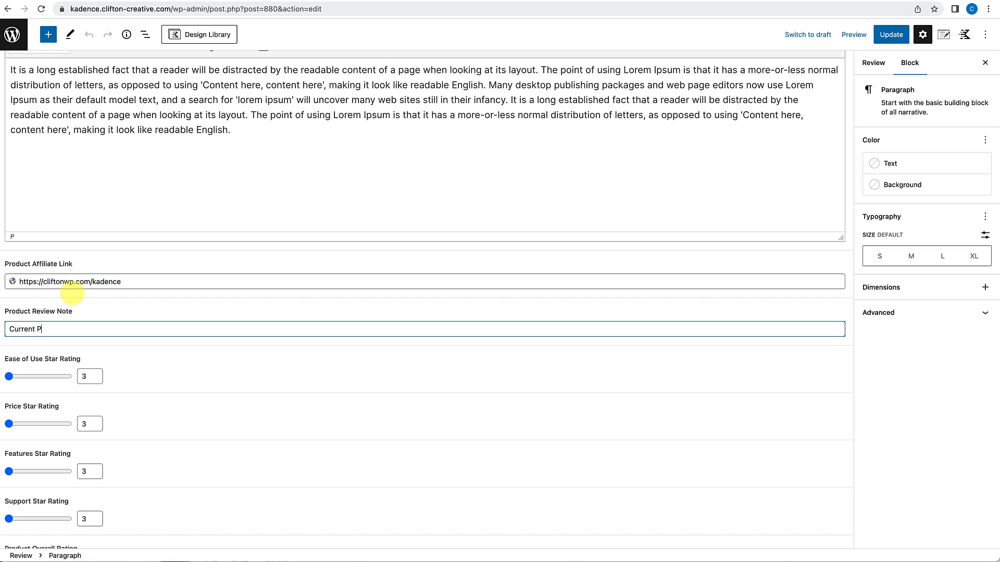
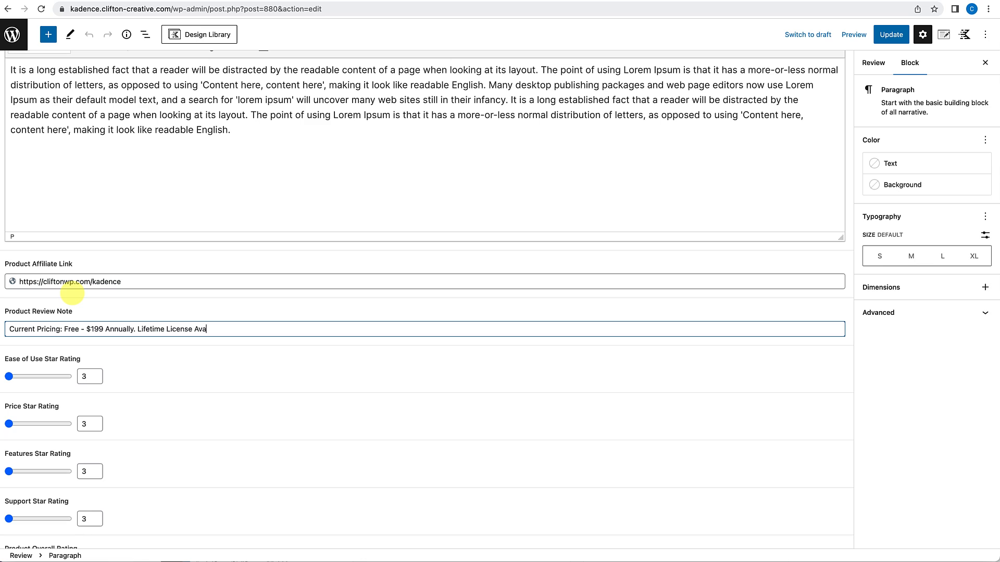
key("BackSpace")
key("BackSpace")
type("able")
Set the Ease of Use, Price, Features and Support star ratings to 5 each.
scroll(79, 358, "down", 1)
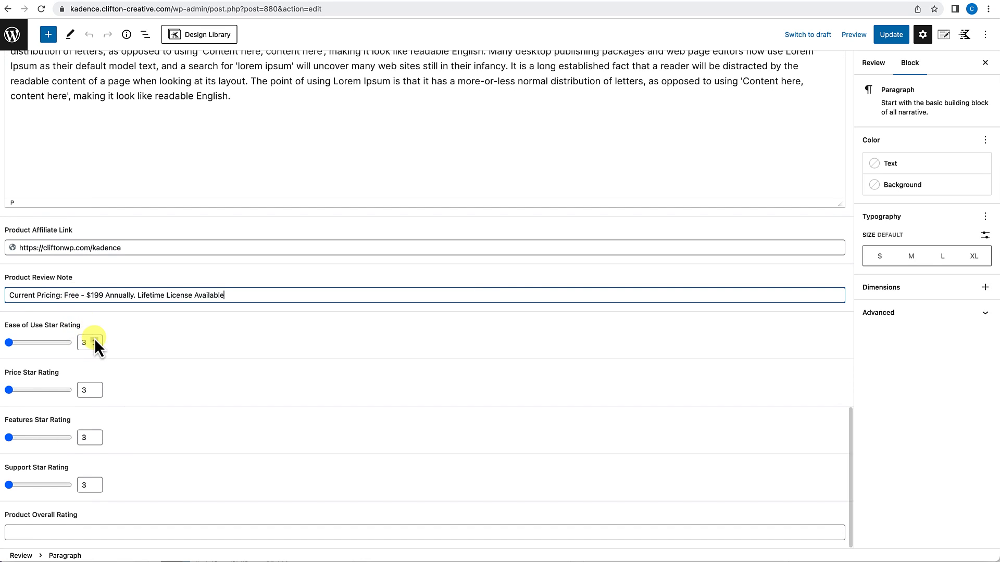
left_click(10, 343)
left_click_drag(11, 343, 69, 343)
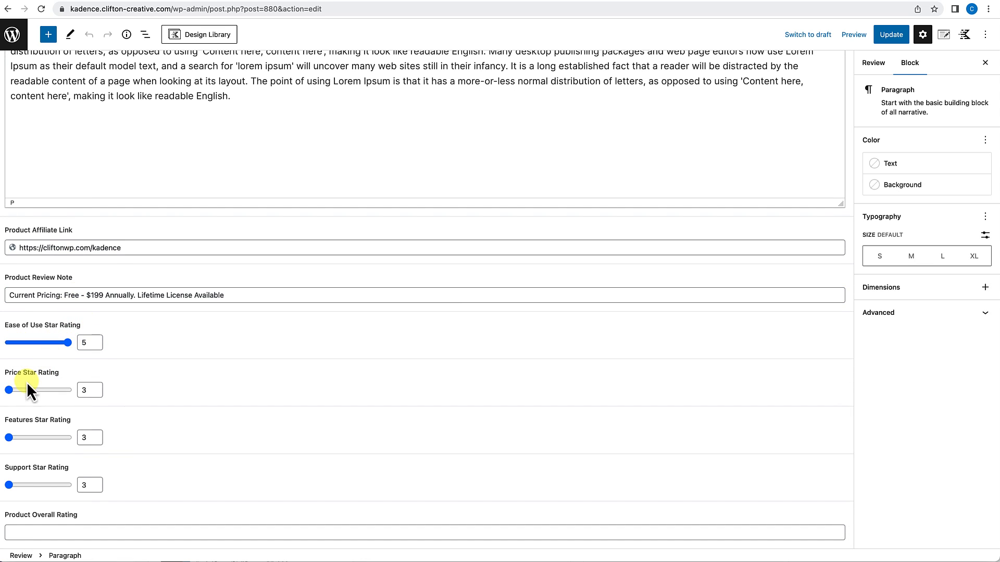
left_click_drag(9, 390, 85, 392)
left_click_drag(9, 439, 89, 438)
left_click_drag(9, 489, 9, 490)
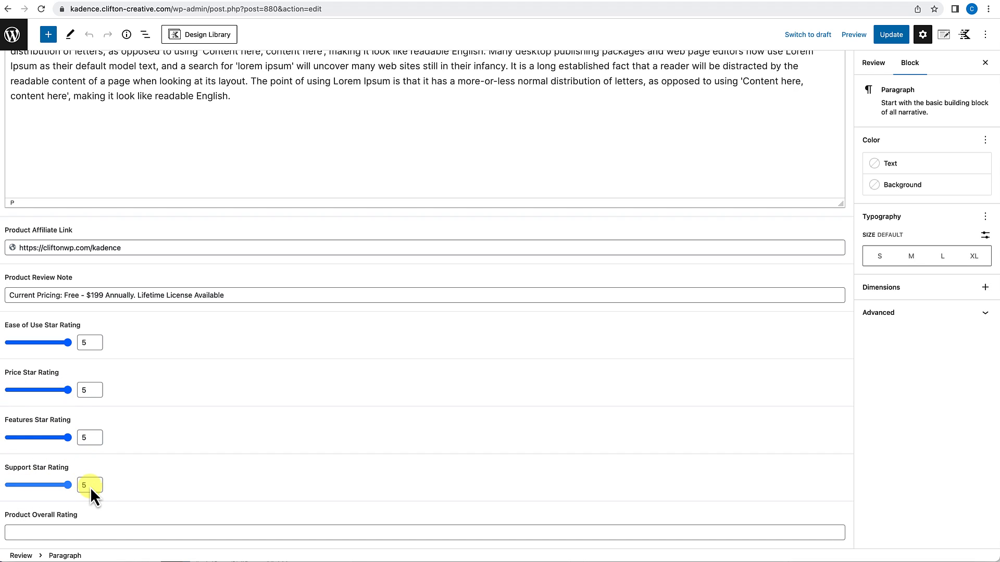
left_click_drag(91, 490, 92, 488)
Go to the Product Overall Rating field, and update the Kadence Review post to save its review fields.
left_click(54, 533)
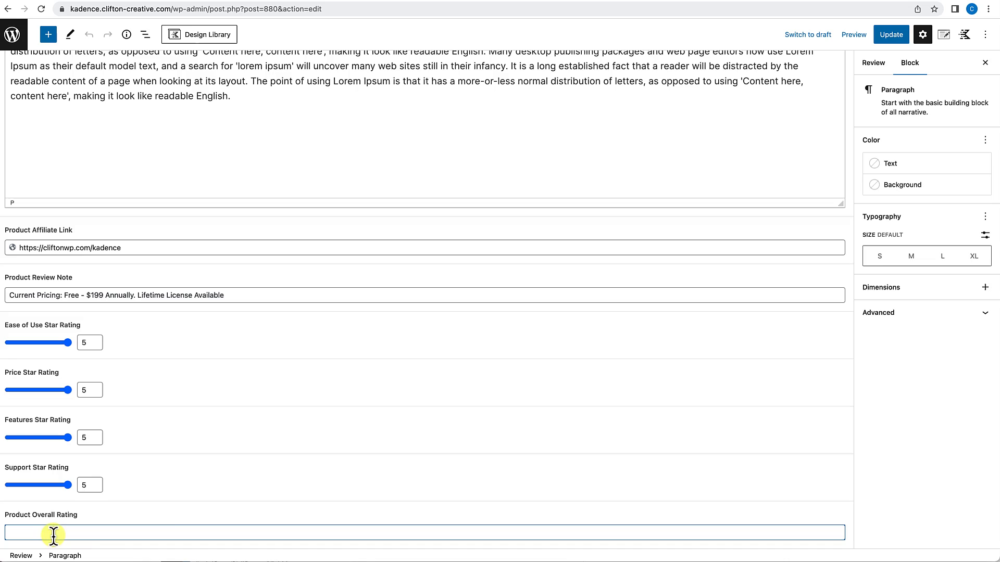
scroll(170, 495, "up", 15)
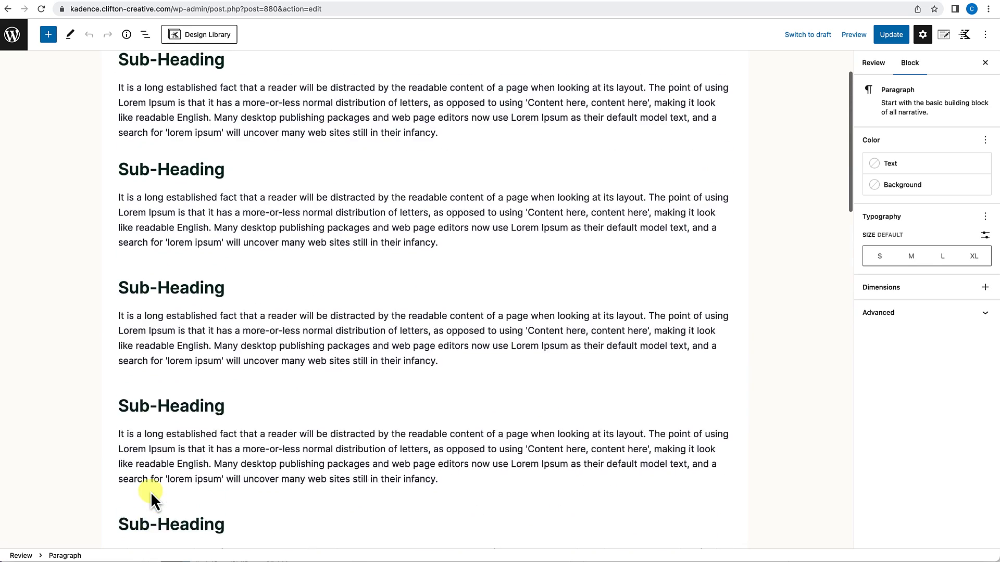
scroll(151, 491, "up", 2)
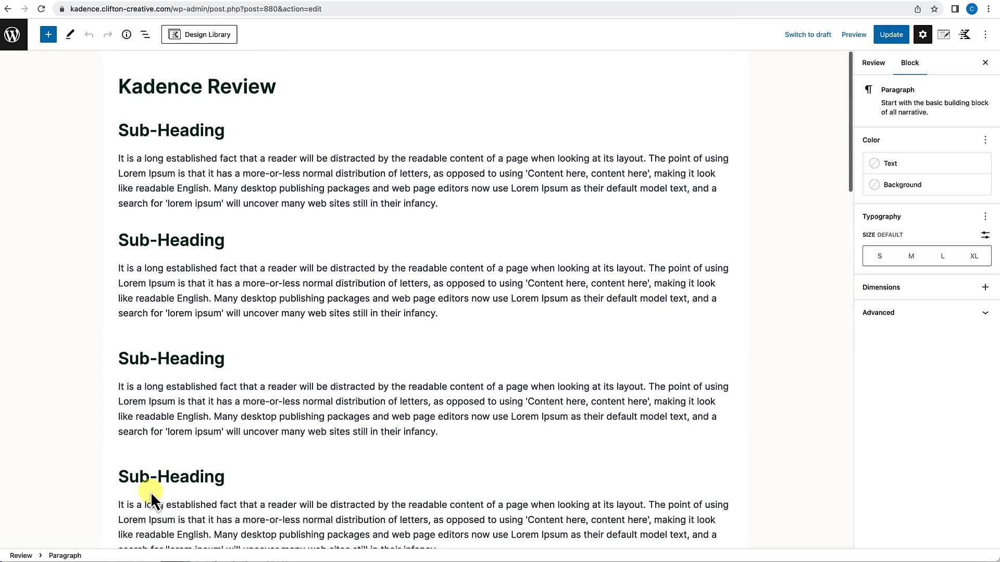
left_click(887, 44)
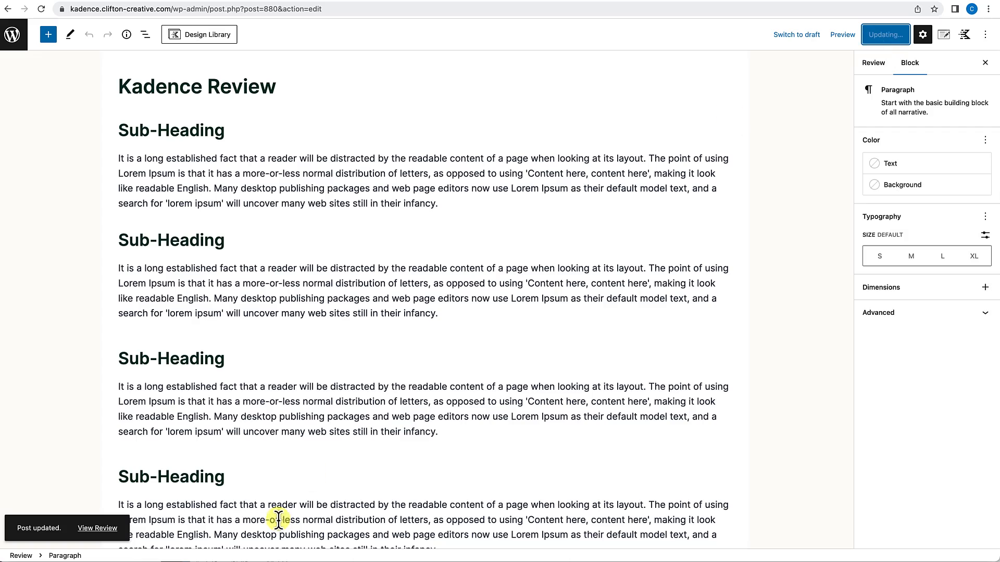
View the updated Kadence Review on the live site and check its content from start to end.
left_click(98, 528)
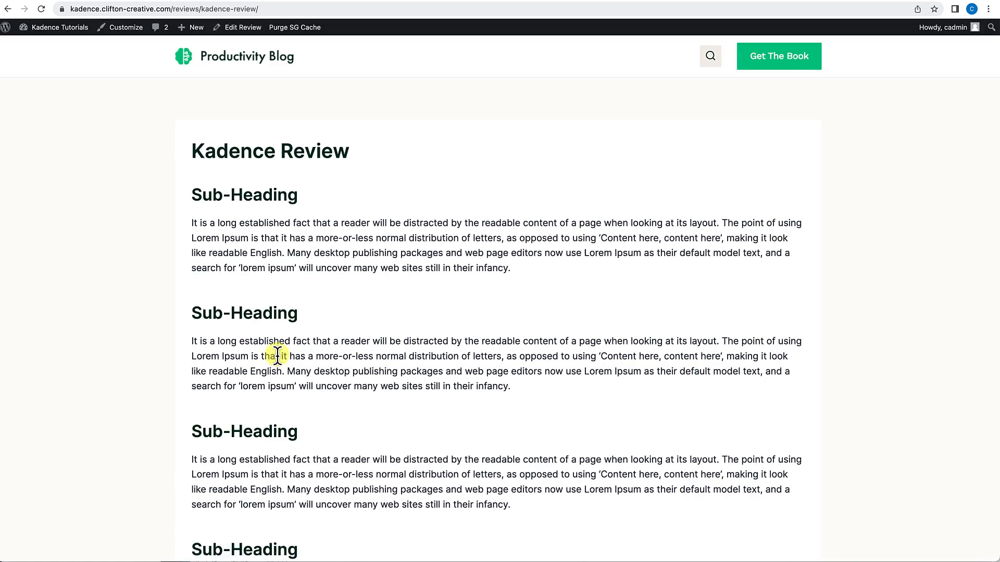
scroll(275, 353, "down", 4)
scroll(277, 355, "down", 3)
scroll(277, 355, "up", 10)
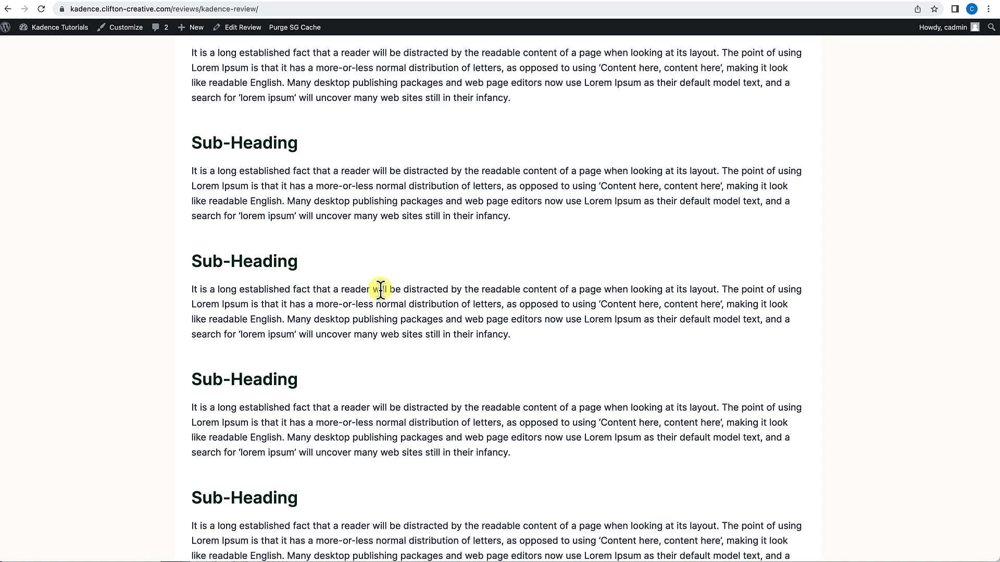
scroll(381, 290, "up", 5)
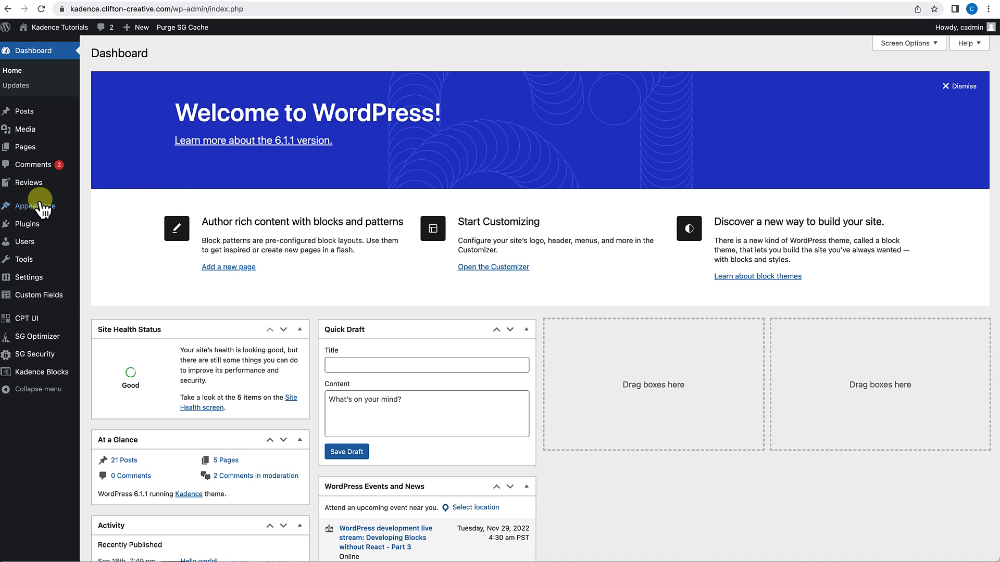
Open the Reviews Template from the Kadence Elements list for editing, and look through its static layout.
mouse_move(43, 210)
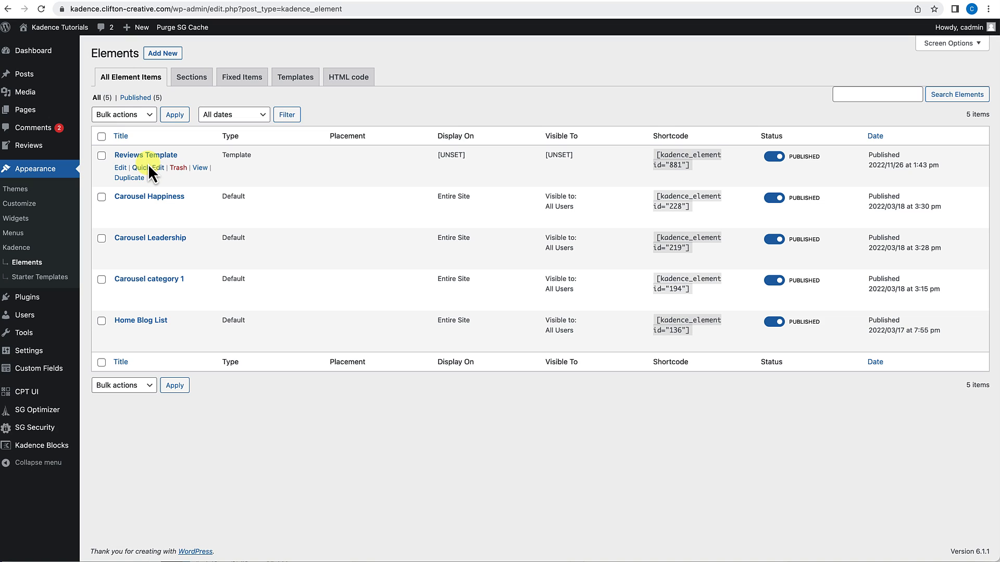
left_click(122, 167)
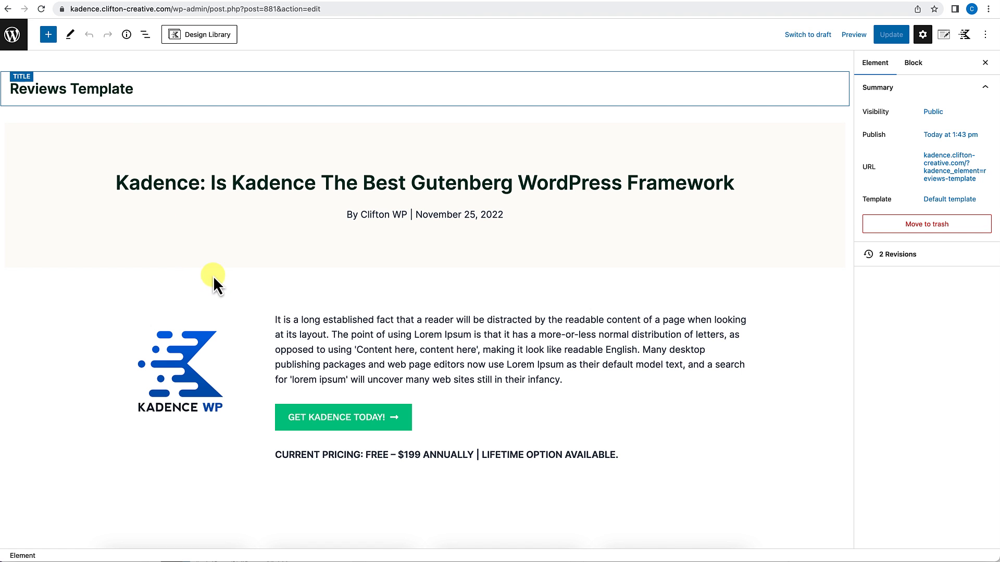
scroll(367, 289, "down", 8)
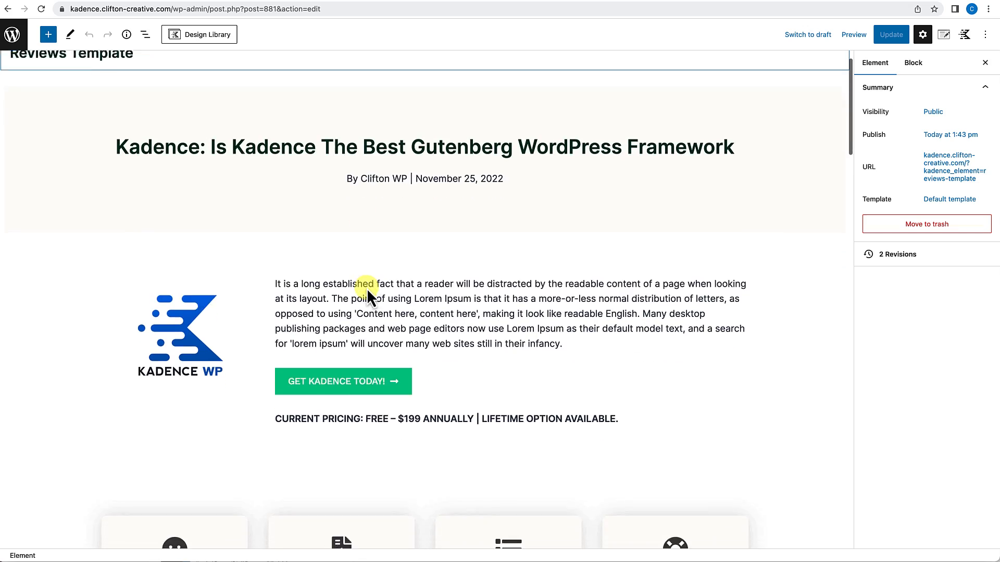
scroll(367, 288, "down", 10)
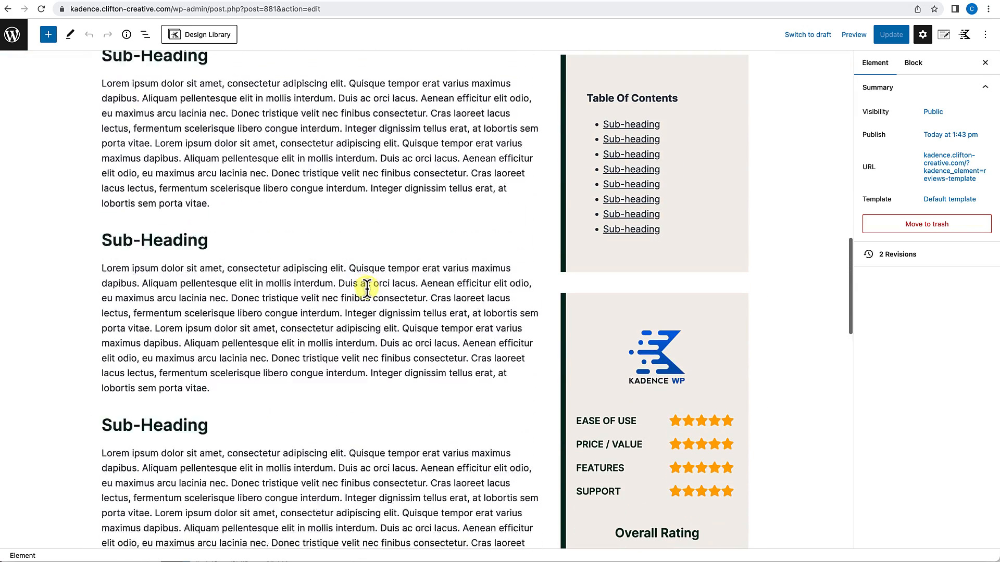
scroll(366, 289, "up", 13)
scroll(366, 288, "up", 5)
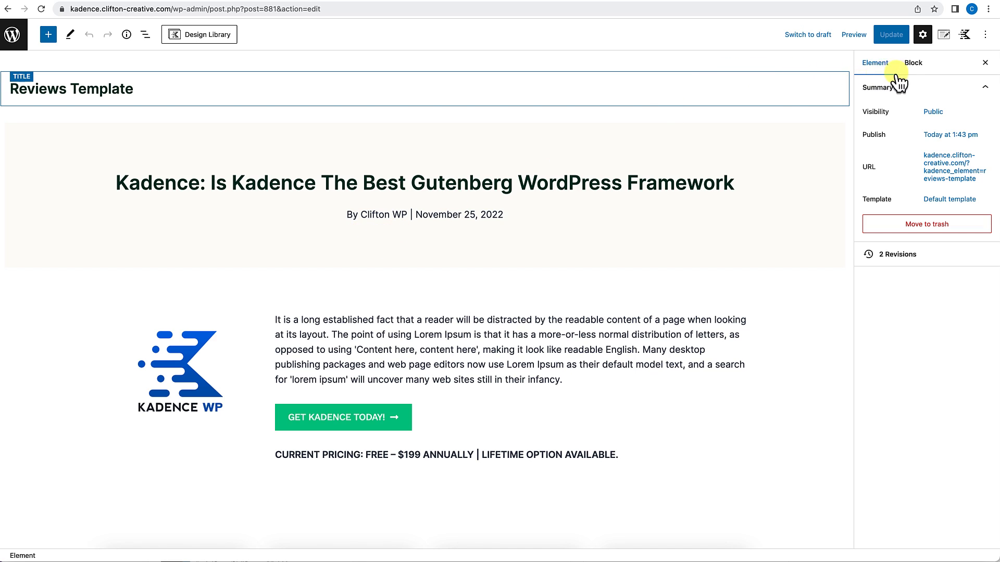
Set the template's dynamic preview to the Reviews post type with the Kadence Review post as its preview post.
left_click(944, 36)
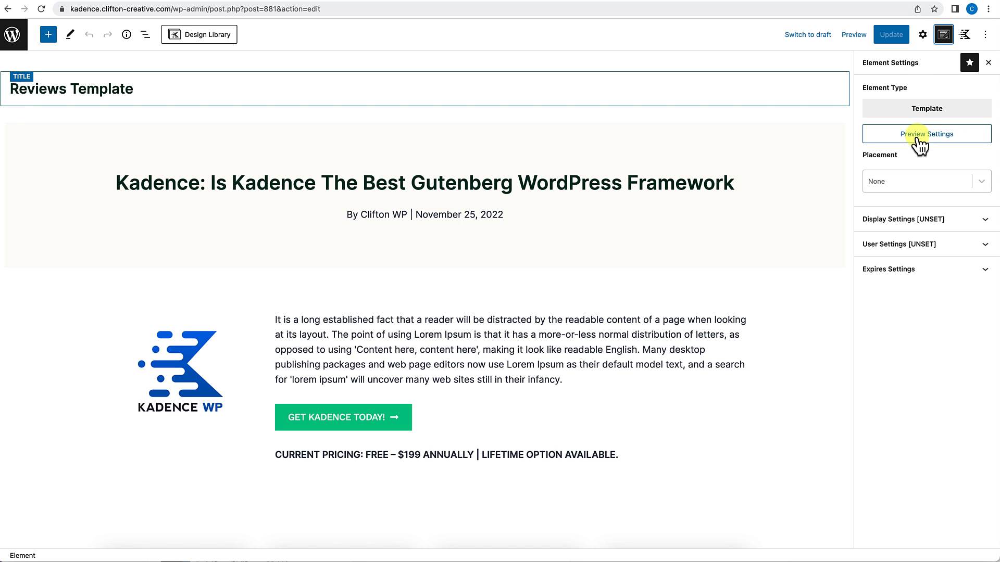
left_click(920, 141)
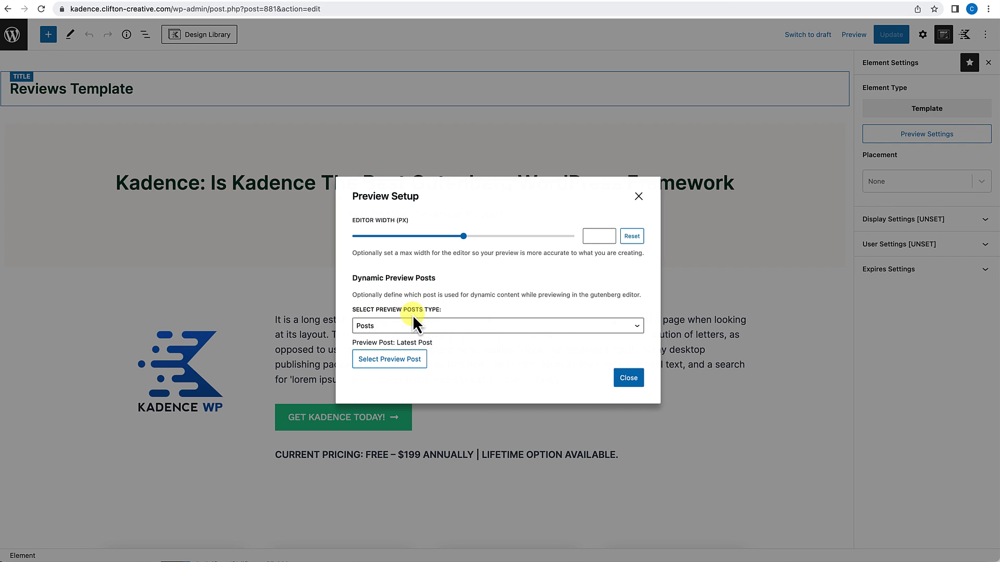
left_click(423, 329)
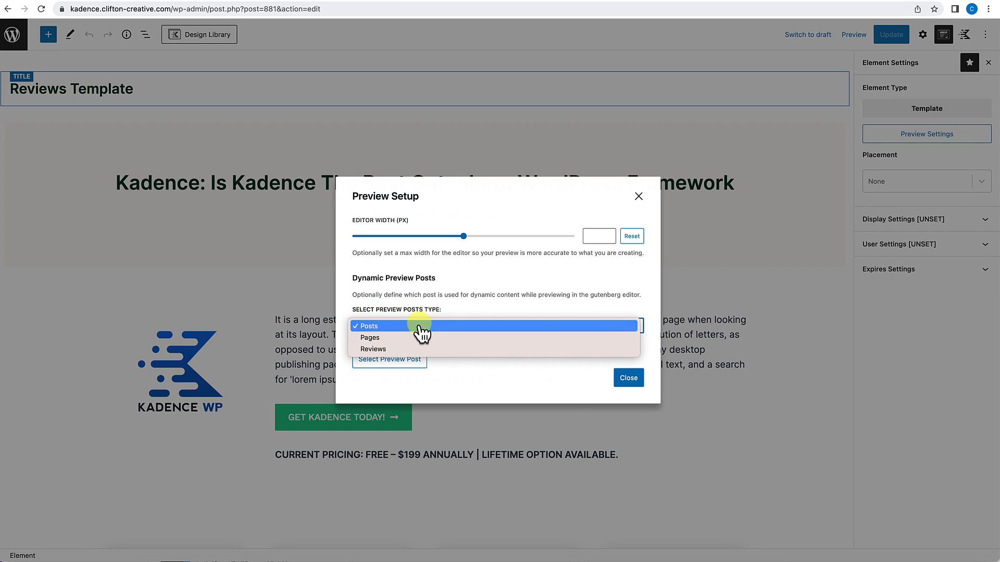
left_click(387, 350)
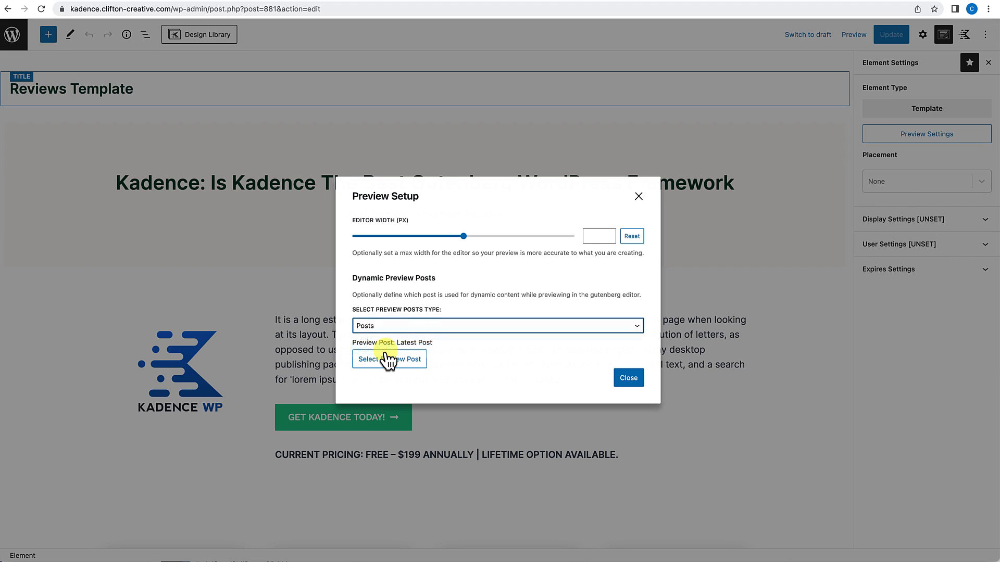
left_click(399, 356)
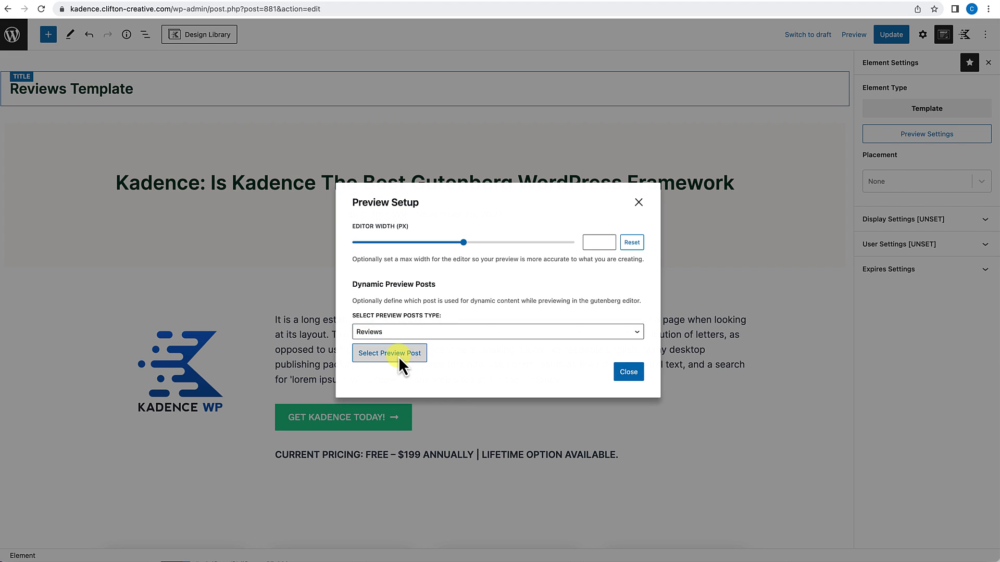
left_click(257, 80)
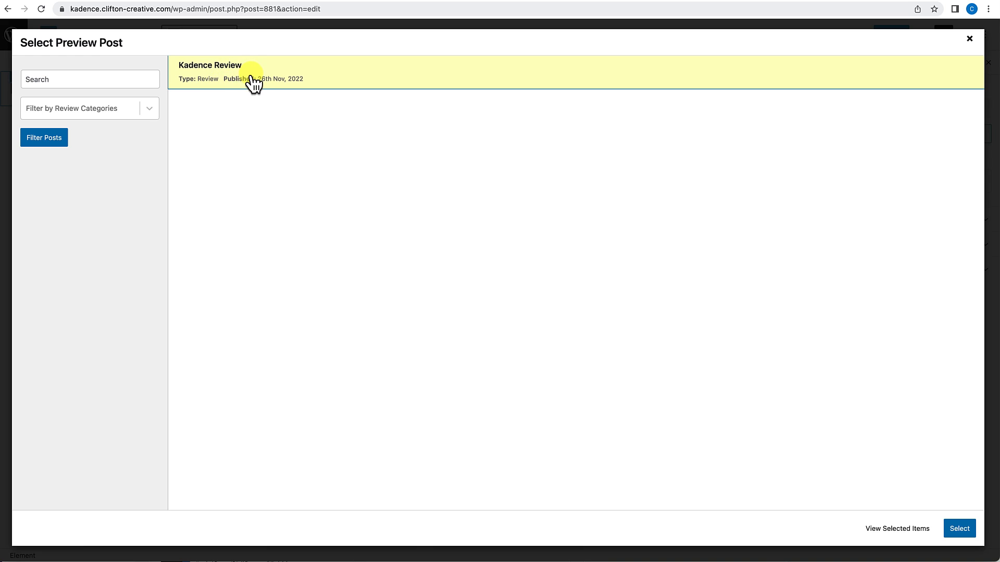
left_click(960, 529)
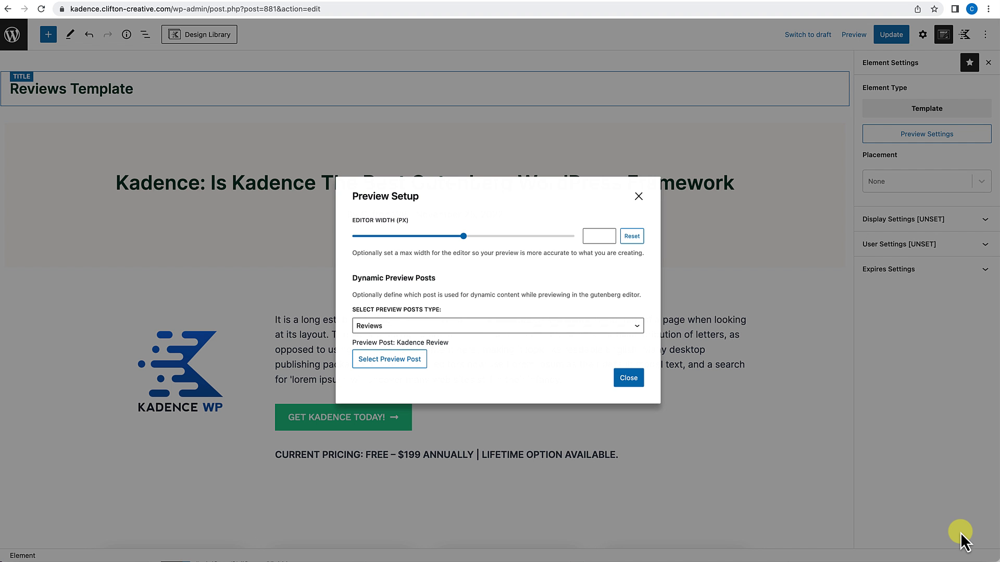
left_click(628, 378)
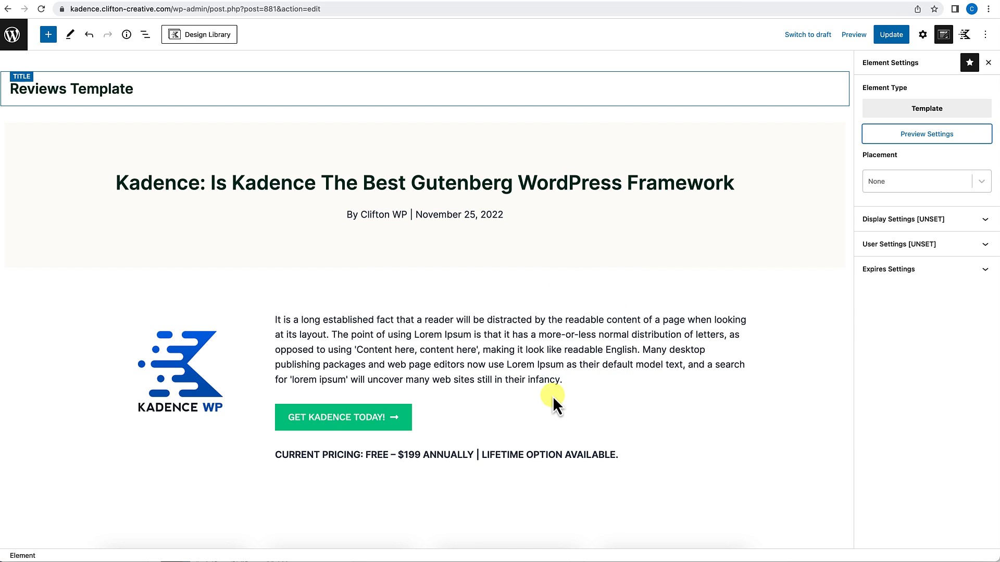
Replace the static H1 heading text with dynamic Post Title content from the current post.
key("super+z")
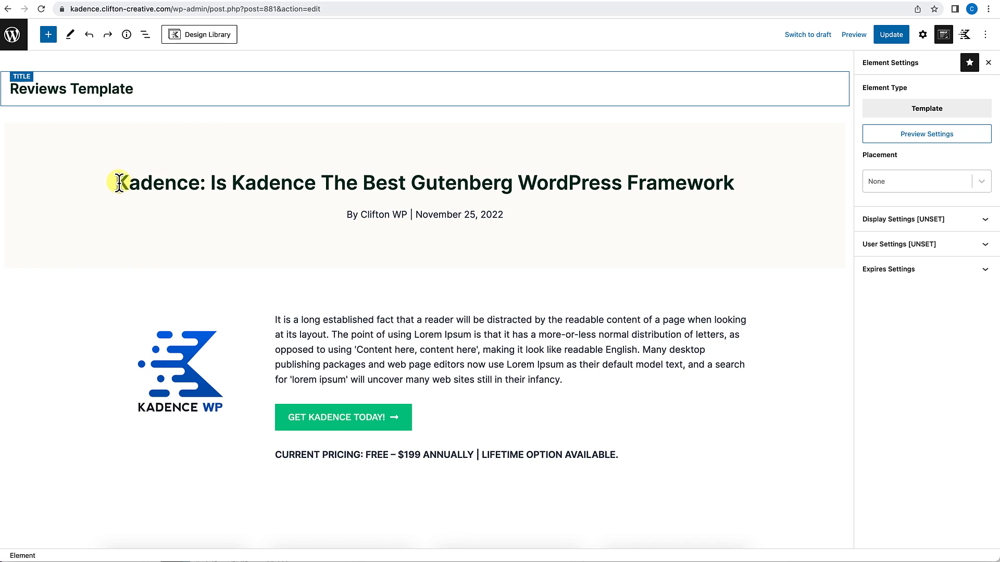
left_click_drag(120, 182, 735, 183)
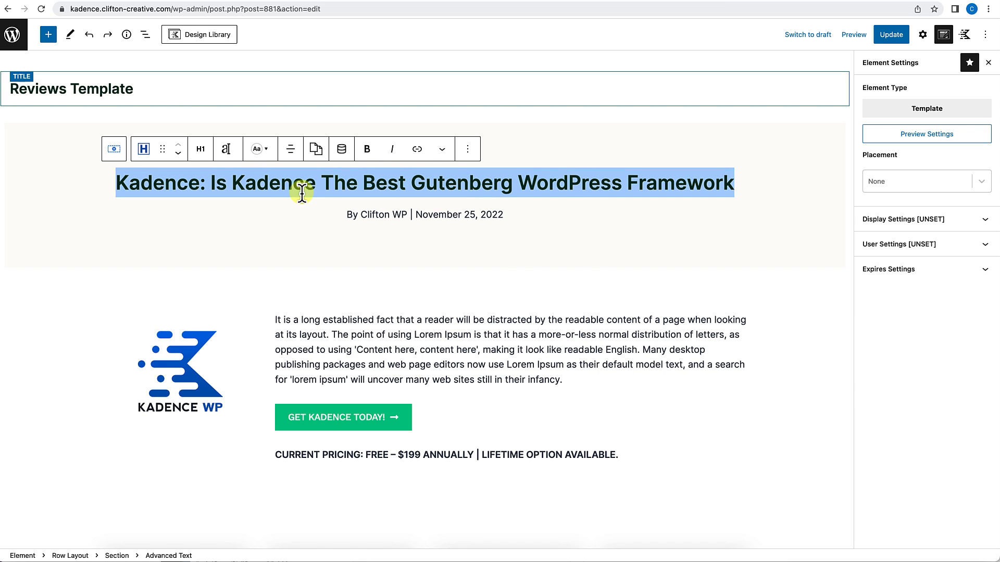
left_click(342, 150)
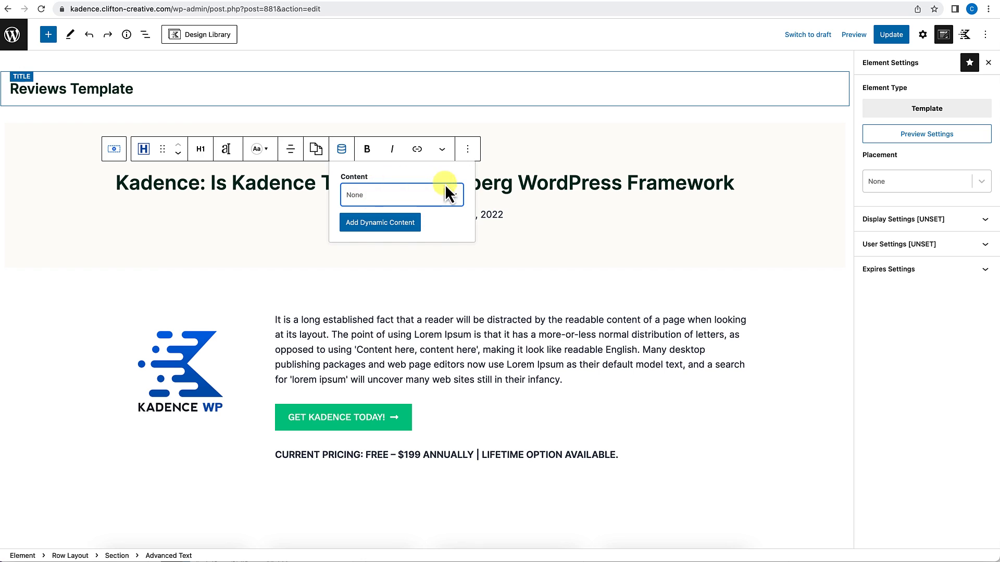
left_click(453, 195)
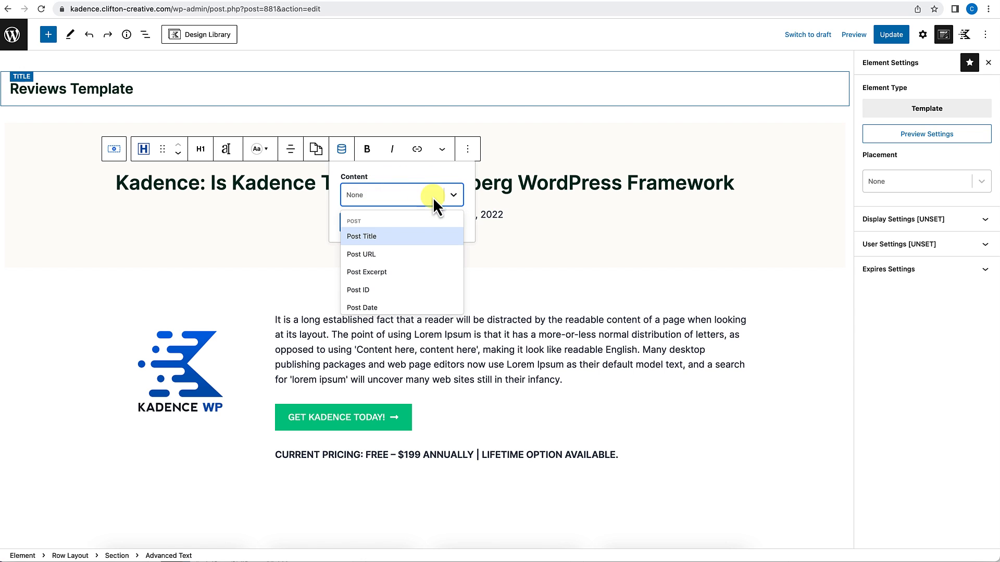
left_click(371, 237)
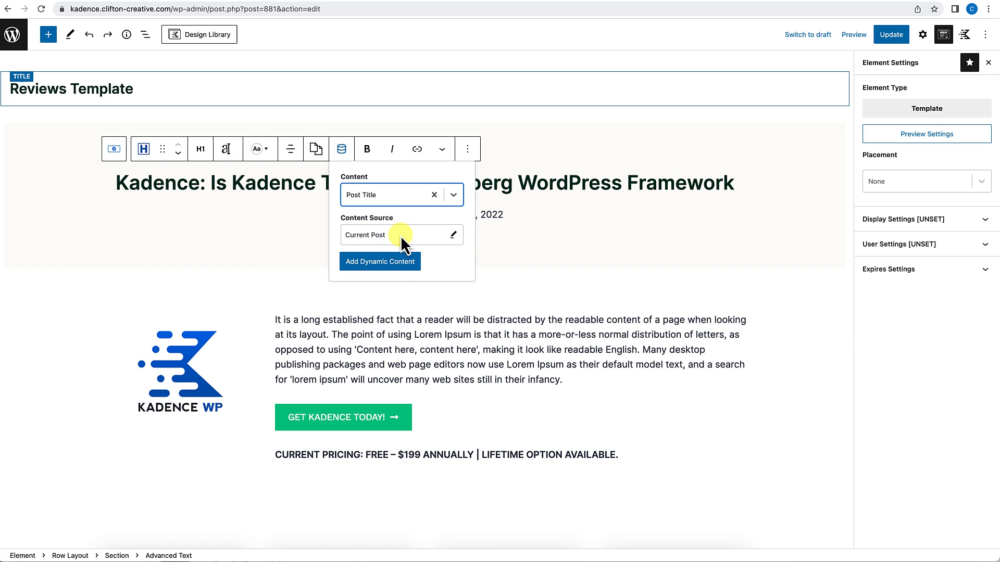
left_click(393, 263)
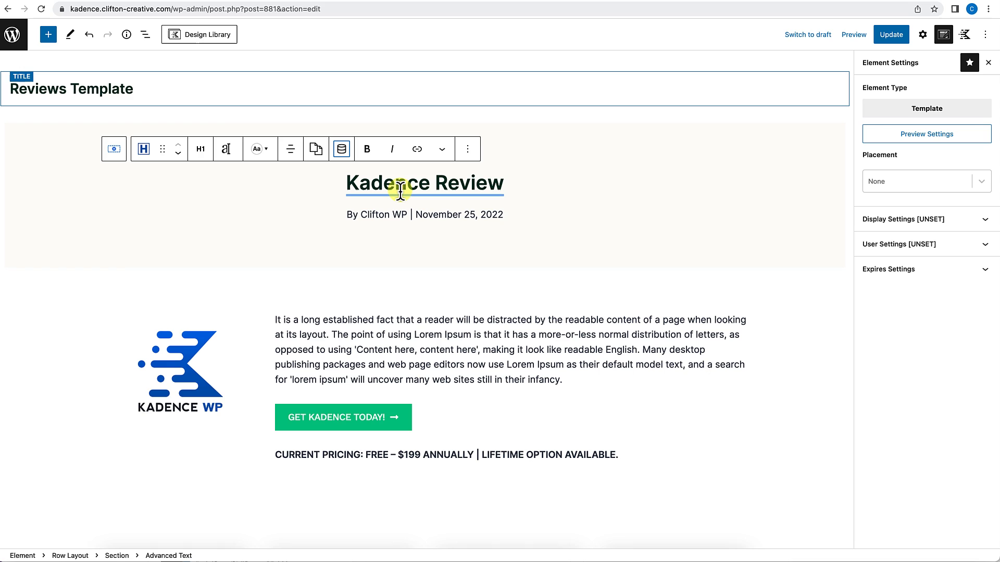
left_click(535, 191)
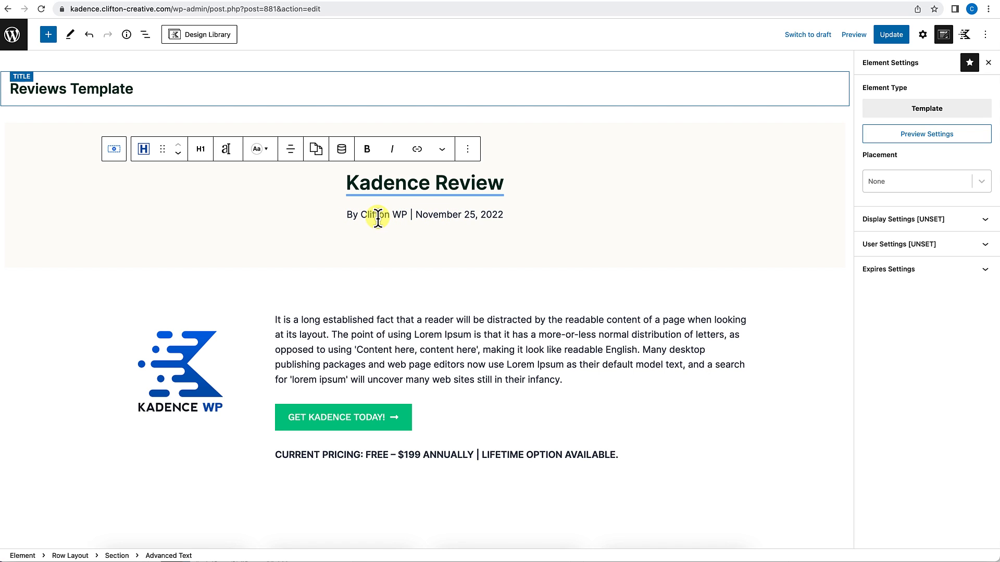
Replace the author name in the byline with dynamic Author Display Name content from the current post.
left_click_drag(361, 216, 405, 218)
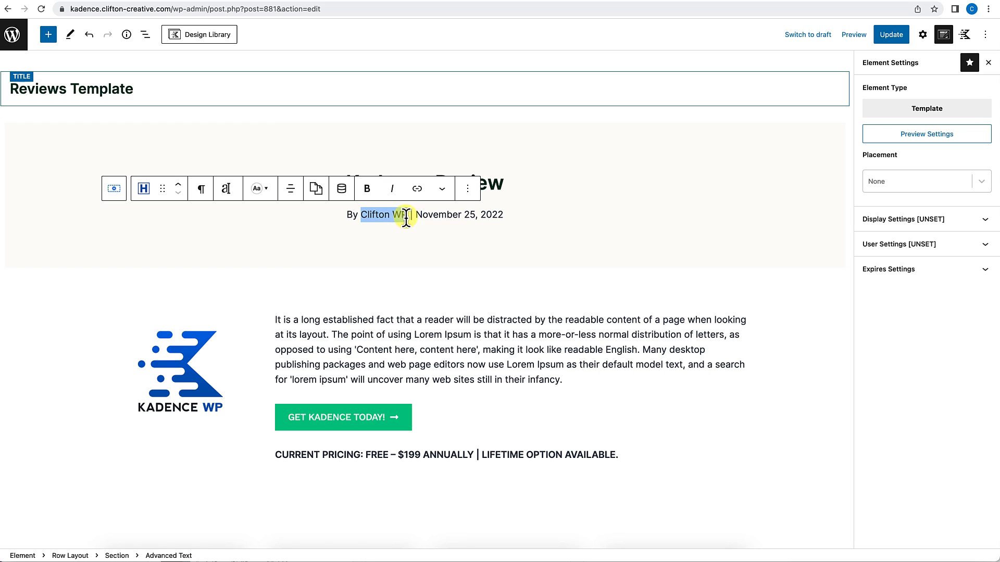
left_click(341, 188)
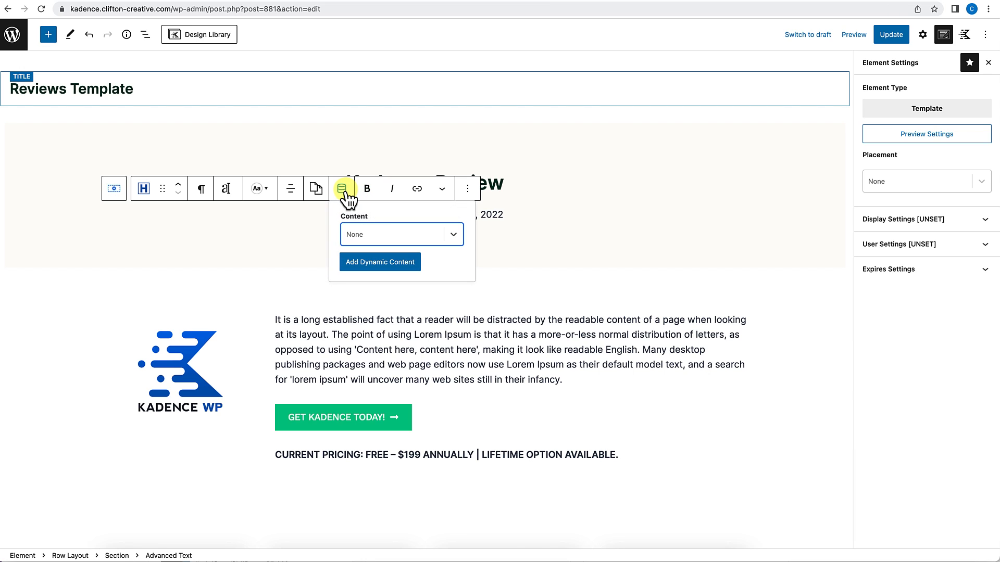
left_click(457, 237)
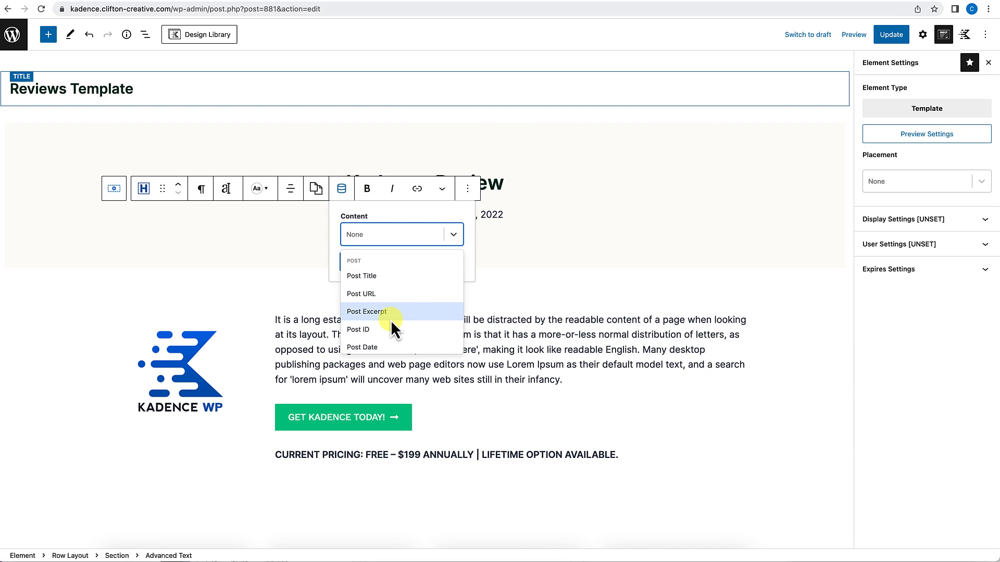
scroll(390, 320, "down", 6)
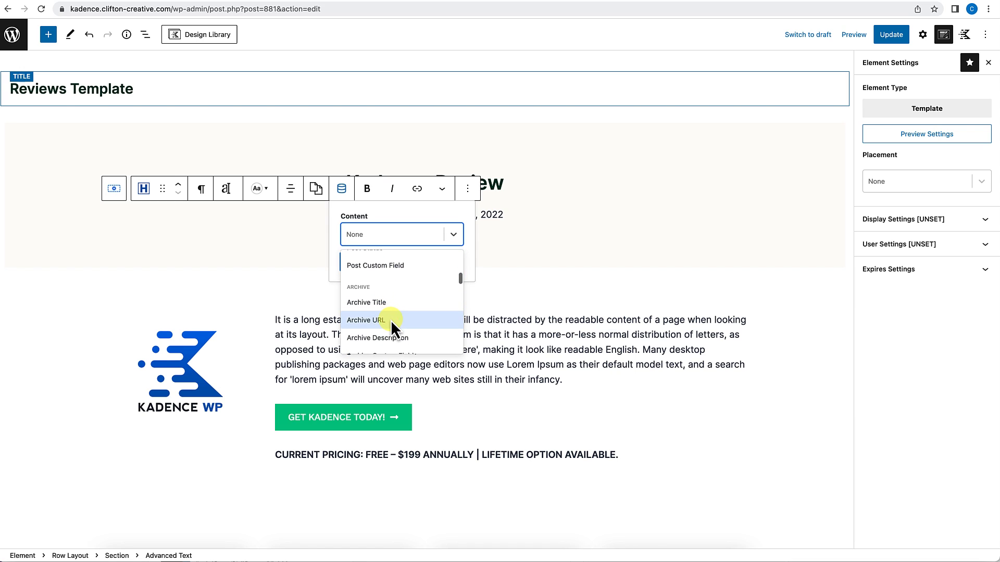
scroll(391, 320, "down", 5)
left_click(391, 319)
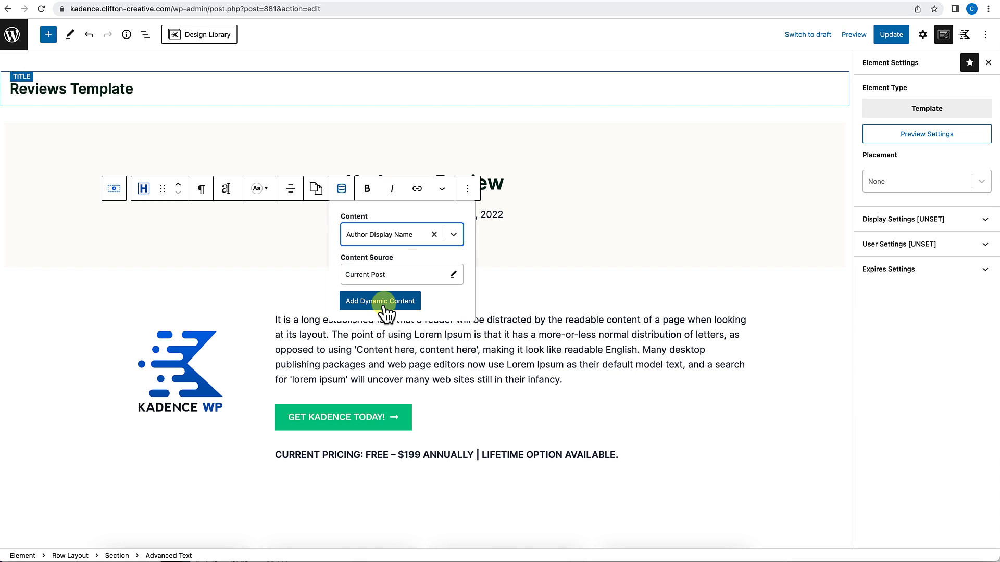
left_click(386, 305)
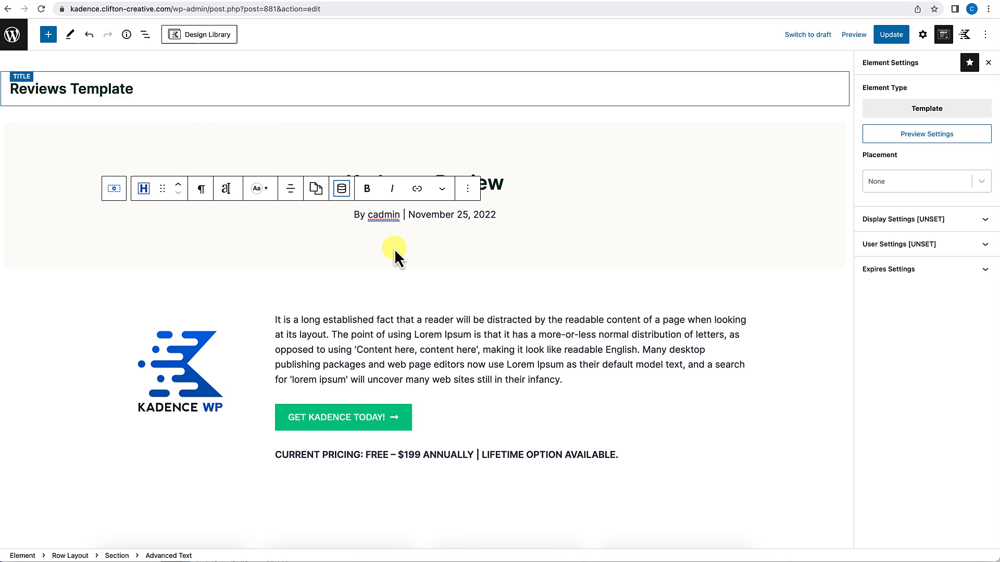
Replace the static date in the byline with dynamic Post Date content.
left_click_drag(408, 218, 486, 216)
left_click(341, 189)
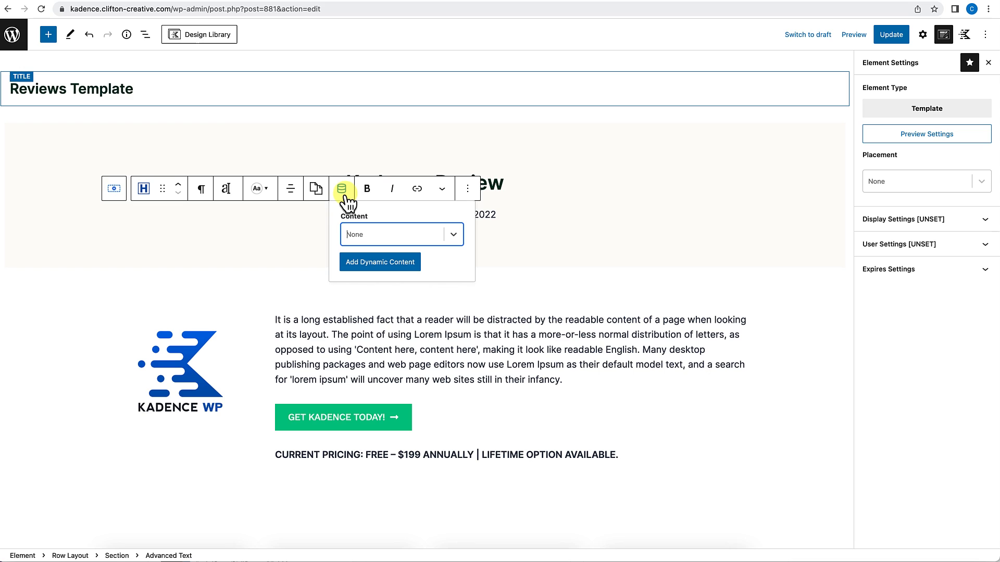
left_click(442, 235)
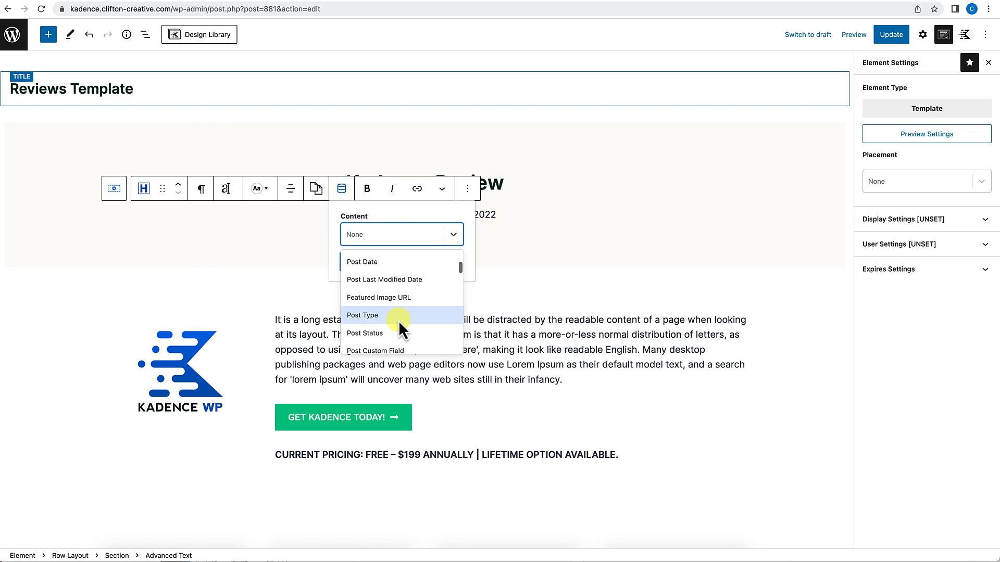
left_click(371, 264)
left_click(379, 301)
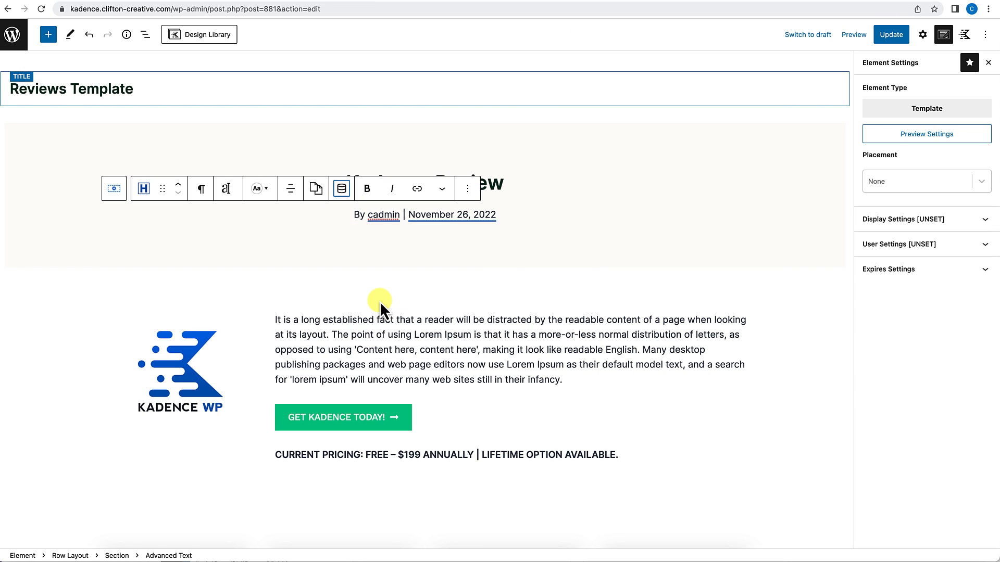
Enable a dynamic image on the Kadence WP logo block, using Post Custom Field with the Product Review Image field of the current post.
scroll(433, 294, "down", 3)
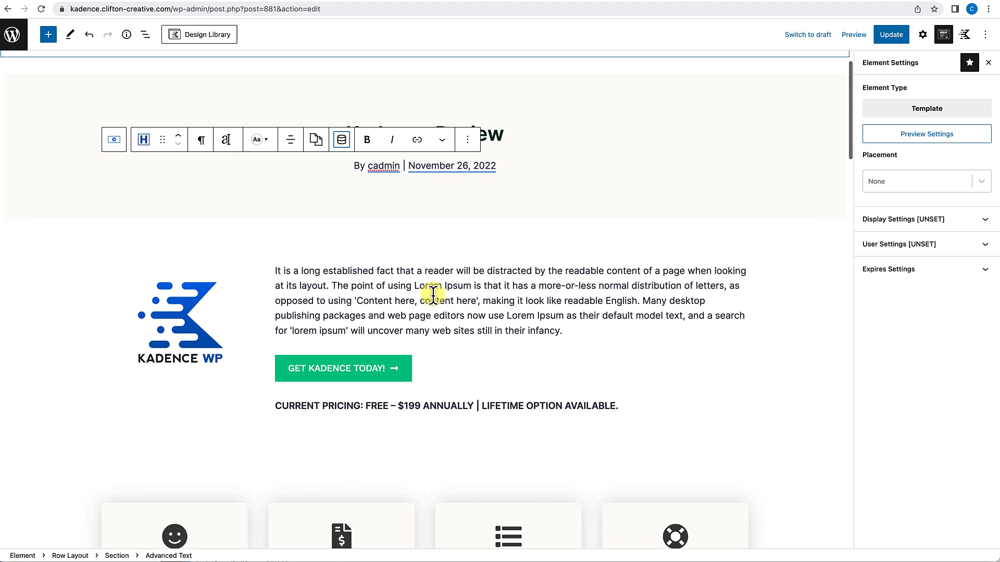
scroll(322, 215, "down", 1)
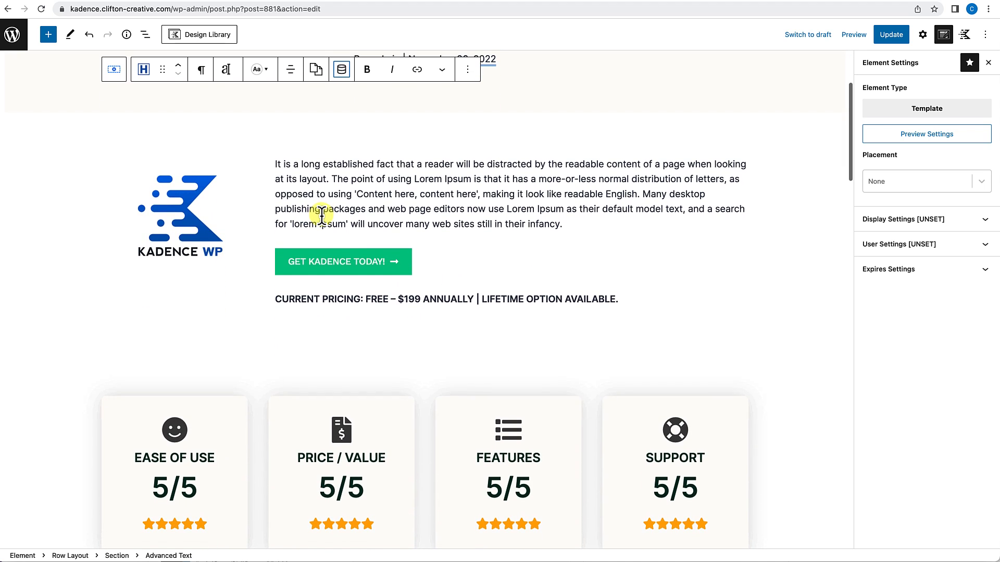
left_click(182, 211)
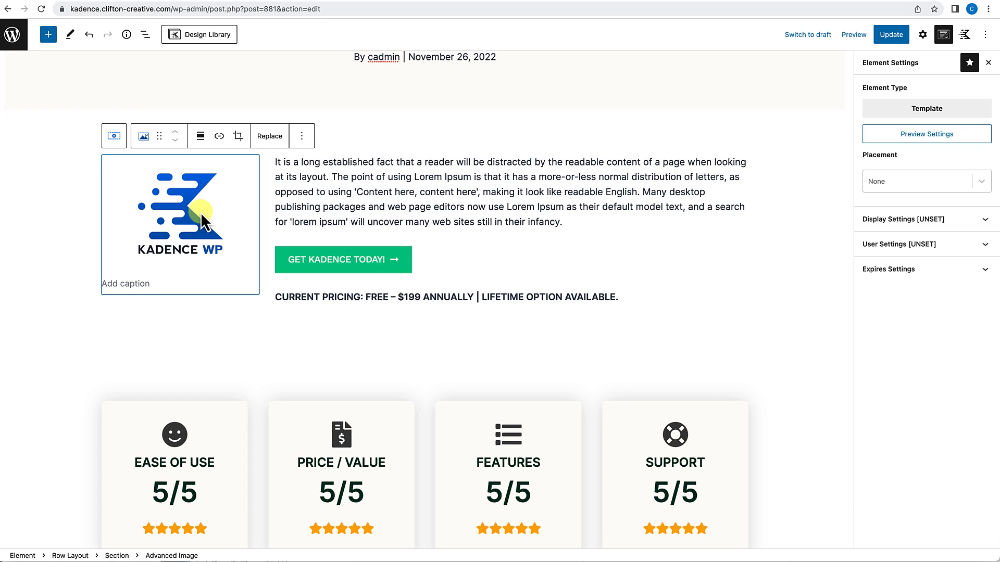
left_click(922, 34)
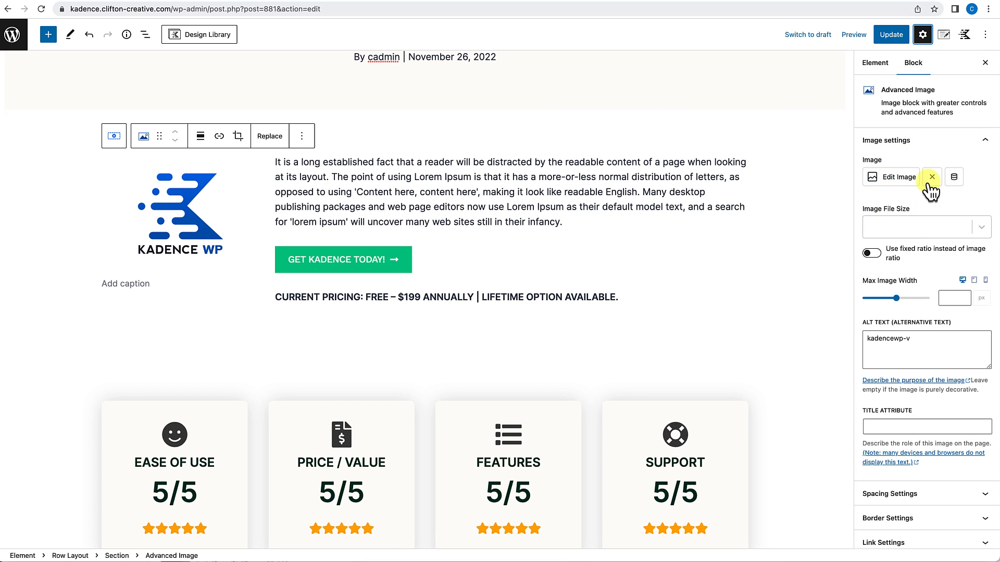
left_click(955, 179)
left_click(836, 207)
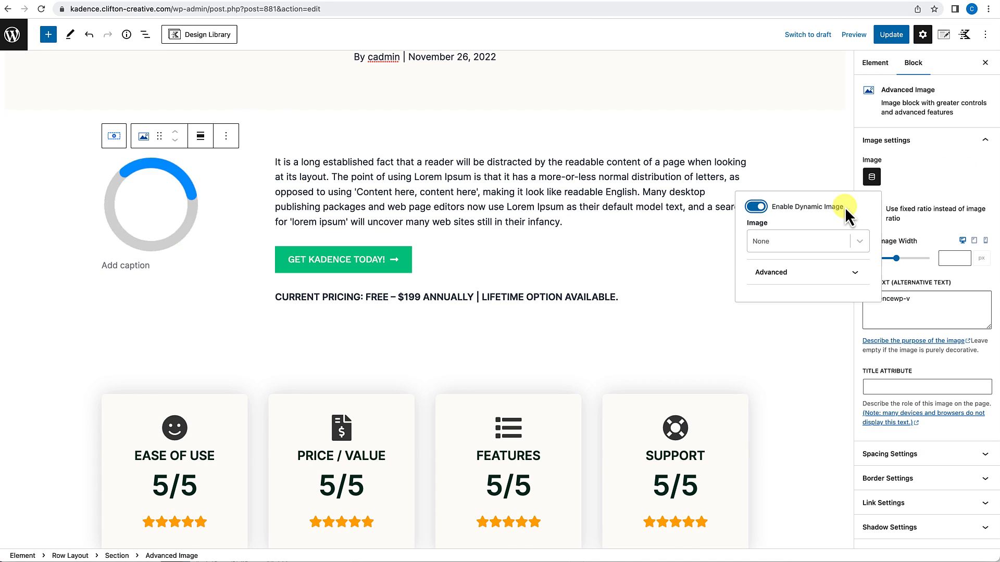
left_click(860, 241)
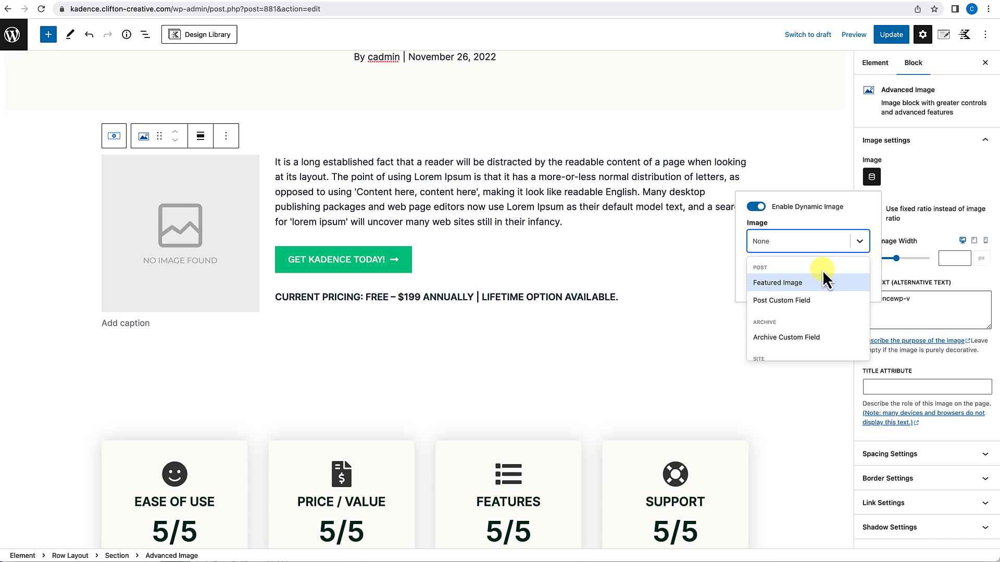
left_click(807, 301)
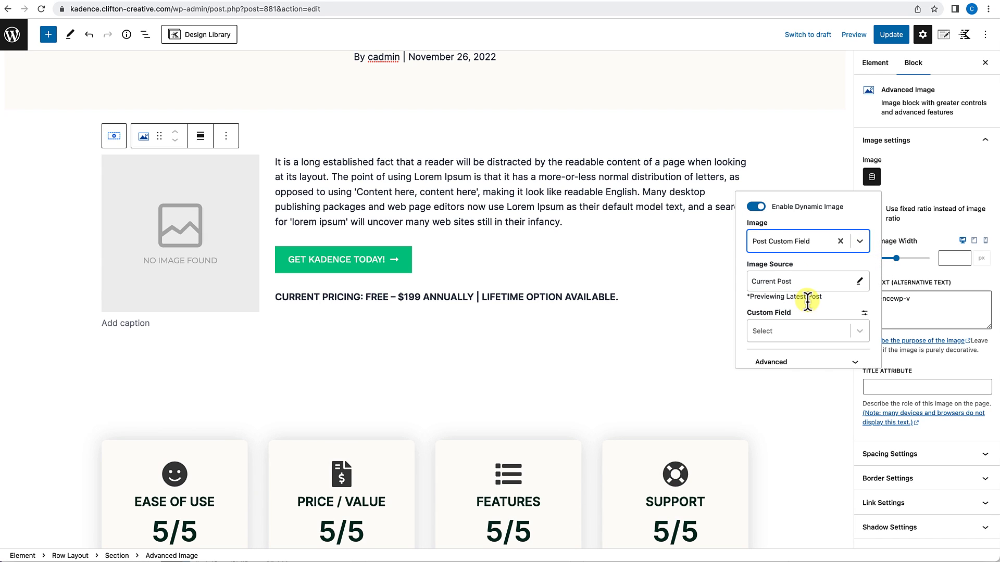
left_click(859, 332)
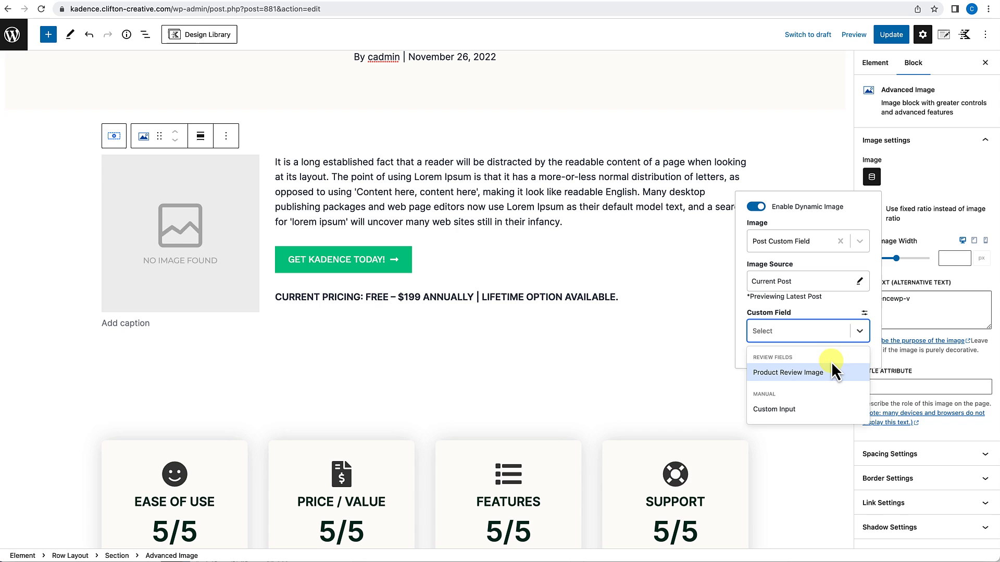
left_click(814, 373)
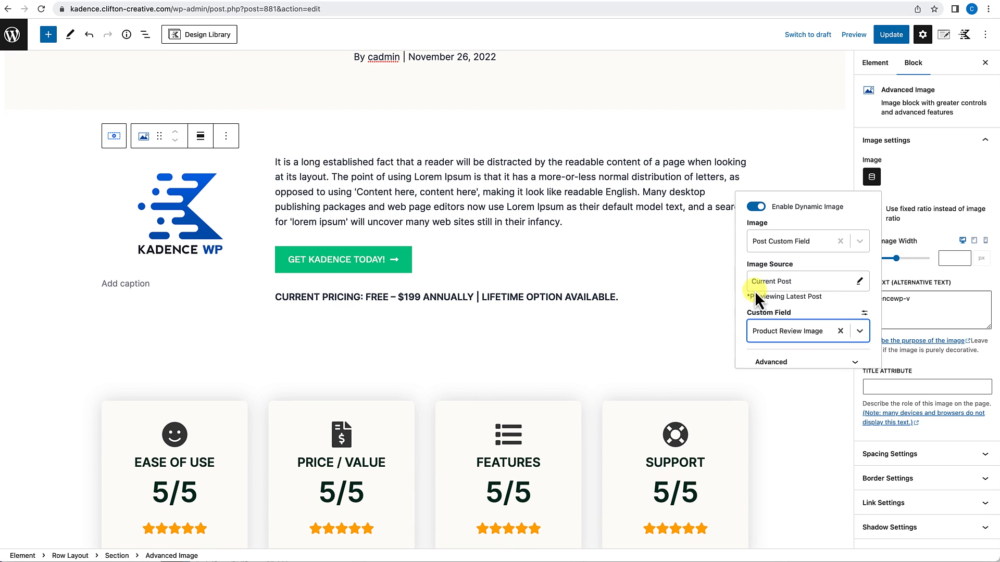
Replace the placeholder introduction paragraph beside the logo with dynamic Post Custom Field content, using the current post's Introductory Text field.
left_click(492, 177)
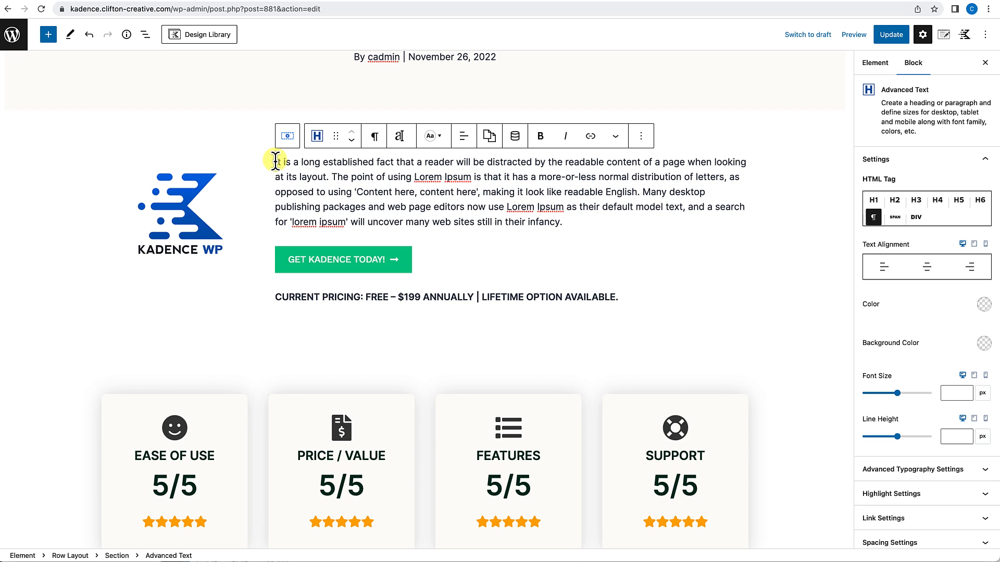
left_click_drag(274, 160, 566, 226)
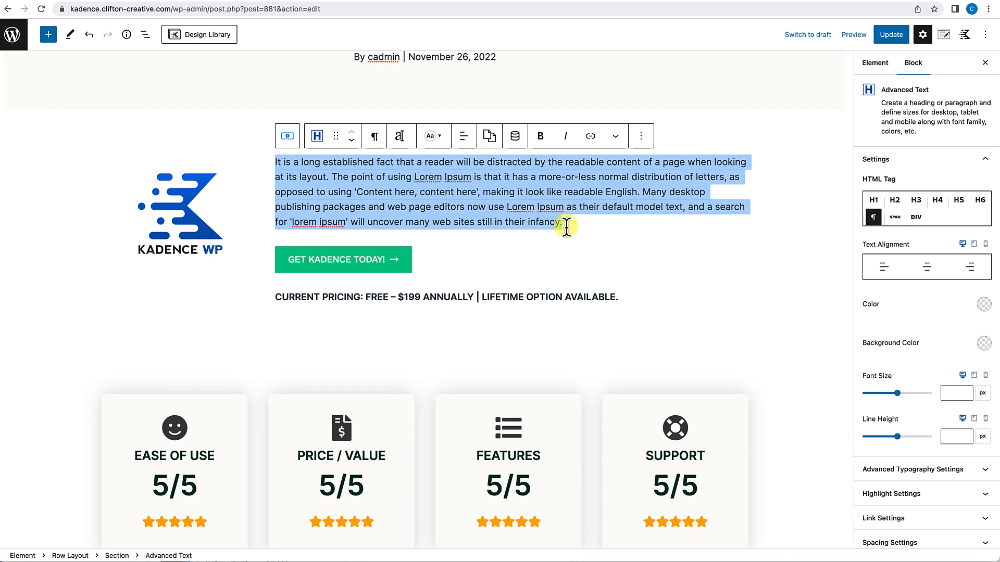
left_click(514, 137)
left_click(629, 182)
scroll(556, 269, "down", 2)
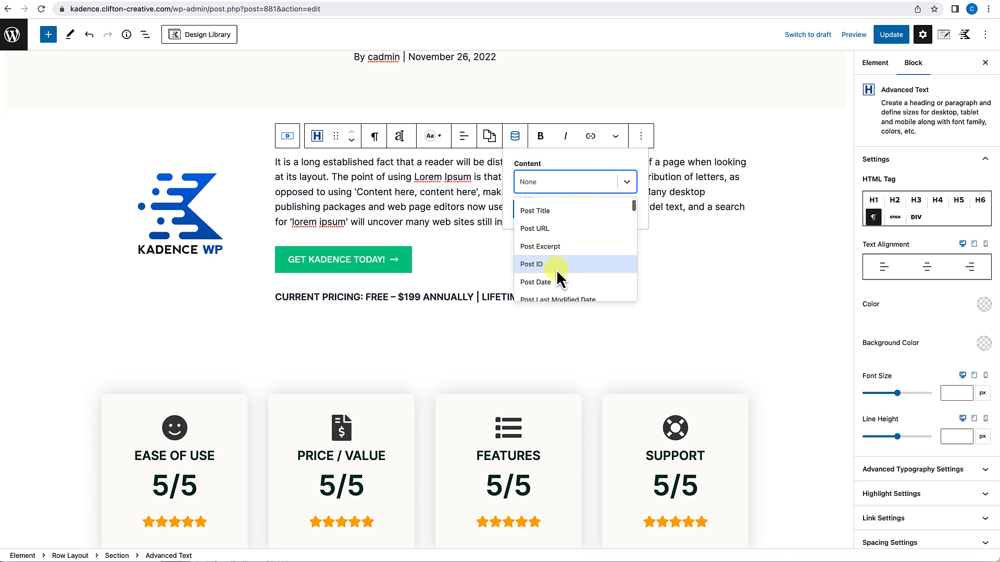
scroll(556, 270, "down", 3)
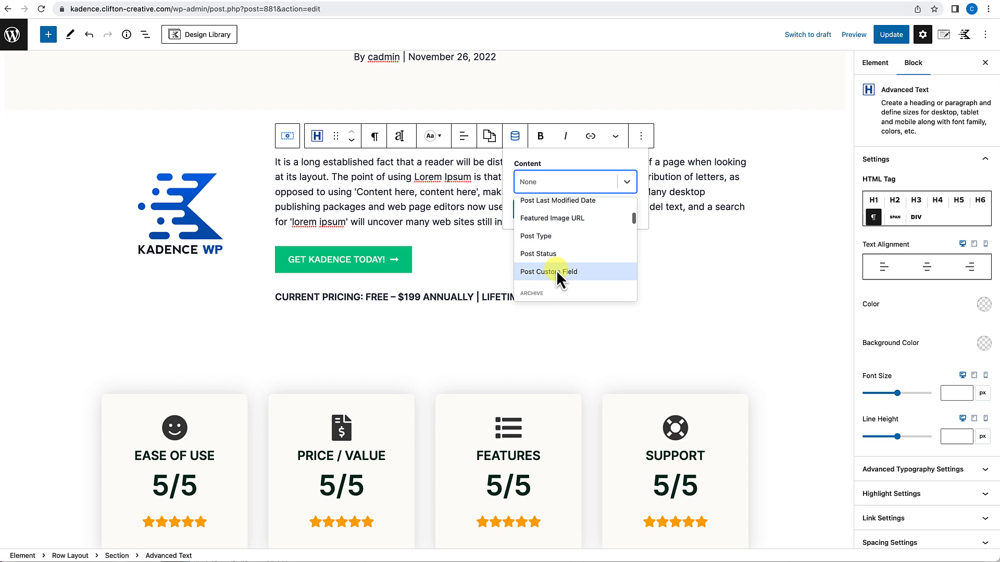
left_click(556, 272)
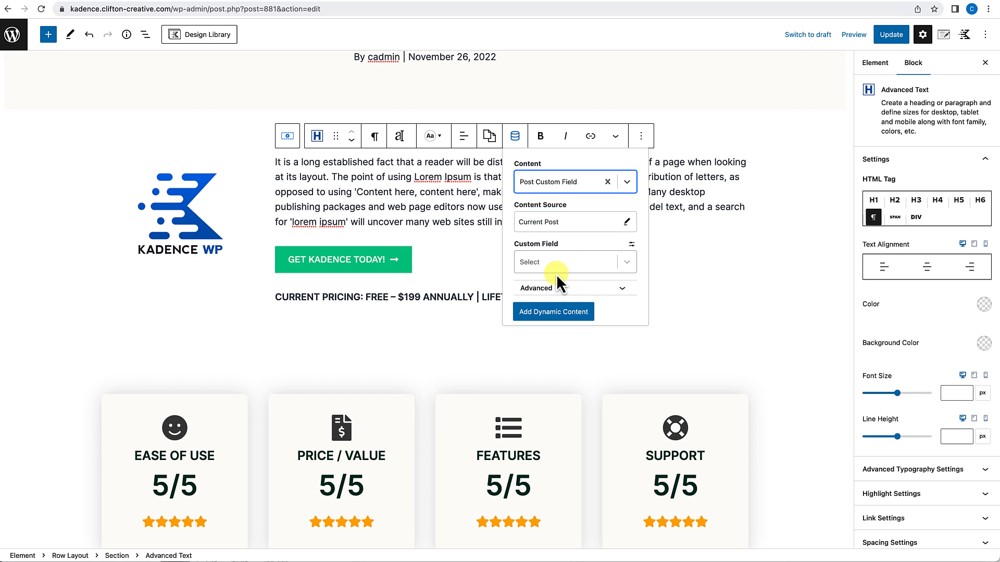
left_click(627, 263)
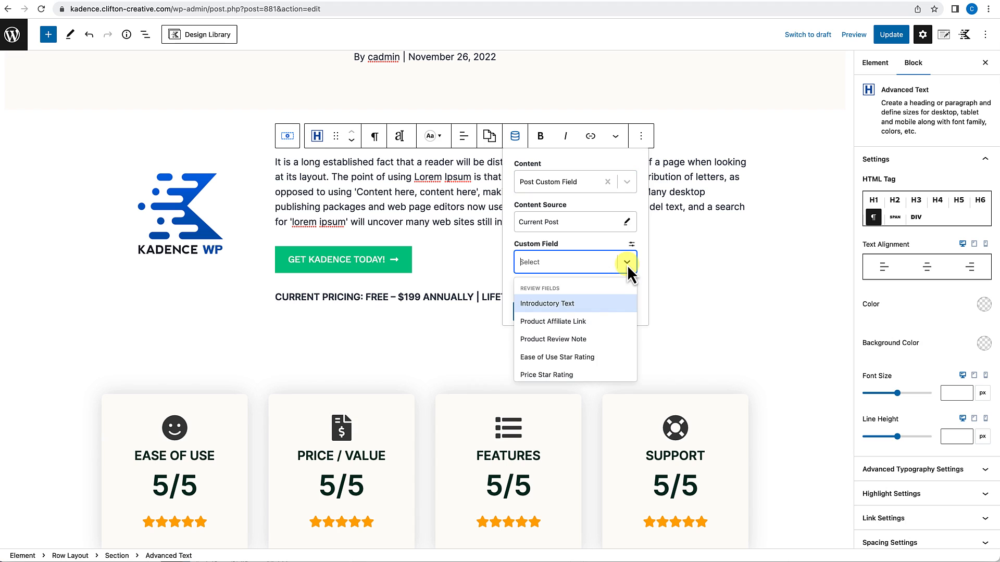
left_click(566, 305)
left_click(558, 312)
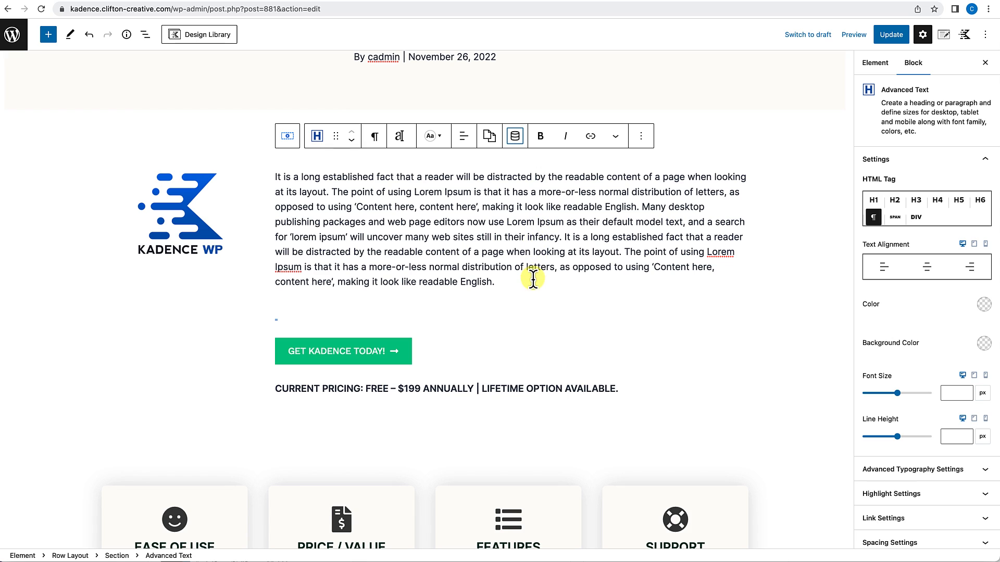
left_click(373, 312)
Enable a dynamic link on the Get Kadence Today button using the current post's Product Affiliate Link custom field, and update the template.
scroll(373, 312, "down", 3)
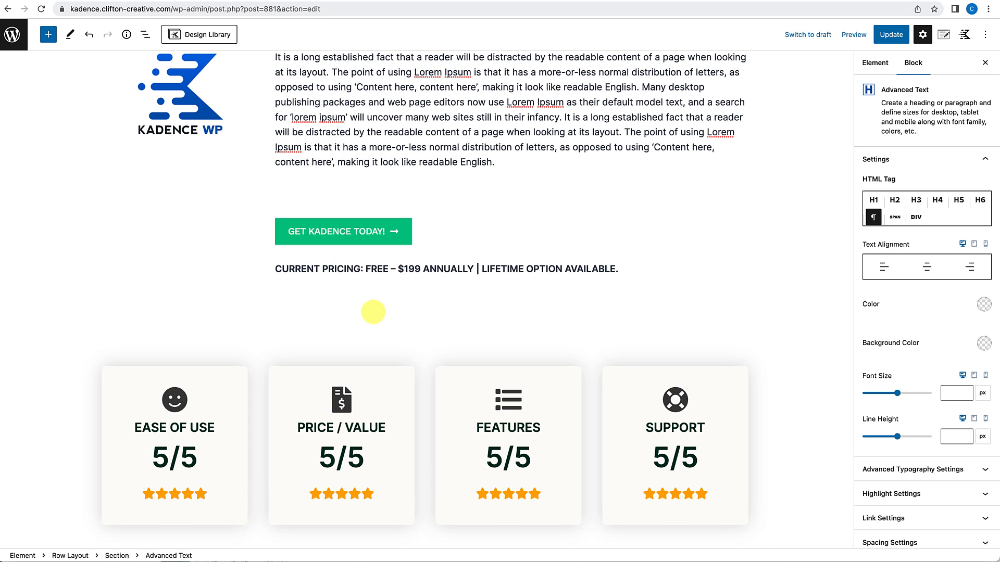
left_click(446, 239)
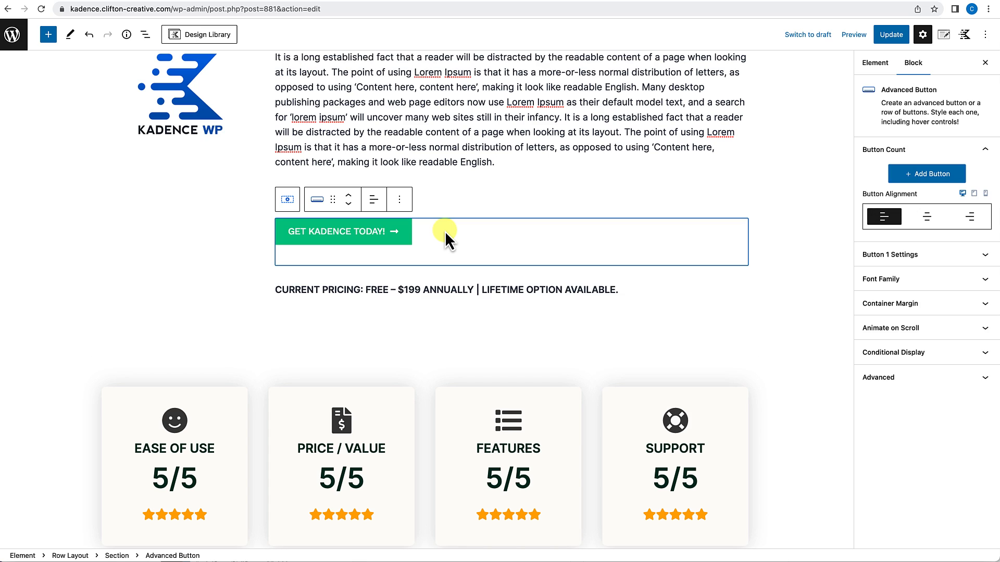
left_click(373, 241)
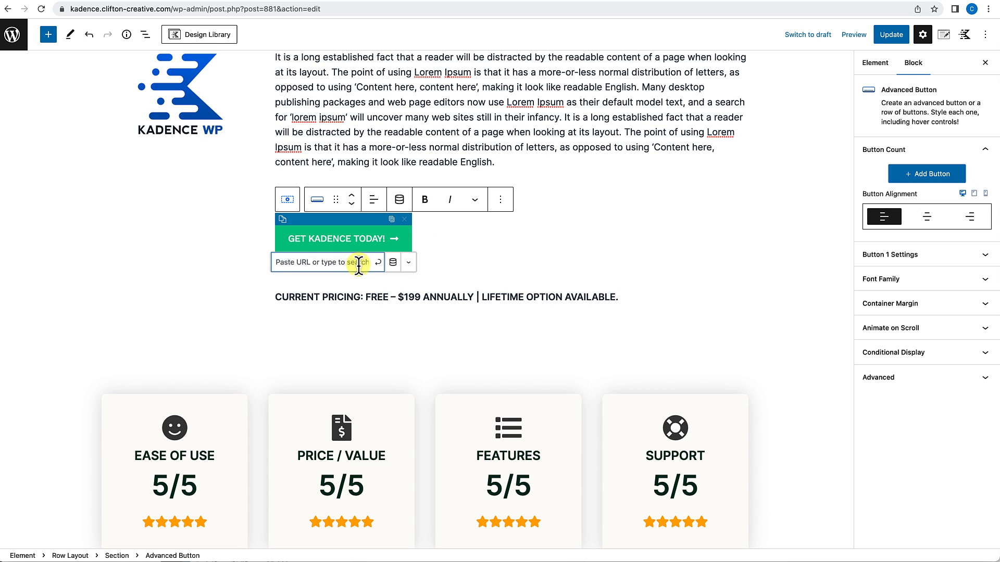
left_click(393, 263)
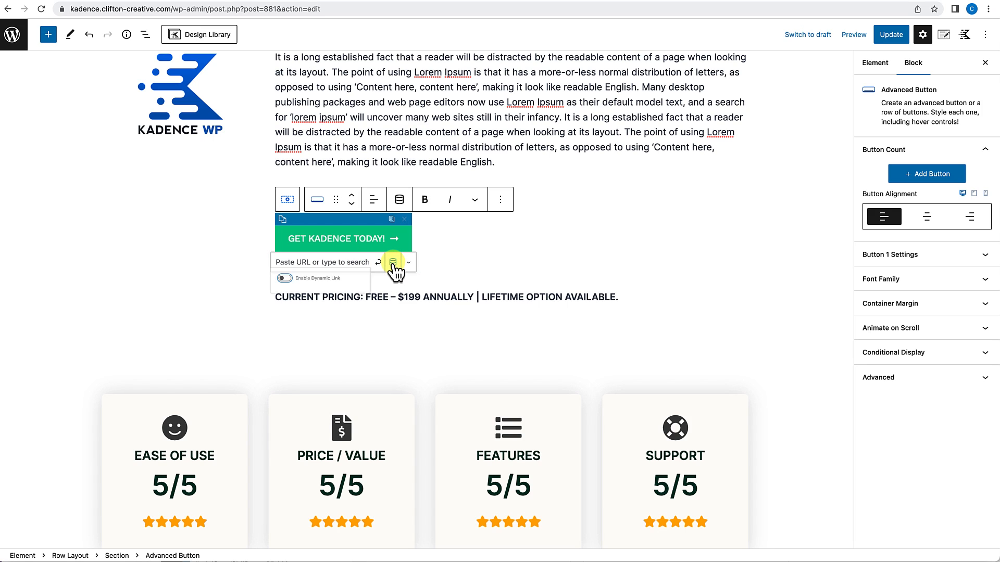
left_click(292, 288)
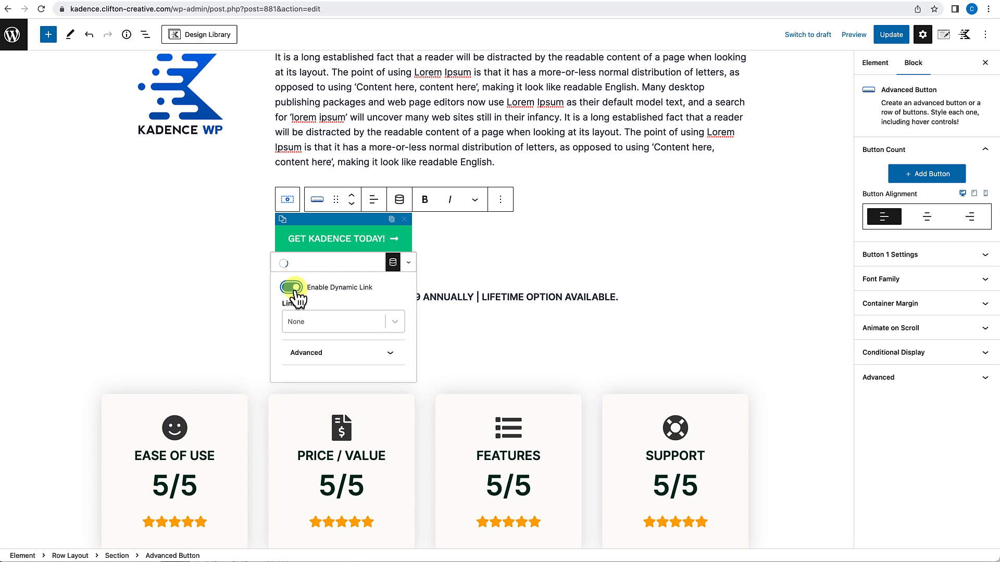
left_click(395, 321)
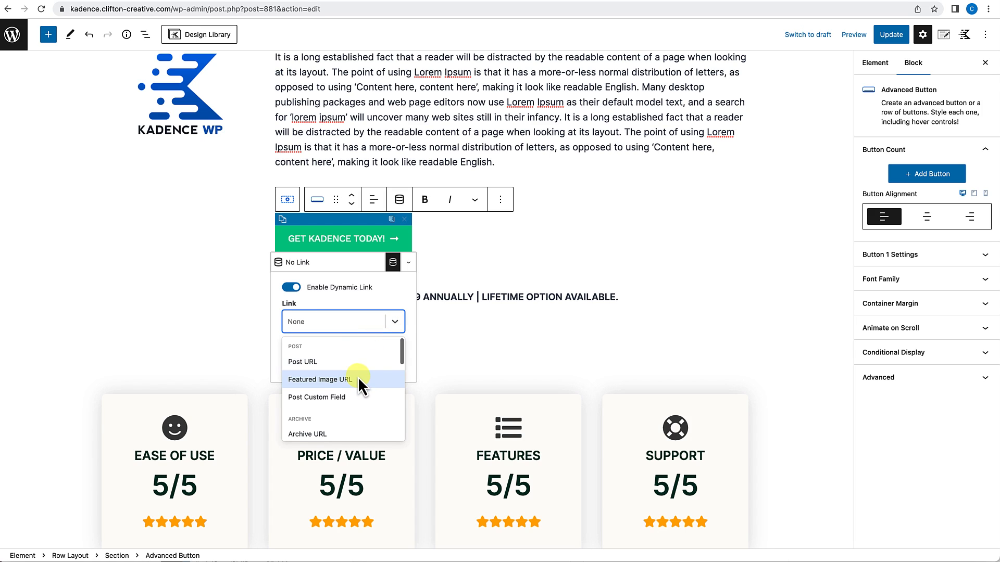
left_click(345, 397)
left_click(394, 402)
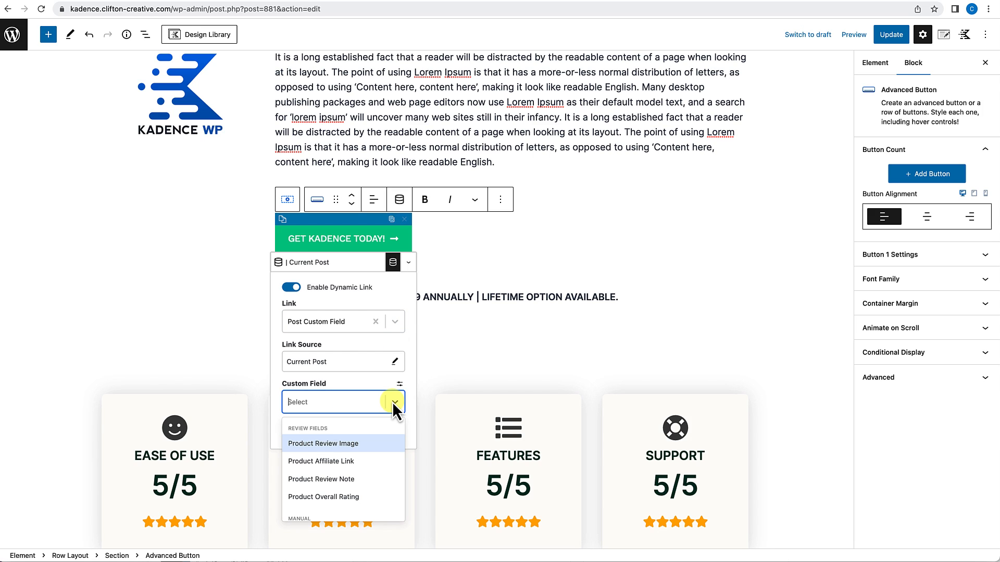
left_click(352, 461)
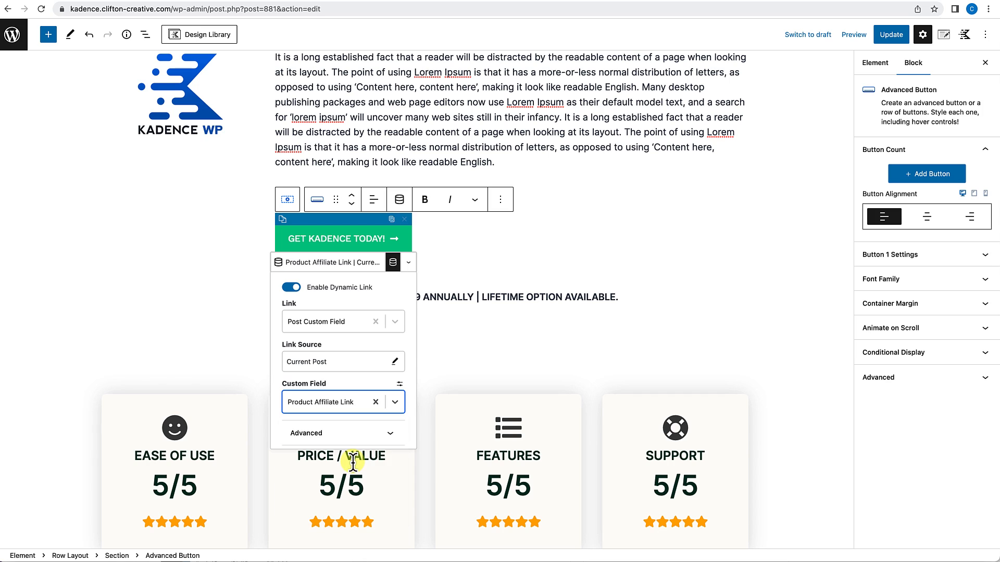
left_click(445, 356)
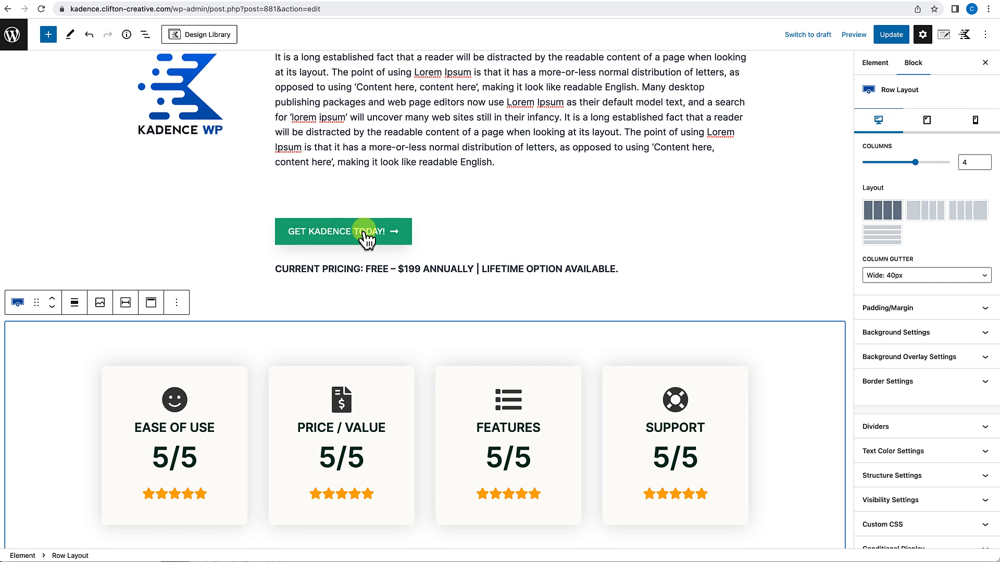
left_click(290, 238)
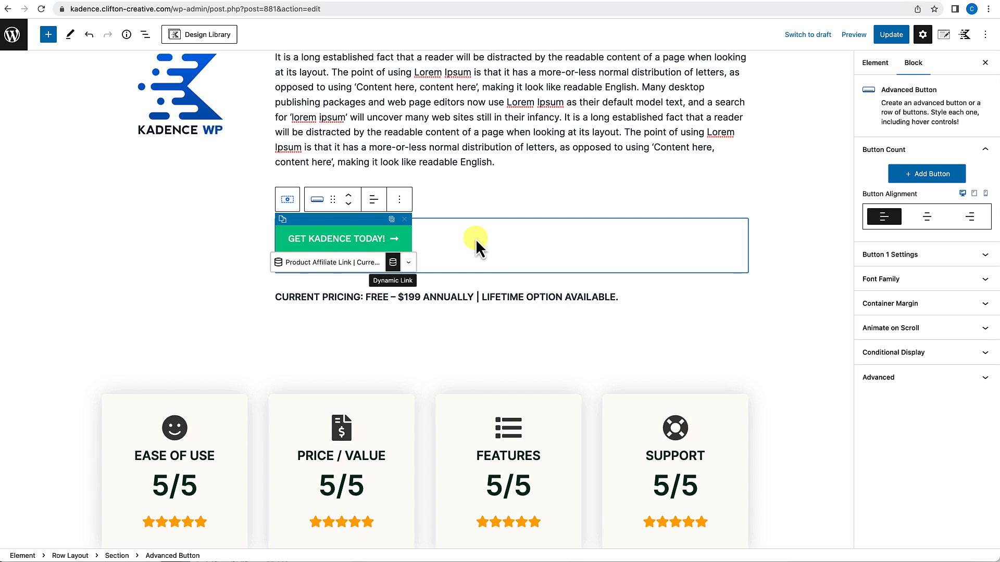
left_click(898, 35)
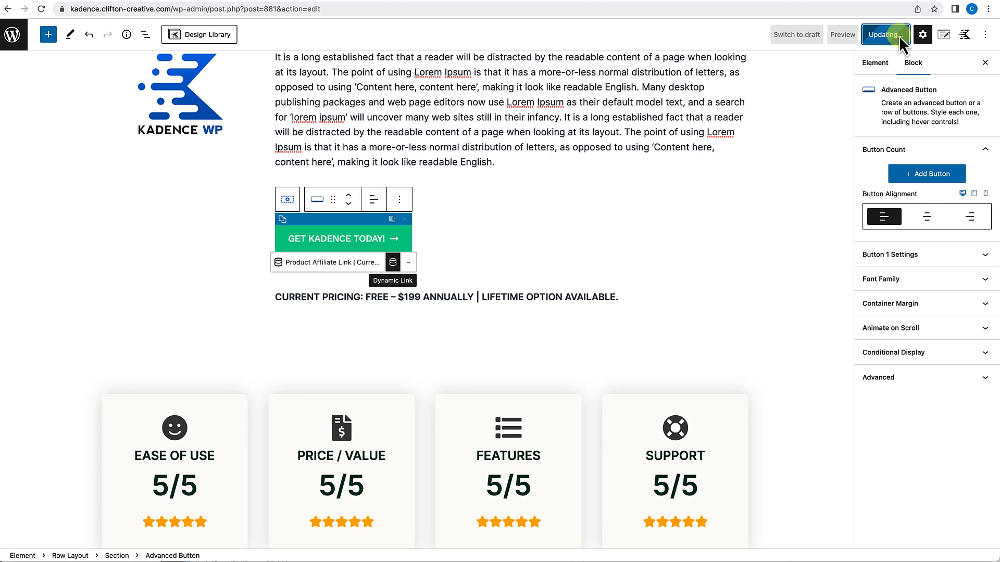
Switch to the WordPress dashboard and open the Review Fields custom field group for editing.
left_click(800, 2)
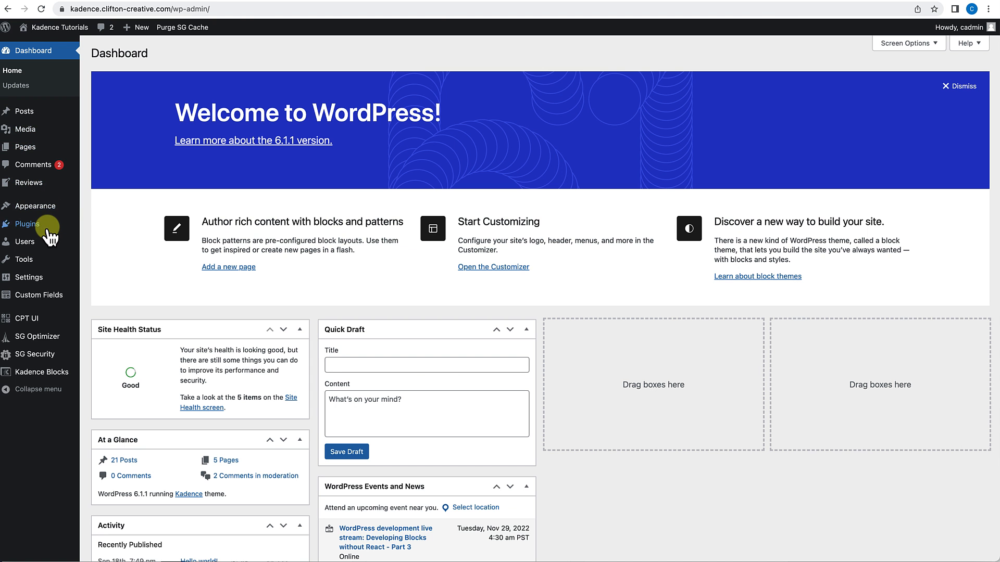
mouse_move(42, 301)
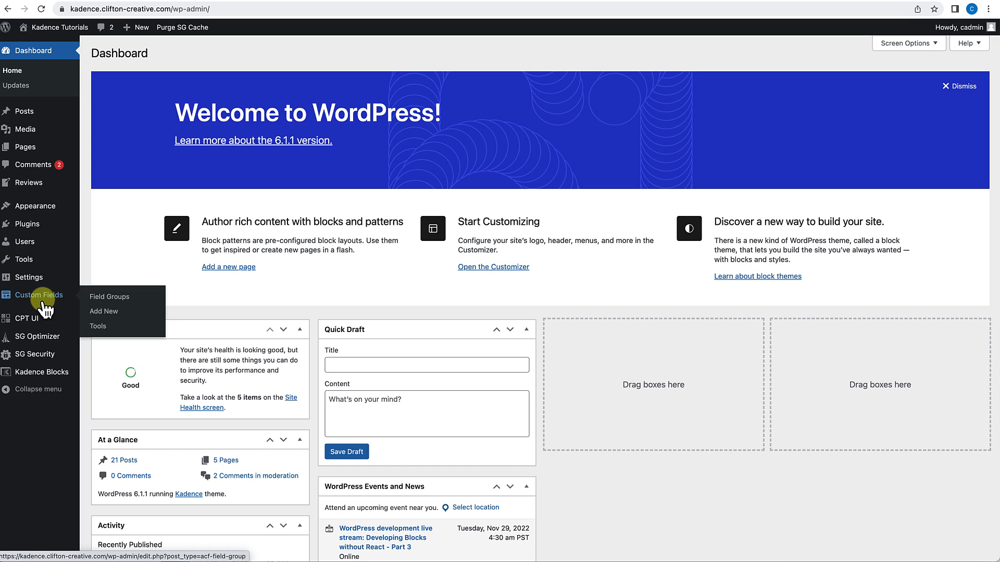
left_click(100, 298)
mouse_move(136, 221)
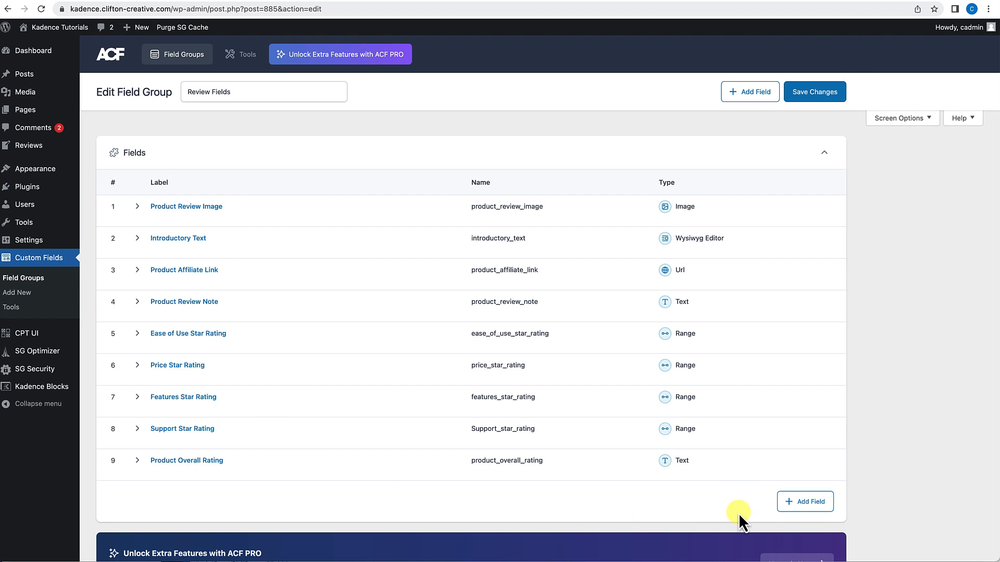
Add a Text field labelled Button CTA with the name button_cta to the Review Fields group and save the changes.
left_click(805, 503)
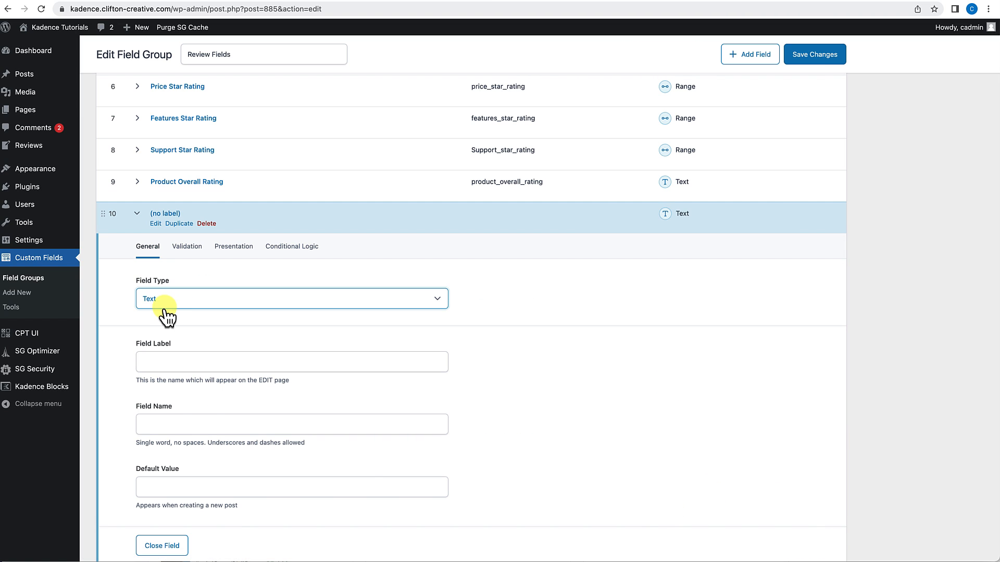
scroll(192, 336, "down", 1)
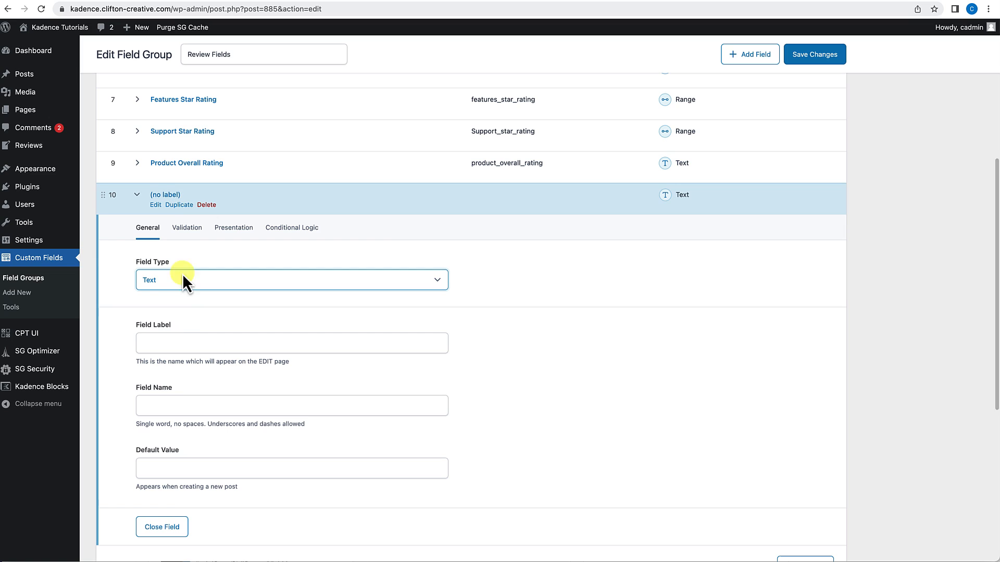
left_click(173, 345)
type("Button C")
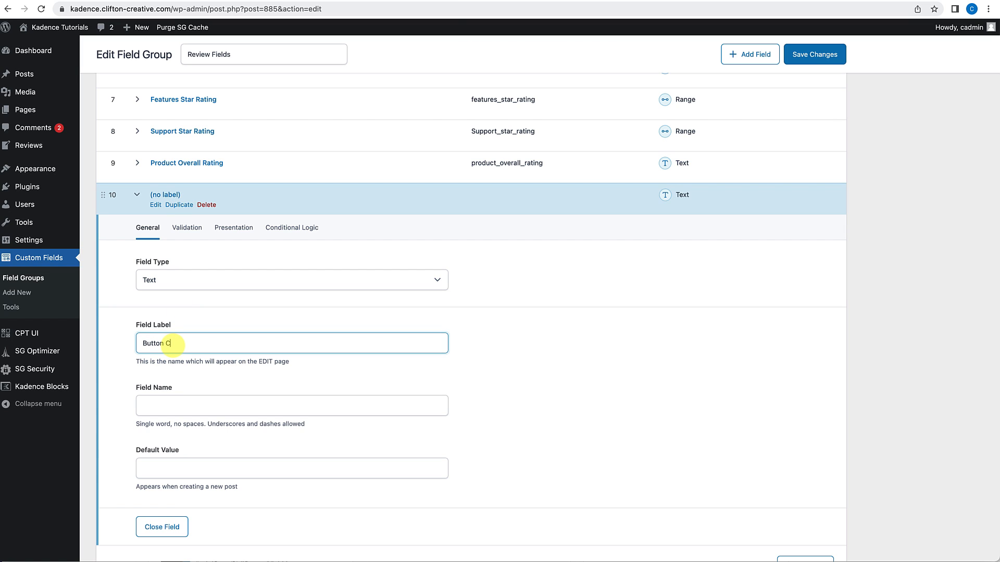
left_click(219, 468)
scroll(219, 455, "down", 3)
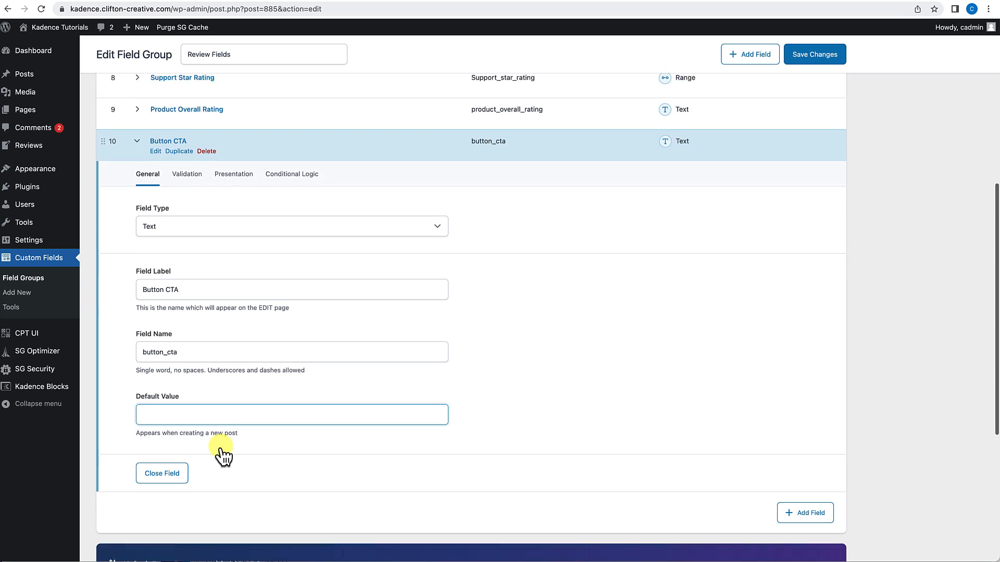
left_click(139, 394)
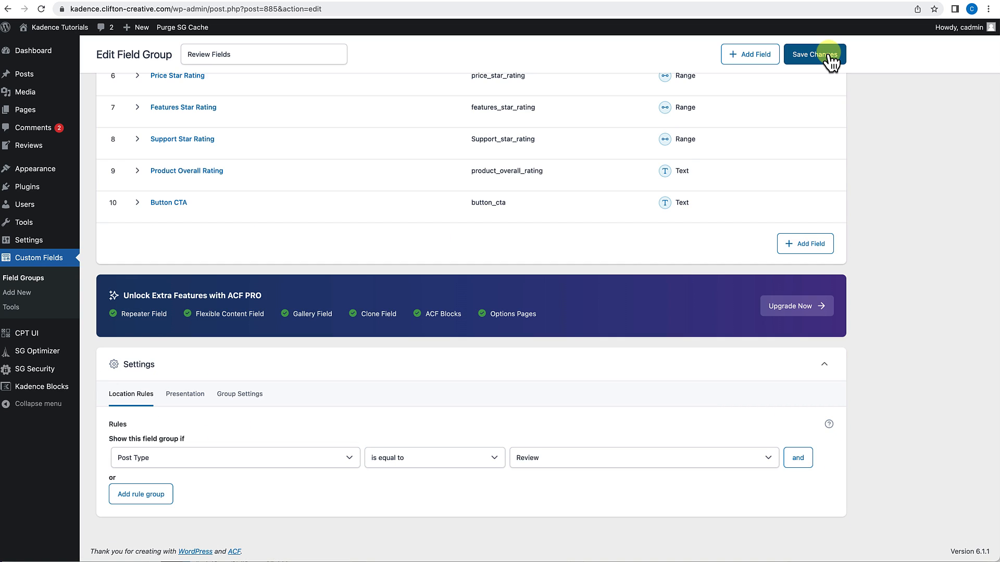
scroll(673, 233, "up", 3)
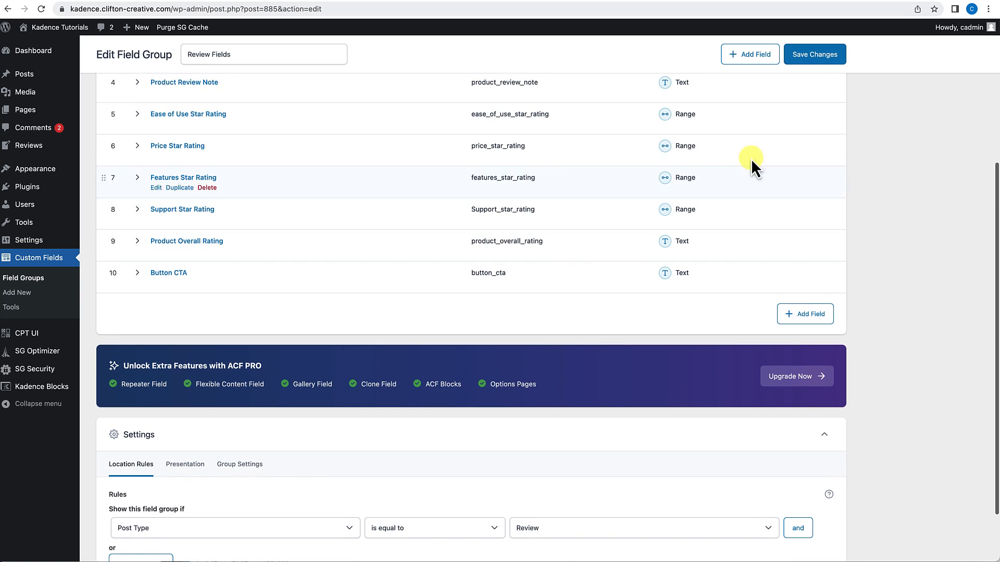
left_click(829, 62)
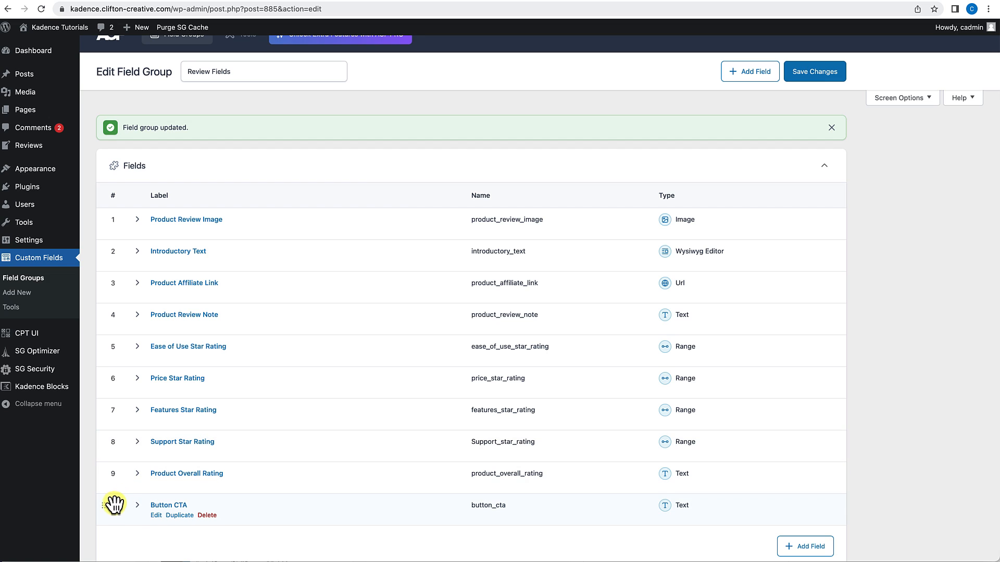
Move the Button CTA field directly above Product Affiliate Link, and return to the Get Kadence Today button in the template.
left_click_drag(114, 504, 115, 281)
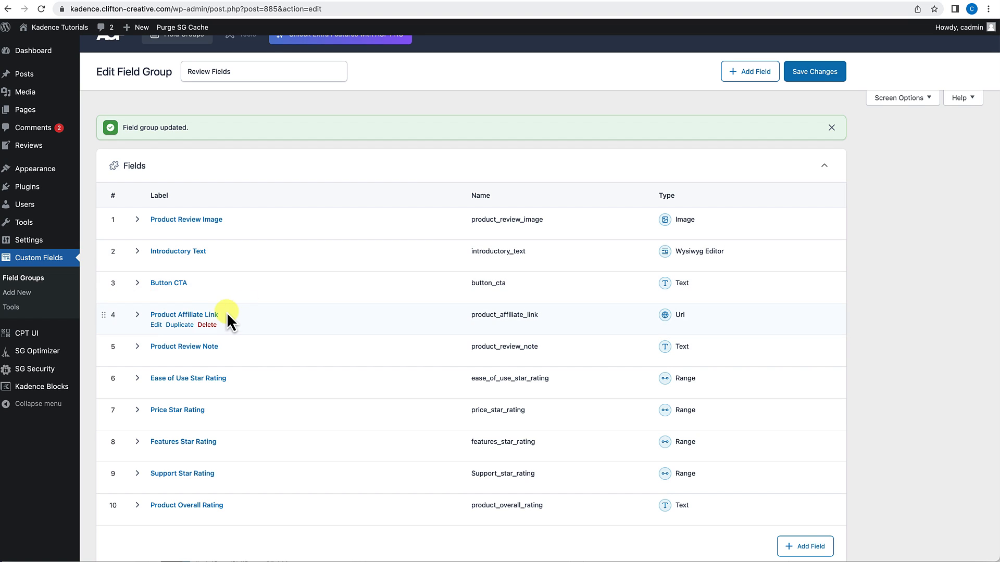
left_click(819, 0)
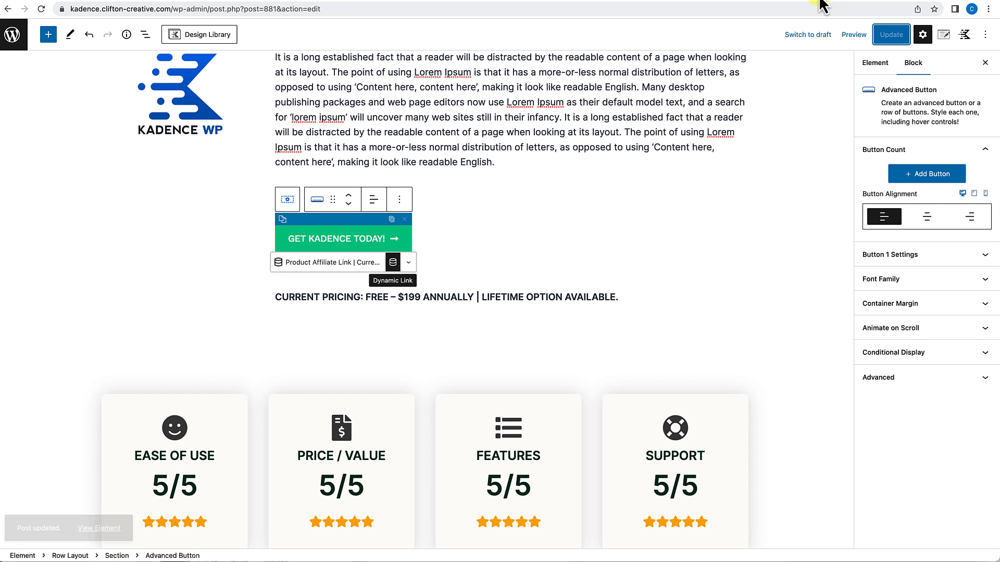
left_click(344, 158)
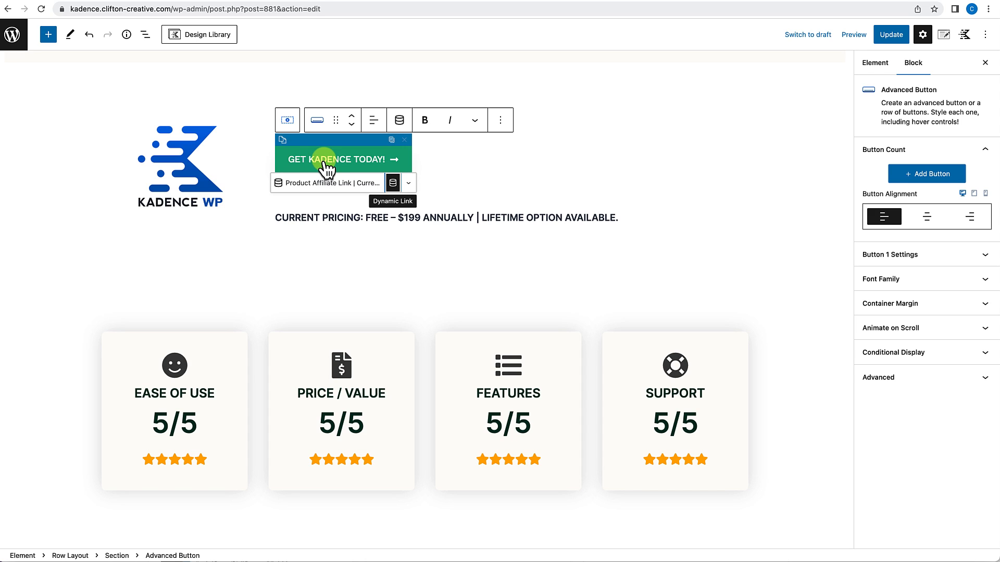
Switch back to the WordPress dashboard and open the Kadence Review post for editing from the list of all reviews.
left_click(797, 1)
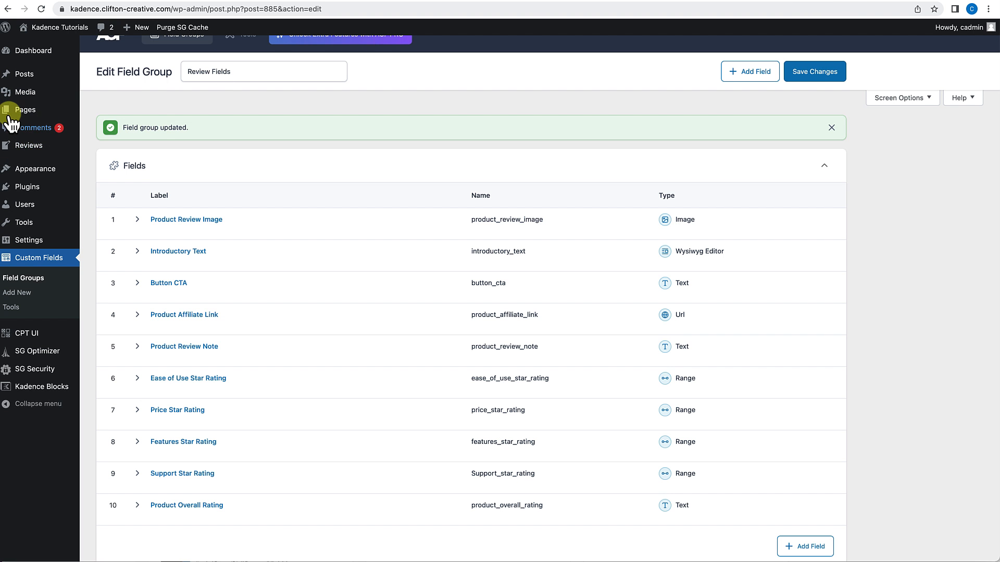
mouse_move(29, 145)
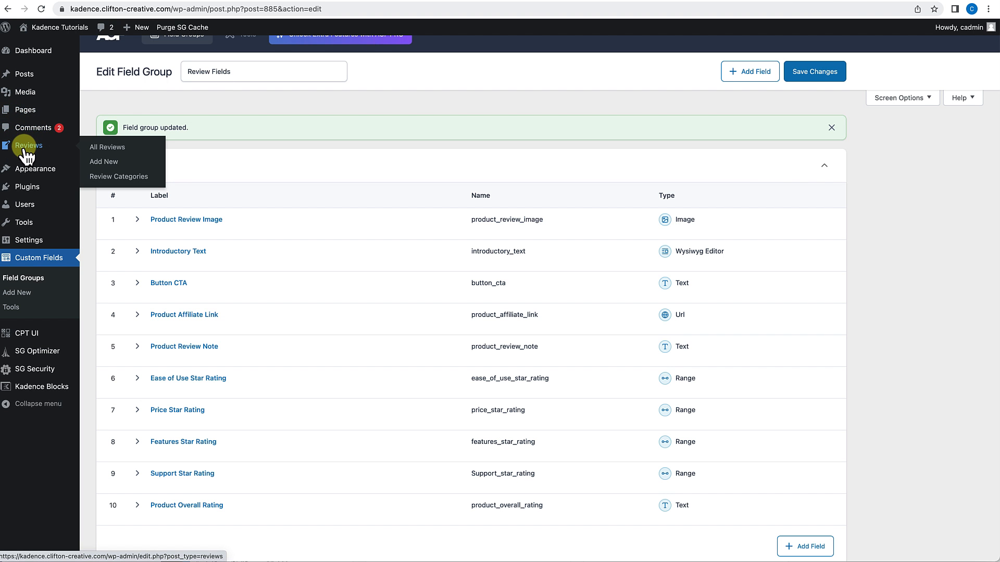
left_click(104, 151)
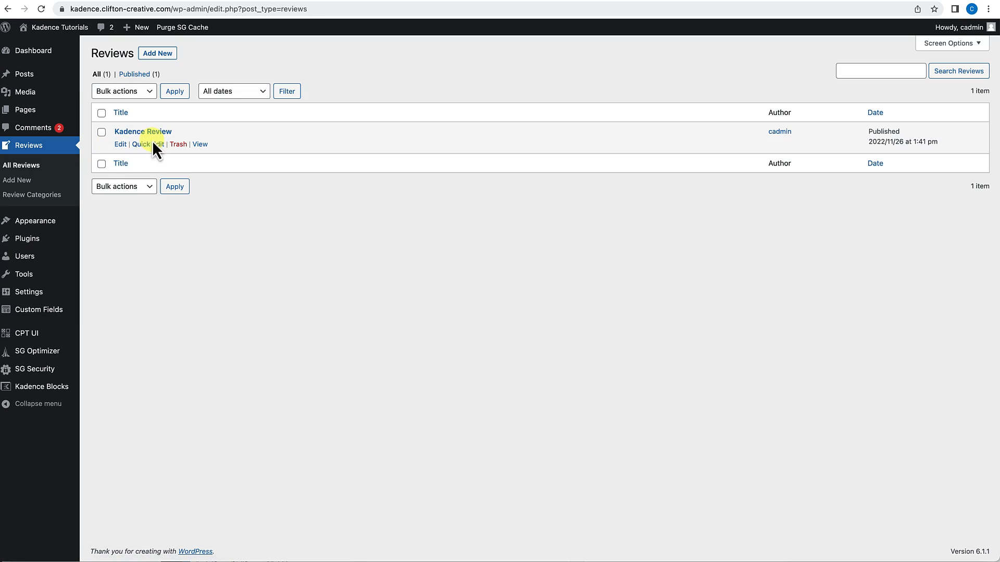
left_click(120, 145)
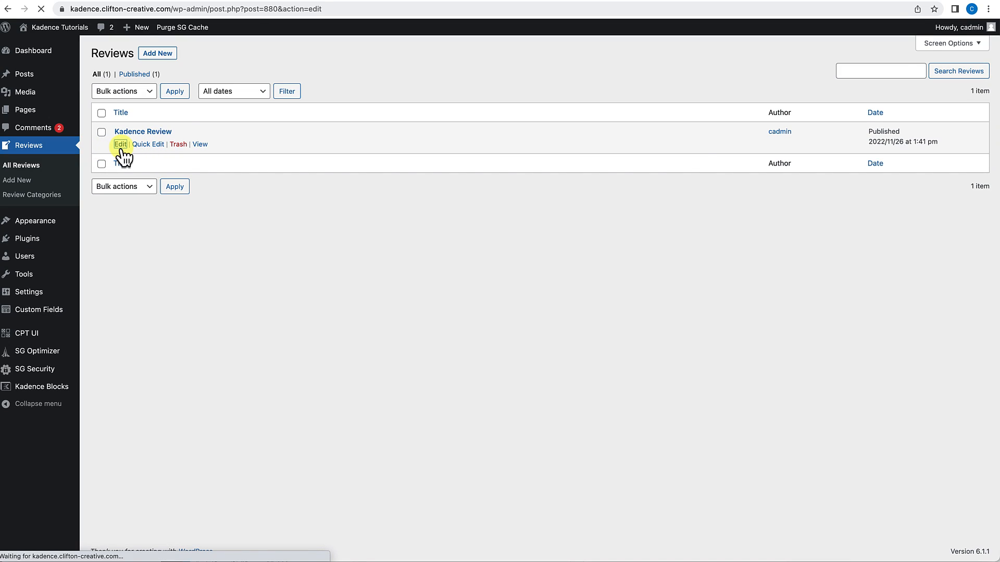
Fill in the review's Button CTA field with "Get Kadence Now!" and update the post.
scroll(259, 282, "down", 10)
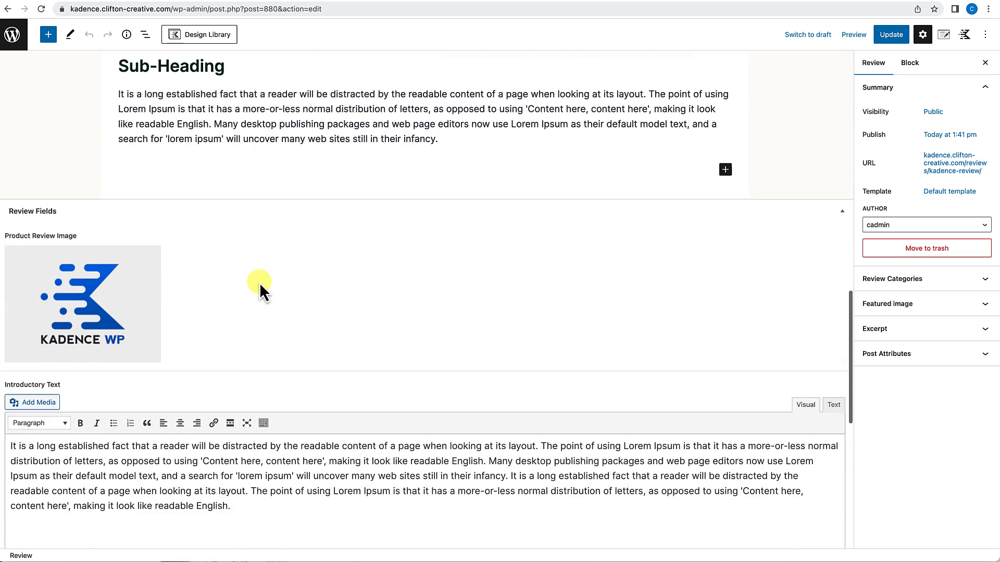
scroll(259, 282, "down", 6)
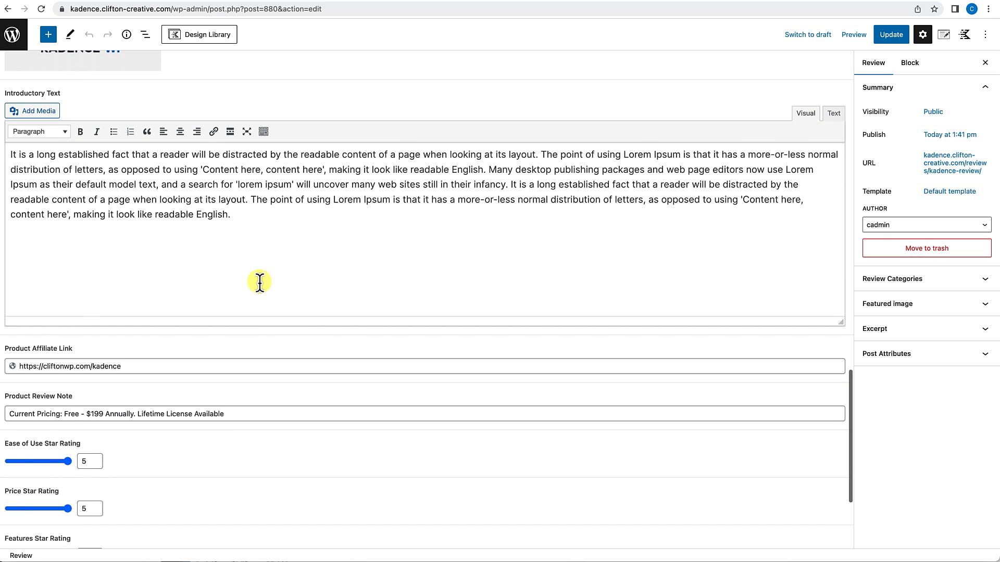
scroll(259, 283, "down", 1)
scroll(259, 282, "up", 3)
scroll(256, 279, "down", 6)
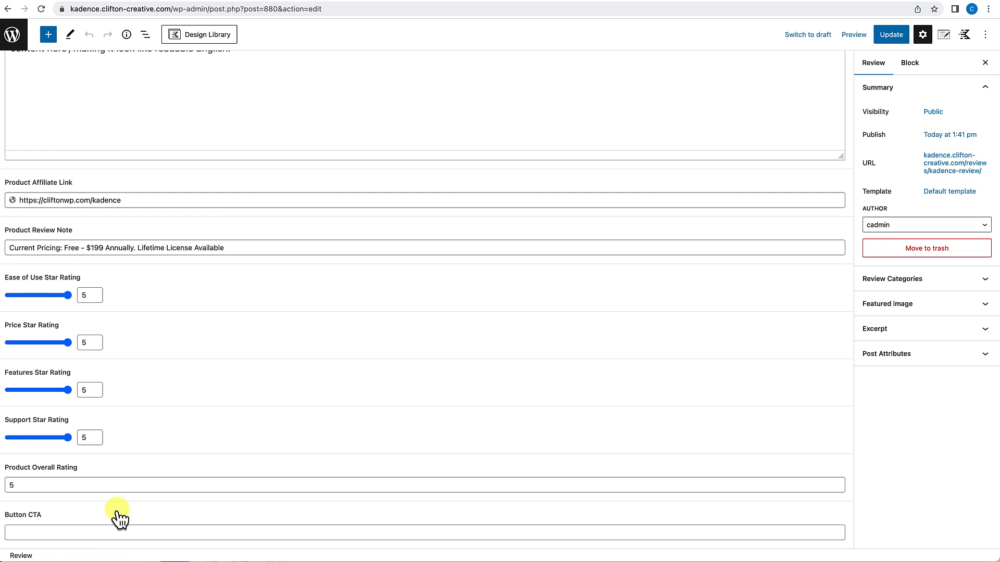
left_click(96, 533)
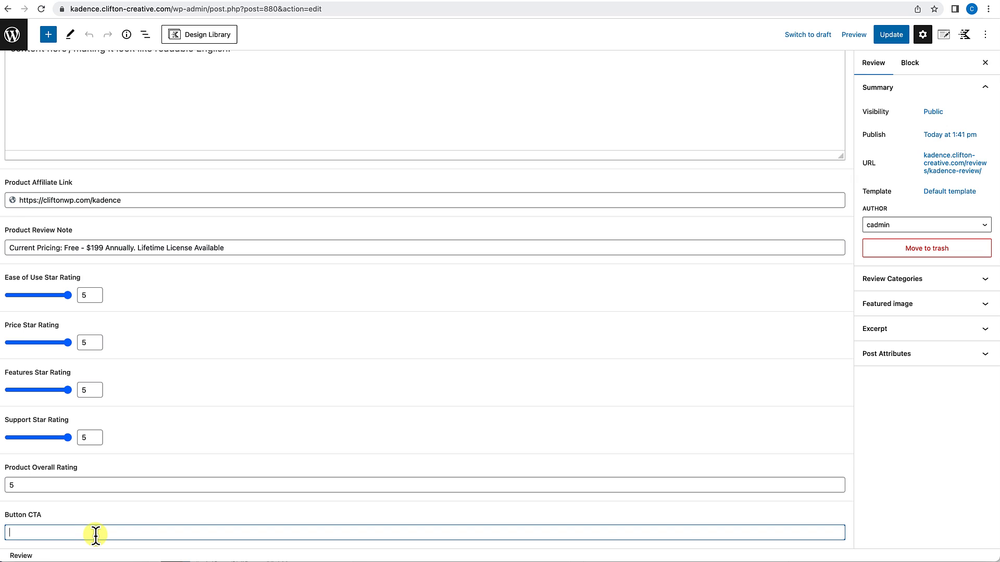
type("Get Kadence")
type("Now!")
left_click(892, 35)
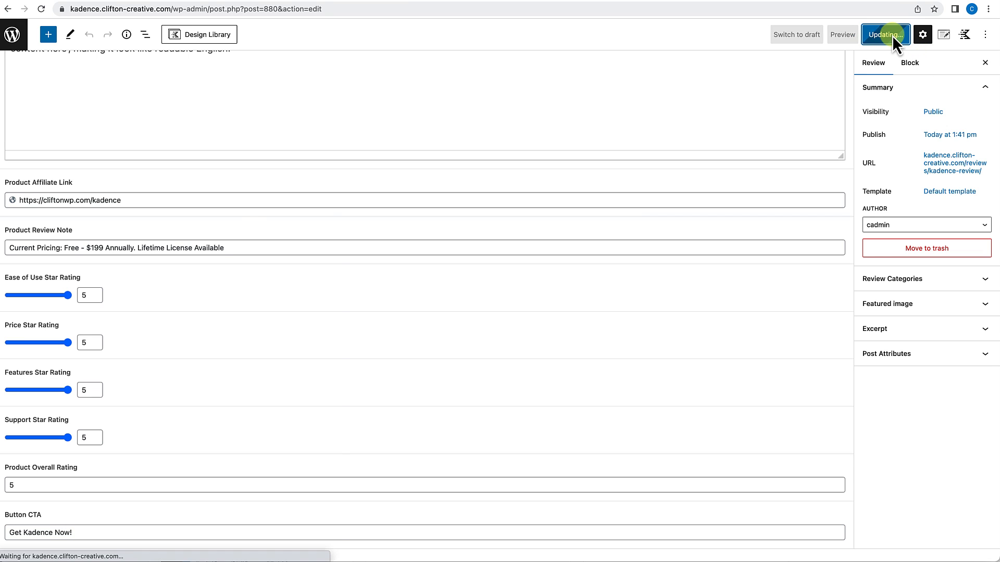
Switch back to the Reviews Template editor and try to reload the page.
left_click(821, 2)
scroll(614, 237, "up", 4)
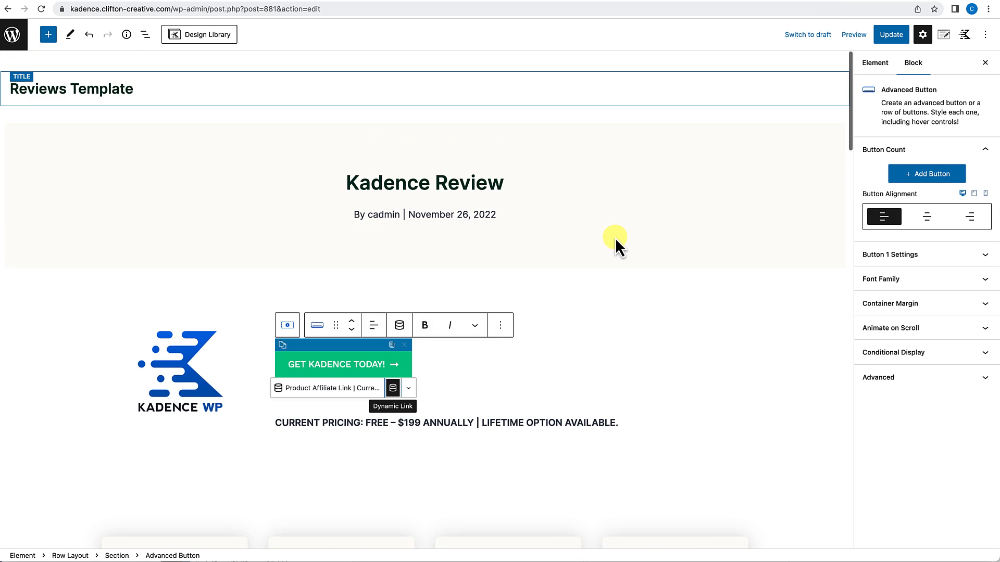
scroll(689, 200, "down", 4)
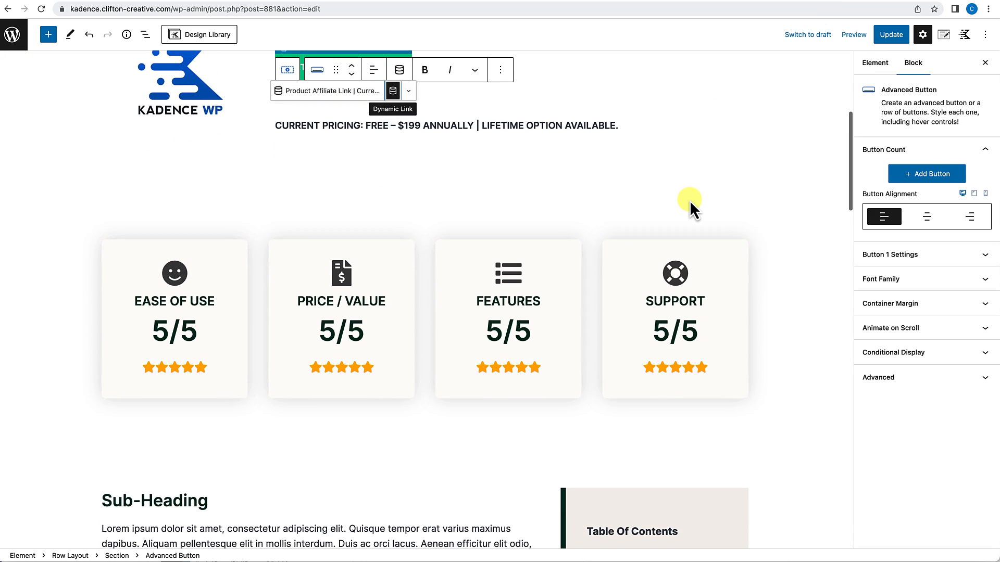
left_click(41, 9)
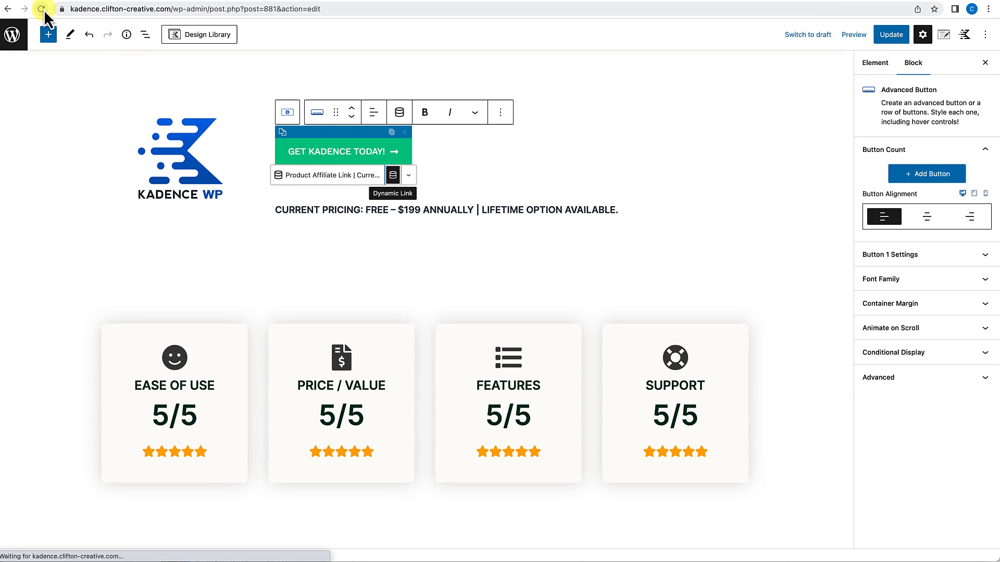
left_click(585, 225)
Select the full "Get Kadence Today!" label text on the green button beside the Kadence WP logo.
left_click(348, 206)
left_click(345, 178)
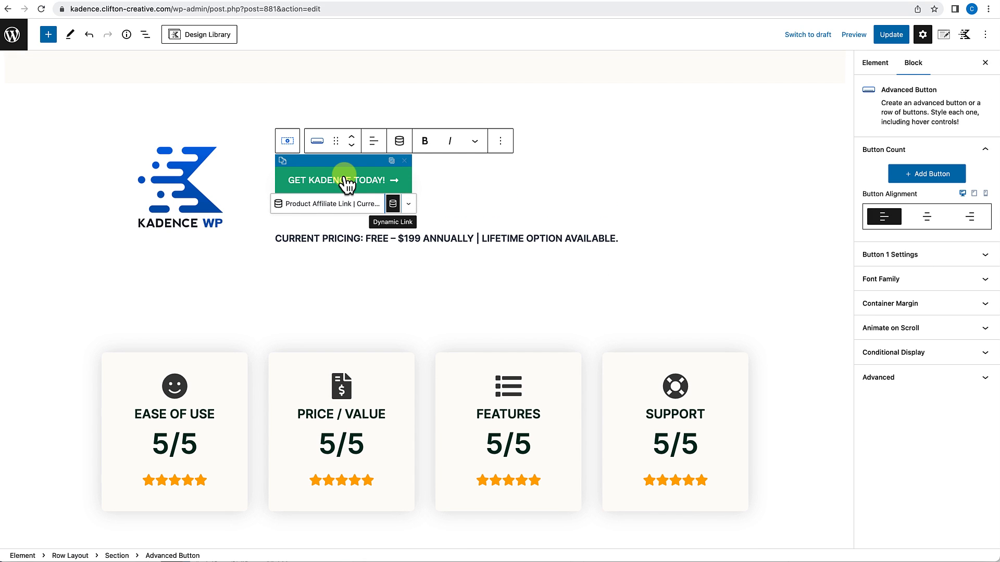
left_click(289, 181)
left_click_drag(290, 181, 387, 186)
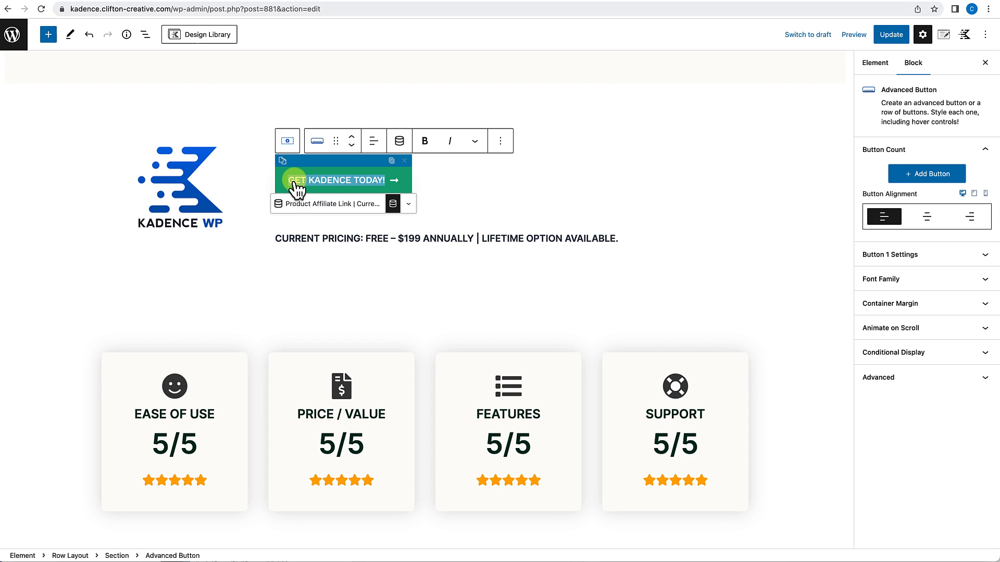
Replace the green button's selected label with dynamic content from the current post's custom field Button CTA.
left_click(399, 144)
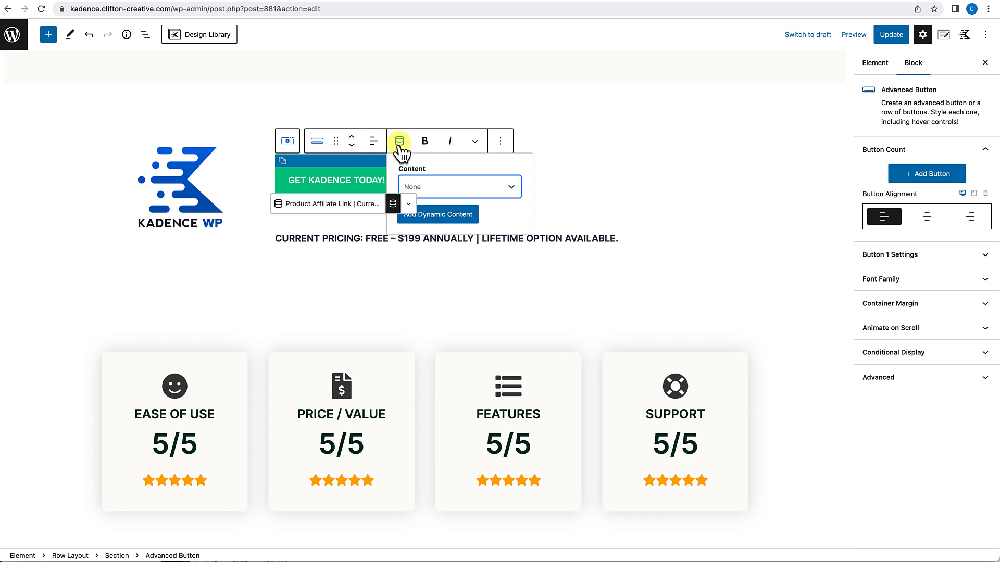
left_click(511, 186)
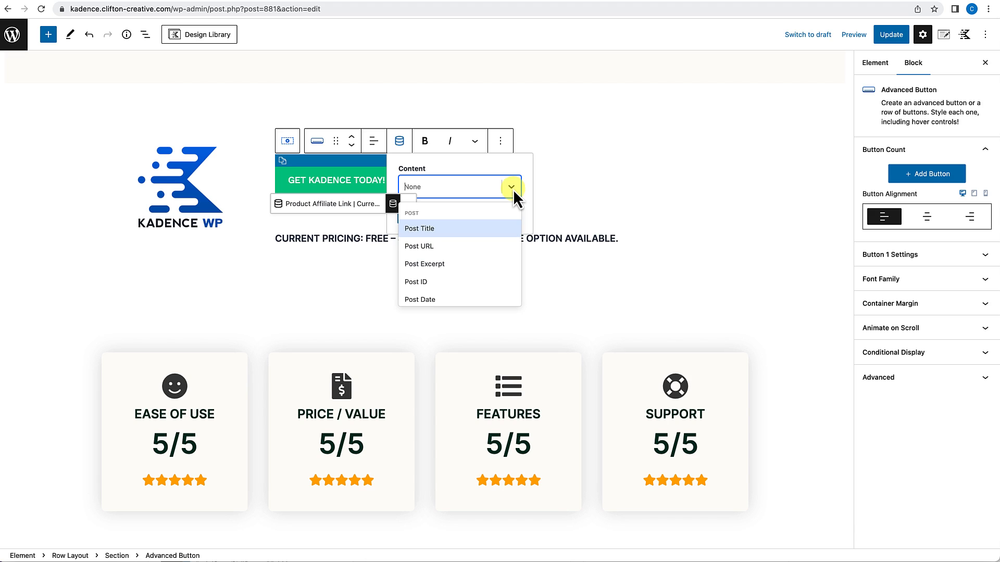
scroll(448, 260, "down", 3)
scroll(445, 276, "down", 1)
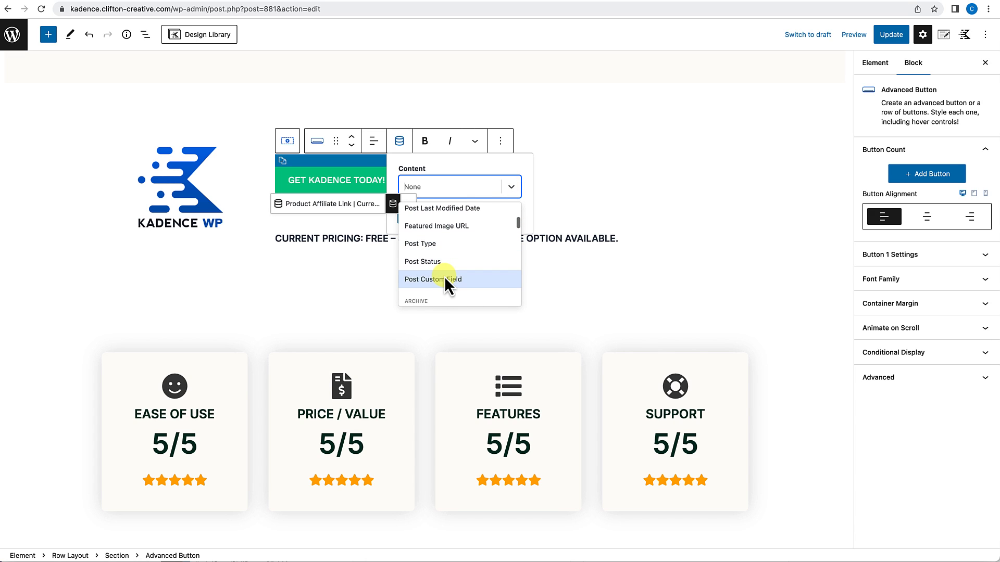
left_click(445, 277)
scroll(468, 271, "down", 1)
left_click(512, 259)
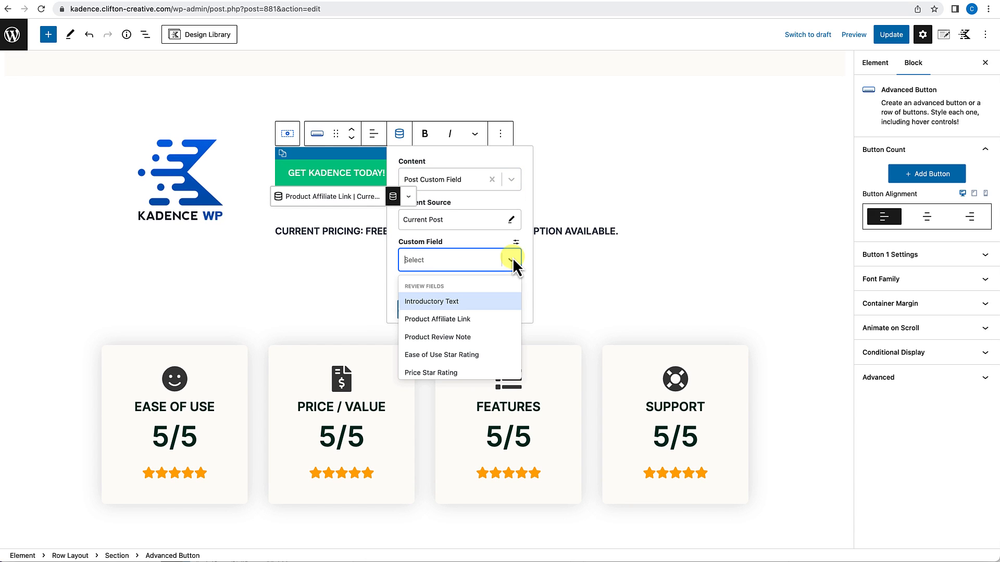
scroll(457, 326, "down", 3)
scroll(457, 327, "down", 2)
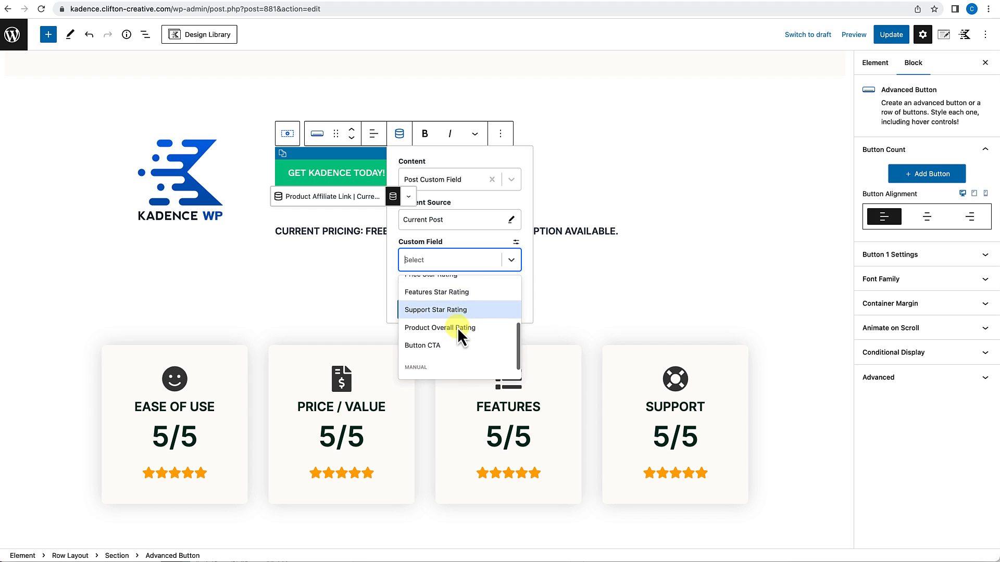
left_click(439, 341)
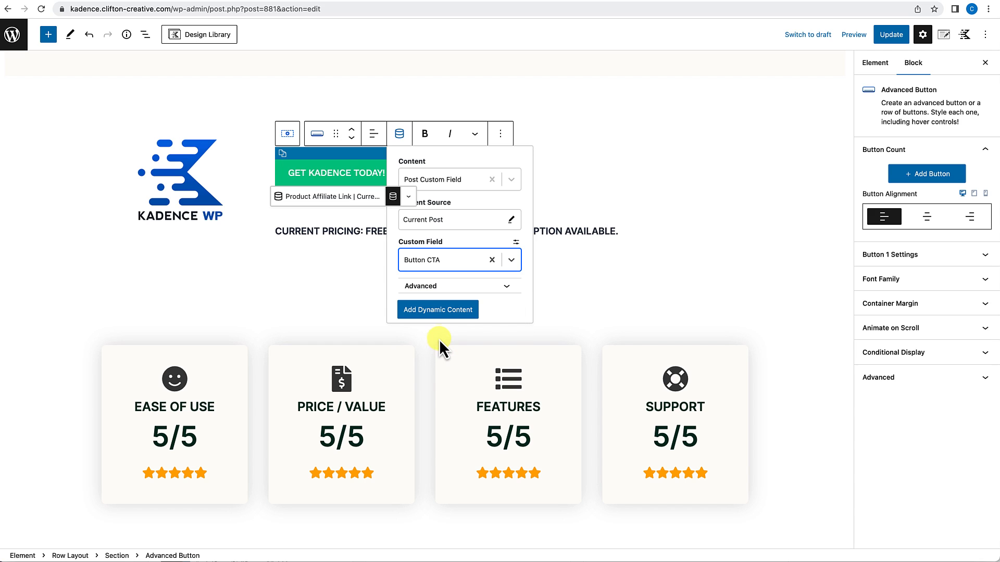
left_click(444, 311)
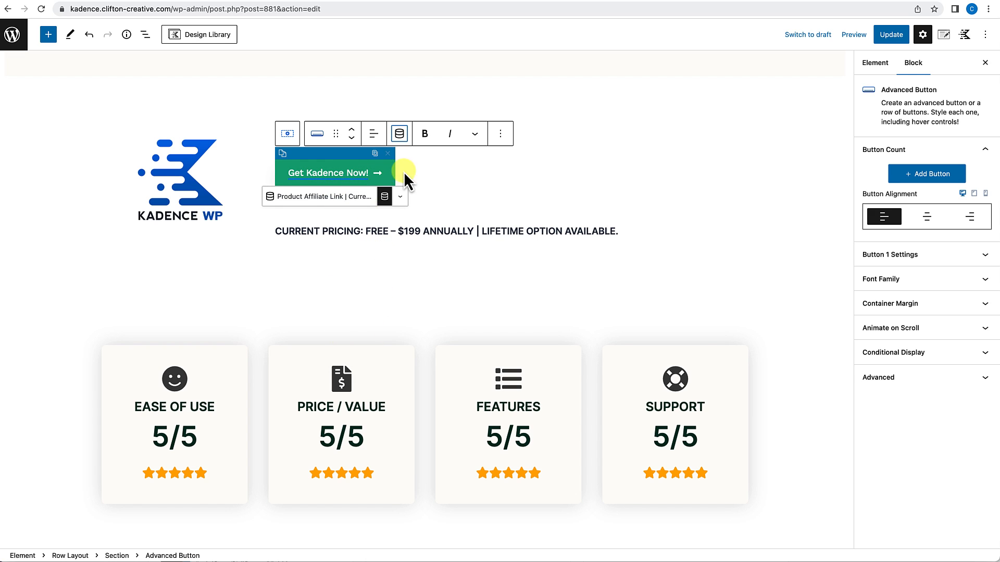
Set the green button's text transform to Uppercase in its font settings.
left_click(914, 257)
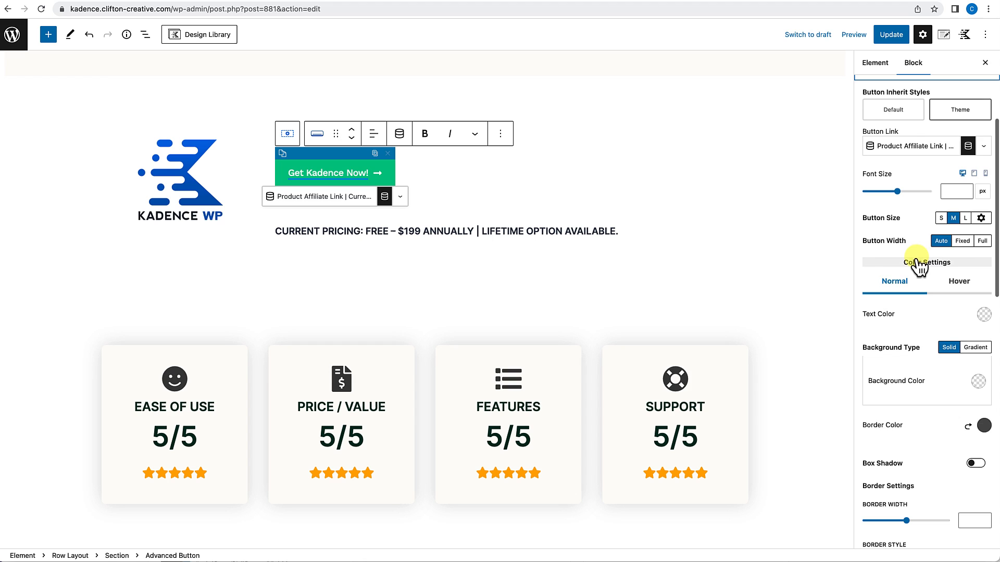
left_click(902, 281)
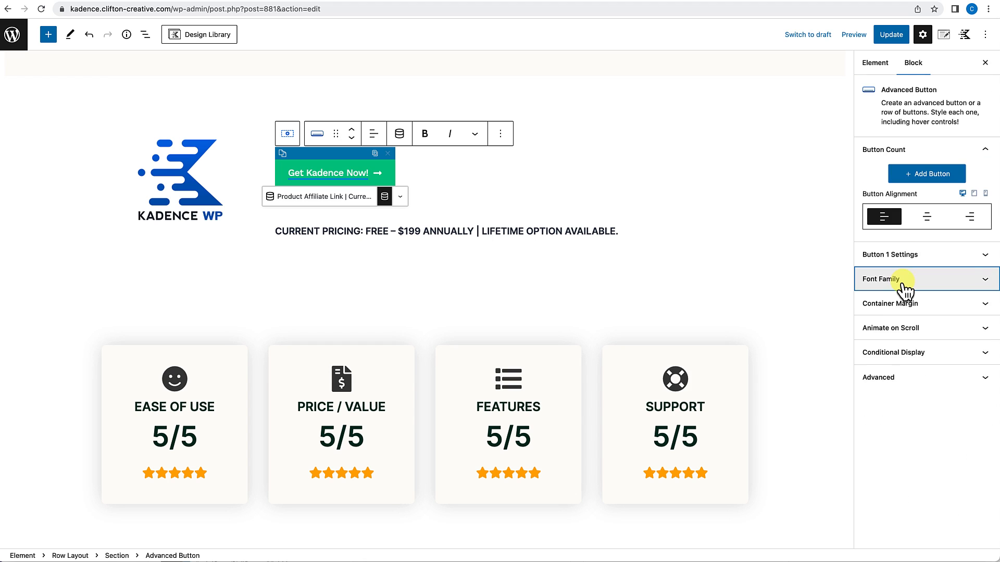
left_click(898, 356)
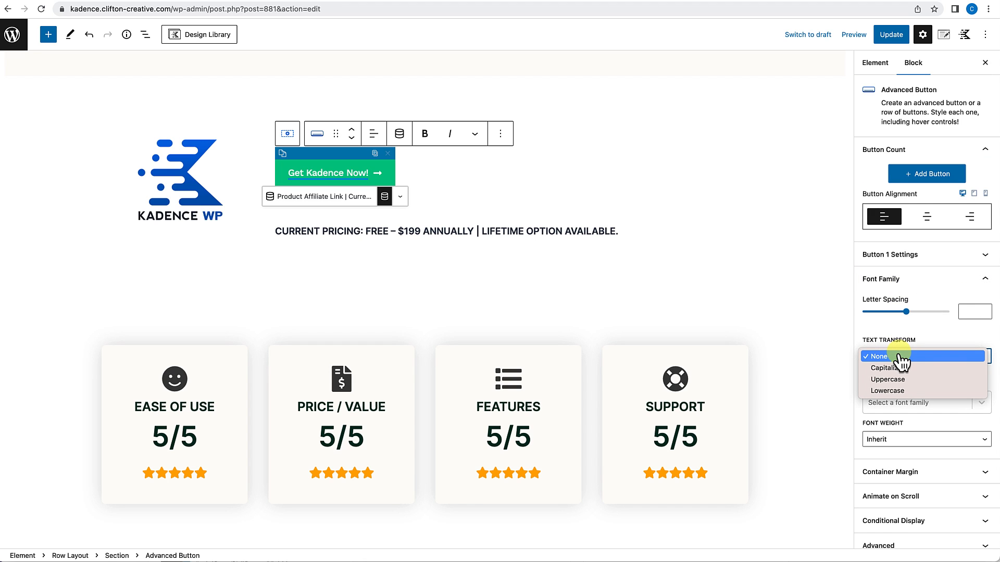
left_click(896, 379)
scroll(508, 325, "down", 2)
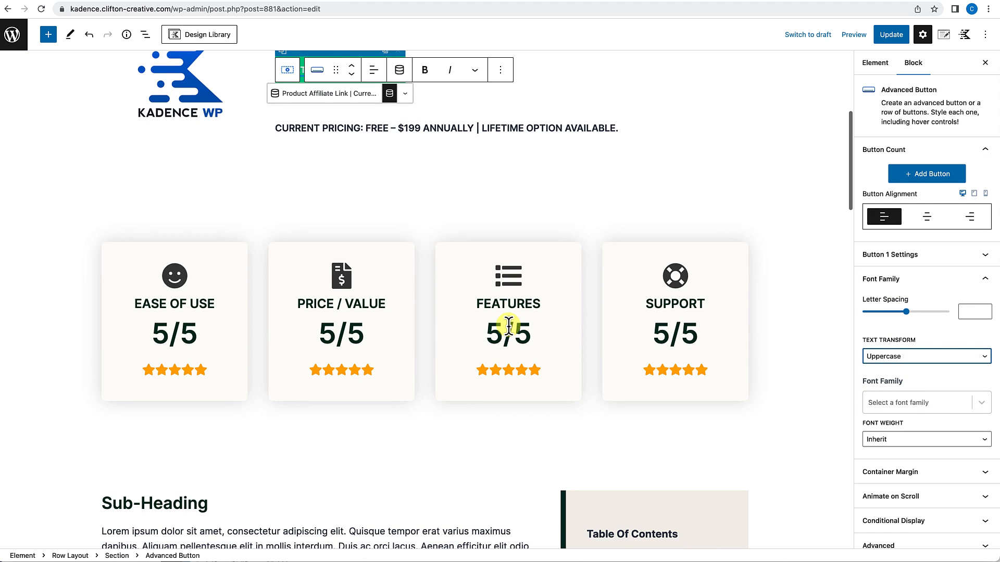
scroll(509, 326, "up", 2)
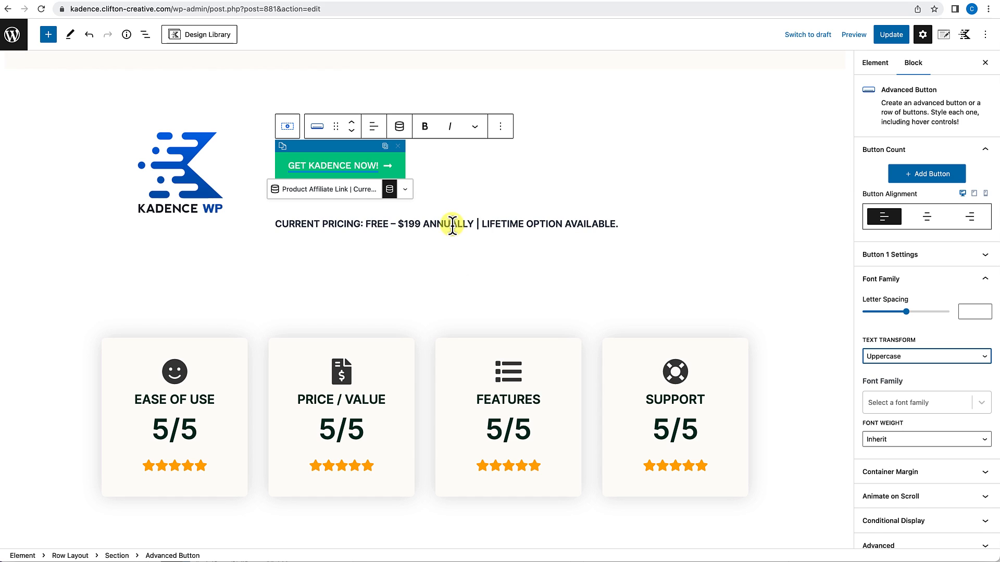
Replace the pricing line below the button with dynamic content from the current post's custom field Product Review Note.
left_click(450, 196)
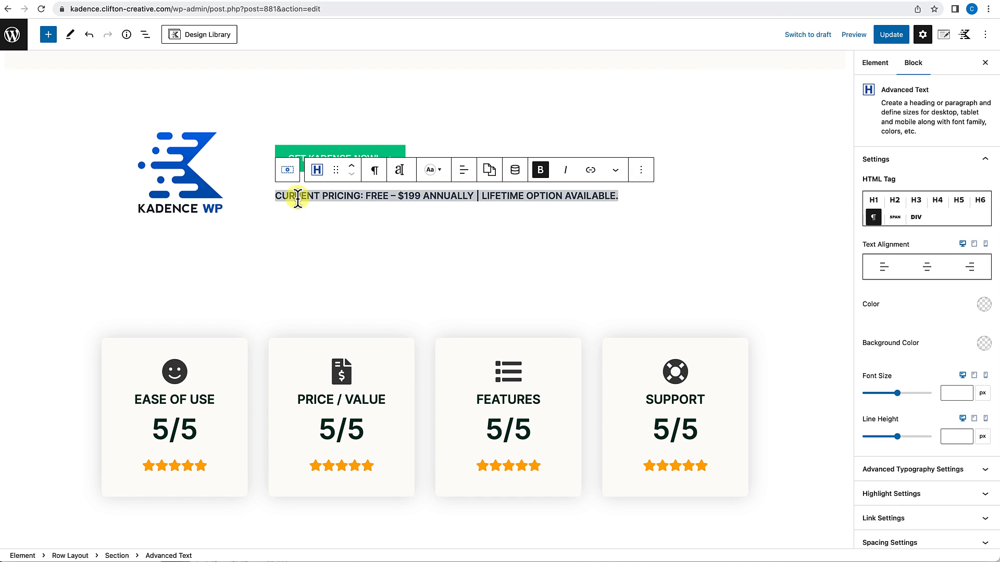
left_click_drag(279, 198, 618, 197)
left_click(515, 170)
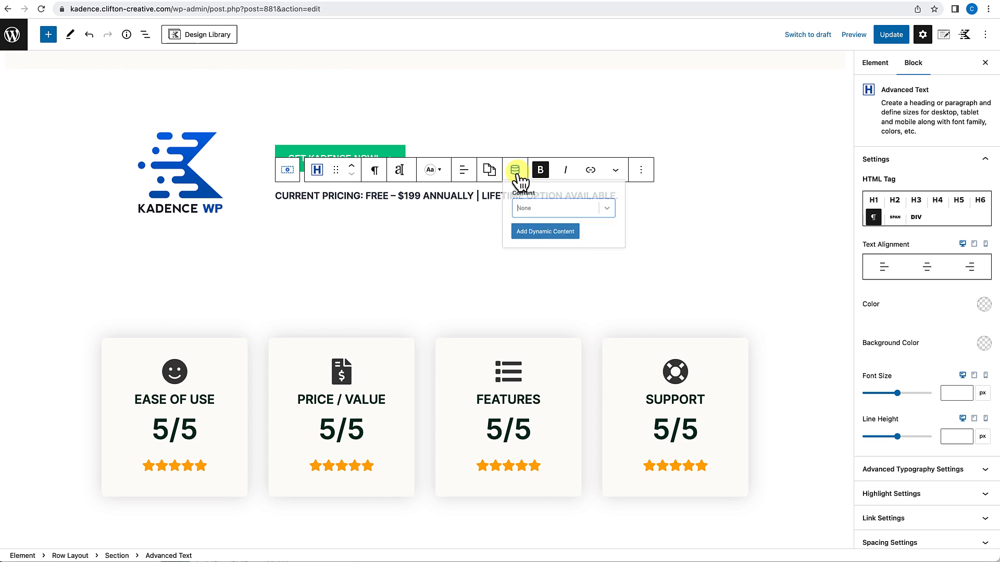
left_click(627, 219)
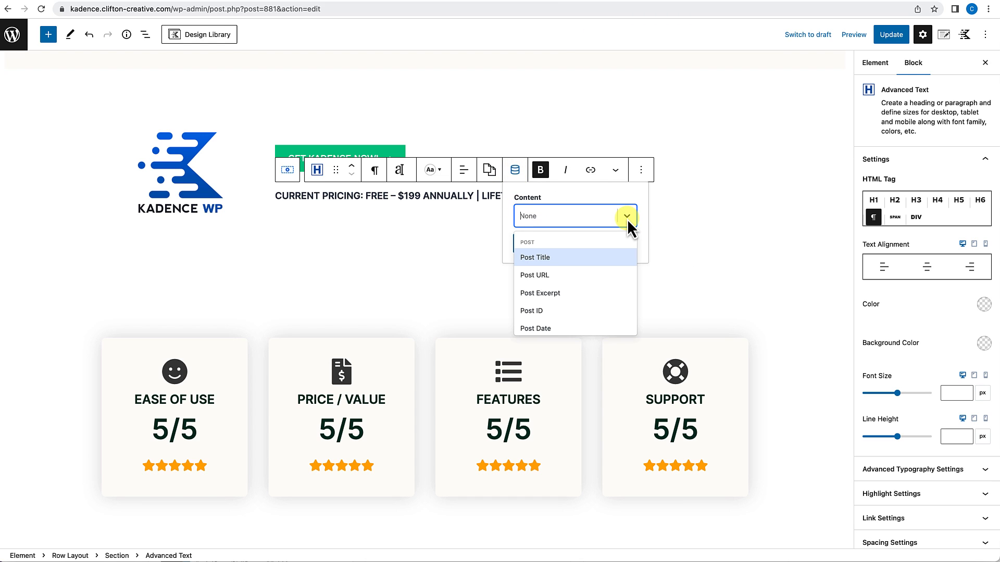
scroll(570, 276, "down", 3)
left_click(561, 287)
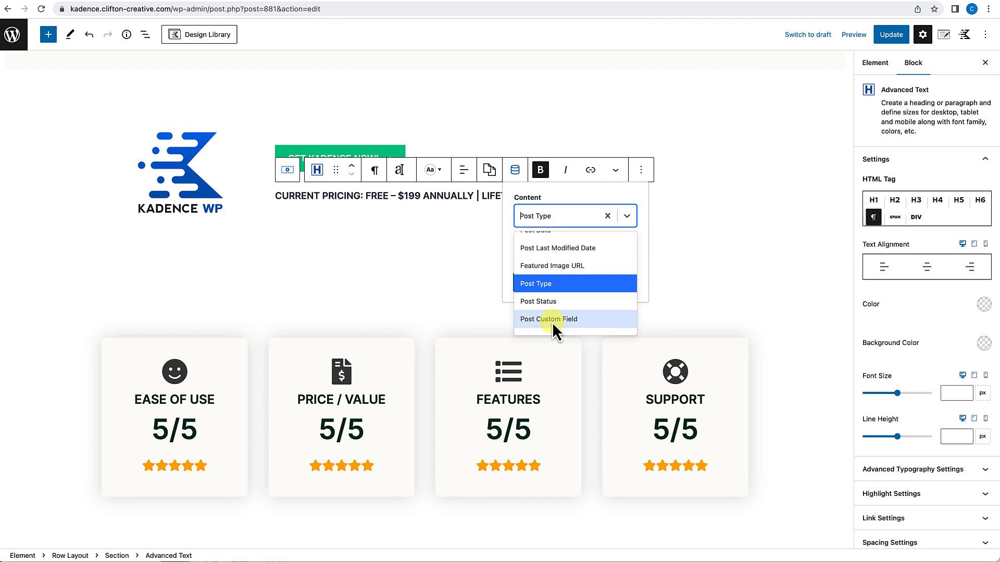
left_click(553, 321)
left_click(594, 291)
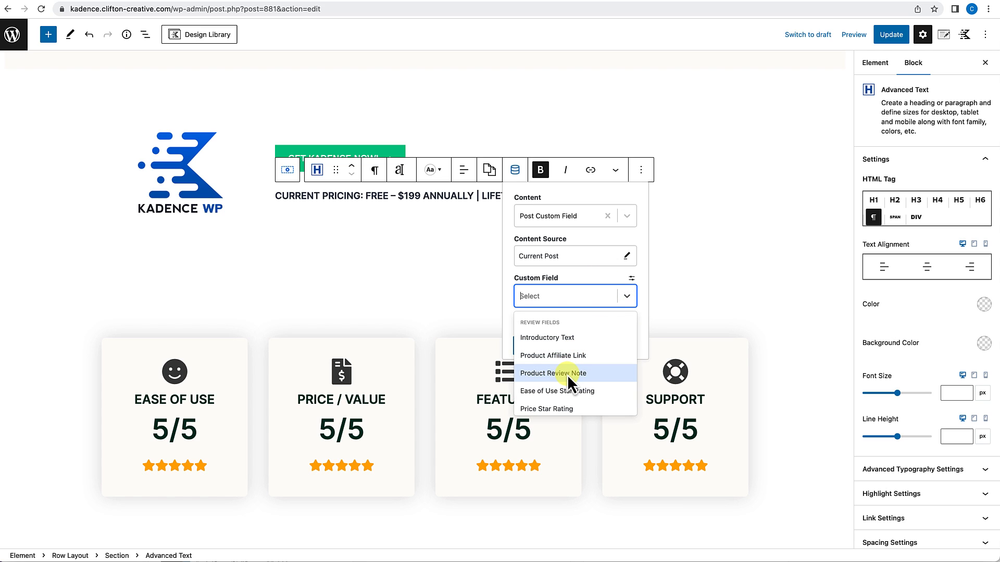
left_click(567, 374)
left_click(559, 344)
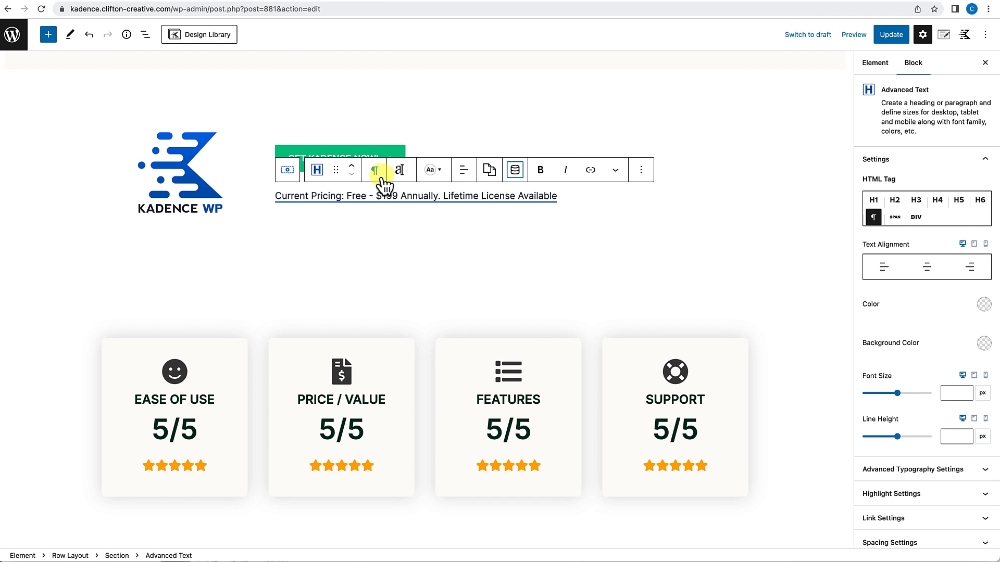
Format the dynamic pricing line with Uppercase transform and Semi-Bold font weight.
left_click(401, 174)
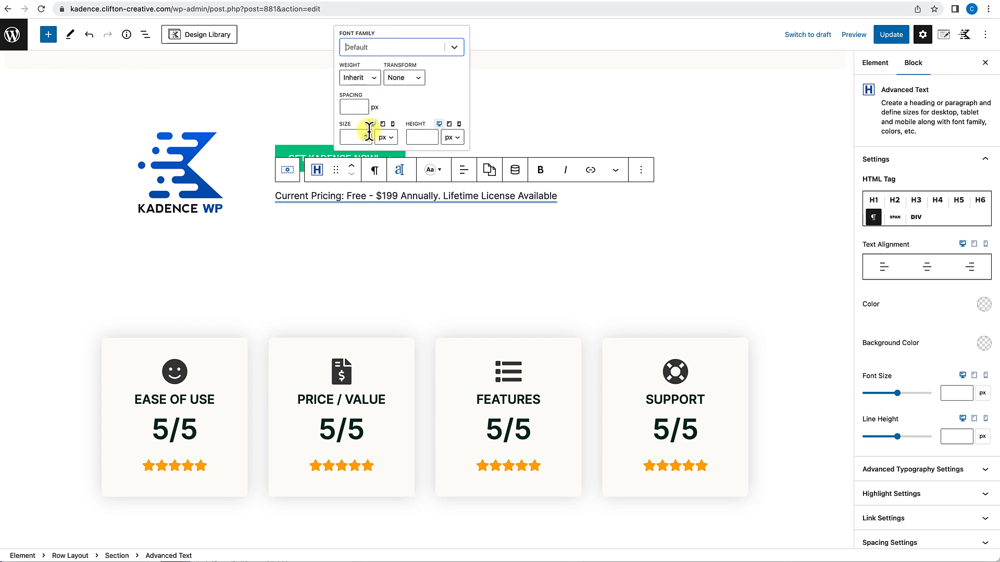
left_click(410, 79)
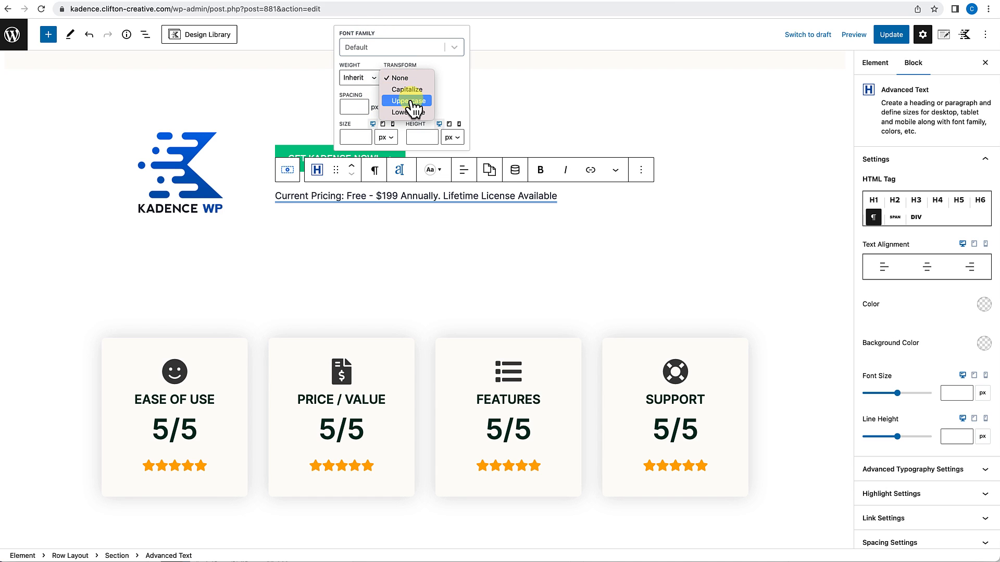
left_click(409, 100)
left_click(365, 77)
left_click(375, 100)
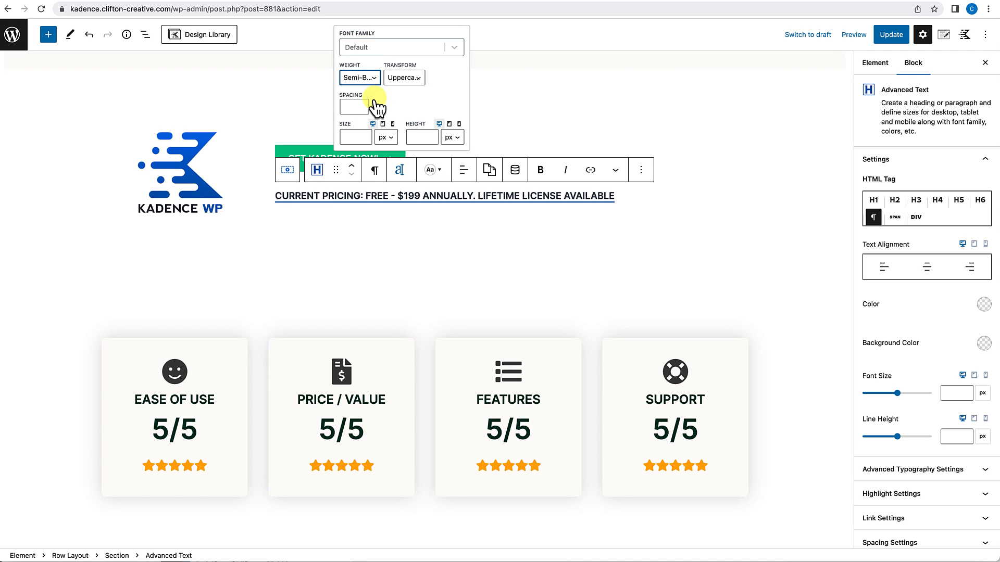
left_click(393, 314)
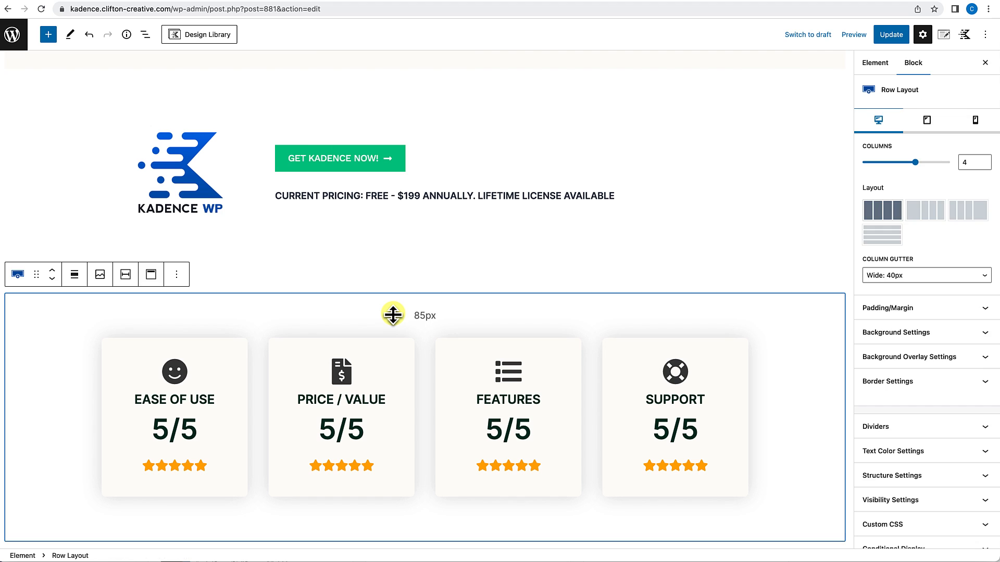
Examine the four-card rating row and the heading, score and star icon blocks inside the Ease of Use card.
scroll(410, 269, "down", 5)
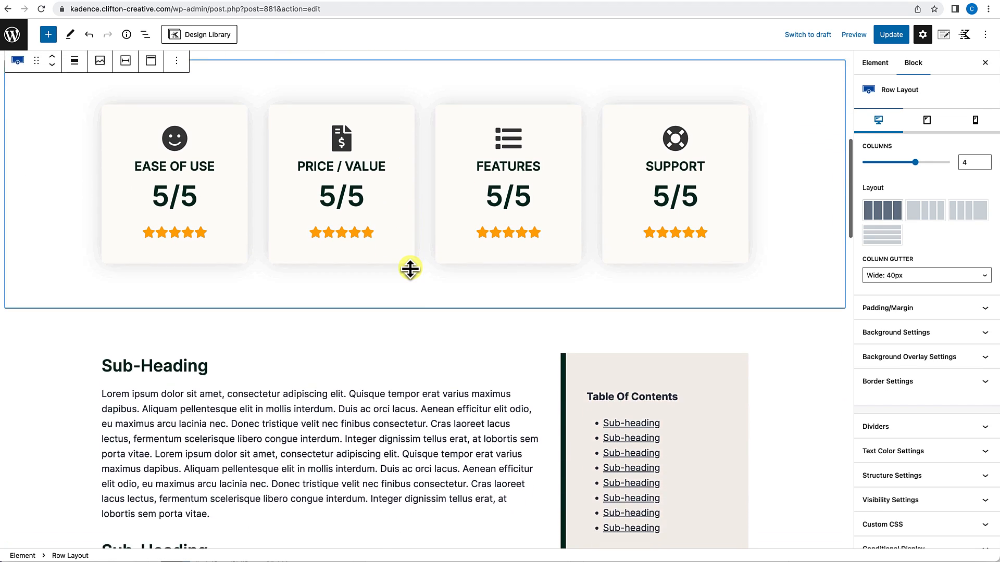
scroll(346, 184, "up", 1)
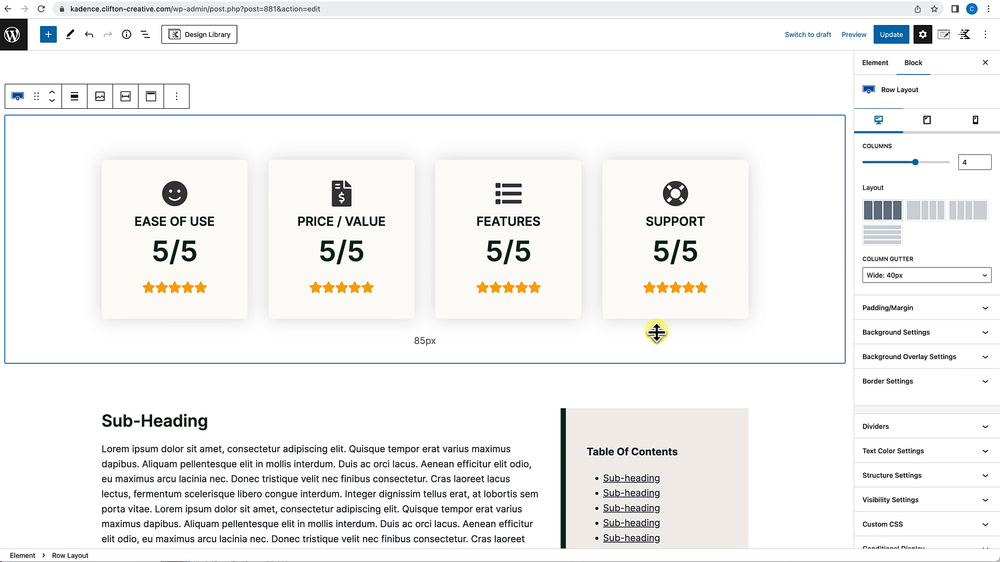
key("Escape")
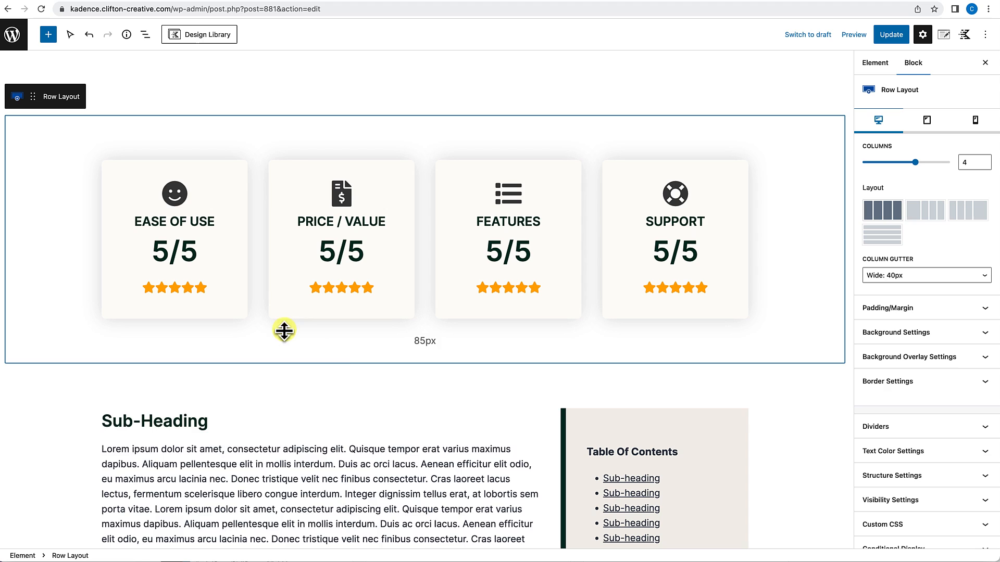
scroll(360, 369, "down", 1)
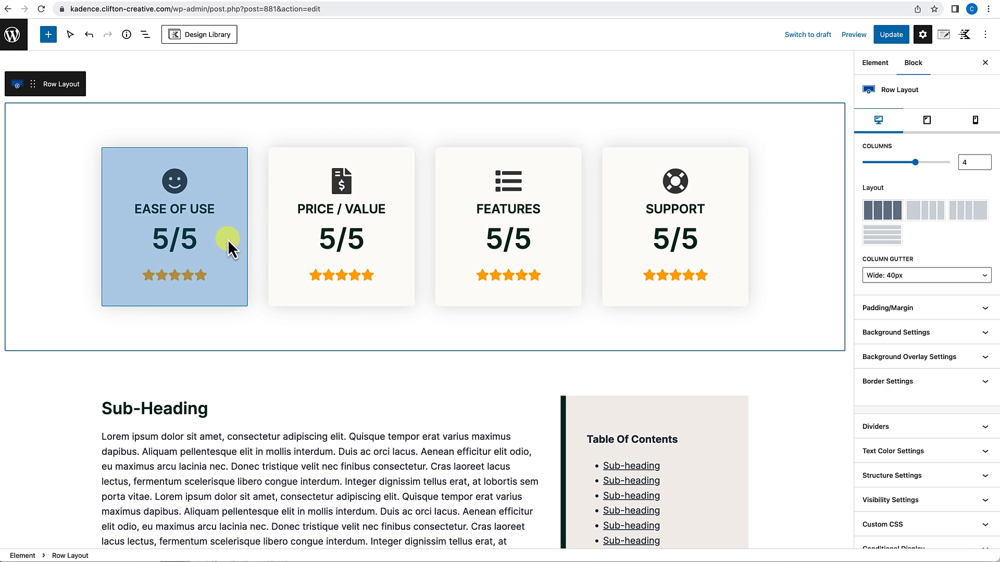
left_click(196, 242)
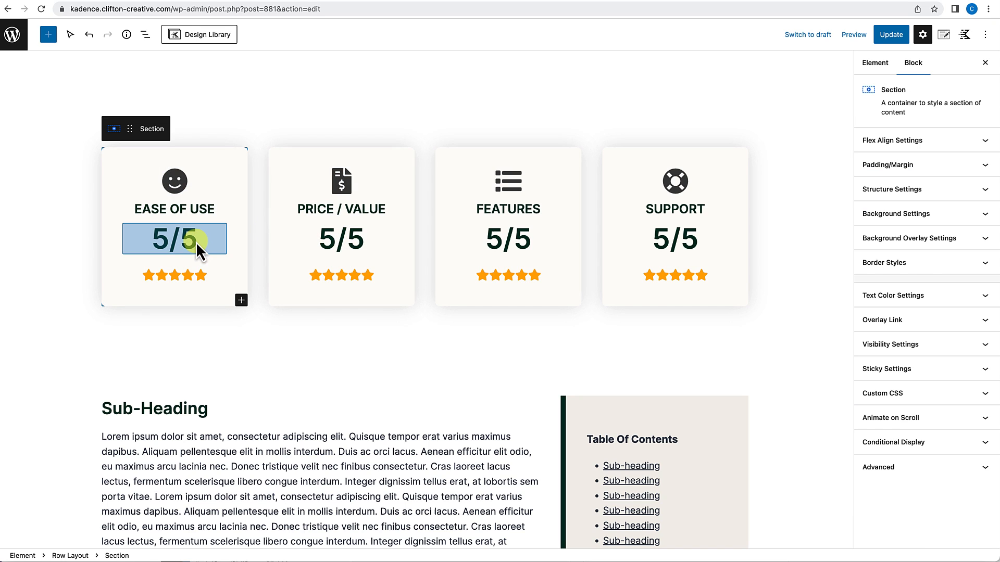
left_click(218, 237)
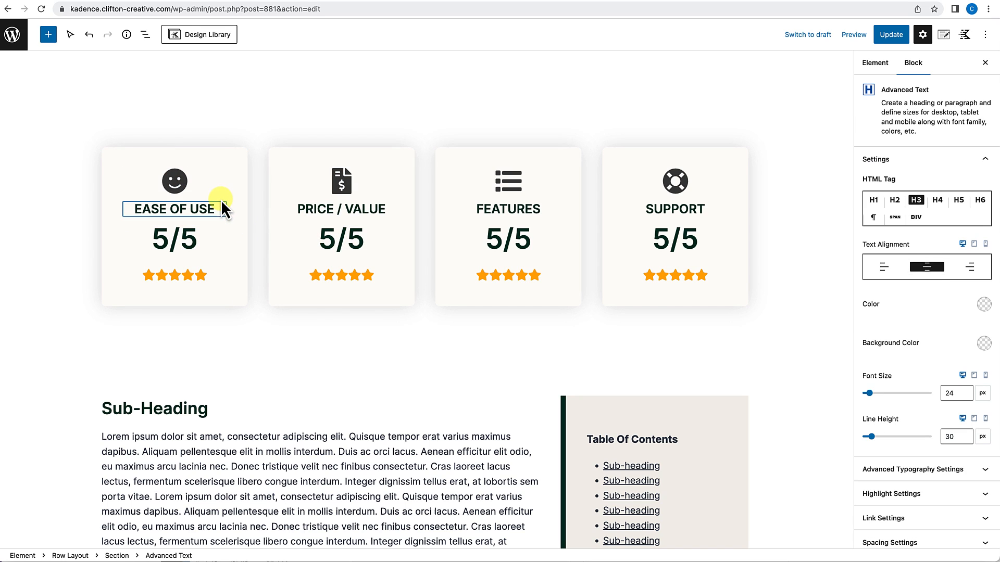
left_click(220, 198)
left_click(208, 232)
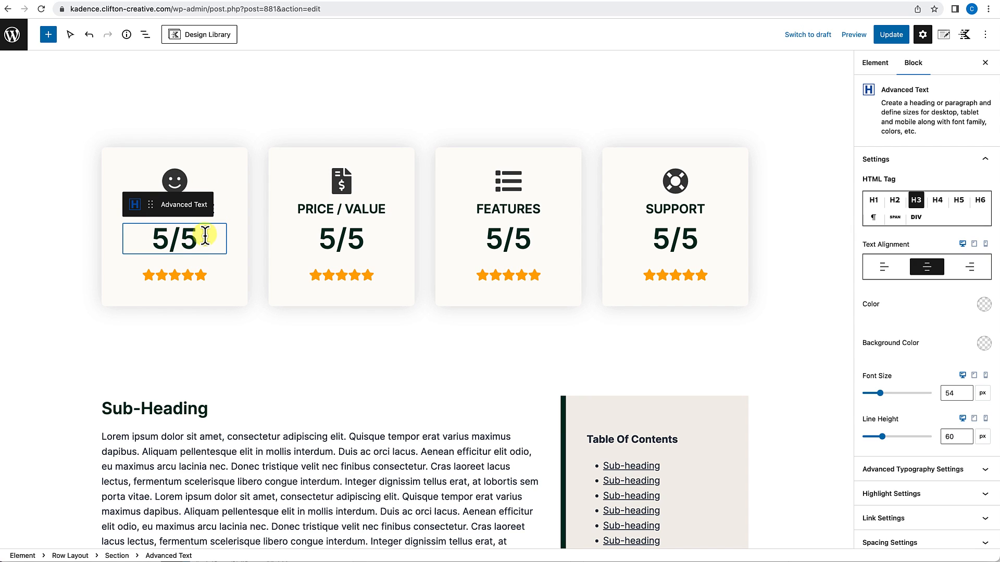
left_click(214, 279)
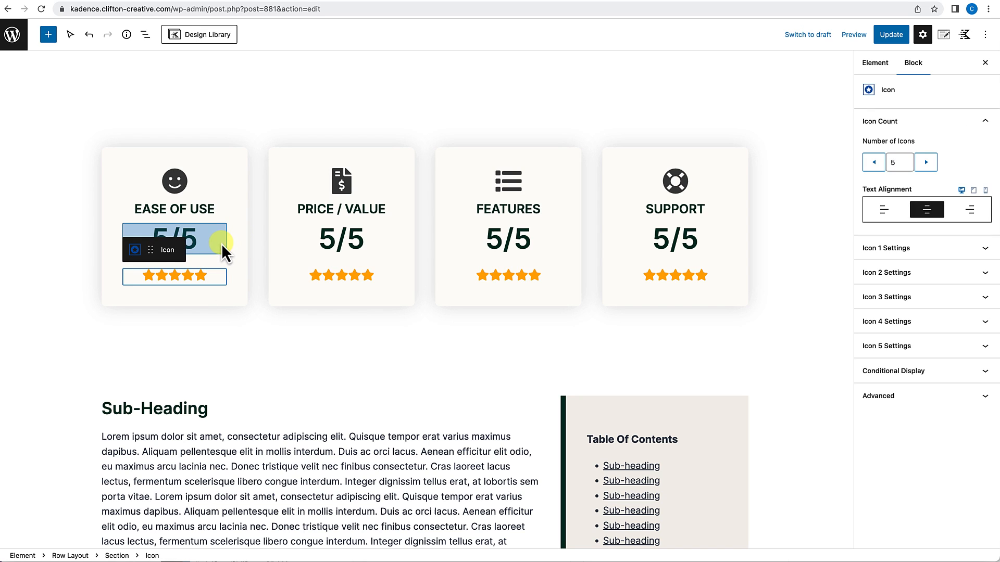
left_click(233, 205)
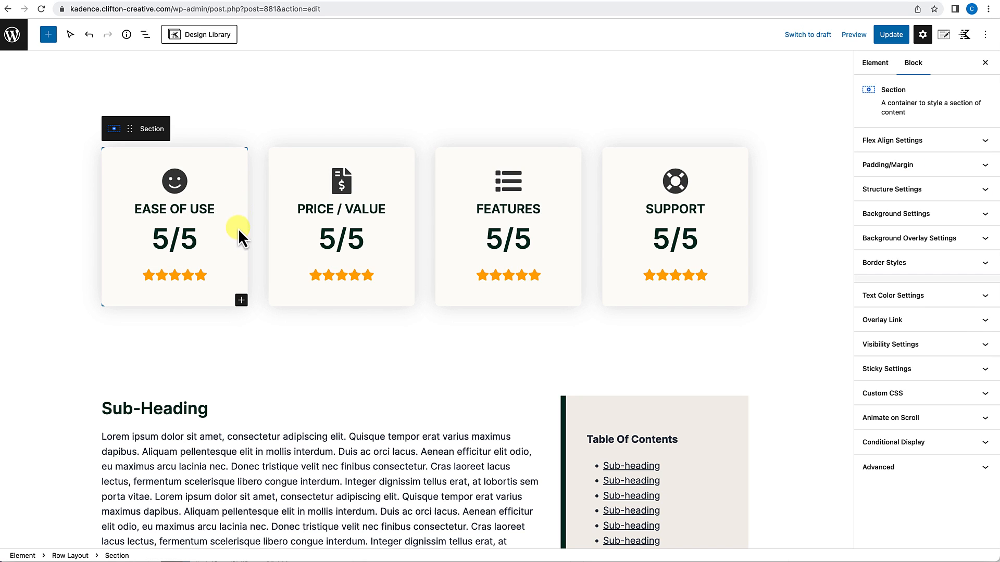
left_click(216, 243)
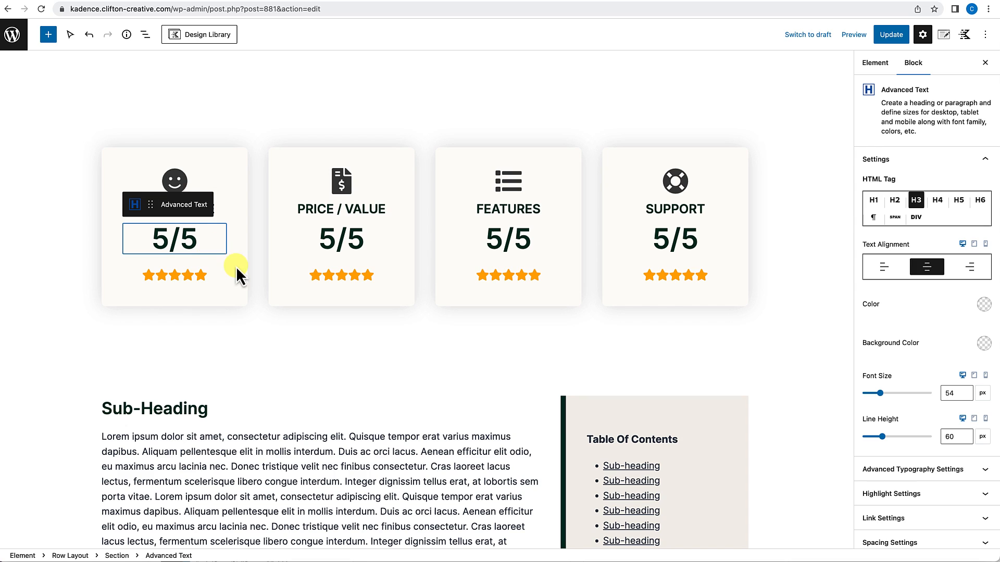
left_click_drag(236, 267, 233, 226)
left_click(203, 273)
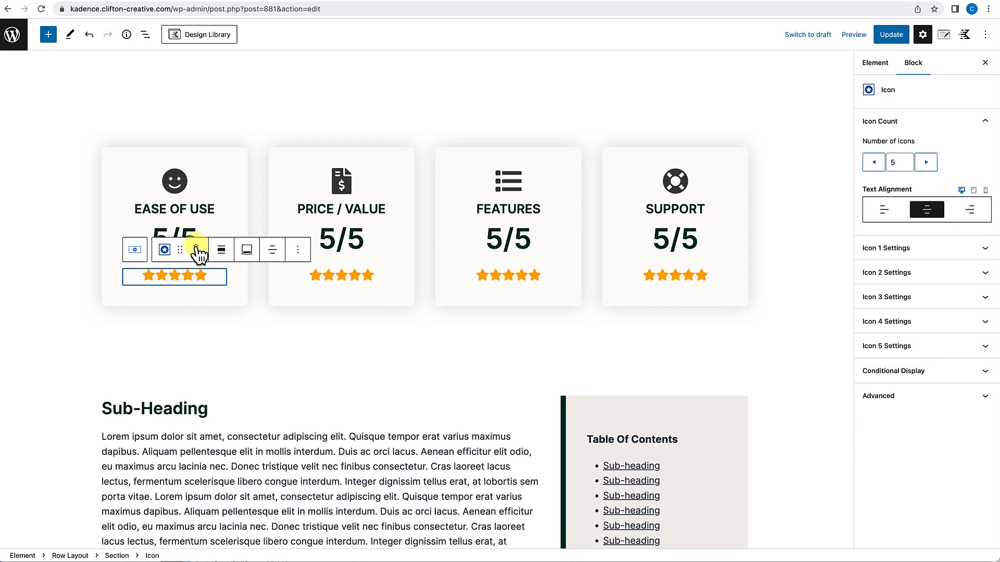
left_click(190, 232)
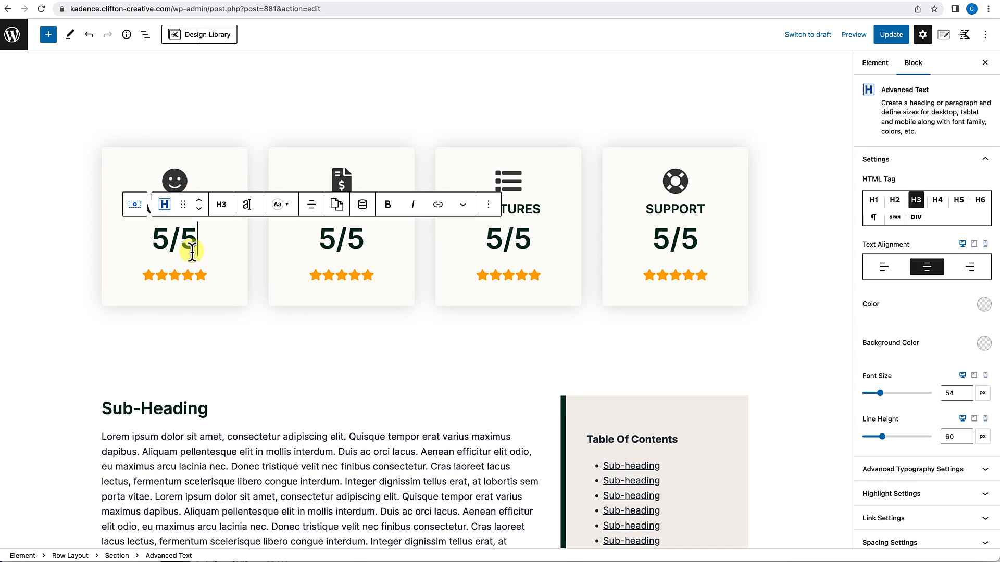
left_click(185, 247)
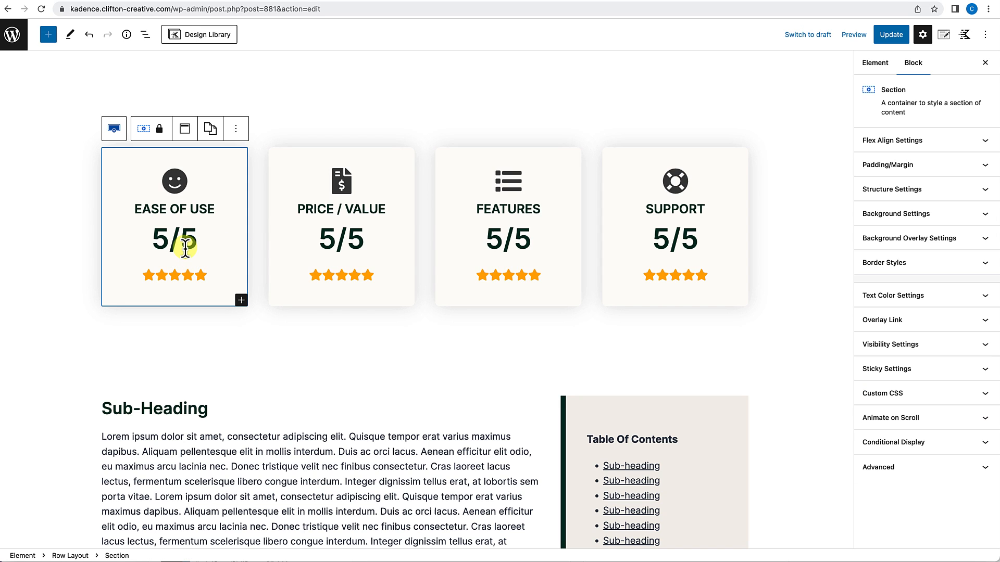
Enable conditional display on the Ease of Use card's 5/5 score, with the current post's Post Custom Field as the condition.
double_click(185, 247)
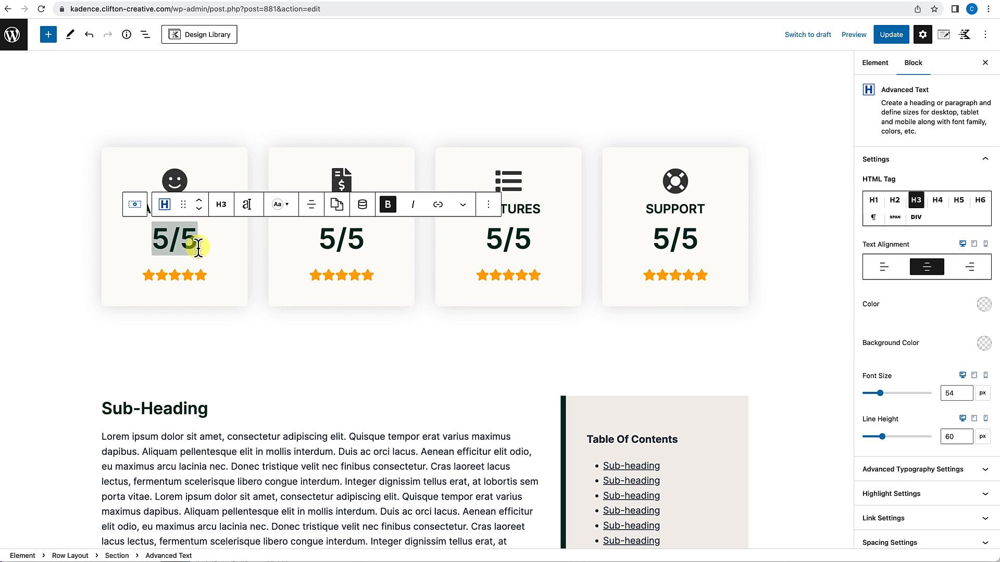
scroll(888, 239, "down", 3)
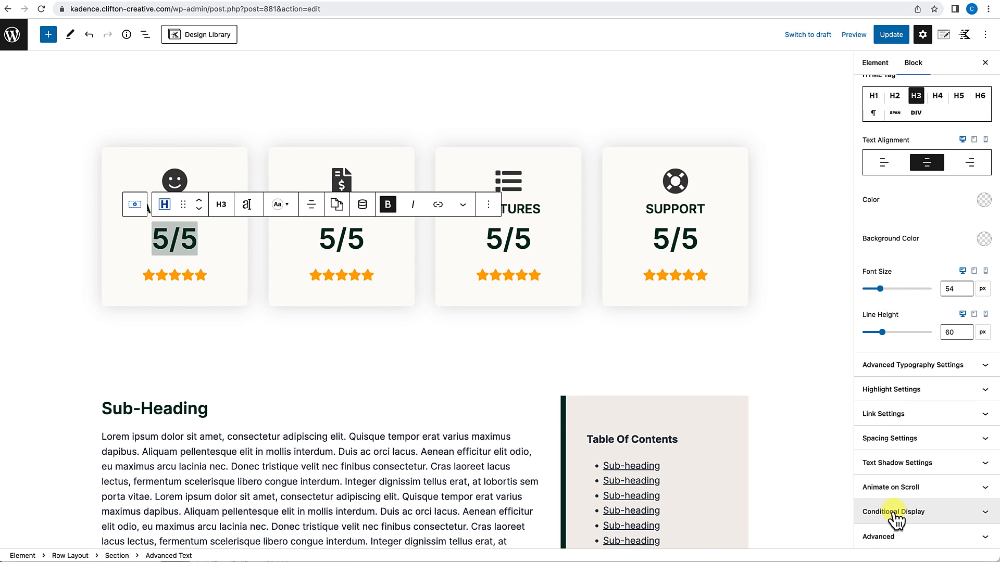
left_click(903, 512)
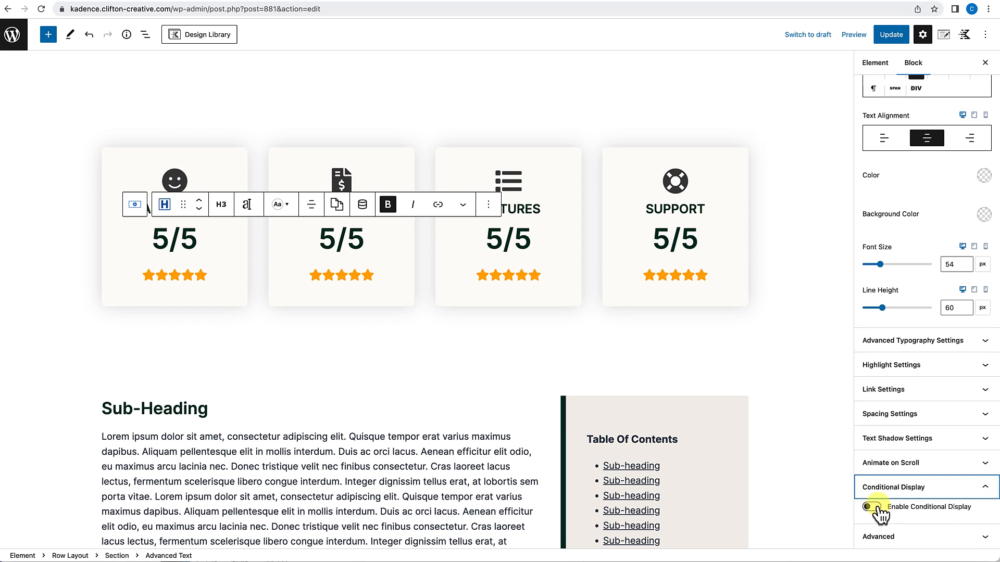
left_click(873, 507)
scroll(890, 468, "down", 3)
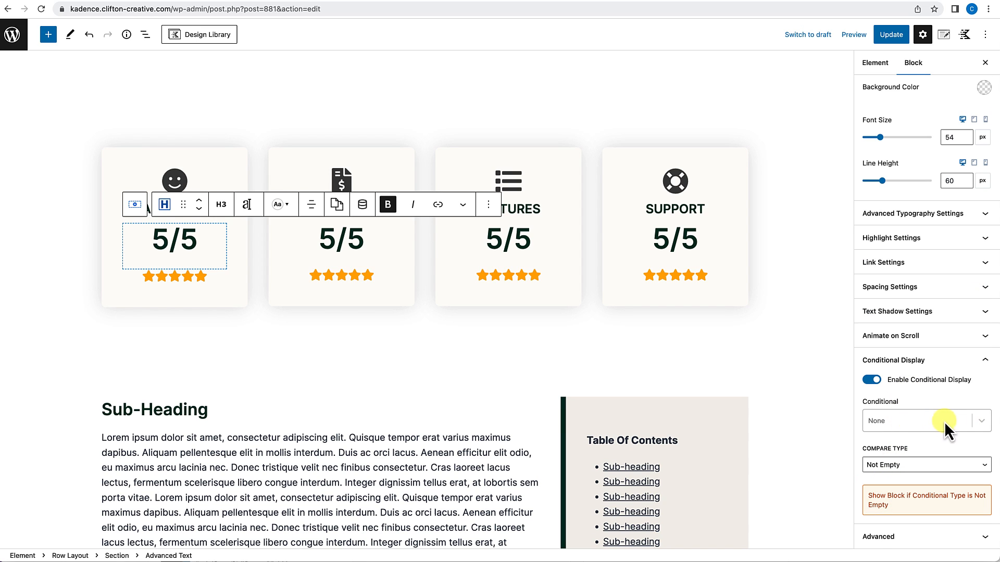
left_click(980, 421)
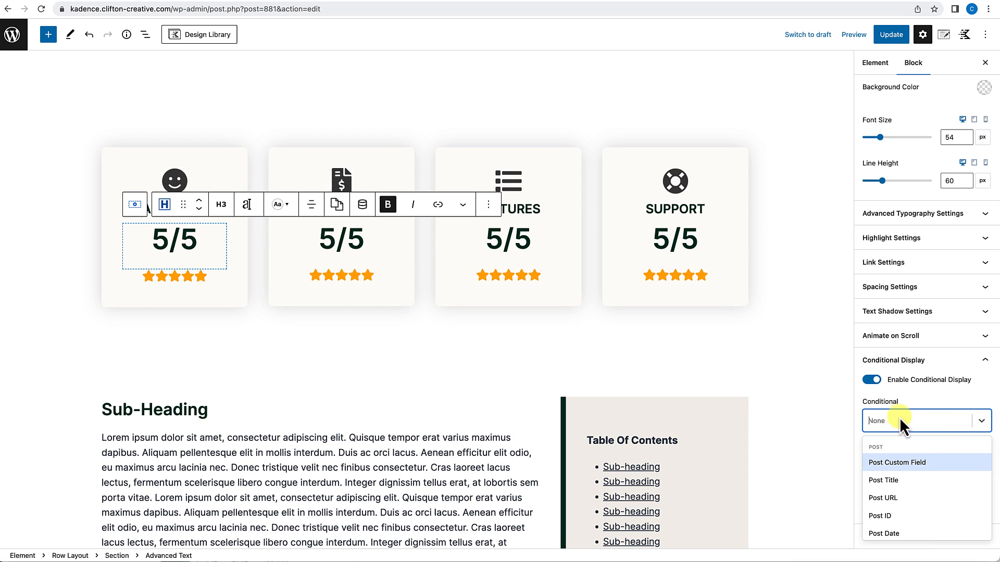
left_click(901, 462)
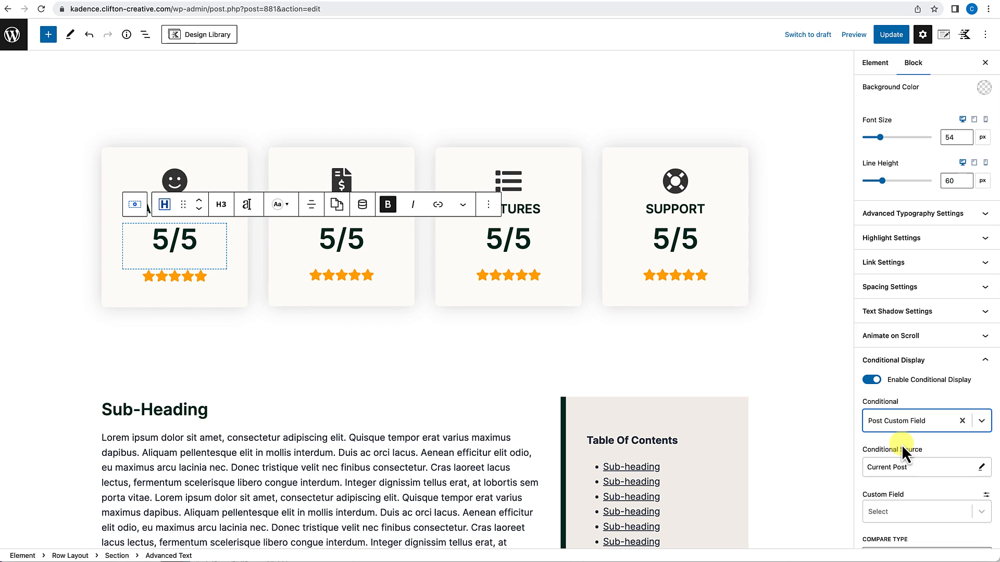
scroll(913, 443, "down", 1)
scroll(914, 444, "down", 2)
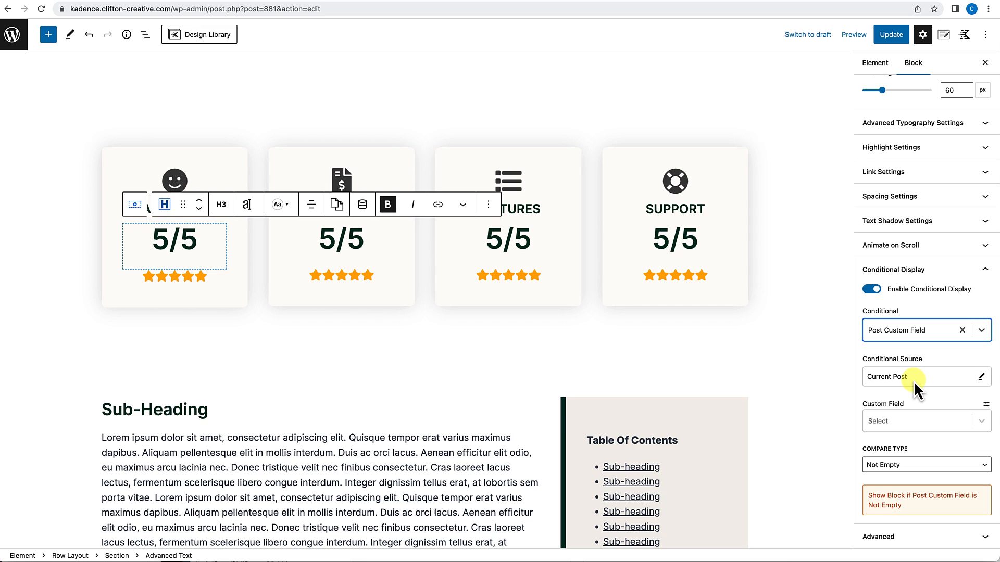
Set the score's display condition to show only when the Ease of Use Star Rating field = 5.
left_click(983, 423)
scroll(920, 492, "down", 1)
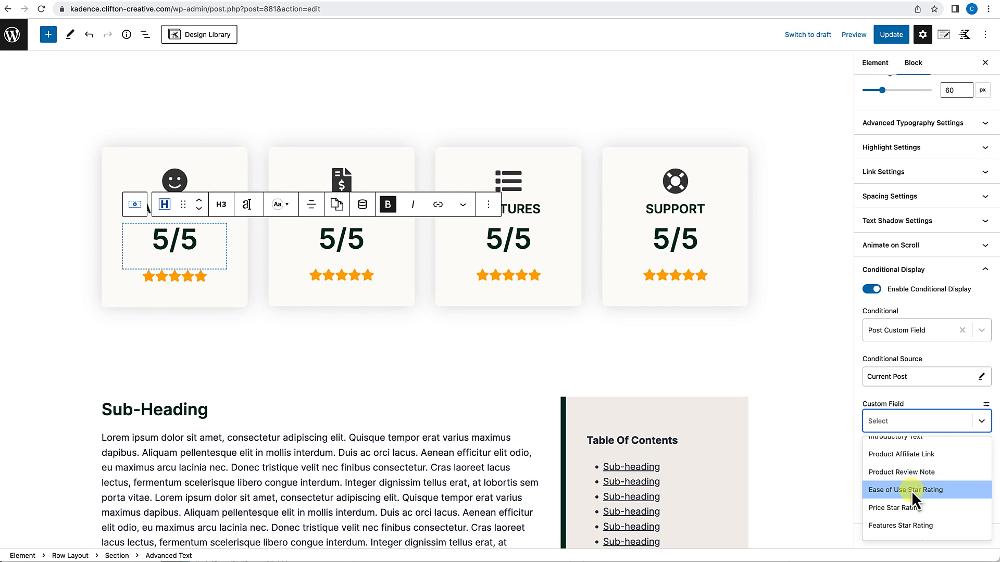
left_click(911, 490)
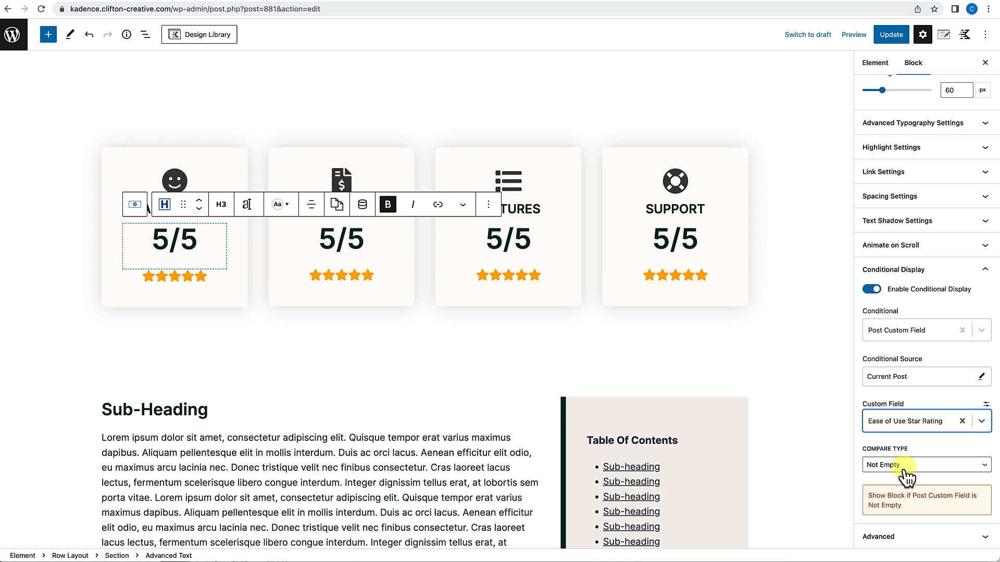
left_click(906, 476)
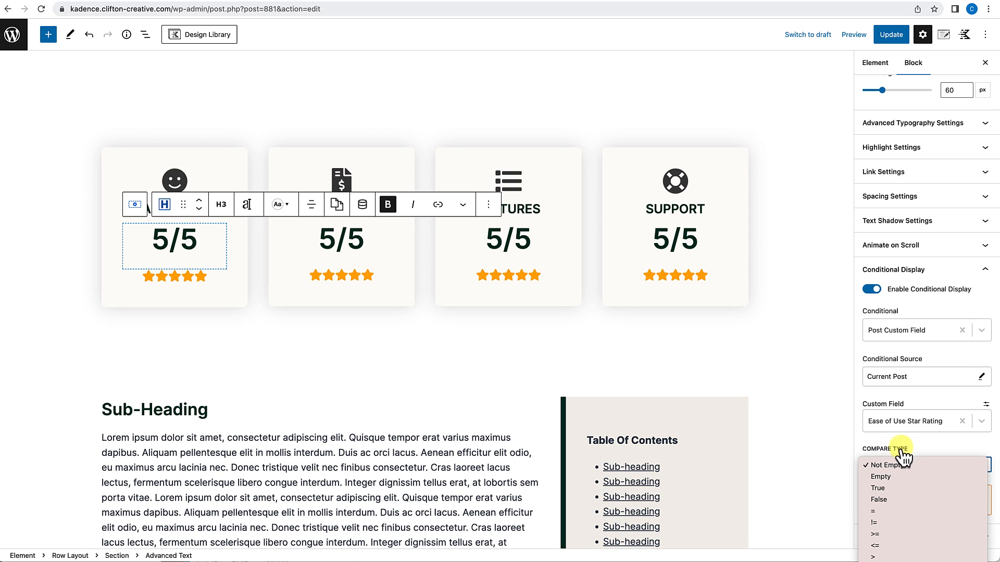
left_click(885, 510)
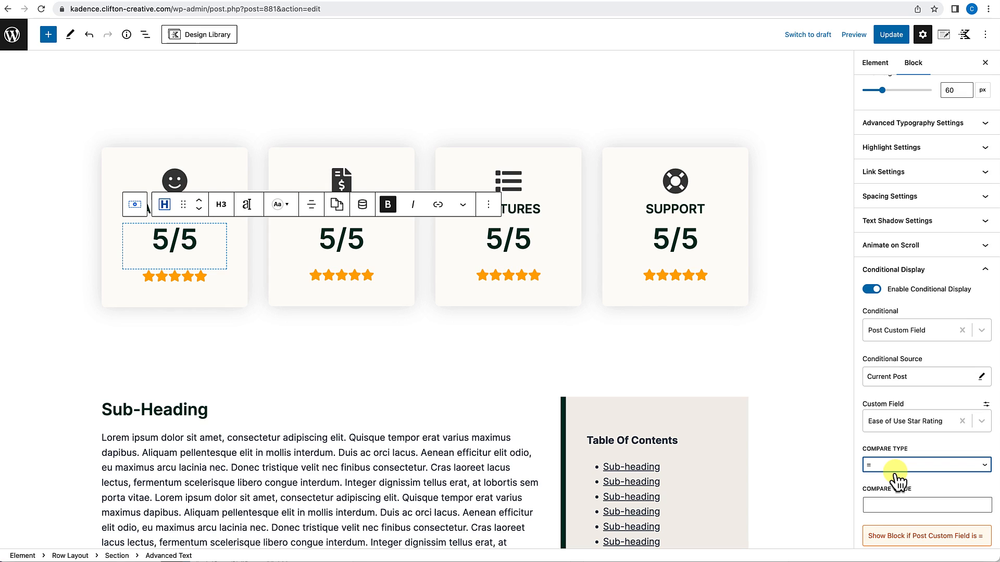
scroll(893, 472, "down", 1)
left_click(895, 472)
type("5")
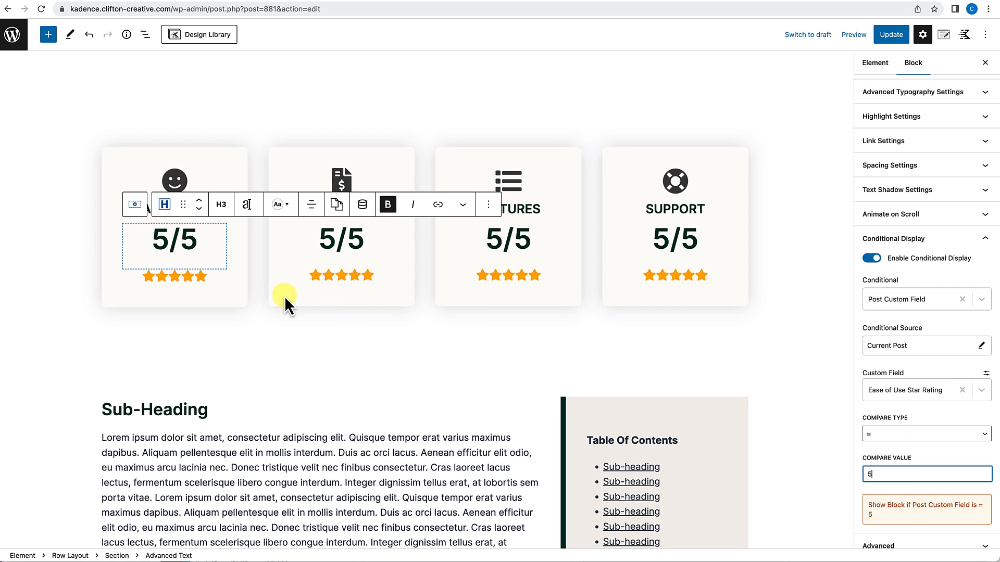
Enable conditional display on the Ease of Use card's star icons, with Post Custom Field as the condition.
left_click(210, 279)
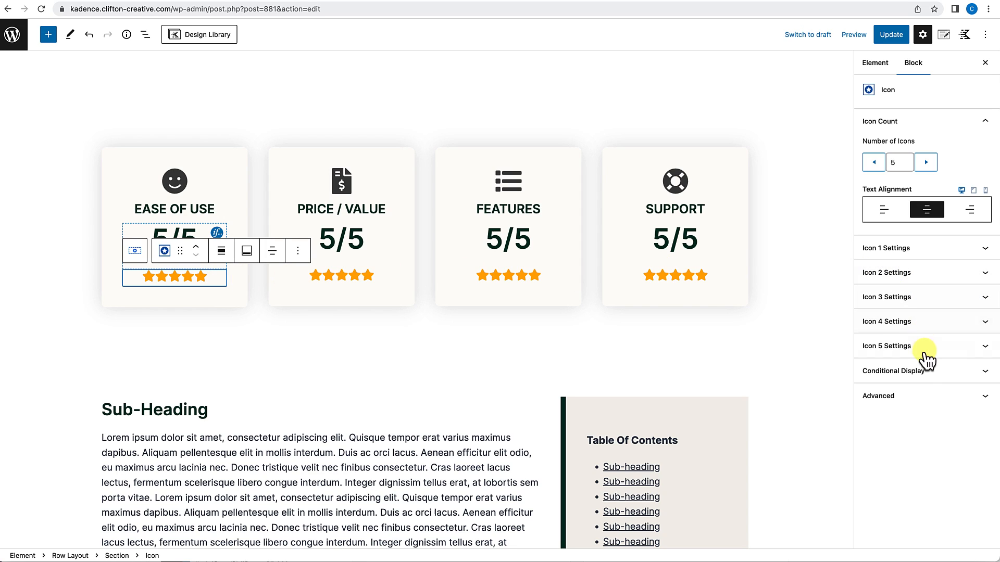
left_click(927, 382)
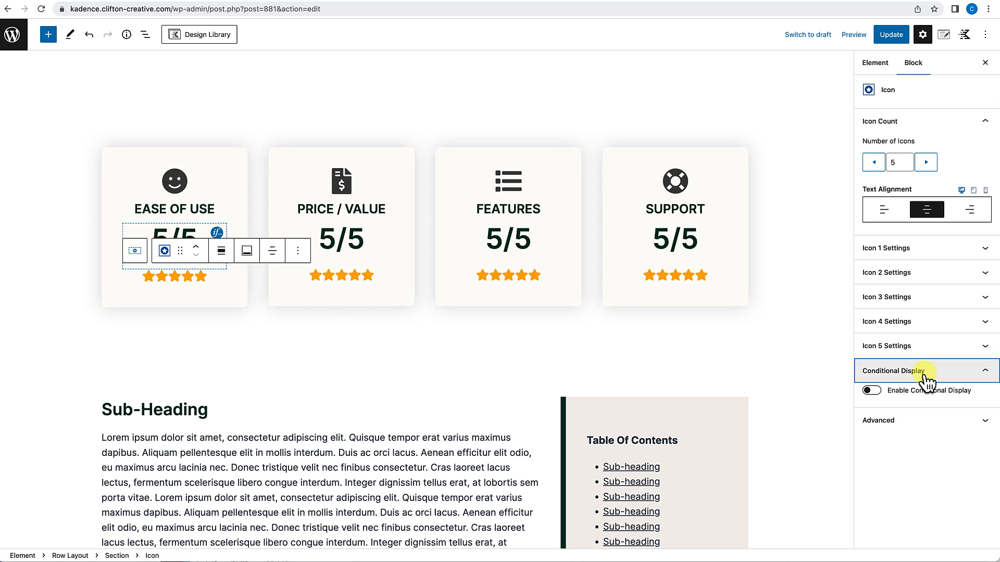
left_click(872, 391)
scroll(886, 432, "down", 1)
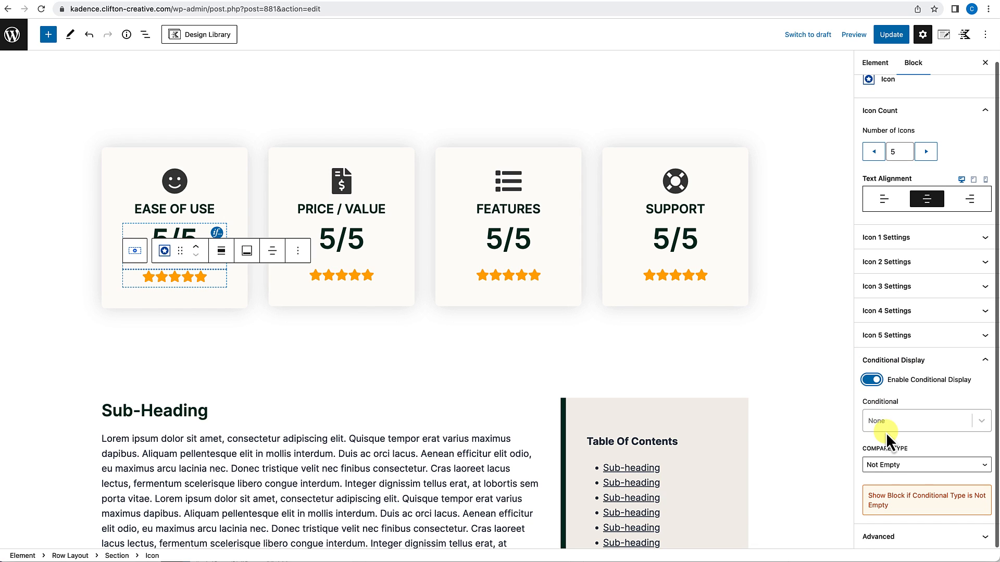
left_click(979, 427)
left_click(919, 467)
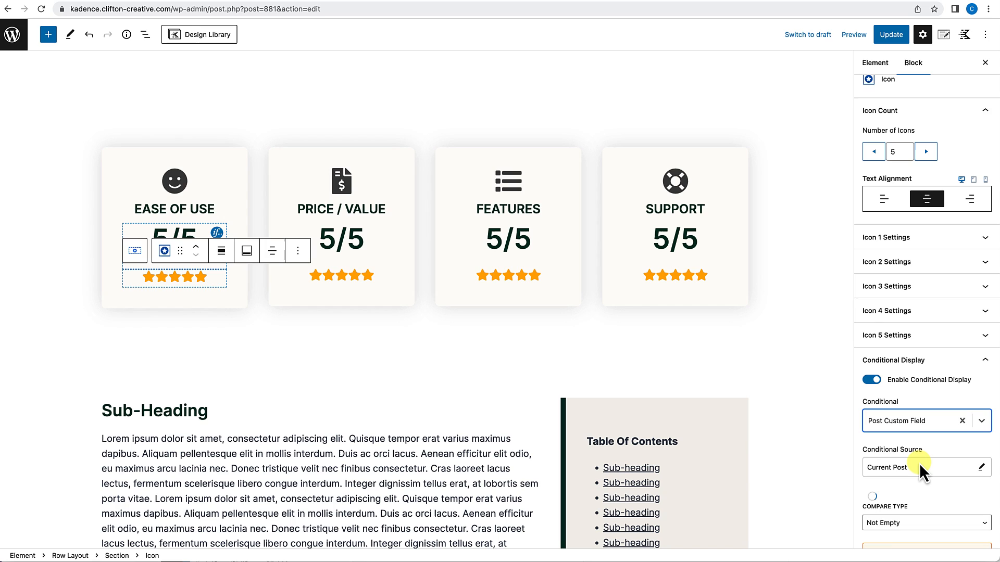
scroll(923, 468, "down", 4)
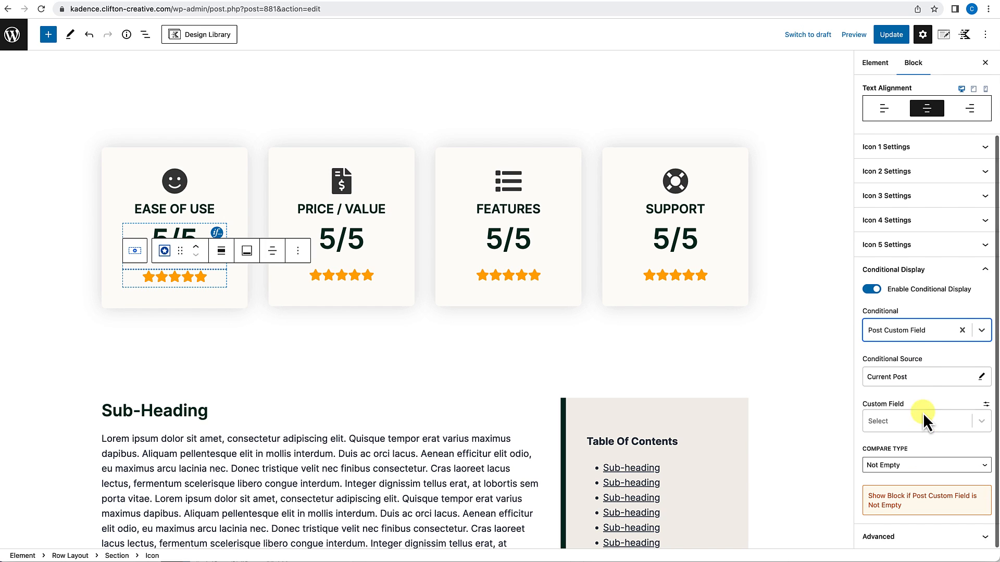
Set the star icons' display condition to show only when the Ease of Use Star Rating field = 5.
left_click(976, 423)
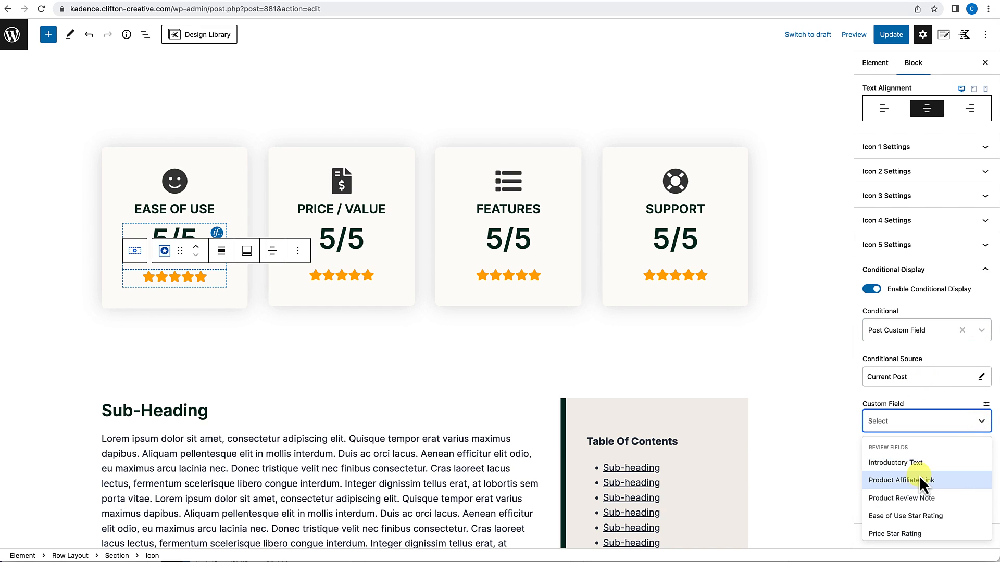
scroll(919, 479, "down", 2)
left_click(913, 488)
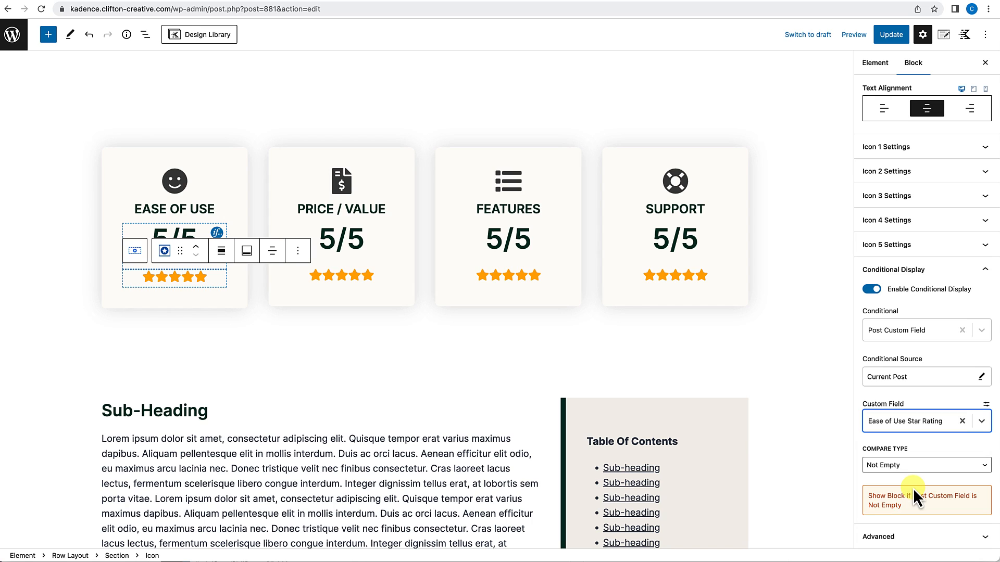
left_click(911, 469)
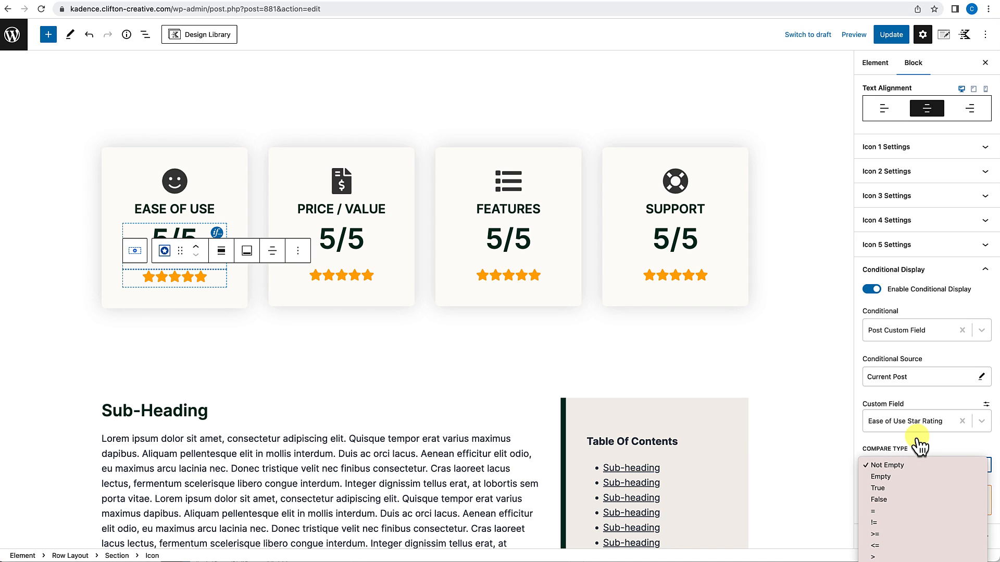
left_click(891, 512)
scroll(893, 517, "down", 1)
left_click(900, 472)
type("5")
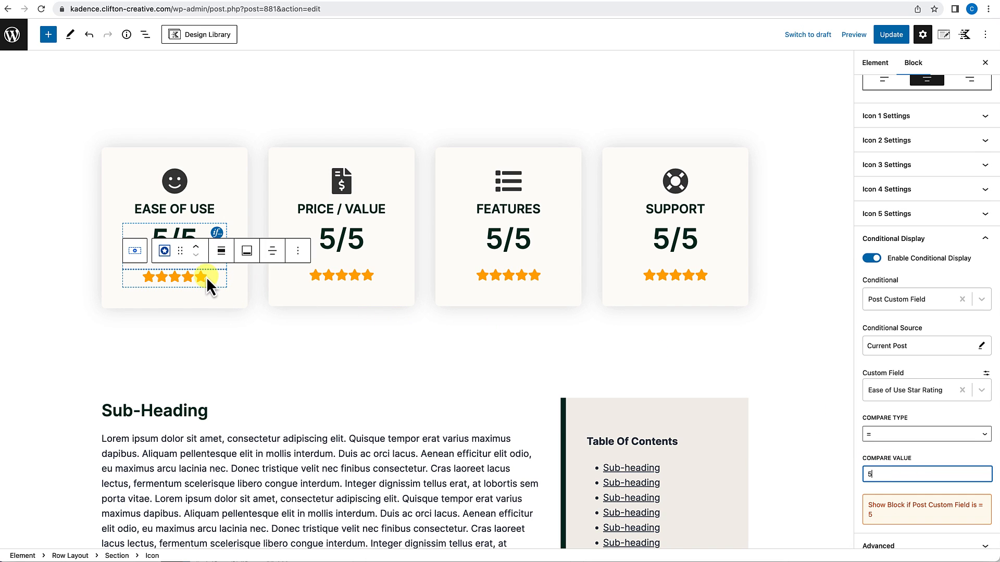
Duplicate the conditional 5/5 score block three times inside the Ease of Use card.
left_click(230, 307)
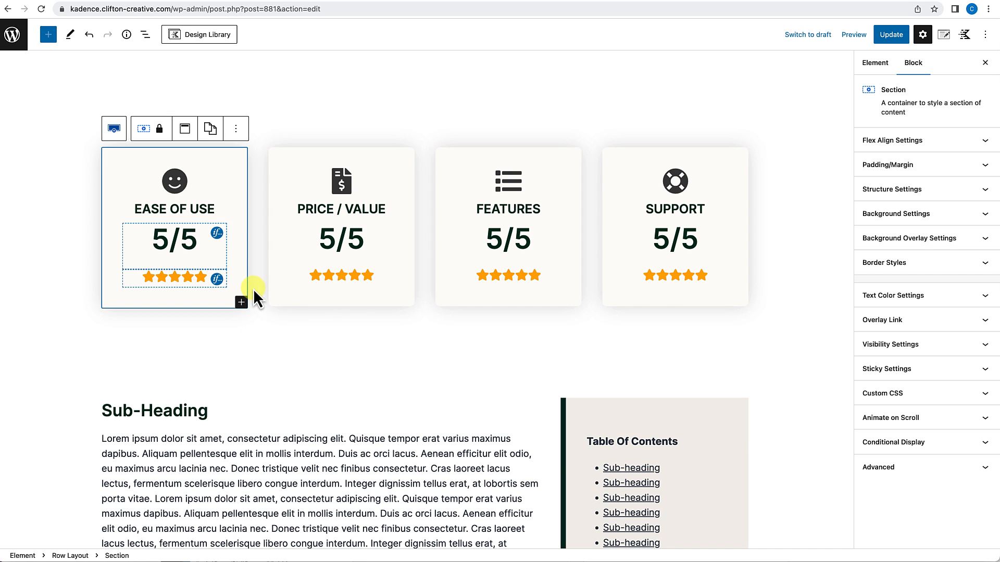
left_click(223, 260)
triple_click(179, 242)
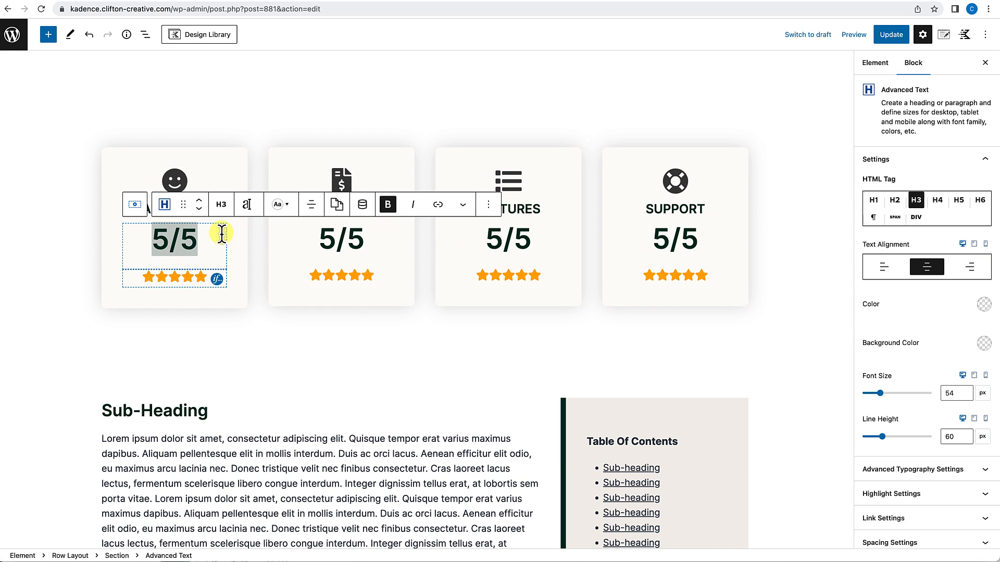
left_click(489, 205)
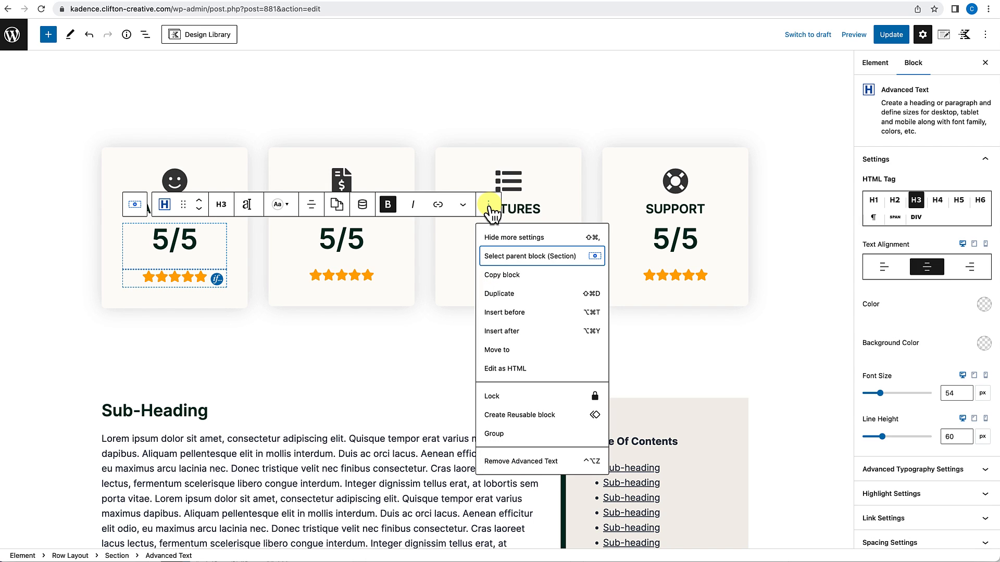
left_click(503, 295)
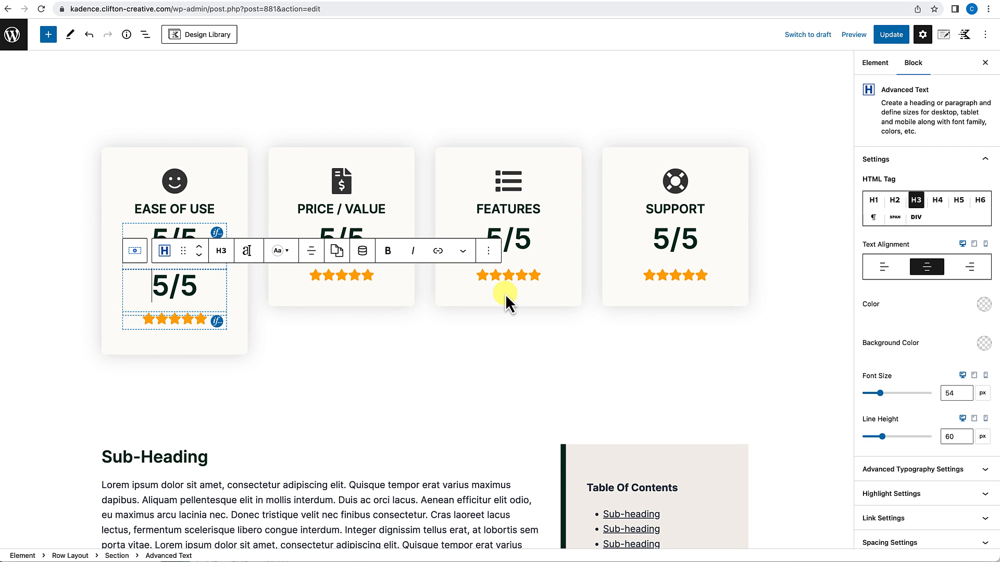
left_click(488, 251)
left_click(513, 344)
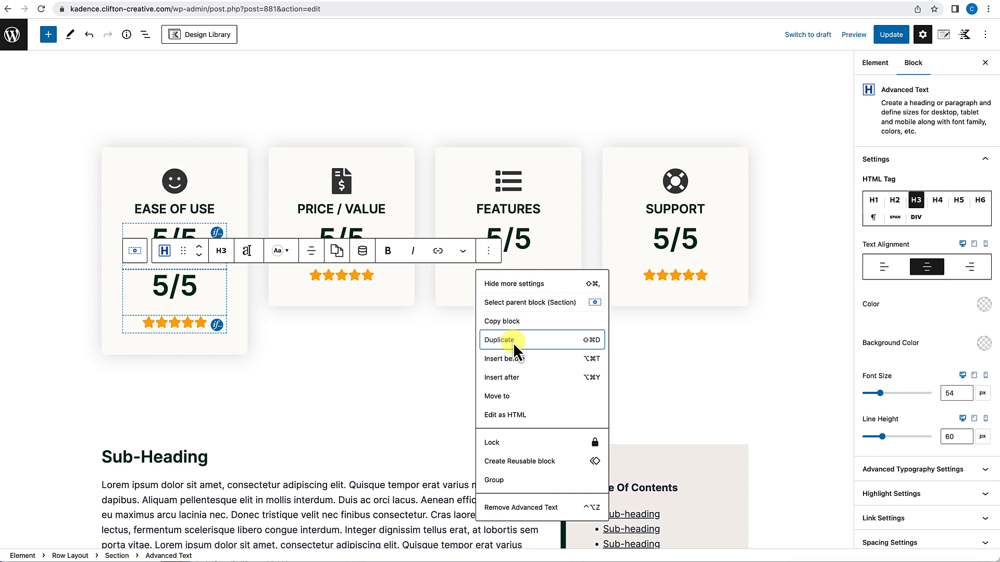
left_click(488, 297)
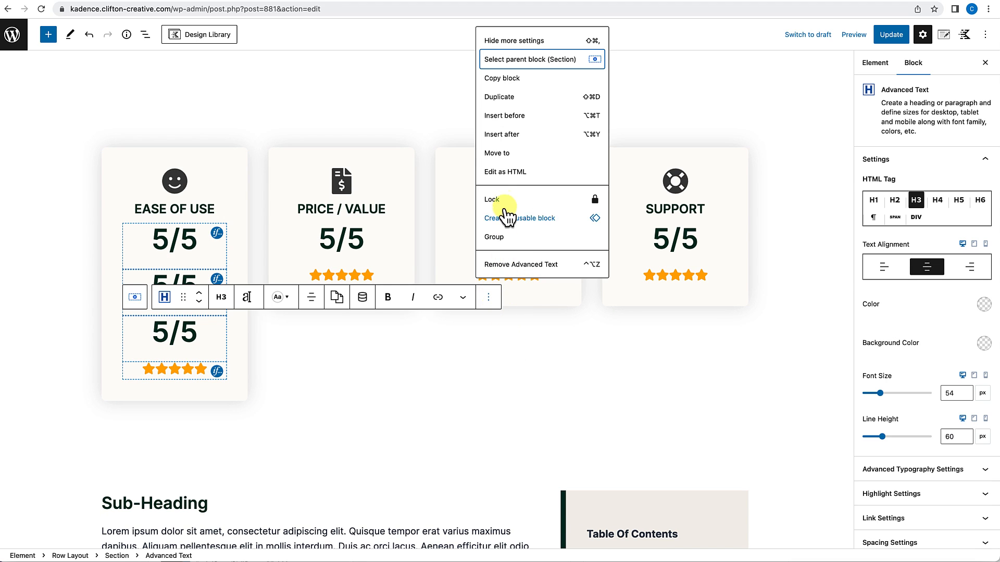
left_click(504, 98)
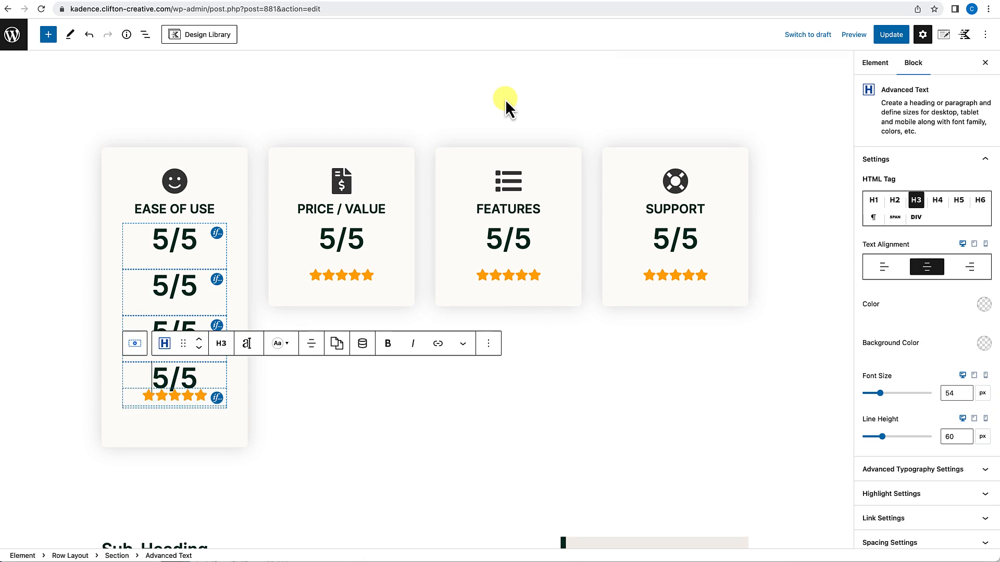
Change the first three stacked scores in the Ease of Use card to 3/5, 3.5/5 and 4/5.
left_click(165, 240)
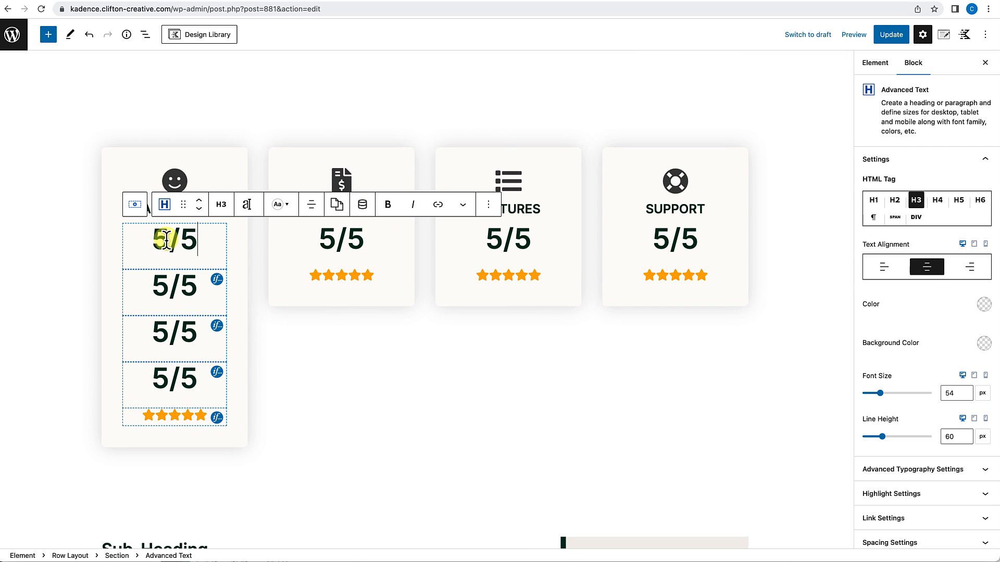
triple_click(167, 242)
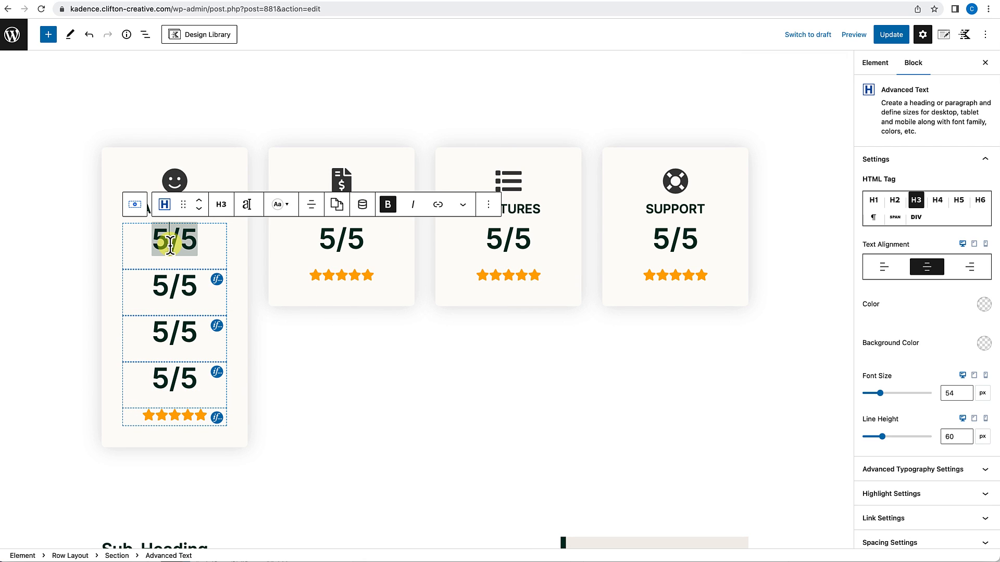
key("BackSpace")
type("3")
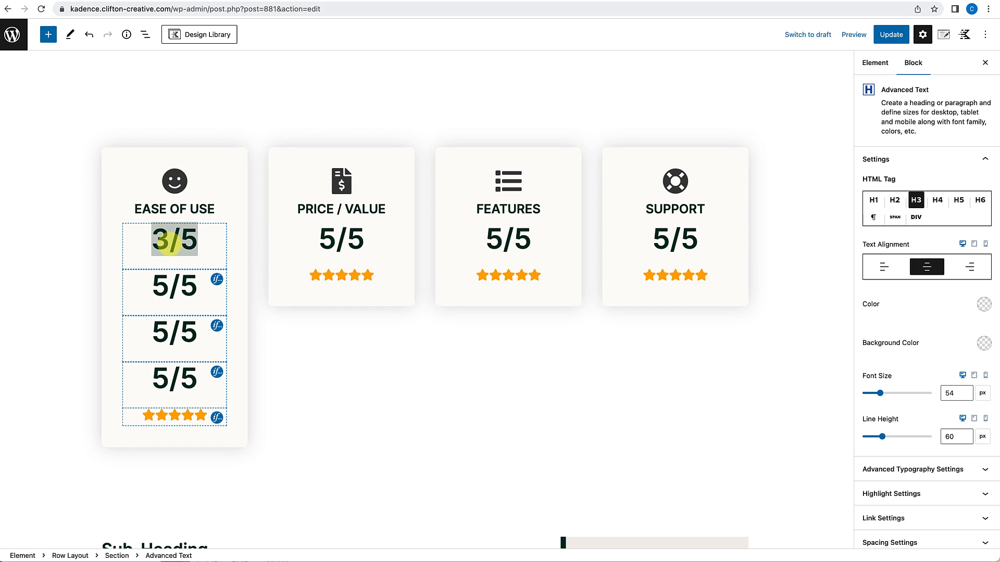
left_click(164, 287)
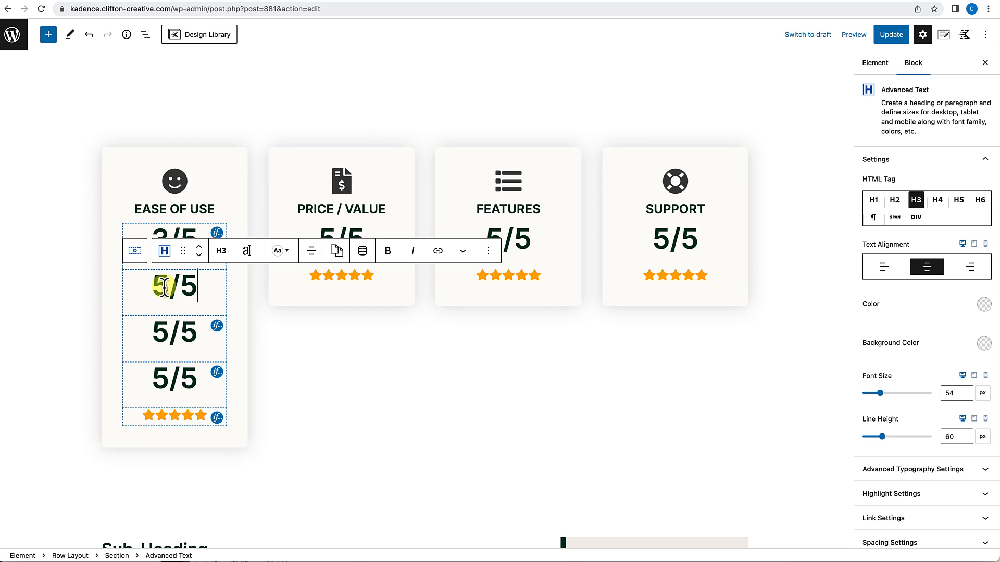
left_click(155, 288)
type("3.")
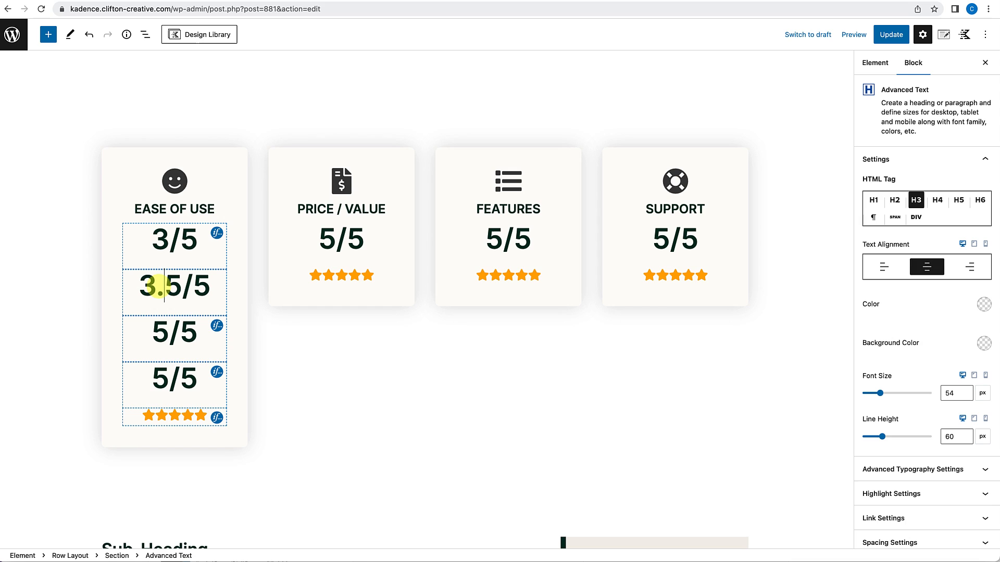
left_click(165, 333)
triple_click(166, 333)
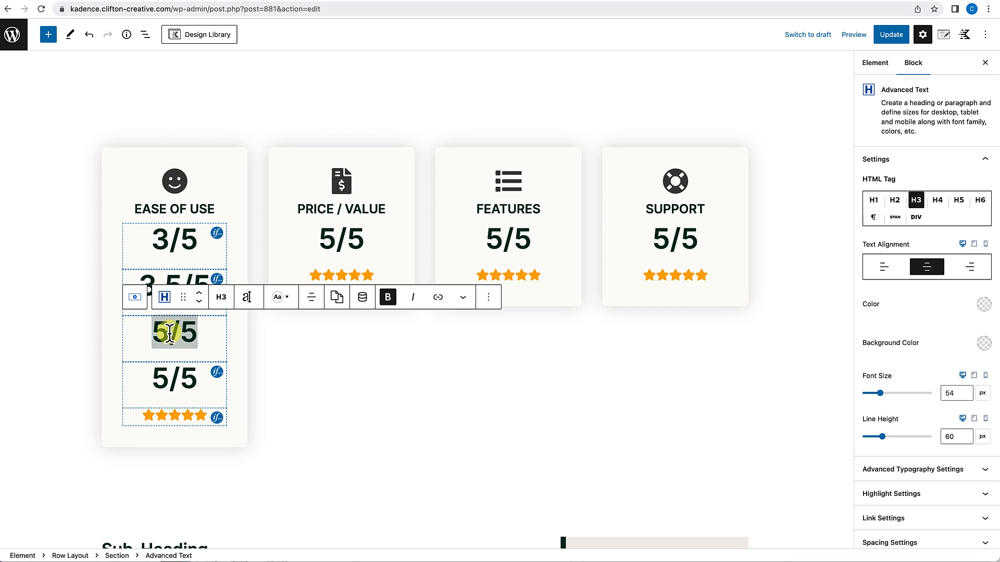
key("BackSpace")
type("4")
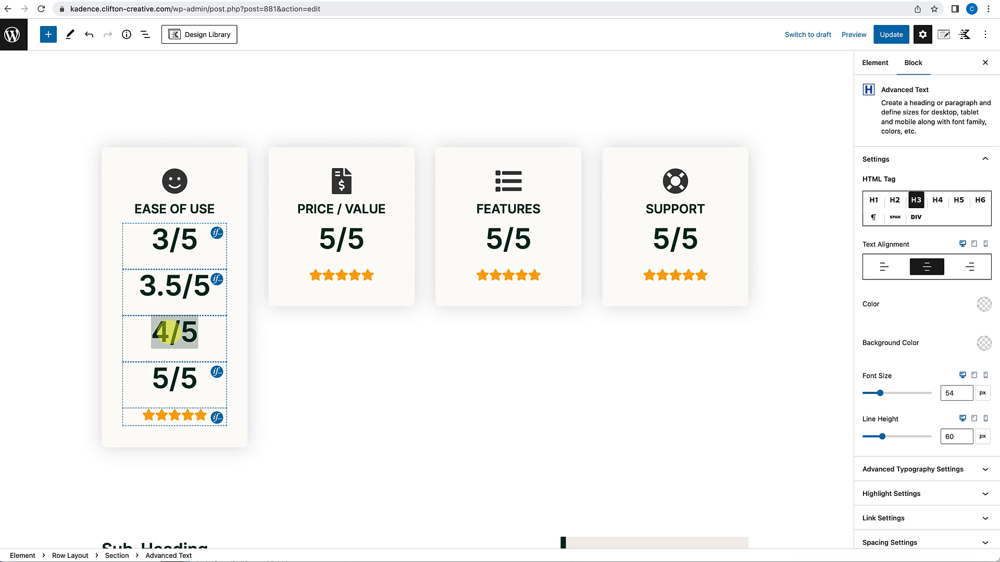
Duplicate the 5/5 score block once more in the Ease of Use card and change the fourth score to 4.5/5.
left_click(168, 376)
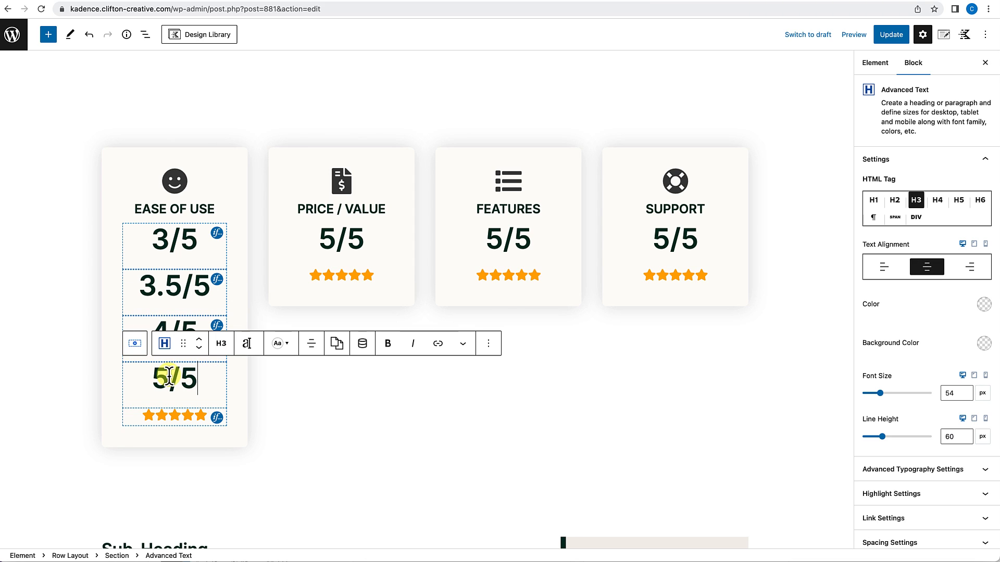
left_click(488, 343)
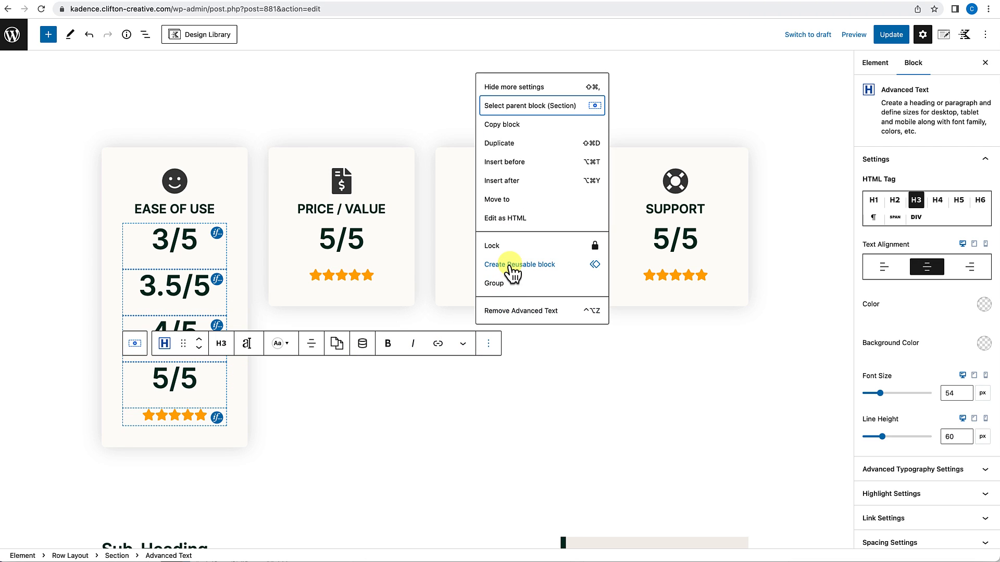
left_click(505, 147)
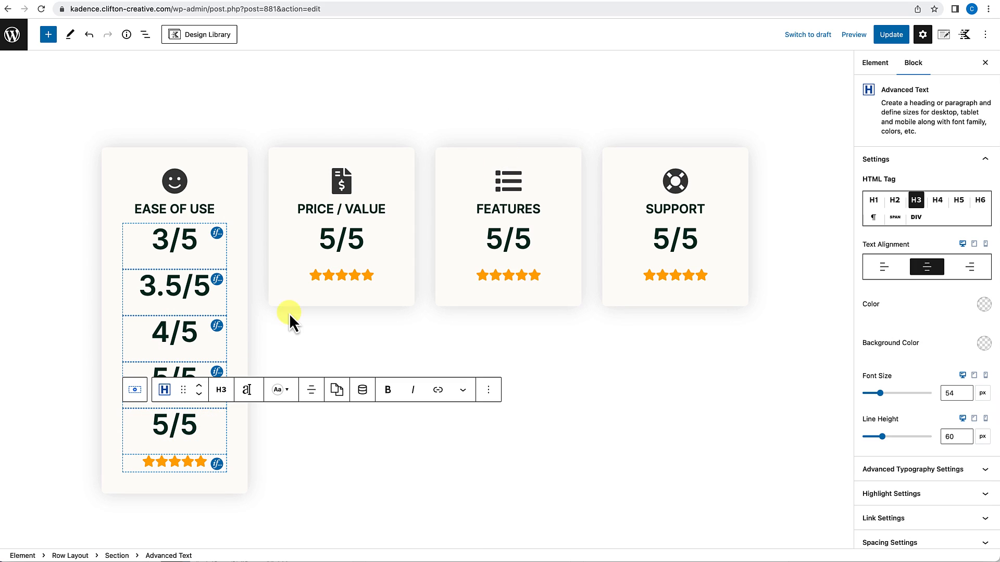
triple_click(188, 428)
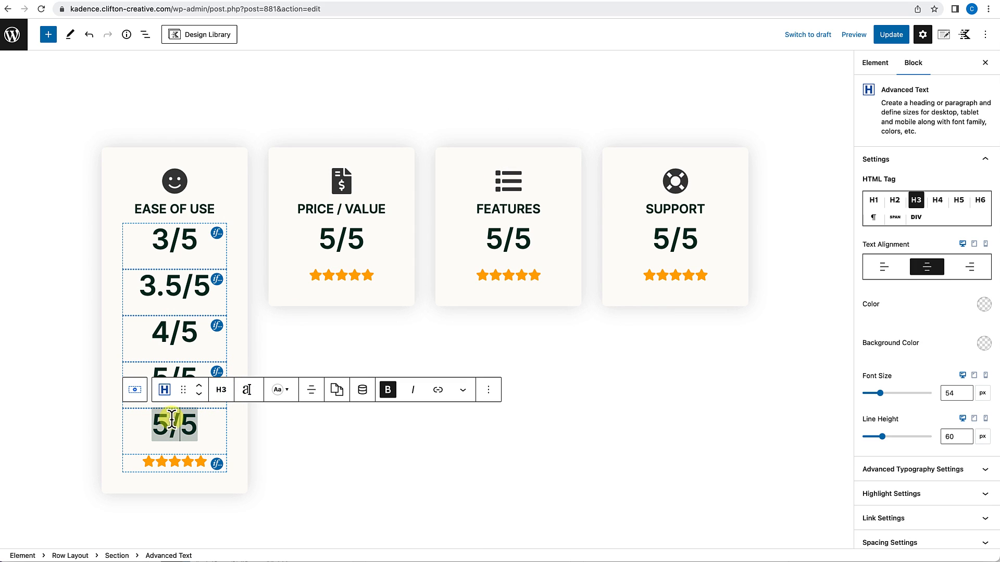
left_click(161, 373)
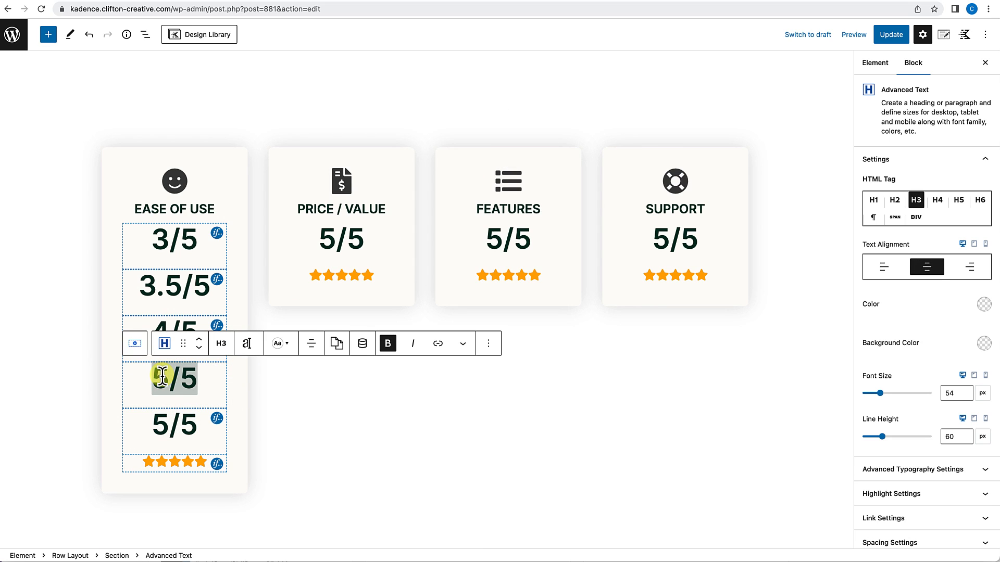
type("4.5")
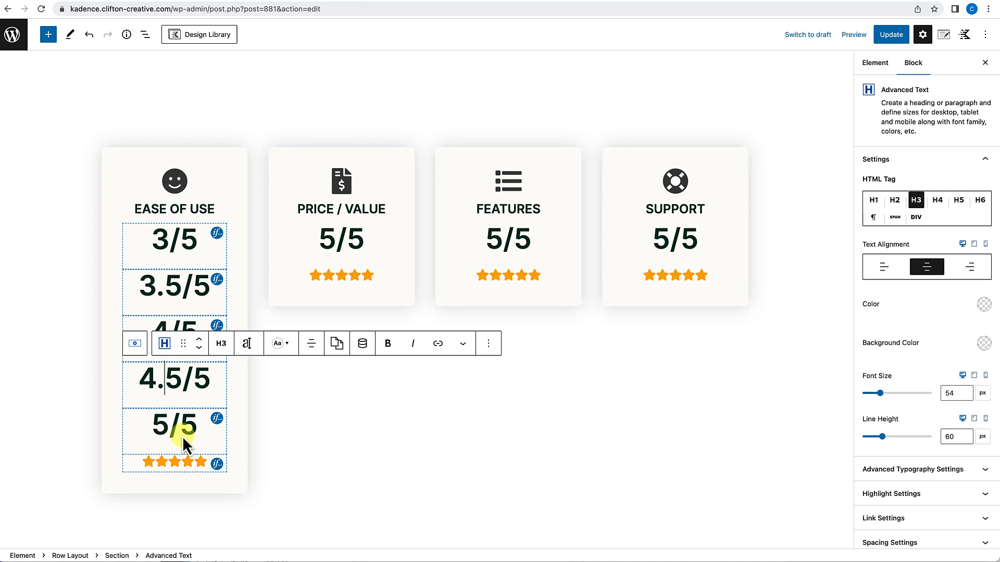
Duplicate the conditional five-star icon block four times below the scores in the Ease of Use card.
scroll(182, 437, "down", 3)
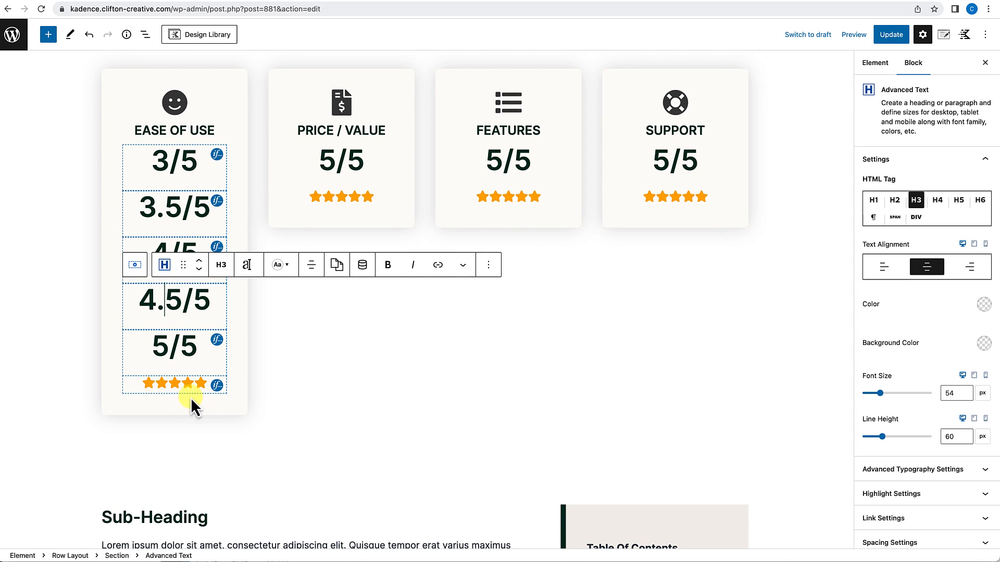
left_click(189, 392)
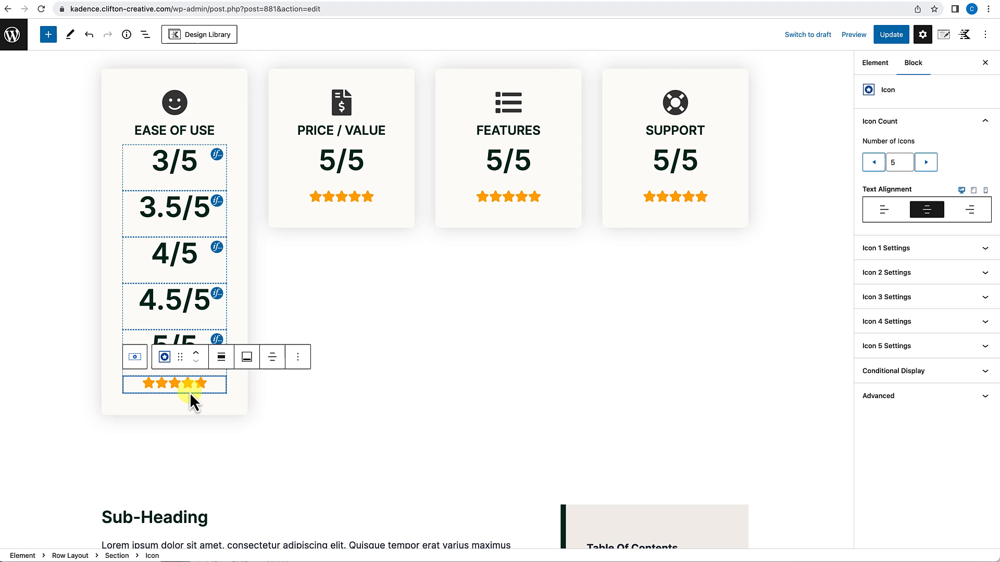
left_click(298, 357)
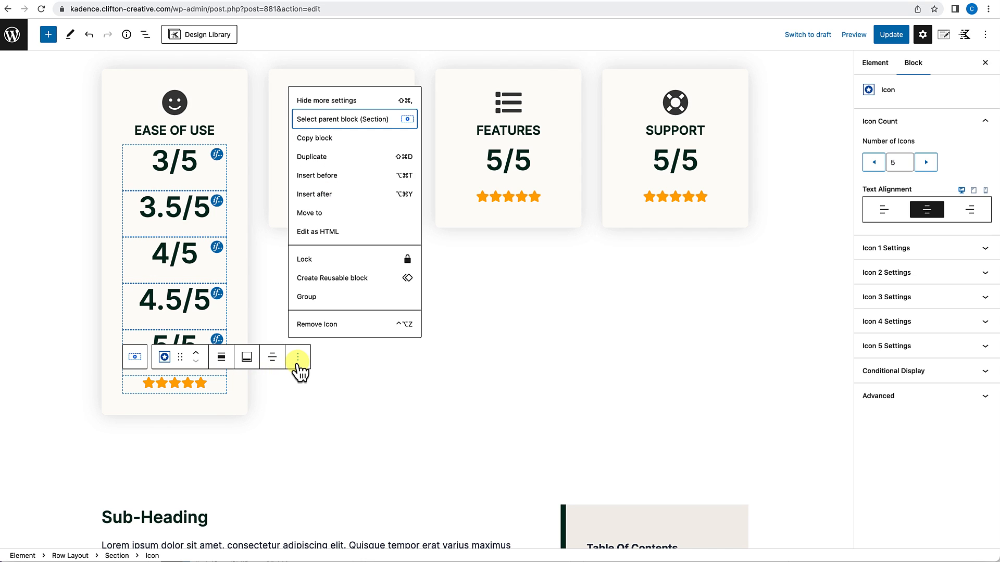
left_click(316, 157)
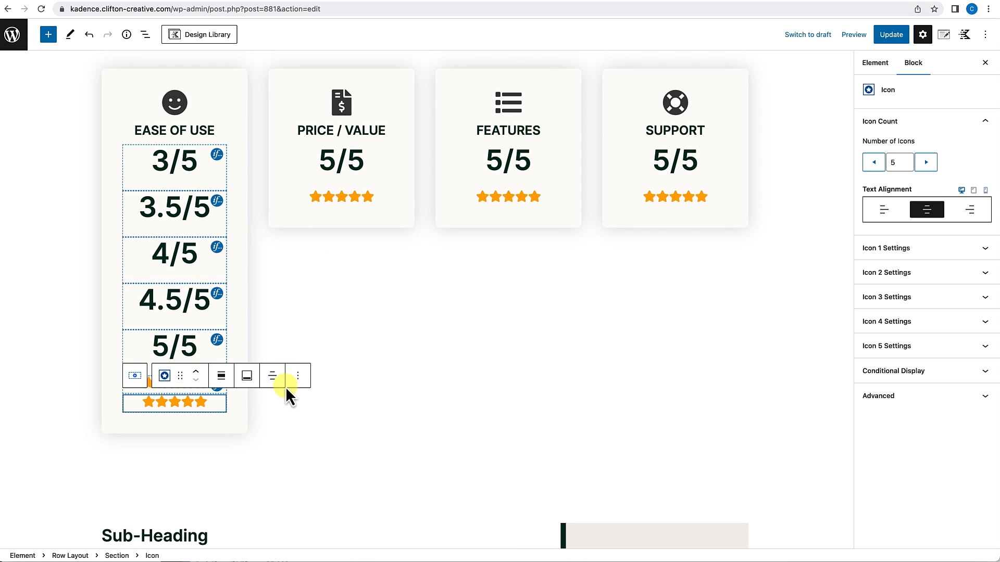
left_click(298, 376)
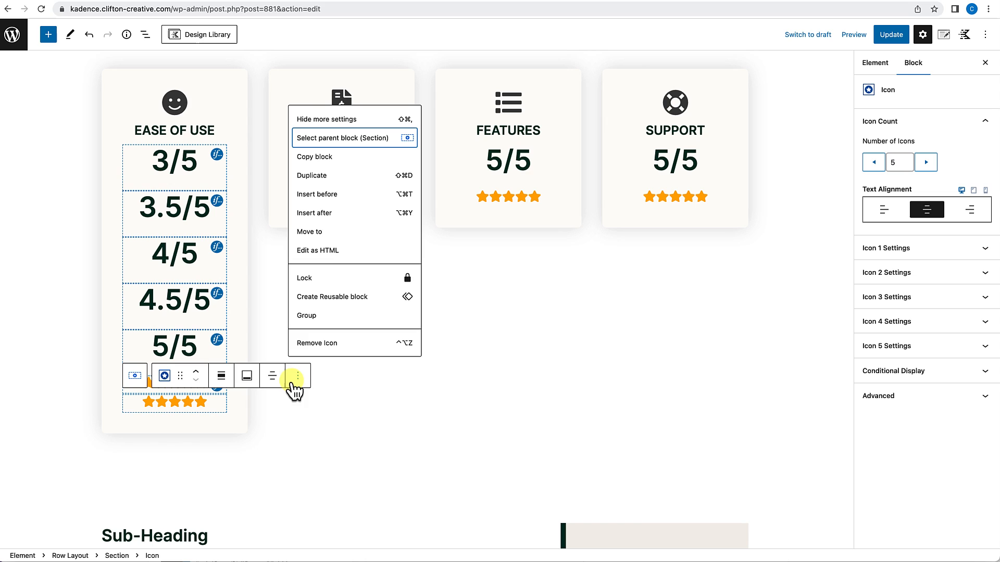
left_click(329, 180)
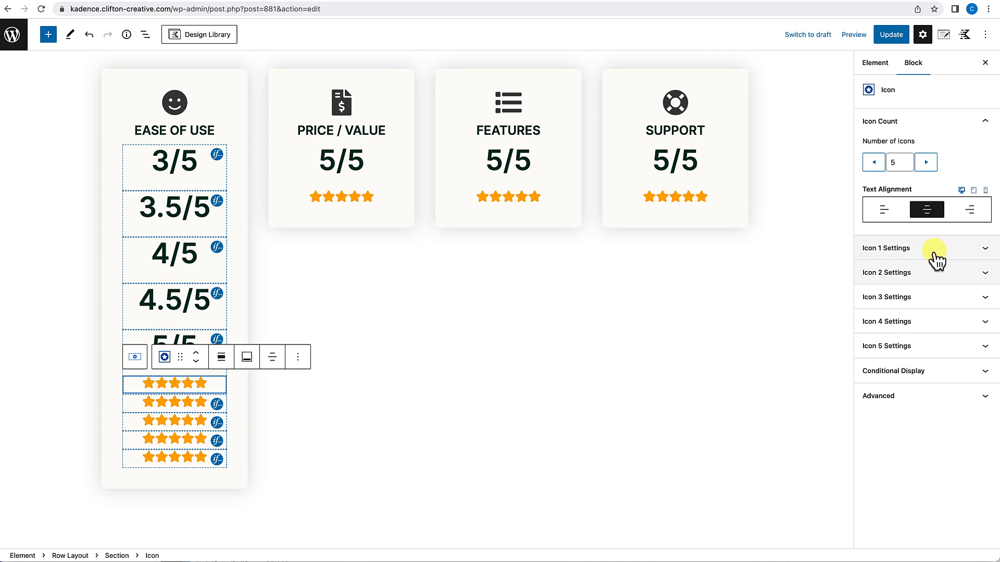
Replace the fourth and fifth icons in the first star row of the Ease of Use card with outline stars.
left_click(914, 323)
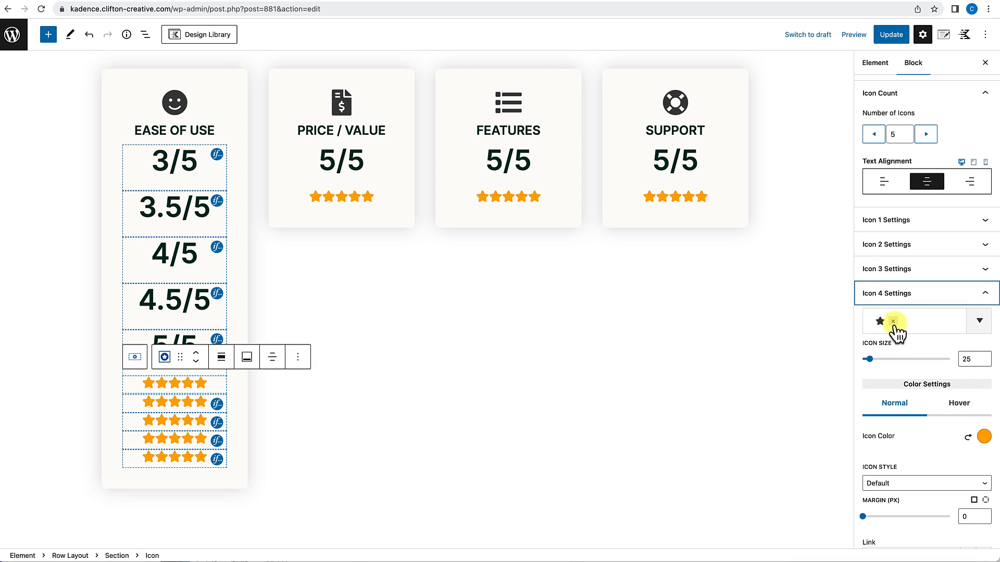
left_click(891, 322)
left_click(894, 326)
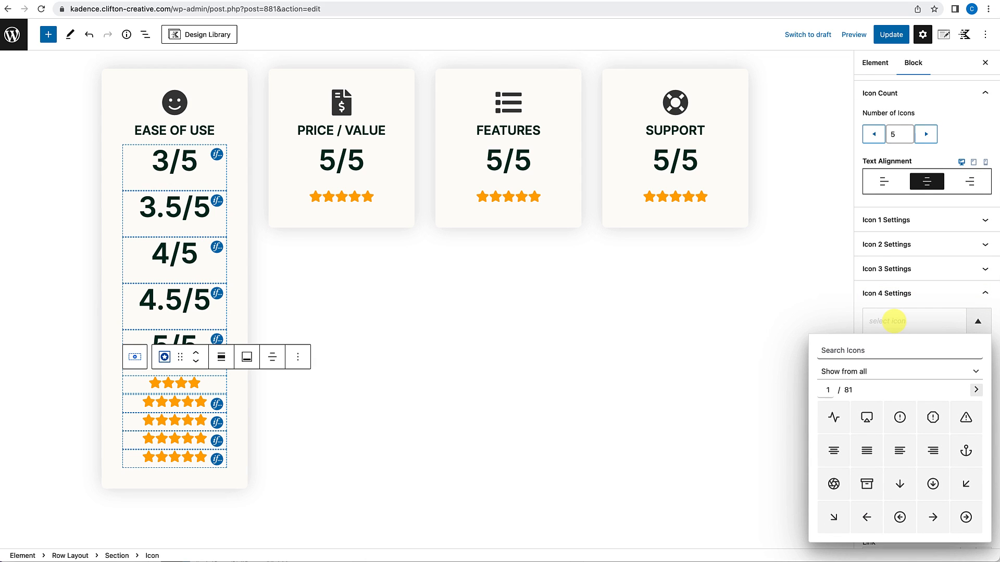
type("star")
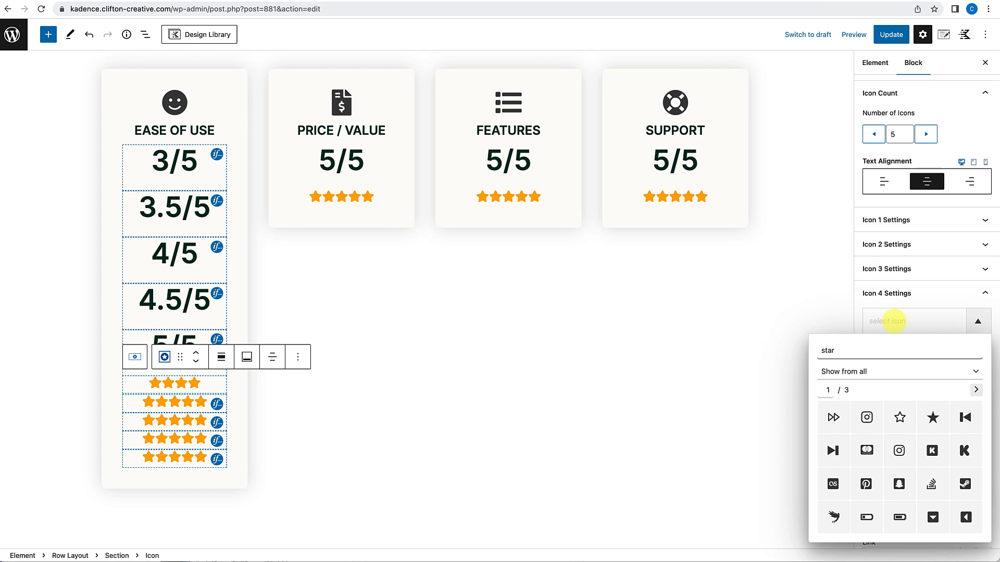
left_click(900, 425)
left_click(933, 297)
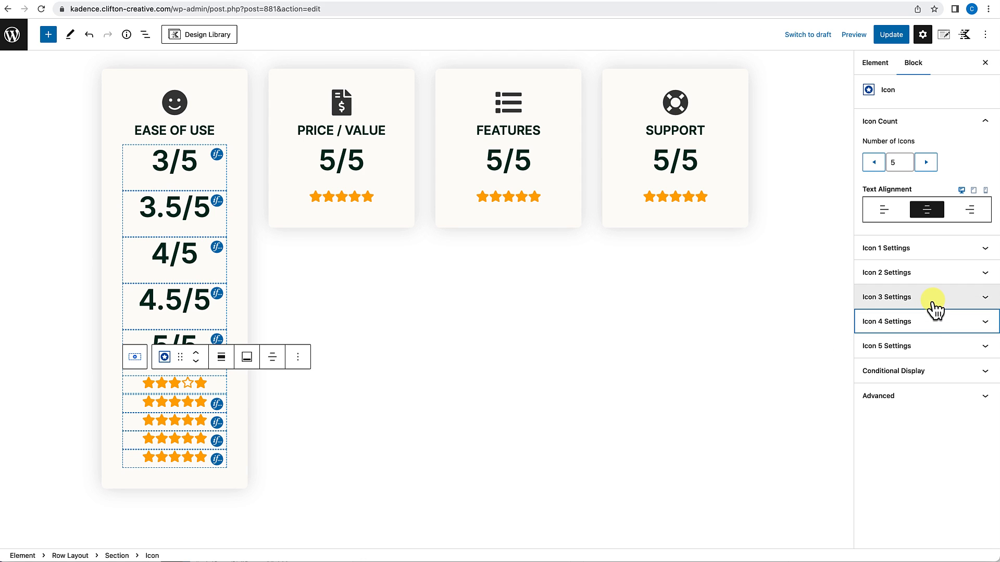
left_click(932, 347)
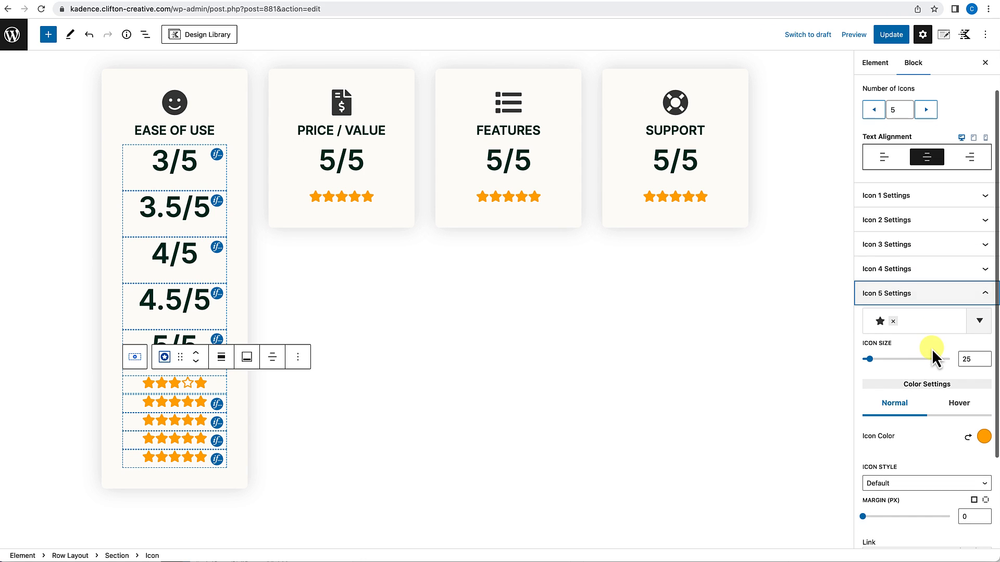
left_click(901, 329)
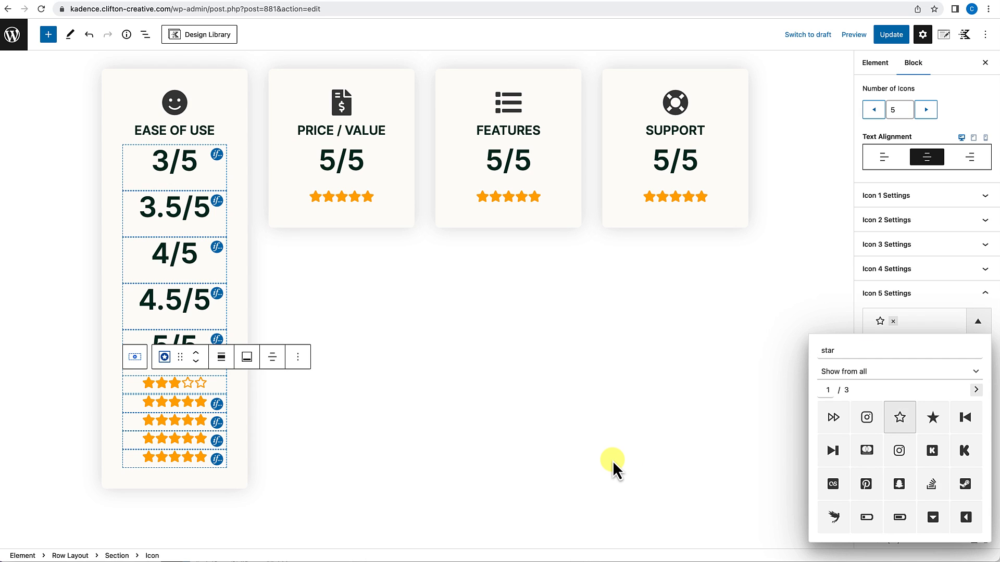
left_click(612, 460)
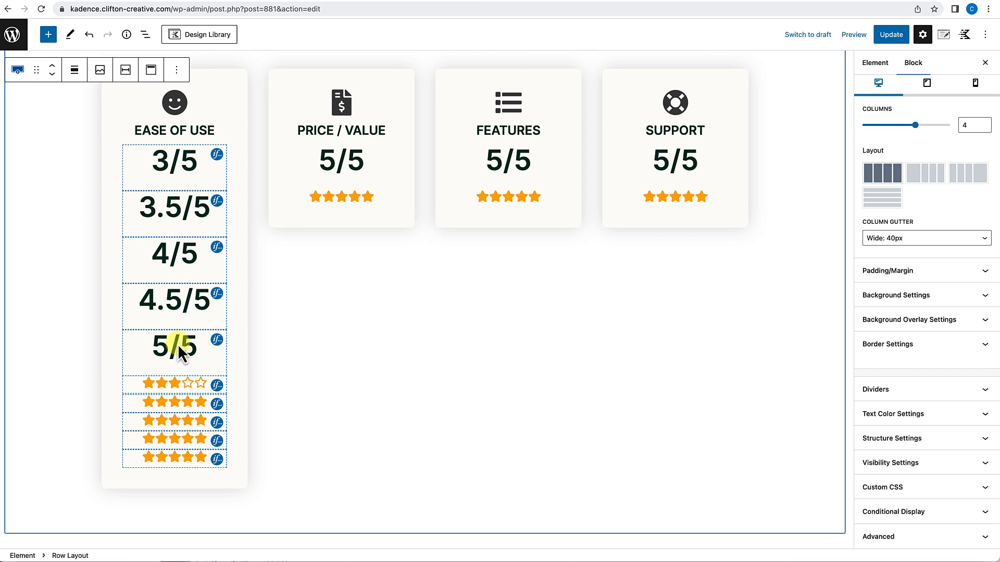
Change the fourth icon in the second star row of the Ease of Use card to a half-filled star.
left_click(166, 402)
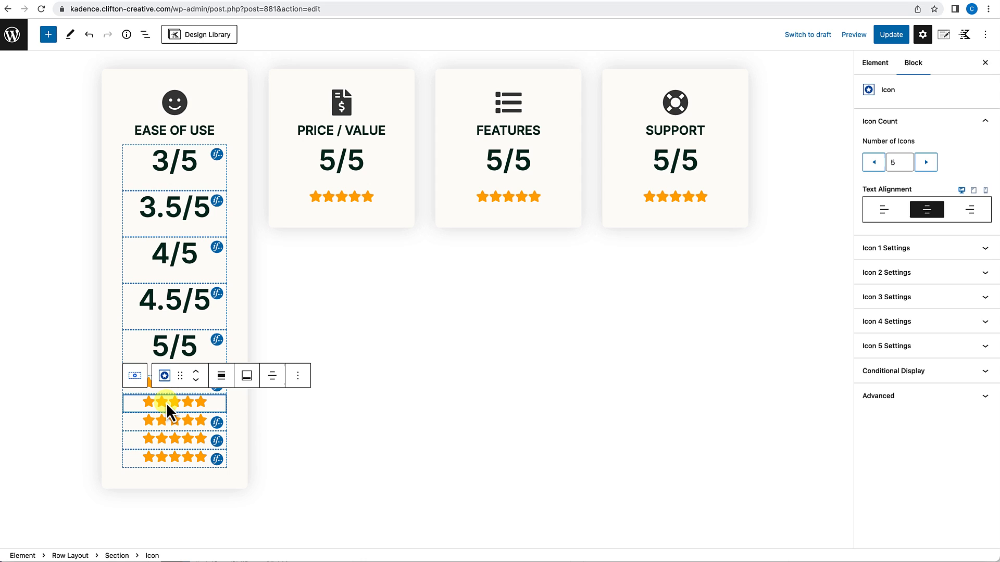
left_click(899, 323)
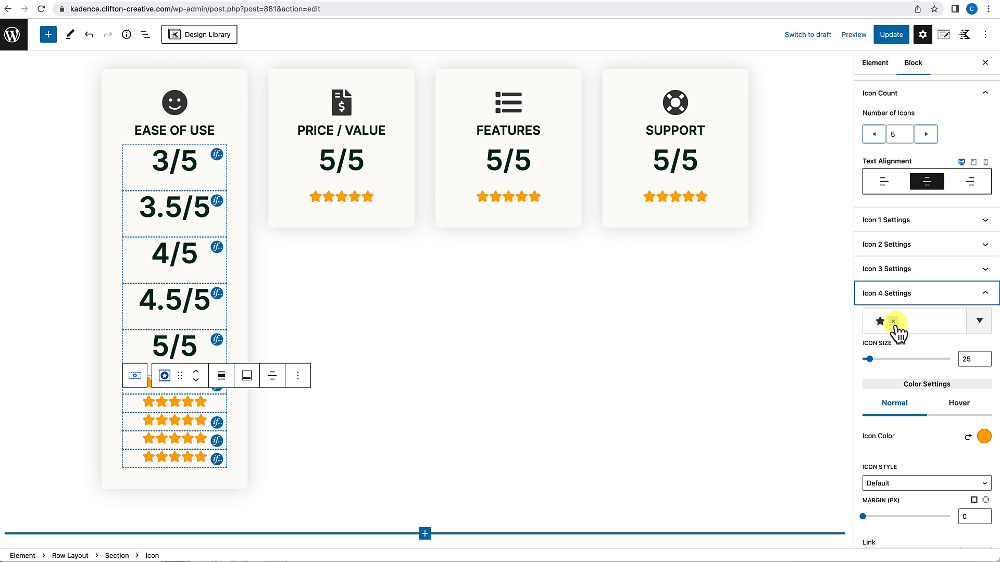
left_click(903, 323)
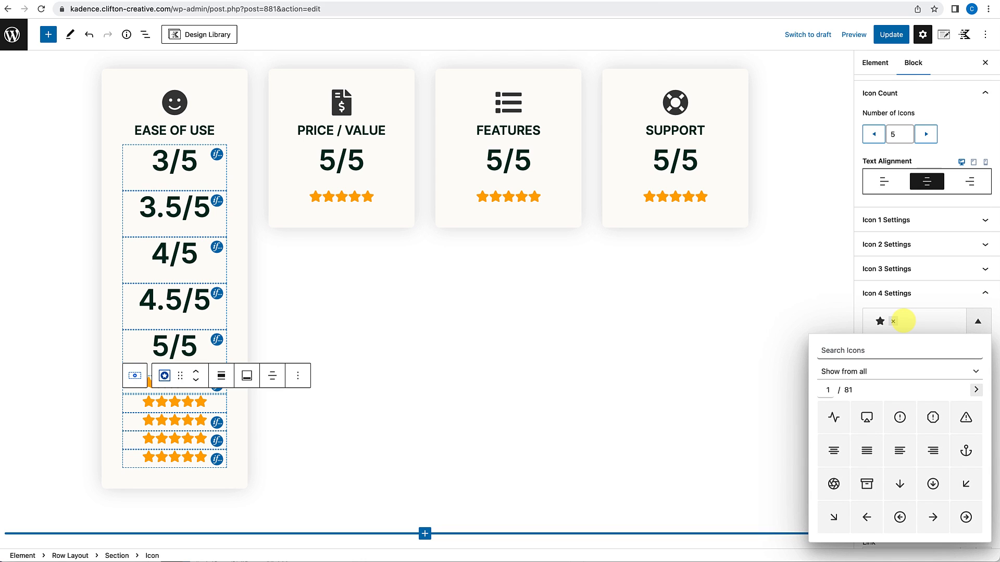
type("half")
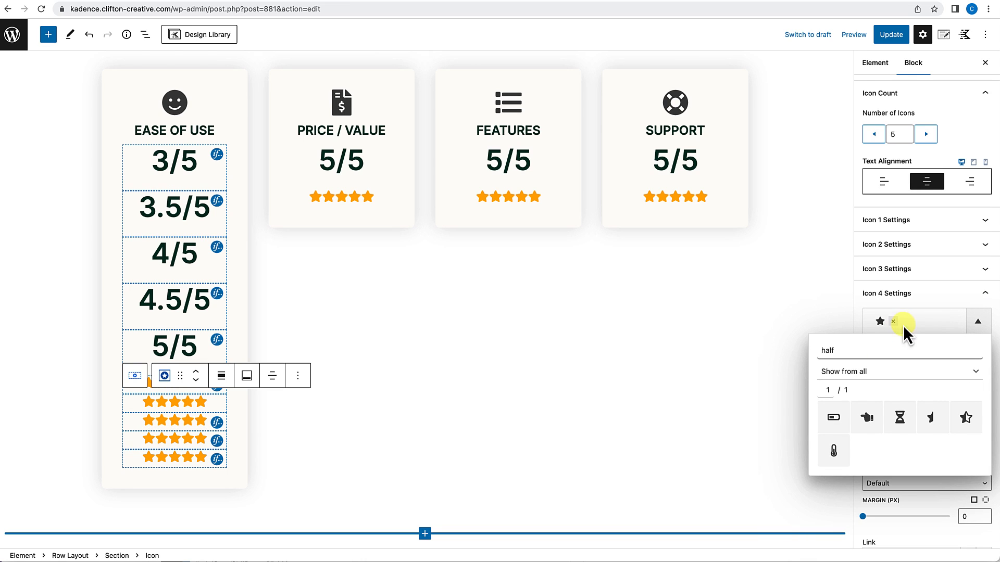
left_click(970, 419)
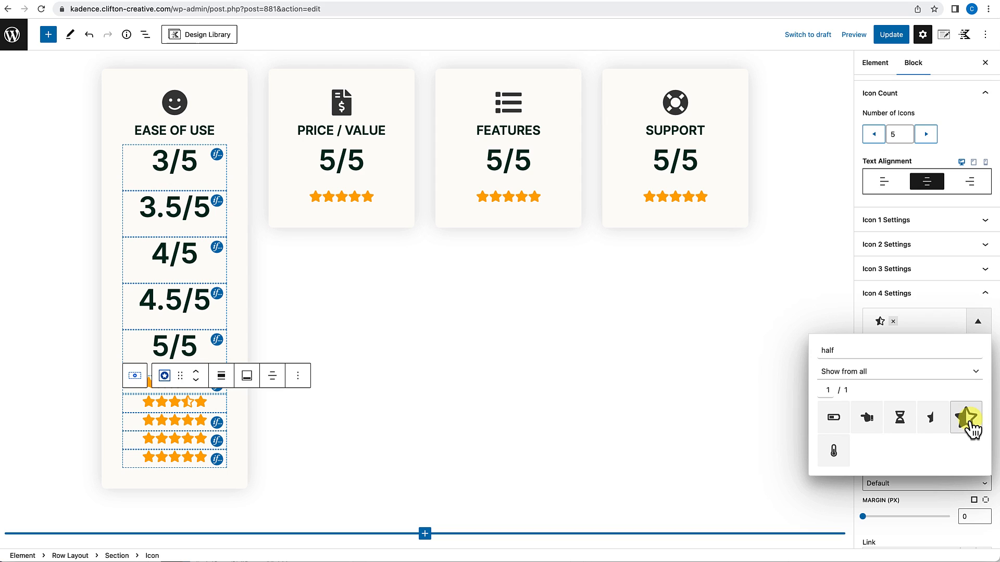
left_click(947, 319)
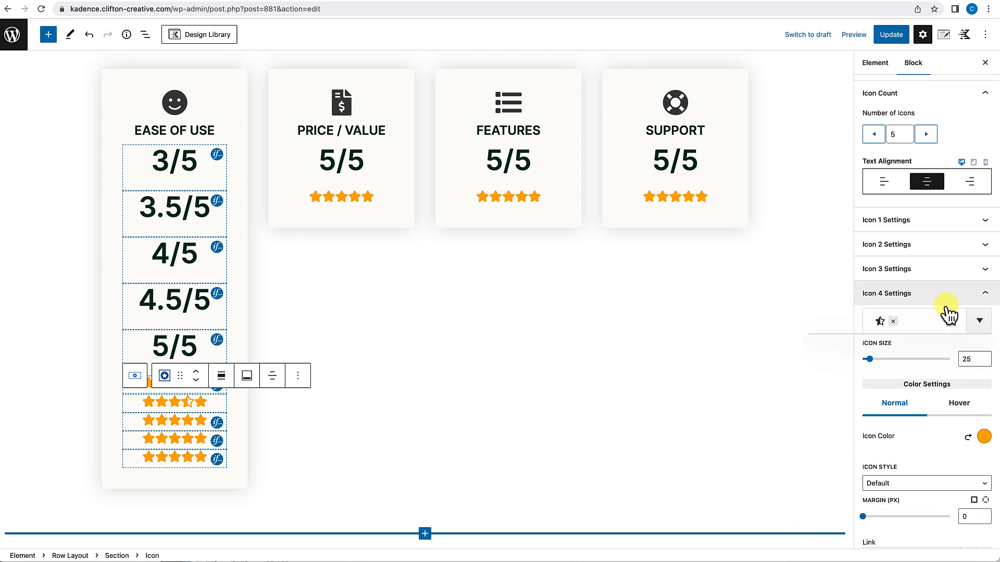
left_click(945, 293)
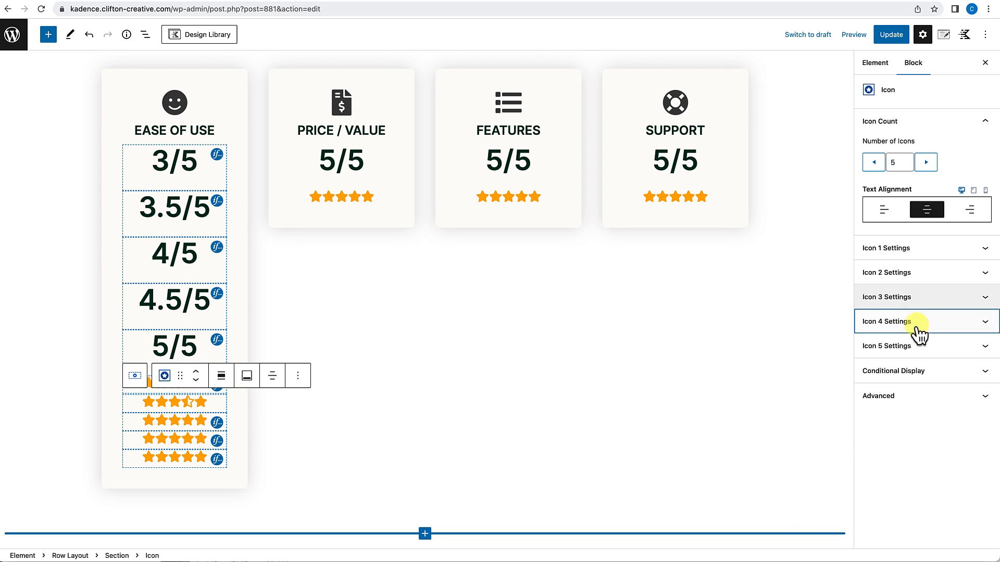
Change the fifth icon in the second star row to an outline star.
left_click(914, 343)
scroll(918, 356, "down", 1)
left_click(913, 326)
left_click(899, 417)
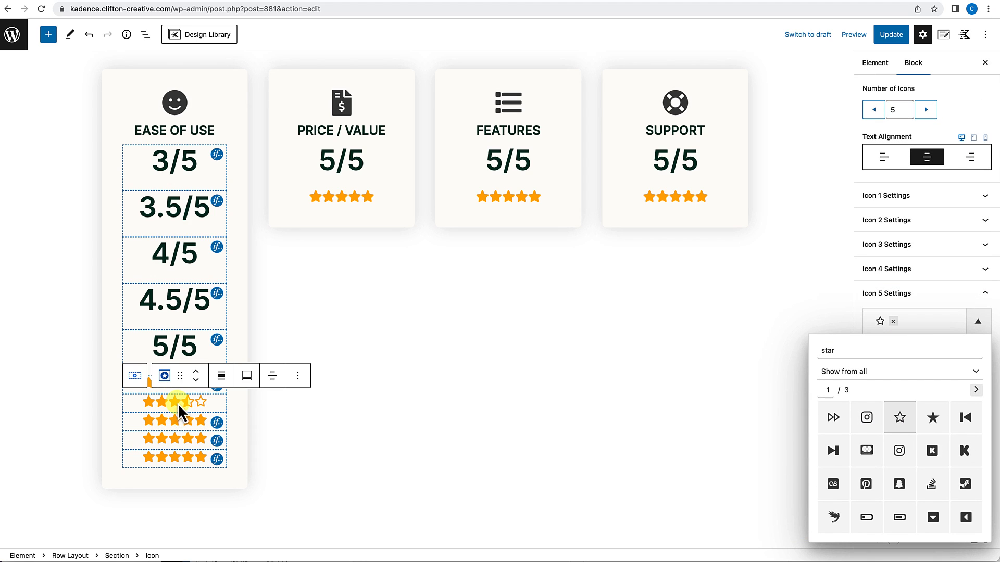
Change the fifth icon in the third star row of the Ease of Use card to an outline star.
left_click(175, 421)
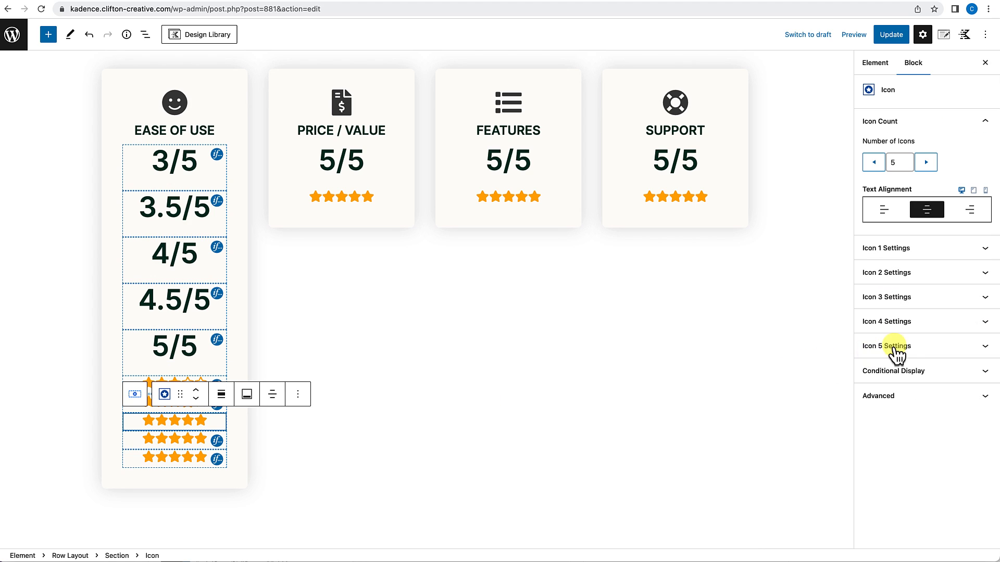
left_click(920, 347)
left_click(910, 329)
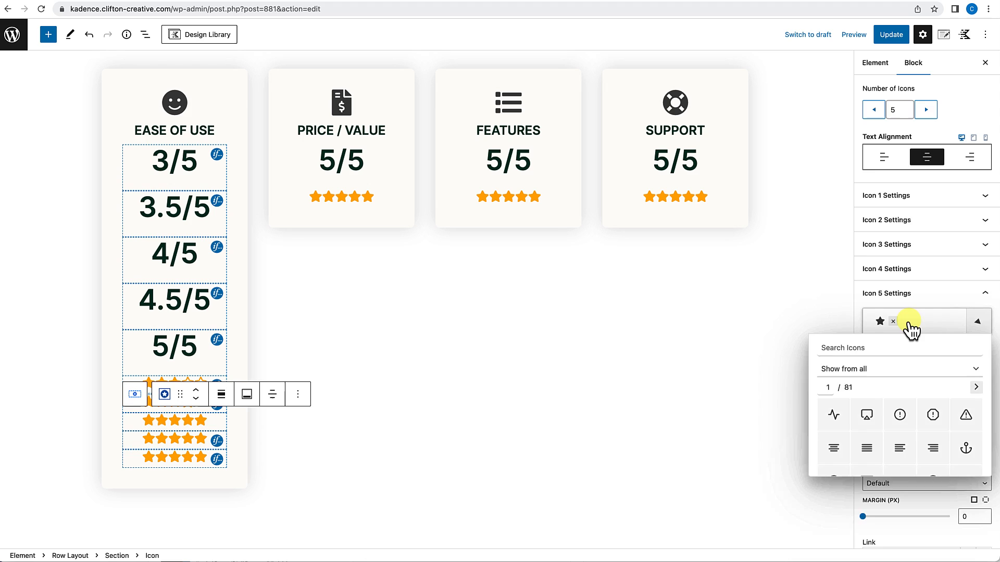
Change the fifth icon in the fourth star row of the Ease of Use card to a half-filled star.
left_click(185, 438)
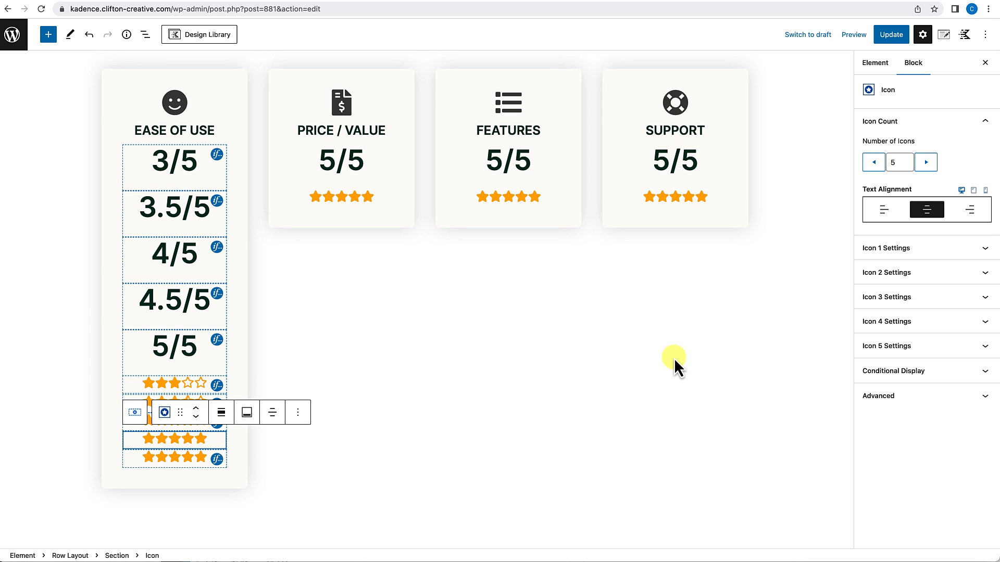
left_click(917, 347)
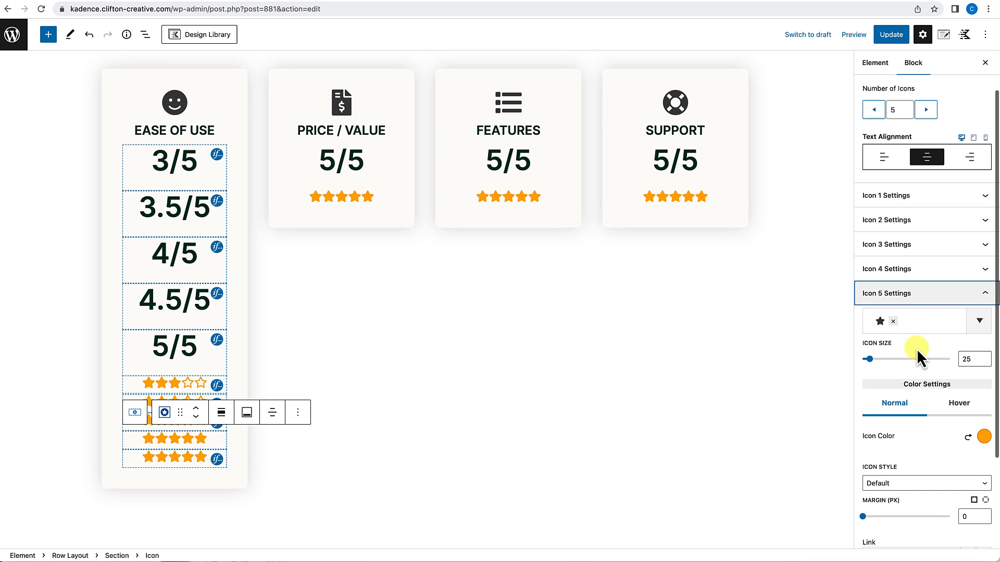
left_click(912, 322)
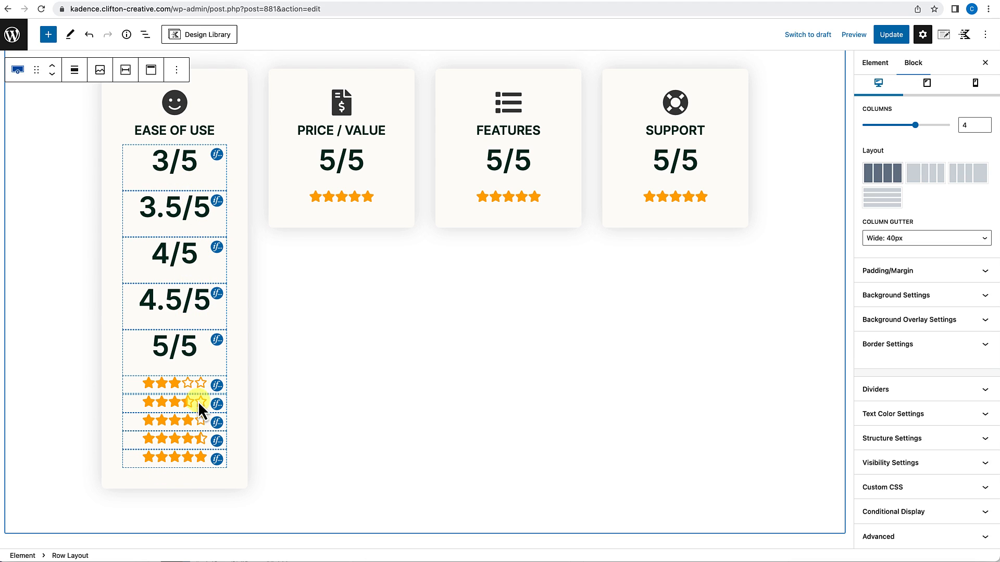
Check the conditional display settings of the 5/5 score in the Ease of Use card.
scroll(198, 427, "down", 3)
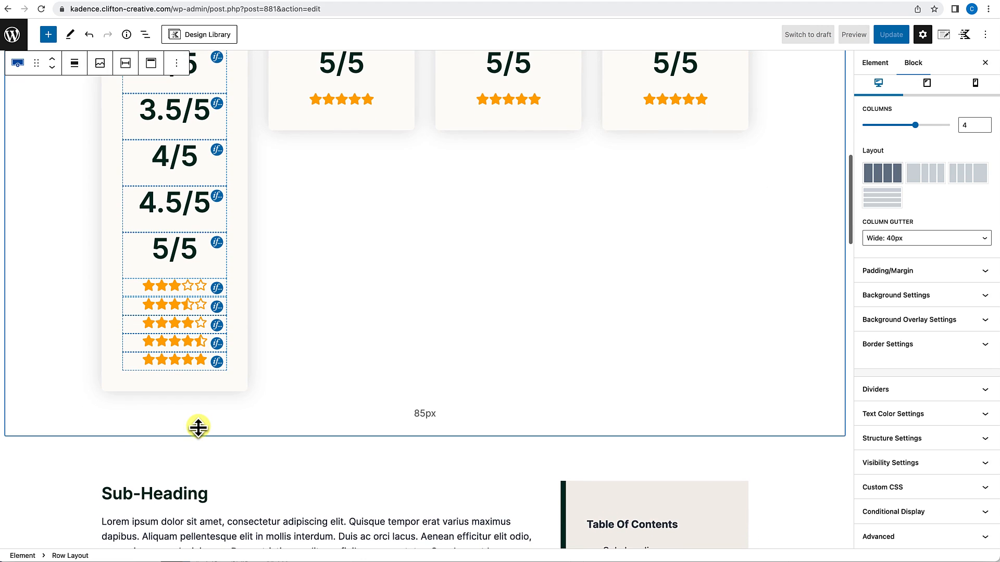
left_click(197, 269)
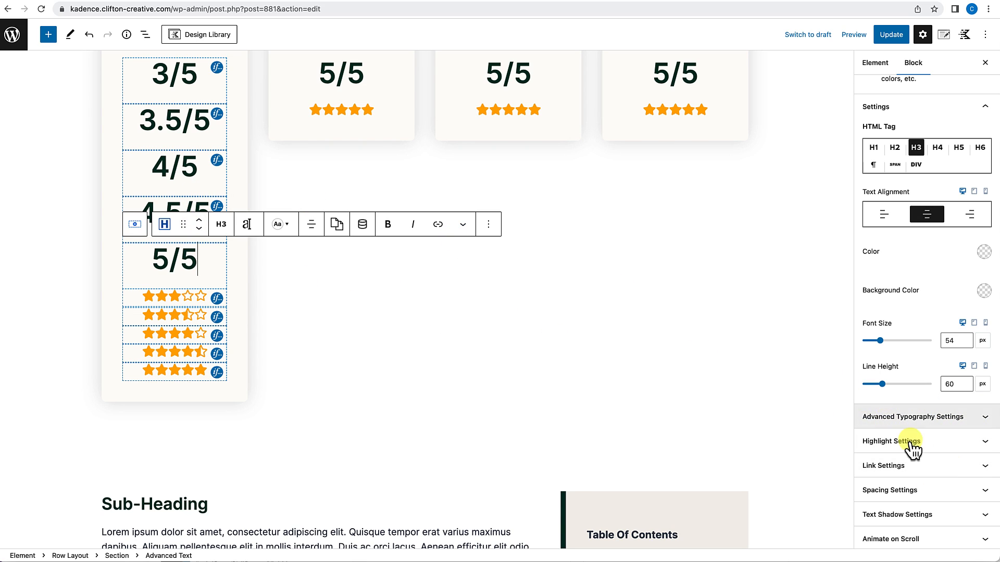
scroll(972, 488, "down", 1)
left_click(918, 518)
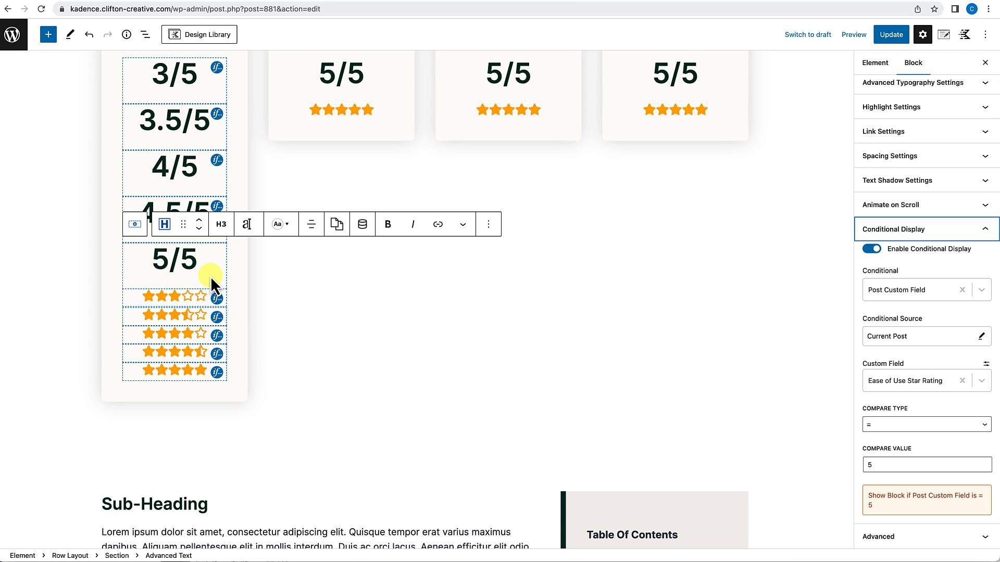
Set the conditional display compare value of the 3/5 score in the Ease of Use card to 3.
scroll(210, 275, "up", 5)
left_click(208, 253)
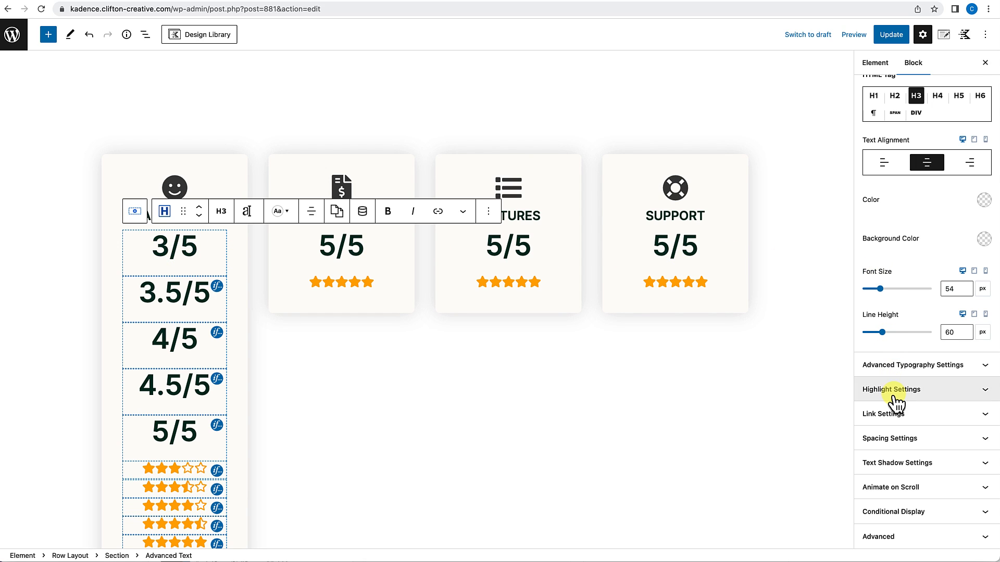
left_click(901, 511)
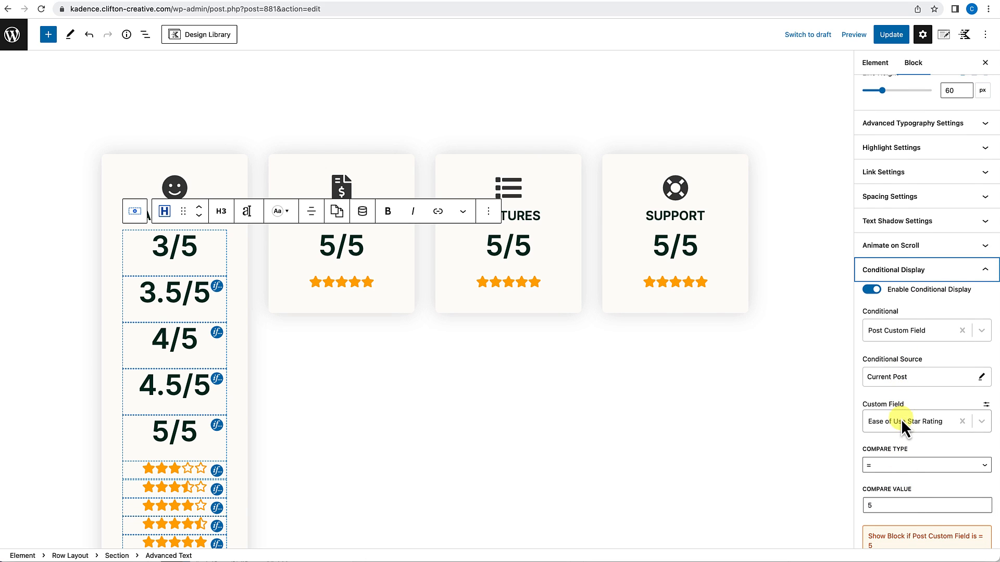
left_click(866, 505)
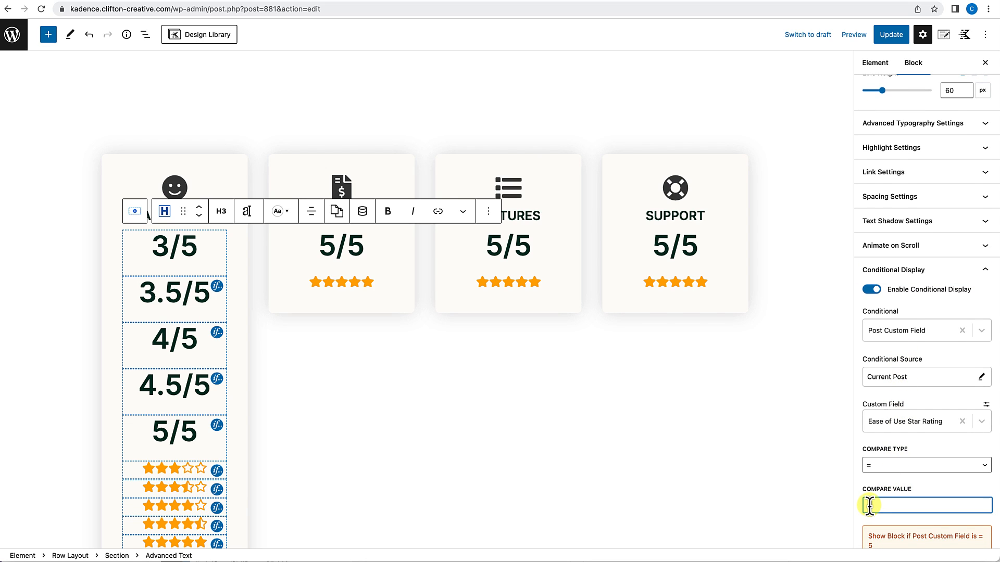
type("3")
Set the conditional display compare value of the 3.5/5 score in the Ease of Use card to 3.5.
left_click(186, 290)
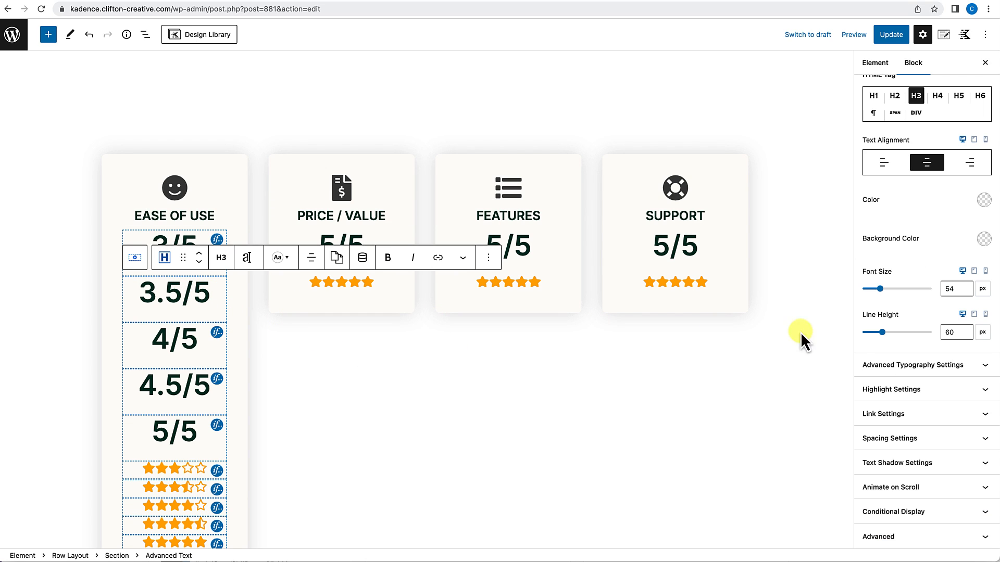
left_click(916, 512)
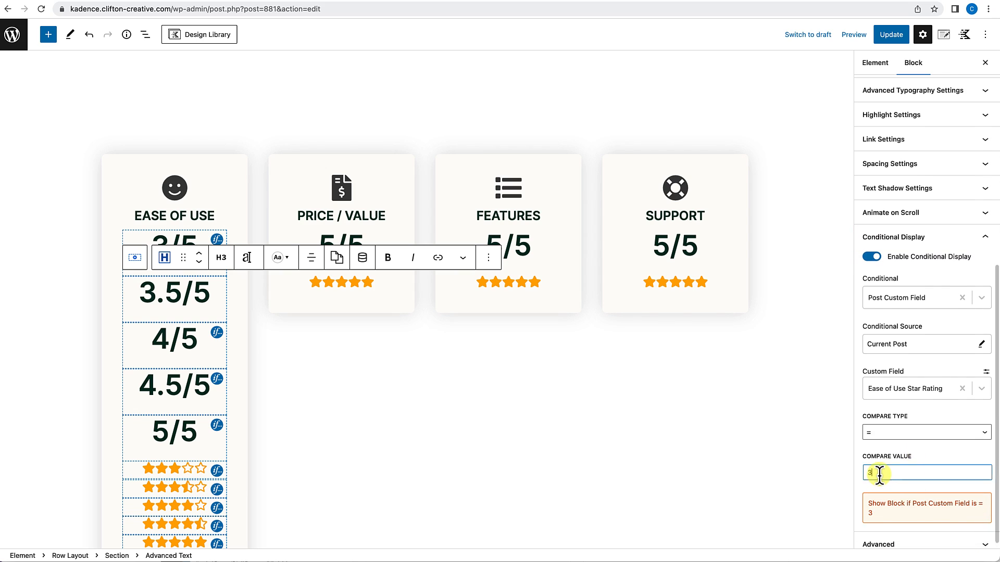
left_click(874, 473)
type("3.5")
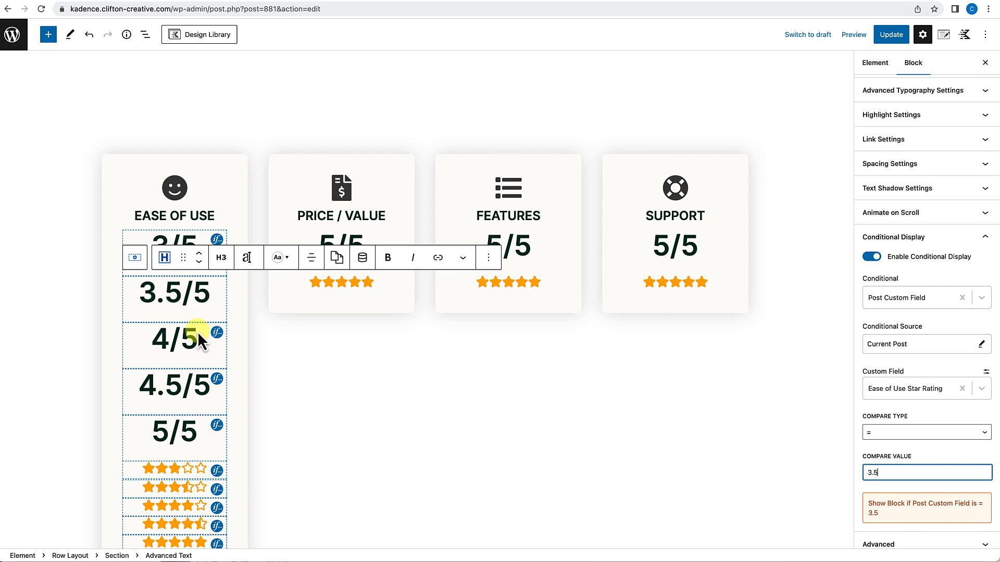
Set the conditional display compare value of the 4/5 score in the Ease of Use card to 4.
double_click(169, 340)
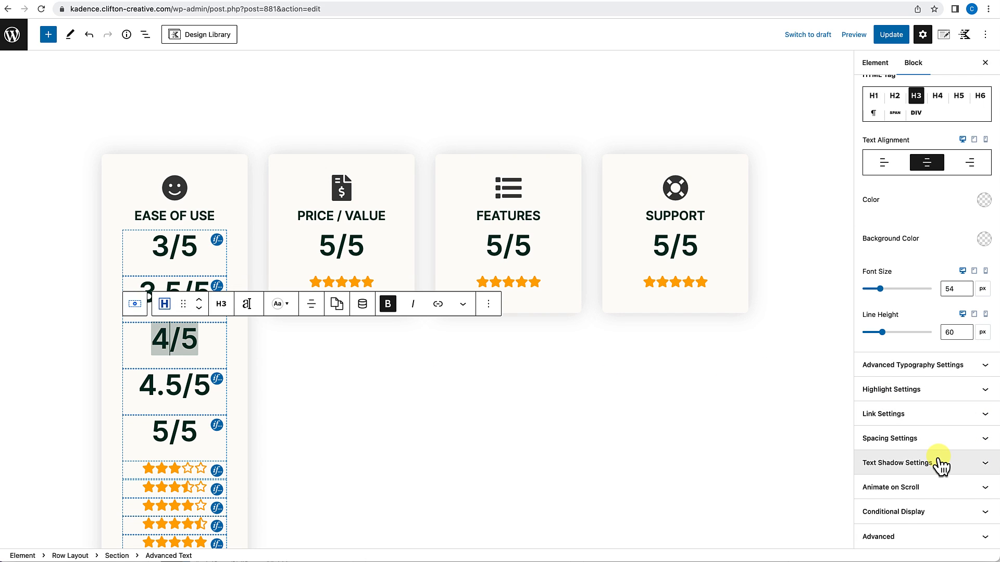
left_click(907, 512)
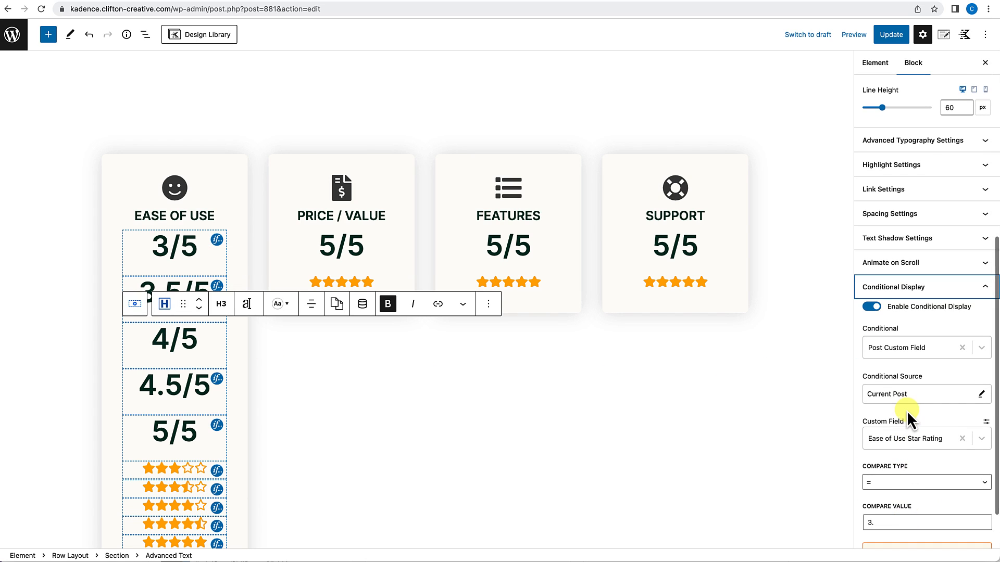
left_click(883, 521)
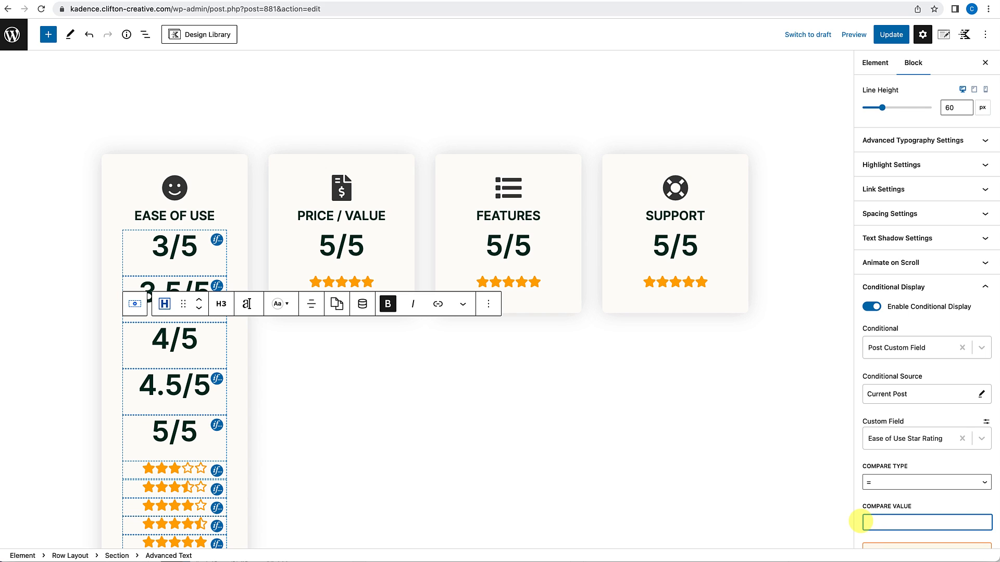
type("4")
left_click(209, 350)
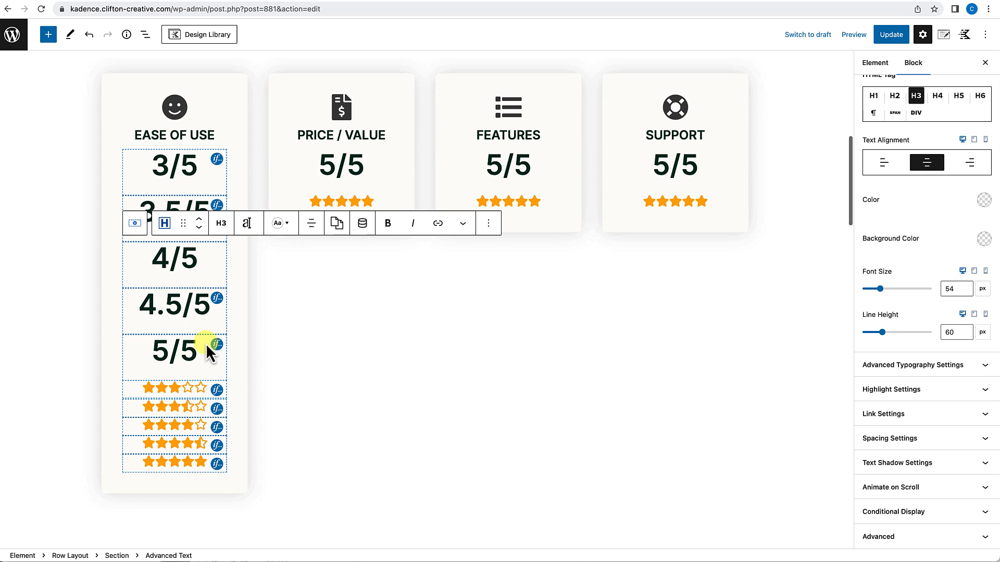
Set the conditional display compare value of the 4.5/5 score in the Ease of Use card to 4.5.
left_click(188, 308)
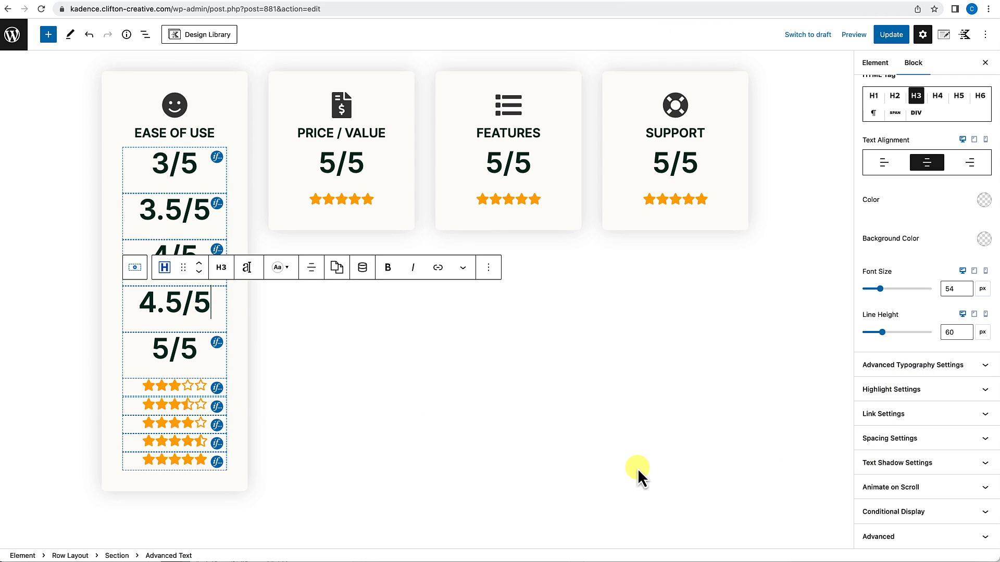
left_click(912, 513)
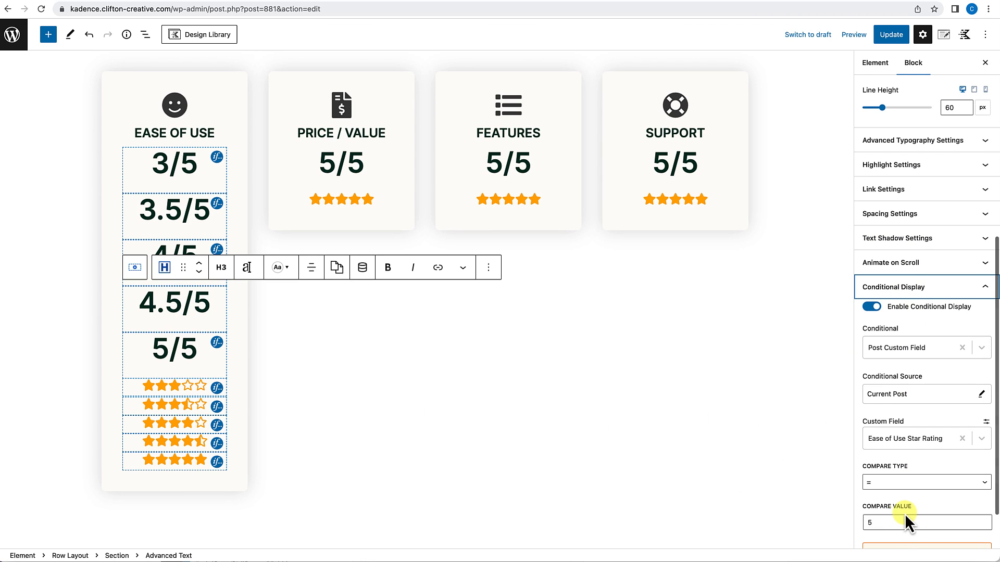
left_click(867, 522)
type("5")
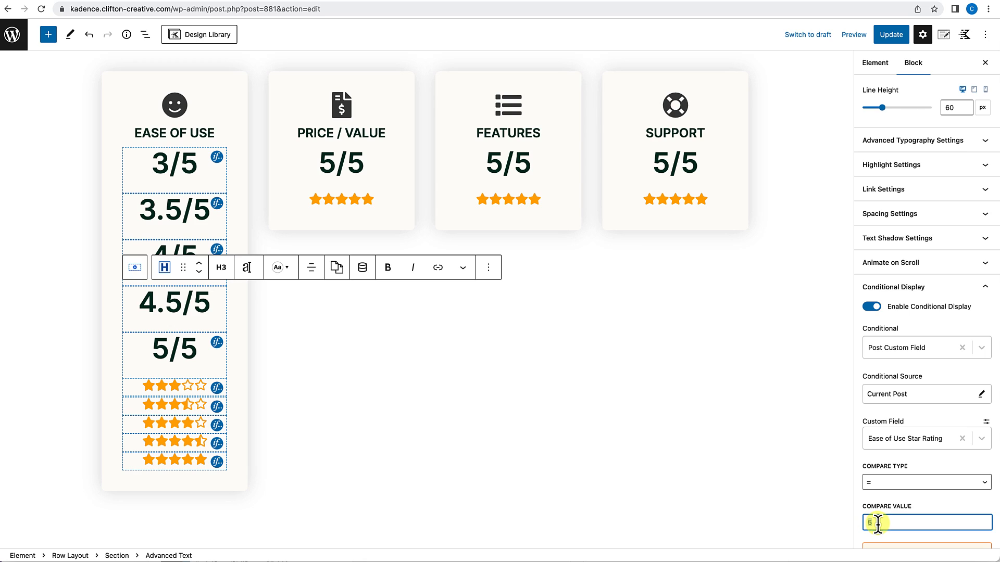
type("4.")
Set the conditional display compare value of the 5/5 score in the Ease of Use card to 5.
triple_click(188, 348)
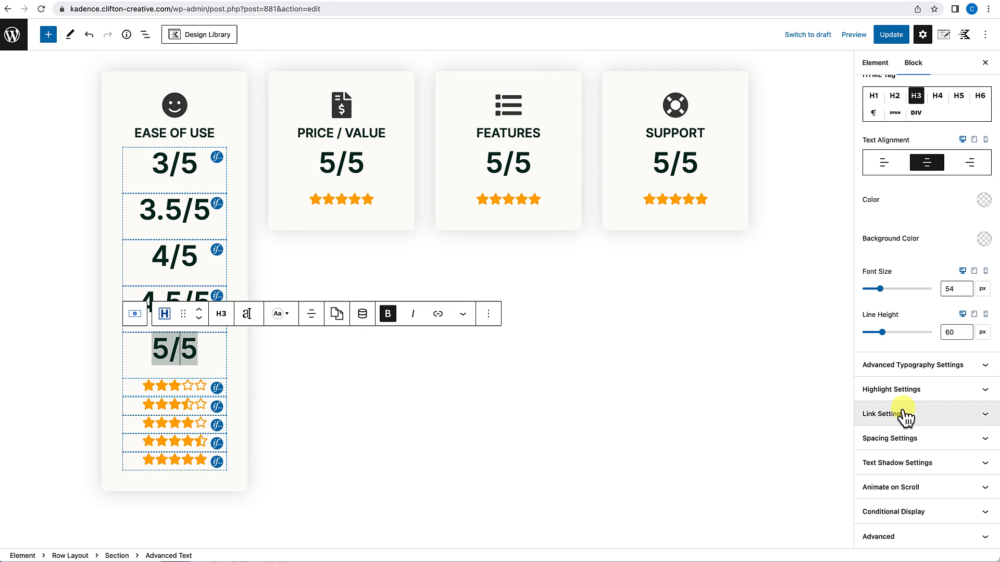
left_click(910, 518)
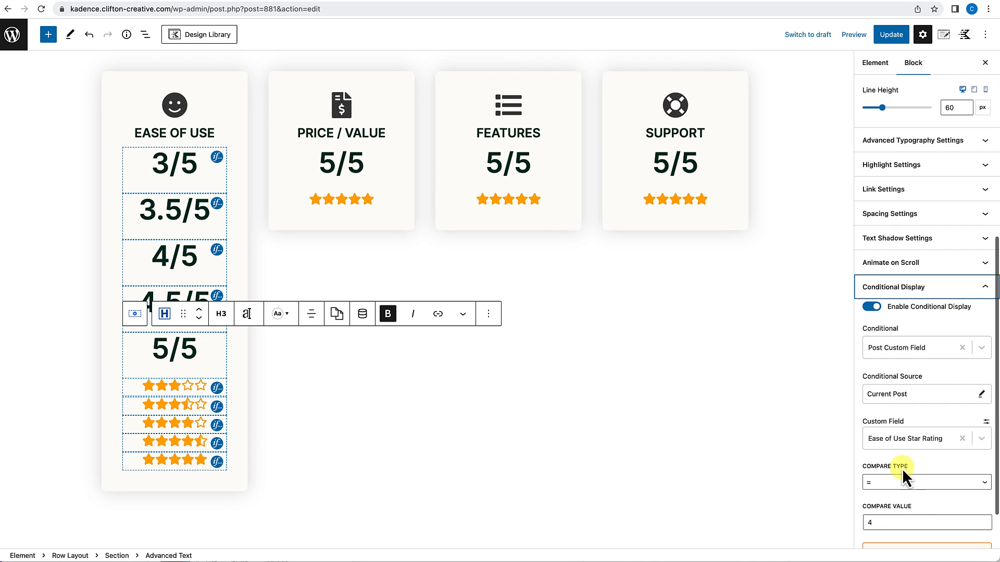
left_click(880, 524)
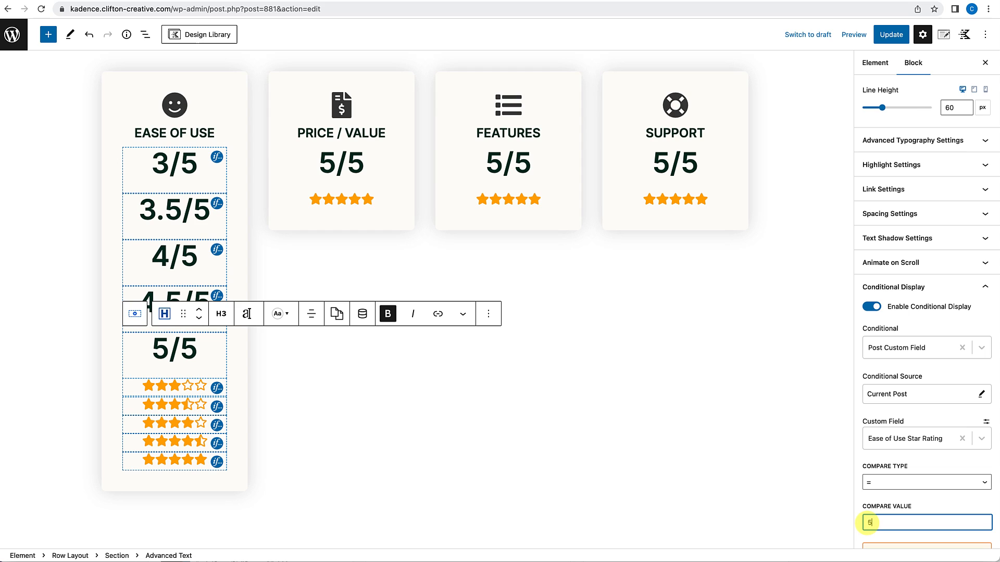
left_click(809, 509)
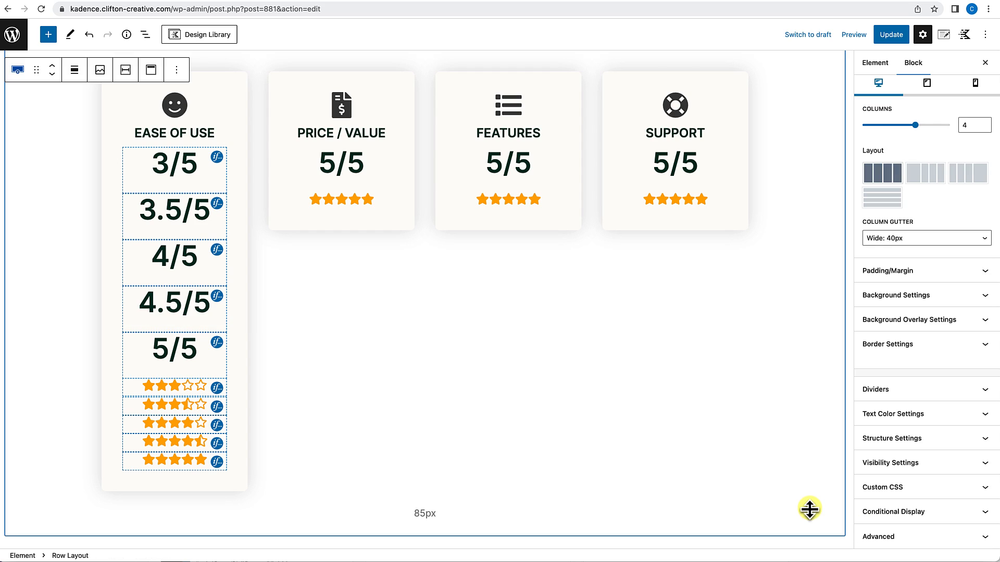
Check the conditional display compare value of each Ease of Use score heading, from 5/5 up to 3/5.
left_click(179, 371)
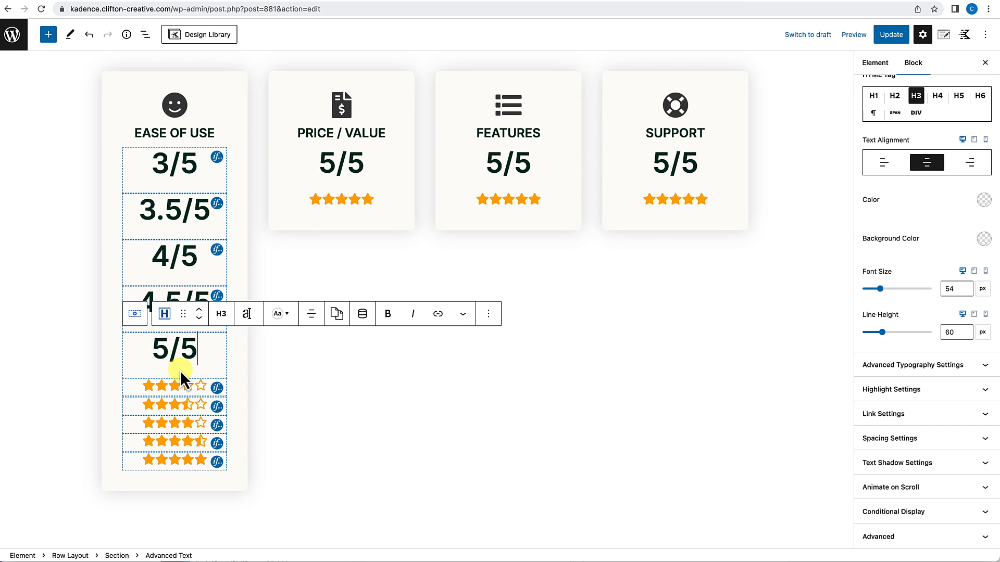
triple_click(180, 359)
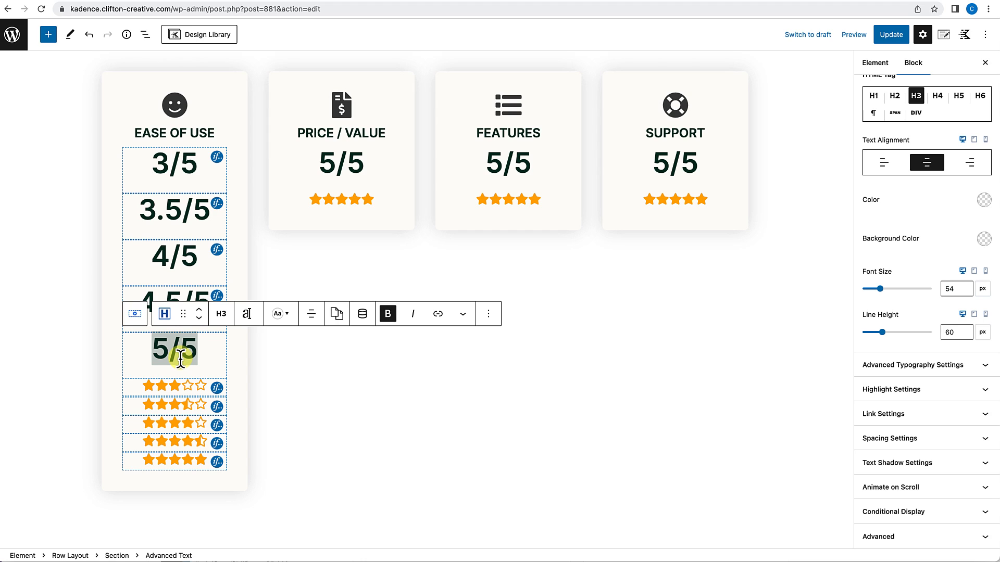
left_click(888, 513)
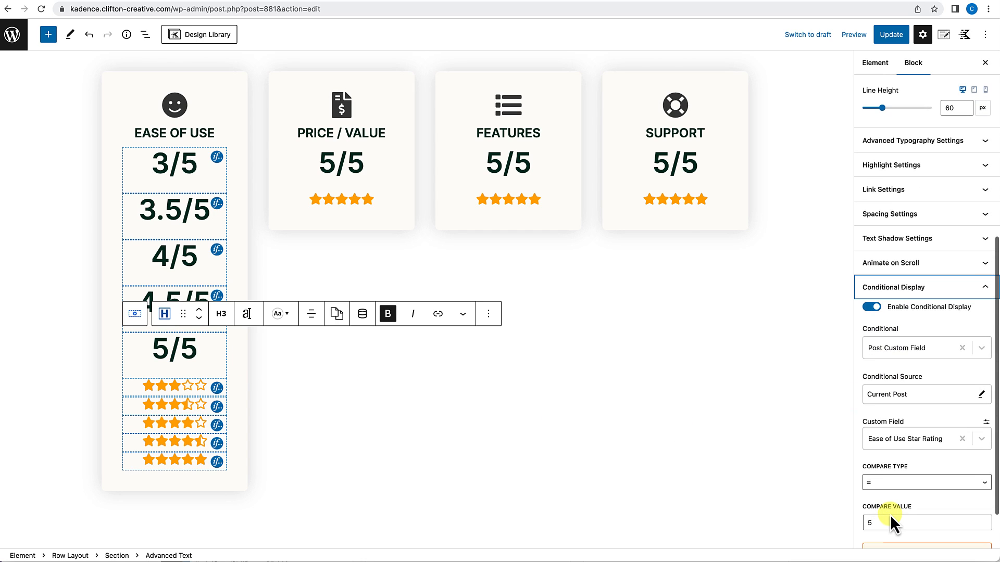
left_click(191, 298)
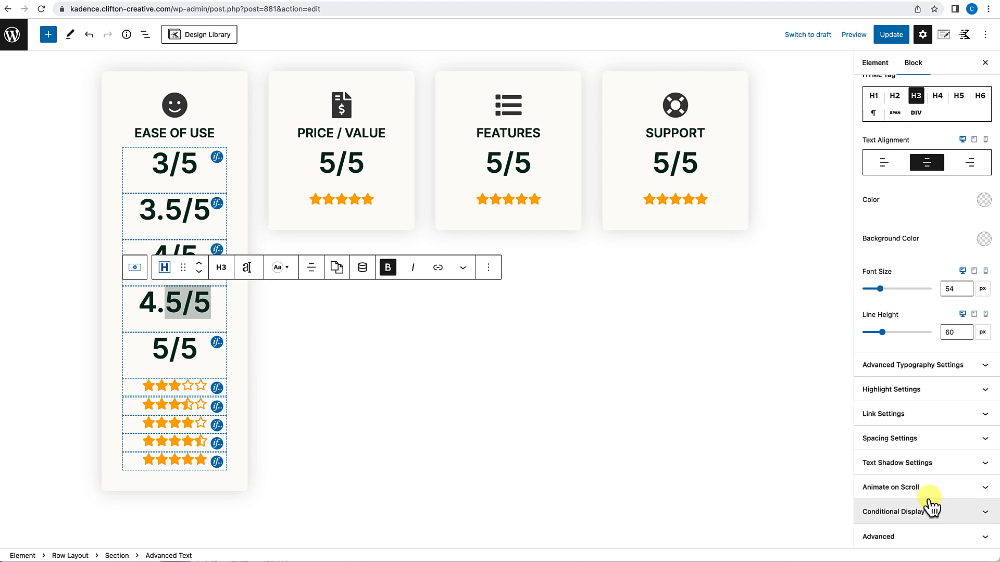
left_click(910, 513)
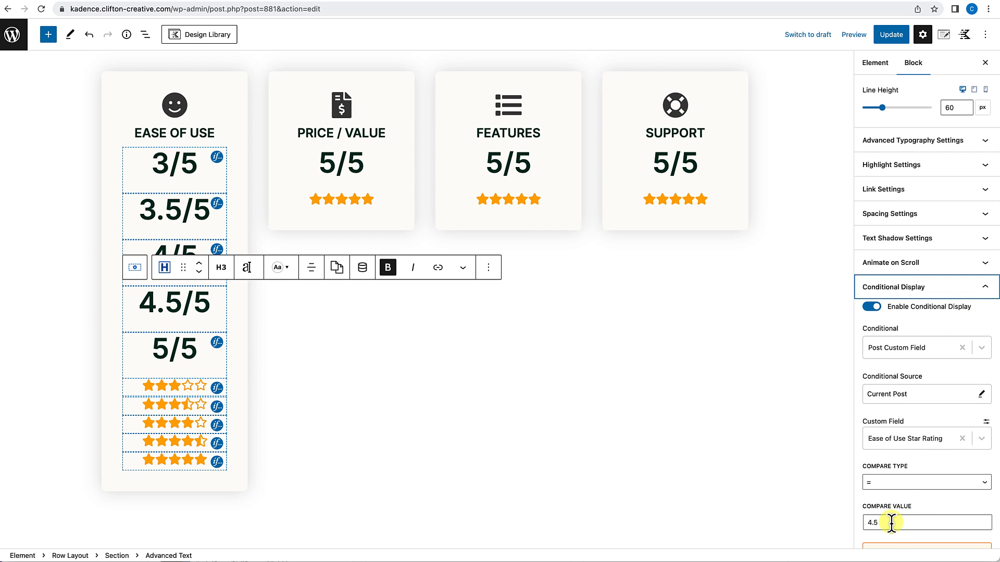
left_click(171, 251)
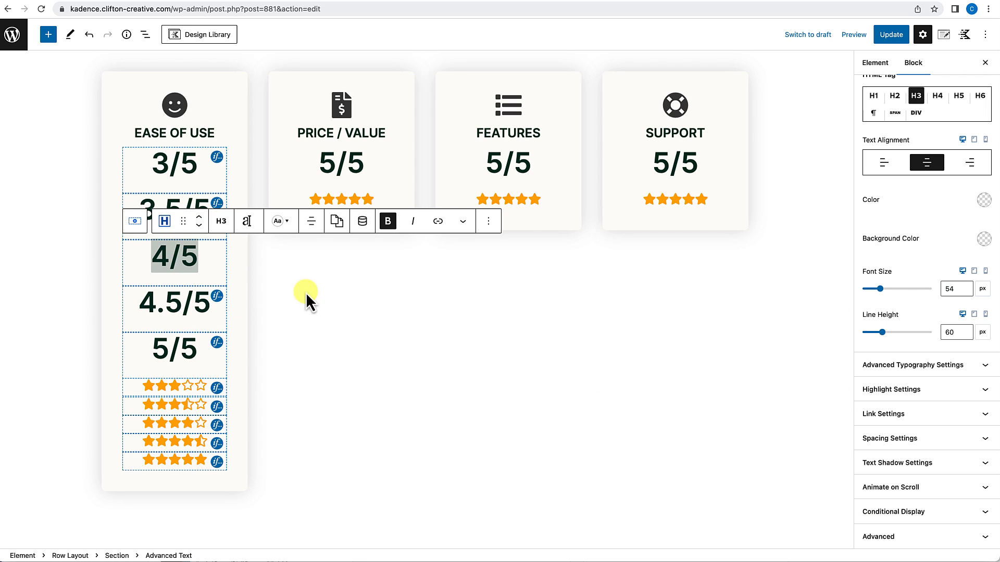
left_click(904, 511)
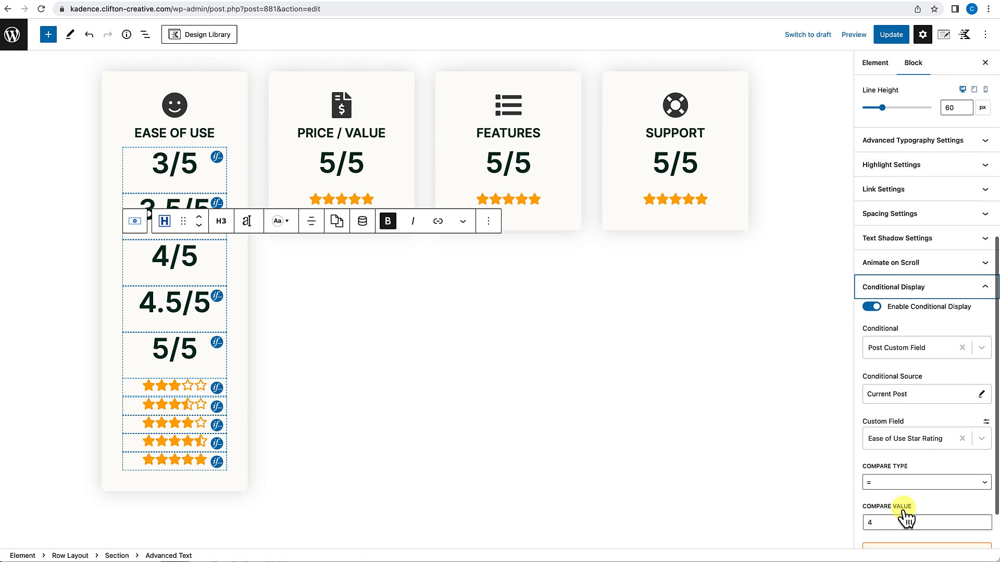
left_click(155, 201)
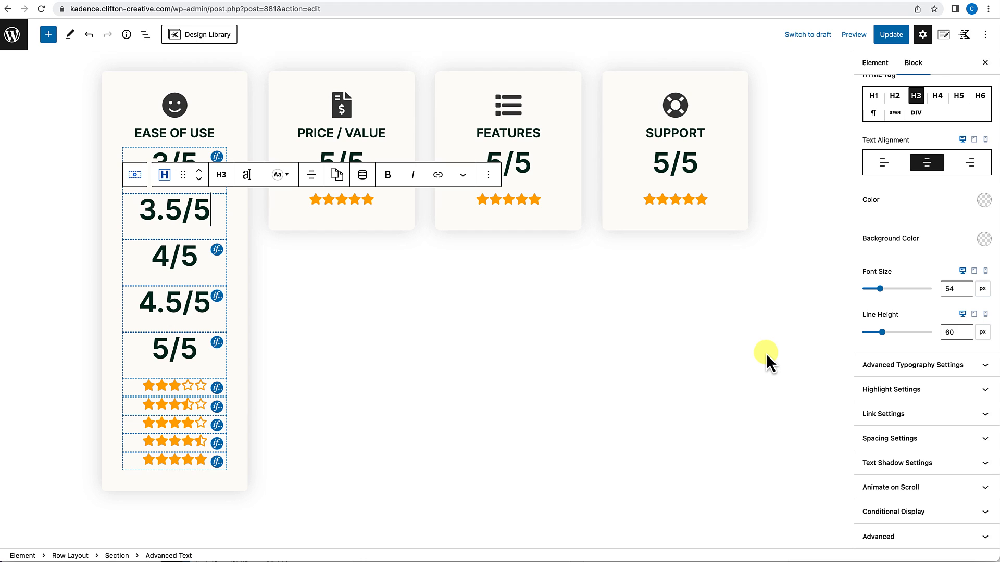
left_click(900, 509)
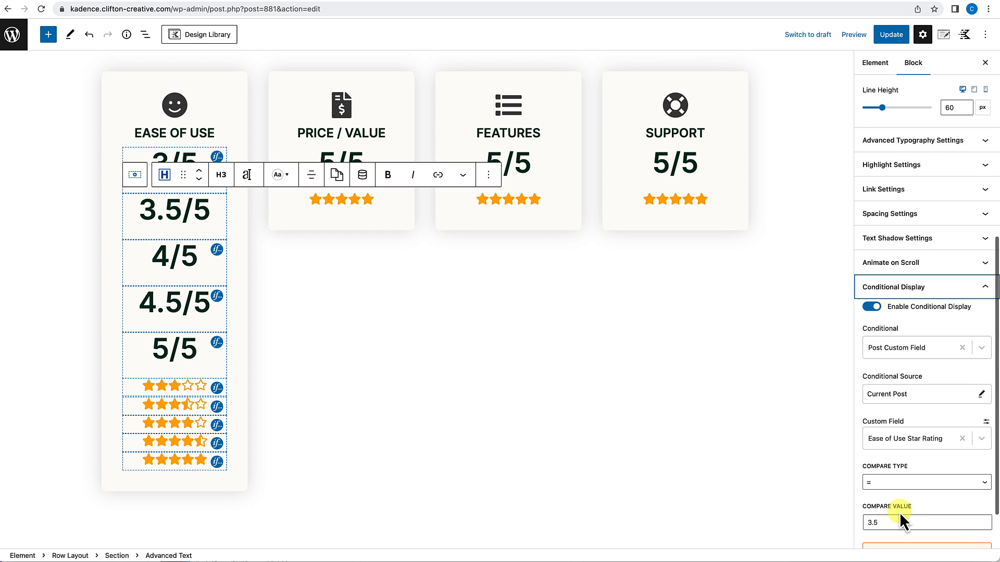
left_click(202, 155)
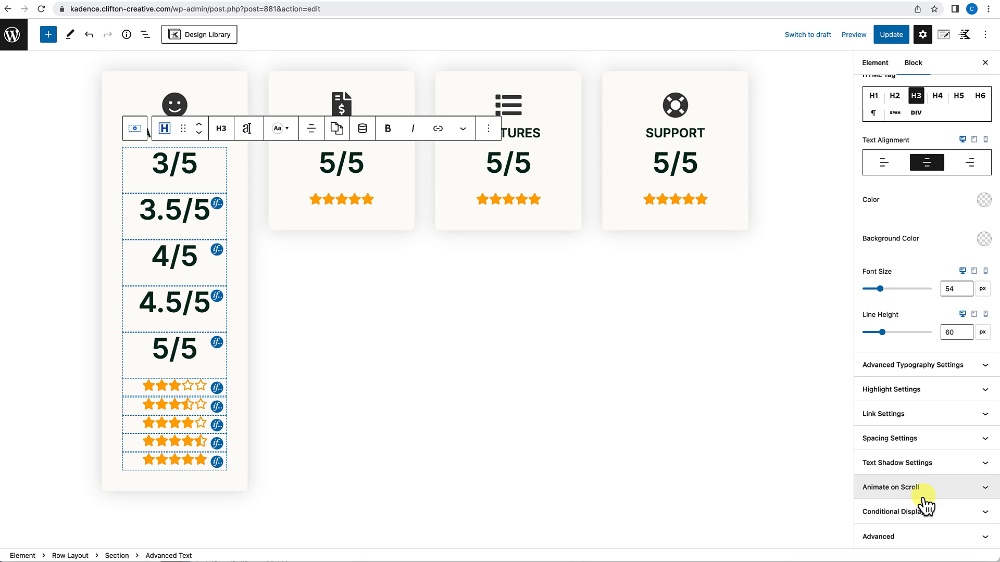
left_click(905, 513)
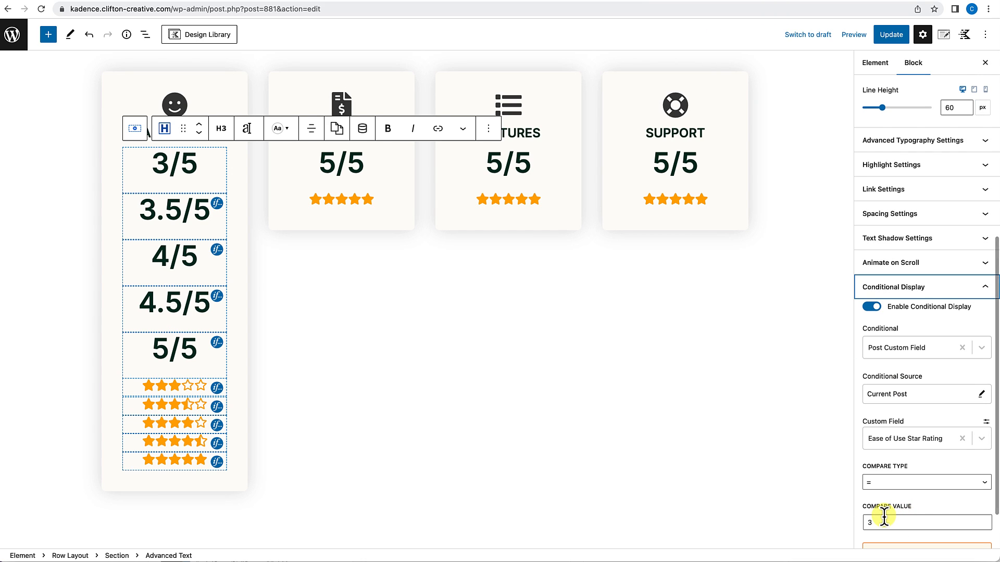
Set the conditional display compare value to 3 for the first Ease of Use star row and 3.5 for the second.
left_click(136, 386)
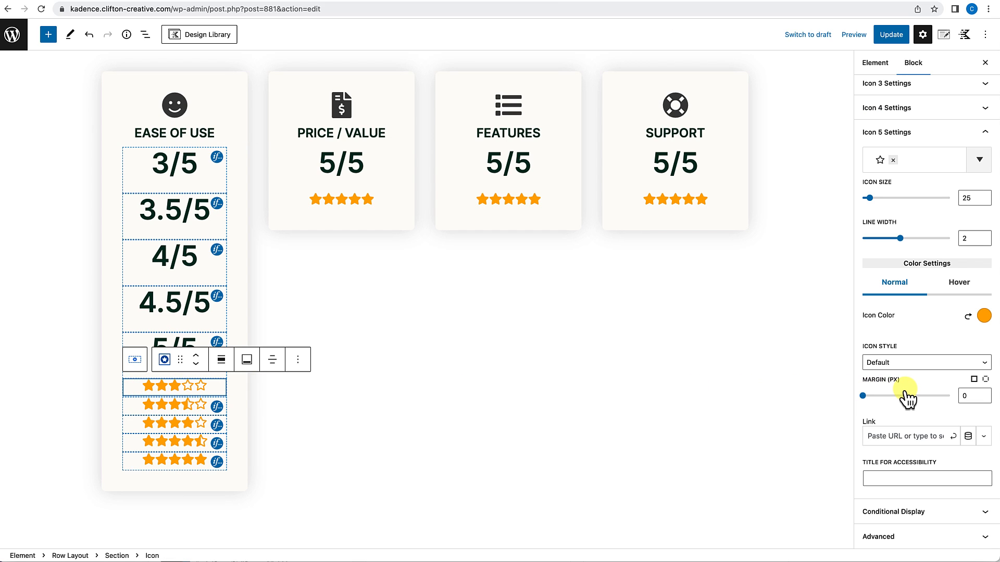
left_click(892, 511)
left_click(867, 522)
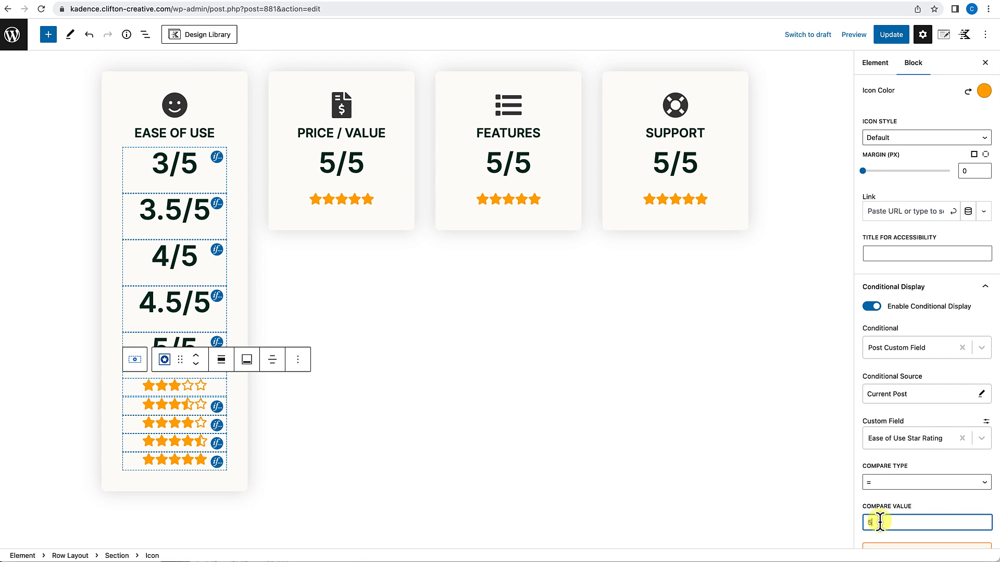
type("3")
left_click(188, 410)
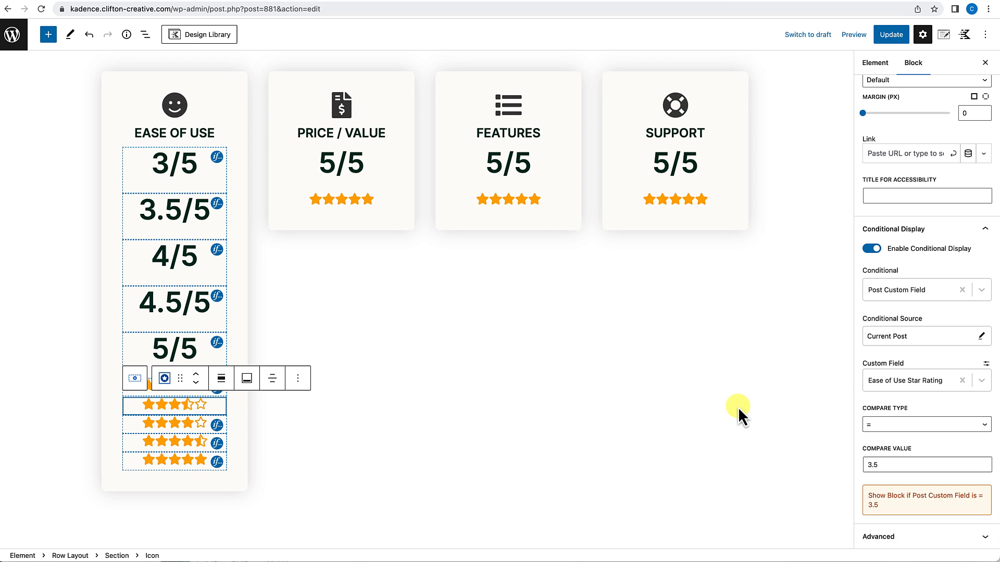
Set the conditional display compare value of the third star row in the Ease of Use card to 4.
left_click(191, 427)
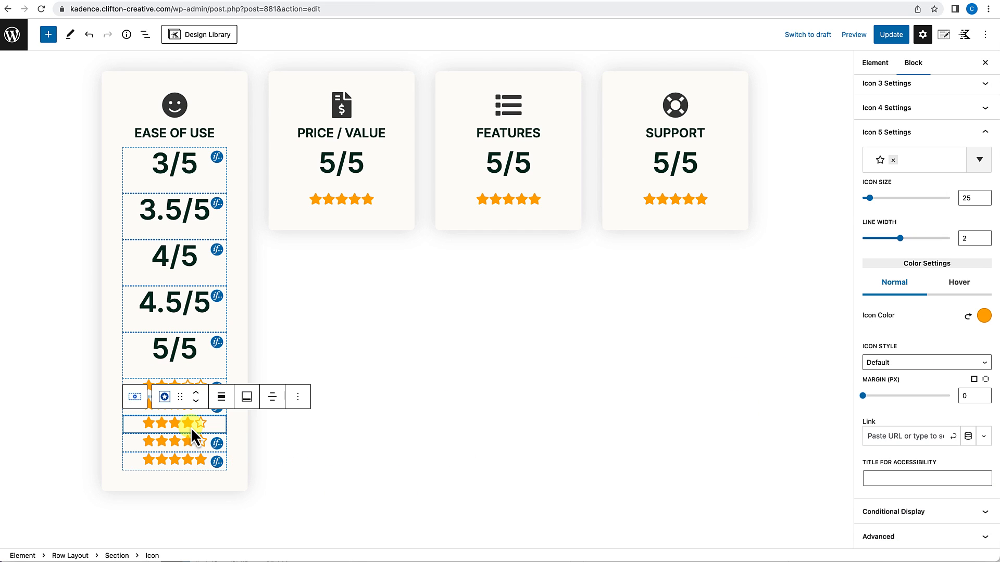
left_click(918, 511)
scroll(916, 511, "down", 2)
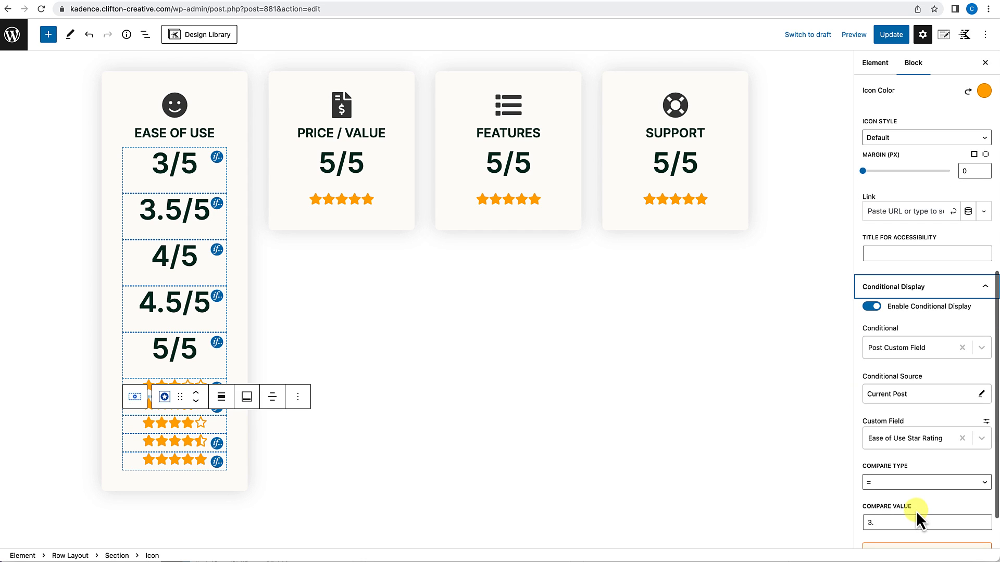
left_click(867, 522)
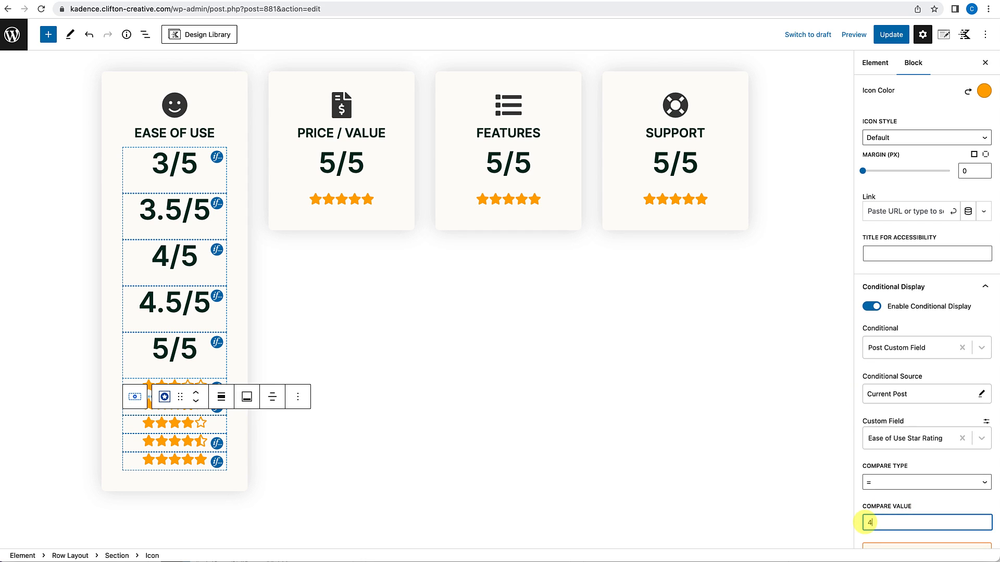
type("4")
left_click(819, 517)
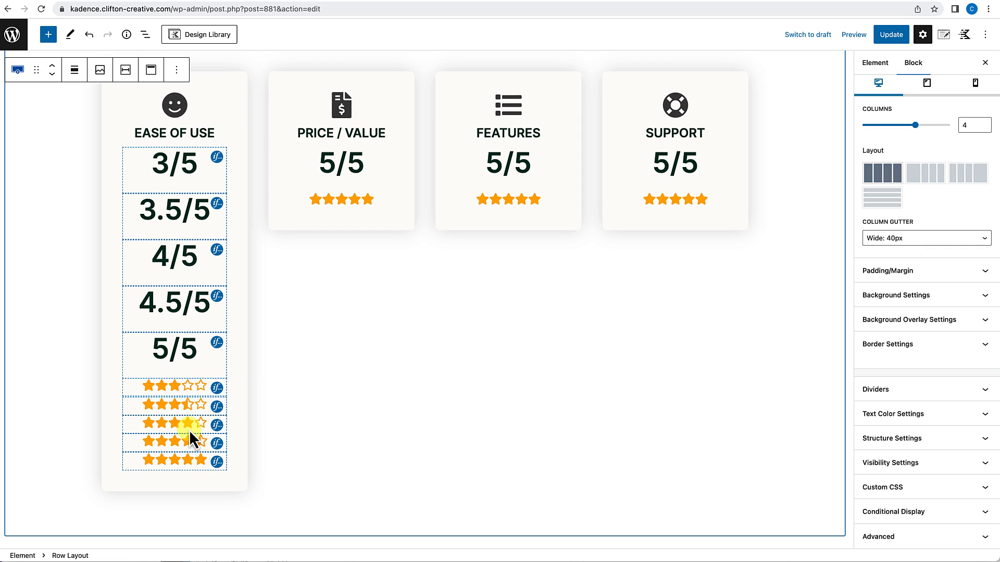
Set the conditional display compare value of the fourth star row in the Ease of Use card to 4.5.
left_click(184, 440)
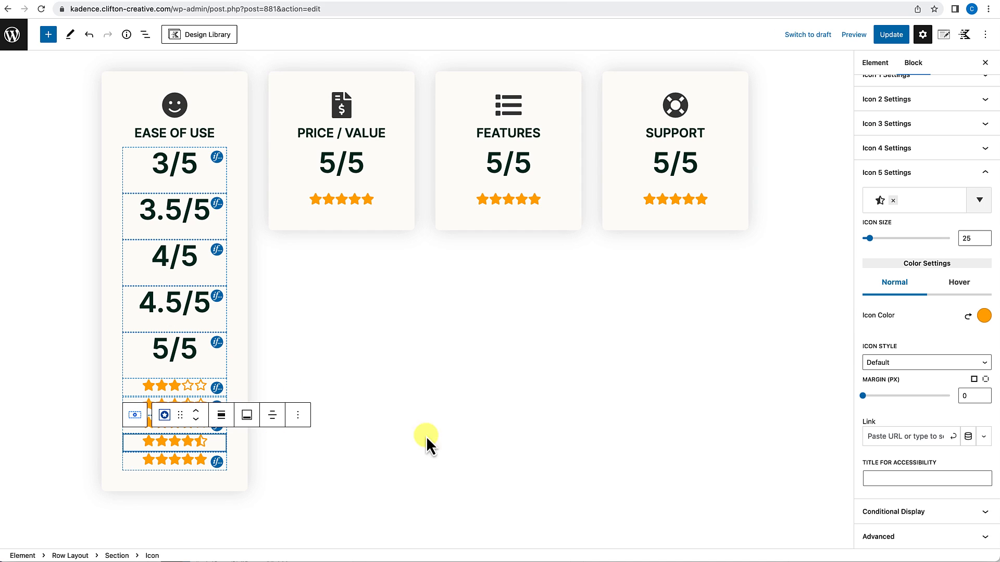
left_click(897, 511)
left_click(880, 522)
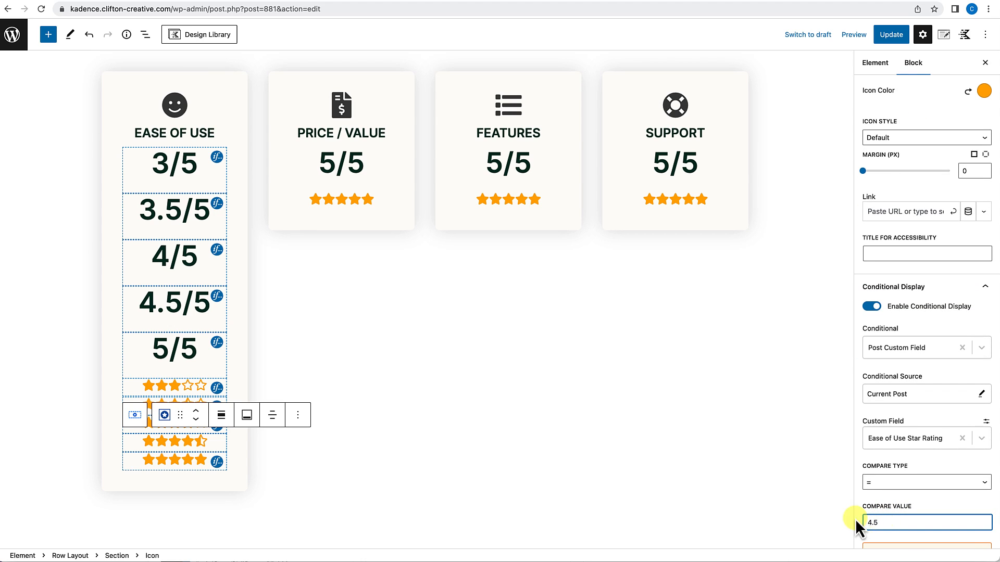
Set the conditional display compare value of the full five-star row in the Ease of Use card to 5.
left_click(164, 463)
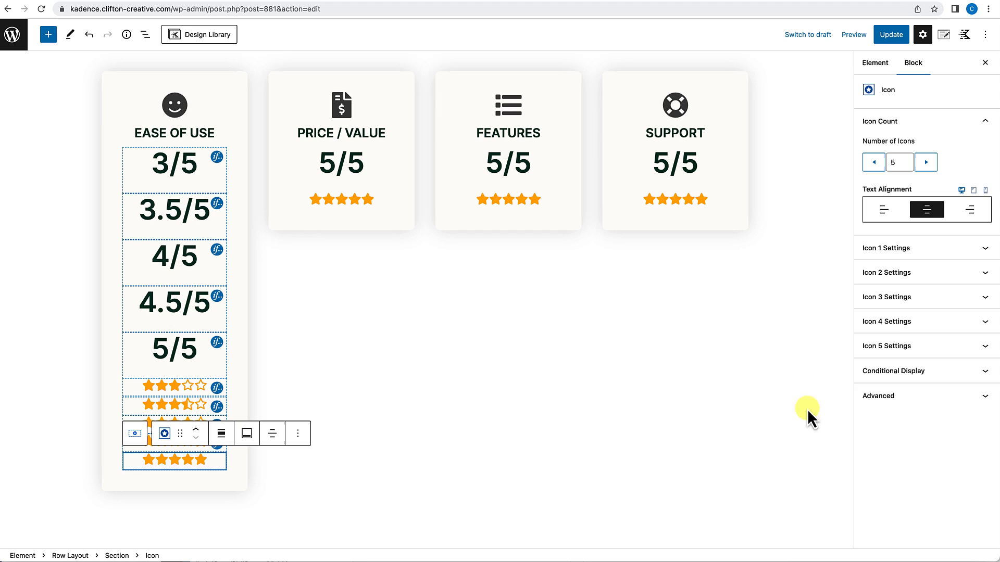
left_click(912, 346)
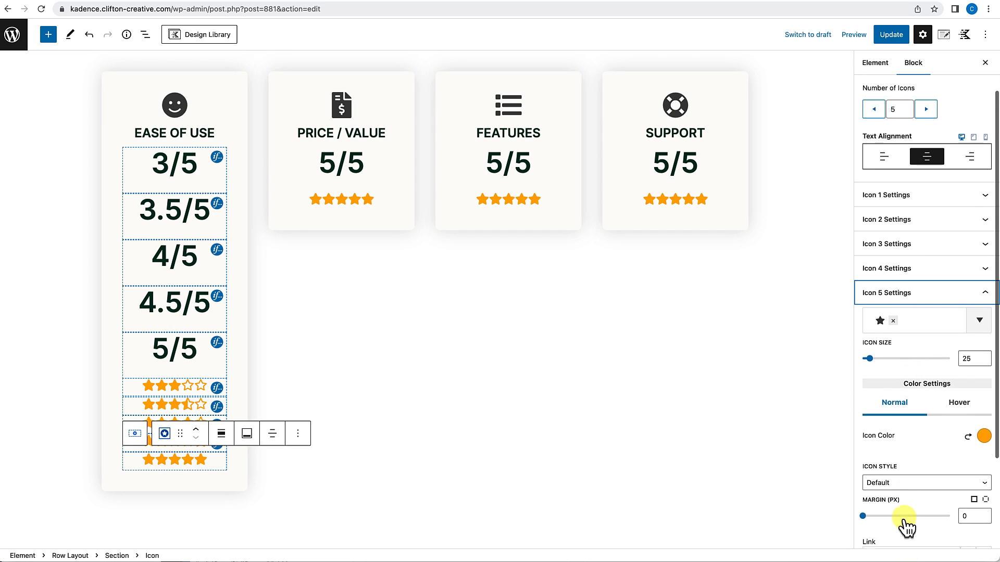
scroll(906, 526, "down", 6)
left_click(904, 518)
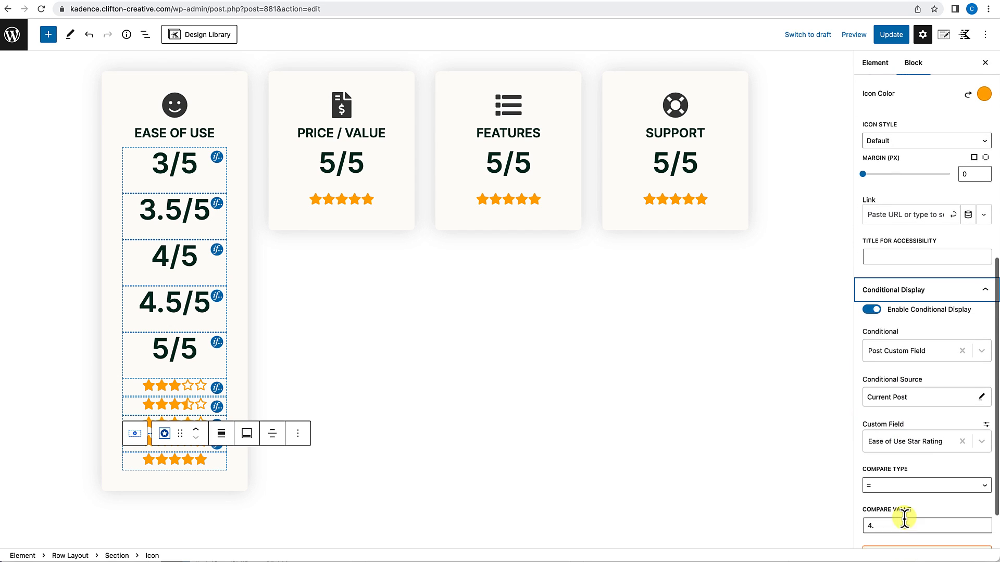
left_click(877, 523)
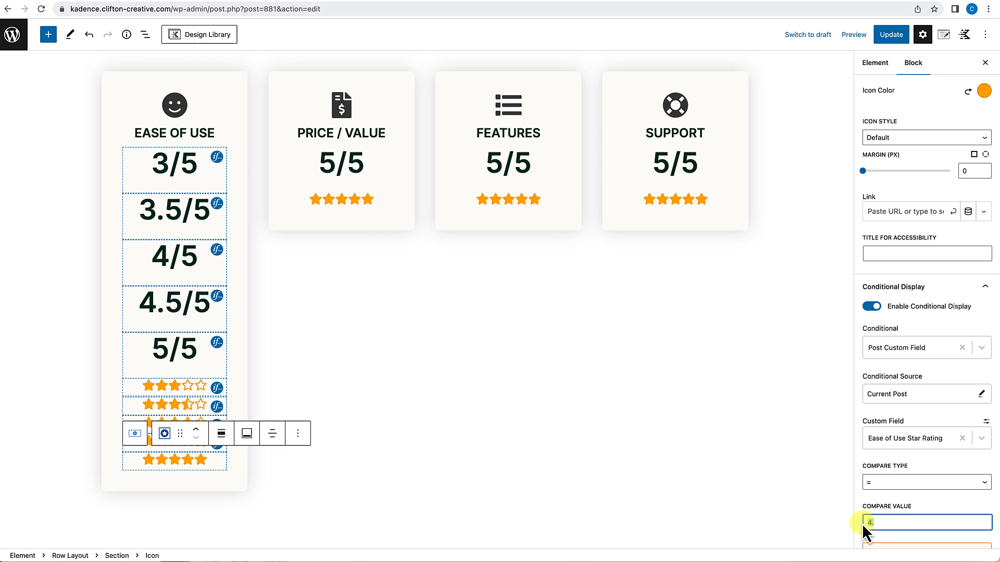
left_click(807, 516)
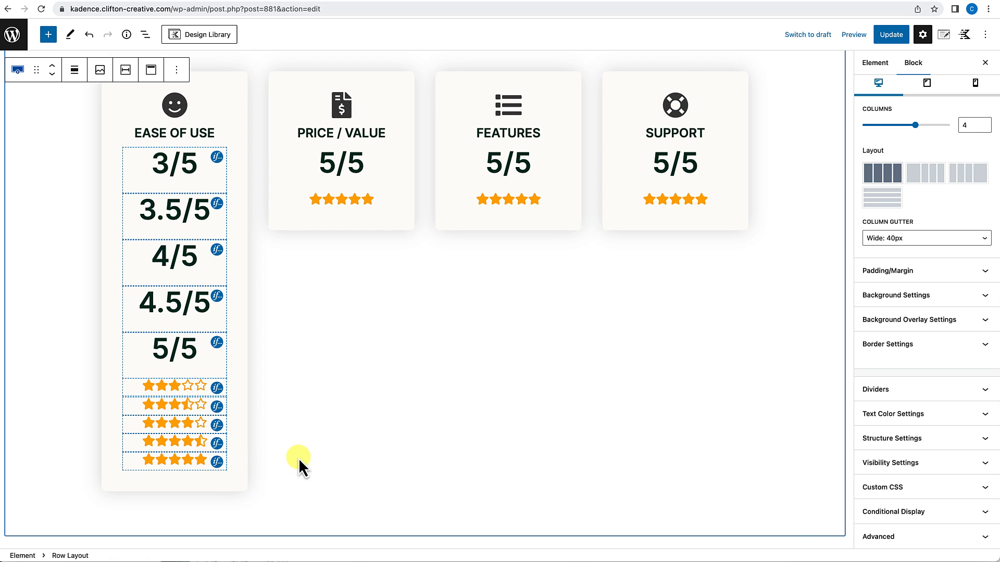
Check the conditional display compare value of each star row in the Ease of Use card, from five stars up to three.
left_click(198, 465)
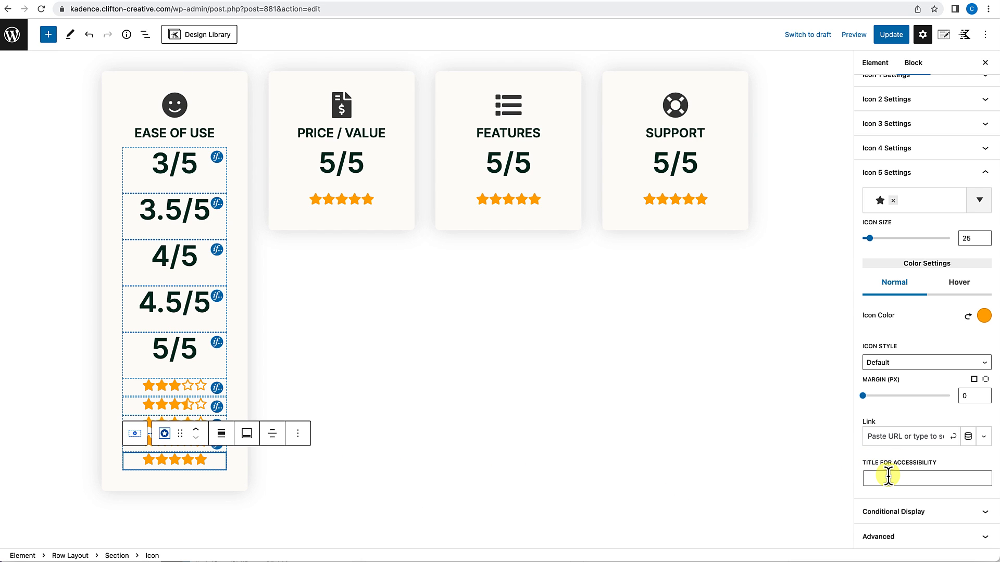
left_click(886, 513)
scroll(885, 520, "down", 2)
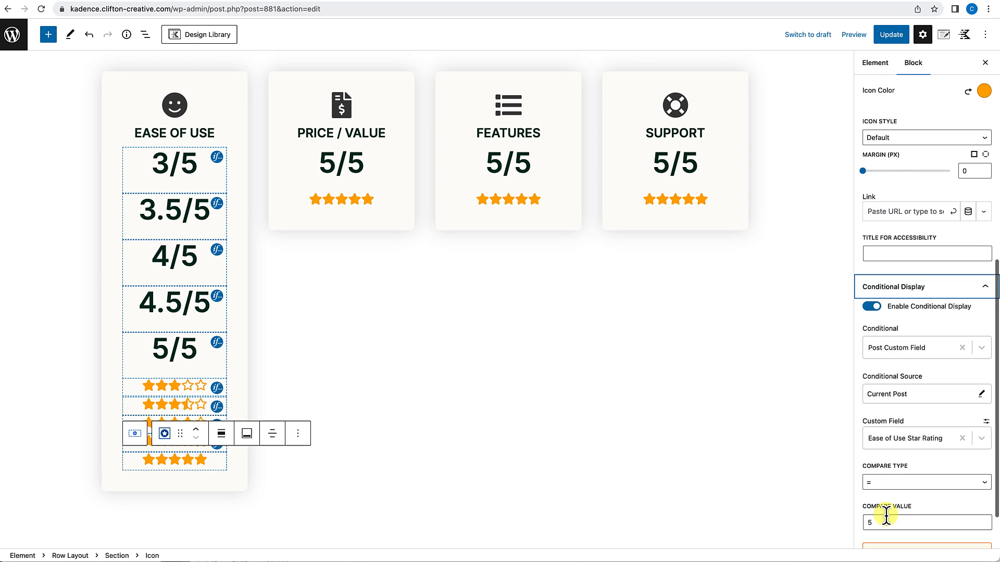
left_click(199, 392)
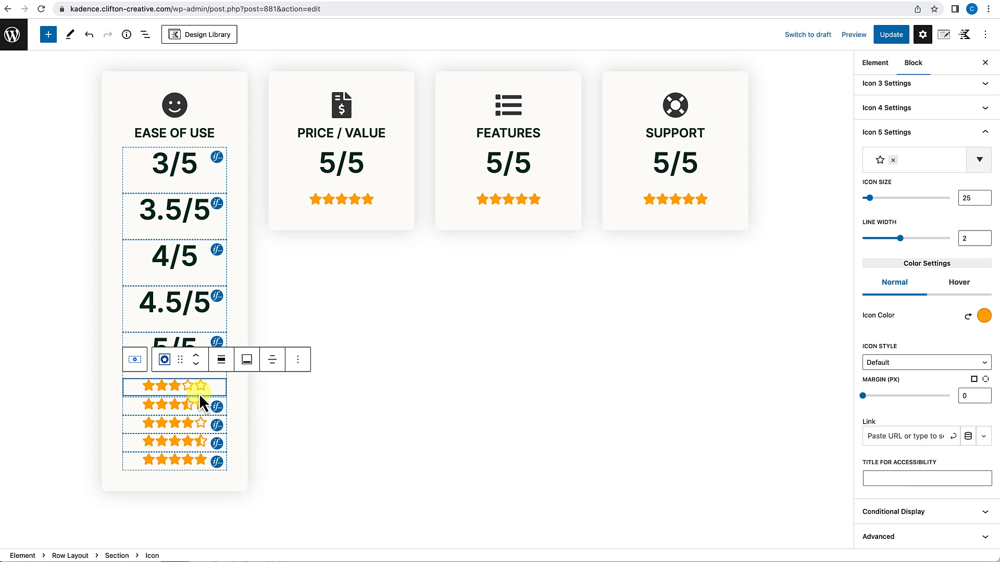
left_click(188, 439)
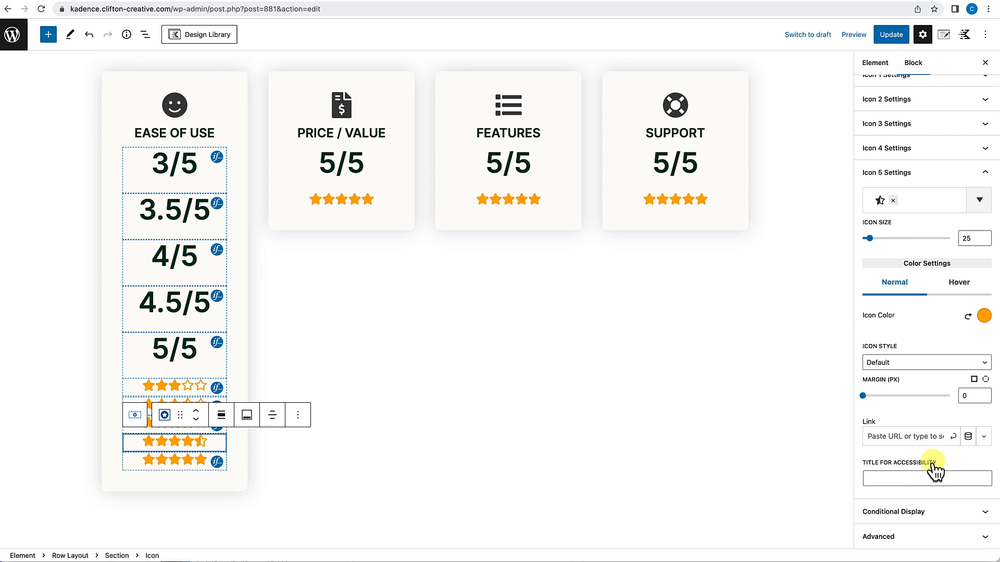
left_click(906, 511)
scroll(907, 510, "down", 4)
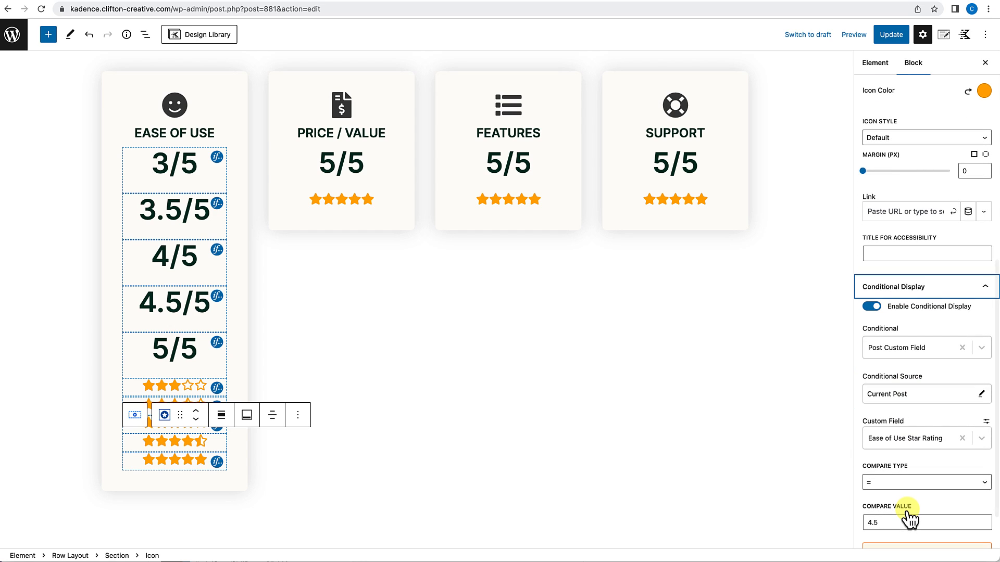
left_click(154, 426)
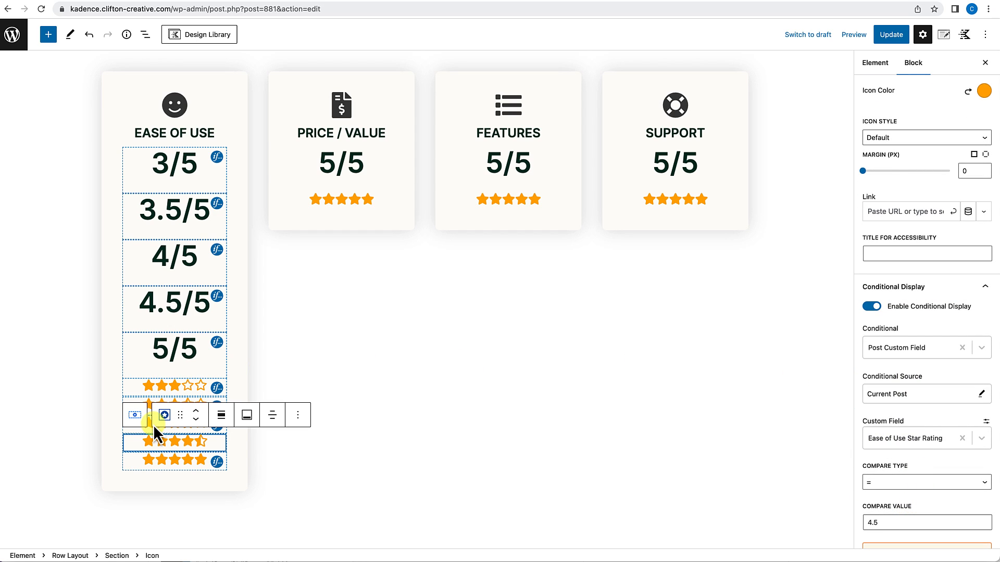
left_click(180, 395)
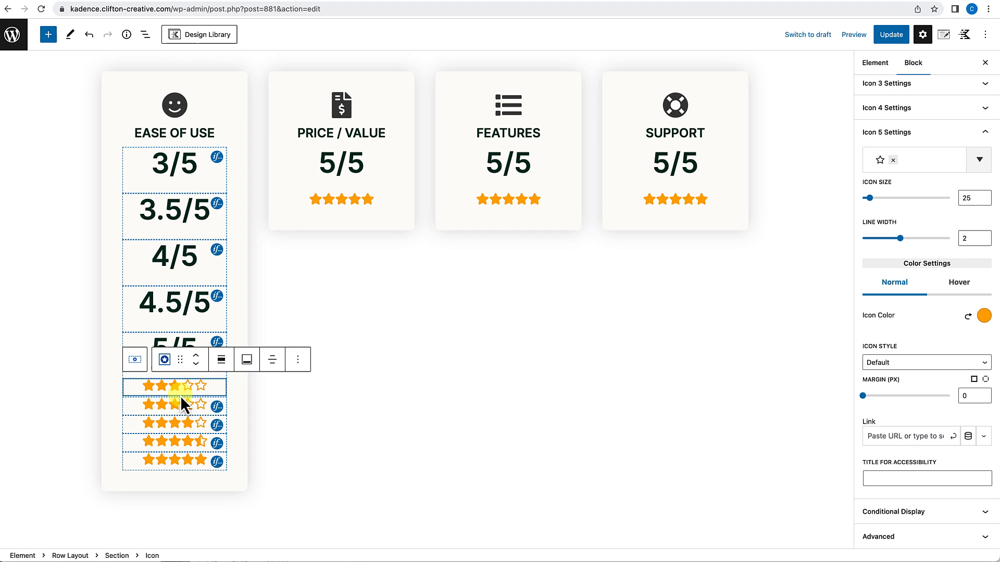
left_click(180, 427)
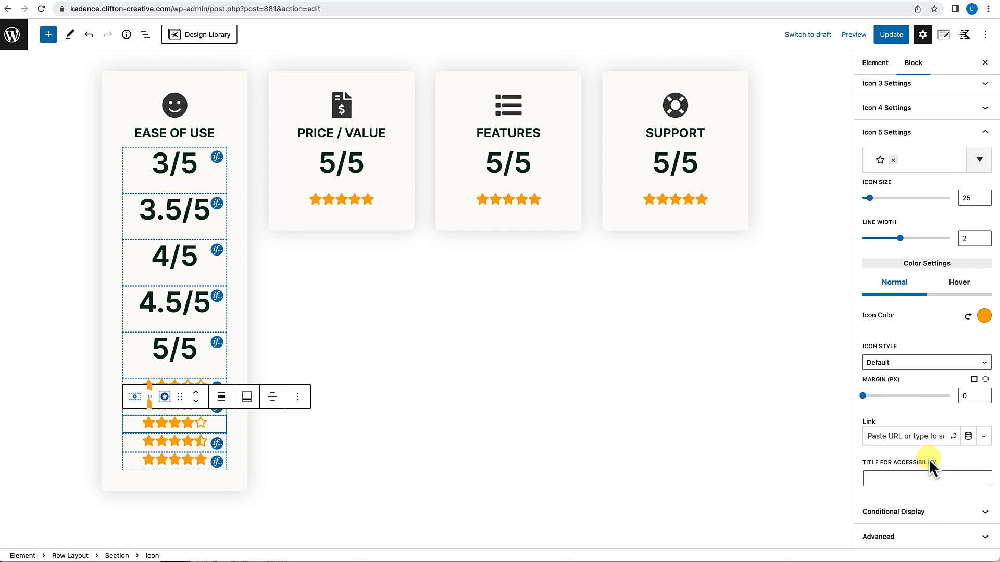
left_click(924, 512)
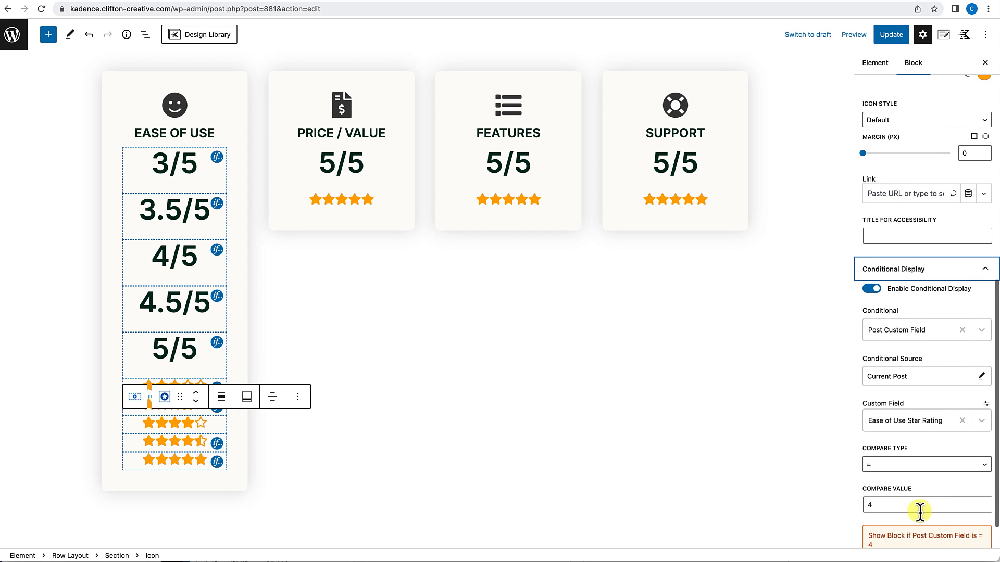
left_click(164, 411)
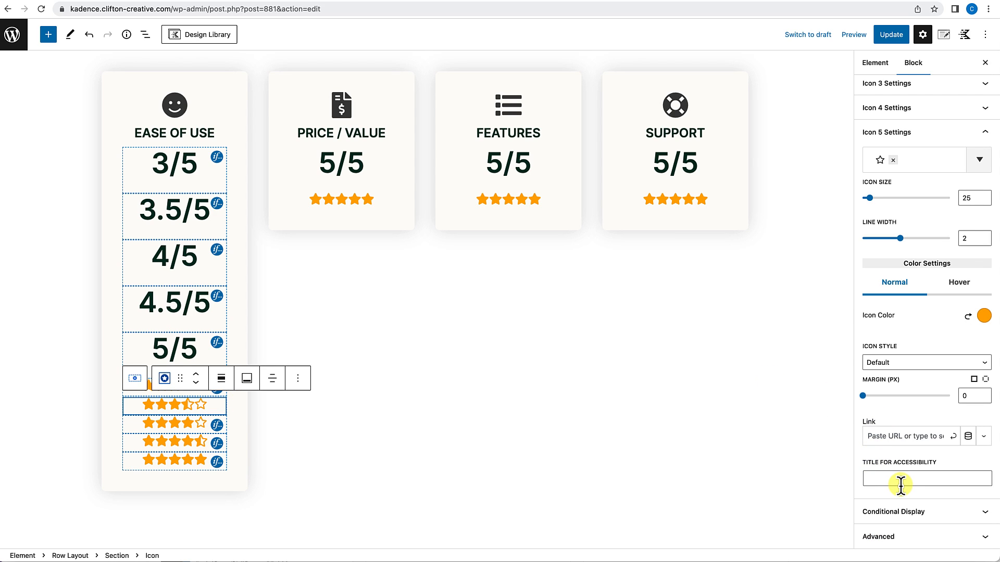
left_click(899, 513)
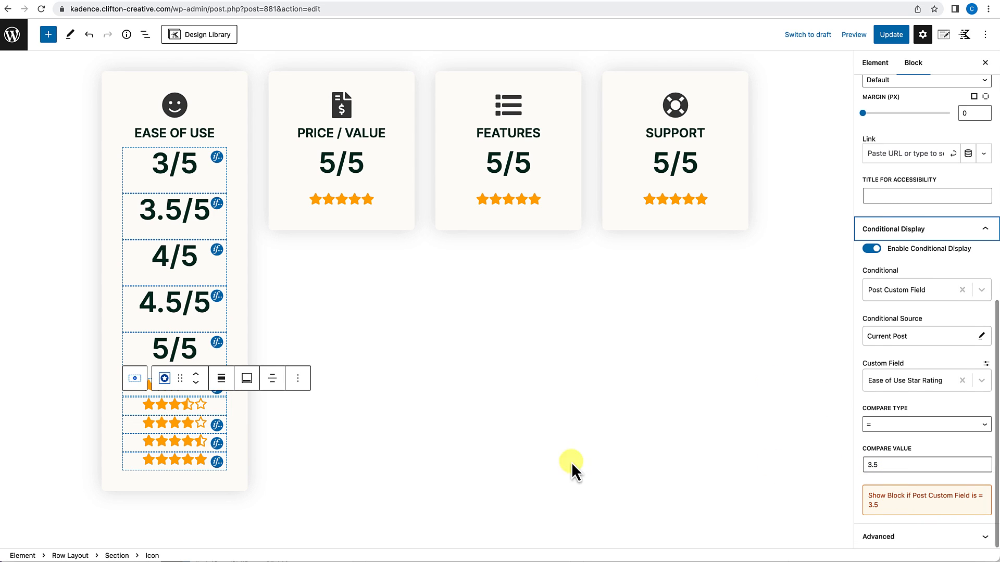
left_click(172, 393)
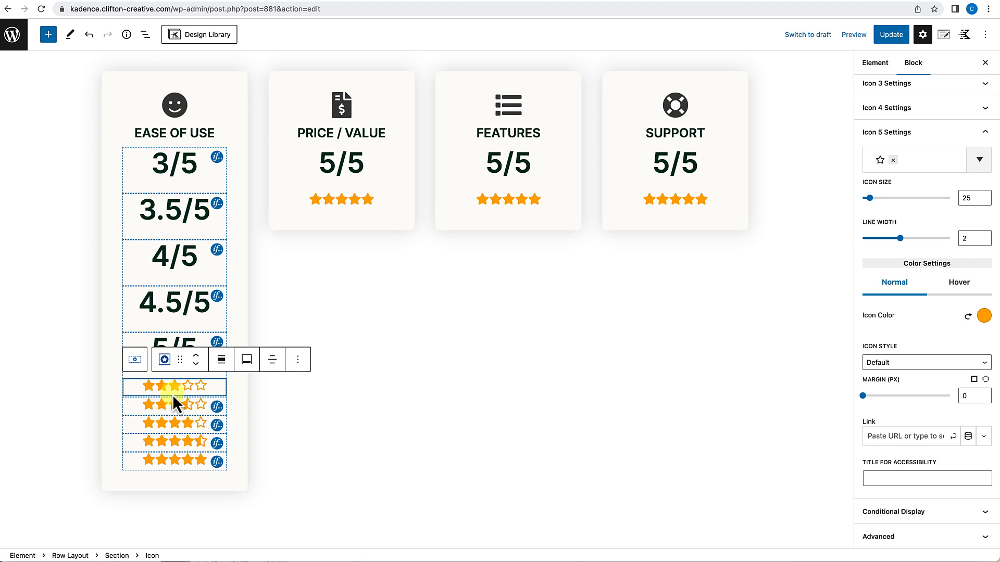
left_click(902, 512)
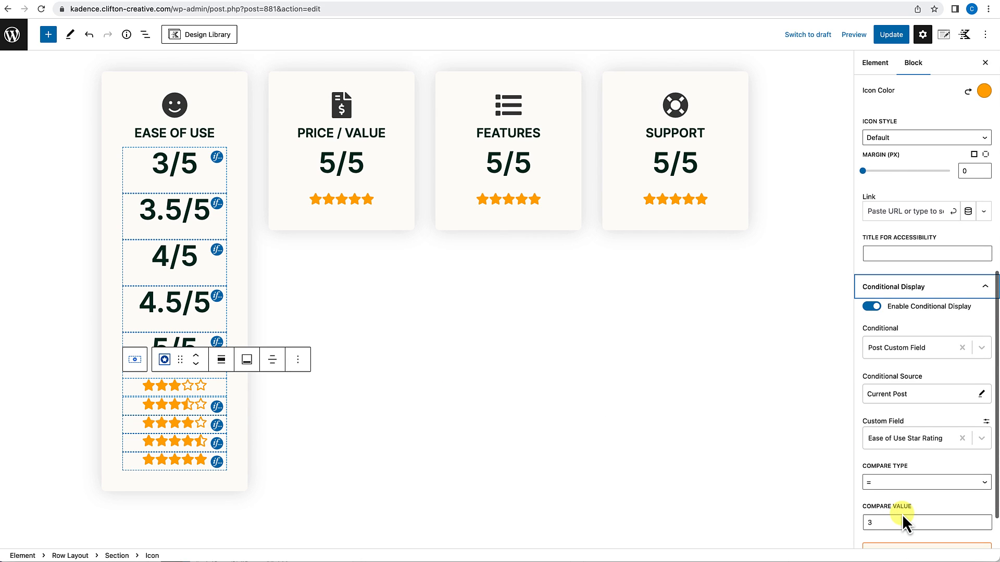
left_click(271, 445)
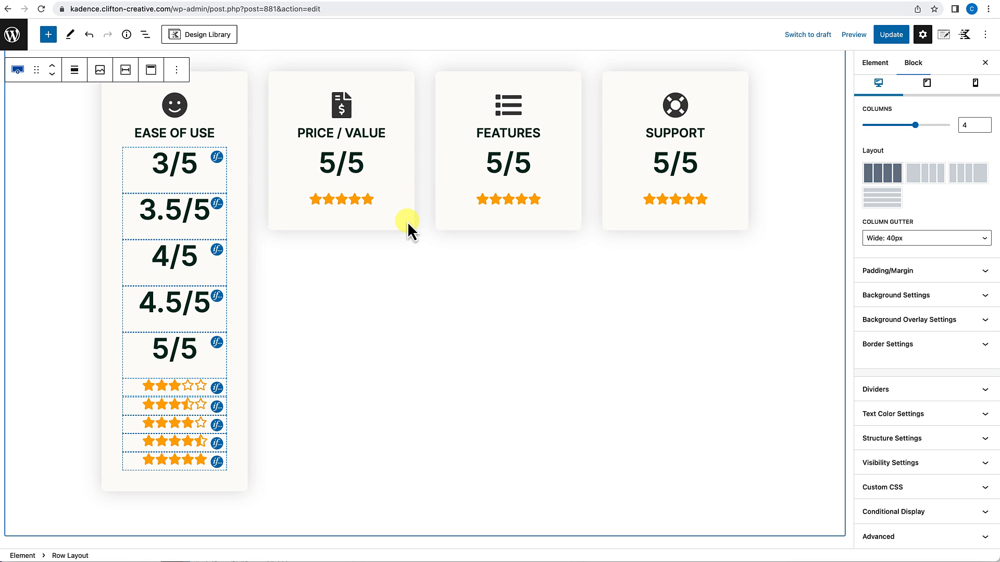
Copy the ten conditional rating blocks of the Ease of Use card, from the 3/5 heading through the five-star row.
left_click(146, 36)
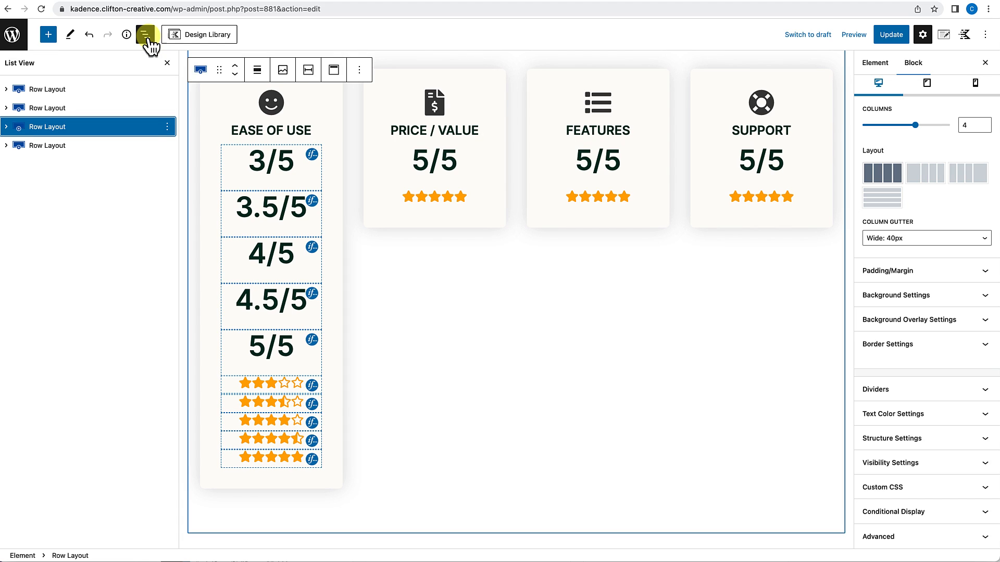
left_click(242, 154)
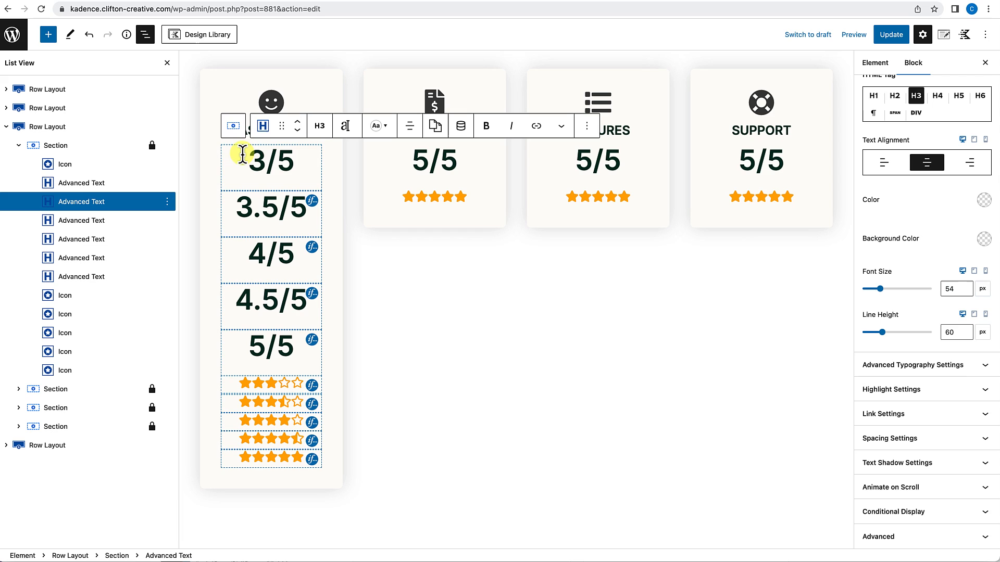
left_click(98, 205)
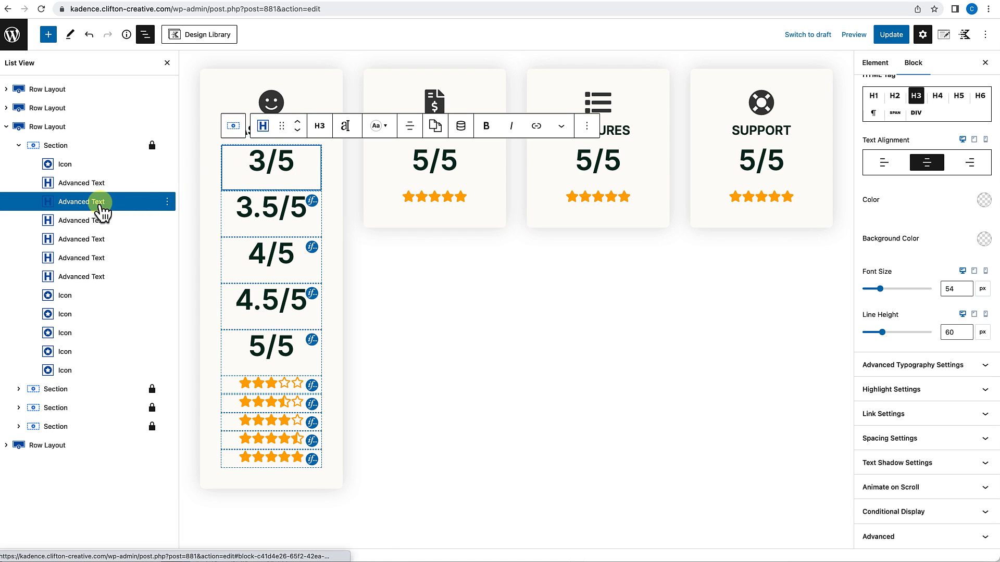
left_click(65, 370, "shift")
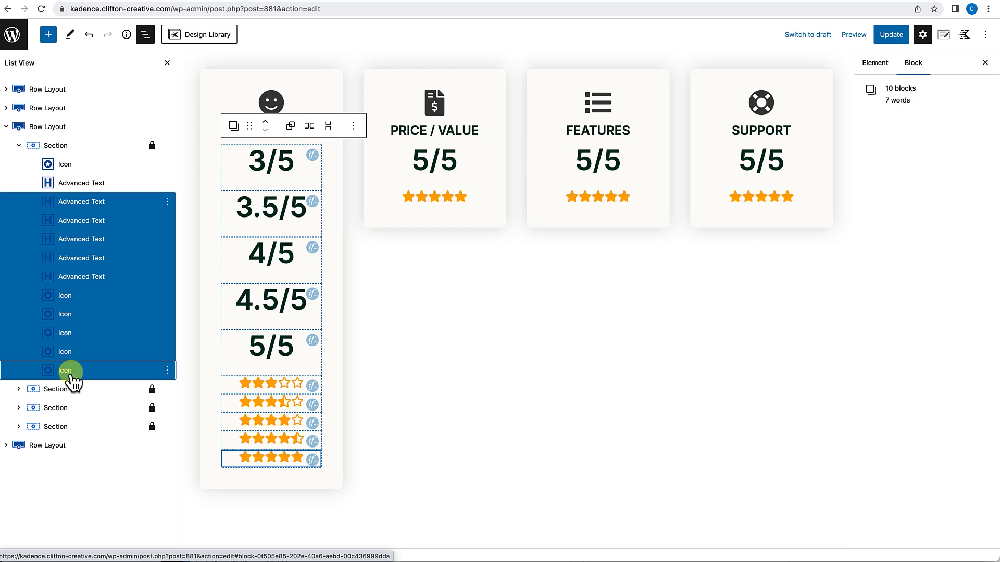
left_click(167, 202)
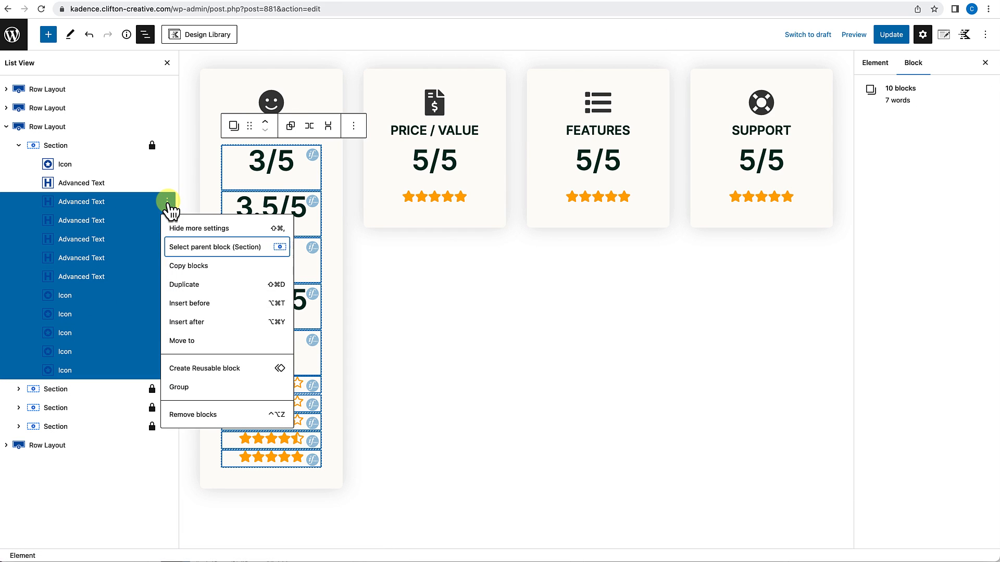
left_click(185, 267)
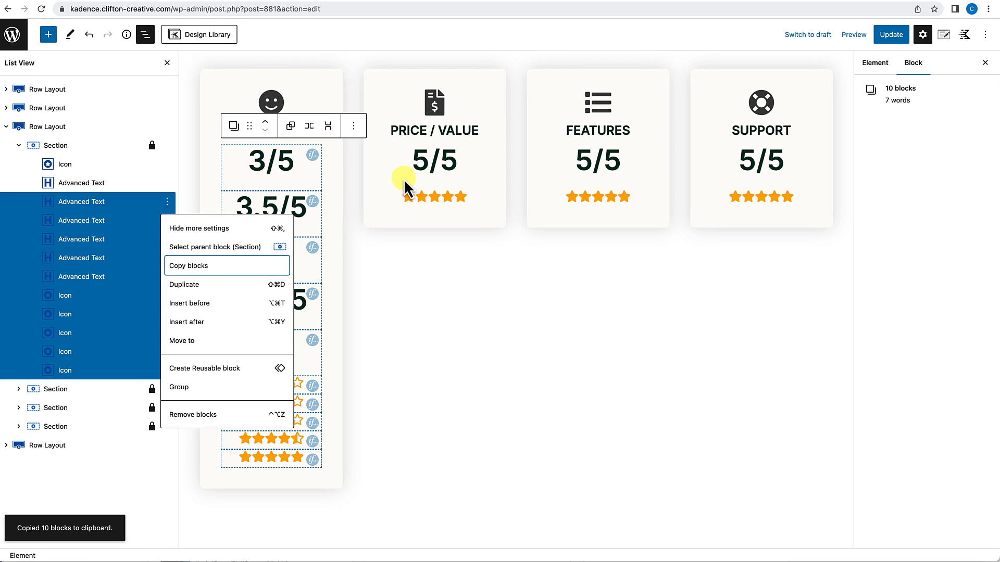
Replace the static 5/5 score and star row in the Price / Value card with the copied rating blocks.
left_click(427, 160)
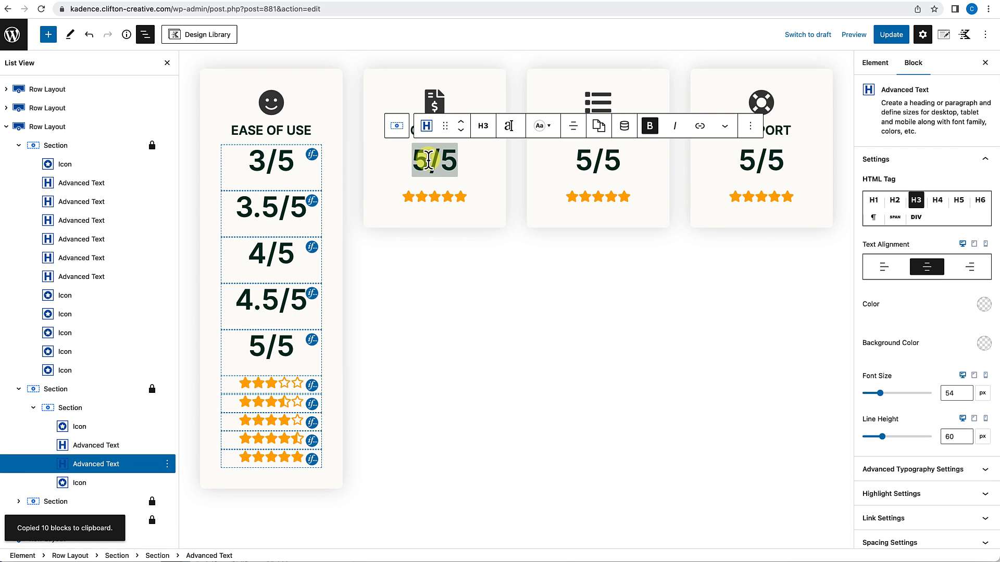
left_click_drag(439, 189, 466, 195)
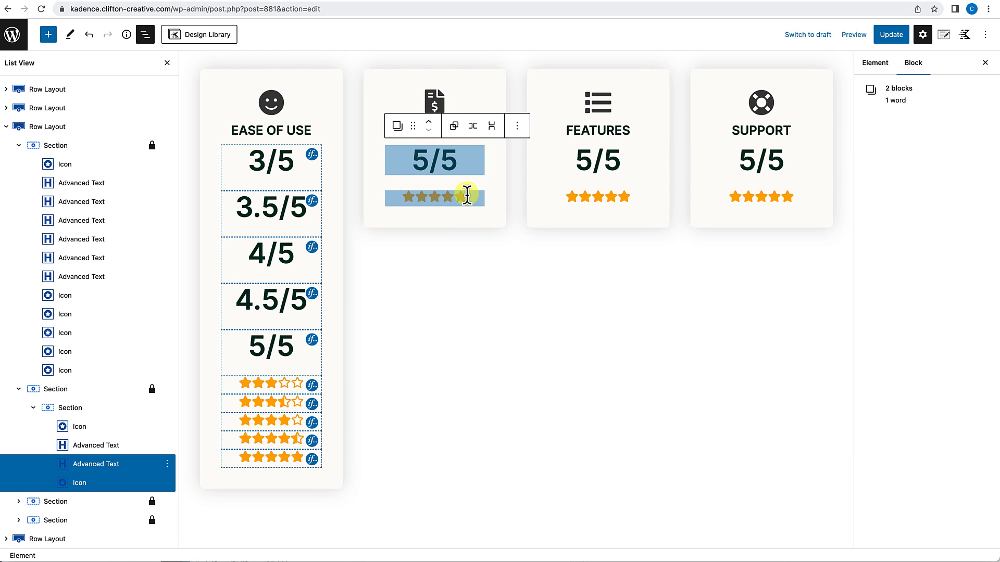
key("super+v")
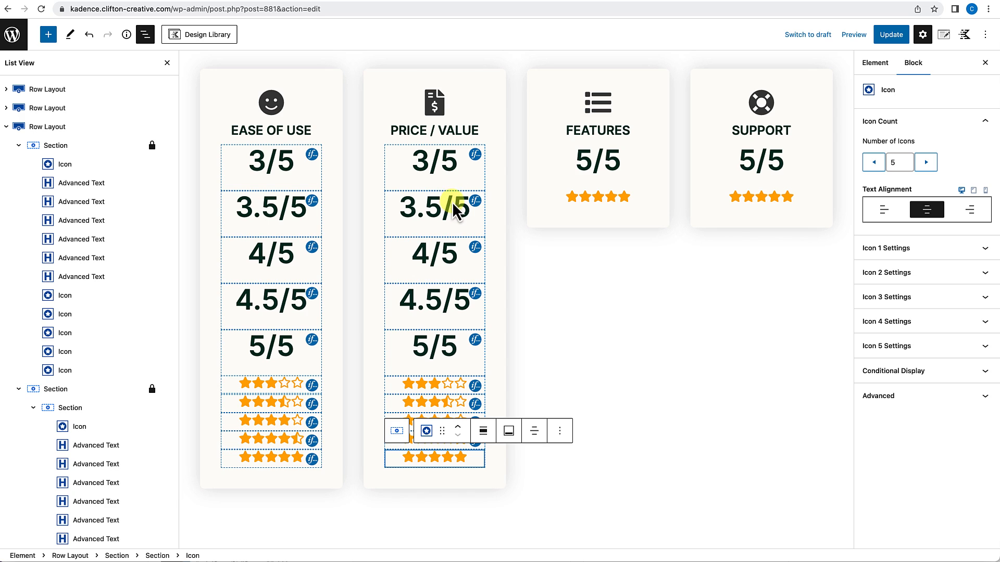
Set the conditional display custom field of the 3/5 heading in the Price / Value card to Price Star Rating.
left_click(395, 166)
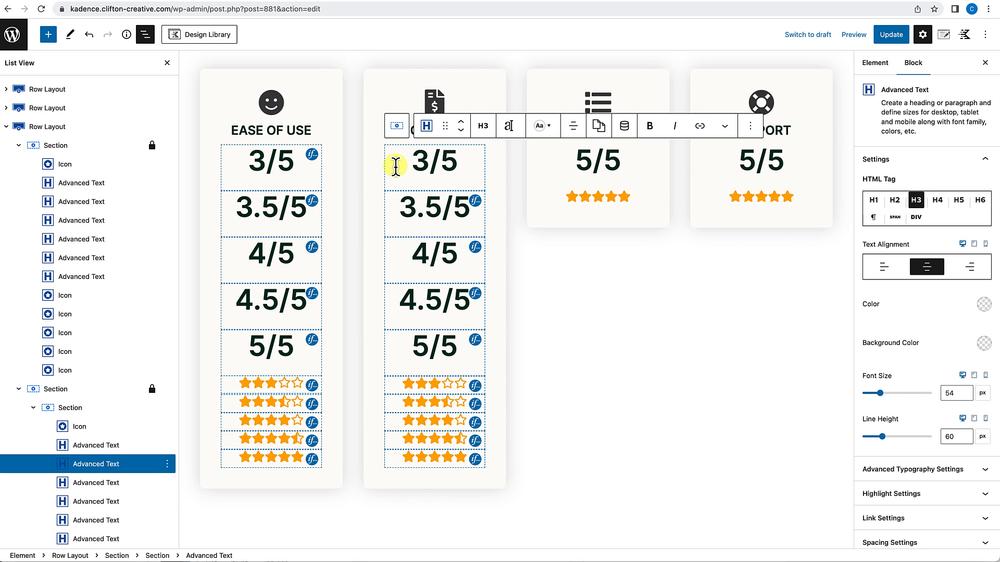
scroll(908, 352, "down", 2)
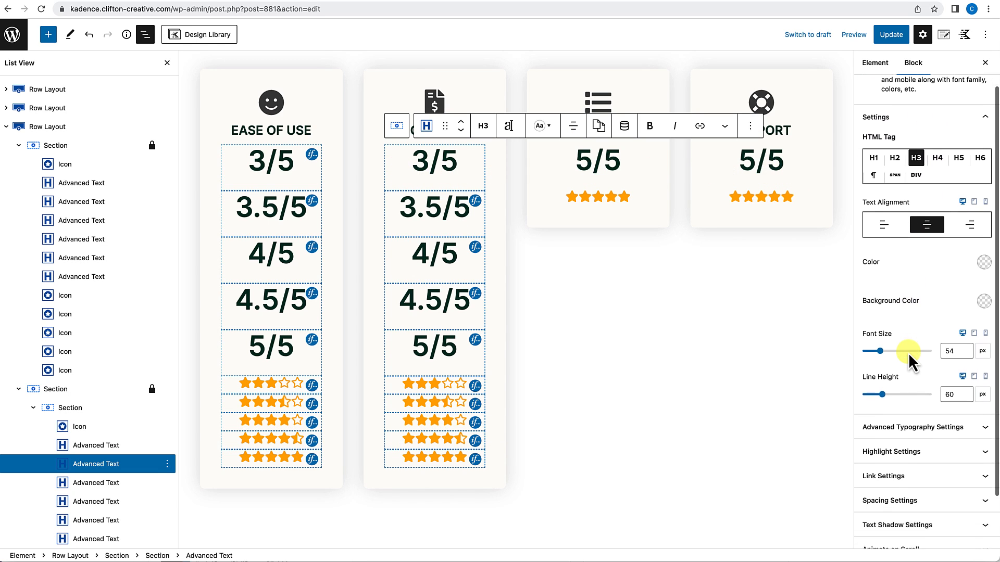
left_click(907, 513)
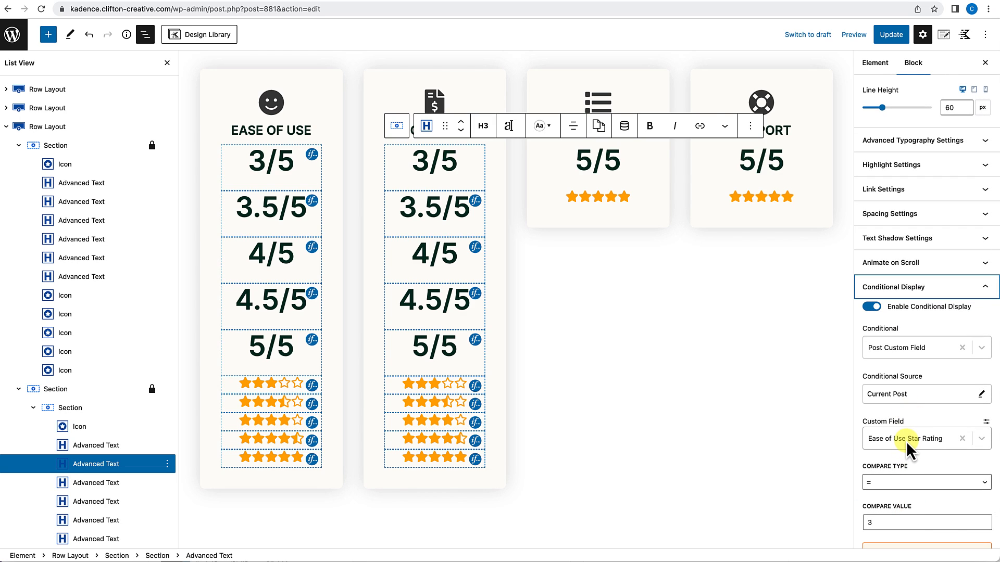
left_click(905, 438)
scroll(895, 516, "down", 1)
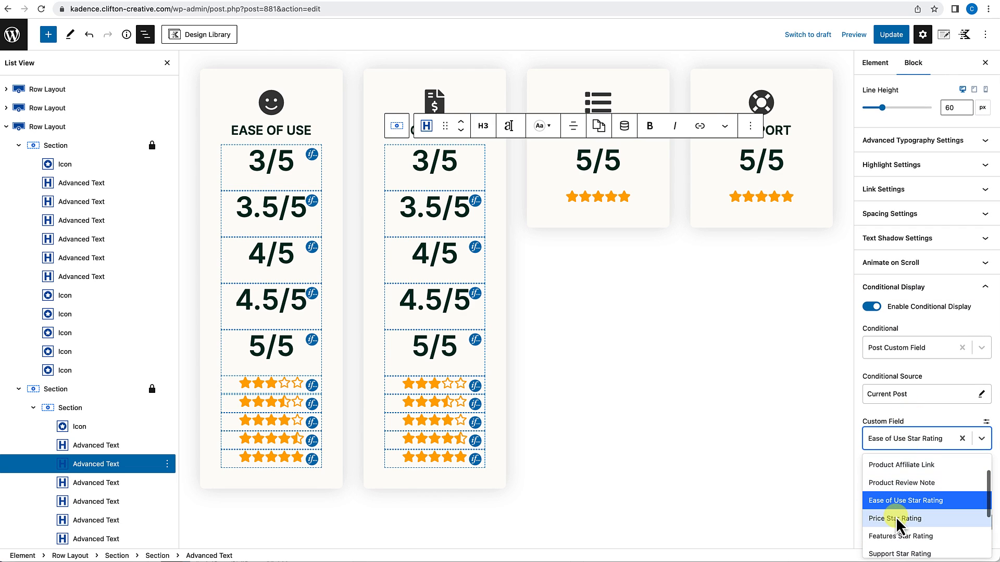
left_click(895, 520)
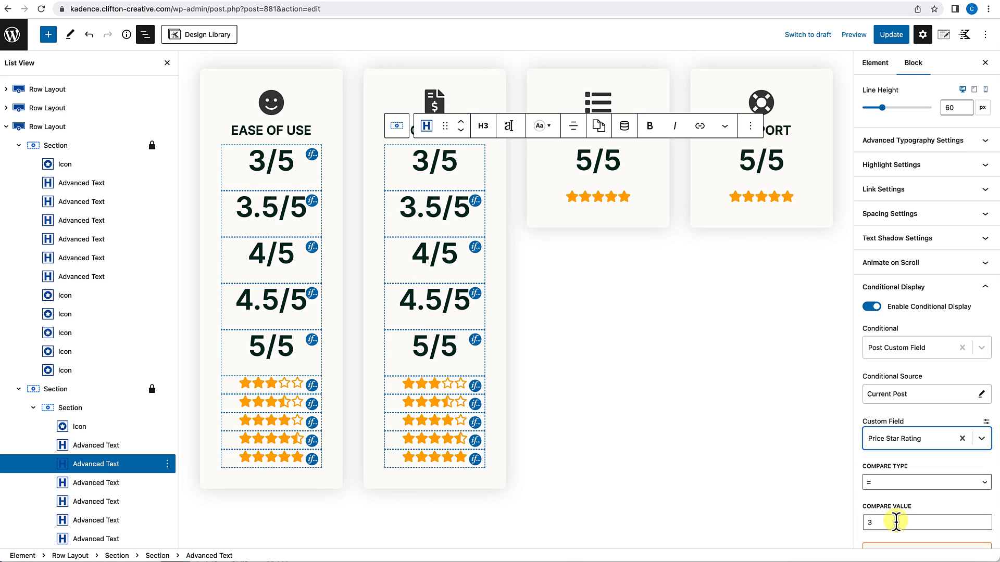
Set the conditional display custom field of the 3.5/5 and 4/5 headings in the Price / Value card to Price Star Rating.
left_click(413, 205)
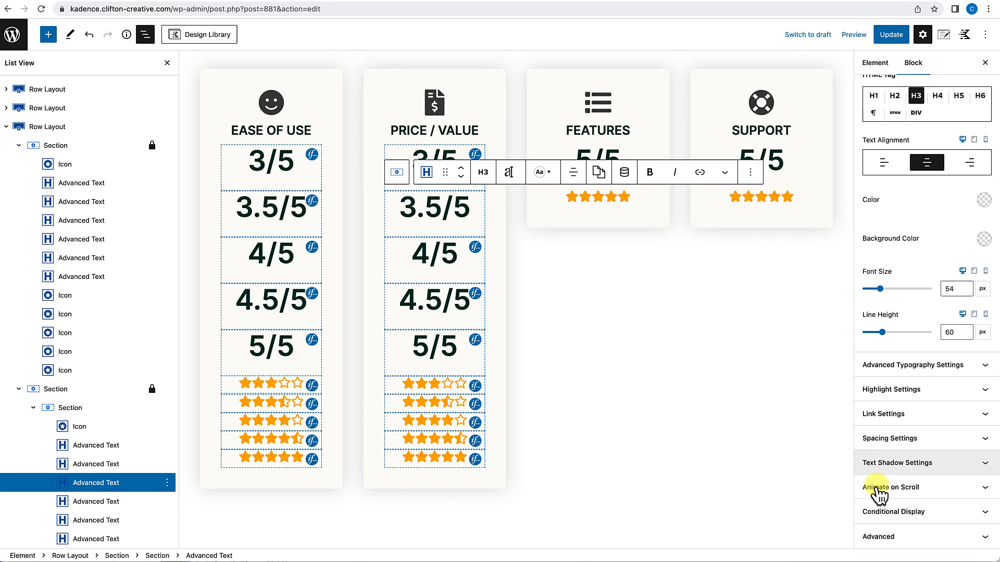
left_click(884, 511)
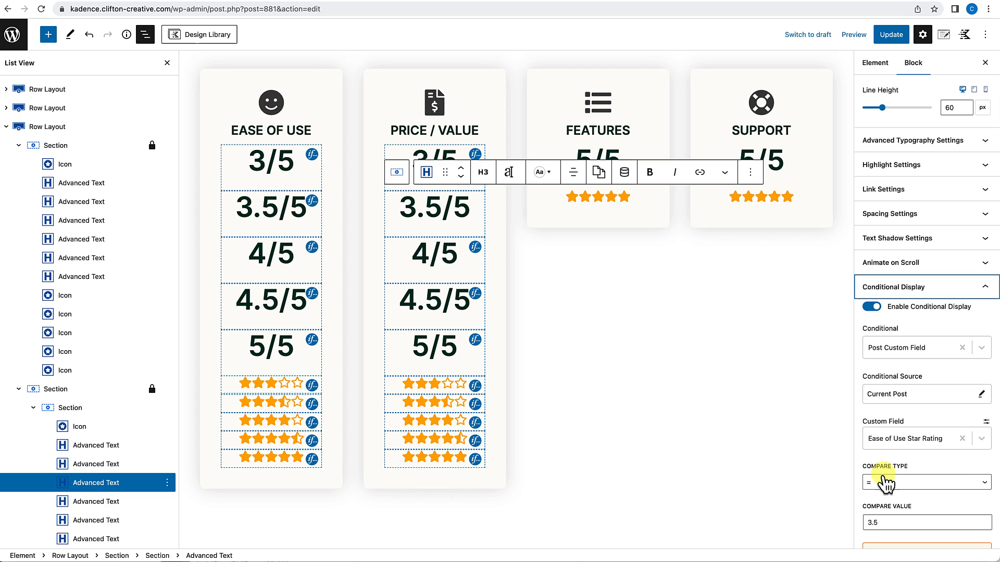
left_click(885, 439)
left_click(885, 551)
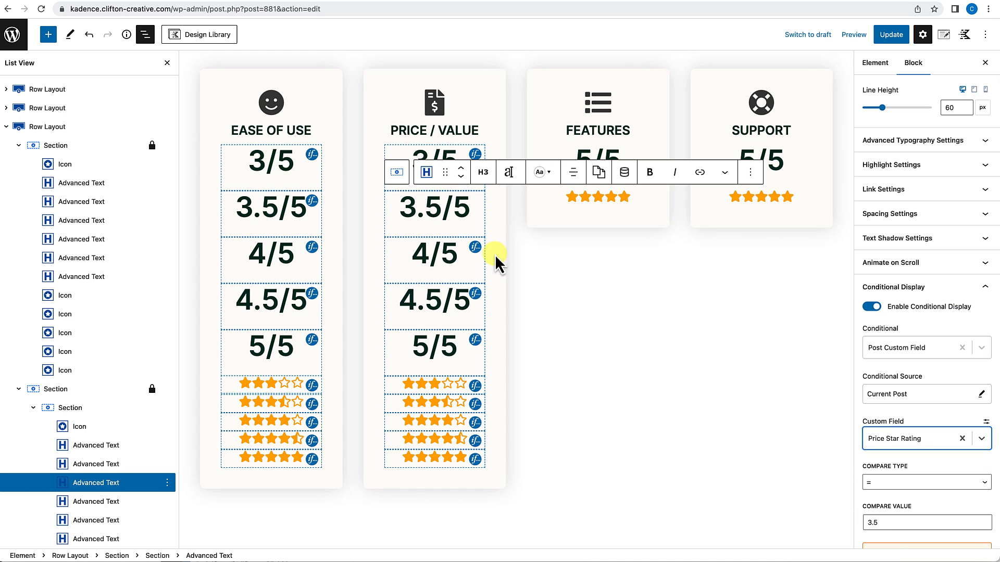
left_click(435, 250)
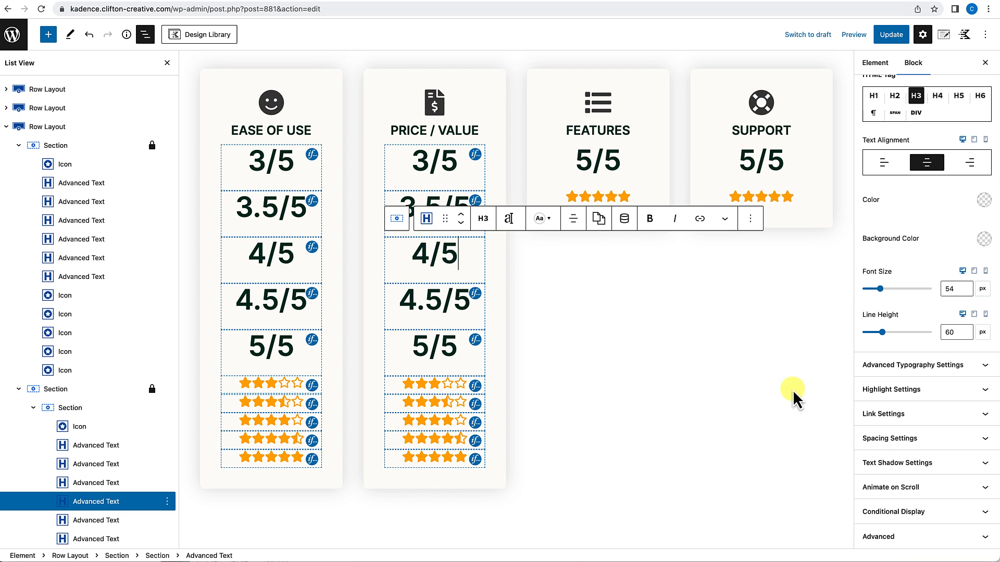
left_click(892, 511)
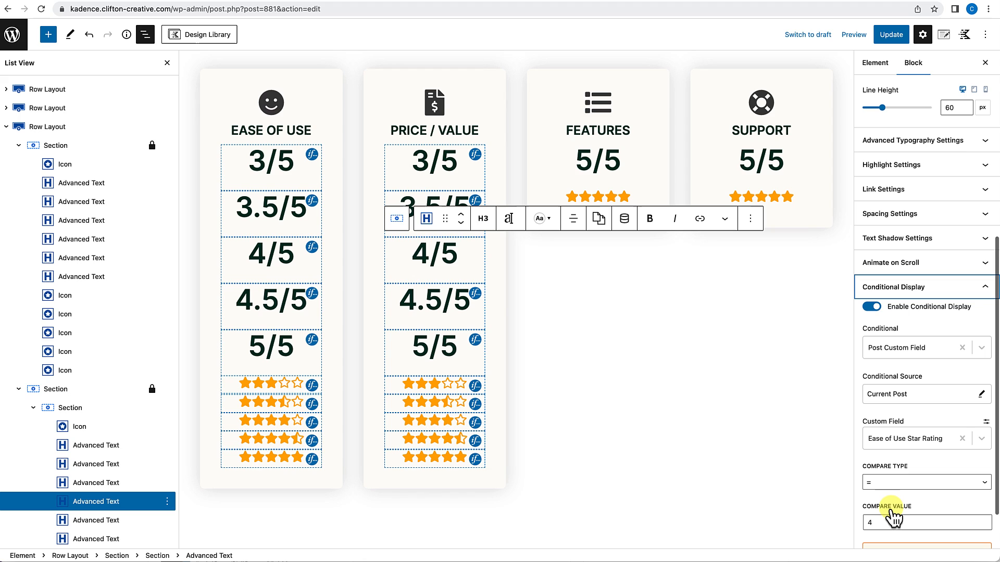
left_click(893, 439)
left_click(888, 548)
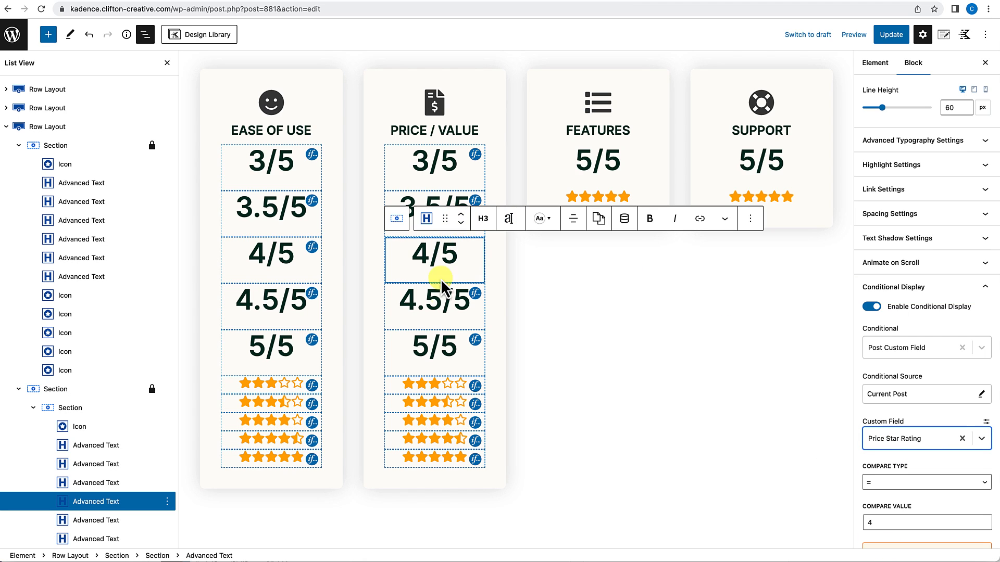
Set the conditional display custom field of the 4.5/5 and 5/5 headings in the Price / Value card to Price Star Rating.
double_click(439, 302)
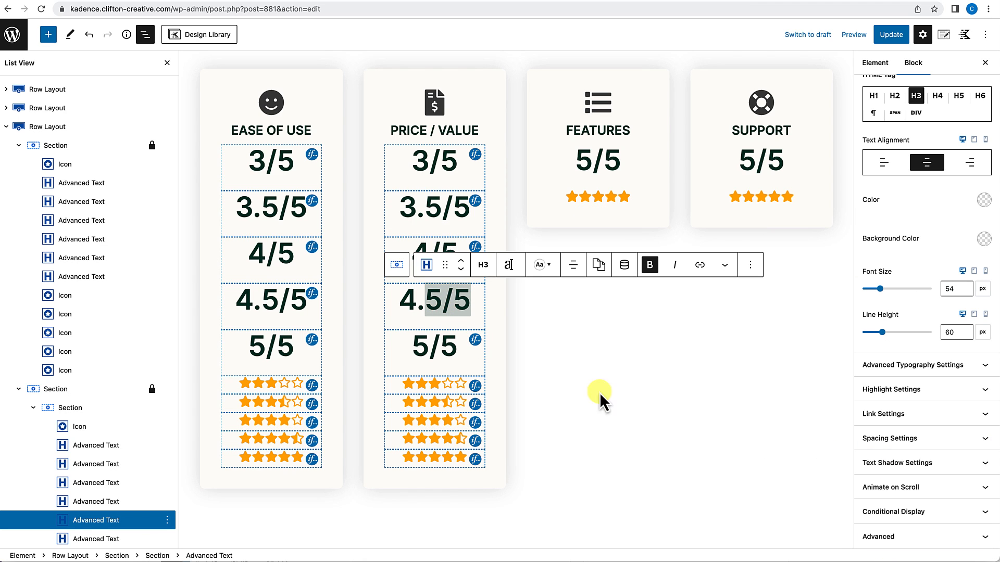
left_click(895, 510)
left_click(895, 438)
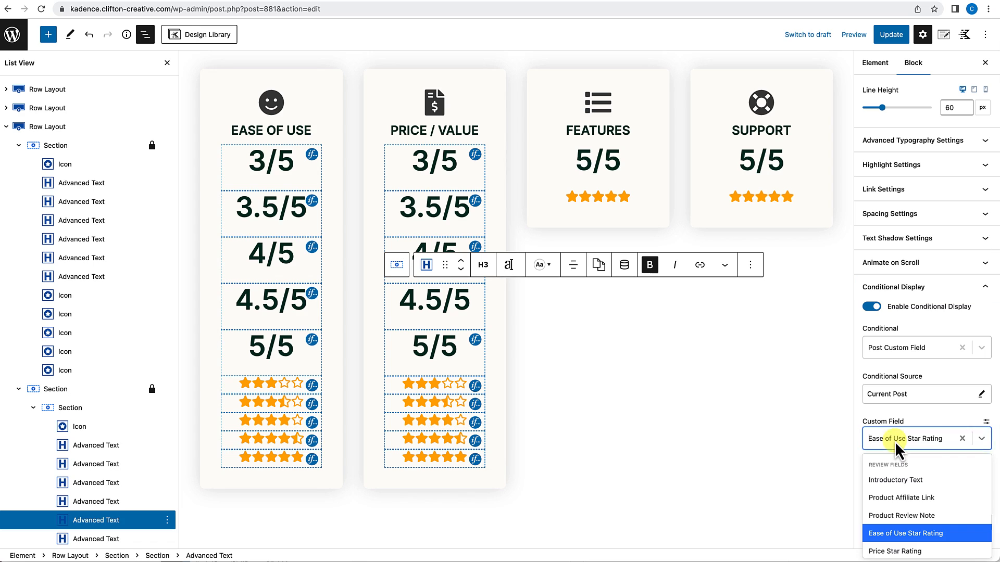
left_click(885, 547)
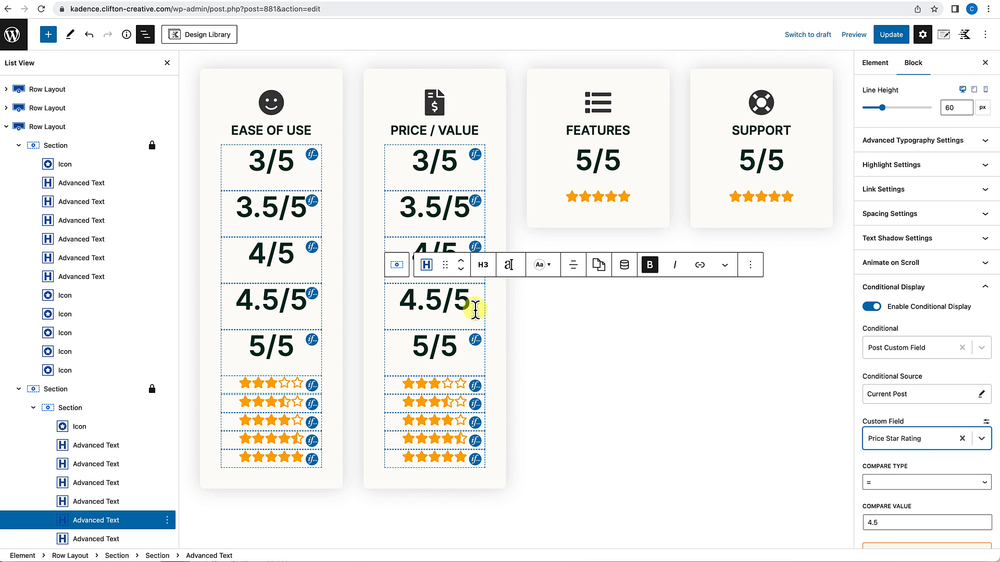
left_click(451, 345)
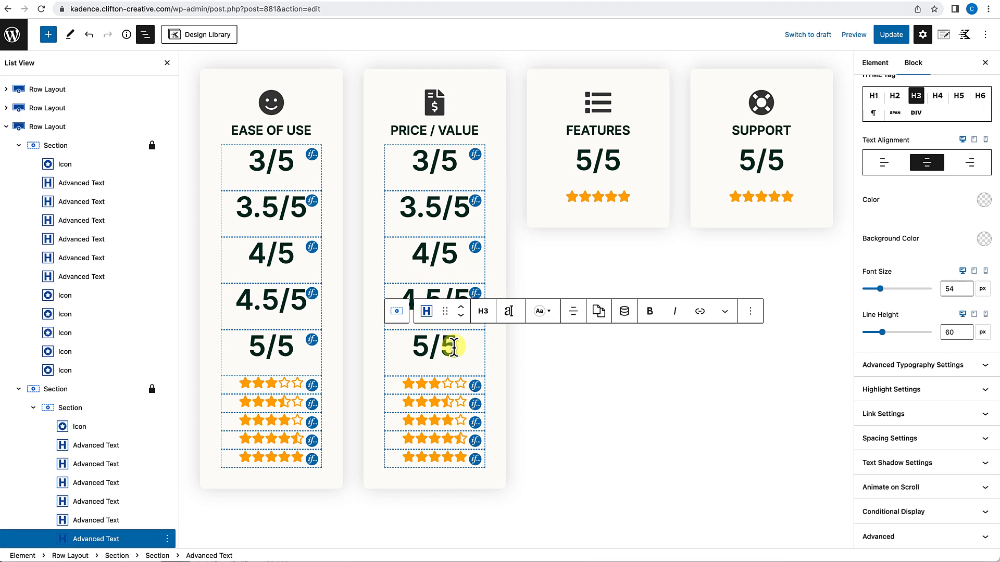
left_click(902, 513)
left_click(902, 443)
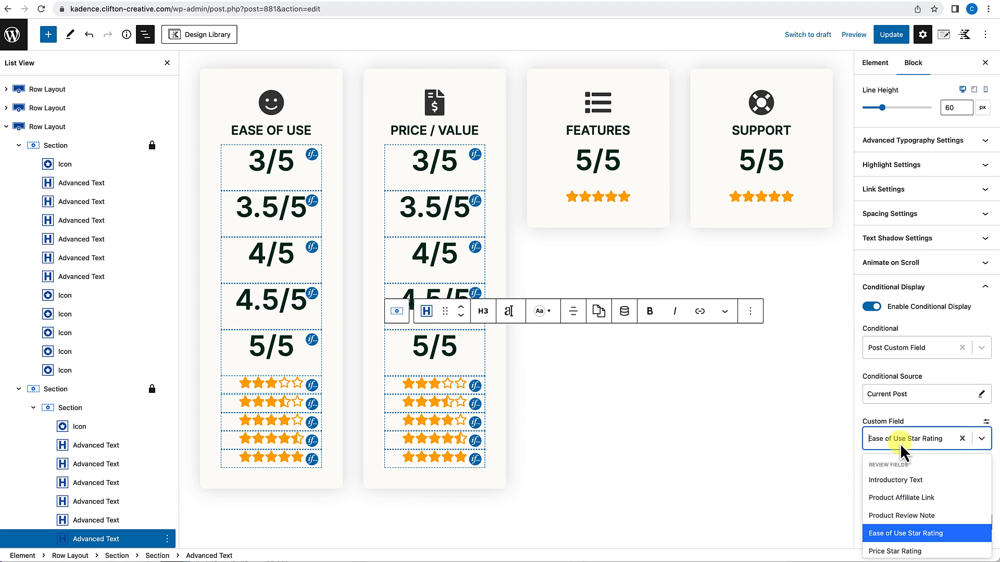
left_click(899, 545)
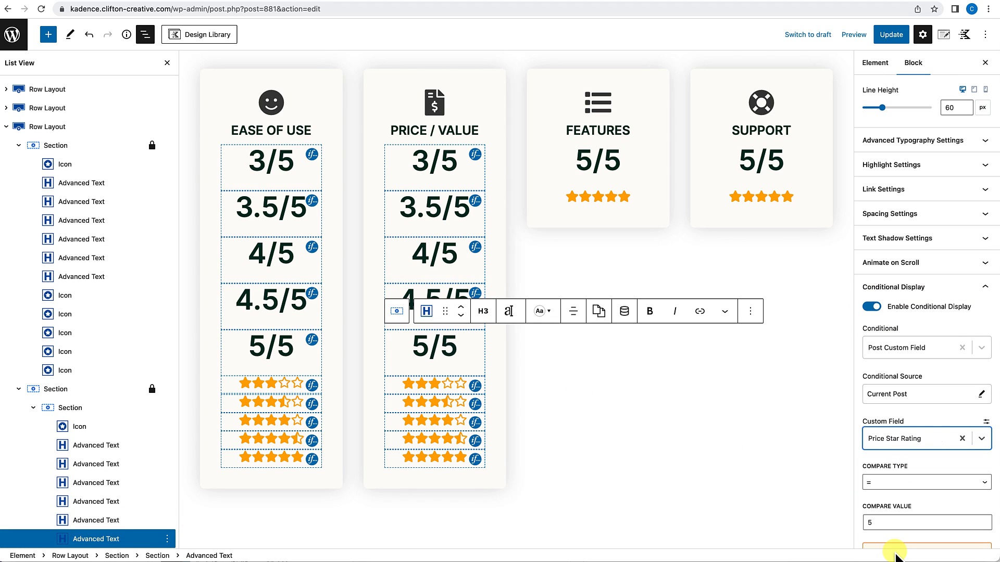
Set the conditional display custom field of the 3-star and 3.5-star rows in the Price / Value card to Price Star Rating.
left_click(417, 386)
left_click(894, 366)
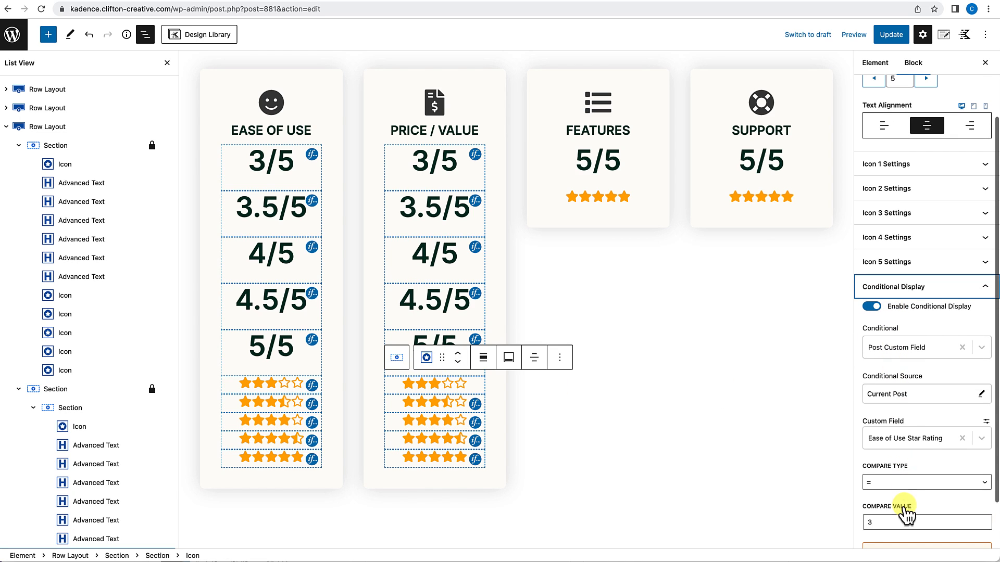
left_click(908, 440)
left_click(893, 551)
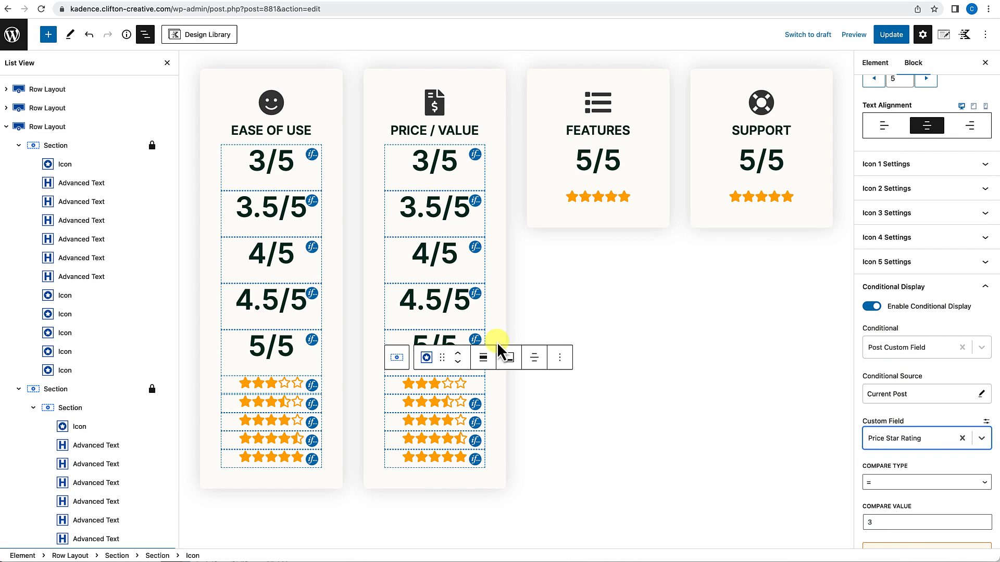
left_click(446, 402)
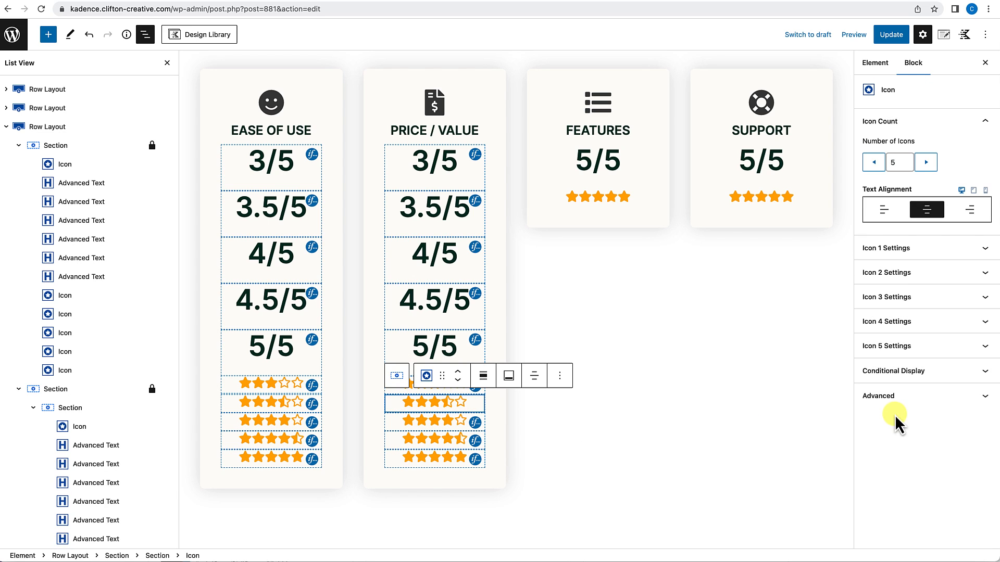
left_click(923, 371)
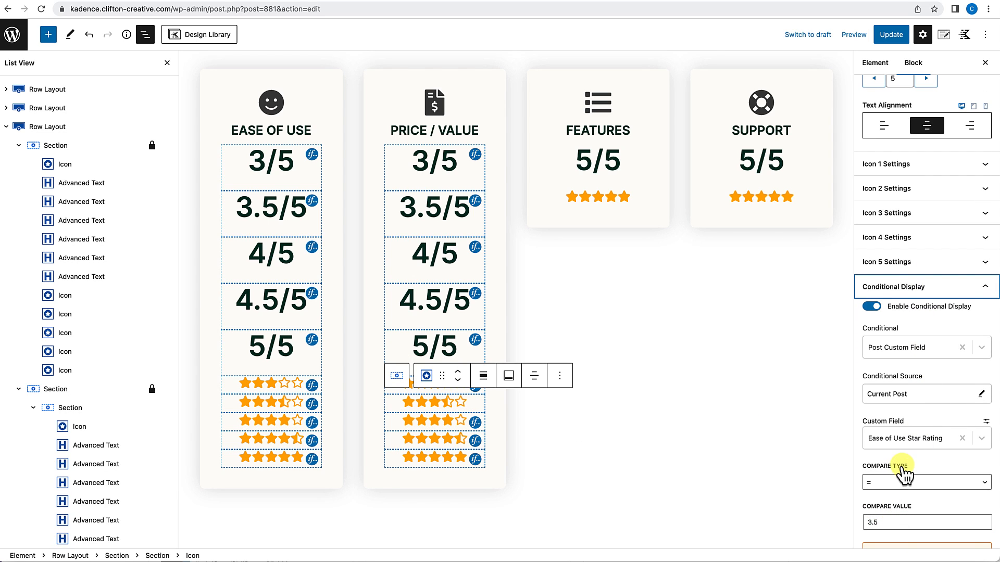
left_click(903, 439)
left_click(894, 551)
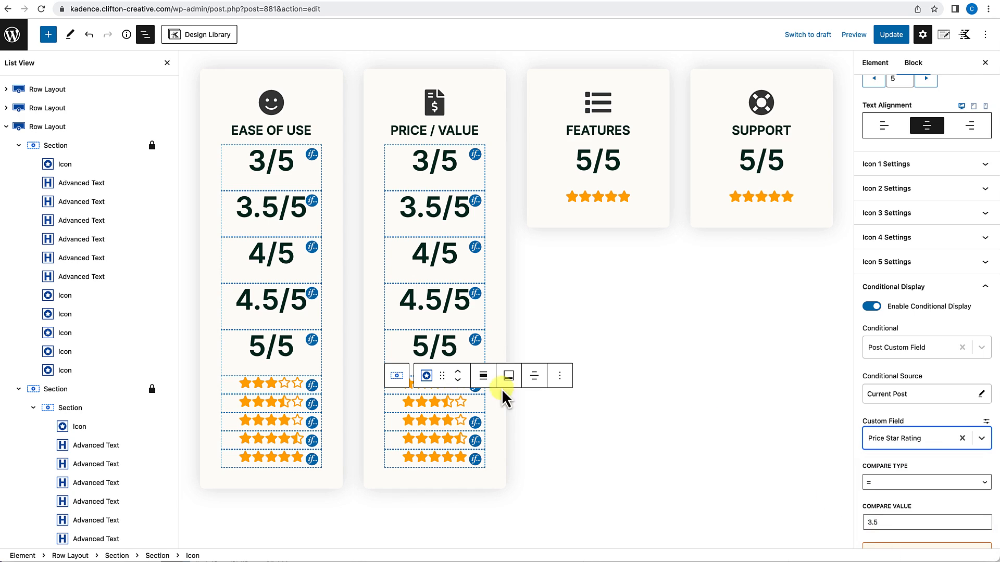
Set the conditional display custom field of the 4-star and 4.5-star rows in the Price / Value card to Price Star Rating.
left_click(445, 420)
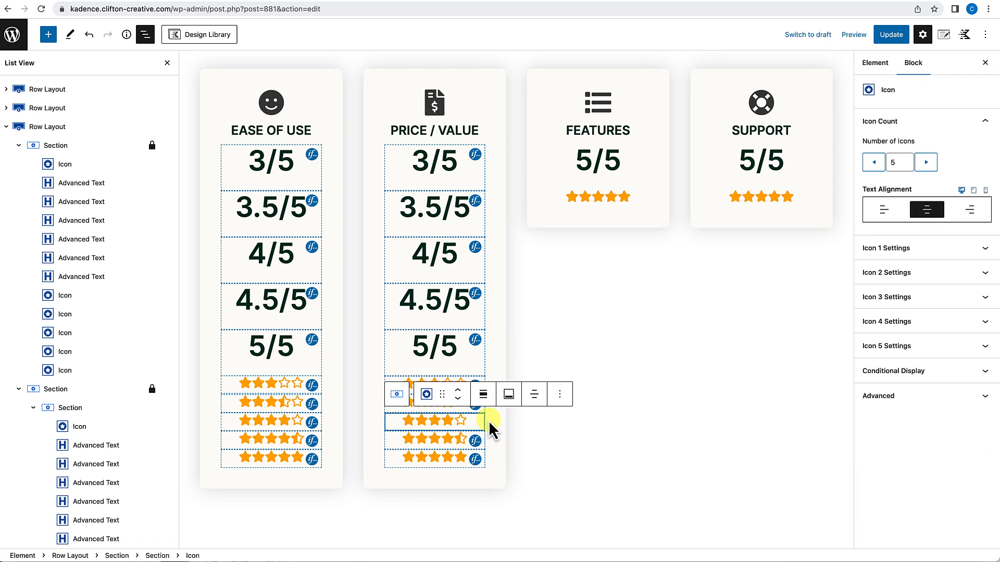
left_click(910, 370)
scroll(909, 371, "down", 2)
left_click(903, 439)
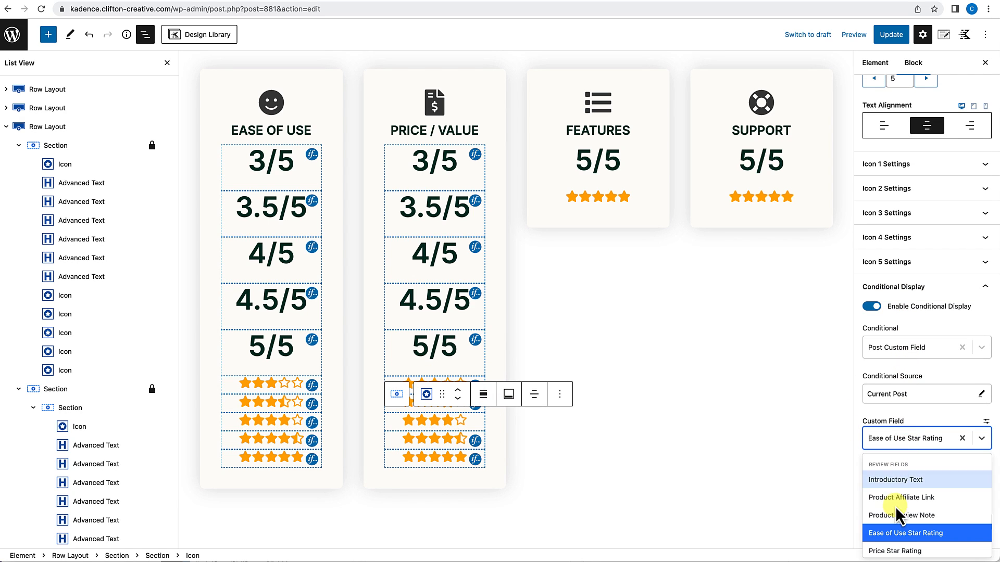
left_click(896, 552)
left_click(426, 439)
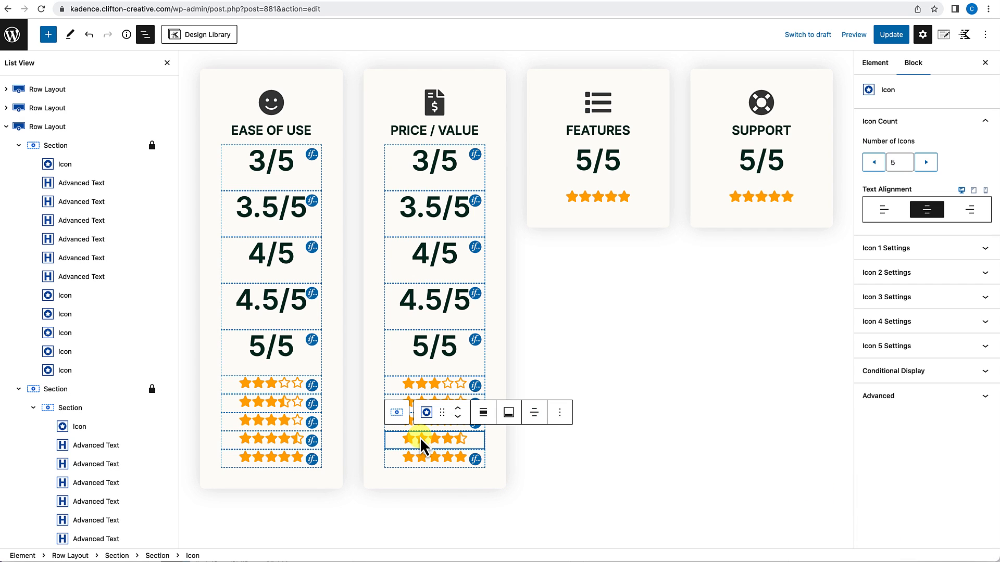
left_click(904, 370)
scroll(898, 396, "down", 2)
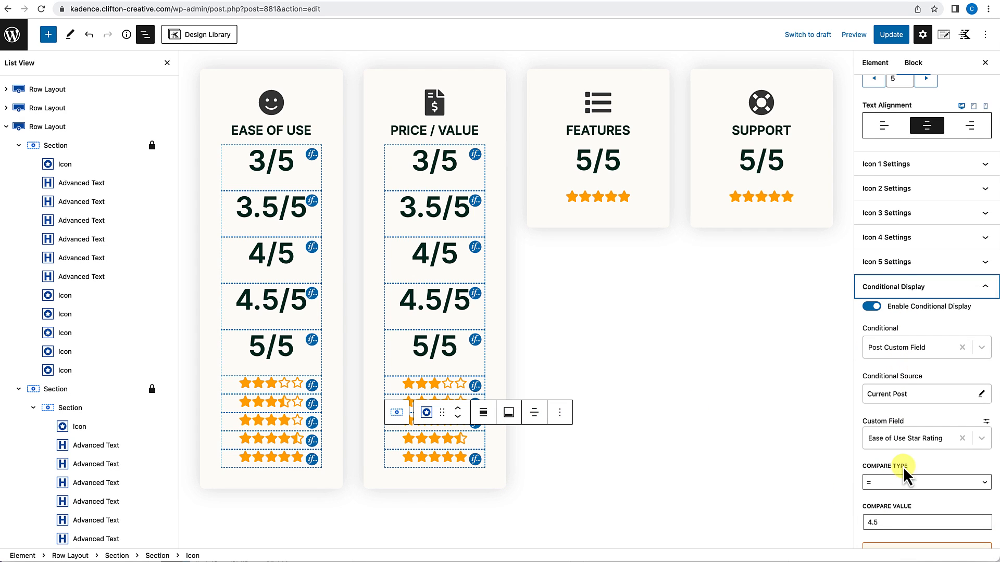
left_click(907, 446)
left_click(895, 551)
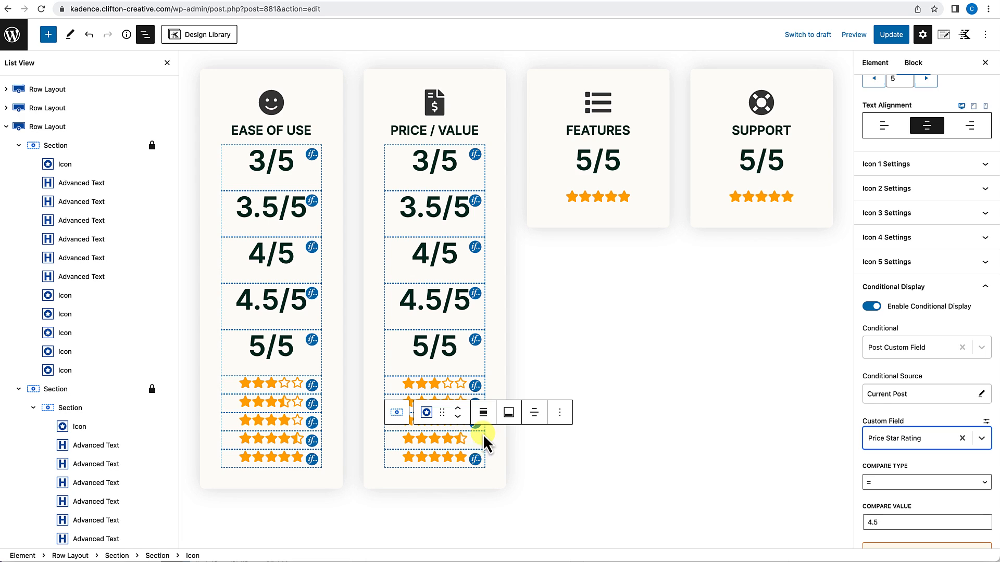
Set the conditional display custom field of the five-star row in the Price / Value card to Price Star Rating.
left_click(458, 458)
left_click(901, 374)
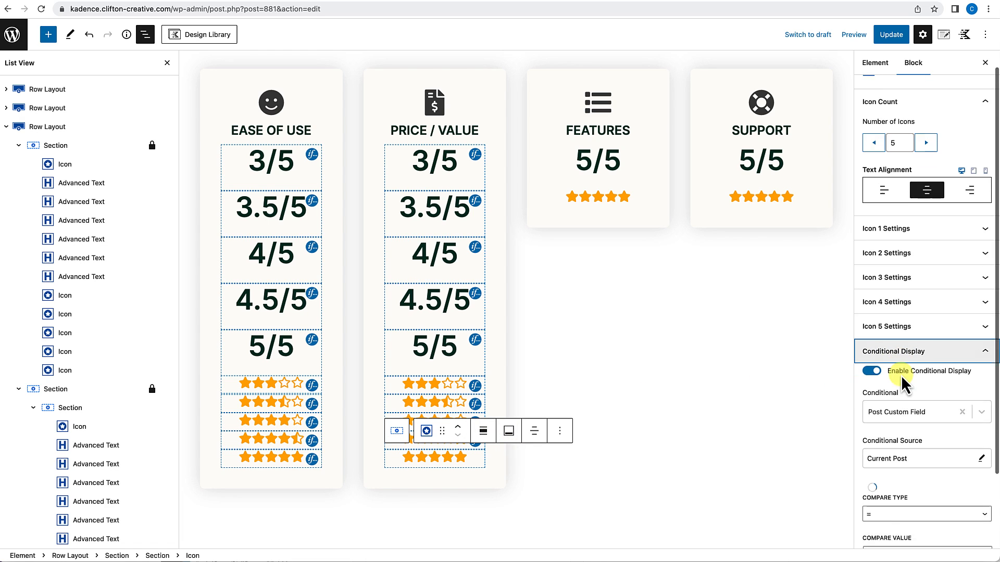
scroll(909, 442, "down", 2)
left_click(911, 440)
left_click(898, 552)
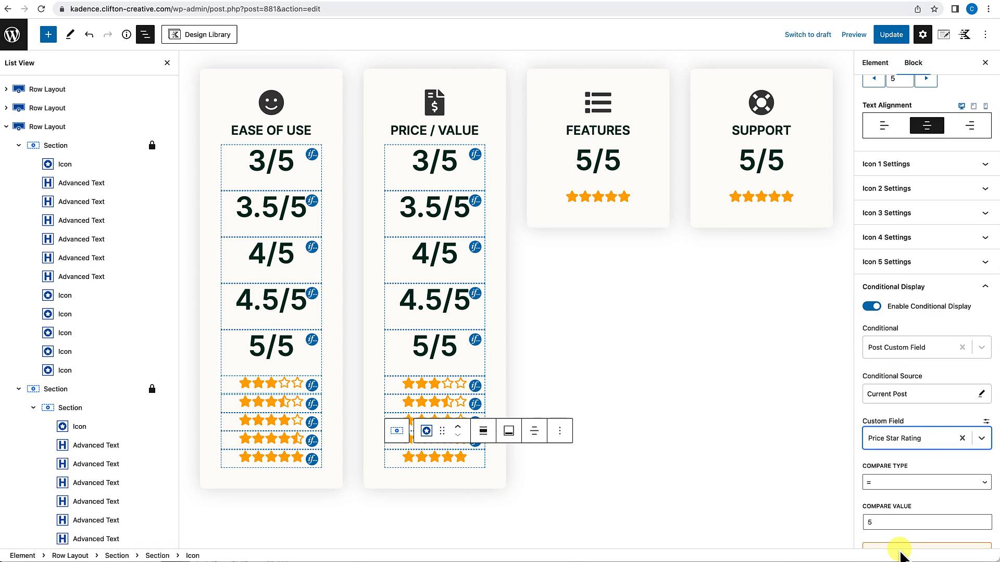
Replace the static 5/5 score and star row in the Features card with the copied conditional rating blocks.
left_click(616, 495)
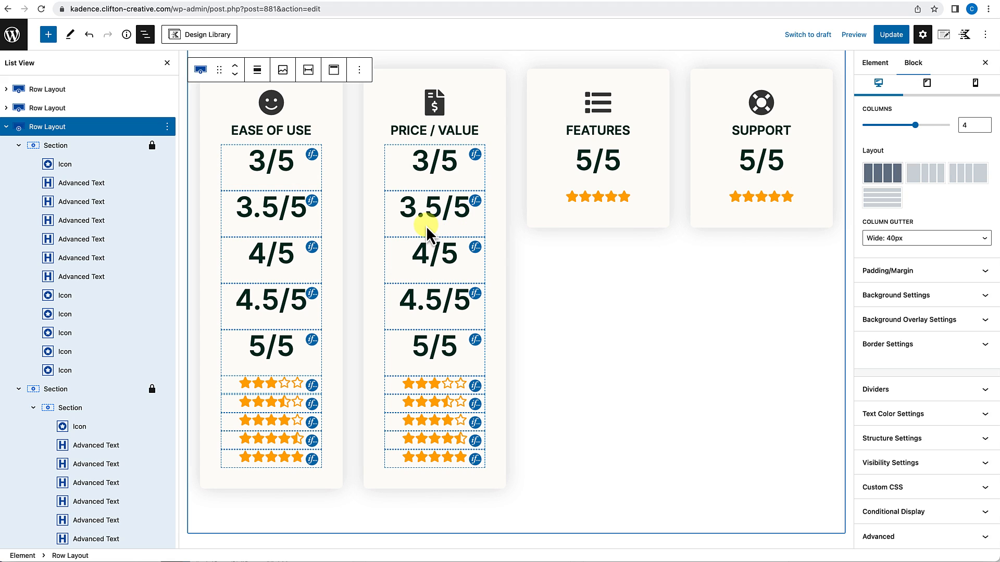
left_click_drag(578, 166, 620, 201)
left_click(642, 167)
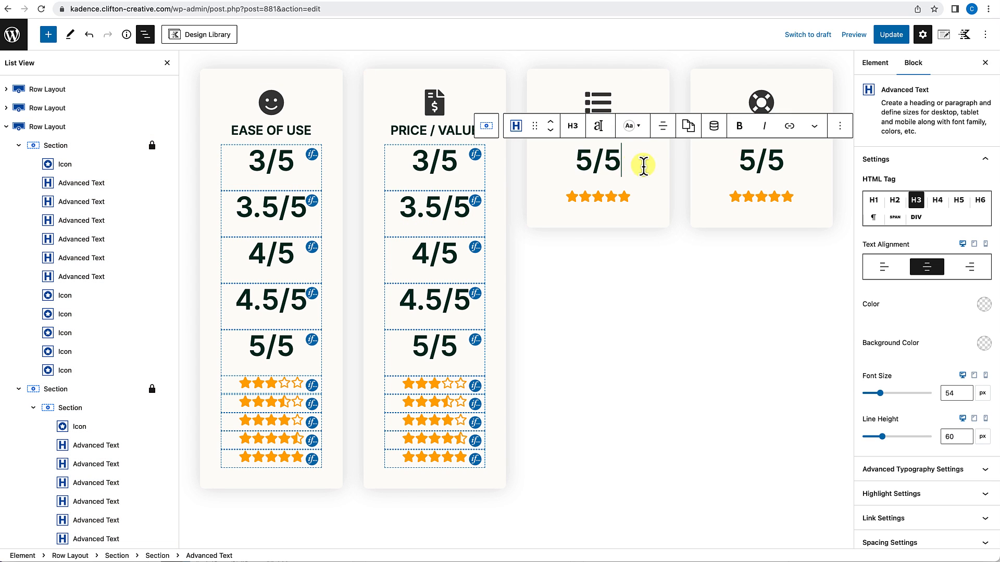
left_click_drag(578, 166, 622, 201)
left_click(624, 198)
left_click_drag(624, 157, 633, 195)
left_click(631, 200)
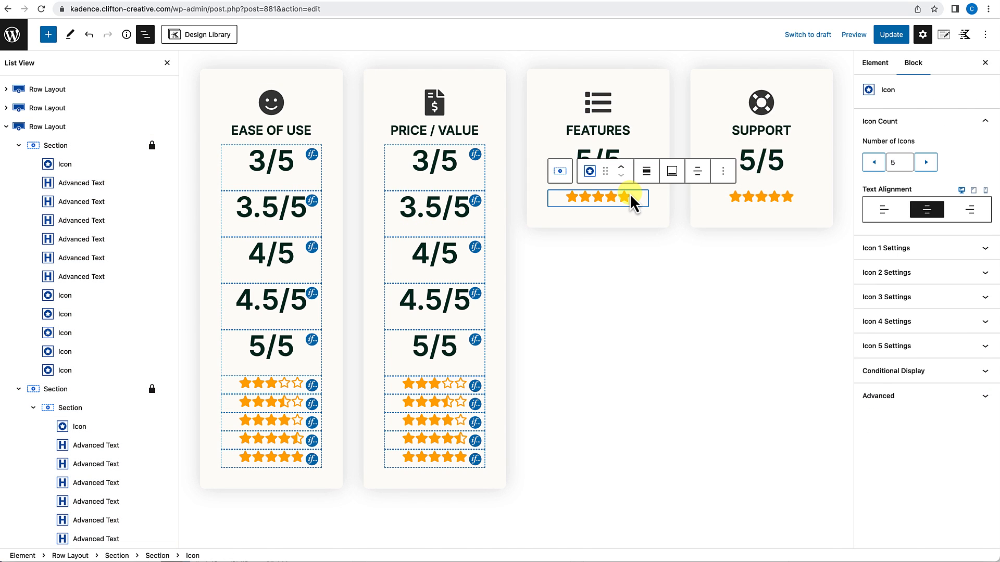
key("BackSpace")
scroll(620, 156, "up", 1)
left_click(611, 99)
scroll(606, 157, "up", 1)
left_click(601, 224)
key("super+v")
Set the conditional display custom field of the 3/5 and 3.5/5 headings in the Features card to Features Star Rating.
left_click(614, 230)
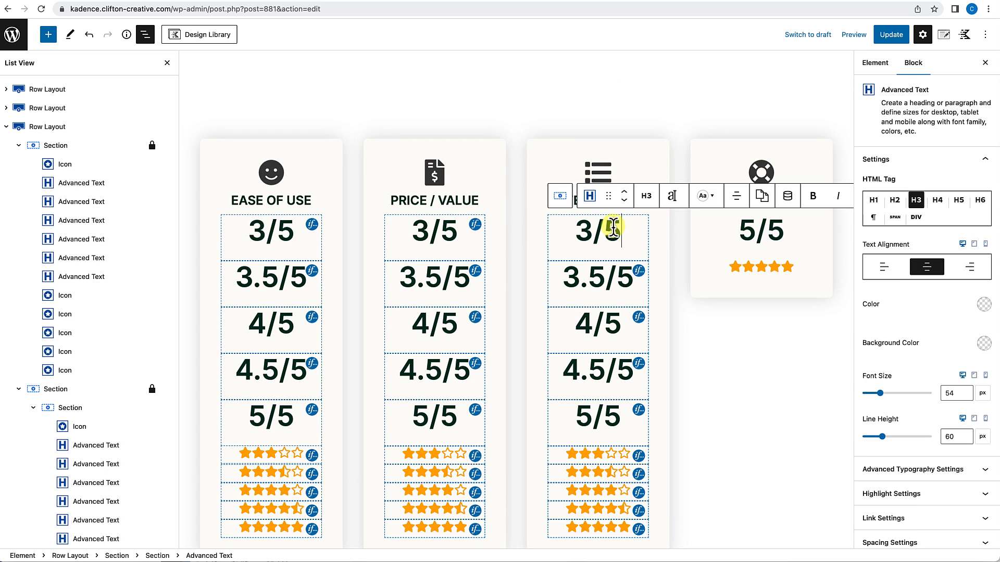
scroll(903, 469, "down", 5)
left_click(904, 514)
left_click(904, 439)
left_click(613, 289)
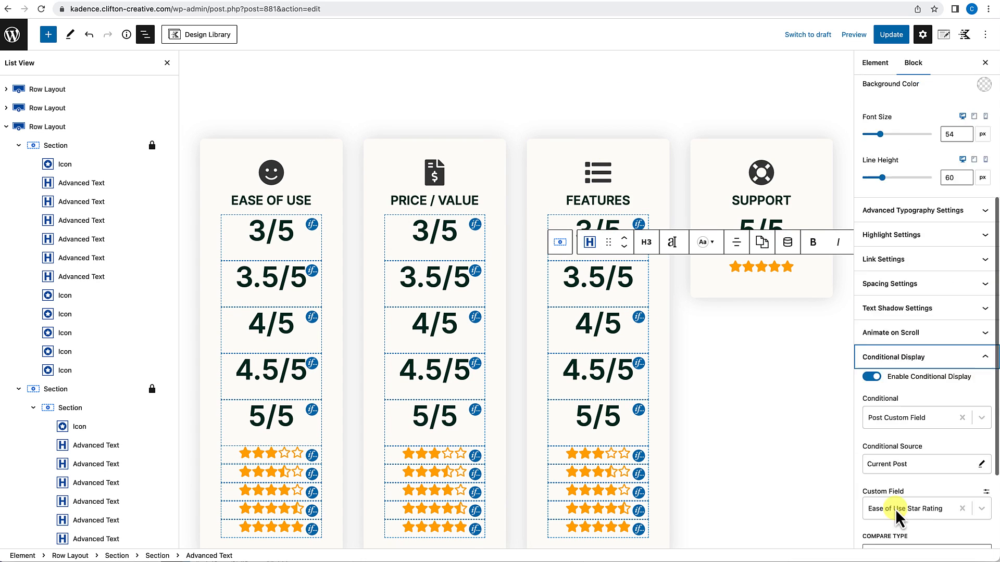
left_click(895, 507)
Set the conditional display custom field of the 4/5 and 4.5/5 headings in the Features card to Features Star Rating.
left_click(590, 338)
left_click(904, 514)
scroll(904, 417, "down", 5)
left_click(905, 413)
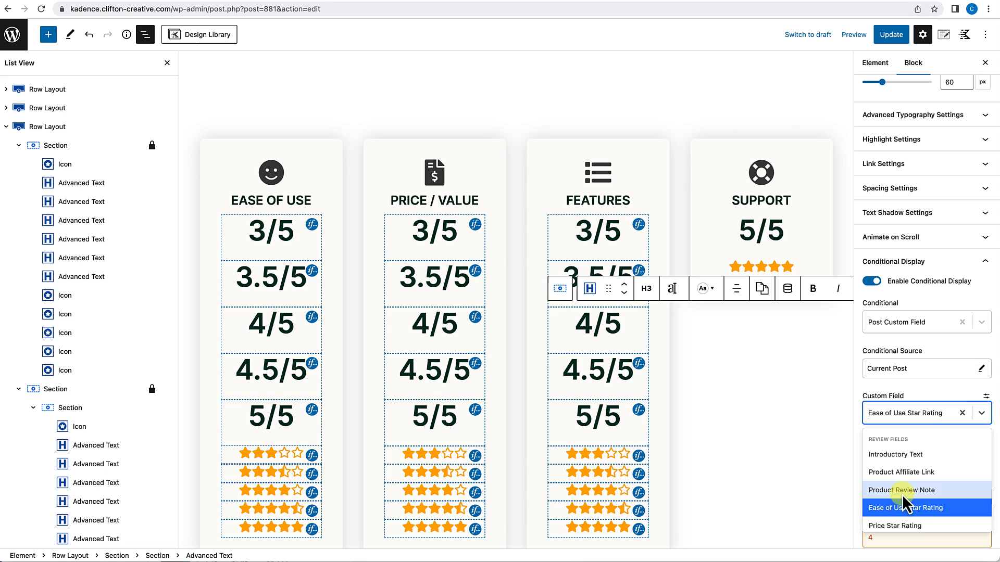
left_click(589, 411)
left_click(906, 510)
scroll(906, 417, "down", 5)
left_click(905, 414)
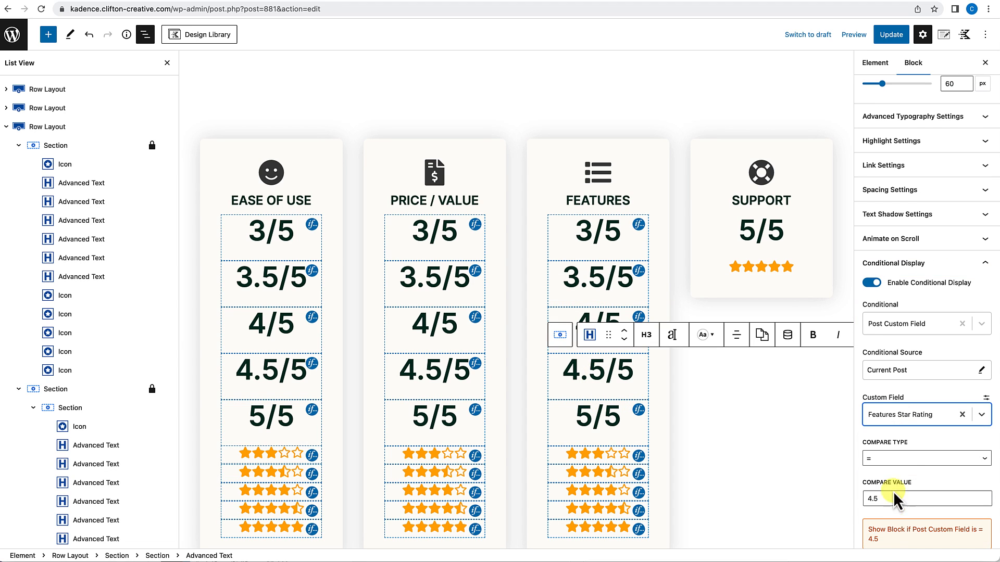
Set the conditional display custom field of the 5/5 heading in the Features card to Features Star Rating.
left_click(598, 391)
left_click(612, 416)
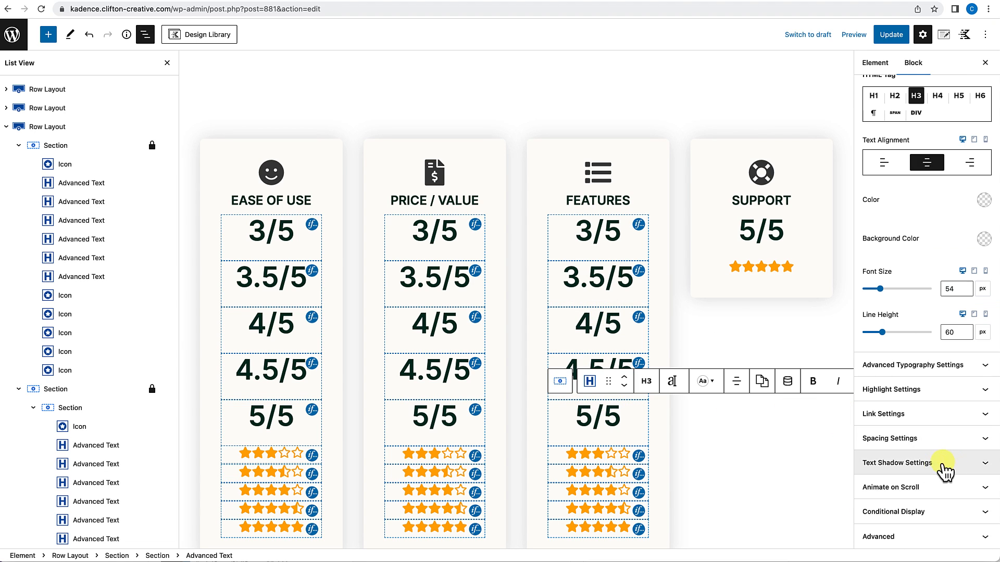
left_click(905, 513)
scroll(912, 443, "down", 5)
left_click(898, 527)
Set the conditional display custom field of the 3-star and 3.5-star rows in the Features card to Features Star Rating.
left_click(578, 454)
left_click(945, 372)
left_click(907, 386)
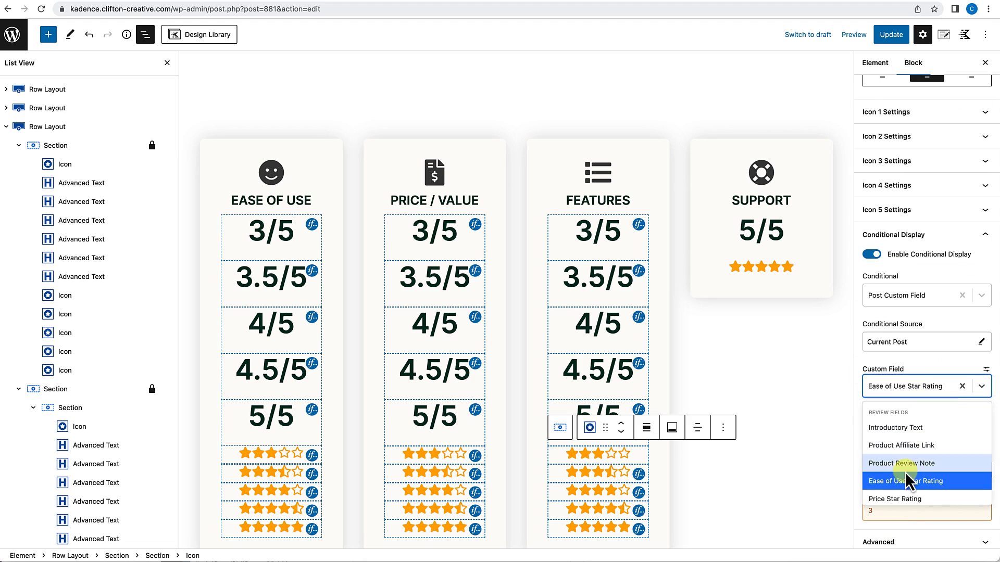
scroll(906, 473, "down", 2)
left_click(906, 475)
left_click(595, 472)
left_click(914, 371)
Set the conditional display custom field of the 4-star and 4.5-star rows in the Features card to Features Star Rating.
left_click(598, 491)
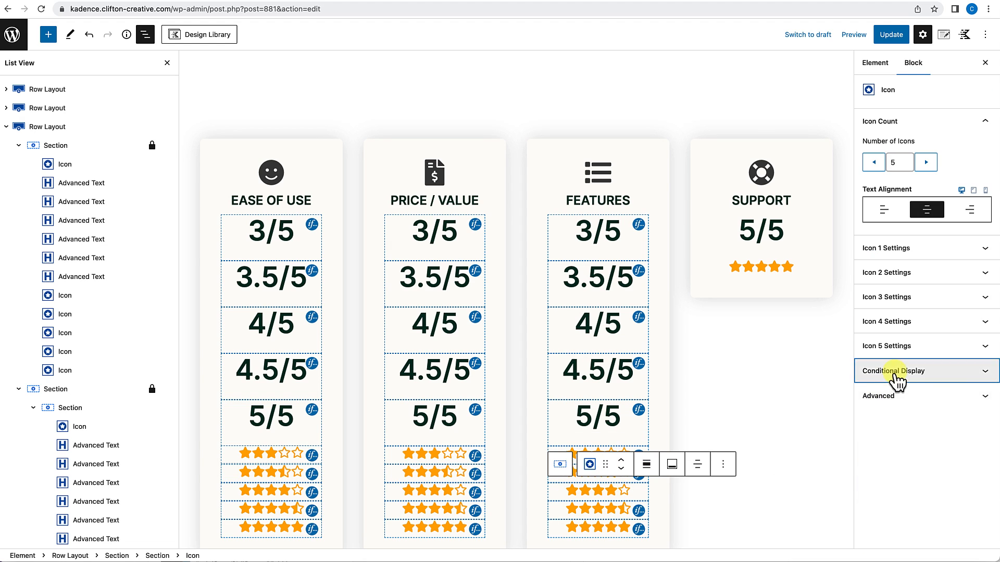
left_click(894, 372)
left_click(907, 439)
scroll(906, 492, "down", 3)
left_click(904, 525)
left_click(610, 511)
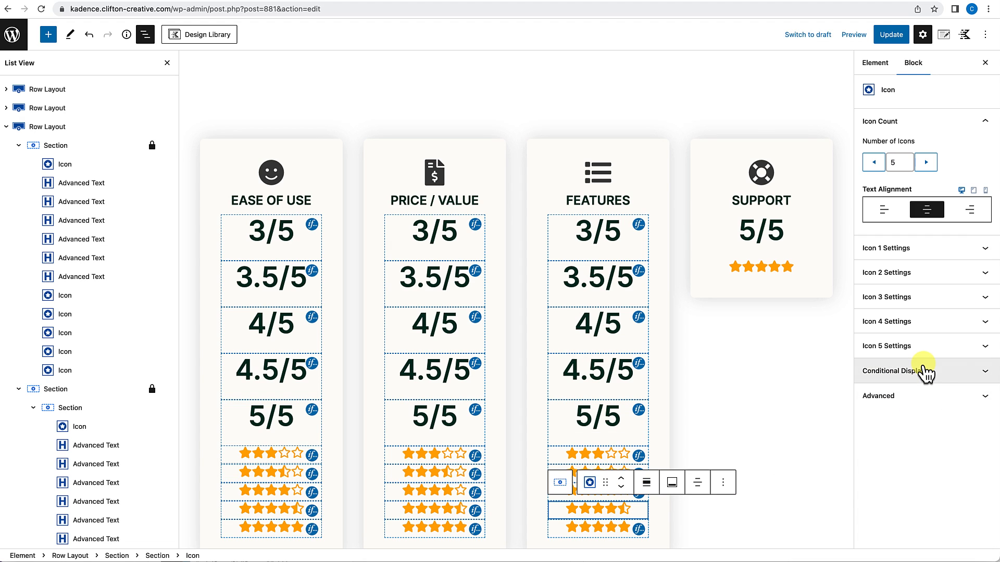
left_click(925, 371)
left_click(907, 439)
scroll(906, 489, "down", 3)
left_click(904, 530)
Set the conditional display custom field of the 5-star row in the Features card to Features Star Rating.
left_click(622, 529)
left_click(892, 371)
left_click(907, 439)
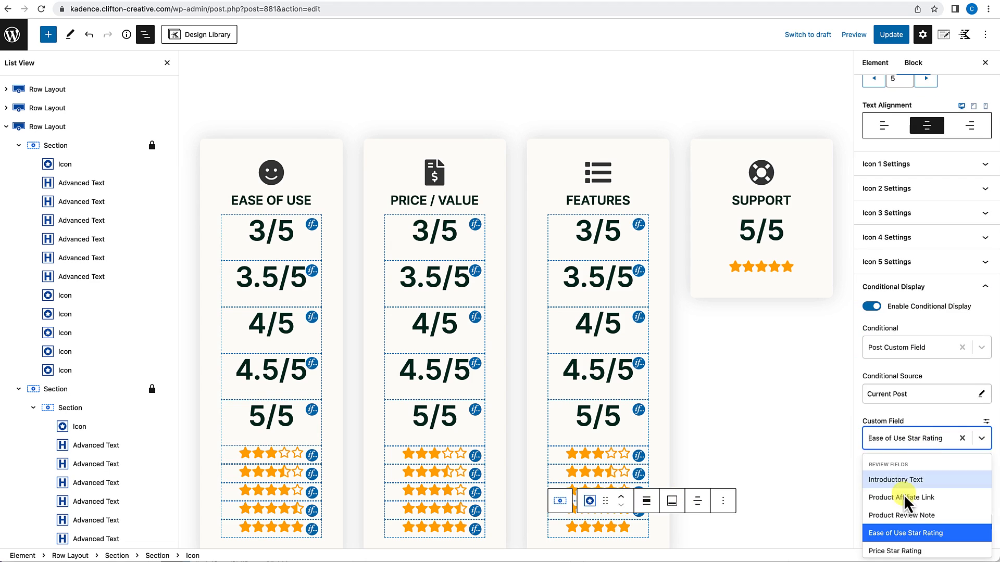
scroll(906, 500, "down", 3)
left_click(904, 531)
Check the conditional display custom field of the 4-star, 4.5-star and 5-star rows in the Features card.
left_click(609, 474)
left_click(617, 496)
left_click(904, 372)
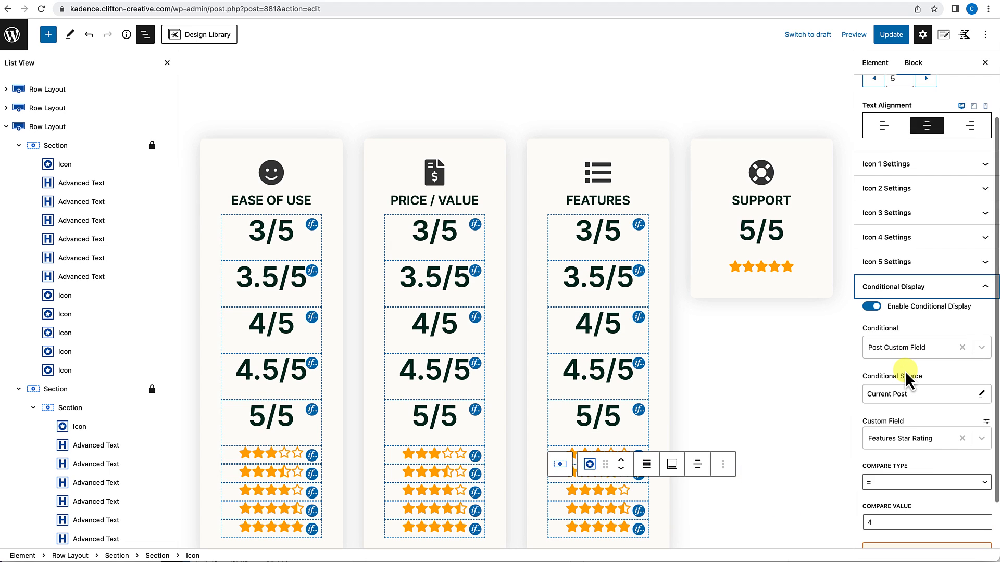
left_click(617, 511)
left_click(946, 375)
left_click(618, 528)
left_click(896, 371)
Replace the Support card's 5/5 heading and star row with the copied rating blocks, and set the 3/5 heading's custom field to Support Star Rating.
left_click_drag(757, 233, 758, 267)
key("super+v")
left_click(761, 232)
scroll(904, 464, "down", 5)
left_click(904, 511)
left_click(904, 439)
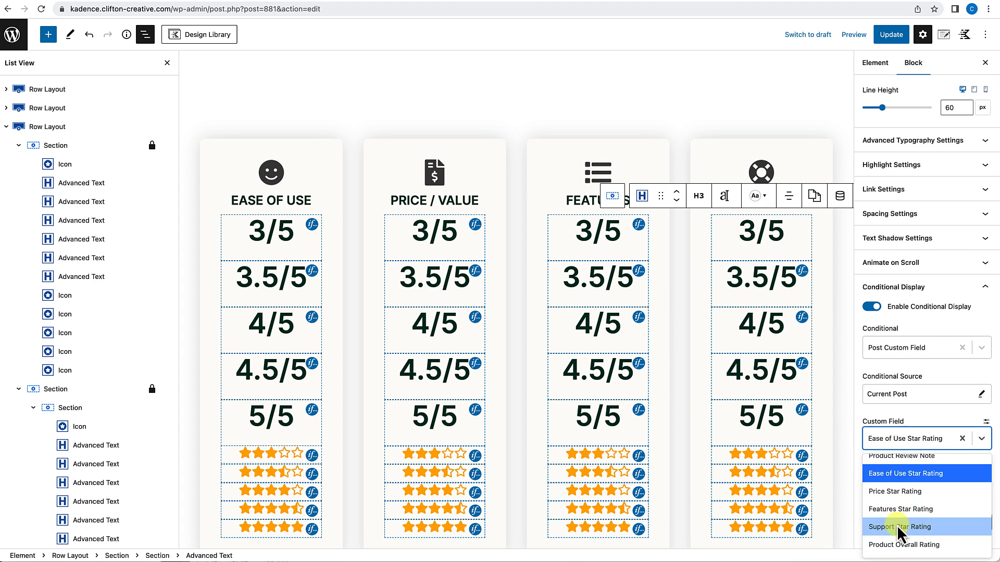
left_click(904, 529)
Set the conditional display custom field of the 3.5/5 and 4/5 headings in the Support card to Support Star Rating.
left_click(761, 277)
left_click(905, 511)
scroll(904, 469, "down", 5)
left_click(906, 439)
left_click(902, 520)
left_click(761, 324)
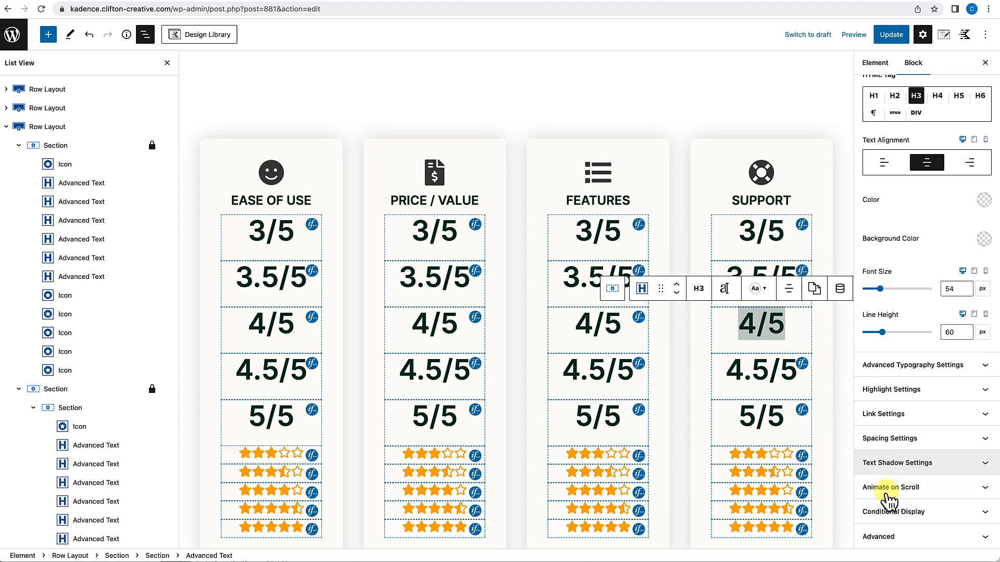
left_click(905, 511)
scroll(904, 468, "down", 5)
left_click(906, 410)
left_click(904, 492)
Set the conditional display custom field of the 4.5/5 and 5/5 headings in the Support card to Support Star Rating.
left_click(759, 375)
left_click(904, 511)
scroll(904, 469, "down", 5)
left_click(896, 417)
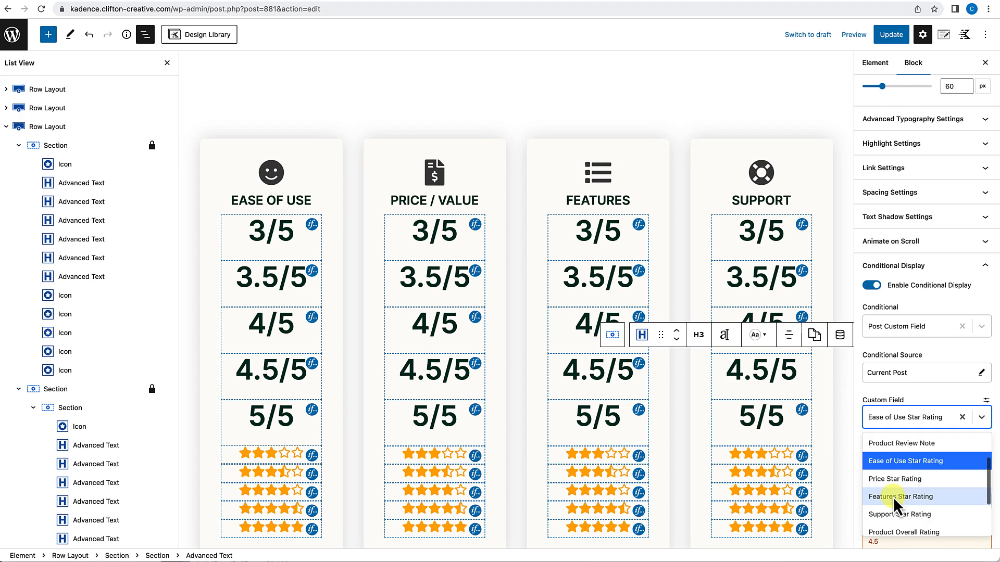
left_click(899, 514)
left_click(761, 416)
left_click(909, 512)
scroll(909, 468, "down", 5)
left_click(907, 382)
left_click(894, 492)
Set the conditional display custom field of the 3-star and 3.5-star rows in the Support card to Support Star Rating.
left_click(761, 453)
left_click(901, 369)
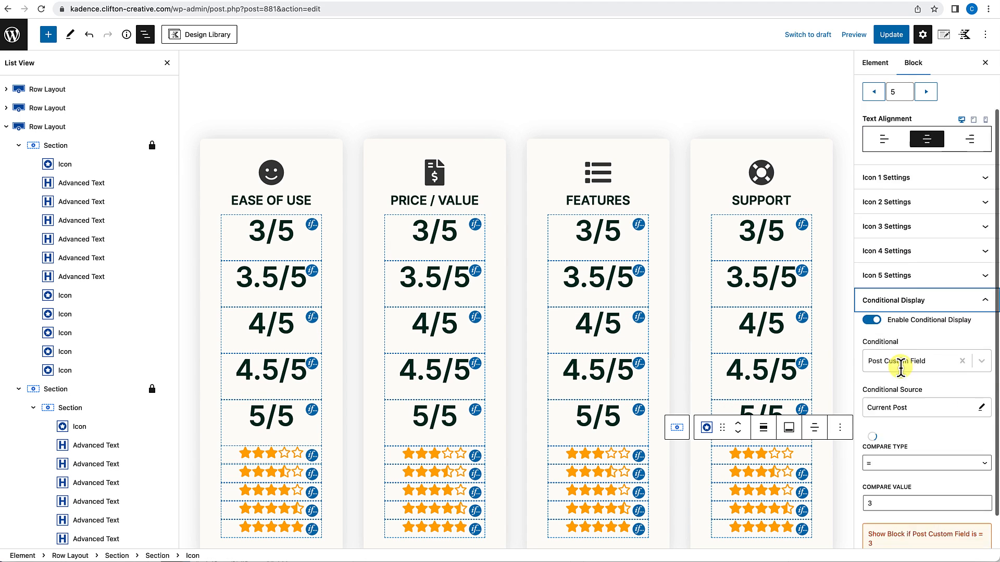
scroll(901, 375, "down", 3)
left_click(906, 399)
left_click(906, 504)
left_click(761, 472)
left_click(903, 371)
left_click(909, 384)
left_click(906, 492)
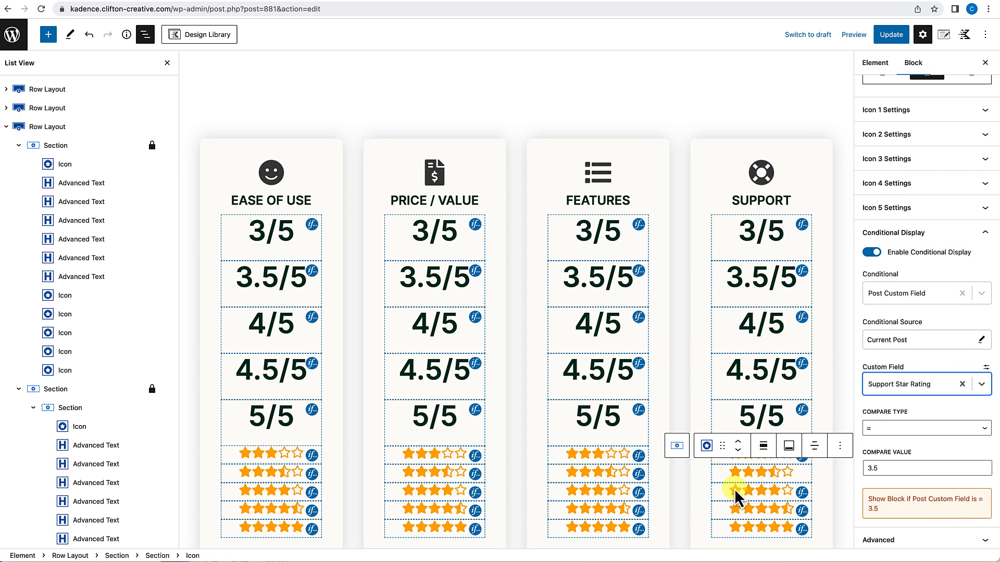
Set the conditional display custom field of the 4-star and 4.5-star rows in the Support card to Support Star Rating.
left_click(734, 490)
left_click(894, 371)
scroll(895, 374, "down", 3)
left_click(901, 444)
left_click(893, 530)
left_click(761, 508)
left_click(893, 373)
scroll(900, 385, "down", 4)
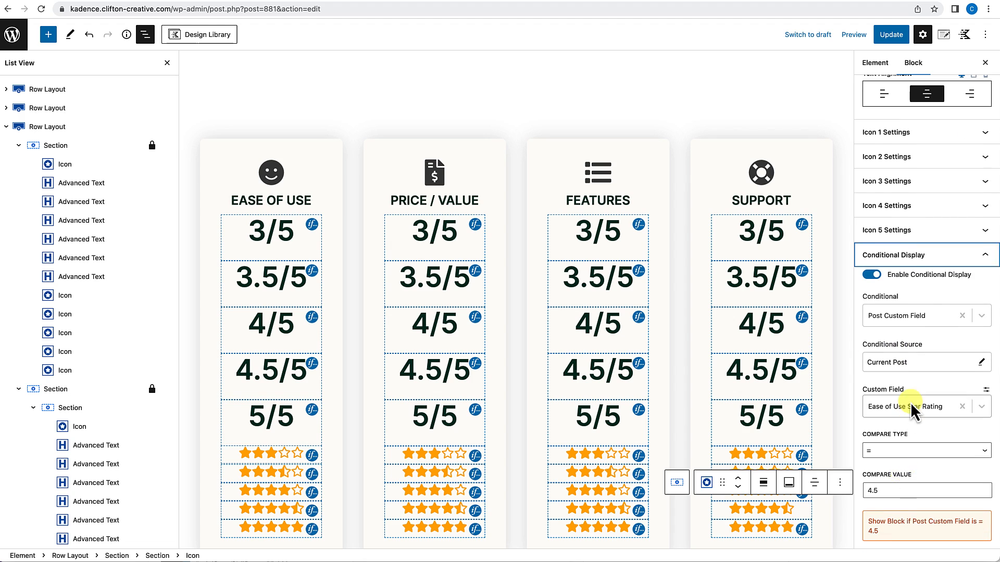
left_click(910, 404)
left_click(902, 497)
Set the conditional display custom field of the 5-star row in the Support card to Support Star Rating.
left_click(752, 526)
left_click(898, 371)
scroll(900, 385, "down", 3)
left_click(904, 439)
left_click(899, 487)
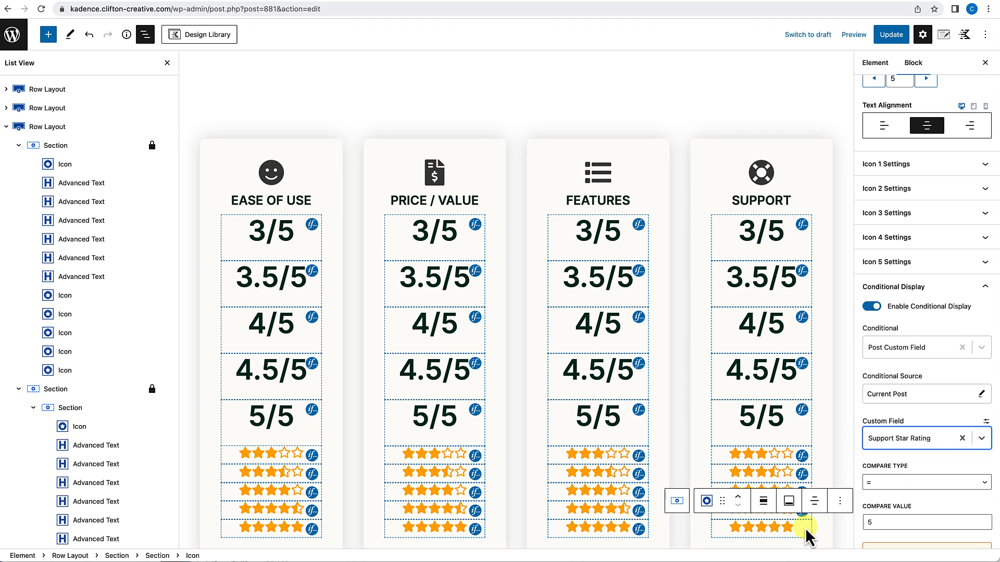
Check the conditional display custom field of the 3-star, 3.5-star, 4-star and 4.5-star rows in the Support card.
left_click(788, 507)
left_click(761, 473)
left_click(762, 491)
left_click(909, 372)
left_click(763, 510)
left_click(895, 373)
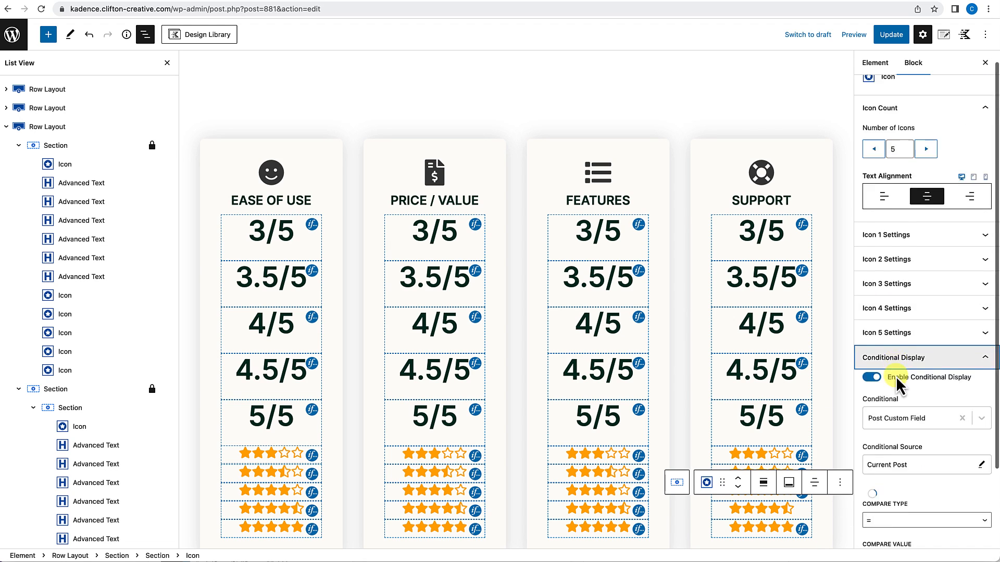
left_click(761, 454)
left_click(895, 372)
left_click(776, 473)
left_click(894, 372)
left_click(761, 491)
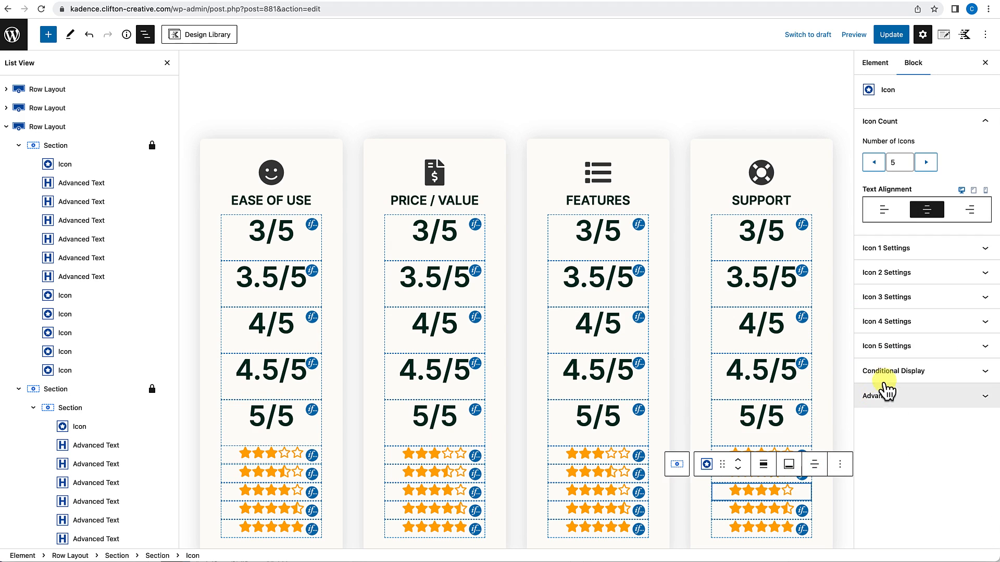
left_click(893, 372)
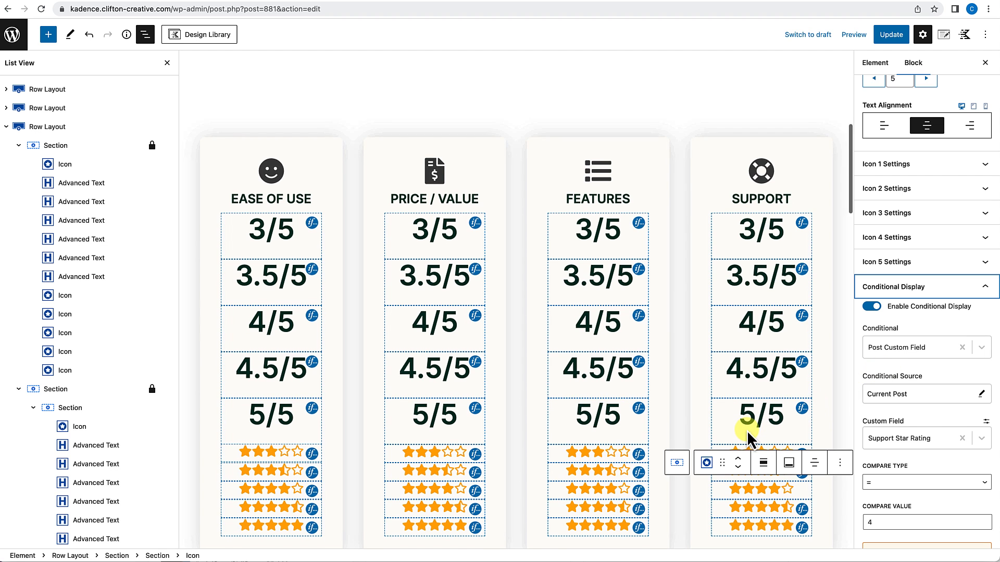
Compare the static category star ratings in the sidebar review box with the conditional star rows in the four rating cards.
scroll(747, 430, "down", 2)
left_click(679, 528)
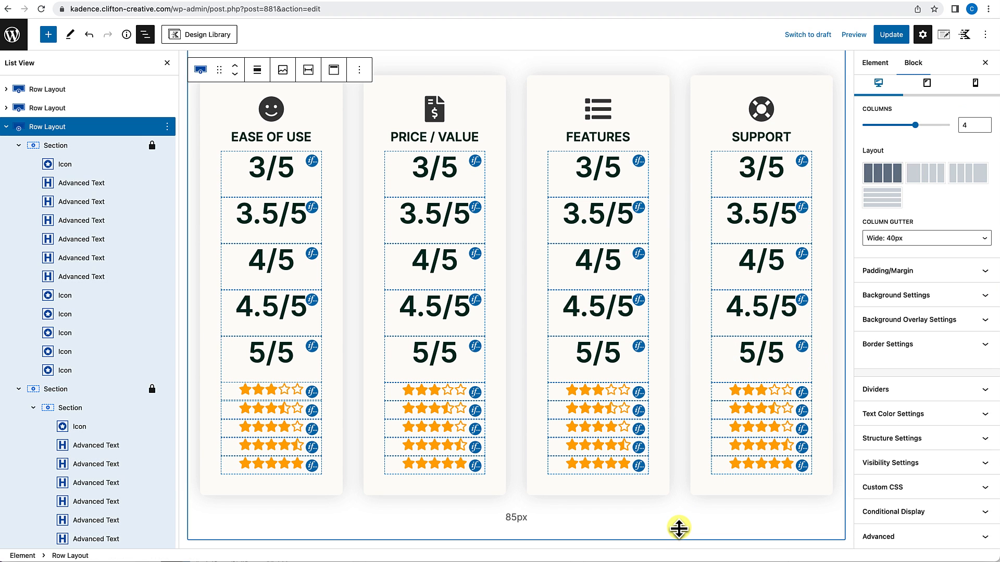
scroll(678, 528, "down", 2)
scroll(678, 528, "down", 3)
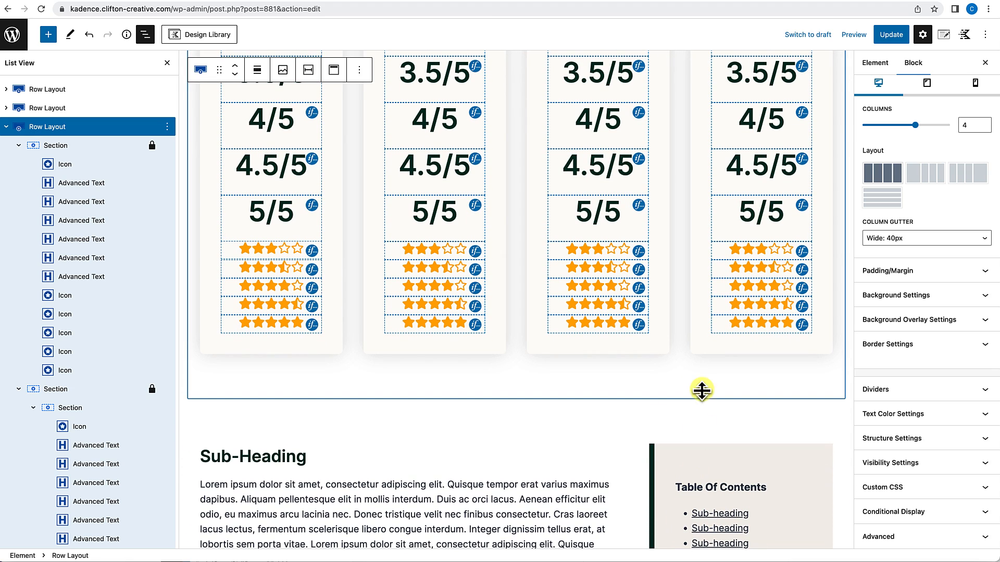
mouse_move(695, 391)
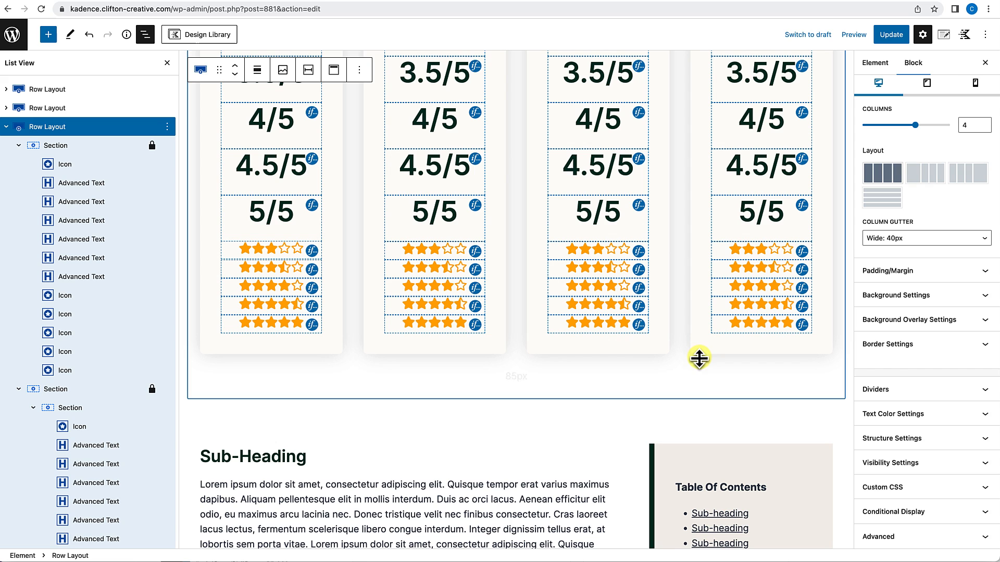
scroll(702, 391, "down", 7)
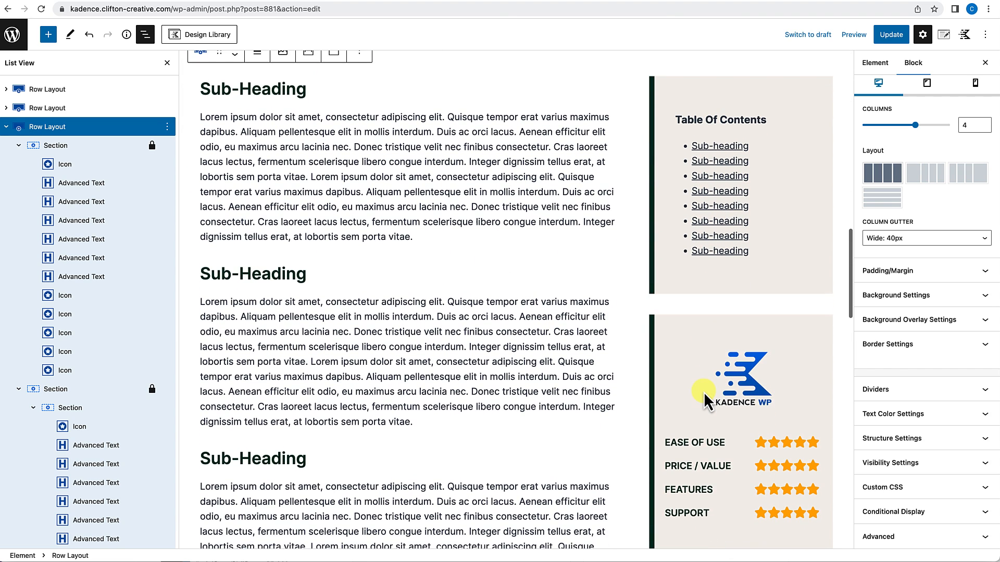
scroll(704, 391, "down", 3)
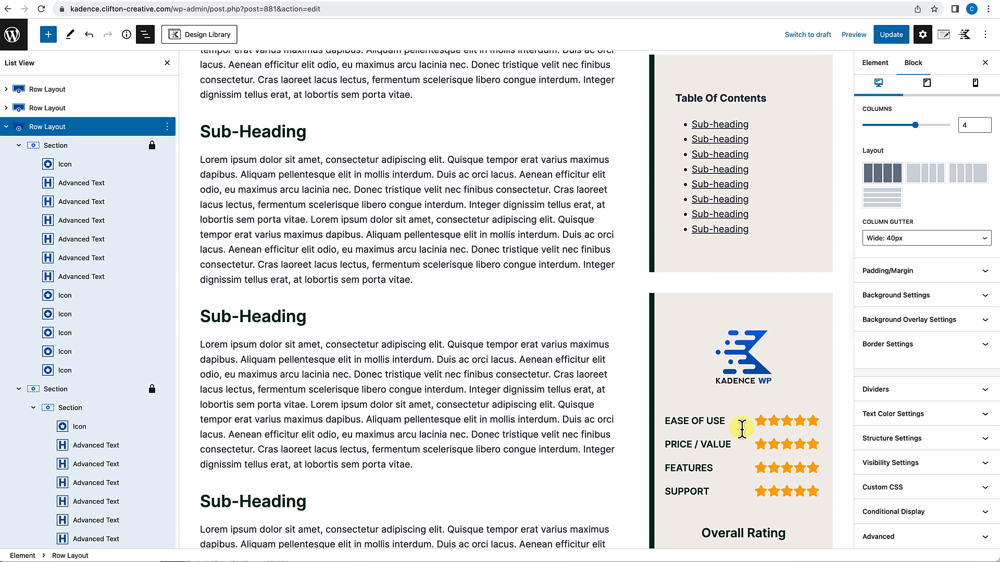
scroll(644, 406, "down", 1)
scroll(645, 406, "up", 2)
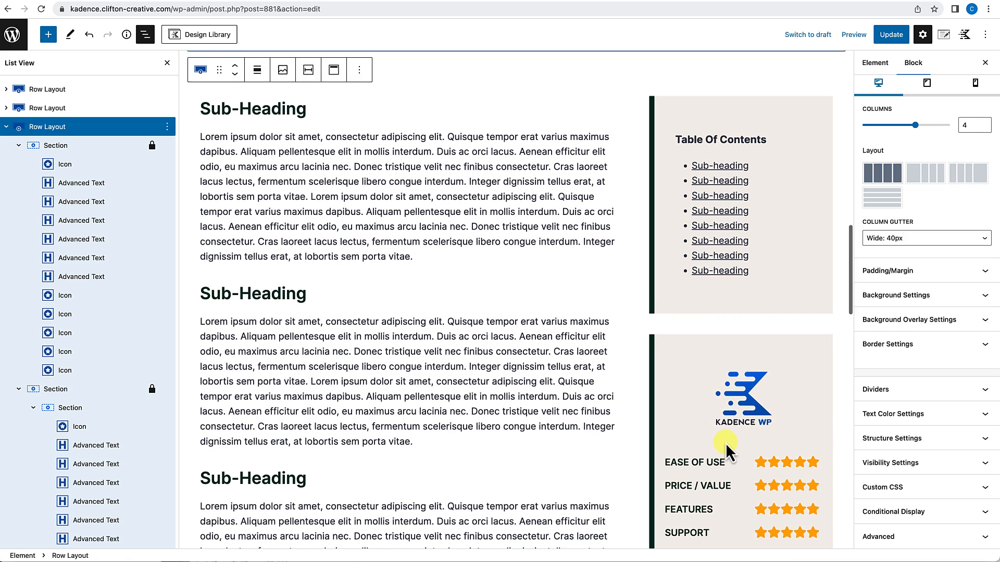
scroll(670, 336, "up", 4)
scroll(654, 424, "down", 3)
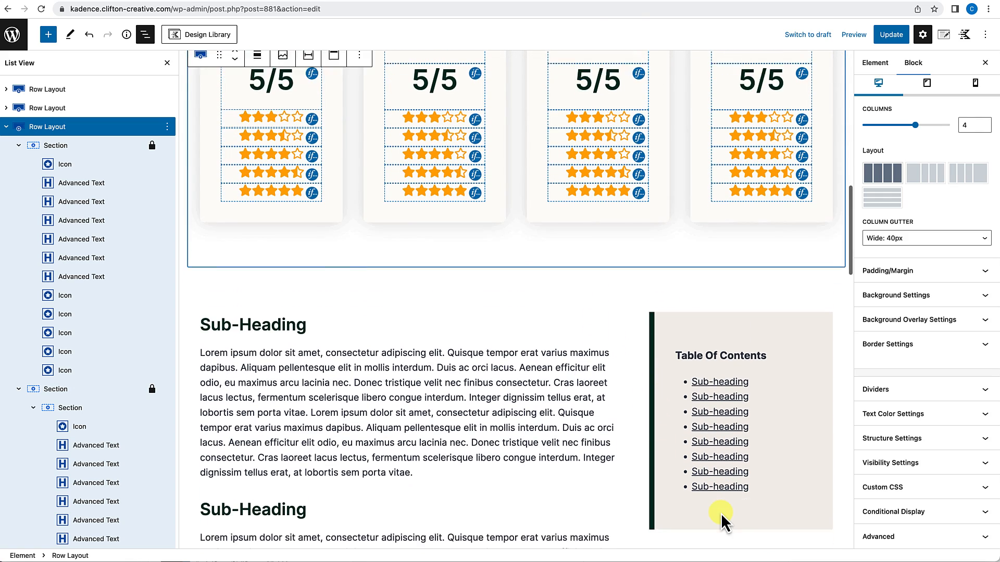
scroll(744, 517, "down", 3)
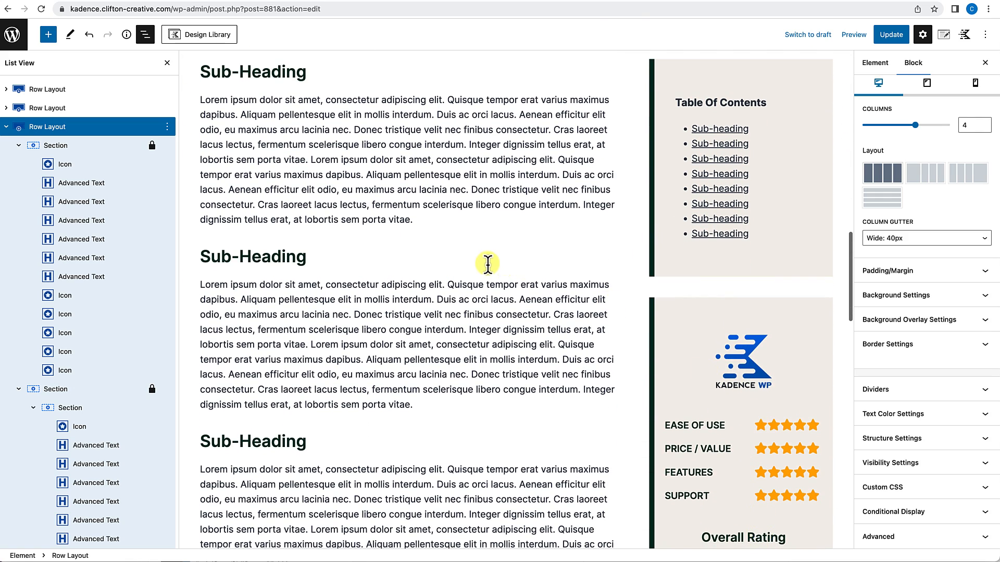
scroll(487, 264, "up", 7)
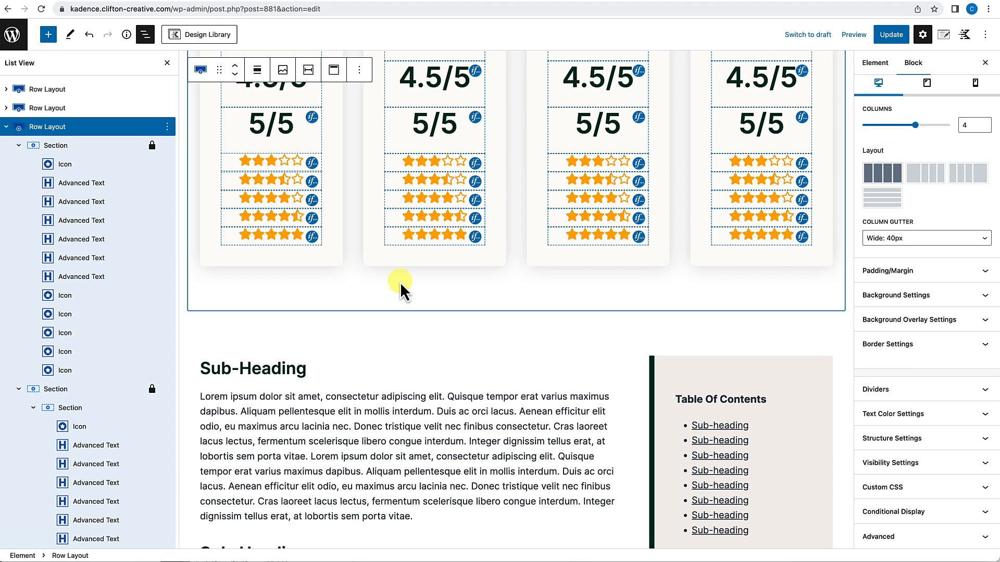
scroll(735, 461, "down", 6)
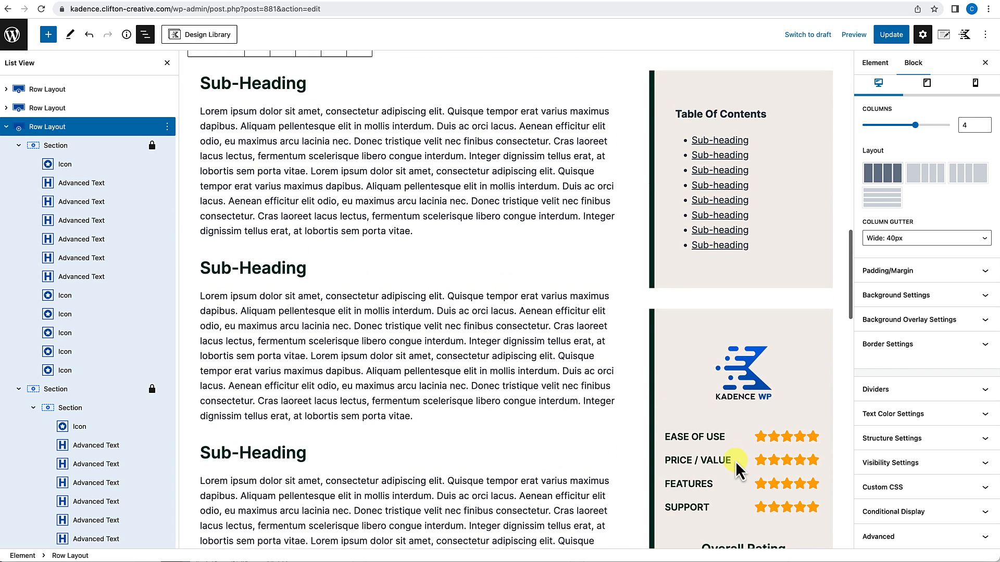
scroll(453, 364, "up", 6)
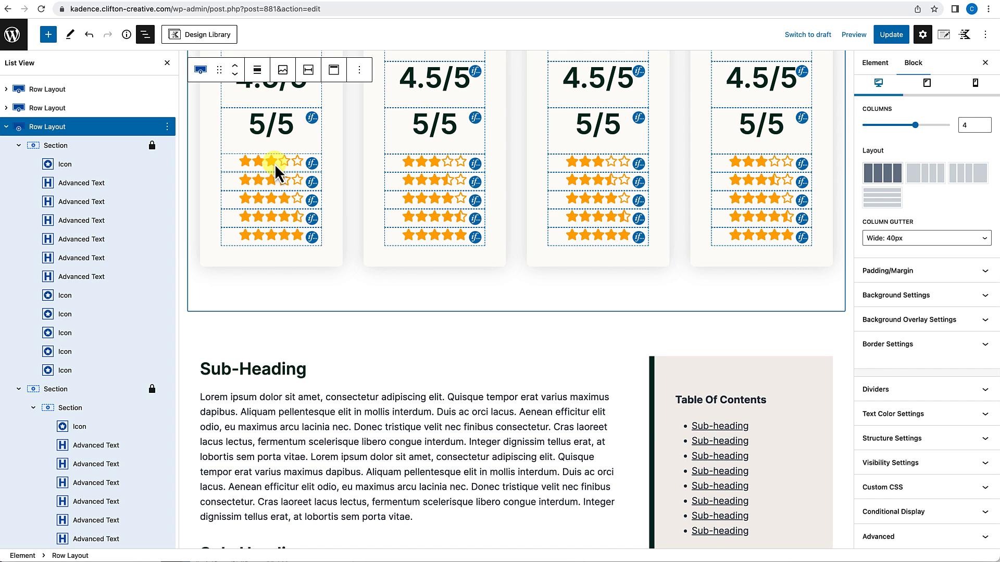
scroll(676, 408, "down", 6)
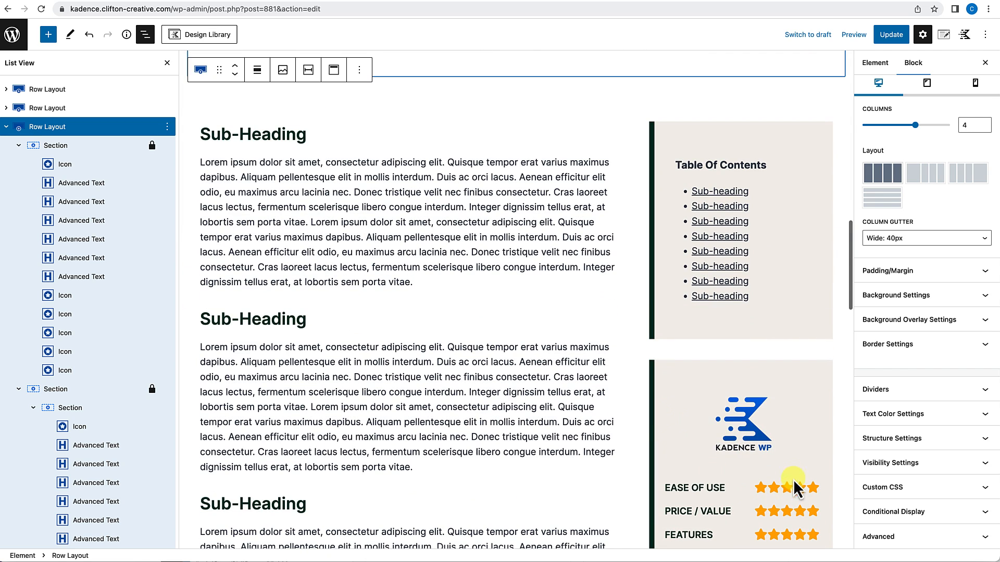
scroll(554, 362, "up", 7)
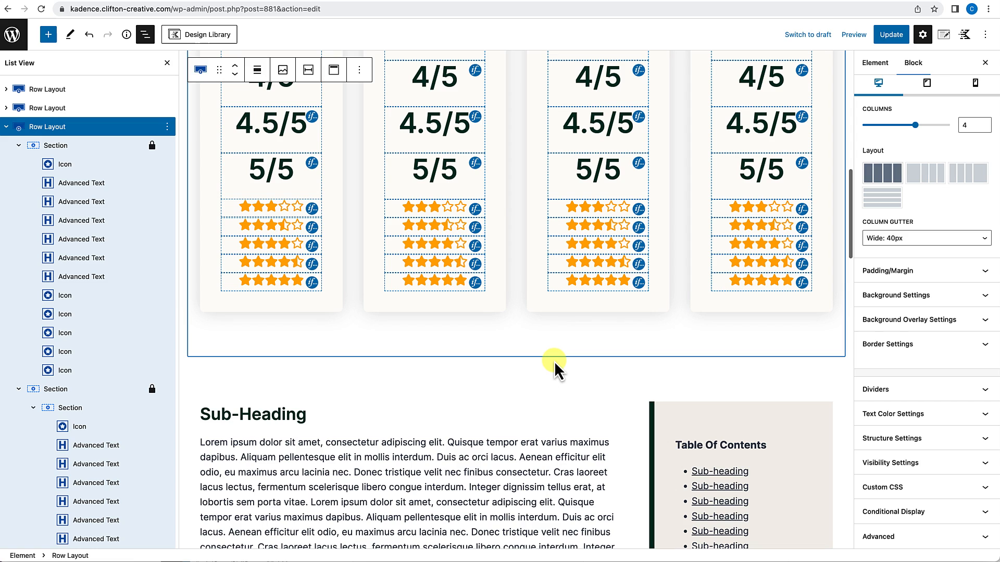
Copy the Ease of Use card's five conditional star rows and paste them in place of the Ease of Use stars in the sidebar review box.
left_click(229, 211)
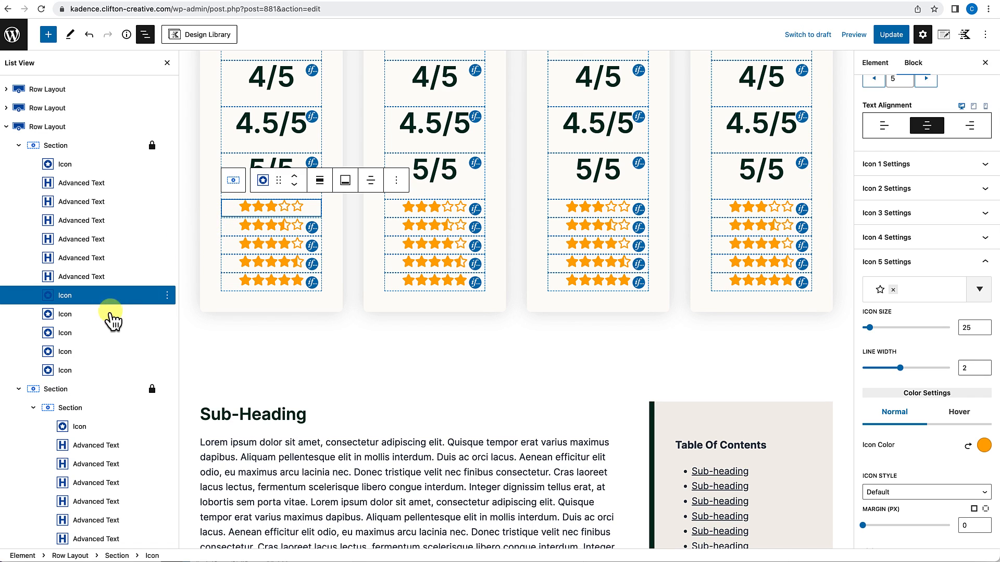
left_click(73, 373, "shift")
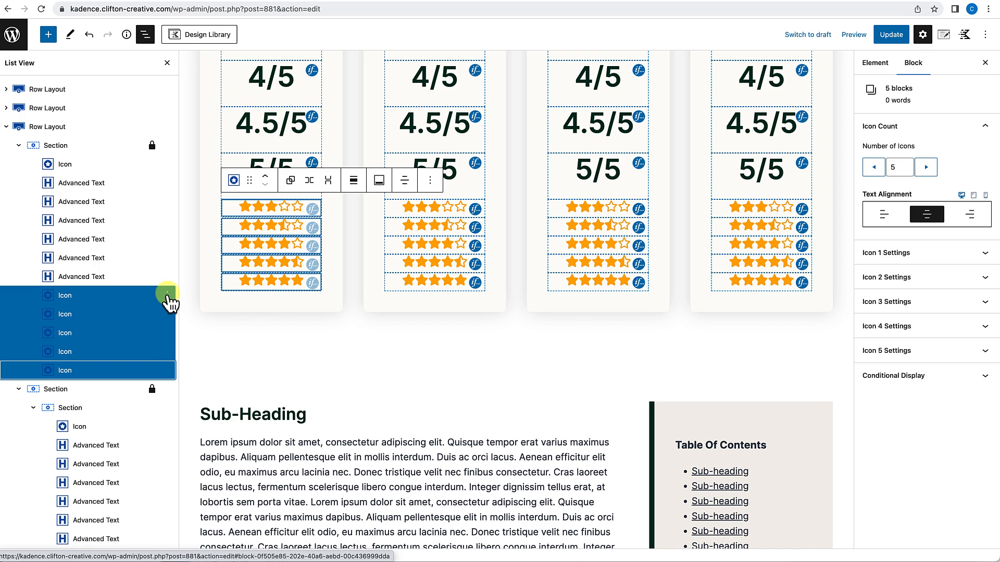
left_click(167, 296)
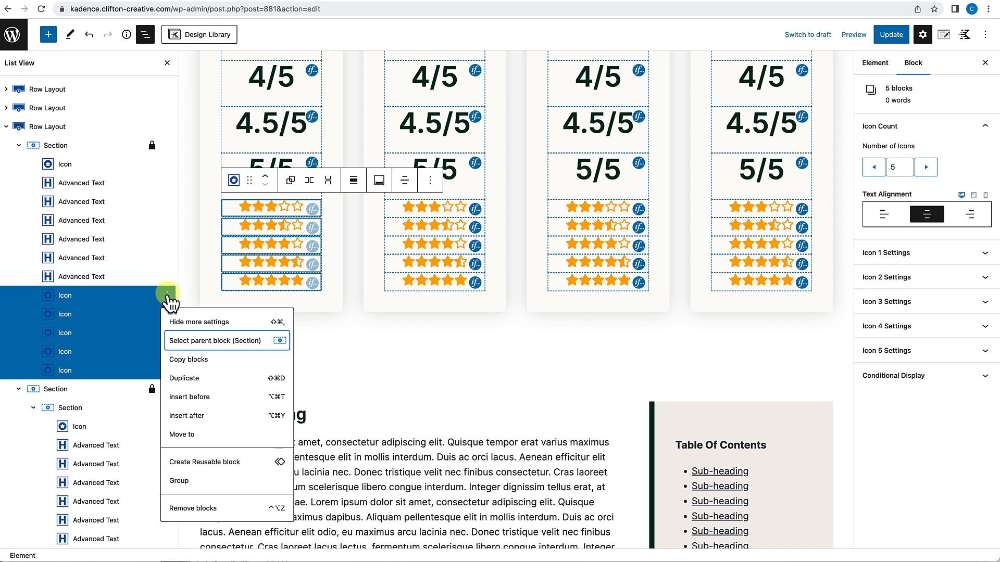
left_click(189, 359)
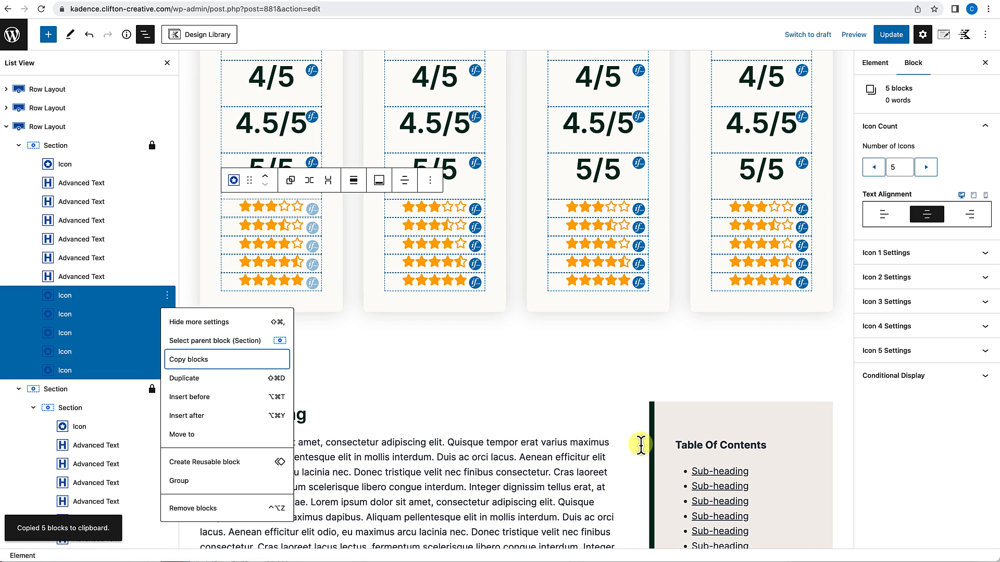
scroll(645, 447, "down", 1)
scroll(645, 447, "down", 6)
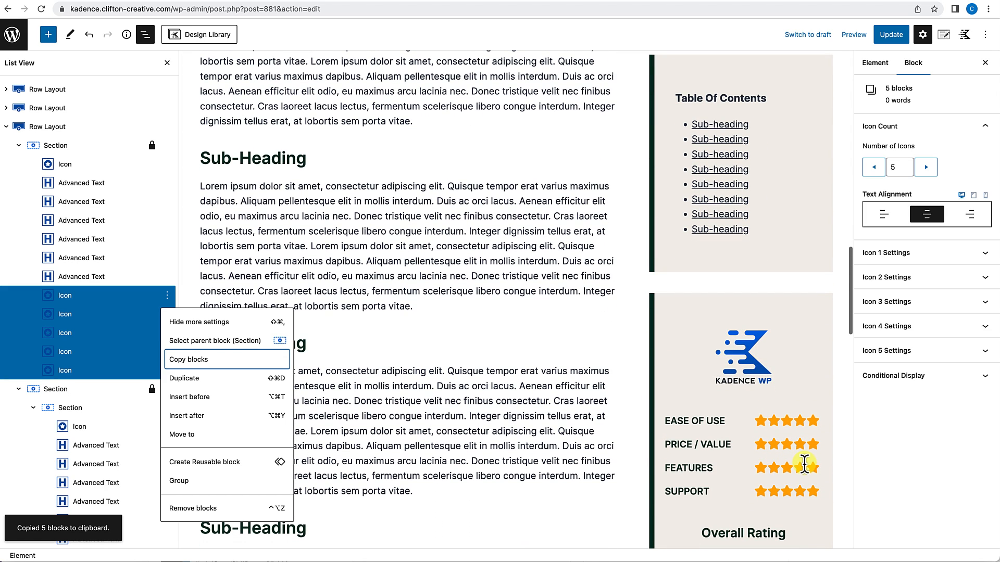
left_click(784, 425)
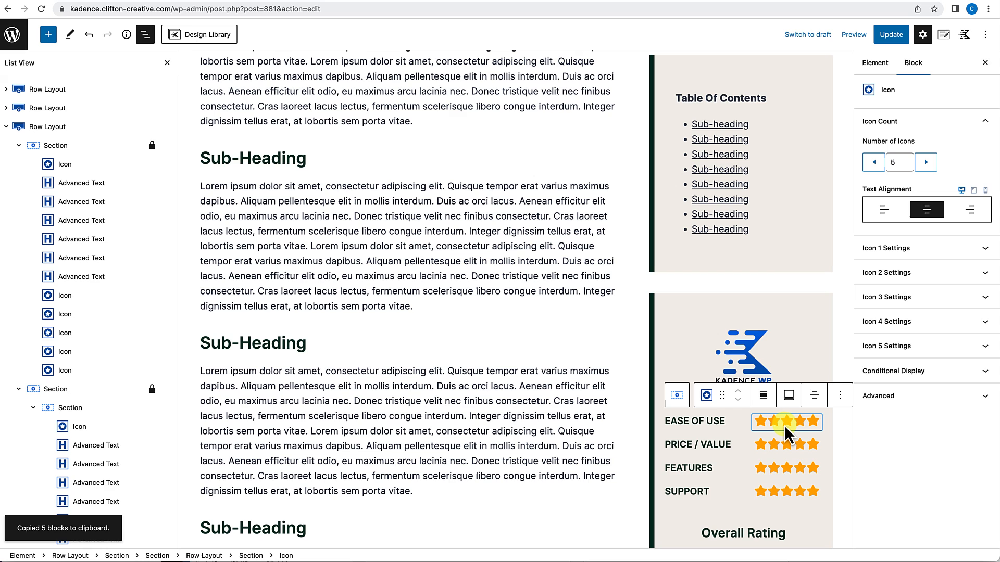
key("ctrl+v")
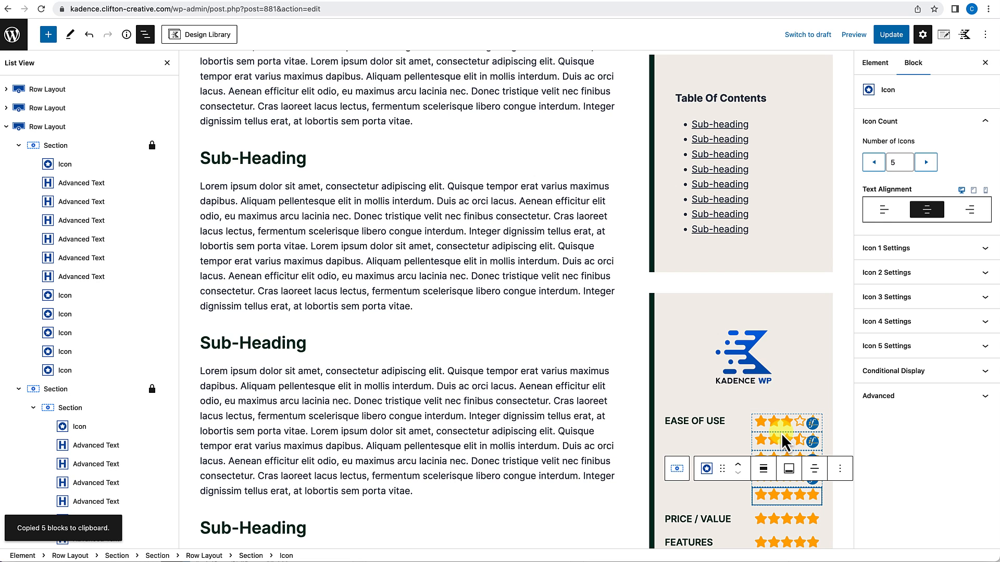
scroll(569, 325, "up", 6)
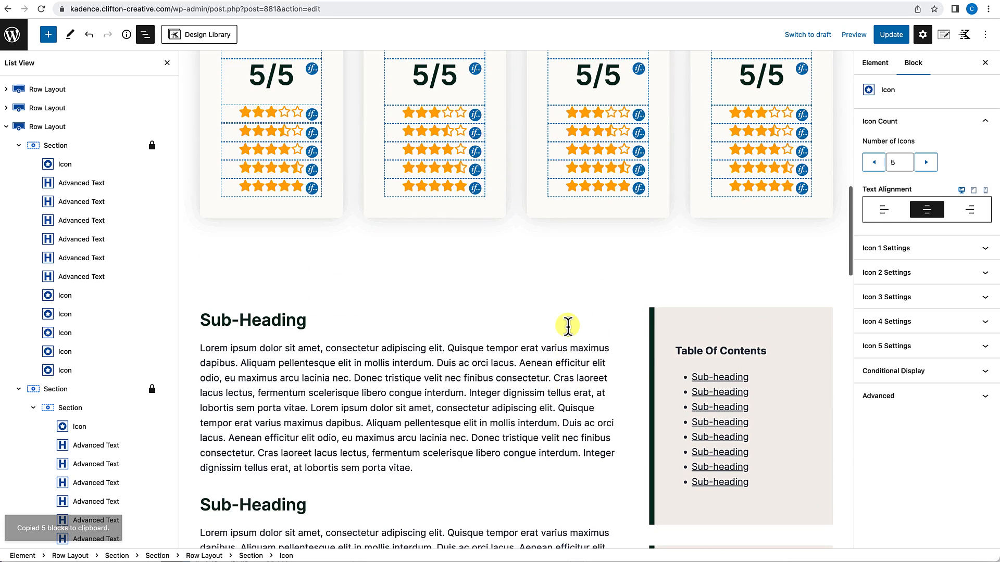
Copy the Price / Value card's five conditional star rows and paste them in place of the Price / Value stars in the sidebar review box.
left_click(445, 166)
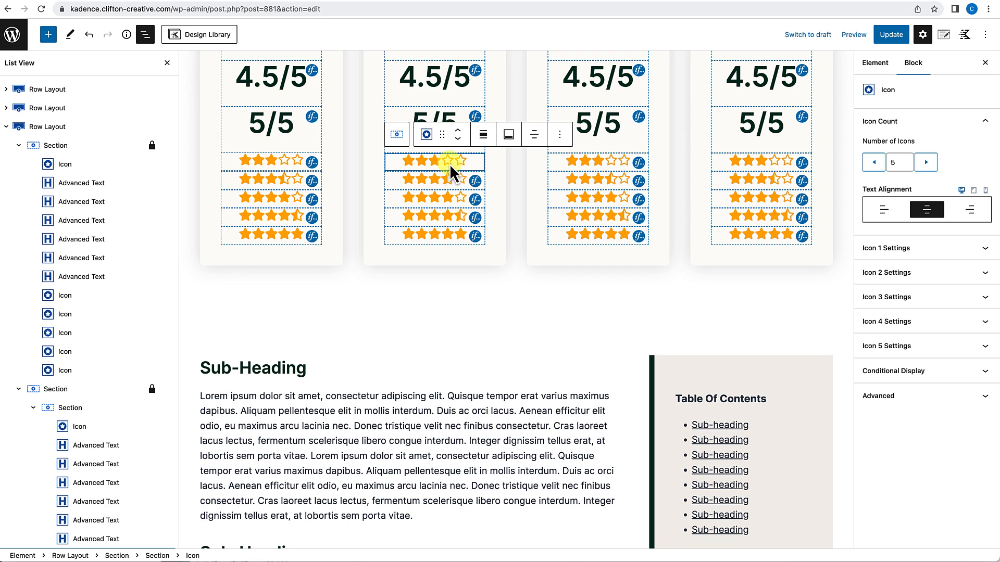
scroll(147, 416, "down", 3)
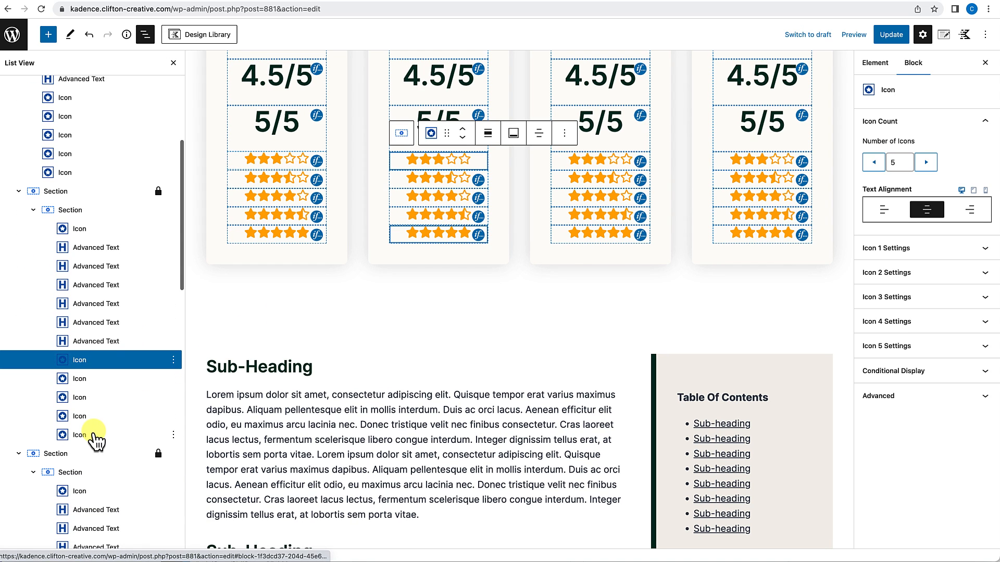
left_click(97, 436, "shift")
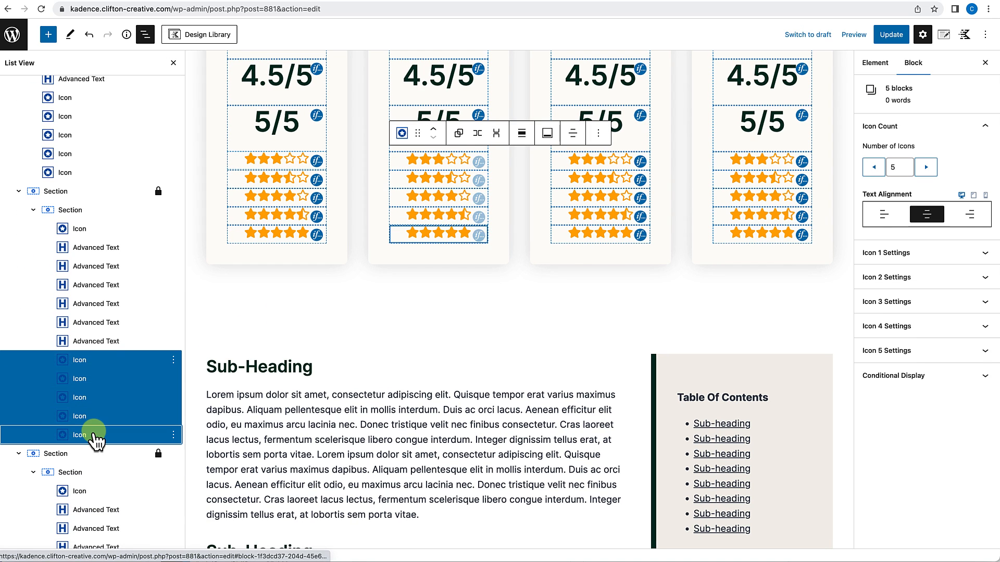
left_click(173, 360)
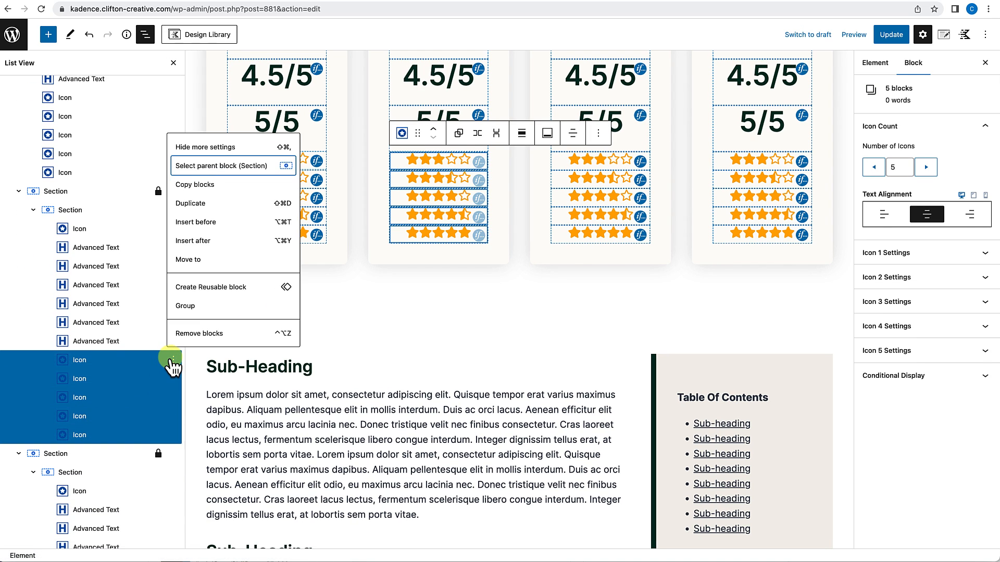
left_click(212, 186)
scroll(699, 417, "down", 6)
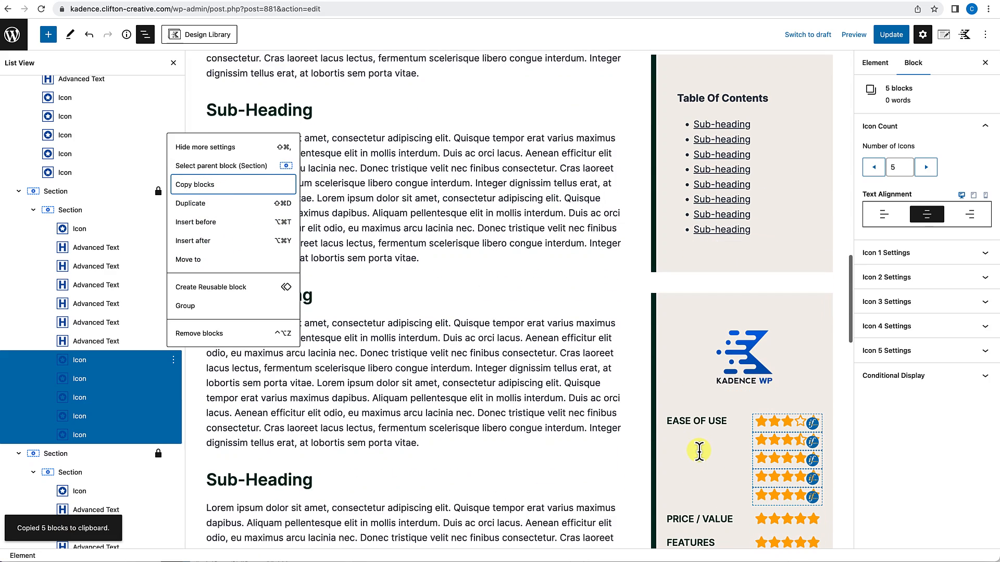
scroll(699, 451, "down", 2)
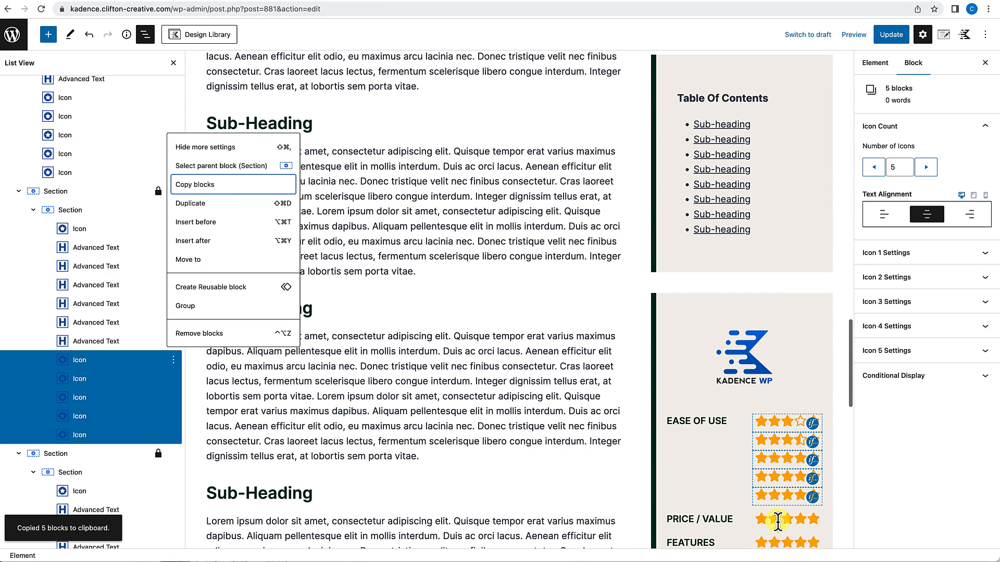
left_click(777, 514)
scroll(777, 514, "down", 4)
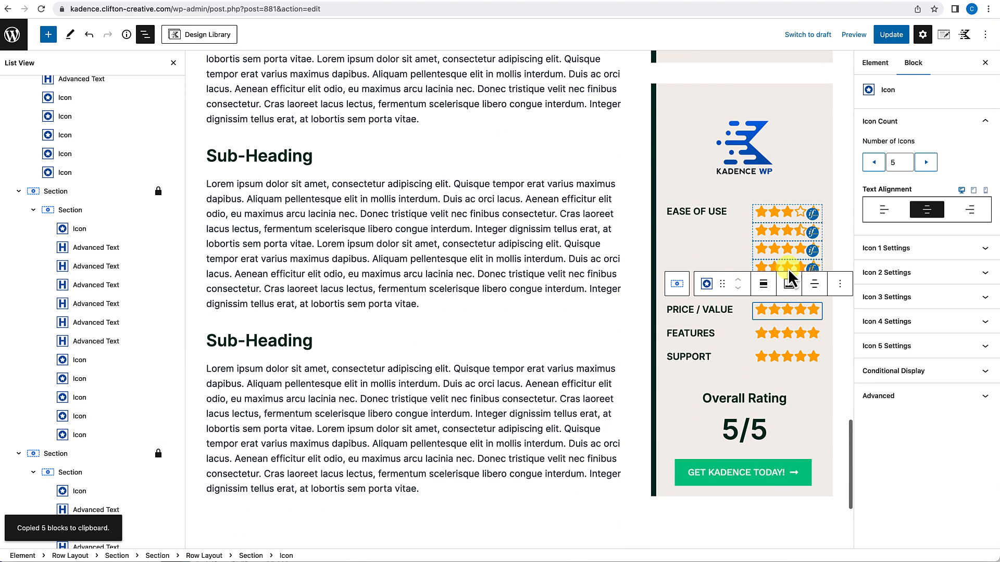
left_click(767, 249)
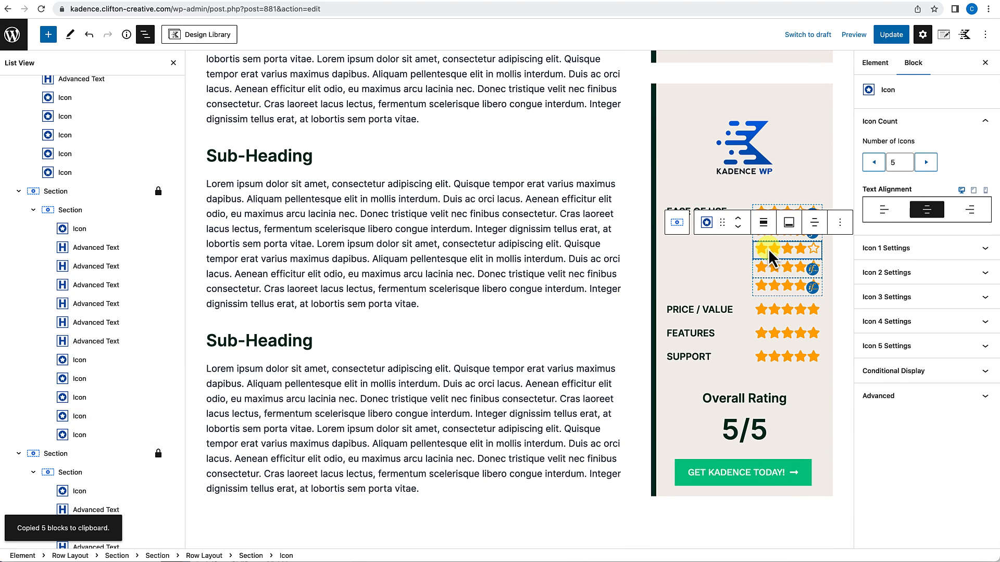
left_click(766, 313)
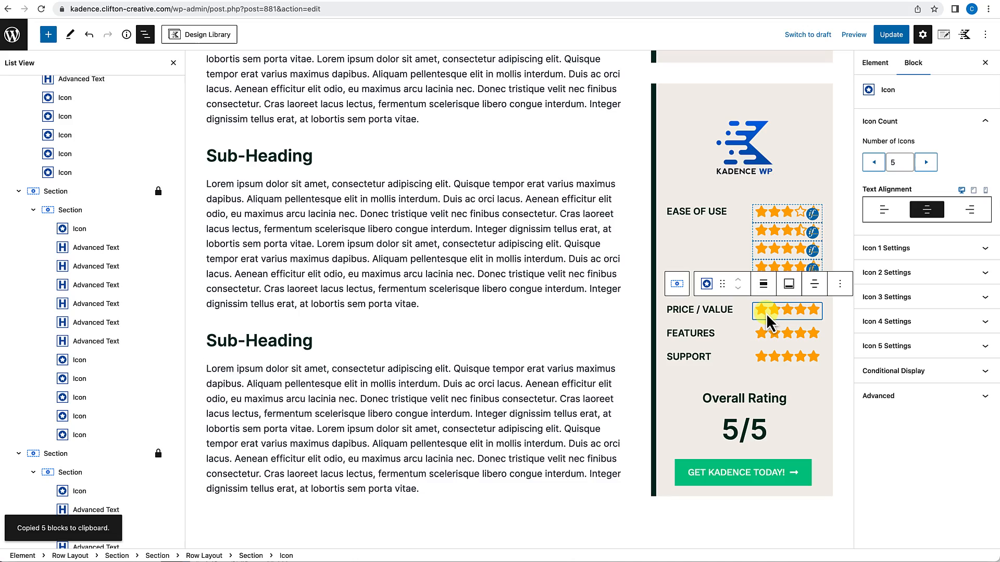
key("ctrl+v")
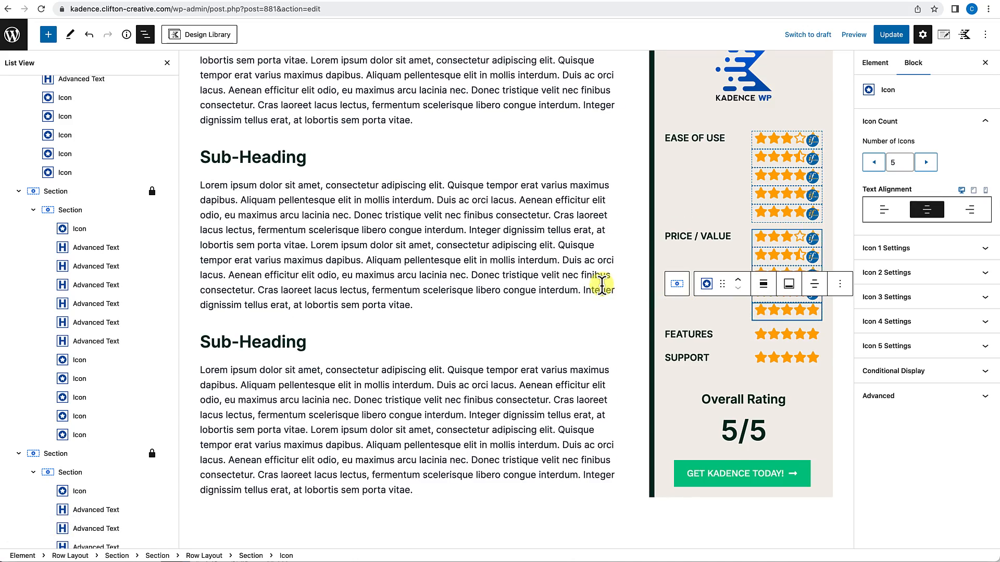
Copy the Features card's five conditional star rows and paste them in place of the Features stars in the sidebar review box.
scroll(601, 285, "up", 2)
scroll(600, 285, "up", 5)
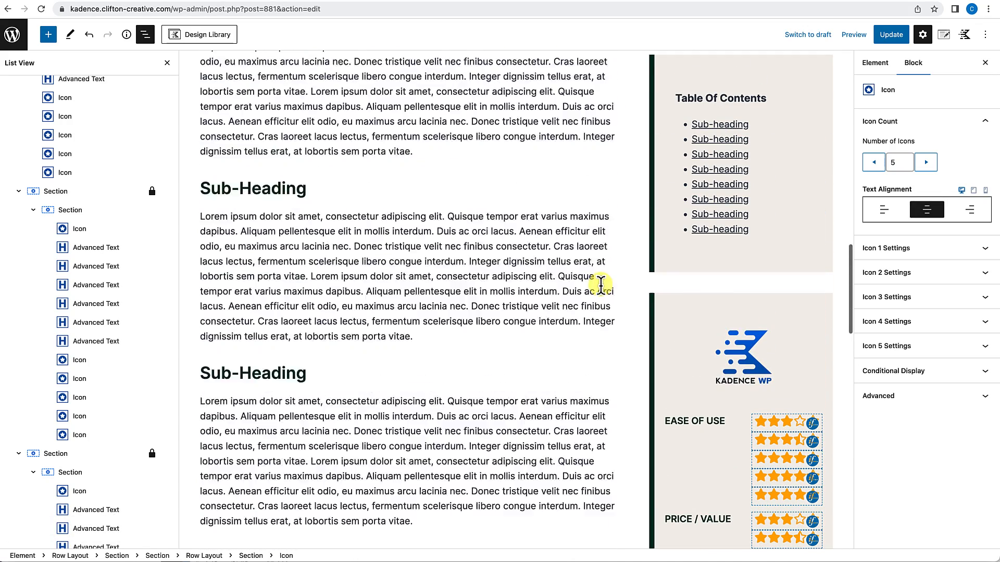
scroll(600, 285, "up", 2)
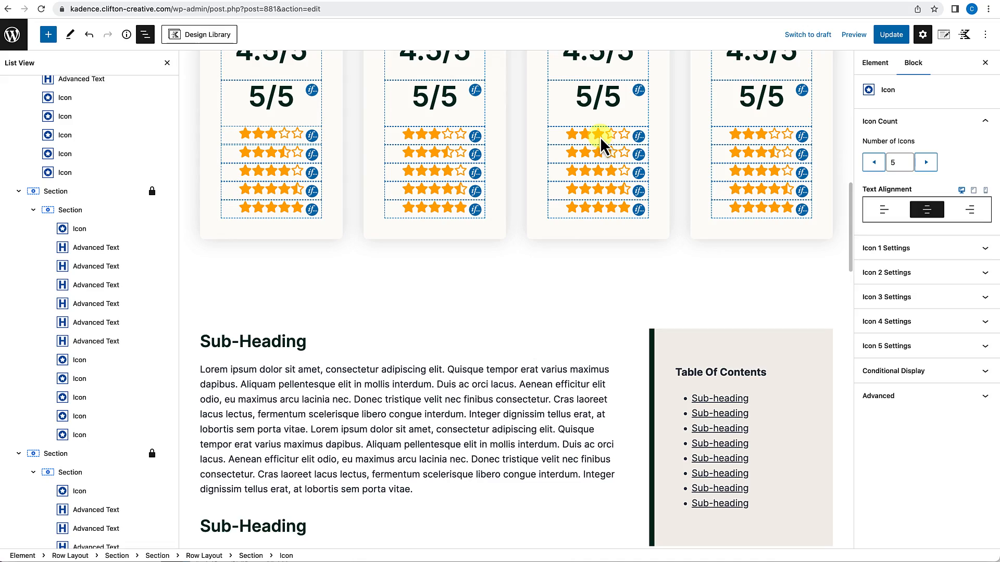
left_click(601, 144)
left_click(108, 312, "shift")
scroll(690, 449, "down", 7)
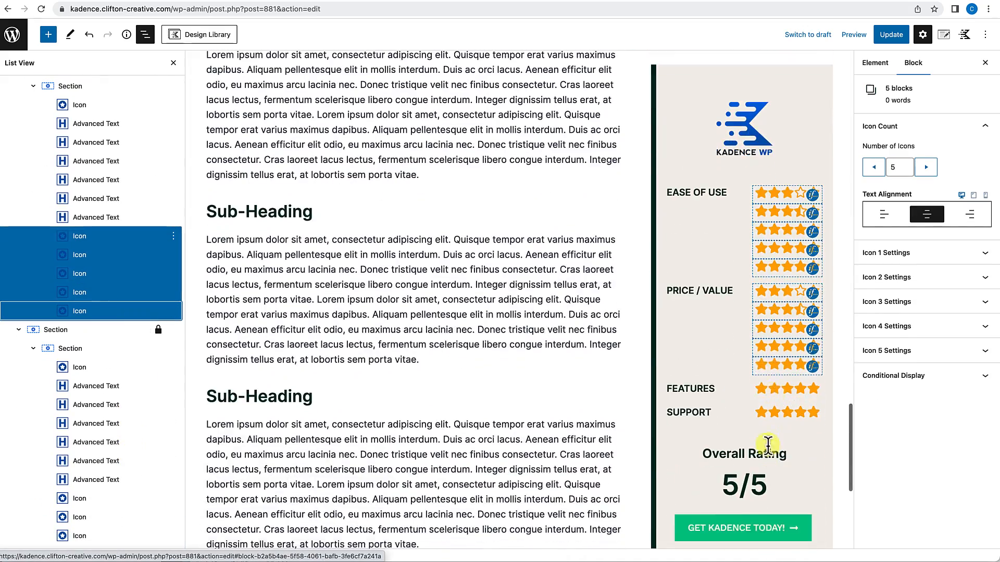
left_click(775, 389)
key("super+v")
Copy the Support card's five conditional star rows and paste them in place of the Support stars in the sidebar review box.
scroll(314, 277, "up", 13)
left_click(721, 272)
scroll(110, 370, "down", 4)
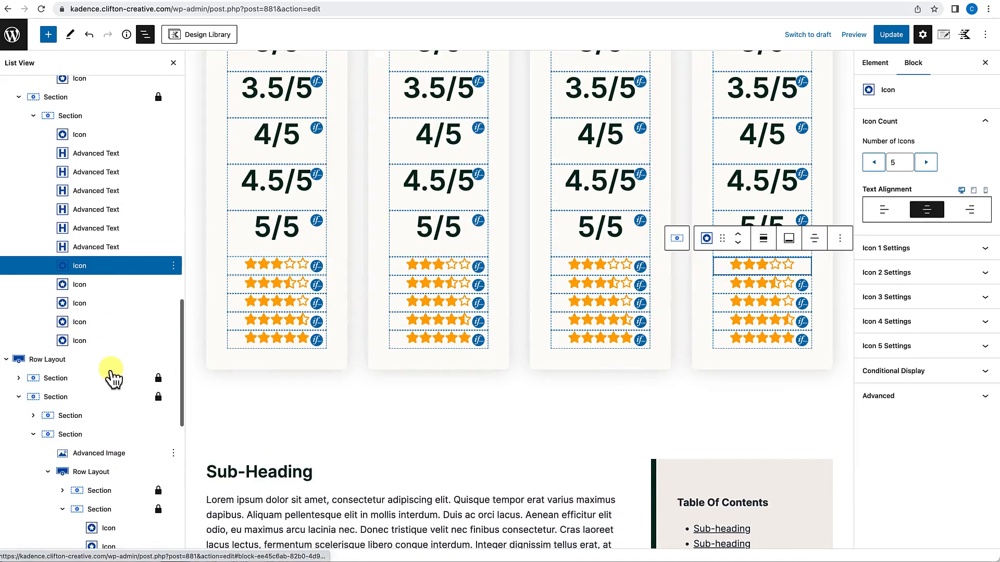
left_click(94, 341, "shift")
left_click(174, 266)
left_click(211, 328)
scroll(684, 430, "down", 10)
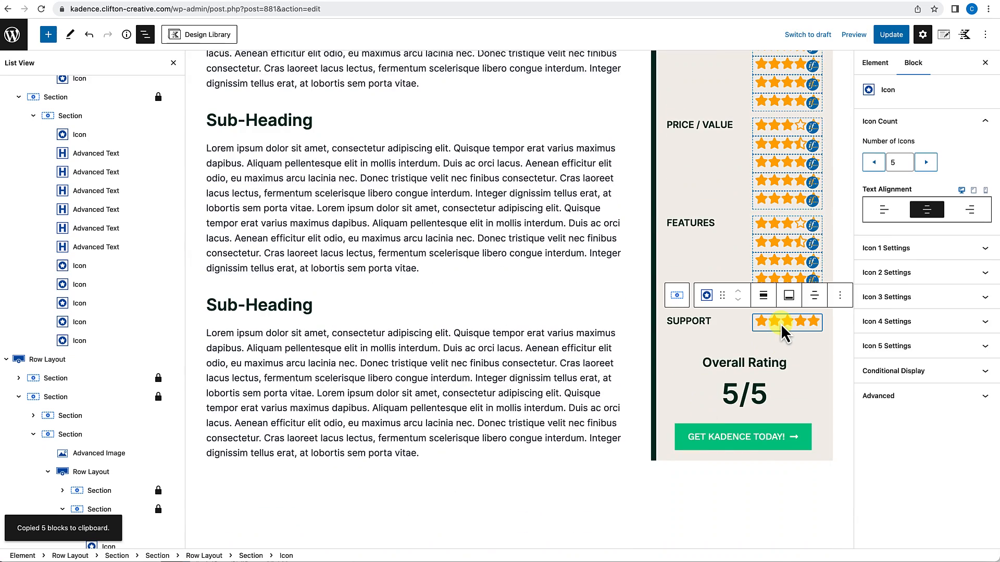
key("super+v")
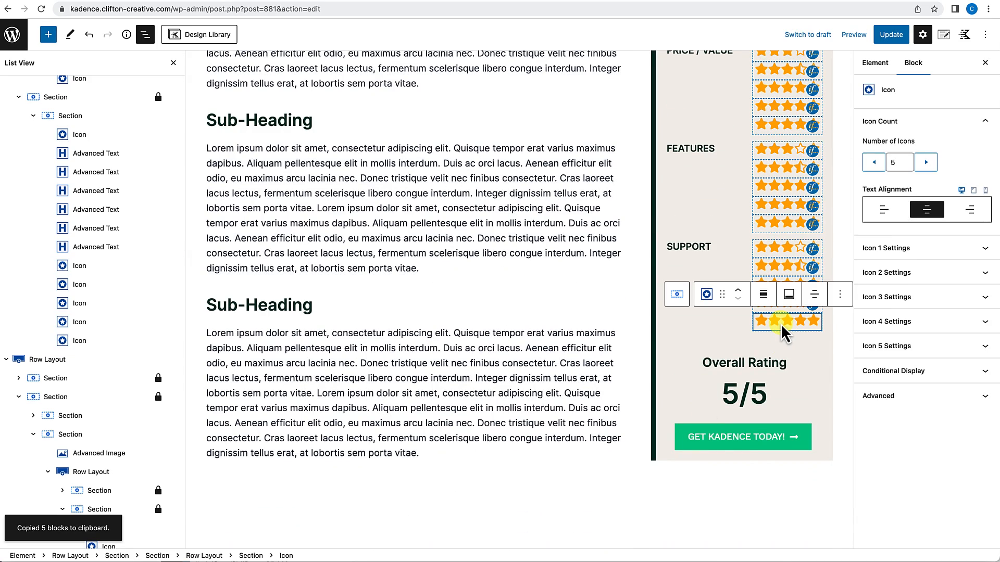
Replace the first 5 of the sidebar's 5/5 overall rating with dynamic content from the post custom field Product Overall Rating.
left_click(725, 397)
triple_click(731, 398)
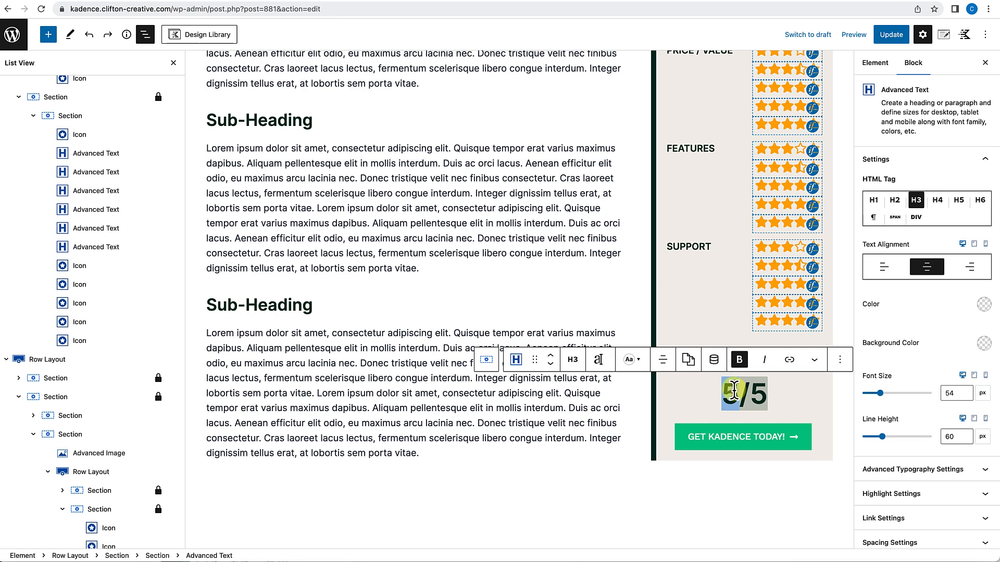
left_click(720, 371)
left_click(744, 406)
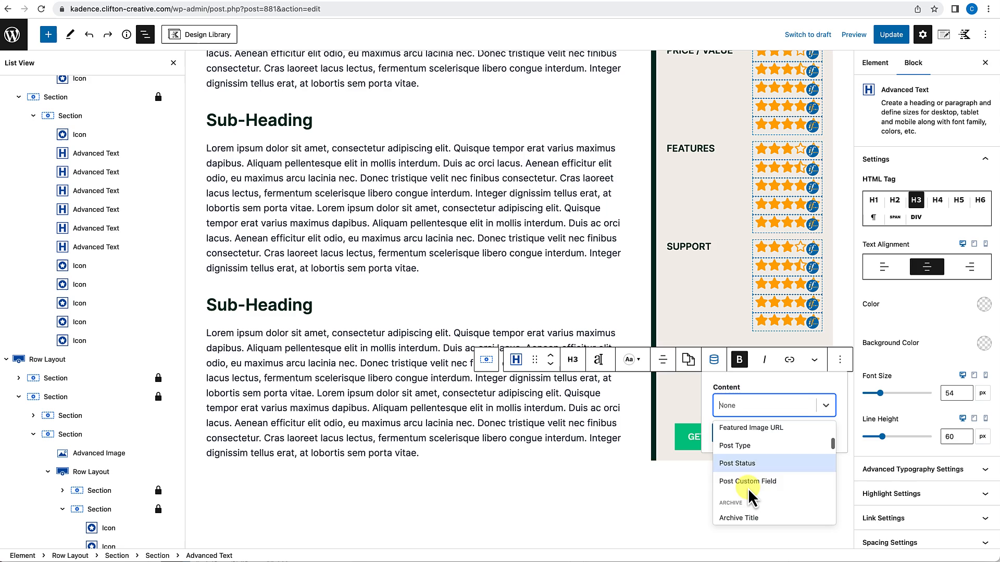
left_click(748, 487)
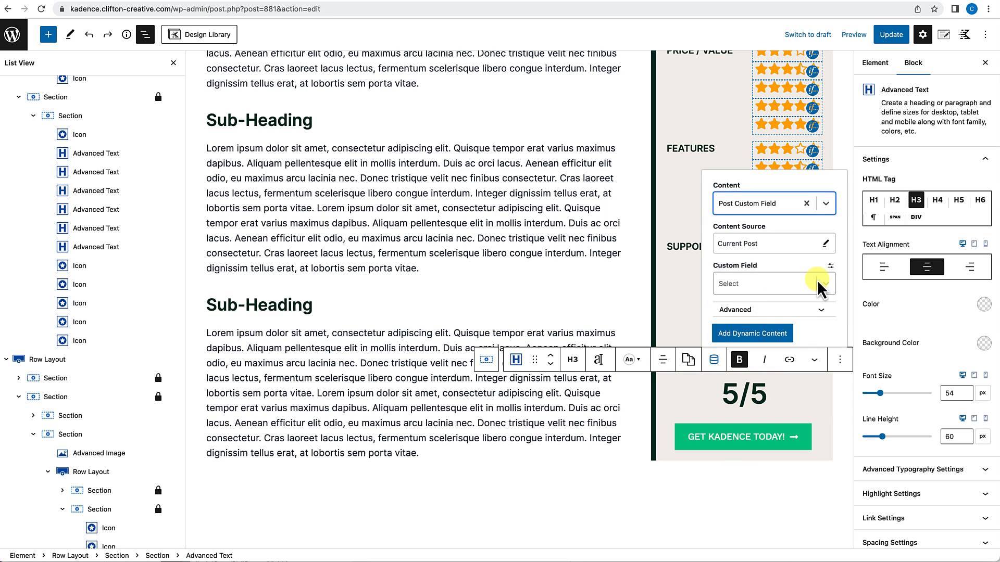
left_click(824, 284)
scroll(754, 371, "down", 3)
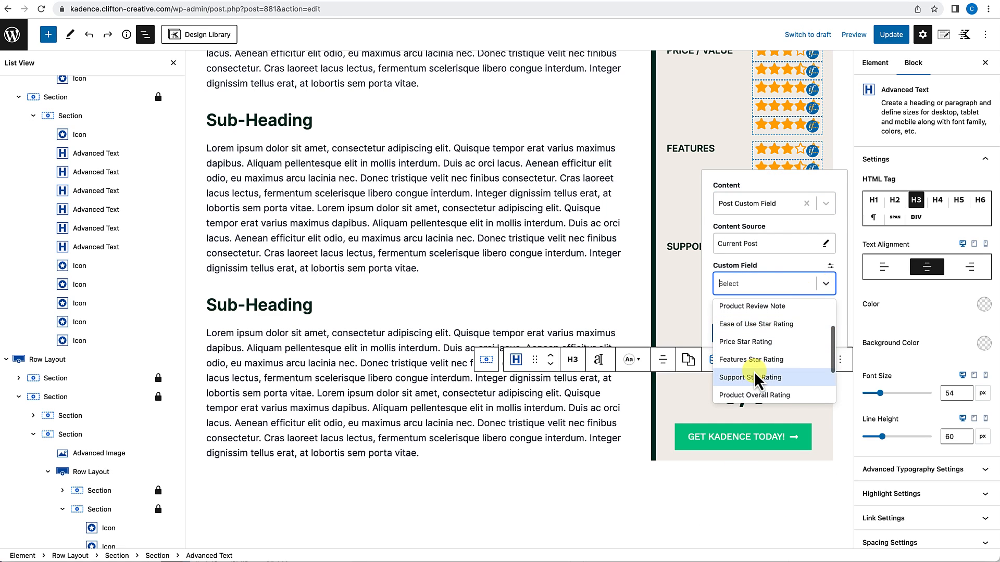
left_click(754, 367)
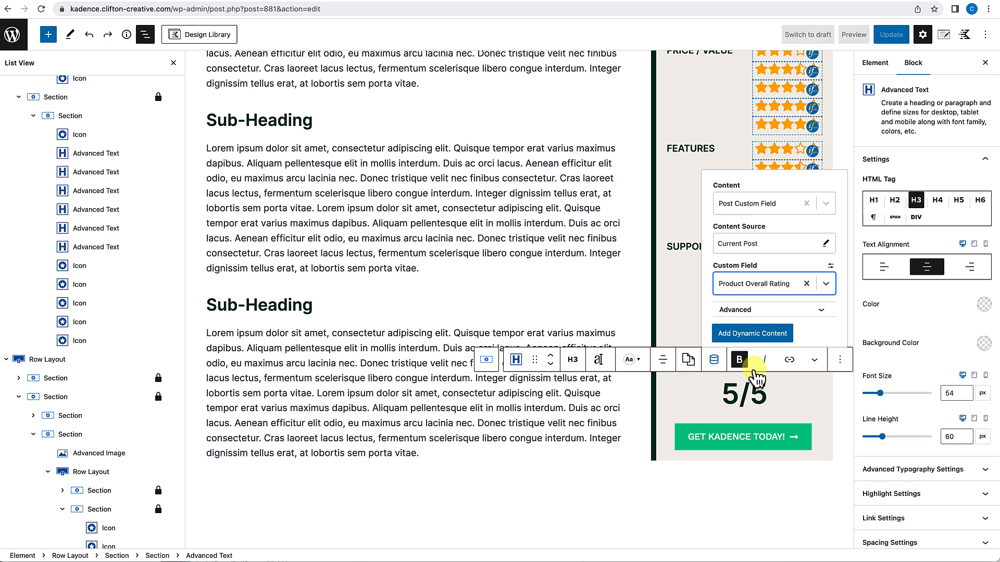
left_click(751, 333)
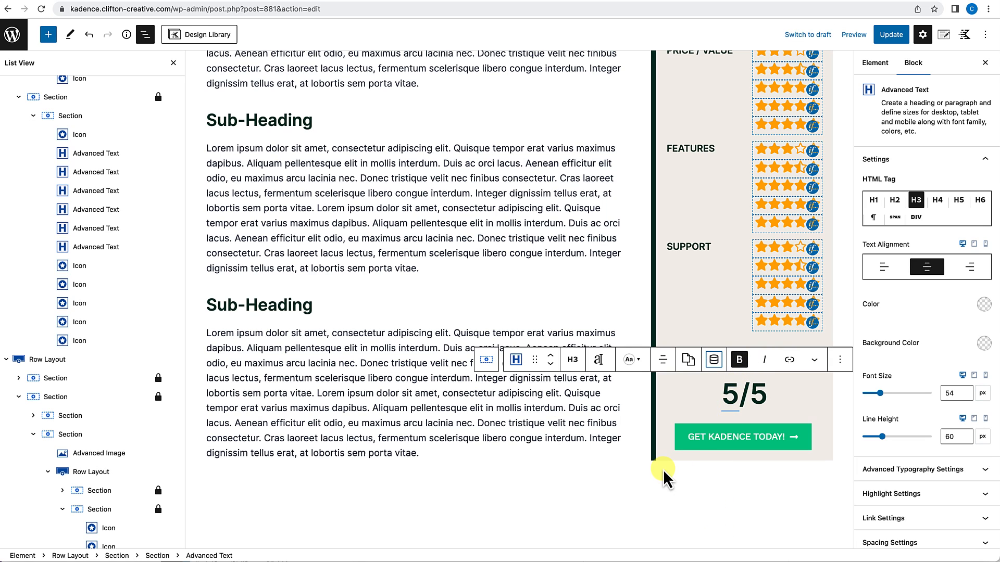
Replace the sidebar button's GET KADENCE TODAY! text with dynamic content from the post custom field Button CTA.
left_click(691, 441)
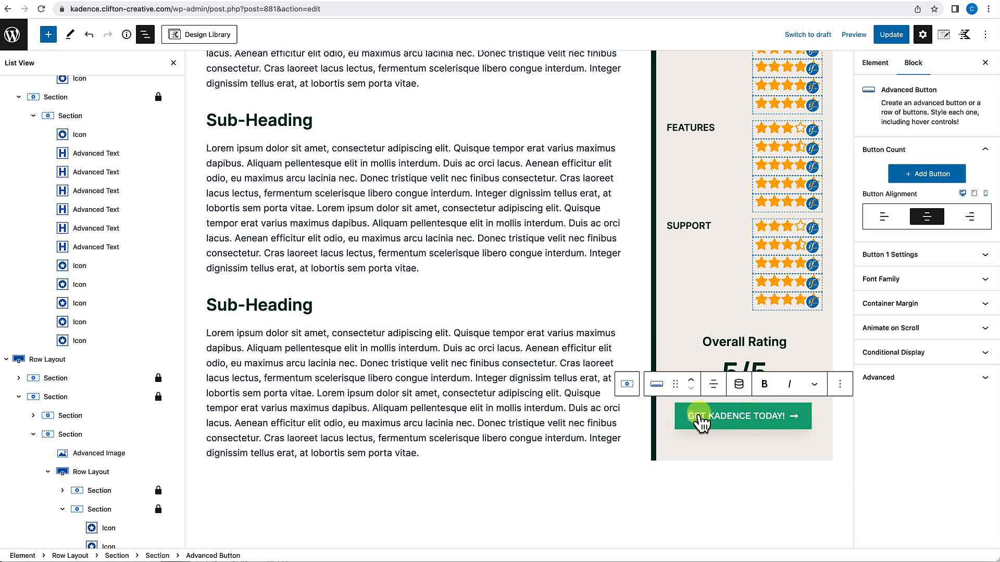
left_click(701, 424)
left_click_drag(688, 416, 794, 427)
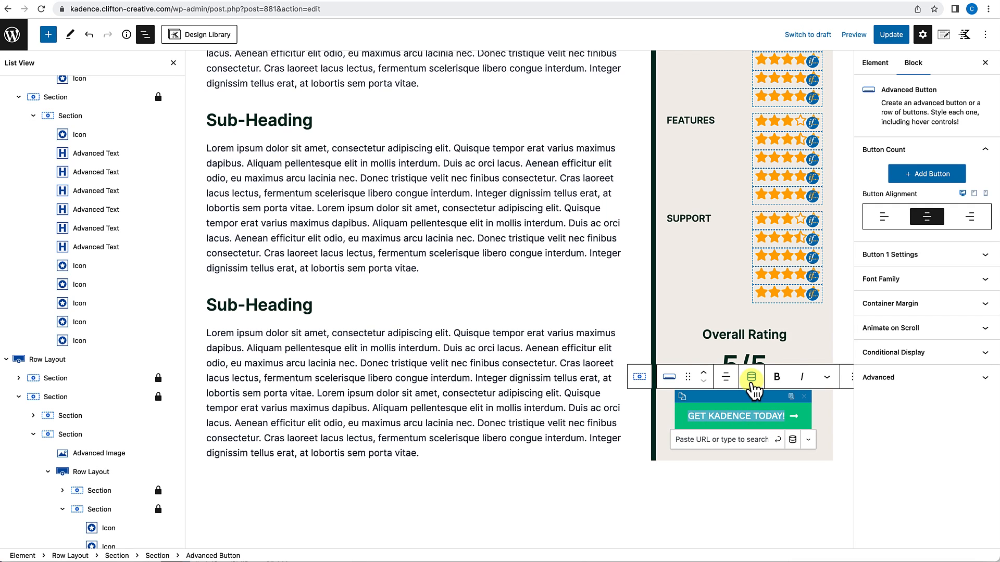
left_click(752, 380)
left_click(740, 422)
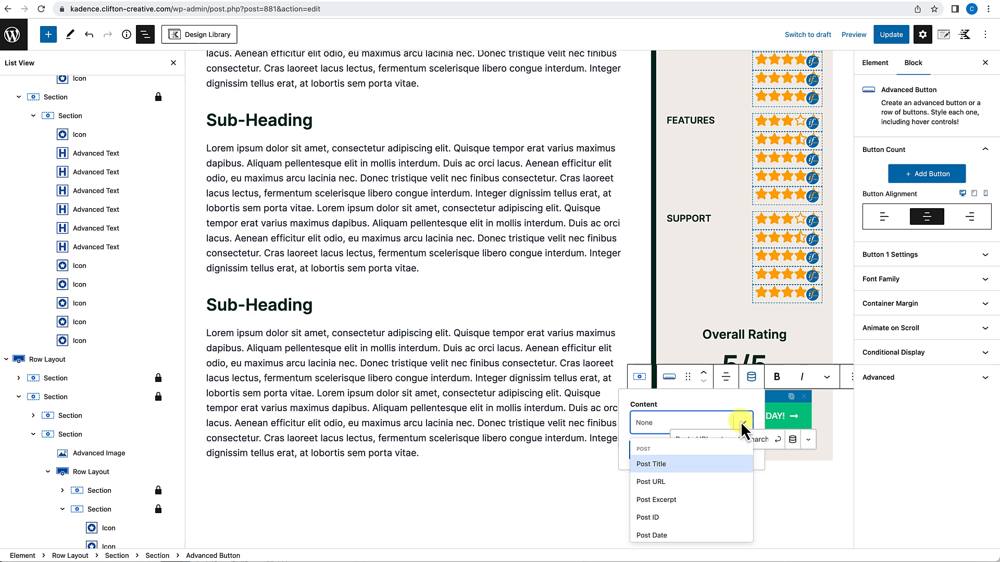
scroll(644, 516, "down", 2)
scroll(644, 515, "down", 3)
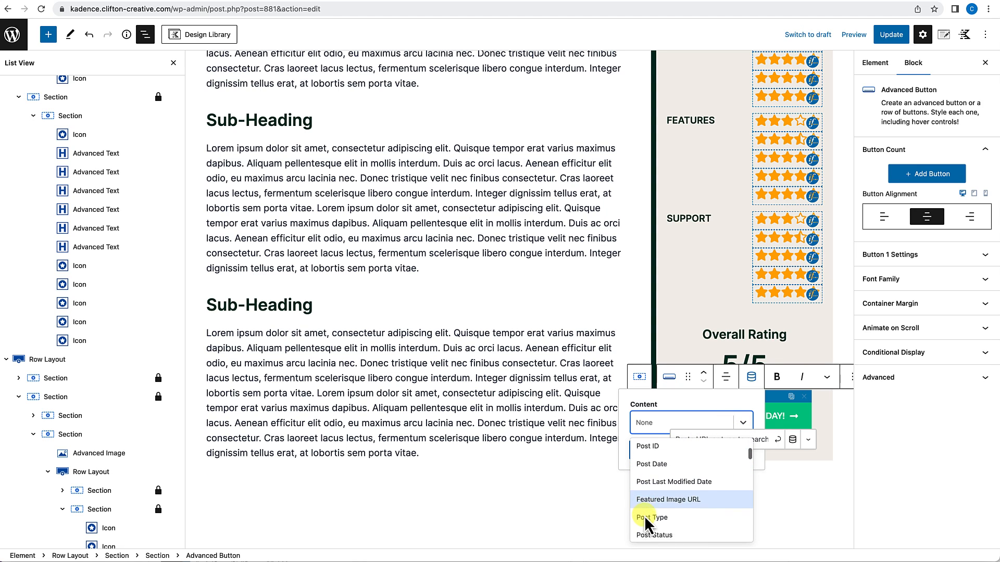
left_click(647, 509)
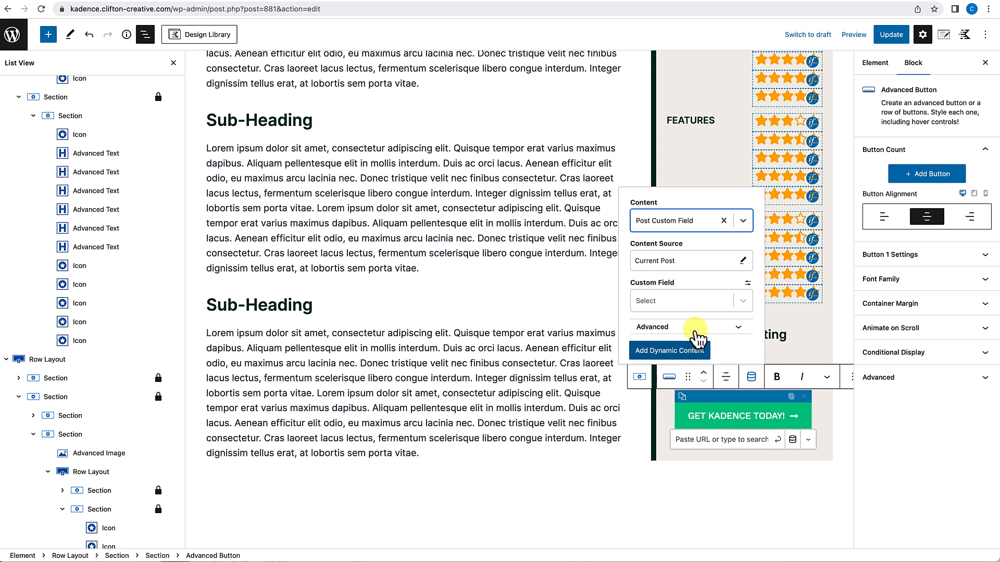
left_click(741, 301)
scroll(683, 377, "down", 1)
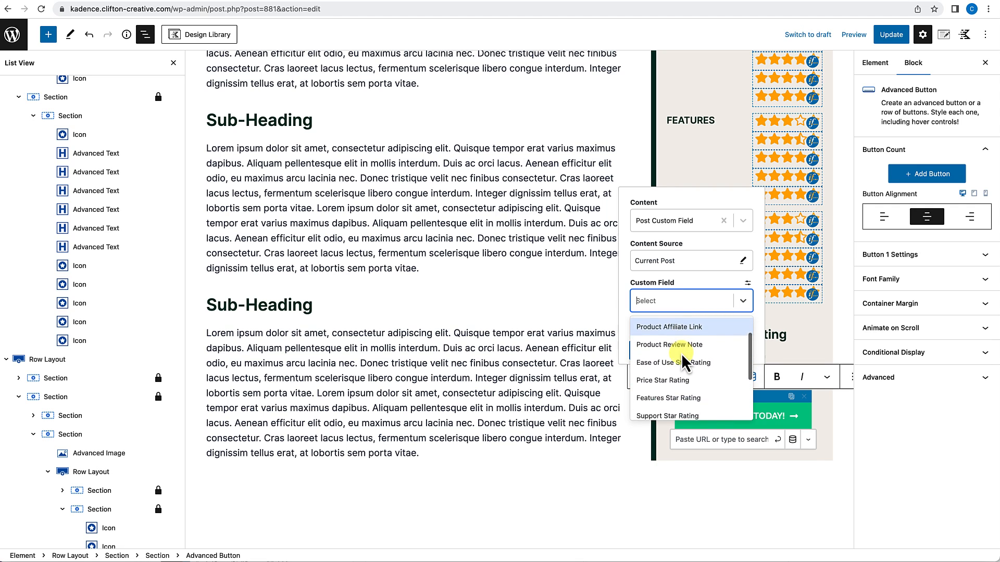
scroll(681, 353, "down", 3)
left_click(674, 365)
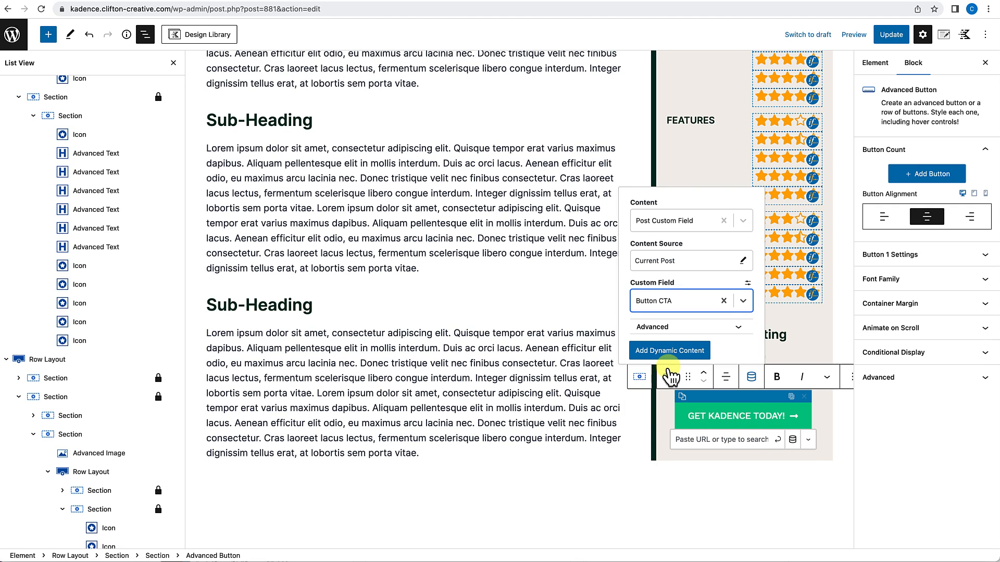
left_click(679, 352)
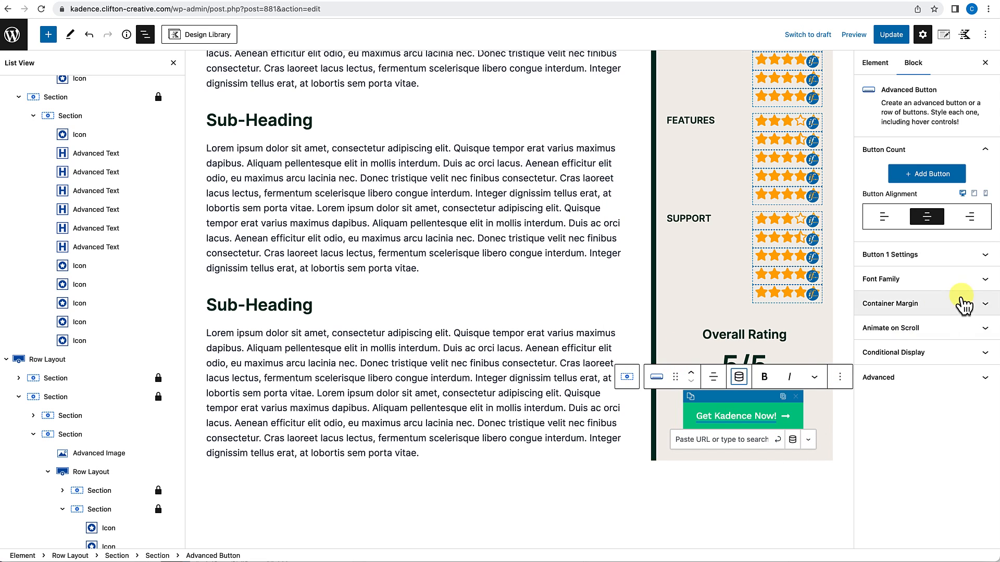
Set the text transform of the sidebar button to Uppercase.
left_click(965, 283)
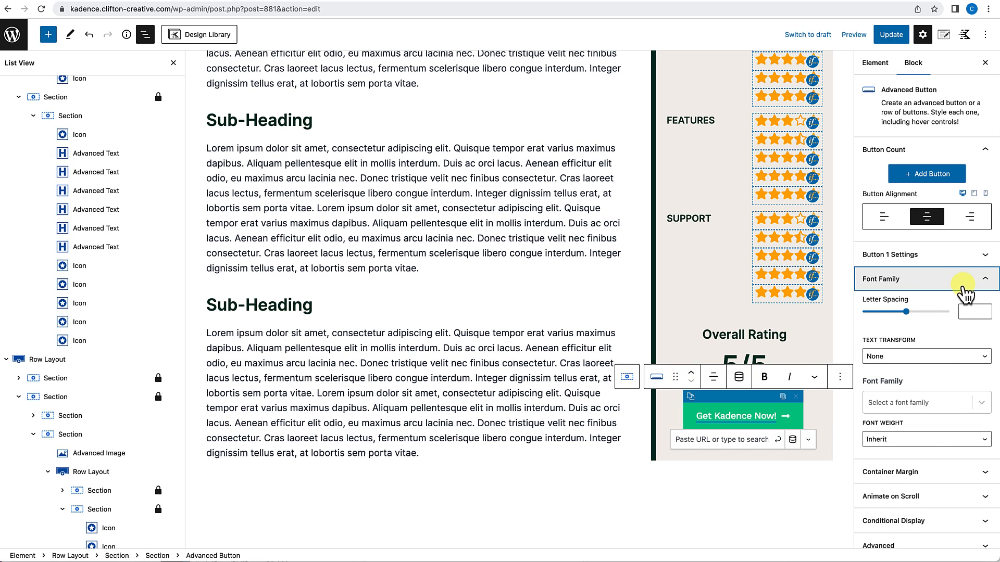
left_click(976, 358)
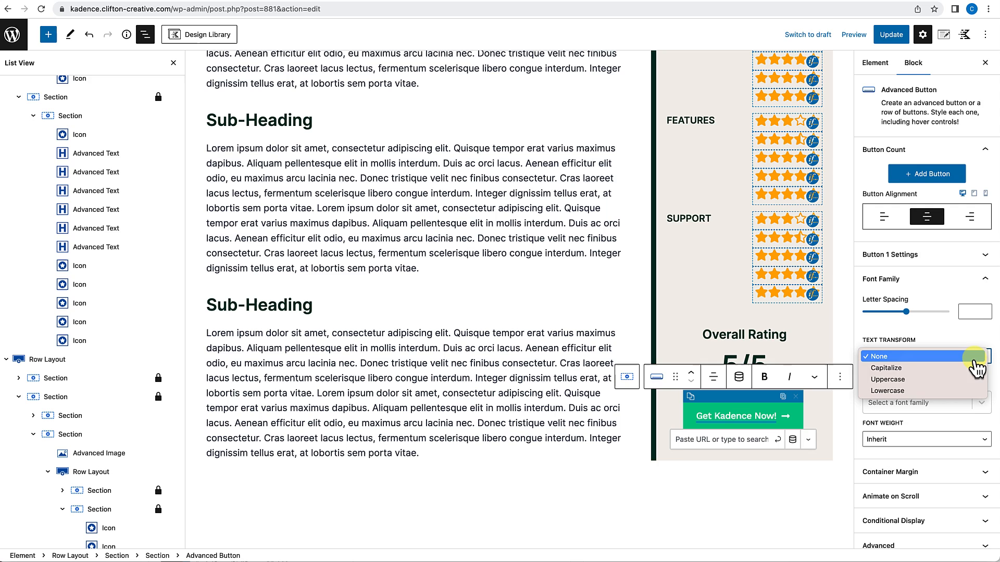
left_click(929, 379)
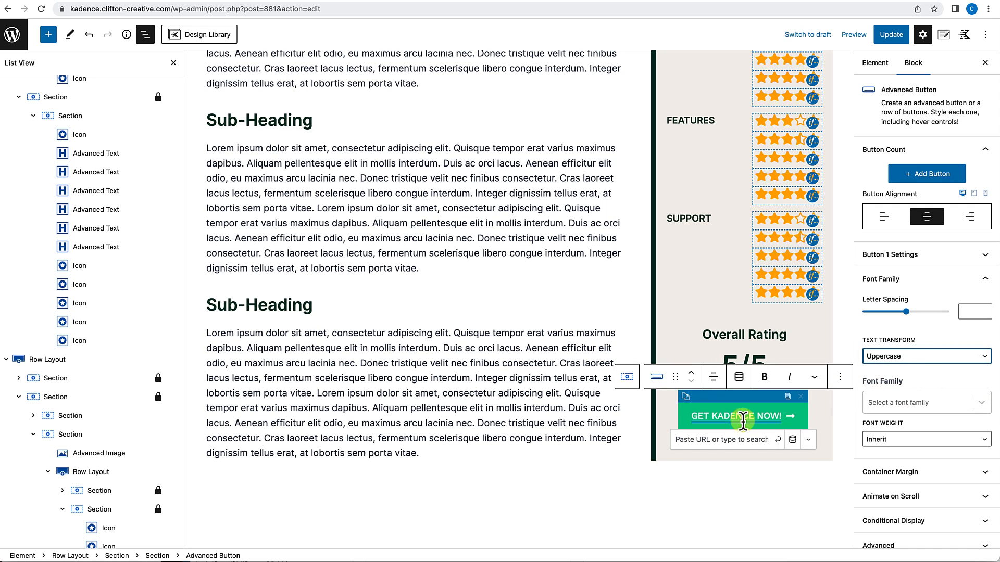
Enable a dynamic link on the sidebar button, sourced from the current post's custom field Product Affiliate Link.
left_click(793, 440)
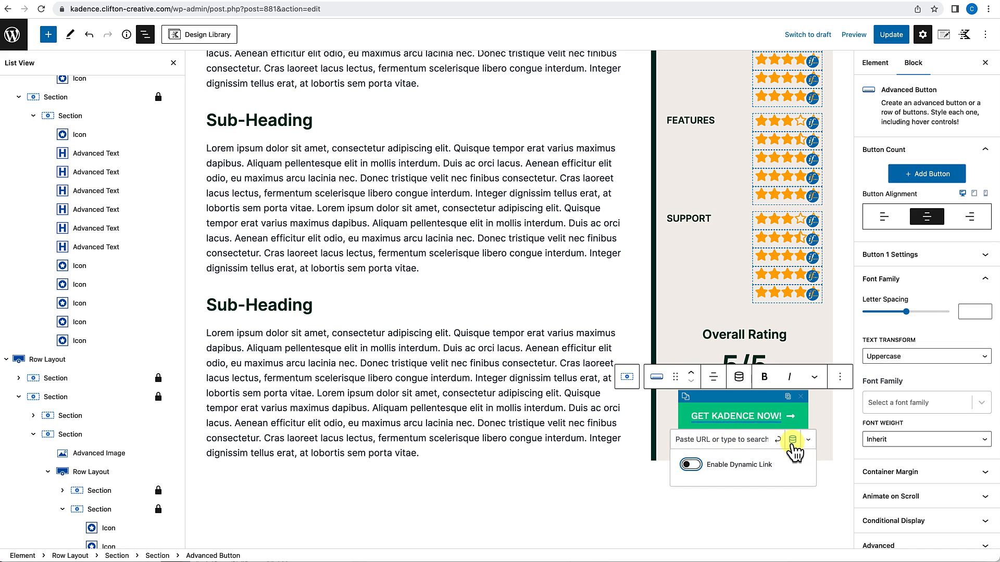
left_click(692, 466)
left_click(796, 499)
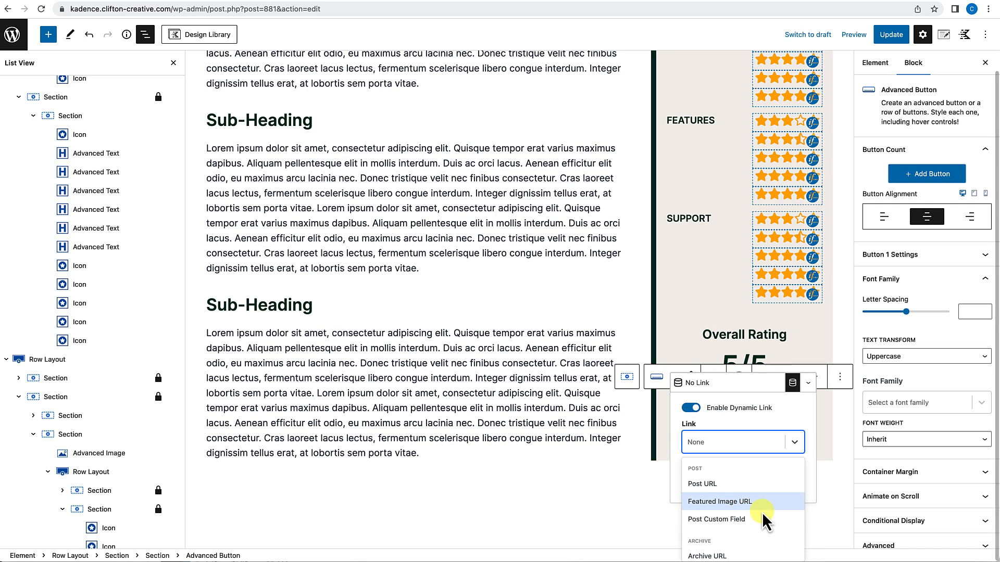
scroll(738, 522, "down", 2)
left_click(738, 487)
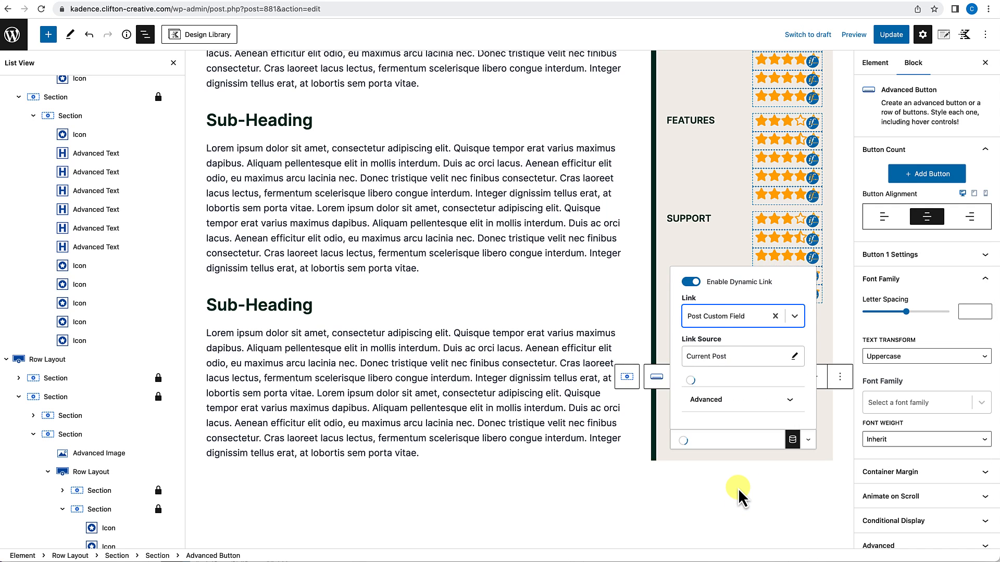
left_click(791, 383)
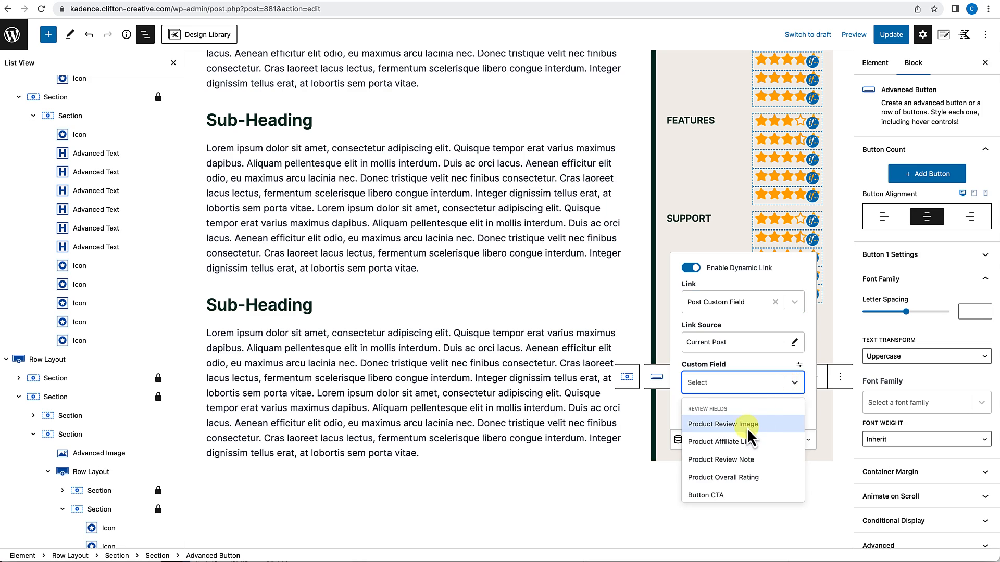
left_click(746, 442)
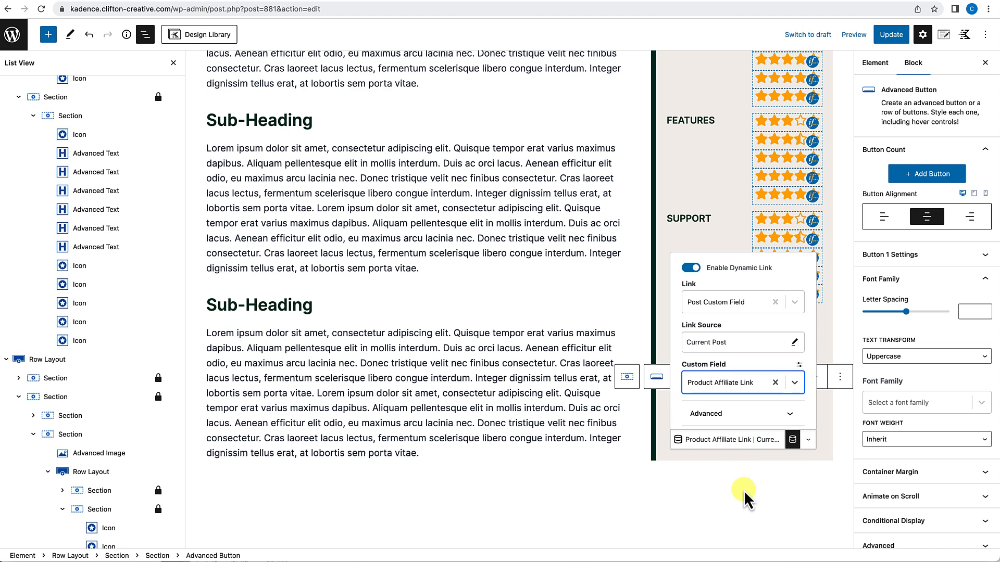
left_click(750, 513)
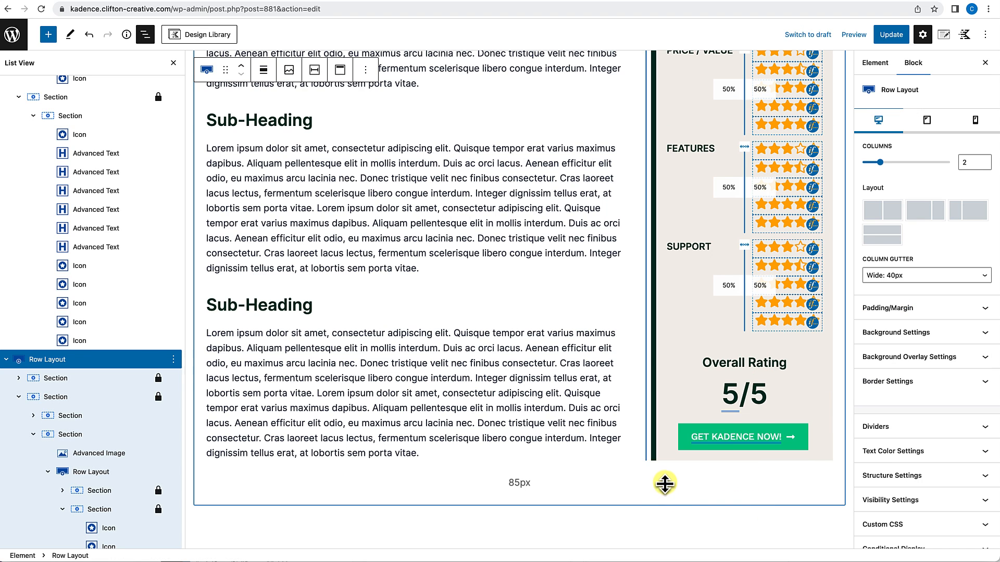
Make the sidebar review box's Kadence WP logo a dynamic image from the post custom field Product Review Image.
scroll(658, 501, "down", 3)
scroll(657, 500, "up", 7)
scroll(657, 501, "up", 5)
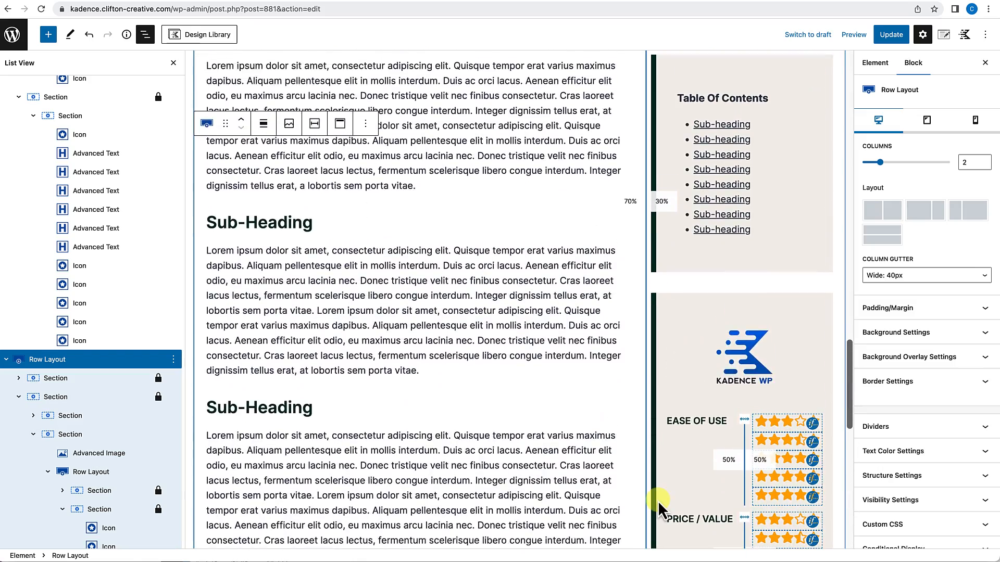
scroll(658, 501, "down", 3)
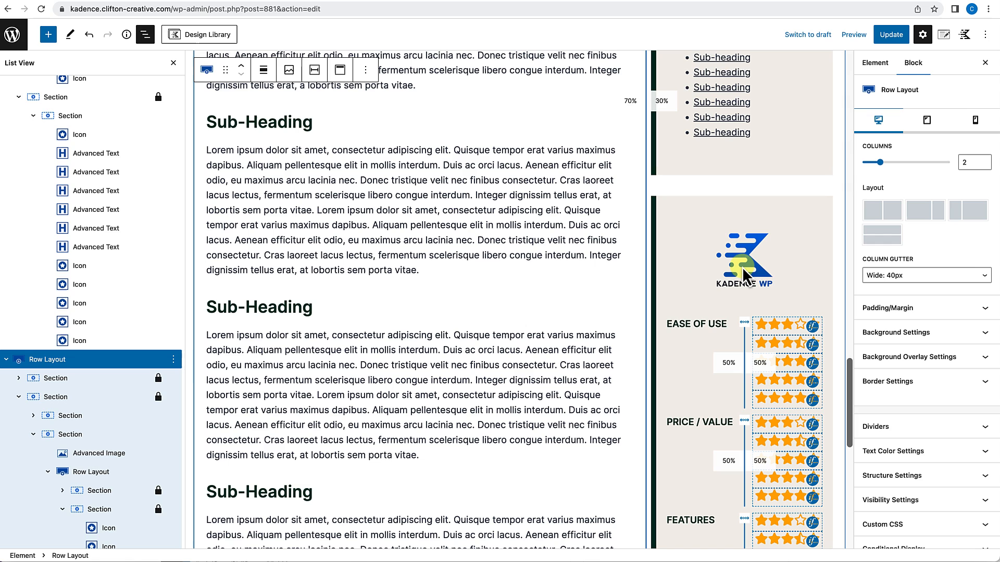
left_click(742, 267)
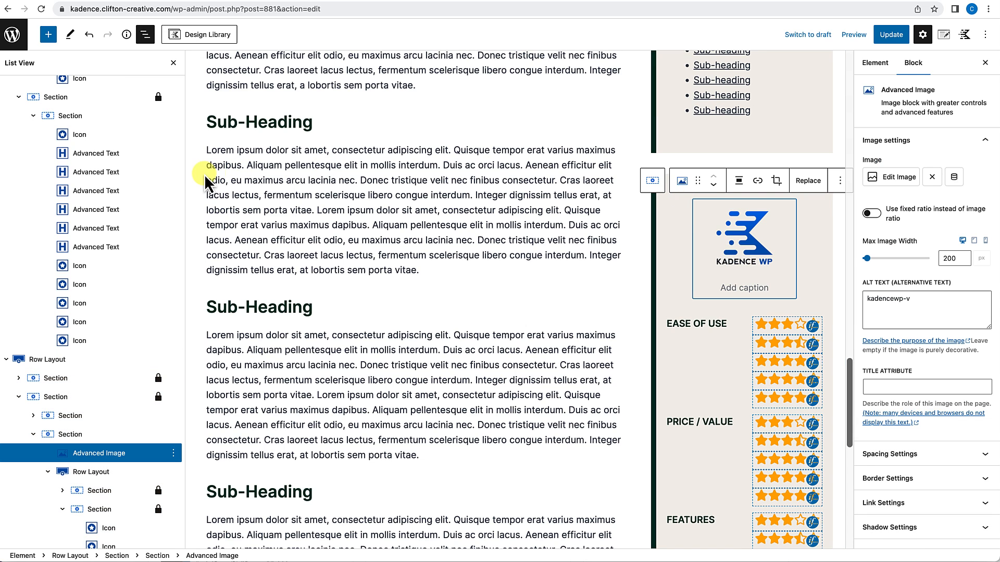
left_click(174, 66)
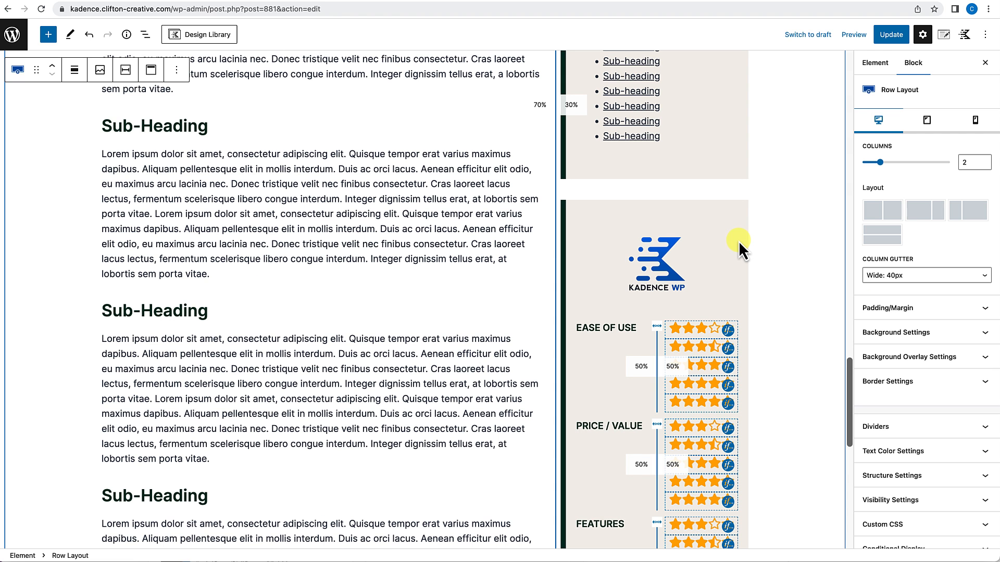
left_click(738, 240)
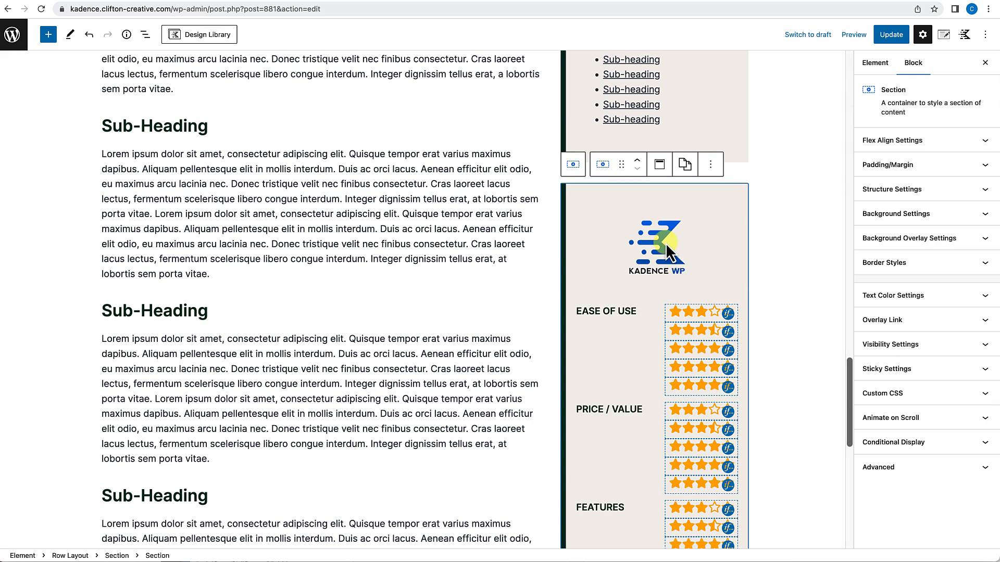
left_click(662, 243)
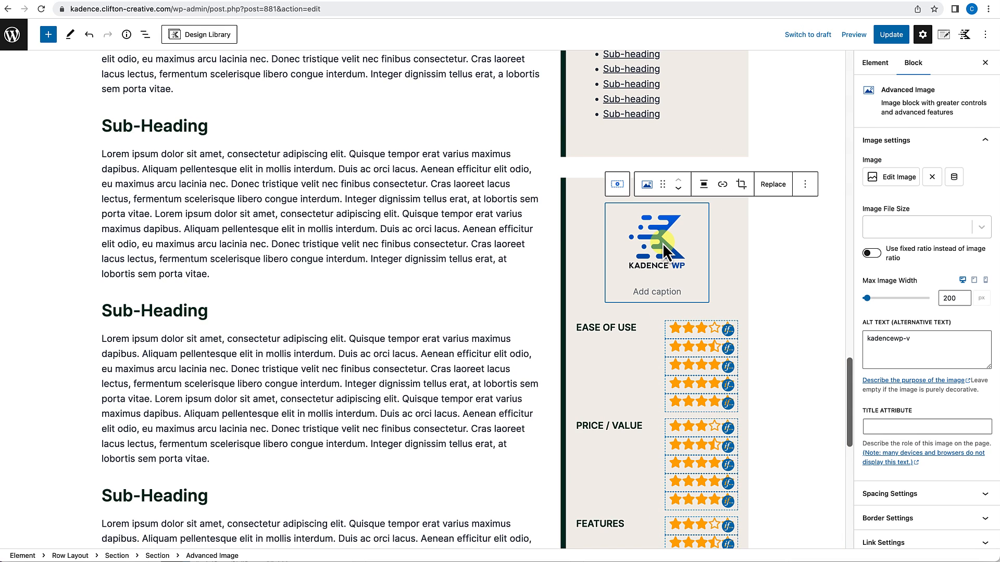
left_click(953, 180)
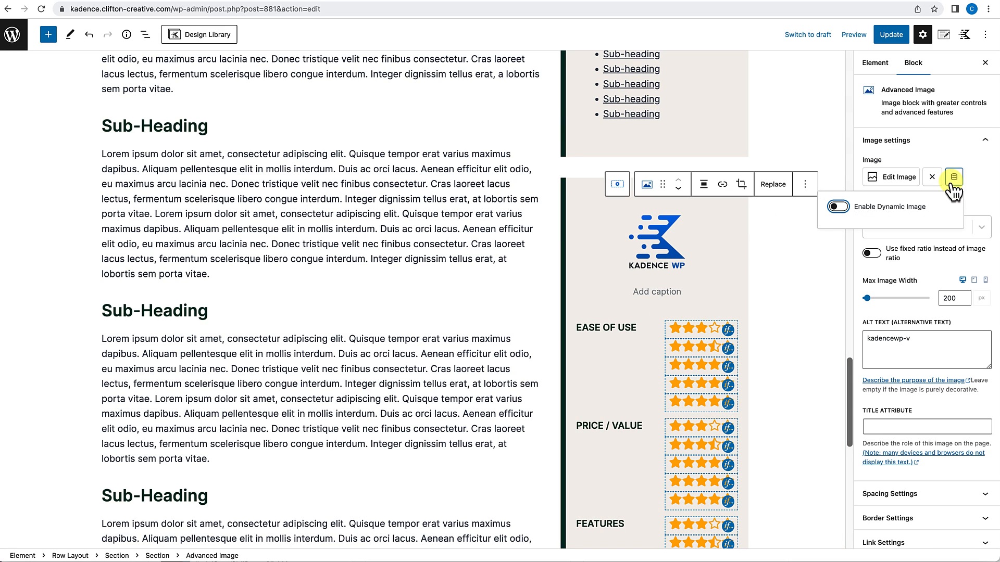
left_click(838, 207)
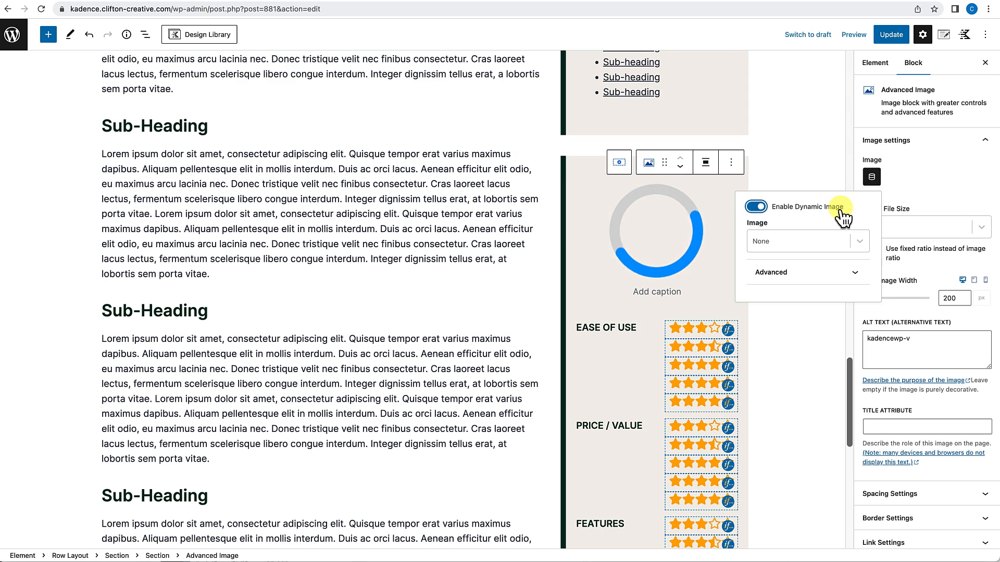
left_click(859, 242)
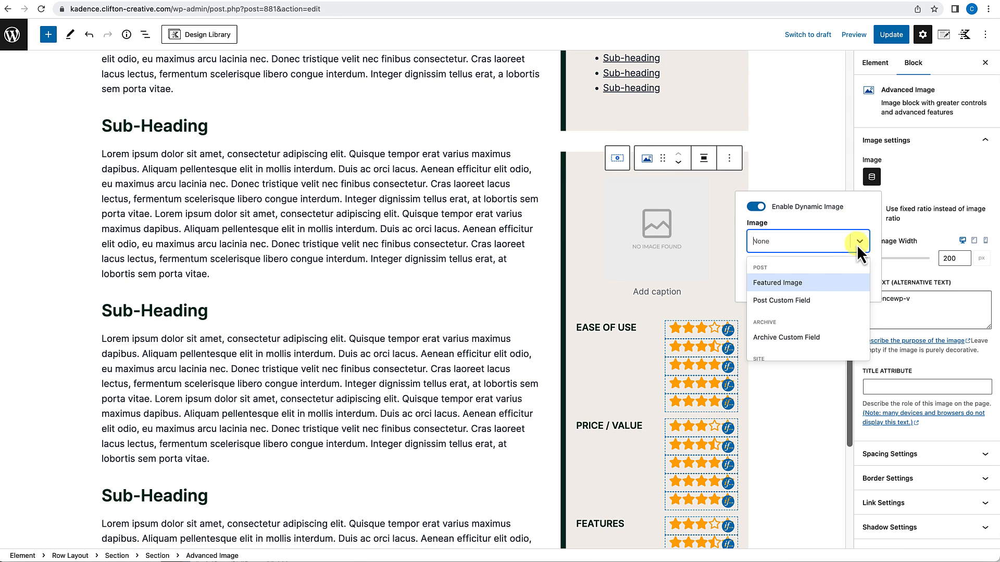
left_click(796, 305)
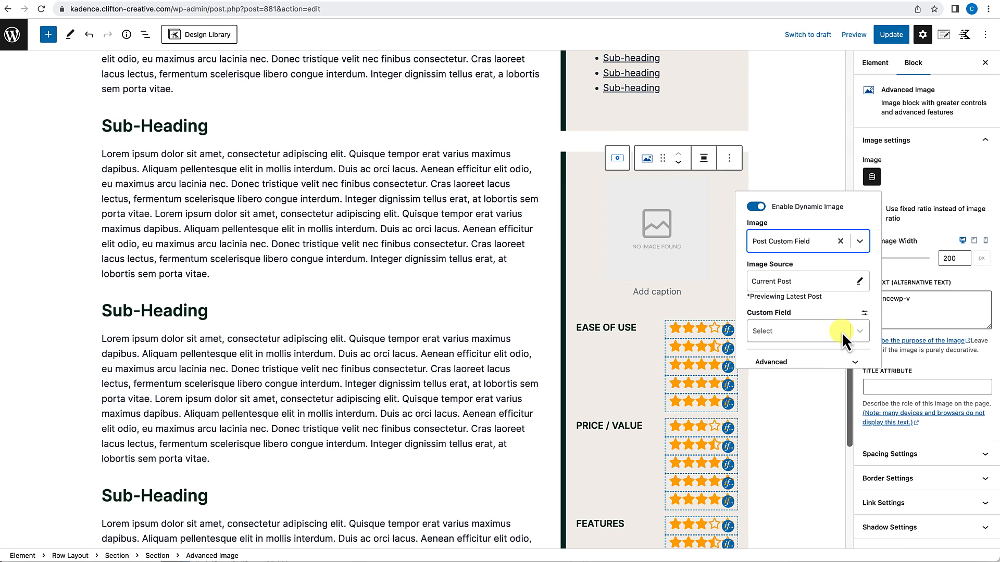
left_click(858, 332)
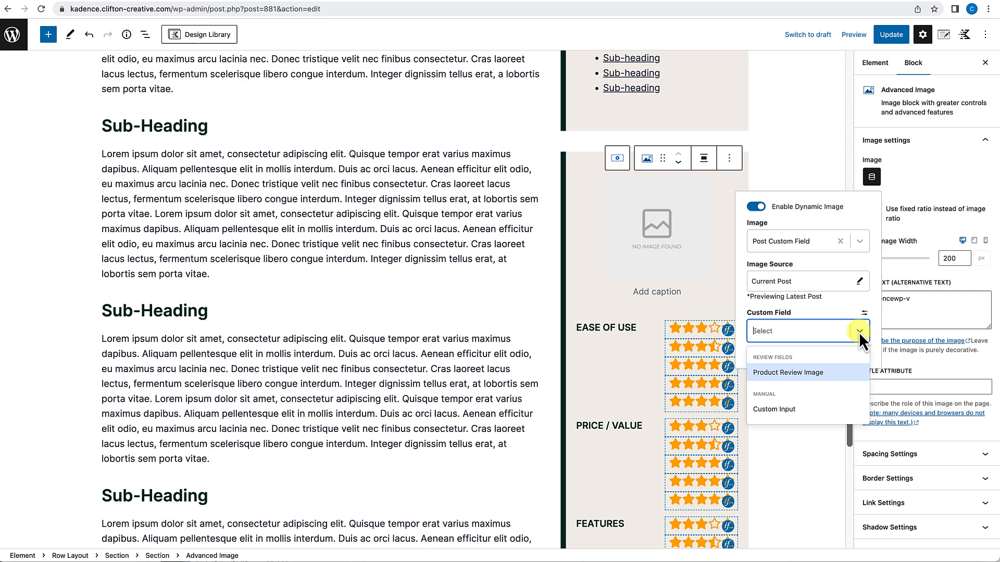
left_click(795, 373)
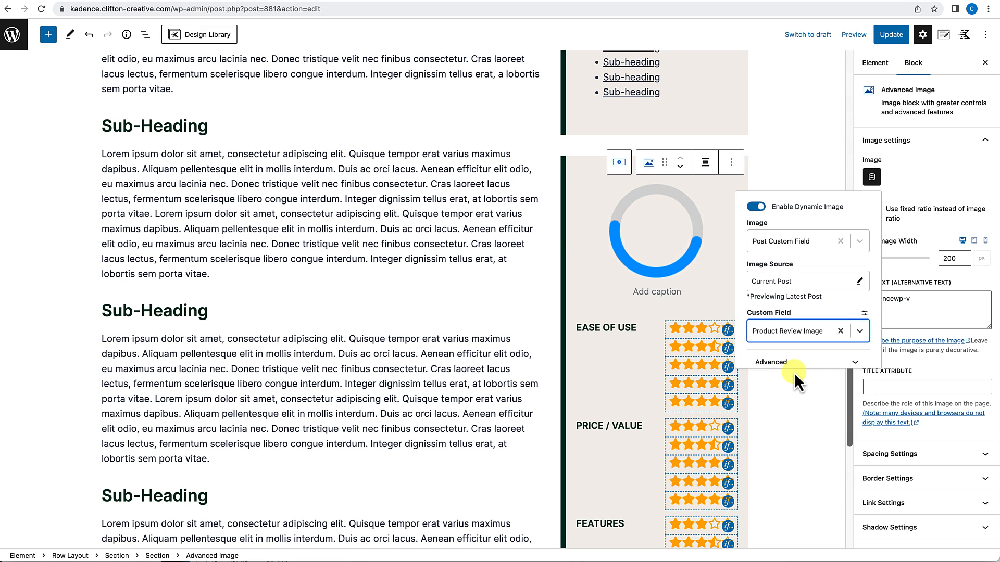
scroll(759, 446, "down", 5)
left_click(759, 446)
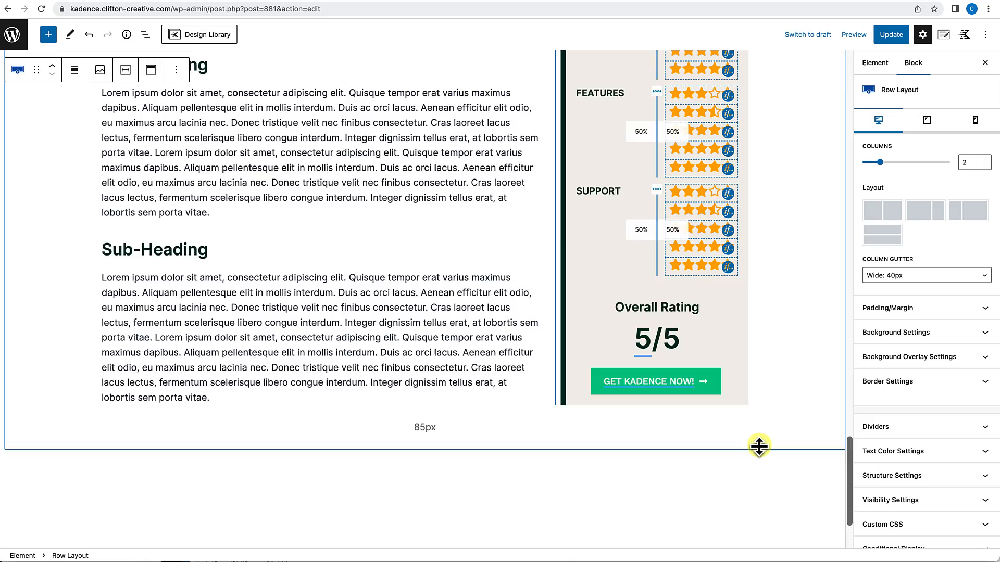
Remove all 15 Advanced Text blocks with the placeholder sub-headings and paragraphs from the section beside the table of contents.
scroll(759, 446, "up", 10)
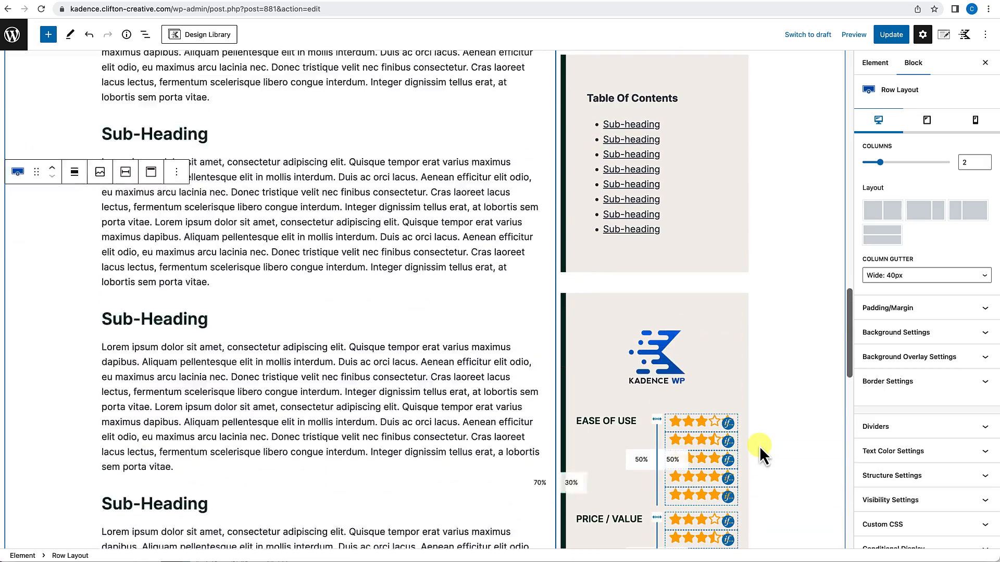
scroll(759, 445, "up", 7)
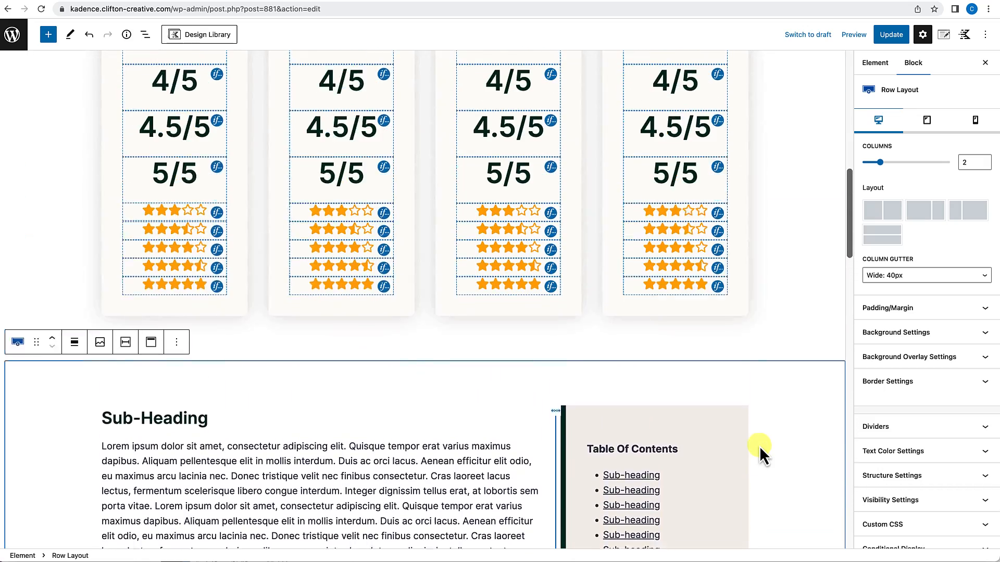
scroll(759, 446, "up", 8)
scroll(759, 446, "down", 11)
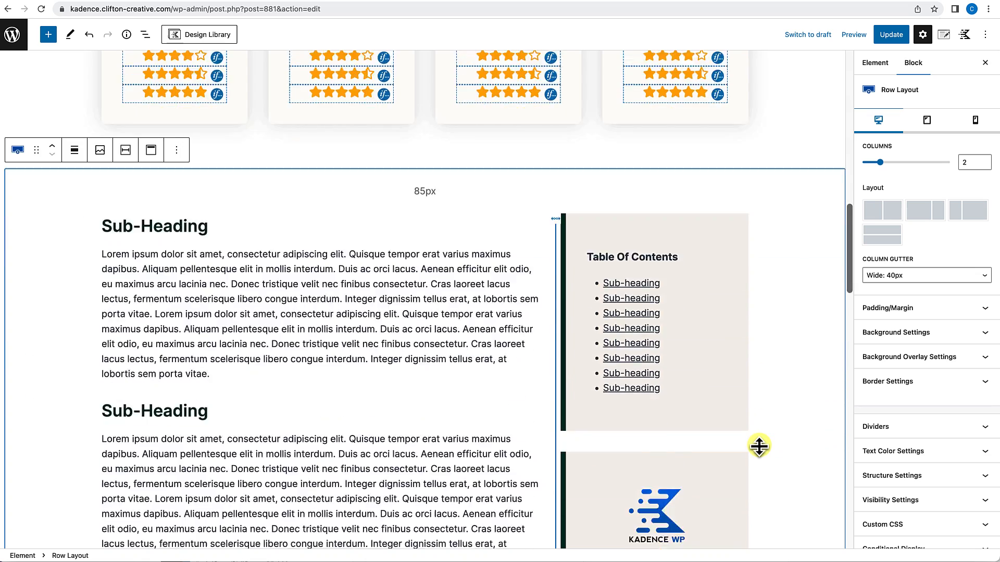
scroll(591, 317, "down", 3)
scroll(480, 346, "up", 3)
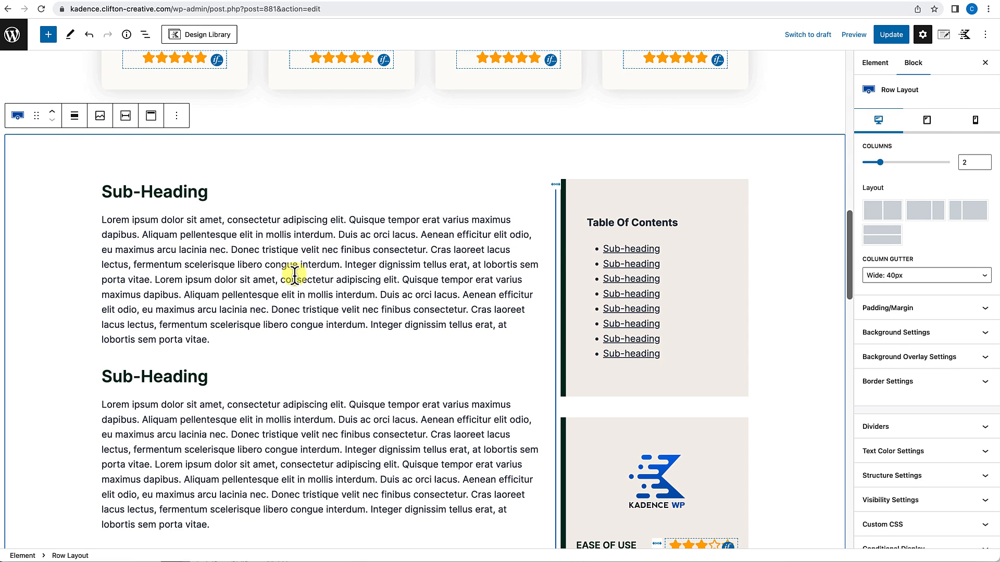
left_click(293, 270)
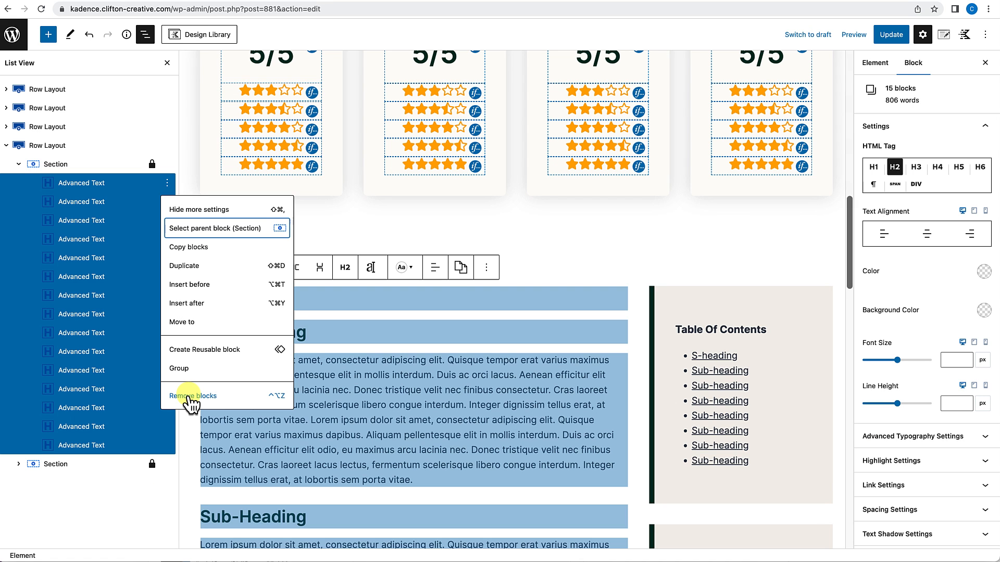
left_click(192, 397)
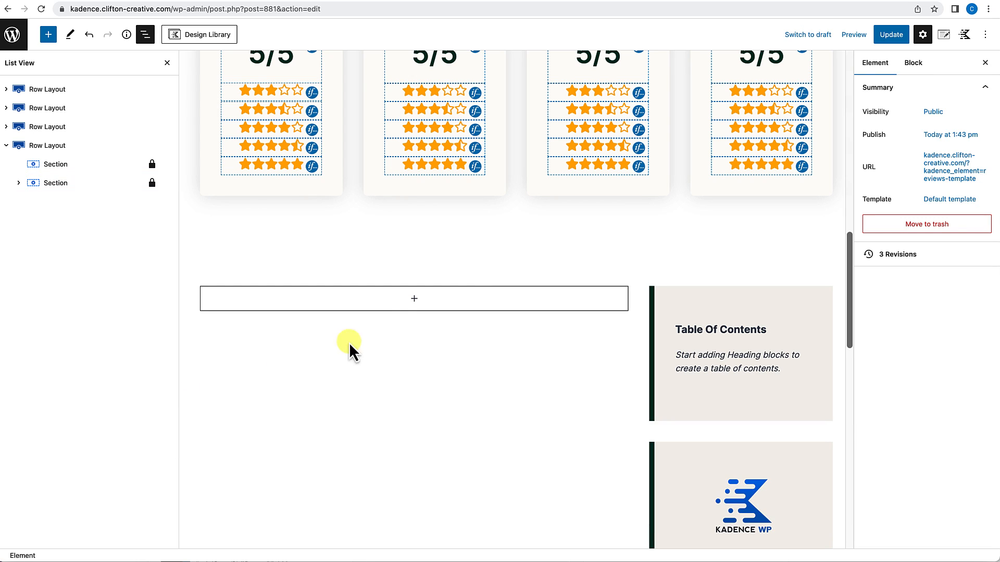
Insert a Dynamic HTML block into the empty section beside the table of contents and set its HTML content to Post Content.
left_click(414, 299)
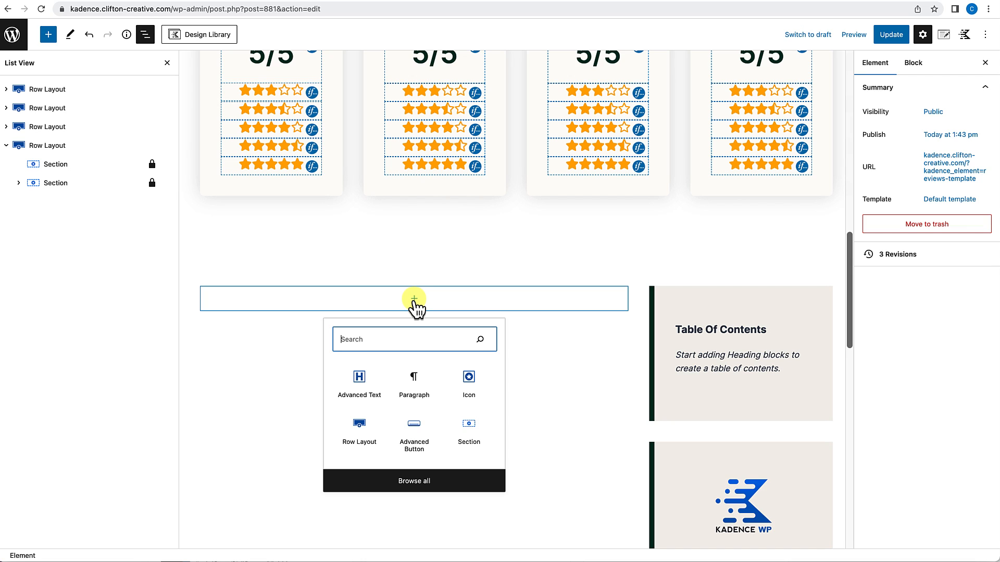
type("d")
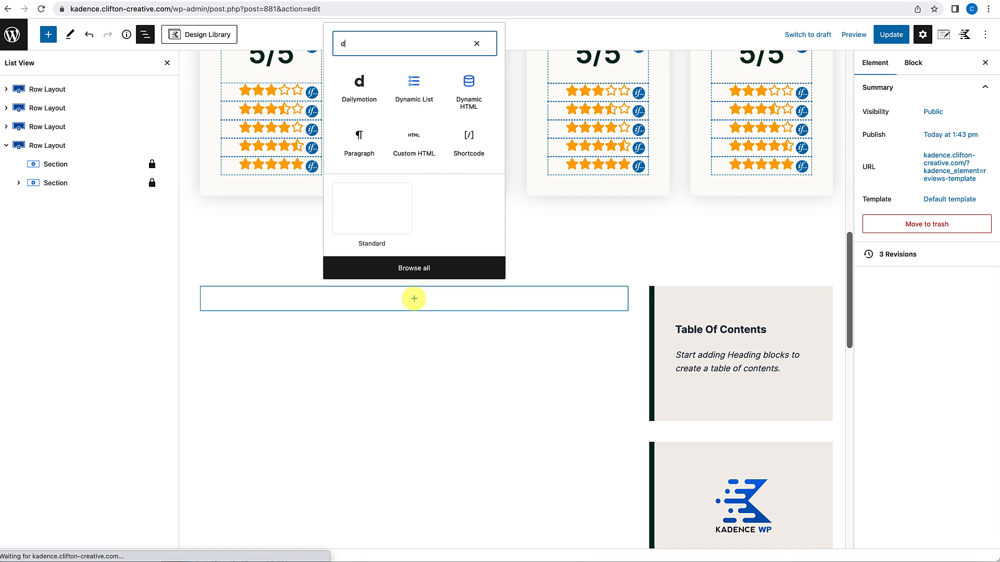
type("yn")
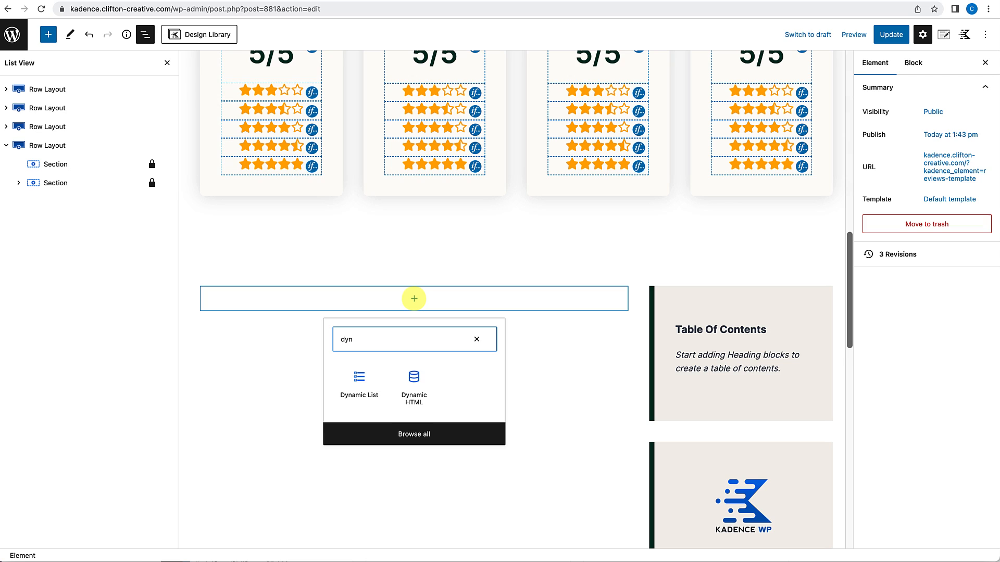
left_click(411, 388)
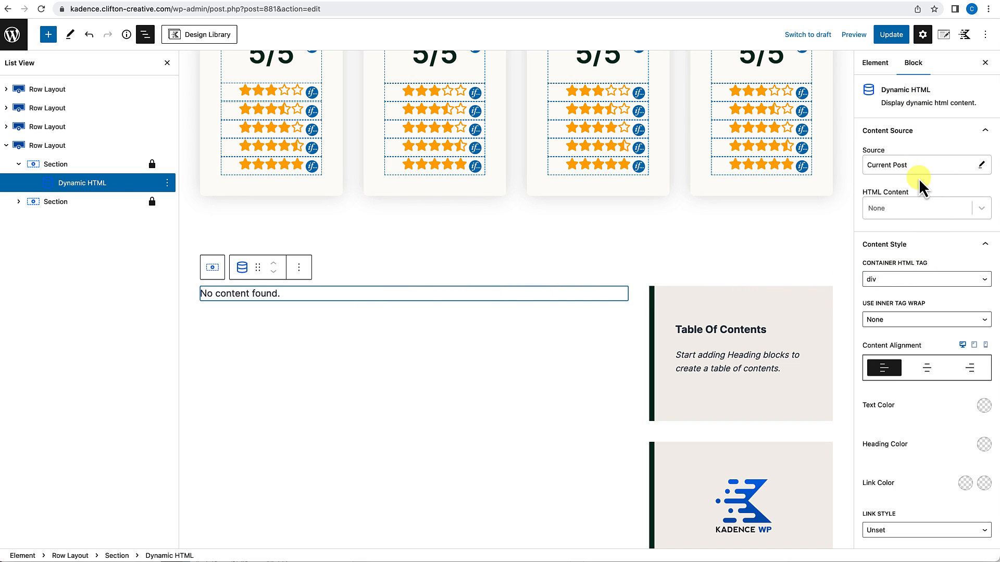
left_click(982, 209)
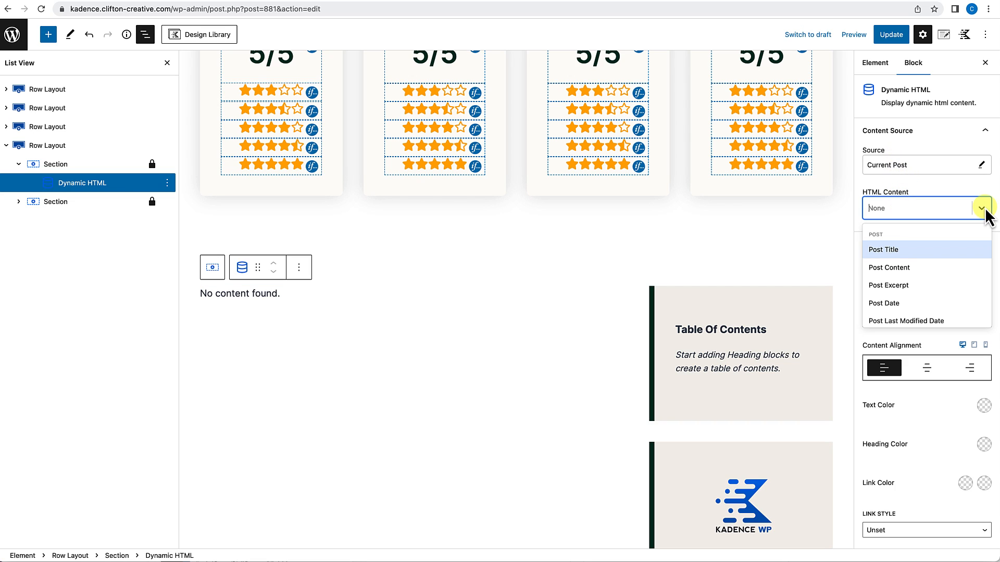
left_click(900, 267)
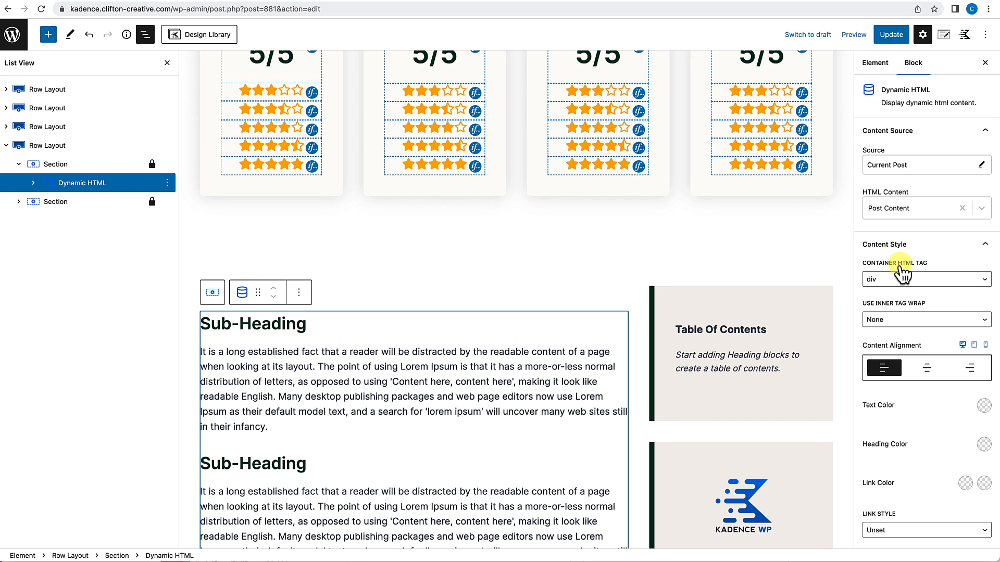
scroll(504, 462, "down", 5)
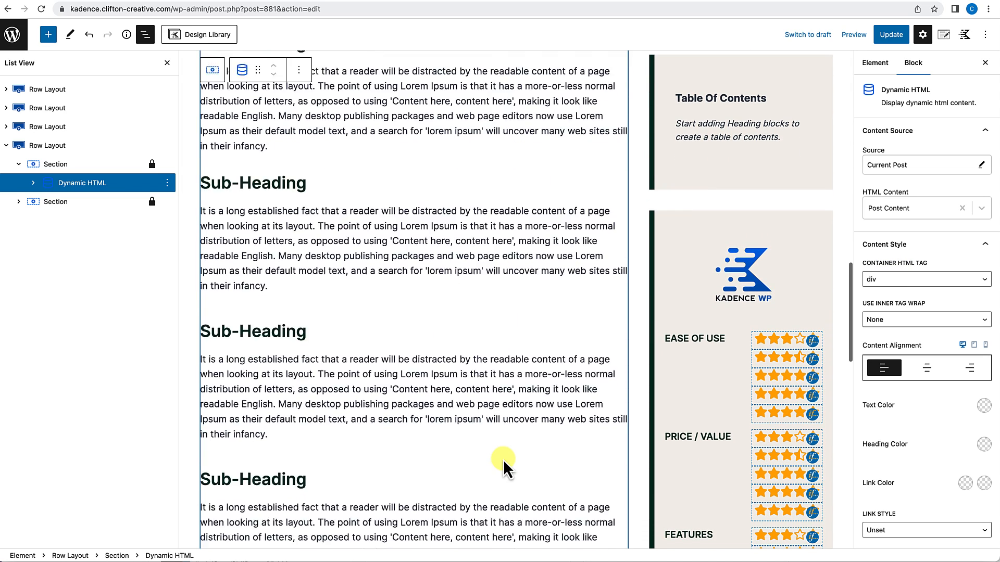
scroll(504, 461, "down", 5)
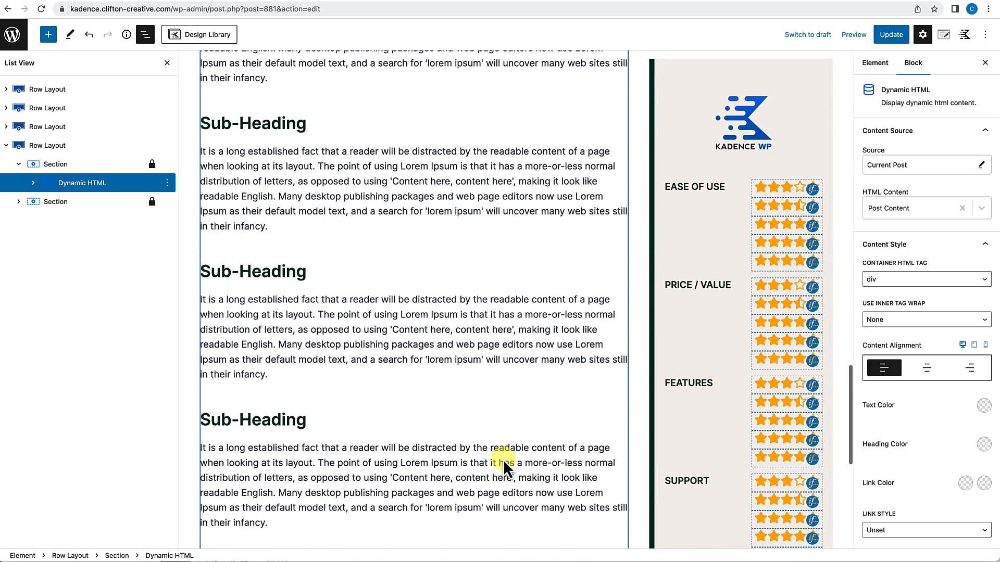
scroll(505, 462, "down", 2)
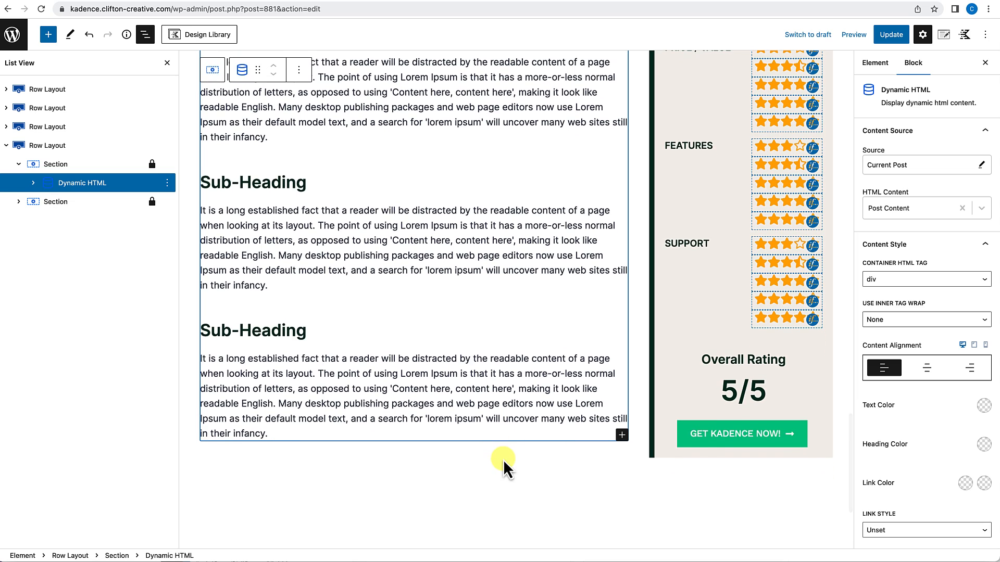
scroll(504, 462, "up", 3)
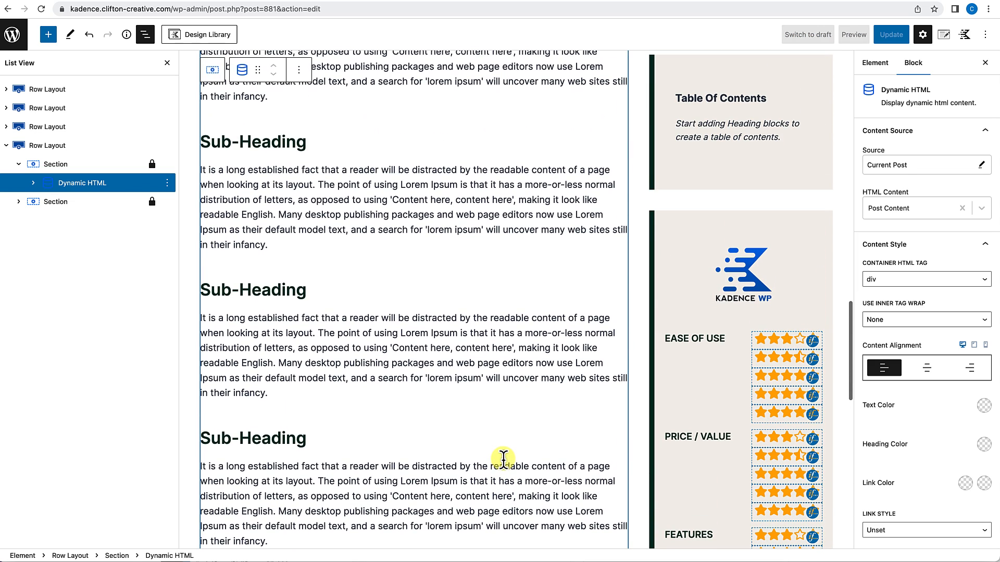
Look over the Reviews Template from the dynamic article body up to the page title and save the template.
scroll(503, 458, "up", 4)
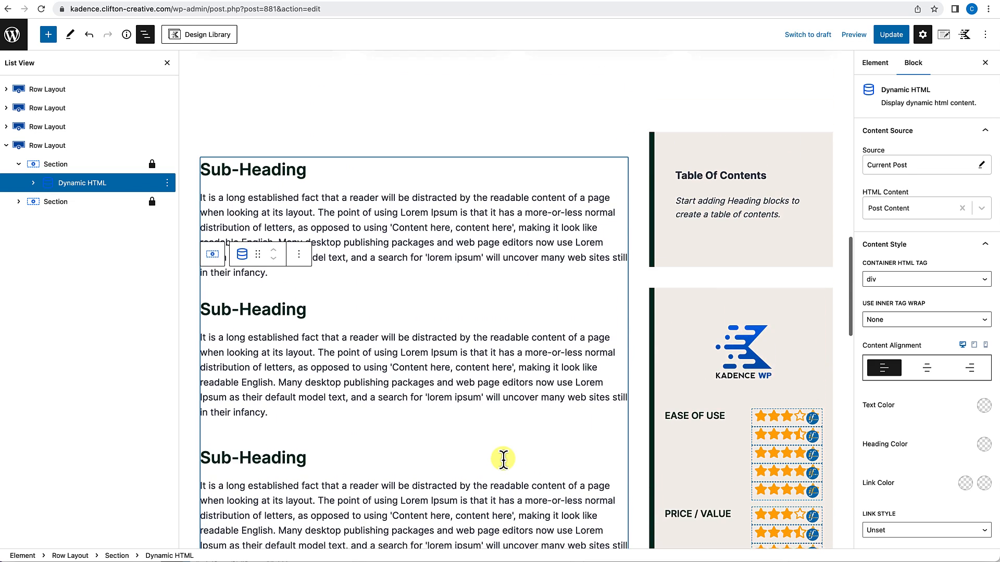
scroll(503, 459, "up", 5)
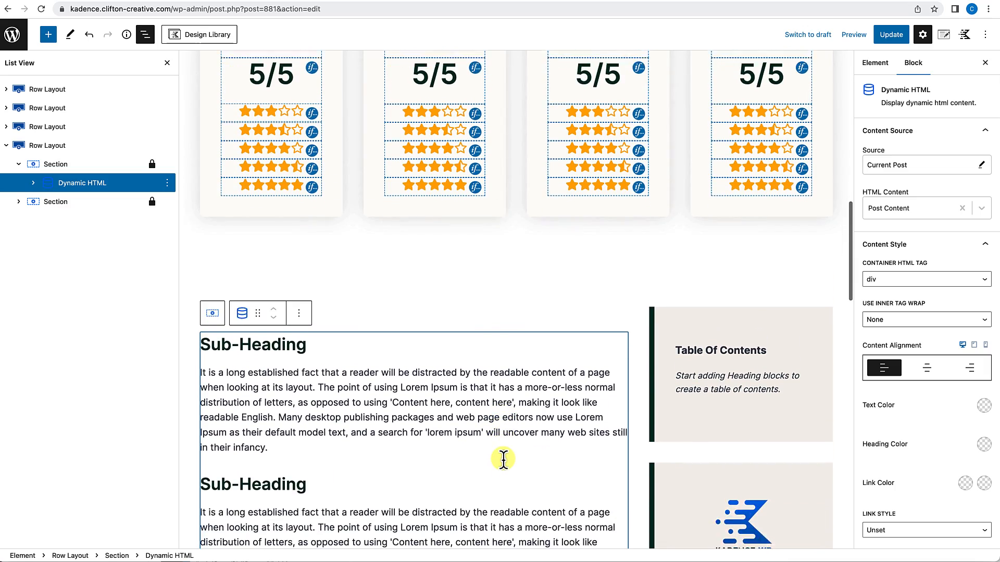
scroll(503, 459, "down", 1)
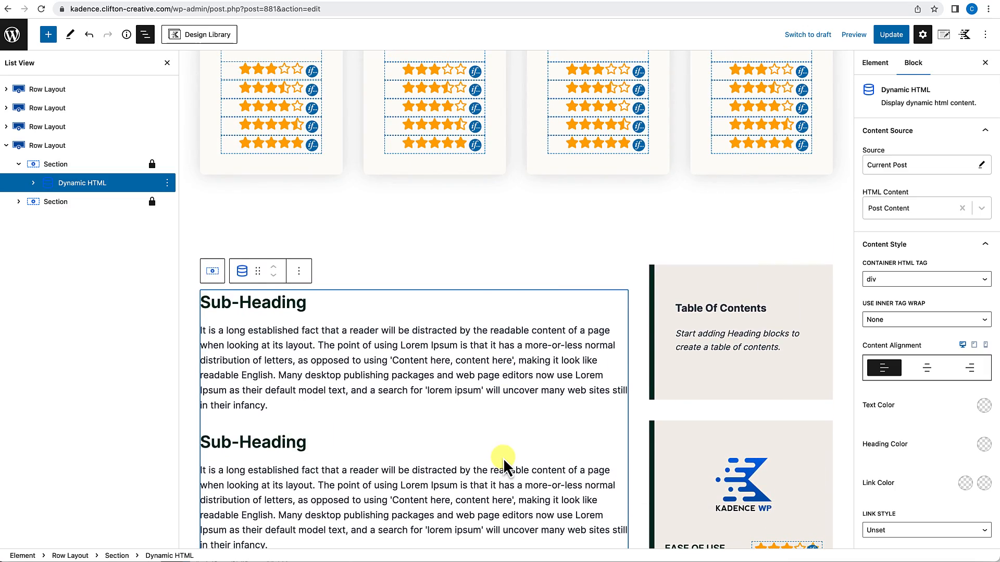
scroll(503, 458, "down", 20)
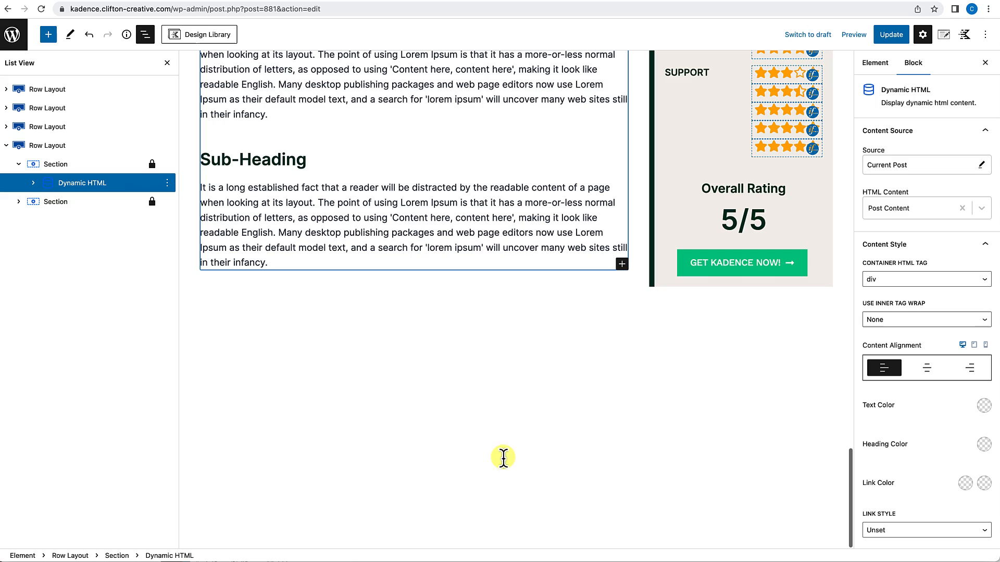
scroll(503, 458, "up", 15)
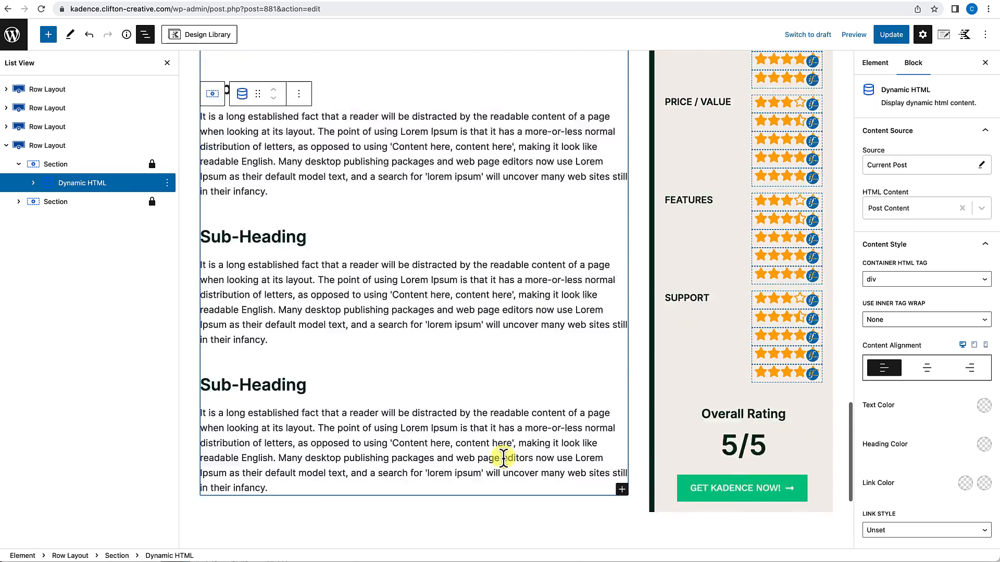
scroll(503, 458, "up", 10)
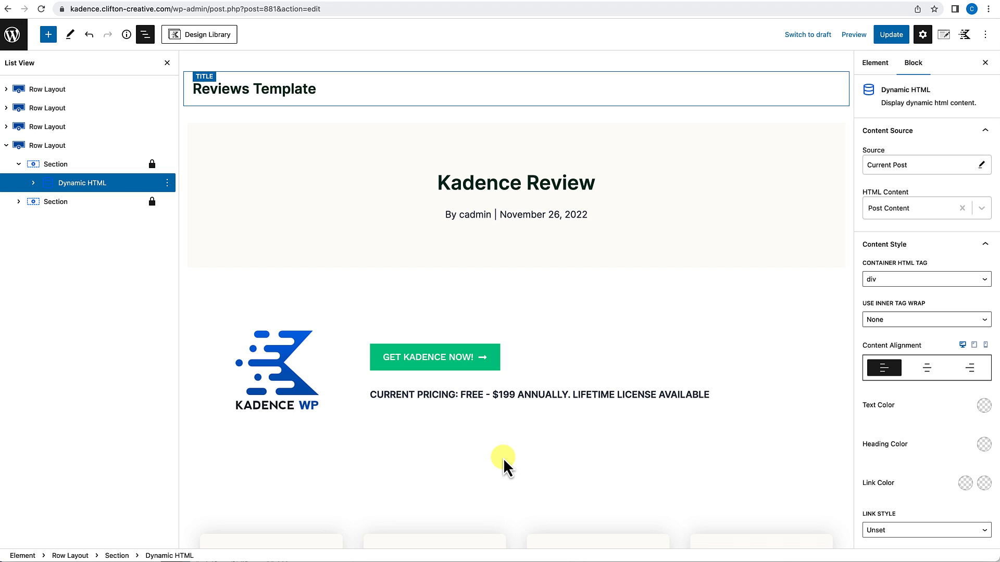
scroll(503, 457, "down", 5)
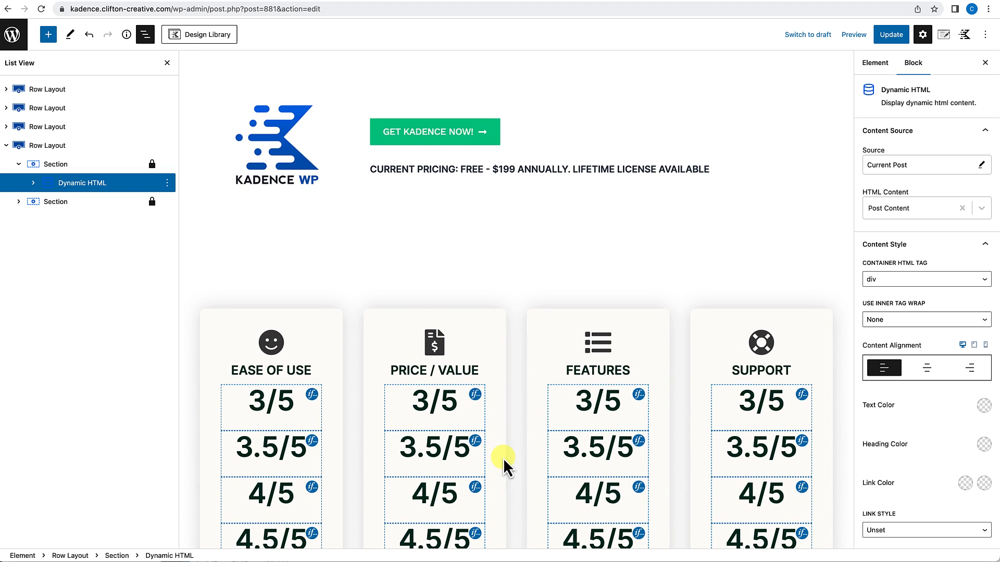
left_click(888, 34)
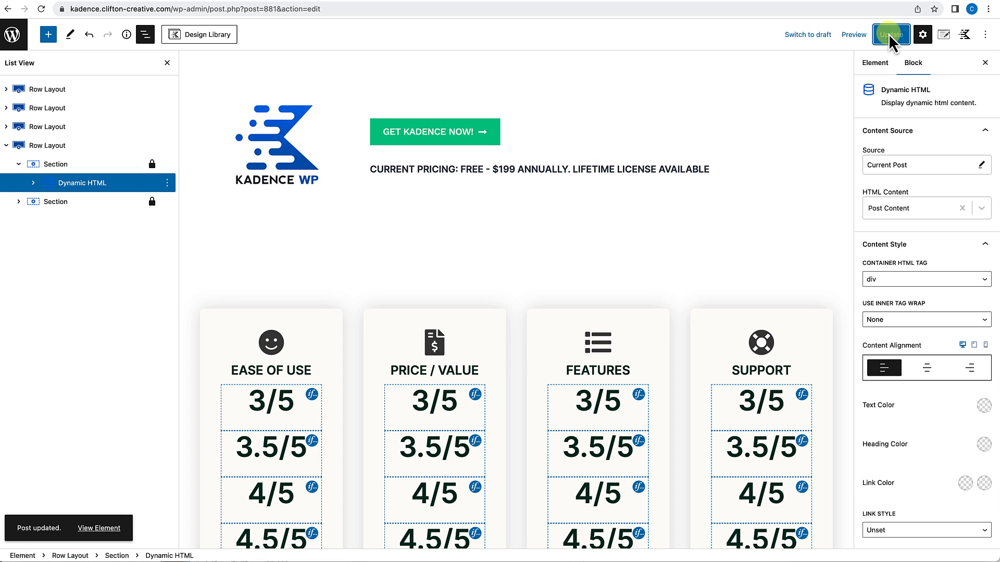
Set the template element's placement to Replace Single Post Content in the element settings.
left_click(944, 41)
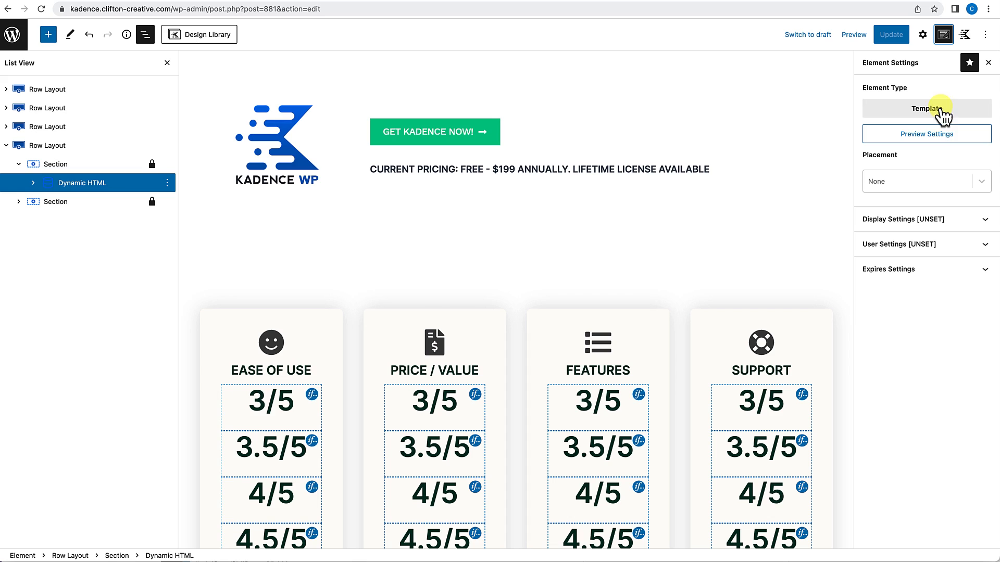
left_click(980, 189)
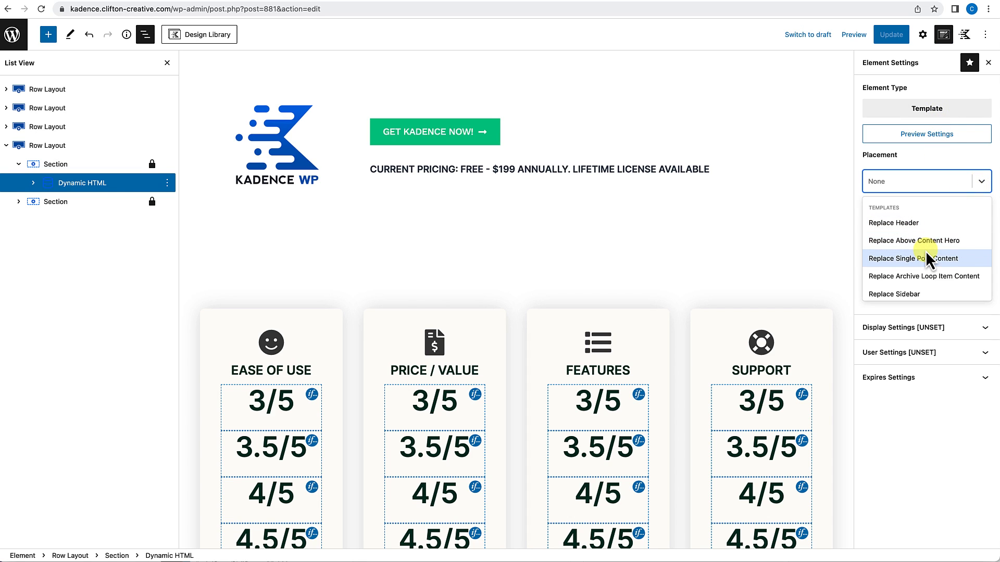
scroll(927, 255, "down", 1)
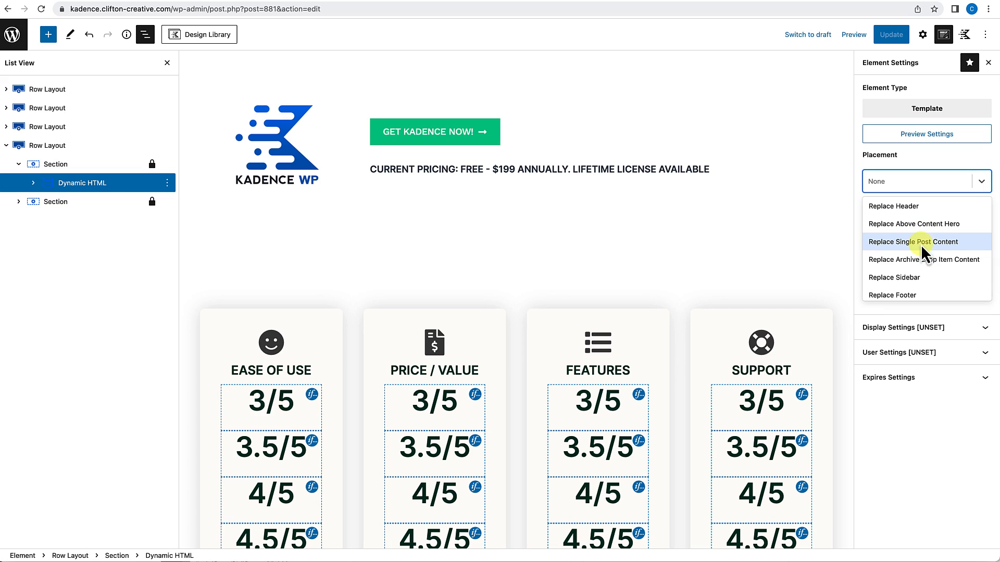
scroll(920, 248, "down", 1)
scroll(920, 255, "up", 2)
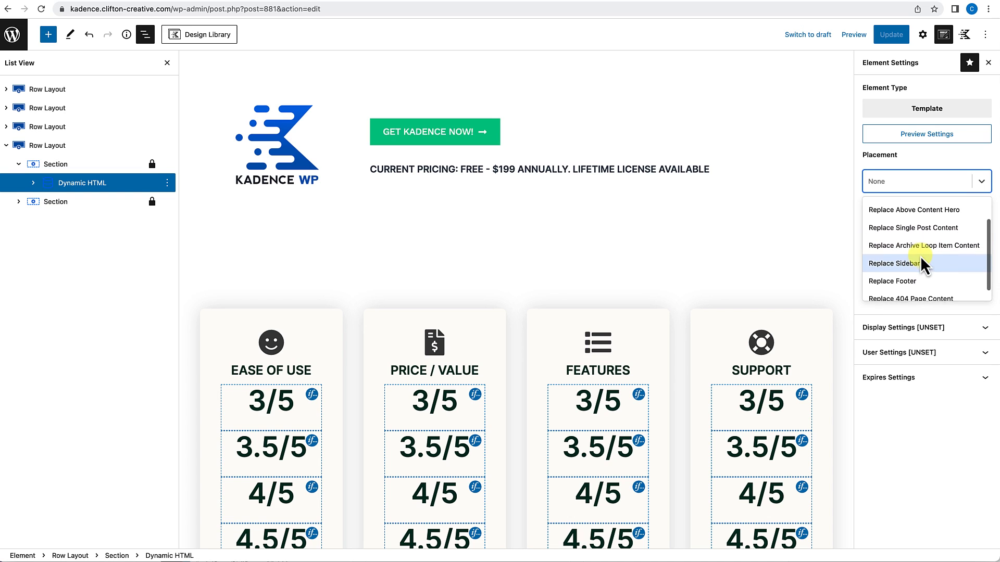
left_click(921, 237)
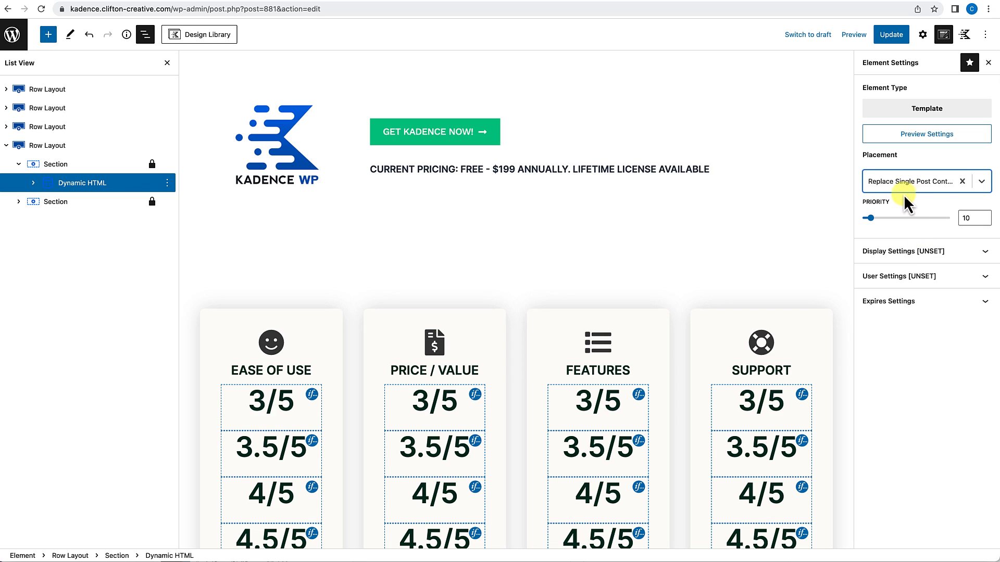
Set the template's display rule to show on Single Reviews and save the template.
left_click(920, 251)
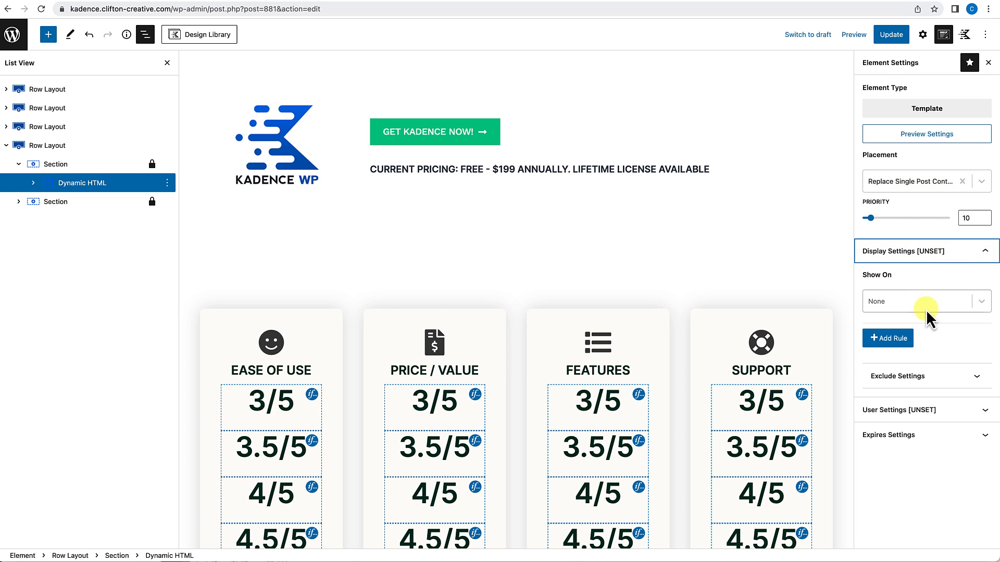
left_click(977, 304)
scroll(902, 383, "down", 3)
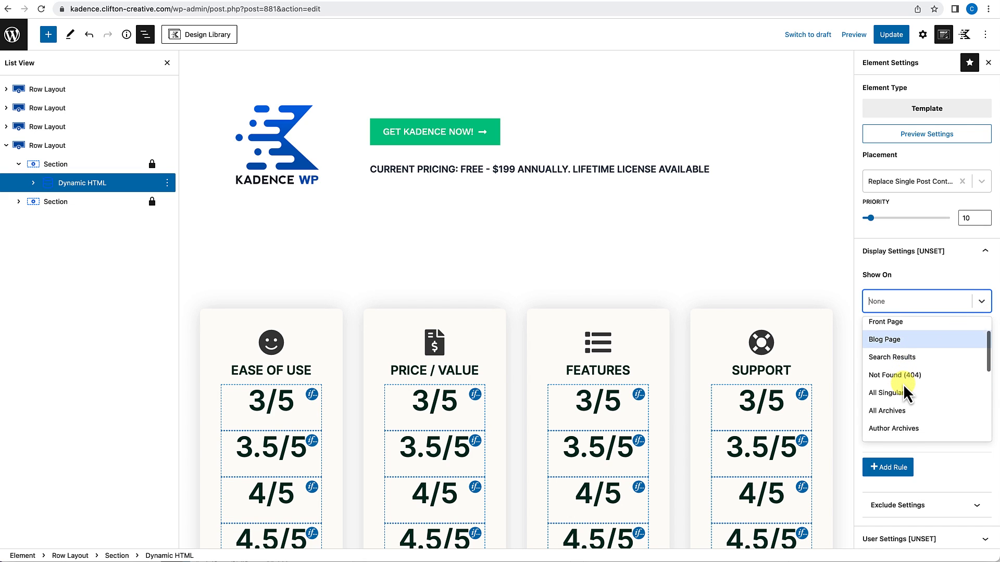
scroll(903, 383, "down", 5)
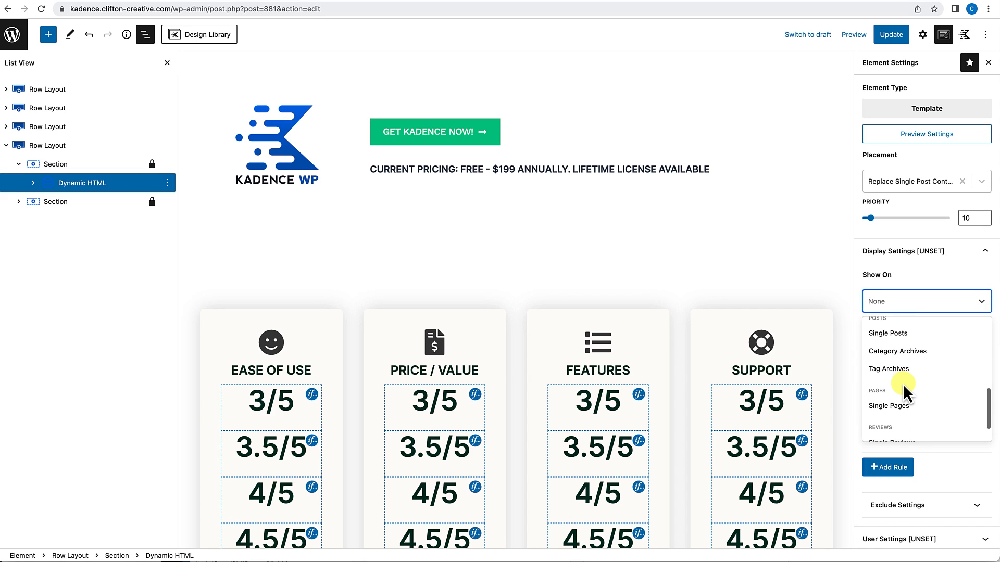
left_click(898, 410)
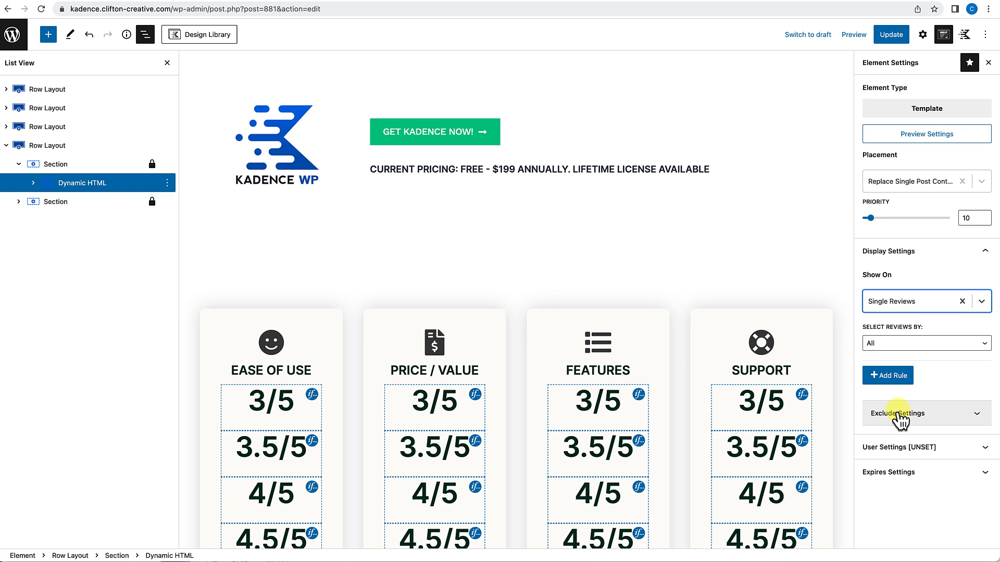
left_click(893, 36)
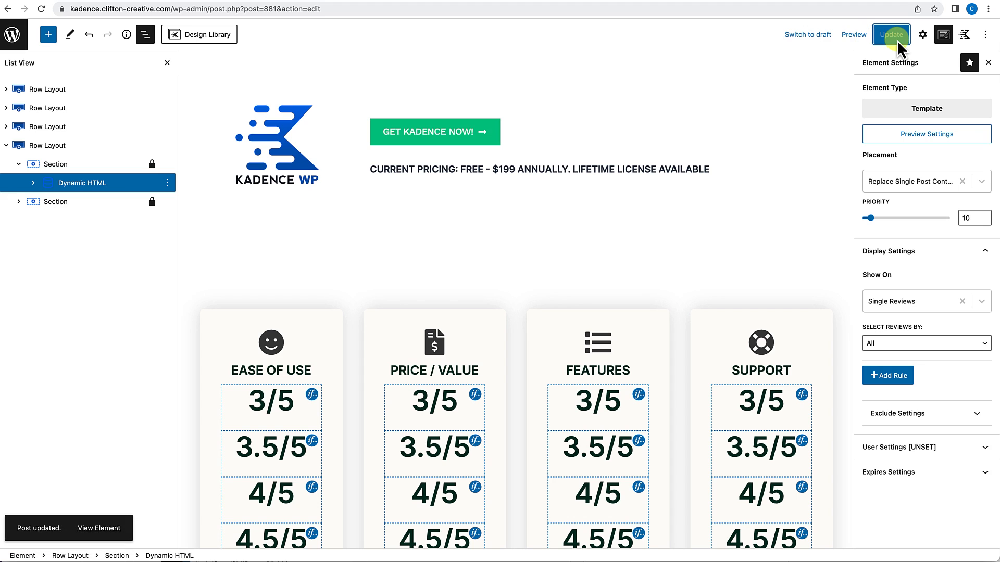
Reopen the Kadence Review post for editing from the list of reviews, update it and open its live page.
left_click(799, 1)
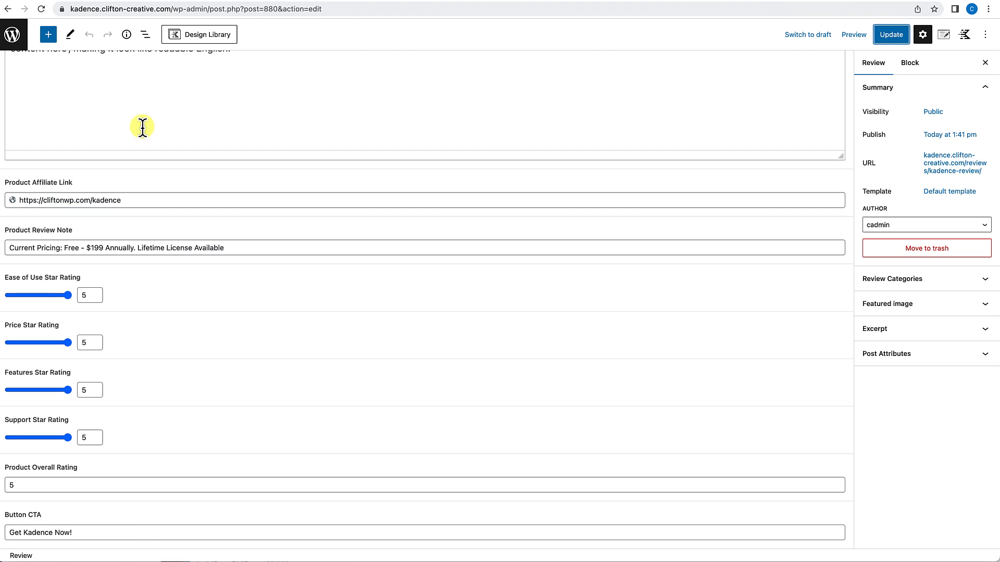
scroll(142, 127, "up", 15)
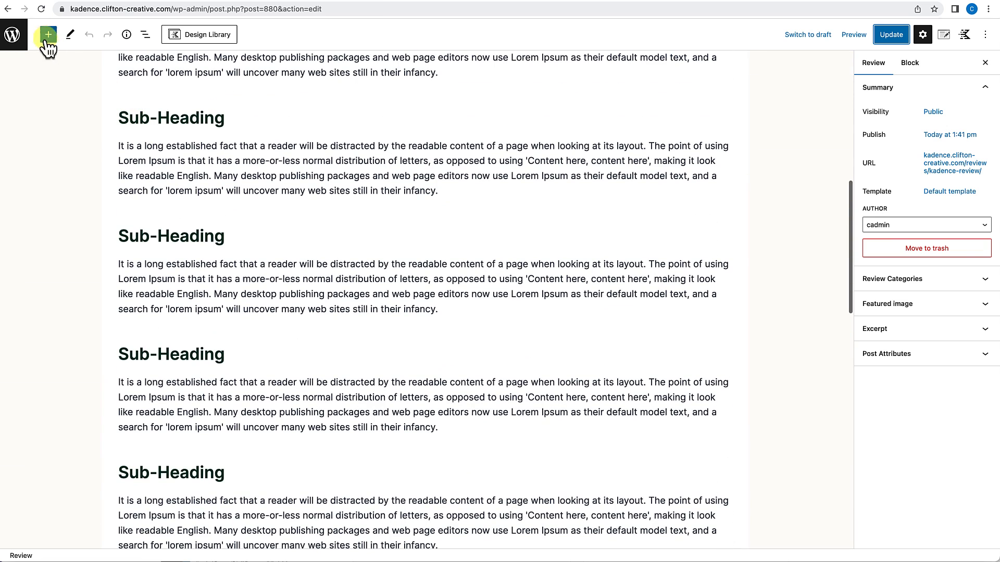
left_click(16, 42)
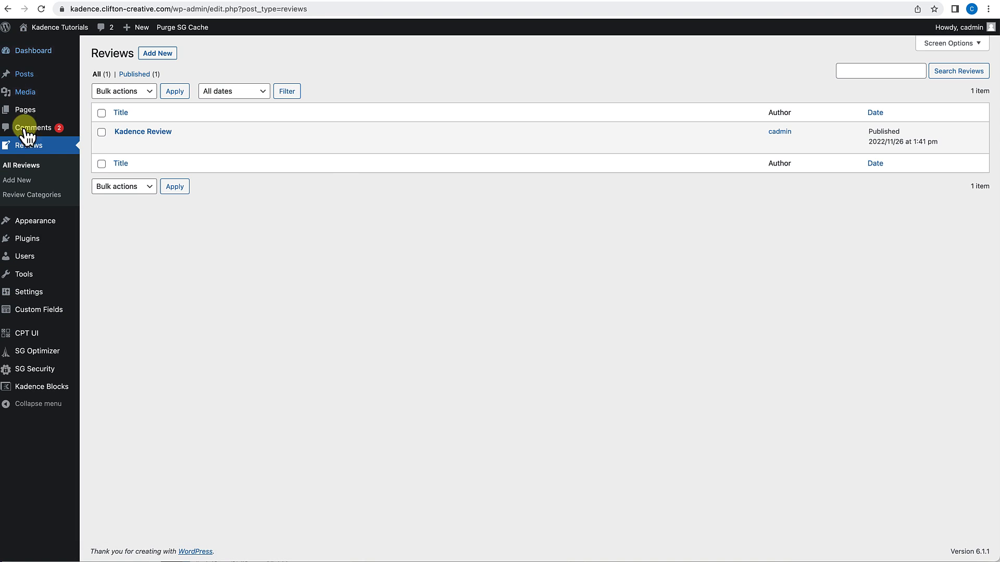
mouse_move(116, 140)
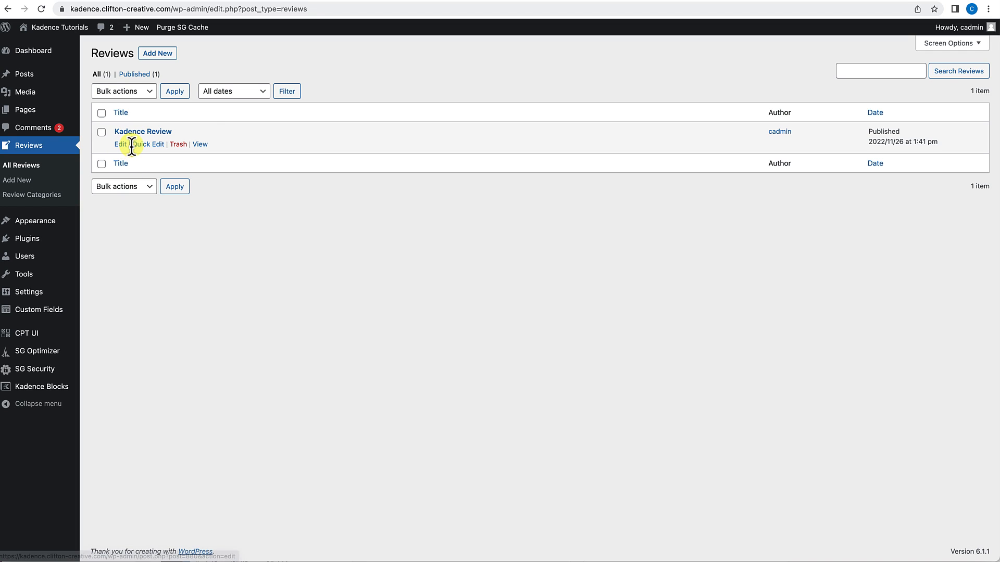
left_click(123, 145)
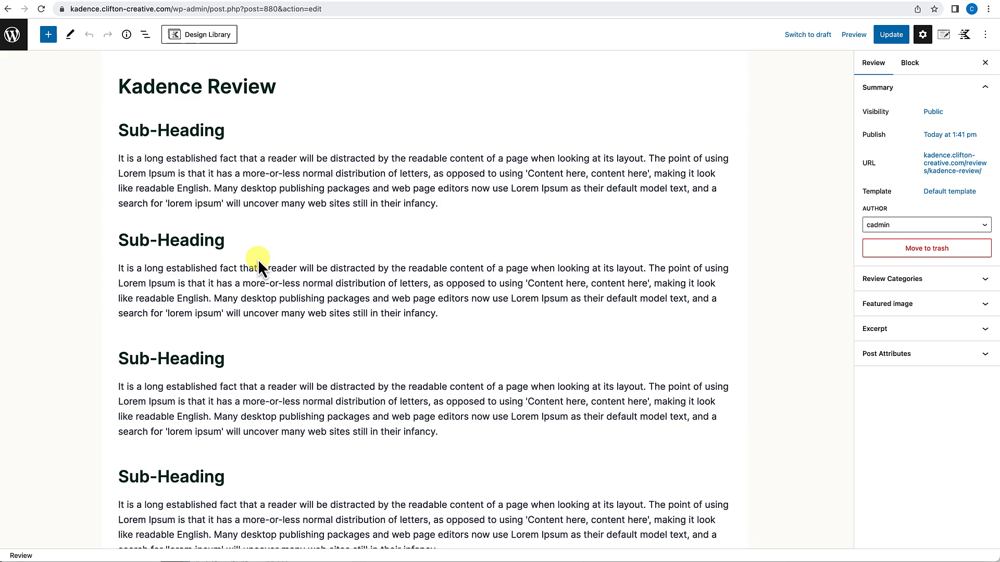
left_click(897, 40)
left_click(109, 529)
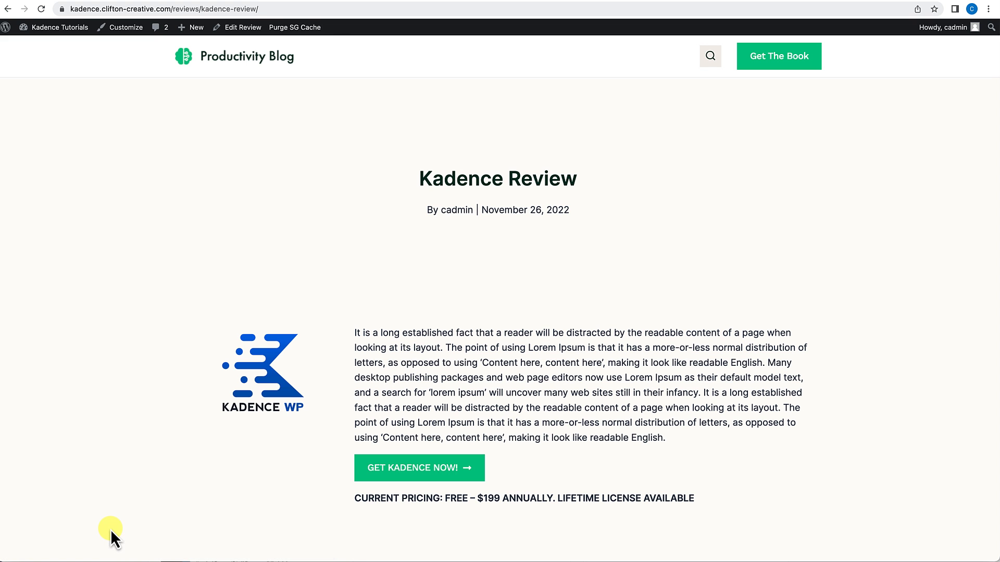
Examine the published Kadence Review page, checking the intro, rating cards, article body, table of contents and sidebar review box.
scroll(207, 497, "down", 10)
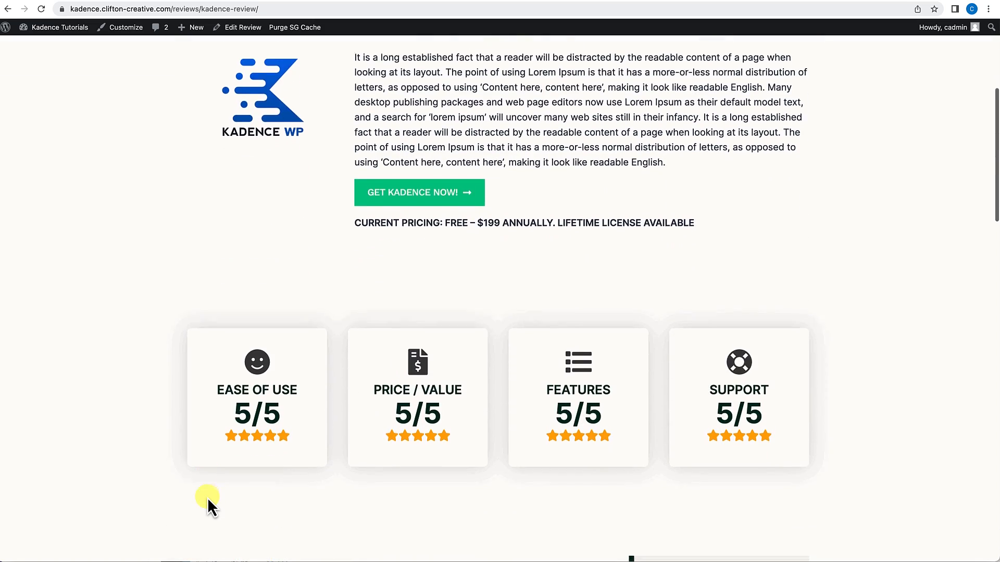
scroll(207, 498, "down", 10)
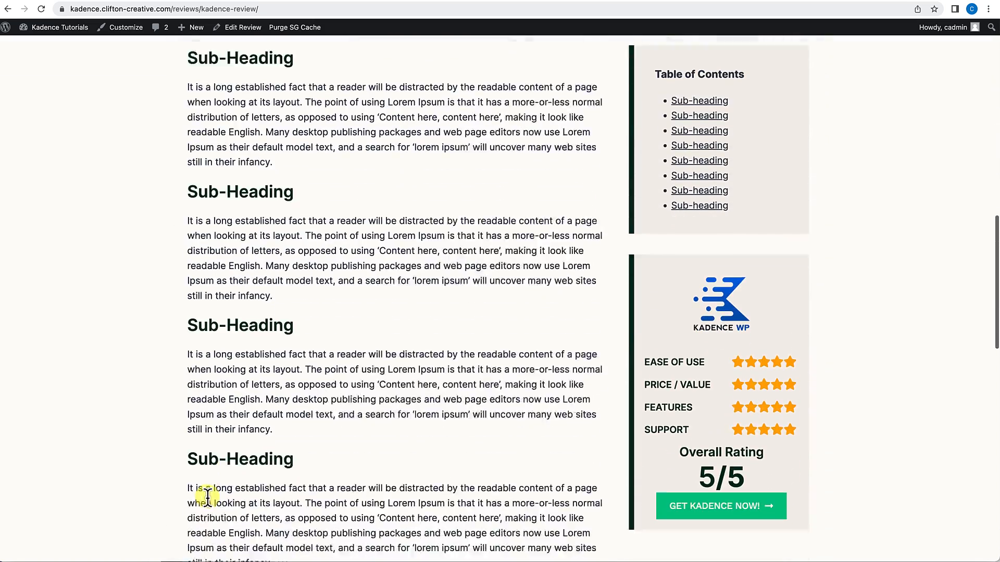
scroll(207, 498, "down", 6)
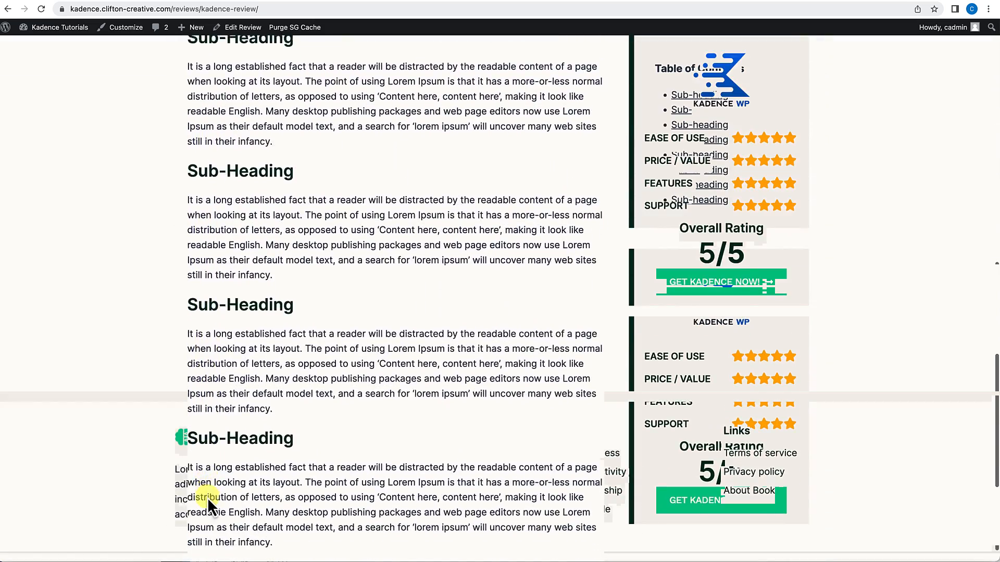
scroll(207, 498, "up", 20)
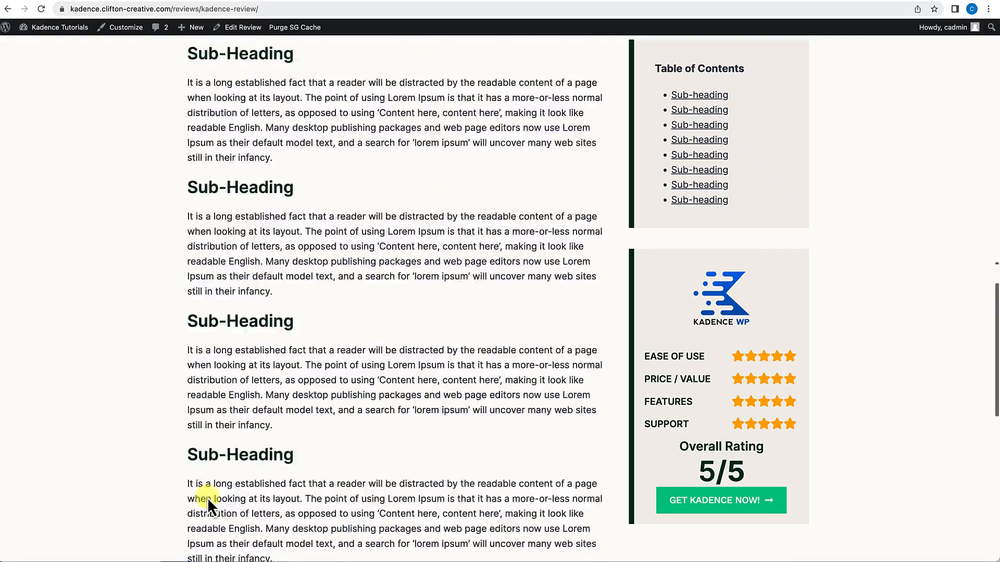
scroll(207, 497, "up", 6)
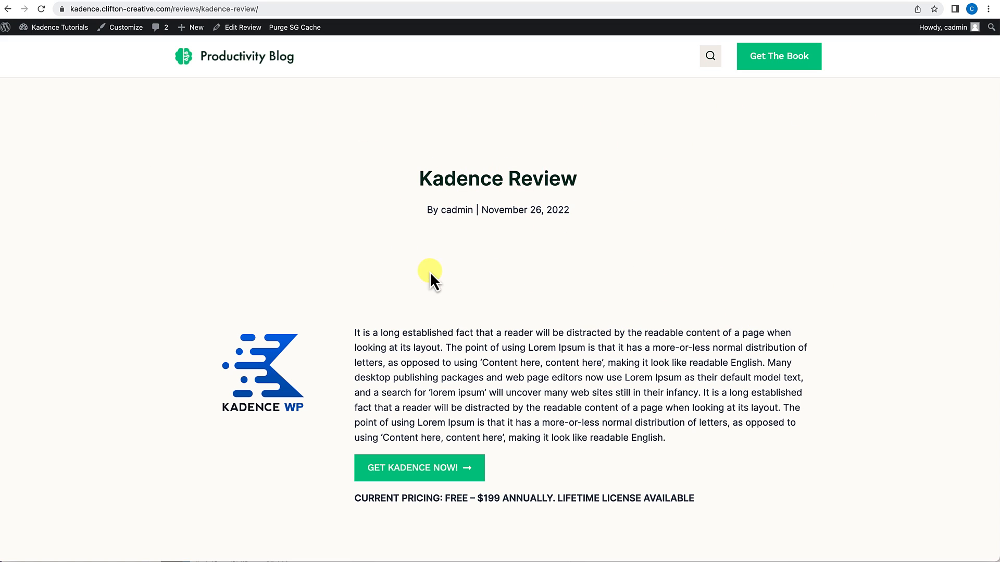
scroll(317, 423, "down", 5)
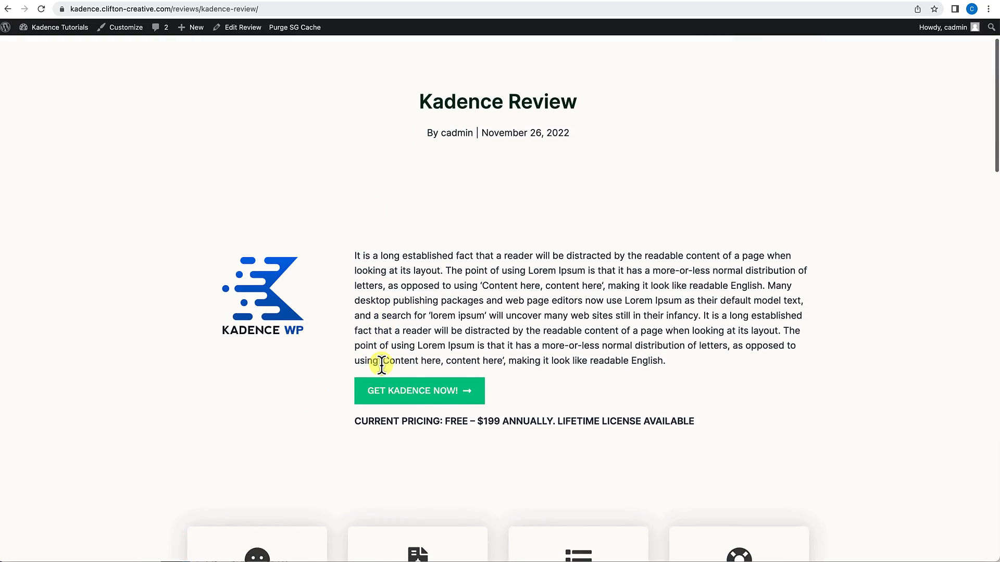
scroll(381, 363, "down", 15)
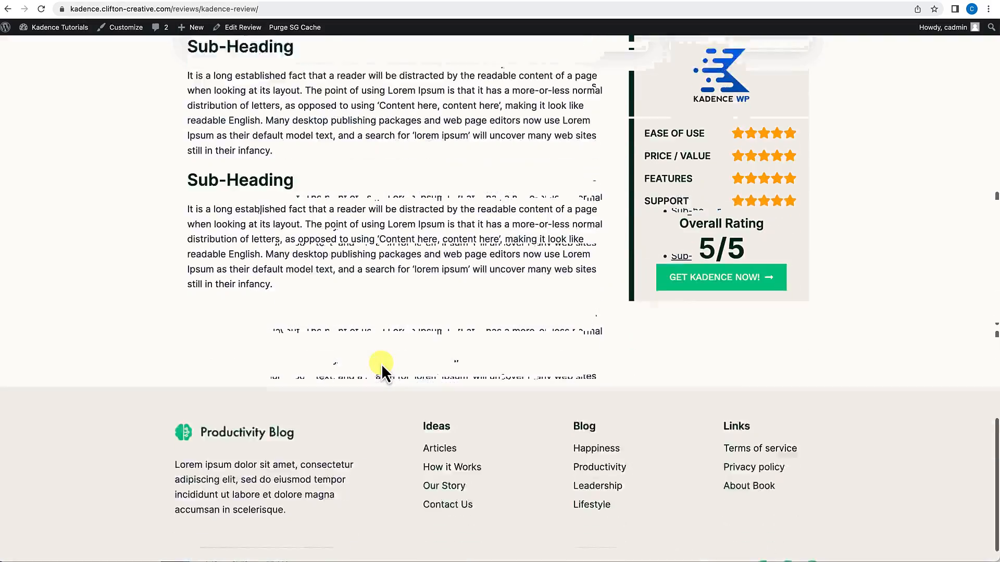
scroll(381, 364, "up", 10)
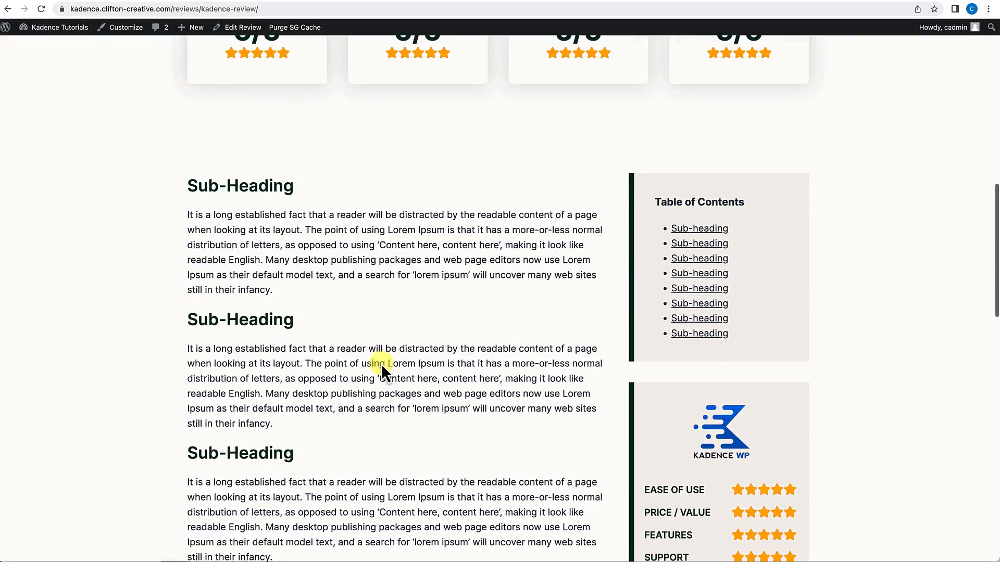
scroll(381, 363, "up", 10)
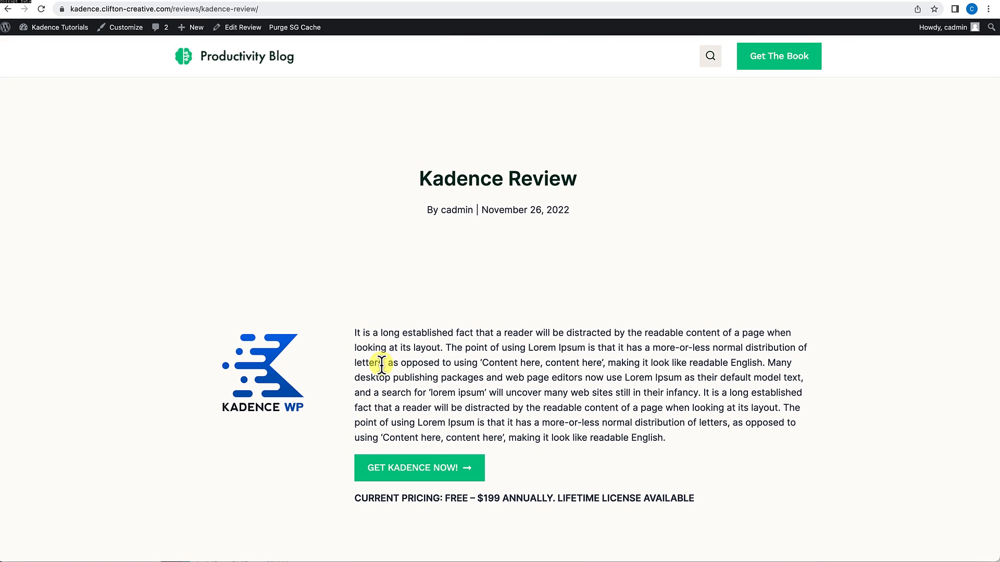
Open the theme Customizer for the published Kadence Review page.
left_click(136, 34)
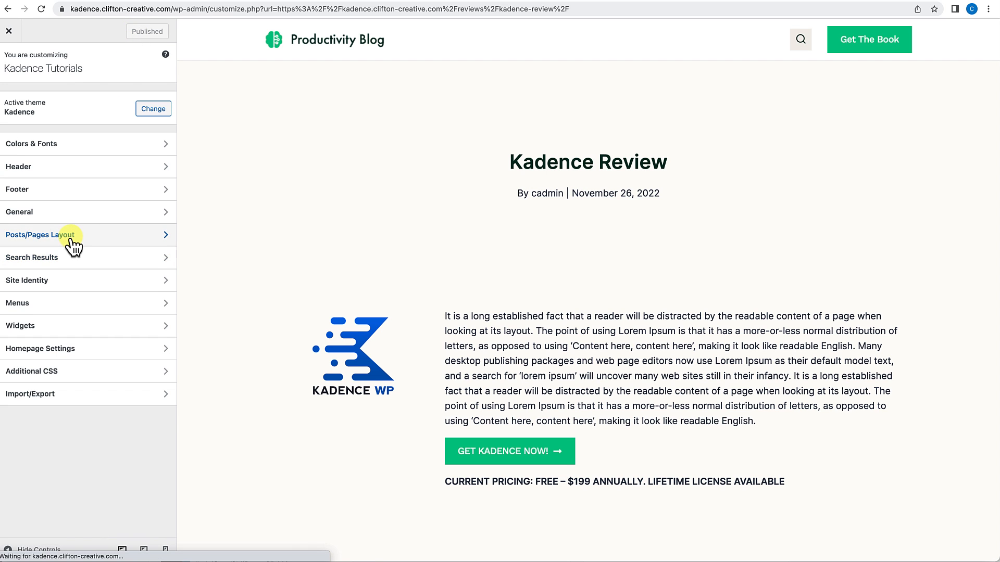
Turn off the title display in the Reviews Layout settings of the theme customizer.
left_click(71, 235)
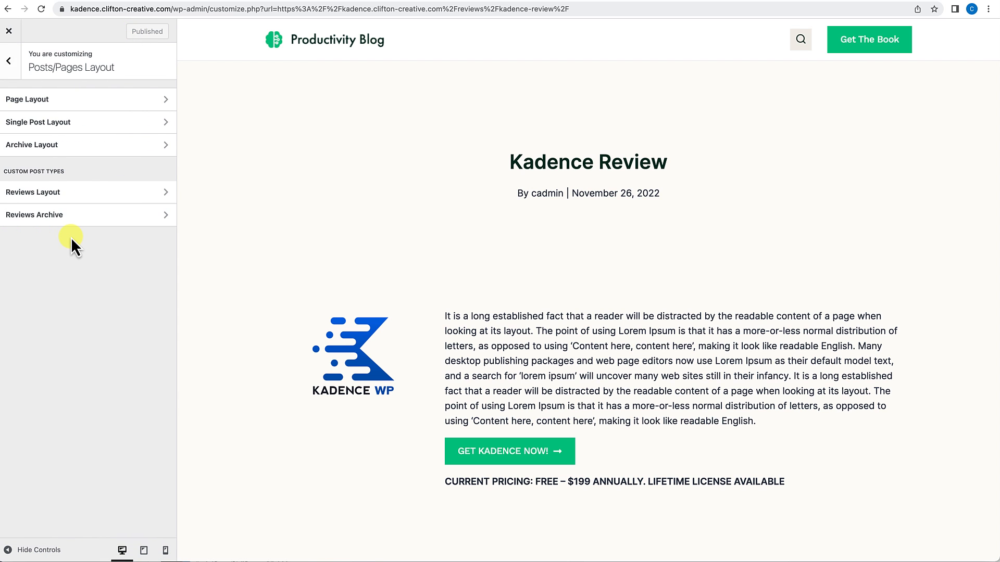
left_click(61, 194)
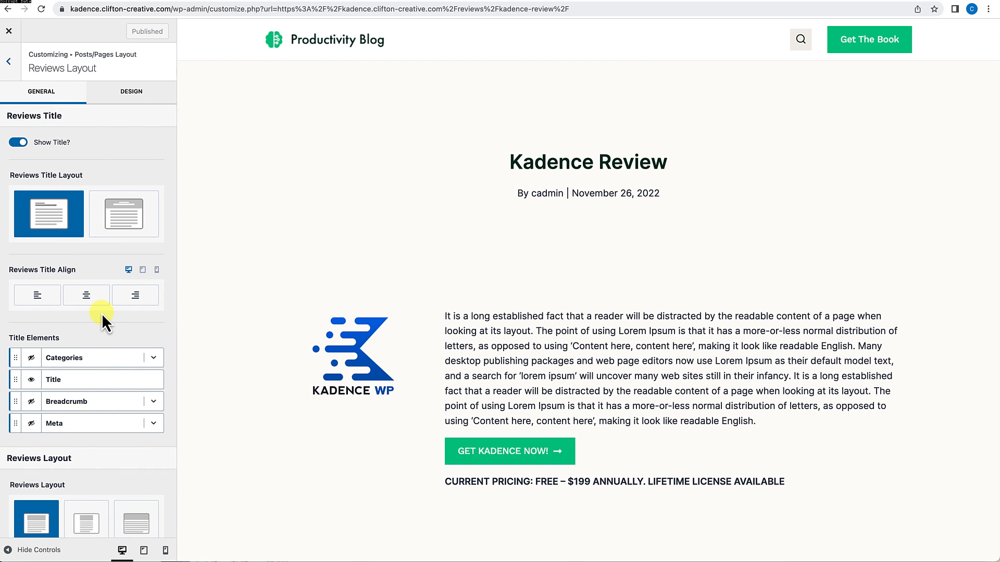
scroll(101, 314, "down", 5)
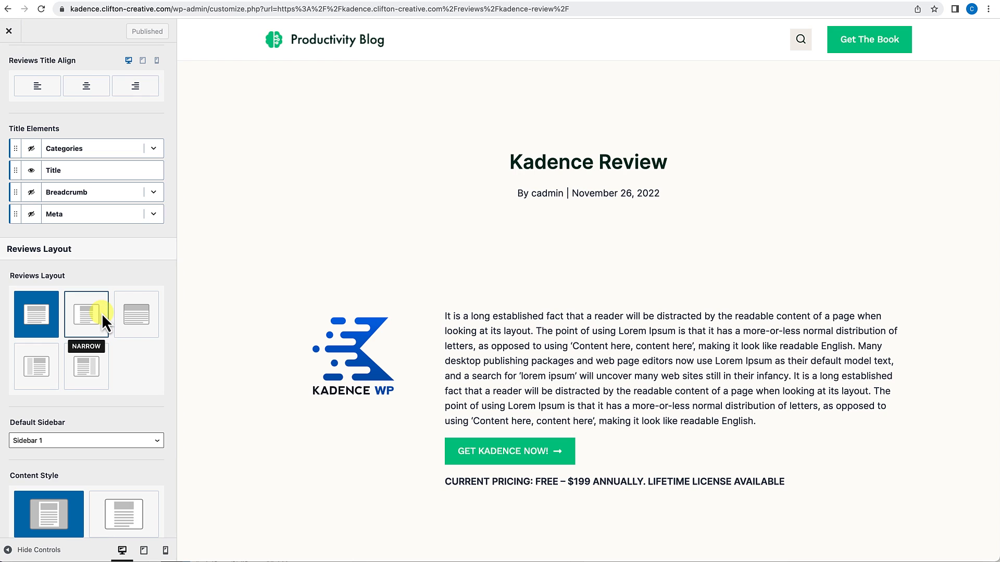
scroll(78, 250, "up", 5)
left_click(19, 143)
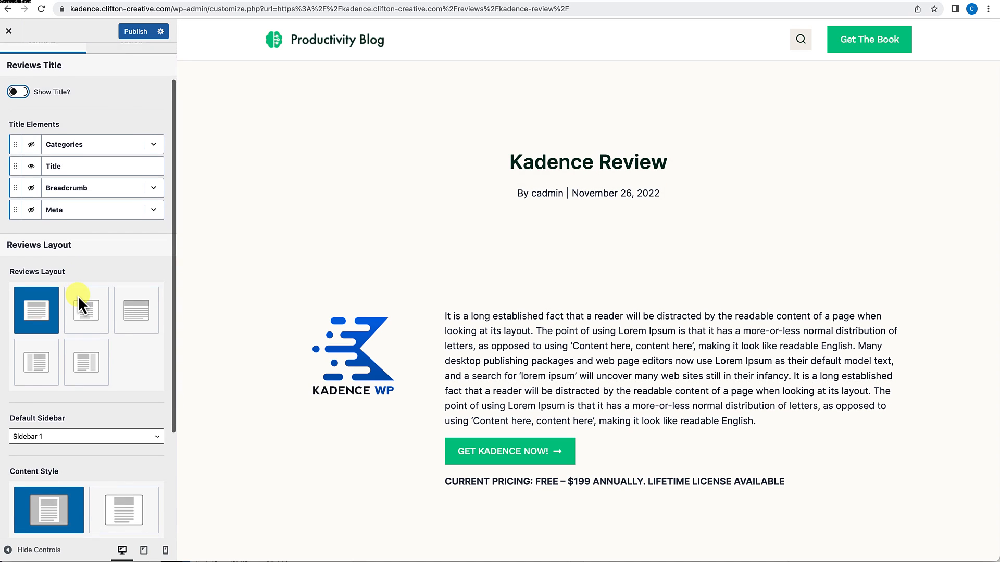
Set the reviews content style to unboxed and disable the content vertical padding.
scroll(78, 299, "down", 2)
scroll(91, 320, "down", 2)
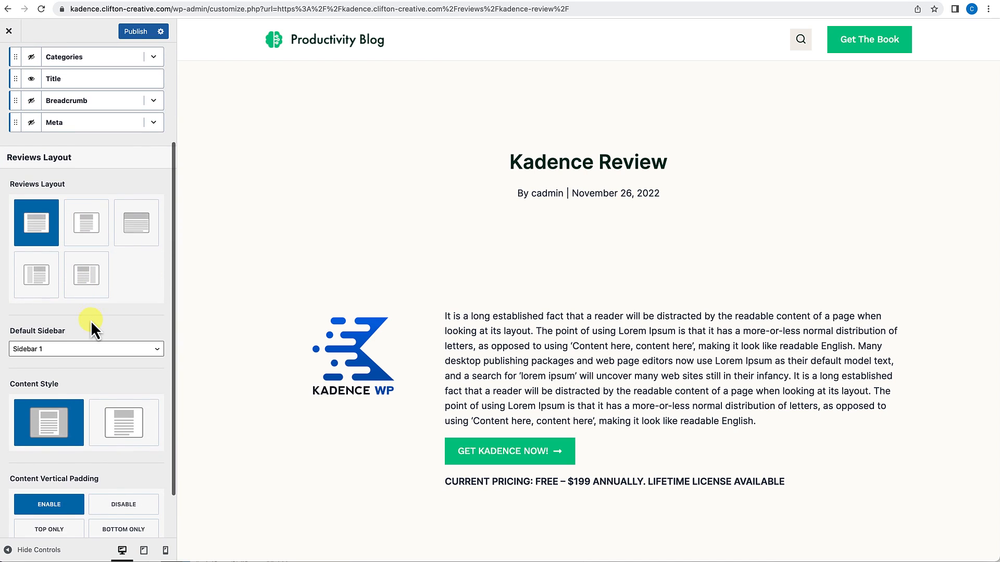
left_click(130, 402)
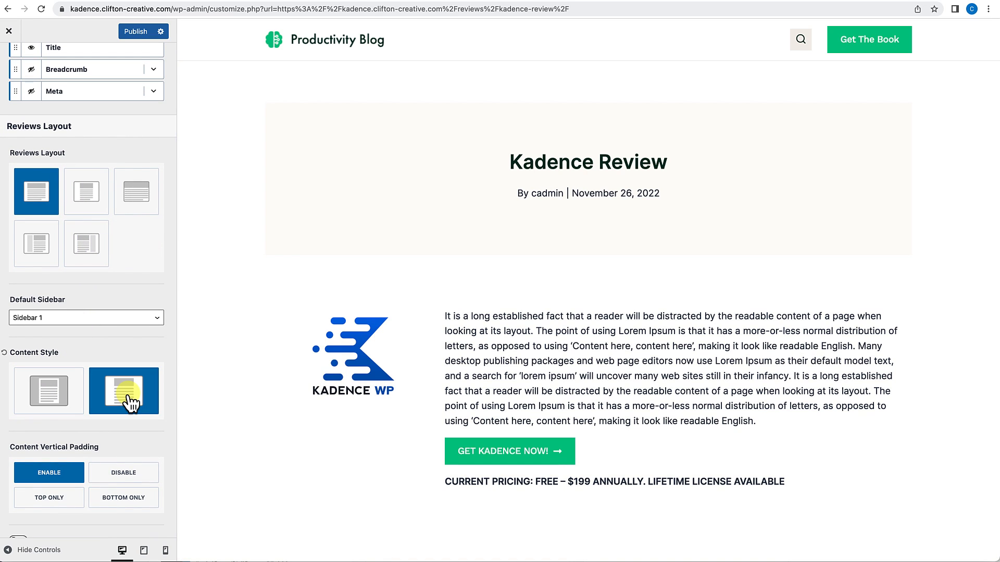
scroll(130, 402, "down", 1)
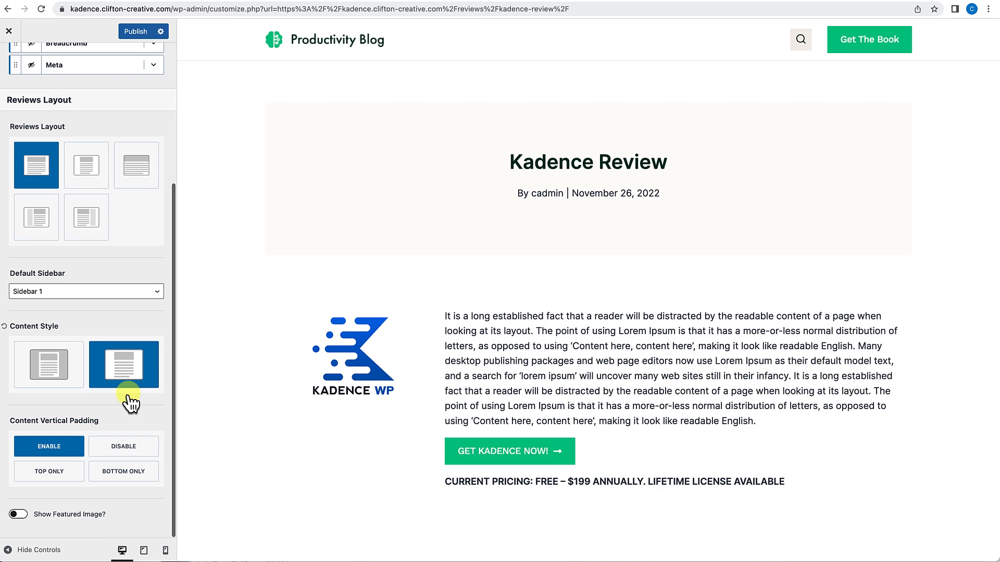
left_click(125, 448)
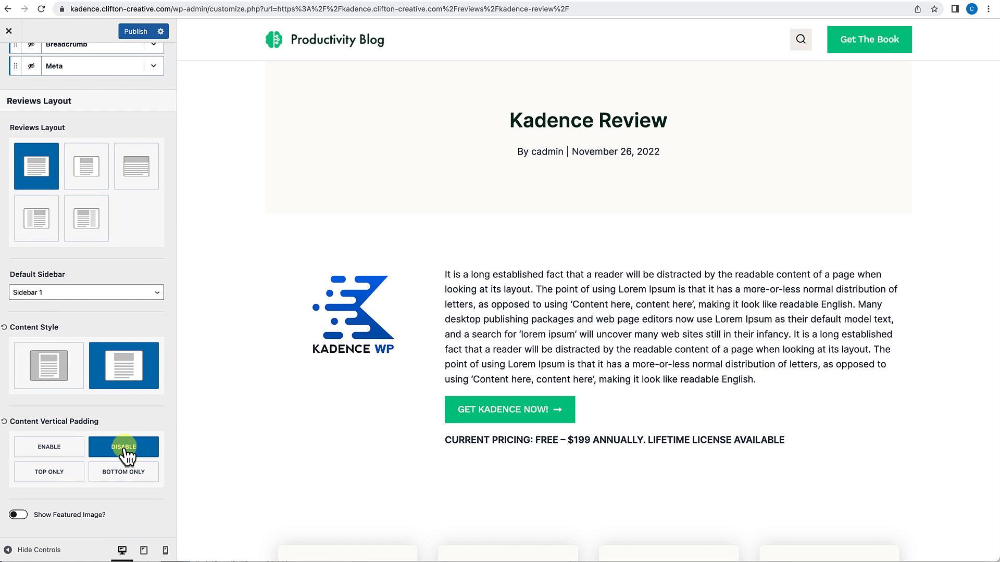
Set the reviews layout to fullwidth and publish the customizer changes, closing the customizer.
scroll(125, 432, "up", 2)
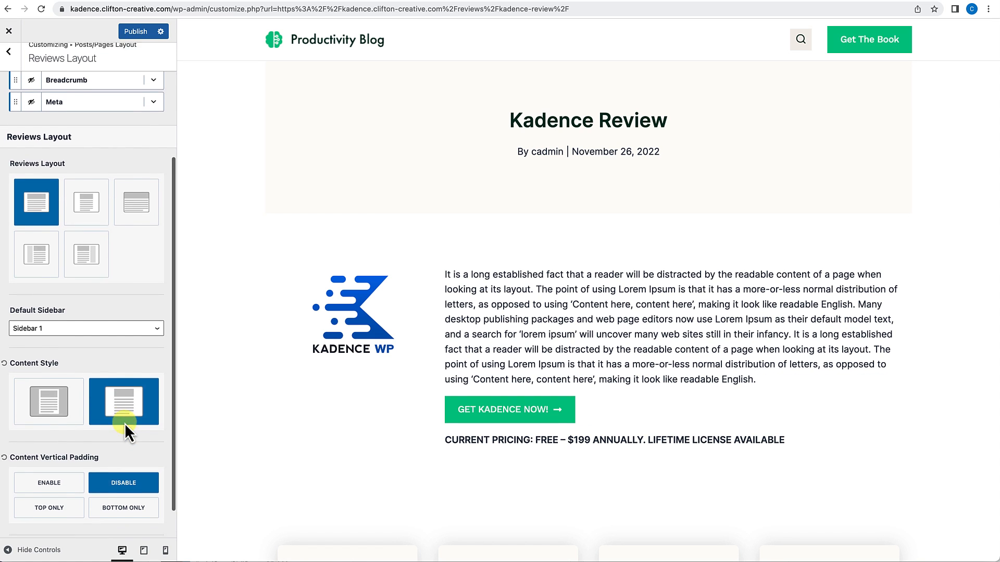
left_click(126, 230)
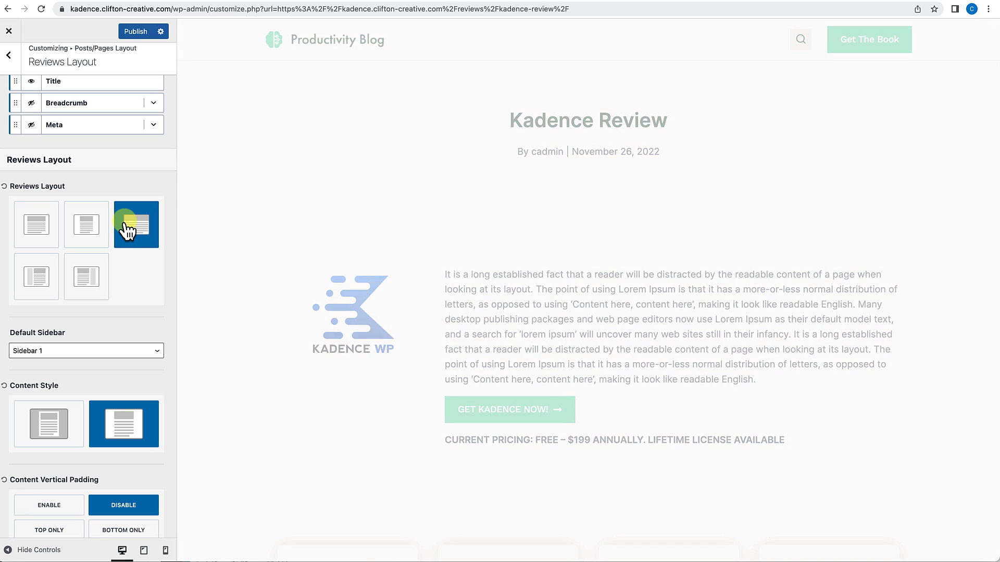
left_click(127, 34)
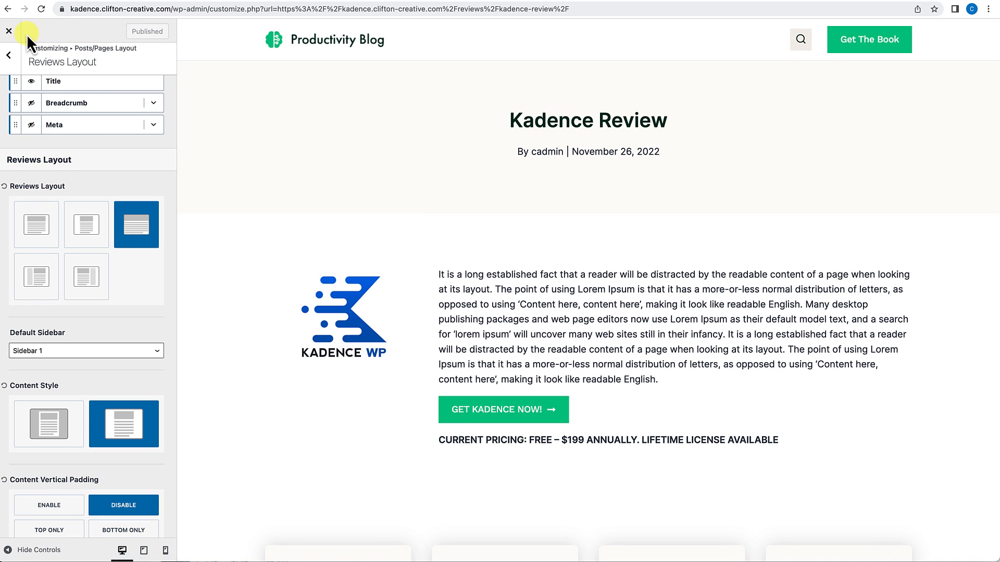
left_click(9, 31)
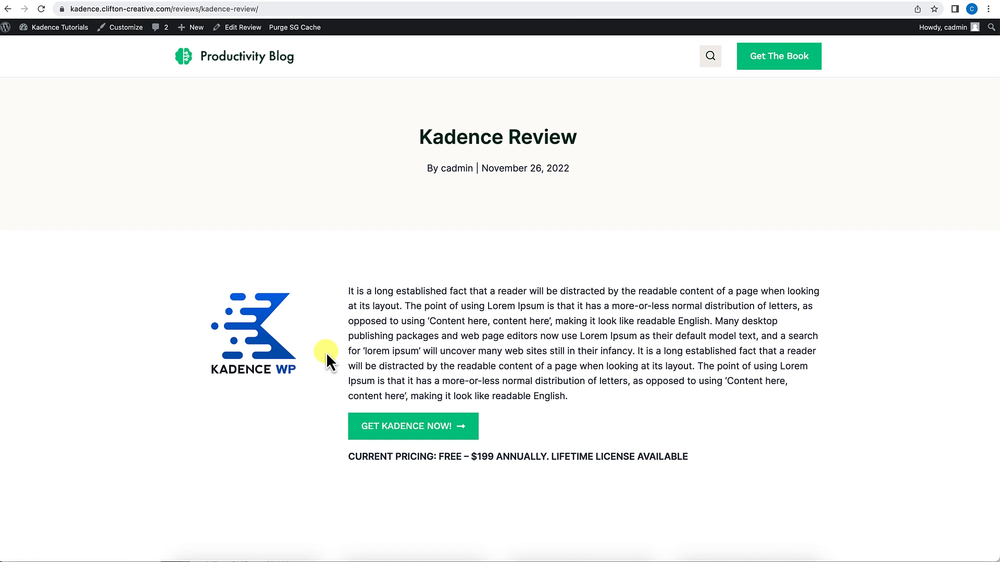
Examine the layout, content style and padding options in the Kadence Review's own post settings, returning to the reviews list.
scroll(326, 352, "down", 1)
scroll(326, 351, "up", 1)
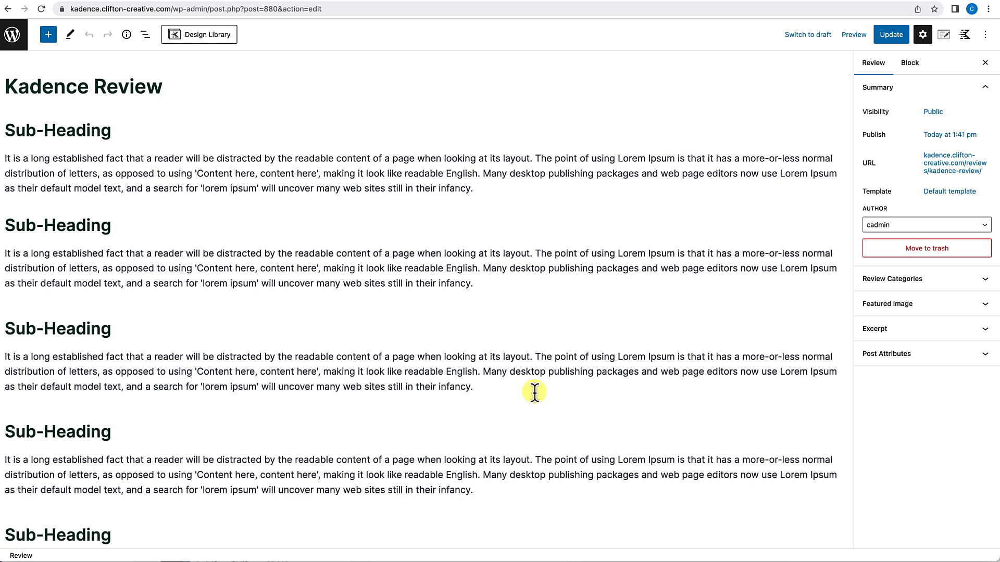
left_click(943, 35)
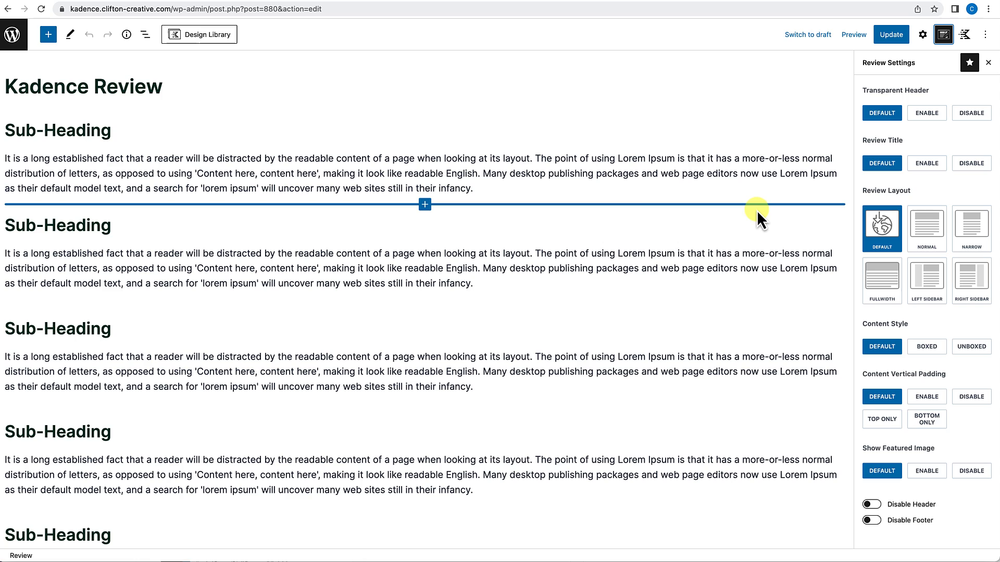
left_click(26, 51)
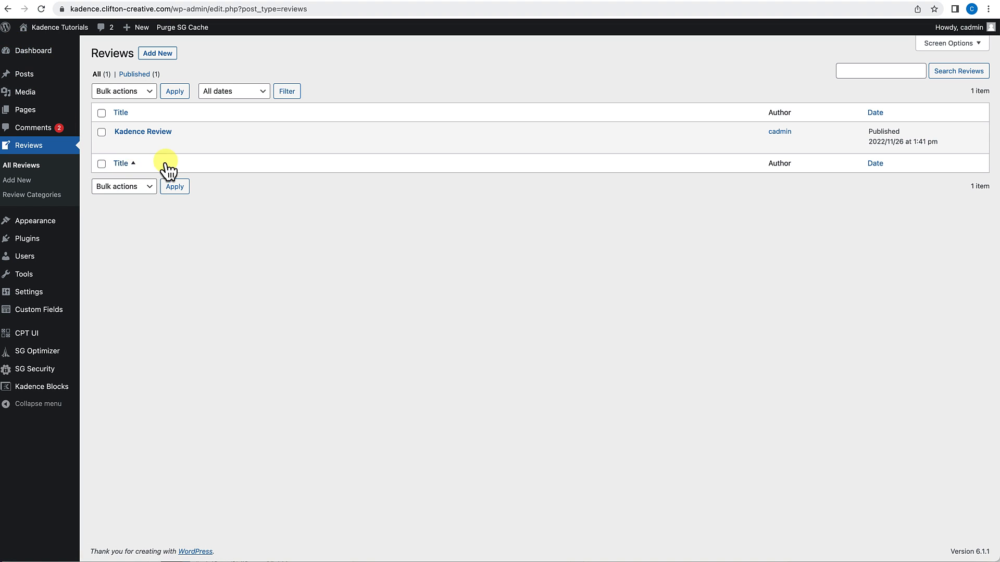
View the published Kadence Review page and examine its title area, introduction, rating boxes, content sections and sidebar.
left_click(195, 143)
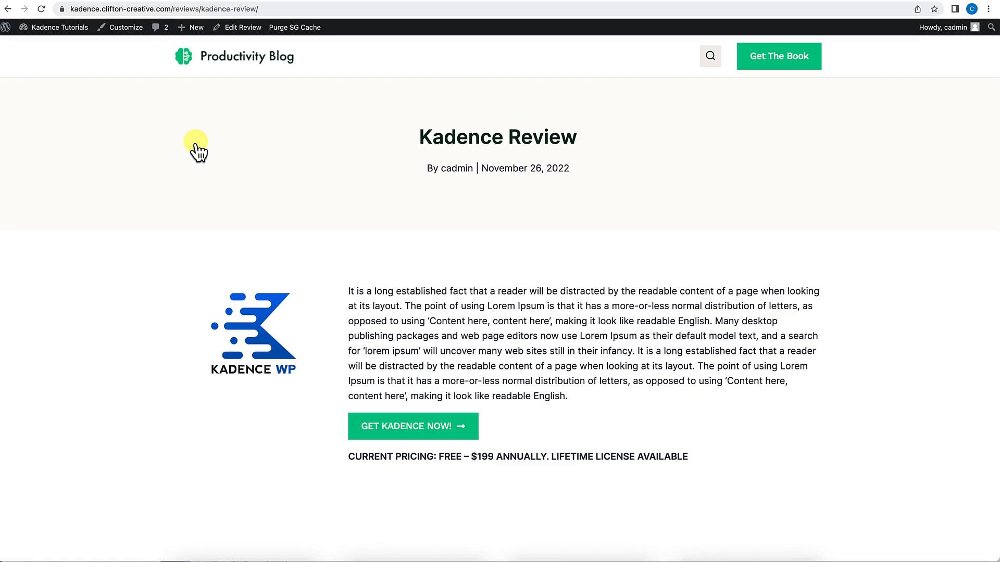
scroll(351, 342, "down", 15)
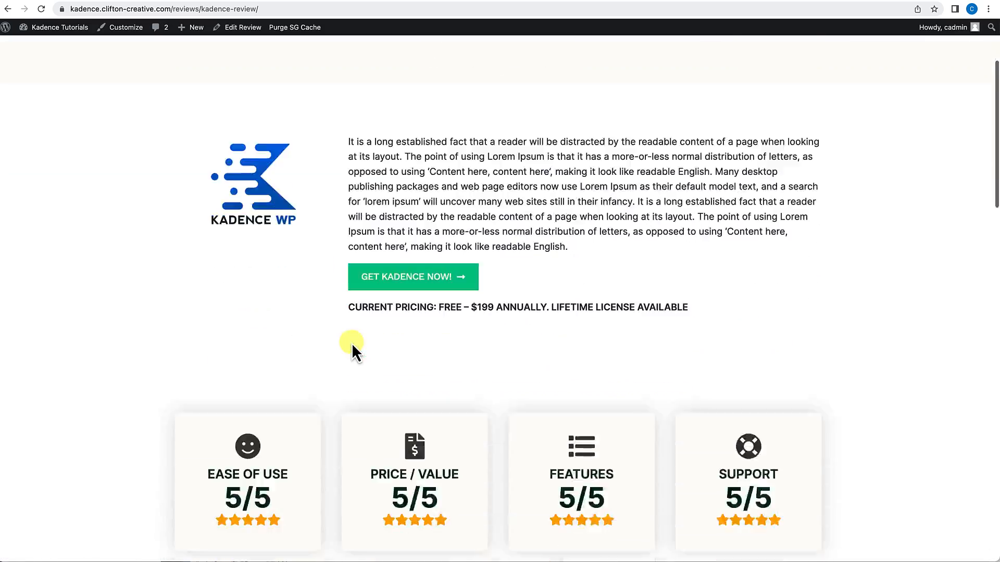
scroll(351, 343, "down", 5)
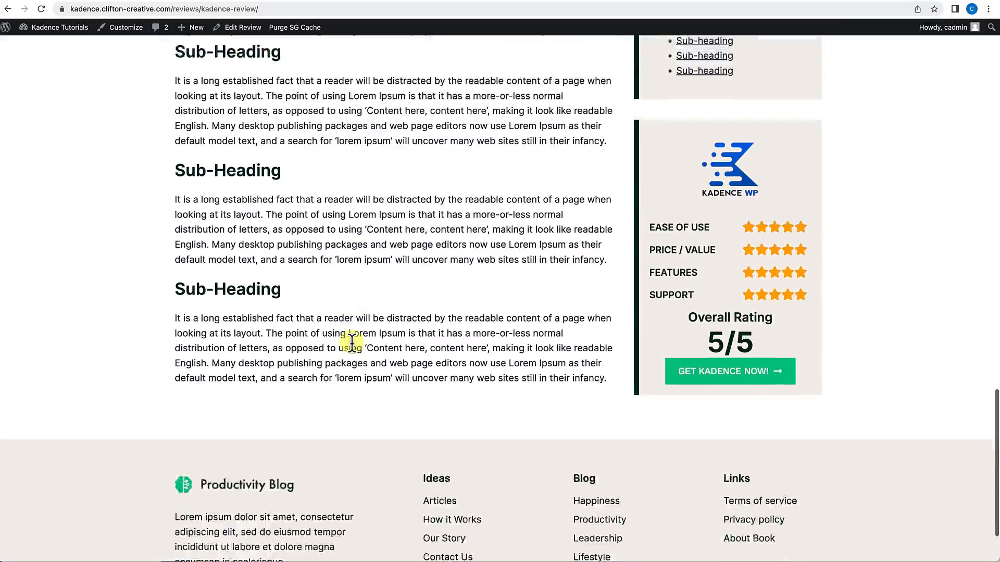
scroll(352, 342, "up", 10)
scroll(352, 343, "up", 8)
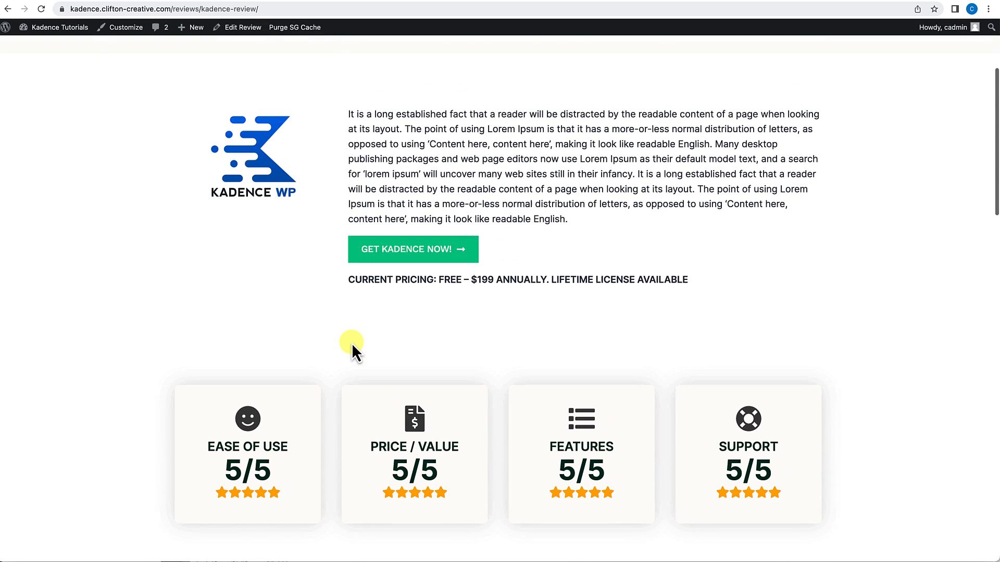
scroll(351, 350, "down", 5)
scroll(351, 350, "up", 5)
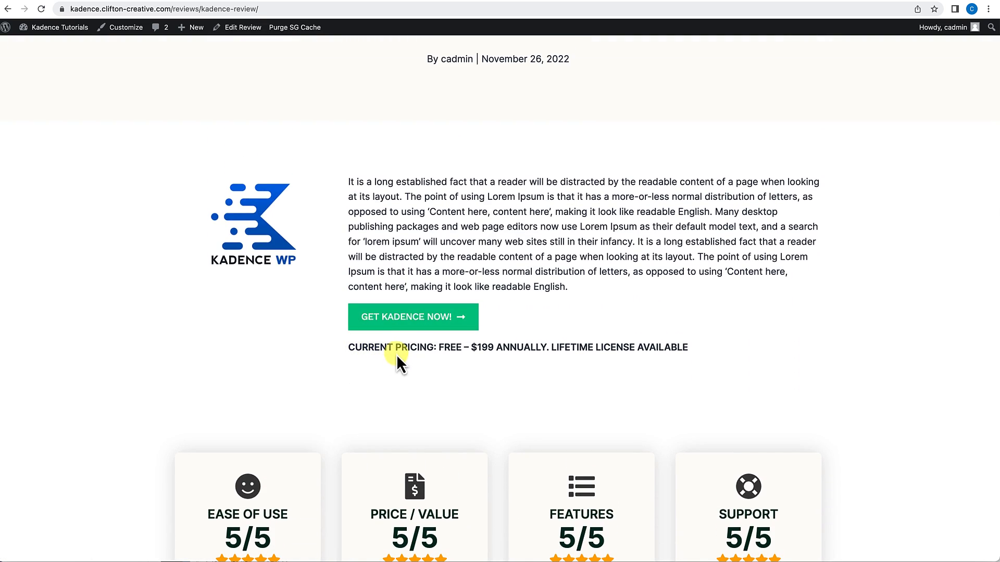
scroll(388, 348, "up", 3)
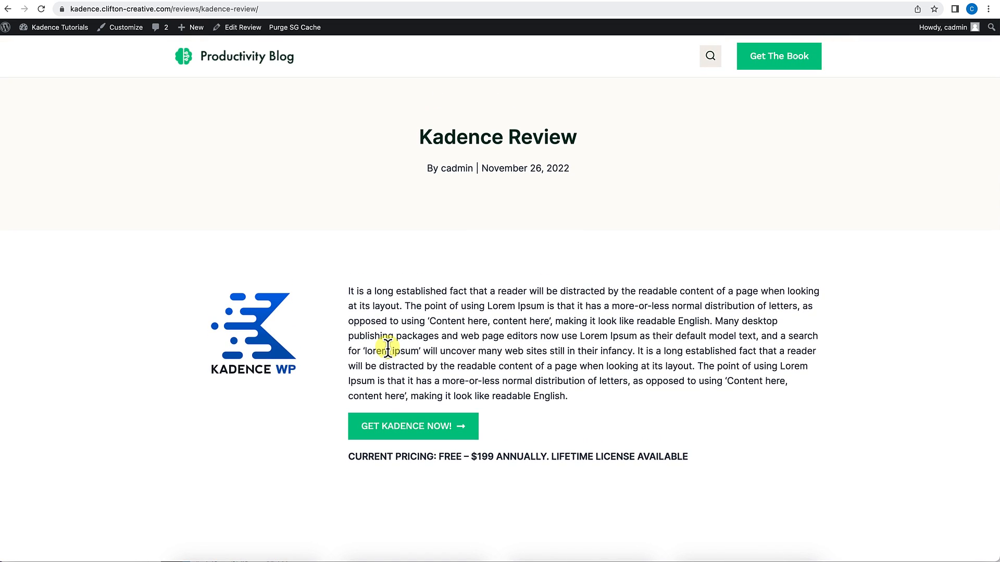
scroll(406, 434, "down", 1)
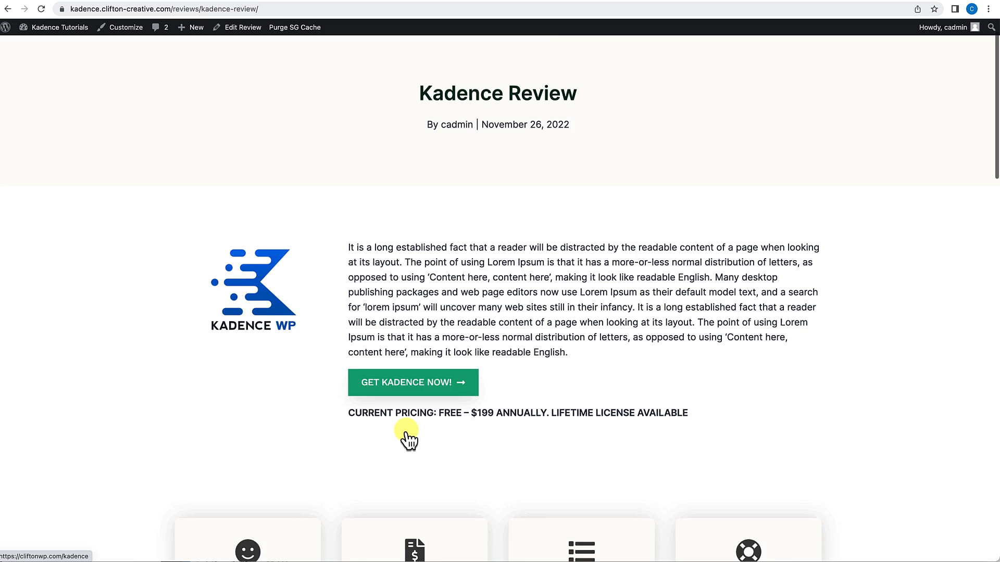
scroll(408, 440, "down", 2)
scroll(405, 371, "up", 3)
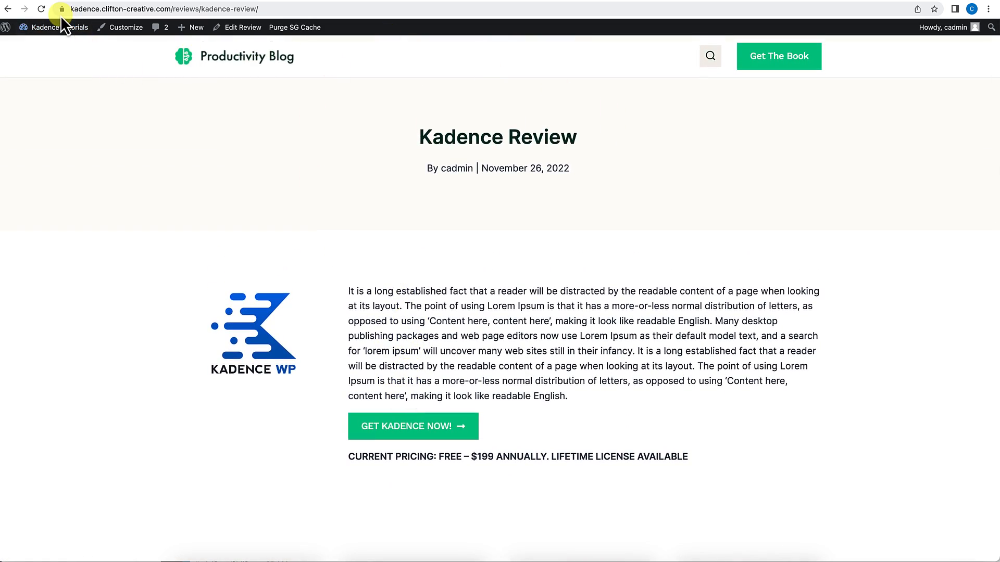
Open the Reviews Template from the Kadence elements list for editing.
mouse_move(50, 26)
left_click(39, 44)
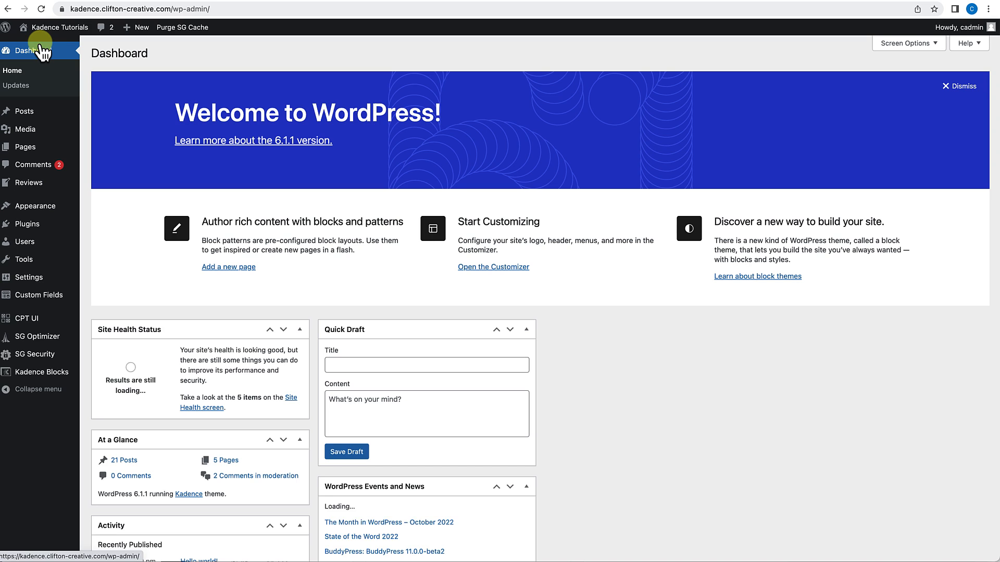
mouse_move(35, 211)
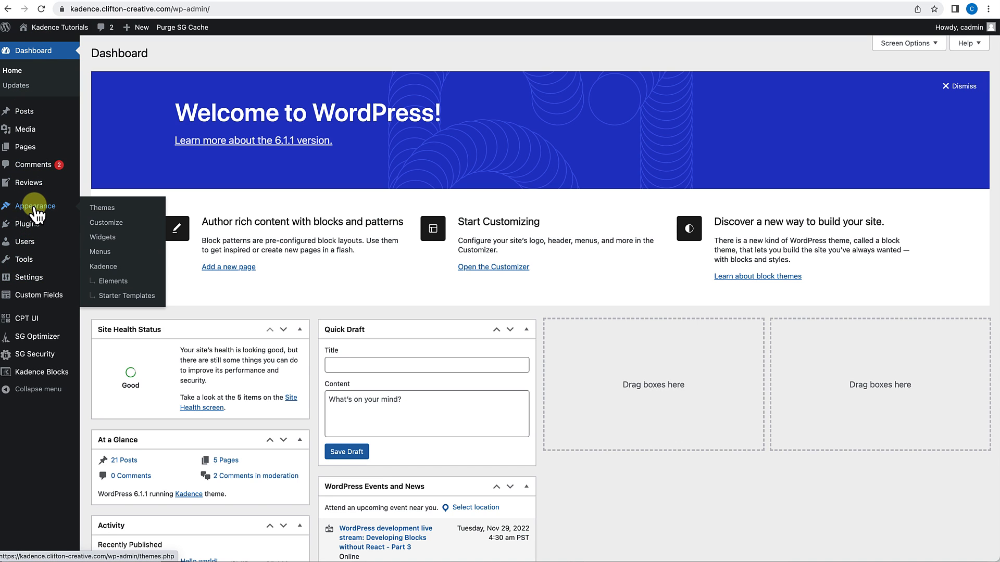
left_click(110, 281)
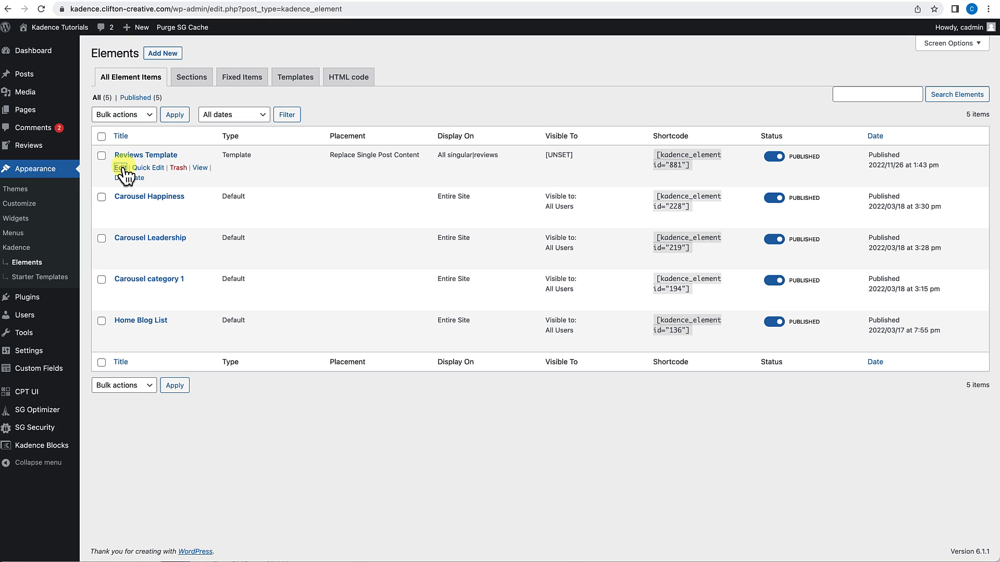
left_click(122, 168)
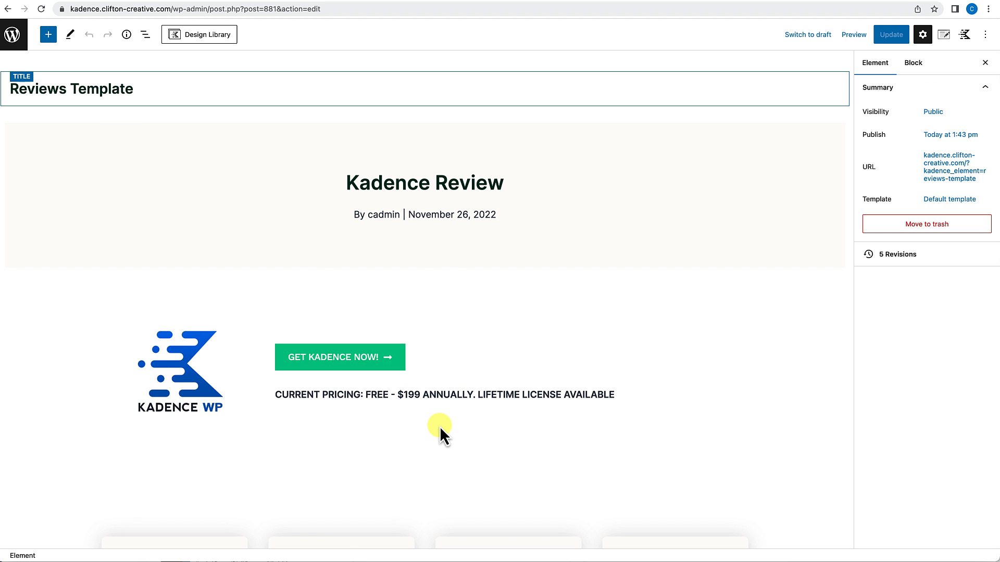
Set the "Get Kadence Now!" button's top container margin to 20 px, update the Reviews Template and view it.
left_click(435, 342)
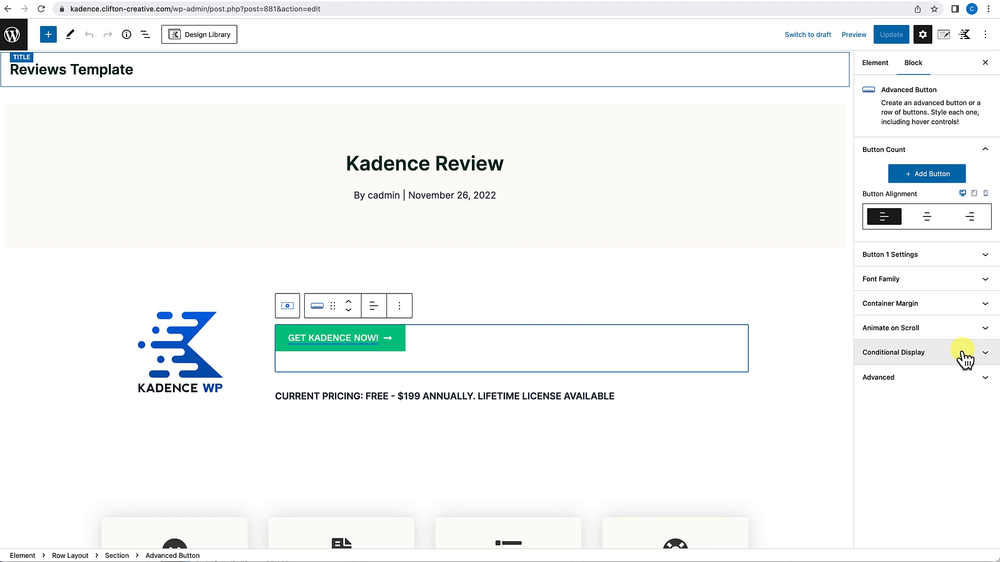
left_click(915, 308)
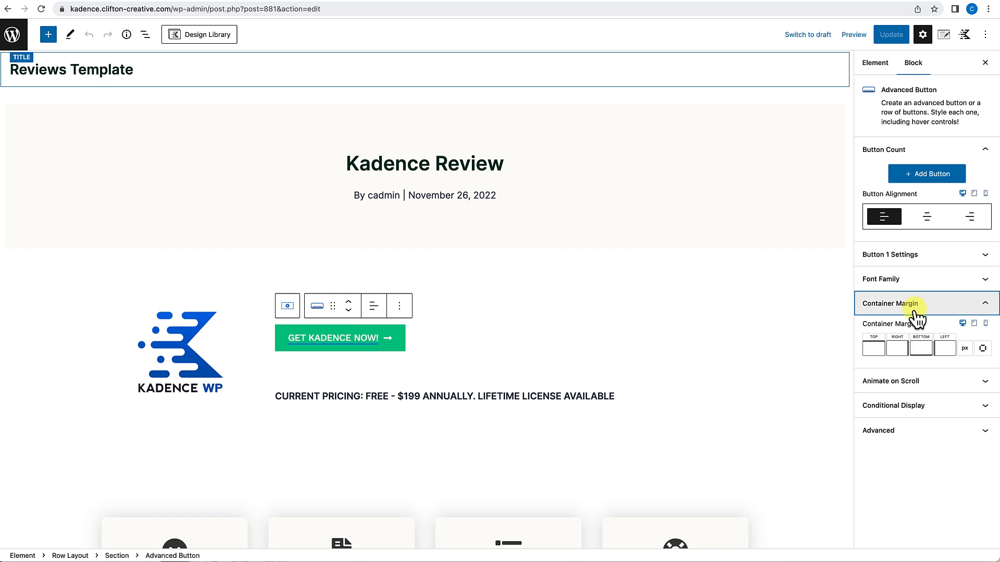
left_click(877, 348)
type("20")
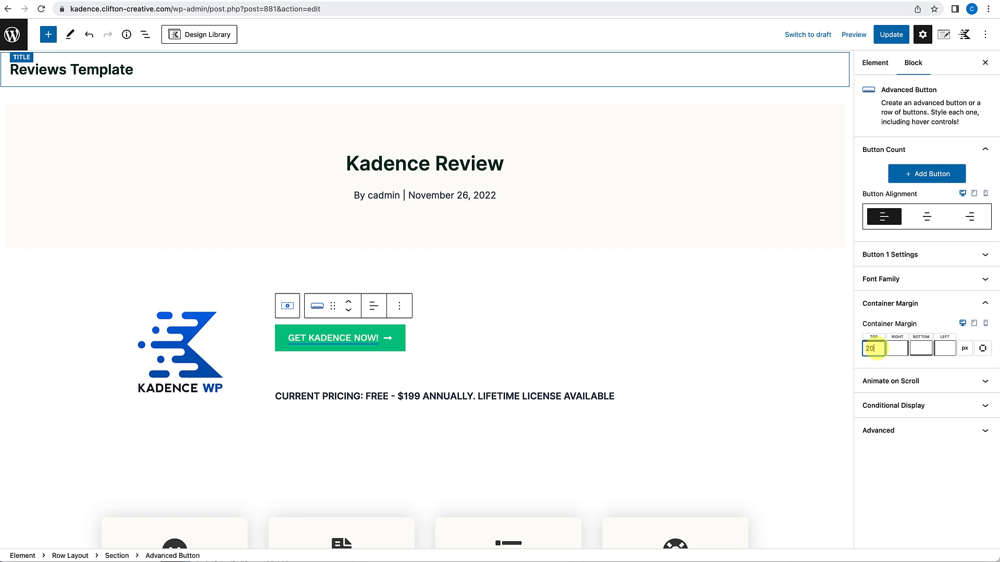
scroll(769, 403, "down", 1)
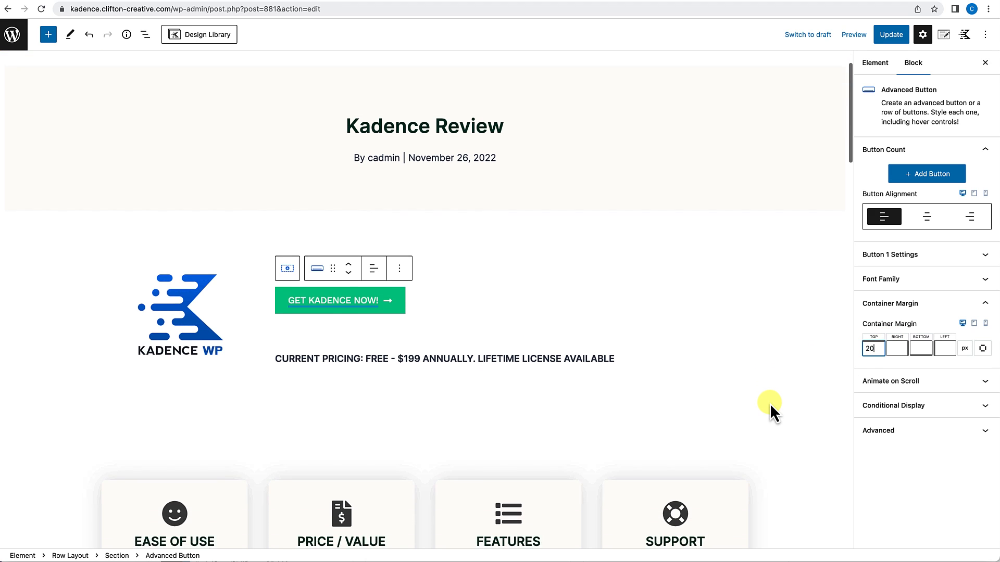
scroll(769, 403, "up", 1)
left_click(891, 35)
left_click(101, 530)
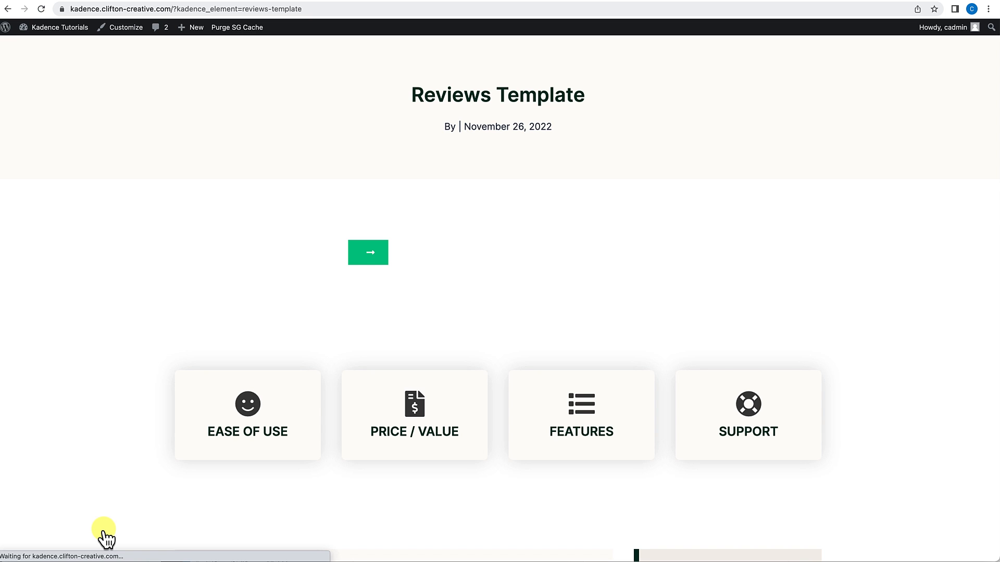
Return to the dashboard and view the published Kadence Review through the list of all reviews.
left_click(45, 37)
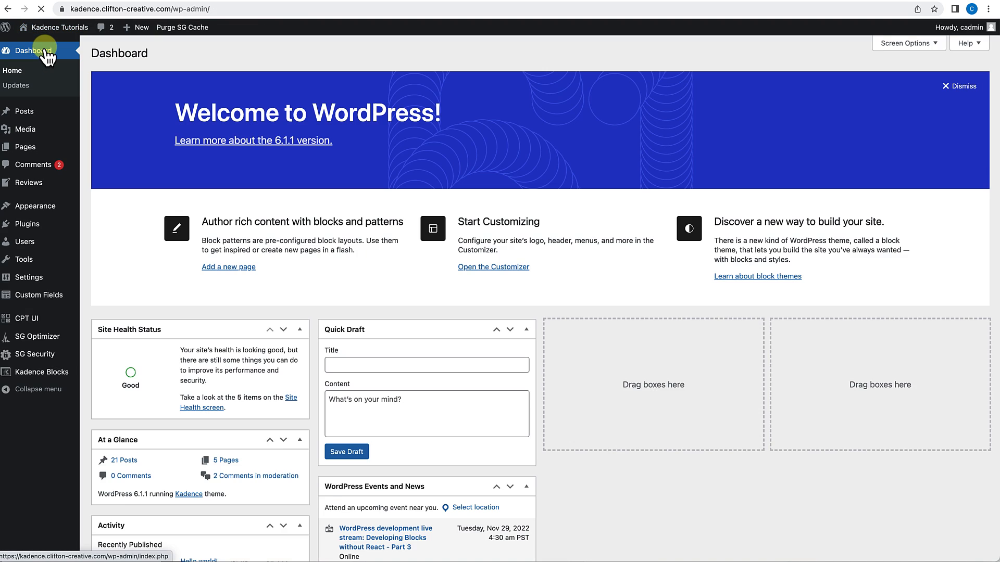
mouse_move(29, 182)
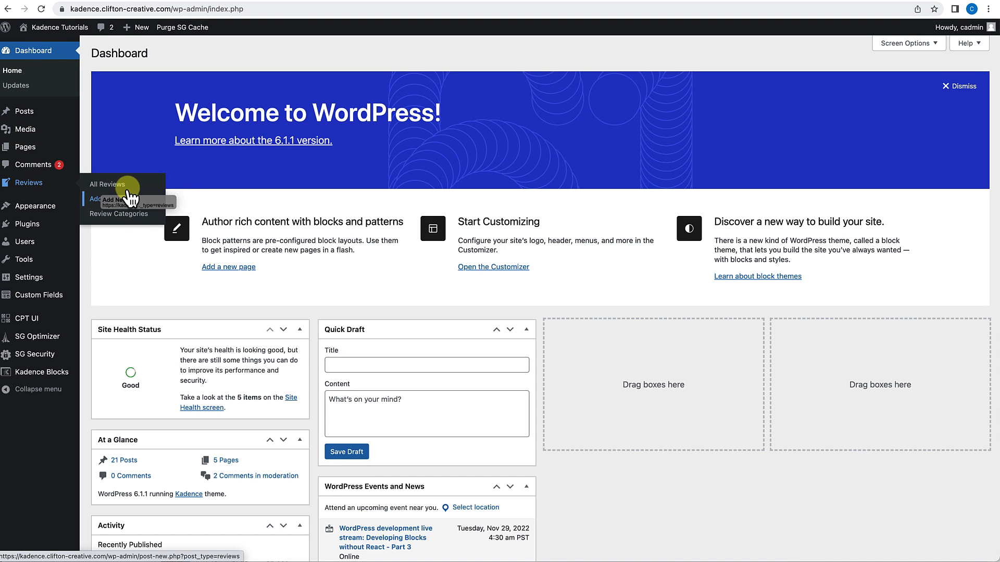
left_click(123, 185)
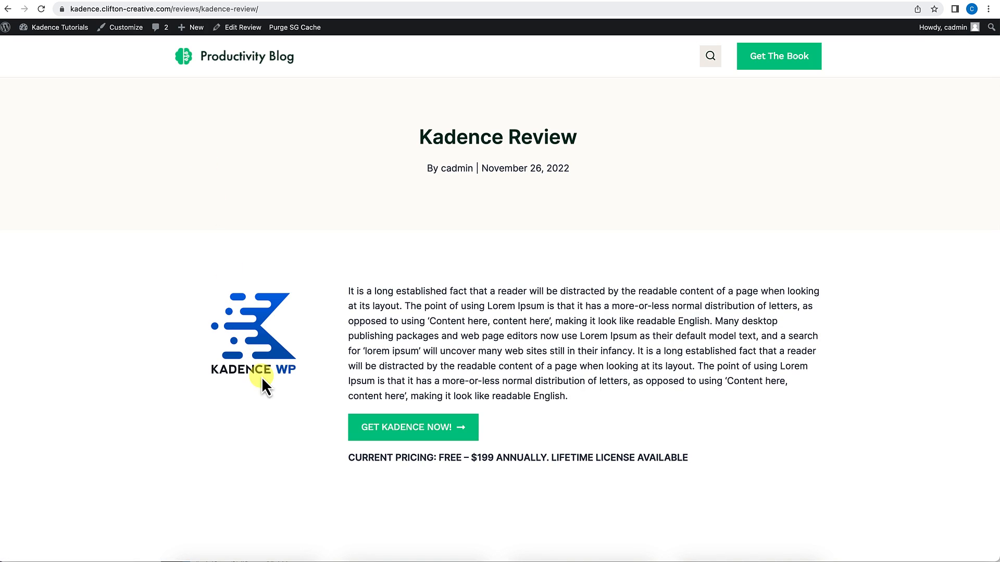
Examine the published Kadence Review's introduction, rating boxes, content and sidebar, and test two table of contents links.
scroll(257, 374, "down", 3)
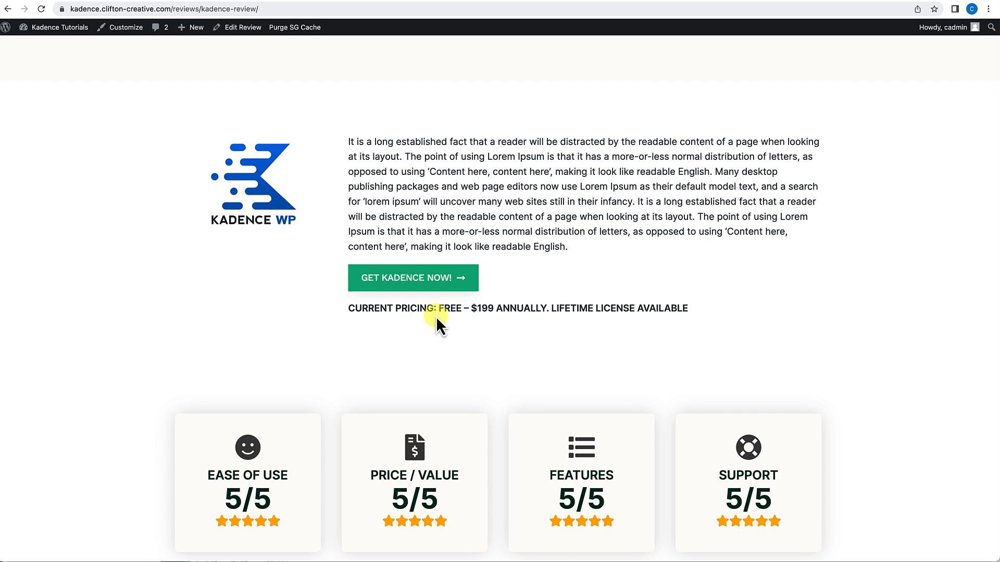
scroll(438, 337, "down", 1)
scroll(439, 338, "down", 4)
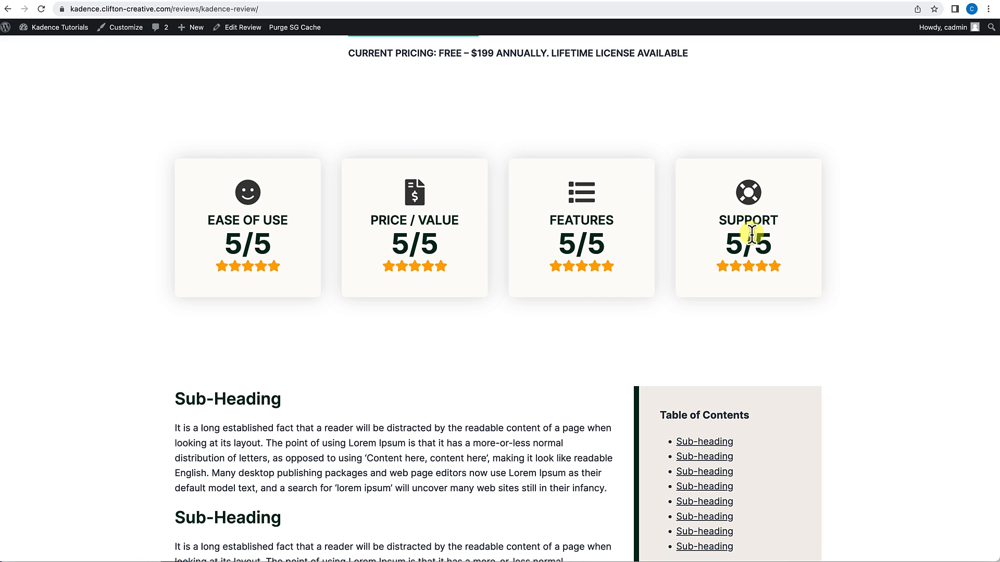
scroll(596, 306, "down", 2)
scroll(593, 298, "down", 5)
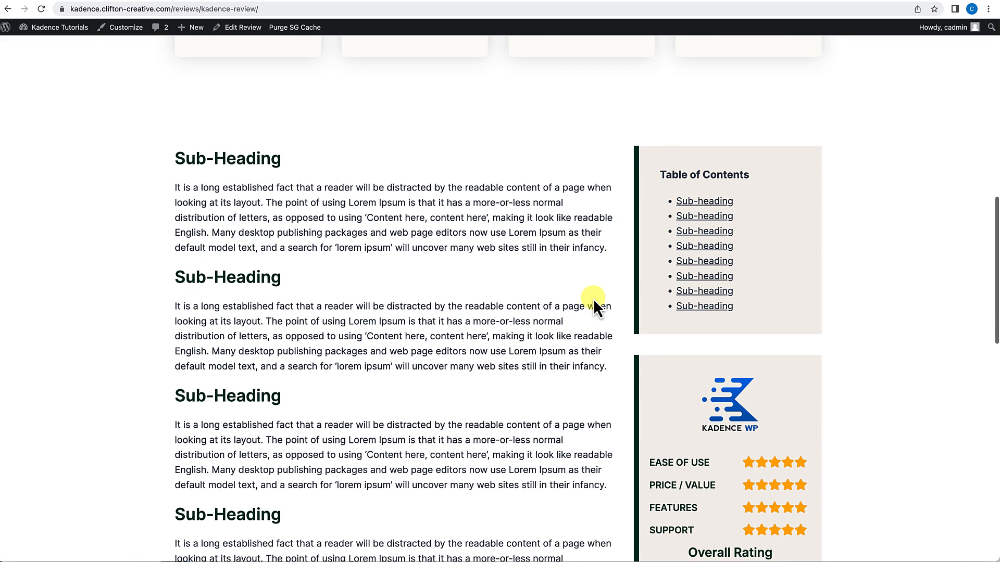
scroll(454, 320, "down", 4)
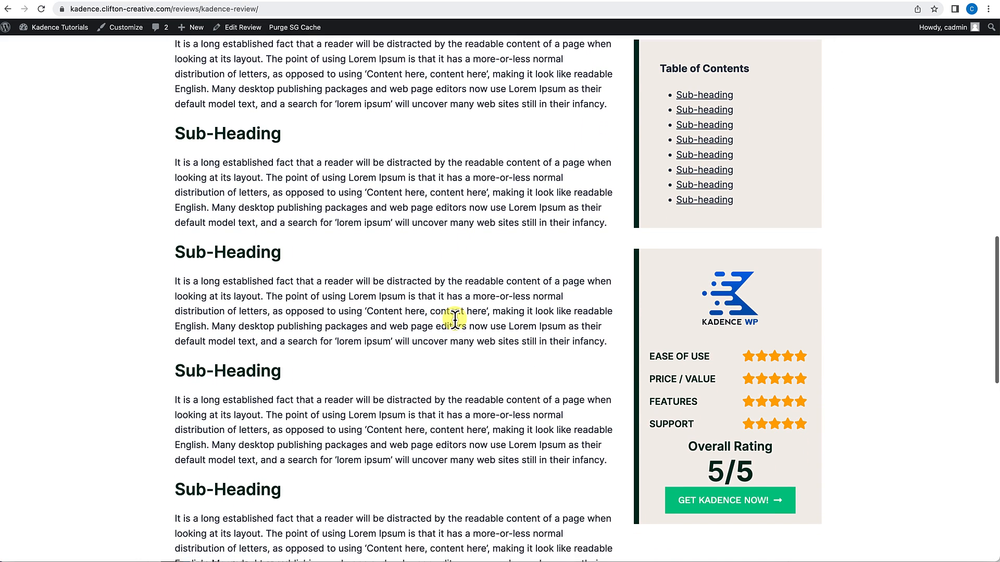
left_click(678, 127)
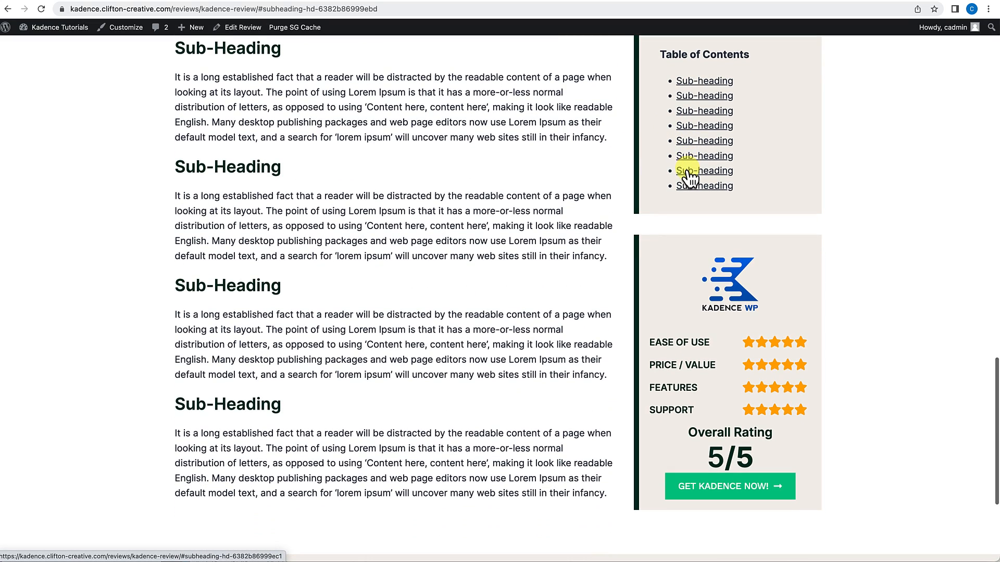
left_click(690, 167)
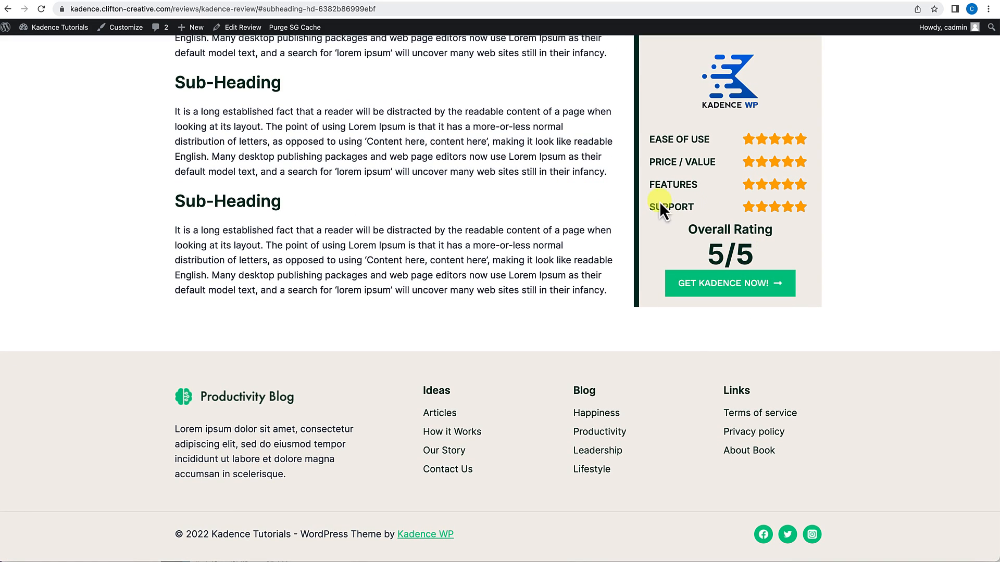
Return to the dashboard and open the Reviews Template from the Kadence elements for editing.
left_click(45, 38)
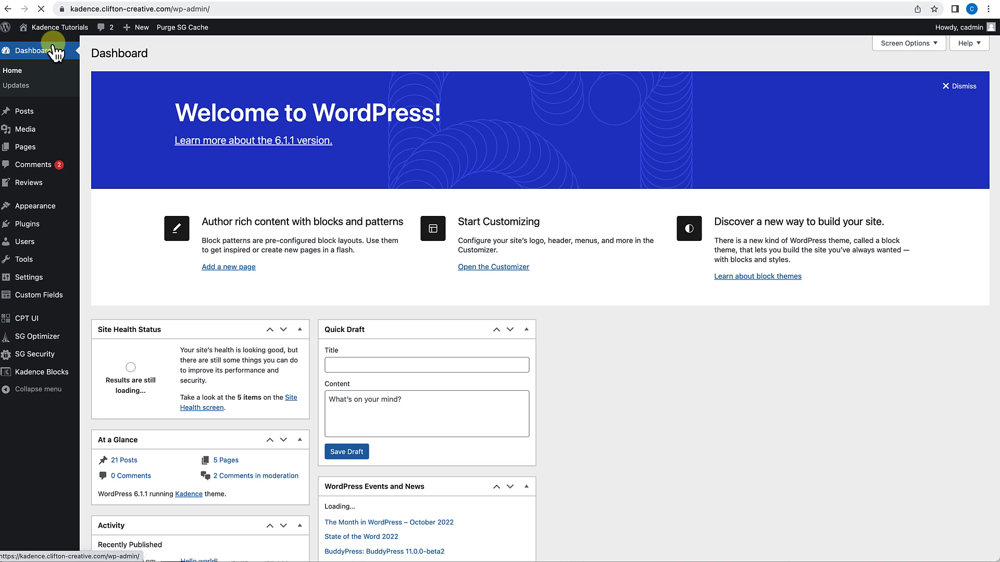
mouse_move(38, 206)
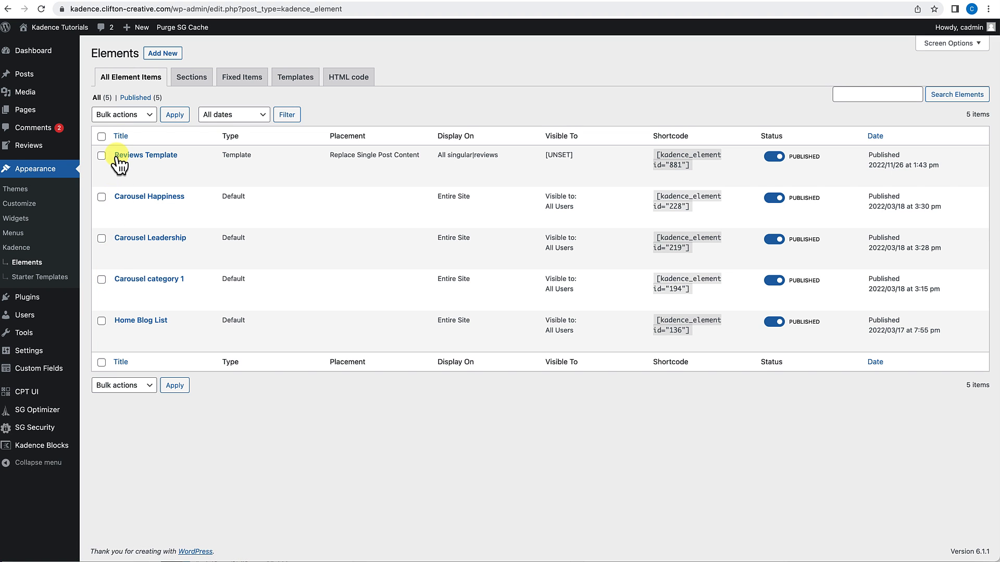
left_click(119, 169)
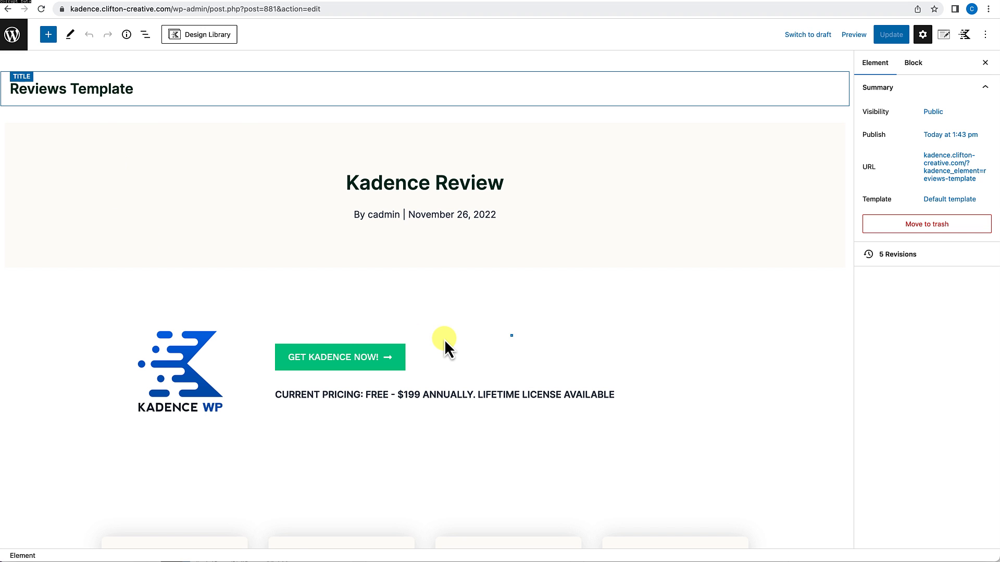
Set the top and bottom margins of the sidebar's 5/5 overall rating text to 20 px and update the template.
scroll(445, 339, "down", 8)
scroll(445, 339, "down", 10)
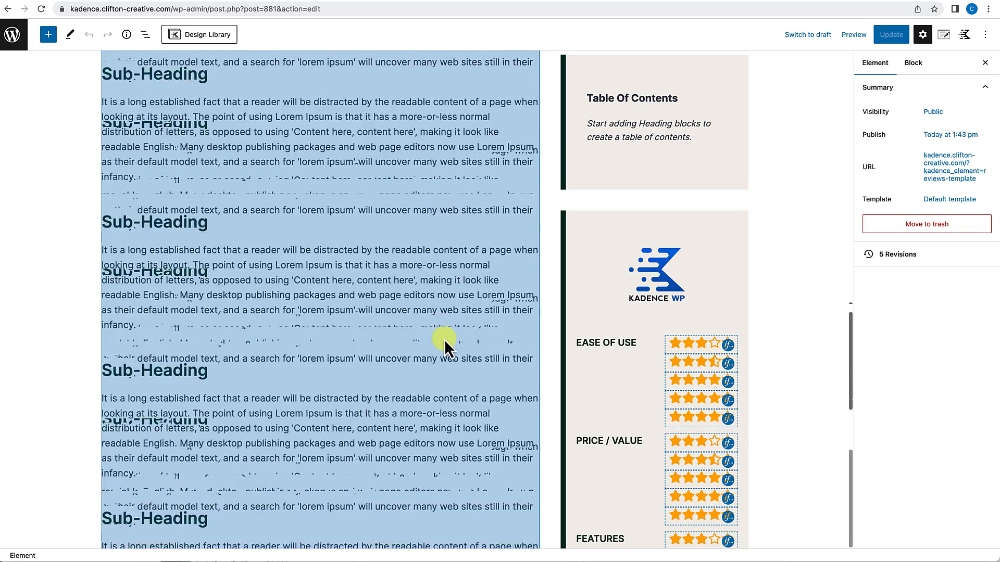
scroll(444, 339, "down", 8)
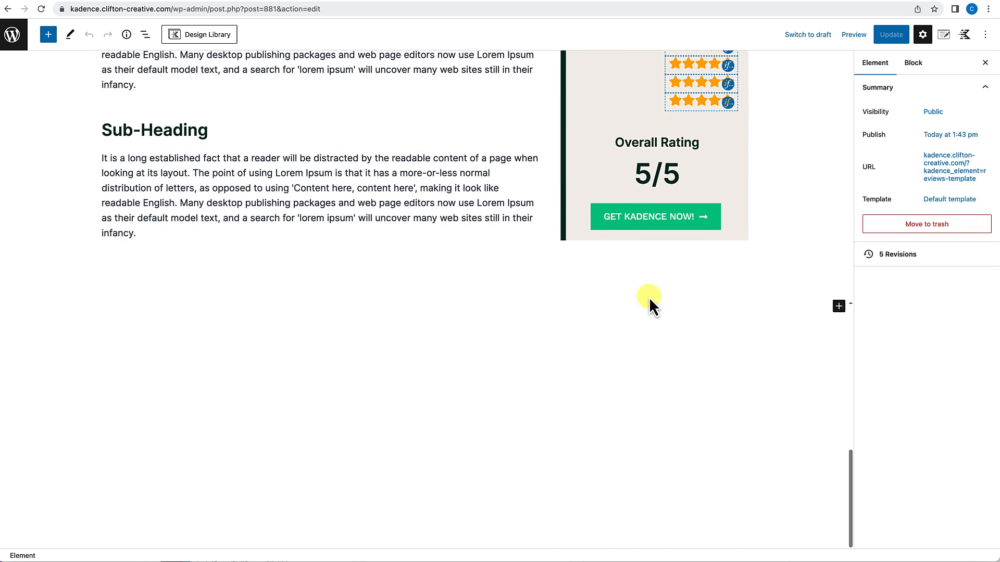
left_click(694, 185)
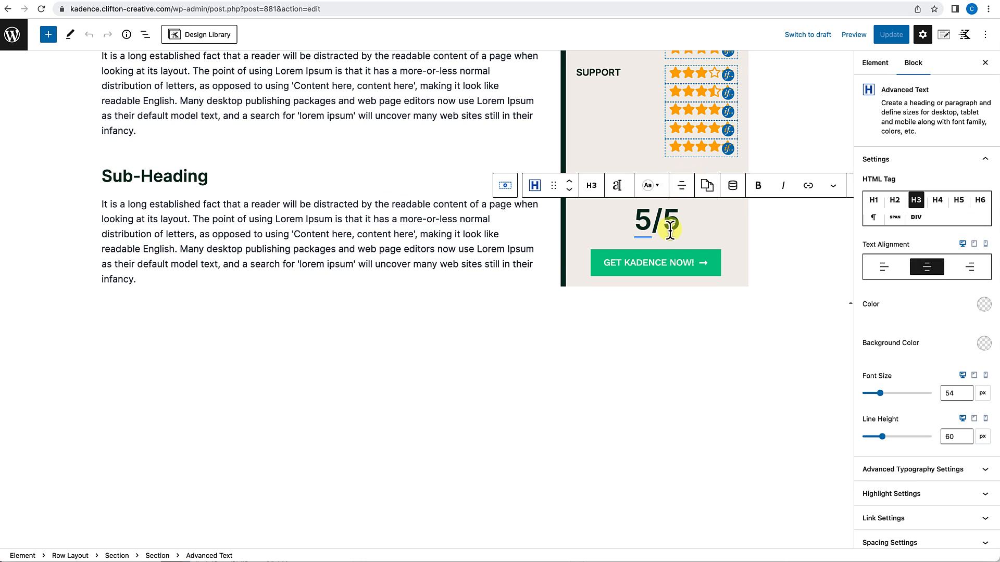
scroll(910, 492, "down", 1)
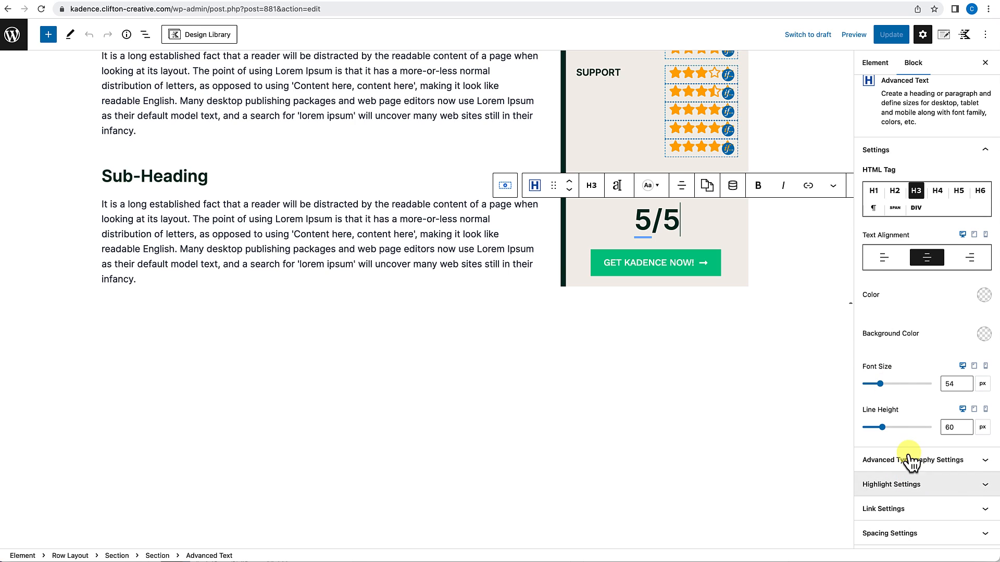
left_click(896, 533)
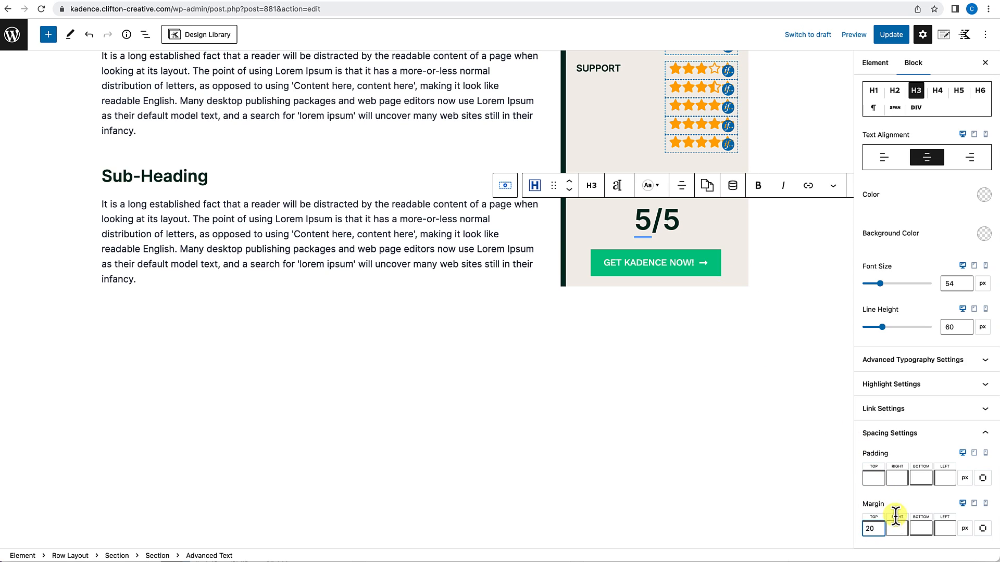
left_click(920, 527)
type("2")
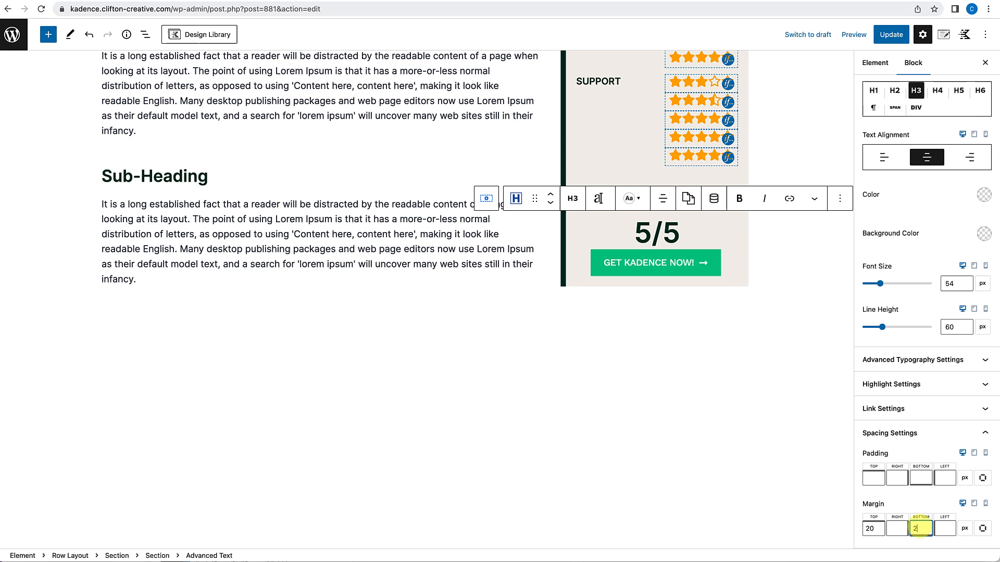
type("0")
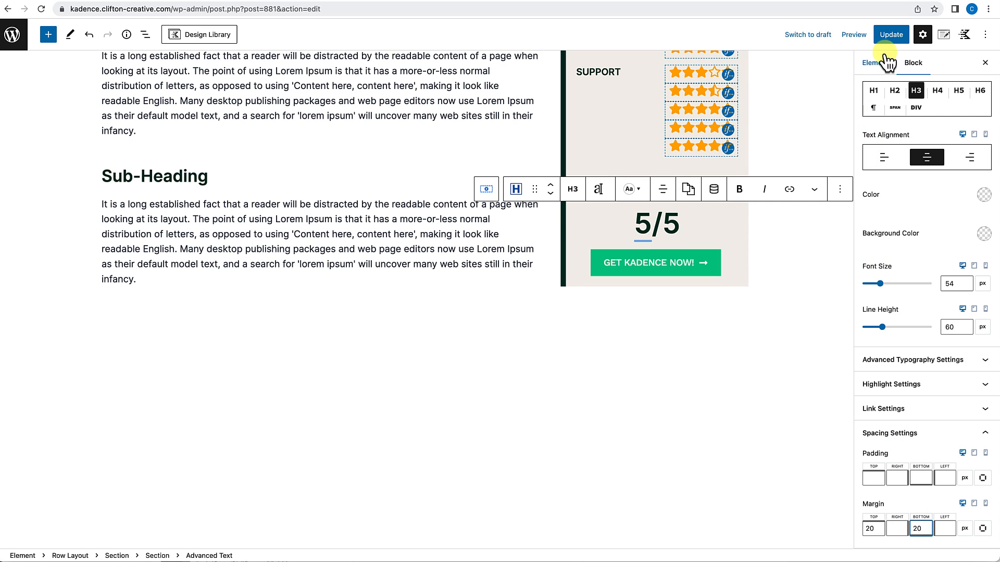
left_click(891, 36)
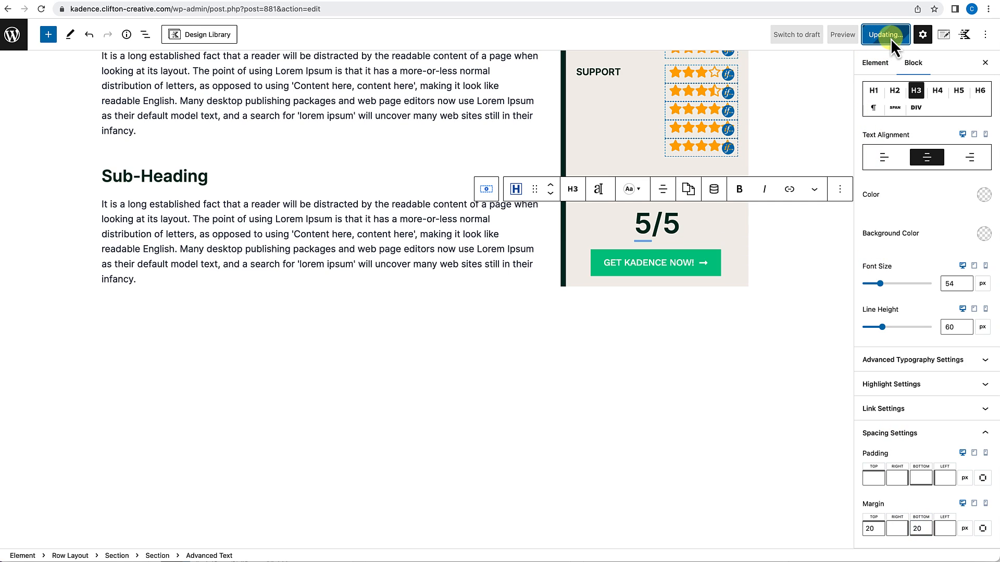
Select the introduction row with the logo and button, and switch its settings and the editor to the tablet view.
scroll(702, 389, "up", 4)
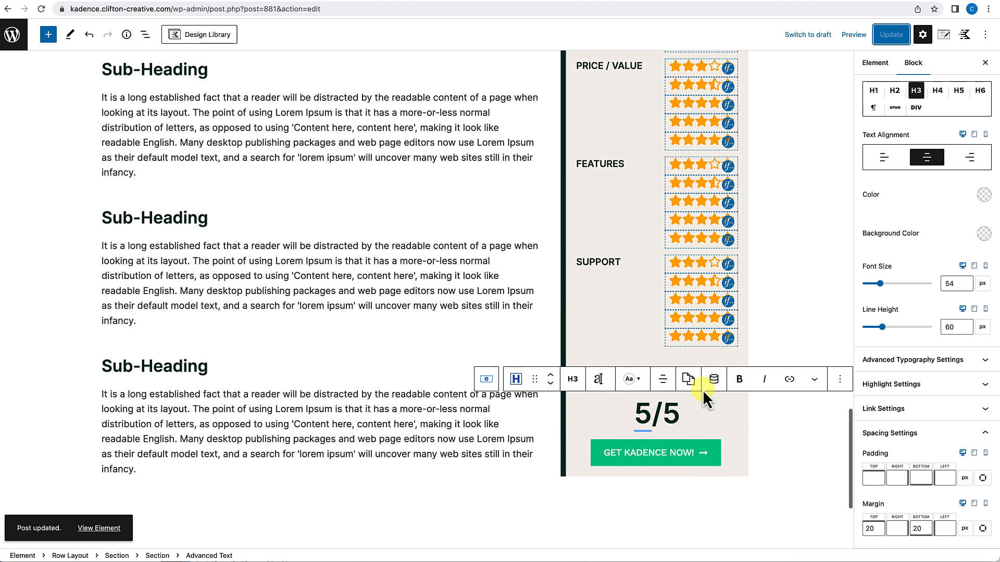
scroll(702, 390, "up", 8)
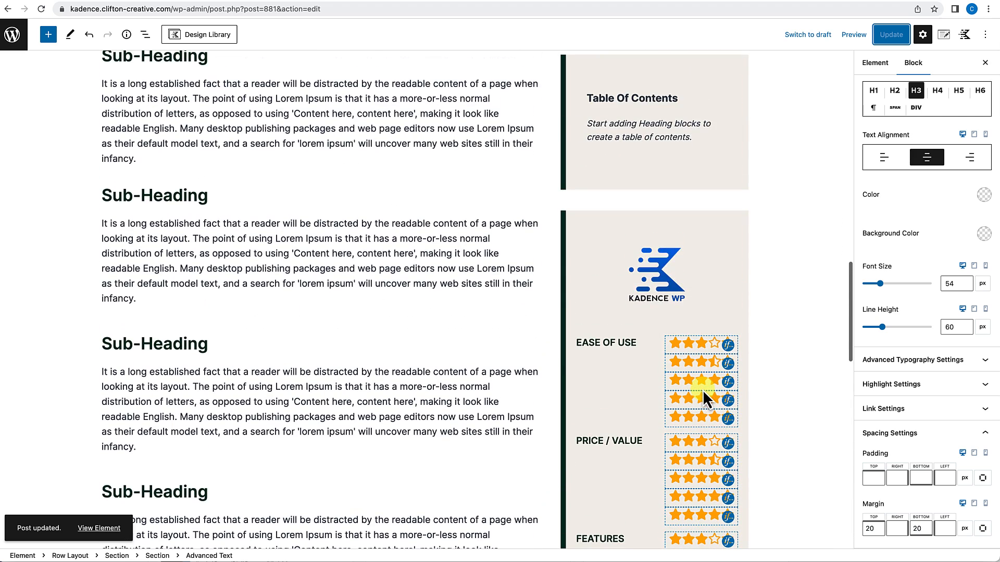
scroll(702, 389, "up", 10)
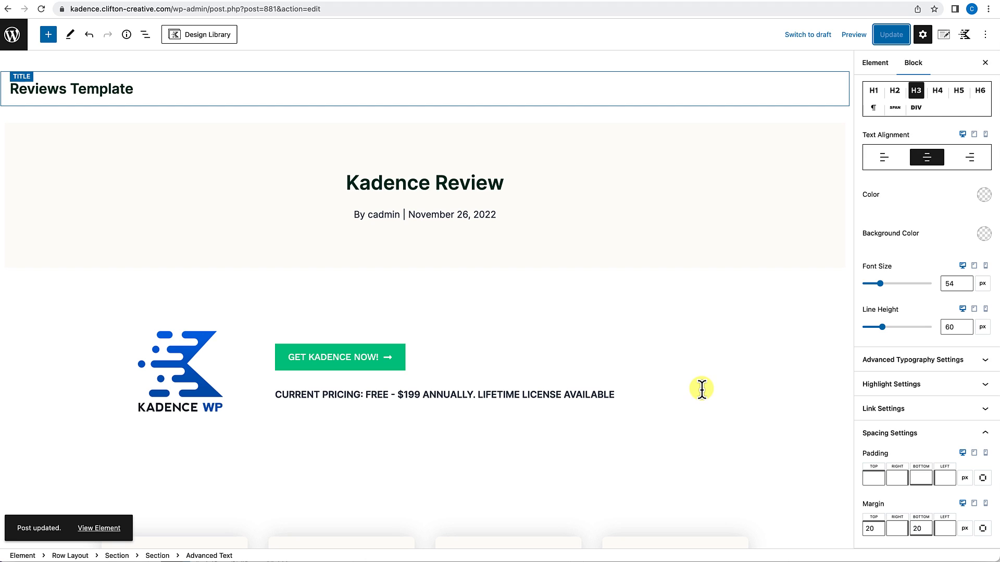
left_click(771, 295)
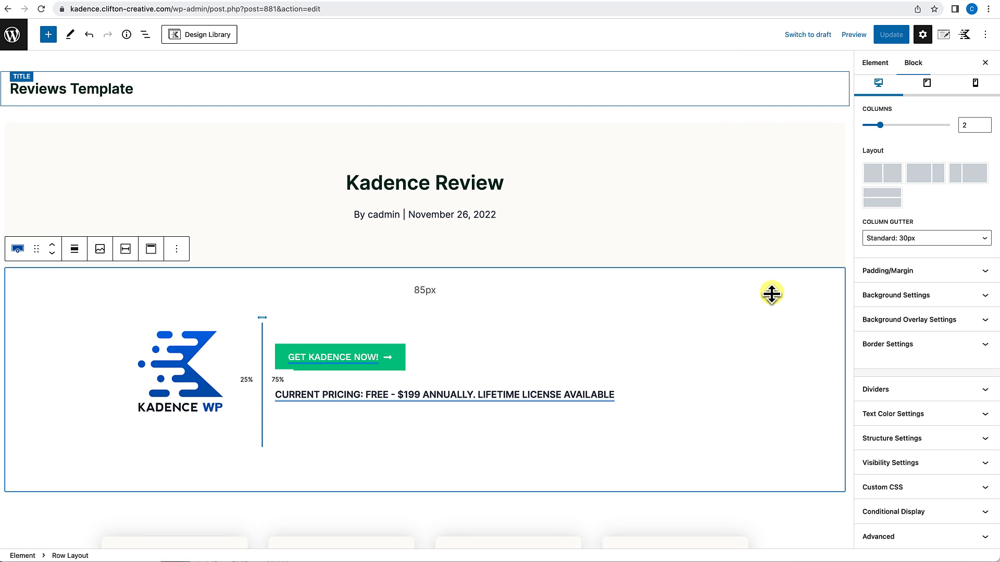
left_click(927, 86)
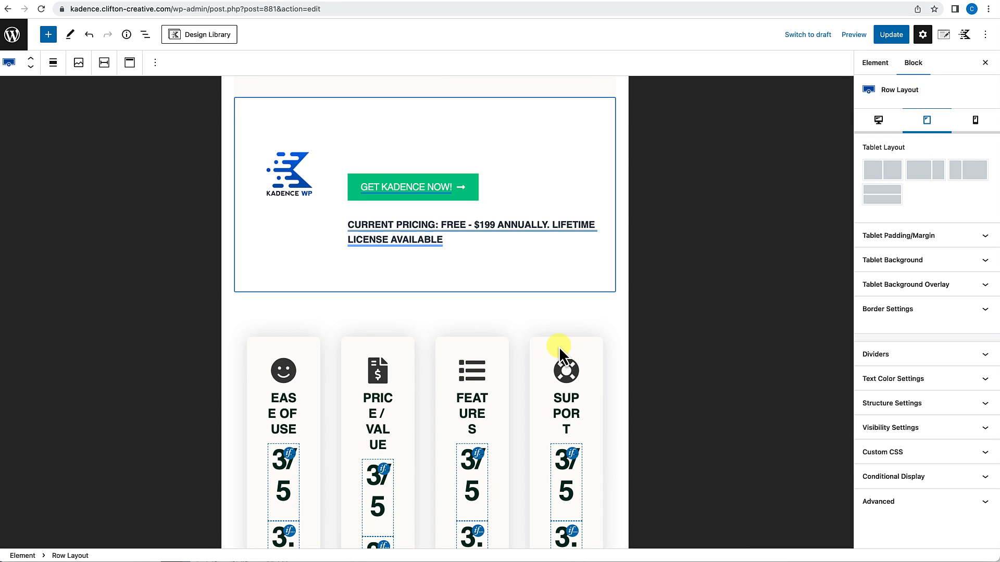
Set the tablet layout of the four rating boxes' row to a two-by-two grid.
scroll(558, 345, "up", 3)
scroll(558, 346, "down", 5)
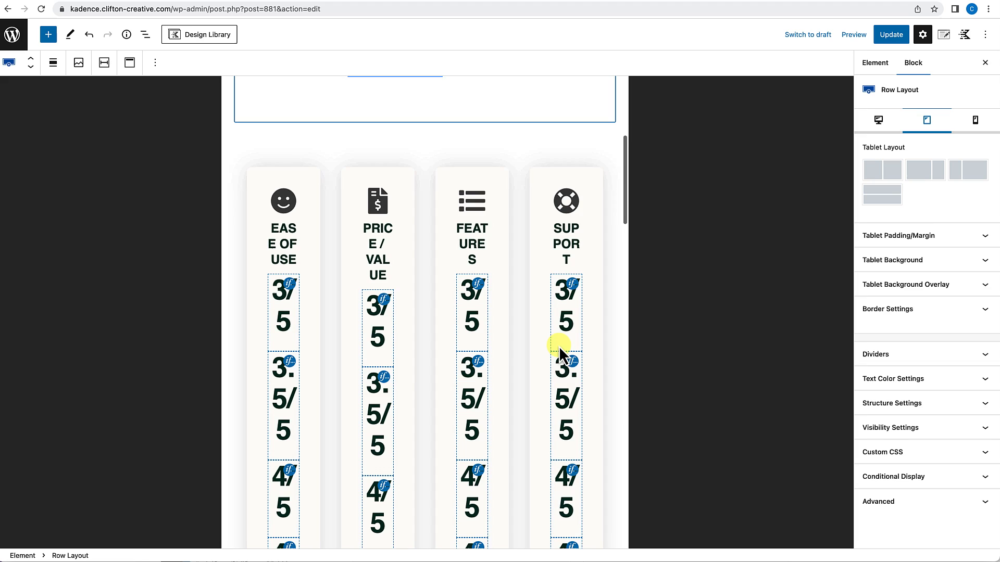
scroll(558, 346, "up", 2)
left_click(419, 247)
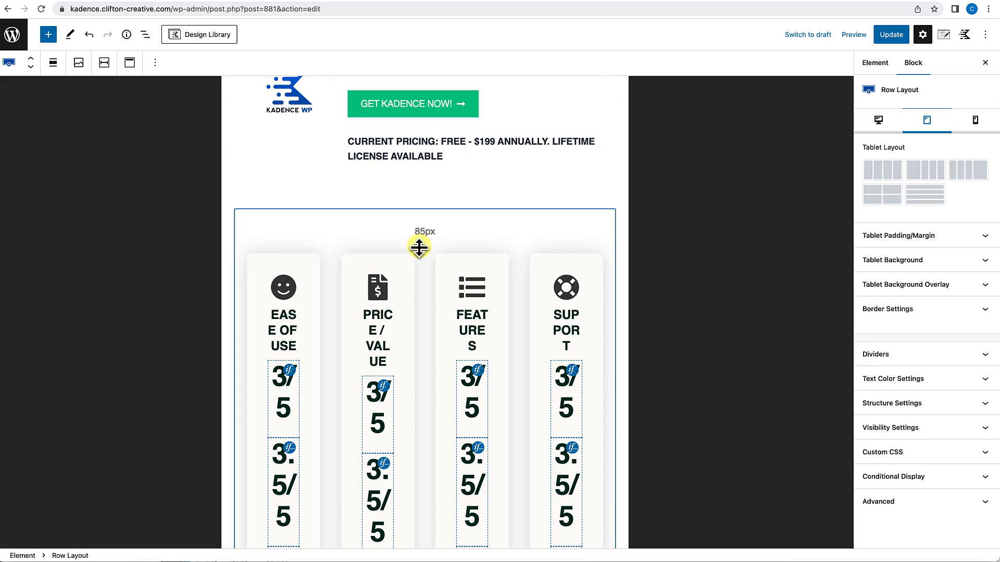
left_click(892, 201)
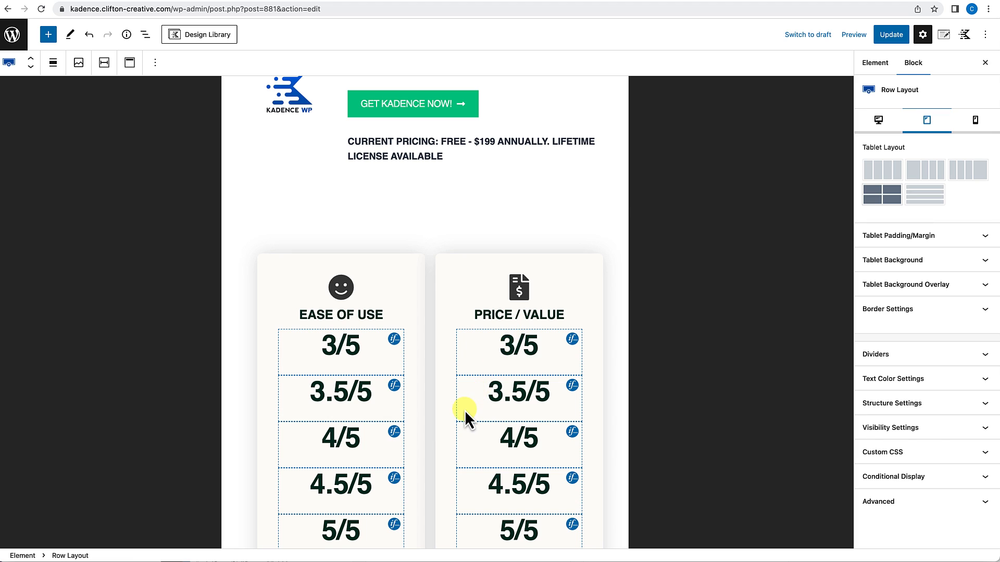
scroll(464, 410, "down", 7)
scroll(464, 411, "up", 3)
scroll(464, 410, "up", 5)
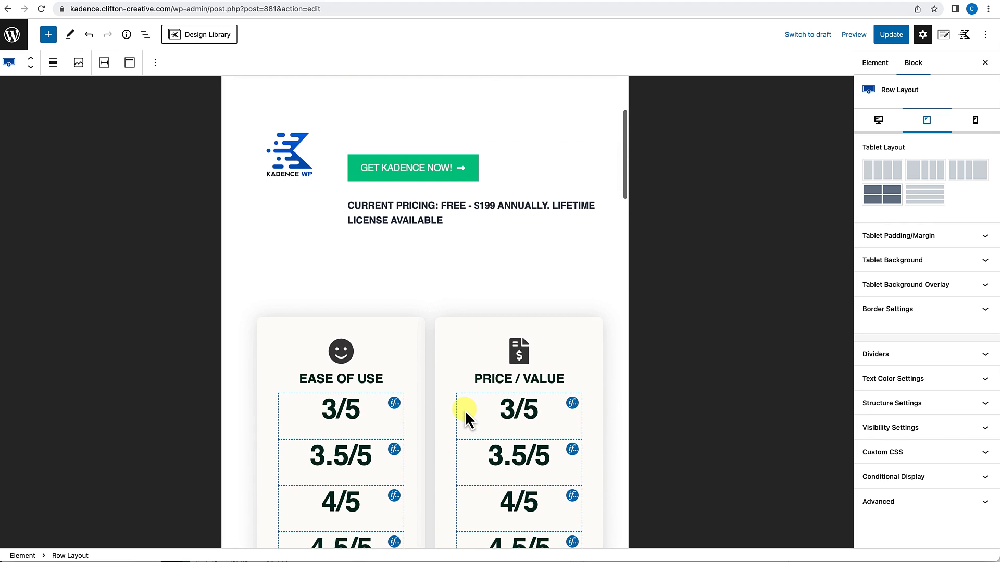
Set the tablet layout of the sub-headings and sidebar row to stacked full-width rows and check the sidebar sections.
scroll(464, 410, "down", 10)
scroll(464, 410, "down", 8)
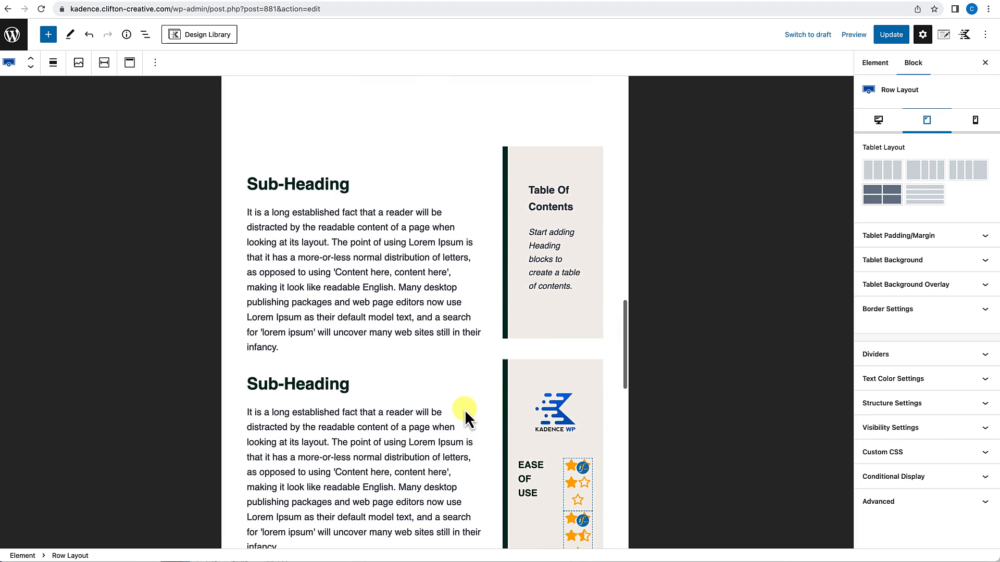
left_click(477, 145)
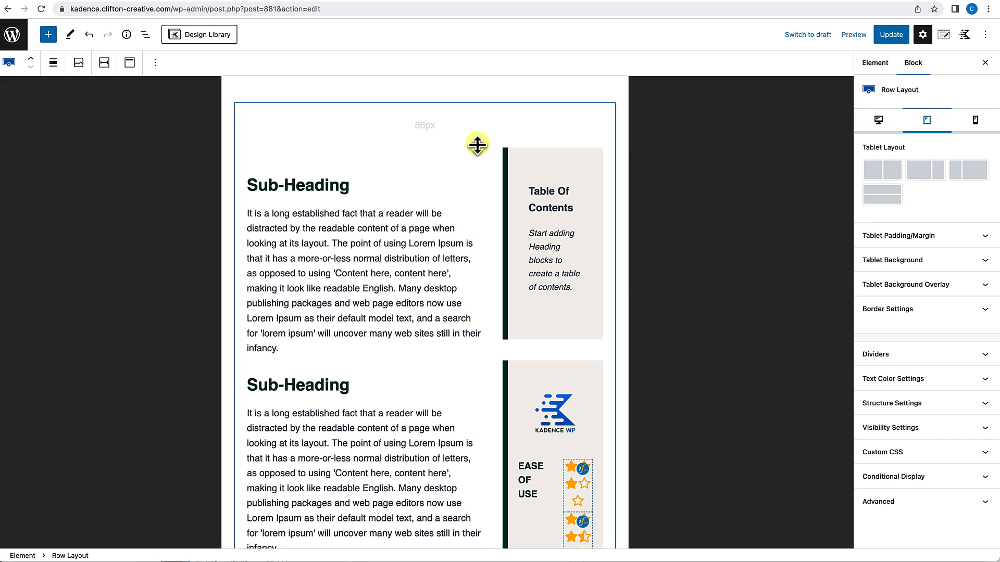
left_click(881, 201)
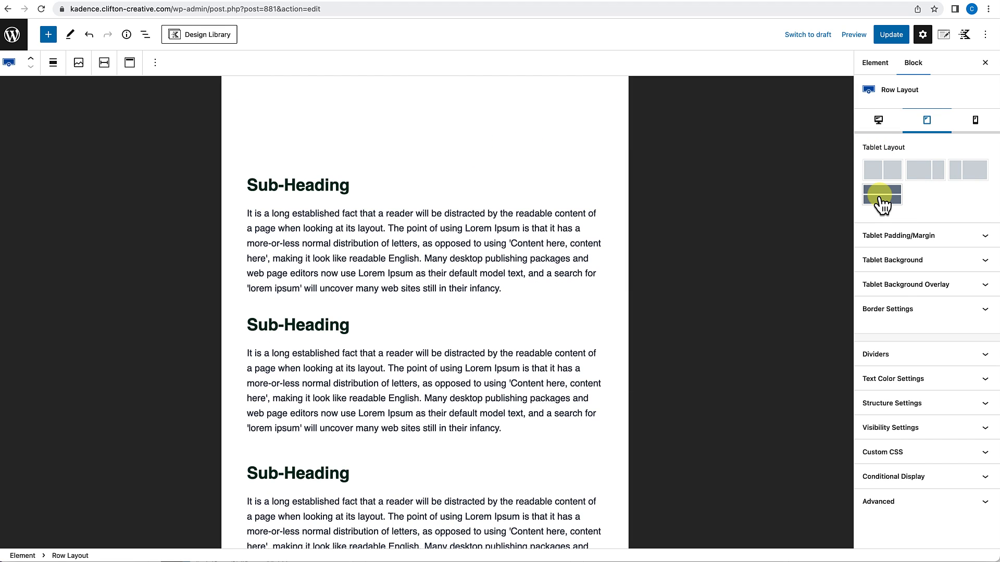
scroll(505, 391, "down", 10)
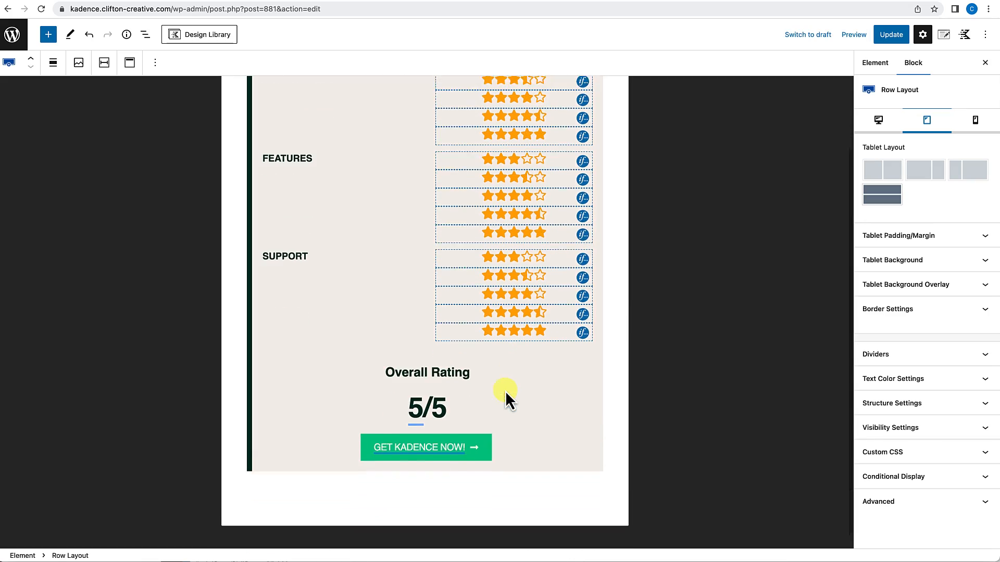
scroll(505, 391, "up", 7)
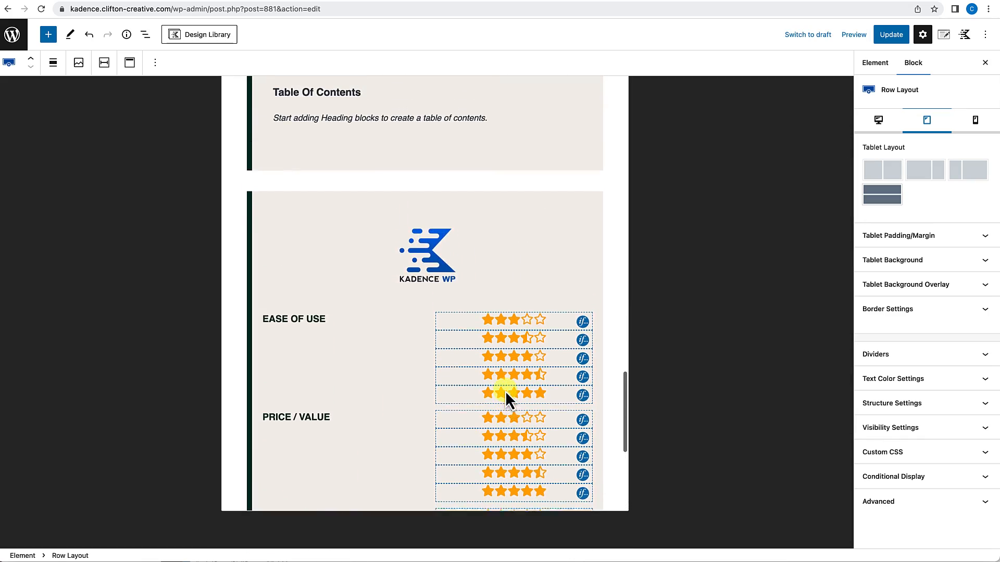
scroll(505, 393, "up", 8)
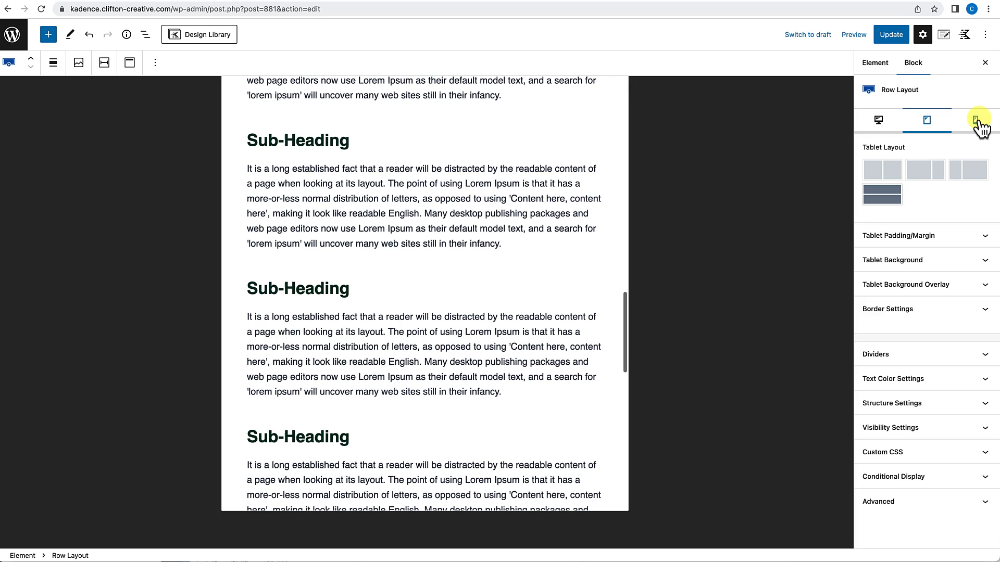
In the mobile view, centre the introduction row's GET KADENCE NOW! button and the current pricing text below it.
left_click(976, 122)
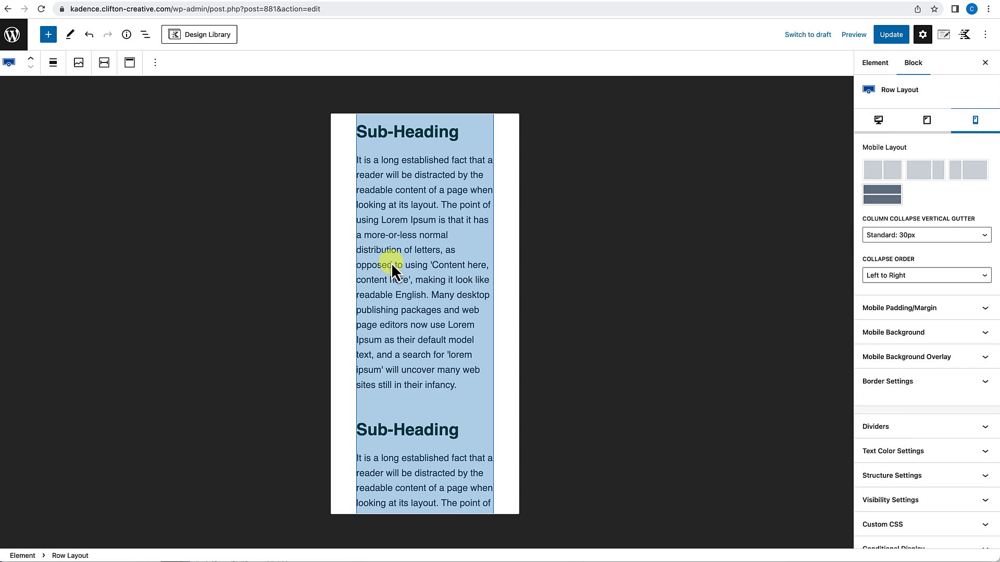
scroll(392, 262, "up", 15)
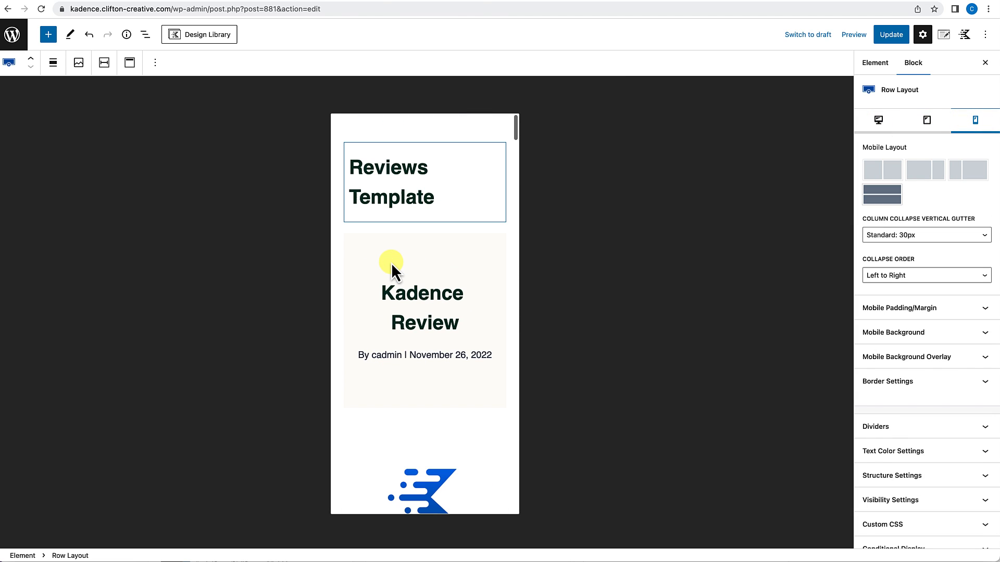
scroll(392, 263, "down", 10)
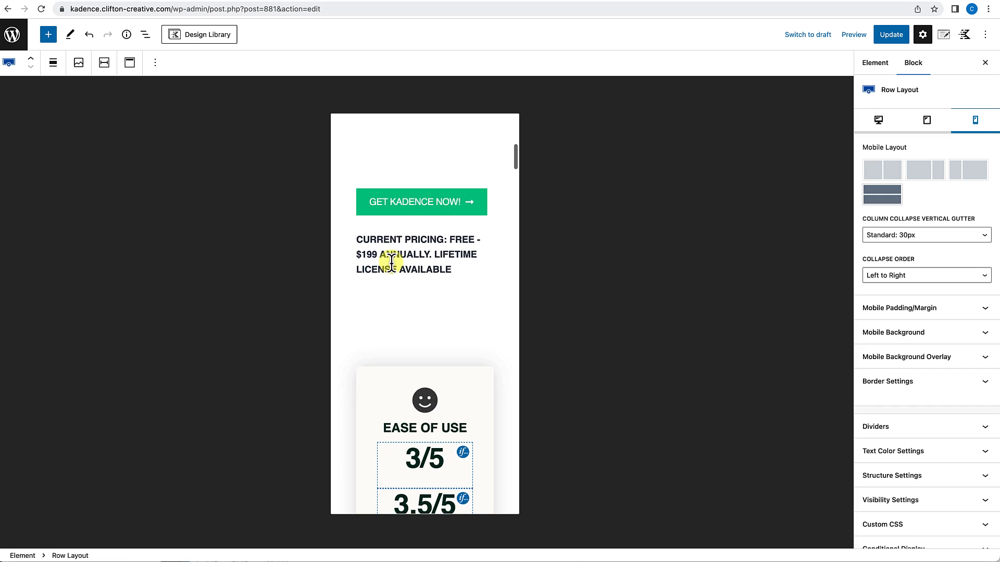
left_click(417, 197)
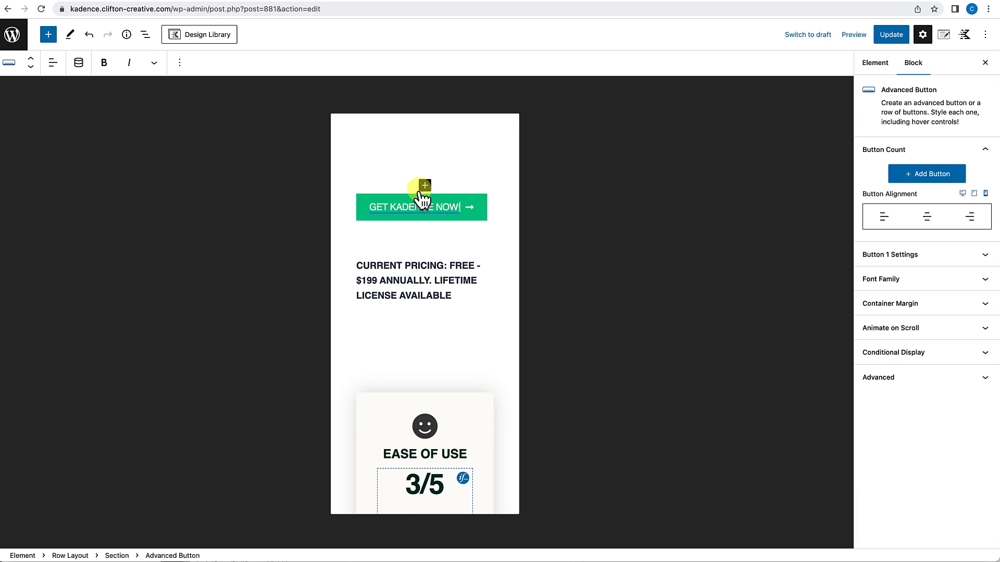
left_click(927, 218)
left_click(429, 263)
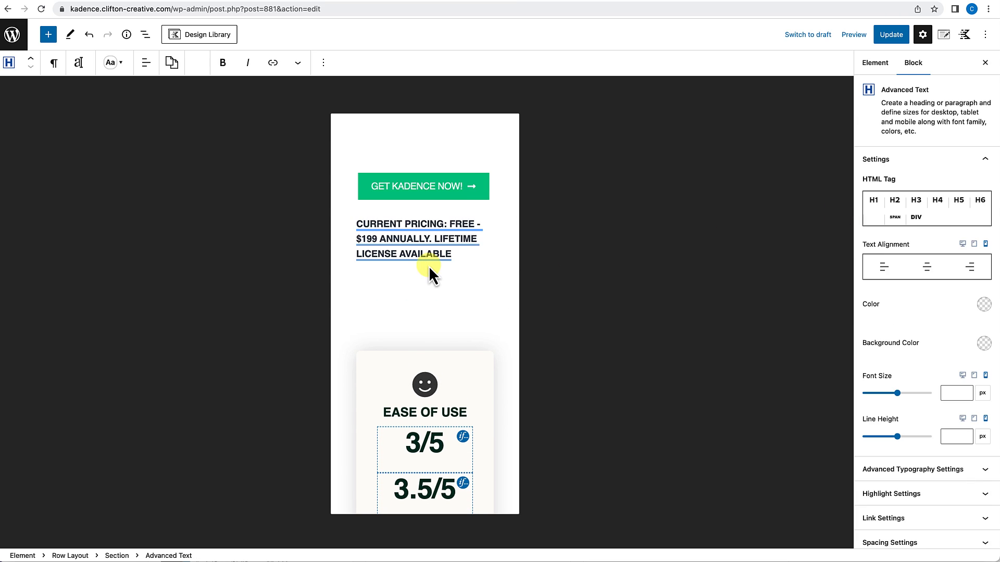
left_click(486, 336)
Centre the sidebar's Ease of Use, Price / Value, Features and Support labels for mobile and update the template.
scroll(486, 335, "down", 15)
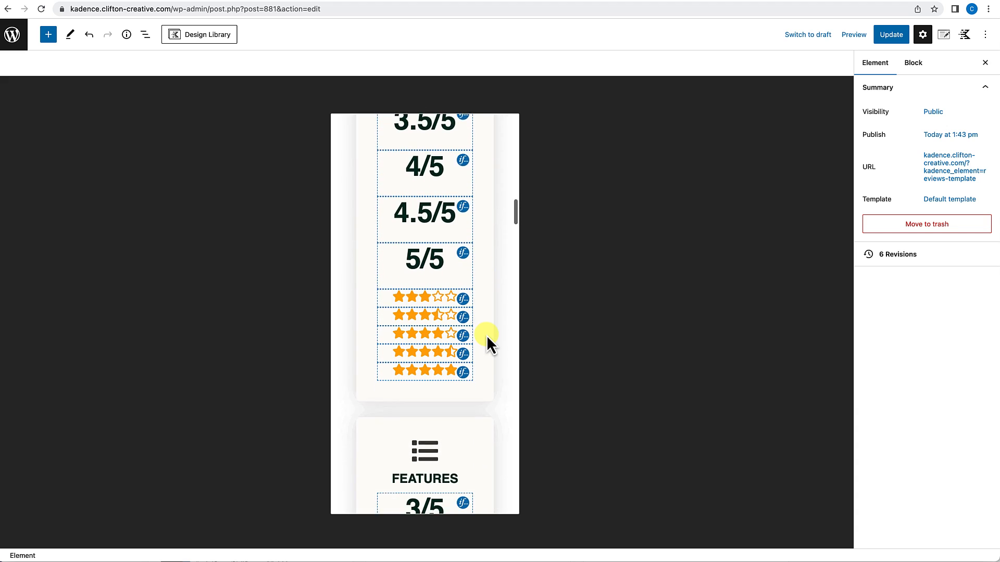
scroll(487, 335, "down", 5)
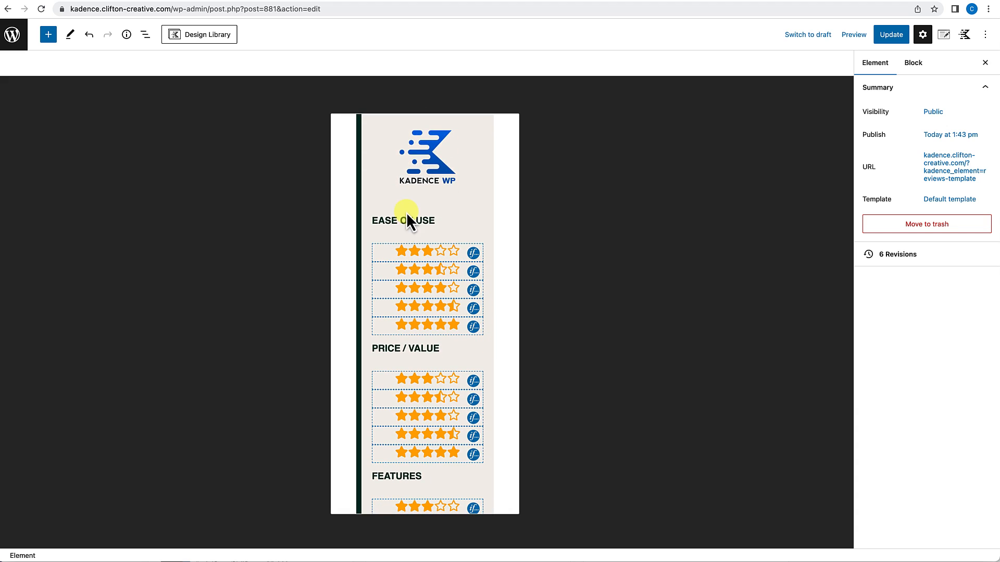
left_click(407, 217)
left_click(926, 267)
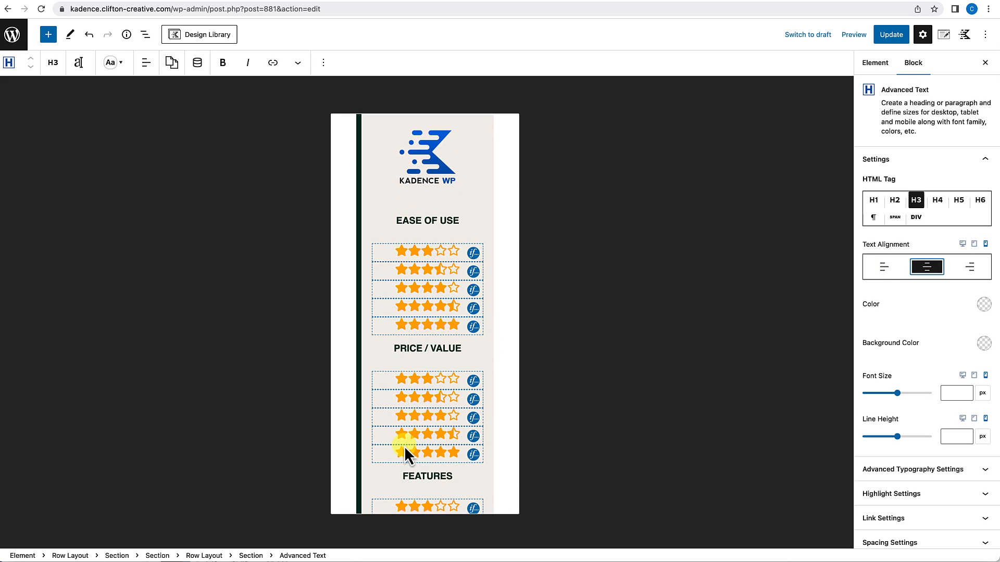
scroll(404, 445, "down", 5)
left_click(405, 381)
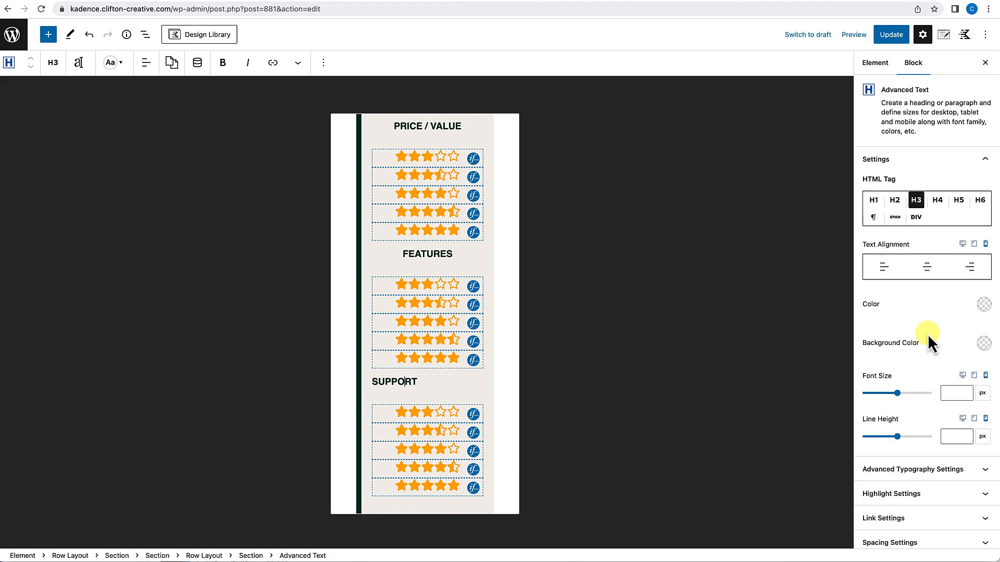
left_click(926, 267)
scroll(510, 462, "down", 5)
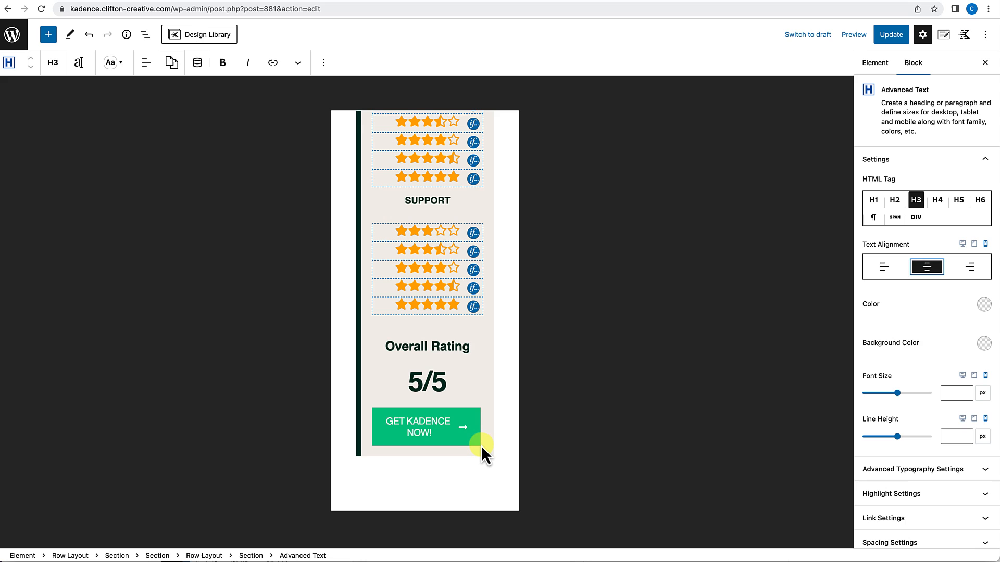
left_click(893, 35)
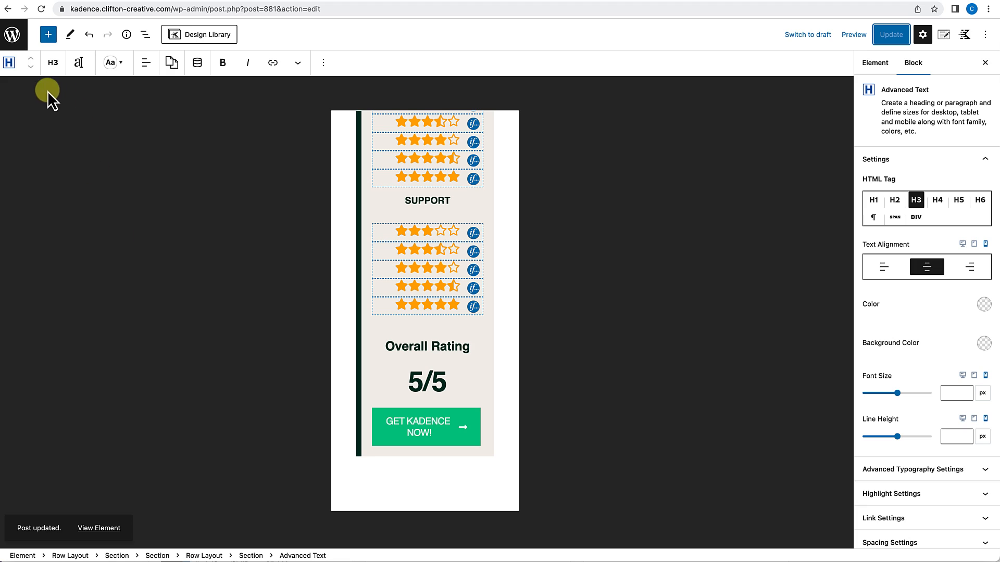
Leave the template editor and view the published Kadence Review page from the list of all reviews.
left_click(12, 42)
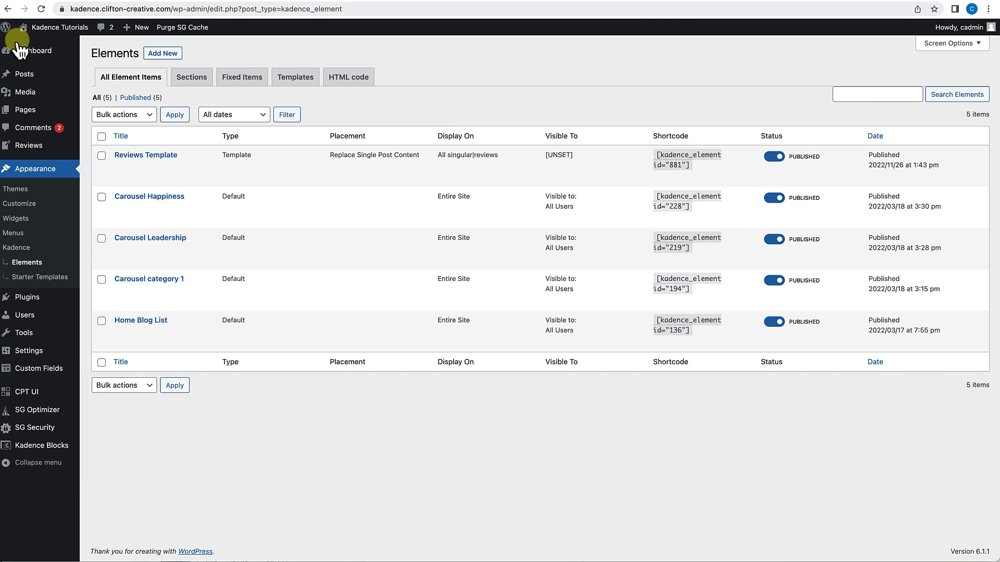
mouse_move(30, 146)
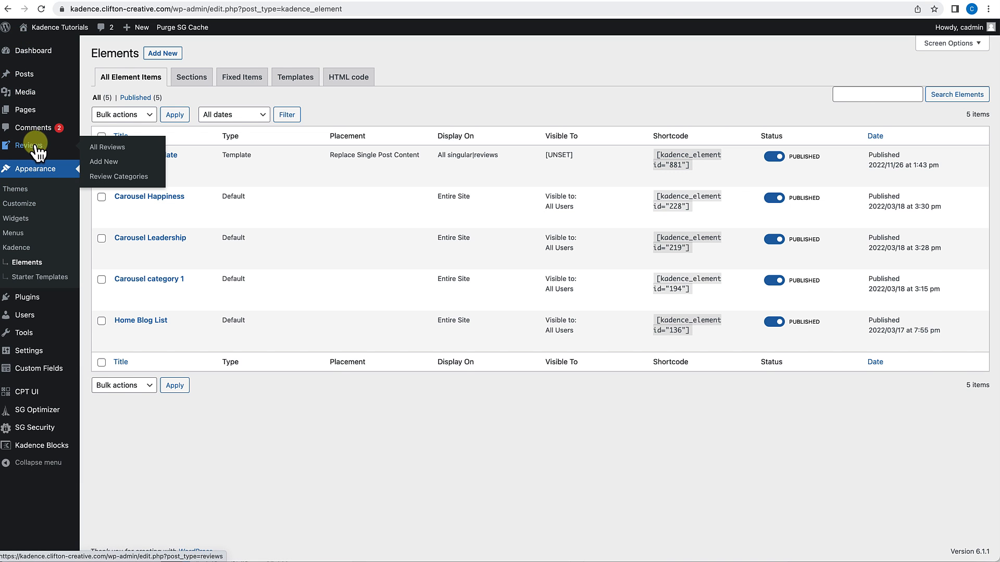
left_click(94, 151)
left_click(203, 146)
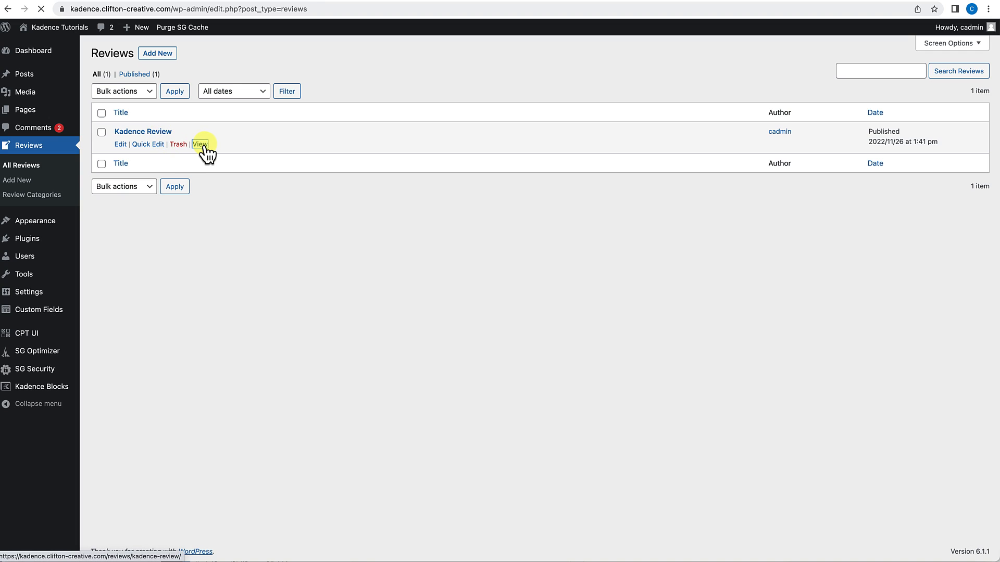
scroll(296, 313, "down", 7)
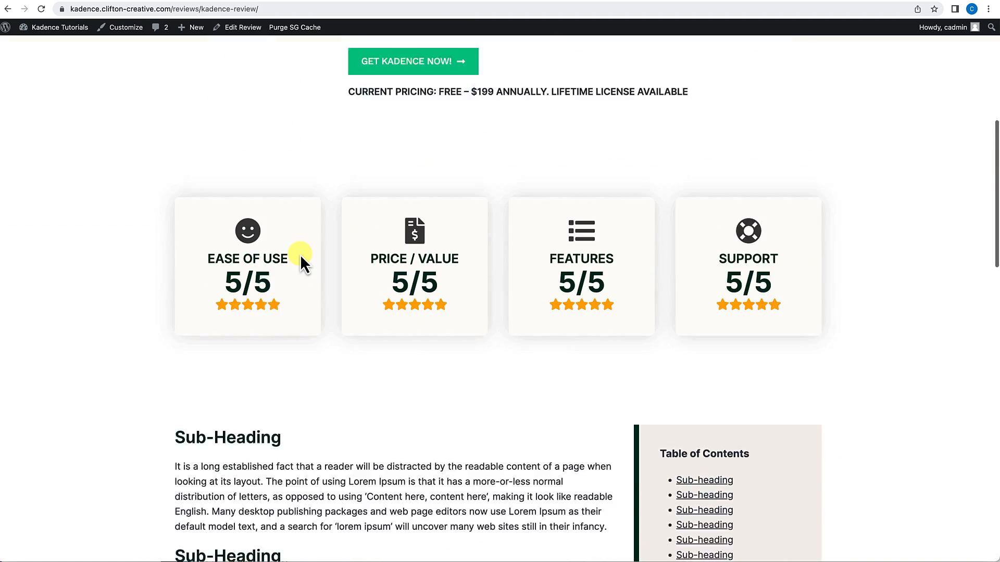
scroll(301, 255, "up", 4)
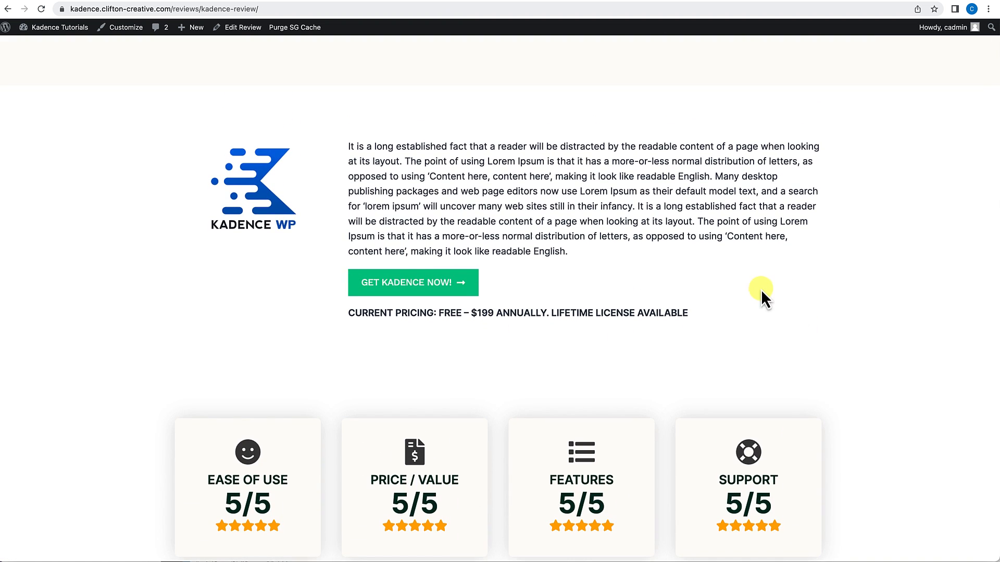
Inspect the Kadence Review page at iPhone 12 Pro size, check its mobile layout from header to footer, and close the developer tools.
right_click(766, 290)
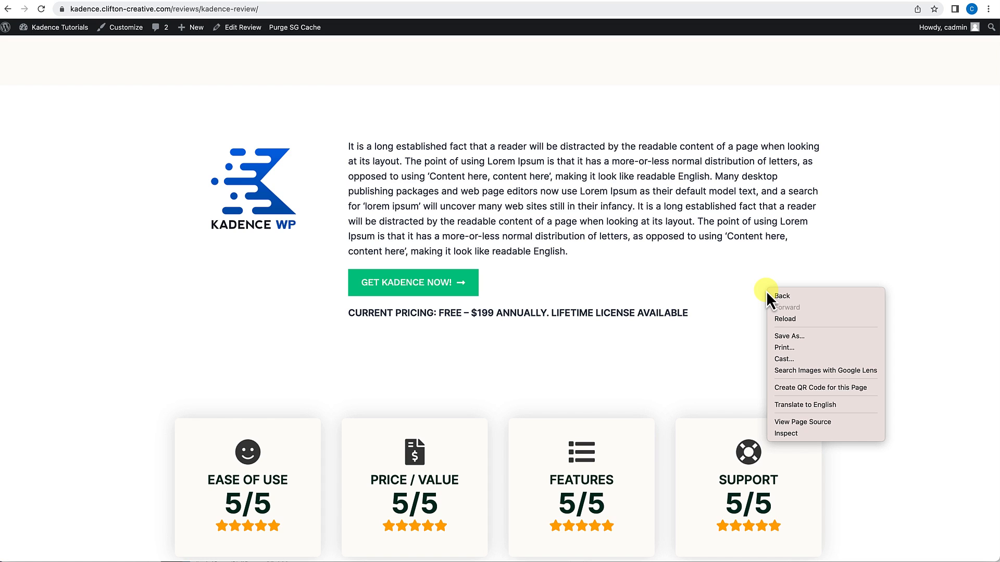
left_click(789, 432)
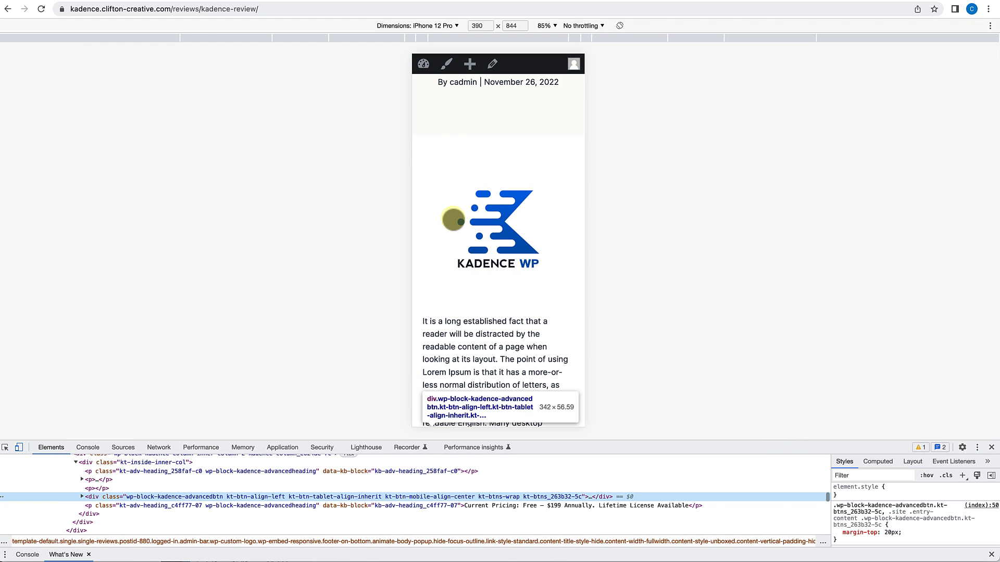
scroll(468, 254, "up", 5)
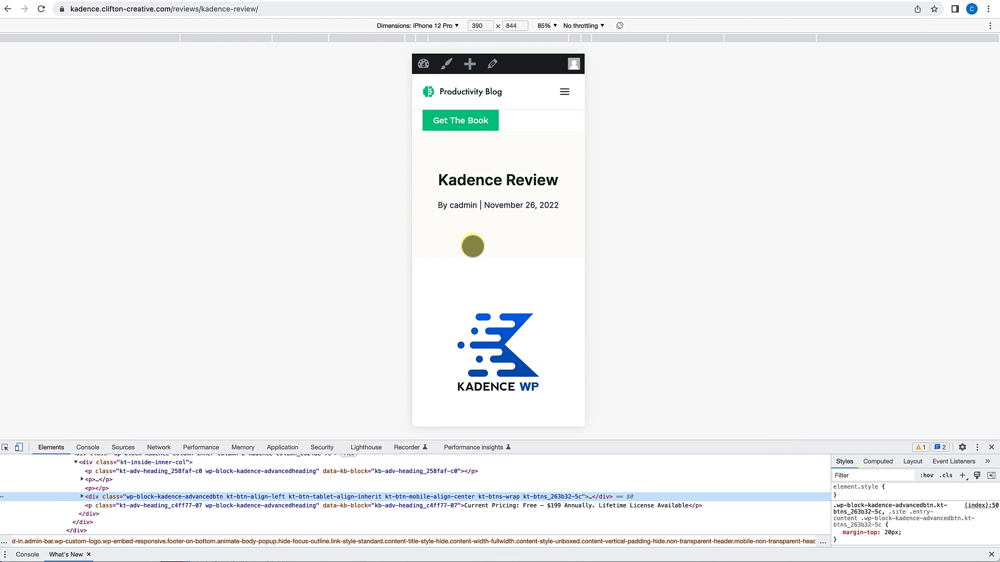
scroll(472, 246, "down", 2)
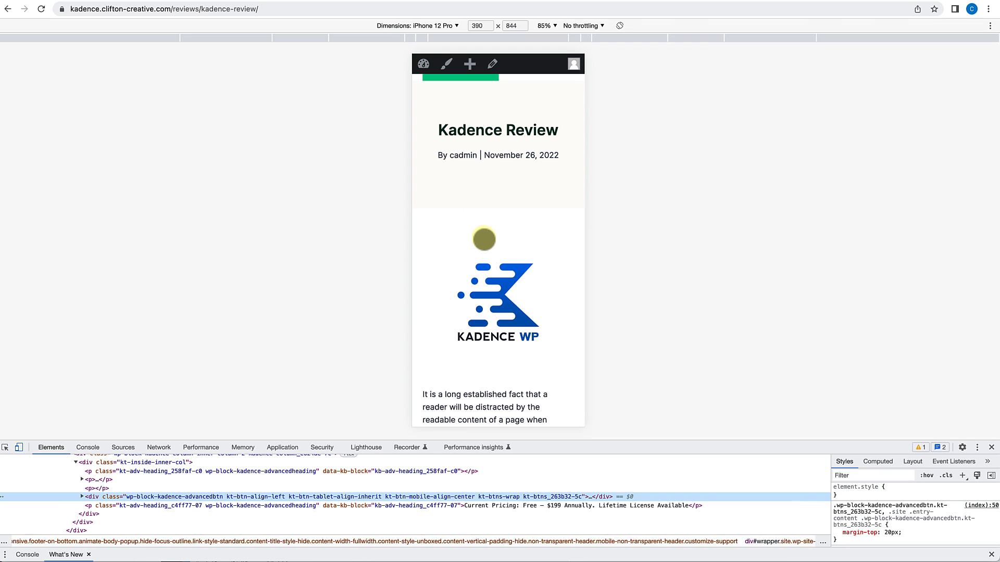
scroll(483, 239, "down", 7)
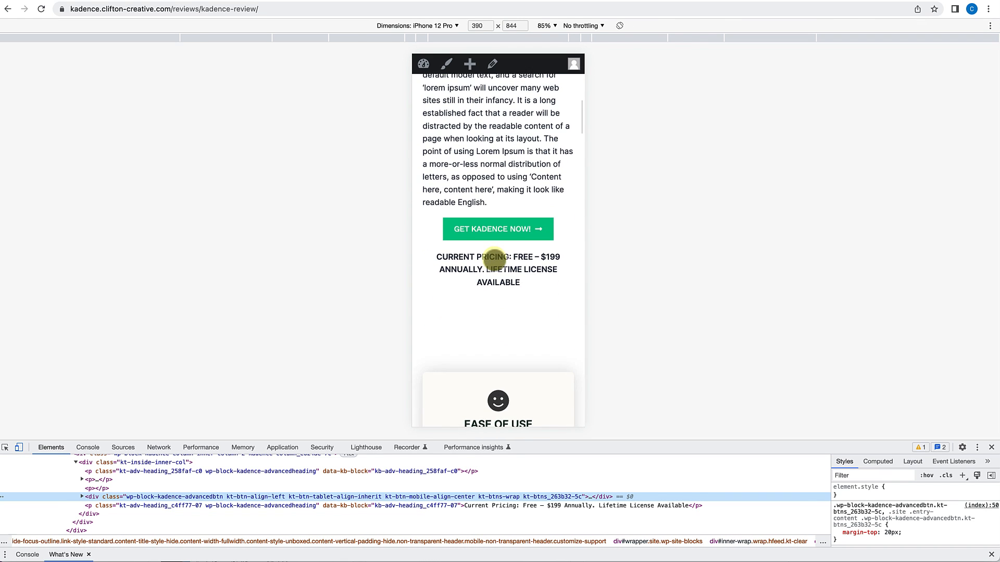
scroll(494, 257, "down", 15)
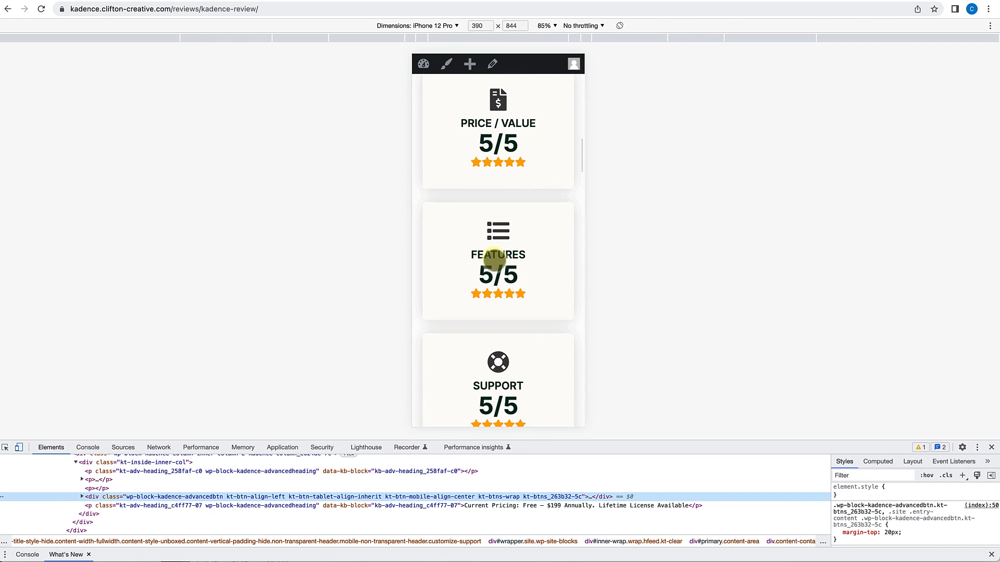
scroll(494, 259, "down", 20)
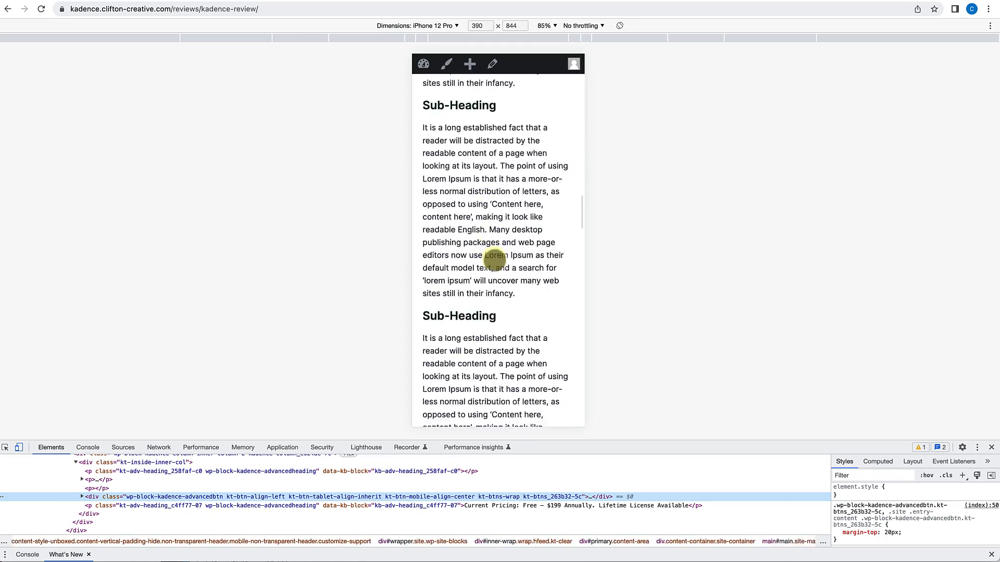
scroll(494, 257, "down", 20)
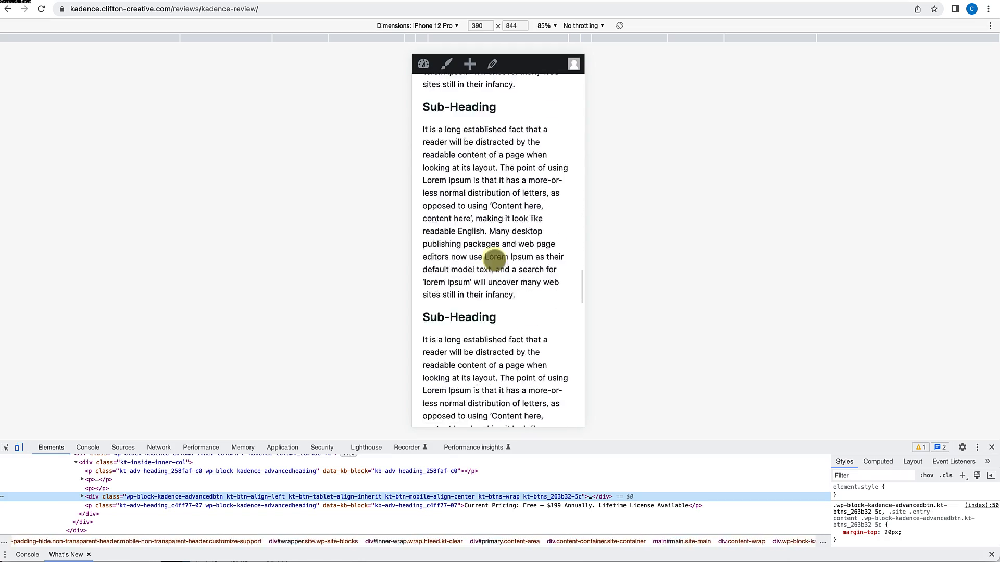
scroll(493, 258, "down", 3)
scroll(493, 259, "down", 10)
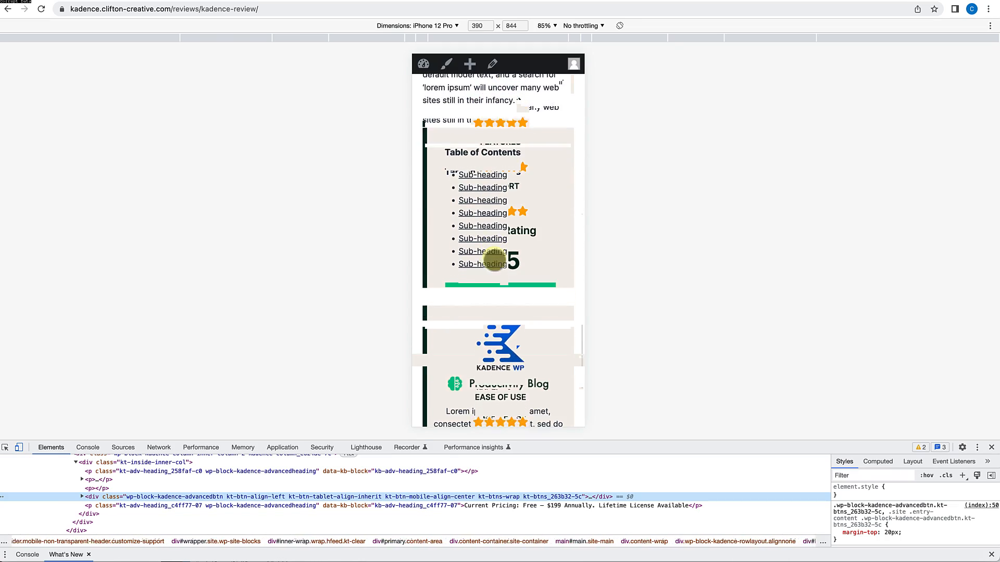
scroll(493, 260, "down", 5)
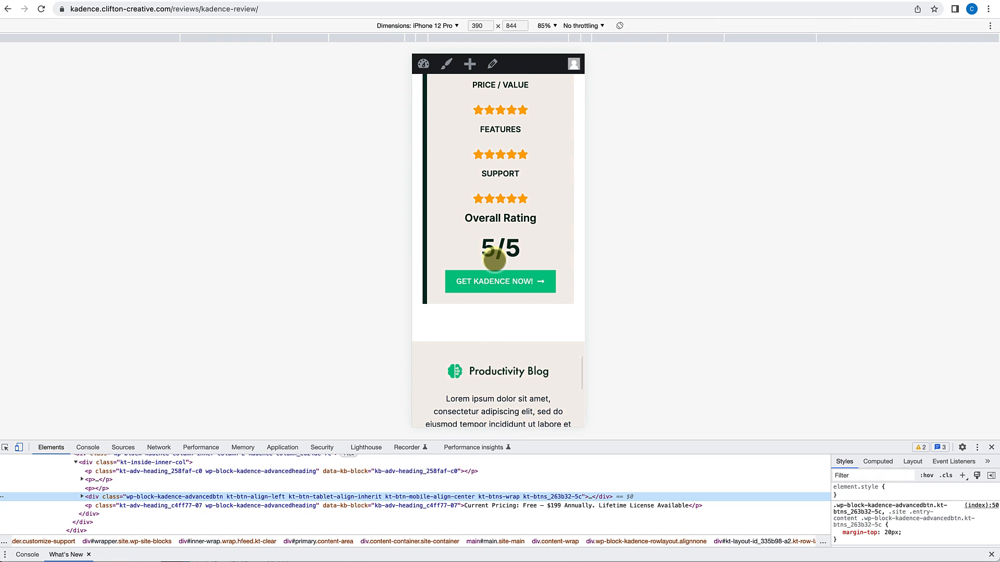
scroll(494, 259, "down", 5)
scroll(493, 258, "up", 20)
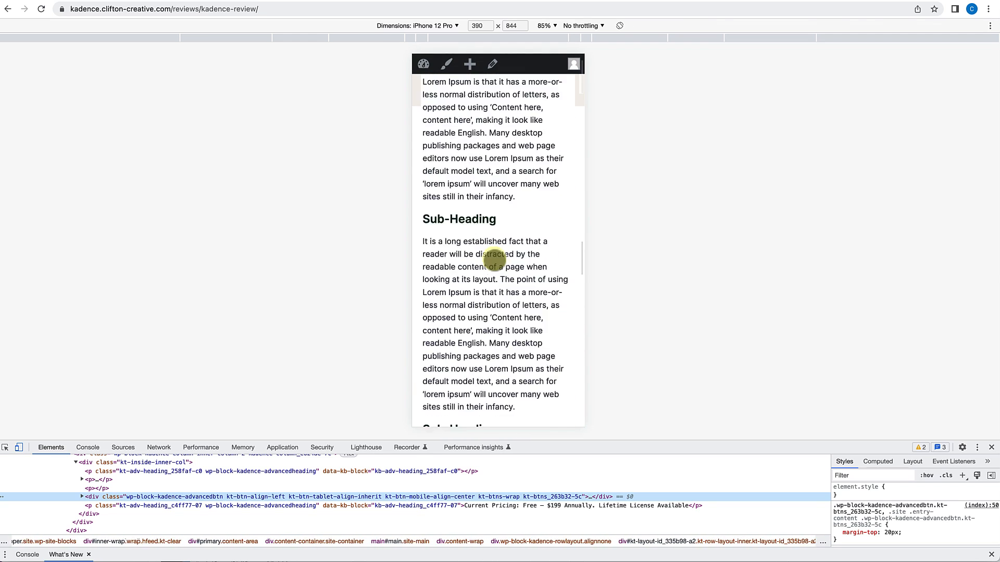
scroll(493, 259, "up", 15)
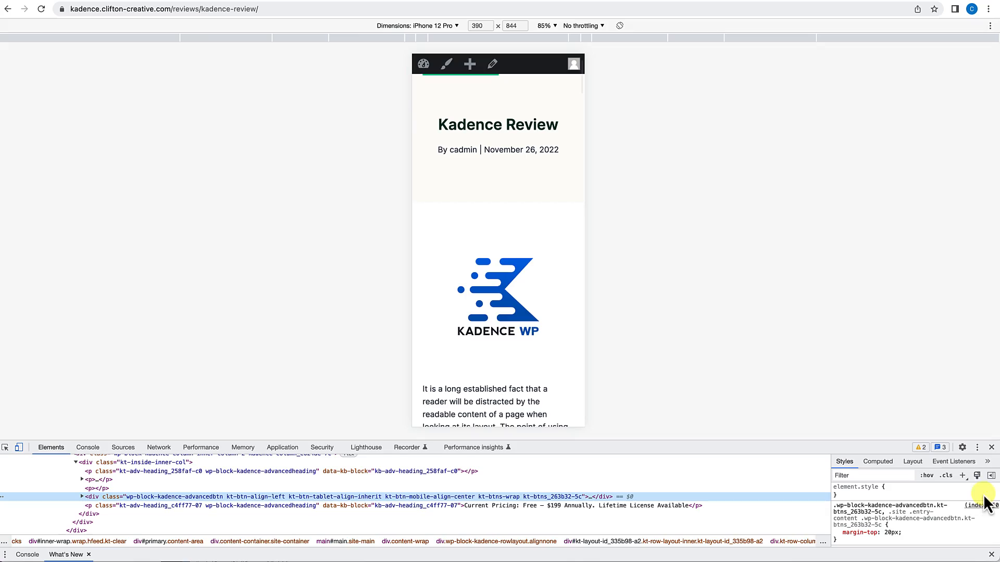
left_click(990, 449)
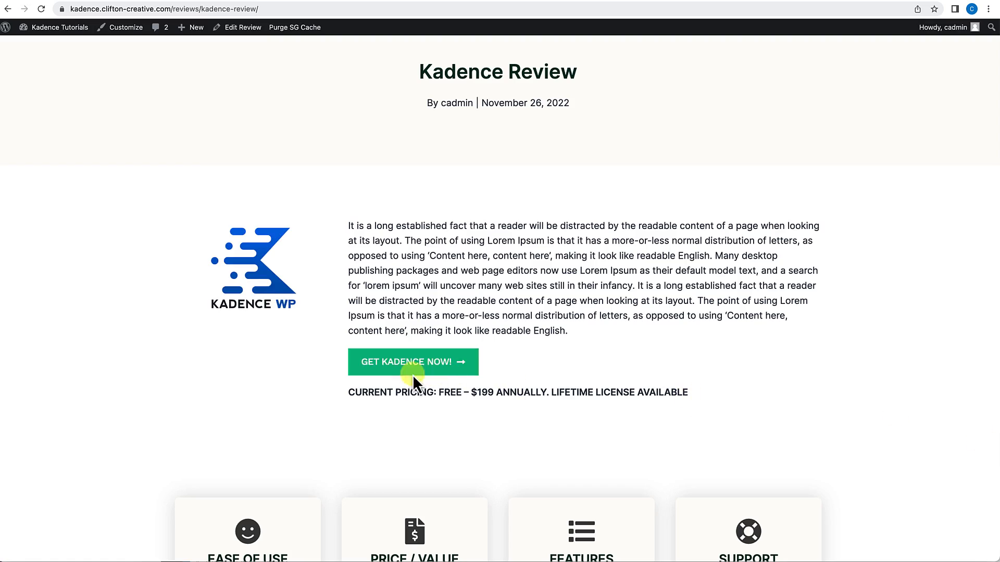
Examine the desktop layout of the Kadence Review page, including the introduction, rating boxes, sub-headings and sidebar.
scroll(422, 401, "down", 2)
scroll(431, 423, "down", 5)
scroll(431, 424, "down", 5)
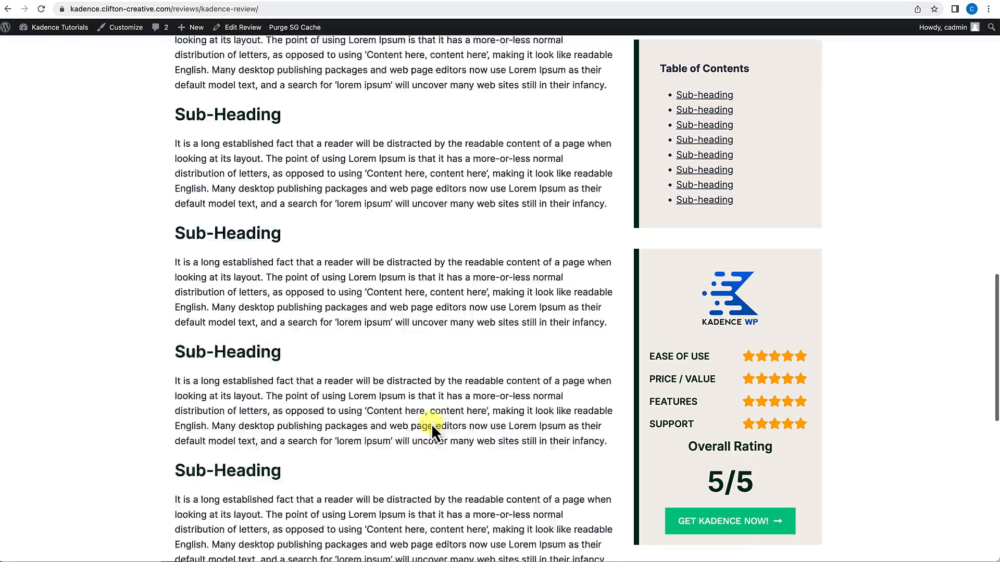
scroll(431, 423, "down", 4)
scroll(431, 423, "up", 20)
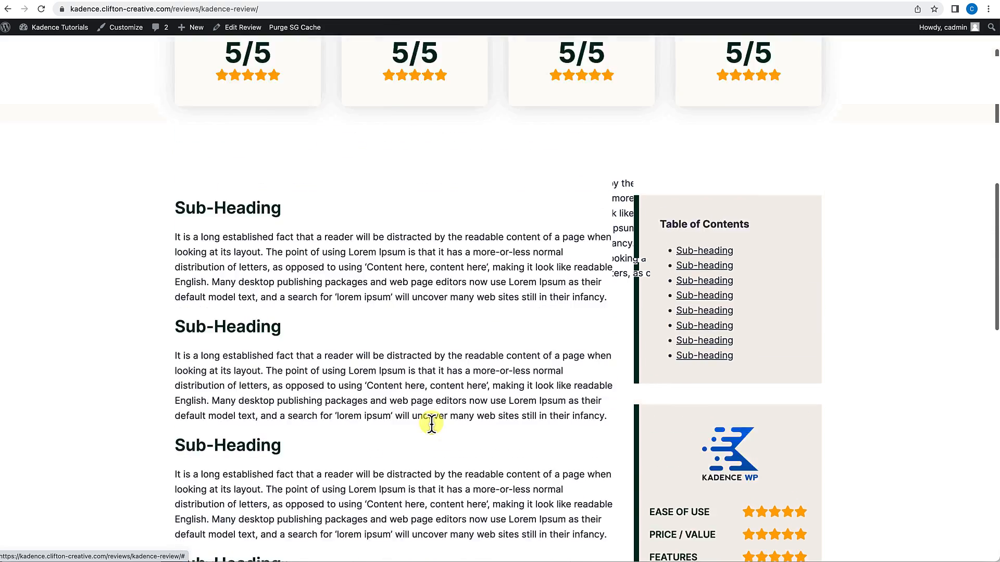
scroll(432, 423, "down", 2)
scroll(432, 423, "up", 2)
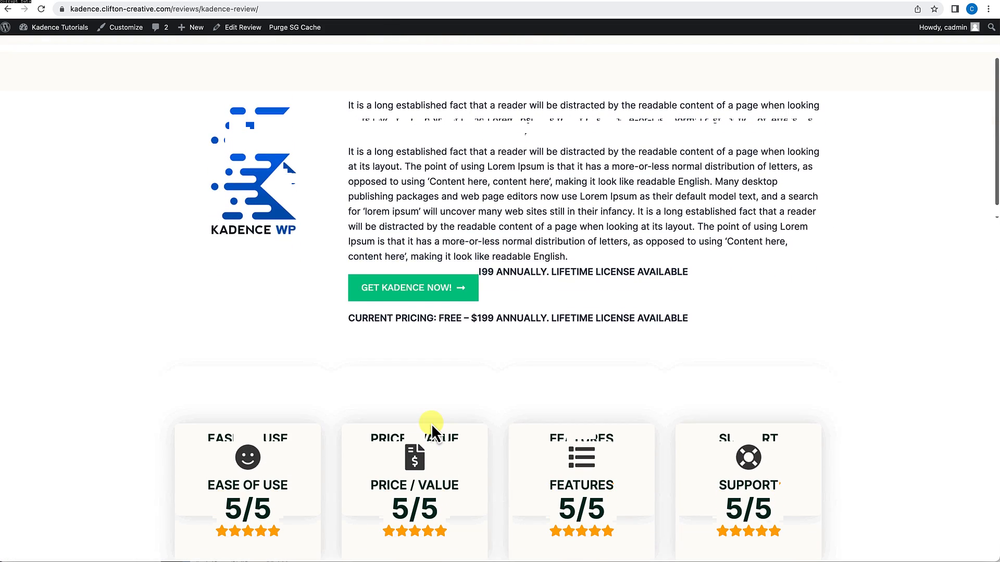
scroll(431, 424, "up", 2)
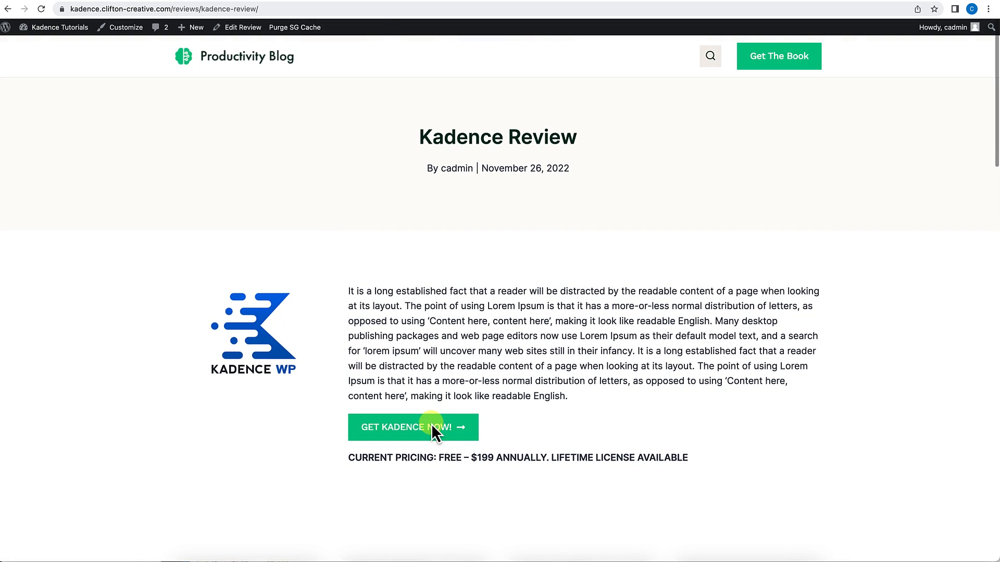
scroll(432, 432, "down", 5)
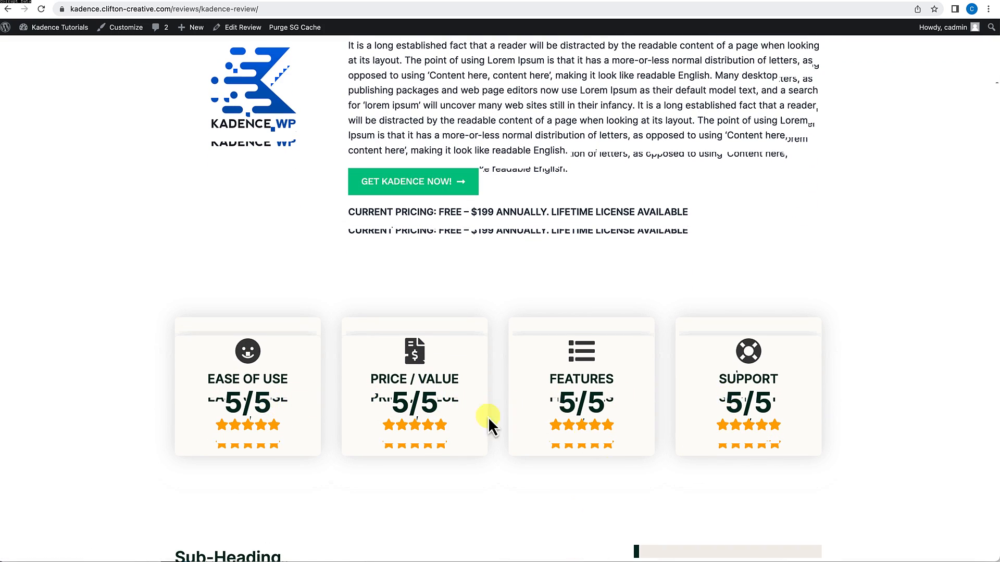
scroll(649, 436, "down", 4)
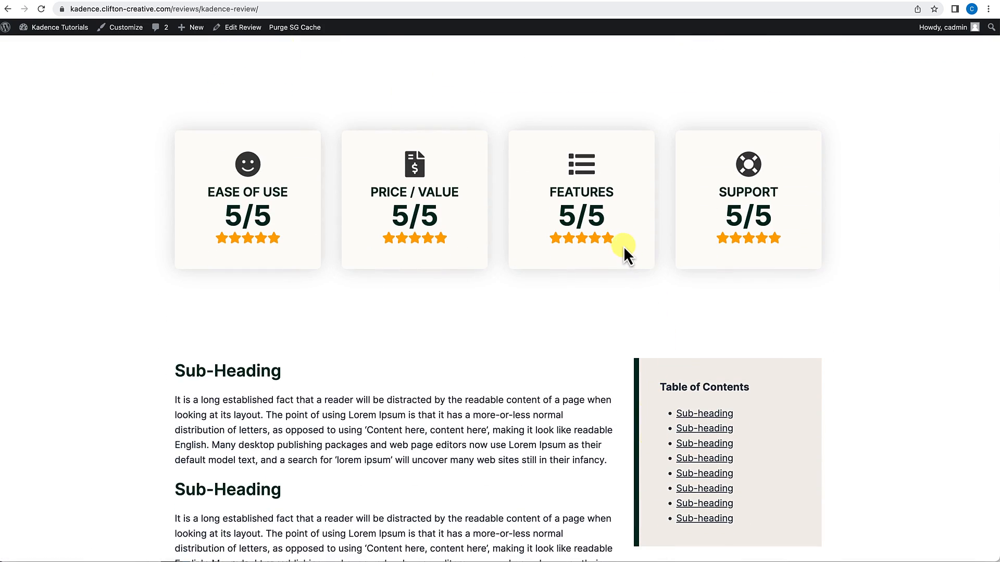
Open the Kadence Review for editing and set its star ratings: Ease of Use 4.5, Price 4, Features 4 and Support 4.5.
scroll(586, 258, "up", 3)
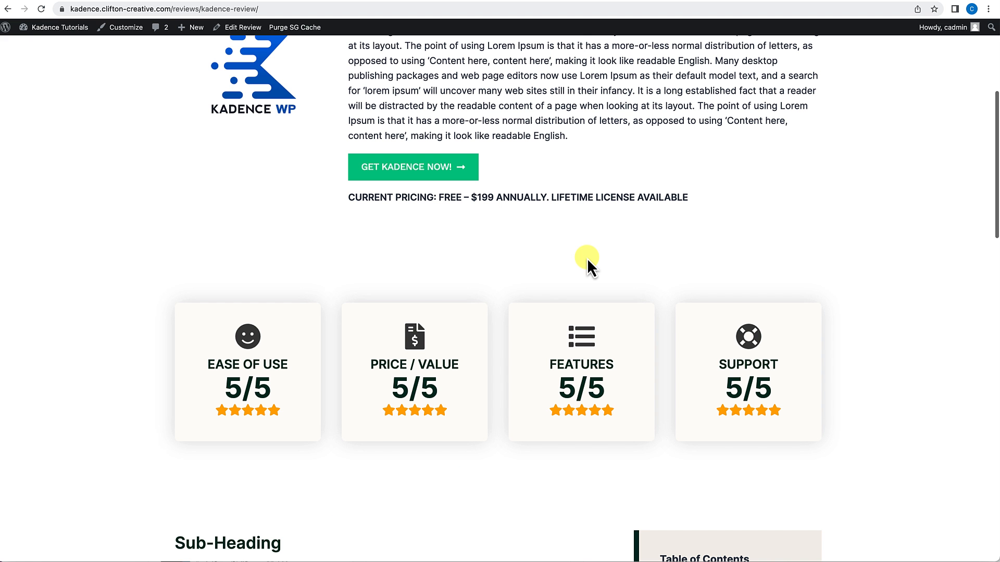
left_click(240, 29)
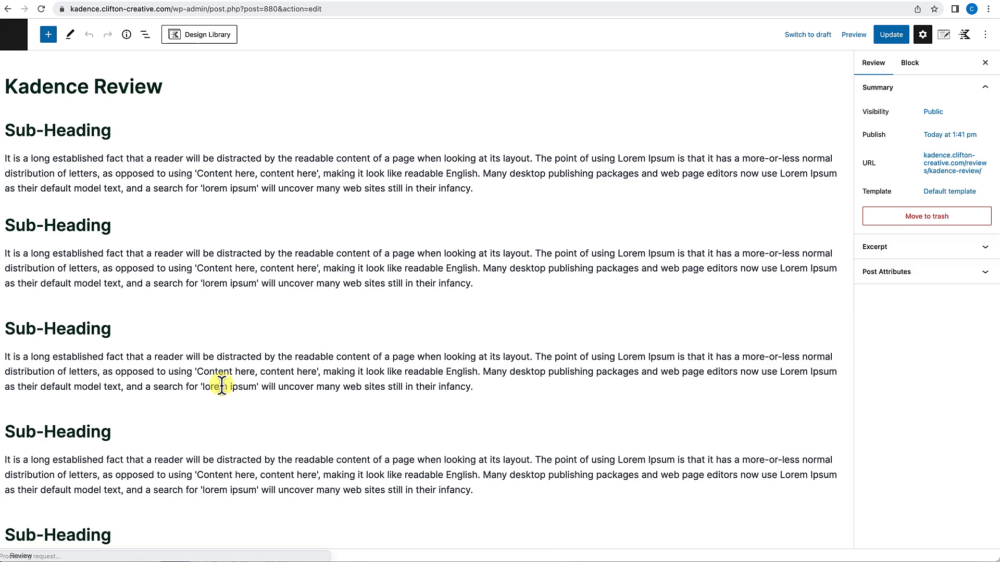
scroll(221, 386, "down", 6)
scroll(221, 385, "down", 3)
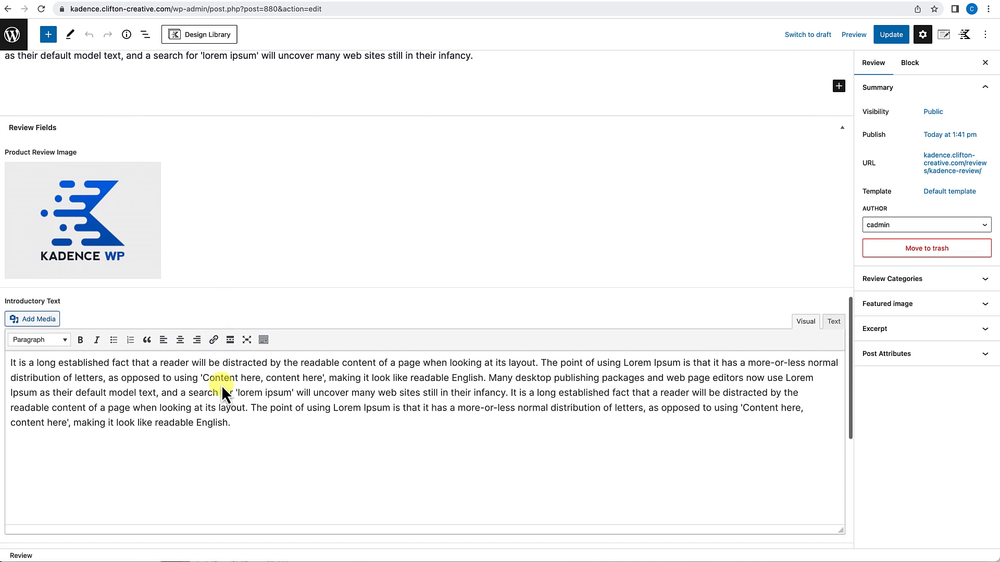
scroll(221, 386, "down", 8)
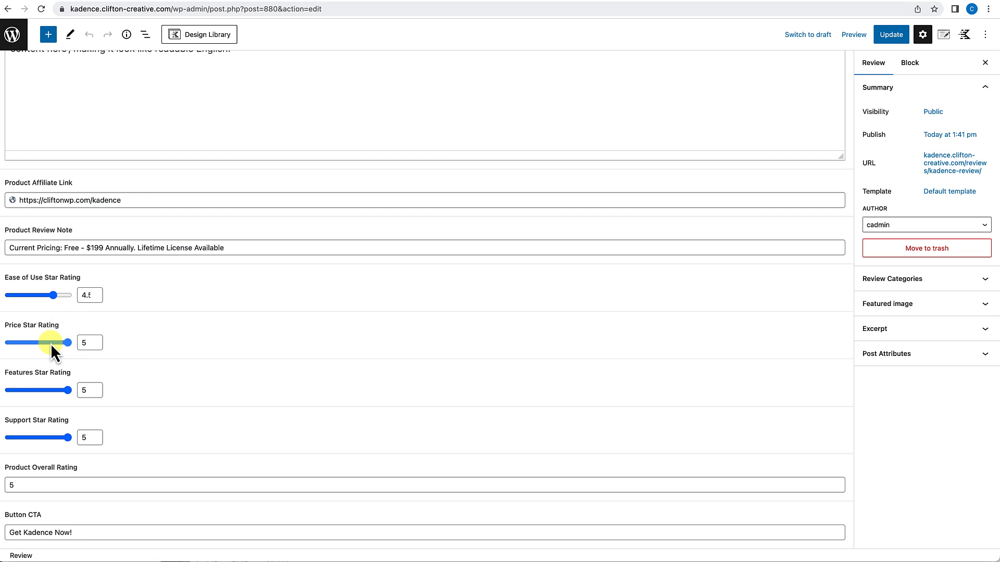
left_click_drag(51, 343, 48, 343)
left_click(45, 390)
Set the Kadence Review's Product Overall Rating to 4.25 and update the post.
left_click(20, 487)
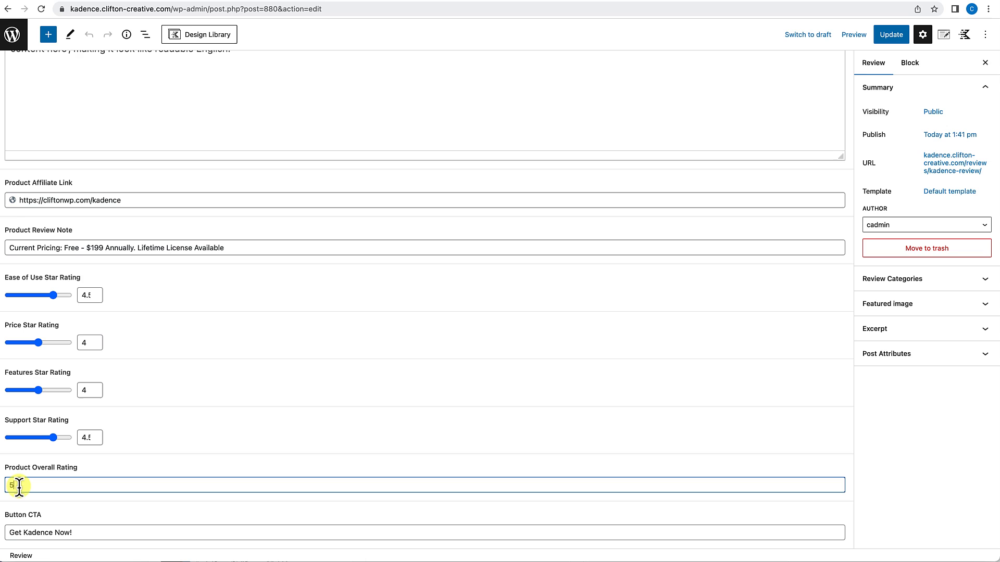
key("BackSpace")
left_click_drag(6, 487, 22, 487)
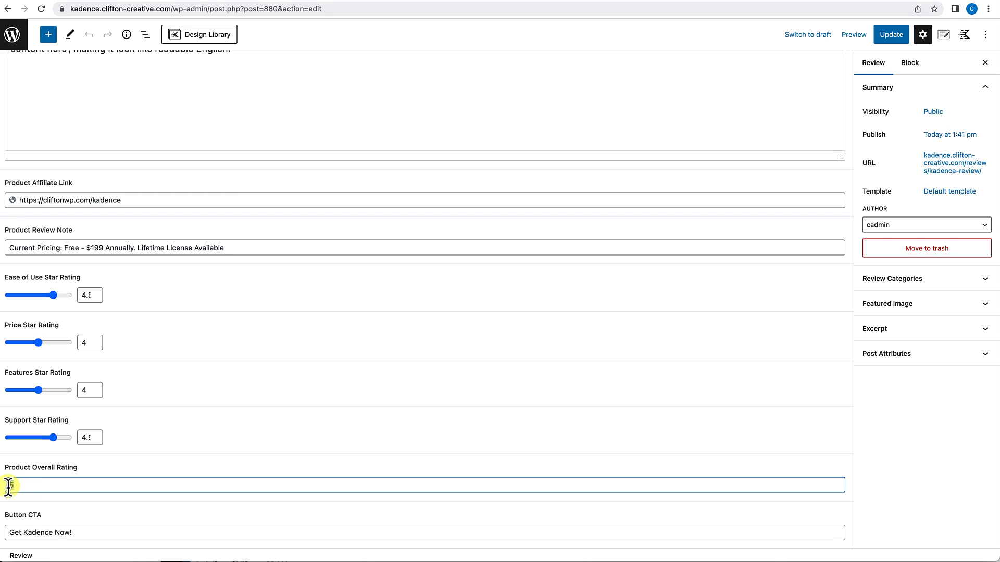
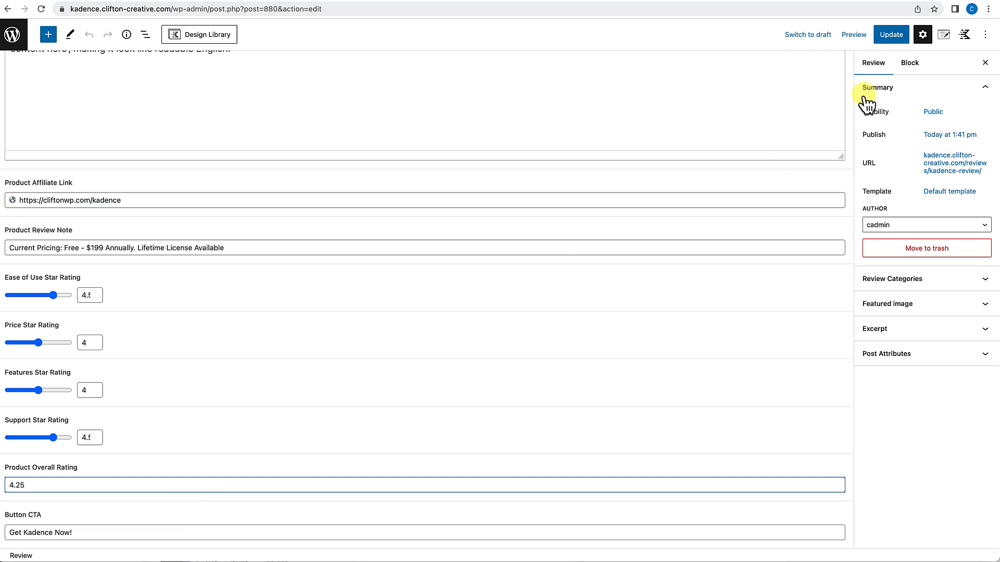
left_click(897, 41)
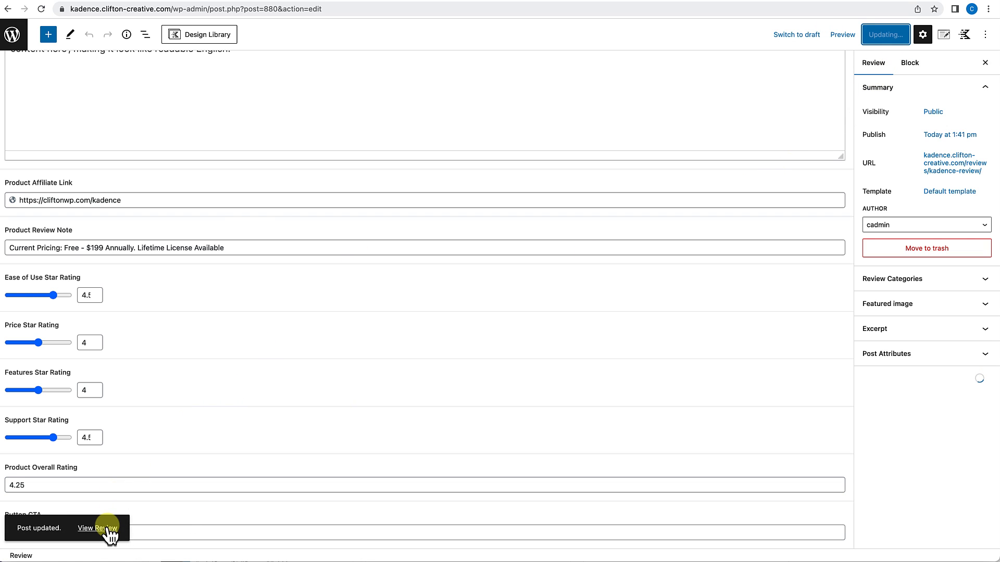
View the updated Kadence Review page and check the scores and stars in the four rating boxes.
left_click(105, 528)
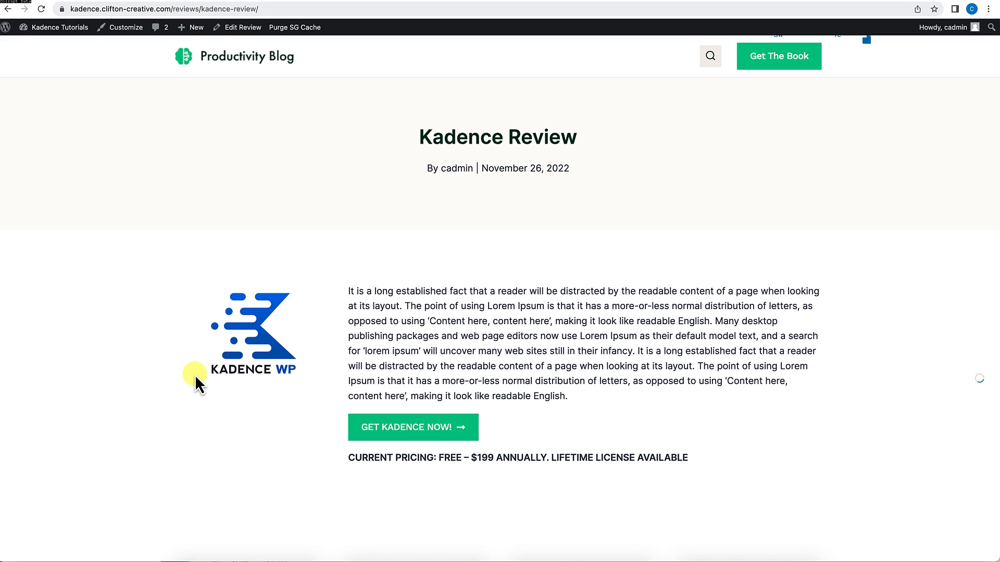
scroll(195, 374, "down", 3)
scroll(192, 385, "down", 2)
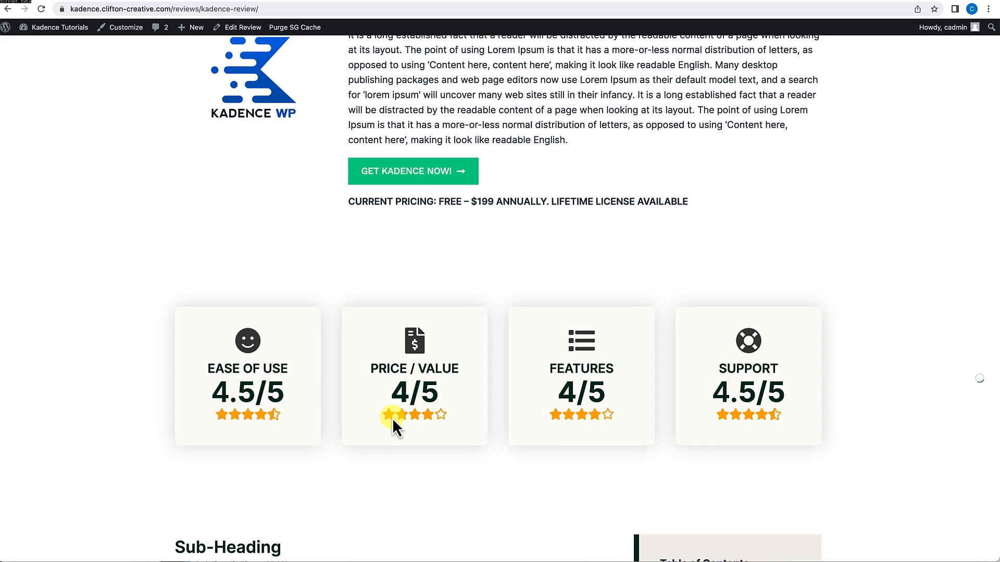
scroll(447, 450, "down", 1)
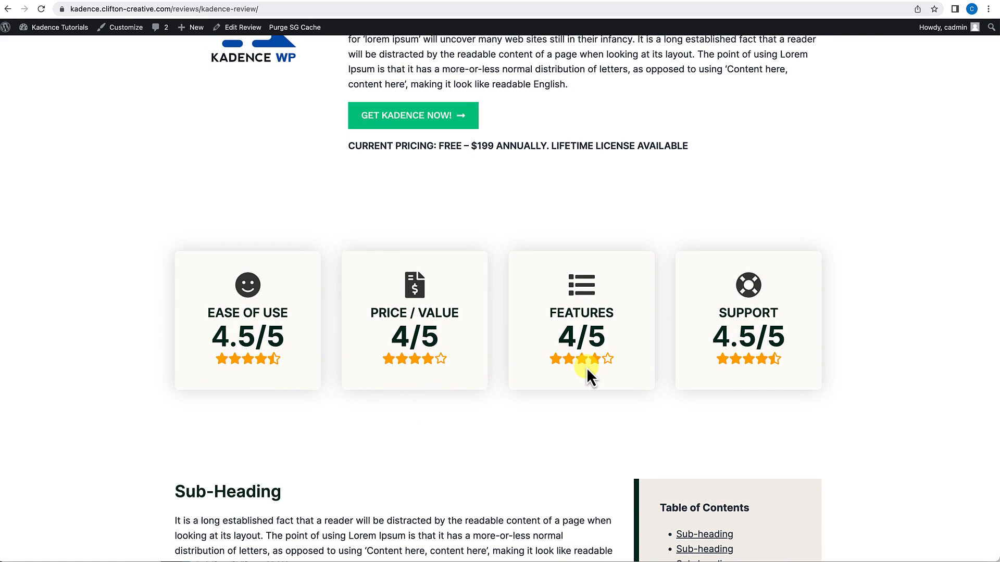
scroll(615, 414, "down", 5)
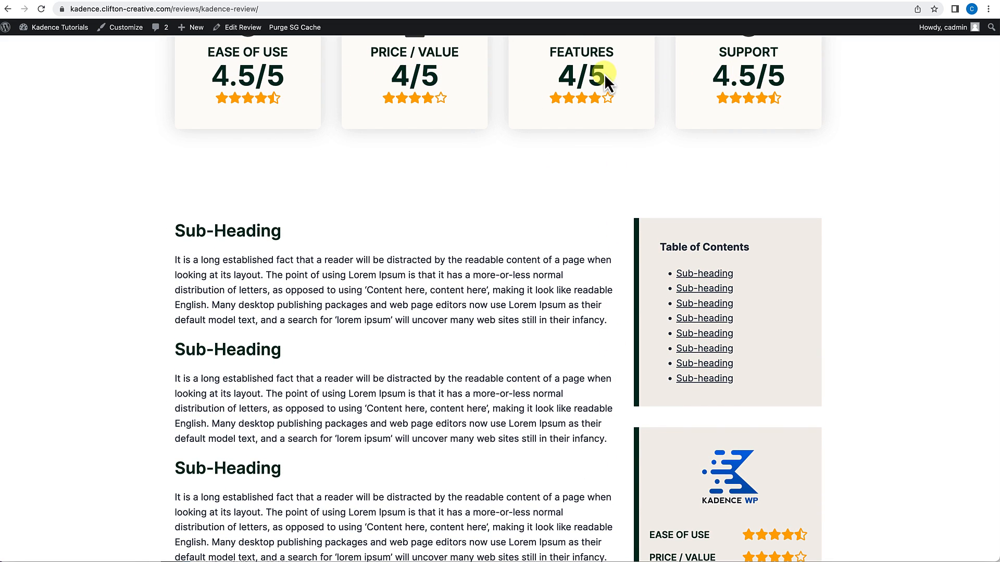
Examine the sidebar's star ratings and overall rating, and look over the whole review page from header to footer.
scroll(394, 204, "down", 5)
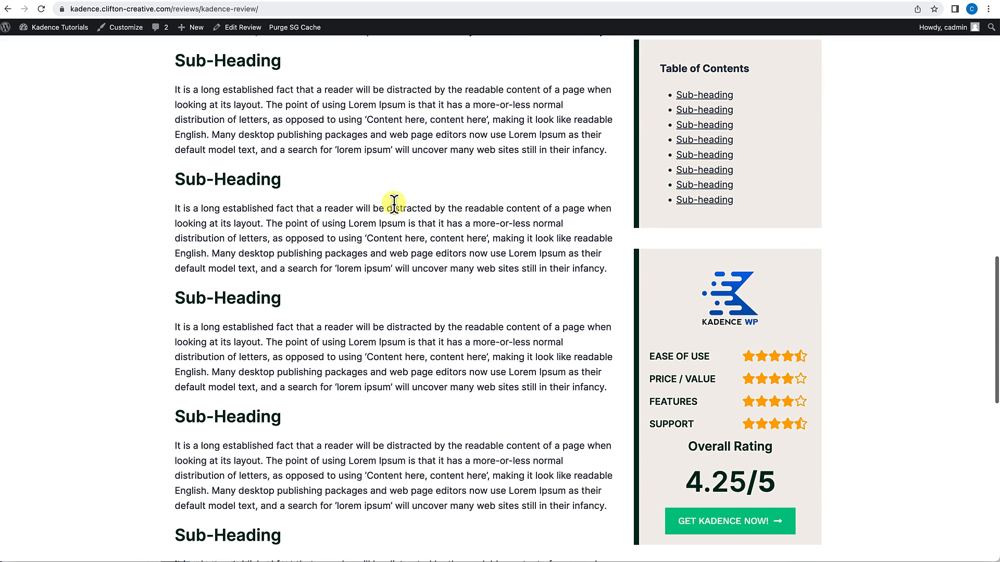
right_click(746, 474)
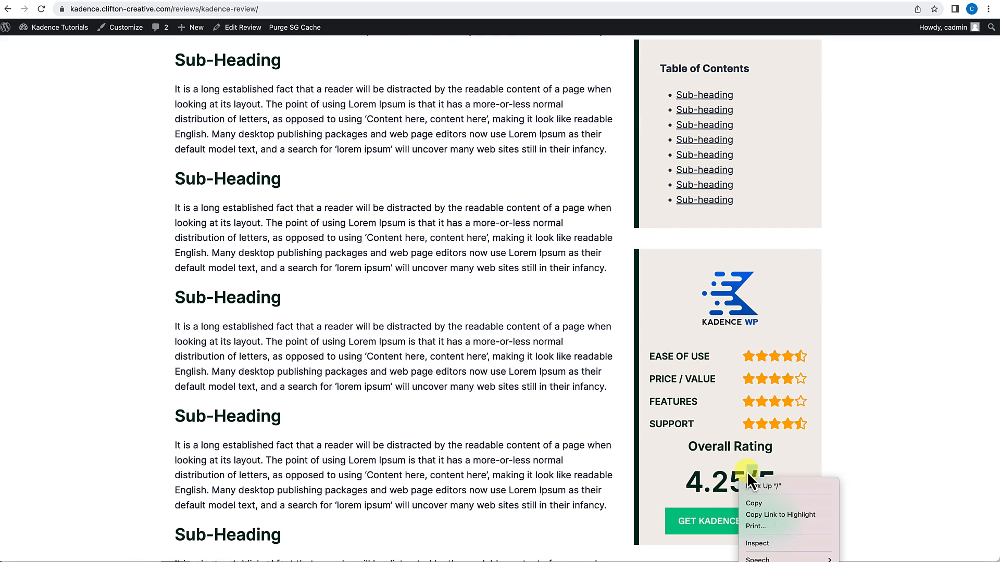
left_click(827, 403)
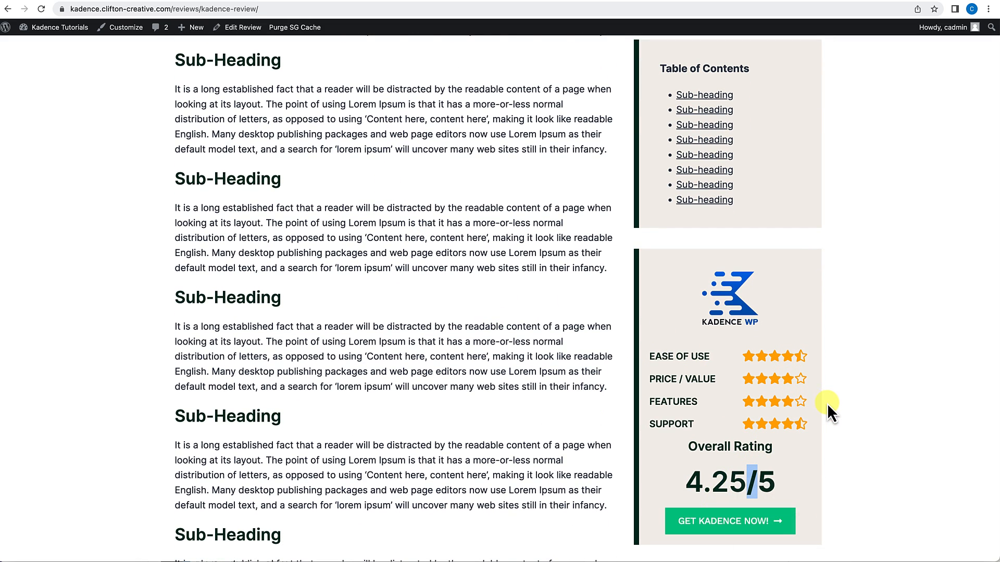
left_click(795, 442)
scroll(830, 442, "down", 2)
scroll(830, 444, "down", 6)
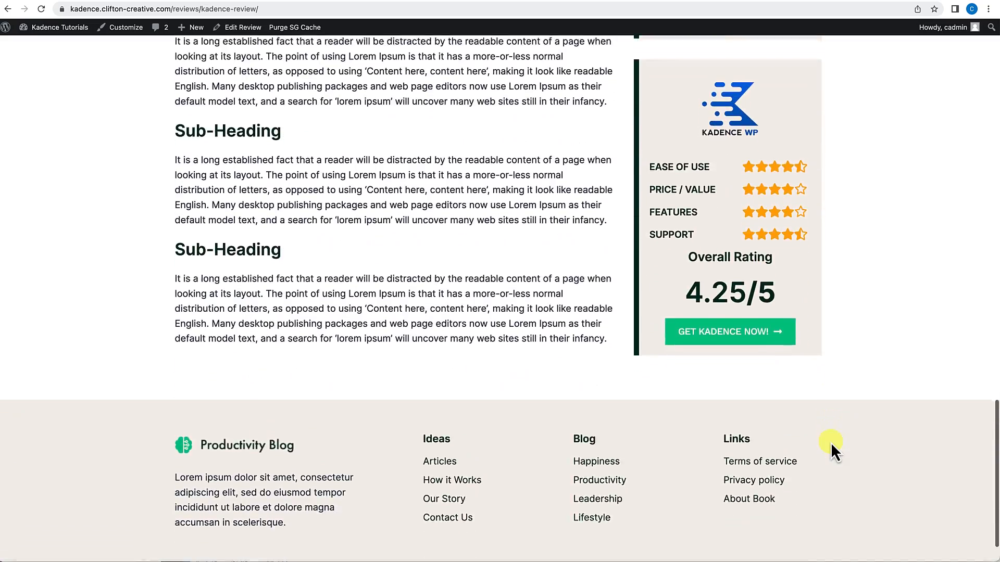
scroll(831, 443, "up", 2)
scroll(830, 435, "up", 20)
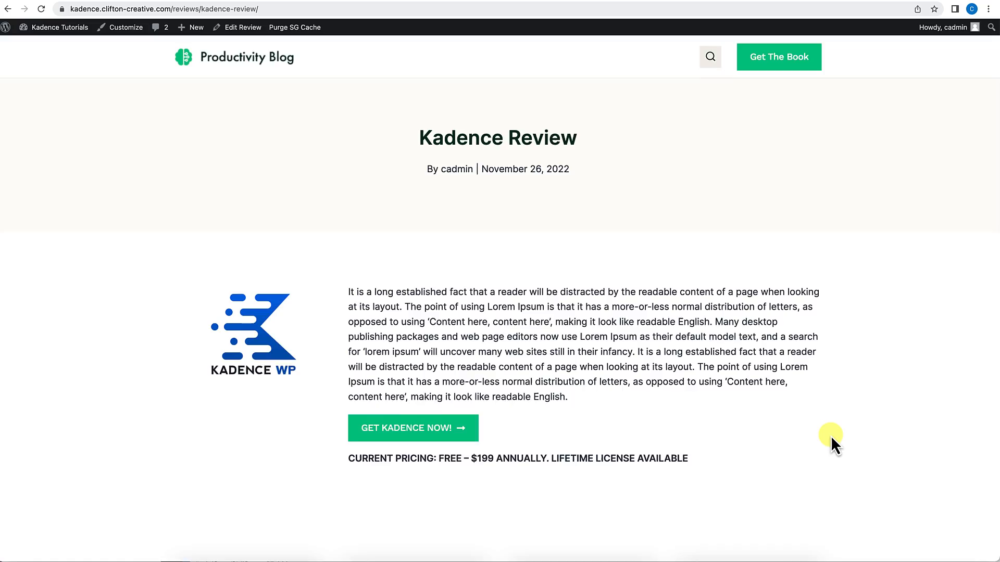
scroll(830, 435, "down", 15)
scroll(830, 436, "down", 10)
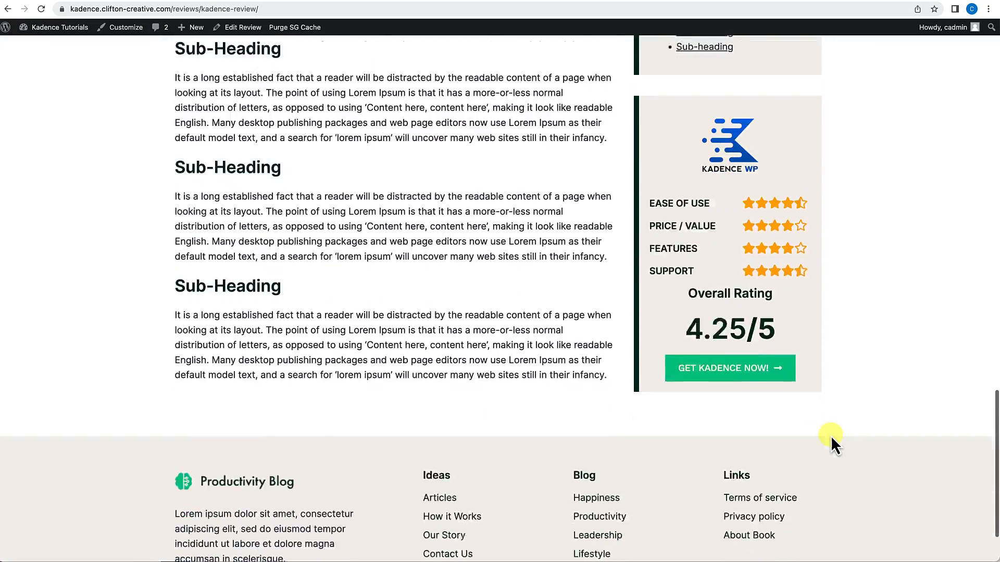
scroll(830, 435, "up", 20)
scroll(830, 435, "up", 3)
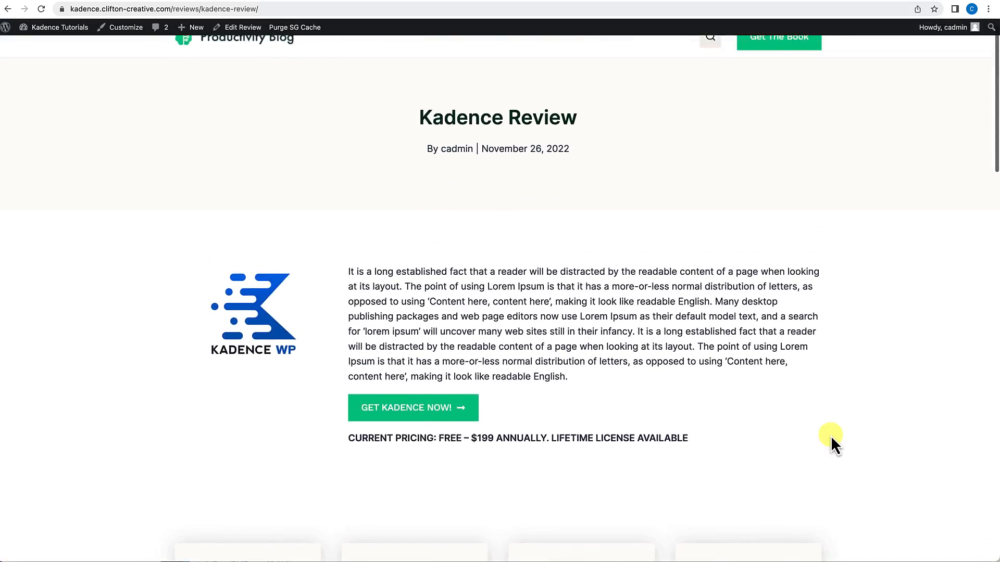
Create a new review and title it "2nd Product Review".
mouse_move(195, 36)
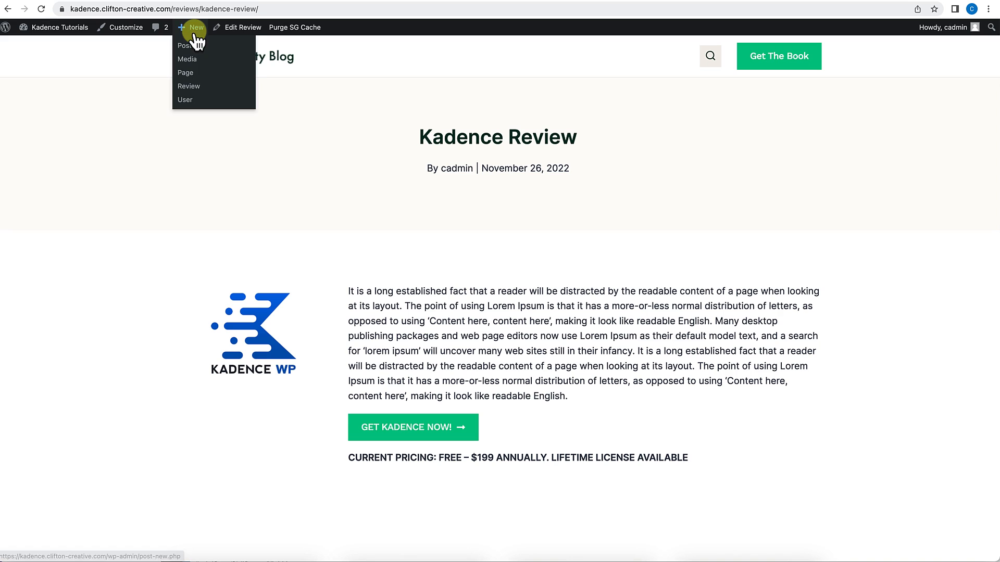
left_click(190, 88)
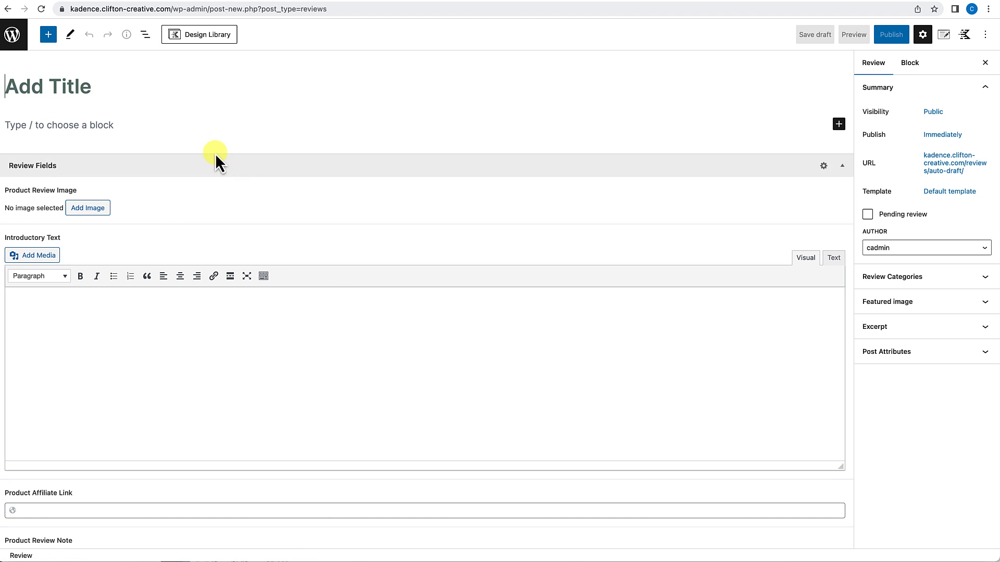
scroll(172, 296, "down", 7)
scroll(170, 296, "up", 7)
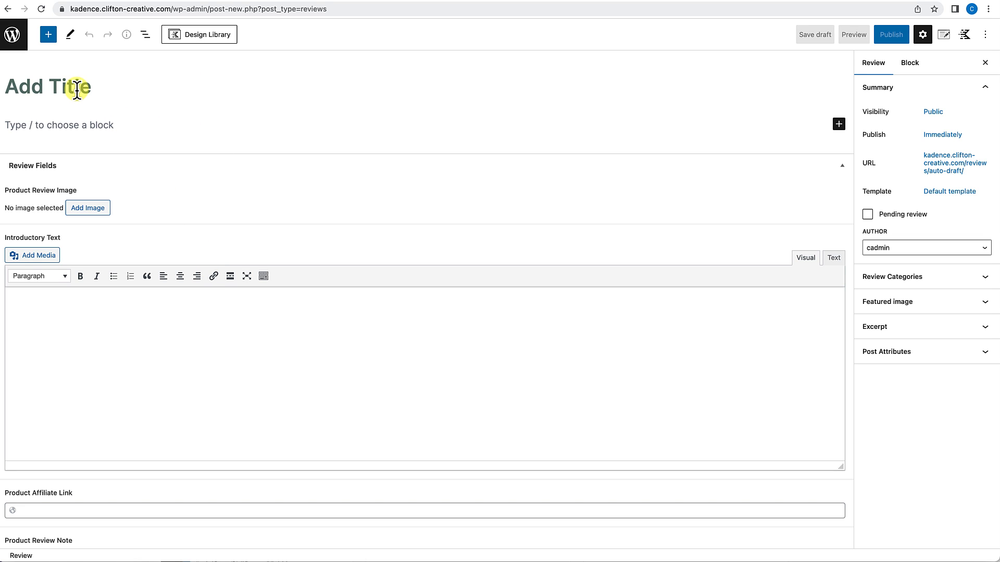
type("2nd Product Review")
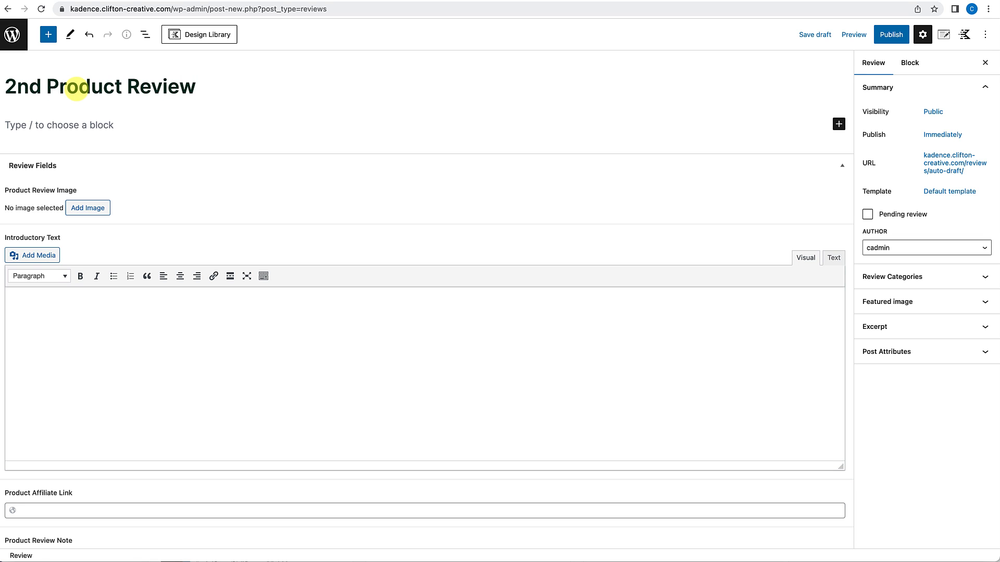
Fill the body of the 2nd Product Review with repeated "Lorem Ipsum is simply dummy text" paragraphs.
left_click(101, 126)
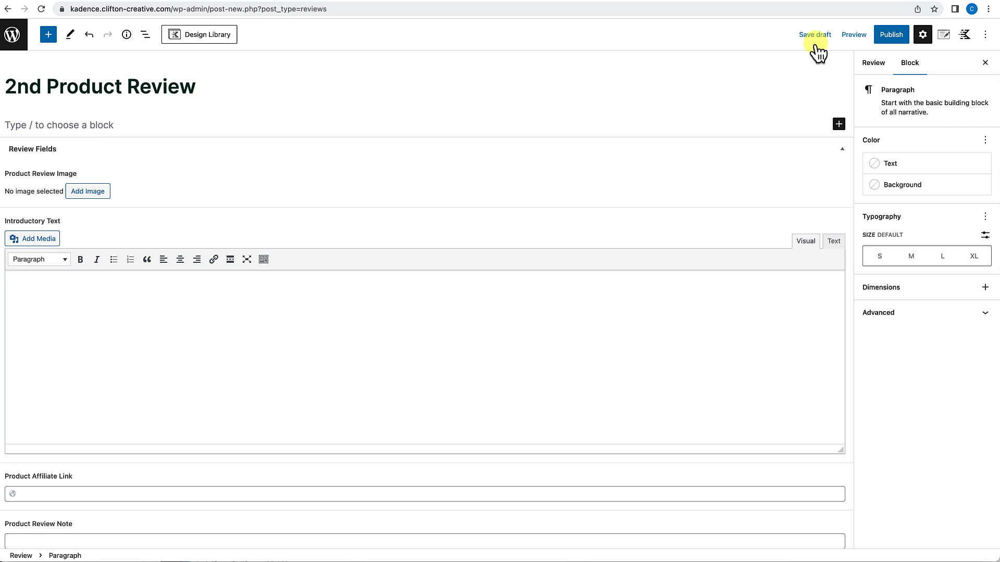
left_click(863, 1)
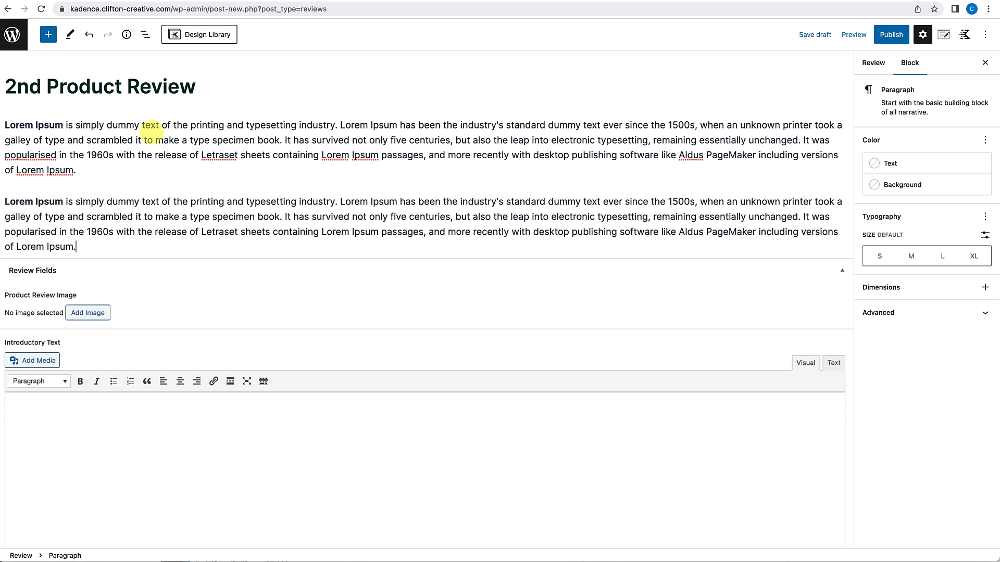
key("Return")
type("Lorem Ipsum is simply dummy text of the printing and typesetting industry. Lorem Ipsum has been the industry's standard dummy text ever since the 1500s, when an unknown printer took a galley of type and scrambled it to make a type specimen book. It has survived not only five centuries, but also the leap into electronic typesetting, remaining essentially unchanged. It was popularised in the 1960s with the release of Letraset sheets containing Lorem Ipsum passages, and more recently with desktop publishing software like Aldus PageMaker including versions of Lorem Ipsum.")
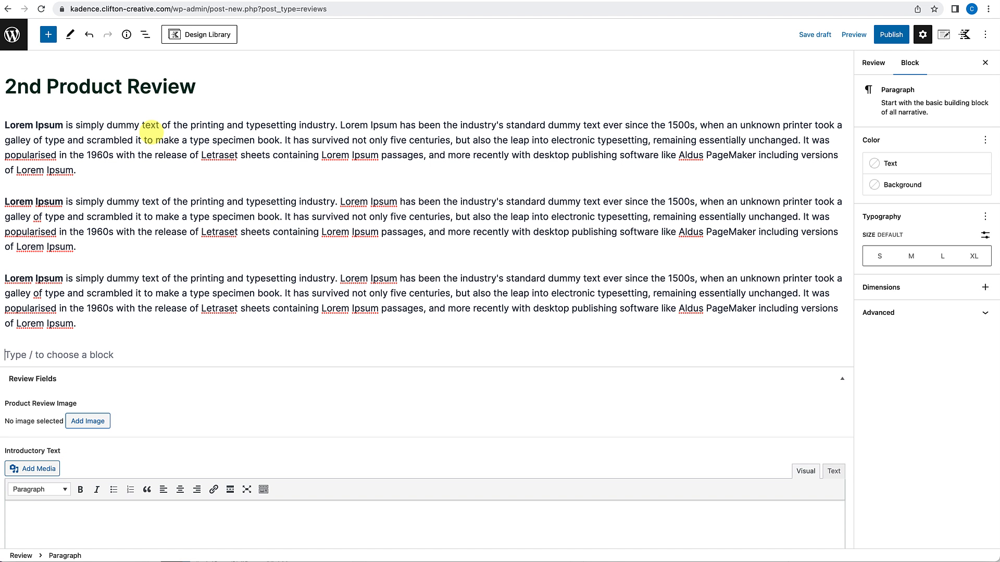
key("super+v")
key("super+v")
key("super+v")
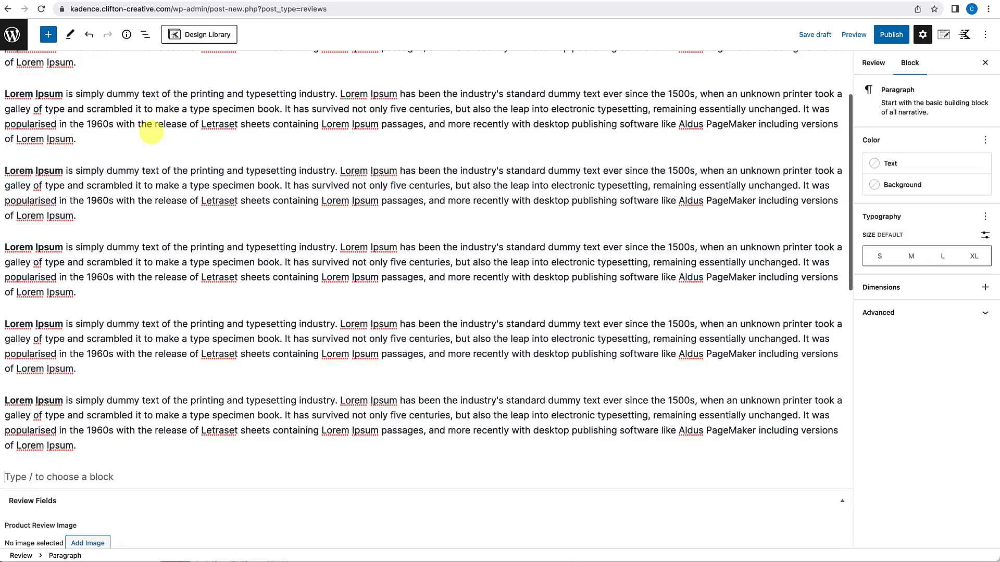
key("super+v")
key("super+v")
key("super+v")
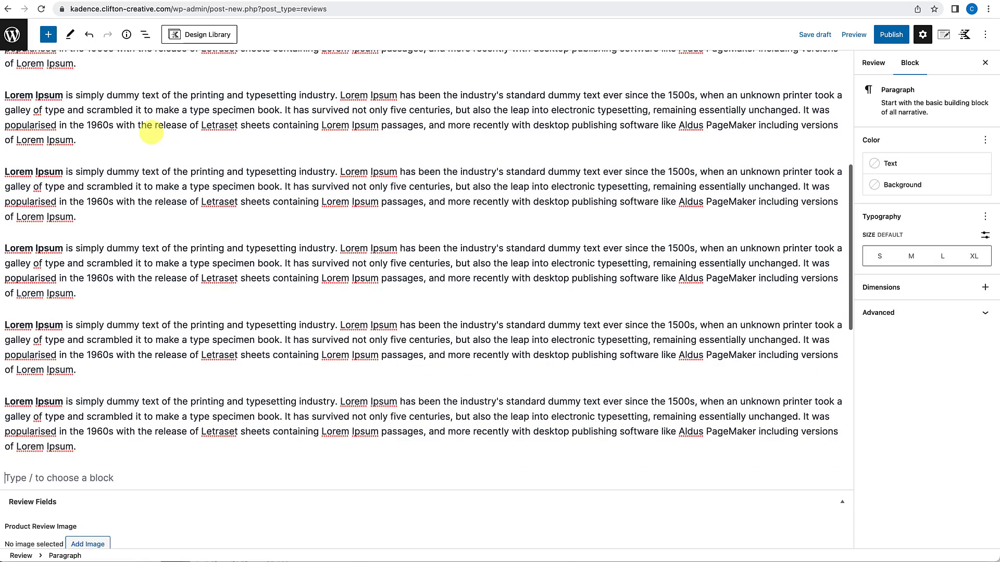
Set the Product Review Image to the Top 10 Productivity Tools book cover (book-2.png) from the media library.
scroll(319, 161, "down", 10)
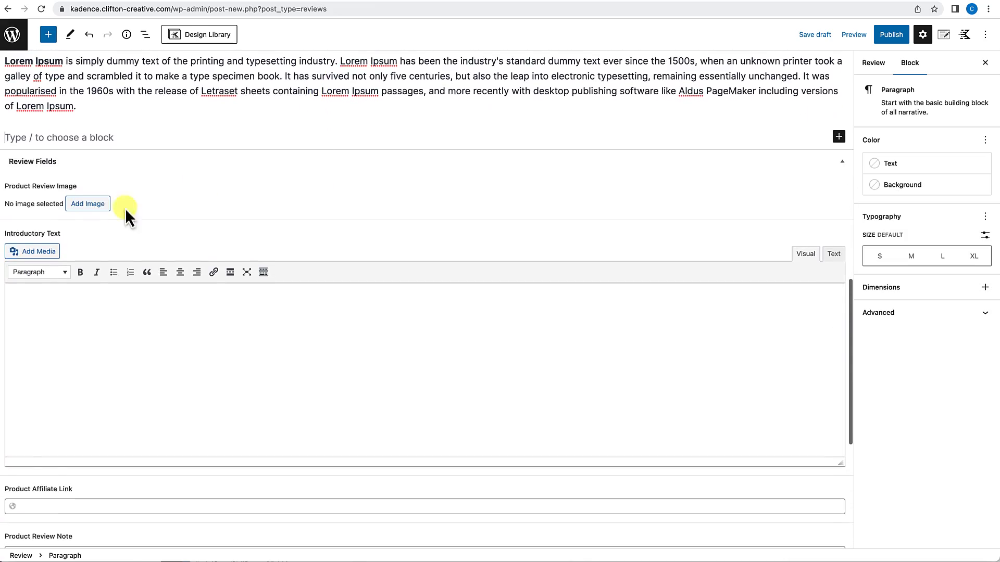
left_click(94, 204)
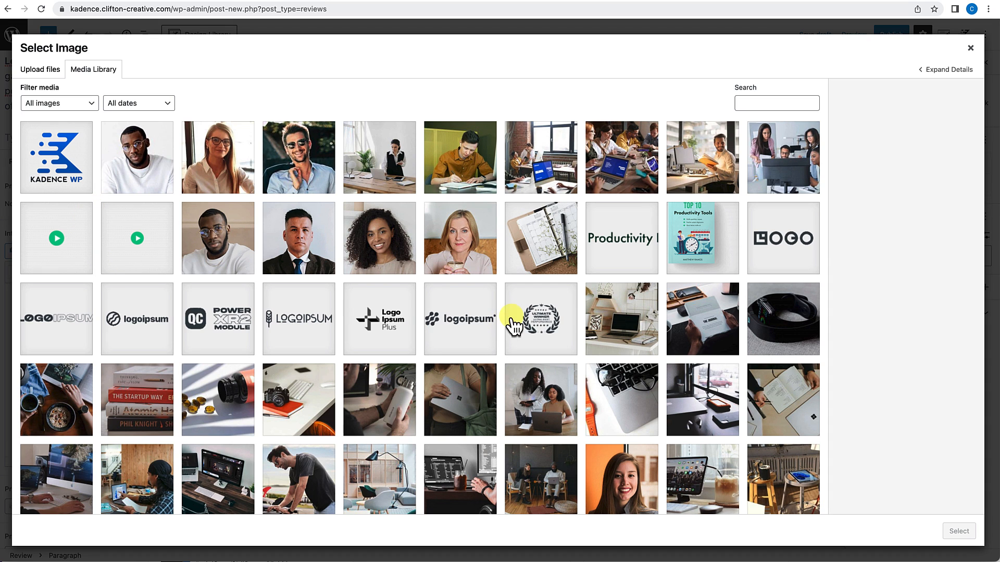
left_click(682, 252)
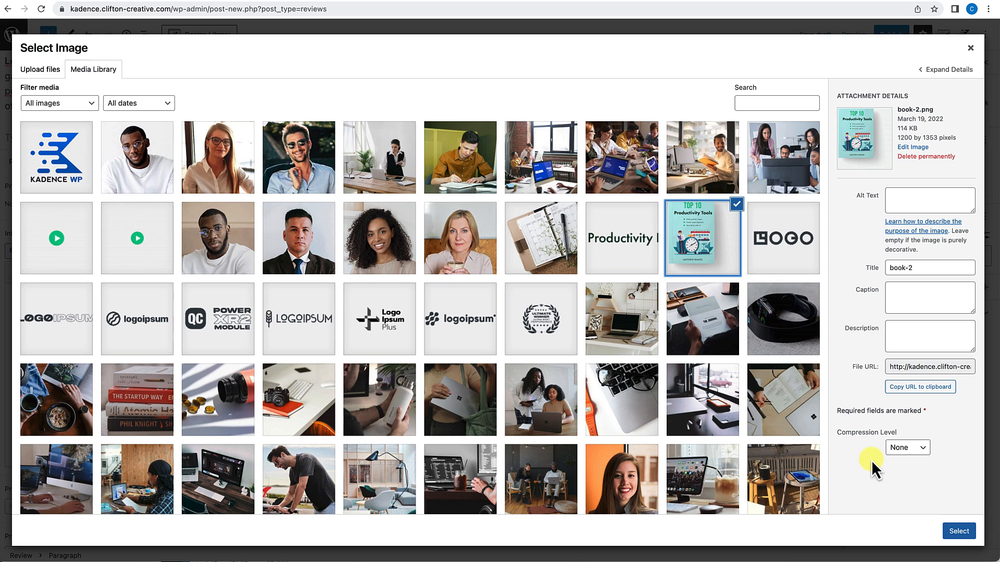
left_click(959, 532)
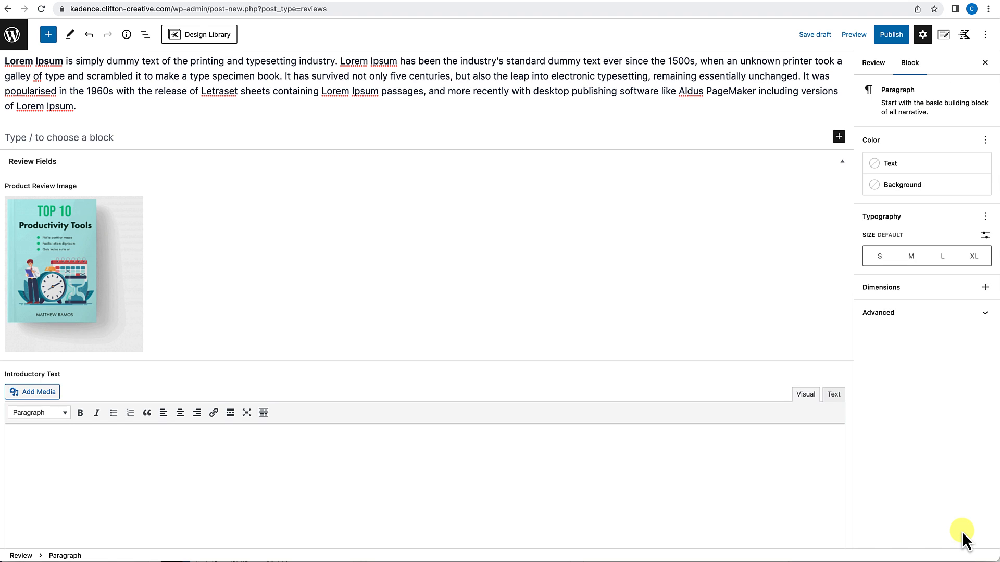
Fill the Introductory Text with one "Lorem Ipsum is simply dummy text" paragraph.
scroll(229, 385, "down", 3)
left_click(219, 368)
type("Lorem Ipsum is simply dummy text of the printing and typesetting industry. Lorem Ipsum has been the industry's standard dummy text ever since the 1500s, when an unknown printer took a galley of type and scrambled it to make a type specimen book. It has survived not only five centuries, but also the leap into electronic typesetting, remaining essentially unchanged. It was popularised in the 1960s with the release of Letraset sheets containing Lorem Ipsum passages, and more recently with desktop publishing software like Aldus PageMaker including versions of Lorem Ipsum.")
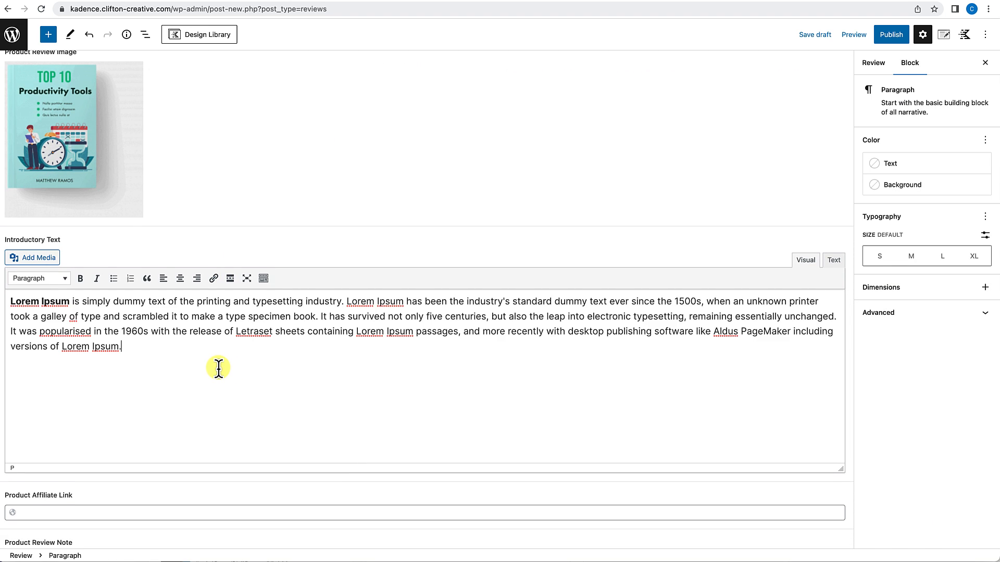
scroll(218, 368, "down", 2)
scroll(219, 368, "down", 4)
left_click(118, 216)
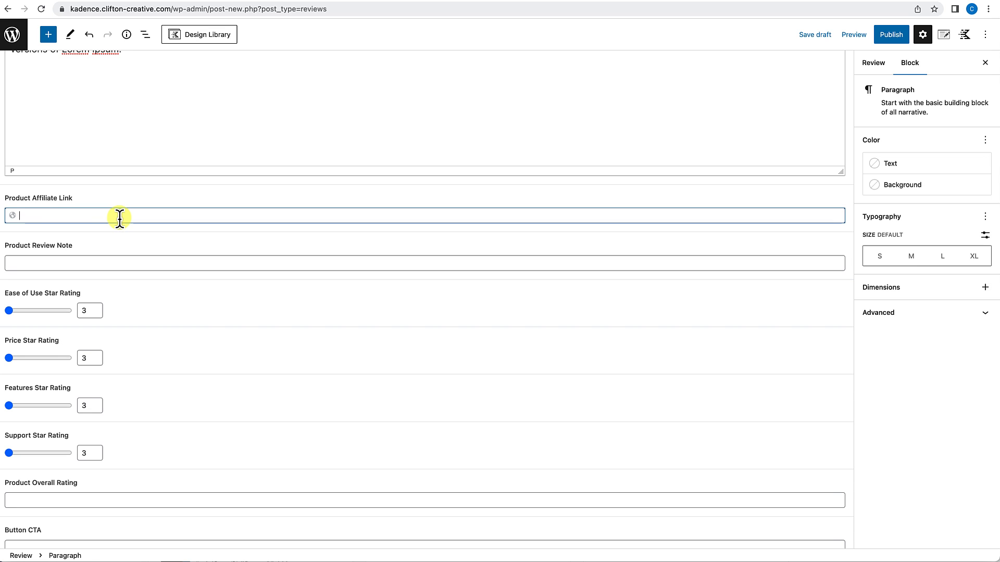
type("https://cliftonwp.com/kadence")
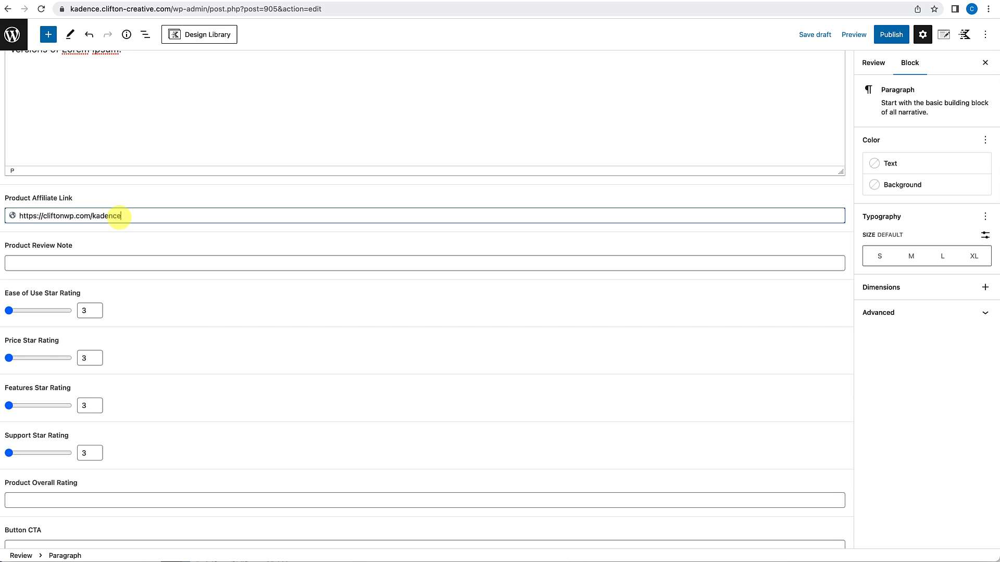
Enter the Product Review Note "Current Price: Free" and set the star ratings to Ease of Use 3.5, Price 4, Features 3.5 and Support 4.5.
left_click(66, 265)
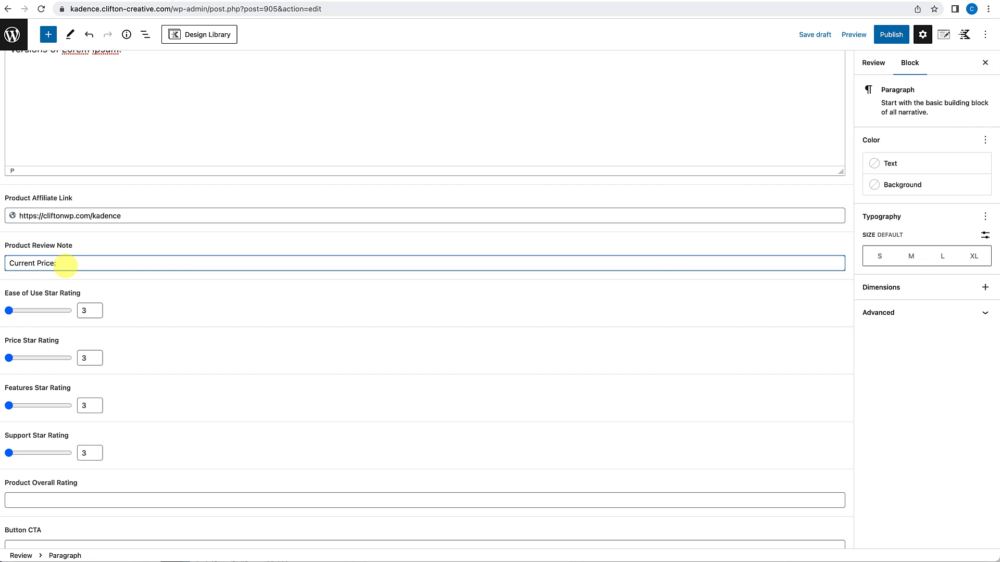
type("Current Price: Free")
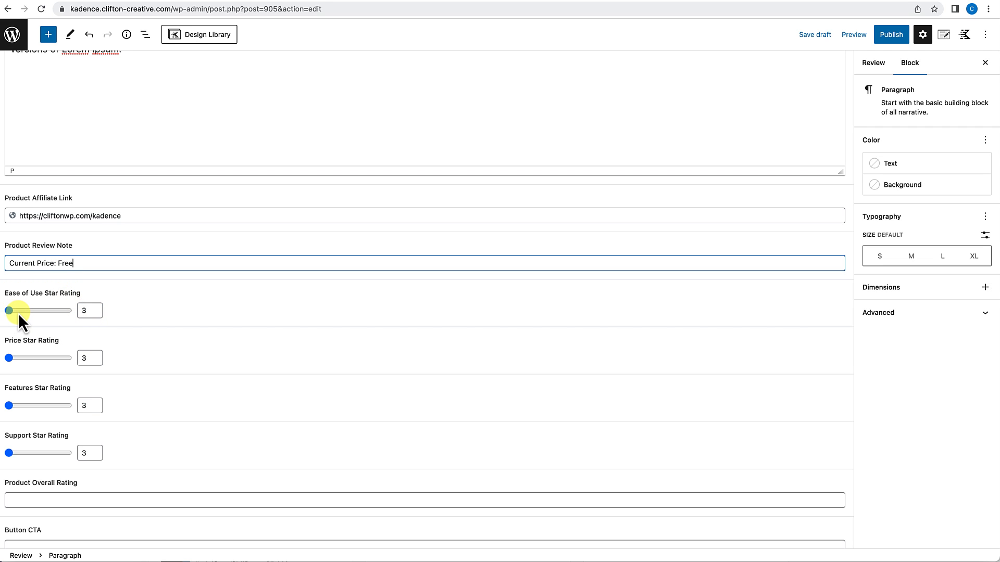
mouse_move(10, 311)
left_mouse_down()
mouse_move(39, 311)
mouse_move(27, 310)
left_mouse_up()
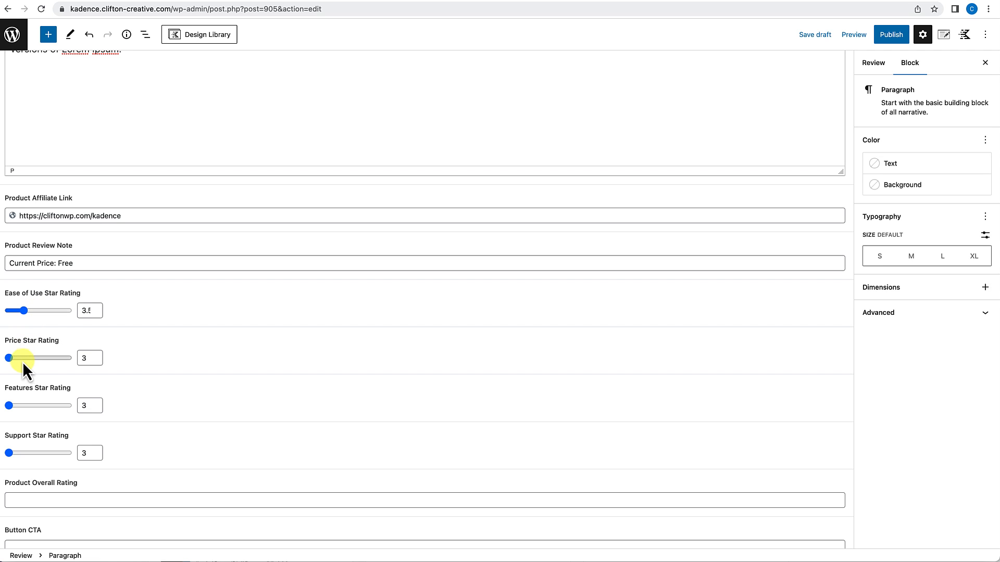
left_click(42, 358)
left_click_drag(13, 406, 30, 405)
scroll(156, 487, "down", 1)
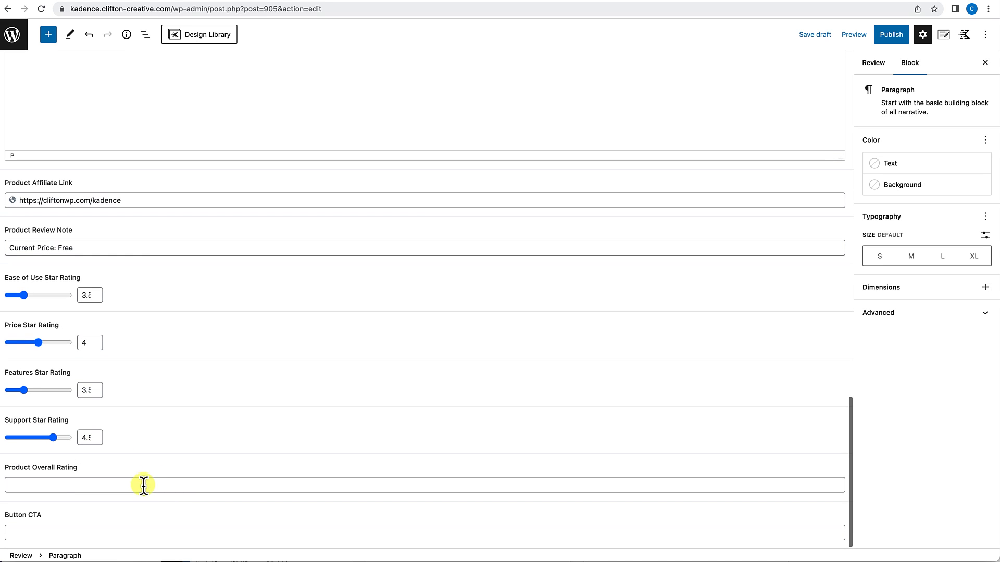
Set the Product Overall Rating to 3.85 and the Button CTA to "Get This Book Today".
left_click(49, 484)
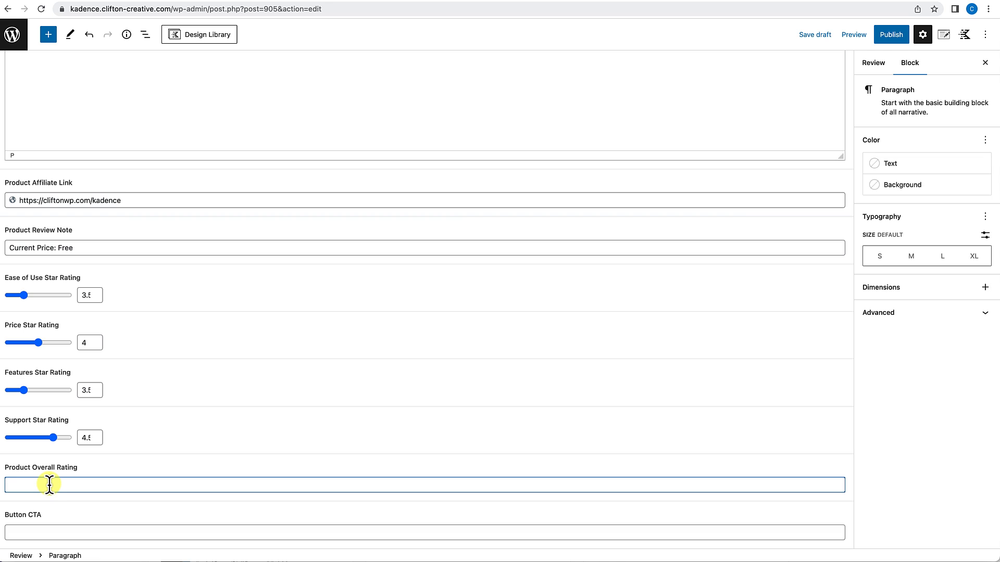
type("3.8")
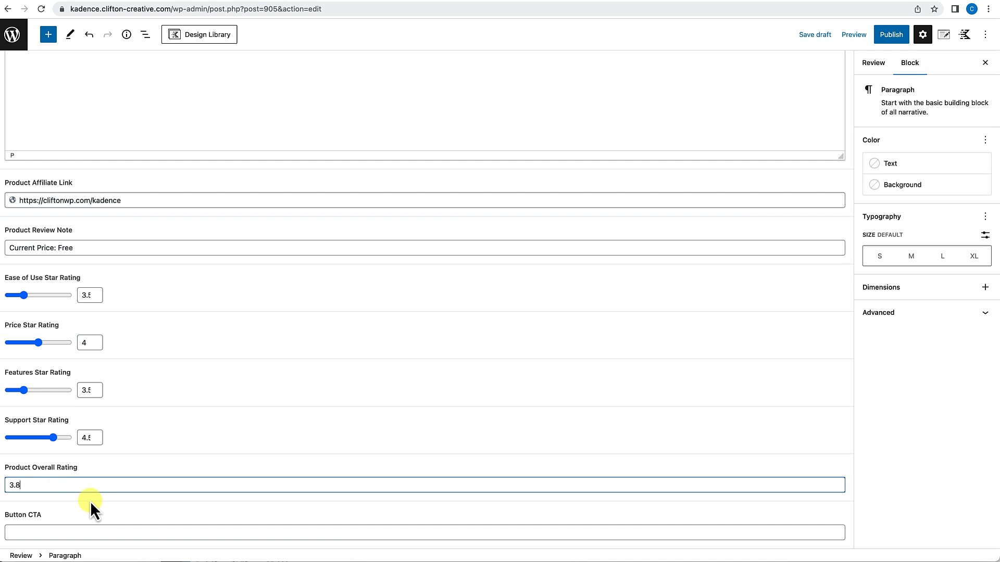
type("5")
left_click(56, 531)
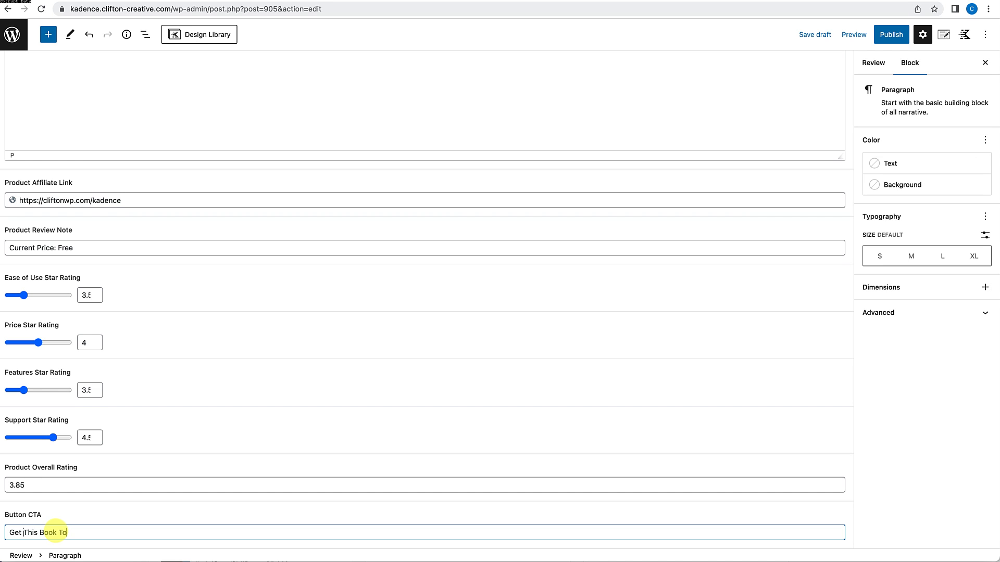
type("Get This Book Today")
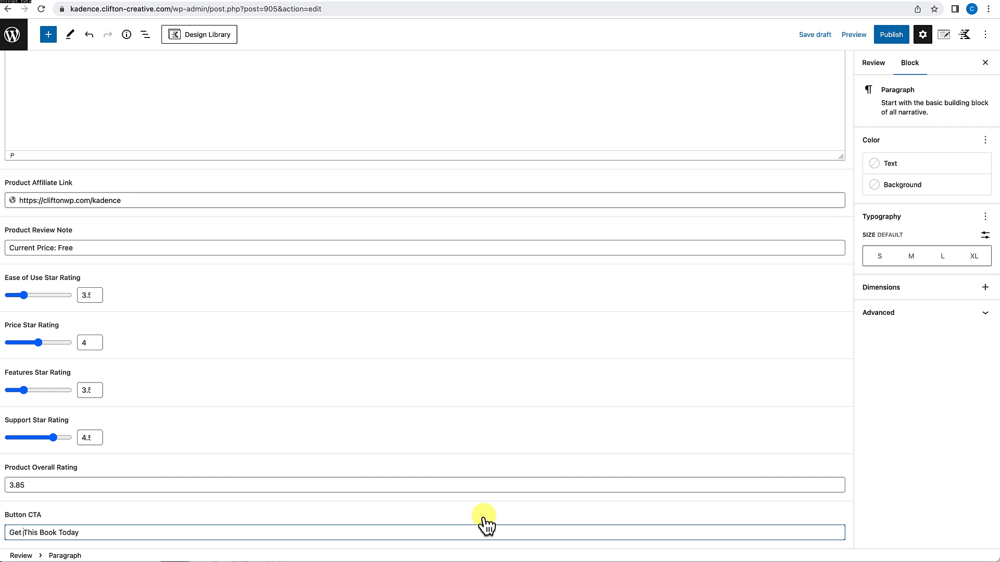
Publish the 2nd Product Review and open its live page.
scroll(847, 200, "up", 5)
scroll(847, 200, "up", 8)
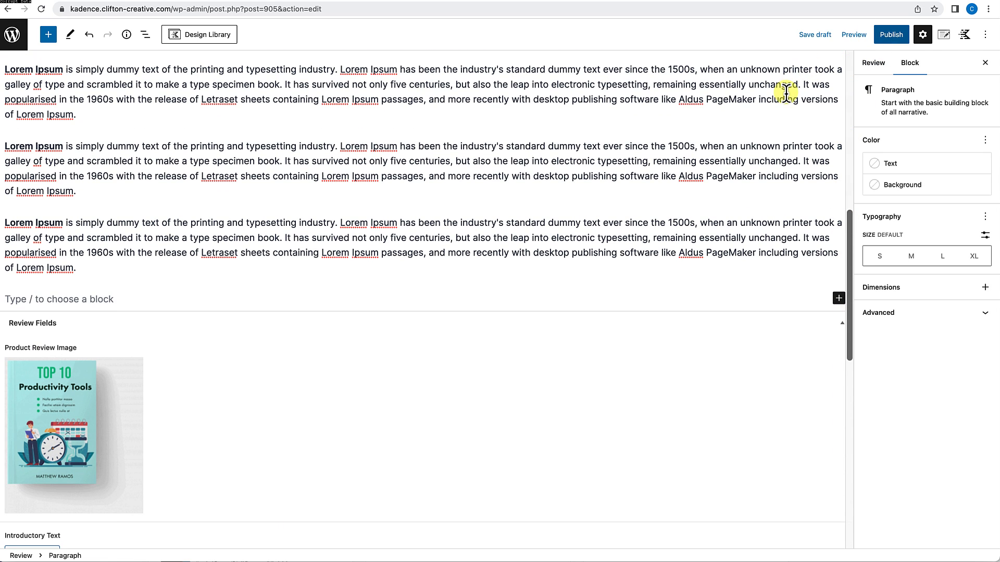
left_click(882, 36)
left_click(882, 37)
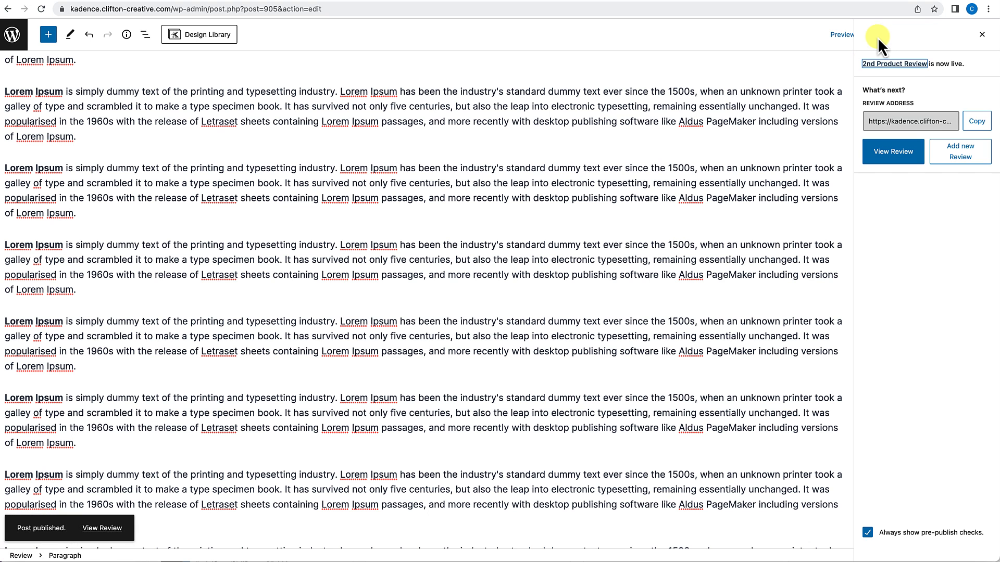
left_click(114, 527)
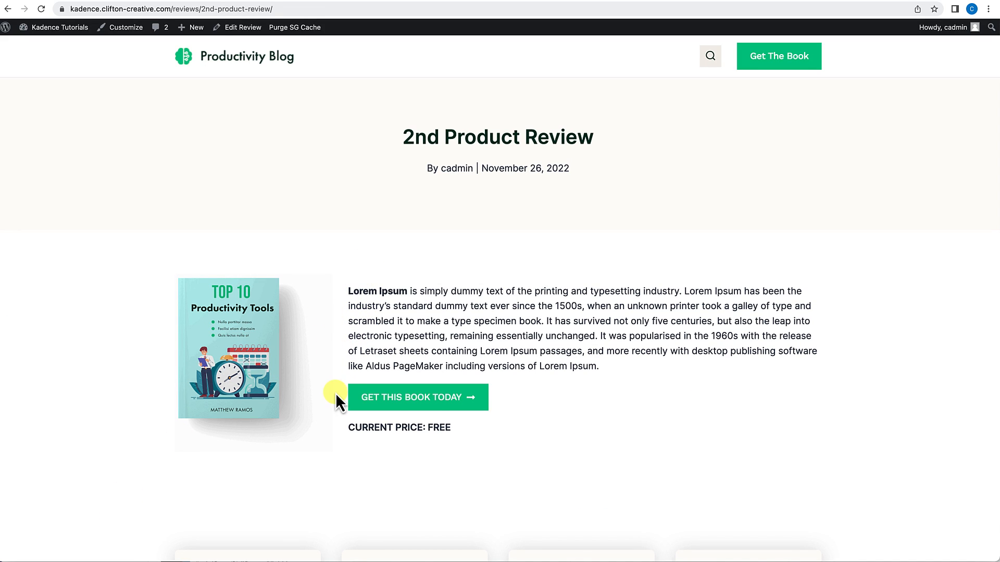
Examine the live review's introduction, rating cards, body text and sidebar rating box.
scroll(335, 392, "down", 1)
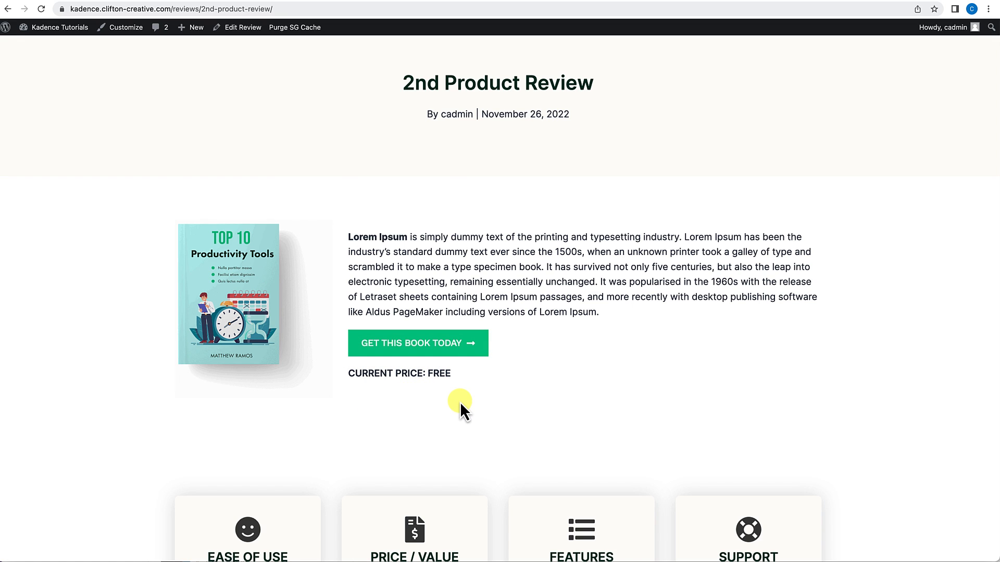
scroll(460, 401, "down", 6)
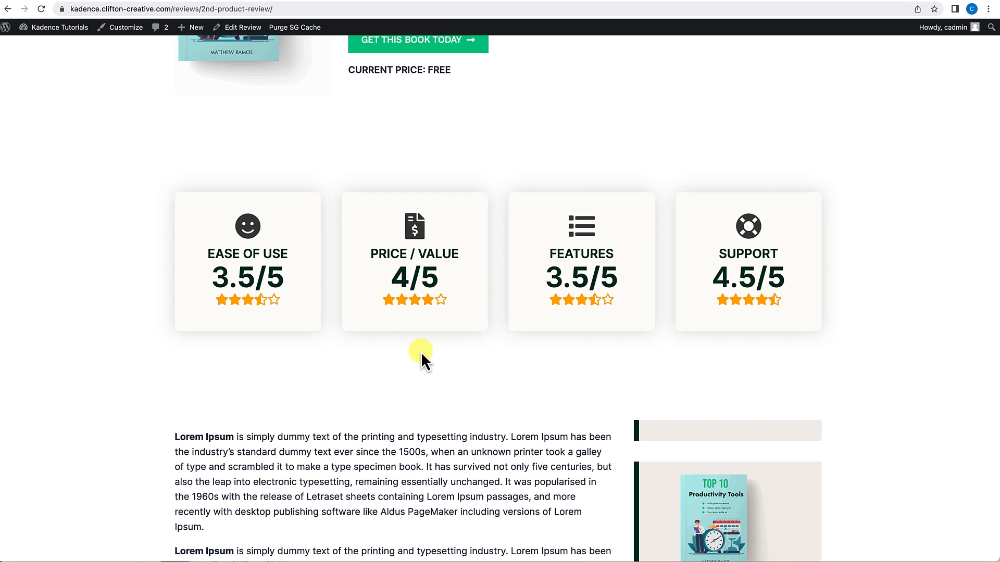
scroll(511, 347, "down", 6)
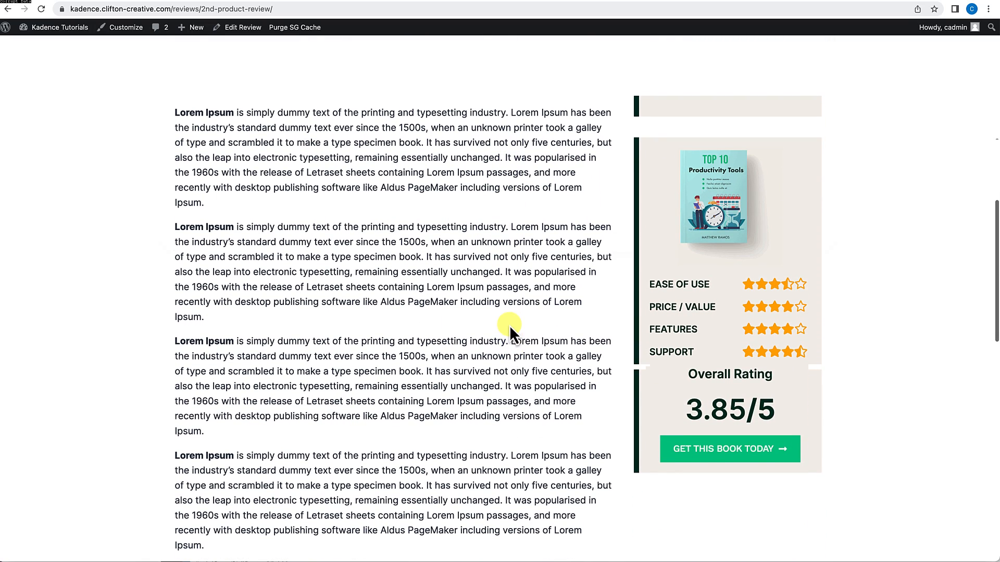
scroll(503, 324, "down", 1)
scroll(503, 323, "up", 1)
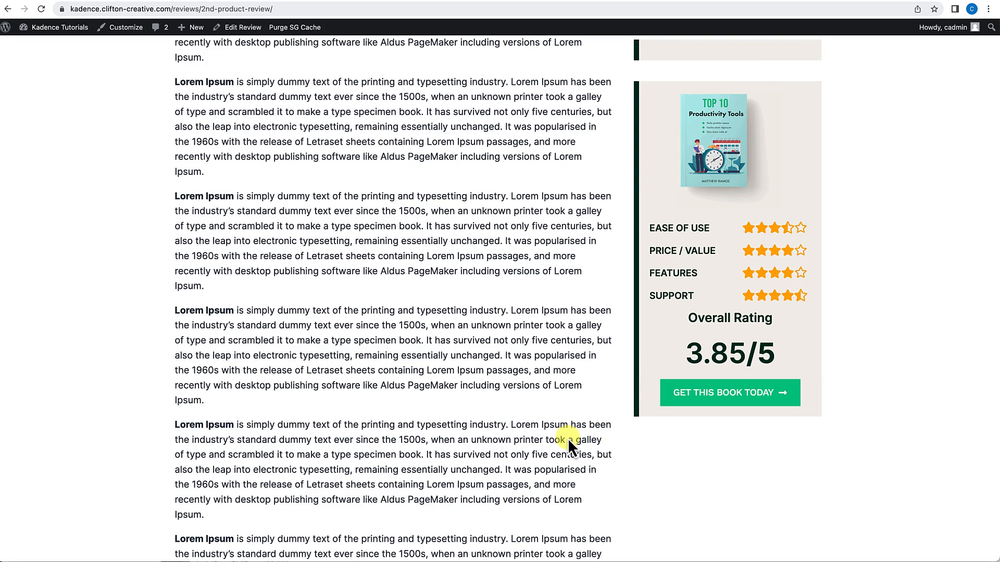
scroll(551, 351, "down", 4)
scroll(550, 352, "up", 2)
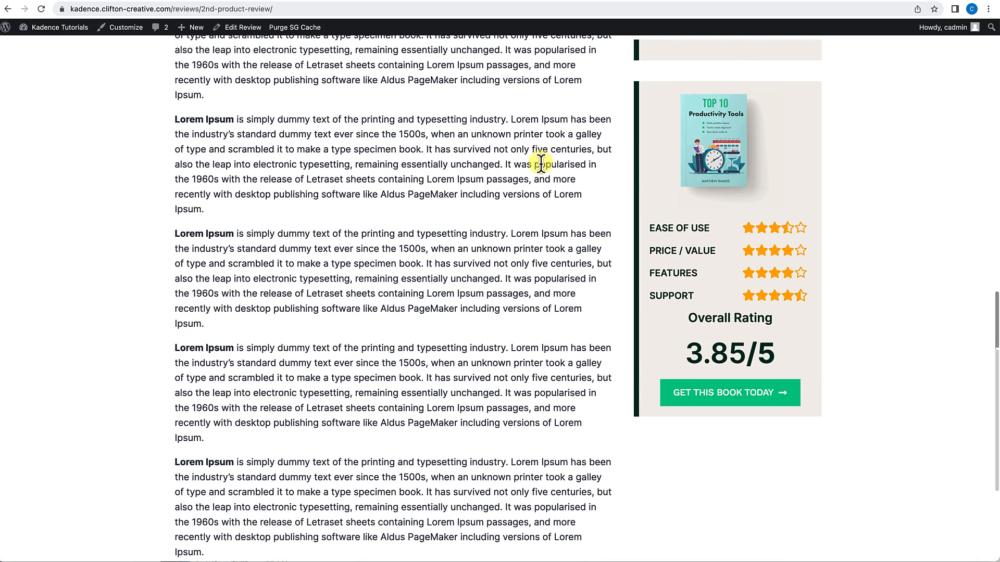
scroll(541, 163, "down", 1)
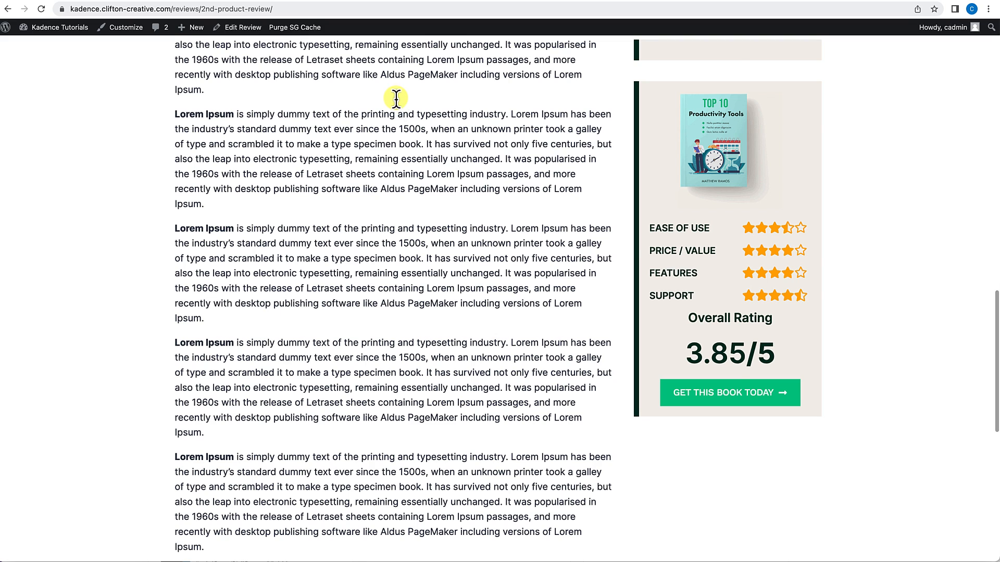
scroll(395, 98, "up", 4)
Reopen the review for editing and insert an H2 heading reading "Sub-Heading" below the first body paragraph.
left_click(237, 29)
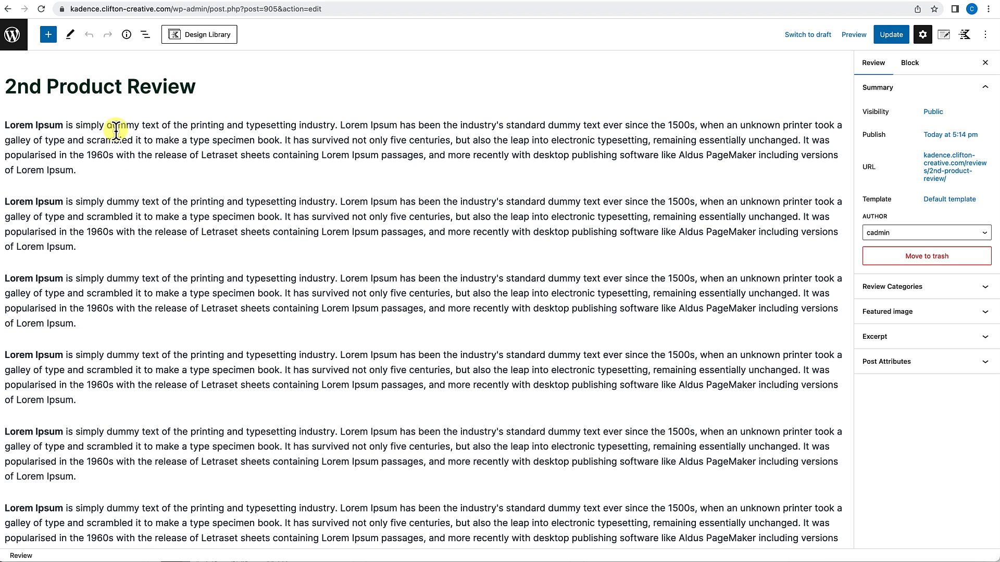
left_click(89, 170)
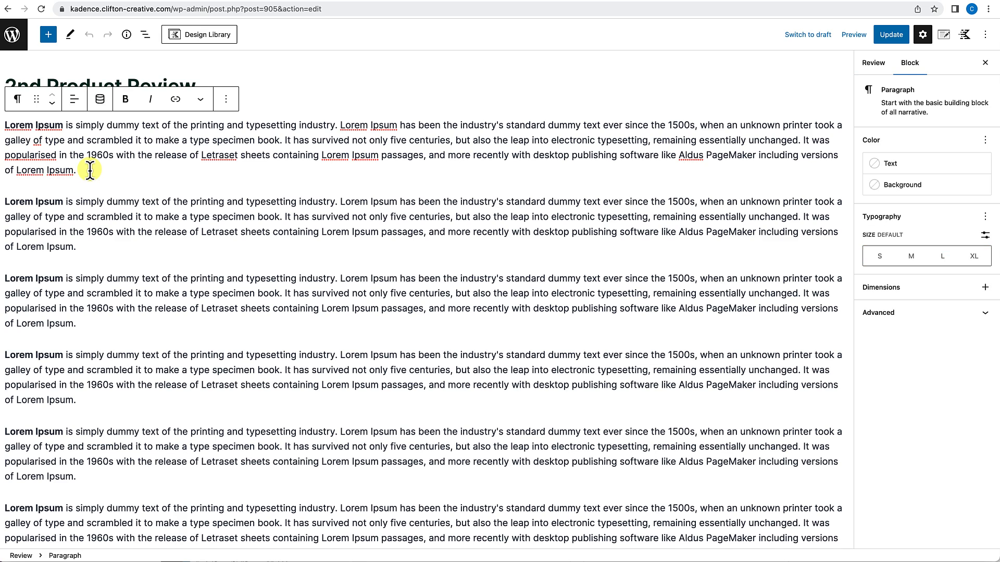
key("Return")
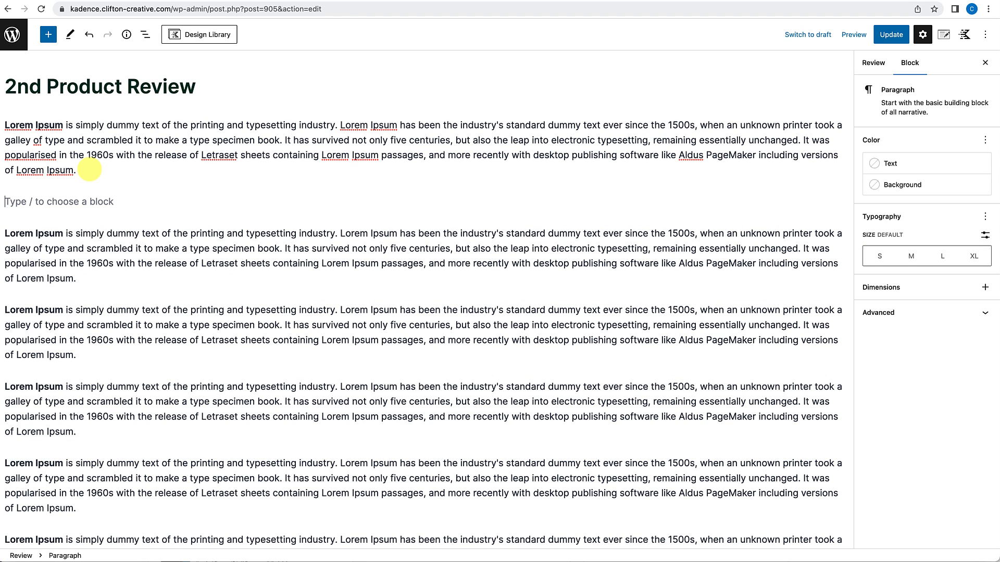
type("/he")
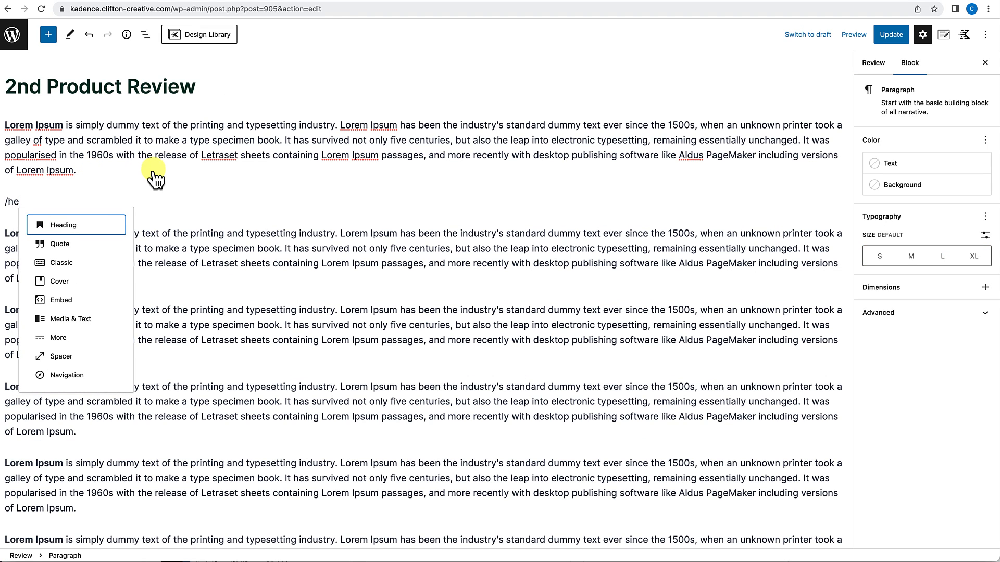
left_click(58, 226)
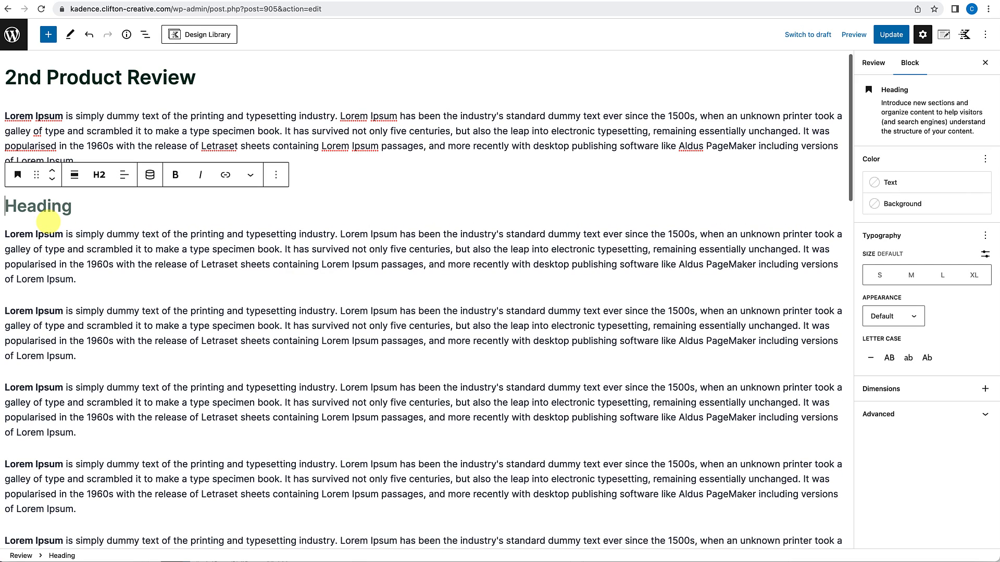
type("Sub-Heading")
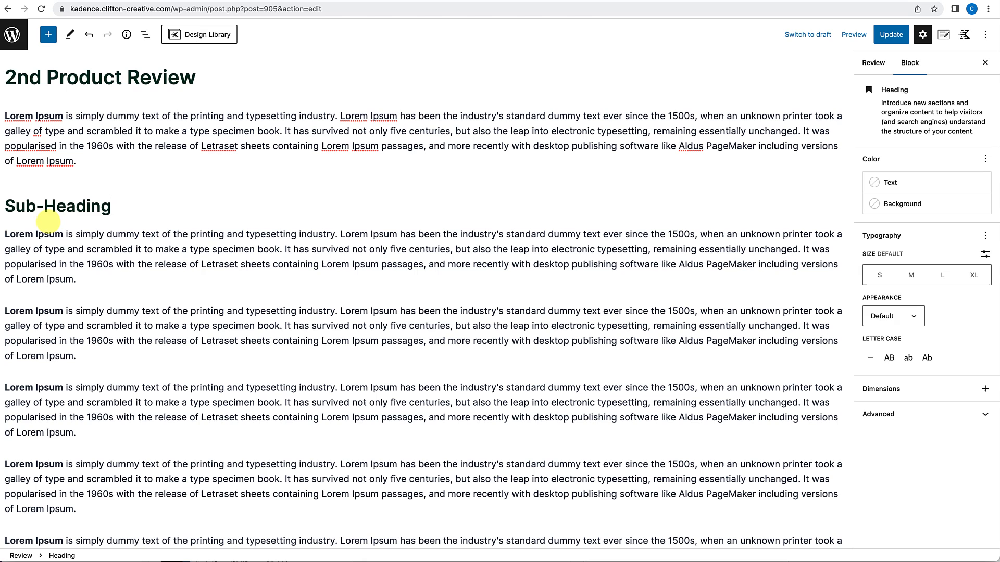
Duplicate the Sub-Heading so each of the first five body paragraphs has one above it, and update the review.
left_click(276, 175)
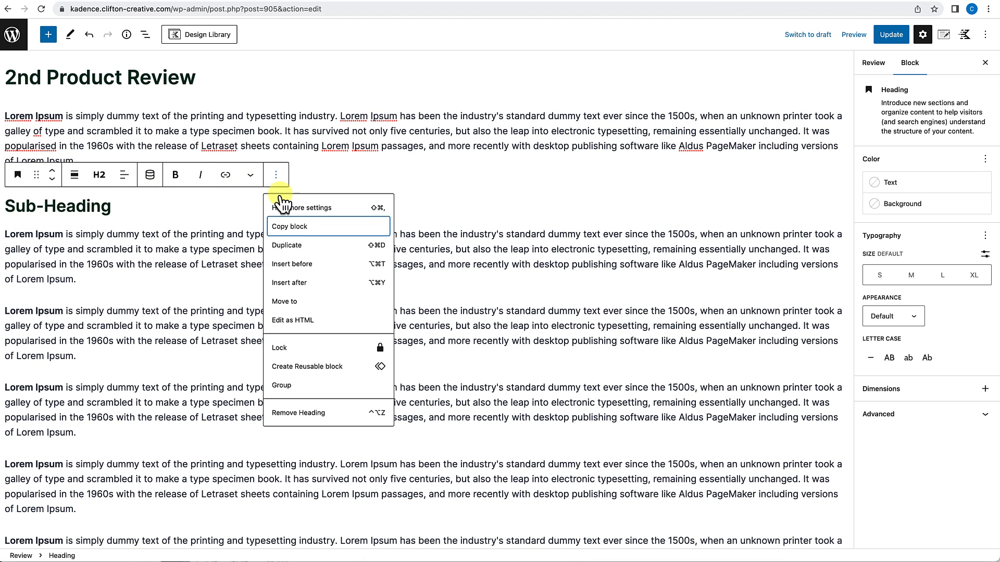
left_click(283, 246)
key("super+s")
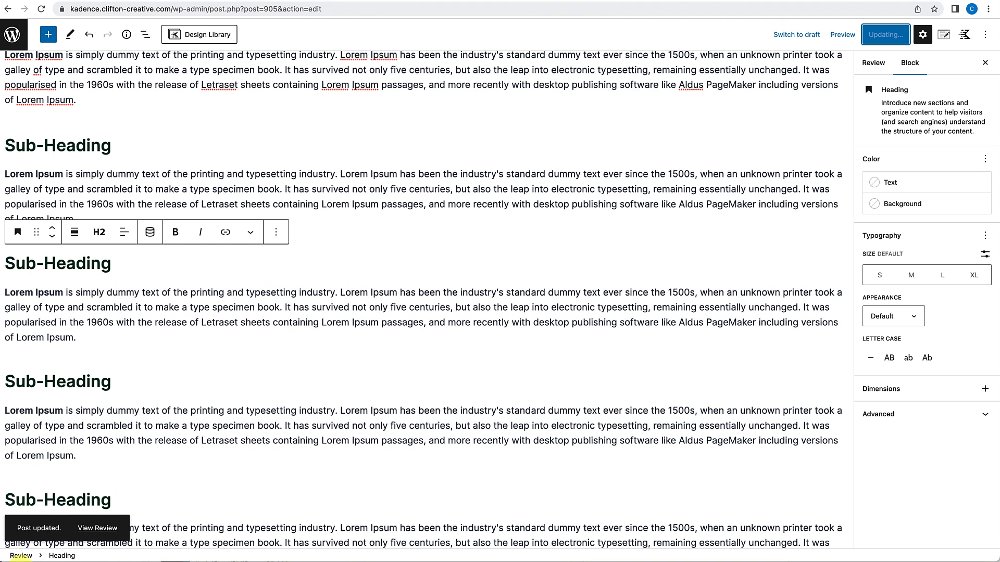
Open the updated live review and examine its table of contents, following a Sub-Heading link, along with the rating cards and sidebar box.
left_click(97, 529)
scroll(229, 398, "down", 6)
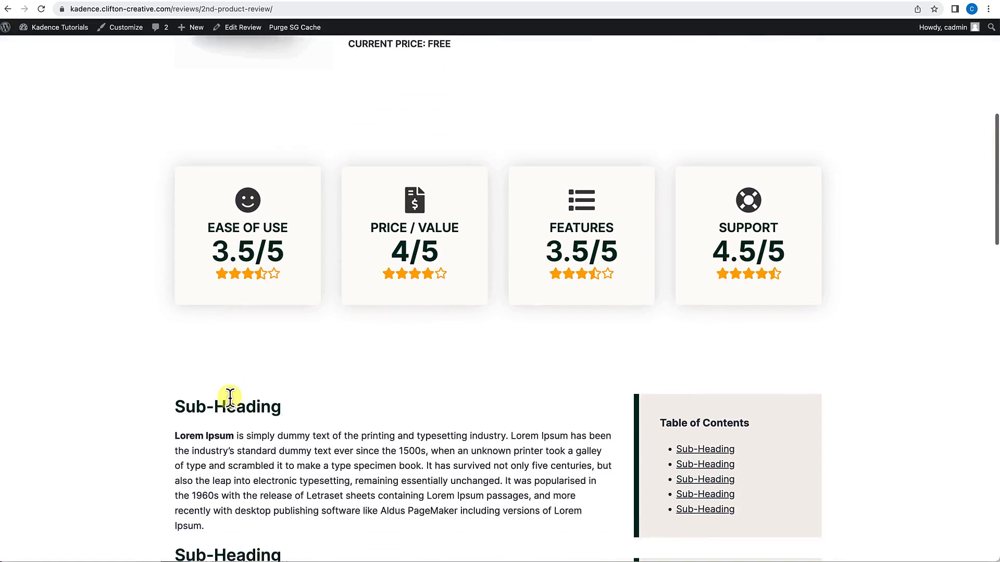
scroll(229, 398, "down", 2)
left_click(700, 376)
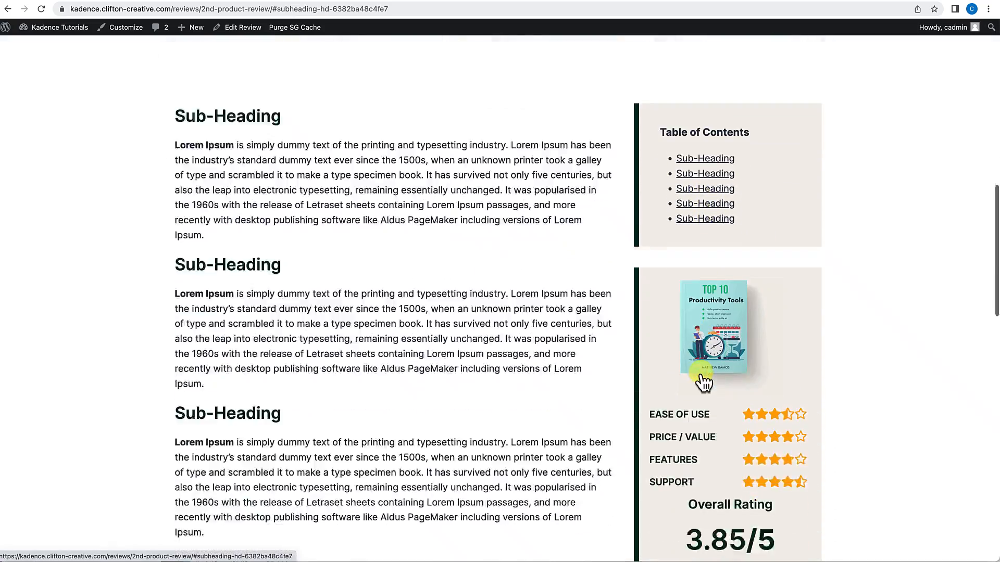
scroll(704, 383, "down", 5)
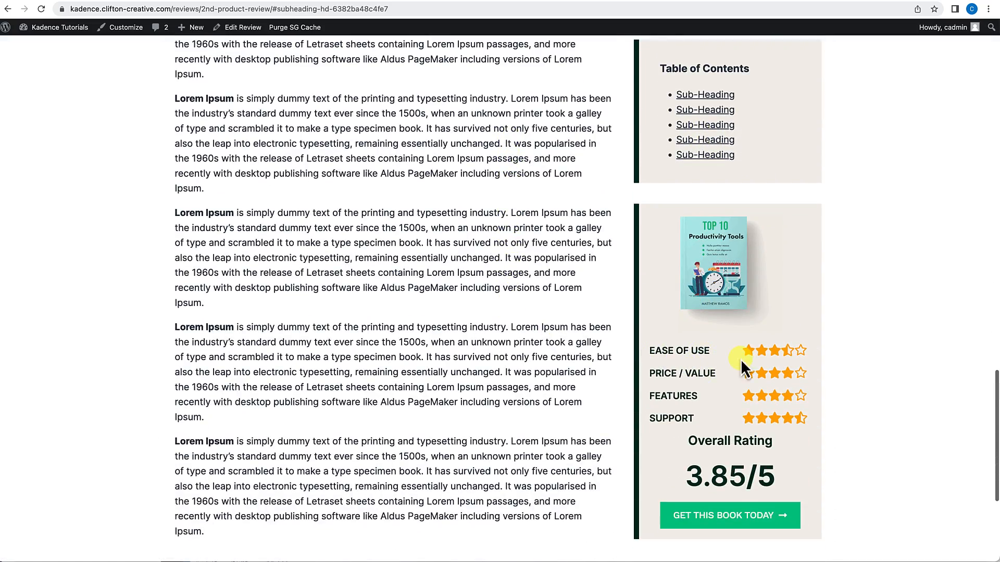
scroll(706, 379, "down", 5)
scroll(706, 382, "up", 10)
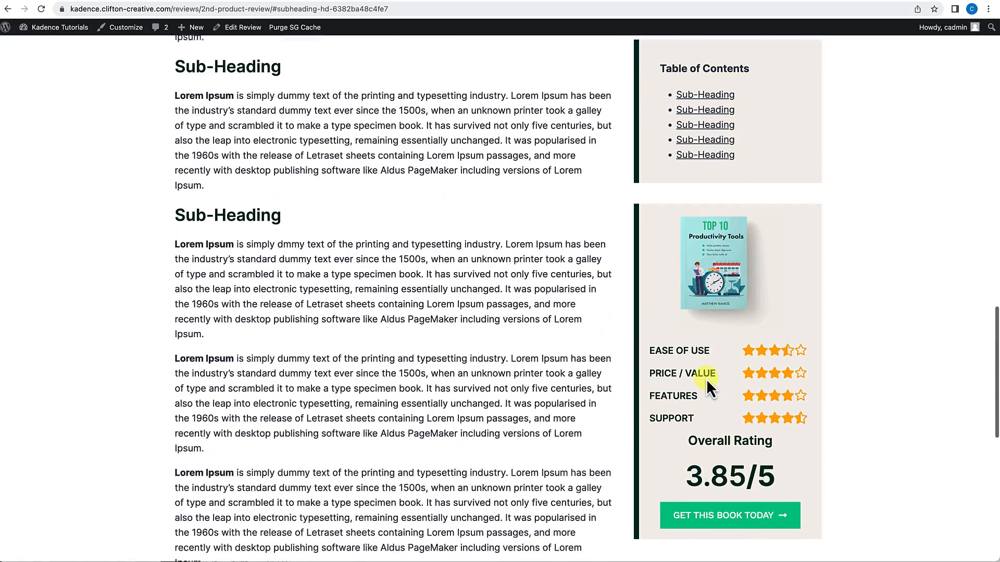
scroll(706, 379, "up", 15)
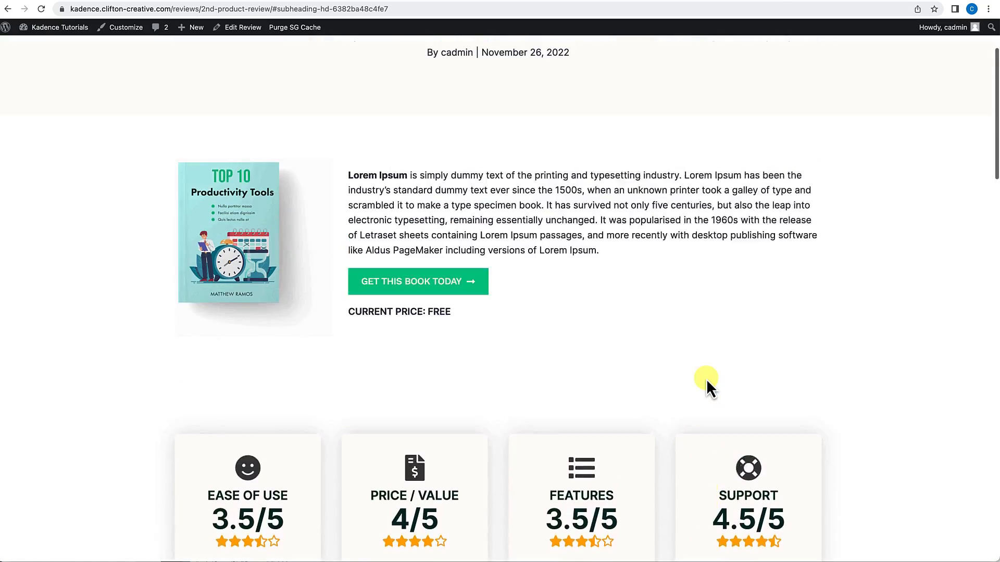
scroll(706, 379, "up", 2)
scroll(706, 379, "down", 4)
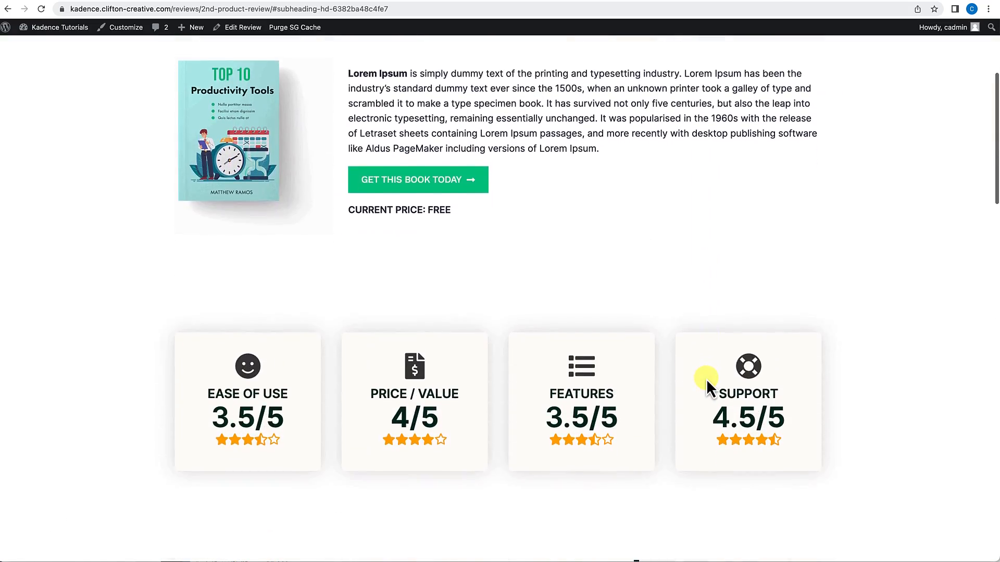
scroll(706, 379, "down", 10)
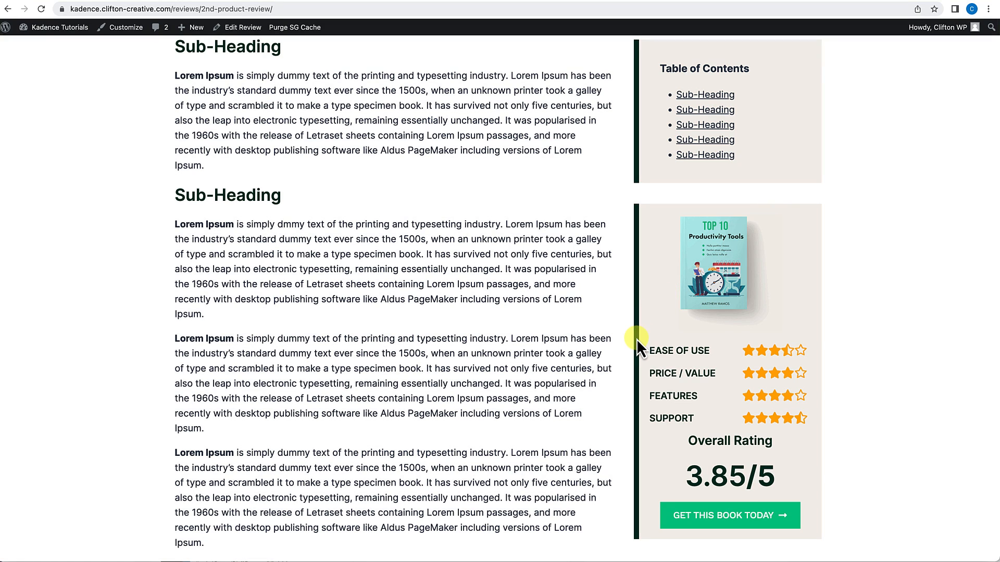
scroll(636, 338, "up", 3)
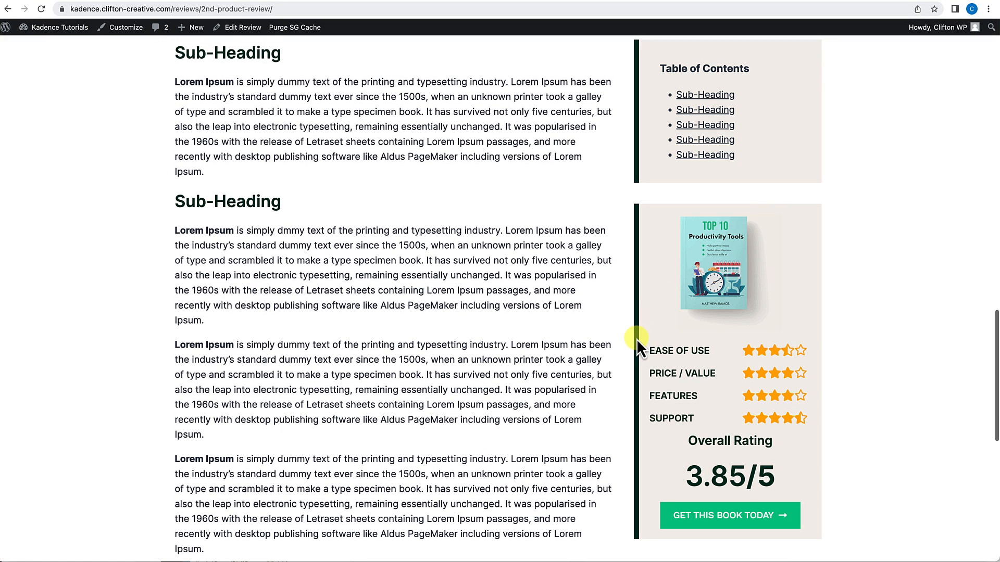
scroll(636, 338, "up", 2)
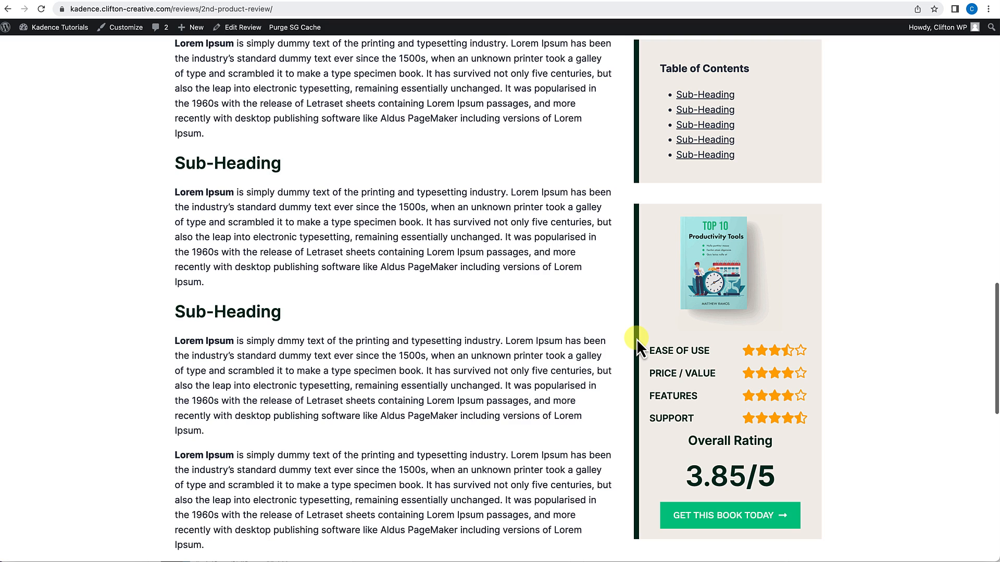
scroll(636, 338, "down", 6)
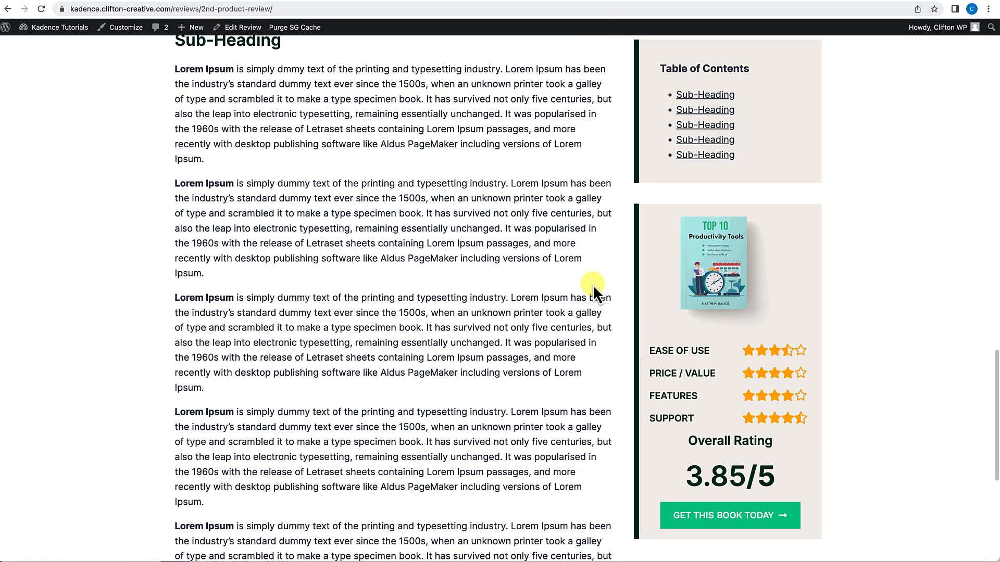
Examine the rest of the live second review, comparing its rating cards, sub-headed body text and sticky sidebar boxes.
scroll(592, 284, "up", 2)
scroll(592, 285, "up", 8)
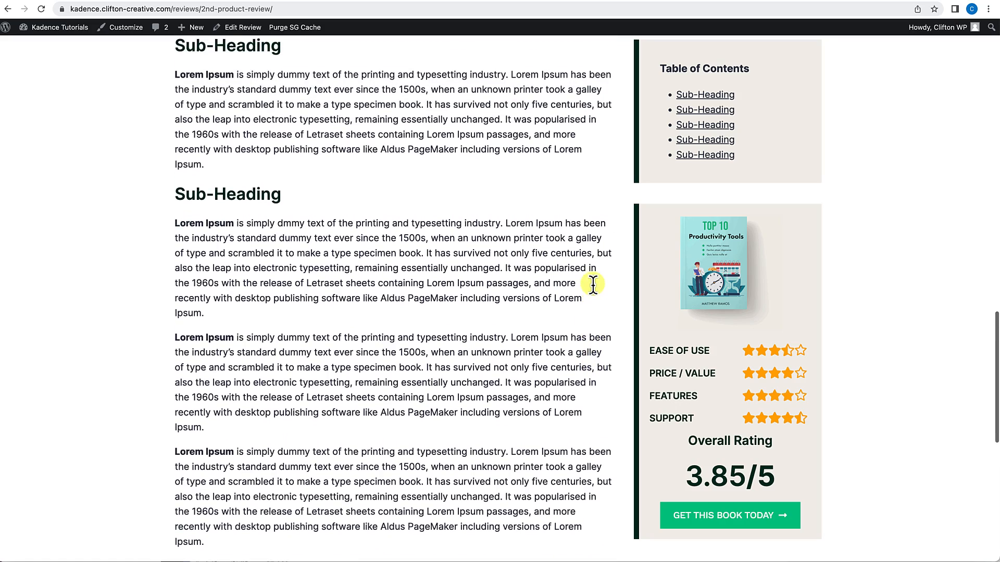
scroll(593, 284, "up", 6)
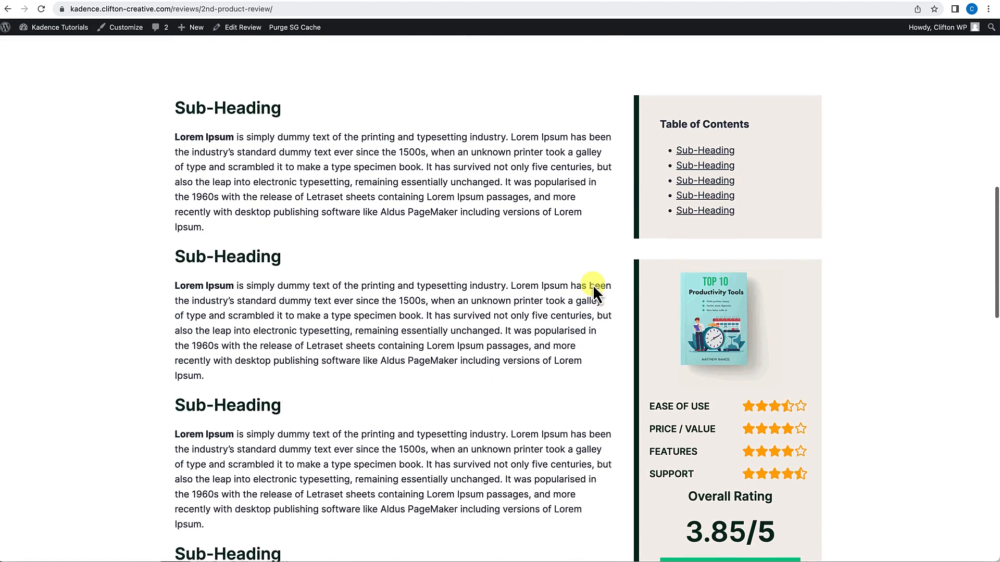
scroll(593, 285, "up", 3)
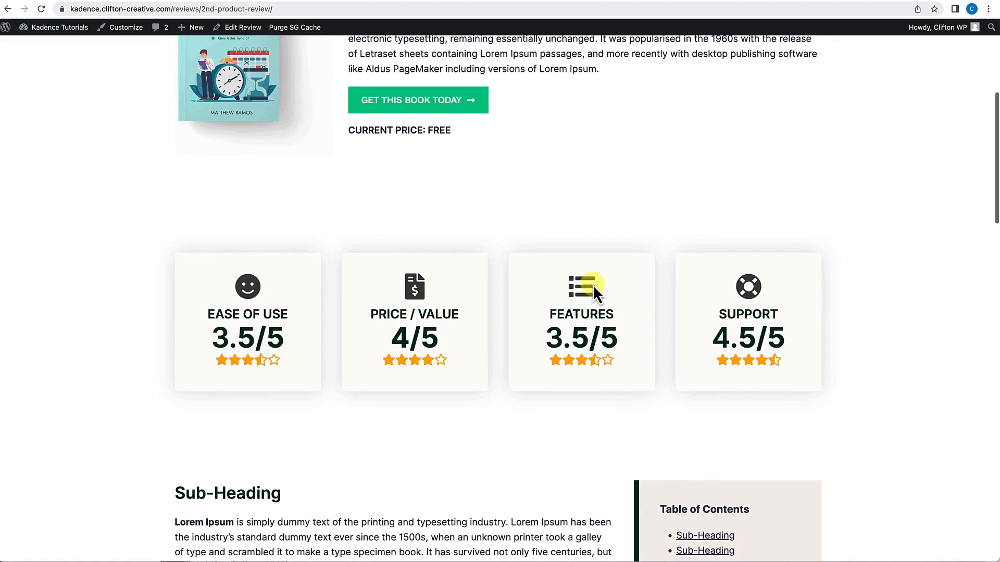
scroll(593, 284, "down", 7)
scroll(593, 284, "down", 3)
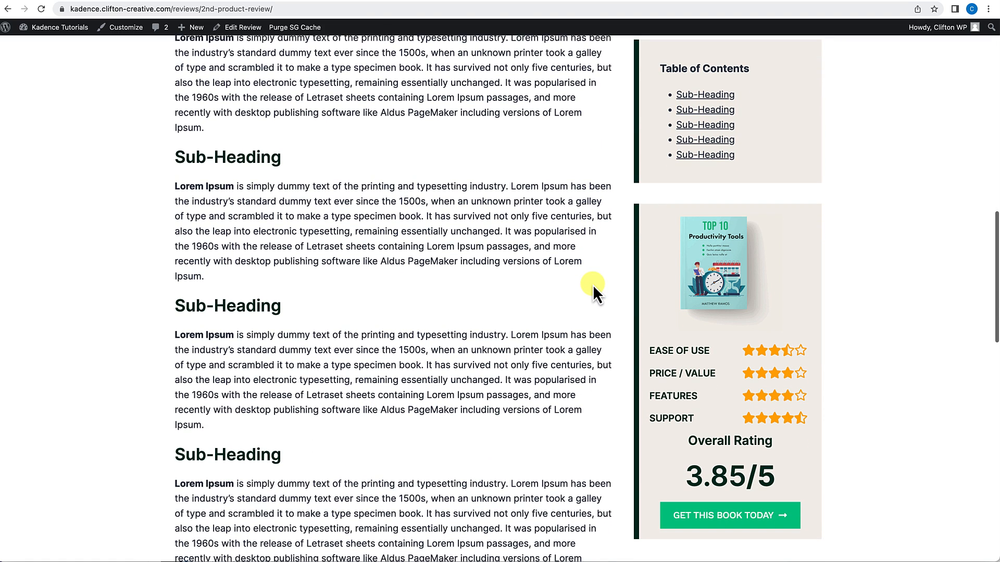
scroll(592, 285, "down", 2)
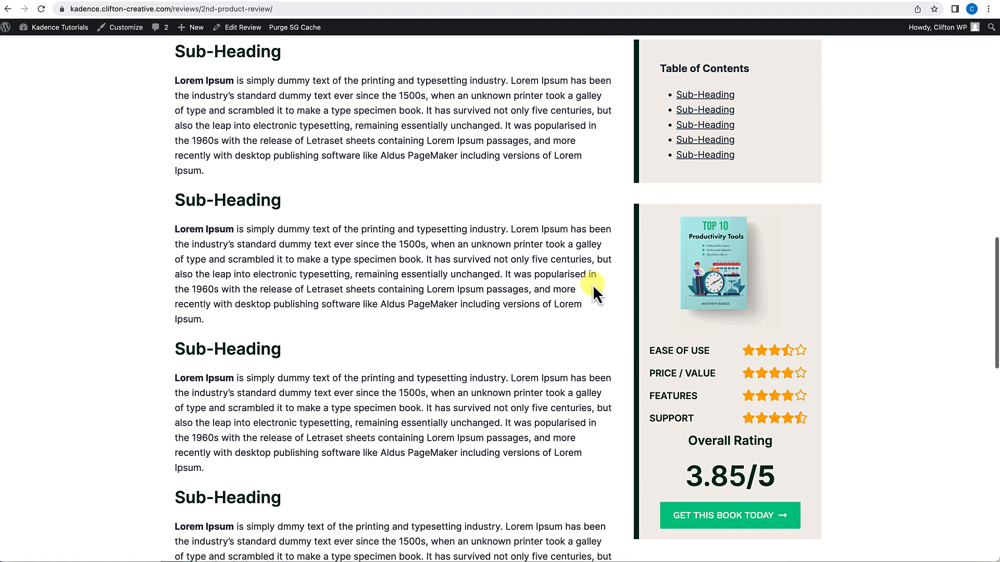
scroll(592, 285, "down", 2)
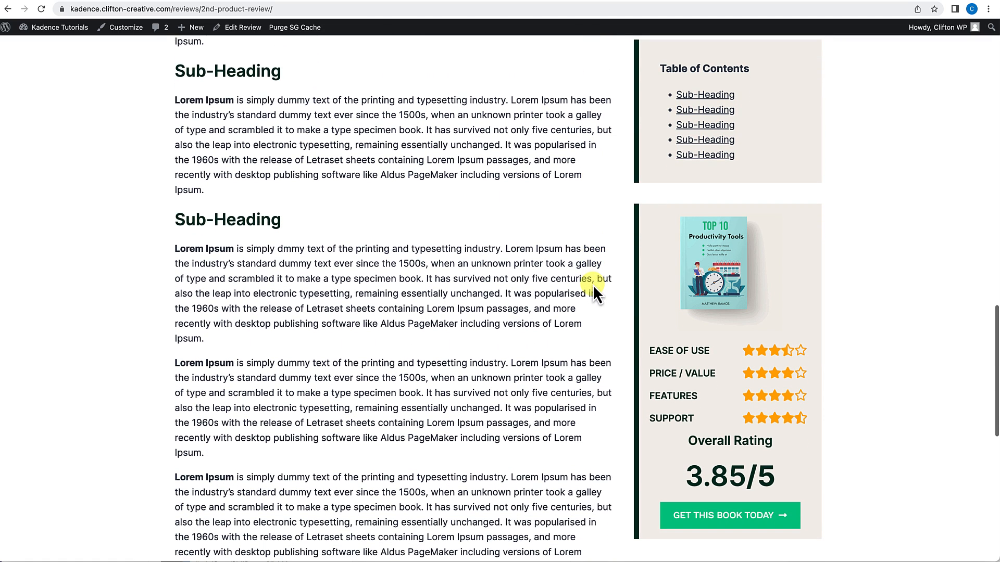
scroll(593, 284, "up", 2)
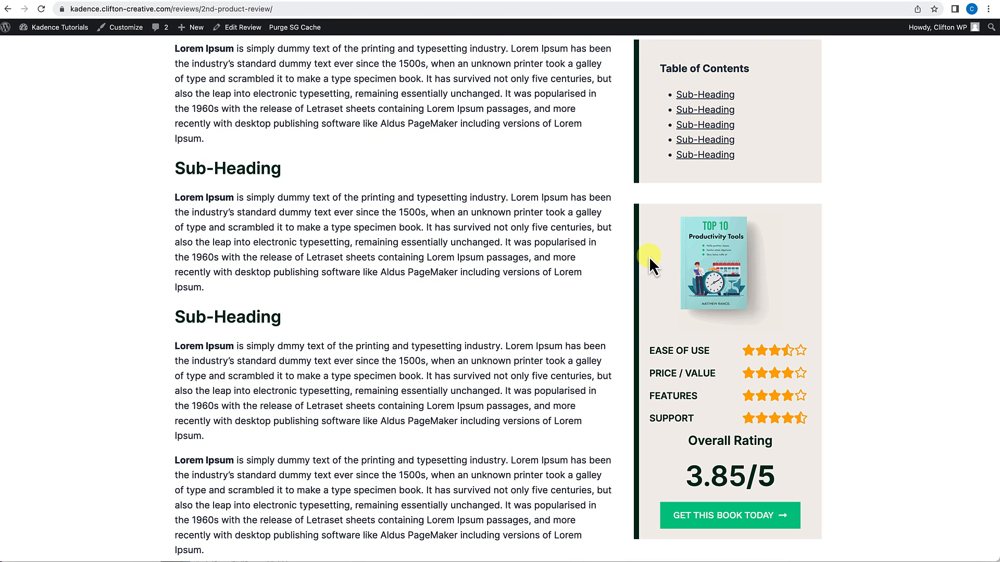
Go to the site's admin dashboard and open the Review Fields custom field group for editing.
mouse_move(57, 27)
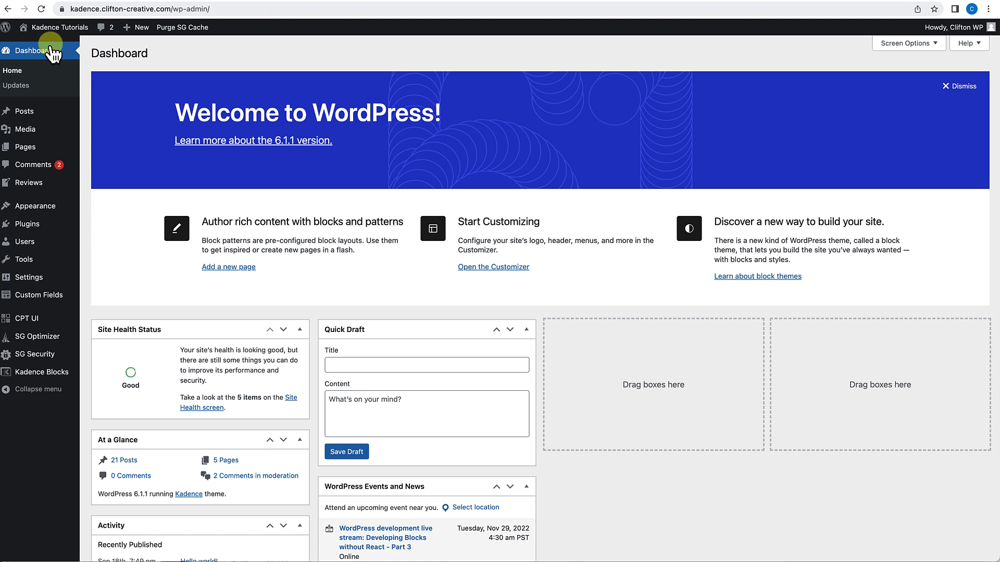
mouse_move(33, 298)
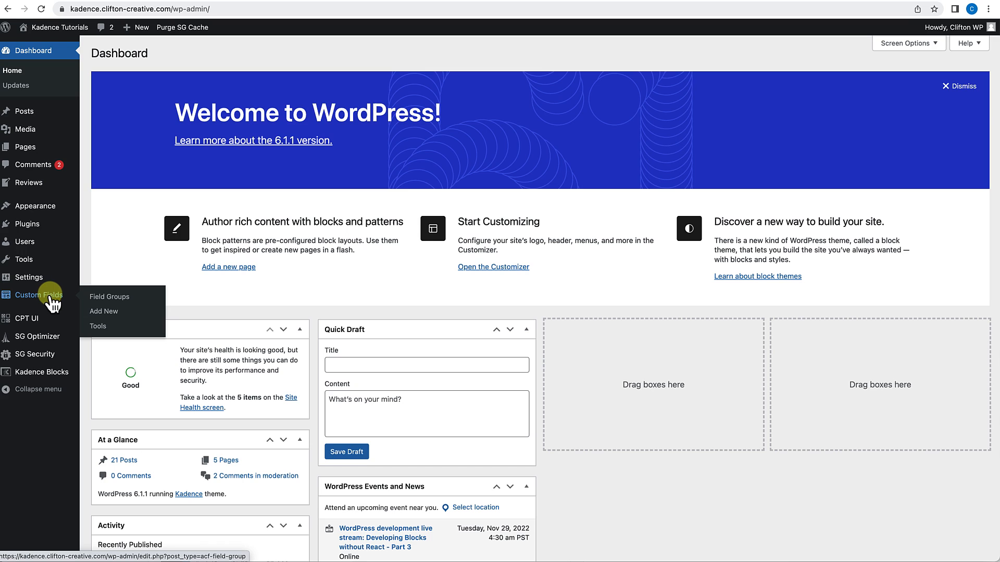
left_click(107, 298)
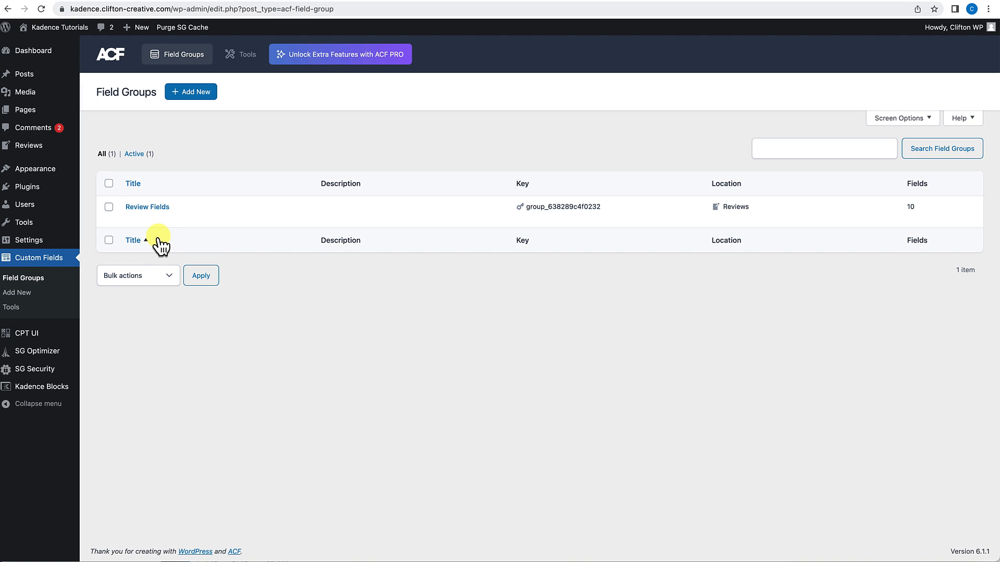
mouse_move(159, 202)
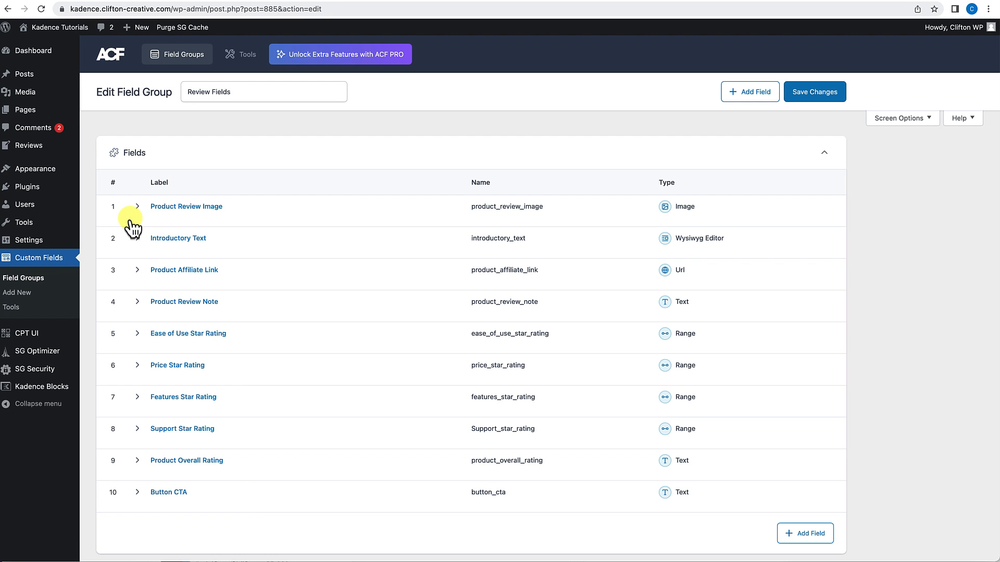
Add a Text field labelled "Pros Field 1" with the field name pros_field_1 at the end of the group.
scroll(155, 294, "down", 3)
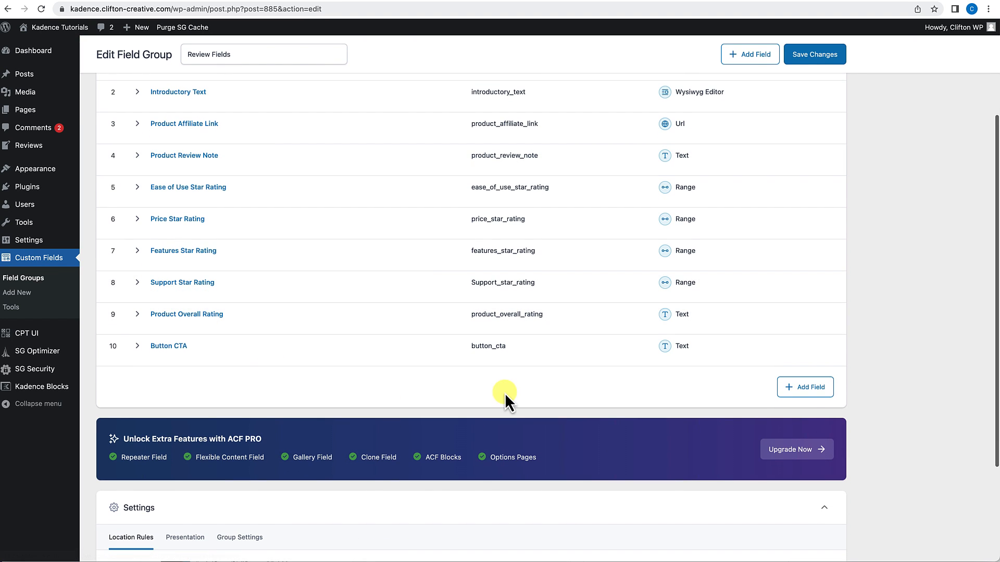
left_click(814, 389)
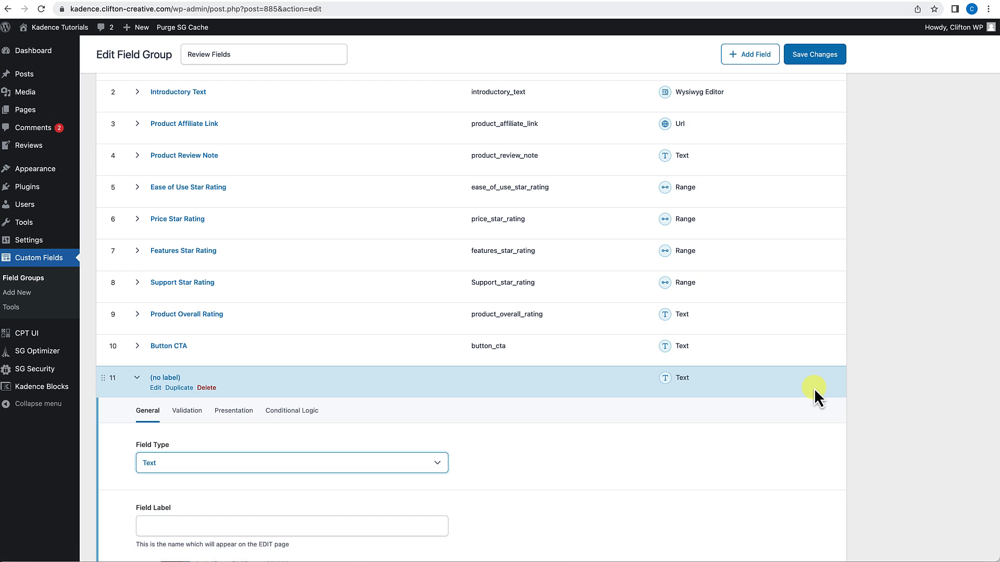
scroll(422, 461, "down", 2)
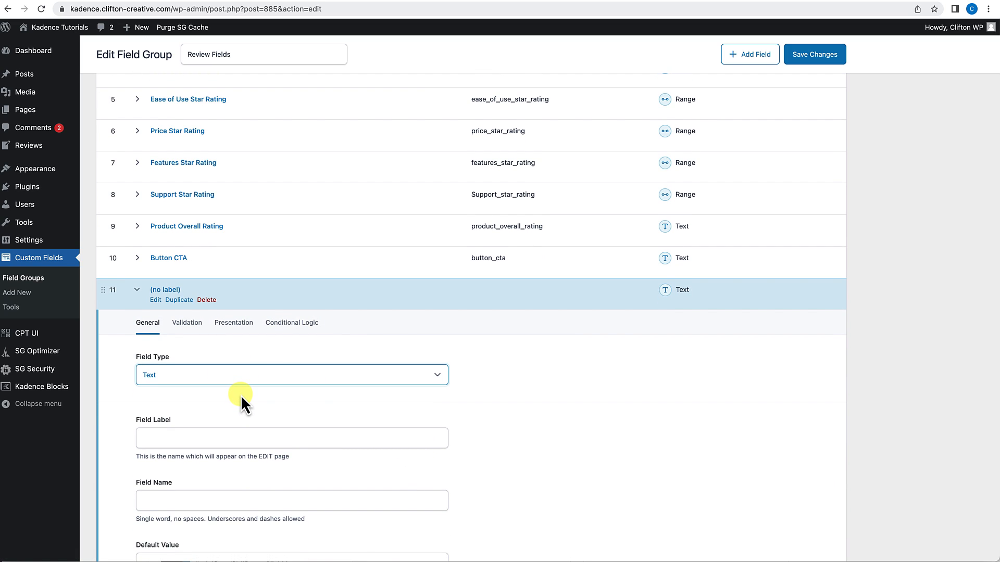
scroll(241, 398, "down", 2)
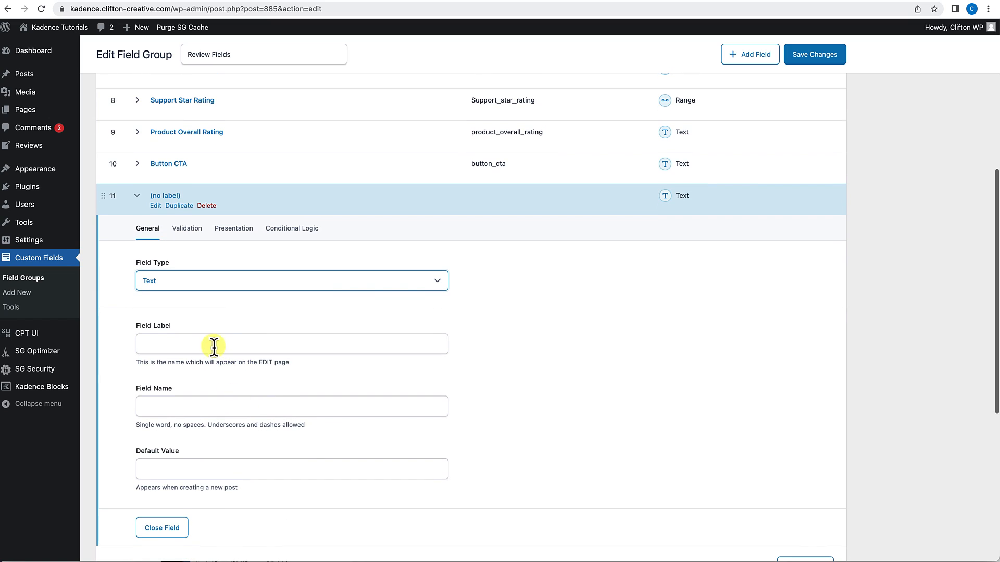
left_click(213, 343)
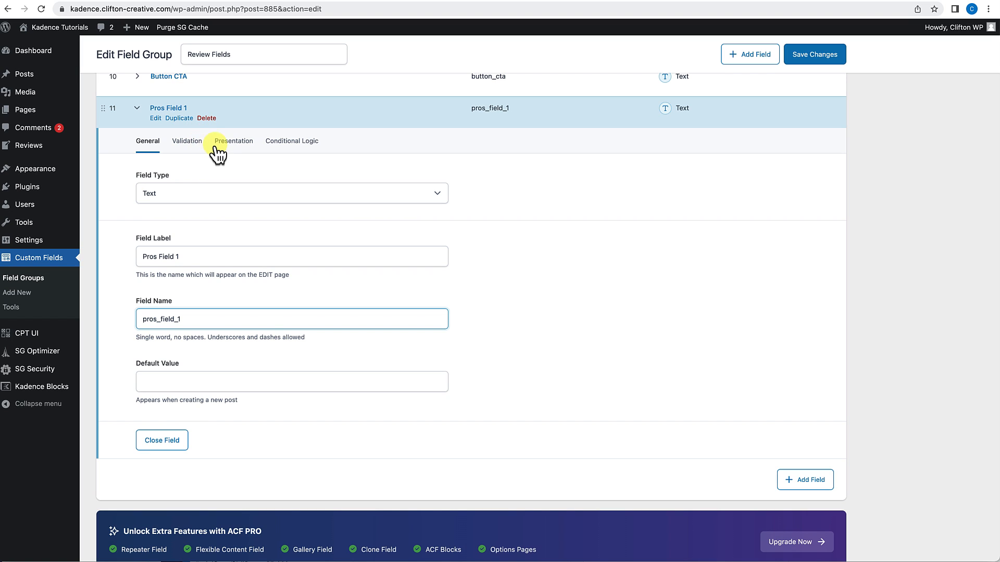
Duplicate the pros field repeatedly to create Pros Field 2 through Pros Field 6.
left_click(183, 119)
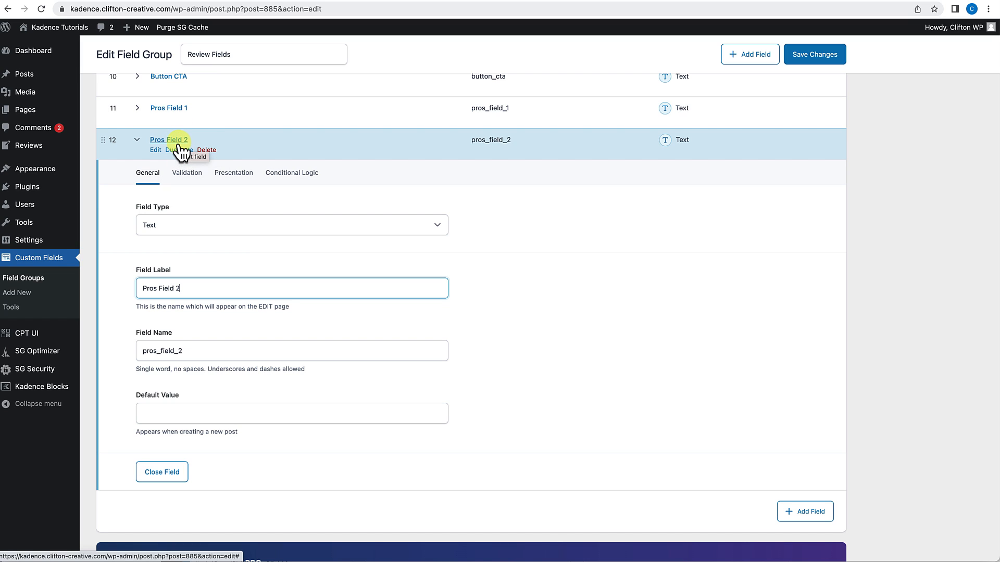
left_click(174, 154)
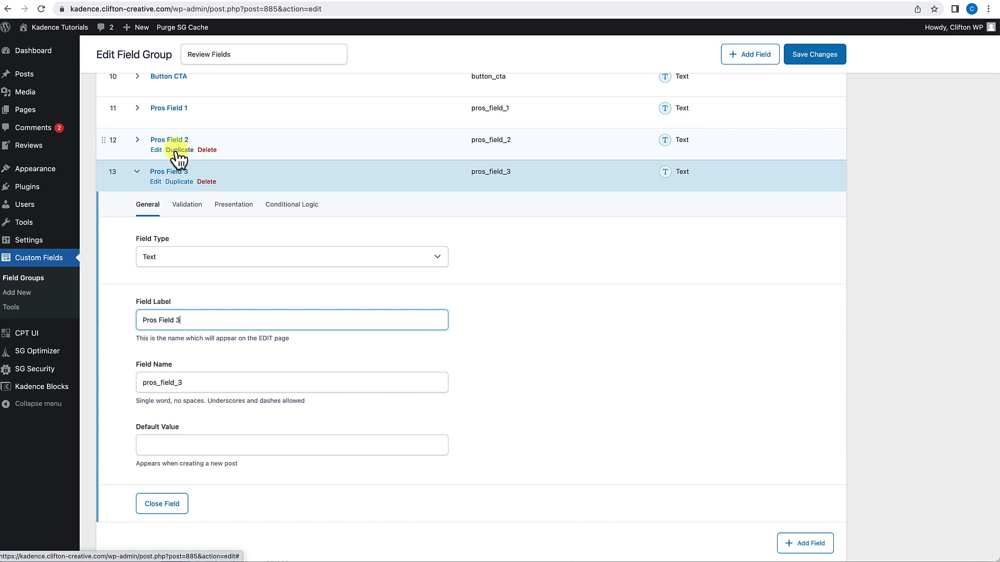
left_click(178, 182)
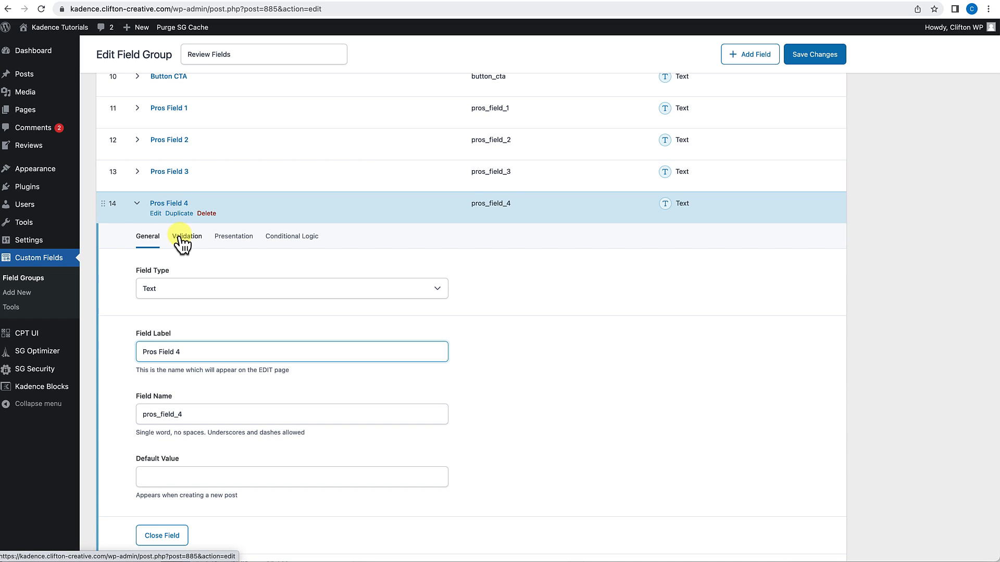
left_click(179, 214)
left_click(179, 245)
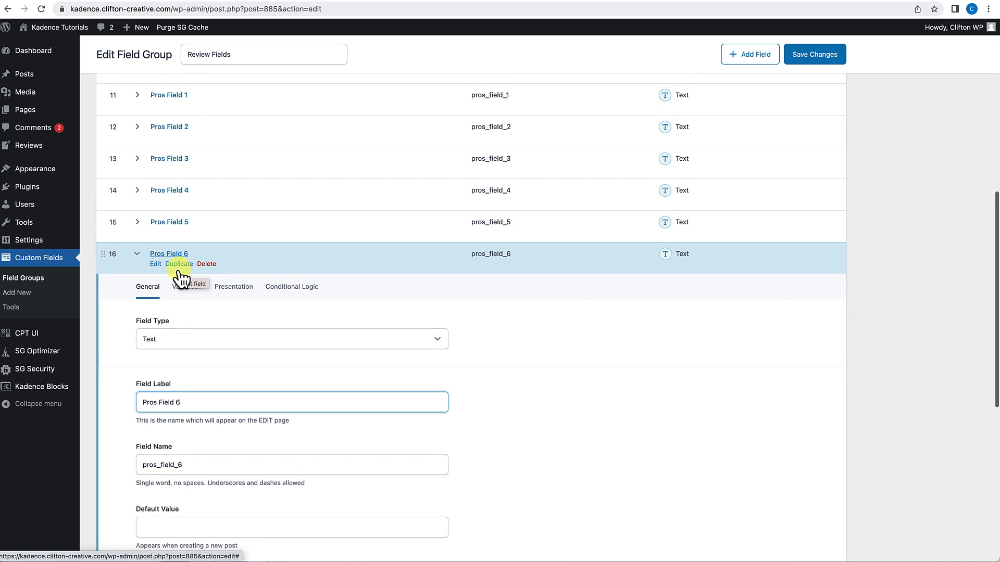
Add another Text field below the pros fields, labelled "Cons Field 1" with the field name cons_field_1.
scroll(181, 280, "down", 2)
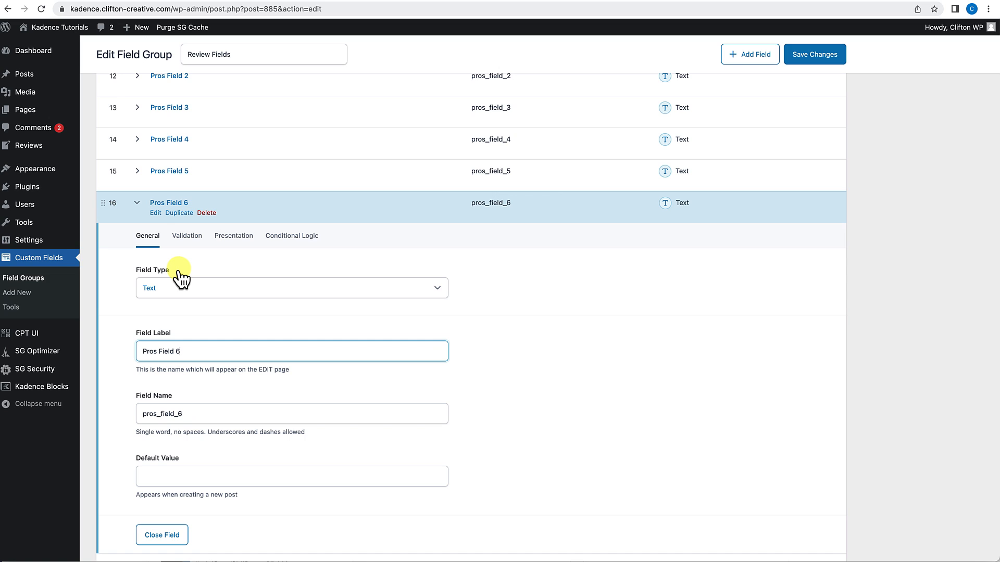
scroll(179, 277, "down", 3)
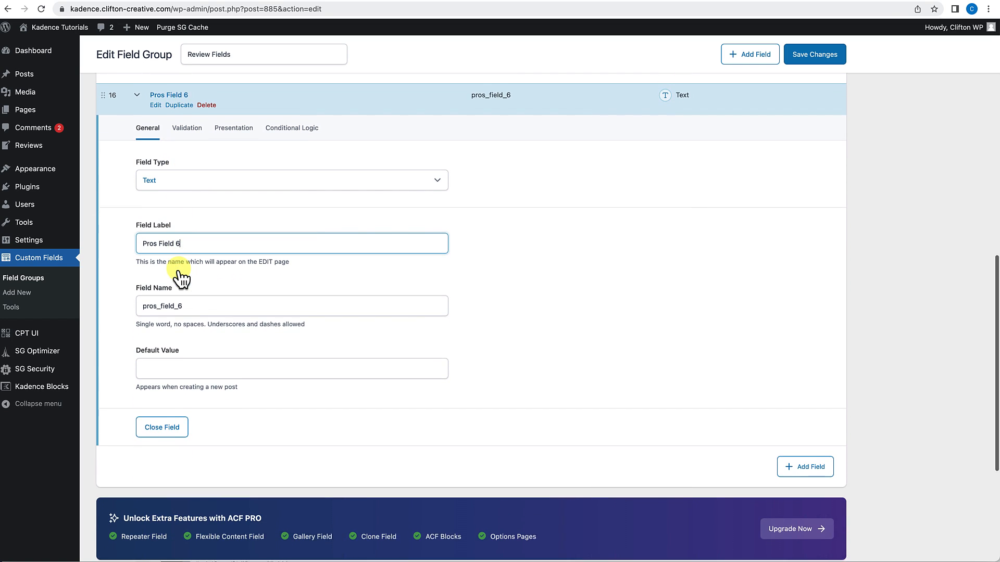
left_click(806, 457)
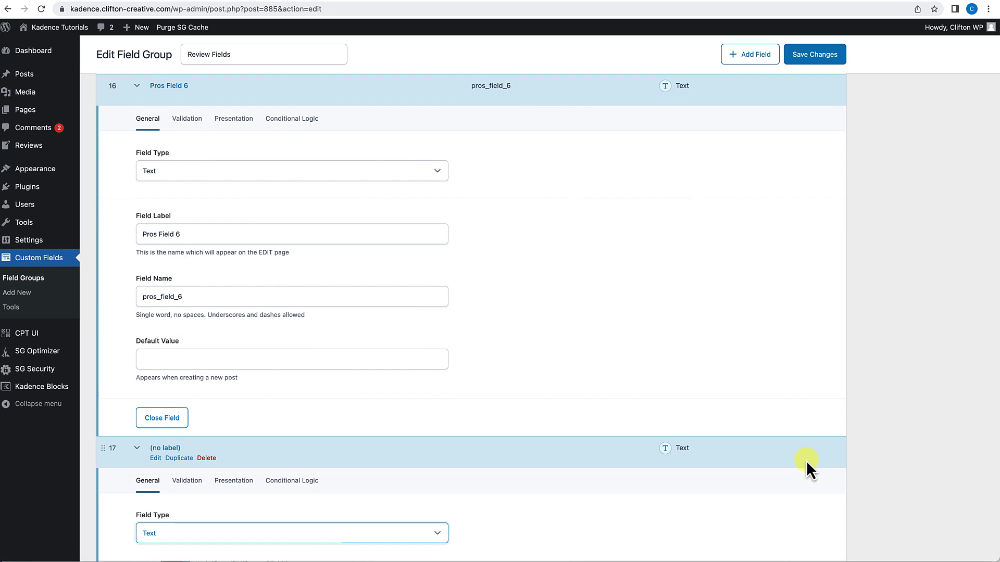
scroll(318, 536, "down", 2)
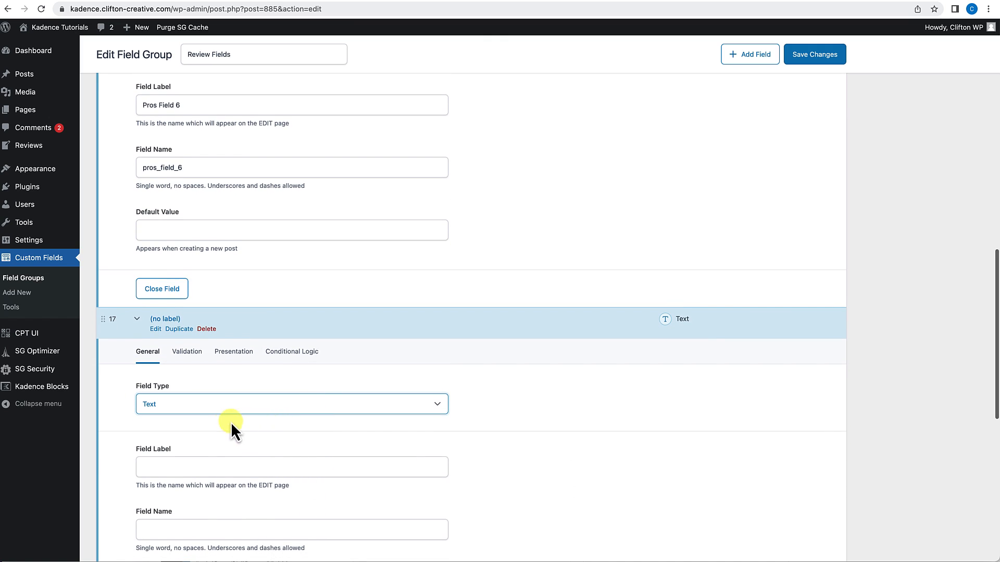
left_click(182, 467)
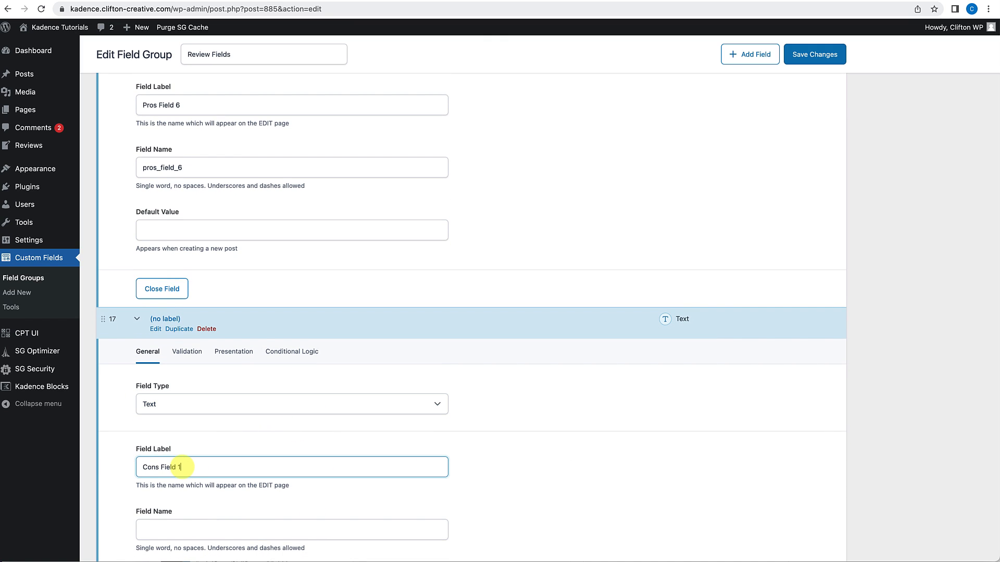
scroll(183, 467, "down", 3)
left_click(205, 345)
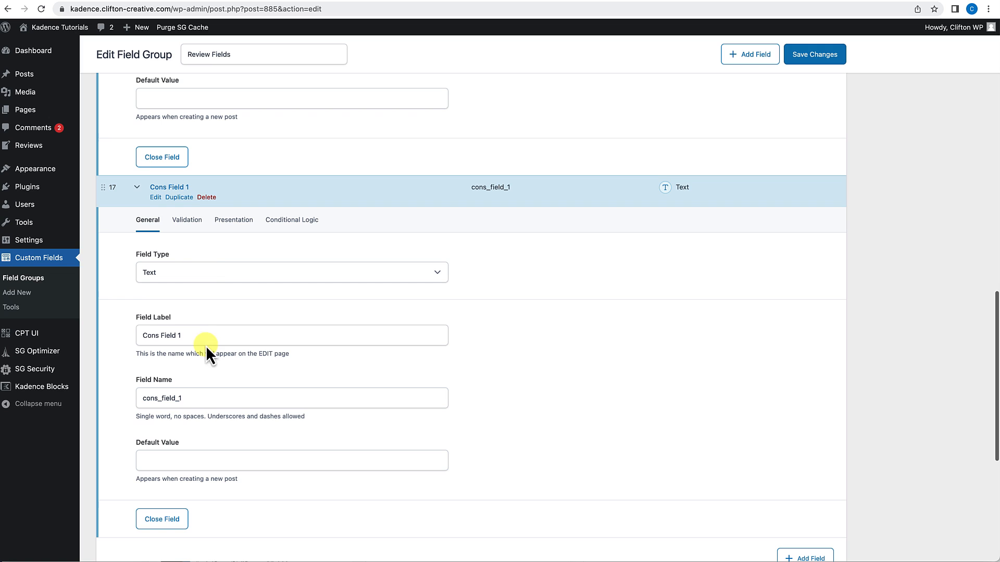
Duplicate the cons field repeatedly to create Cons Field 2 through Cons Field 6, and save the field group.
left_click(179, 198)
left_click(179, 229)
left_click(179, 261)
left_click(179, 293)
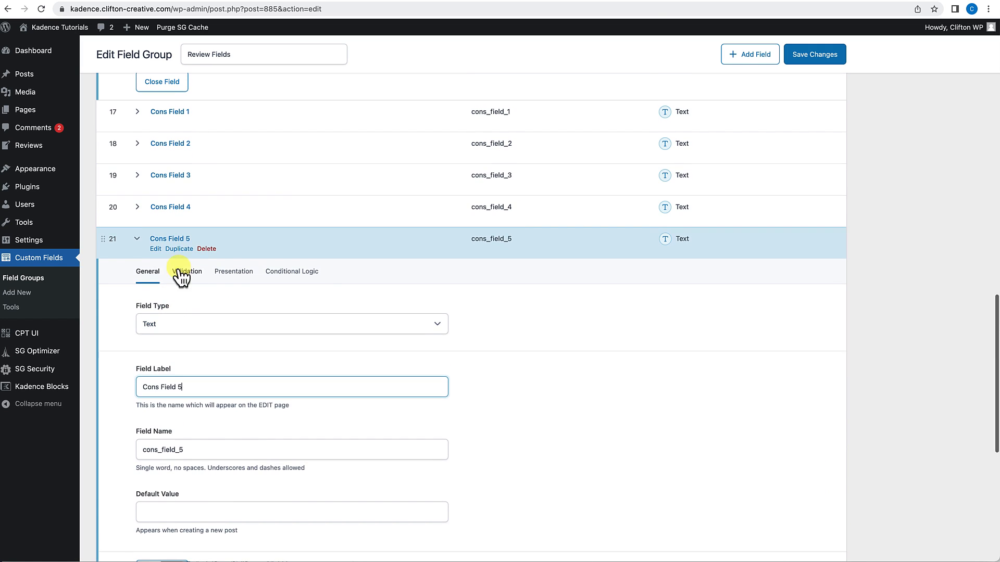
left_click(179, 245)
scroll(183, 251, "up", 3)
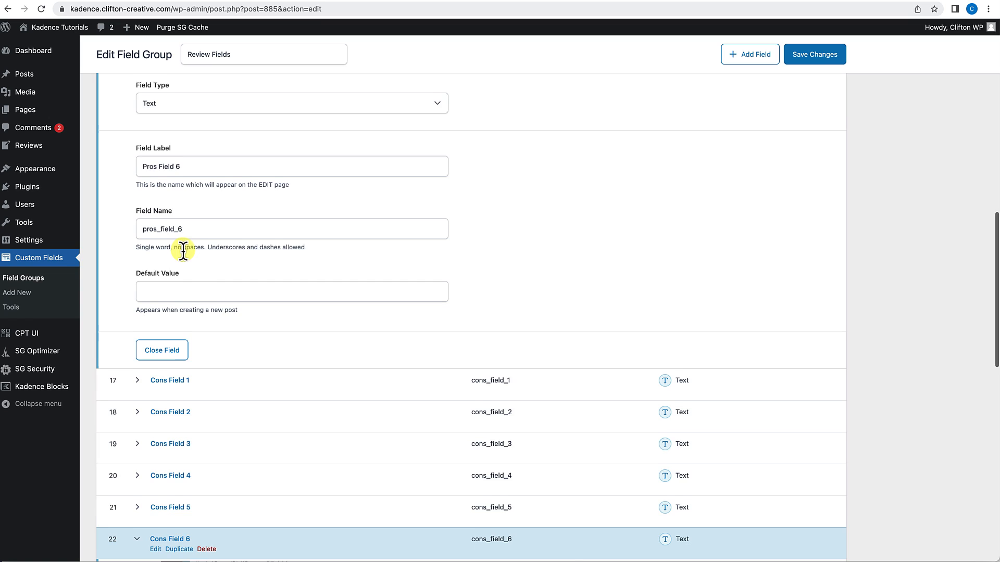
scroll(183, 250, "down", 2)
scroll(183, 251, "down", 3)
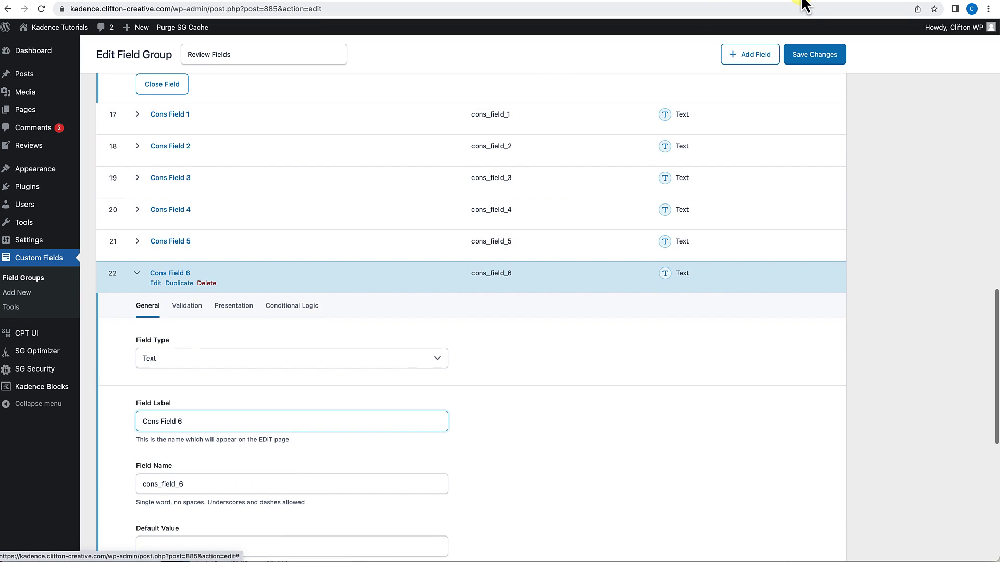
left_click(824, 56)
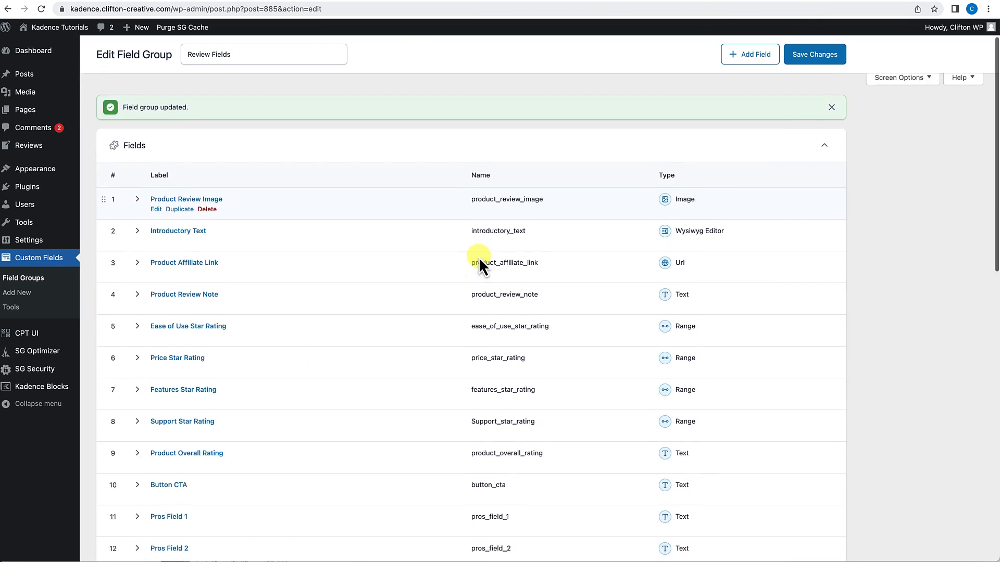
Check the saved pros and cons fields in the group, and open the list of Kadence Elements.
scroll(232, 320, "down", 3)
scroll(190, 462, "down", 5)
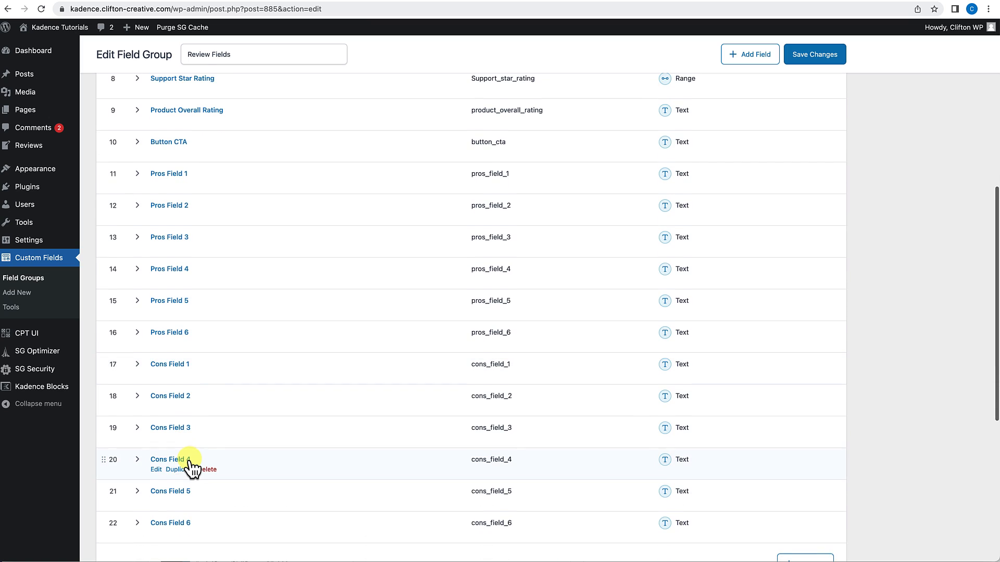
scroll(189, 462, "down", 2)
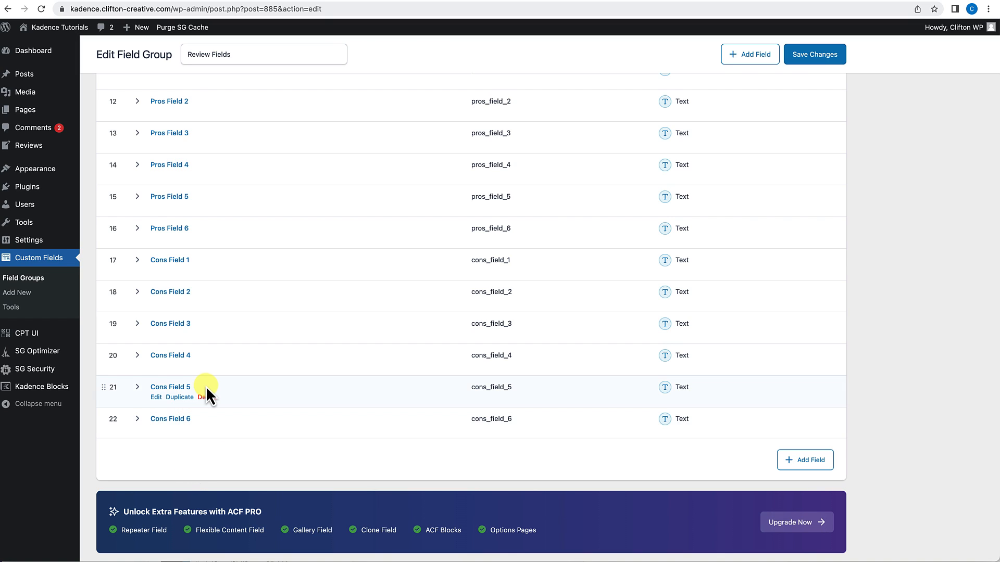
scroll(229, 383, "up", 3)
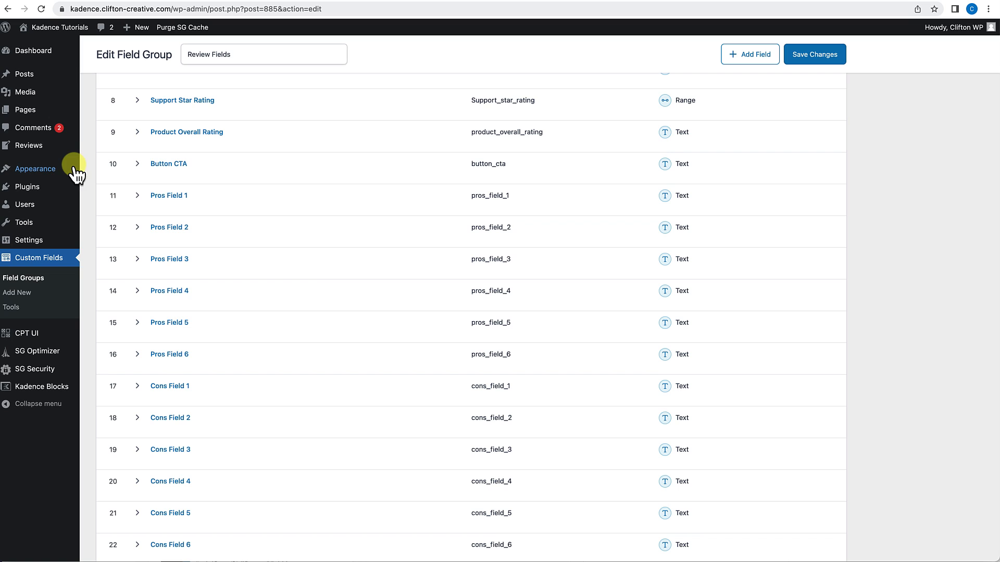
mouse_move(54, 168)
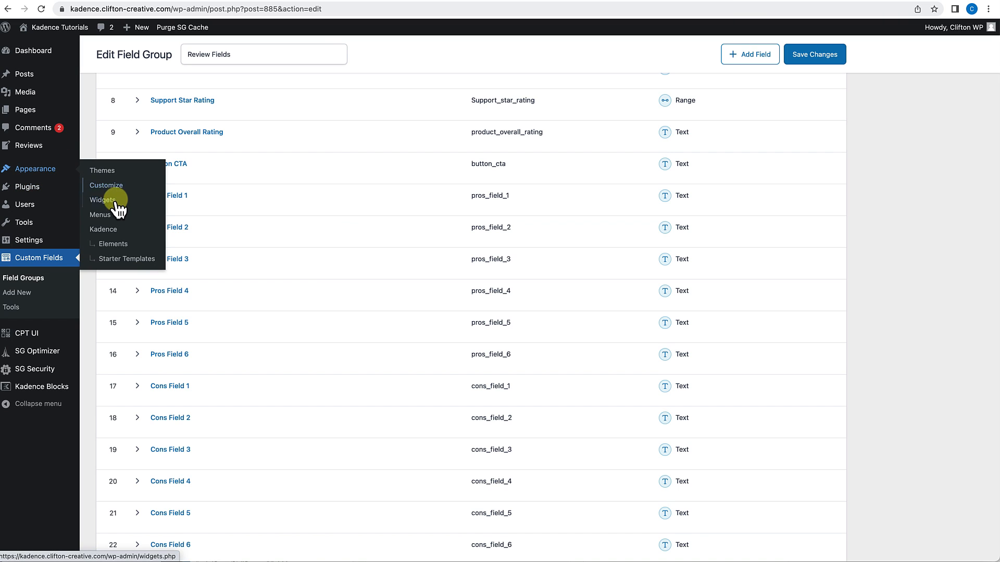
left_click(115, 246)
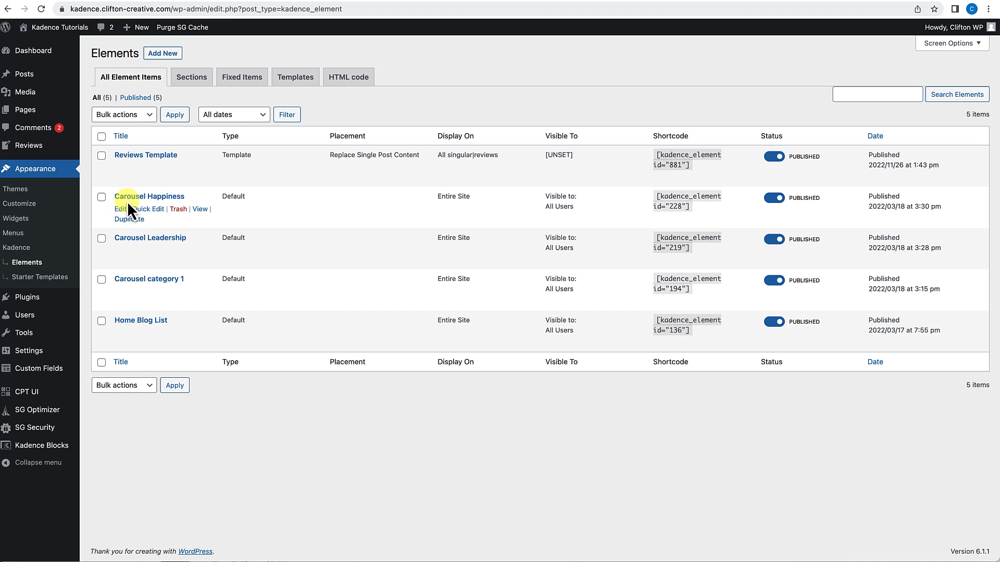
Create a new element titled "Pros And Cons Table" and keep Content Section as its element type.
left_click(172, 53)
type("Pros ")
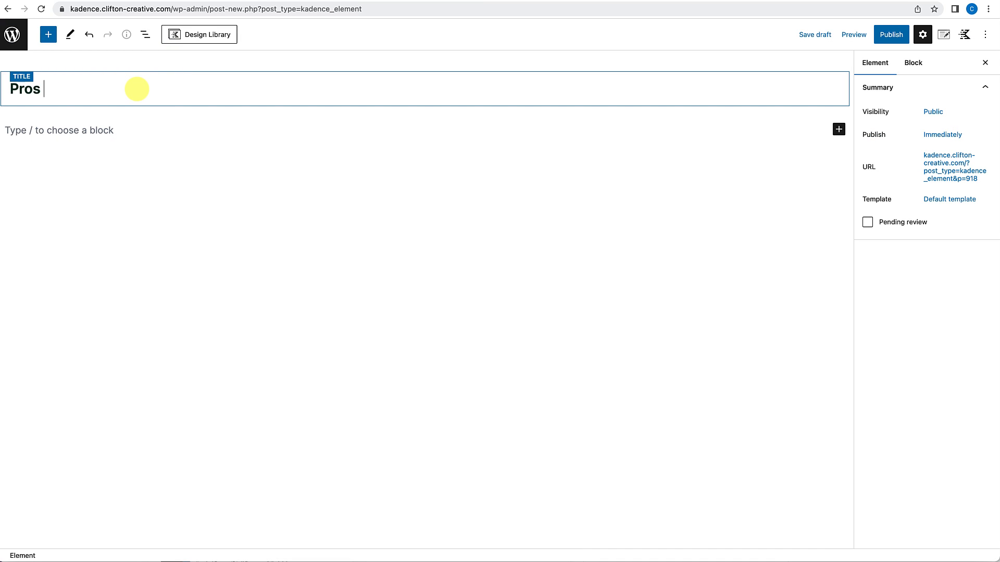
type("And Cons Table")
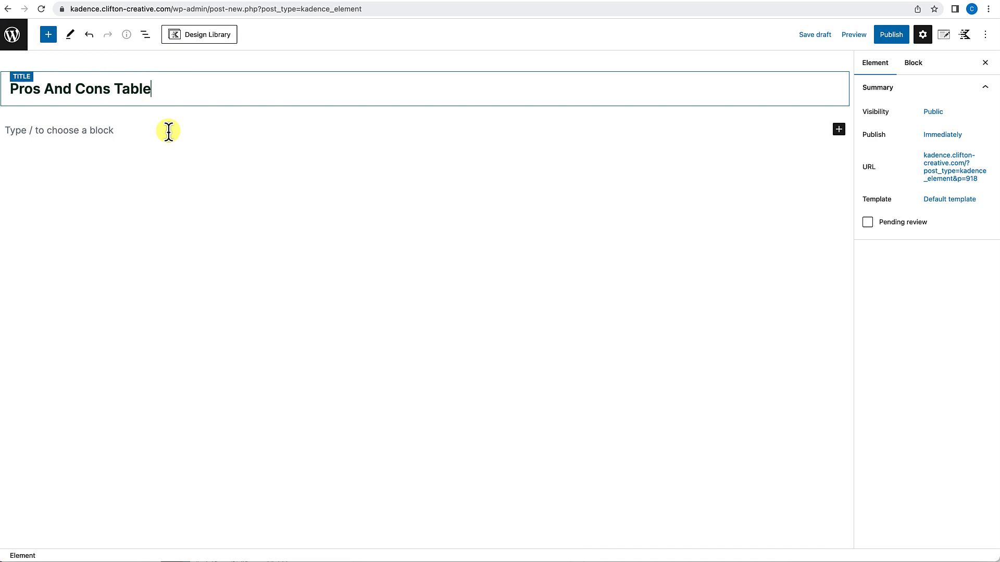
left_click(168, 131)
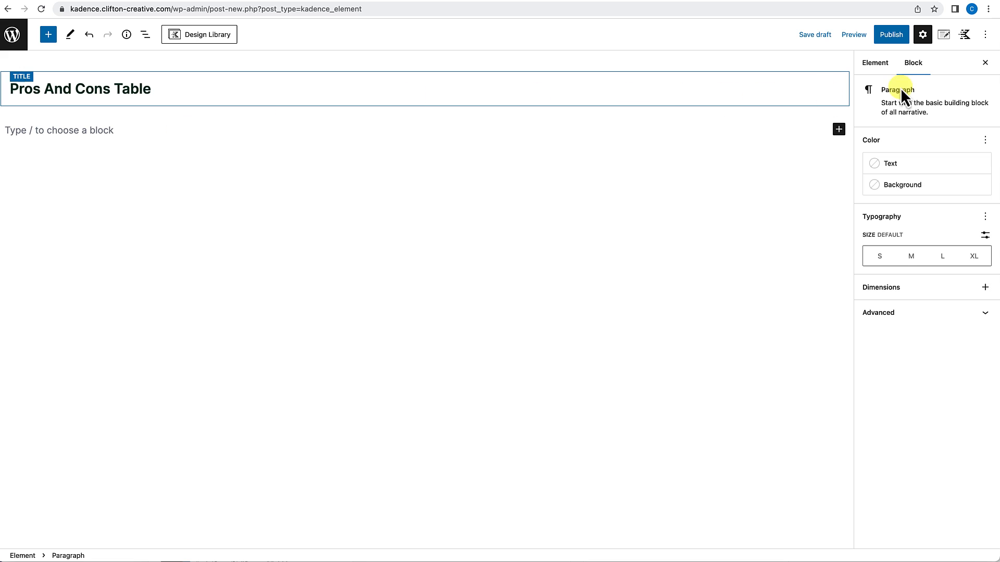
left_click(943, 34)
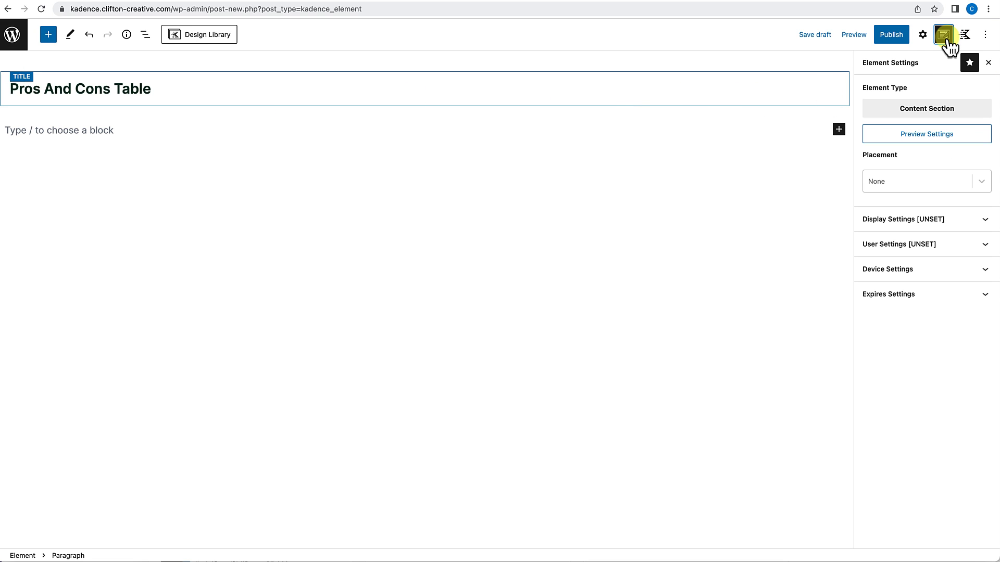
left_click(925, 114)
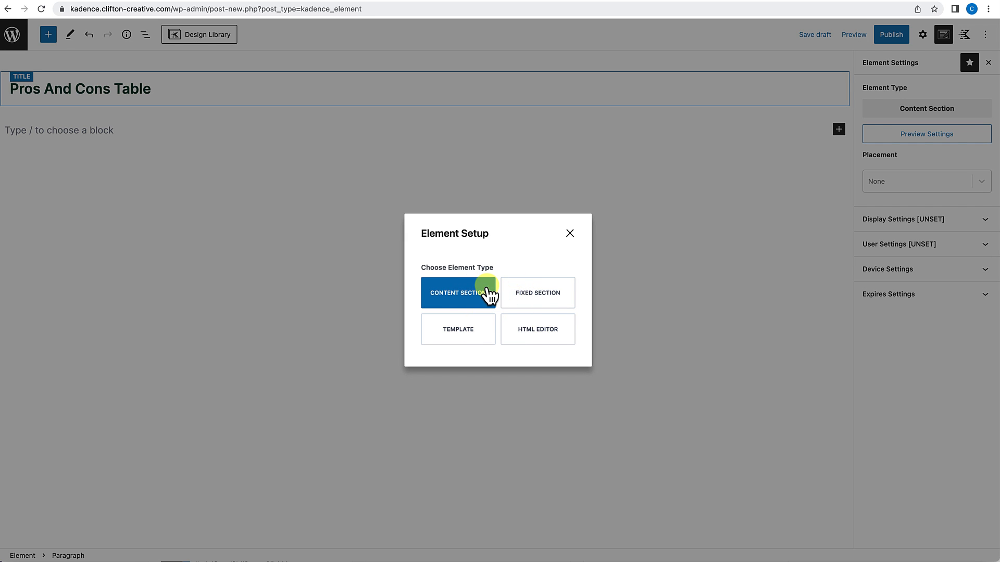
left_click(570, 234)
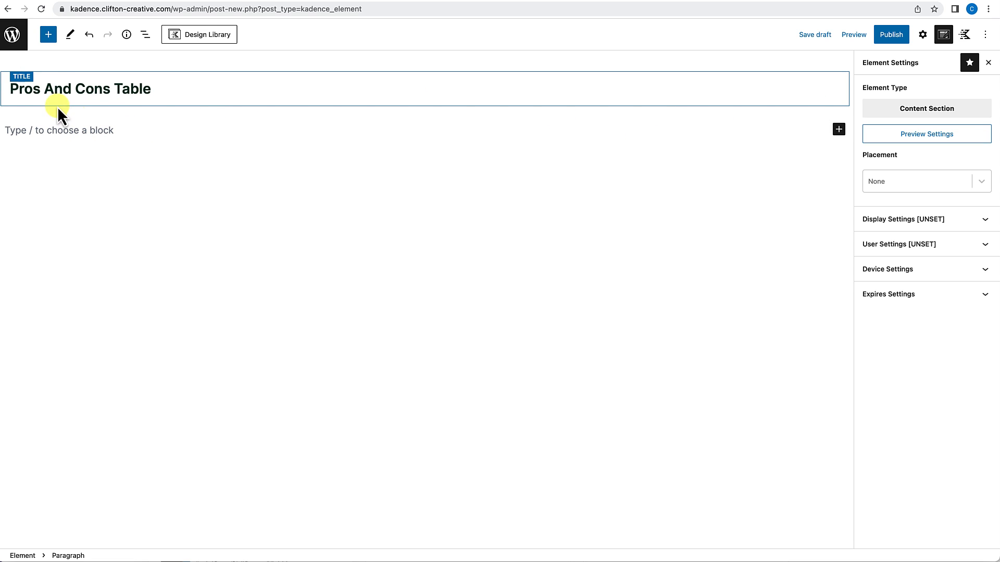
Insert a single-column Row Layout under the title and nest a Row Layout with two equal columns inside it.
left_click(49, 35)
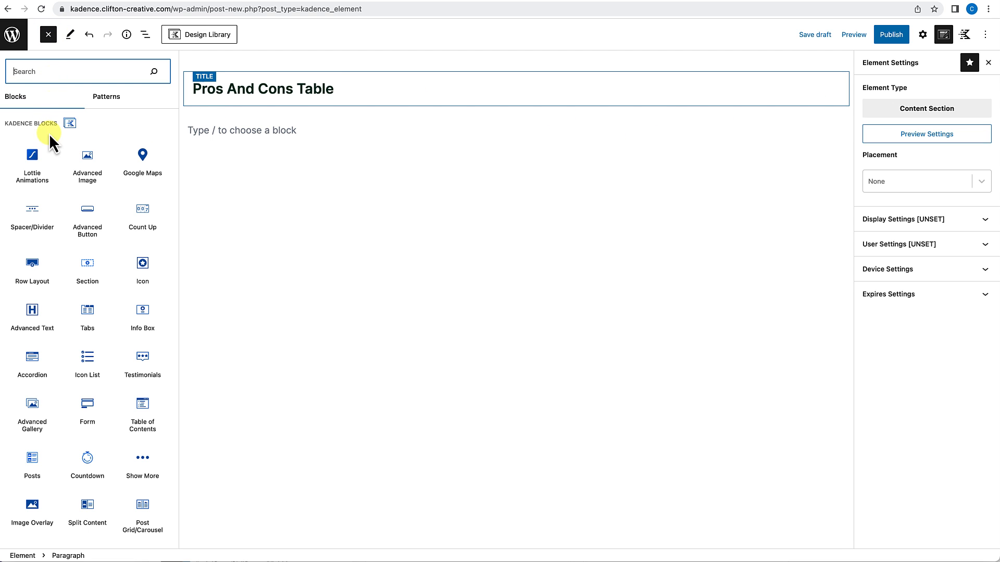
mouse_move(36, 270)
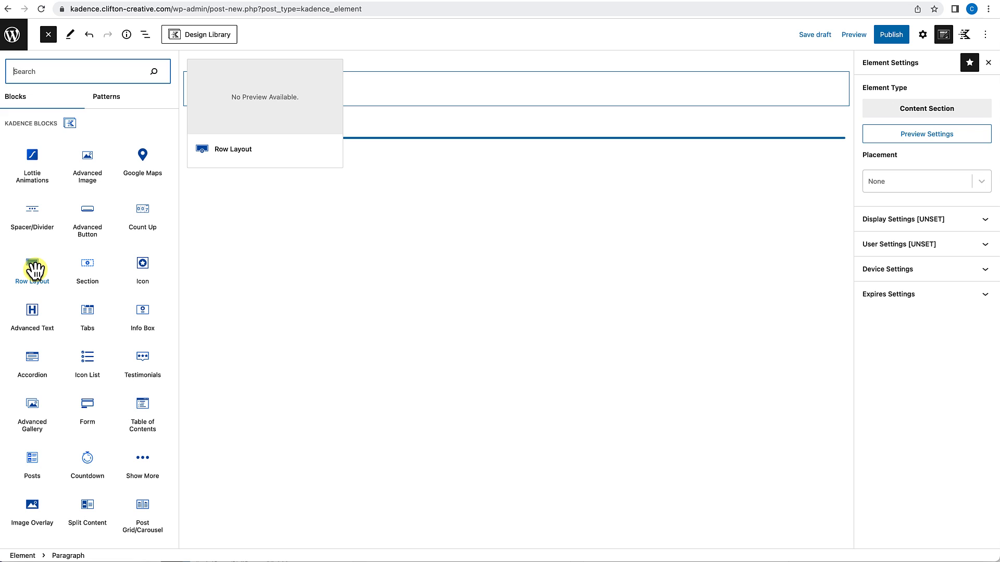
left_click_drag(36, 270, 329, 128)
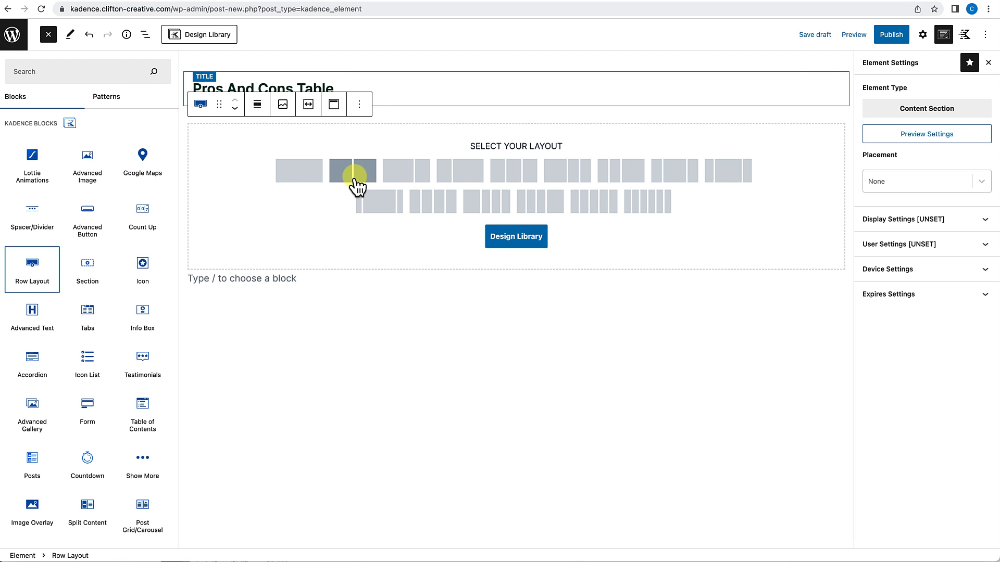
left_click(317, 188)
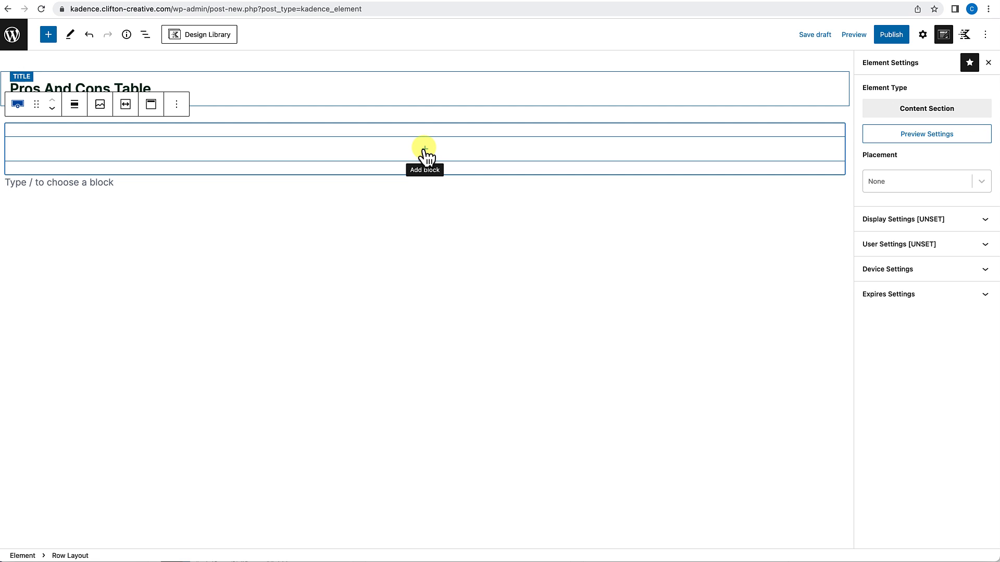
left_click(425, 151)
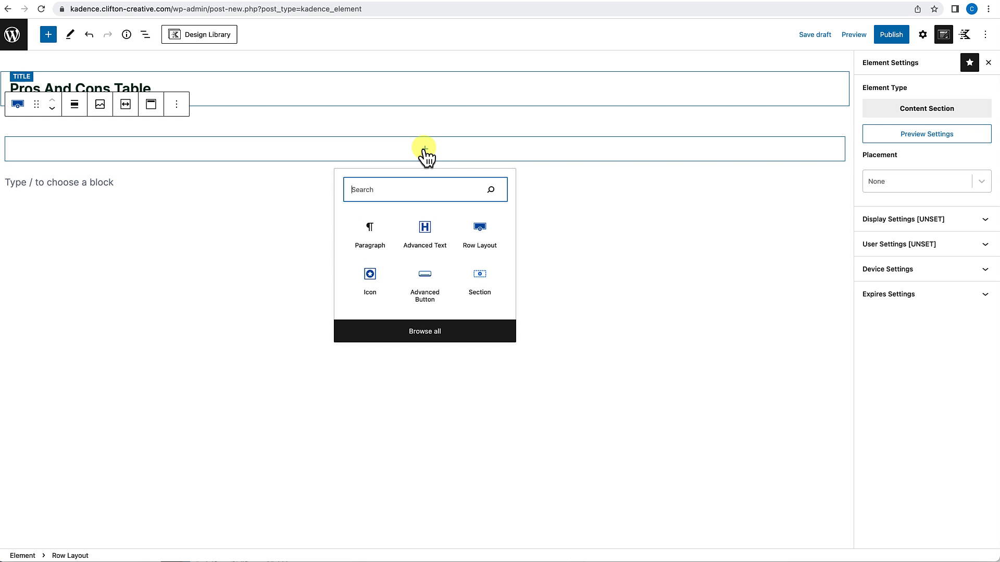
left_click(479, 237)
left_click(261, 192)
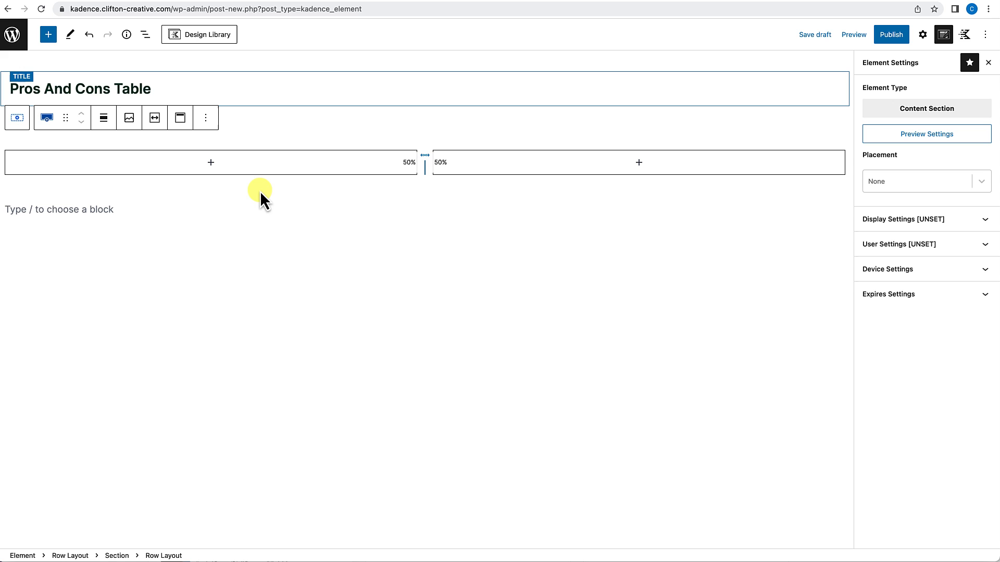
Make the outer Row Layout inherit its content max width from the theme.
left_click(145, 35)
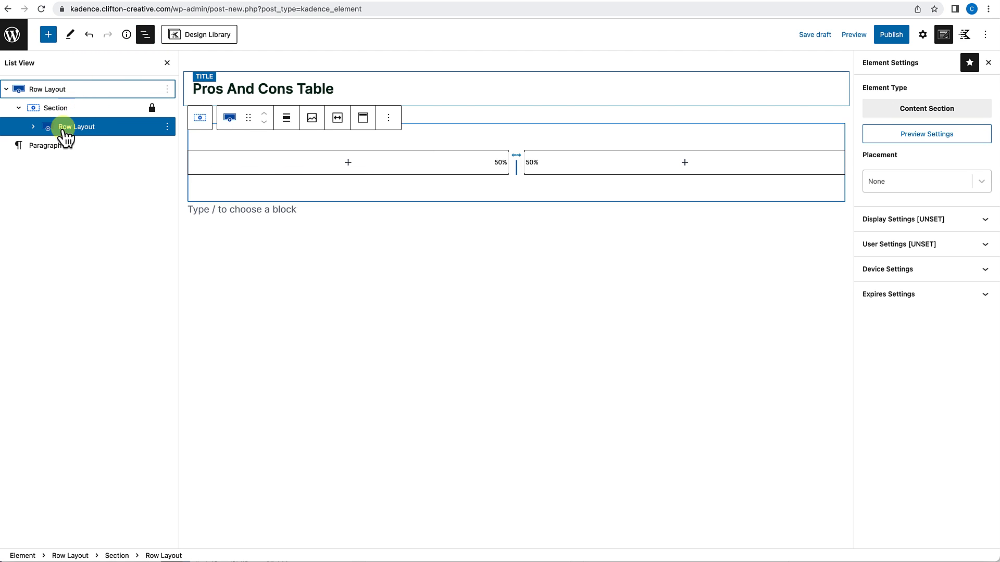
left_click(55, 90)
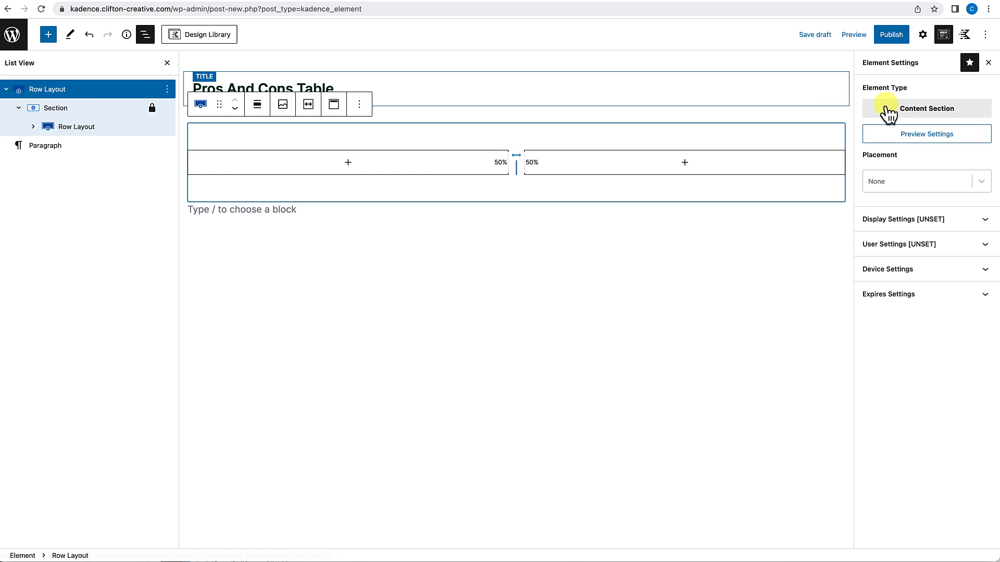
left_click(922, 35)
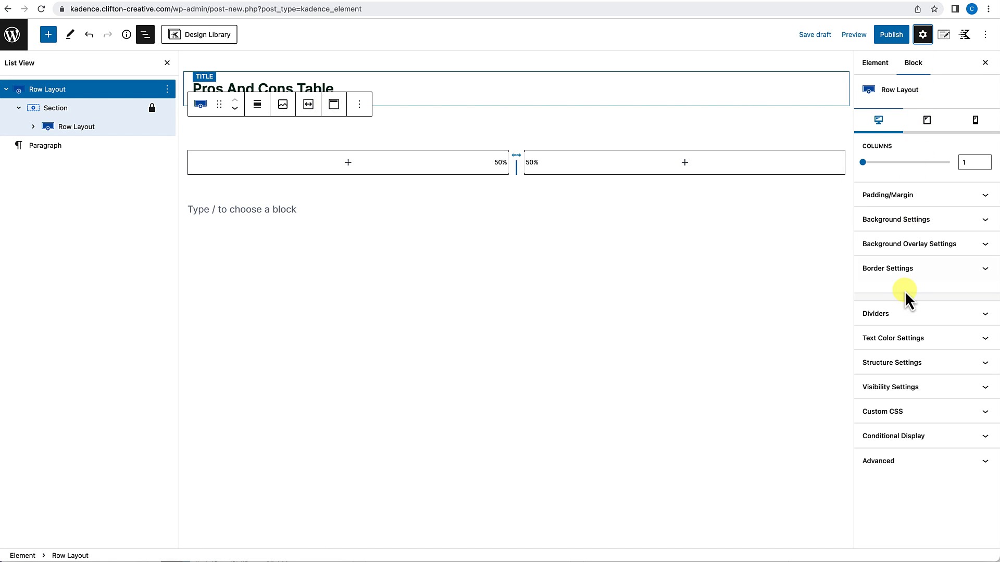
left_click(900, 364)
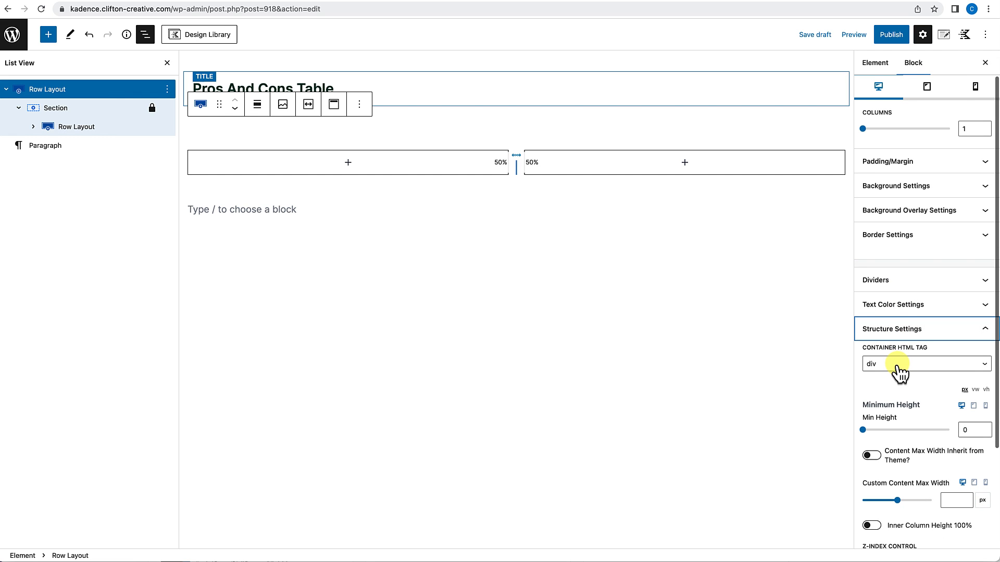
left_click(873, 456)
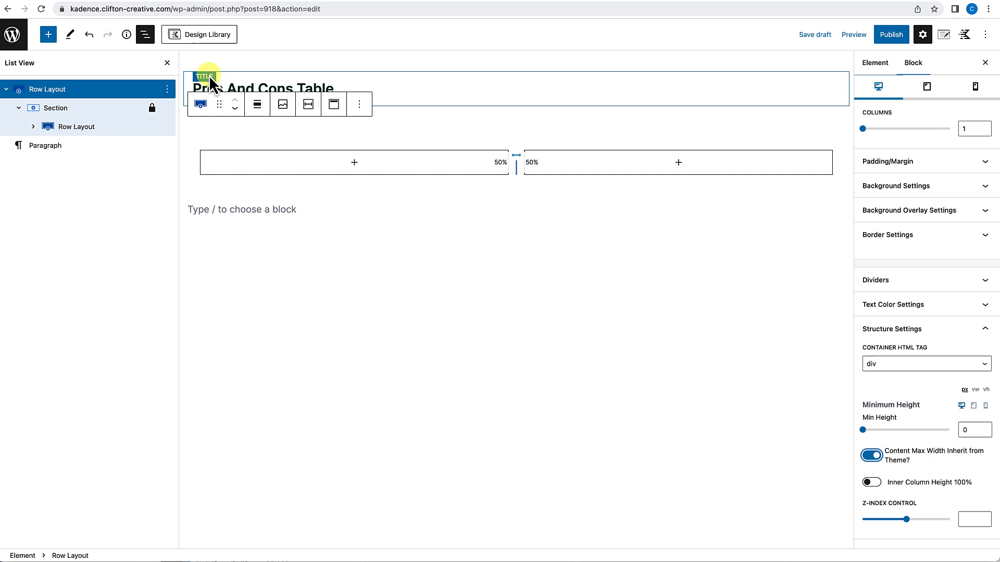
left_click(167, 63)
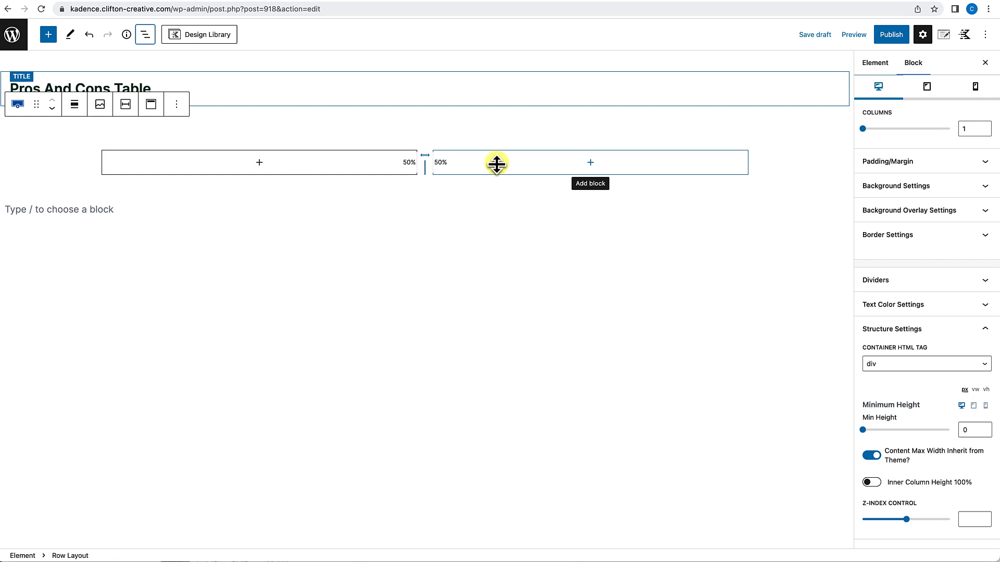
Add an Icon block to the first column of the inner row and change its icon to the solid thumbs-up.
left_click(260, 164)
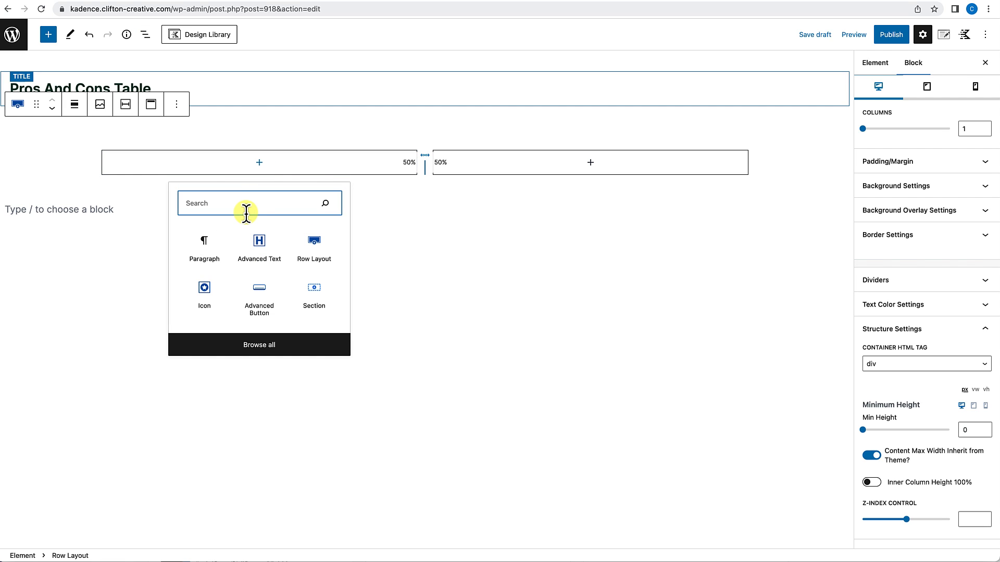
type("icon")
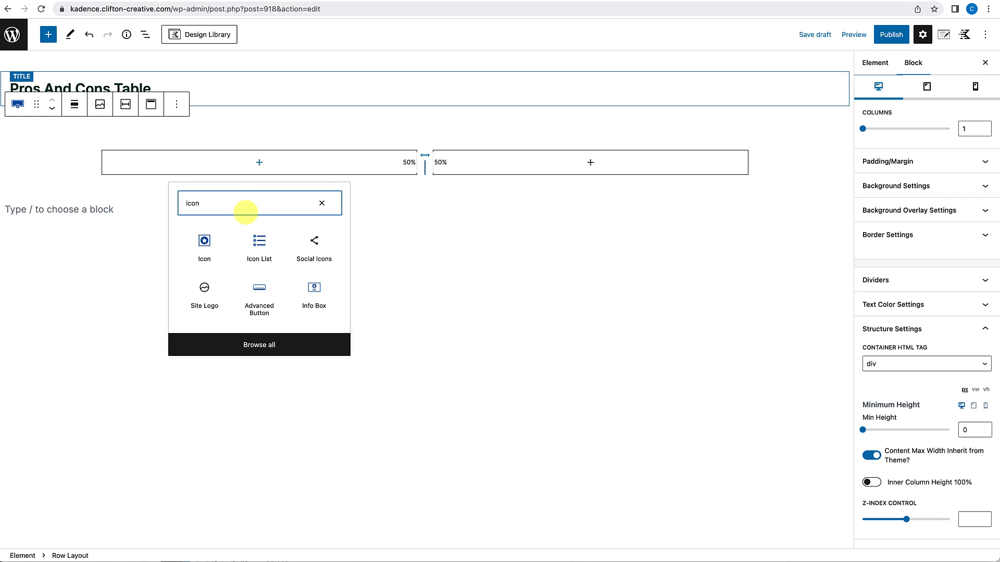
left_click(204, 251)
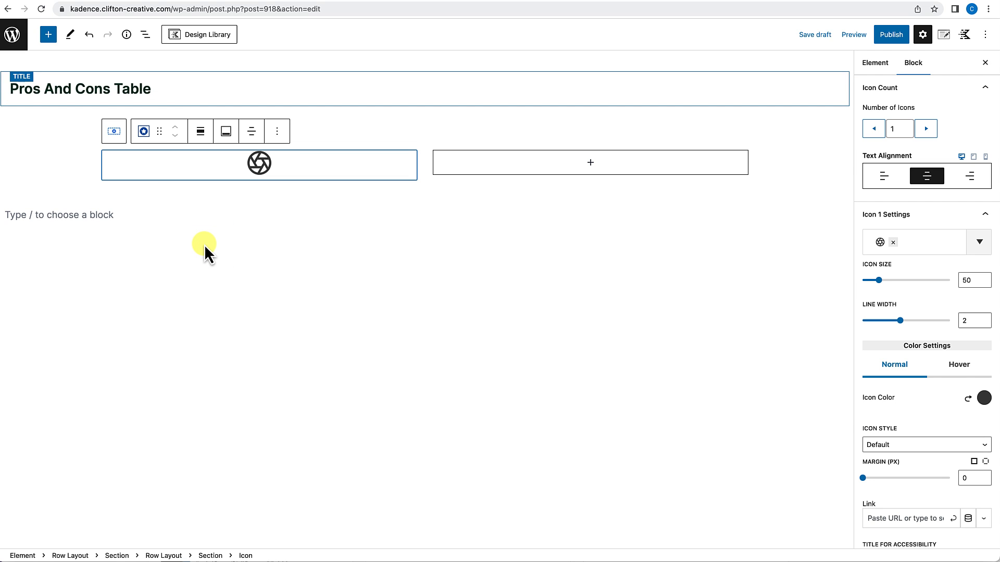
left_click(893, 242)
left_click(895, 250)
type("th")
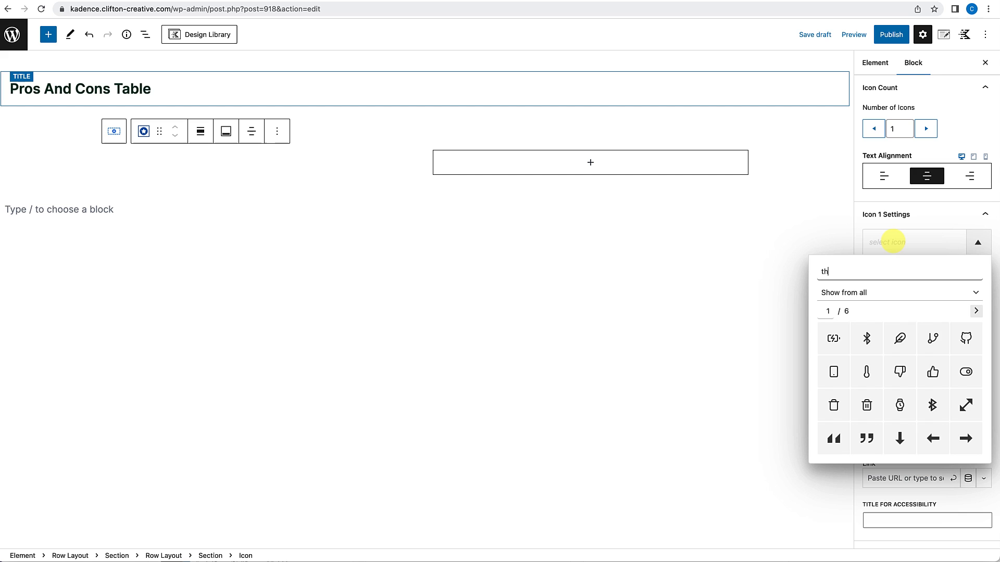
type("mbs")
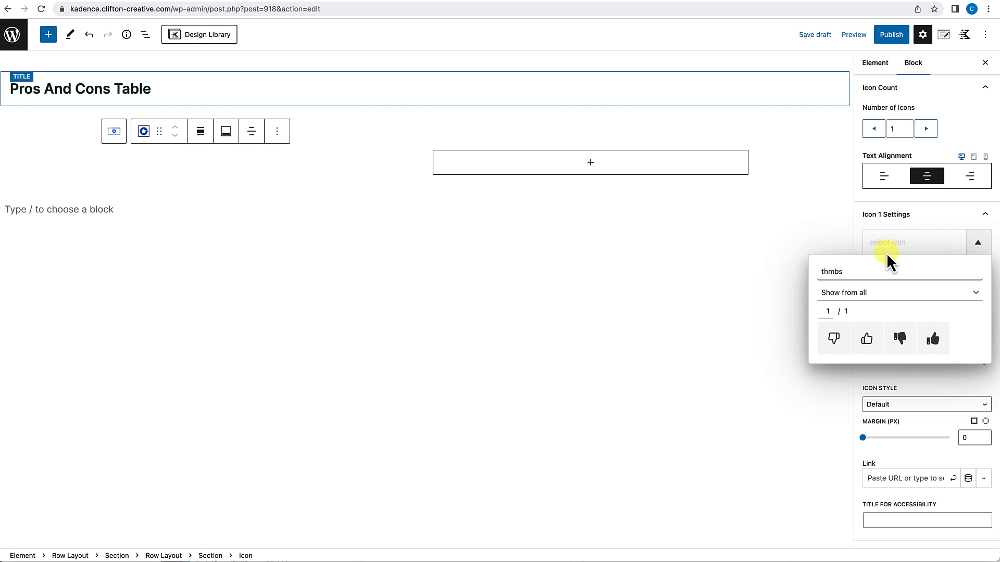
left_click(931, 341)
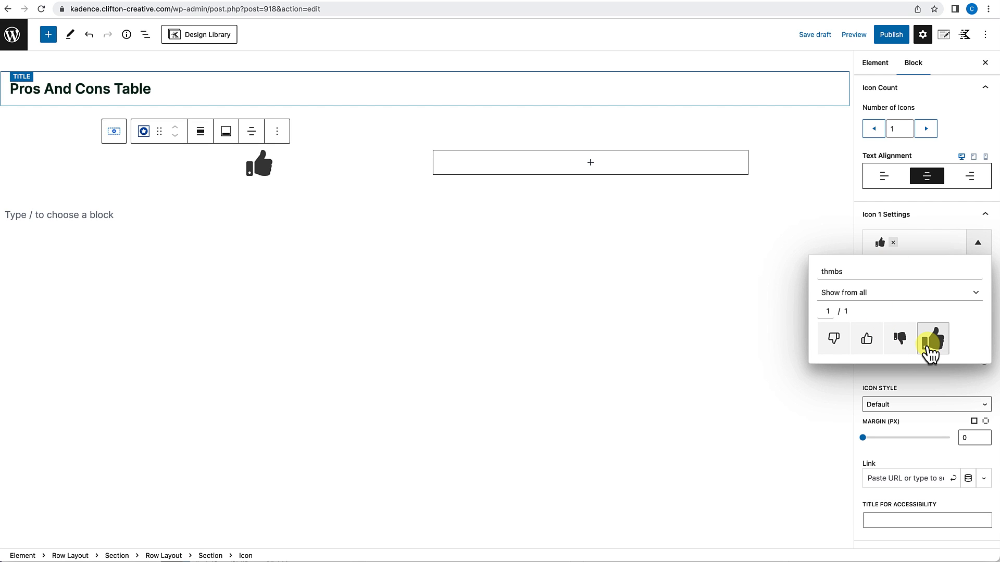
Add an Icon block to the second column and change its icon to the solid thumbs-down.
left_click(591, 163)
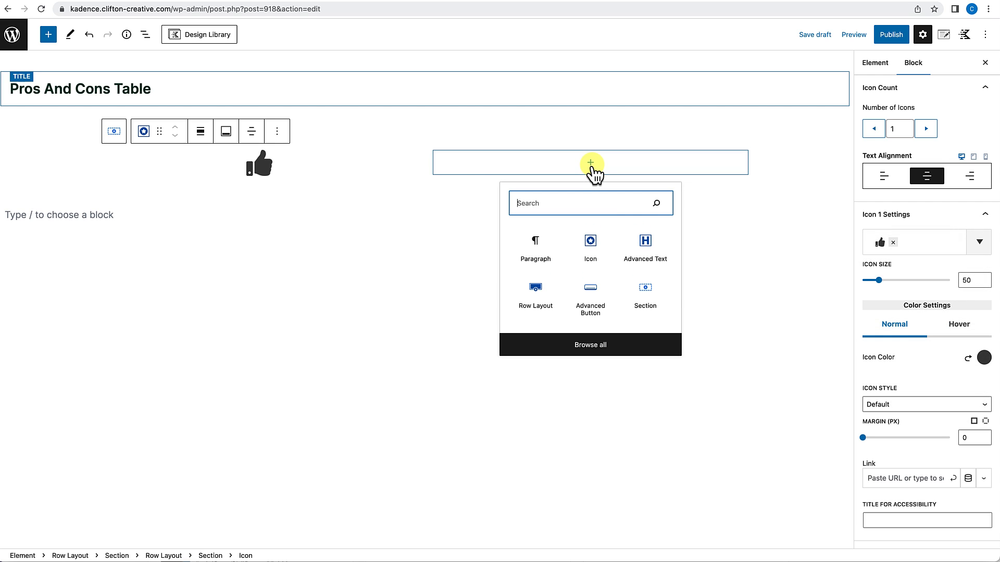
left_click(594, 248)
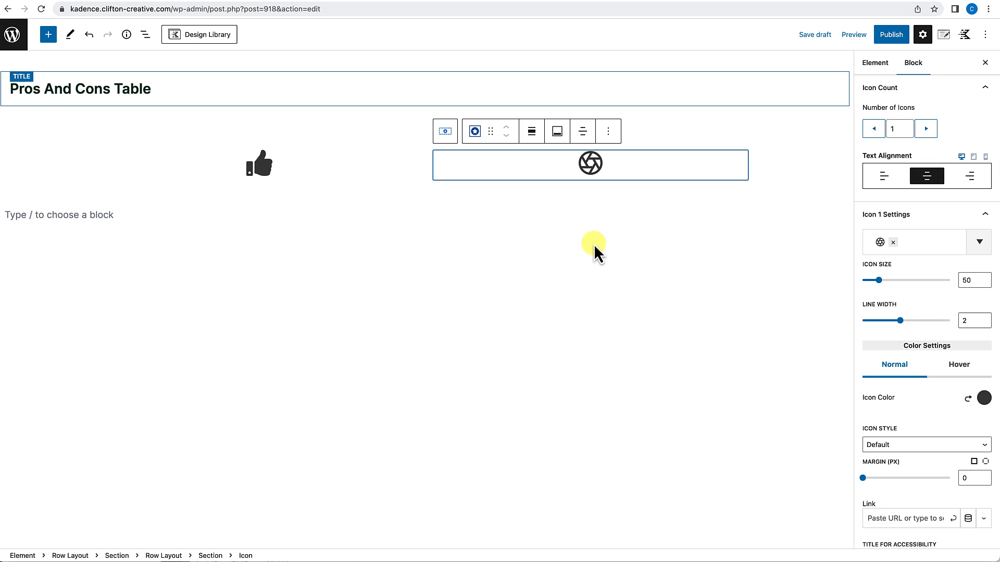
left_click(894, 242)
left_click(899, 243)
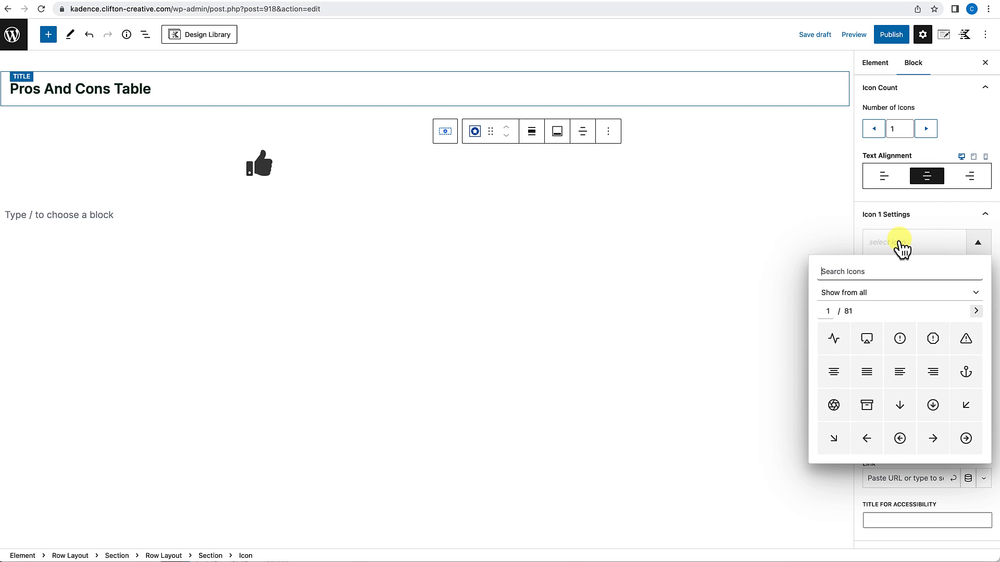
type("thmbs")
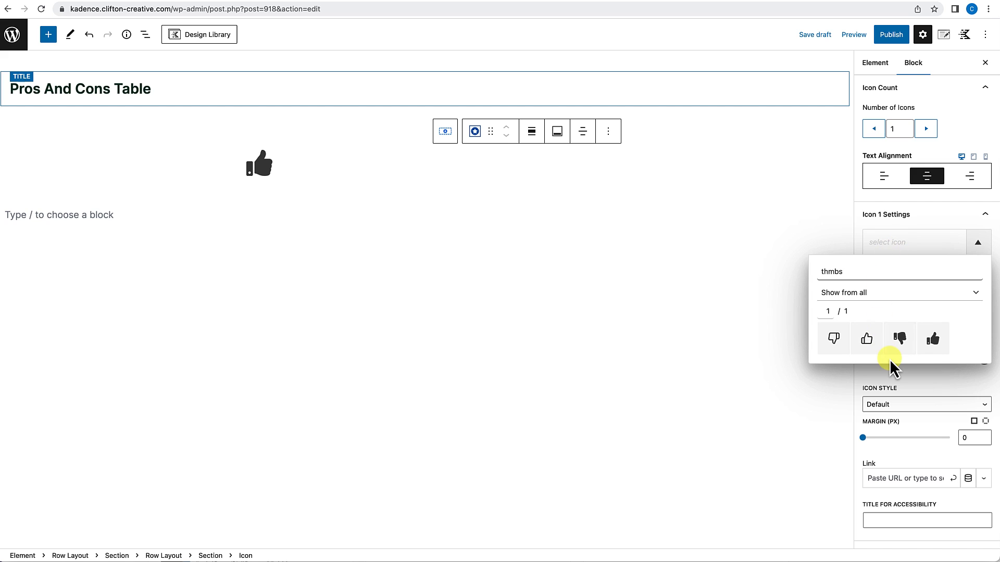
left_click(909, 341)
Insert an Advanced Text block after the thumbs-up icon with the text "PROS".
left_click(278, 156)
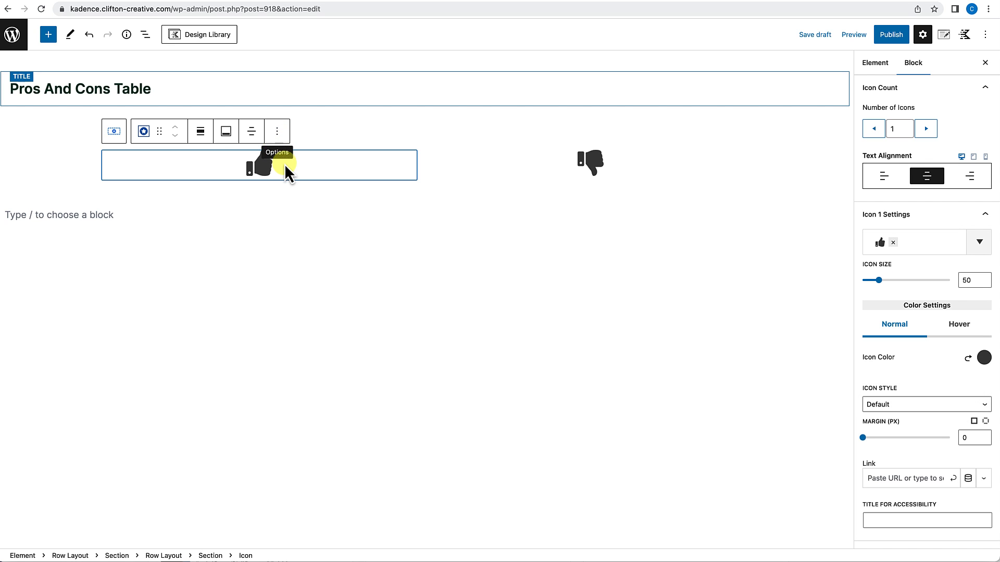
left_click(278, 135)
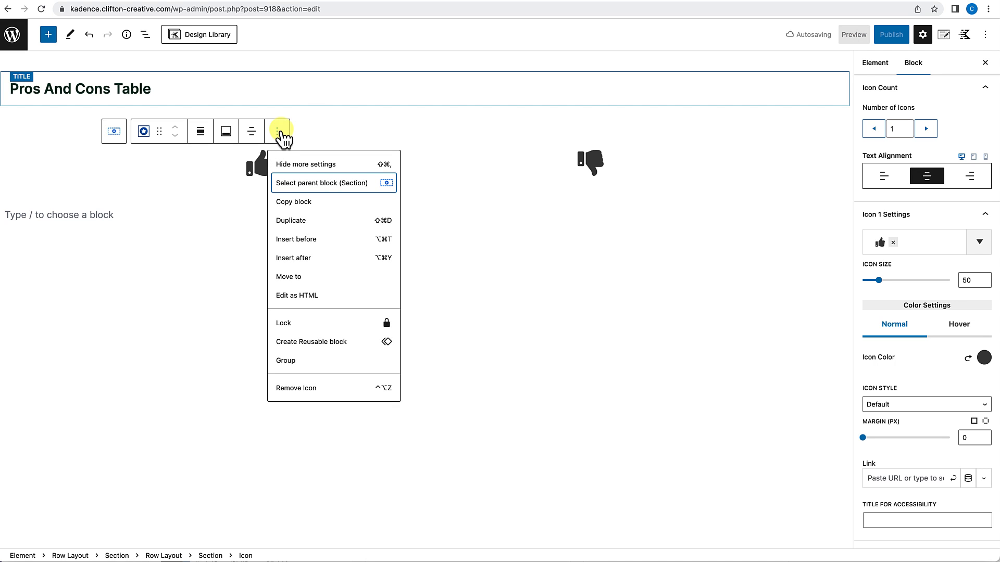
left_click(293, 258)
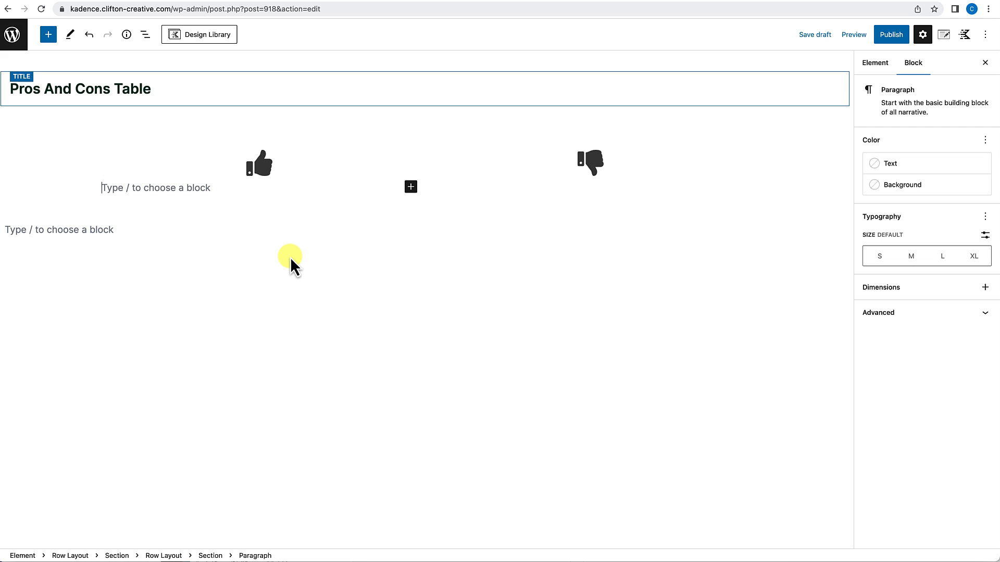
type("/adv")
key("Down")
key("Return")
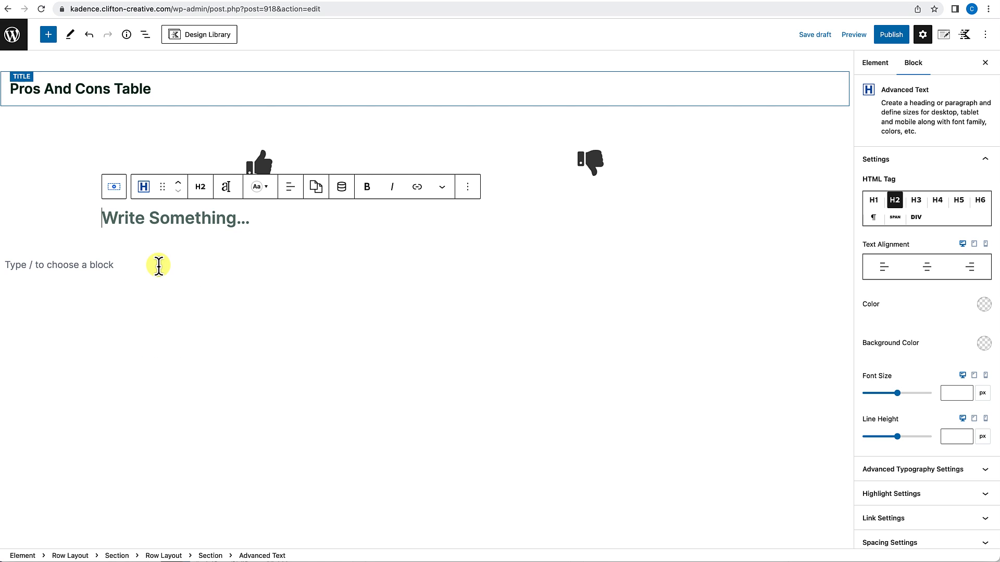
type("PROS")
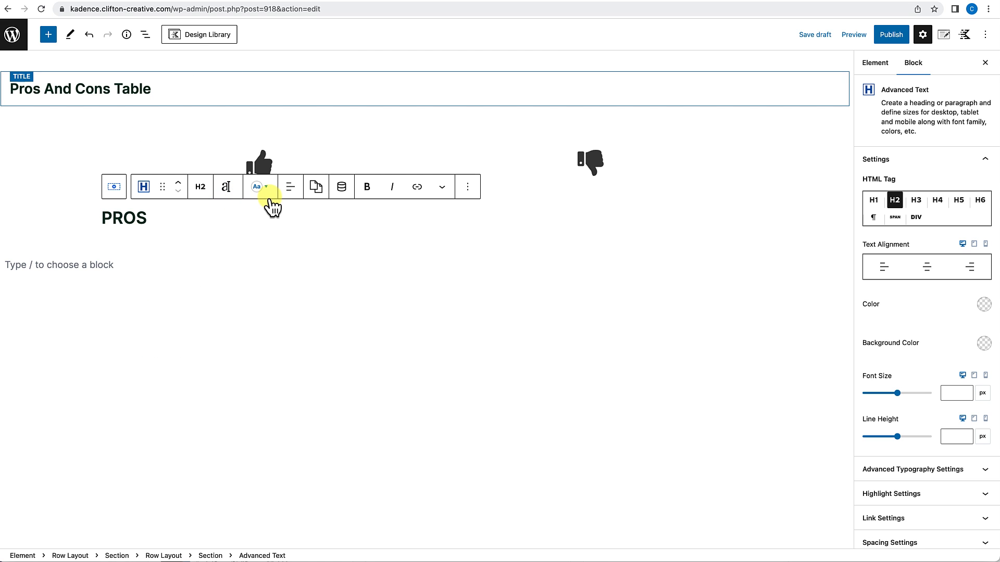
Center the PROS heading and set its HTML tag to H3.
left_click(290, 188)
left_click(294, 239)
left_click(263, 218)
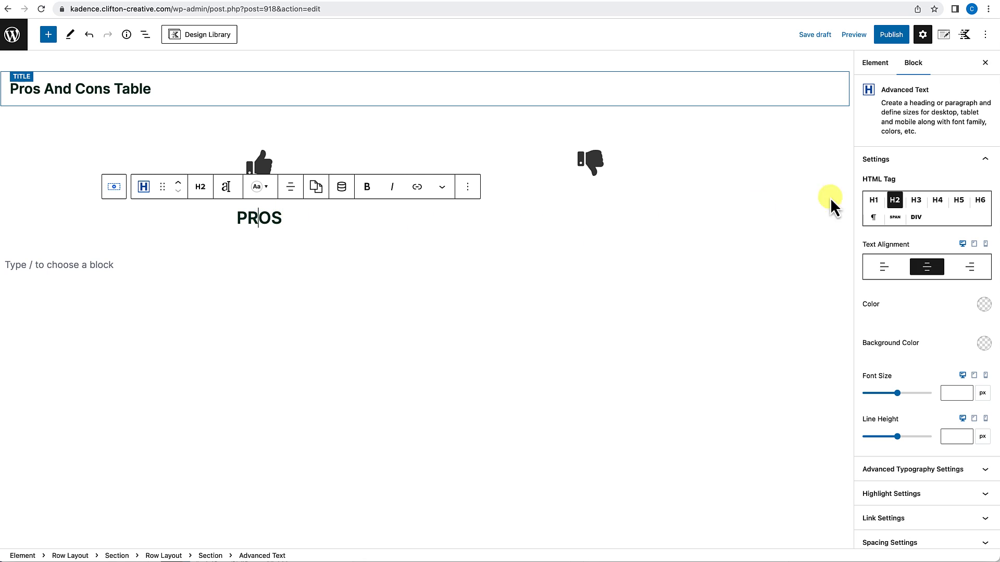
left_click(917, 203)
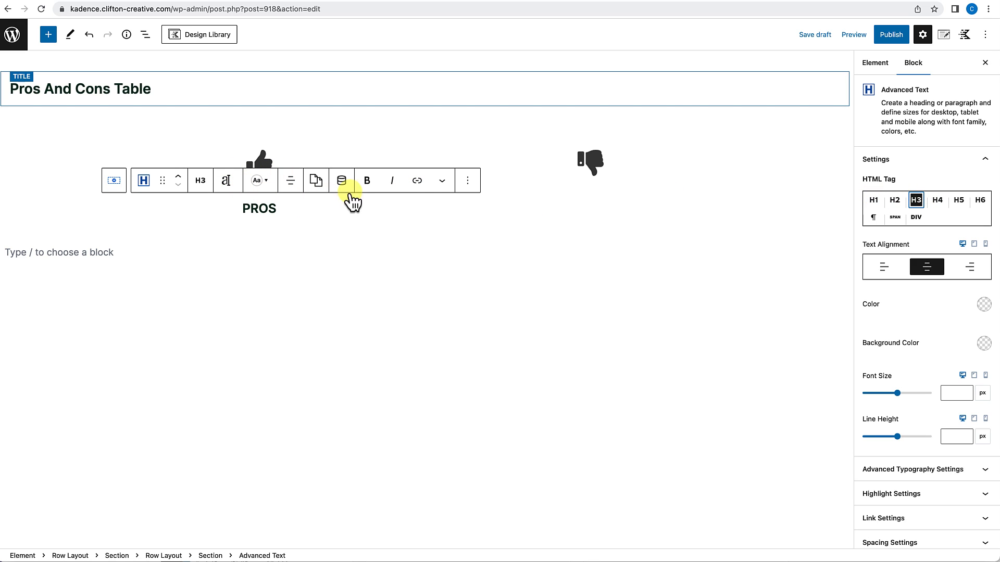
Copy the PROS heading into a new block after the thumbs-down icon and change the copy's text to "CONS".
left_click(469, 182)
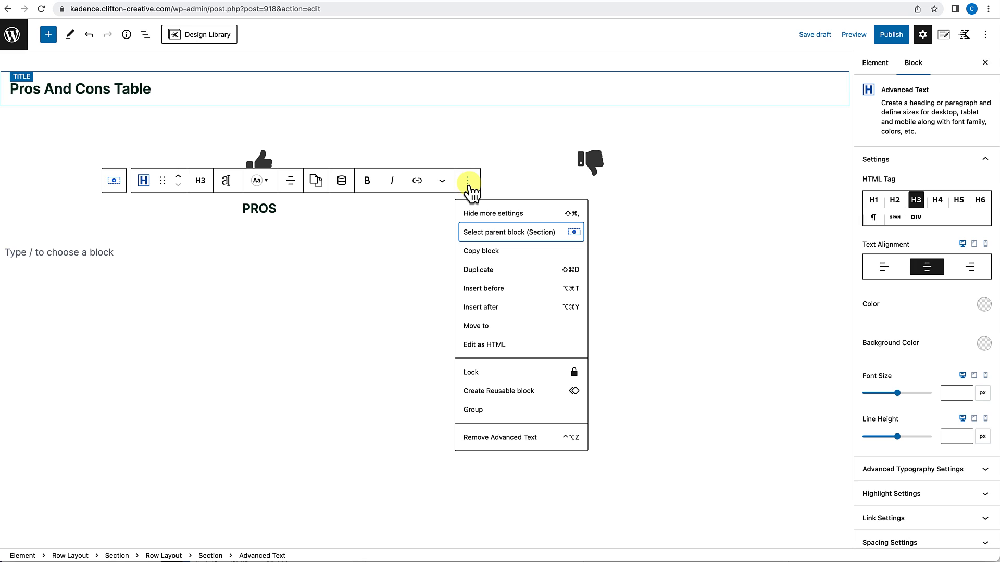
left_click(481, 252)
left_click(592, 180)
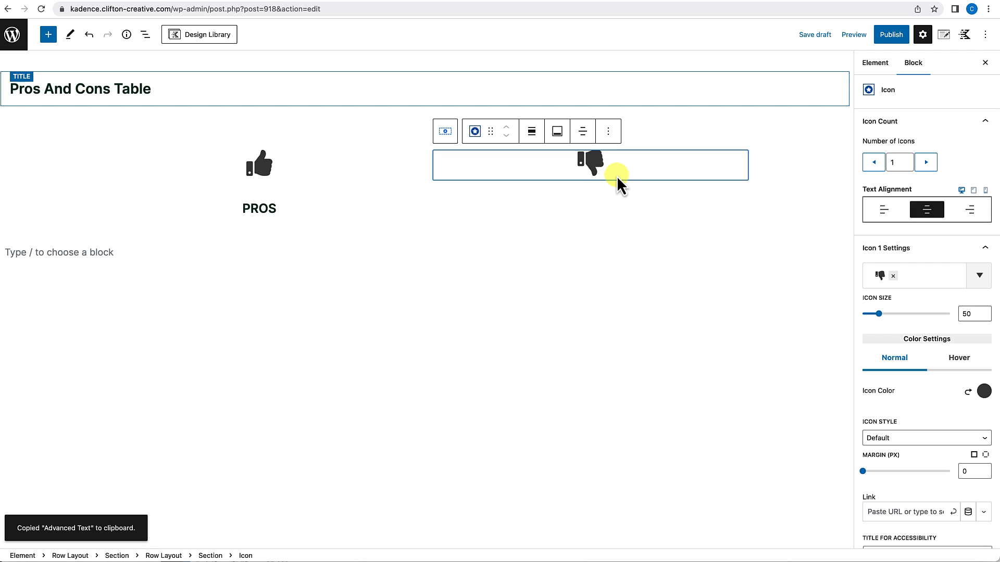
left_click(608, 131)
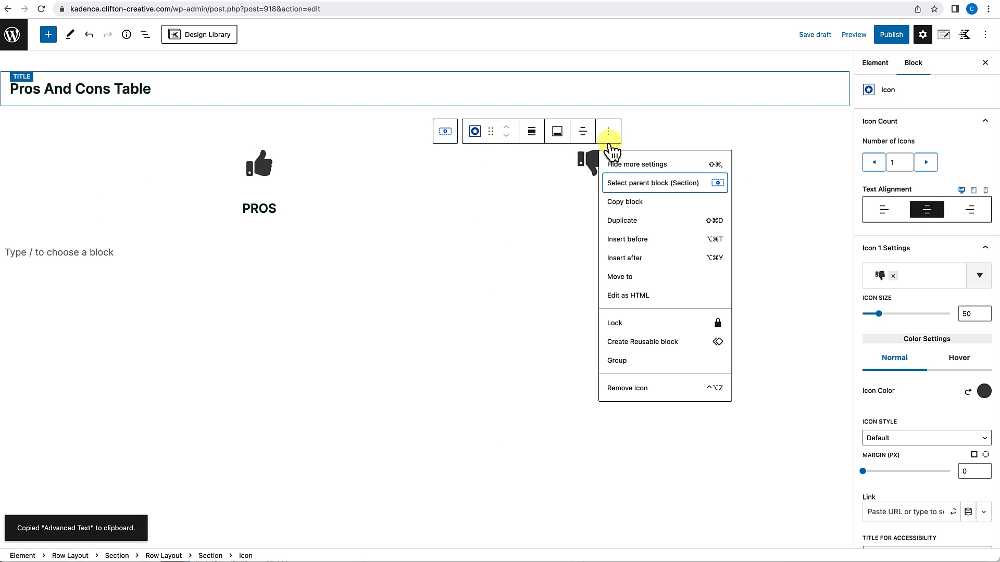
left_click(629, 257)
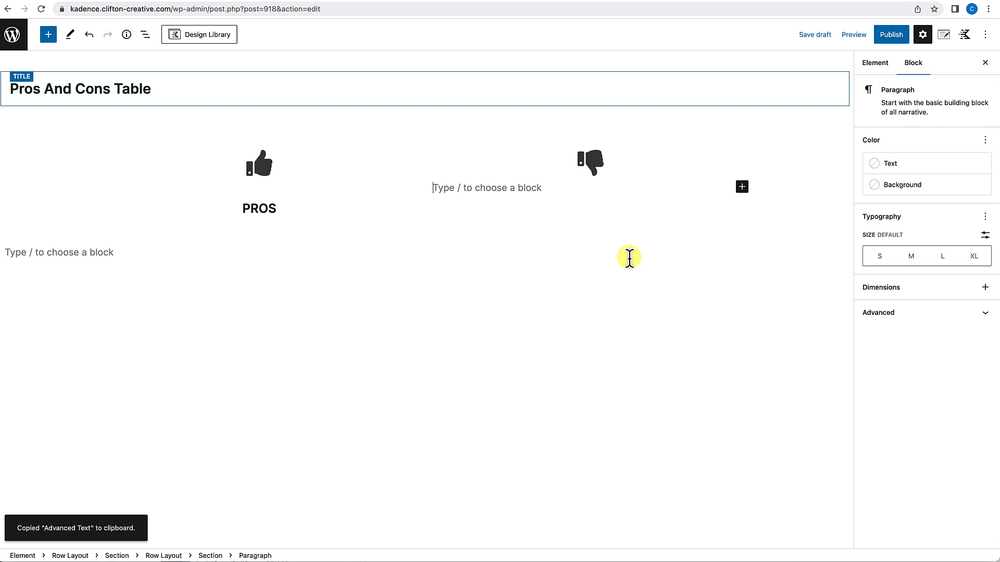
key("super+v")
left_click_drag(574, 208, 626, 211)
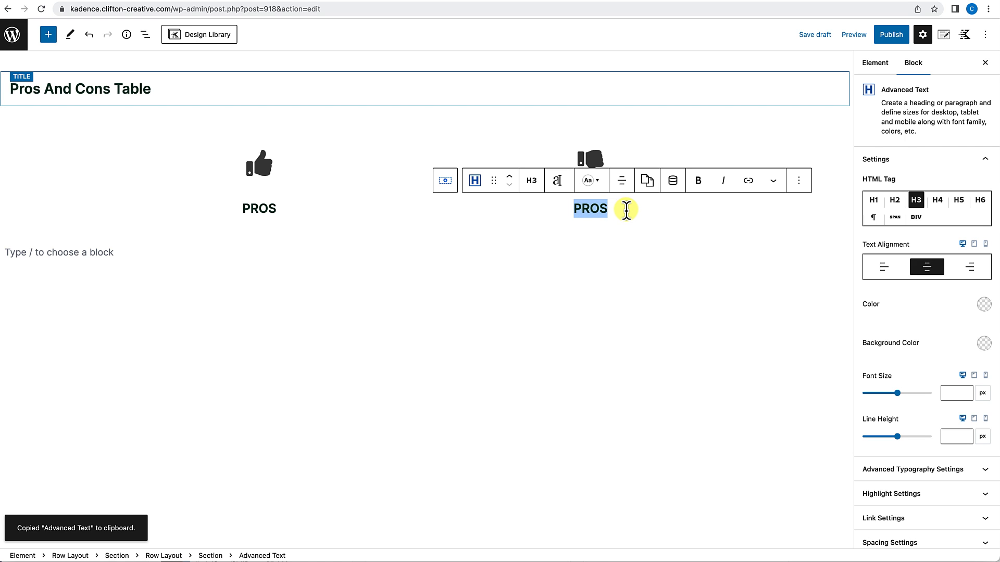
type("CONS")
left_click(401, 252)
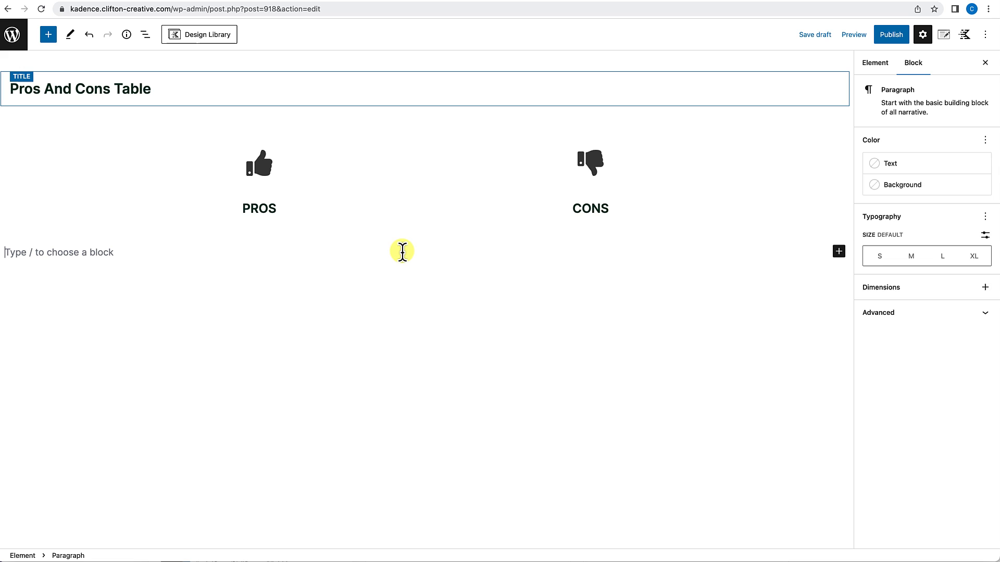
Set the top margin of the CONS heading to 5 px and give the PROS heading the same top margin.
left_click(589, 214)
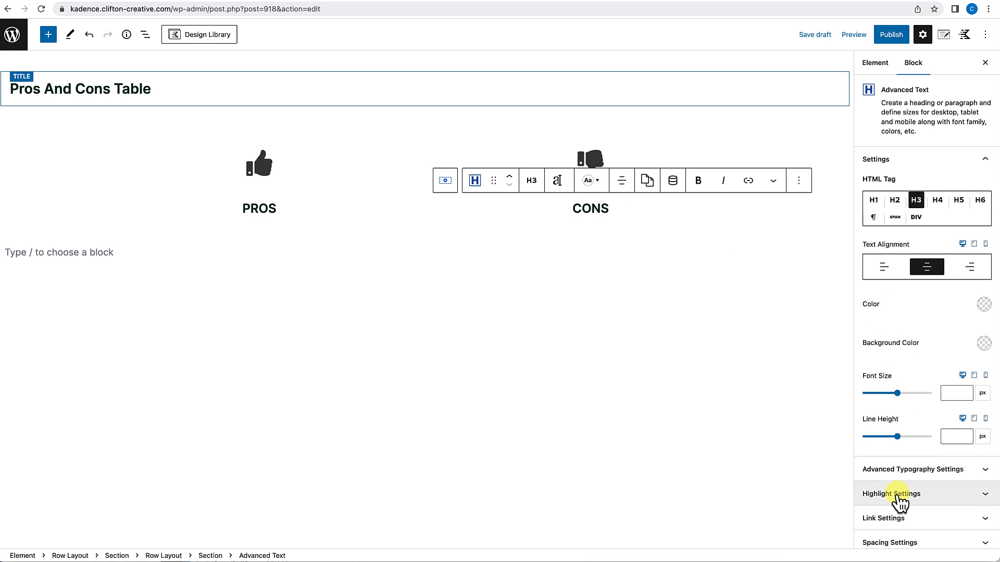
scroll(904, 503, "down", 3)
left_click(904, 459)
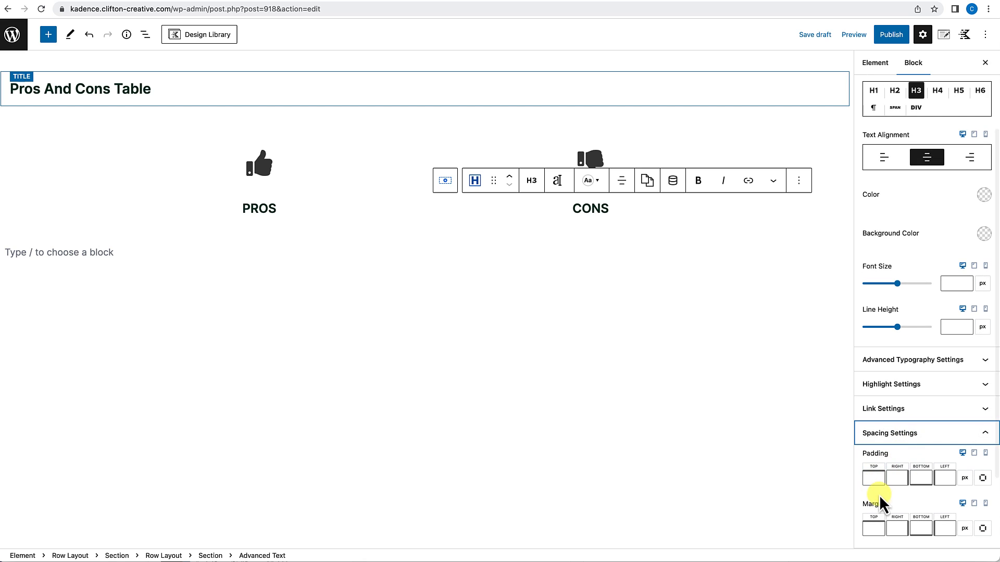
left_click(873, 529)
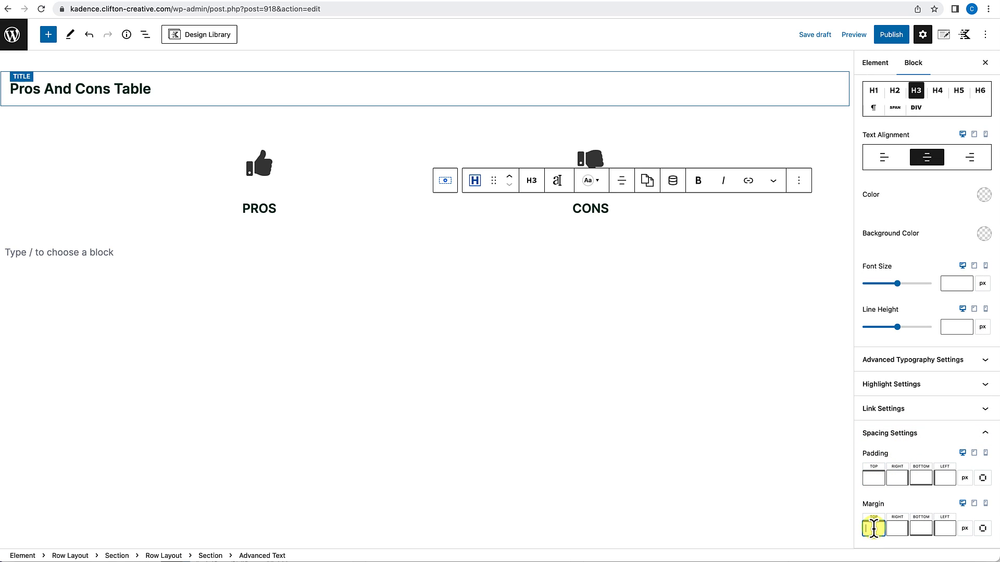
type("5")
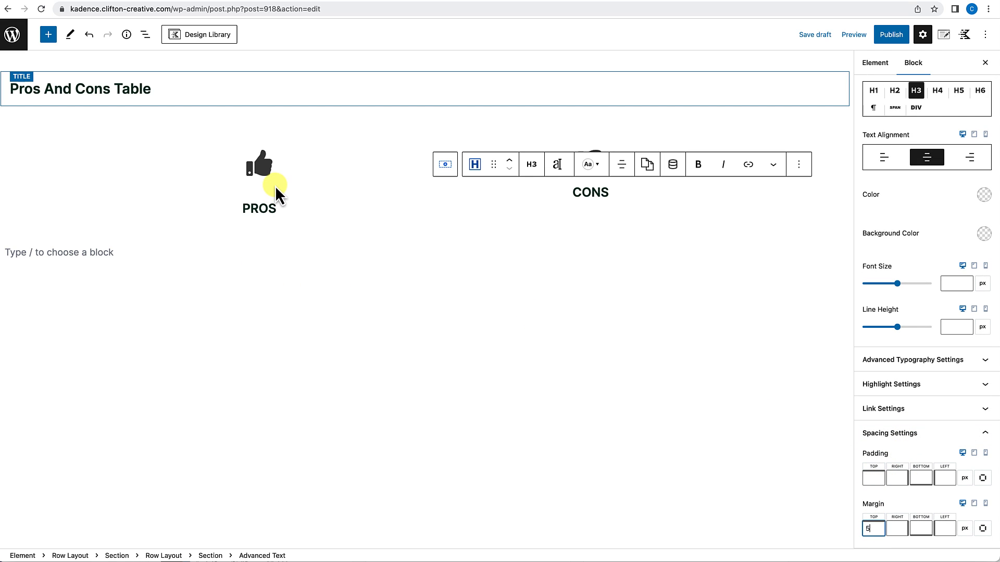
left_click(259, 209)
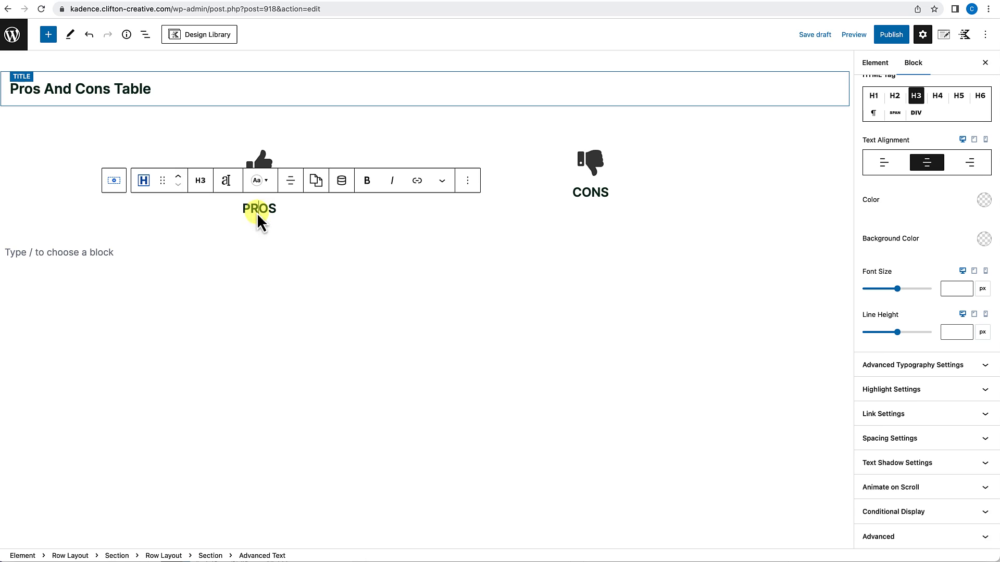
left_click(890, 438)
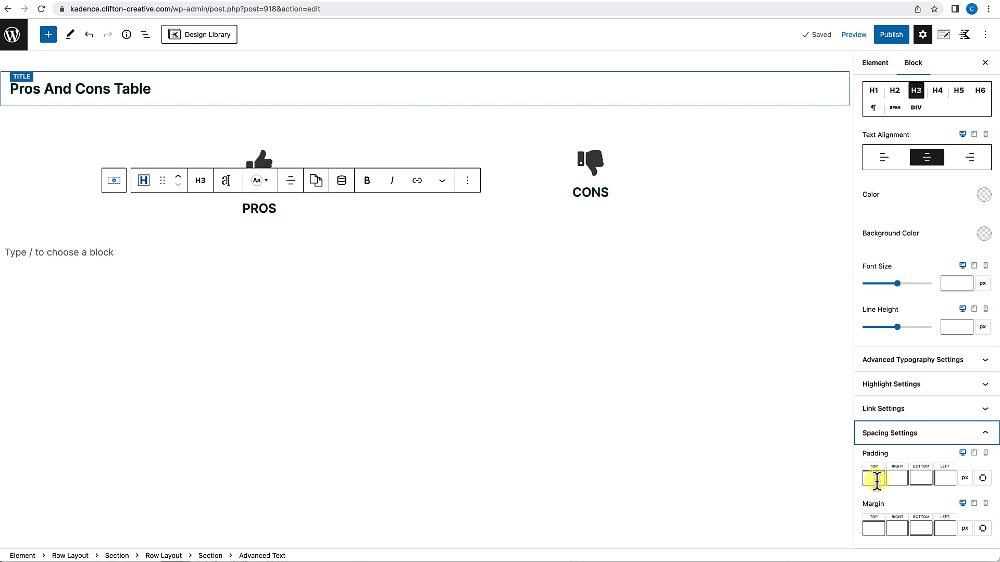
left_click(876, 534)
left_click(549, 289)
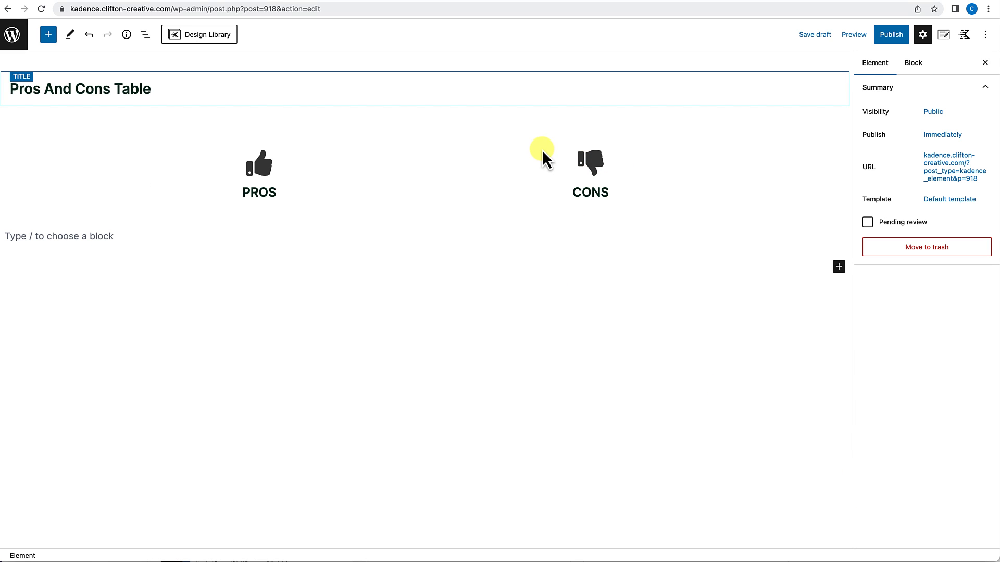
Set the thumbs-up icon's color to the green palette color 11AE80.
left_click(263, 169)
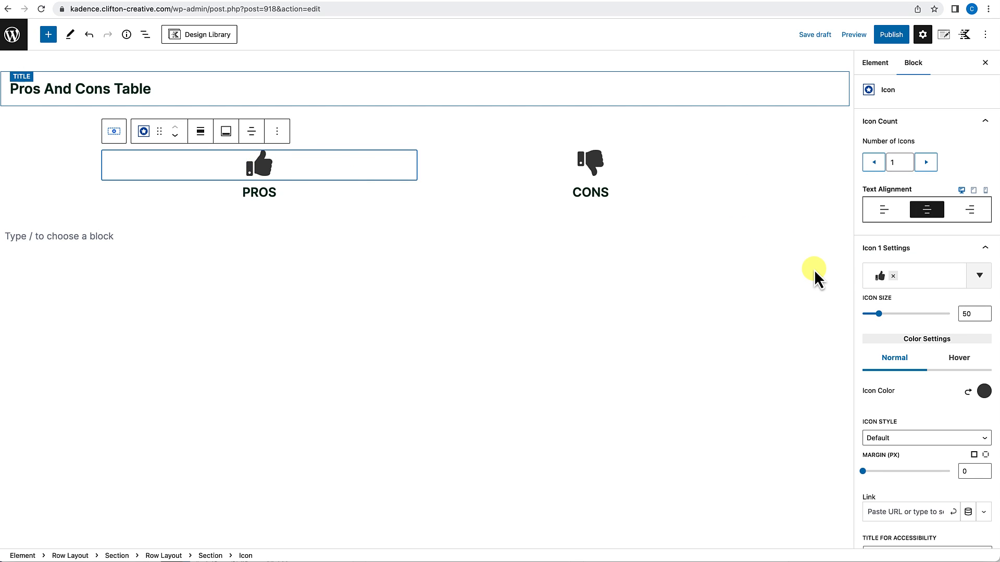
left_click(984, 393)
left_click(854, 370)
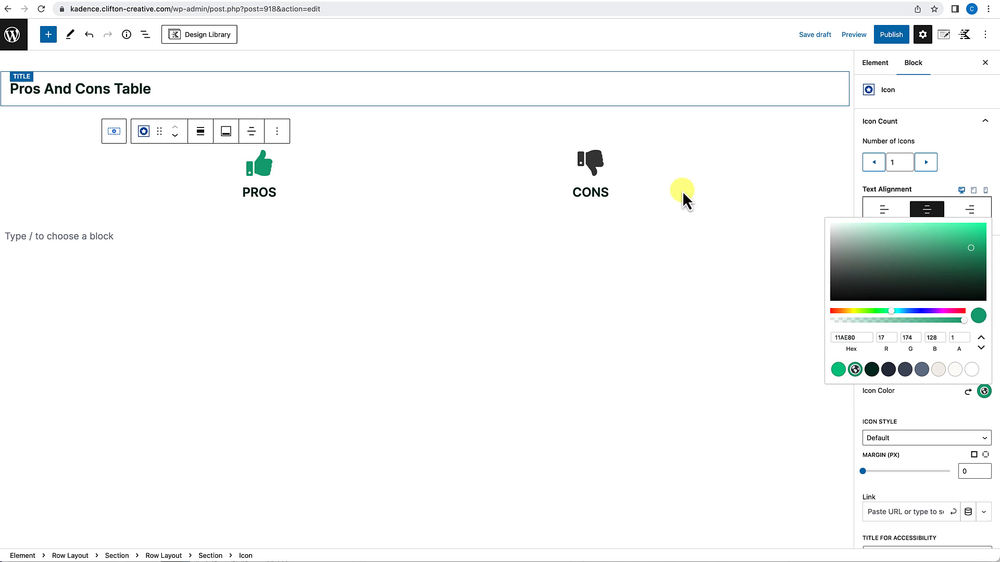
Set the thumbs-down icon's color to the custom red D80000.
left_click(599, 162)
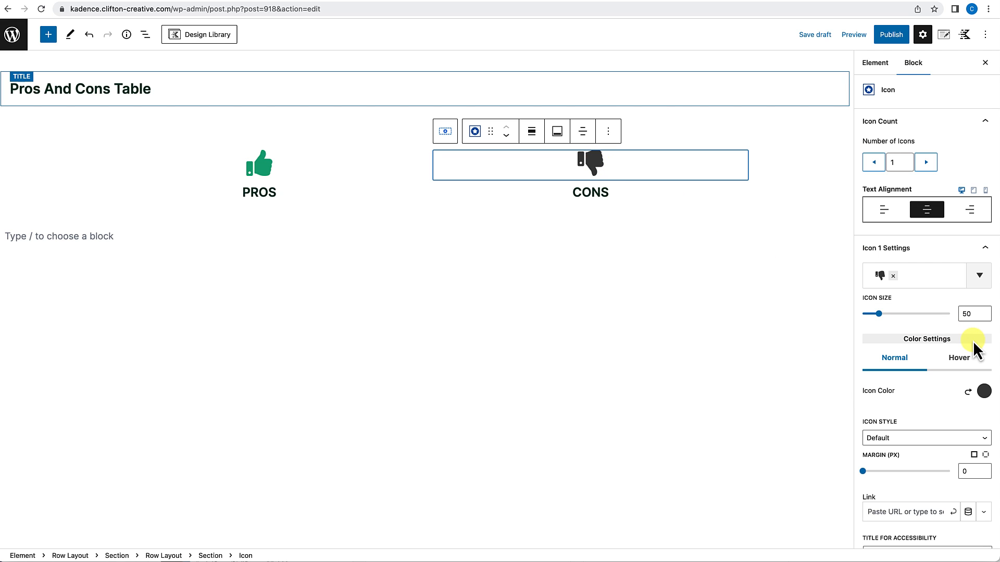
left_click(983, 391)
left_click_drag(978, 275, 992, 200)
mouse_move(989, 244)
left_mouse_down()
mouse_move(984, 260)
mouse_move(994, 243)
left_mouse_up()
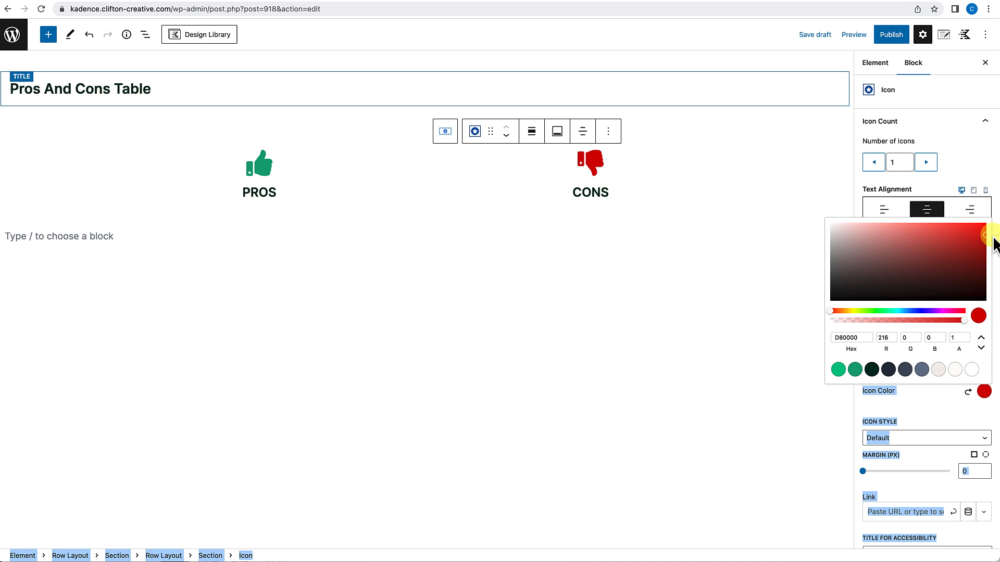
left_click(604, 316)
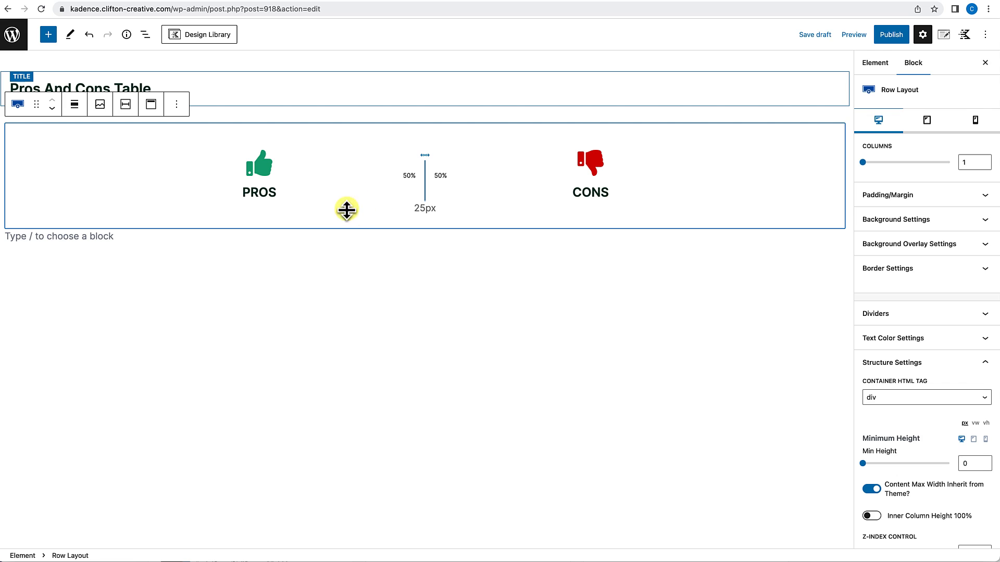
Insert an Info Box block directly after the PROS heading in the first column.
left_click(287, 194)
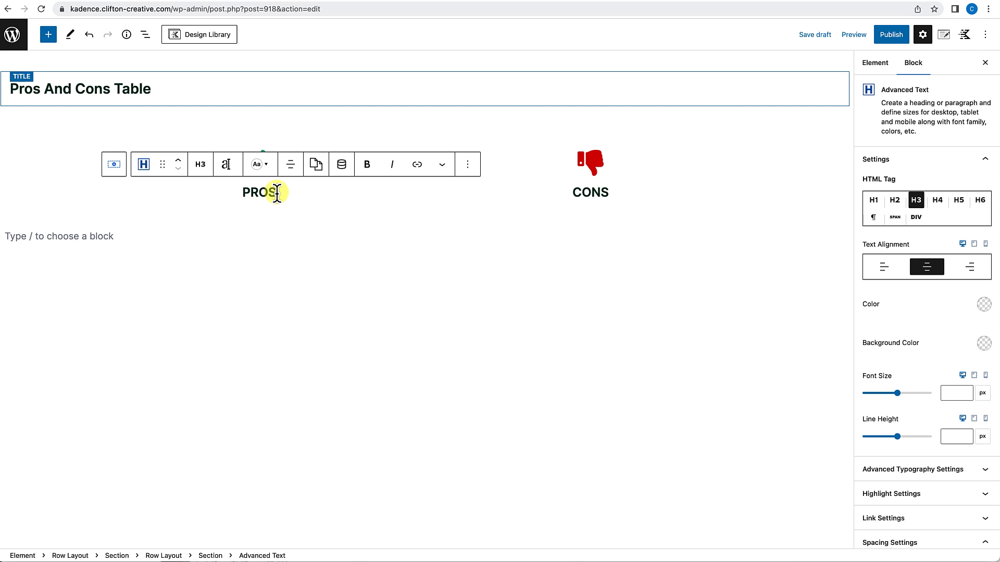
key("Return")
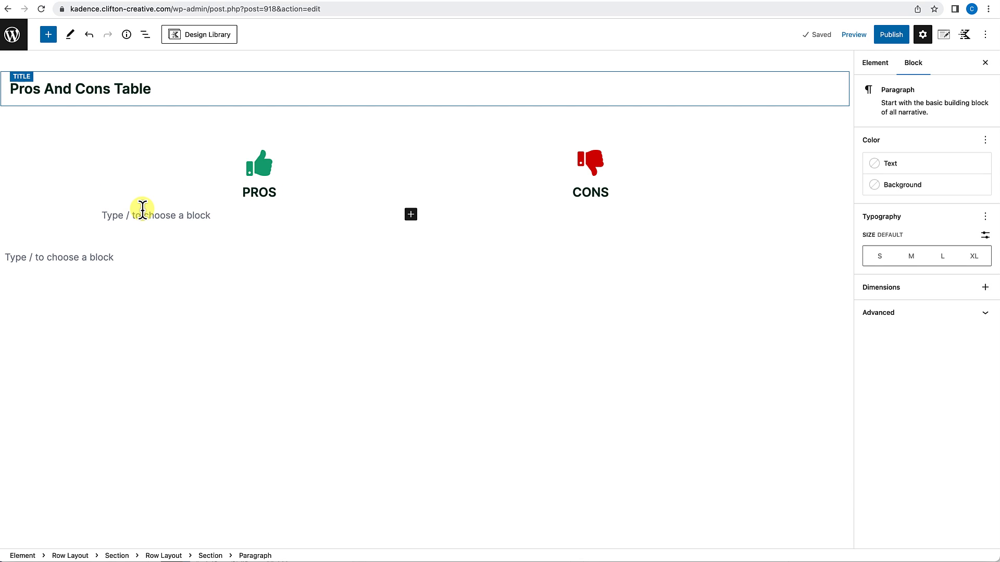
type("/info")
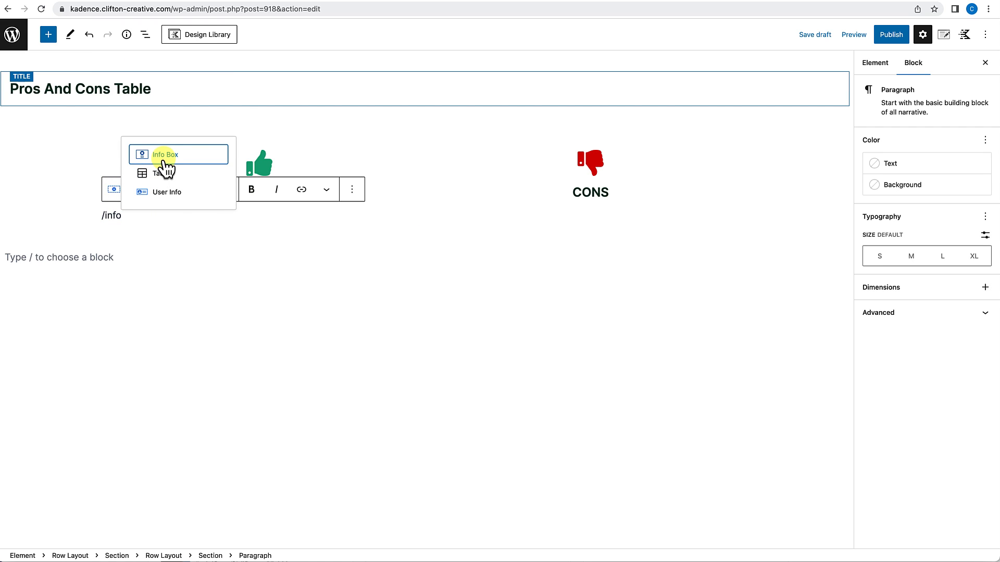
left_click(167, 163)
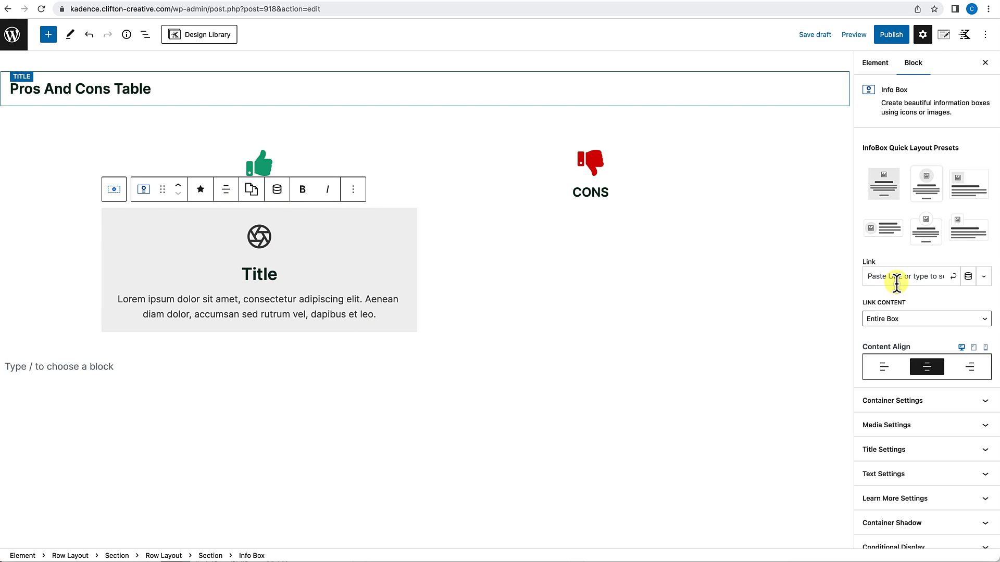
Set the info box's normal container background to the beige palette color F5F2ED.
scroll(904, 339, "down", 1)
left_click(950, 370)
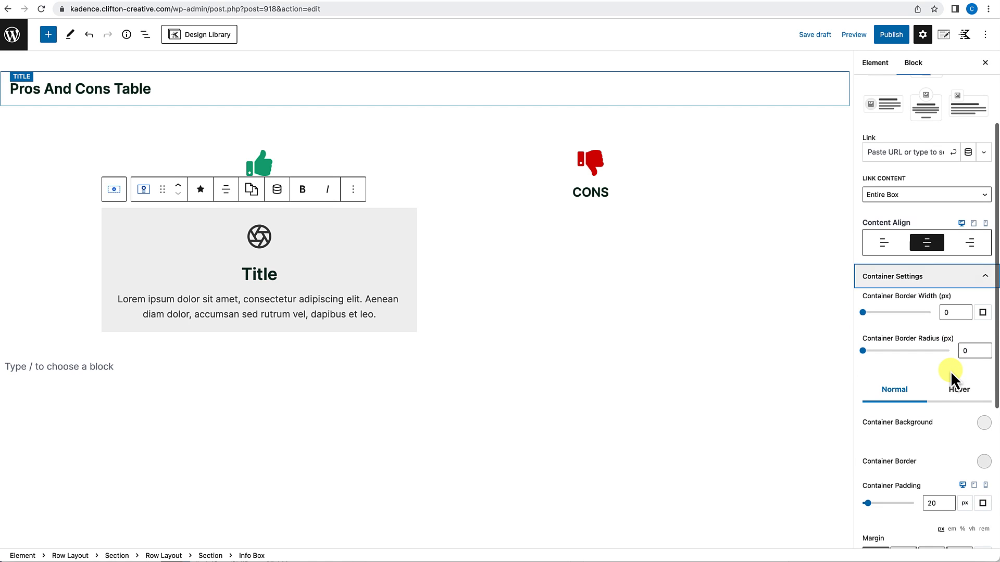
scroll(945, 390, "down", 1)
scroll(941, 382, "down", 1)
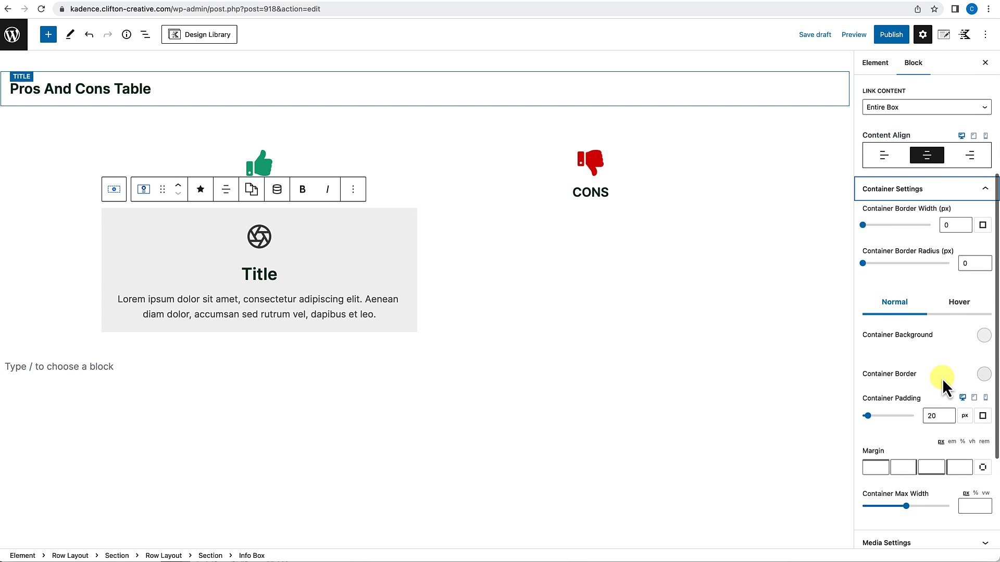
left_click(983, 335)
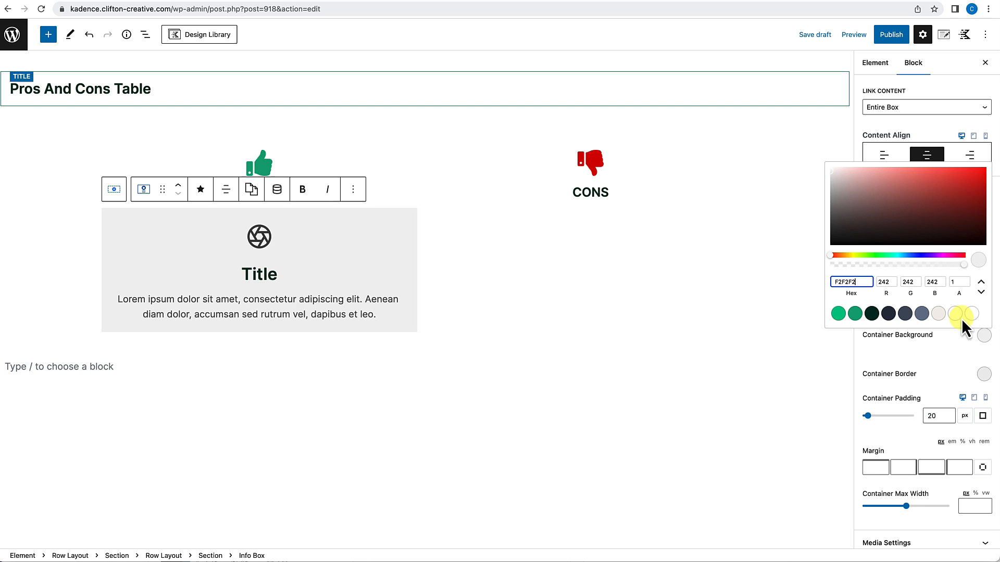
left_click(938, 315)
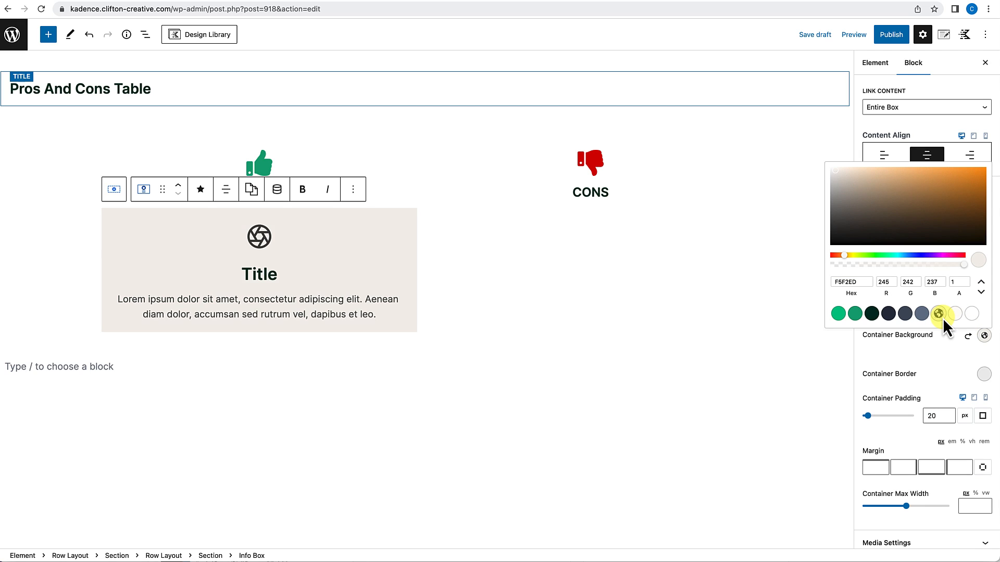
left_click(937, 356)
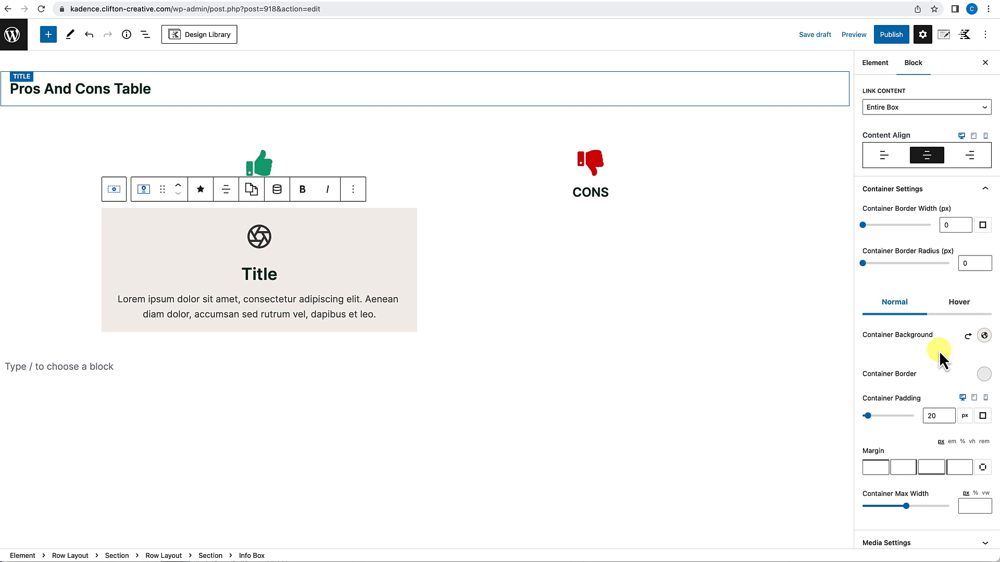
Set the info box's hover background to the same beige palette color, F5F2ED.
left_click(958, 303)
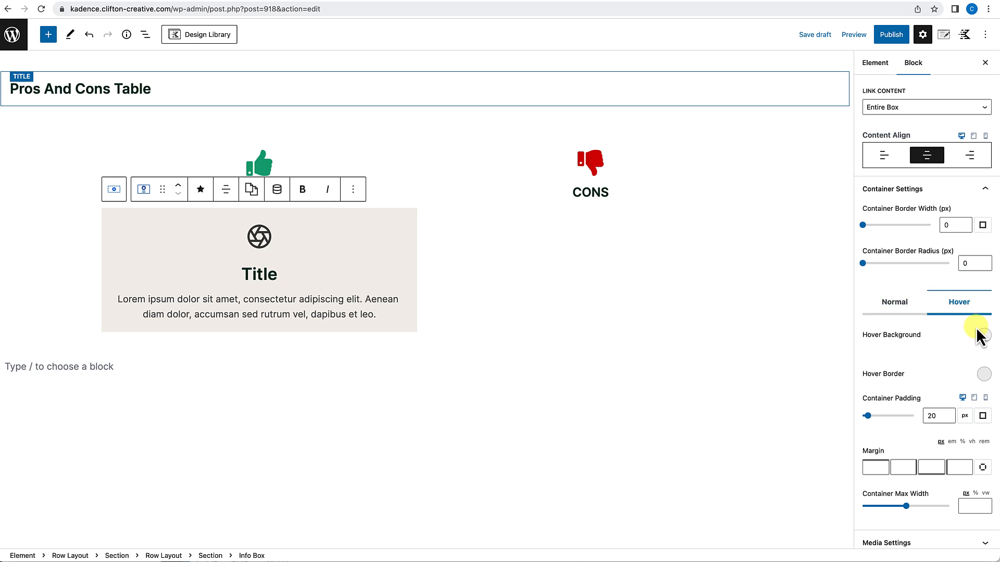
left_click(984, 336)
left_click(938, 315)
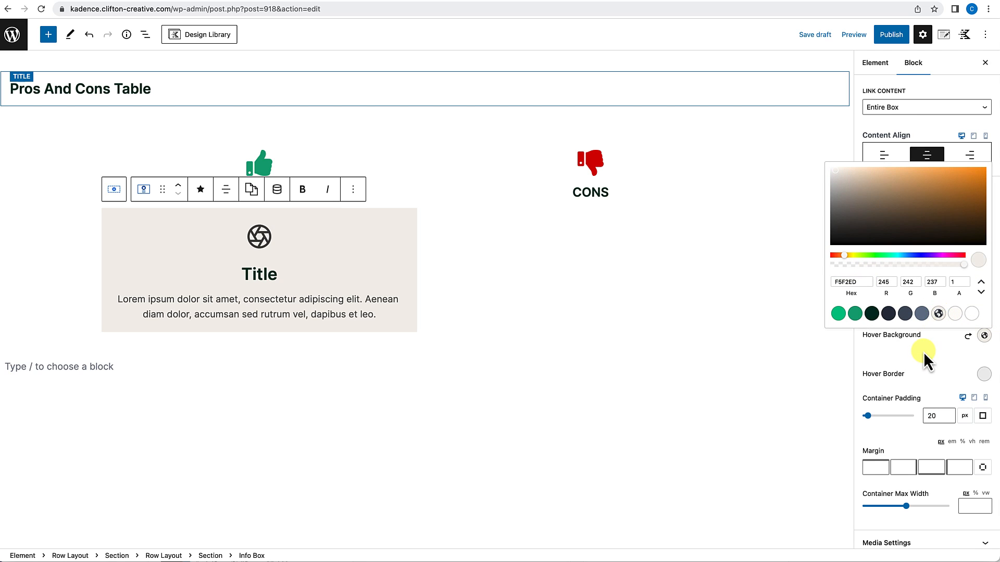
left_click(923, 354)
Align the info box's content to the left.
scroll(921, 356, "down", 1)
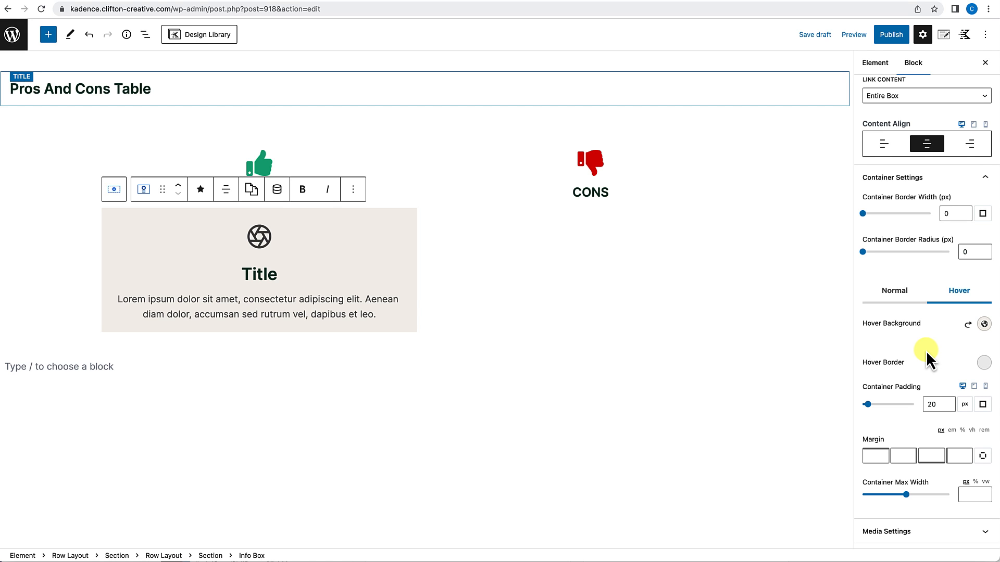
scroll(926, 351, "up", 8)
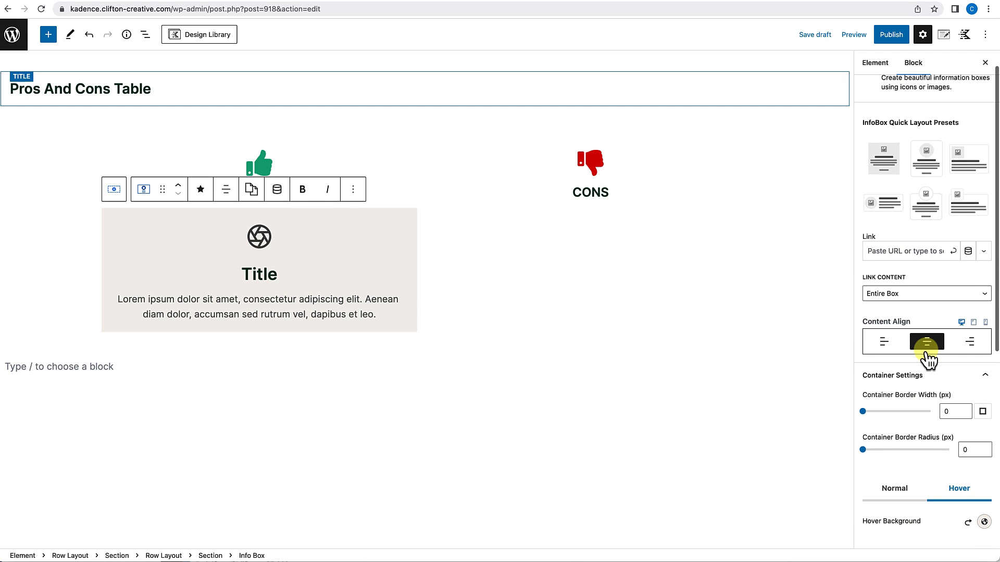
scroll(926, 354, "down", 1)
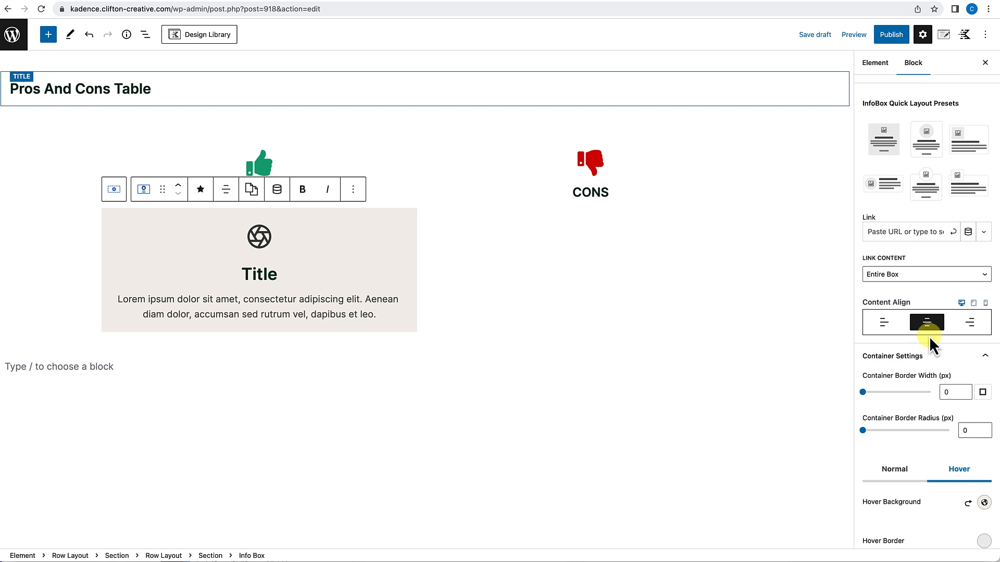
left_click(885, 324)
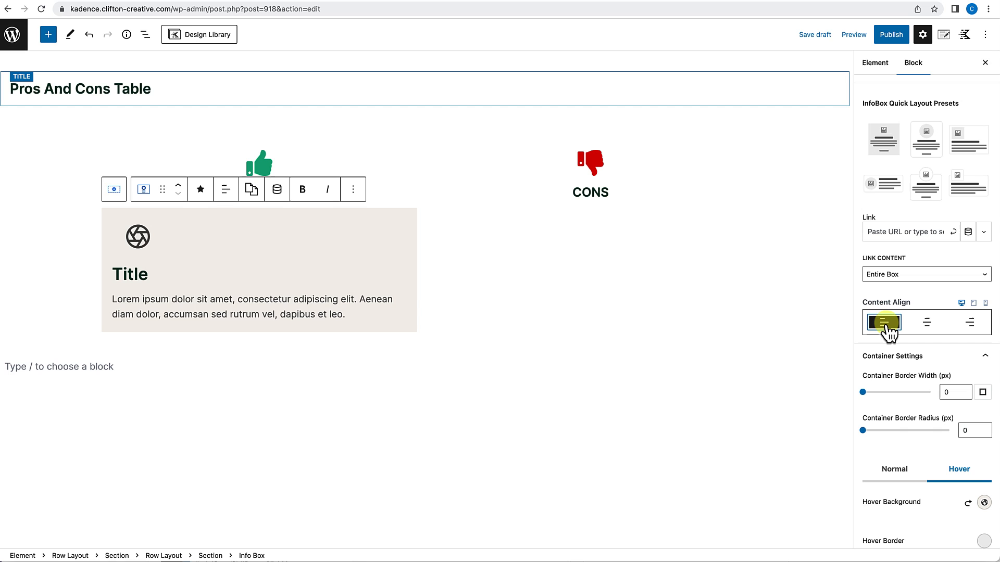
Set the info box's media alignment to Left and its media vertical alignment to Top.
scroll(897, 408, "down", 1)
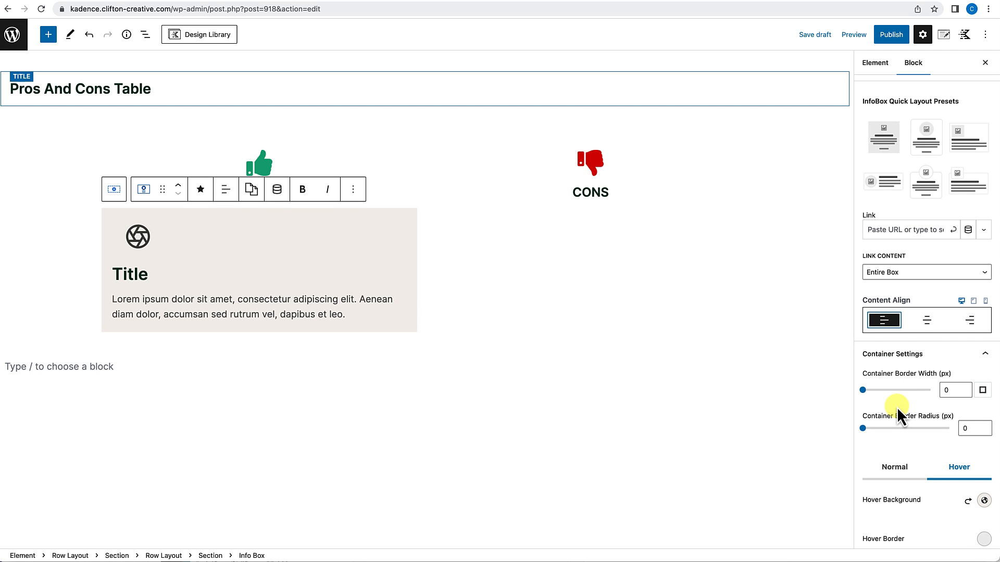
scroll(896, 407, "down", 6)
left_click(896, 392)
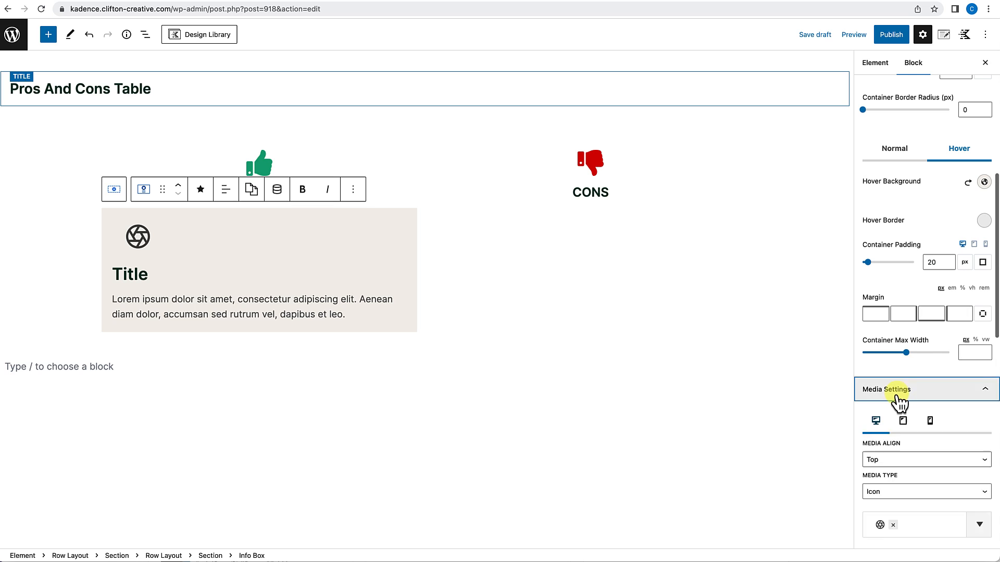
scroll(897, 393, "down", 5)
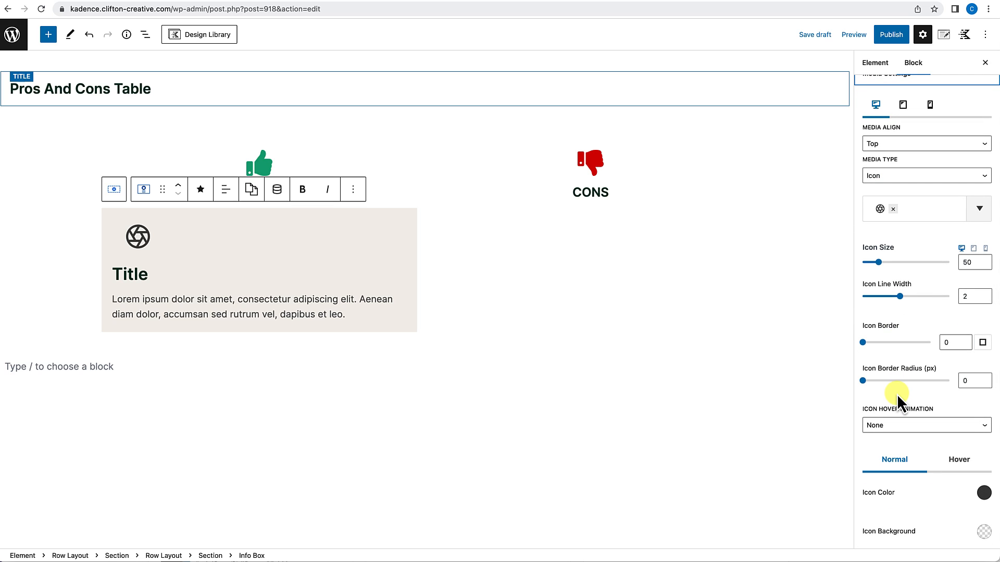
left_click(903, 148)
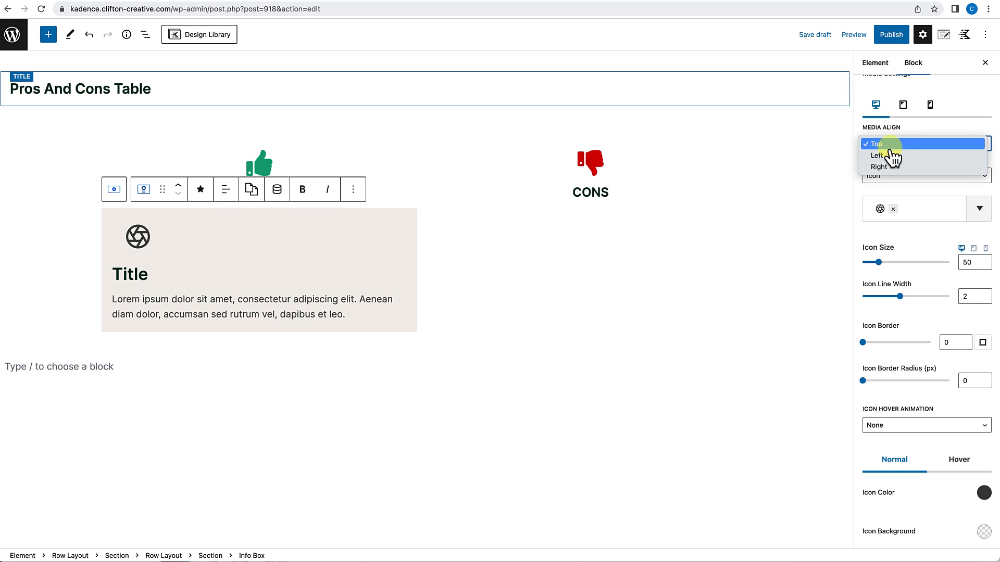
left_click(888, 156)
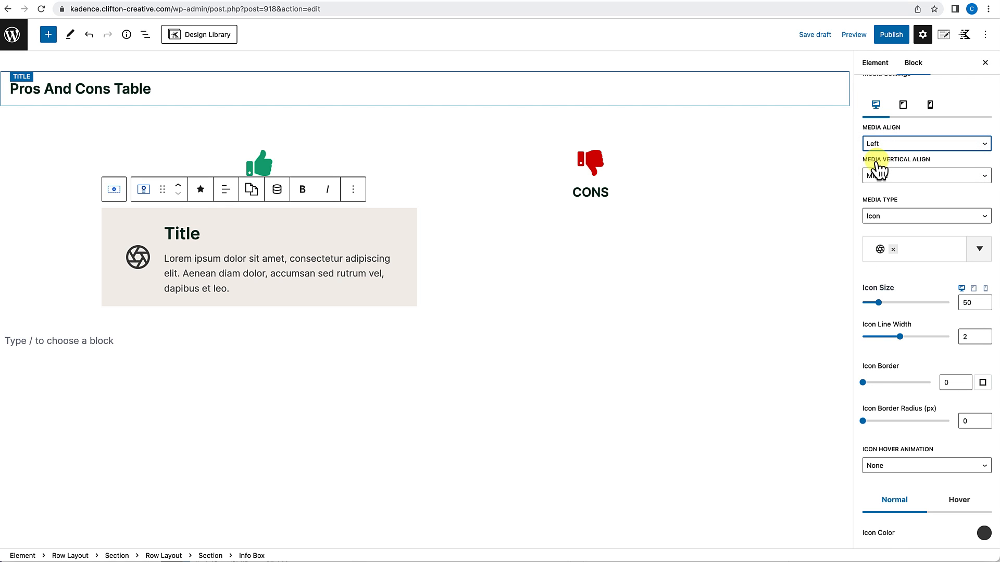
left_click(897, 177)
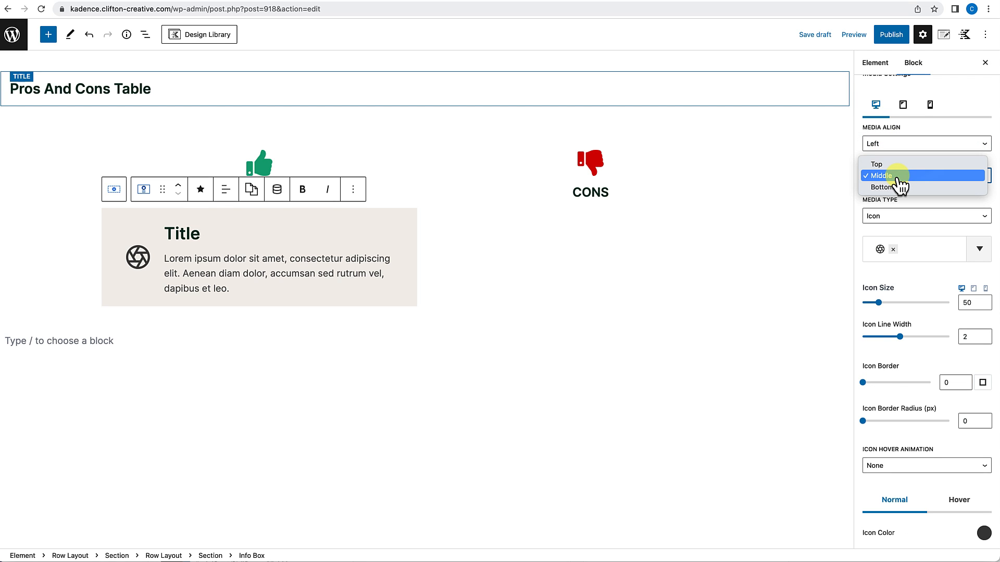
left_click(883, 164)
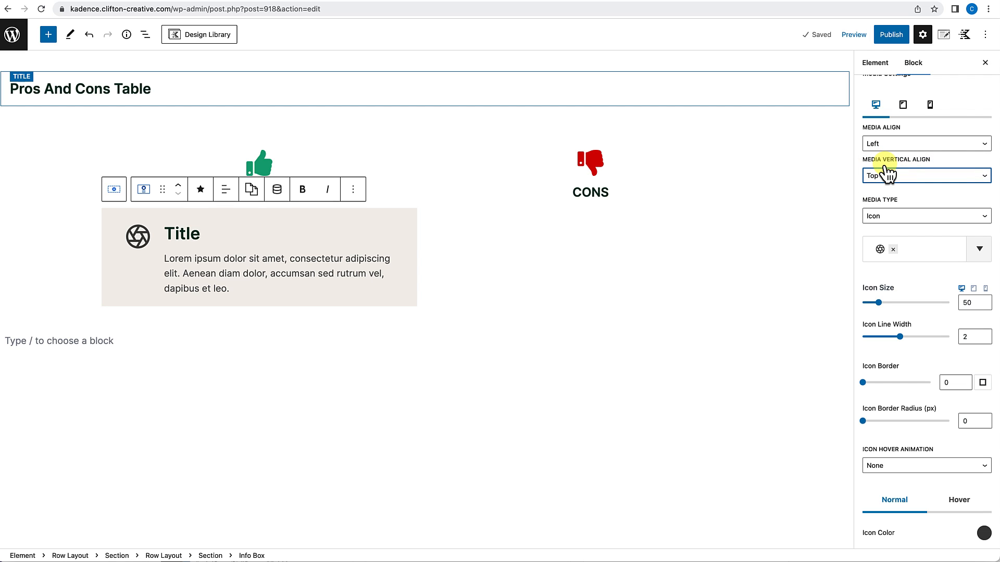
Replace the info box's icon with the solid square check icon, found by searching "check", and set its size to 25.
left_click(893, 249)
left_click(892, 251)
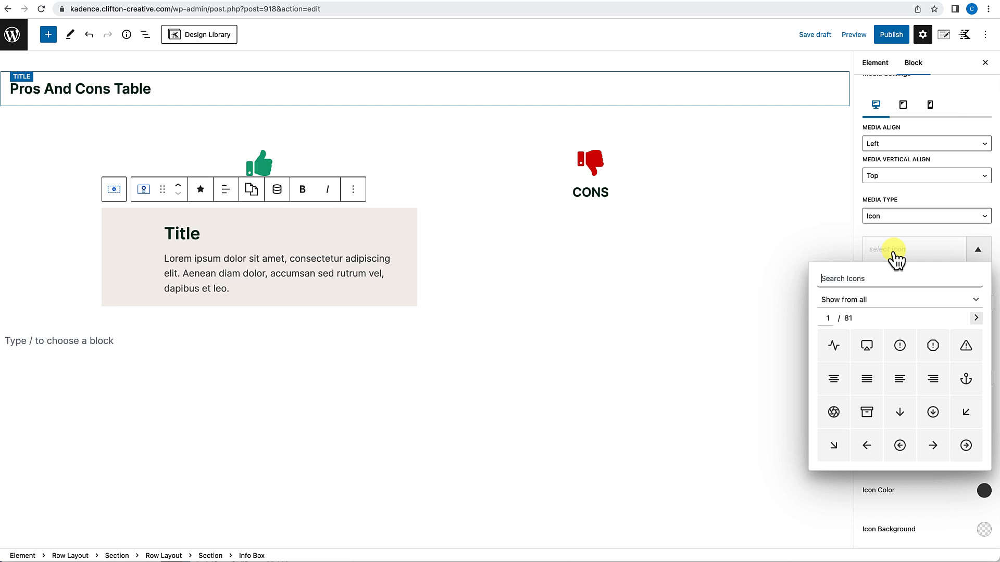
type("check")
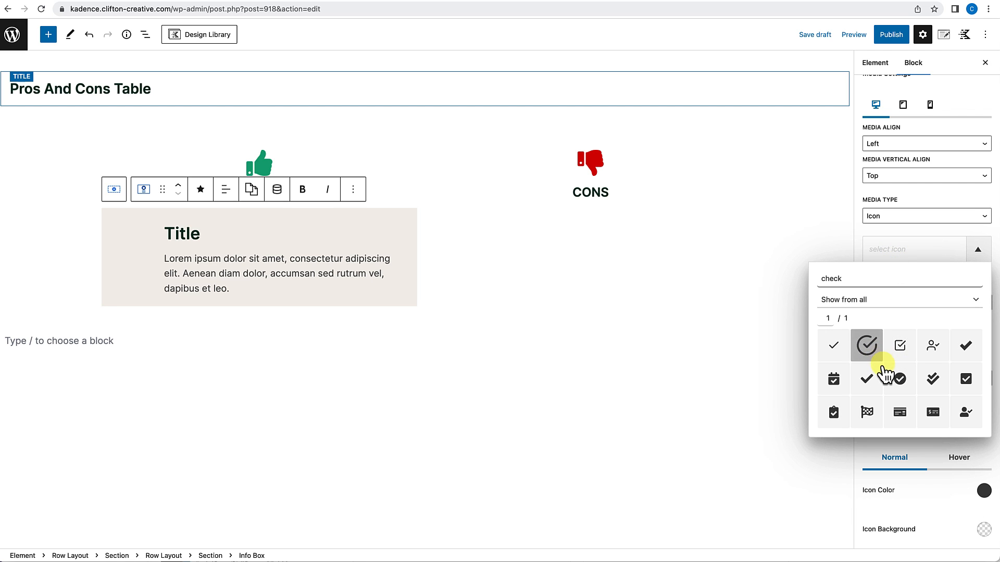
left_click(965, 380)
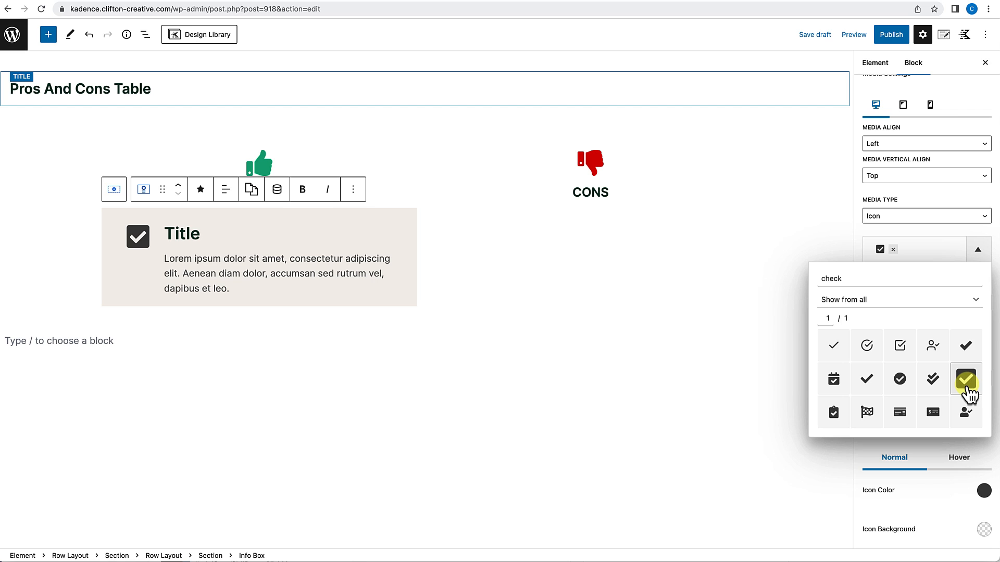
left_click(951, 233)
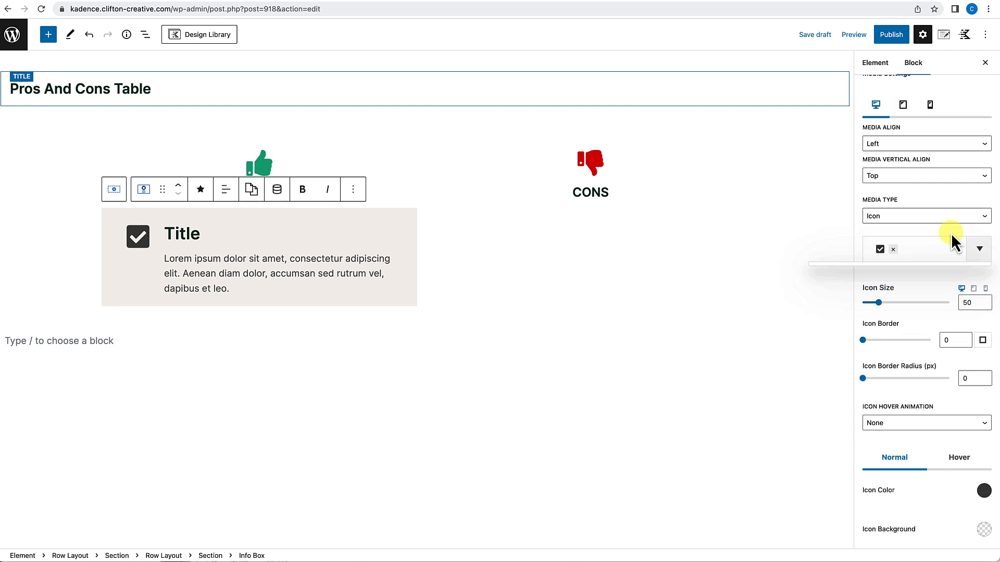
left_click(961, 303)
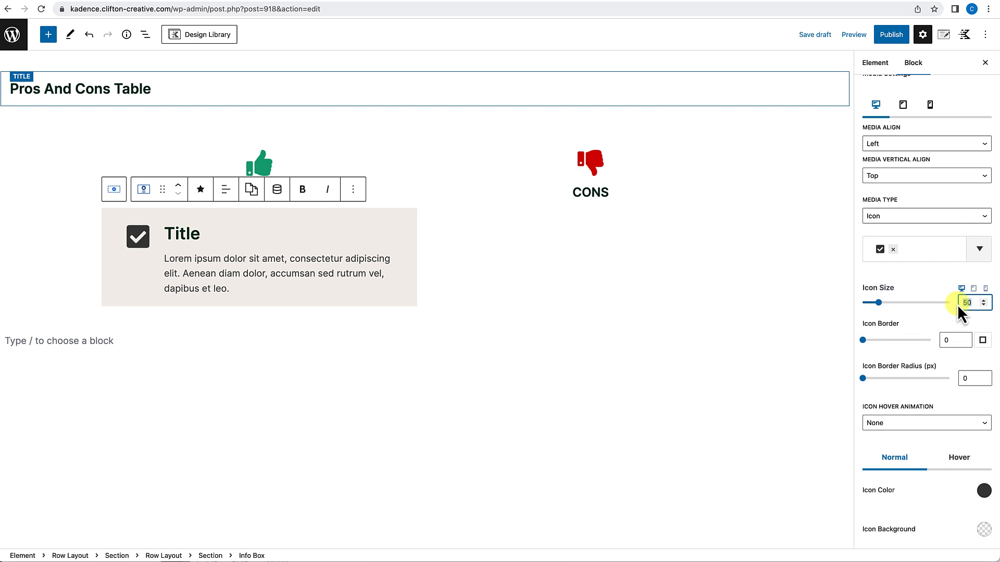
type("25")
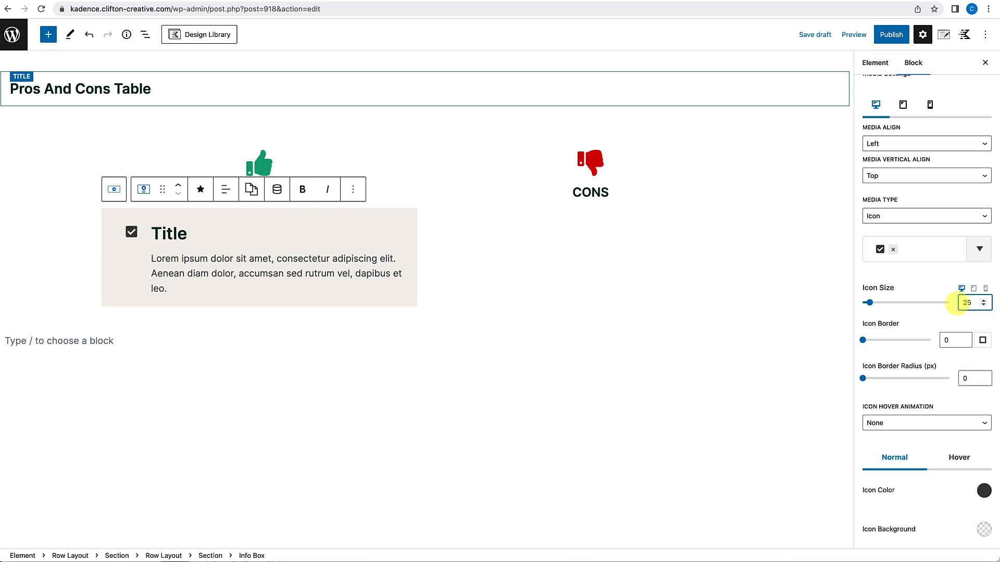
Turn off the title of the info box.
scroll(907, 372, "down", 6)
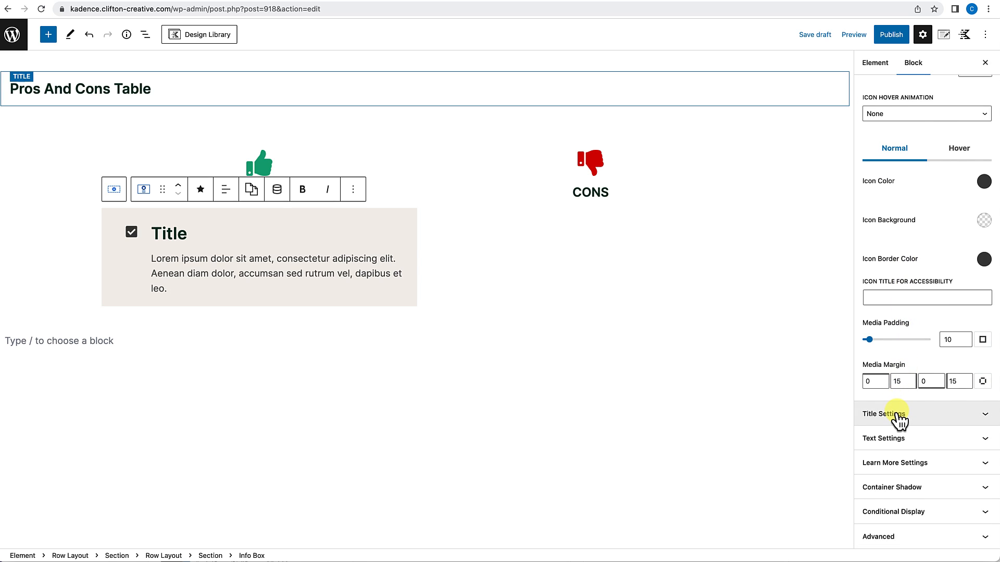
left_click(897, 414)
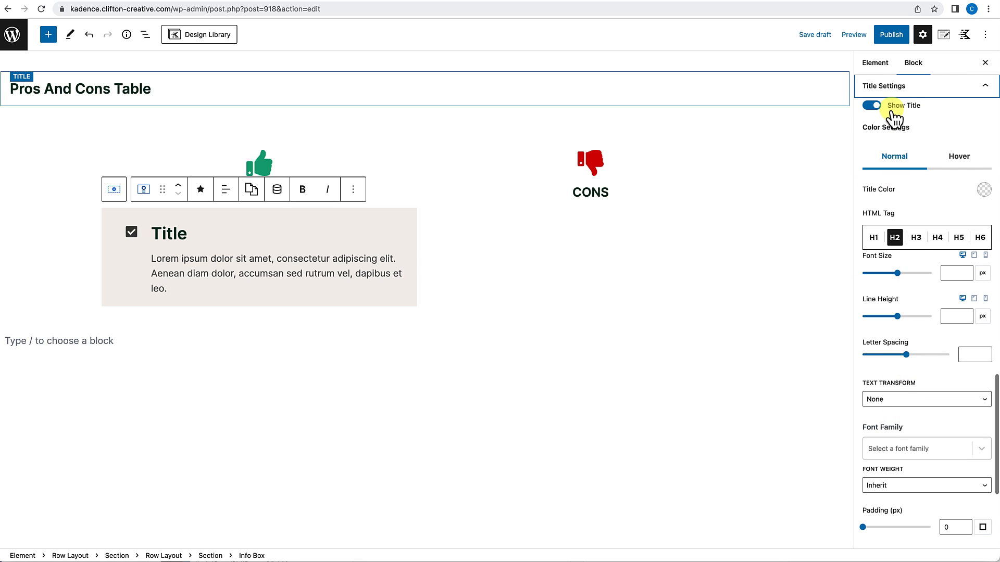
left_click(876, 107)
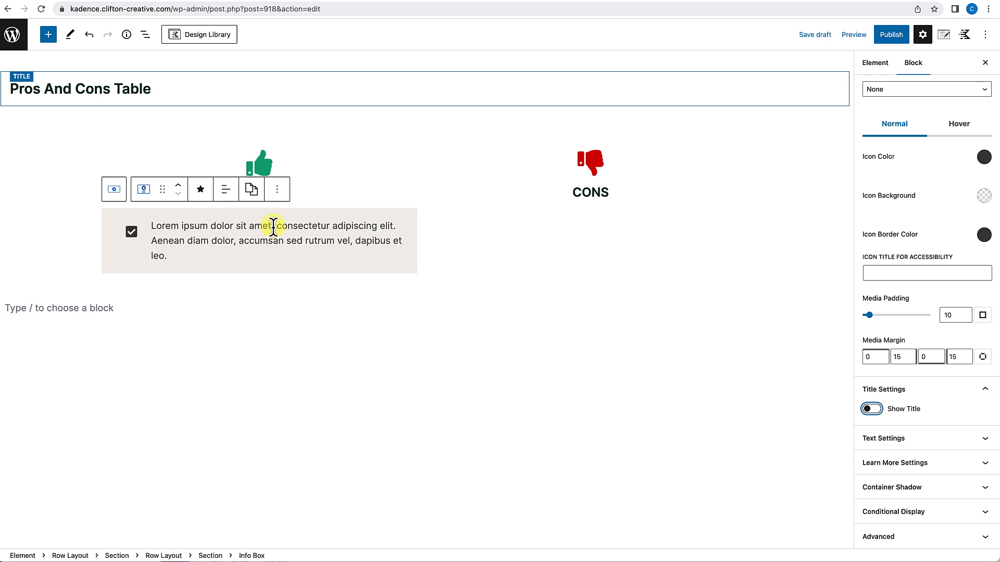
Shorten the info box's placeholder text to "Lorem ipsum dolor sit amet" without a trailing comma.
left_click_drag(273, 226, 282, 259)
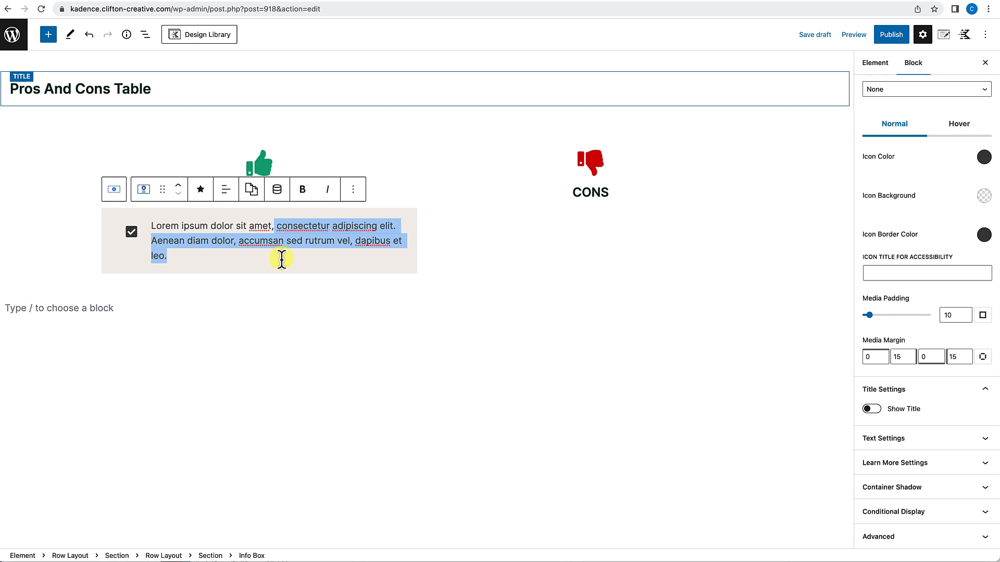
key("BackSpace")
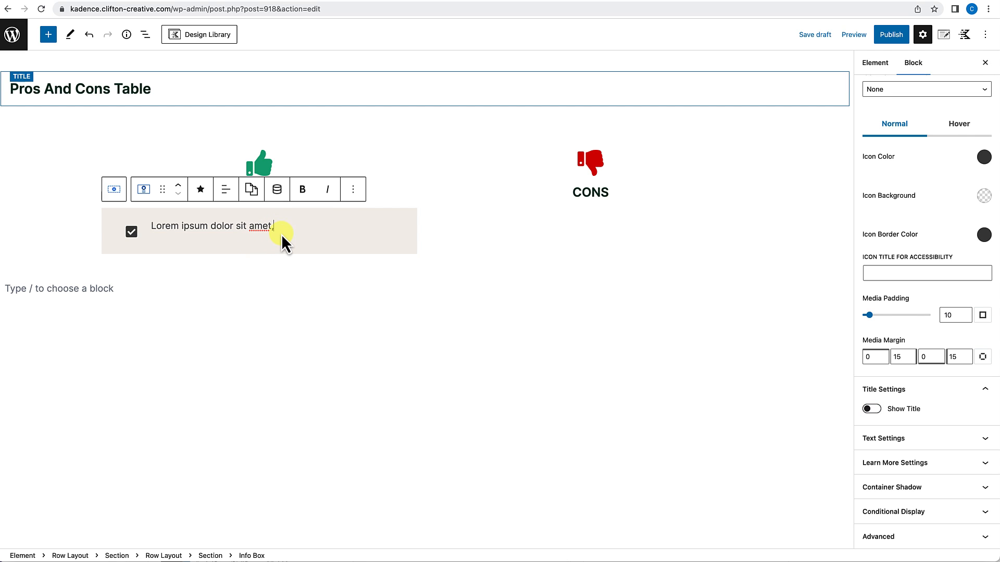
key("BackSpace")
Preview the element in a new tab to check how the icon lines up with the text, and return to the editor.
scroll(917, 326, "up", 2)
scroll(917, 326, "up", 10)
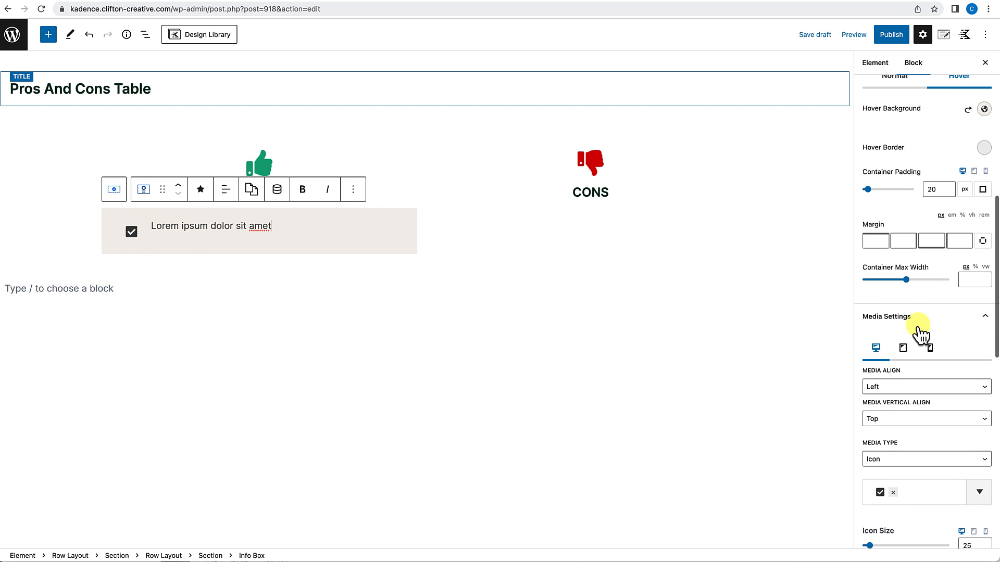
scroll(917, 328, "down", 10)
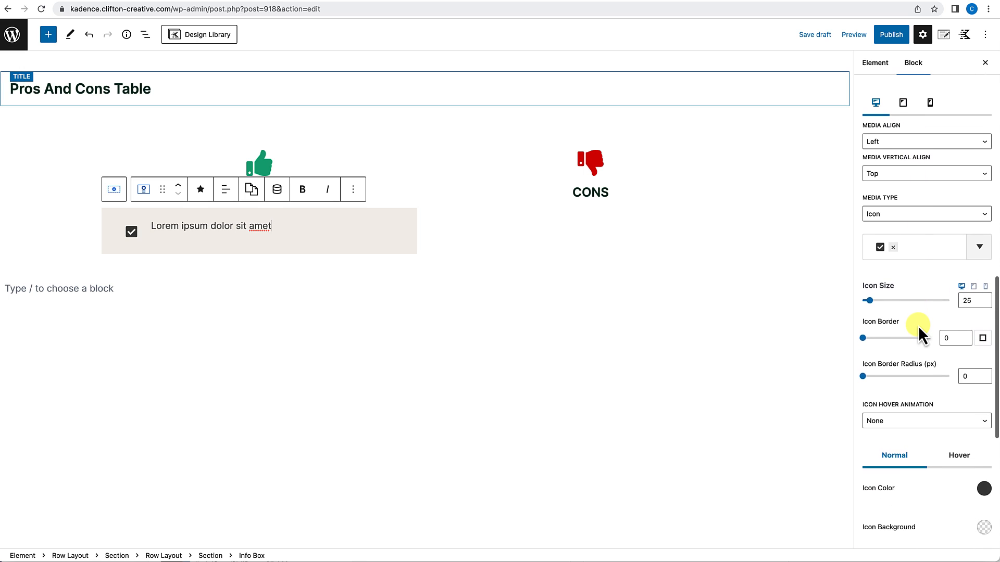
scroll(917, 326, "down", 8)
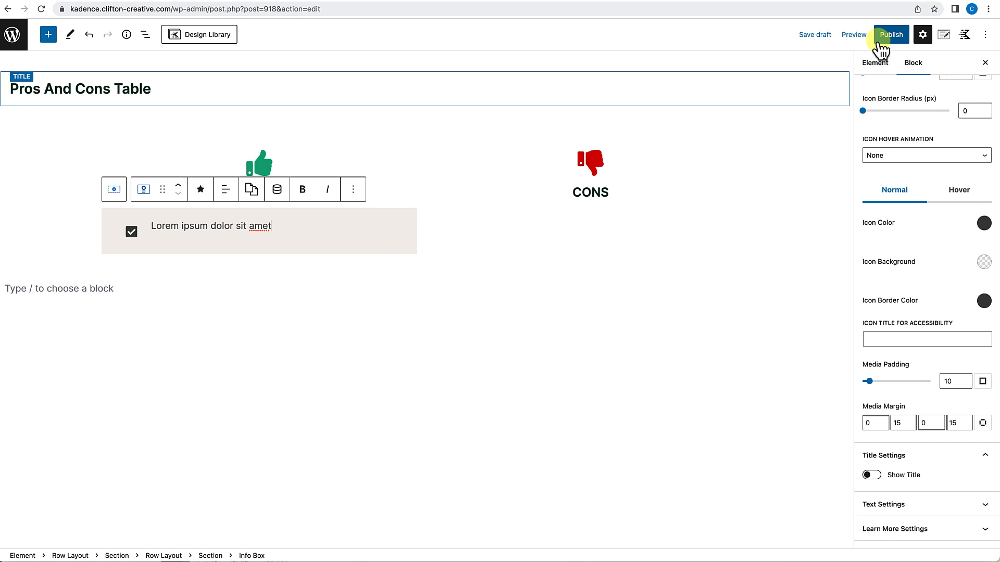
left_click(860, 41)
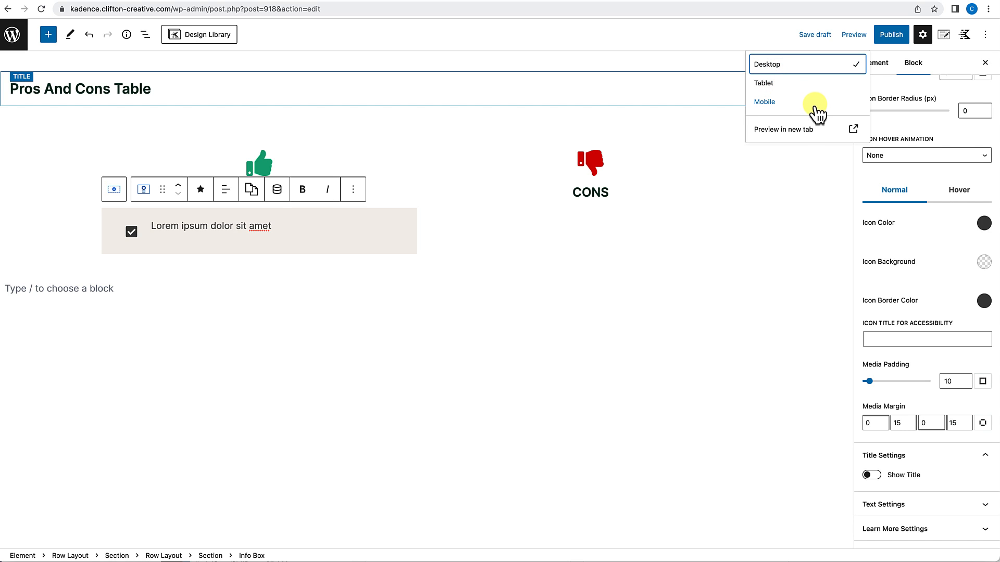
left_click(796, 130)
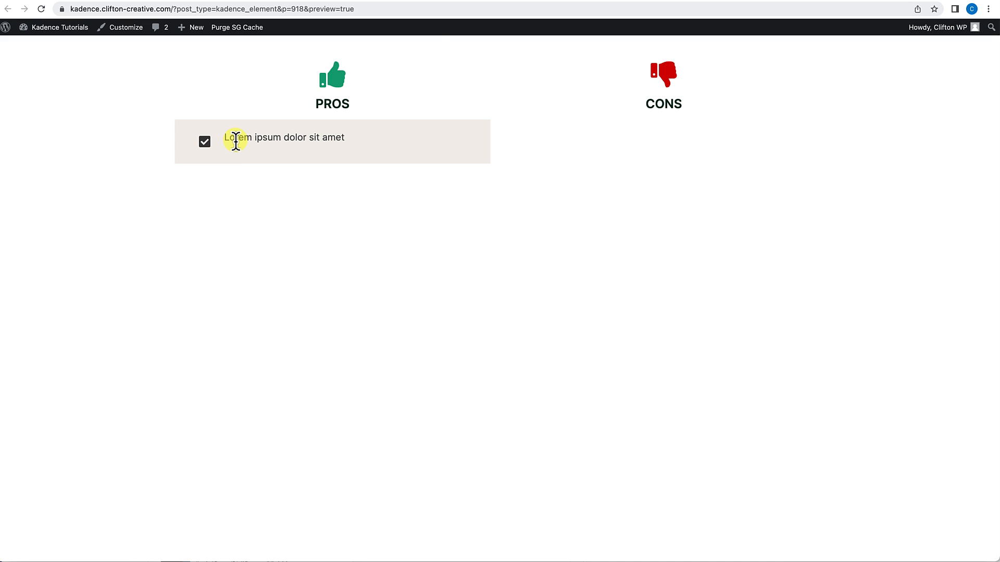
left_click(763, 4)
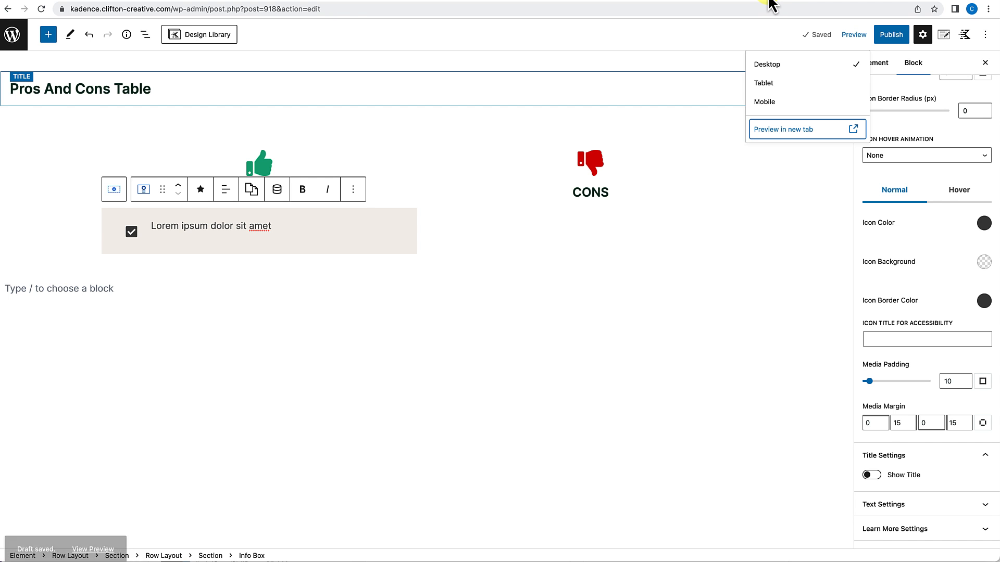
Unlink the sides of the info box's media padding and set the top padding to 0.
scroll(885, 416, "down", 2)
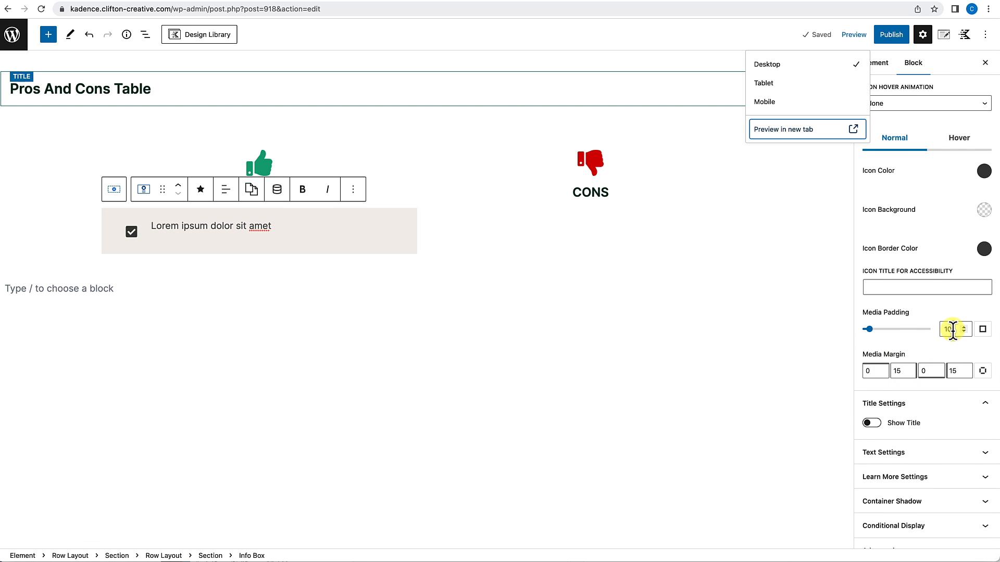
left_click(982, 329)
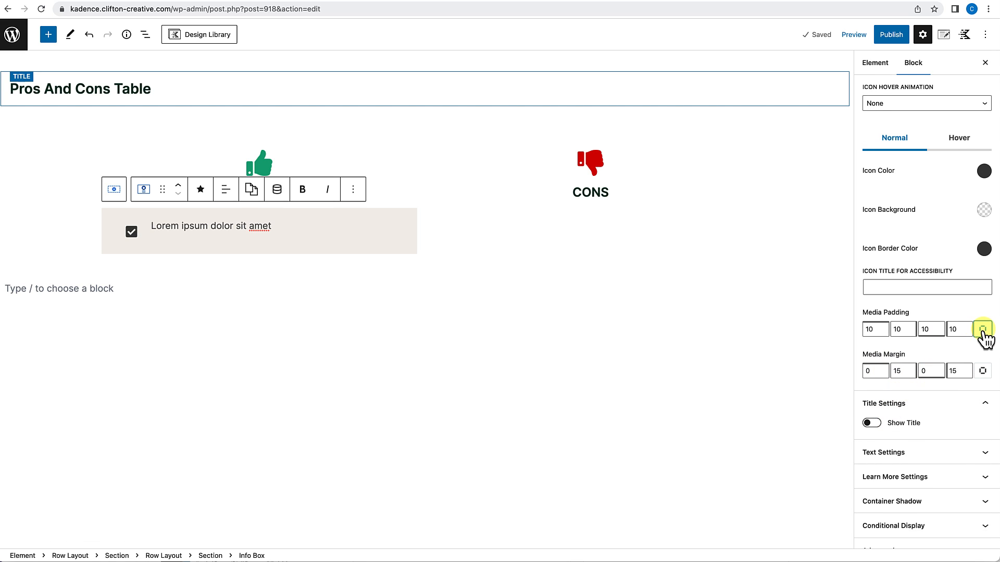
left_click(876, 330)
left_click_drag(865, 333, 863, 332)
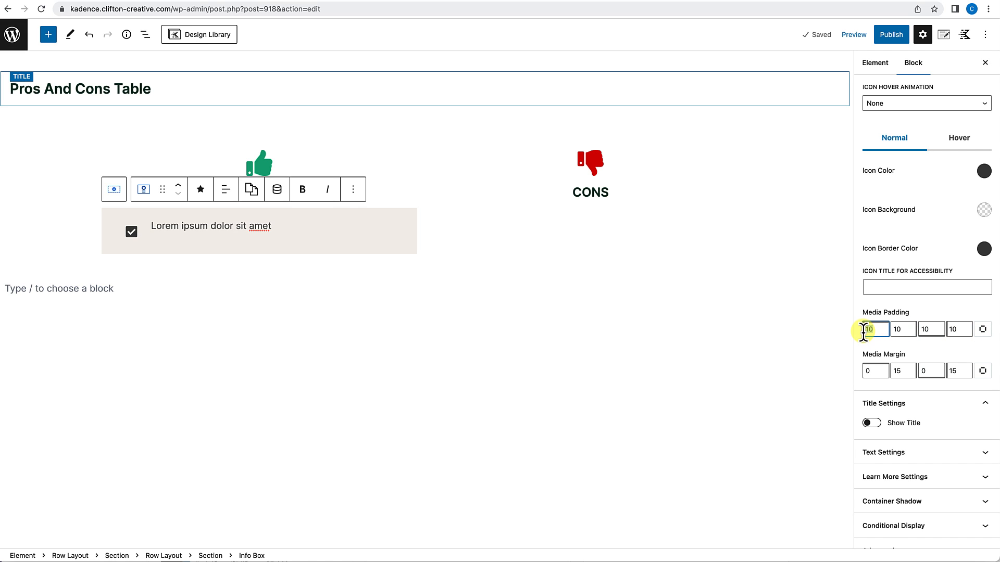
type("0")
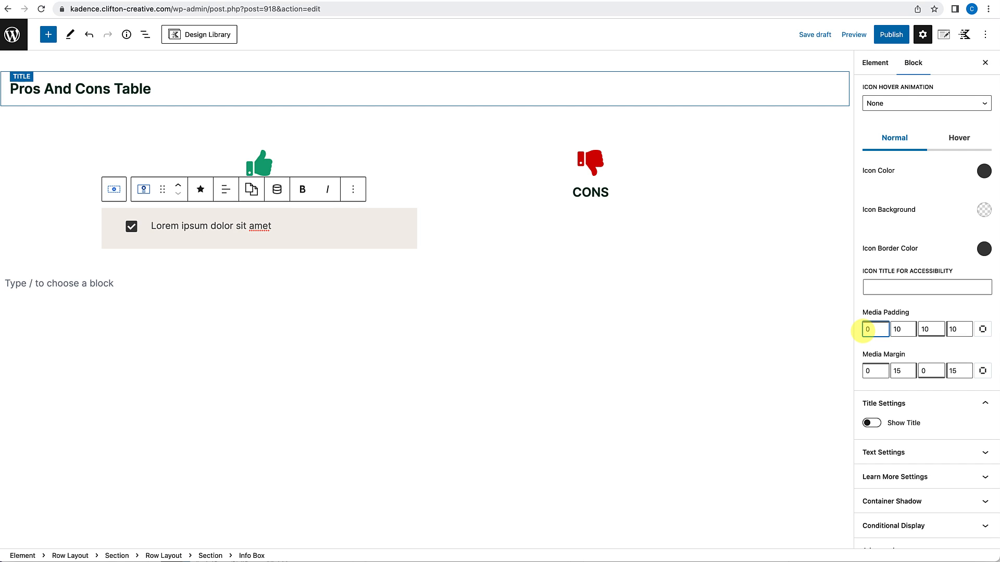
Preview the element again in a new tab to check the icon's adjusted alignment, and return to the editor.
left_click(854, 34)
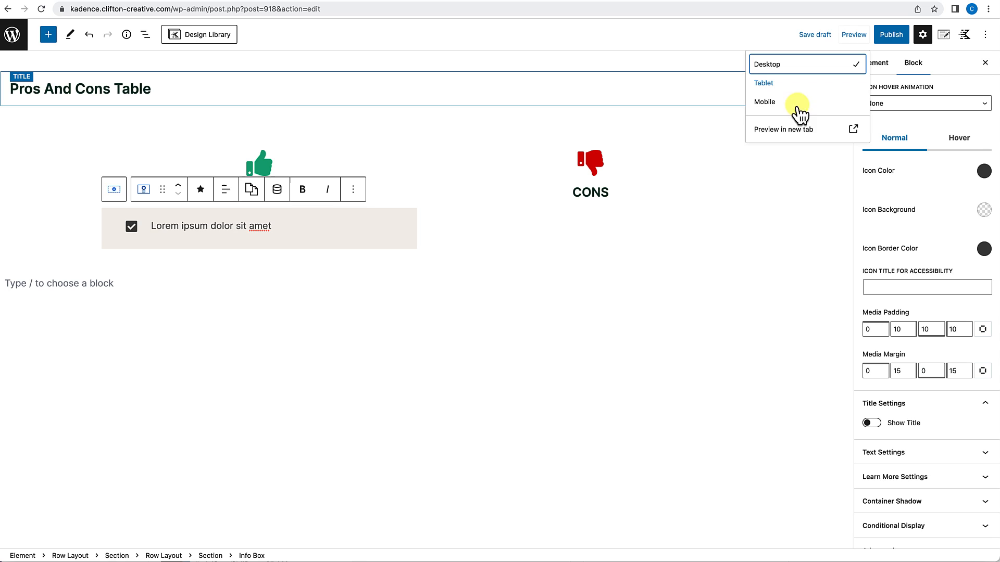
left_click(784, 137)
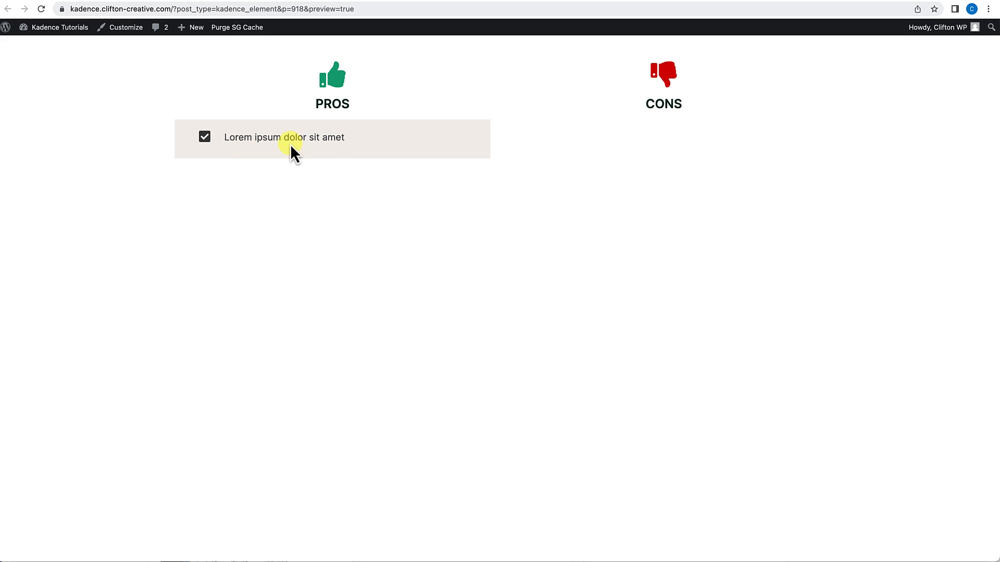
left_click(775, 6)
Set the container padding of the info box under PROS to 10 px.
left_click(411, 241)
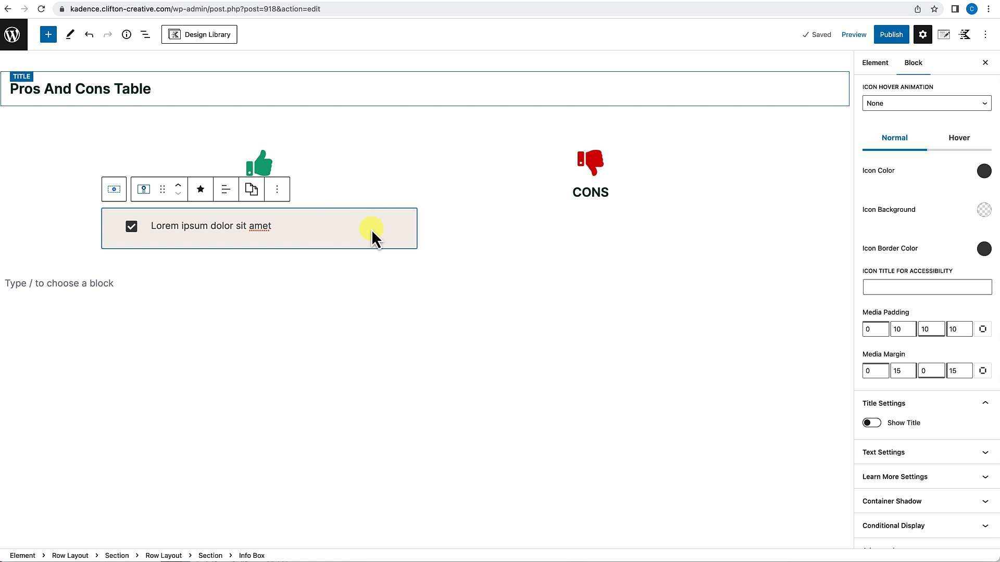
scroll(926, 202, "up", 6)
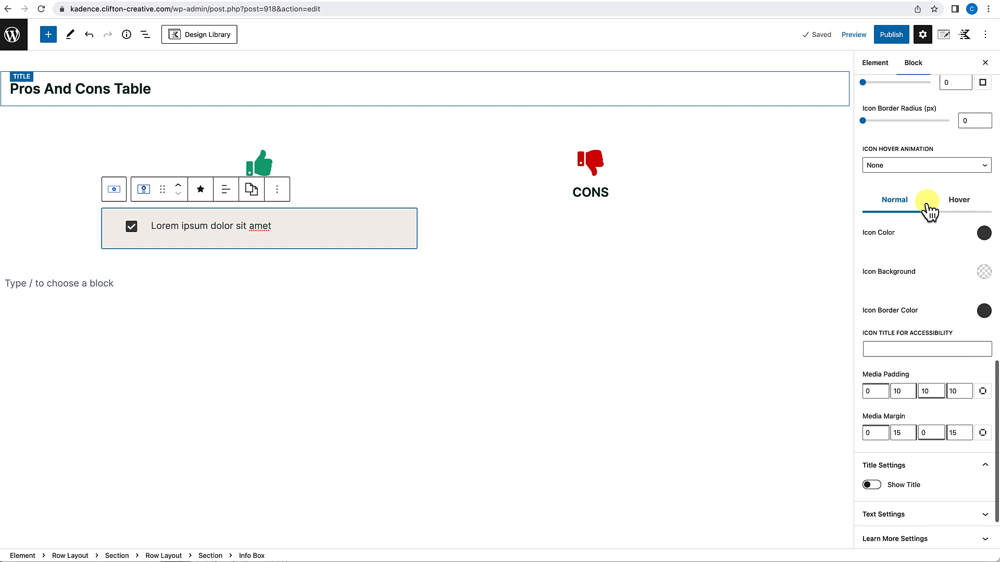
scroll(927, 202, "up", 5)
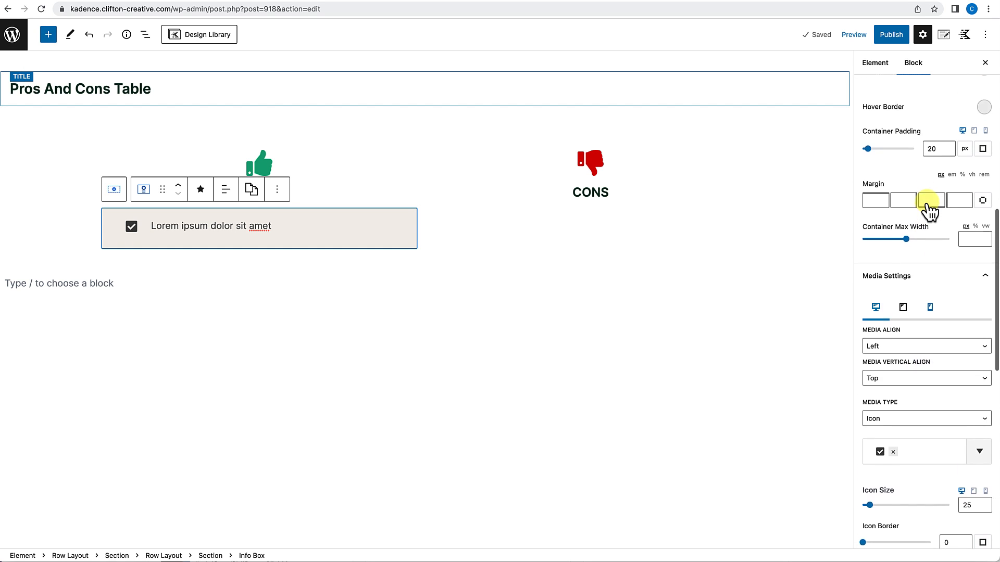
scroll(927, 202, "up", 2)
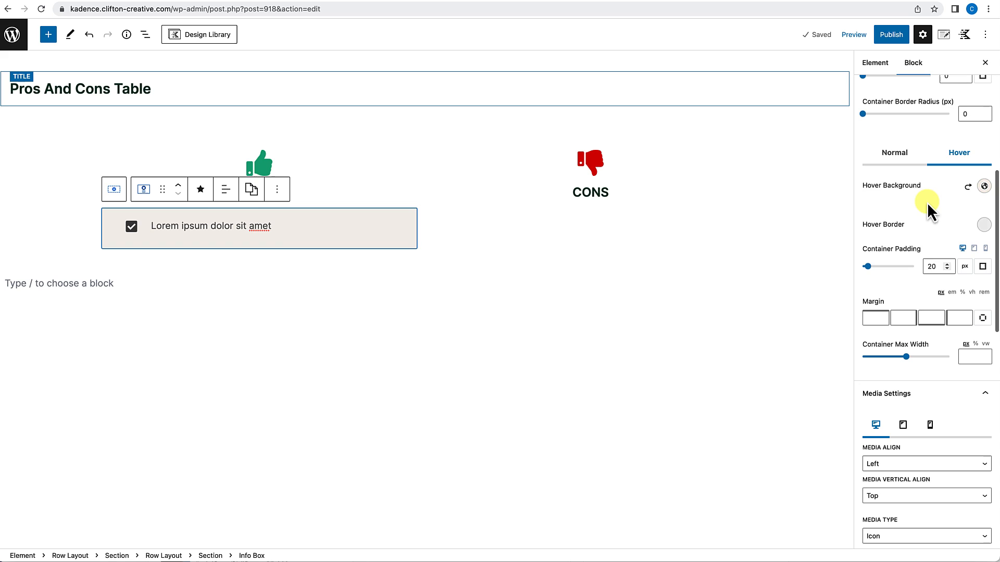
scroll(906, 270, "up", 2)
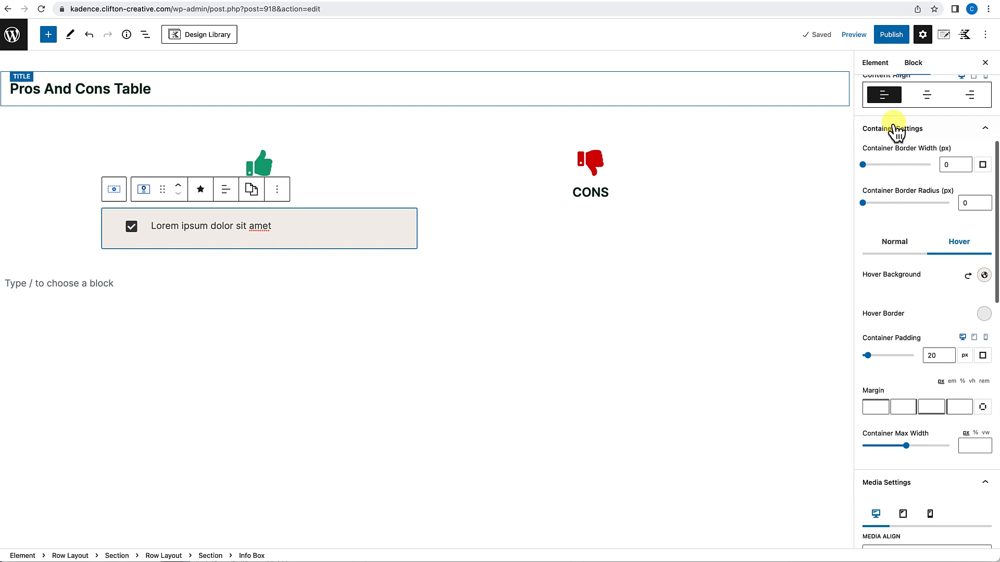
left_click(926, 358)
type("10")
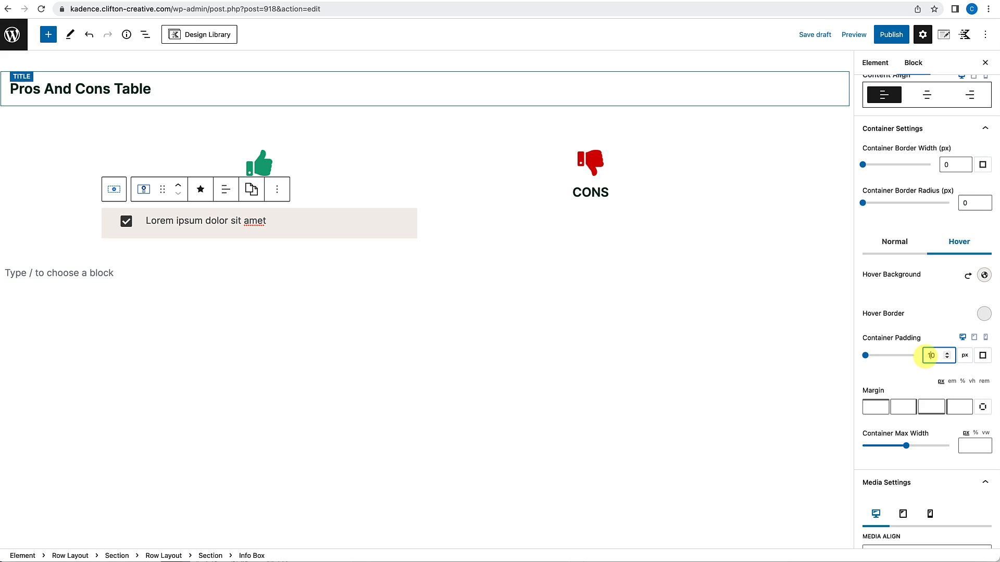
Set the info box's checkmark icon color to the palette green 11AE80.
scroll(925, 355, "down", 1)
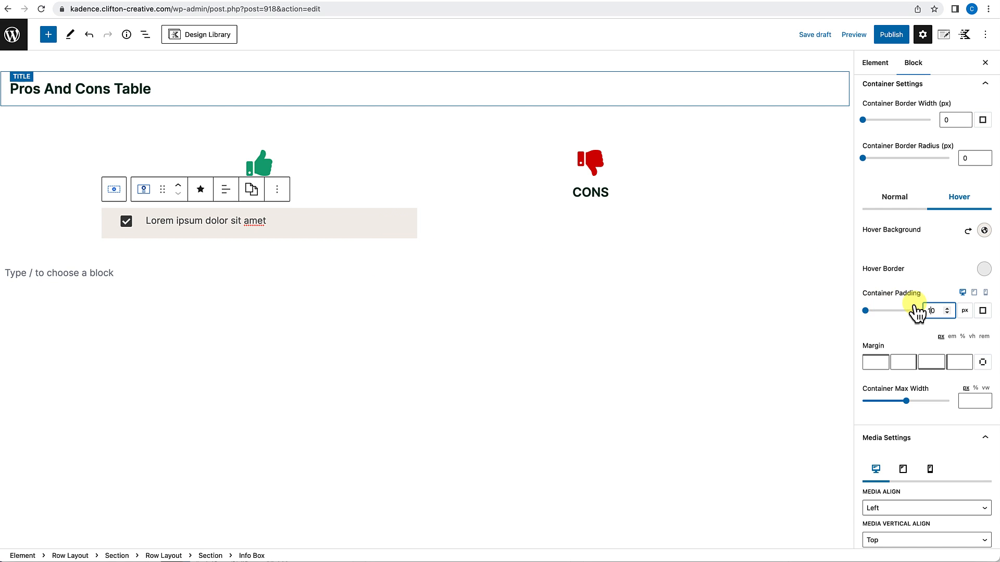
scroll(914, 307, "down", 6)
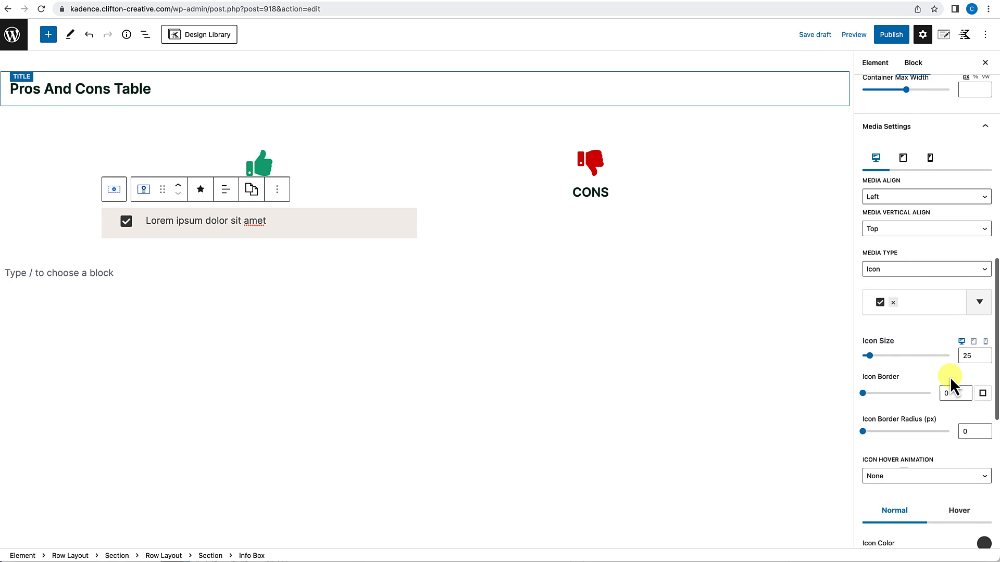
scroll(916, 333, "down", 2)
scroll(920, 352, "down", 1)
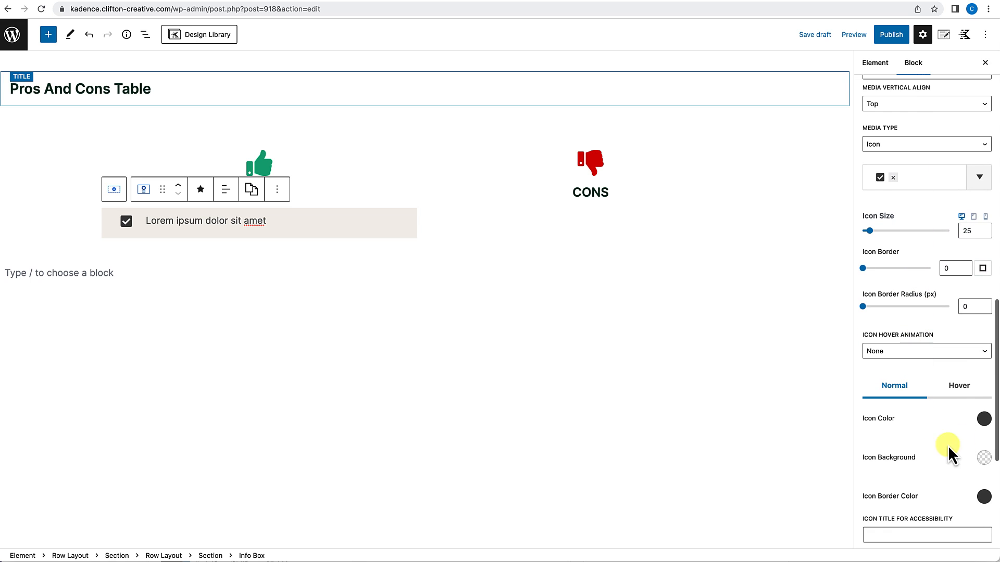
left_click(983, 418)
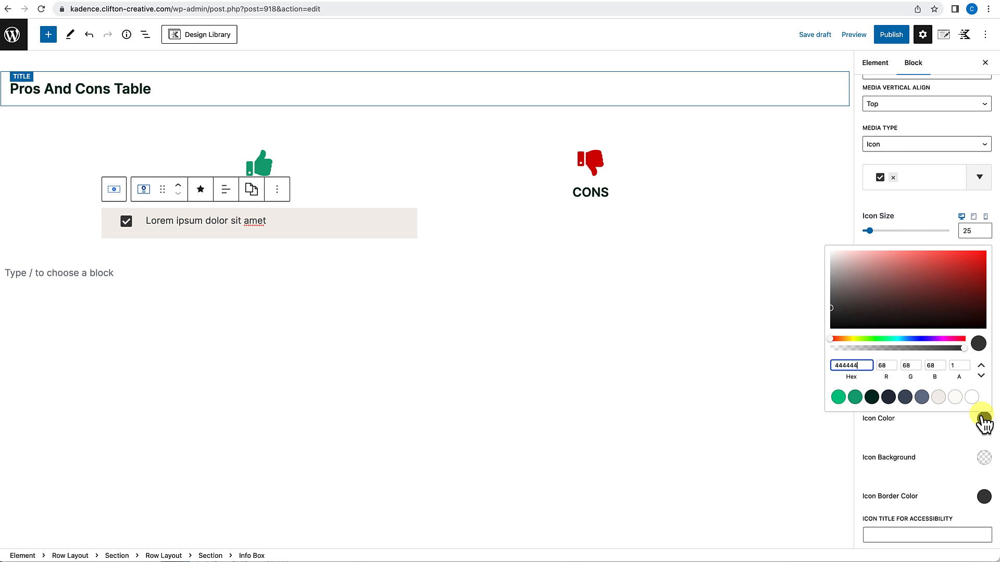
left_click(854, 397)
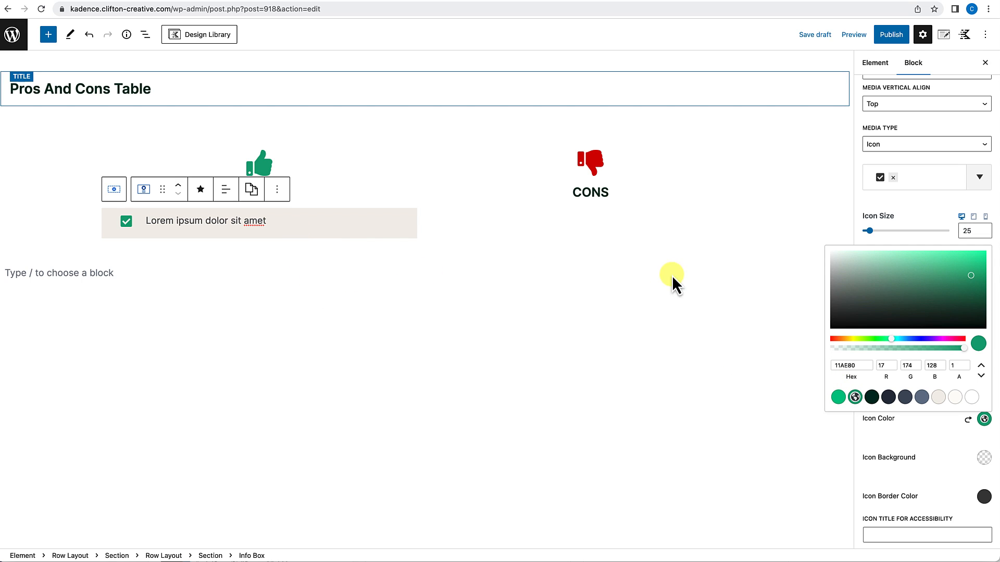
left_click(958, 457)
Set the checkmark icon's hover color to the same palette green, 11AE80.
left_click(967, 384)
left_click(982, 419)
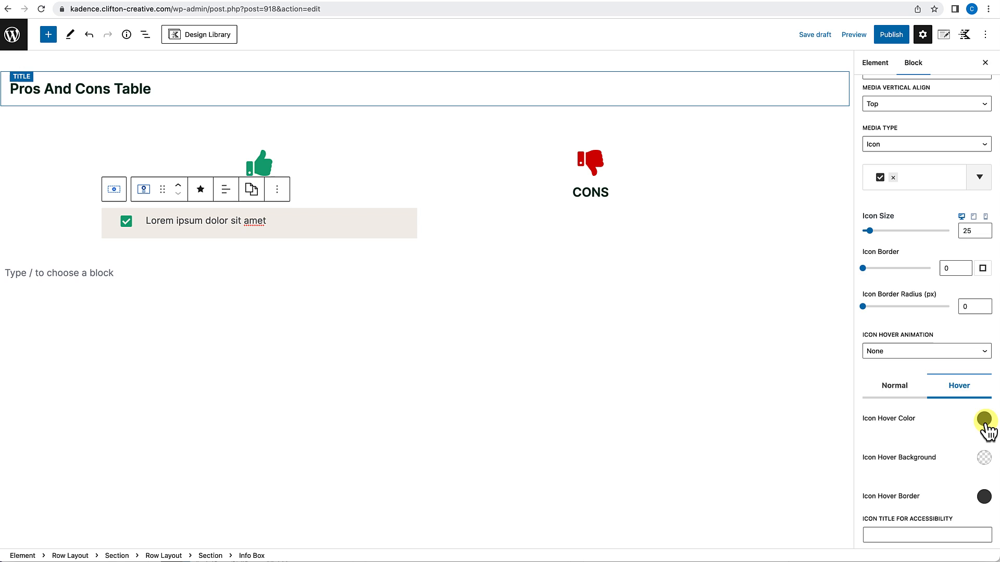
left_click(855, 399)
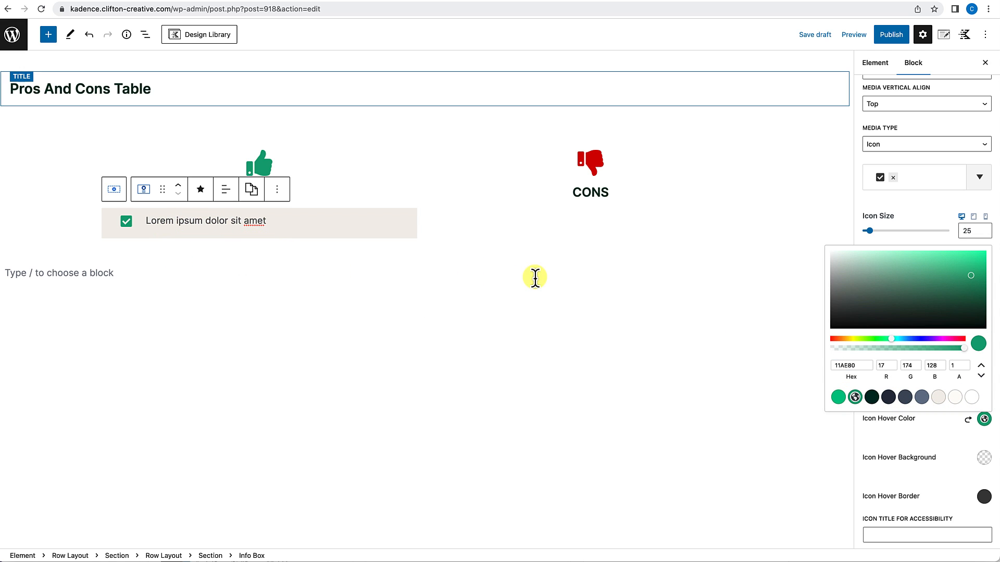
left_click(852, 426)
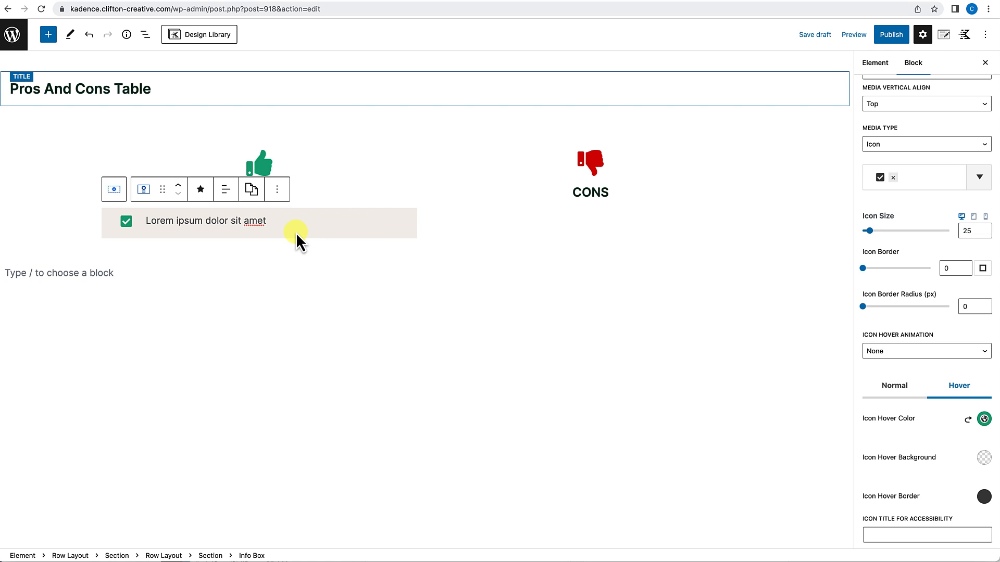
Duplicate the info box five times to build a stack of six rows under PROS.
left_click(276, 195)
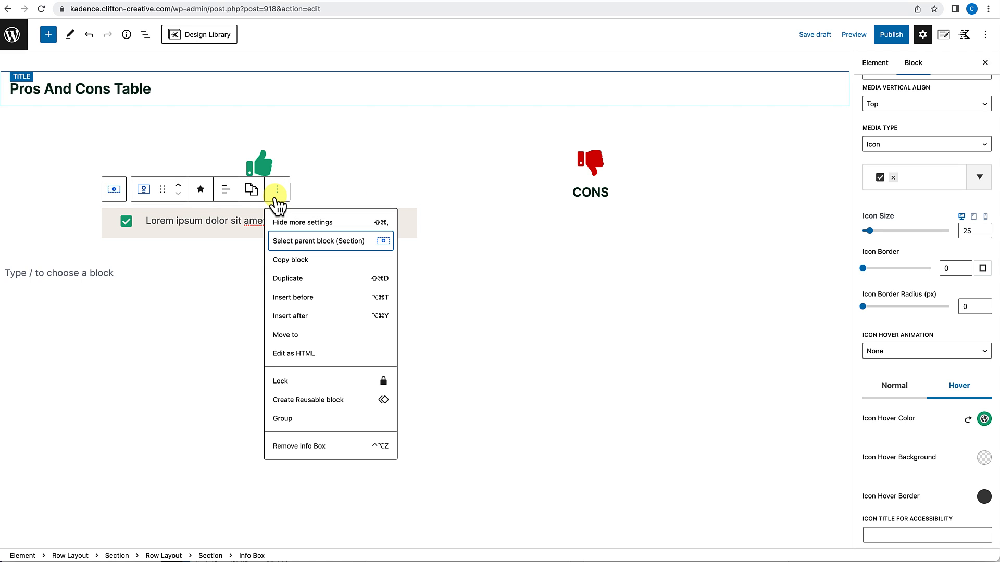
left_click(289, 283)
left_click(353, 220)
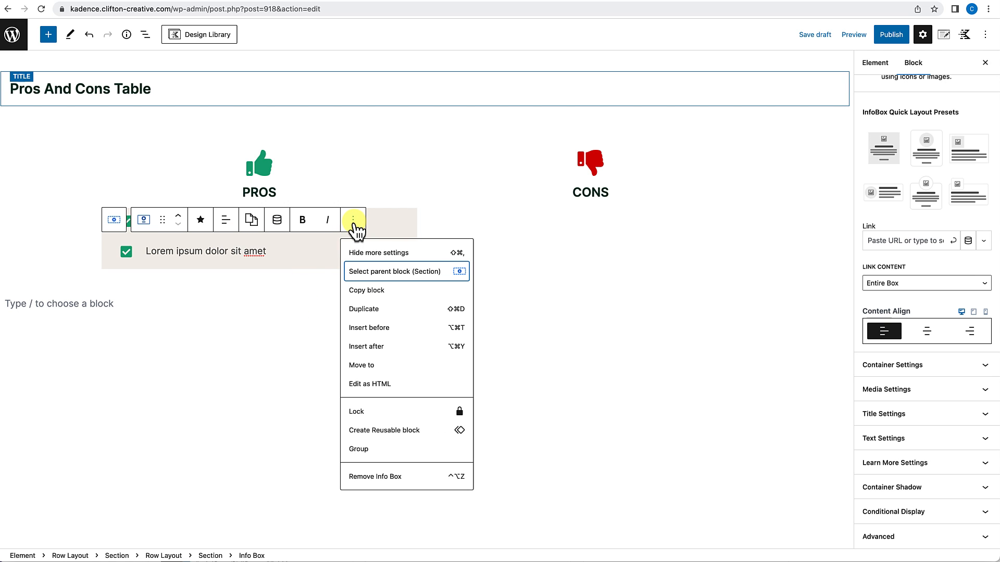
left_click(363, 310)
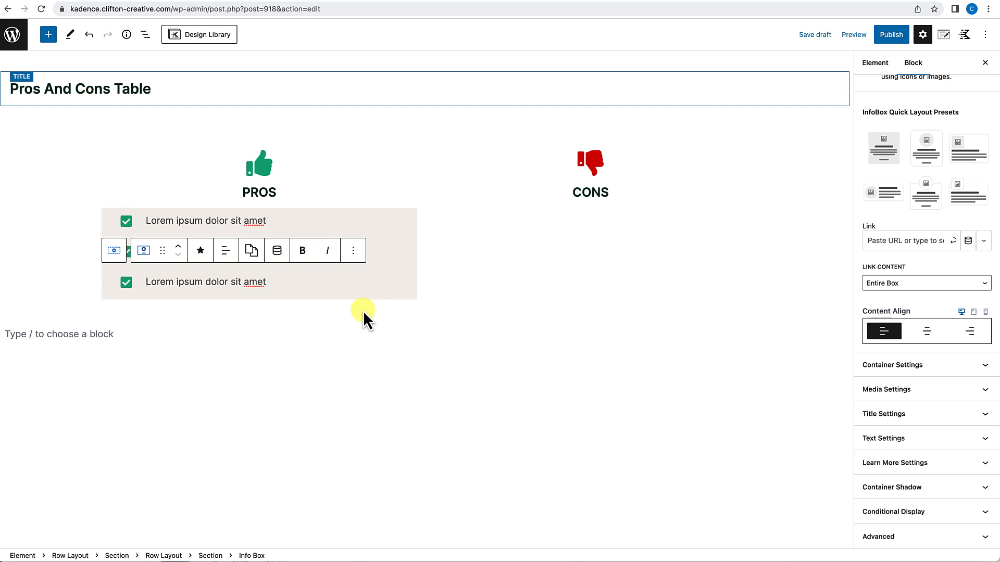
left_click(354, 253)
left_click(376, 339)
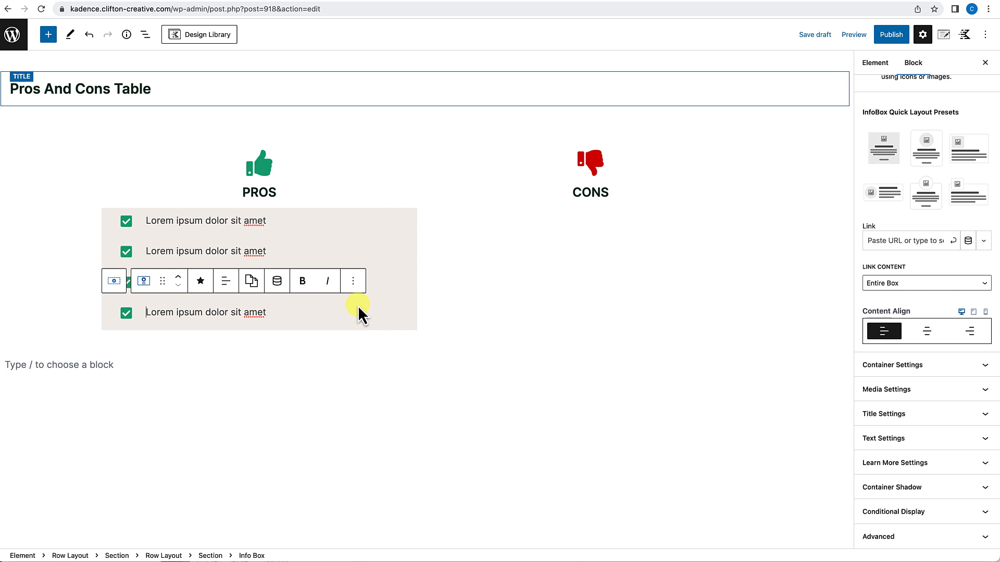
left_click(356, 287)
left_click(379, 374)
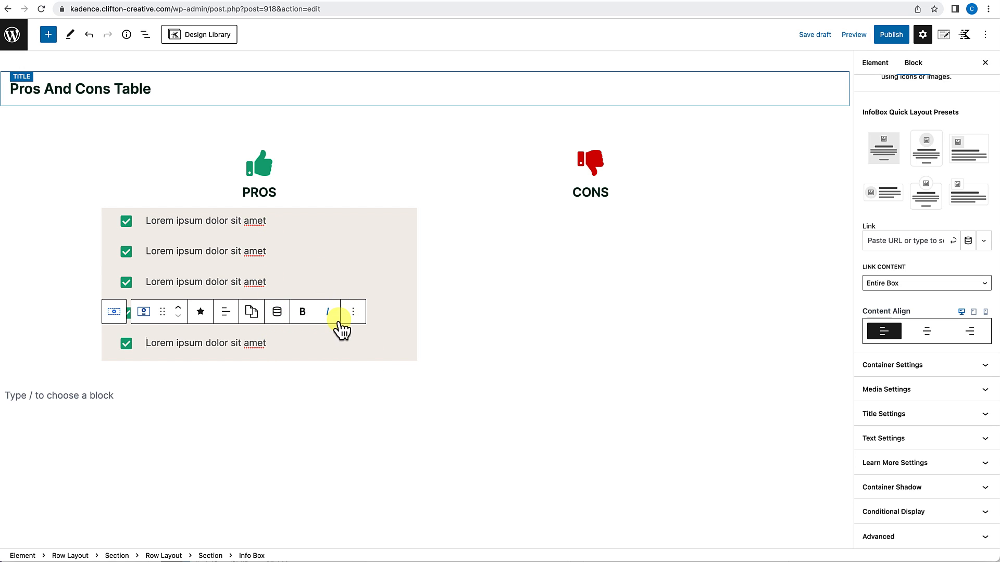
left_click(354, 311)
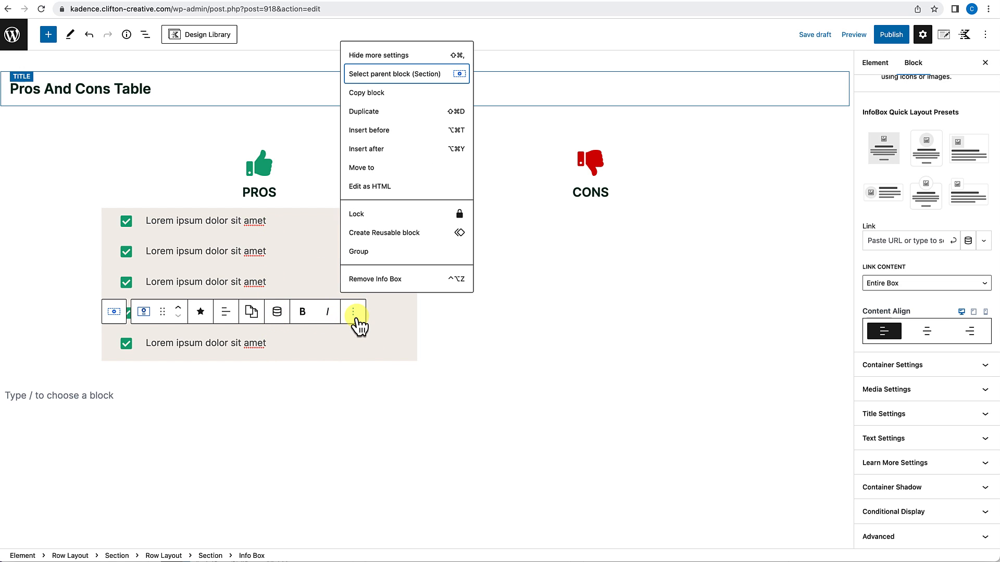
left_click(374, 121)
left_click(407, 415)
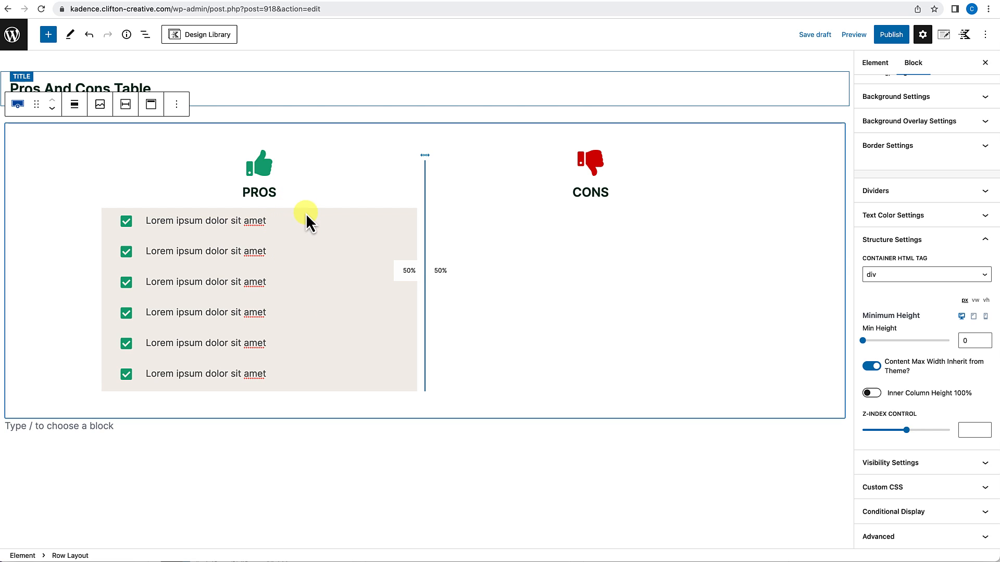
Set the container background of the second info box to the off-white palette color FCFBFA.
left_click(305, 255)
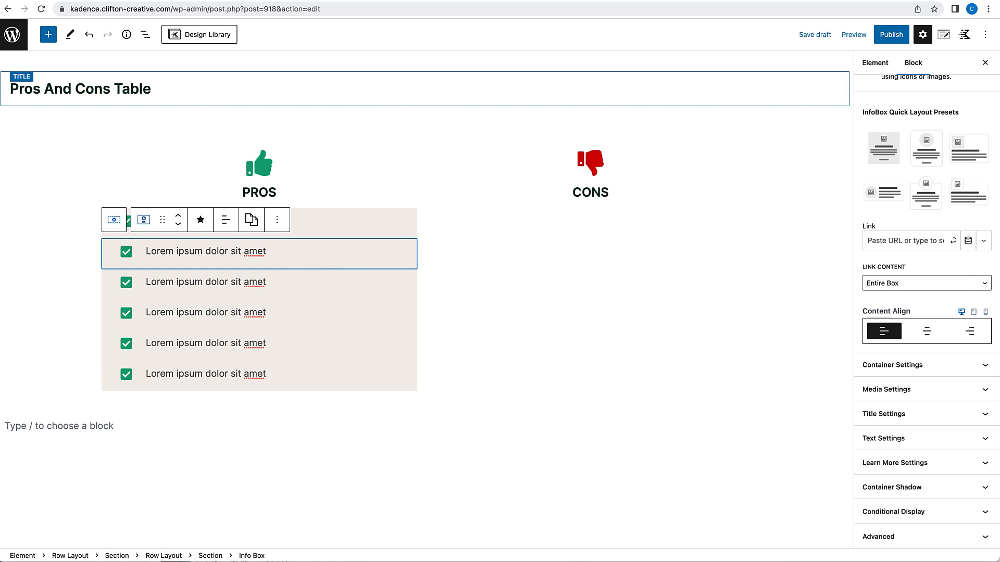
left_click(940, 367)
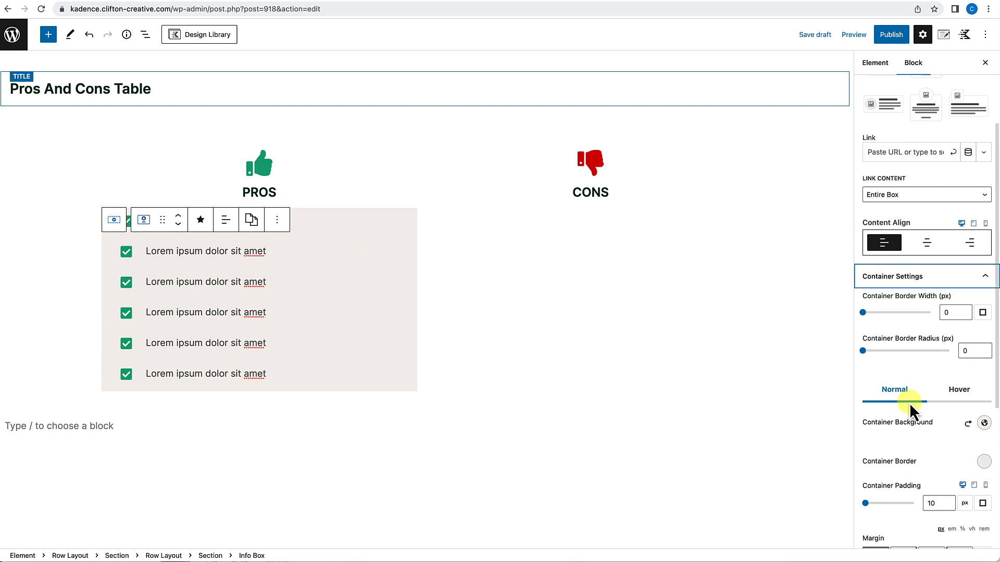
left_click(982, 424)
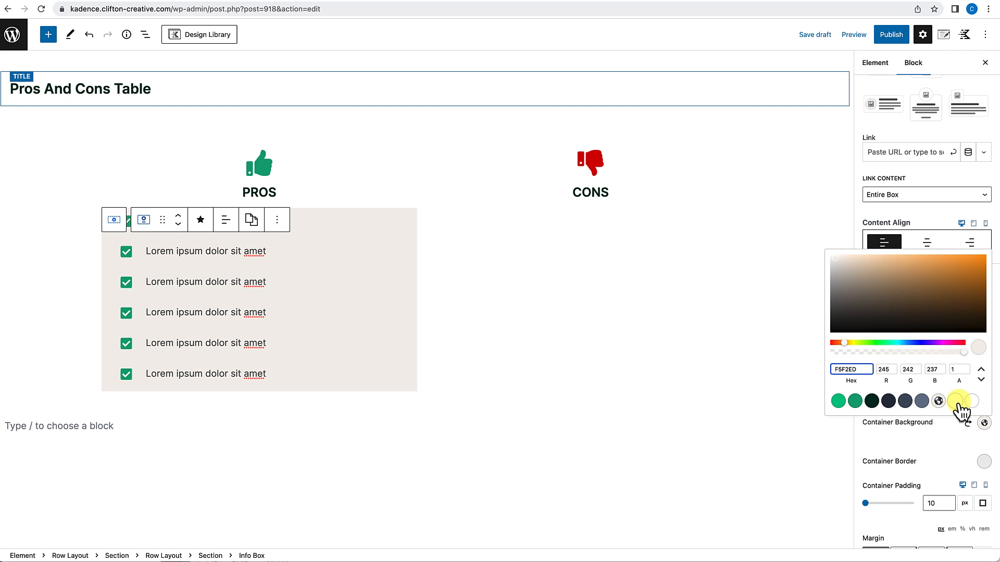
left_click(957, 401)
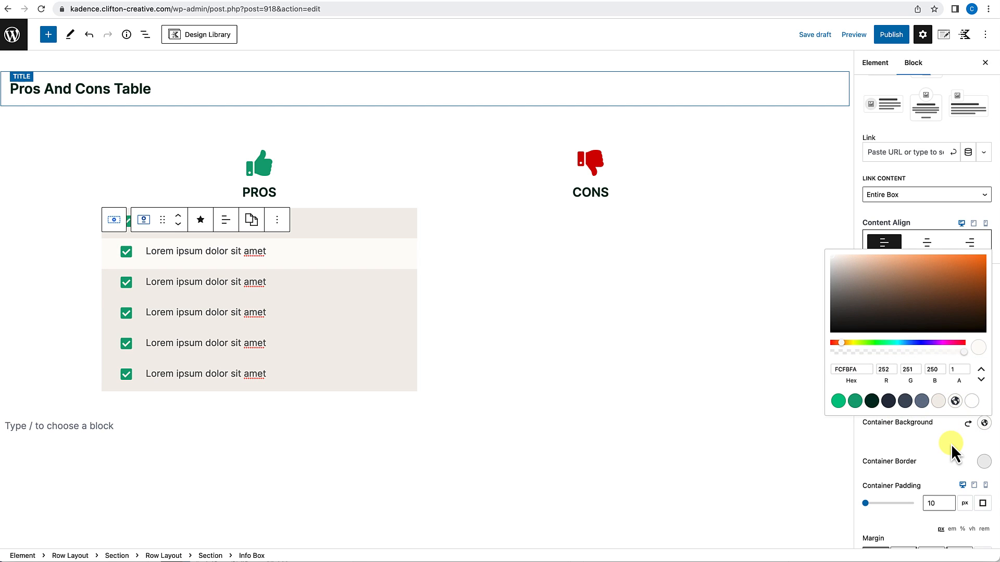
left_click(951, 443)
Set the second info box's hover background to the off-white palette color FCFBFA.
left_click(963, 395)
left_click(984, 423)
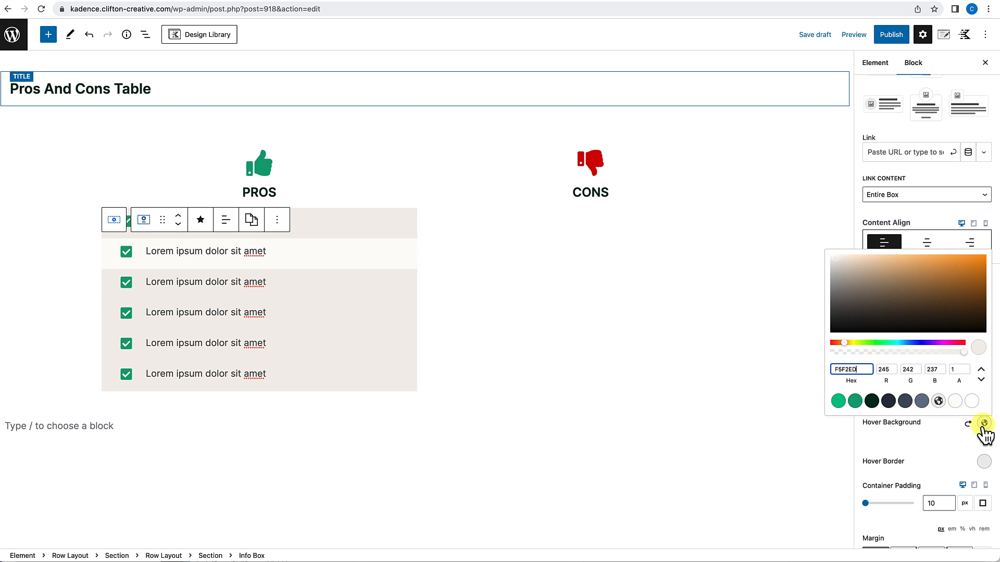
left_click(955, 401)
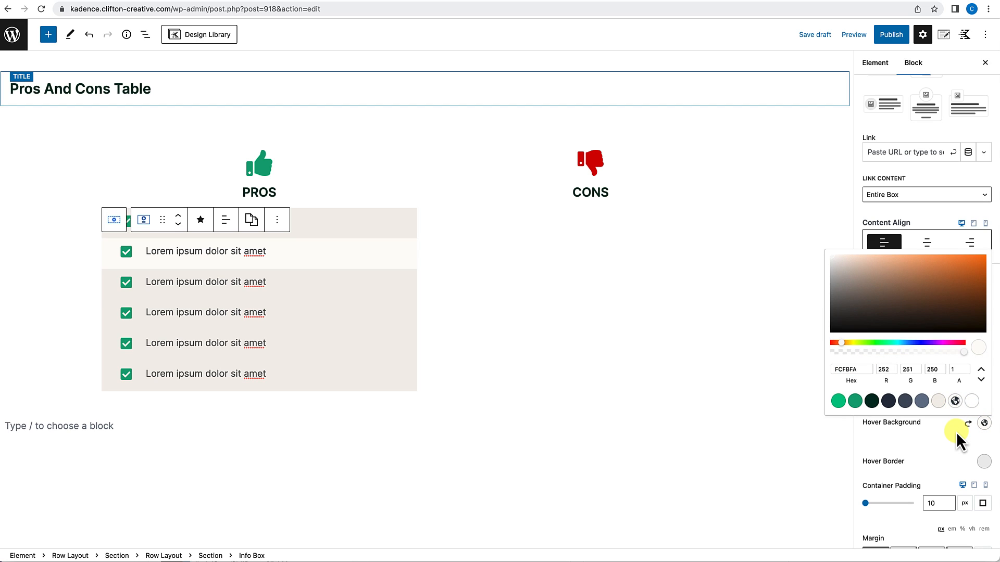
left_click(956, 433)
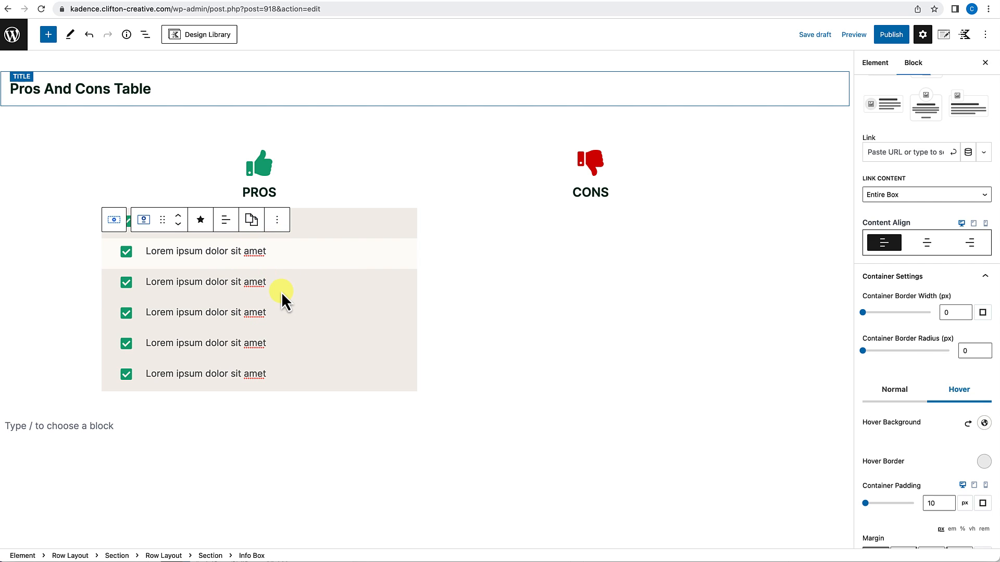
Copy the second info box's styles and paste them onto the fourth and sixth info boxes.
left_click(252, 221)
left_click(266, 254)
left_click(272, 318)
left_click(254, 284)
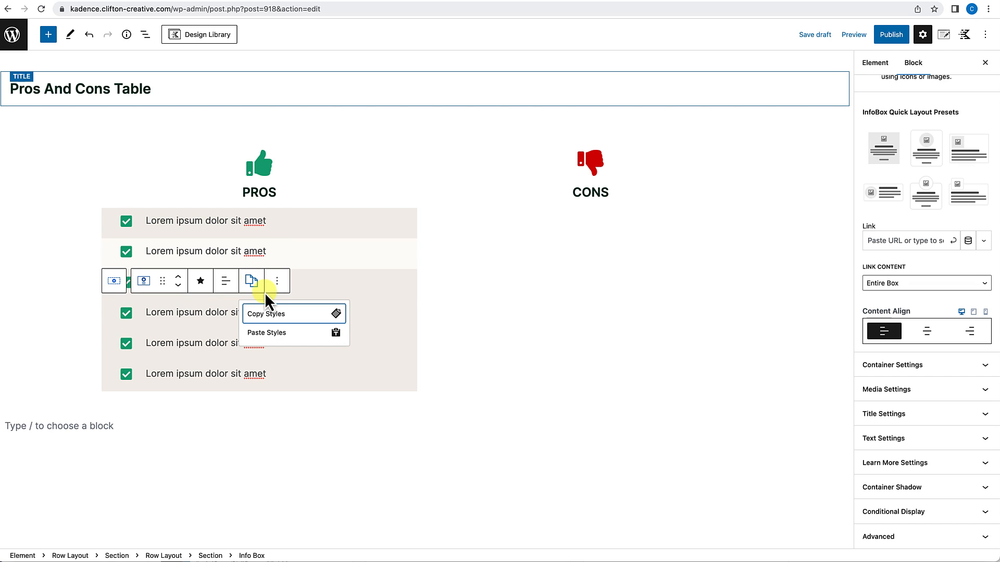
left_click(266, 333)
left_click(270, 374)
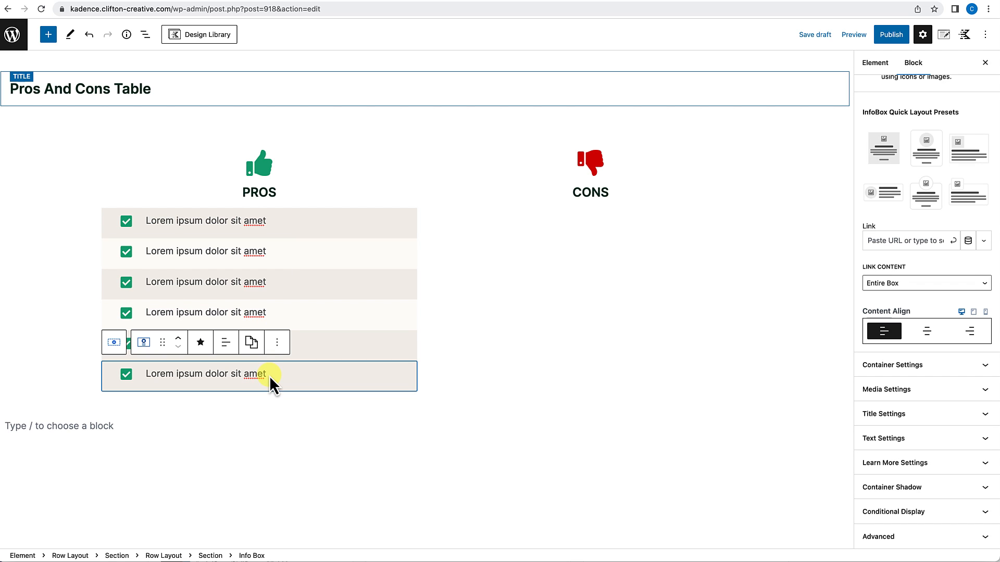
left_click(253, 343)
left_click(265, 395)
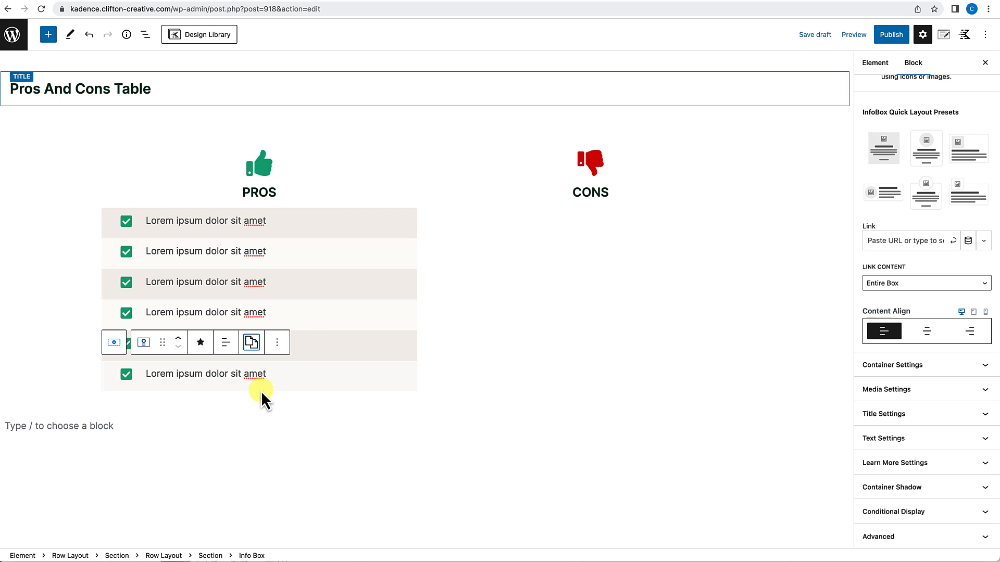
Delete the empty paragraph block below the pros and cons row layout.
left_click(267, 425)
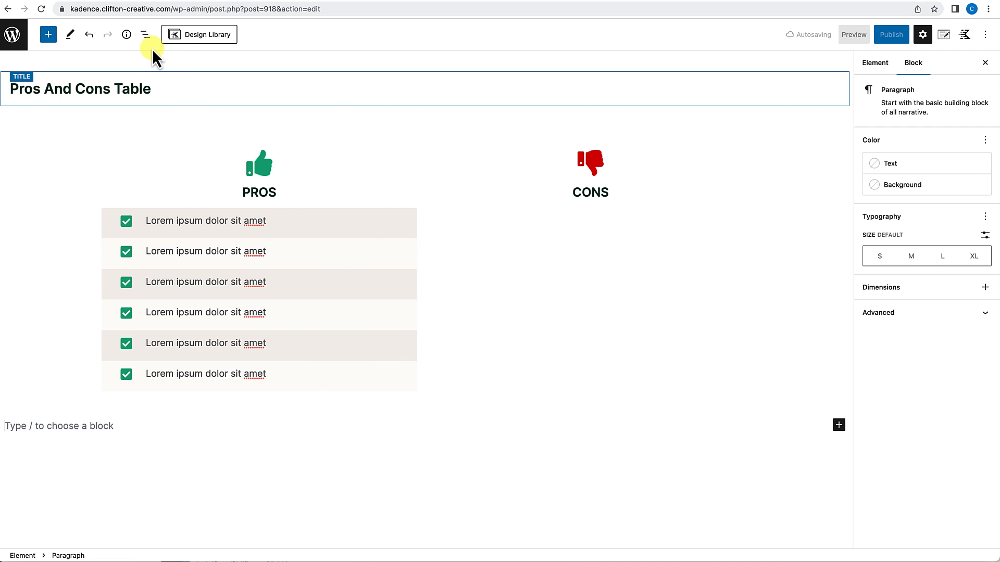
left_click(145, 34)
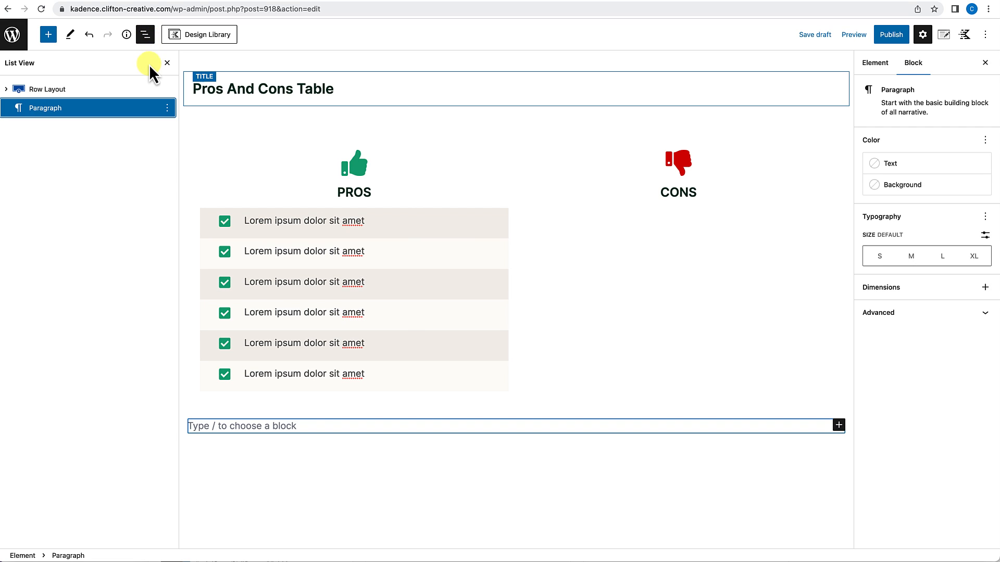
left_click(123, 112)
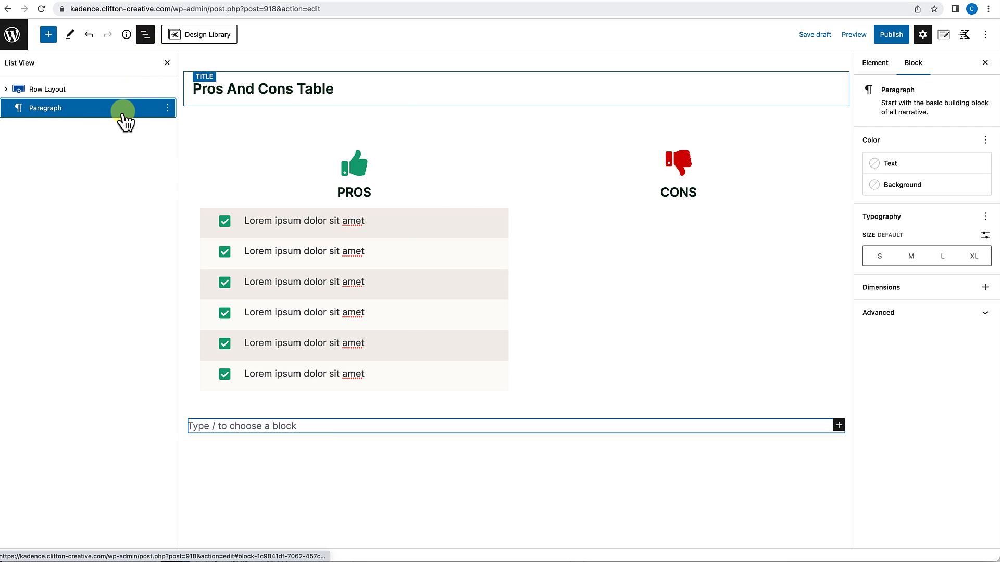
right_click(167, 109)
key("Escape")
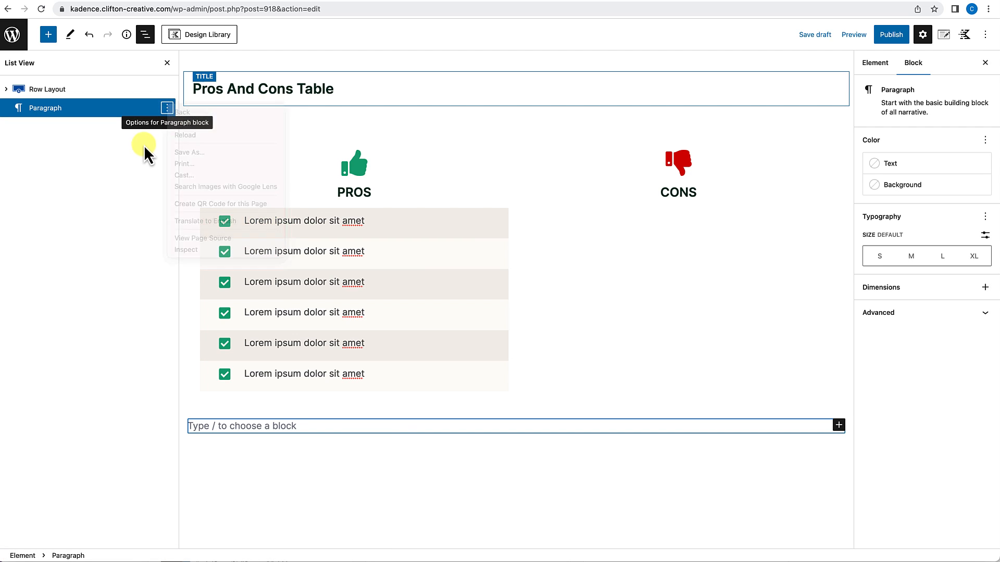
left_click(167, 108)
left_click(175, 340)
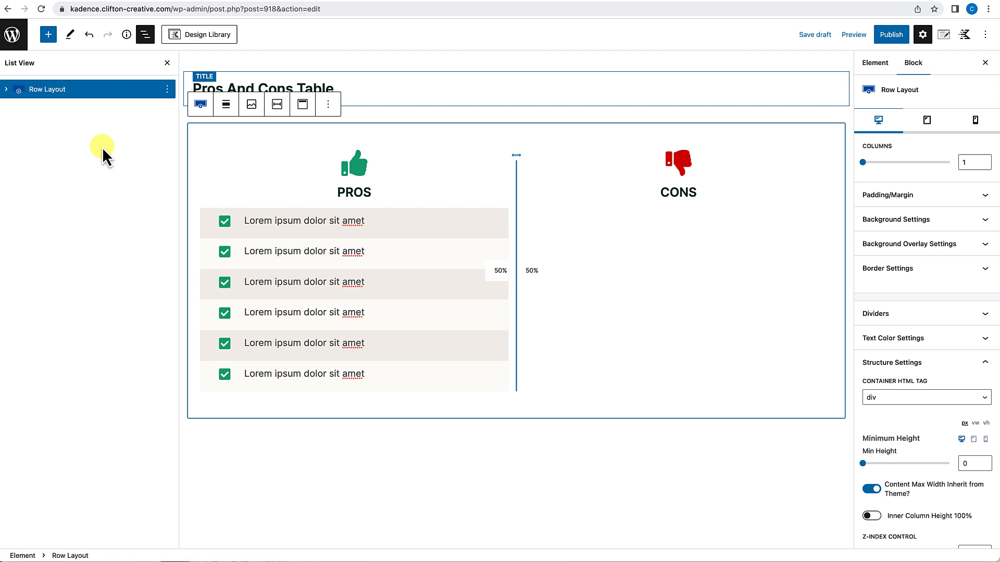
Expand the block outline through the nested row layouts to the PROS section's contents and select its Icon block, then its Advanced Text heading.
left_click(6, 89)
left_click(18, 108)
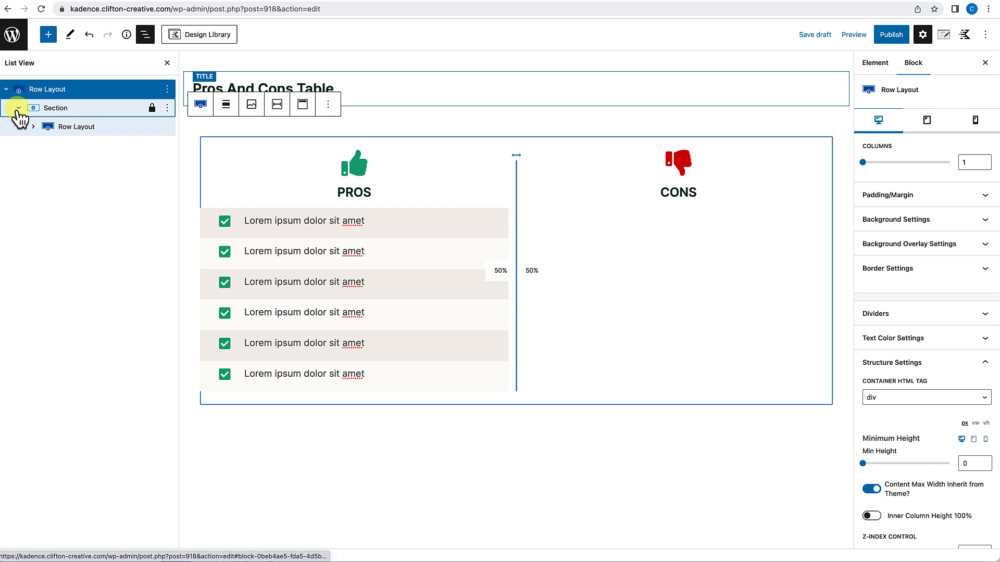
left_click(33, 127)
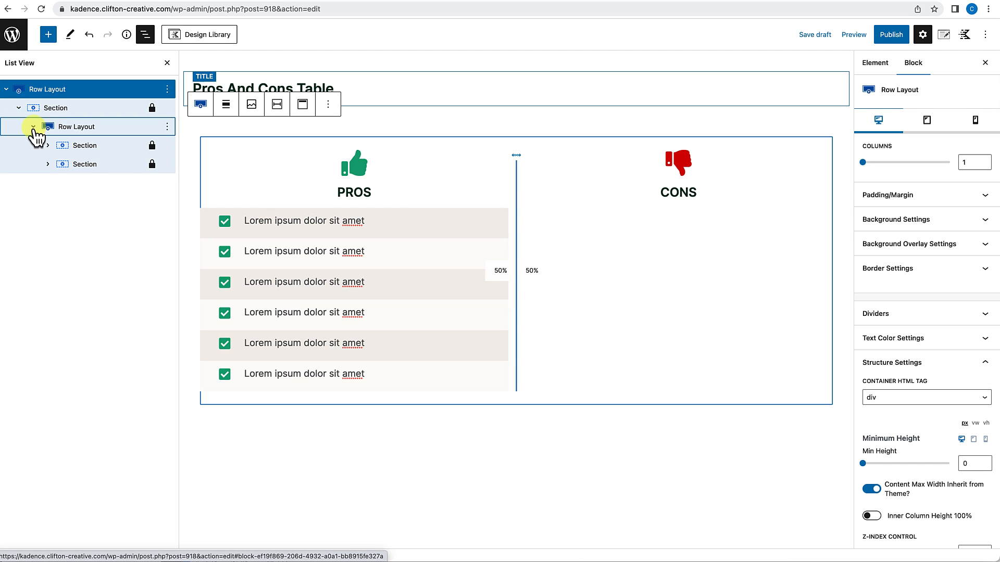
left_click(46, 146)
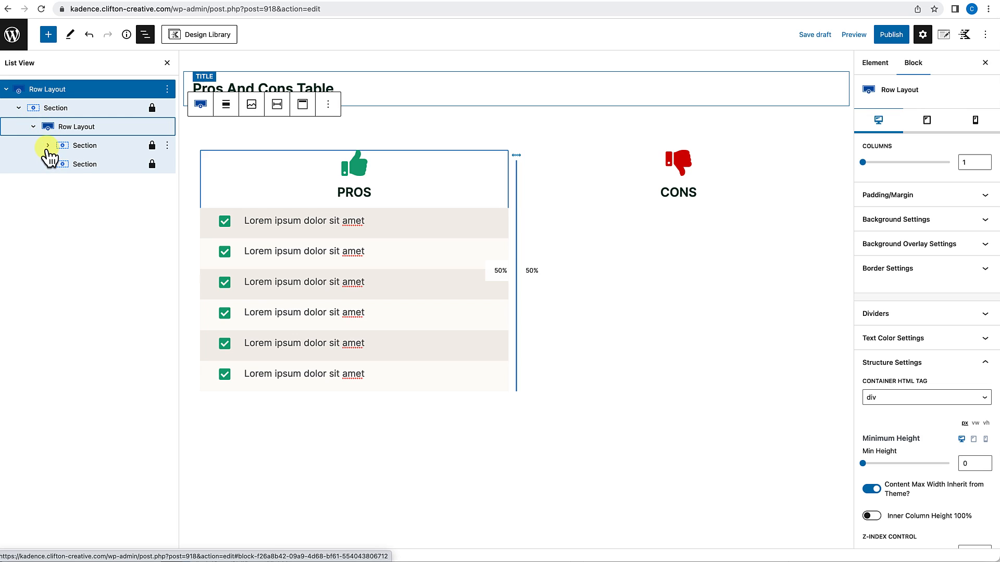
left_click(47, 146)
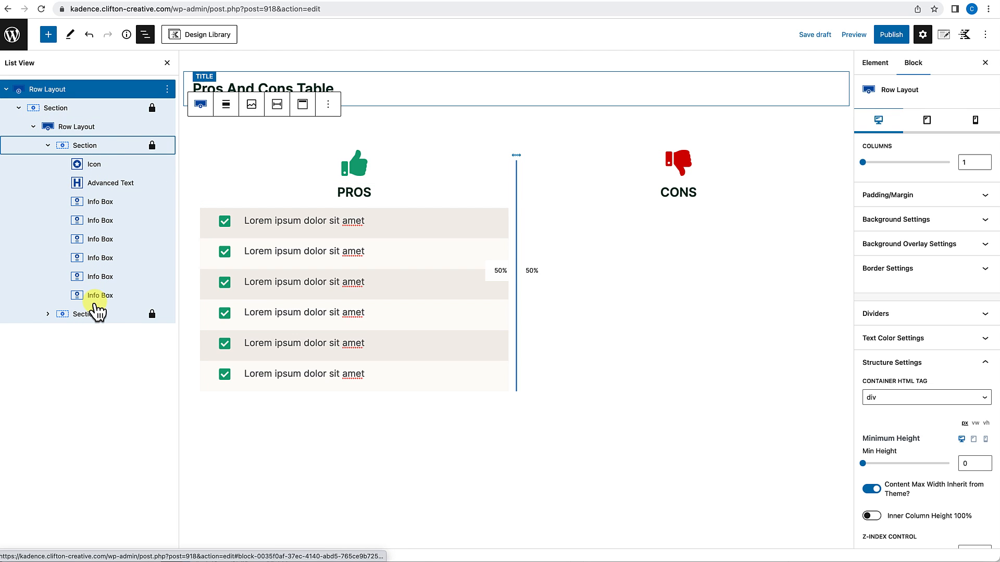
left_click(93, 166)
left_click(93, 183)
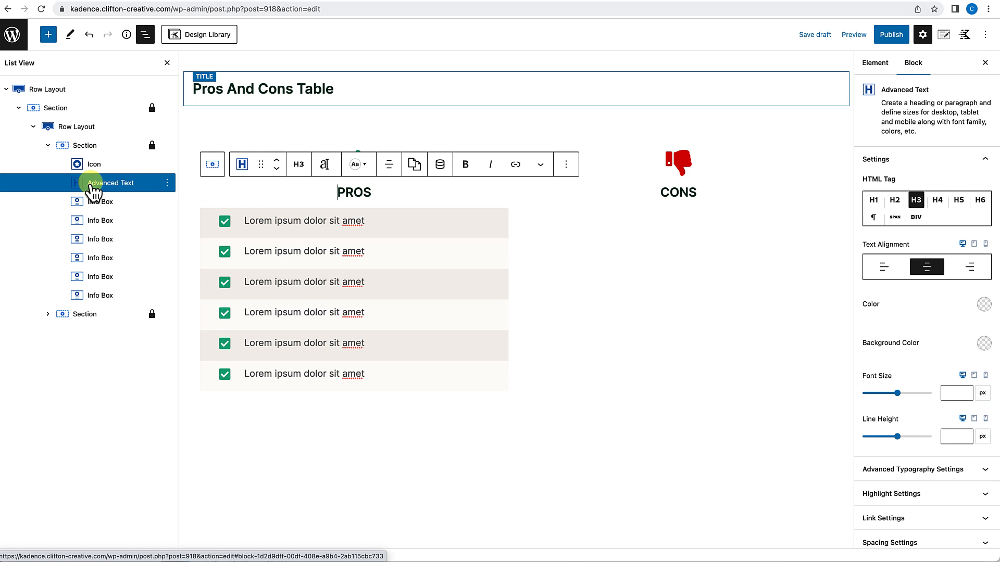
Copy all six info boxes in the PROS section to the clipboard.
left_click(96, 207)
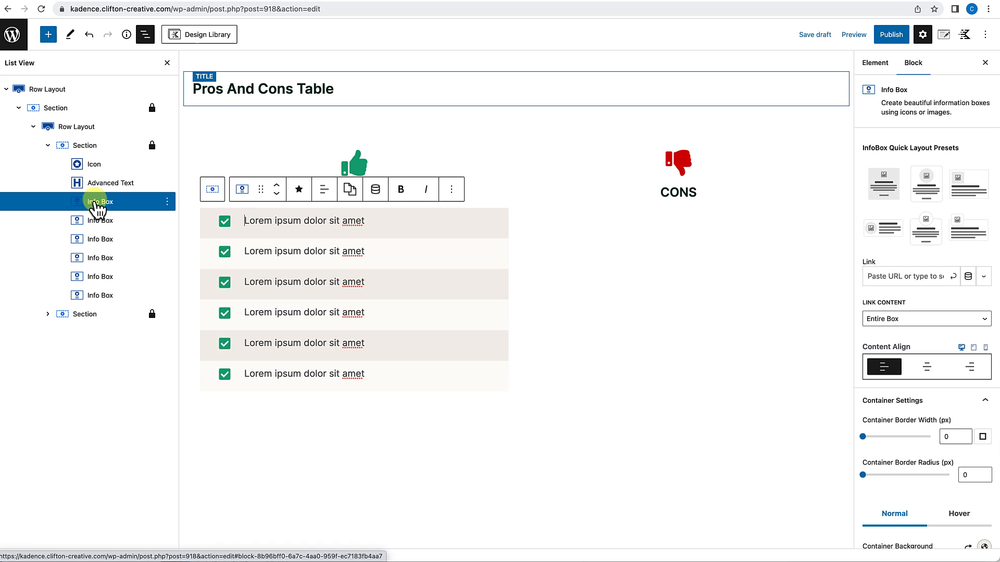
left_click(95, 296, "shift")
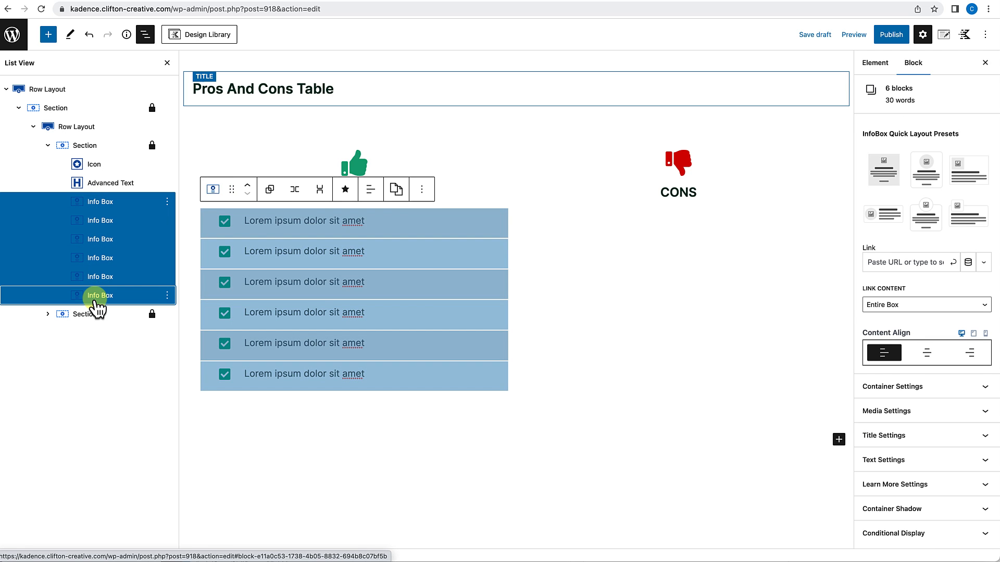
left_click(167, 202)
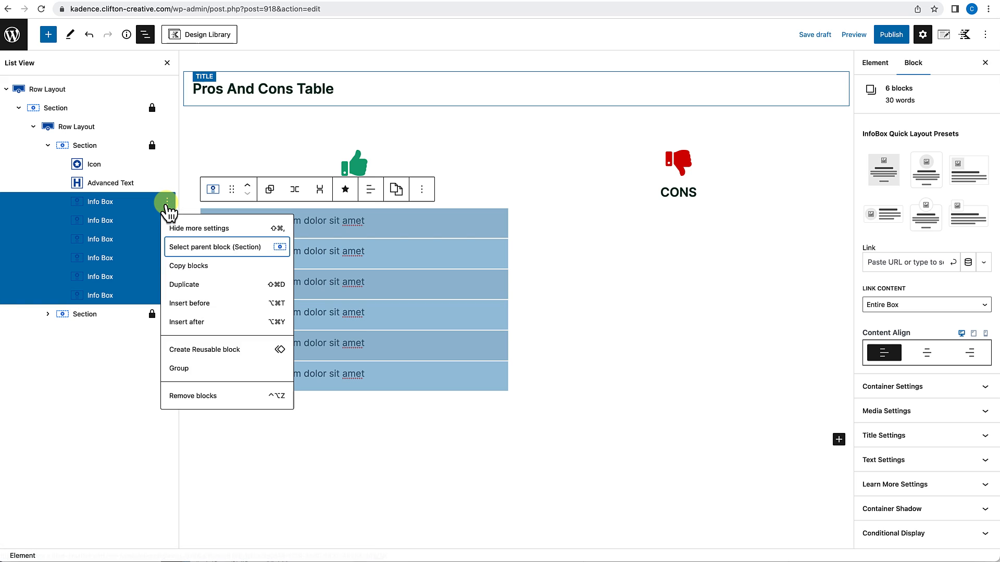
left_click(190, 267)
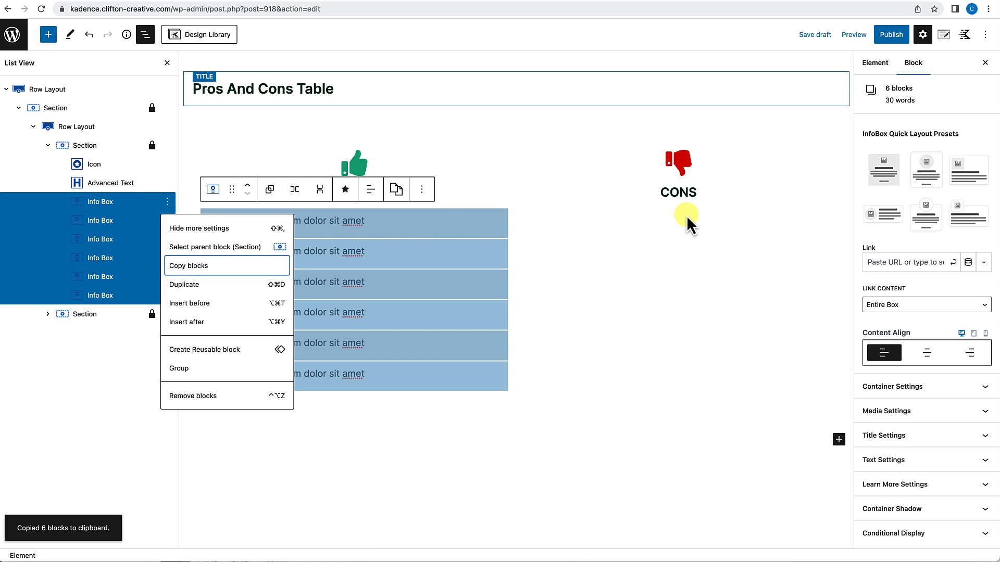
Paste the copied info boxes directly below the CONS heading and close the block list view.
left_click(694, 192)
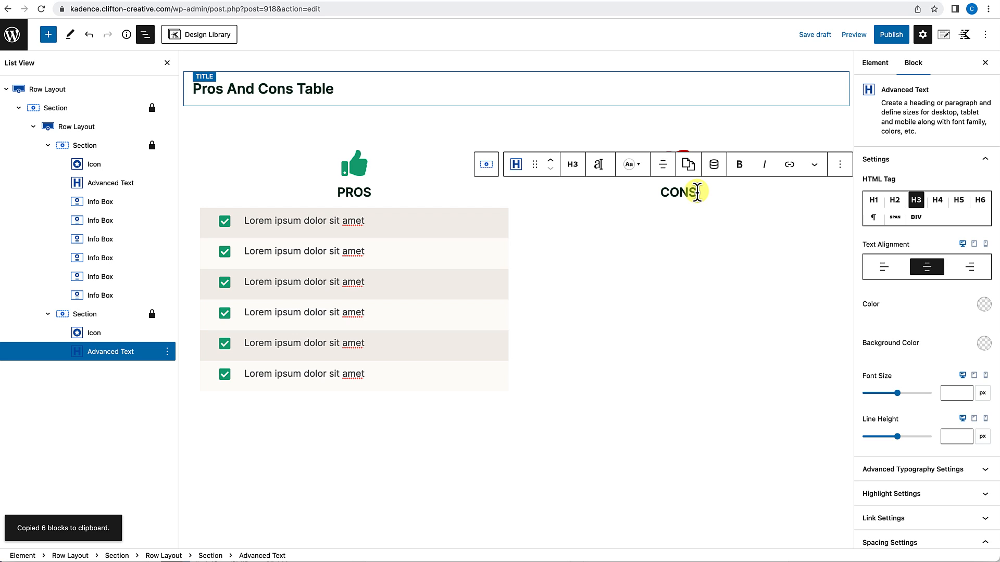
key("Return")
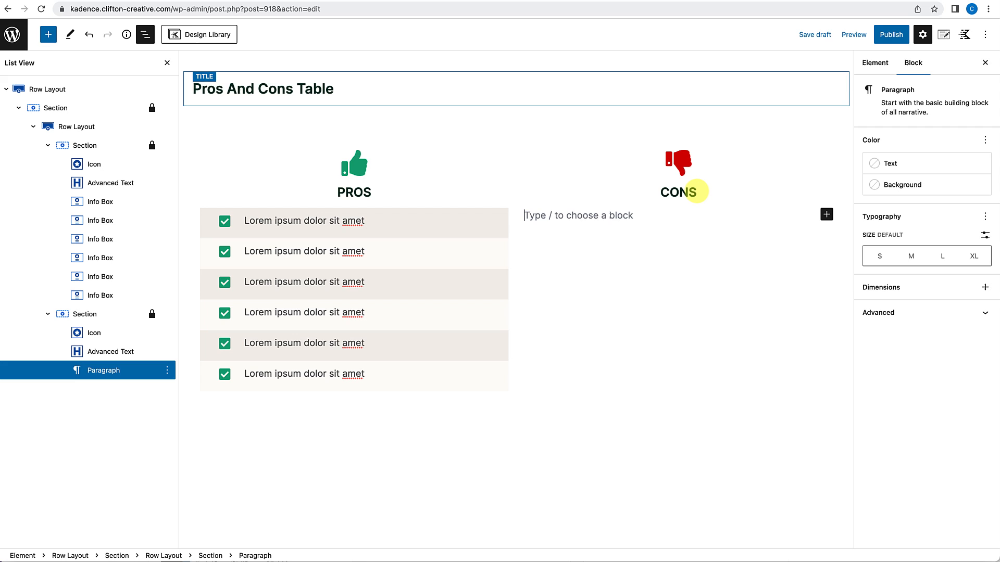
key("super+v")
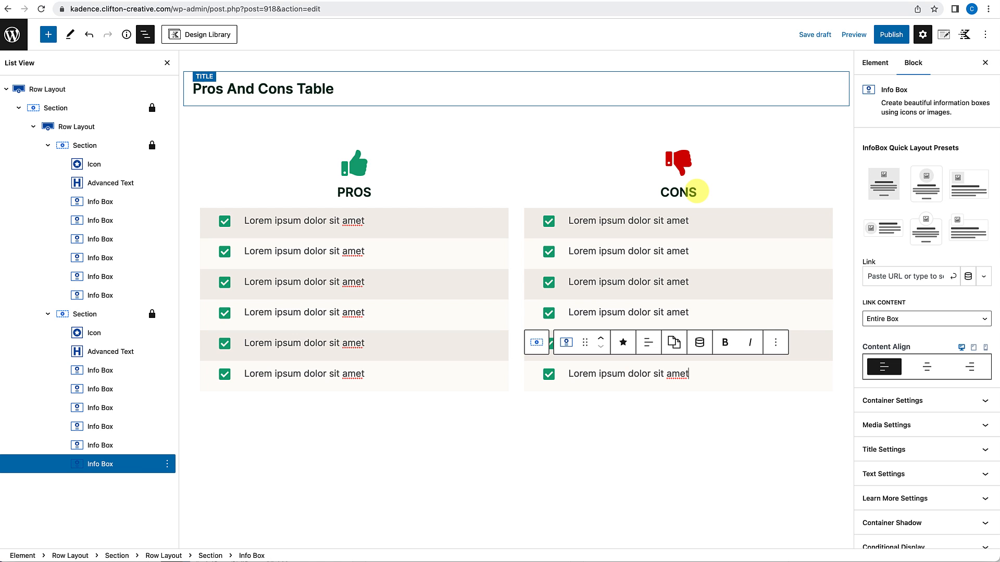
left_click(167, 62)
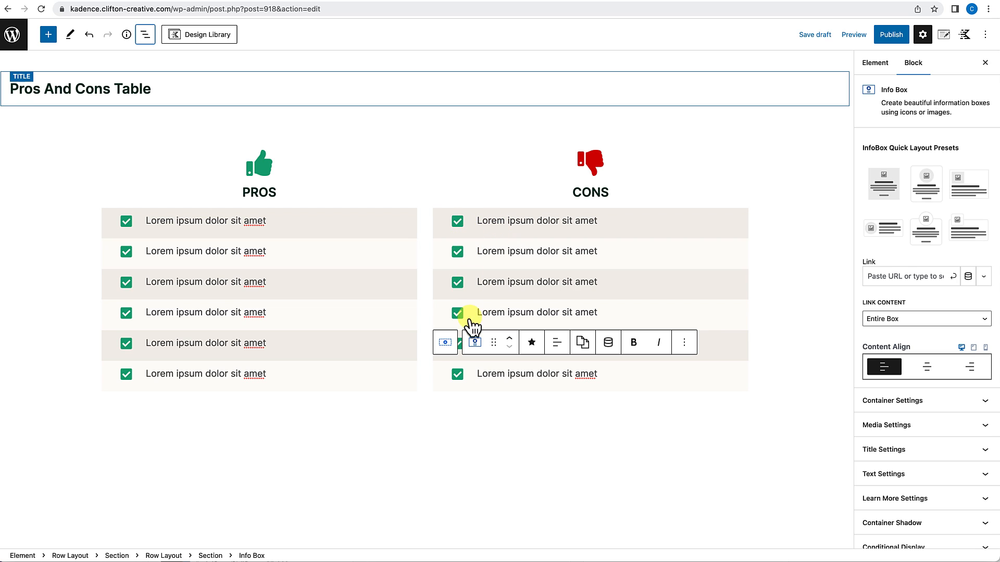
Change the first CONS info box's icon to the solid square with an X, found by searching "close".
left_click(741, 230)
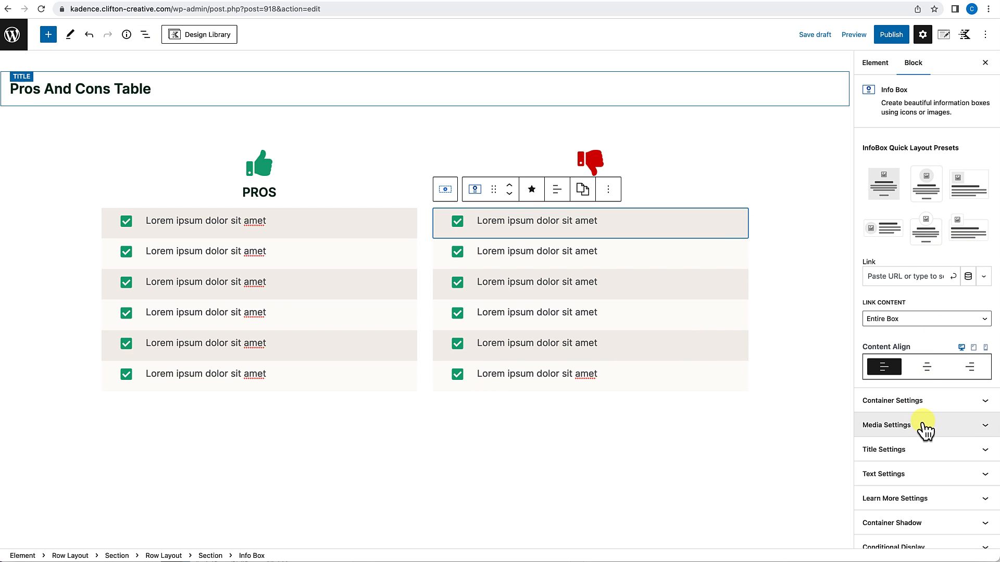
scroll(924, 387, "down", 1)
left_click(929, 390)
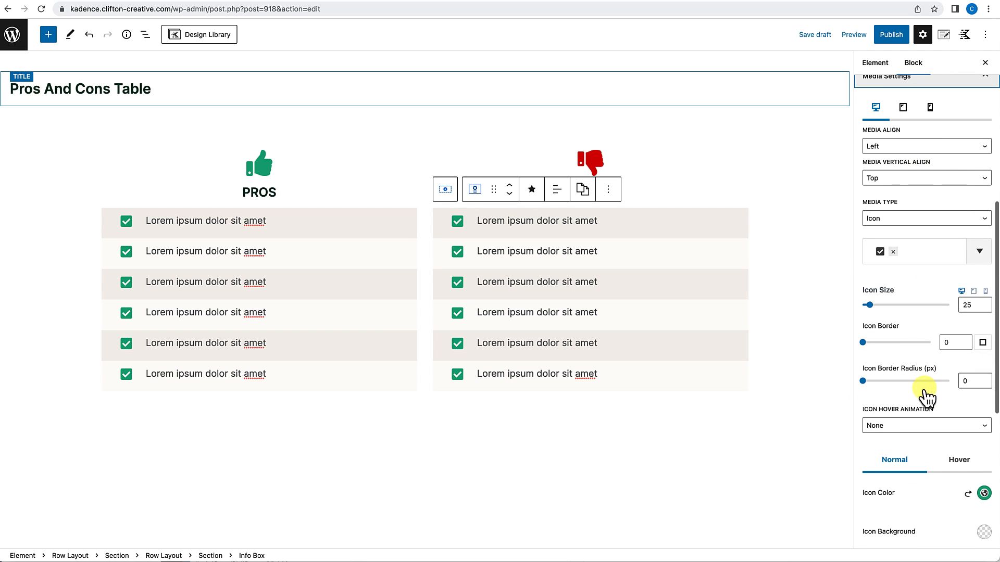
left_click(904, 260)
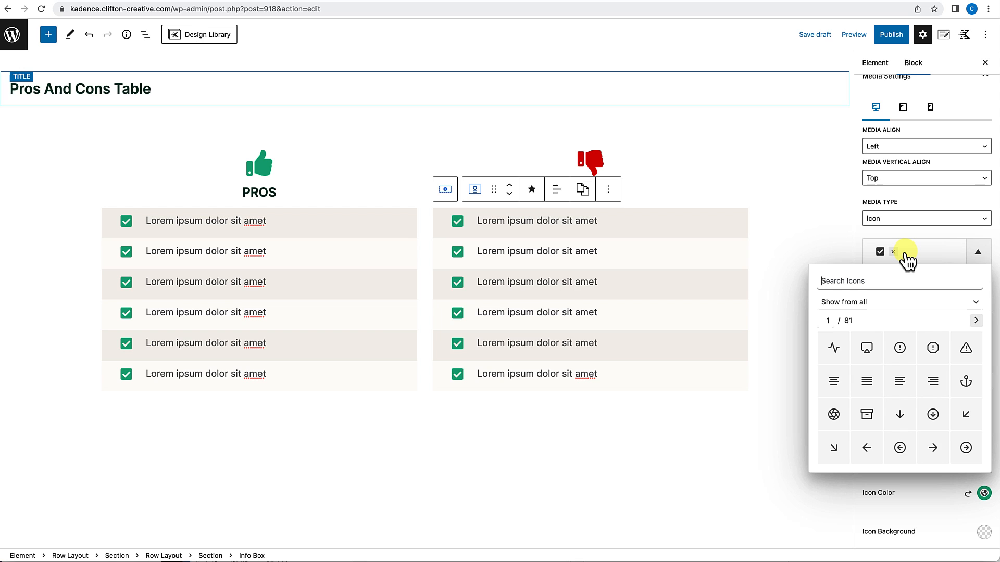
type("close")
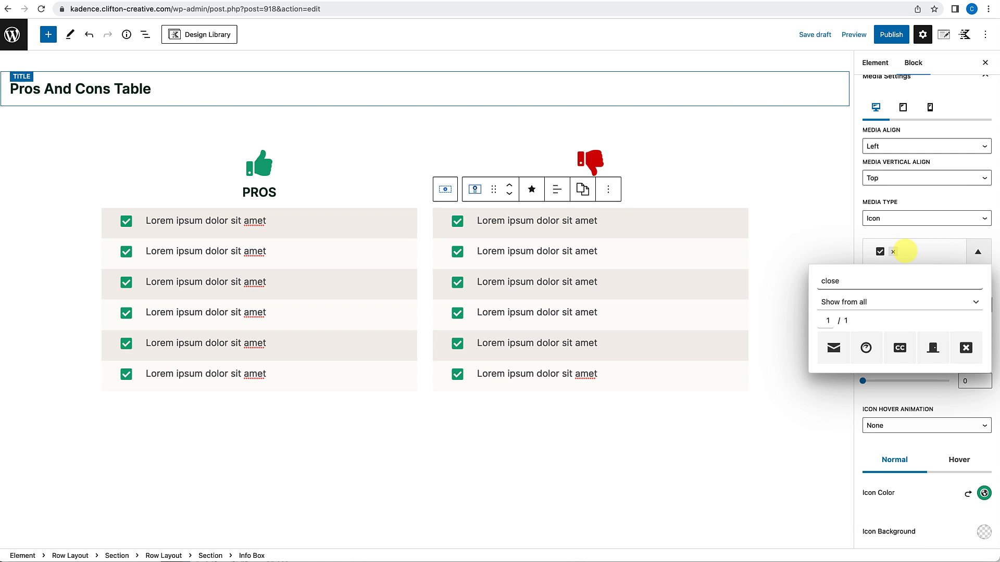
left_click(965, 350)
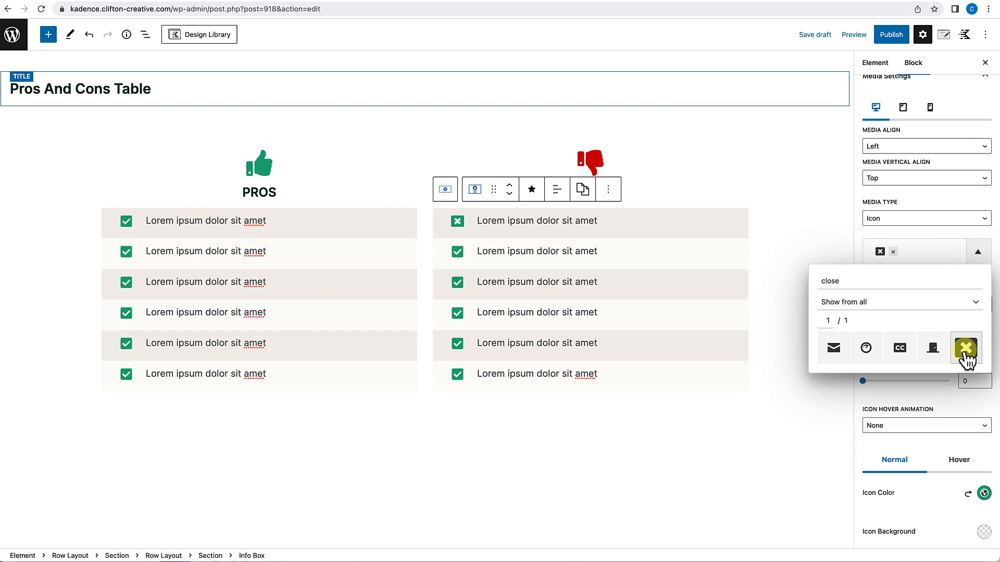
left_click(965, 350)
left_click(966, 350)
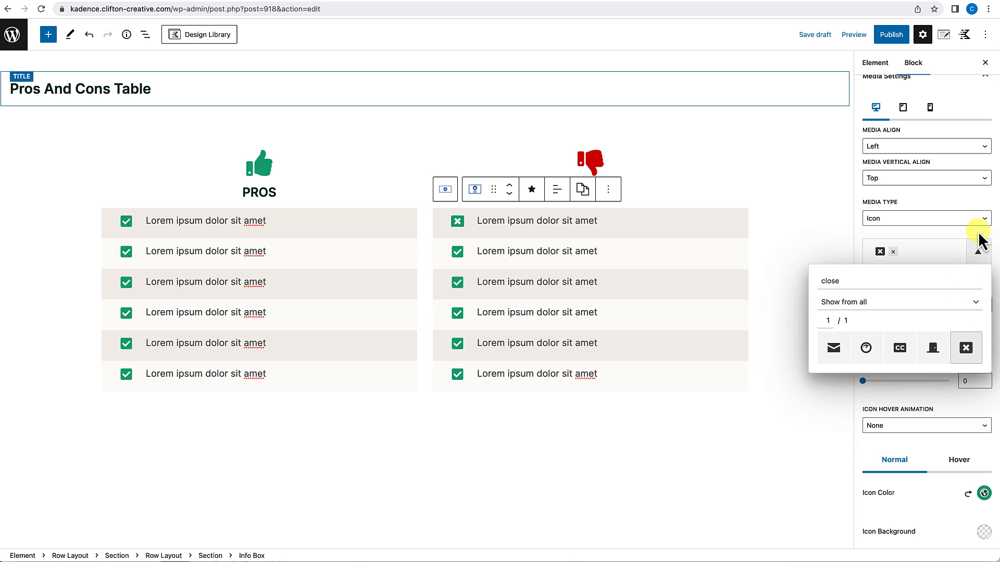
left_click(978, 252)
Set the first CONS info box's normal icon color to hex D80000.
scroll(952, 383, "down", 2)
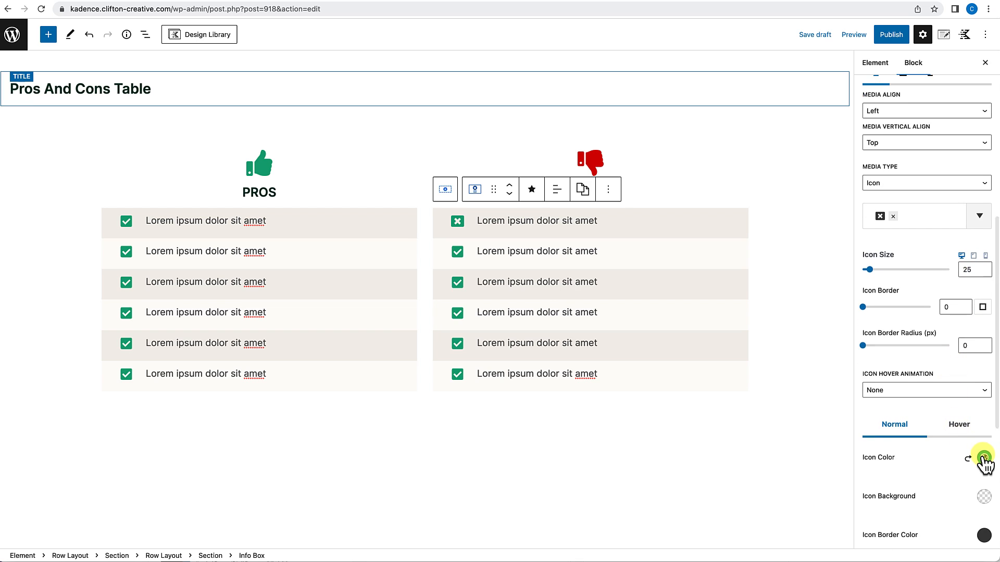
left_click(983, 458)
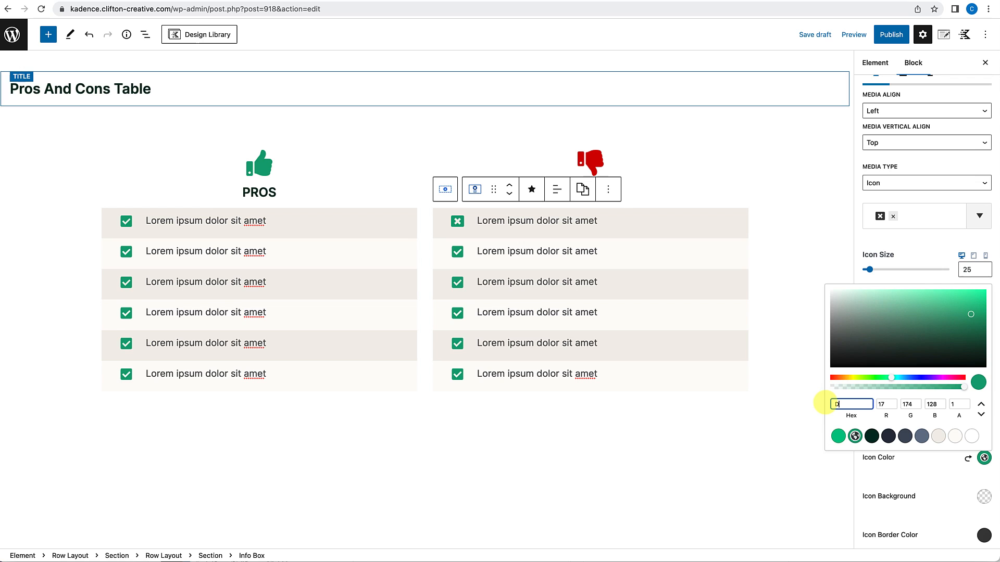
type("000")
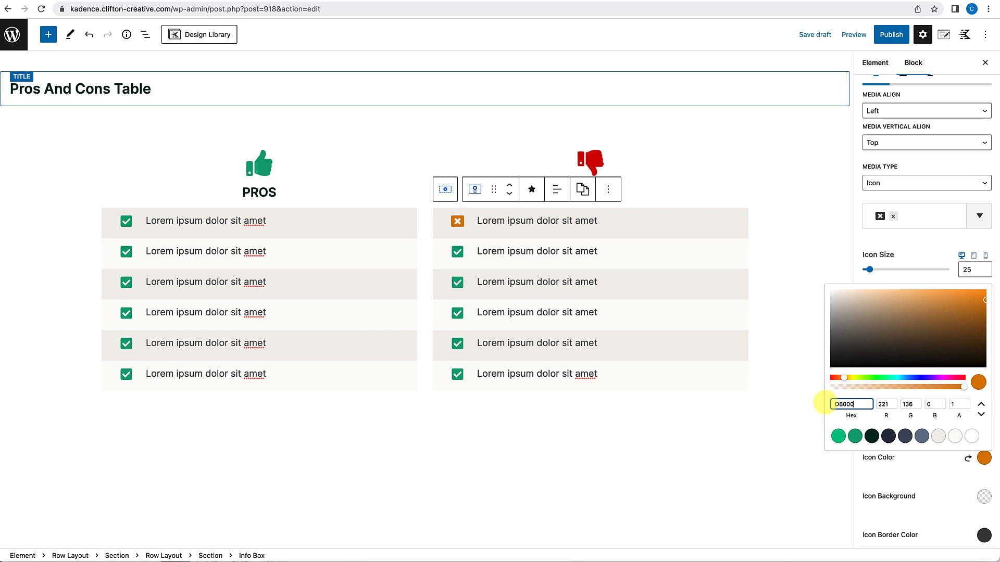
type("0")
left_click(921, 470)
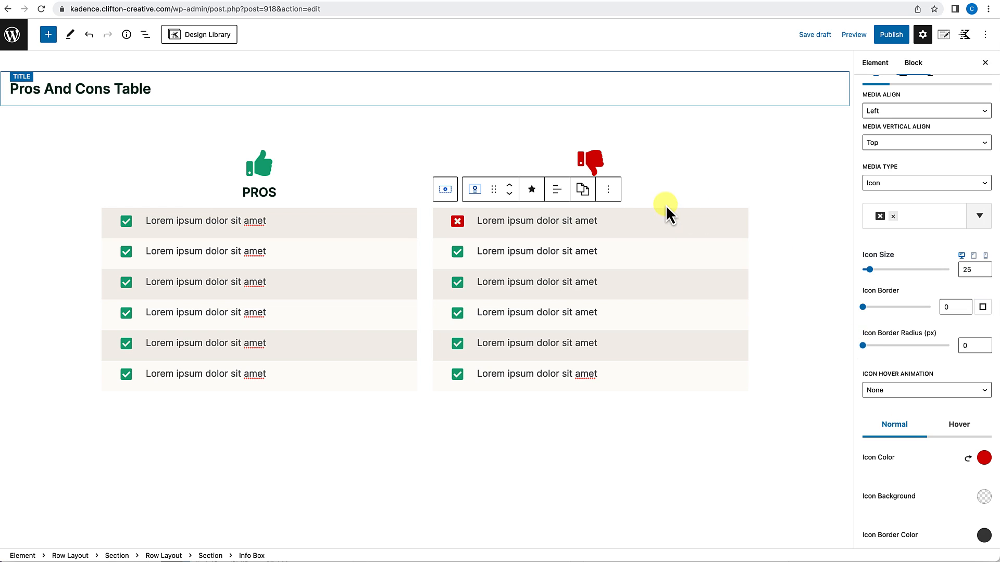
Copy the hex code of the first CONS info box's red icon color and use it for the icon hover color.
left_click(959, 426)
left_click(898, 426)
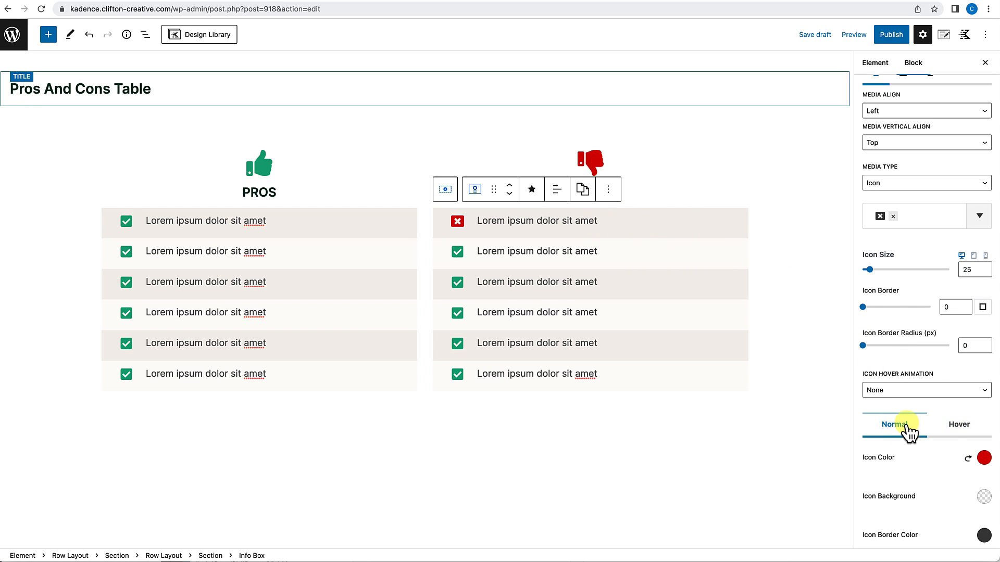
left_click(983, 457)
left_click_drag(864, 405, 786, 402)
key("ctrl+c")
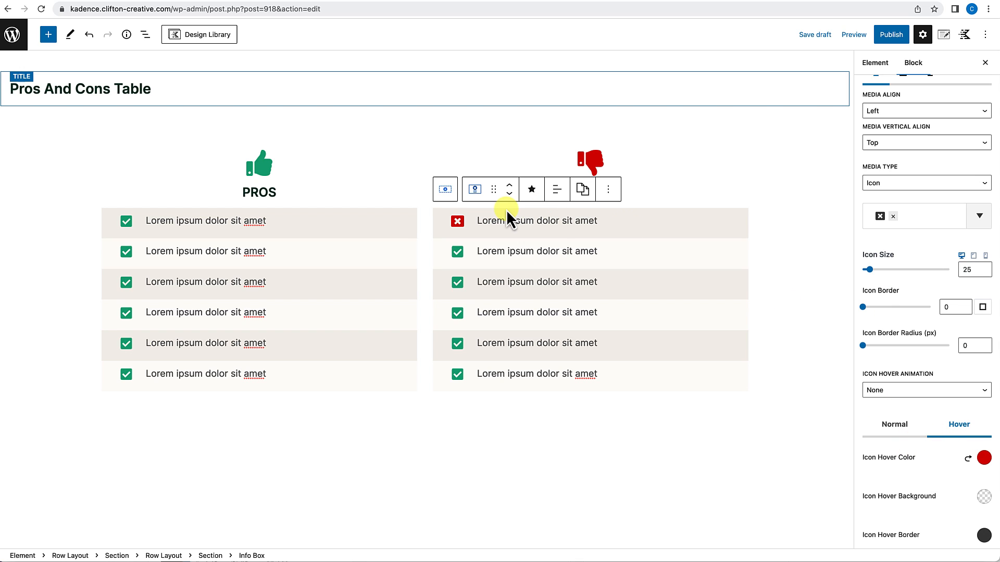
Change the second CONS info box's icon to the solid square with an X, found by searching "close".
left_click(611, 261)
left_click(919, 388)
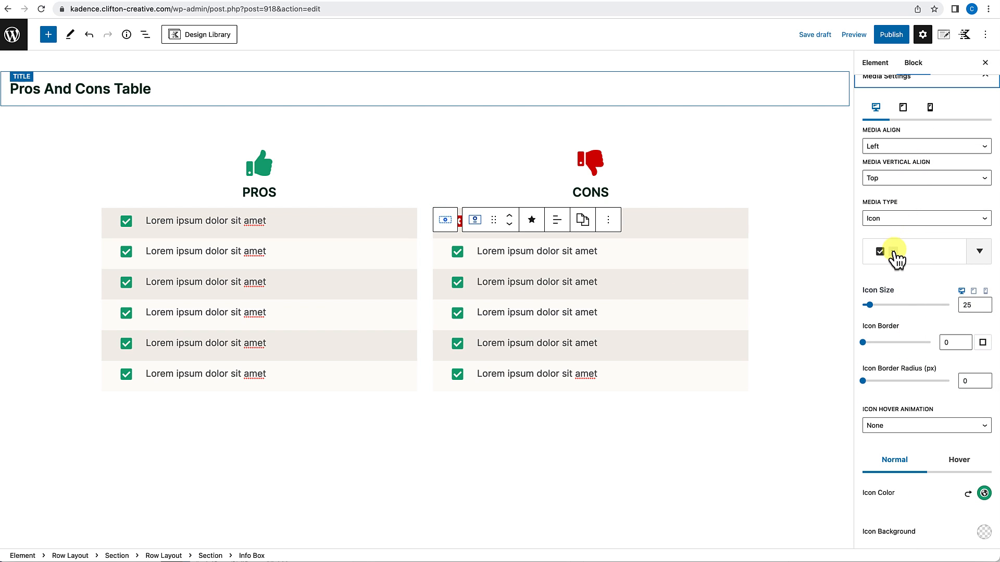
left_click(896, 255)
type("co")
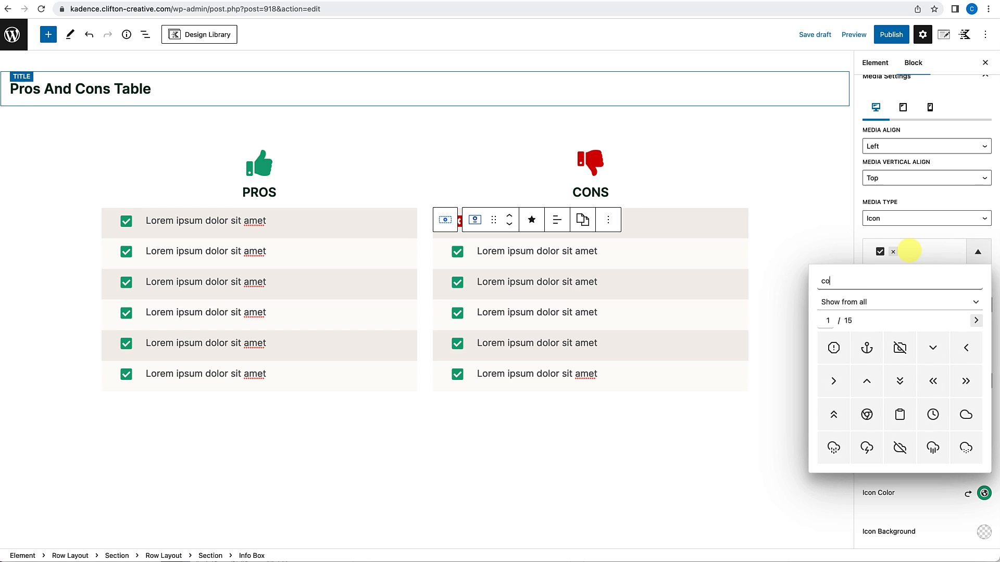
type("lse")
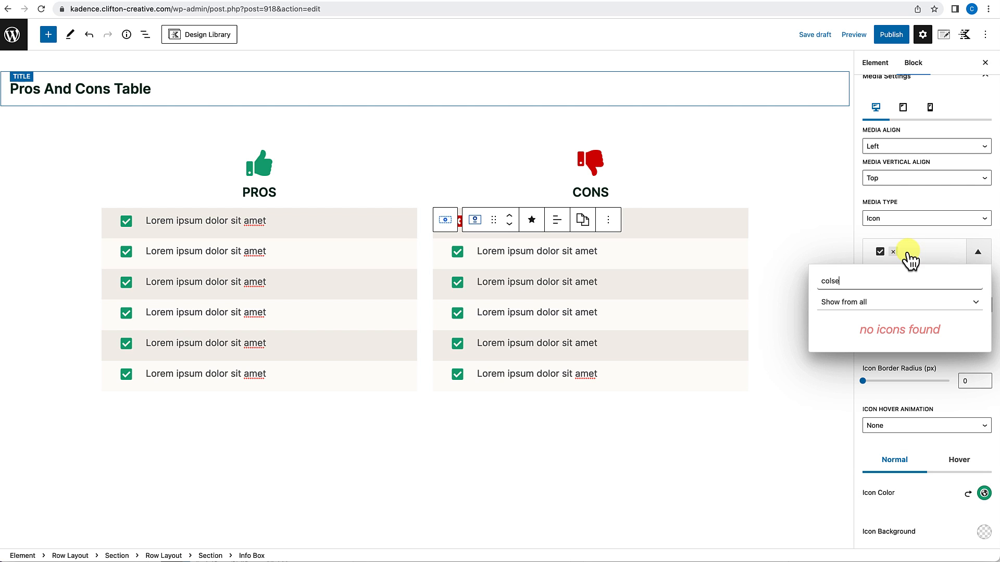
left_click_drag(848, 279, 807, 280)
left_click(807, 280)
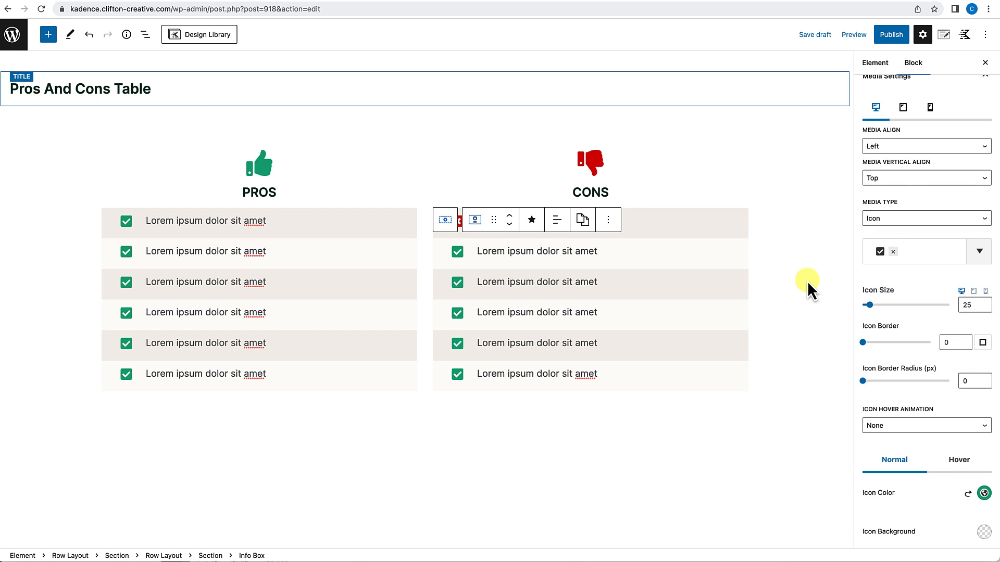
left_click(904, 260)
left_click_drag(848, 280, 813, 280)
type("close")
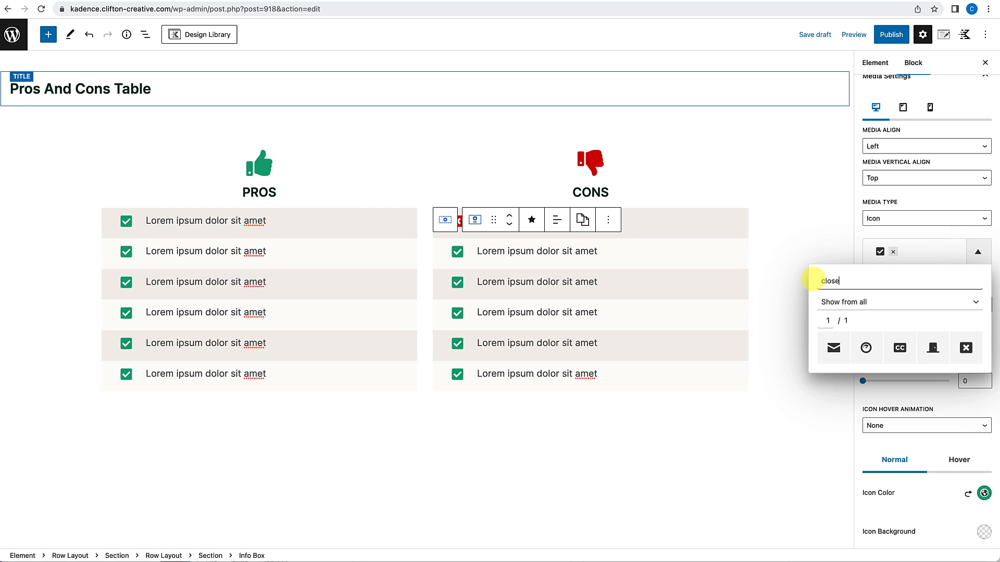
left_click(965, 350)
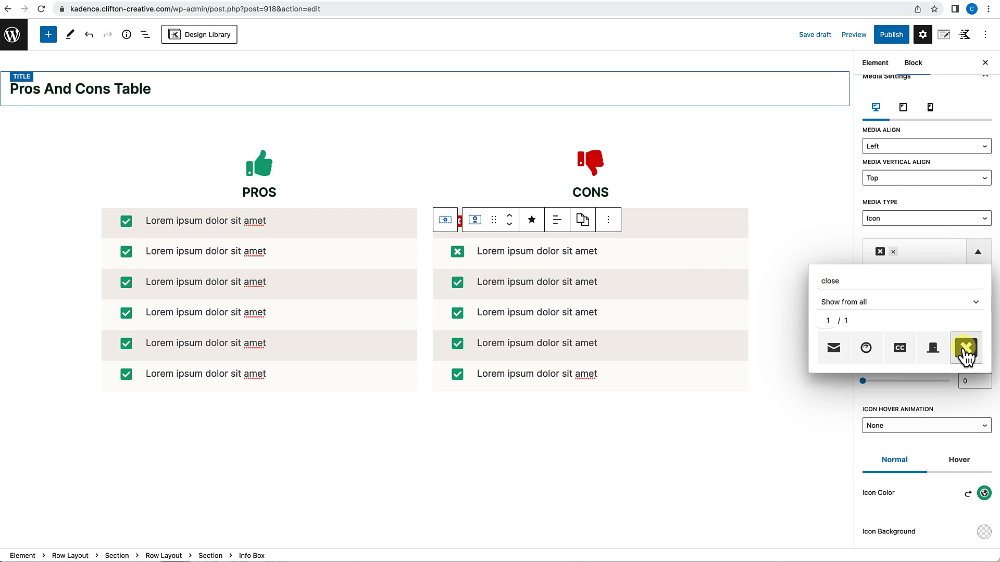
Set the second CONS info box's normal icon color to the copied red, D80000.
left_click(975, 494)
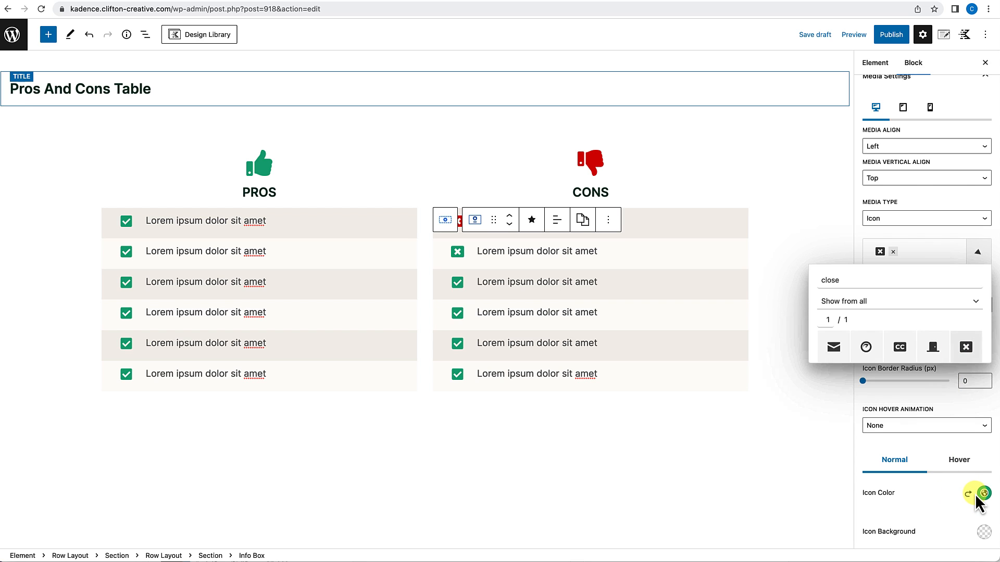
left_click(983, 494)
double_click(831, 439)
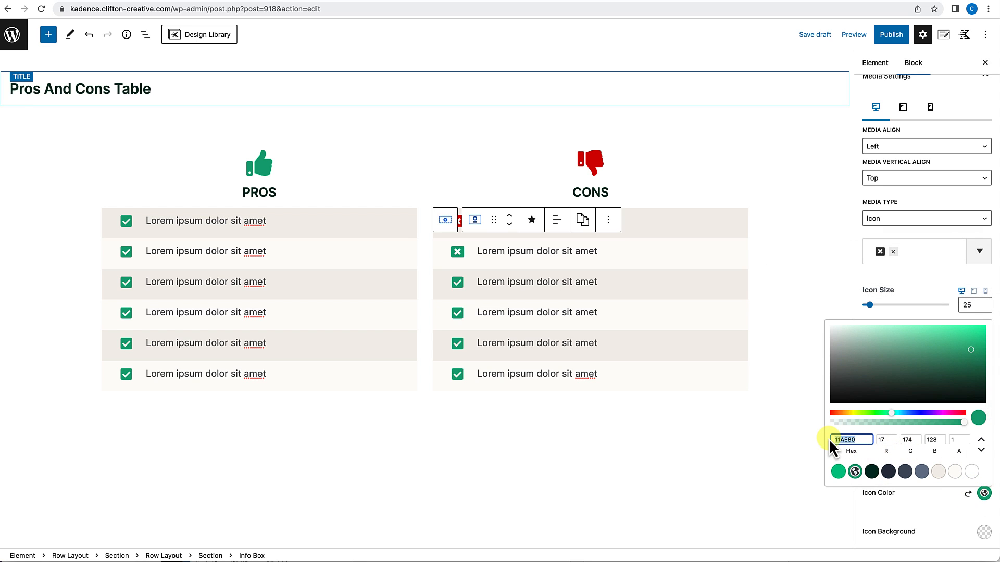
key("ctrl+v")
left_click(941, 520)
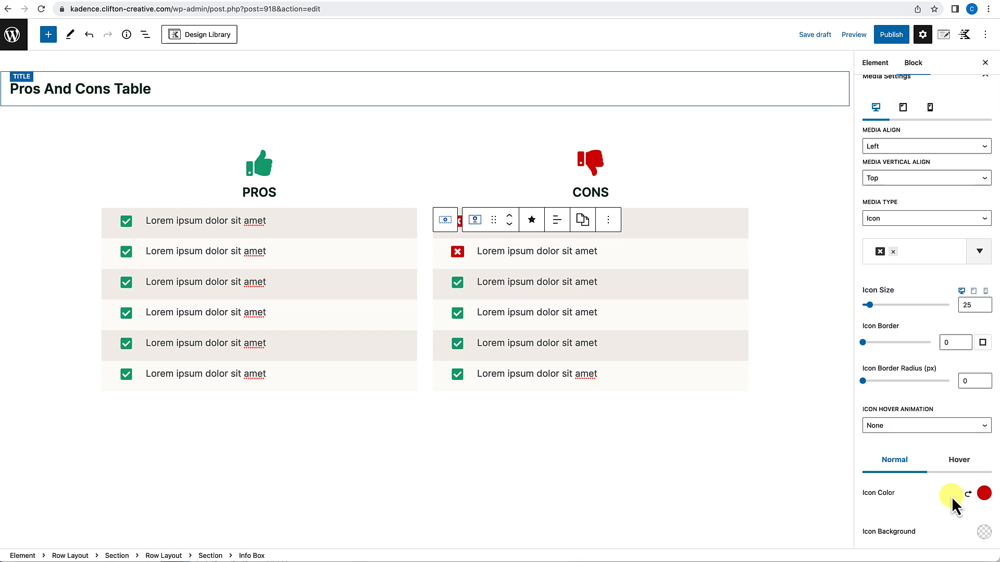
Set the second CONS info box's icon hover color to D80000.
left_click(960, 461)
left_click(984, 494)
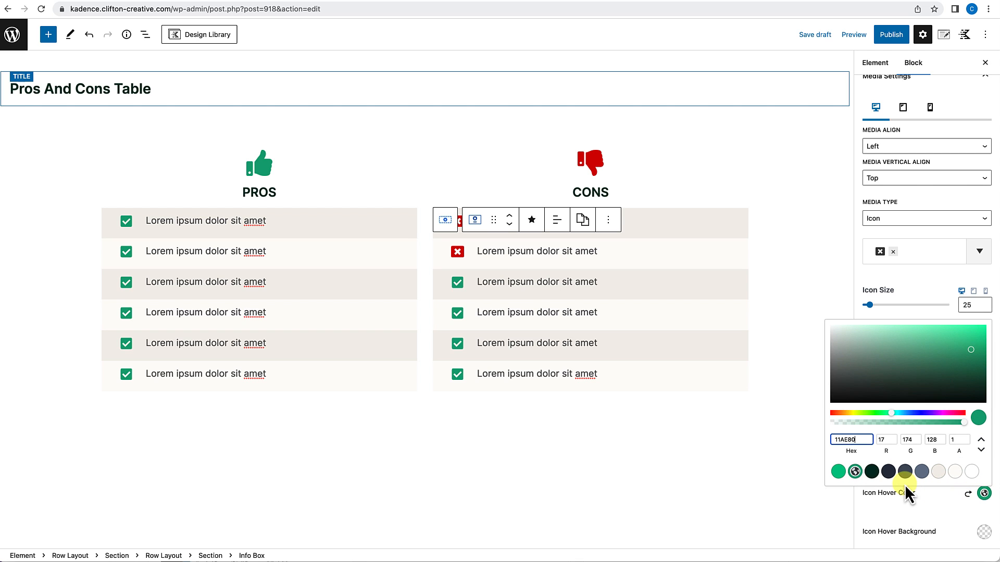
double_click(833, 439)
key("ctrl+v")
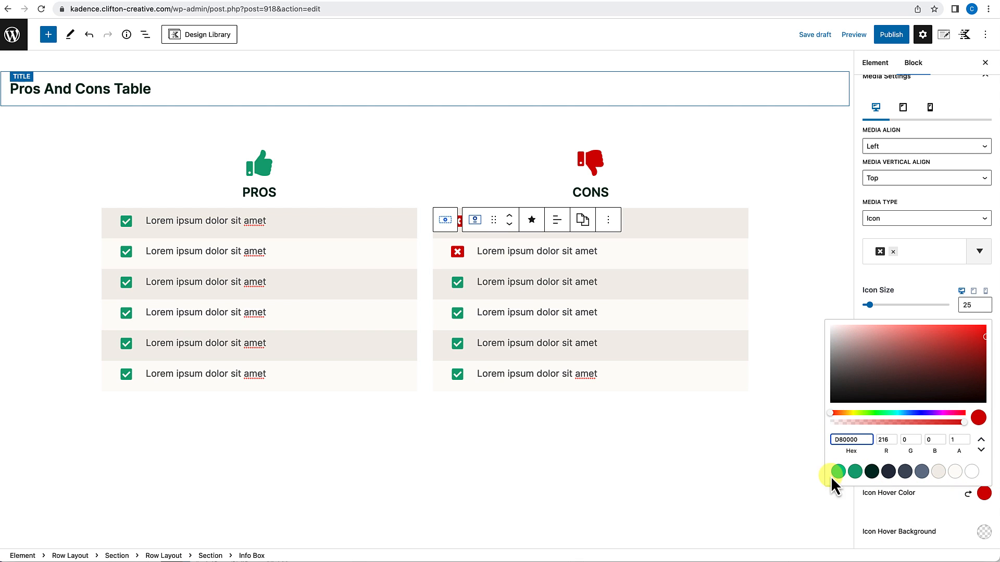
left_click(915, 511)
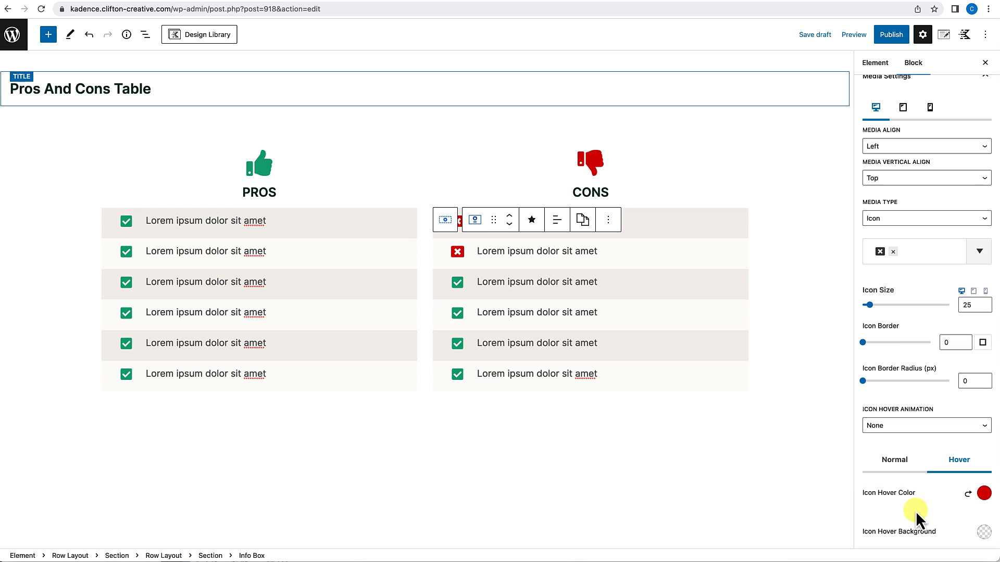
Copy the styles of the first CONS info box.
left_click(528, 402)
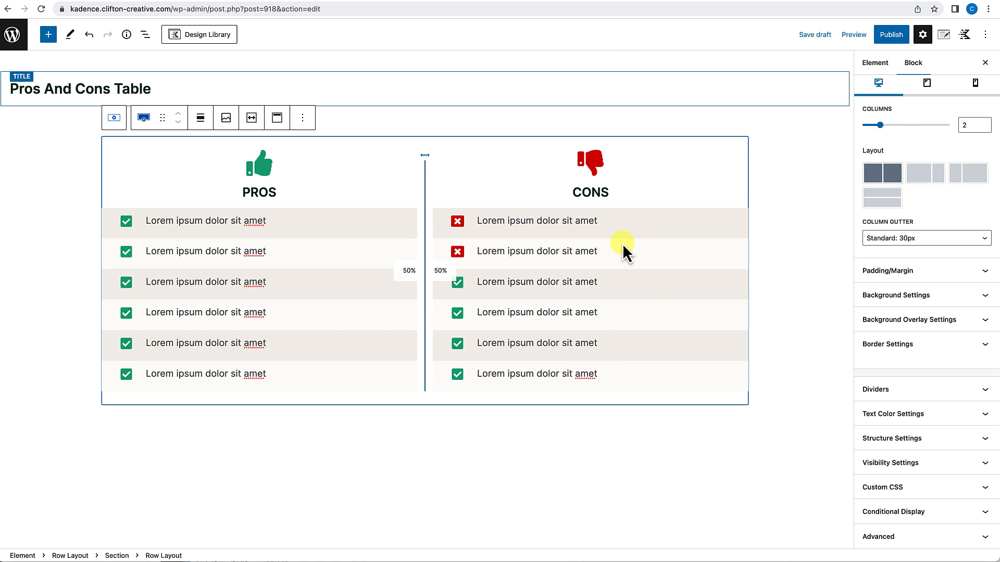
left_click(635, 227)
left_click(583, 189)
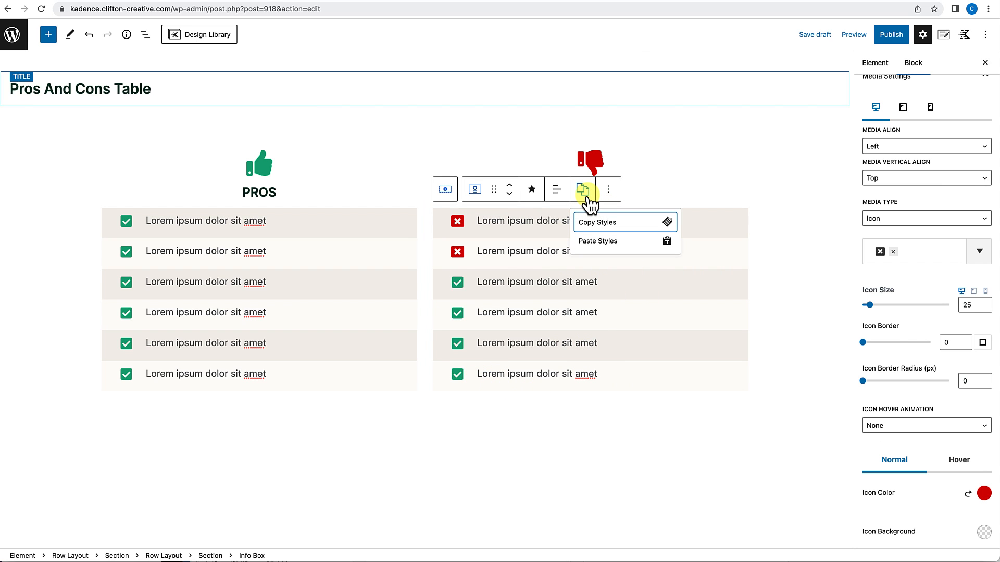
left_click(594, 223)
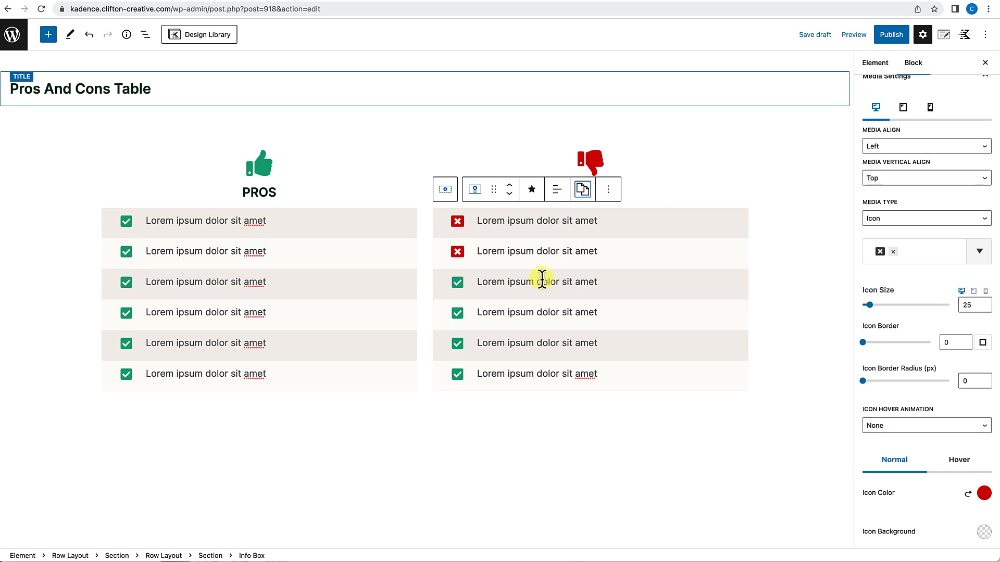
Paste the copied info box styles onto the third and fifth CONS info boxes.
left_click(546, 293)
left_click(582, 250)
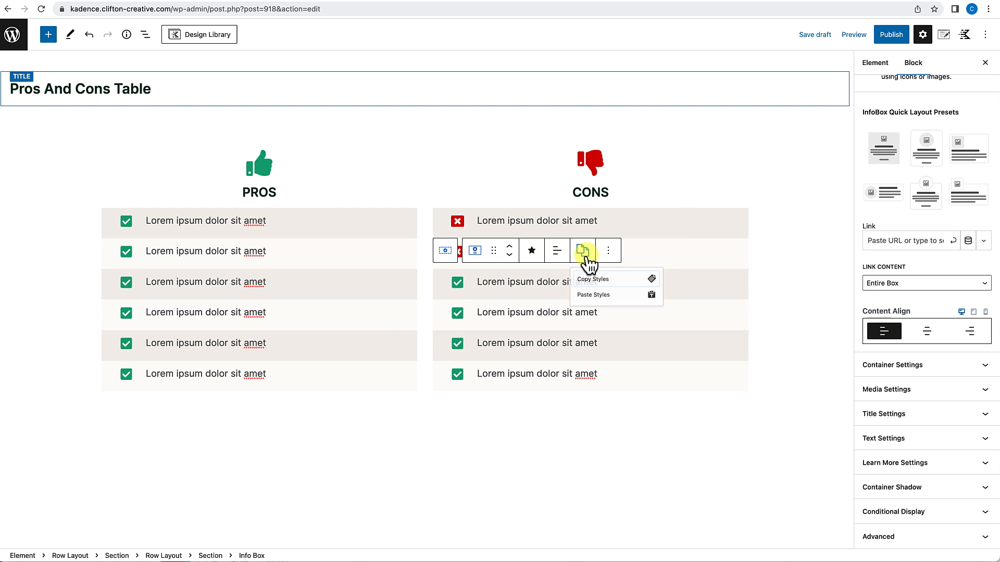
left_click(592, 300)
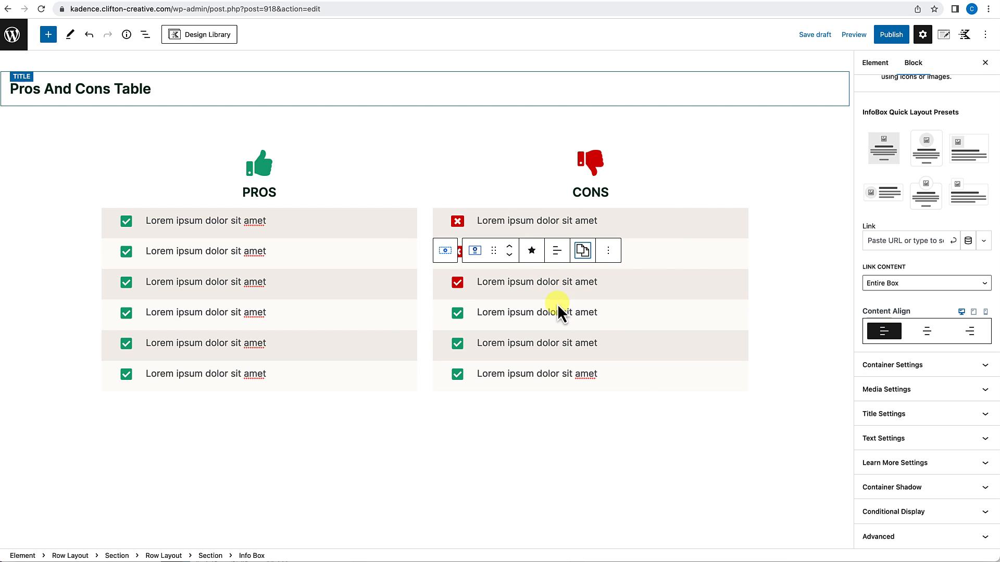
left_click(588, 342)
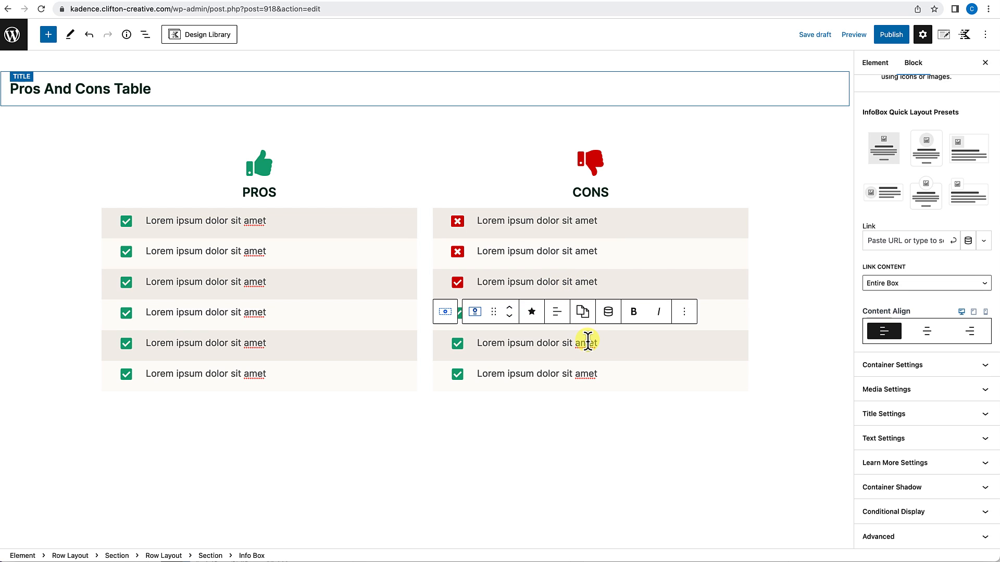
left_click(586, 318)
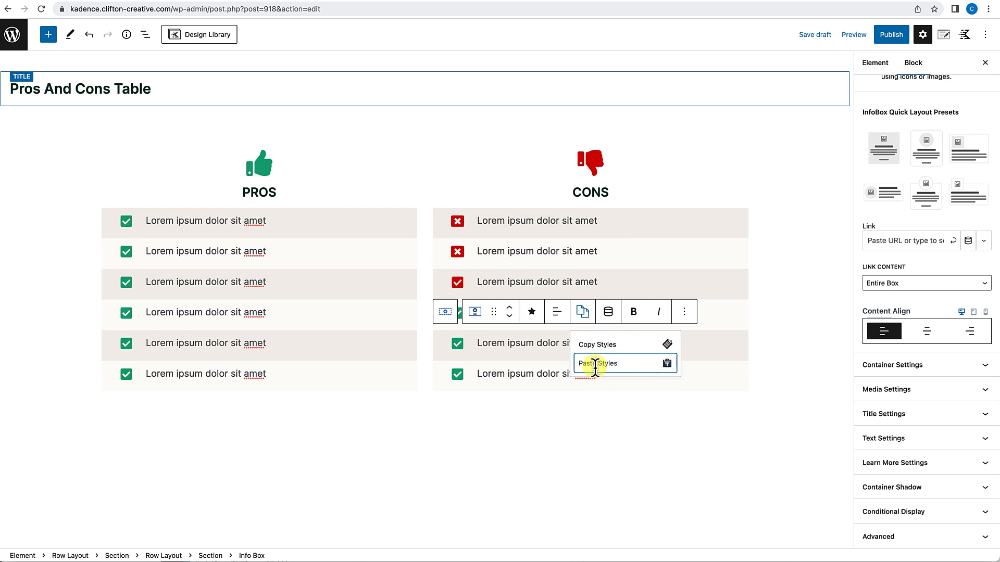
left_click(594, 367)
left_click(566, 401)
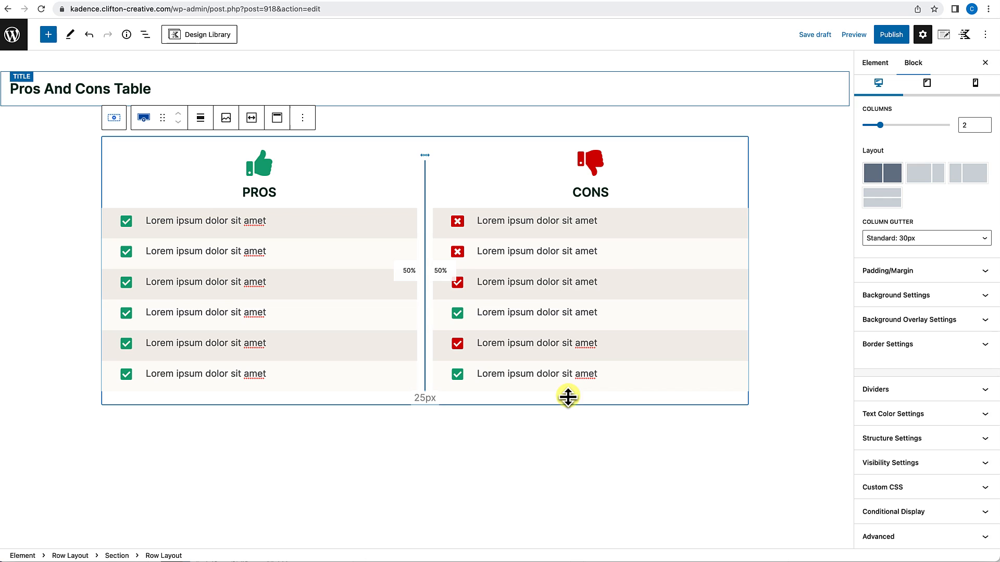
Copy the second CONS info box's styles and paste them onto the fourth and sixth CONS info boxes.
left_click(626, 255)
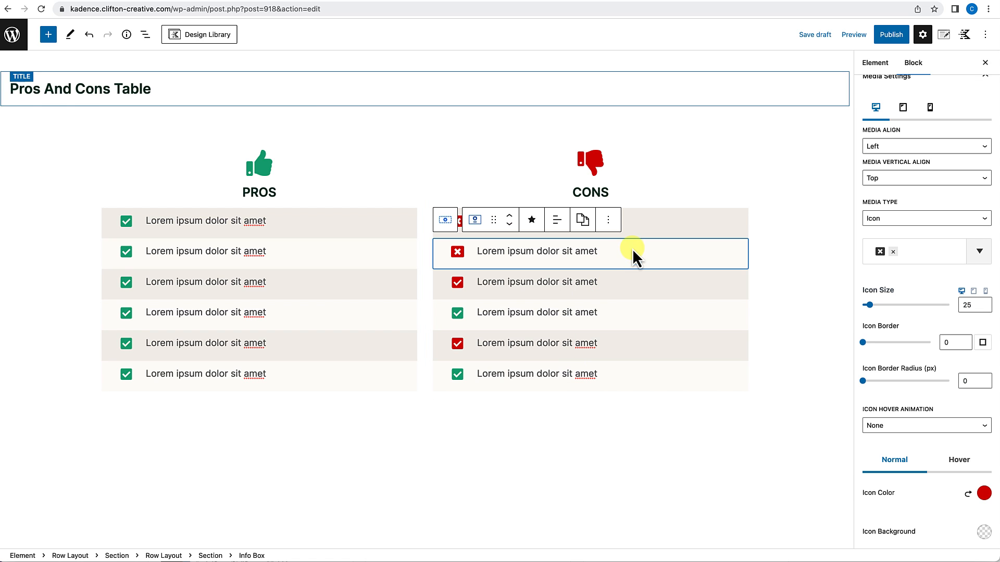
left_click(583, 222)
left_click(592, 253)
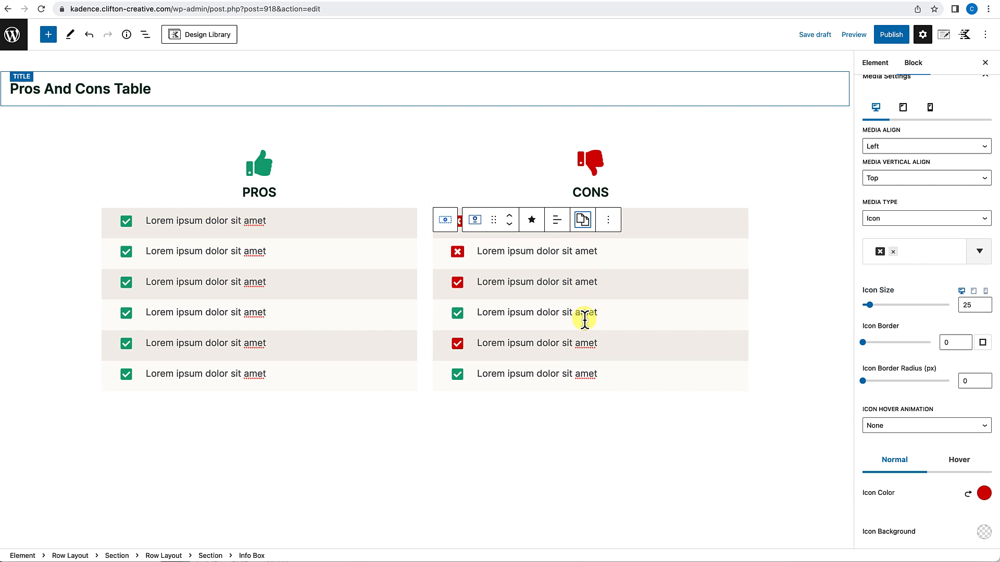
left_click(587, 306)
left_click(582, 281)
left_click(596, 333)
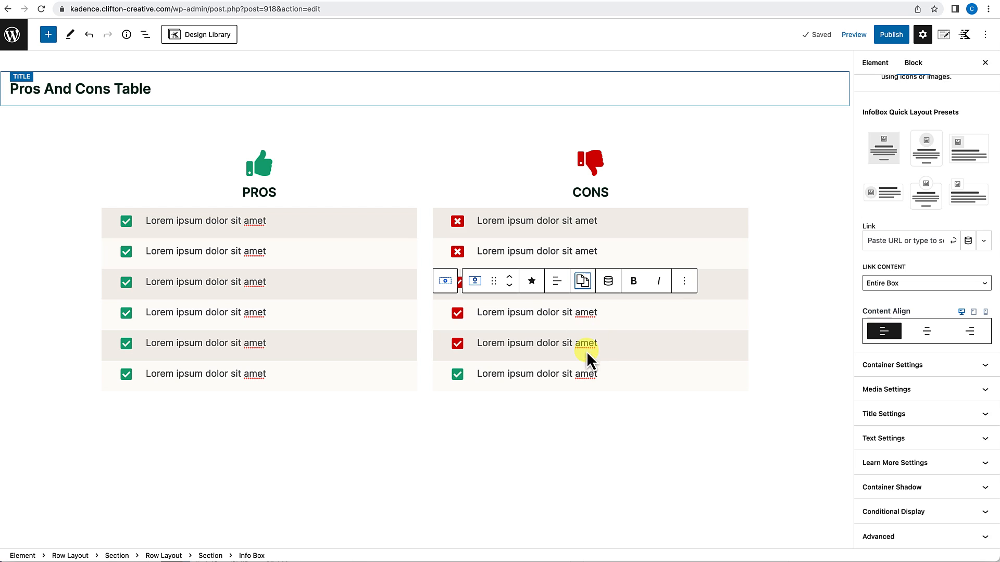
left_click(575, 374)
left_click(582, 342)
left_click(593, 394)
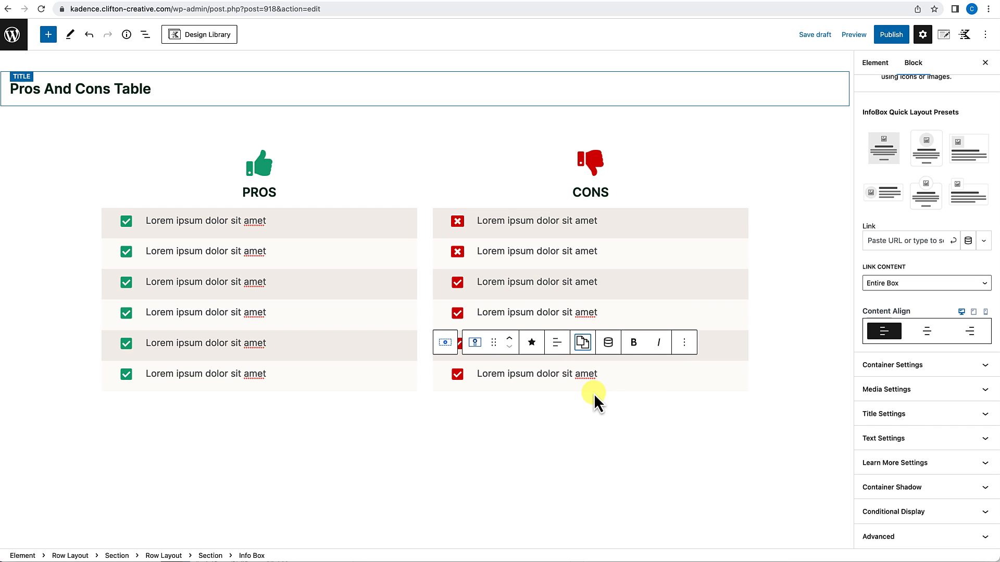
Replace the check icons in the third to sixth CONS info boxes with the solid square with an X.
left_click(644, 281)
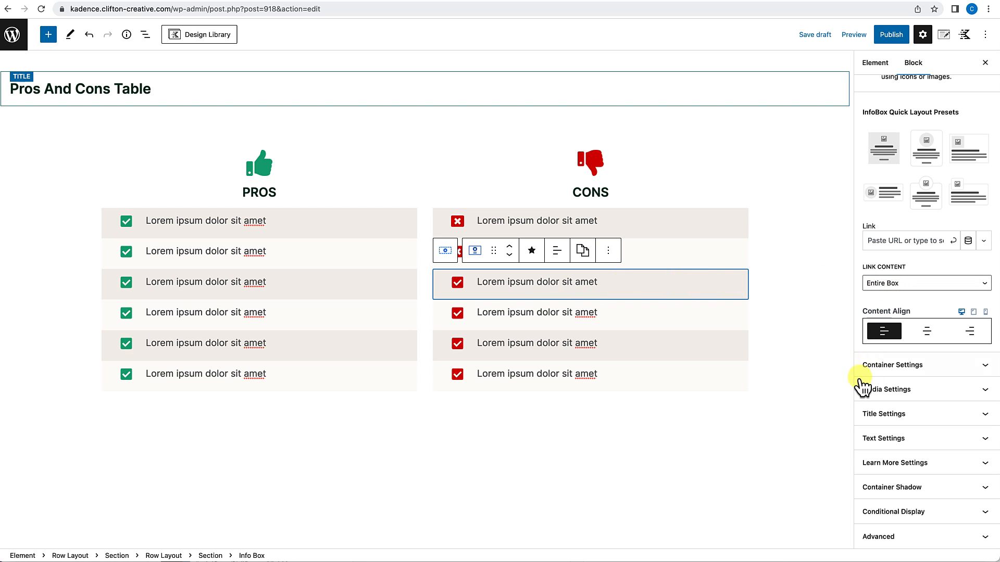
left_click(913, 390)
scroll(915, 401, "down", 3)
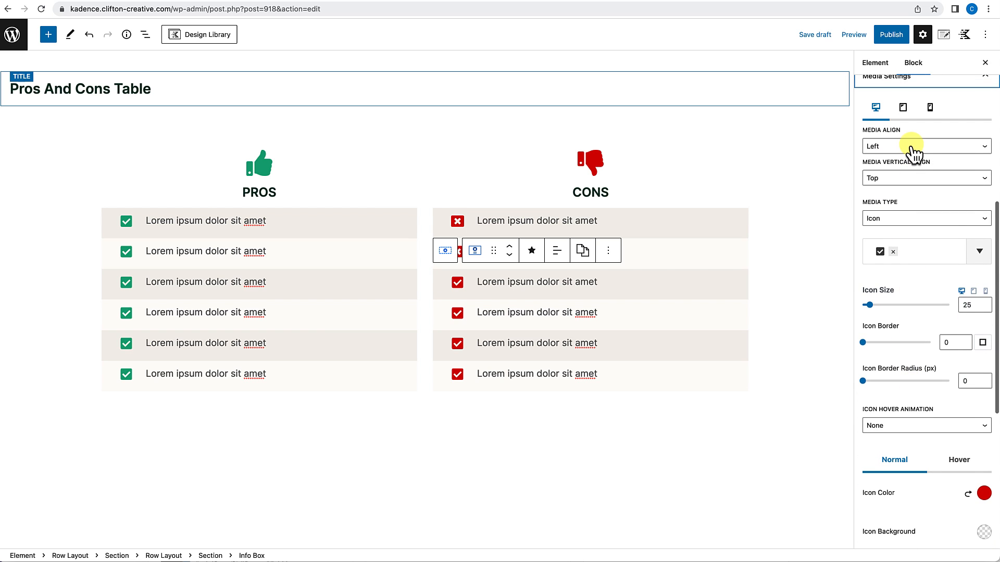
left_click(910, 262)
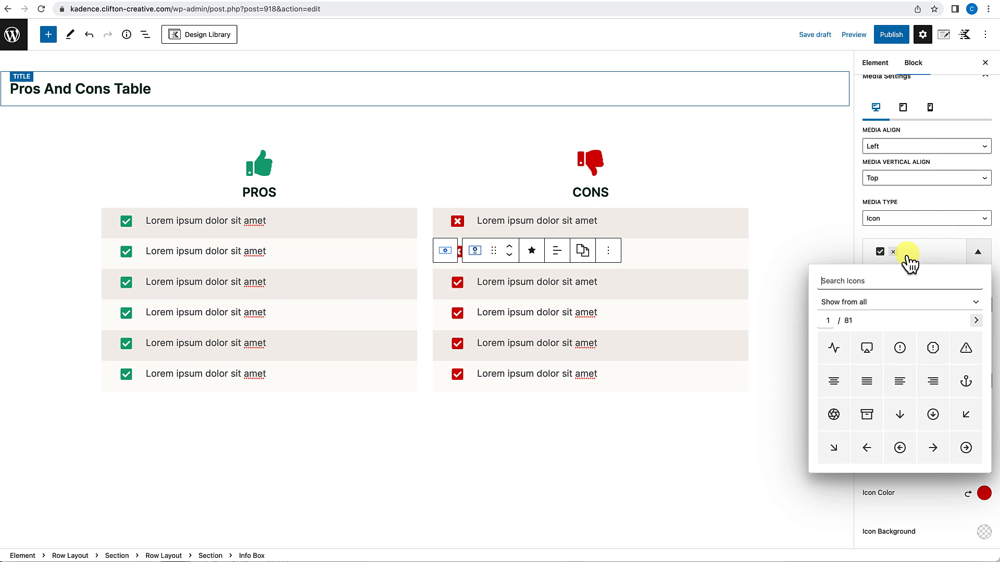
left_click(657, 413)
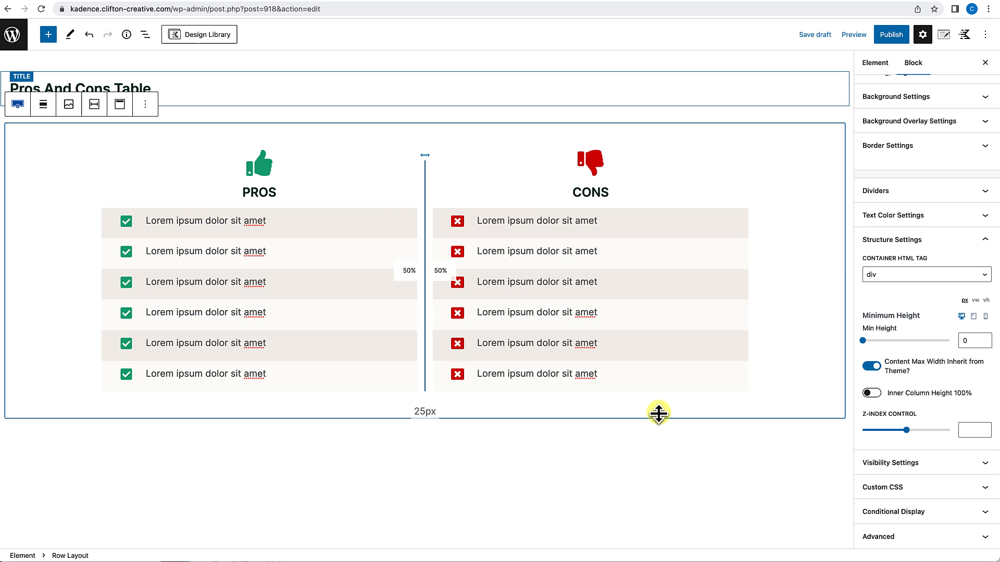
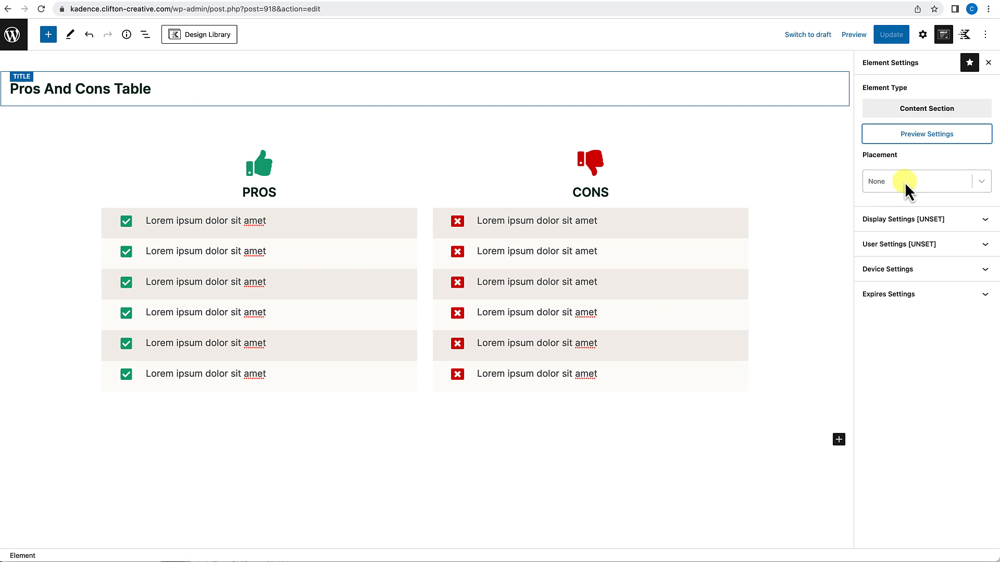
Set the element's dynamic preview to post type Reviews with Kadence Review as the preview post.
left_click(930, 137)
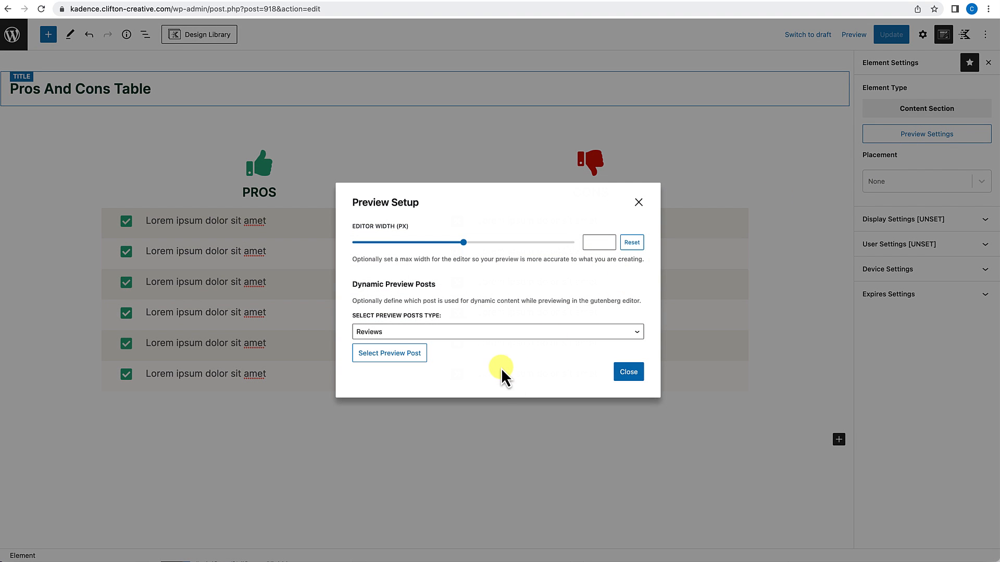
left_click(497, 333)
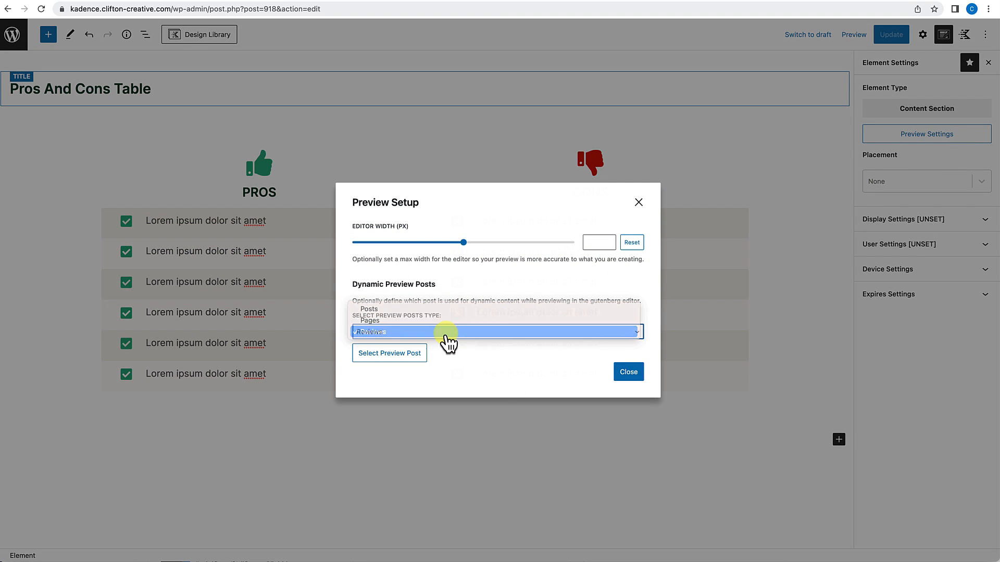
left_click(447, 334)
left_click(409, 354)
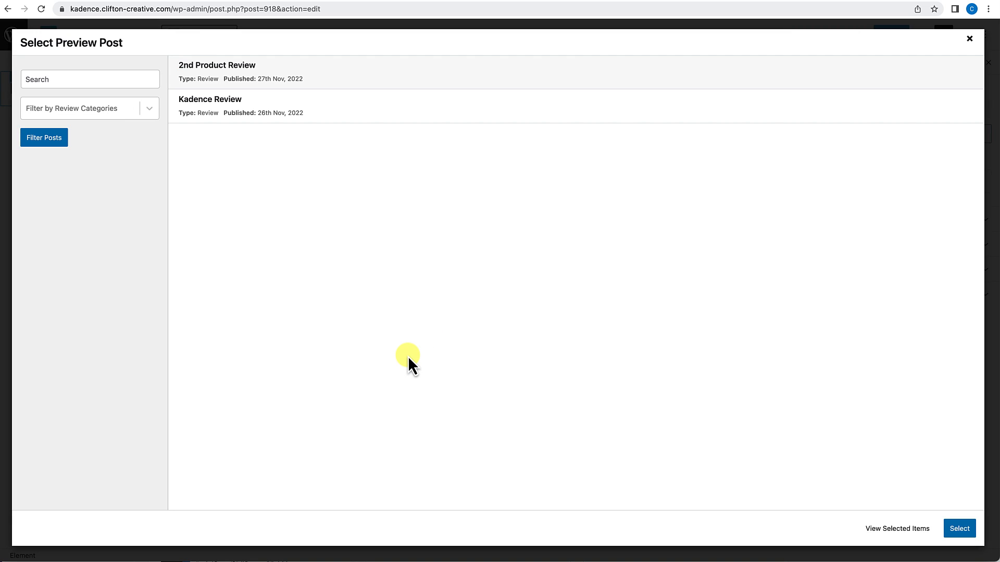
left_click(212, 110)
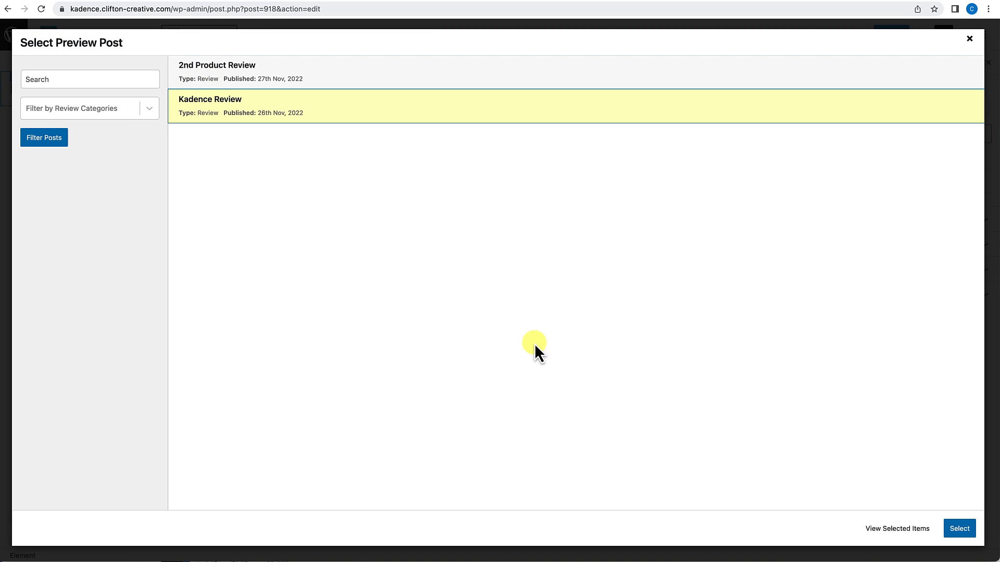
left_click(956, 531)
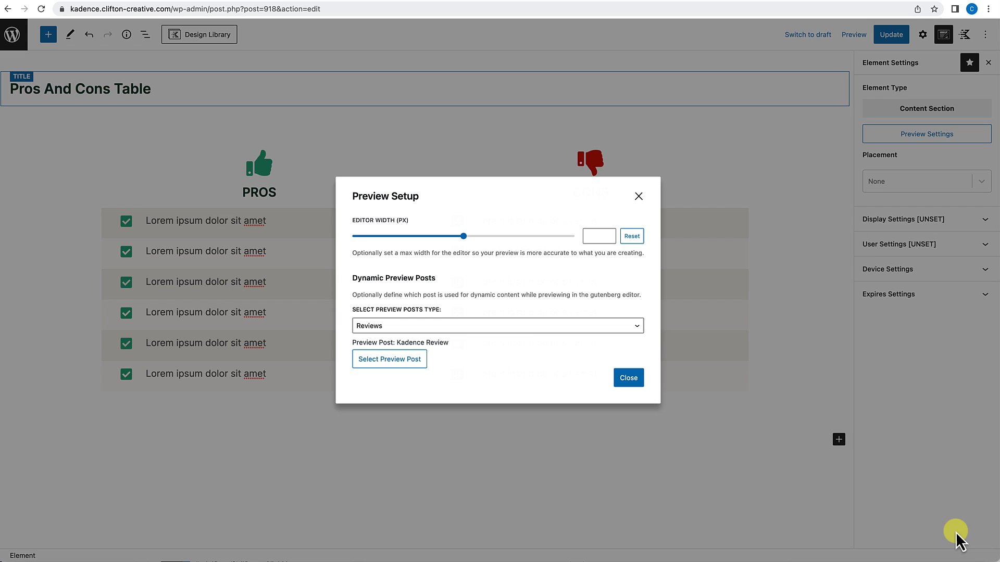
left_click(625, 381)
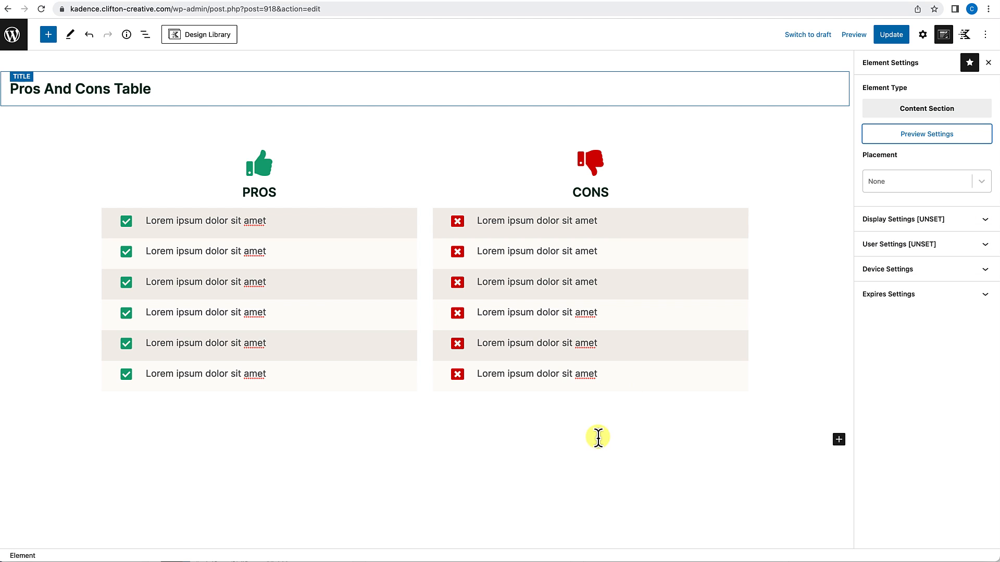
Replace the first PROS info box's text with dynamic content from the current post's custom field Pros Field 1.
left_click_drag(146, 221, 266, 227)
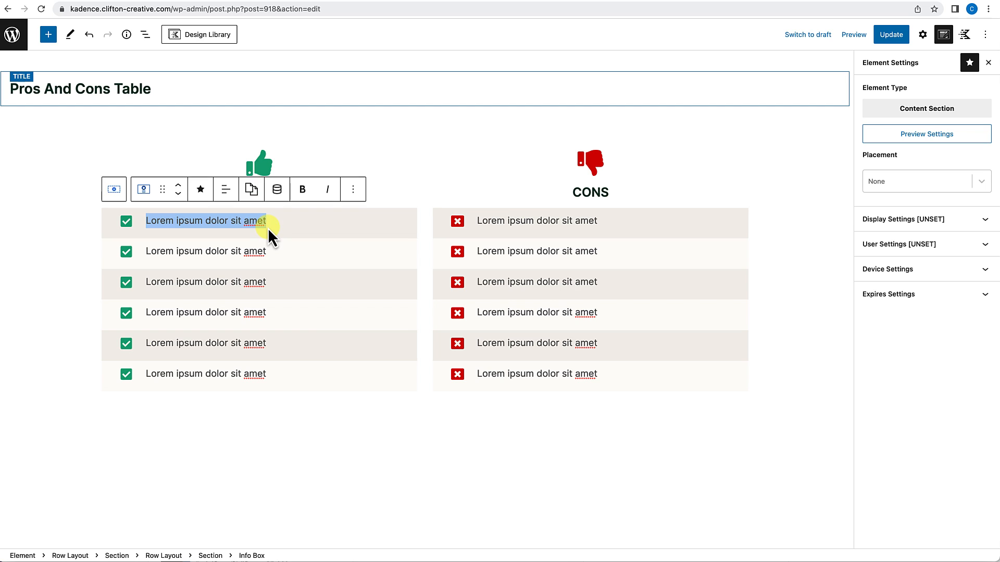
left_click(277, 189)
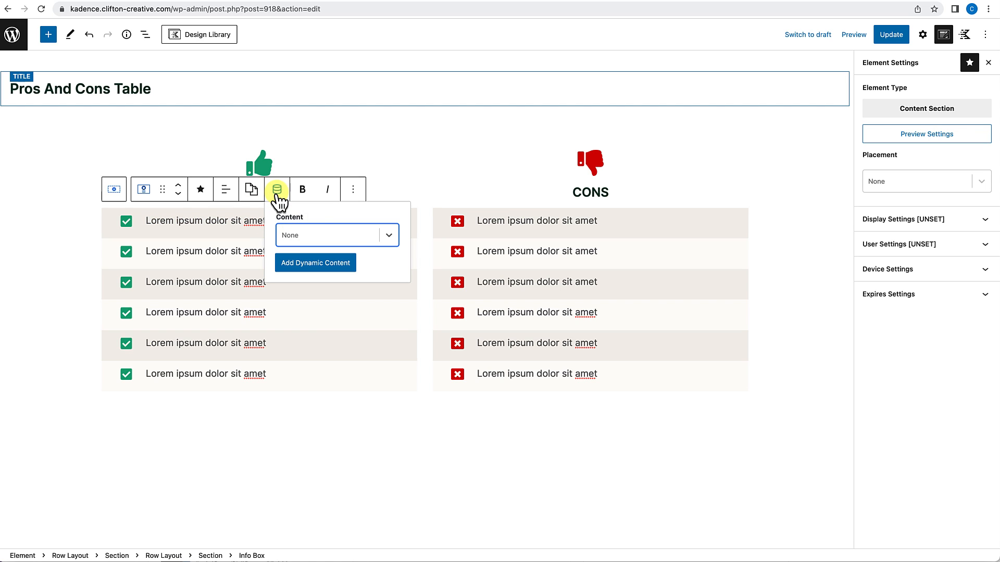
left_click(389, 235)
scroll(319, 318, "down", 2)
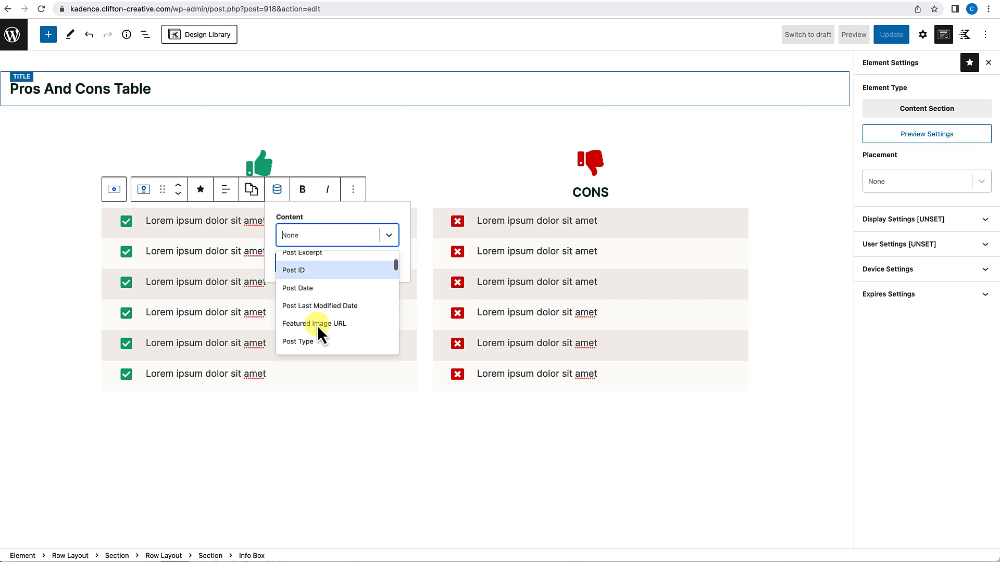
scroll(317, 325, "down", 2)
left_click(317, 328)
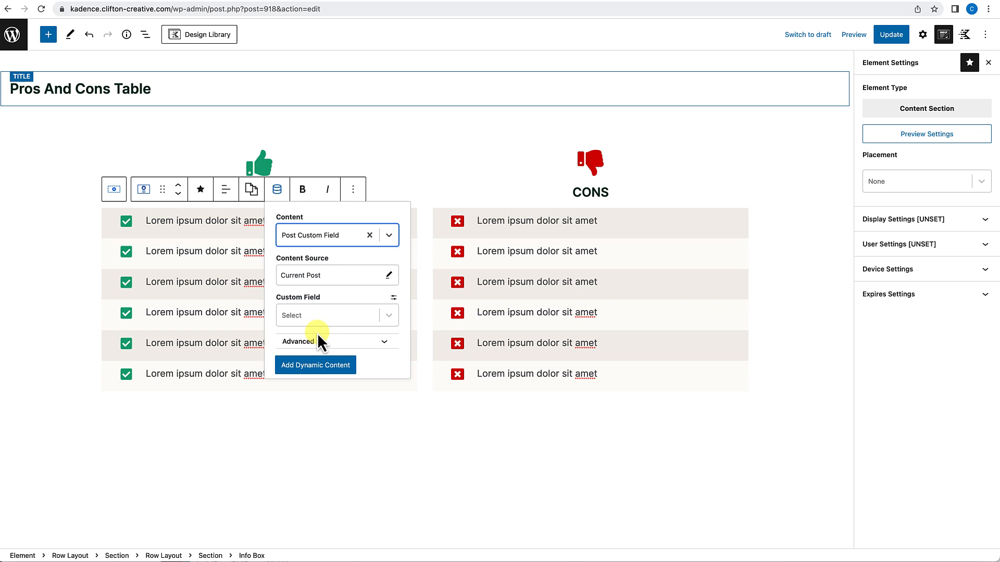
left_click(387, 316)
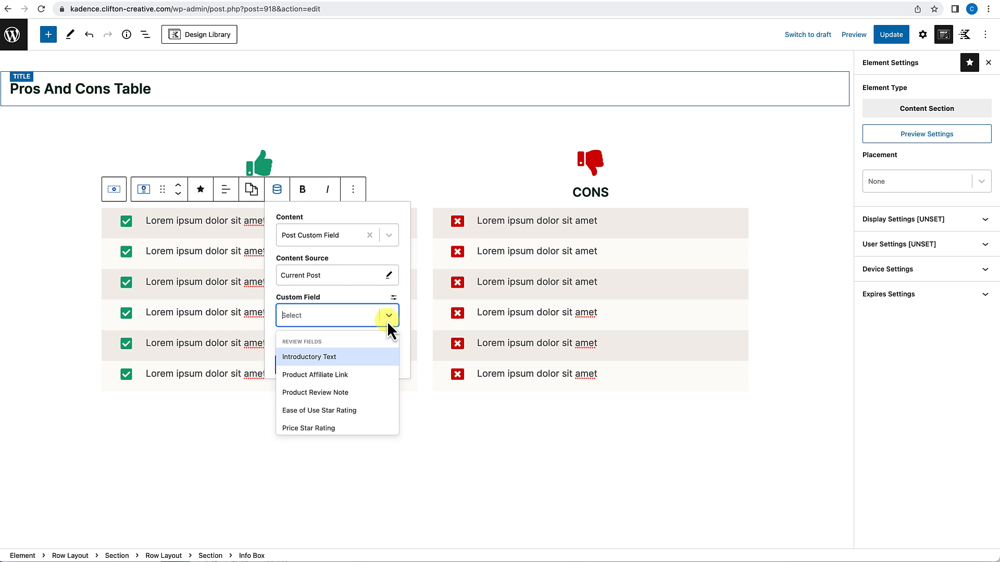
scroll(341, 404, "down", 1)
scroll(339, 400, "down", 3)
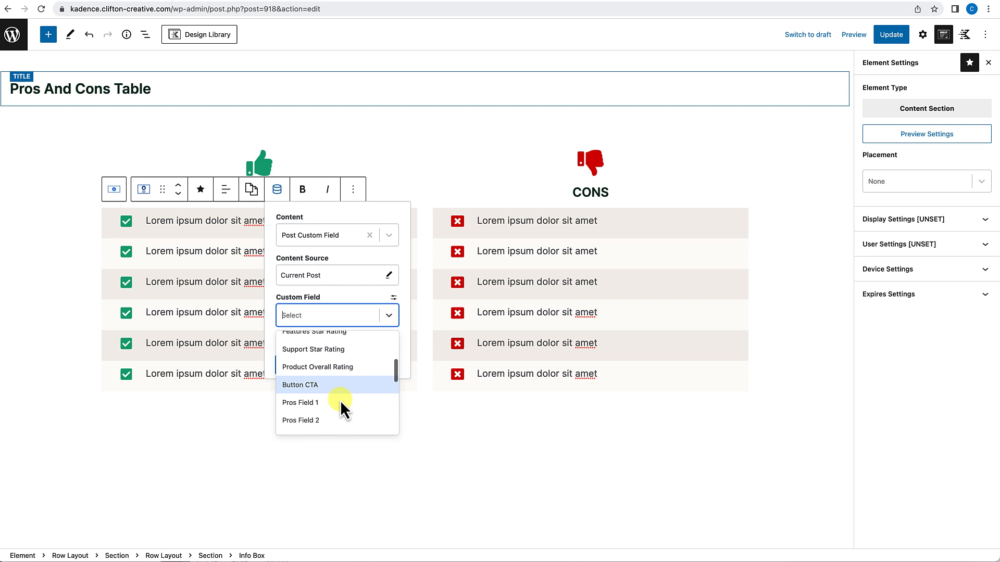
left_click(332, 381)
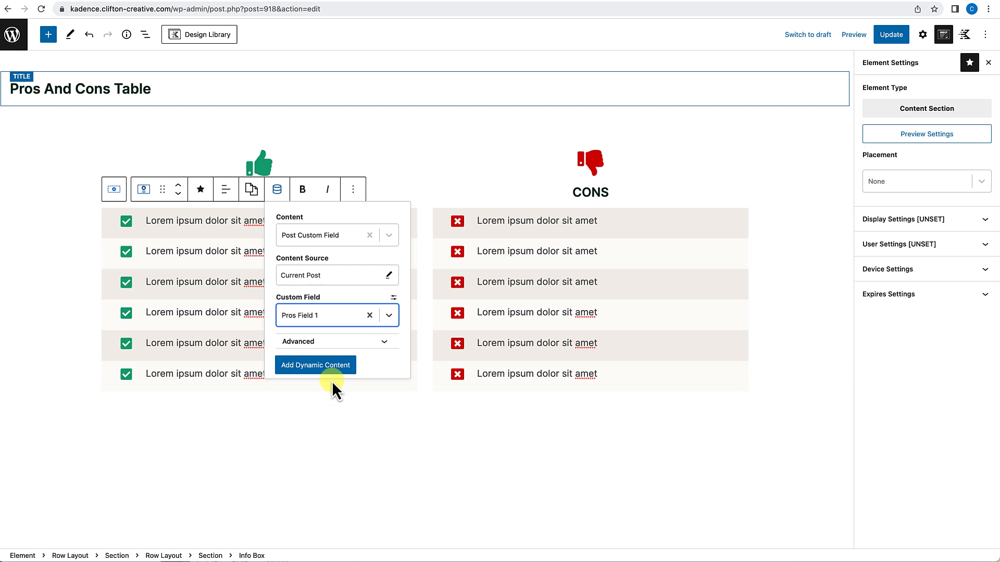
left_click(332, 368)
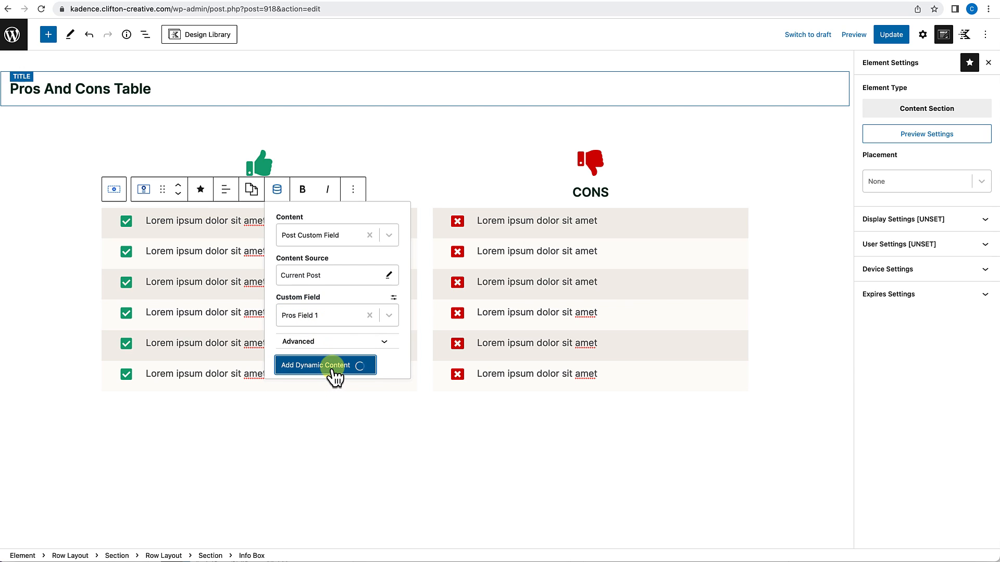
Replace the second PROS info box's text with dynamic content from the current post's custom field Pros Field 2.
left_click(147, 252)
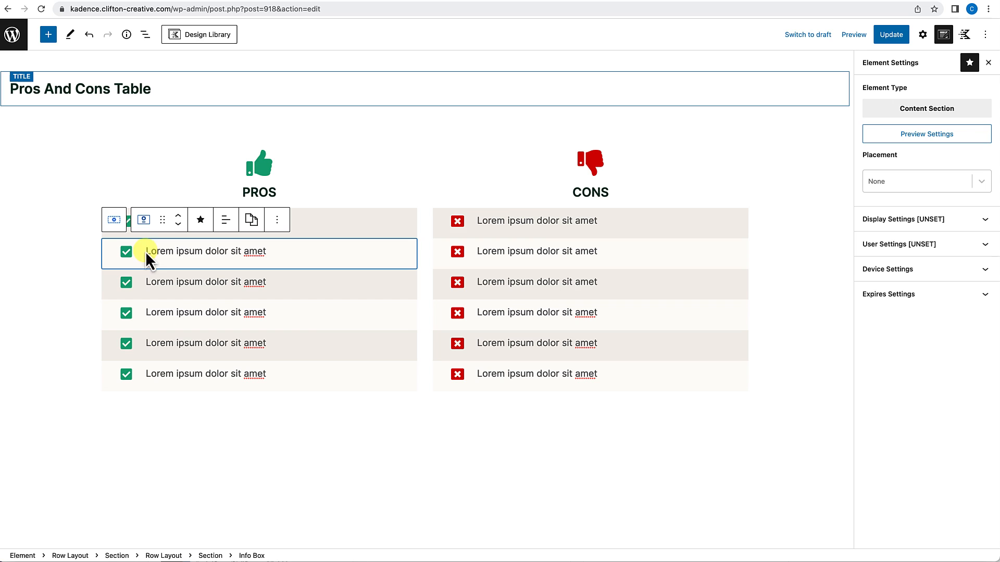
left_click(147, 251)
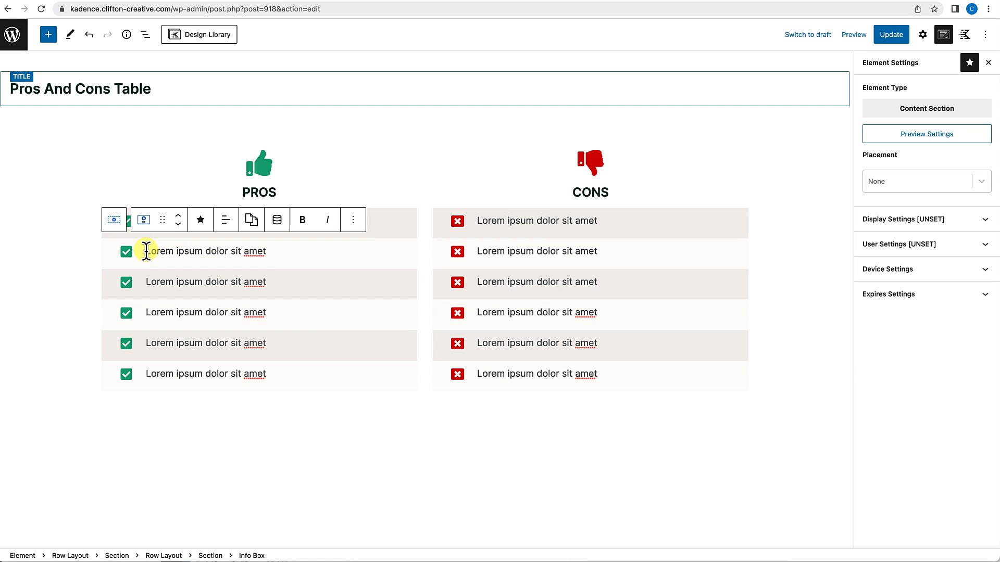
left_click_drag(148, 251, 267, 252)
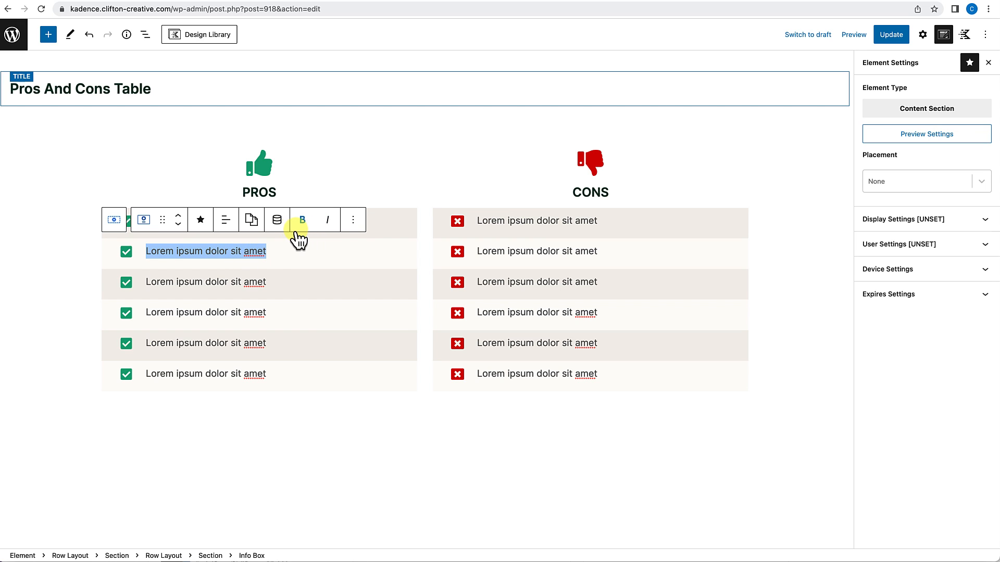
left_click(280, 222)
left_click(387, 266)
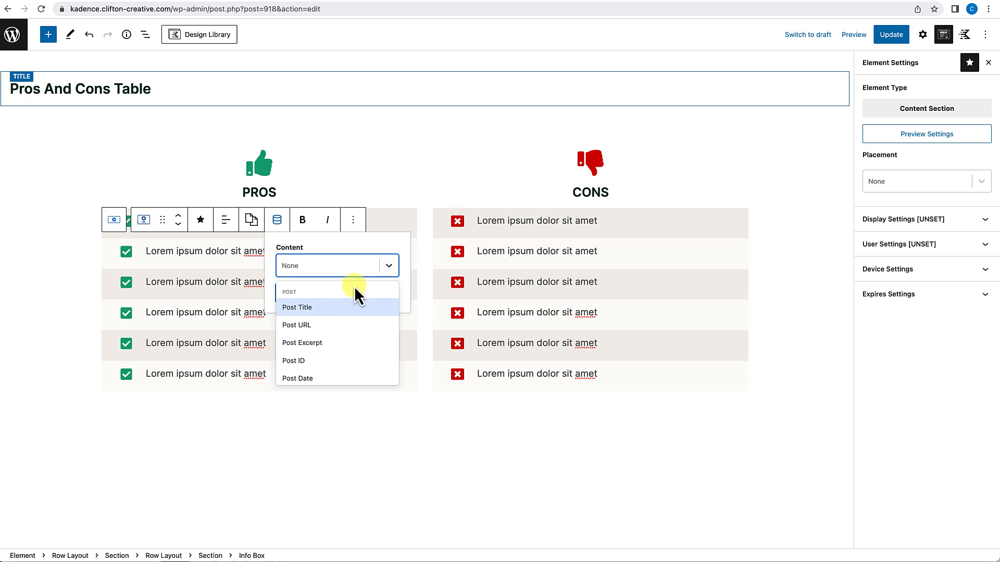
scroll(323, 366, "down", 3)
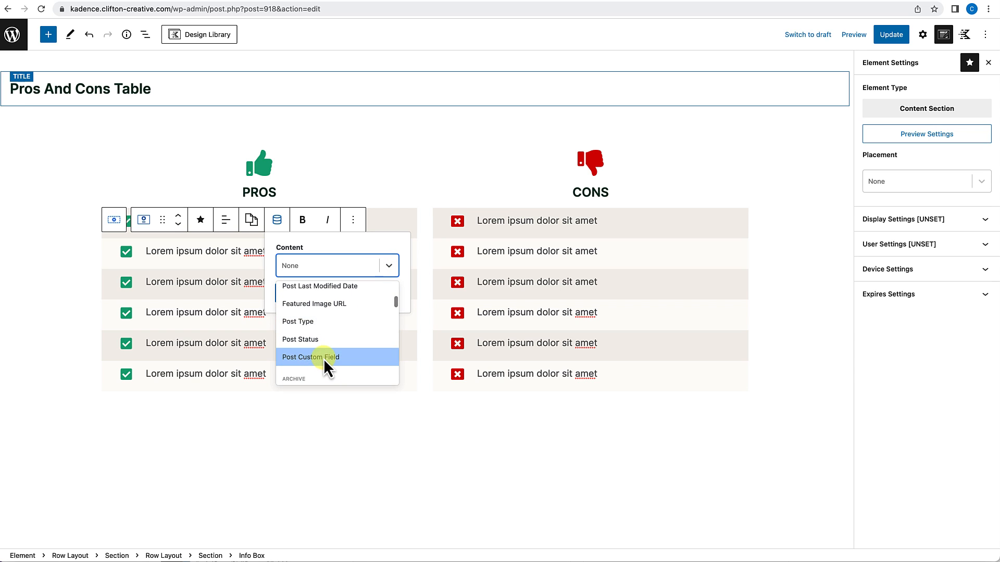
left_click(323, 358)
left_click(389, 347)
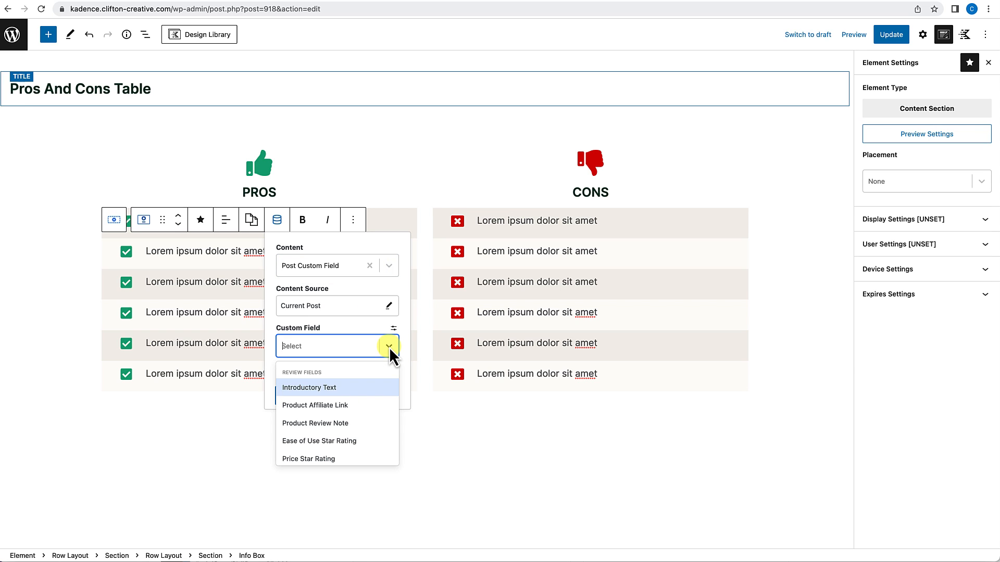
scroll(340, 435, "down", 3)
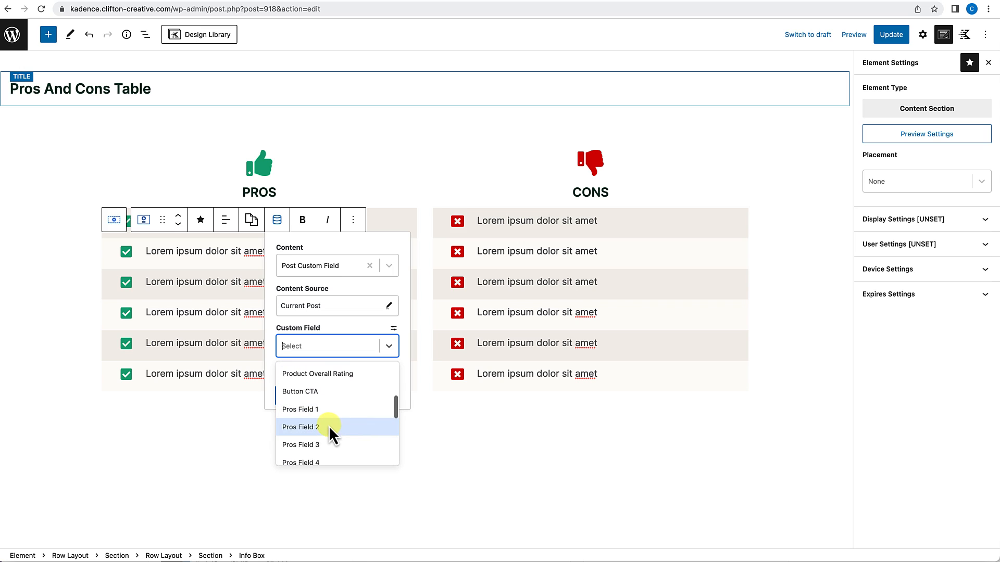
left_click(329, 425)
left_click(325, 397)
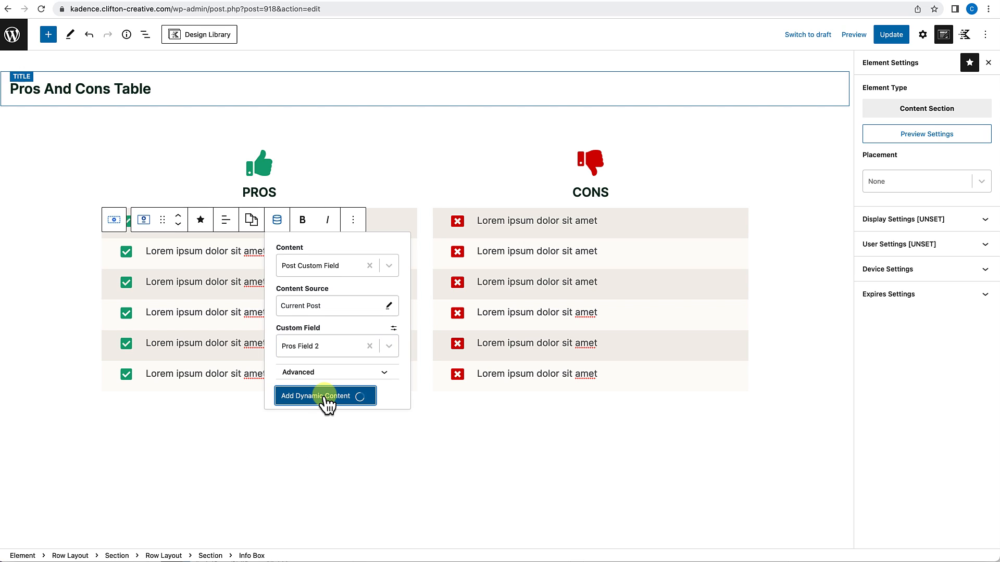
Replace the third PROS info box's text with dynamic content from the current post's custom field Pros Field 3.
left_click(147, 284)
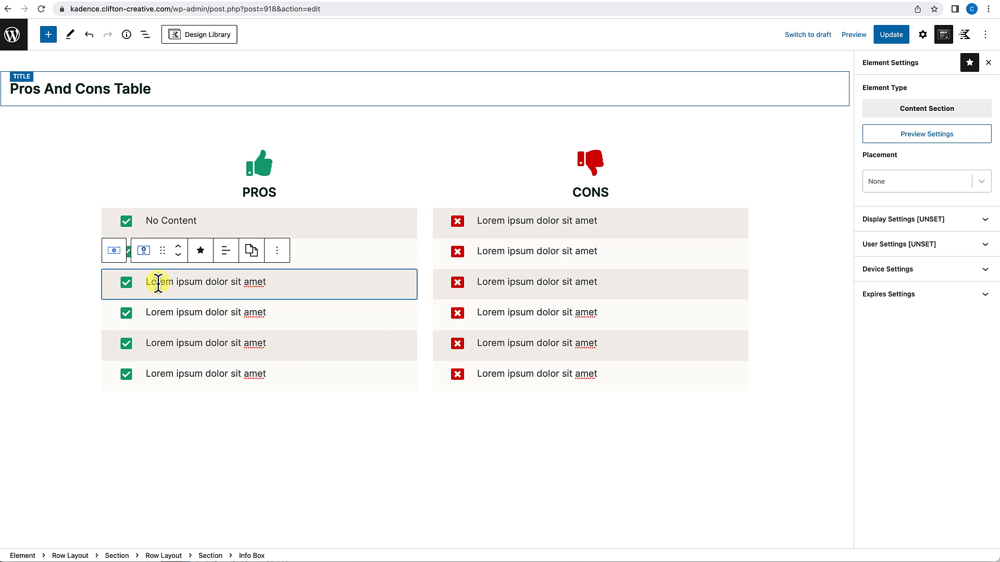
left_click_drag(146, 283, 266, 288)
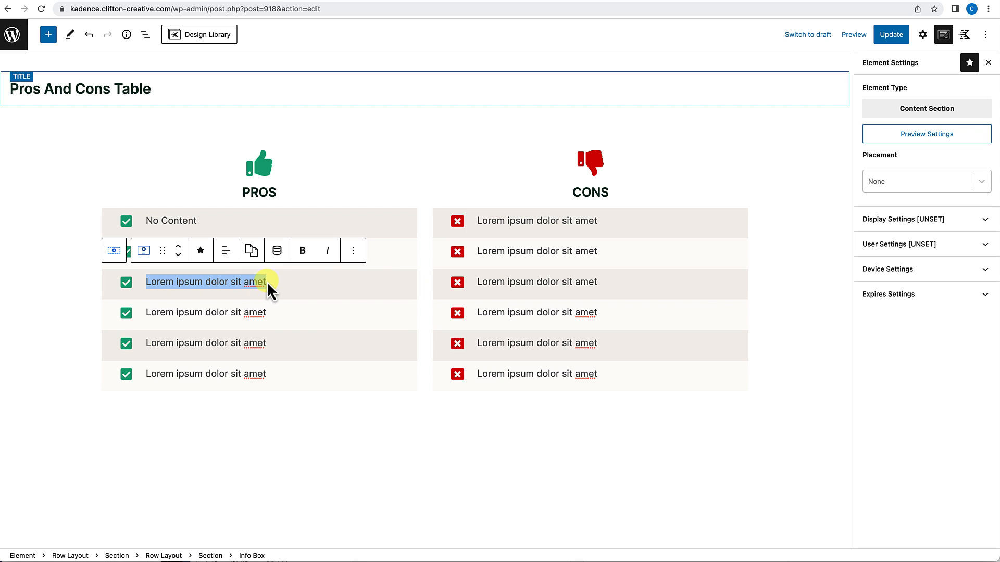
left_click(276, 252)
left_click(390, 297)
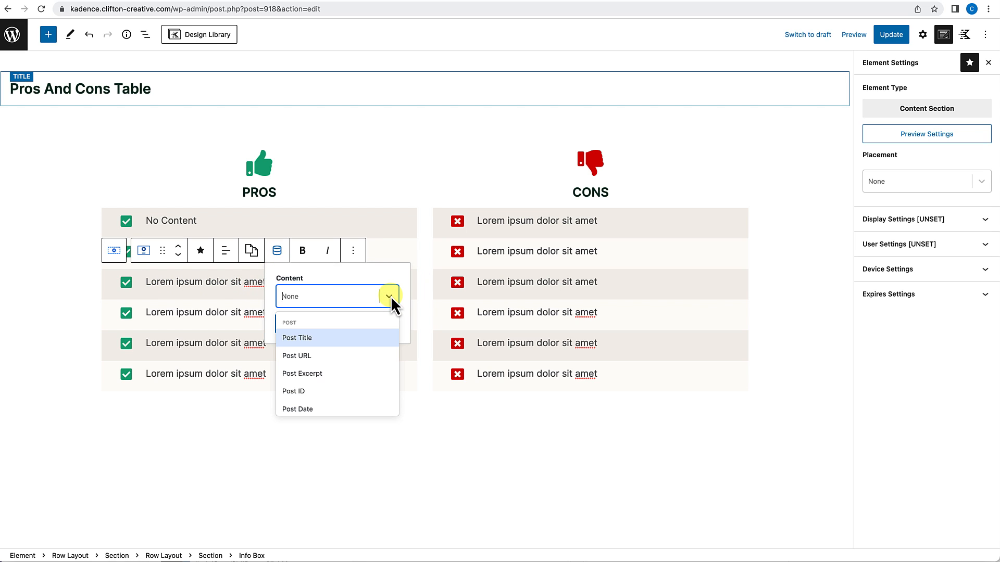
scroll(326, 365, "down", 3)
left_click(326, 358)
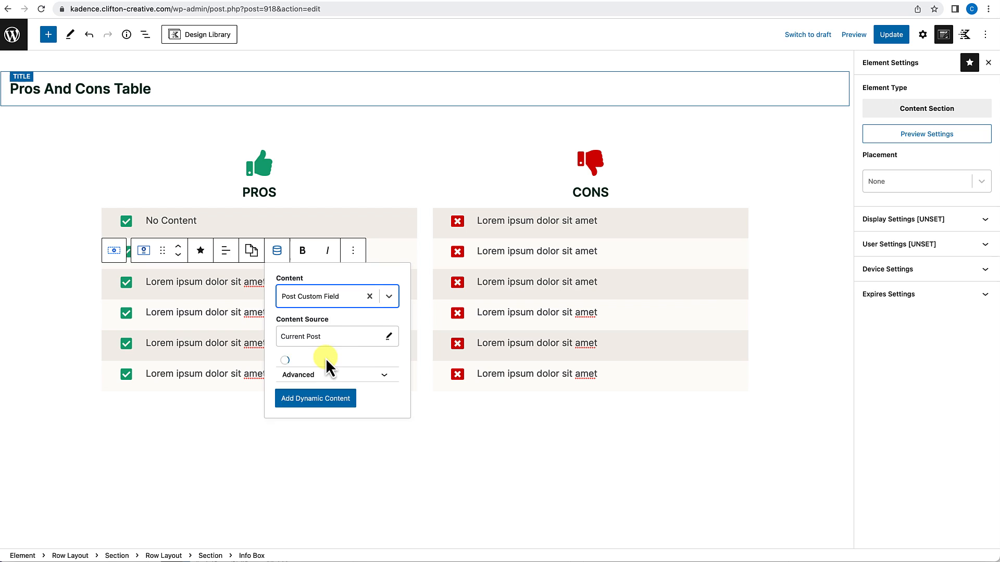
left_click(334, 375)
left_click(330, 440)
left_click(328, 429)
Replace the fourth PROS info box's text with dynamic content from the current post's custom field Pros Field 4.
left_click_drag(146, 312, 264, 312)
left_click(277, 280)
left_click(389, 327)
scroll(340, 394, "down", 2)
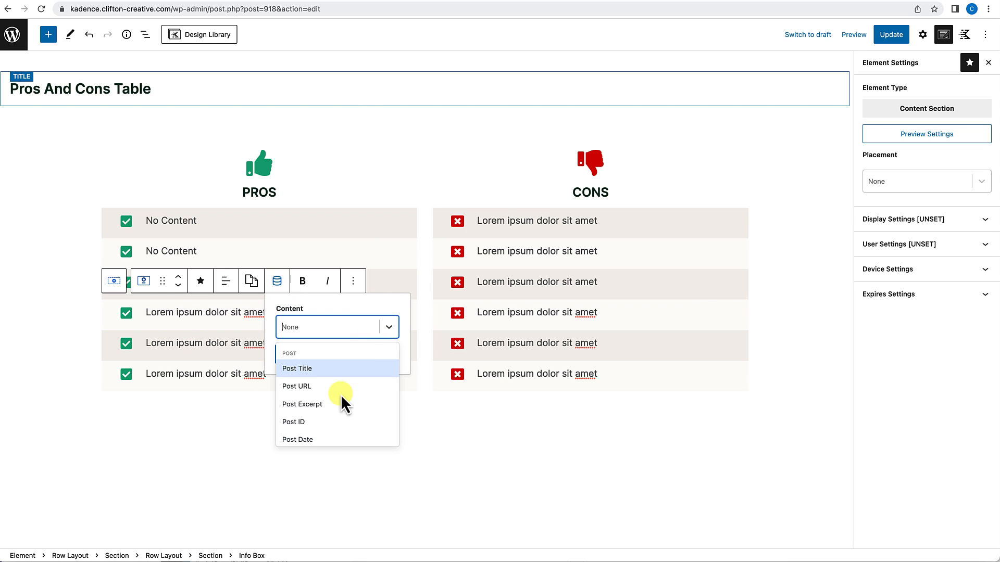
left_click(341, 394)
left_click(332, 408)
left_click(333, 489)
left_click(316, 463)
Replace the fifth PROS info box's text with dynamic content from the current post's custom field Pros Field 5.
left_click_drag(146, 343, 264, 343)
left_click(277, 311)
left_click(389, 353)
left_click(342, 416)
left_click(354, 438)
scroll(323, 484, "down", 5)
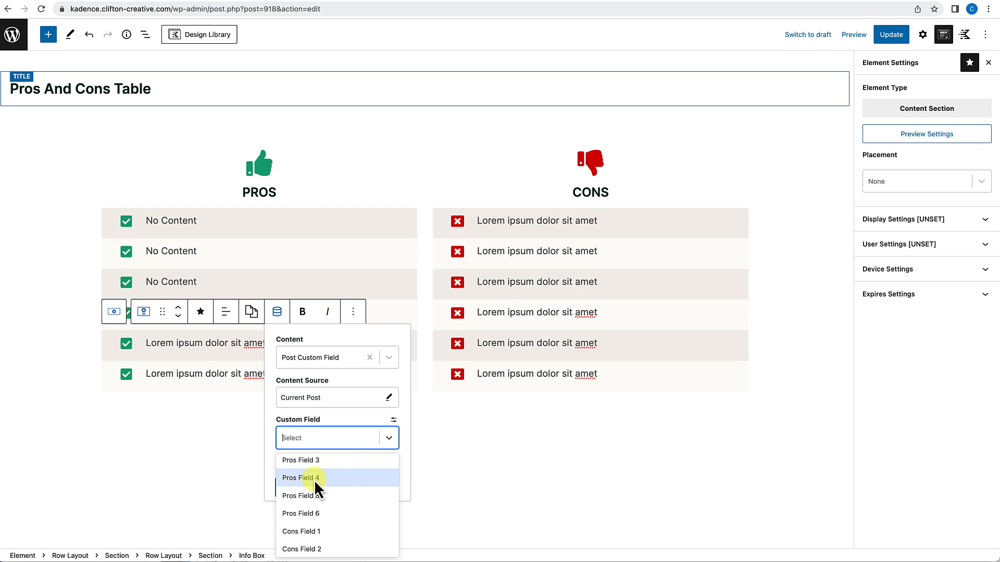
left_click(314, 494)
left_click(314, 491)
Replace the sixth PROS info box's text with dynamic content from the current post's custom field Pros Field 6.
left_click_drag(147, 374, 273, 373)
left_click(277, 342)
left_click(389, 384)
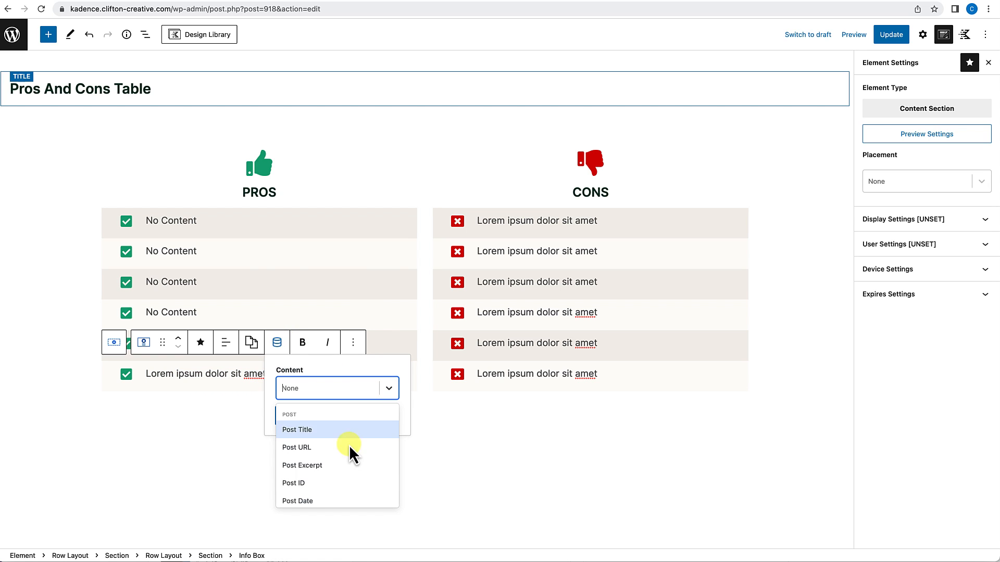
scroll(339, 452, "down", 2)
left_click(333, 458)
scroll(334, 486, "down", 5)
left_click(321, 519)
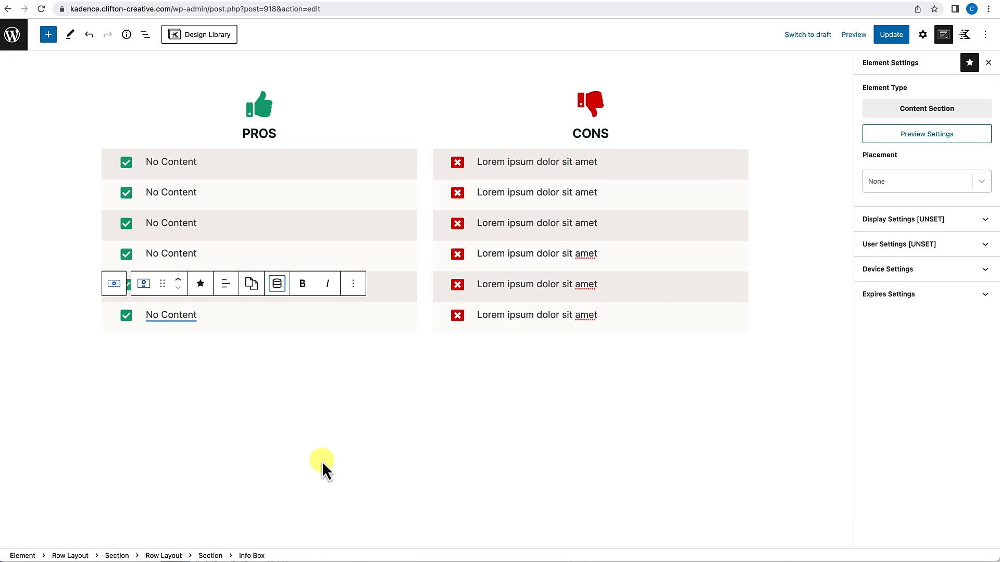
Replace the first CONS info box's text with dynamic content from the current post's custom field Cons Field 1.
scroll(365, 333, "up", 3)
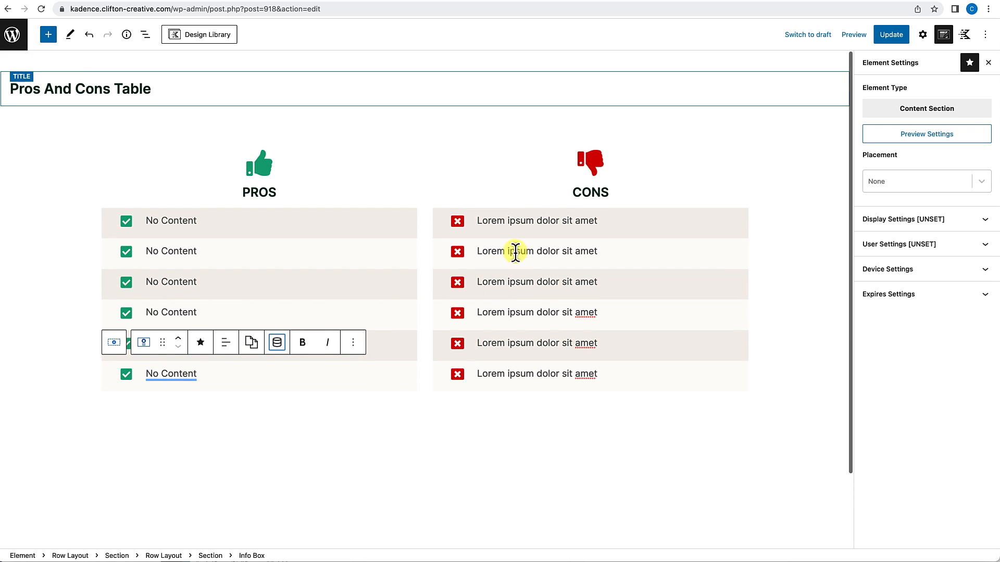
left_click(482, 221)
left_click_drag(479, 221, 599, 223)
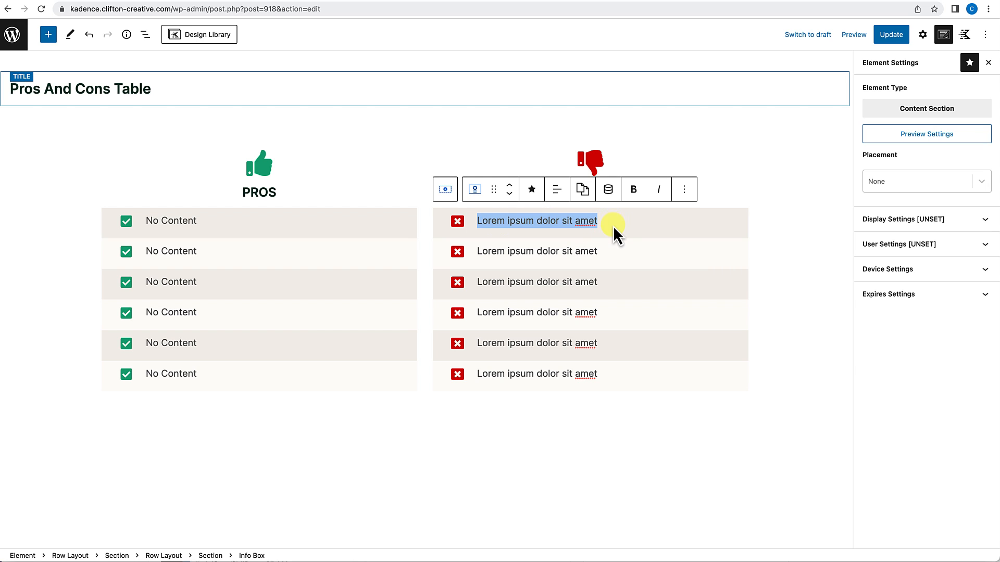
left_click(608, 190)
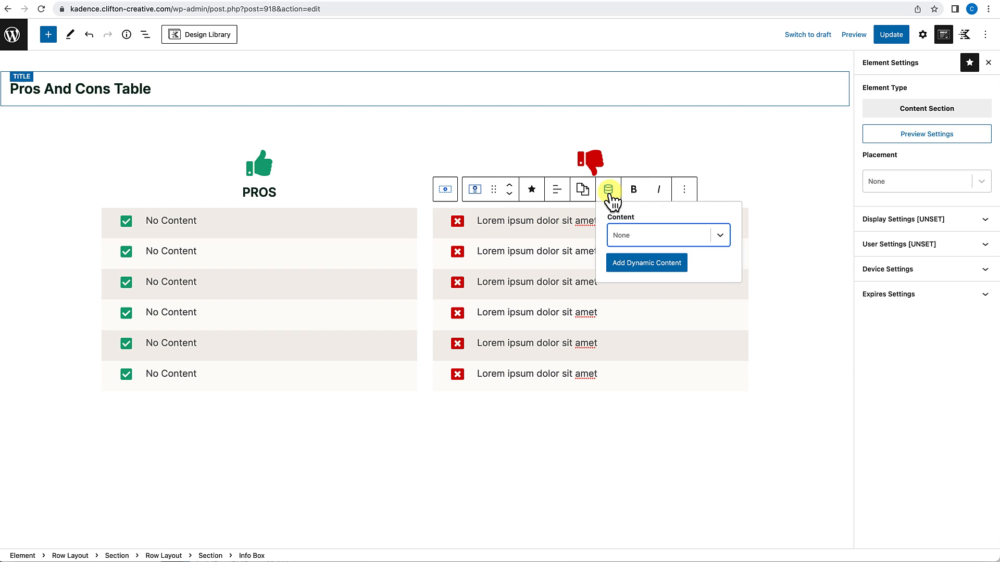
left_click(721, 235)
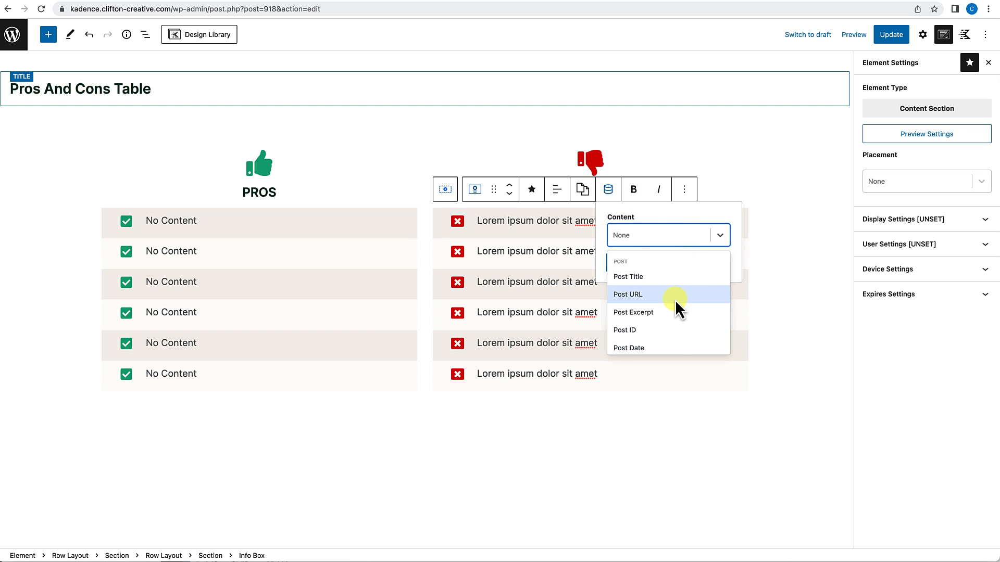
scroll(675, 299, "down", 4)
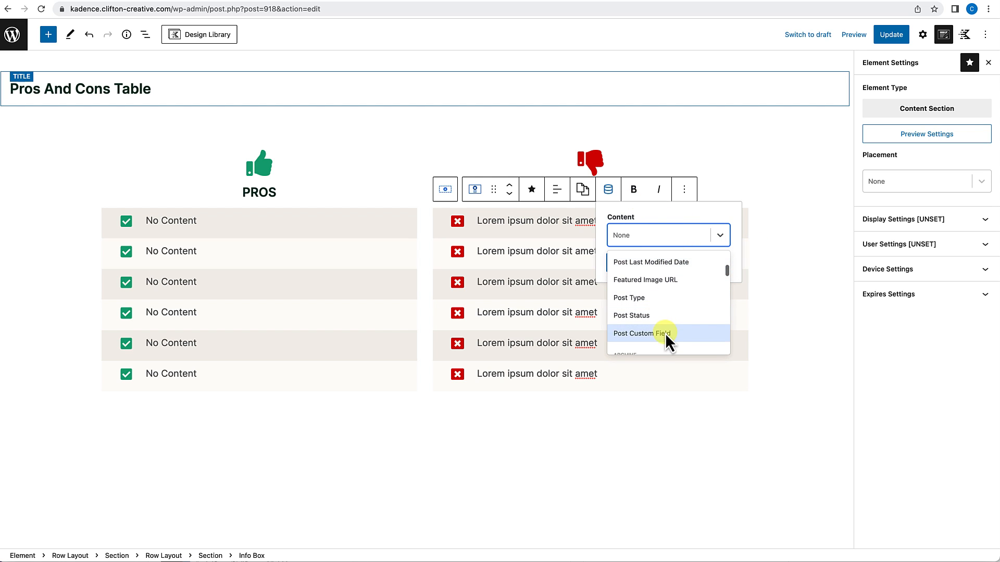
left_click(665, 338)
left_click(721, 315)
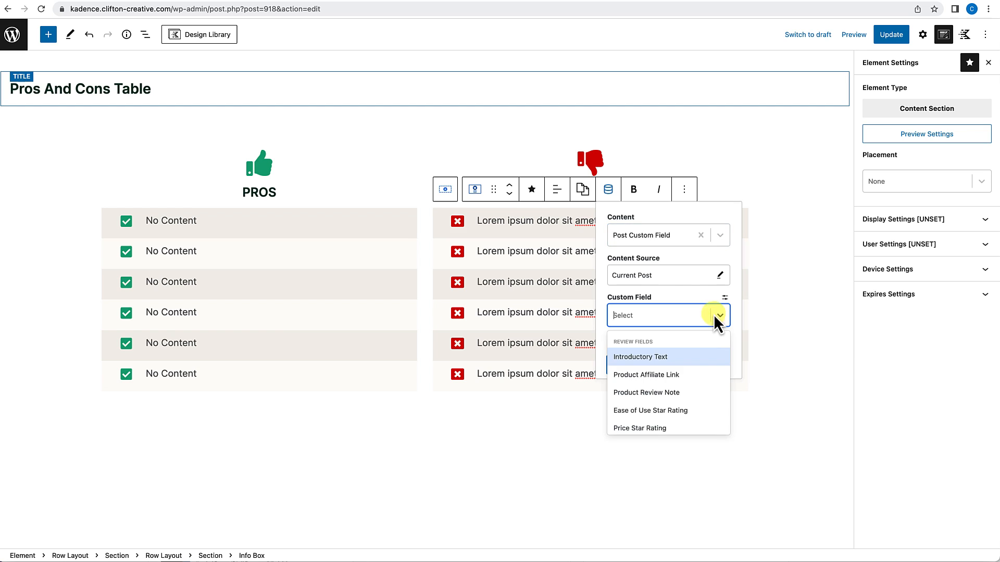
scroll(661, 388, "down", 5)
scroll(661, 389, "down", 3)
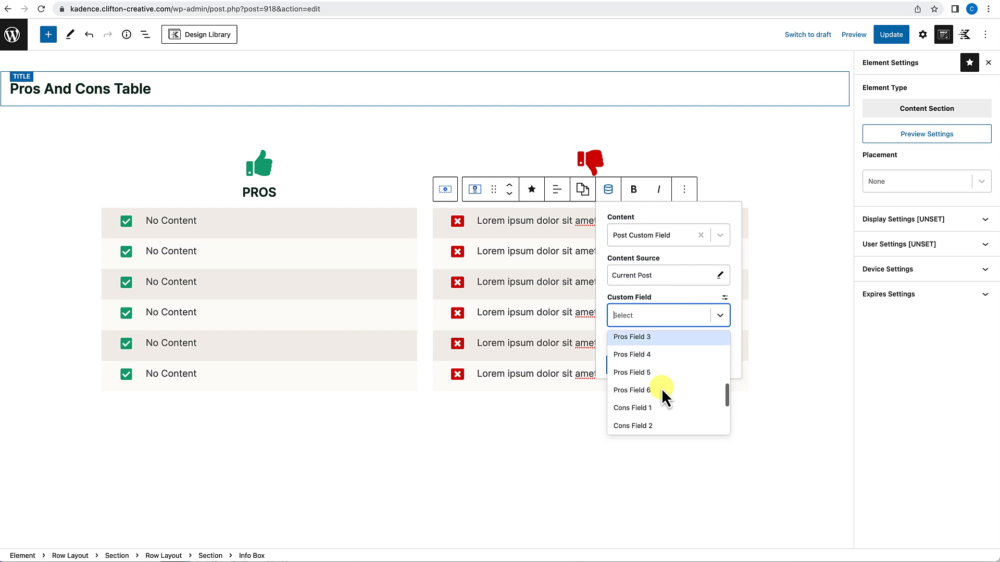
left_click(649, 388)
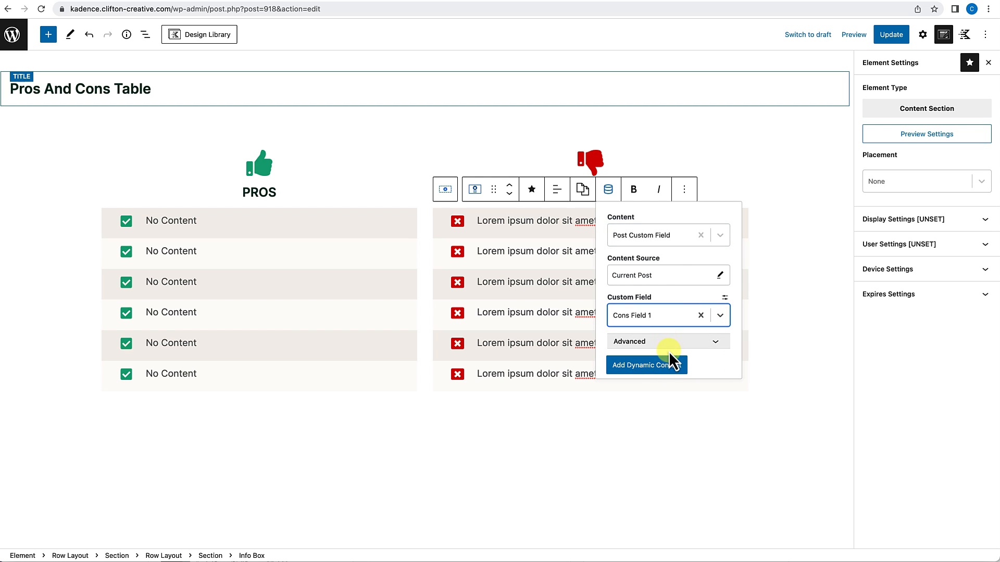
left_click(668, 365)
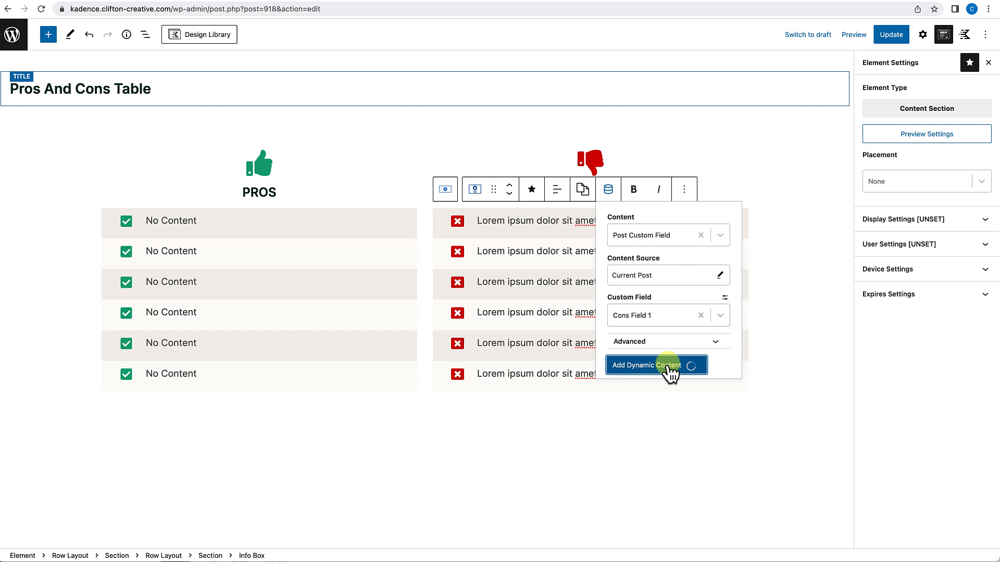
Replace the second CONS info box's text with dynamic content from the current post's custom field Cons Field 2.
left_click(476, 253)
left_click_drag(476, 253, 595, 252)
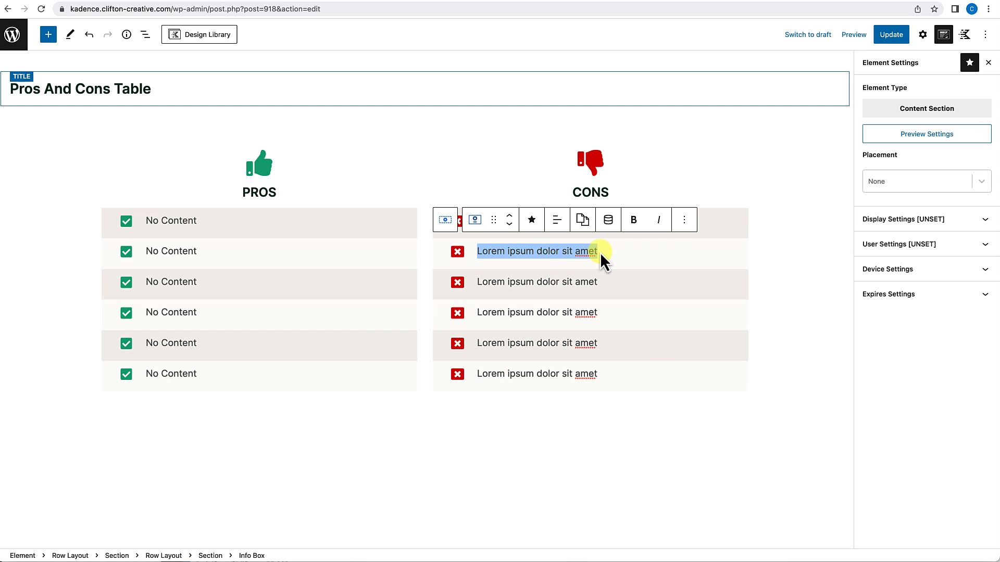
left_click(608, 219)
left_click(711, 284)
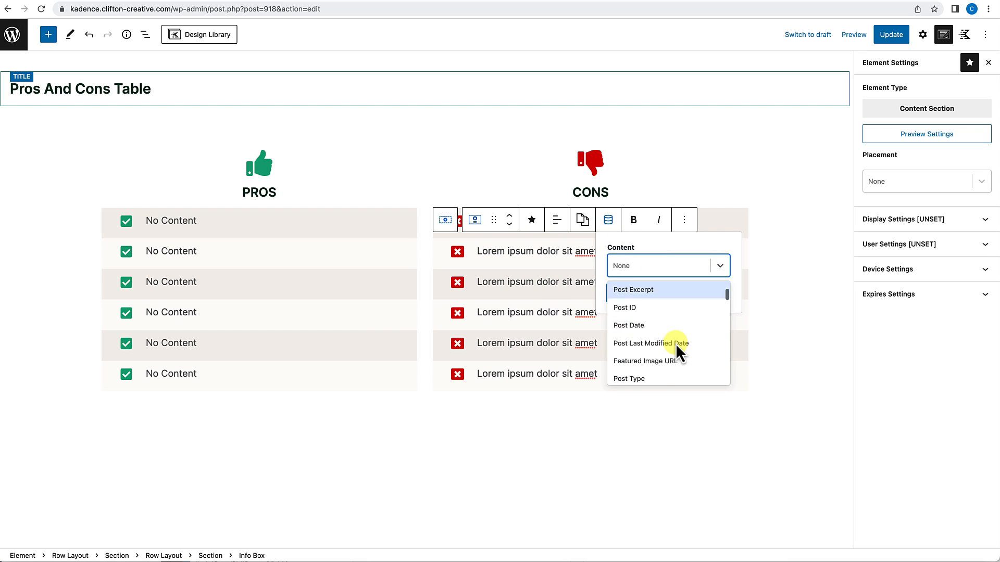
left_click(676, 343)
left_click(698, 344)
scroll(678, 415, "down", 2)
left_click(678, 414)
left_click(646, 396)
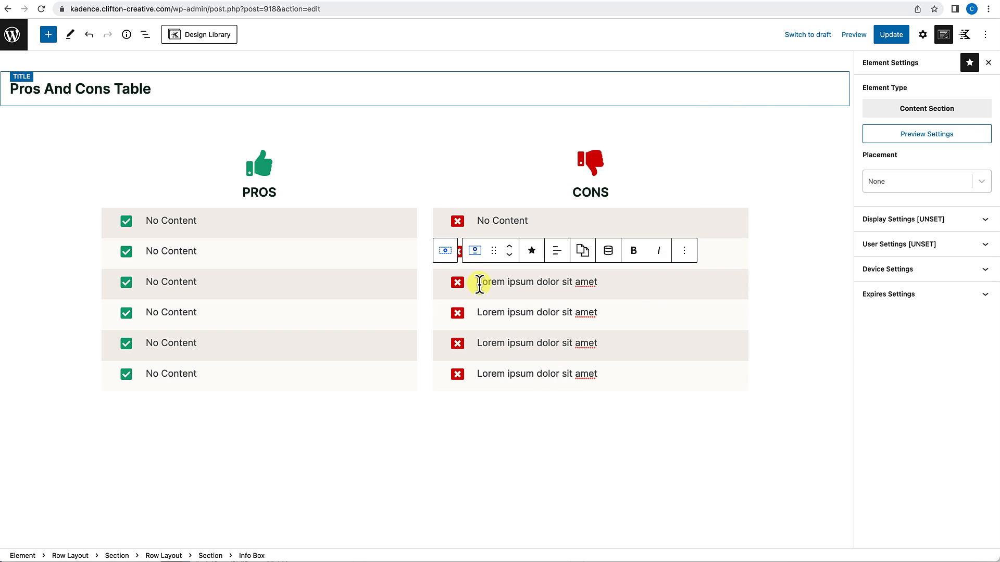
Replace the third CONS info box's text with dynamic content from the current post's custom field Cons Field 3.
left_click_drag(478, 283, 598, 283)
left_click(608, 251)
left_click(720, 297)
scroll(656, 365, "down", 4)
left_click(647, 371)
left_click(671, 376)
scroll(651, 468, "down", 3)
scroll(651, 470, "down", 3)
left_click(651, 467)
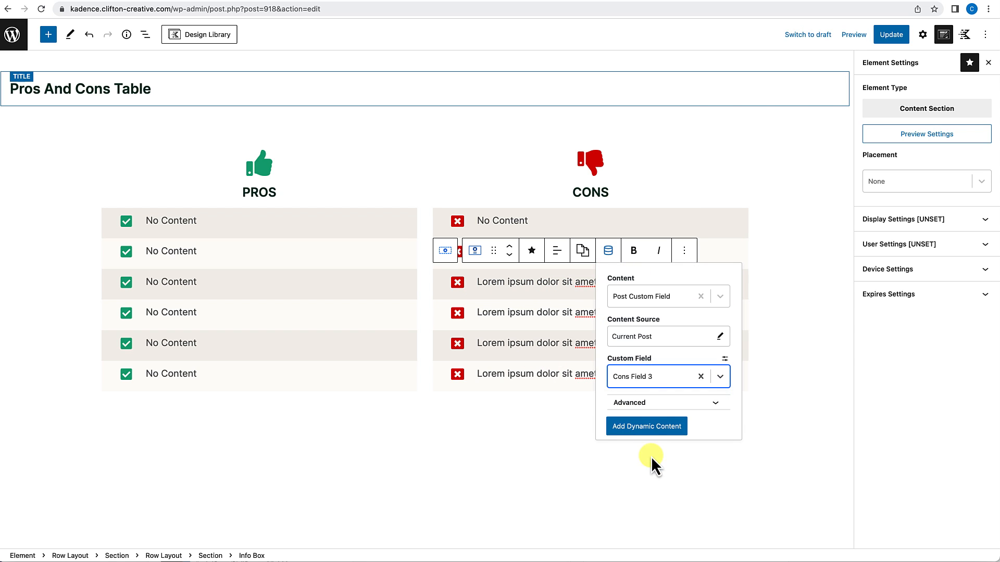
left_click(647, 426)
Replace the fourth CONS info box's text with dynamic content from the current post's custom field Cons Field 4.
left_click_drag(478, 312, 597, 312)
left_click(608, 281)
left_click(689, 328)
scroll(655, 404, "down", 8)
scroll(655, 404, "down", 5)
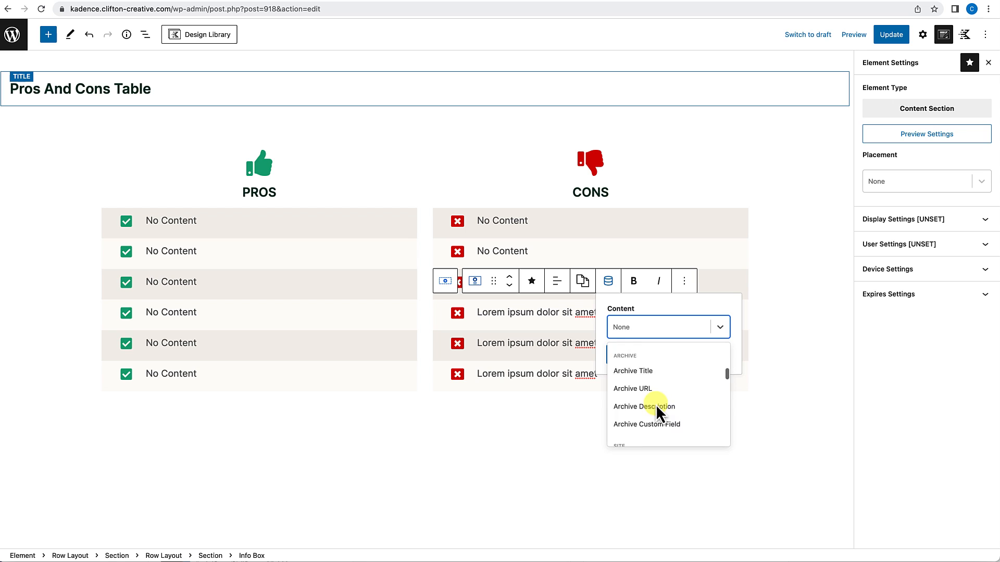
left_click(655, 414)
left_click(655, 412)
scroll(653, 498, "down", 4)
scroll(653, 499, "down", 2)
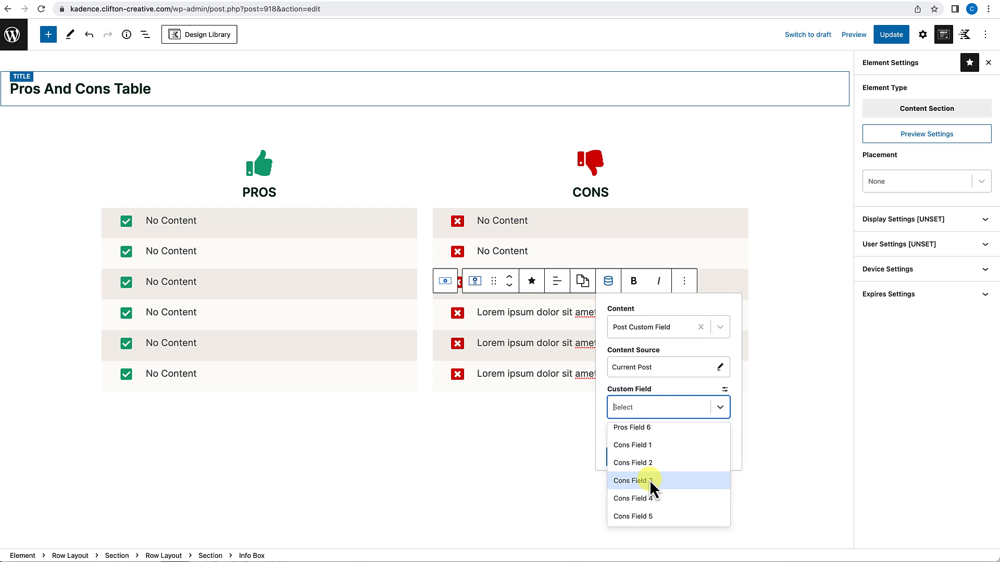
left_click(651, 471)
left_click(653, 462)
Replace the fifth CONS info box's text with dynamic content from the current post's custom field Cons Field 5.
left_click_drag(478, 343, 600, 342)
left_click(608, 312)
left_click(690, 357)
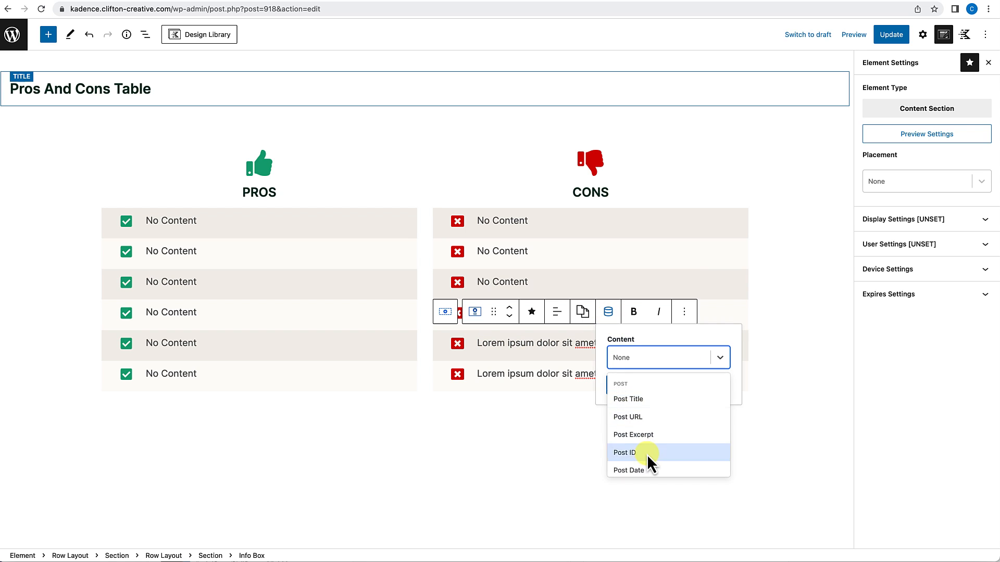
scroll(647, 454, "down", 8)
left_click(647, 449)
left_click(711, 437)
scroll(639, 513, "down", 8)
left_click(639, 524)
left_click(643, 488)
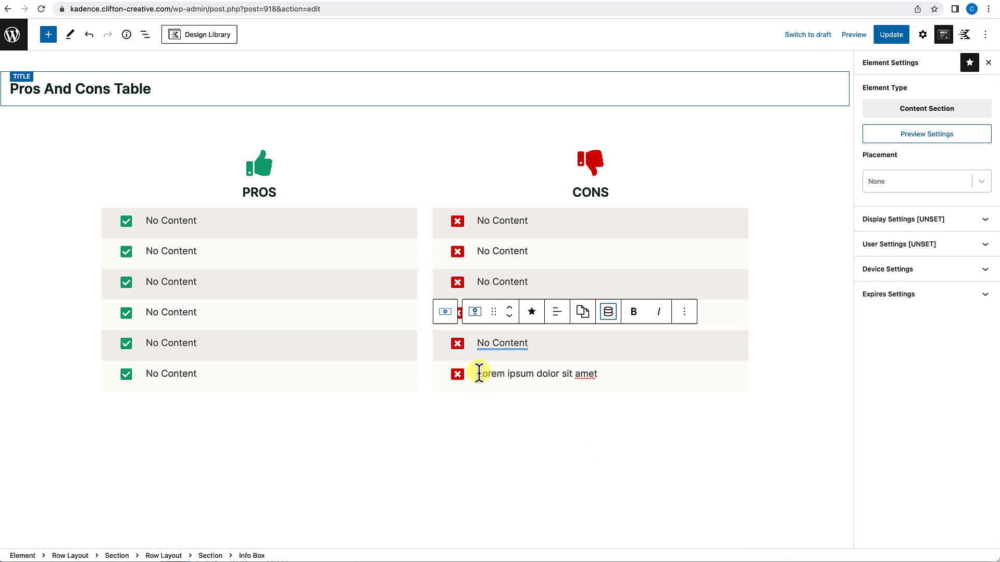
Replace the sixth CONS info box's text with dynamic content from the current post's custom field Cons Field 6.
left_click_drag(477, 374, 599, 374)
left_click(608, 343)
left_click(666, 396)
scroll(641, 469, "down", 5)
left_click(635, 482)
left_click(636, 469)
scroll(634, 539, "down", 5)
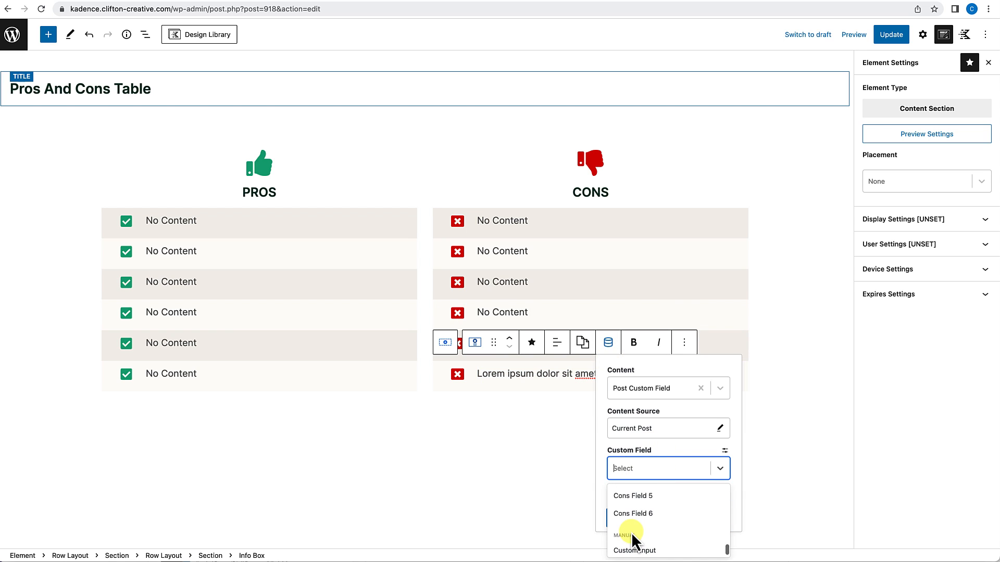
left_click(638, 518)
left_click(631, 439)
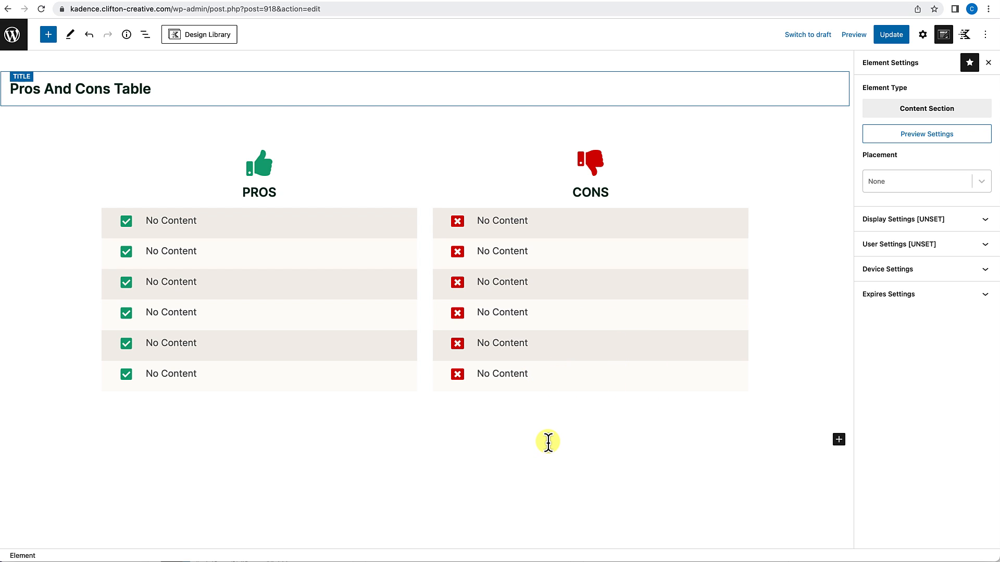
Set the Pros And Cons Table element's placement to After Third Paragraph.
scroll(548, 442, "down", 3)
scroll(548, 442, "up", 3)
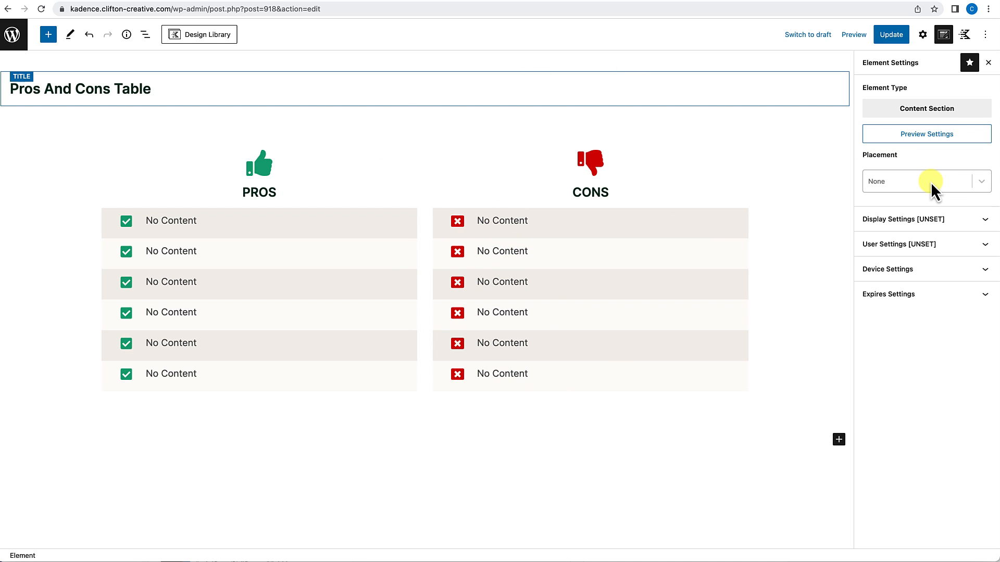
left_click(982, 182)
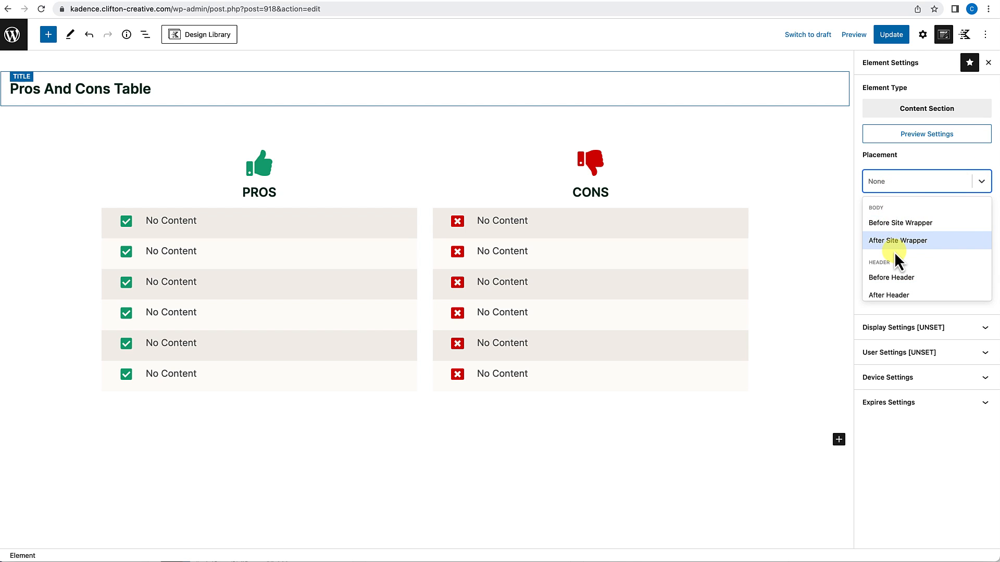
left_click(944, 38)
left_click(944, 37)
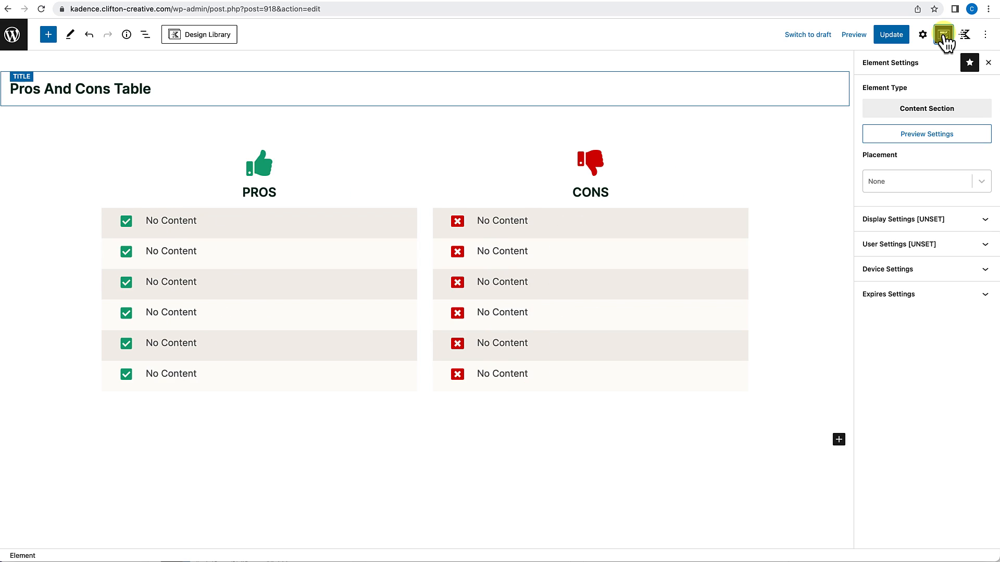
left_click(976, 180)
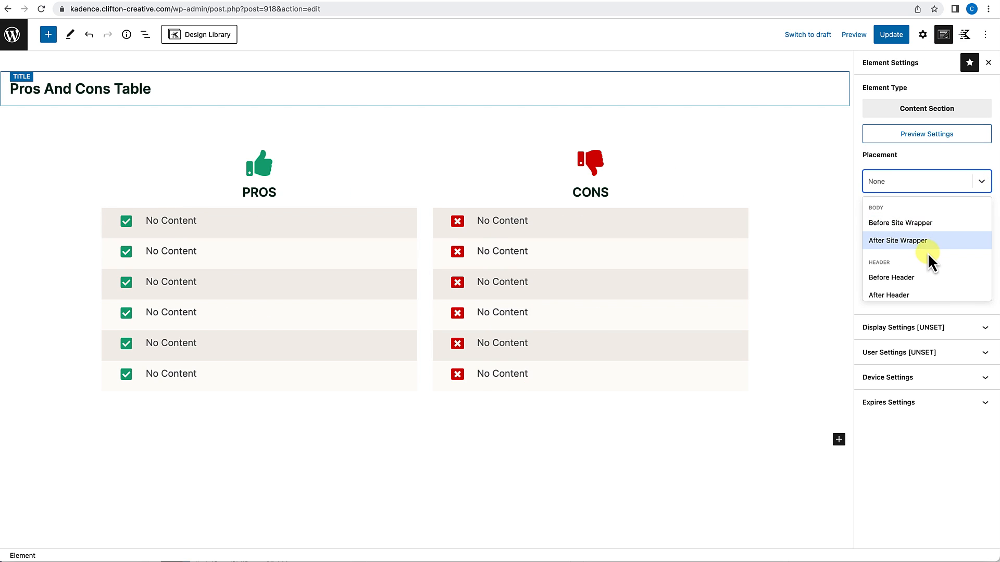
scroll(925, 261, "down", 1)
scroll(926, 261, "down", 4)
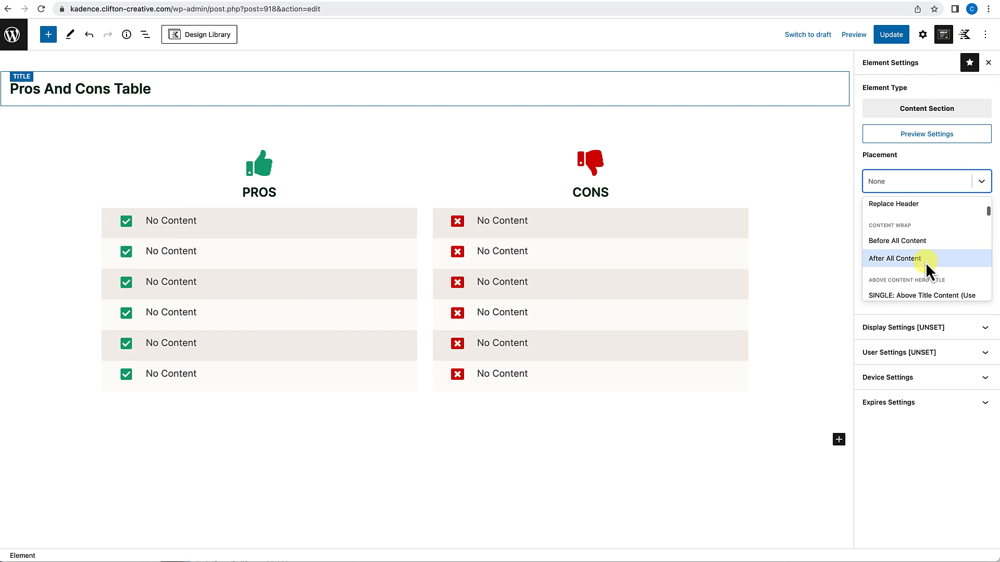
scroll(926, 261, "down", 1)
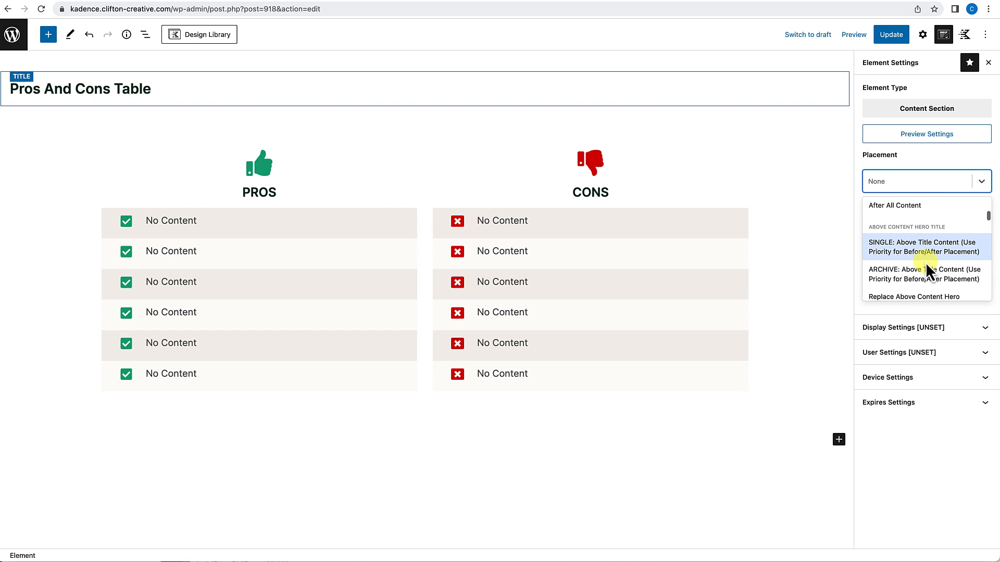
scroll(926, 261, "down", 3)
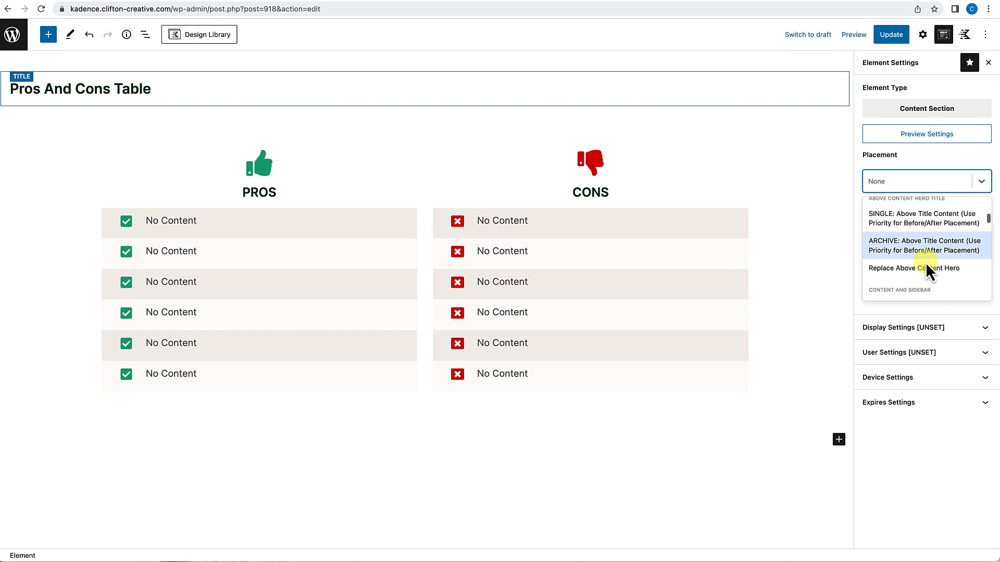
scroll(926, 261, "down", 4)
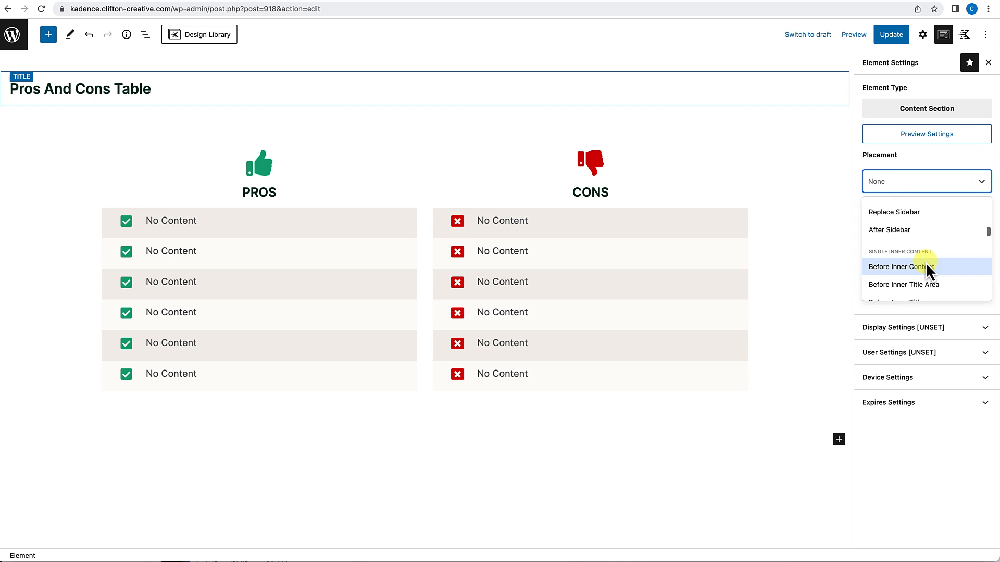
scroll(925, 261, "down", 5)
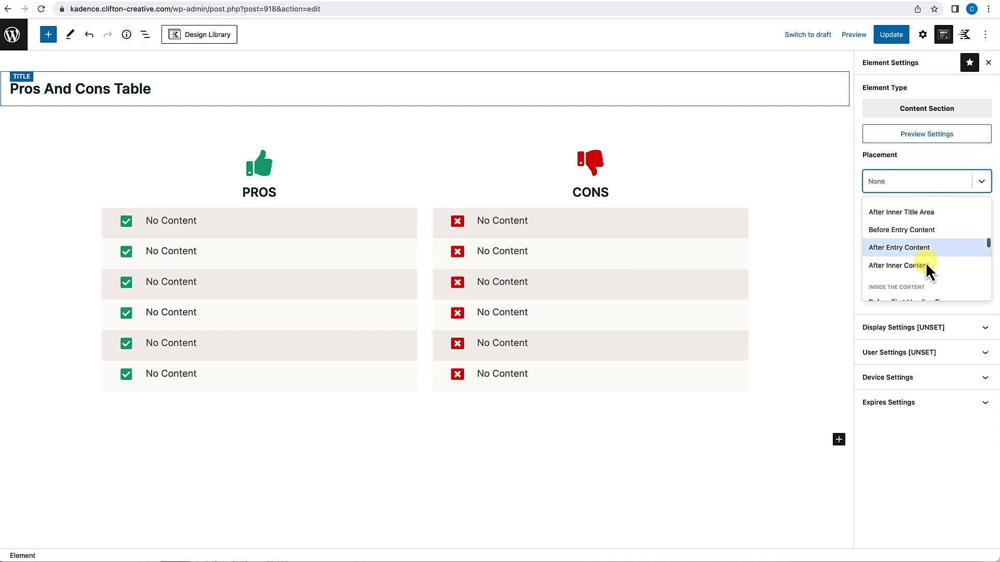
scroll(925, 263, "down", 1)
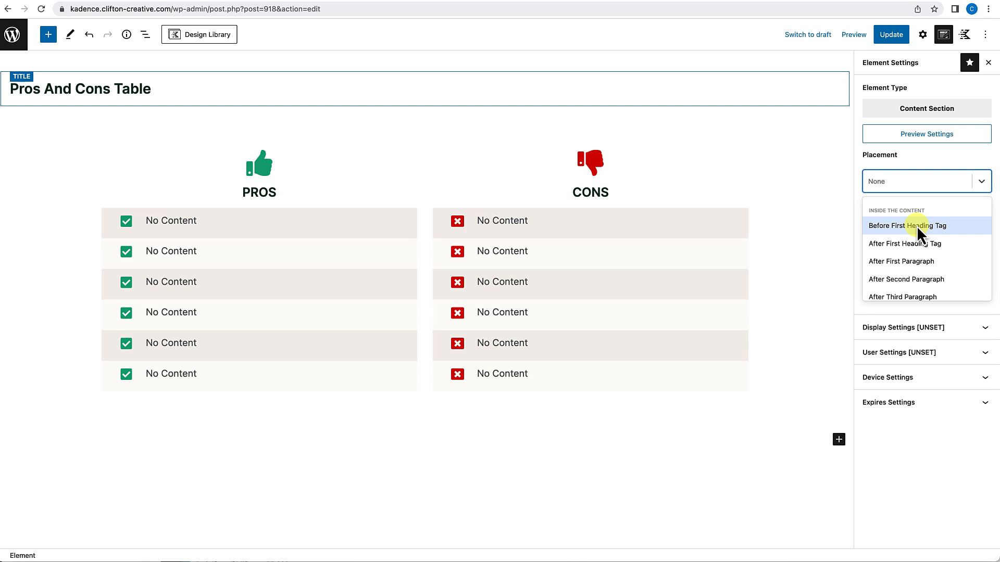
scroll(911, 255, "down", 2)
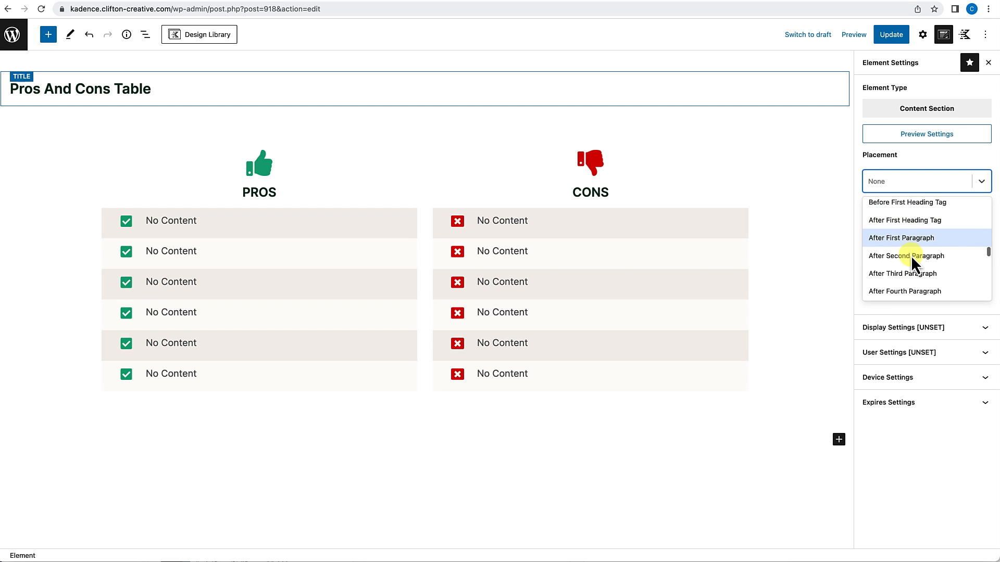
scroll(911, 255, "down", 1)
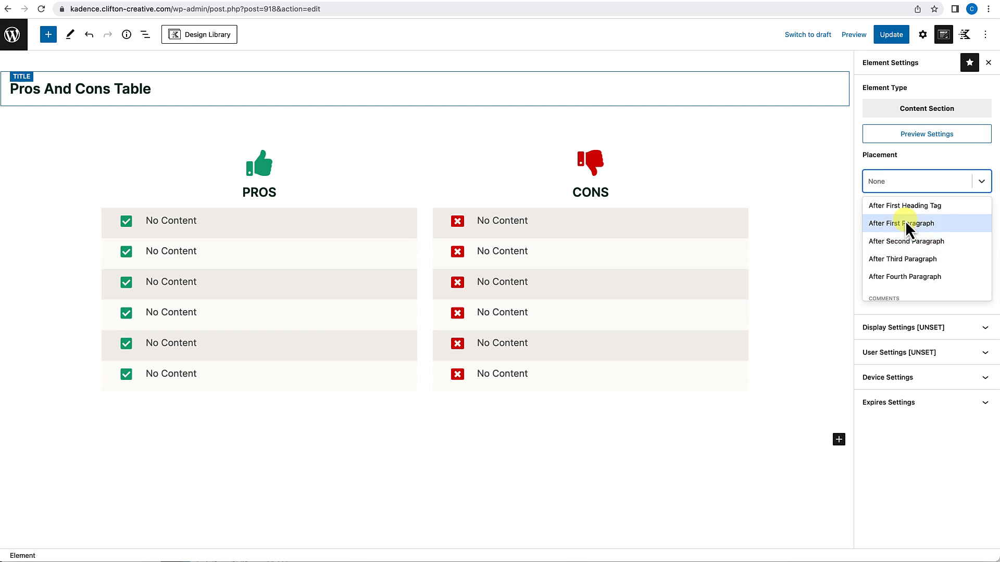
left_click(905, 257)
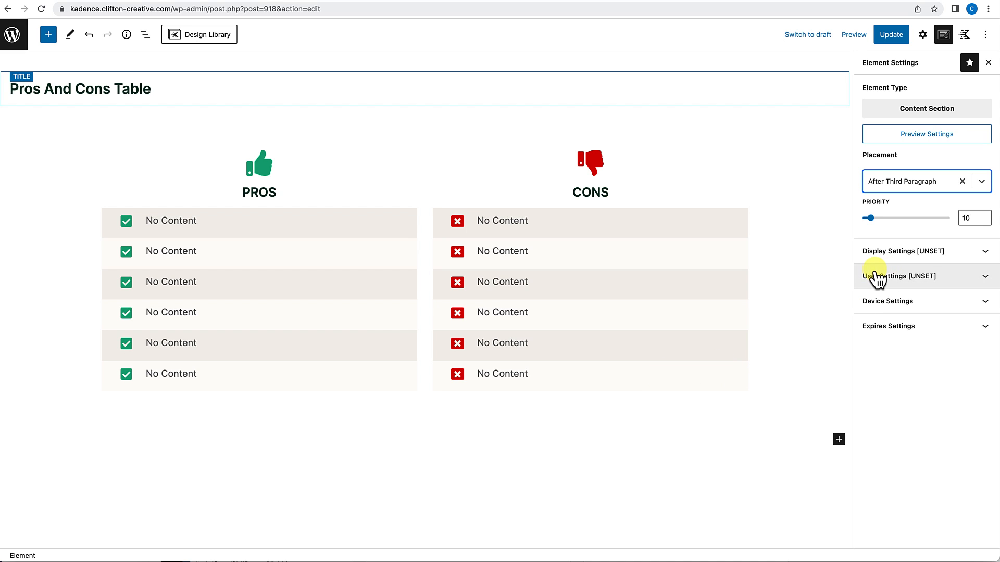
Set the element's display rule to show on Single Reviews.
left_click(901, 255)
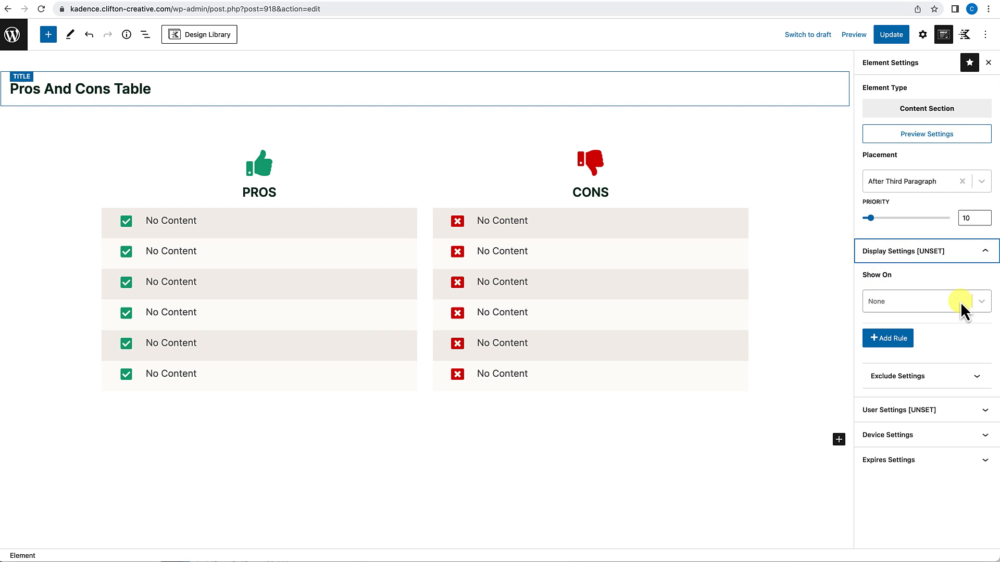
left_click(973, 300)
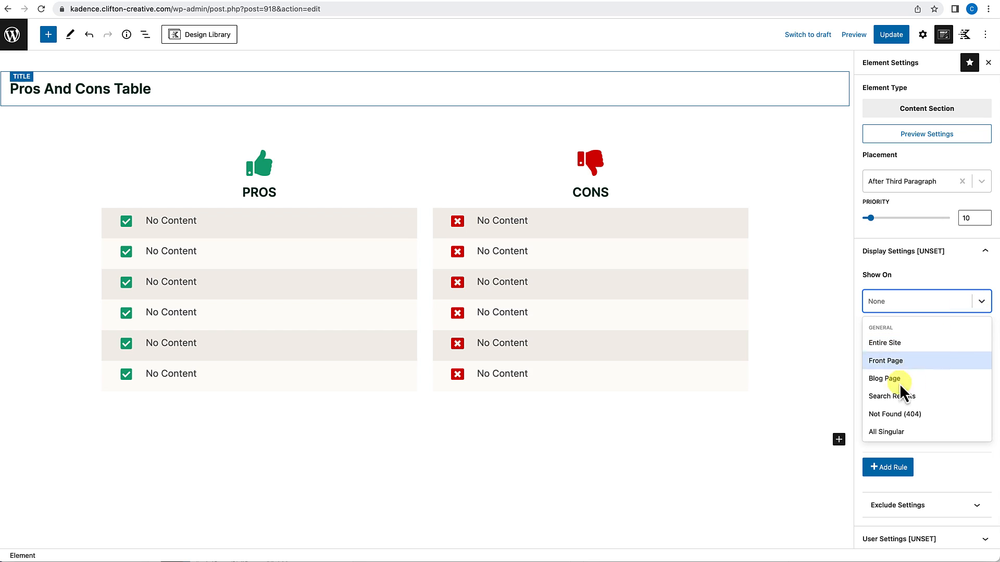
scroll(895, 399, "down", 10)
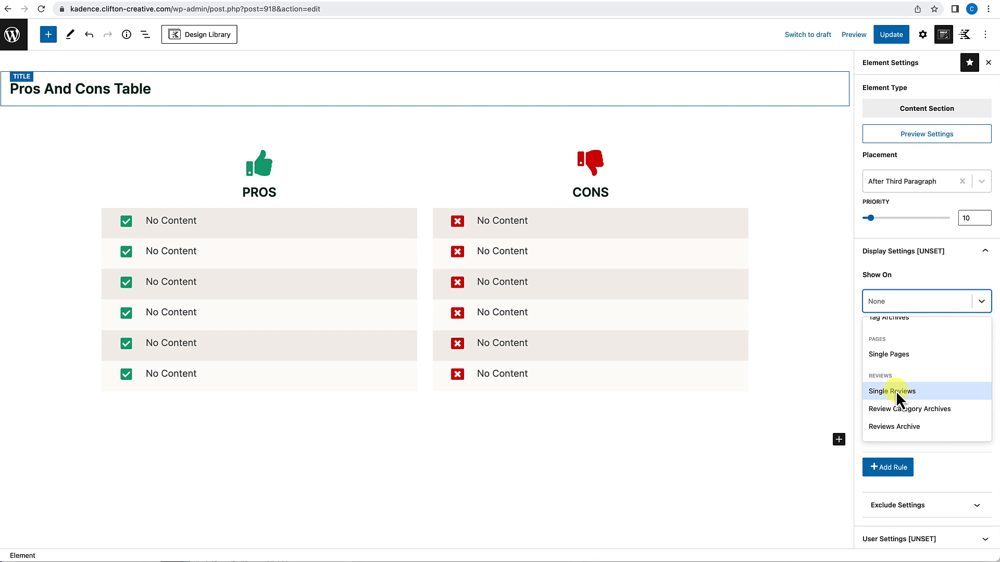
left_click(895, 390)
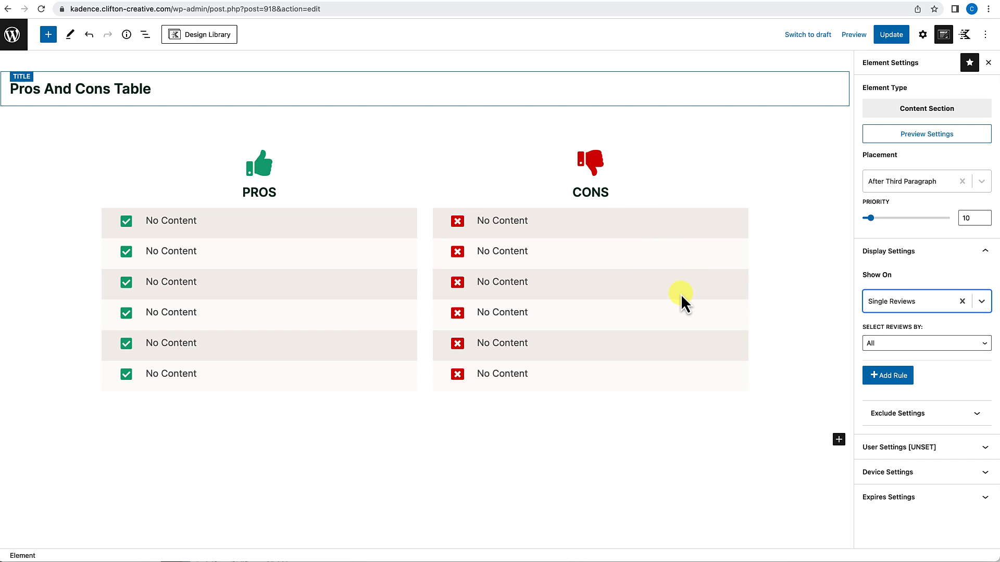
Insert an empty block before the nested row layout that holds the PROS and CONS sections.
left_click(145, 35)
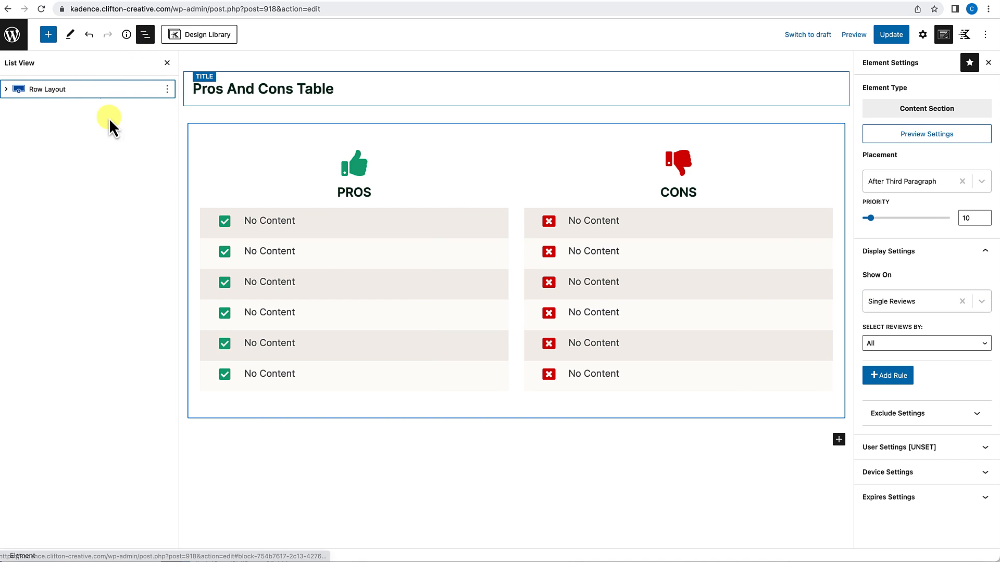
left_click(18, 97)
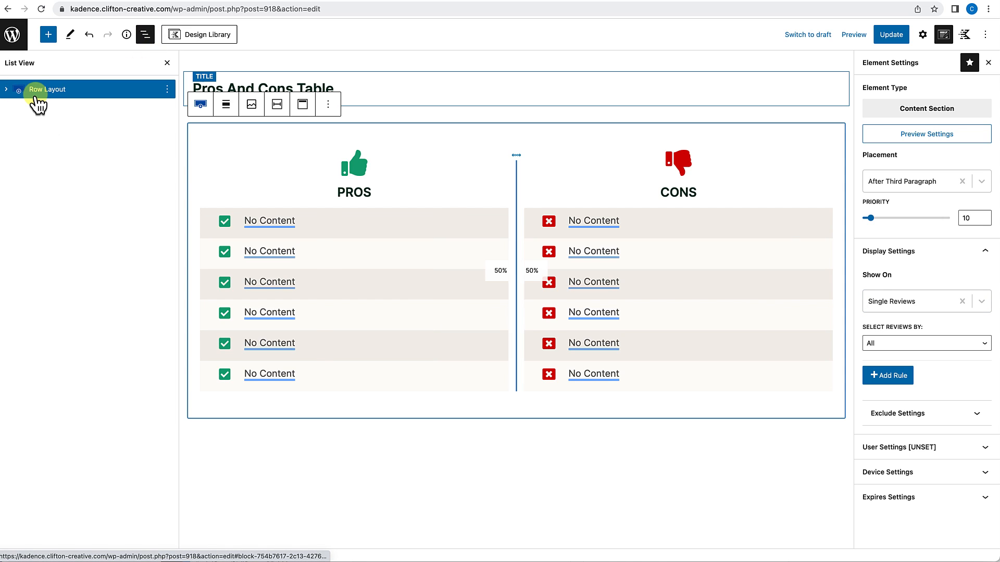
left_click(6, 89)
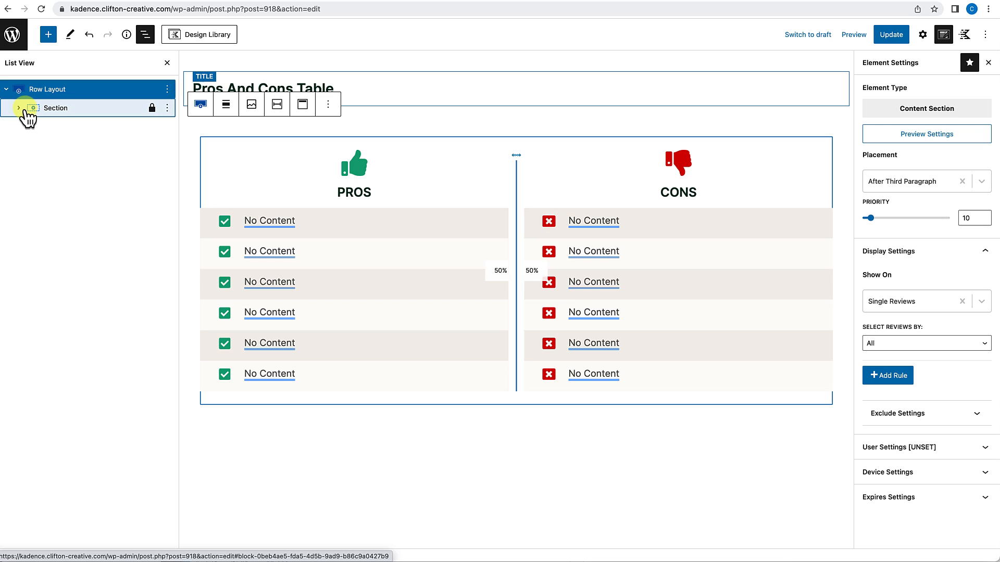
left_click(17, 110)
left_click(19, 108)
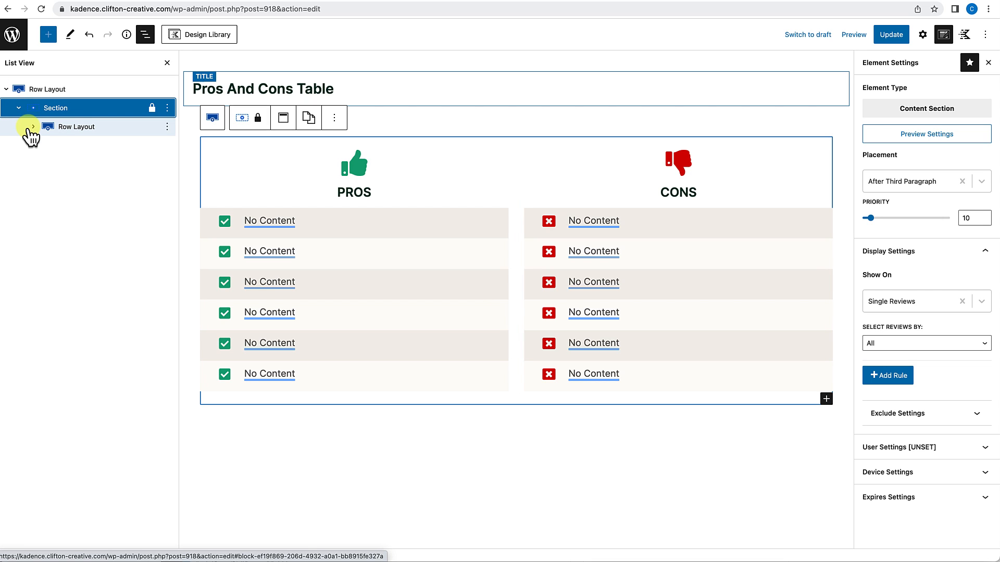
left_click(33, 127)
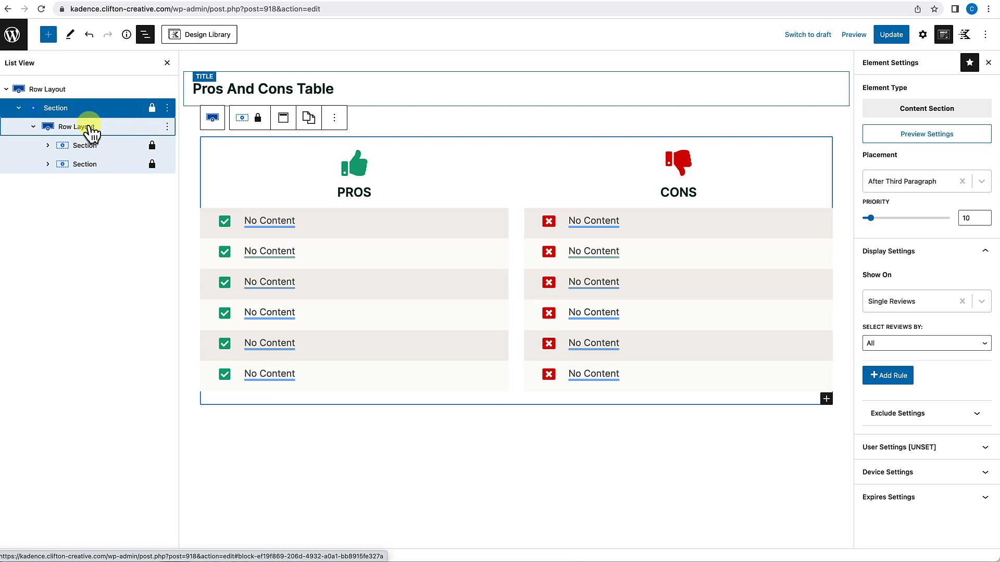
left_click(139, 131)
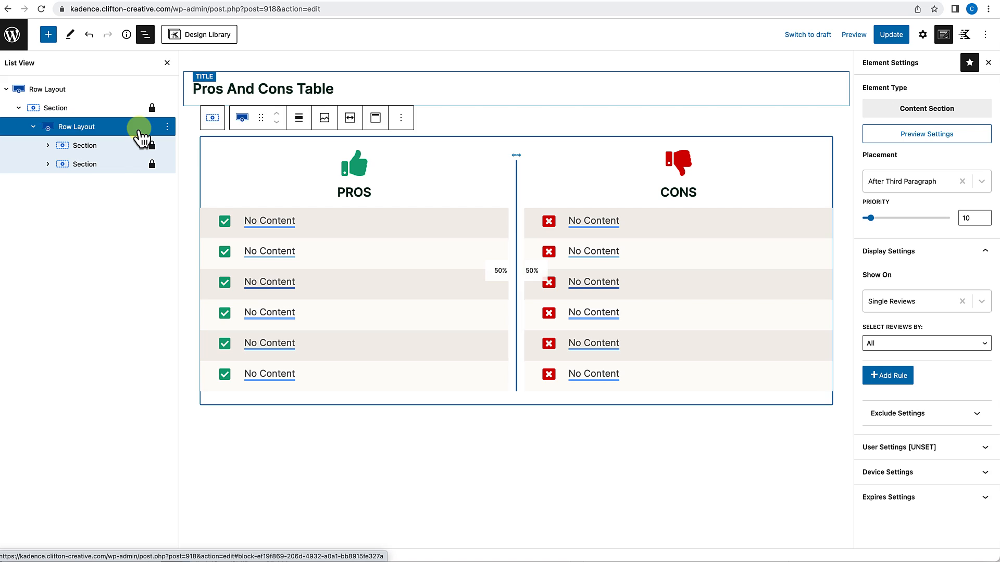
left_click(167, 127)
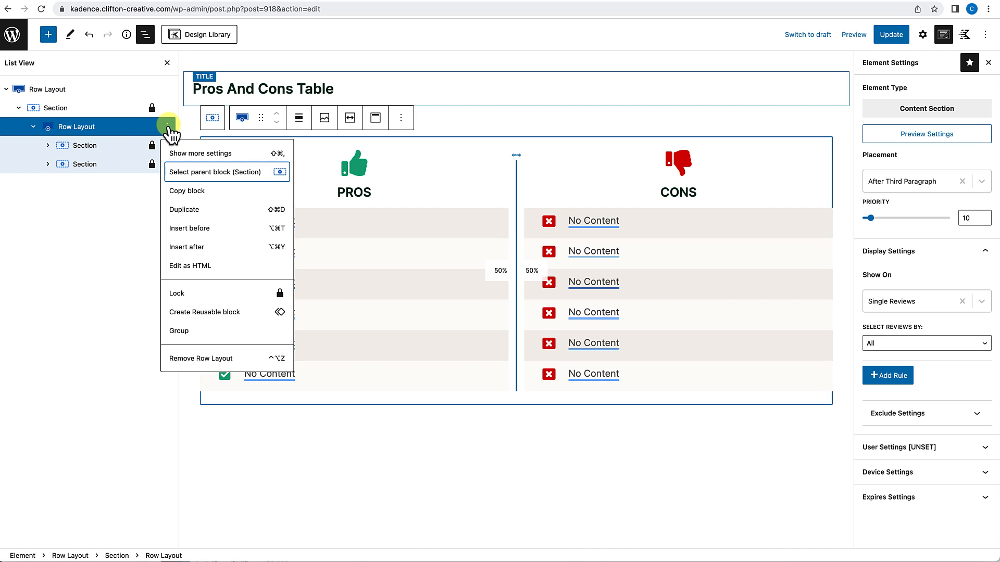
left_click(192, 229)
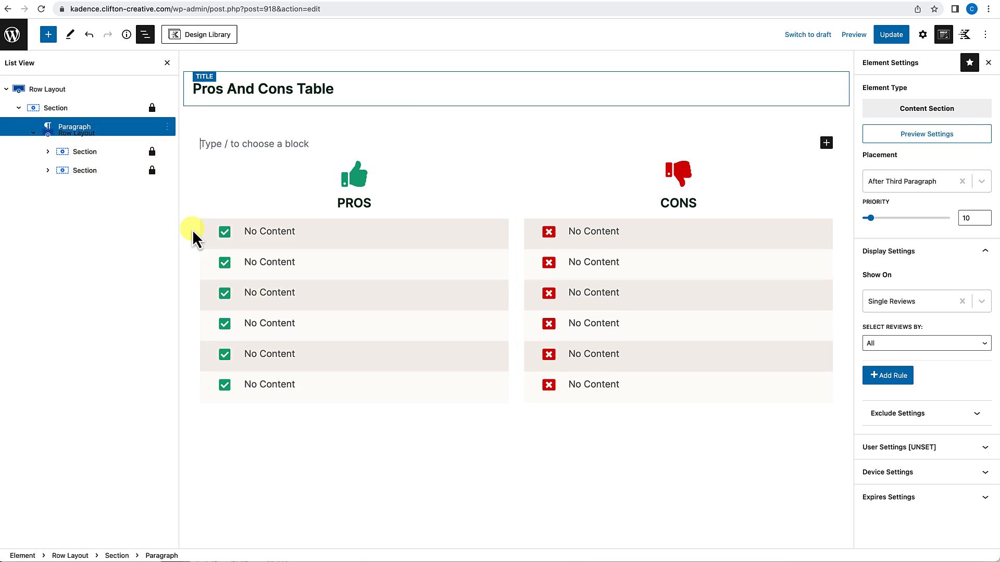
Turn the empty block into an Advanced Text heading reading "Pros & Cons" and center it.
left_click(216, 144)
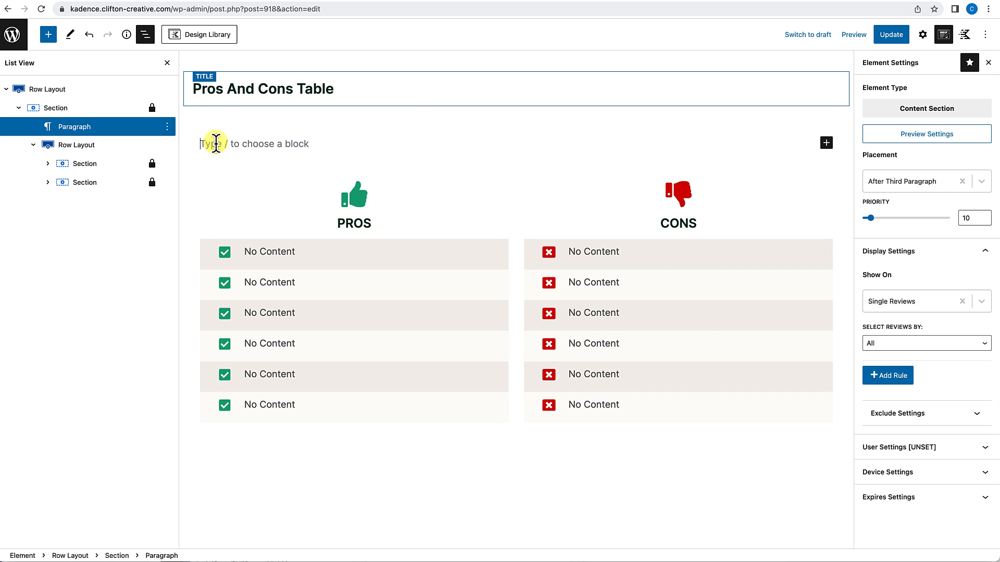
type("/")
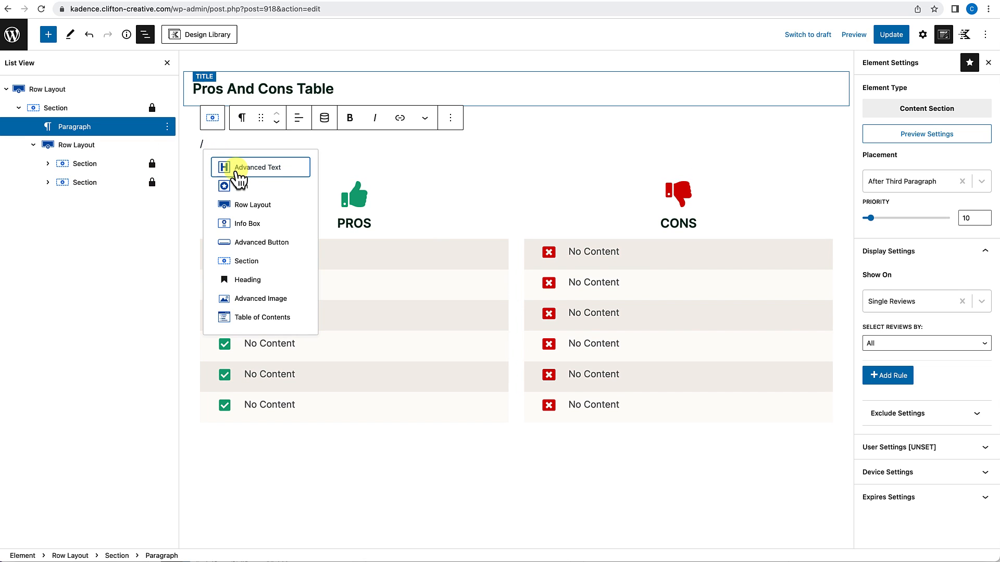
left_click(232, 166)
type("Pros & Cons")
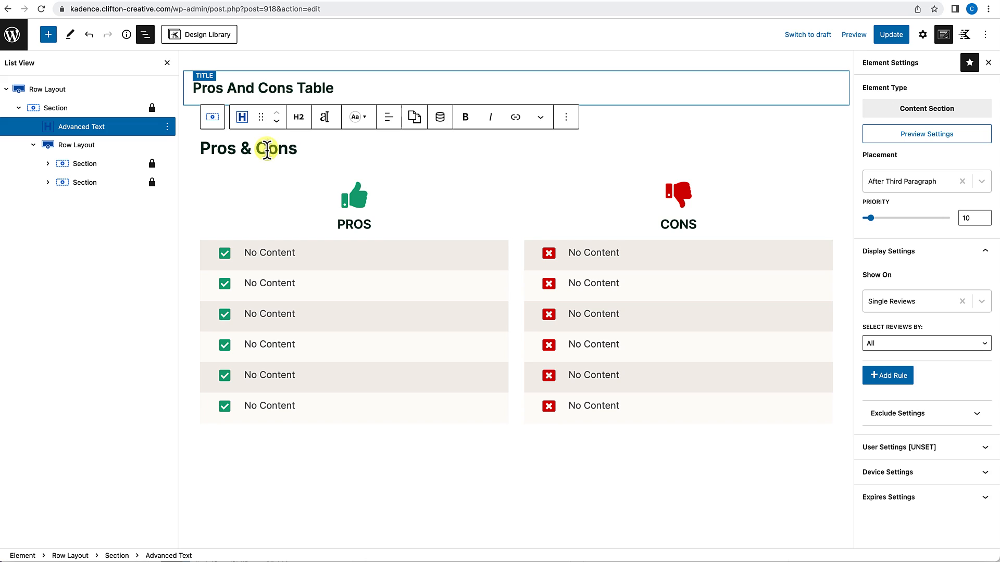
left_click(387, 117)
left_click(398, 167)
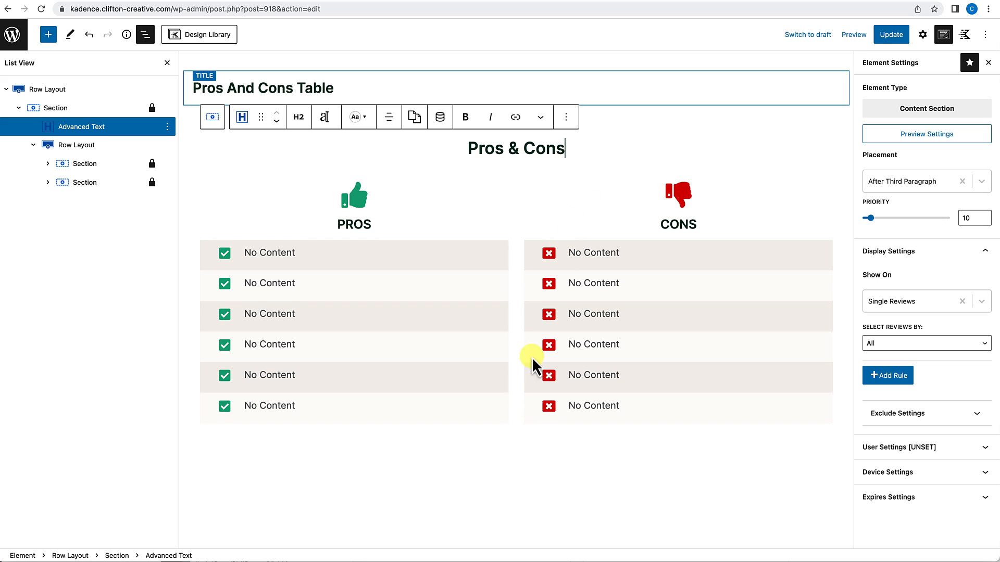
left_click(506, 479)
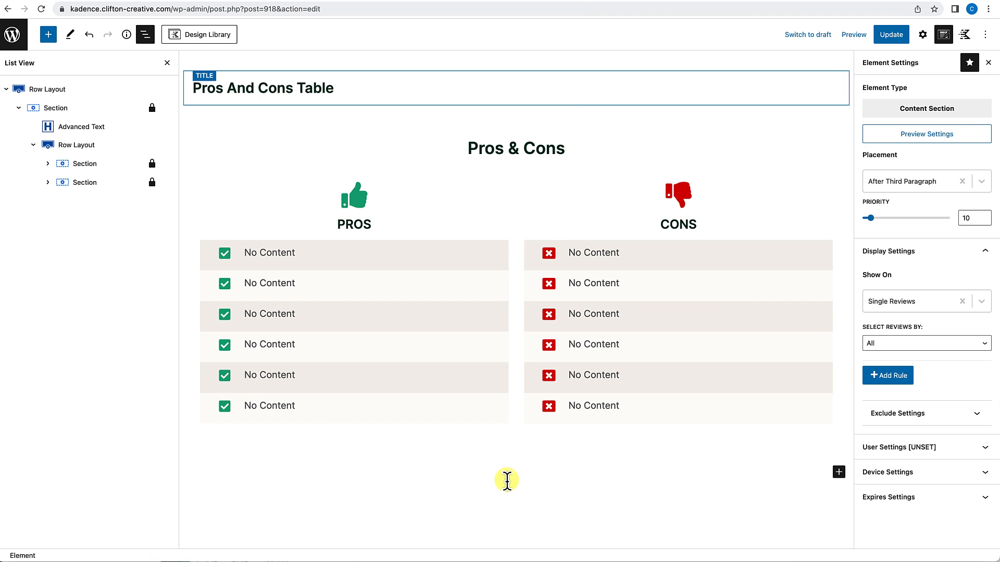
Add a Spacer/Divider block directly below the "Pros & Cons" heading.
left_click(569, 152)
key("Return")
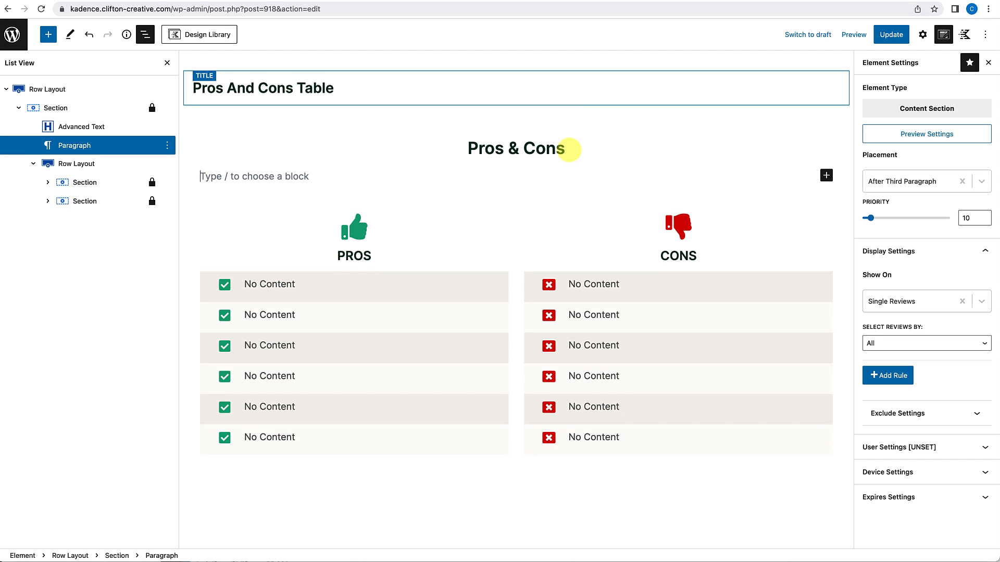
type("/sepa")
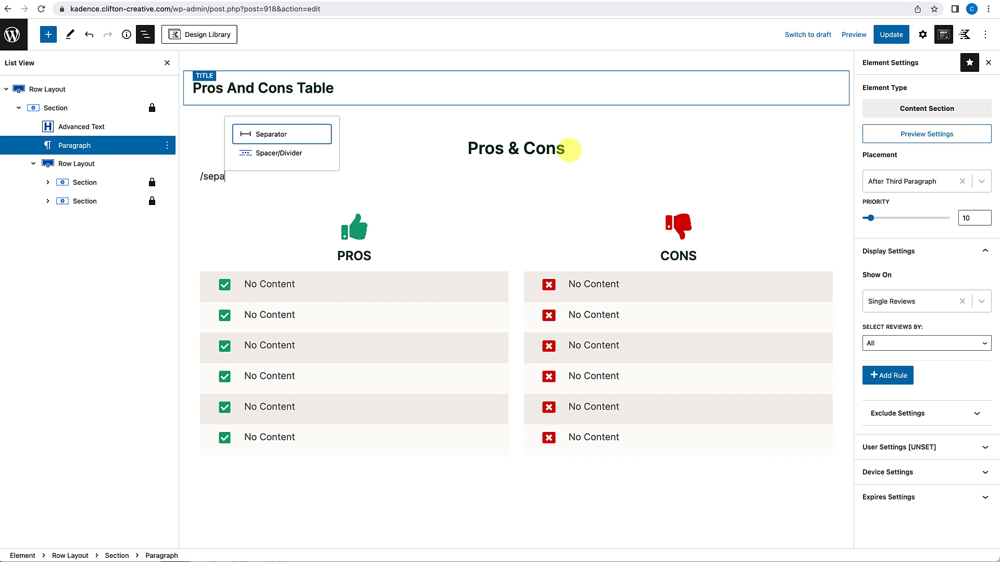
left_click(284, 153)
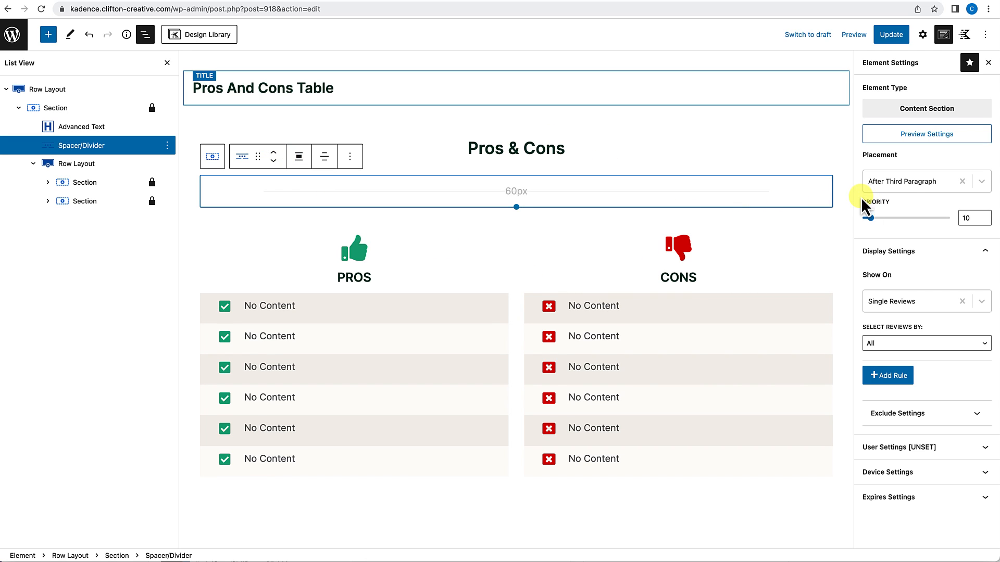
Set the height of the Spacer/Divider block below the "Pros & Cons" heading to 20 px.
left_click(923, 41)
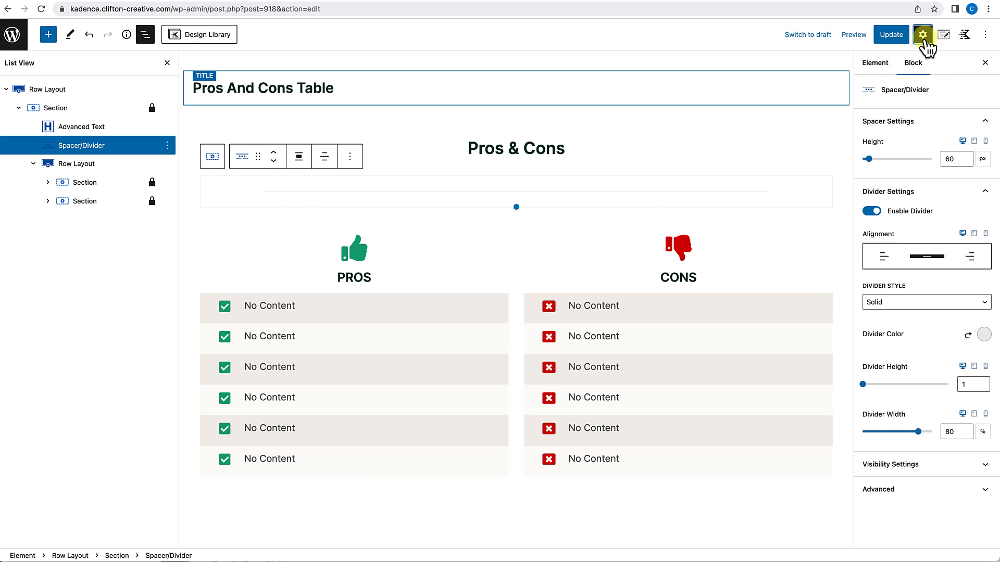
left_click(951, 159)
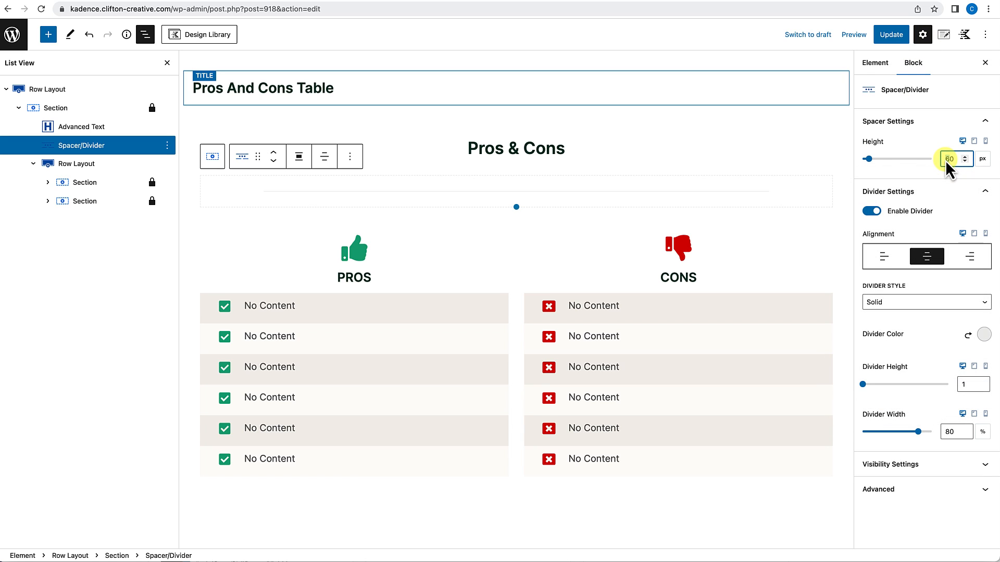
left_click(955, 160)
key("BackSpace")
key("BackSpace")
type("20")
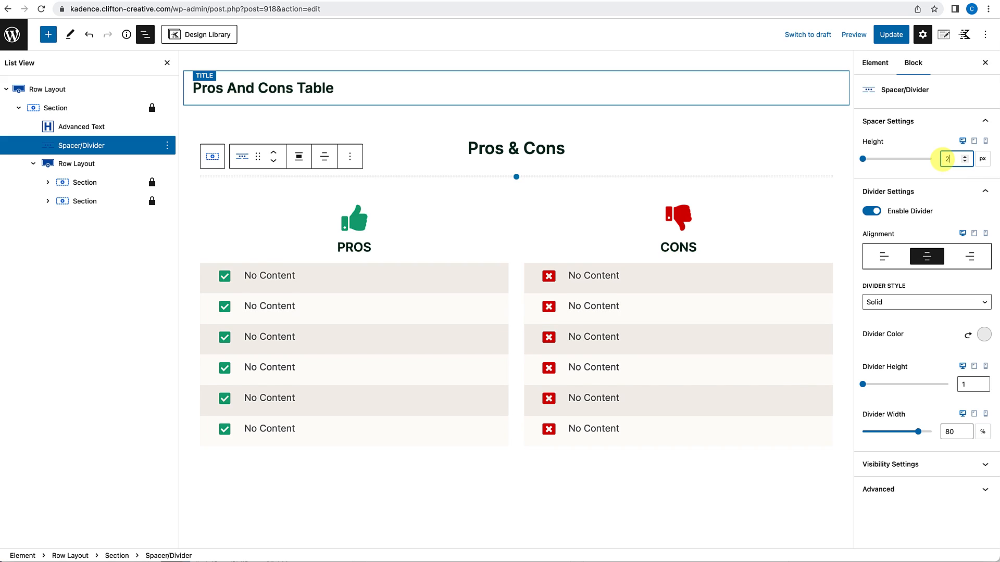
Color the divider line with the fourth palette color, the dark navy.
left_click(983, 335)
left_click(854, 312)
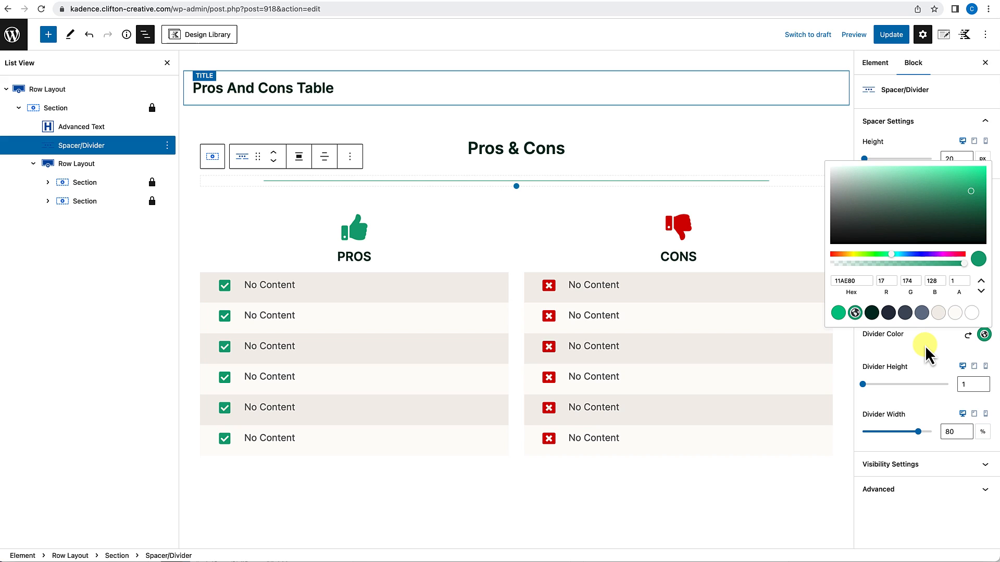
left_click(888, 312)
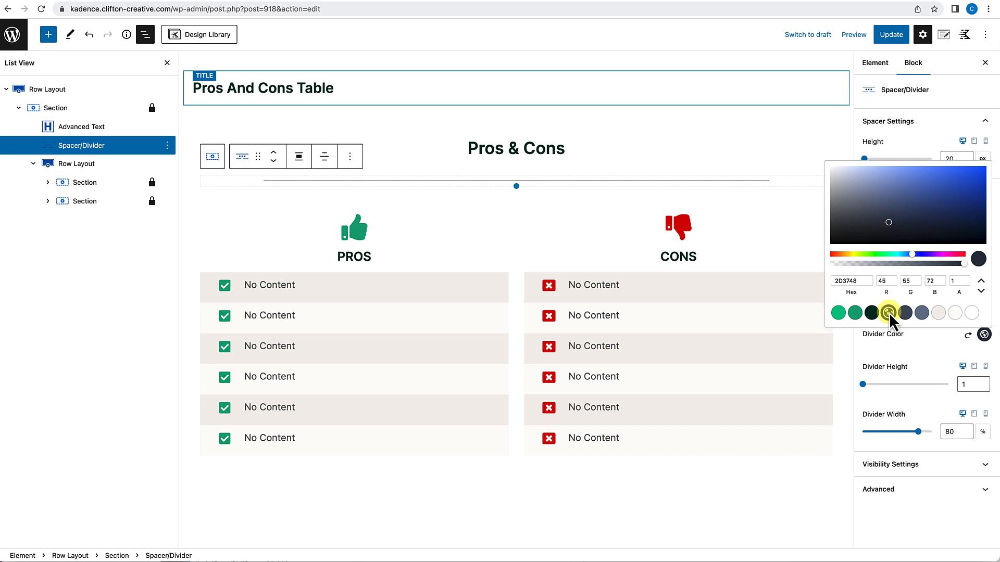
left_click(914, 340)
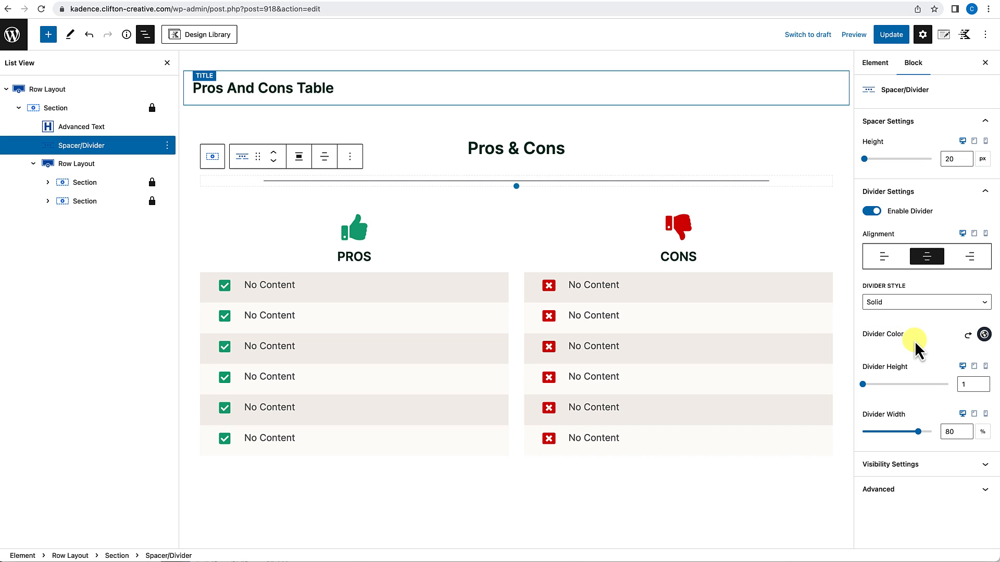
Set the divider line's height to 3 and its width to 20%.
left_click(956, 388)
type("5")
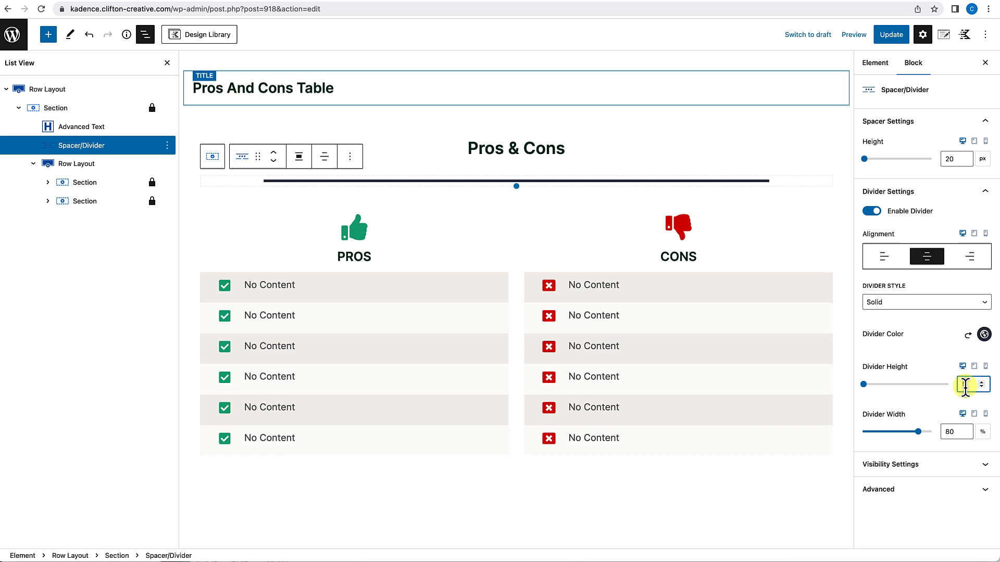
type("3")
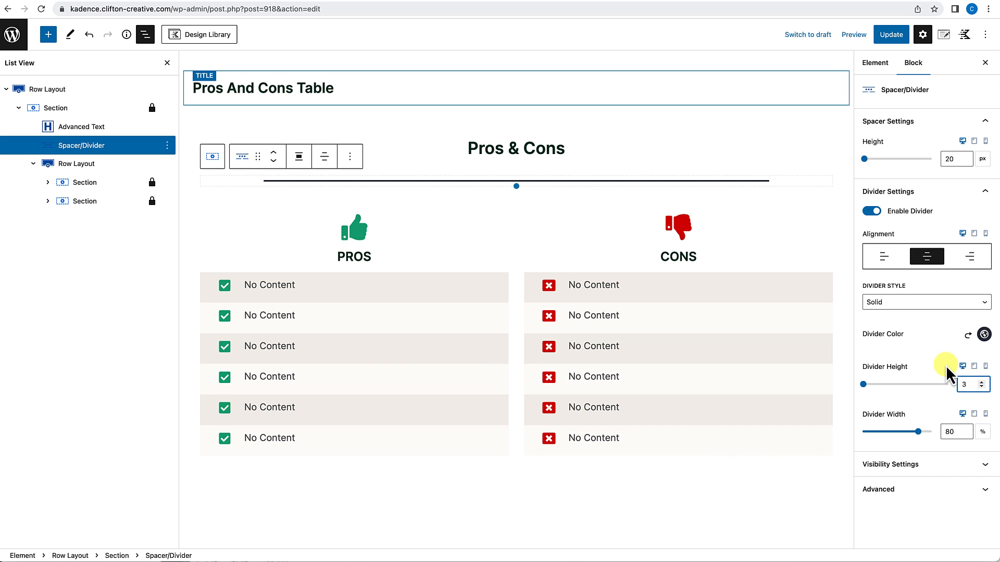
double_click(948, 432)
left_click_drag(950, 433, 940, 433)
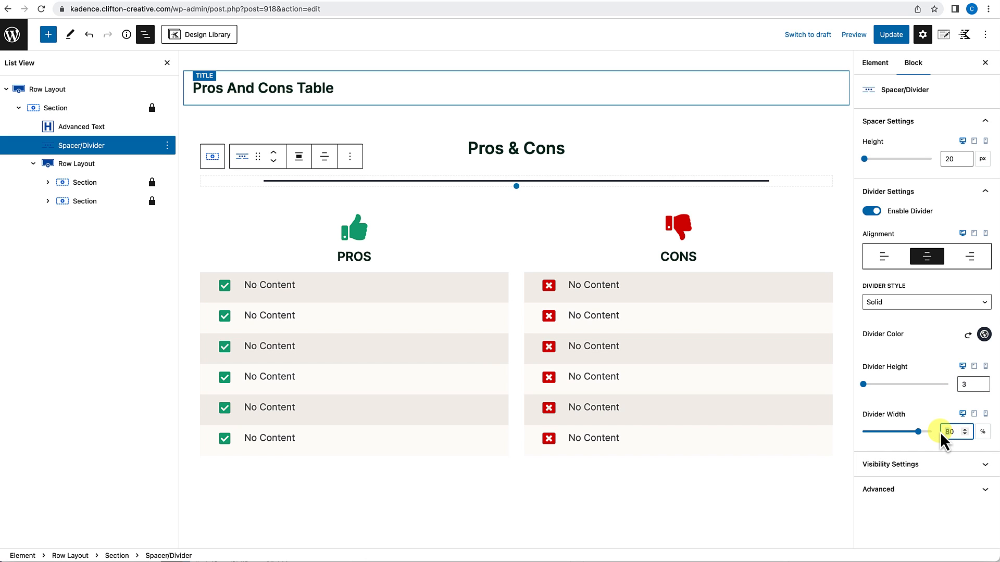
type("2")
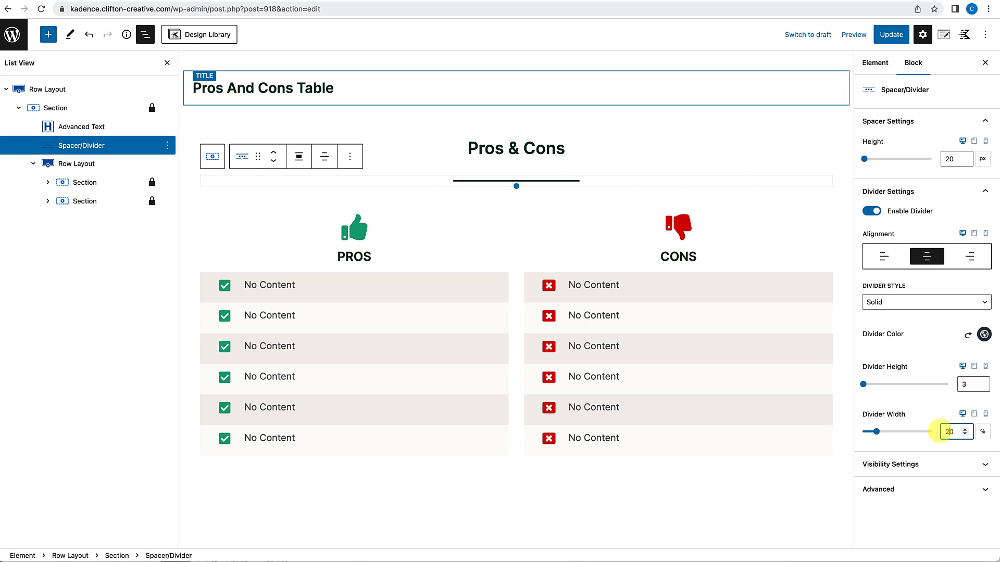
left_click(919, 364)
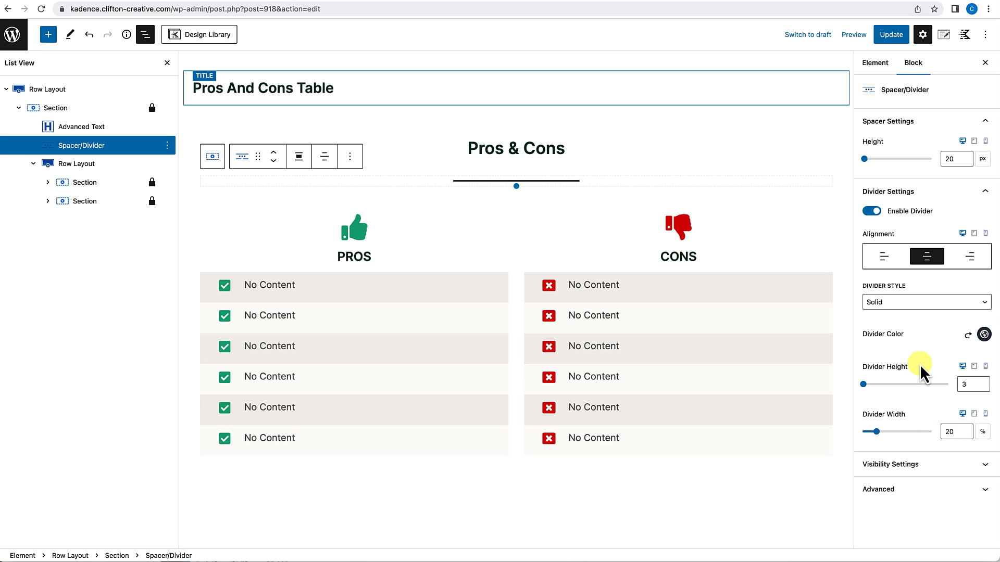
Save the Pros and Cons Table element and open the Kadence Review for editing.
left_click(823, 242)
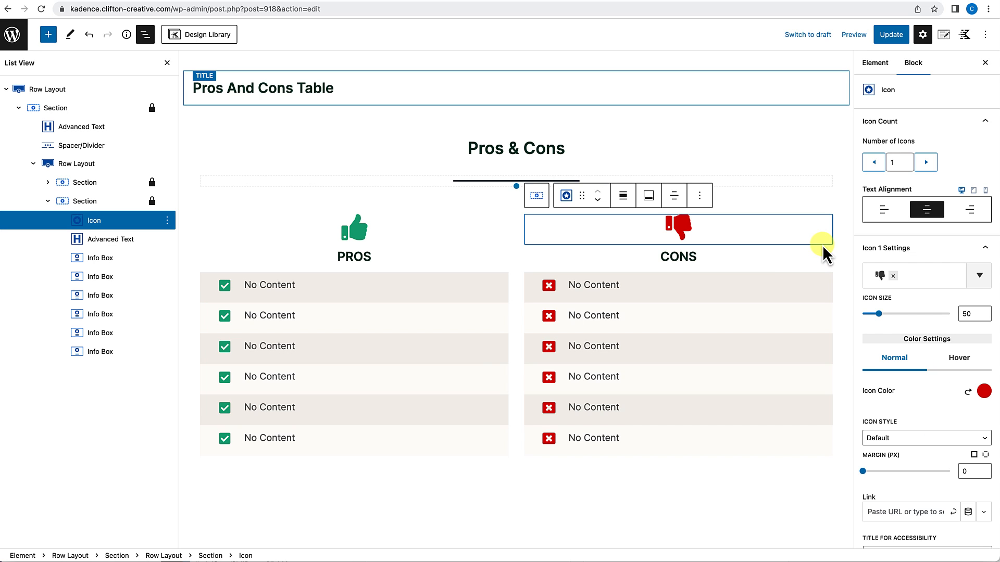
left_click(894, 35)
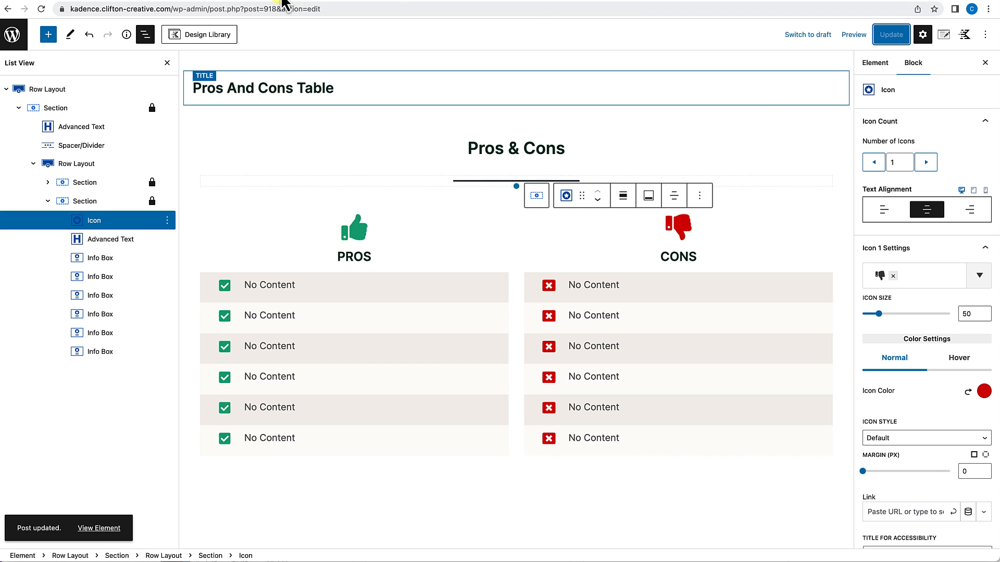
left_click(11, 34)
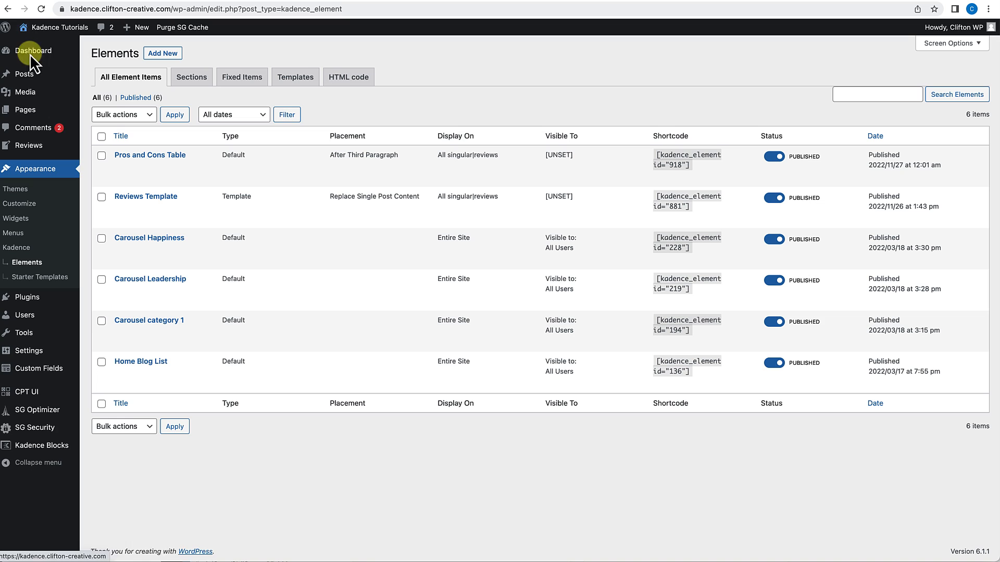
mouse_move(34, 153)
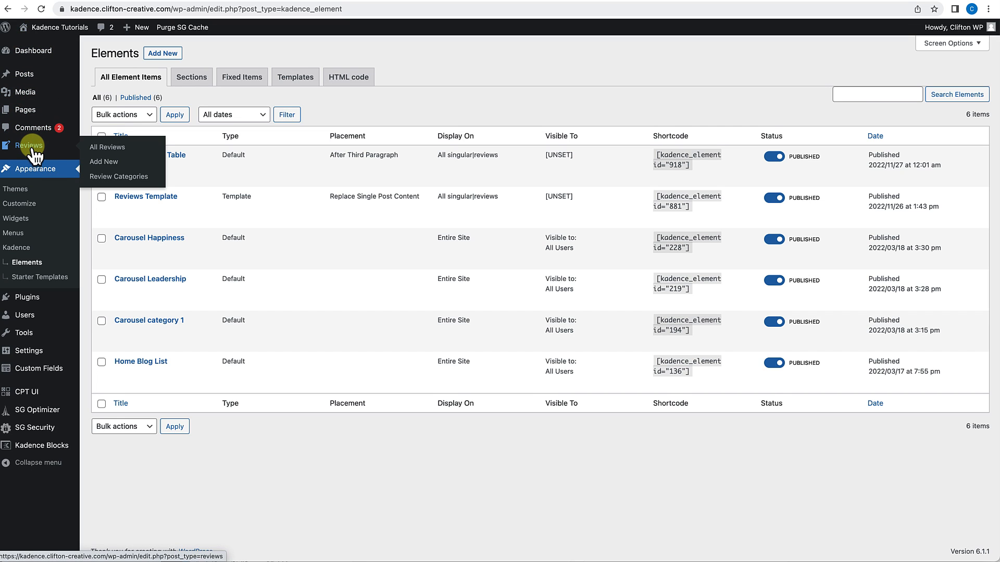
left_click(106, 151)
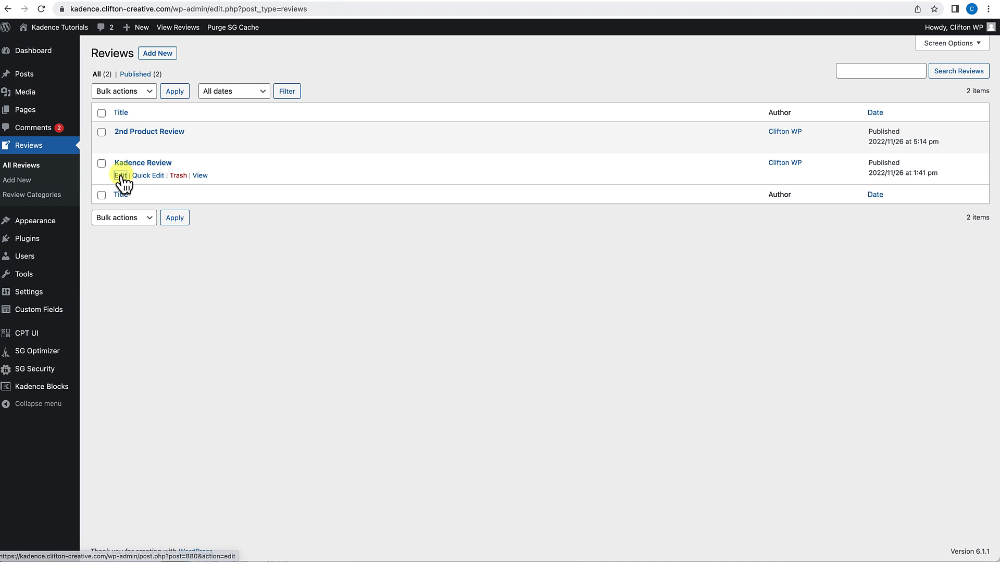
left_click(120, 176)
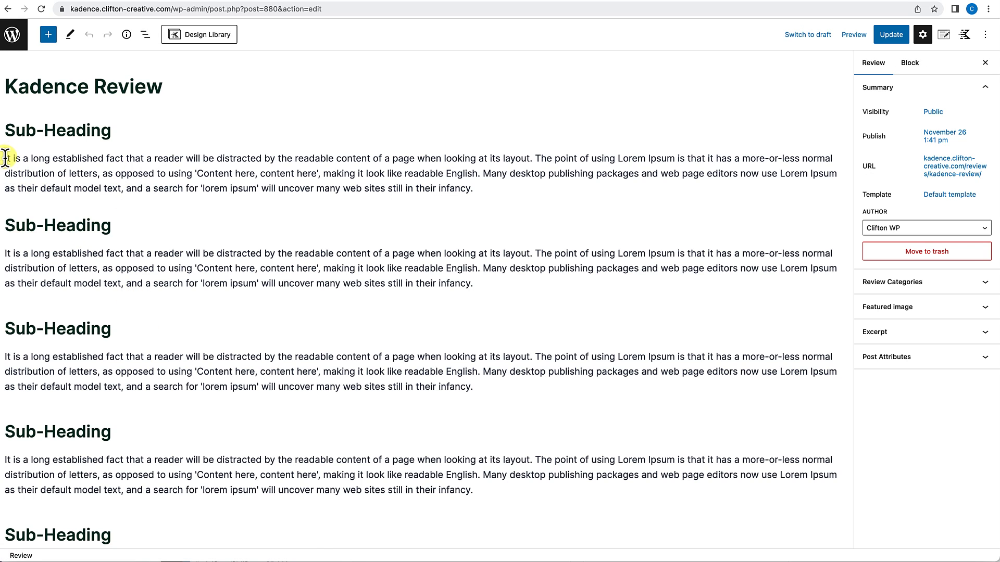
Copy "It is a long established fact" from the review's first paragraph into Pros Field 1.
left_click_drag(5, 158, 124, 161)
scroll(161, 331, "down", 12)
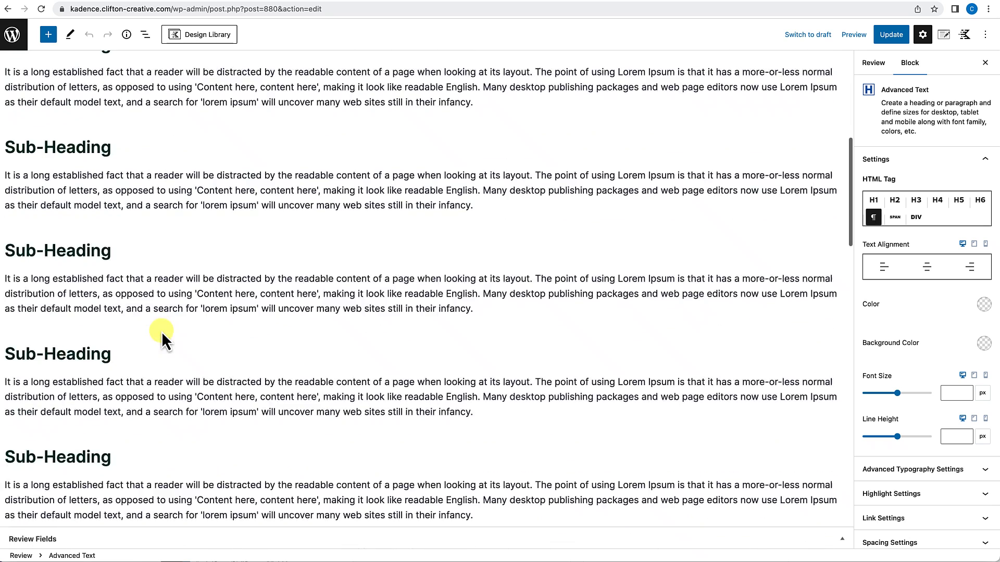
scroll(162, 332, "down", 2)
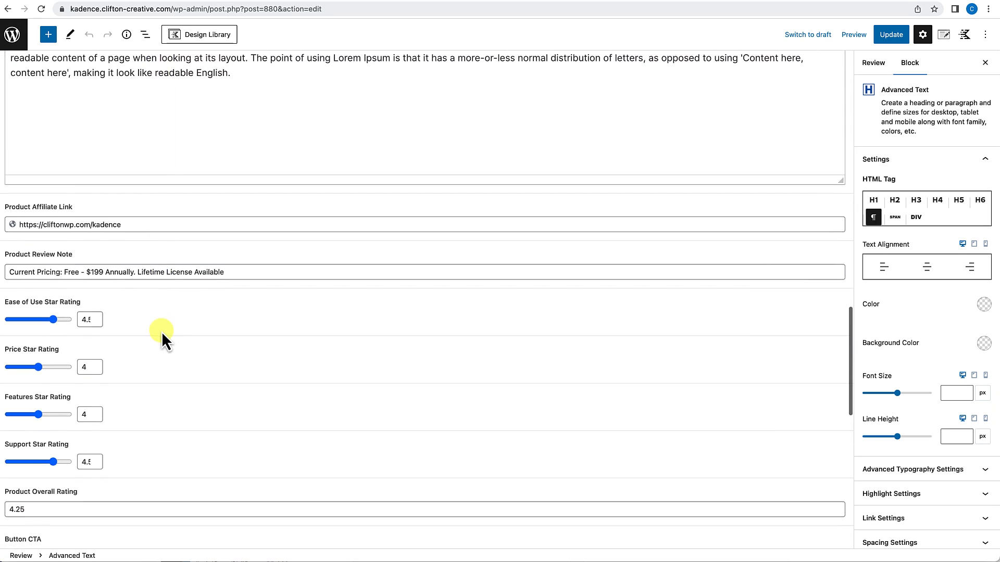
scroll(162, 331, "down", 5)
scroll(162, 331, "down", 5)
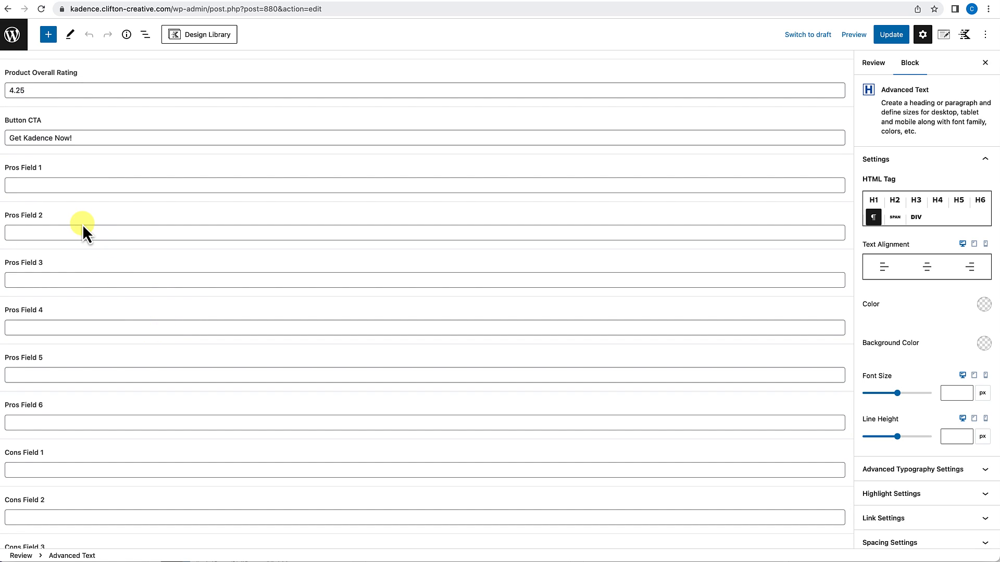
left_click(69, 186)
type("It is a long established fact")
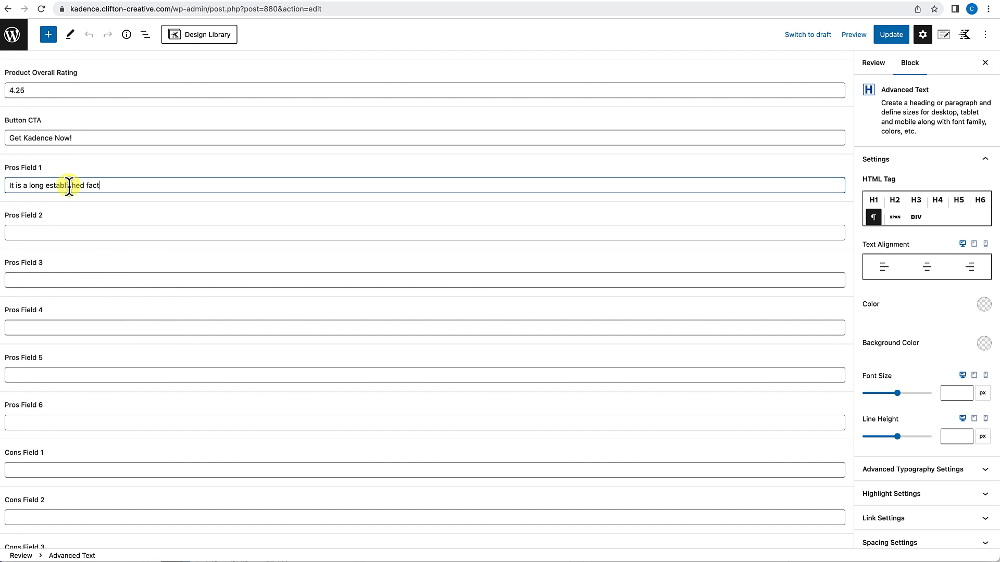
Fill Pros Field 2 through Pros Field 6 with "It is a long established fact".
left_click(64, 231)
type("It is a long established fact")
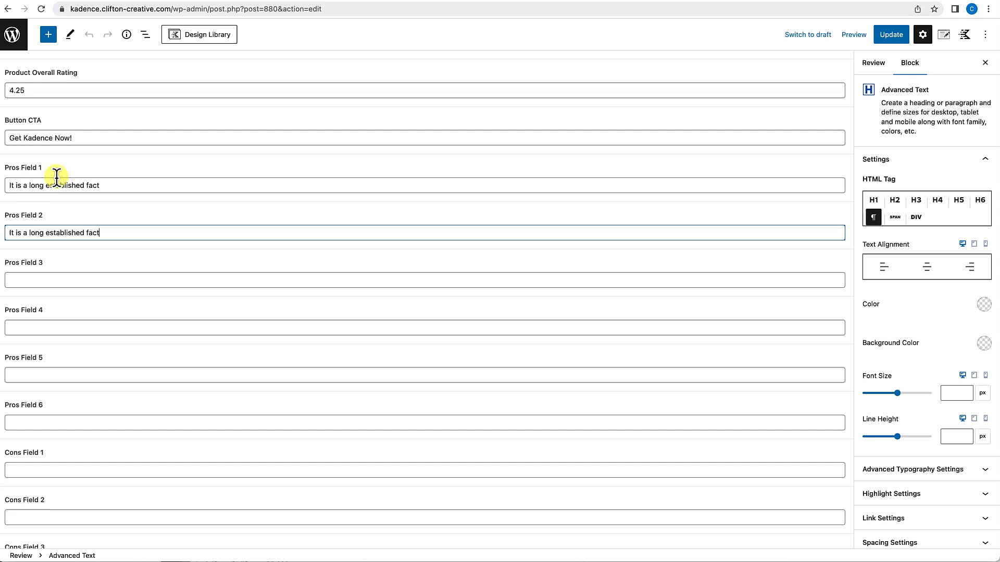
left_click(58, 280)
type("It is a long established fact")
left_click(50, 327)
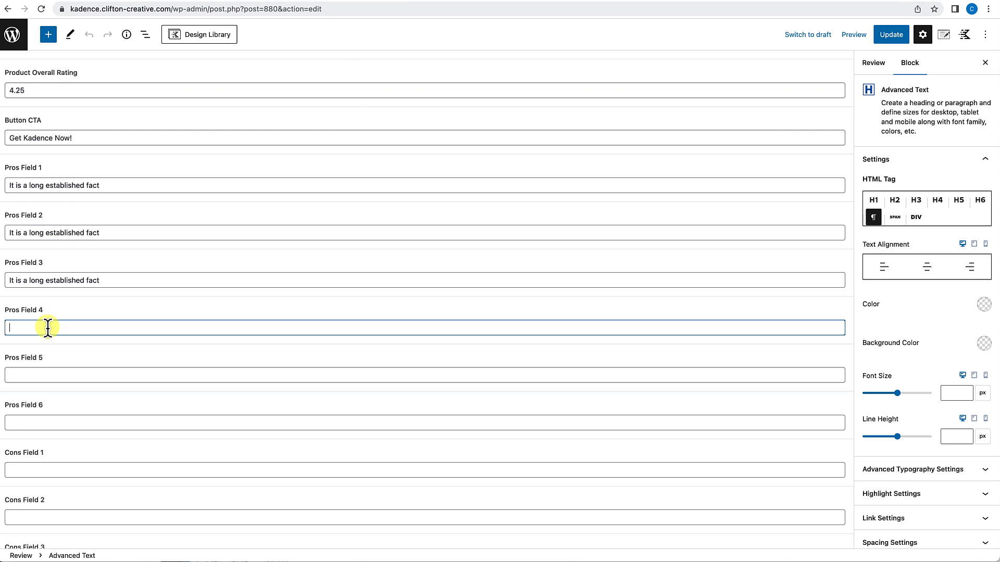
type("It is a long established fact")
left_click(48, 376)
type("It is a long established fact")
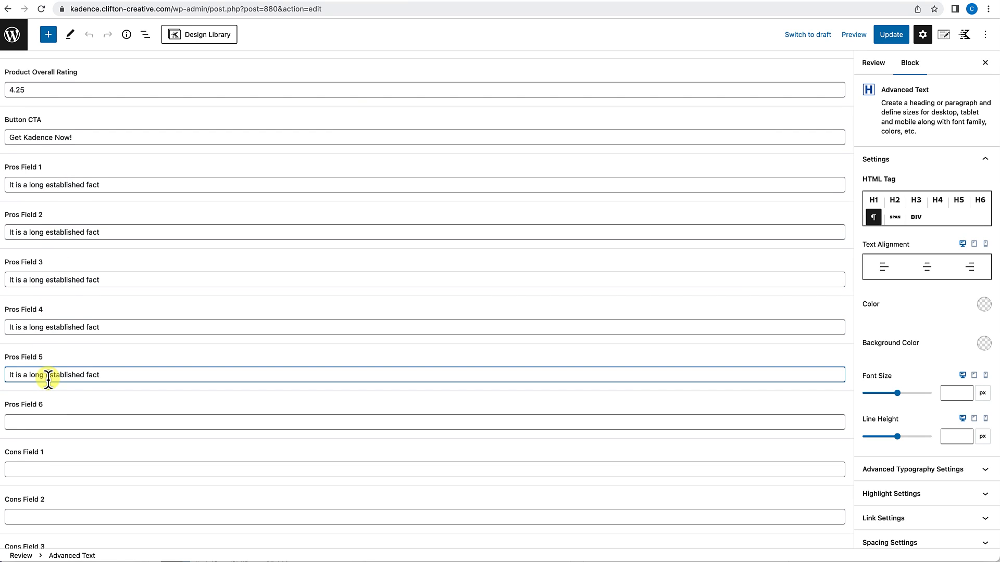
scroll(48, 375, "down", 3)
left_click(49, 350)
type("It is a long established fact")
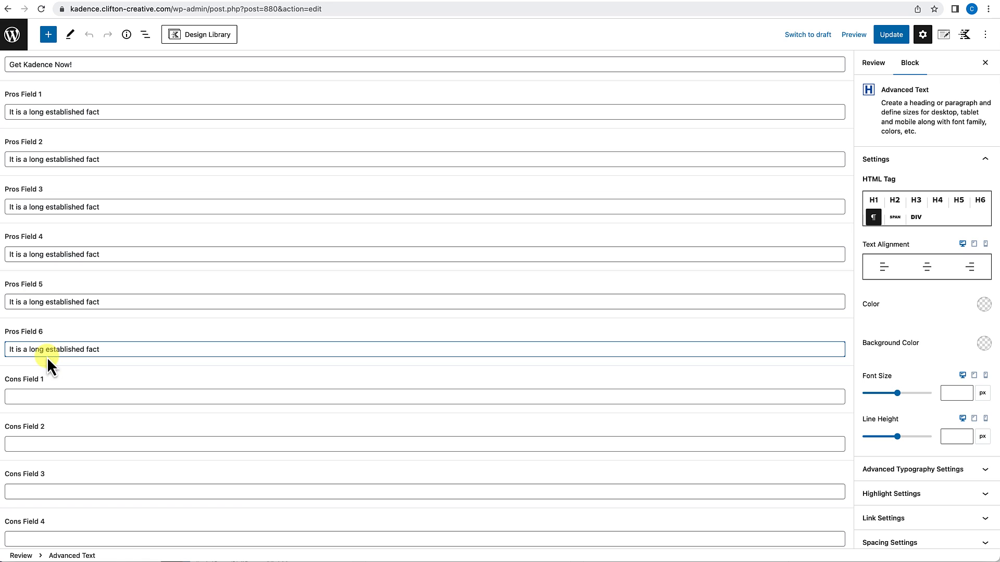
Fill Cons Field 1 through Cons Field 6 with "It is a long established fact".
scroll(44, 386, "down", 4)
left_click(52, 311)
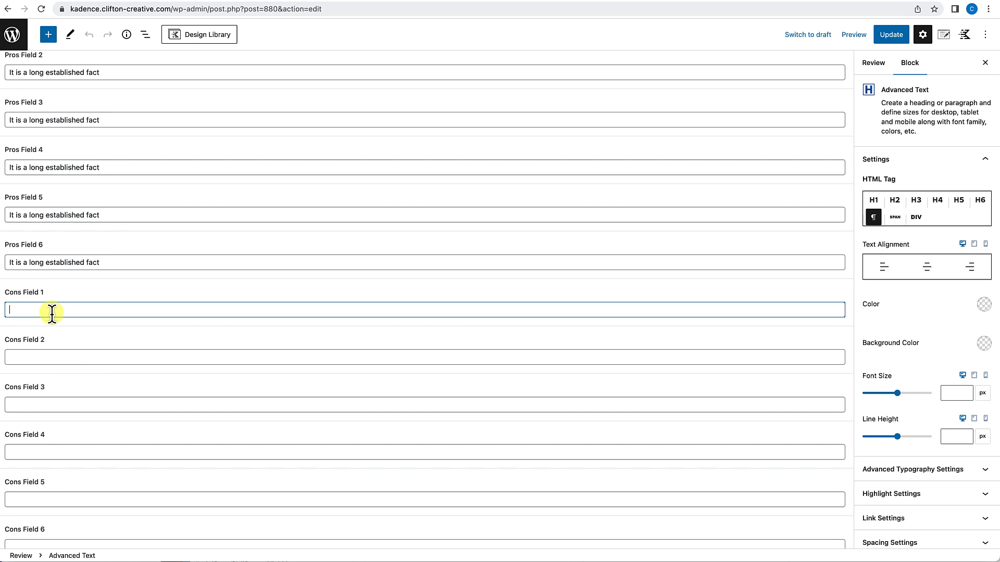
left_click(49, 357)
type("It is a long established fact")
left_click(48, 405)
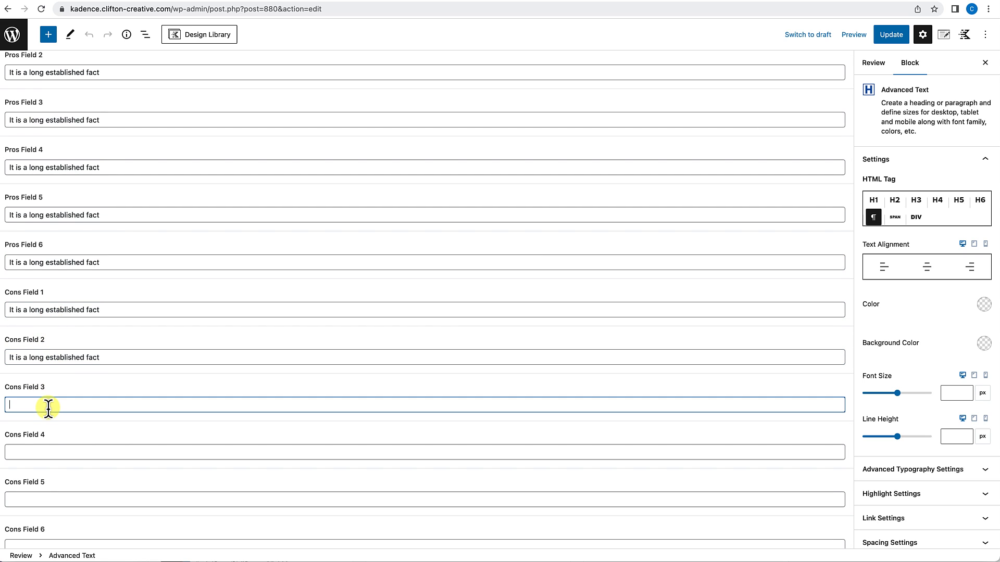
scroll(49, 429, "down", 1)
left_click(47, 435)
type("It is a long established fact")
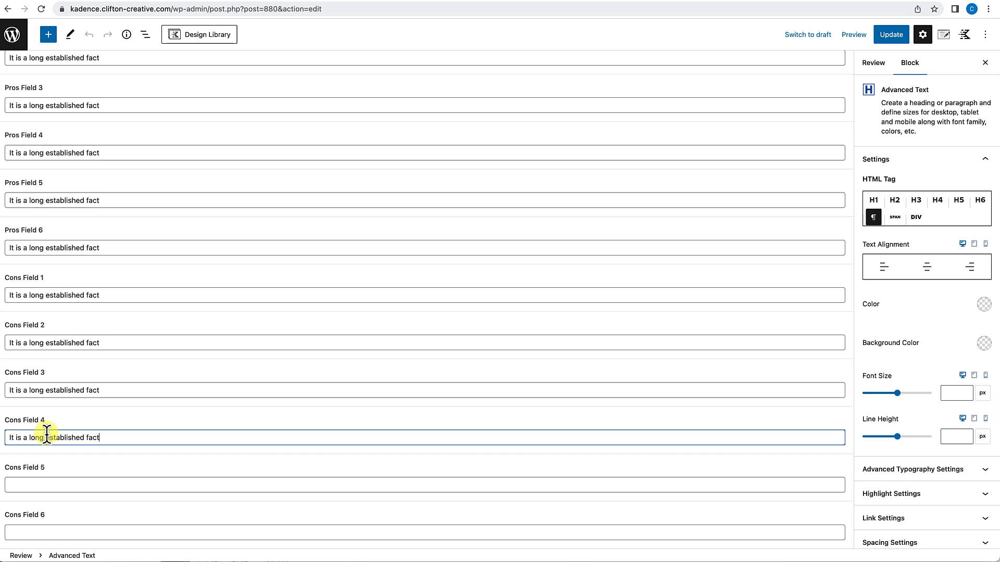
left_click(41, 483)
type("It is a long established fact")
left_click(32, 528)
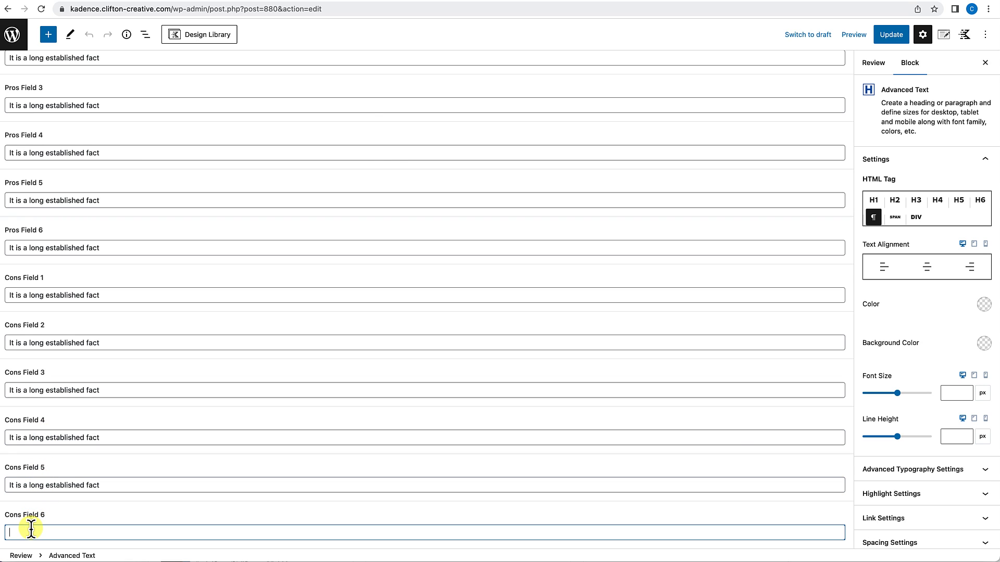
type("It is a long established fact")
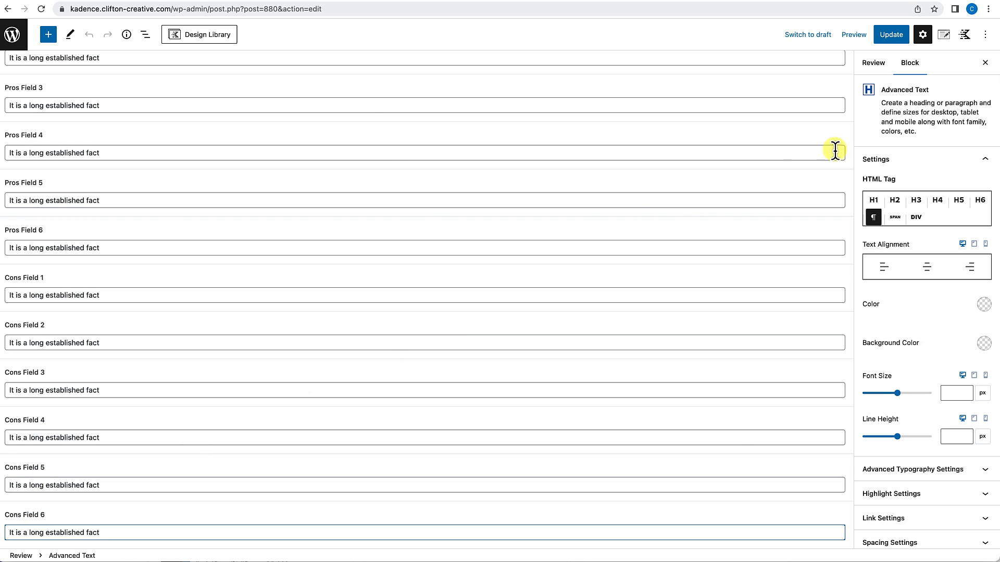
Update the review and view its published page to check the Pros & Cons table within the content.
left_click(890, 38)
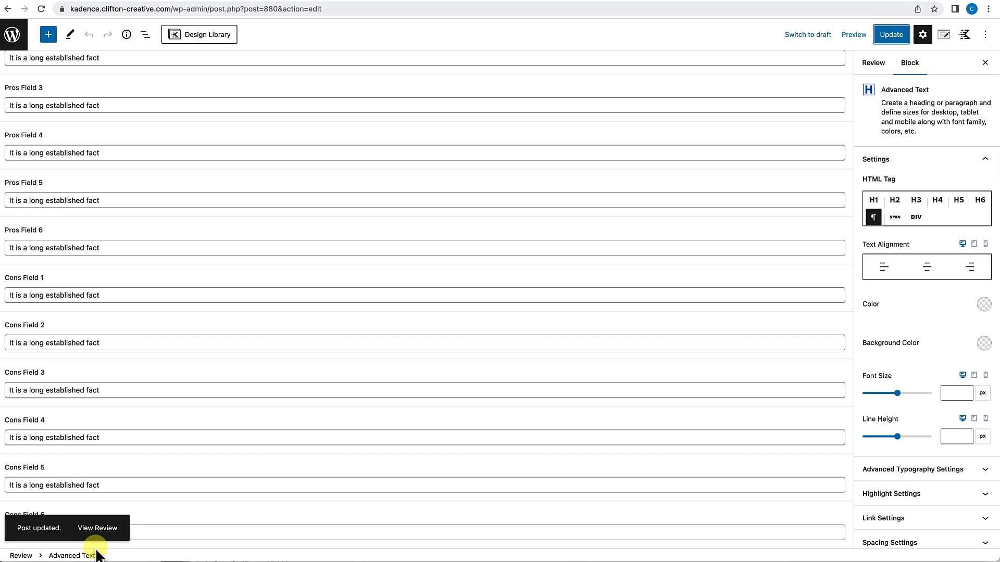
left_click(107, 529)
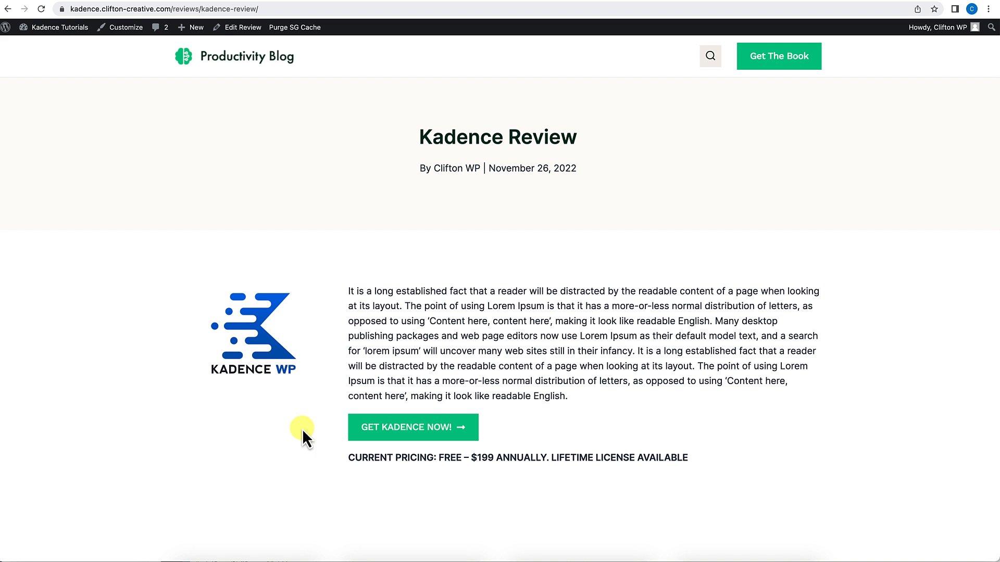
scroll(330, 427, "down", 3)
scroll(329, 426, "down", 15)
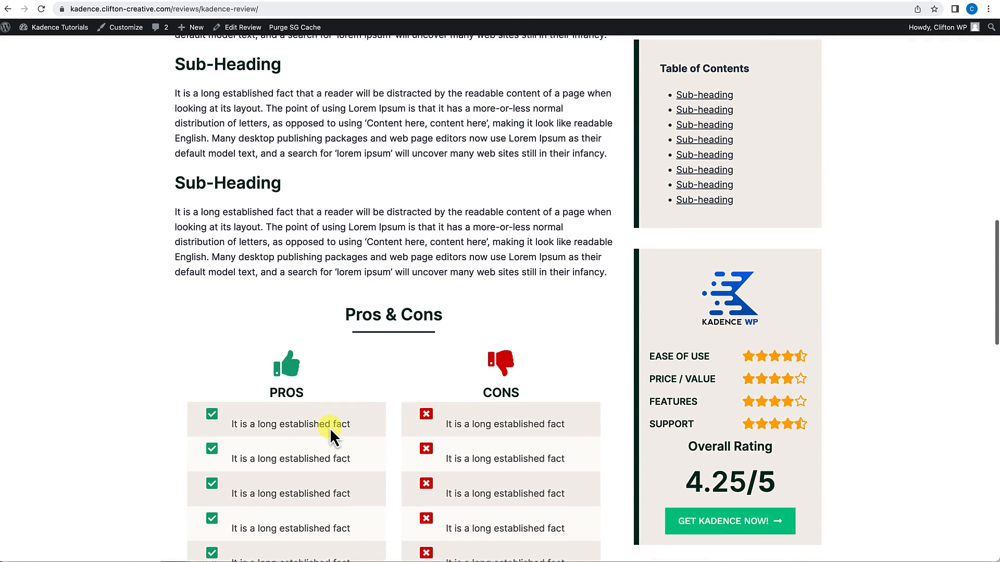
scroll(401, 344, "down", 3)
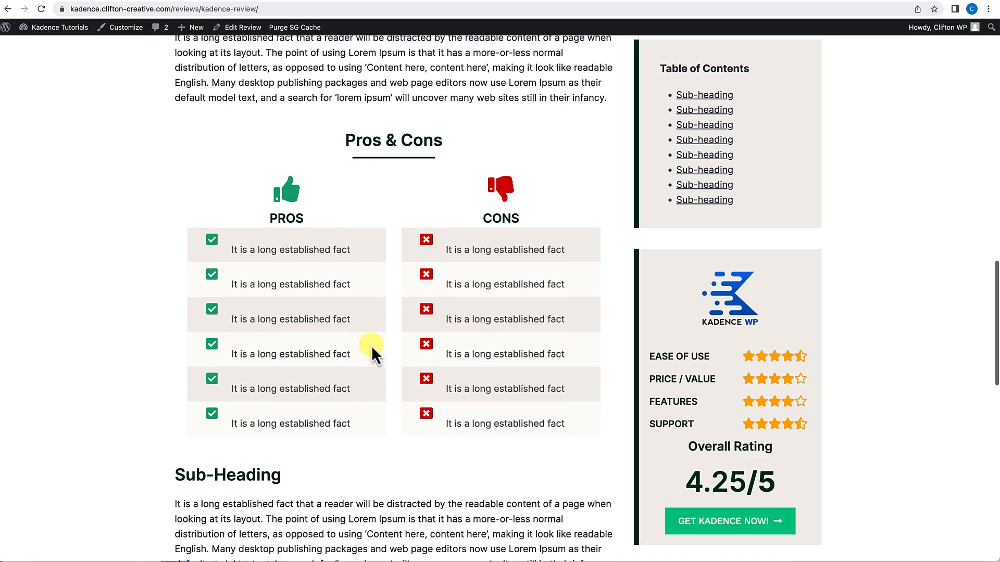
scroll(420, 358, "down", 5)
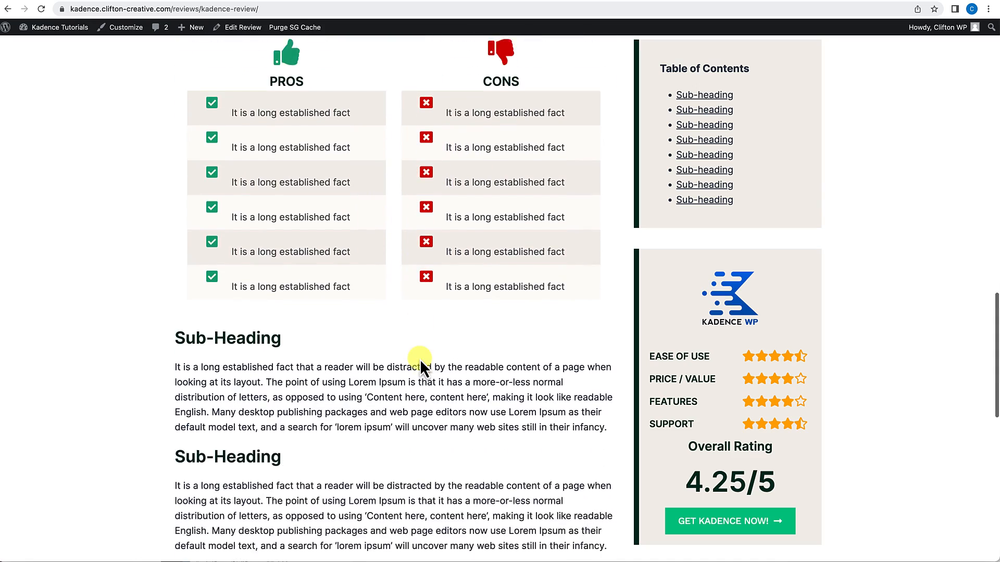
Reopen the review for editing and clear the text in Cons Field 6, Cons Field 5 and Cons Field 4.
scroll(420, 358, "up", 3)
scroll(419, 358, "down", 12)
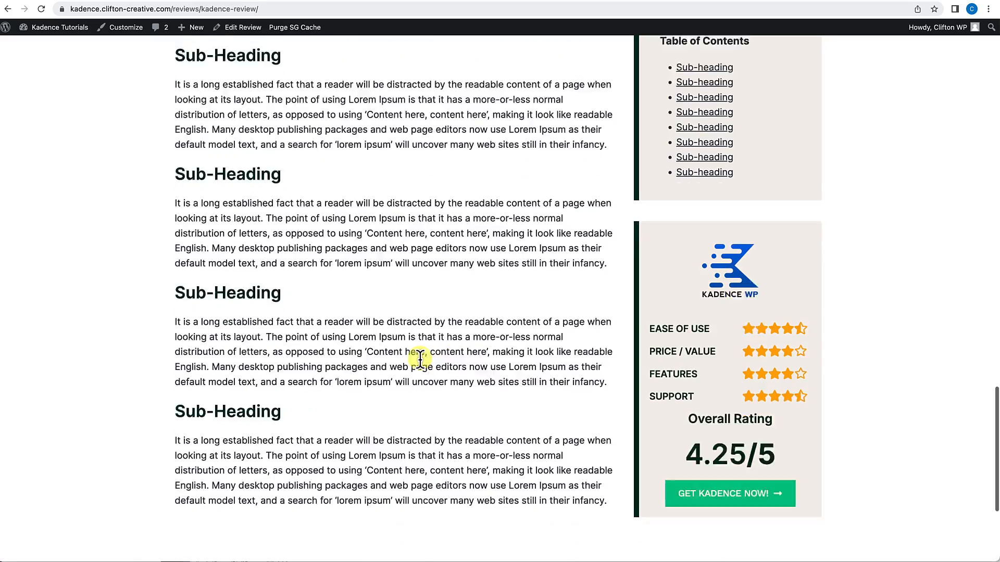
scroll(419, 358, "up", 12)
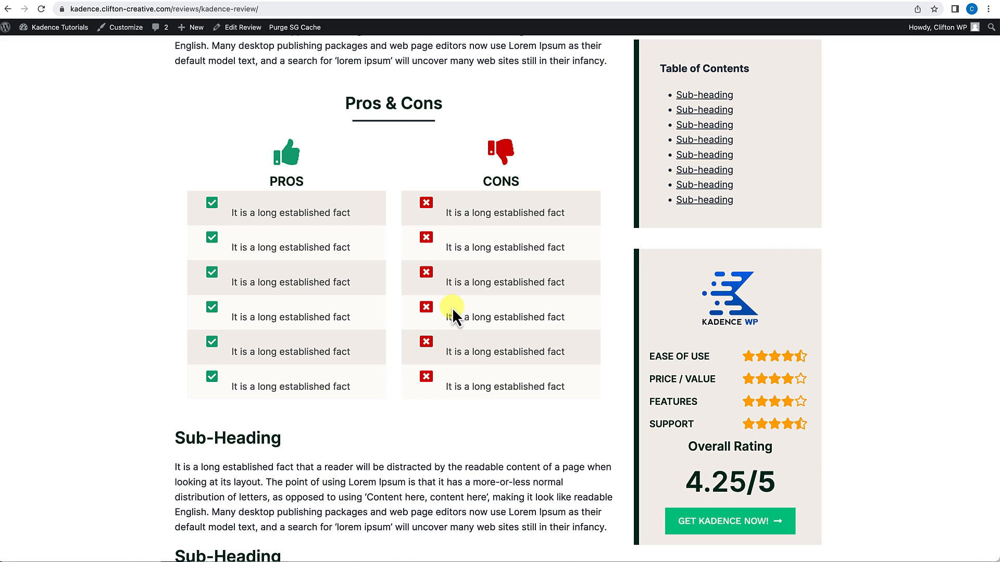
left_click(239, 28)
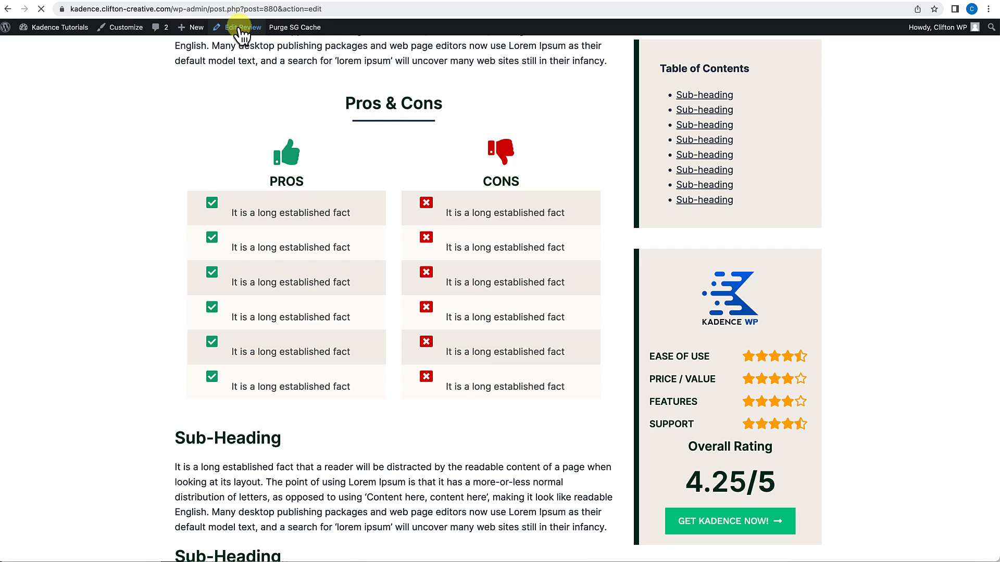
scroll(196, 333, "down", 20)
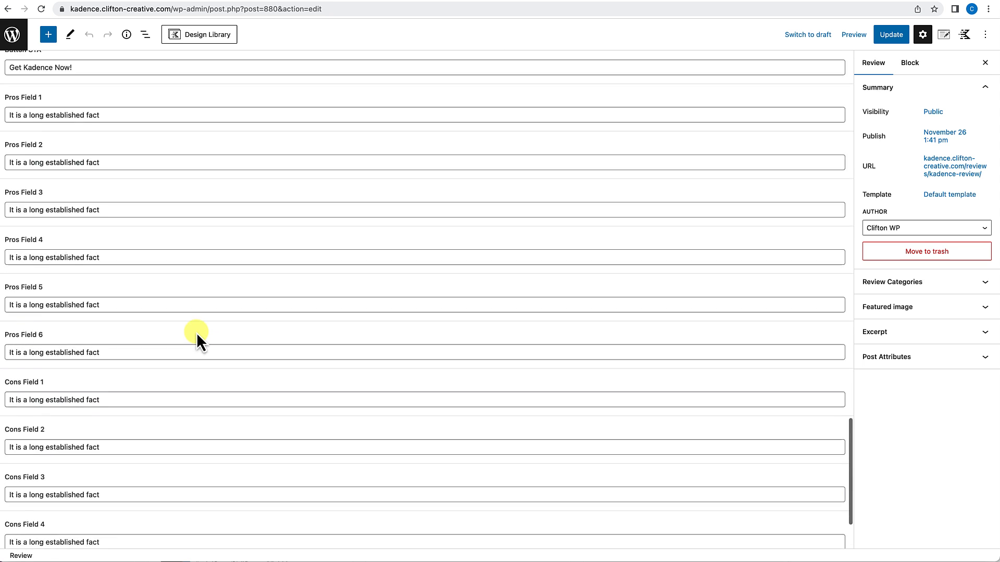
left_click_drag(104, 532, 4, 533)
key("BackSpace")
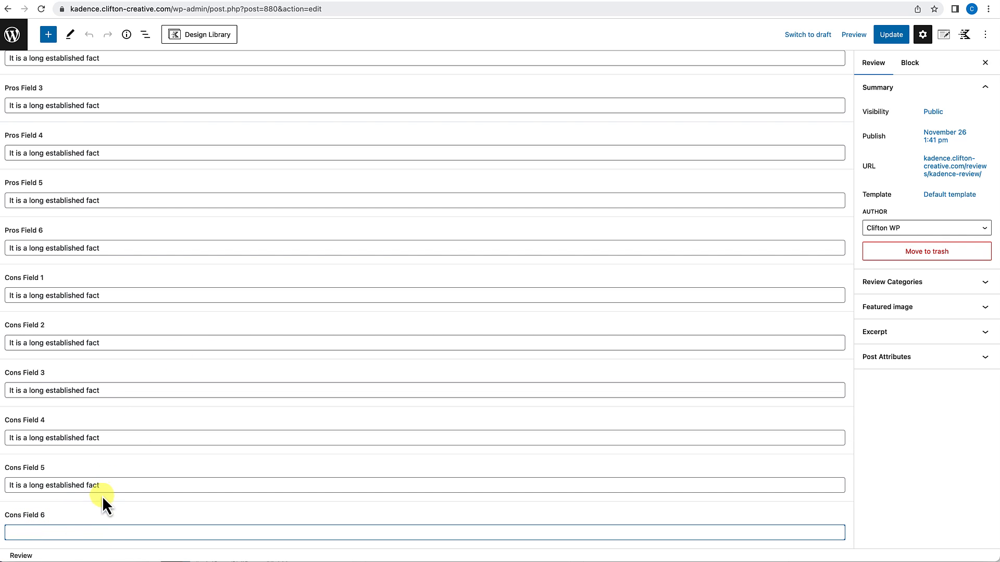
left_click_drag(100, 485, 4, 487)
key("BackSpace")
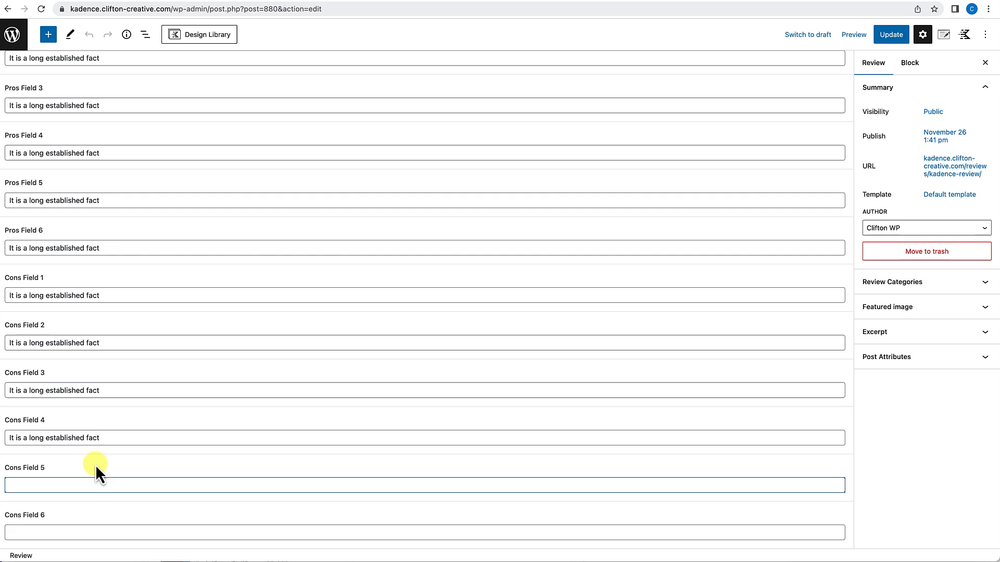
left_click(106, 440)
left_click_drag(107, 440, 4, 448)
key("BackSpace")
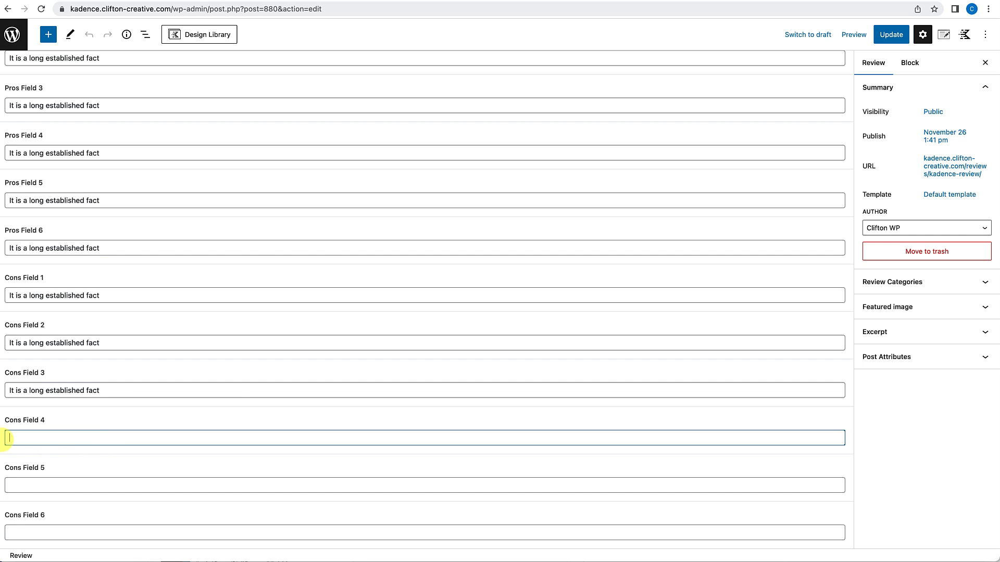
Update the review and view its published page to check how the Pros & Cons table handles the emptied cons fields.
scroll(232, 384, "up", 1)
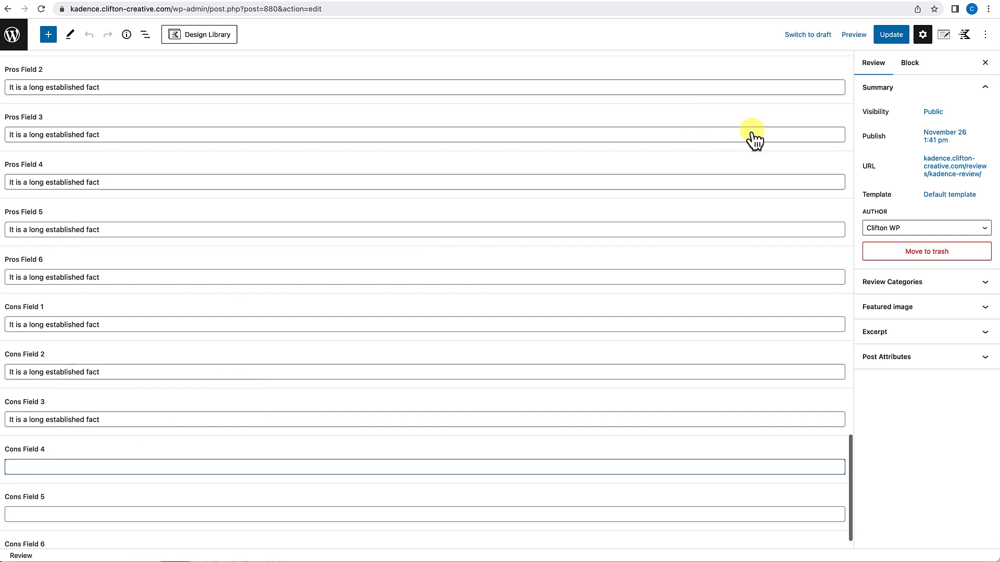
left_click(886, 39)
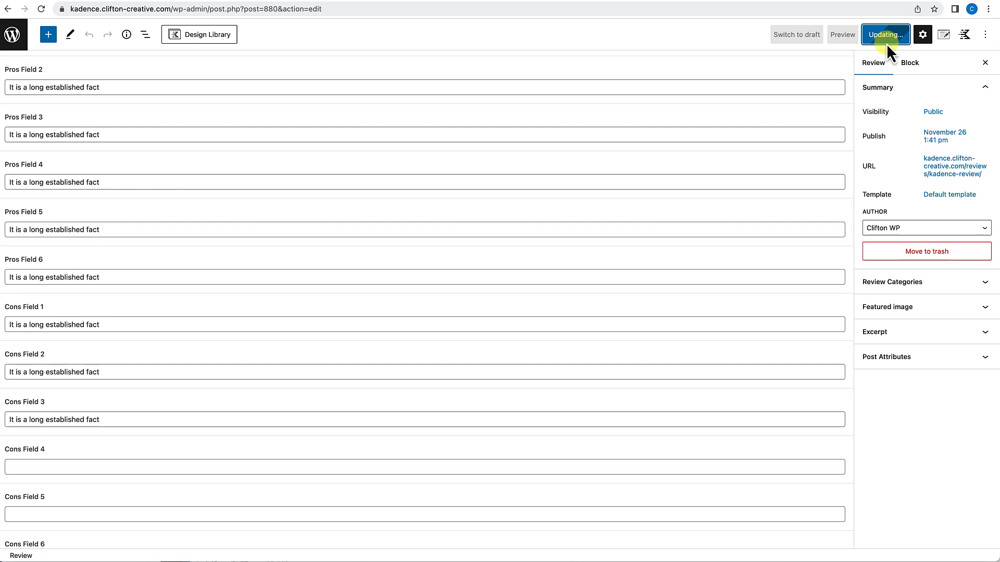
left_click(103, 528)
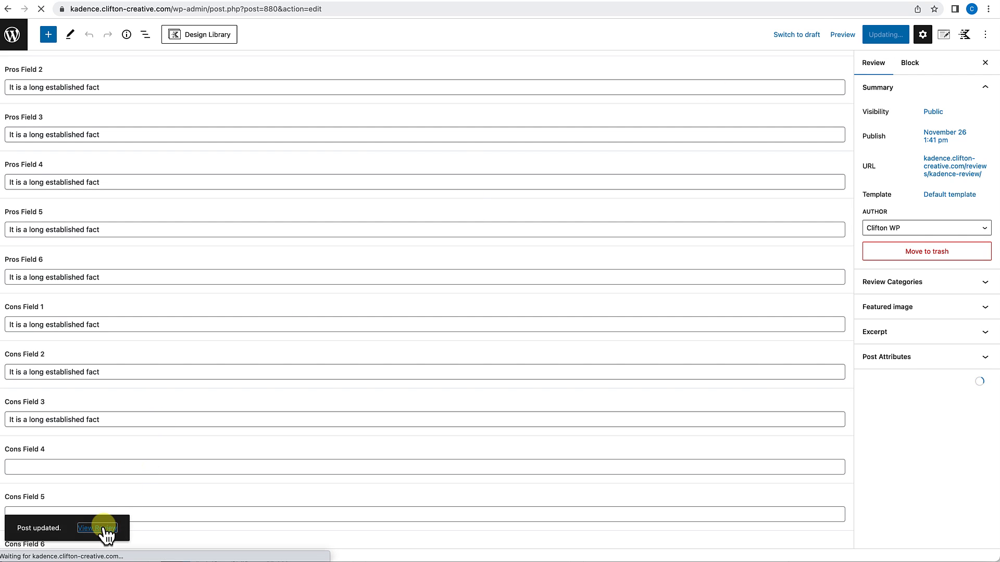
scroll(430, 491, "down", 10)
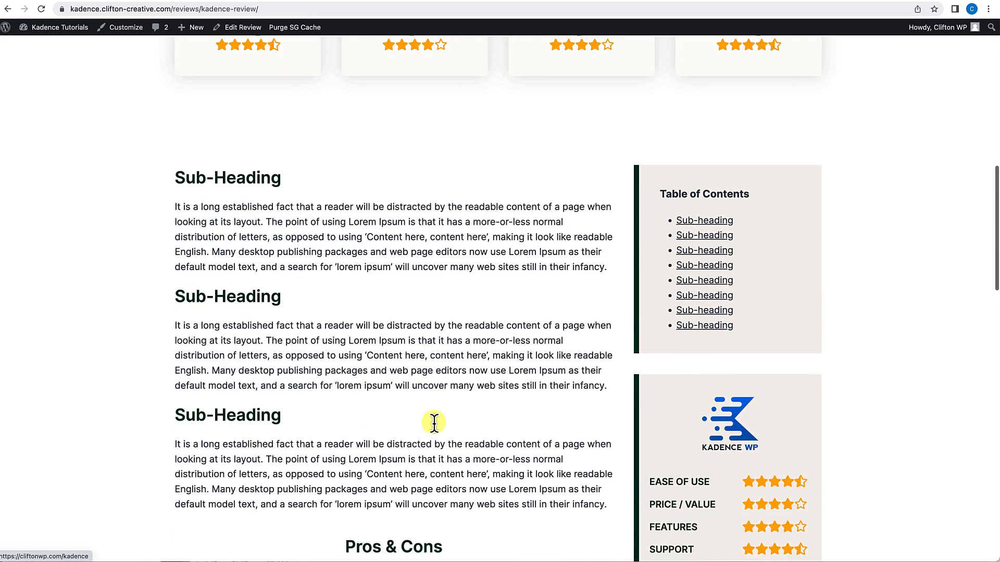
scroll(434, 423, "down", 7)
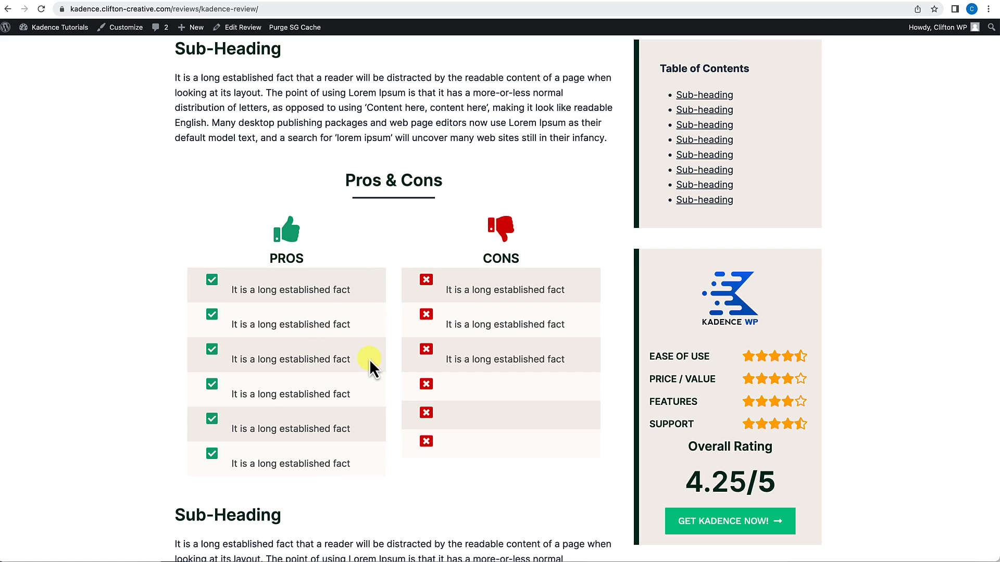
Return to the WordPress dashboard and open the Pros and Cons Table element from Kadence Elements for editing.
mouse_move(60, 27)
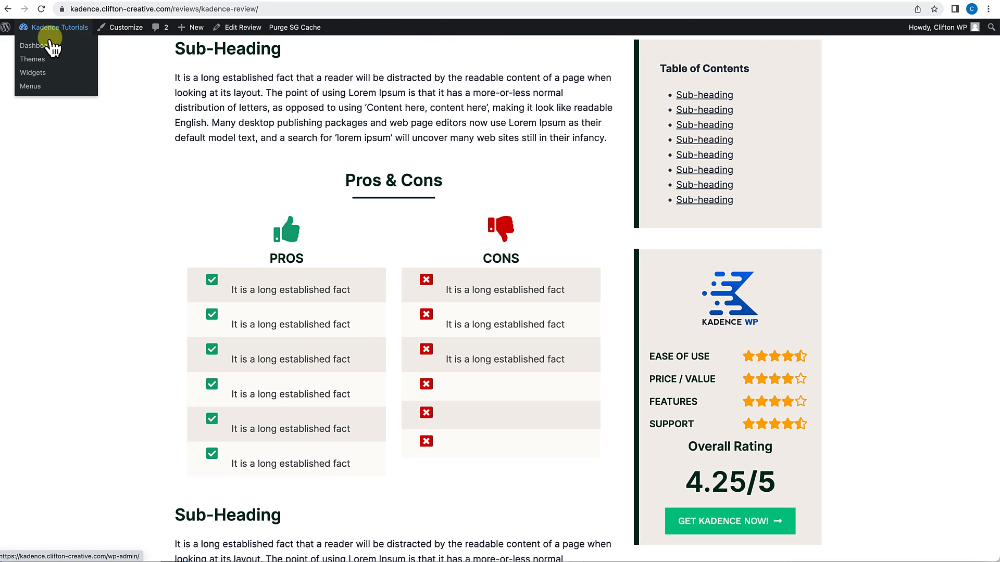
left_click(37, 42)
mouse_move(45, 207)
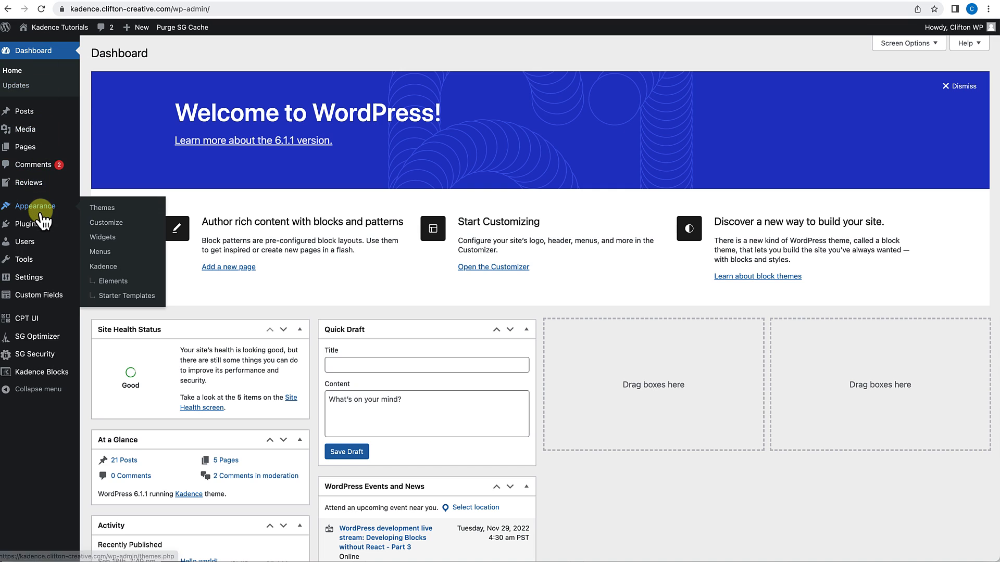
left_click(111, 282)
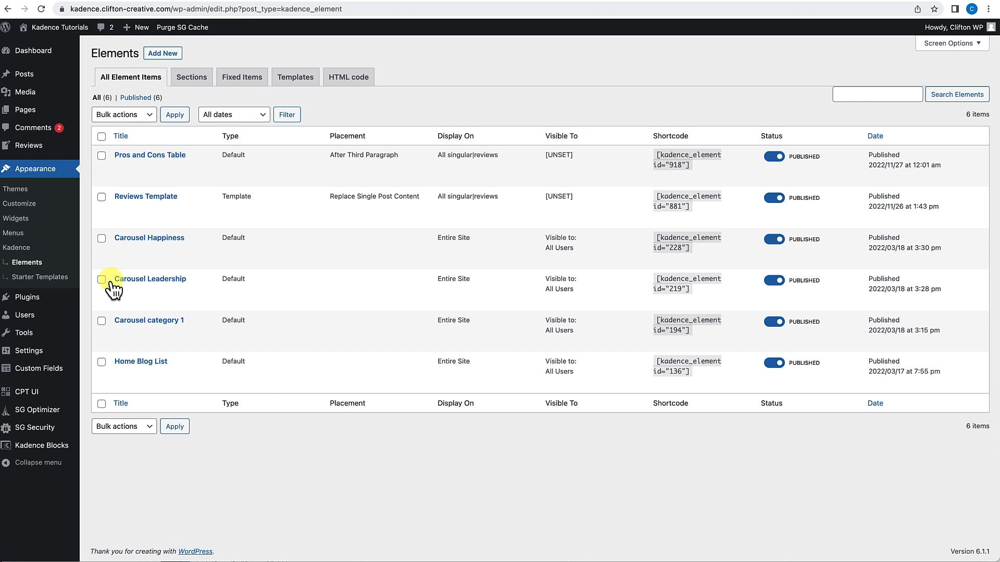
mouse_move(165, 156)
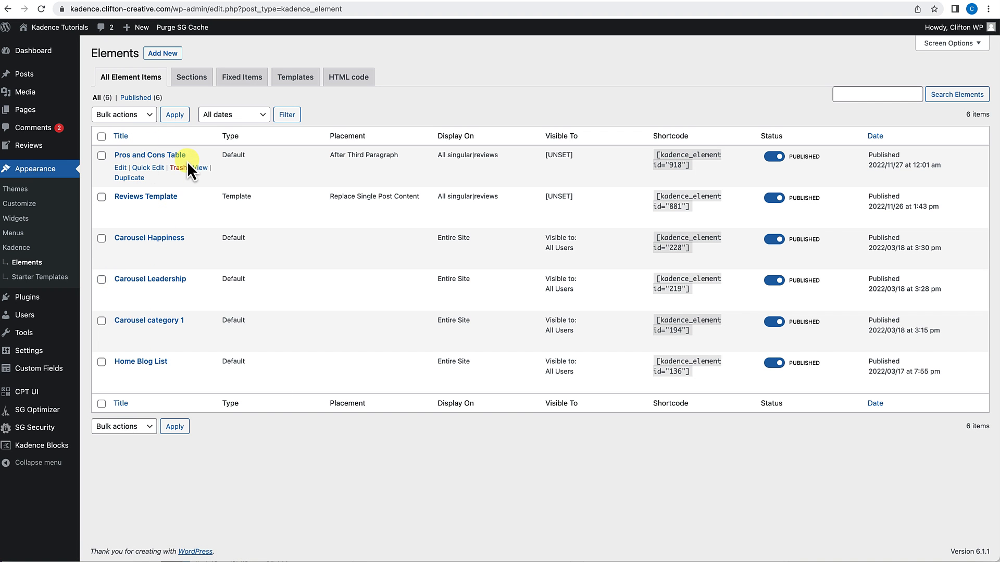
left_click(121, 168)
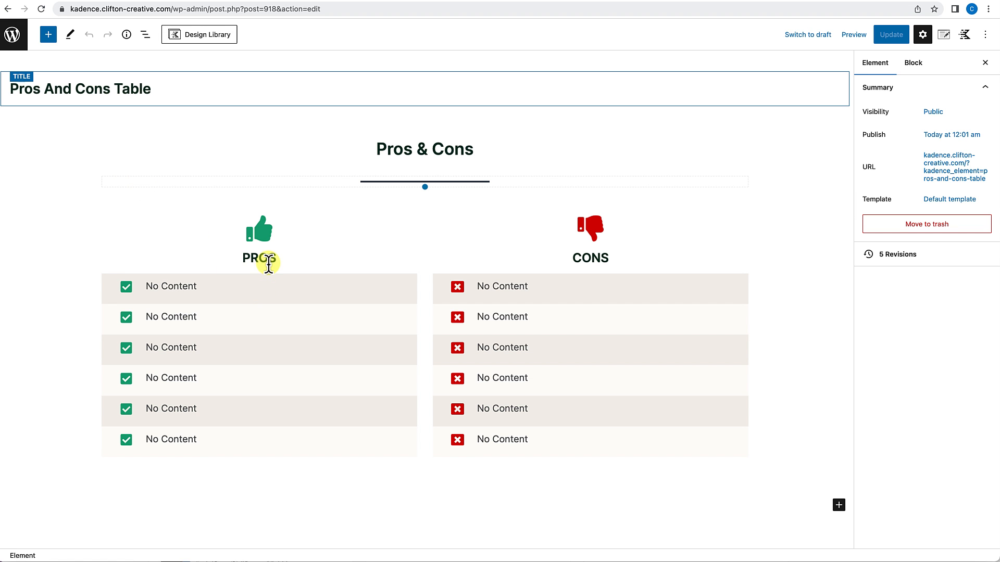
Set the text margin and text padding of the first info box under PROS to 0 on all sides.
scroll(279, 318, "down", 5)
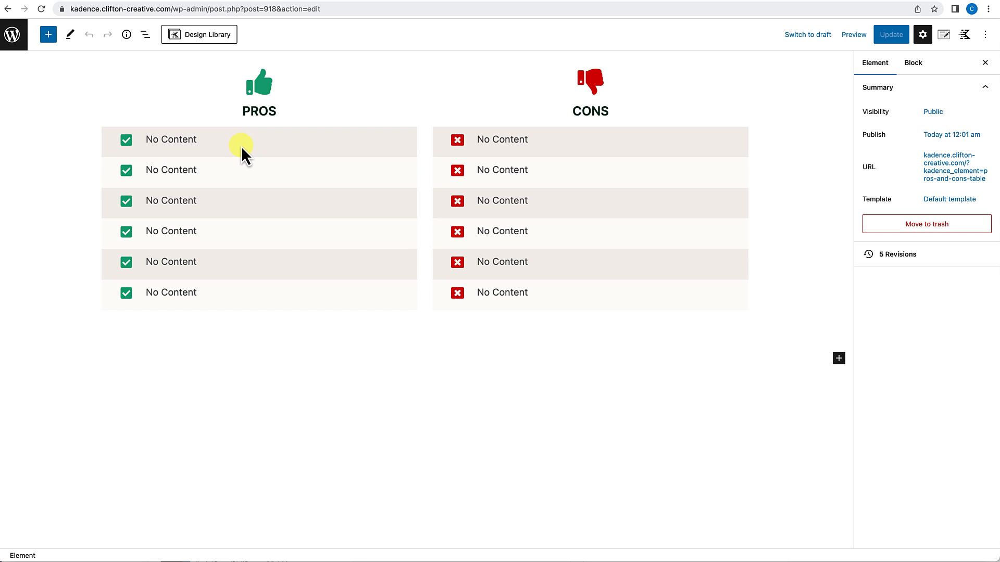
left_click(331, 149)
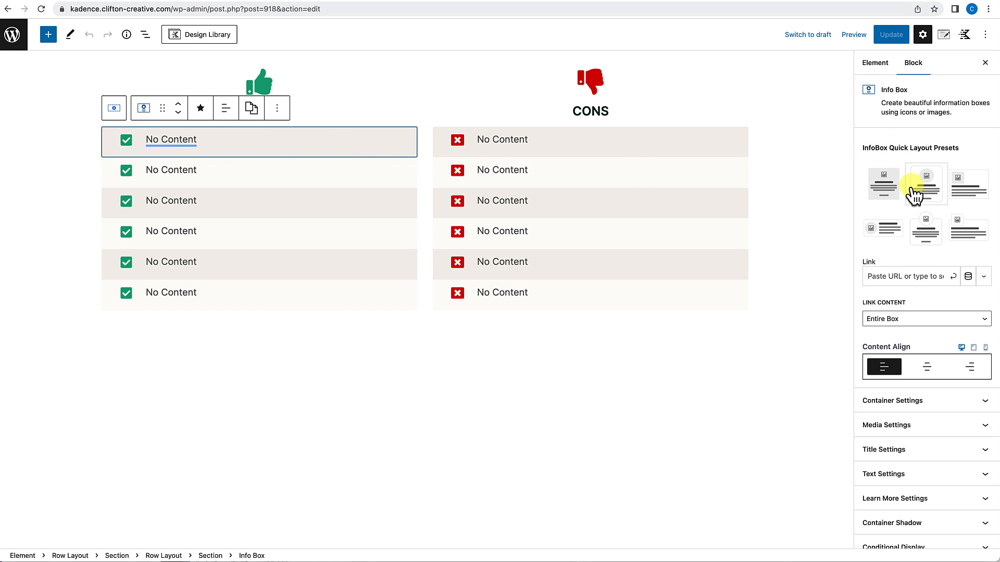
scroll(903, 383, "down", 1)
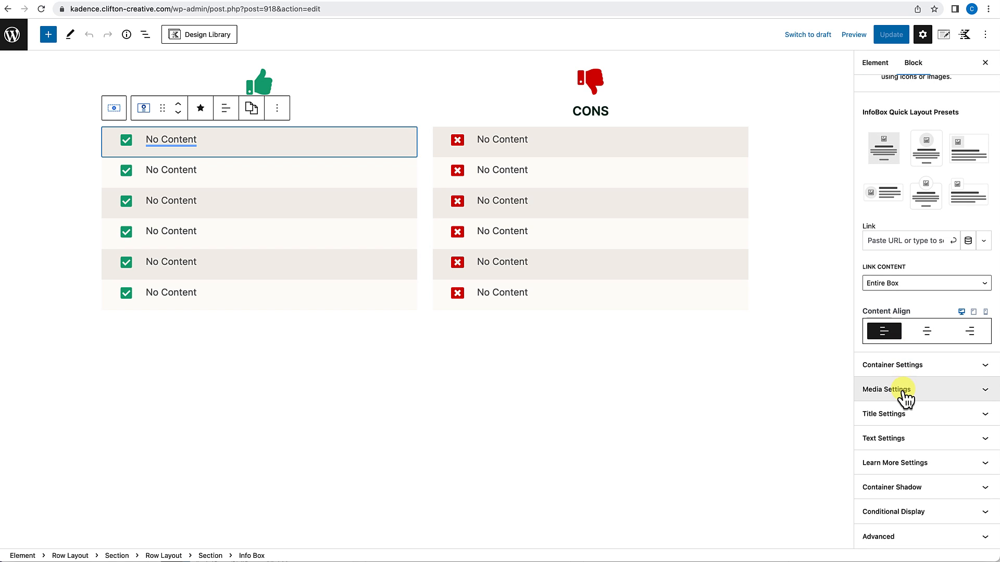
left_click(894, 441)
scroll(896, 454, "down", 2)
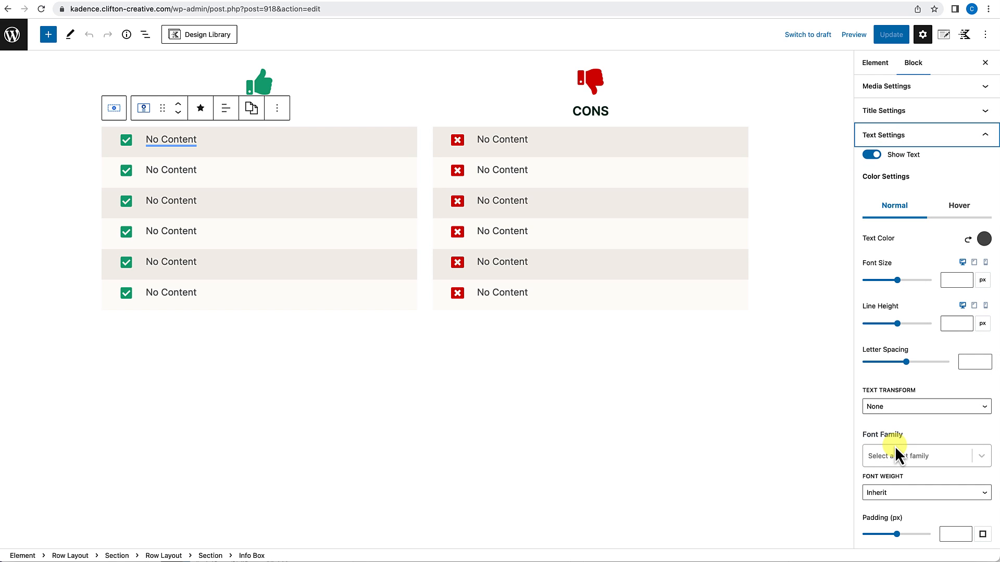
scroll(897, 454, "down", 1)
scroll(895, 448, "down", 5)
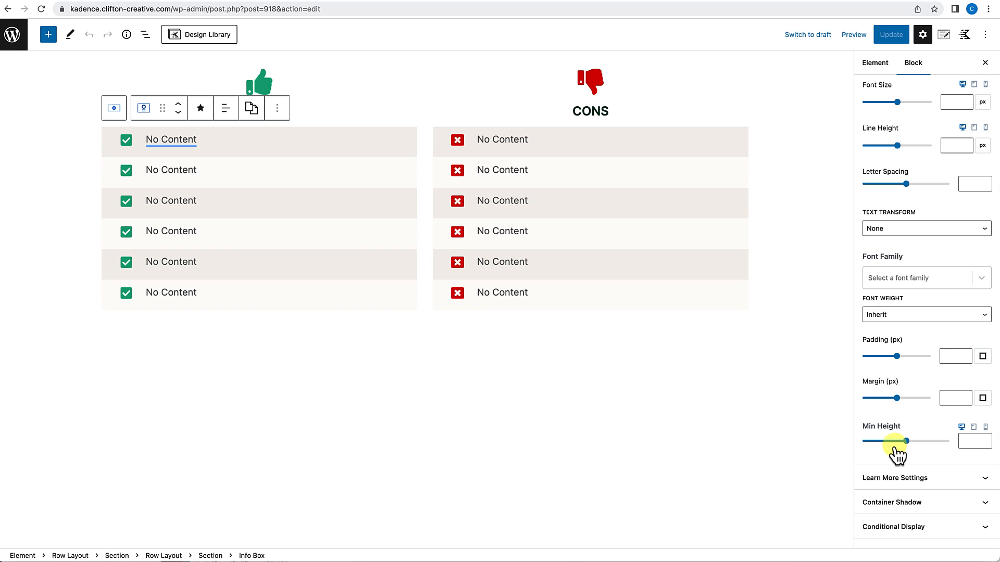
scroll(900, 441, "down", 1)
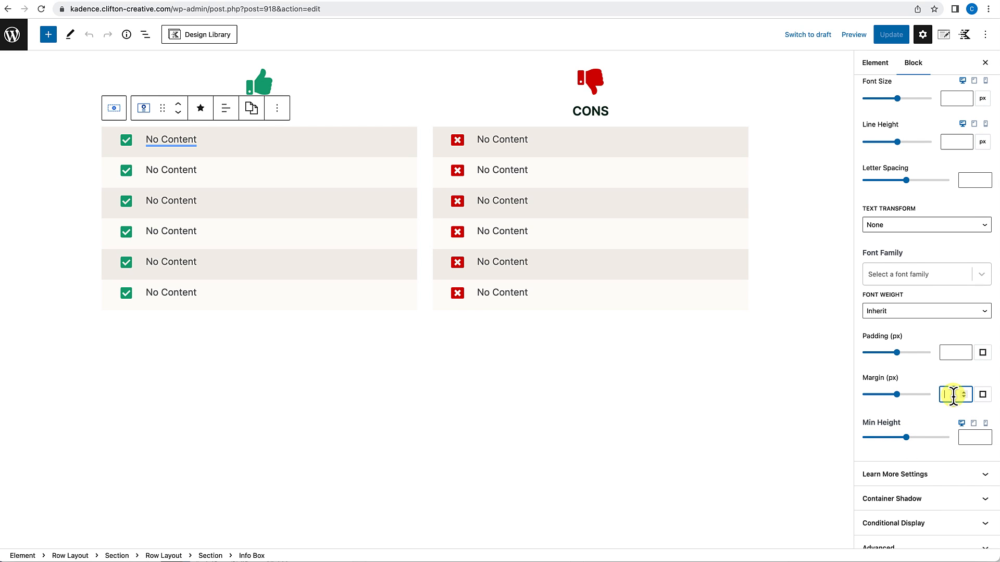
left_click(984, 399)
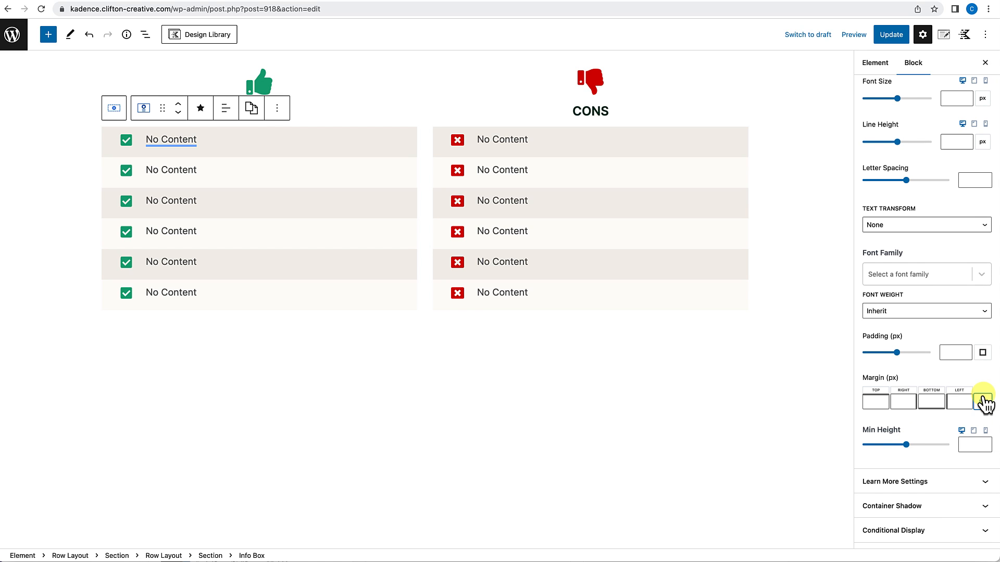
left_click(878, 400)
type("0")
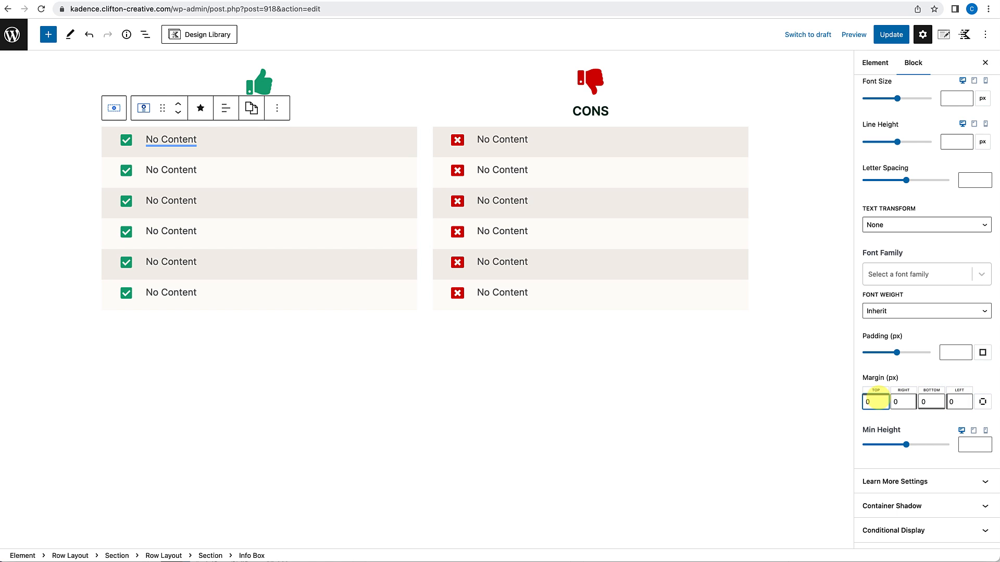
left_click(982, 353)
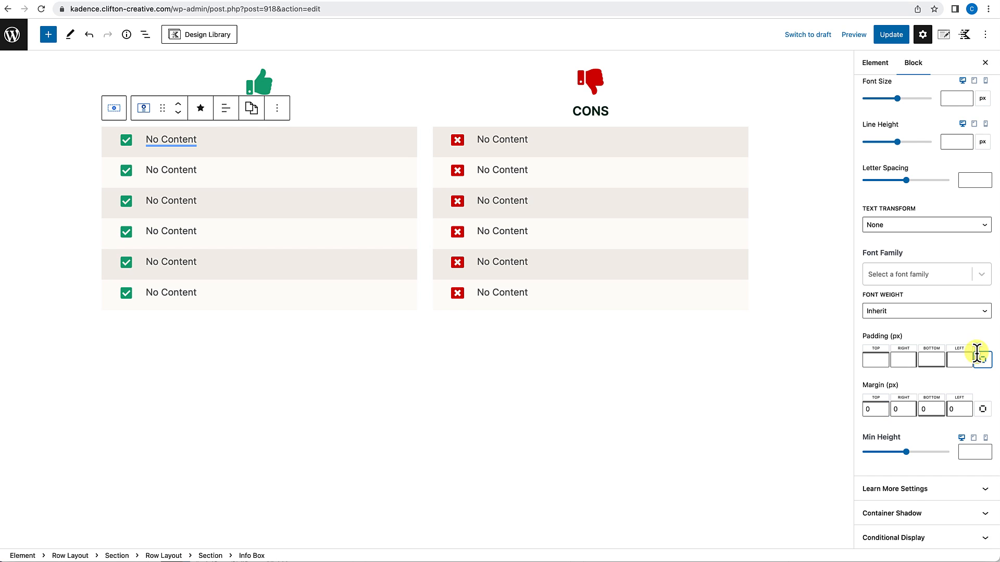
left_click(876, 359)
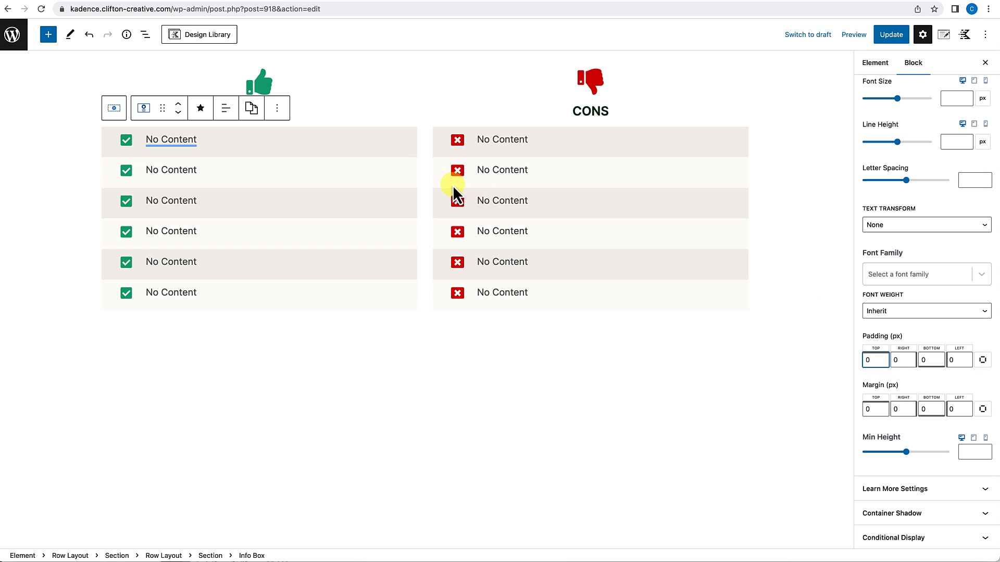
Set the bottom media padding of the first info box under PROS to 0.
left_click(363, 149)
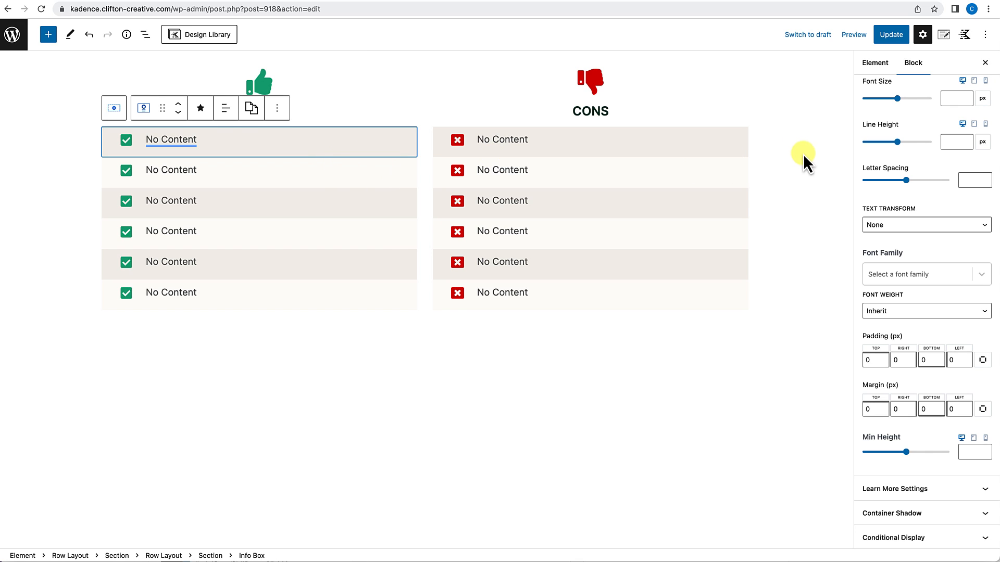
scroll(938, 323, "up", 8)
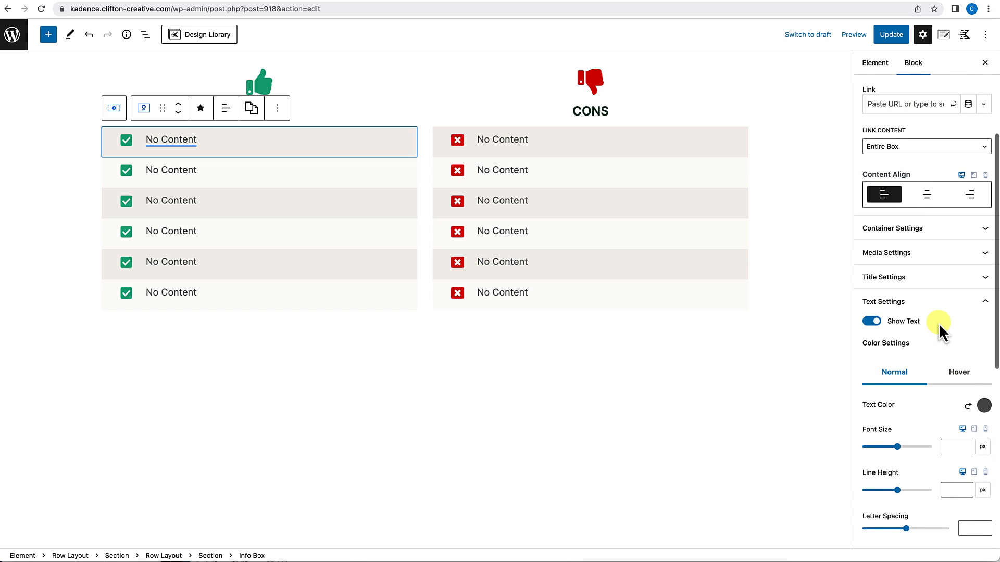
left_click(917, 254)
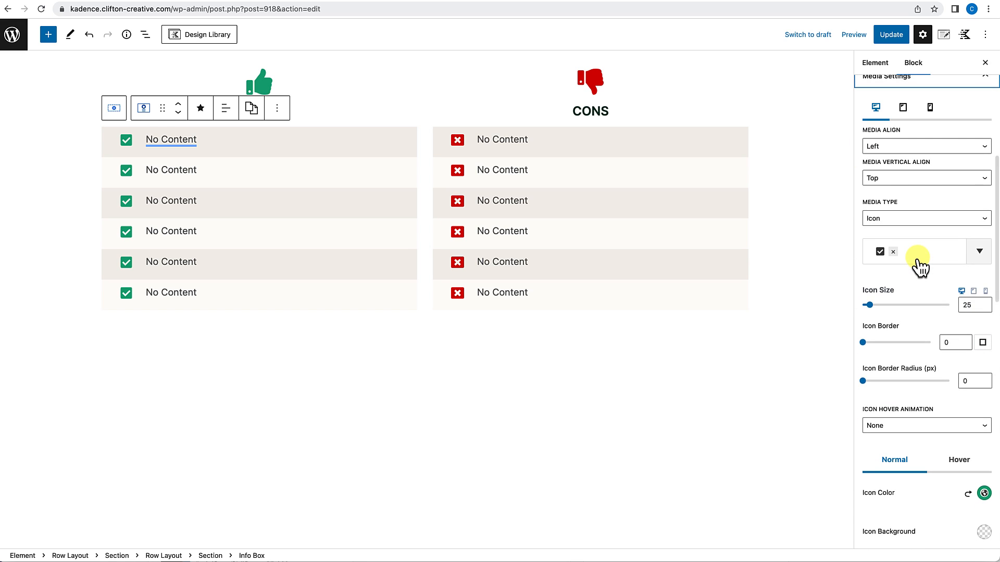
scroll(912, 313, "down", 2)
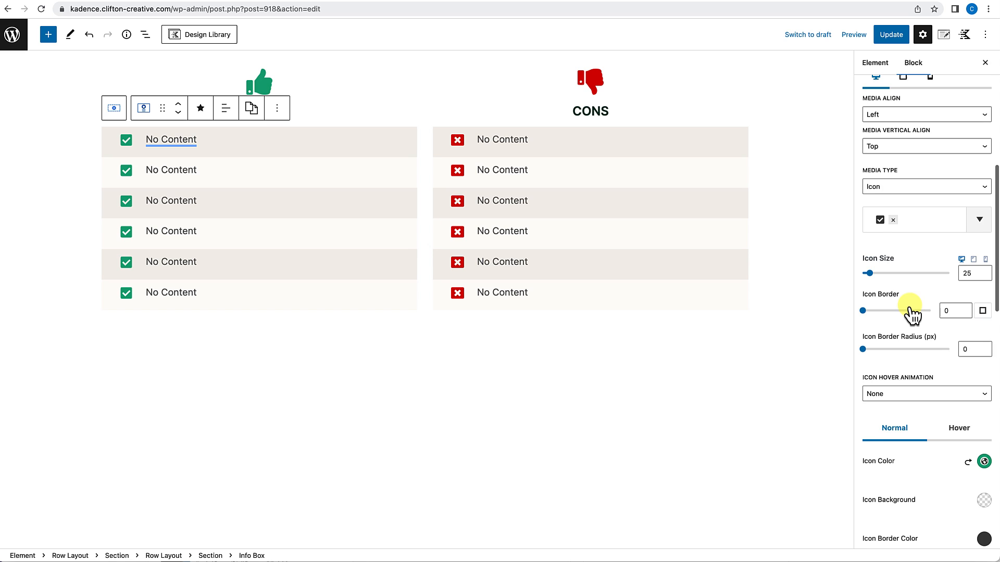
scroll(910, 309, "down", 5)
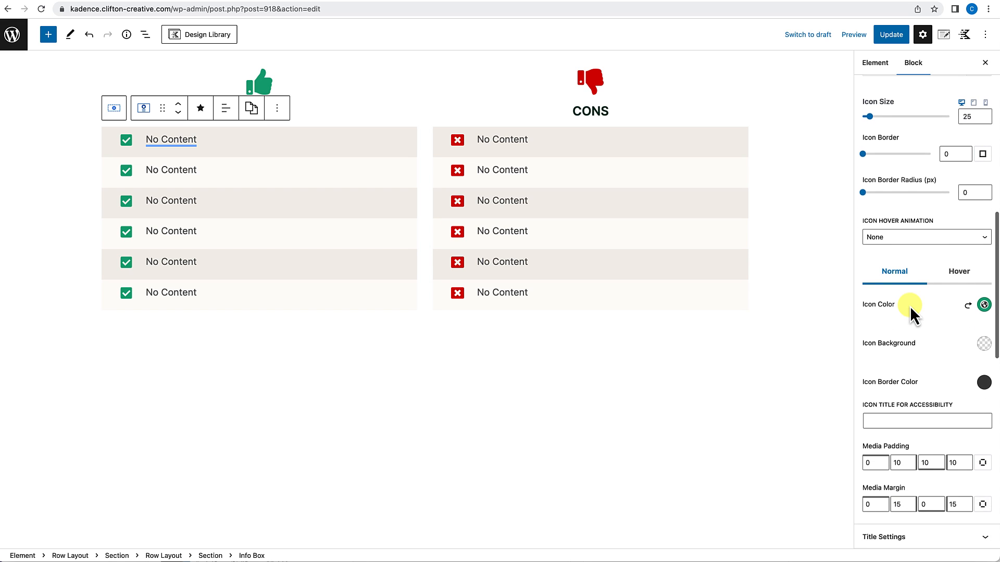
scroll(910, 305, "down", 3)
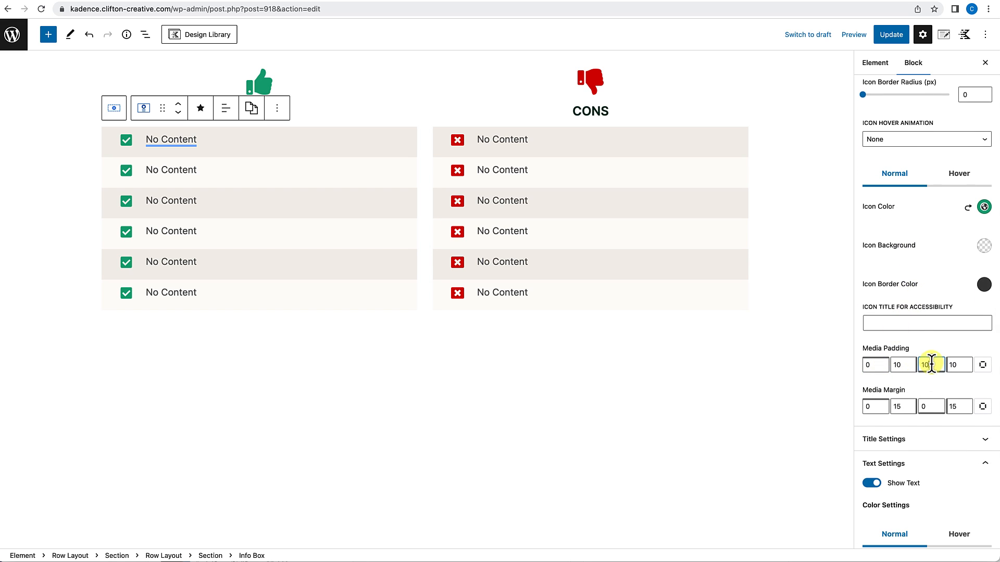
left_click(920, 364)
key("Delete")
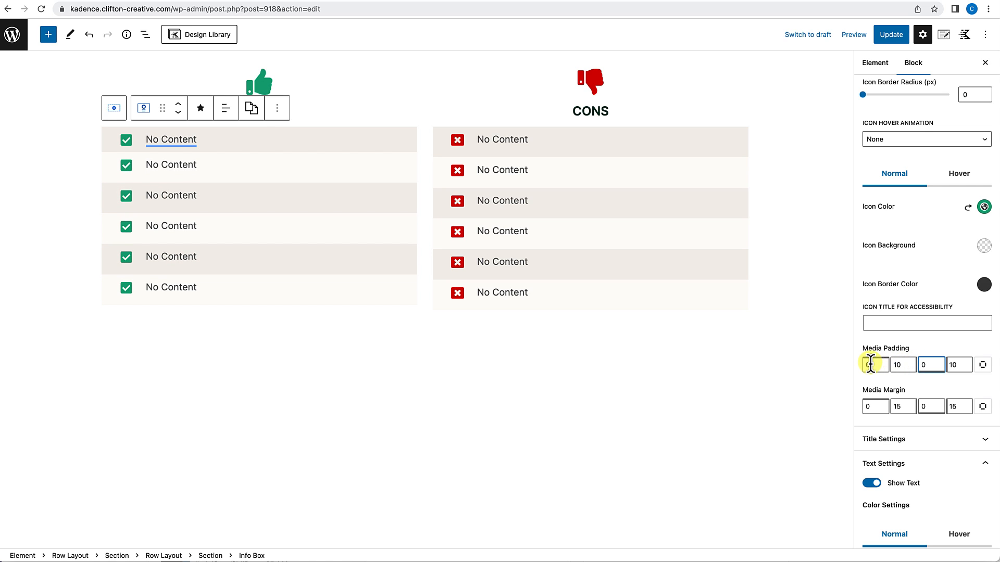
scroll(874, 407, "down", 1)
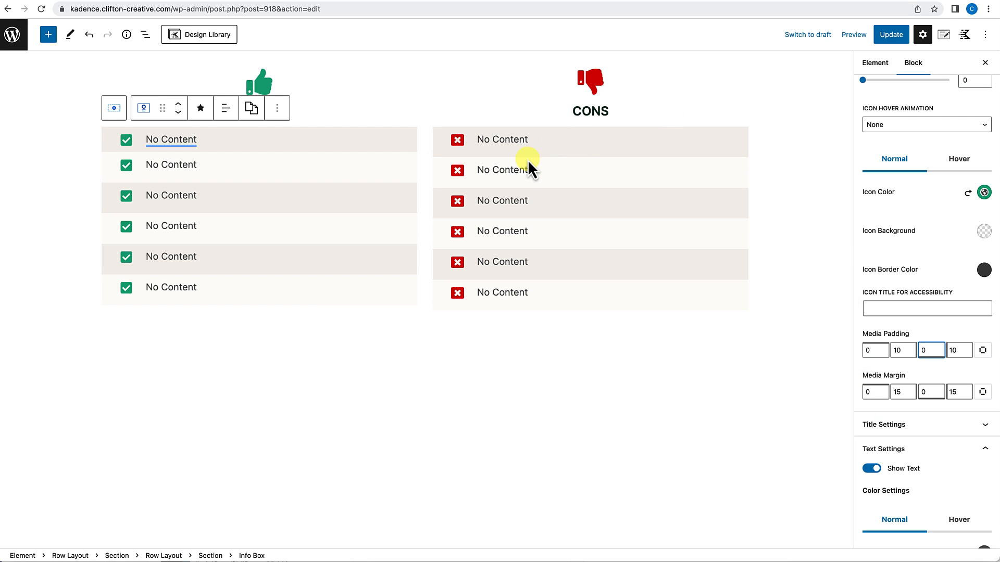
Update the element and open the published Kadence Review to check the row spacing of its Pros & Cons table.
left_click(890, 36)
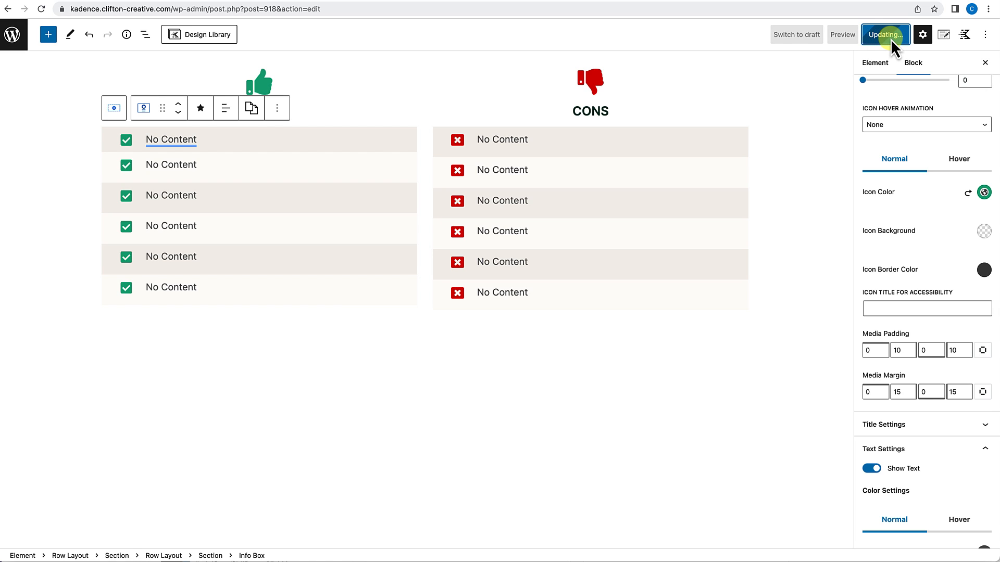
left_click(806, 3)
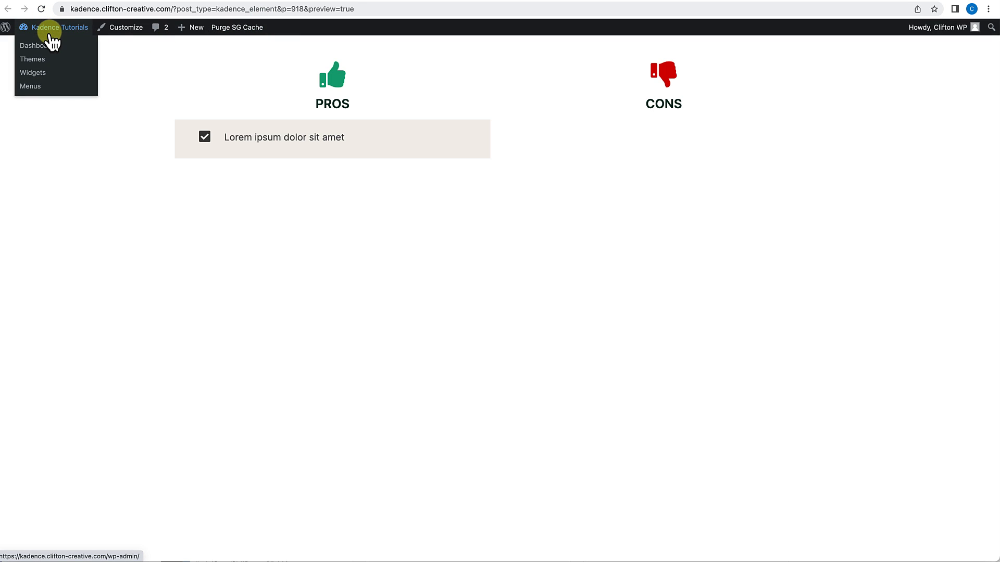
left_click(50, 44)
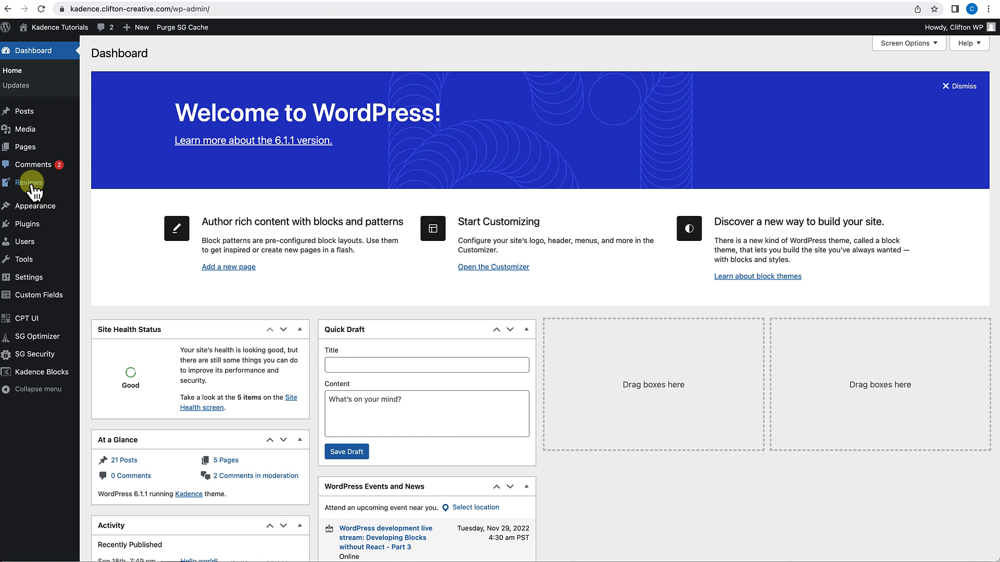
left_click(30, 184)
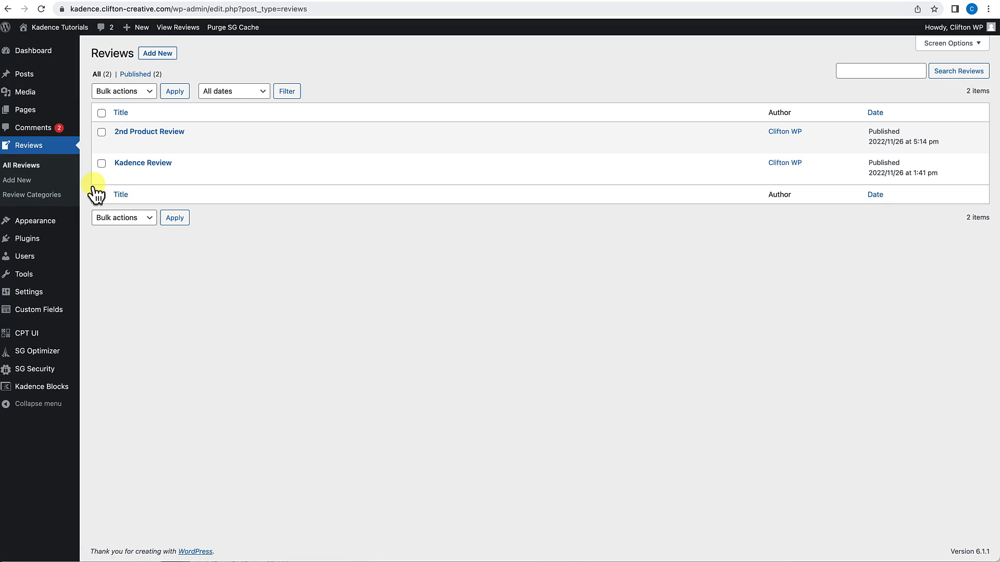
left_click(199, 175)
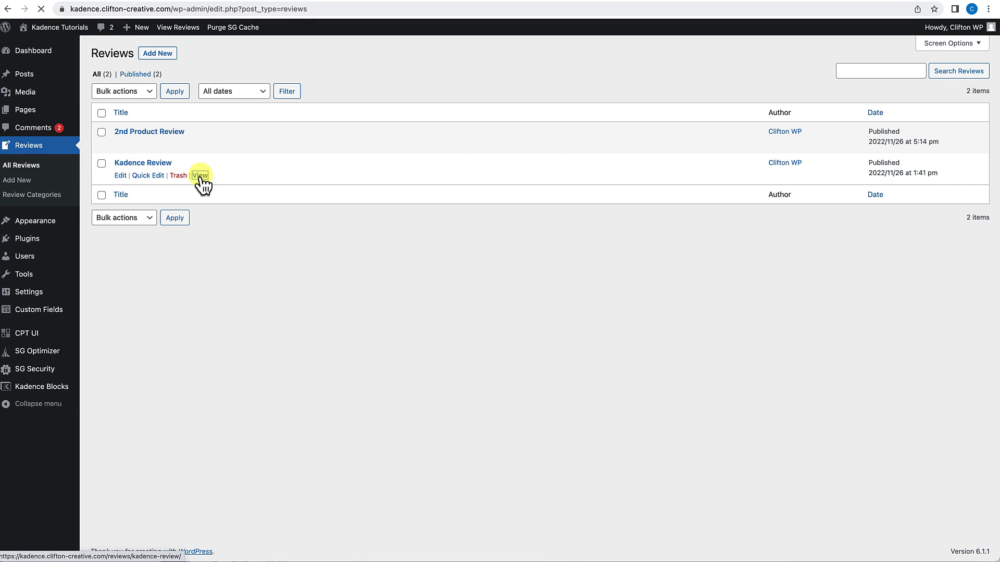
scroll(324, 328, "down", 10)
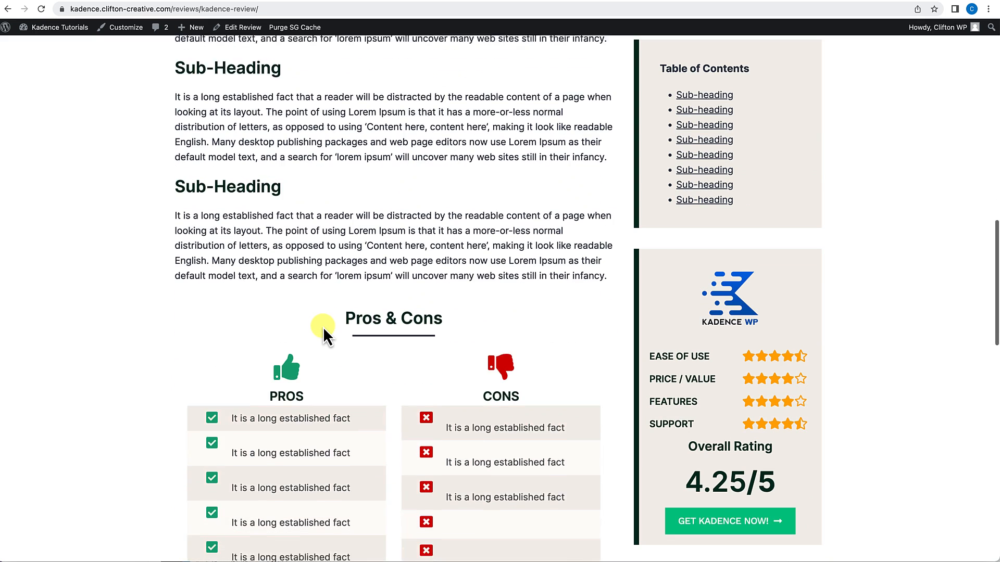
scroll(322, 329, "down", 2)
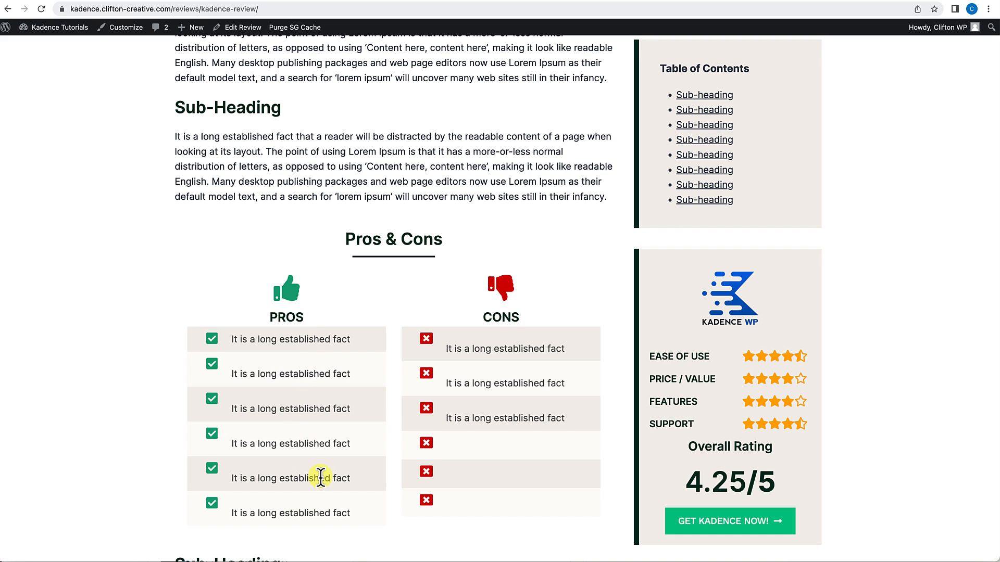
Return to the table element, copy the first PROS info box's styles, and paste them onto the third and fifth PROS info boxes.
left_click(765, 2)
left_click(277, 142)
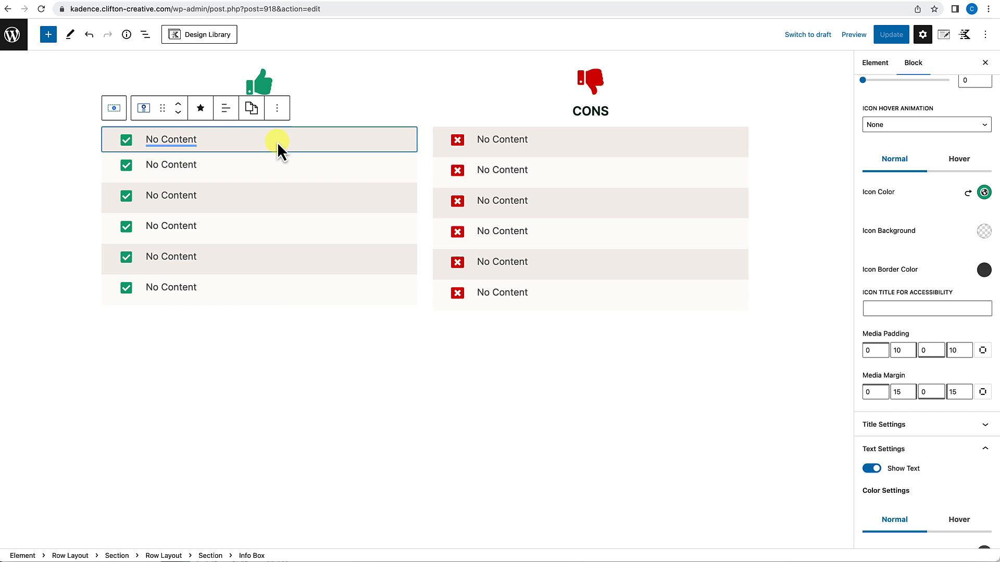
left_click(251, 108)
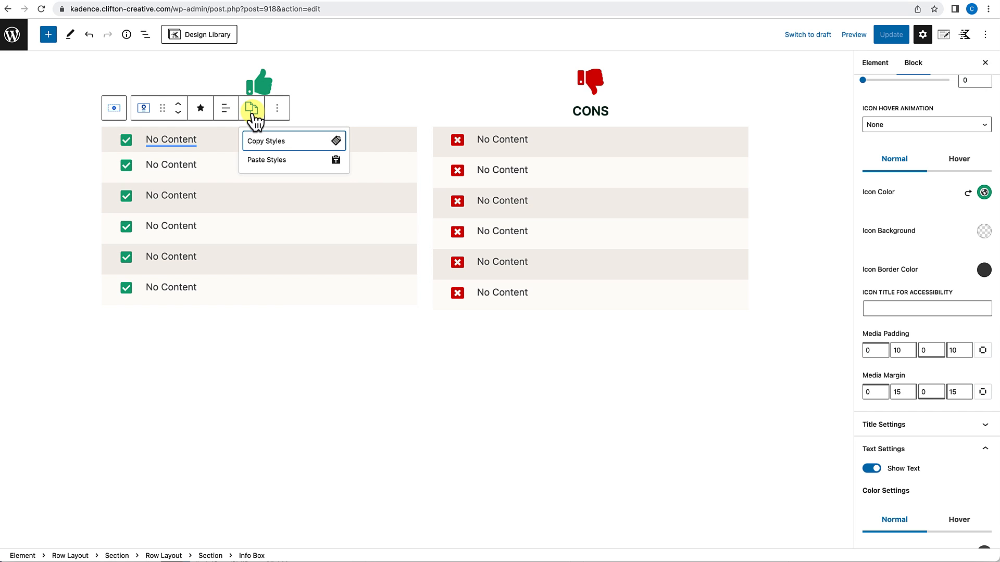
left_click(264, 143)
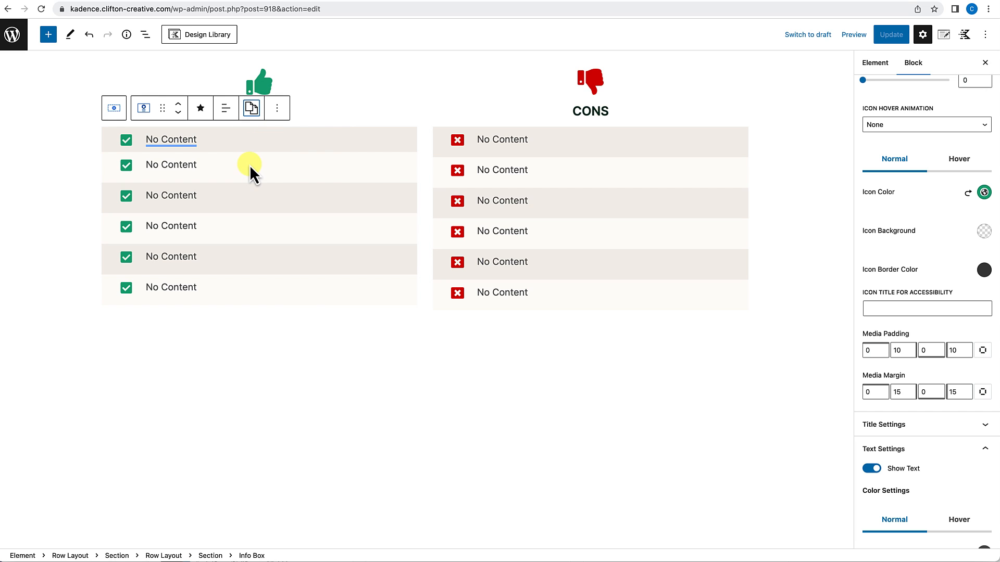
left_click(248, 197)
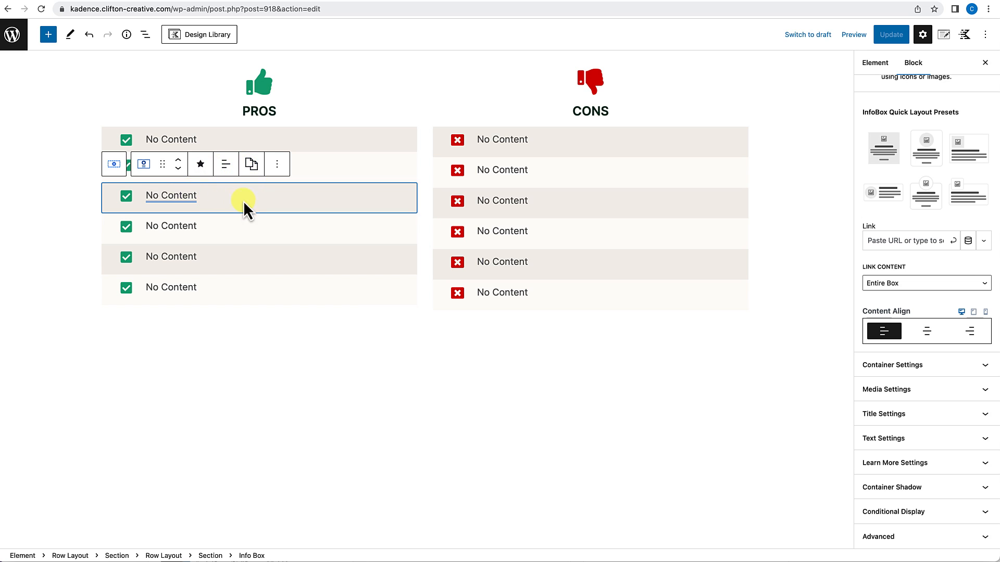
left_click(249, 166)
left_click(252, 215)
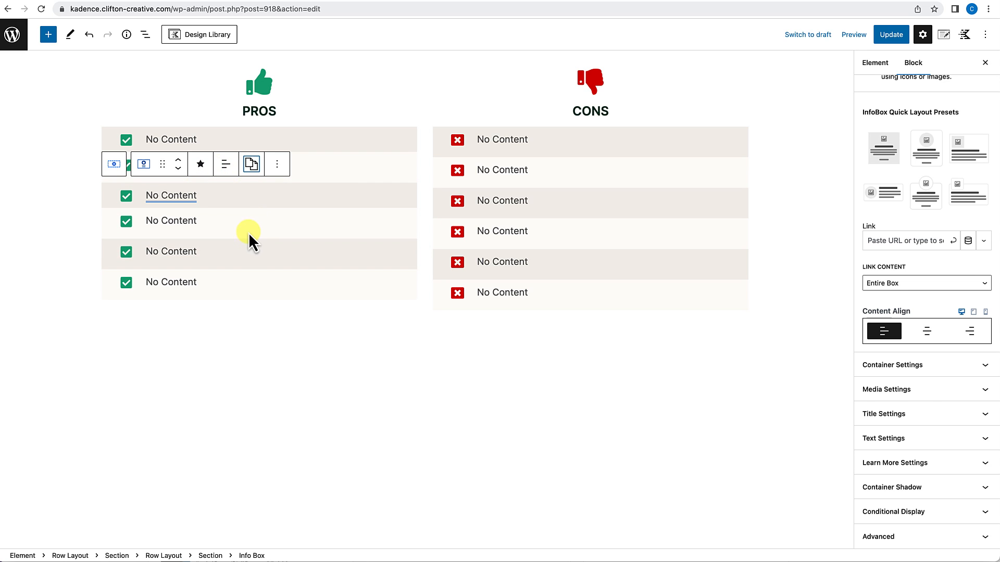
left_click(248, 249)
left_click(251, 220)
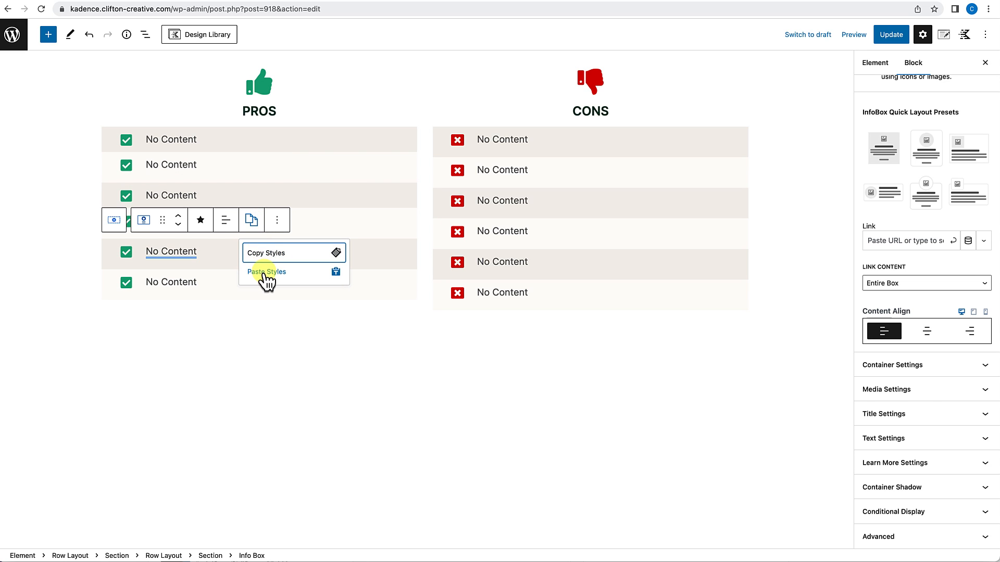
left_click(265, 271)
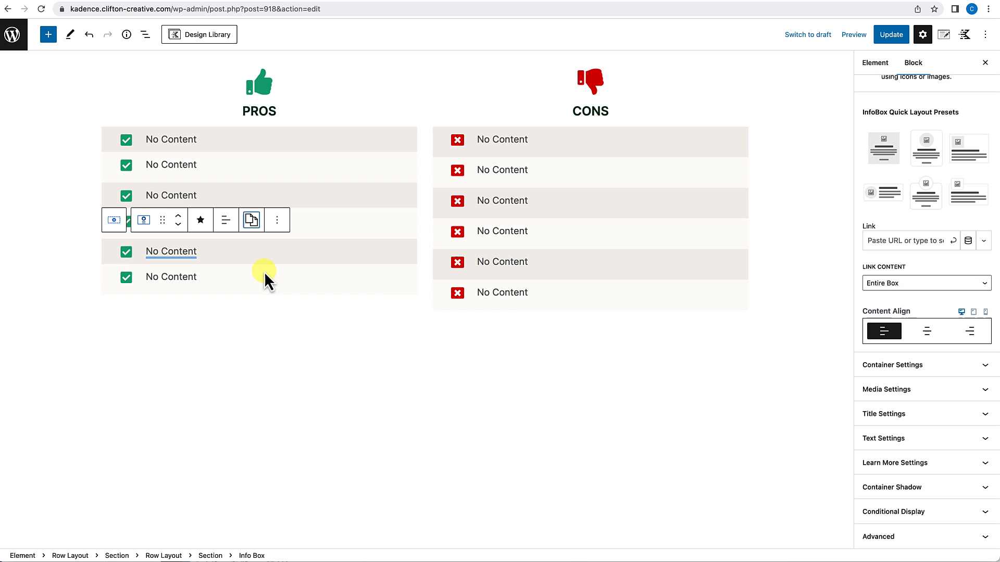
Paste the first PROS info box's copied styles onto the second PROS info box.
left_click(261, 164)
left_click(251, 134)
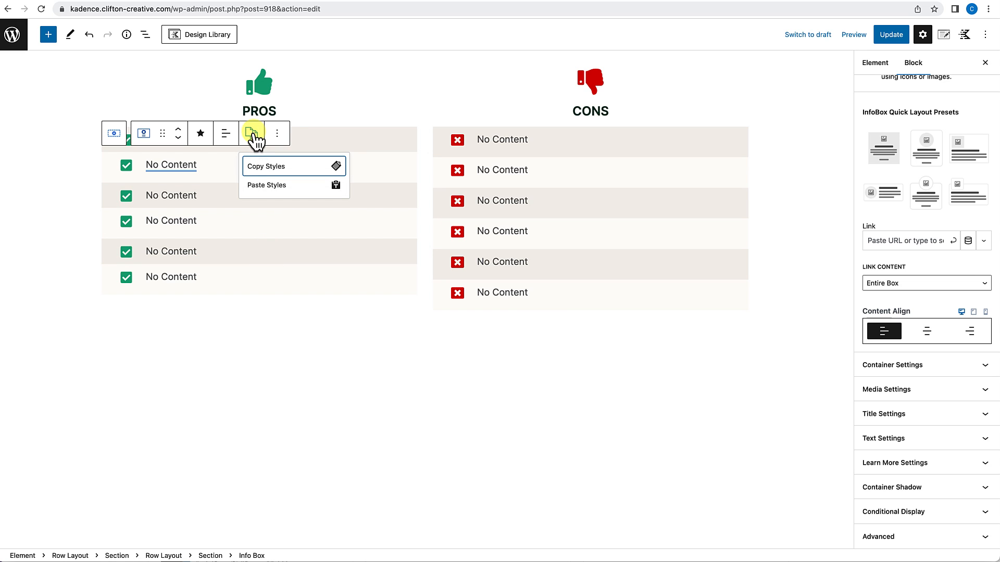
left_click(268, 186)
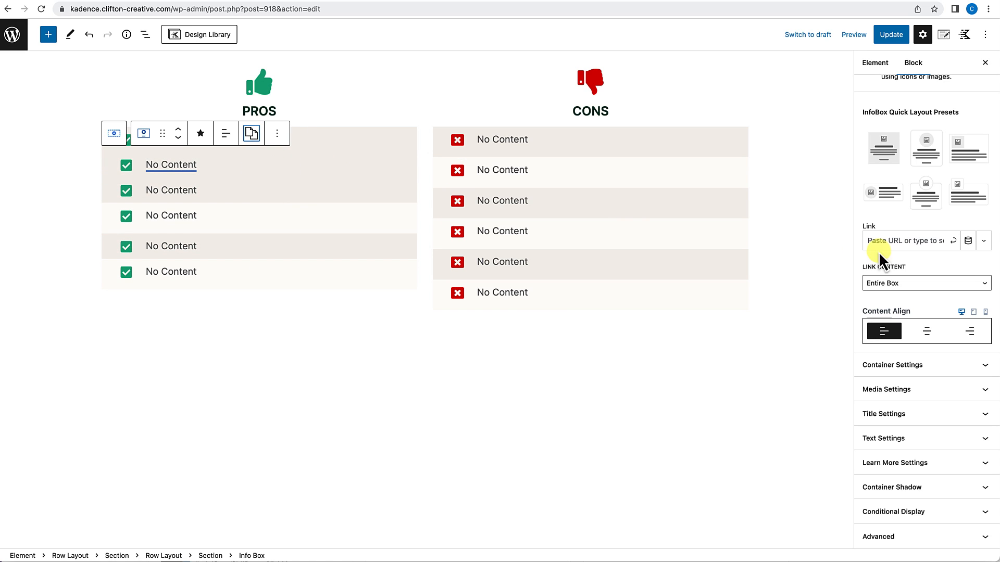
Set the second PROS info box's normal and hover container backgrounds to the off-white palette colour.
left_click(914, 365)
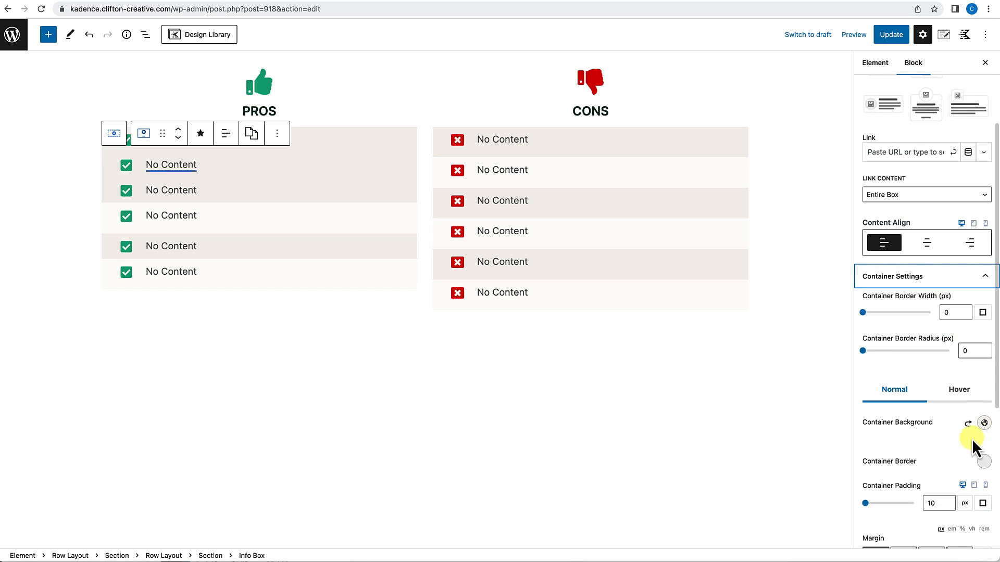
left_click(983, 423)
left_click(956, 404)
left_click(955, 442)
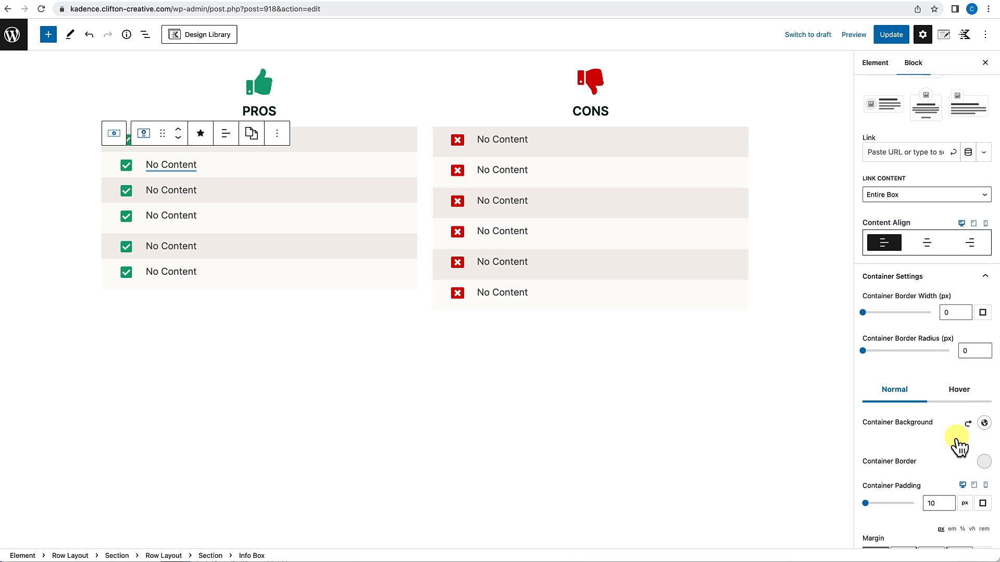
left_click(963, 395)
left_click(984, 423)
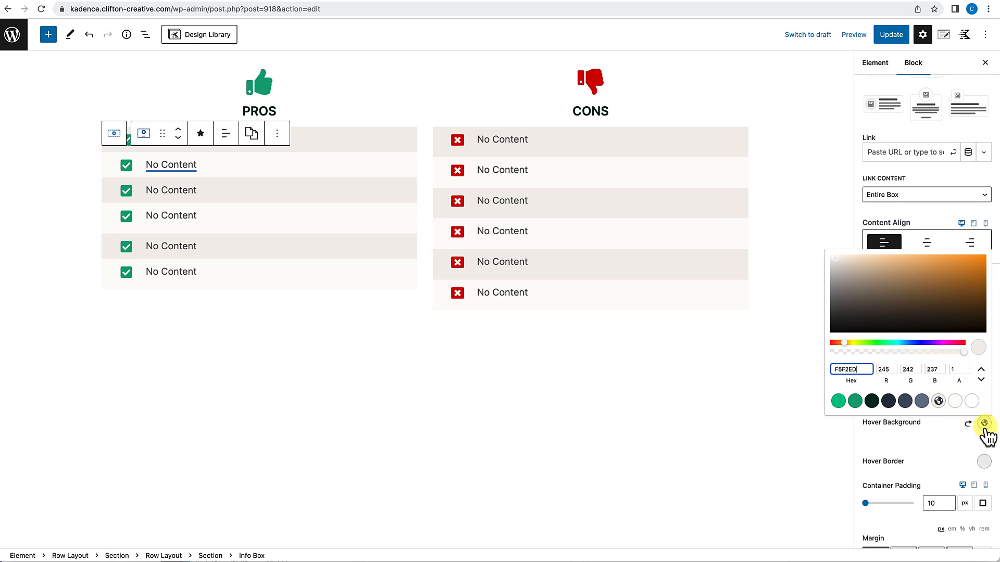
left_click(956, 404)
left_click(943, 442)
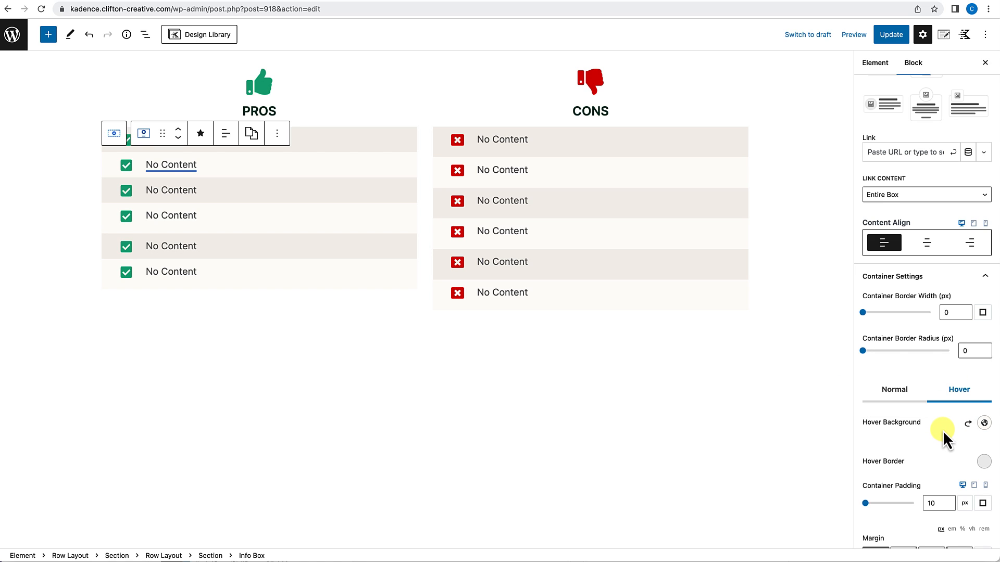
Copy the second PROS info box's styles and paste them onto the fourth and sixth PROS info boxes.
left_click(251, 133)
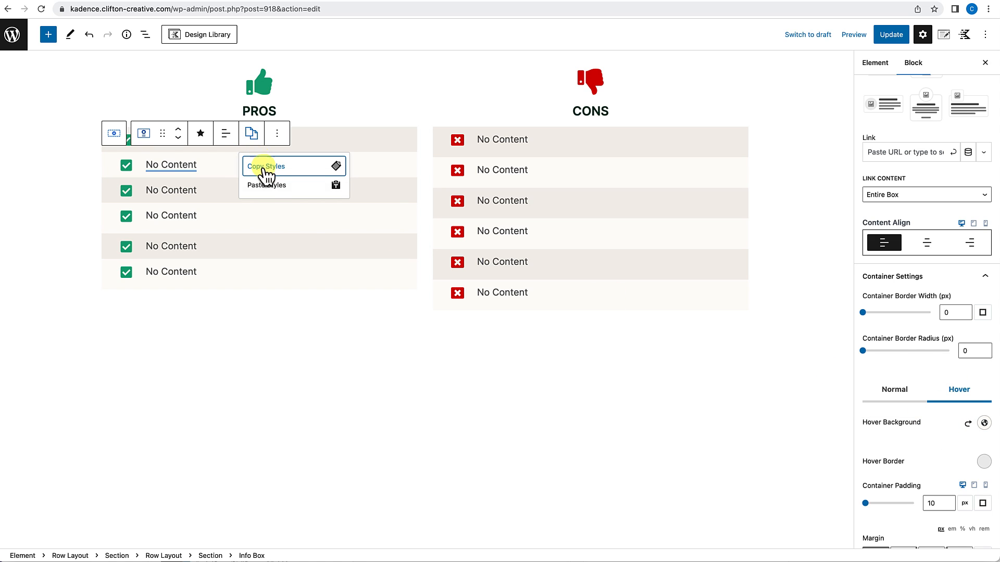
left_click(271, 172)
left_click(234, 217)
left_click(251, 185)
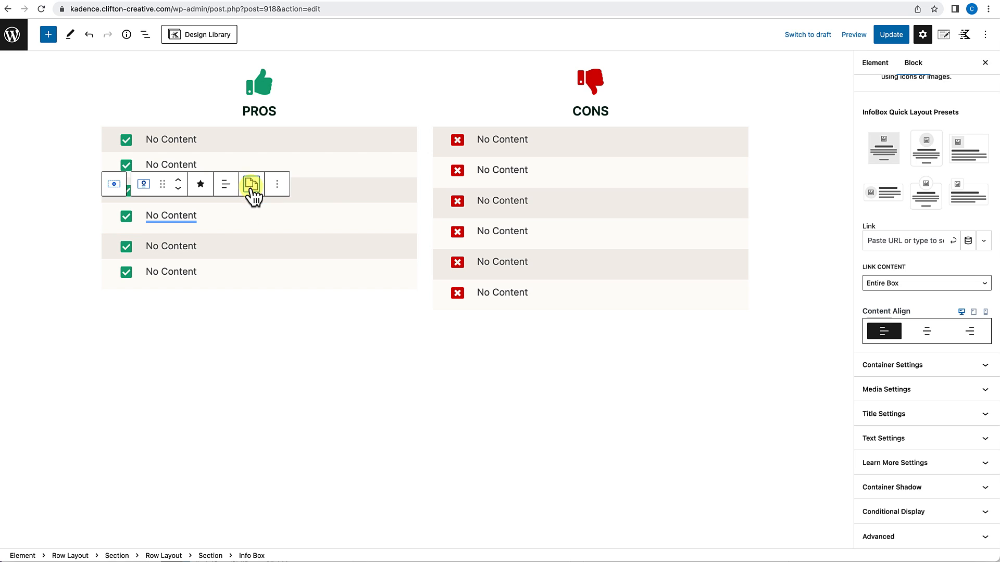
left_click(260, 217)
left_click(254, 263)
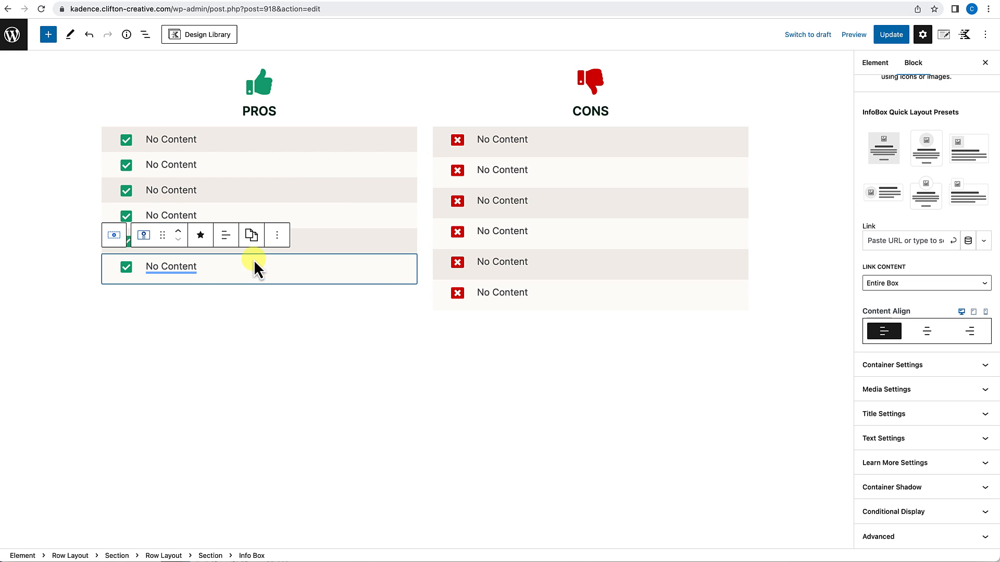
left_click(251, 235)
left_click(263, 292)
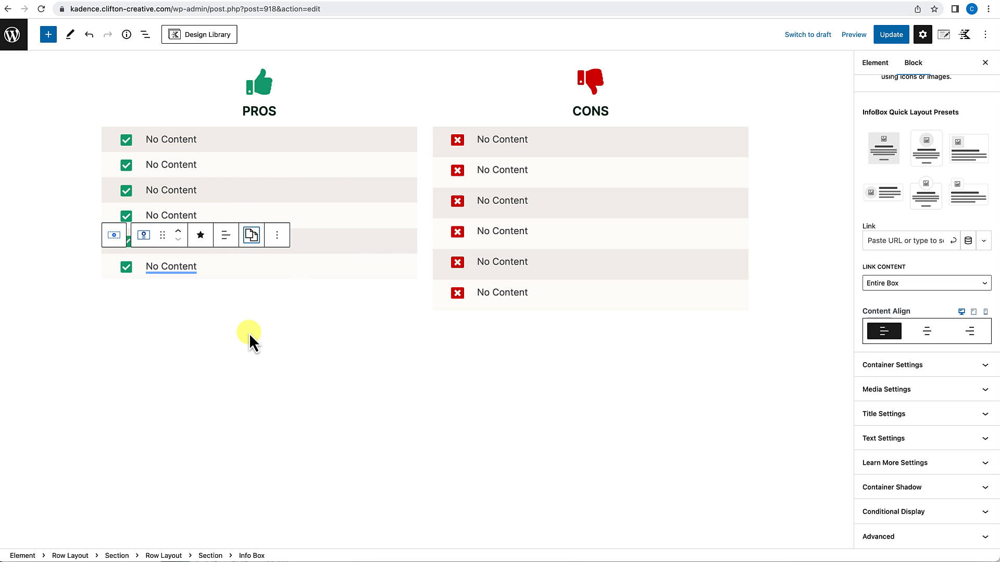
Copy the first PROS info box's styles and paste them onto the first info box under CONS.
left_click(249, 333)
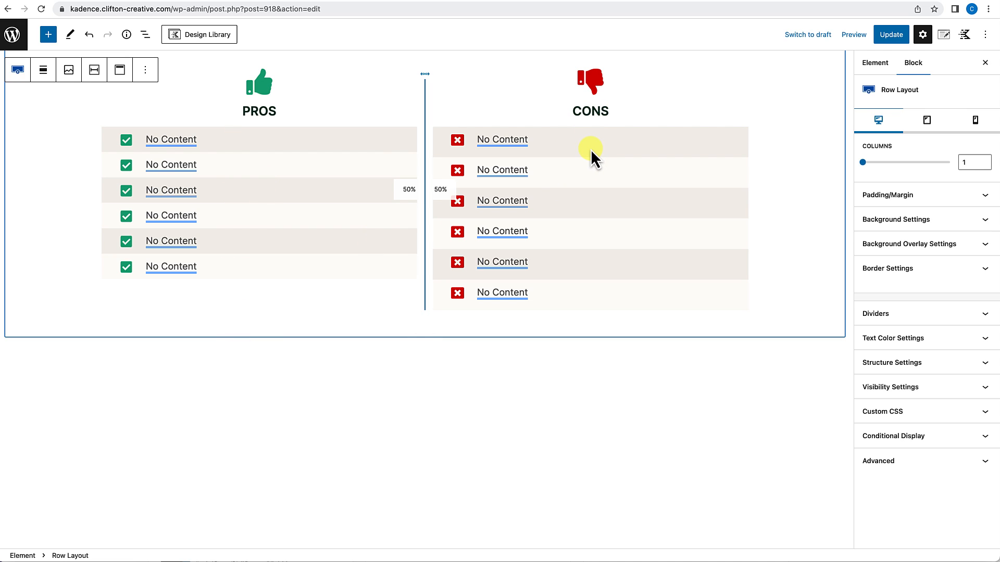
left_click(403, 137)
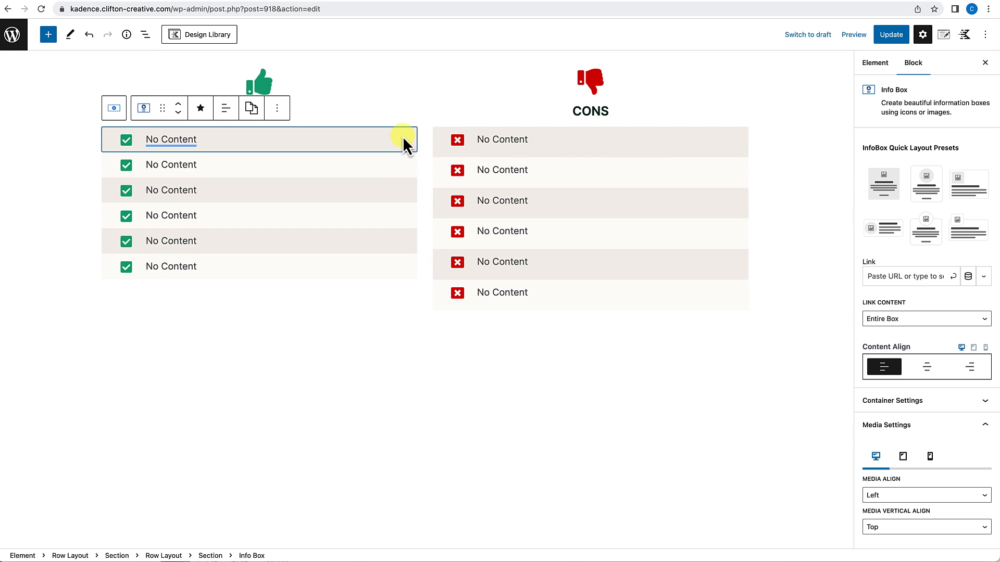
left_click(252, 108)
left_click(266, 143)
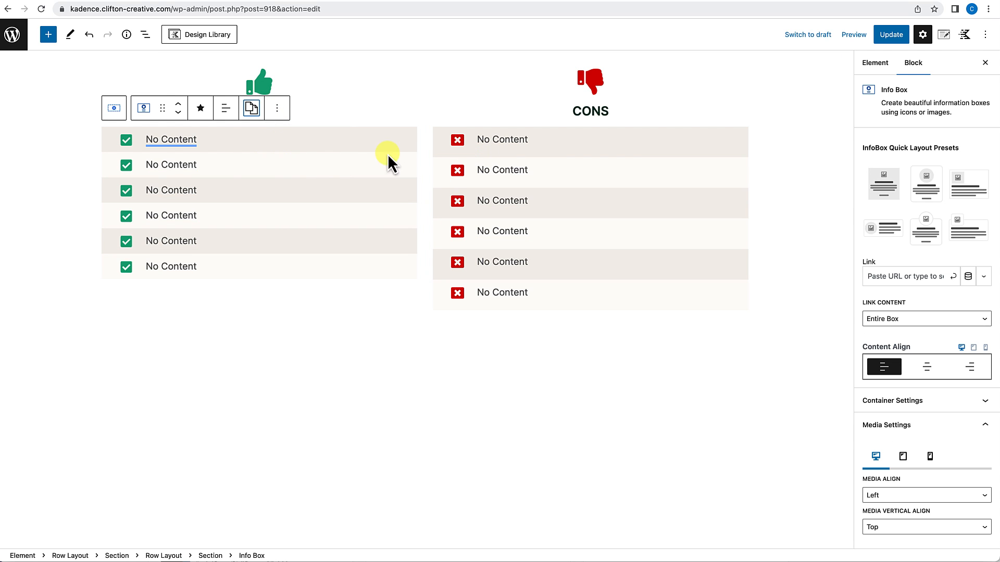
left_click(678, 149)
left_click(583, 109)
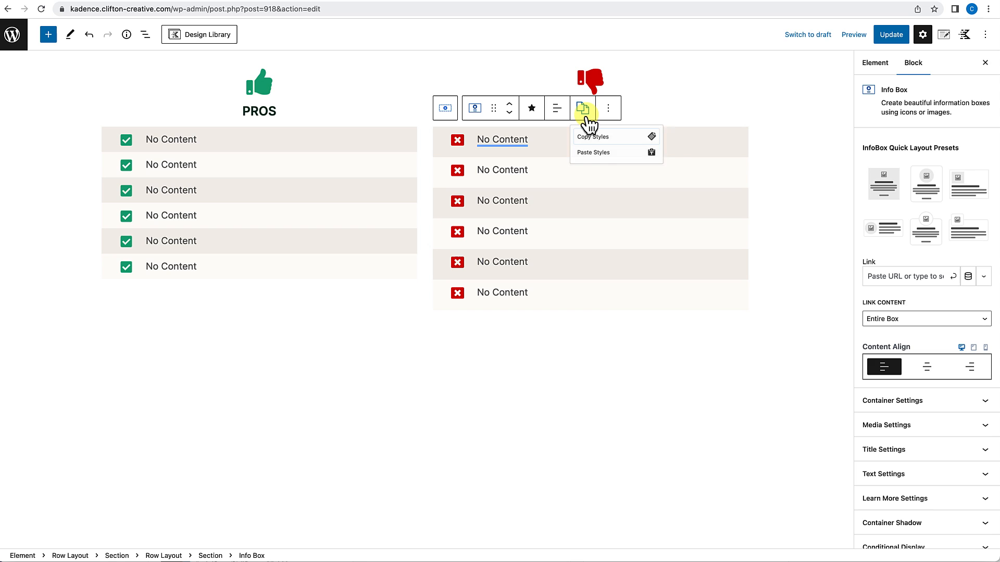
left_click(623, 161)
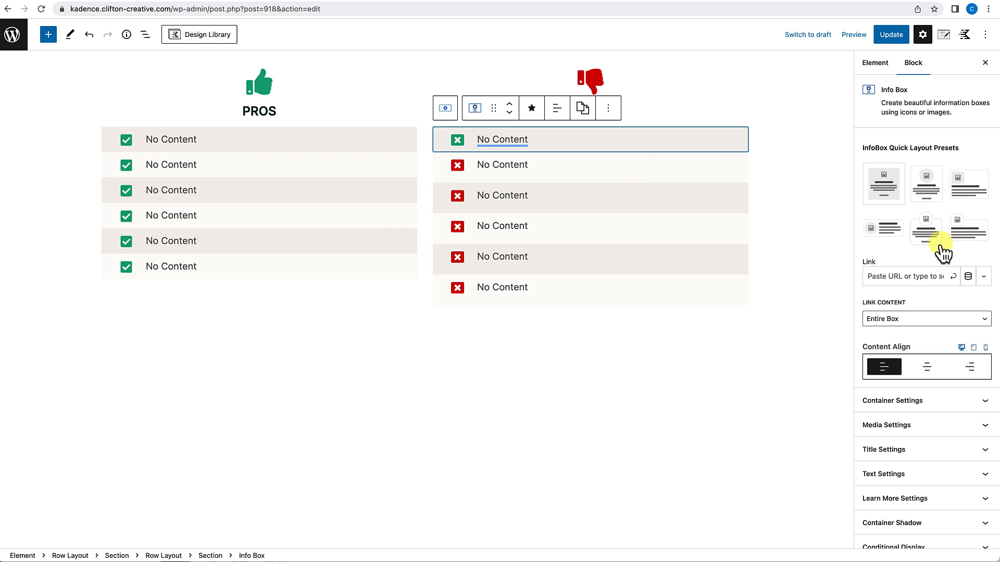
Set the first CONS info box's normal icon colour to hex D80000.
scroll(940, 428, "down", 1)
left_click(940, 411)
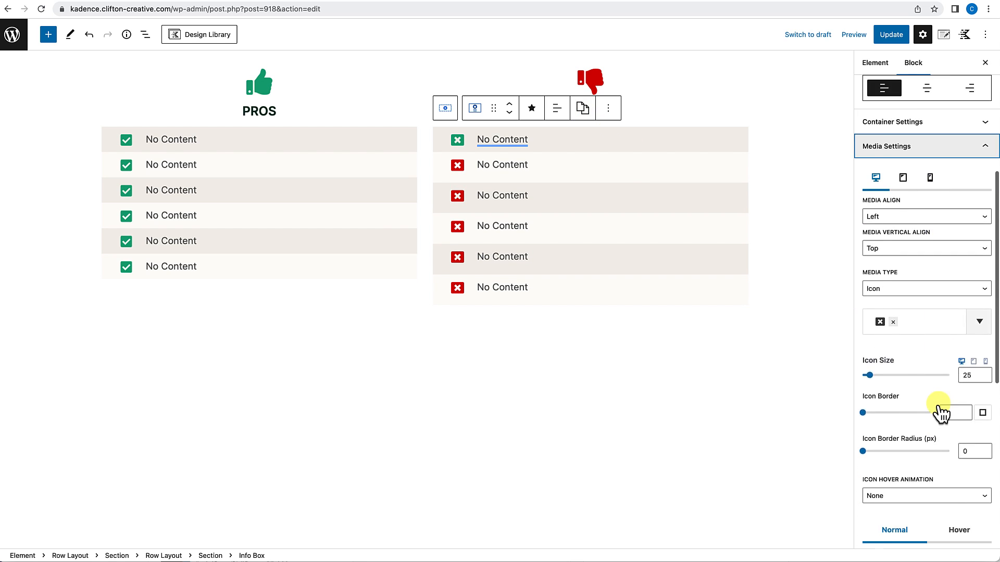
left_click(983, 493)
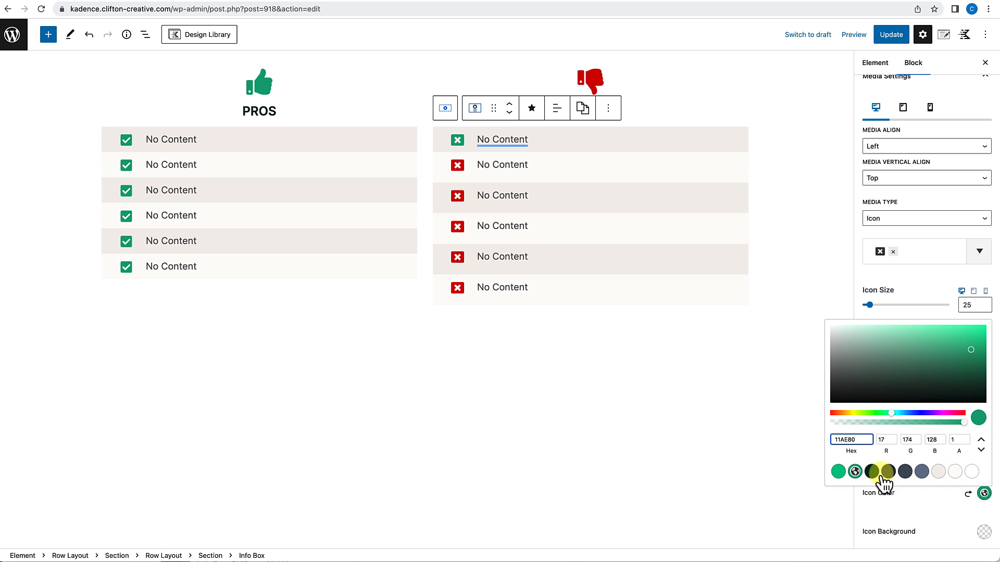
left_click(860, 440)
left_click_drag(860, 440, 825, 440)
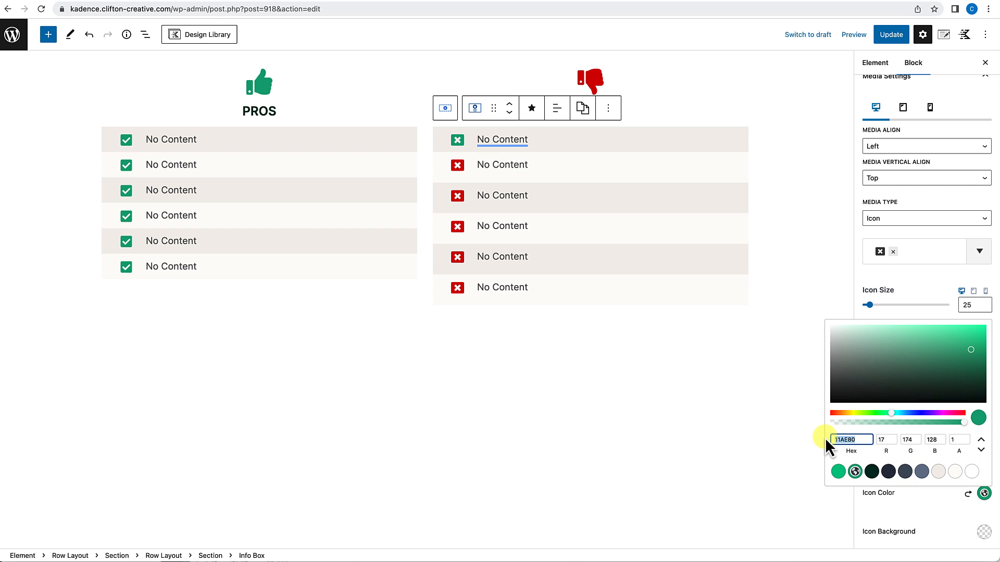
type("D80")
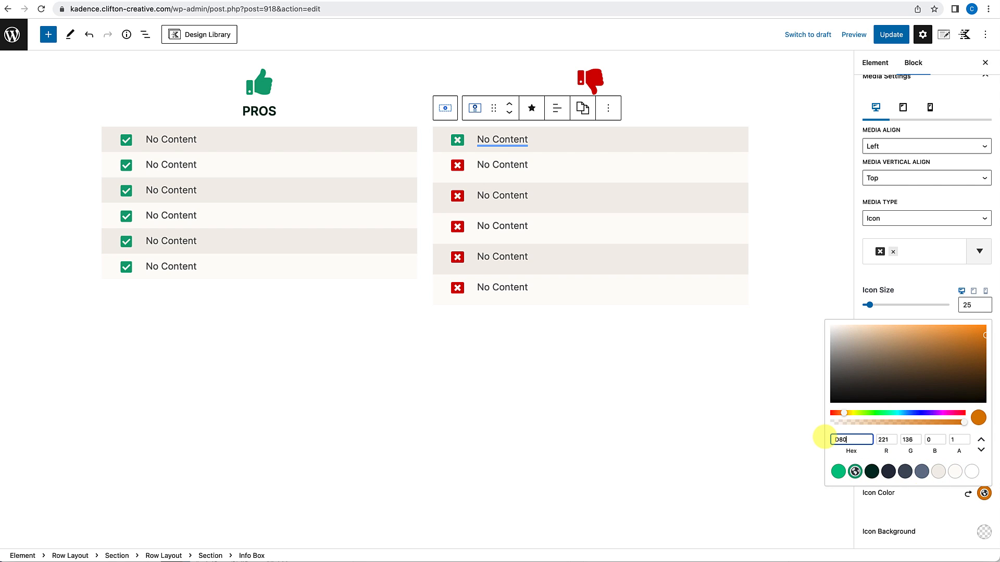
type("000")
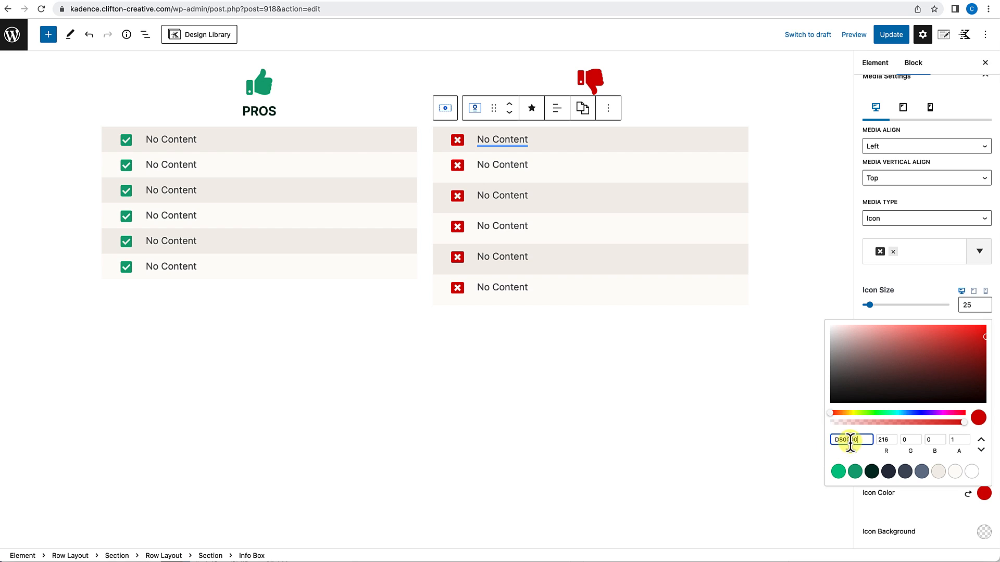
left_click(896, 515)
Set the first CONS info box's icon hover colour to hex D80000.
left_click(959, 462)
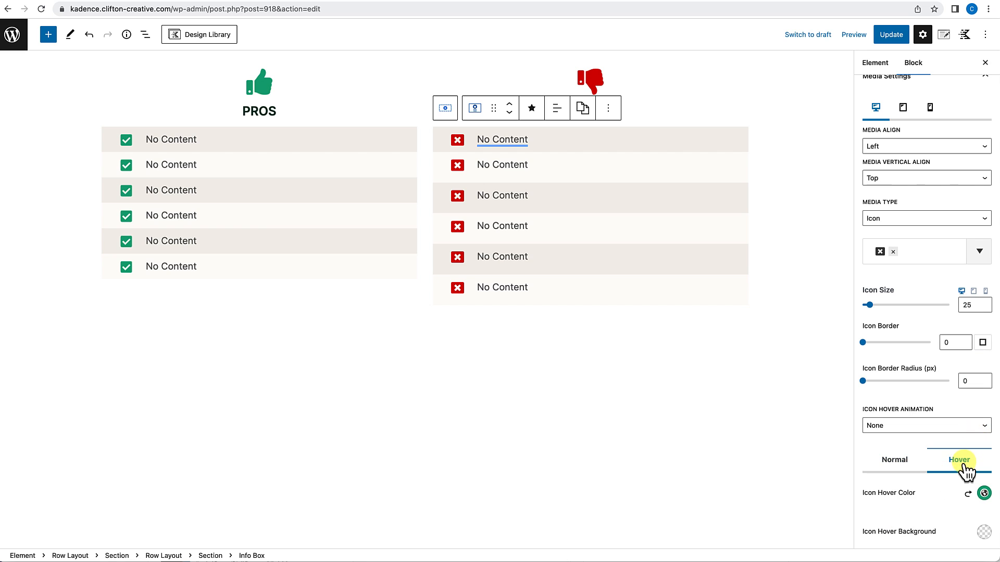
left_click(983, 493)
left_click(864, 439)
key("ctrl+v")
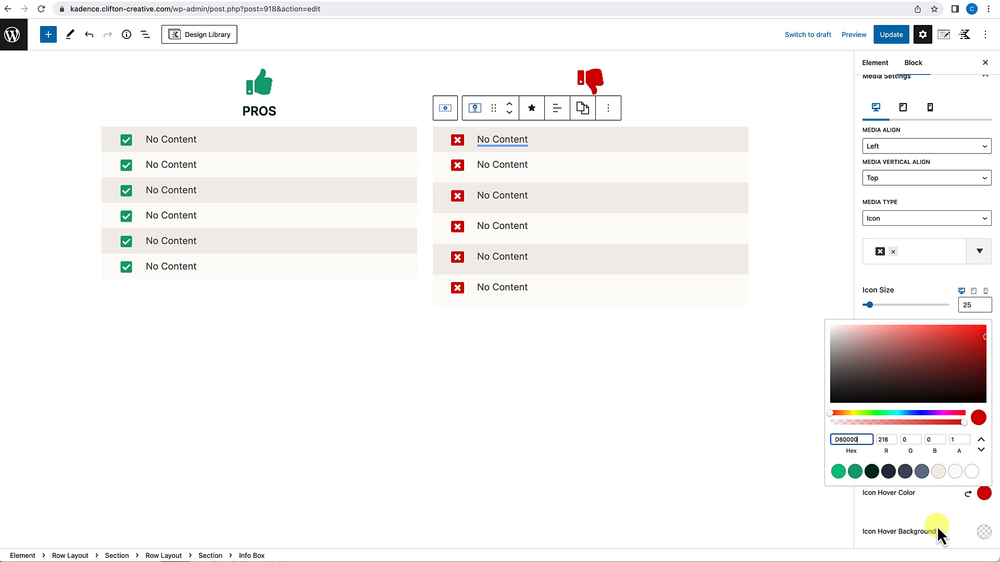
left_click(936, 526)
Copy the first CONS info box's styles and paste them onto the third and fifth CONS info boxes.
left_click(582, 111)
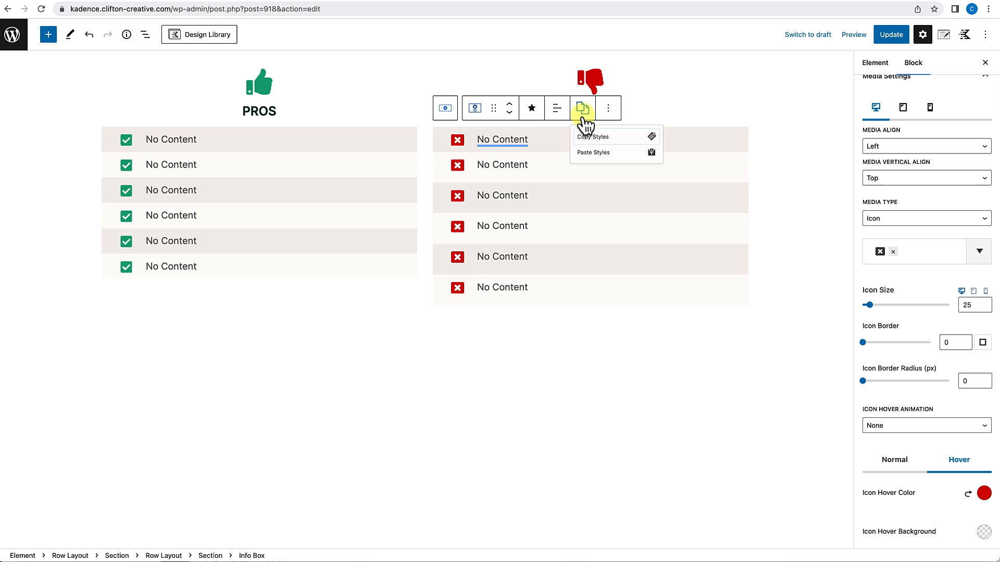
left_click(602, 144)
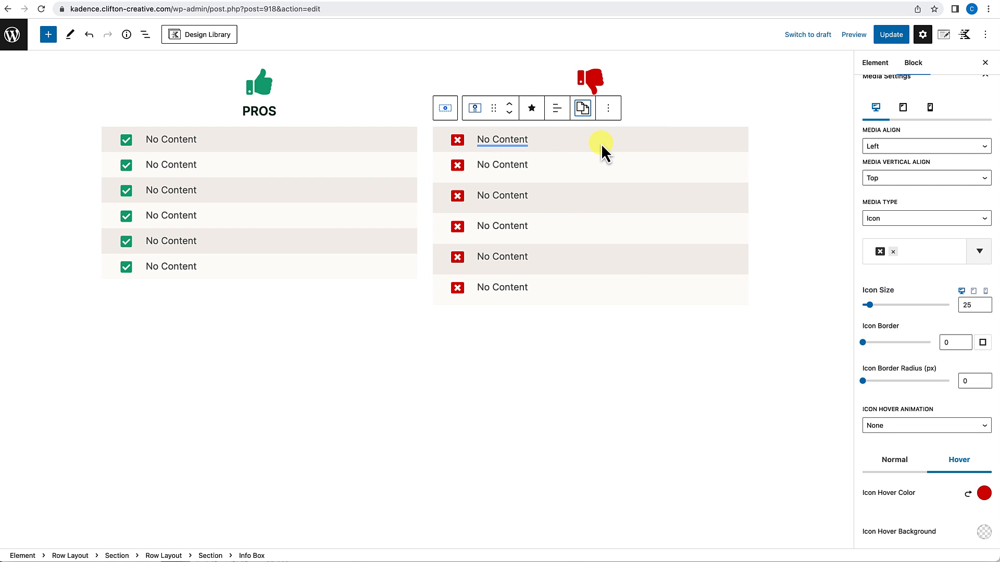
left_click(570, 194)
left_click(582, 164)
left_click(593, 214)
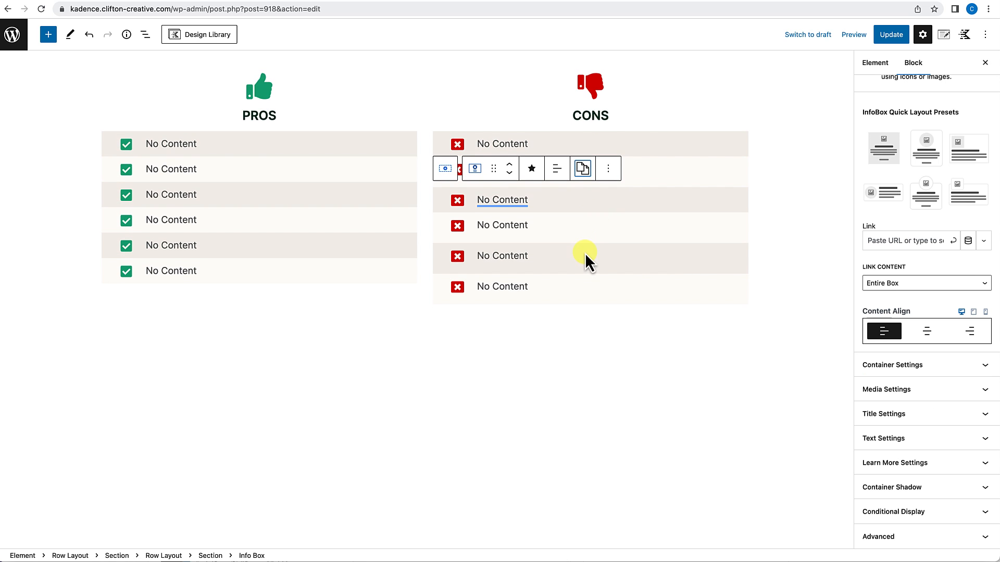
left_click(586, 250)
left_click(582, 224)
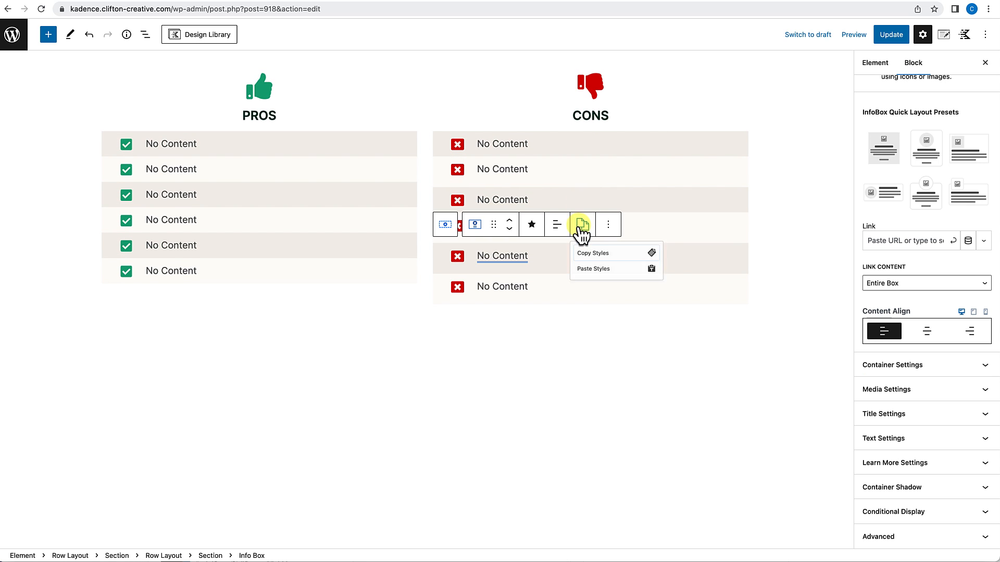
left_click(594, 277)
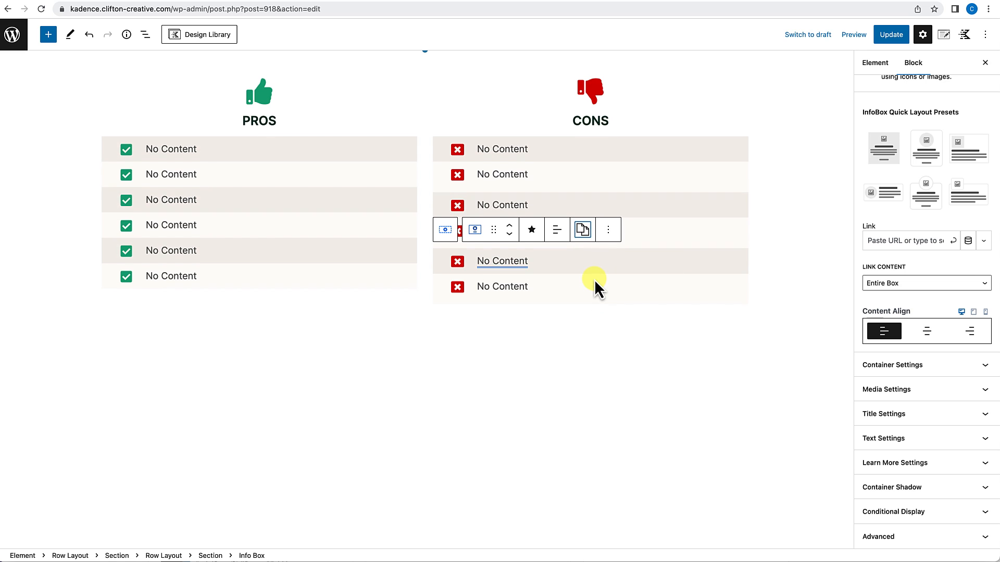
Paste the first CONS info box's copied styles onto the second CONS info box.
left_click(582, 152)
left_click(577, 178)
left_click(582, 143)
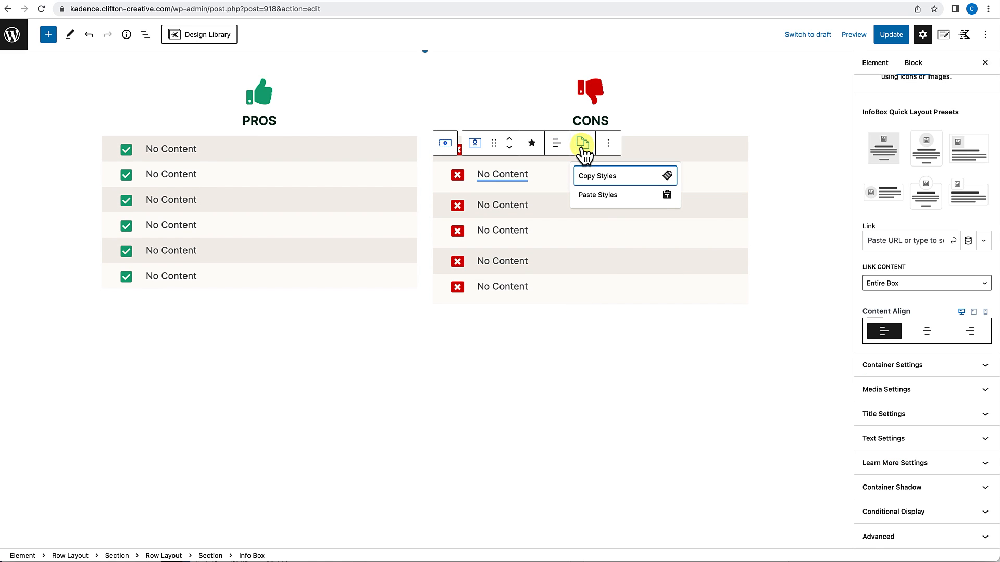
left_click(601, 195)
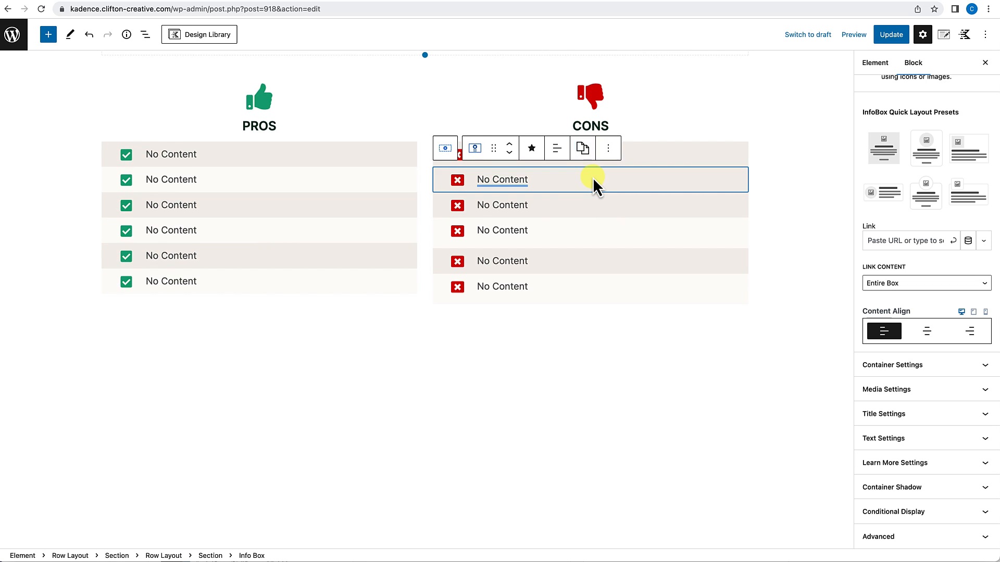
Set the second CONS info box's normal and hover container backgrounds to the off-white palette colour FCFBFA.
left_click(949, 369)
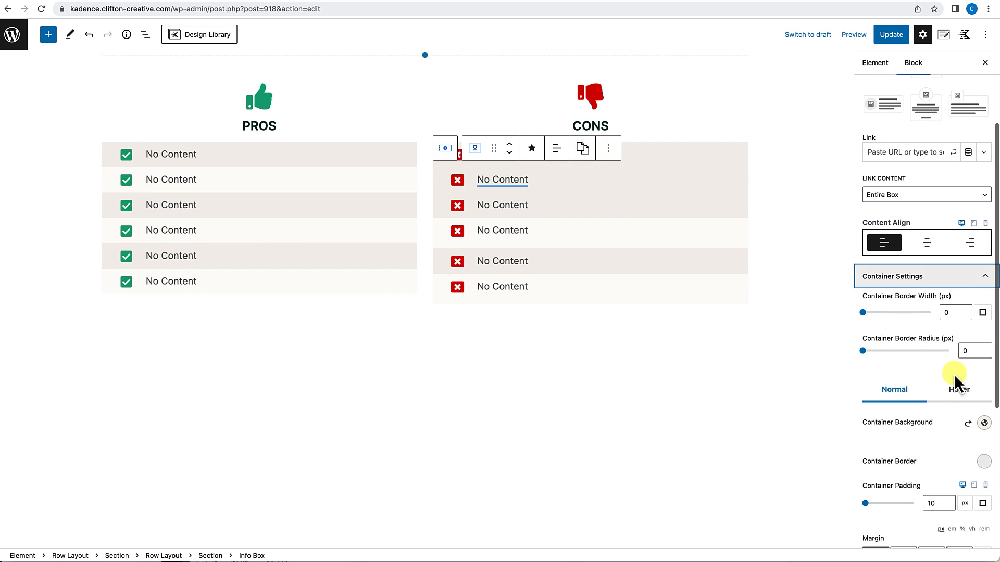
left_click(983, 423)
left_click(955, 401)
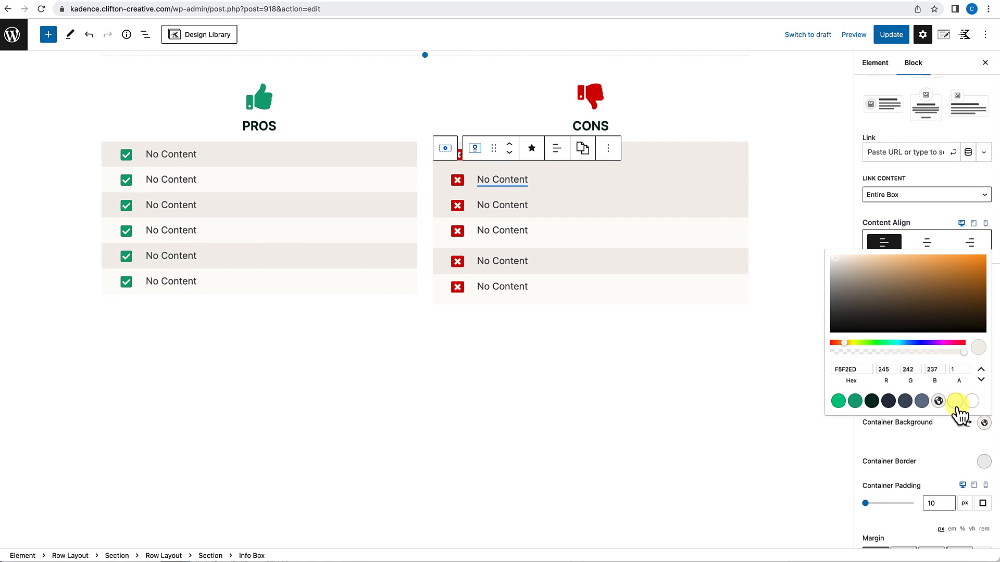
left_click(955, 438)
left_click(960, 393)
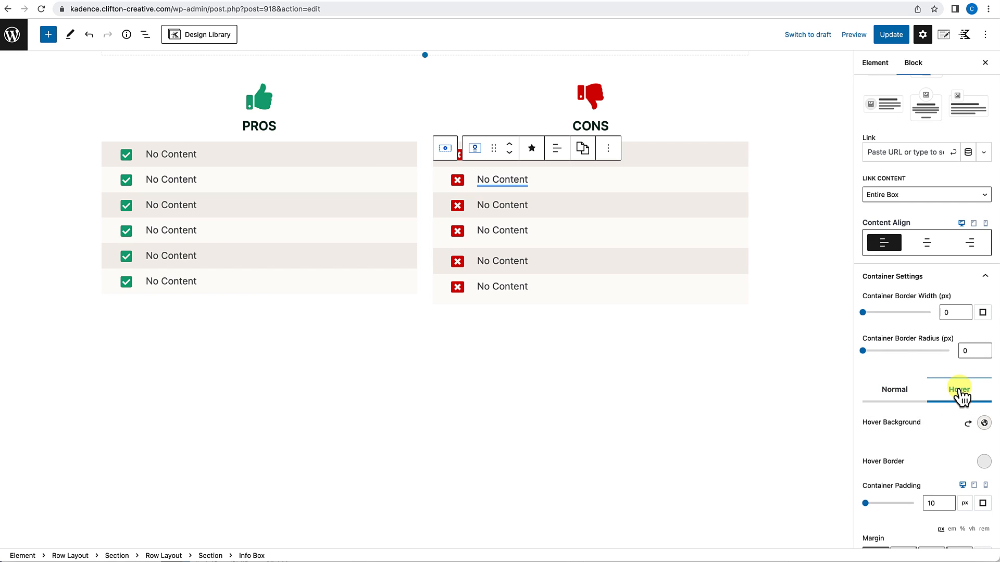
left_click(983, 423)
left_click(957, 402)
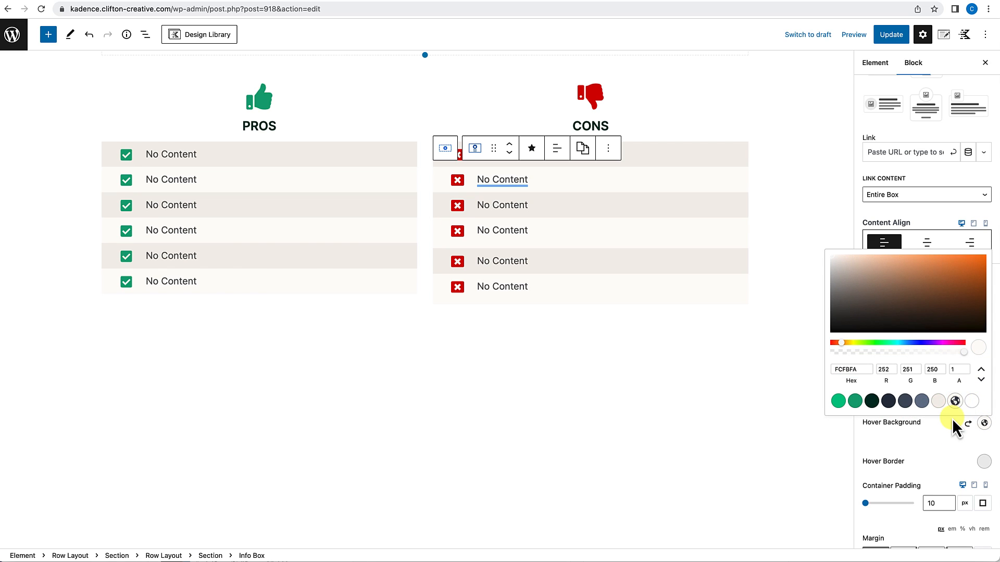
left_click(948, 433)
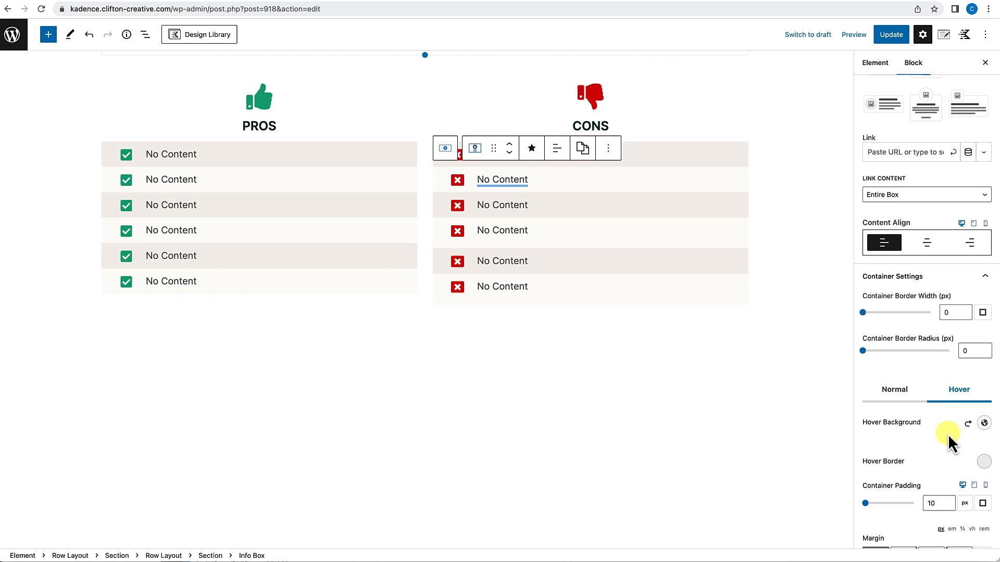
Copy the second CONS info box's styles and paste them onto the fourth and sixth CONS info boxes.
left_click(582, 149)
left_click(595, 179)
left_click(570, 232)
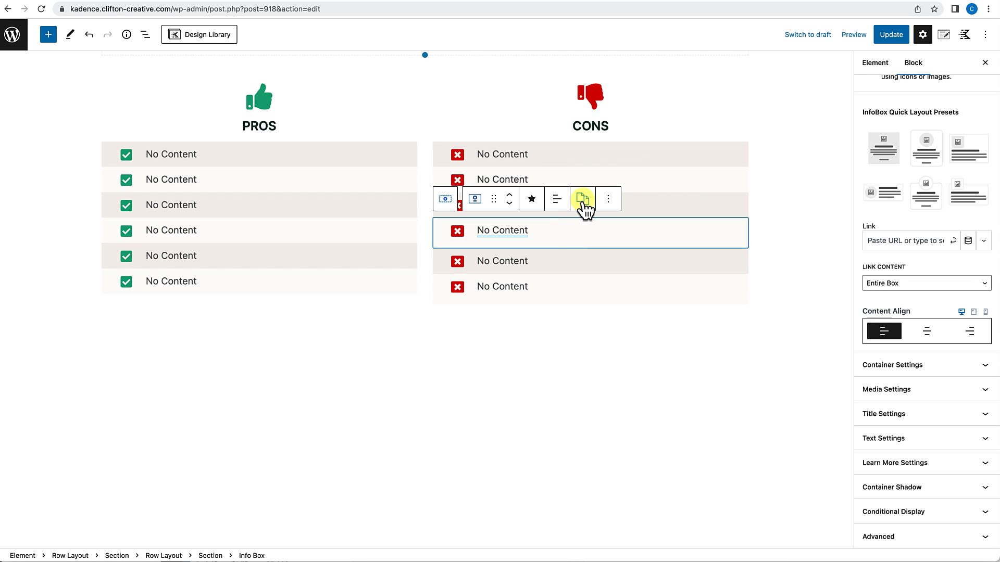
left_click(582, 199)
left_click(596, 252)
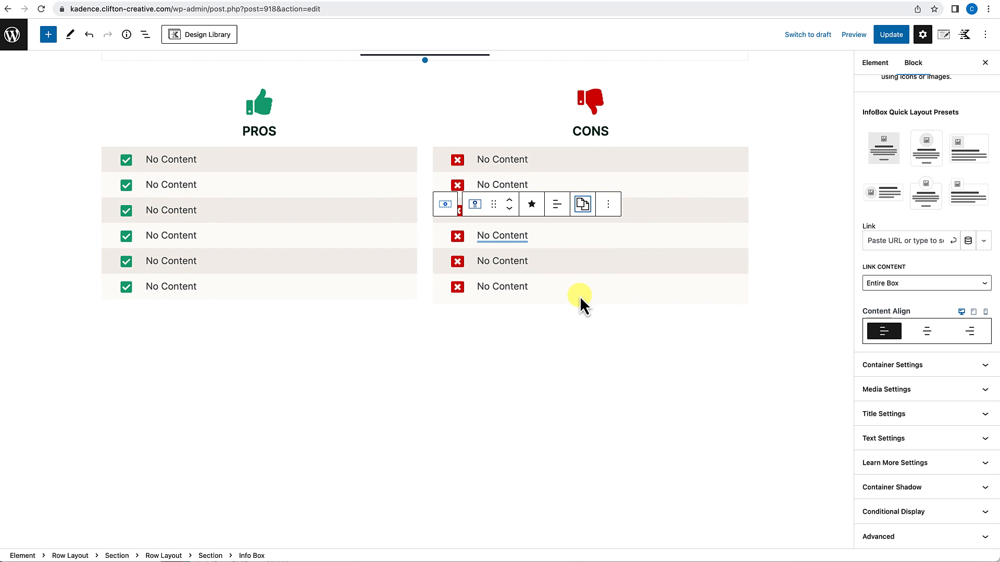
left_click(580, 296)
left_click(587, 258)
left_click(599, 305)
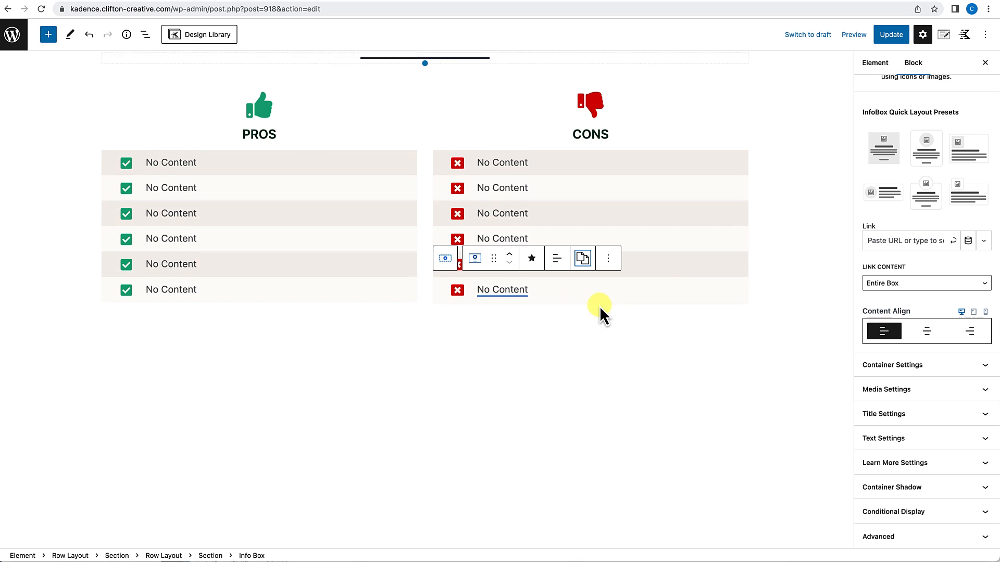
left_click(583, 358)
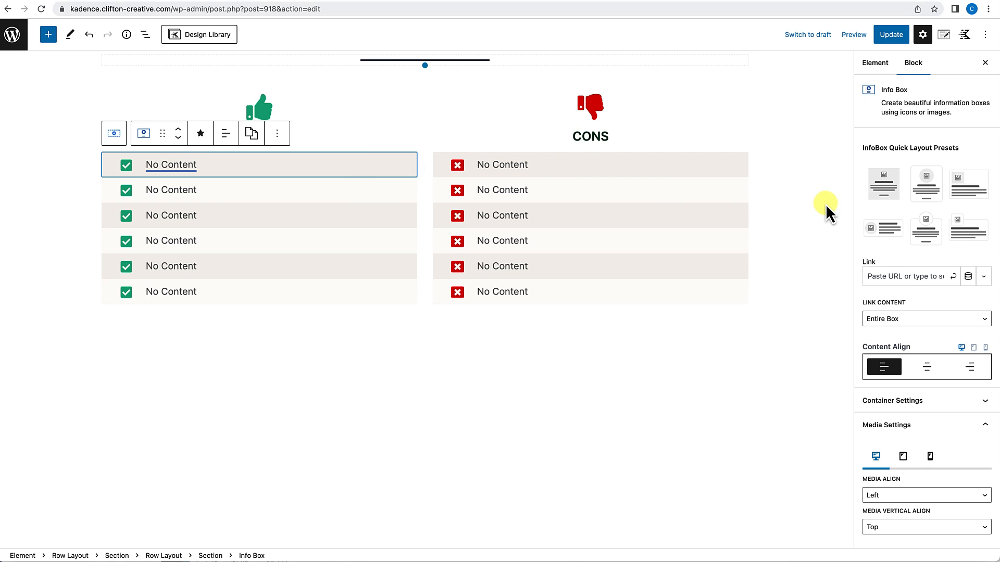
Enable conditional display on the first PROS info box with Post Custom Field as the conditional type.
scroll(884, 209, "down", 15)
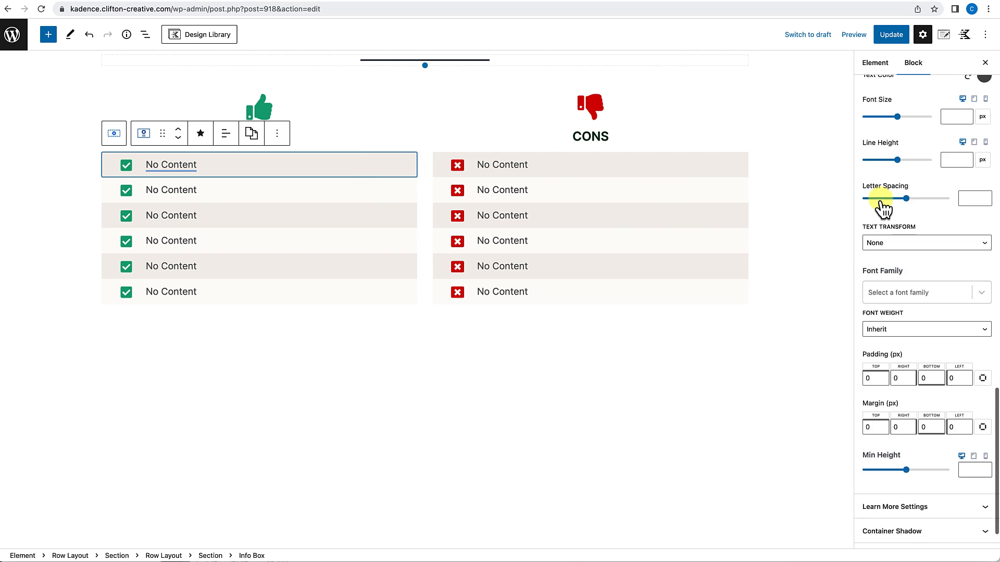
left_click(893, 513)
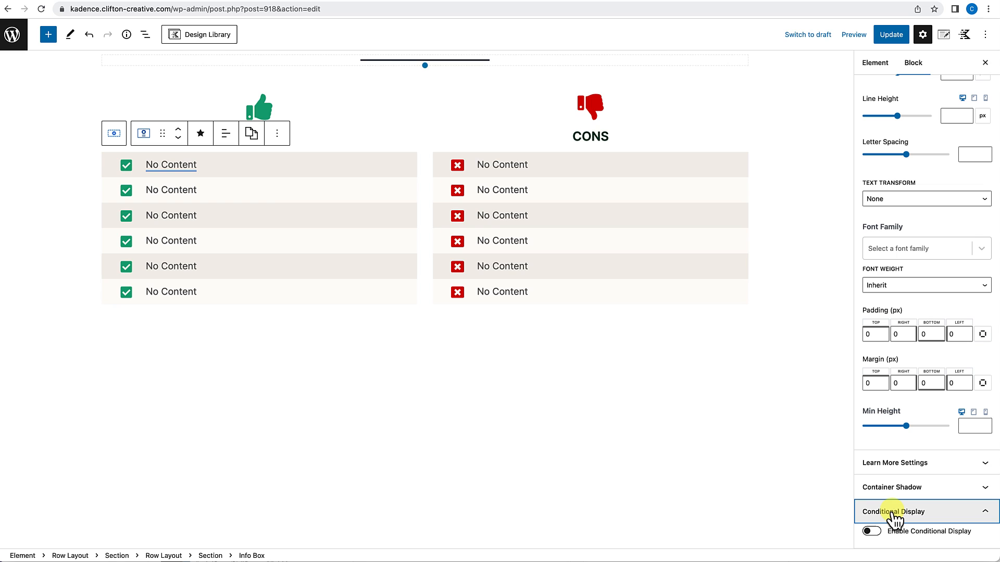
left_click(871, 507)
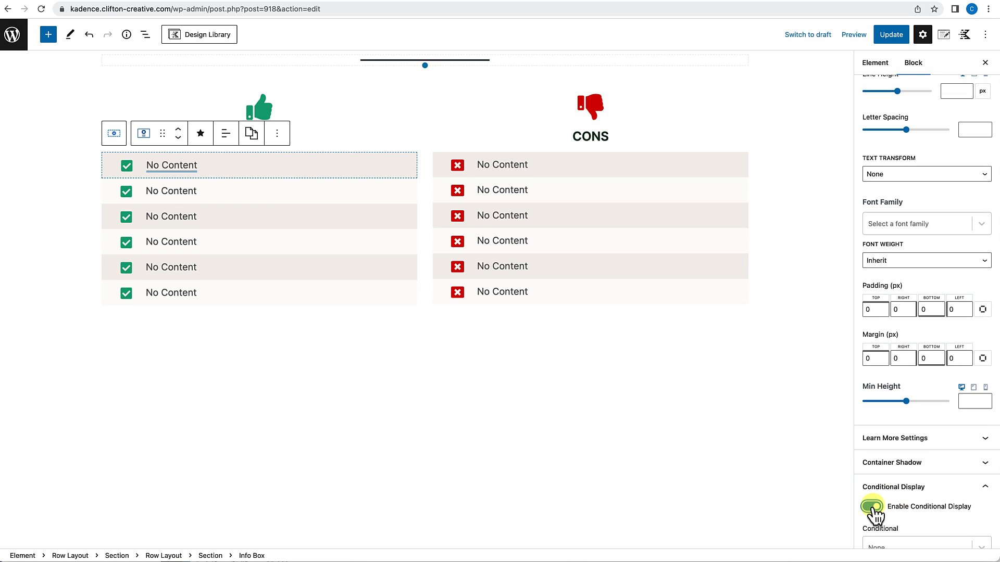
scroll(874, 515, "down", 2)
scroll(874, 515, "down", 2)
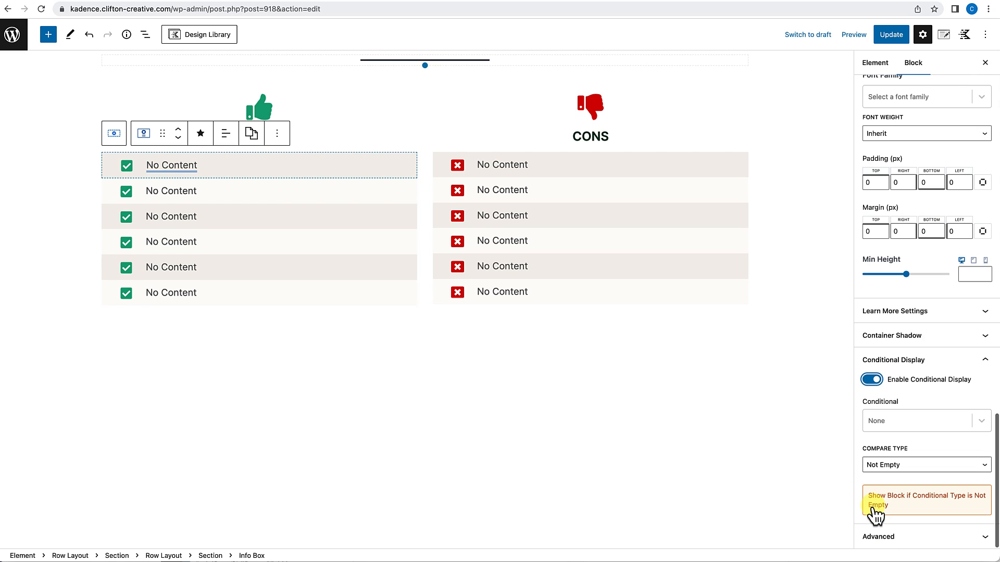
left_click(885, 421)
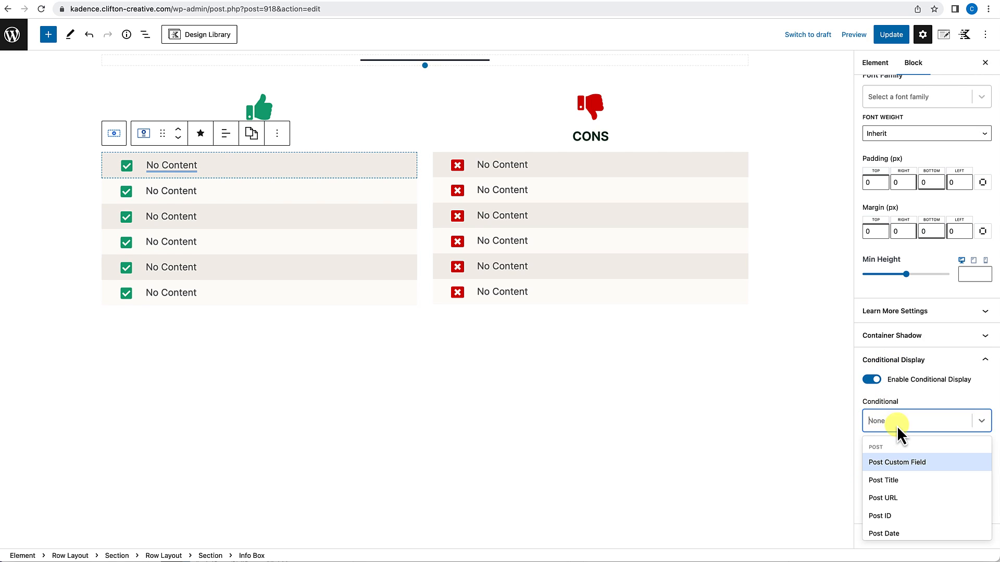
left_click(892, 463)
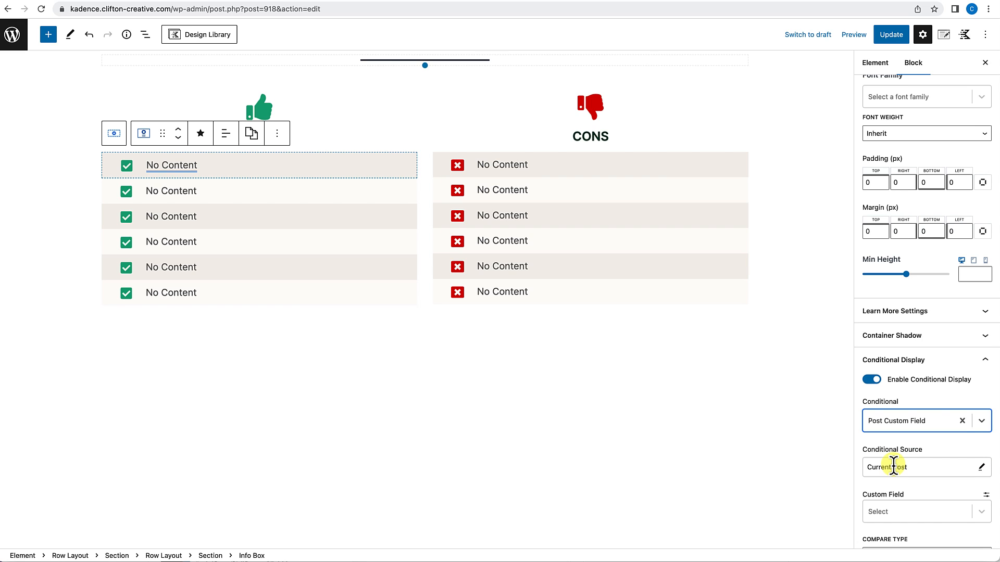
Choose Pros Field 1 as the custom field for the first PROS info box's display condition.
scroll(892, 464, "down", 3)
left_click(944, 426)
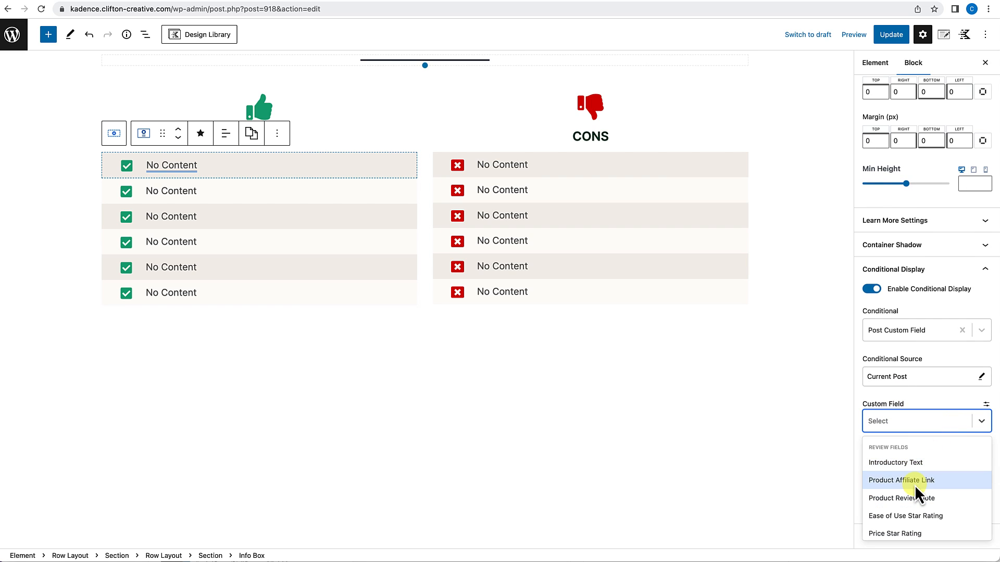
scroll(914, 486, "down", 4)
scroll(914, 487, "down", 2)
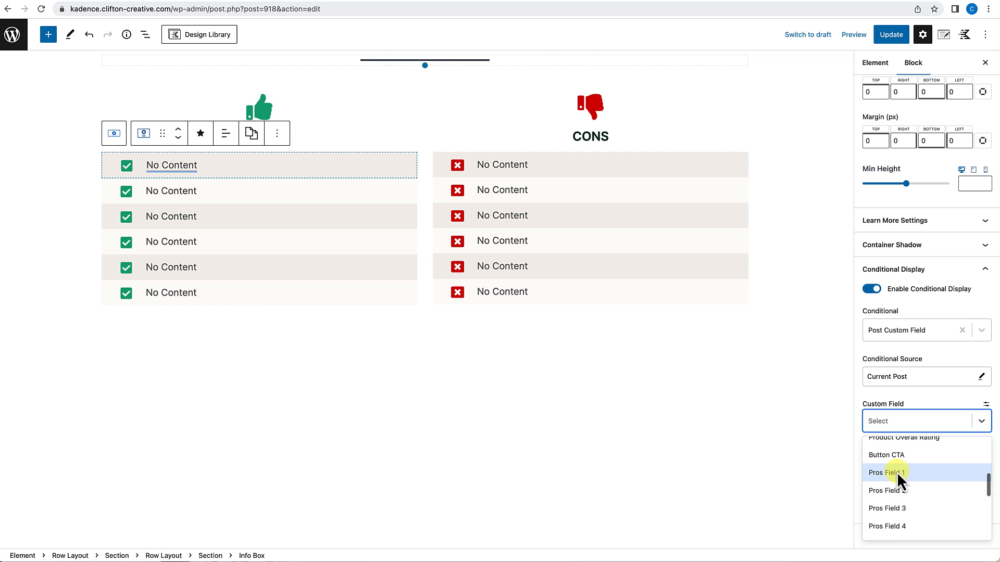
left_click(896, 471)
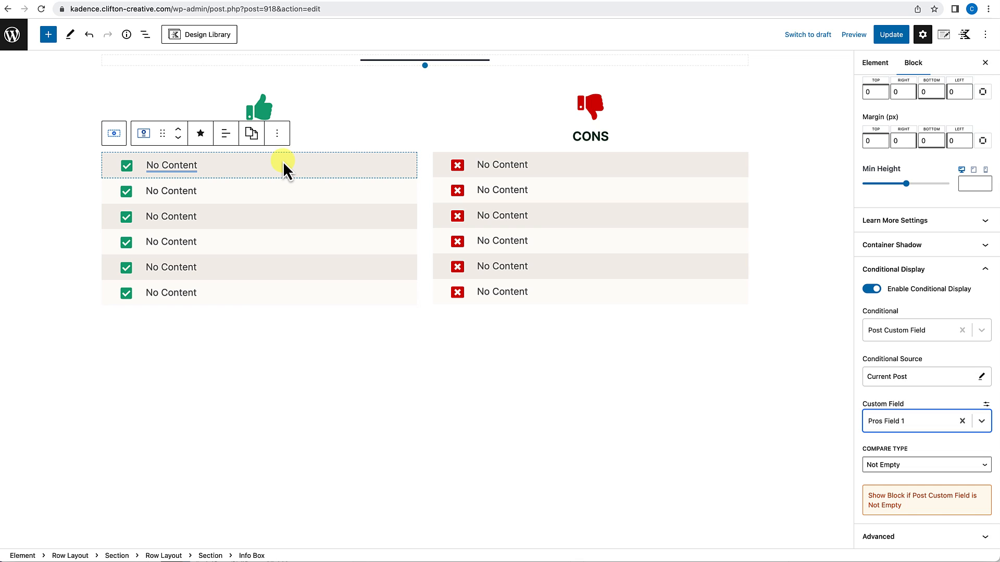
Enable conditional display on the second PROS info box with Post Custom Field as the conditional type.
left_click(301, 193)
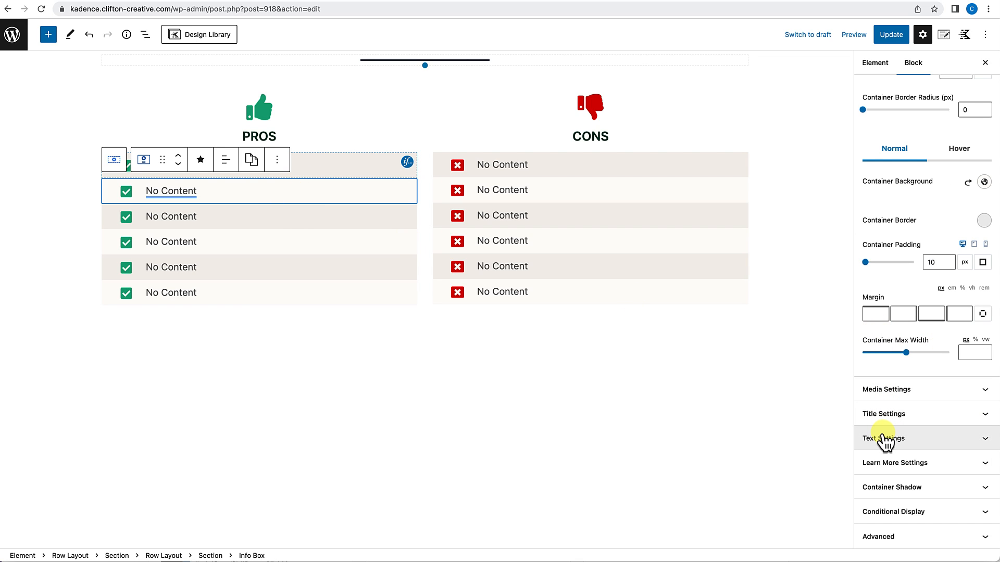
left_click(889, 513)
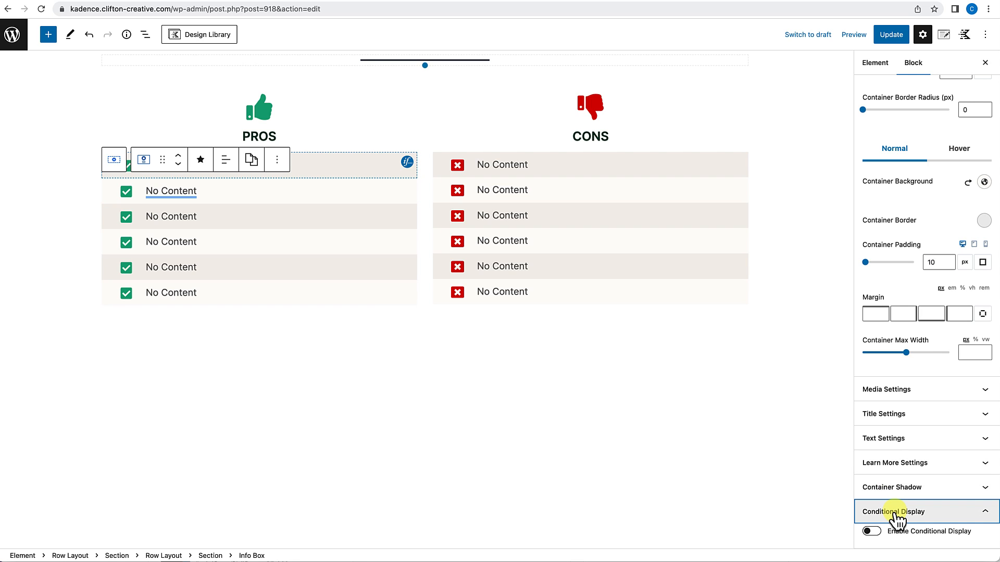
left_click(870, 531)
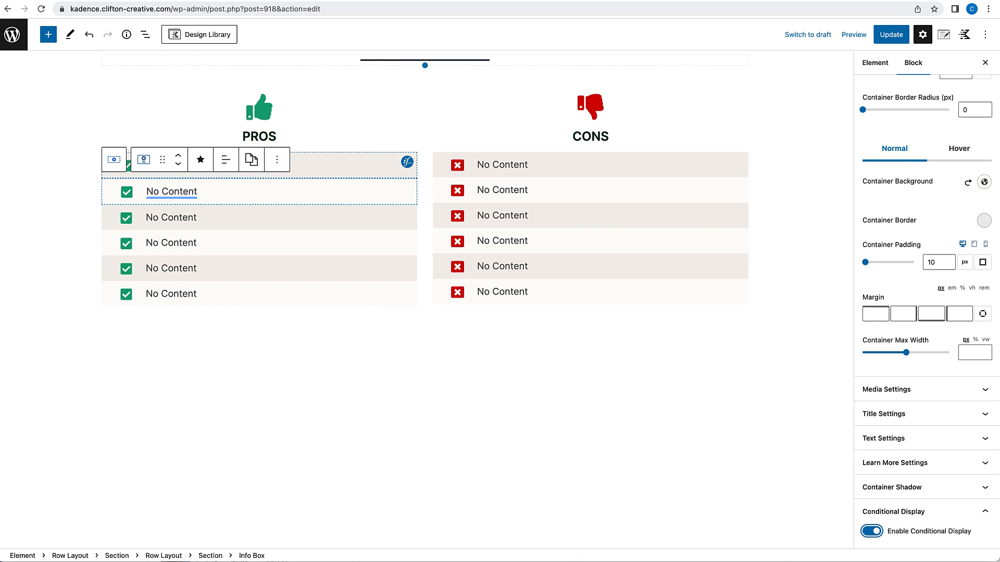
left_click(953, 0)
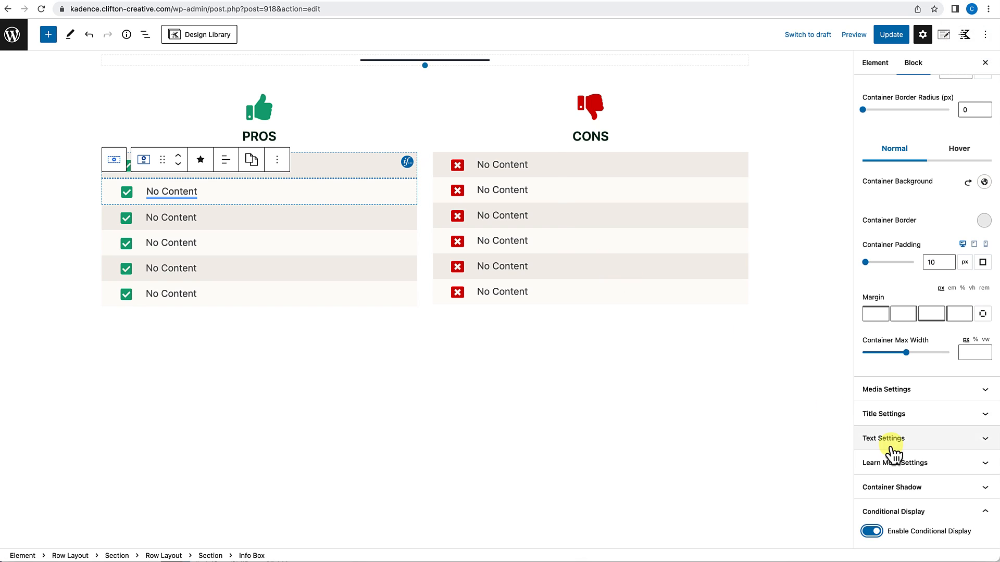
scroll(891, 468, "down", 5)
left_click(892, 418)
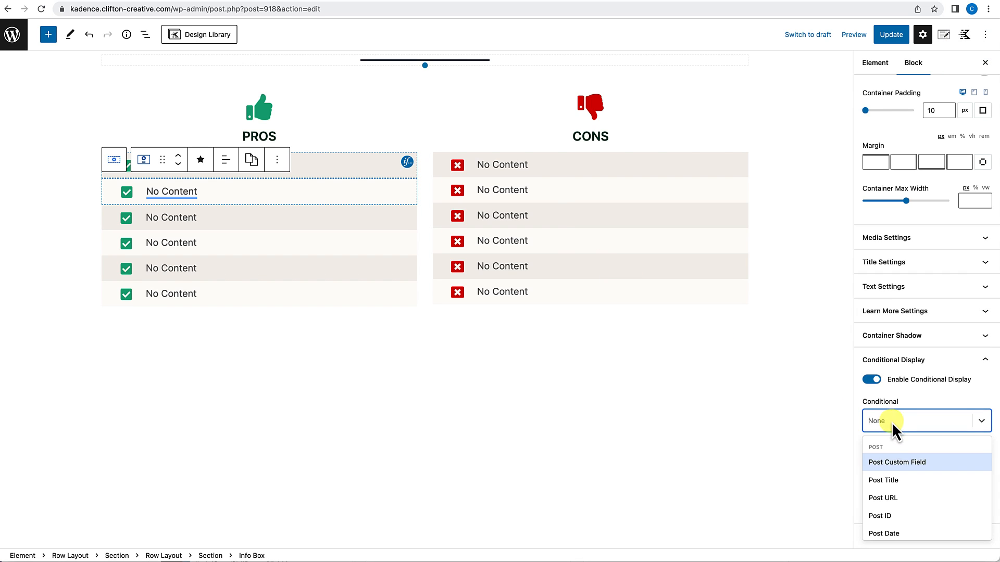
left_click(891, 464)
scroll(892, 465, "down", 1)
scroll(892, 467, "down", 1)
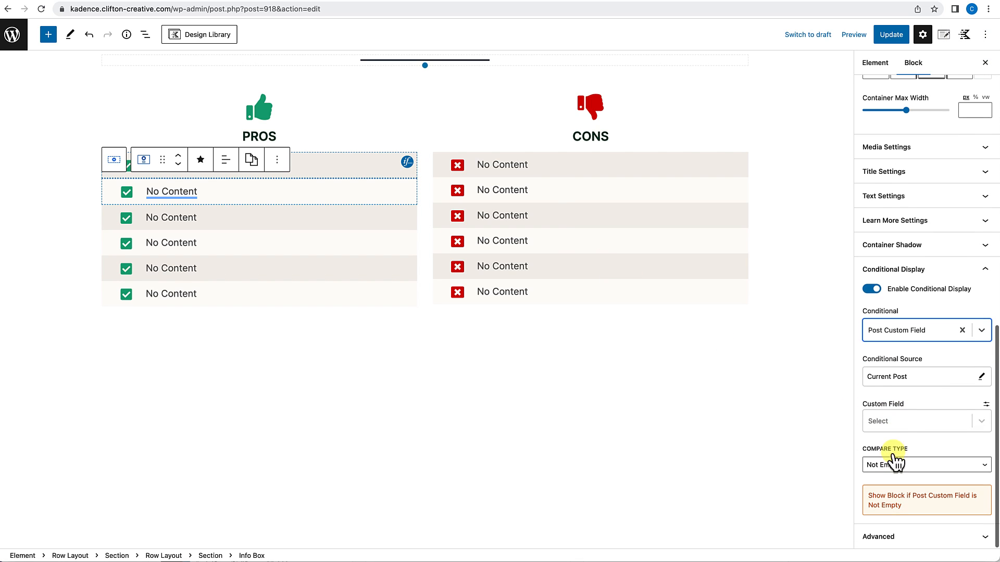
Choose Pros Field 2 as the custom field for the second PROS info box's display condition.
left_click(903, 419)
scroll(900, 496, "down", 2)
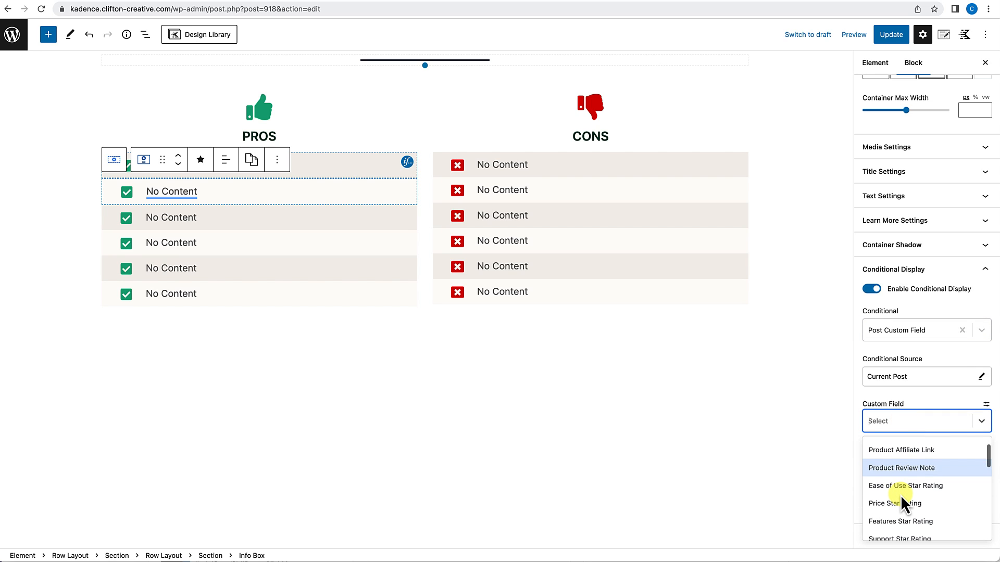
scroll(900, 496, "up", 2)
scroll(901, 492, "down", 10)
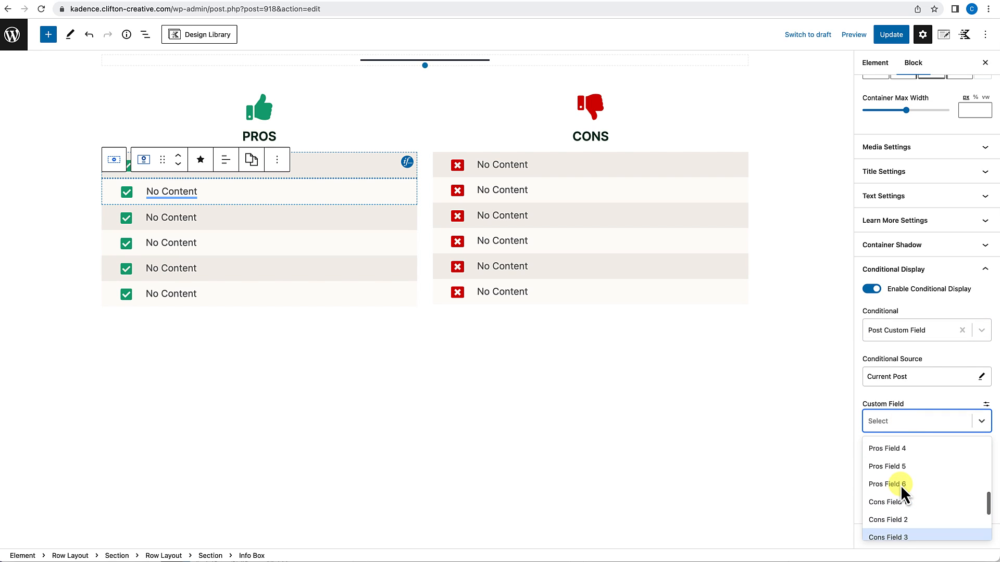
scroll(901, 492, "down", 1)
scroll(901, 492, "up", 3)
scroll(901, 486, "up", 3)
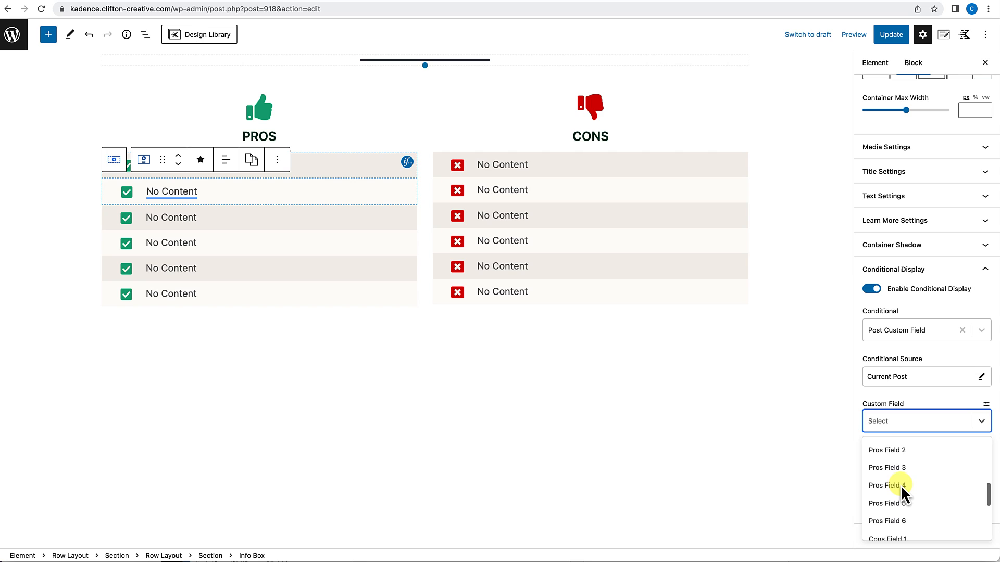
left_click(899, 458)
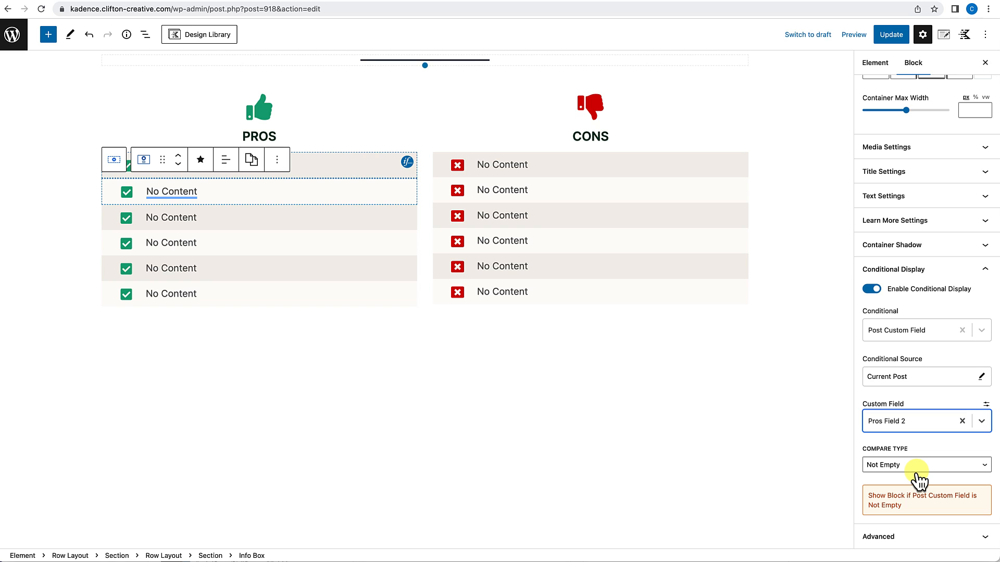
Enable conditional display on the third PROS info box, based on the post custom field Pros Field 3.
left_click(409, 217)
left_click(916, 515)
left_click(871, 528)
scroll(896, 469, "down", 3)
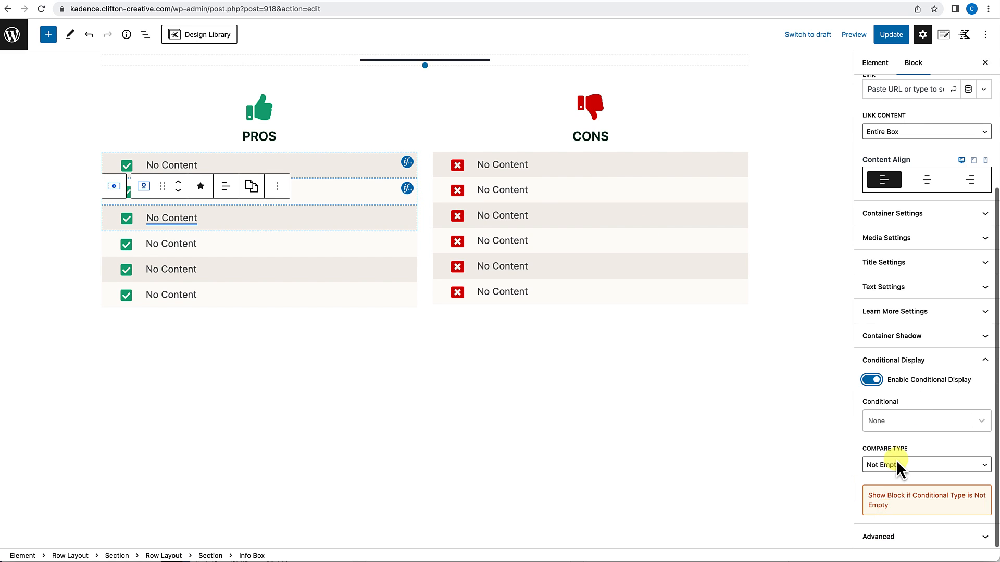
left_click(901, 420)
left_click(914, 470)
left_click(910, 511)
scroll(908, 484, "down", 2)
scroll(903, 508, "down", 5)
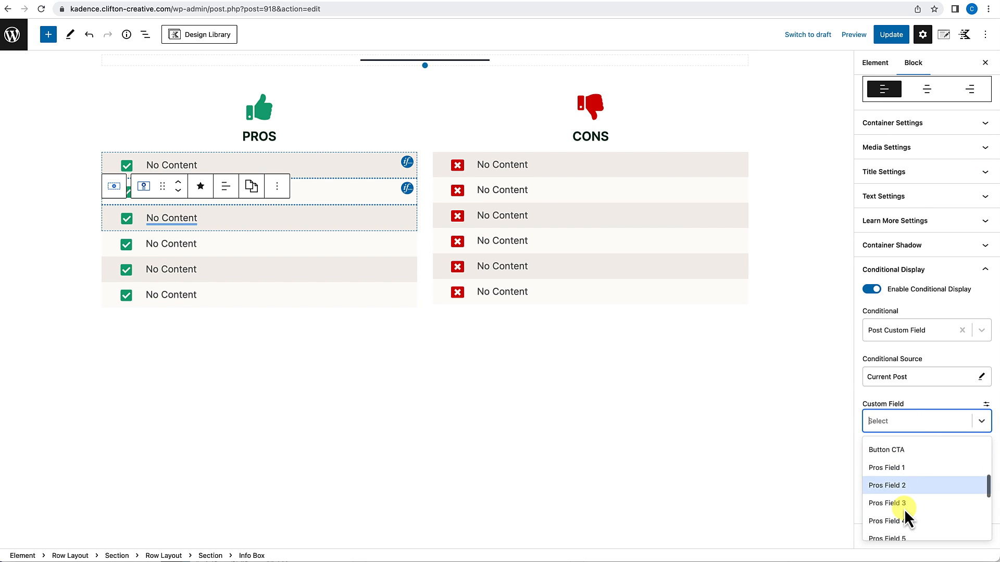
left_click(904, 508)
Enable conditional display on the fourth PROS info box, based on the post custom field Pros Field 4.
left_click(294, 245)
left_click(917, 512)
left_click(872, 531)
scroll(877, 536, "down", 3)
left_click(893, 420)
left_click(894, 465)
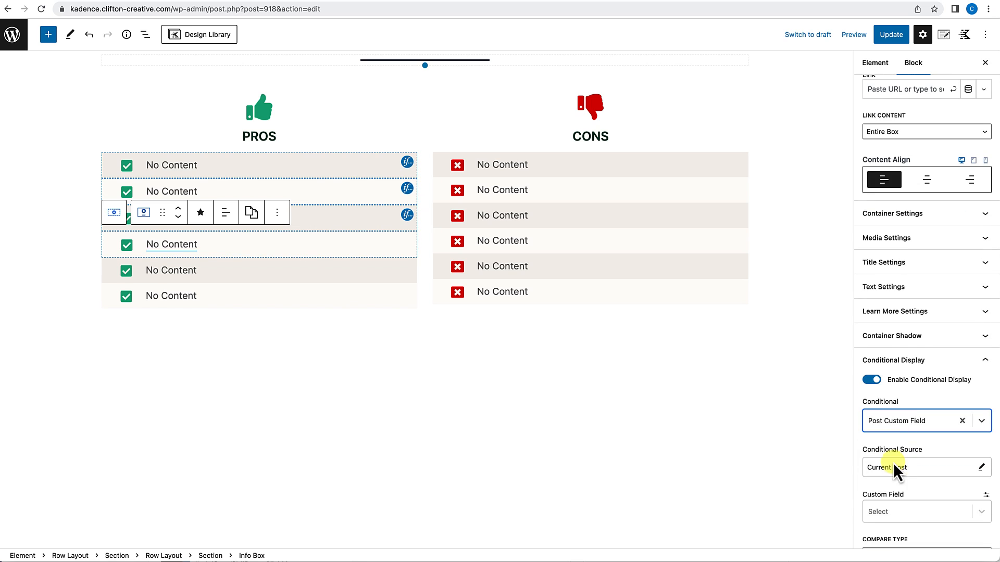
left_click(898, 511)
scroll(899, 521, "down", 2)
scroll(898, 523, "down", 5)
left_click(895, 526)
Enable conditional display on the fifth PROS info box, based on the post custom field Pros Field 5.
left_click(230, 276)
left_click(894, 509)
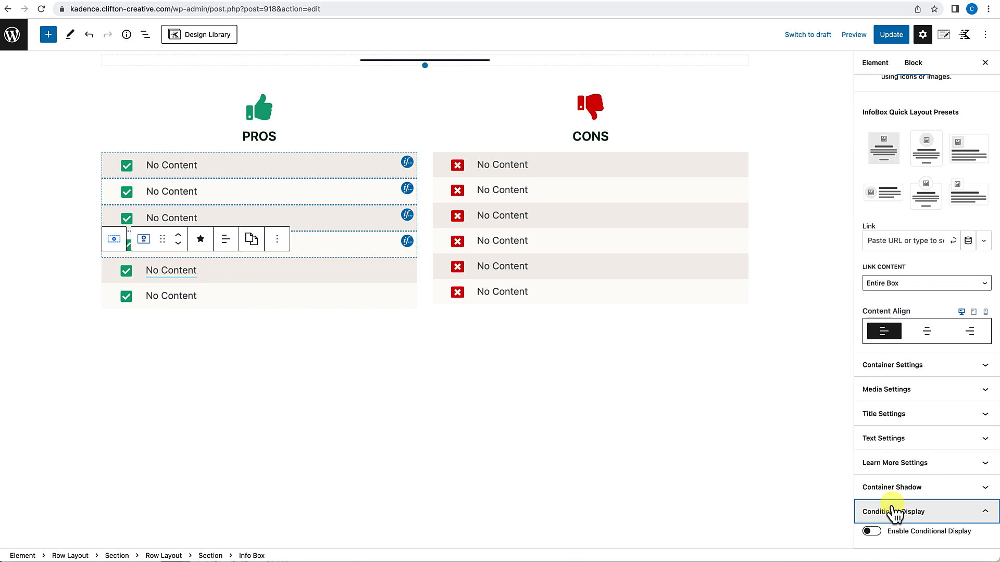
left_click(869, 529)
scroll(877, 531, "down", 3)
left_click(885, 419)
left_click(894, 464)
left_click(894, 511)
scroll(893, 469, "down", 5)
scroll(889, 477, "up", 2)
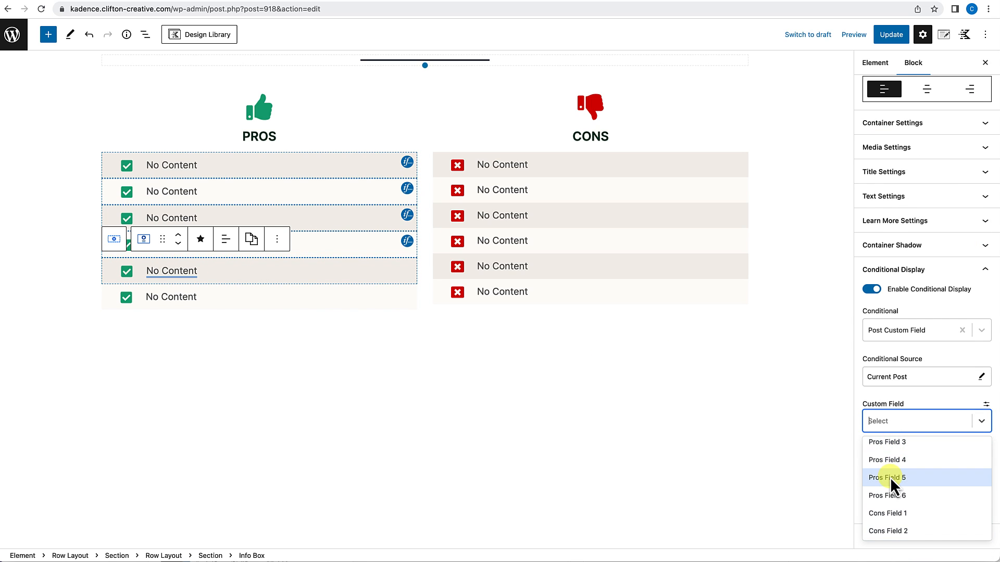
left_click(891, 475)
Enable conditional display on the sixth PROS info box, based on the post custom field Pros Field 6.
left_click(235, 297)
left_click(916, 512)
left_click(866, 502)
scroll(880, 494, "down", 3)
left_click(893, 420)
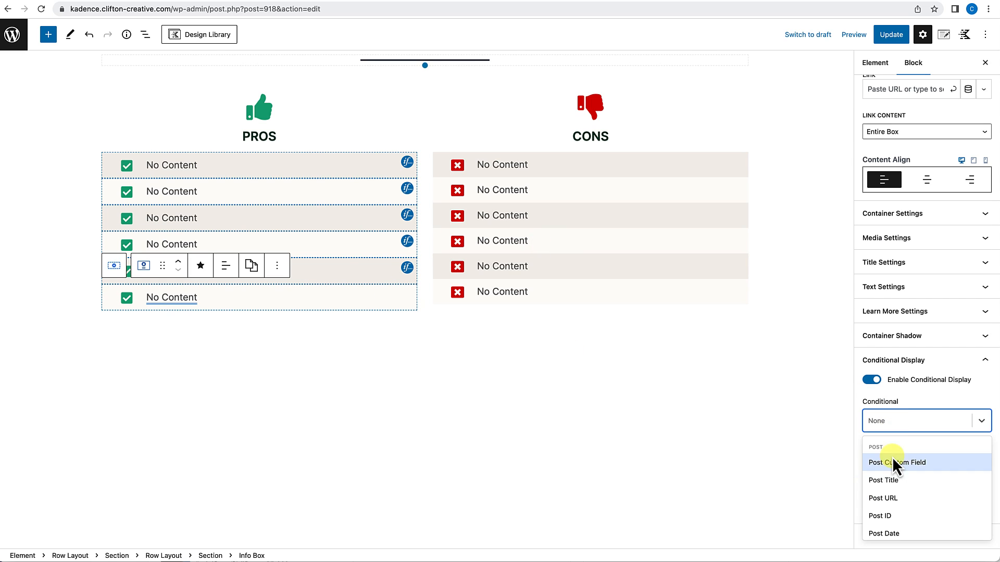
left_click(891, 457)
left_click(894, 509)
scroll(898, 531, "down", 5)
left_click(900, 552)
left_click(902, 467)
left_click(901, 468)
left_click(900, 422)
left_click(901, 513)
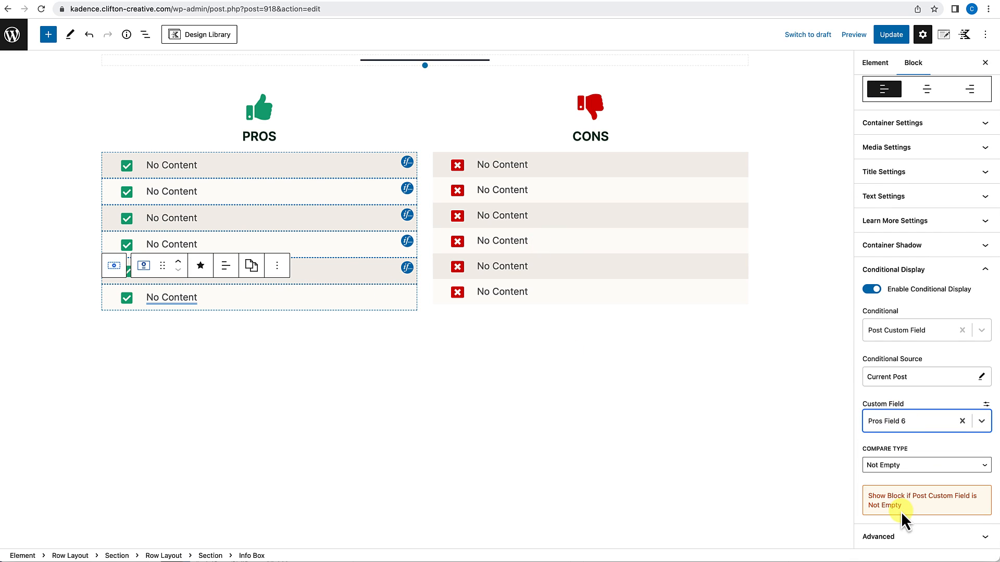
left_click(770, 364)
Enable conditional display on the first CONS info box with Post Custom Field as the conditional type.
left_click(588, 171)
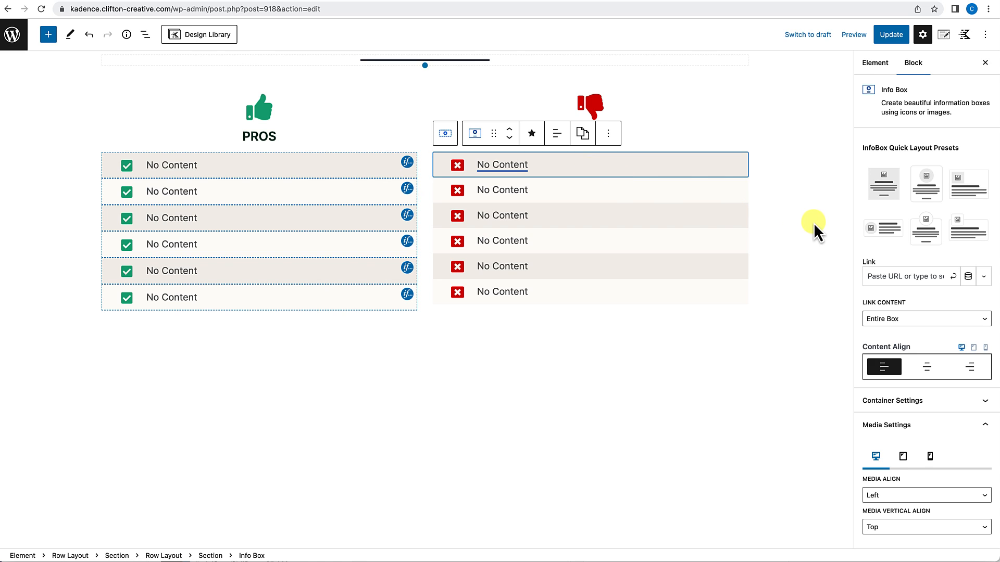
scroll(903, 325, "down", 10)
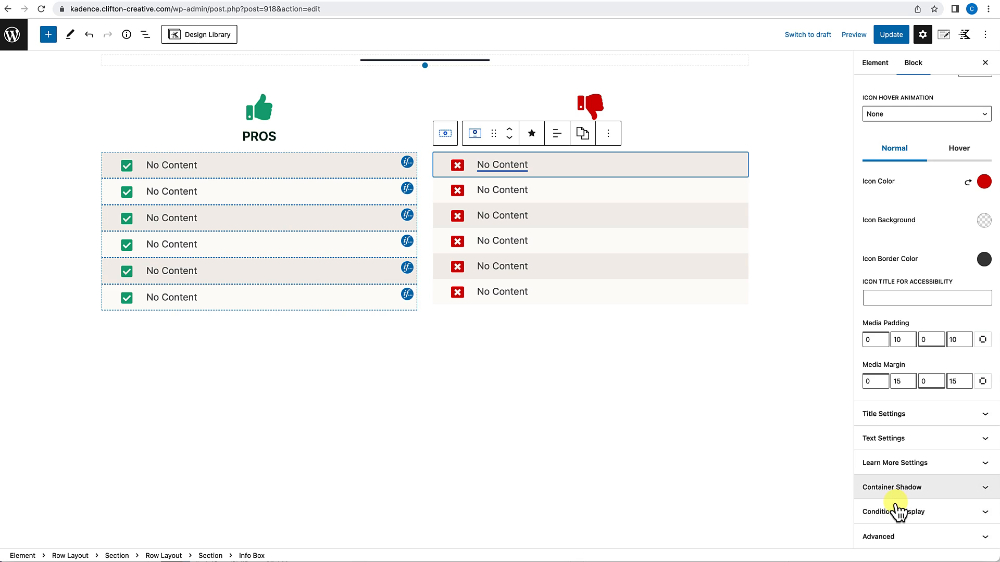
left_click(896, 516)
left_click(874, 508)
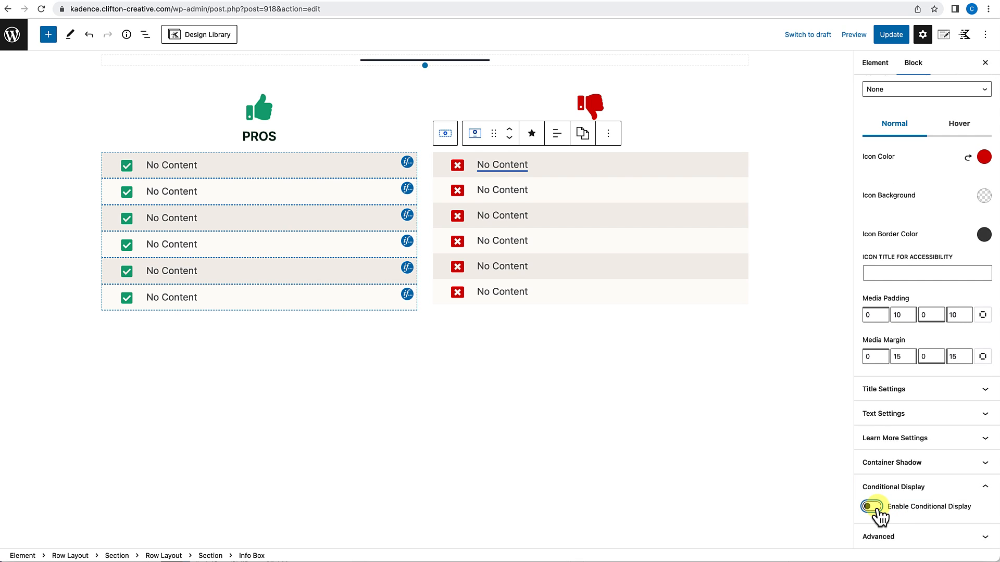
scroll(922, 500, "down", 5)
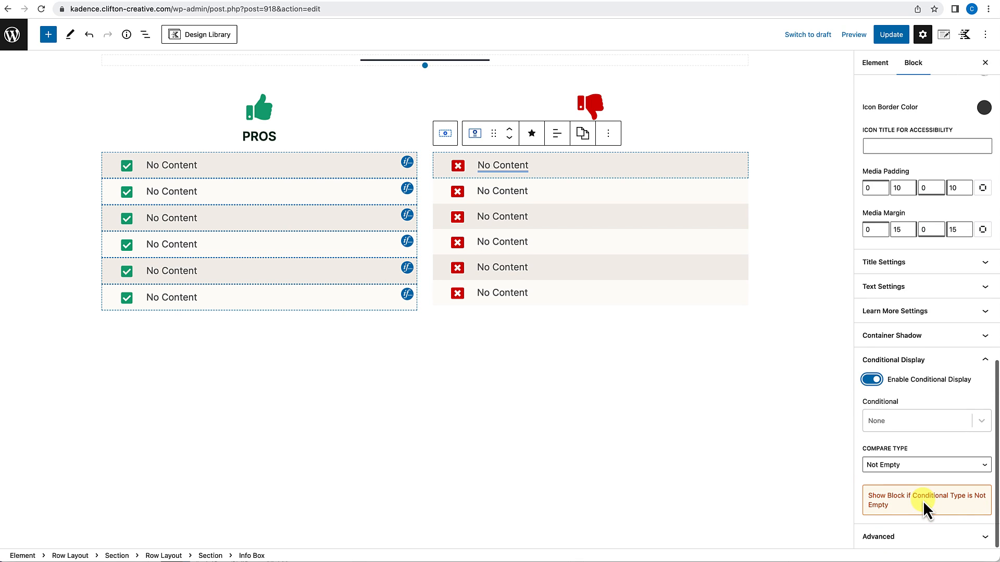
left_click(901, 424)
left_click(900, 461)
scroll(901, 461, "down", 3)
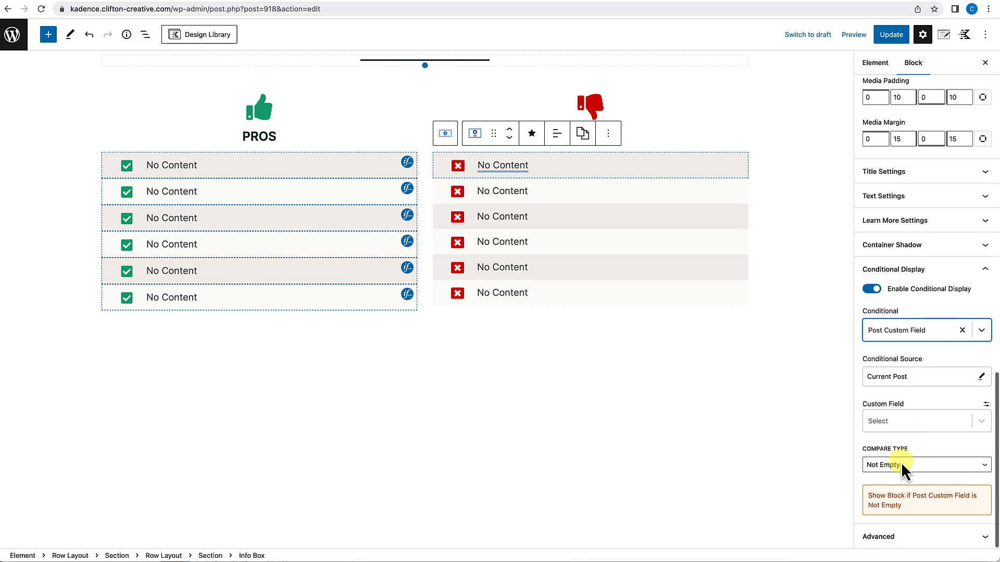
Choose Cons Field 1 as the custom field for the first CONS info box's display condition.
left_click(901, 418)
scroll(901, 492, "down", 5)
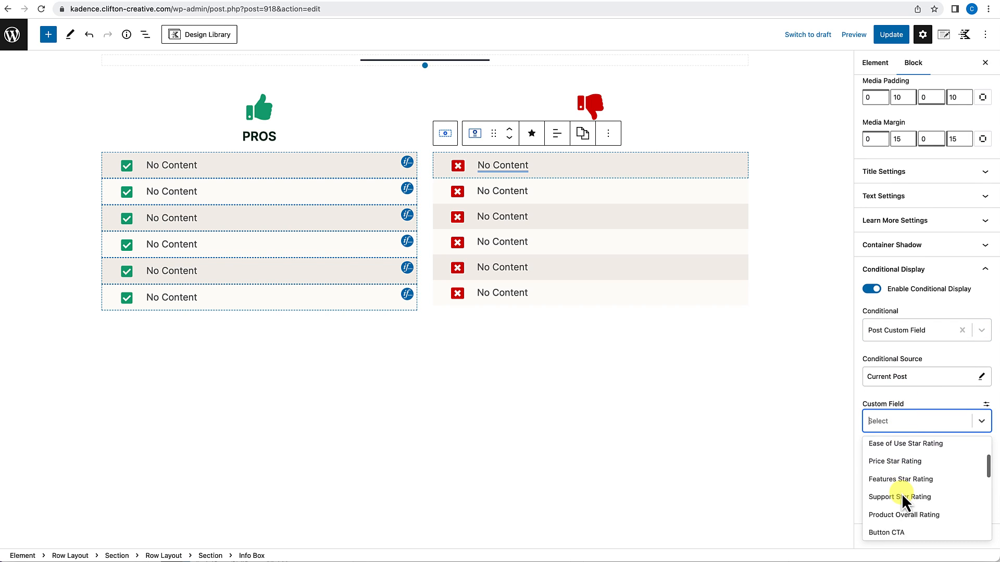
scroll(901, 493, "down", 1)
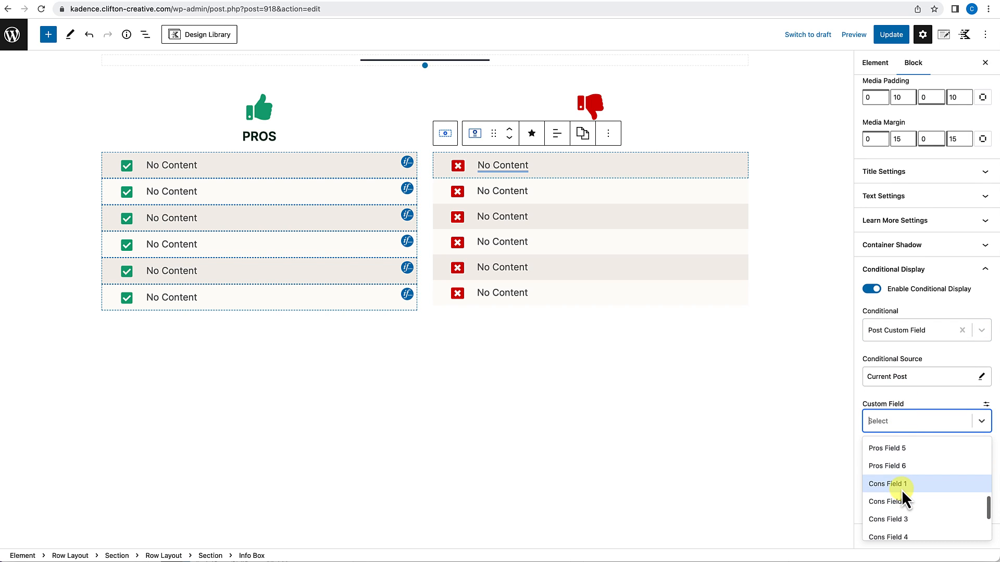
left_click(902, 489)
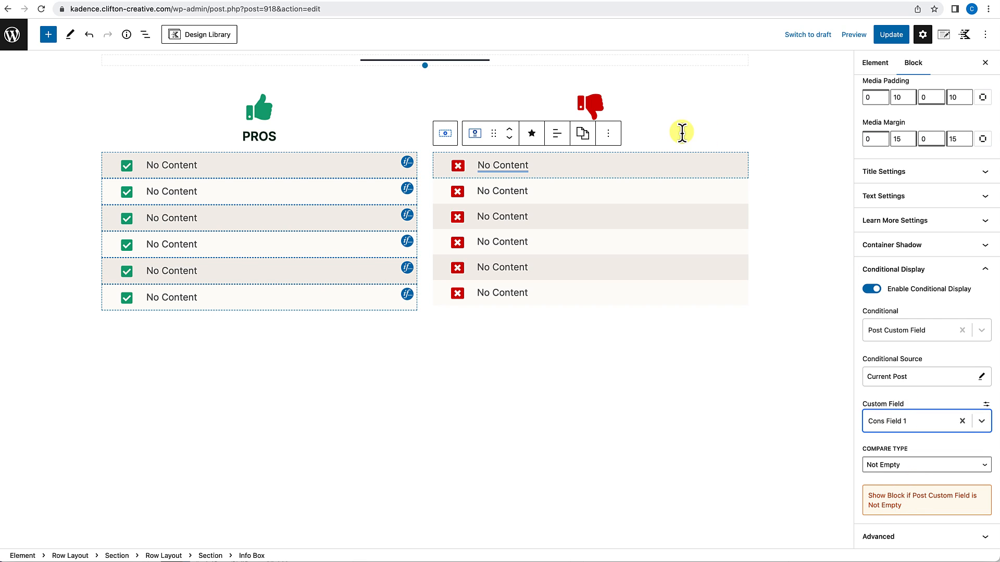
Enable conditional display on the second CONS info box with Post Custom Field as the conditional type.
left_click(606, 192)
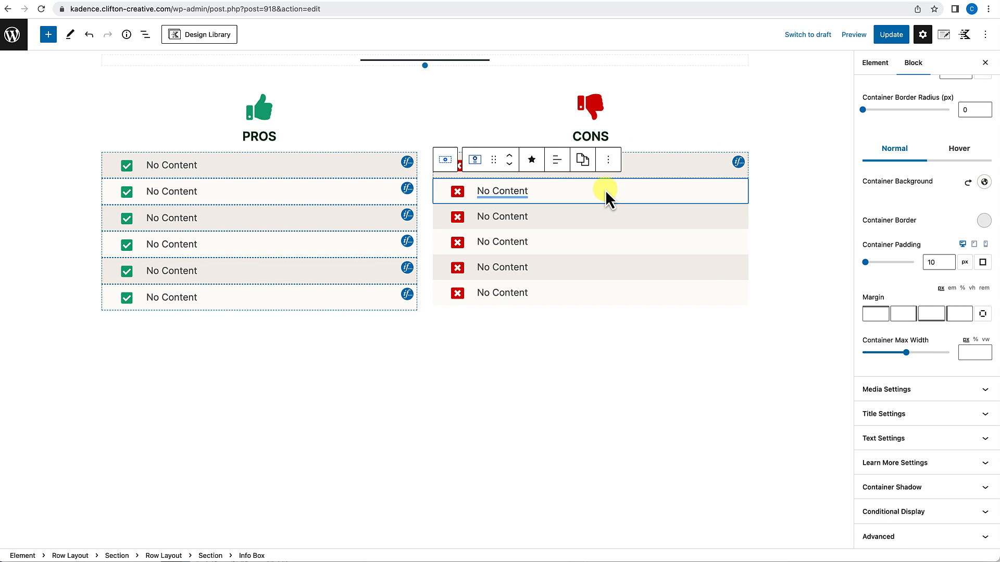
left_click(916, 514)
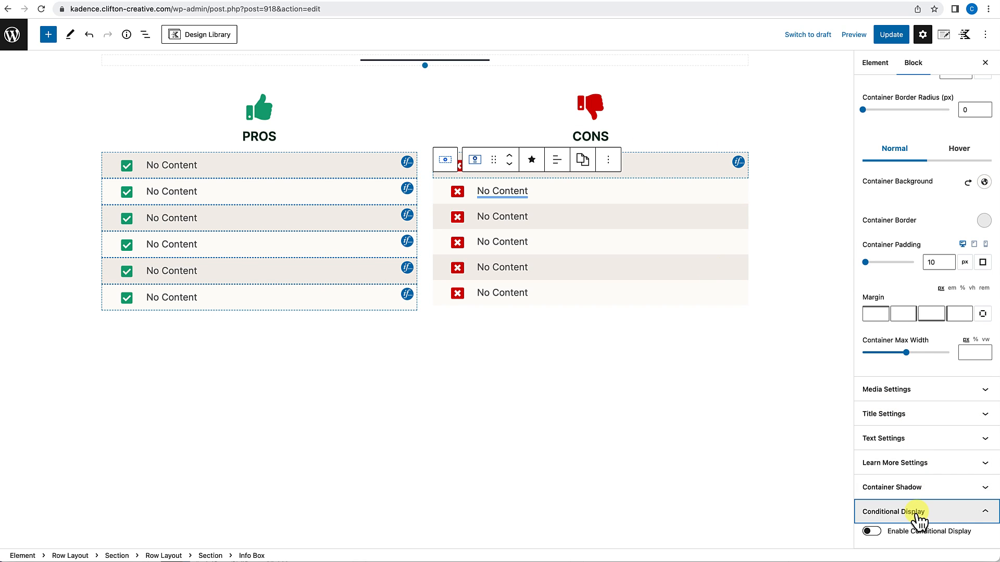
left_click(890, 531)
scroll(885, 536, "down", 3)
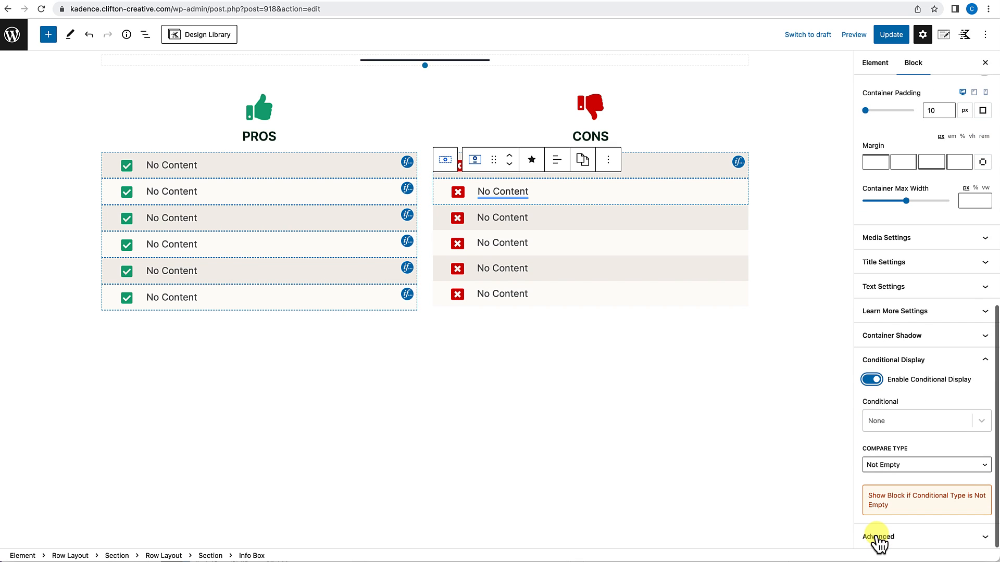
left_click(878, 430)
left_click(888, 461)
scroll(888, 464, "down", 2)
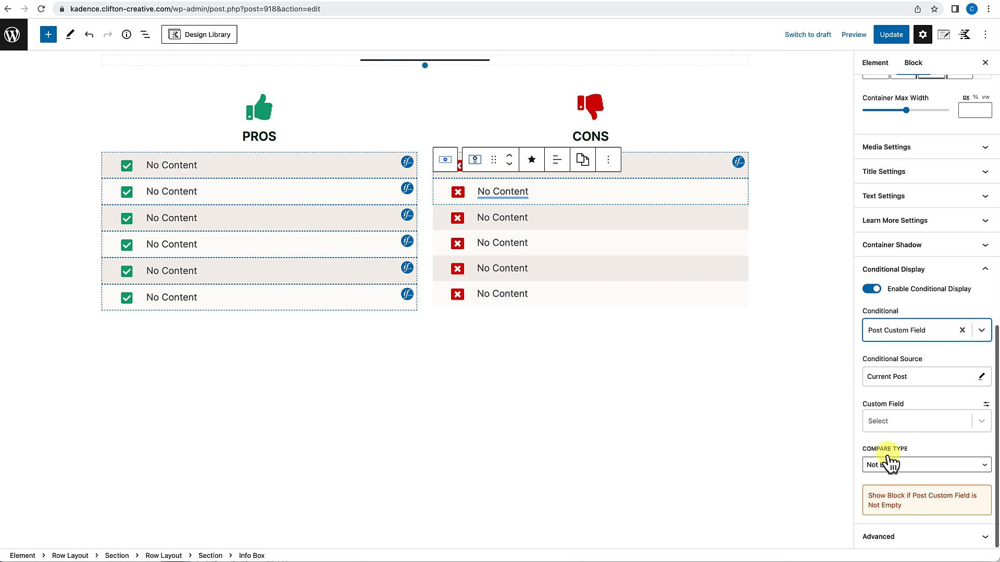
Choose Cons Field 2 as the custom field for the second CONS info box's display condition.
left_click(901, 423)
scroll(900, 495, "down", 5)
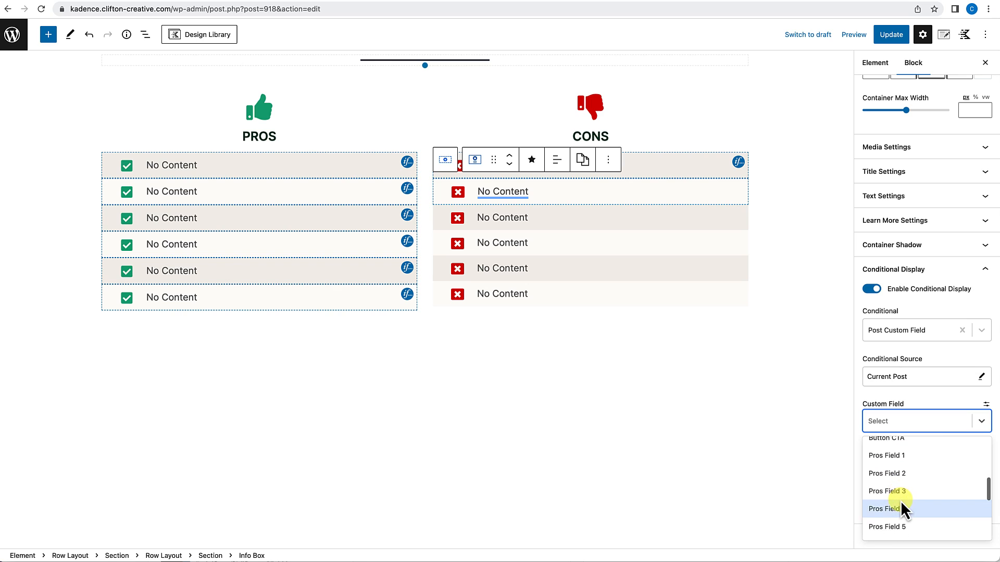
scroll(901, 501, "down", 2)
left_click(900, 492)
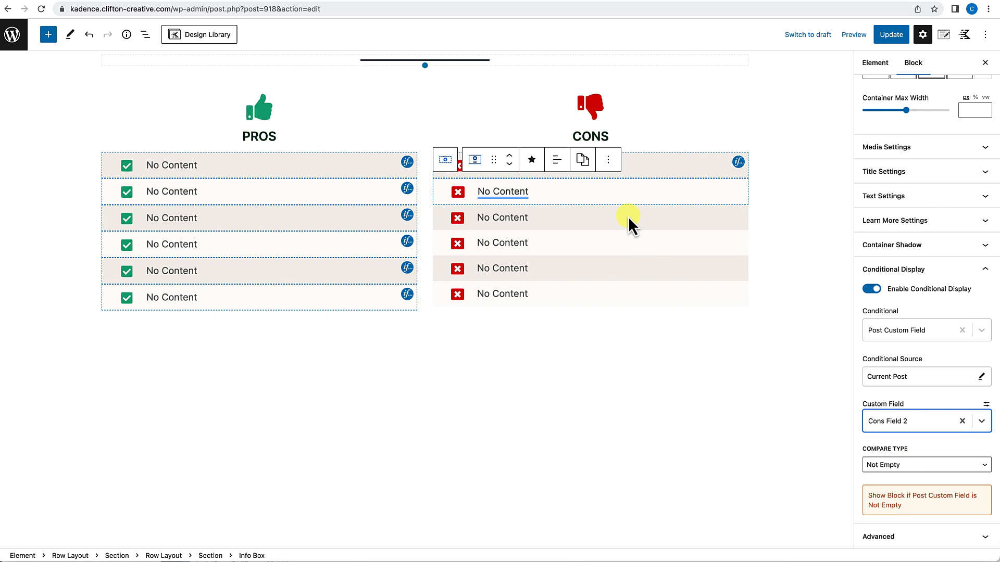
Enable conditional display on the third CONS info box, based on the post custom field Cons Field 3.
left_click(628, 216)
left_click(891, 506)
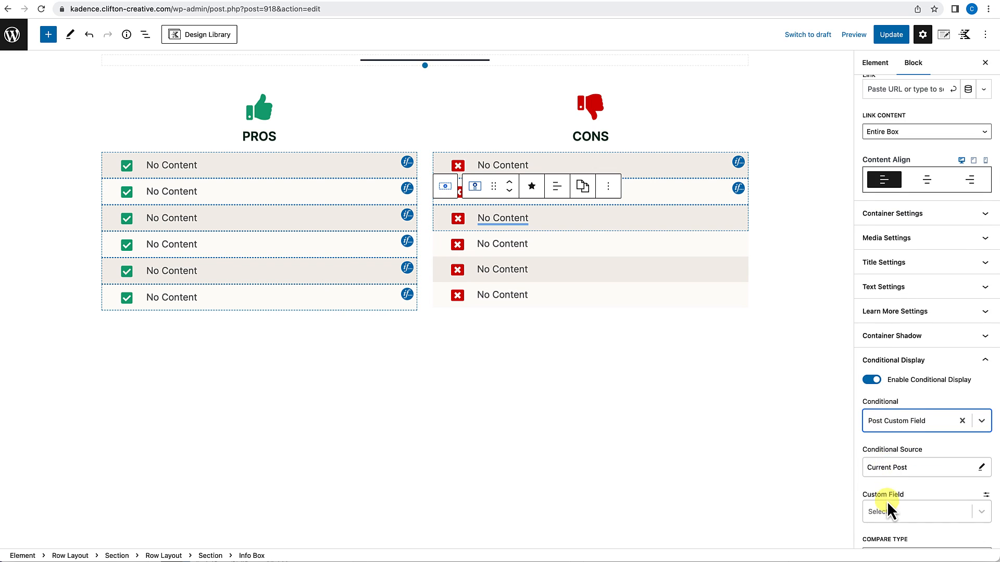
left_click(888, 506)
scroll(891, 493, "down", 3)
left_click(891, 491)
Enable conditional display on the fourth CONS info box, based on the post custom field Cons Field 4.
left_click(535, 250)
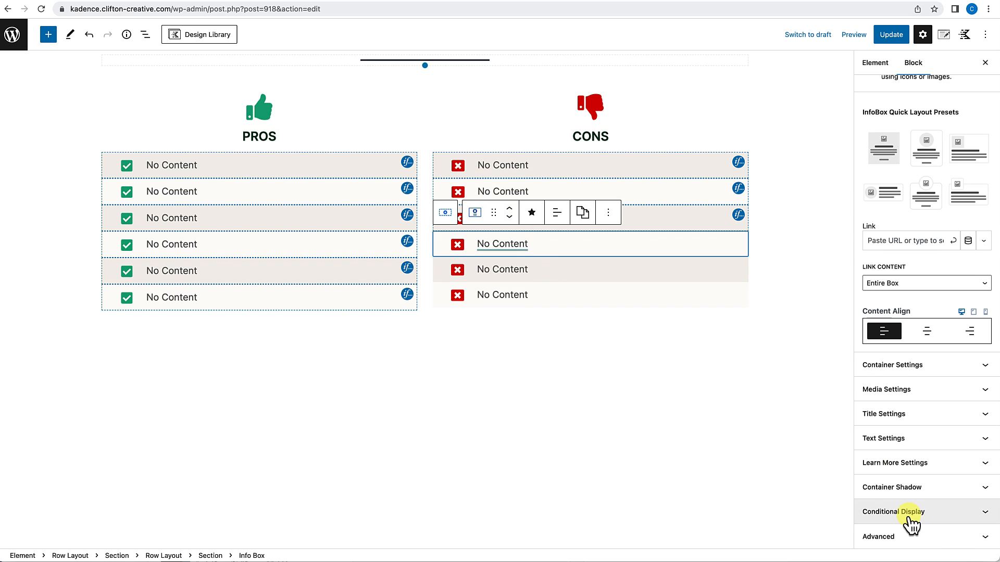
left_click(911, 518)
left_click(887, 513)
scroll(885, 509, "down", 5)
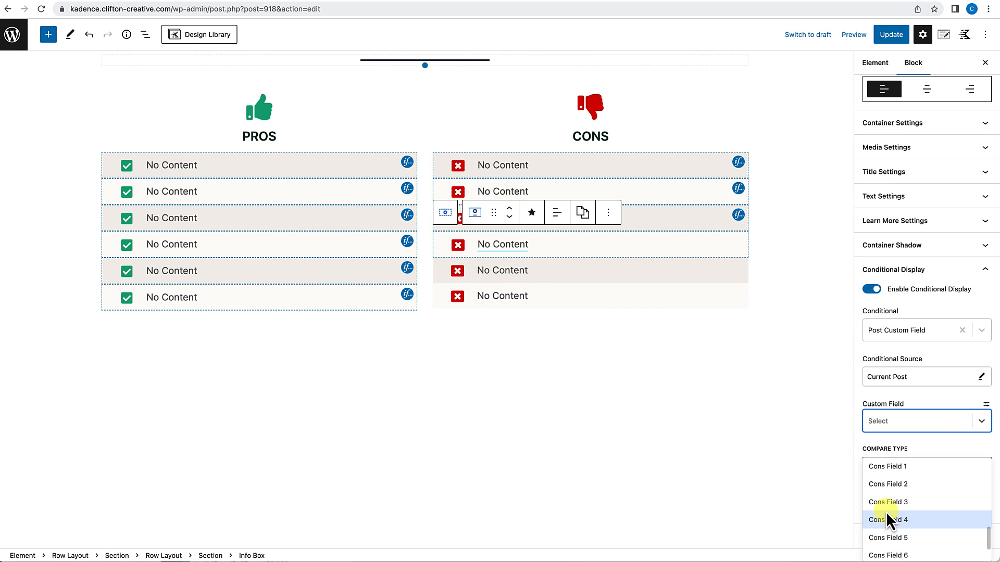
left_click(887, 515)
Enable conditional display on the fifth CONS info box, based on the post custom field Cons Field 5.
left_click(537, 272)
left_click(903, 511)
left_click(876, 507)
left_click(889, 543)
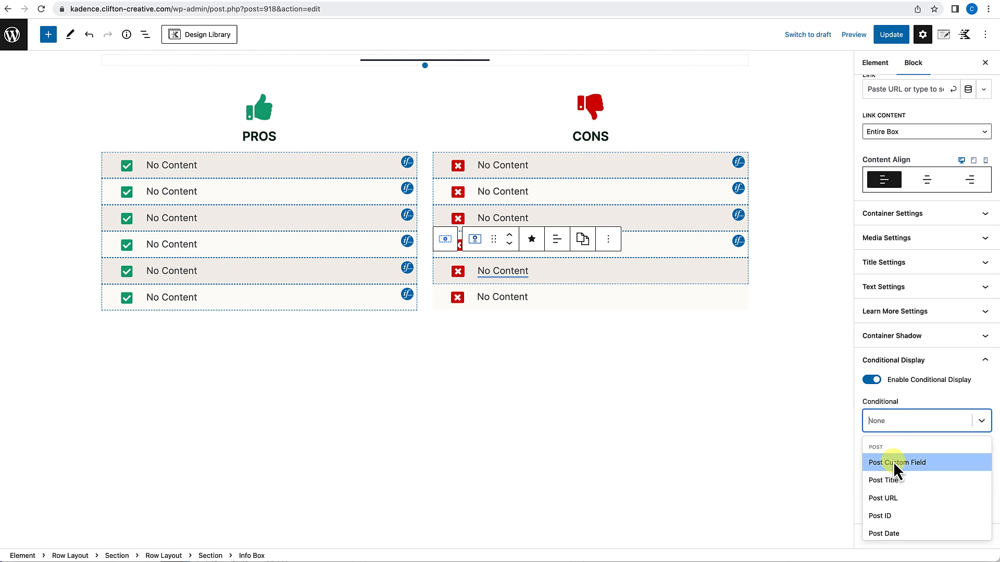
left_click(892, 463)
left_click(890, 511)
scroll(890, 476, "down", 5)
left_click(891, 488)
left_click(902, 428)
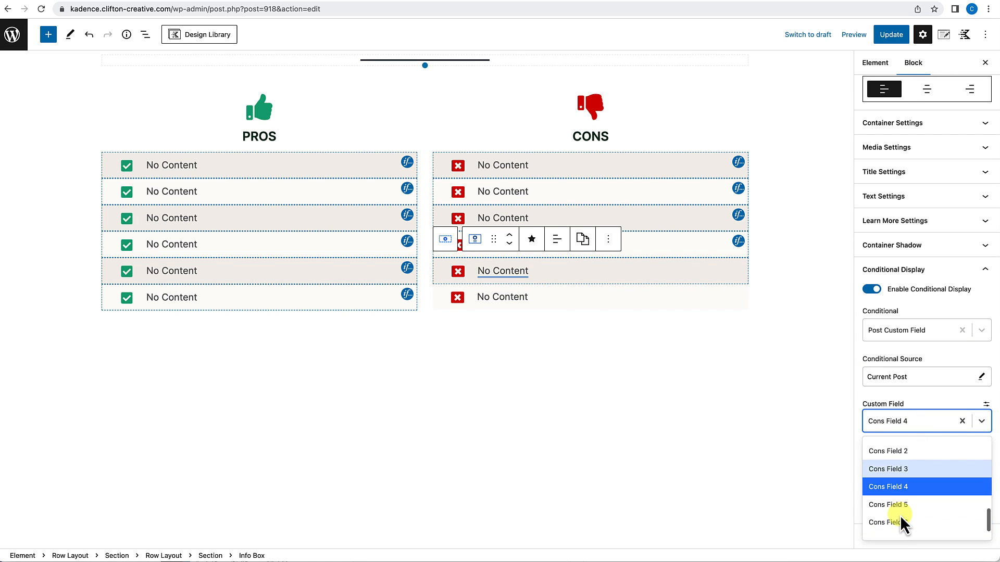
left_click(899, 506)
Enable conditional display on the sixth CONS info box, based on the post custom field Cons Field 6.
left_click(596, 300)
left_click(907, 512)
left_click(877, 507)
scroll(885, 516, "down", 3)
left_click(889, 420)
left_click(888, 461)
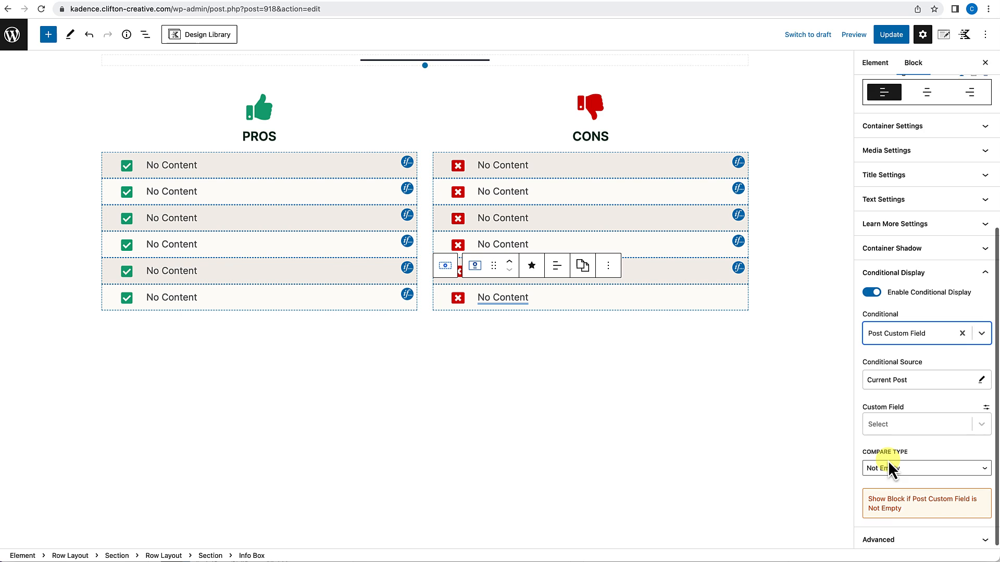
left_click(889, 421)
scroll(889, 497, "down", 5)
left_click(890, 491)
Check the conditional display settings of the fourth CONS info box.
left_click(596, 274)
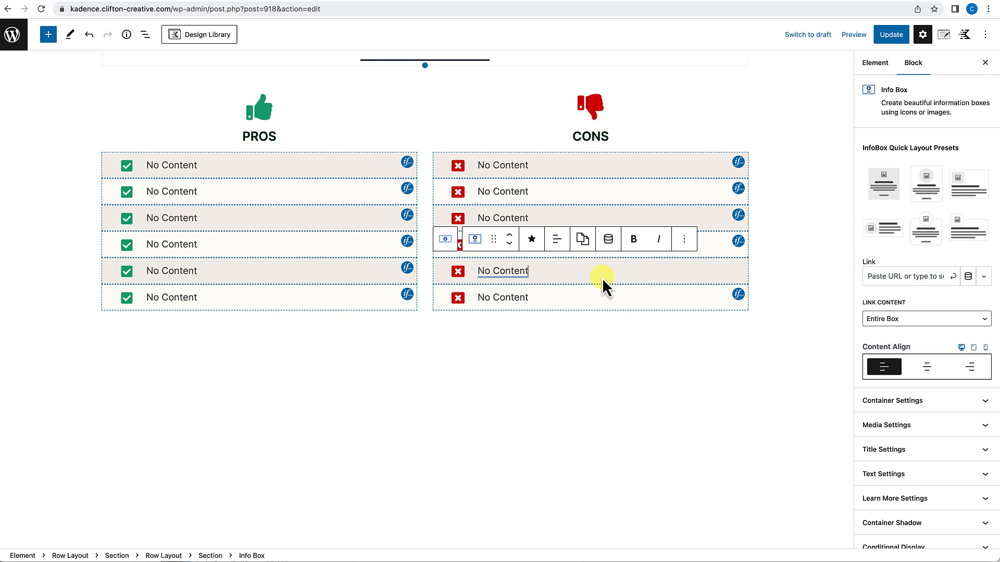
left_click(603, 248)
left_click(890, 543)
scroll(893, 518, "down", 5)
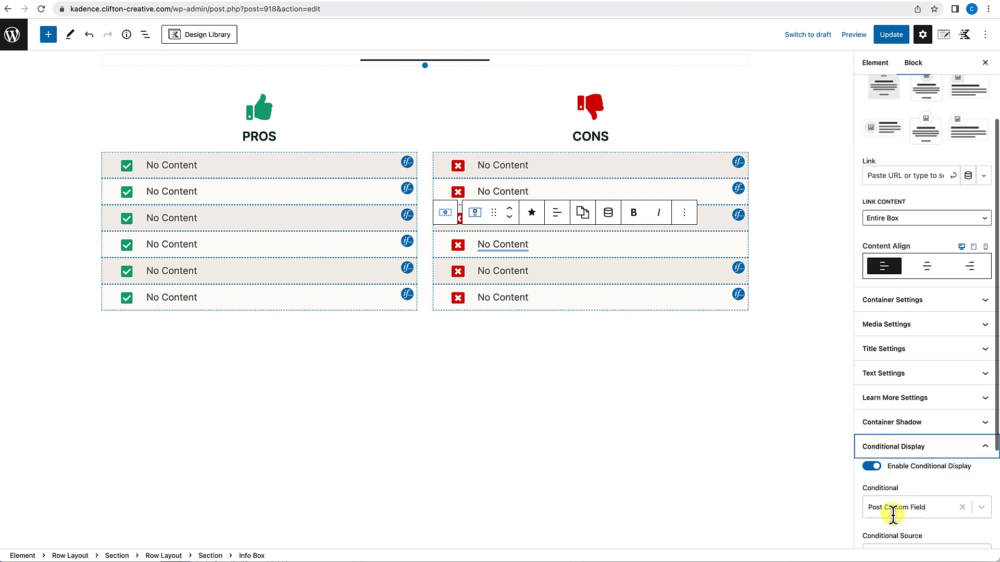
Save the pros and cons table element and view its Pros & Cons section on the published Kadence Review page.
left_click(745, 476)
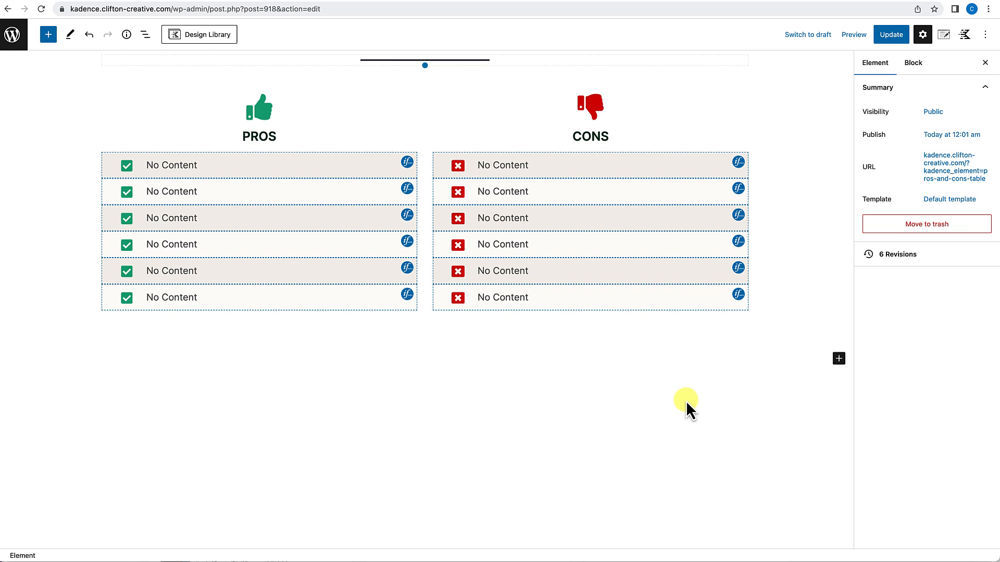
scroll(686, 402, "up", 2)
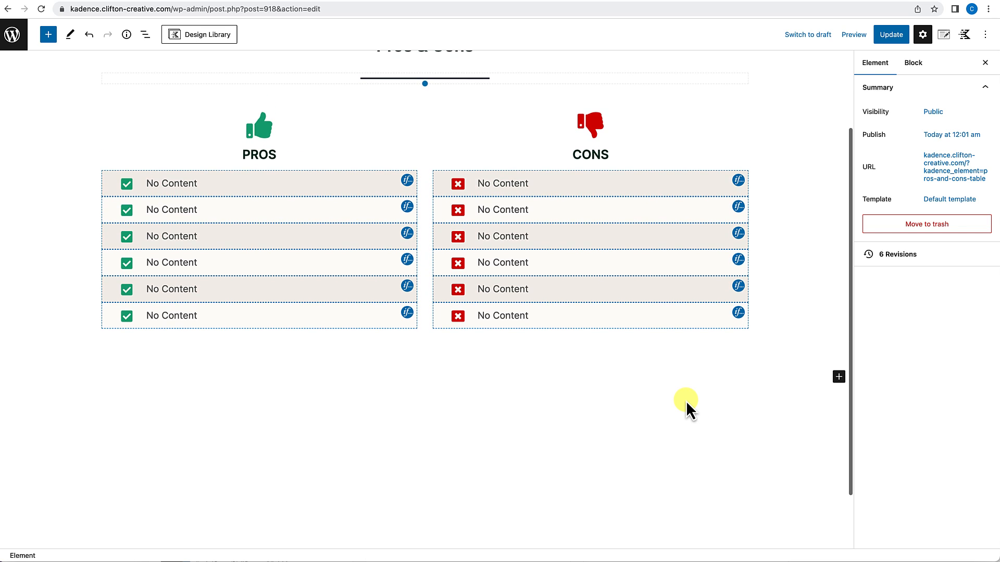
left_click(890, 36)
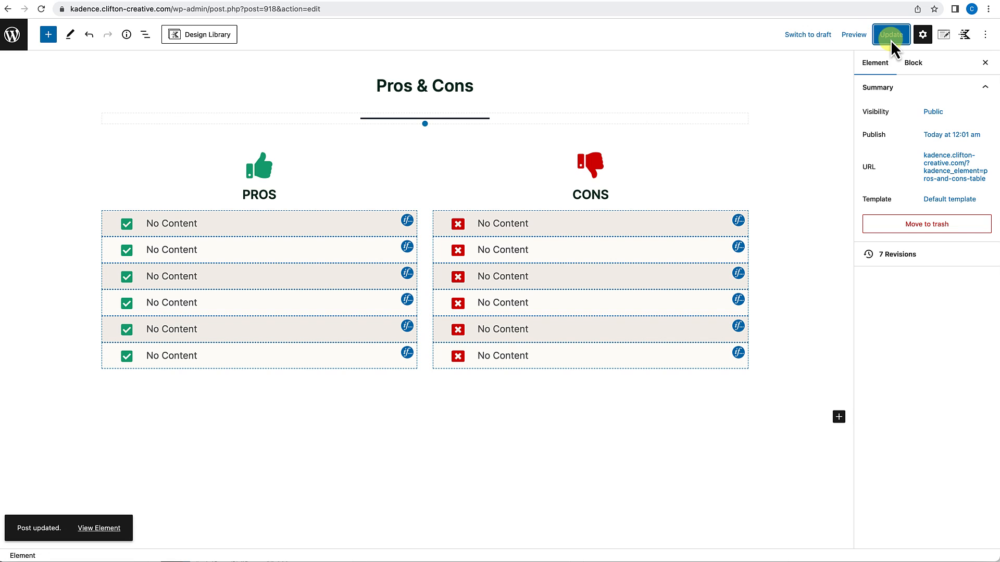
left_click(792, 0)
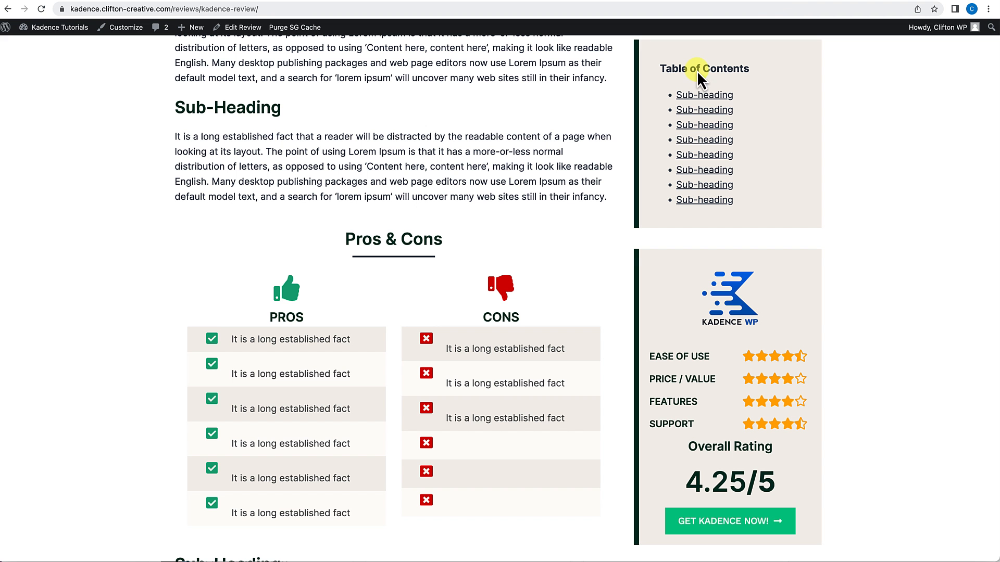
scroll(551, 272, "down", 2)
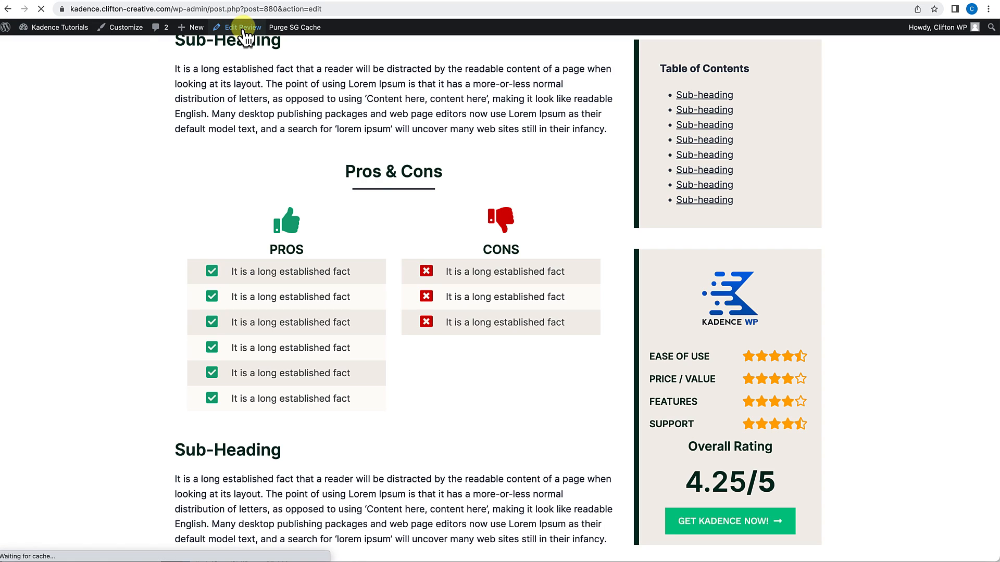
Clear Pros Field 6 and Pros Field 5 in the Kadence review's custom fields and update the review.
scroll(241, 376, "down", 8)
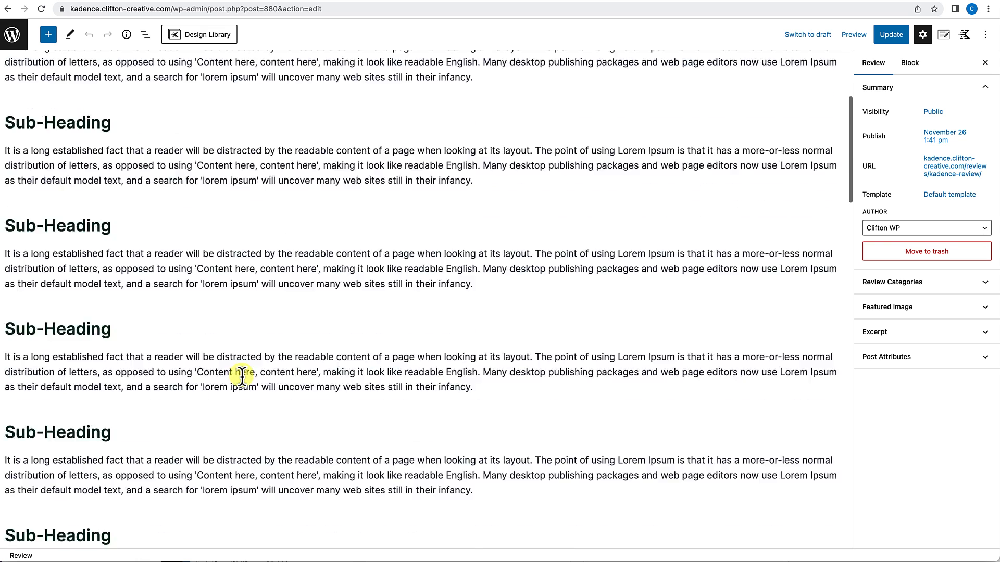
scroll(242, 376, "down", 20)
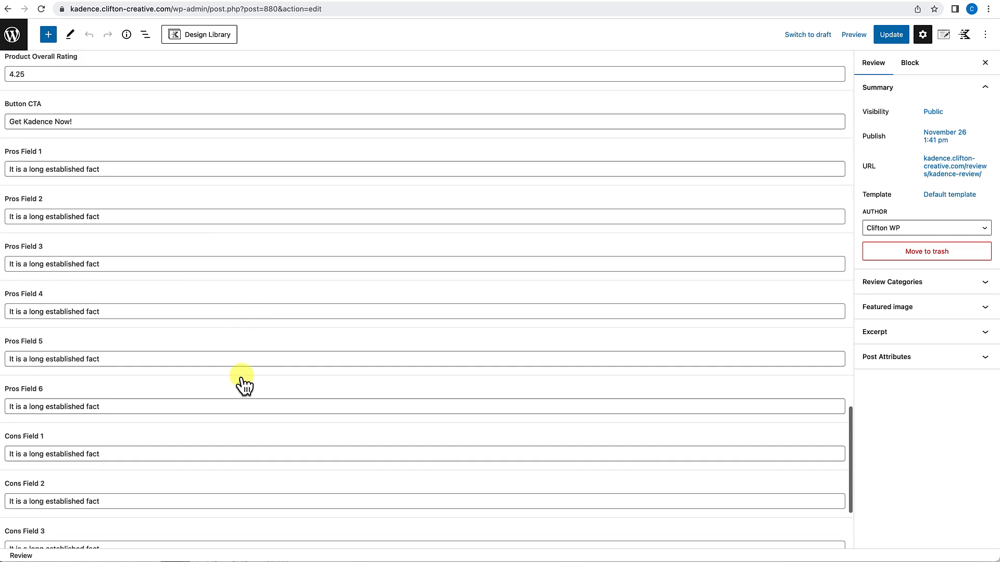
scroll(242, 376, "down", 2)
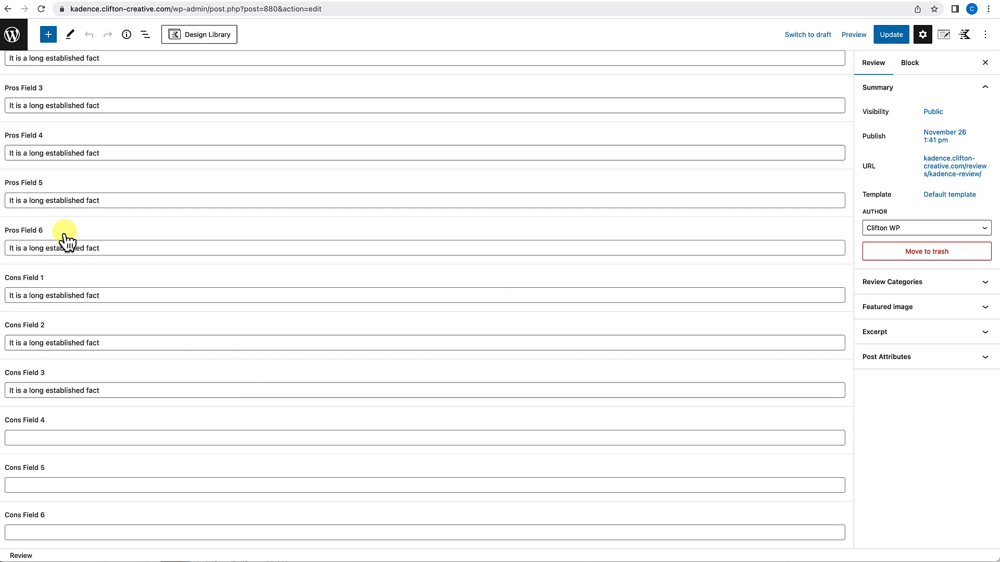
left_click_drag(99, 248, 18, 249)
key("BackSpace")
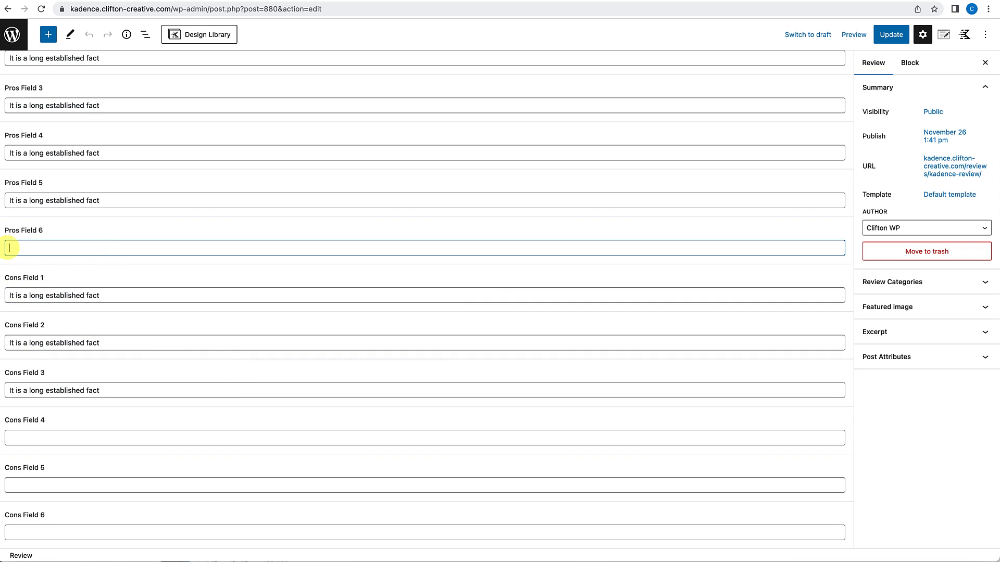
left_click_drag(104, 202, 21, 202)
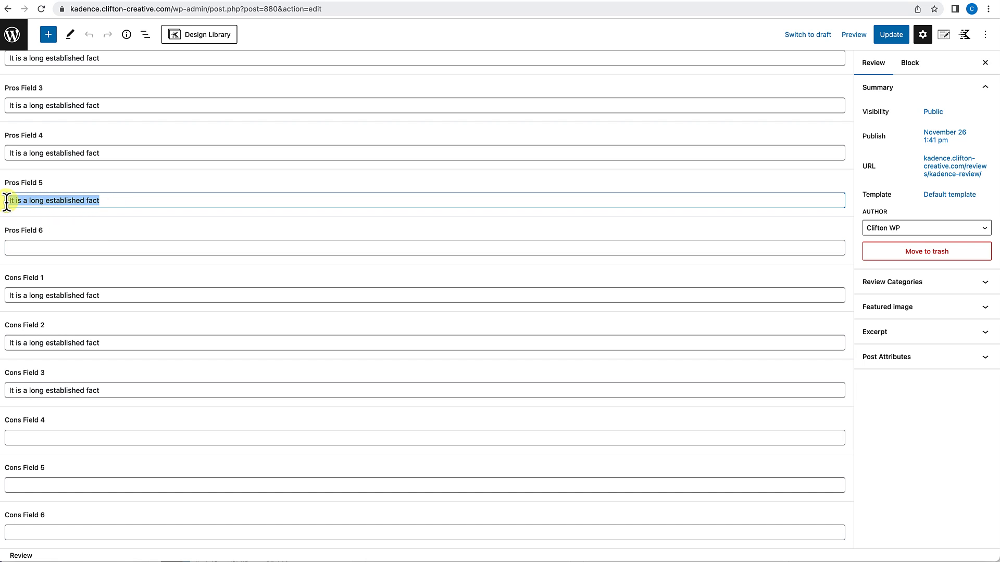
key("BackSpace")
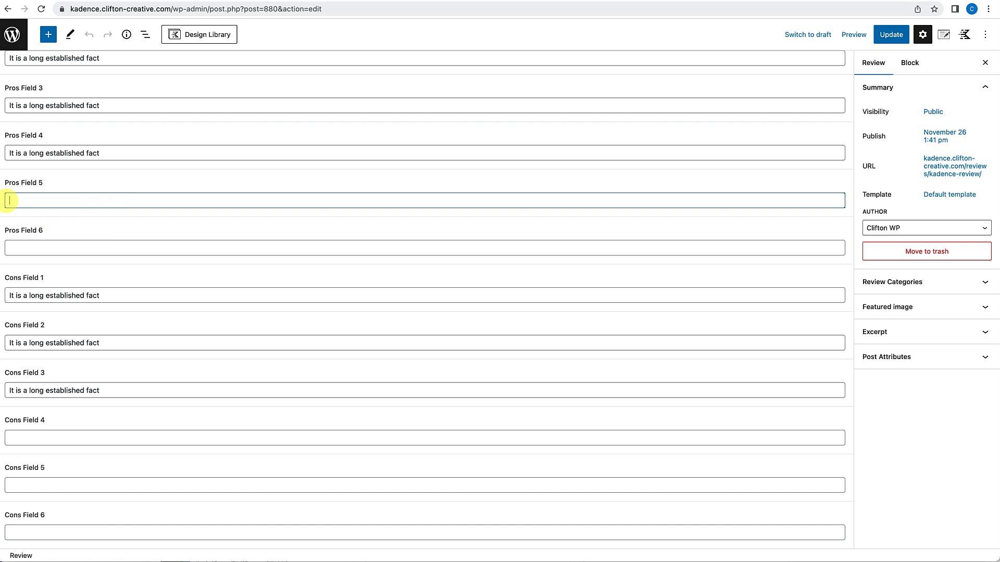
left_click(898, 41)
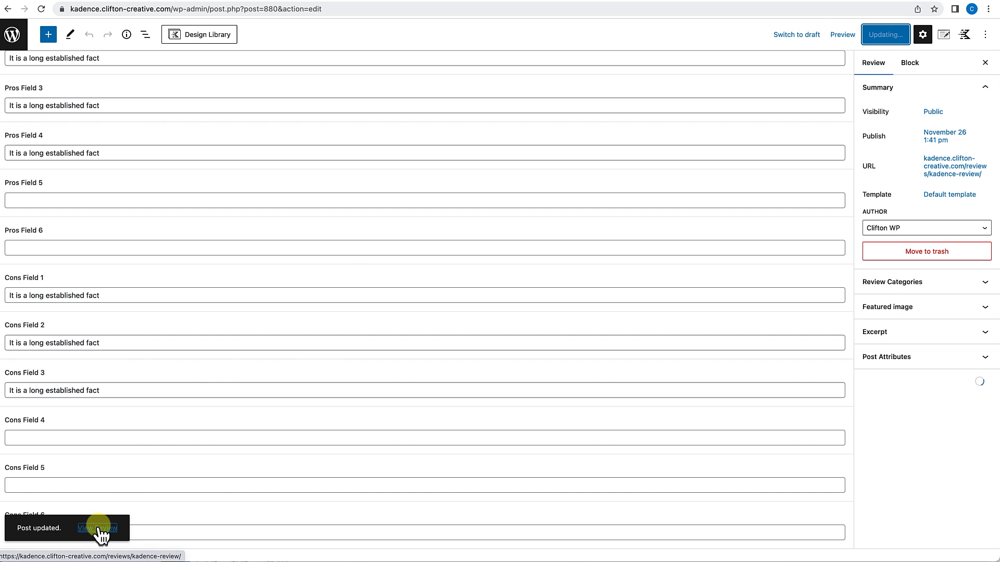
Open the published Kadence review and check which rows its Pros & Cons table shows.
left_click(100, 528)
scroll(268, 473, "down", 15)
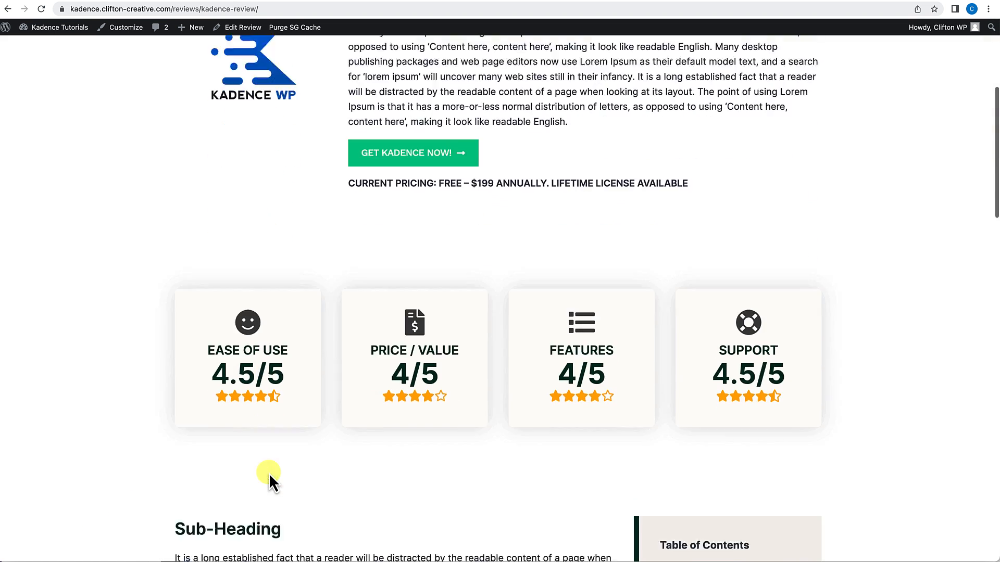
scroll(268, 473, "down", 4)
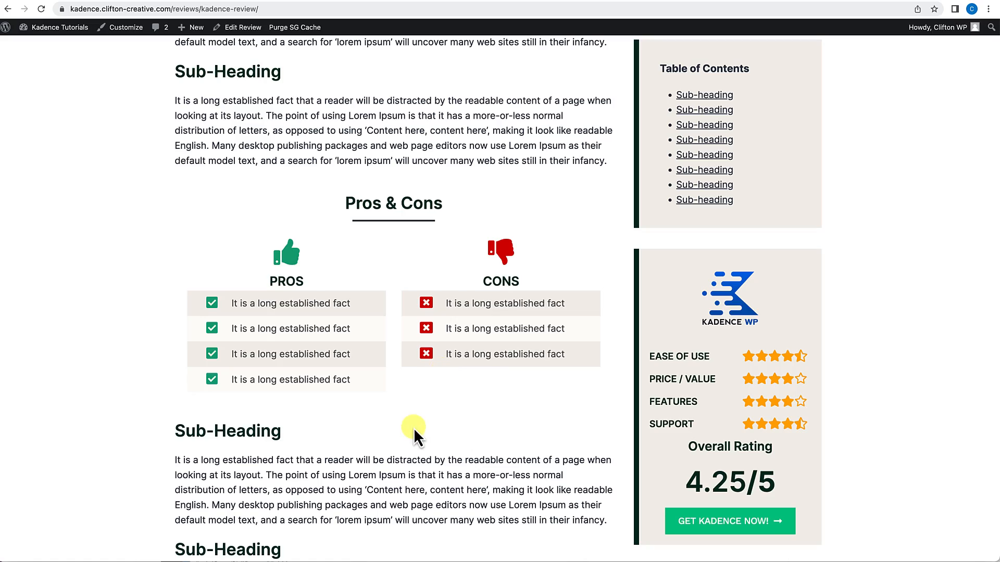
Look over the whole review page from header to footer, including the intro, rating cards, Pros & Cons table and sidebar.
scroll(414, 434, "down", 10)
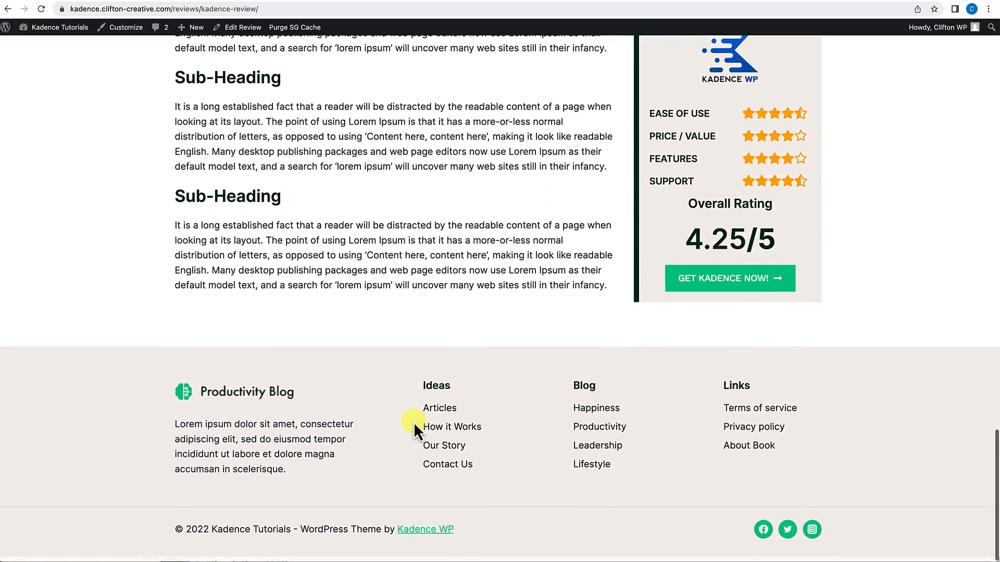
scroll(413, 422, "up", 15)
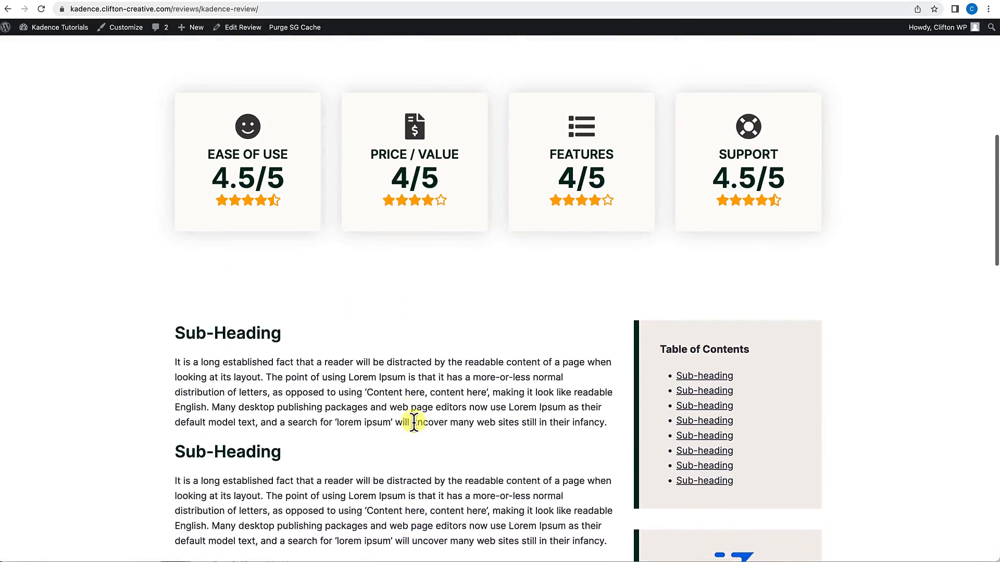
scroll(413, 421, "up", 8)
scroll(413, 421, "down", 12)
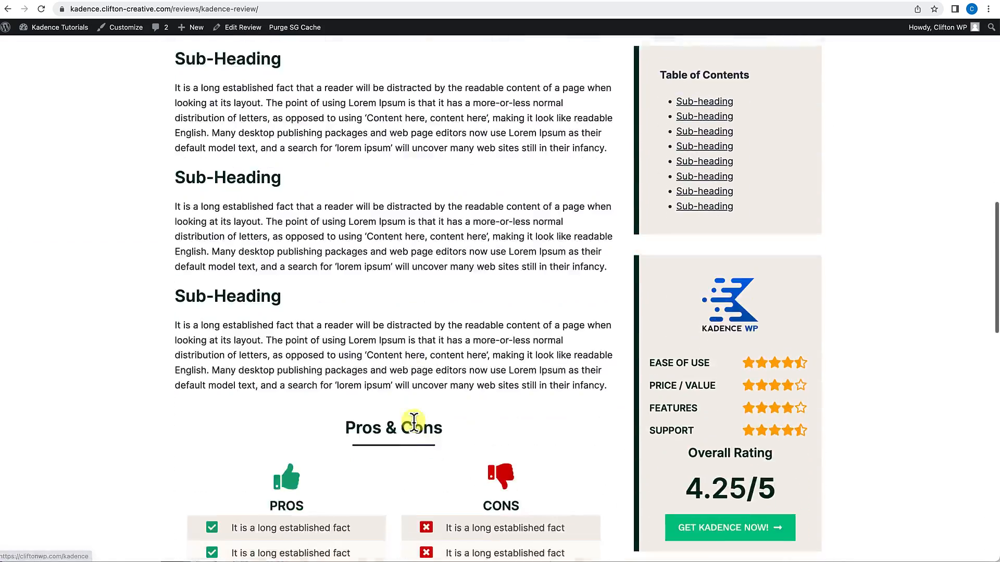
scroll(414, 422, "down", 10)
scroll(411, 425, "up", 10)
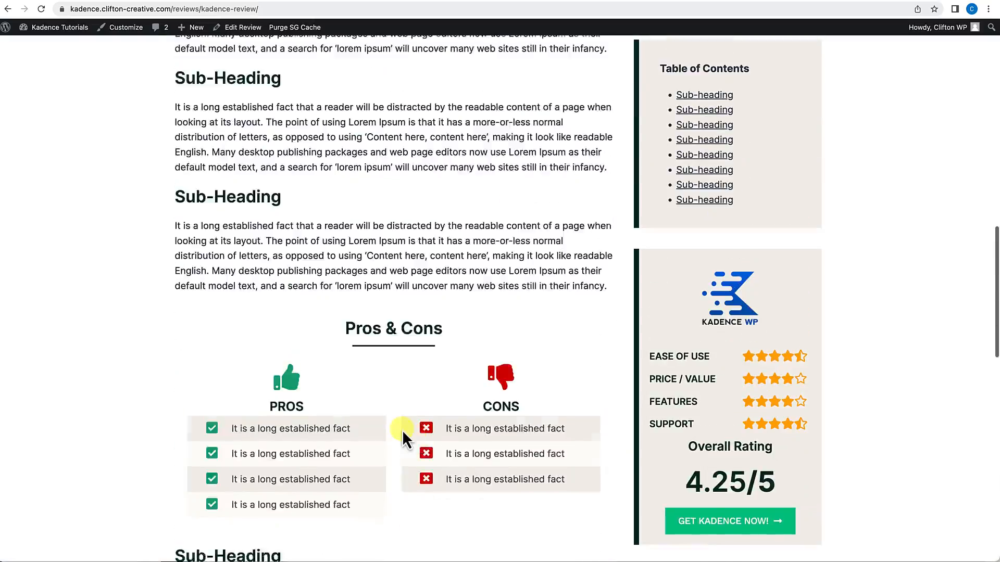
scroll(402, 430, "up", 12)
scroll(402, 430, "down", 8)
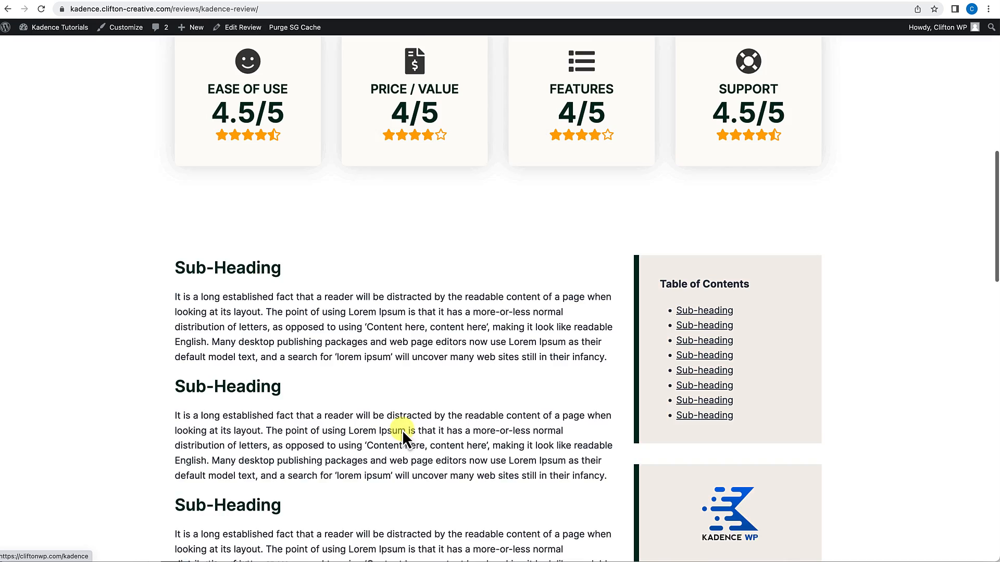
scroll(401, 429, "down", 3)
scroll(402, 432, "up", 12)
scroll(400, 432, "down", 1)
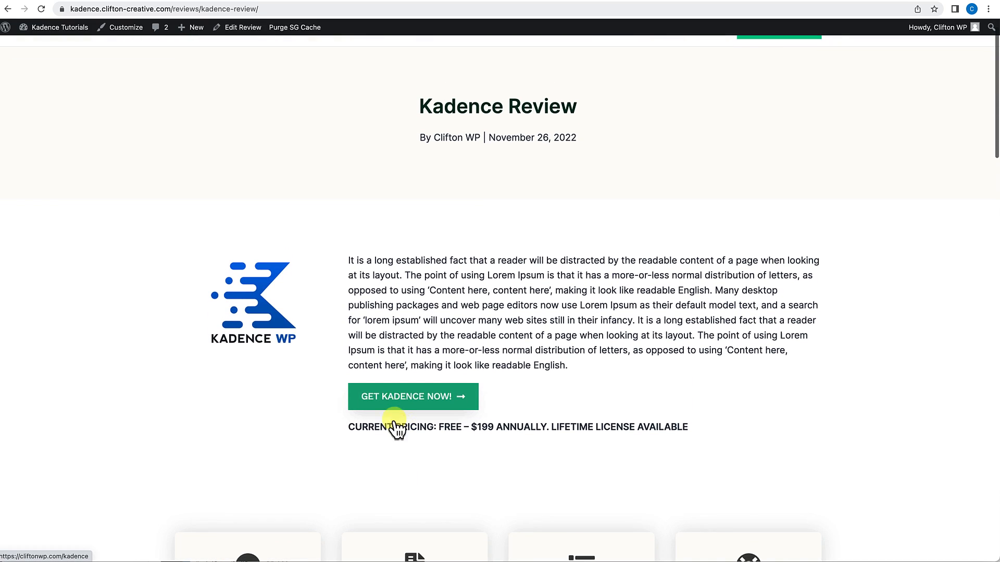
scroll(507, 455, "down", 6)
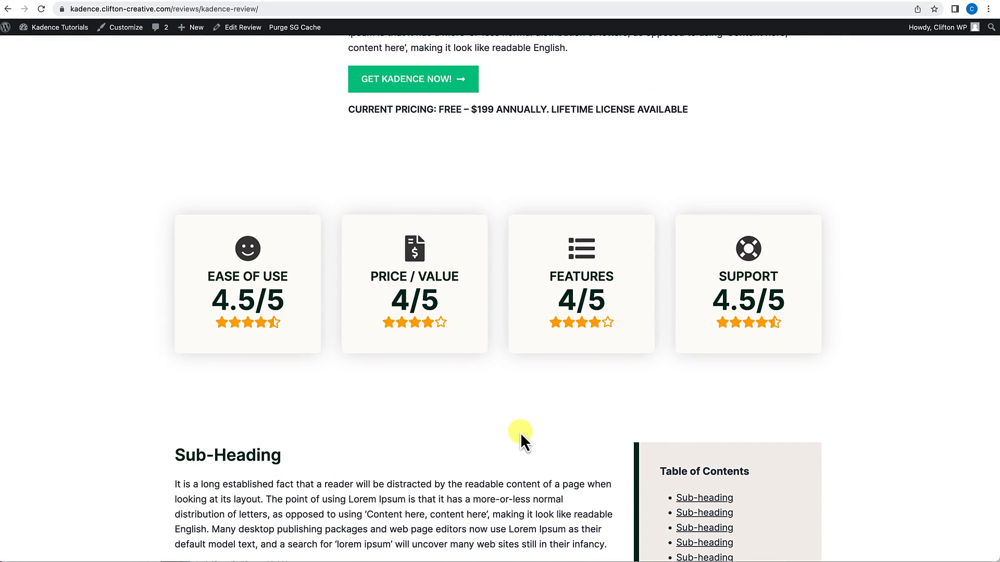
scroll(520, 432, "down", 8)
scroll(497, 331, "down", 3)
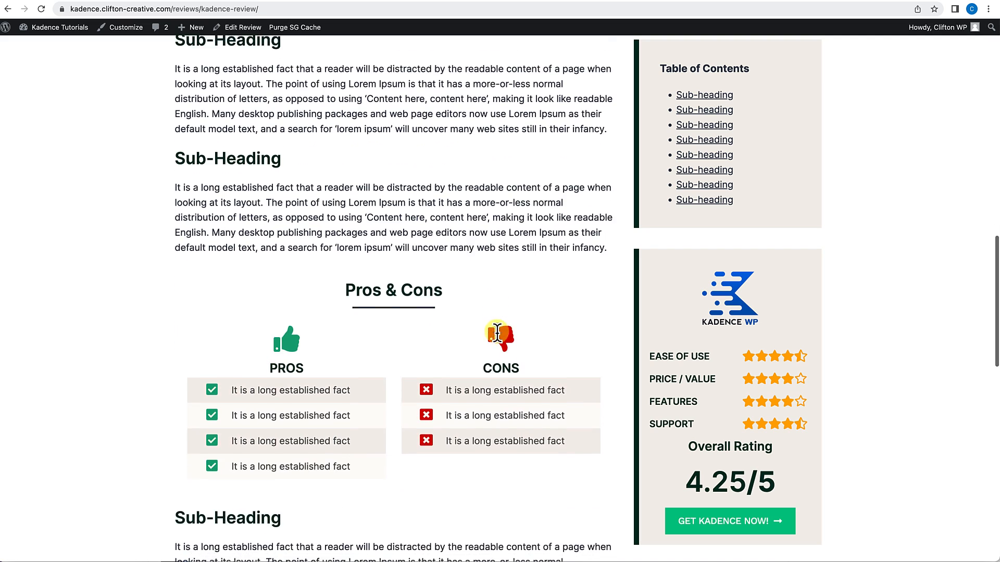
scroll(474, 364, "down", 2)
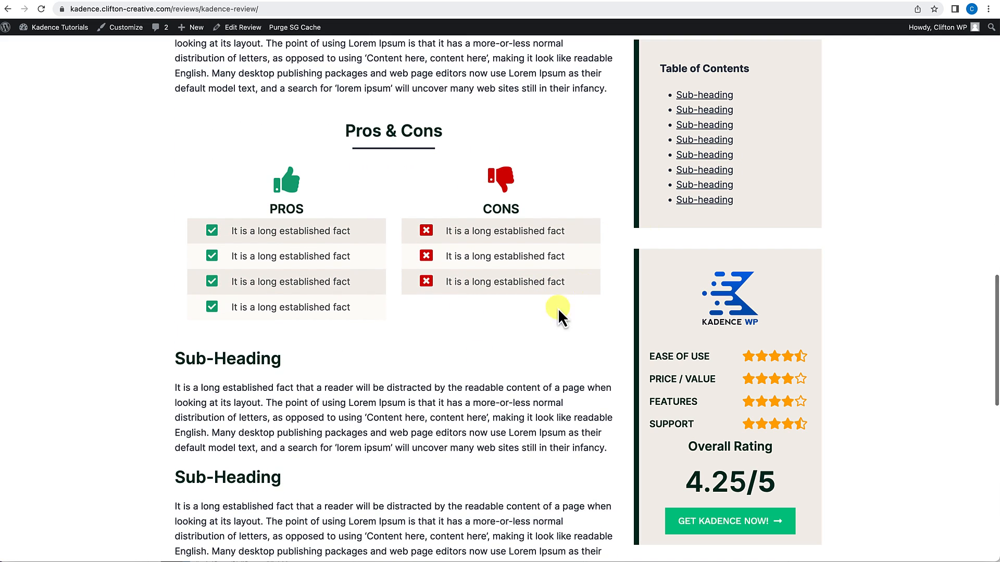
scroll(474, 328, "down", 2)
scroll(553, 376, "down", 2)
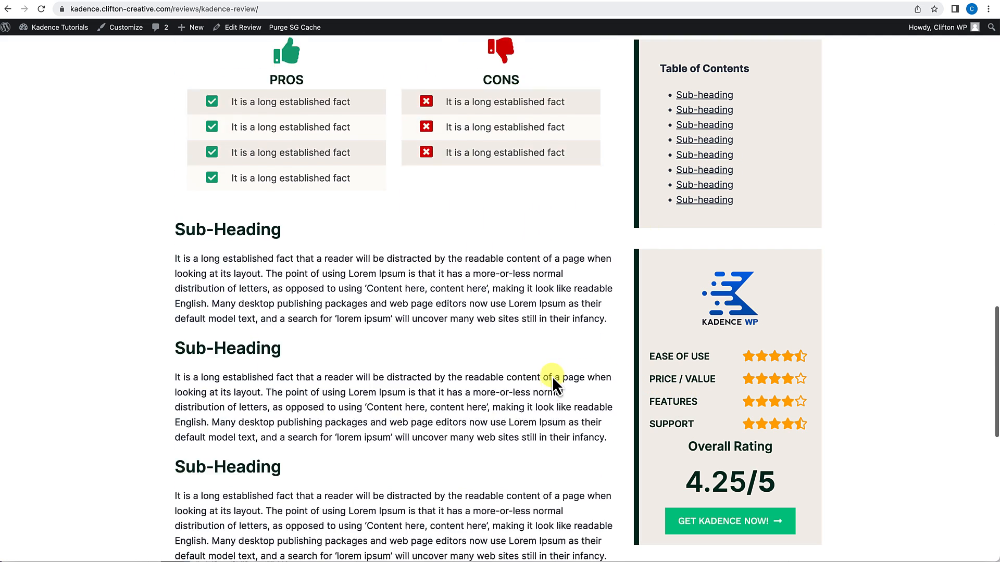
scroll(480, 394, "down", 10)
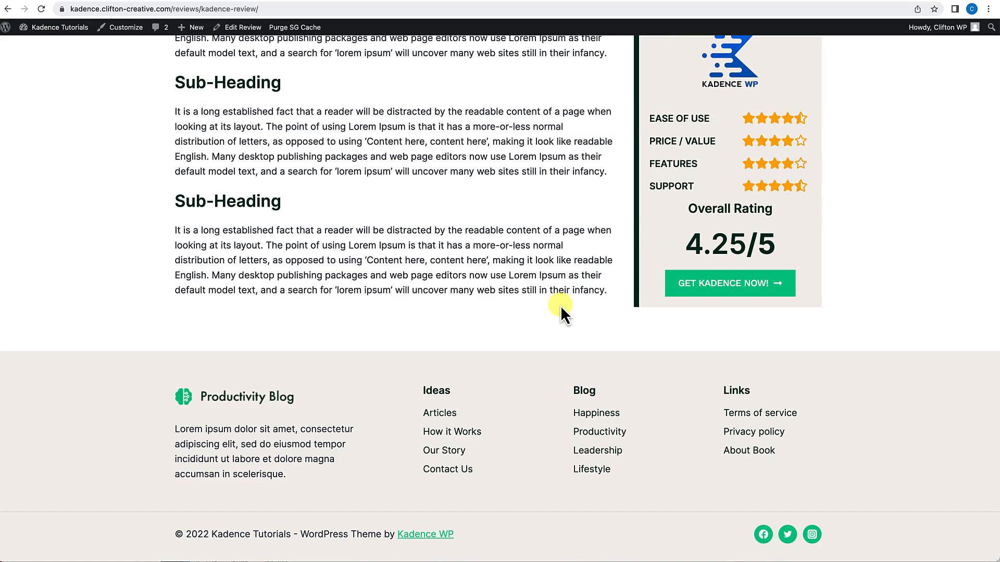
scroll(562, 313, "up", 5)
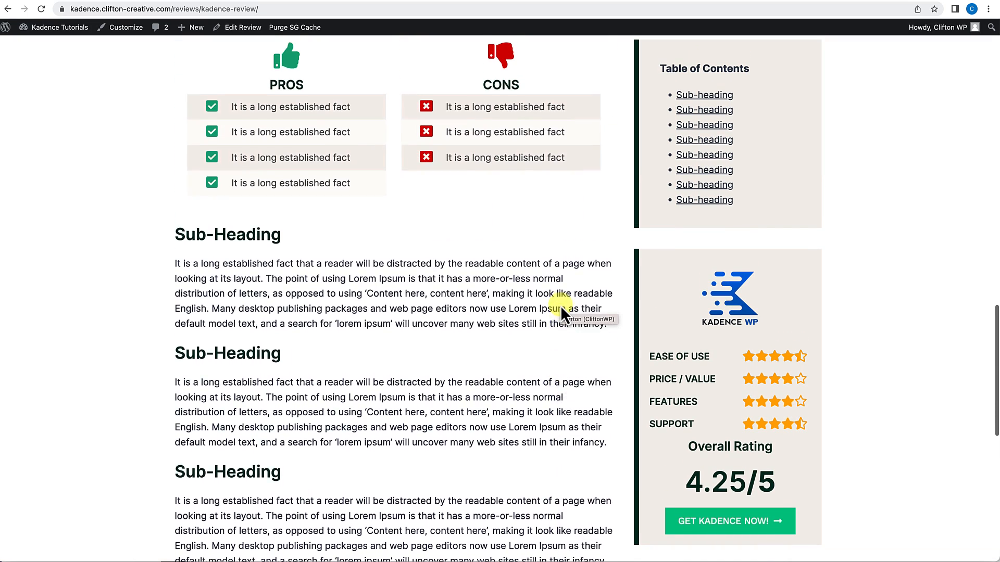
scroll(562, 313, "up", 6)
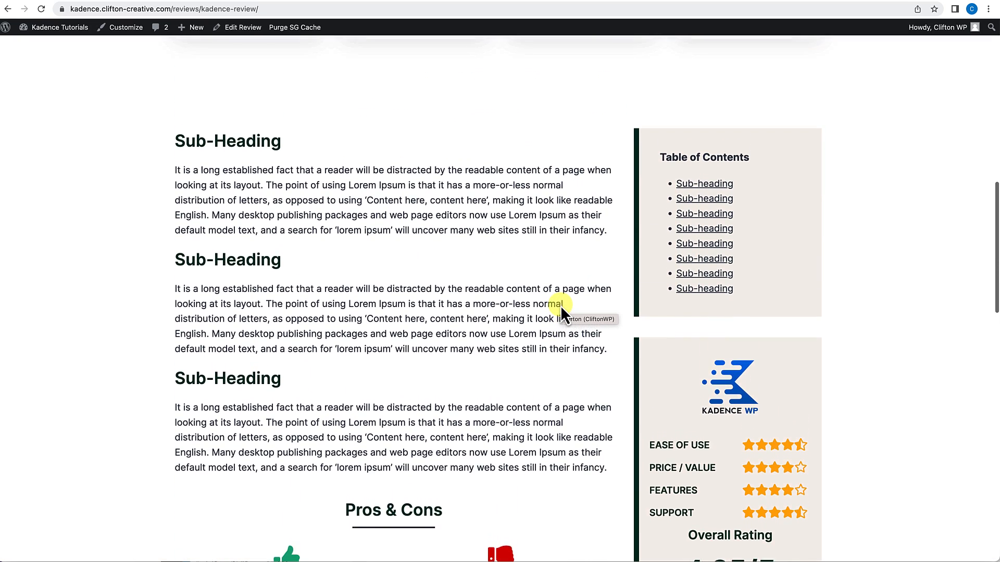
scroll(562, 312, "up", 9)
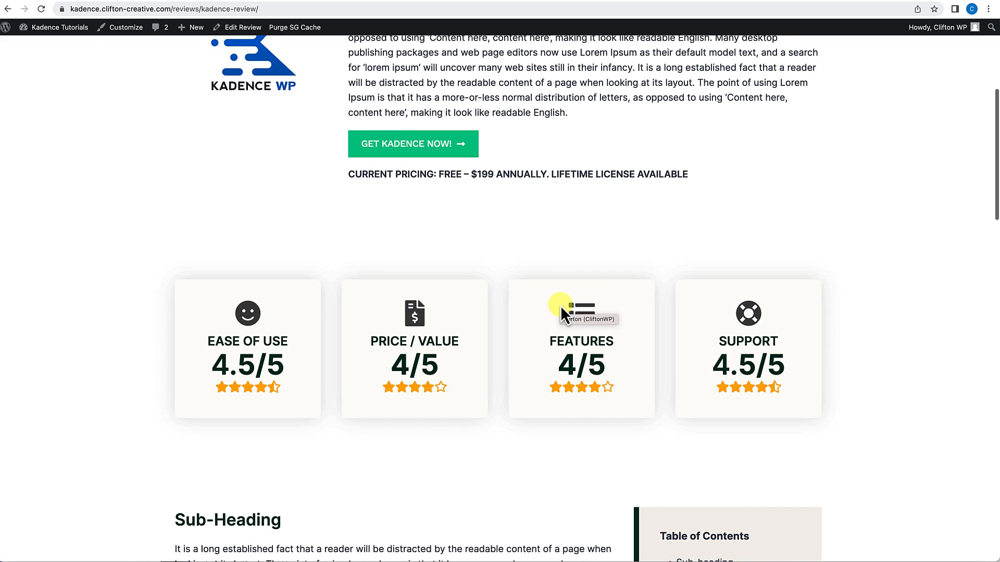
scroll(564, 315, "up", 1)
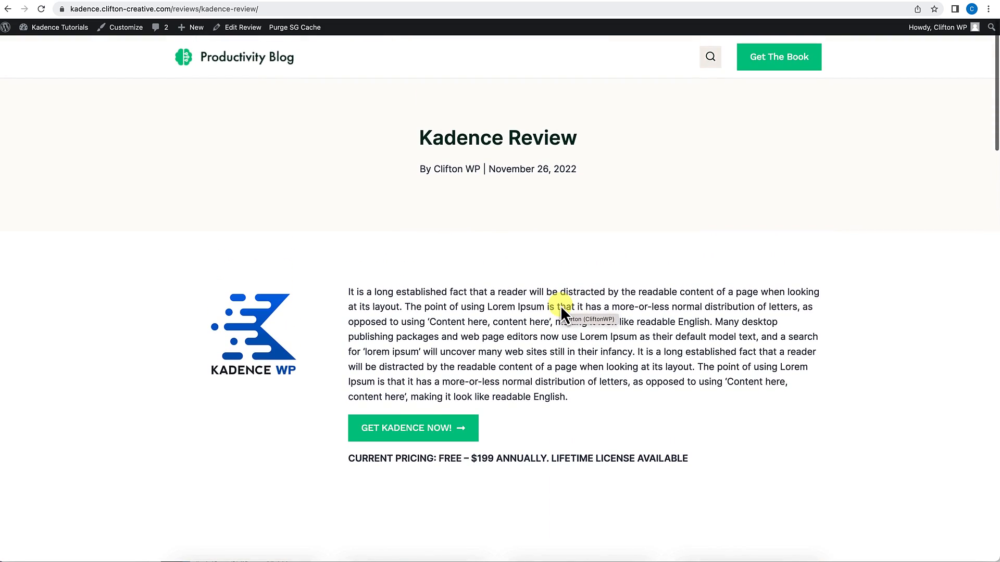
scroll(562, 313, "down", 10)
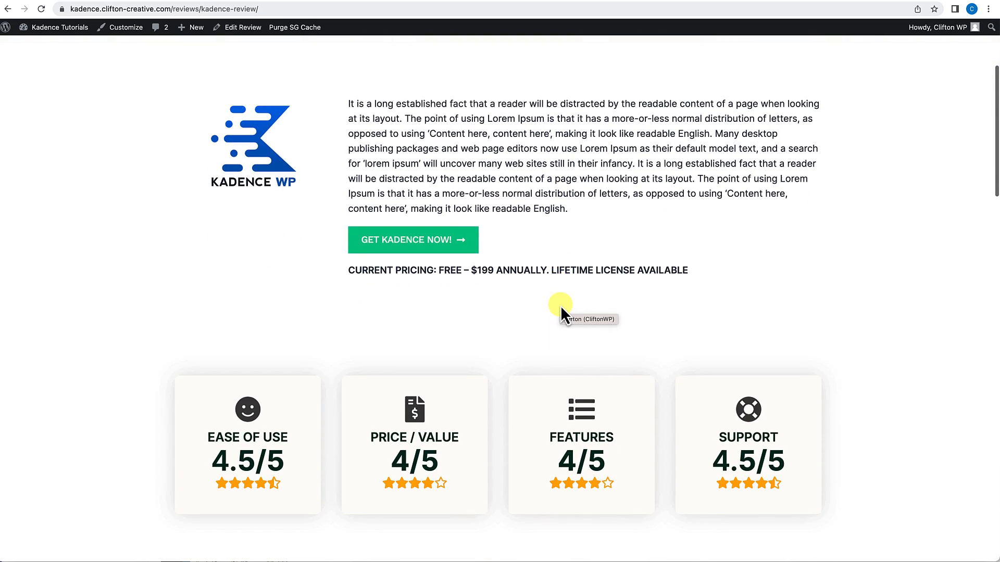
Review the finished Kadence review page once more, checking the rating cards, sticky sidebar summary, footer and Pros & Cons table.
scroll(562, 312, "down", 6)
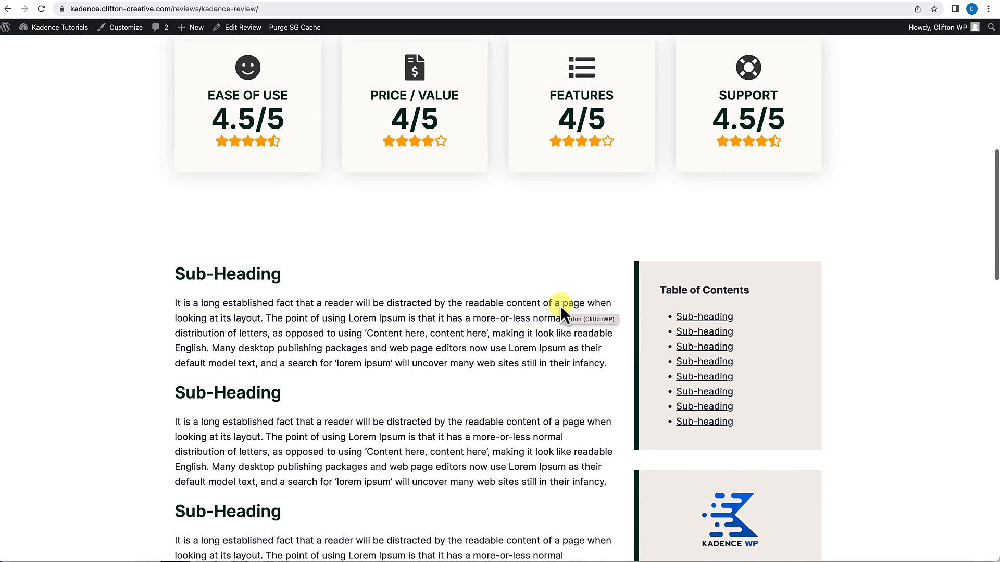
scroll(563, 313, "down", 1)
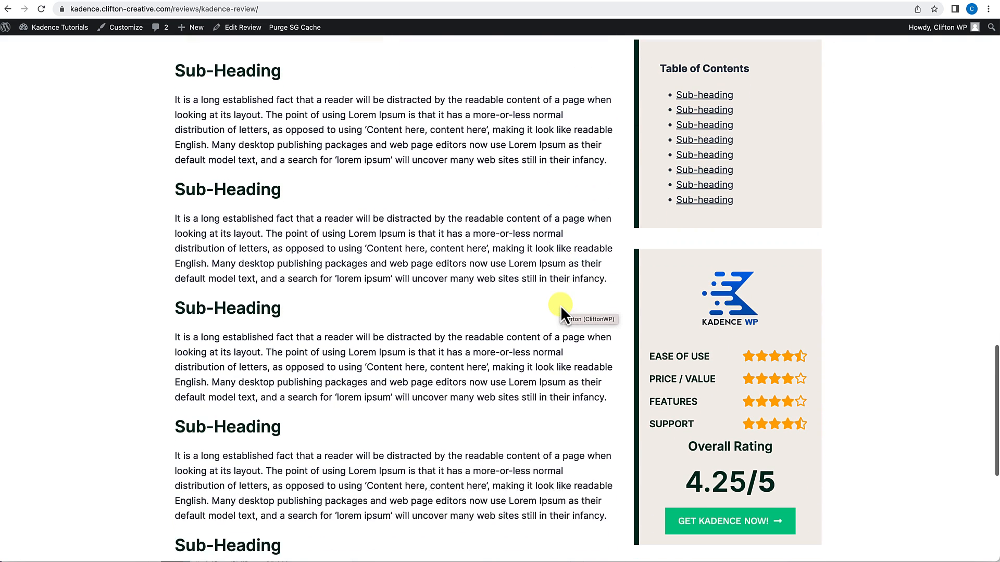
scroll(562, 312, "down", 5)
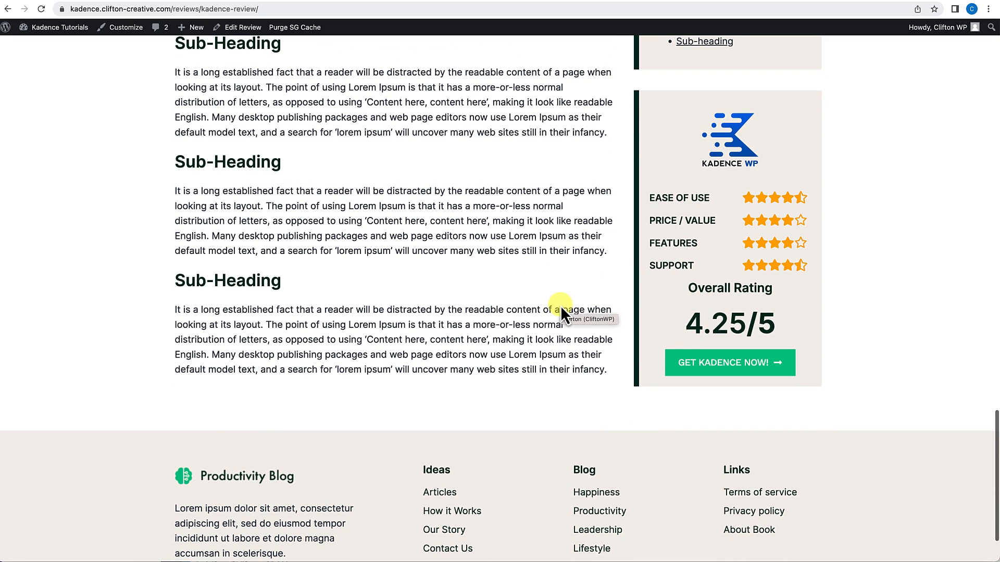
scroll(563, 312, "down", 1)
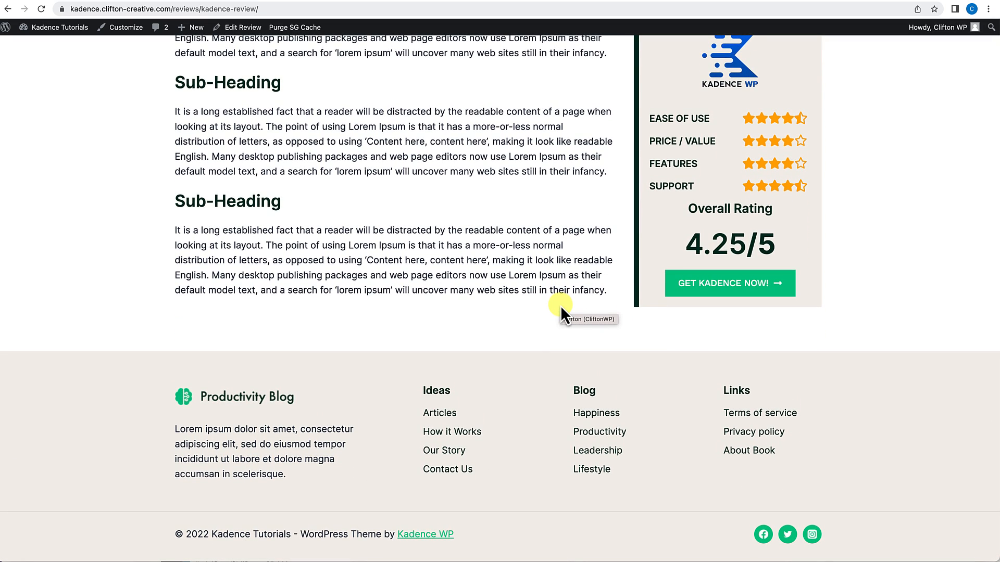
scroll(563, 312, "up", 7)
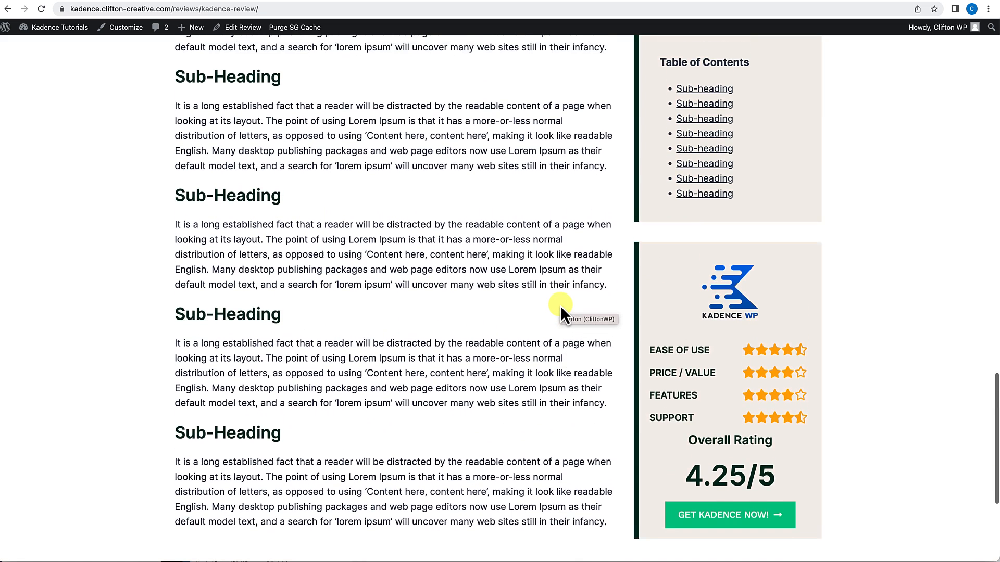
scroll(562, 312, "up", 2)
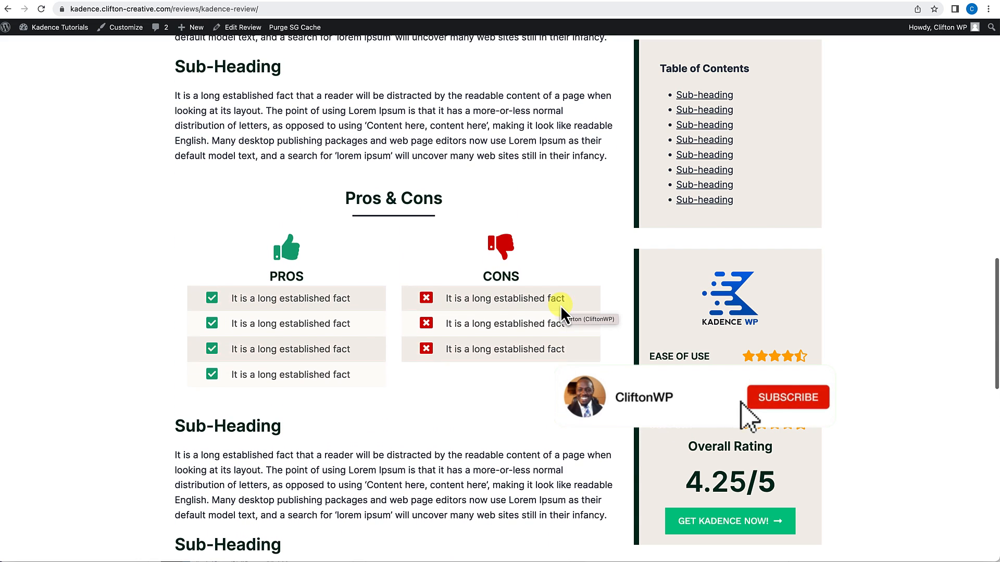
scroll(563, 312, "up", 3)
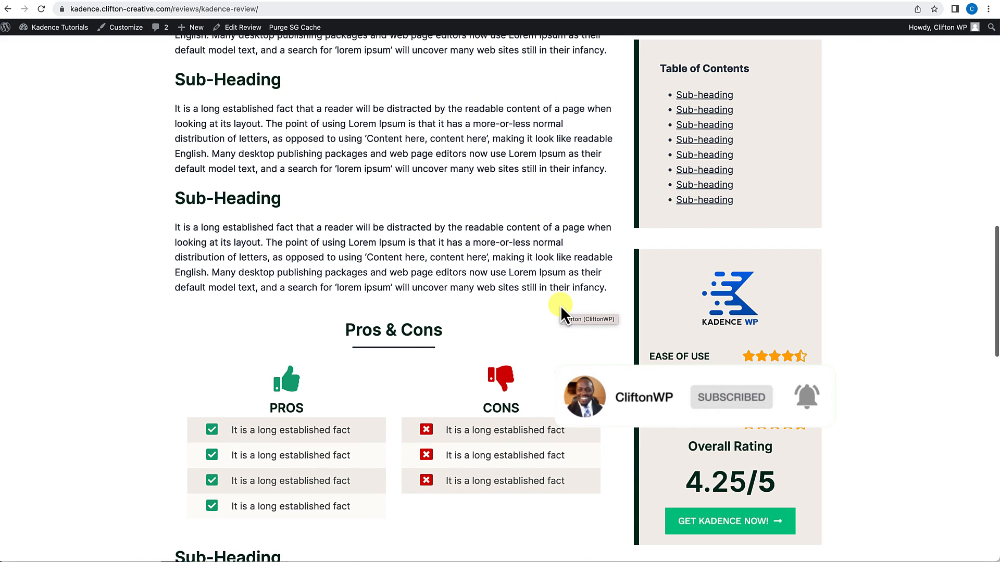
scroll(561, 312, "up", 5)
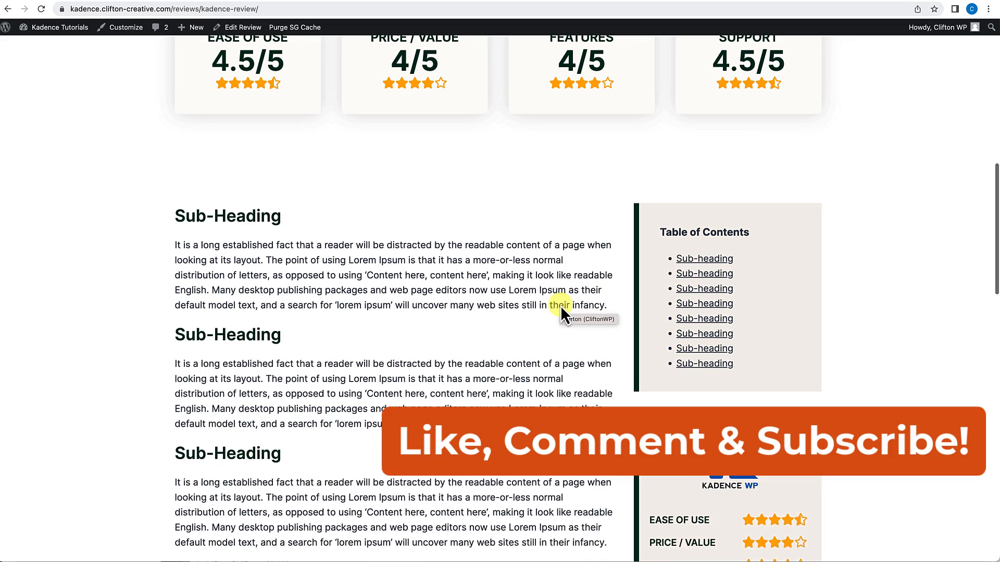
scroll(562, 313, "up", 5)
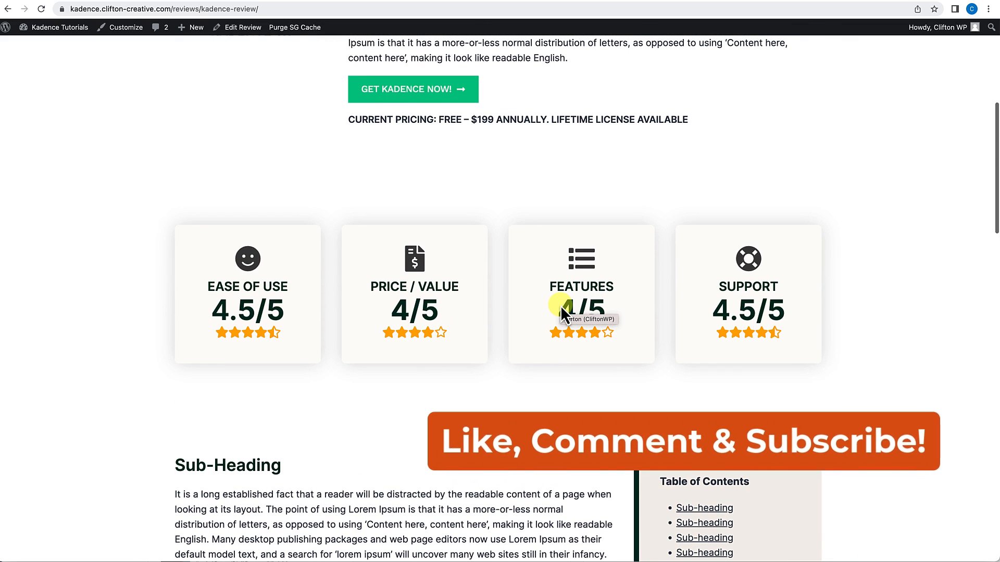
scroll(564, 315, "up", 3)
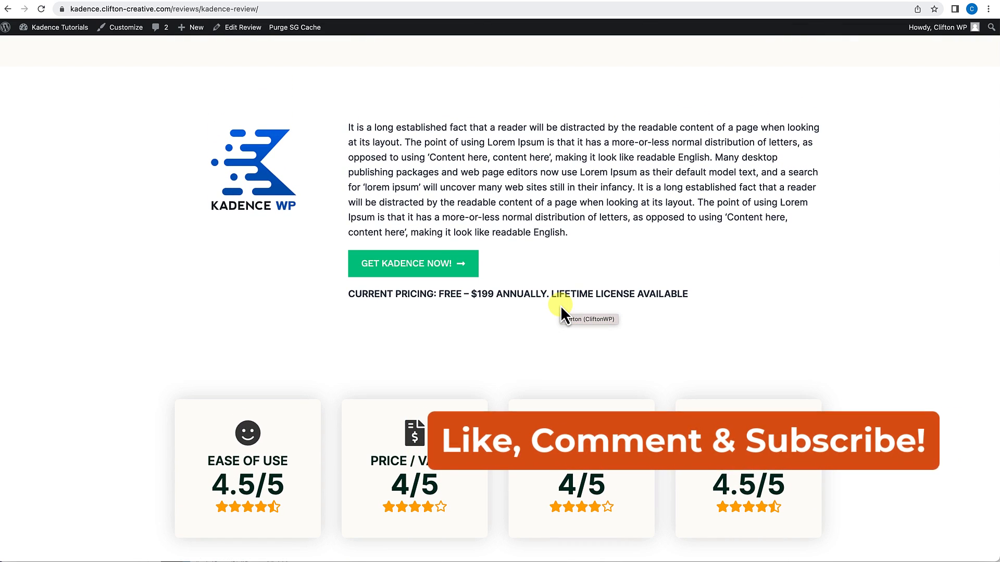
scroll(561, 312, "up", 3)
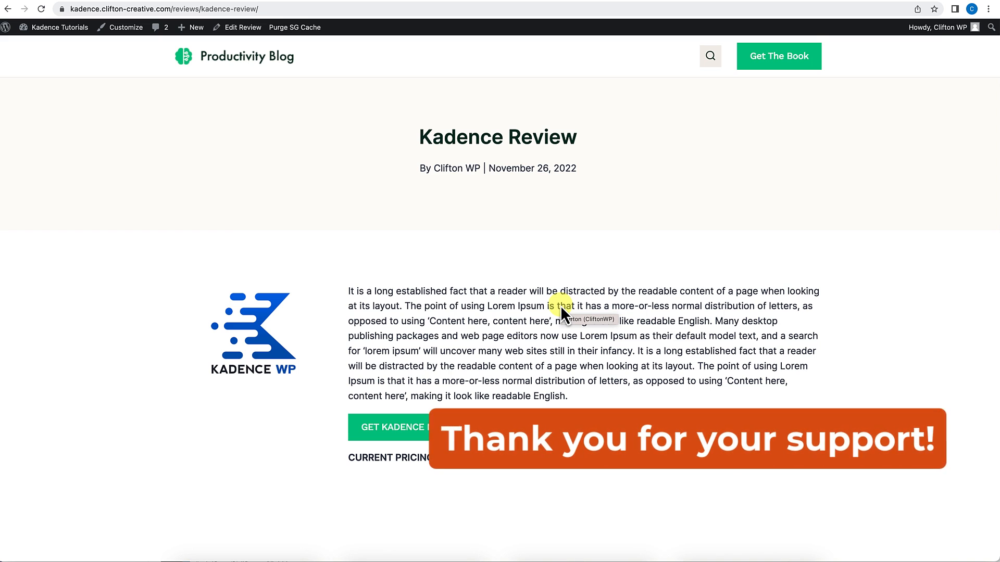
scroll(561, 312, "down", 3)
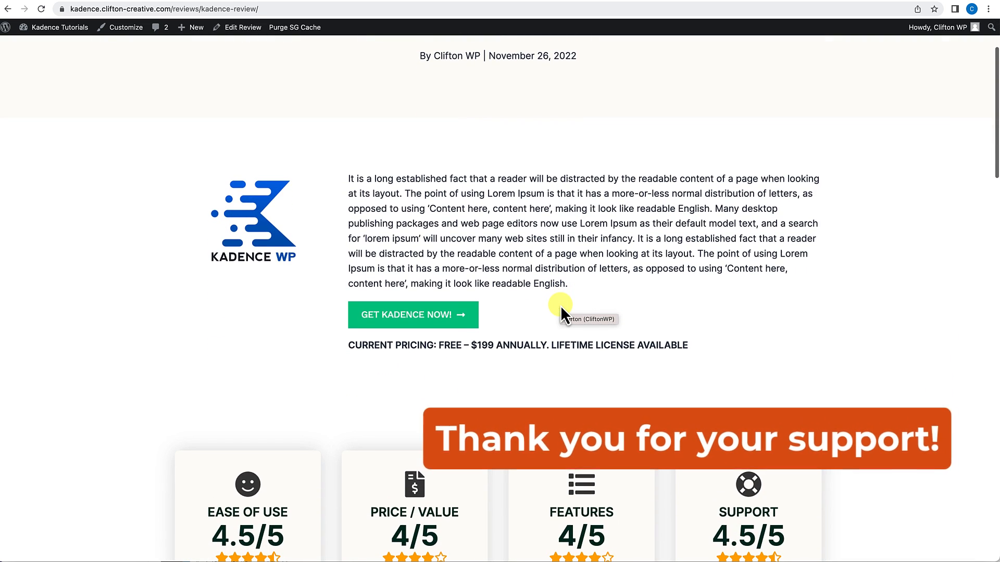
scroll(561, 312, "down", 5)
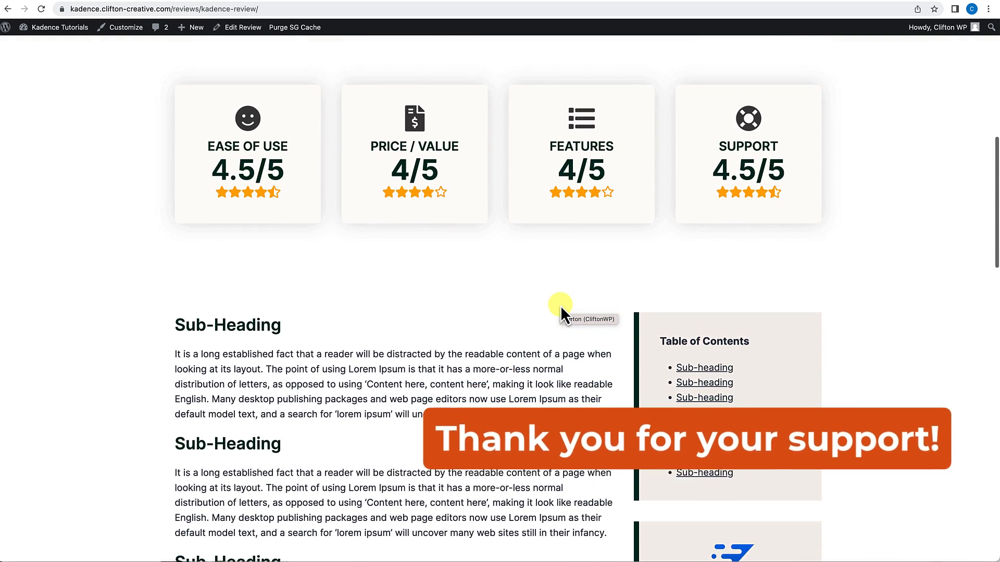
scroll(561, 312, "down", 4)
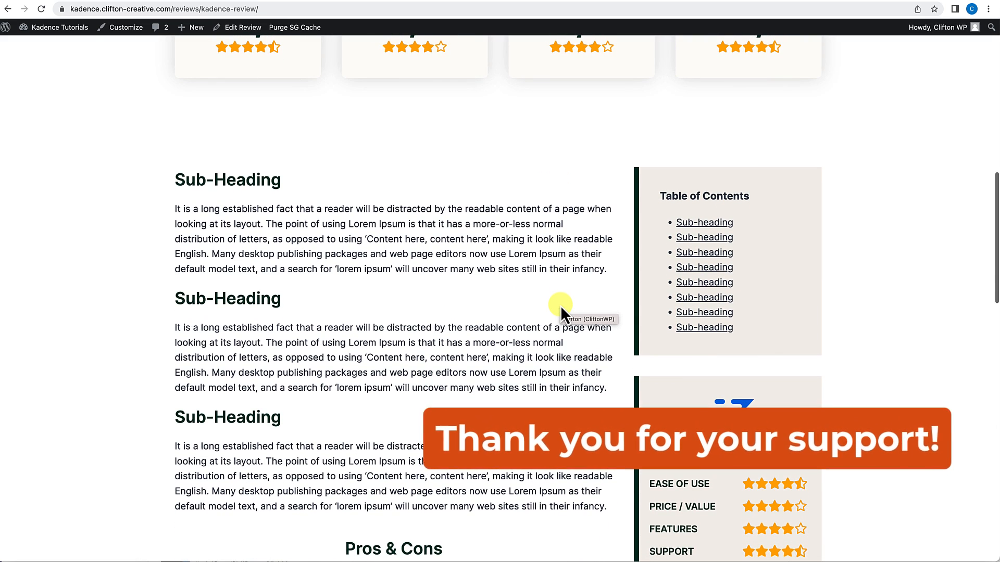
scroll(561, 313, "down", 1)
scroll(561, 312, "down", 6)
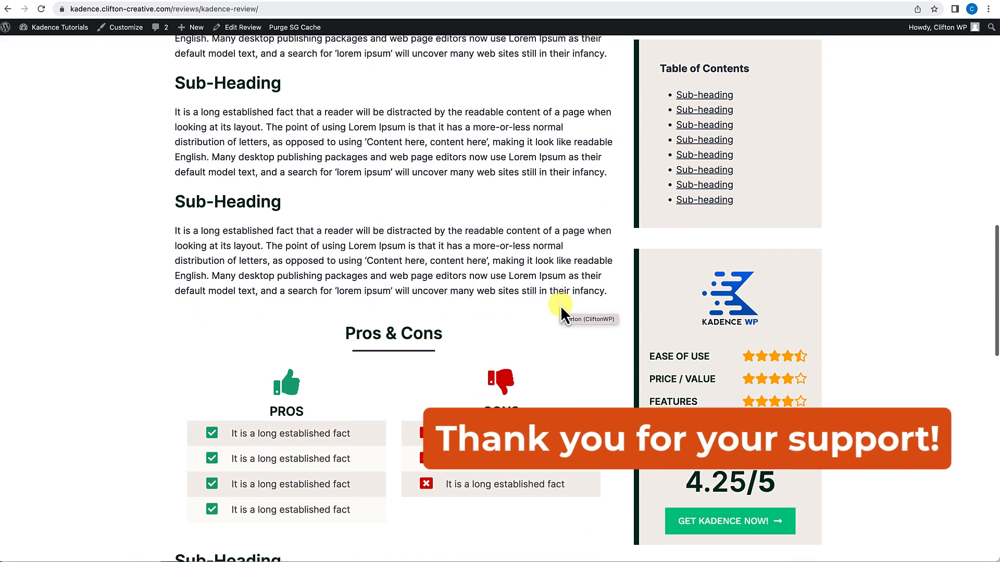